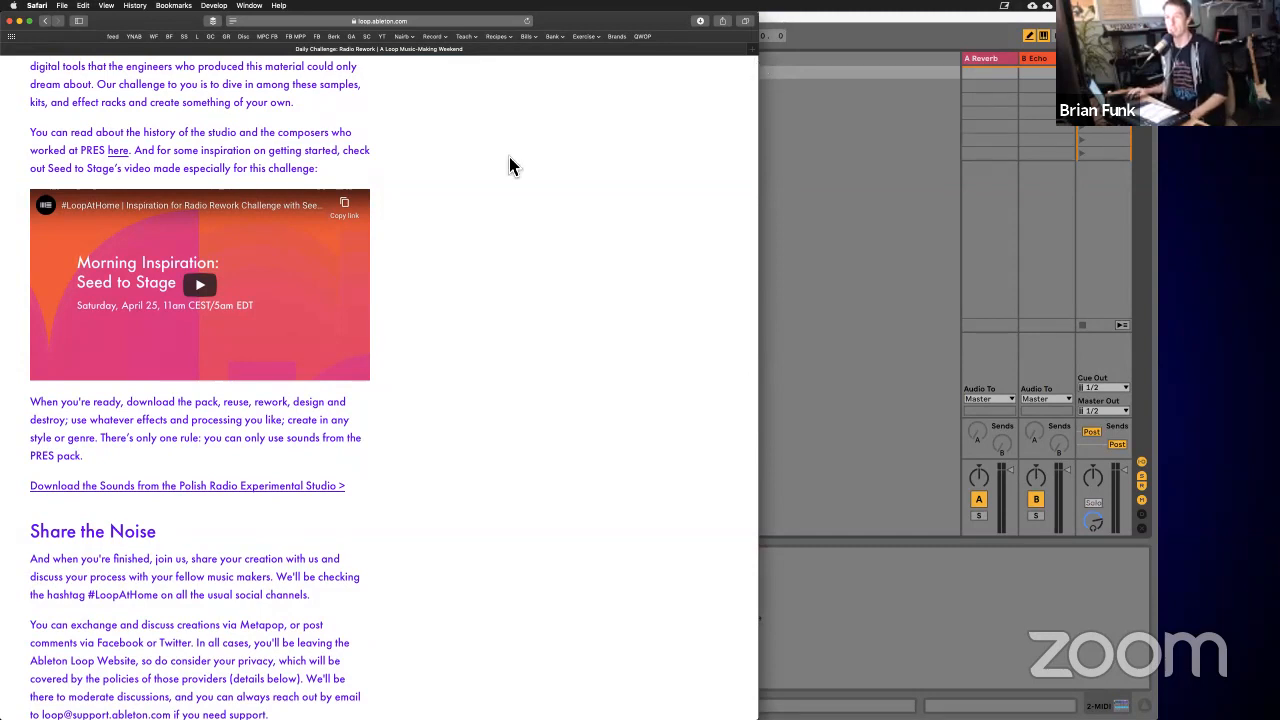
Step: Return to the start of the Radio Rework challenge page and switch to Ableton Live
{"action": "scroll", "coordinate": [507, 175], "scroll_direction": "up", "scroll_amount": 1}
{"action": "scroll", "coordinate": [505, 180], "scroll_direction": "up", "scroll_amount": 10}
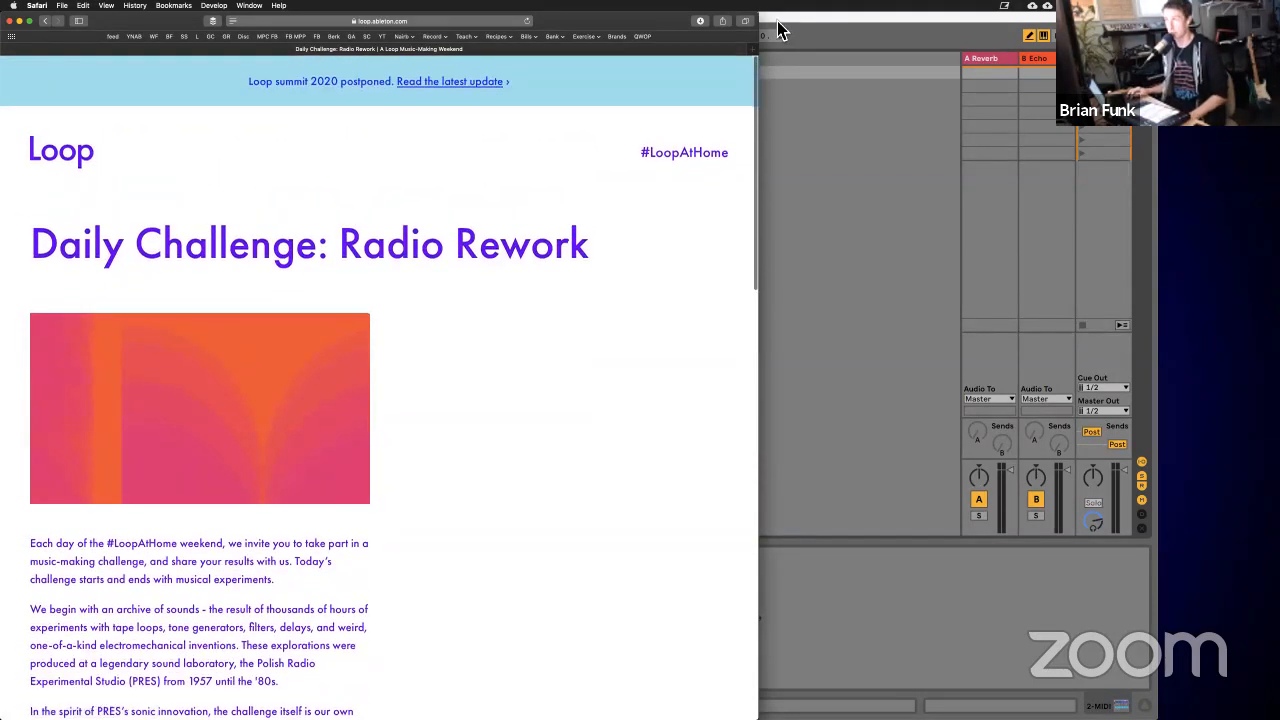
{"action": "left_click", "coordinate": [787, 30]}
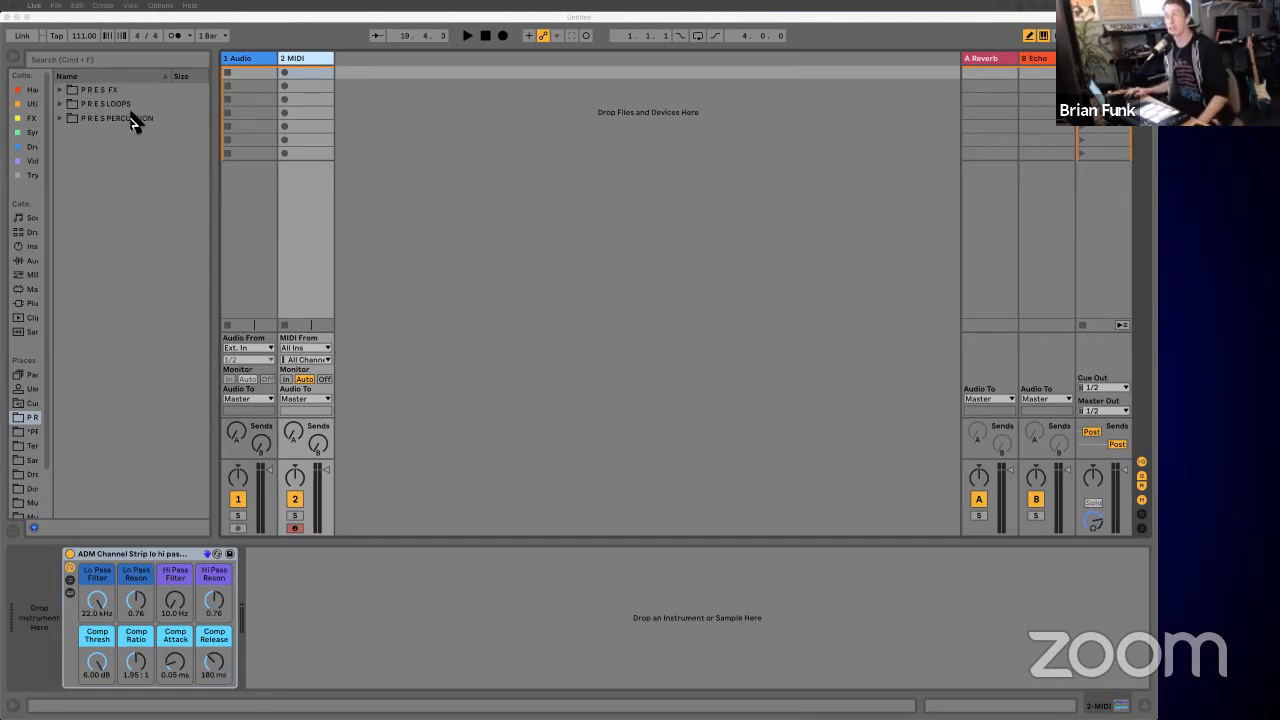
Step: Expand the P R E S LOOPS sample folder and widen the browser so the file names are readable
{"action": "left_click", "coordinate": [62, 100]}
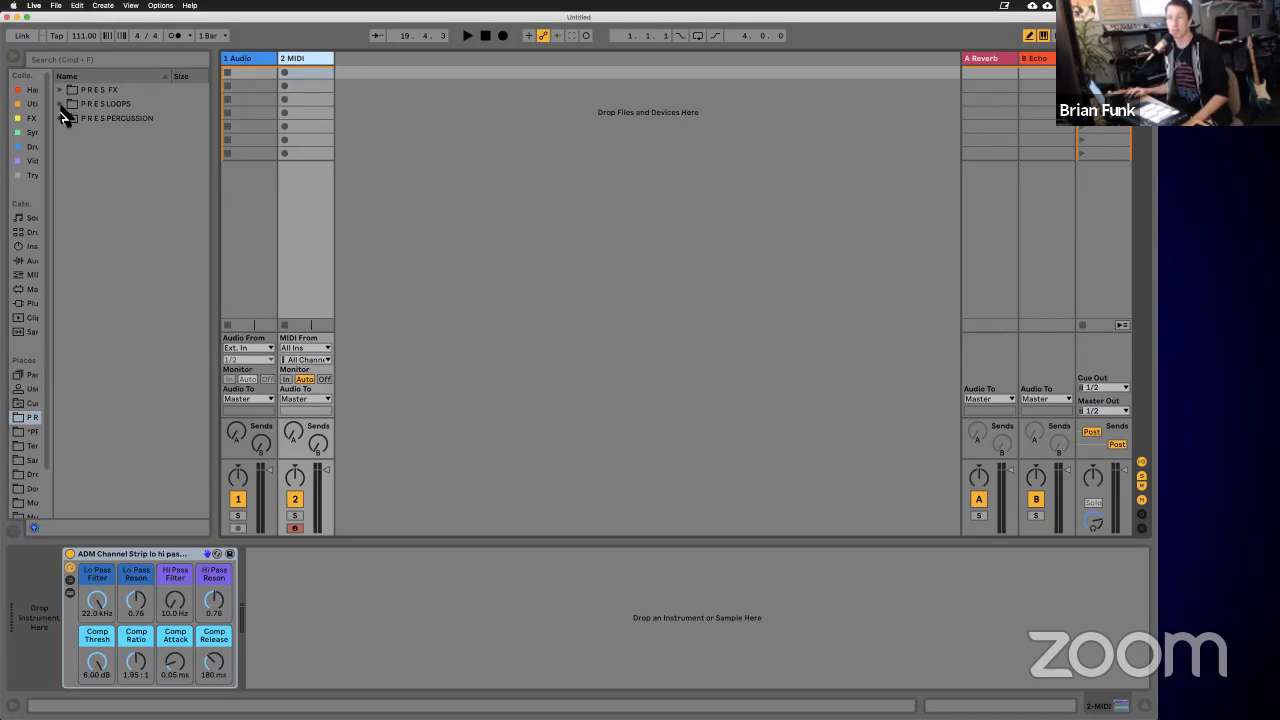
{"action": "left_click", "coordinate": [61, 104]}
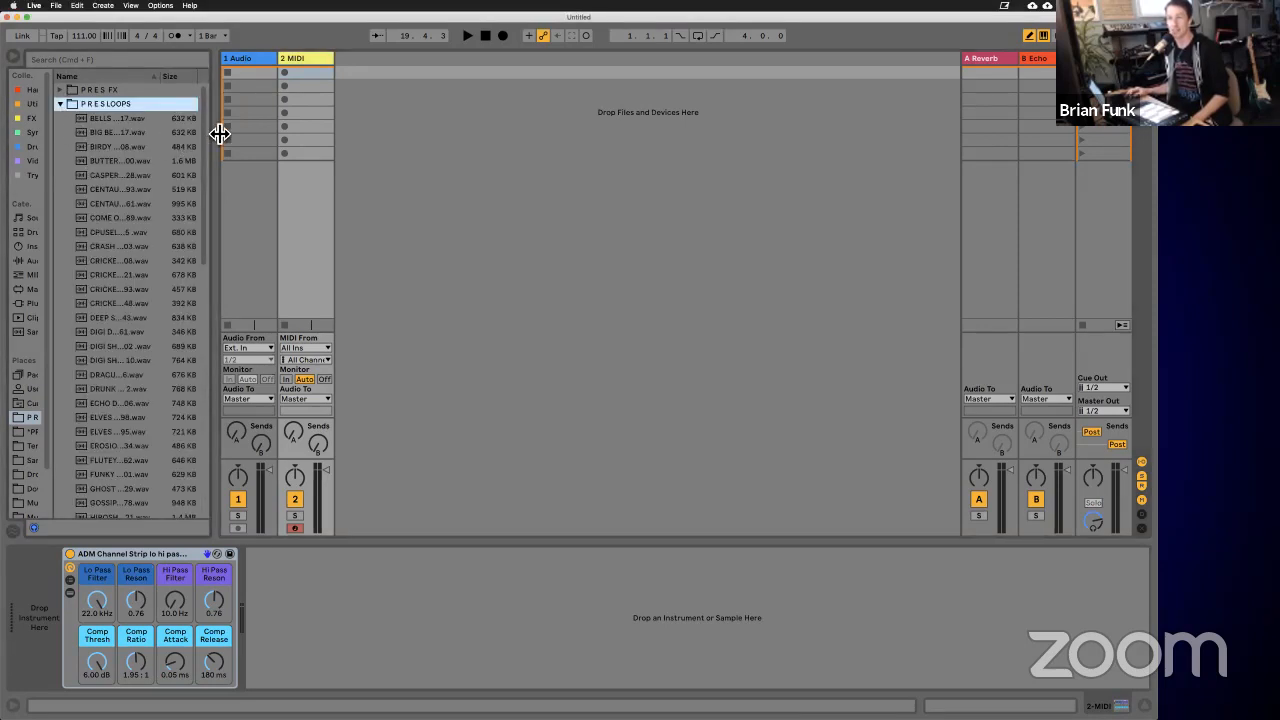
{"action": "left_click_drag", "start_coordinate": [212, 134], "coordinate": [299, 133]}
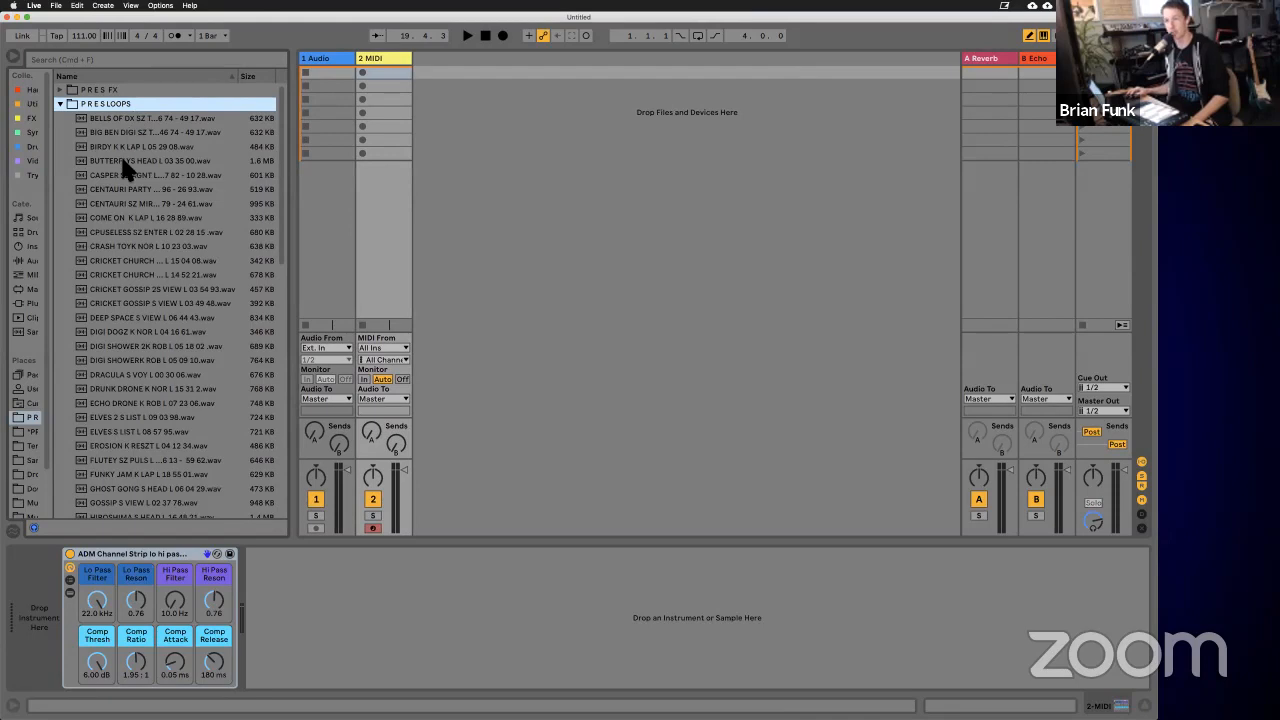
Step: Preview the first samples in P R E S LOOPS, from BELLS OF DX to CENTAURI PARTY, returning to CASPER SZ AGNT
{"action": "left_click", "coordinate": [120, 118]}
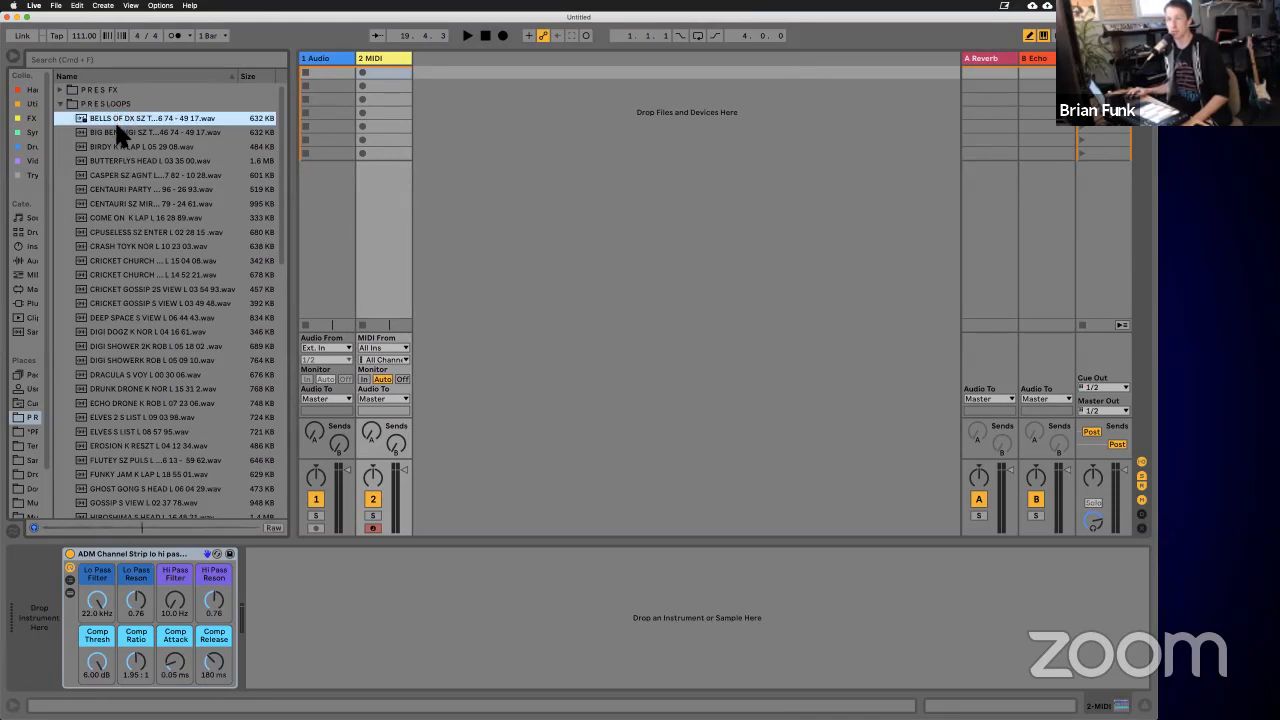
{"action": "left_click", "coordinate": [114, 131]}
{"action": "left_click", "coordinate": [118, 147]}
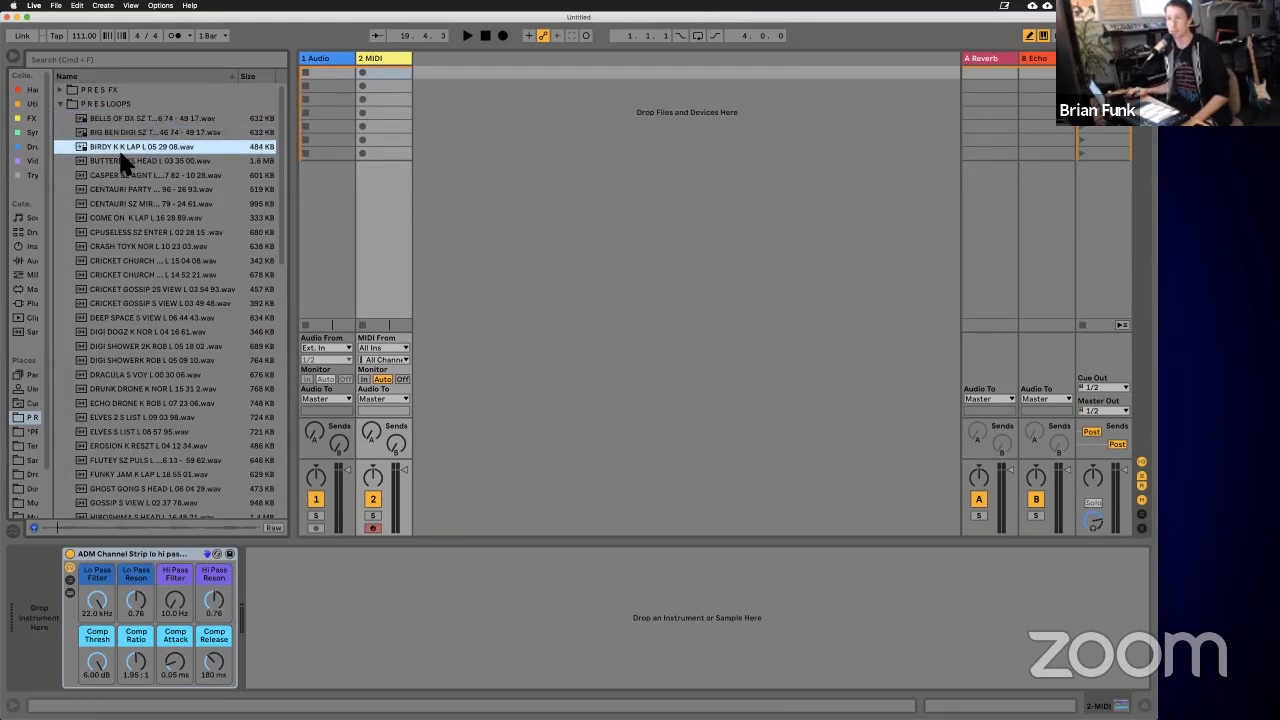
{"action": "left_click", "coordinate": [121, 160]}
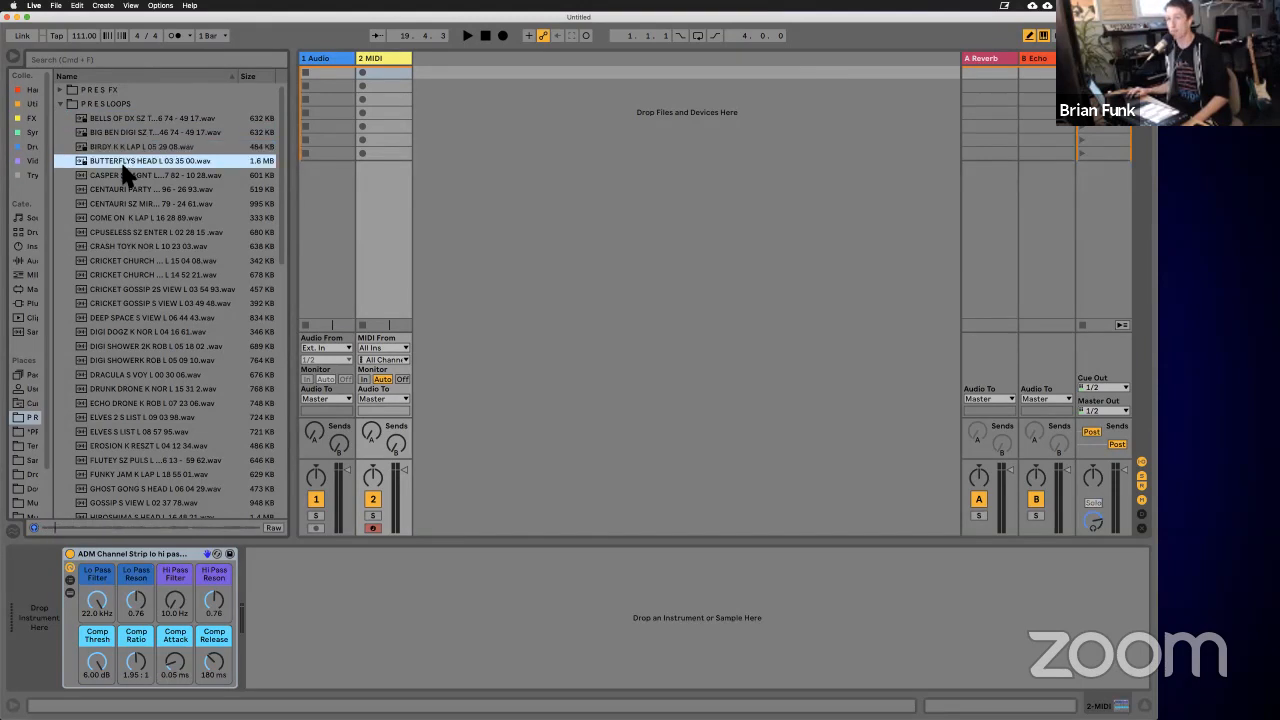
{"action": "left_click", "coordinate": [127, 176]}
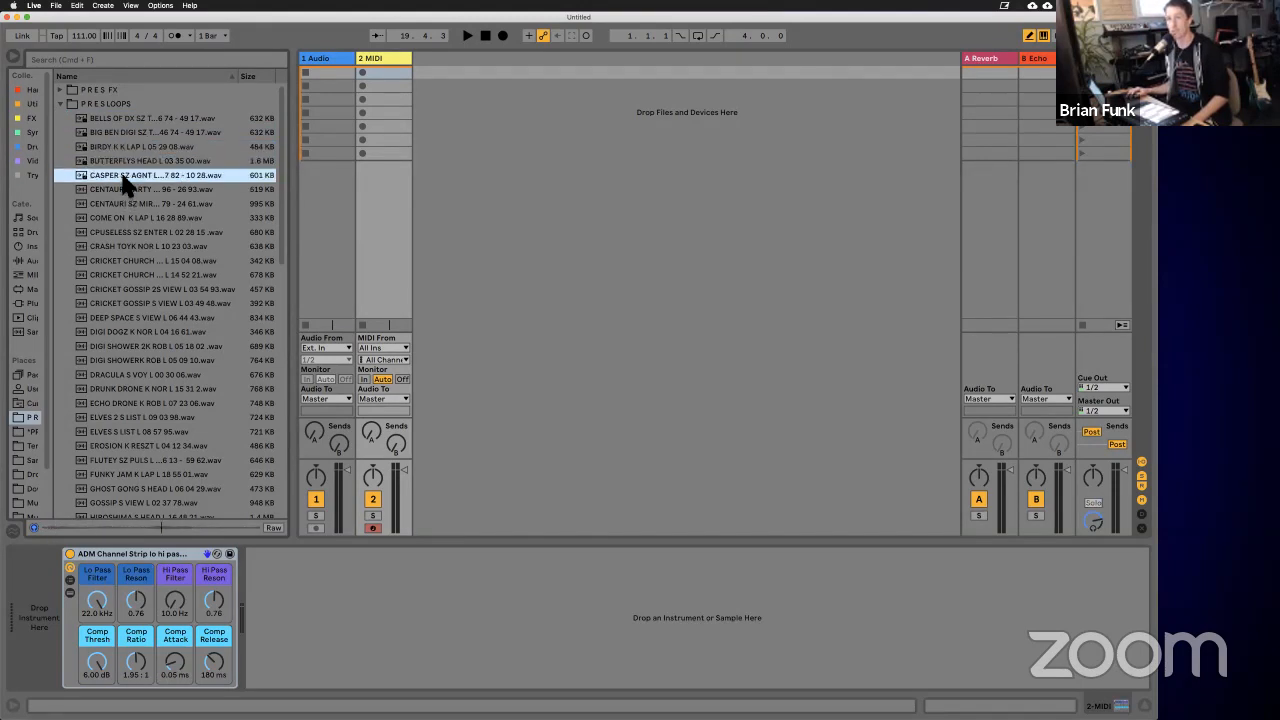
{"action": "left_click", "coordinate": [122, 187]}
{"action": "left_click", "coordinate": [122, 176]}
Step: Place the CASPER SZ AGNT loop as a clip on the audio track and move it to the eighth clip slot
{"action": "left_click_drag", "start_coordinate": [137, 183], "coordinate": [333, 101]}
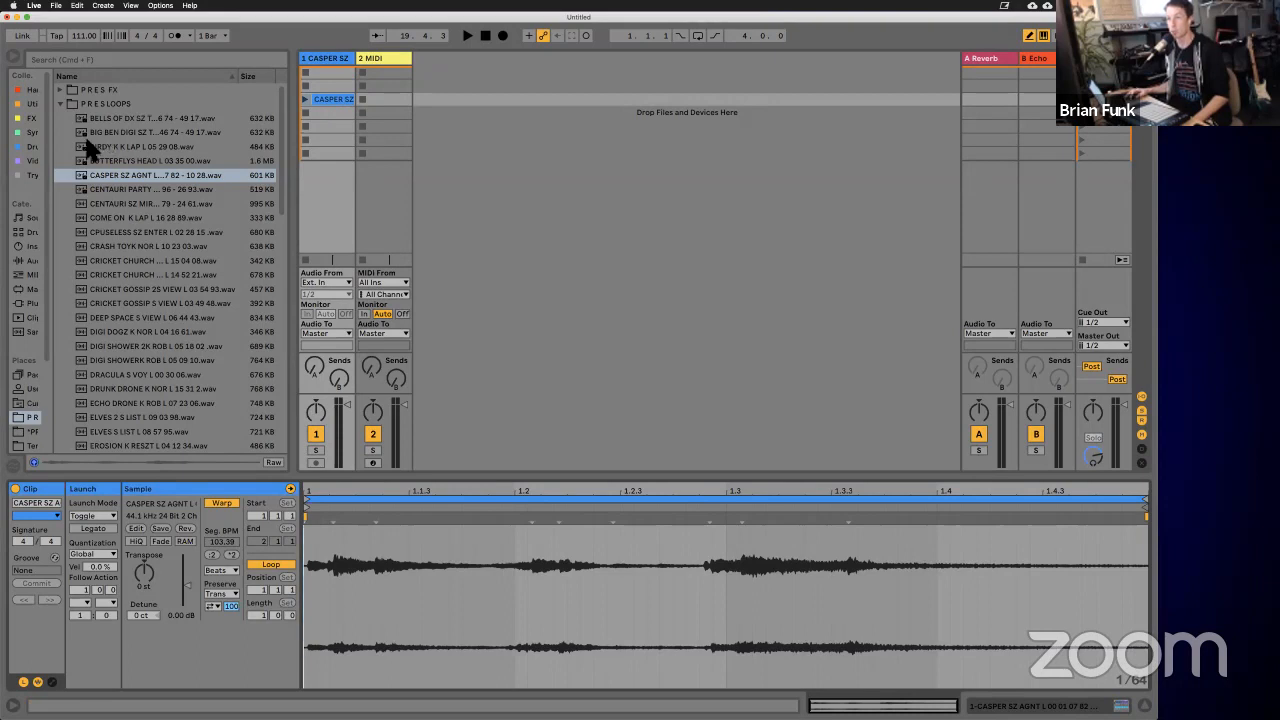
{"action": "left_click_drag", "start_coordinate": [335, 101], "coordinate": [385, 64]}
{"action": "left_click", "coordinate": [357, 163]}
Step: Load the CASPER SZ AGNT sample into the device chain of the MIDI track as a Simpler instrument
{"action": "left_click_drag", "start_coordinate": [166, 175], "coordinate": [268, 545]}
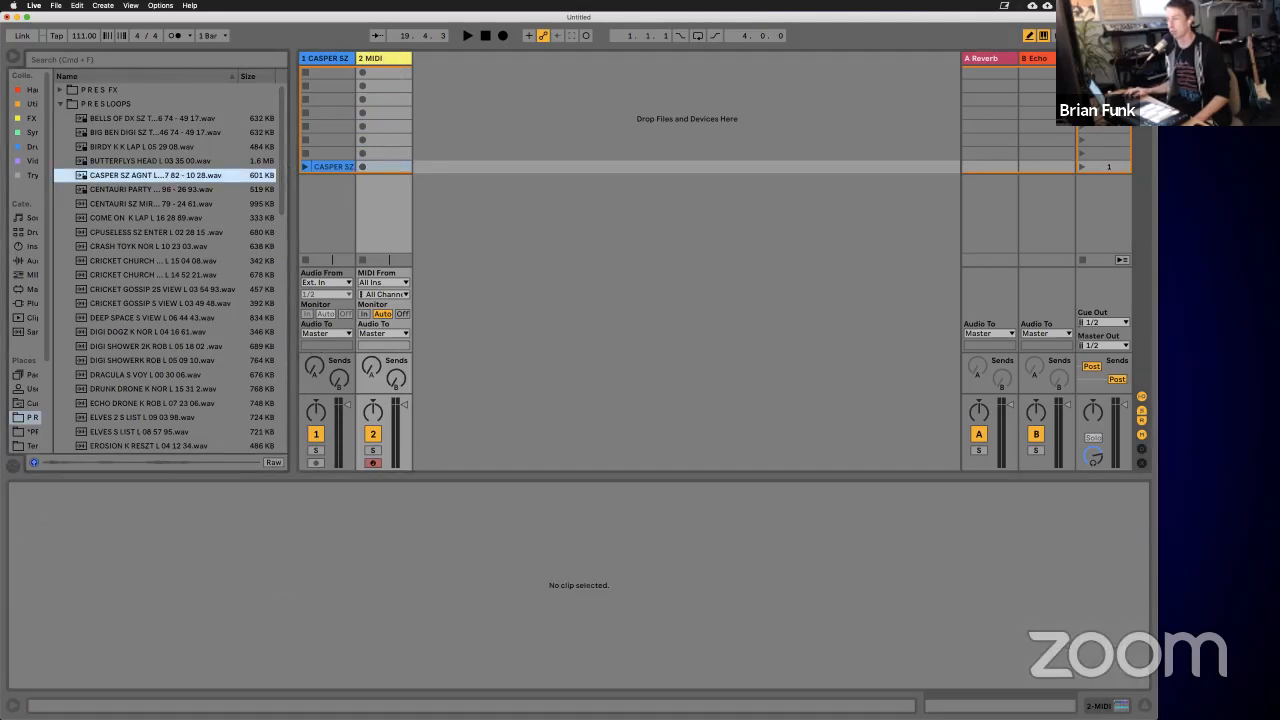
{"action": "key", "text": "shift+Tab"}
{"action": "left_click_drag", "start_coordinate": [139, 173], "coordinate": [40, 577]}
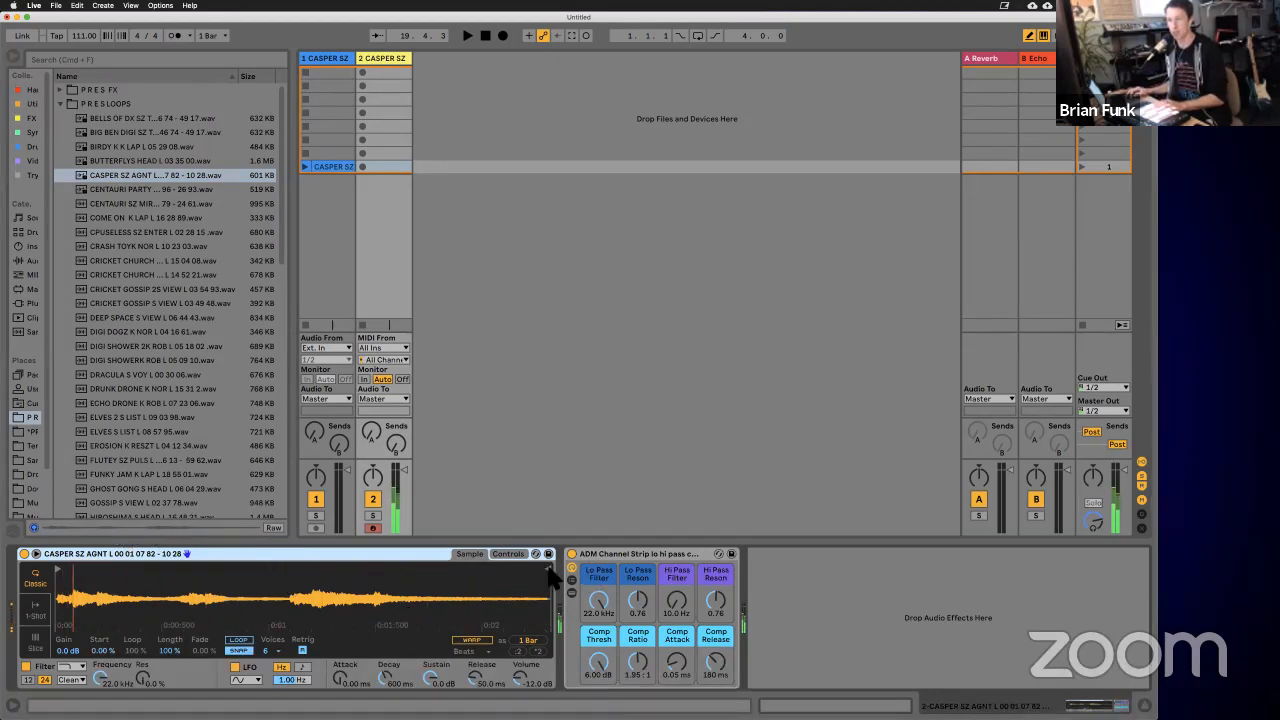
Step: Trim the Simpler playback region to a very short slice at the beginning of the CASPER sample
{"action": "mouse_move", "coordinate": [548, 576]}
{"action": "left_mouse_down"}
{"action": "mouse_move", "coordinate": [64, 538]}
{"action": "mouse_move", "coordinate": [100, 543]}
{"action": "mouse_move", "coordinate": [68, 565]}
{"action": "mouse_move", "coordinate": [99, 574]}
{"action": "left_mouse_up"}
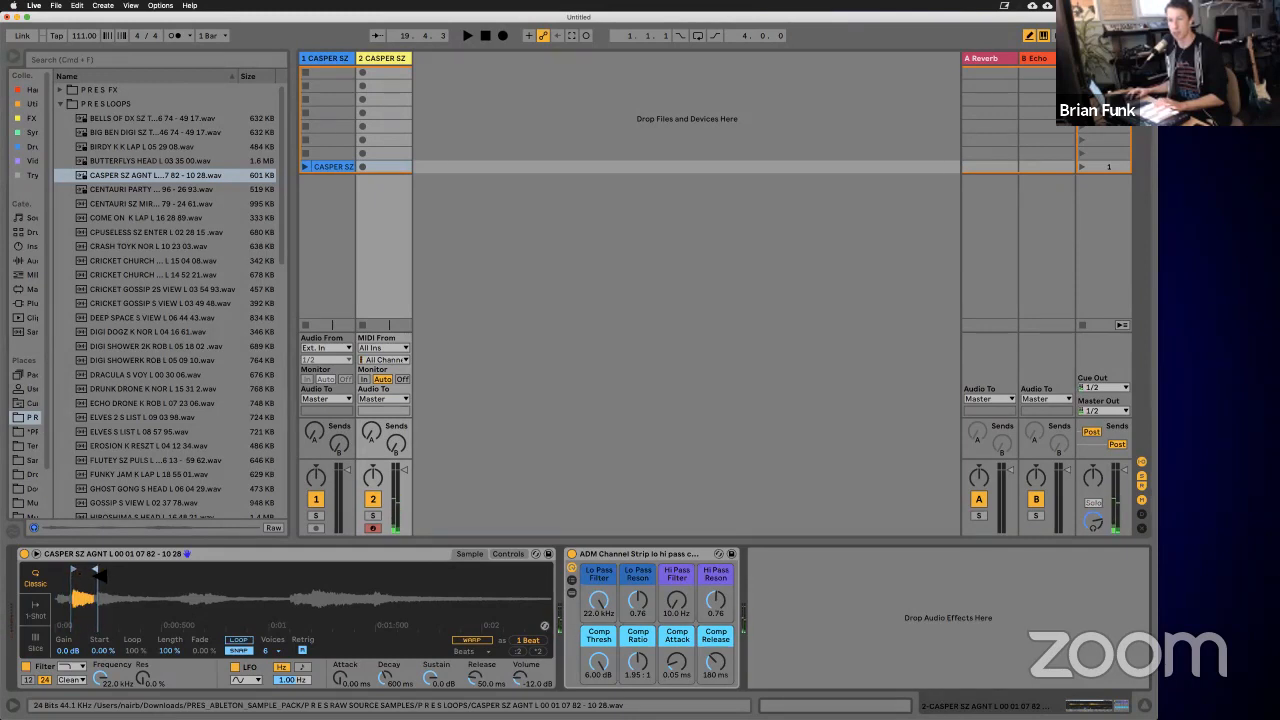
{"action": "left_click", "coordinate": [239, 651]}
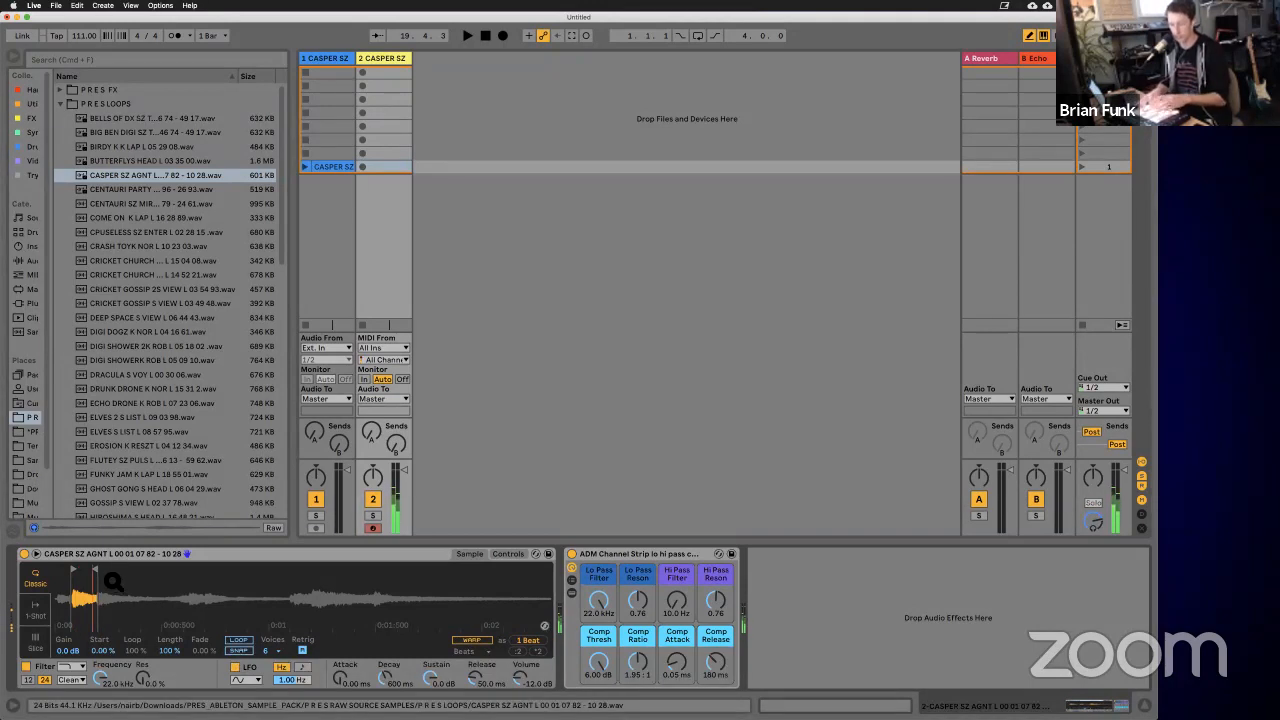
{"action": "left_click_drag", "start_coordinate": [76, 572], "coordinate": [64, 571]}
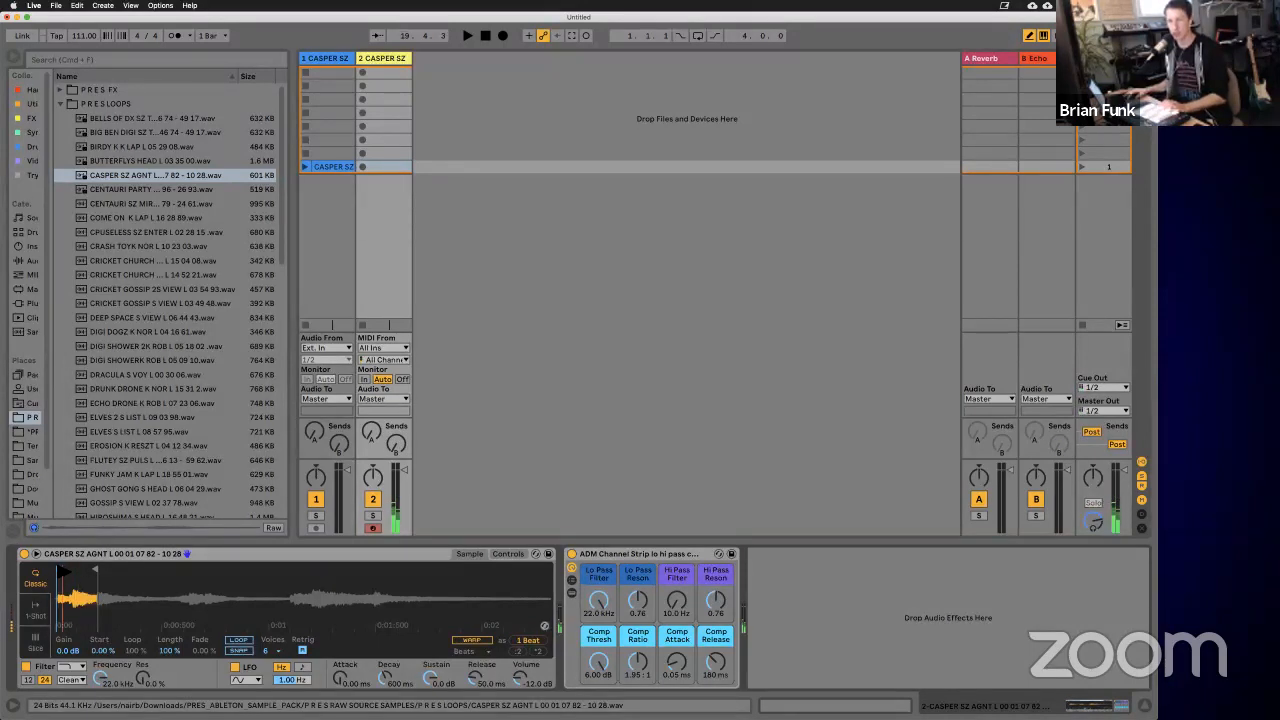
{"action": "left_click_drag", "start_coordinate": [97, 571], "coordinate": [76, 572]}
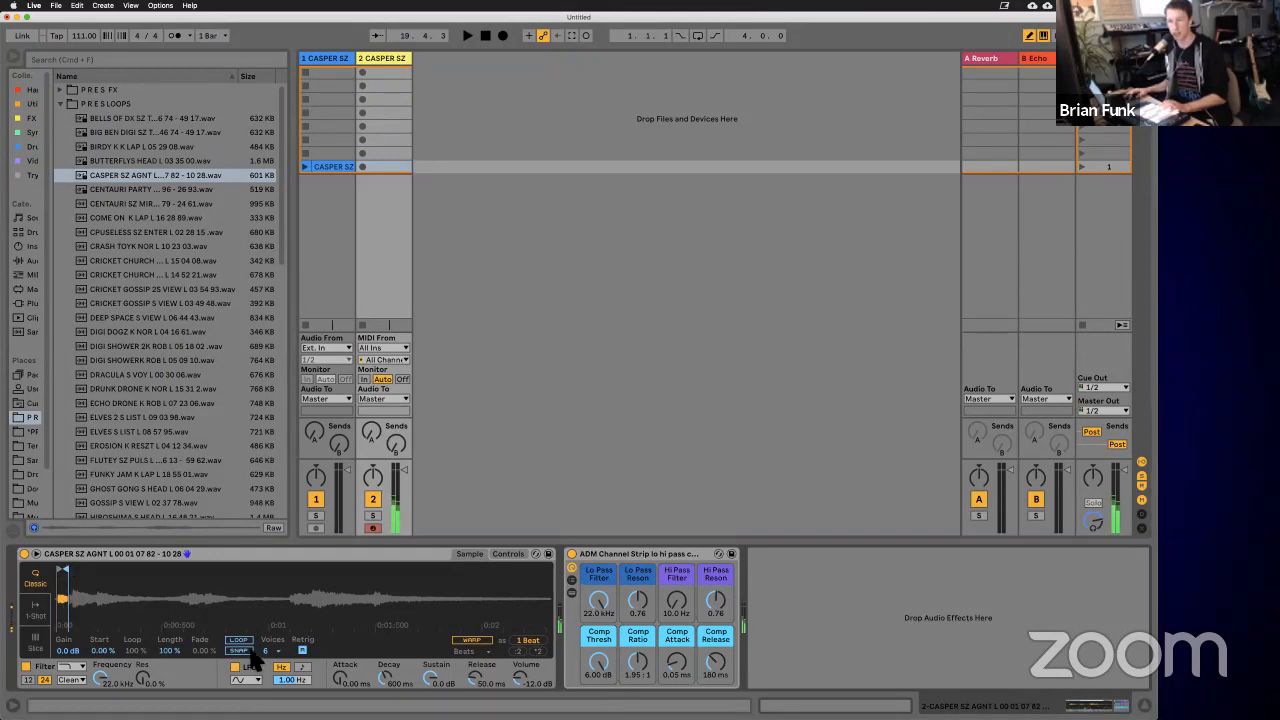
{"action": "left_click_drag", "start_coordinate": [83, 588], "coordinate": [180, 612]}
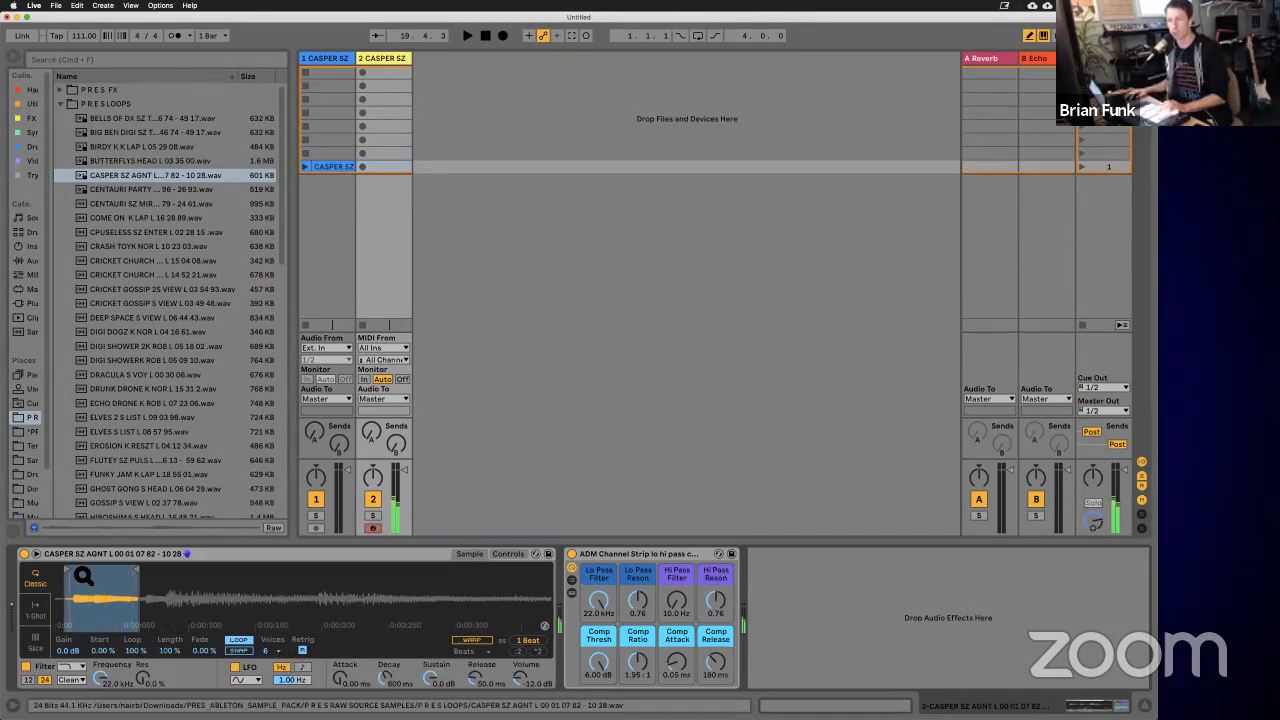
{"action": "left_click_drag", "start_coordinate": [74, 571], "coordinate": [81, 572]}
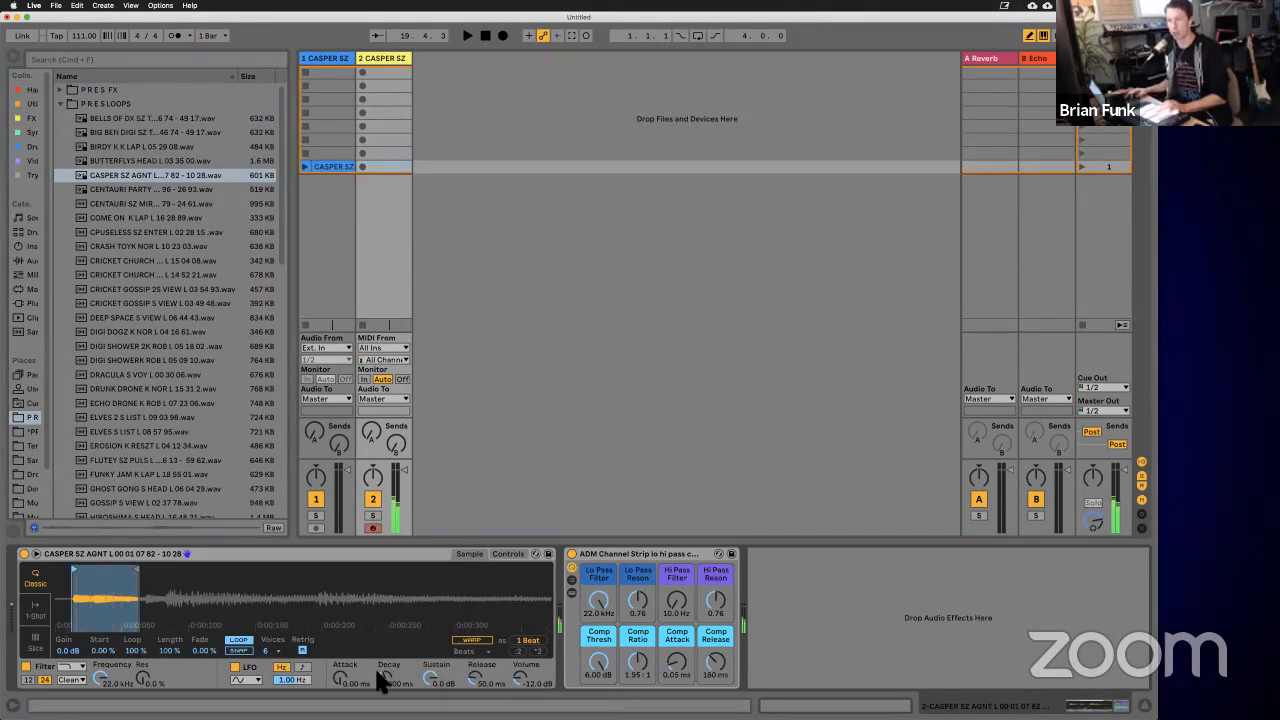
Step: Set Simpler's Fade to 39.8%, Loop to 60.9% and Length to 82.8%
{"action": "left_click_drag", "start_coordinate": [203, 653], "coordinate": [138, 648]}
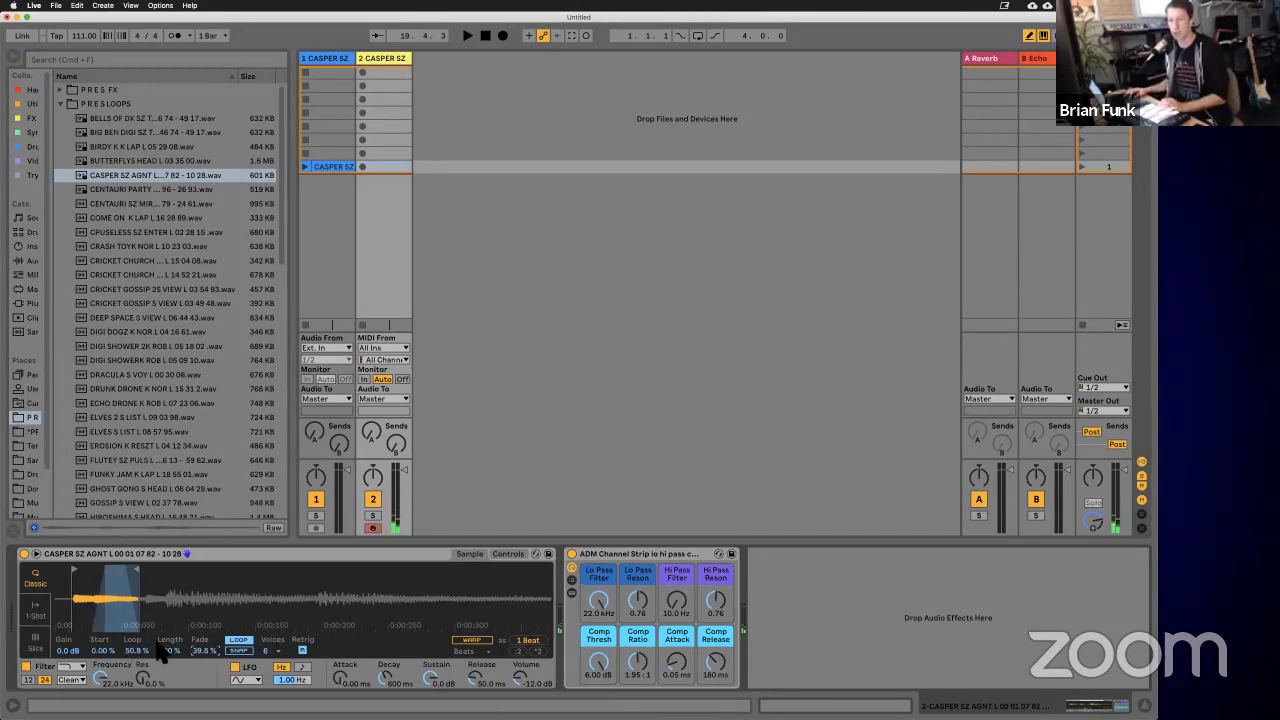
{"action": "left_click_drag", "start_coordinate": [174, 655], "coordinate": [145, 651]}
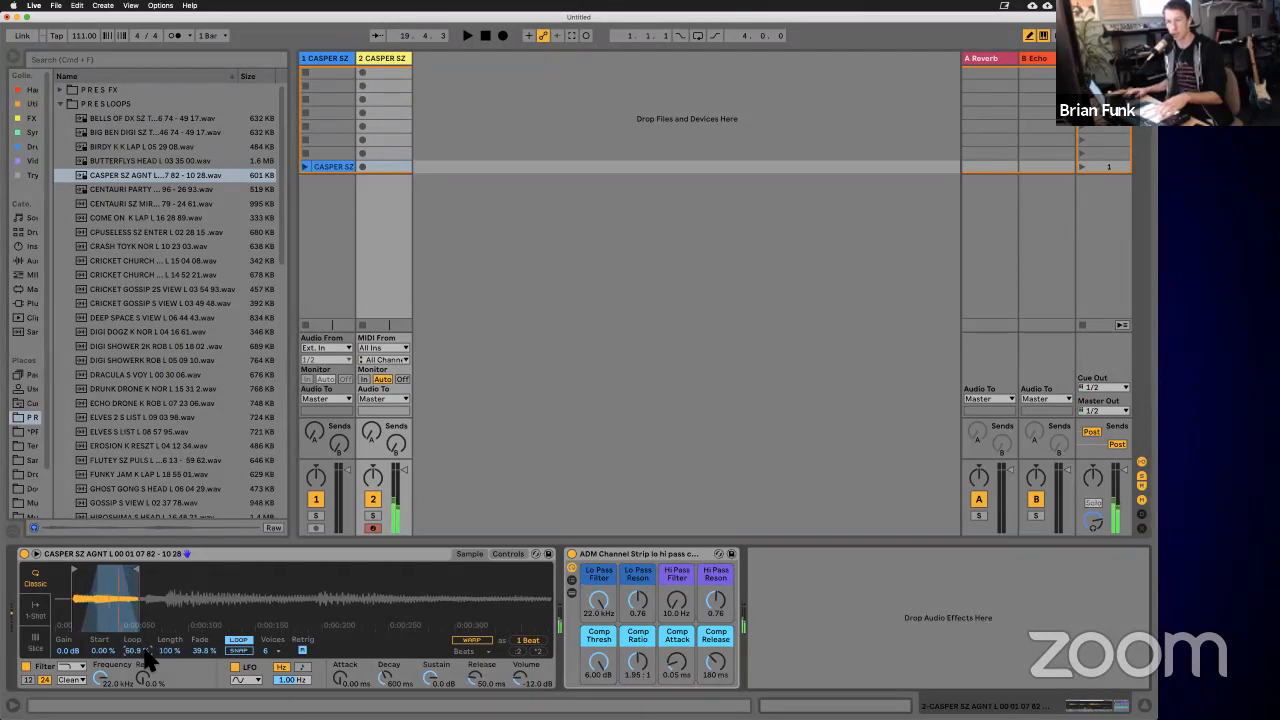
{"action": "left_click_drag", "start_coordinate": [177, 657], "coordinate": [177, 668]}
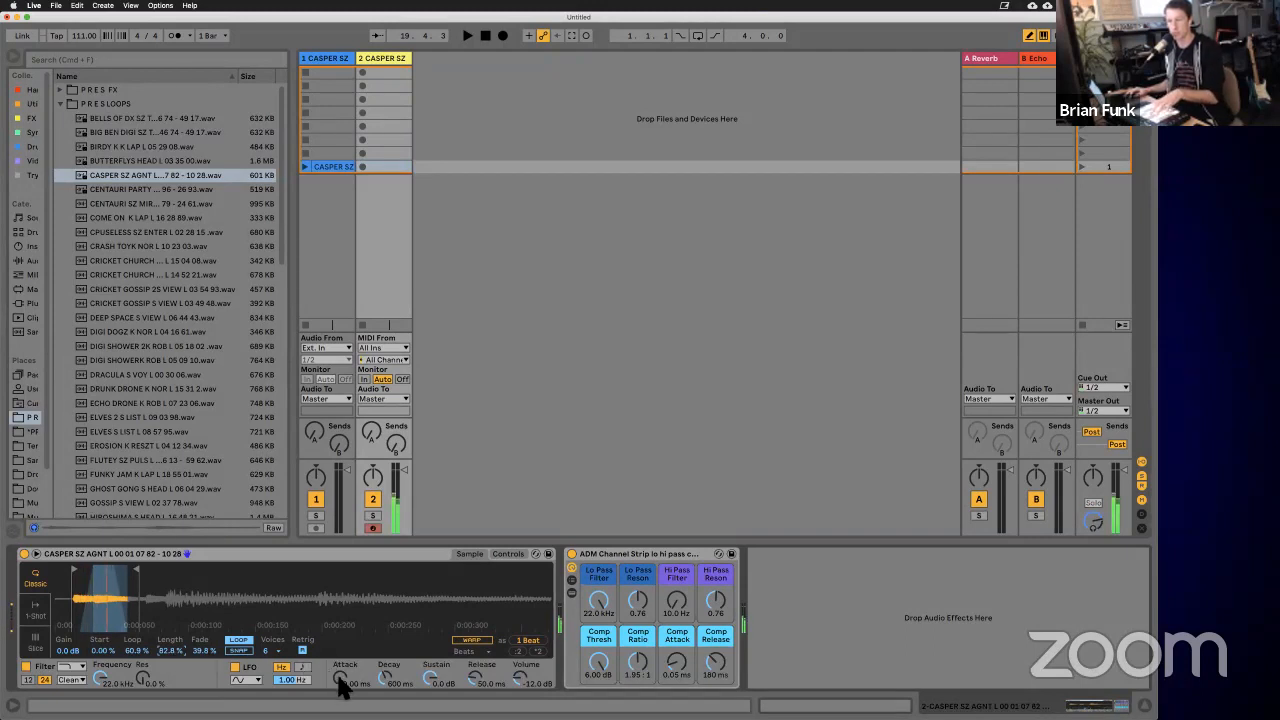
Step: Set Simpler's amplitude envelope to a 0.29 ms attack and a 537 ms release
{"action": "left_click_drag", "start_coordinate": [337, 682], "coordinate": [338, 676]}
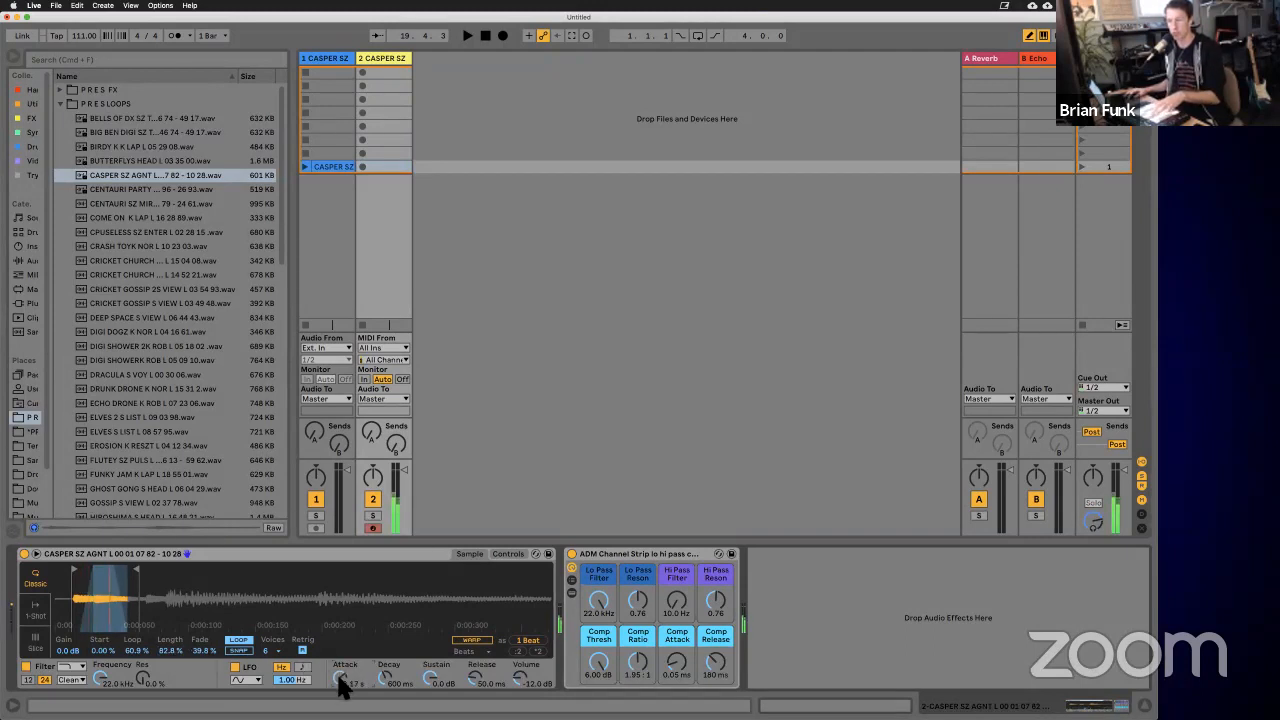
{"action": "left_click_drag", "start_coordinate": [337, 686], "coordinate": [338, 690]}
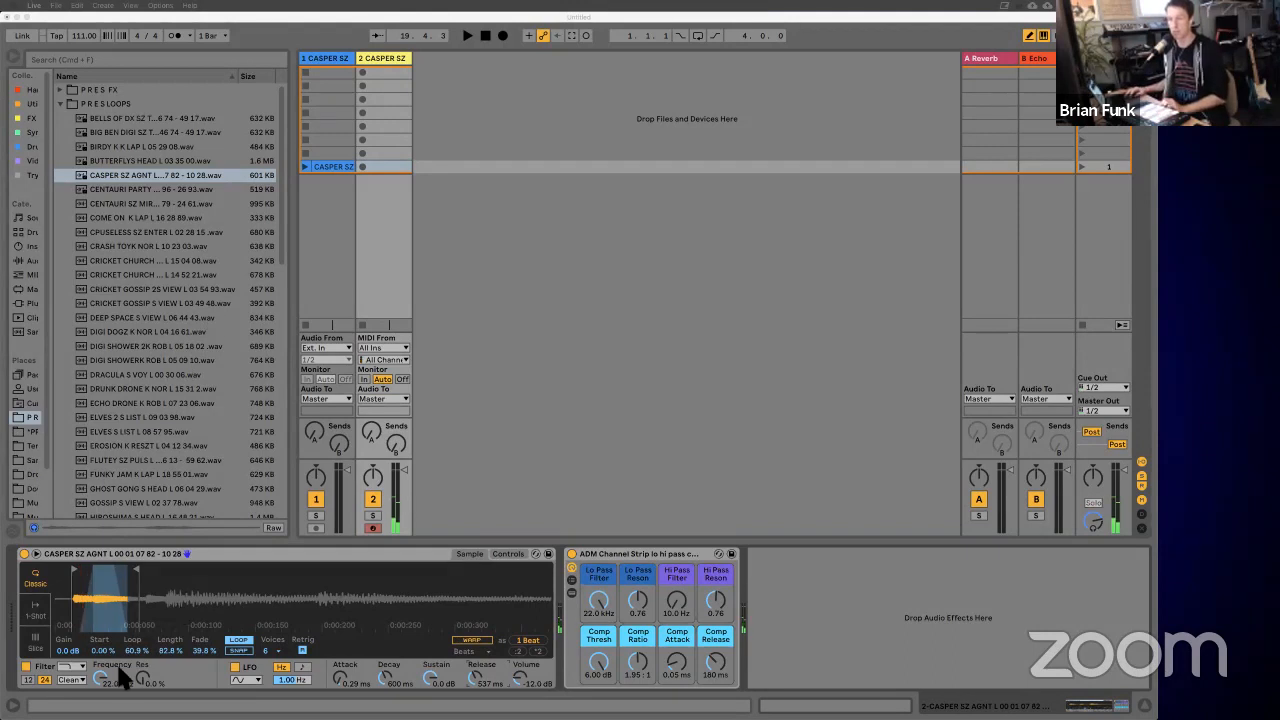
Step: Set Simpler's filter to the MS2 circuit with frequency 1.29 kHz, resonance 12% and drive 6.10 dB
{"action": "left_click", "coordinate": [104, 686]}
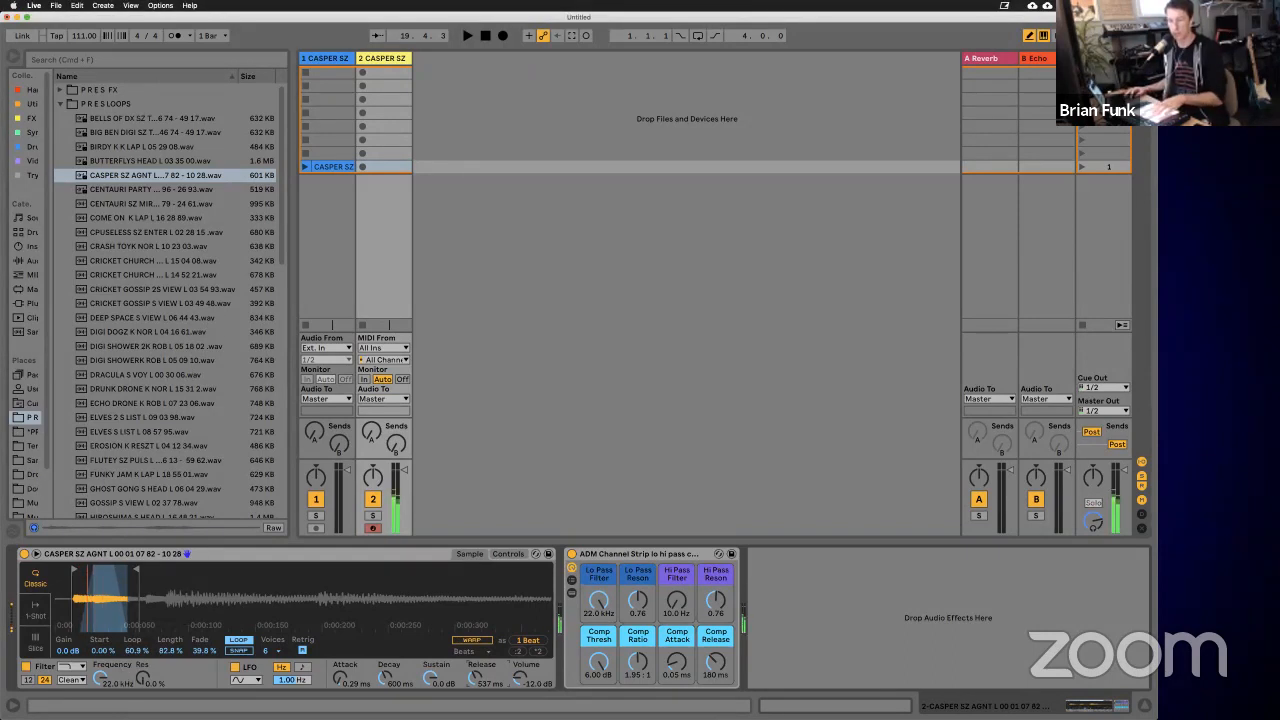
{"action": "left_click_drag", "start_coordinate": [102, 678], "coordinate": [102, 670]}
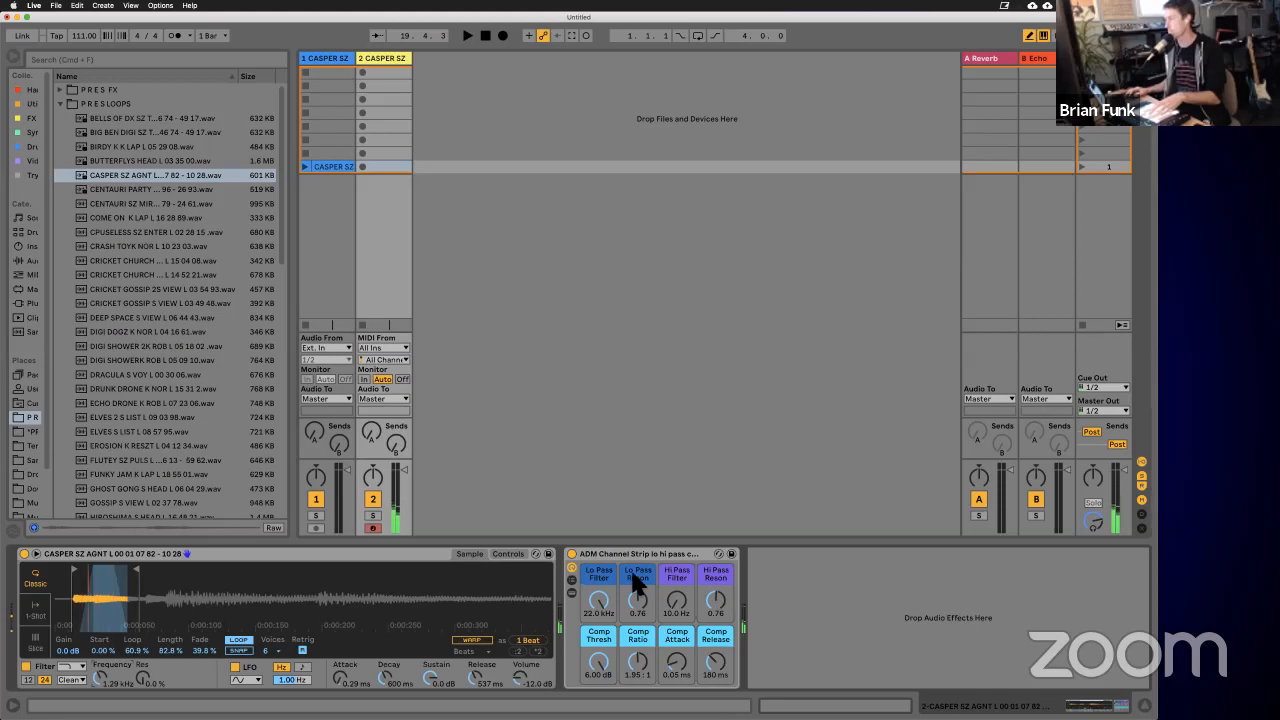
{"action": "left_click", "coordinate": [508, 554]}
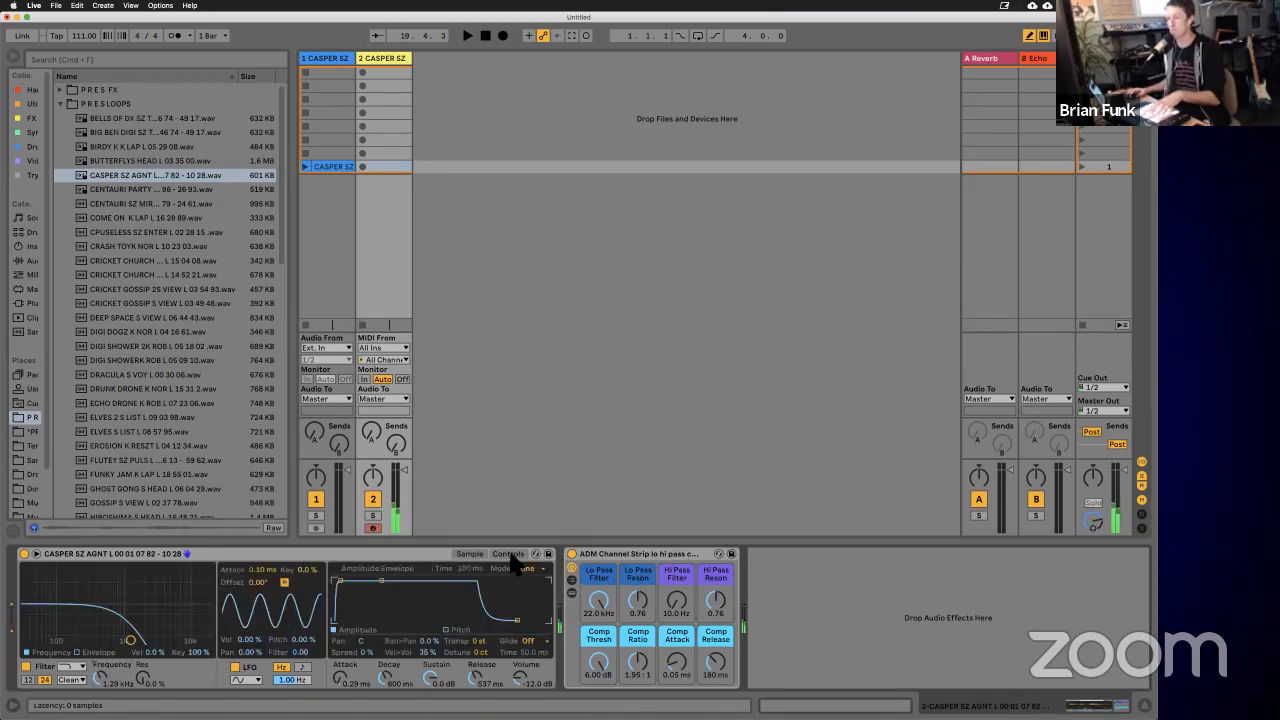
{"action": "left_click", "coordinate": [81, 681]}
{"action": "left_click_drag", "start_coordinate": [178, 684], "coordinate": [176, 681]}
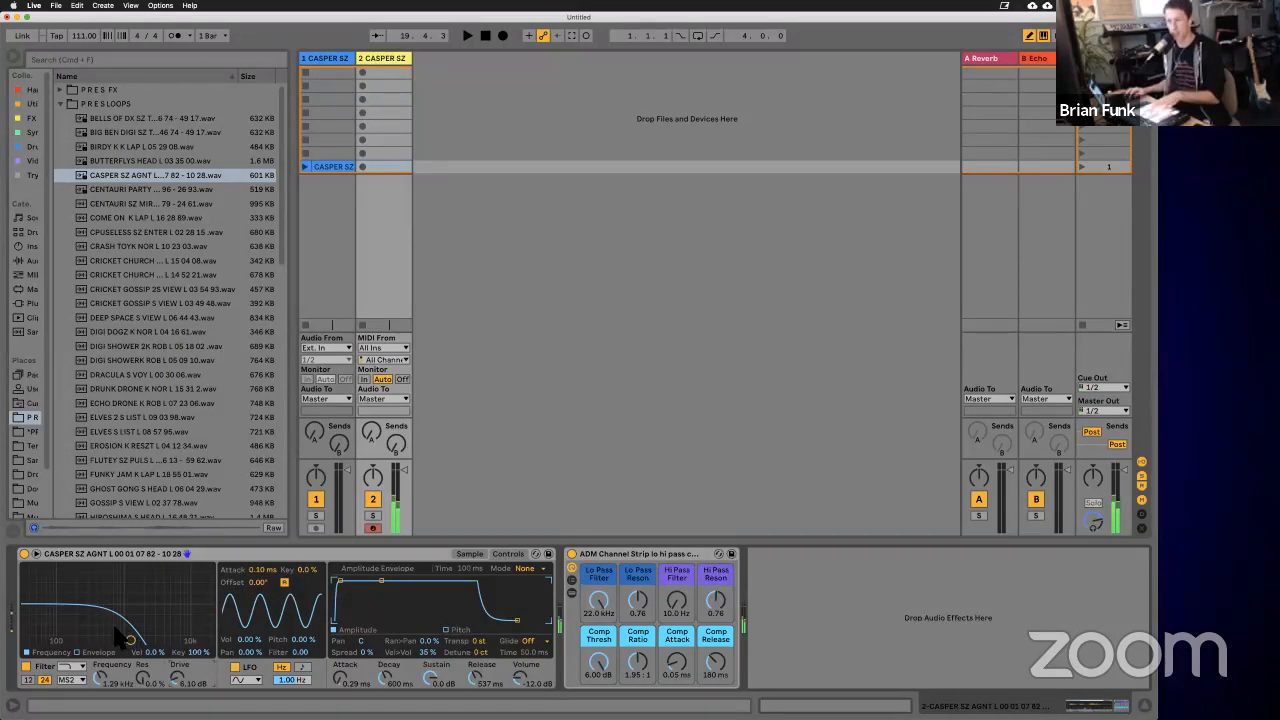
{"action": "left_click_drag", "start_coordinate": [149, 686], "coordinate": [149, 686]}
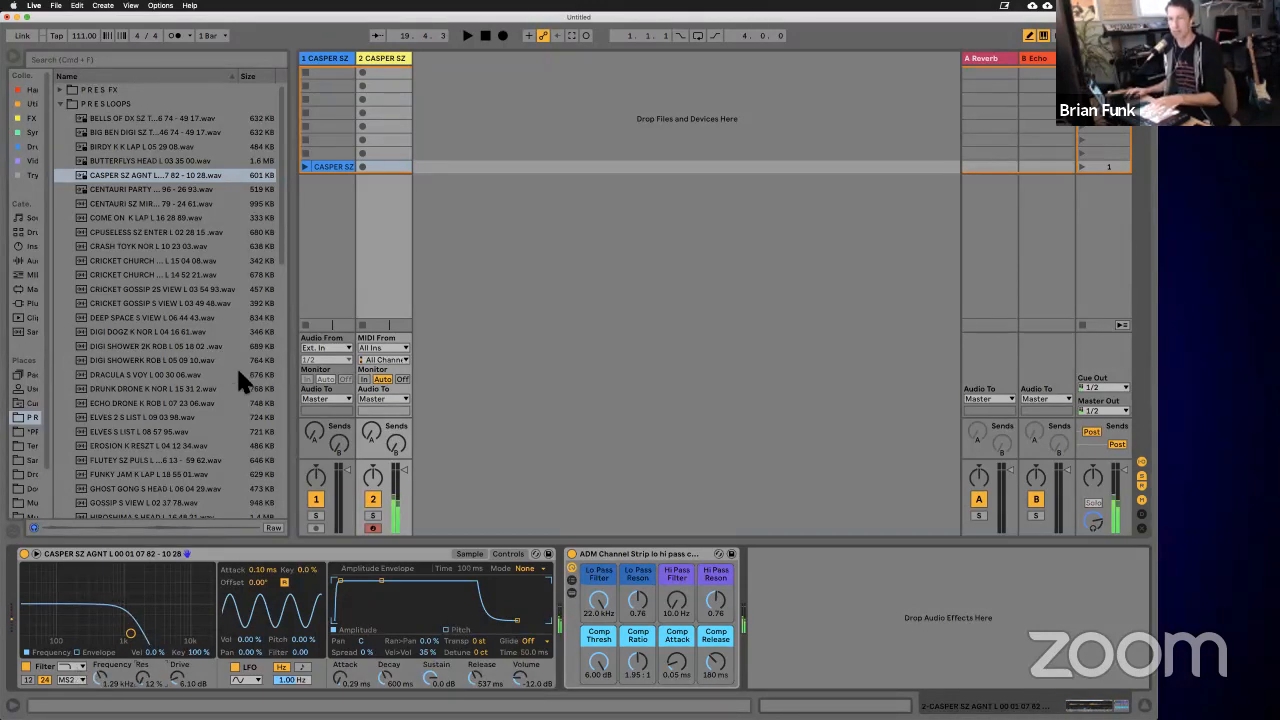
Step: Add a Delay from the FX collection to the MIDI track and delete its ADM Channel Strip rack
{"action": "left_click", "coordinate": [29, 116]}
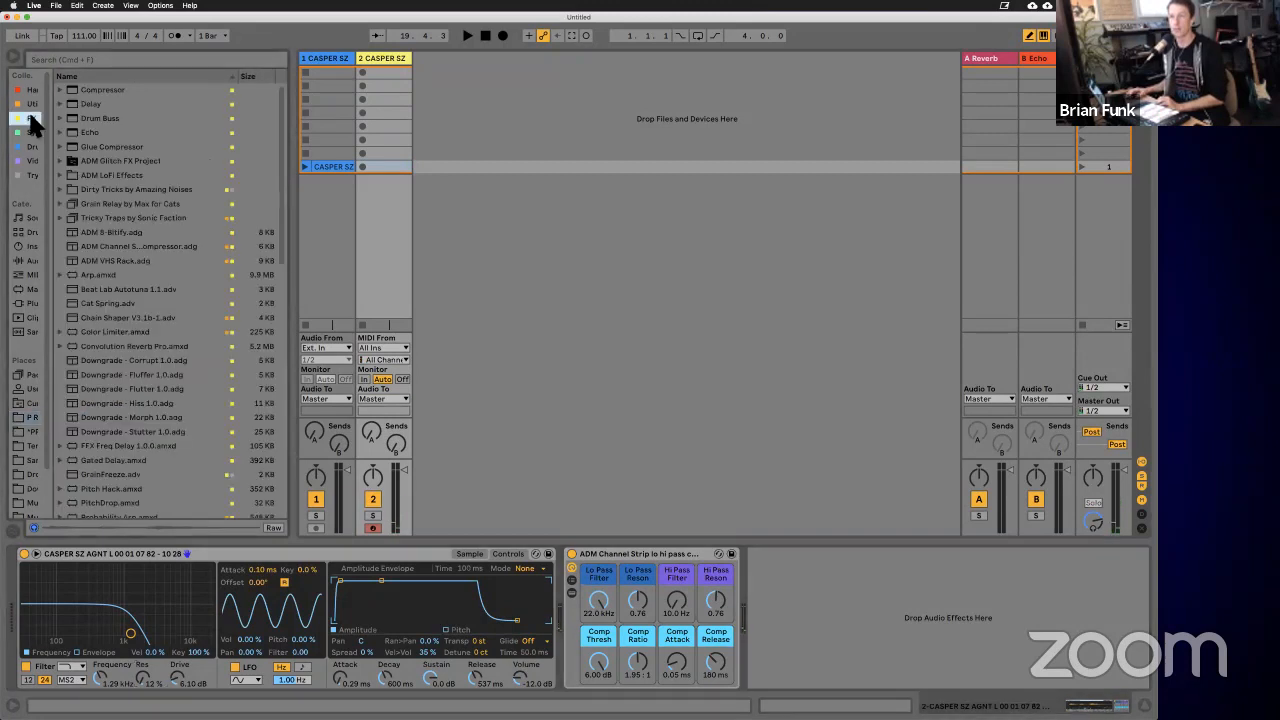
{"action": "double_click", "coordinate": [90, 104]}
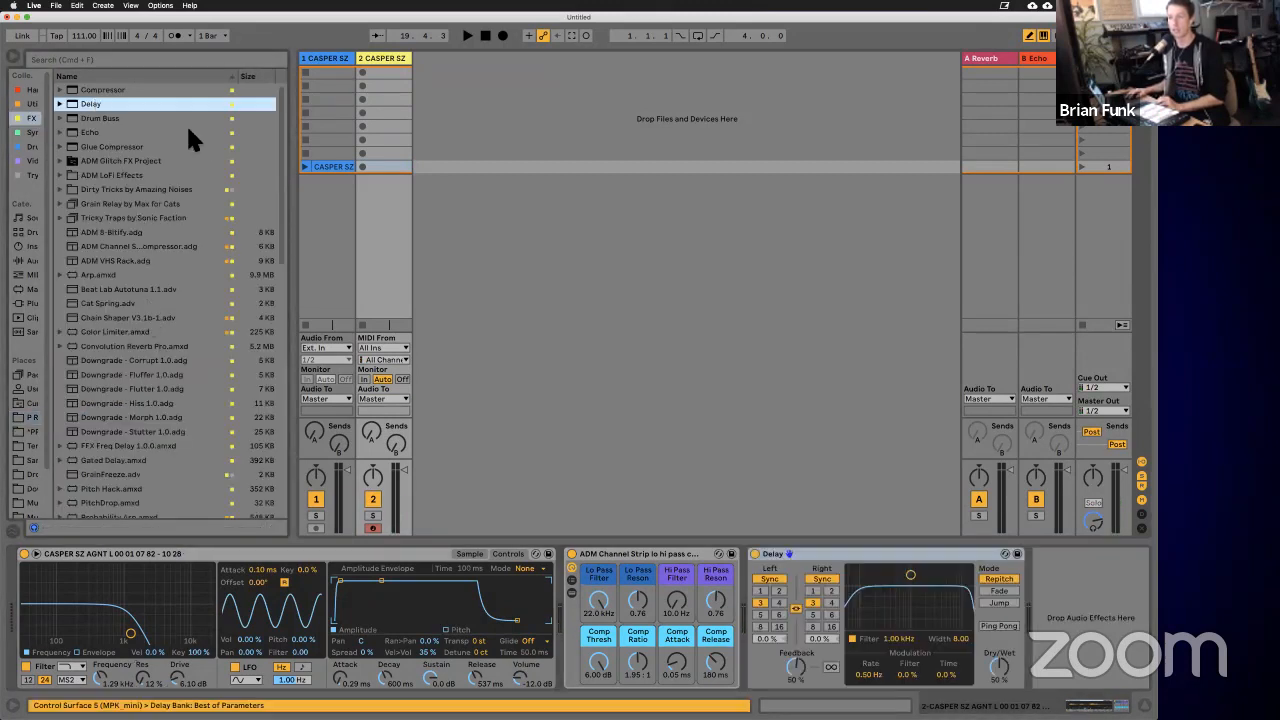
{"action": "left_click", "coordinate": [618, 554]}
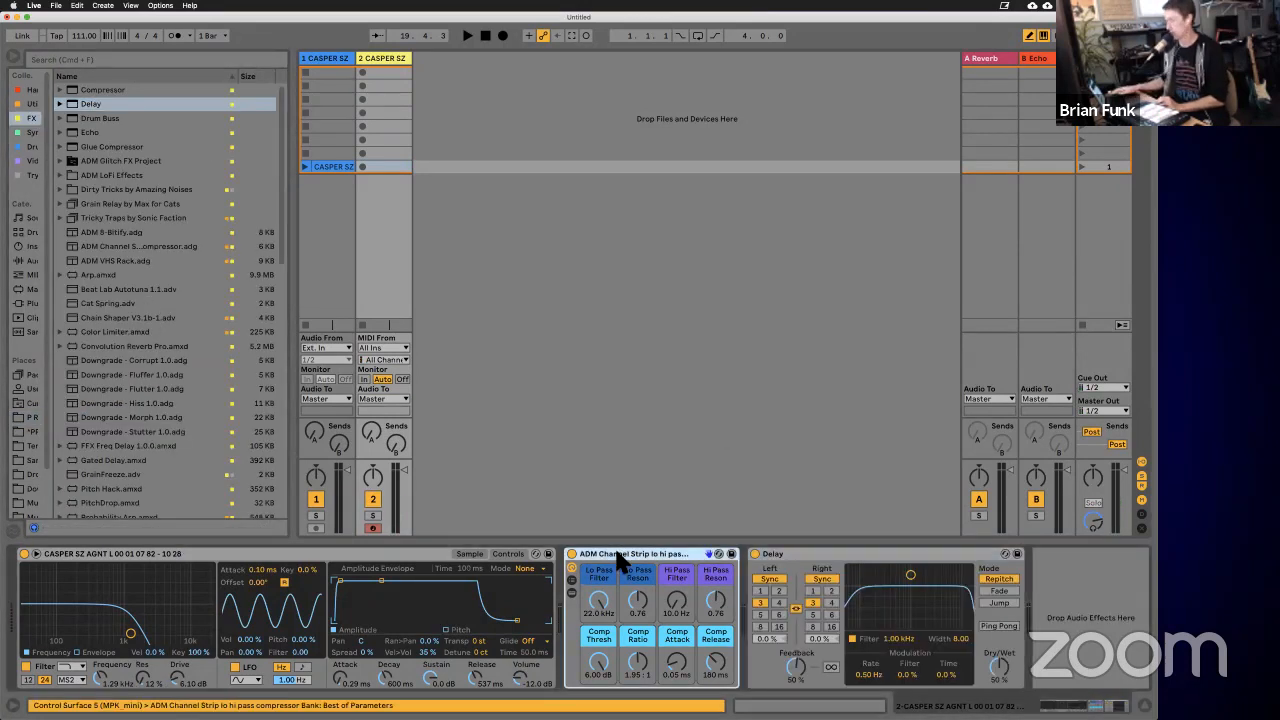
{"action": "key", "text": "Delete"}
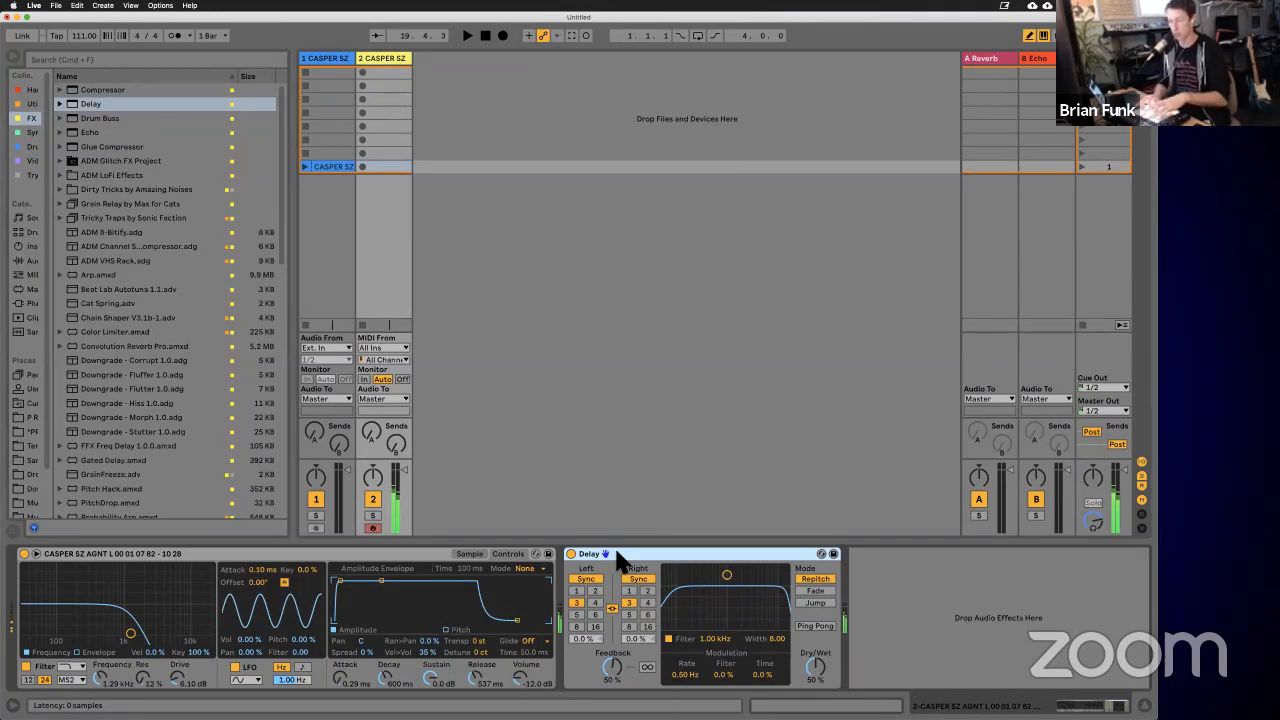
Step: Group the Simpler and Delay devices into an Instrument Rack
{"action": "left_click", "coordinate": [400, 565]}
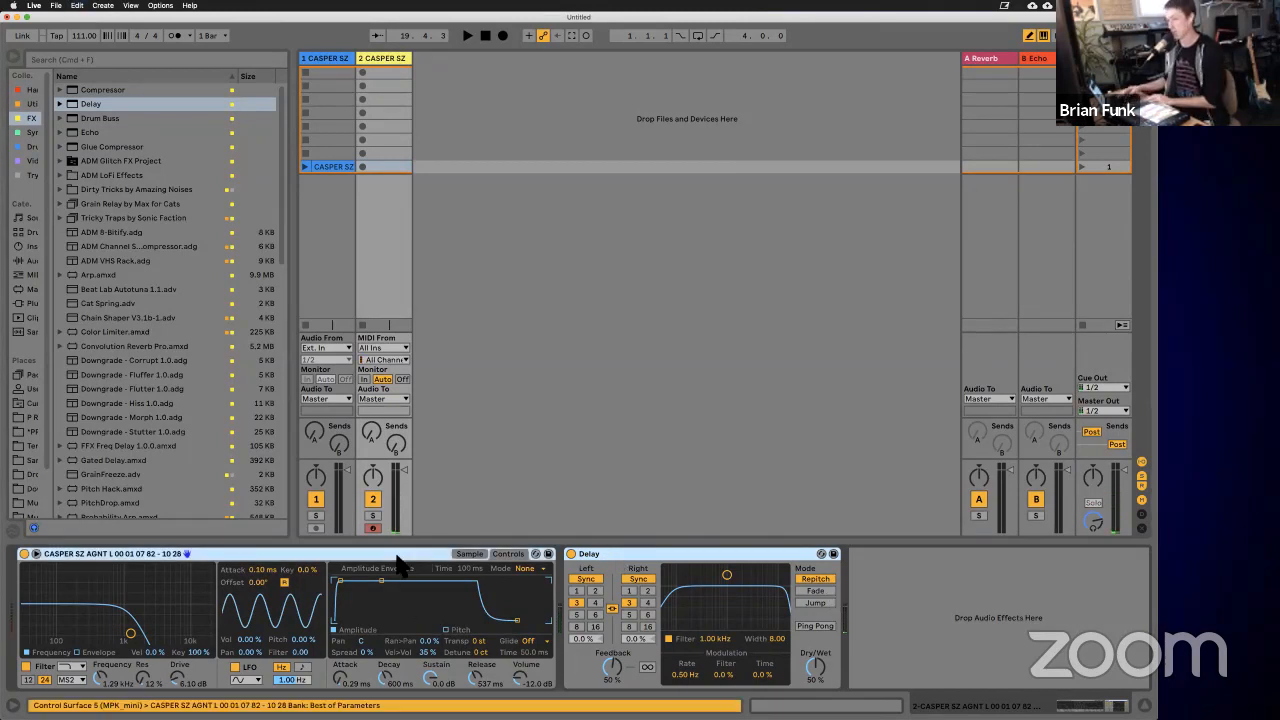
{"action": "key", "text": "super+g"}
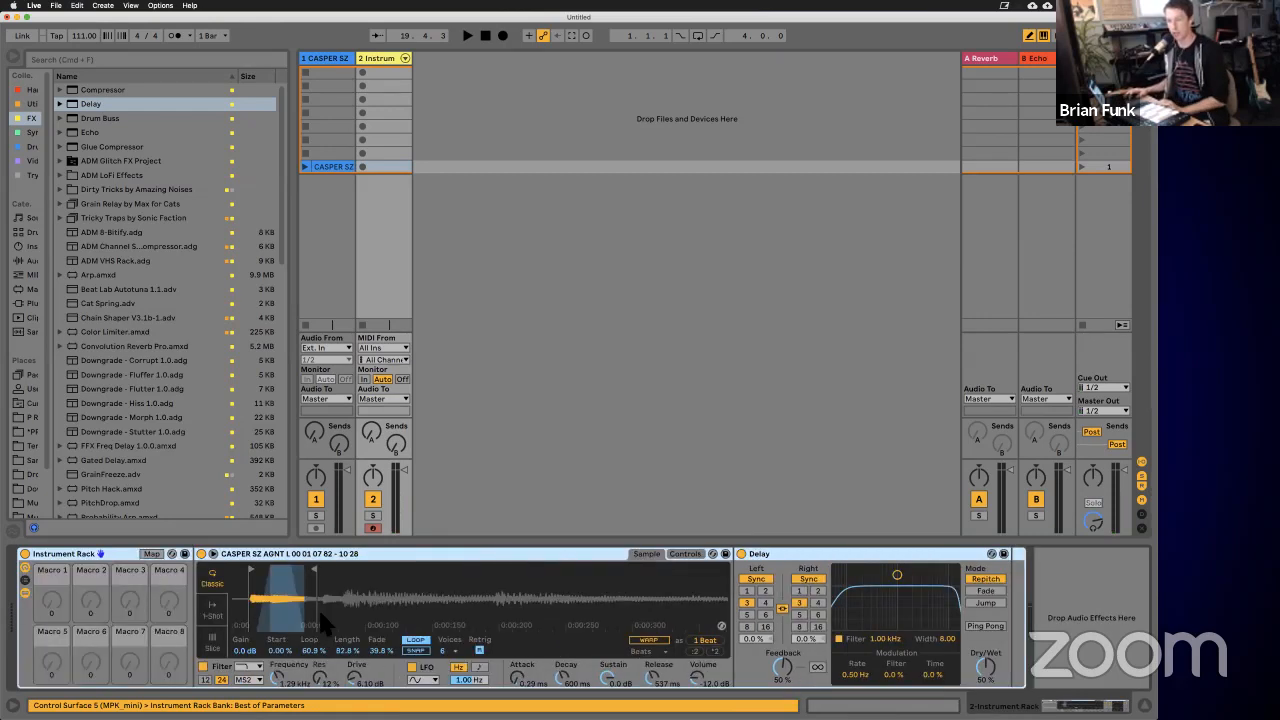
Step: Map Simpler's filter frequency to Macro 1 and its filter resonance to Macro 2
{"action": "right_click", "coordinate": [281, 680]}
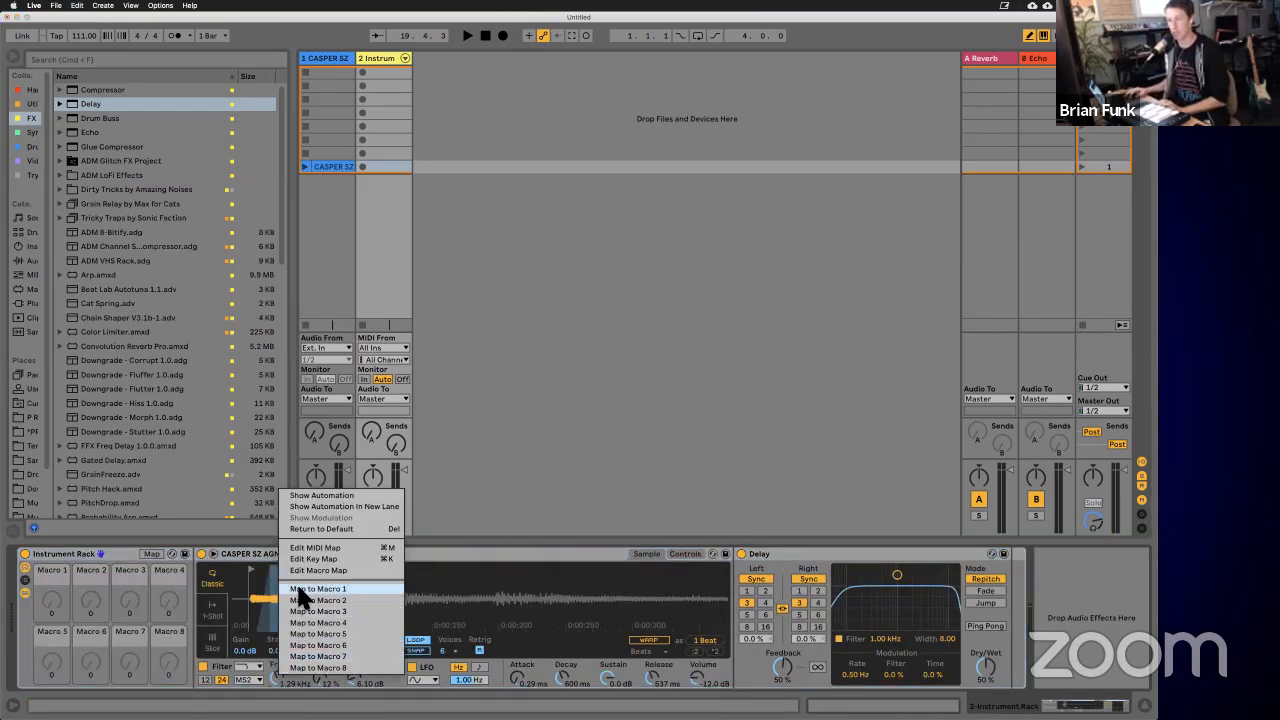
{"action": "left_click", "coordinate": [296, 581]}
{"action": "right_click", "coordinate": [320, 680]}
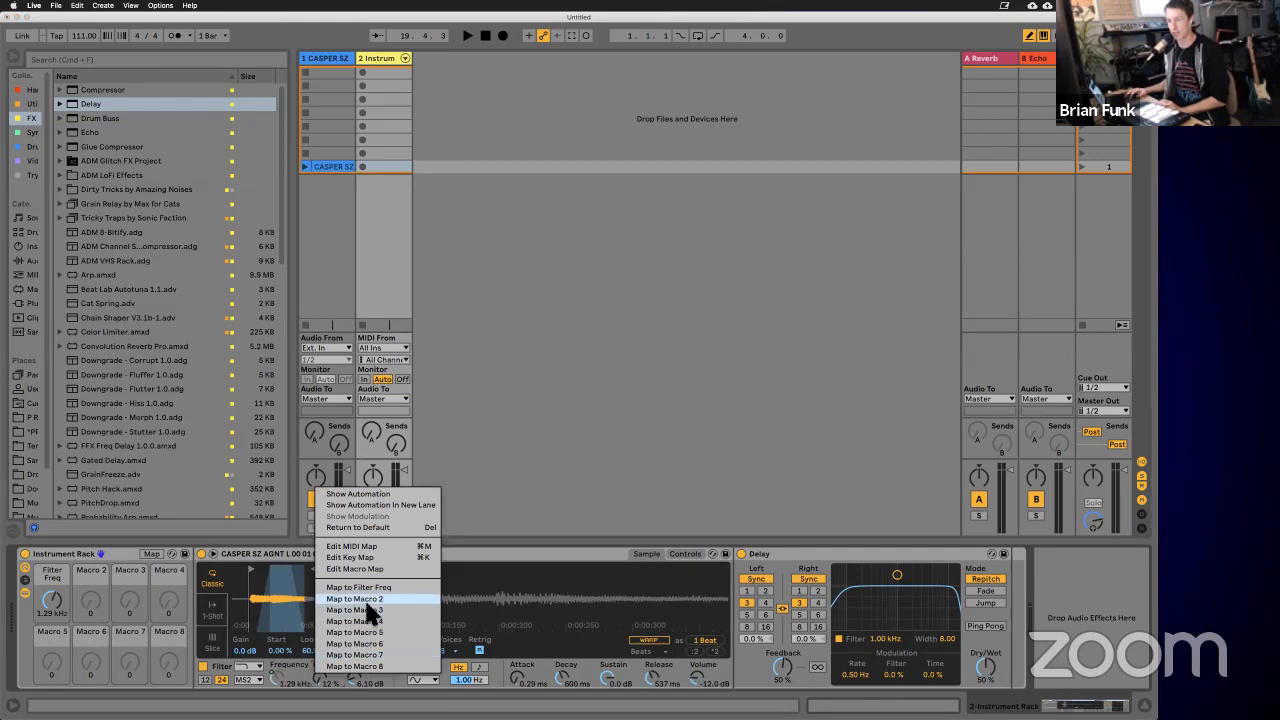
{"action": "left_click", "coordinate": [370, 608]}
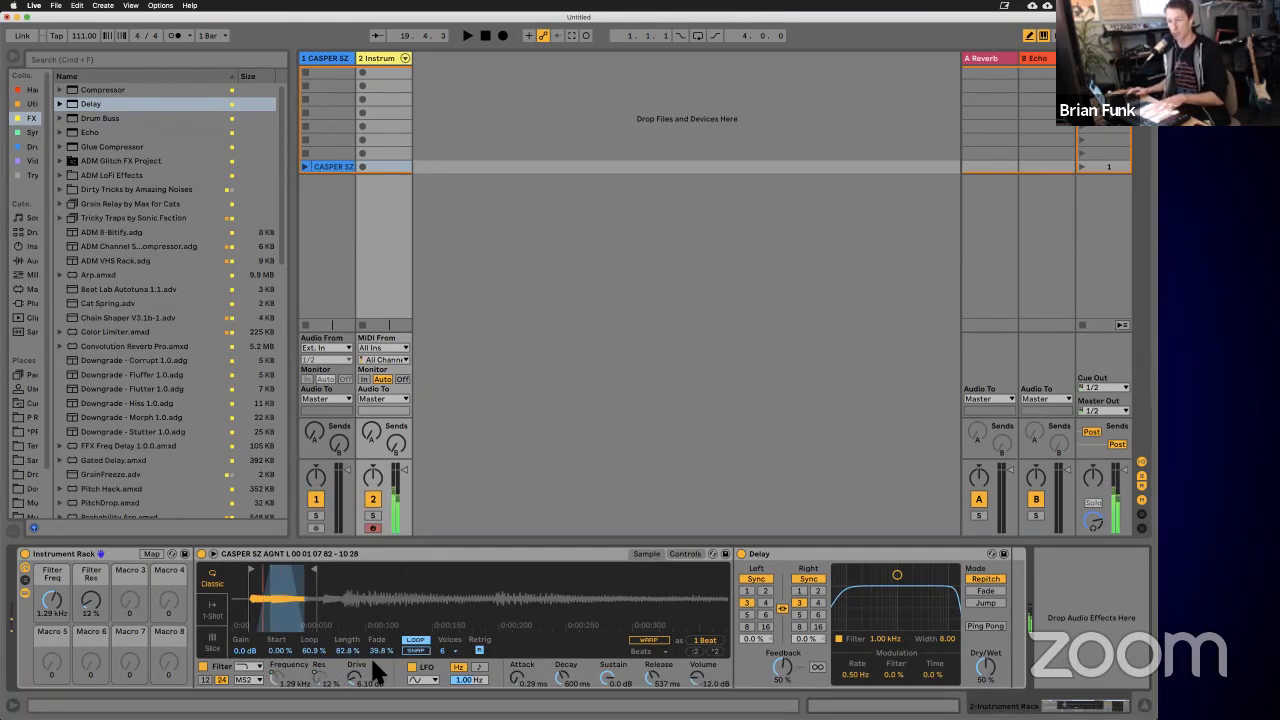
Step: Map Simpler's amplitude envelope attack to Macro 3 and its release to Macro 4
{"action": "right_click", "coordinate": [518, 686]}
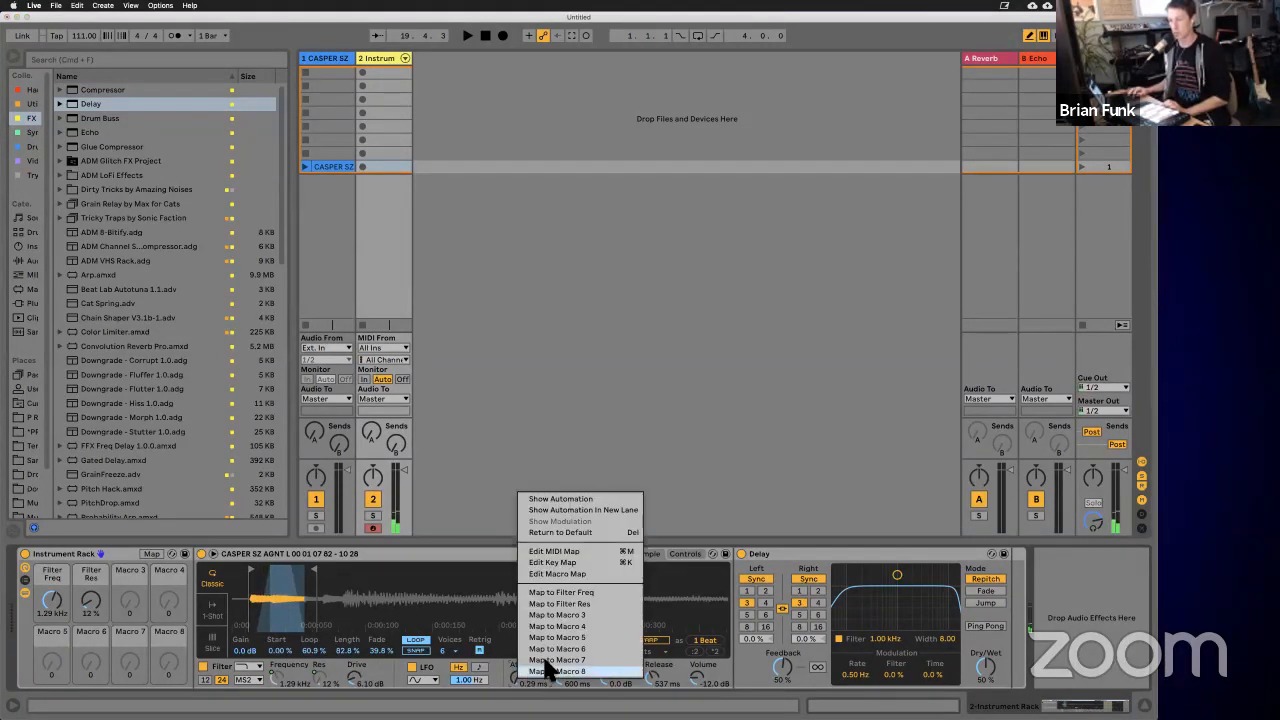
{"action": "left_click", "coordinate": [569, 620]}
{"action": "right_click", "coordinate": [656, 686]}
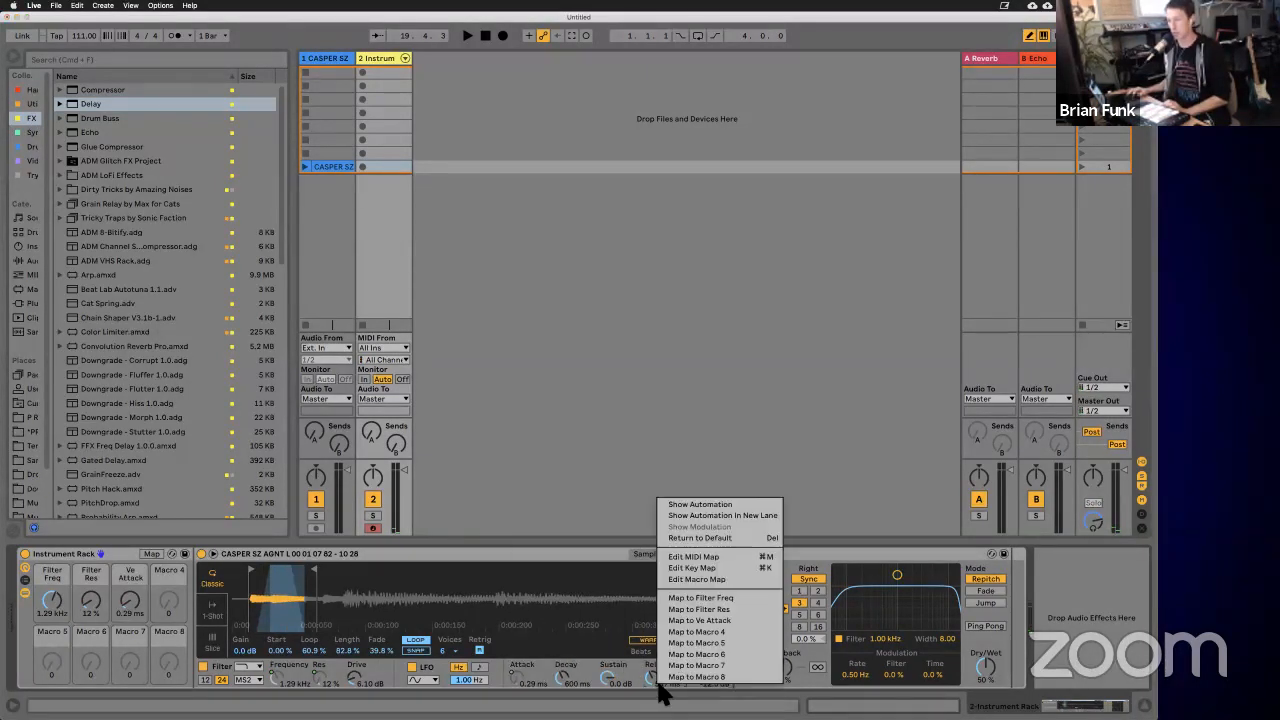
{"action": "left_click", "coordinate": [694, 641]}
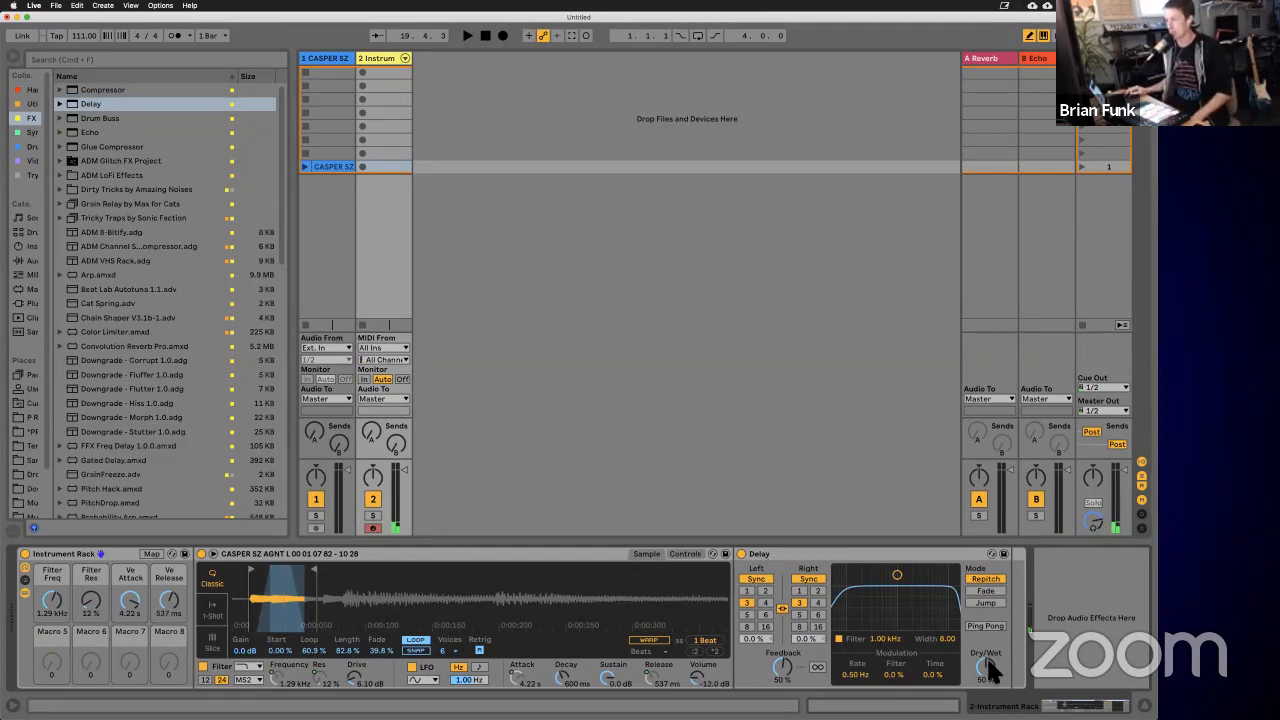
Step: Switch the Delay from Sync to Time mode, mapping its left delay time to Macro 6 and its Dry/Wet to Macro 5
{"action": "left_click", "coordinate": [770, 580]}
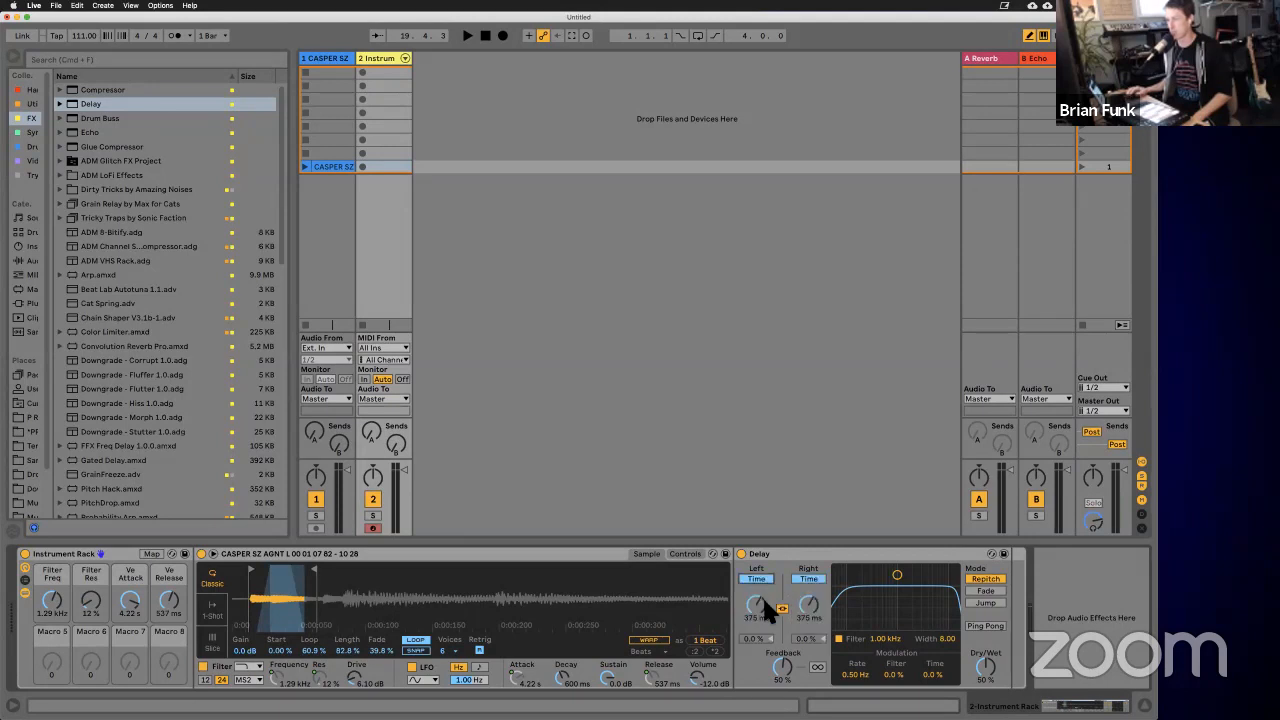
{"action": "right_click", "coordinate": [762, 597]}
{"action": "left_click", "coordinate": [824, 559]}
{"action": "right_click", "coordinate": [757, 603]}
{"action": "right_click", "coordinate": [756, 597]}
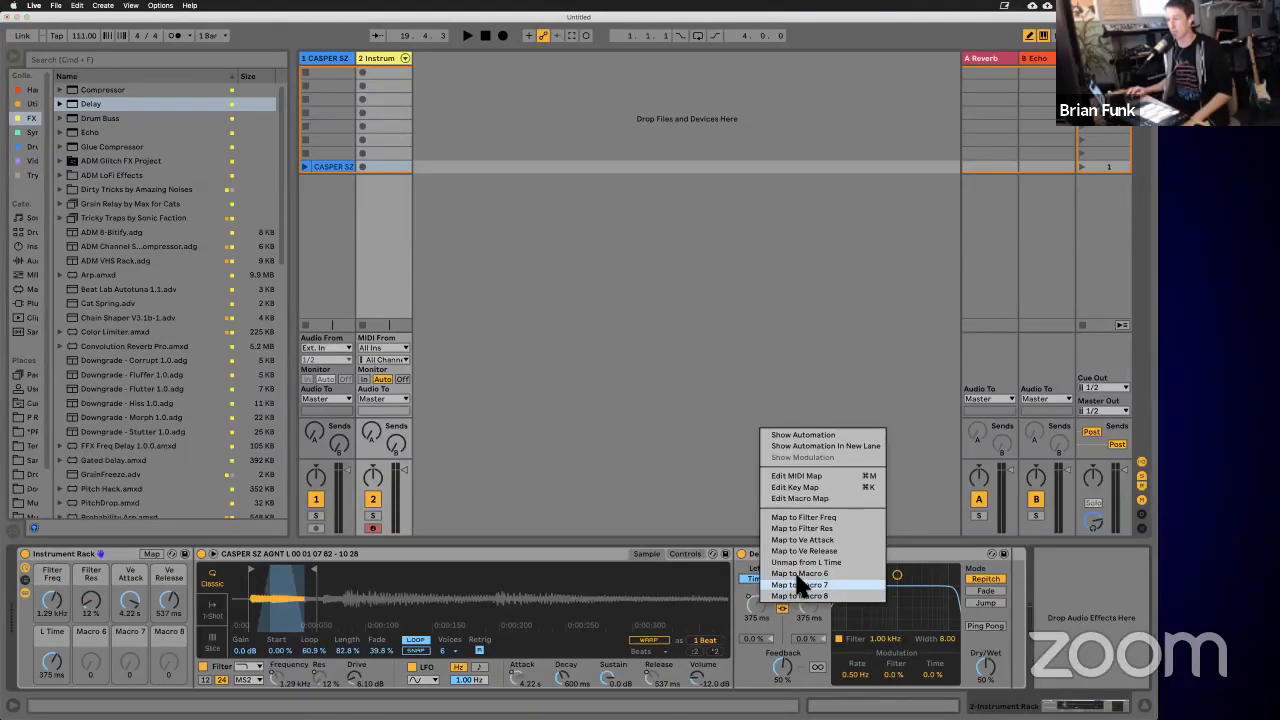
{"action": "left_click", "coordinate": [796, 574]}
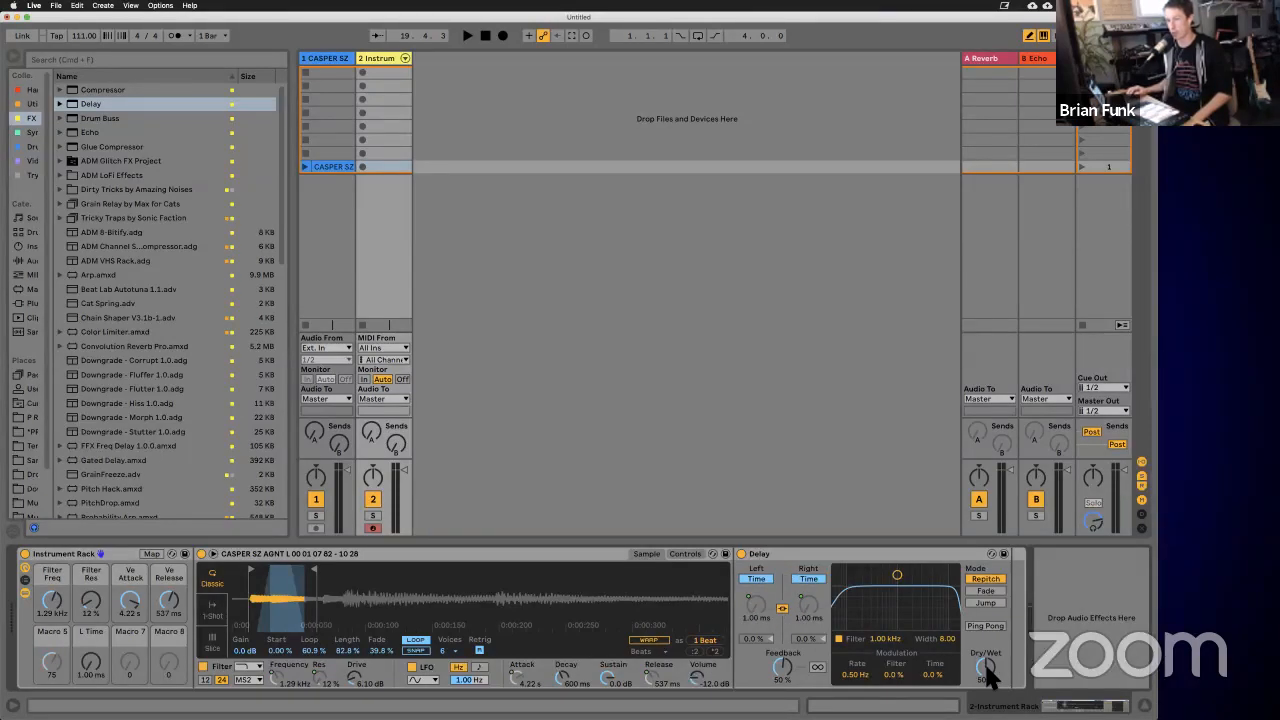
{"action": "right_click", "coordinate": [984, 661]}
{"action": "left_click", "coordinate": [1032, 625]}
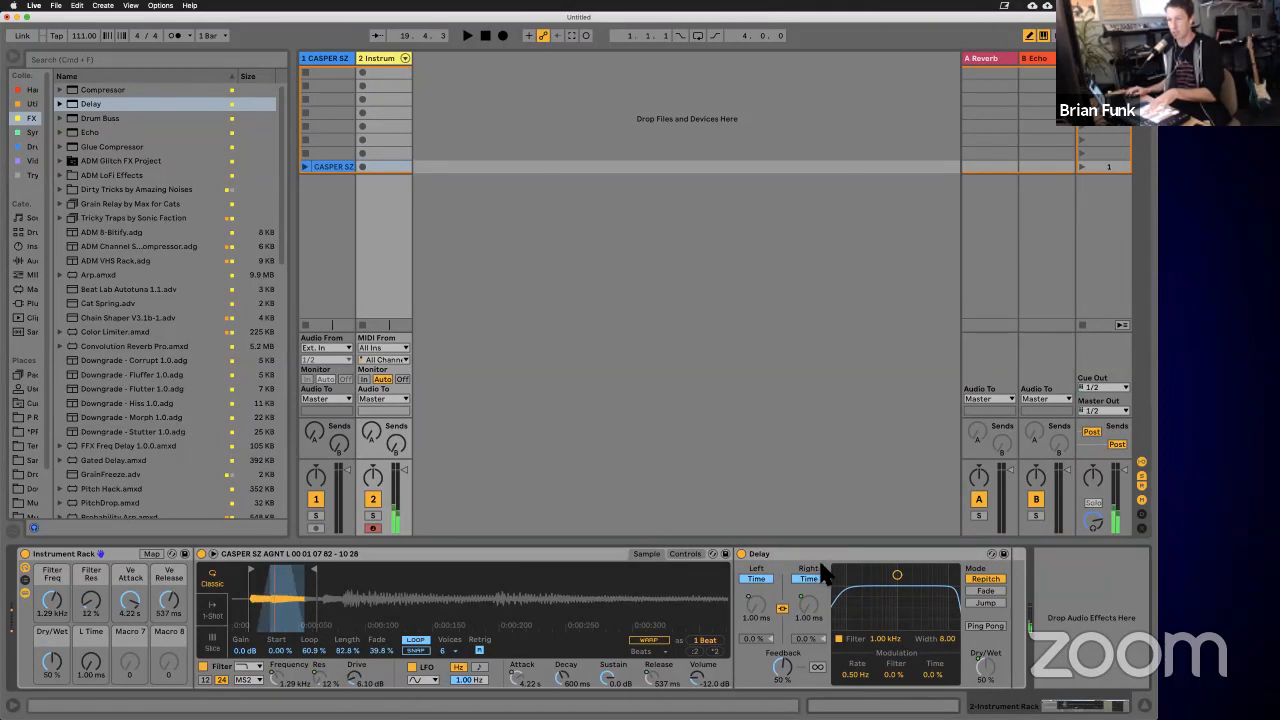
Step: Set Simpler's LFO volume modulation to 99.2% and its LFO rate to 4.89 Hz
{"action": "left_click", "coordinate": [687, 555]}
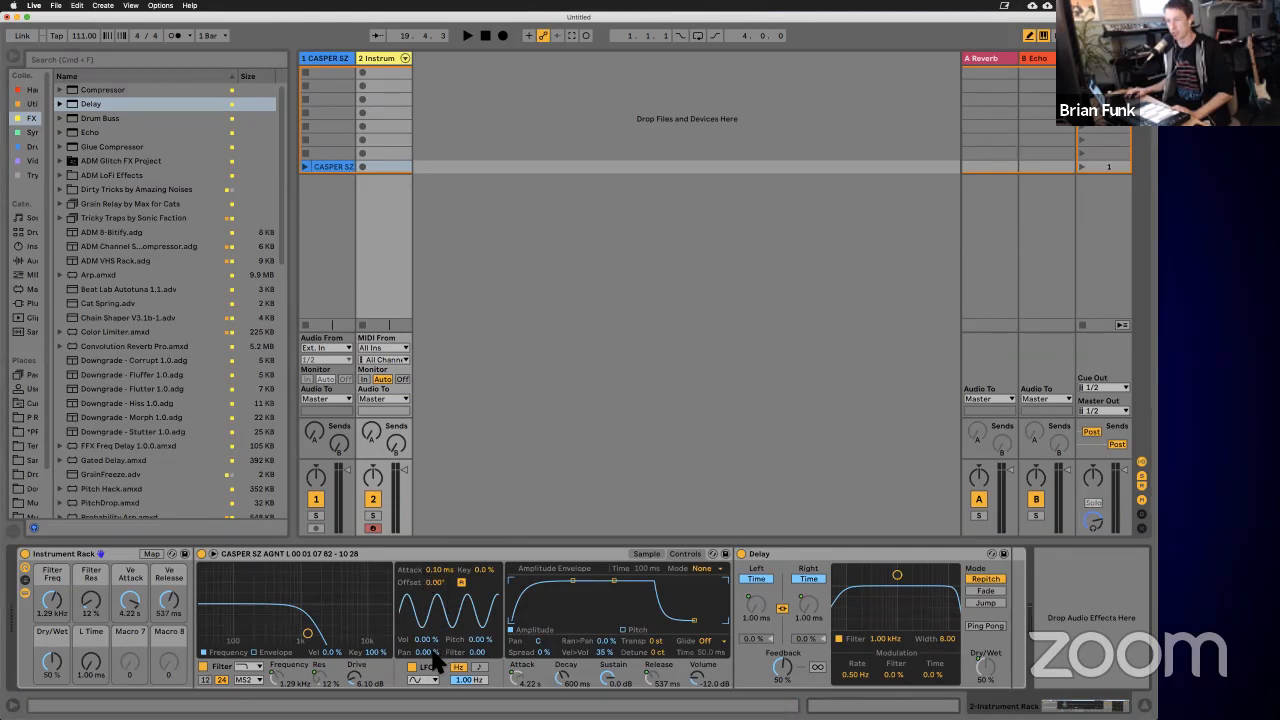
{"action": "left_click_drag", "start_coordinate": [431, 647], "coordinate": [433, 648]}
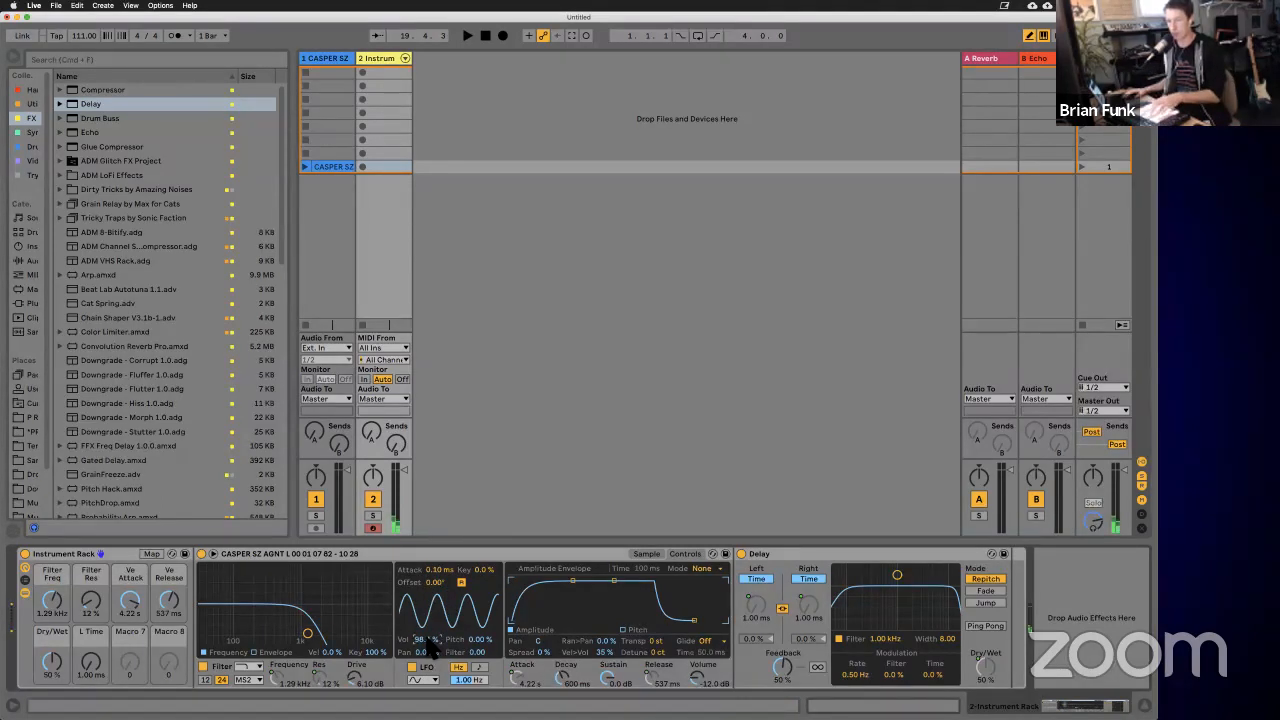
{"action": "left_click_drag", "start_coordinate": [428, 641], "coordinate": [428, 643]}
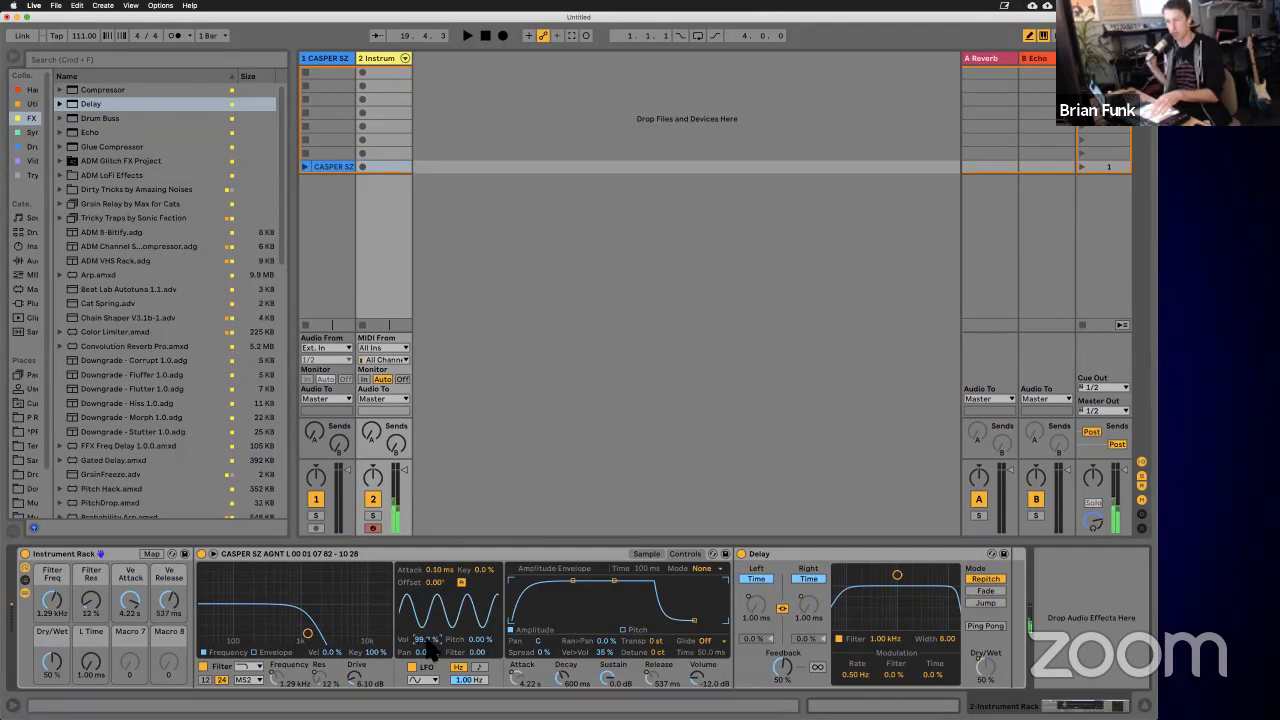
{"action": "left_click_drag", "start_coordinate": [467, 687], "coordinate": [470, 689]}
Step: Map the LFO's volume modulation amount to Macro 7 and the LFO rate to Macro 8
{"action": "right_click", "coordinate": [469, 684]}
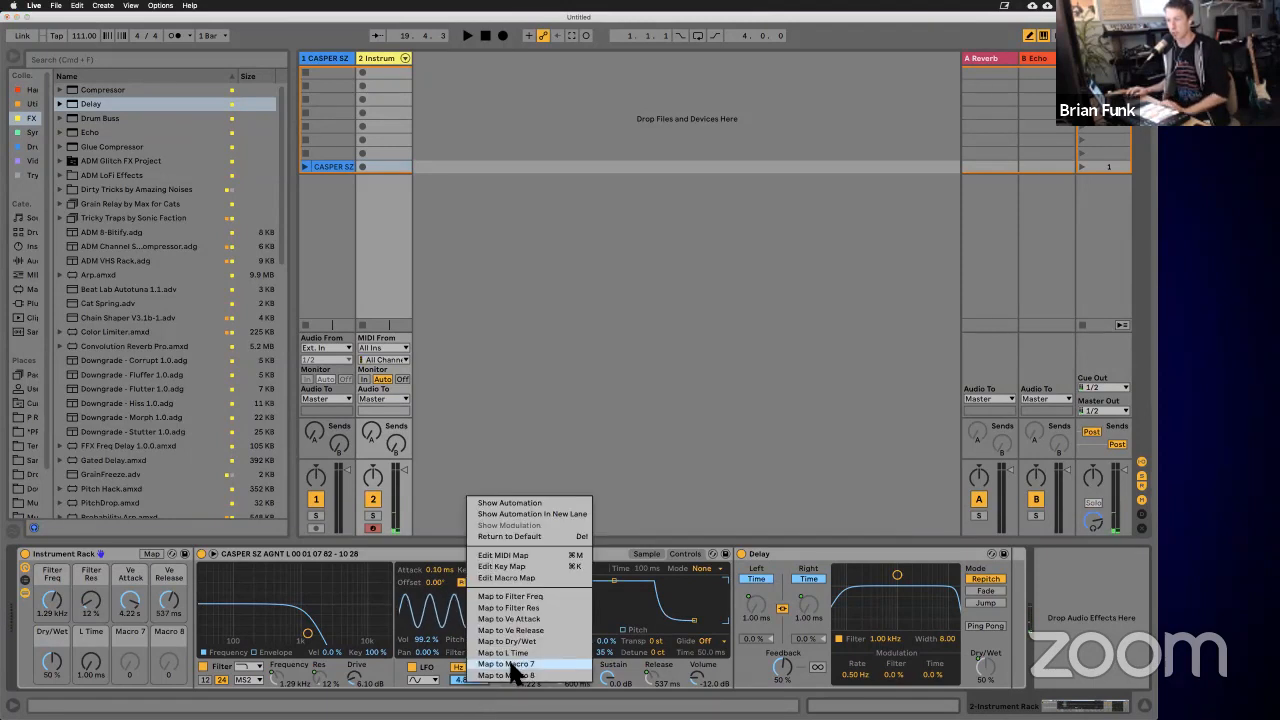
{"action": "left_click", "coordinate": [509, 664]}
{"action": "right_click", "coordinate": [426, 641]}
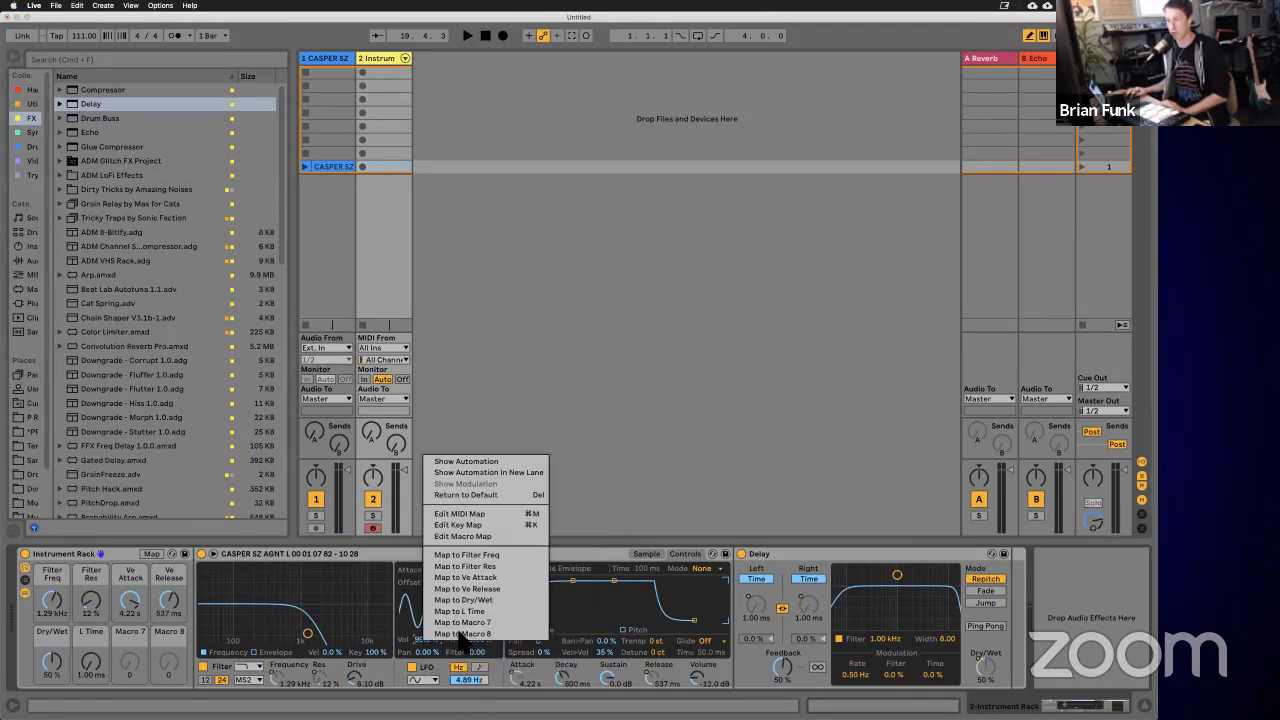
{"action": "left_click", "coordinate": [467, 686]}
{"action": "right_click", "coordinate": [473, 688]}
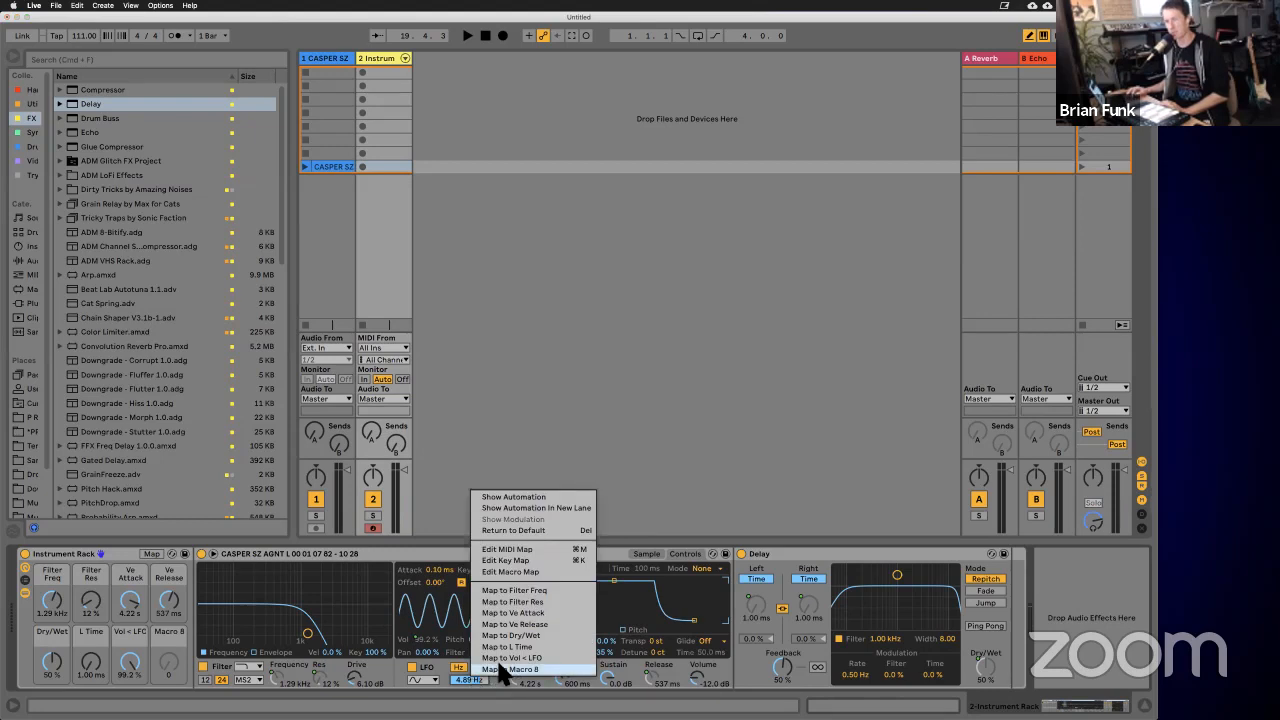
{"action": "left_click", "coordinate": [505, 676]}
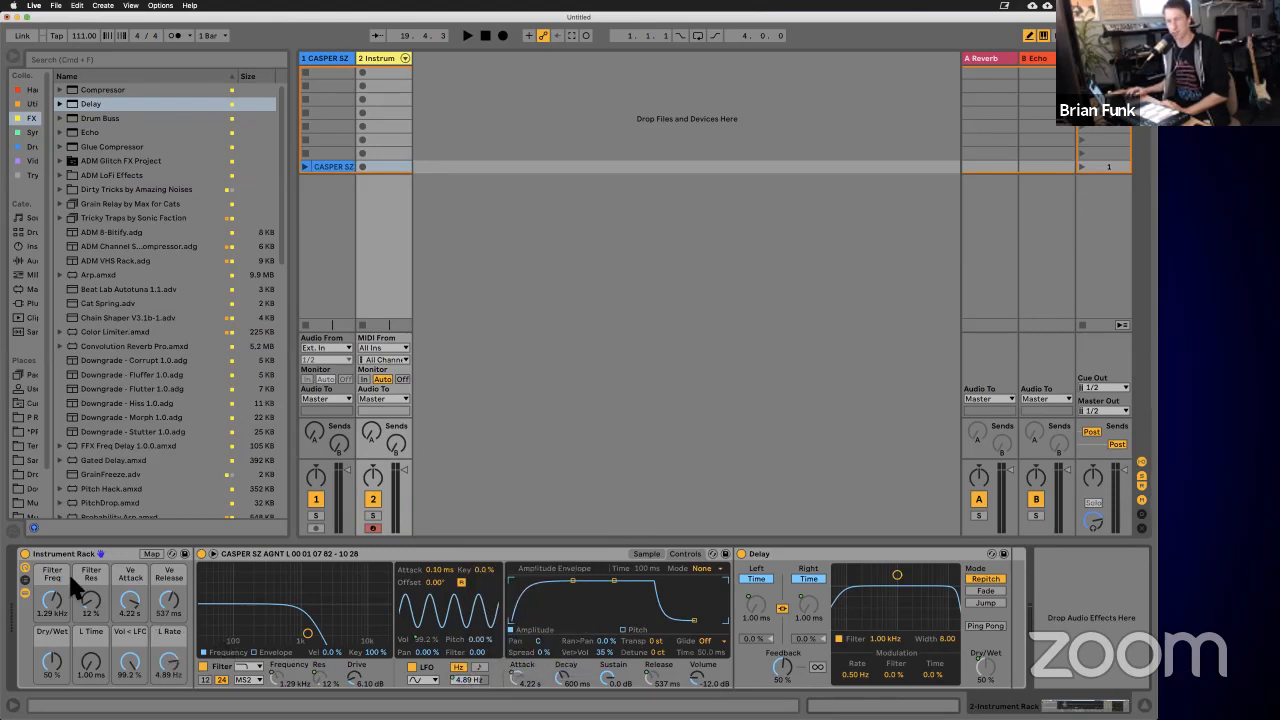
Step: Rename the two envelope macros as Attack and Release
{"action": "left_click", "coordinate": [134, 575]}
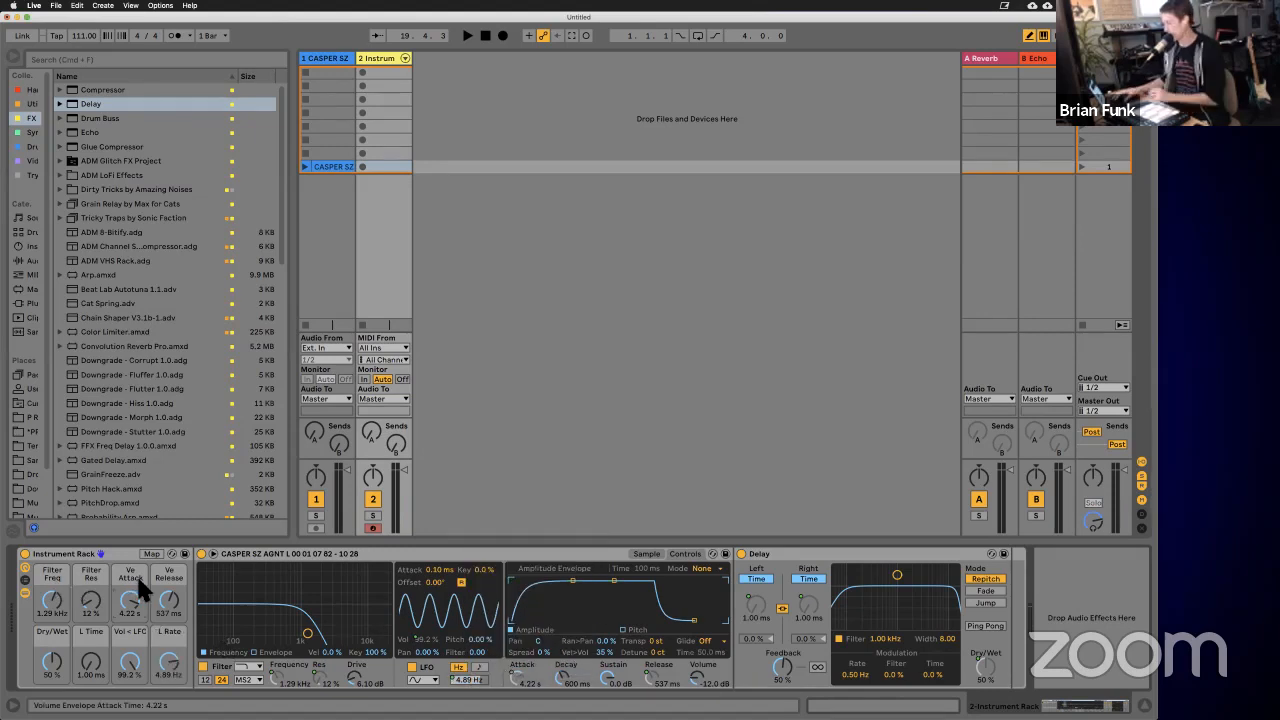
{"action": "type", "text": "Attack"}
{"action": "key", "text": "Tab"}
{"action": "type", "text": "Release"}
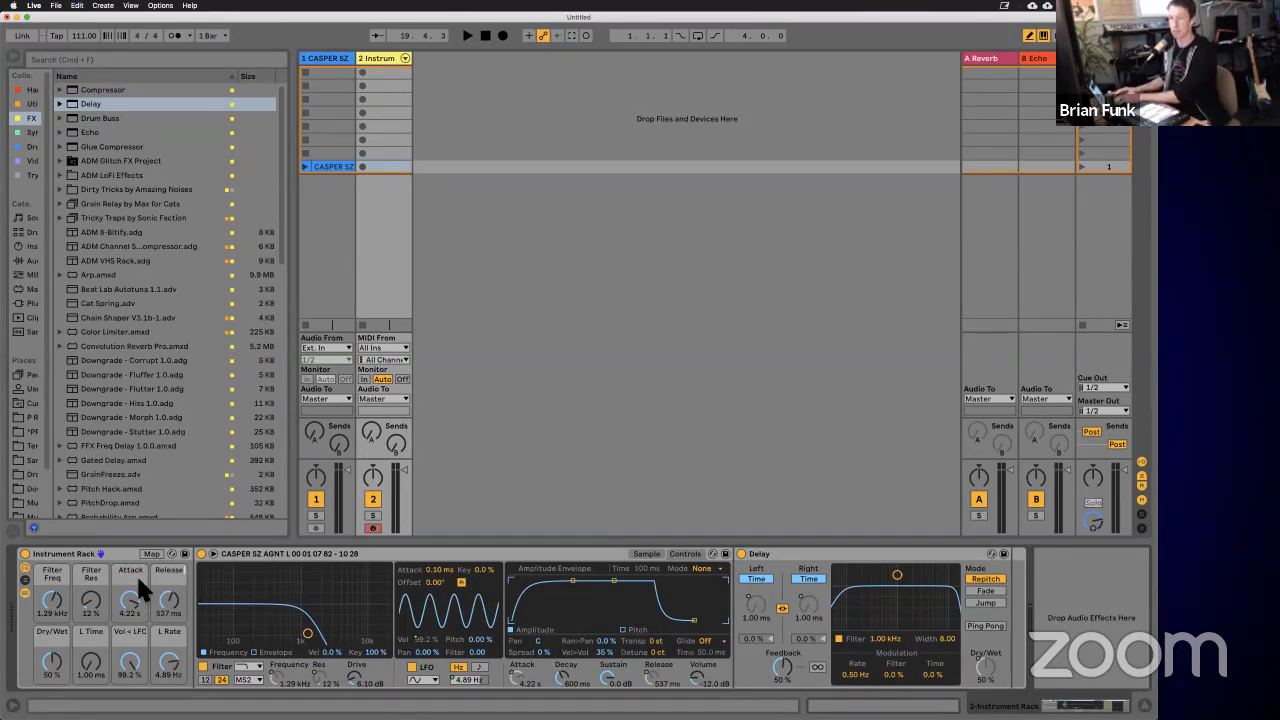
Step: Rename the Dry/Wet macro as Delay Dry/Wet and the L Time macro as Delay Time
{"action": "key", "text": "Tab"}
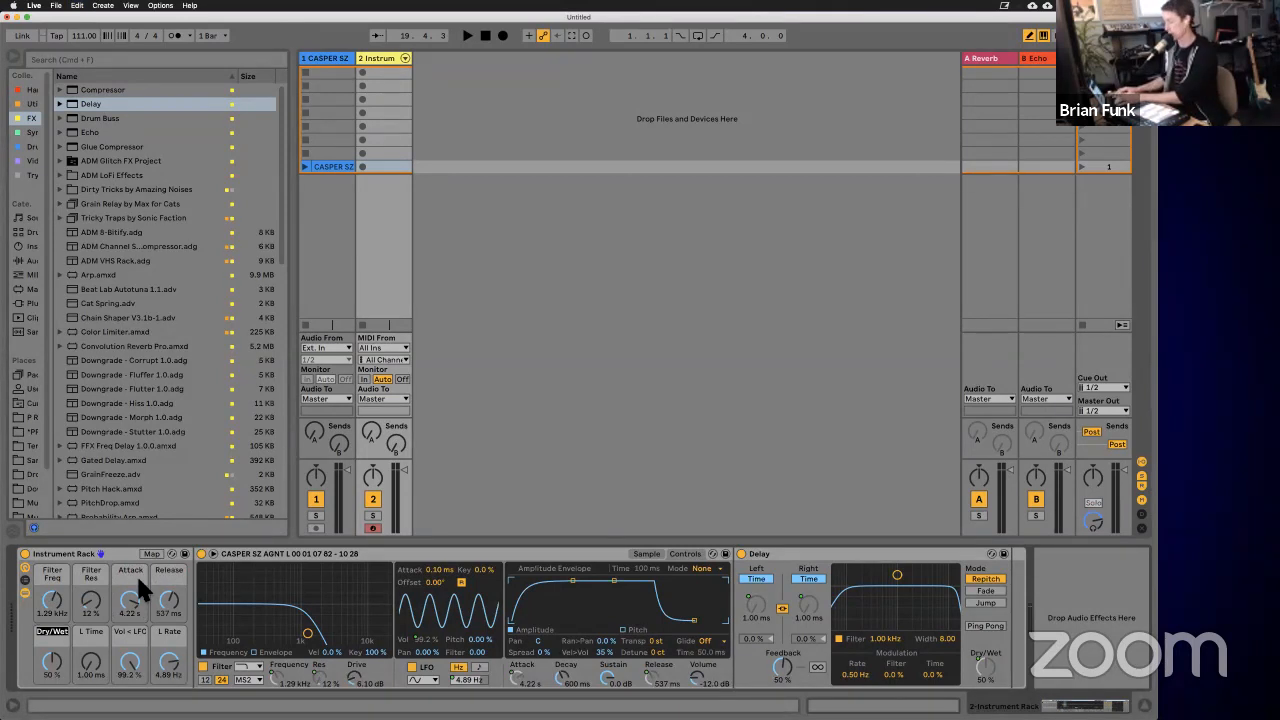
{"action": "type", "text": "Delay Dry"}
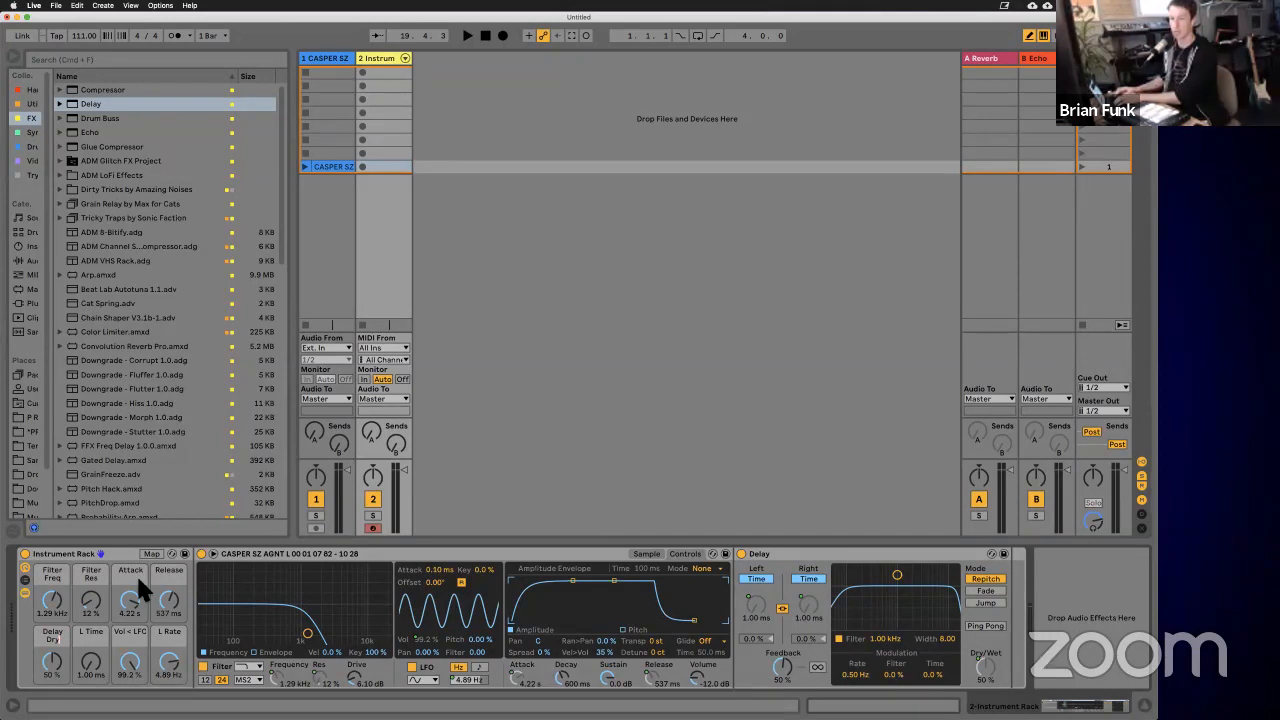
{"action": "type", "text": "/Wet"}
{"action": "key", "text": "Tab"}
{"action": "type", "text": "Delay Time"}
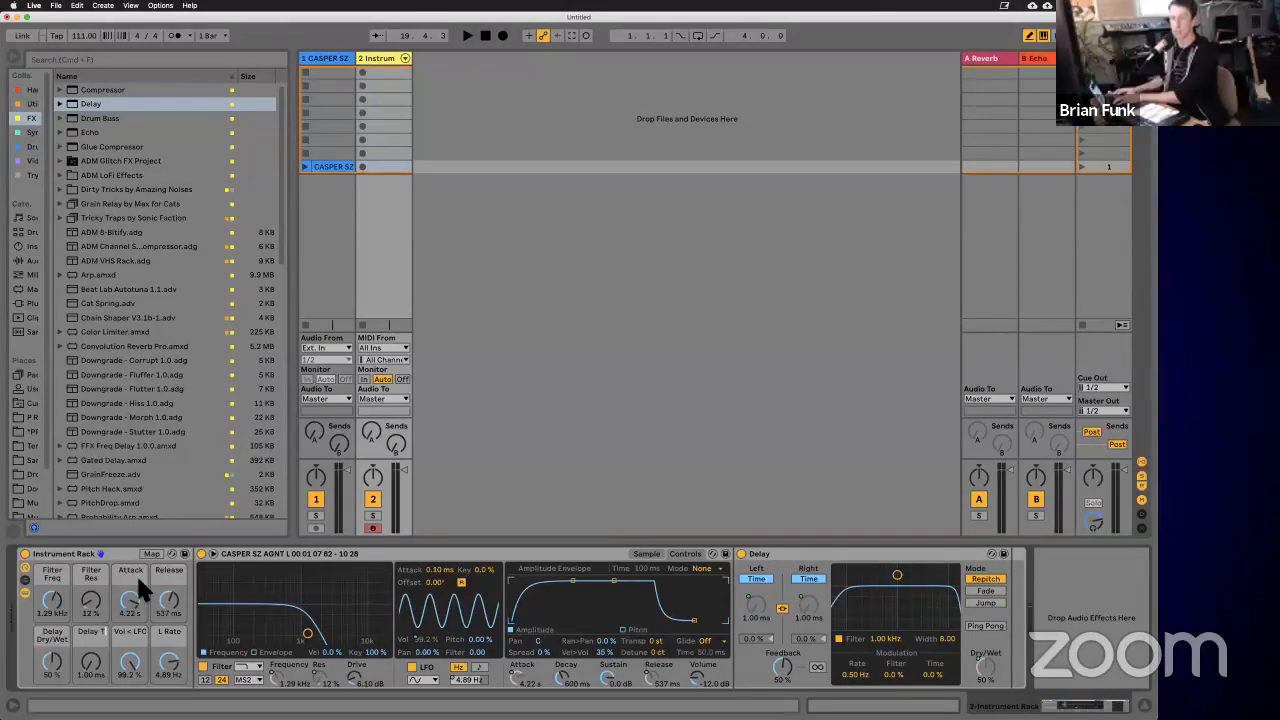
Step: Rename the LFO volume macro as Tremolo Amount and the LFO rate macro as Tremolo Rate
{"action": "key", "text": "Tab"}
{"action": "type", "text": "T"}
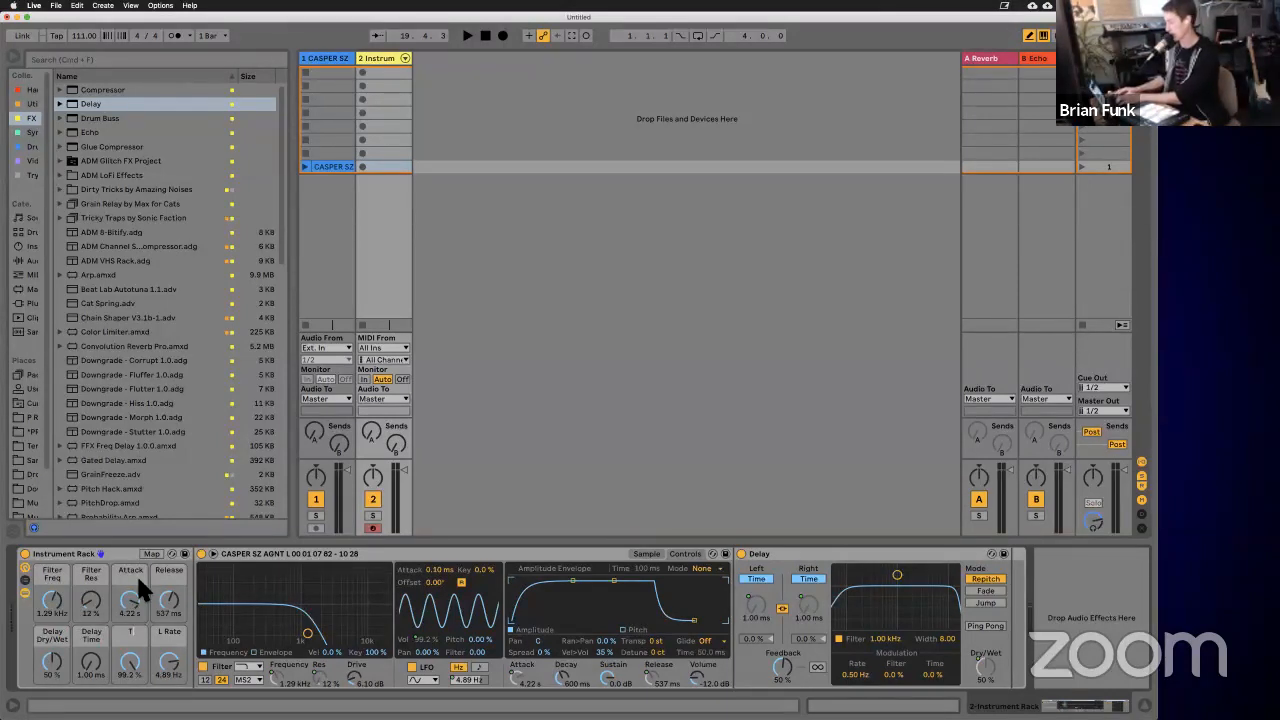
{"action": "type", "text": "remolo Amount"}
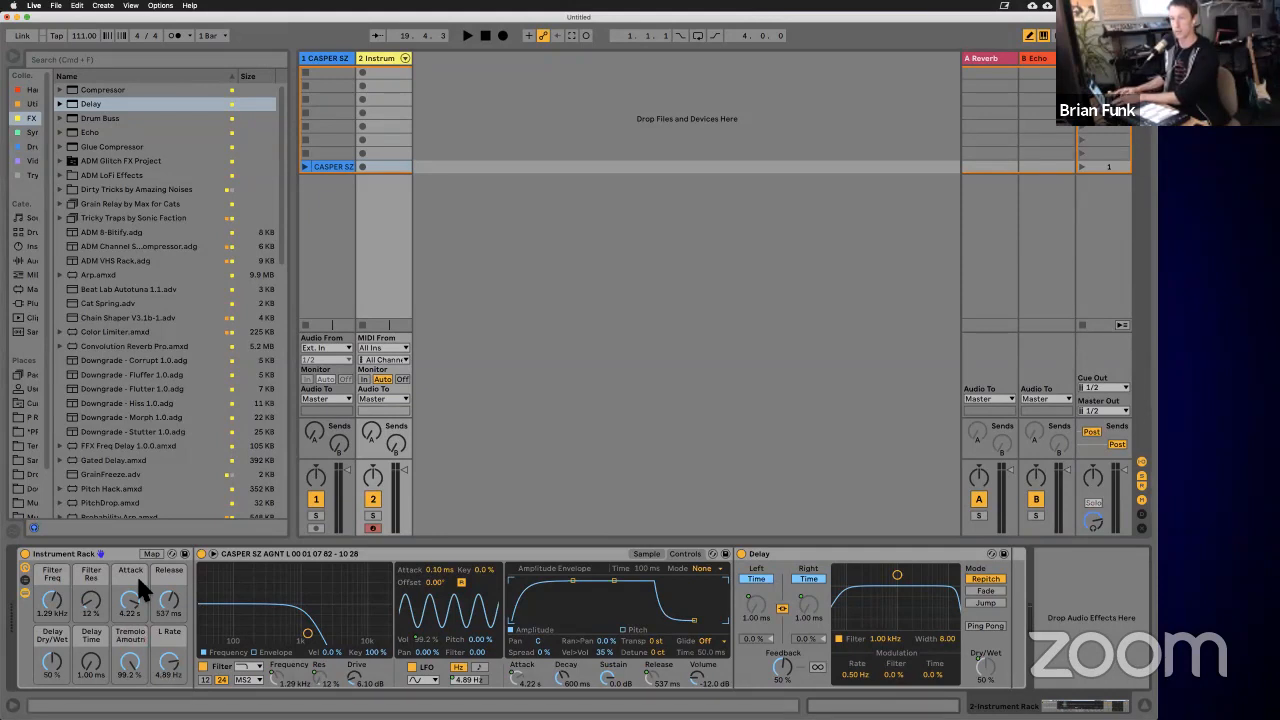
{"action": "key", "text": "Tab"}
{"action": "type", "text": "Tremolo Rate"}
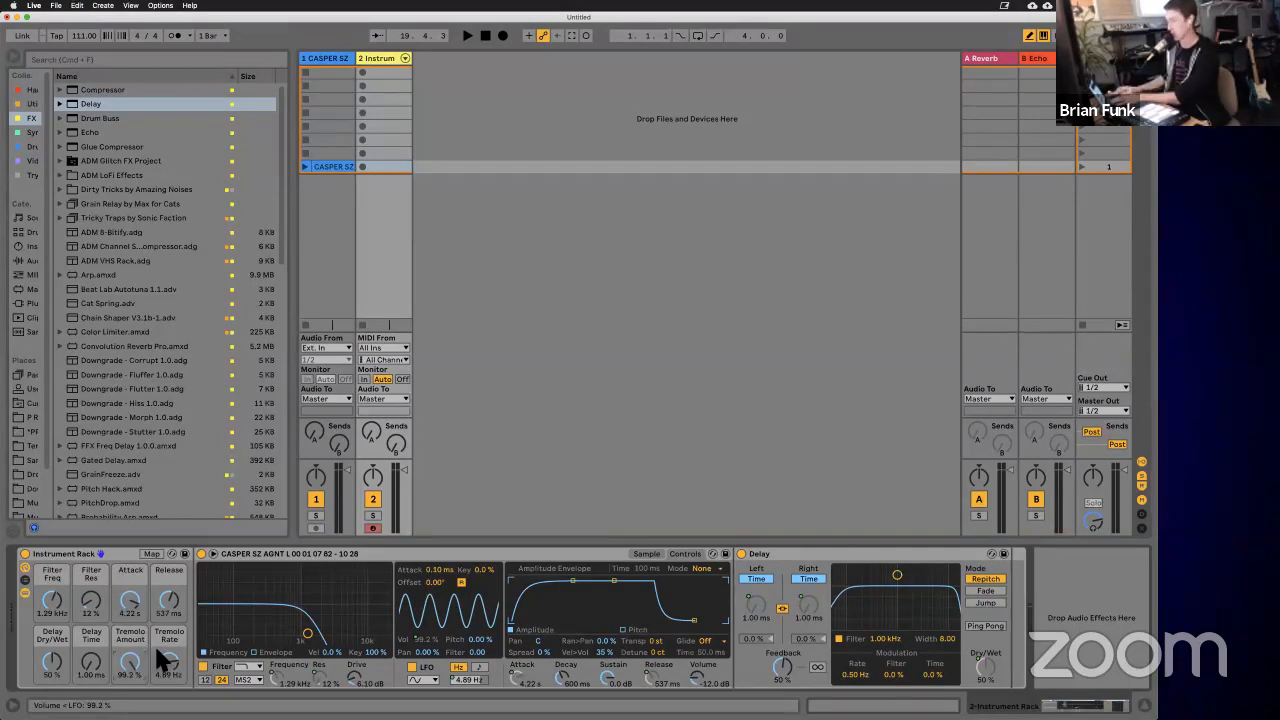
Step: Colour the Filter Freq and Filter Res macros blue
{"action": "right_click", "coordinate": [57, 566]}
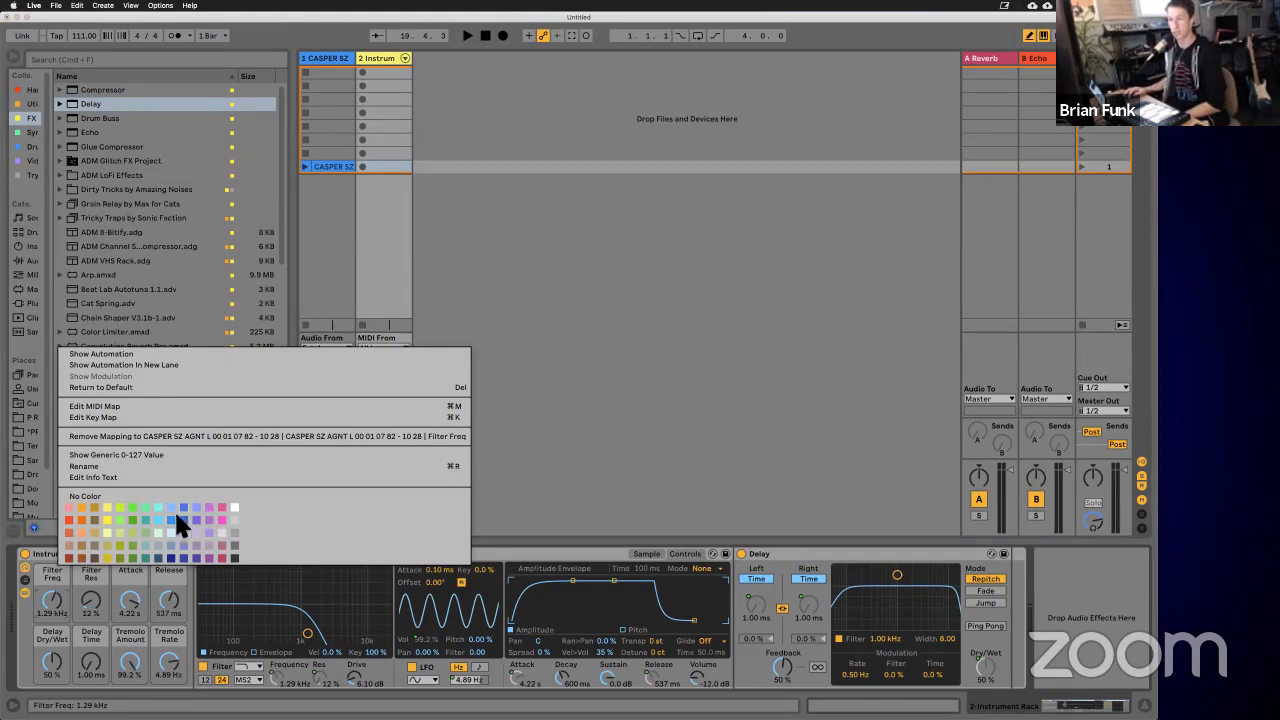
{"action": "right_click", "coordinate": [90, 565]}
{"action": "right_click", "coordinate": [90, 565]}
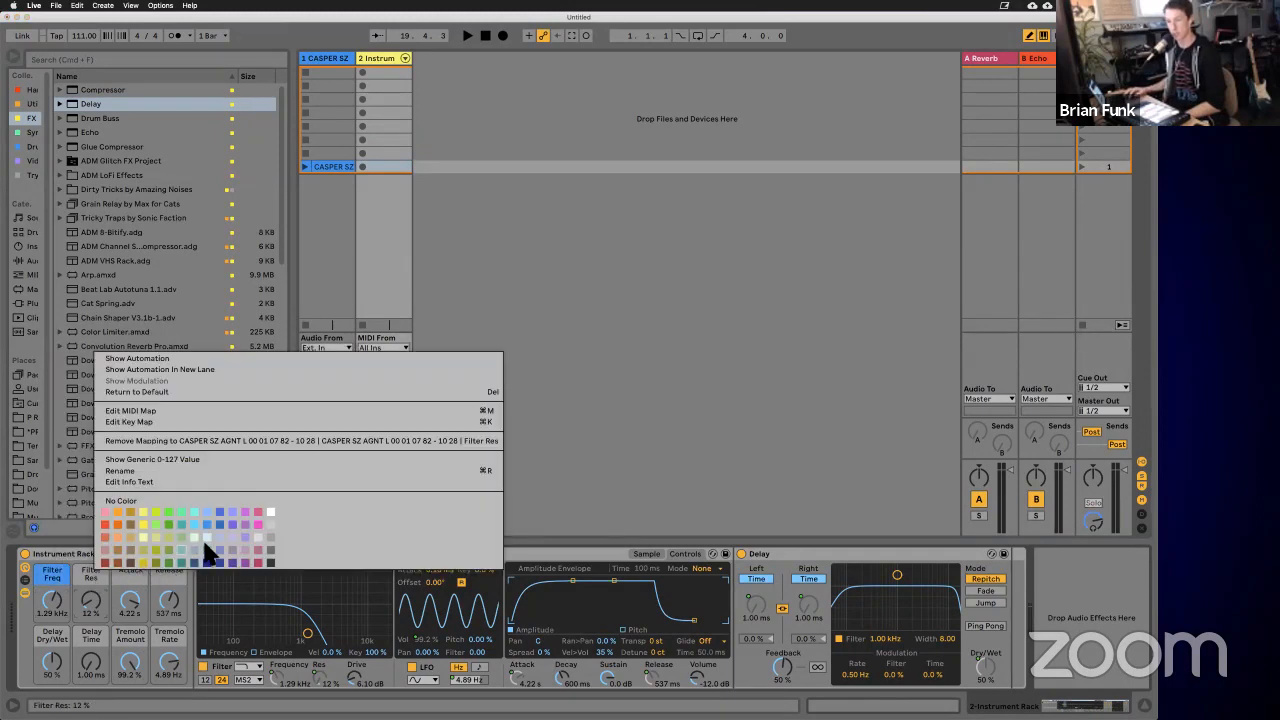
{"action": "left_click", "coordinate": [207, 524]}
Step: Colour the Attack and Release macros red
{"action": "right_click", "coordinate": [138, 565]}
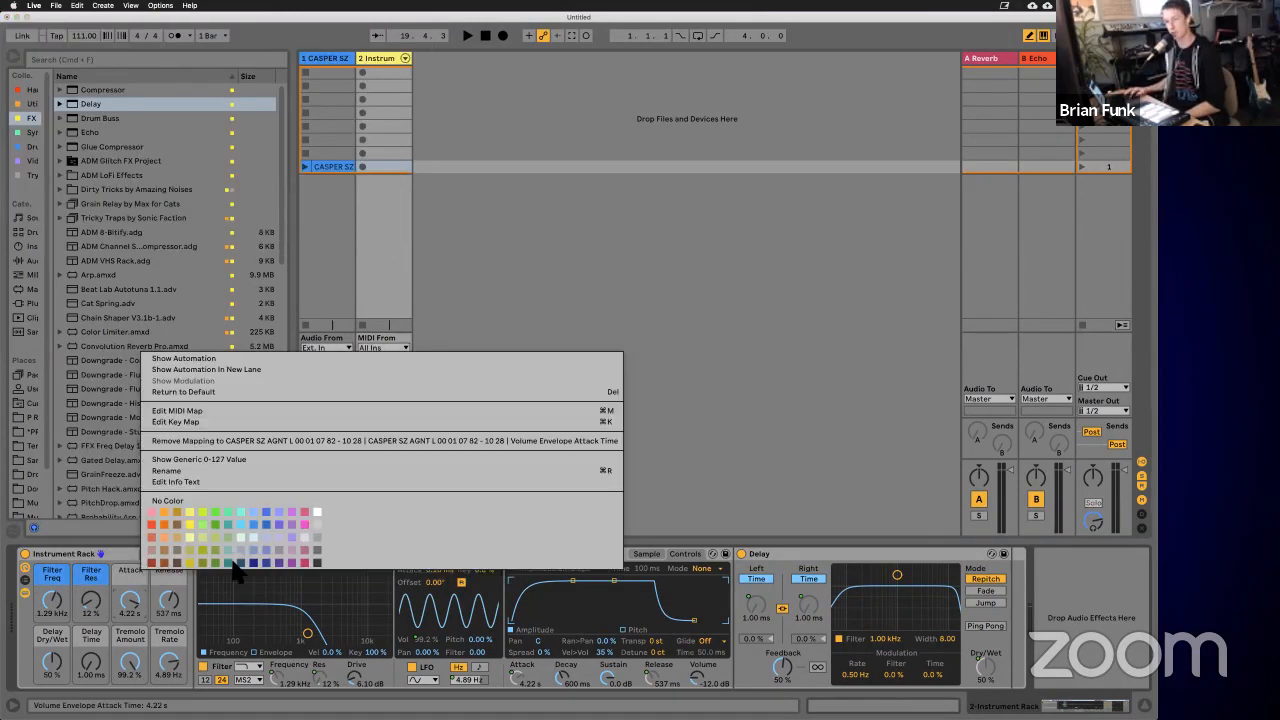
{"action": "left_click", "coordinate": [152, 524]}
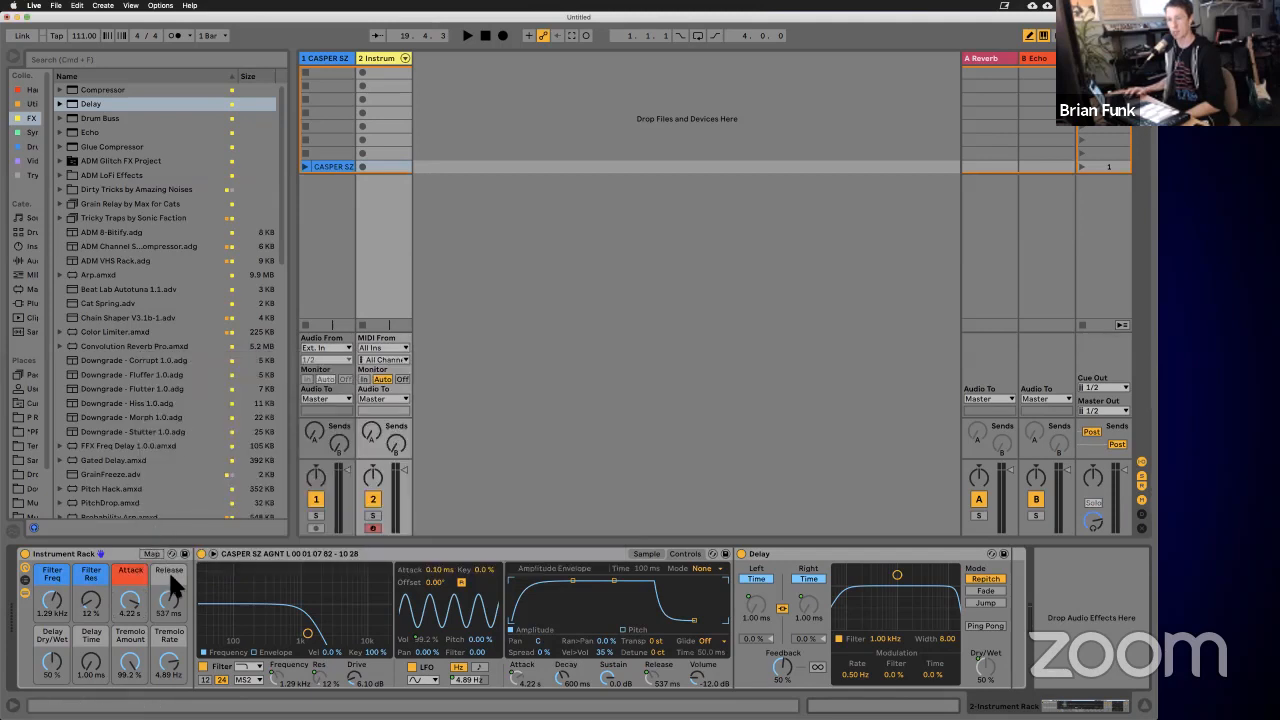
{"action": "right_click", "coordinate": [168, 569]}
{"action": "left_click", "coordinate": [182, 525]}
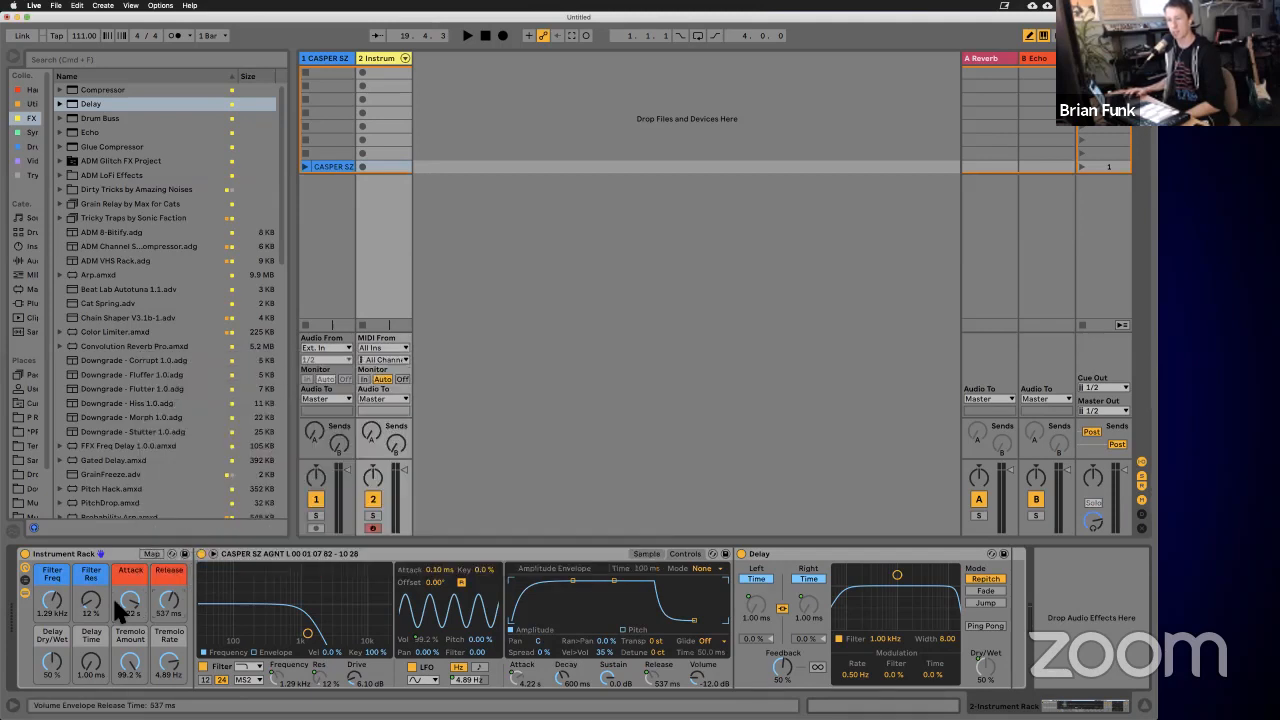
Step: Colour the Delay Dry/Wet and Delay Time macros bright pink
{"action": "right_click", "coordinate": [57, 627]}
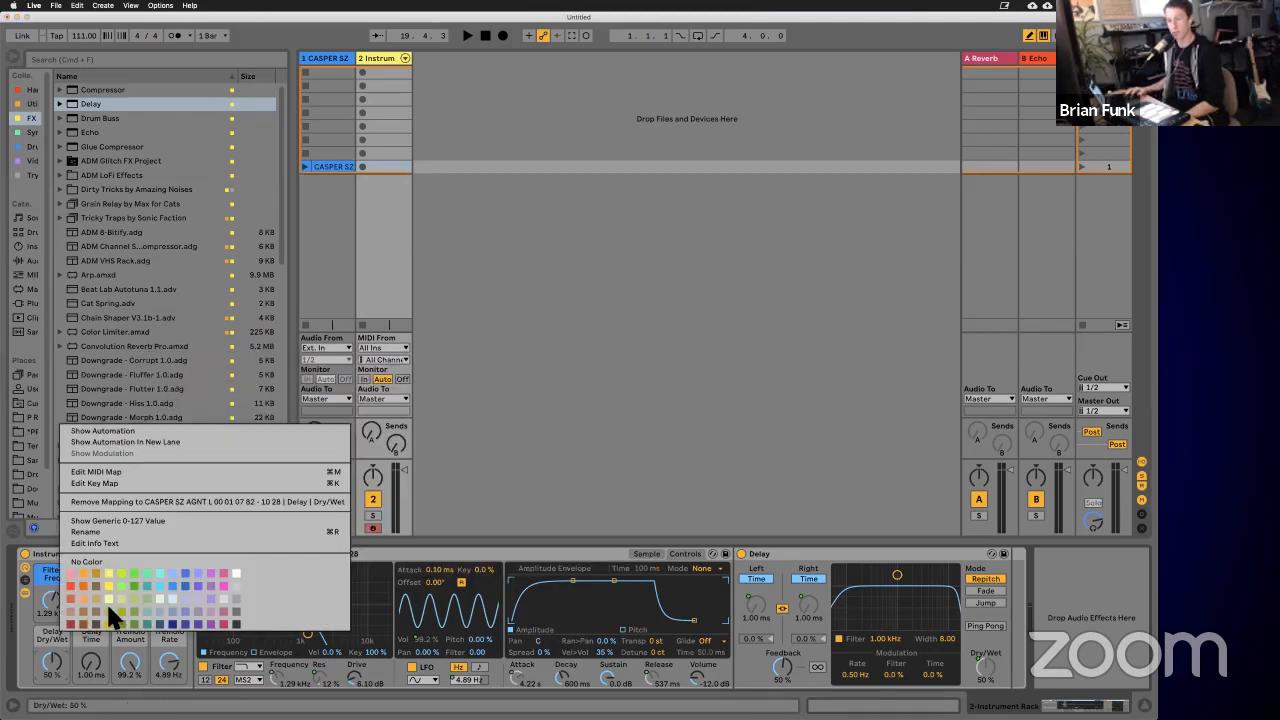
{"action": "left_click", "coordinate": [184, 588]}
{"action": "right_click", "coordinate": [48, 631]}
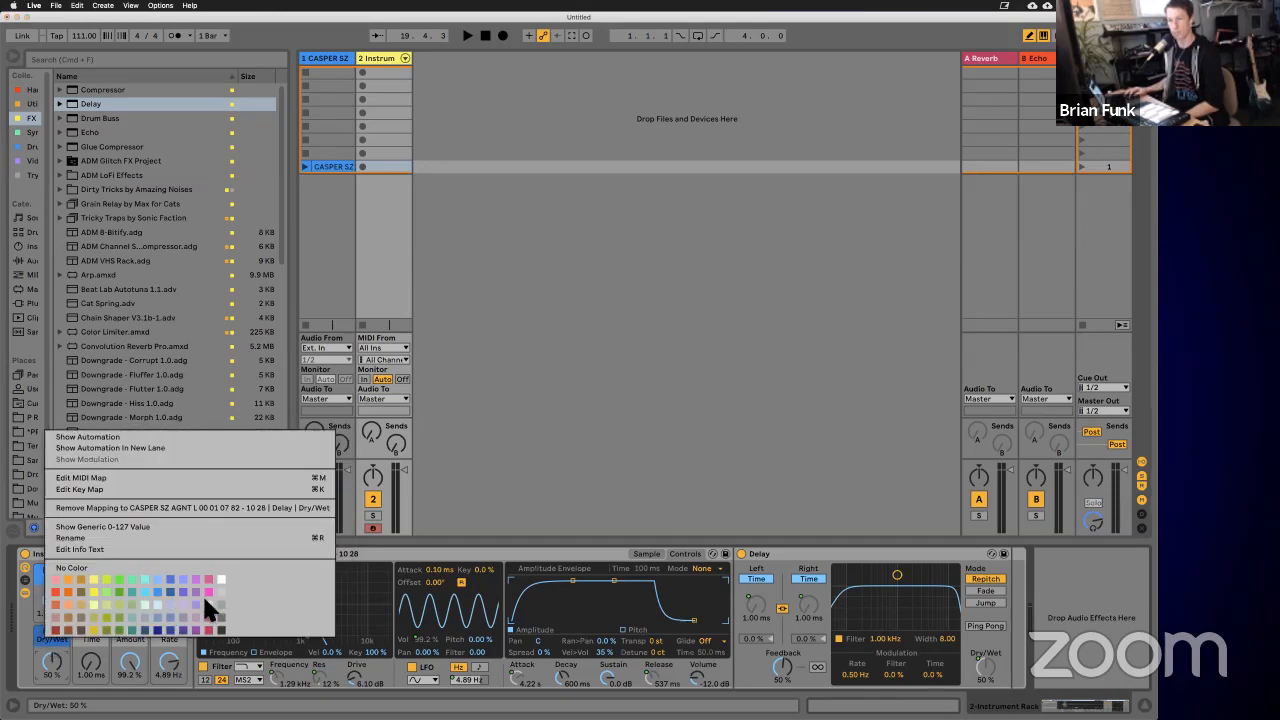
{"action": "left_click", "coordinate": [204, 589]}
{"action": "right_click", "coordinate": [98, 627]}
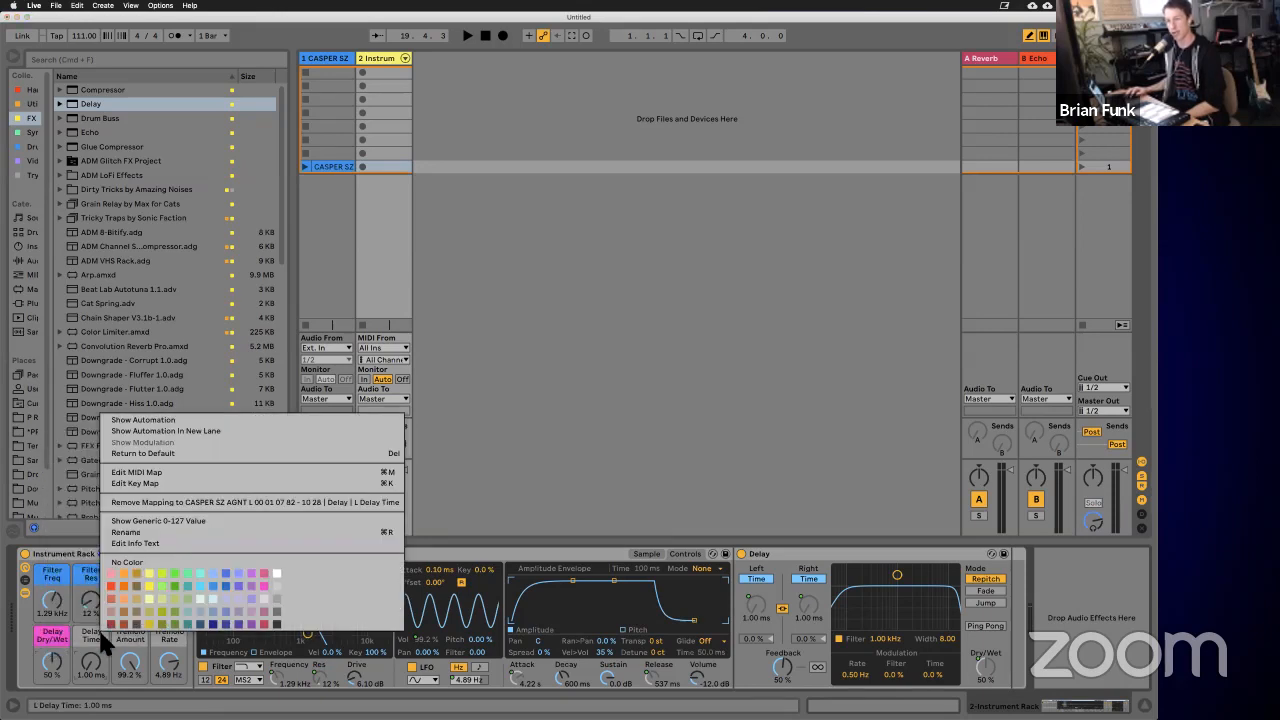
{"action": "left_click", "coordinate": [261, 585]}
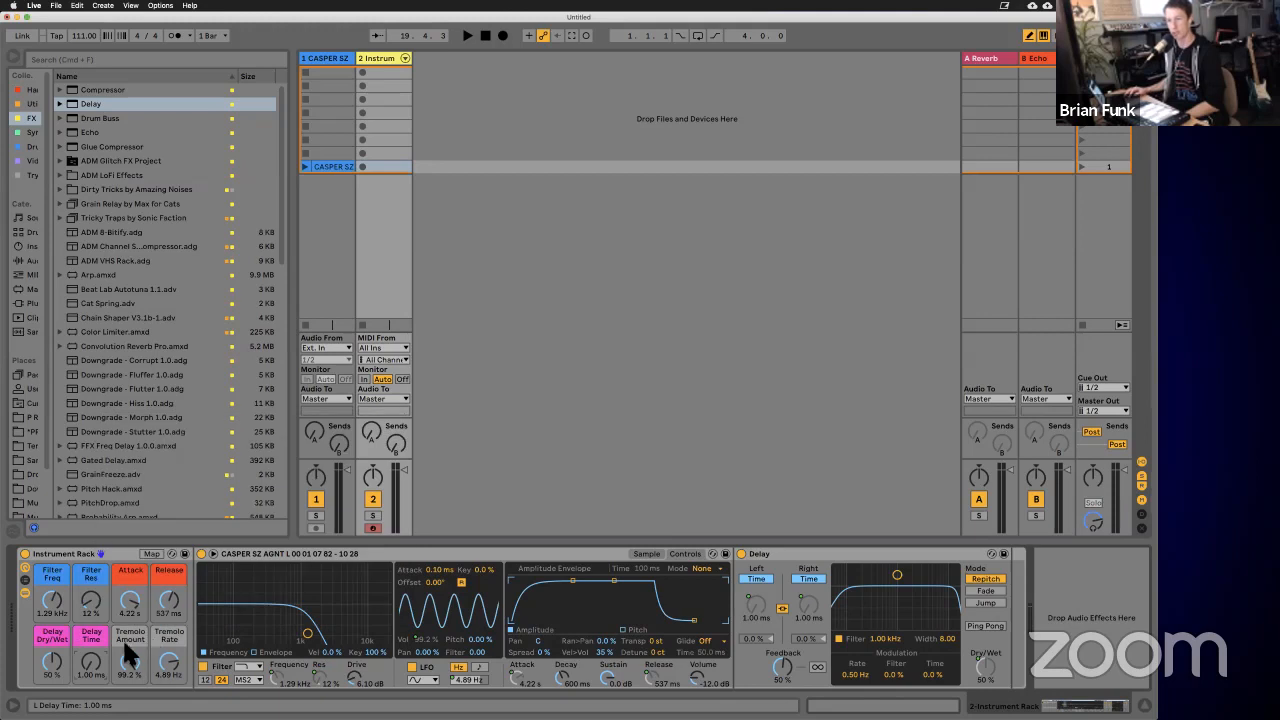
Step: Colour the Tremolo Amount and Tremolo Rate macros white
{"action": "right_click", "coordinate": [128, 652]}
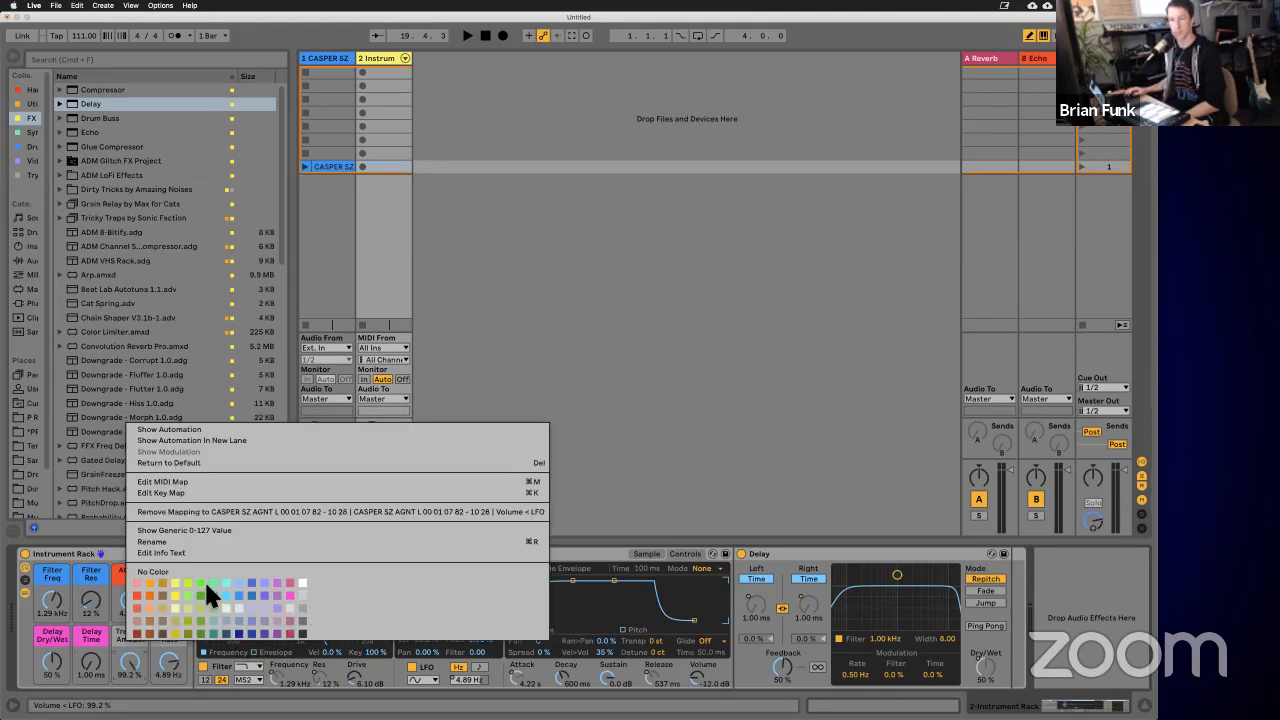
{"action": "left_click", "coordinate": [302, 583]}
{"action": "right_click", "coordinate": [168, 627]}
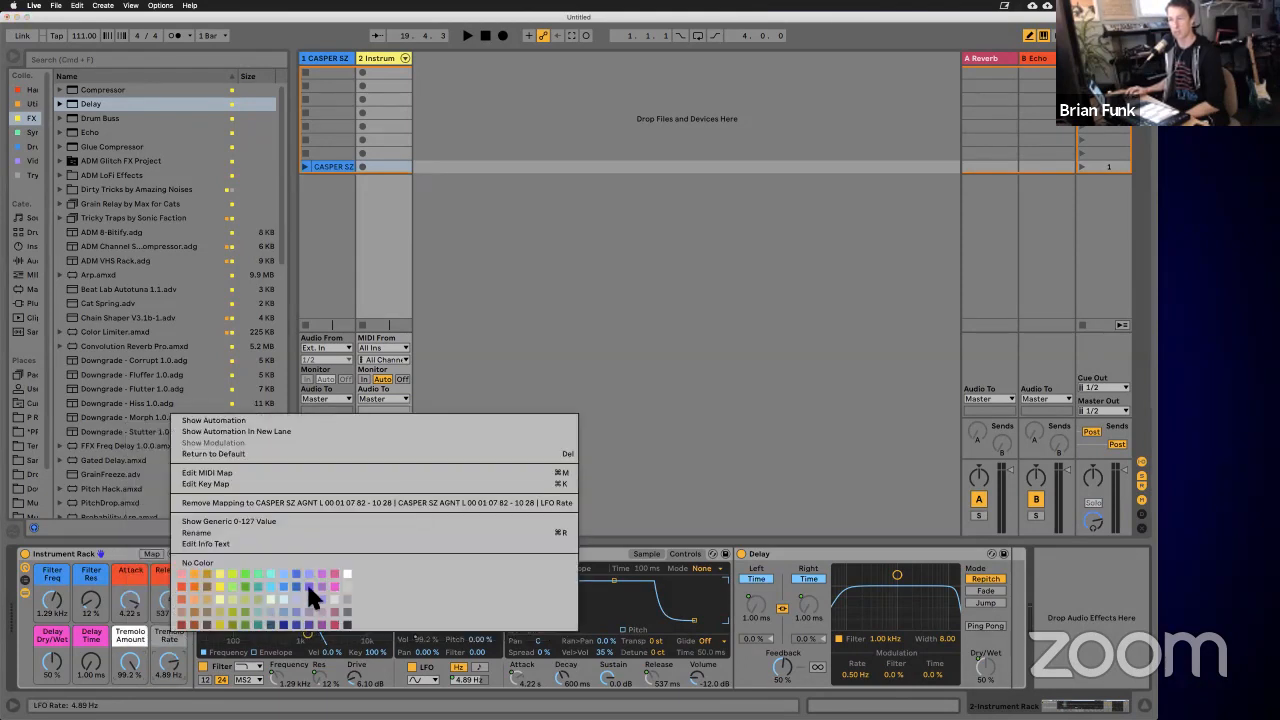
{"action": "left_click", "coordinate": [348, 575]}
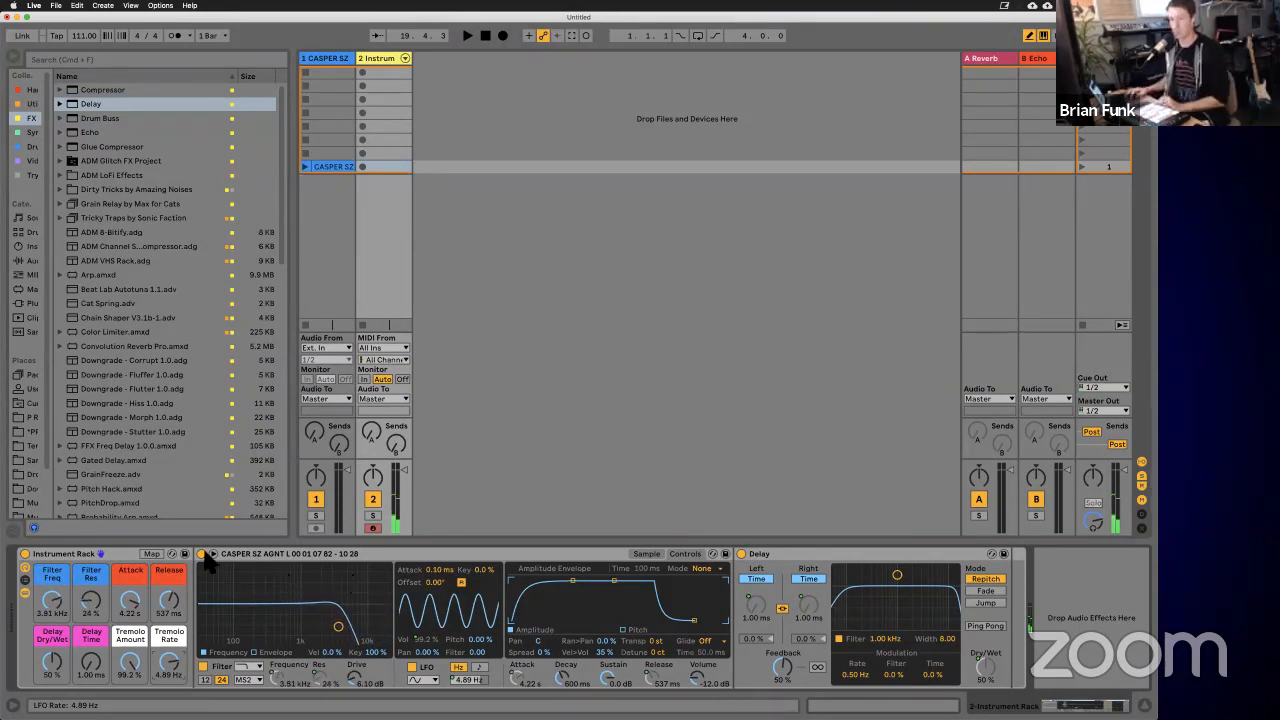
Step: Rename the instrument rack as BF LoopAtHome Pad
{"action": "left_click", "coordinate": [60, 553]}
{"action": "key", "text": "super+r"}
{"action": "type", "text": "B"}
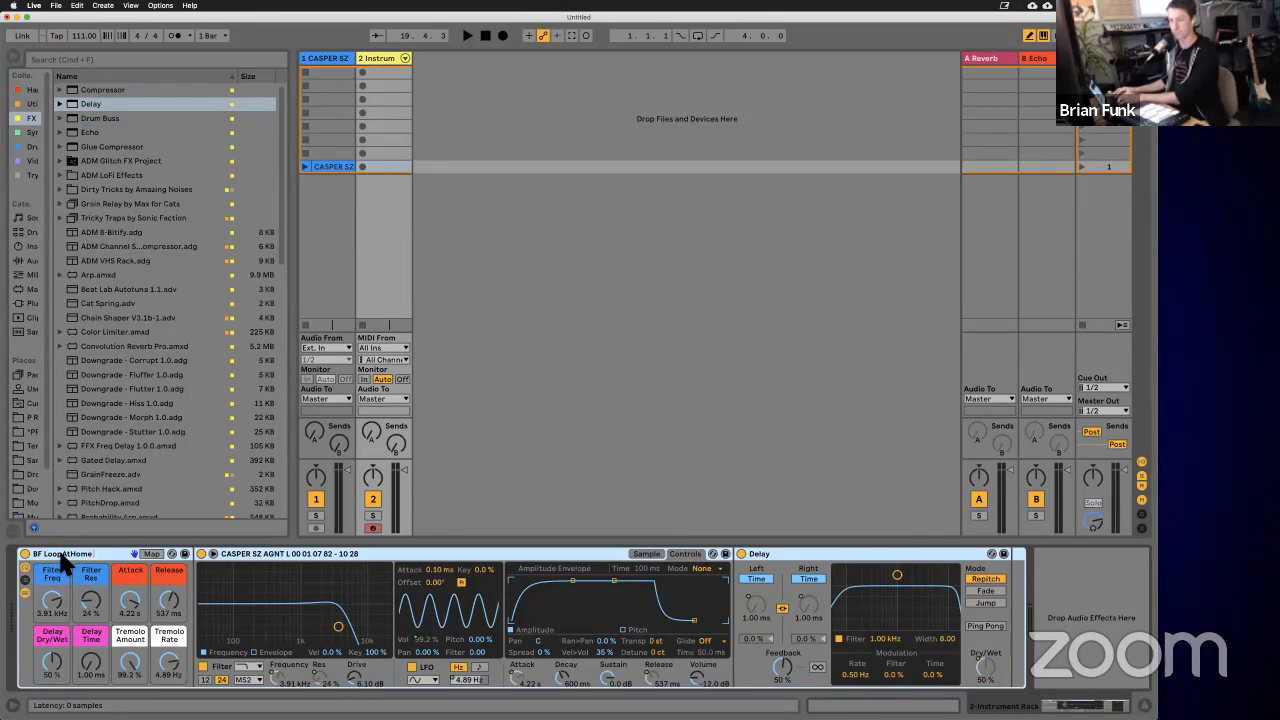
{"action": "type", "text": "Pad"}
{"action": "key", "text": "Return"}
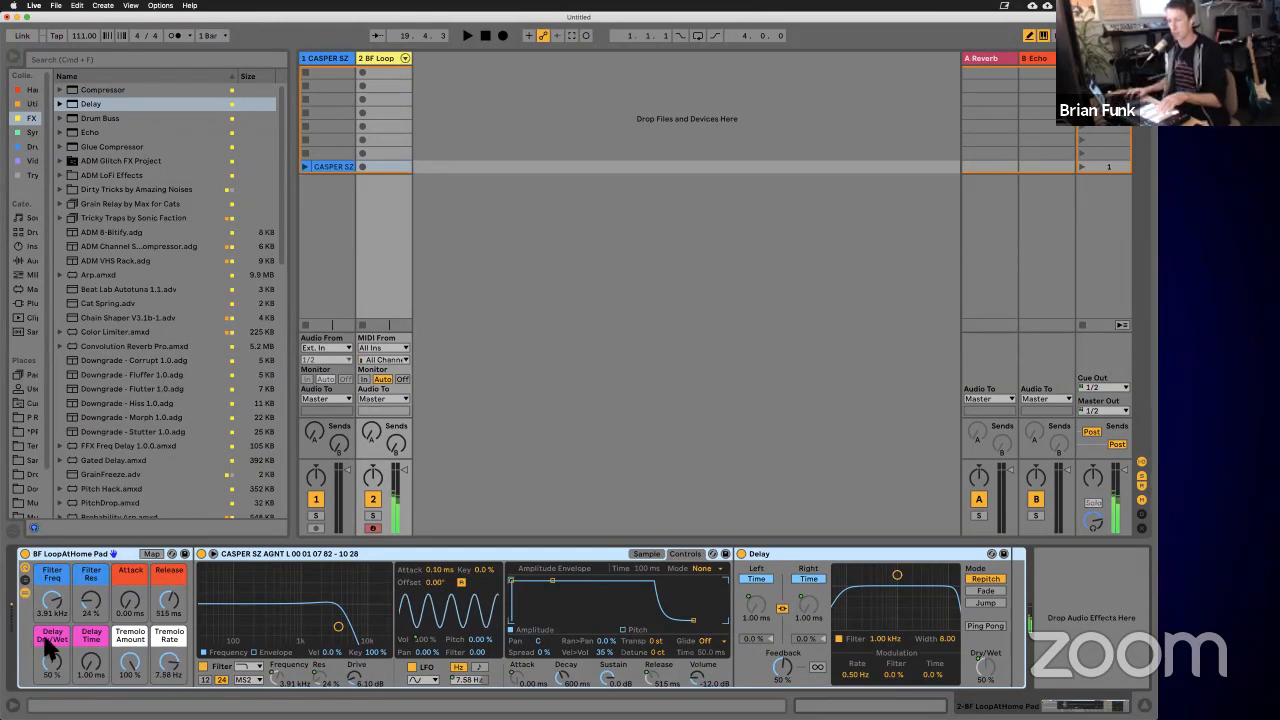
Step: Change the sampler's LFO waveform from sine to square
{"action": "left_click", "coordinate": [430, 679]}
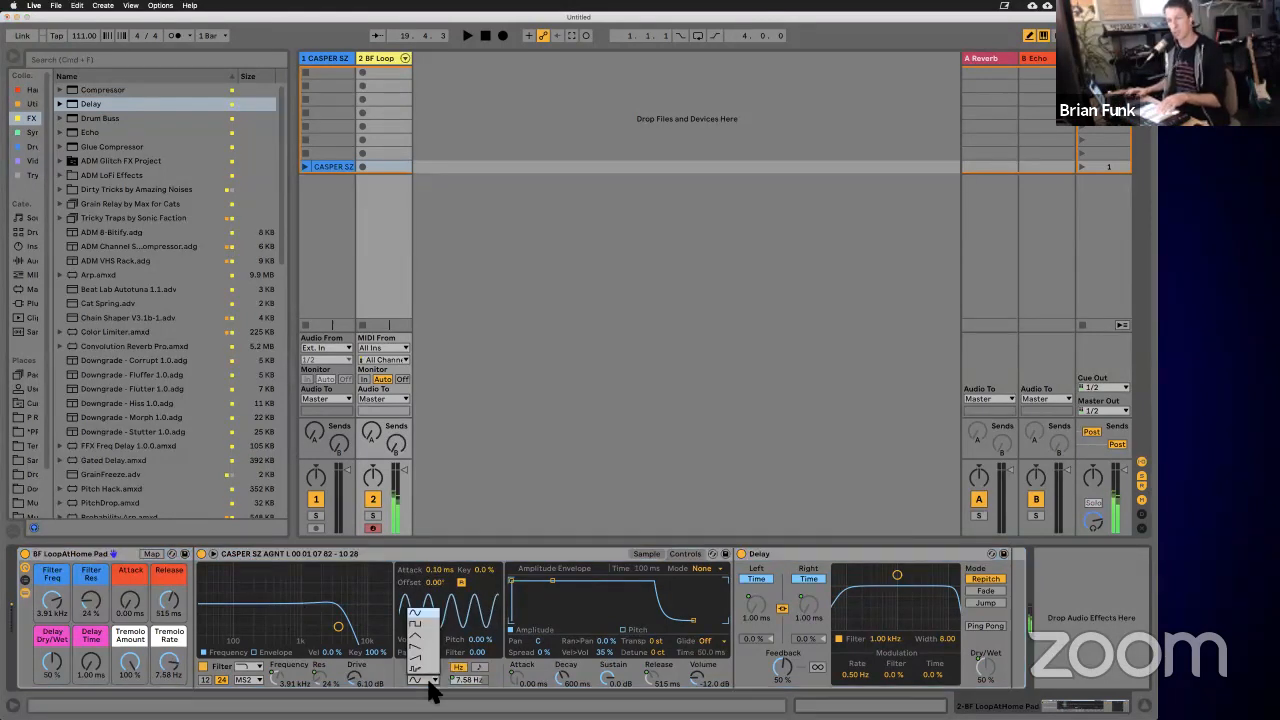
{"action": "left_click", "coordinate": [417, 618]}
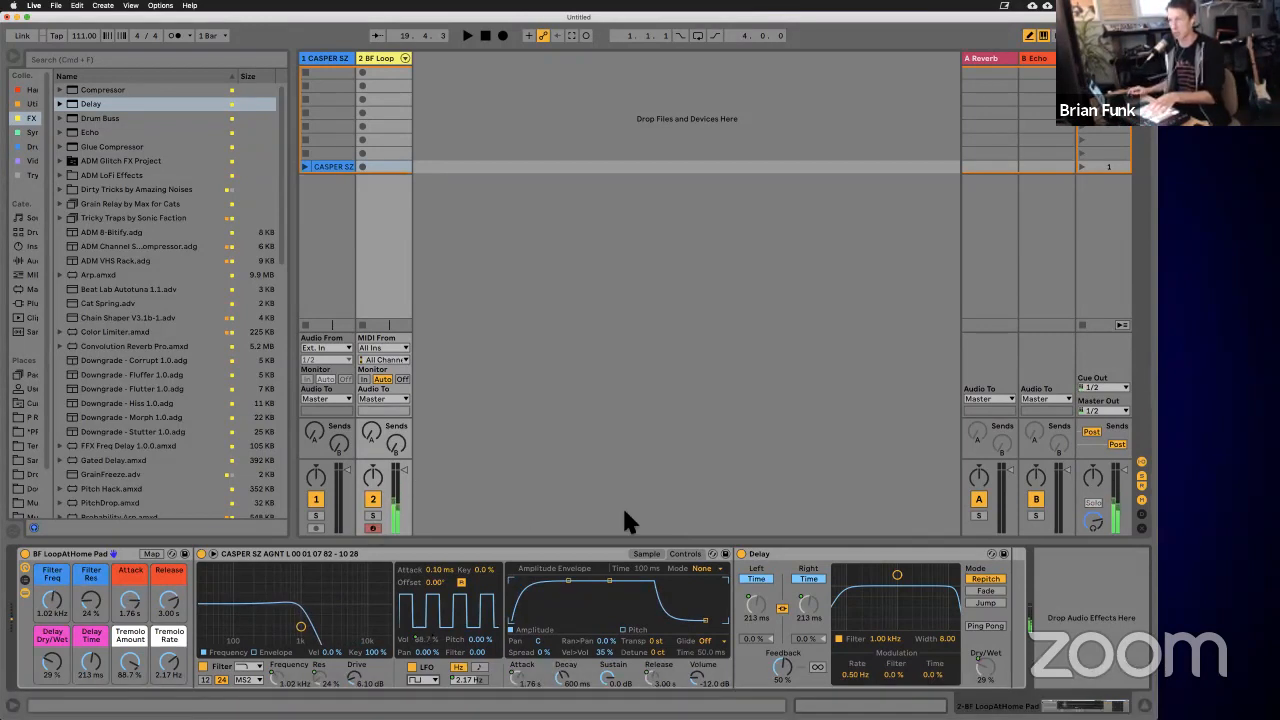
Step: Collapse the pad rack's device chain so only its macros show, and bring up the PRES pack in the browser
{"action": "left_click", "coordinate": [26, 591]}
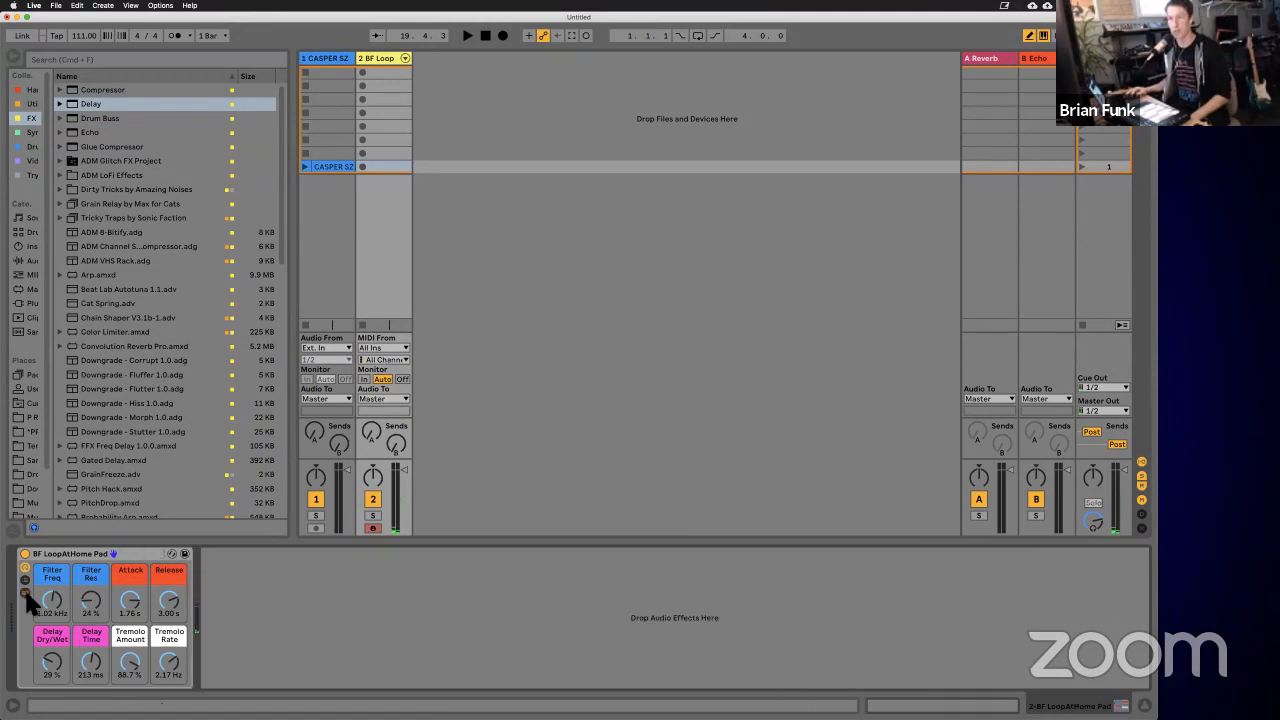
{"action": "left_click", "coordinate": [29, 418]}
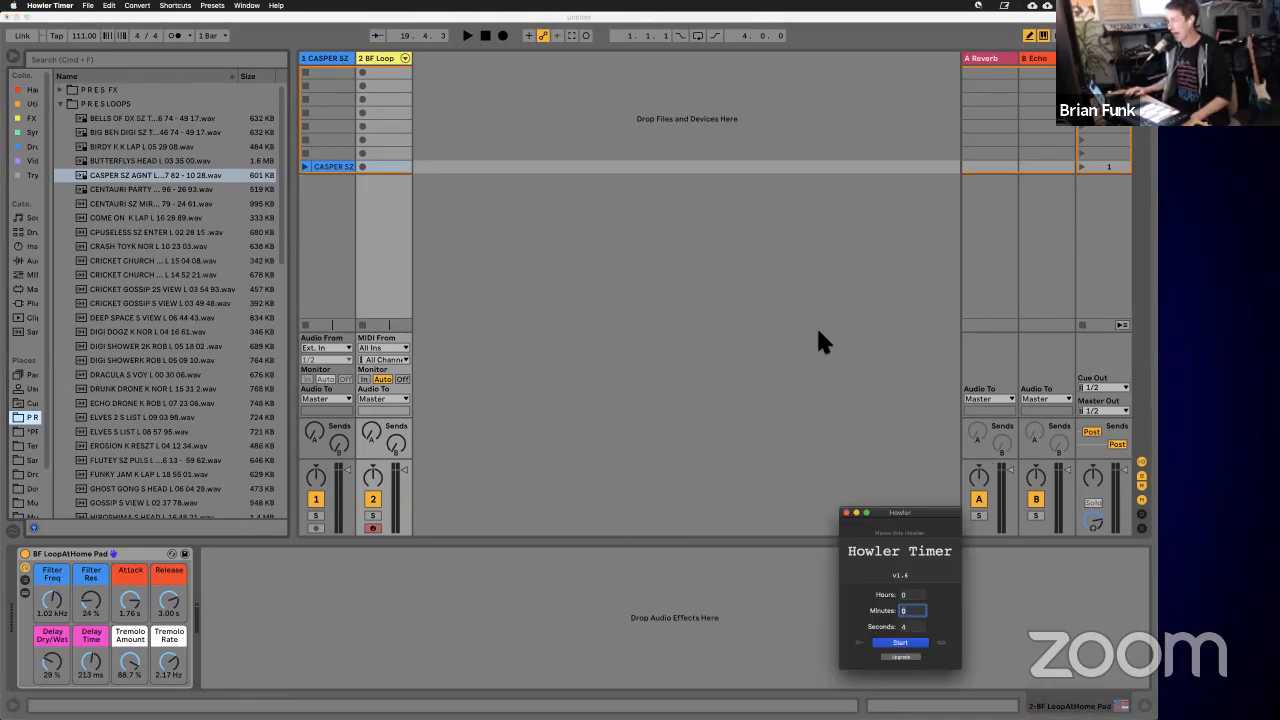
Step: In Howler Timer, move the timer window beside the Live set and start a 45-minute countdown
{"action": "left_click_drag", "start_coordinate": [912, 518], "coordinate": [1228, 550]}
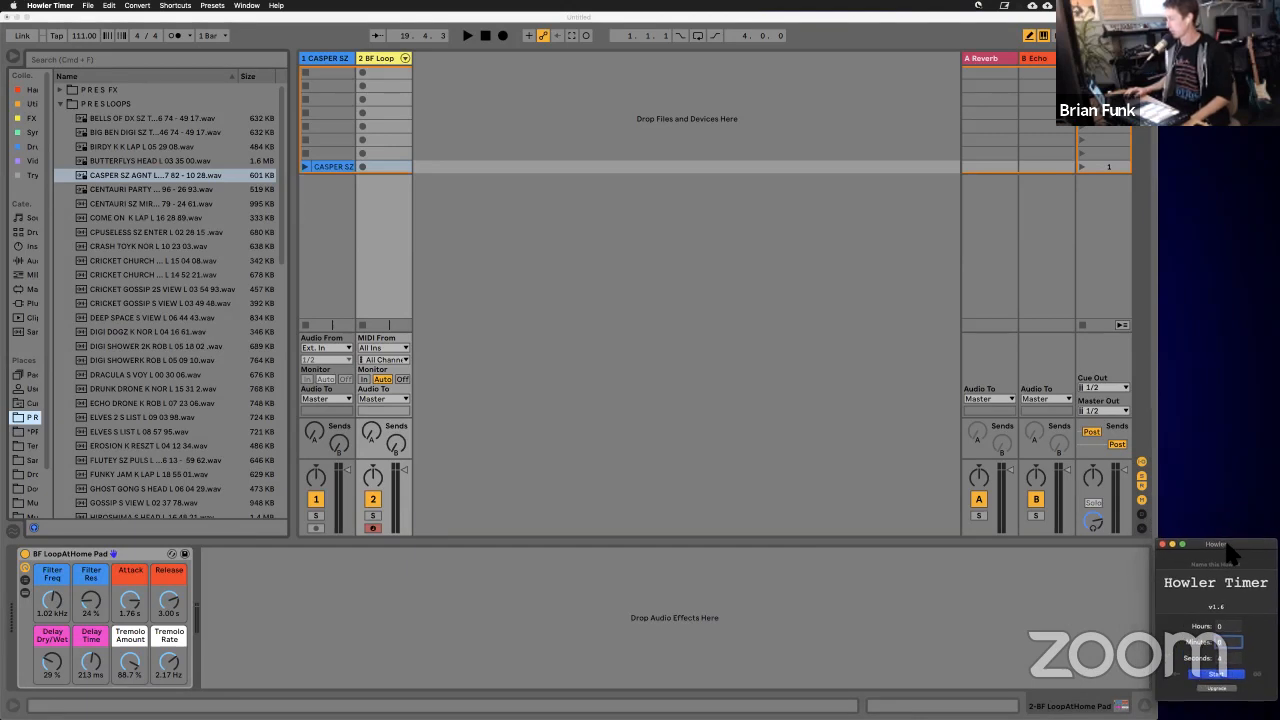
{"action": "left_click", "coordinate": [1216, 677]}
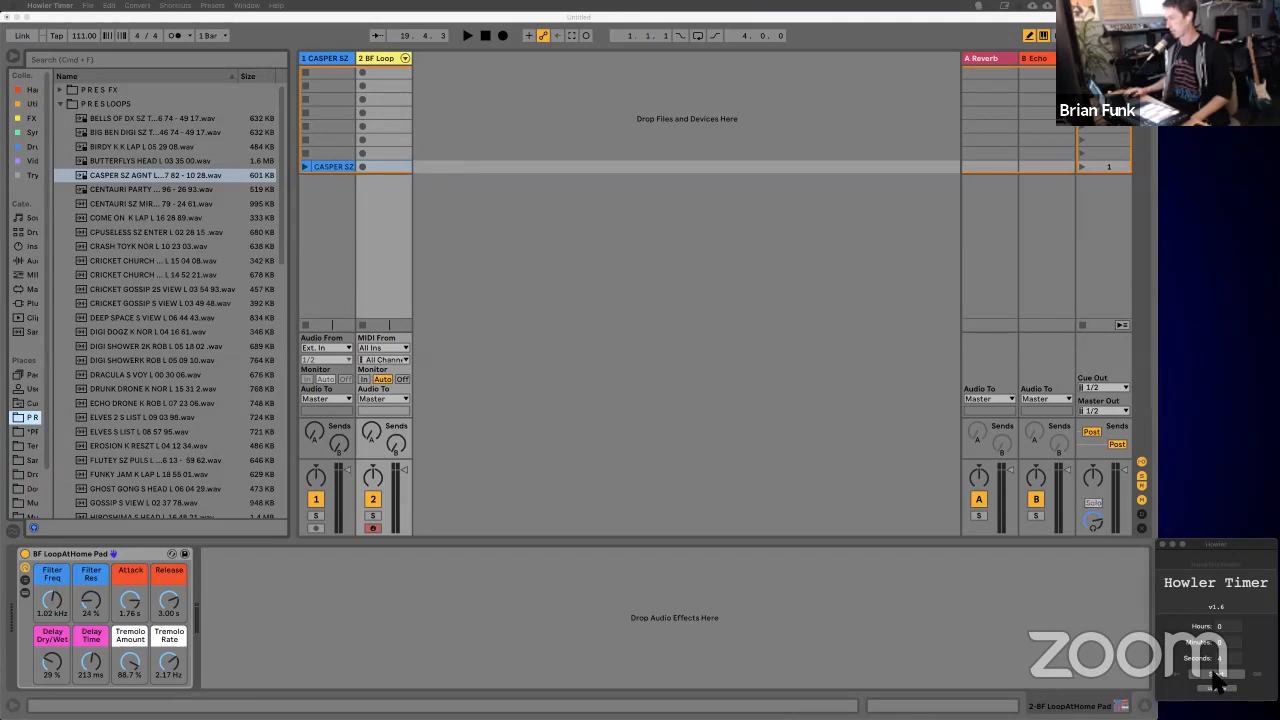
{"action": "left_click_drag", "start_coordinate": [1249, 543], "coordinate": [1235, 427]}
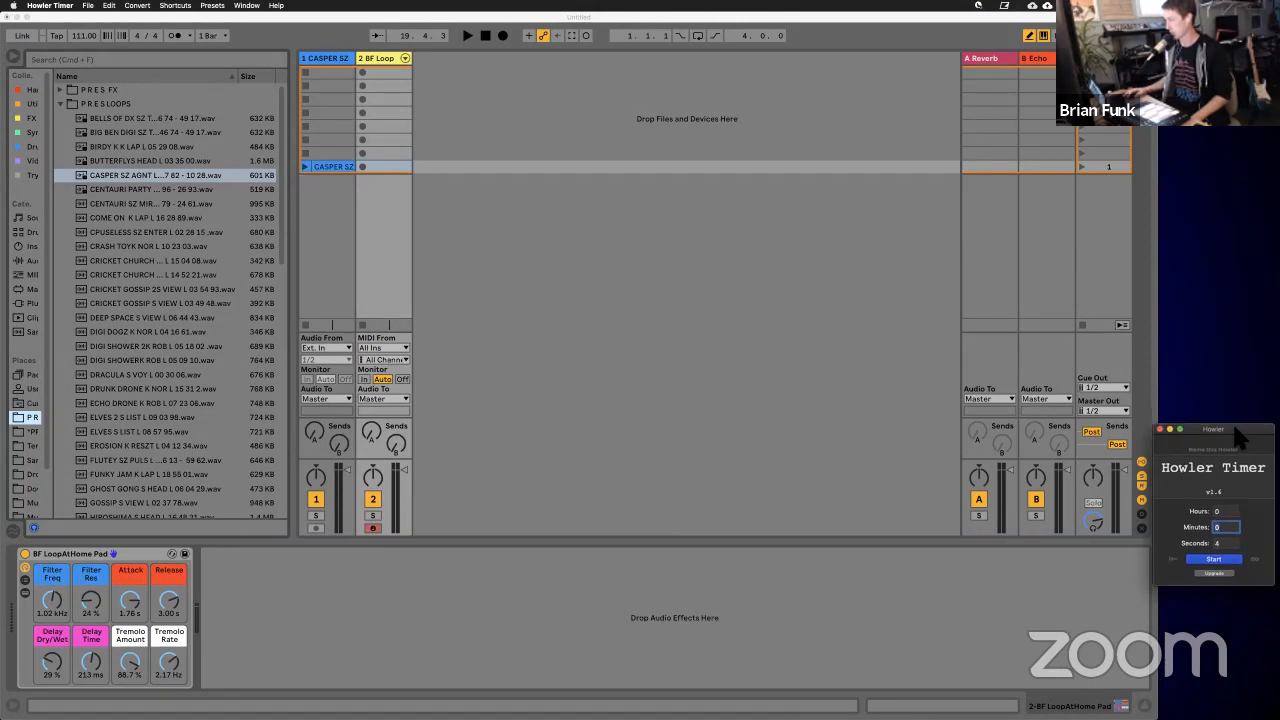
{"action": "type", "text": "5"}
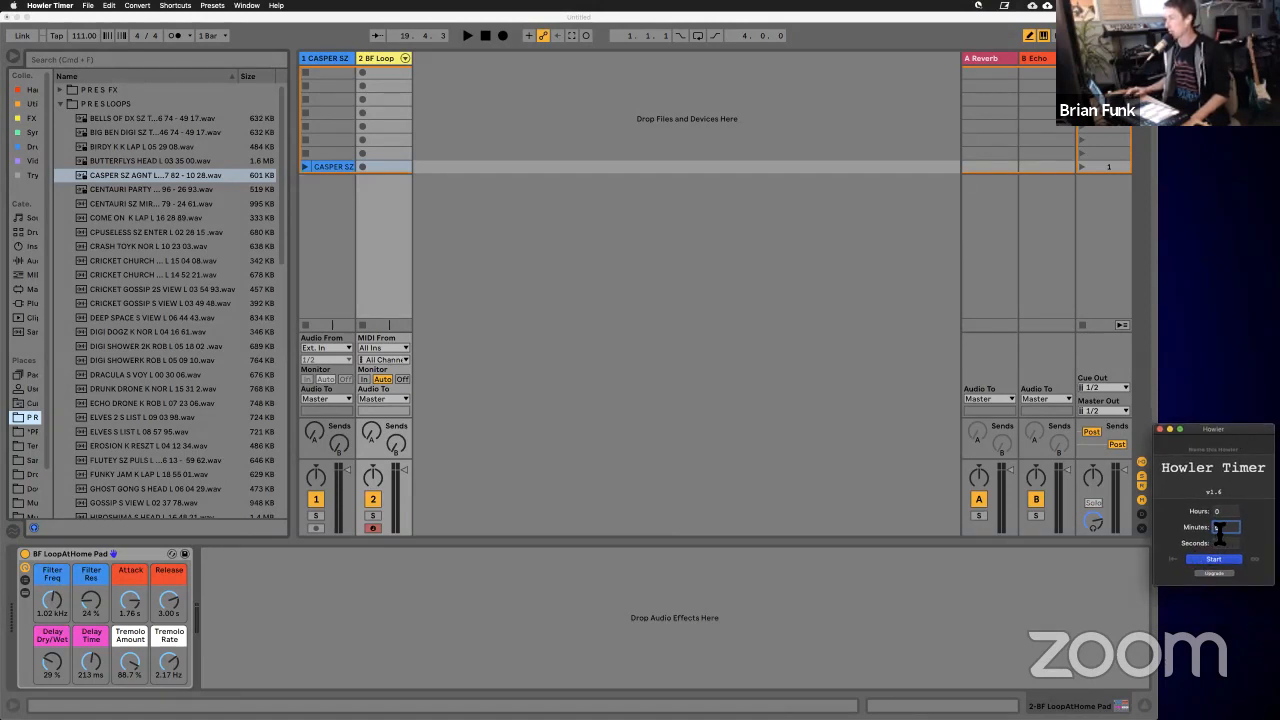
{"action": "key", "text": "Return"}
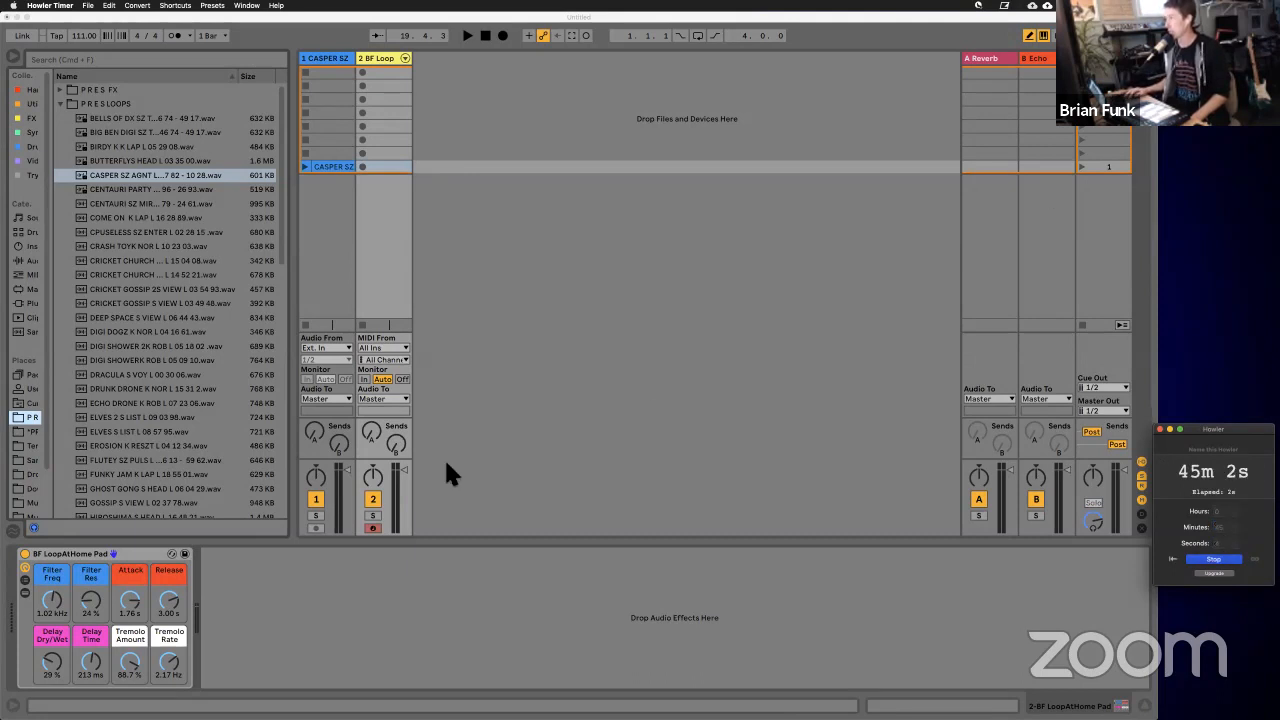
Step: Switch back to Ableton Live, preview the CENTAURI PARTY loop and place it in the CASPER SZ track's fourth clip slot
{"action": "key", "text": "F11"}
{"action": "key", "text": "F11"}
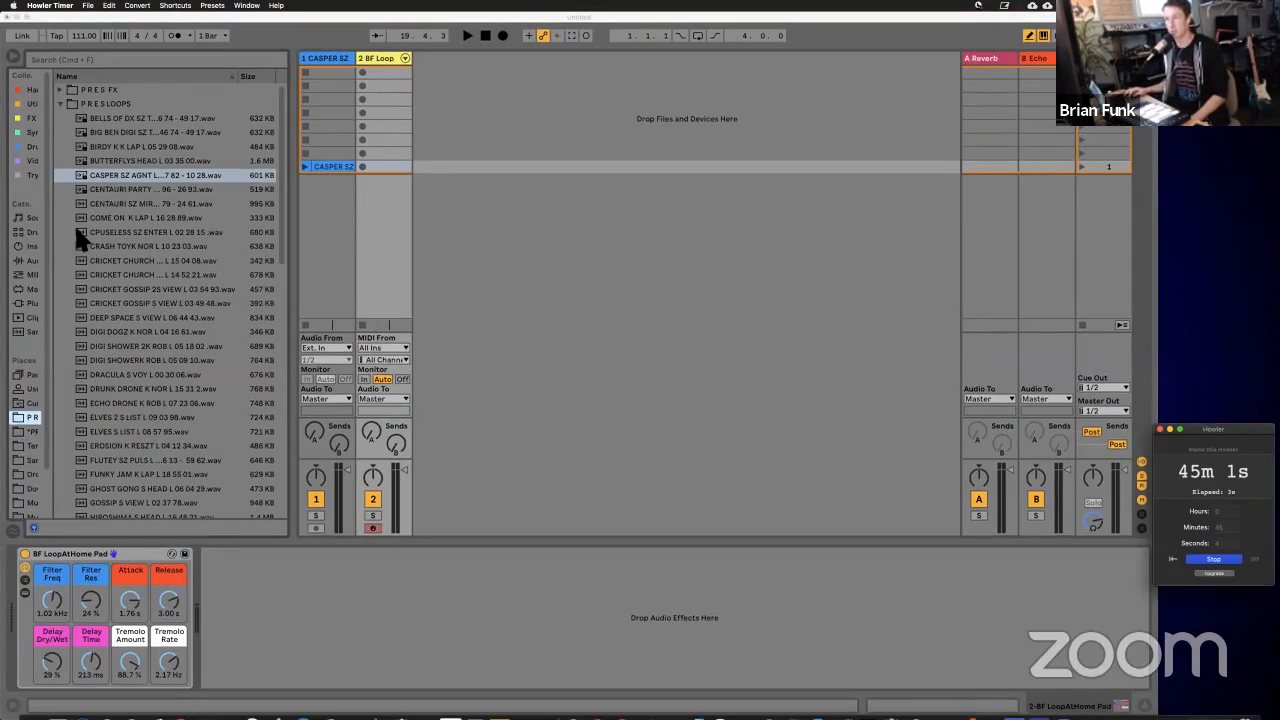
{"action": "left_click", "coordinate": [148, 190]}
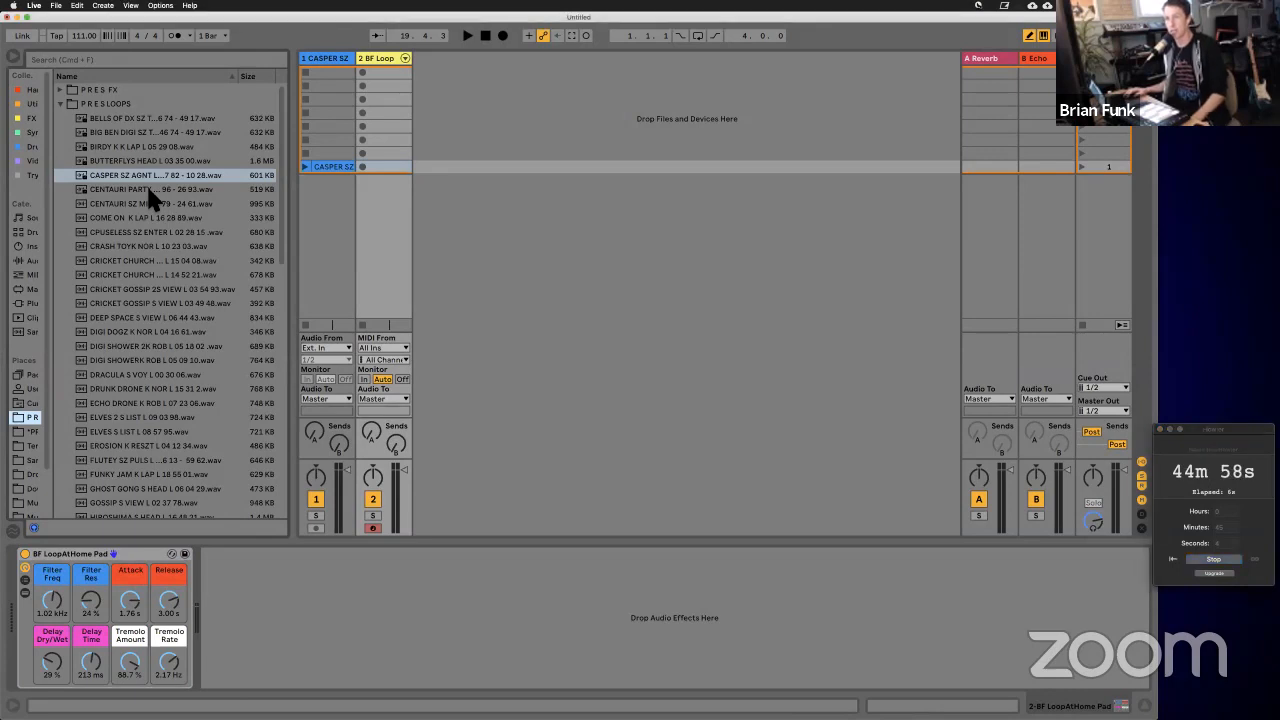
{"action": "left_click", "coordinate": [150, 192]}
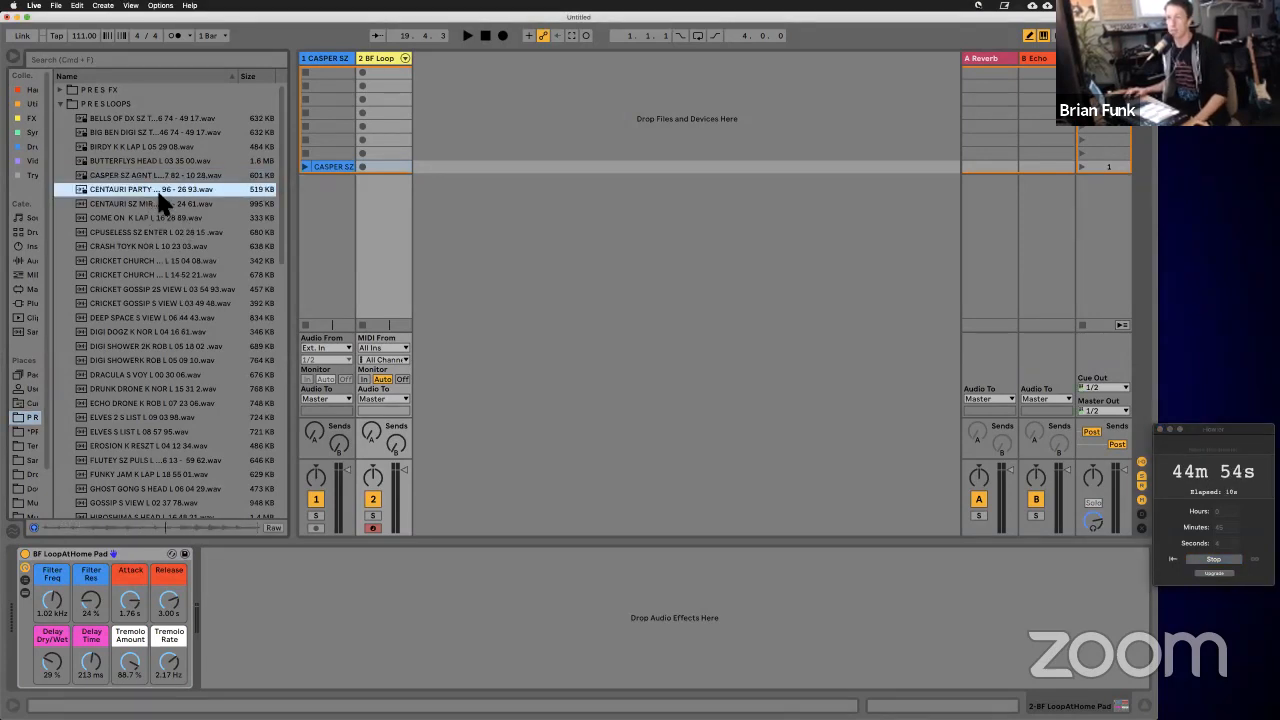
{"action": "left_click_drag", "start_coordinate": [160, 193], "coordinate": [335, 106]}
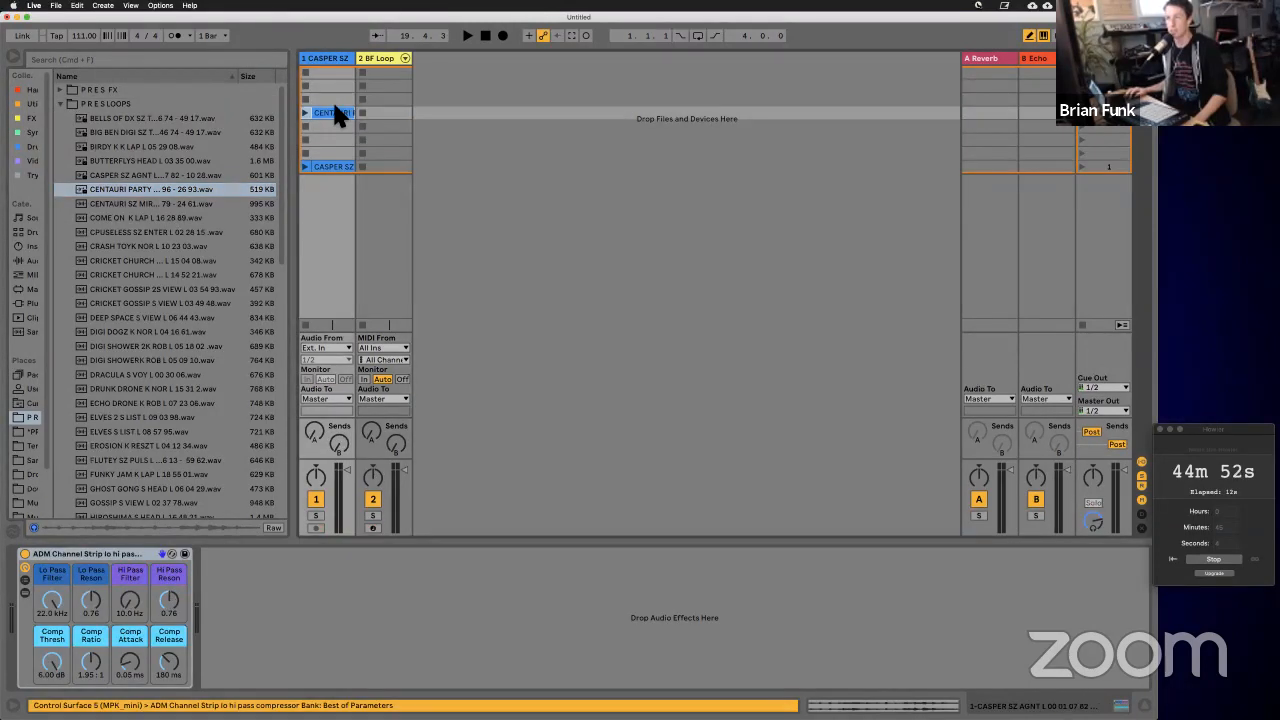
Step: Slice the CENTAURI PARTY clip to a new MIDI track by transient with the ADM Simpler Control Drum Rack preset
{"action": "left_click", "coordinate": [334, 113]}
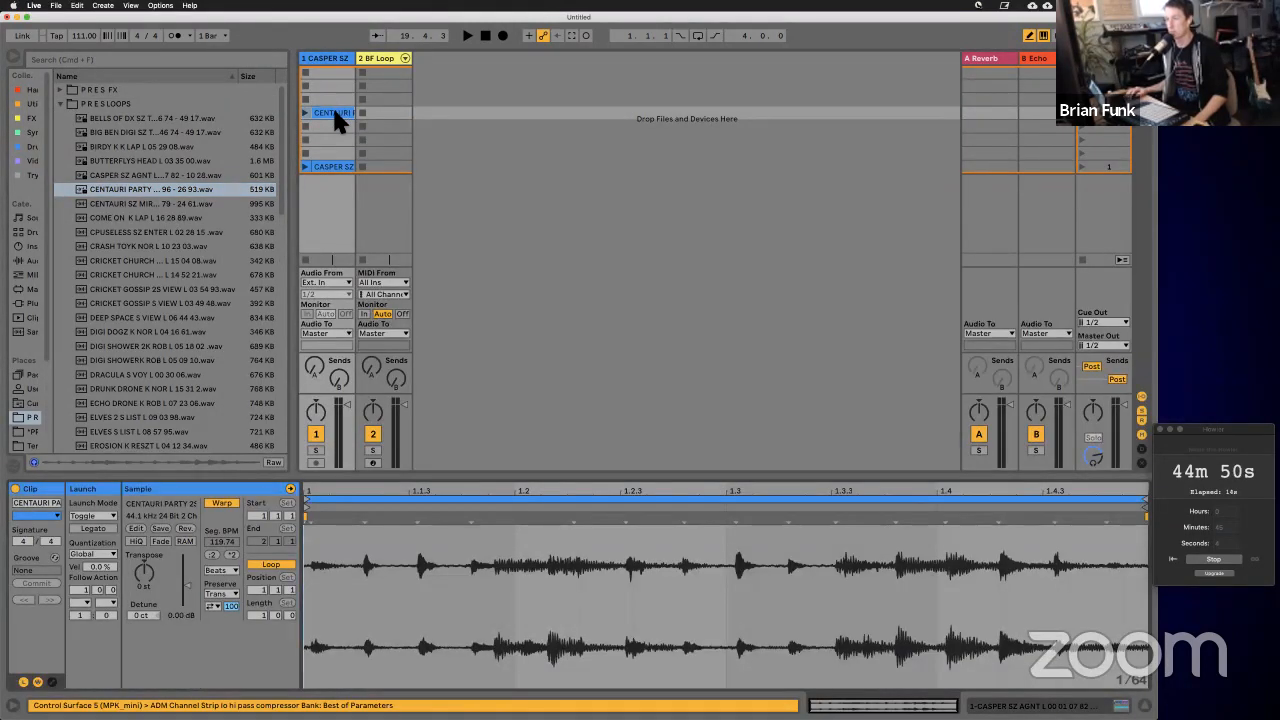
{"action": "right_click", "coordinate": [334, 113]}
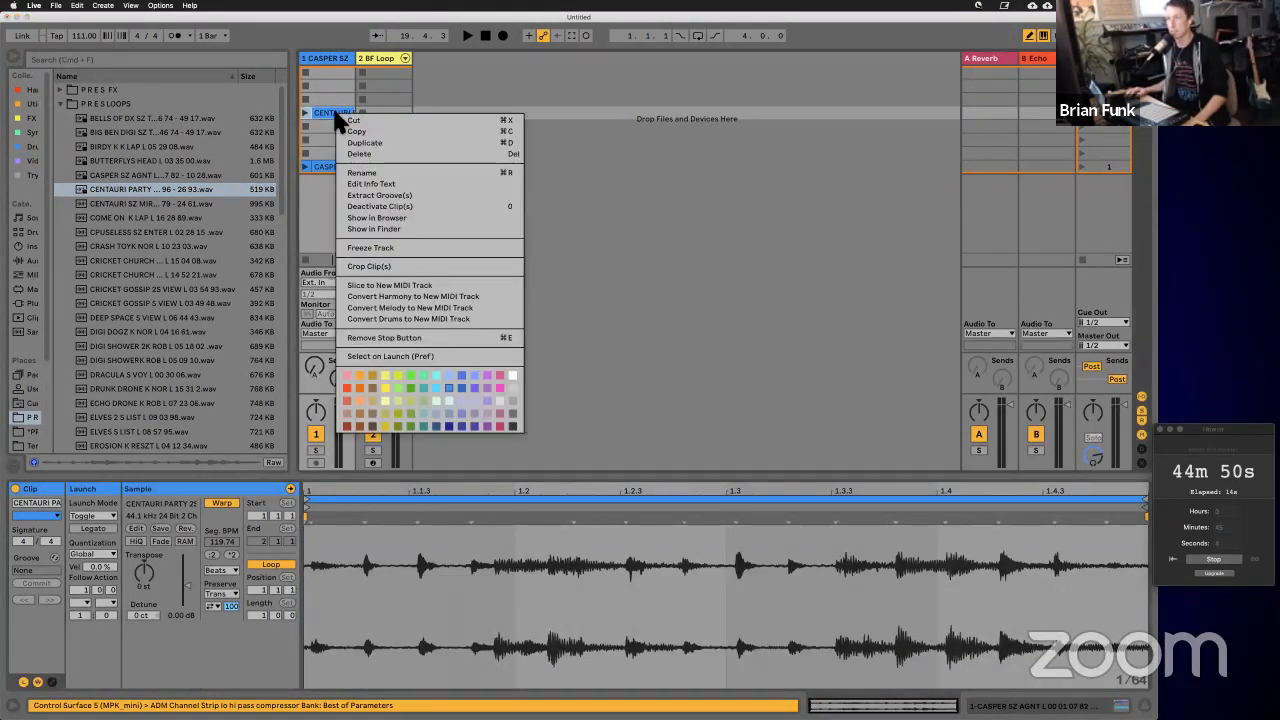
{"action": "left_click", "coordinate": [401, 287]}
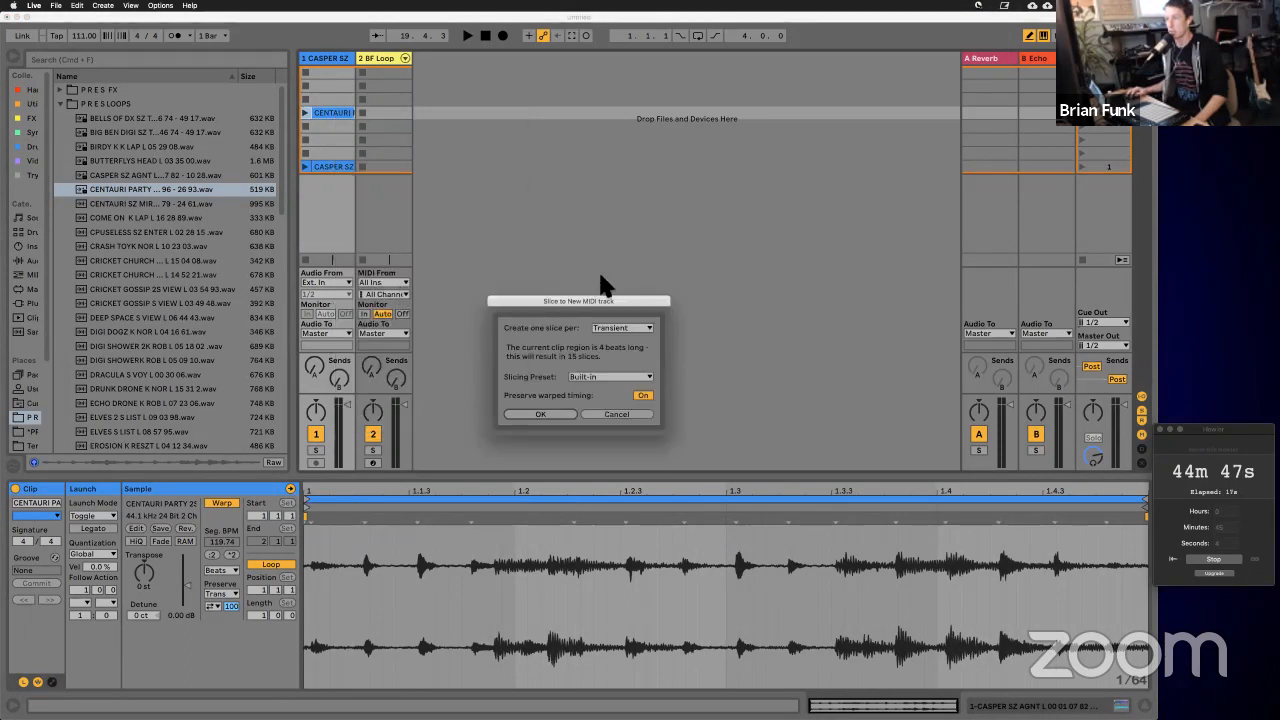
{"action": "left_click", "coordinate": [612, 376]}
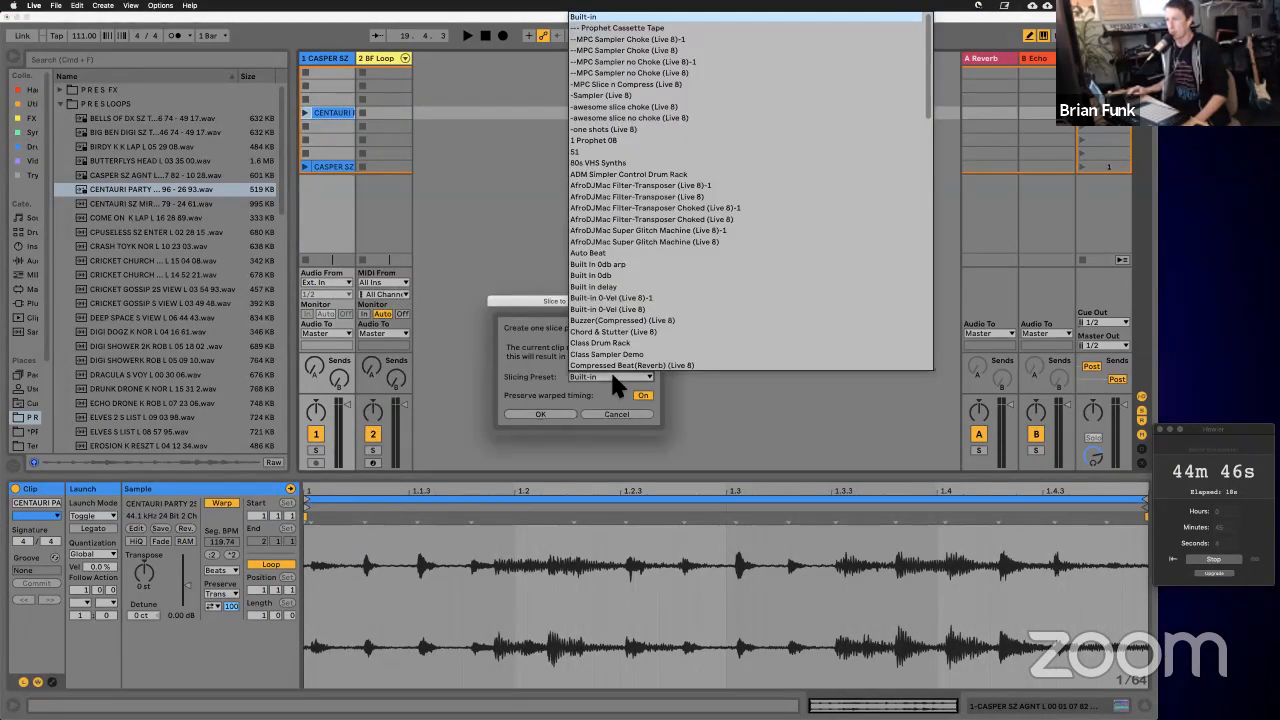
{"action": "left_click", "coordinate": [656, 174]}
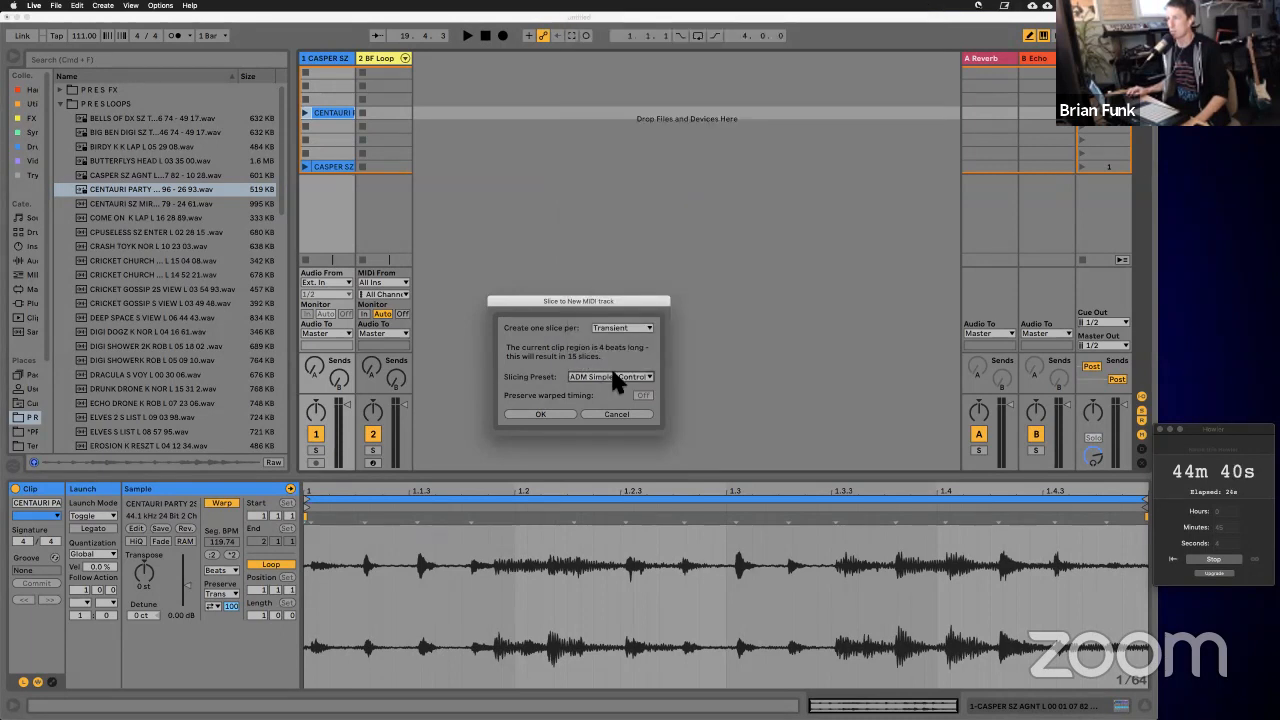
{"action": "left_click", "coordinate": [561, 414]}
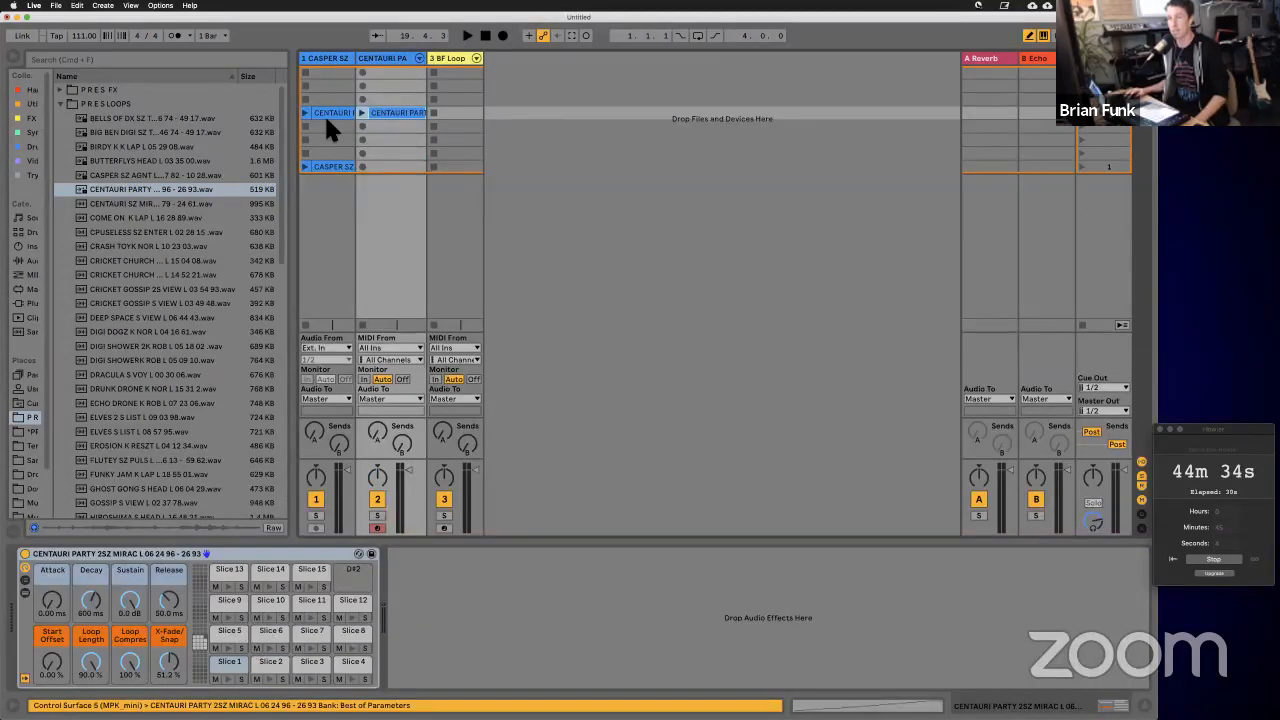
Step: Delete the sliced CENTAURI PARTY MIDI track
{"action": "left_click", "coordinate": [381, 59]}
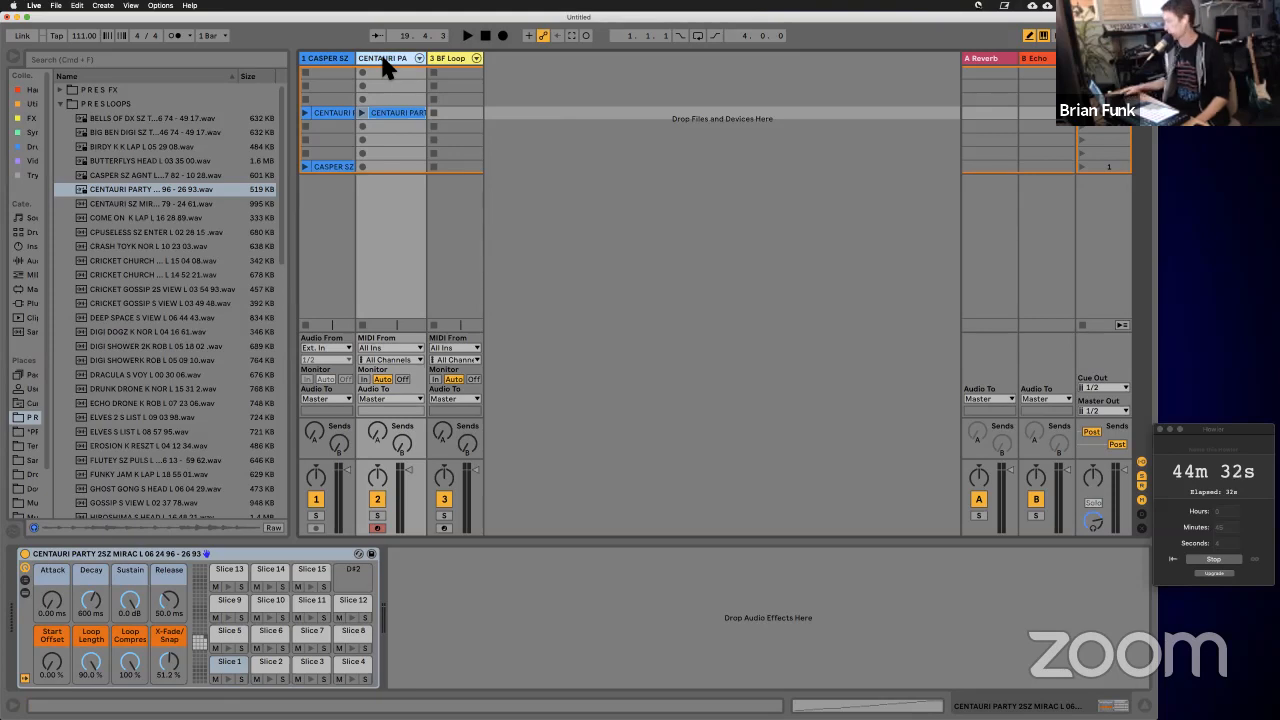
{"action": "key", "text": "BackSpace"}
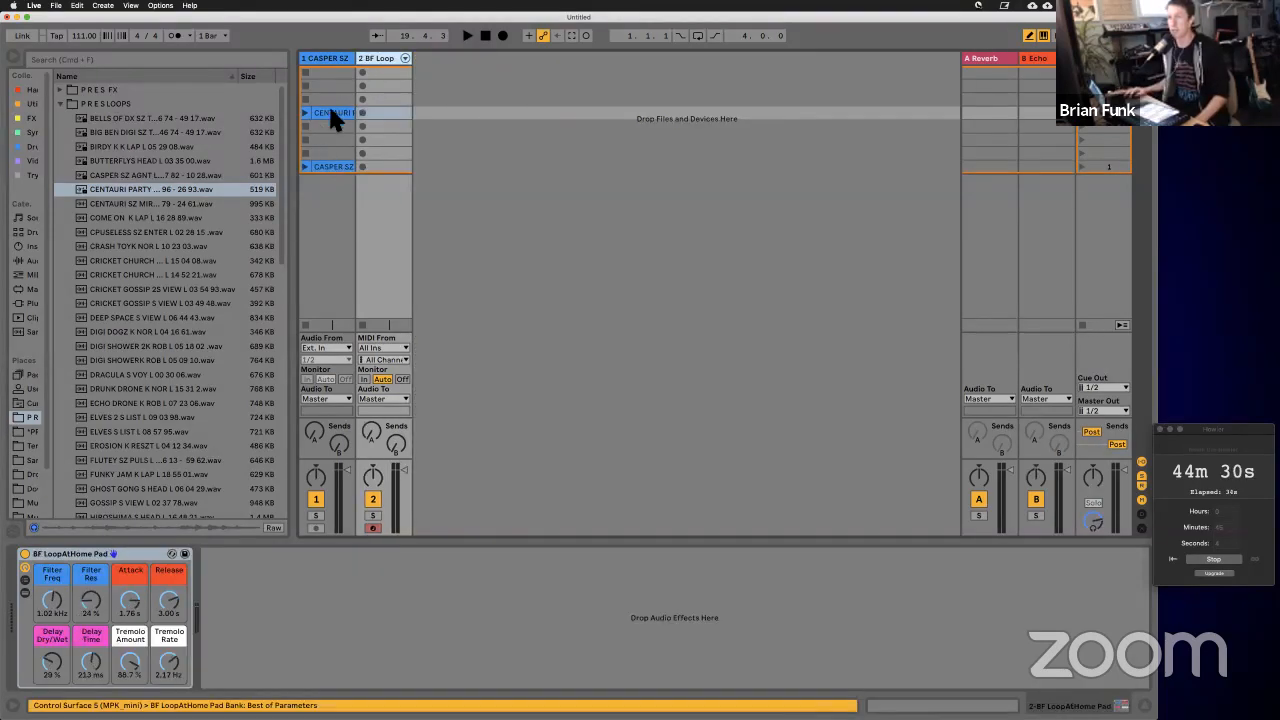
Step: Slice the CENTAURI PARTY clip to a new MIDI track by transient with the Drum Simpler preset, preserving warped timing
{"action": "left_click", "coordinate": [333, 113]}
{"action": "right_click", "coordinate": [333, 113]}
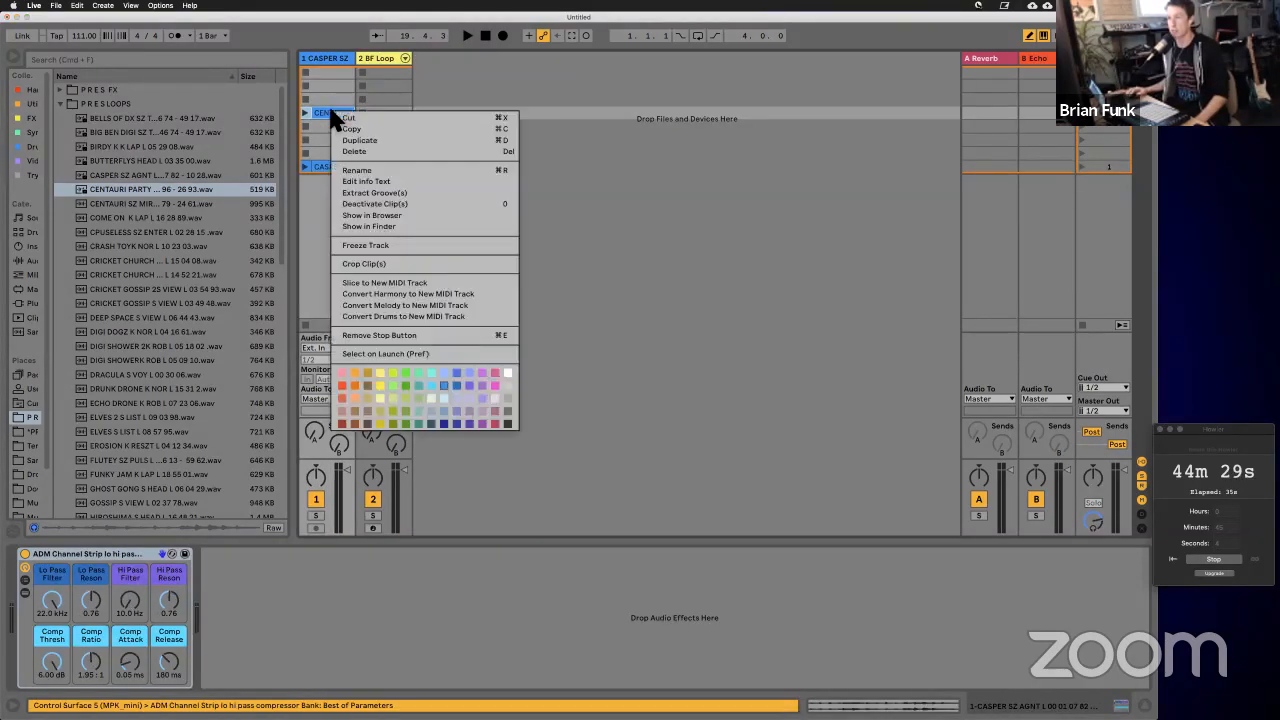
{"action": "left_click", "coordinate": [382, 280]}
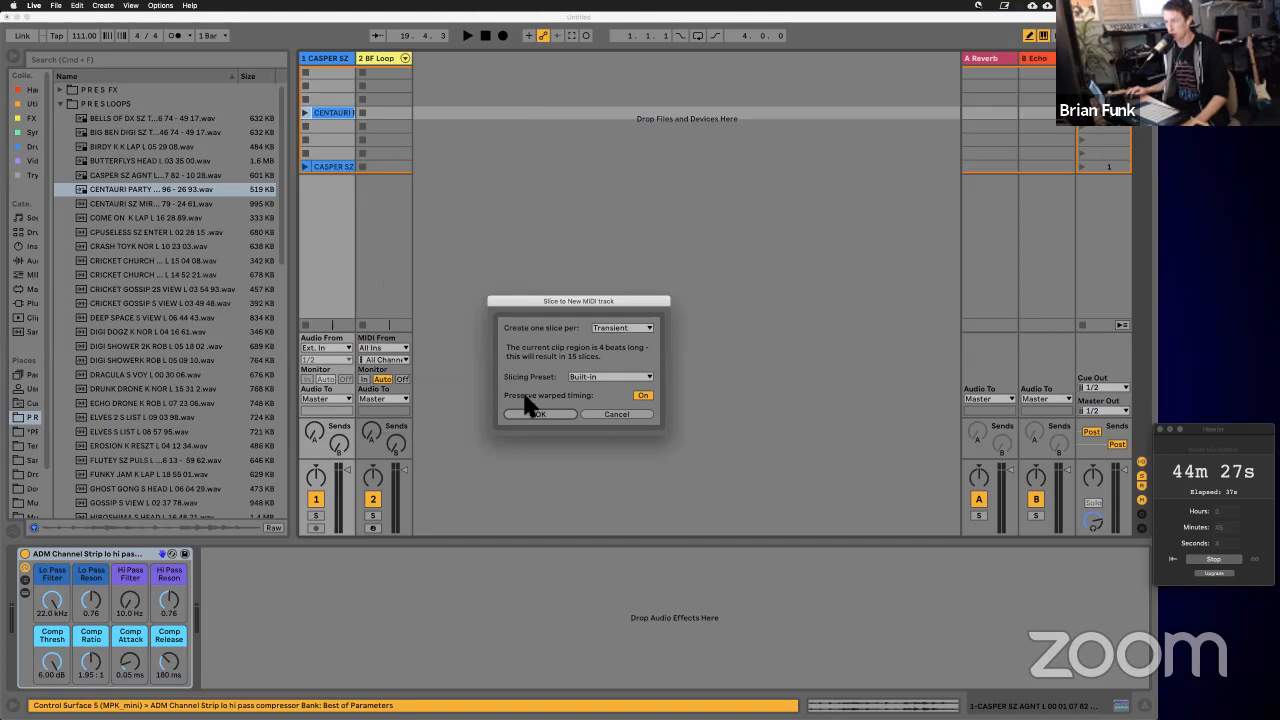
{"action": "left_click", "coordinate": [587, 379]}
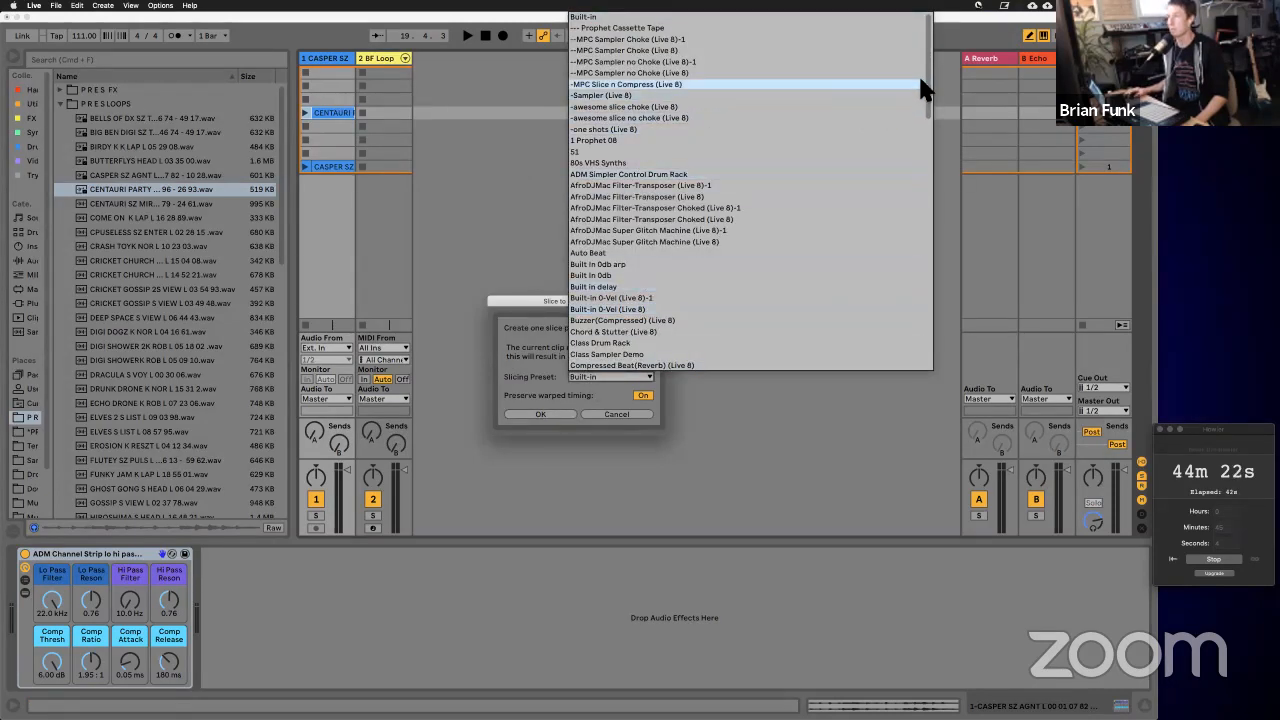
{"action": "left_click_drag", "start_coordinate": [927, 82], "coordinate": [886, 163]}
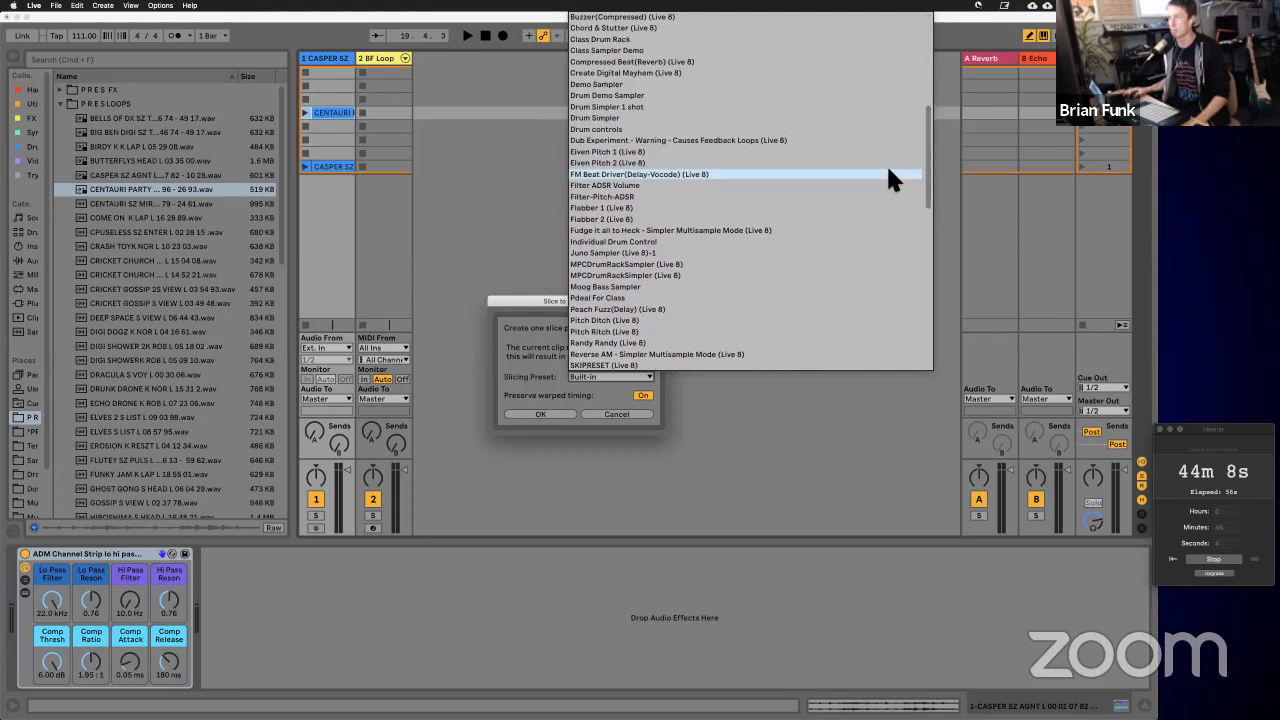
{"action": "left_click", "coordinate": [670, 120]}
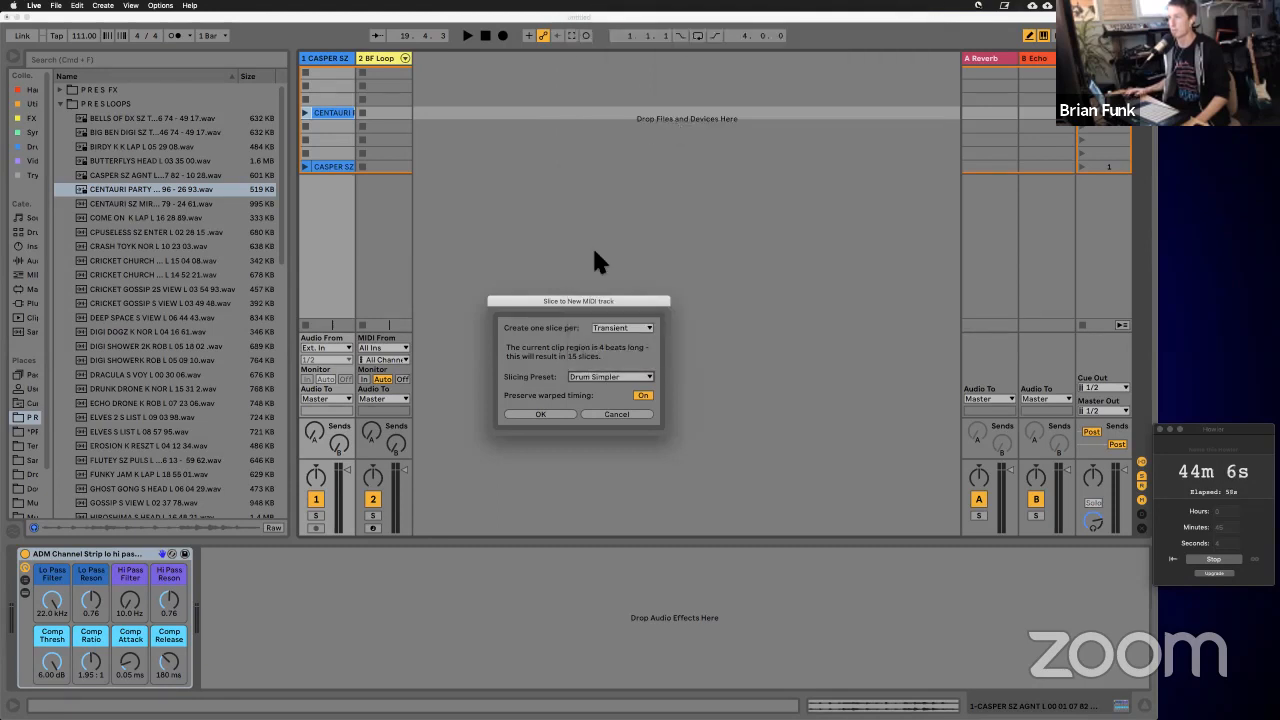
{"action": "left_click", "coordinate": [538, 411]}
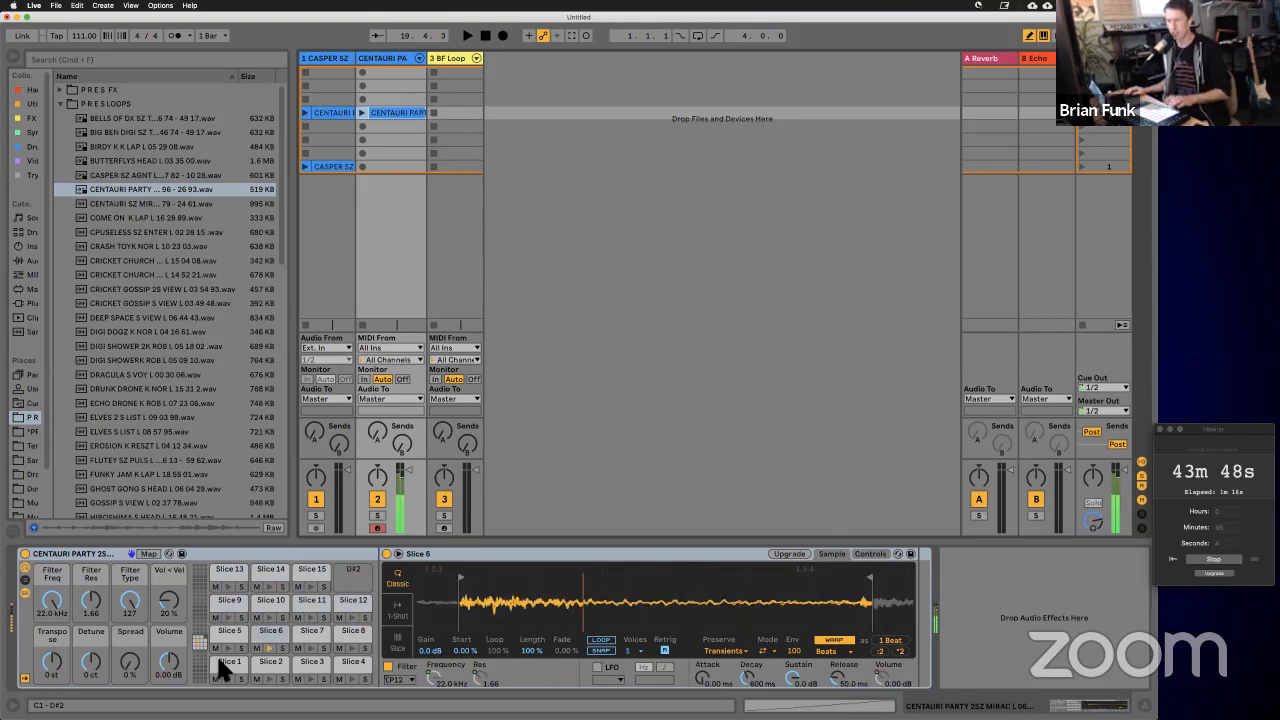
Step: Switch the sliced rack's Simpler to 1-Shot mode and set Slice 4's fade-out to about 133 ms
{"action": "left_click", "coordinate": [398, 617]}
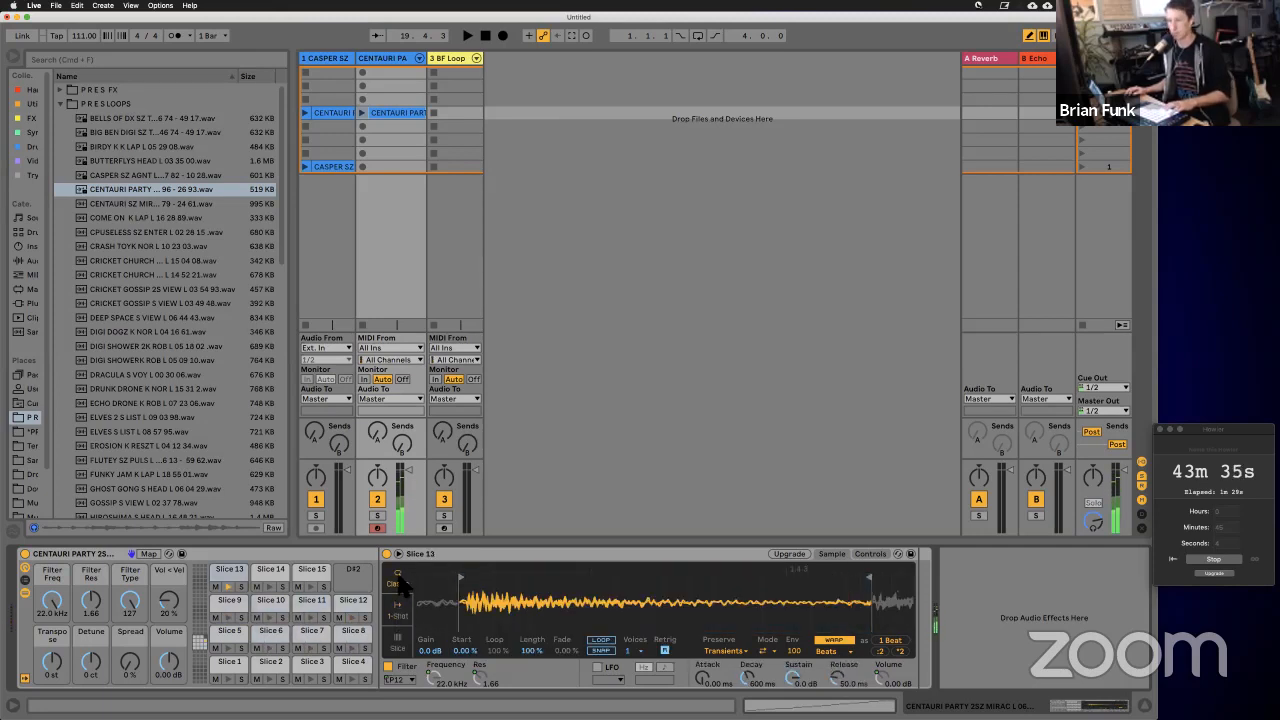
{"action": "left_click", "coordinate": [398, 616]}
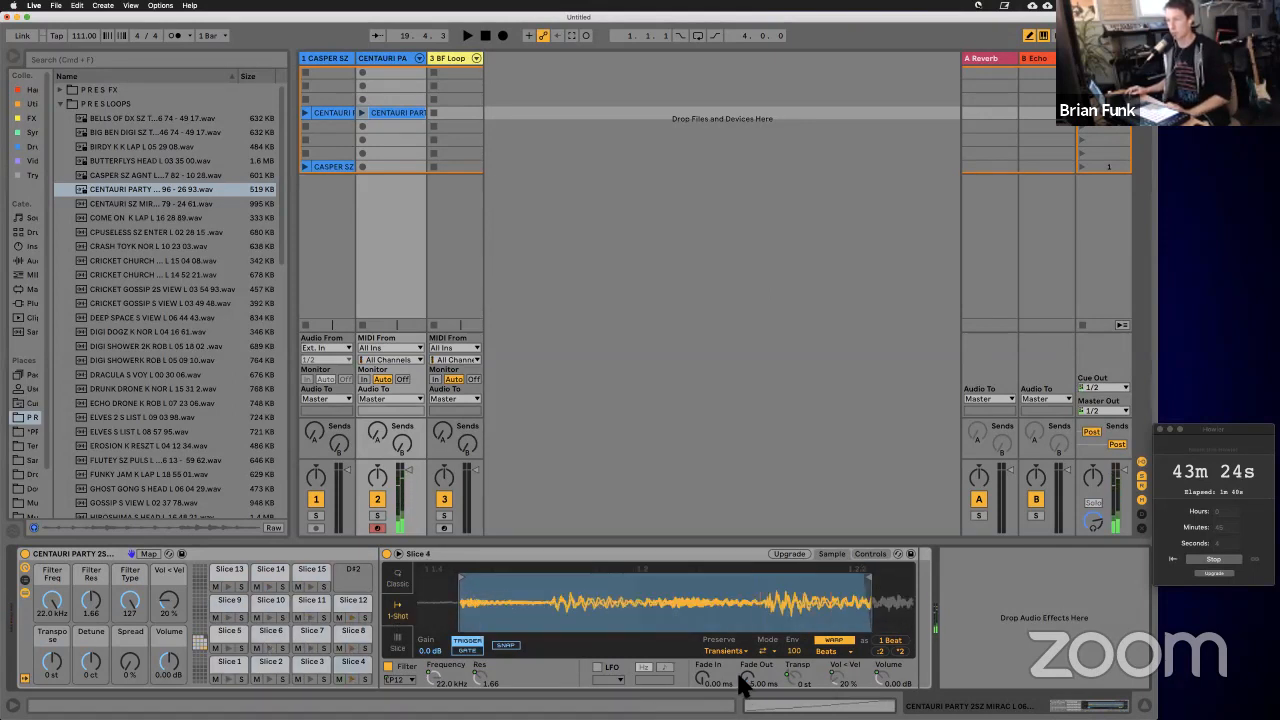
{"action": "left_click_drag", "start_coordinate": [742, 680], "coordinate": [748, 688]}
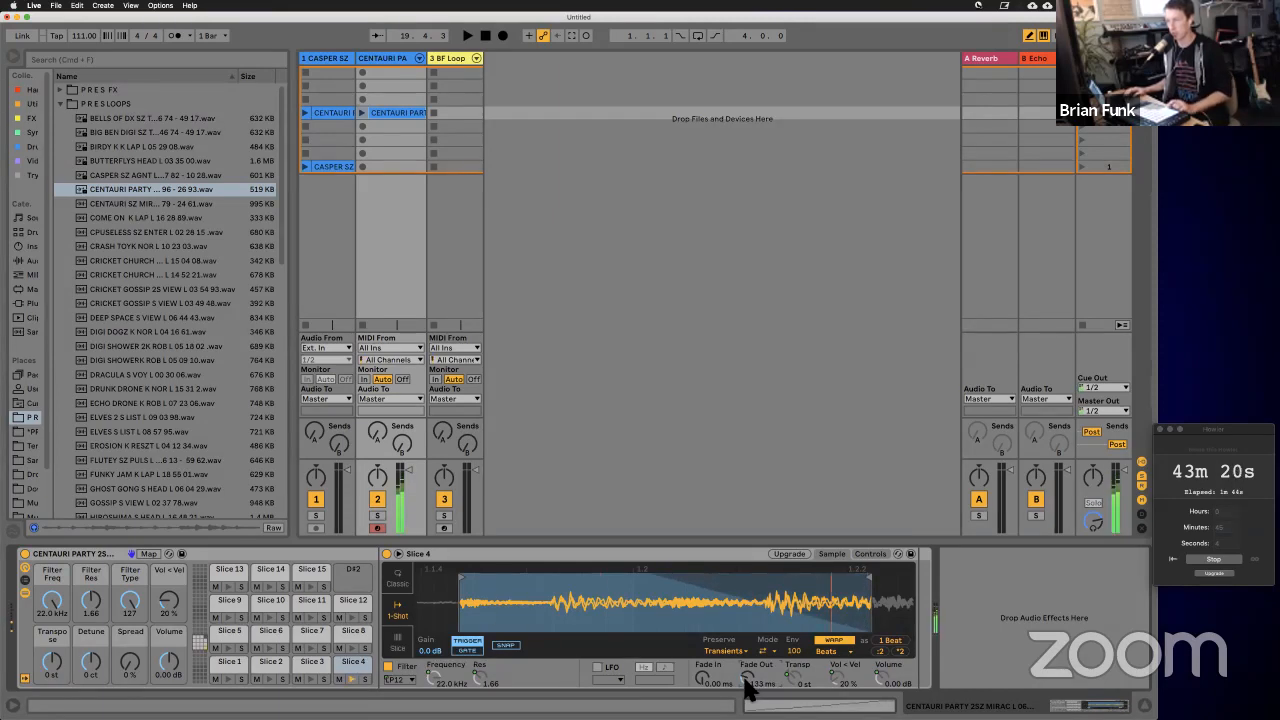
Step: Reset Slice 4's fade-out, set it to about 157 ms, and copy that value to all sibling slices
{"action": "double_click", "coordinate": [745, 678]}
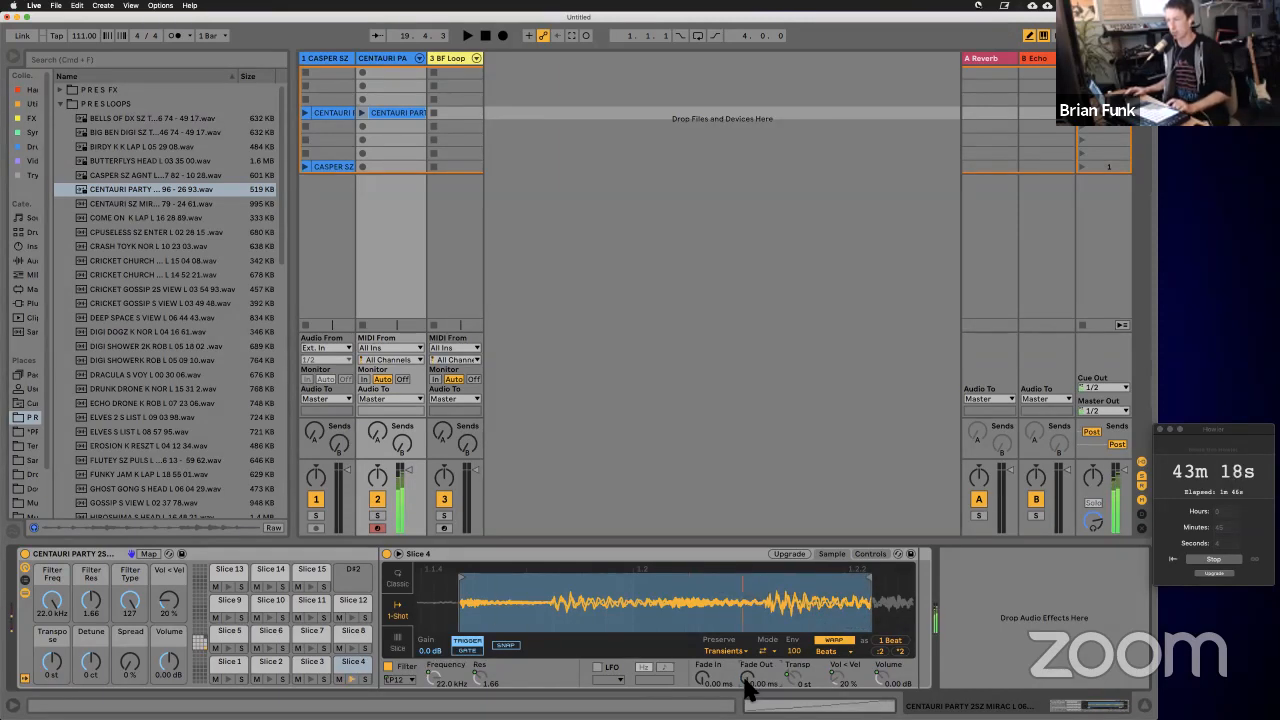
{"action": "left_click_drag", "start_coordinate": [745, 688], "coordinate": [745, 681]}
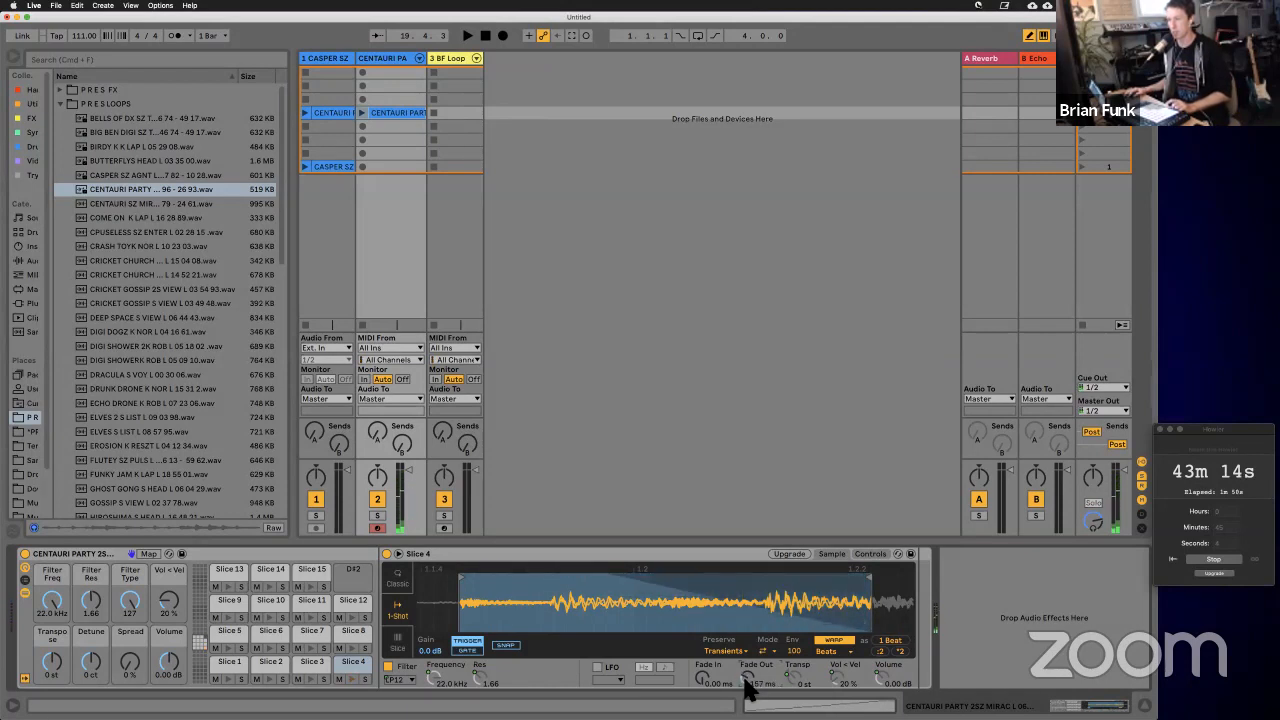
{"action": "right_click", "coordinate": [745, 681]}
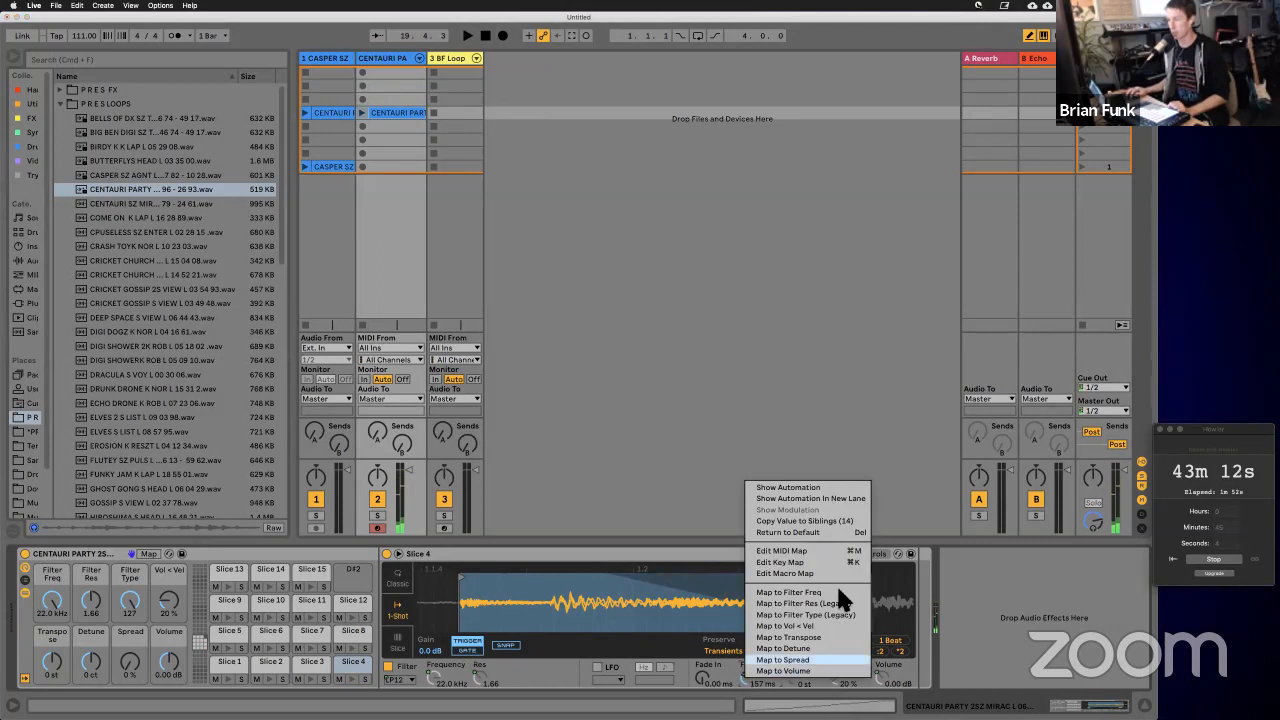
{"action": "left_click", "coordinate": [831, 520]}
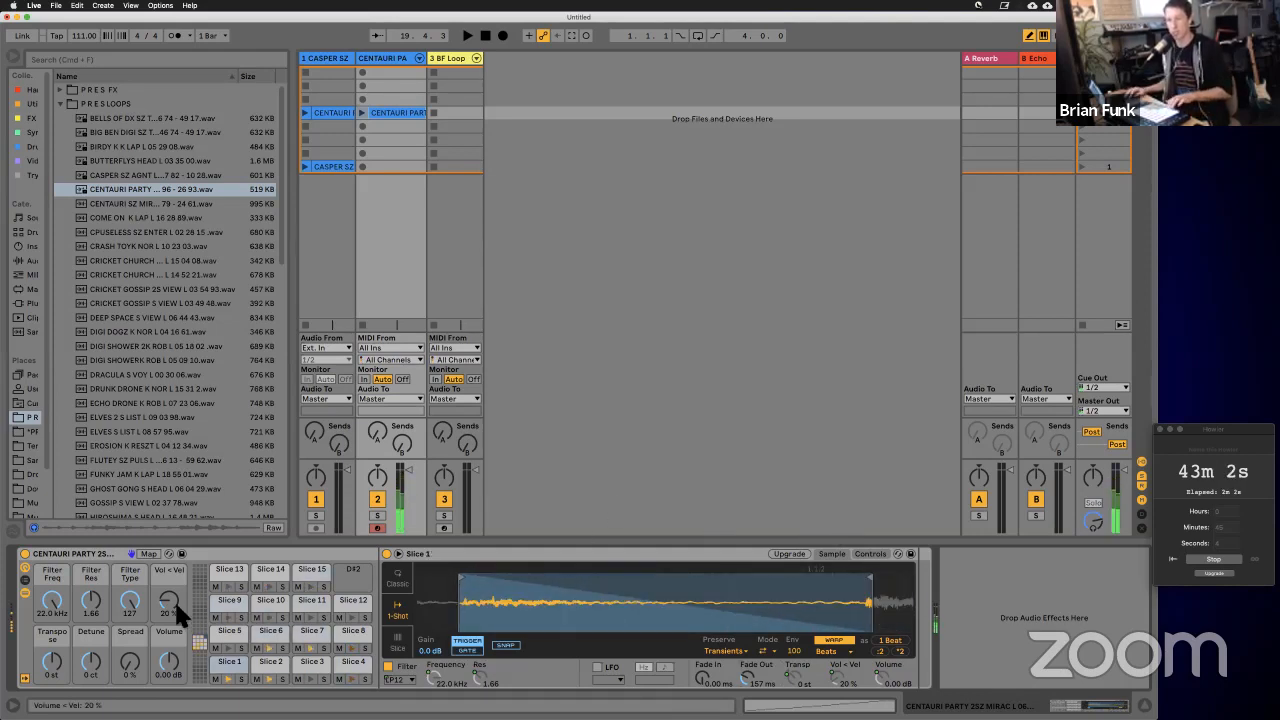
Step: Set the rack's Vol < Vel macro to 14% and Spread to 35%, trying Transpose and resetting it to 0 st
{"action": "left_click_drag", "start_coordinate": [174, 600], "coordinate": [174, 607]}
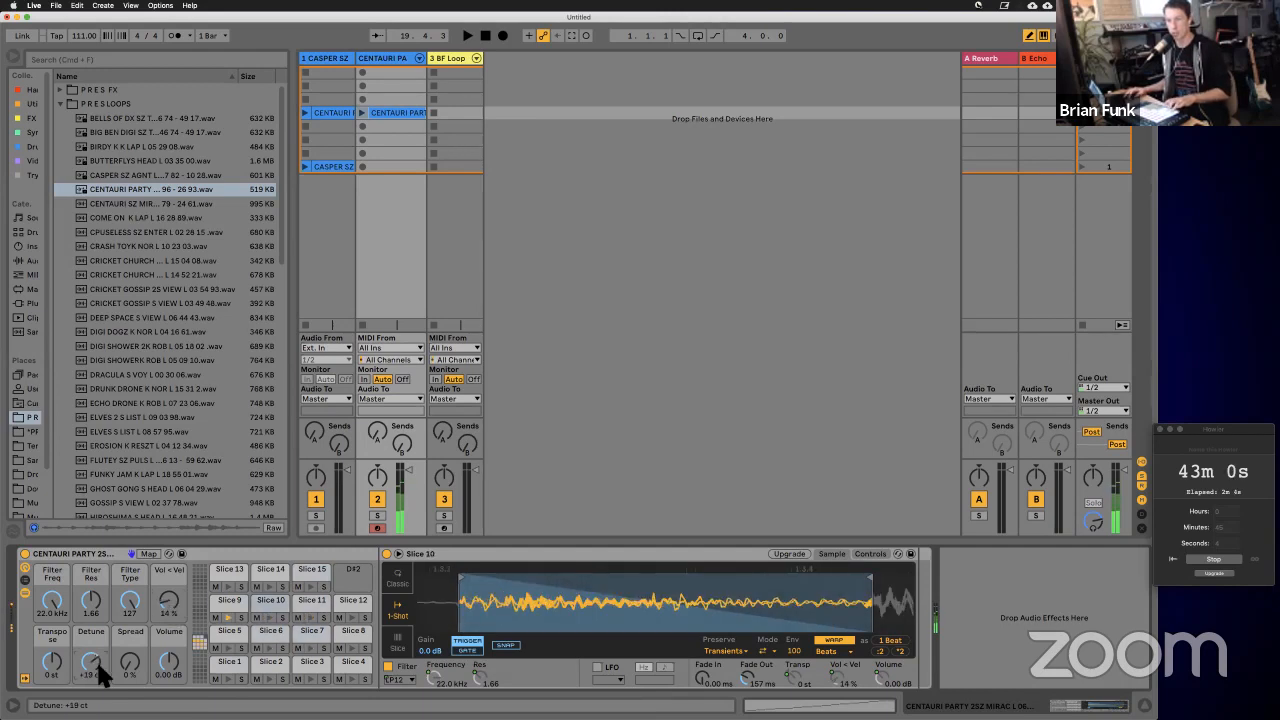
{"action": "left_click_drag", "start_coordinate": [62, 661], "coordinate": [52, 653]}
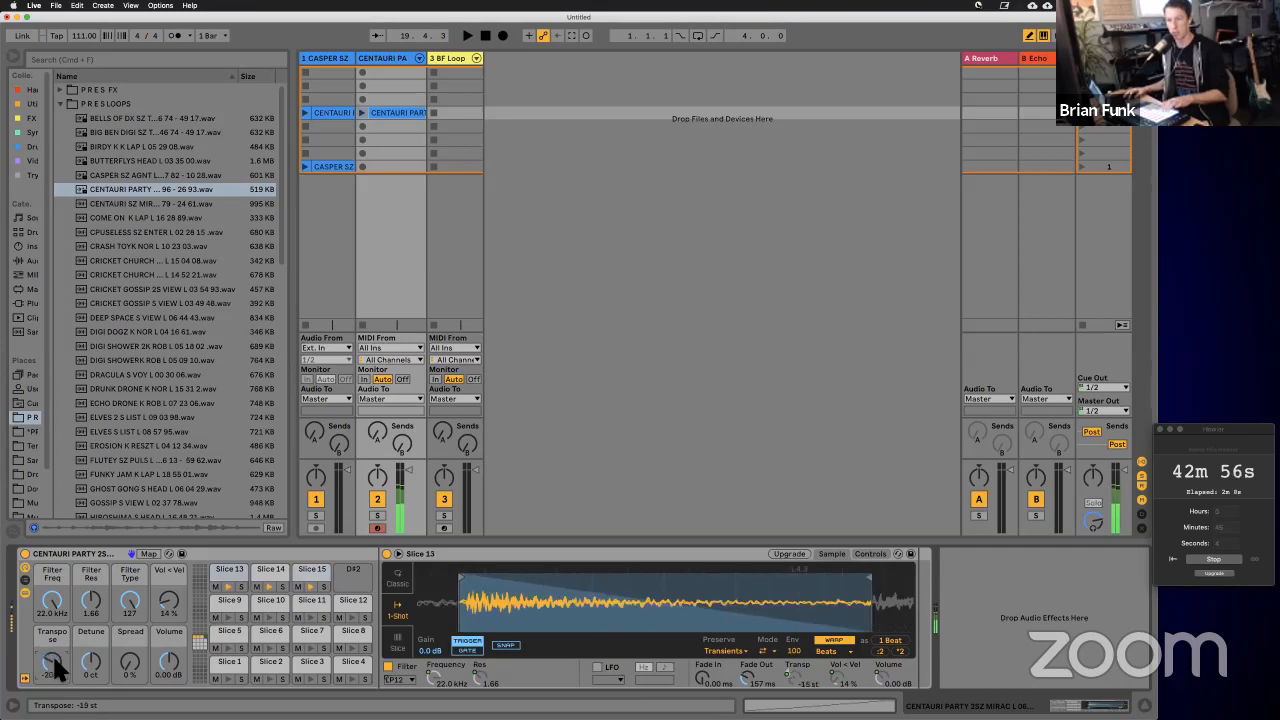
{"action": "double_click", "coordinate": [54, 656]}
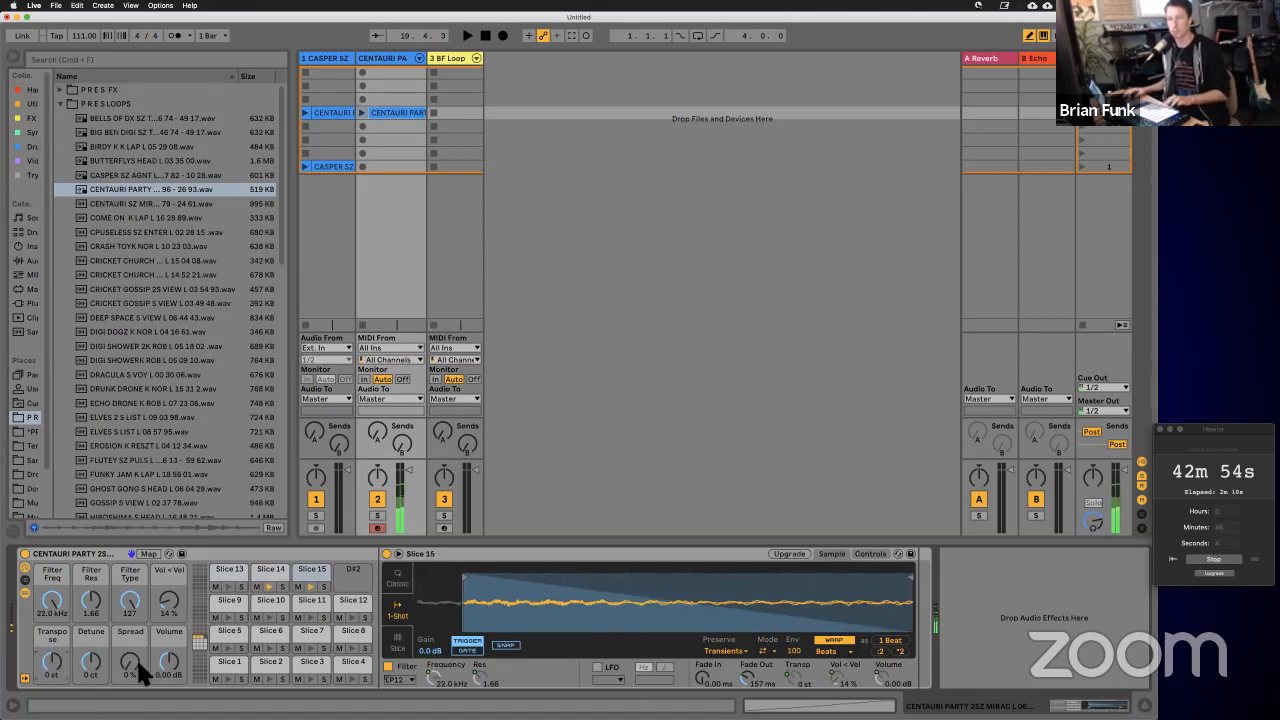
{"action": "left_click_drag", "start_coordinate": [131, 660], "coordinate": [131, 660]}
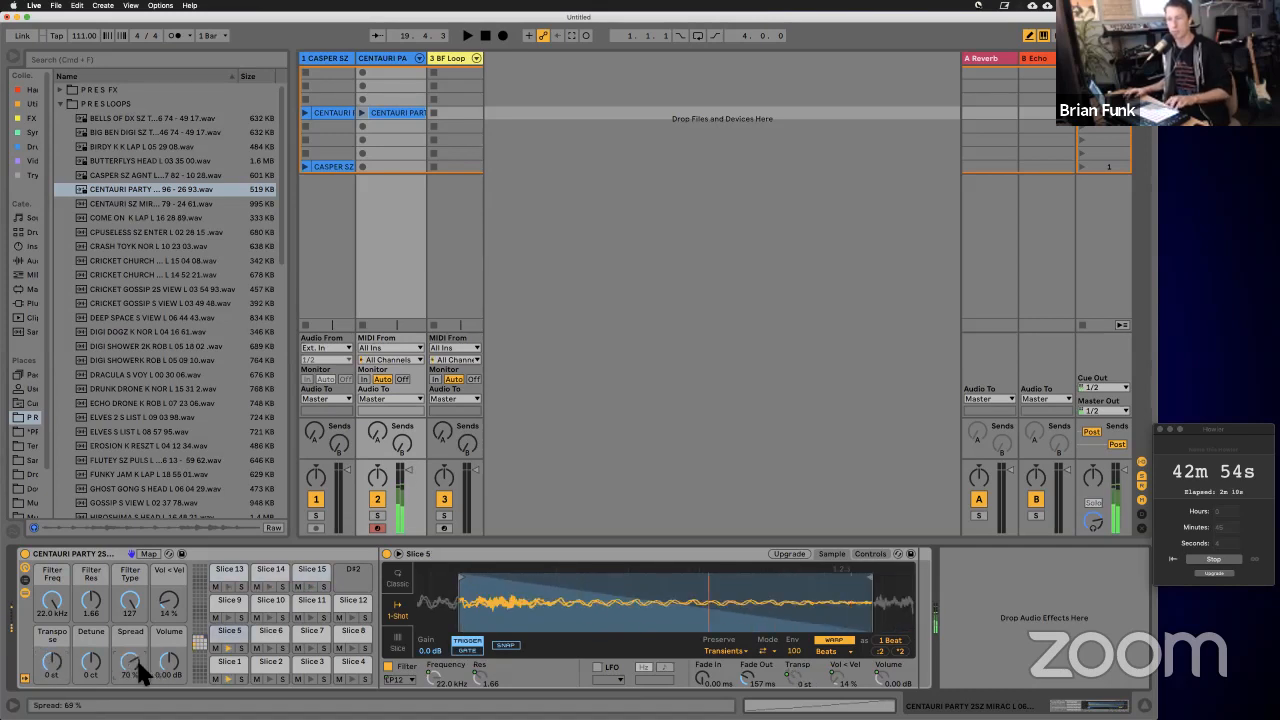
Step: Show the drum rack's chain list and try out pan positions on Slice 1 and Slice 2
{"action": "left_click", "coordinate": [25, 593]}
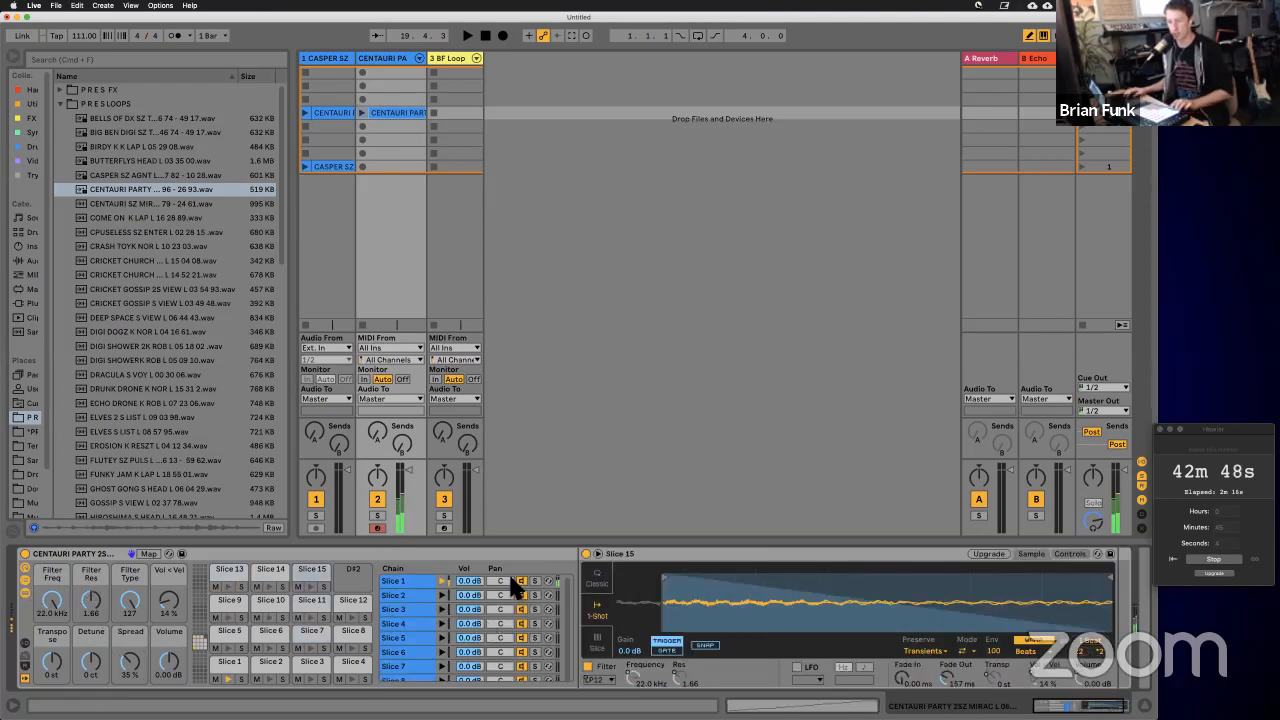
{"action": "left_click_drag", "start_coordinate": [511, 580], "coordinate": [512, 603]}
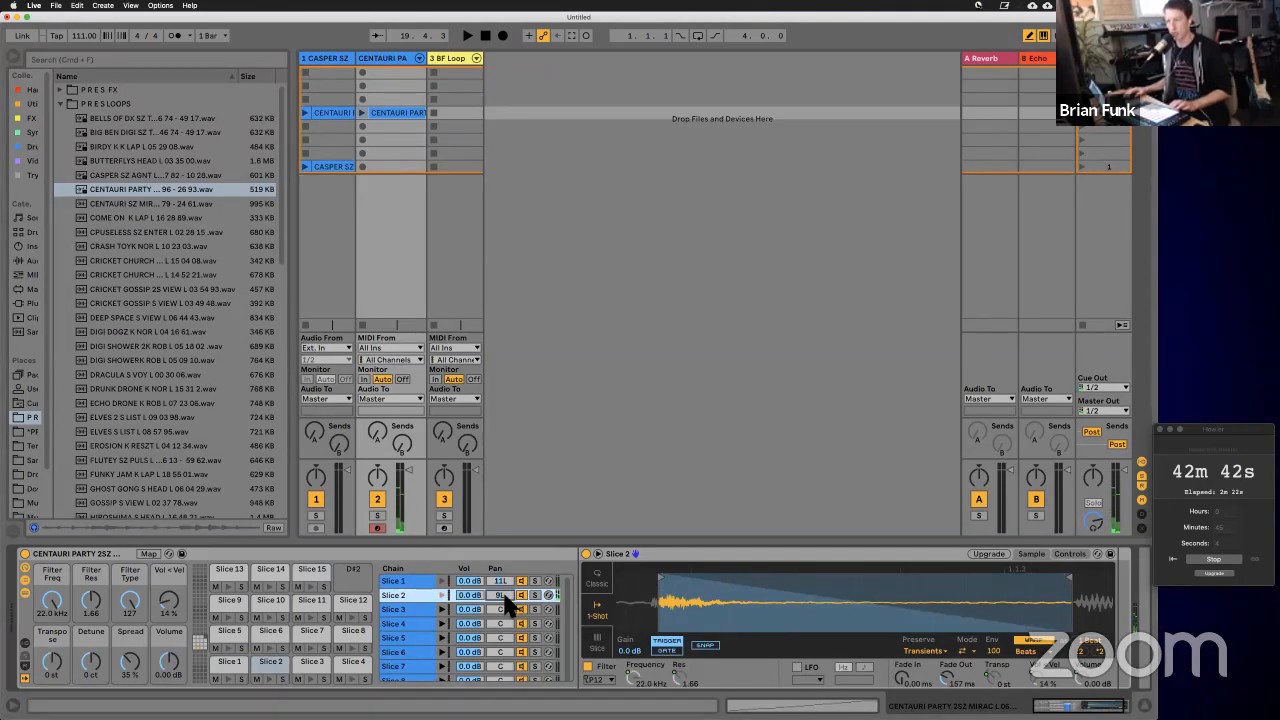
{"action": "left_click_drag", "start_coordinate": [502, 578], "coordinate": [502, 581]}
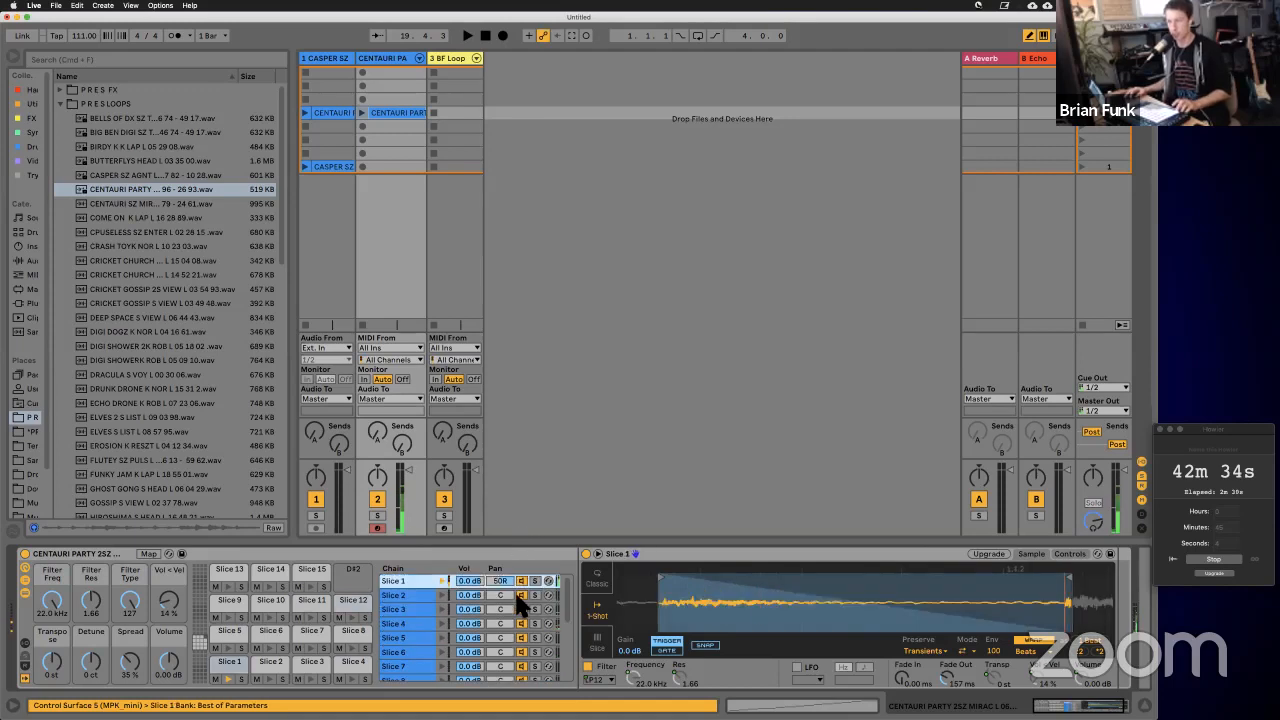
{"action": "left_click_drag", "start_coordinate": [500, 583], "coordinate": [503, 582]}
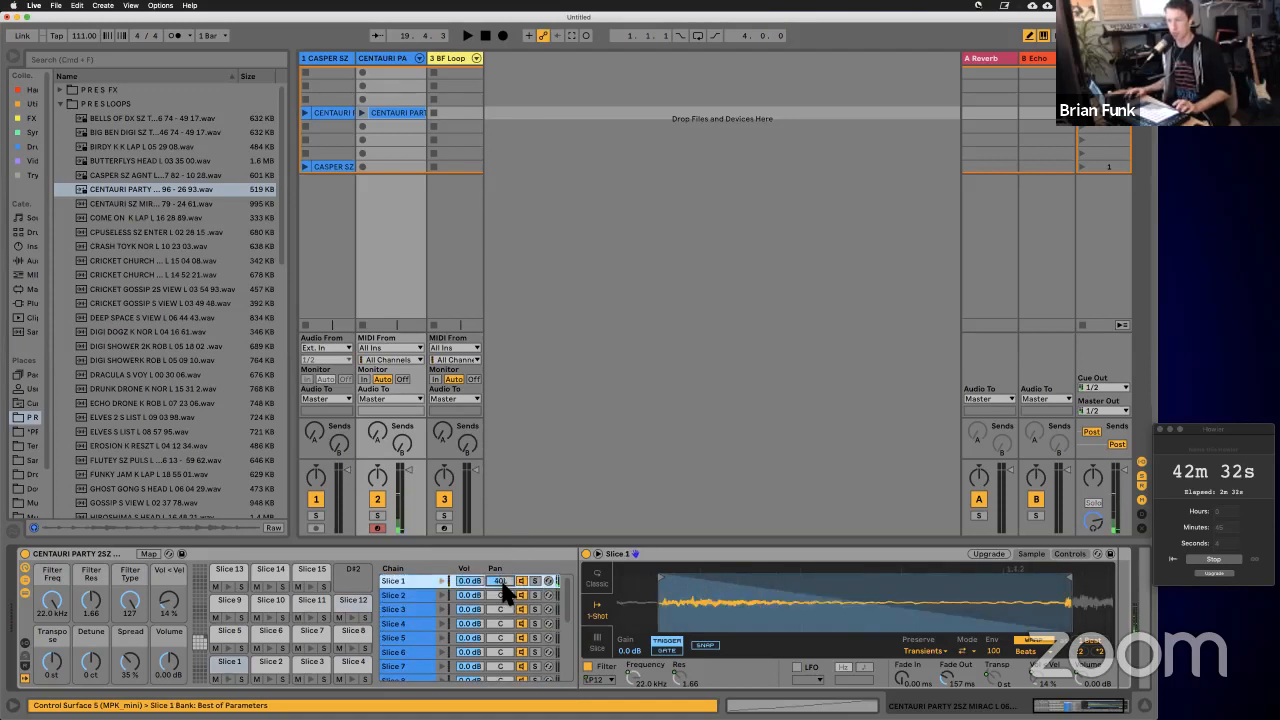
{"action": "left_click", "coordinate": [502, 596]}
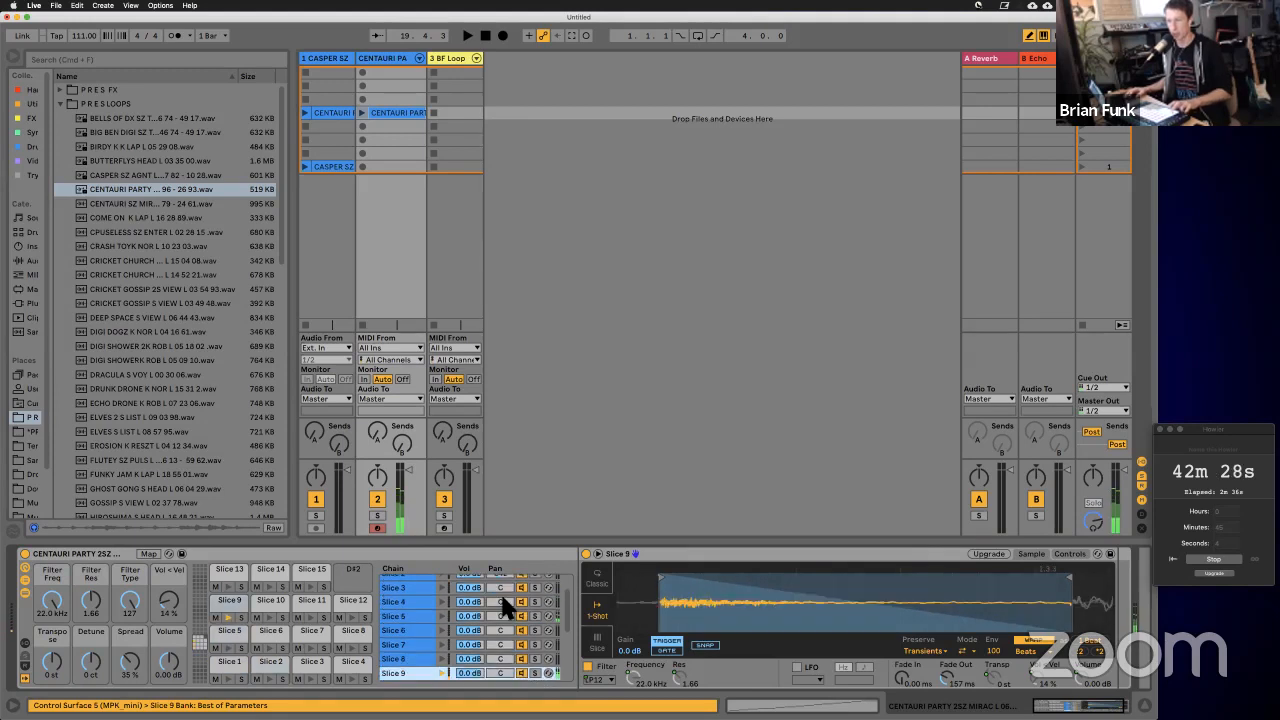
Step: Spread the slices across the stereo field, panning Slice 9 to 34L, Slice 6 to 11L, Slice 7 to 14R and Slice 4 to 12R
{"action": "left_click_drag", "start_coordinate": [502, 668], "coordinate": [502, 672]}
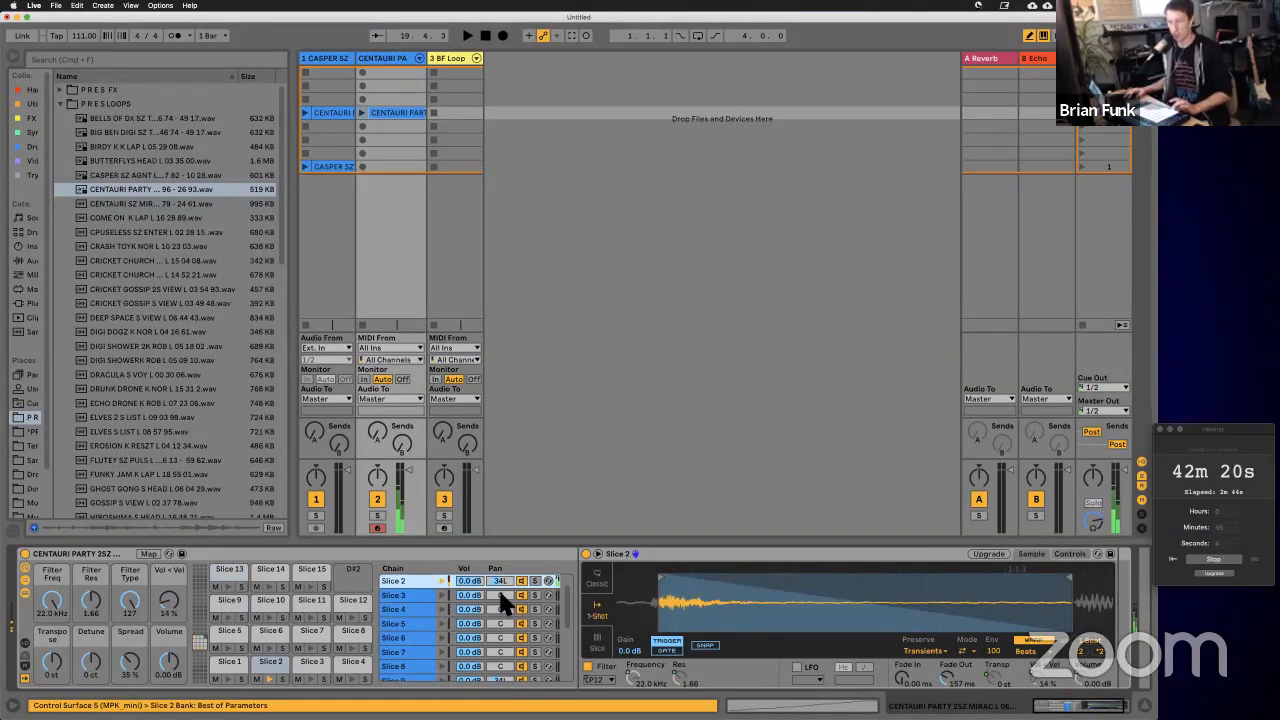
{"action": "left_click_drag", "start_coordinate": [498, 583], "coordinate": [499, 586]}
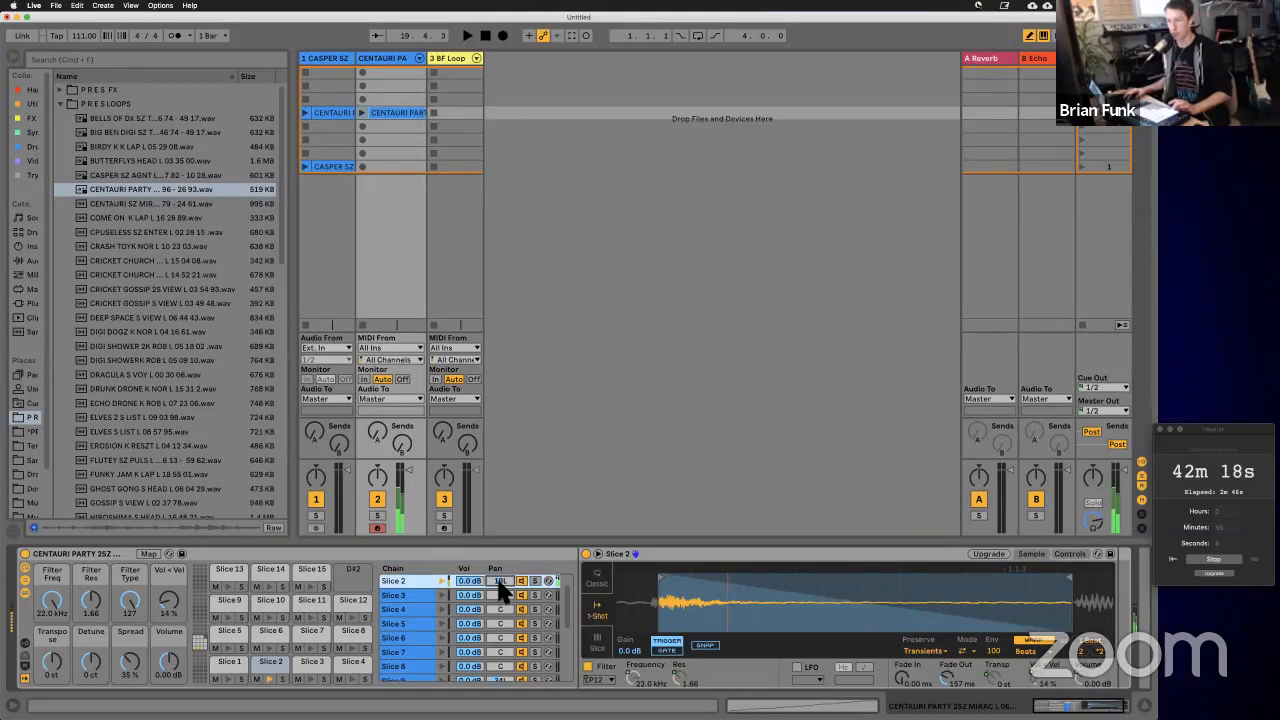
{"action": "left_click_drag", "start_coordinate": [499, 640], "coordinate": [499, 637]}
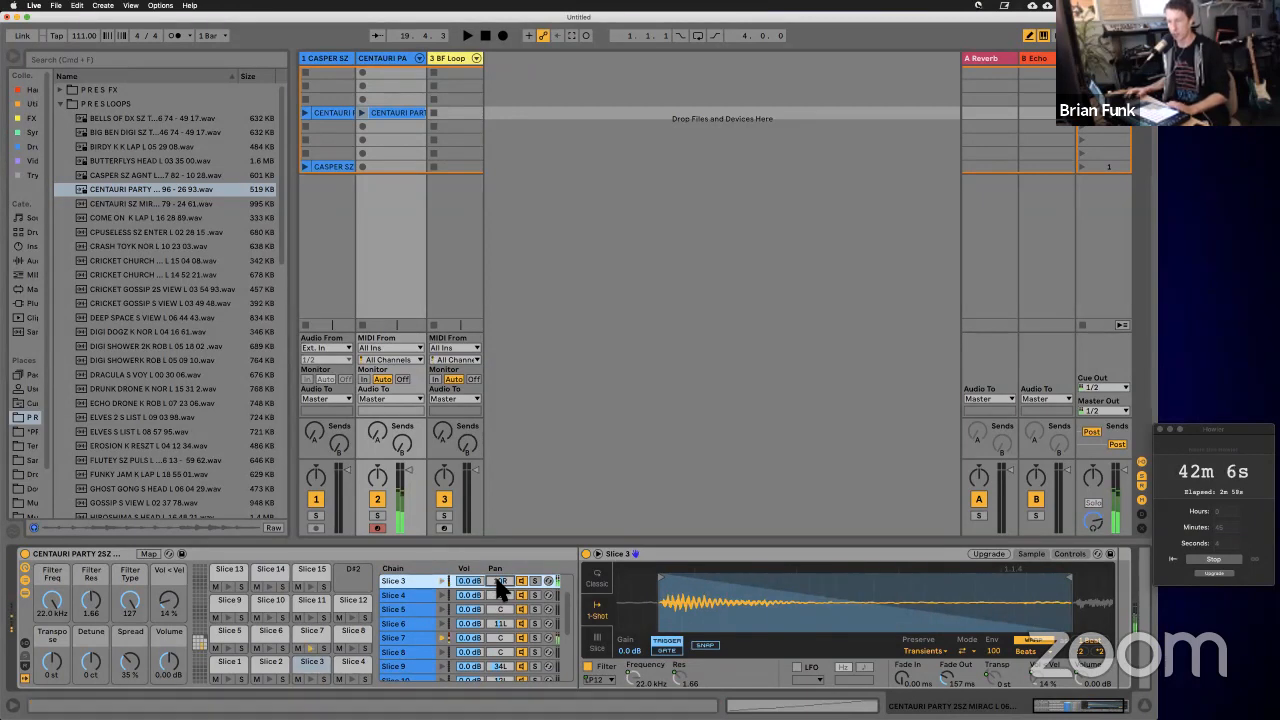
{"action": "left_click_drag", "start_coordinate": [500, 636], "coordinate": [502, 672]}
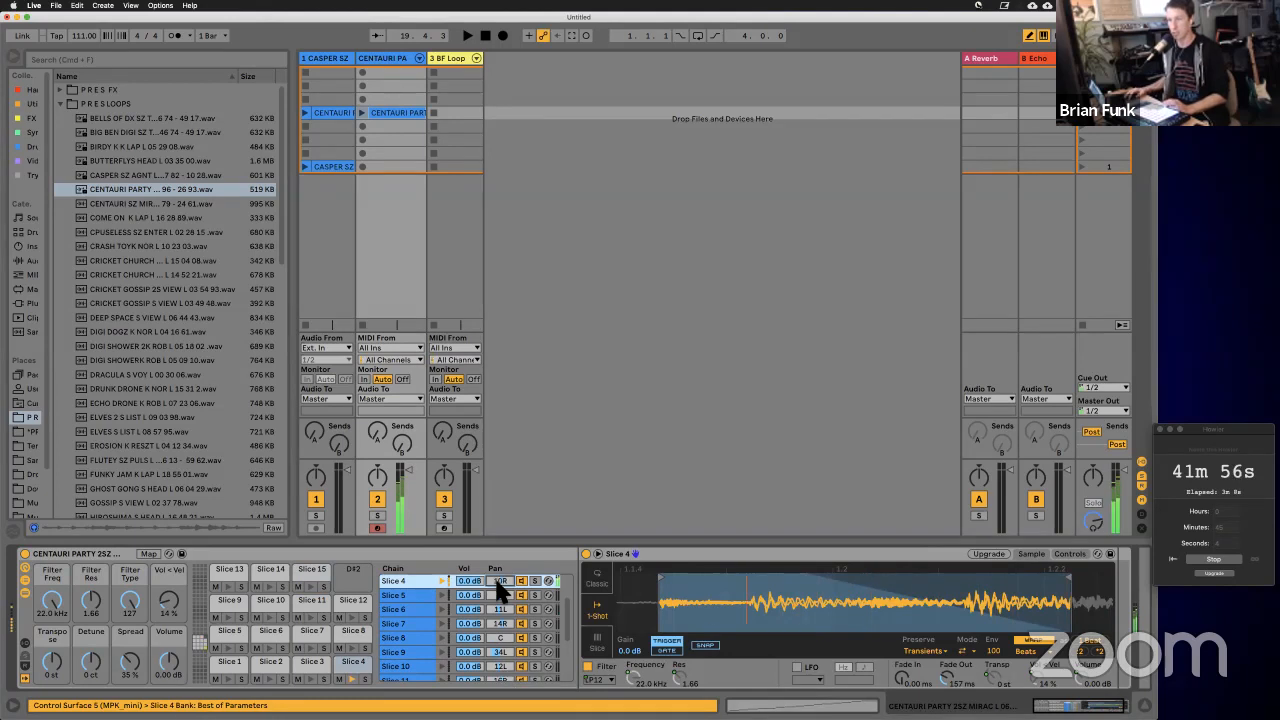
{"action": "left_click_drag", "start_coordinate": [500, 590], "coordinate": [500, 585]}
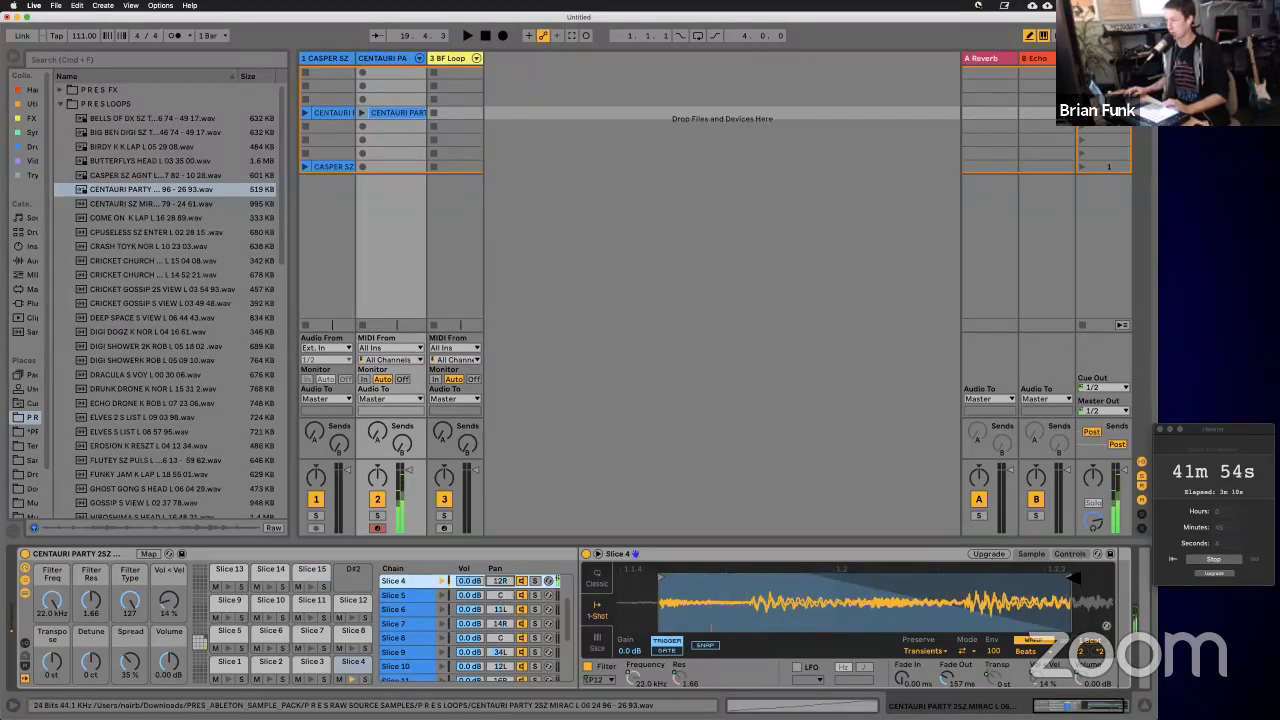
Step: Shorten Slice 4's sample end to just before its second hit and copy the pad to the empty D#2 pad
{"action": "left_click_drag", "start_coordinate": [1068, 578], "coordinate": [952, 580]}
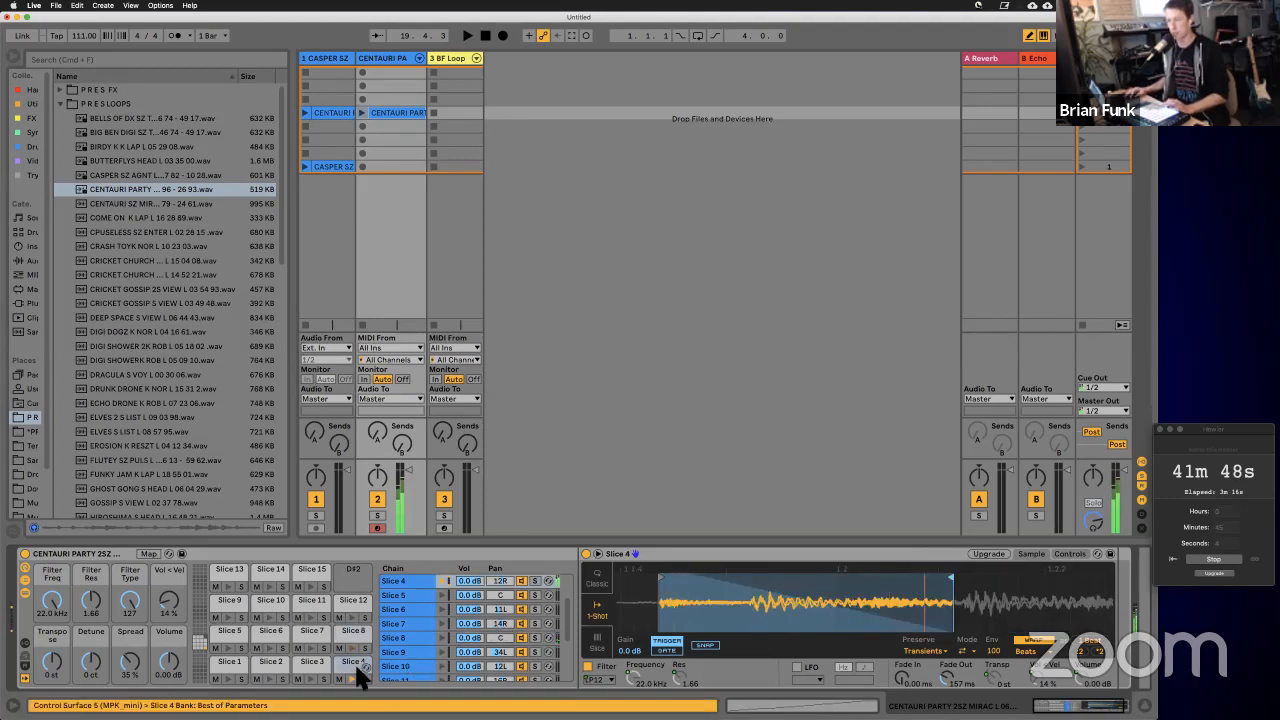
{"action": "left_click_drag", "start_coordinate": [356, 670], "coordinate": [354, 586]}
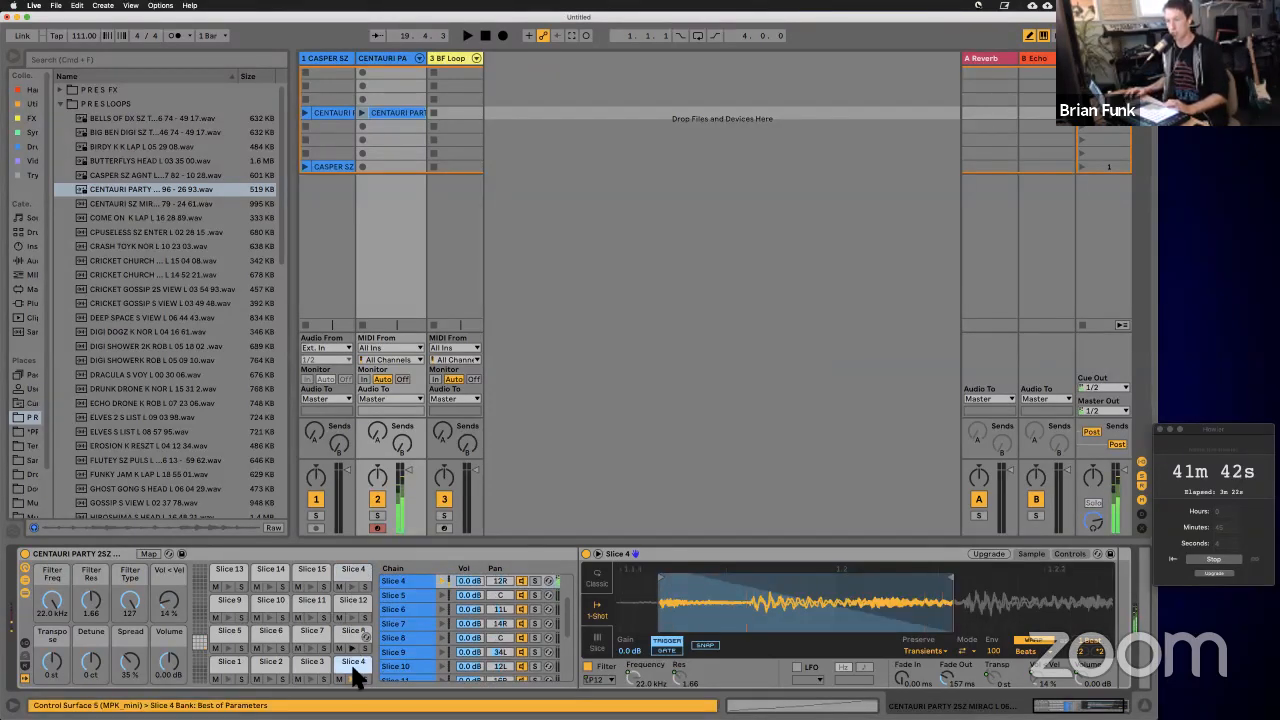
Step: Set the D#2 copy's start and end markers around the second hit of the sample and adjust its chain's pan
{"action": "left_click", "coordinate": [352, 570]}
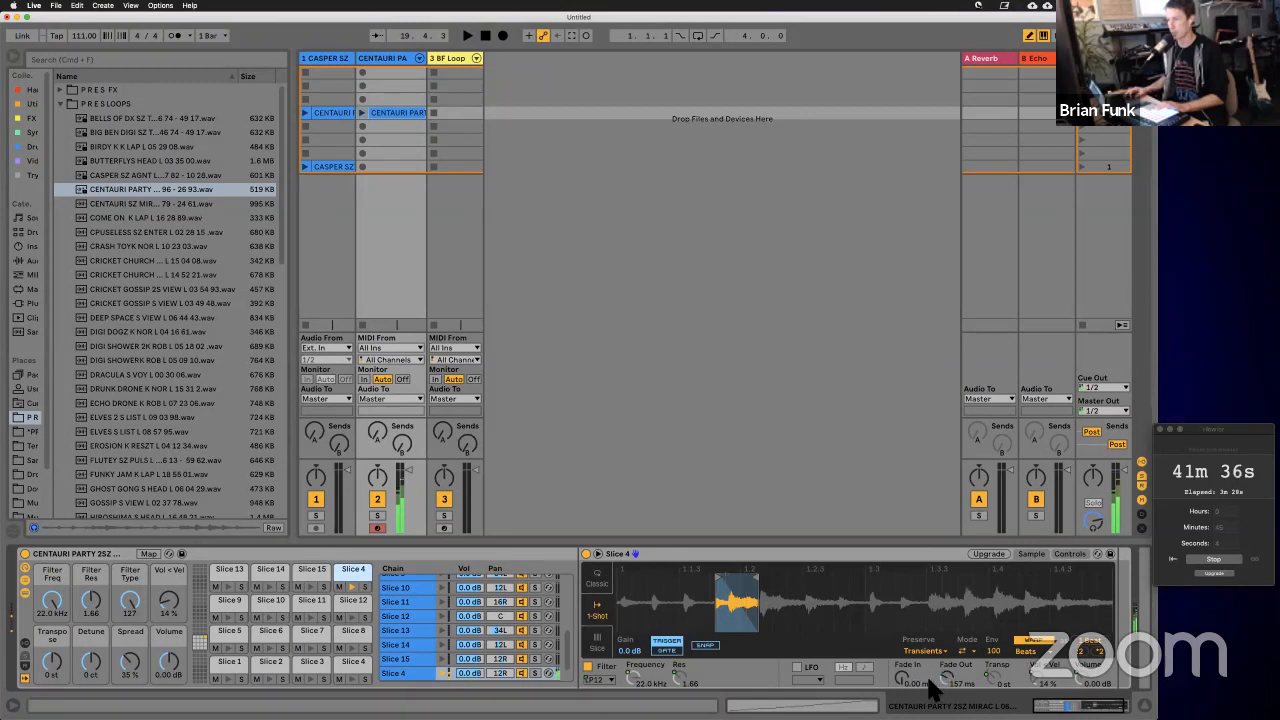
{"action": "mouse_move", "coordinate": [722, 581]}
{"action": "left_mouse_down"}
{"action": "mouse_move", "coordinate": [771, 586]}
{"action": "mouse_move", "coordinate": [729, 591]}
{"action": "mouse_move", "coordinate": [871, 572]}
{"action": "mouse_move", "coordinate": [651, 577]}
{"action": "mouse_move", "coordinate": [727, 576]}
{"action": "left_mouse_up"}
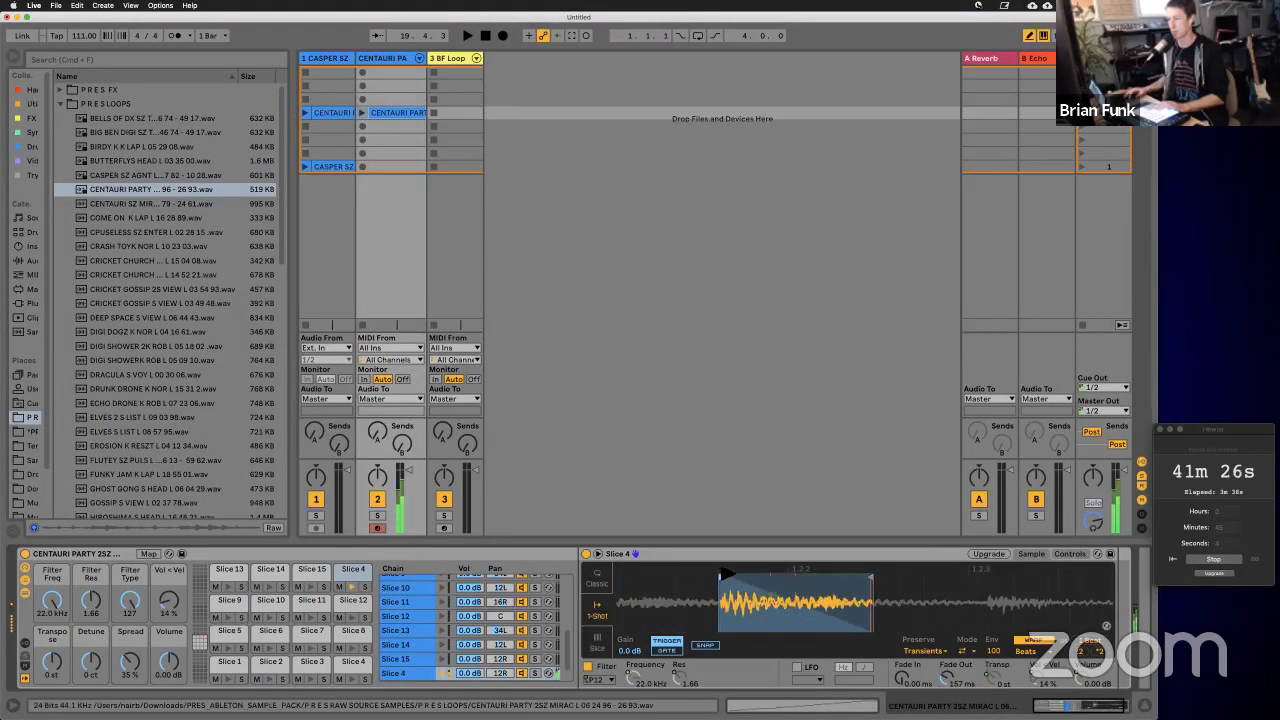
{"action": "left_click_drag", "start_coordinate": [869, 581], "coordinate": [955, 581]}
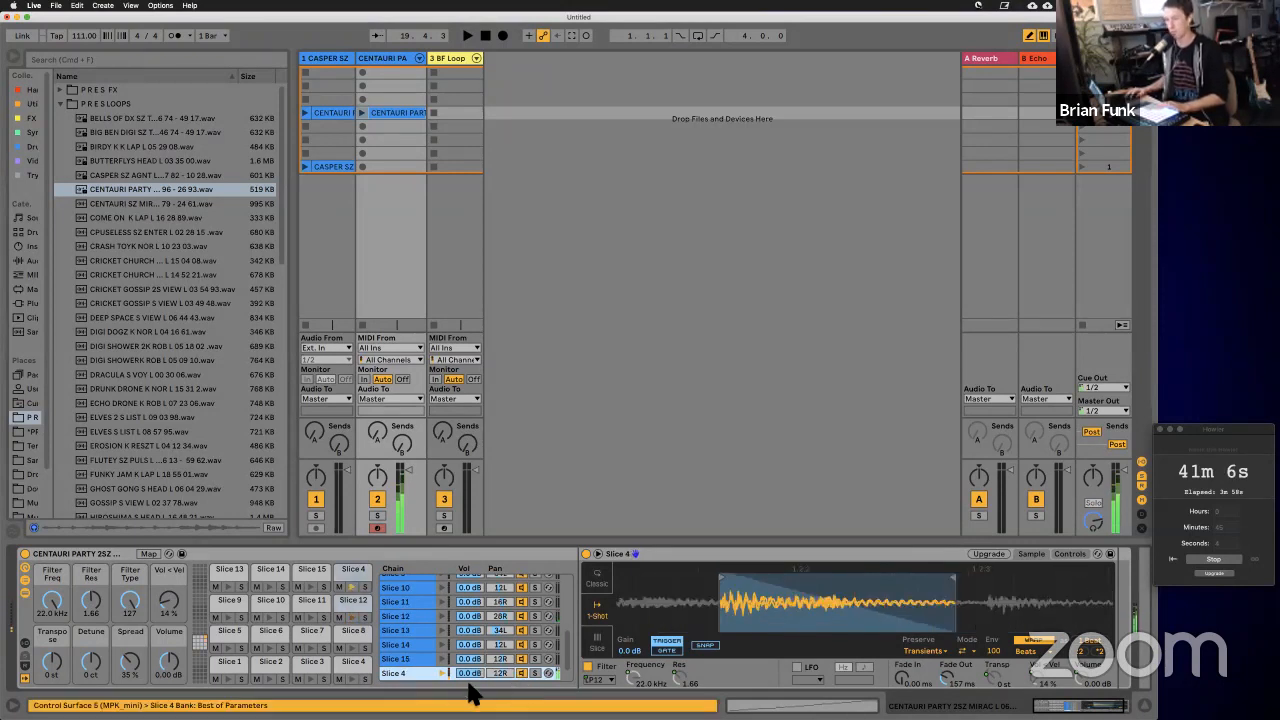
{"action": "left_click_drag", "start_coordinate": [504, 674], "coordinate": [504, 670]}
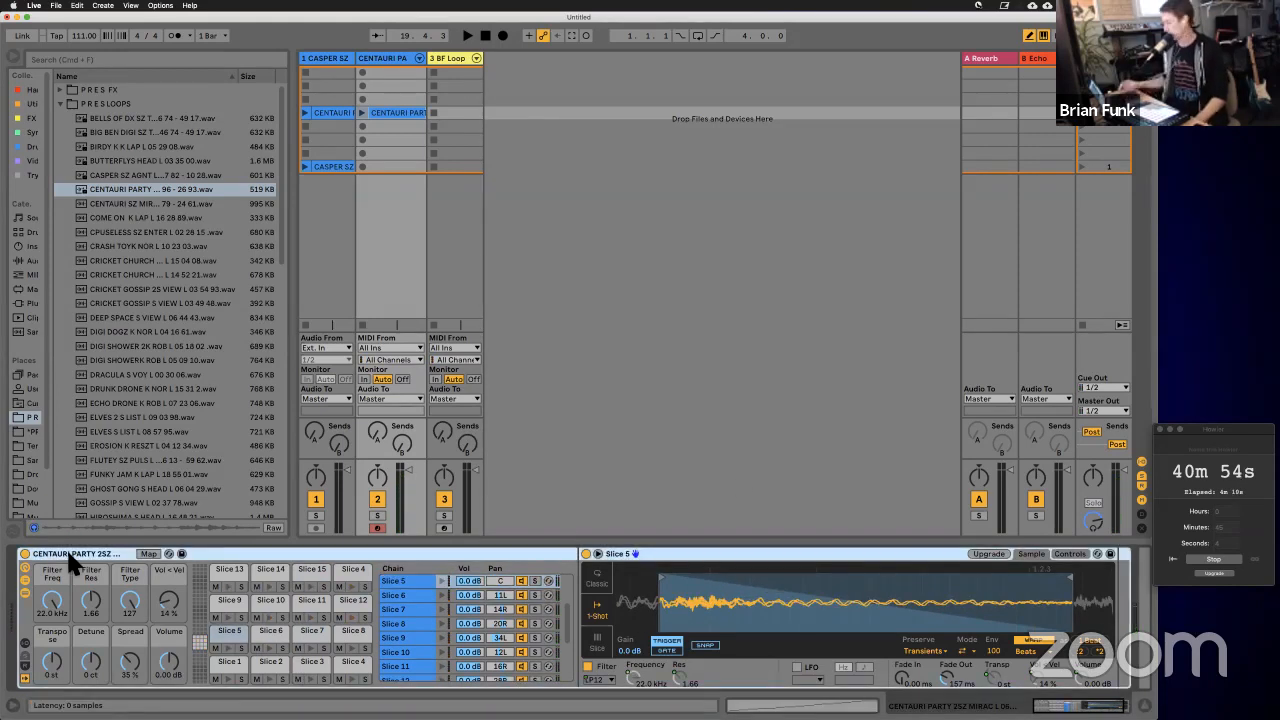
{"action": "key", "text": "super+r"}
{"action": "type", "text": "B"}
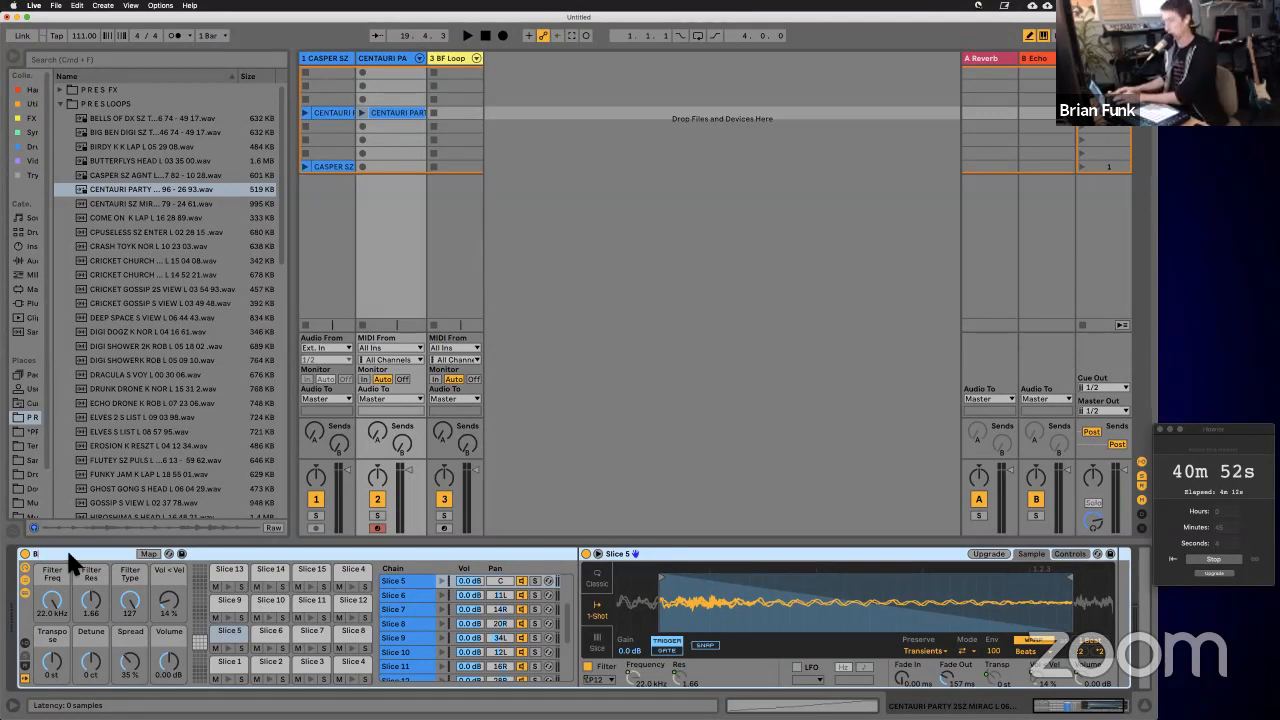
{"action": "key", "text": "Escape"}
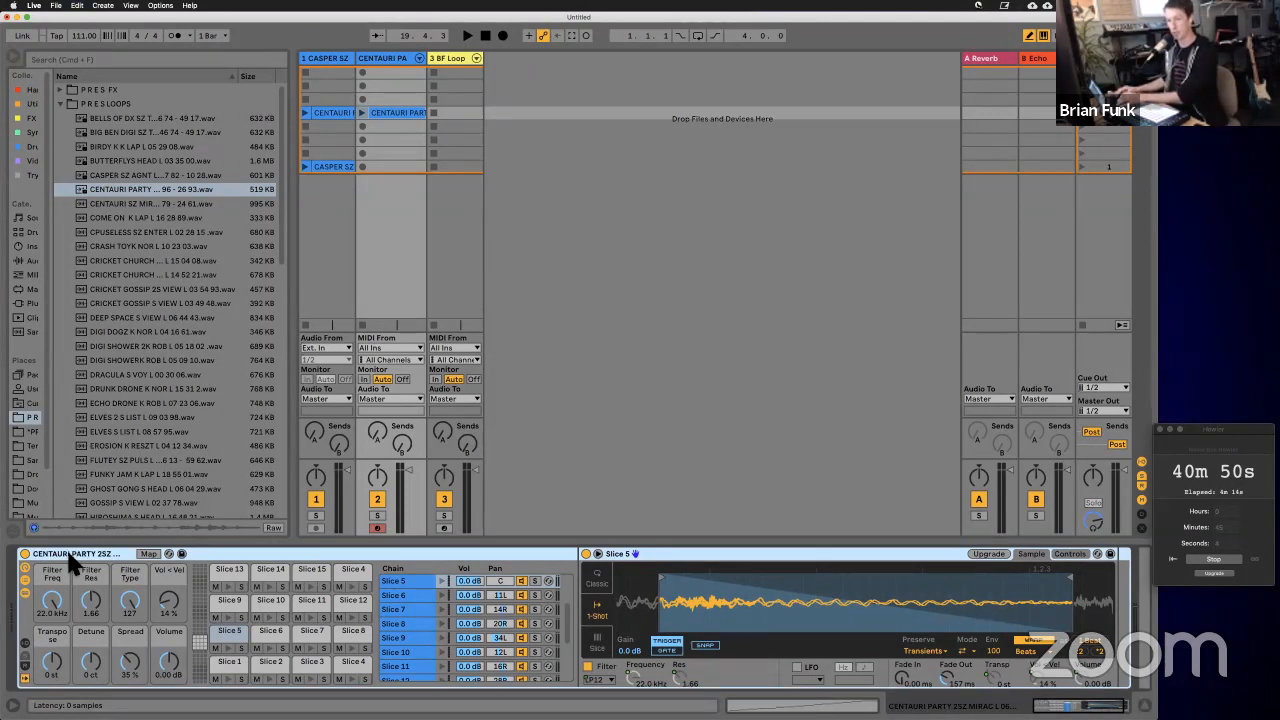
Step: Add the prefix "BF LoopAtHome" in front of CENTAURI PARTY in the drum rack's name
{"action": "key", "text": "super+r"}
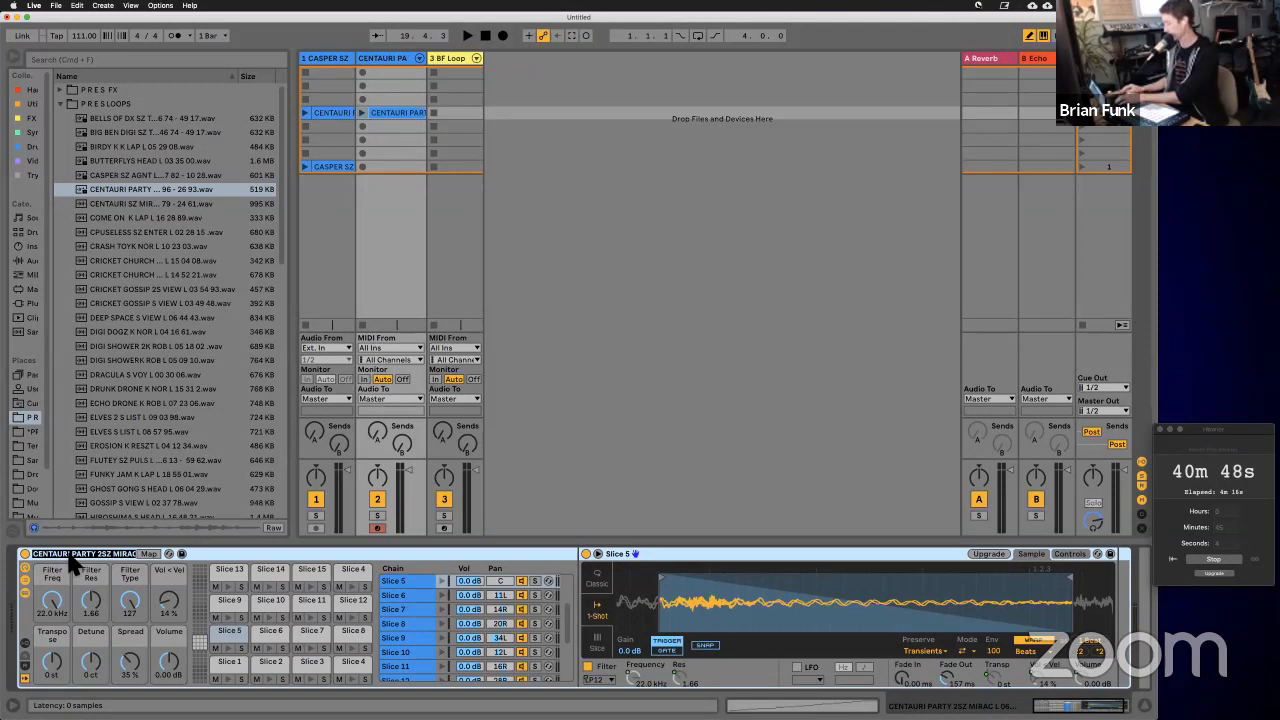
{"action": "key", "text": "Left"}
{"action": "type", "text": "BF Loop"}
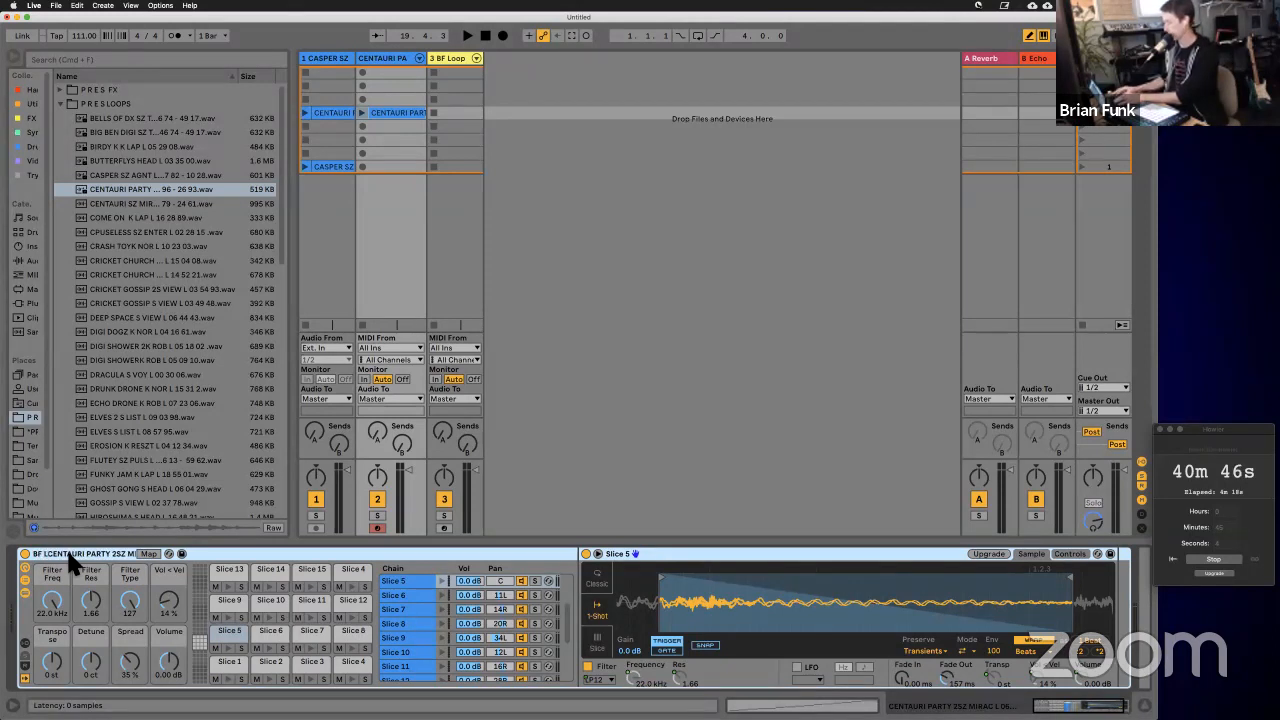
{"action": "key", "text": "Return"}
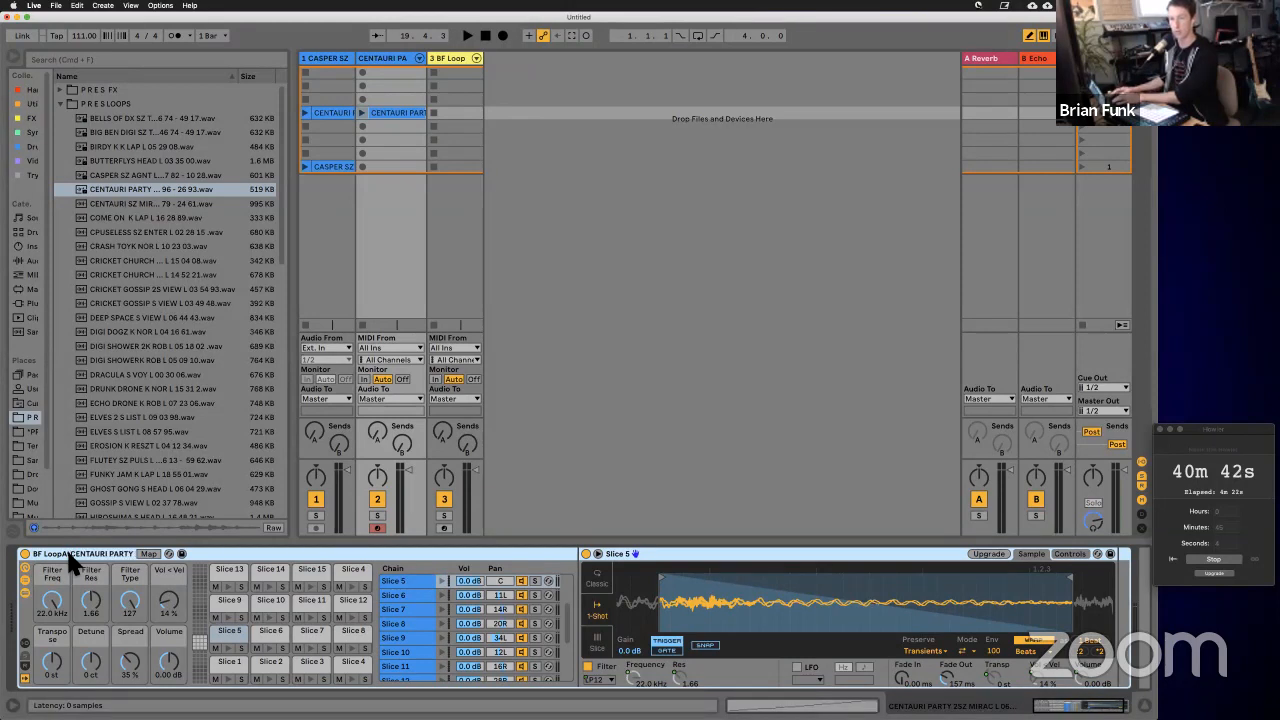
{"action": "type", "text": "Home"}
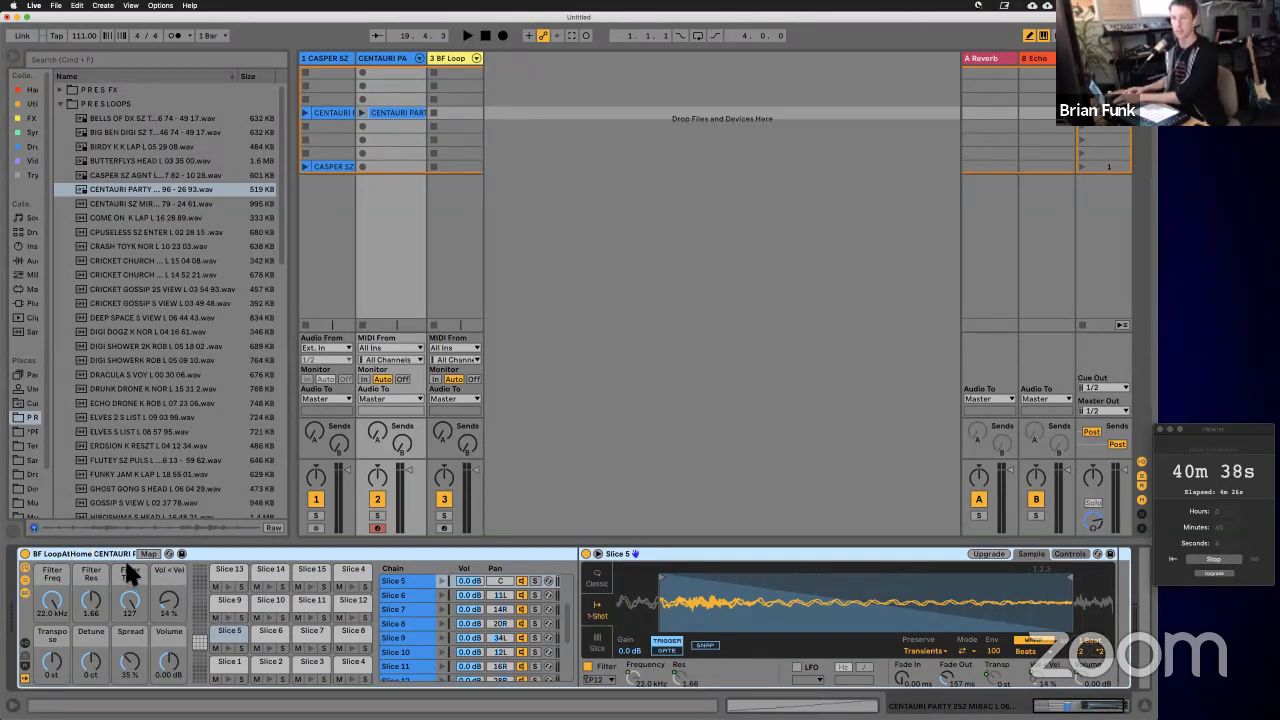
Step: Delete the trailing "2SZ MIRAC L 06 24 96 - 26 93" from the drum rack's name
{"action": "double_click", "coordinate": [130, 554]}
{"action": "left_click_drag", "start_coordinate": [139, 553], "coordinate": [141, 554]}
{"action": "left_click", "coordinate": [52, 554]}
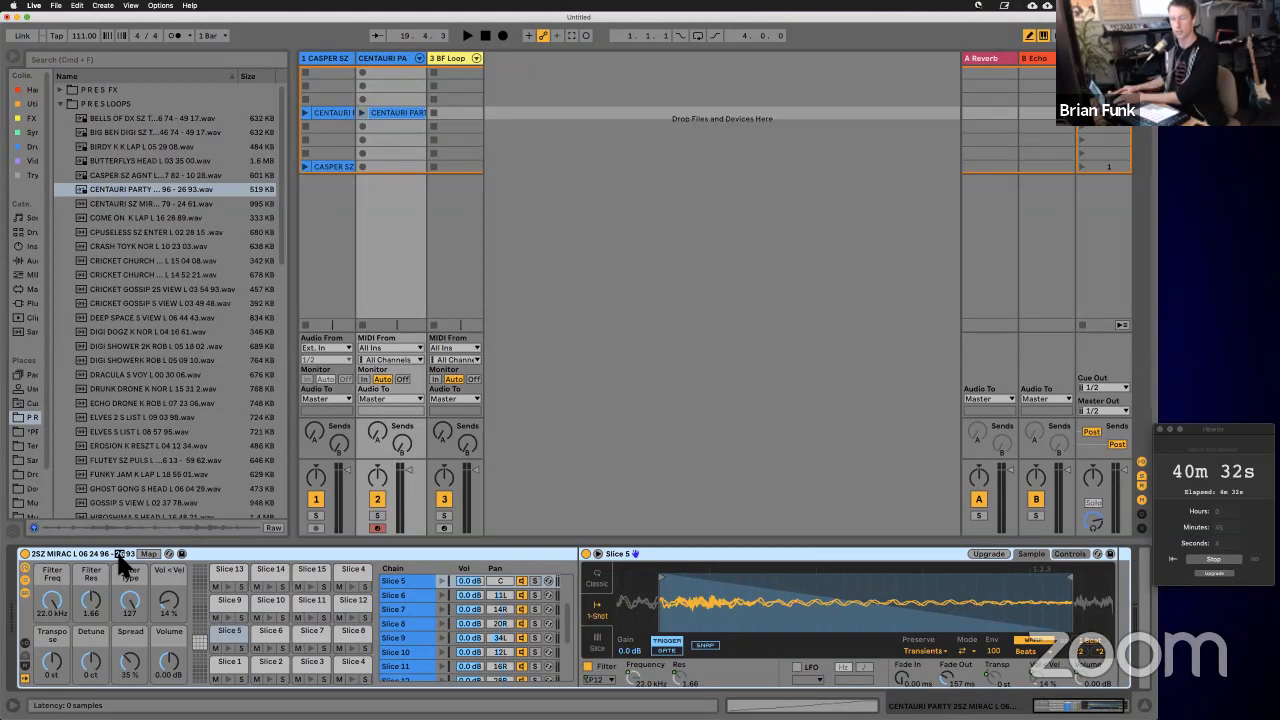
{"action": "key", "text": "BackSpace"}
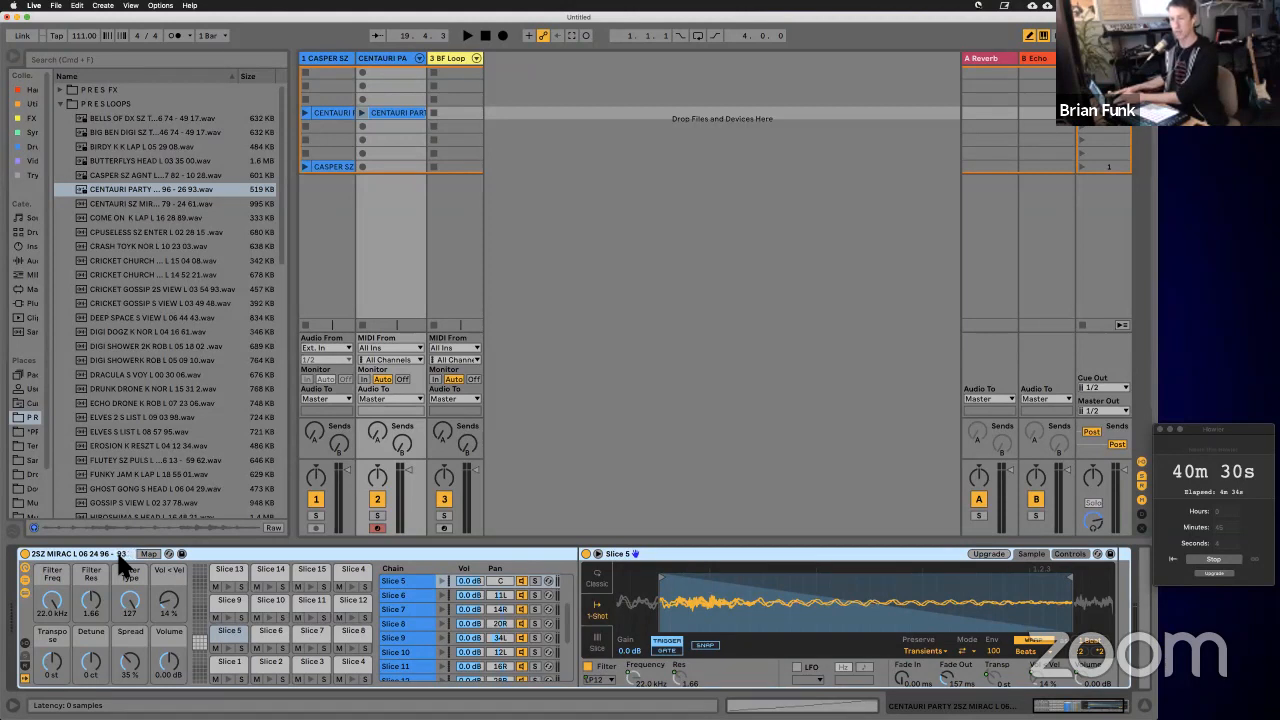
{"action": "key", "text": "BackSpace"}
{"action": "key", "text": "BackSpace"}
{"action": "key", "text": "BackSpace"}
{"action": "key", "text": "BackSpace"}
{"action": "key", "text": "BackSpace"}
{"action": "key", "text": "BackSpace"}
{"action": "key", "text": "BackSpace"}
{"action": "key", "text": "BackSpace"}
{"action": "key", "text": "BackSpace"}
{"action": "key", "text": "BackSpace"}
{"action": "key", "text": "BackSpace"}
{"action": "key", "text": "BackSpace"}
{"action": "key", "text": "BackSpace"}
{"action": "key", "text": "BackSpace"}
{"action": "key", "text": "BackSpace"}
{"action": "key", "text": "BackSpace"}
{"action": "key", "text": "BackSpace"}
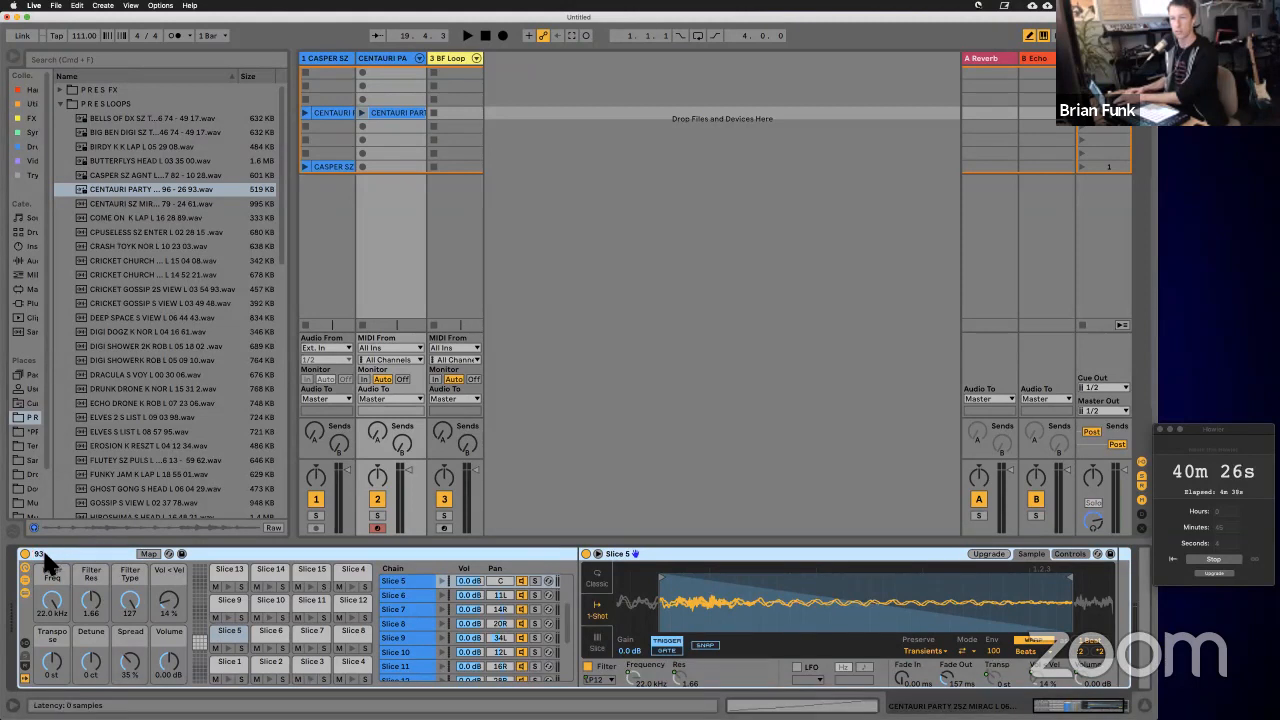
{"action": "key", "text": "BackSpace"}
{"action": "key", "text": "BackSpace"}
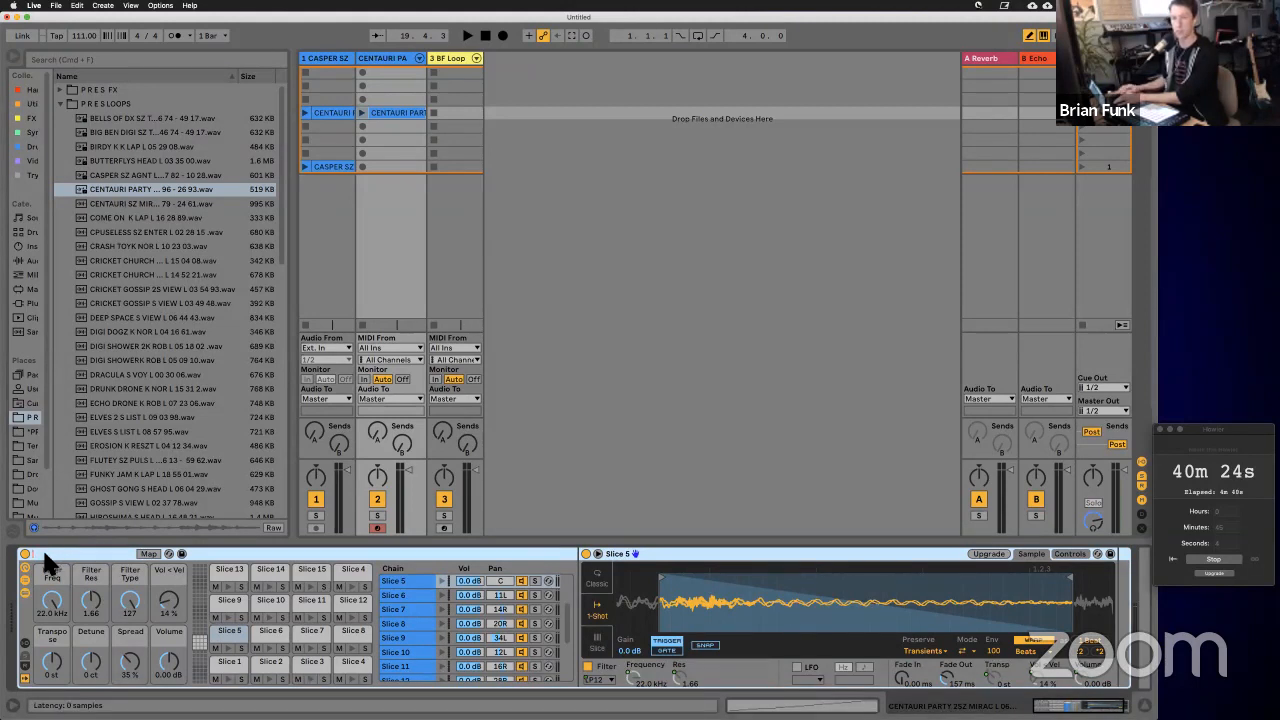
{"action": "left_click_drag", "start_coordinate": [44, 553], "coordinate": [18, 554]}
{"action": "left_click", "coordinate": [130, 556]}
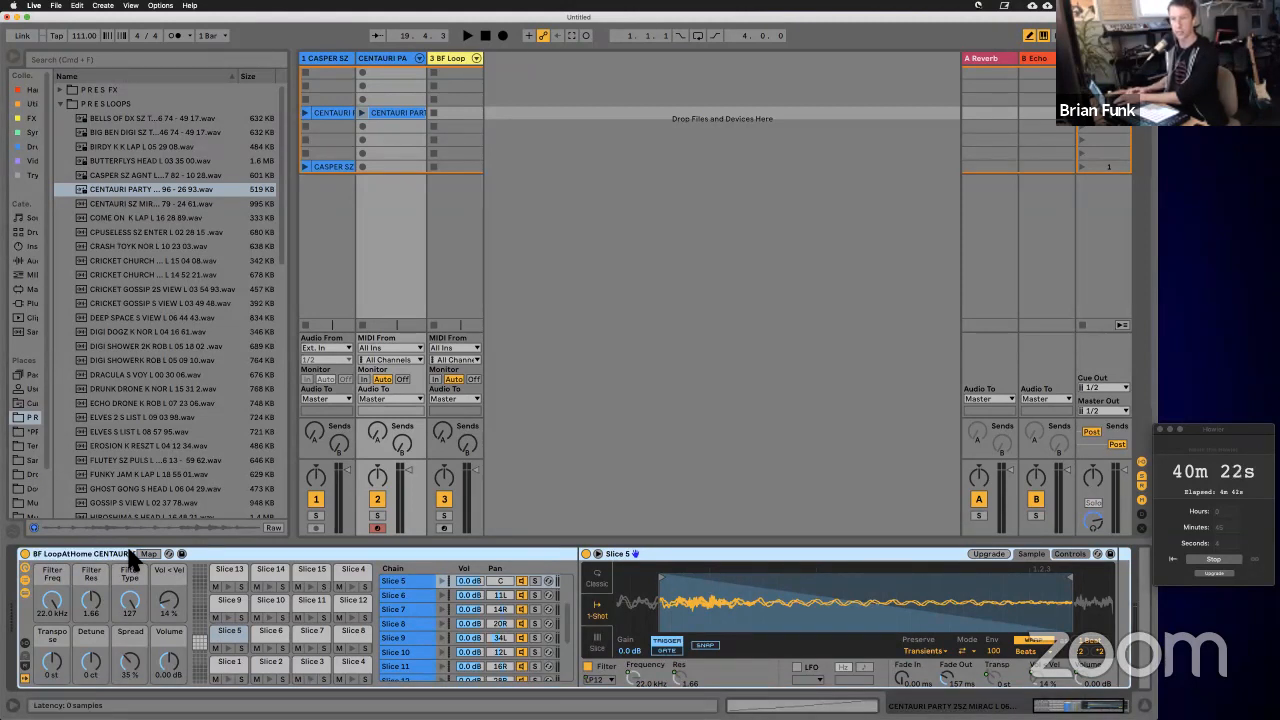
Step: Complete the drum rack's name as BF LoopAtHome CENTAURI PARTY
{"action": "type", "text": "PARTY"}
{"action": "key", "text": "Return"}
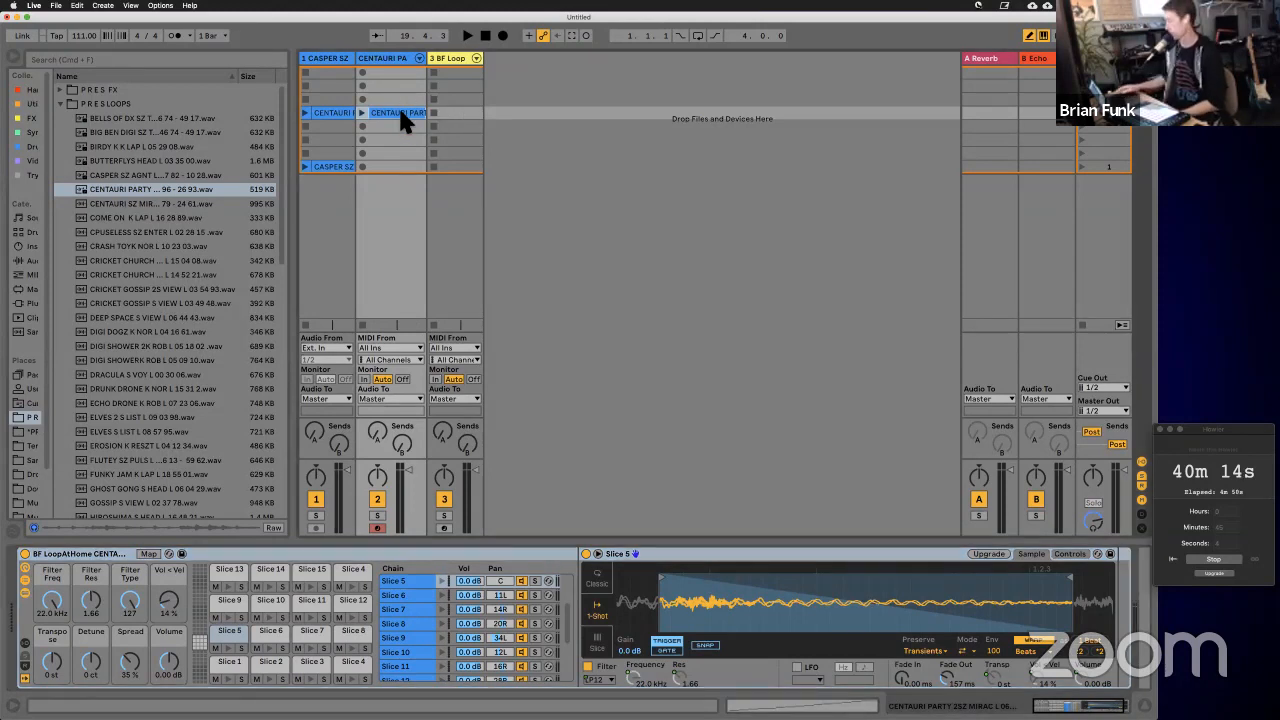
Step: Delete the CENTAURI PARTY MIDI clip from the second track and recolour that track pink
{"action": "key", "text": "Delete"}
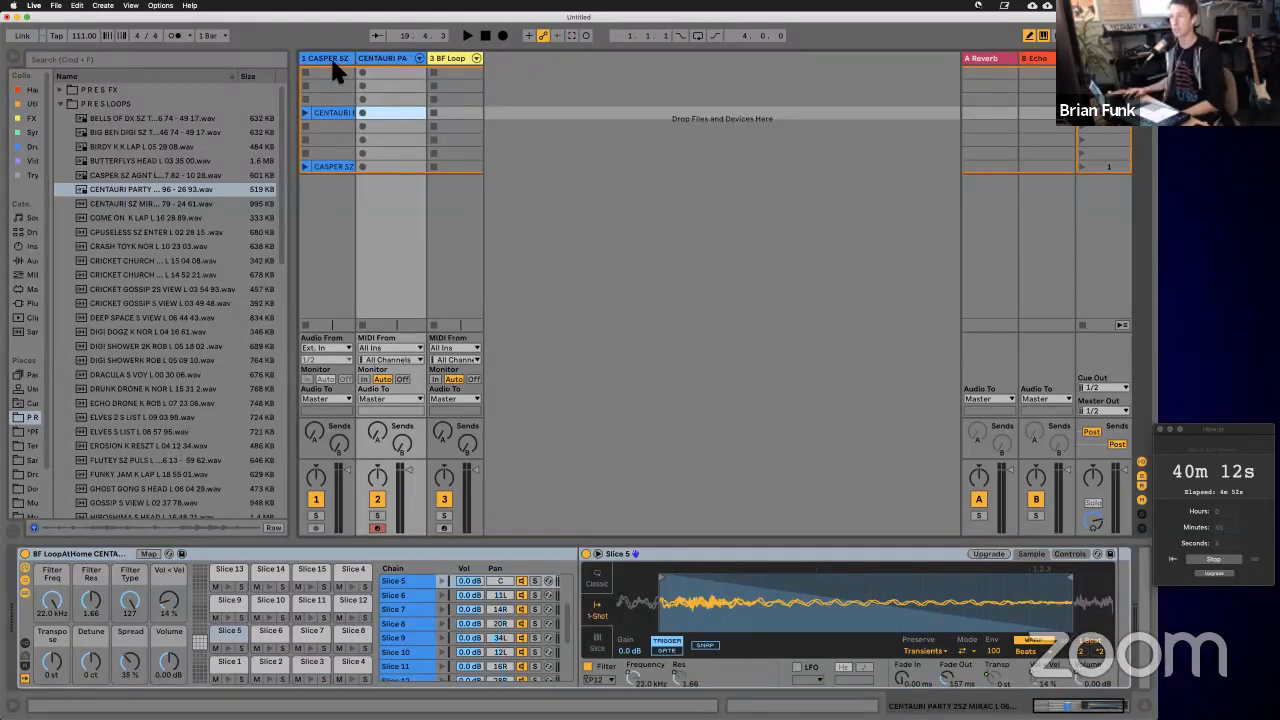
{"action": "right_click", "coordinate": [390, 62]}
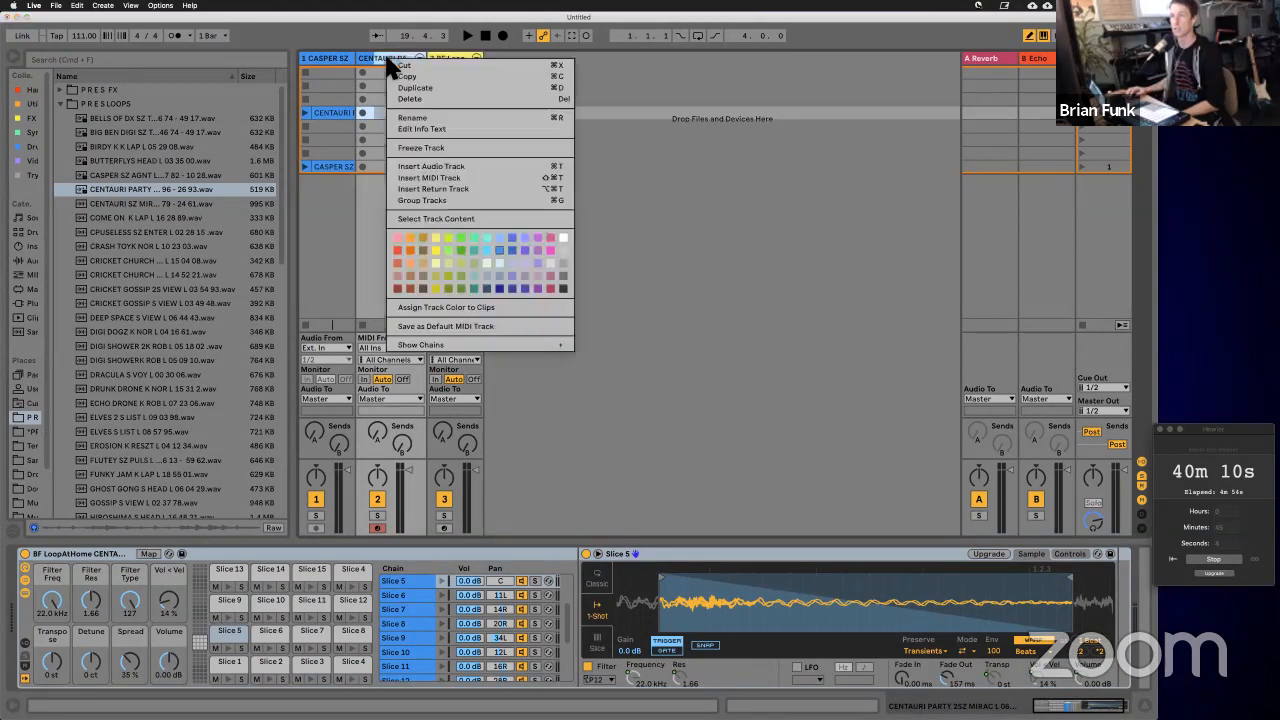
{"action": "left_click", "coordinate": [548, 233]}
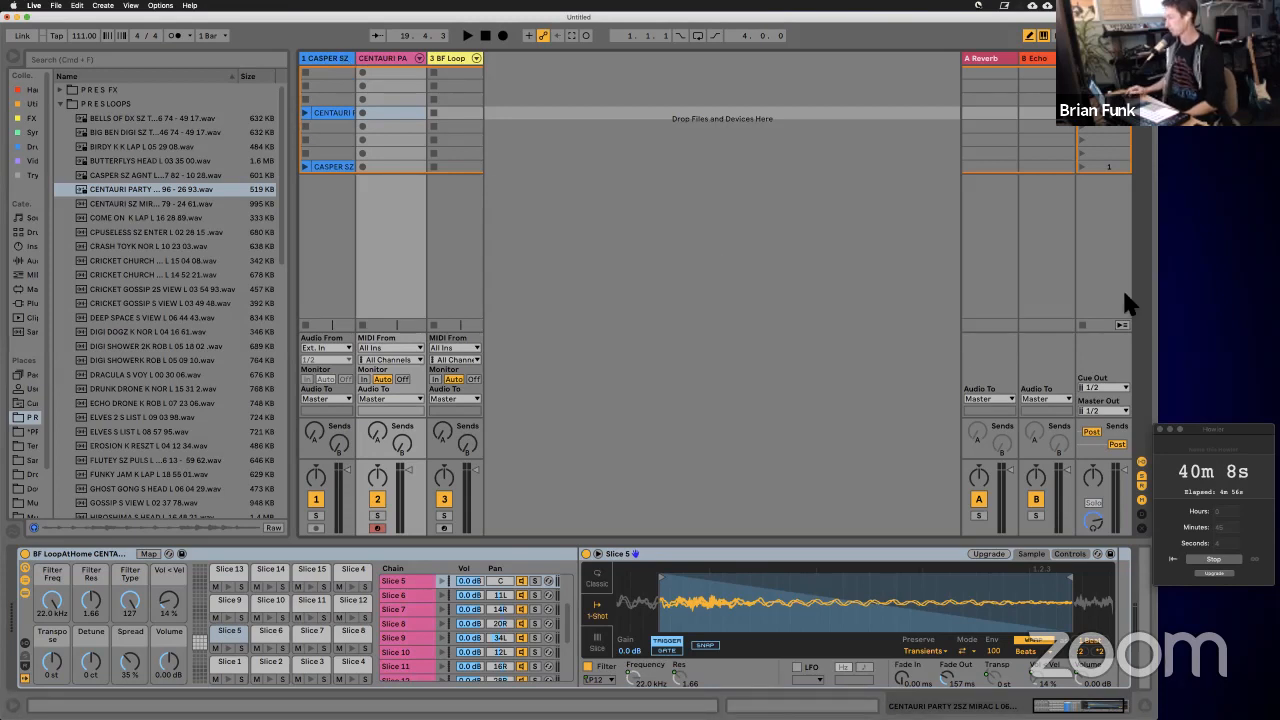
Step: Audition the loops between COME ON K LAP and DIGI SHOWER 2K ROB, ending on DIGI DOGZ K NOR
{"action": "left_click", "coordinate": [194, 217]}
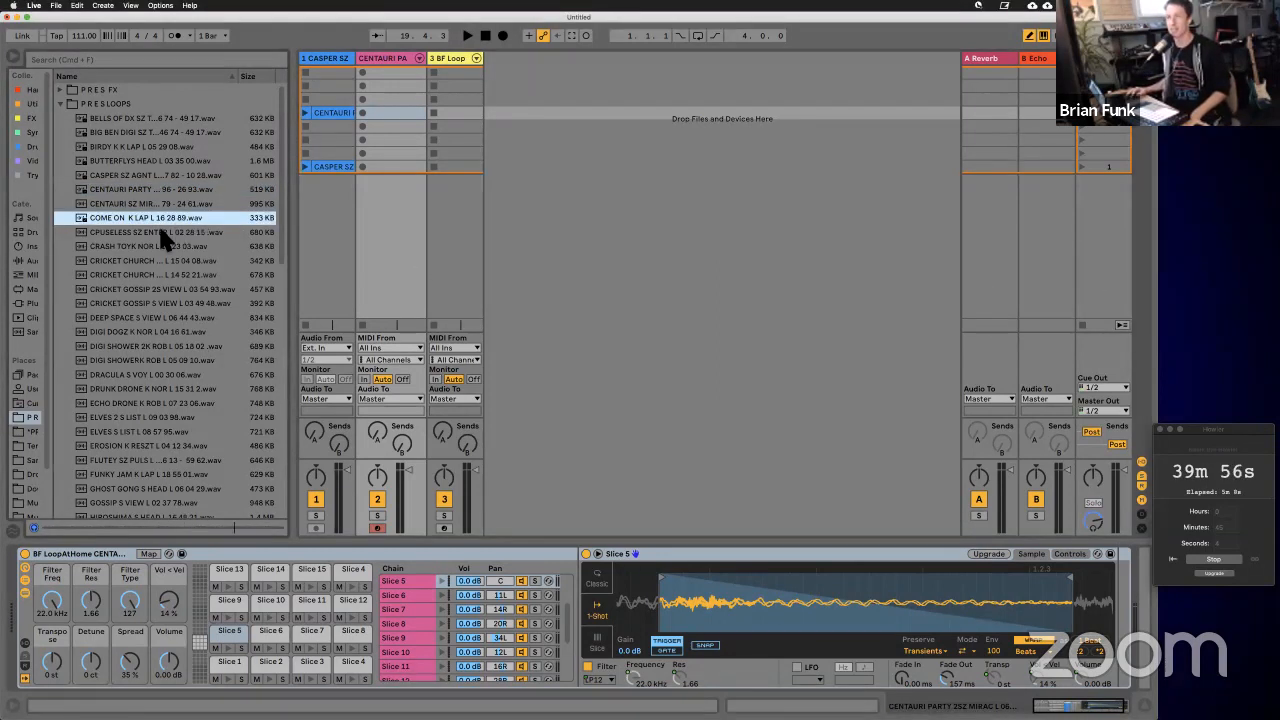
{"action": "left_click", "coordinate": [165, 232]}
{"action": "left_click", "coordinate": [152, 290]}
{"action": "left_click", "coordinate": [147, 347]}
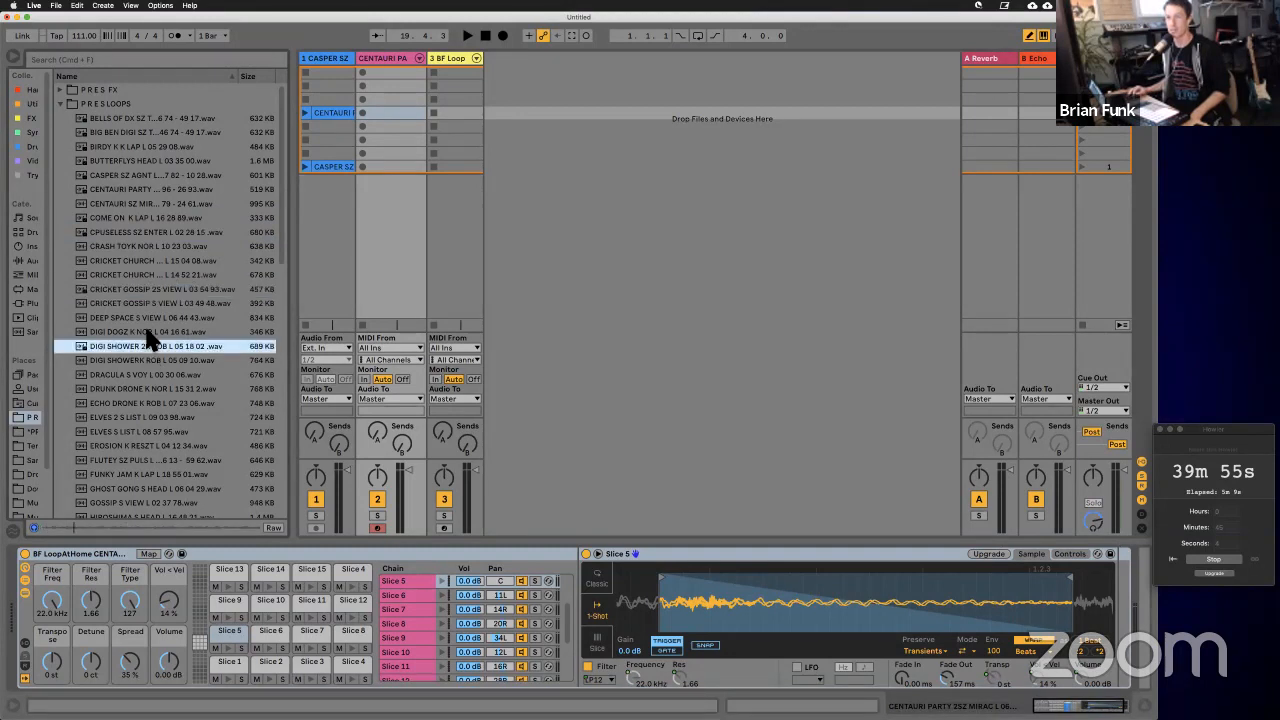
{"action": "left_click", "coordinate": [147, 331]}
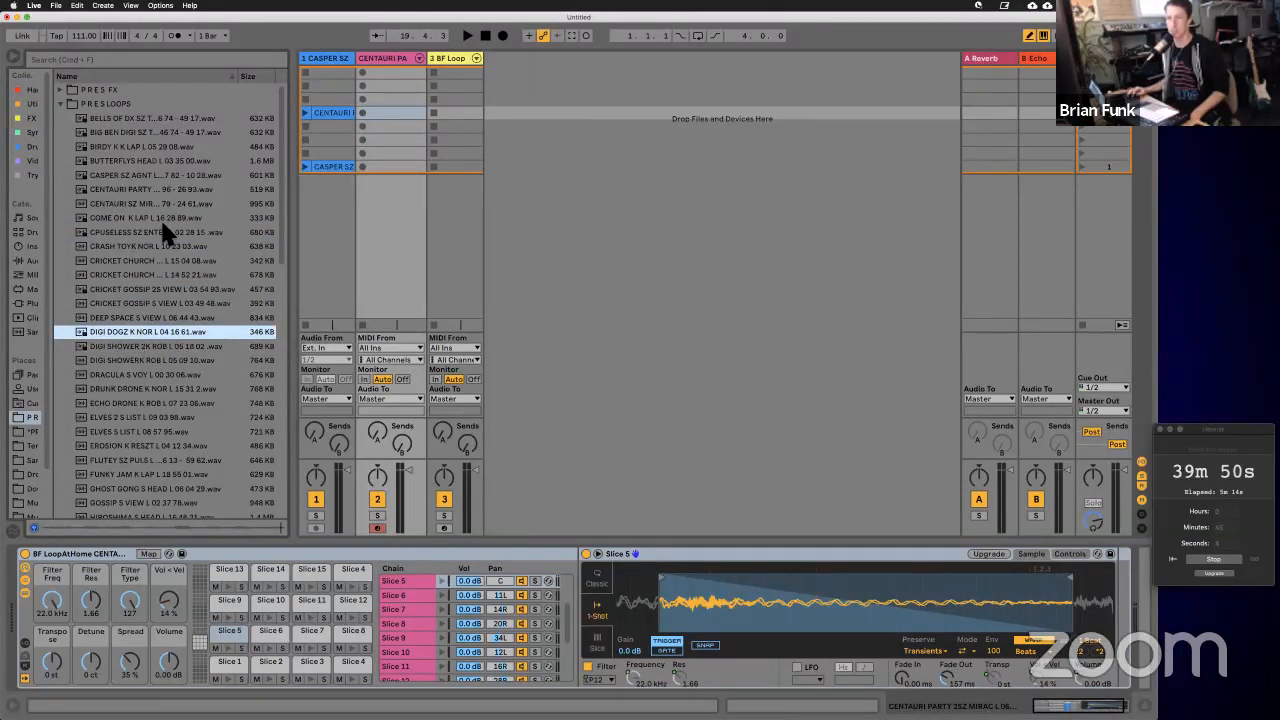
Step: Add a Wavetable instrument on a new MIDI track after the BF Loop track
{"action": "left_click", "coordinate": [30, 247]}
{"action": "left_click", "coordinate": [98, 246]}
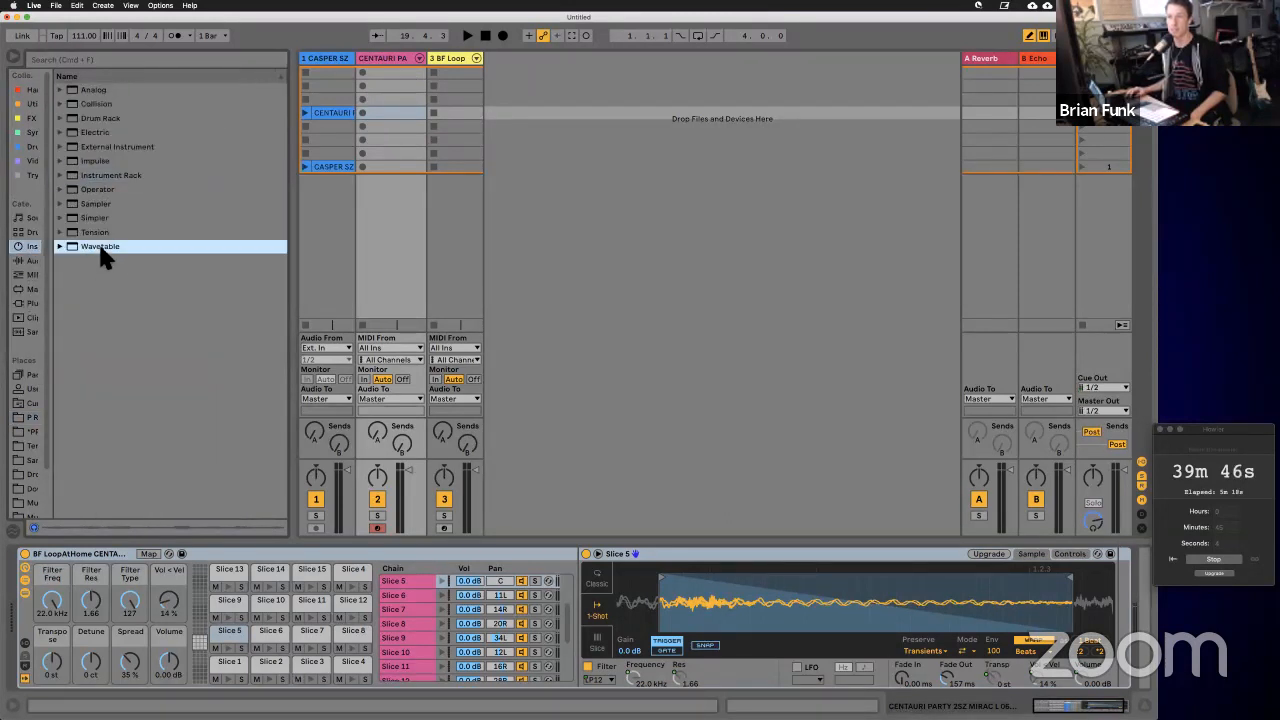
{"action": "left_click_drag", "start_coordinate": [98, 246], "coordinate": [530, 118]}
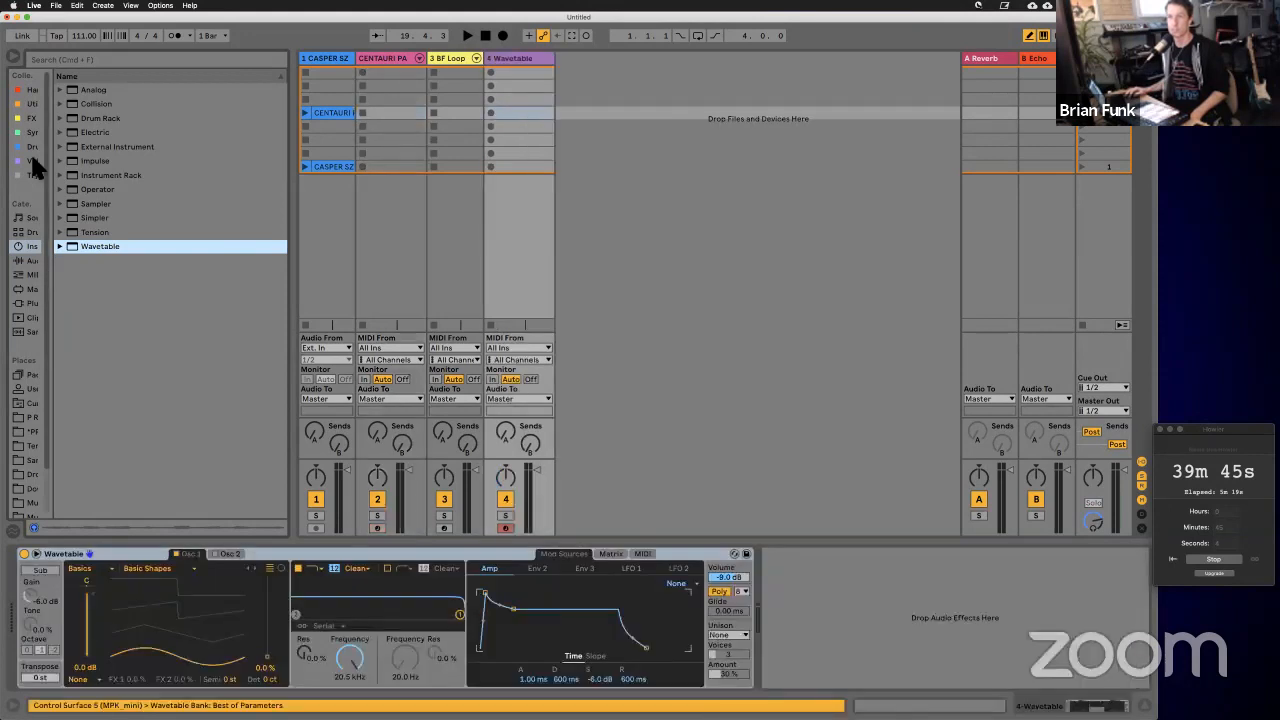
Step: Load the DIGI DOGZ K NOR loop into Wavetable's Osc 1 and set its wavetable position to 18%
{"action": "left_click", "coordinate": [30, 416]}
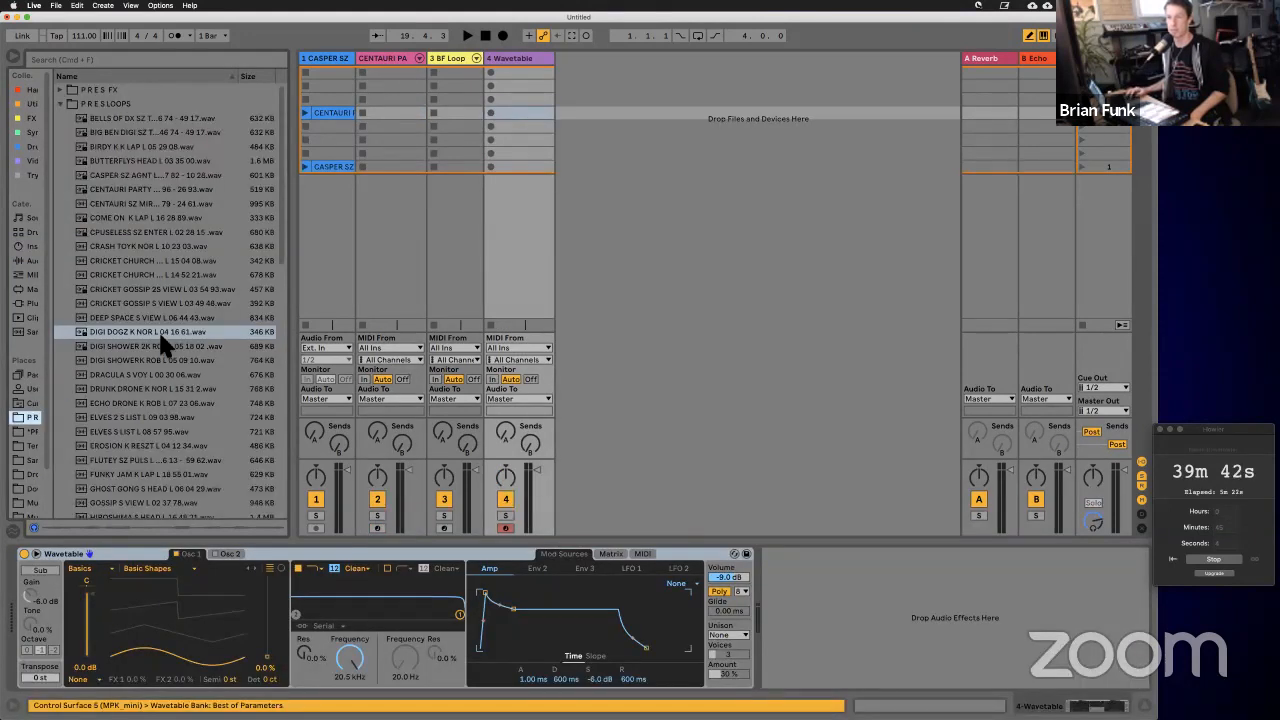
{"action": "left_click_drag", "start_coordinate": [162, 338], "coordinate": [166, 600]}
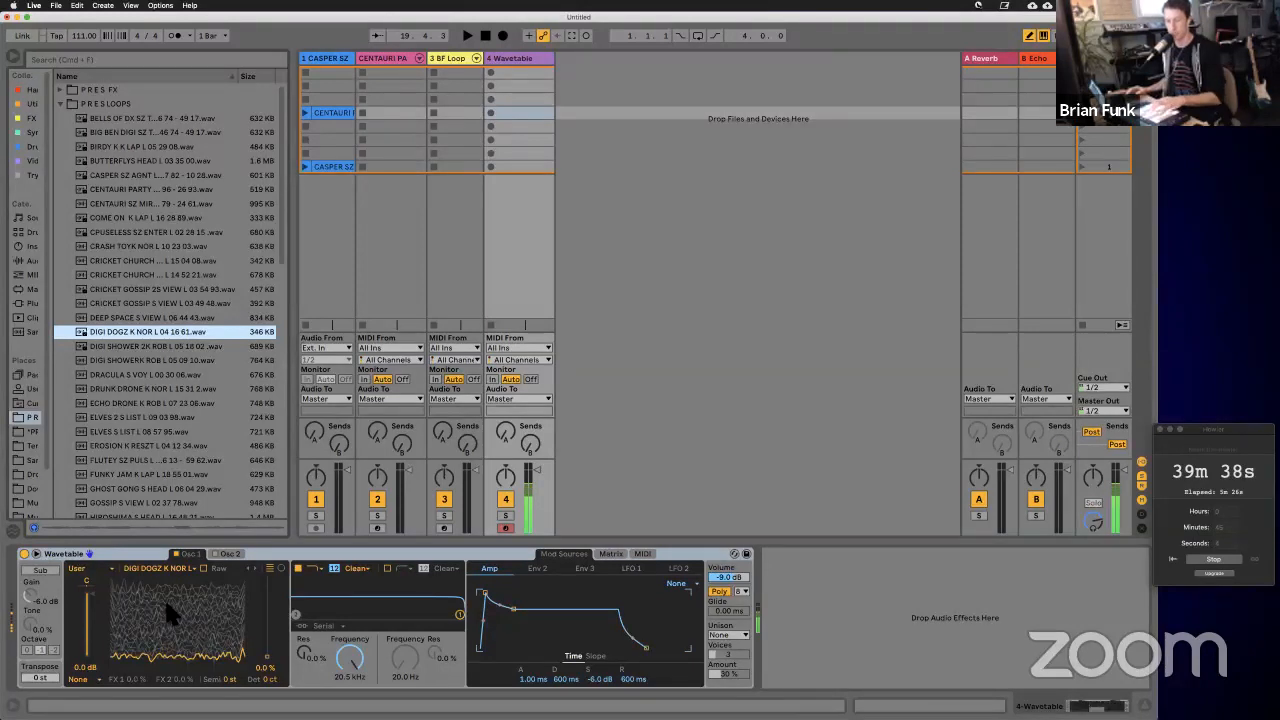
{"action": "left_click_drag", "start_coordinate": [164, 597], "coordinate": [172, 620]}
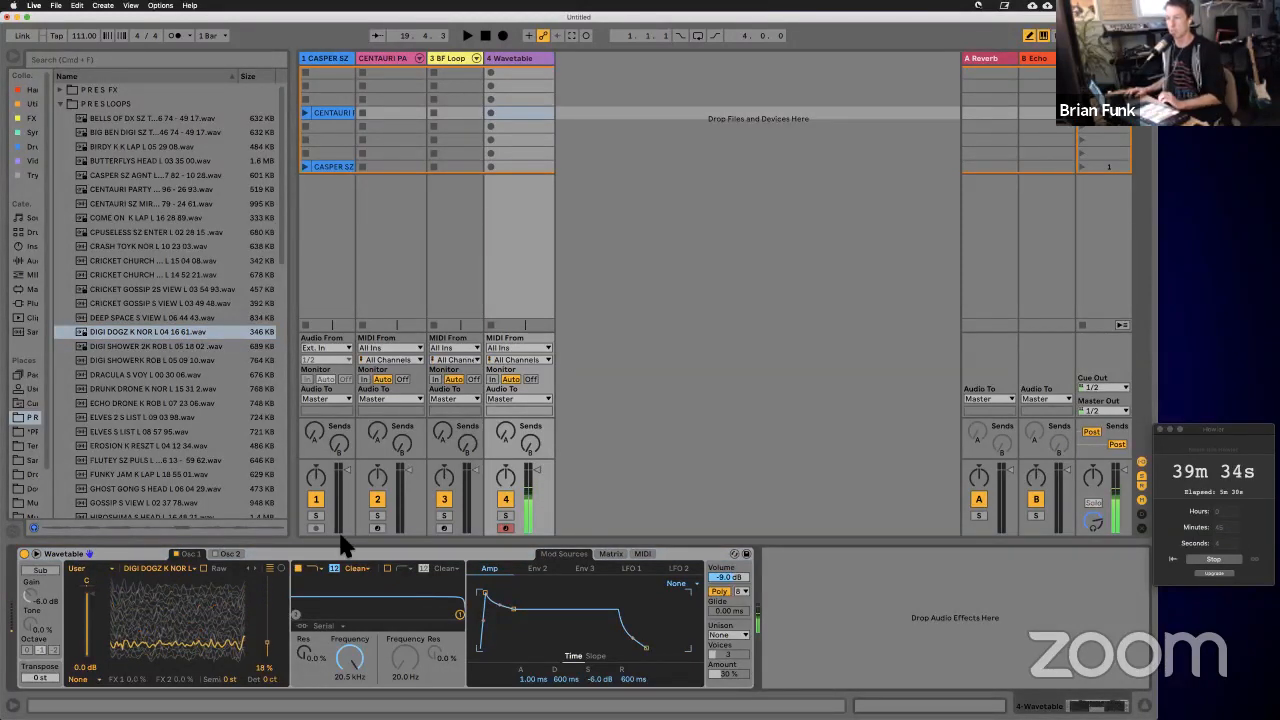
Step: Expand and resize Wavetable's editor, set Osc 1's position to 51%, and modulate it by Env 2 at 56 and Mod at 100
{"action": "left_click", "coordinate": [36, 553]}
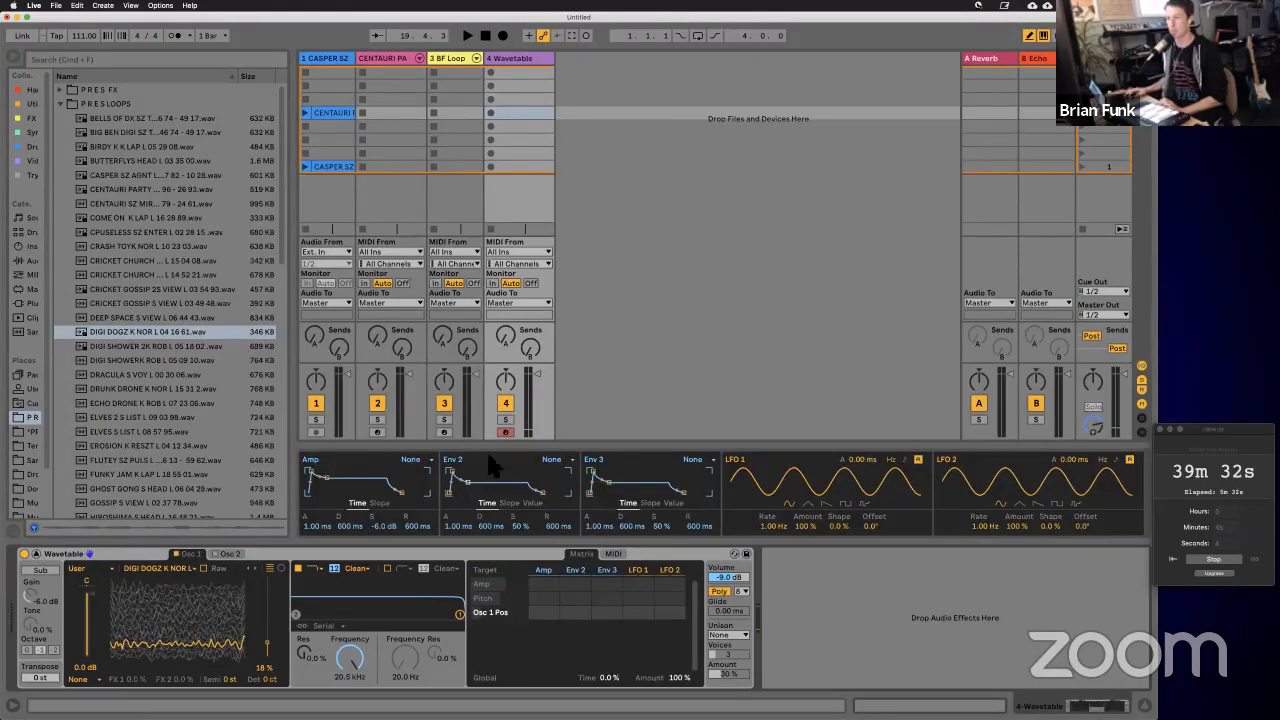
{"action": "left_click_drag", "start_coordinate": [491, 449], "coordinate": [491, 157]}
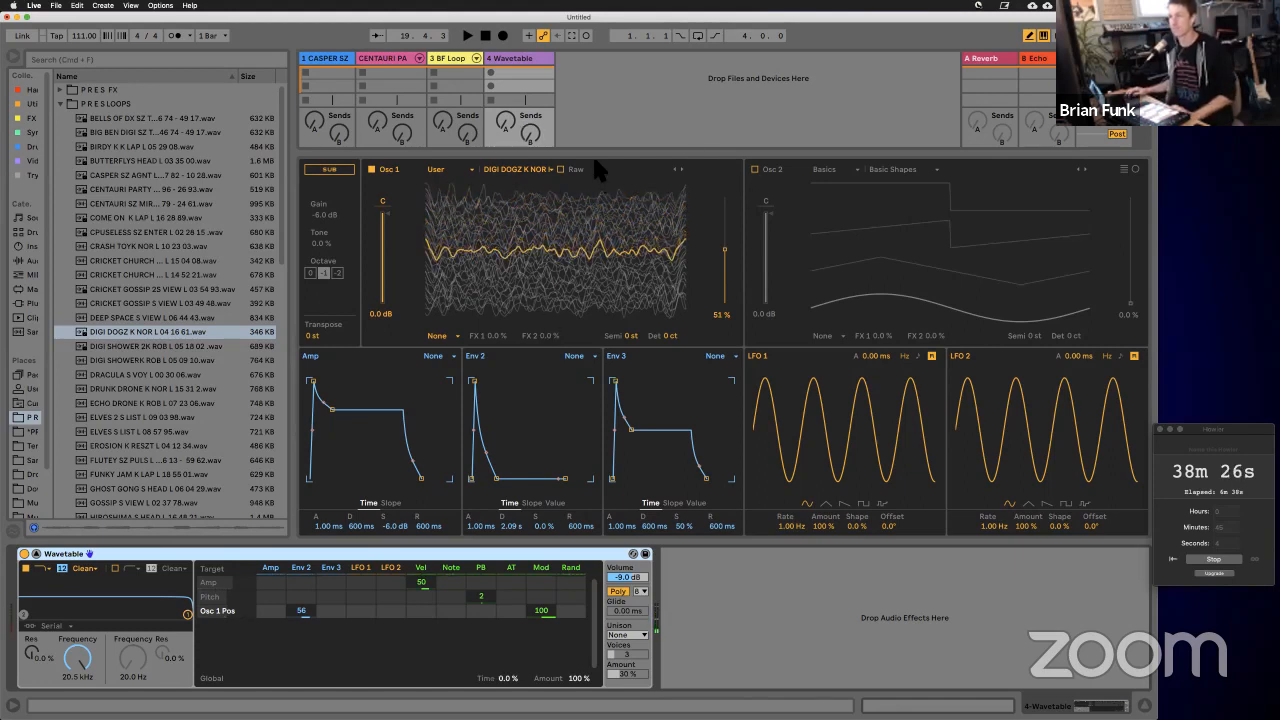
{"action": "left_click_drag", "start_coordinate": [600, 162], "coordinate": [586, 277]}
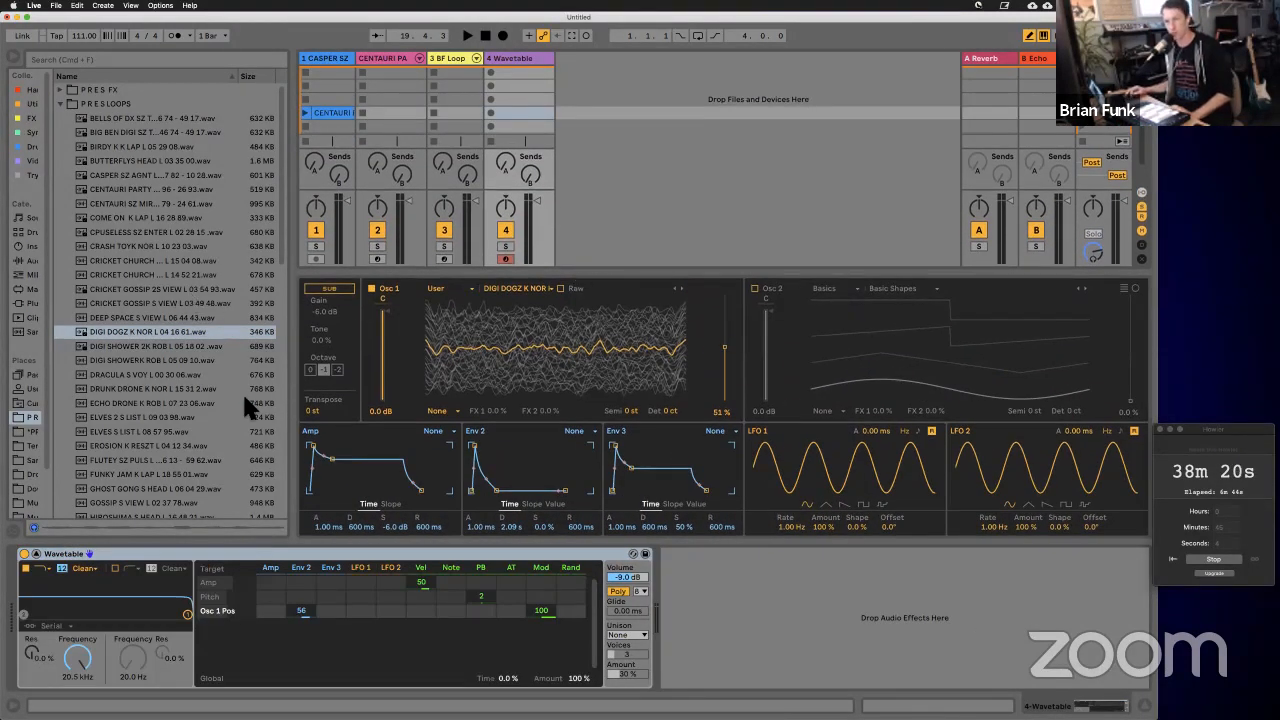
Step: Load the DRACULA S VOY loop into Osc 2, enable Osc 2 and switch off Osc 1 to hear it alone
{"action": "scroll", "coordinate": [204, 338], "scroll_direction": "down", "scroll_amount": 3}
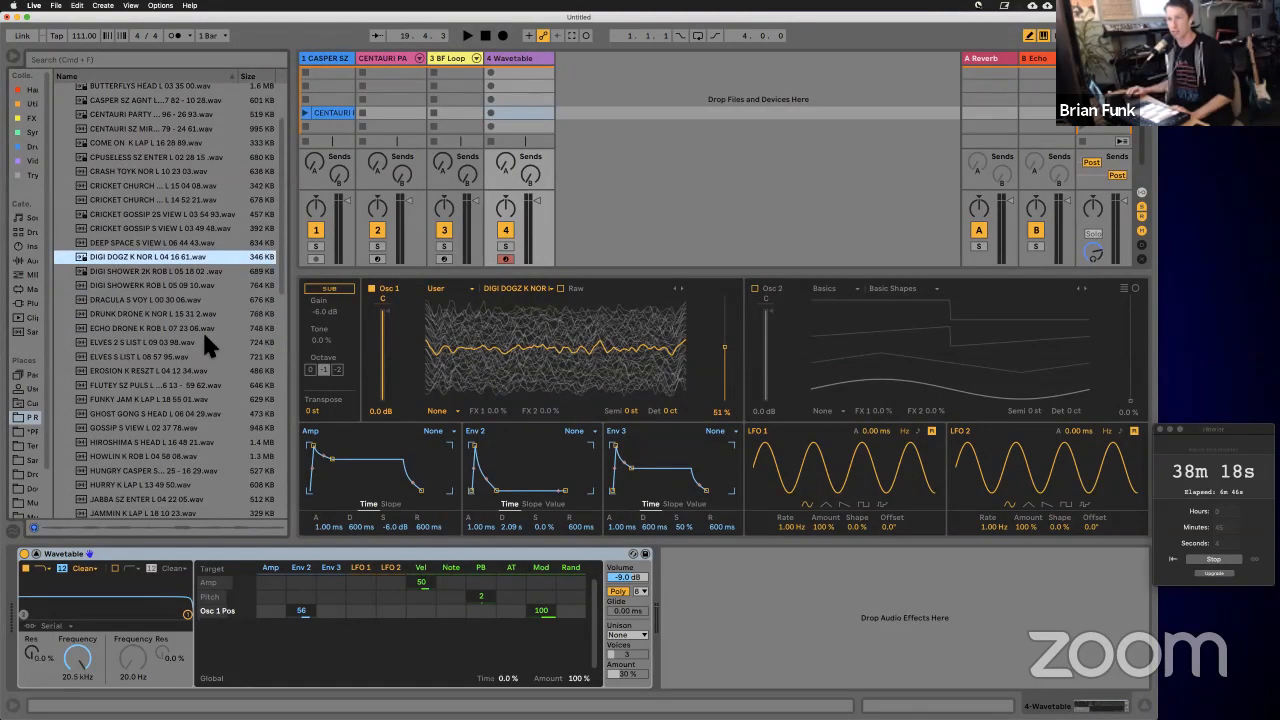
{"action": "left_click", "coordinate": [150, 288]}
{"action": "left_click", "coordinate": [140, 299]}
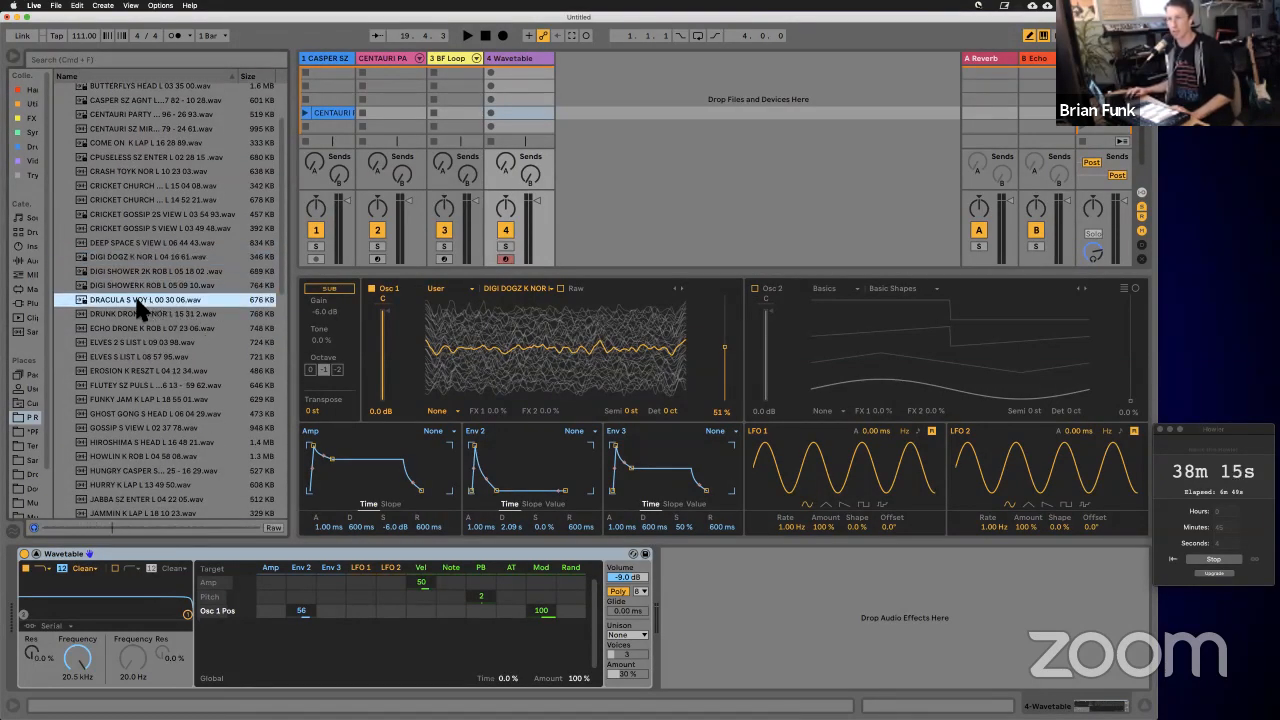
{"action": "left_click_drag", "start_coordinate": [139, 305], "coordinate": [880, 346]}
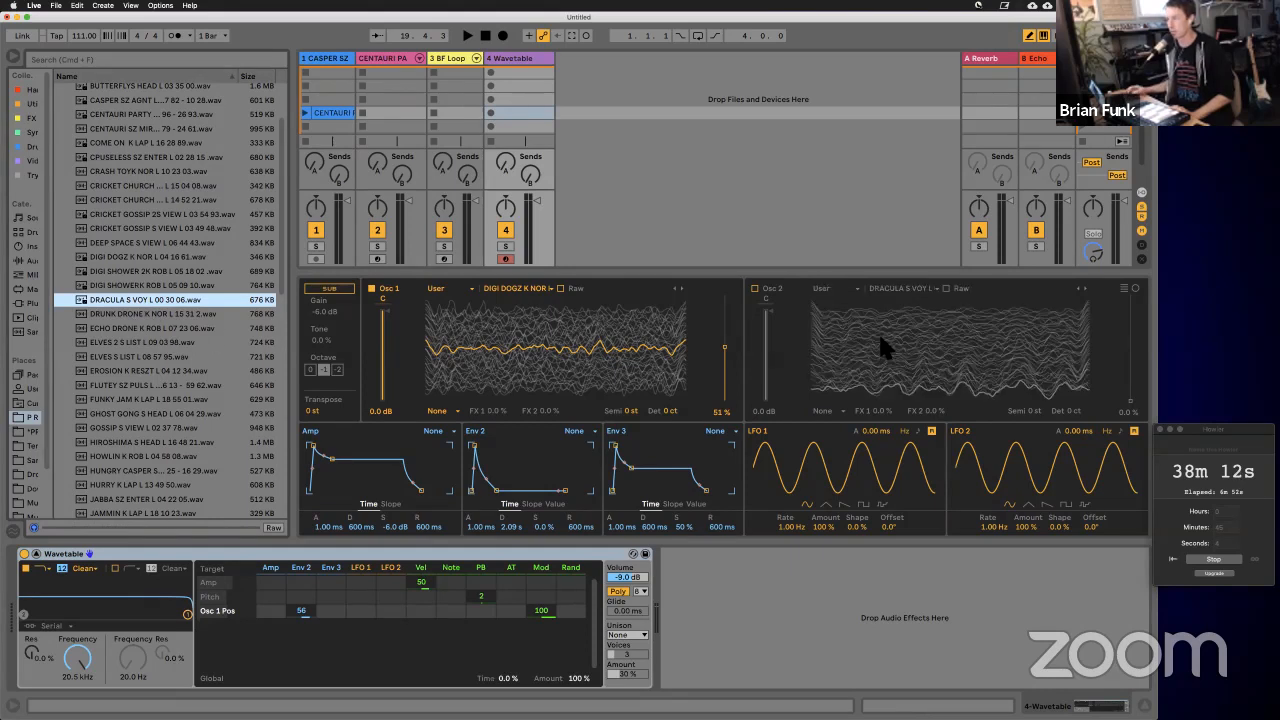
{"action": "left_click", "coordinate": [755, 288]}
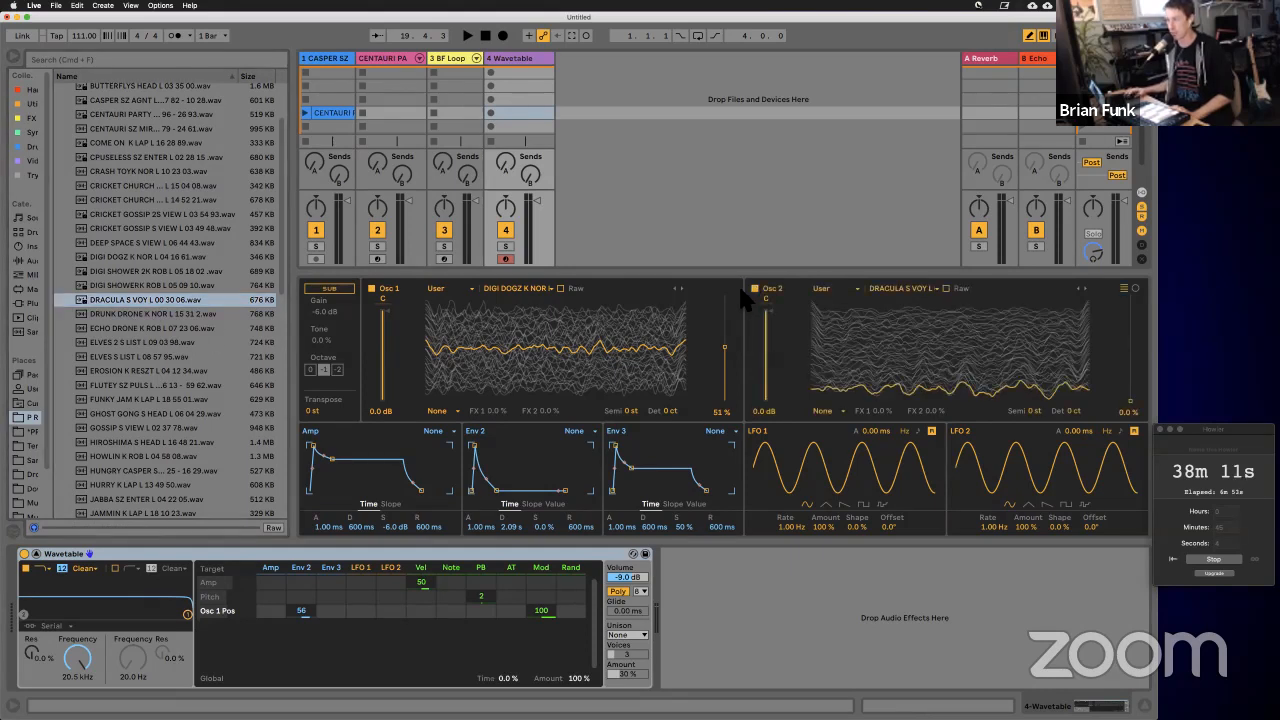
{"action": "left_click", "coordinate": [371, 288]}
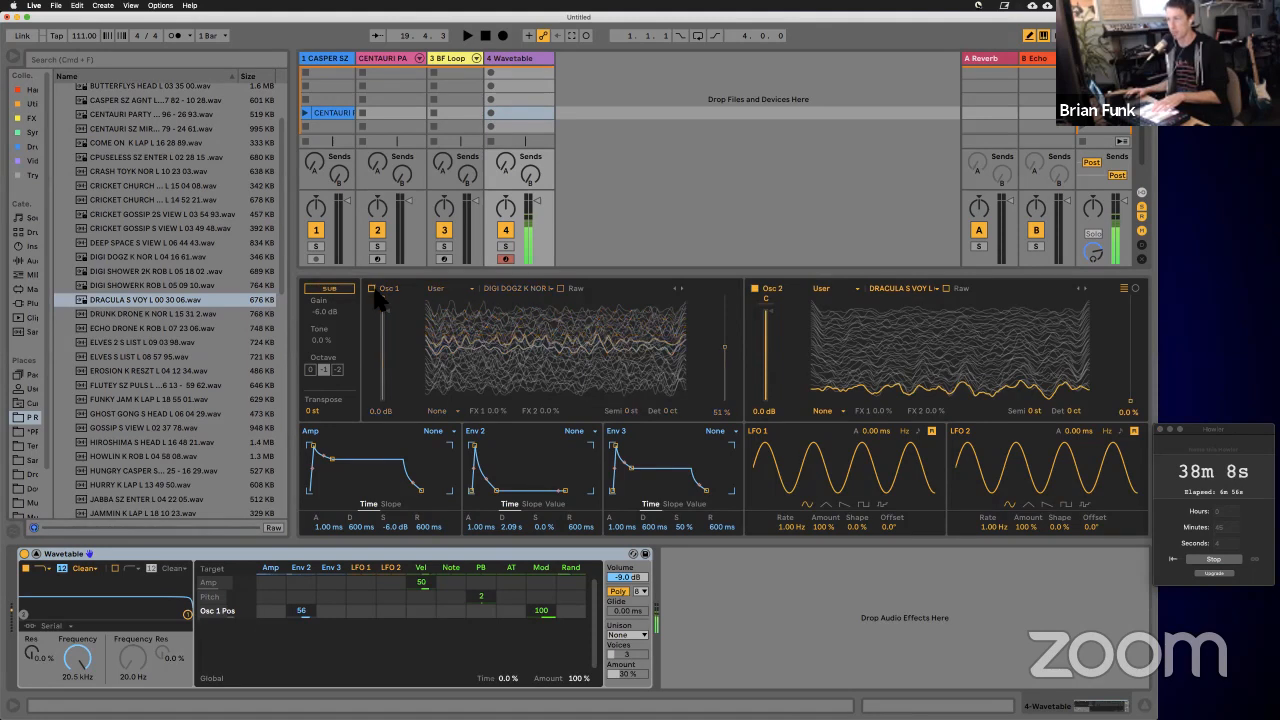
Step: Set Osc 2's wavetable position to 87% with Env 2 modulation of -88, and re-enable Osc 1 with Raw mode off
{"action": "mouse_move", "coordinate": [1130, 352]}
{"action": "left_mouse_down"}
{"action": "mouse_move", "coordinate": [1133, 325]}
{"action": "mouse_move", "coordinate": [1134, 356]}
{"action": "left_mouse_up"}
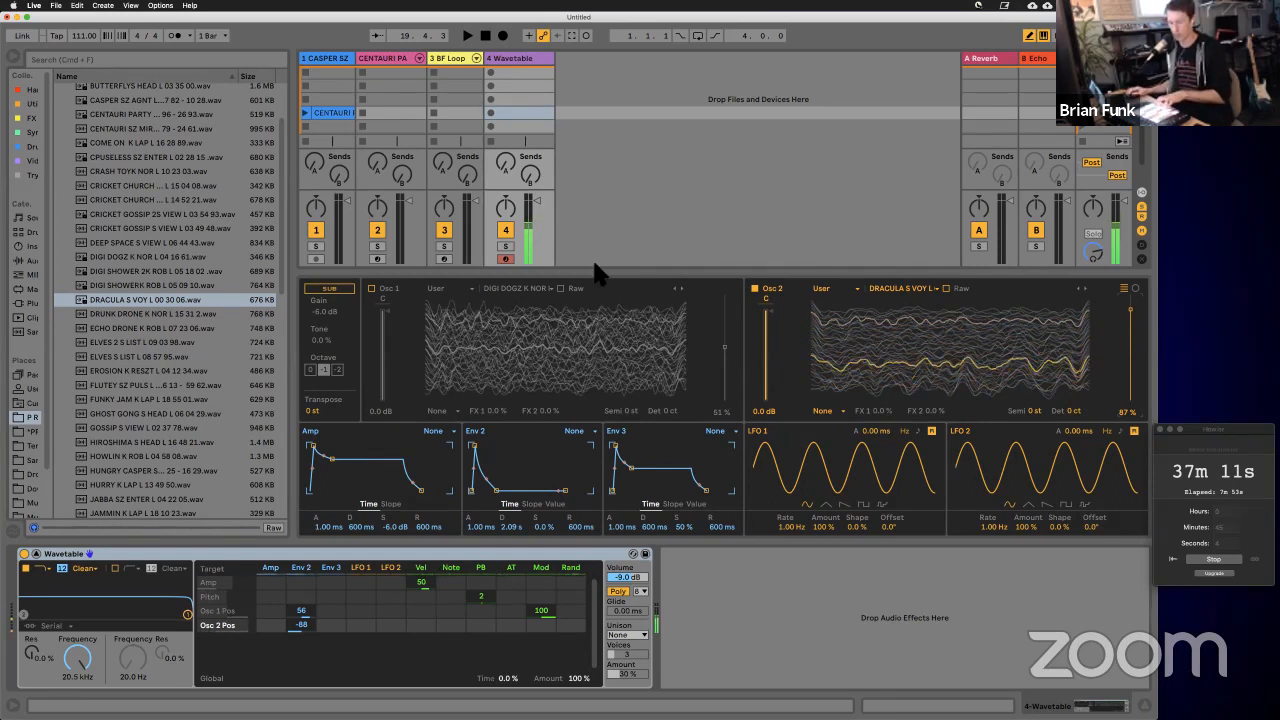
{"action": "left_click", "coordinate": [946, 289]}
{"action": "left_click", "coordinate": [372, 288]}
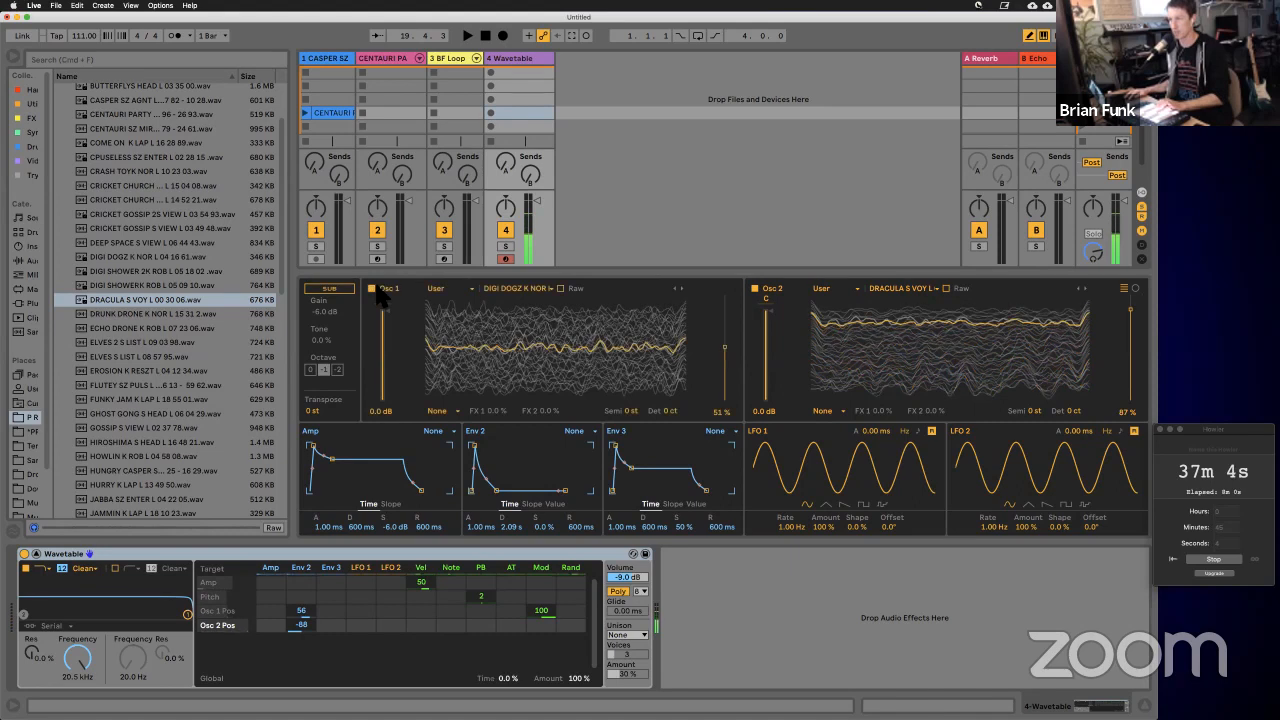
{"action": "left_click", "coordinate": [561, 289]}
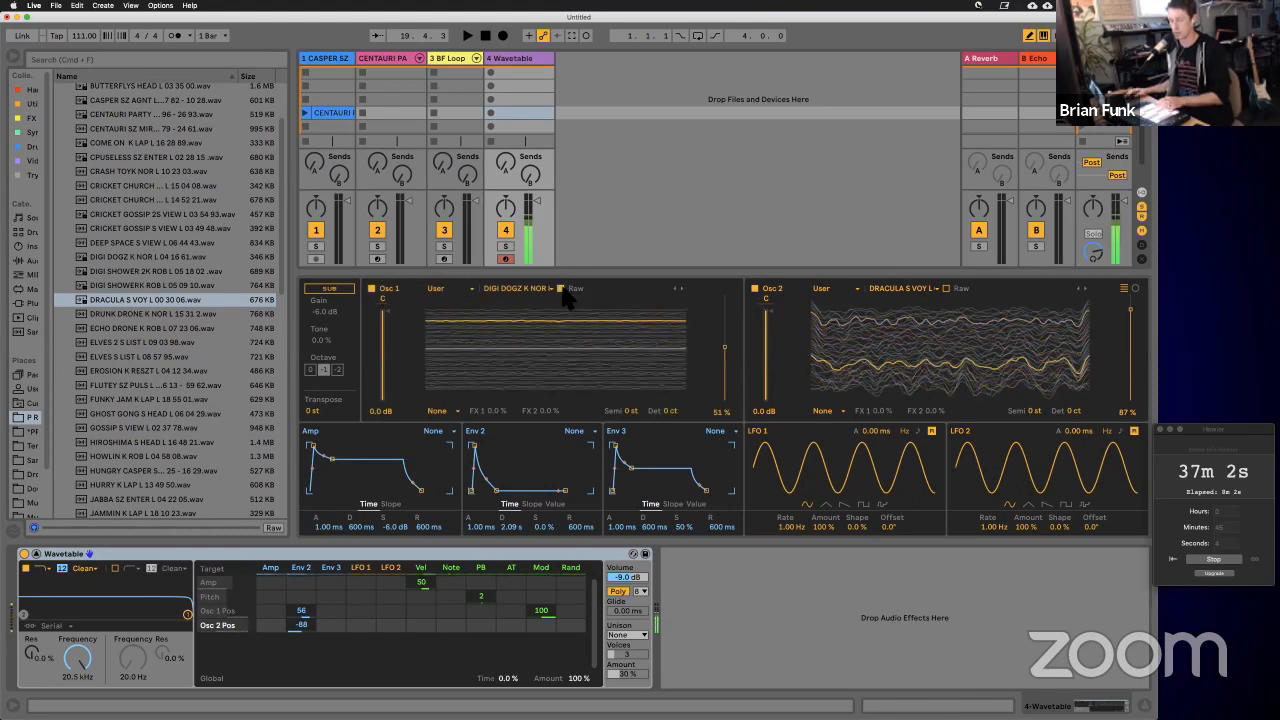
{"action": "left_click", "coordinate": [561, 289]}
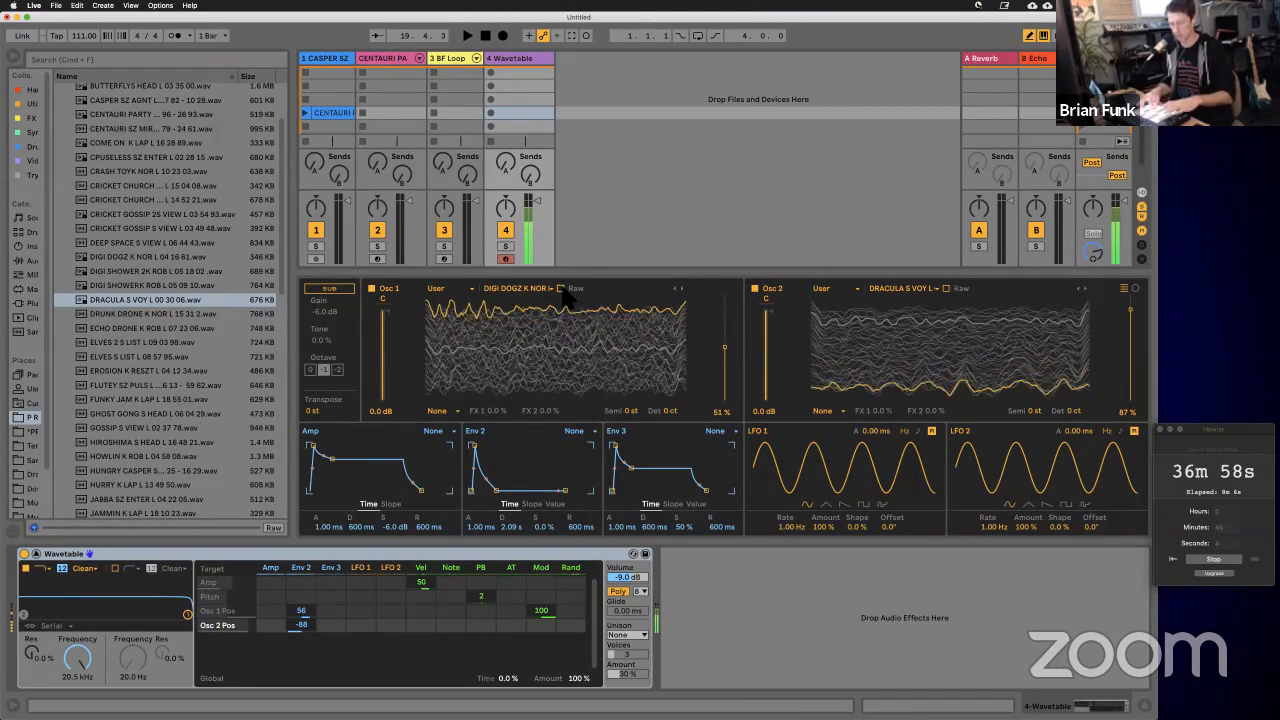
Step: Enable the sub oscillator at octave 0 and set its tone to 67%
{"action": "left_click", "coordinate": [322, 289]}
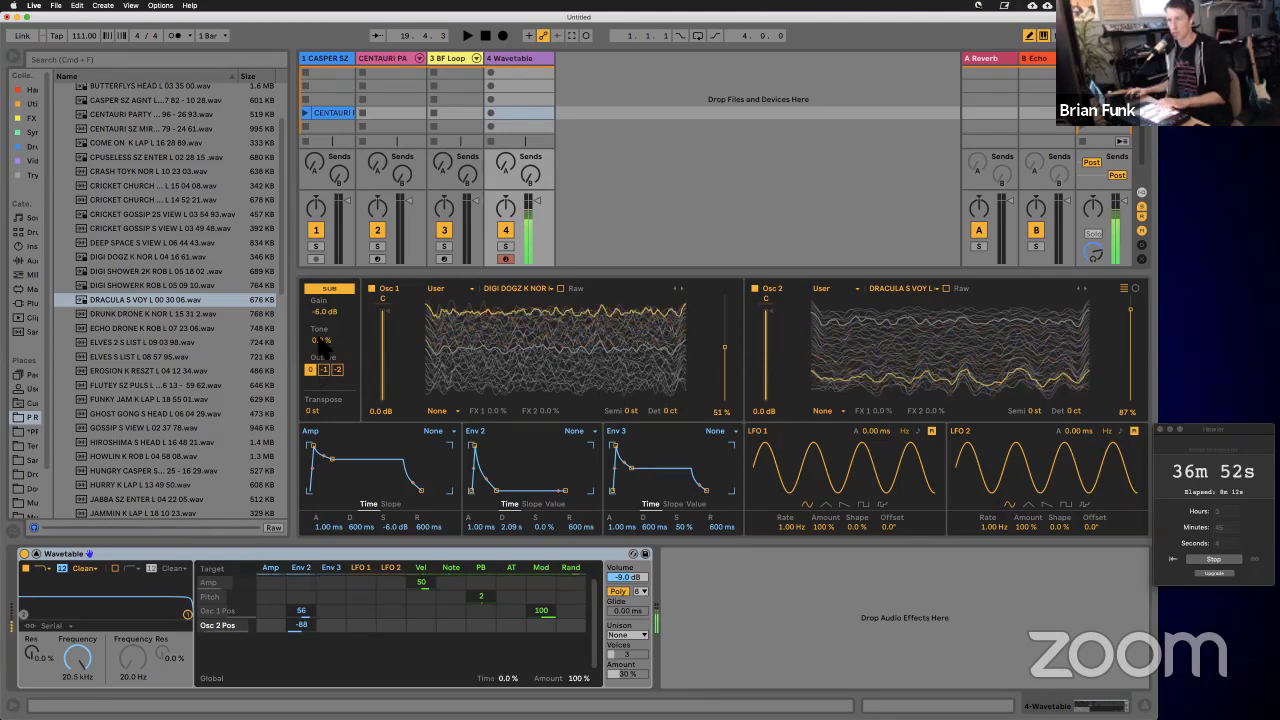
{"action": "left_click_drag", "start_coordinate": [325, 342], "coordinate": [325, 340]}
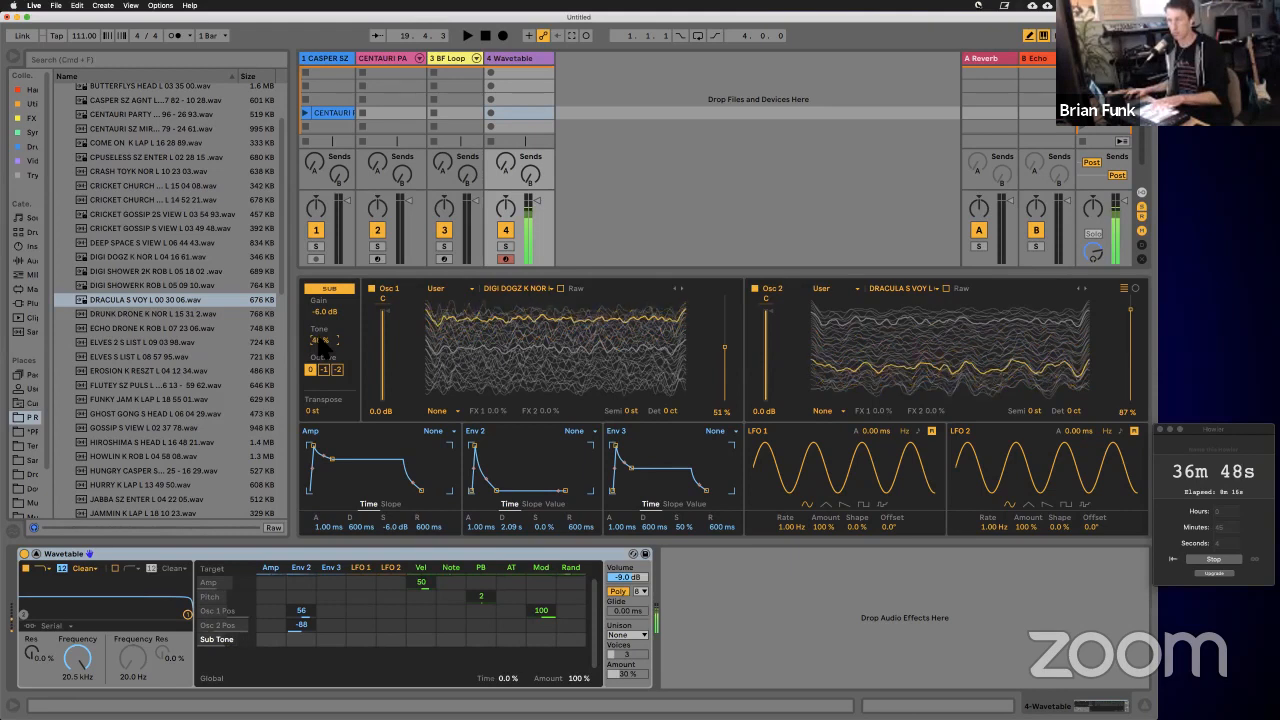
{"action": "left_click_drag", "start_coordinate": [320, 340], "coordinate": [320, 338]}
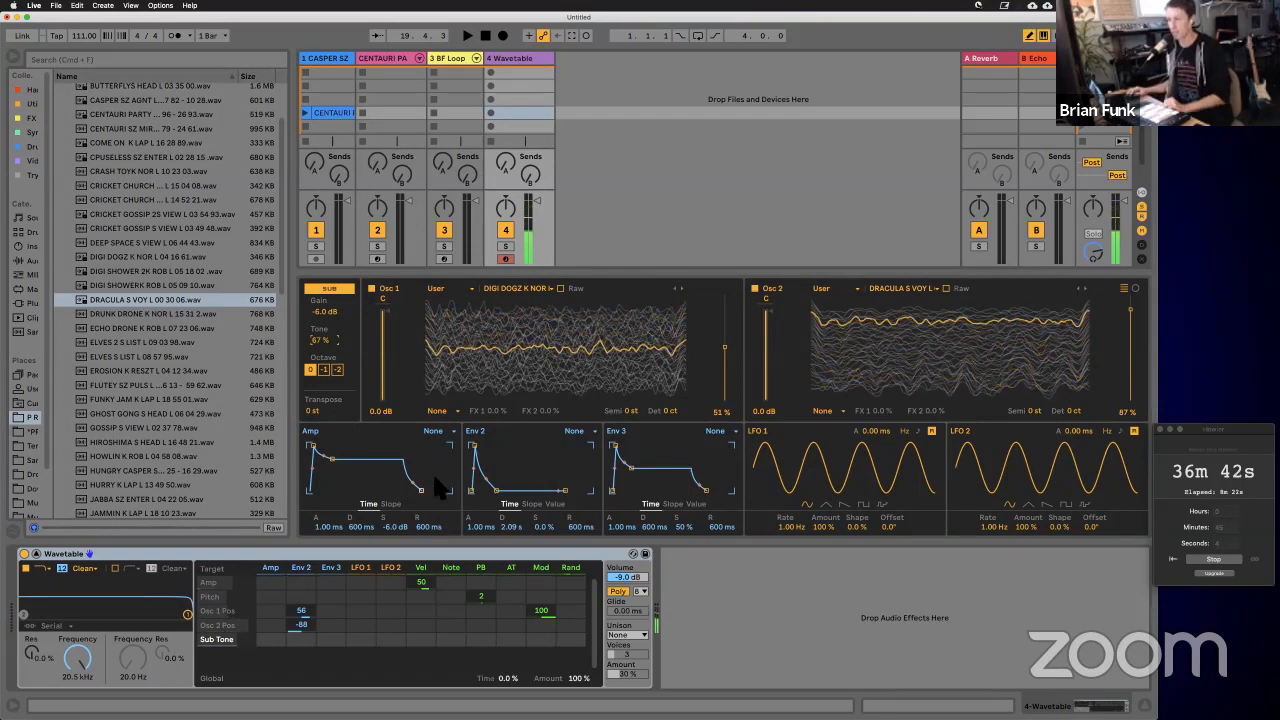
Step: Set Wavetable's unison mode to Classic and its amount to 15%
{"action": "left_click", "coordinate": [627, 636]}
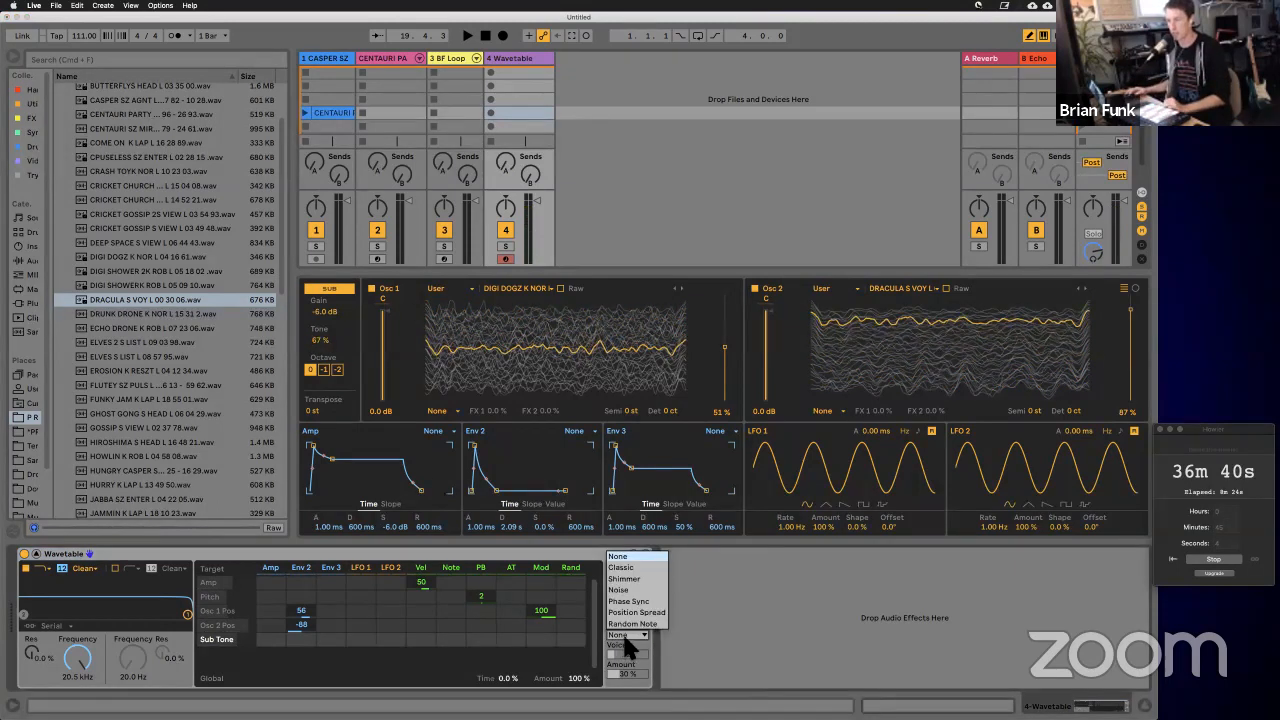
{"action": "left_click", "coordinate": [622, 567]}
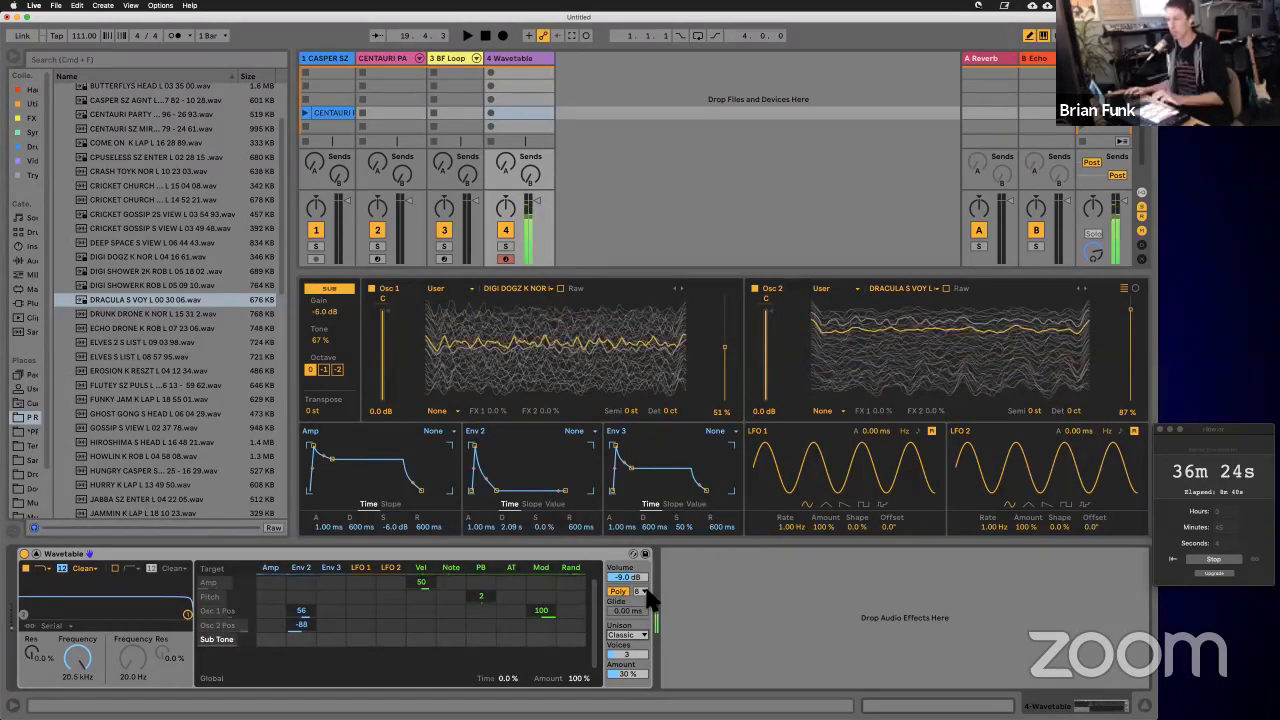
{"action": "left_click_drag", "start_coordinate": [634, 674], "coordinate": [634, 675]}
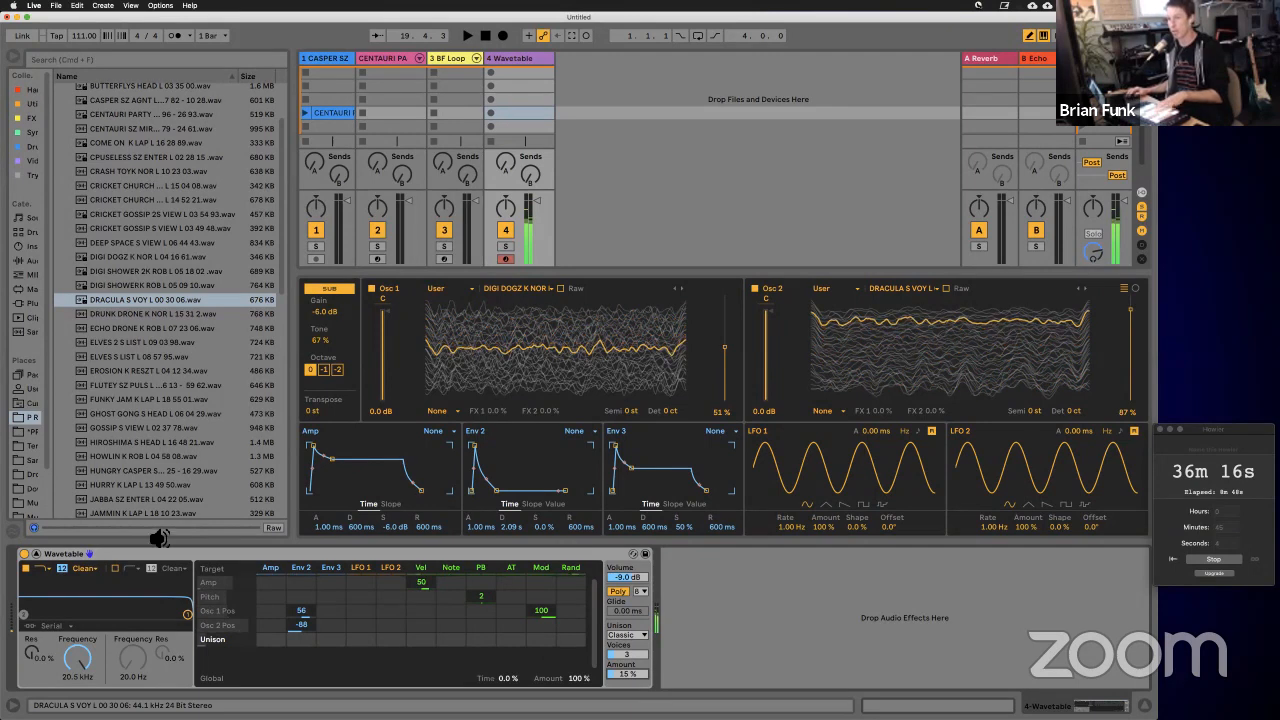
Step: Switch Filter 1 to the MS2 circuit at 475 Hz, 34% resonance and 2.53 dB drive, with parallel filter routing
{"action": "left_click", "coordinate": [86, 568]}
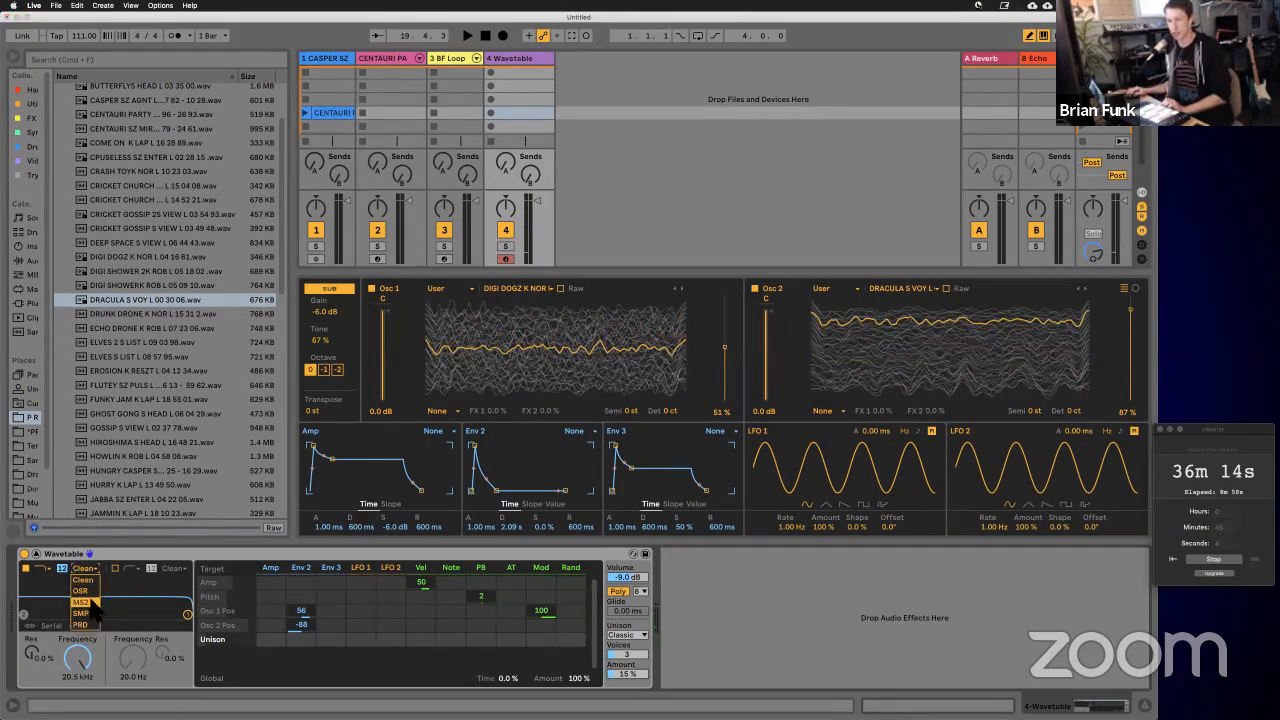
{"action": "left_click", "coordinate": [90, 602]}
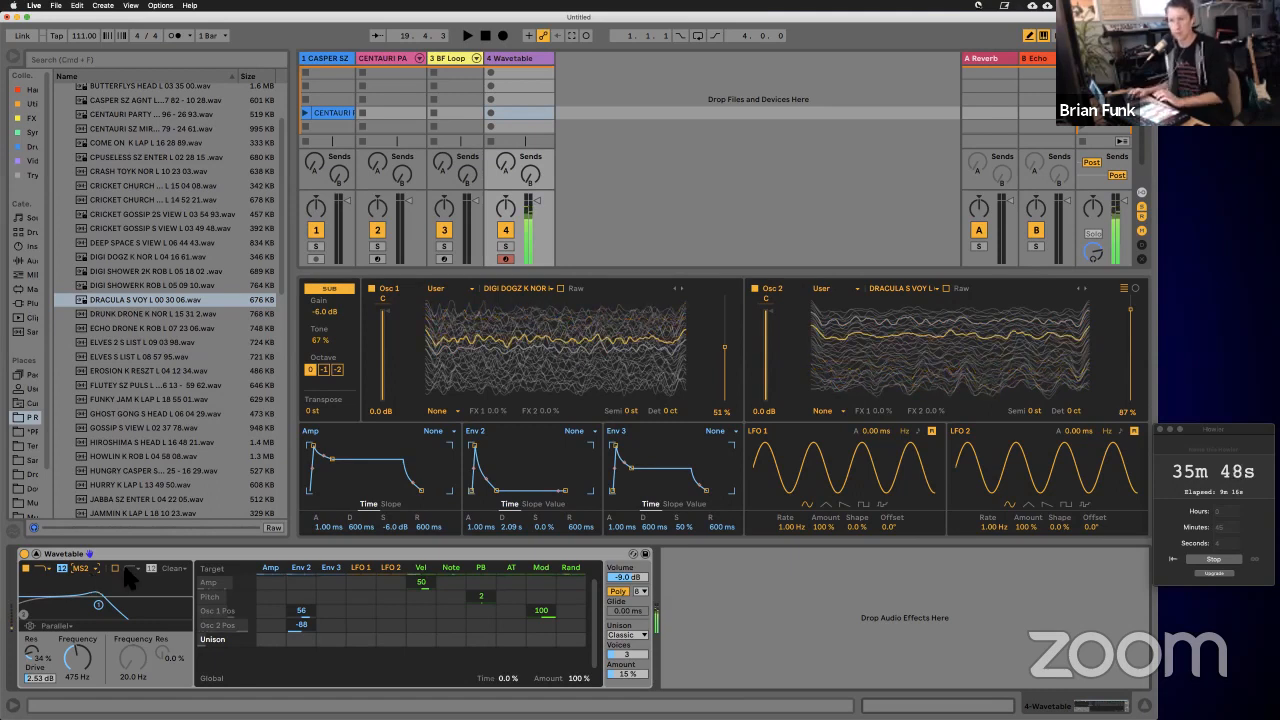
Step: Enable Filter 2 as a band-pass at 1.84 kHz with 53% resonance, and modulate its frequency by aftertouch at -40
{"action": "left_click", "coordinate": [115, 569]}
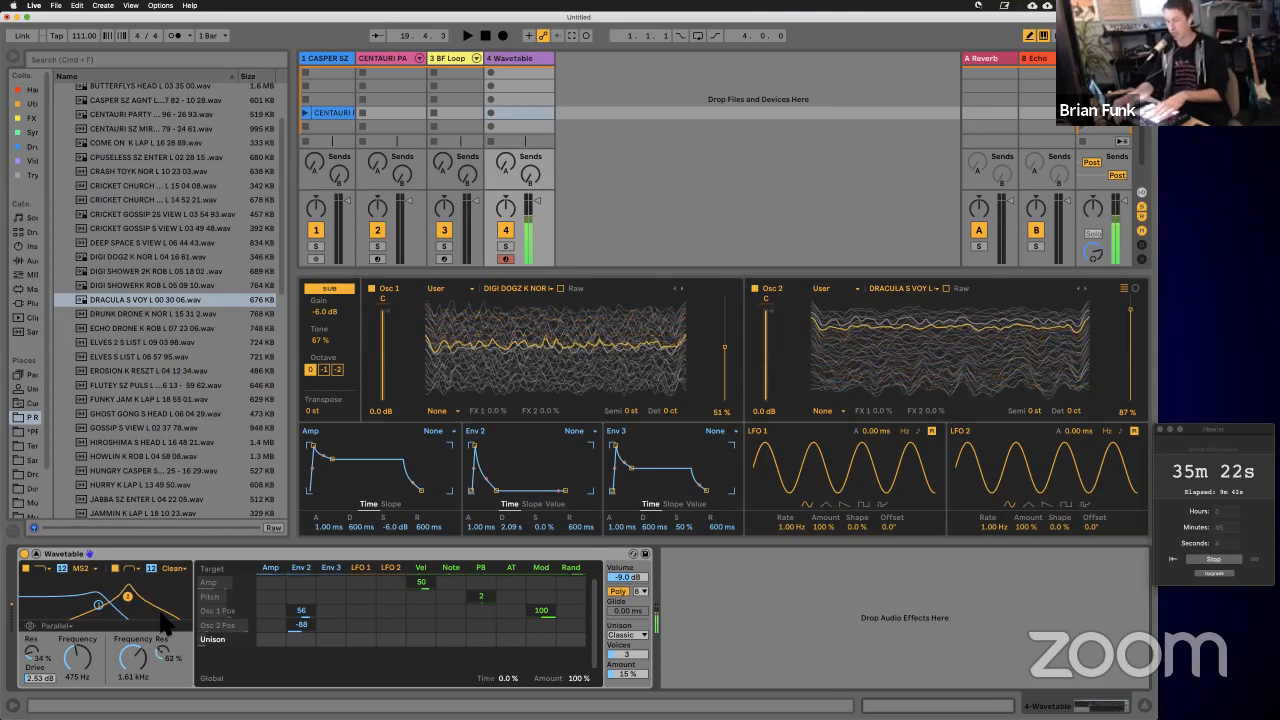
{"action": "mouse_move", "coordinate": [161, 611]}
{"action": "left_mouse_down"}
{"action": "mouse_move", "coordinate": [179, 607]}
{"action": "mouse_move", "coordinate": [160, 611]}
{"action": "left_mouse_up"}
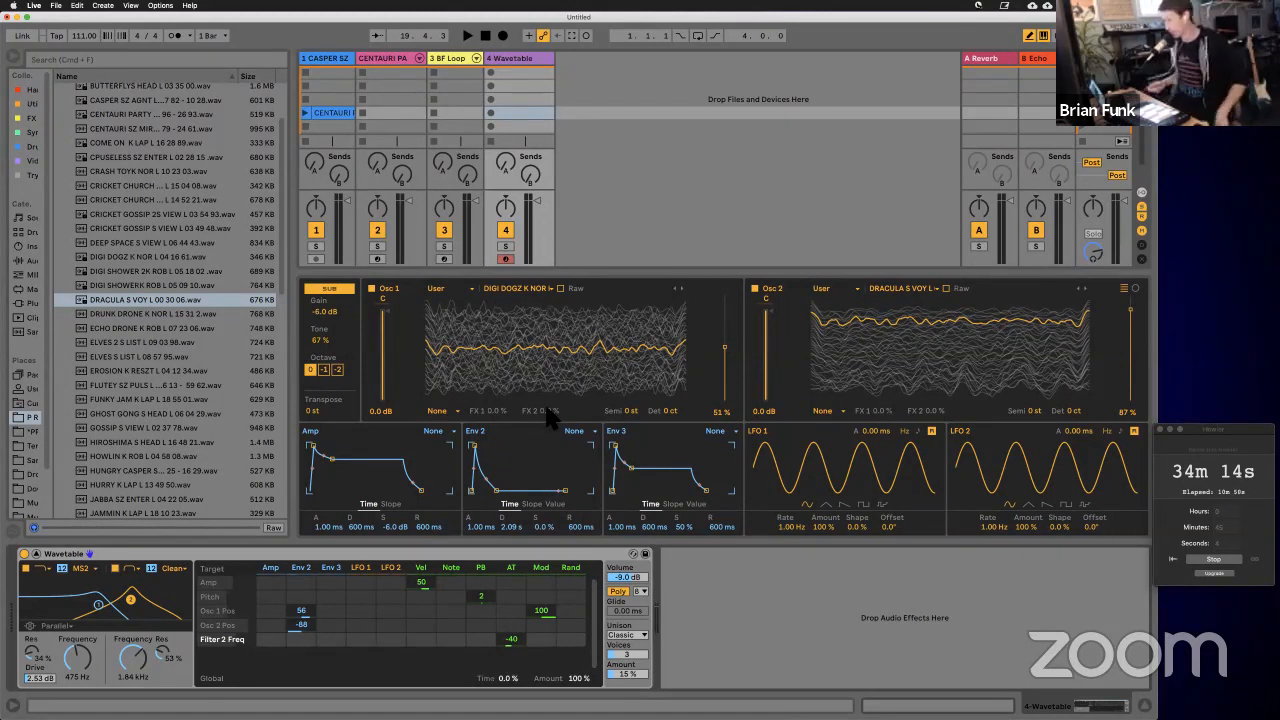
Step: Detune Osc 1 by 12 cents
{"action": "left_click", "coordinate": [675, 420]}
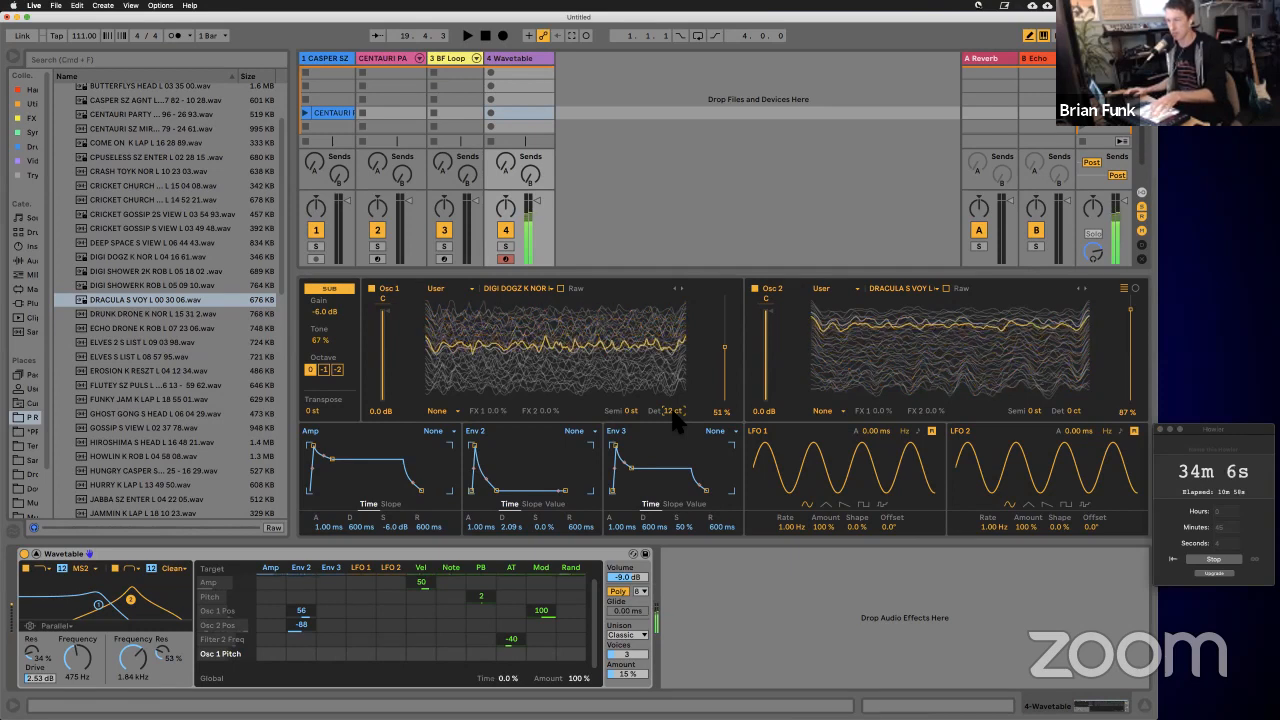
Step: Set Osc 1's detune to 9 cents and modulate its pitch by LFO 1 at 0.8, with the LFO at 0.14 Hz and 23% amount
{"action": "left_click_drag", "start_coordinate": [672, 411], "coordinate": [672, 418]}
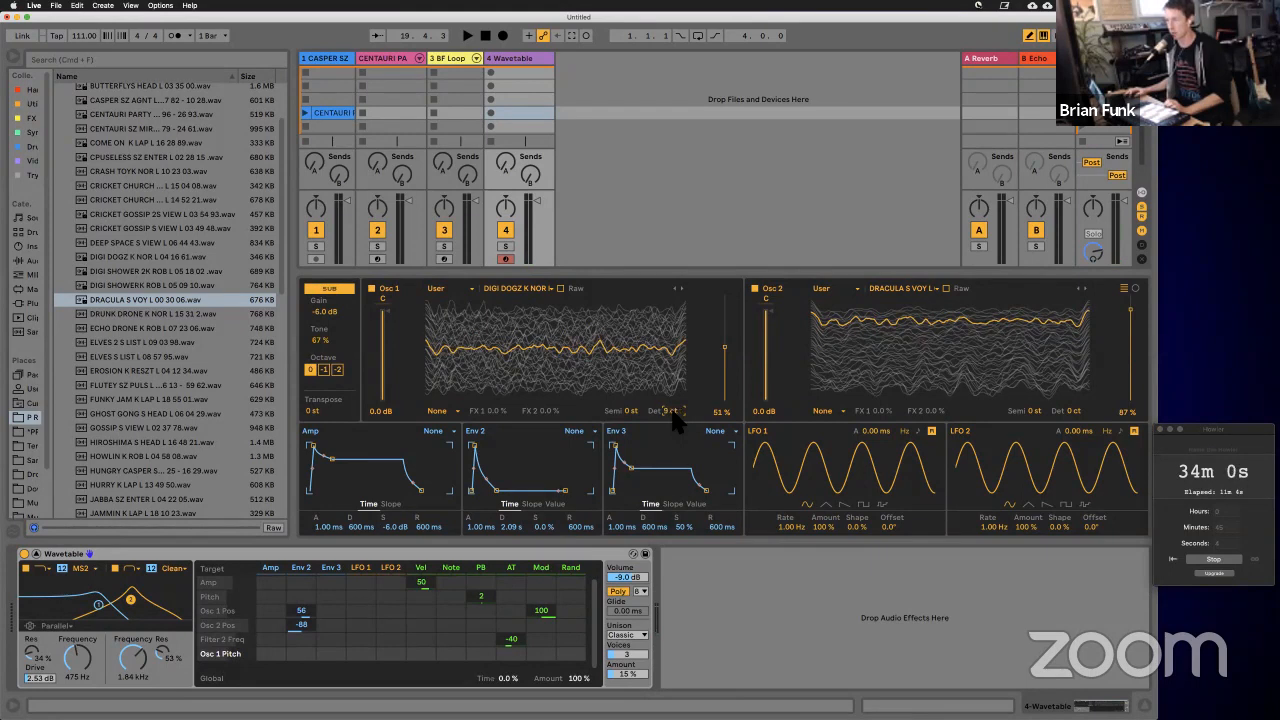
{"action": "left_click_drag", "start_coordinate": [371, 658], "coordinate": [366, 664]}
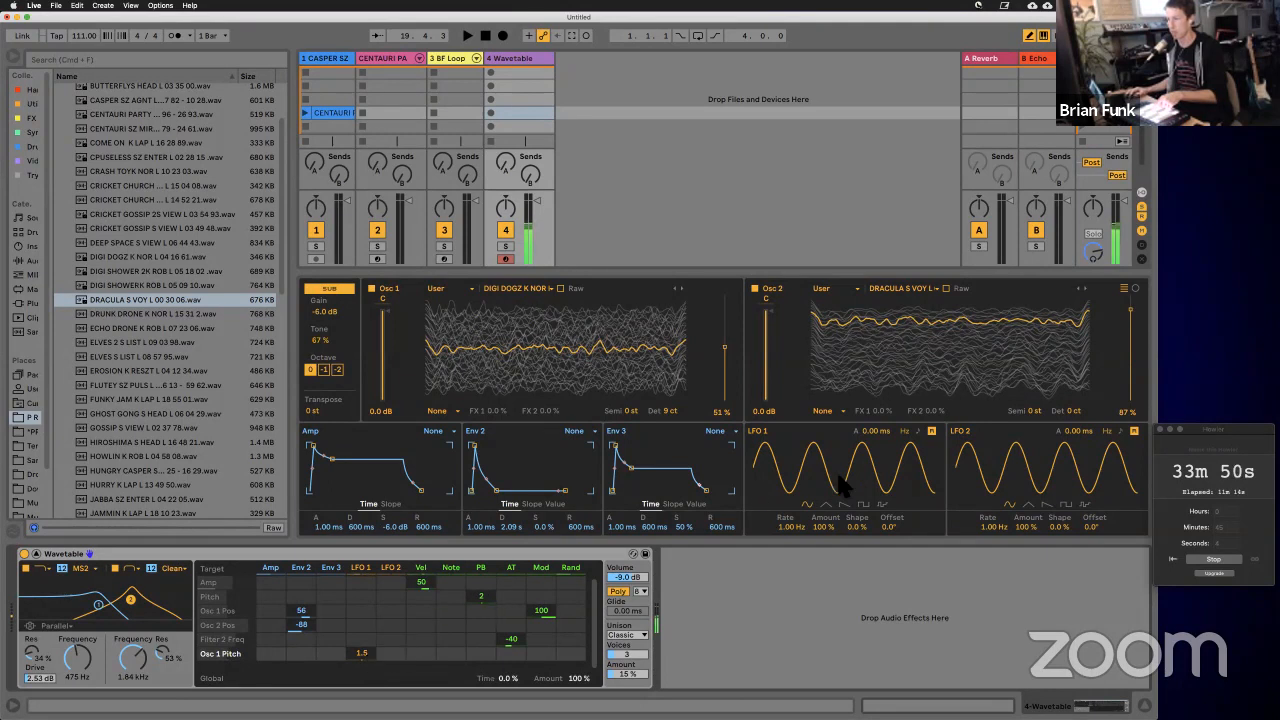
{"action": "left_click_drag", "start_coordinate": [791, 528], "coordinate": [829, 537]}
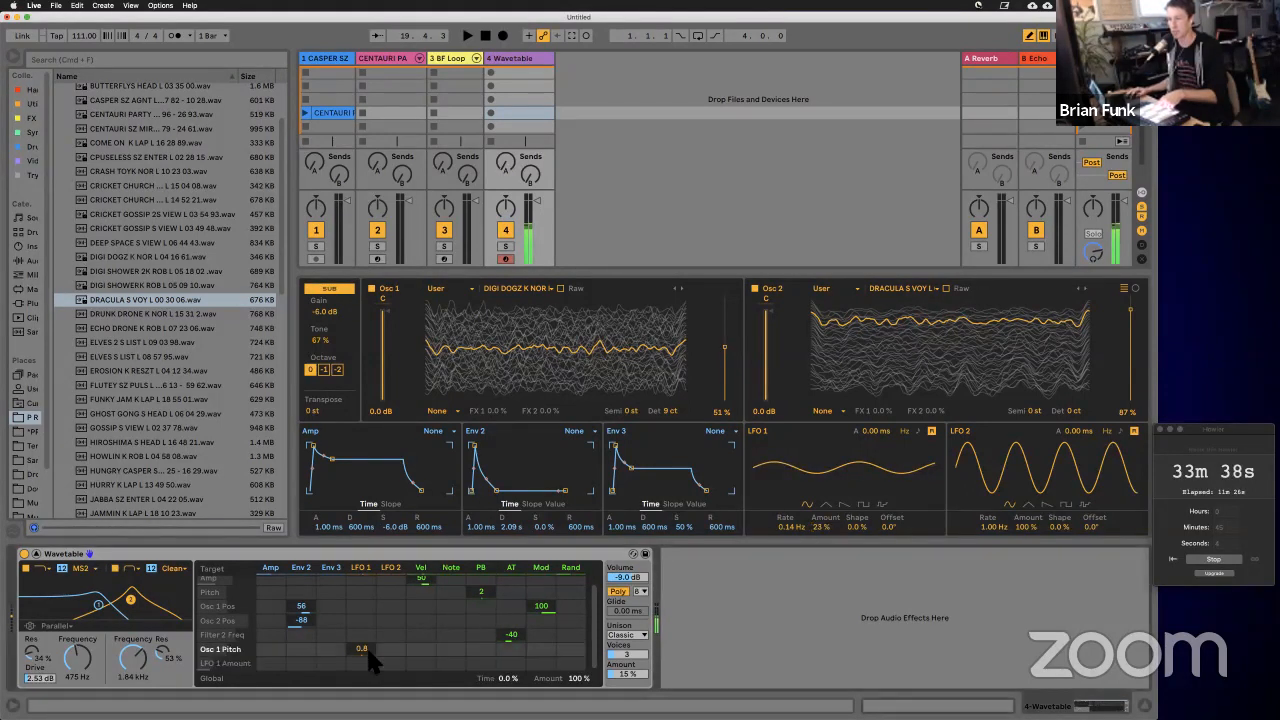
{"action": "left_click_drag", "start_coordinate": [368, 652], "coordinate": [368, 652]}
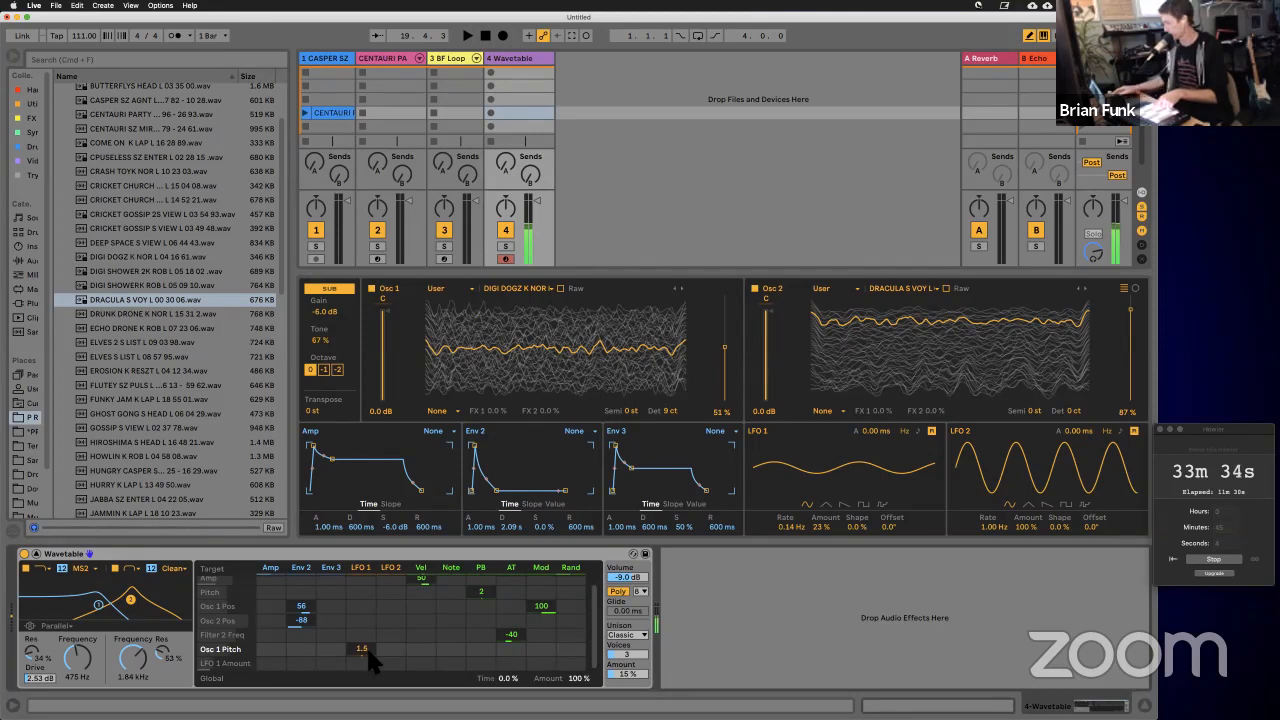
{"action": "type", "text": ".8"}
{"action": "key", "text": "Return"}
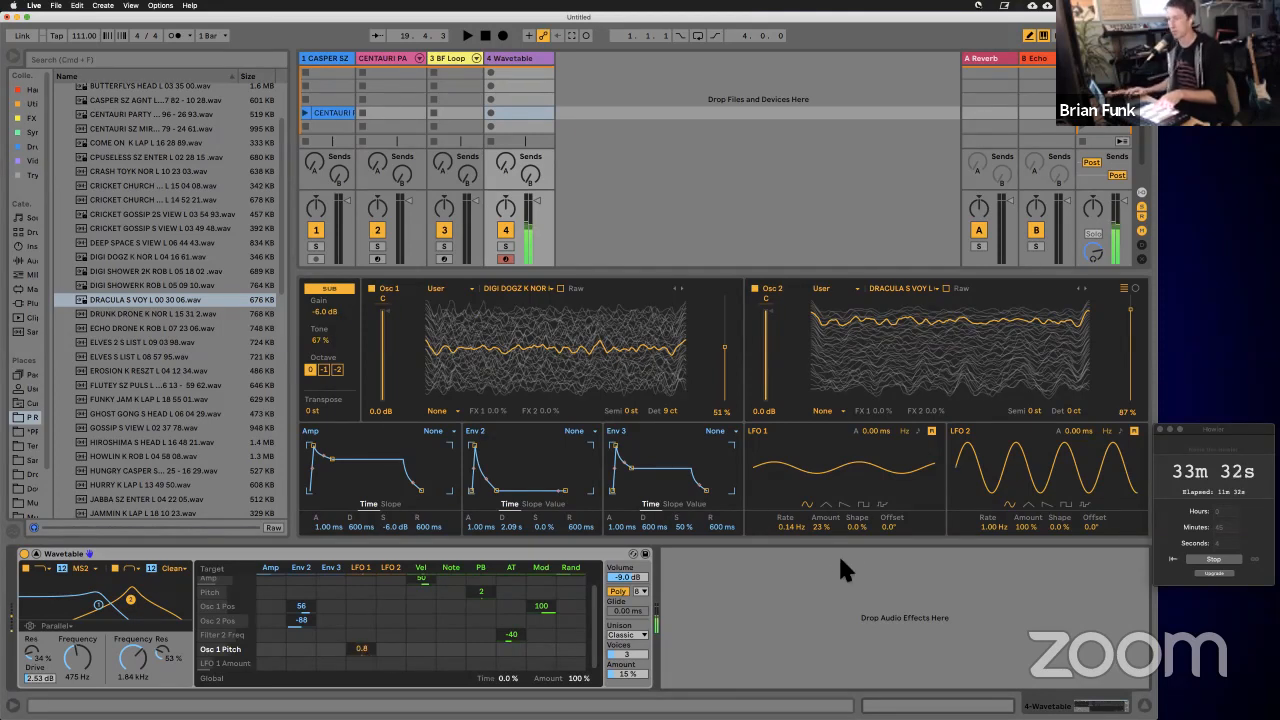
Step: Try the random stepped waveform on LFO 1 at 1.51 Hz, and switch it back to sine
{"action": "left_click_drag", "start_coordinate": [788, 533], "coordinate": [788, 533]}
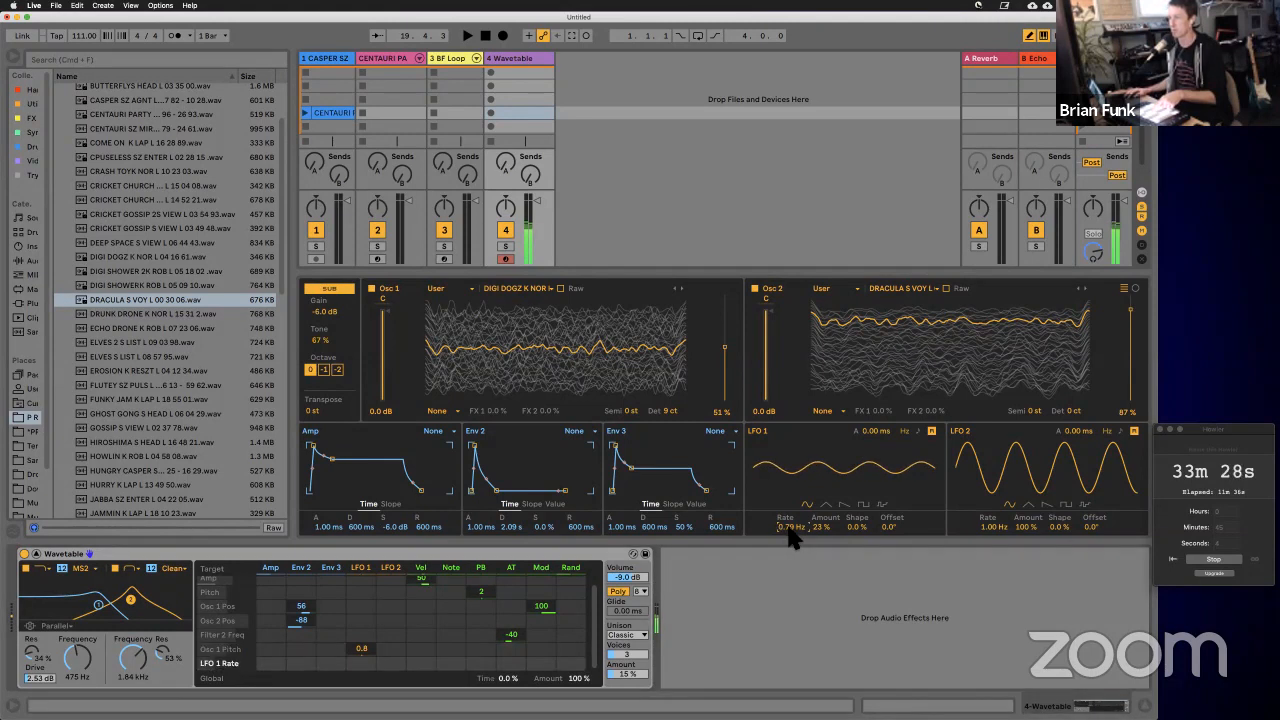
{"action": "left_click", "coordinate": [884, 505]}
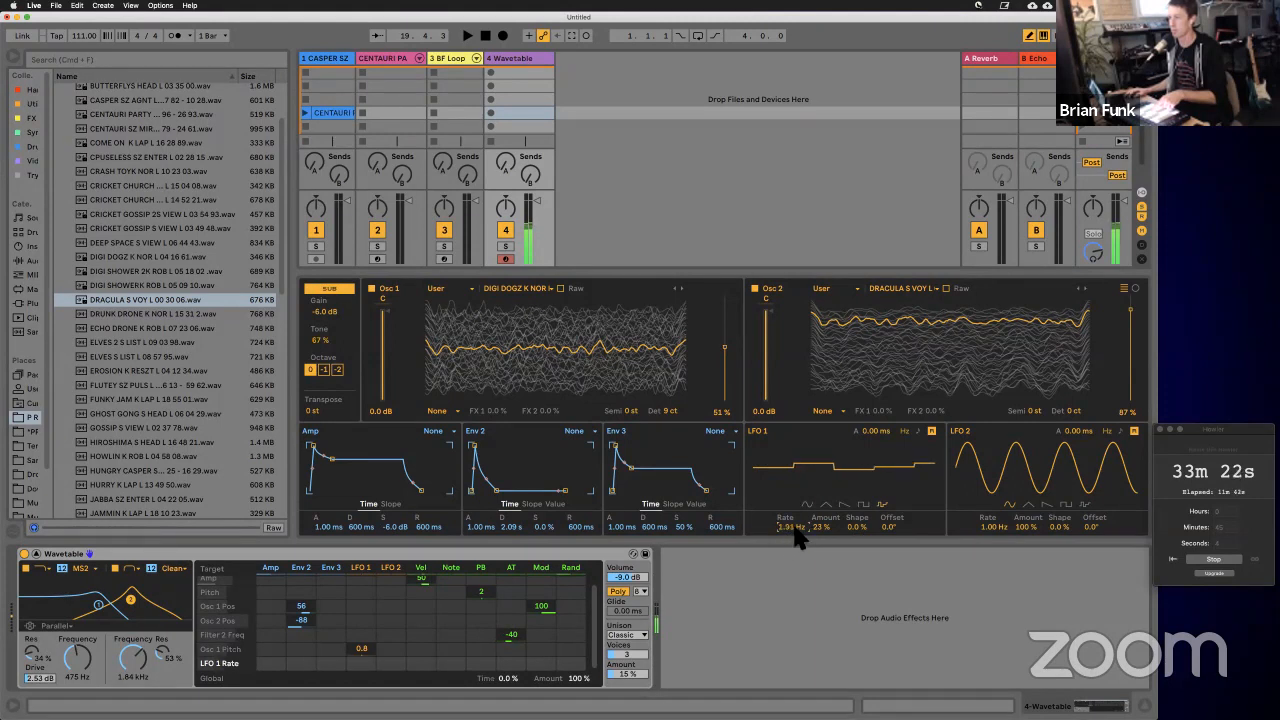
{"action": "scroll", "coordinate": [855, 535], "scroll_direction": "down", "scroll_amount": 10}
{"action": "left_click", "coordinate": [809, 505]}
Step: Set LFO 1's shape to -1.6%, its amount to 13% and its rate to 0.26 Hz
{"action": "scroll", "coordinate": [795, 535], "scroll_direction": "down", "scroll_amount": 10}
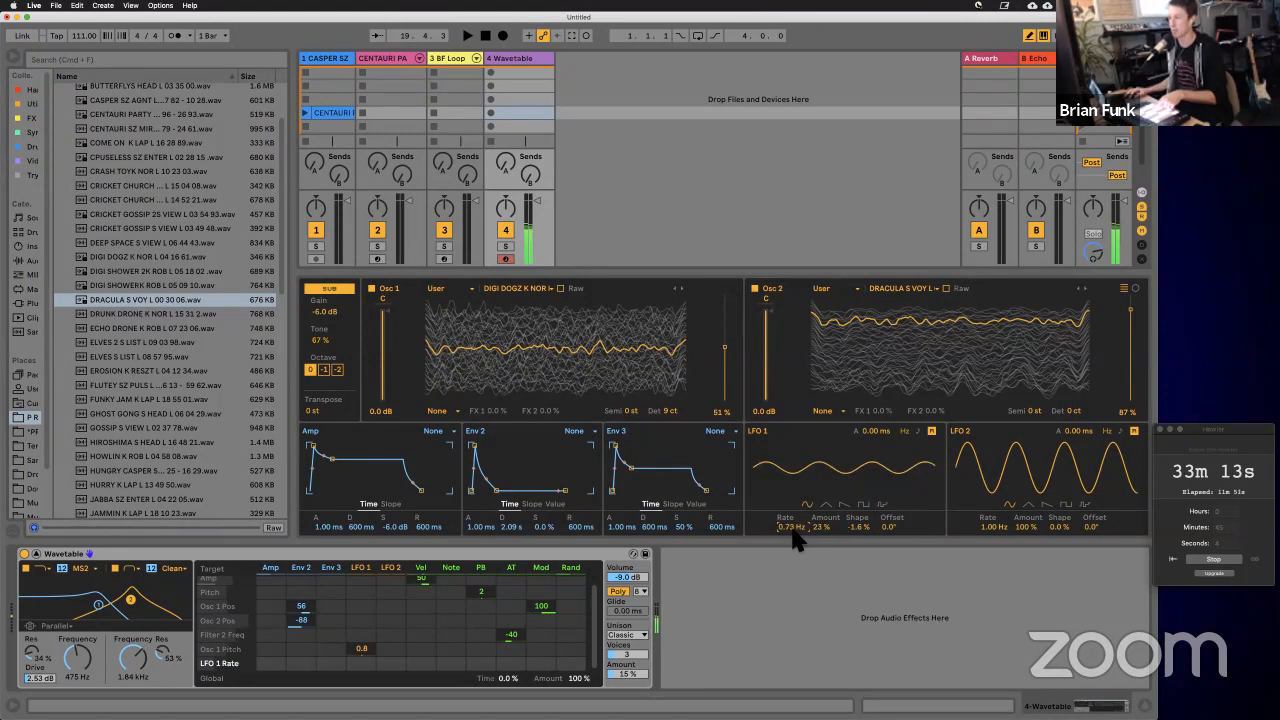
{"action": "scroll", "coordinate": [826, 531], "scroll_direction": "down", "scroll_amount": 6}
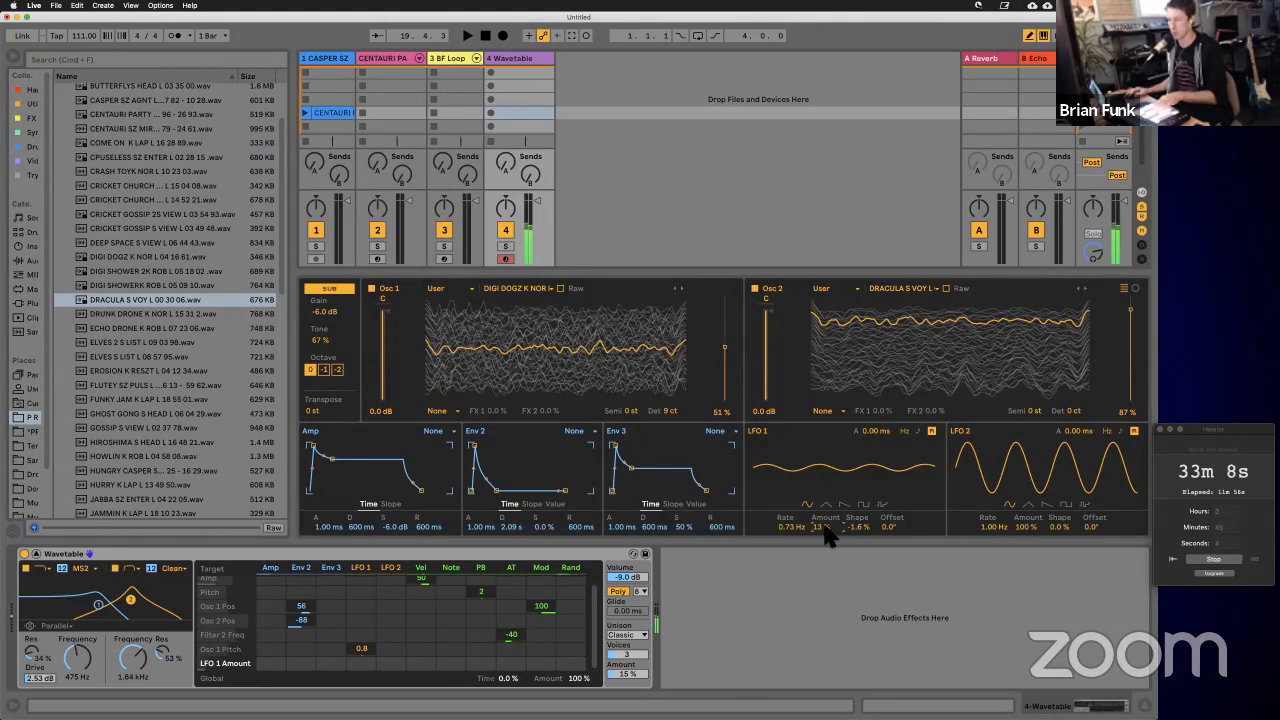
{"action": "scroll", "coordinate": [805, 537], "scroll_direction": "down", "scroll_amount": 10}
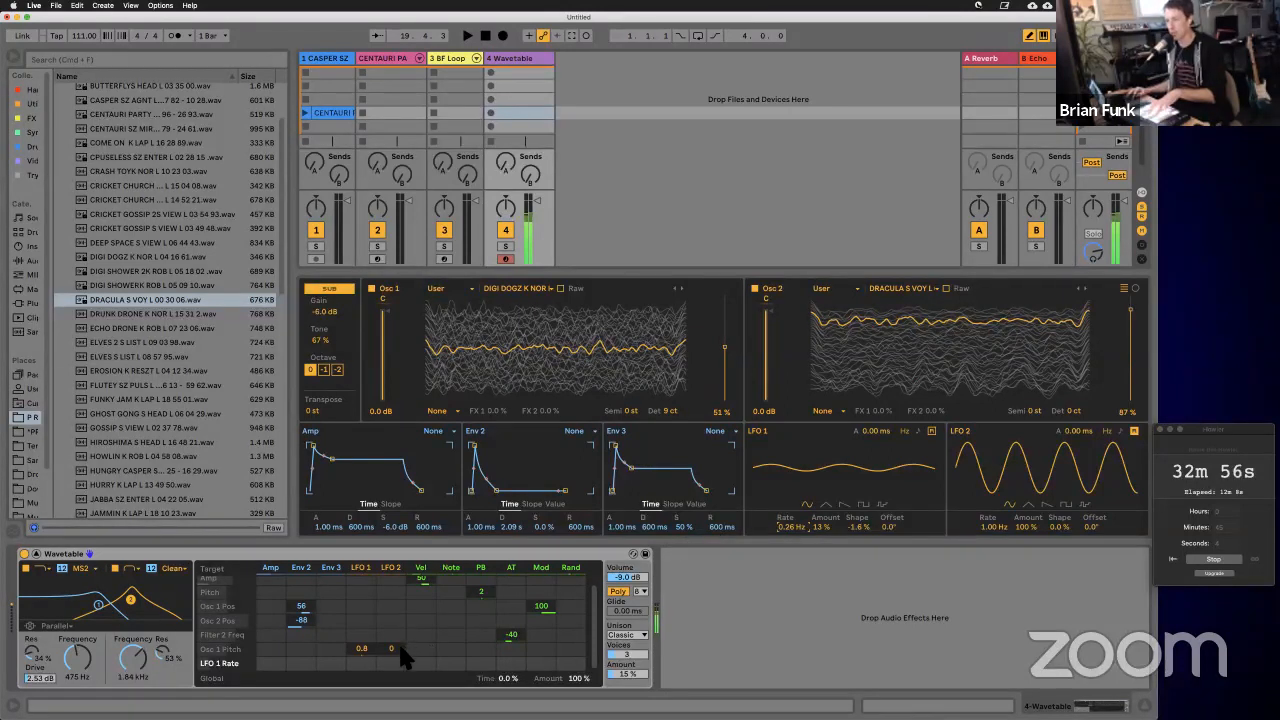
Step: Modulate LFO 1's rate by LFO 2 at 23, and set LFO 1 to 0.32 Hz with 48% amount
{"action": "mouse_move", "coordinate": [391, 663]}
{"action": "left_mouse_down"}
{"action": "mouse_move", "coordinate": [391, 650]}
{"action": "mouse_move", "coordinate": [393, 670]}
{"action": "left_mouse_up"}
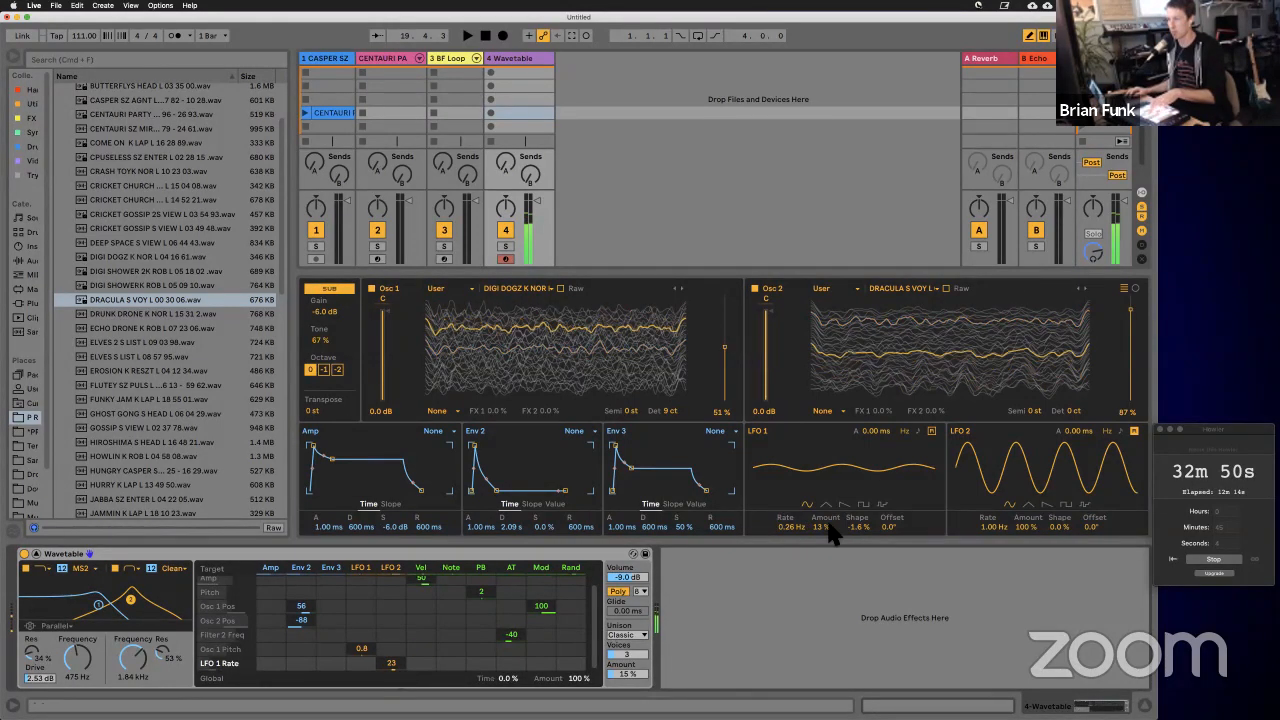
{"action": "left_click_drag", "start_coordinate": [789, 527], "coordinate": [788, 517]}
{"action": "left_click_drag", "start_coordinate": [788, 528], "coordinate": [817, 532]}
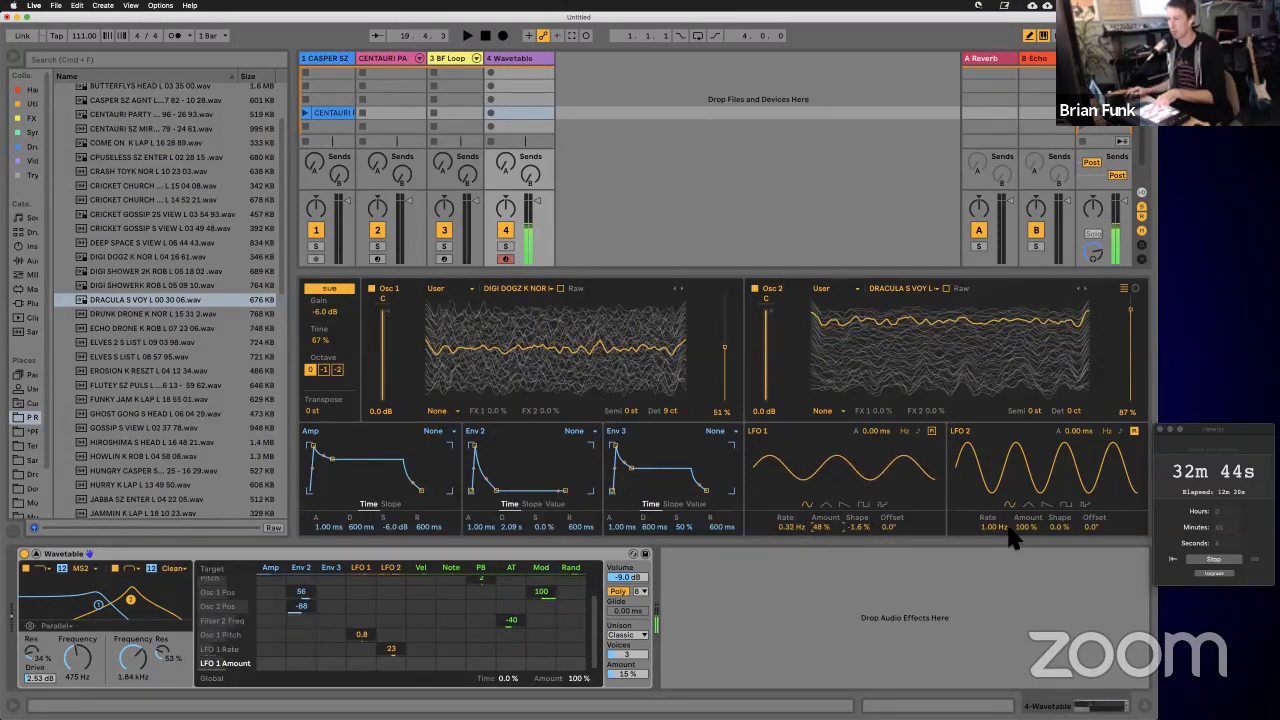
Step: Slow LFO 2 to 0.09 Hz and set LFO 1 to 0.21 Hz with 14% amount
{"action": "left_click_drag", "start_coordinate": [1003, 535], "coordinate": [1006, 531]}
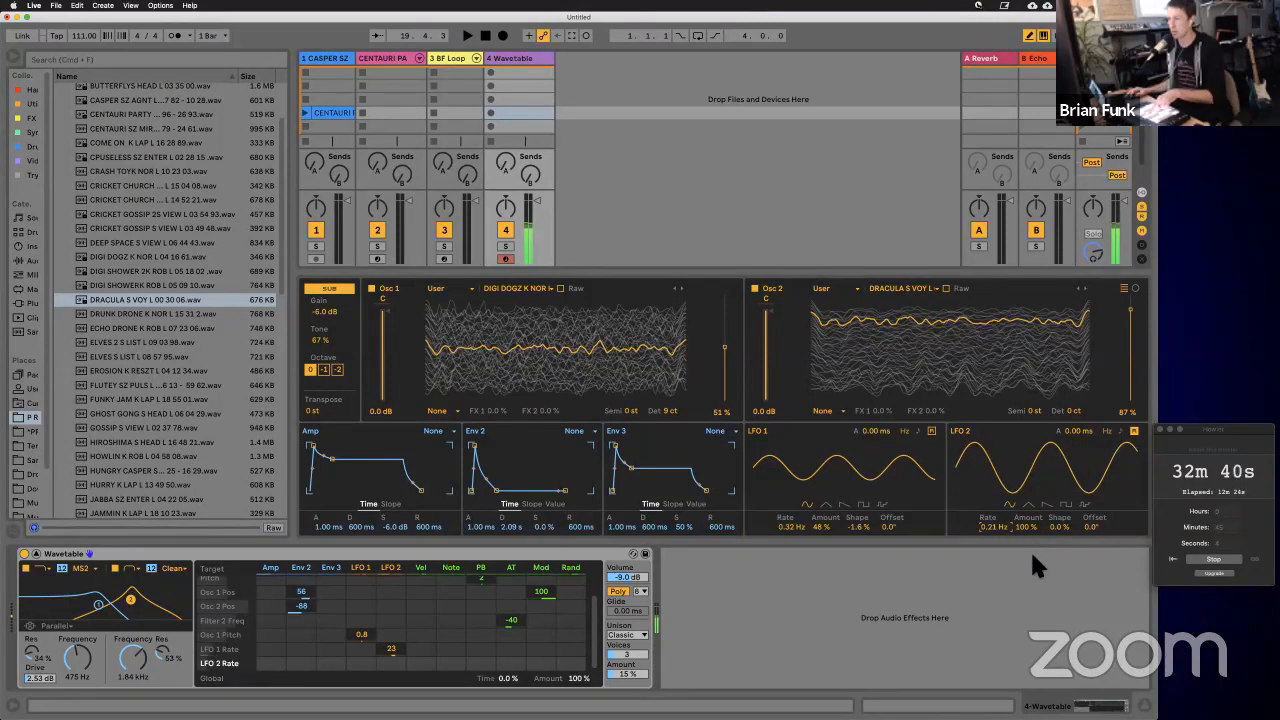
{"action": "left_click_drag", "start_coordinate": [1000, 534], "coordinate": [1002, 535]}
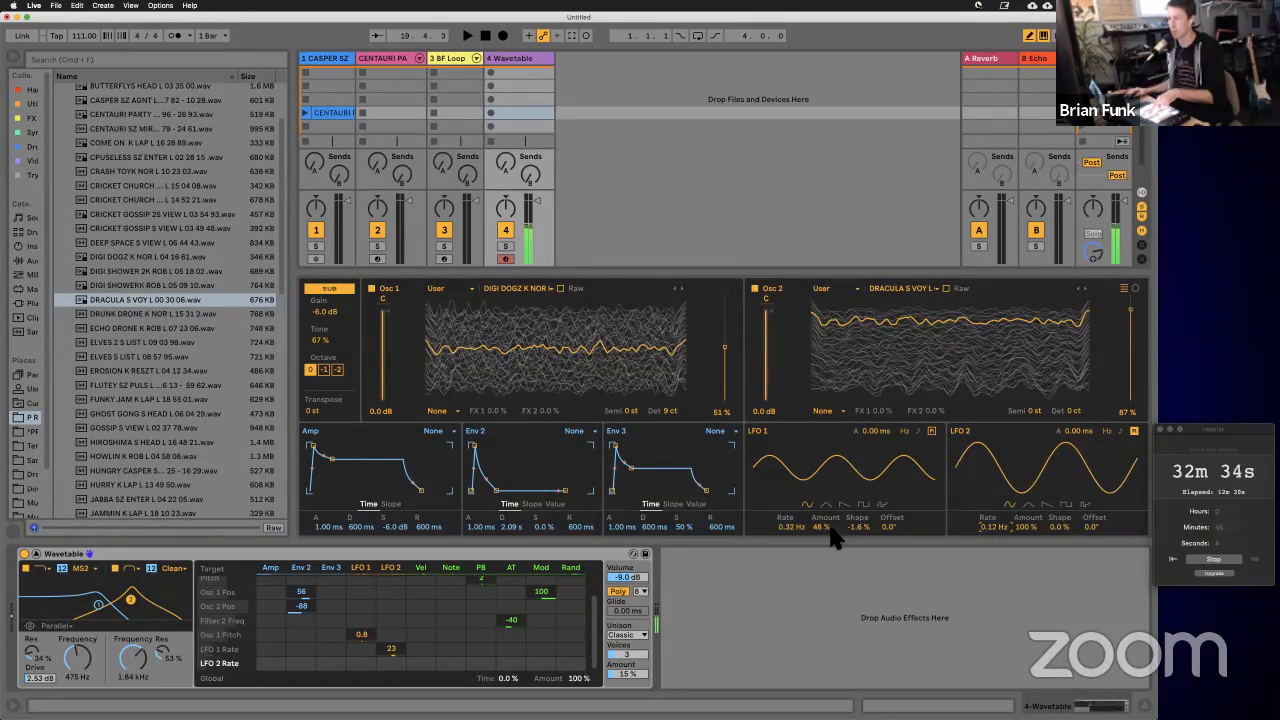
{"action": "left_click_drag", "start_coordinate": [983, 537], "coordinate": [990, 536]}
{"action": "left_click_drag", "start_coordinate": [797, 537], "coordinate": [800, 540]}
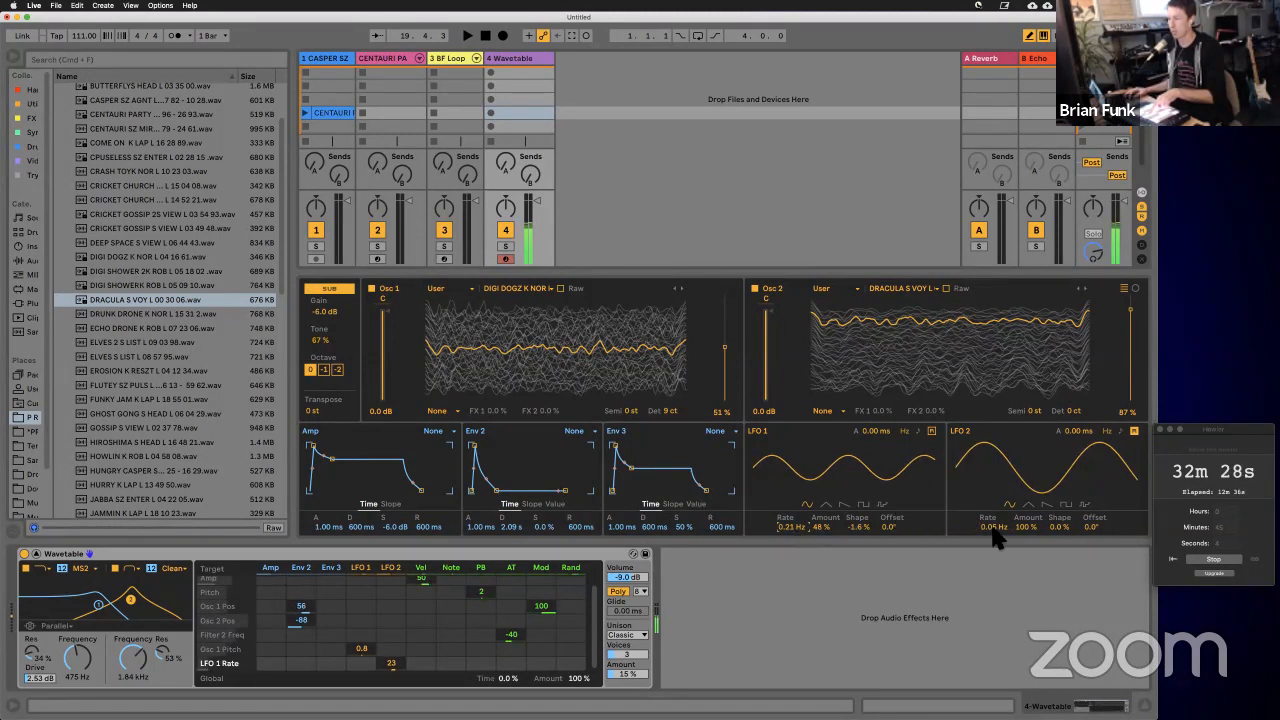
{"action": "left_click_drag", "start_coordinate": [995, 538], "coordinate": [995, 538]}
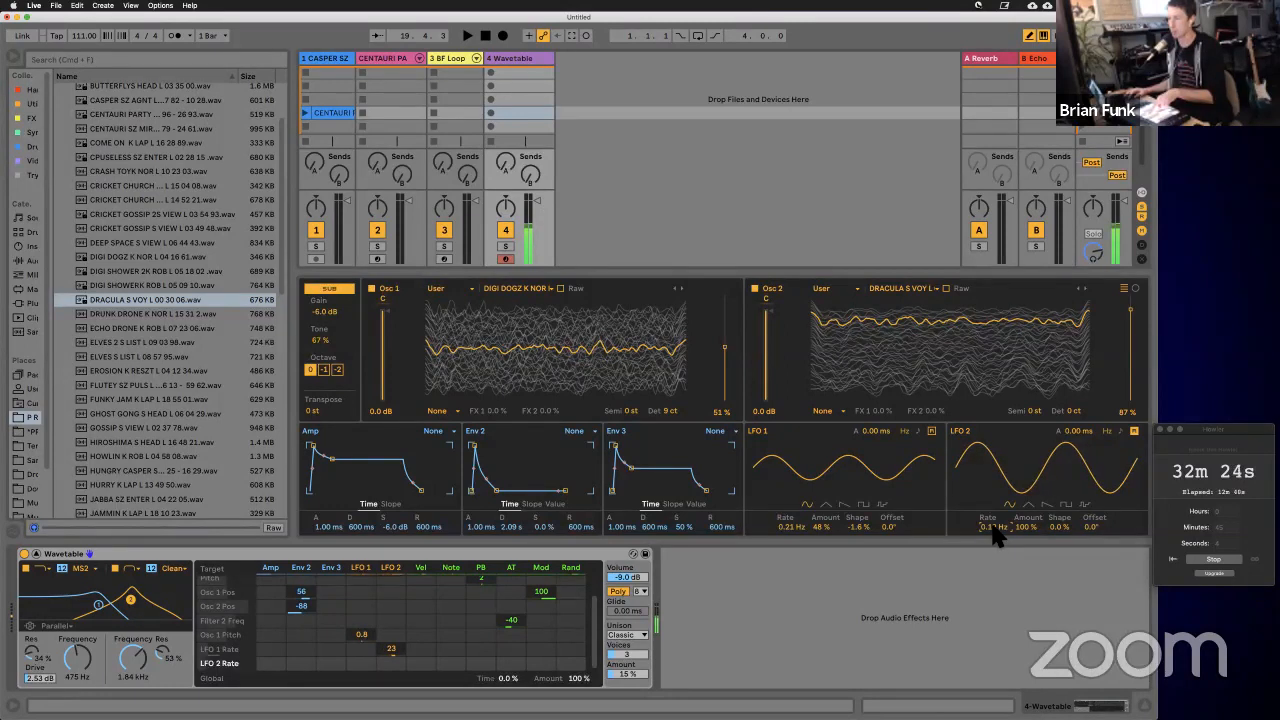
{"action": "left_click_drag", "start_coordinate": [995, 538], "coordinate": [995, 538]}
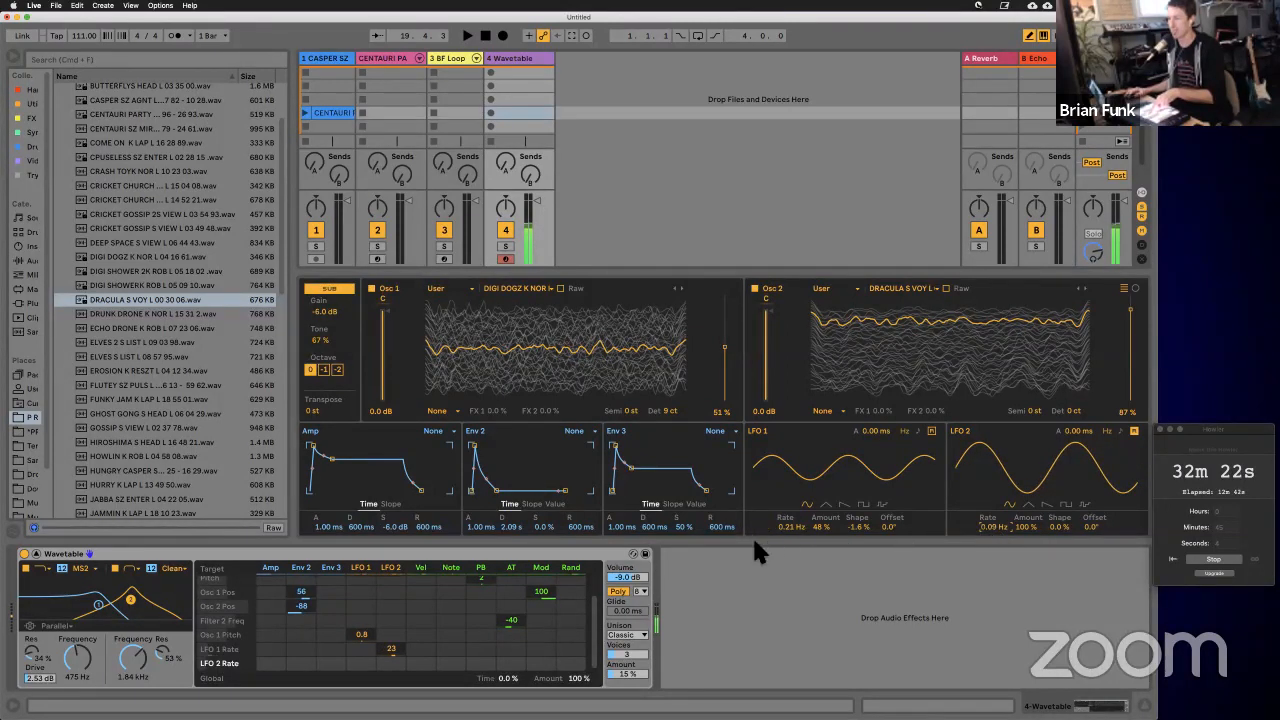
{"action": "left_click_drag", "start_coordinate": [826, 532], "coordinate": [824, 530]}
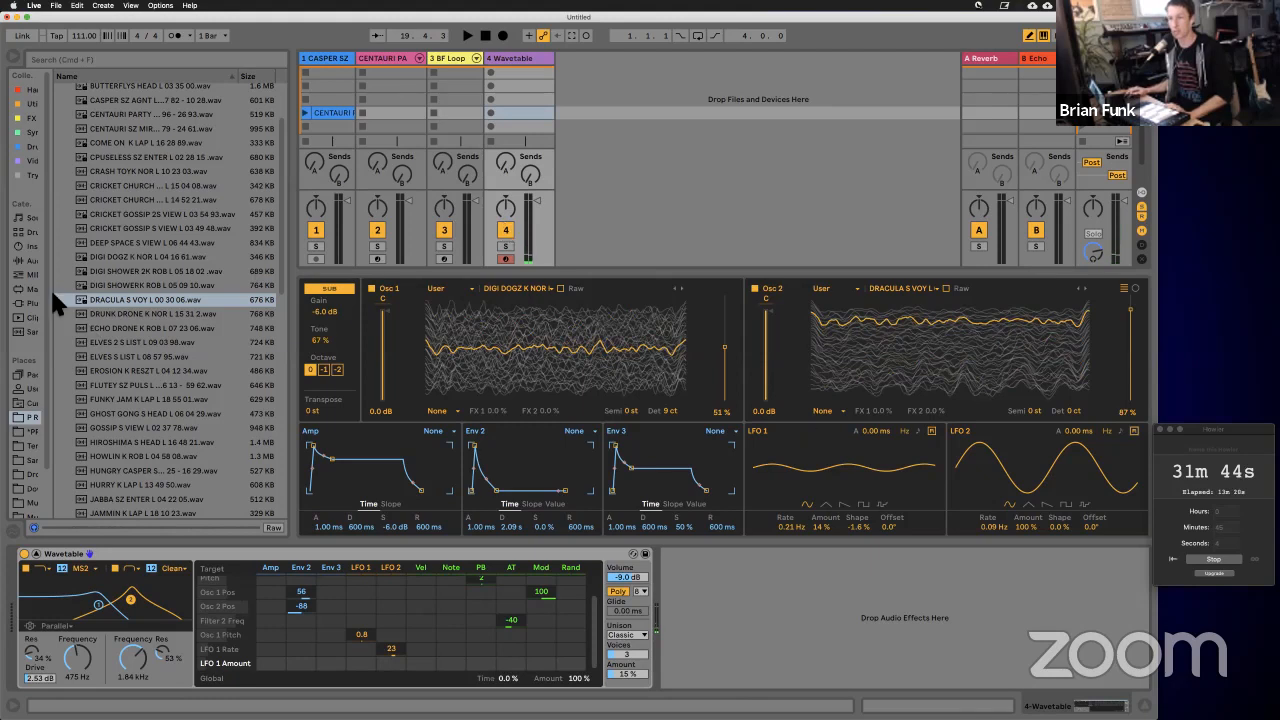
Step: Set Filter 2 to 1.54 kHz with a 24 dB slope, and modulate its frequency by LFO 1 at -39
{"action": "left_click", "coordinate": [124, 670]}
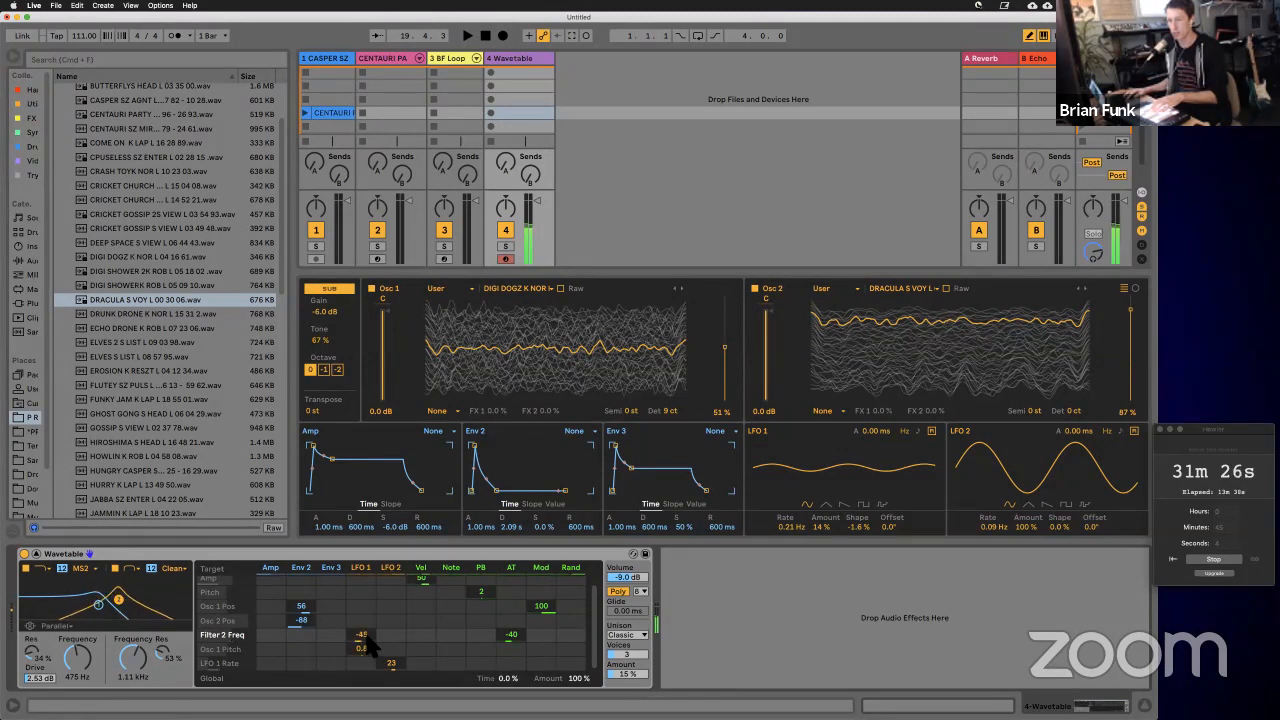
{"action": "left_click_drag", "start_coordinate": [366, 634], "coordinate": [366, 627]}
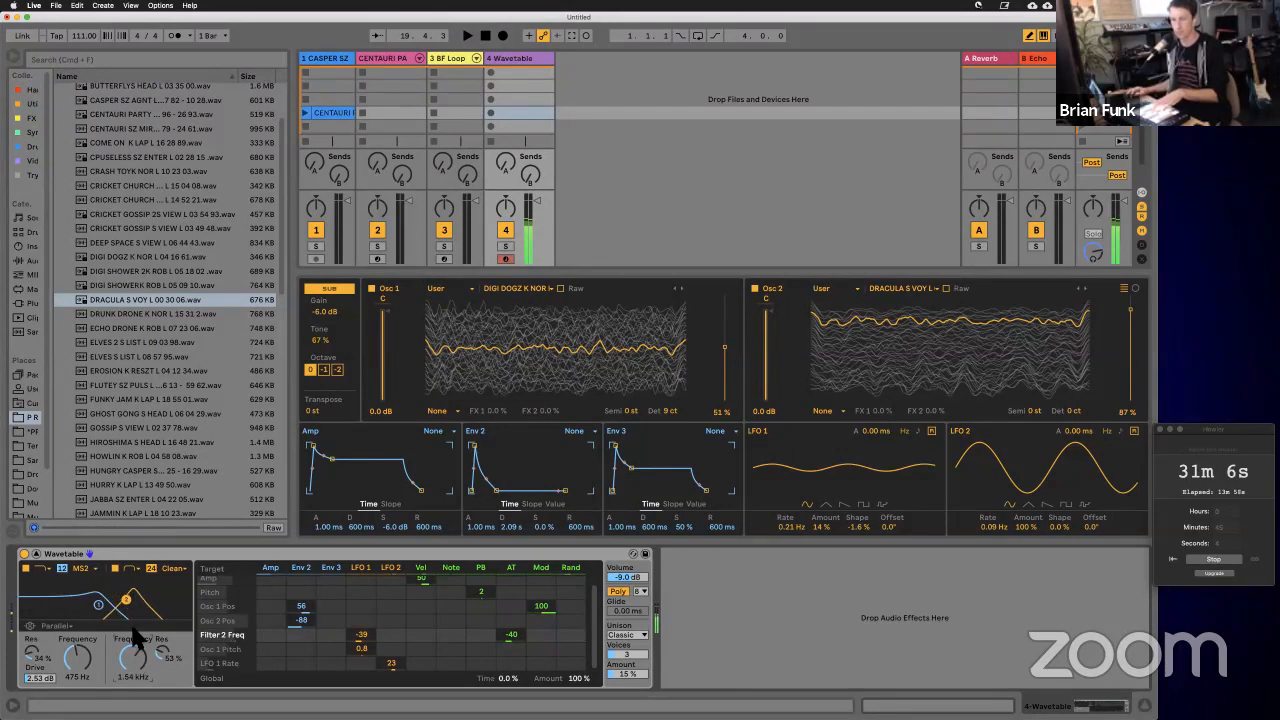
Step: Try the OSR circuit on Filter 2, return it to Clean, and set its resonance to 50%
{"action": "left_click_drag", "start_coordinate": [185, 568], "coordinate": [180, 590]}
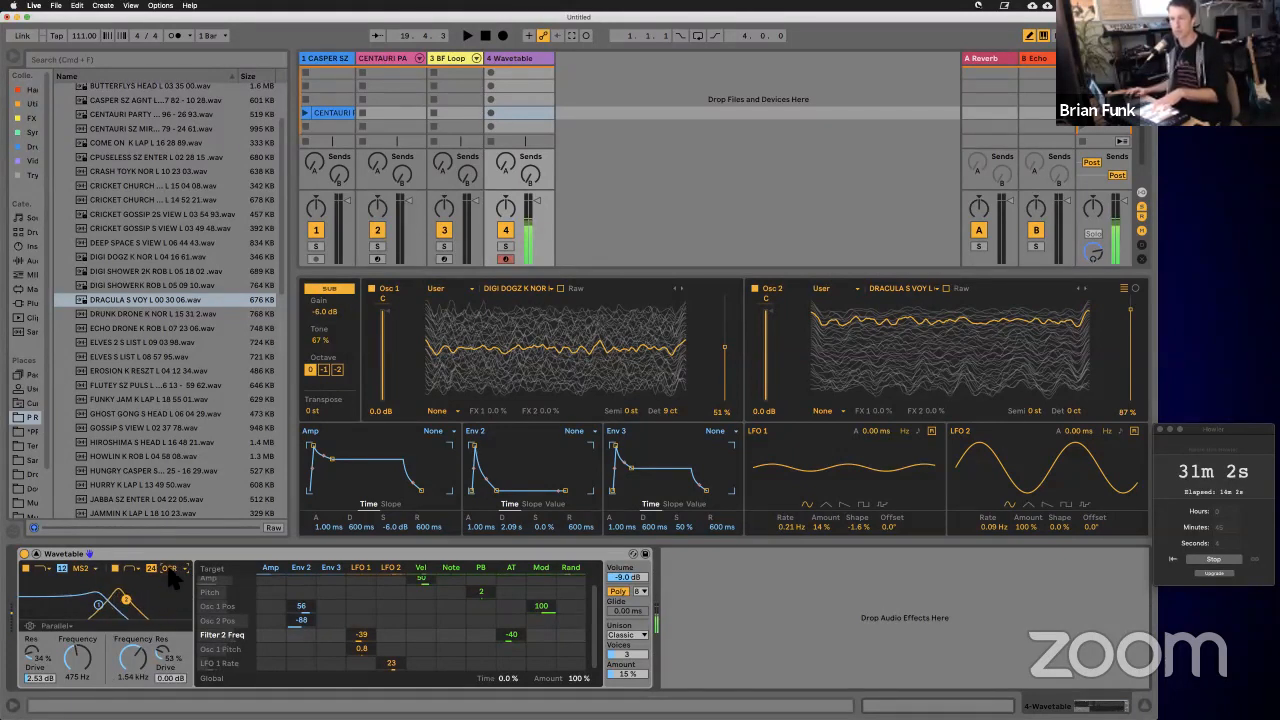
{"action": "left_click", "coordinate": [160, 660]}
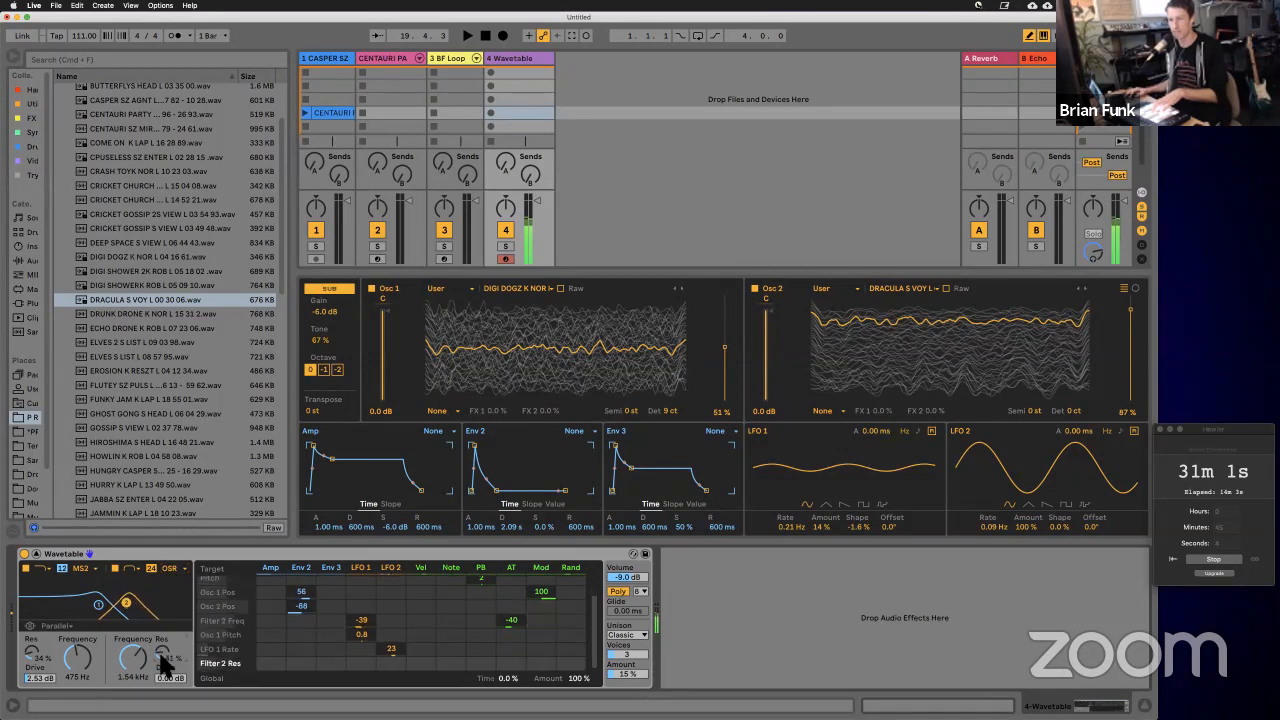
{"action": "left_click", "coordinate": [178, 568]}
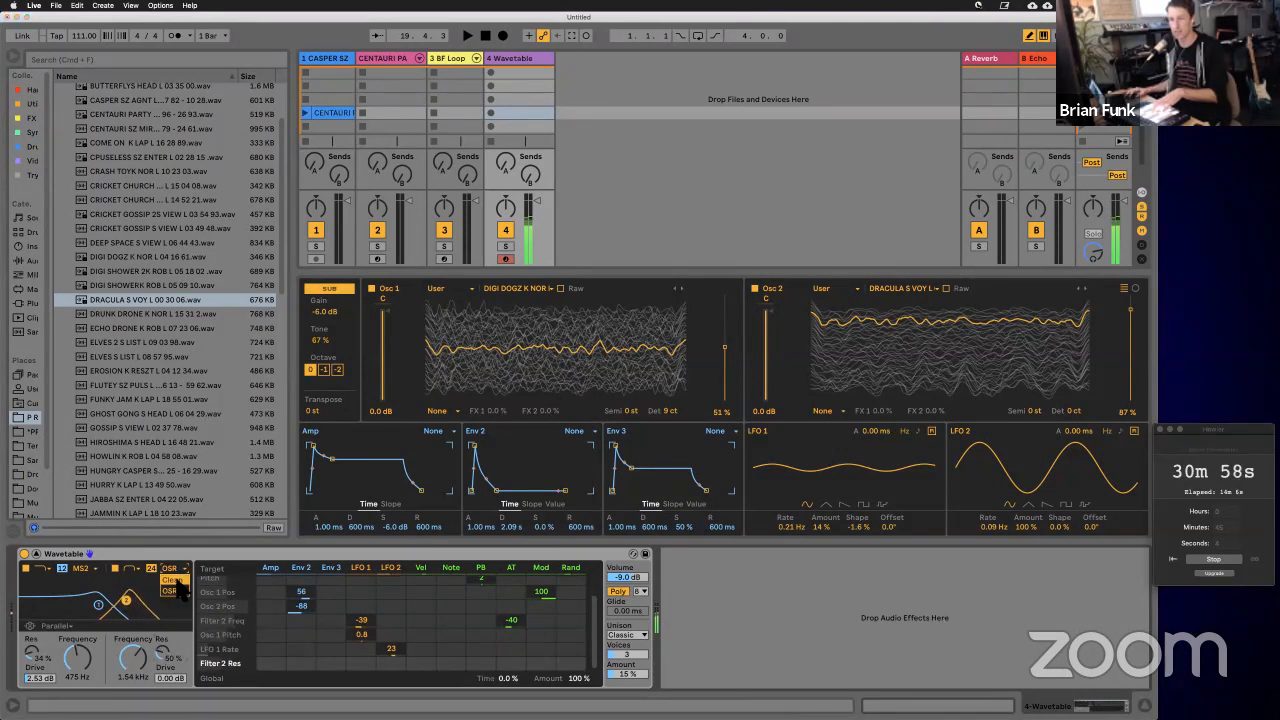
{"action": "left_click", "coordinate": [176, 579]}
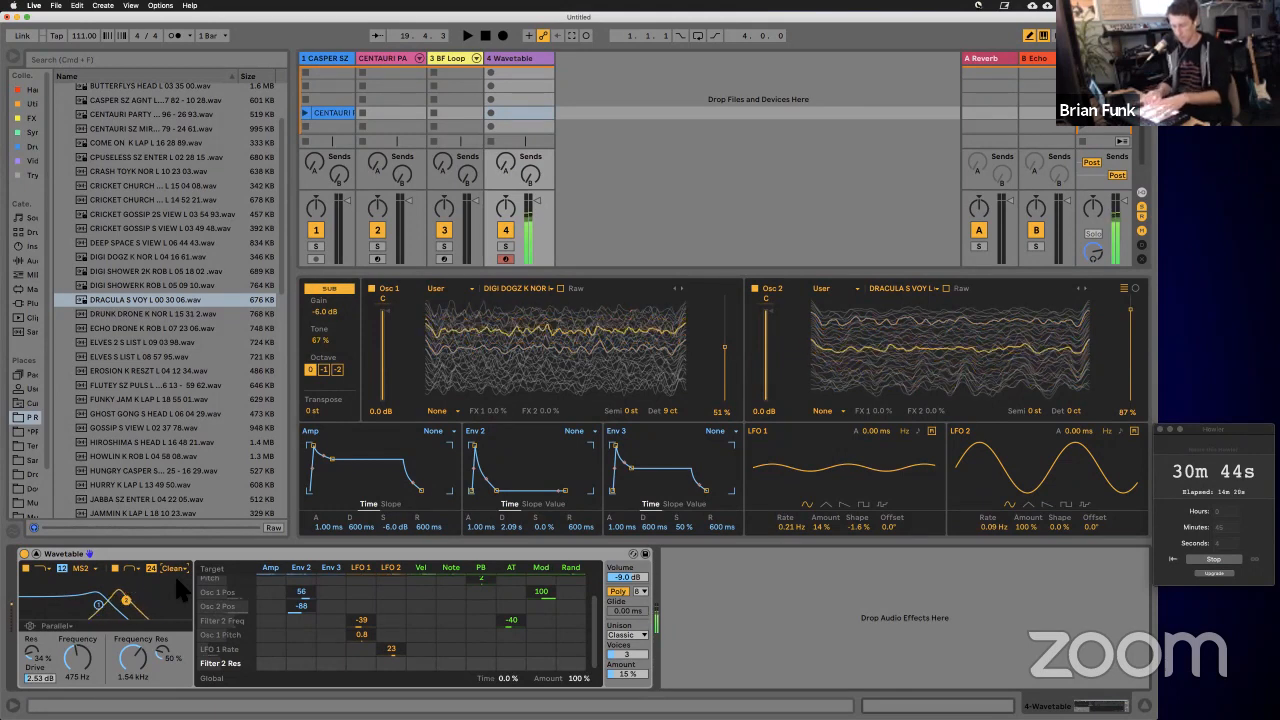
Step: Browse the audio effects and add an Auto Filter after Wavetable on track 4
{"action": "left_click", "coordinate": [30, 260]}
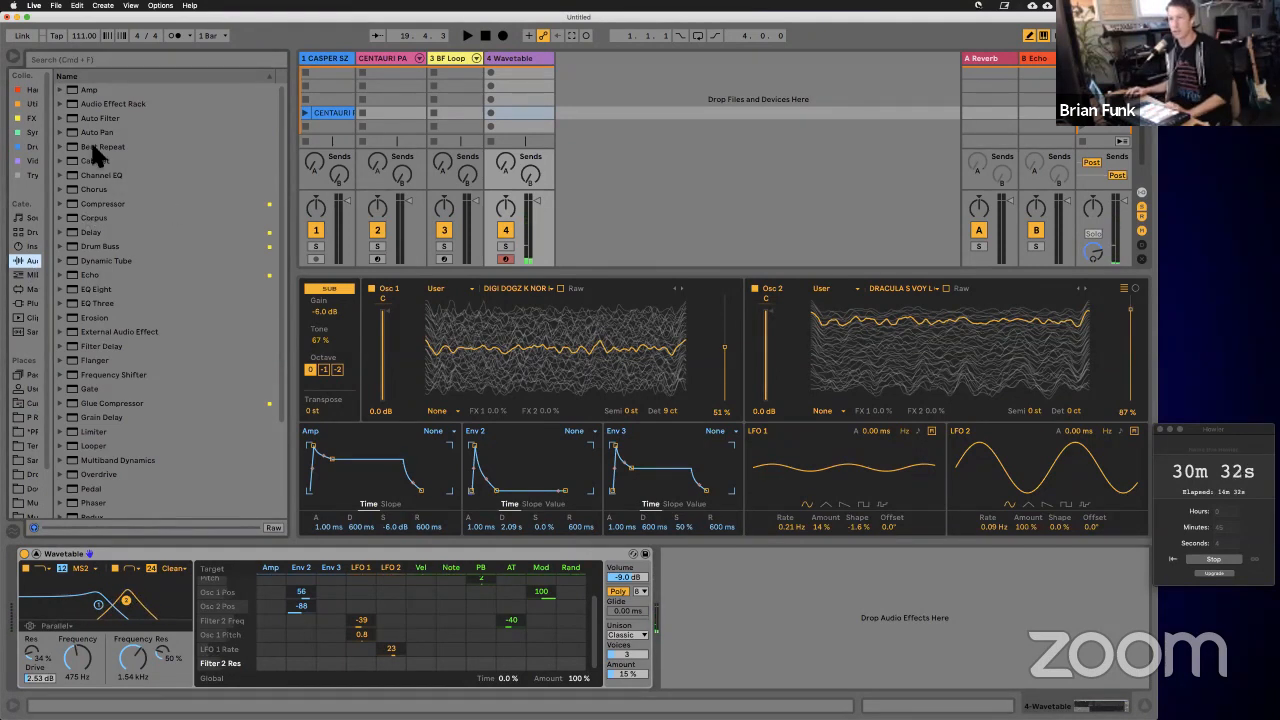
{"action": "scroll", "coordinate": [114, 257], "scroll_direction": "down", "scroll_amount": 5}
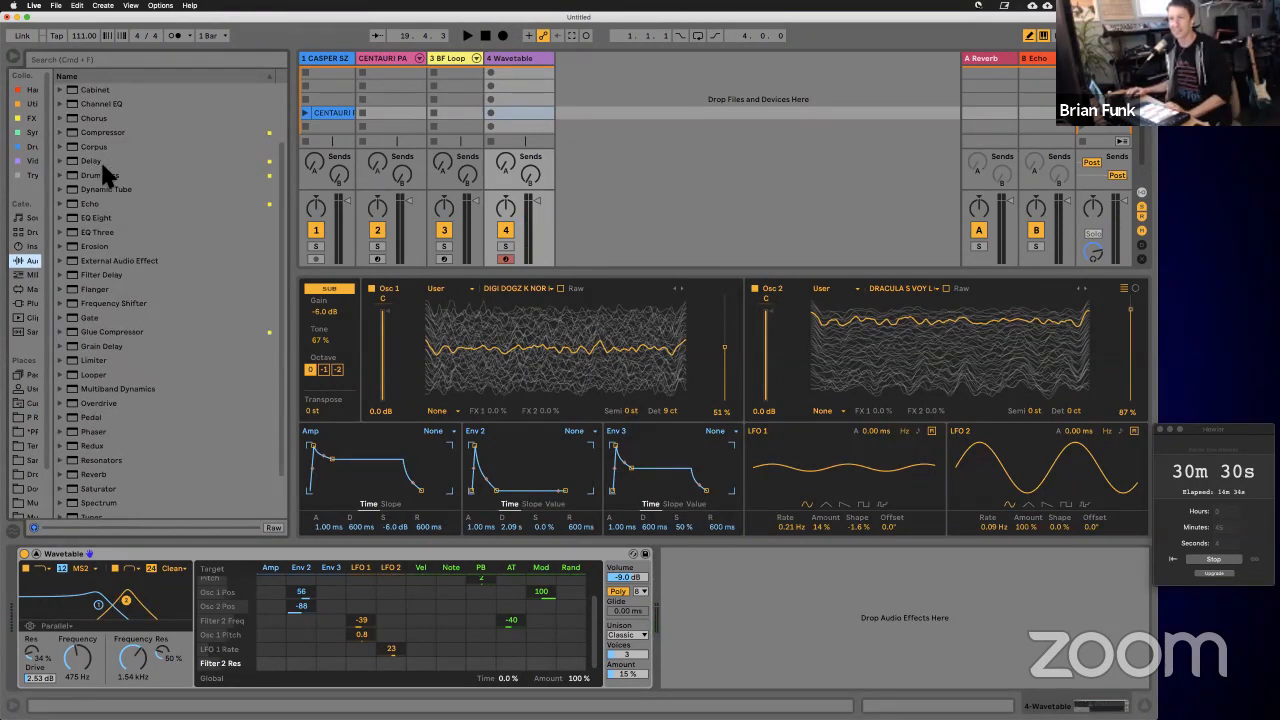
{"action": "scroll", "coordinate": [100, 165], "scroll_direction": "up", "scroll_amount": 5}
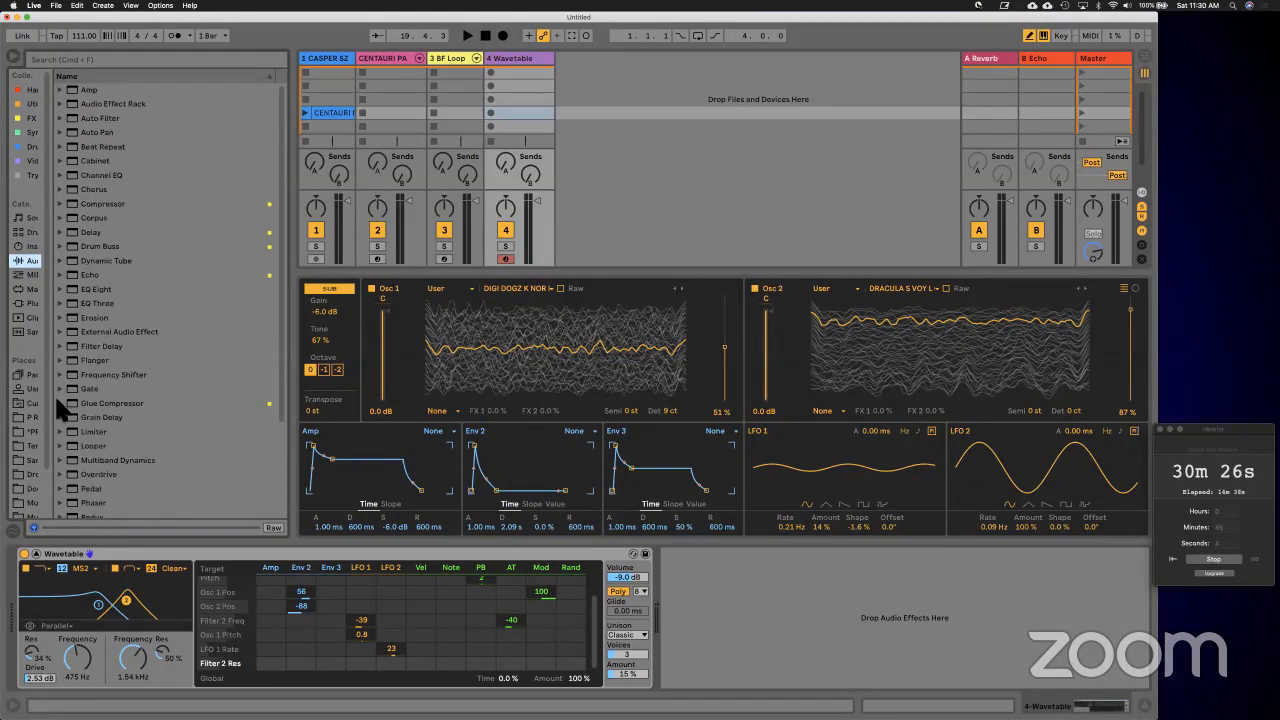
{"action": "scroll", "coordinate": [57, 408], "scroll_direction": "down", "scroll_amount": 5}
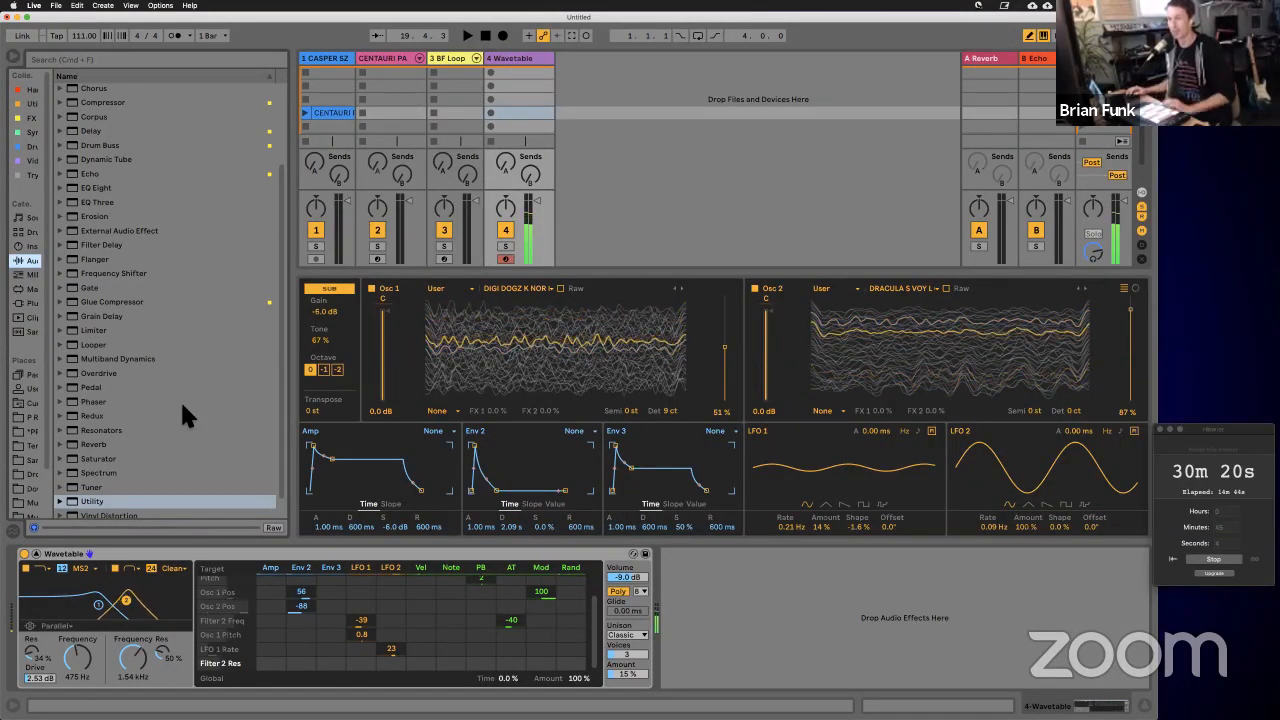
{"action": "scroll", "coordinate": [212, 356], "scroll_direction": "down", "scroll_amount": 1}
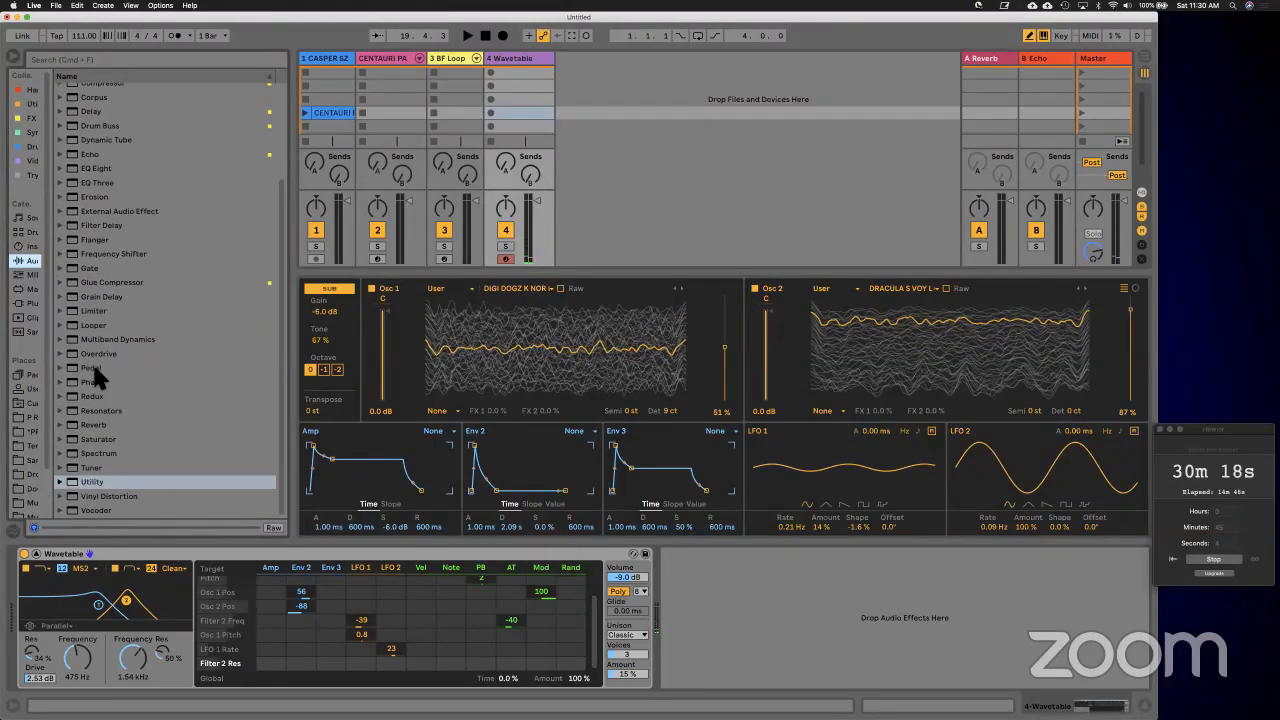
{"action": "scroll", "coordinate": [108, 97], "scroll_direction": "up", "scroll_amount": 3}
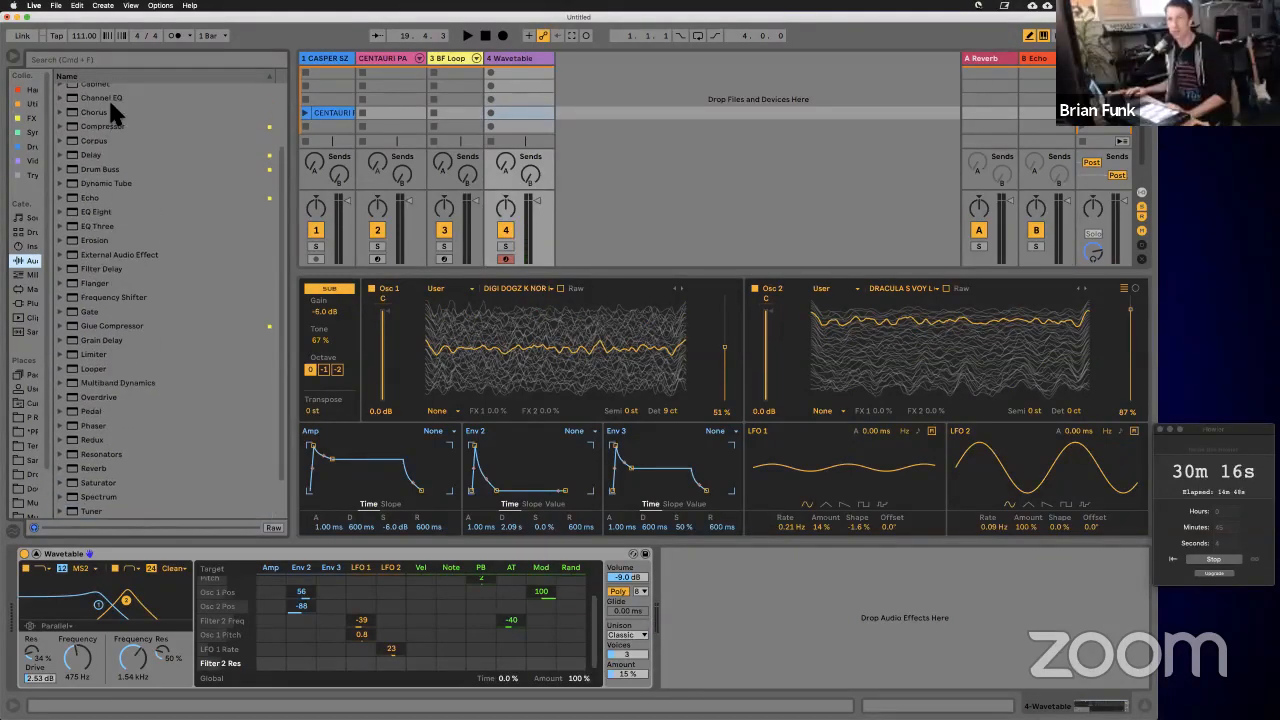
{"action": "scroll", "coordinate": [108, 97], "scroll_direction": "up", "scroll_amount": 1}
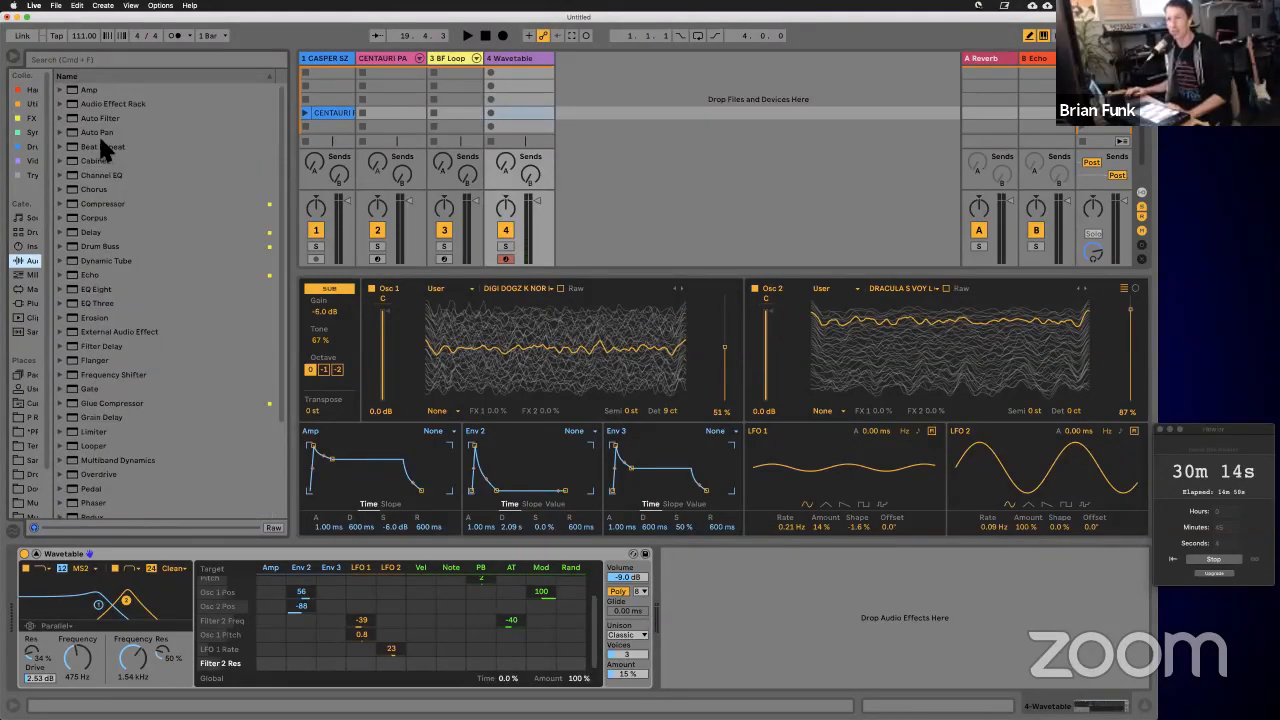
{"action": "left_click_drag", "start_coordinate": [90, 114], "coordinate": [706, 612]}
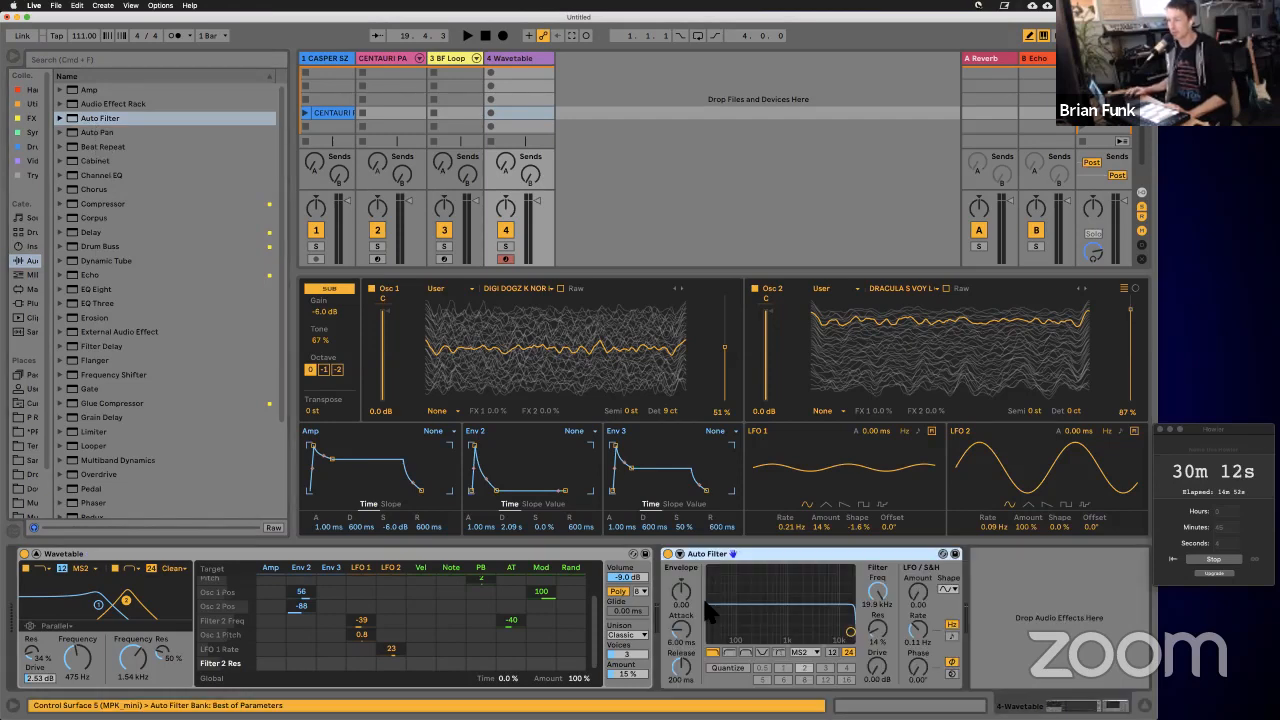
Step: Set the Auto Filter to 1.49 kHz with 32% resonance, and its LFO to an amount of 8.10 at 0.14 Hz
{"action": "left_click_drag", "start_coordinate": [880, 614], "coordinate": [880, 612]}
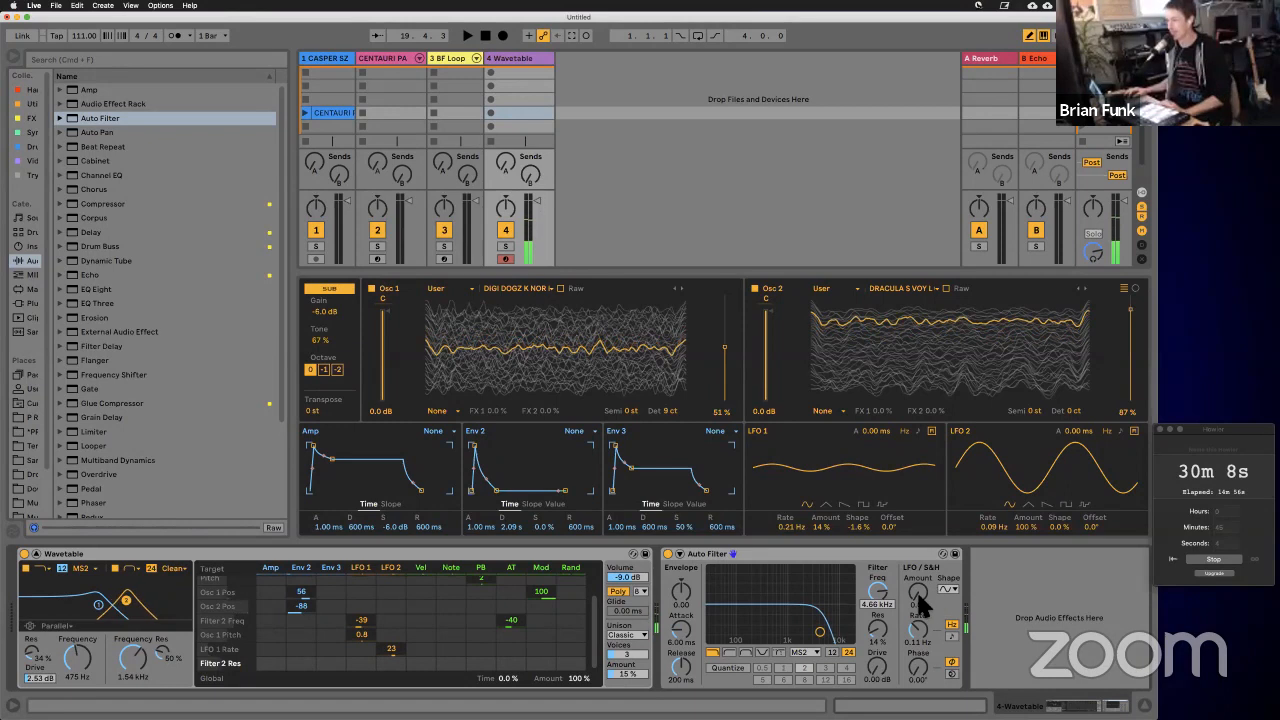
{"action": "left_click_drag", "start_coordinate": [916, 589], "coordinate": [916, 565]}
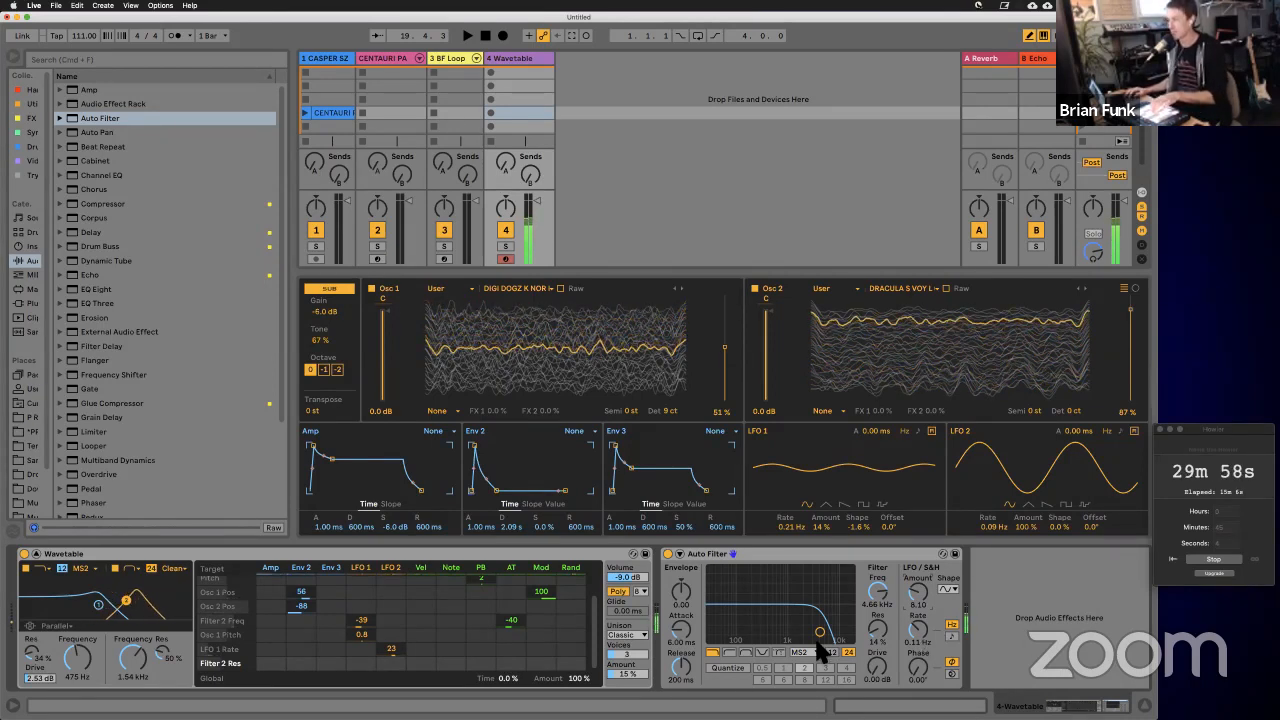
{"action": "left_click_drag", "start_coordinate": [820, 630], "coordinate": [866, 622]}
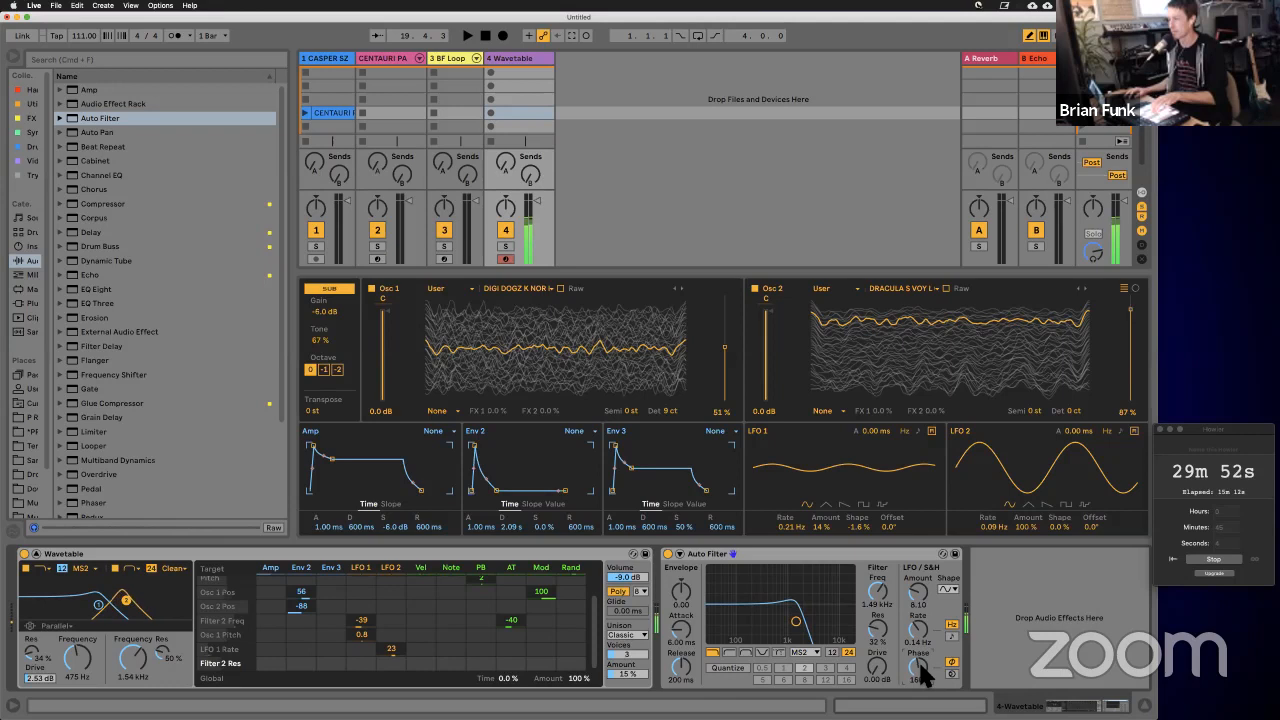
Step: Set the Auto Filter to 1.84 kHz with 28% resonance, and group it with Wavetable into an Instrument Rack with its macros shown
{"action": "left_click_drag", "start_coordinate": [812, 650], "coordinate": [803, 630]}
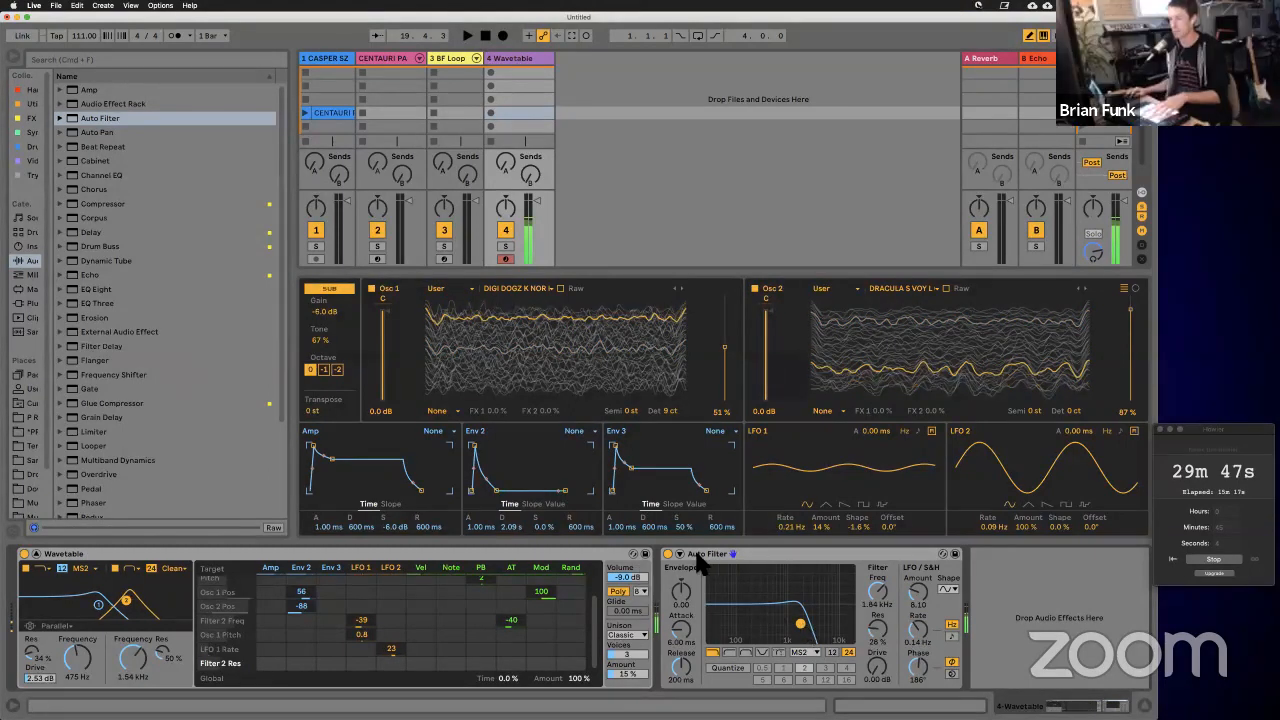
{"action": "left_click", "coordinate": [576, 556]}
{"action": "key", "text": "super+g"}
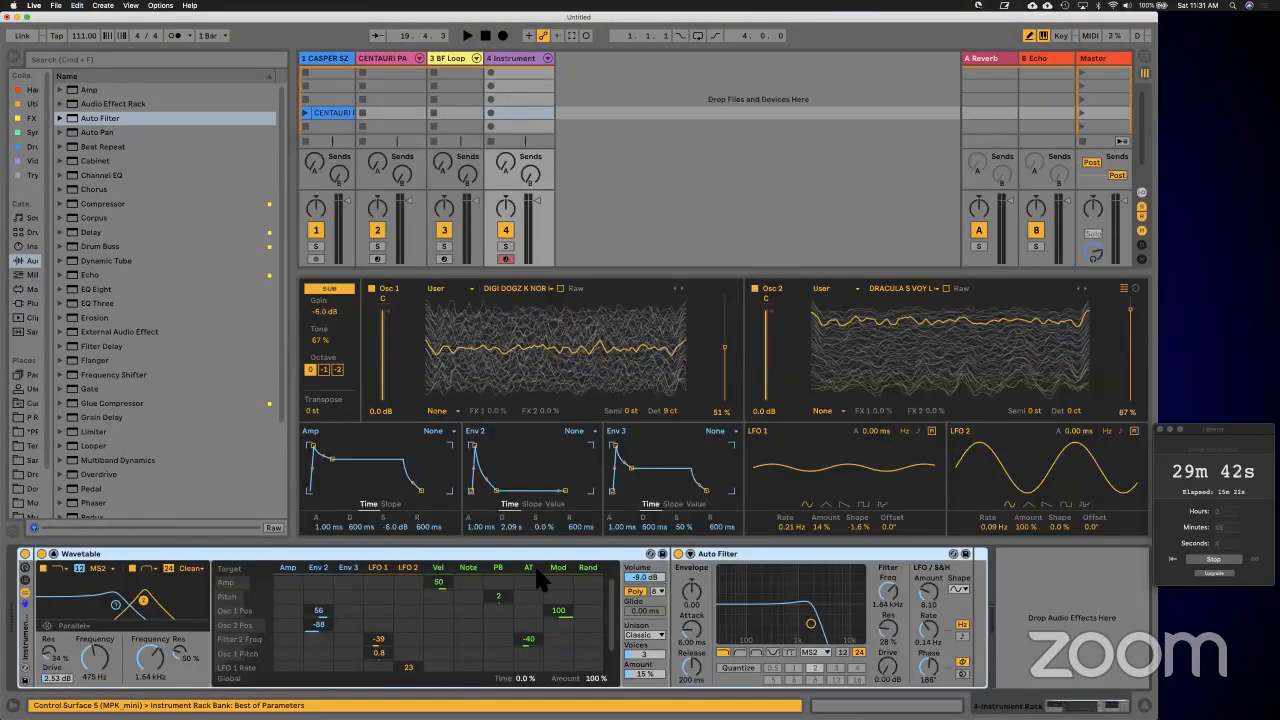
{"action": "left_click", "coordinate": [24, 569]}
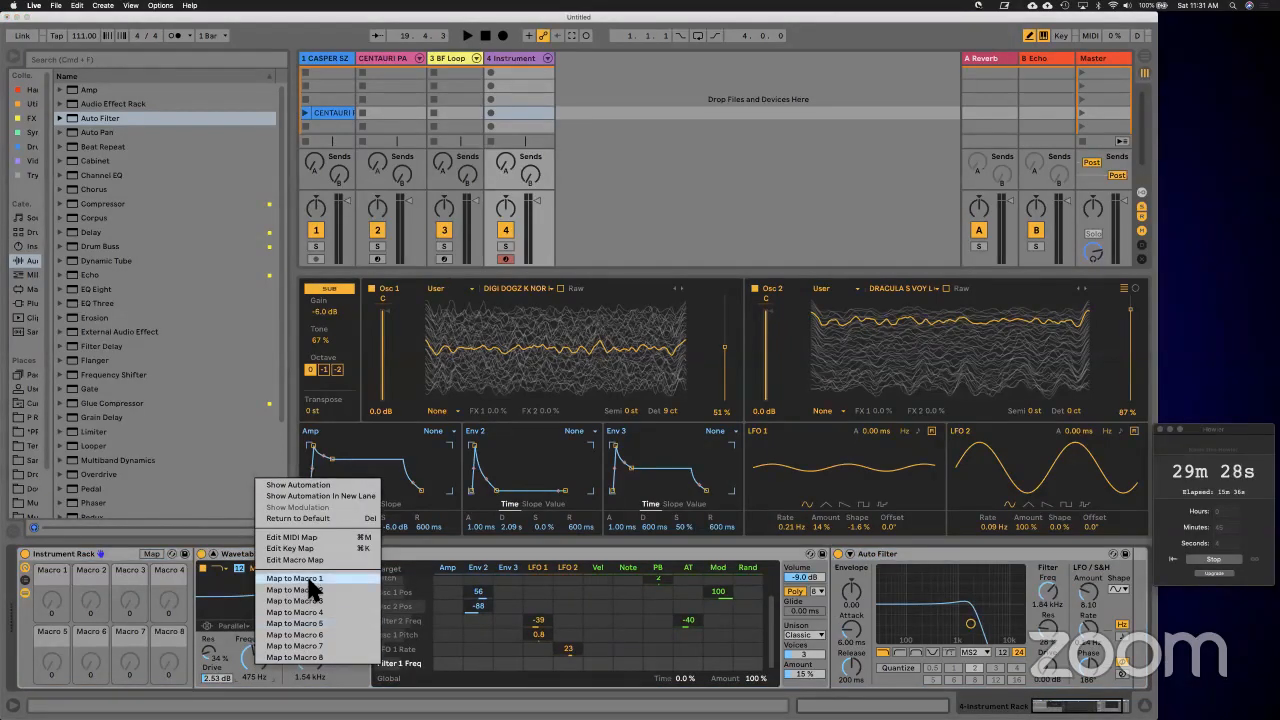
Step: Map Wavetable's Filter 1 and Filter 2 frequencies to Macros 1 and 2, and the Auto Filter's frequency to Macro 3
{"action": "left_click", "coordinate": [305, 578]}
{"action": "right_click", "coordinate": [306, 656]}
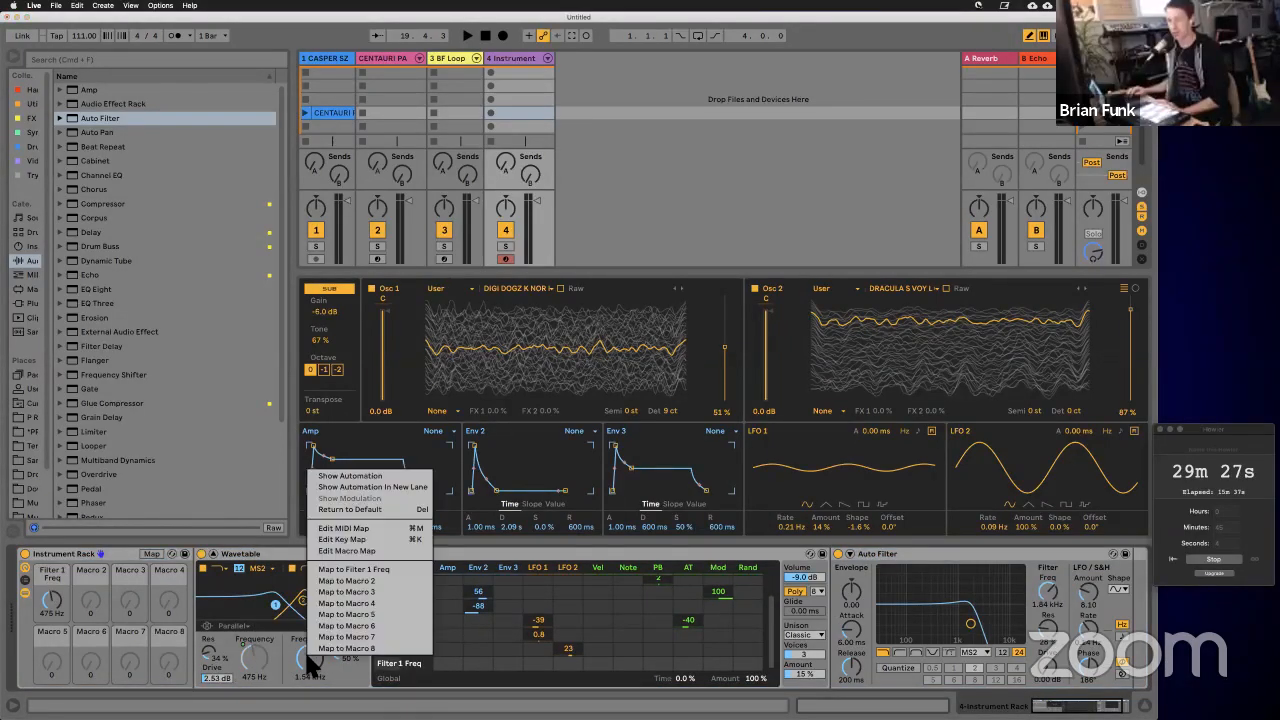
{"action": "left_click", "coordinate": [340, 580]}
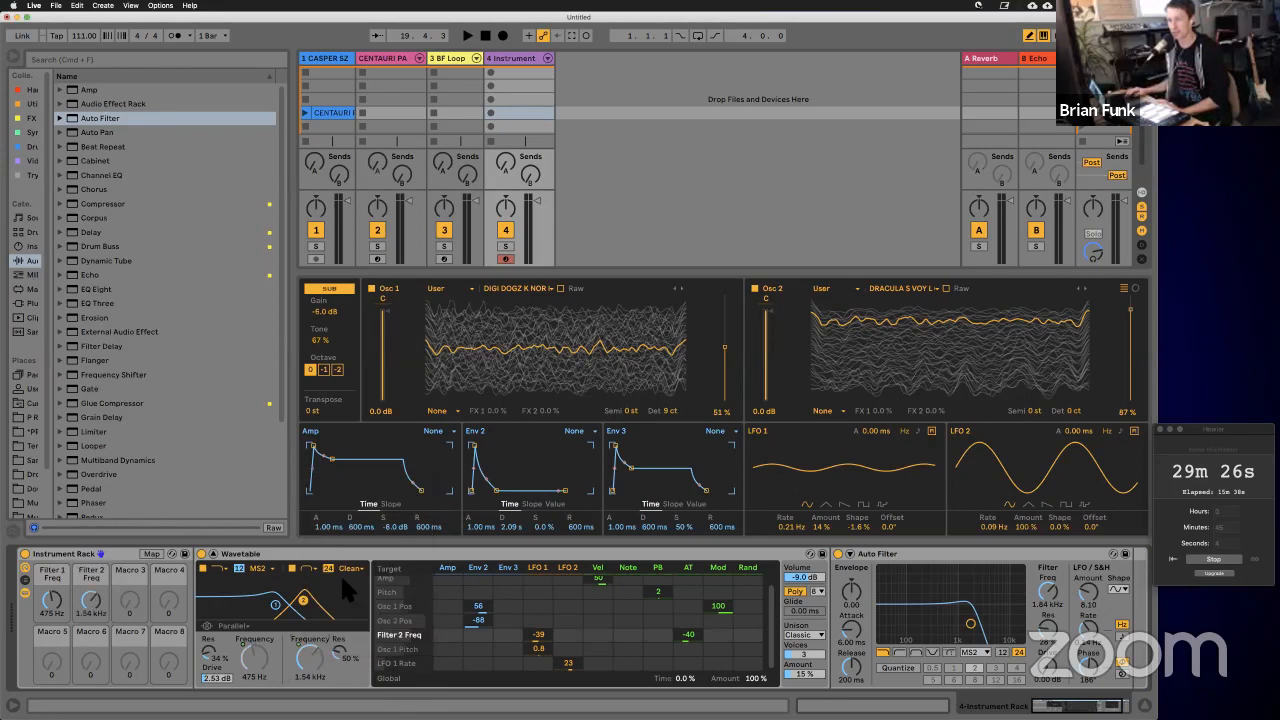
{"action": "right_click", "coordinate": [1046, 598]}
{"action": "left_click", "coordinate": [1095, 526]}
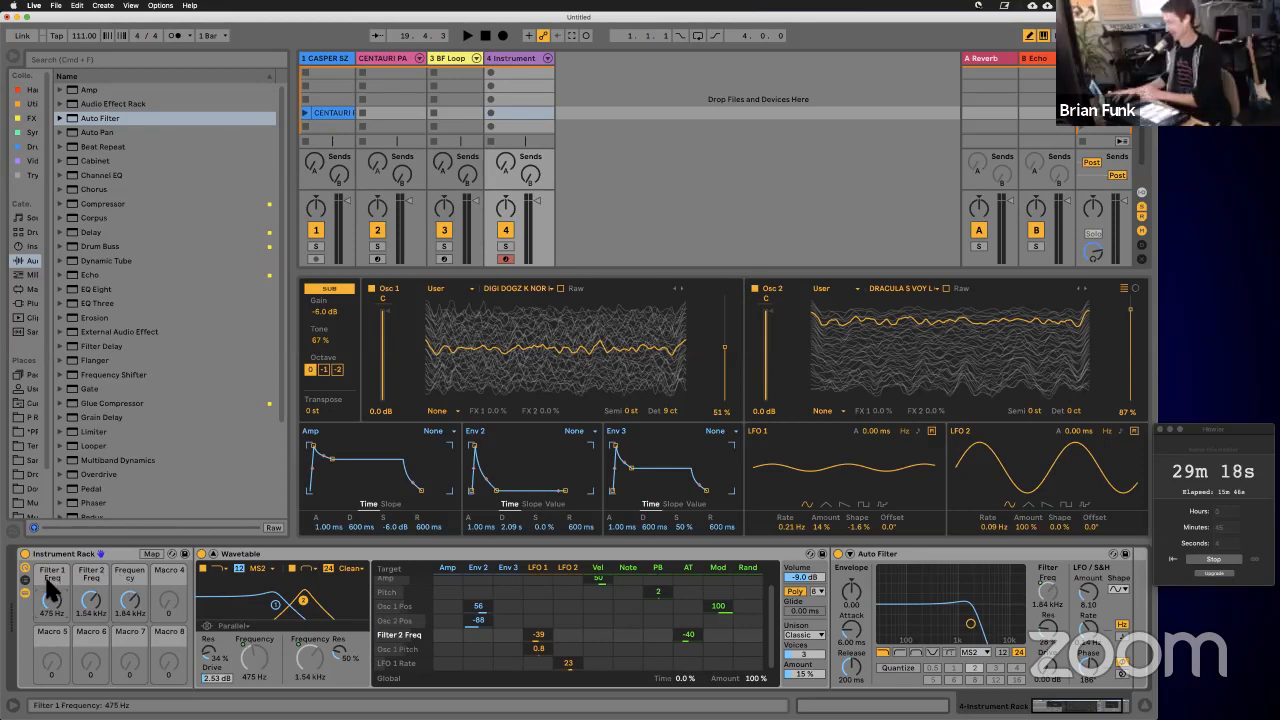
Step: Rename Macro 1 as Lo Pass Filter, Macro 2 as Hi Pass Filter and Macro 3 as Lo Pass Filter
{"action": "type", "text": "Lo Pass"}
{"action": "key", "text": "Return"}
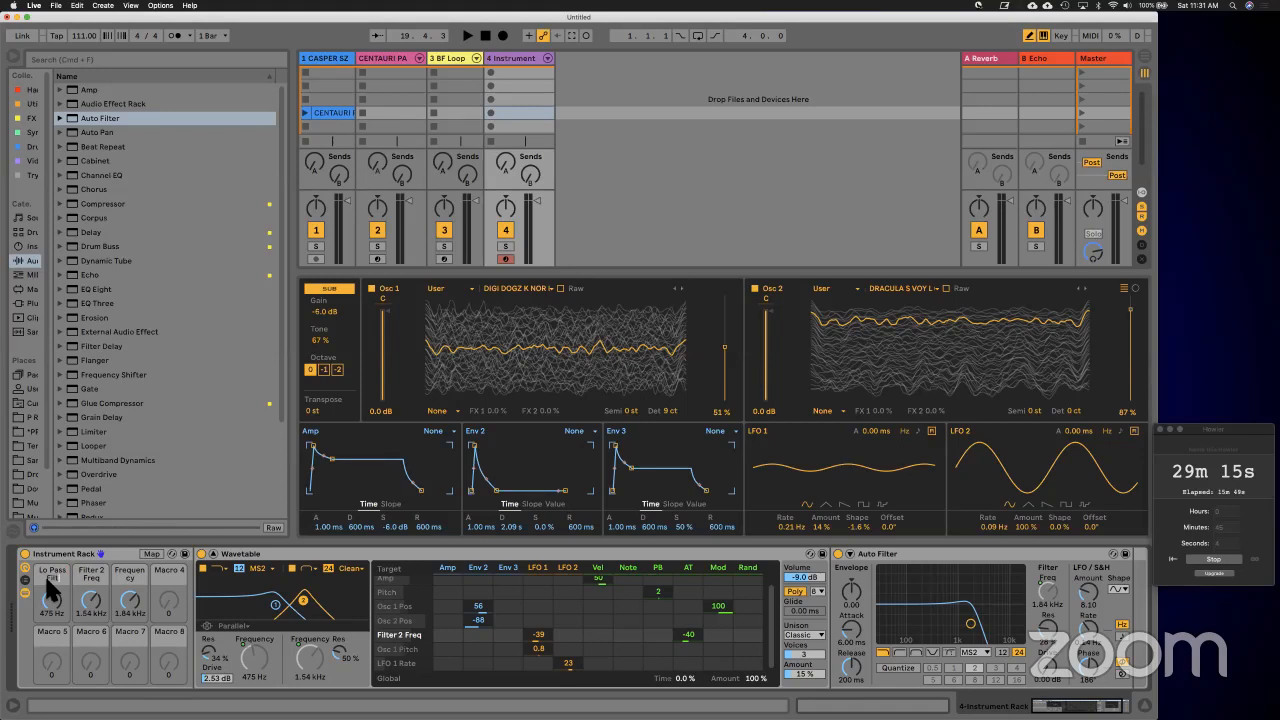
{"action": "key", "text": "Tab"}
{"action": "type", "text": "Hi PAss"}
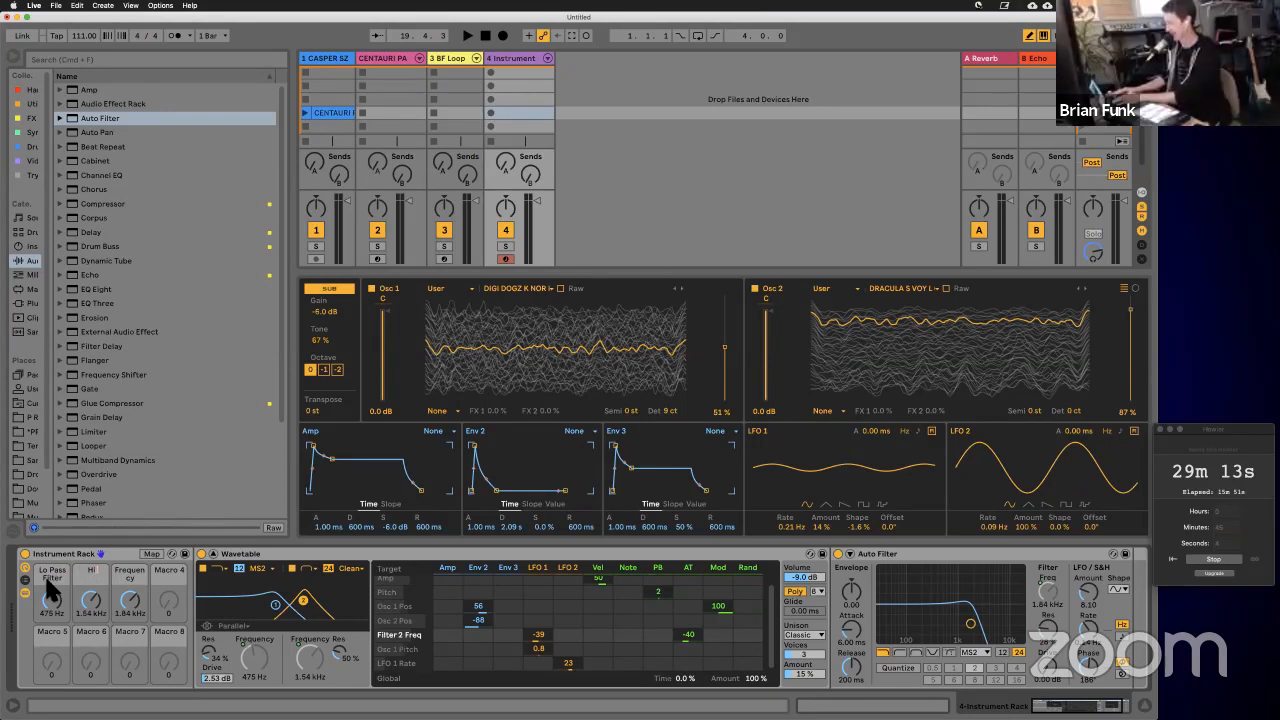
{"action": "key", "text": "BackSpace"}
{"action": "key", "text": "BackSpace"}
{"action": "key", "text": "BackSpace"}
{"action": "type", "text": "ass Filter"}
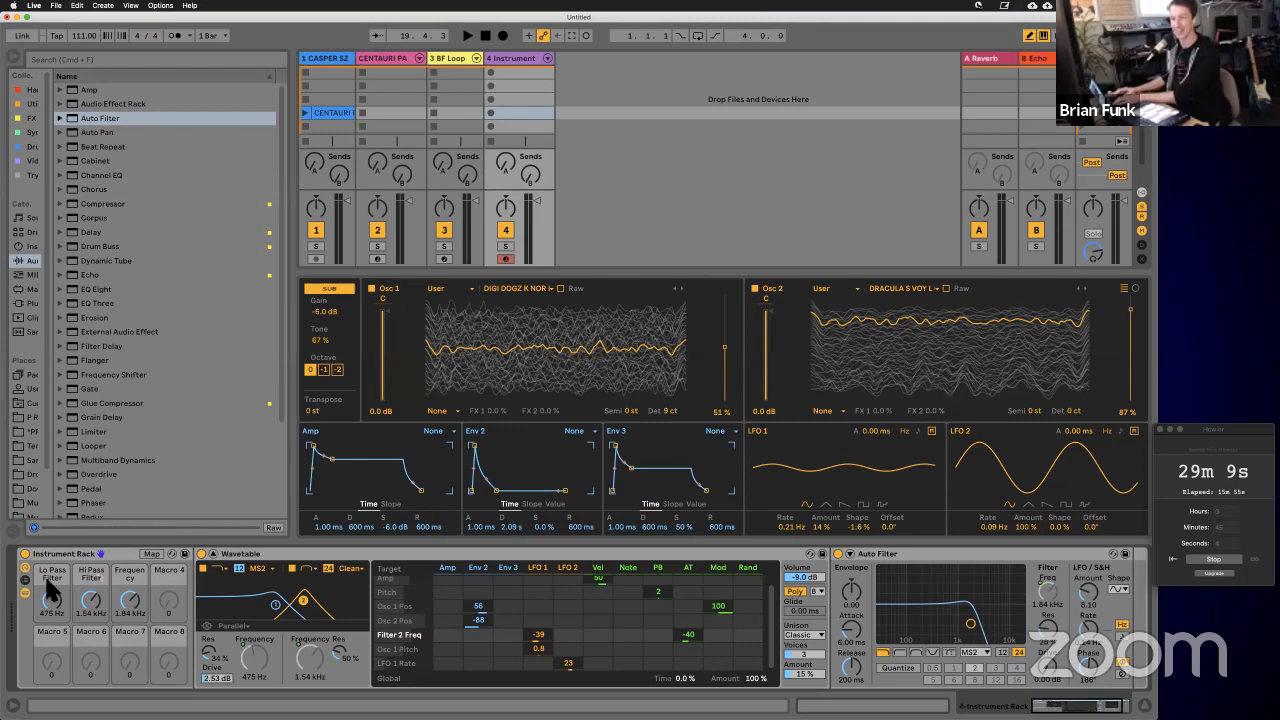
{"action": "key", "text": "Tab"}
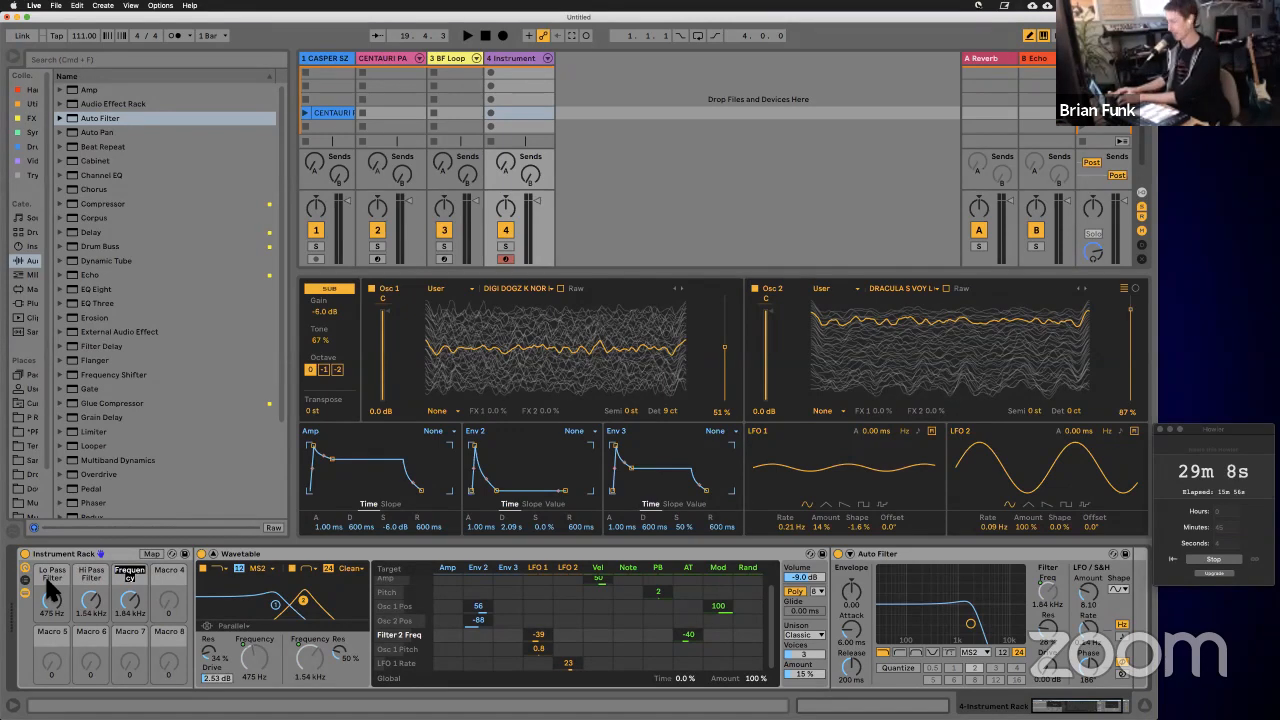
{"action": "type", "text": "Lo Pass"}
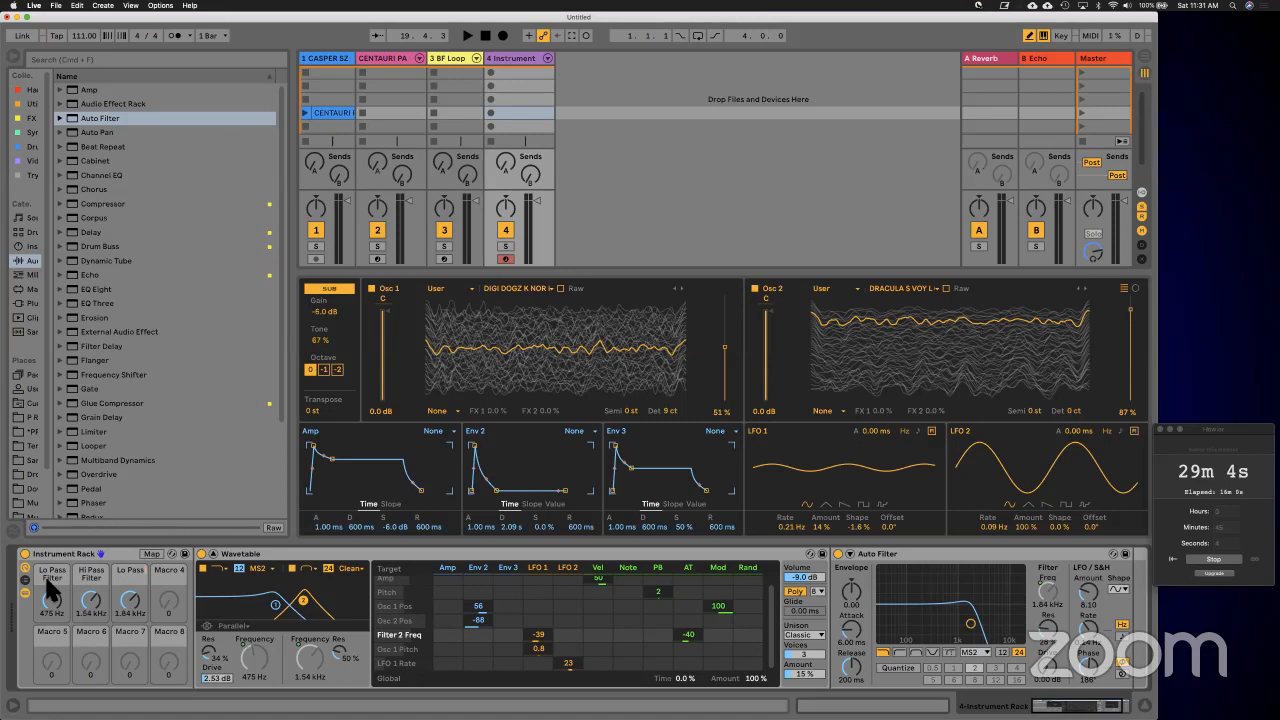
{"action": "type", "text": " Filter"}
{"action": "key", "text": "Return"}
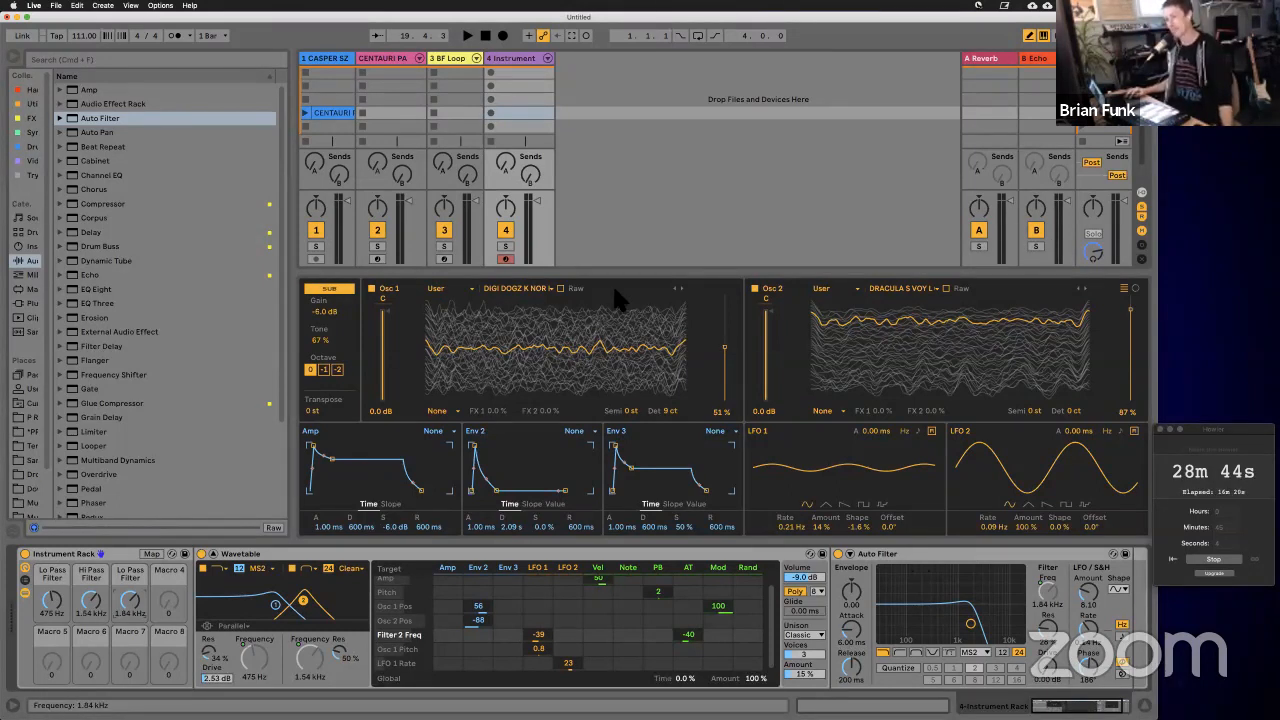
Step: Browse the audio effects and add a Delay after the Auto Filter inside the Instrument Rack
{"action": "scroll", "coordinate": [167, 401], "scroll_direction": "down", "scroll_amount": 3}
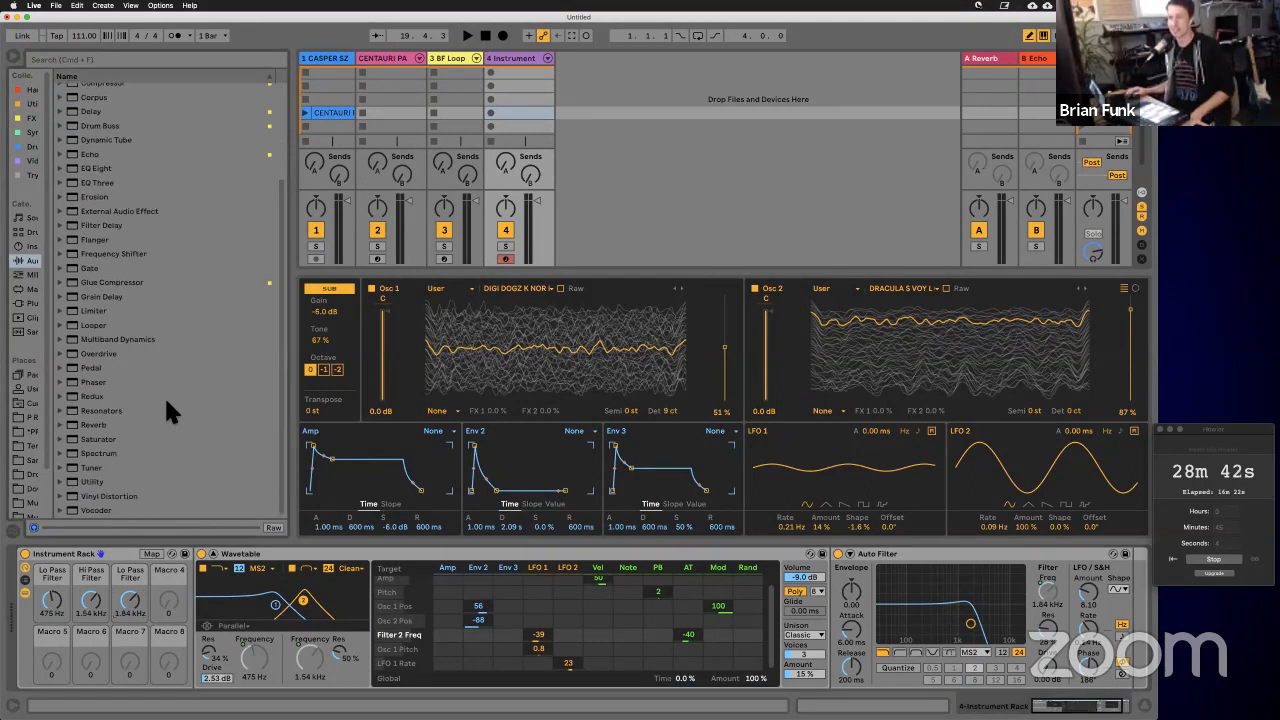
{"action": "scroll", "coordinate": [167, 401], "scroll_direction": "up", "scroll_amount": 3}
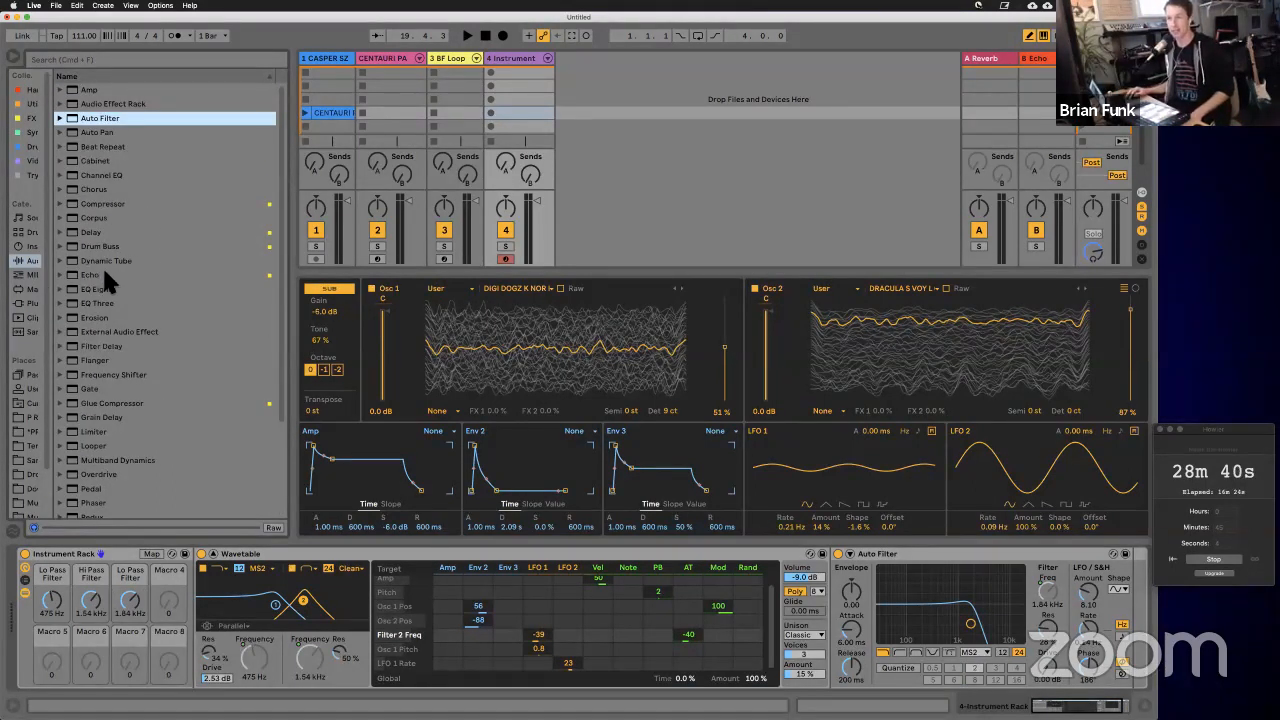
{"action": "scroll", "coordinate": [107, 245], "scroll_direction": "down", "scroll_amount": 1}
{"action": "left_click", "coordinate": [94, 208]}
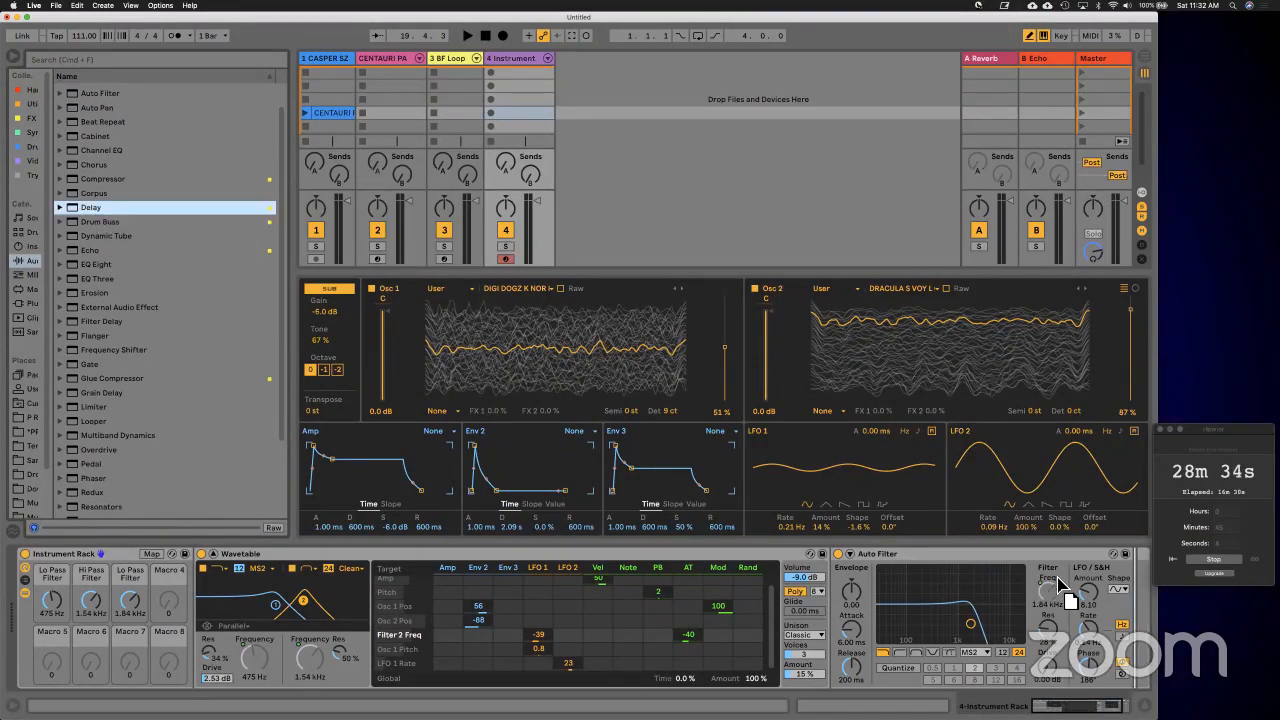
{"action": "key", "text": "Return"}
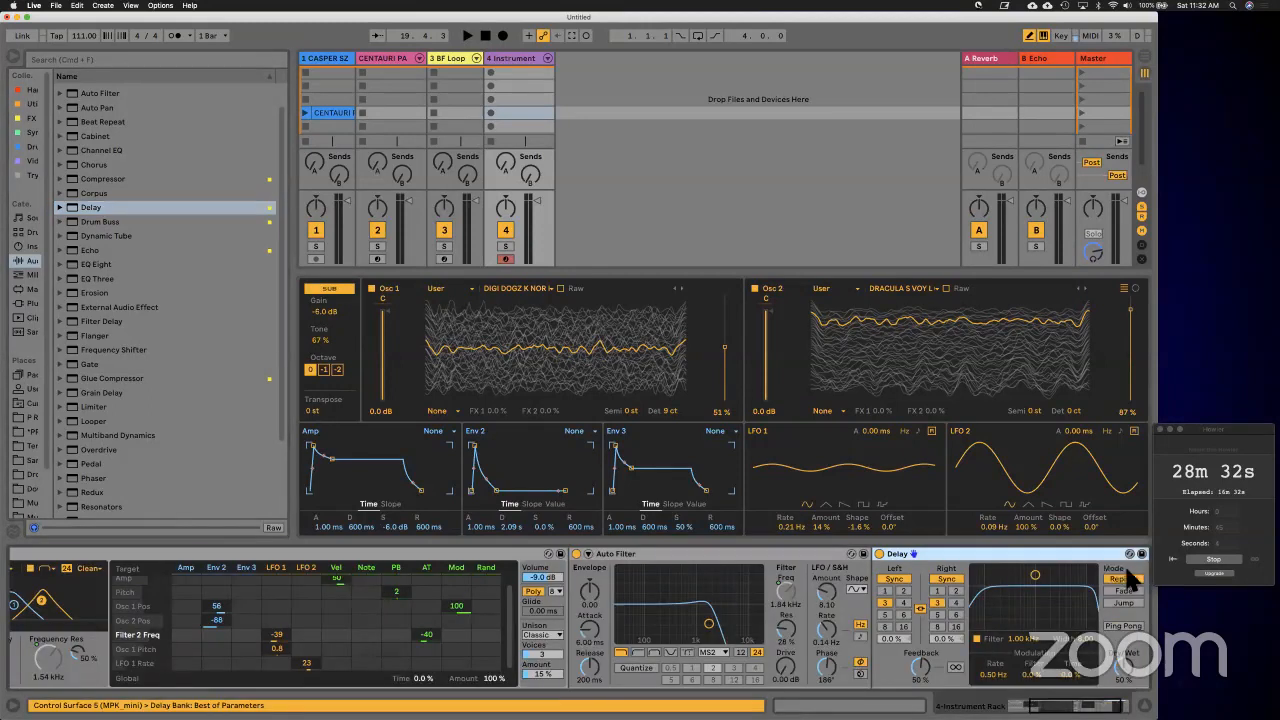
Step: Map the Delay's left 16th-note time to Macro 5 and its Dry/Wet to Macro 4
{"action": "right_click", "coordinate": [904, 585]}
{"action": "left_click", "coordinate": [897, 672]}
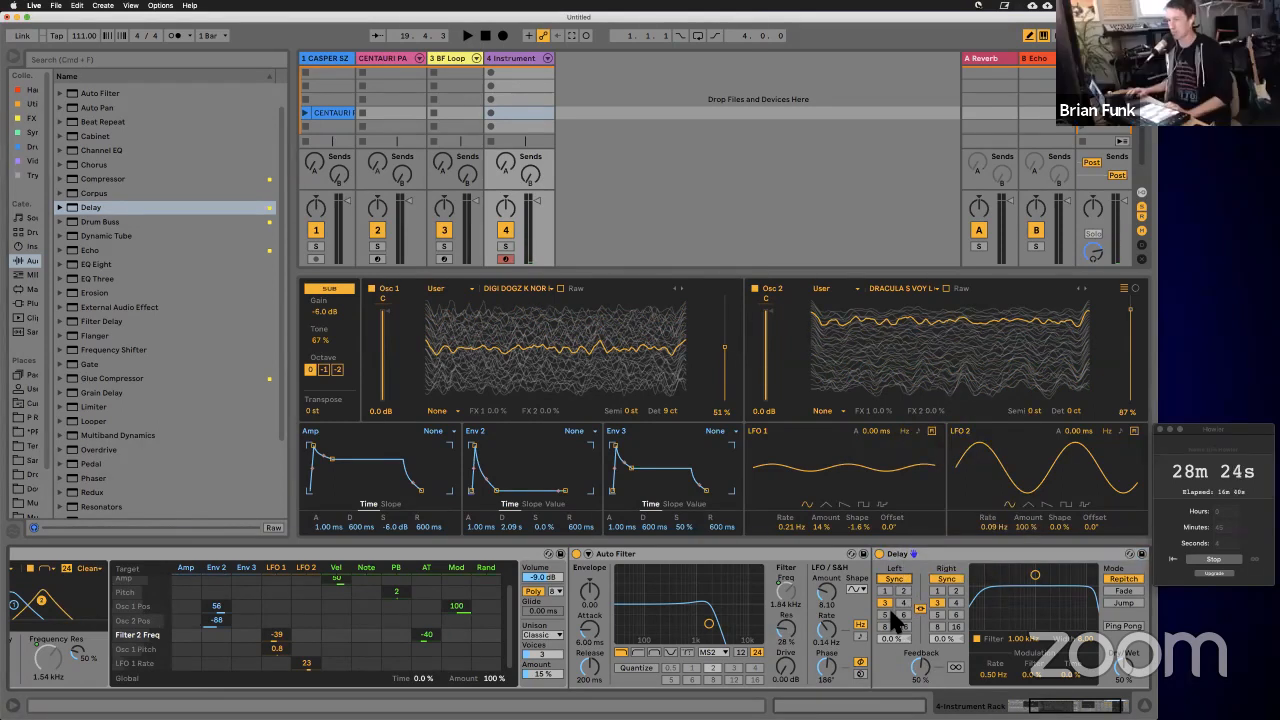
{"action": "right_click", "coordinate": [897, 622]}
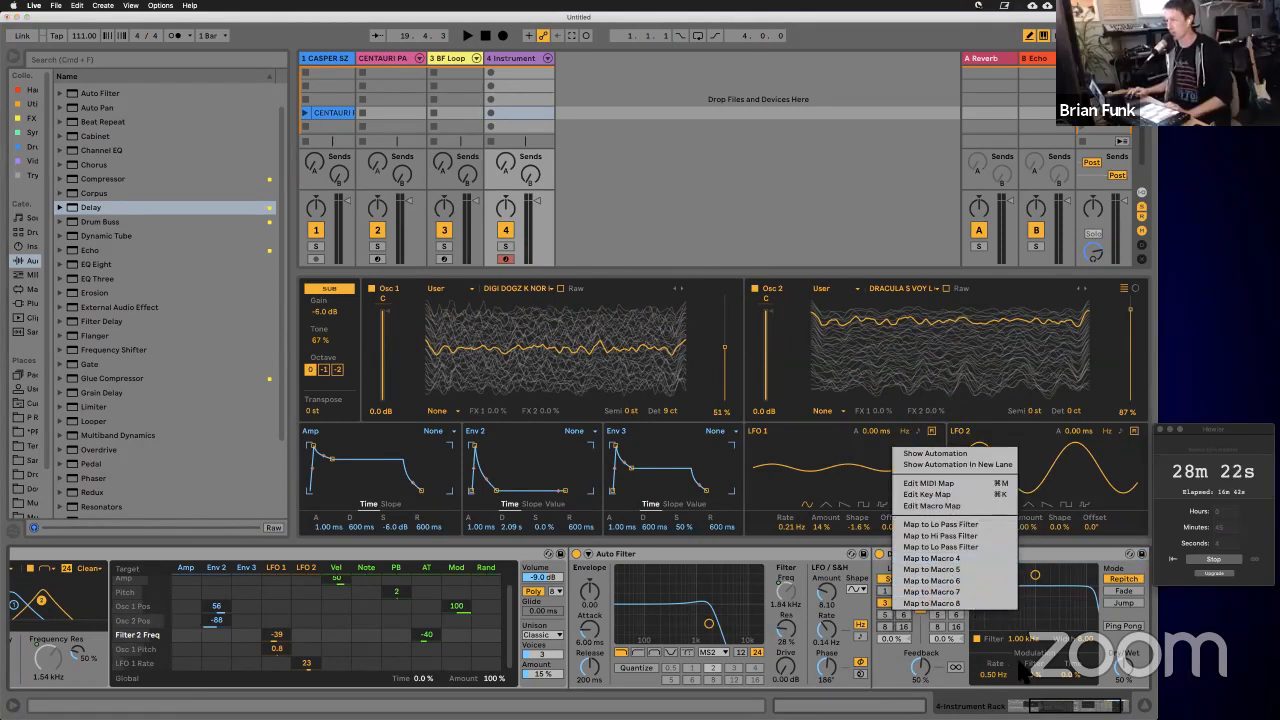
{"action": "left_click", "coordinate": [940, 570]}
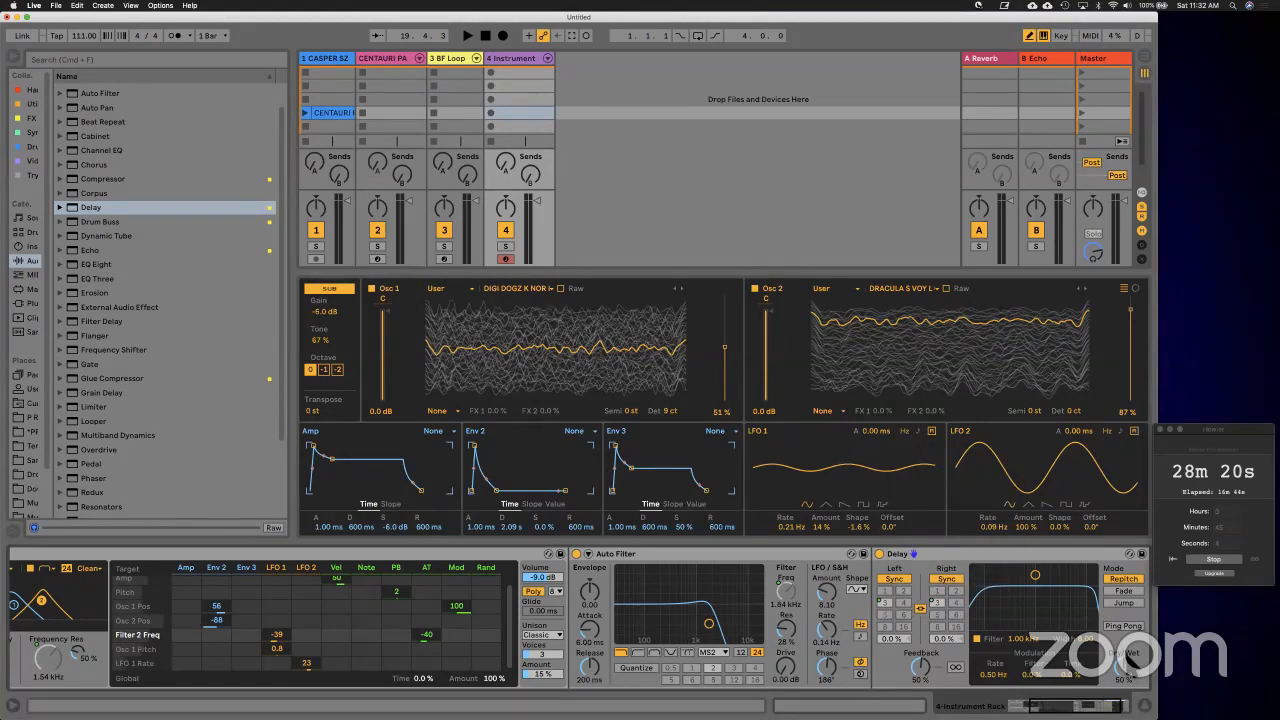
{"action": "right_click", "coordinate": [1122, 660]}
{"action": "left_click", "coordinate": [1148, 606]}
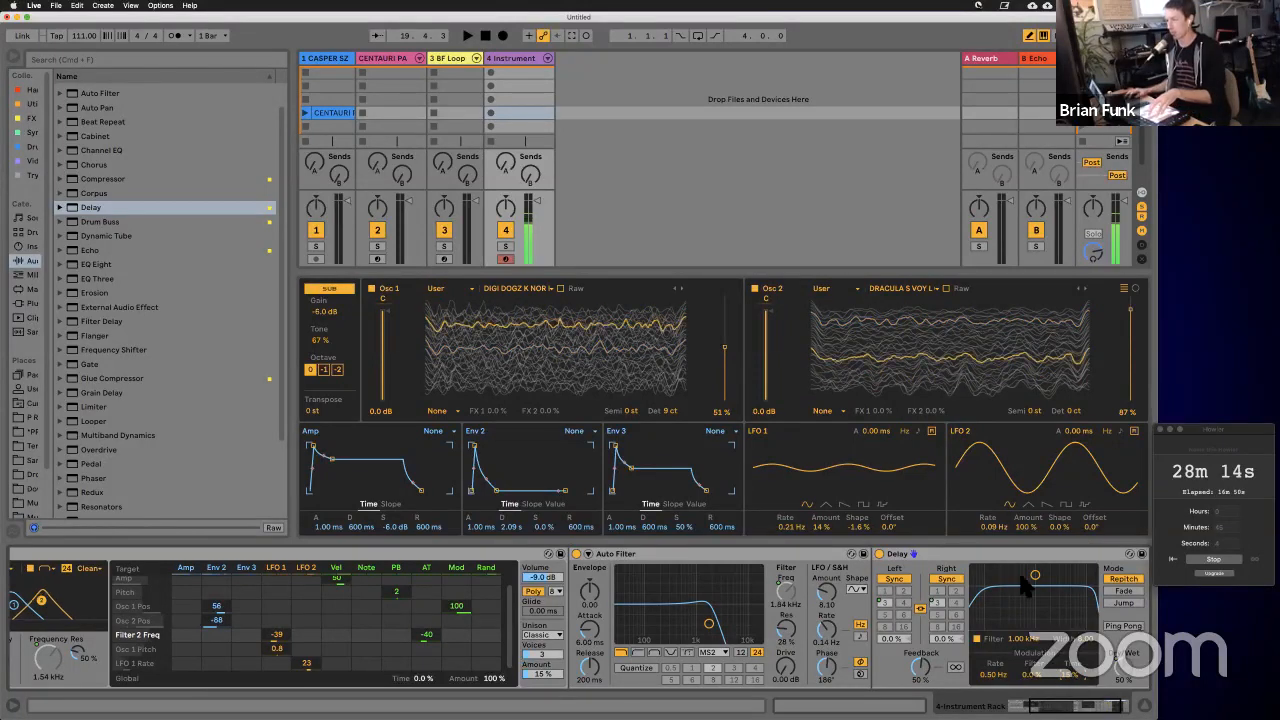
Step: Set the Delay's filter to 1.29 kHz with a width of 6.88, and enable Ping Pong
{"action": "left_click_drag", "start_coordinate": [1035, 575], "coordinate": [1040, 581]}
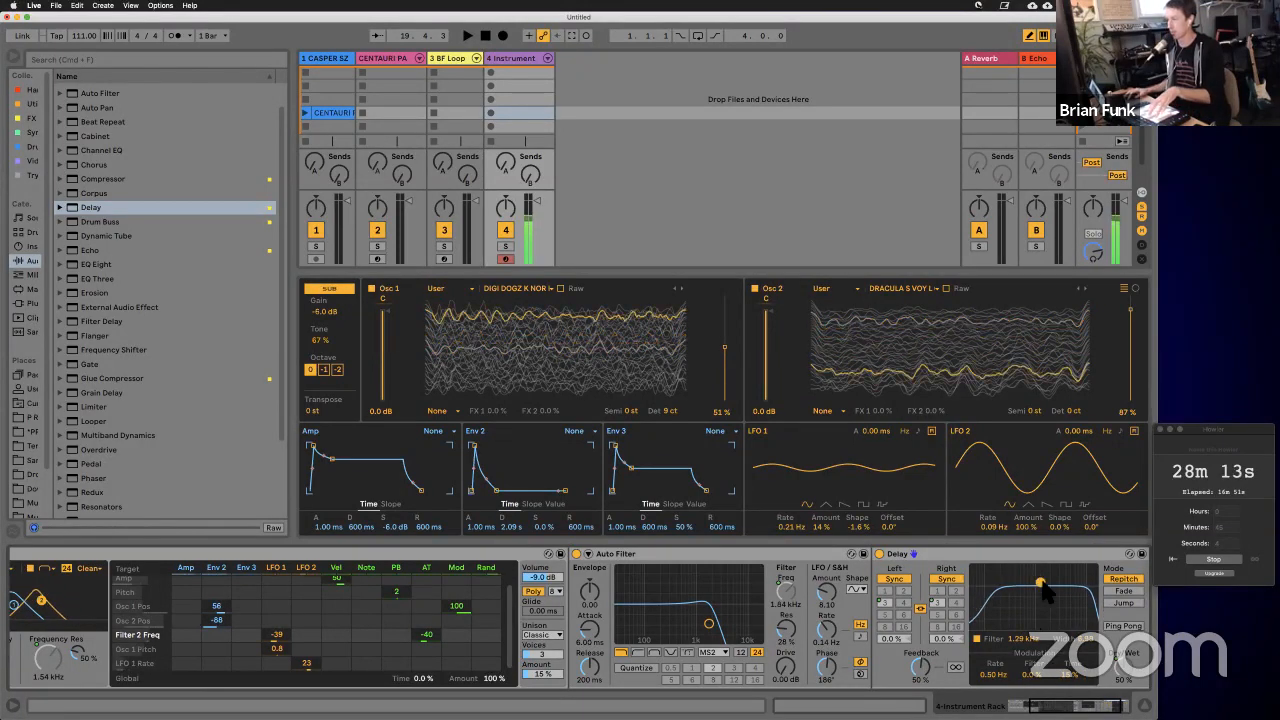
{"action": "left_click", "coordinate": [1122, 626]}
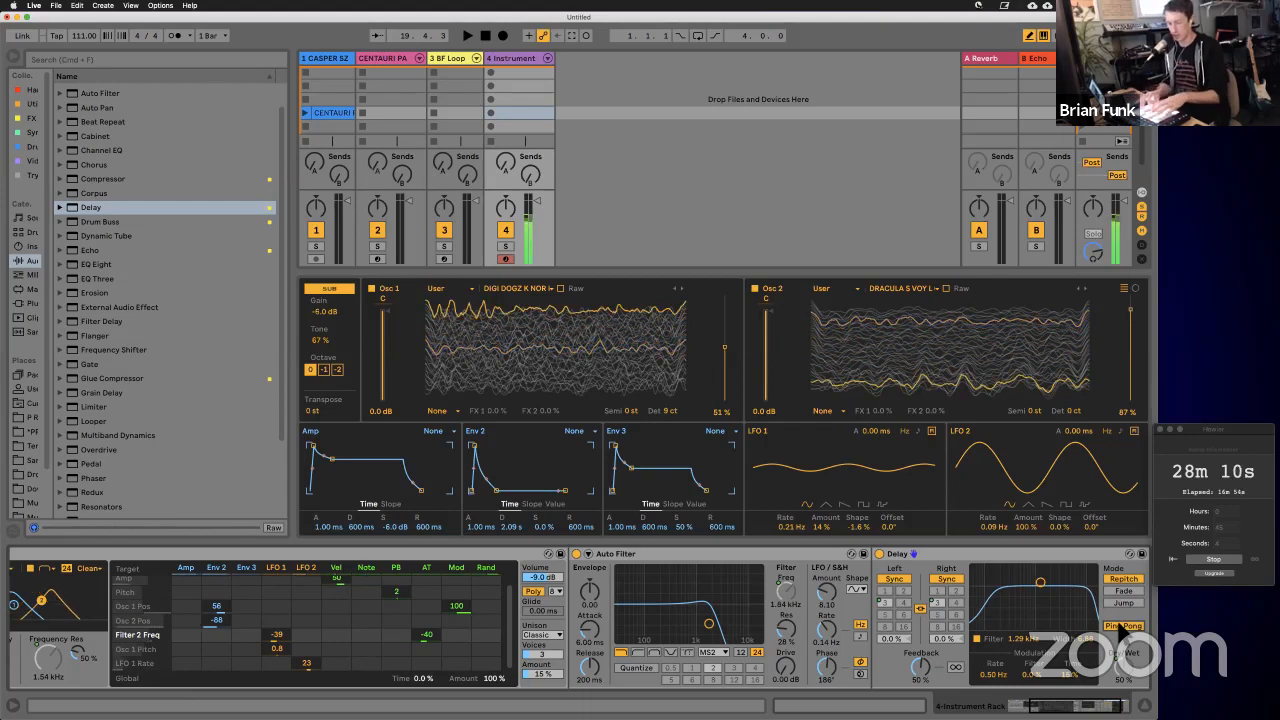
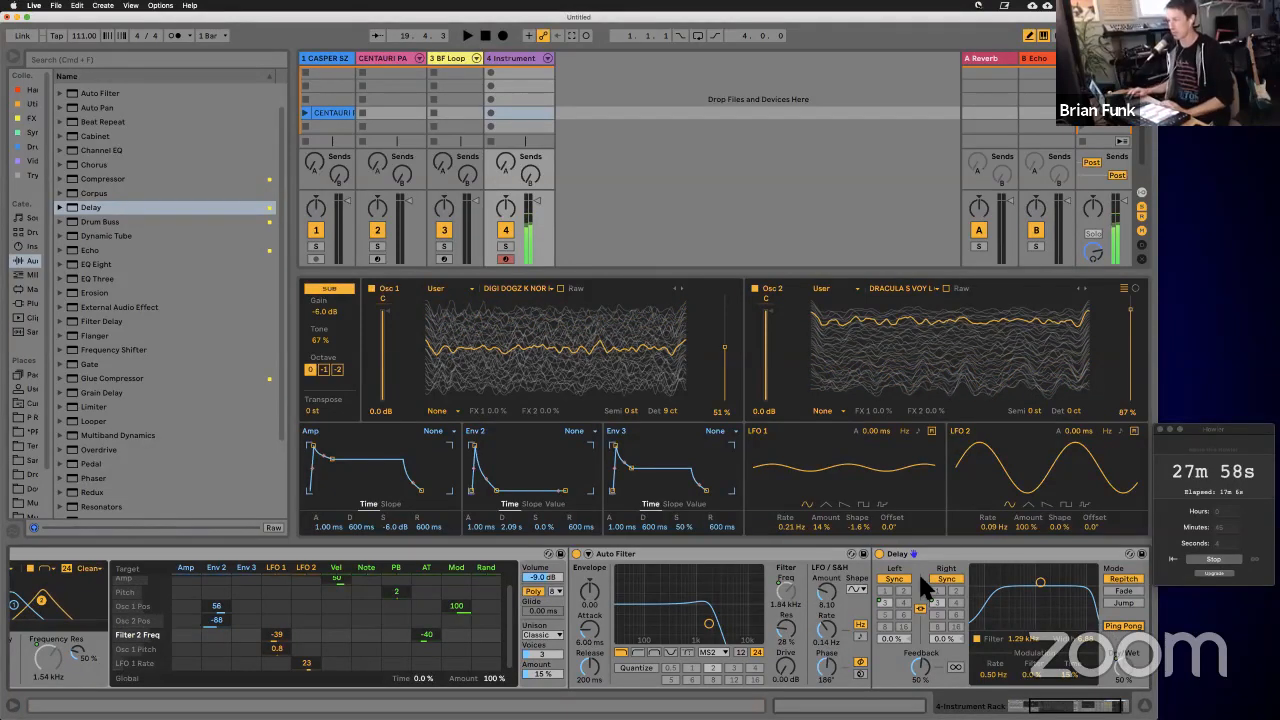
{"action": "scroll", "coordinate": [937, 668], "scroll_direction": "right", "scroll_amount": 3}
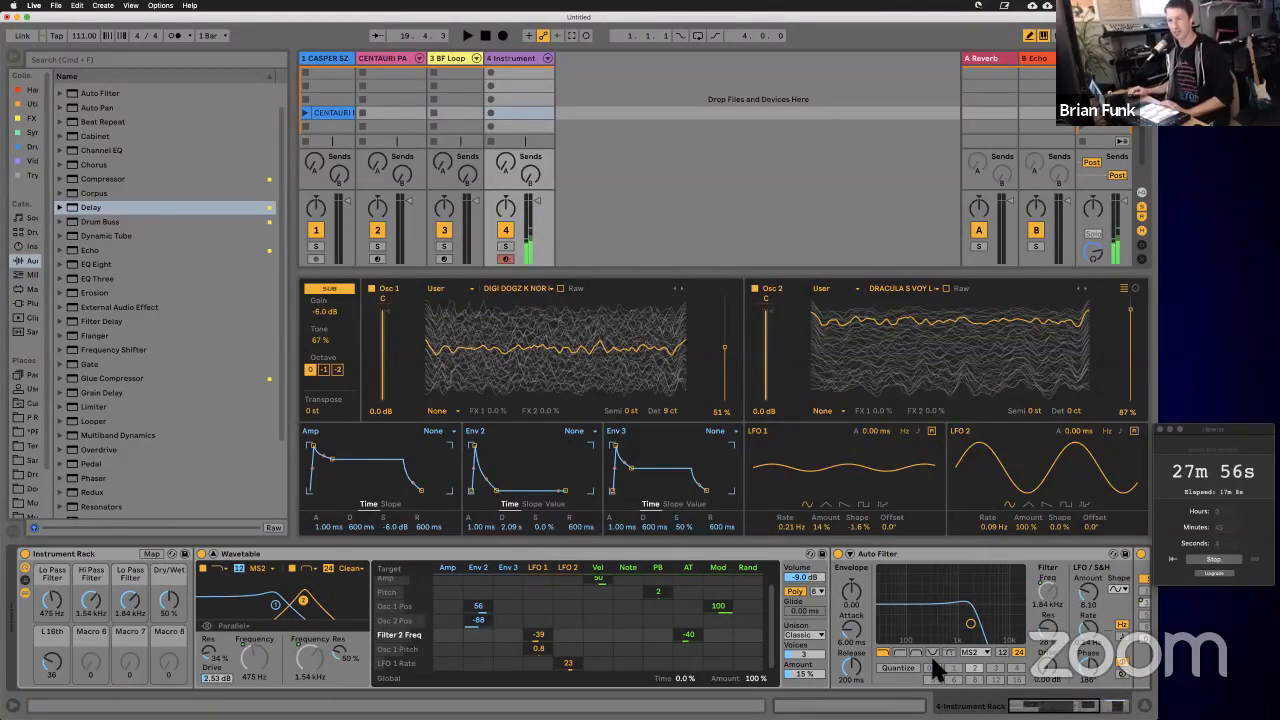
{"action": "scroll", "coordinate": [937, 670], "scroll_direction": "left", "scroll_amount": 10}
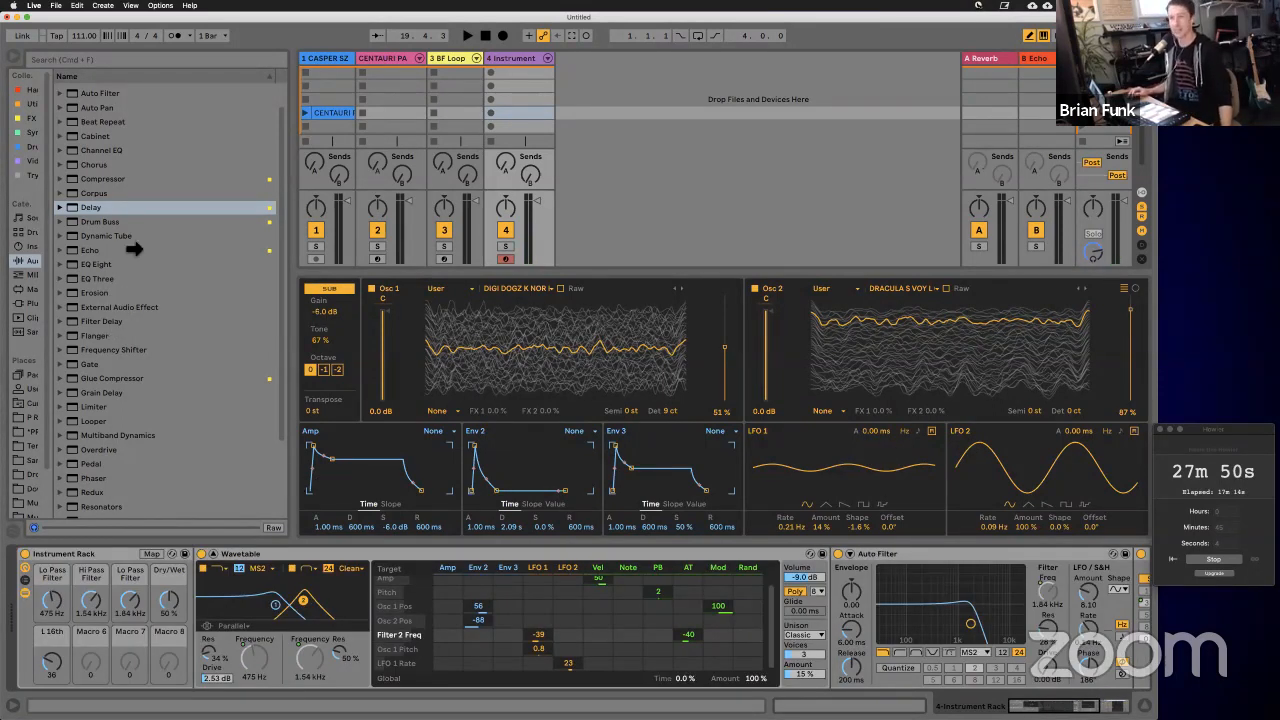
Step: Insert a Pedal effect between the Auto Filter and the Delay, and enable its Sub option
{"action": "scroll", "coordinate": [120, 251], "scroll_direction": "down", "scroll_amount": 4}
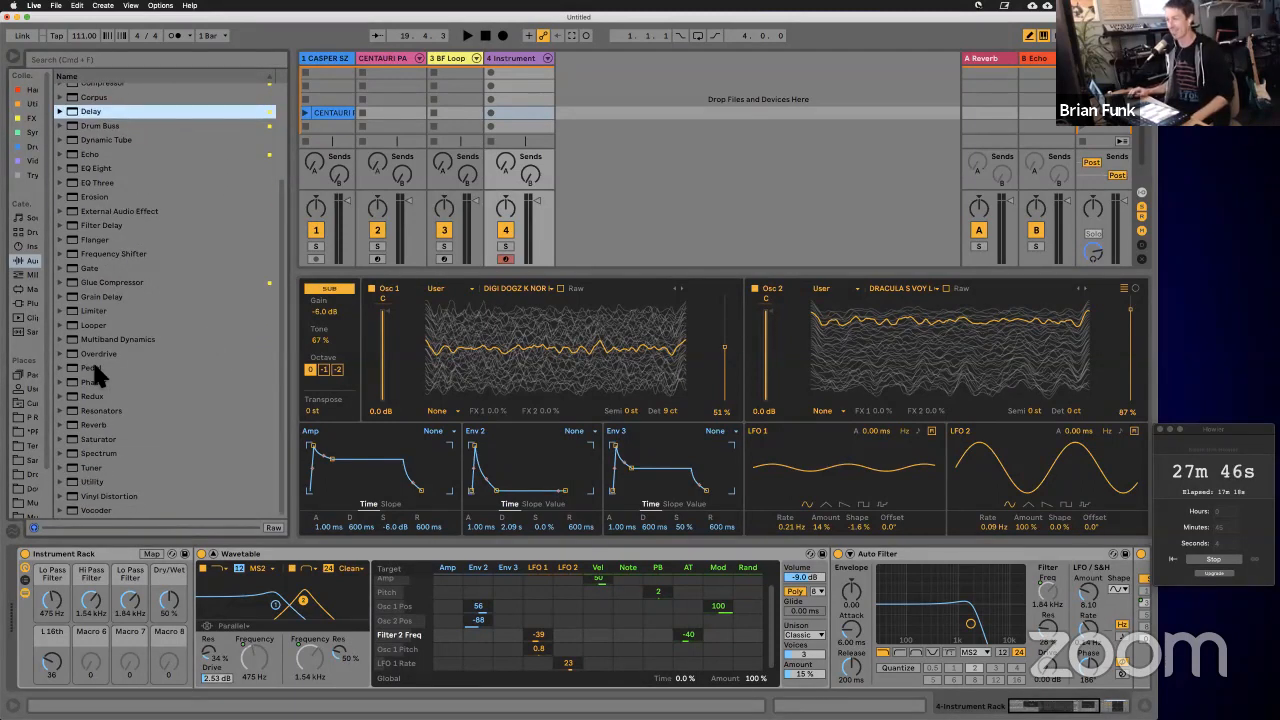
{"action": "left_click", "coordinate": [95, 369]}
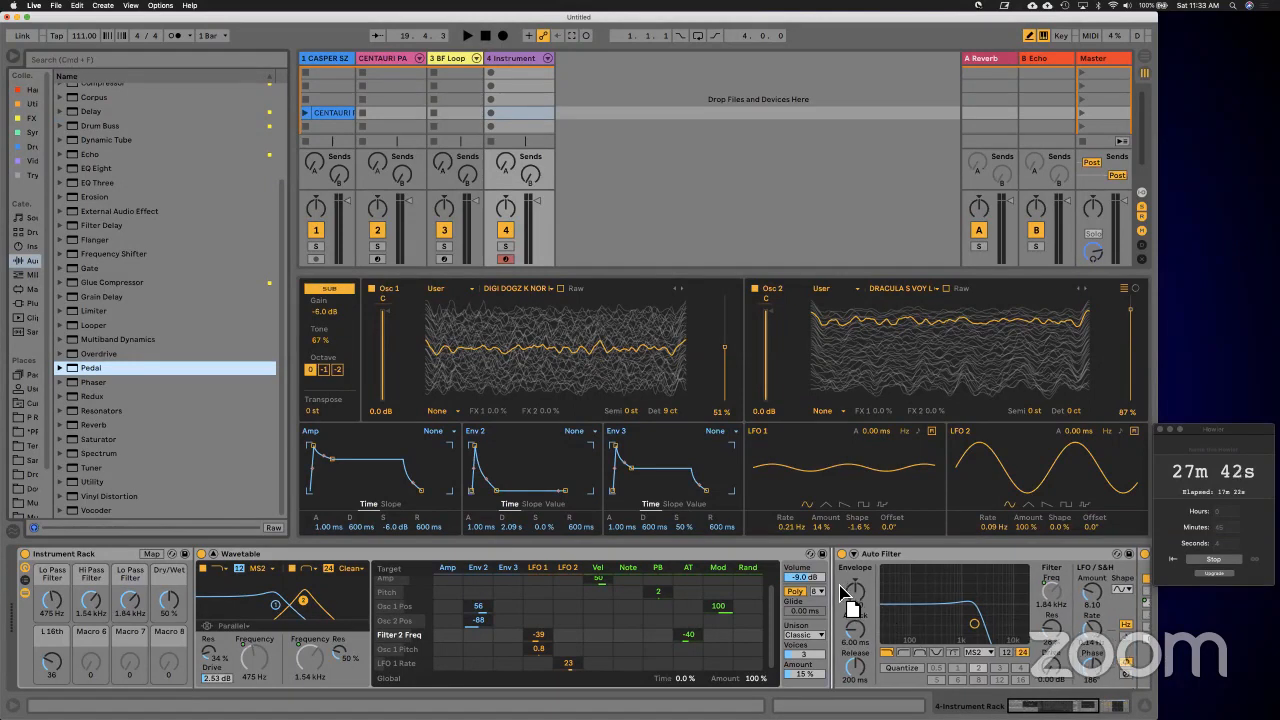
{"action": "left_click_drag", "start_coordinate": [840, 587], "coordinate": [987, 572]}
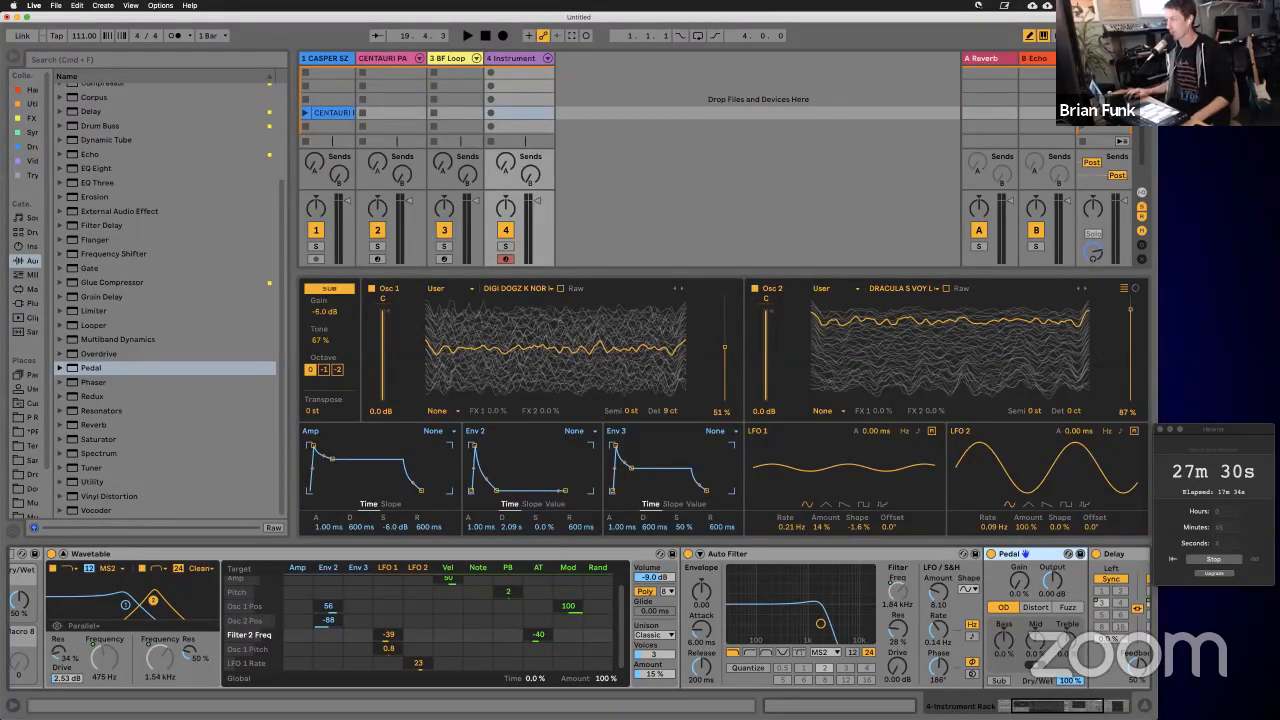
{"action": "scroll", "coordinate": [1130, 680], "scroll_direction": "right", "scroll_amount": 5}
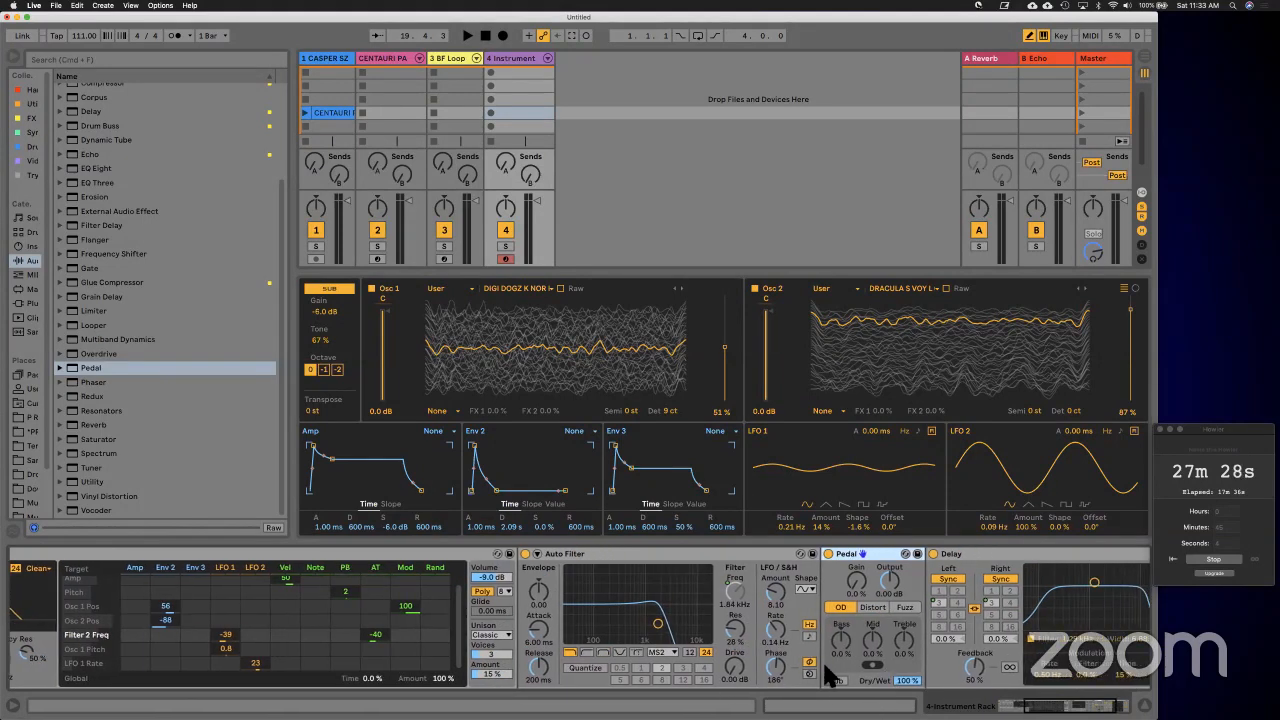
{"action": "left_click", "coordinate": [685, 681]}
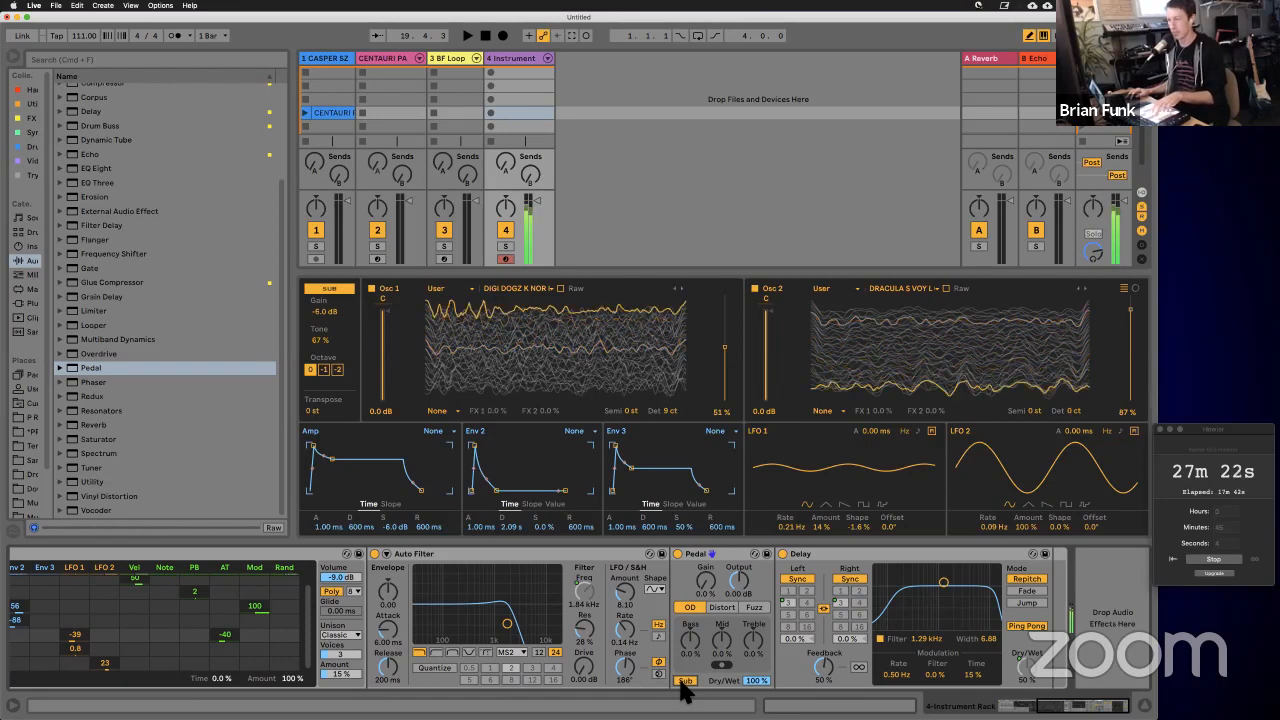
Step: Map the Pedal's Gain to Macro 7 and its Dry/Wet to Macro 6
{"action": "right_click", "coordinate": [703, 583]}
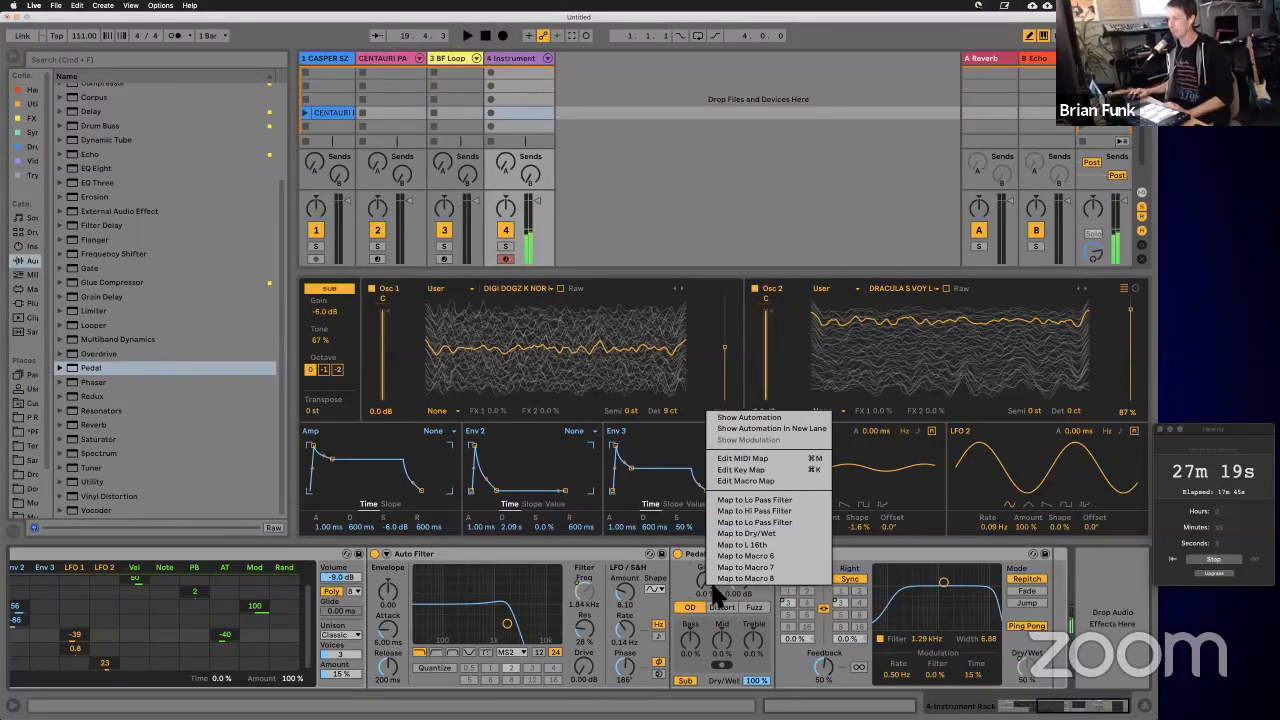
{"action": "left_click", "coordinate": [762, 567]}
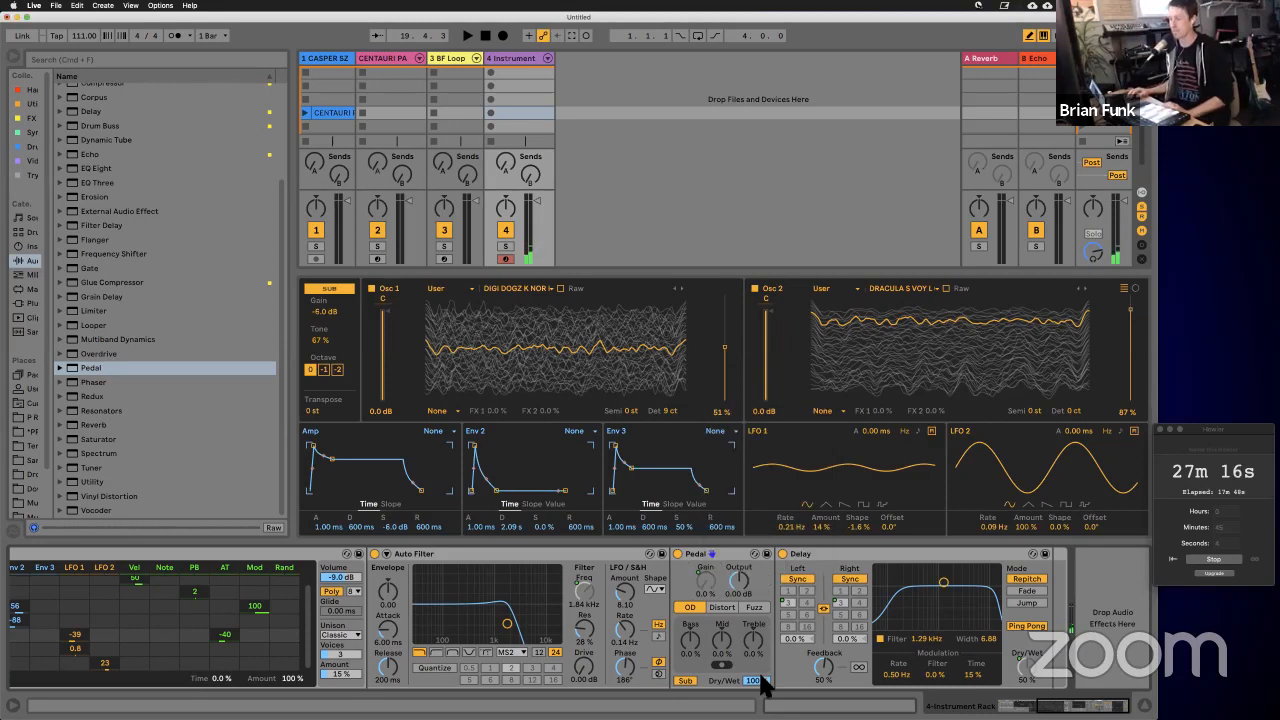
{"action": "right_click", "coordinate": [766, 678]}
{"action": "left_click", "coordinate": [790, 645]}
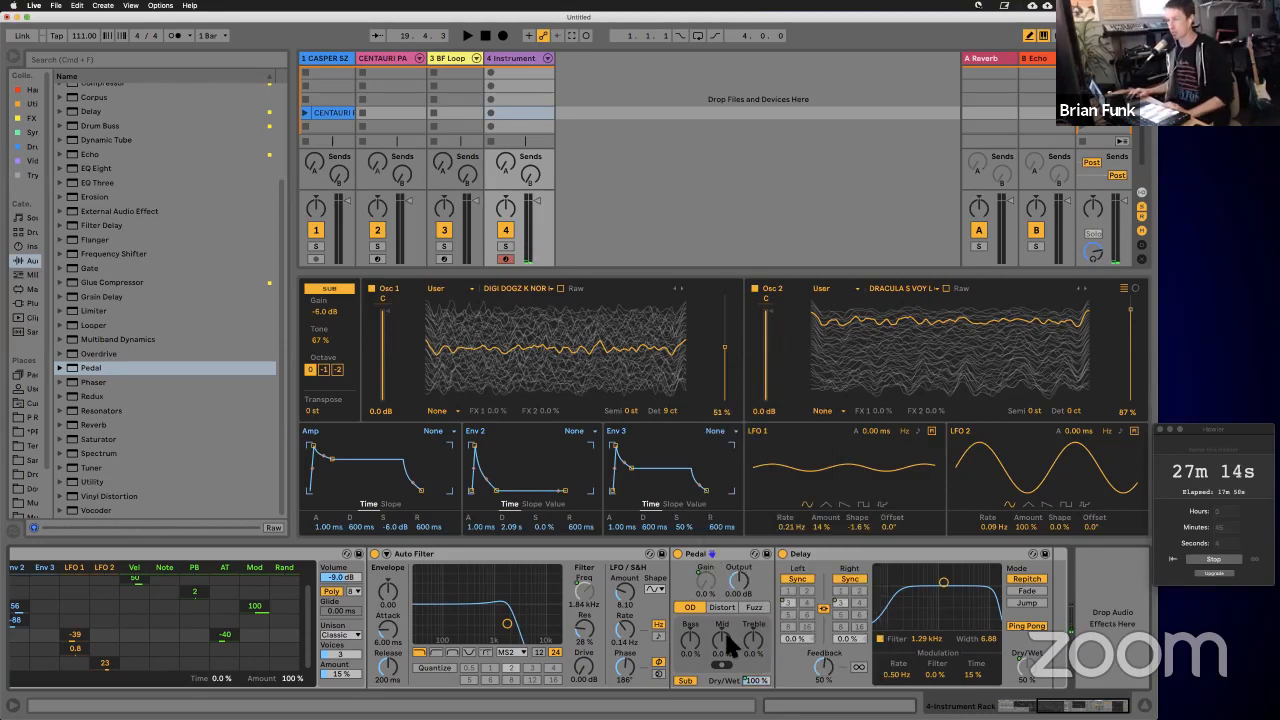
Step: Rename Macro 4 as "Delay Amount" and Macro 5 as "Delay Time"
{"action": "scroll", "coordinate": [724, 628], "scroll_direction": "left", "scroll_amount": 5}
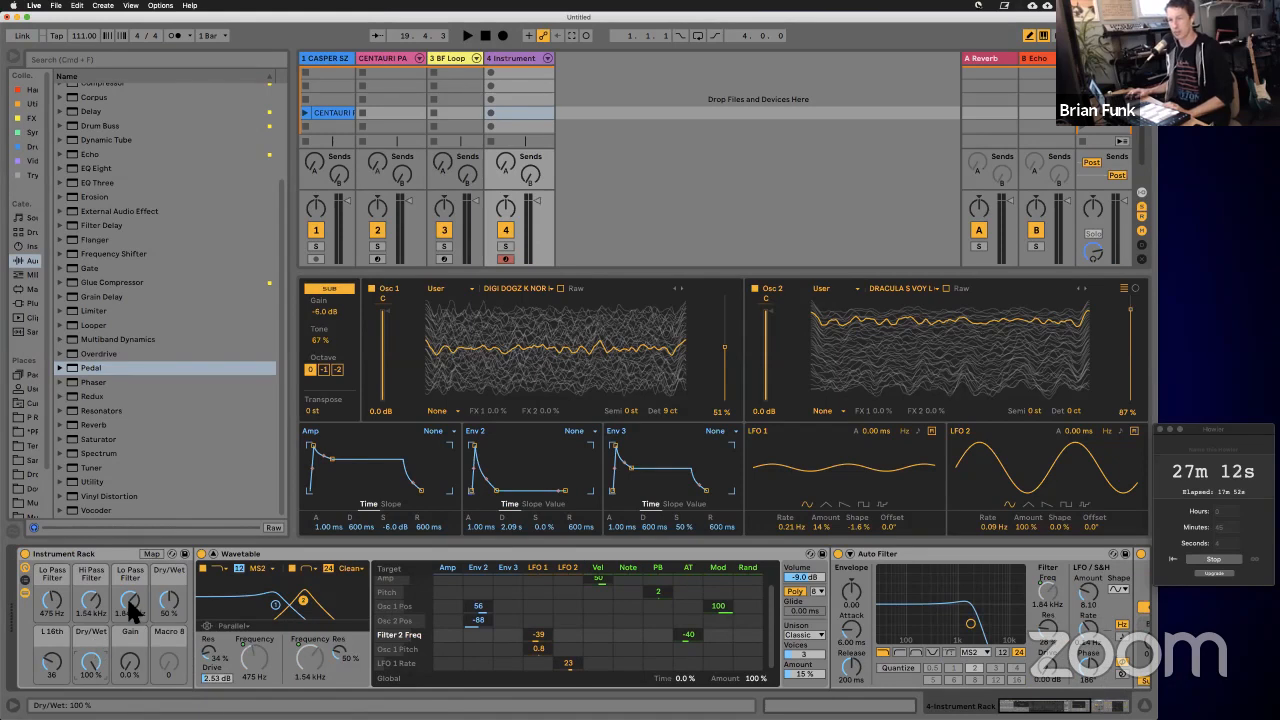
{"action": "left_click", "coordinate": [170, 569]}
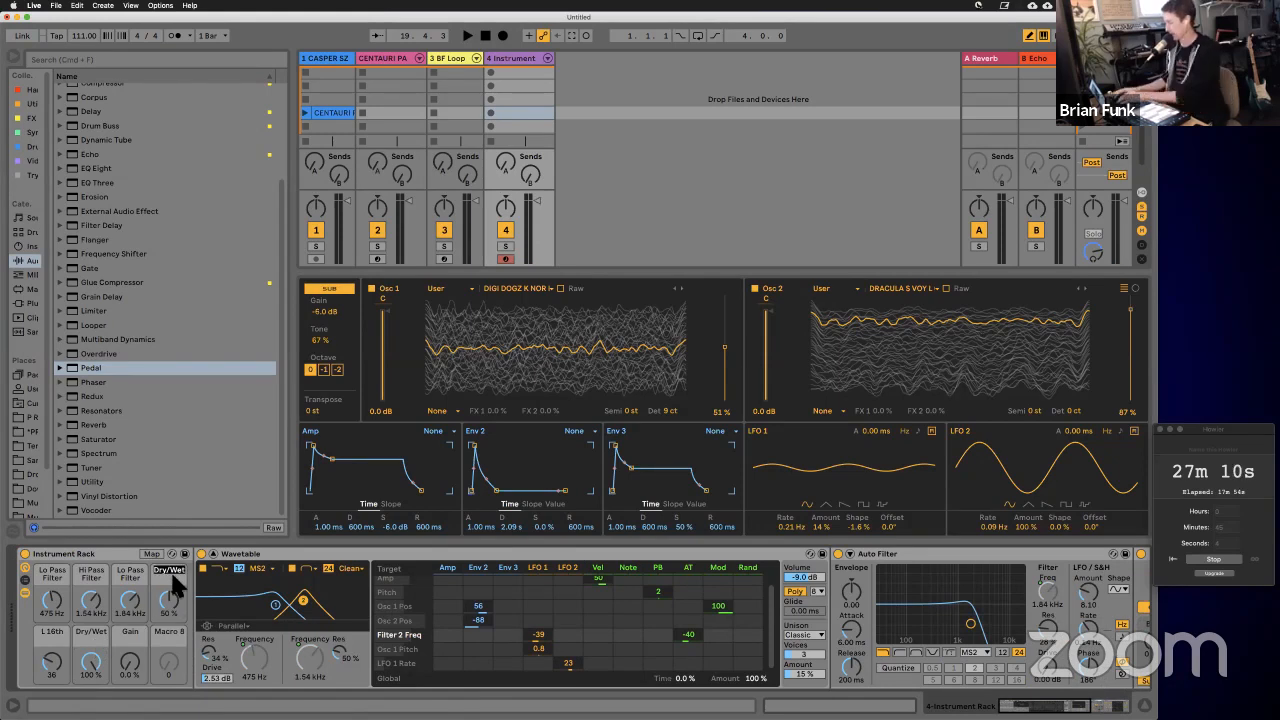
{"action": "type", "text": "Delay Amount"}
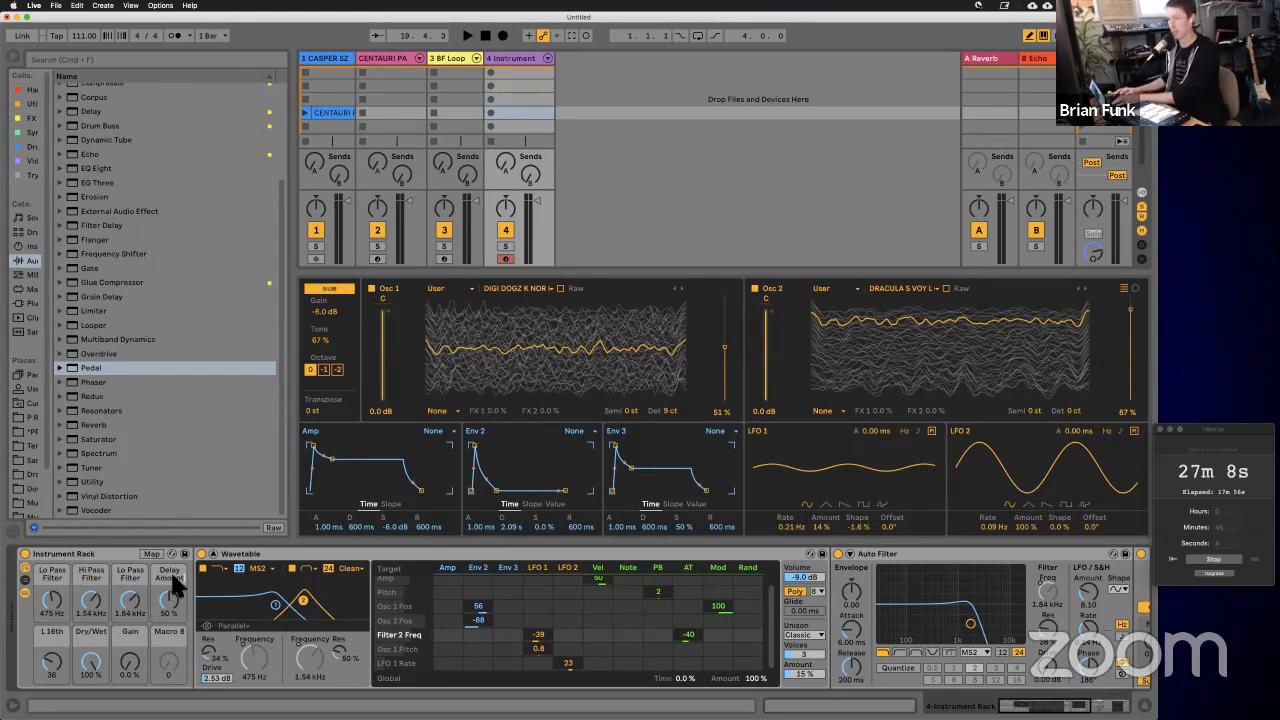
{"action": "key", "text": "Tab"}
{"action": "type", "text": "Del"}
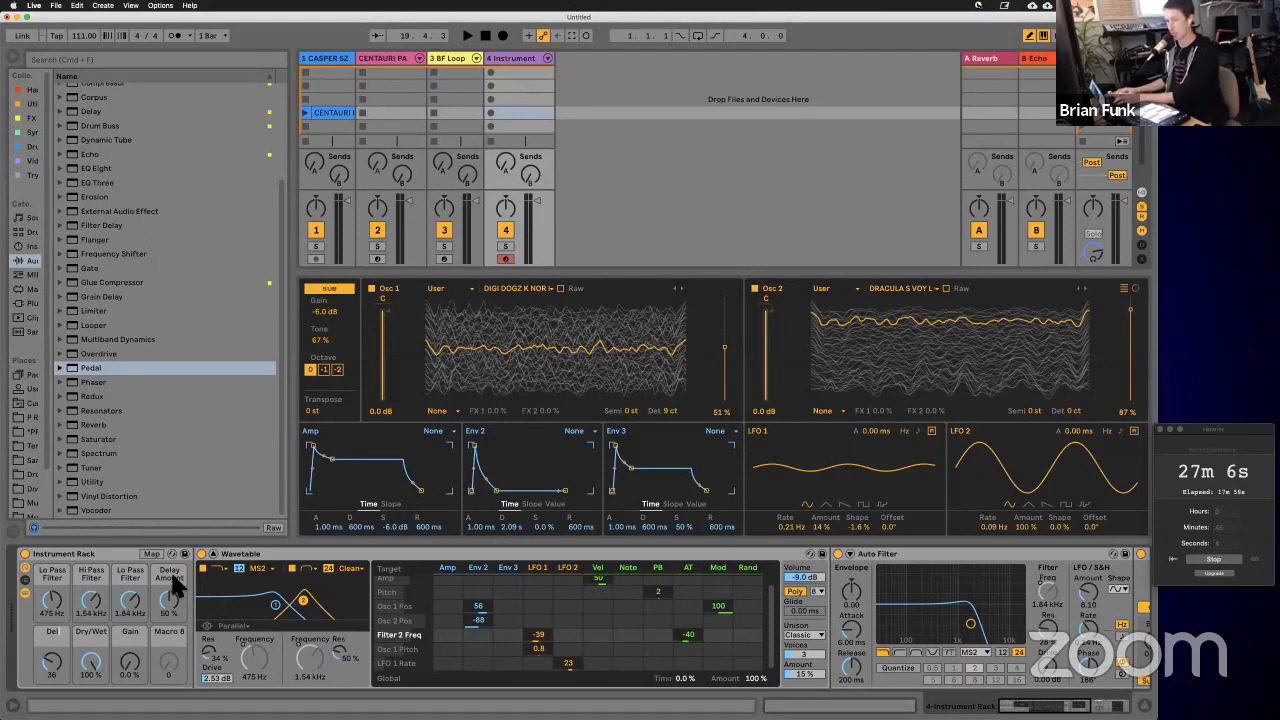
{"action": "type", "text": "ay Time"}
{"action": "key", "text": "Tab"}
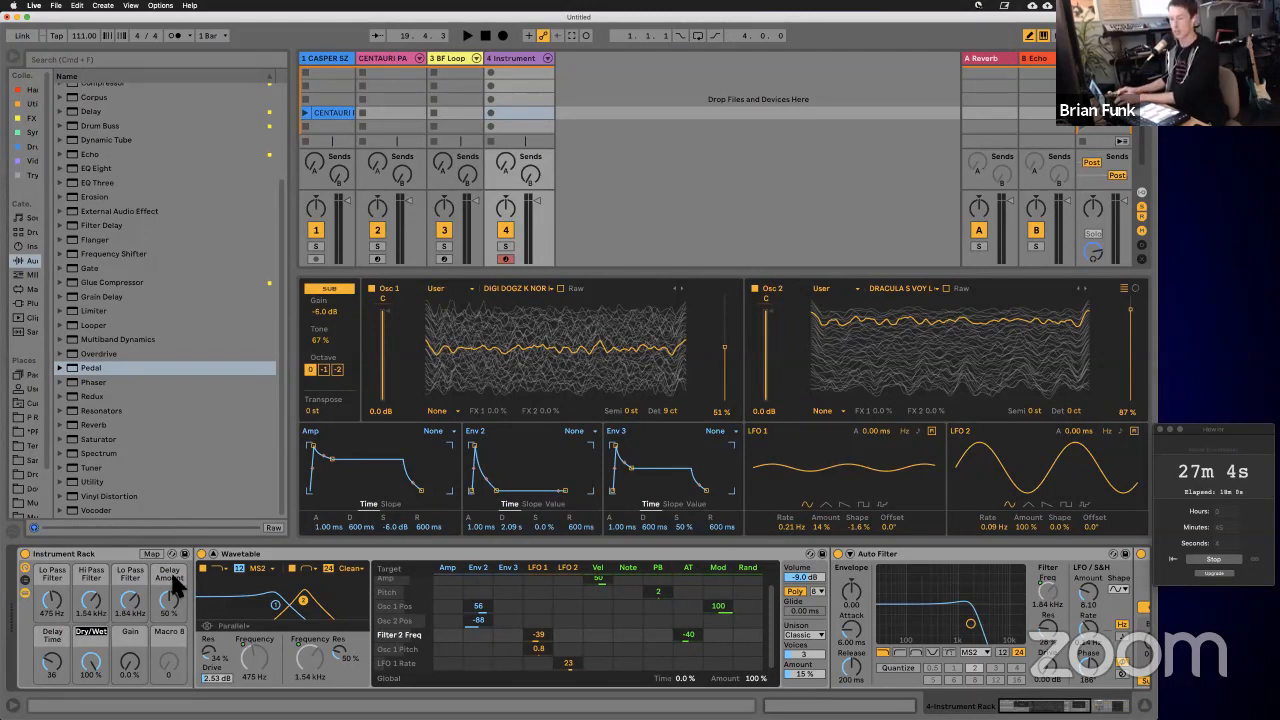
Step: Rename Macro 6 as "Pedal Dry/Wet" and Macro 7 as "Pedal Gain"
{"action": "type", "text": "P"}
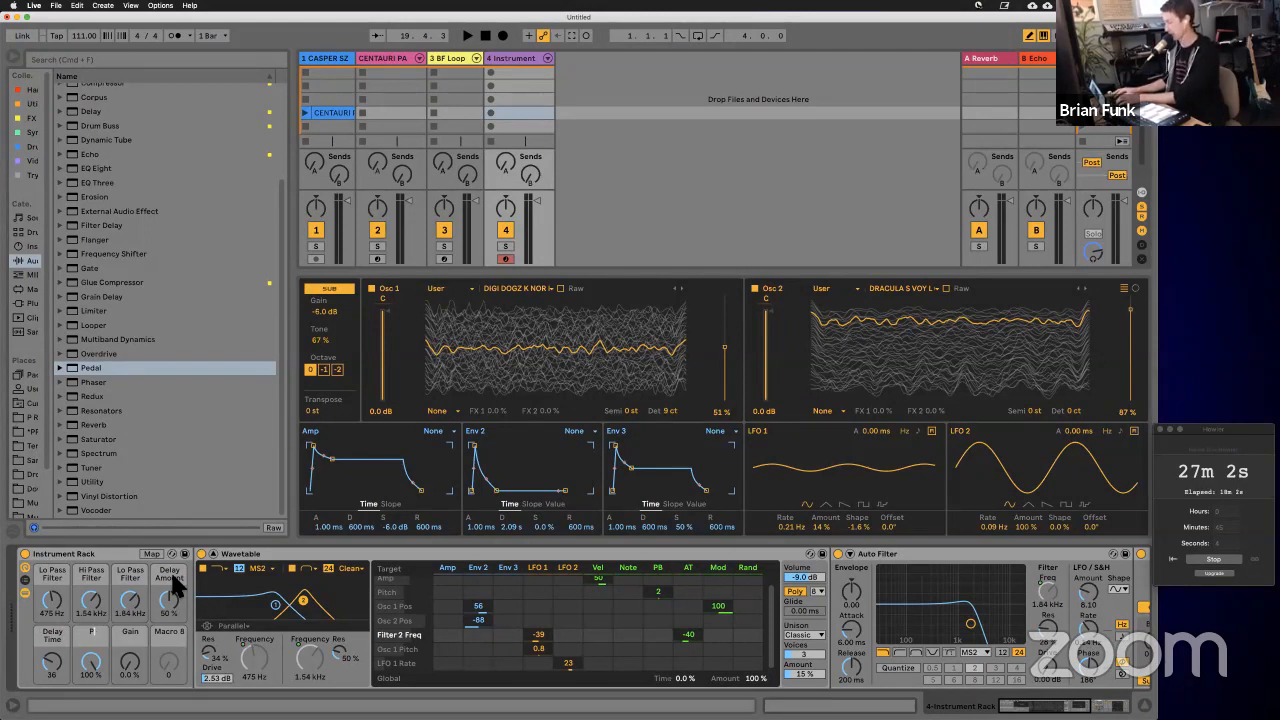
{"action": "type", "text": "edal Dry/Wet"}
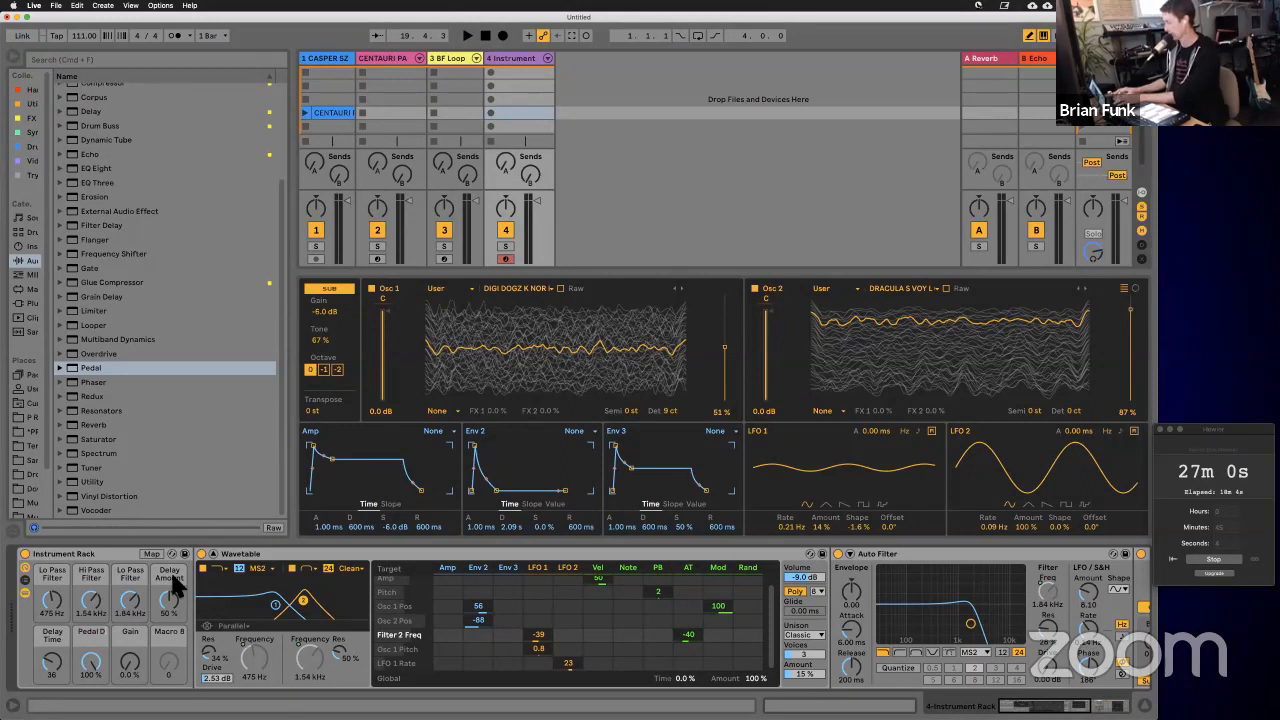
{"action": "key", "text": "Tab"}
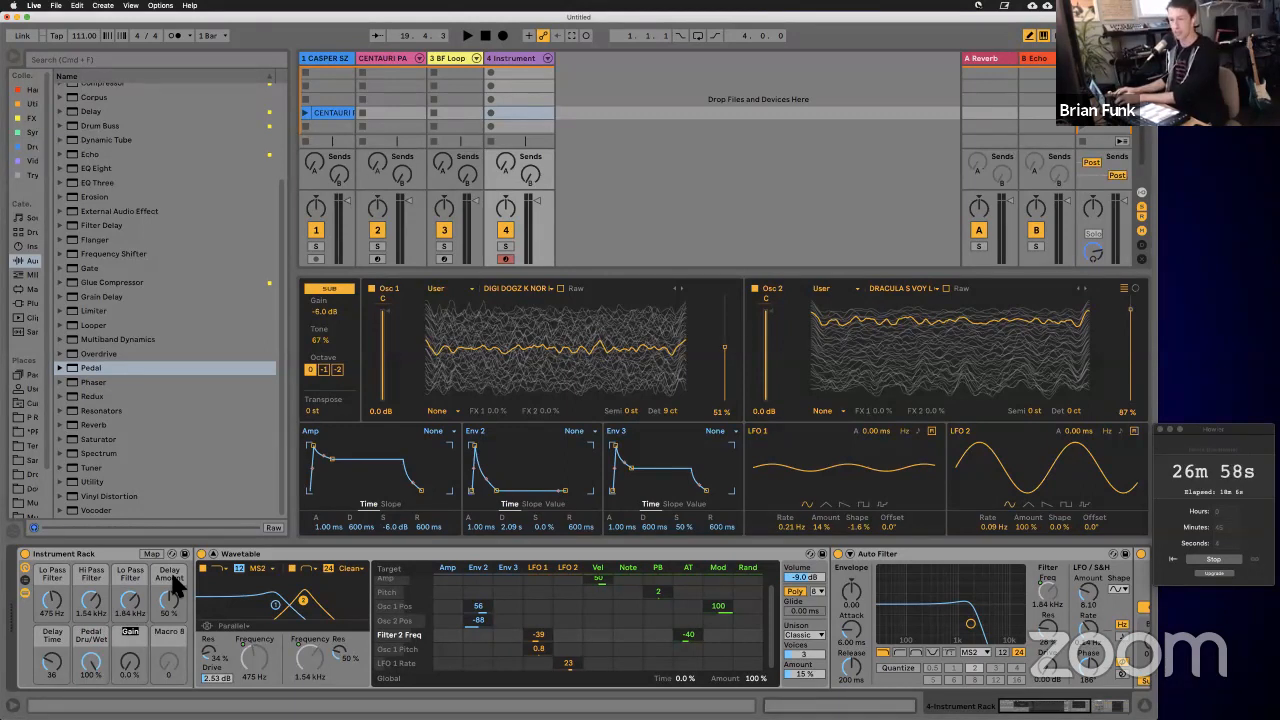
{"action": "key", "text": "BackSpace"}
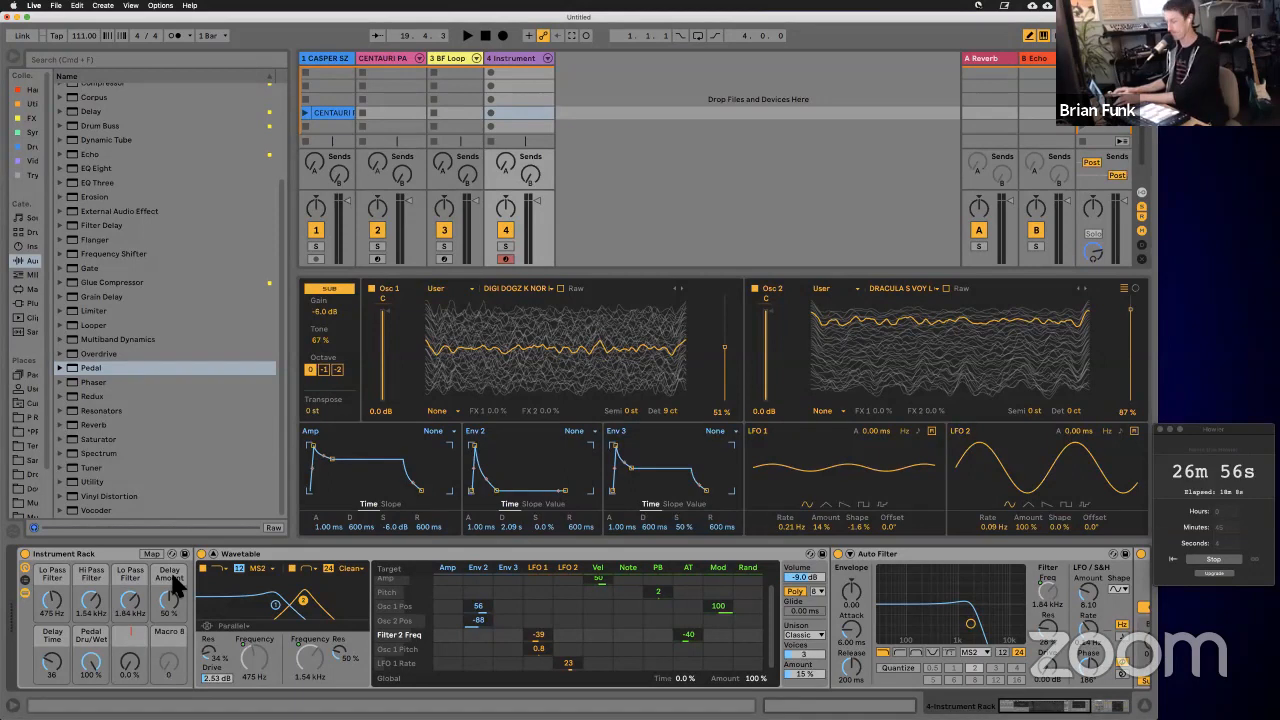
{"action": "type", "text": "Pedal"}
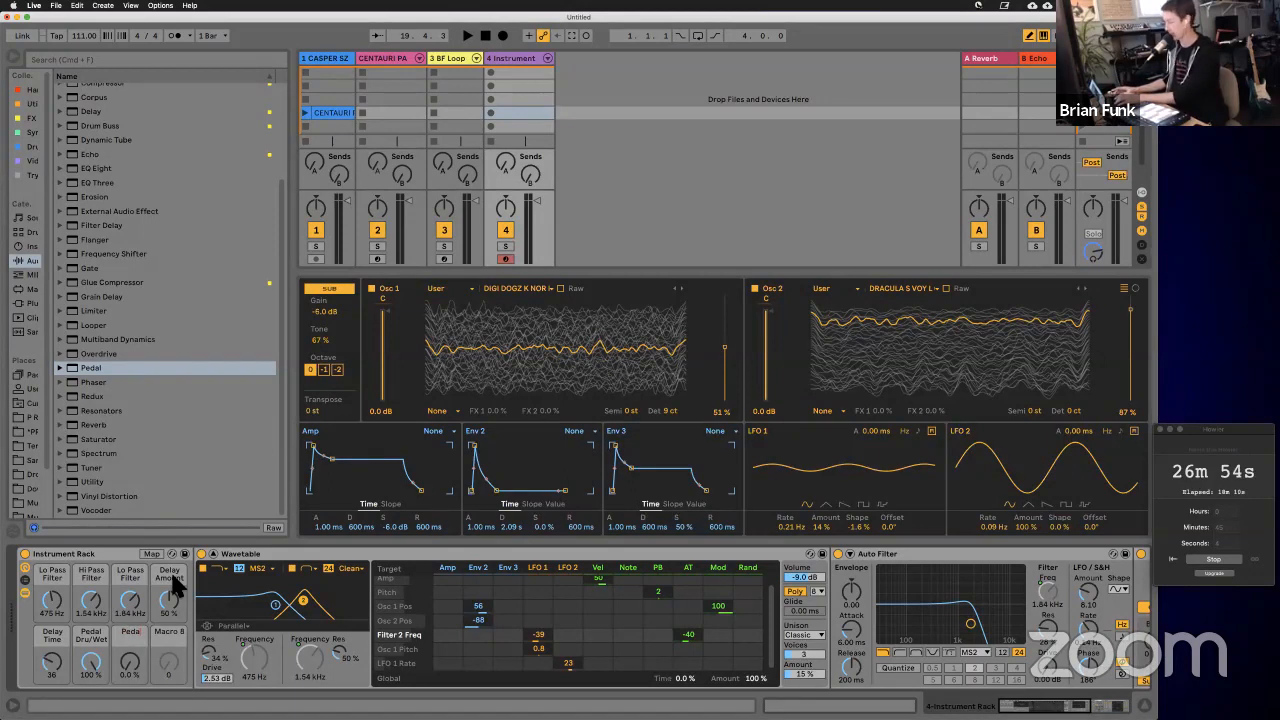
{"action": "type", "text": " Gain"}
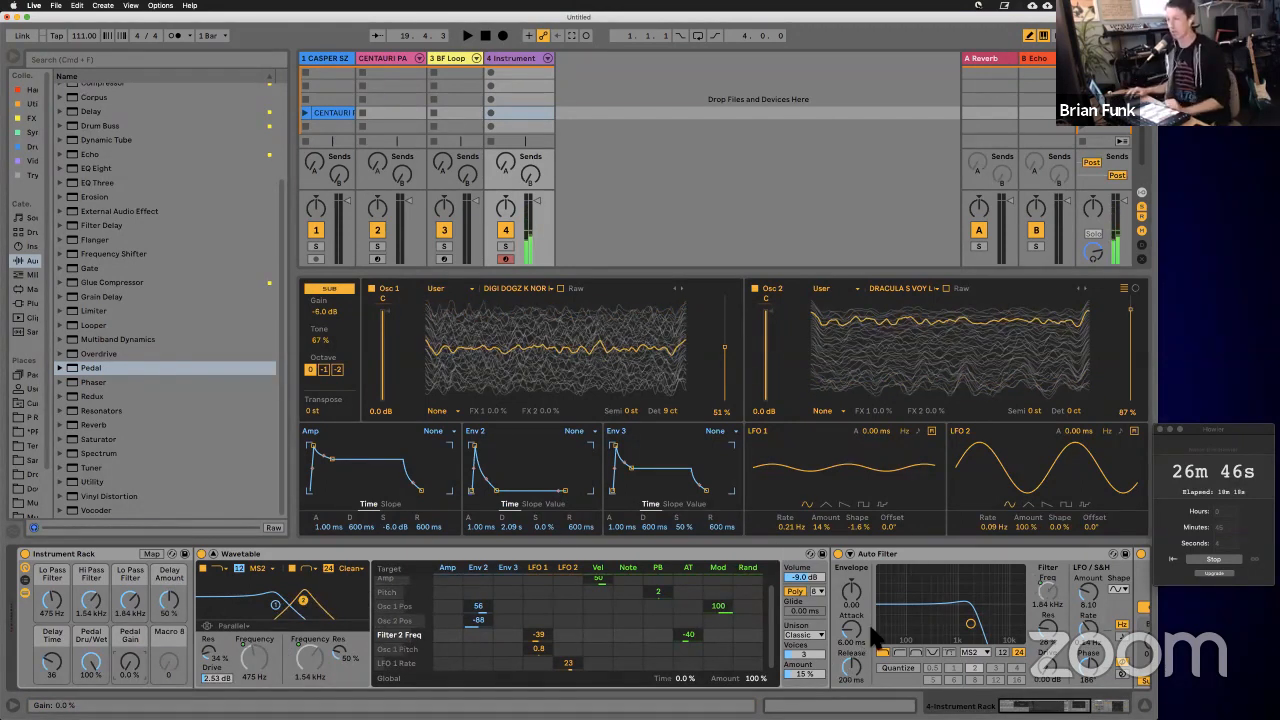
Step: Set the Wetable's Unison Amount to 56% and map it to Macro 8
{"action": "scroll", "coordinate": [885, 582], "scroll_direction": "right", "scroll_amount": 5}
{"action": "scroll", "coordinate": [882, 577], "scroll_direction": "right", "scroll_amount": 4}
{"action": "scroll", "coordinate": [882, 577], "scroll_direction": "left", "scroll_amount": 9}
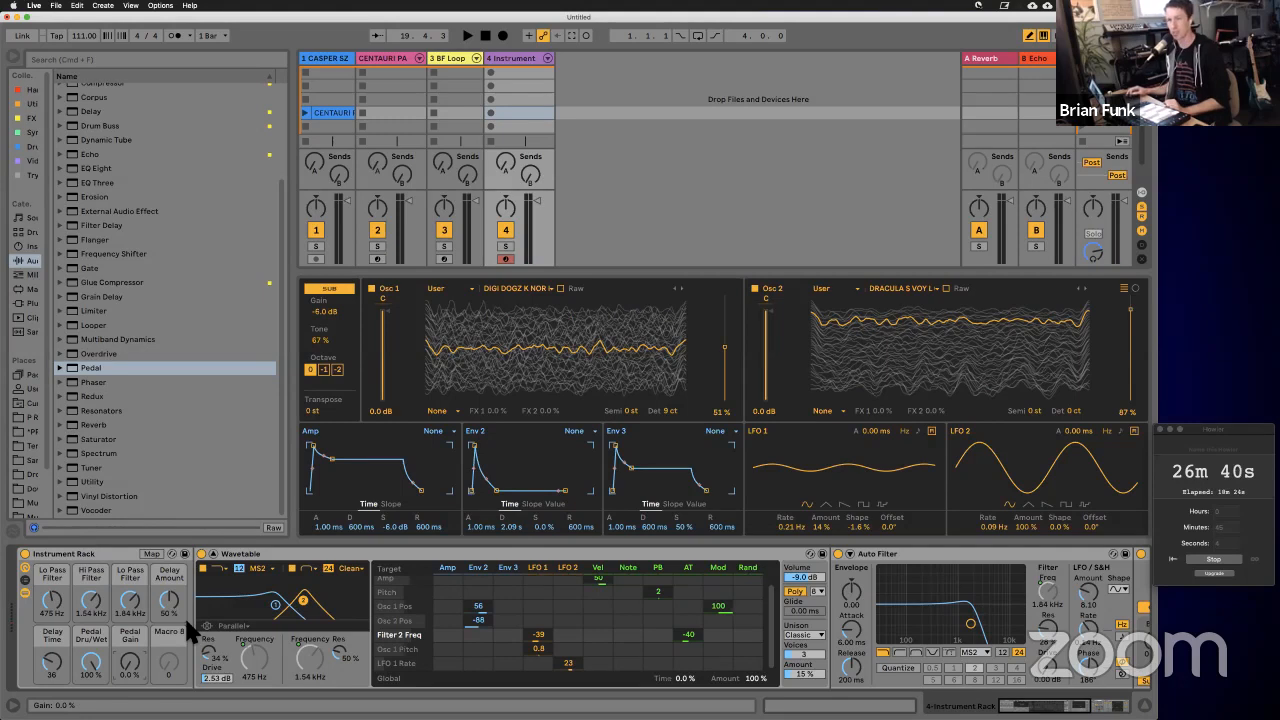
{"action": "scroll", "coordinate": [190, 630], "scroll_direction": "right", "scroll_amount": 3}
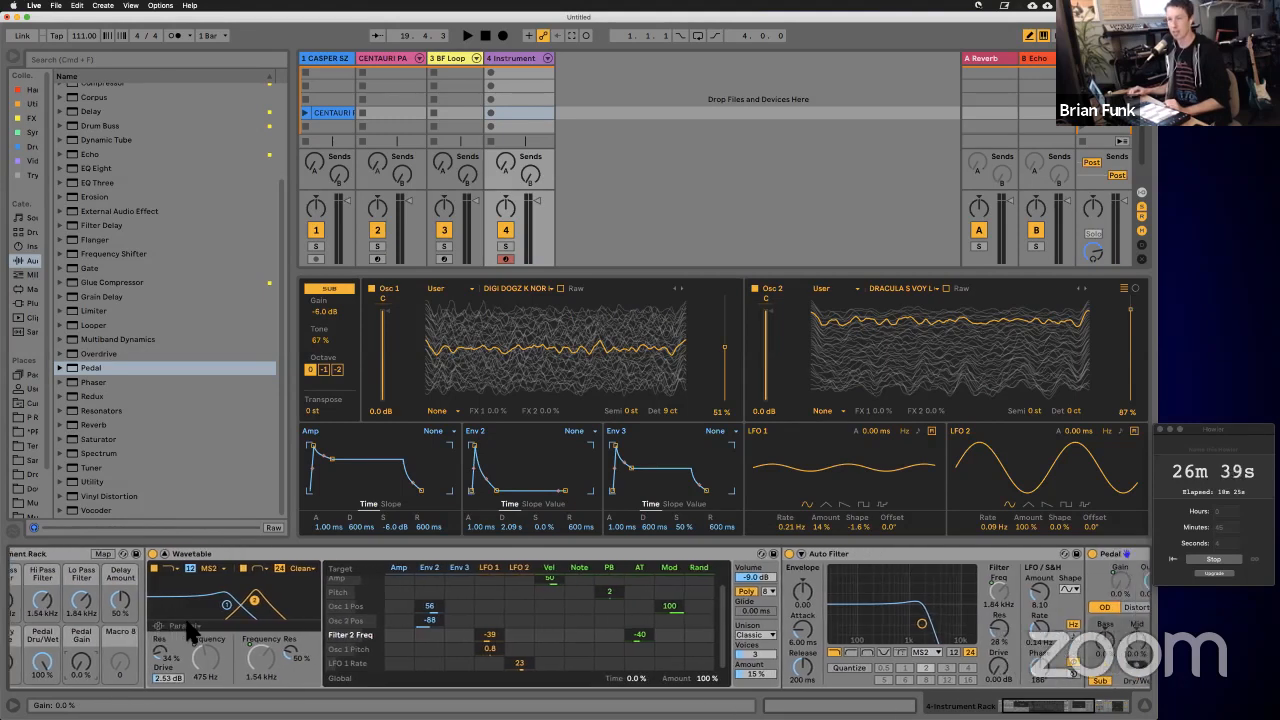
{"action": "left_click", "coordinate": [125, 368]}
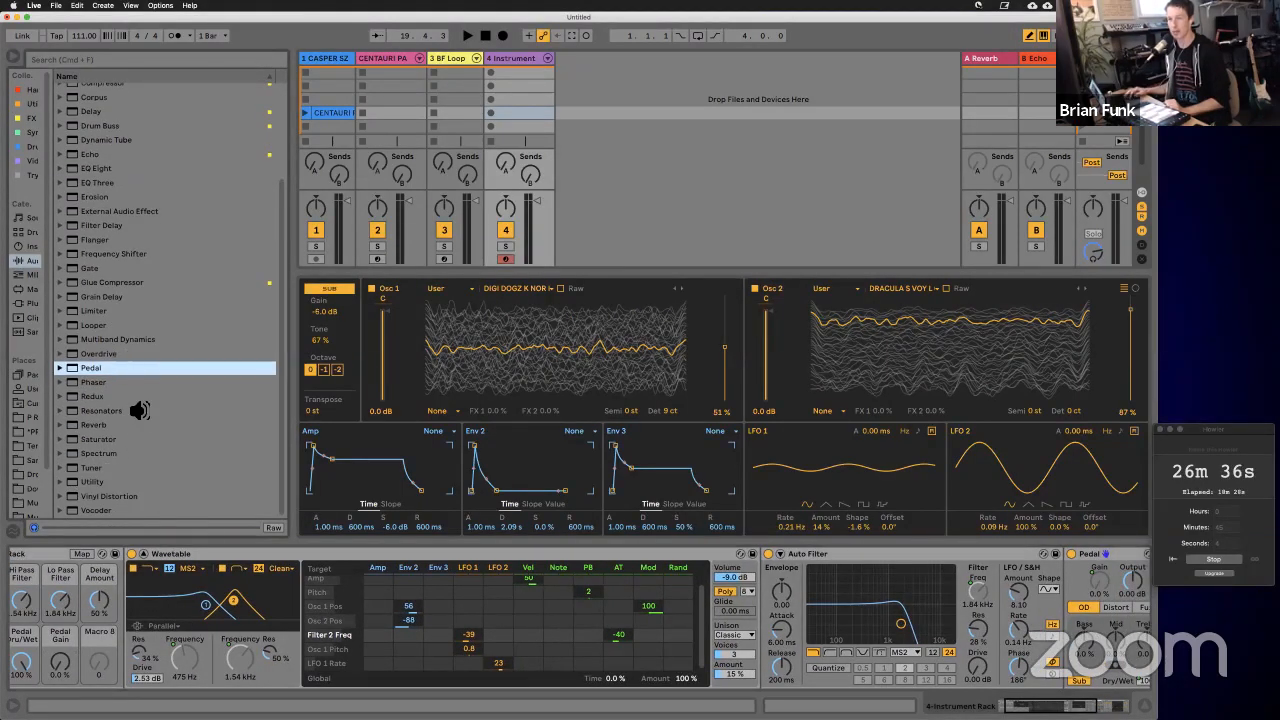
{"action": "scroll", "coordinate": [228, 568], "scroll_direction": "left", "scroll_amount": 3}
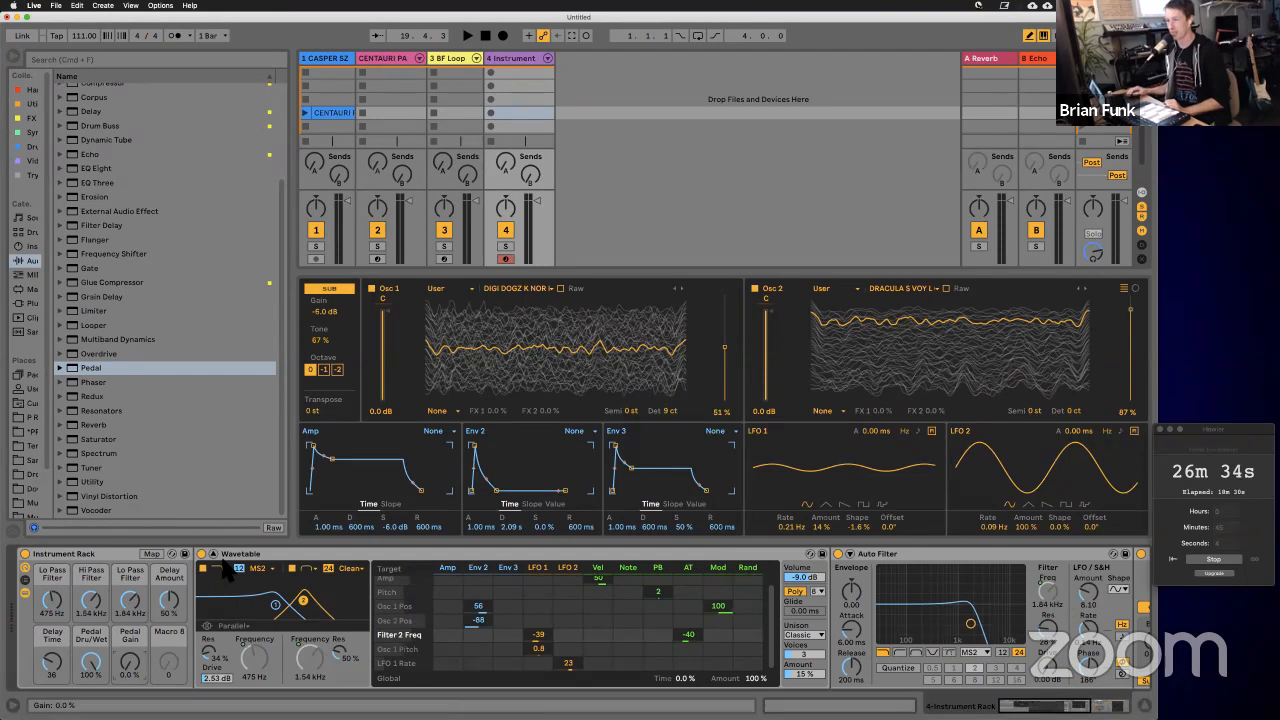
{"action": "left_click_drag", "start_coordinate": [809, 677], "coordinate": [810, 681]}
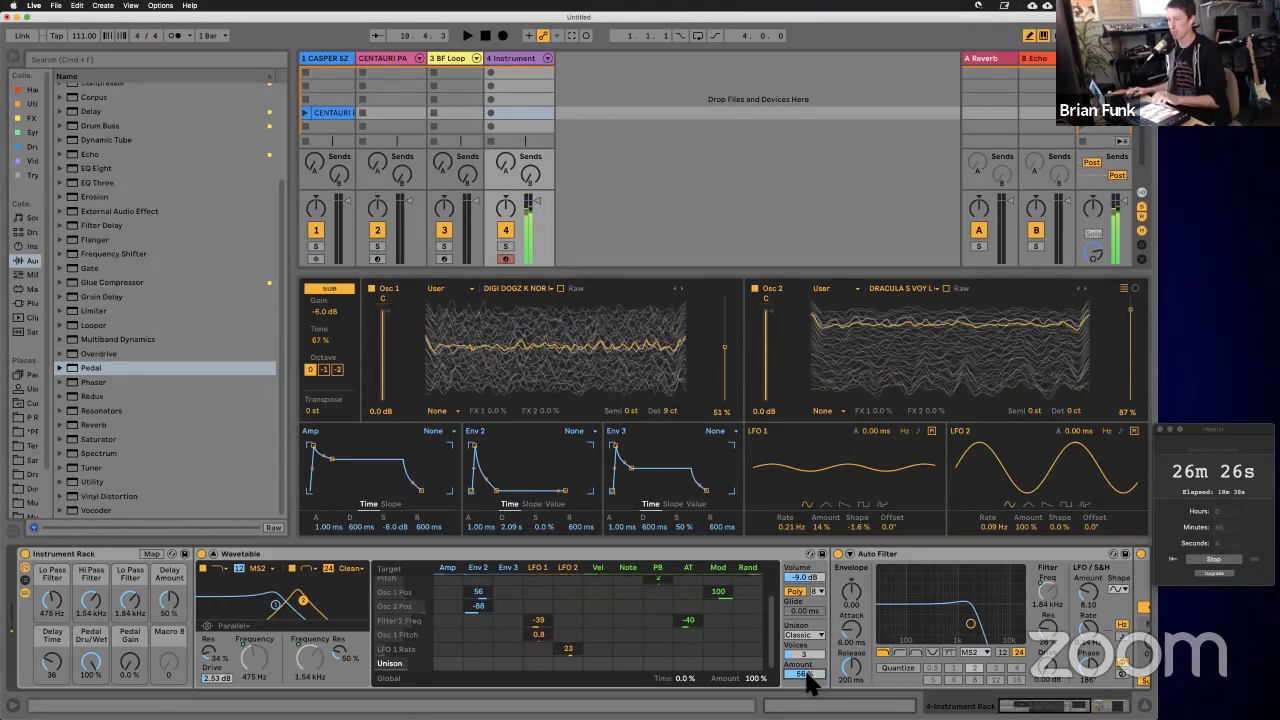
{"action": "right_click", "coordinate": [812, 679]}
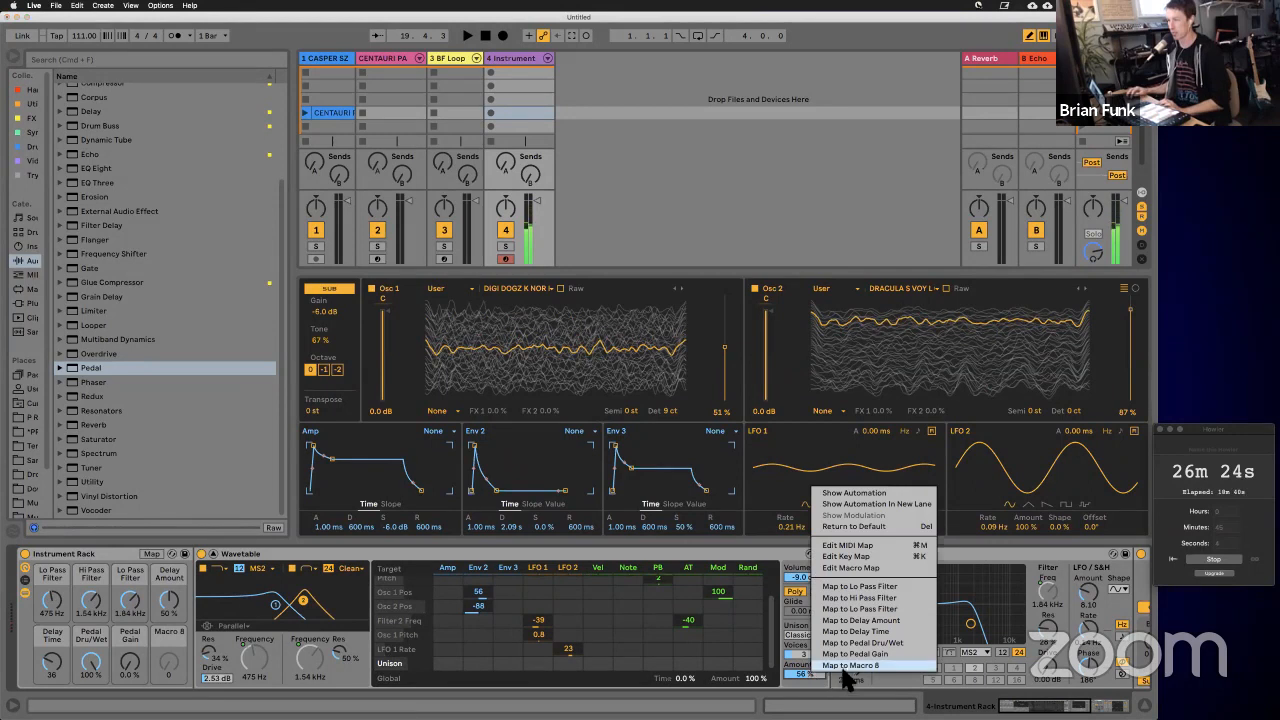
{"action": "left_click", "coordinate": [846, 665]}
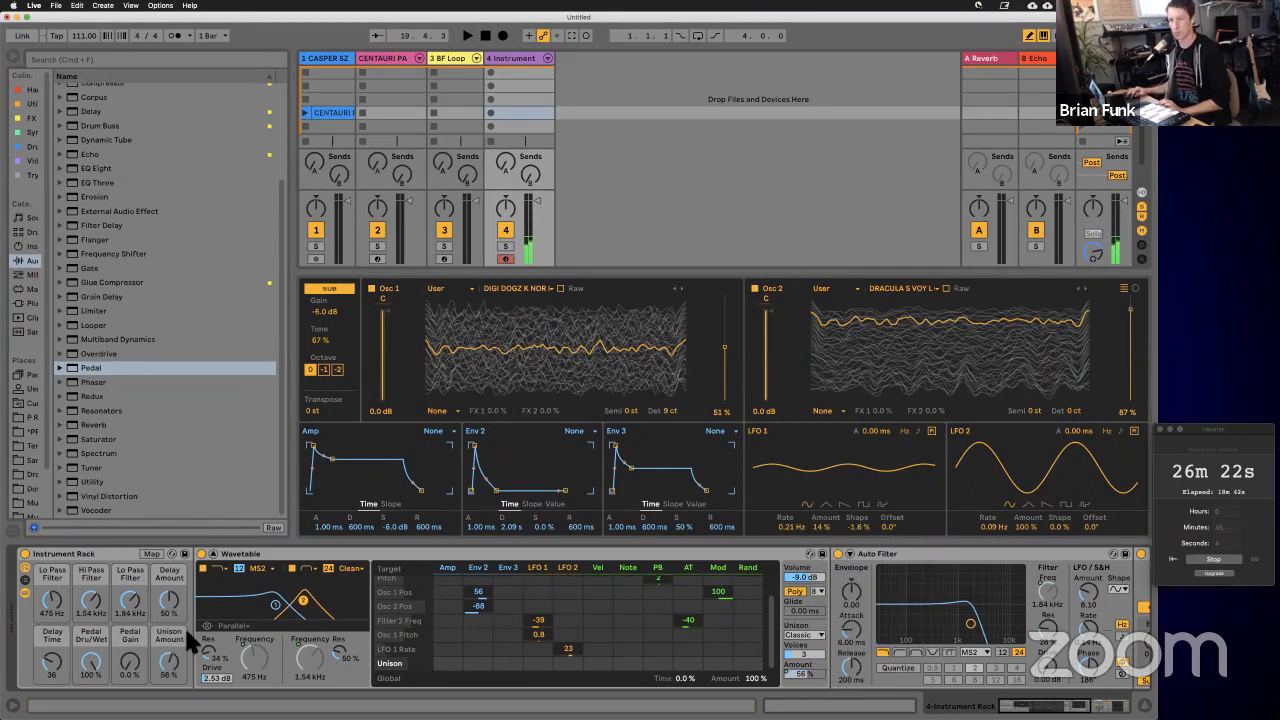
Step: Color the three filter macros (Lo Pass, Hi Pass and Lo Pass) red
{"action": "right_click", "coordinate": [58, 569]}
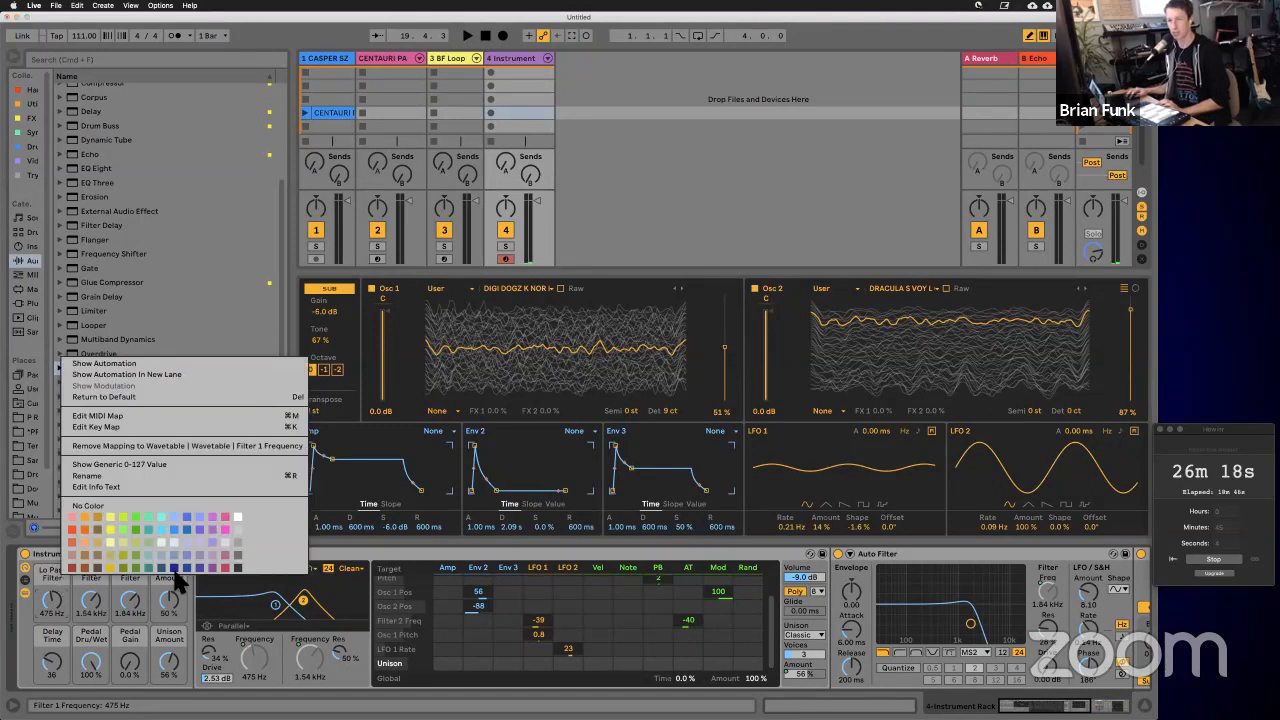
{"action": "left_click", "coordinate": [71, 527]}
{"action": "right_click", "coordinate": [80, 573]}
{"action": "left_click", "coordinate": [99, 527]}
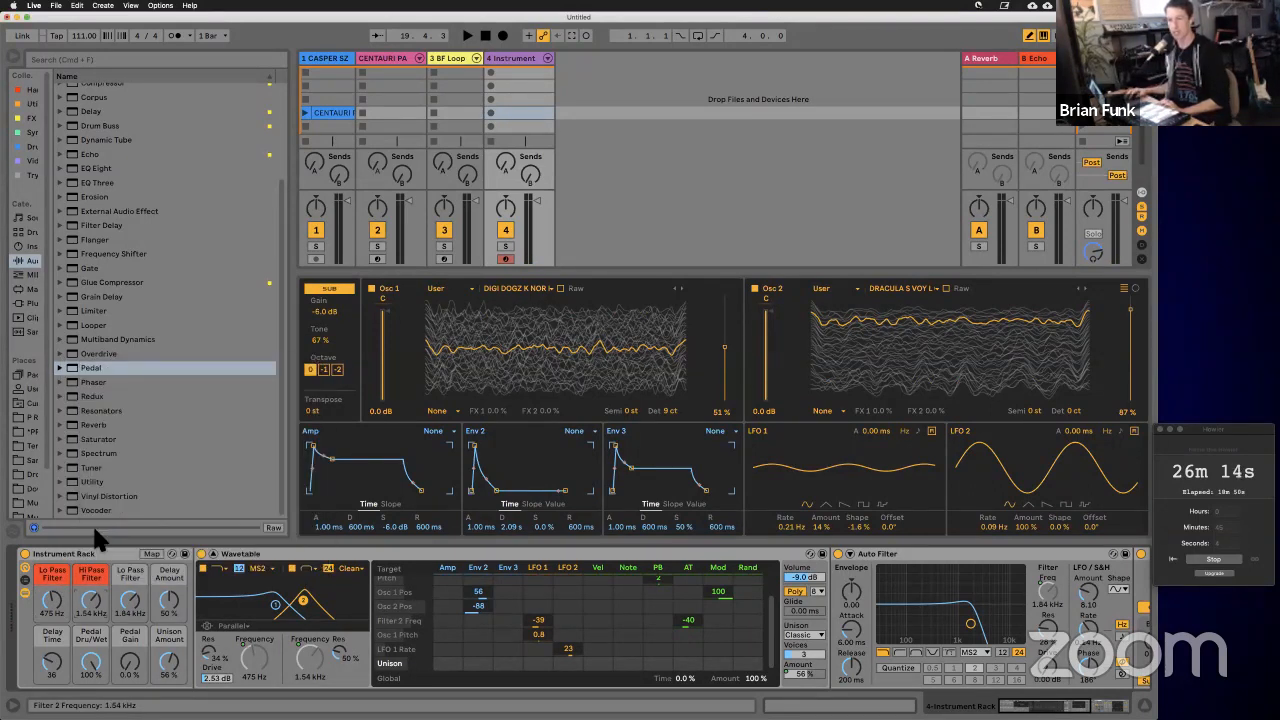
{"action": "right_click", "coordinate": [129, 578]}
{"action": "left_click", "coordinate": [137, 537]}
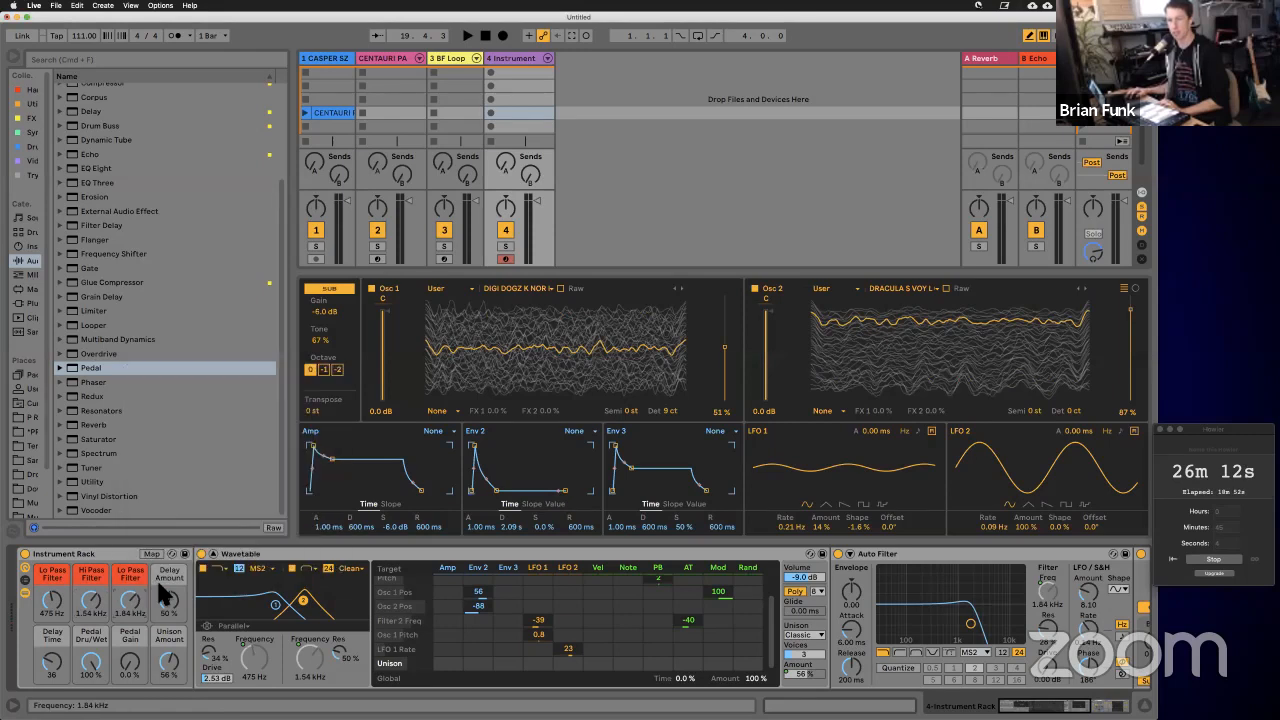
Step: Color the Delay Amount and Delay Time macros yellow
{"action": "right_click", "coordinate": [158, 587]}
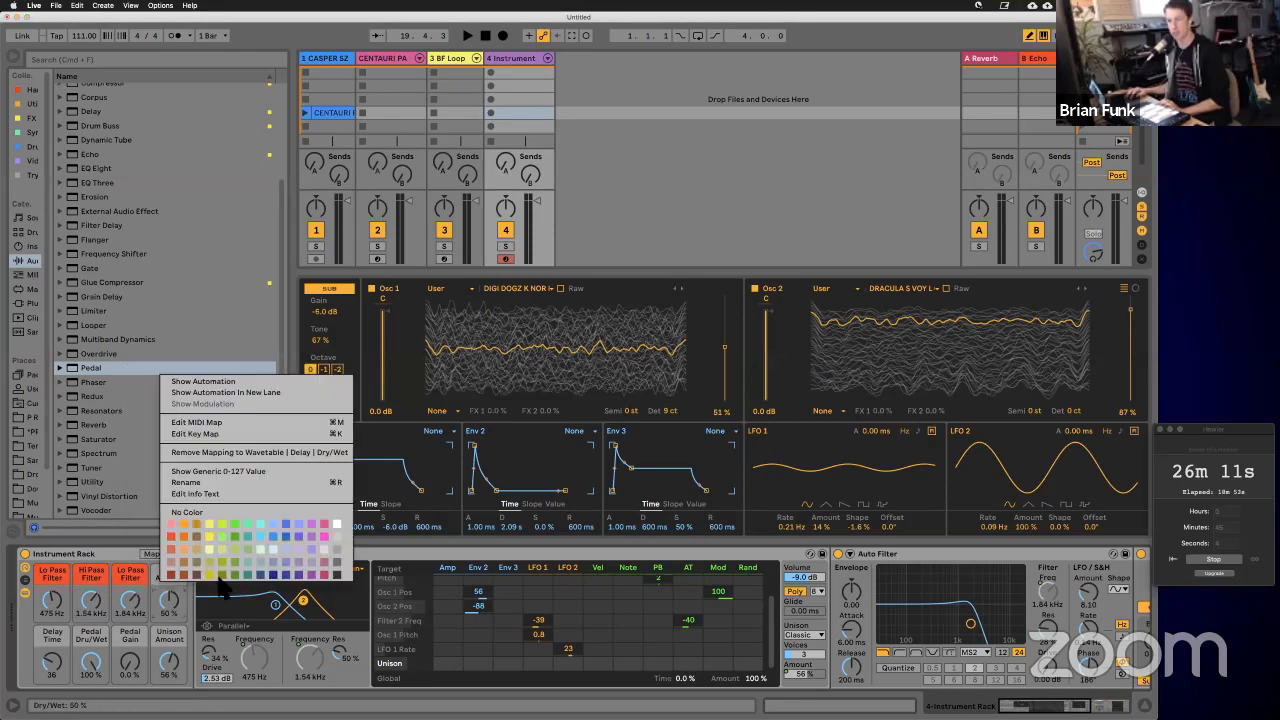
{"action": "left_click", "coordinate": [208, 527]}
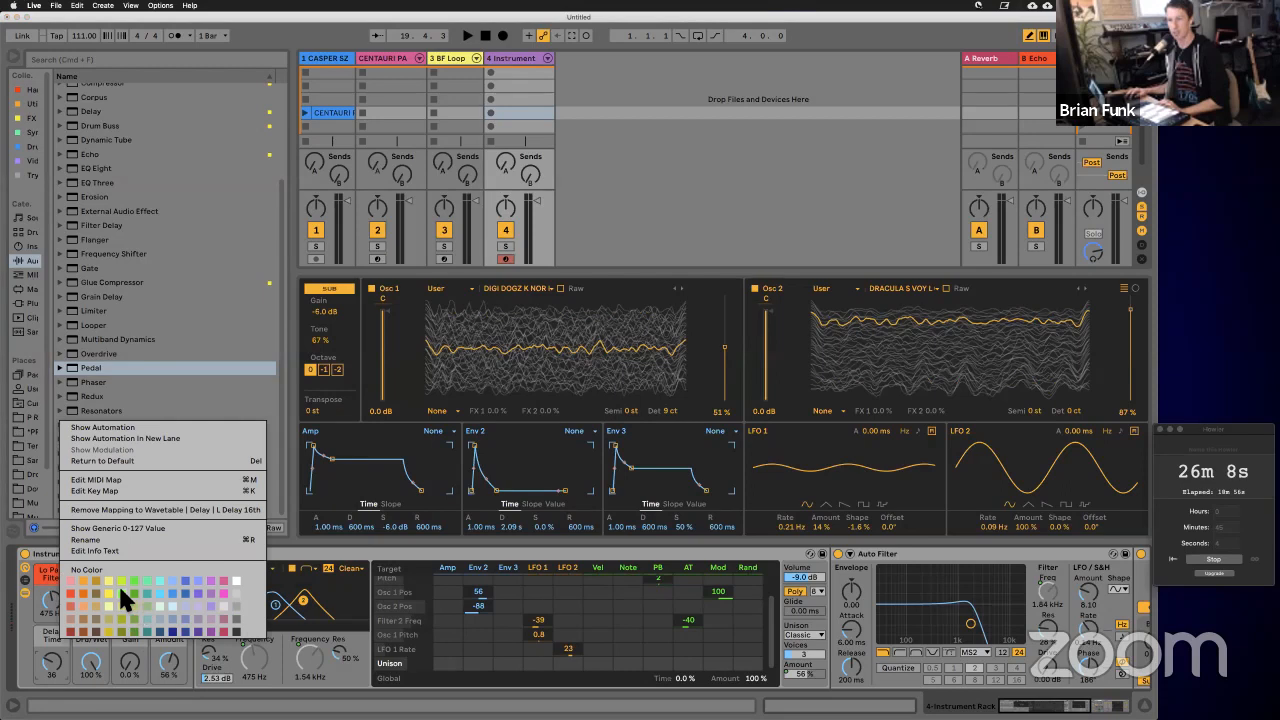
{"action": "left_click", "coordinate": [110, 584]}
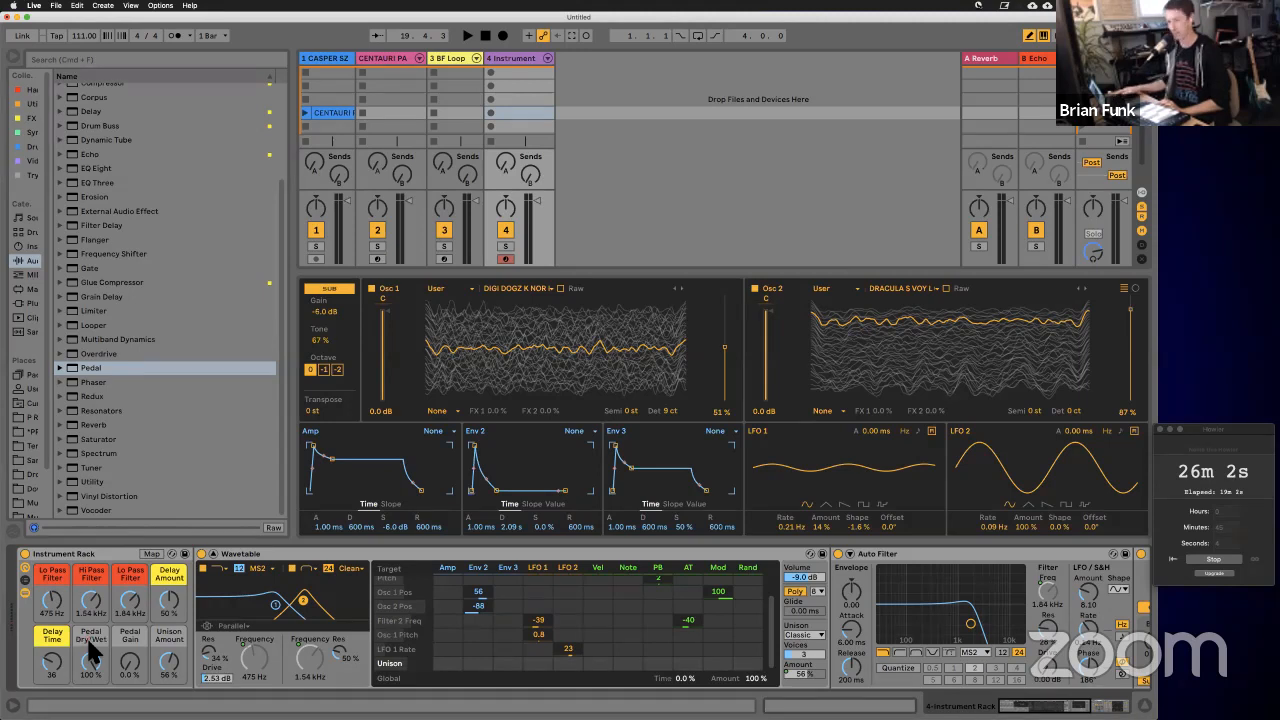
Step: Color the Pedal Dry/Wet and Pedal Gain macros green and the Unison Amount macro pink
{"action": "right_click", "coordinate": [90, 640]}
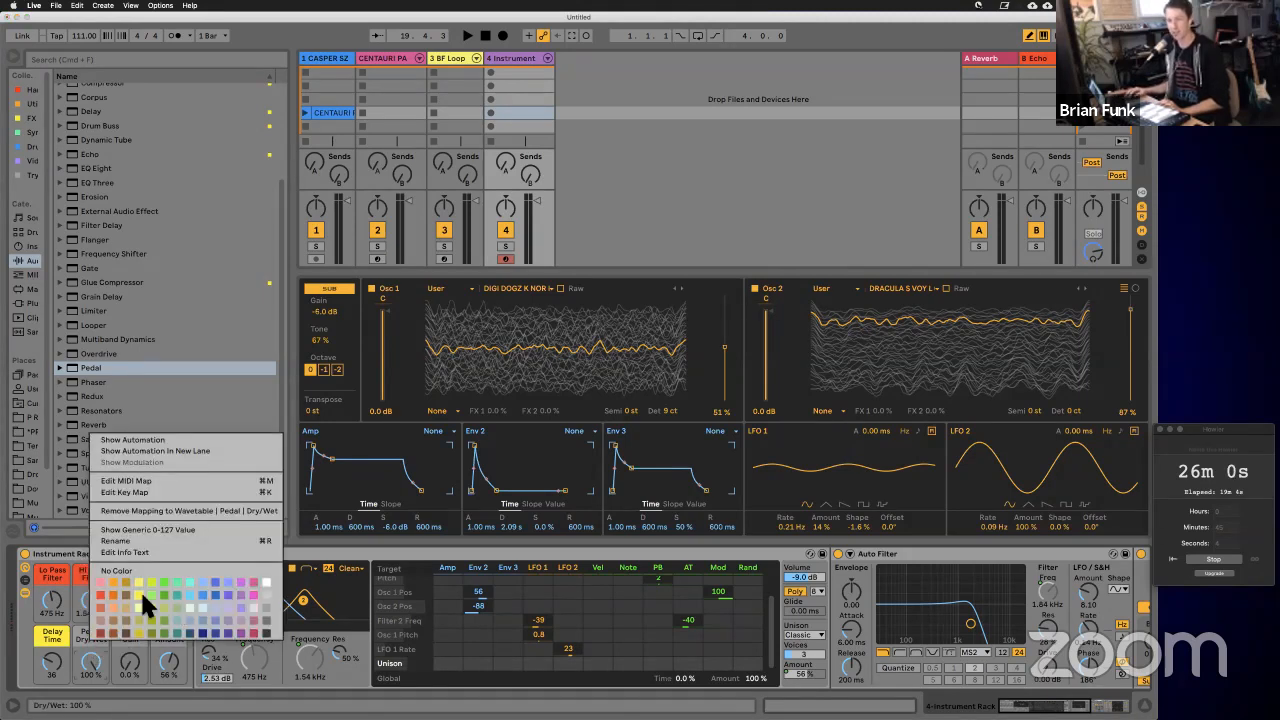
{"action": "left_click", "coordinate": [166, 591]}
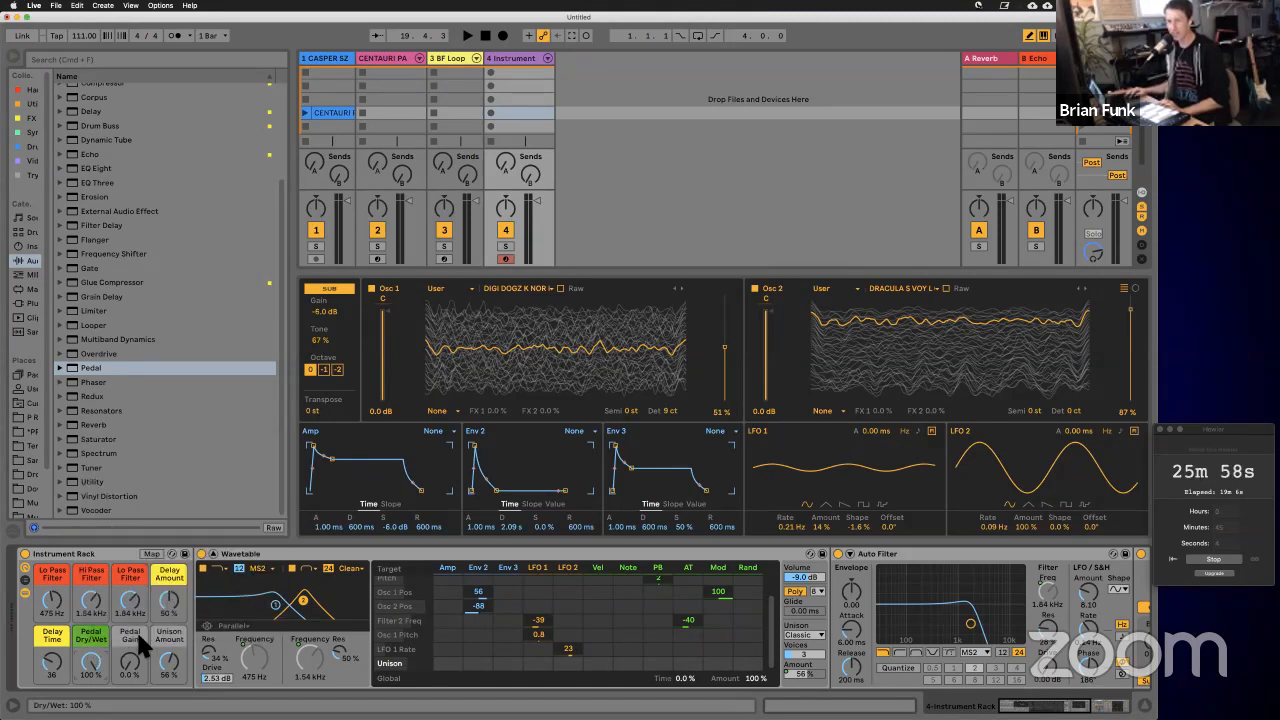
{"action": "right_click", "coordinate": [134, 631]}
{"action": "left_click", "coordinate": [209, 590]}
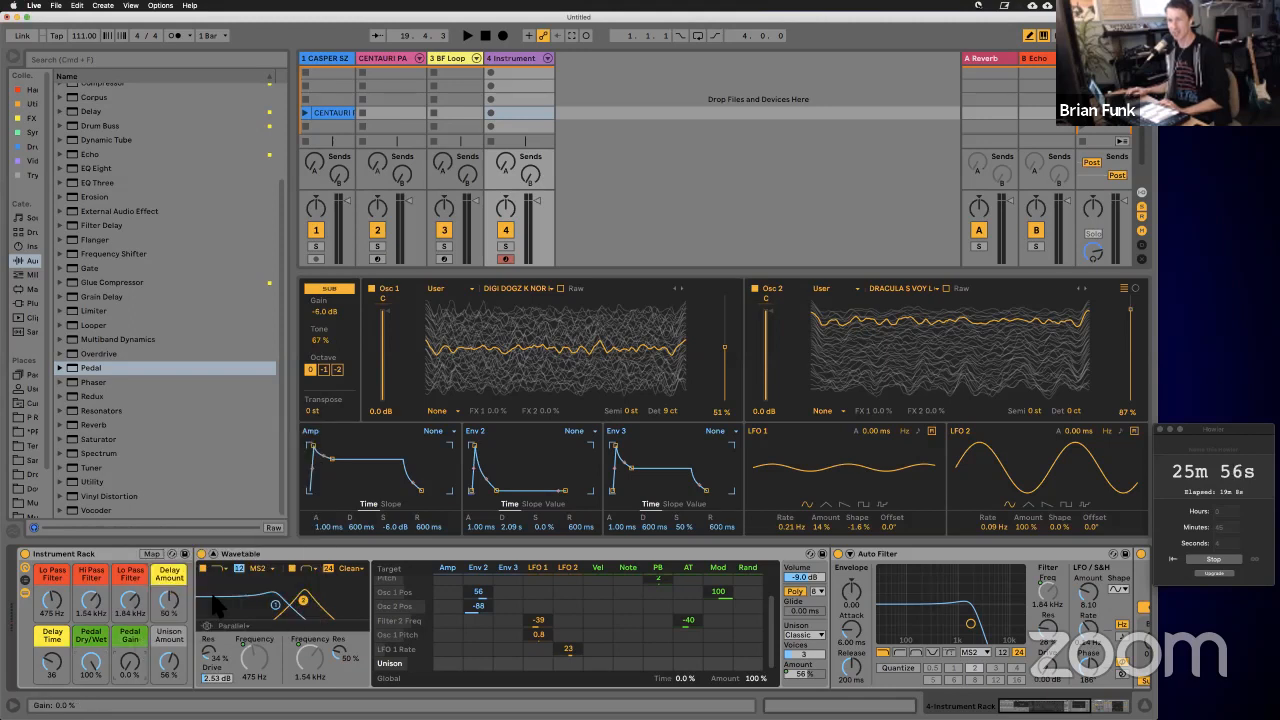
{"action": "right_click", "coordinate": [164, 631]}
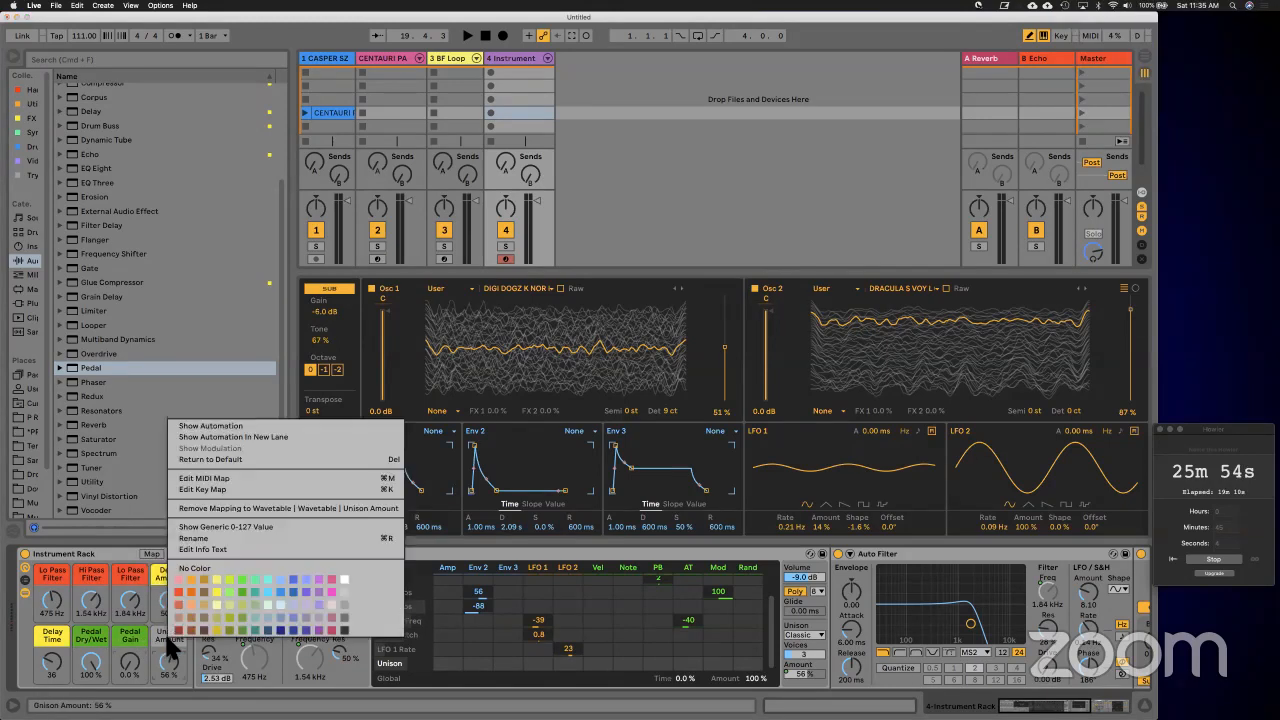
{"action": "left_click", "coordinate": [333, 593]}
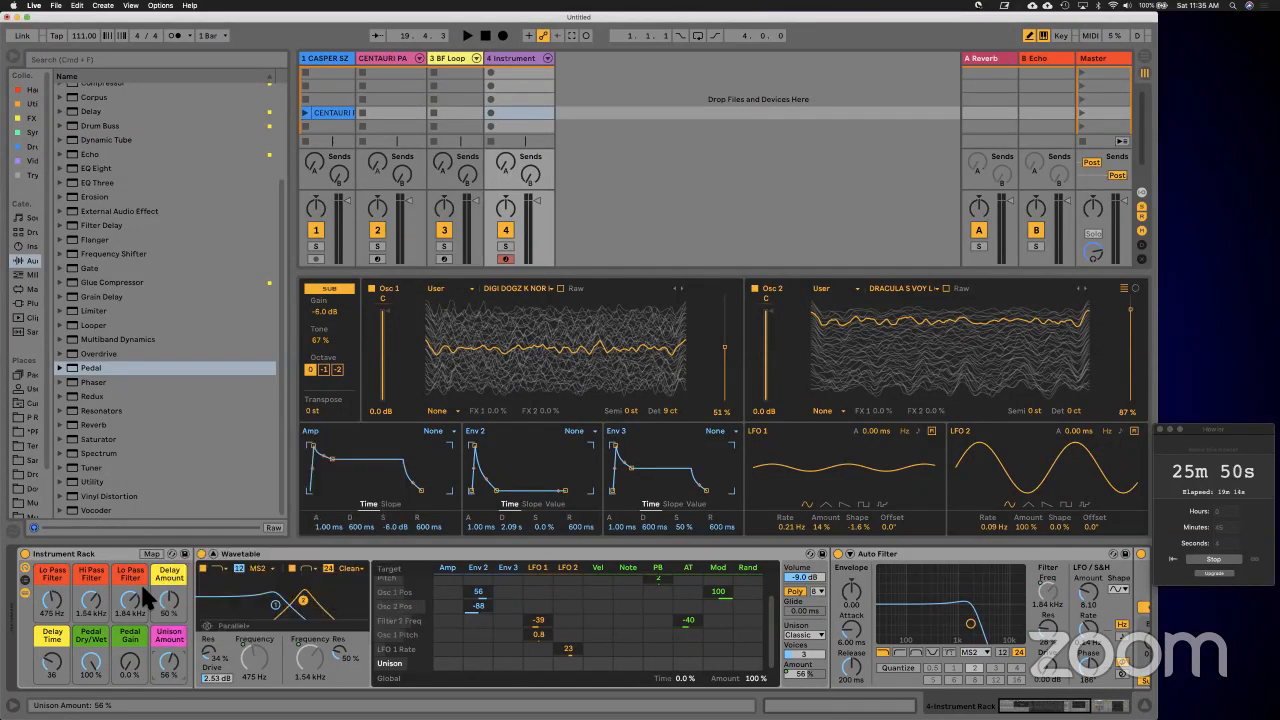
Step: Rename the Instrument Rack as "BF LoopAtHome WaveTable Magic"
{"action": "left_click", "coordinate": [82, 552]}
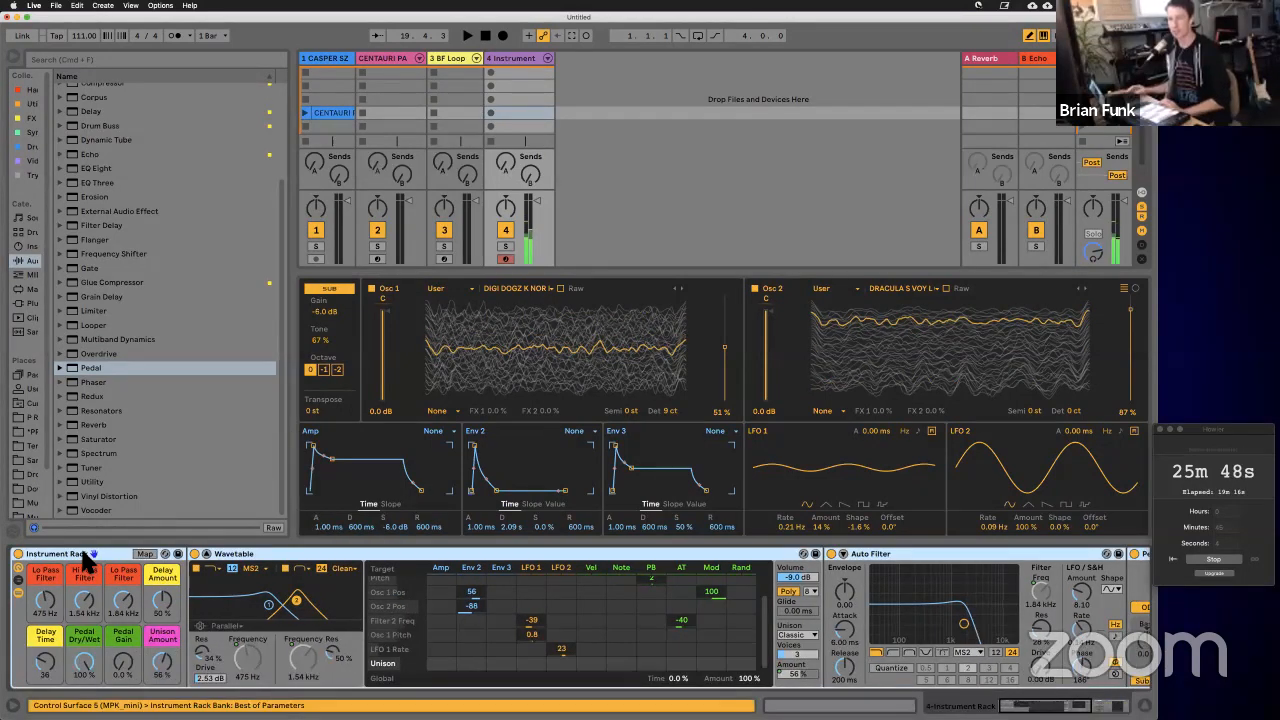
{"action": "key", "text": "super+r"}
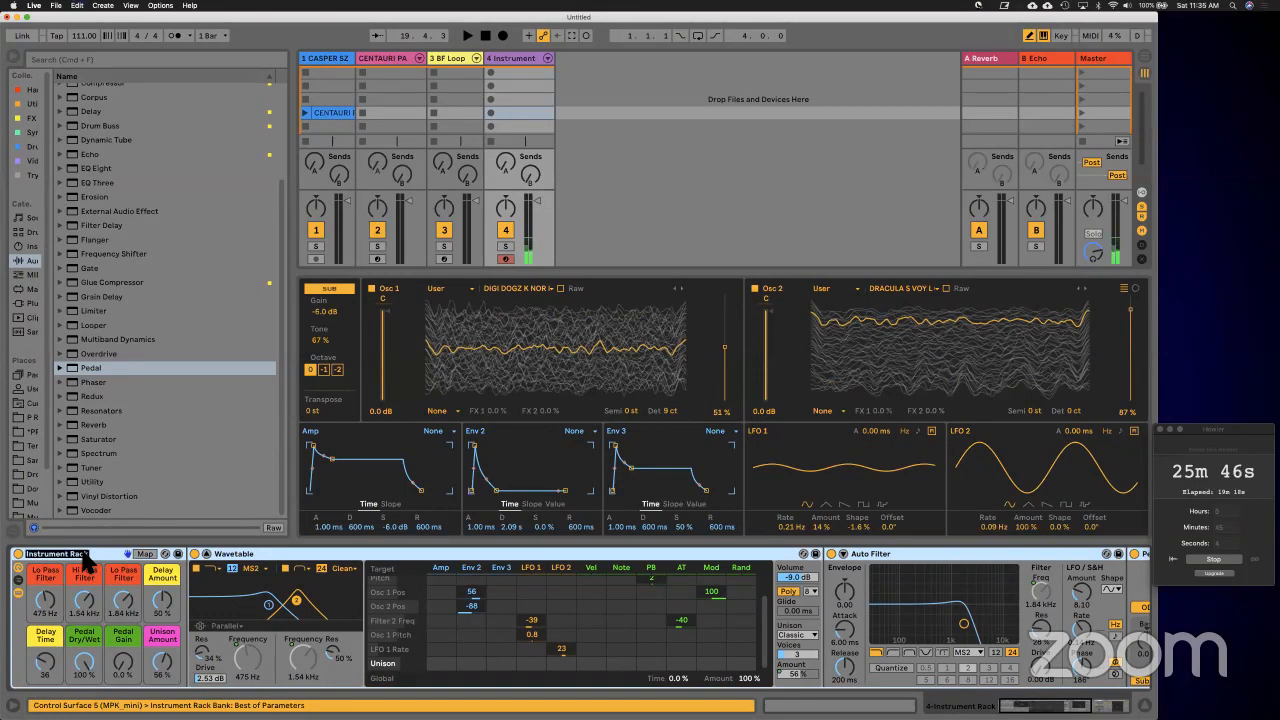
{"action": "type", "text": "BF LoopAtHom"}
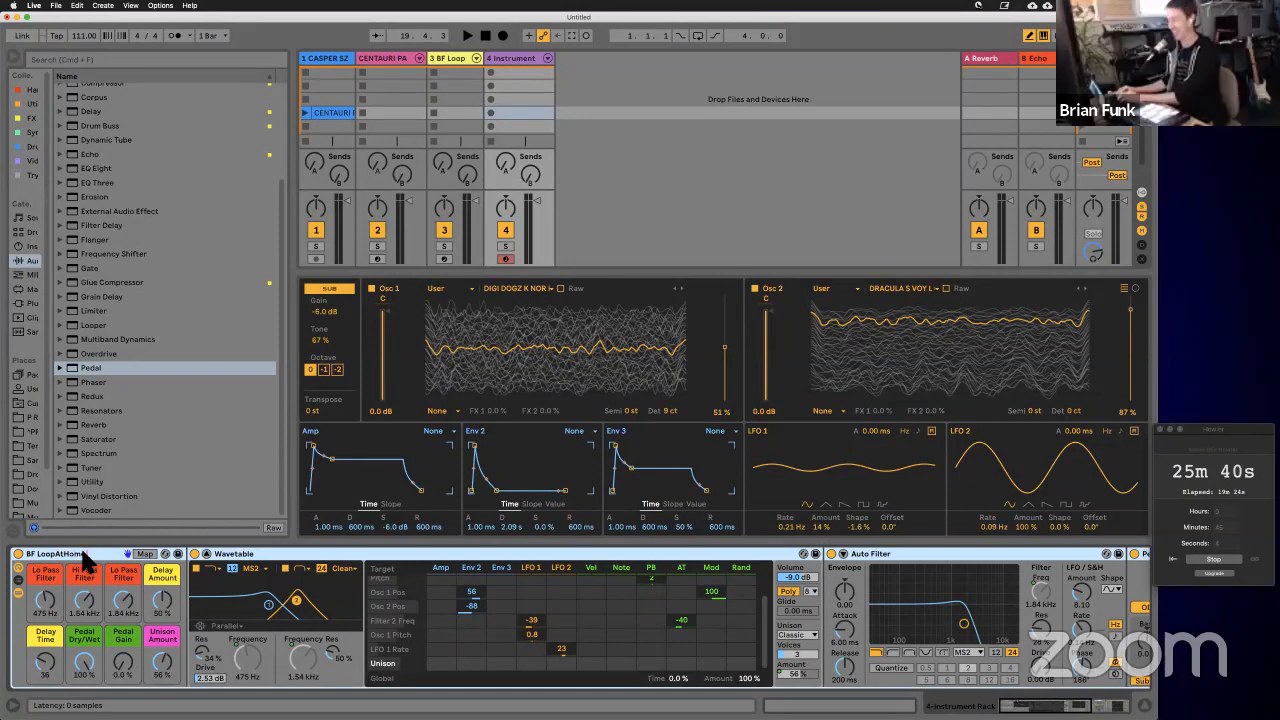
{"action": "type", "text": "eWave"}
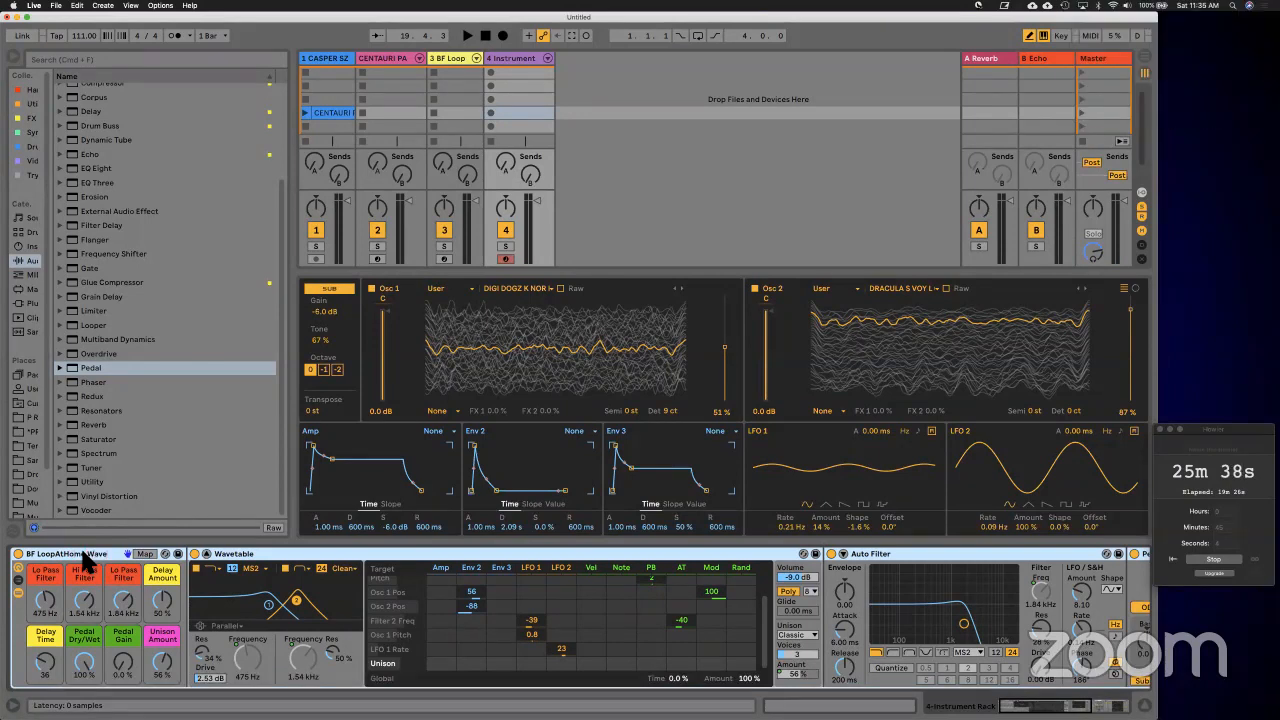
{"action": "type", "text": "Table Magic"}
{"action": "key", "text": "Return"}
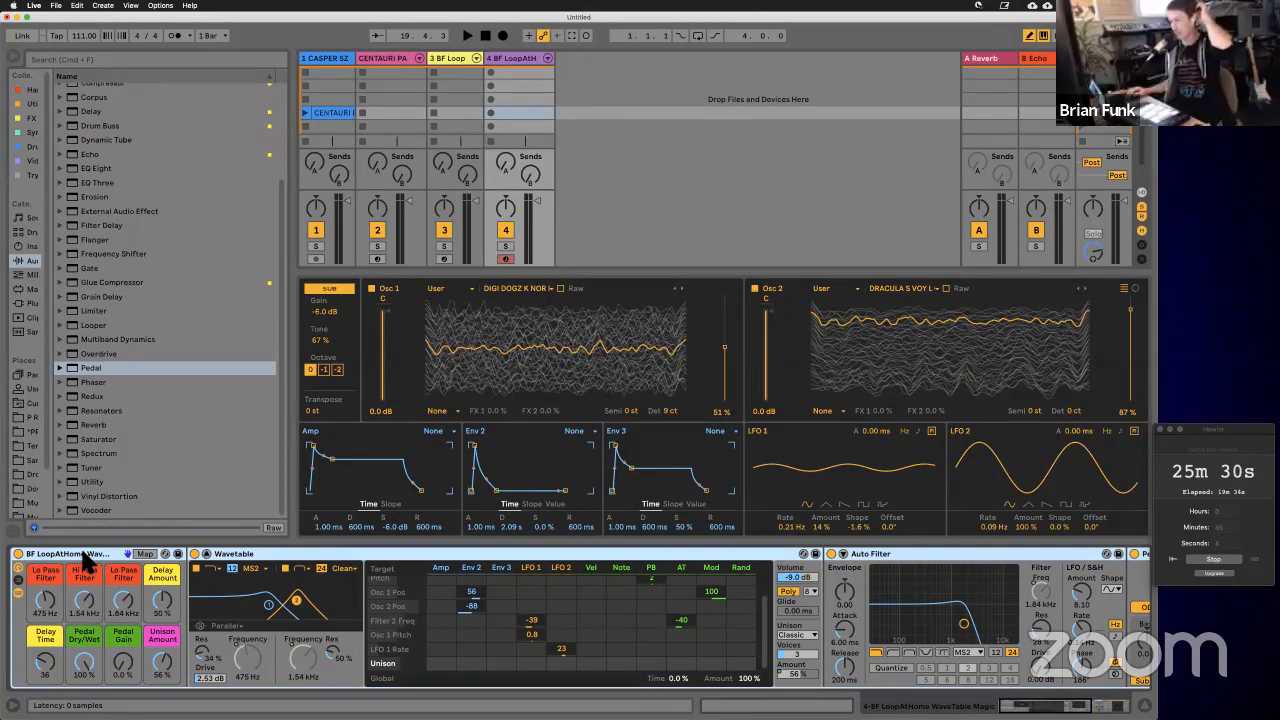
{"action": "scroll", "coordinate": [350, 638], "scroll_direction": "right", "scroll_amount": 5}
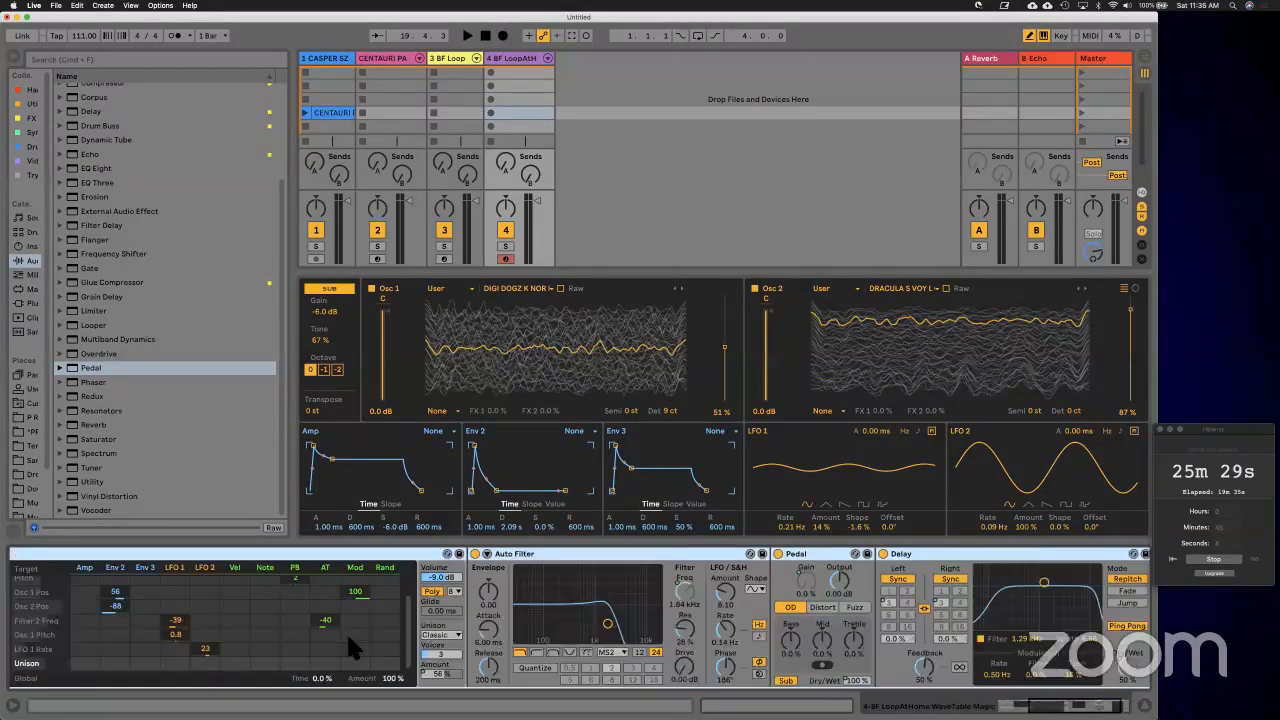
Step: Hide the inner devices of the BF LoopAtHome WaveTable Magic rack and the chain list and devices of the CENTAURI PARTY rack
{"action": "scroll", "coordinate": [346, 631], "scroll_direction": "left", "scroll_amount": 5}
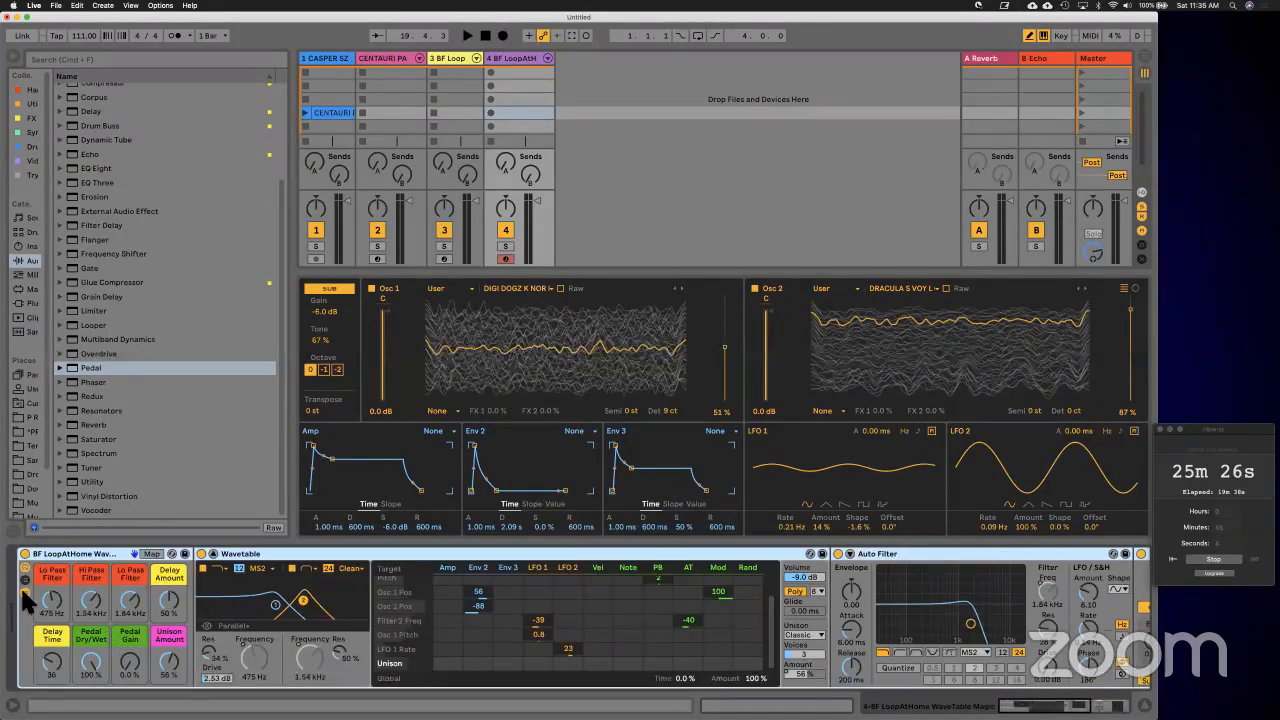
{"action": "left_click", "coordinate": [25, 601]}
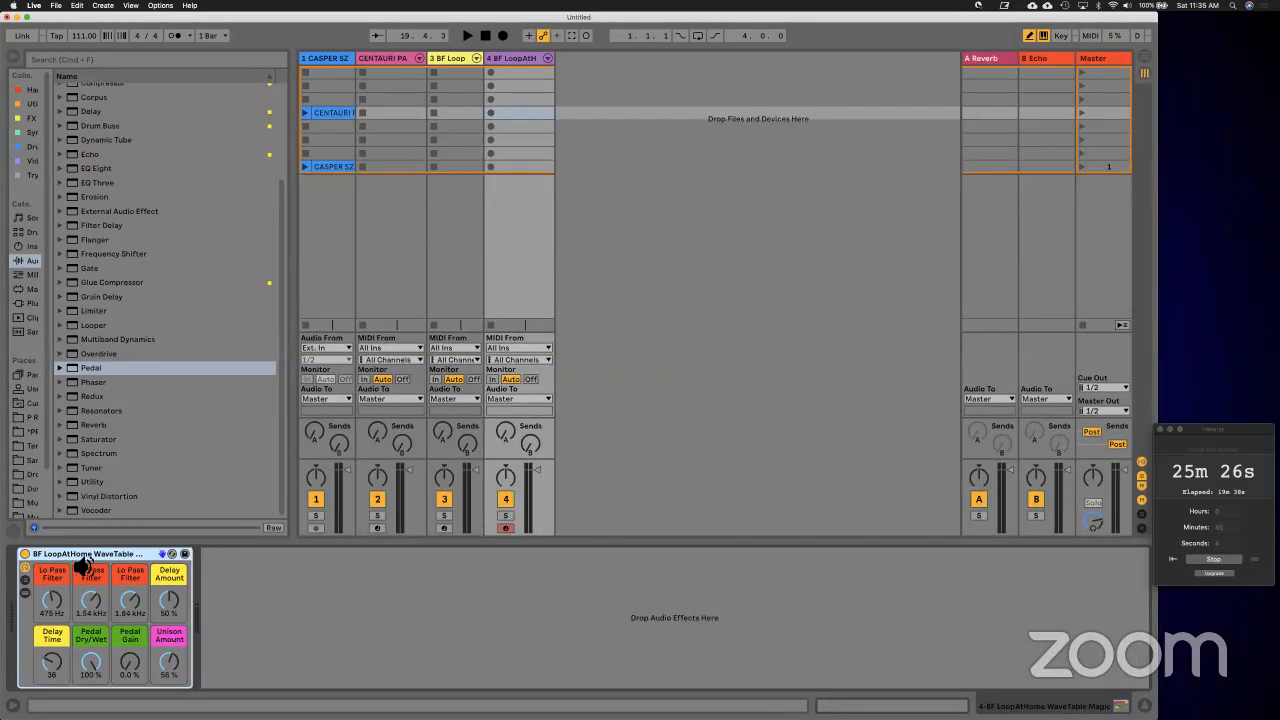
{"action": "left_click", "coordinate": [465, 61]}
{"action": "left_click", "coordinate": [400, 58]}
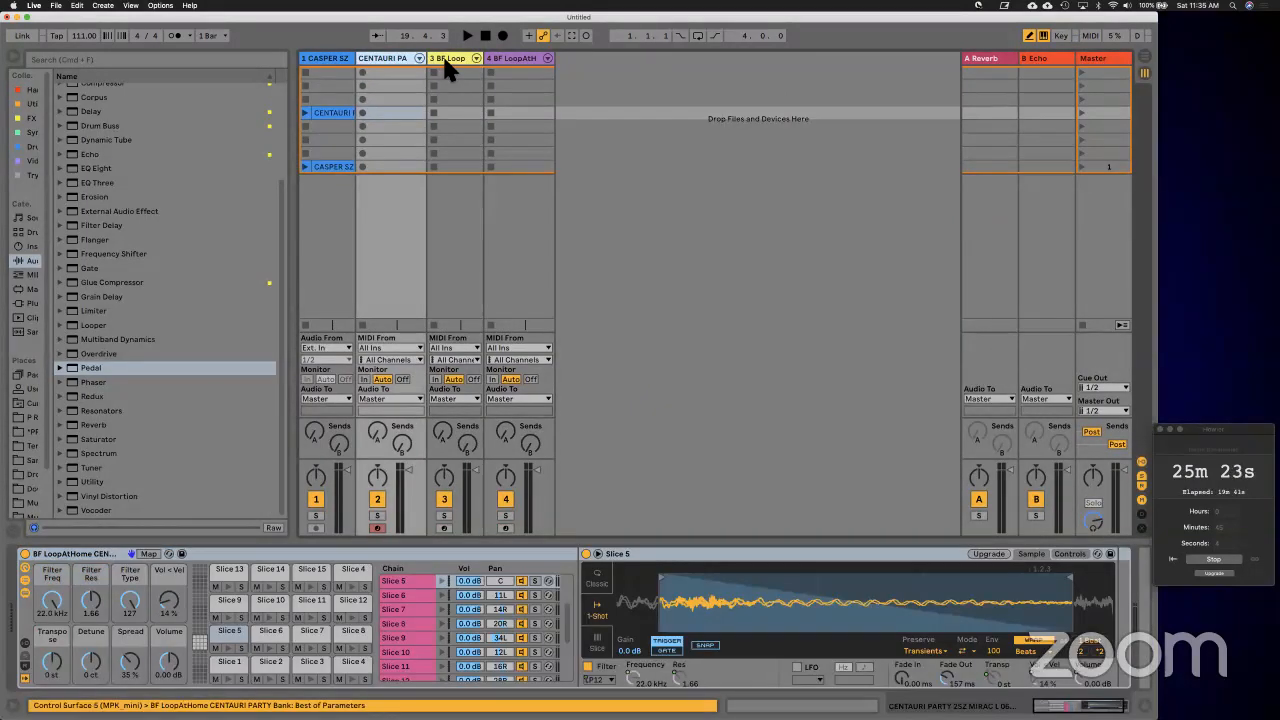
{"action": "left_click", "coordinate": [25, 592]}
{"action": "left_click", "coordinate": [25, 593]}
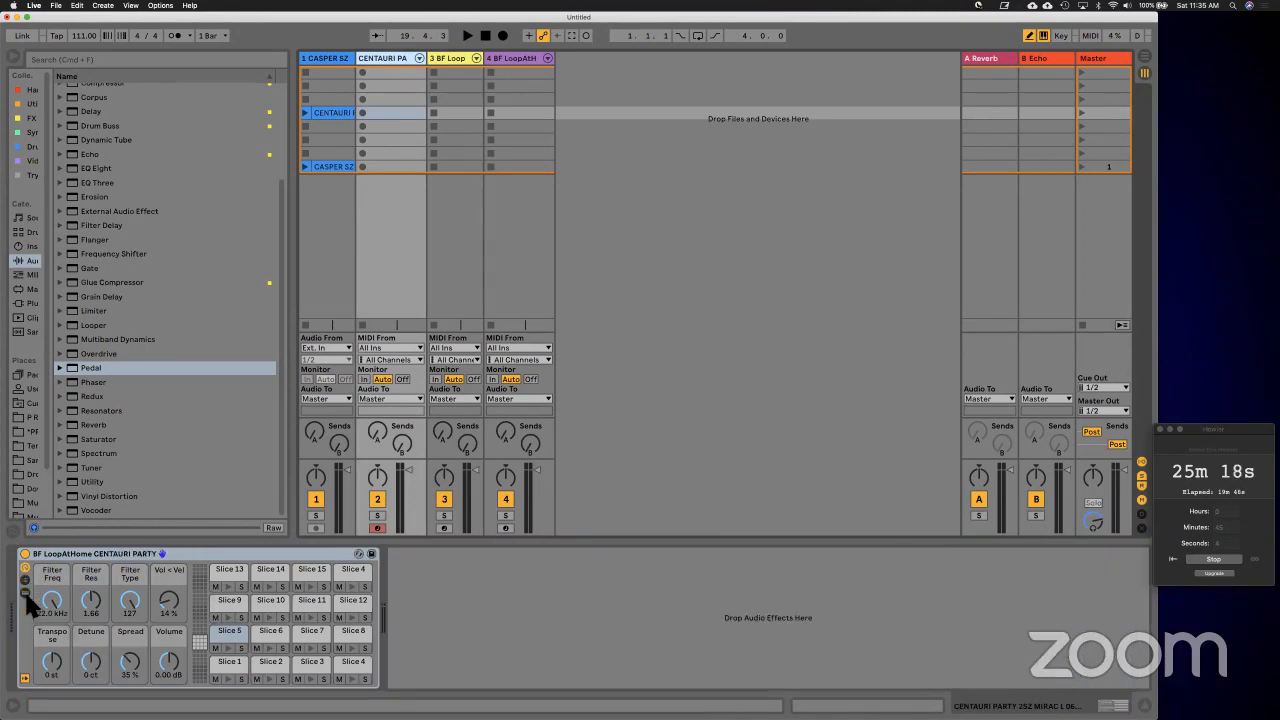
{"action": "left_click", "coordinate": [455, 60]}
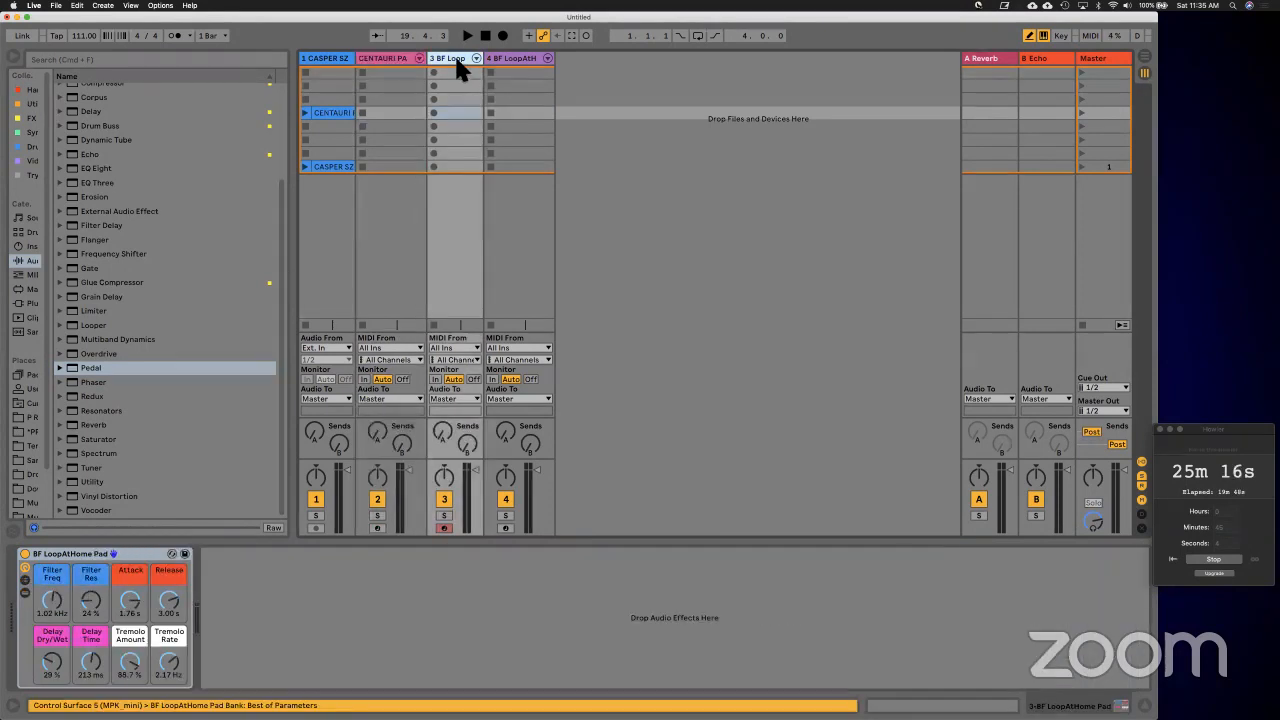
{"action": "left_click", "coordinate": [513, 58]}
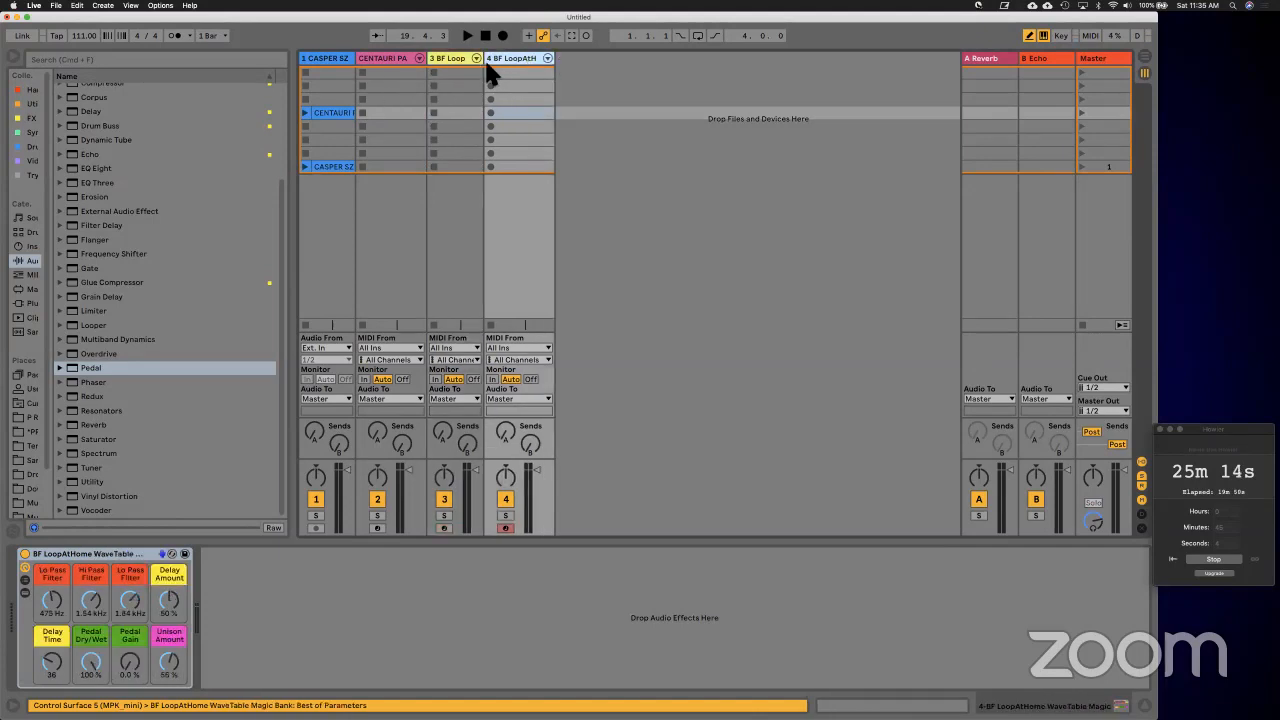
Step: Browse the sample pack's loops, collapse the P R E S LOOPS folder and expand the P R E S FX folder
{"action": "left_click", "coordinate": [30, 417]}
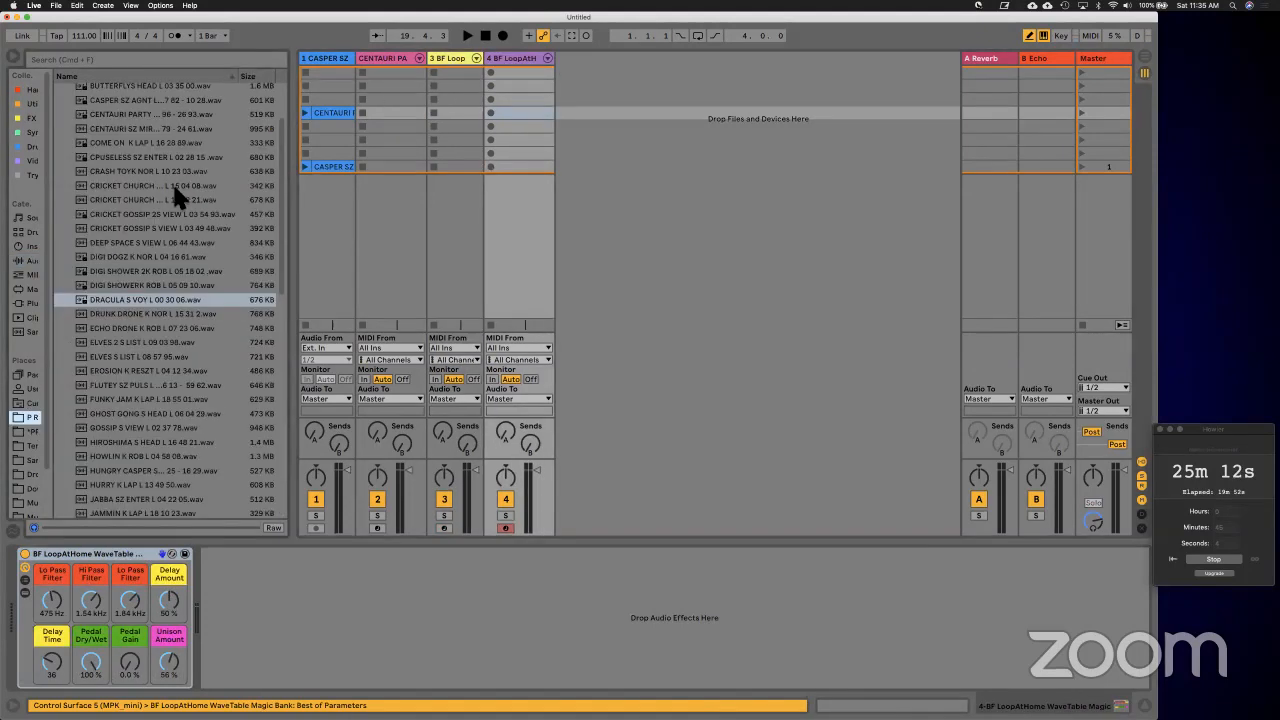
{"action": "scroll", "coordinate": [224, 347], "scroll_direction": "down", "scroll_amount": 8}
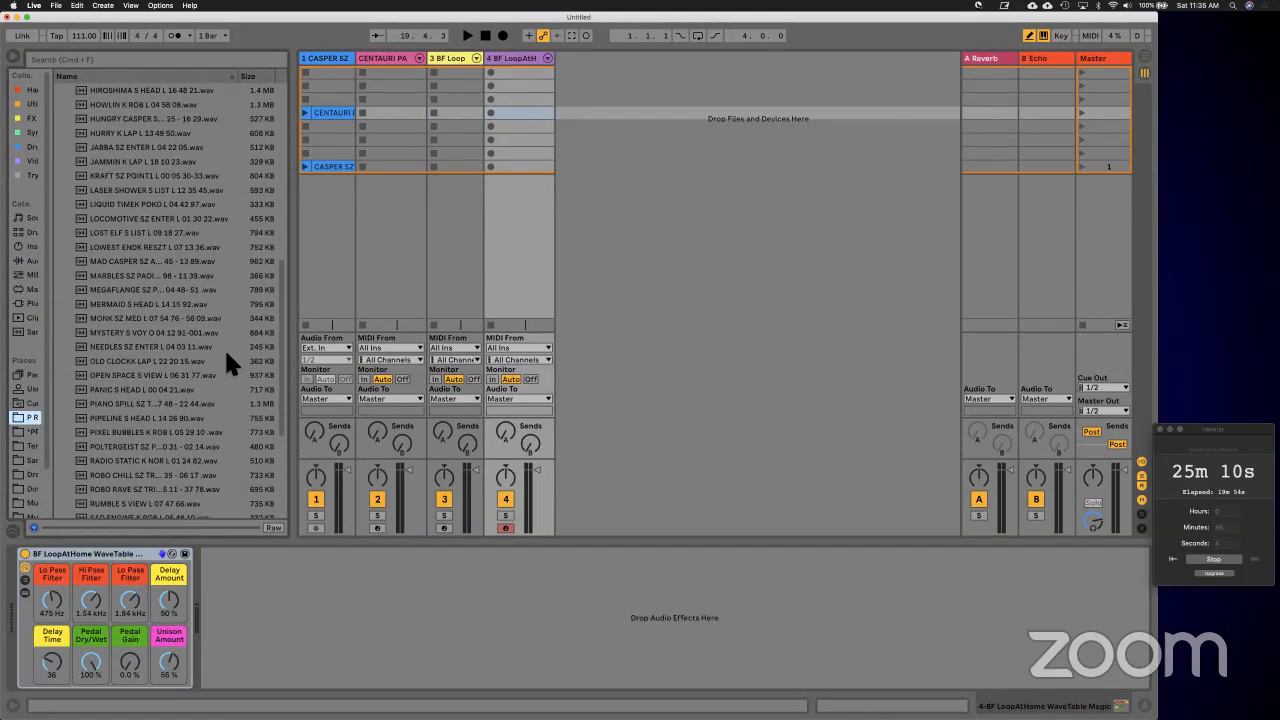
{"action": "scroll", "coordinate": [163, 329], "scroll_direction": "up", "scroll_amount": 10}
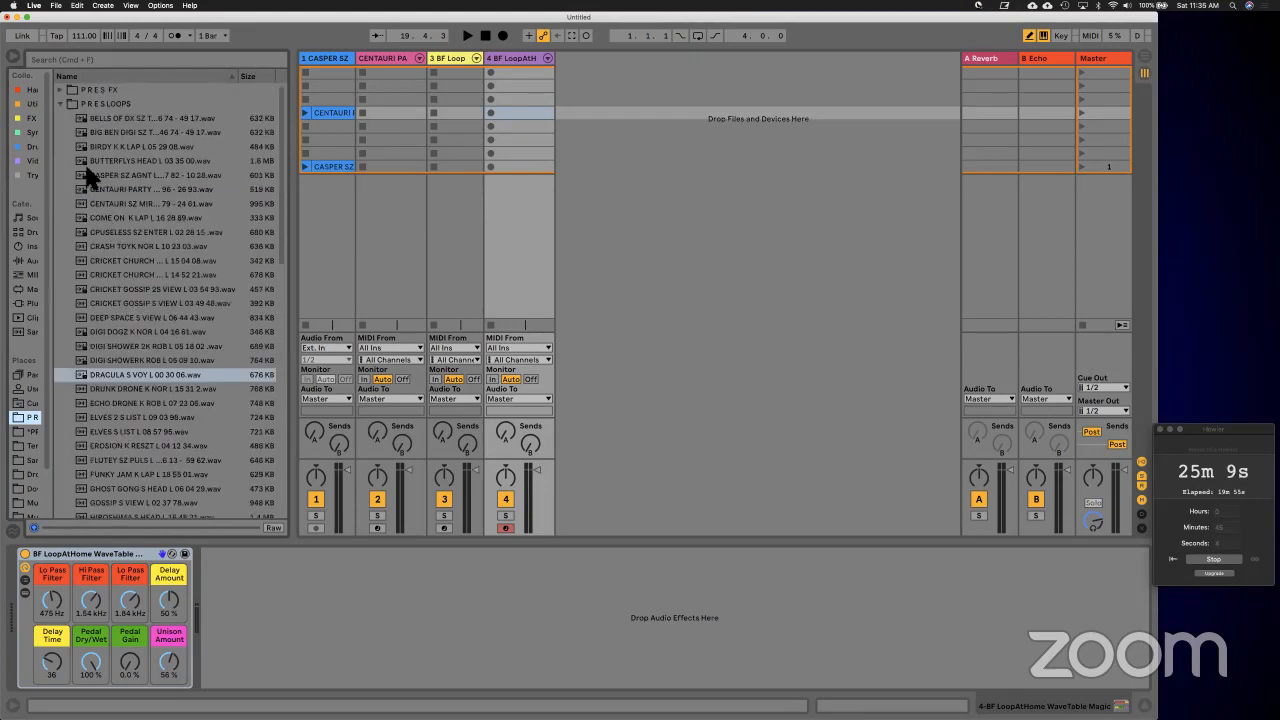
{"action": "left_click", "coordinate": [62, 104]}
{"action": "left_click", "coordinate": [60, 90]}
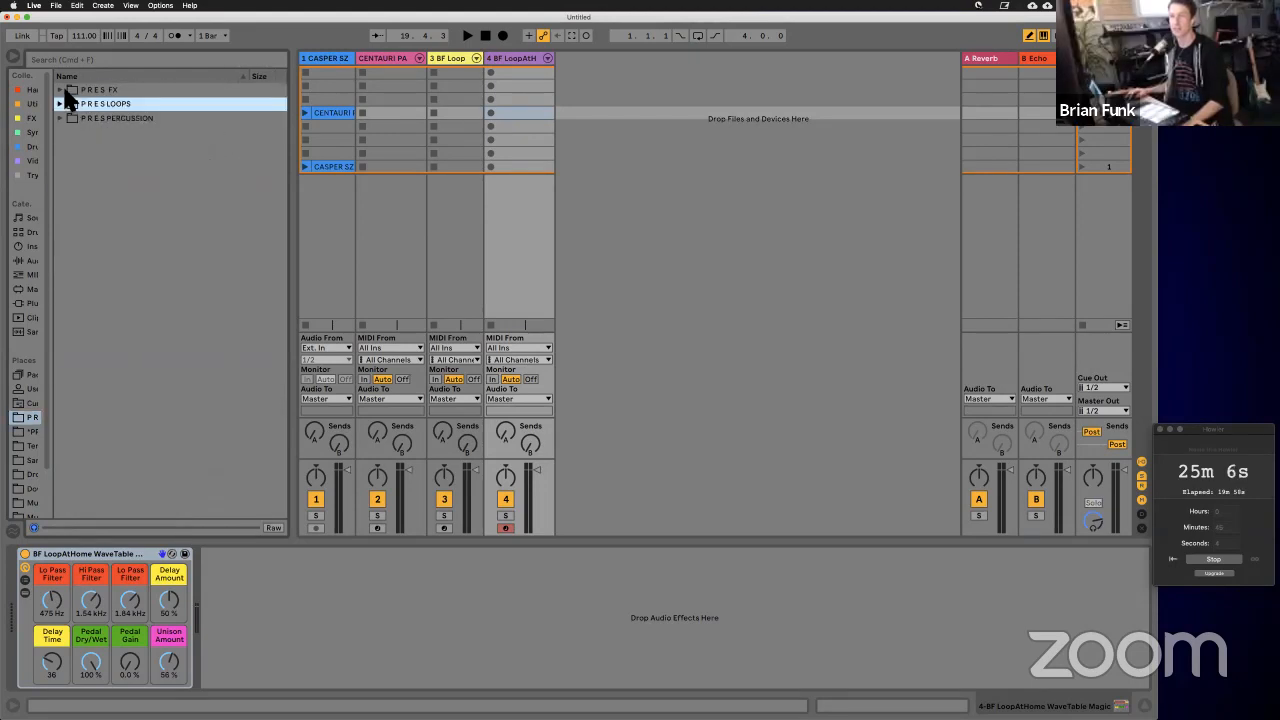
Step: Audition several samples in the P R E S FX folder, including S LIST FX 00 07 10-001.wav and S LIST FX 10 36 17-001.wav
{"action": "left_click", "coordinate": [148, 218]}
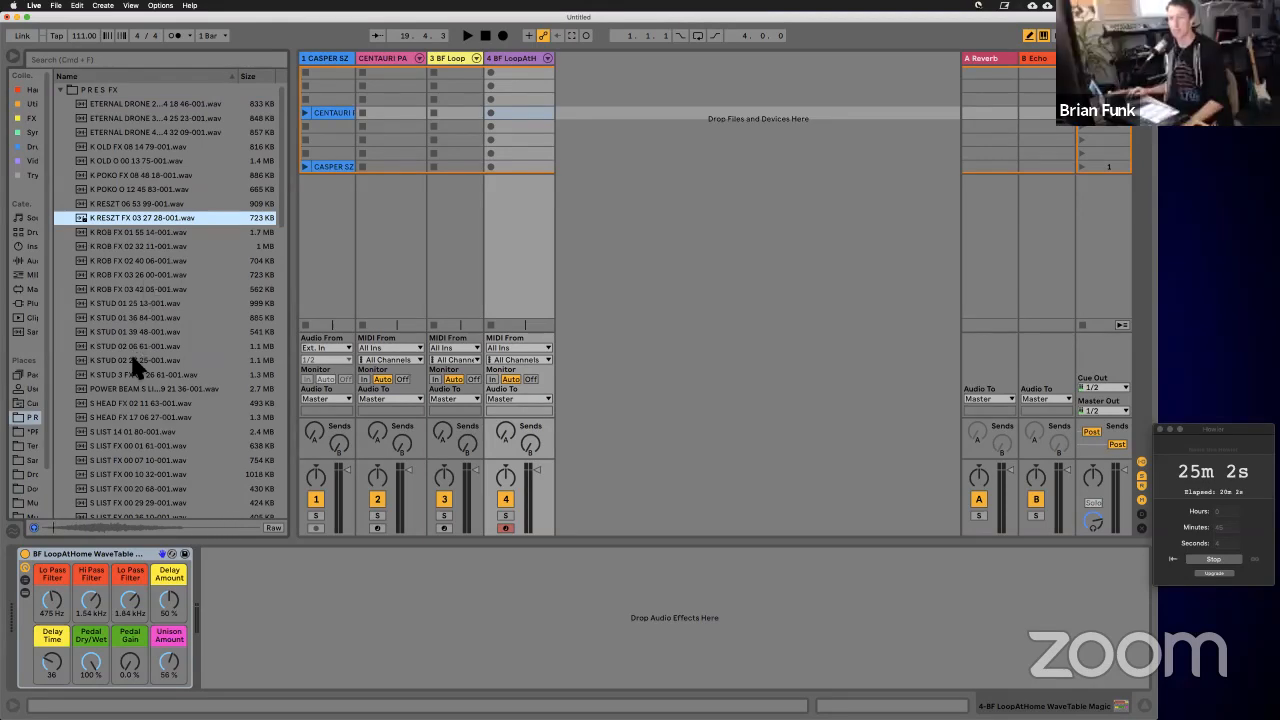
{"action": "left_click", "coordinate": [136, 406]}
{"action": "left_click", "coordinate": [139, 431]}
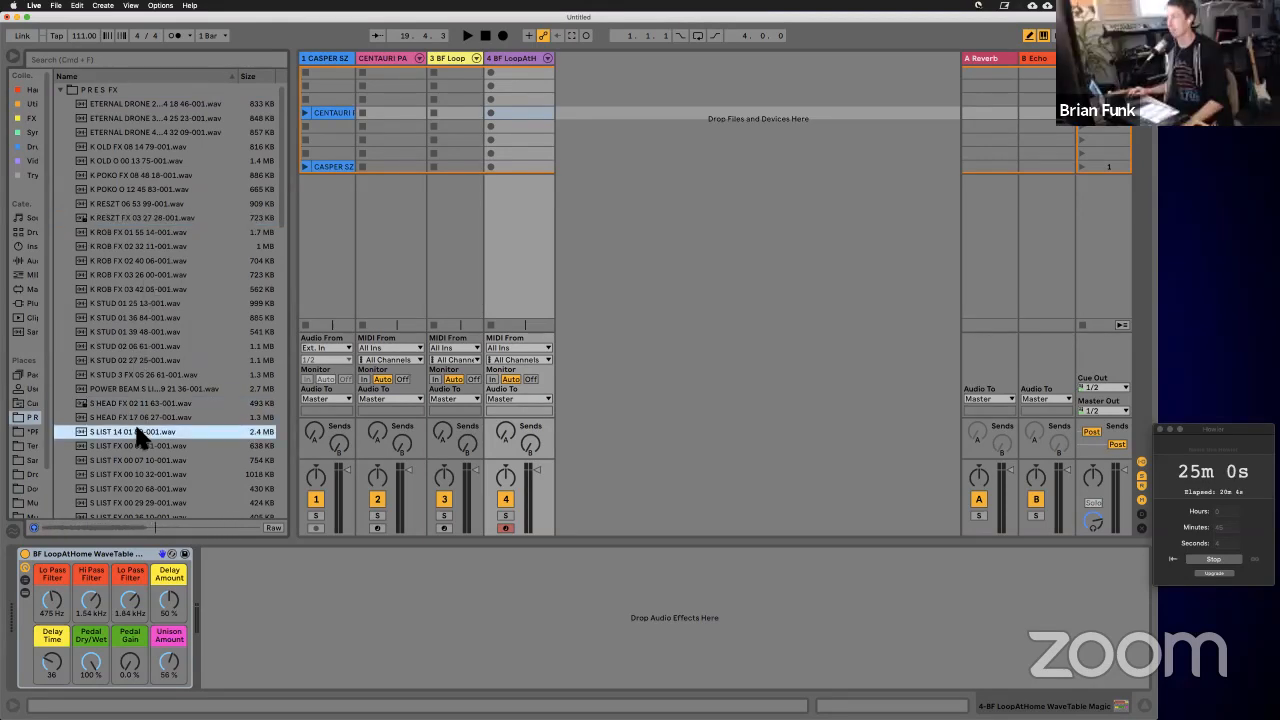
{"action": "left_click", "coordinate": [132, 460]}
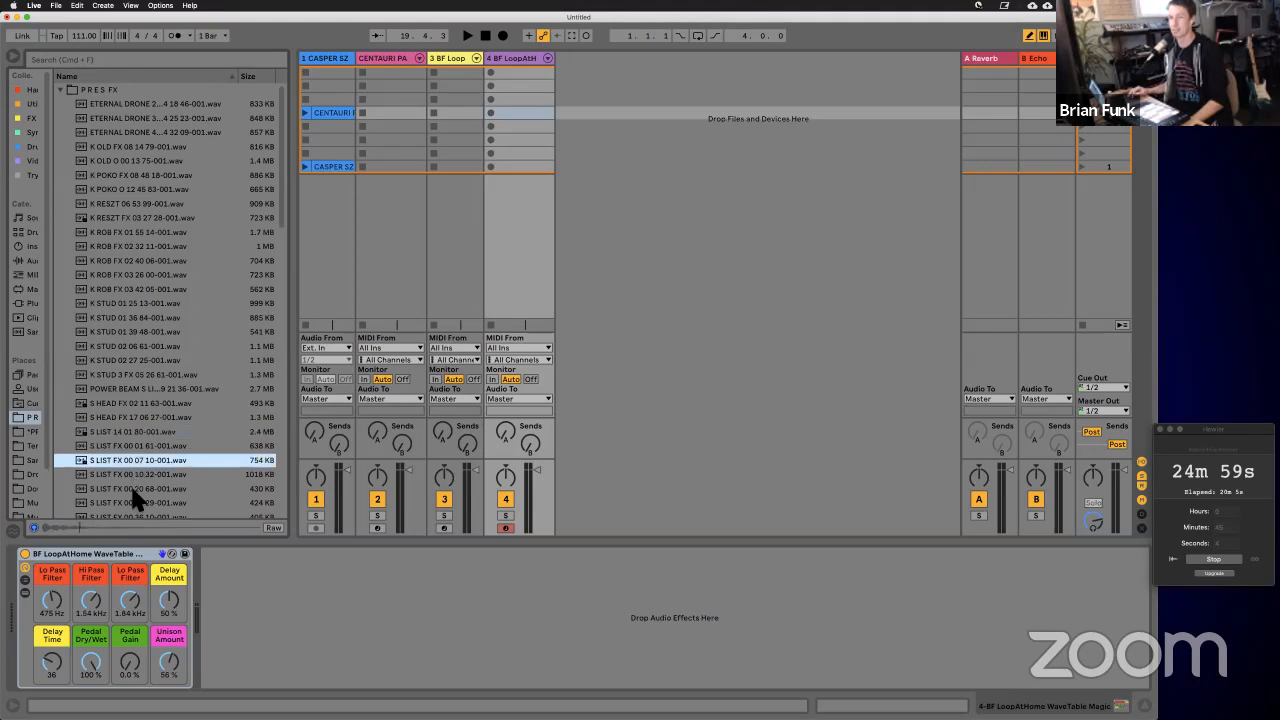
{"action": "scroll", "coordinate": [131, 498], "scroll_direction": "down", "scroll_amount": 5}
{"action": "left_click", "coordinate": [133, 492]}
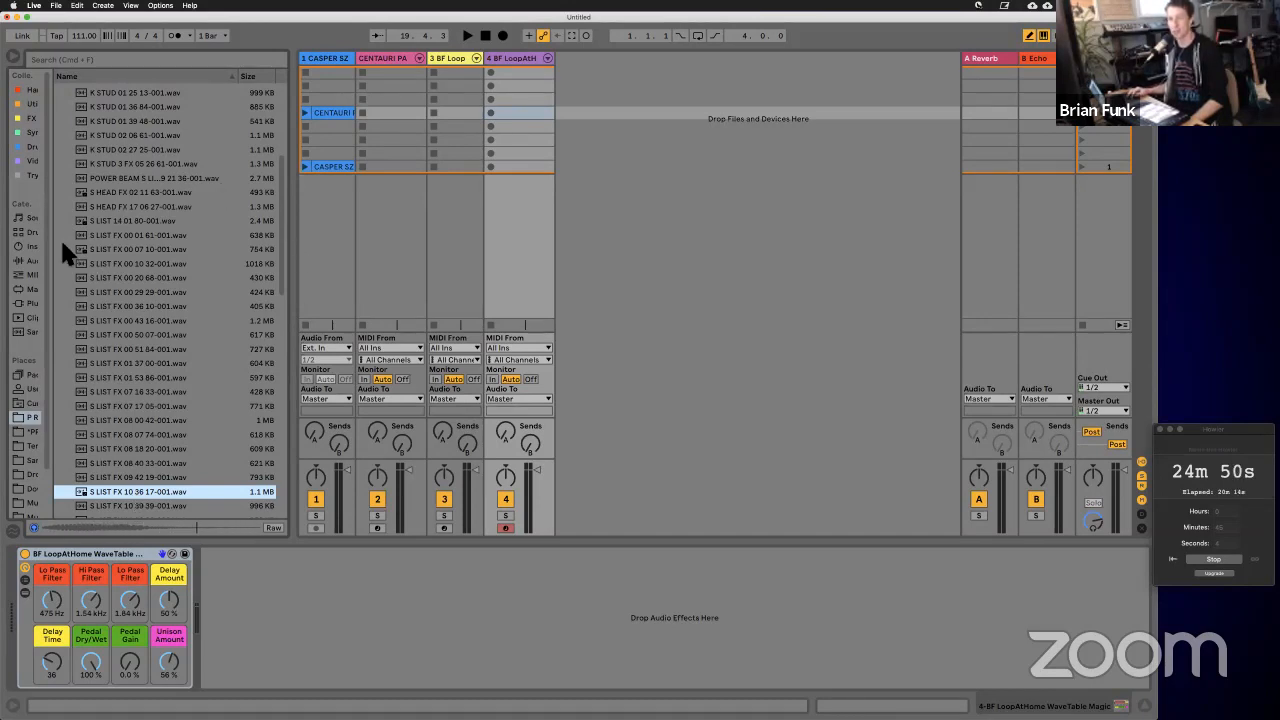
Step: Load S LIST FX 10 36 17-001.wav into a Sampler on a new MIDI track and trim its sample end to 142995
{"action": "left_click", "coordinate": [30, 246]}
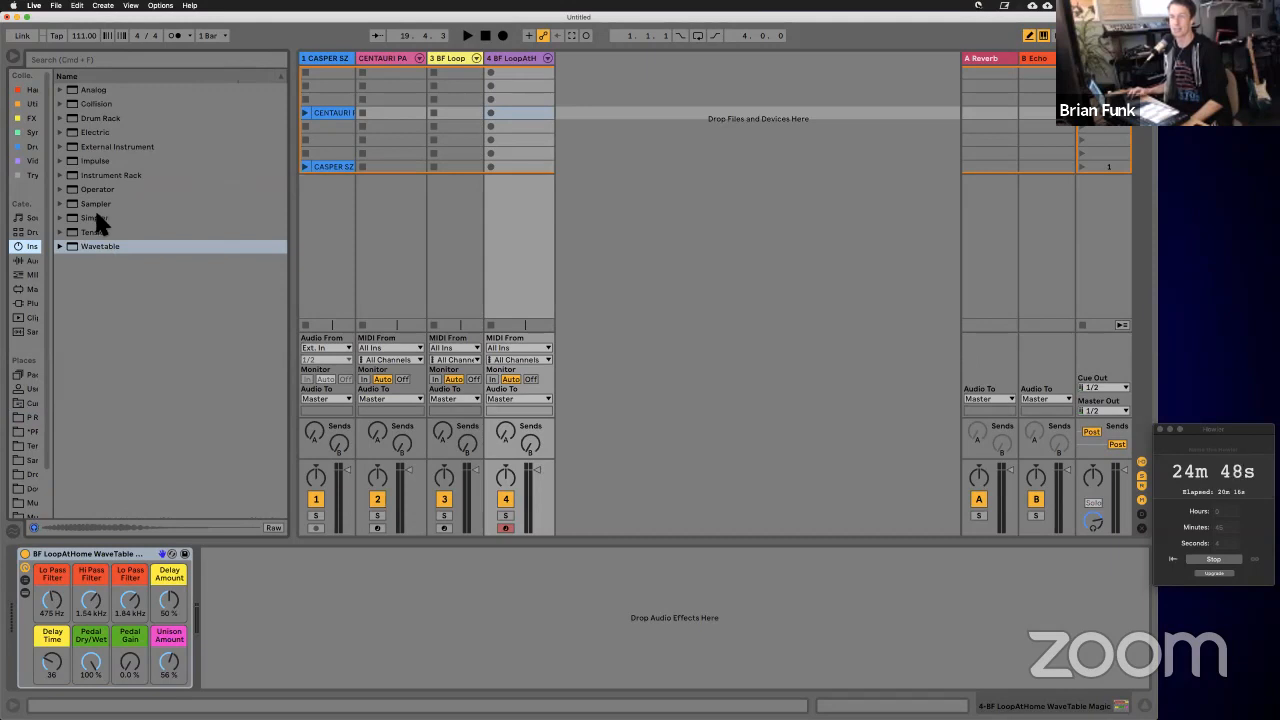
{"action": "left_click_drag", "start_coordinate": [94, 206], "coordinate": [582, 121]}
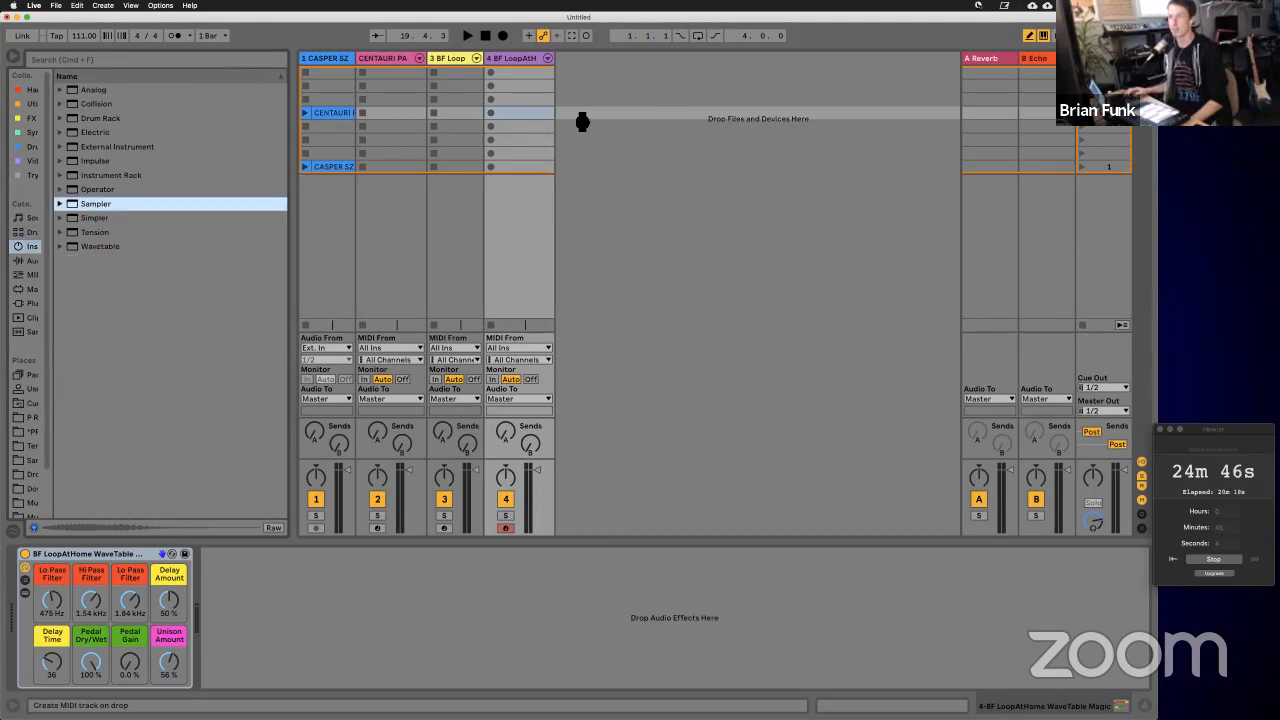
{"action": "left_click", "coordinate": [27, 419]}
{"action": "left_click_drag", "start_coordinate": [123, 489], "coordinate": [317, 426]}
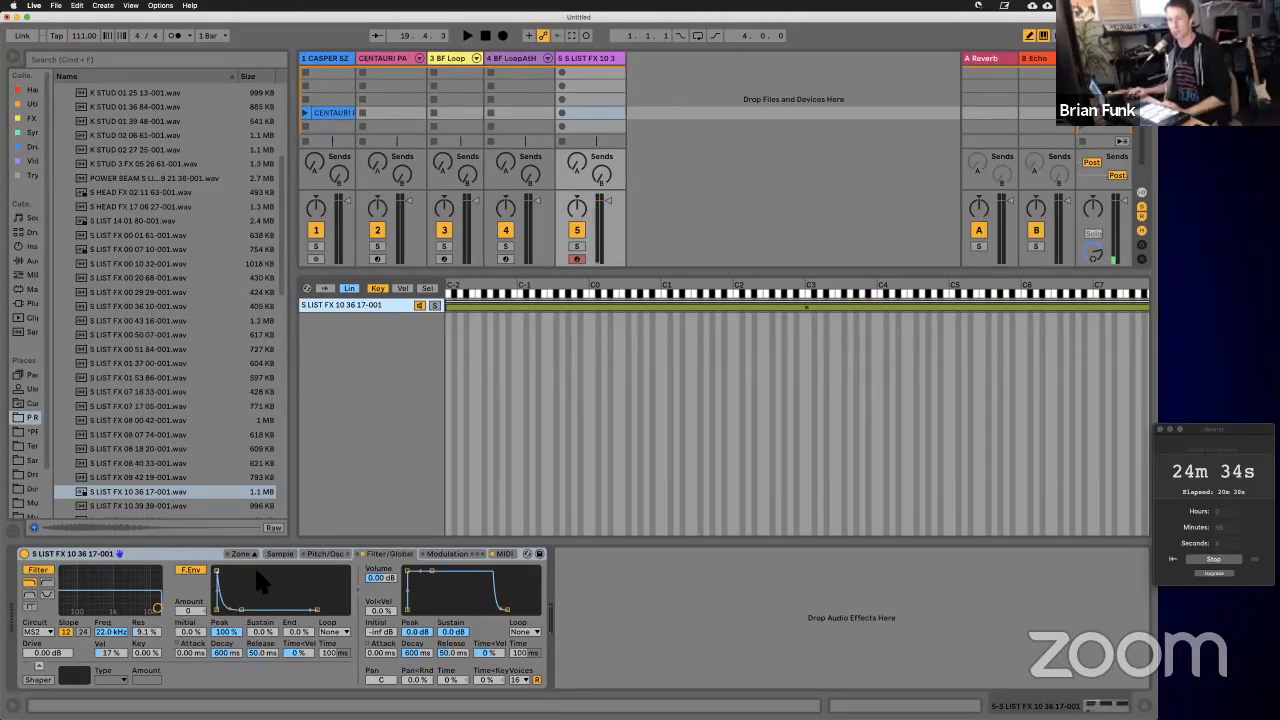
{"action": "left_click", "coordinate": [278, 555]}
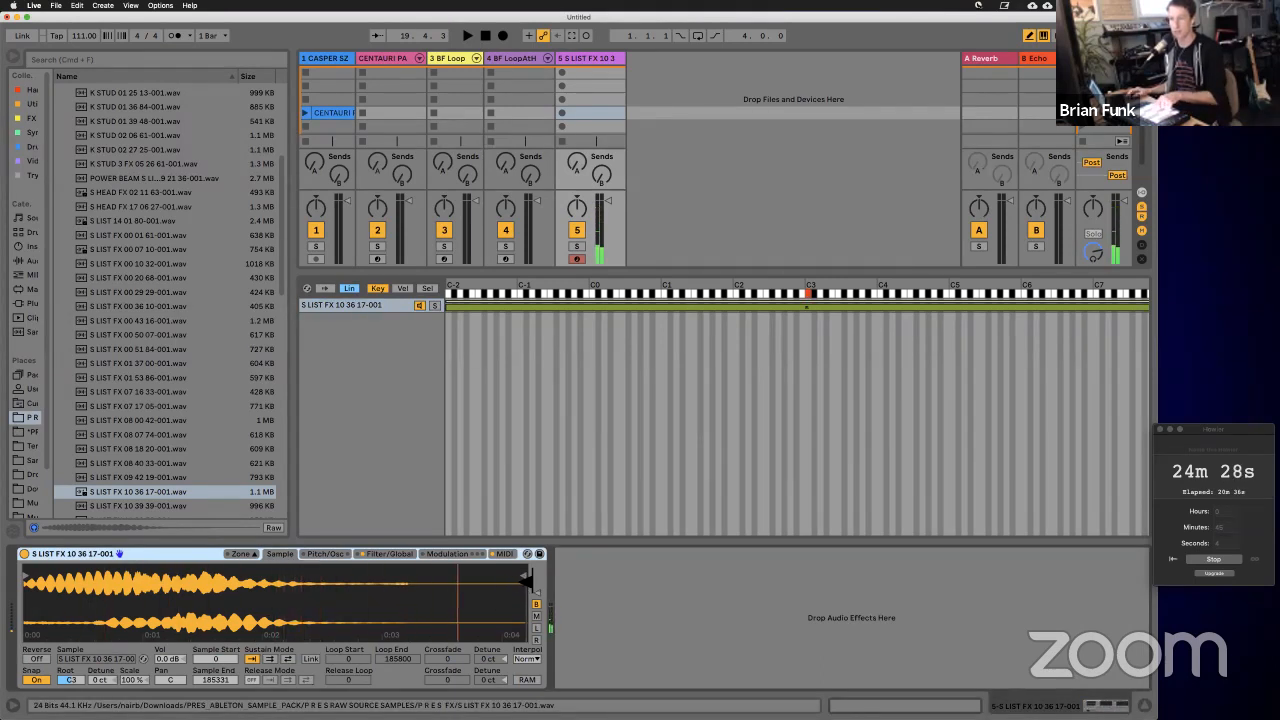
{"action": "left_click_drag", "start_coordinate": [518, 580], "coordinate": [408, 578]}
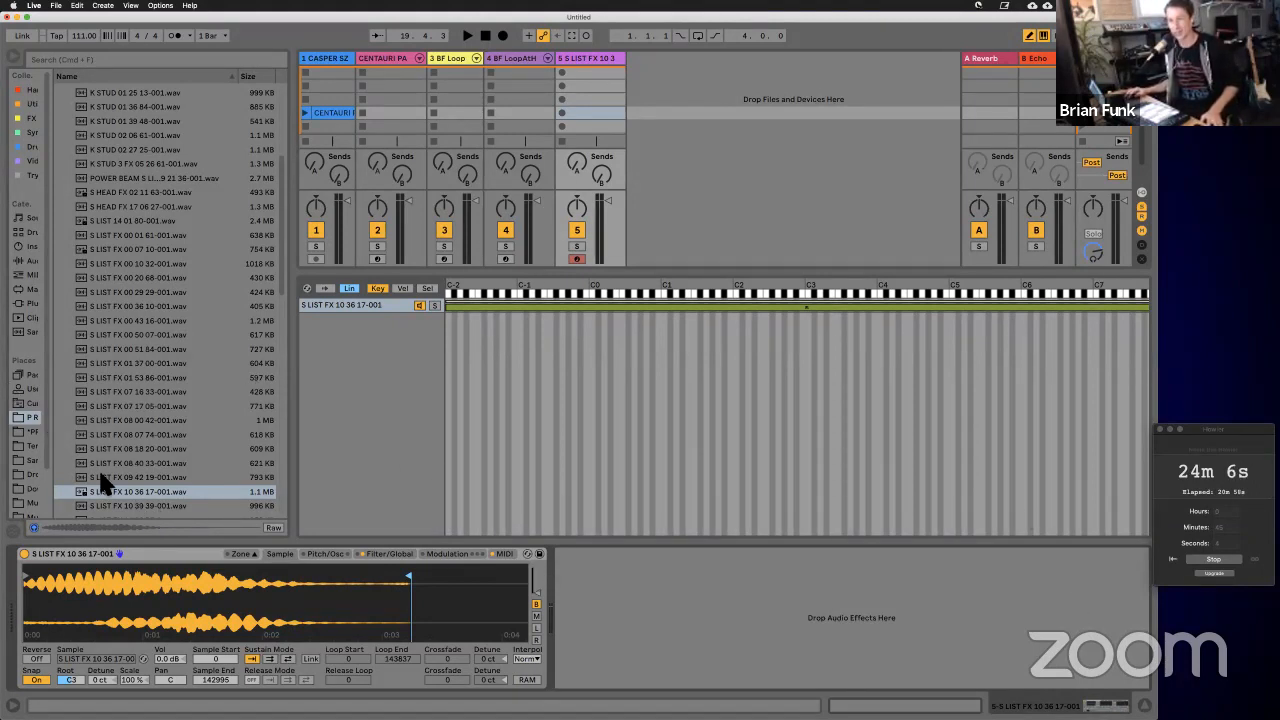
Step: Pan the Sampler's sample to 50L and add a Utility with Mono enabled after the Sampler
{"action": "left_click", "coordinate": [30, 260]}
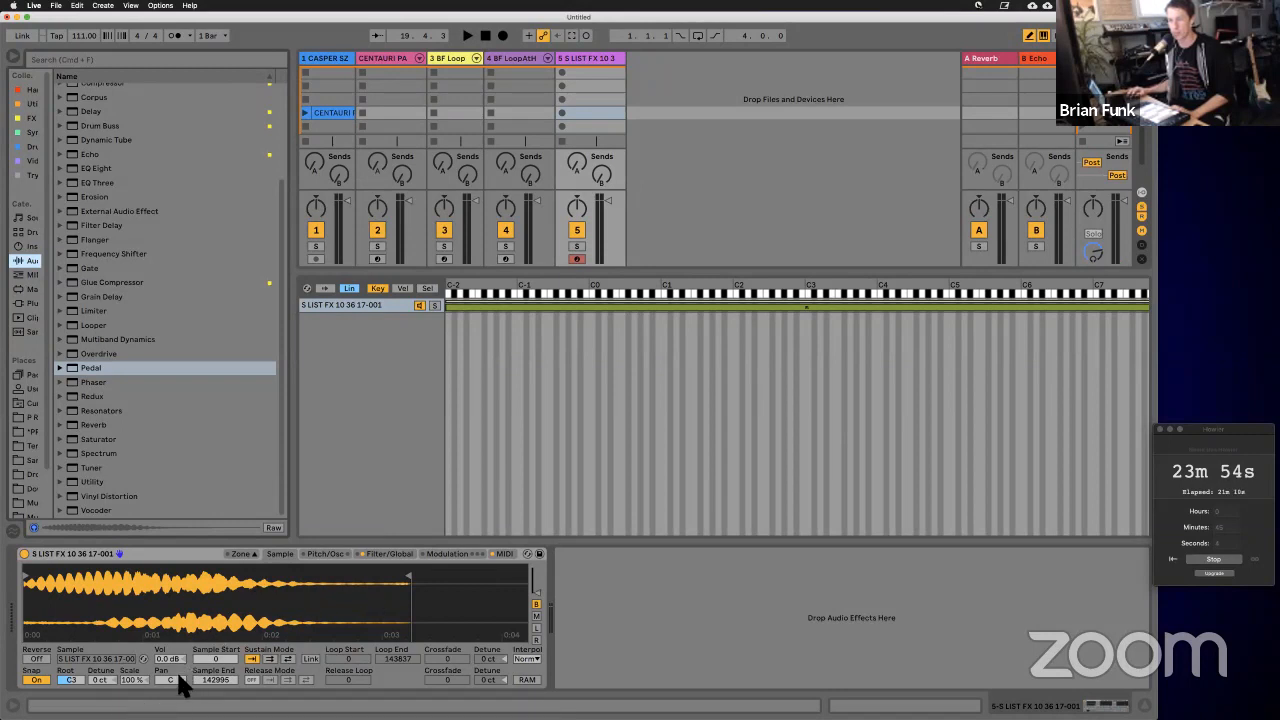
{"action": "left_click_drag", "start_coordinate": [172, 679], "coordinate": [172, 700]}
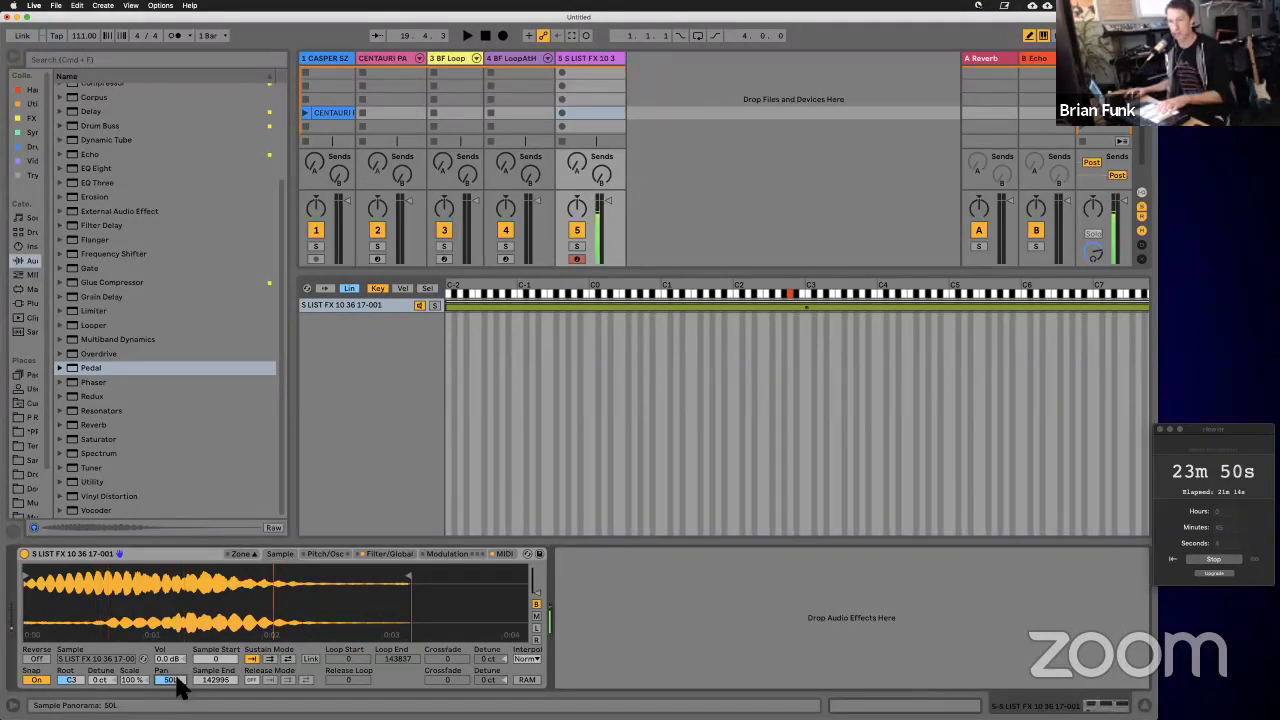
{"action": "left_click_drag", "start_coordinate": [176, 679], "coordinate": [176, 600]}
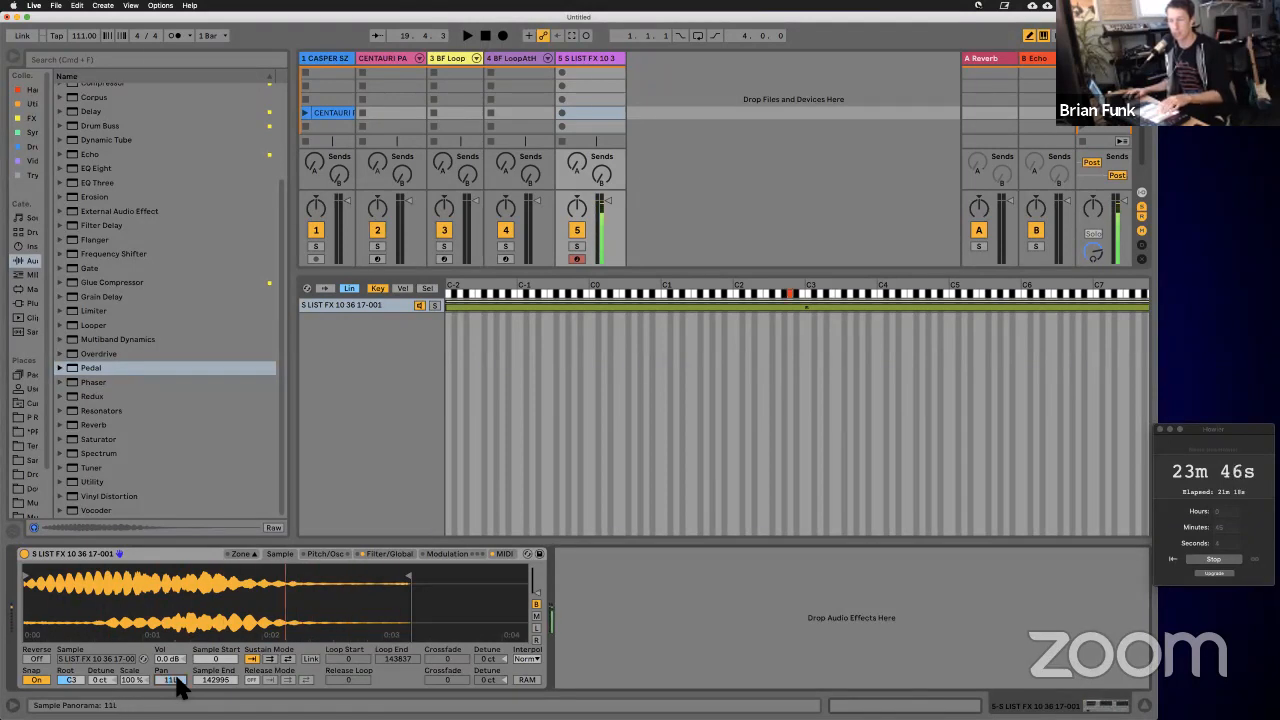
{"action": "left_click_drag", "start_coordinate": [176, 679], "coordinate": [176, 718]}
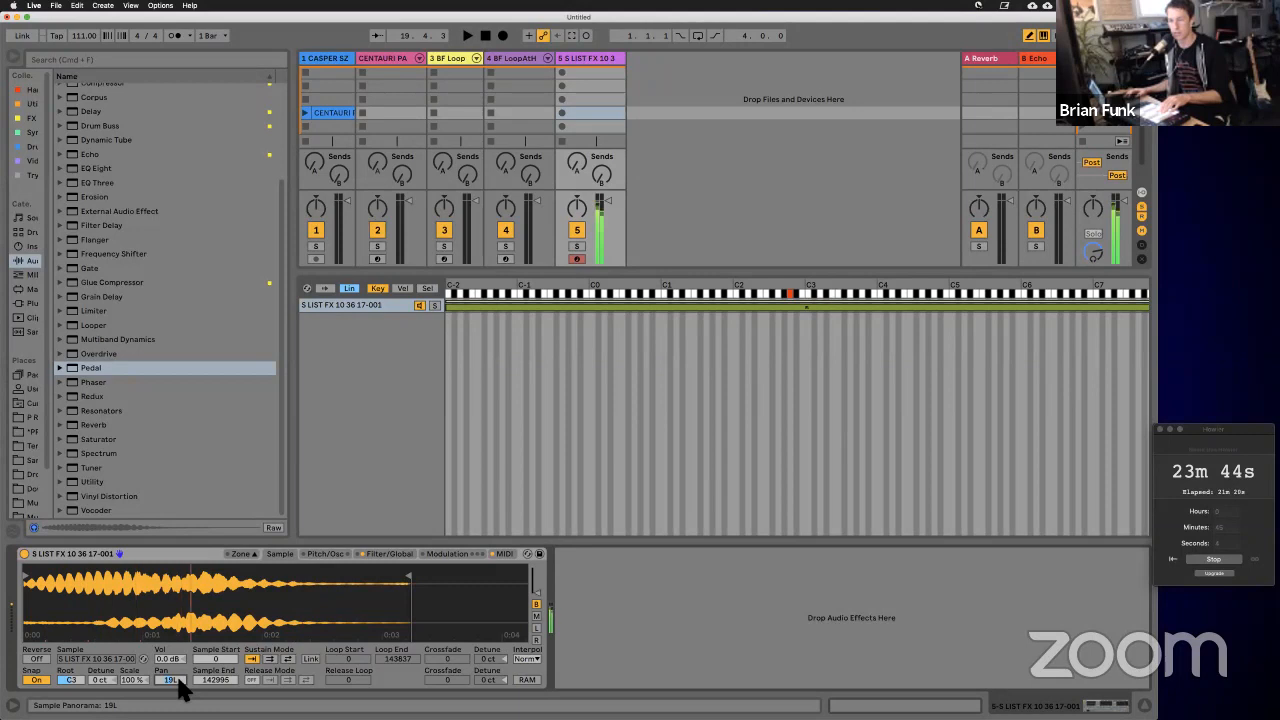
{"action": "double_click", "coordinate": [178, 679]}
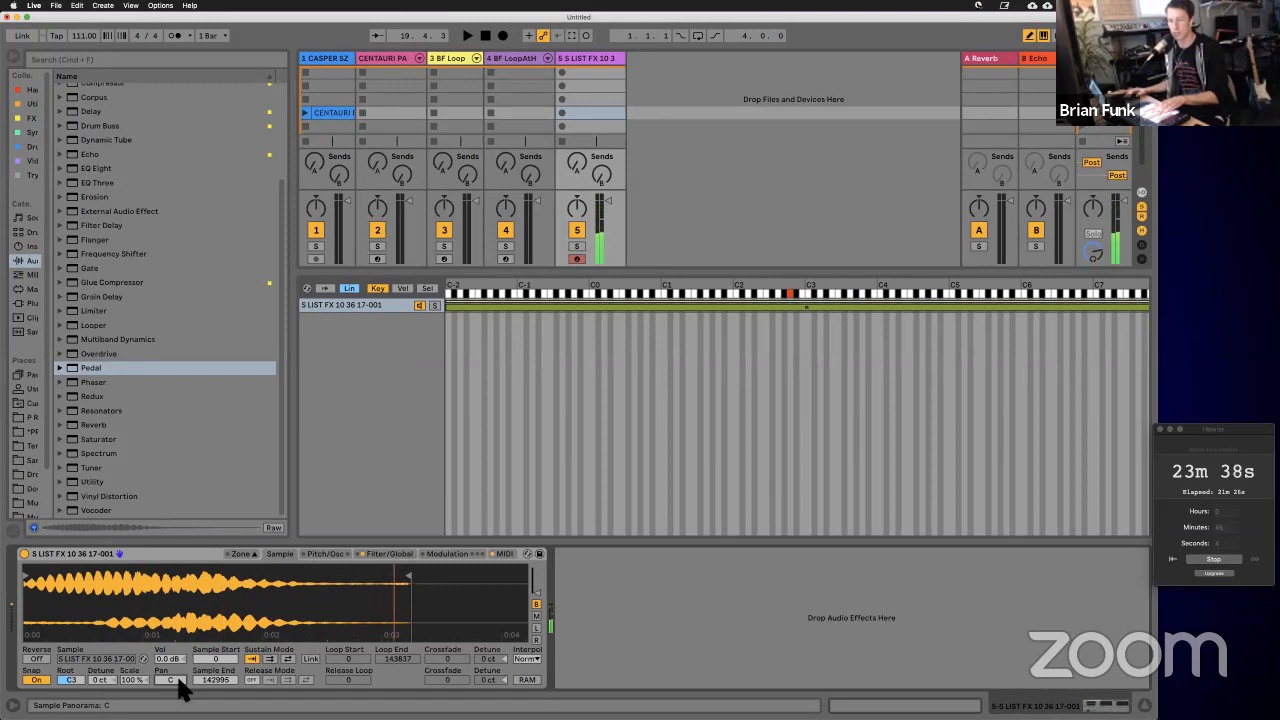
{"action": "left_click_drag", "start_coordinate": [179, 680], "coordinate": [179, 716]}
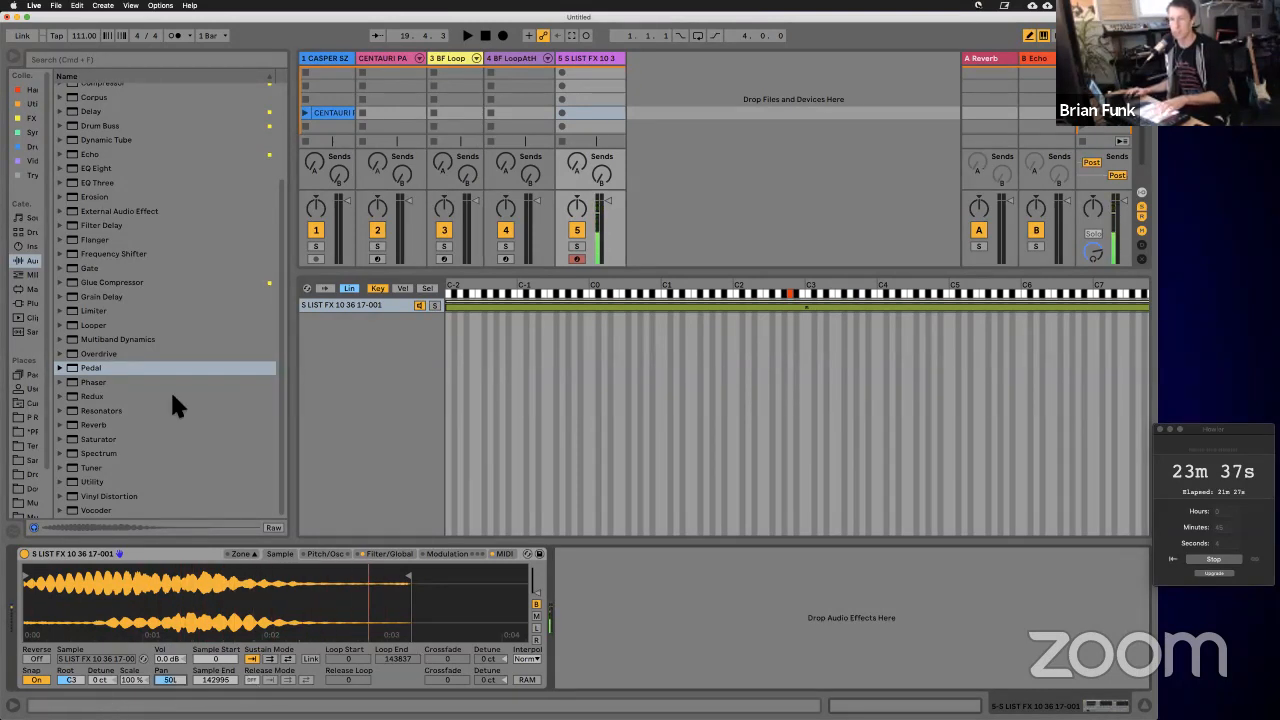
{"action": "left_click_drag", "start_coordinate": [92, 482], "coordinate": [641, 614]}
{"action": "left_click", "coordinate": [582, 651]}
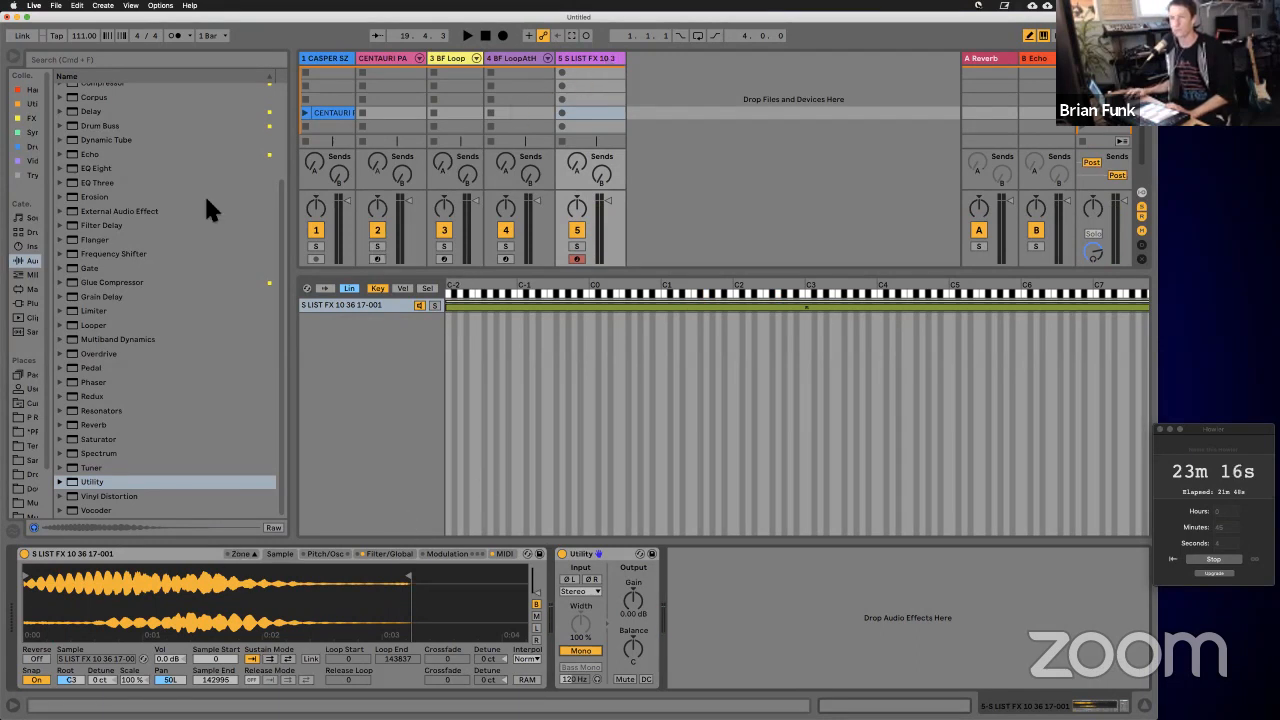
Step: Add a Tuner after the BF LoopAtHome Pad rack on track 3
{"action": "left_click", "coordinate": [380, 60]}
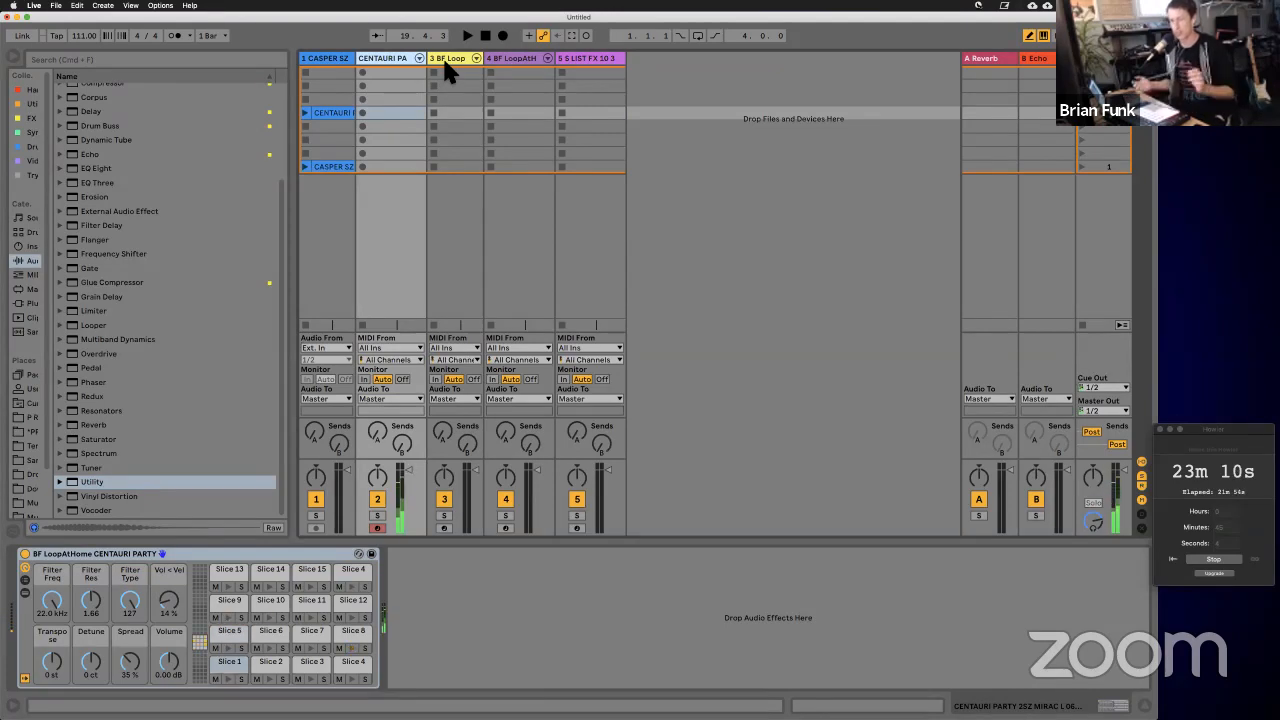
{"action": "left_click", "coordinate": [430, 140]}
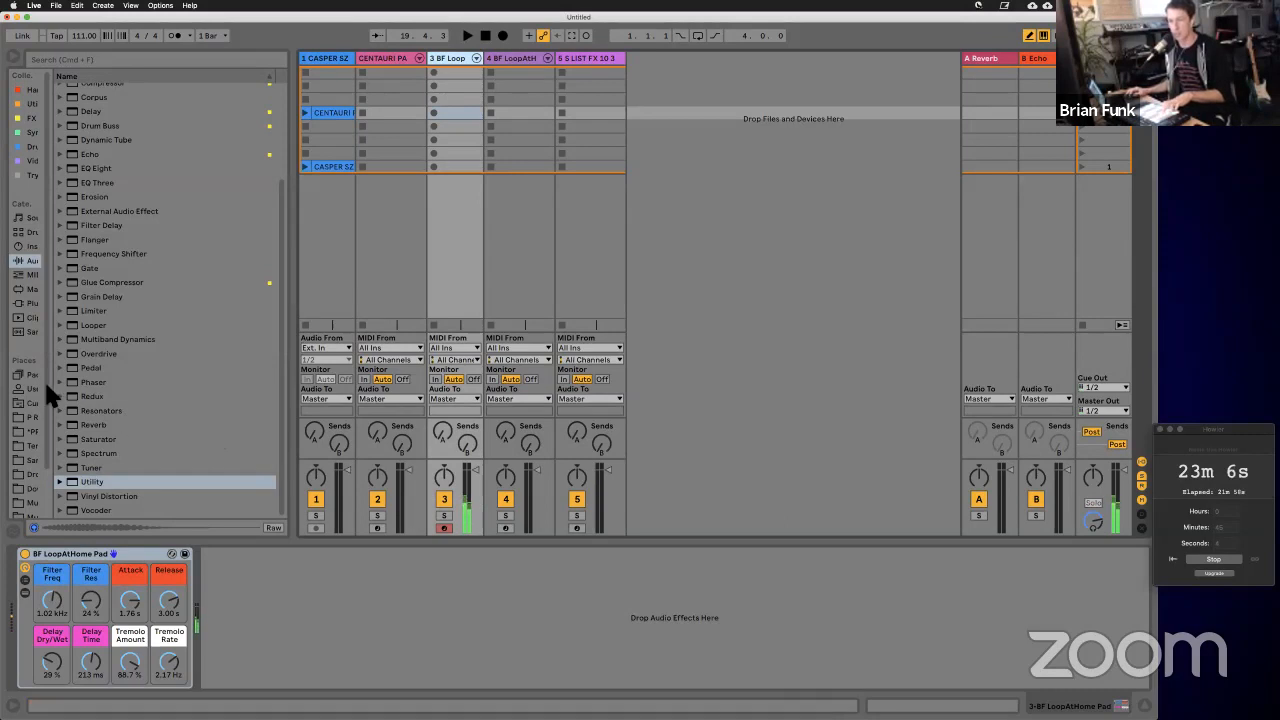
{"action": "left_click_drag", "start_coordinate": [92, 467], "coordinate": [280, 645]}
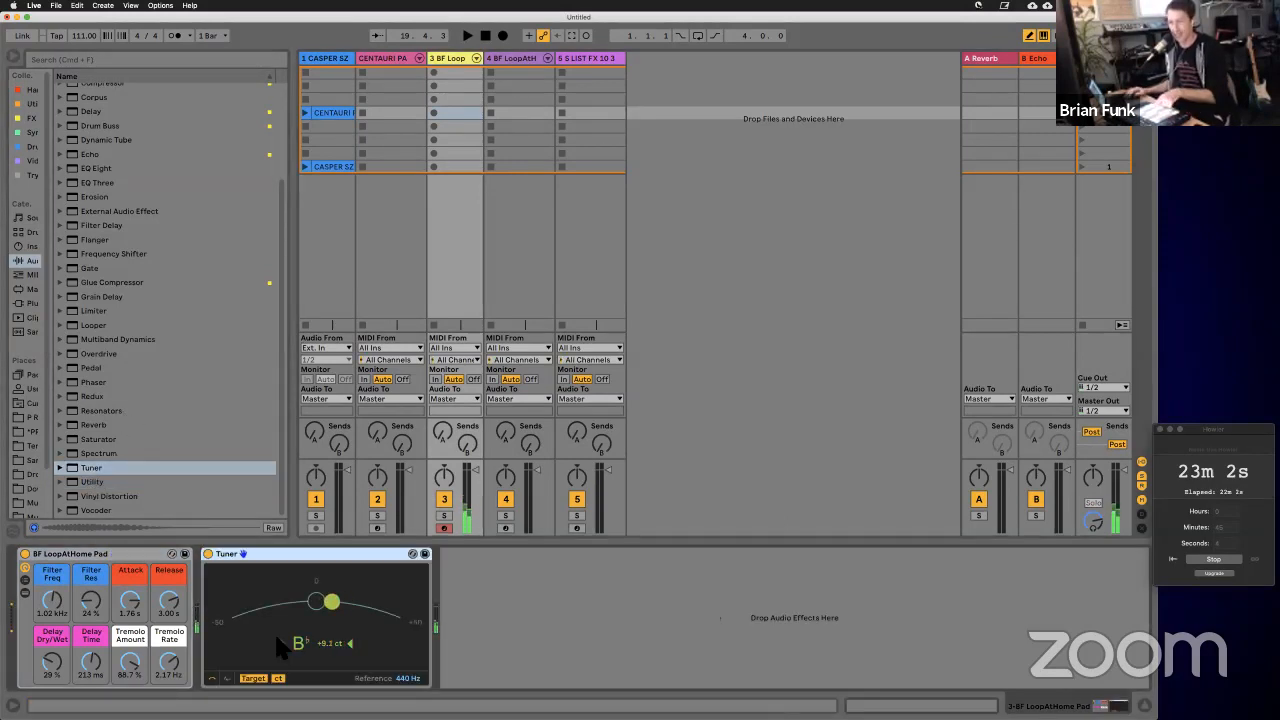
Step: Fold the Delay inside the Pad rack and tune its Simpler with Transpose +2 st and Detune -5 ct
{"action": "left_click", "coordinate": [25, 593]}
{"action": "scroll", "coordinate": [760, 641], "scroll_direction": "right", "scroll_amount": 5}
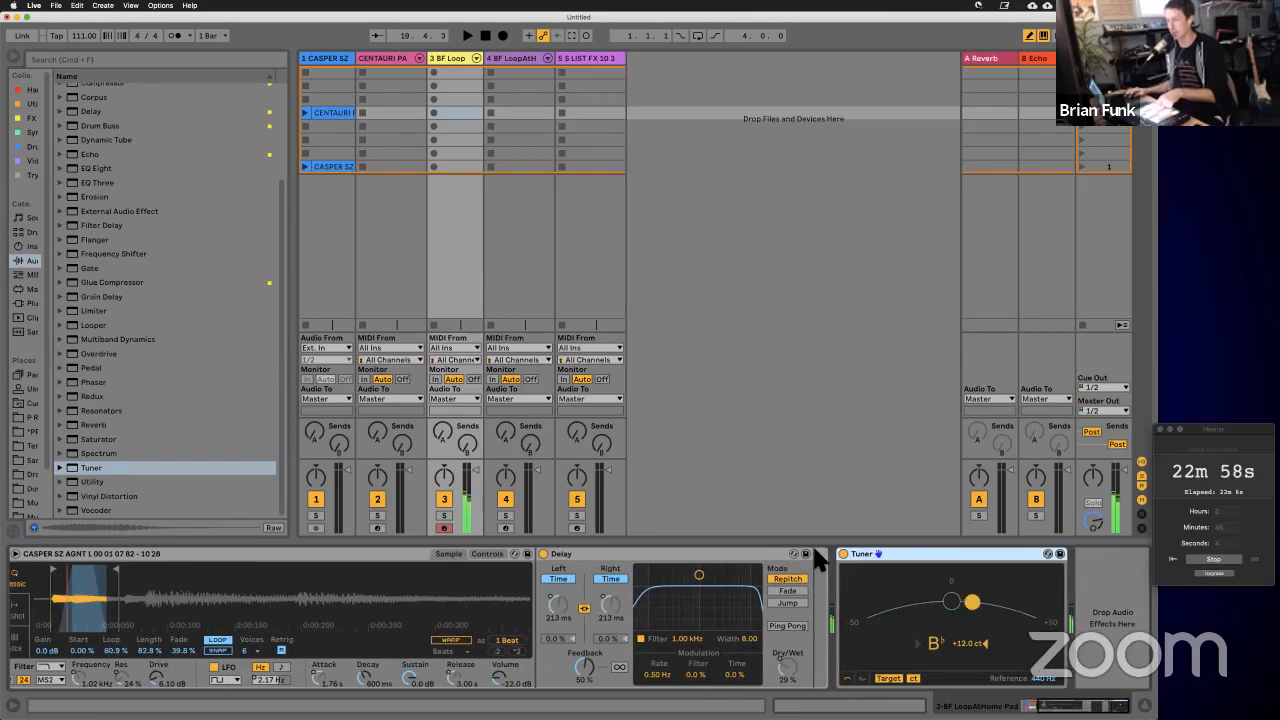
{"action": "double_click", "coordinate": [722, 556]}
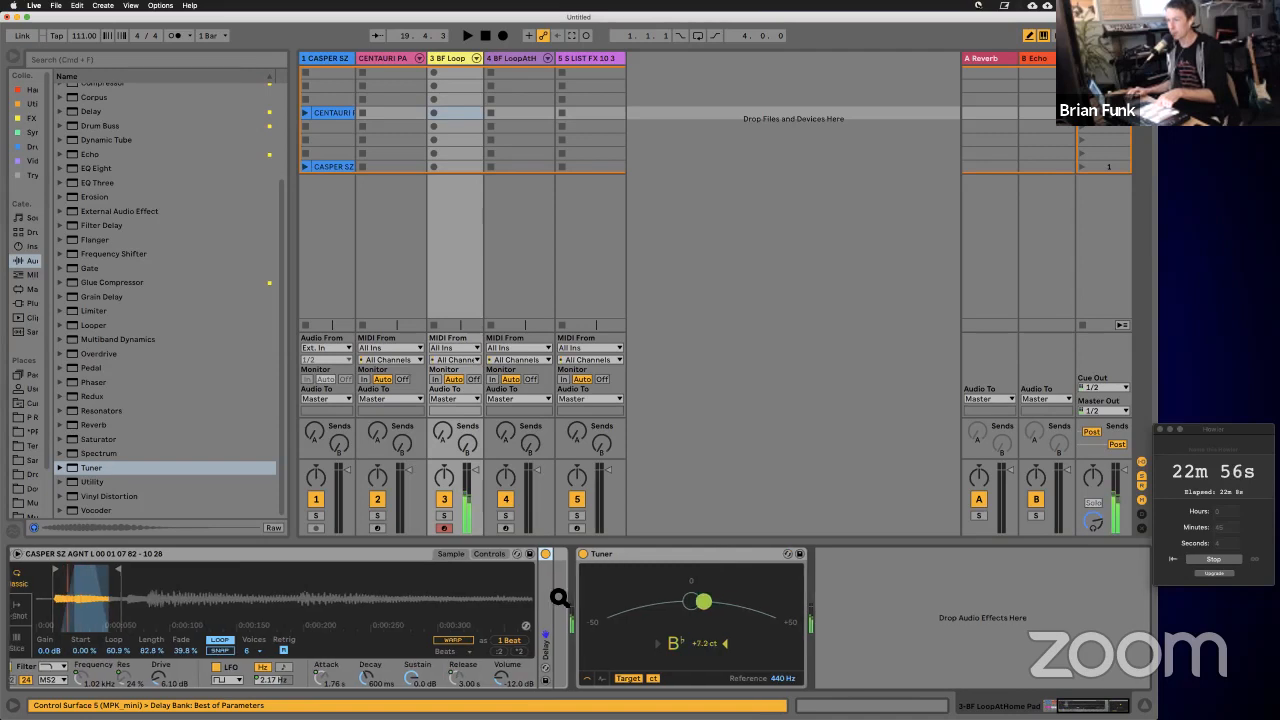
{"action": "scroll", "coordinate": [560, 598], "scroll_direction": "left", "scroll_amount": 4}
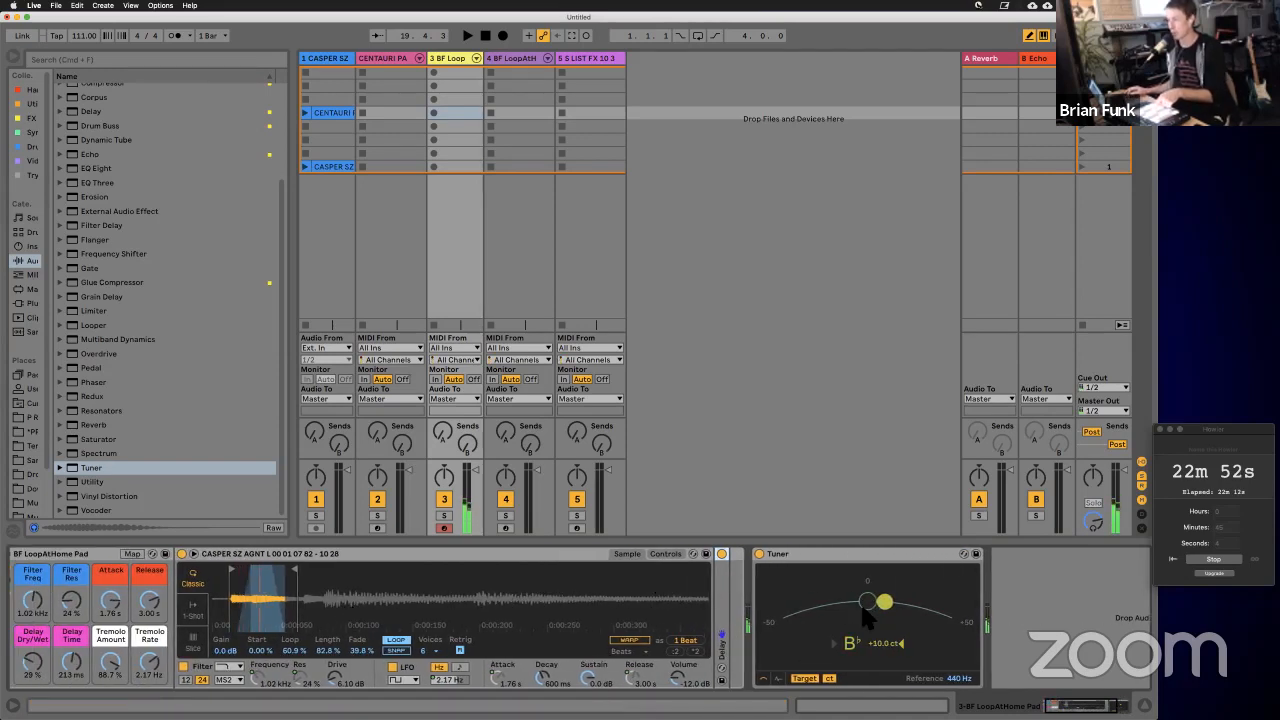
{"action": "left_click", "coordinate": [665, 554]}
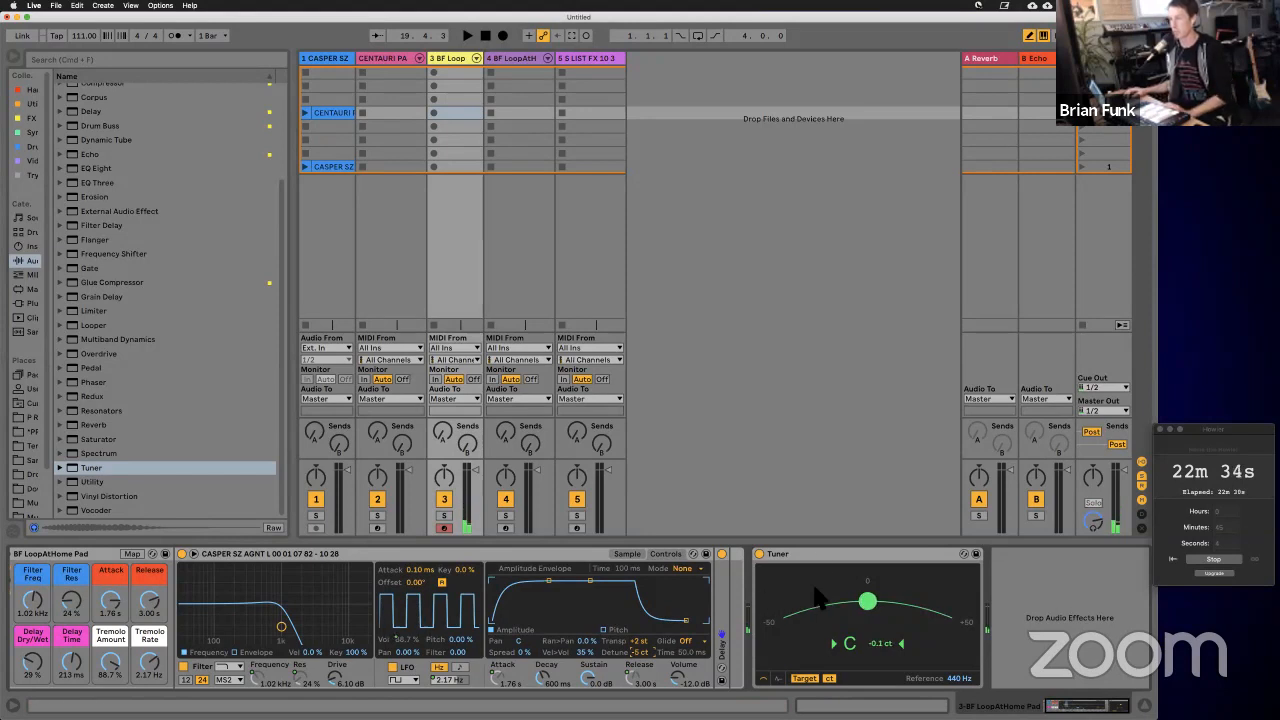
Step: Place a Tuner after the BF LoopAtHome WaveTable Magic rack on track 4 and show the rack's inner devices
{"action": "left_click", "coordinate": [530, 288]}
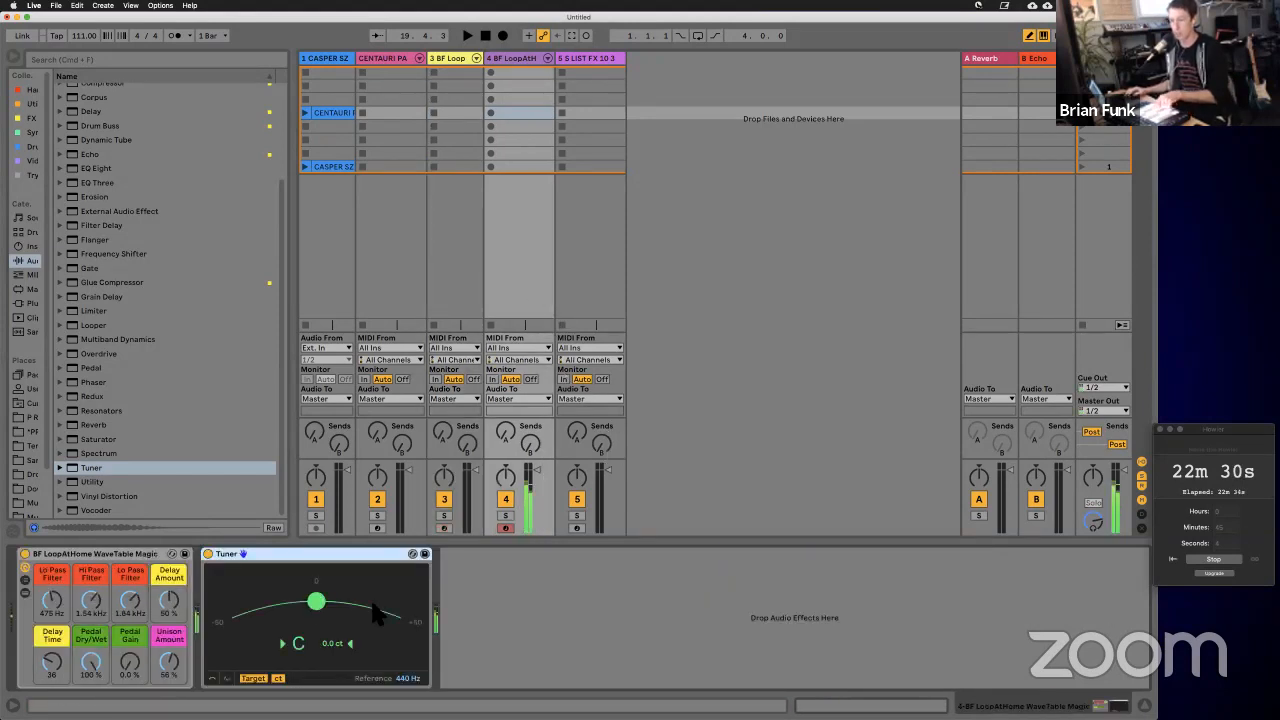
{"action": "left_click", "coordinate": [25, 593]}
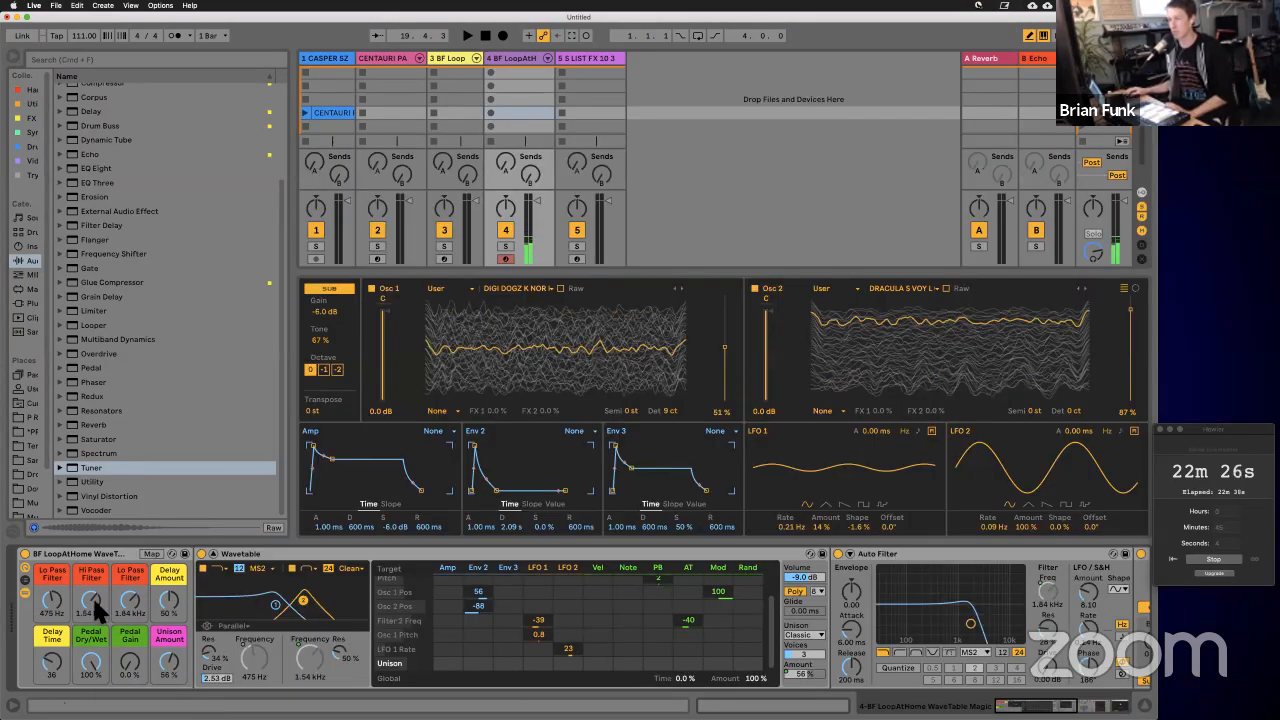
Step: Hide the inner devices of the WaveTable Magic rack on track 4 and add a Tuner after the Utility on track 5
{"action": "left_click", "coordinate": [26, 594]}
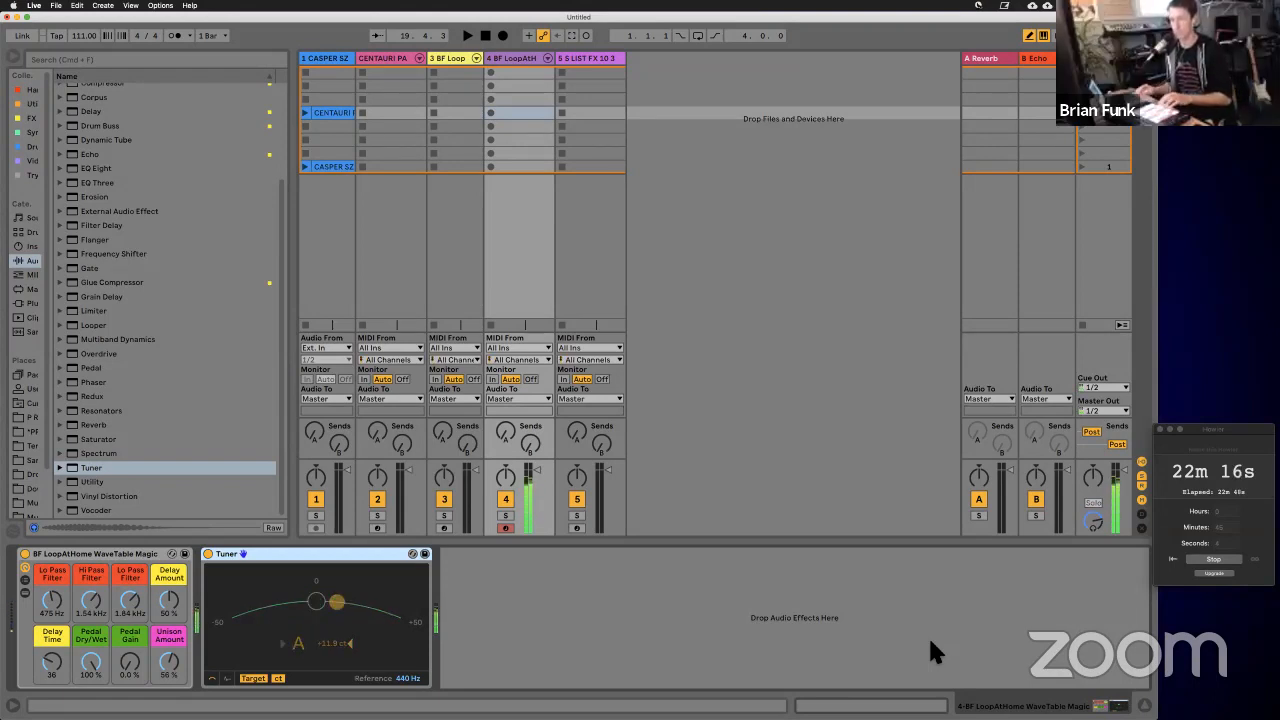
{"action": "left_click", "coordinate": [588, 57]}
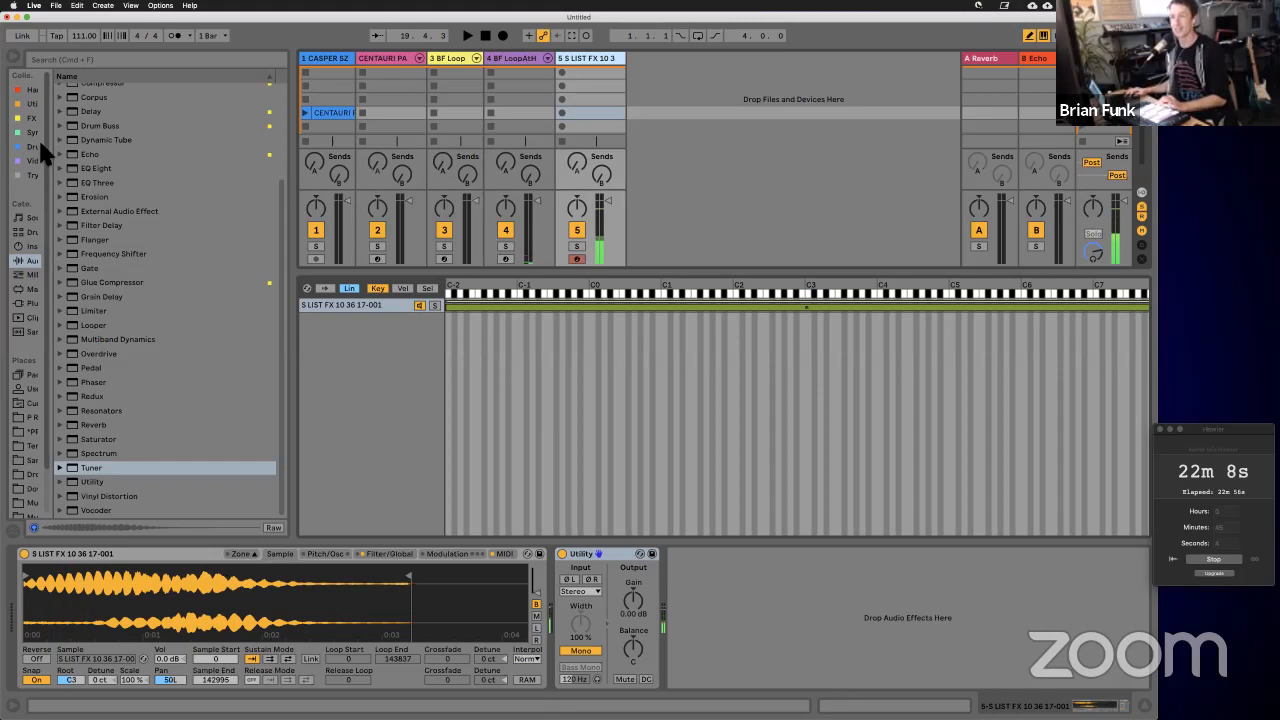
{"action": "left_click_drag", "start_coordinate": [92, 467], "coordinate": [680, 565]}
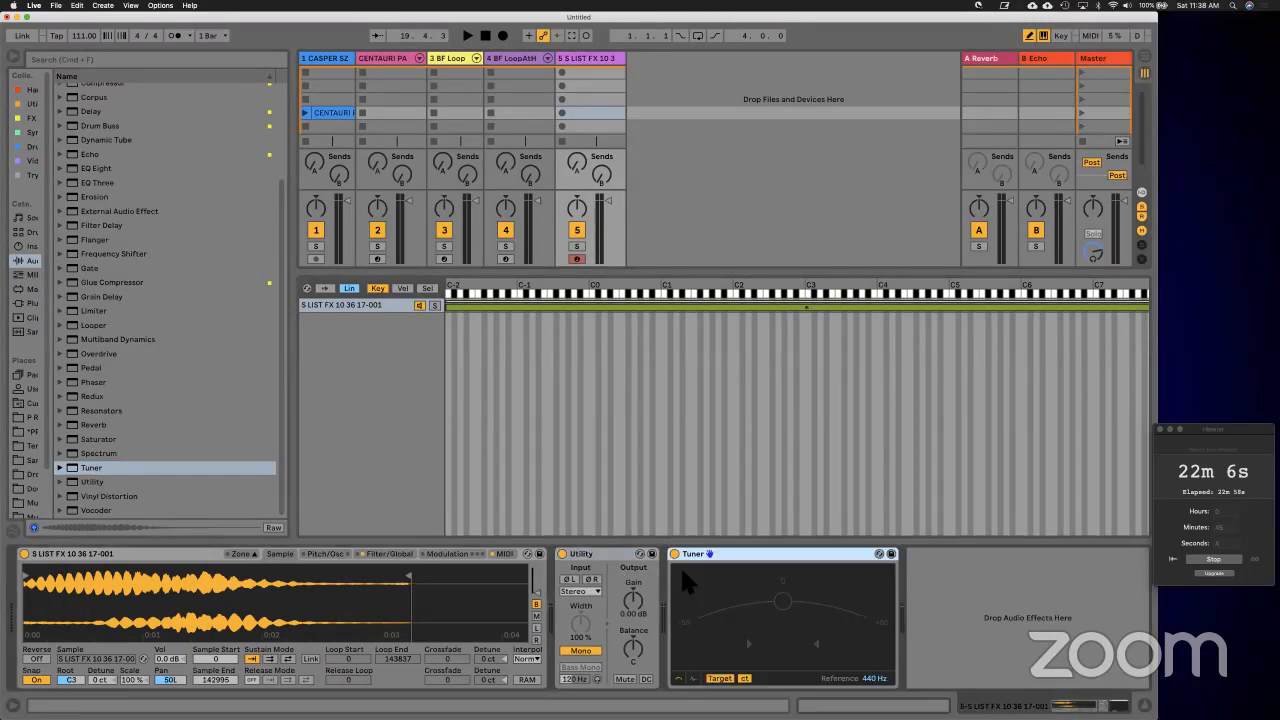
Step: Tune the track 5 Sampler with Transpose +4 st and Detune +32 ct
{"action": "left_click", "coordinate": [395, 556]}
{"action": "left_click", "coordinate": [462, 556]}
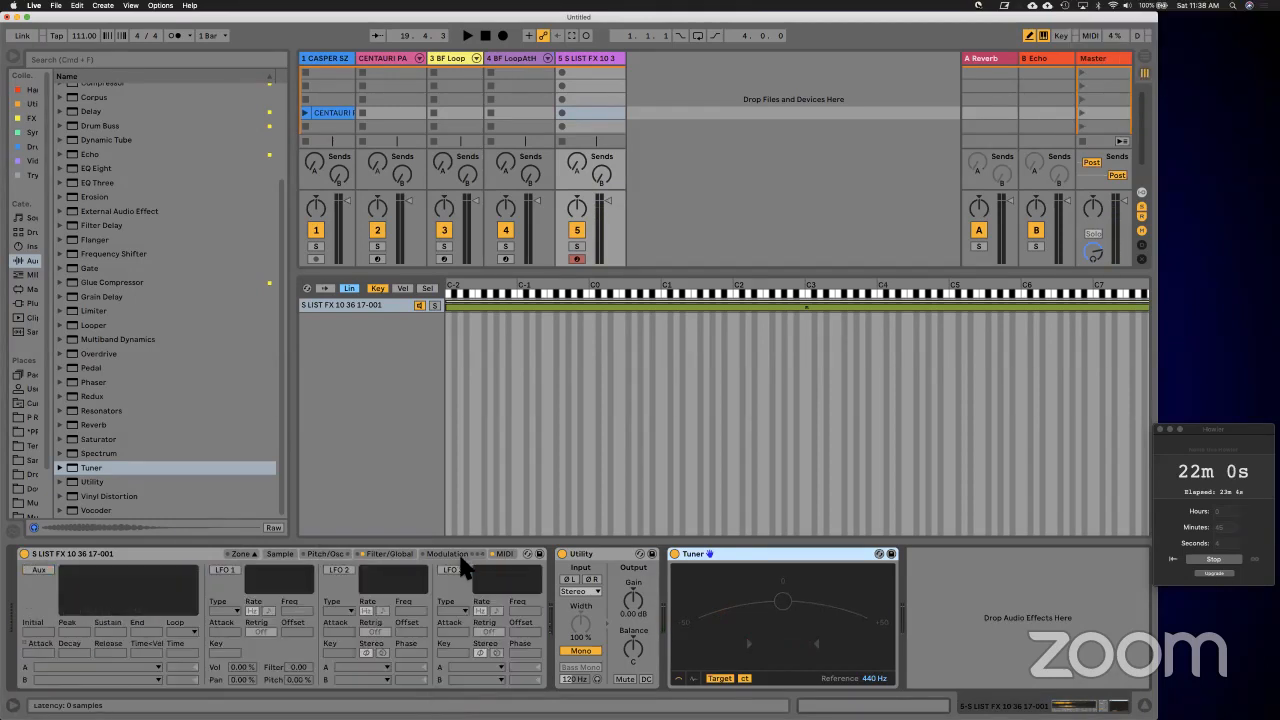
{"action": "left_click", "coordinate": [342, 555]}
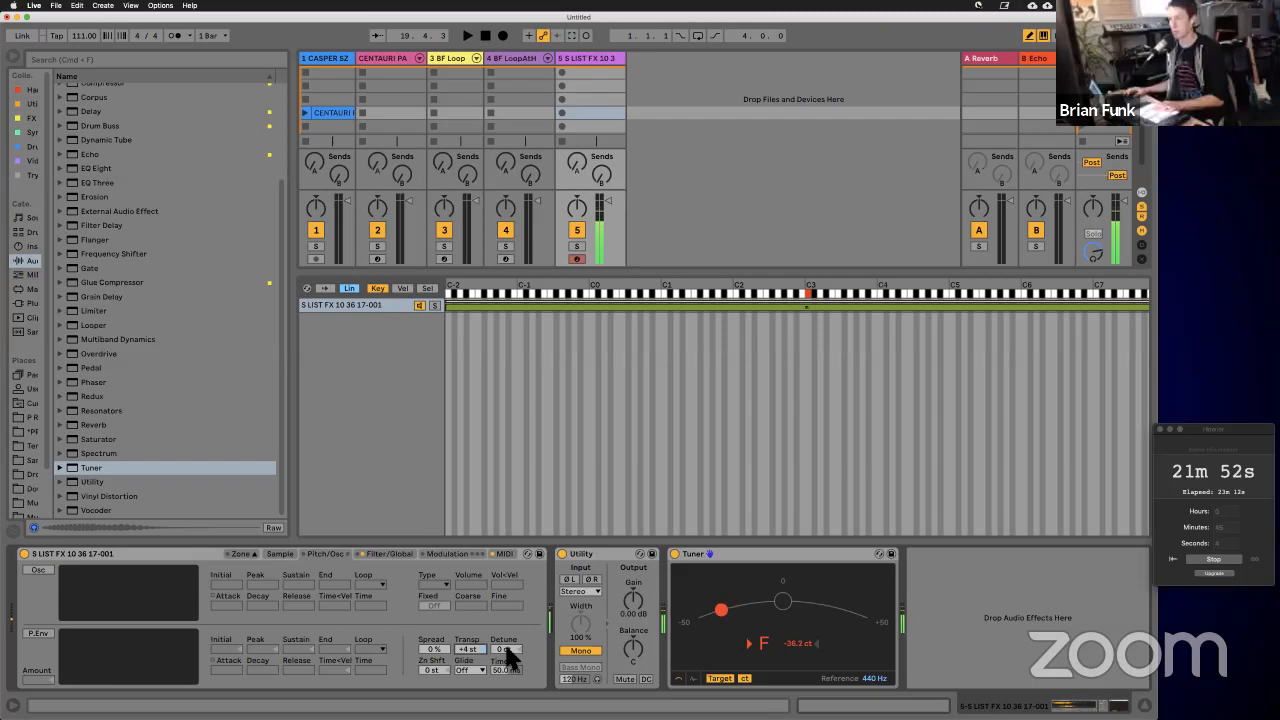
{"action": "scroll", "coordinate": [506, 649], "scroll_direction": "up", "scroll_amount": 10}
{"action": "scroll", "coordinate": [508, 652], "scroll_direction": "up", "scroll_amount": 5}
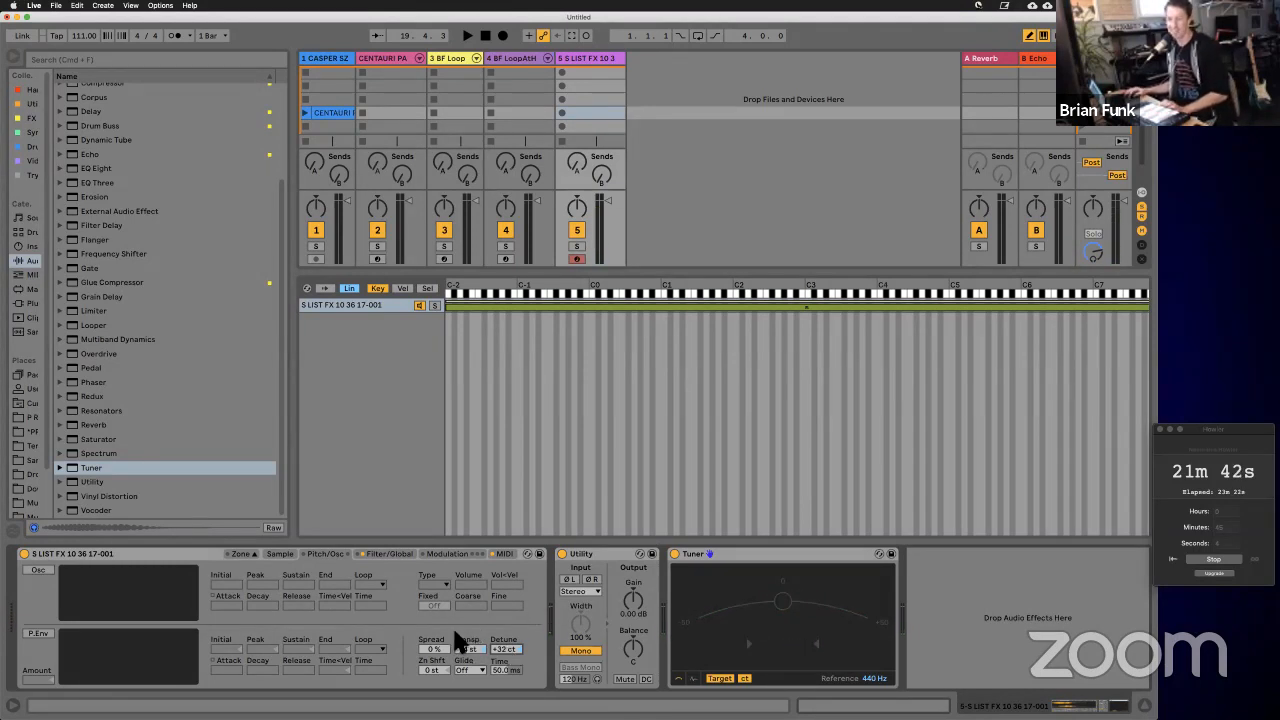
Step: Set the Sampler's low-pass filter to 732 Hz with 32 % resonance and shorten the sample to end at 45210
{"action": "left_click", "coordinate": [387, 554]}
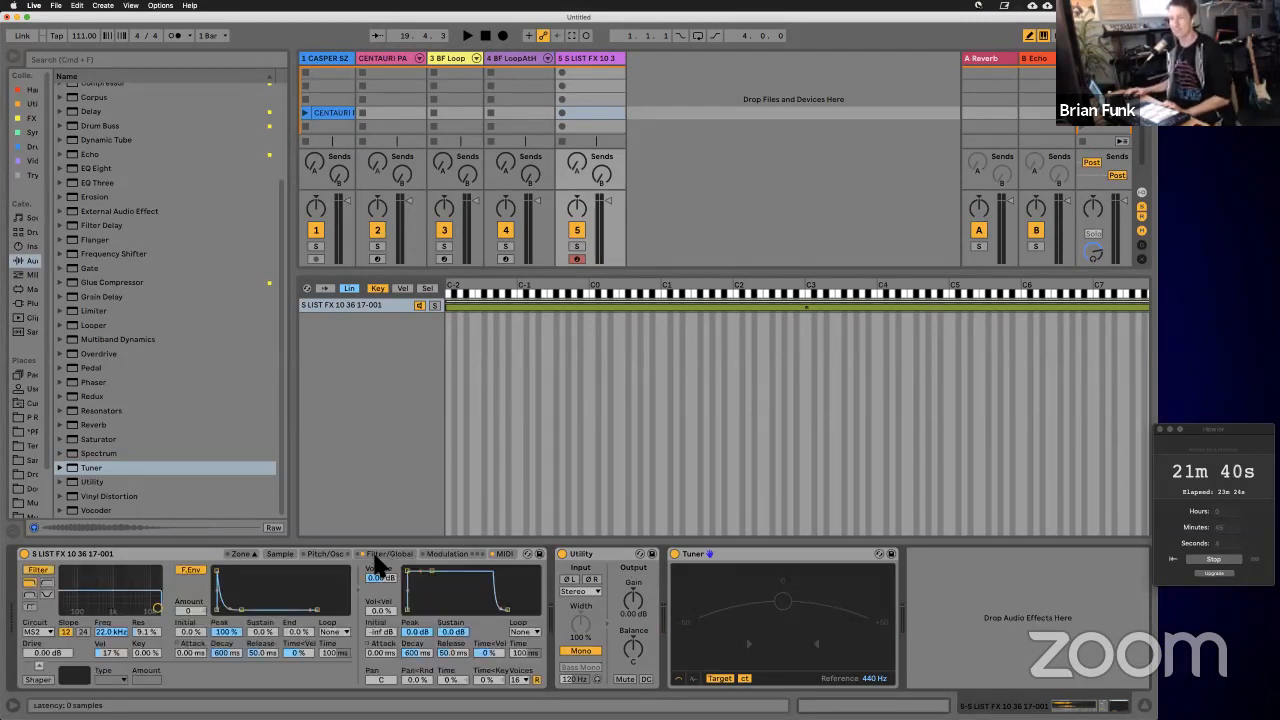
{"action": "left_click_drag", "start_coordinate": [163, 608], "coordinate": [113, 612]}
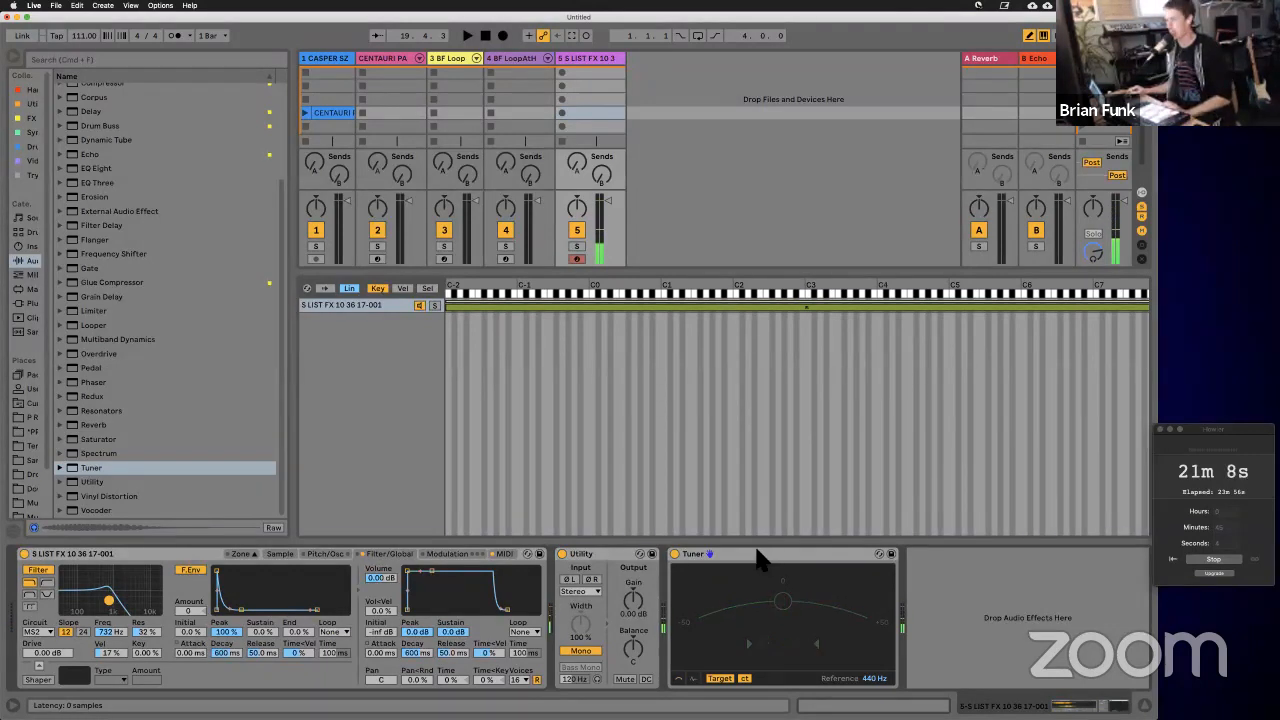
{"action": "left_click", "coordinate": [281, 554]}
{"action": "mouse_move", "coordinate": [414, 578]}
{"action": "left_mouse_down"}
{"action": "mouse_move", "coordinate": [160, 578]}
{"action": "mouse_move", "coordinate": [147, 557]}
{"action": "left_mouse_up"}
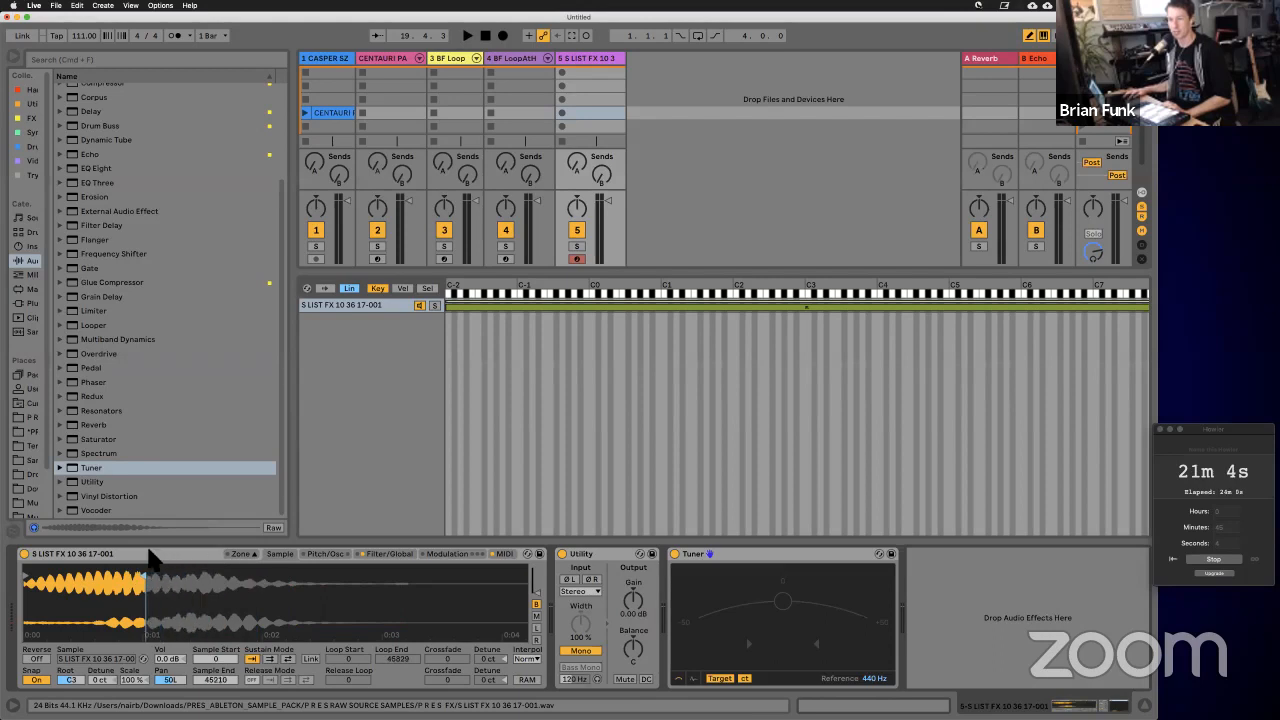
Step: Enable back-and-forth sustain looping for the sample, with loop start 9729, loop end 29781 and crossfade 6624
{"action": "left_click", "coordinate": [288, 659]}
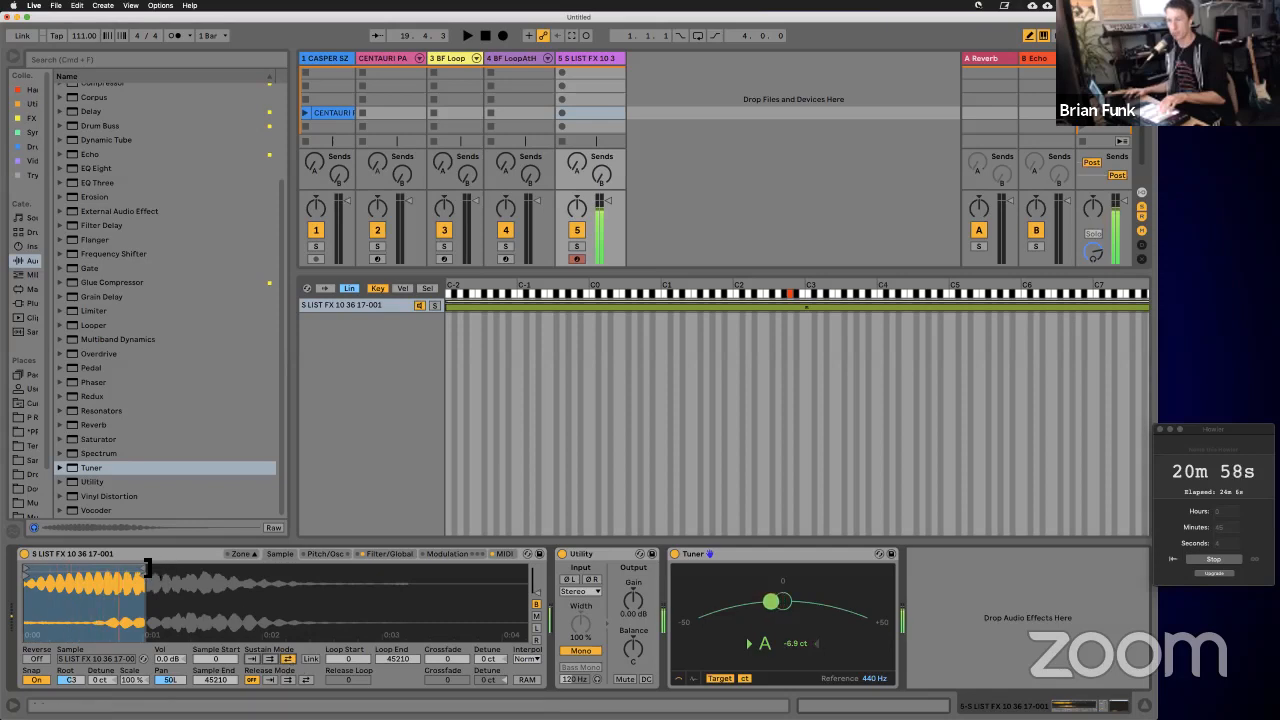
{"action": "left_click_drag", "start_coordinate": [145, 572], "coordinate": [104, 572]}
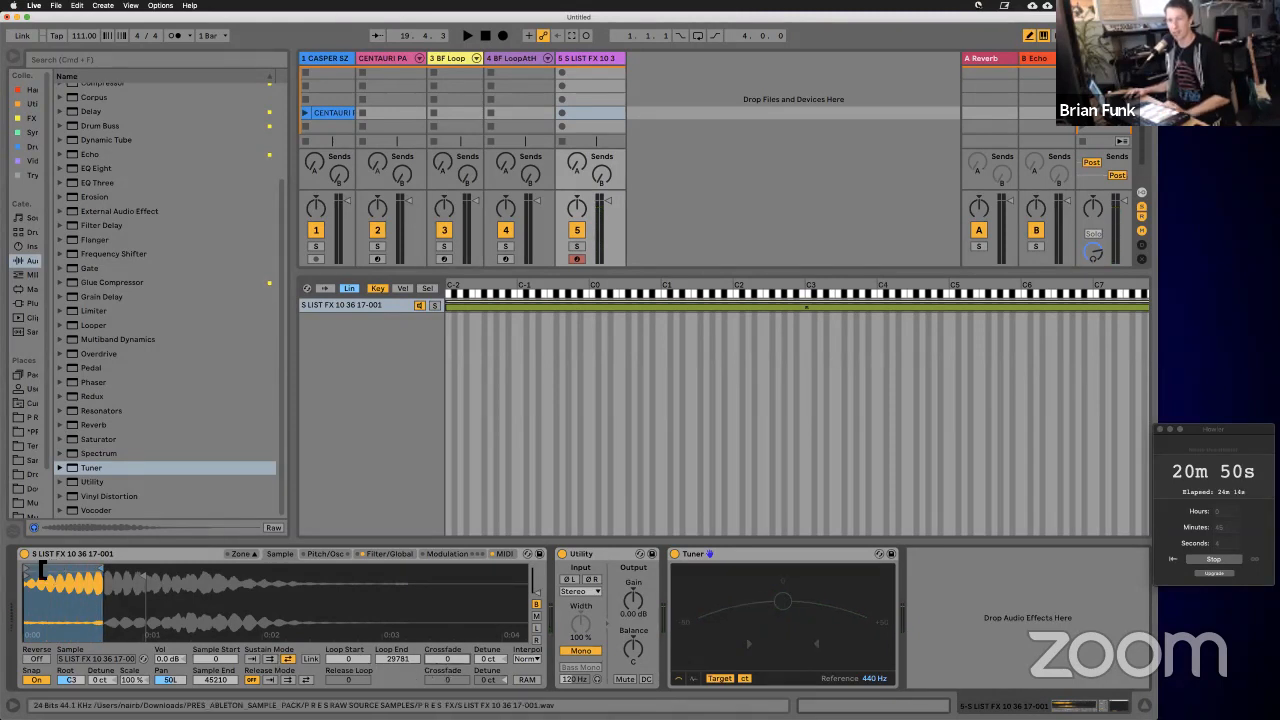
{"action": "left_click_drag", "start_coordinate": [42, 570], "coordinate": [54, 572]}
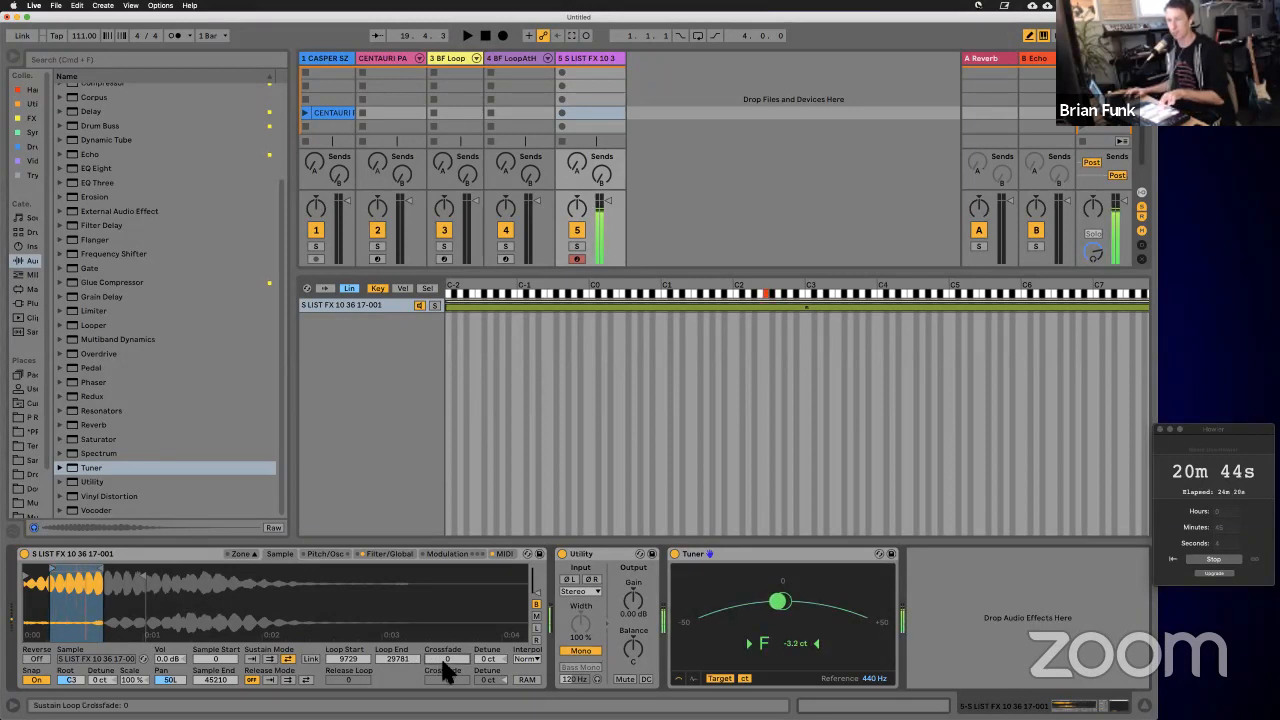
{"action": "left_click_drag", "start_coordinate": [442, 660], "coordinate": [442, 646]}
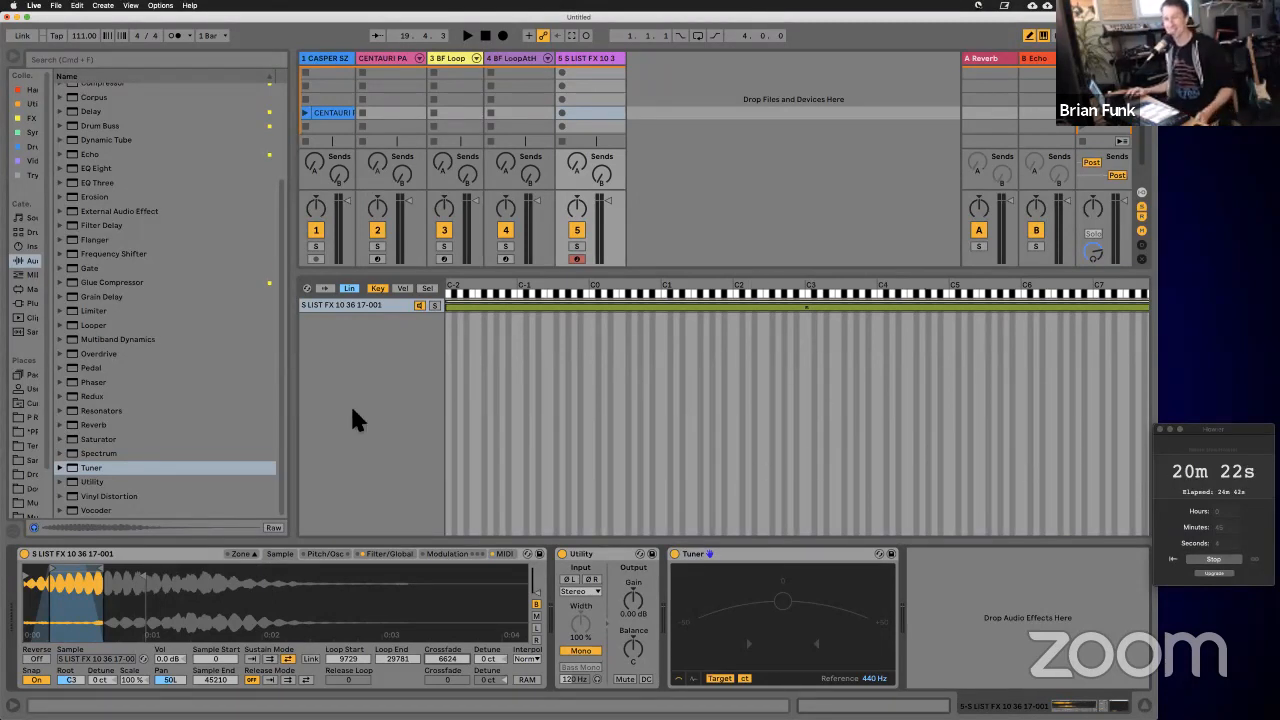
Step: Group the sampler and Utility devices into an Instrument Rack and show its macro controls
{"action": "left_click", "coordinate": [201, 556]}
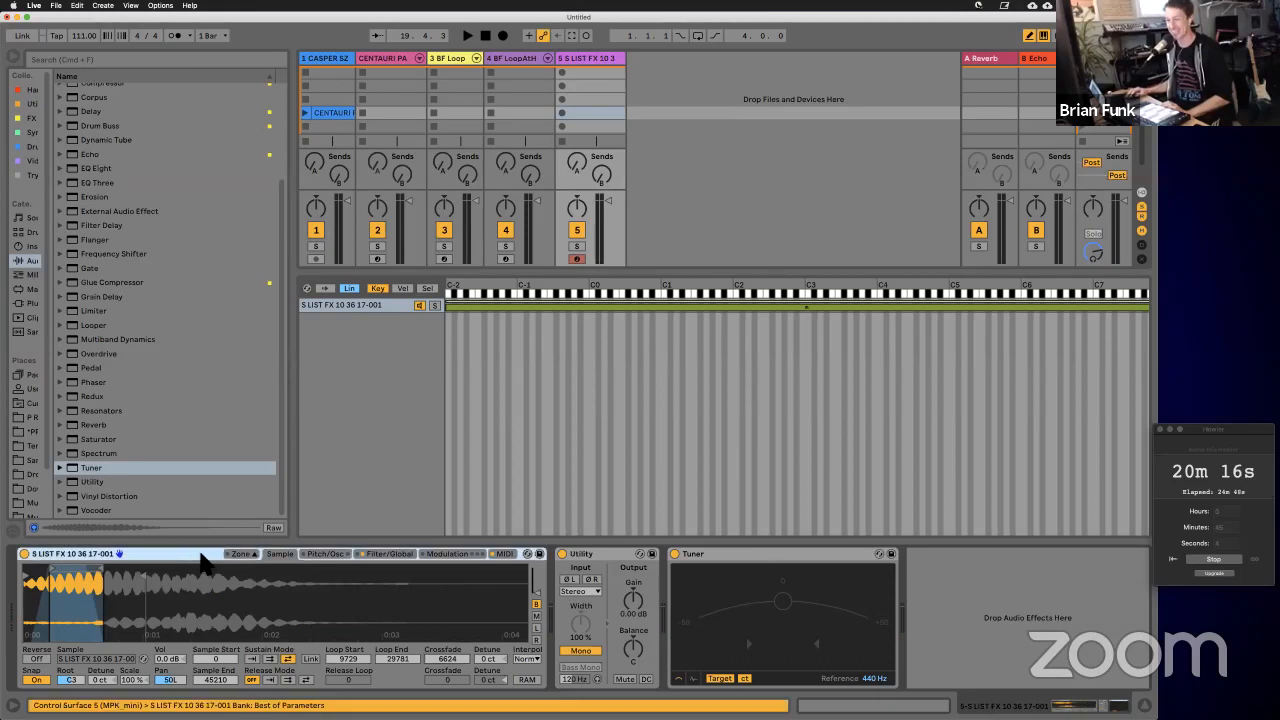
{"action": "left_click", "coordinate": [602, 551]}
{"action": "key", "text": "super+g"}
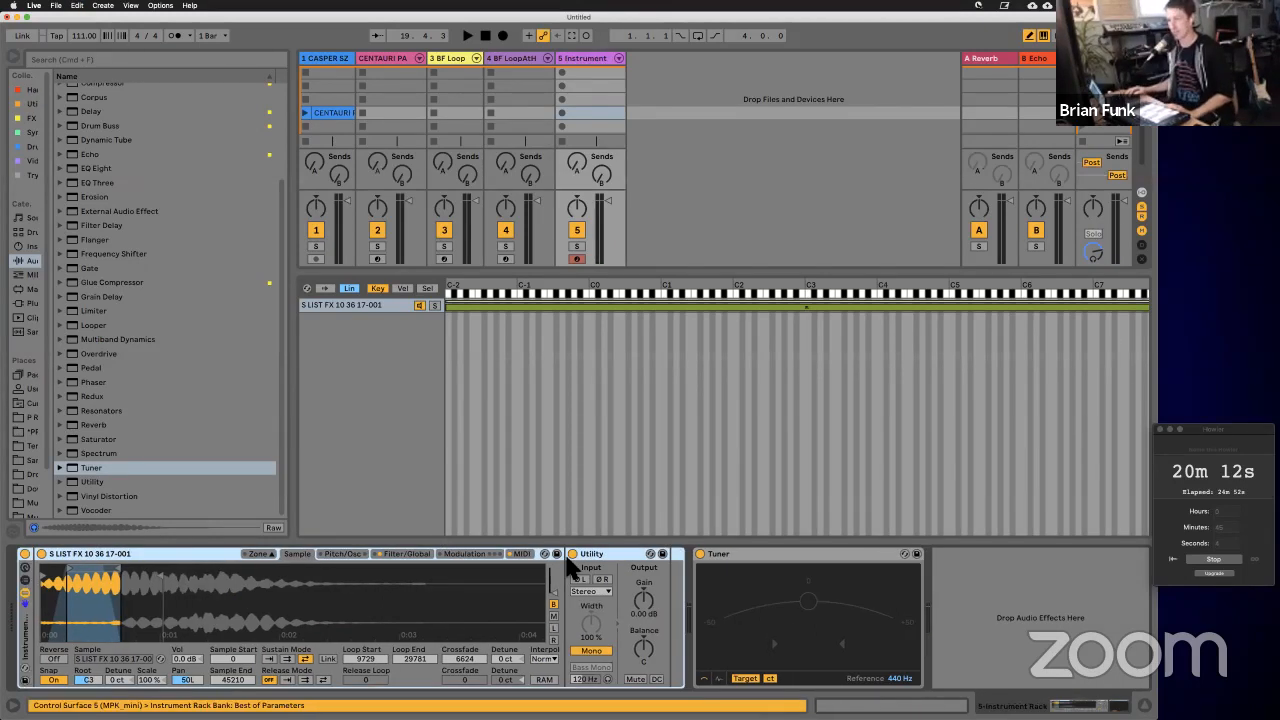
{"action": "left_click", "coordinate": [26, 569]}
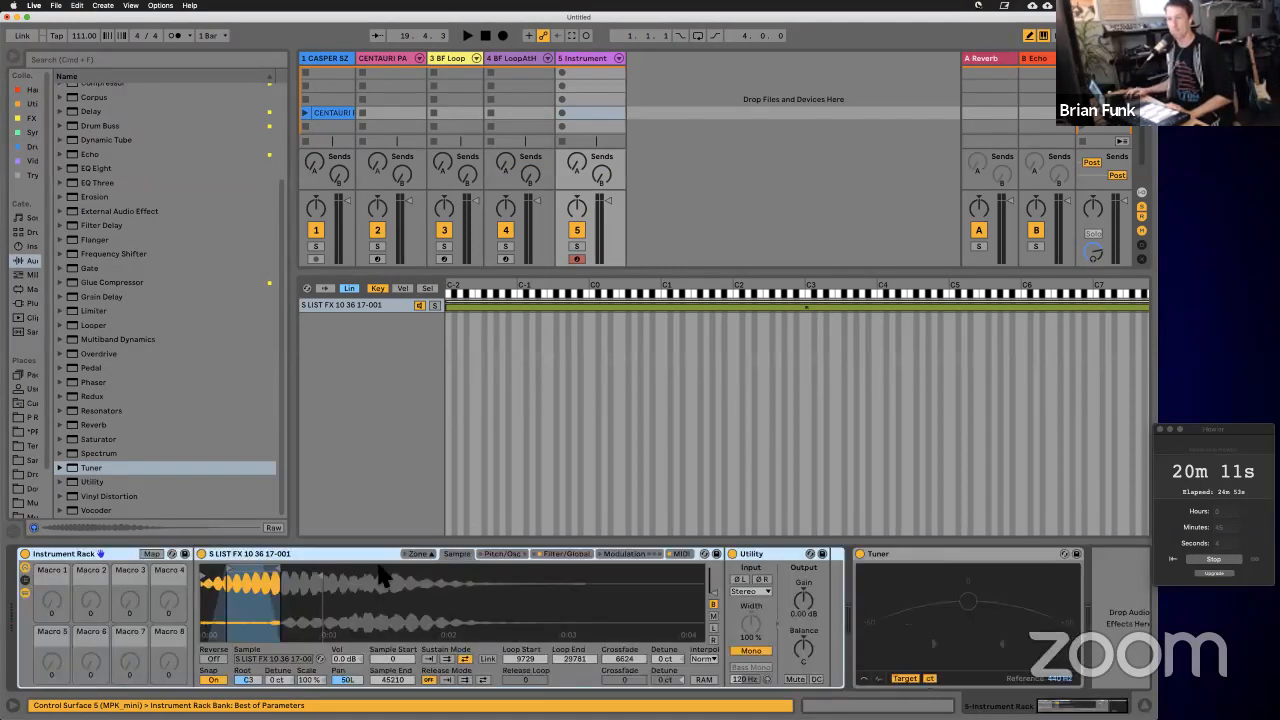
Step: Map the sampler's filter frequency to Macro 1 and its filter resonance to Macro 2
{"action": "left_click", "coordinate": [551, 554]}
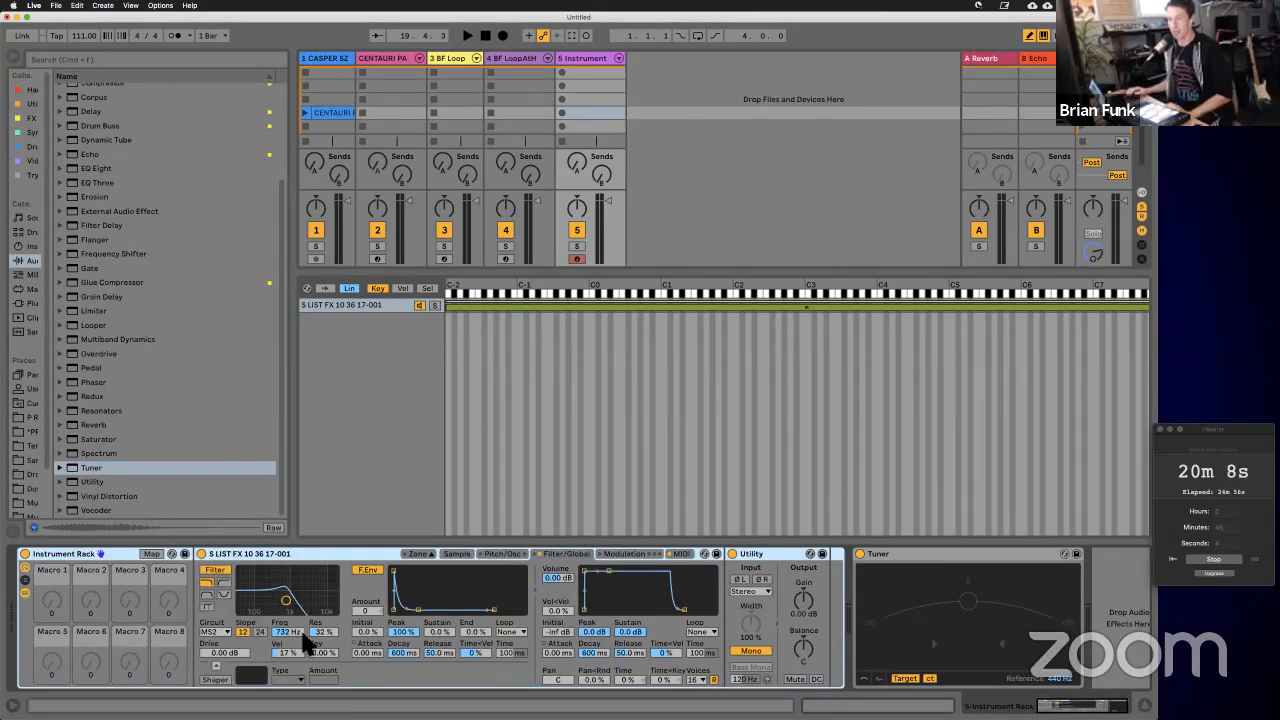
{"action": "right_click", "coordinate": [300, 635]}
{"action": "left_click", "coordinate": [351, 544]}
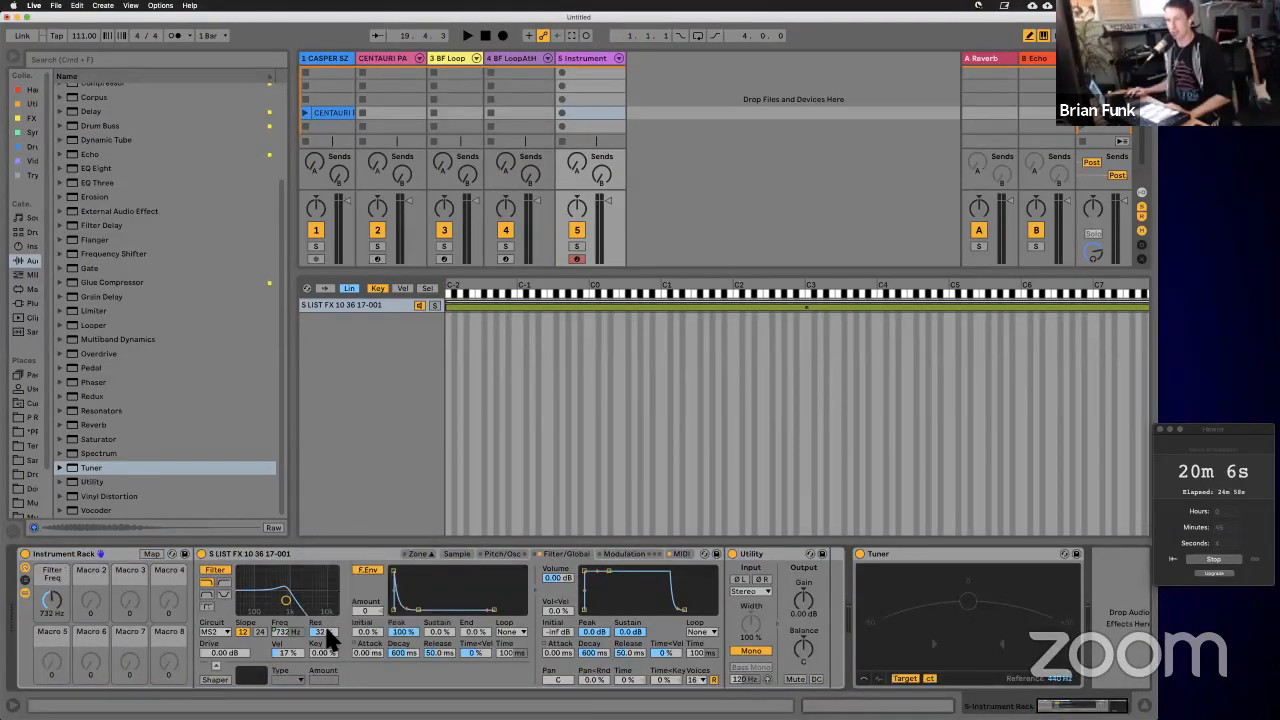
{"action": "right_click", "coordinate": [324, 632]}
{"action": "left_click", "coordinate": [362, 566]}
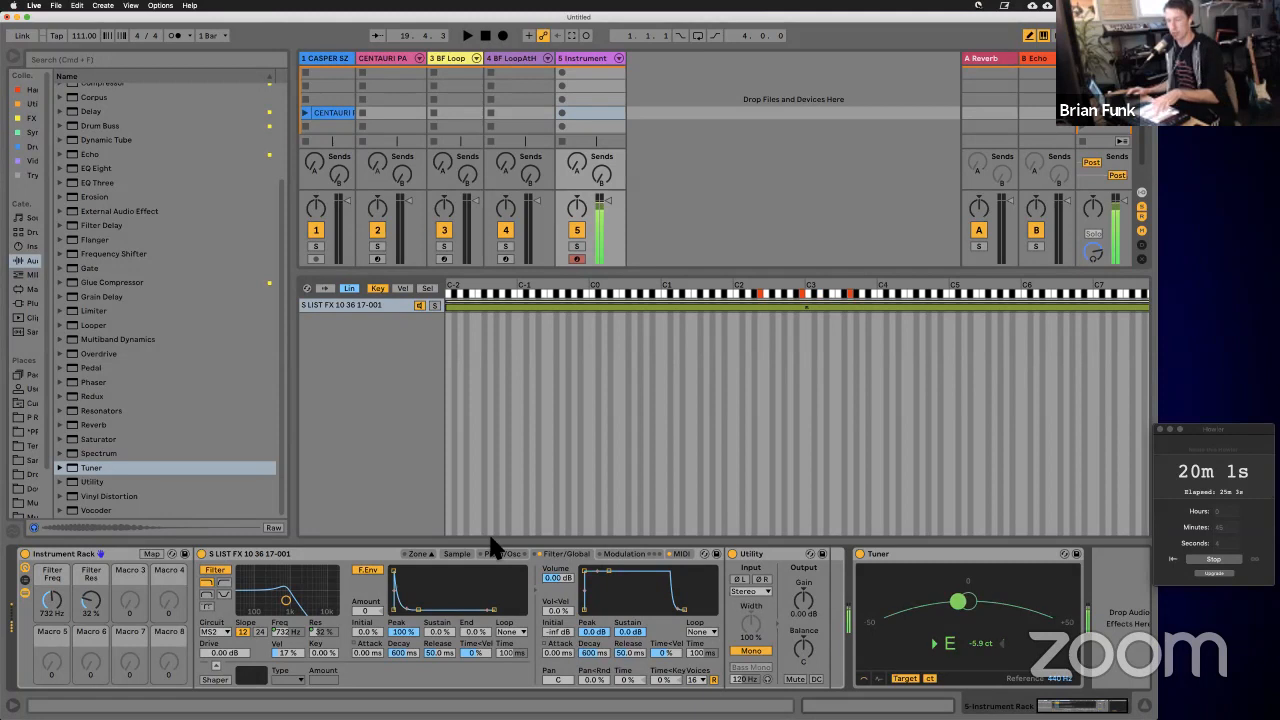
{"action": "right_click", "coordinate": [372, 645]}
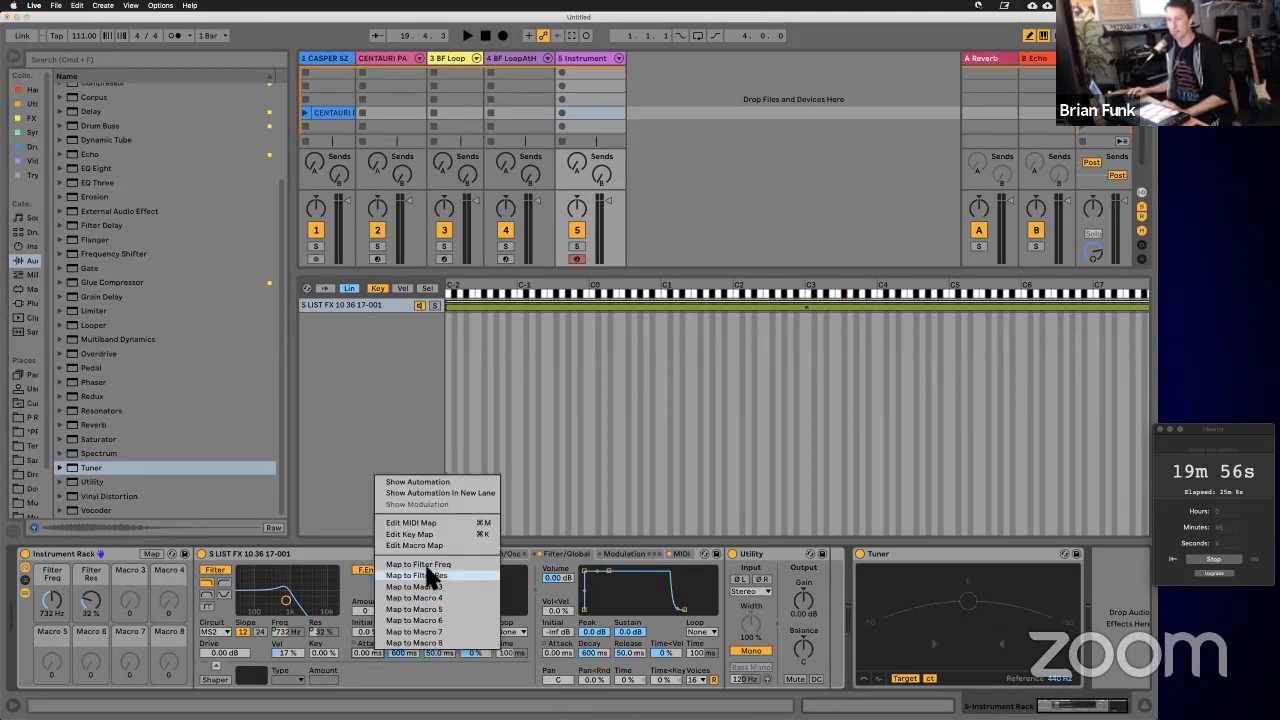
{"action": "left_click", "coordinate": [429, 591]}
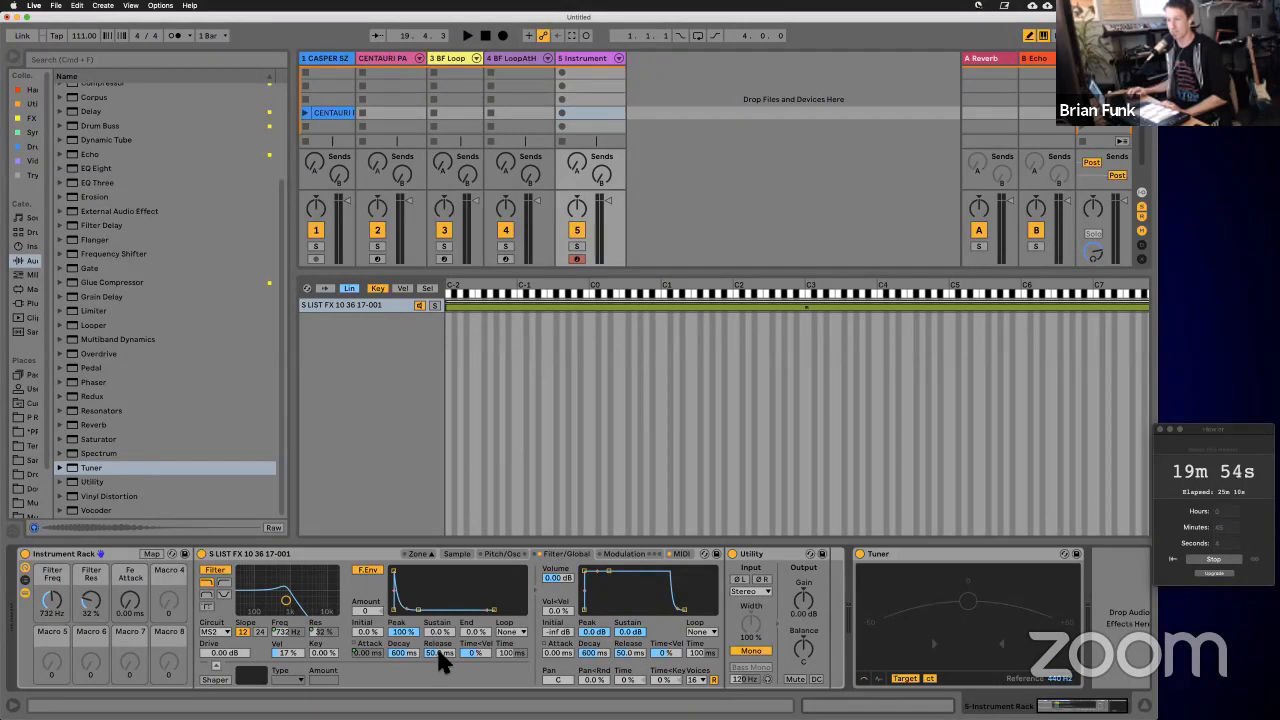
{"action": "right_click", "coordinate": [436, 645]}
{"action": "left_click", "coordinate": [475, 608]}
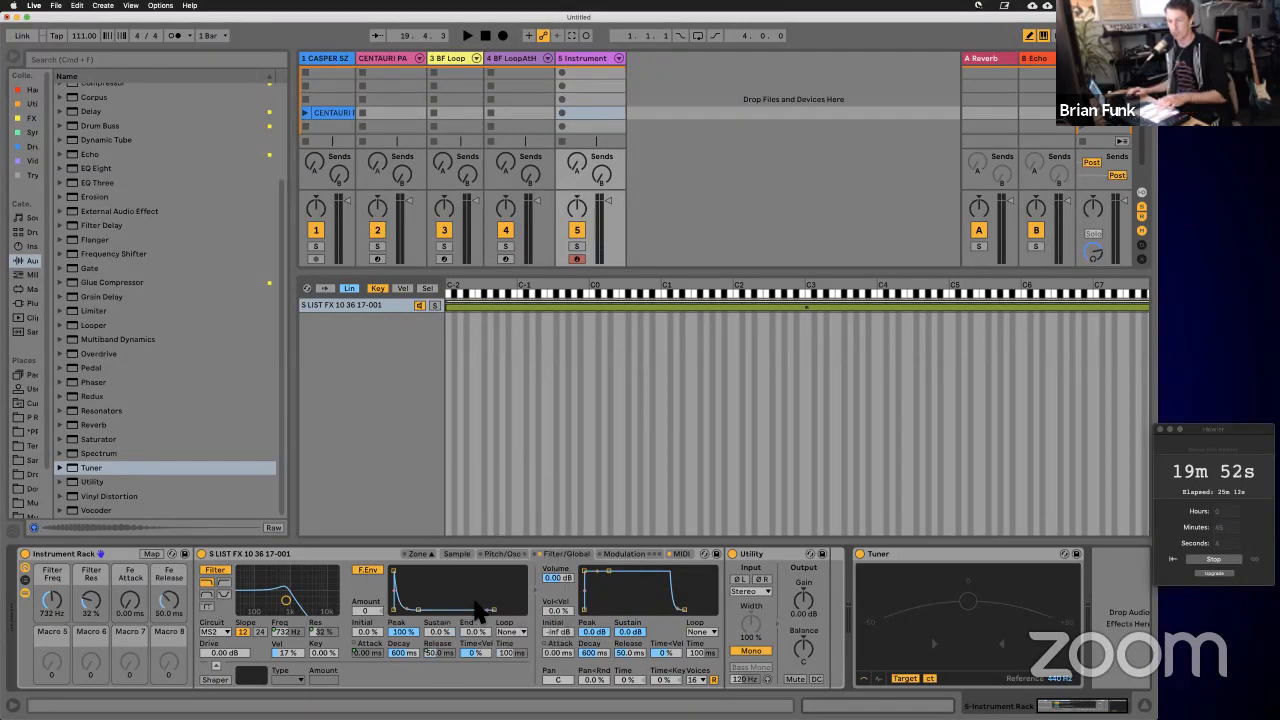
{"action": "left_click", "coordinate": [368, 654]}
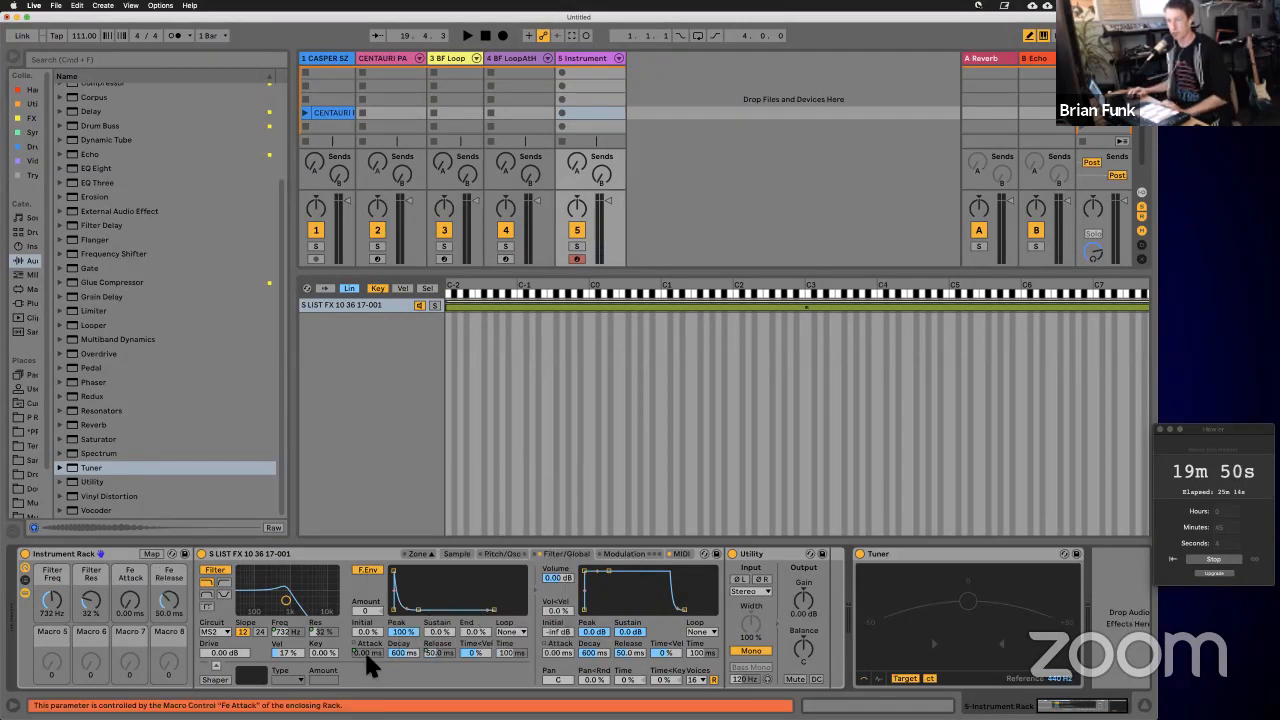
{"action": "right_click", "coordinate": [366, 657]}
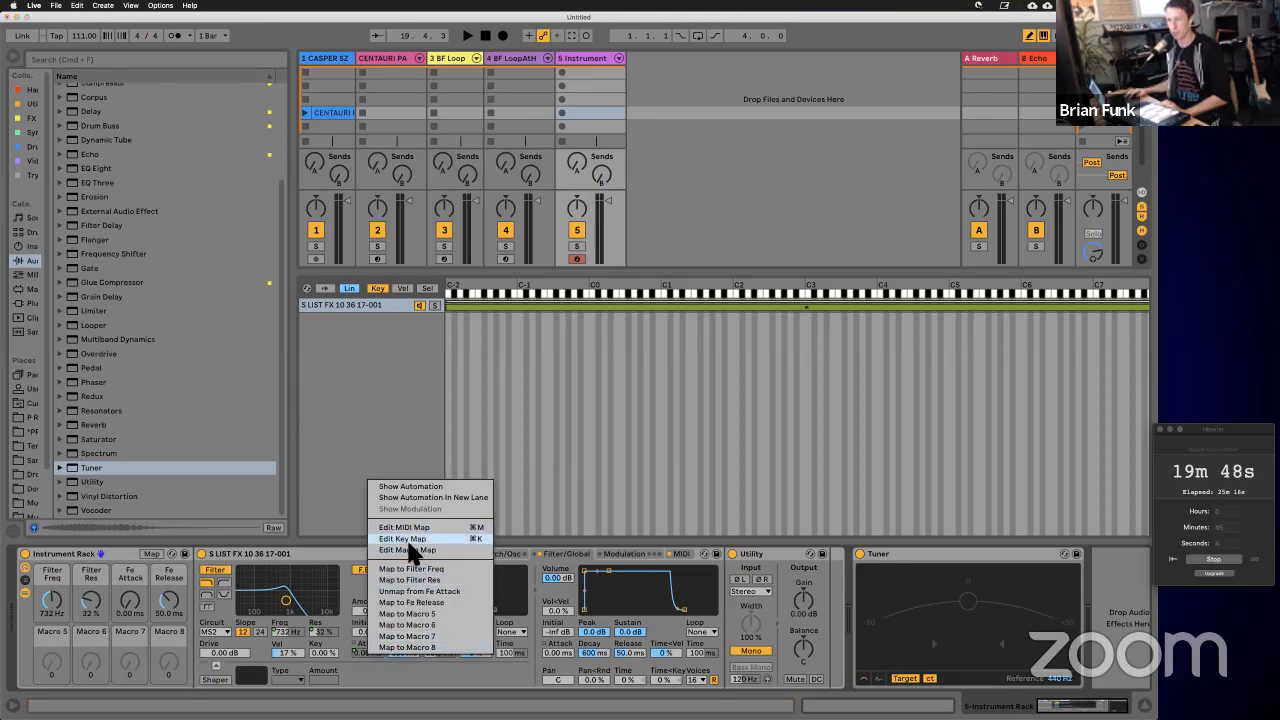
{"action": "left_click", "coordinate": [436, 591]}
{"action": "left_click", "coordinate": [442, 648]}
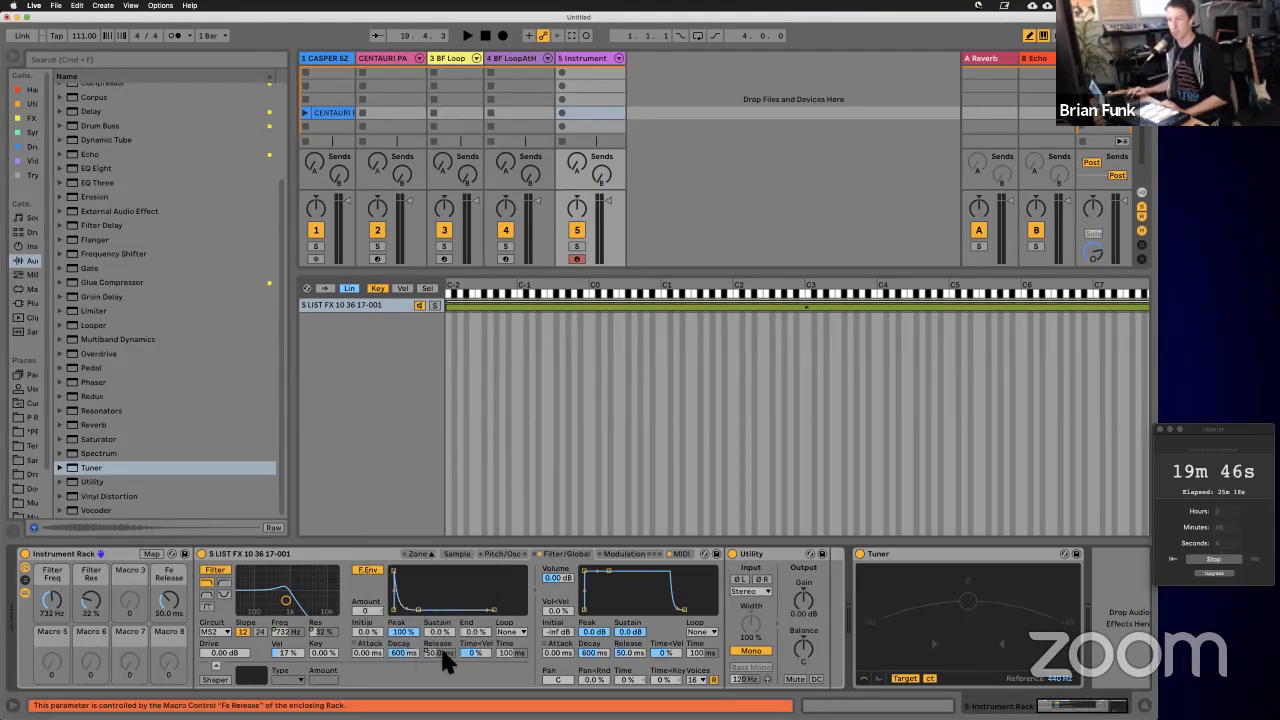
{"action": "right_click", "coordinate": [442, 655]}
{"action": "left_click", "coordinate": [504, 590]}
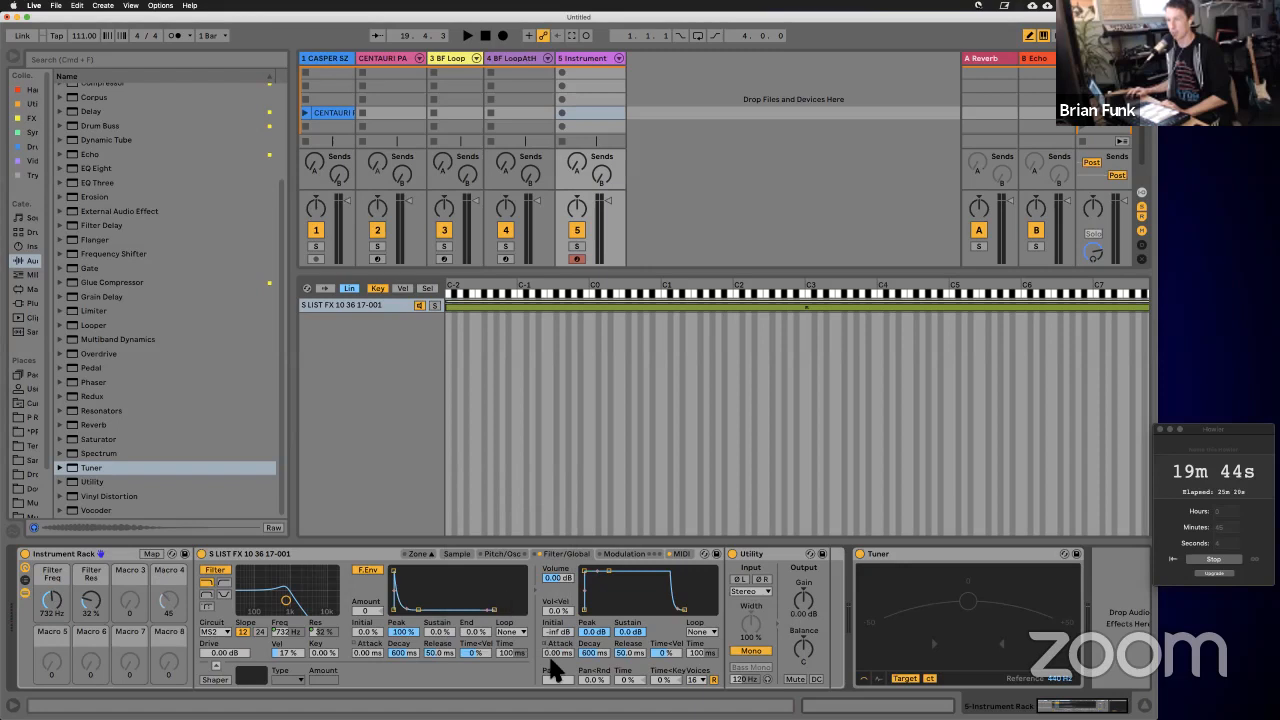
Step: Map the volume envelope's attack to Macro 3 and its release to Macro 4
{"action": "right_click", "coordinate": [557, 655]}
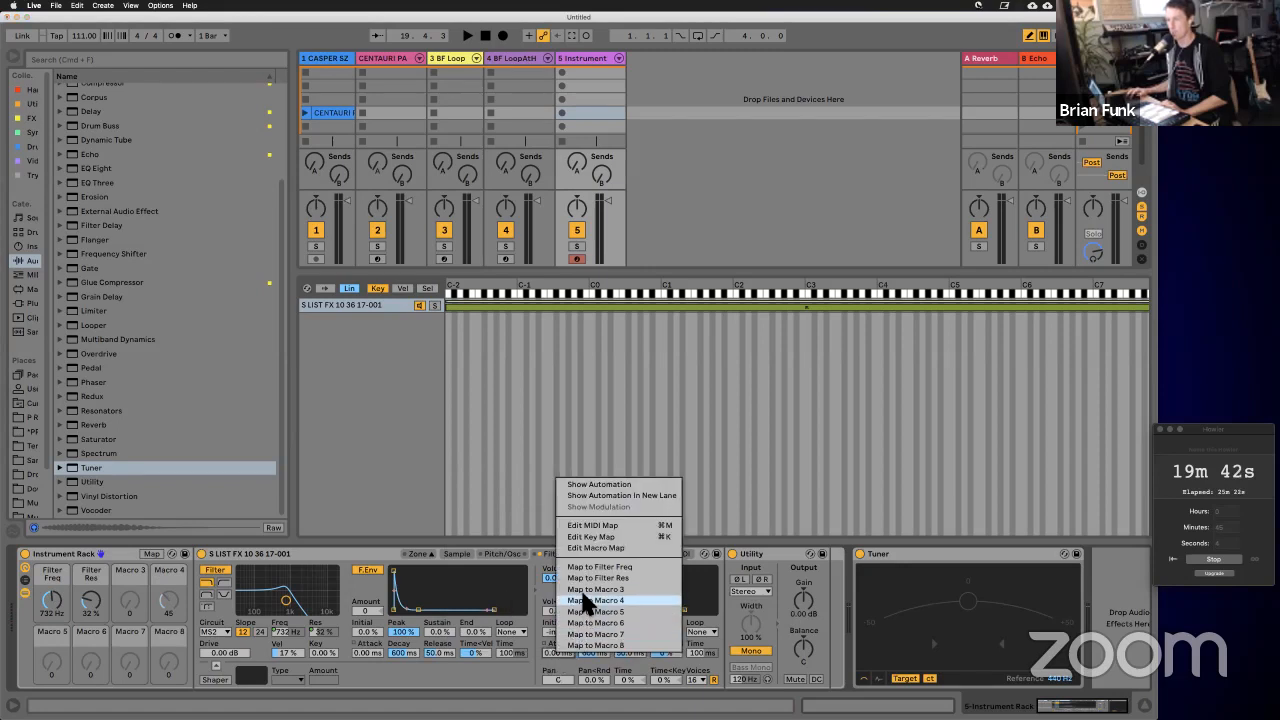
{"action": "left_click", "coordinate": [585, 598]}
{"action": "right_click", "coordinate": [631, 653]}
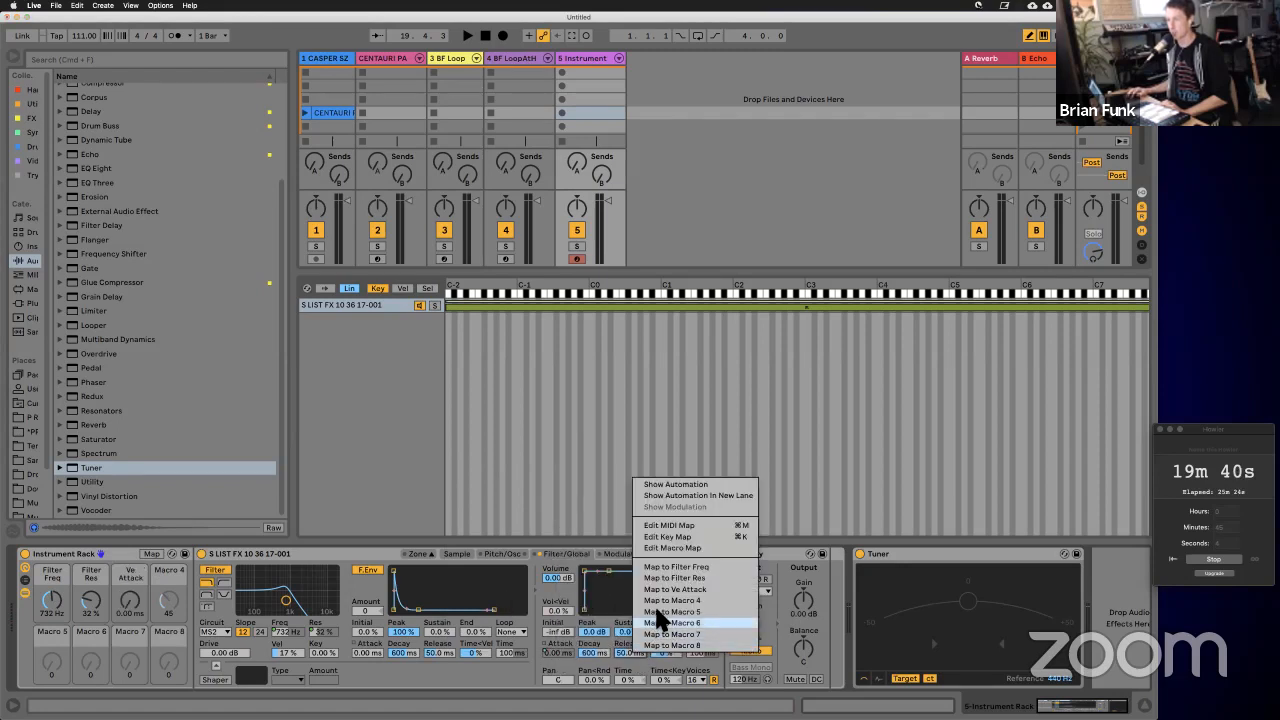
{"action": "left_click", "coordinate": [654, 595]}
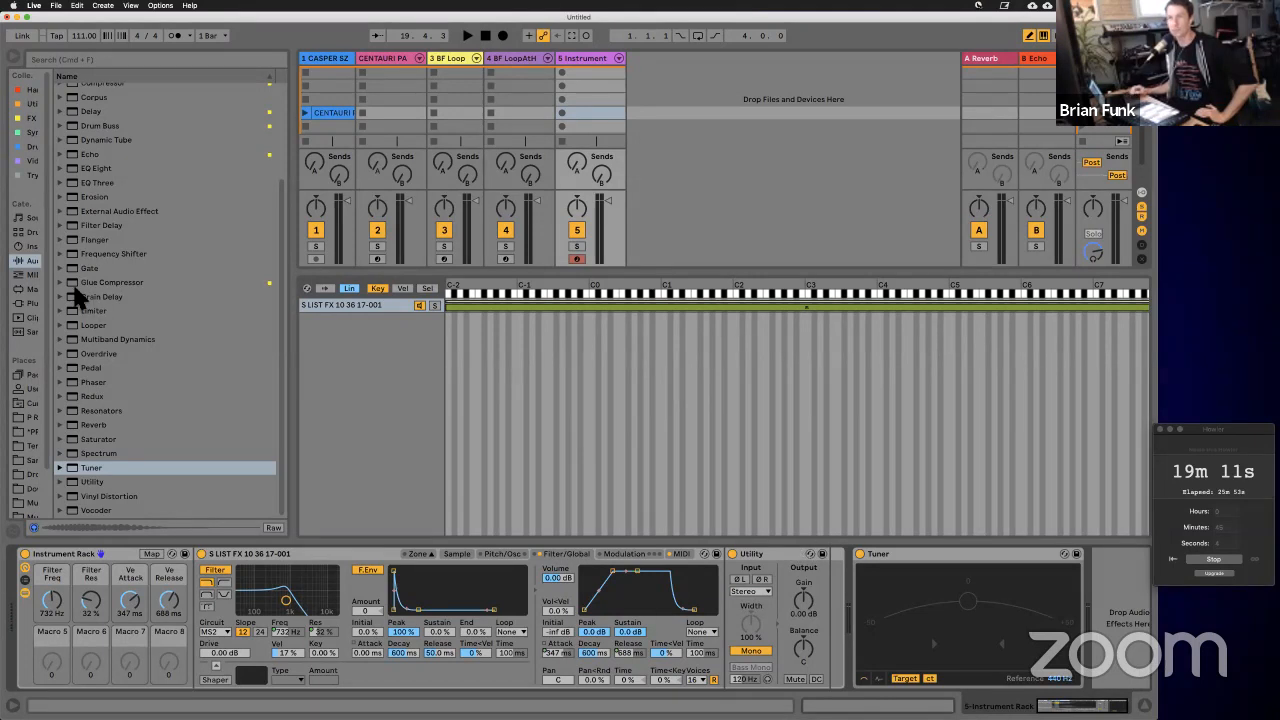
Step: Sweep the Filter Freq macro up and down to audition it and leave it at 643 Hz
{"action": "scroll", "coordinate": [76, 290], "scroll_direction": "up", "scroll_amount": 1}
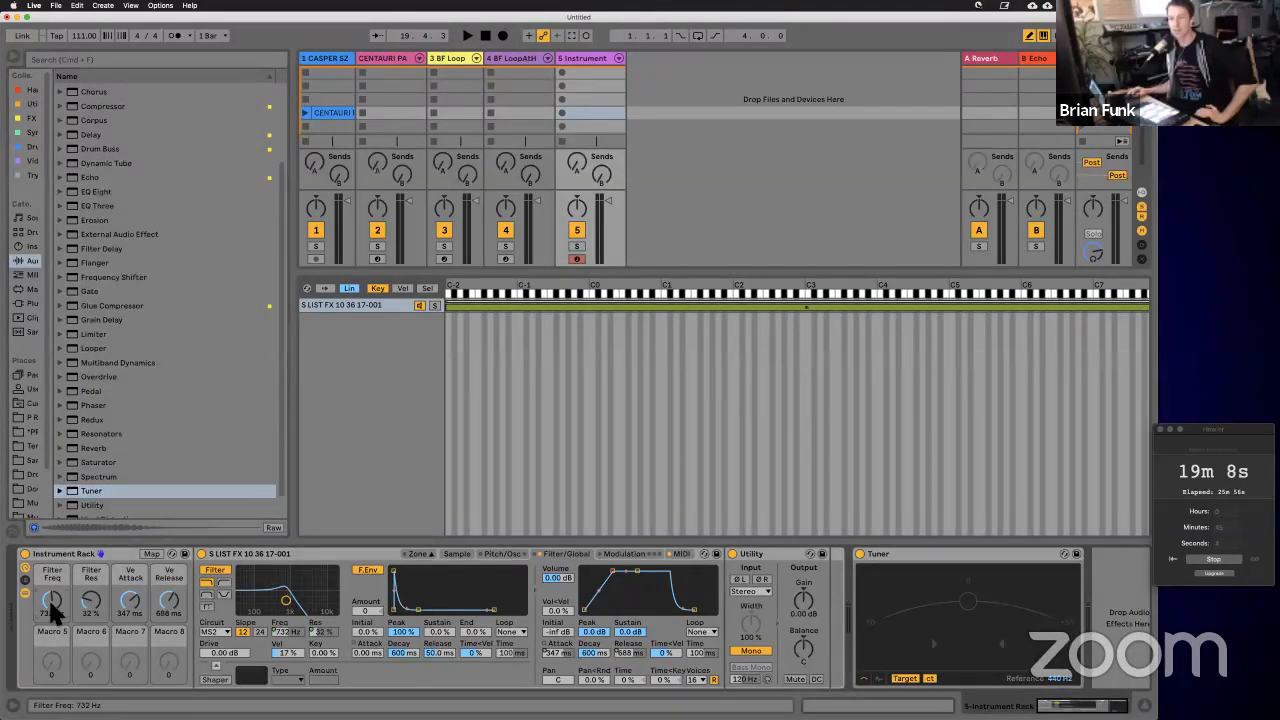
{"action": "scroll", "coordinate": [53, 608], "scroll_direction": "up", "scroll_amount": 3}
{"action": "scroll", "coordinate": [53, 608], "scroll_direction": "down", "scroll_amount": 3}
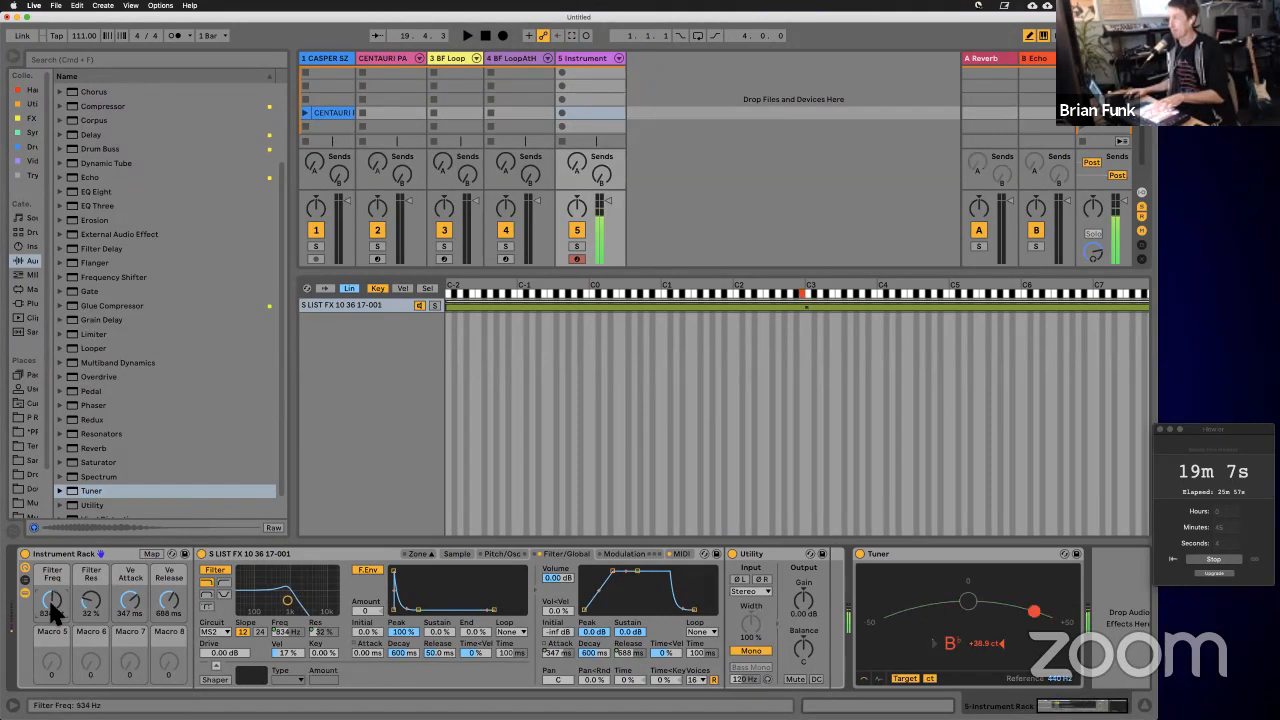
{"action": "scroll", "coordinate": [53, 608], "scroll_direction": "up", "scroll_amount": 2}
{"action": "scroll", "coordinate": [53, 608], "scroll_direction": "down", "scroll_amount": 5}
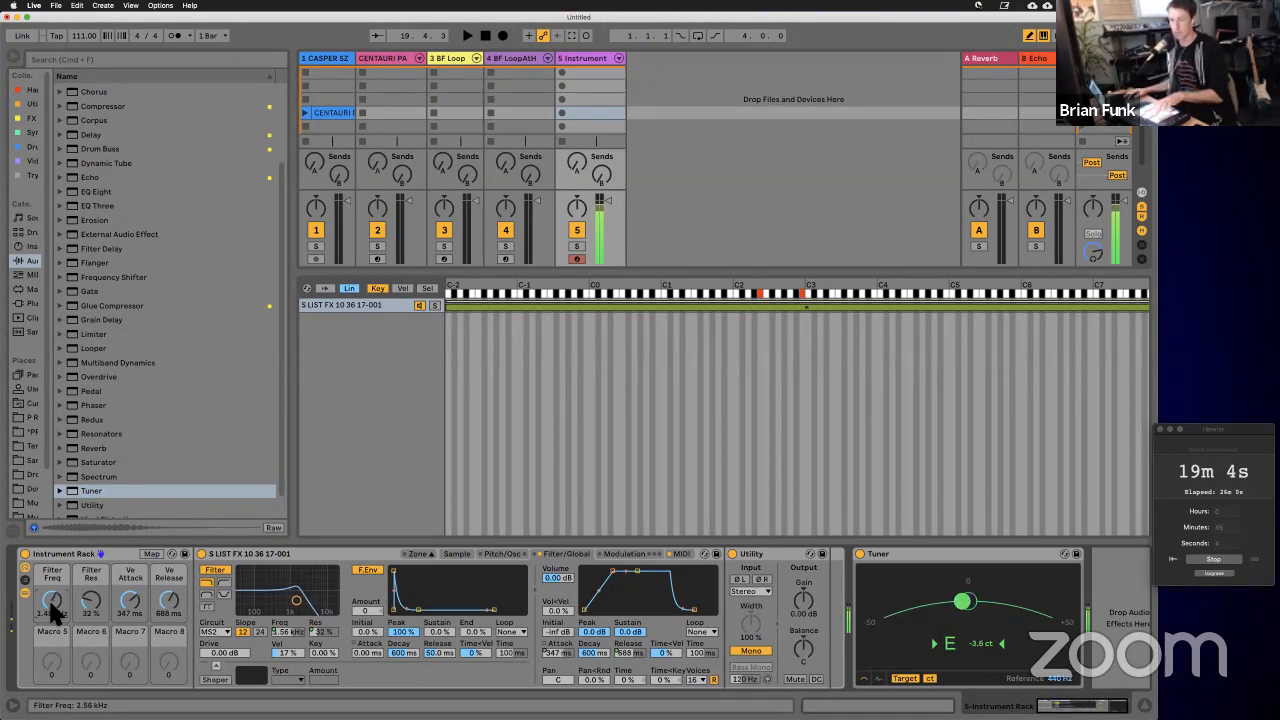
{"action": "scroll", "coordinate": [50, 600], "scroll_direction": "up", "scroll_amount": 4}
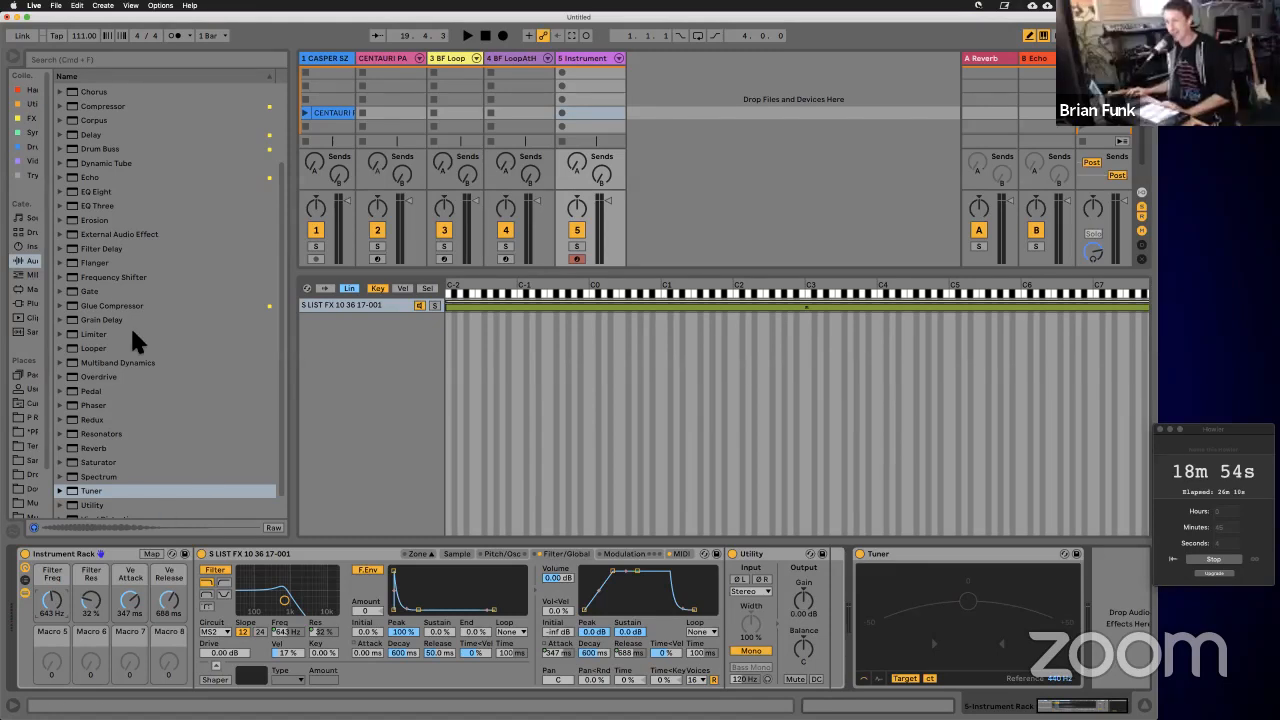
Step: Add the Beat Repeat audio effect to the rack directly after Utility
{"action": "scroll", "coordinate": [133, 367], "scroll_direction": "up", "scroll_amount": 5}
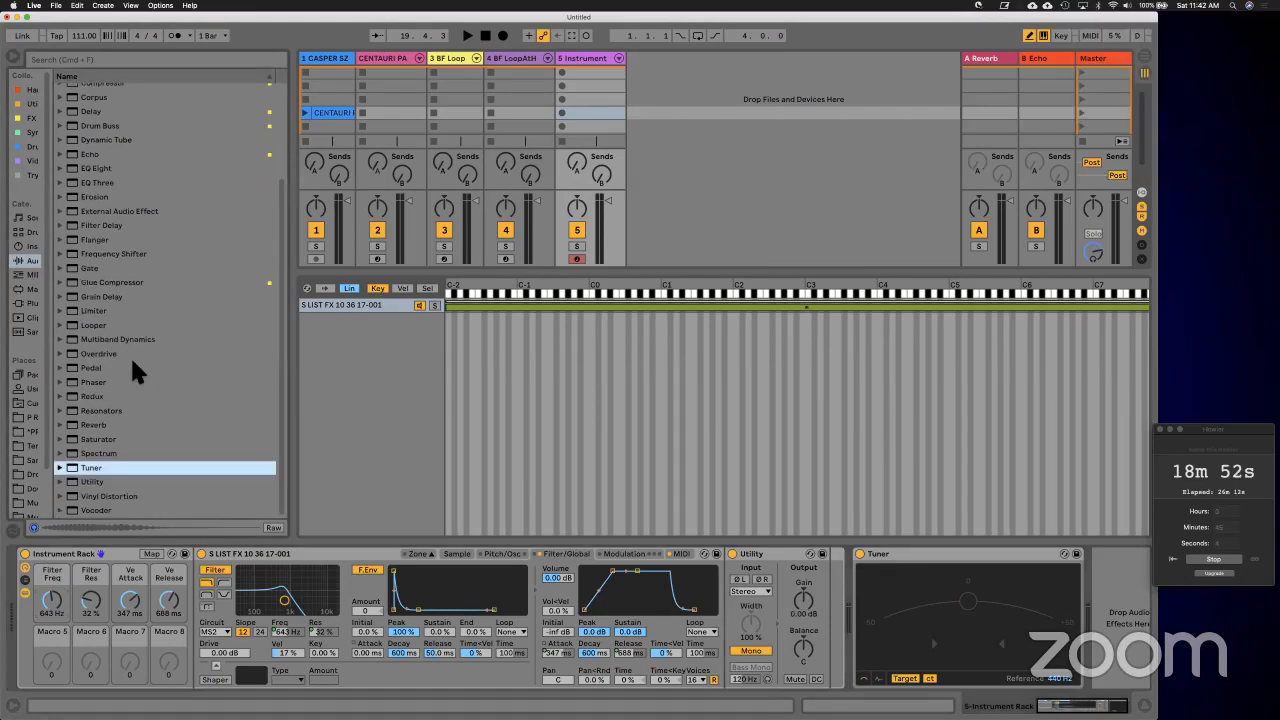
{"action": "scroll", "coordinate": [133, 368], "scroll_direction": "down", "scroll_amount": 6}
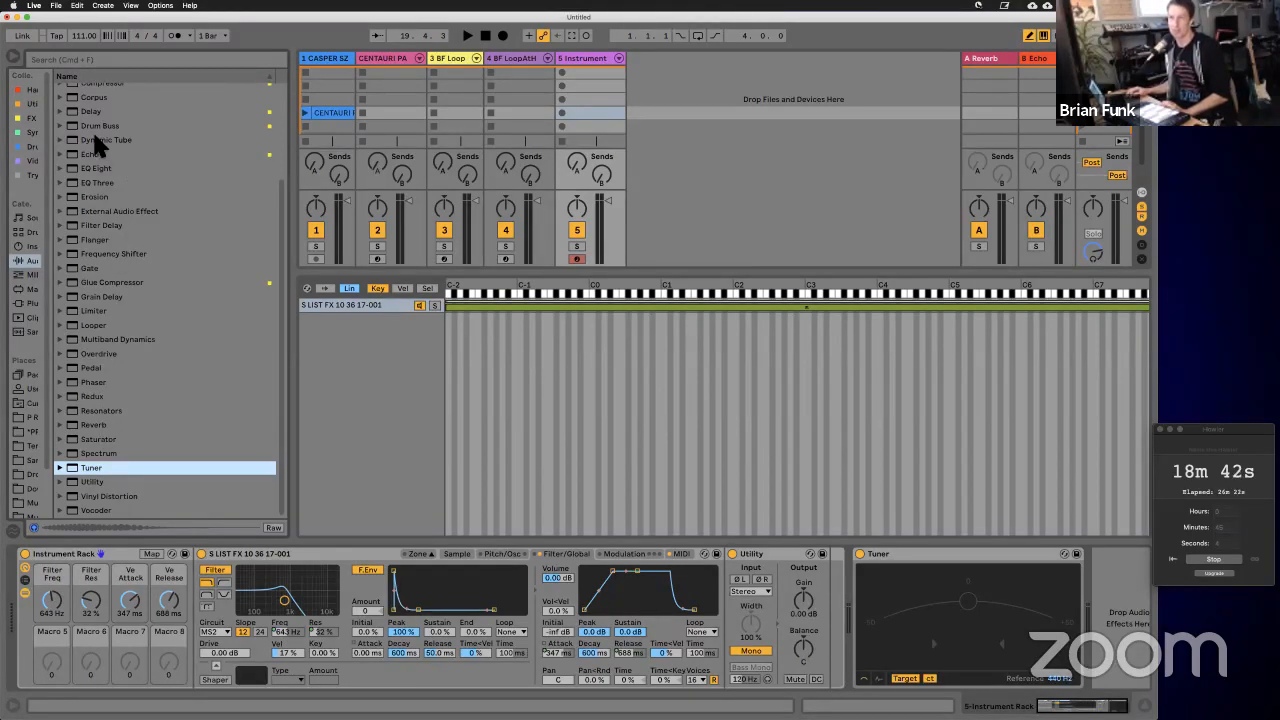
{"action": "scroll", "coordinate": [92, 125], "scroll_direction": "up", "scroll_amount": 4}
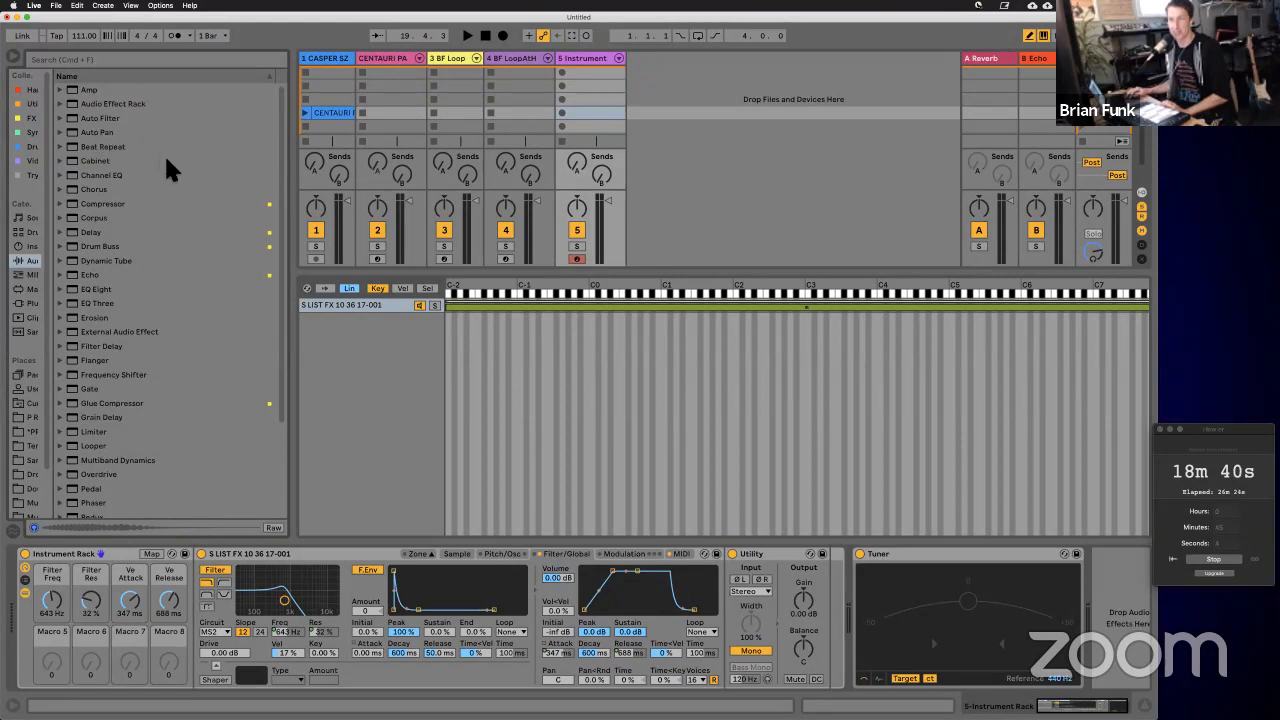
{"action": "mouse_move", "coordinate": [107, 145]}
{"action": "left_mouse_down"}
{"action": "mouse_move", "coordinate": [737, 560]}
{"action": "mouse_move", "coordinate": [829, 598]}
{"action": "left_mouse_up"}
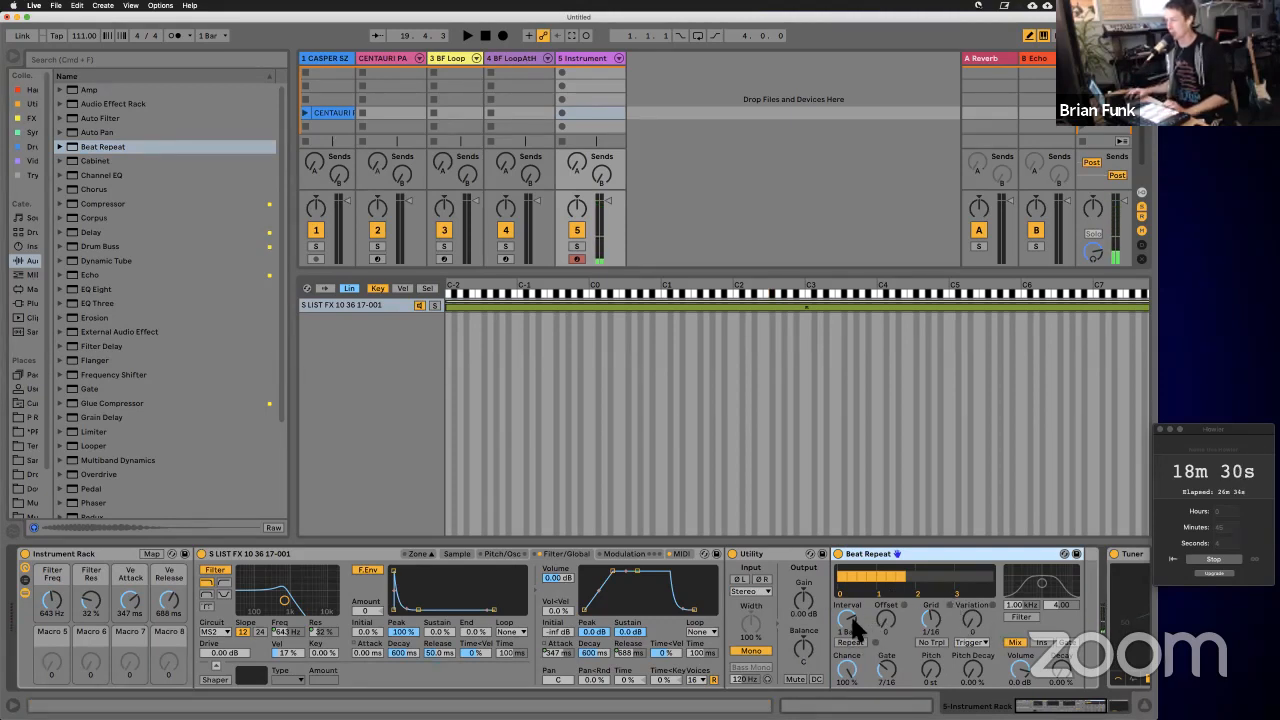
Step: With playback running, set Beat Repeat's interval to 1/4, grid 1/32, chance 43.7 %, gate 9/16, pitch decay 24.6 % and decay 38.9 %
{"action": "left_click_drag", "start_coordinate": [846, 618], "coordinate": [847, 622]}
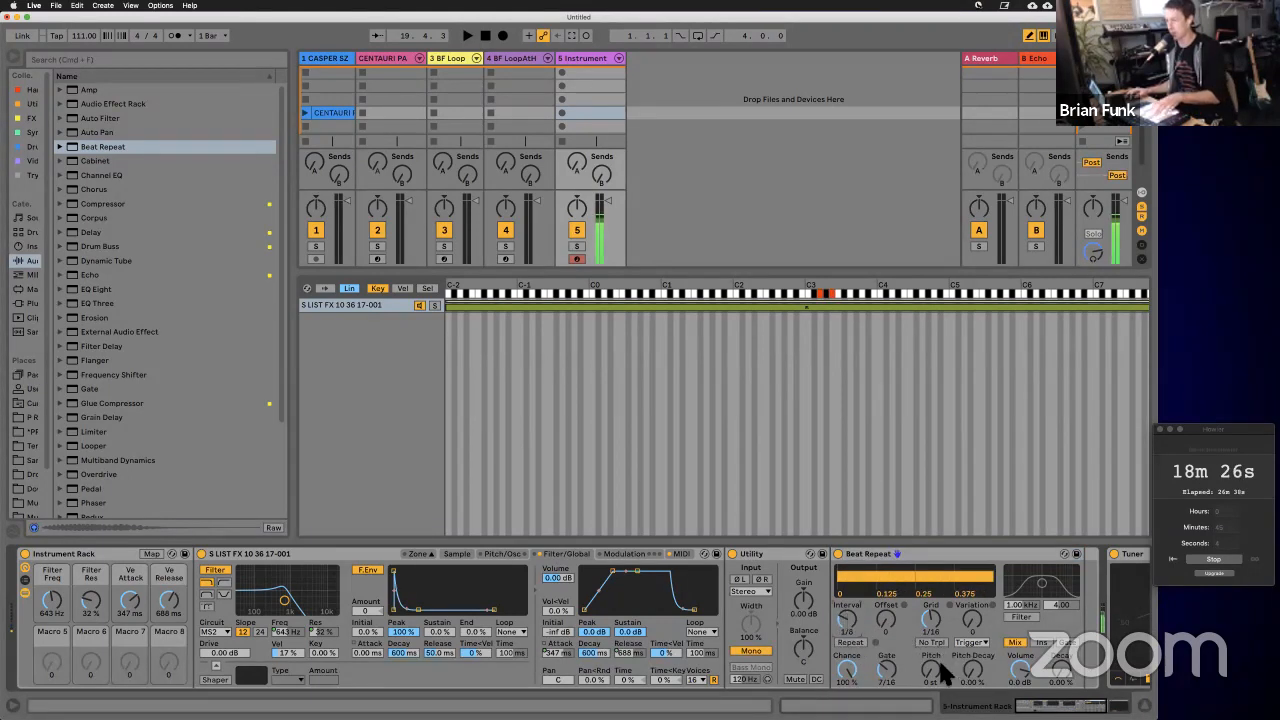
{"action": "left_click_drag", "start_coordinate": [890, 677], "coordinate": [964, 661]}
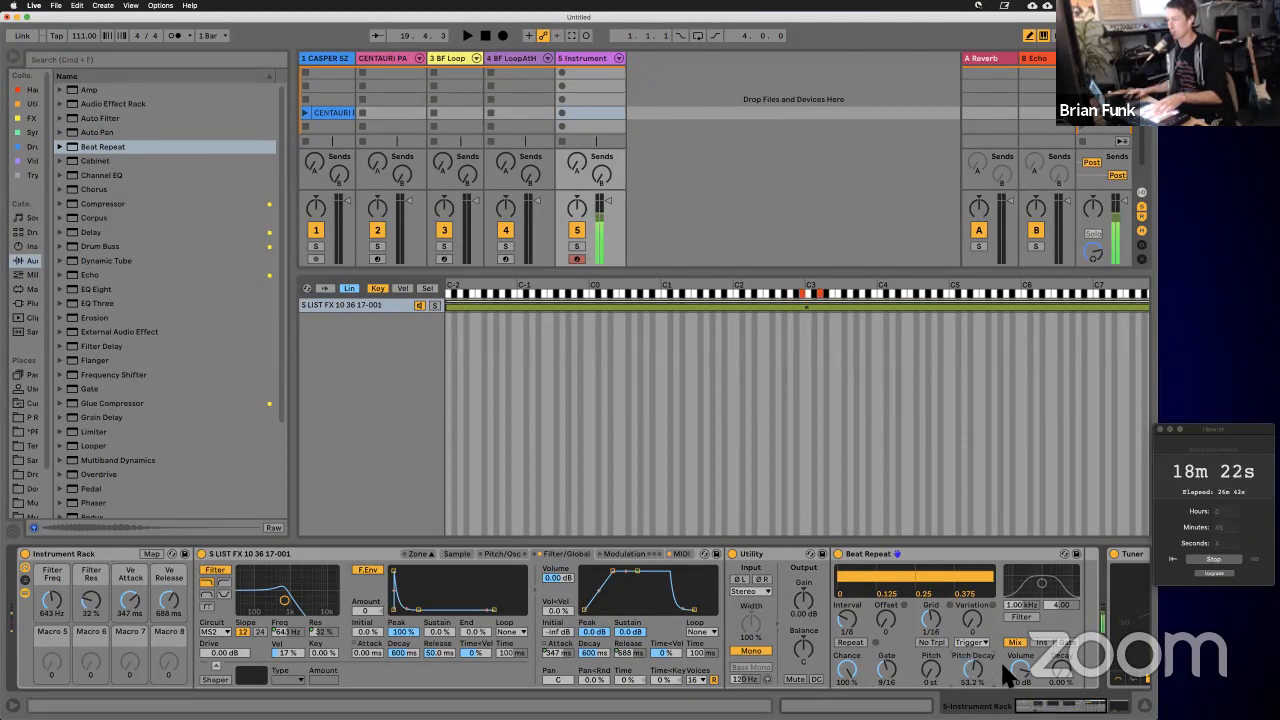
{"action": "key", "text": "space"}
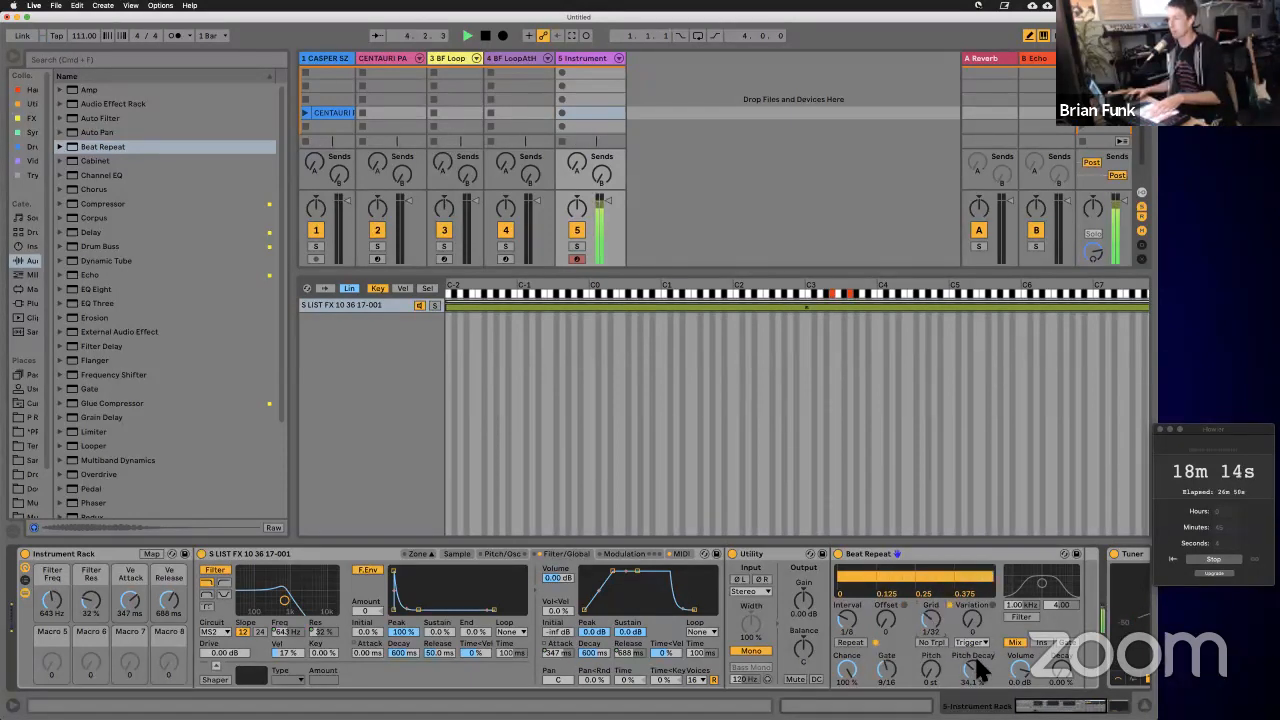
{"action": "left_click_drag", "start_coordinate": [977, 660], "coordinate": [977, 664]}
{"action": "left_click_drag", "start_coordinate": [852, 617], "coordinate": [896, 679]}
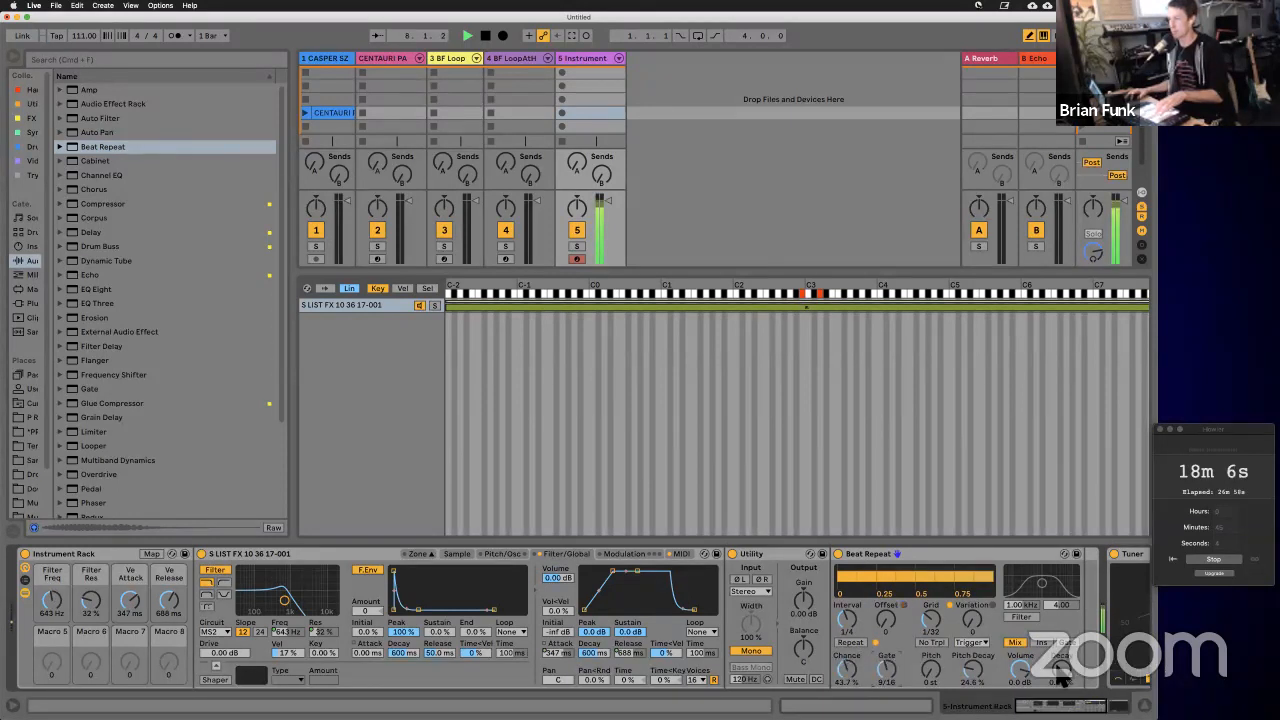
{"action": "left_click_drag", "start_coordinate": [1062, 675], "coordinate": [1060, 680]}
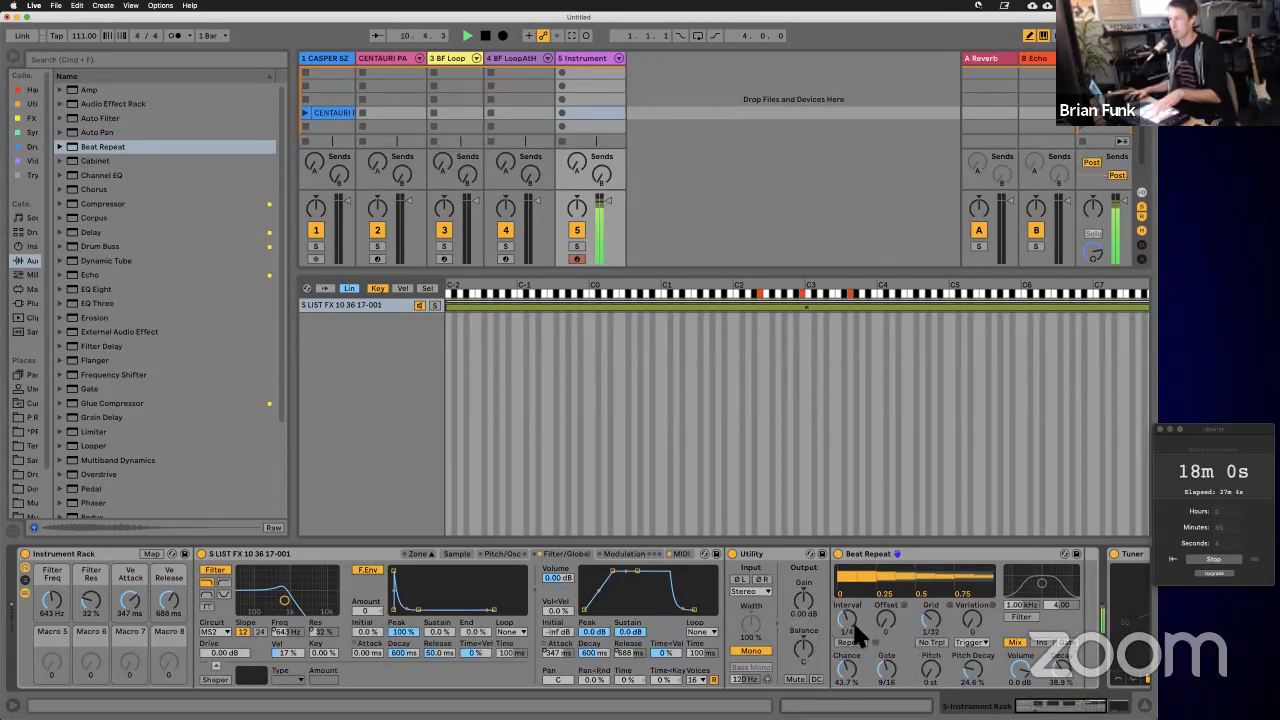
Step: Enable Beat Repeat's filter at 5.47 kHz, width 2.62, and set interval 1/2, grid 1/24, chance 71.4 %, gate 7/16 and decay 31.7 %
{"action": "left_click", "coordinate": [1021, 616]}
{"action": "left_click_drag", "start_coordinate": [1042, 583], "coordinate": [1061, 588]}
{"action": "left_click_drag", "start_coordinate": [850, 673], "coordinate": [893, 686]}
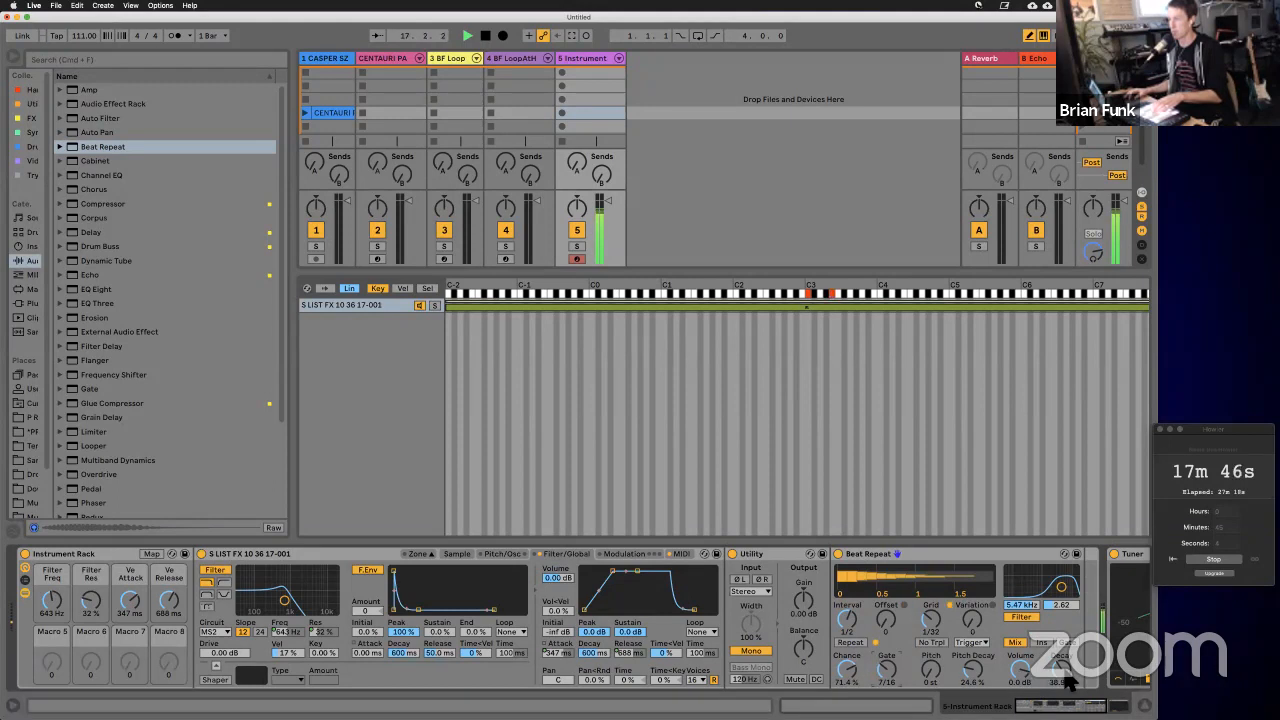
{"action": "left_click_drag", "start_coordinate": [1066, 678], "coordinate": [1068, 680]}
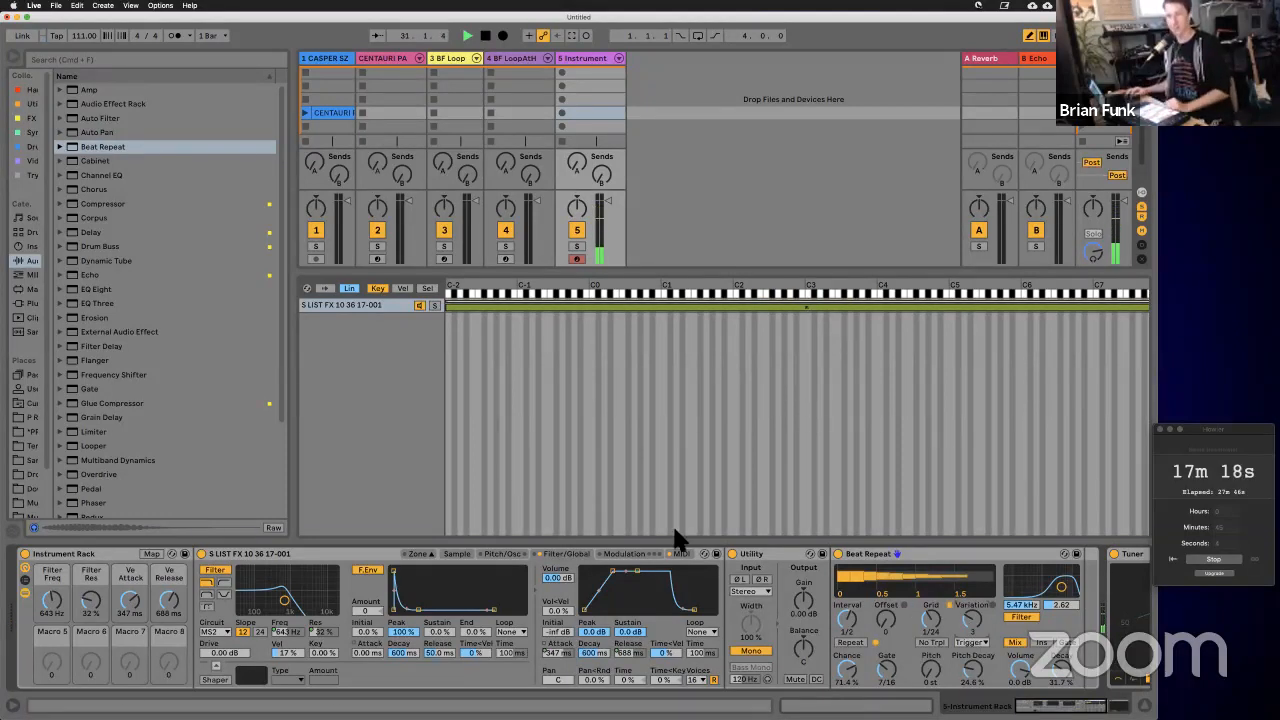
Step: Map Beat Repeat's Chance to Macro 5 and raise the new Chance macro to 100 %
{"action": "left_click", "coordinate": [117, 148]}
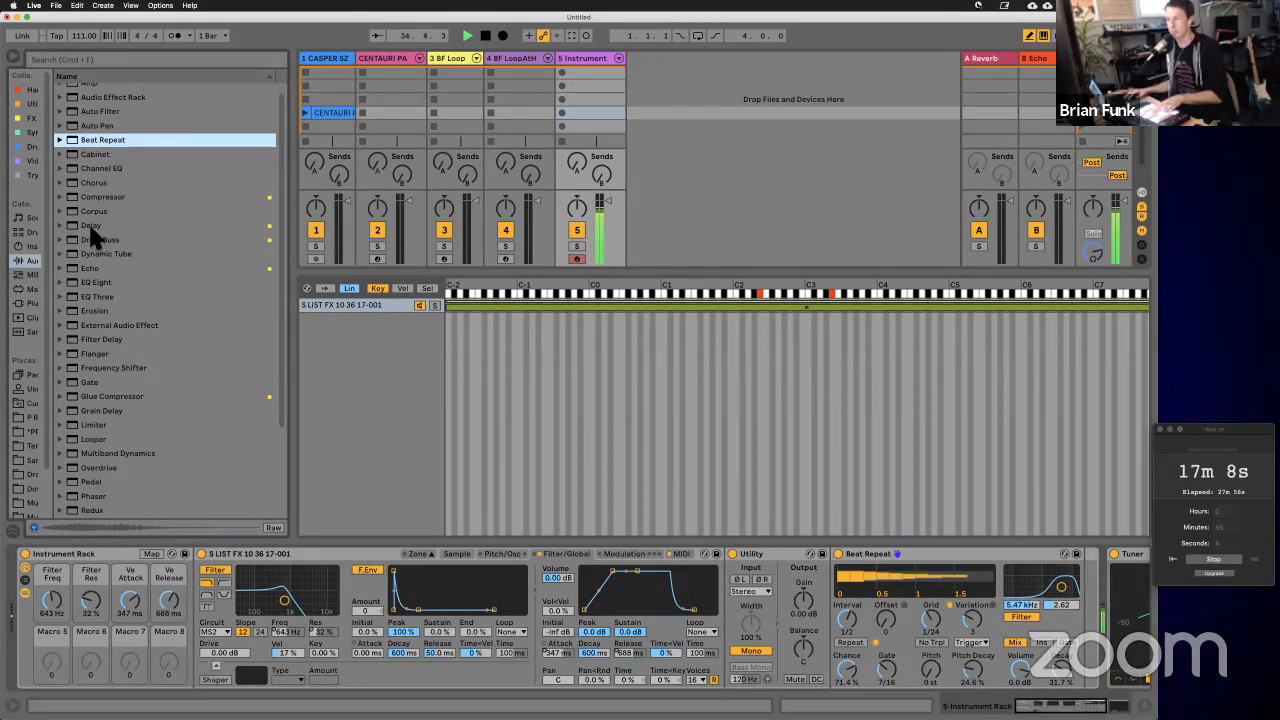
{"action": "right_click", "coordinate": [850, 665]}
{"action": "left_click", "coordinate": [905, 630]}
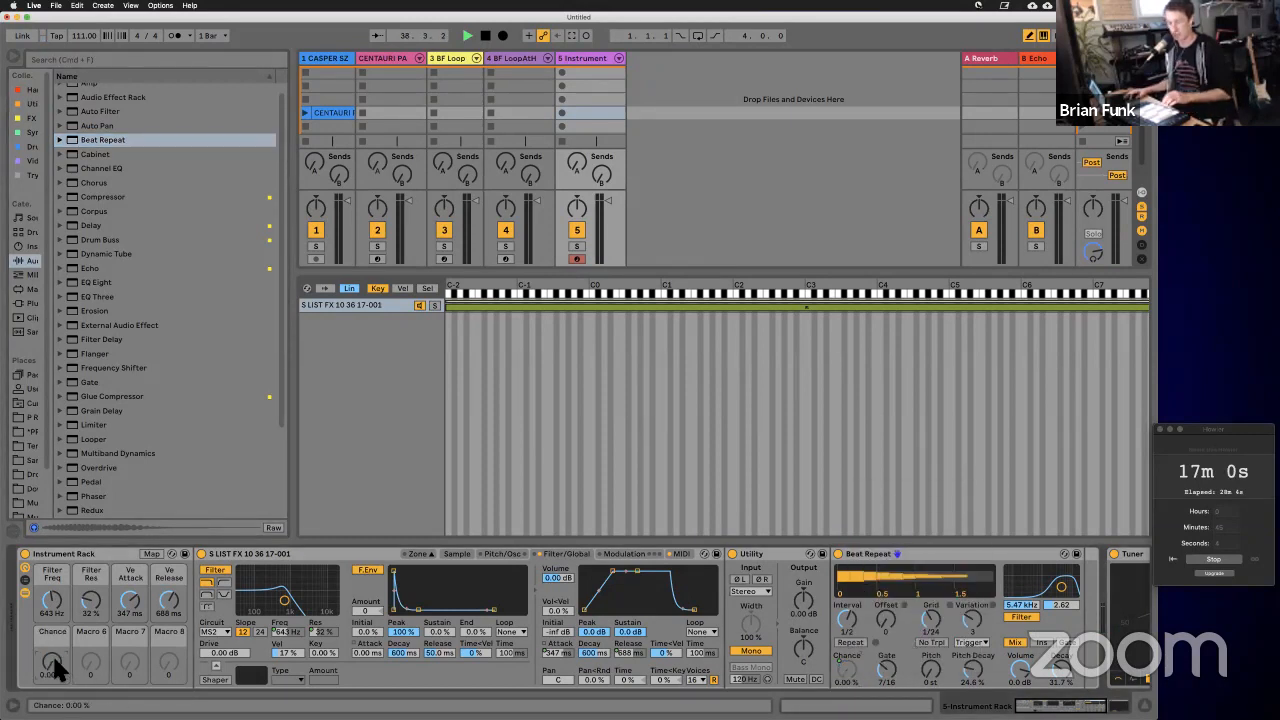
{"action": "scroll", "coordinate": [52, 663], "scroll_direction": "up", "scroll_amount": 5}
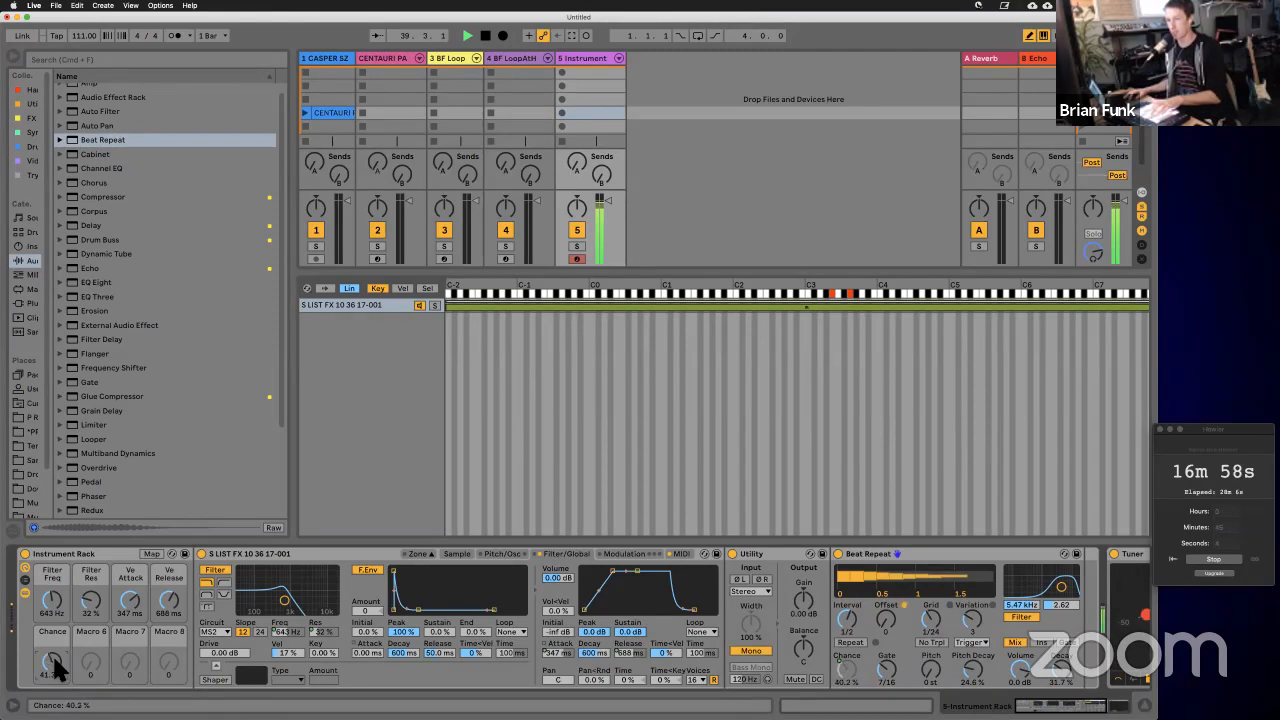
{"action": "scroll", "coordinate": [52, 663], "scroll_direction": "up", "scroll_amount": 5}
{"action": "scroll", "coordinate": [55, 670], "scroll_direction": "up", "scroll_amount": 2}
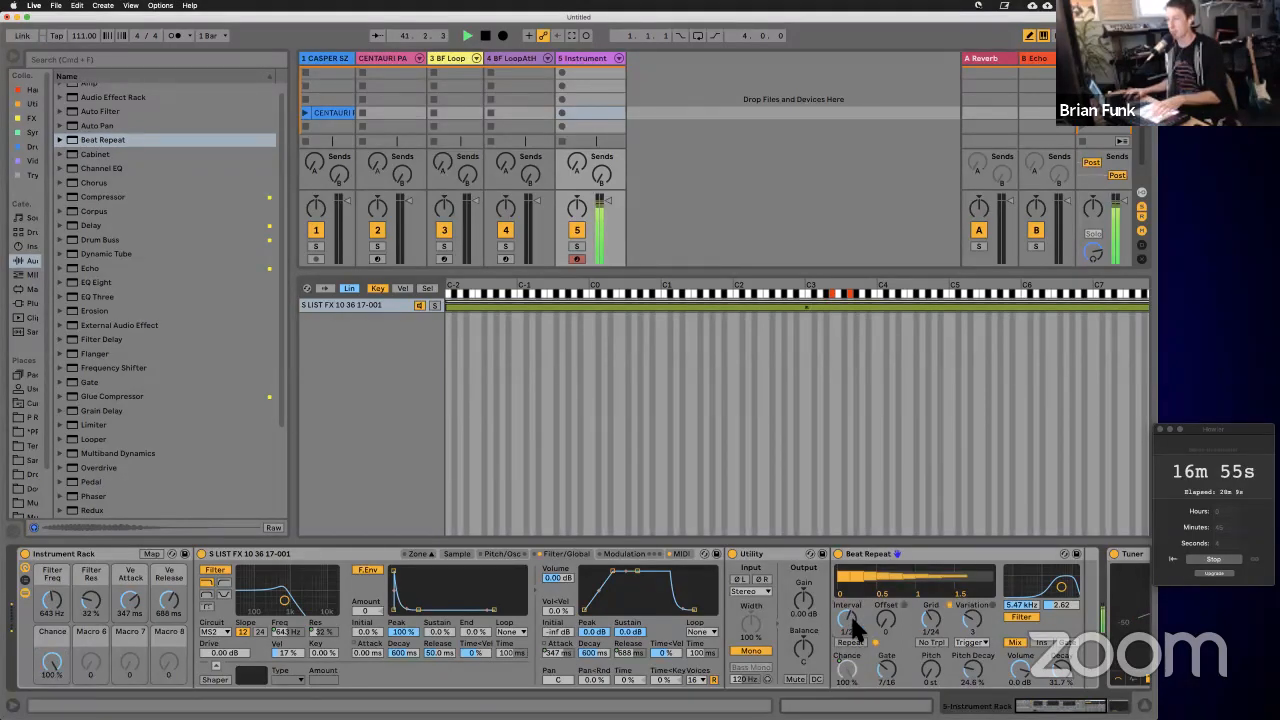
Step: Set Beat Repeat's interval to 1/4, volume to 6.0 dB, decay to 35.7 %, filter to 981 Hz with width 2.09, and the Chance macro to 29.9 %
{"action": "scroll", "coordinate": [853, 620], "scroll_direction": "down", "scroll_amount": 2}
{"action": "scroll", "coordinate": [850, 620], "scroll_direction": "up", "scroll_amount": 1}
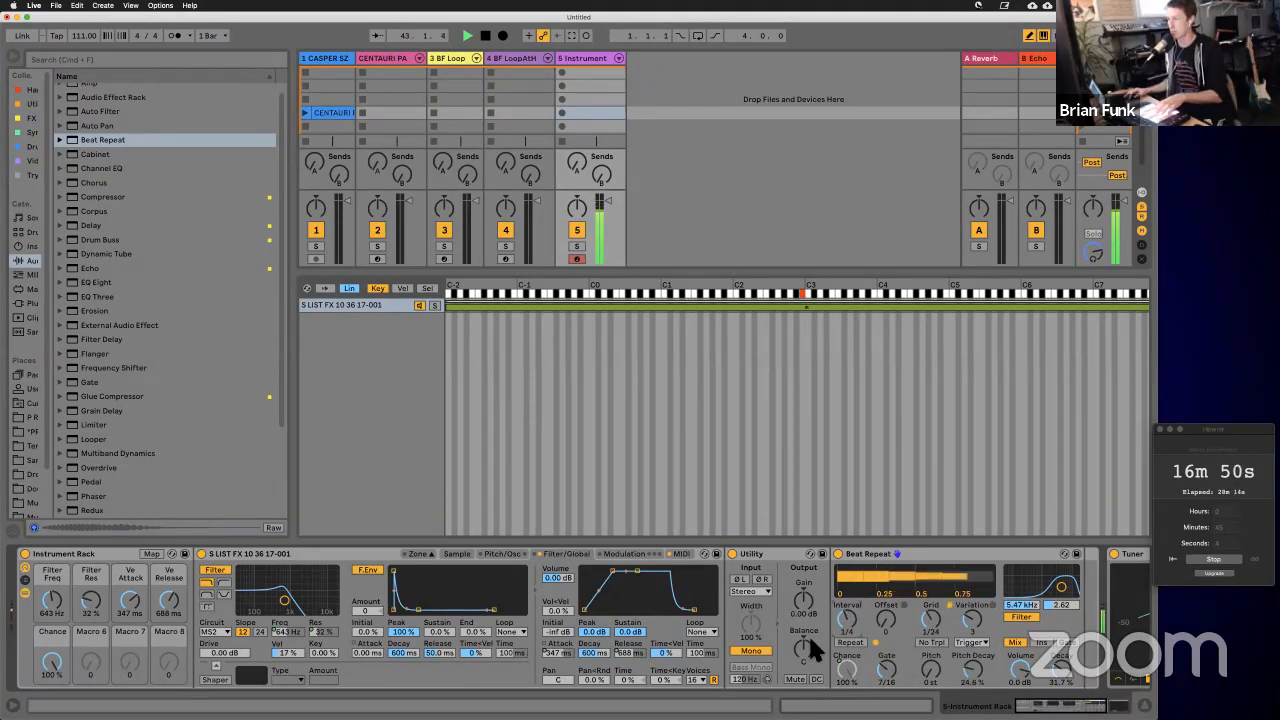
{"action": "scroll", "coordinate": [60, 655], "scroll_direction": "down", "scroll_amount": 3}
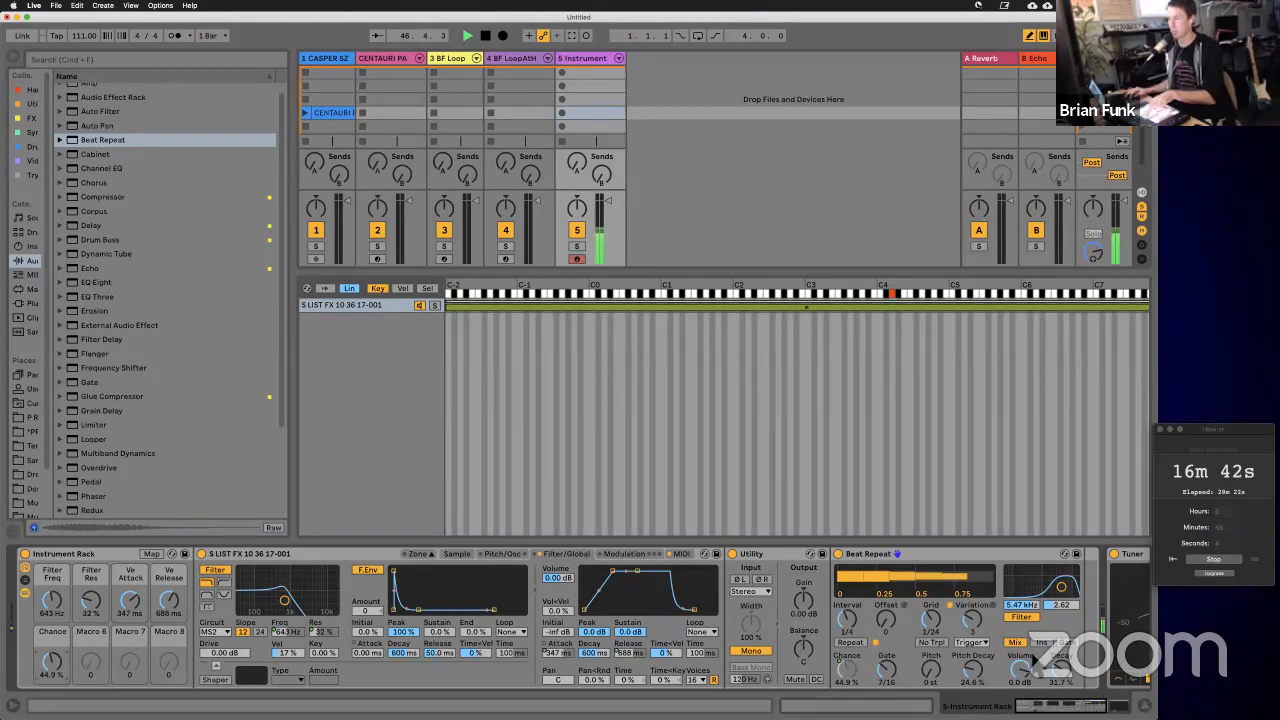
{"action": "mouse_move", "coordinate": [1020, 668]}
{"action": "left_mouse_down"}
{"action": "mouse_move", "coordinate": [1020, 646]}
{"action": "mouse_move", "coordinate": [1022, 672]}
{"action": "left_mouse_up"}
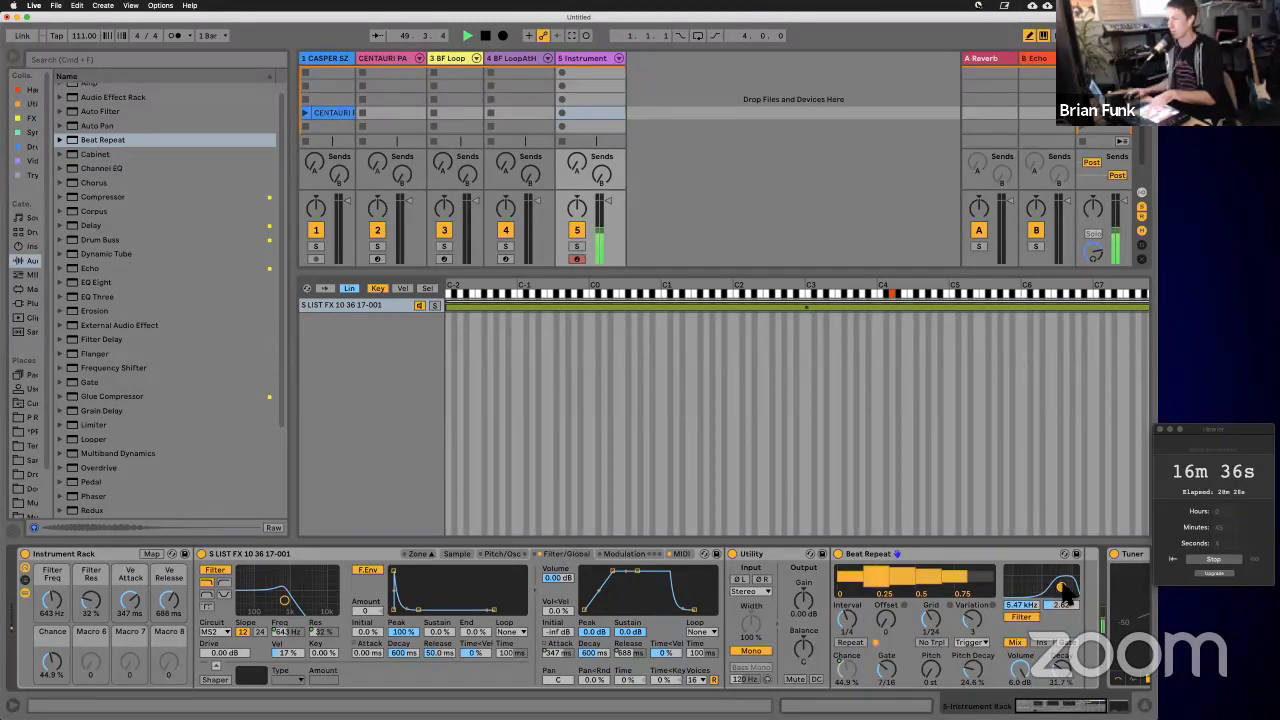
{"action": "left_click_drag", "start_coordinate": [1066, 593], "coordinate": [1042, 588]}
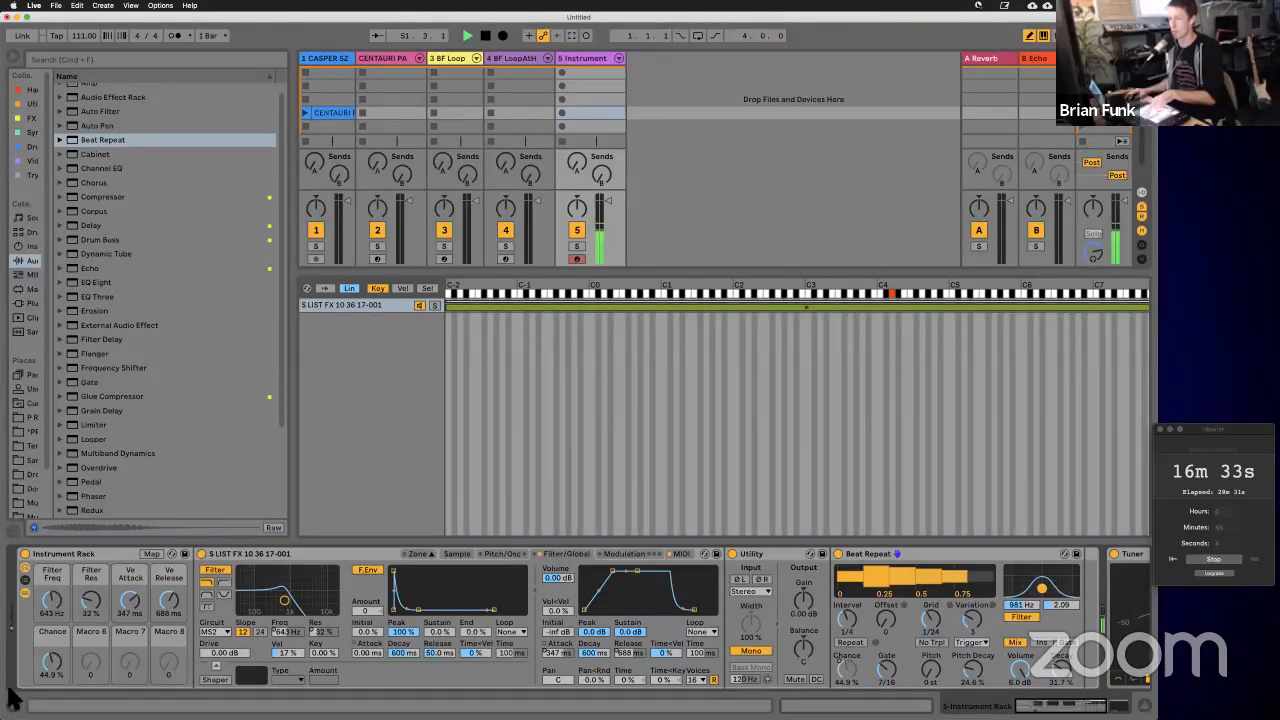
{"action": "left_click_drag", "start_coordinate": [54, 660], "coordinate": [60, 679]}
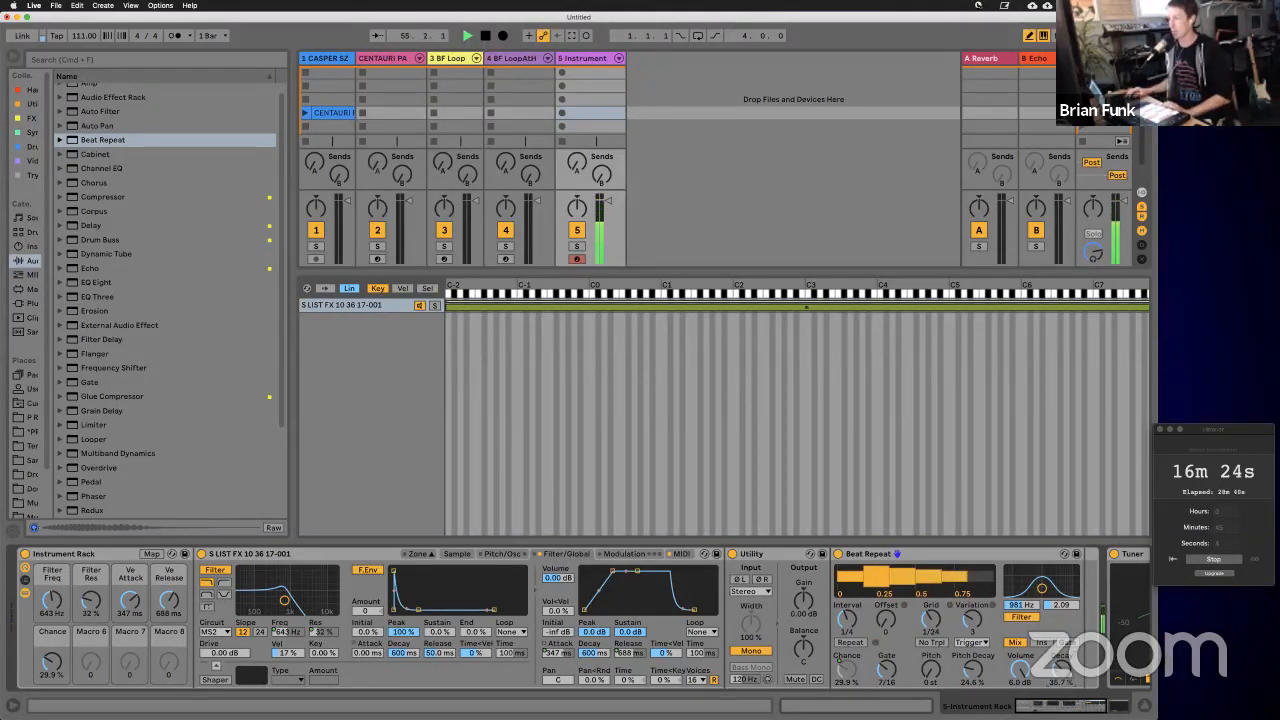
Step: Add the Delay audio effect after Beat Repeat in the rack and map its Dry/Wet to Macro 6
{"action": "mouse_move", "coordinate": [85, 226]}
{"action": "left_mouse_down"}
{"action": "mouse_move", "coordinate": [971, 563]}
{"action": "mouse_move", "coordinate": [1077, 575]}
{"action": "left_mouse_up"}
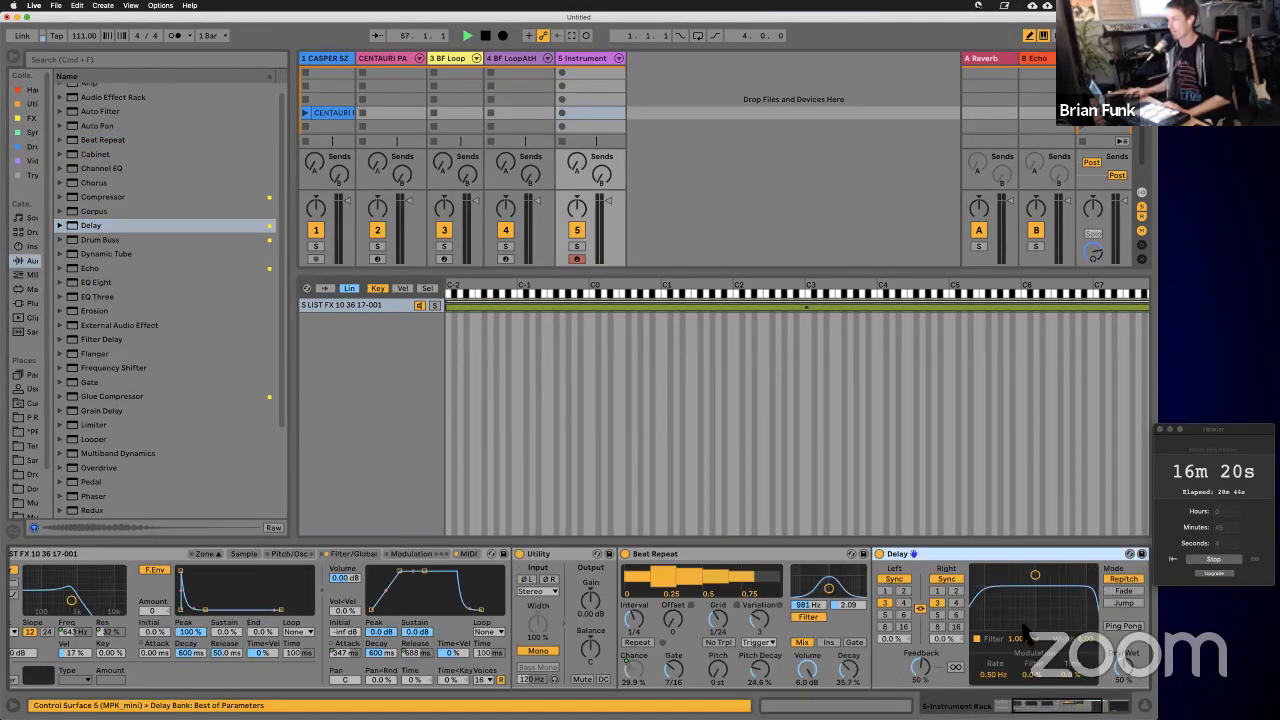
{"action": "right_click", "coordinate": [1131, 669]}
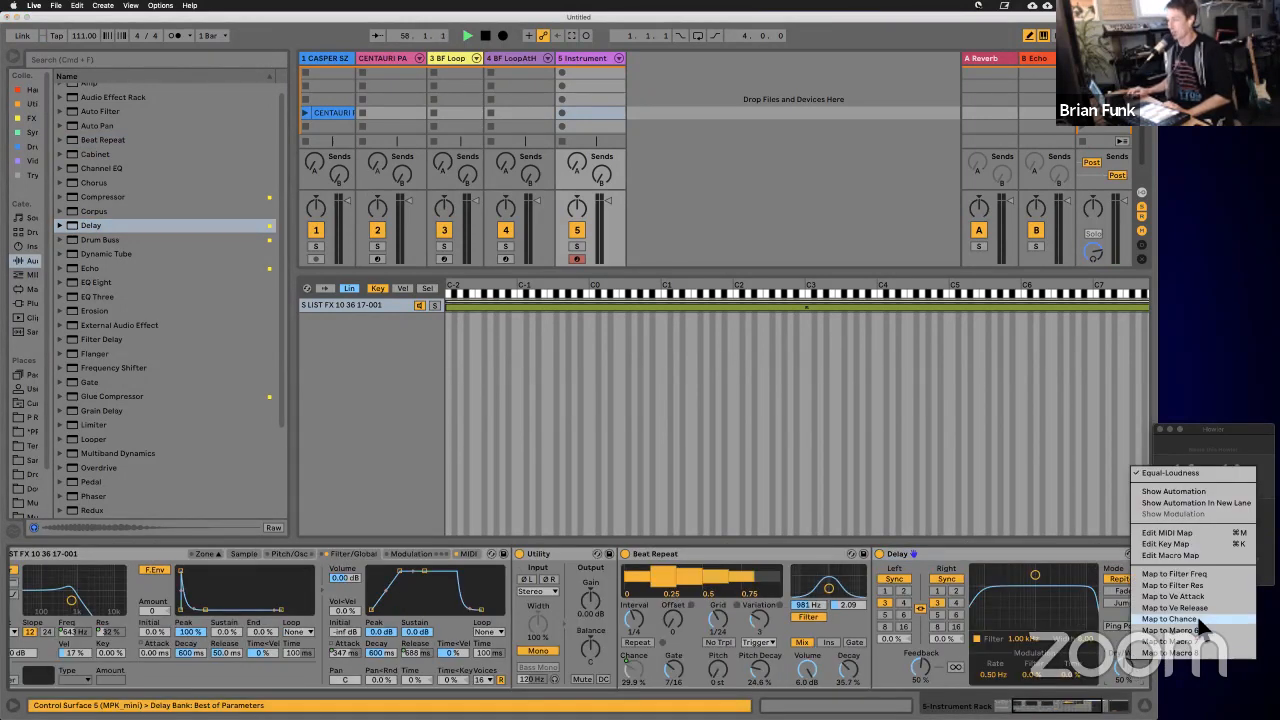
{"action": "left_click", "coordinate": [1180, 650]}
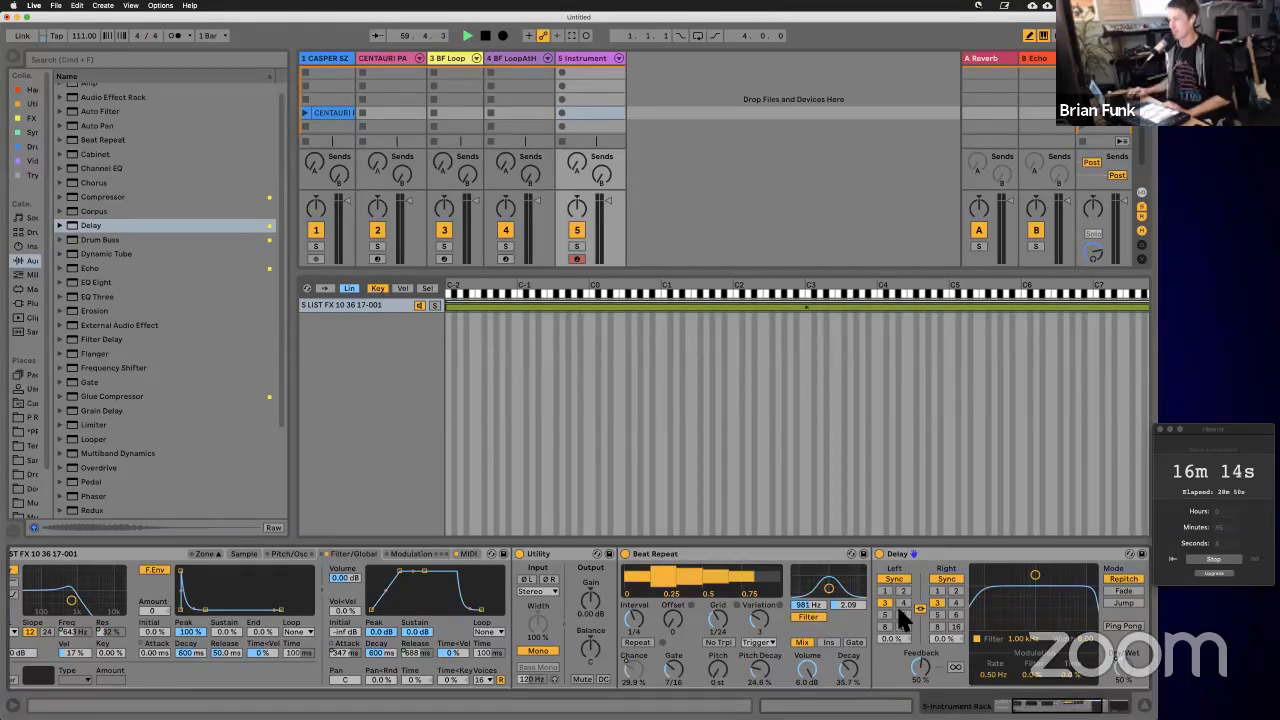
Step: Map Delay's left 16th-note time to Macro 7 and set Delay's filter to 1.55 kHz with width 5.87
{"action": "left_click", "coordinate": [902, 614]}
{"action": "right_click", "coordinate": [902, 617]}
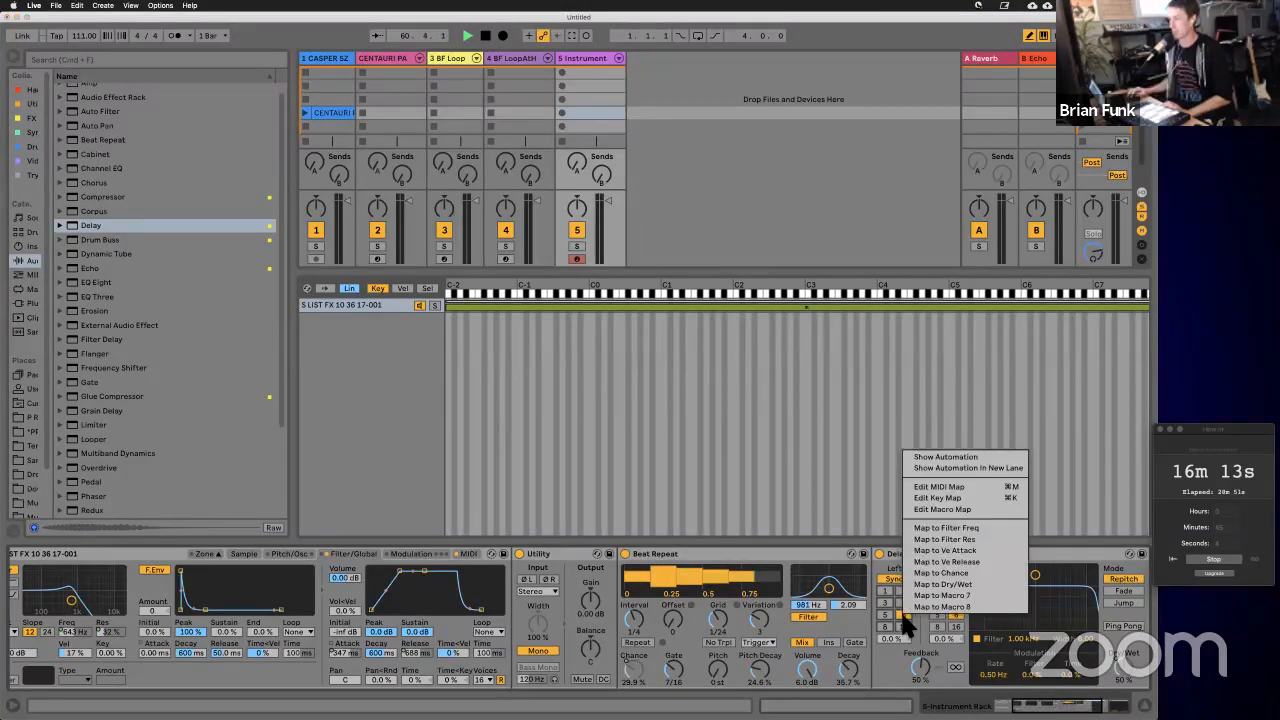
{"action": "left_click", "coordinate": [937, 606]}
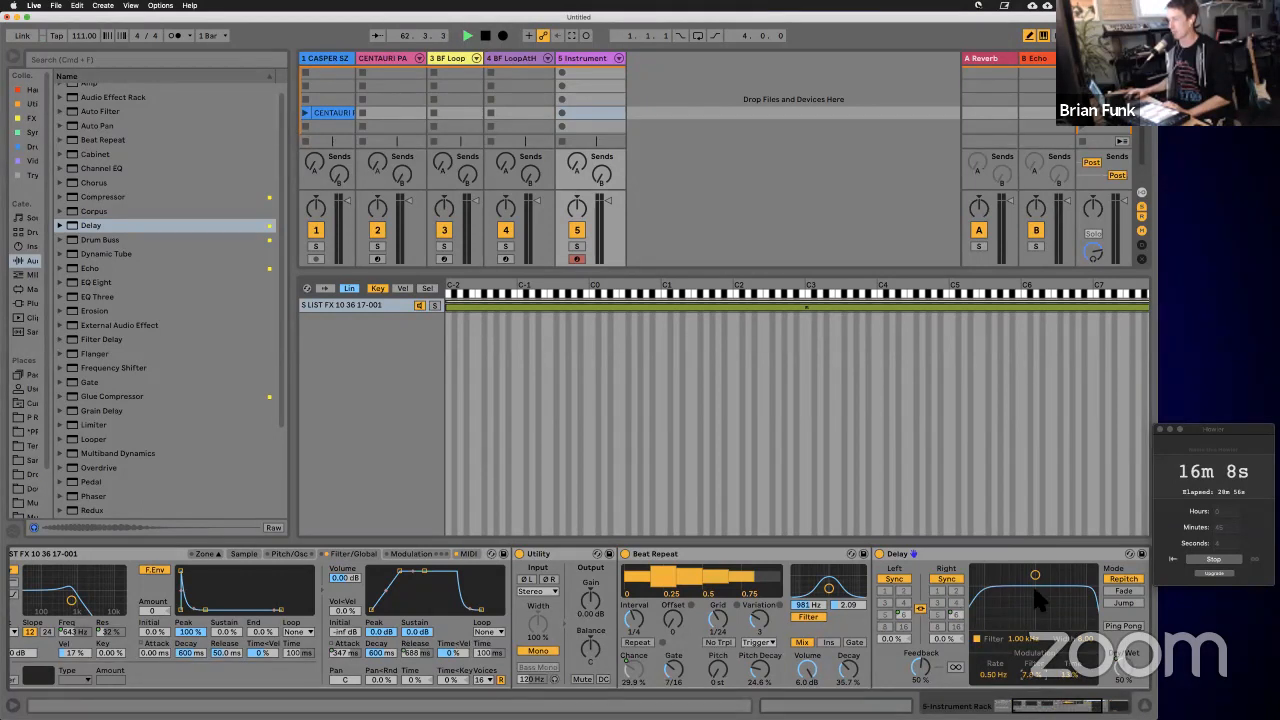
{"action": "left_click_drag", "start_coordinate": [1035, 576], "coordinate": [1045, 590]}
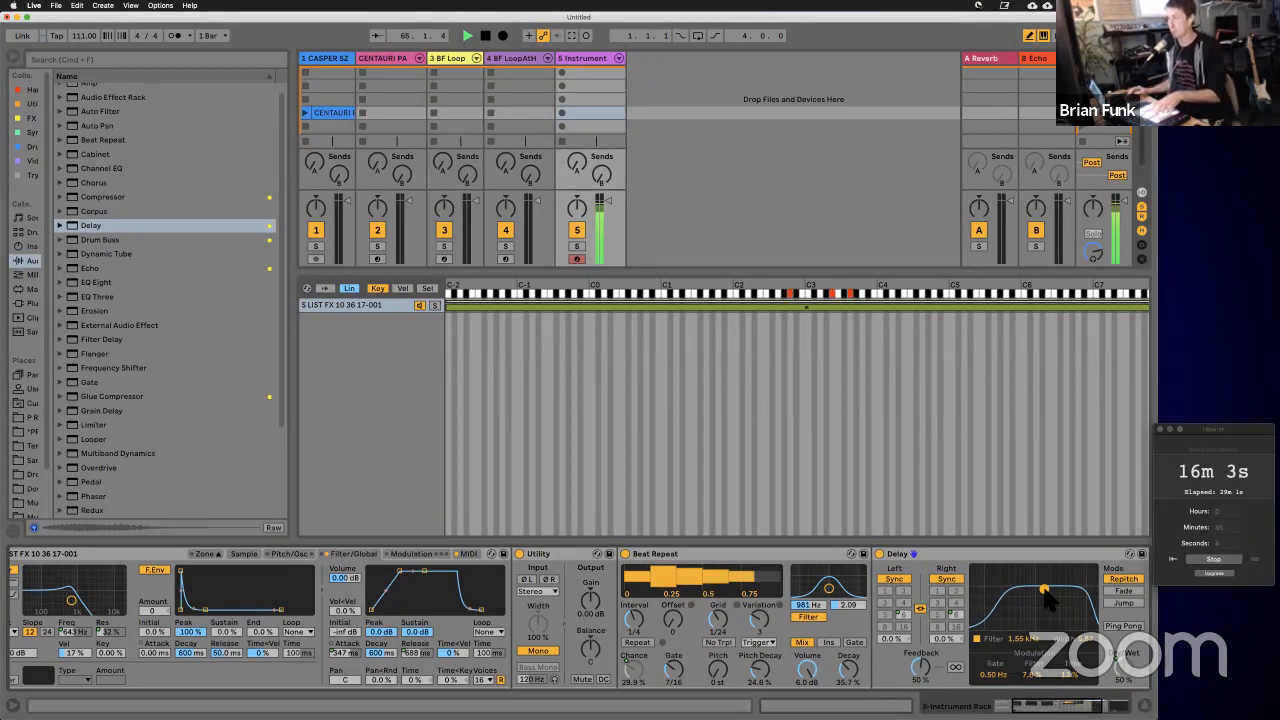
{"action": "left_click", "coordinate": [936, 609]}
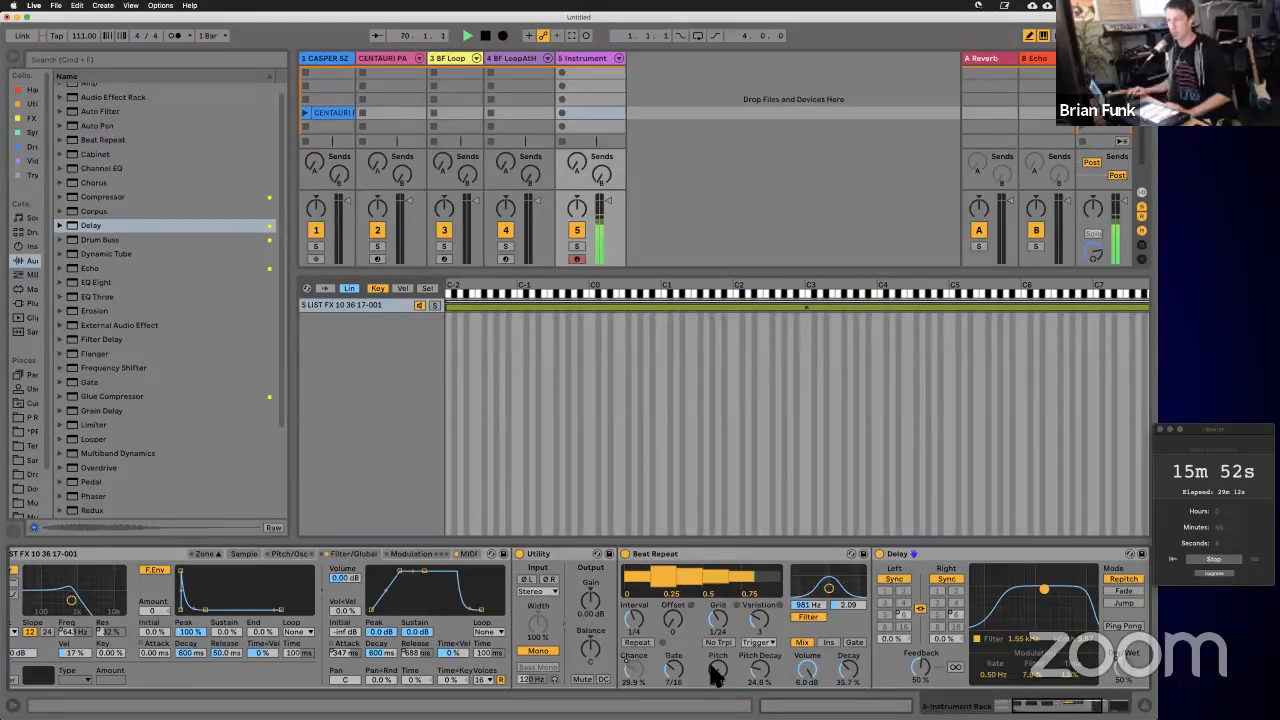
Step: Set Beat Repeat's volume to 2.0 dB, the Ve Release macro to 362 ms and the Ve Attack macro to 471 ms
{"action": "scroll", "coordinate": [549, 623], "scroll_direction": "left", "scroll_amount": 5}
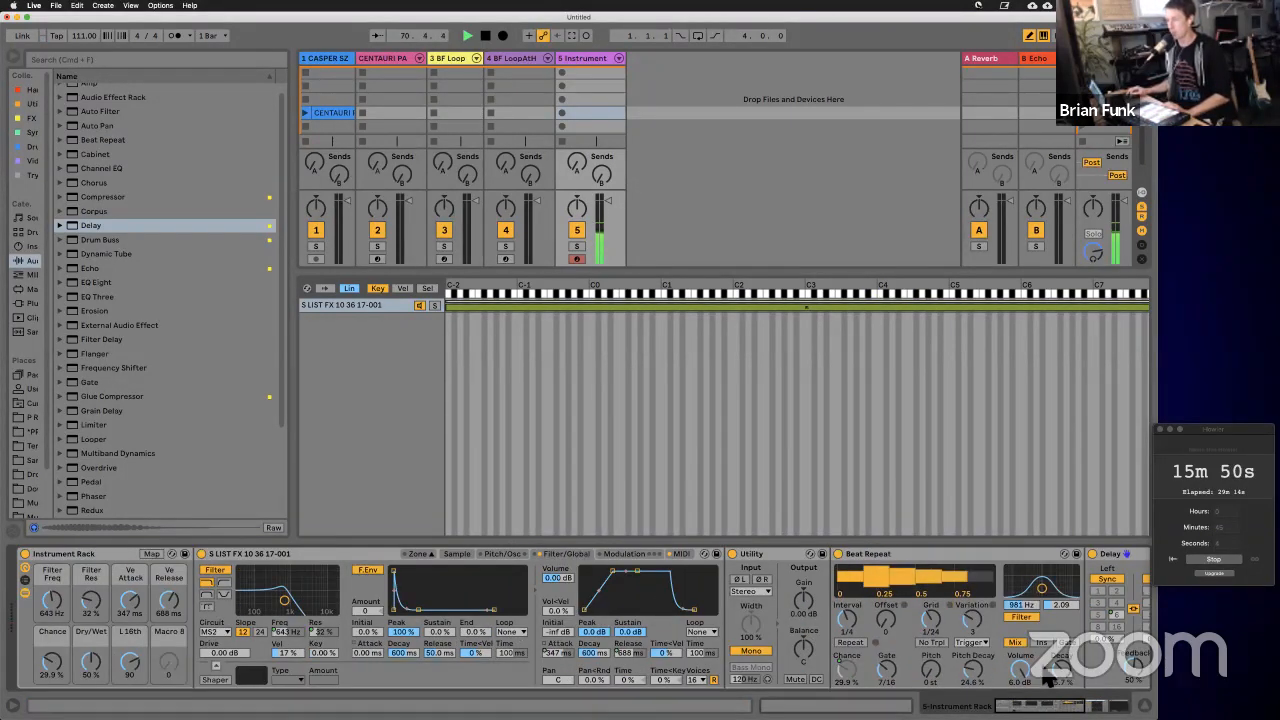
{"action": "left_click_drag", "start_coordinate": [1026, 665], "coordinate": [1026, 668]}
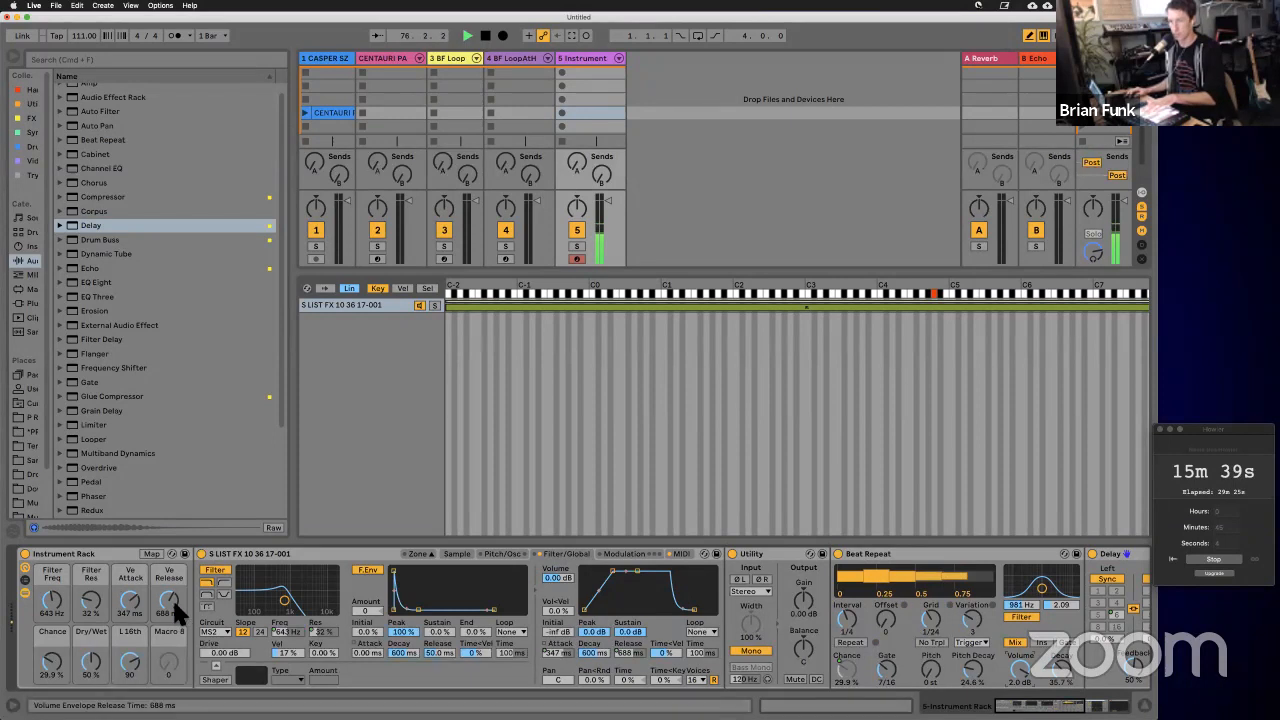
{"action": "left_click_drag", "start_coordinate": [172, 597], "coordinate": [135, 600]}
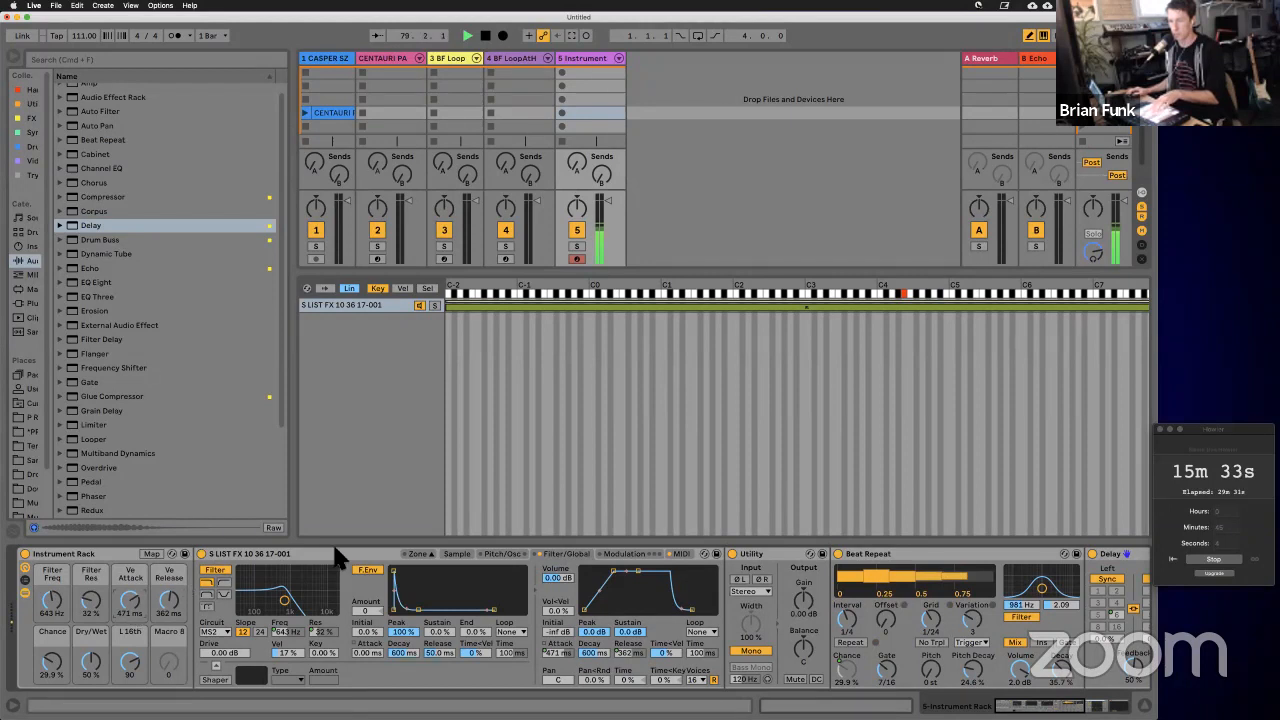
Step: Try the notch type on the sample instrument's filter, switch it to band-pass, and set the Filter Freq macro to 752 Hz
{"action": "left_click", "coordinate": [222, 594]}
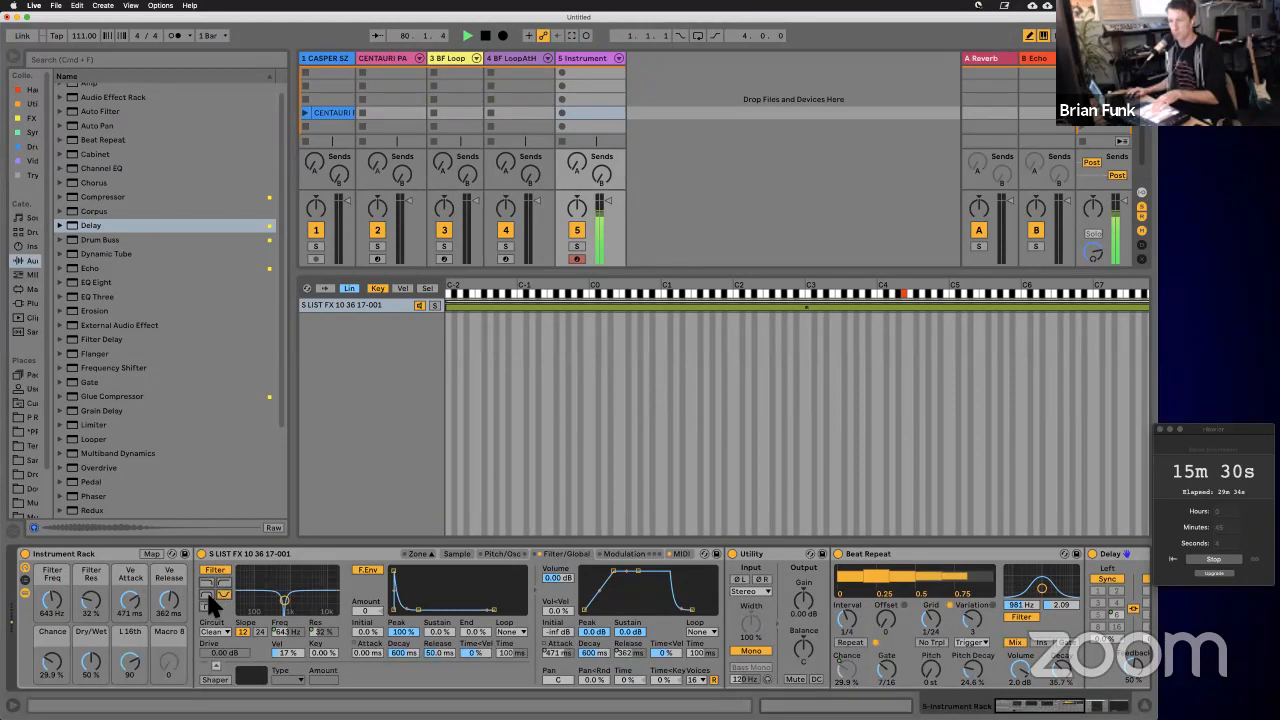
{"action": "left_click", "coordinate": [206, 593]}
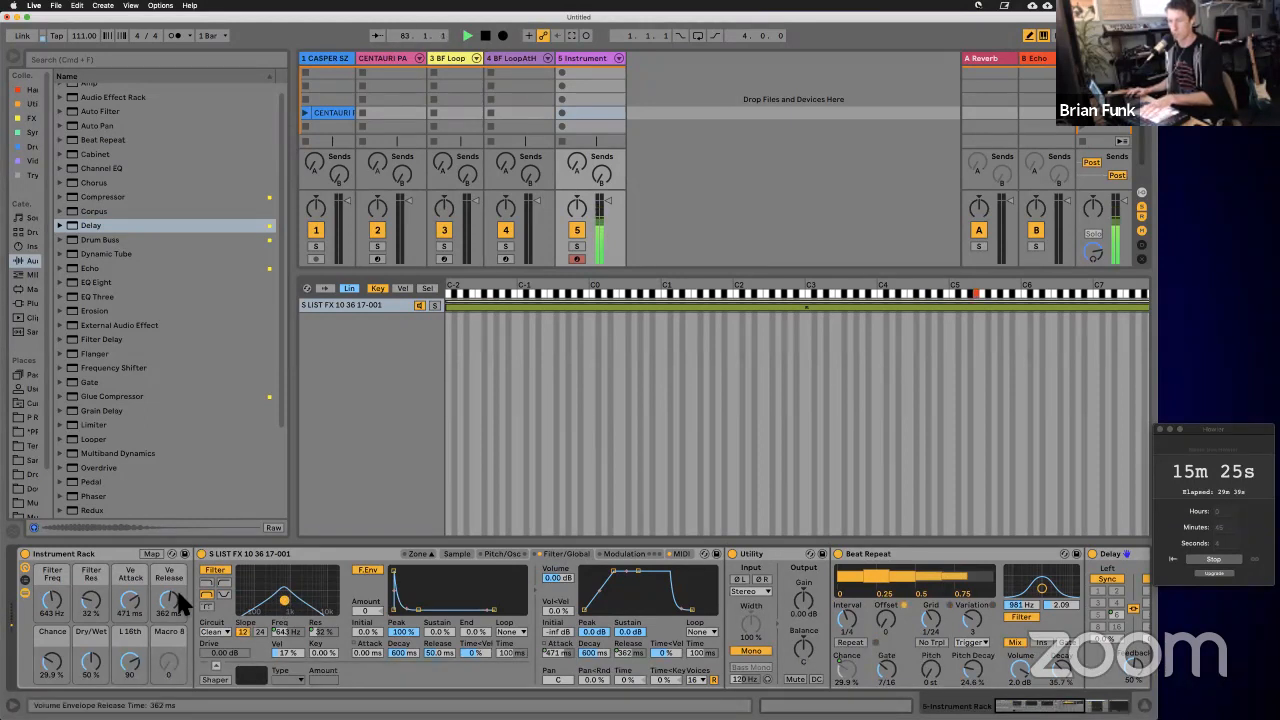
{"action": "left_click_drag", "start_coordinate": [56, 604], "coordinate": [57, 596]}
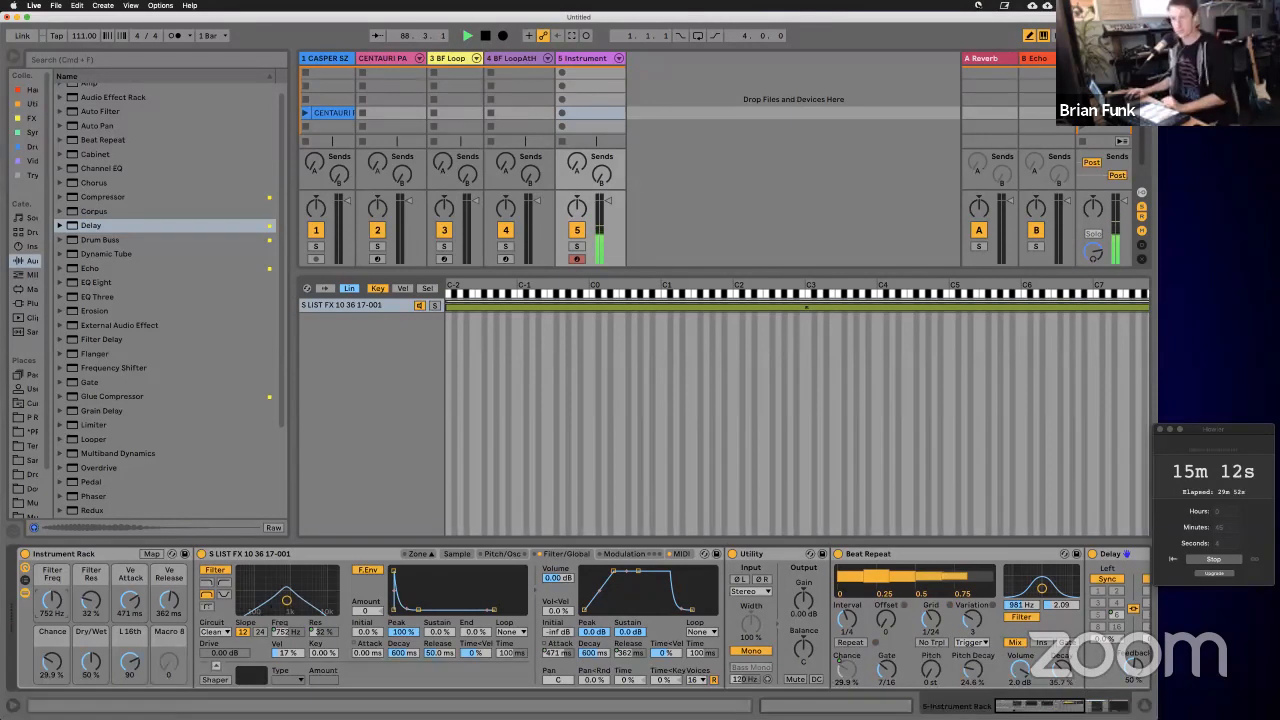
Step: Set the macros Filter Freq to 1.26 kHz, Dry/Wet to 23 %, L 16th to 49 and Ve Attack to 1.34 ms
{"action": "scroll", "coordinate": [700, 613], "scroll_direction": "right", "scroll_amount": 10}
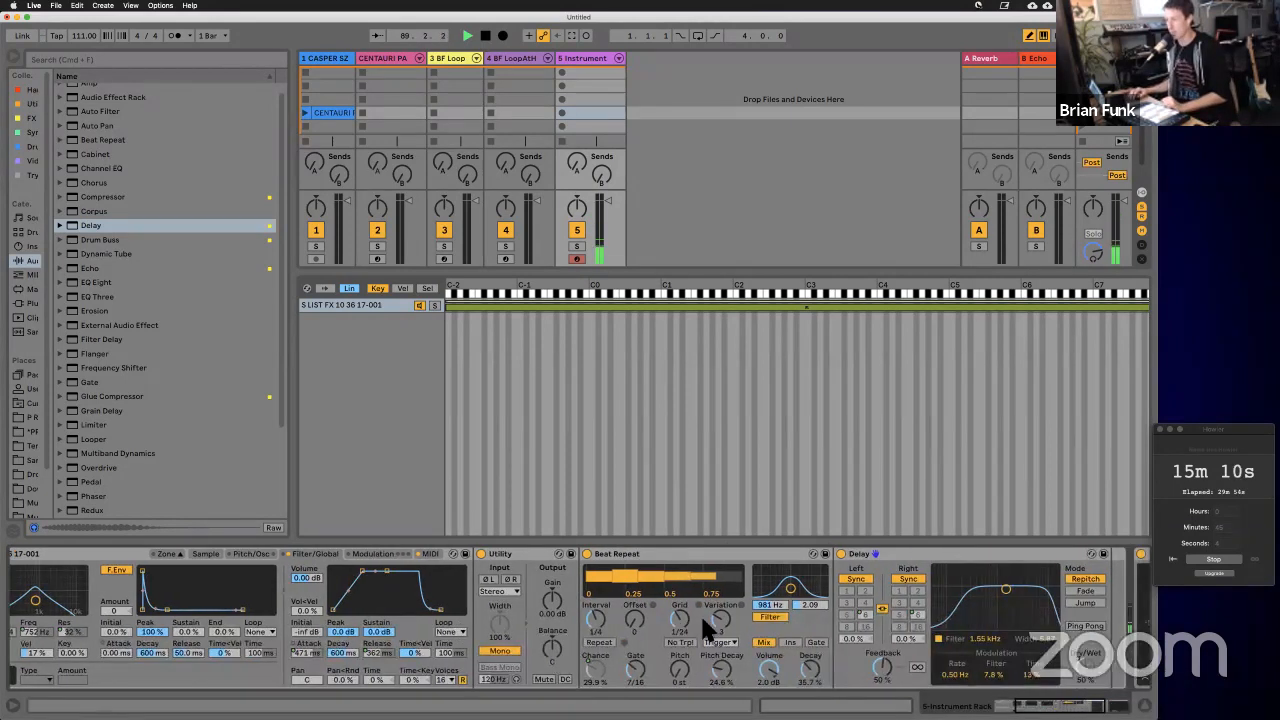
{"action": "scroll", "coordinate": [700, 613], "scroll_direction": "left", "scroll_amount": 10}
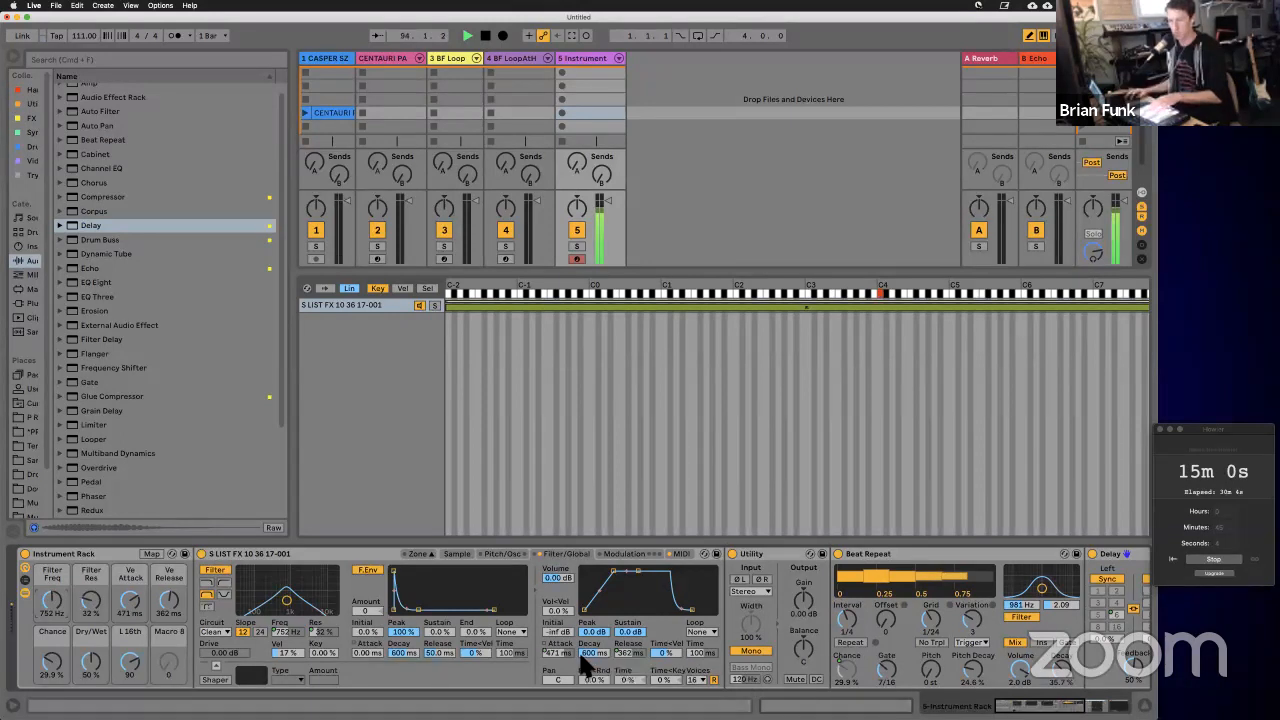
{"action": "left_click_drag", "start_coordinate": [61, 610], "coordinate": [62, 612]}
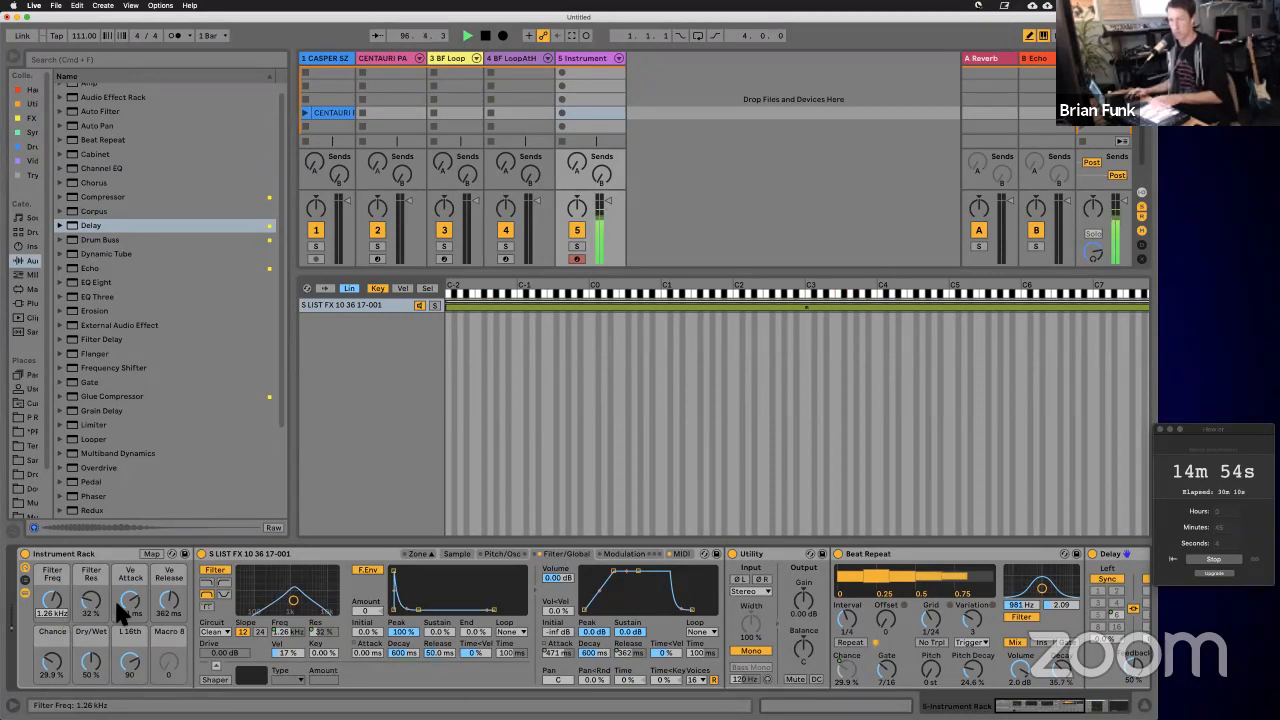
{"action": "left_click_drag", "start_coordinate": [103, 661], "coordinate": [86, 659]}
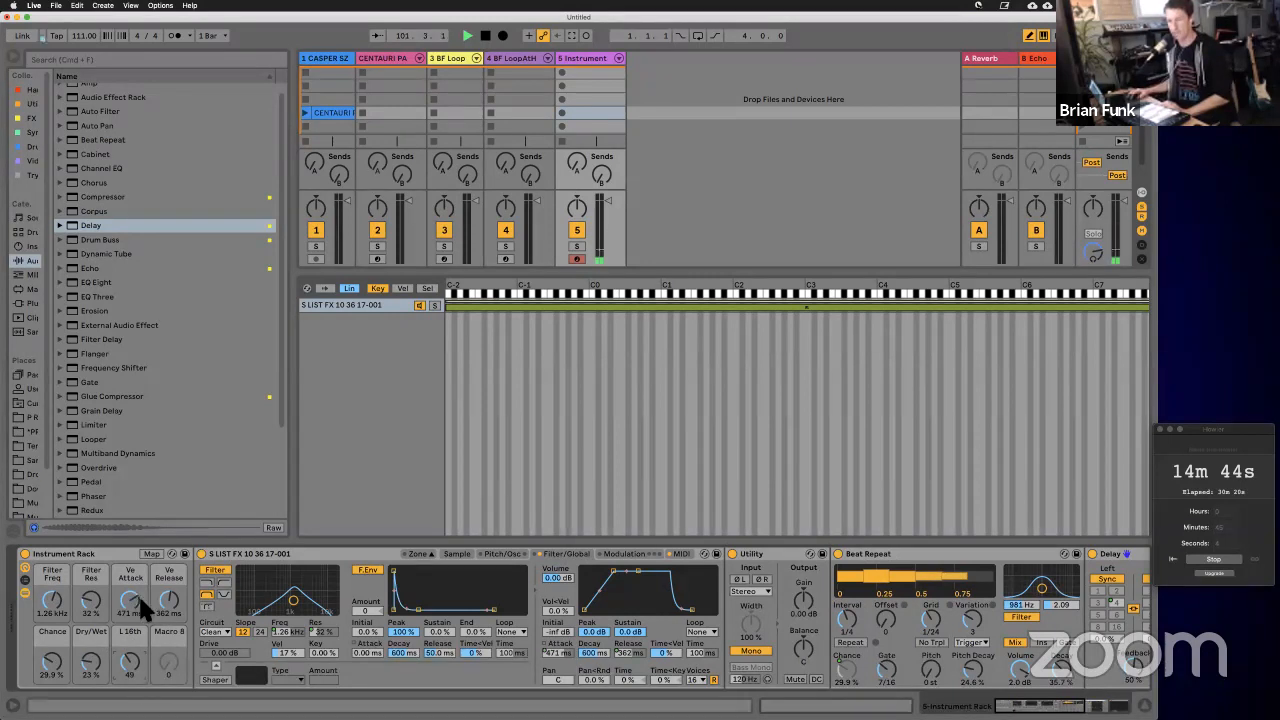
{"action": "scroll", "coordinate": [134, 593], "scroll_direction": "down", "scroll_amount": 10}
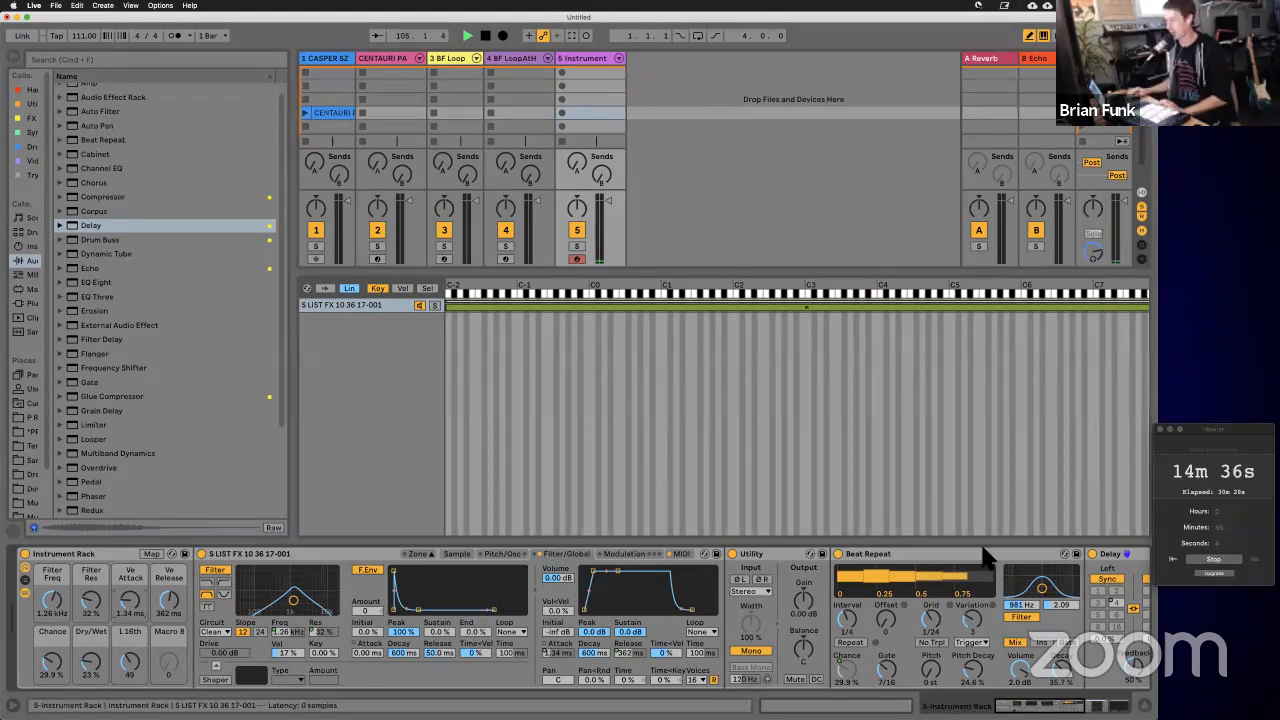
Step: Enable Ping Pong mode on the Delay effect
{"action": "scroll", "coordinate": [984, 556], "scroll_direction": "right", "scroll_amount": 10}
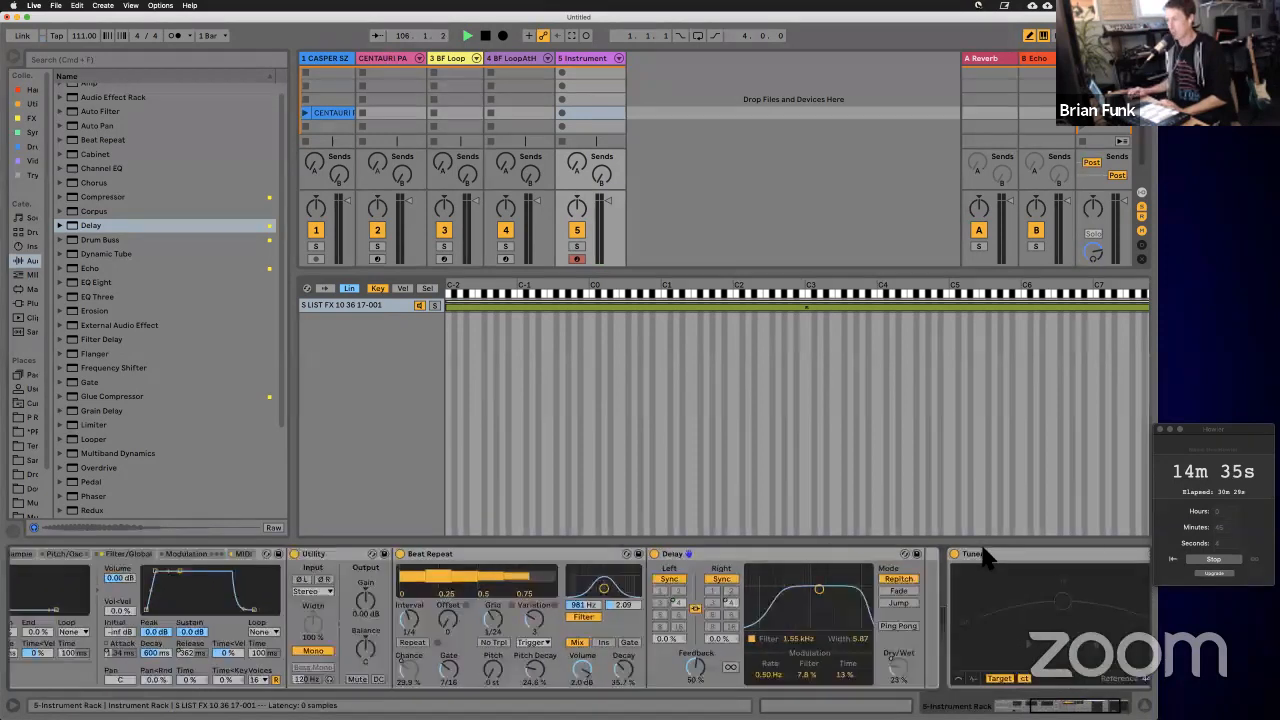
{"action": "scroll", "coordinate": [984, 556], "scroll_direction": "left", "scroll_amount": 1}
{"action": "left_click", "coordinate": [929, 626]}
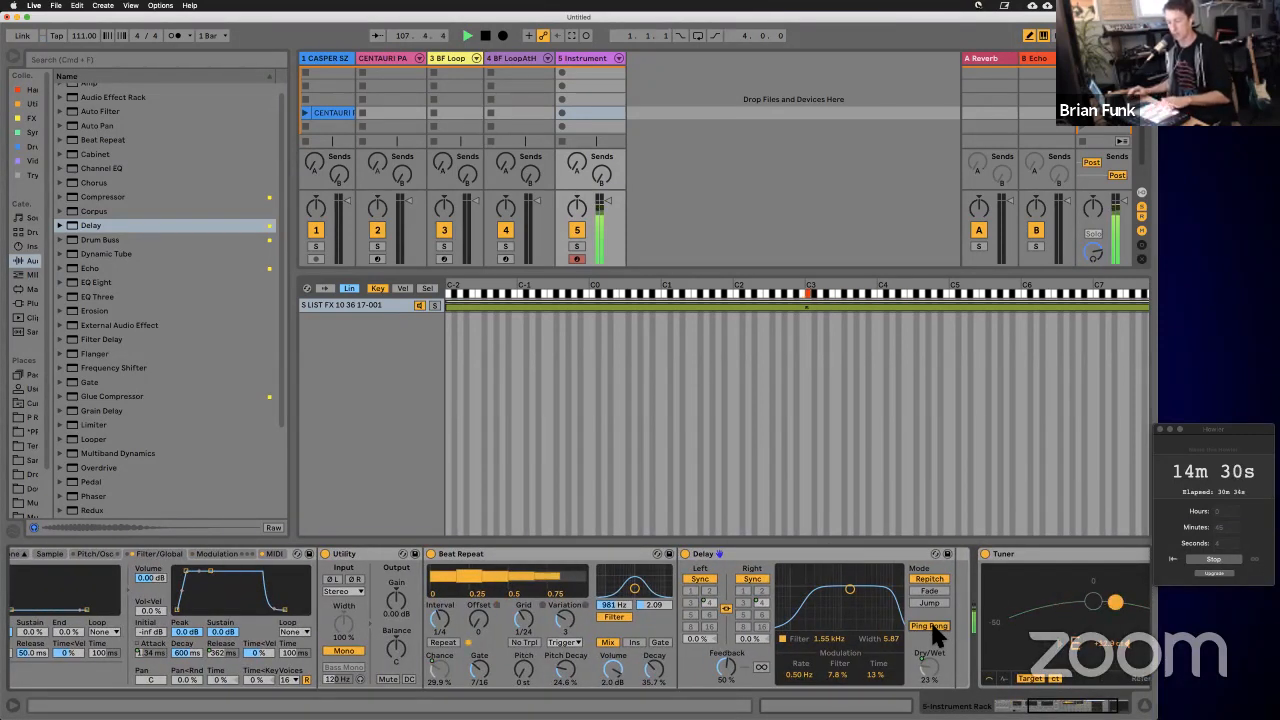
{"action": "scroll", "coordinate": [686, 619], "scroll_direction": "left", "scroll_amount": 2}
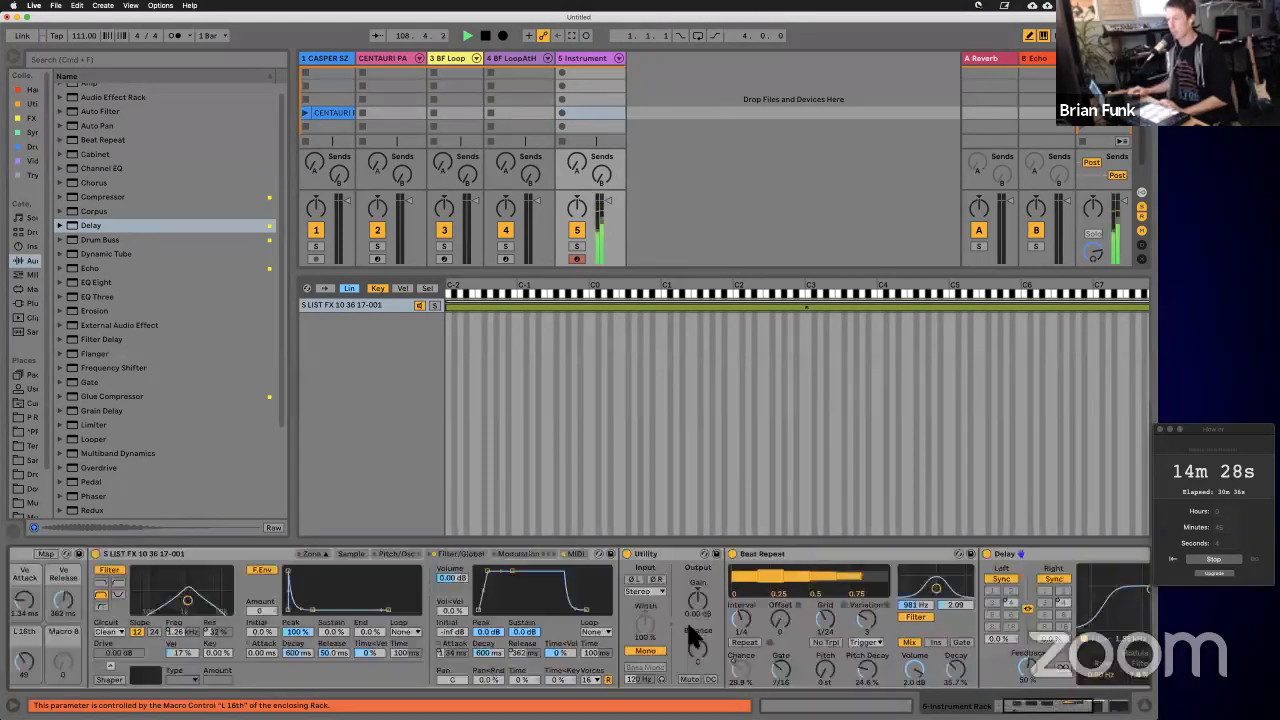
{"action": "scroll", "coordinate": [686, 619], "scroll_direction": "left", "scroll_amount": 10}
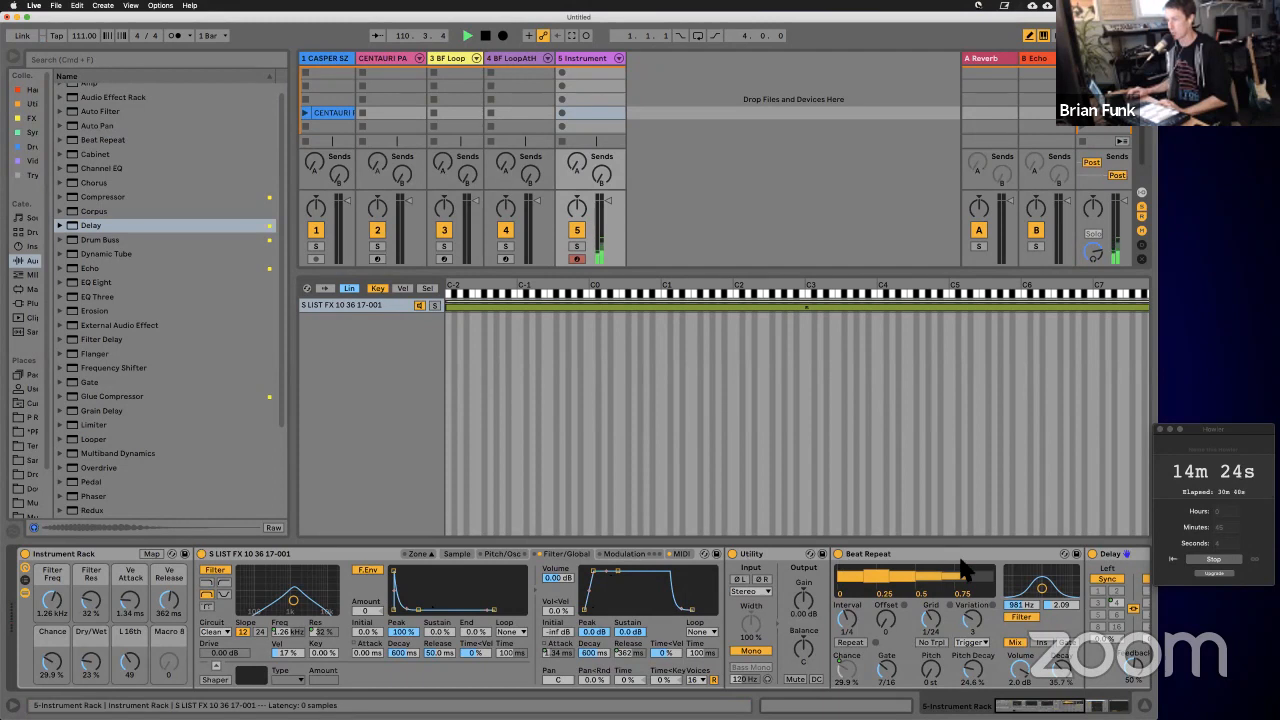
Step: Map Delay's Feedback to Macro 8 of the rack
{"action": "scroll", "coordinate": [952, 622], "scroll_direction": "right", "scroll_amount": 4}
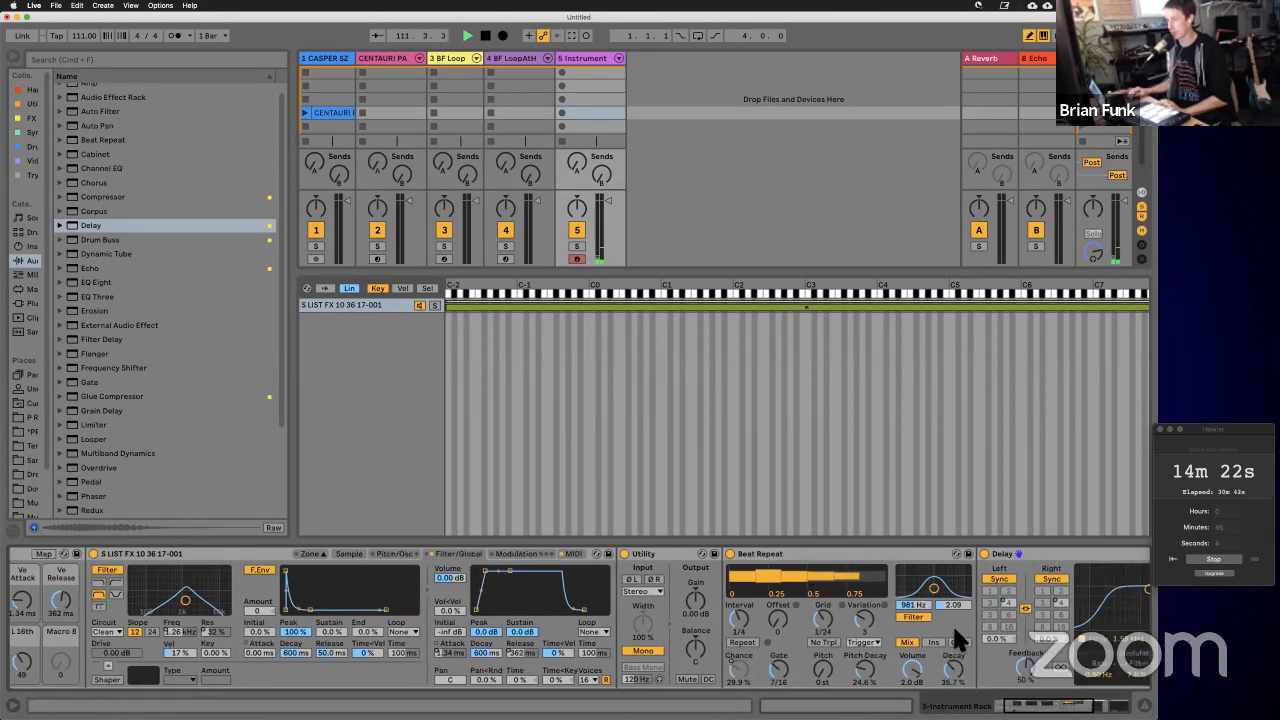
{"action": "scroll", "coordinate": [952, 623], "scroll_direction": "right", "scroll_amount": 6}
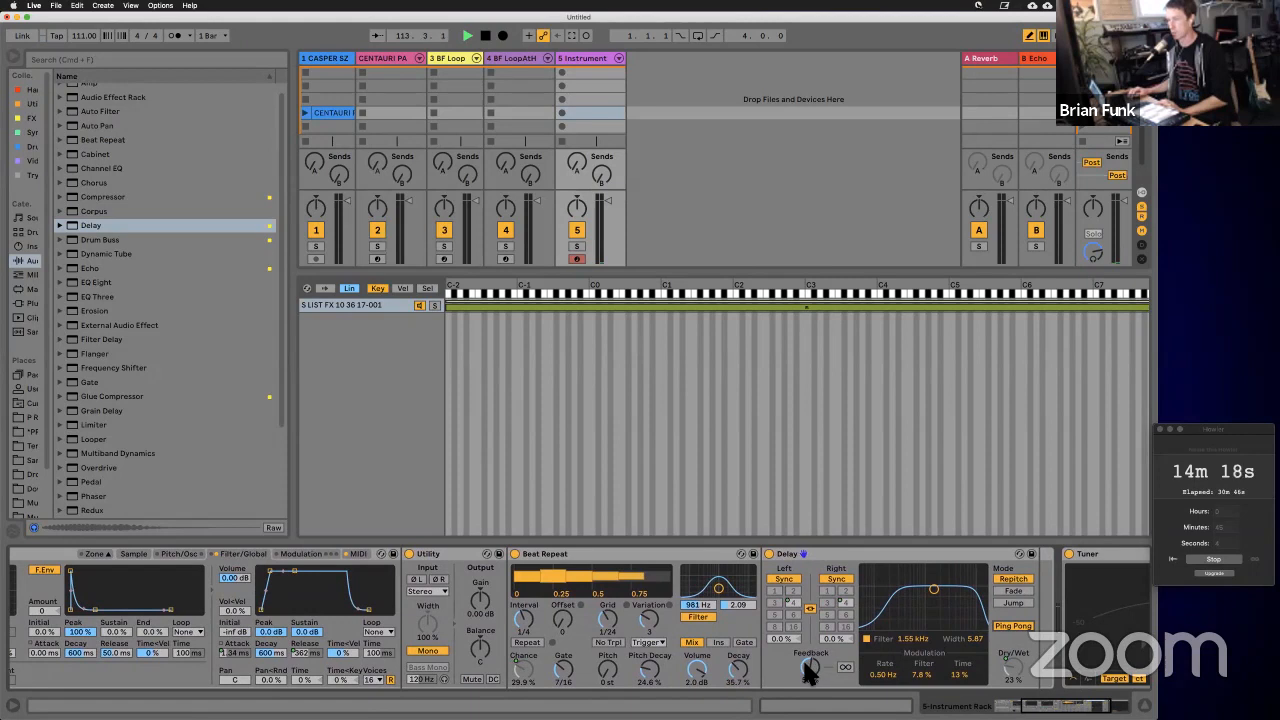
{"action": "right_click", "coordinate": [804, 660]}
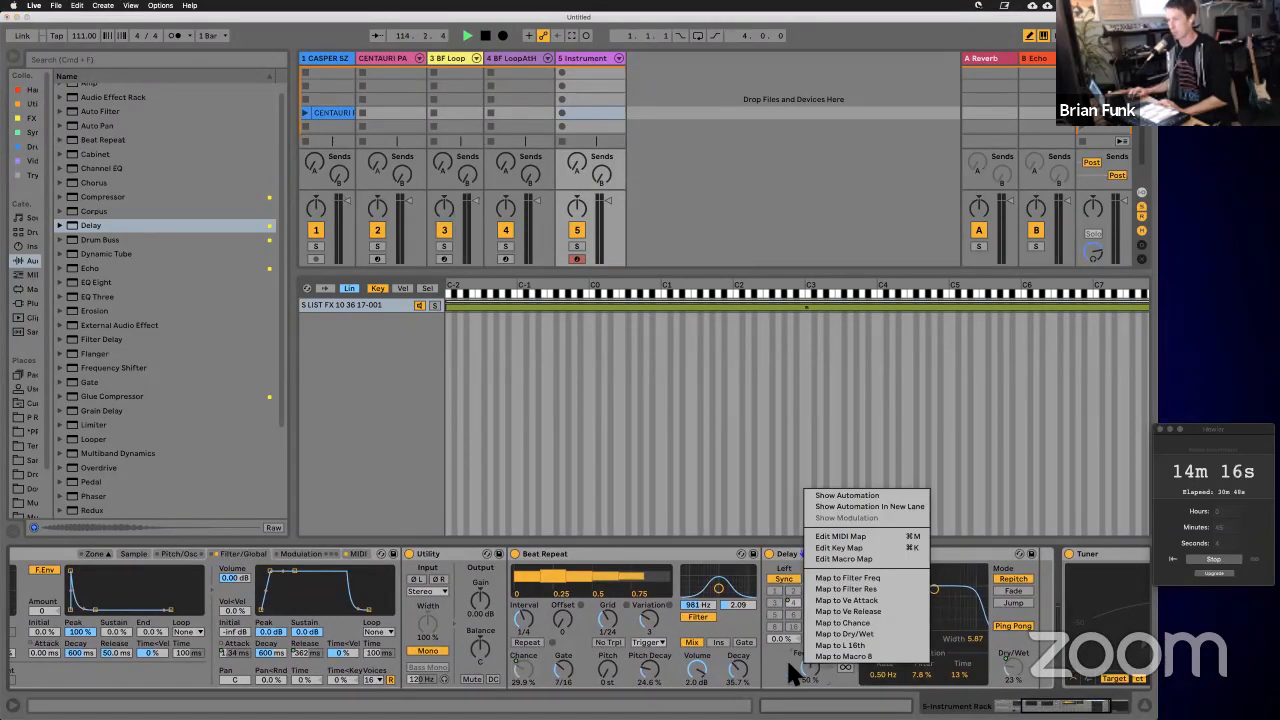
{"action": "left_click", "coordinate": [843, 656]}
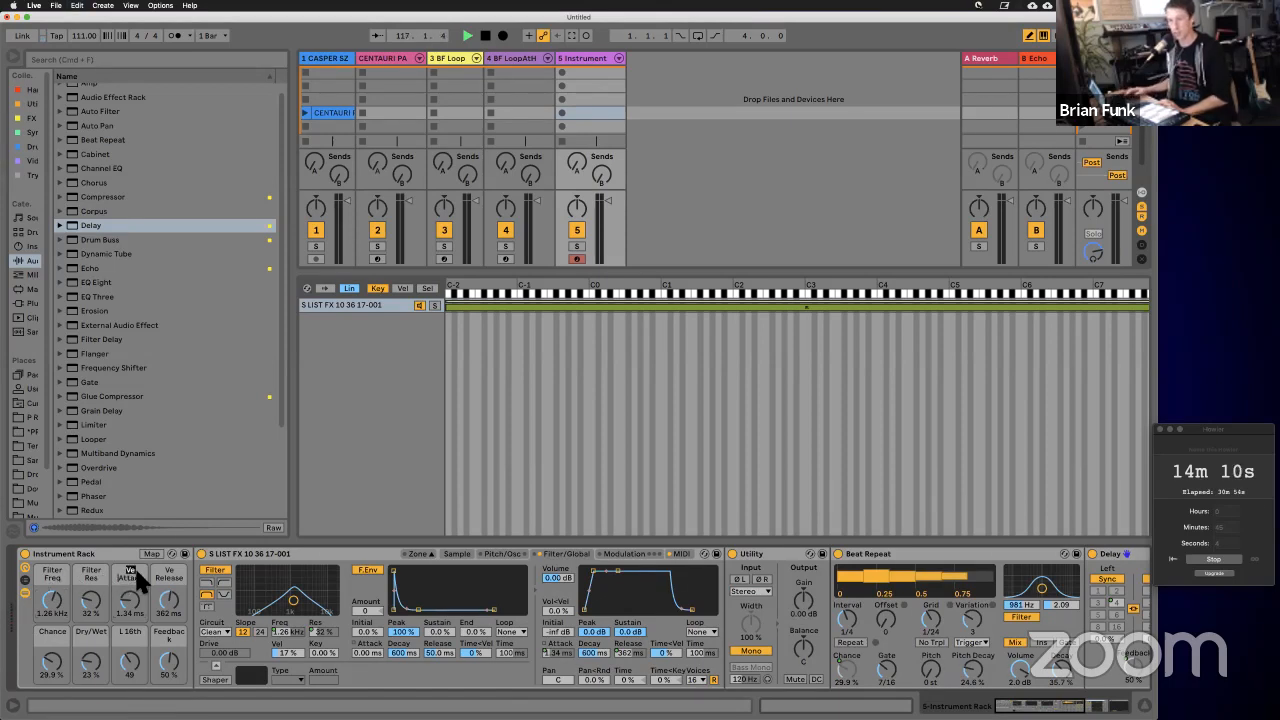
Step: Shorten the names of the Ve Attack and Ve Release macros to Attack and Release
{"action": "key", "text": "BackSpace"}
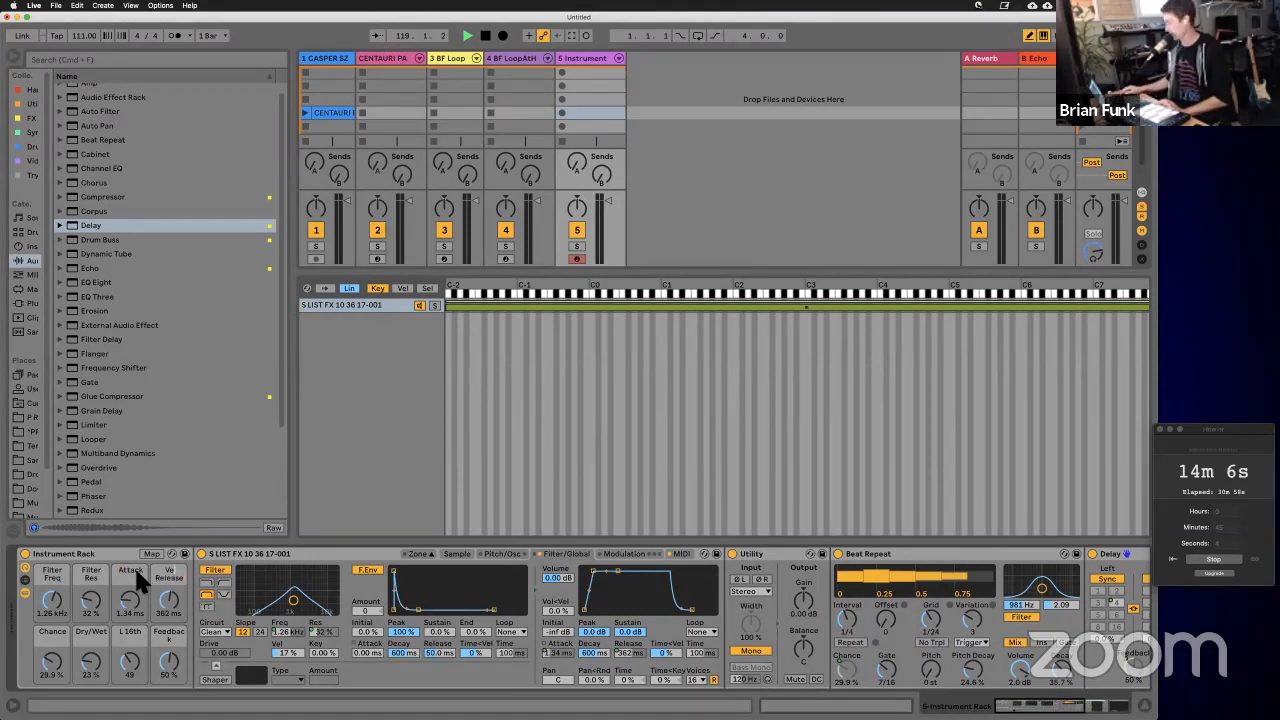
{"action": "key", "text": "BackSpace"}
{"action": "key", "text": "BackSpace"}
{"action": "key", "text": "BackSpace"}
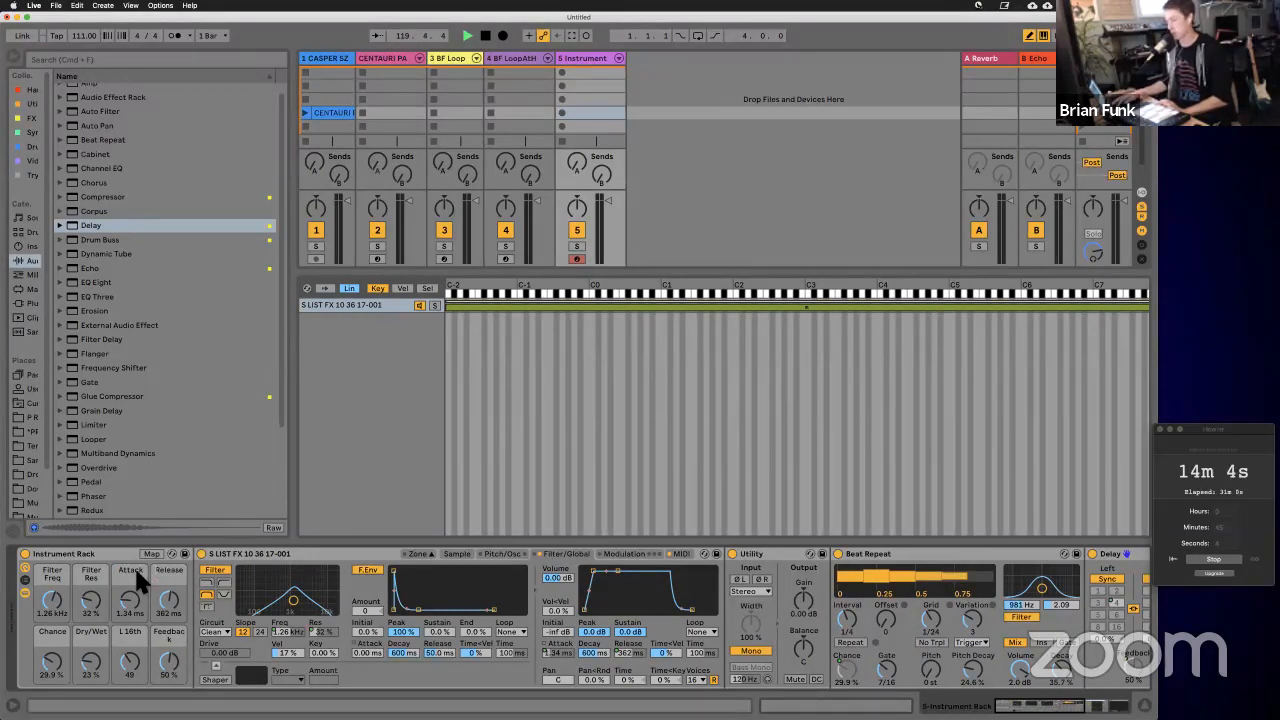
Step: Rename the Chance macro as Beat Rep Chance
{"action": "key", "text": "Tab"}
{"action": "type", "text": "Beat"}
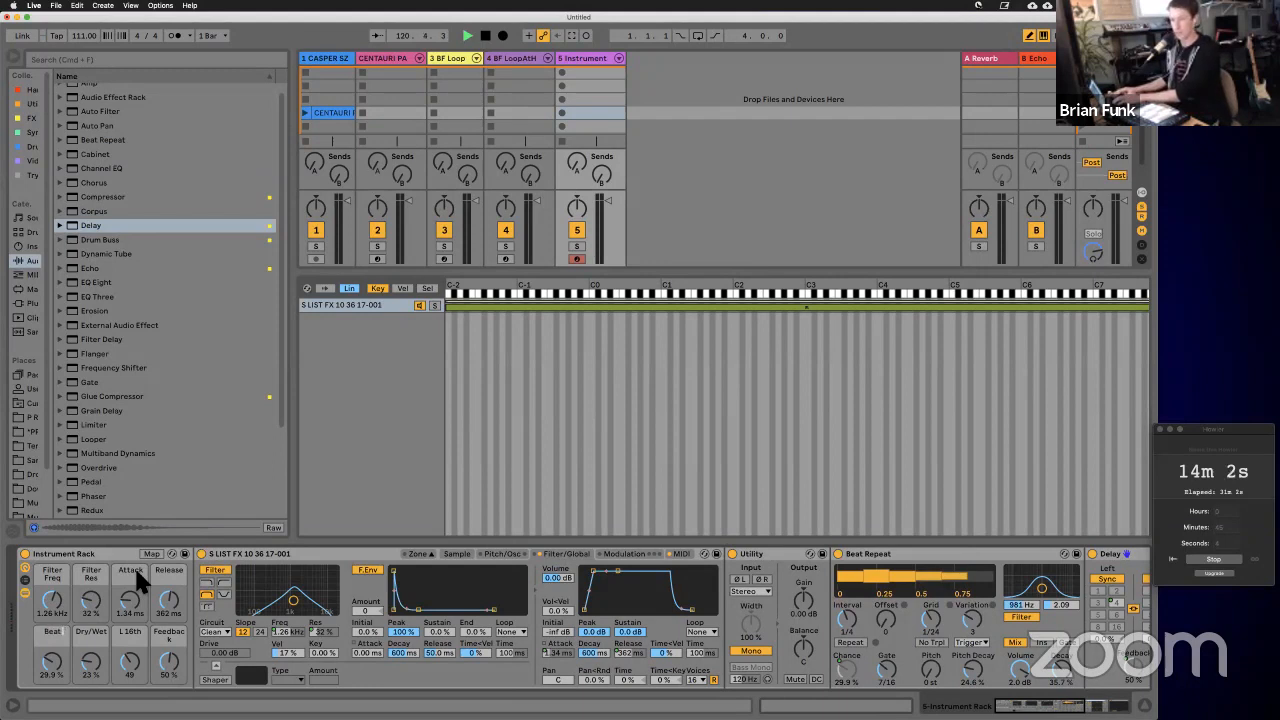
{"action": "type", "text": " Rep"}
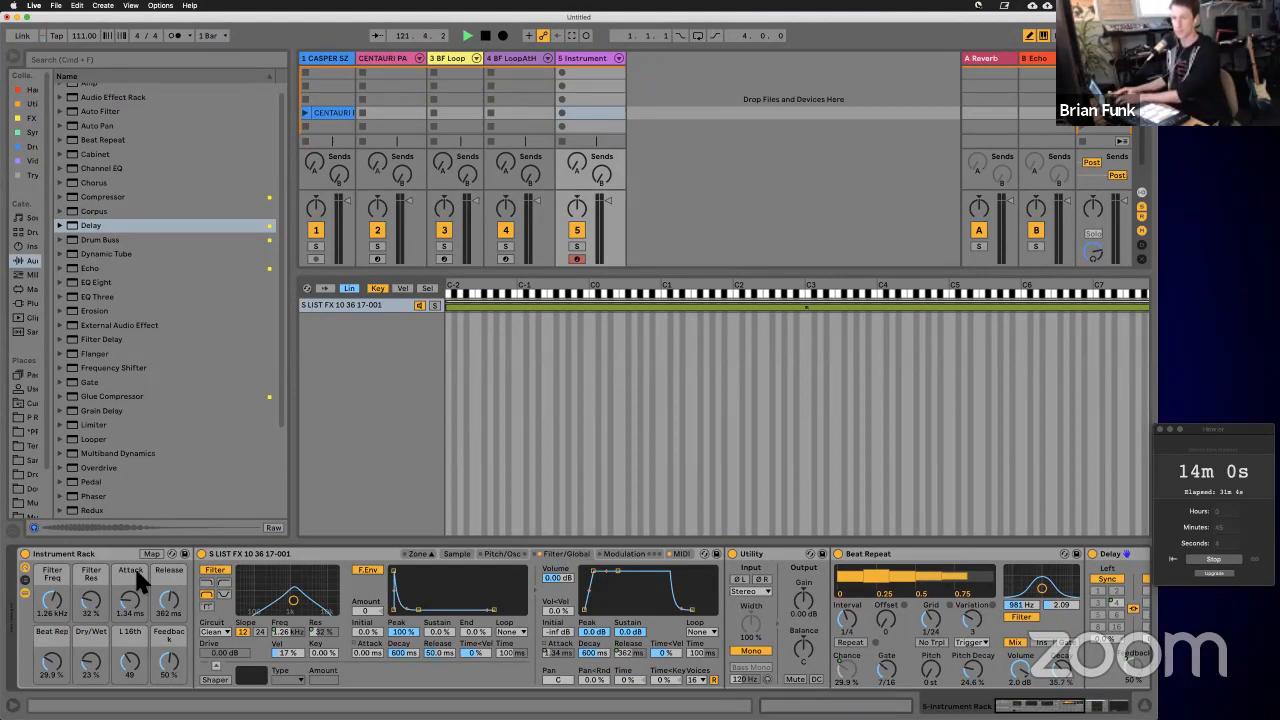
{"action": "type", "text": "ea"}
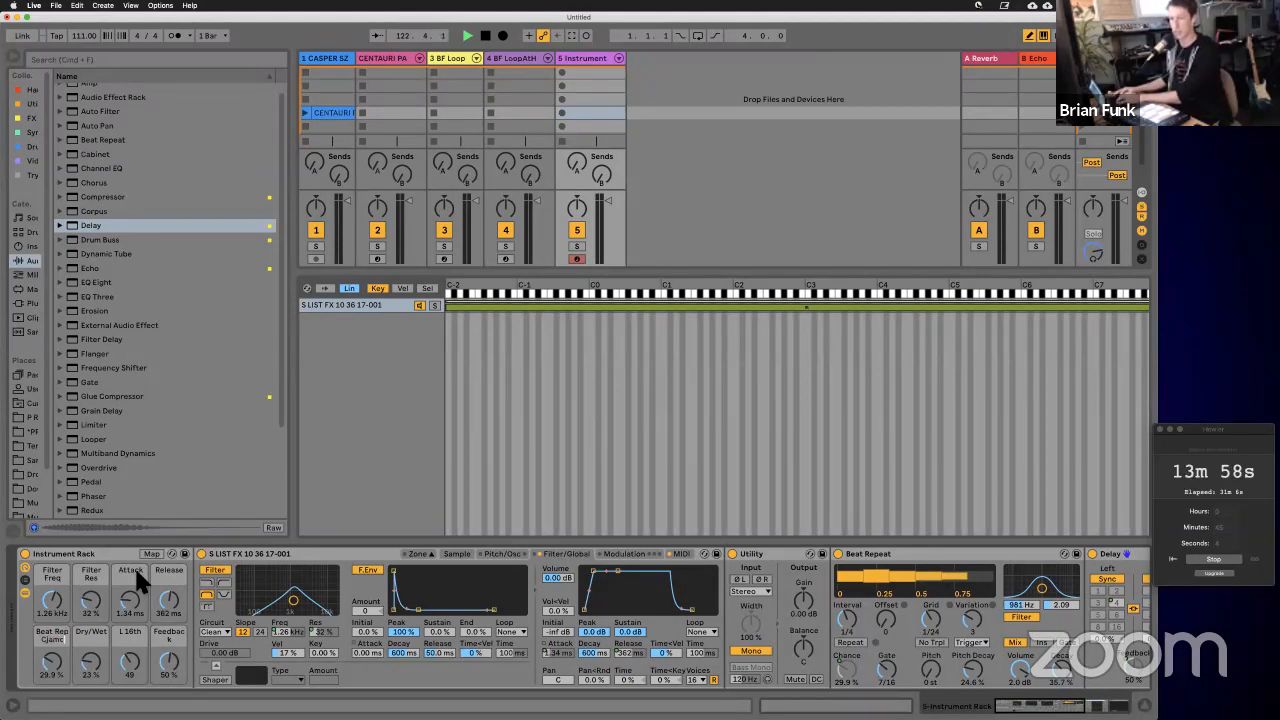
{"action": "type", "text": "nce"}
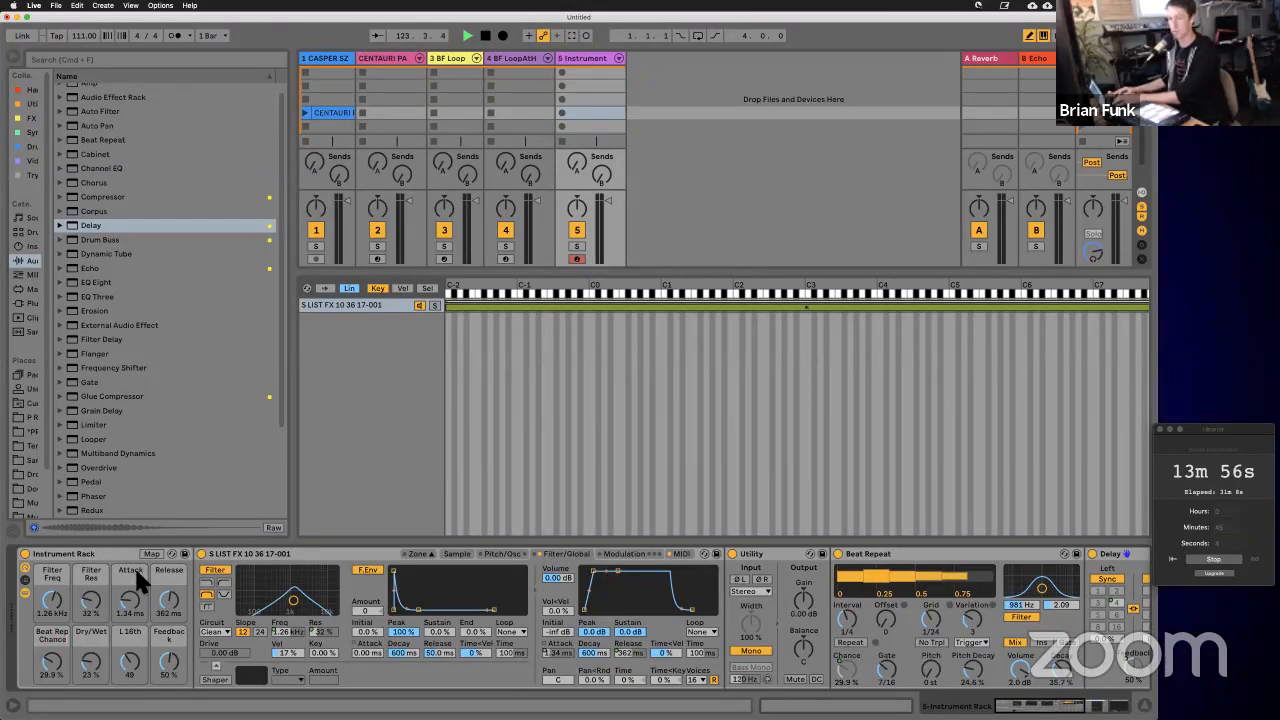
Step: Rename the Dry/Wet macro as Delay Amount
{"action": "key", "text": "Tab"}
{"action": "type", "text": "Delay dru"}
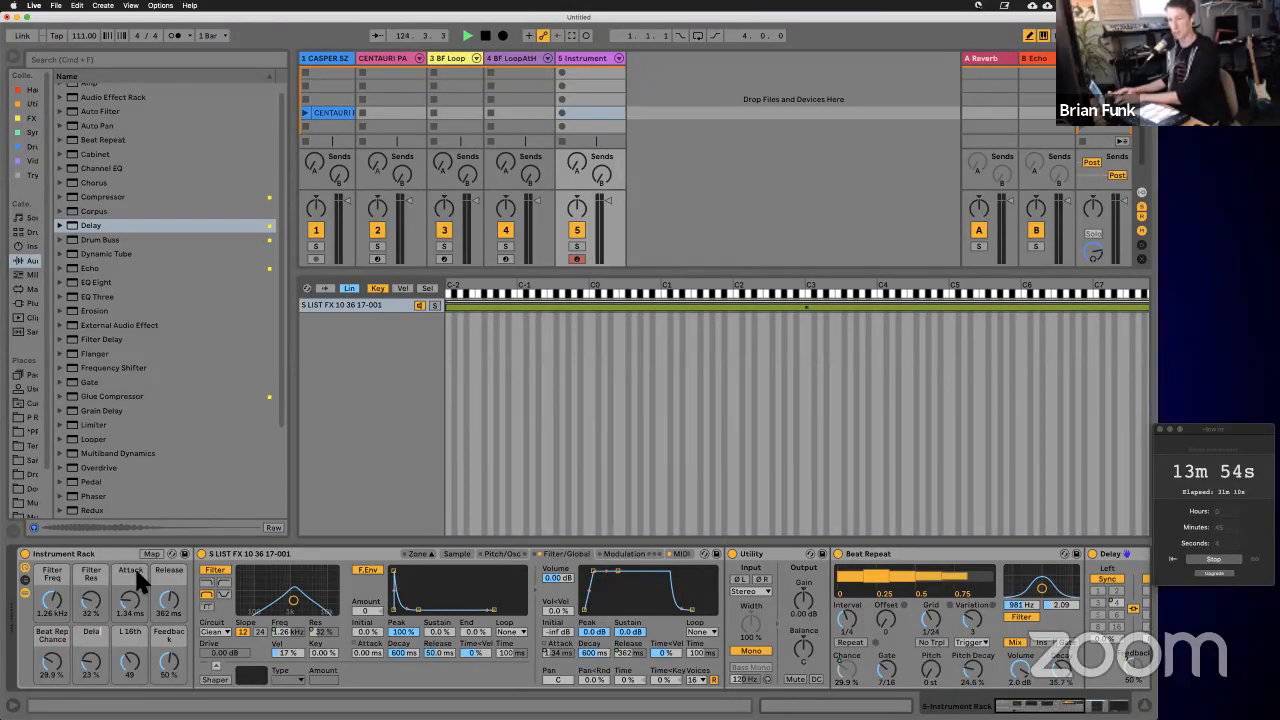
{"action": "key", "text": "BackSpace"}
{"action": "key", "text": "BackSpace"}
{"action": "key", "text": "BackSpace"}
{"action": "key", "text": "BackSpace"}
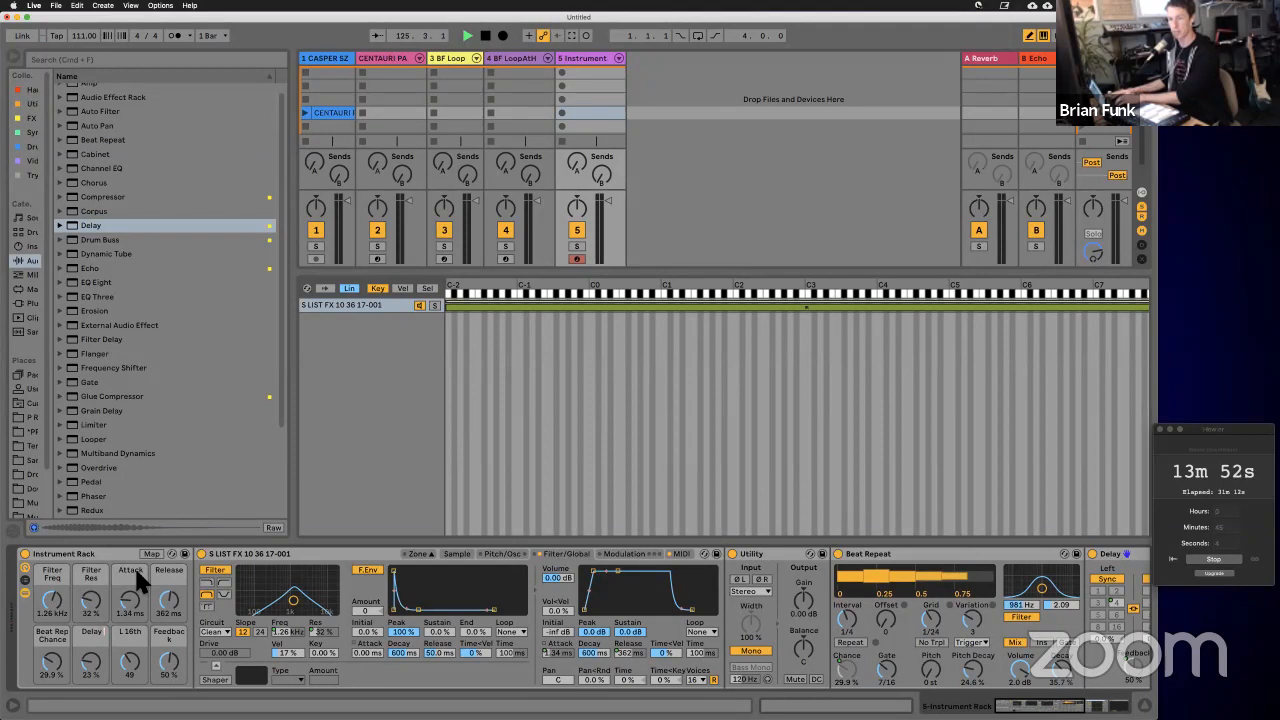
{"action": "type", "text": "Amount"}
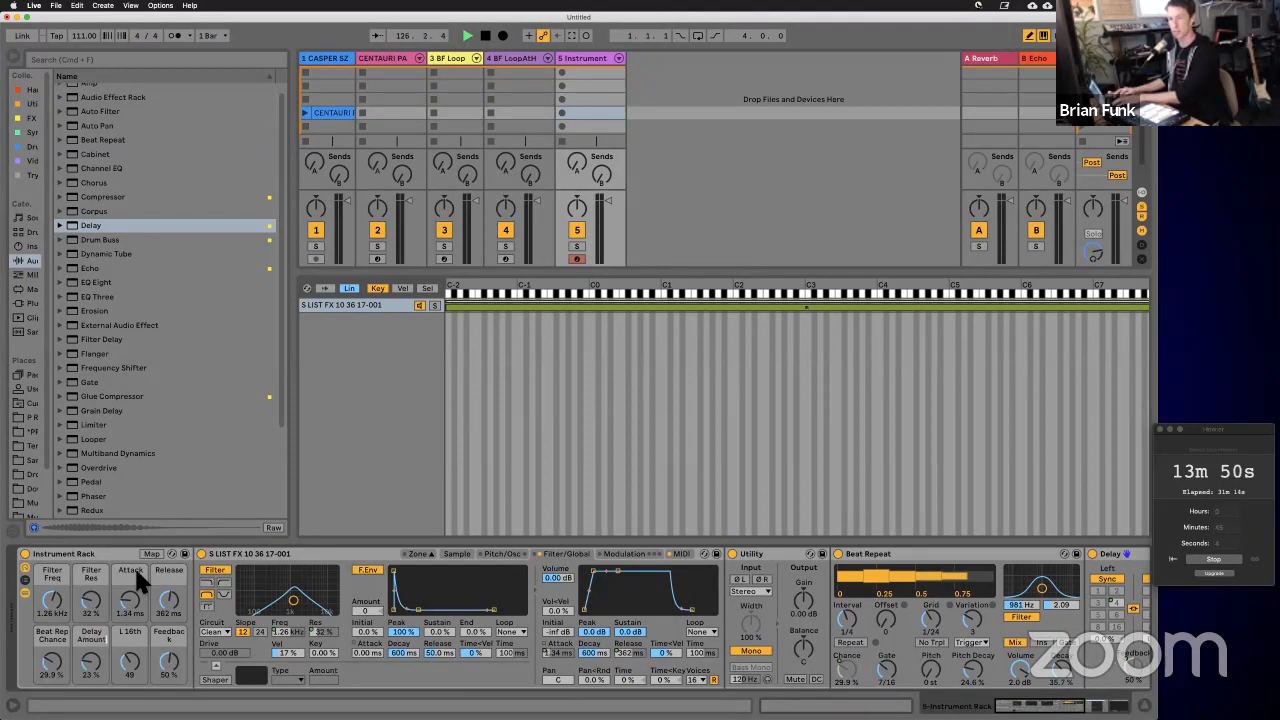
Step: Rename the L 16th macro as Delay Time and the Feedback macro as Delay FBack
{"action": "key", "text": "Tab"}
{"action": "type", "text": "Delay Time"}
{"action": "key", "text": "Tab"}
{"action": "type", "text": "Delay"}
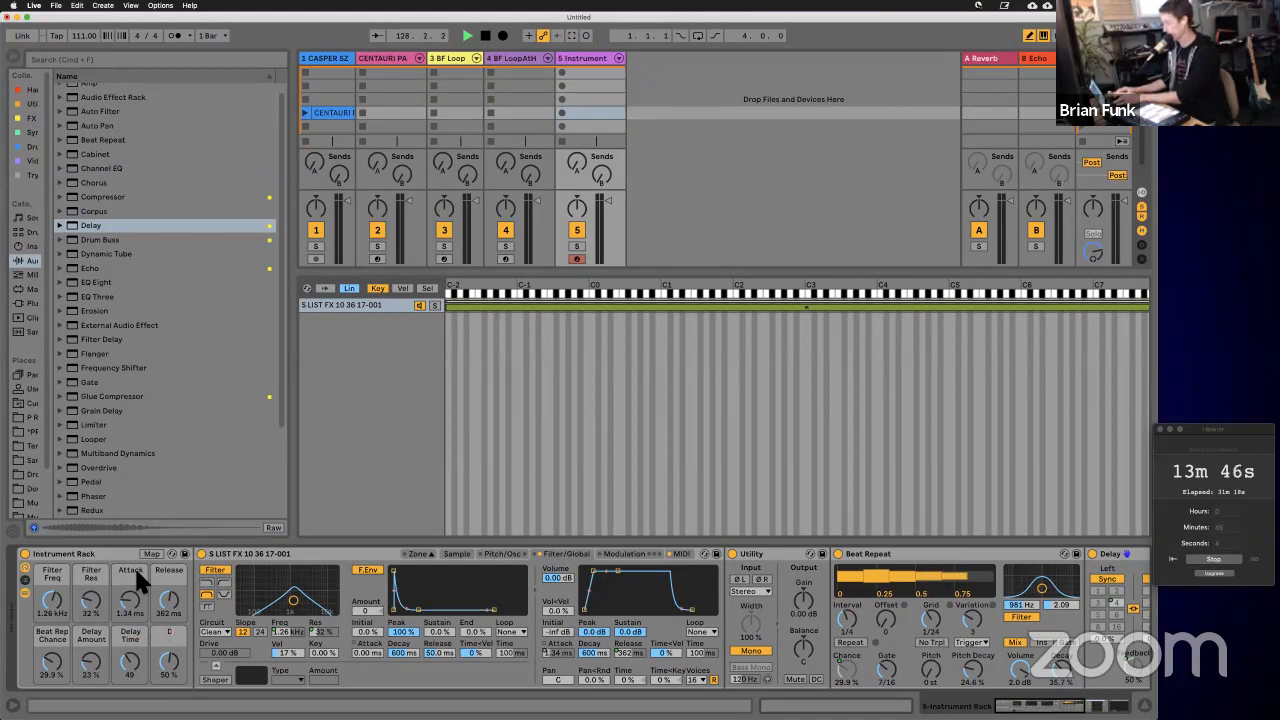
{"action": "type", "text": " FBack"}
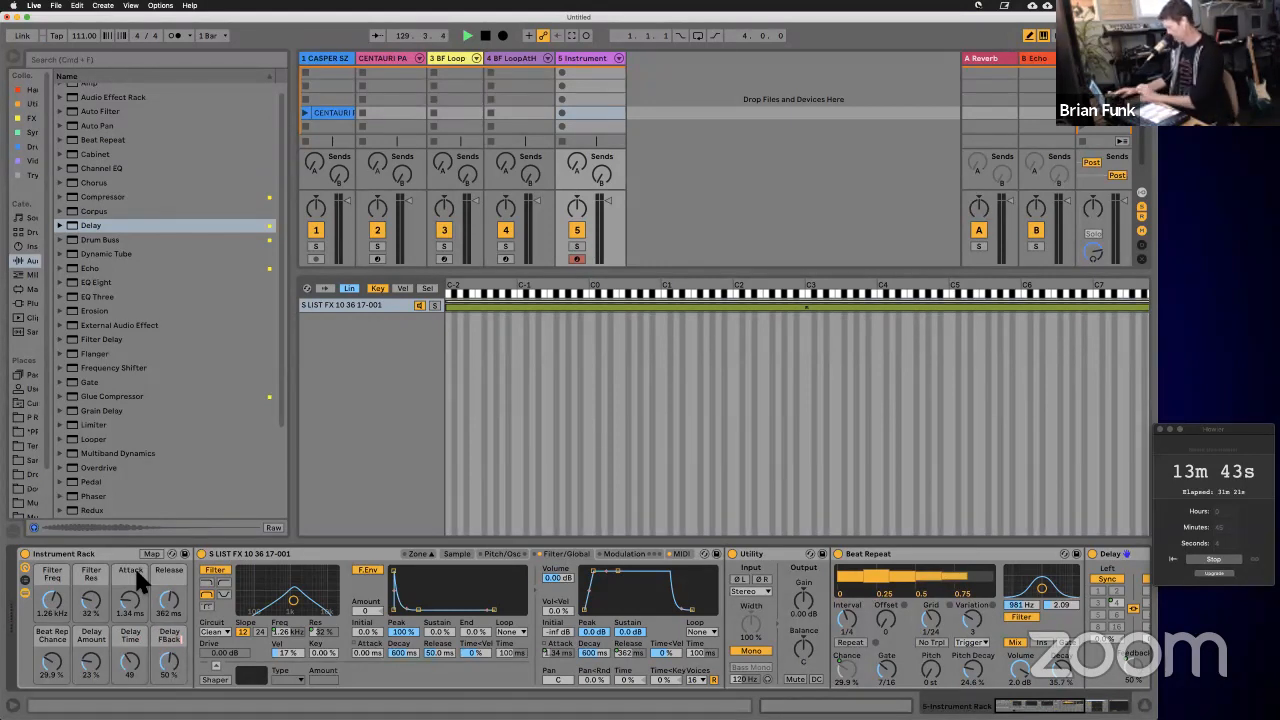
{"action": "key", "text": "Return"}
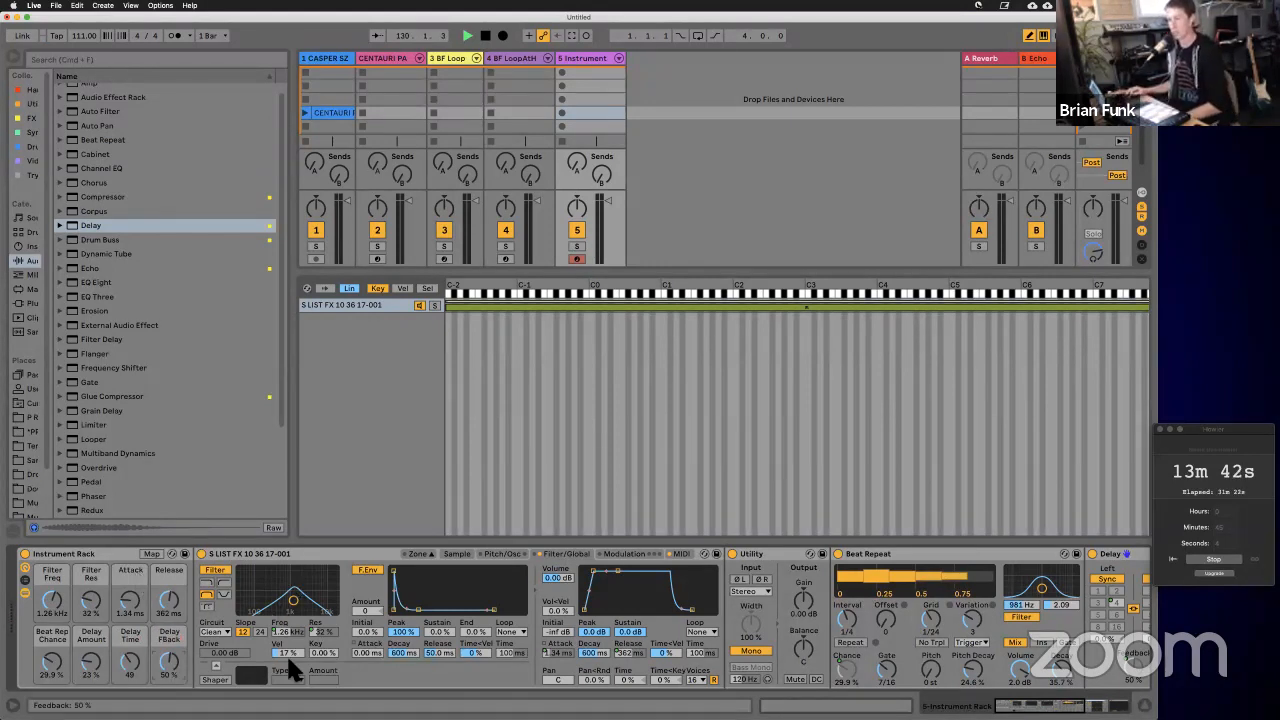
Step: Remove the mapping to Delay's Feedback from the Delay FBack macro
{"action": "right_click", "coordinate": [166, 657]}
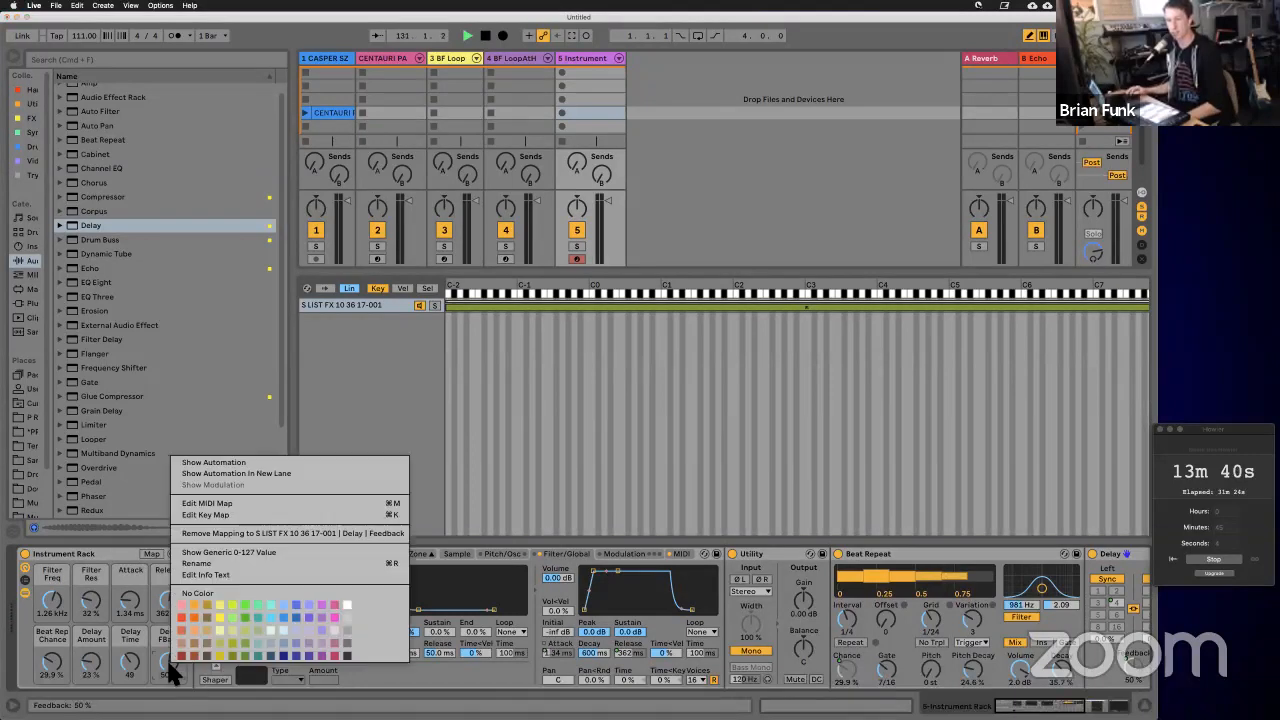
{"action": "left_click", "coordinate": [237, 538]}
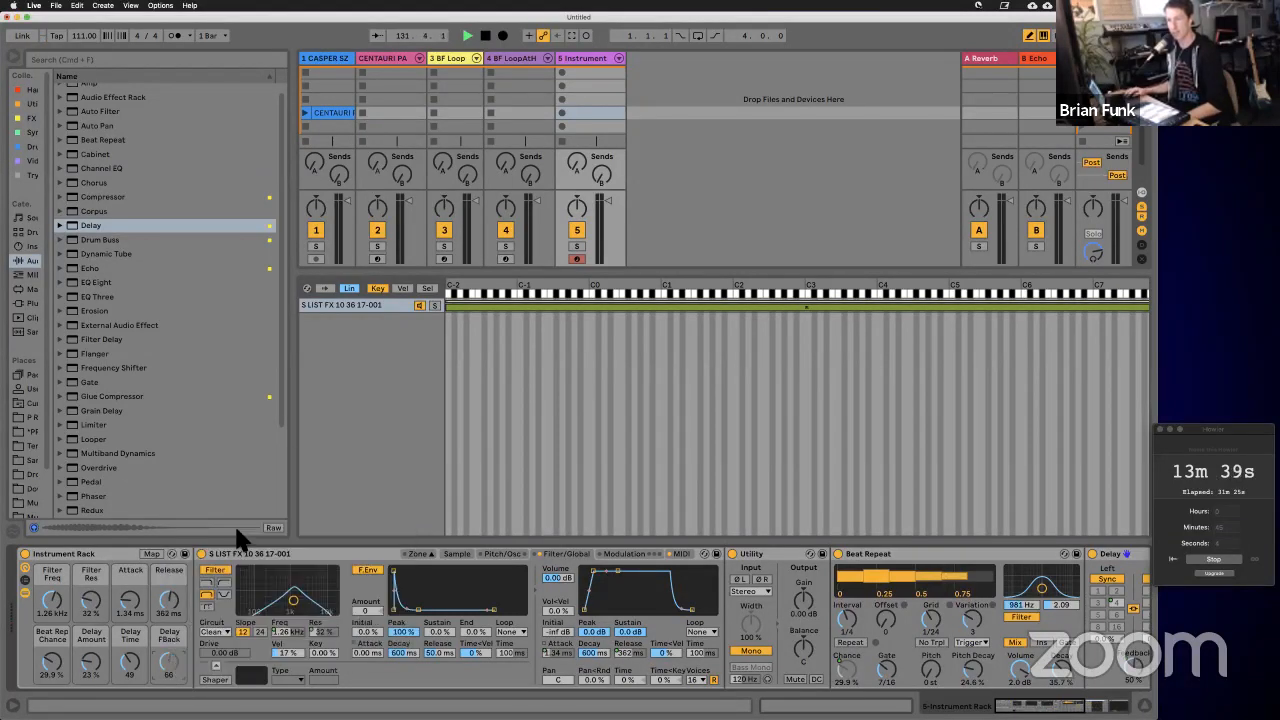
Step: Turn on the sample instrument's filter Shaper and set its type to 4Bit
{"action": "left_click", "coordinate": [215, 680]}
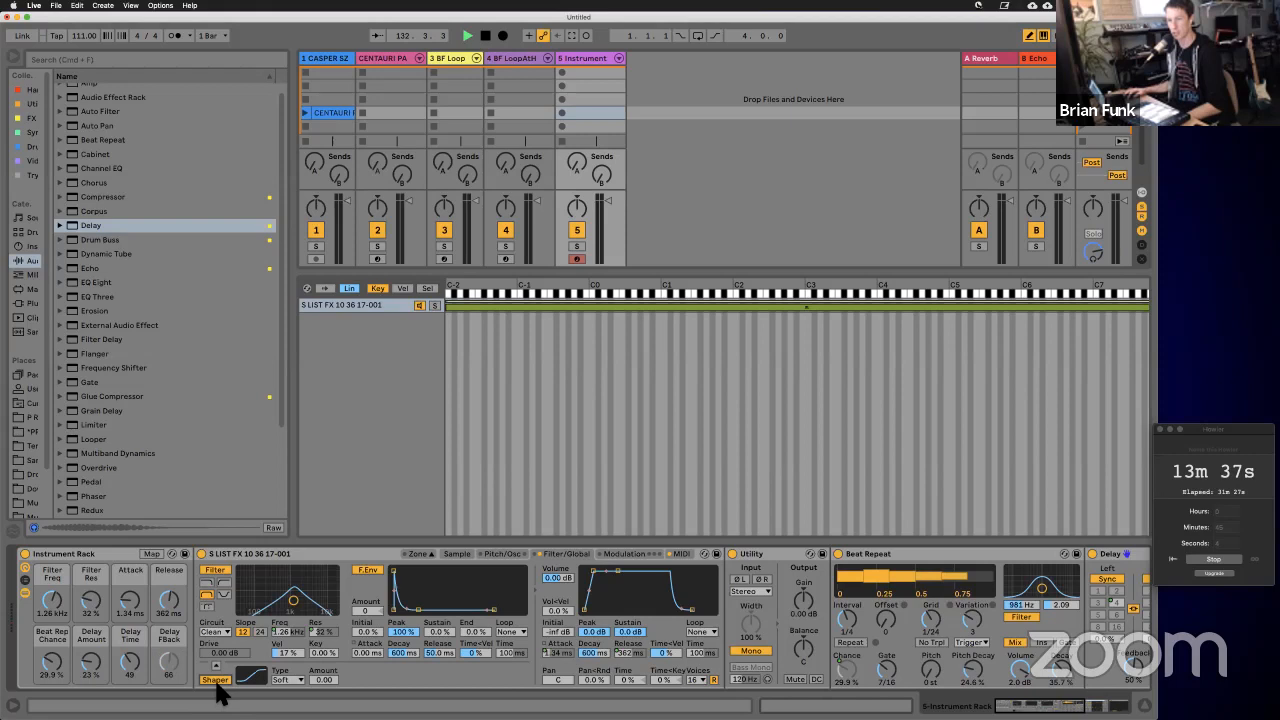
{"action": "left_click", "coordinate": [297, 681]}
{"action": "left_click", "coordinate": [303, 666]}
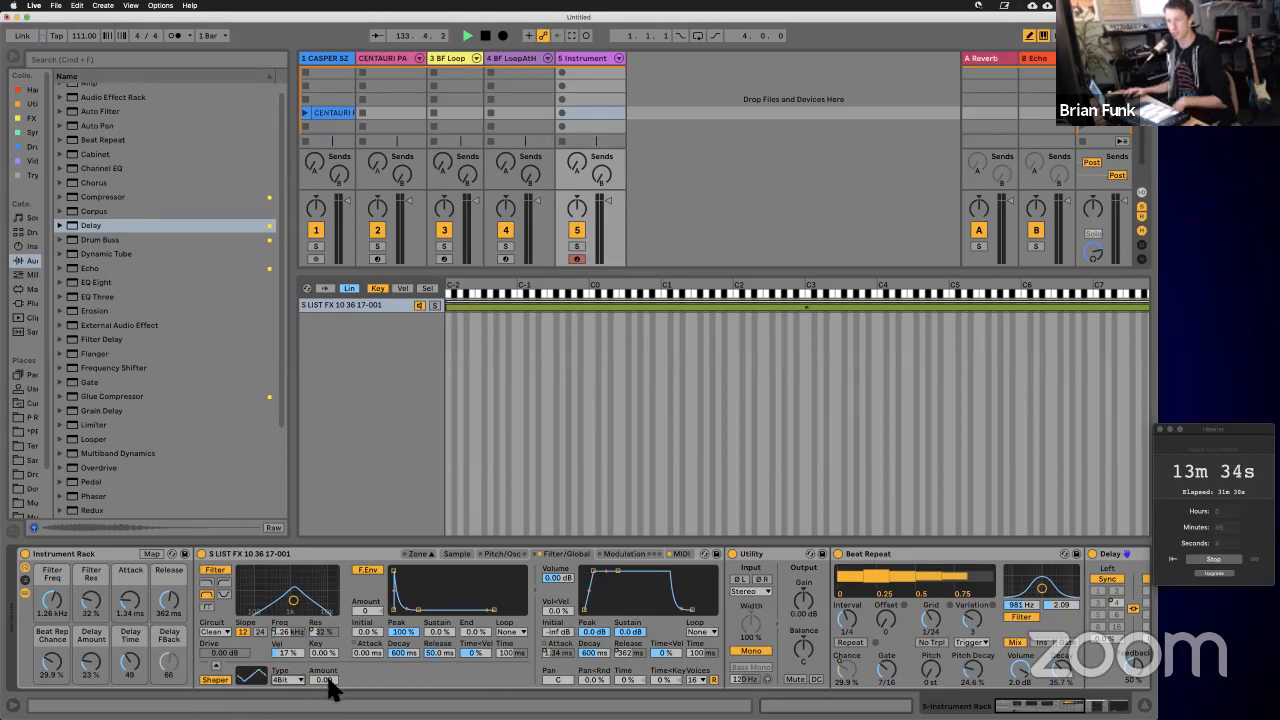
Step: Try different Shaper amounts while playing notes and set the Amount to 33.0
{"action": "left_click_drag", "start_coordinate": [326, 679], "coordinate": [329, 686]}
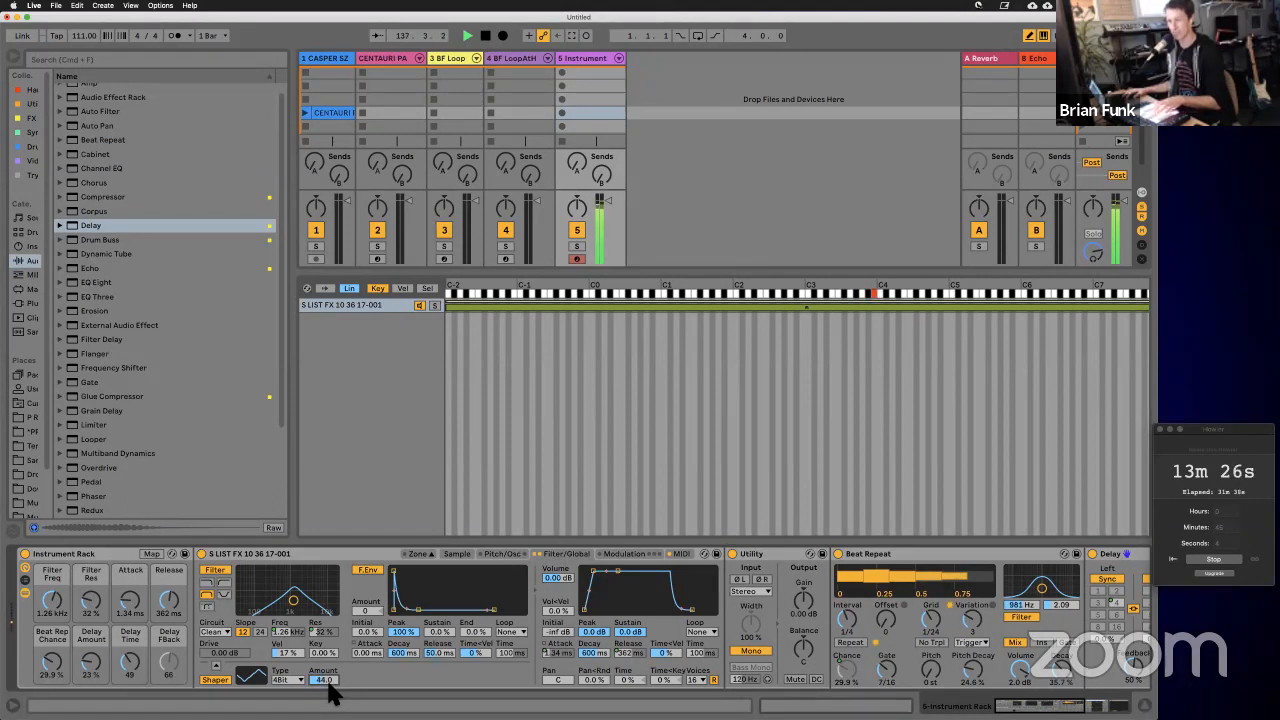
{"action": "left_click_drag", "start_coordinate": [329, 686], "coordinate": [329, 686]}
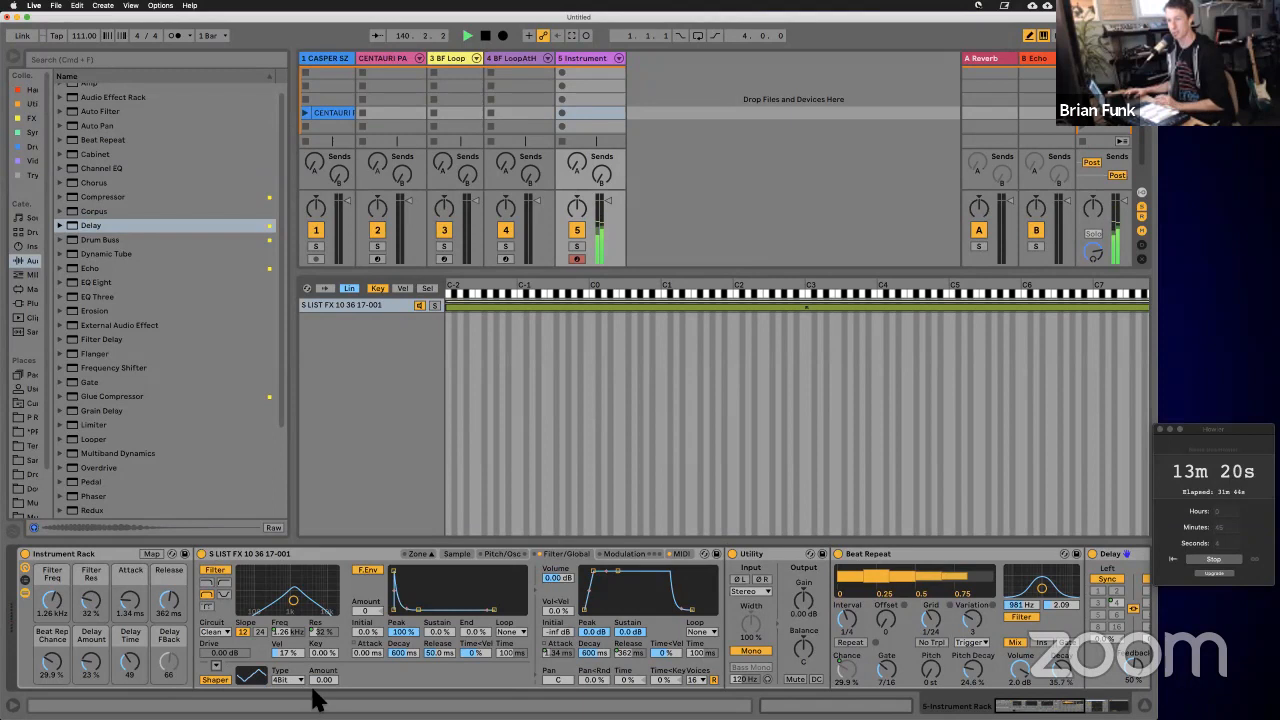
{"action": "left_click_drag", "start_coordinate": [319, 689], "coordinate": [320, 684]}
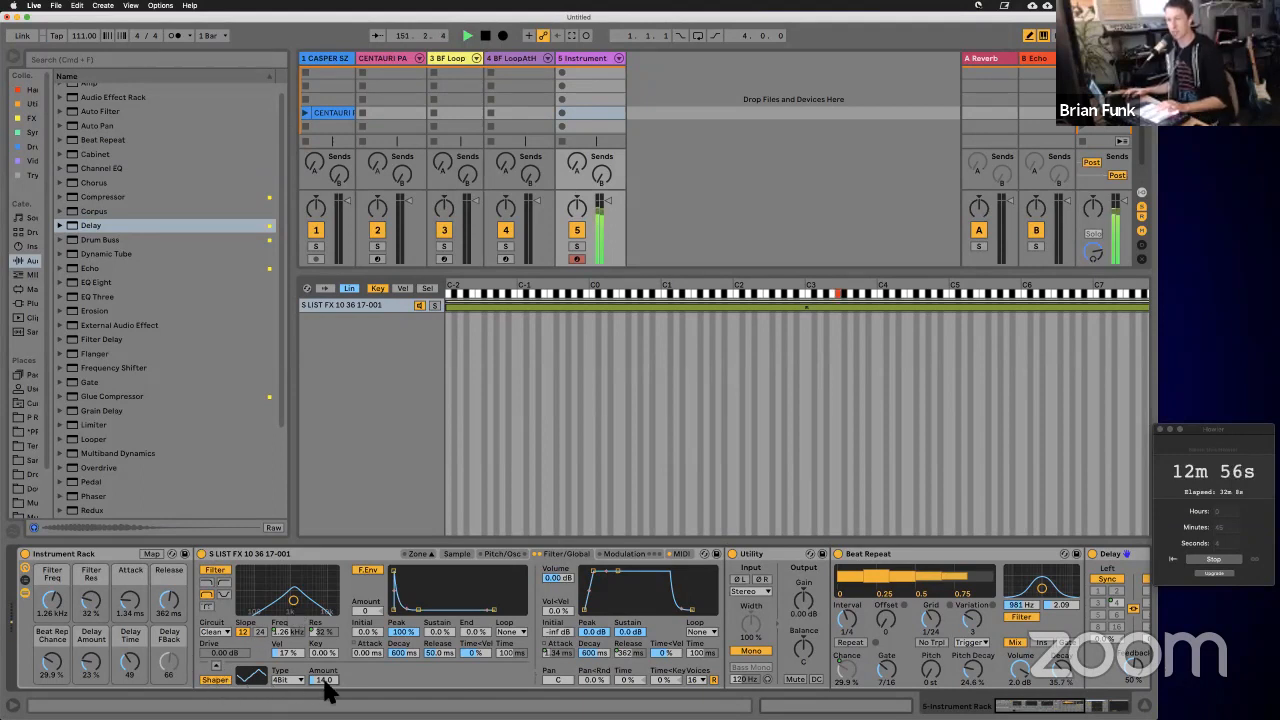
{"action": "left_click_drag", "start_coordinate": [325, 684], "coordinate": [325, 618]}
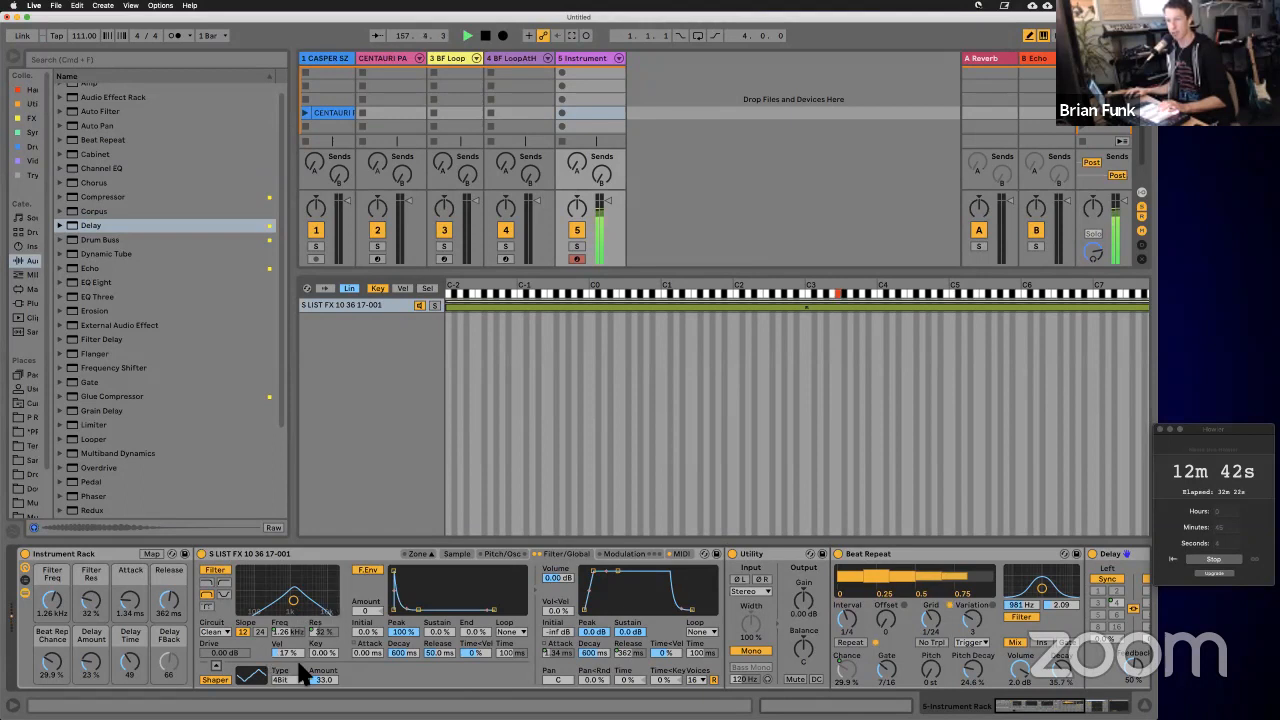
{"action": "left_click", "coordinate": [321, 679]}
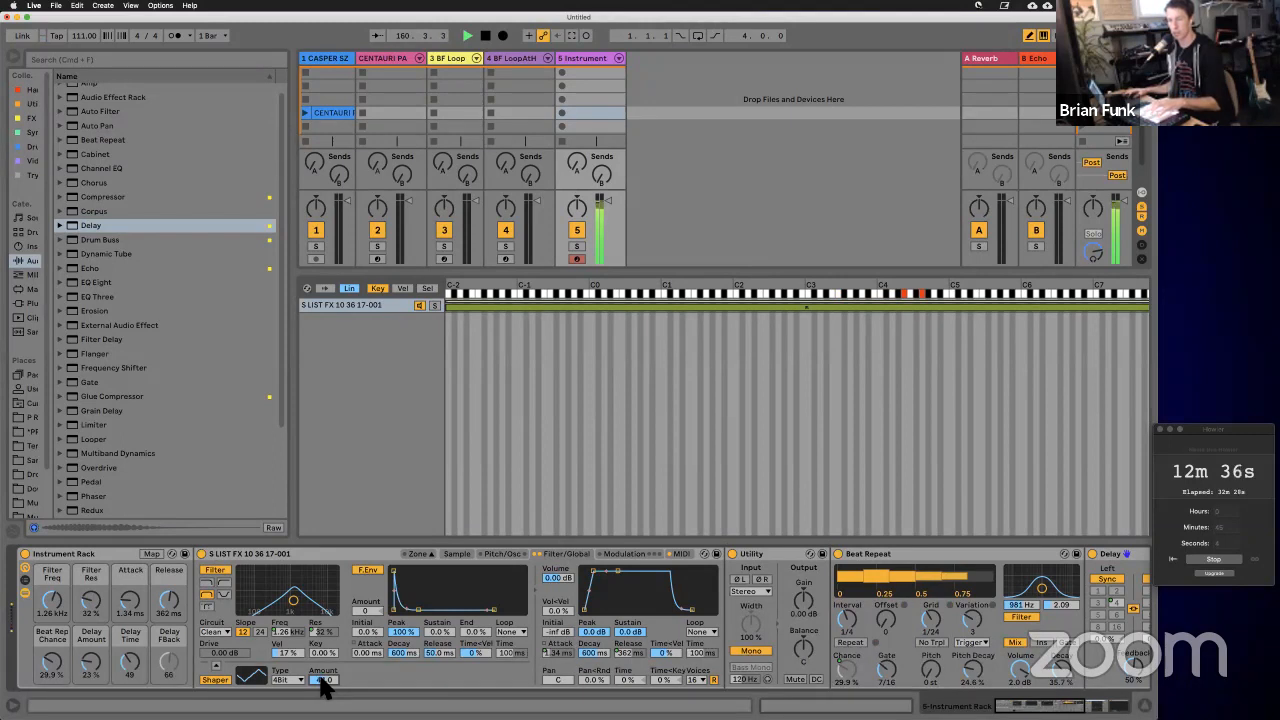
{"action": "left_click_drag", "start_coordinate": [320, 679], "coordinate": [320, 717]}
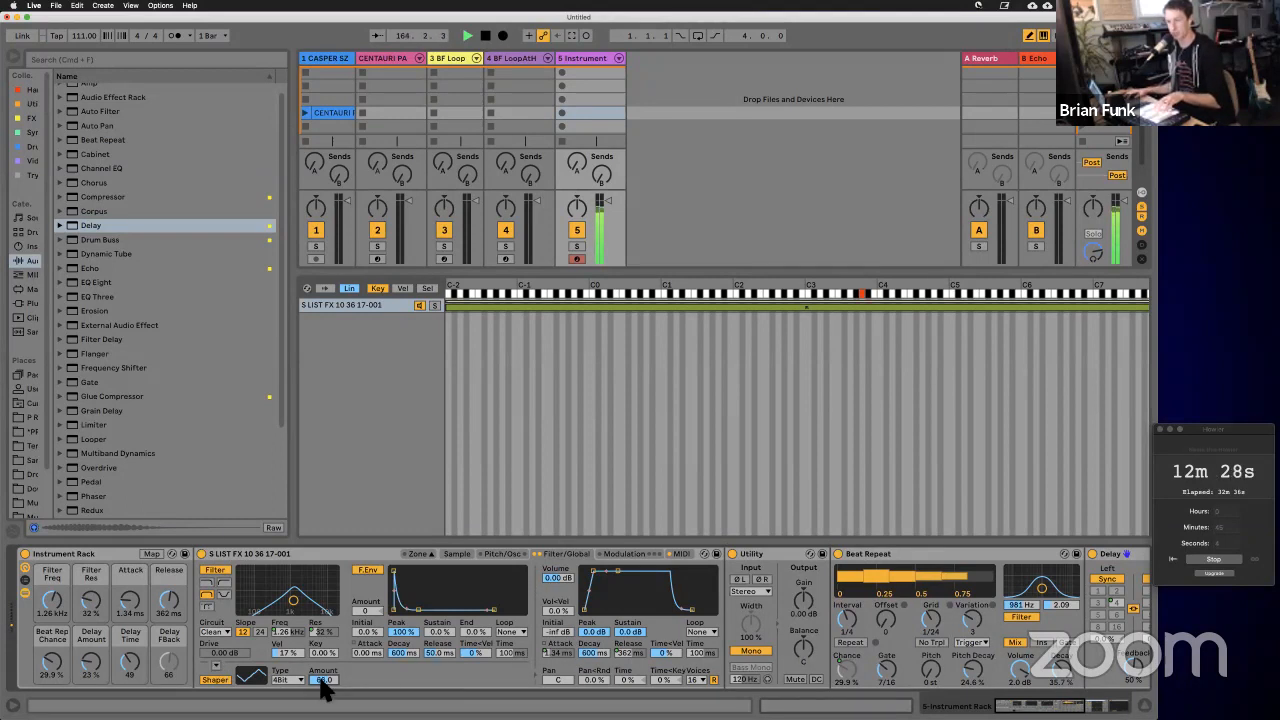
{"action": "left_click_drag", "start_coordinate": [320, 679], "coordinate": [322, 693]}
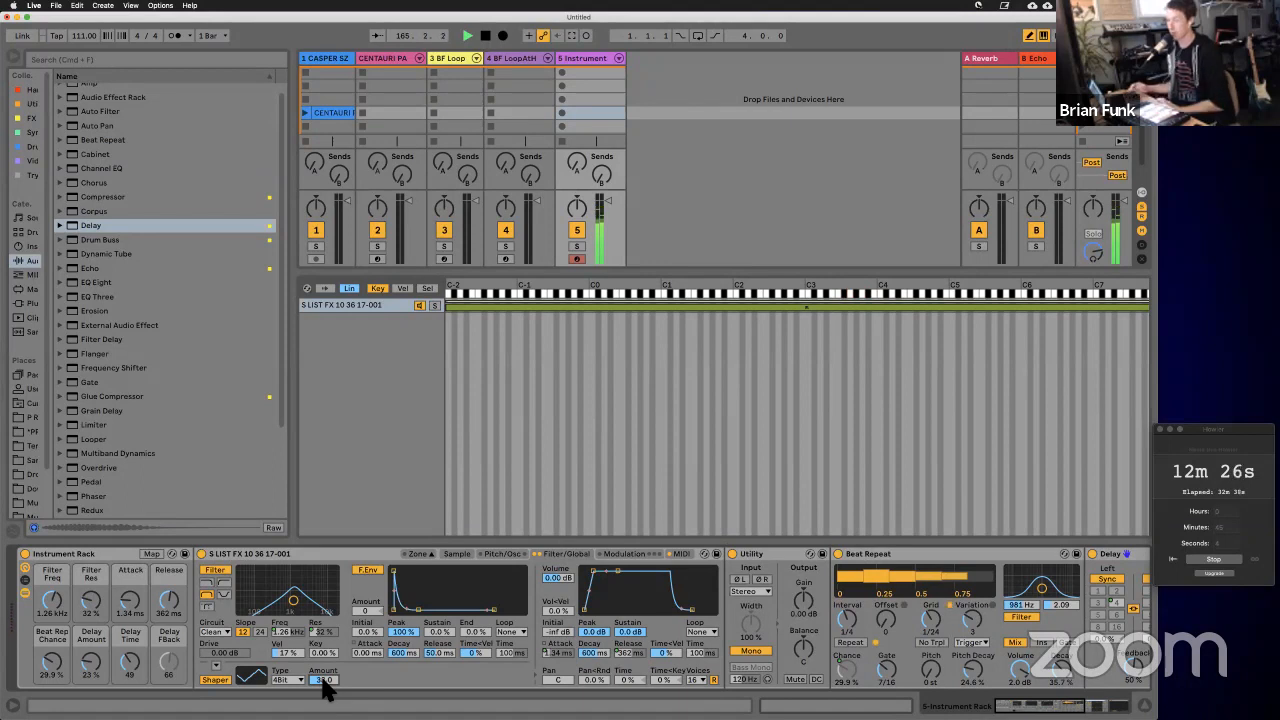
Step: Map the Shaper Amount to the Delay FBack macro and rename that macro as Fire!
{"action": "right_click", "coordinate": [322, 681]}
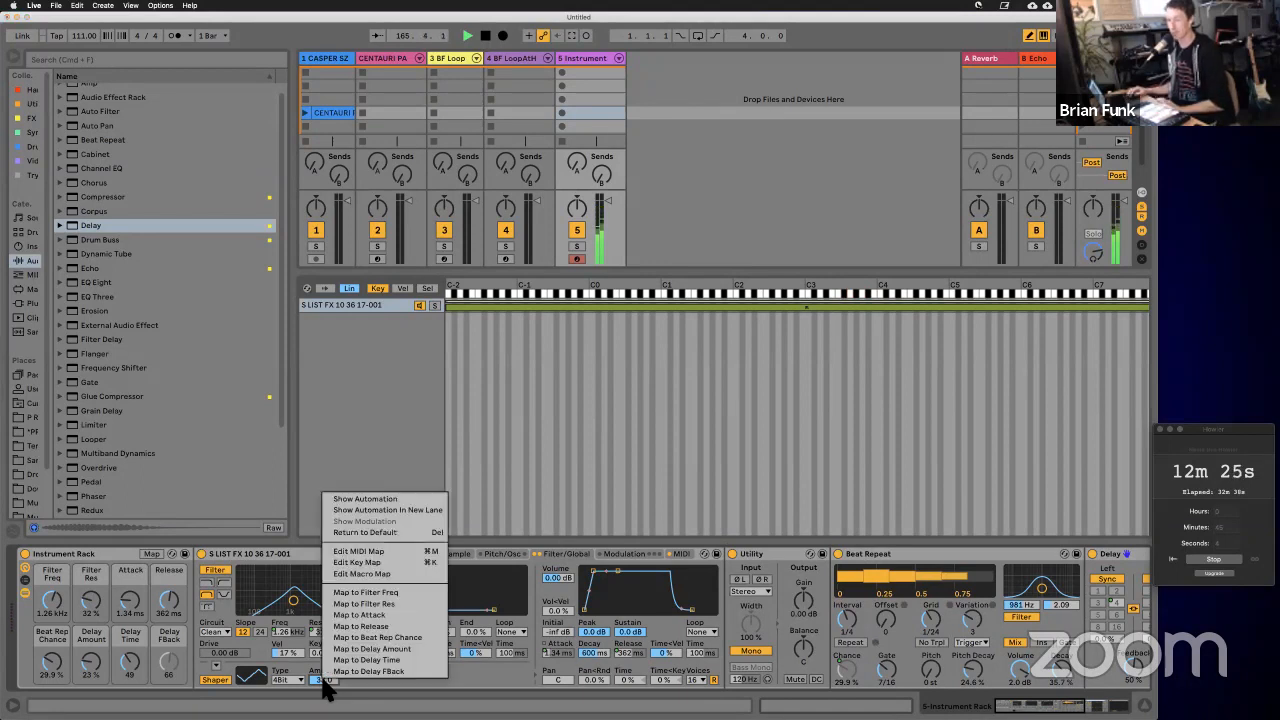
{"action": "left_click", "coordinate": [374, 674]}
{"action": "left_click", "coordinate": [168, 633]}
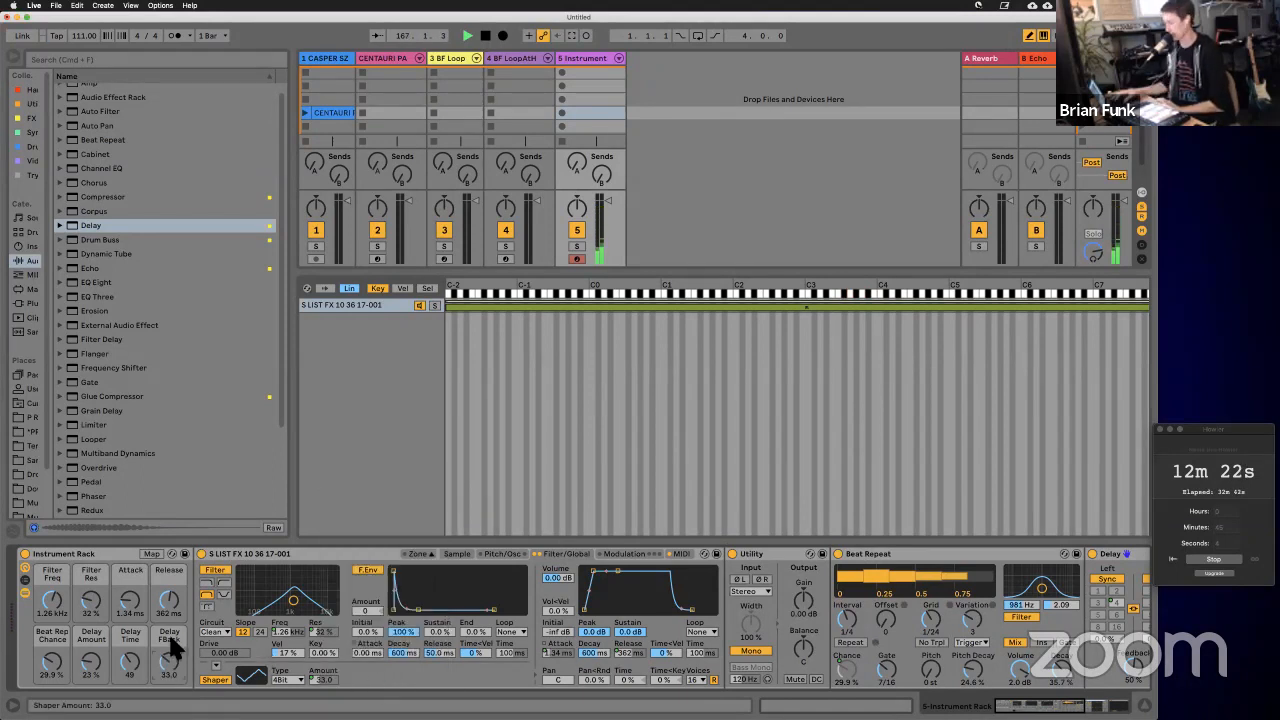
{"action": "key", "text": "super+r"}
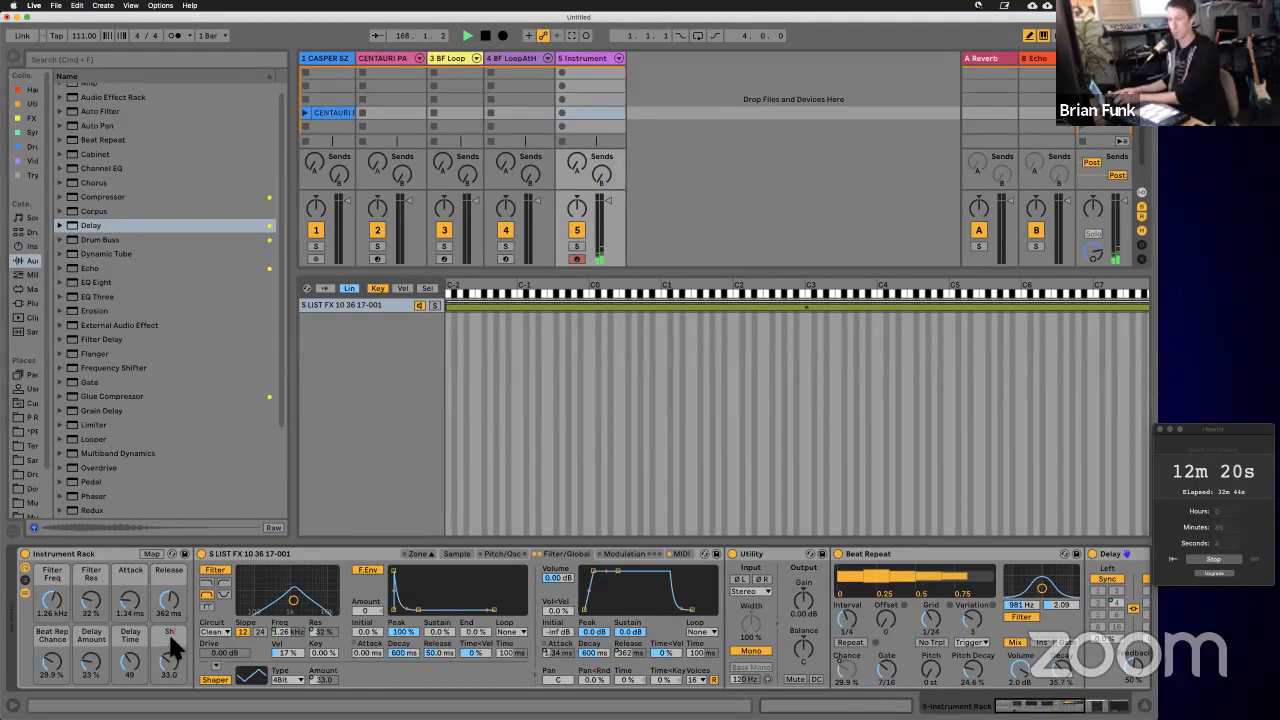
{"action": "key", "text": "BackSpace"}
{"action": "key", "text": "BackSpace"}
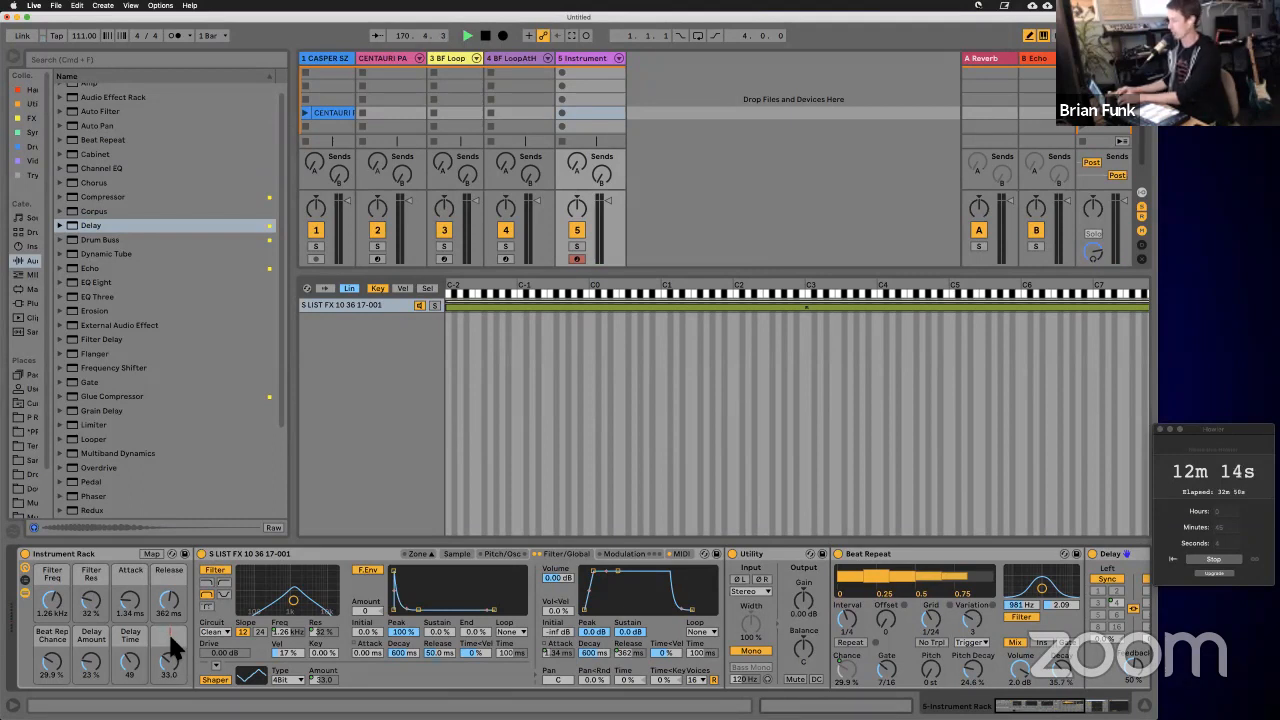
{"action": "type", "text": "Fire!"}
{"action": "key", "text": "Return"}
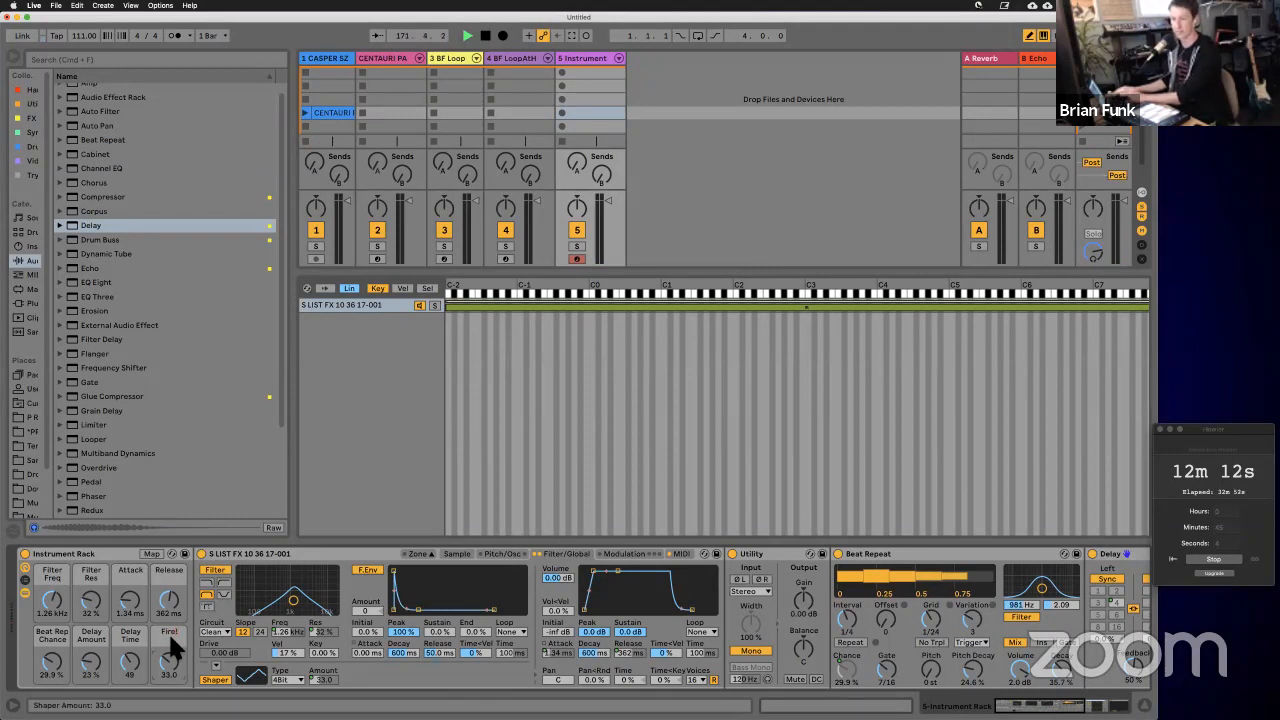
Step: Sweep the Fire! macro, set it to 0.00, and map the sample instrument's Volume to it as well
{"action": "scroll", "coordinate": [167, 668], "scroll_direction": "up", "scroll_amount": 10}
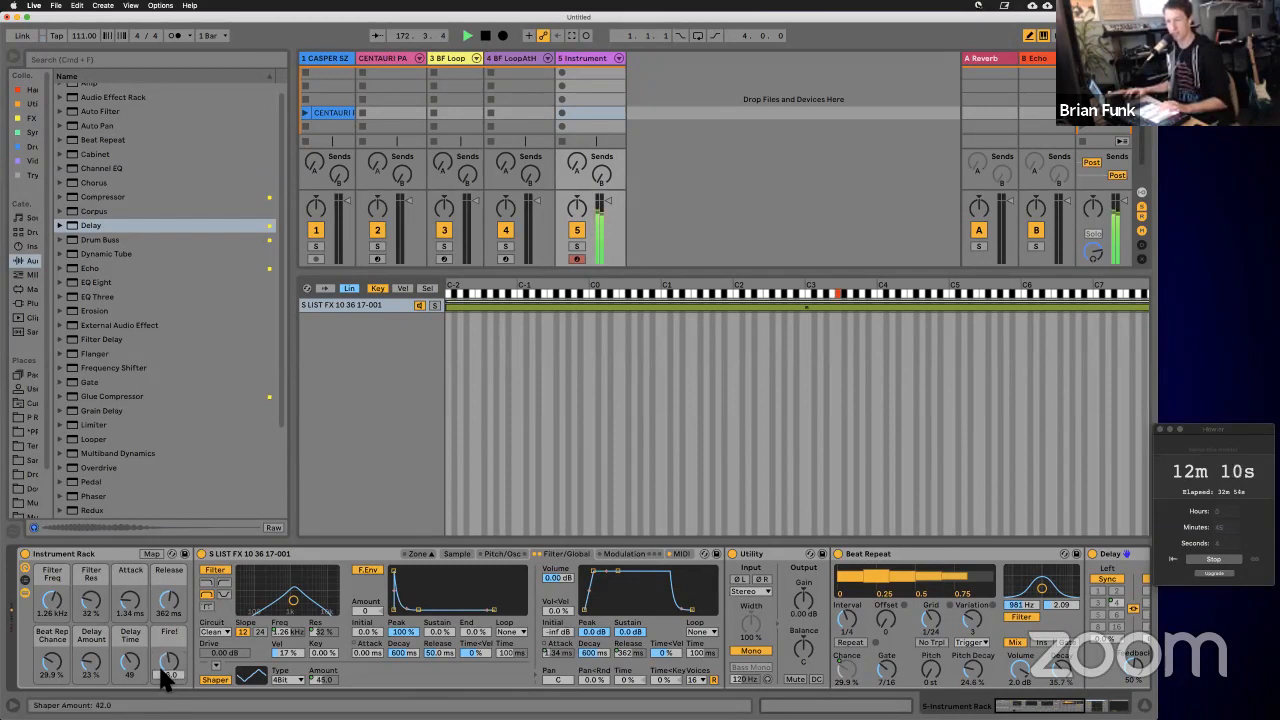
{"action": "scroll", "coordinate": [167, 668], "scroll_direction": "down", "scroll_amount": 15}
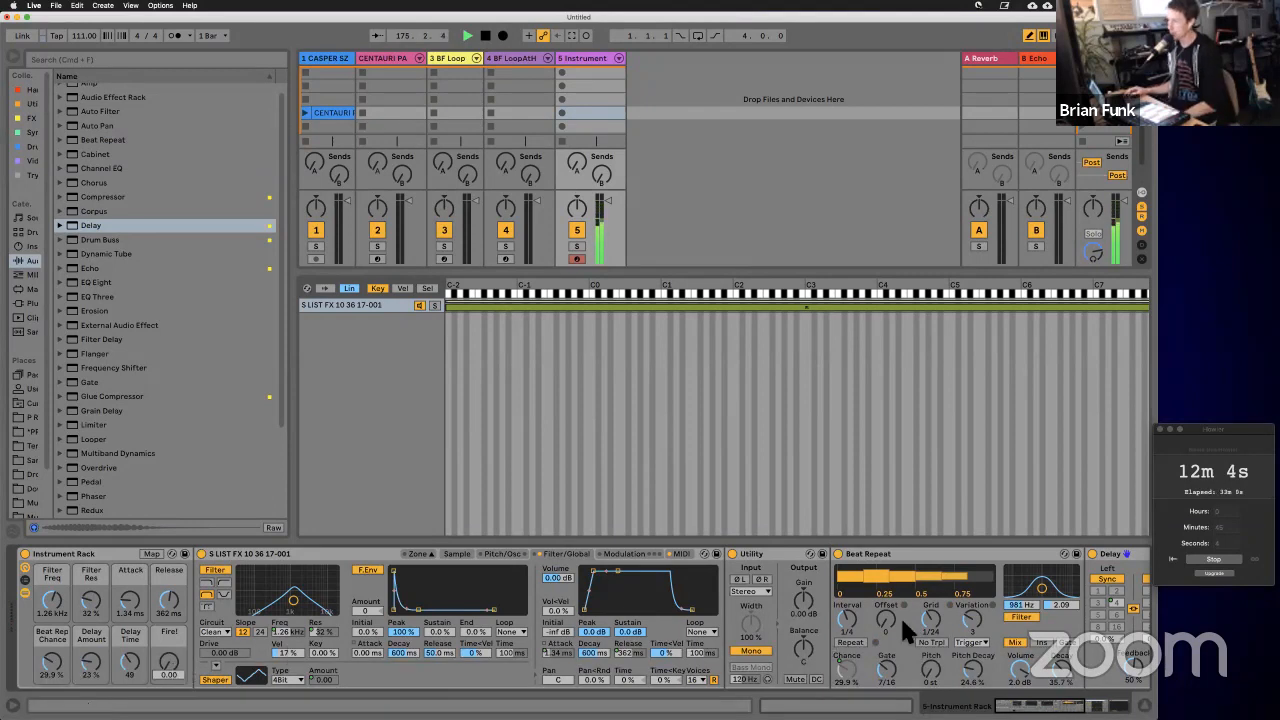
{"action": "right_click", "coordinate": [562, 580]}
{"action": "left_click", "coordinate": [598, 567]}
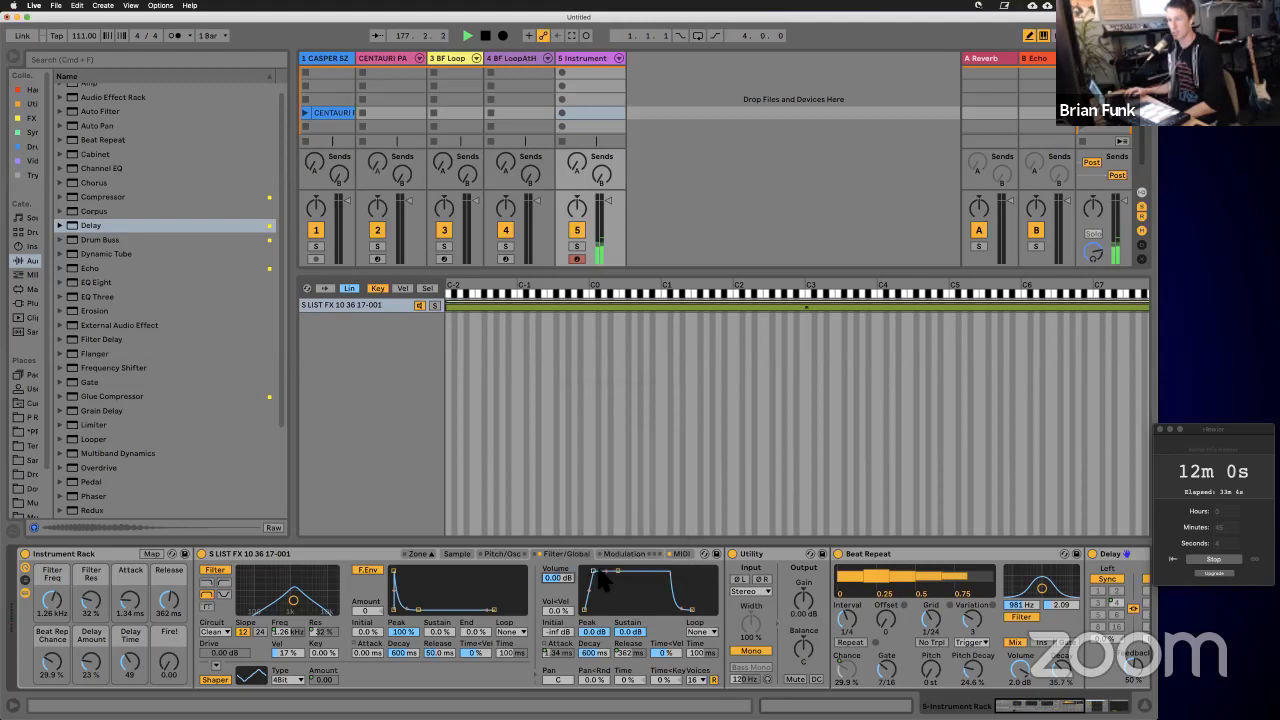
Step: In the macro mappings, set the minimum of the Fire! macro's Volume mapping to 0 dB
{"action": "left_click", "coordinate": [152, 554]}
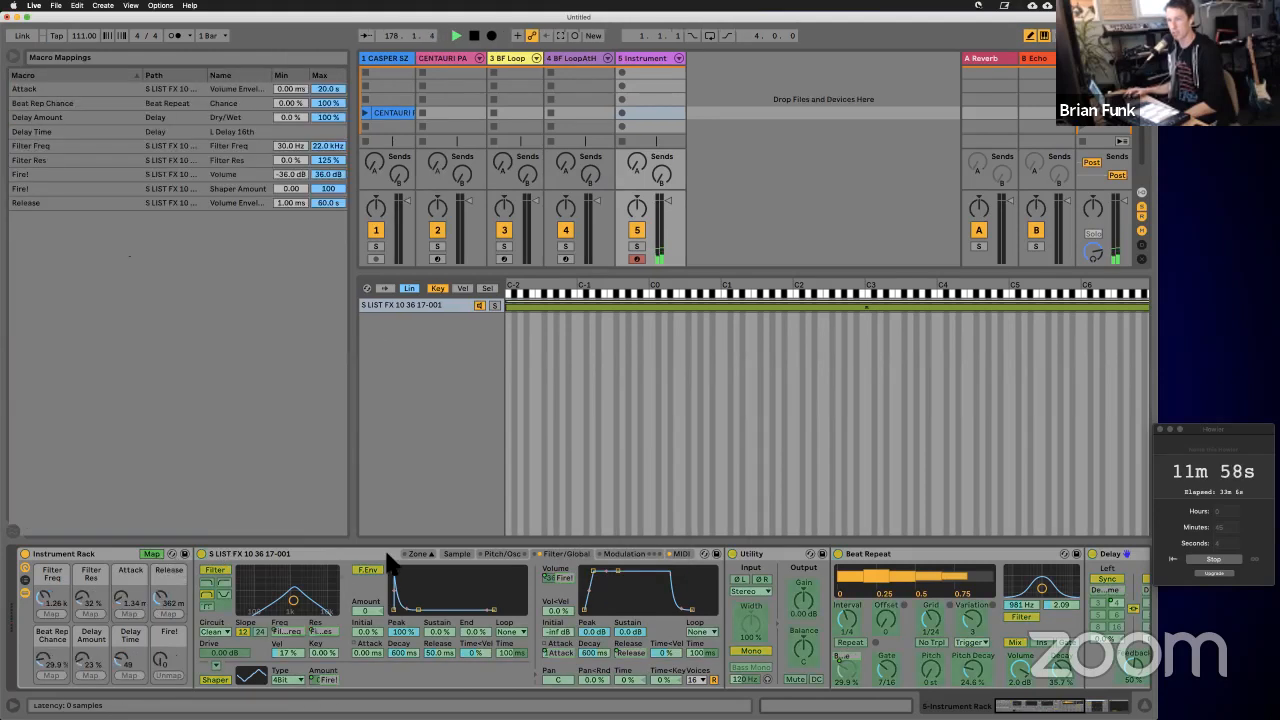
{"action": "left_click", "coordinate": [212, 175]}
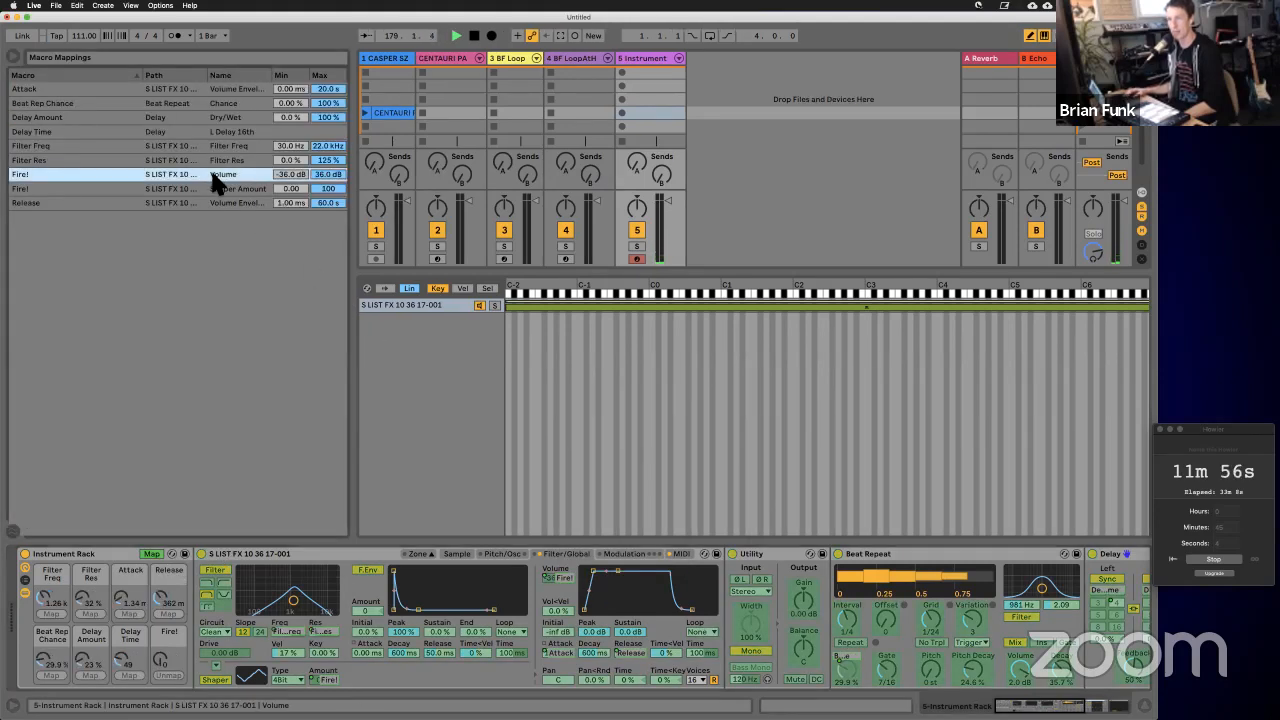
{"action": "left_click", "coordinate": [290, 175]}
{"action": "type", "text": "0"}
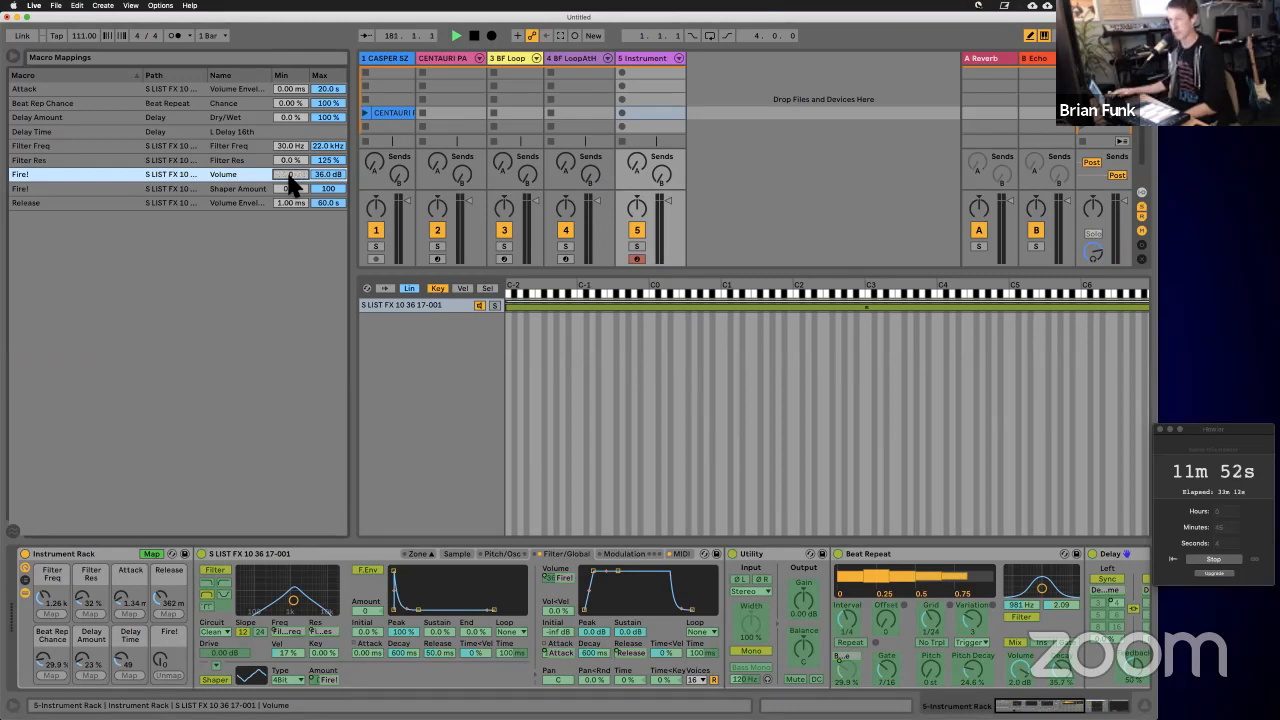
{"action": "key", "text": "Return"}
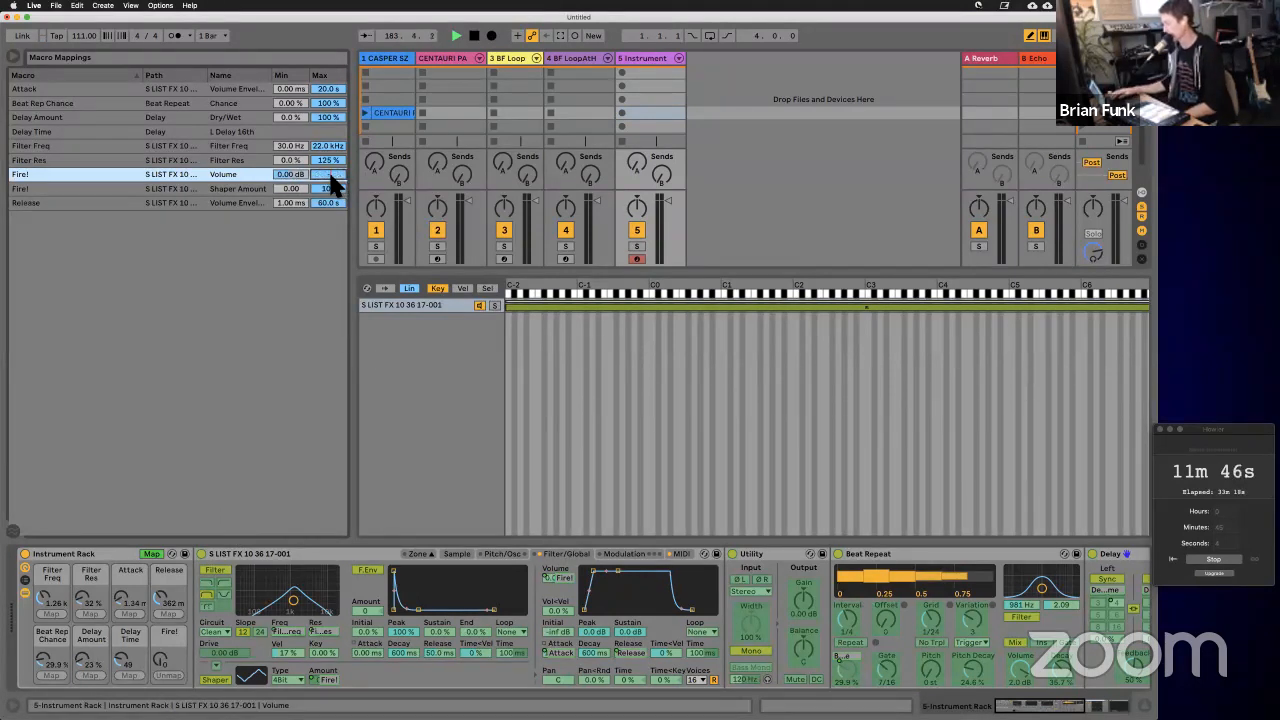
Step: Set the maximum of the Fire! macro's Volume mapping to -6 dB and try the macro while playing
{"action": "key", "text": "Return"}
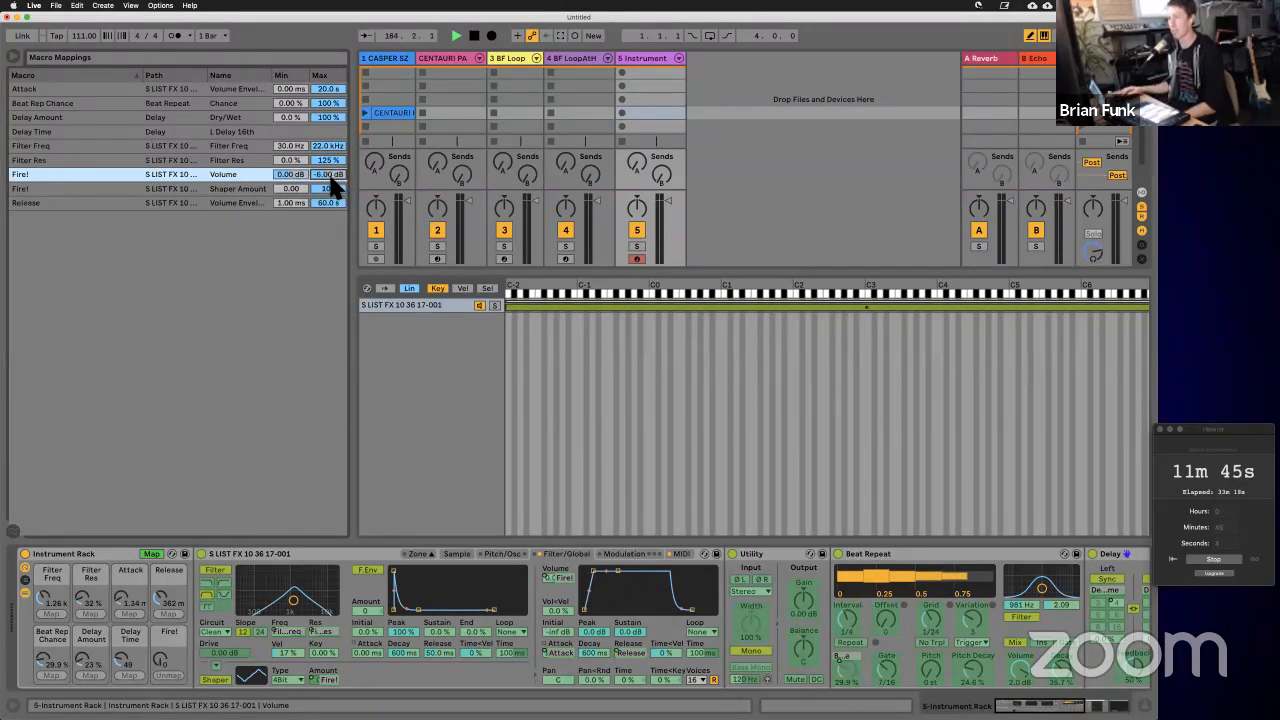
{"action": "left_click", "coordinate": [162, 650]}
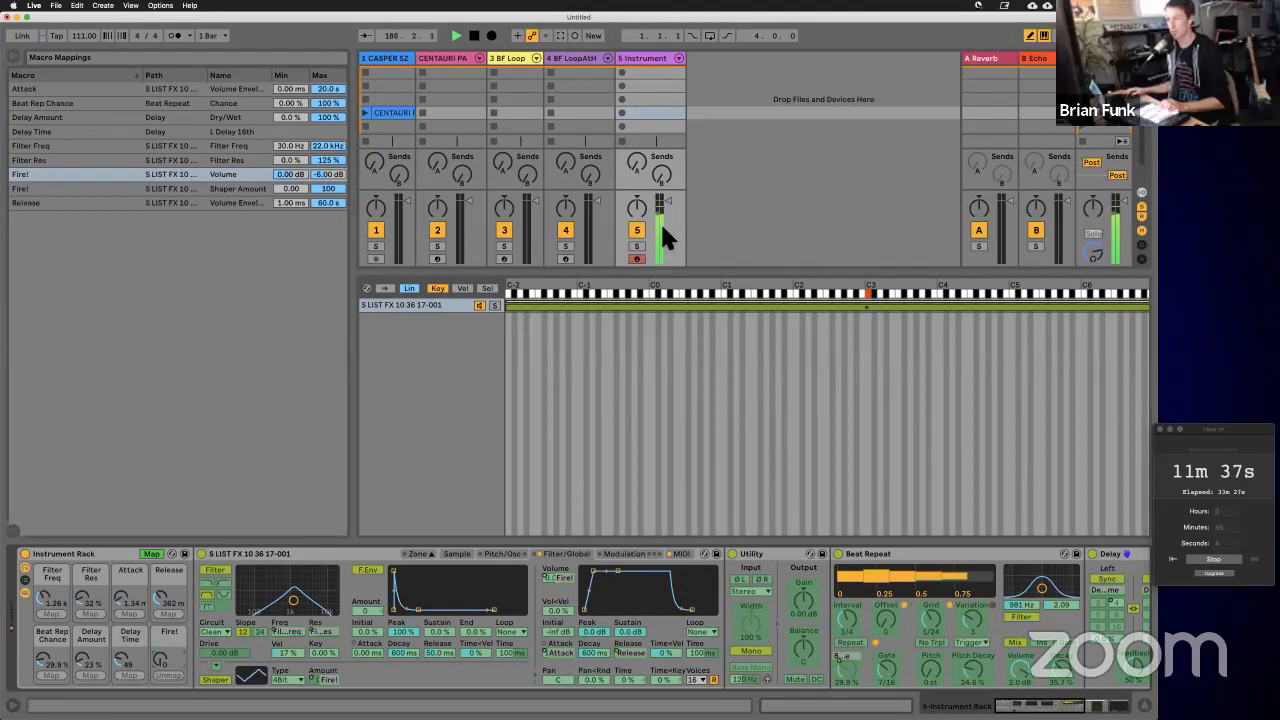
Step: Enlarge the mixer's level meters, sweep the Fire! macro to compare levels, return it to 0 and leave macro mapping
{"action": "key", "text": "super+alt+i"}
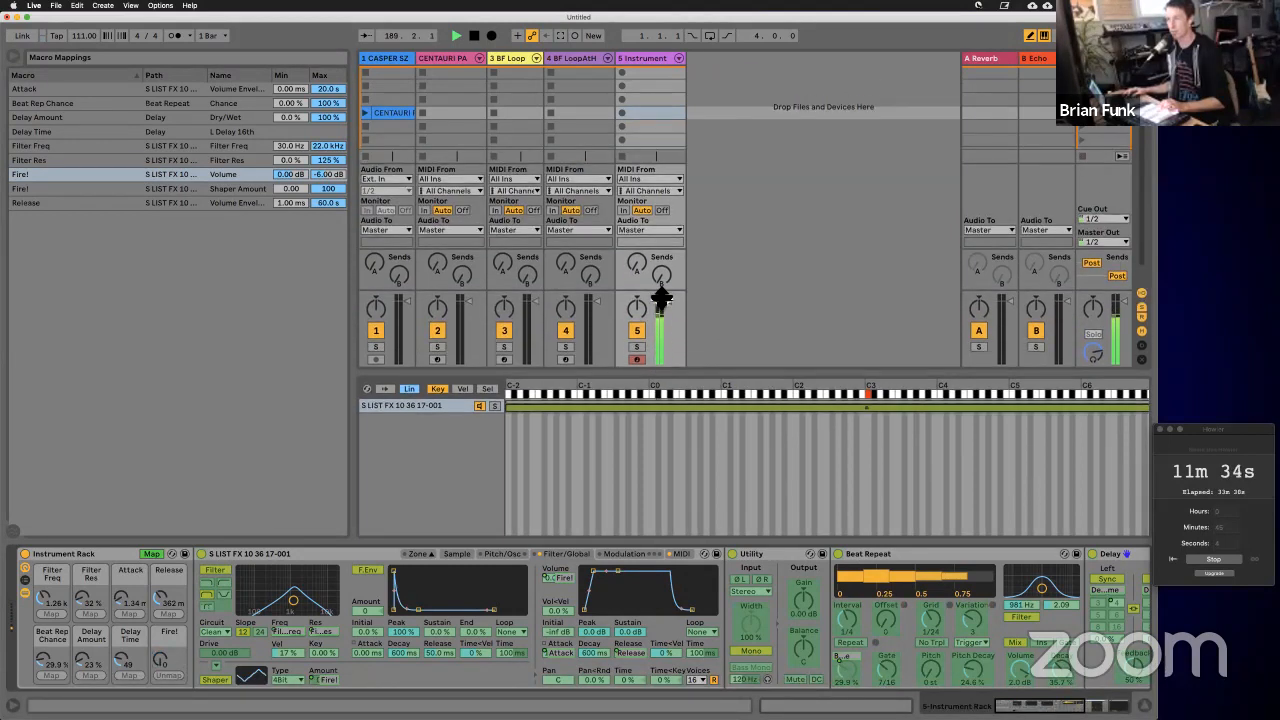
{"action": "left_click_drag", "start_coordinate": [662, 298], "coordinate": [664, 250]}
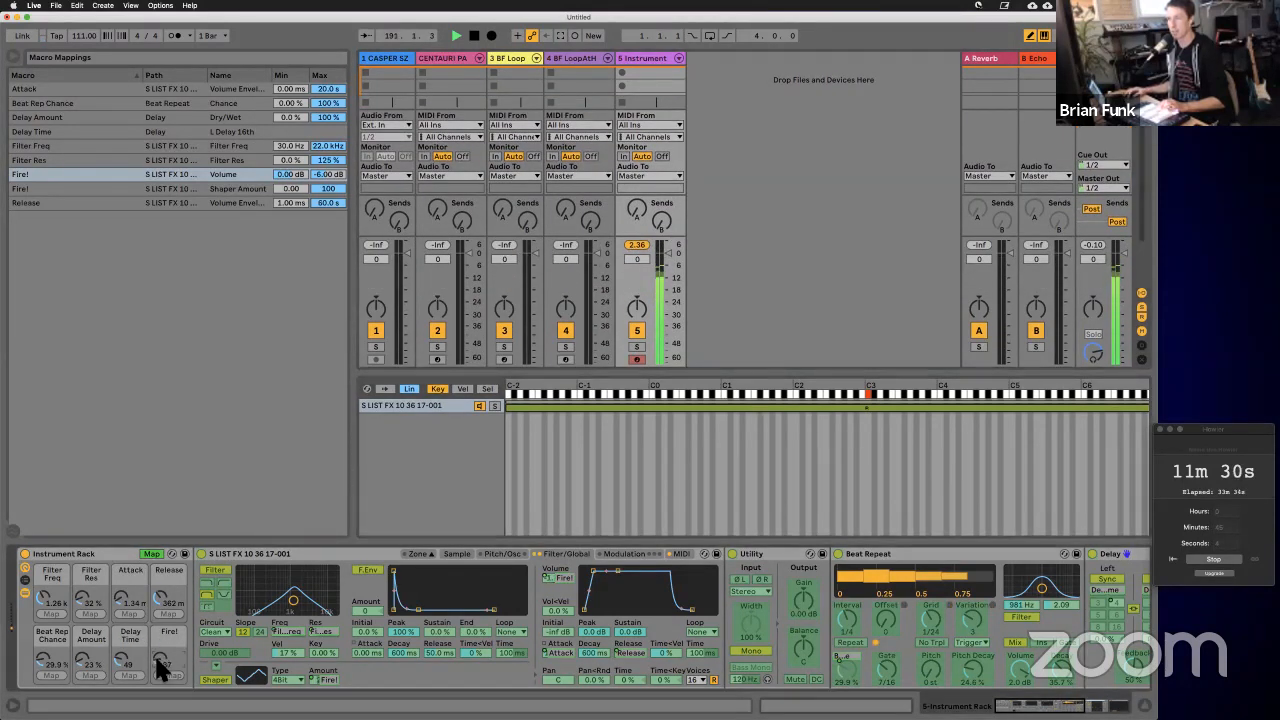
{"action": "left_click_drag", "start_coordinate": [156, 657], "coordinate": [156, 655]}
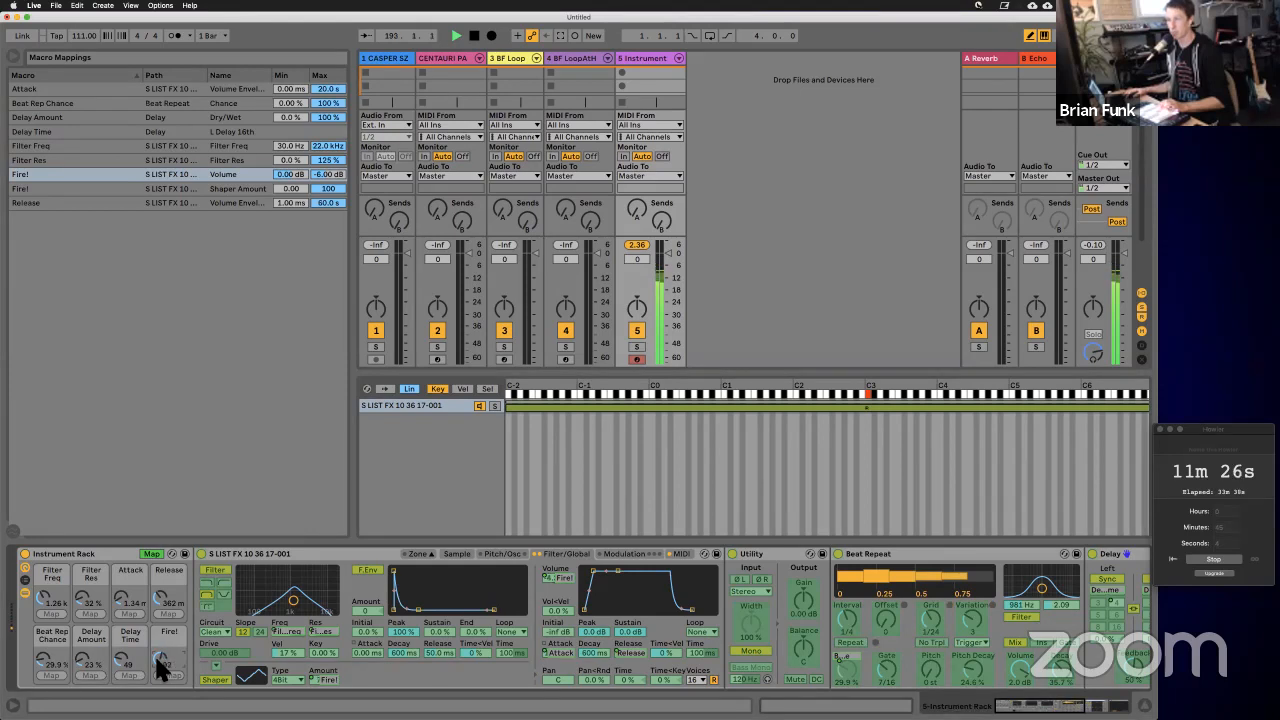
{"action": "left_click_drag", "start_coordinate": [156, 657], "coordinate": [156, 660]}
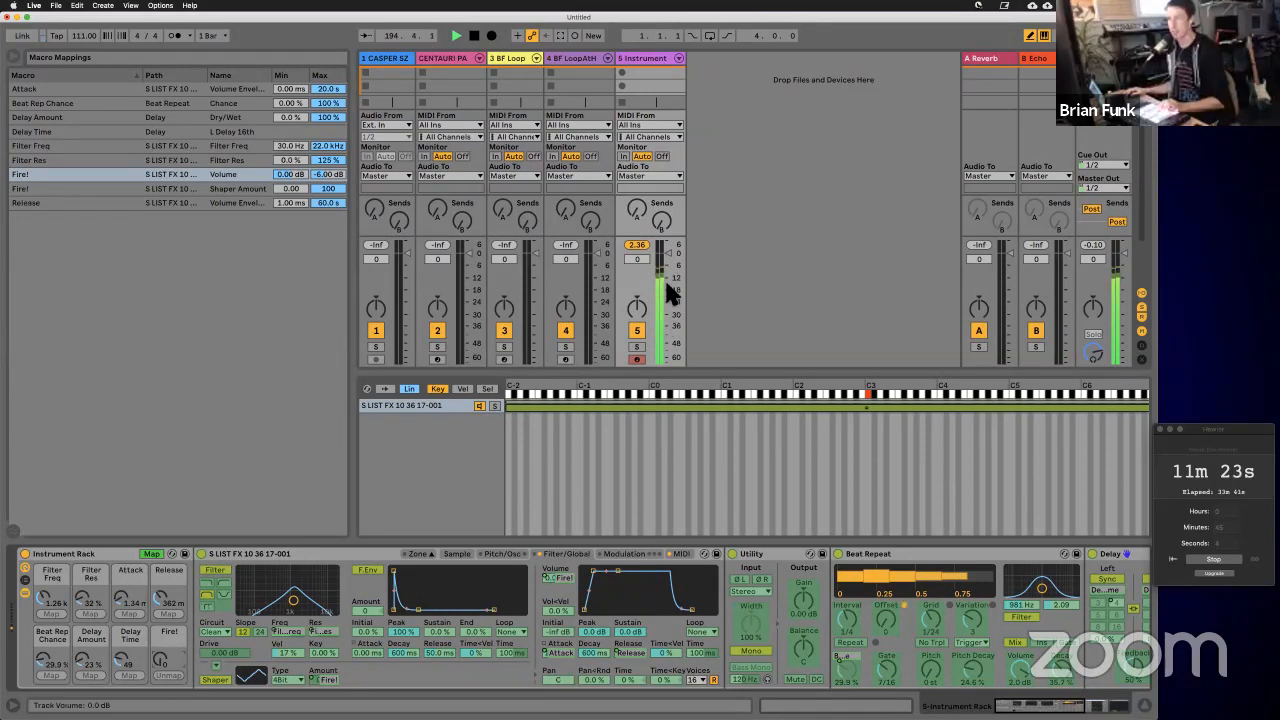
{"action": "left_click_drag", "start_coordinate": [164, 658], "coordinate": [164, 656]}
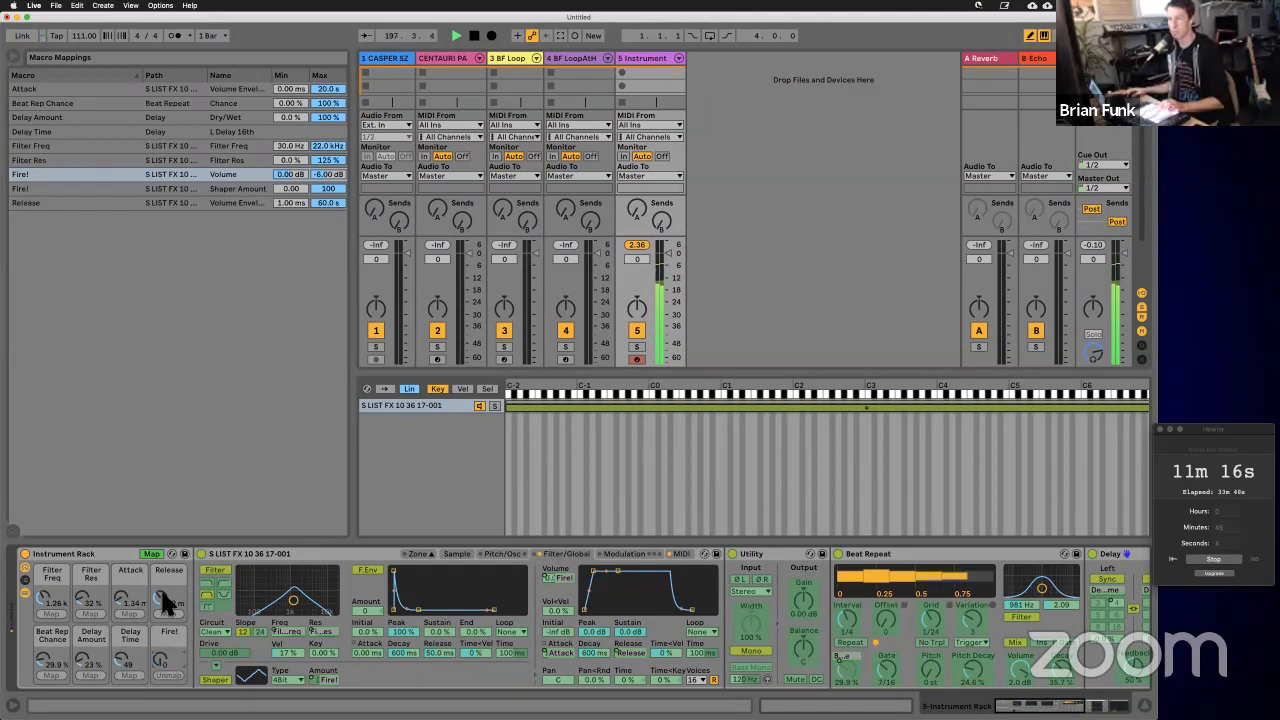
{"action": "left_click", "coordinate": [155, 553]}
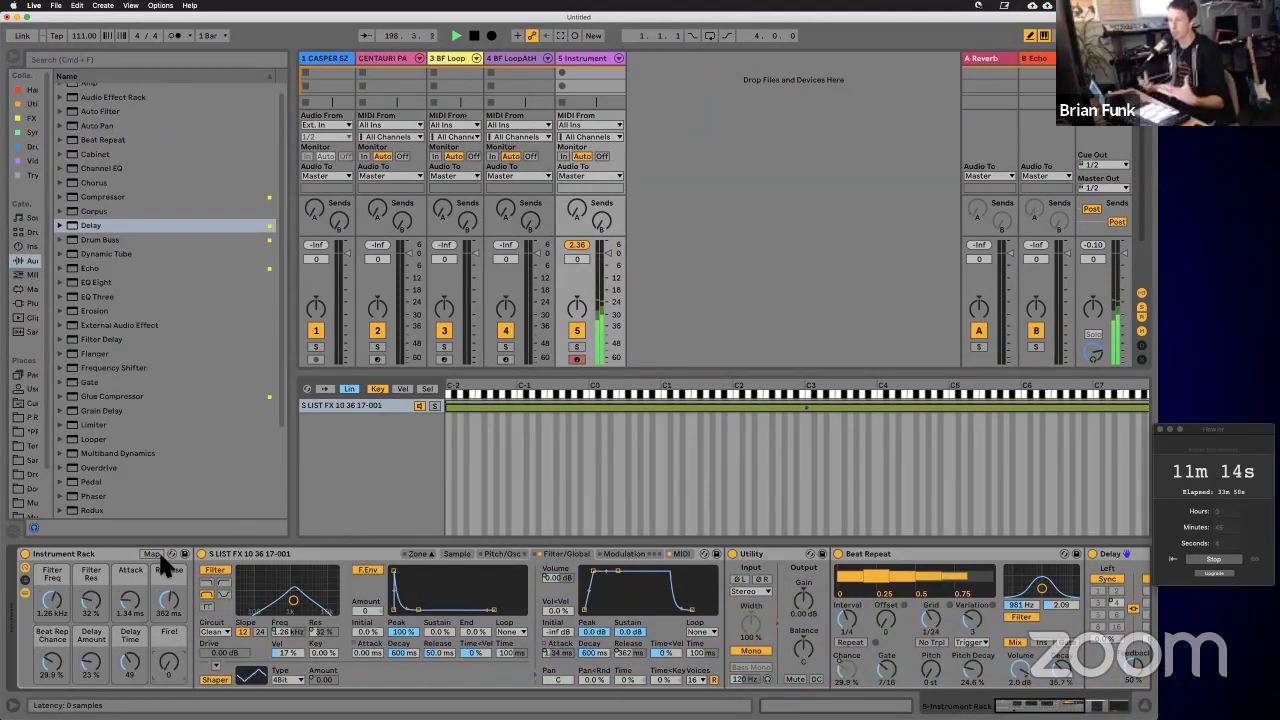
Step: Collapse the rack's devices and rename the Instrument Rack as BF LoopAtHome Fireball
{"action": "scroll", "coordinate": [234, 631], "scroll_direction": "right", "scroll_amount": 6}
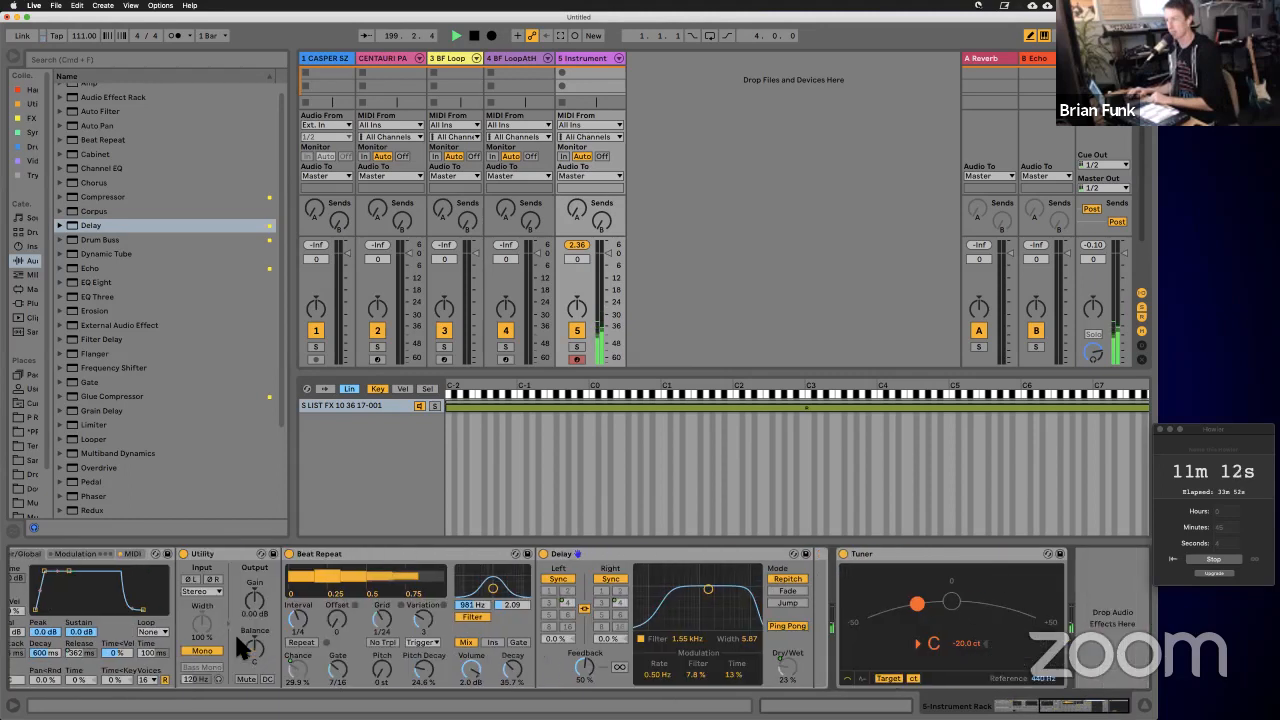
{"action": "scroll", "coordinate": [234, 631], "scroll_direction": "left", "scroll_amount": 6}
{"action": "left_click", "coordinate": [27, 598]}
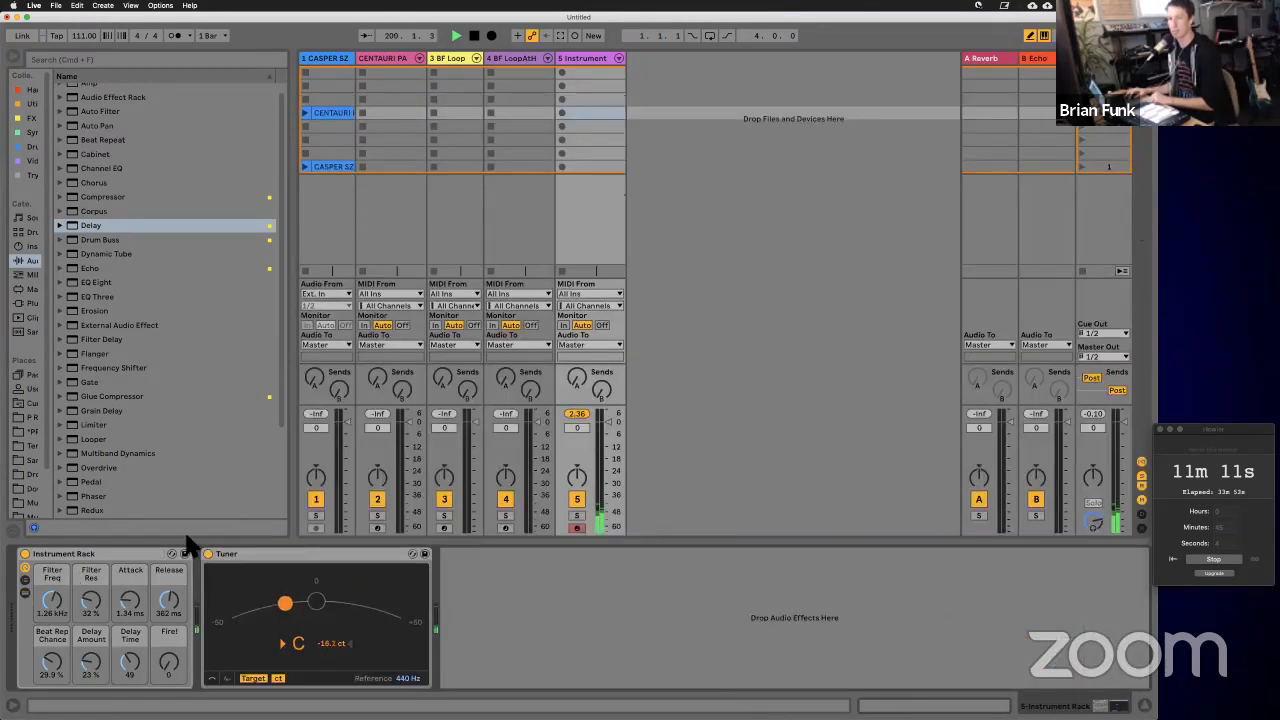
{"action": "left_click", "coordinate": [86, 553]}
{"action": "key", "text": "super+r"}
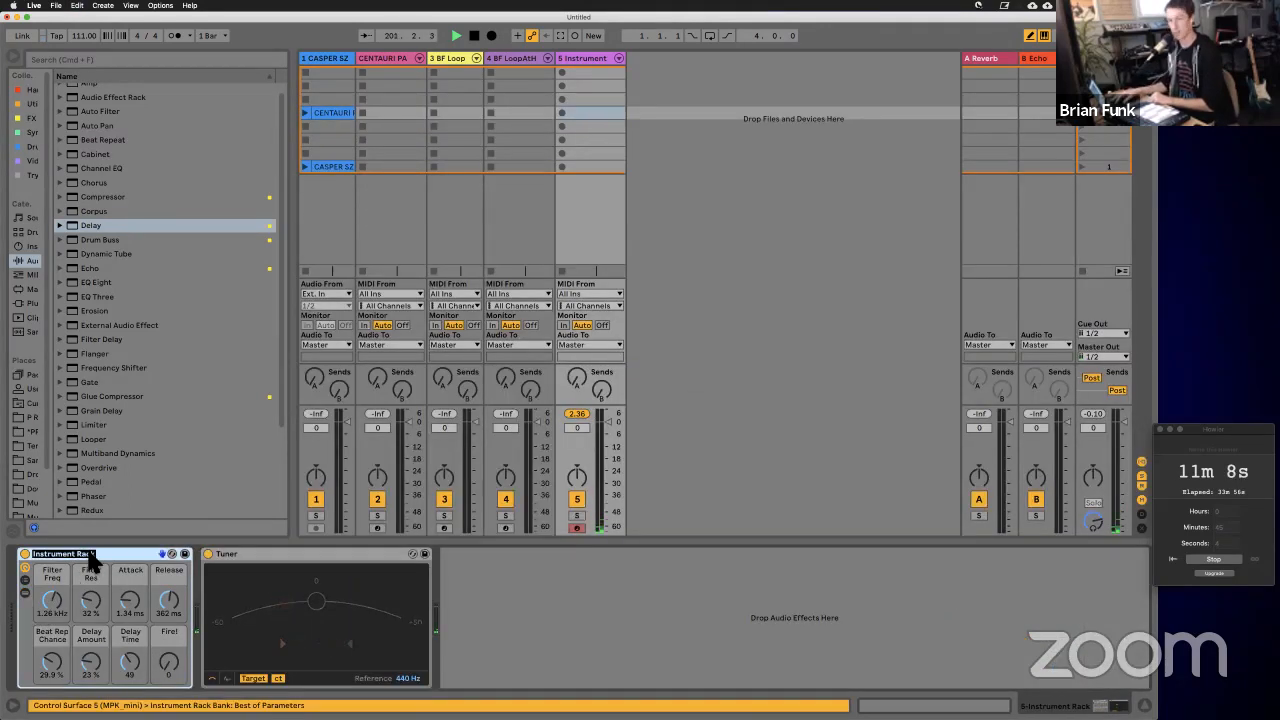
{"action": "type", "text": "BF Loop"}
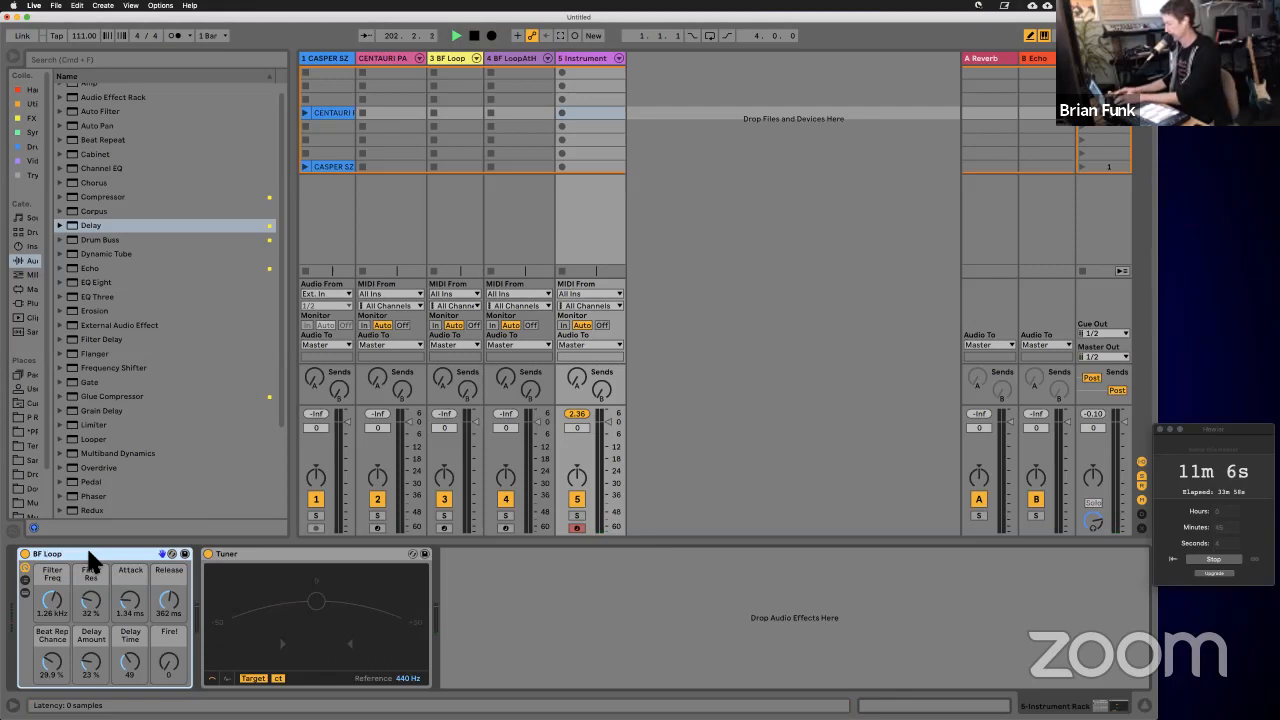
{"action": "type", "text": "AtHom"}
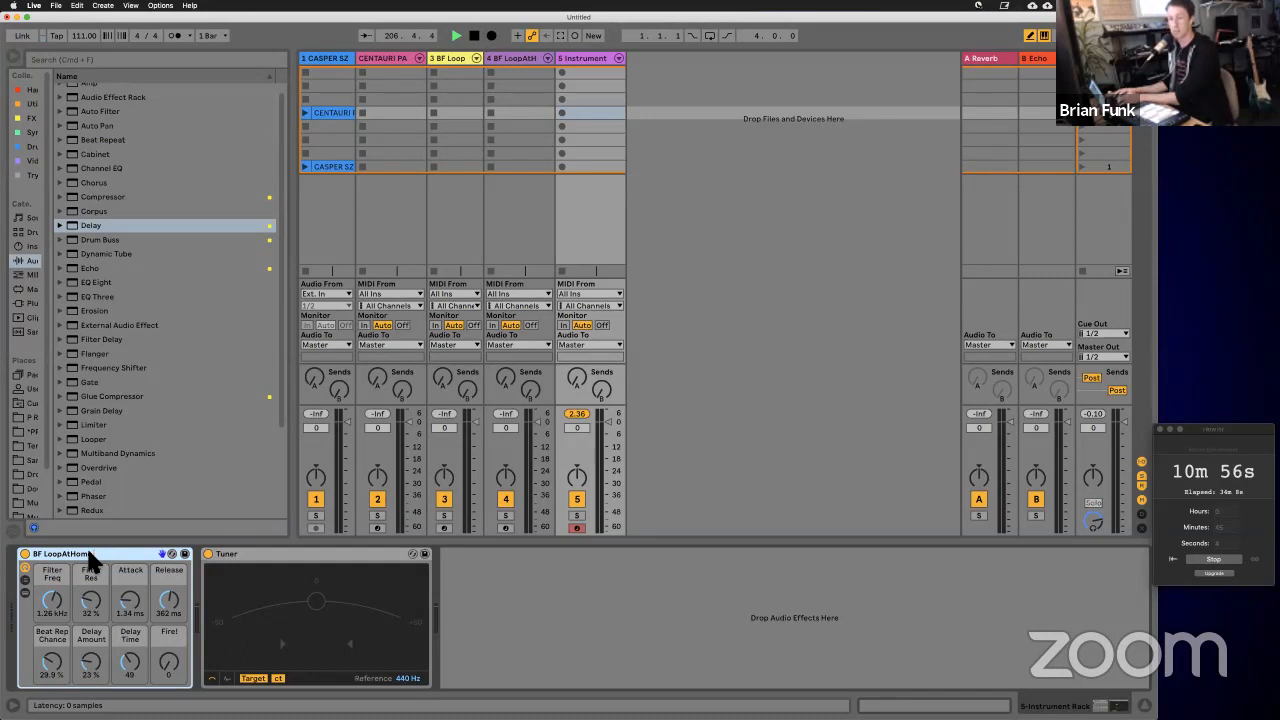
{"action": "type", "text": "l"}
{"action": "key", "text": "Return"}
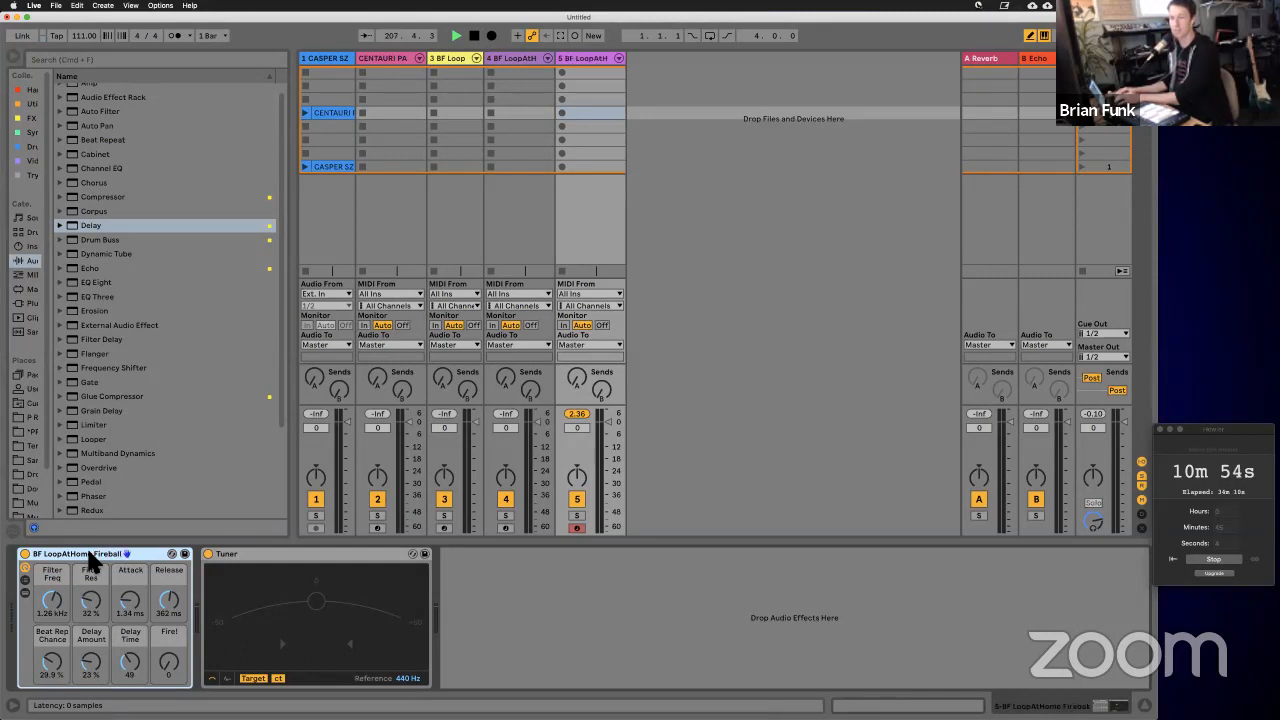
Step: Convert the Sampler inside the rack to Simpler and collapse the rack's devices again
{"action": "left_click", "coordinate": [25, 592]}
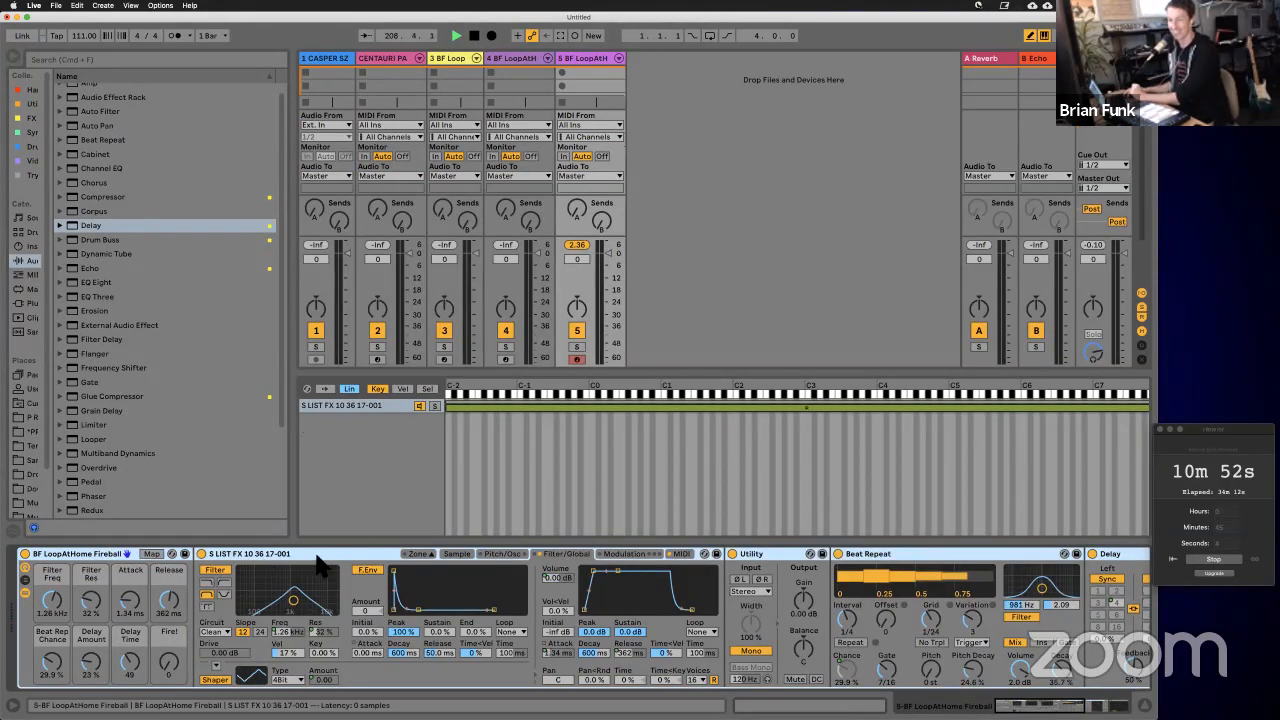
{"action": "left_click", "coordinate": [326, 568]}
{"action": "right_click", "coordinate": [326, 568]}
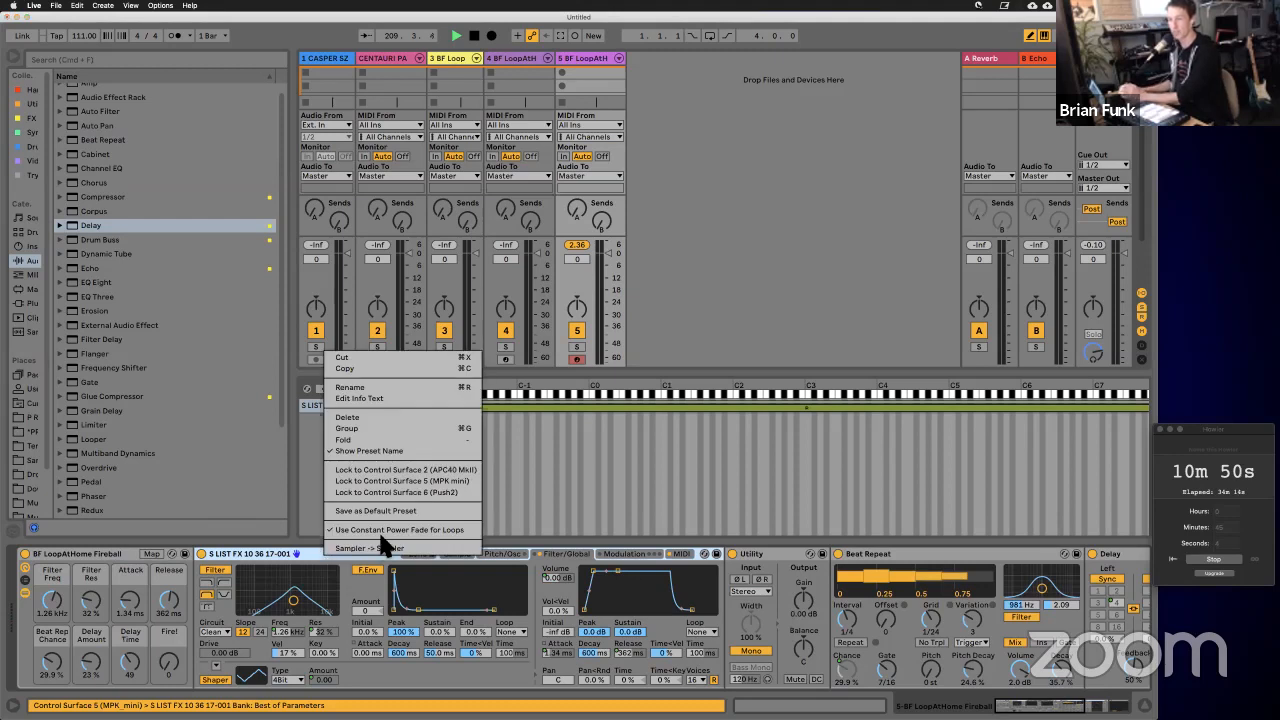
{"action": "left_click", "coordinate": [381, 530]}
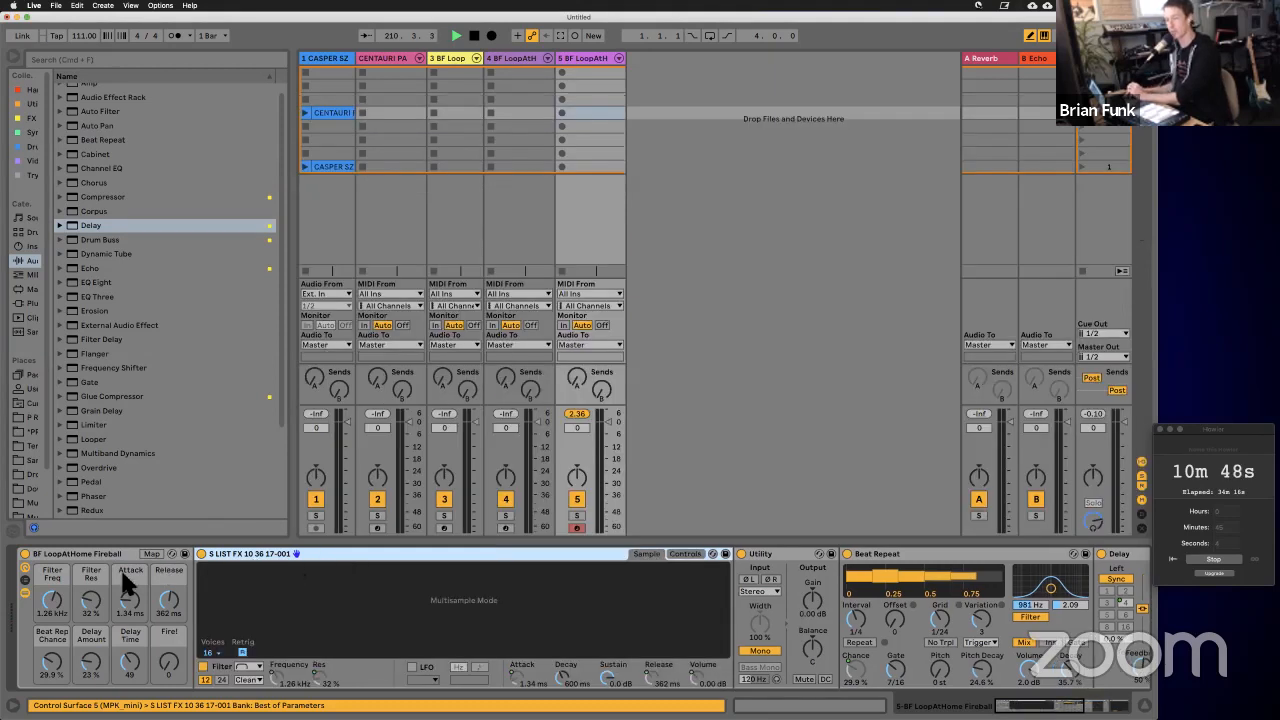
{"action": "left_click", "coordinate": [25, 592]}
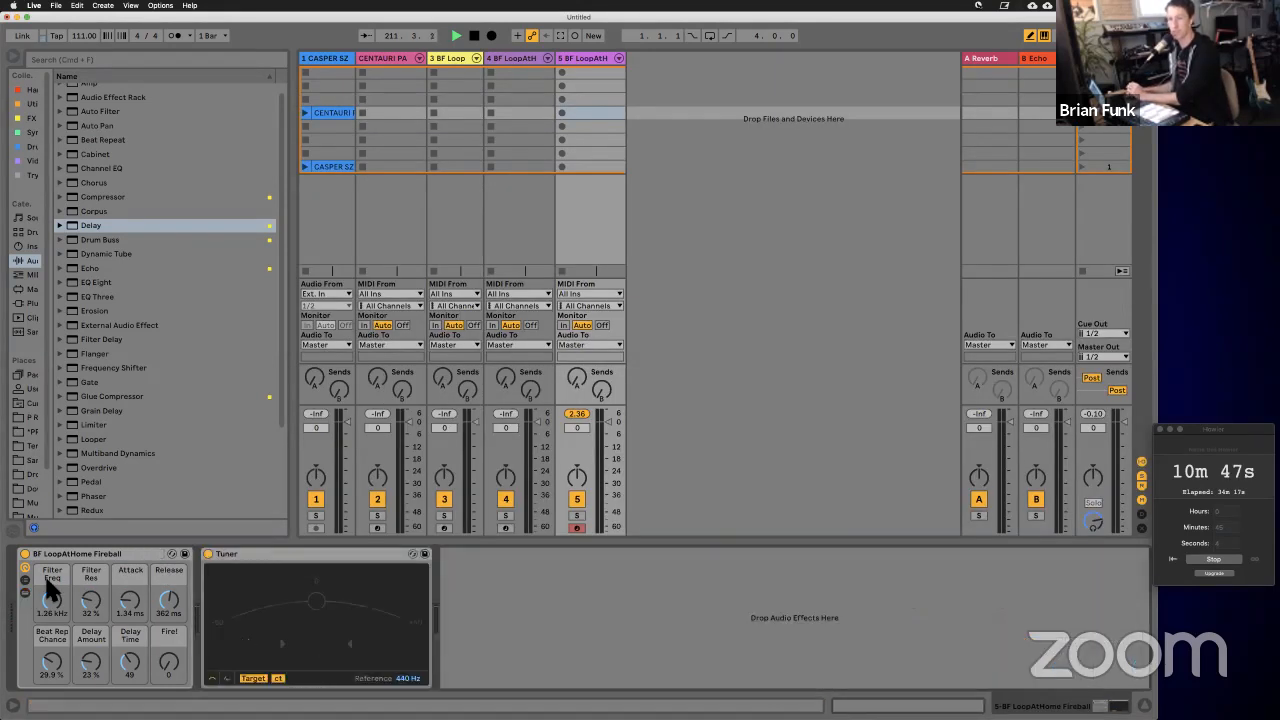
Step: Colour the Filter Freq and Filter Res macros red and the Attack and Release macros orange
{"action": "right_click", "coordinate": [46, 573]}
{"action": "left_click", "coordinate": [58, 532]}
{"action": "right_click", "coordinate": [87, 577]}
{"action": "left_click", "coordinate": [100, 535]}
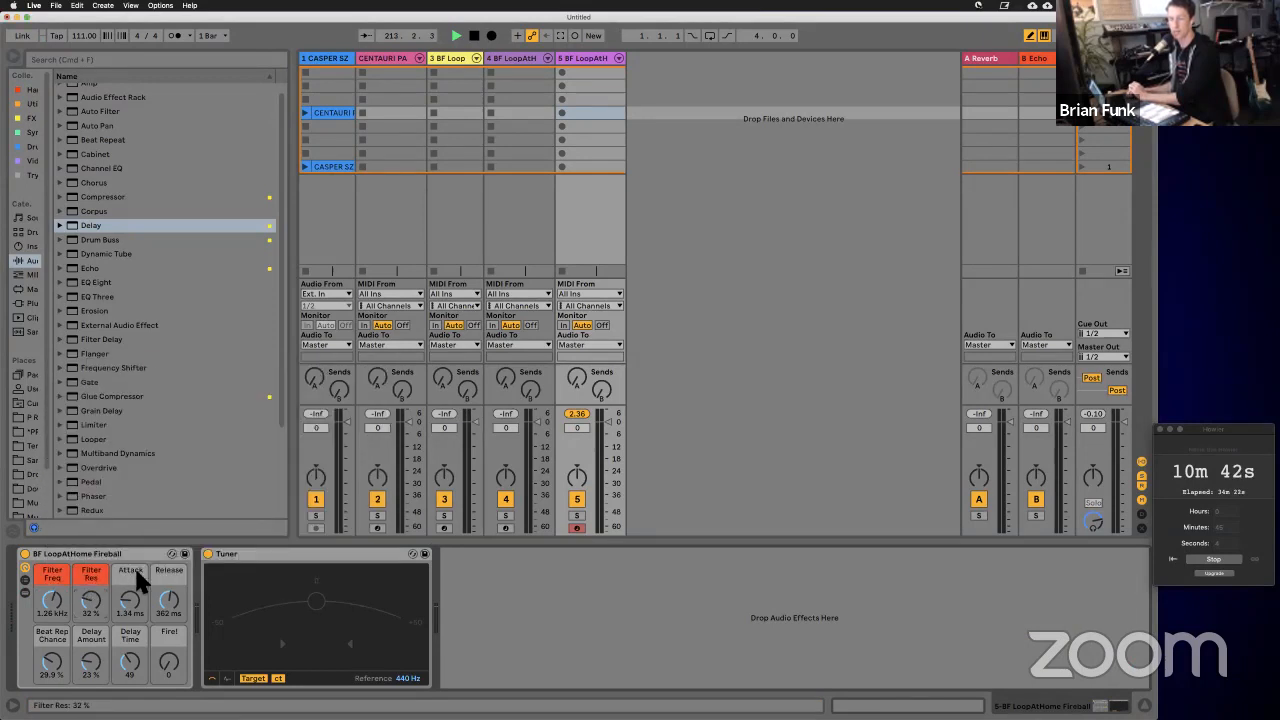
{"action": "right_click", "coordinate": [134, 565]}
{"action": "left_click", "coordinate": [165, 511]}
{"action": "right_click", "coordinate": [168, 575]}
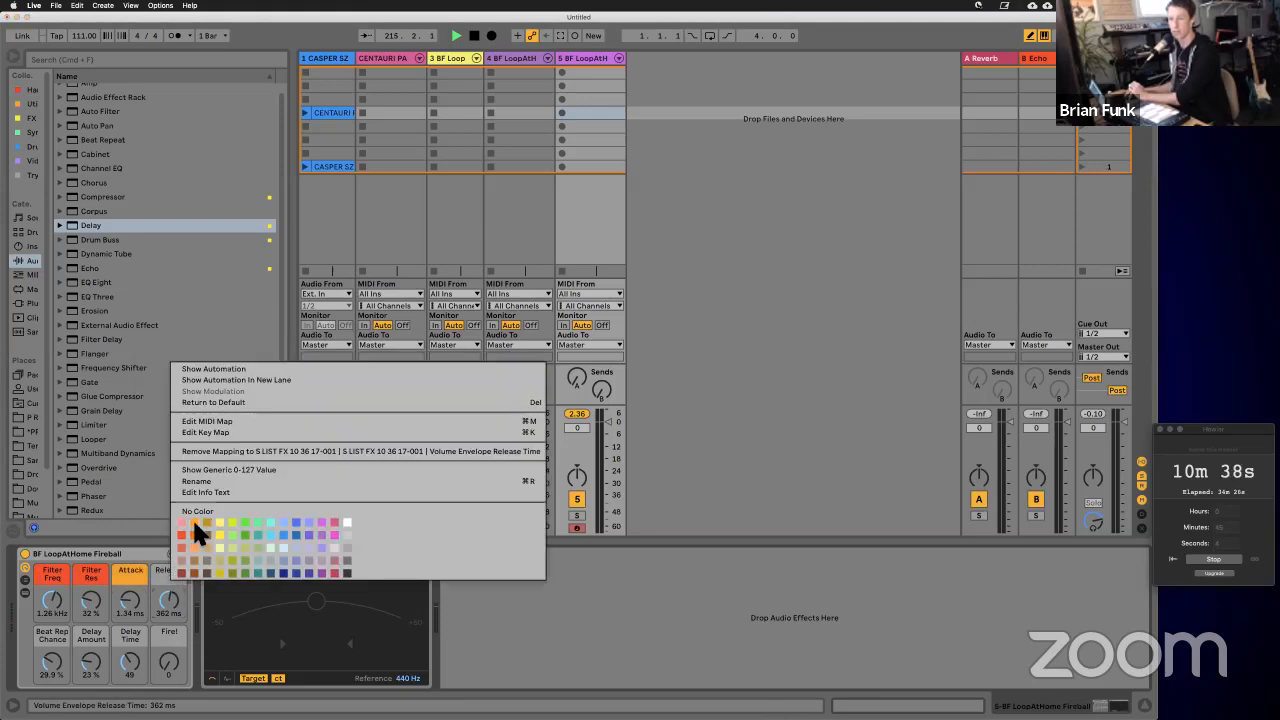
{"action": "left_click", "coordinate": [193, 521]}
Step: Colour the Beat Rep Chance macro yellow and the Delay Amount and Delay Time macros light blue
{"action": "right_click", "coordinate": [56, 629]}
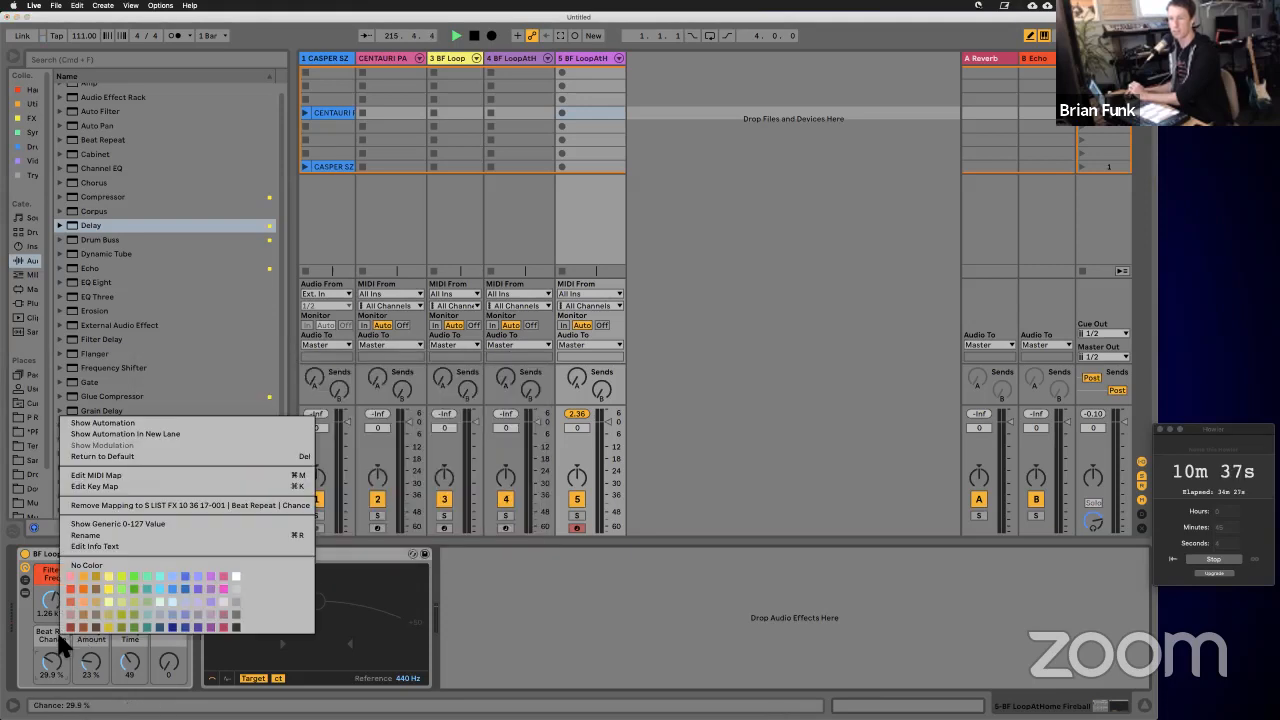
{"action": "left_click", "coordinate": [112, 585]}
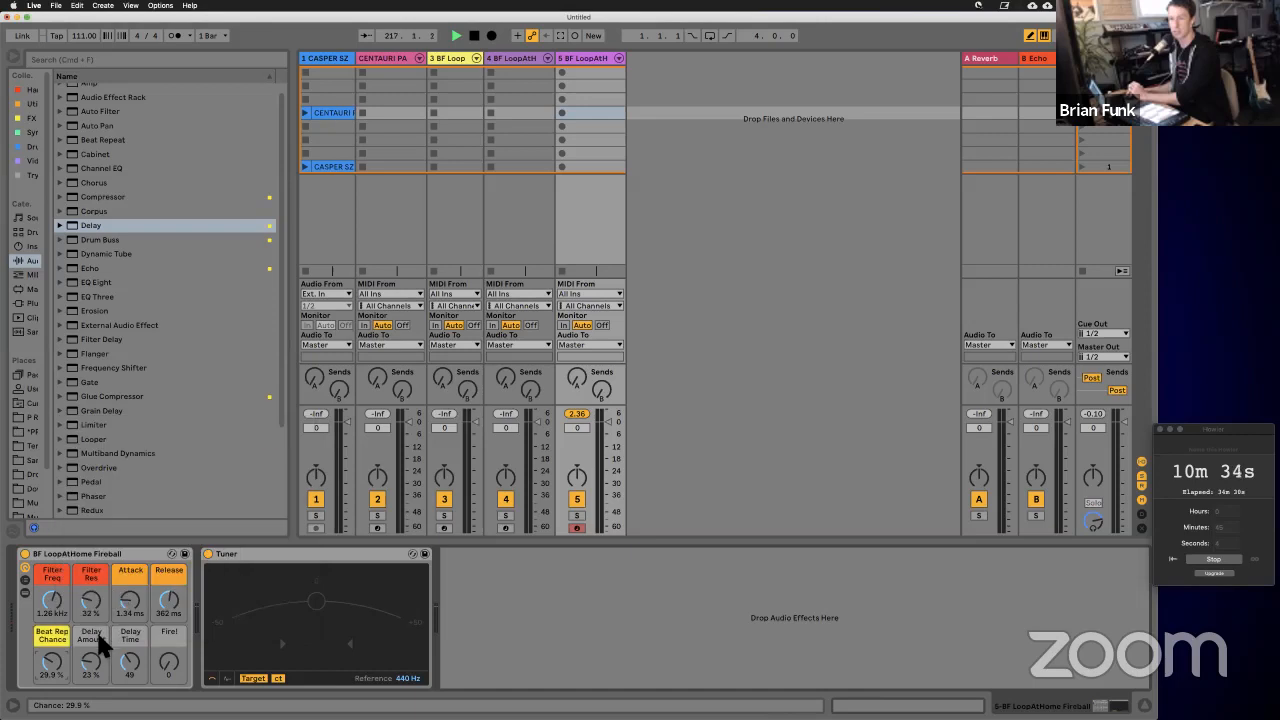
{"action": "right_click", "coordinate": [96, 629]}
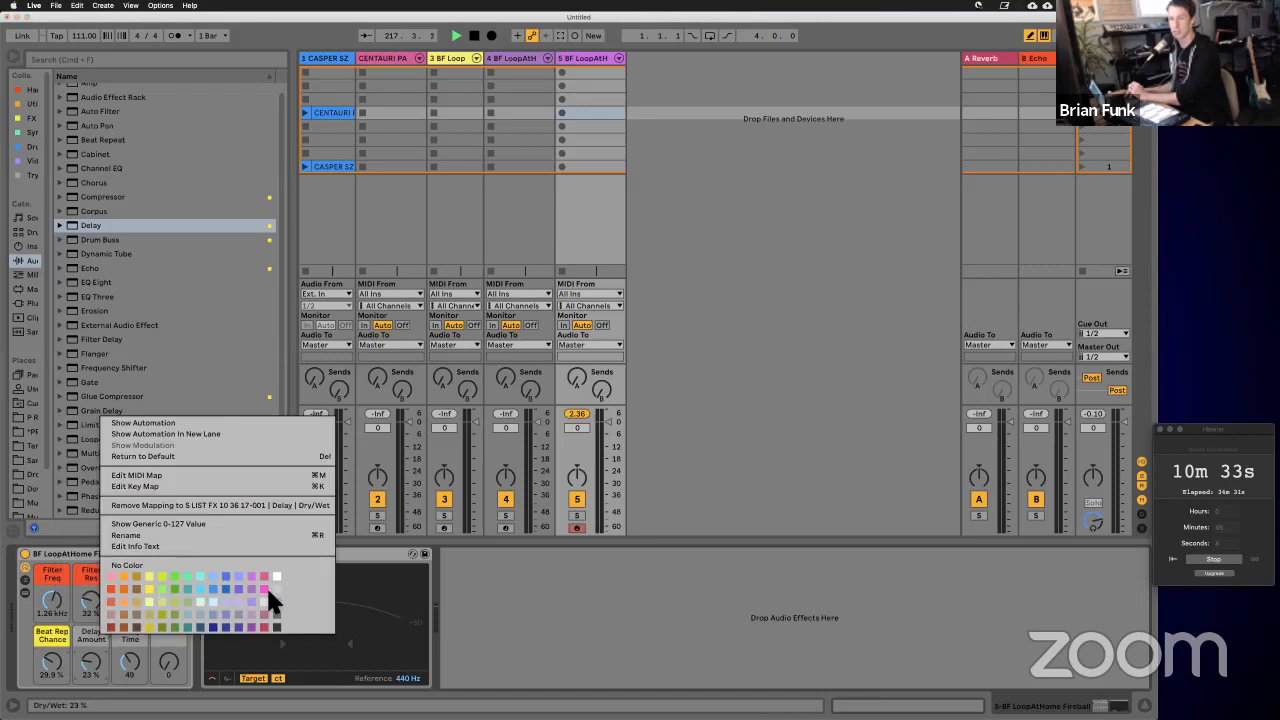
{"action": "left_click", "coordinate": [202, 579]}
{"action": "right_click", "coordinate": [128, 637]}
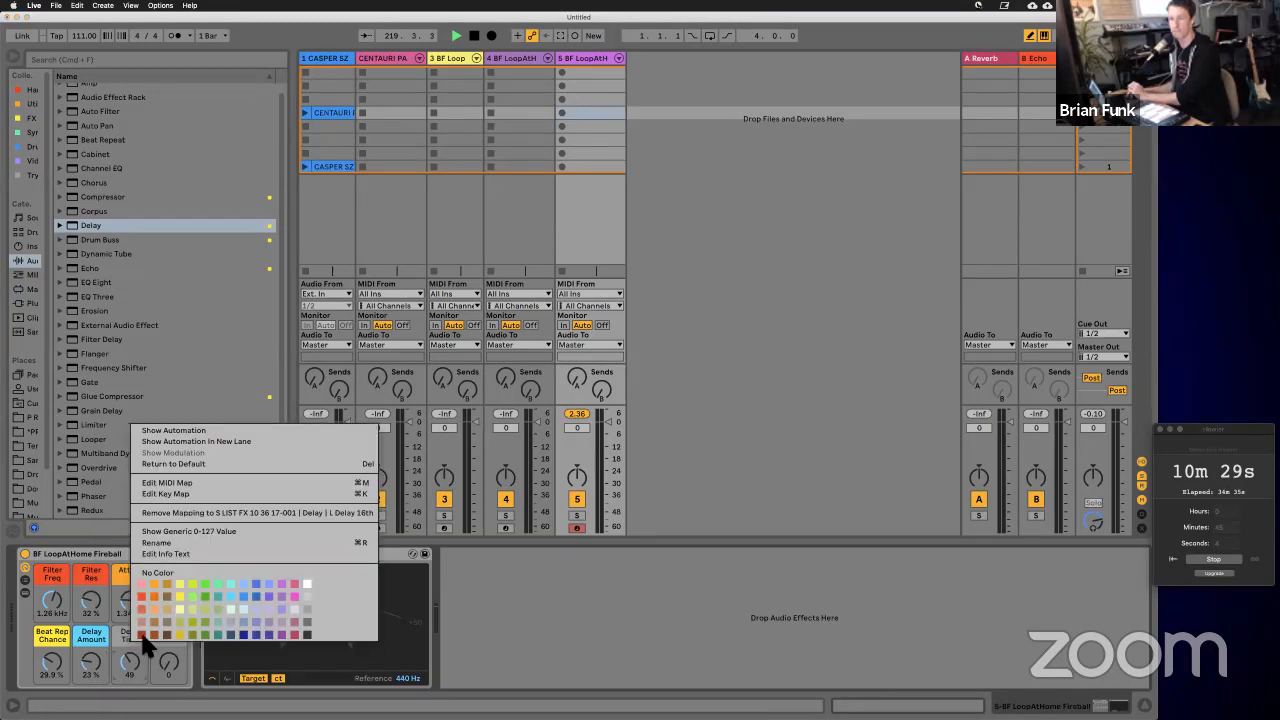
{"action": "left_click", "coordinate": [228, 595]}
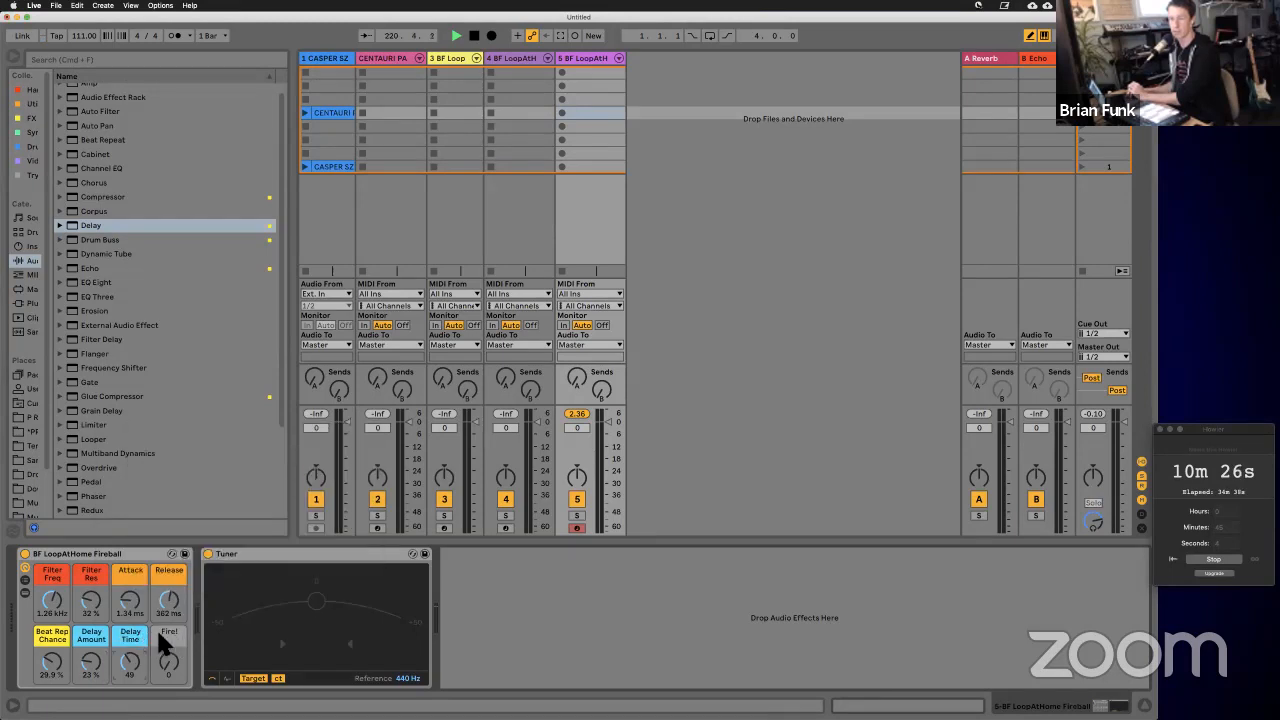
Step: Try a light grey on the Fire! macro and settle on dark grey as its colour
{"action": "right_click", "coordinate": [162, 636]}
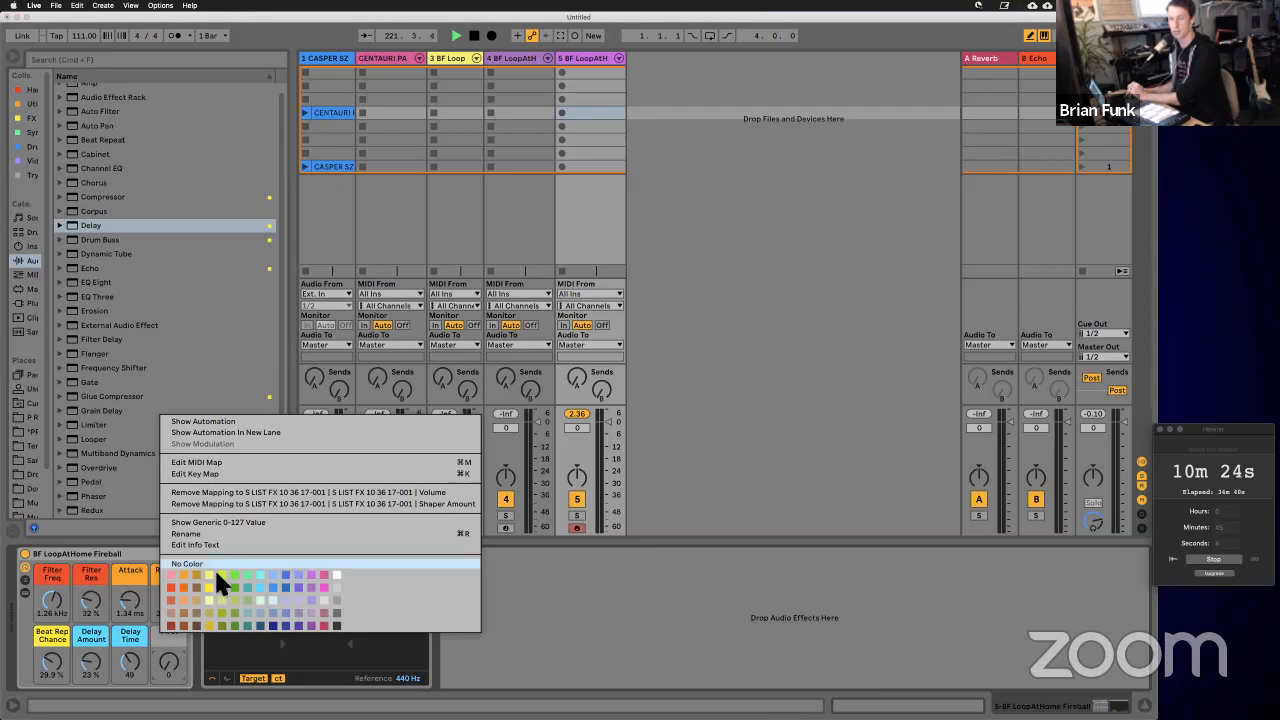
{"action": "left_click", "coordinate": [338, 589]}
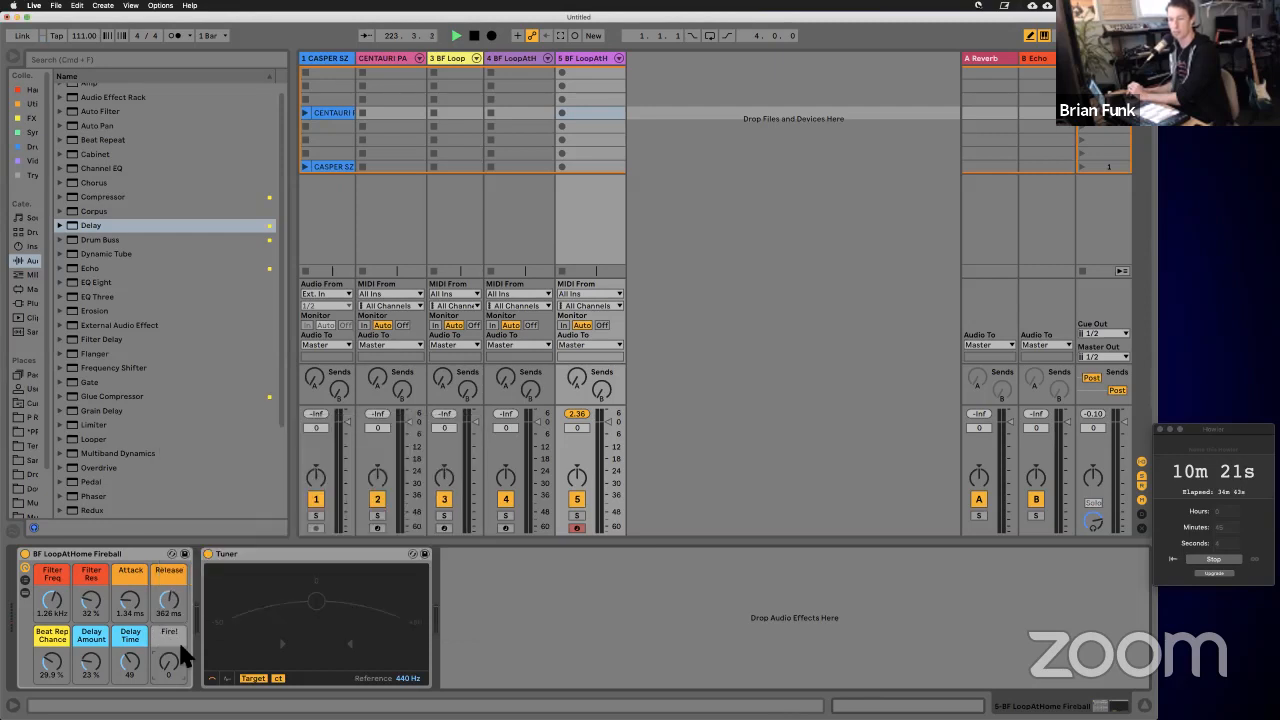
{"action": "right_click", "coordinate": [181, 643]}
{"action": "left_click", "coordinate": [358, 624]}
Step: Recolour the Delay Time and Delay Amount macros dark blue
{"action": "right_click", "coordinate": [124, 631]}
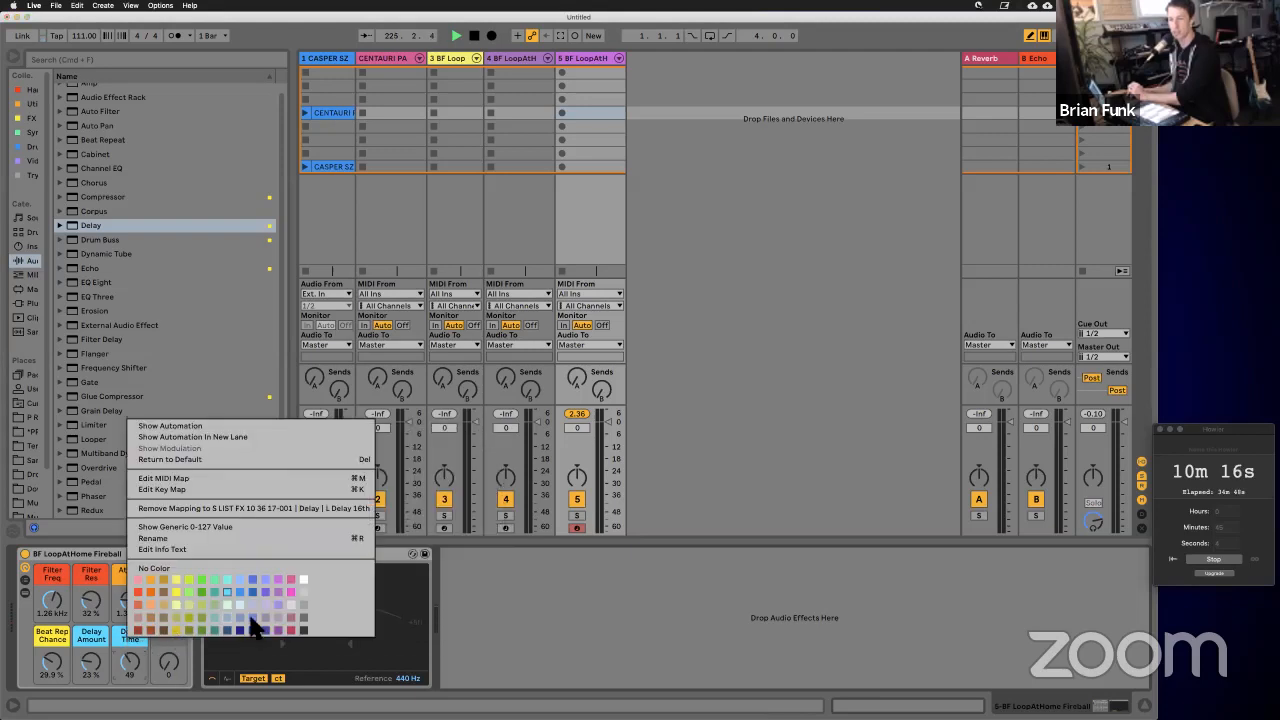
{"action": "left_click", "coordinate": [253, 631]}
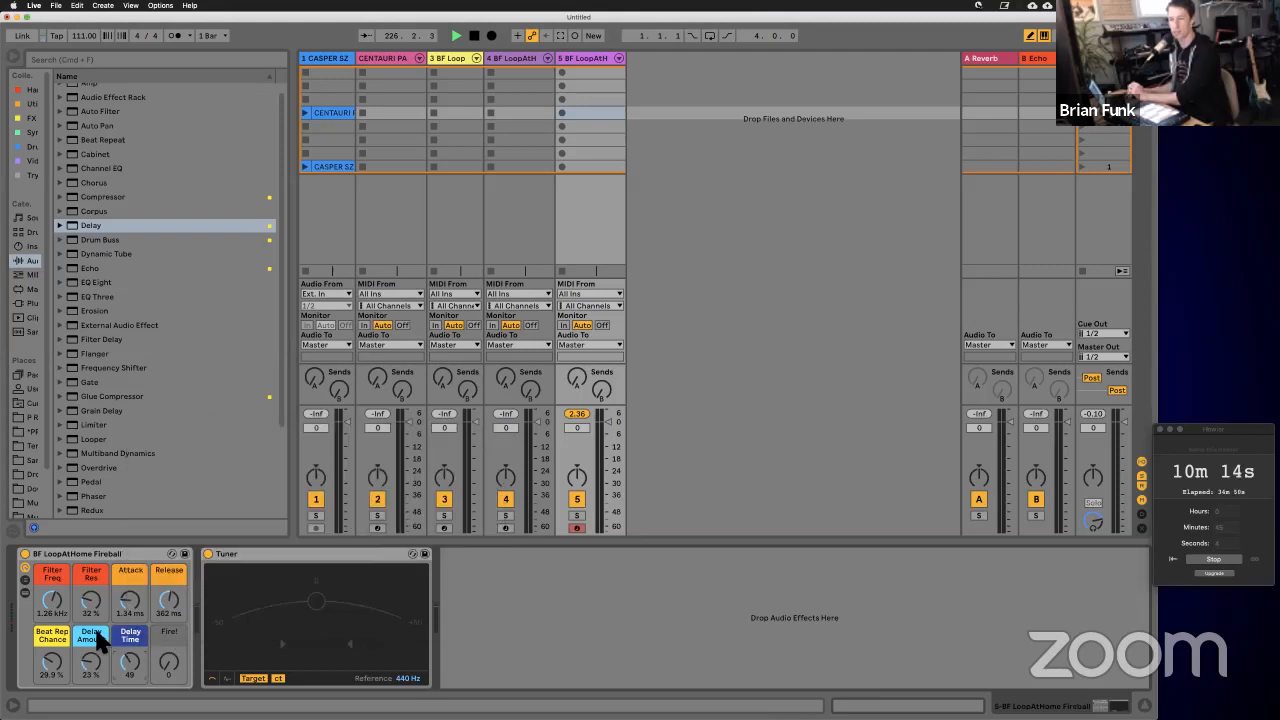
{"action": "right_click", "coordinate": [94, 625]}
{"action": "left_click", "coordinate": [228, 630]}
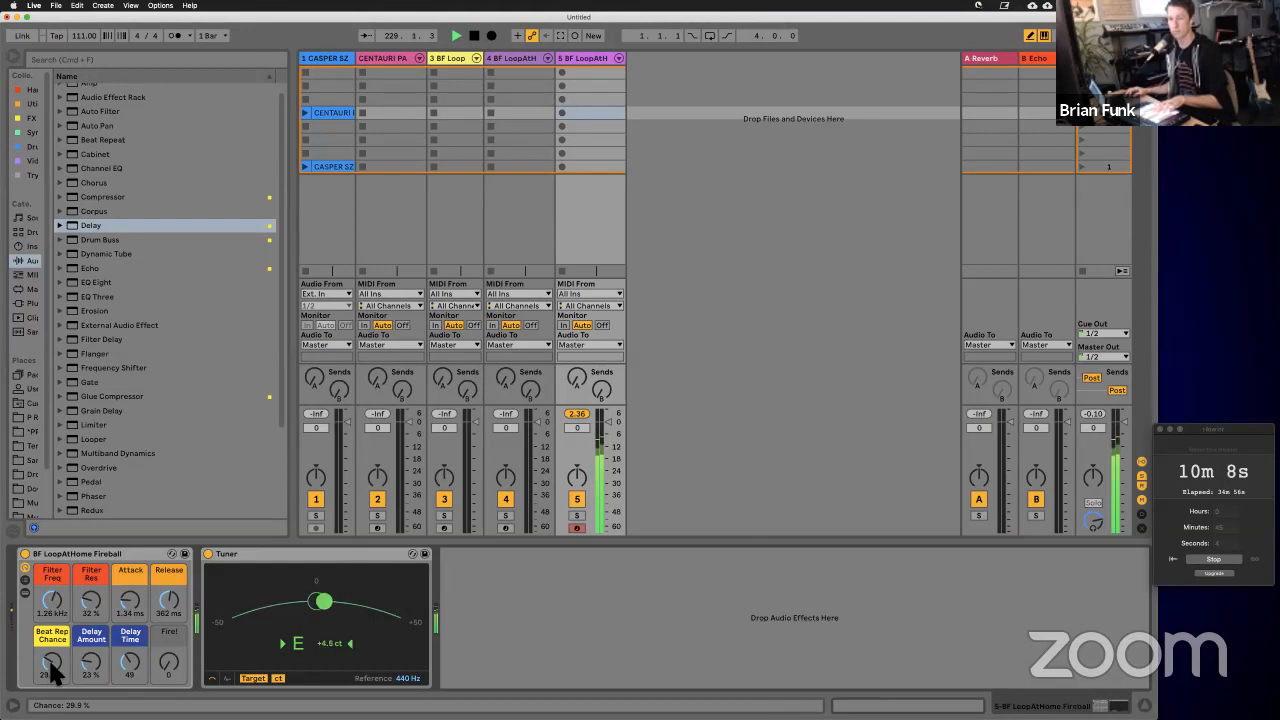
Step: Try the Beat Rep Chance macro at 61.4 % while playing notes and set it to 22.8 %
{"action": "left_click_drag", "start_coordinate": [49, 660], "coordinate": [49, 629]}
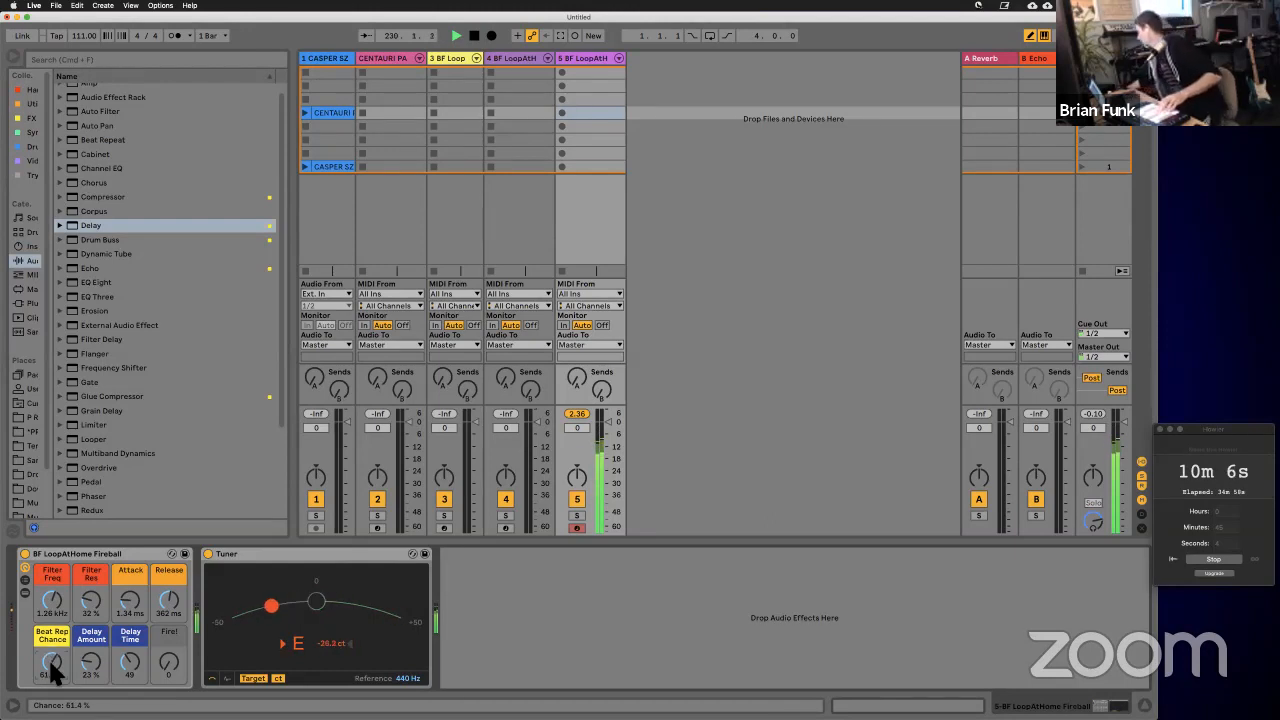
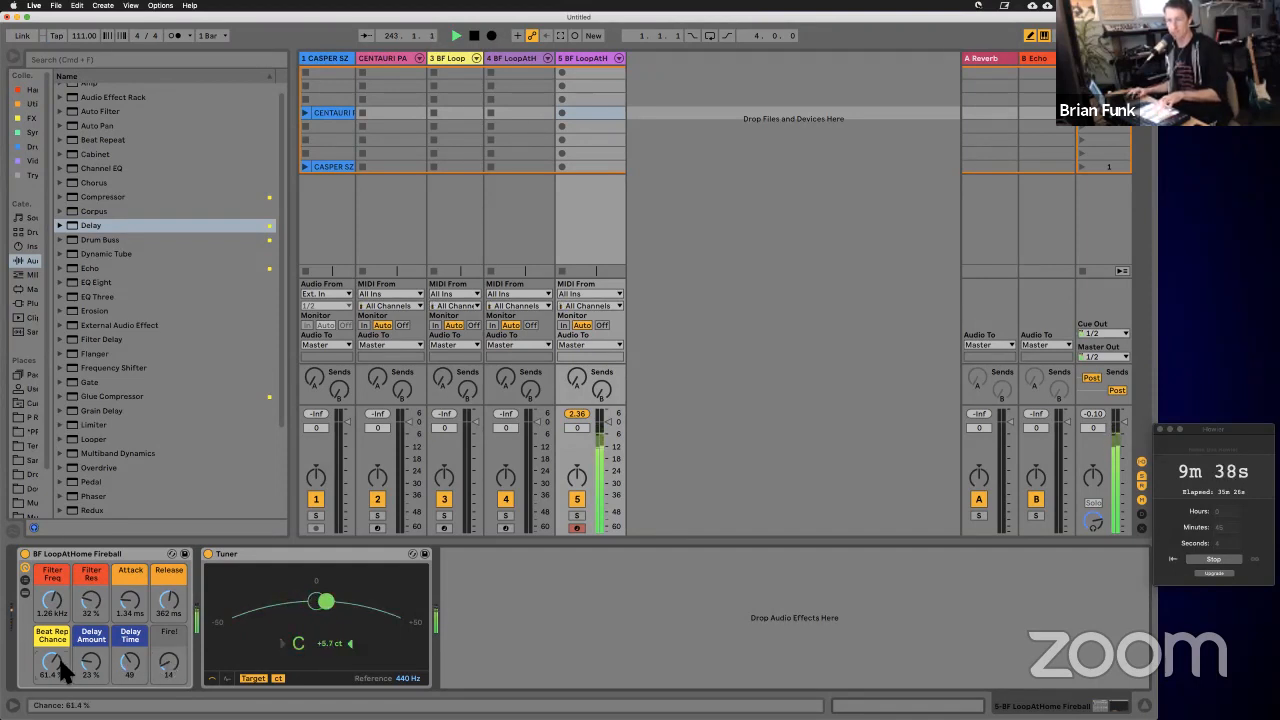
{"action": "left_click_drag", "start_coordinate": [57, 656], "coordinate": [66, 651]}
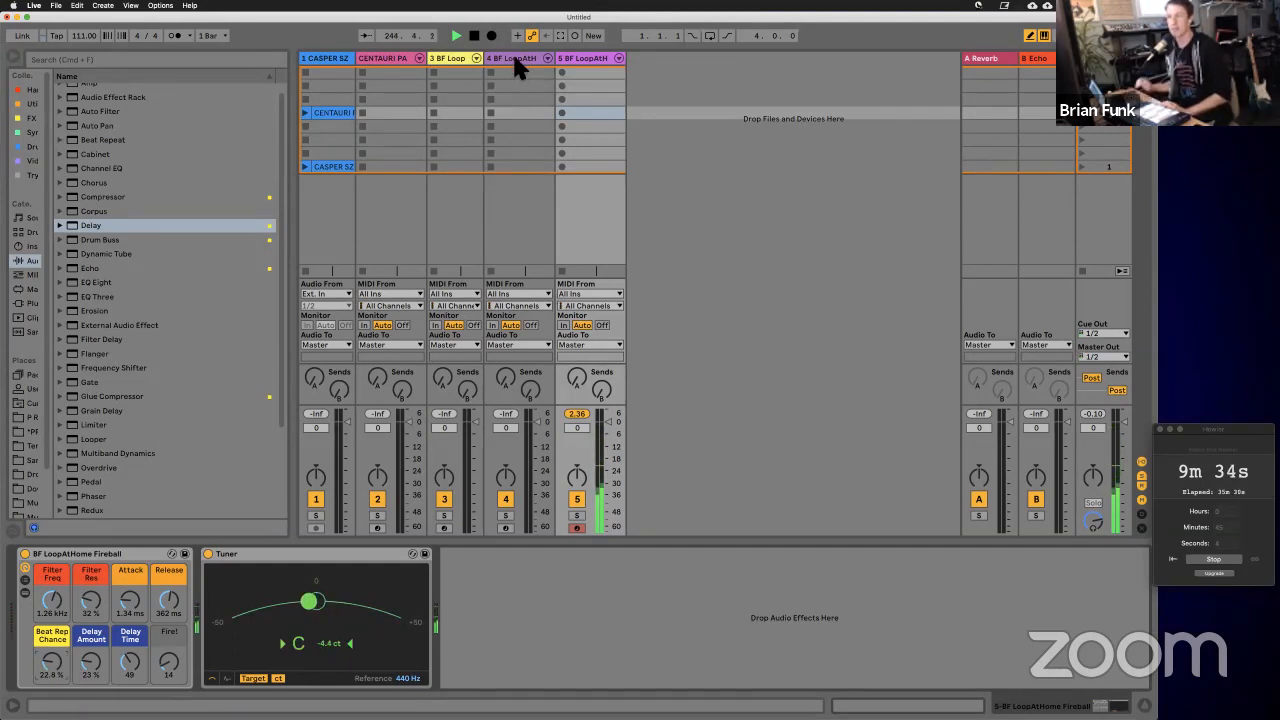
Step: Audition FX samples in the P R E S FX folder, from S LIST FX 11 30 58-001.wav to the SZ POINT2 and SZ TRIC files
{"action": "left_click", "coordinate": [28, 416]}
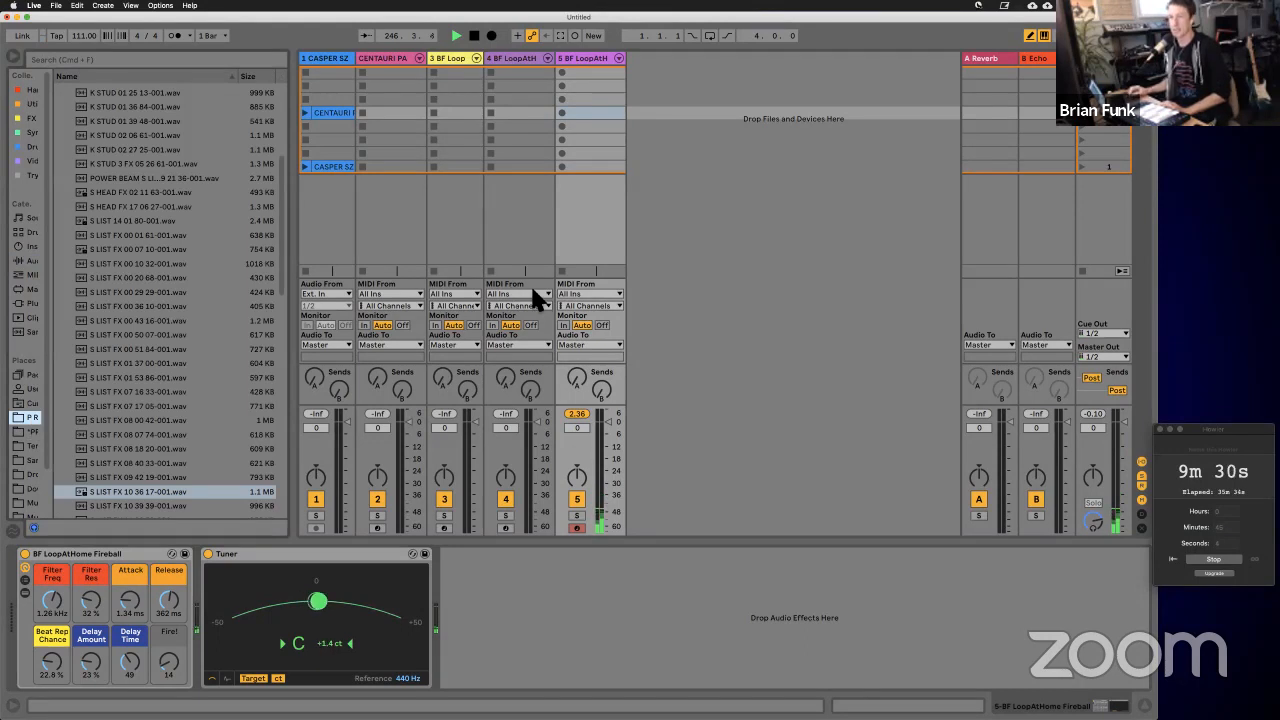
{"action": "scroll", "coordinate": [123, 295], "scroll_direction": "up", "scroll_amount": 5}
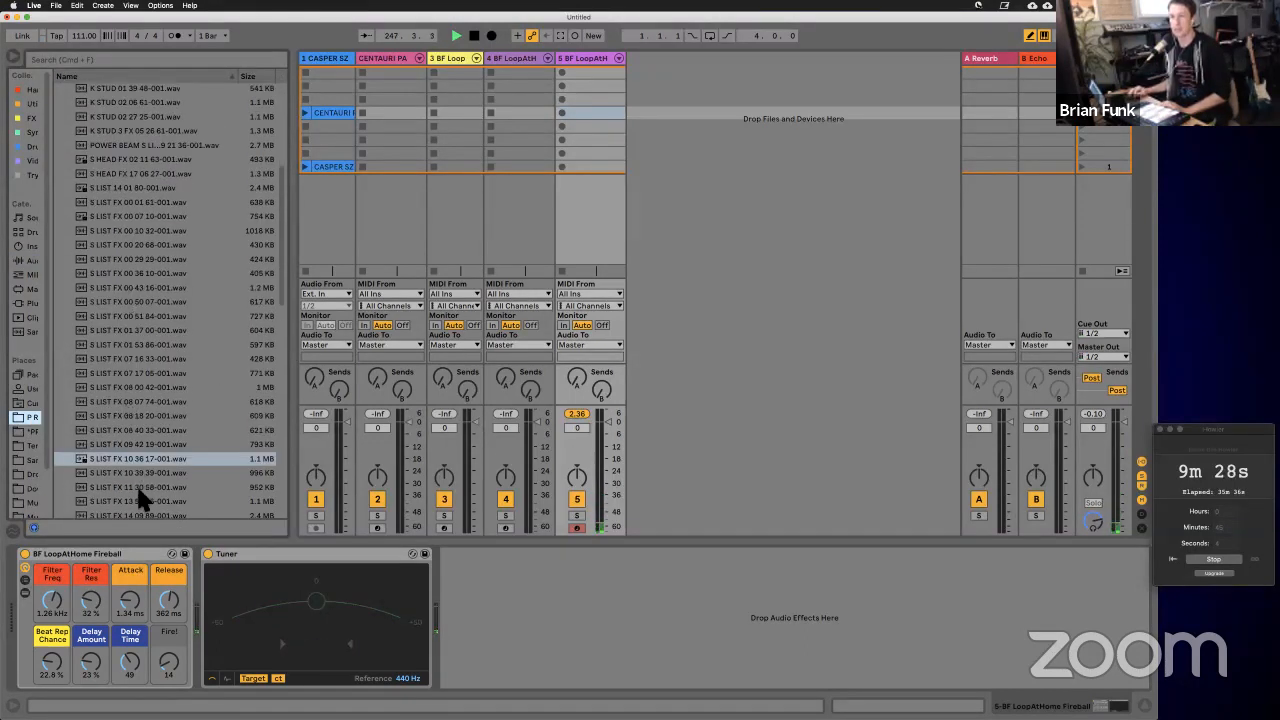
{"action": "left_click", "coordinate": [136, 486]}
{"action": "scroll", "coordinate": [136, 485], "scroll_direction": "down", "scroll_amount": 10}
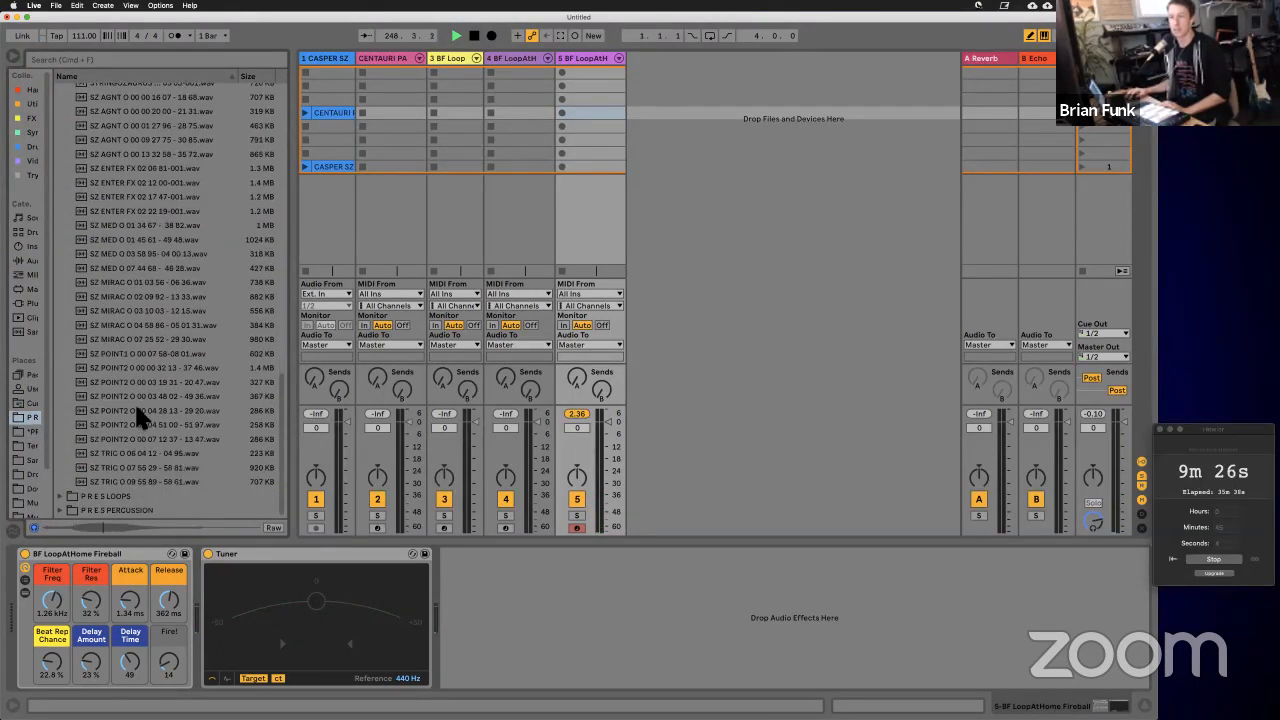
{"action": "left_click", "coordinate": [137, 410]}
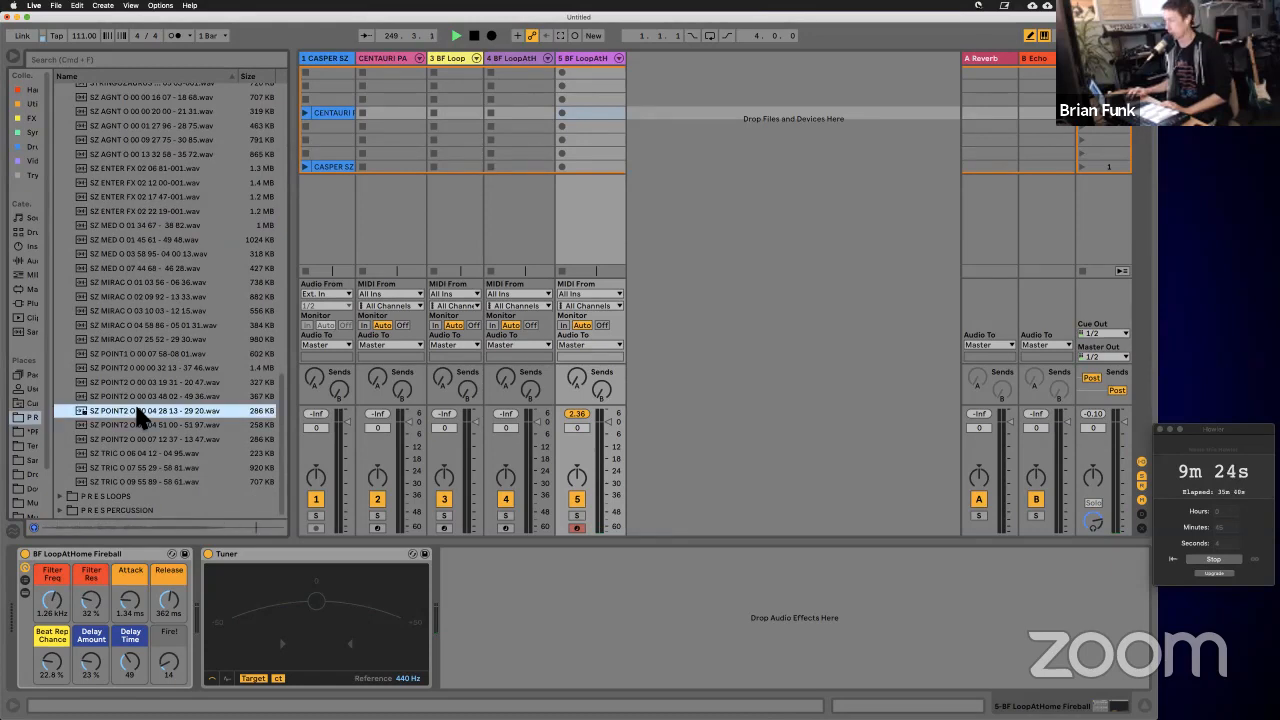
{"action": "left_click", "coordinate": [163, 437]}
{"action": "left_click", "coordinate": [157, 455]}
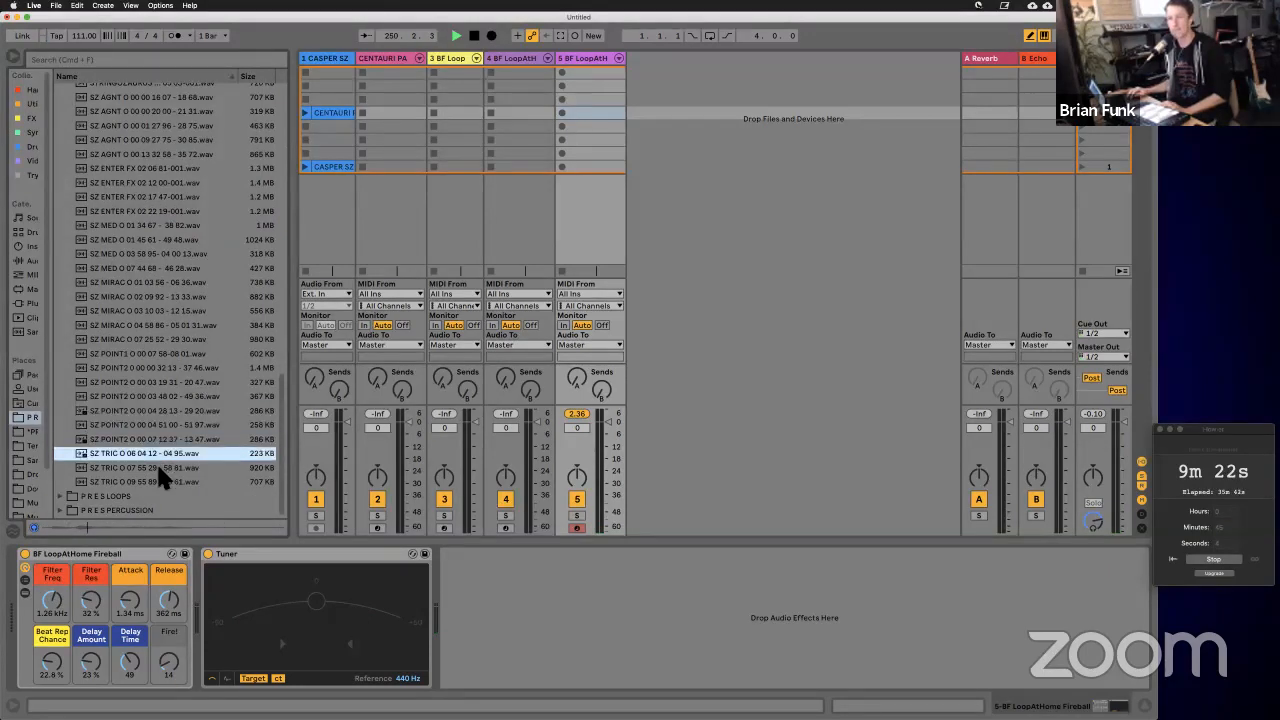
{"action": "left_click", "coordinate": [157, 468]}
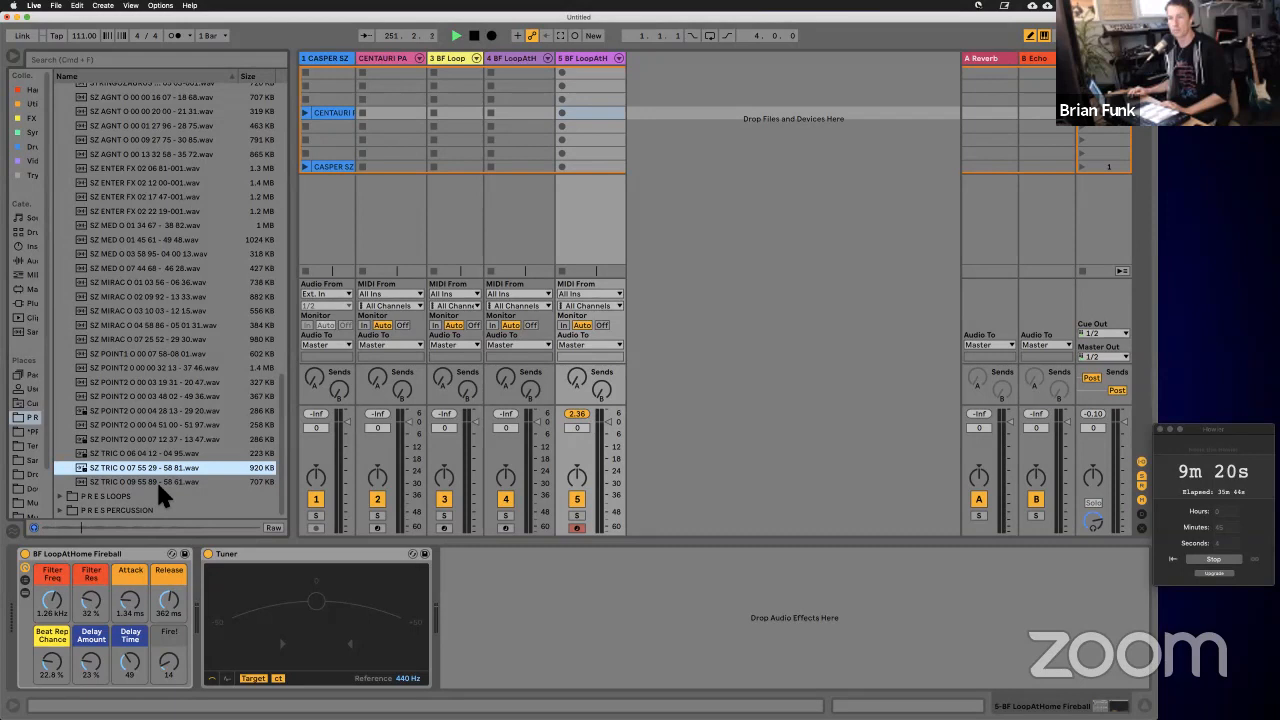
{"action": "left_click", "coordinate": [156, 481]}
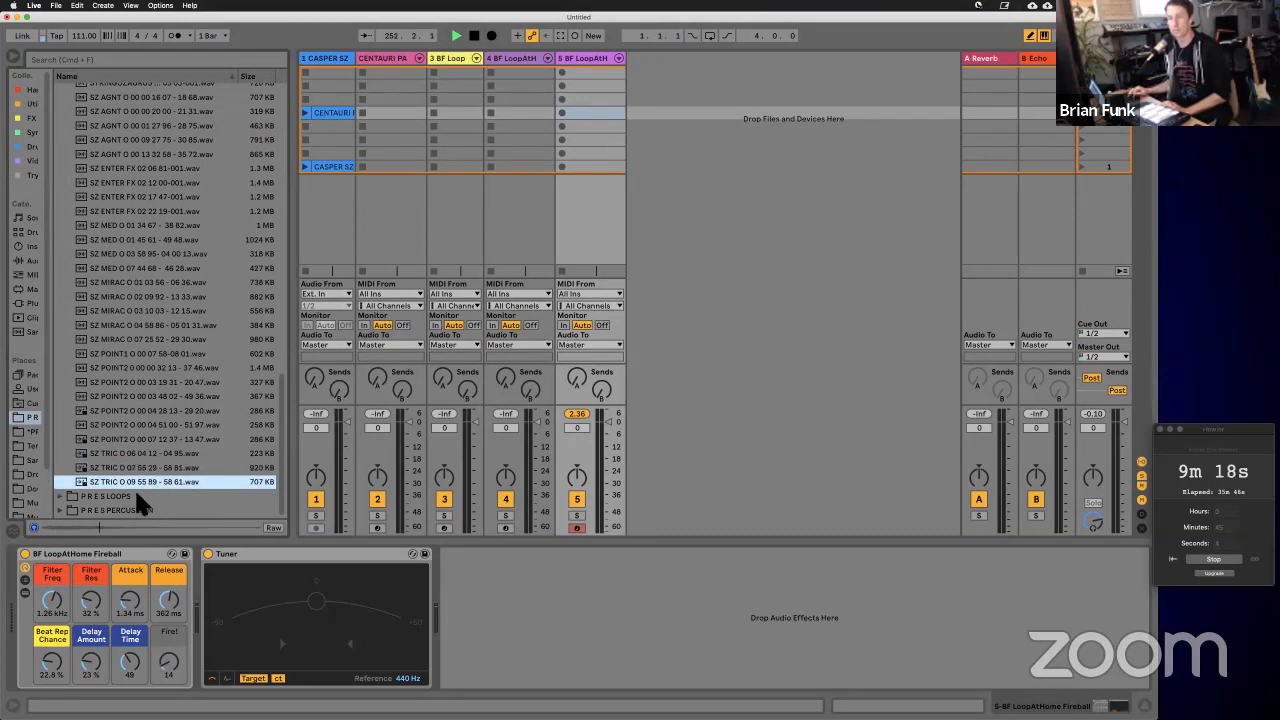
Step: Audition more FX samples such as S LIST FX 08 00 42-001.wav, K ROB FX 02 40 06-001.wav, K RESZT 06 53 99-001.wav and K POKO O 12 45 83-001.wav
{"action": "scroll", "coordinate": [148, 249], "scroll_direction": "up", "scroll_amount": 10}
{"action": "left_click", "coordinate": [122, 130]}
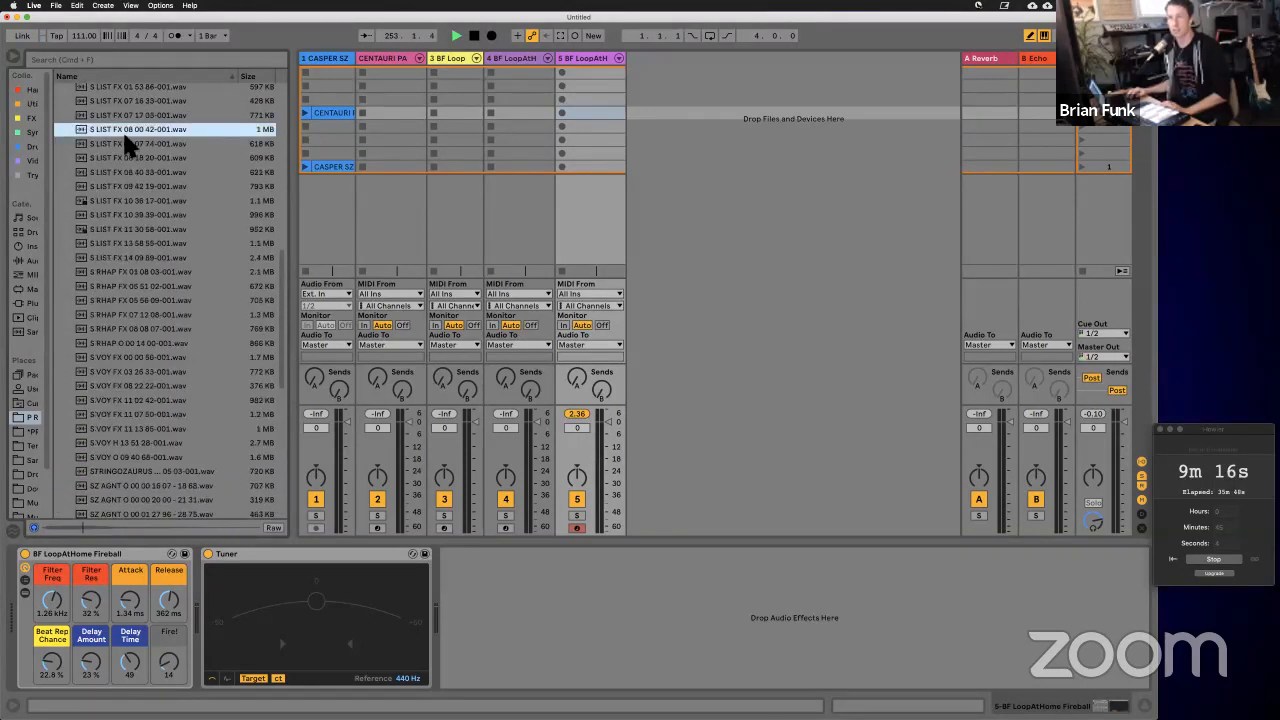
{"action": "scroll", "coordinate": [122, 129], "scroll_direction": "up", "scroll_amount": 9}
{"action": "left_click", "coordinate": [122, 130]}
{"action": "scroll", "coordinate": [125, 140], "scroll_direction": "up", "scroll_amount": 3}
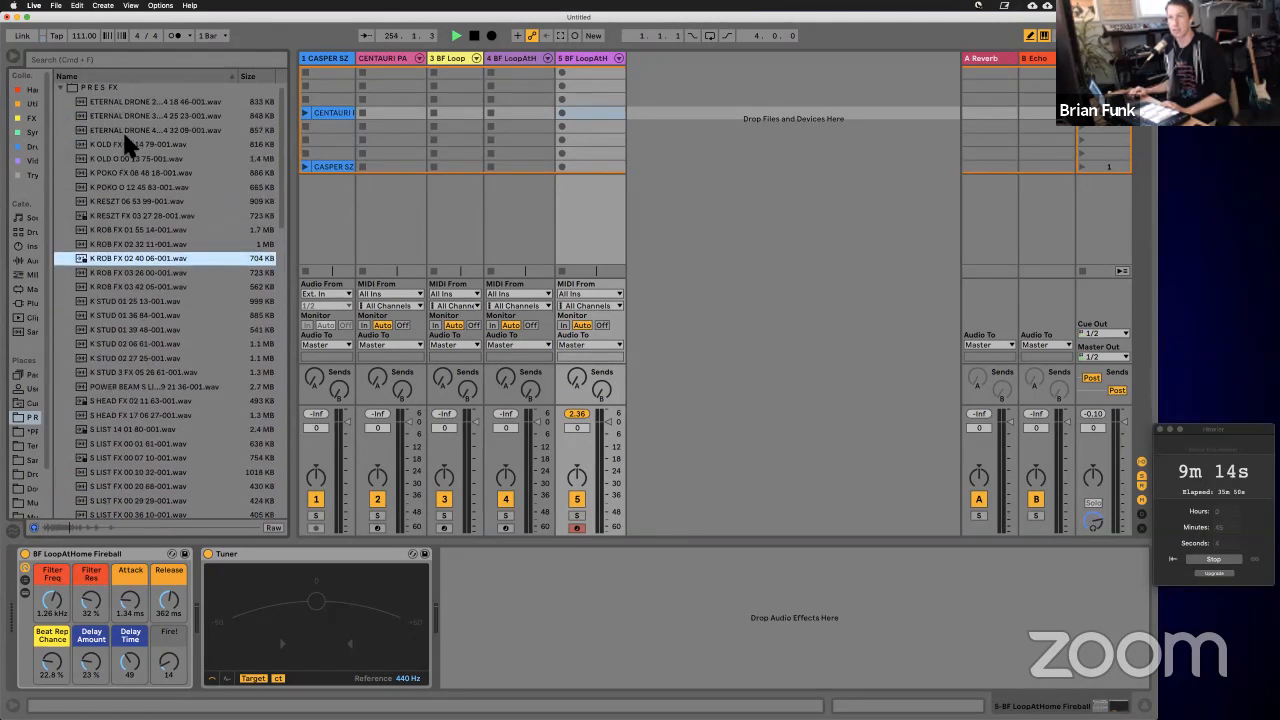
{"action": "left_click", "coordinate": [124, 201]}
{"action": "left_click", "coordinate": [137, 189]}
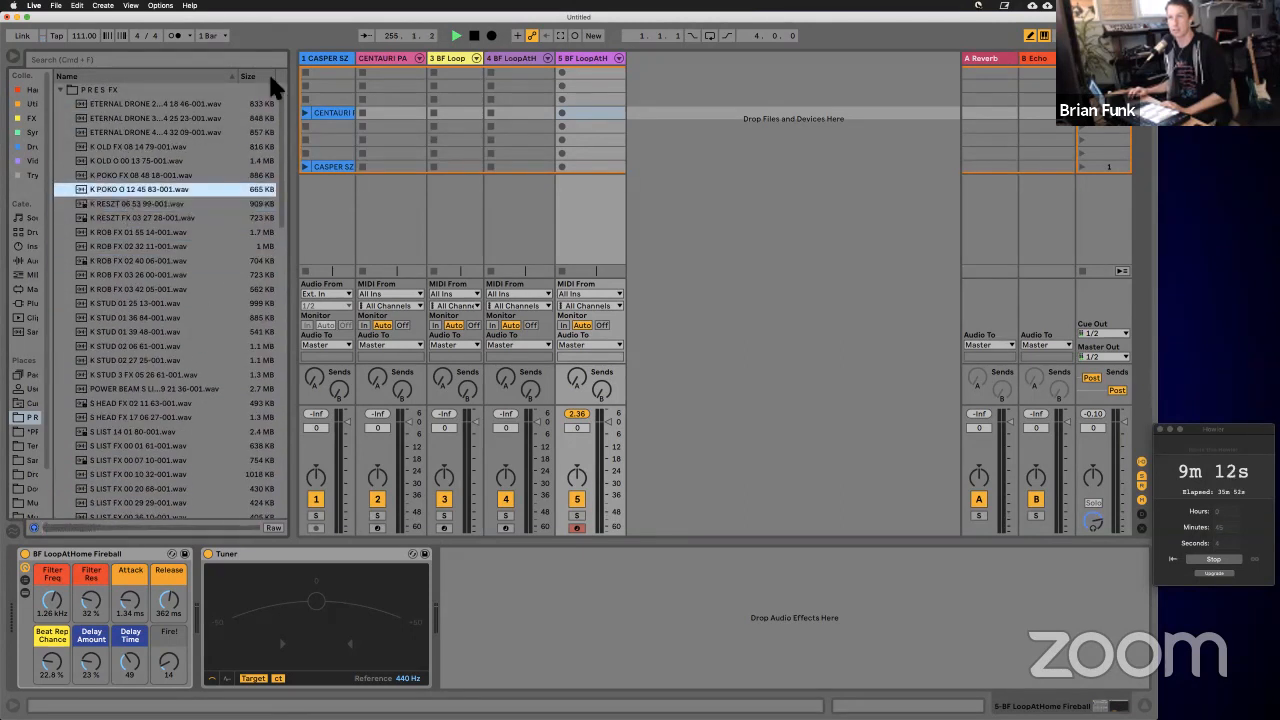
Step: Play the instruments on tracks 2 to 5 in turn and collapse the BF LoopAtHome Fireball rack to its macros
{"action": "left_click", "coordinate": [377, 58]}
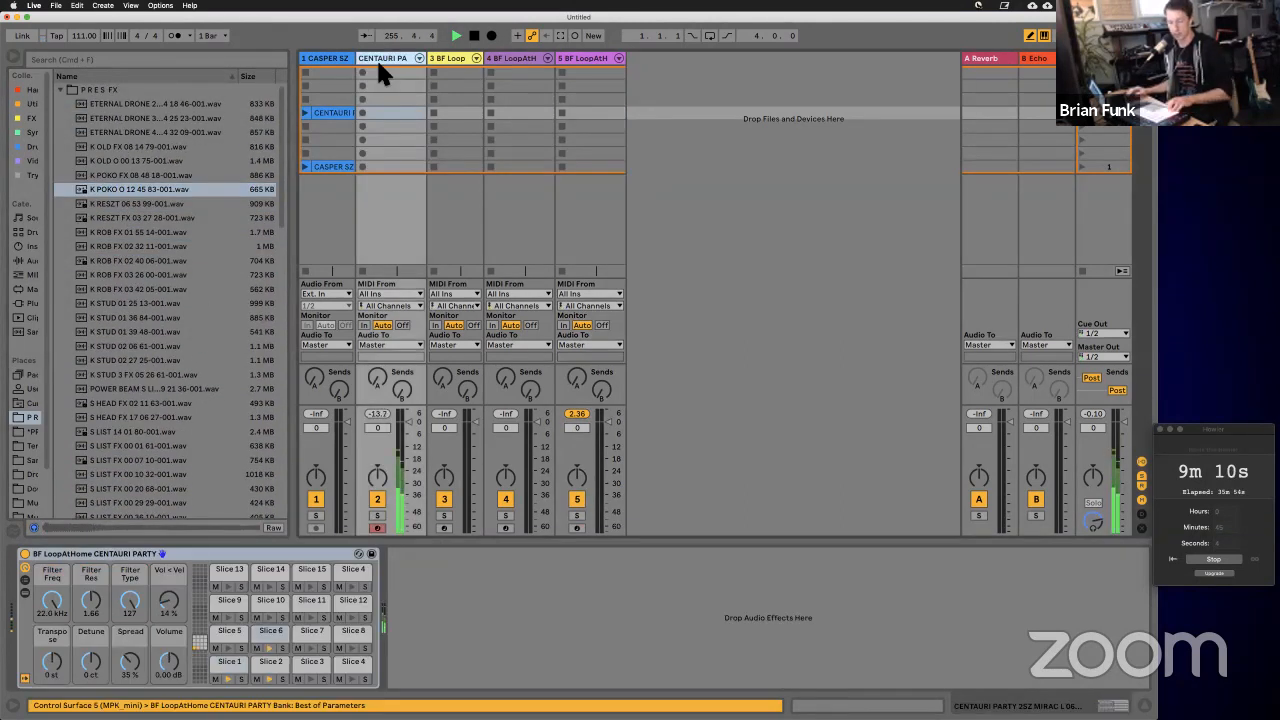
{"action": "key", "text": "Right"}
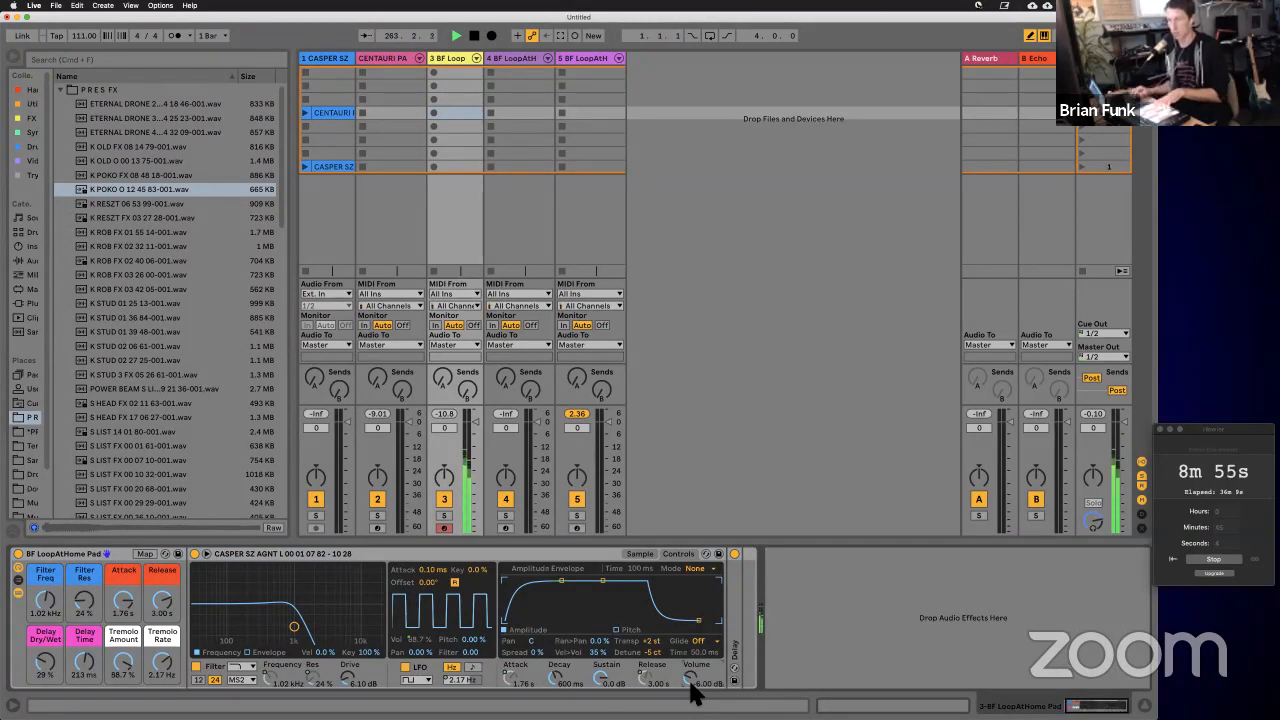
{"action": "key", "text": "Right"}
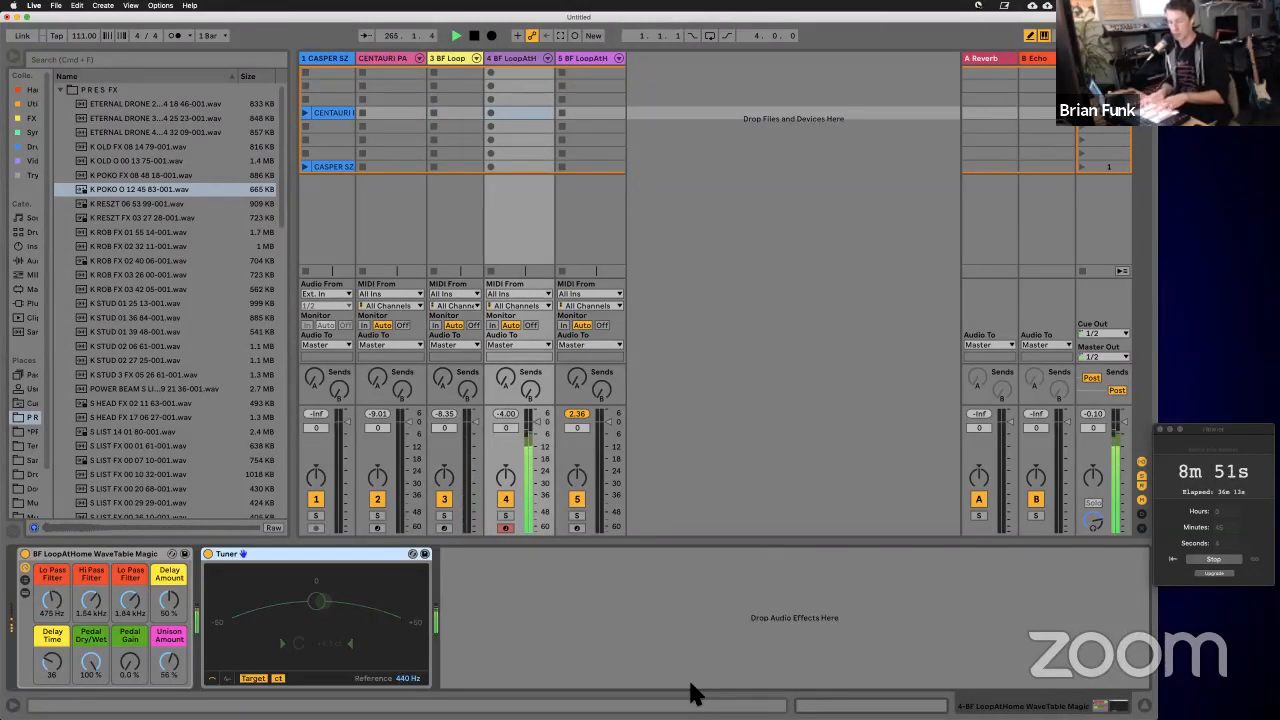
{"action": "key", "text": "Right"}
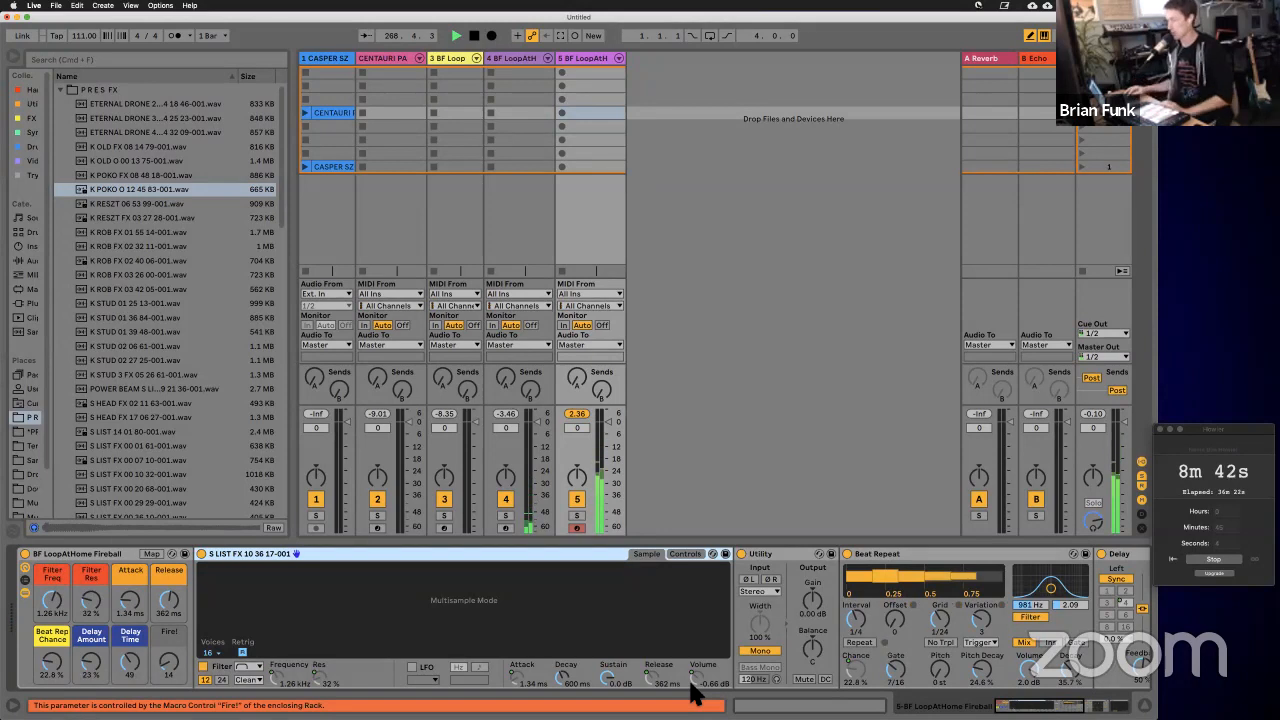
{"action": "left_click", "coordinate": [86, 554]}
{"action": "left_click", "coordinate": [17, 589]}
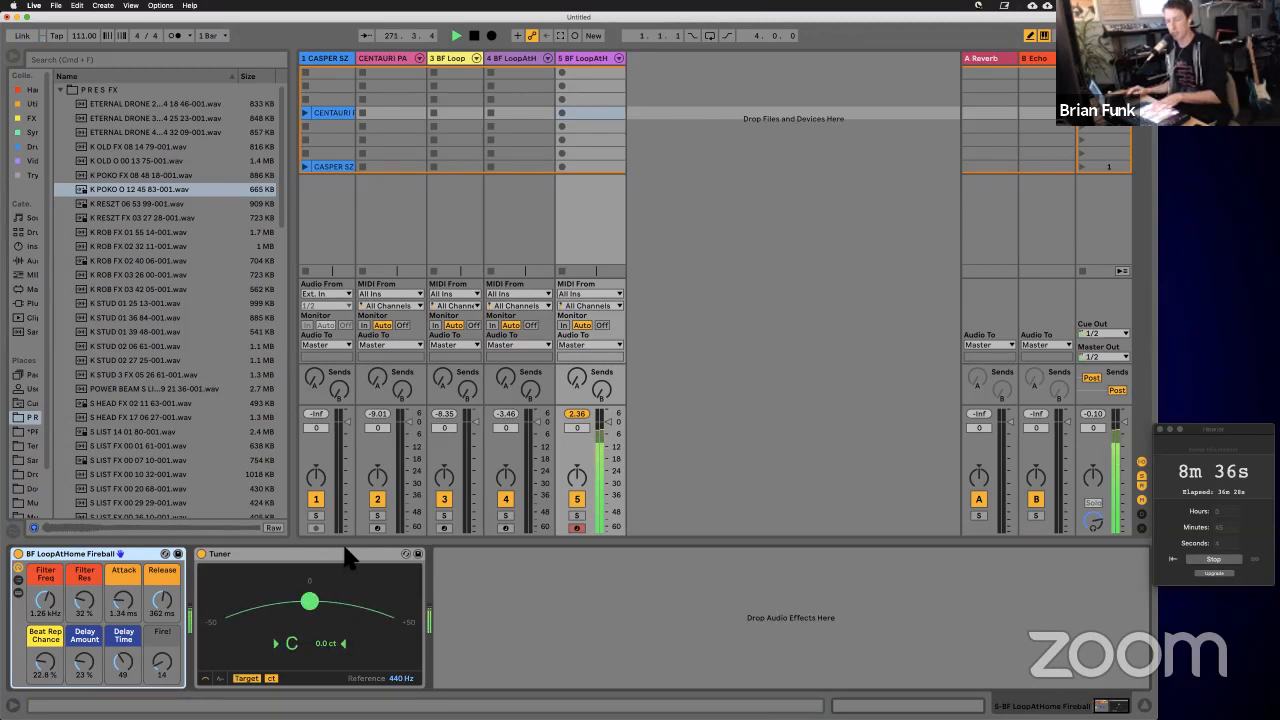
Step: Open the P R E S LOOPS folder and audition the LIQUID TIMEK POKO, LOCOMOTIVE SZ ENTER and MERMAID S HEAD loops
{"action": "left_click", "coordinate": [61, 88]}
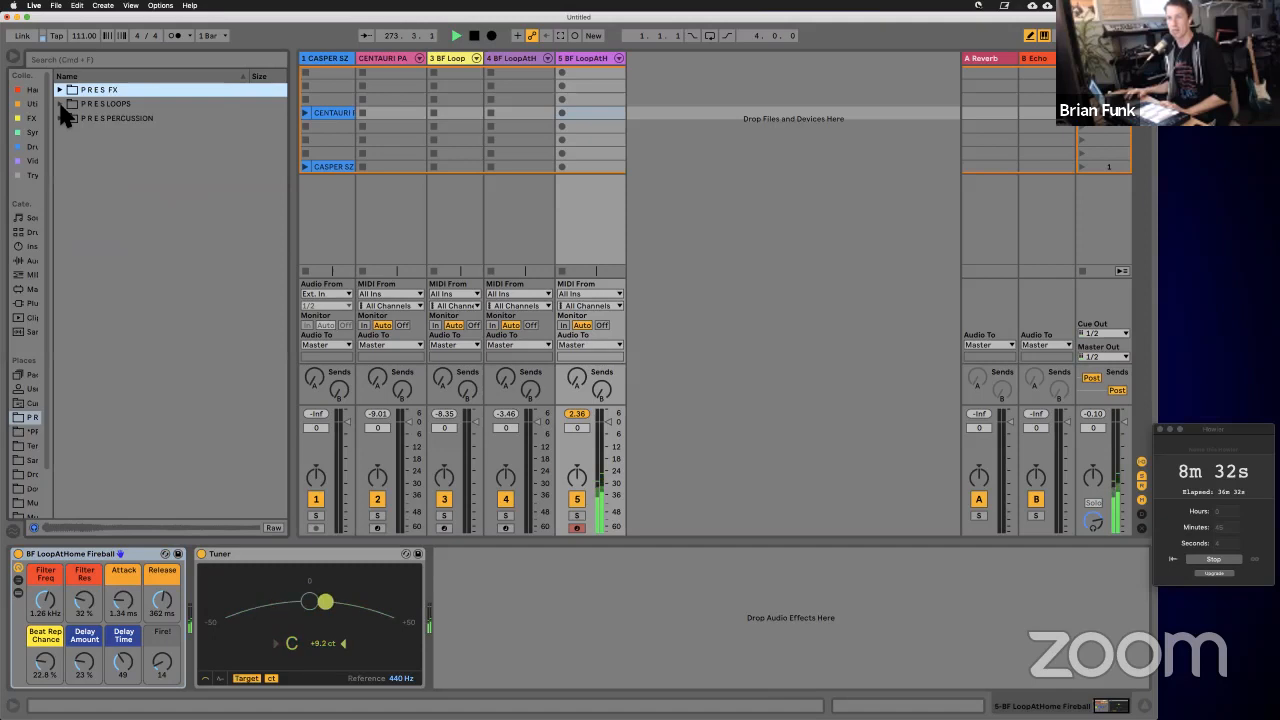
{"action": "left_click", "coordinate": [62, 106]}
{"action": "scroll", "coordinate": [146, 387], "scroll_direction": "down", "scroll_amount": 10}
{"action": "scroll", "coordinate": [146, 390], "scroll_direction": "down", "scroll_amount": 3}
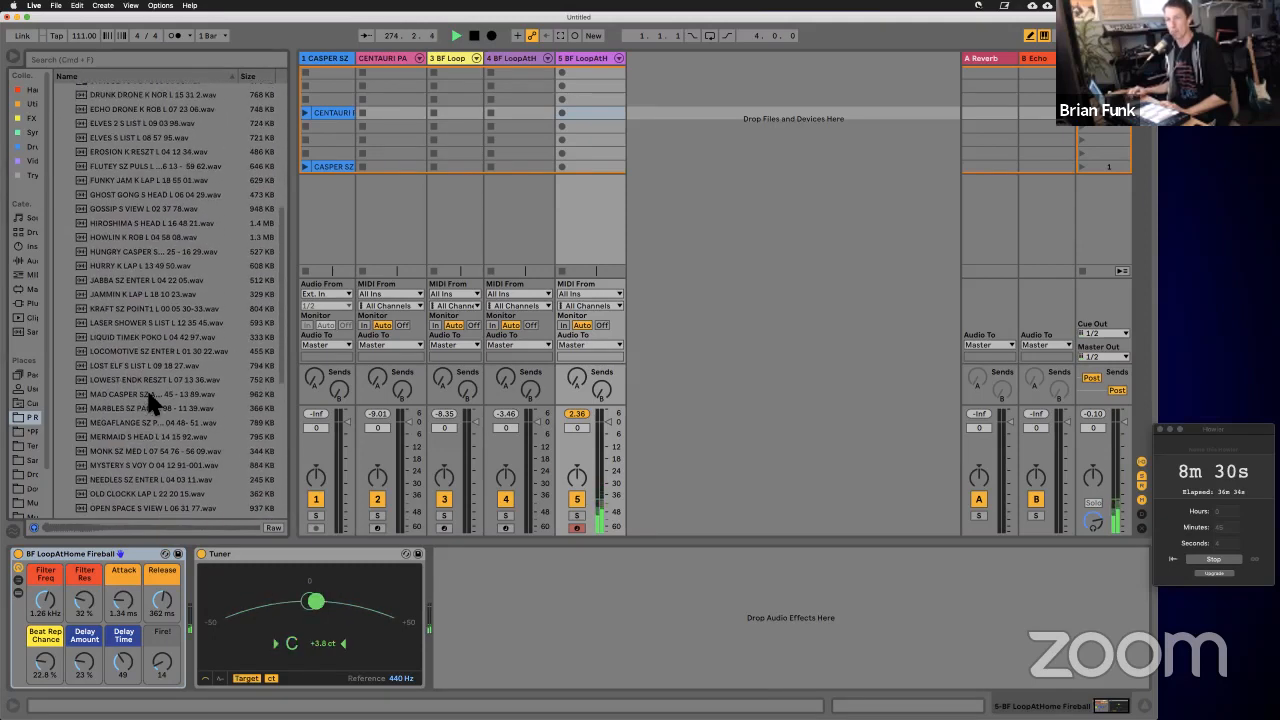
{"action": "scroll", "coordinate": [148, 284], "scroll_direction": "down", "scroll_amount": 3}
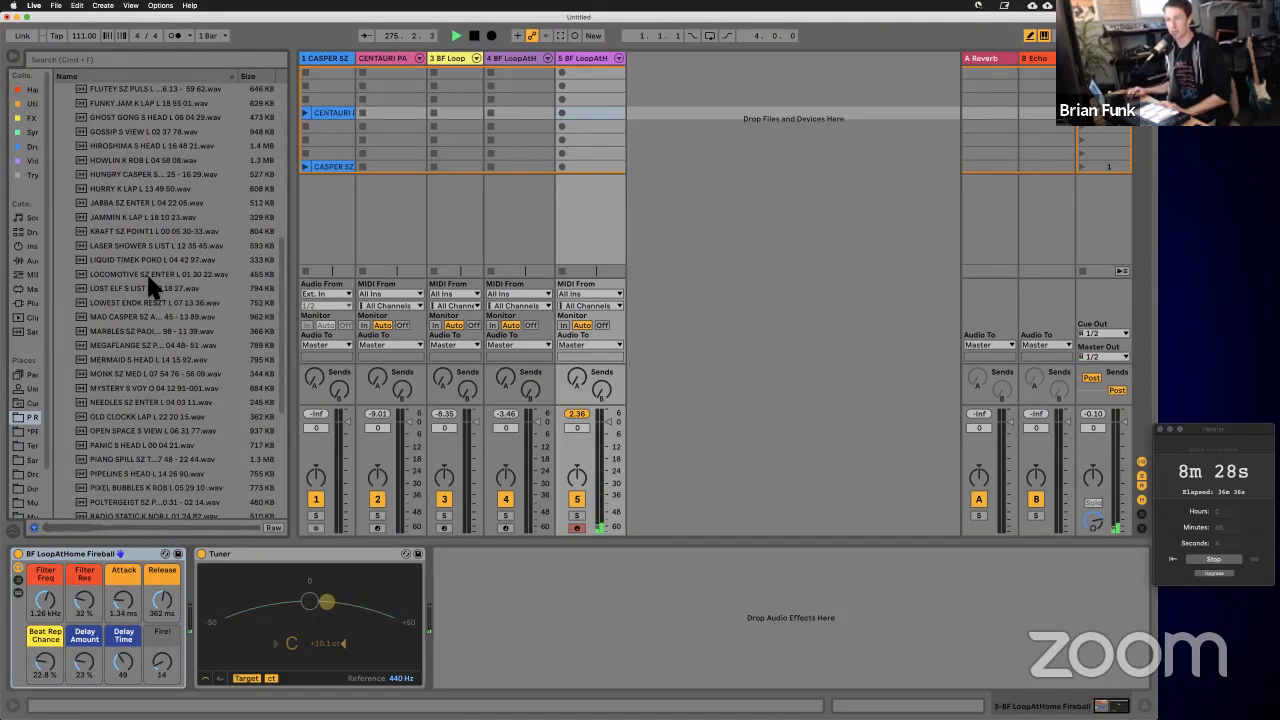
{"action": "left_click", "coordinate": [143, 262]}
{"action": "left_click", "coordinate": [145, 276]}
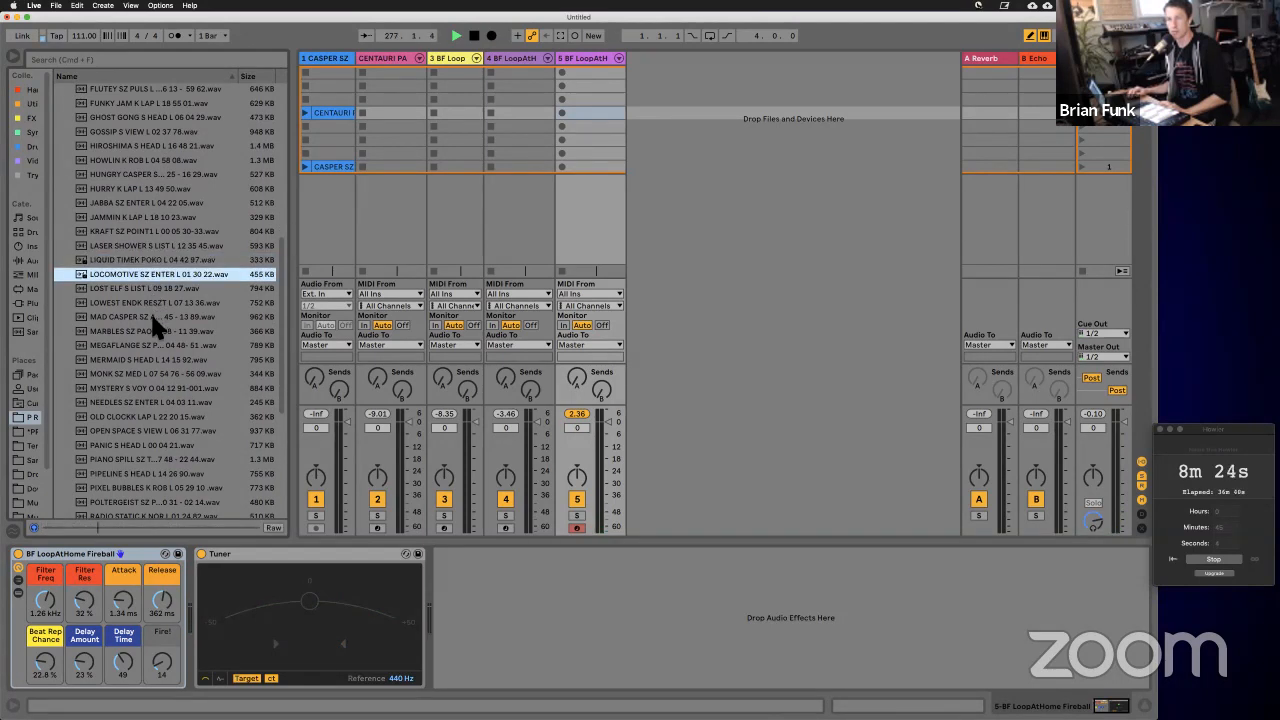
{"action": "left_click", "coordinate": [160, 360]}
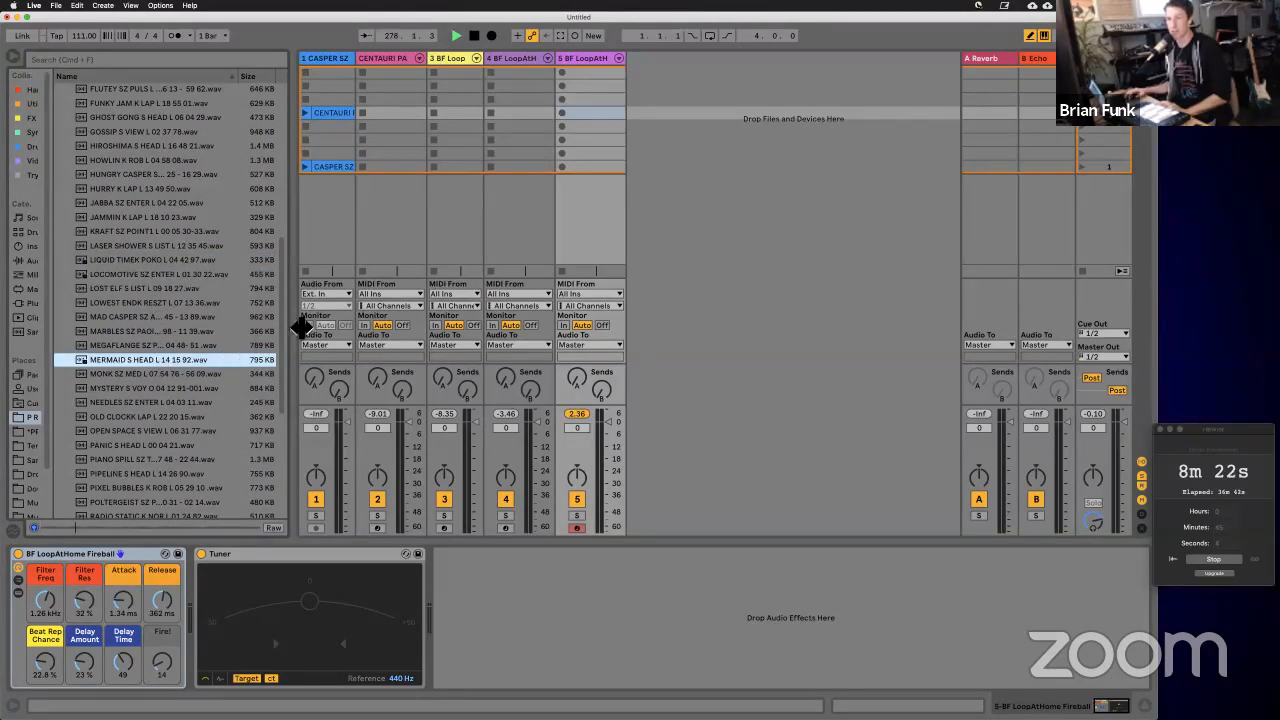
Step: Widen the browser, place MERMAID S HEAD L 14 15 92.wav in an empty slot of audio track 1 and launch the clip
{"action": "left_click_drag", "start_coordinate": [300, 327], "coordinate": [372, 329]}
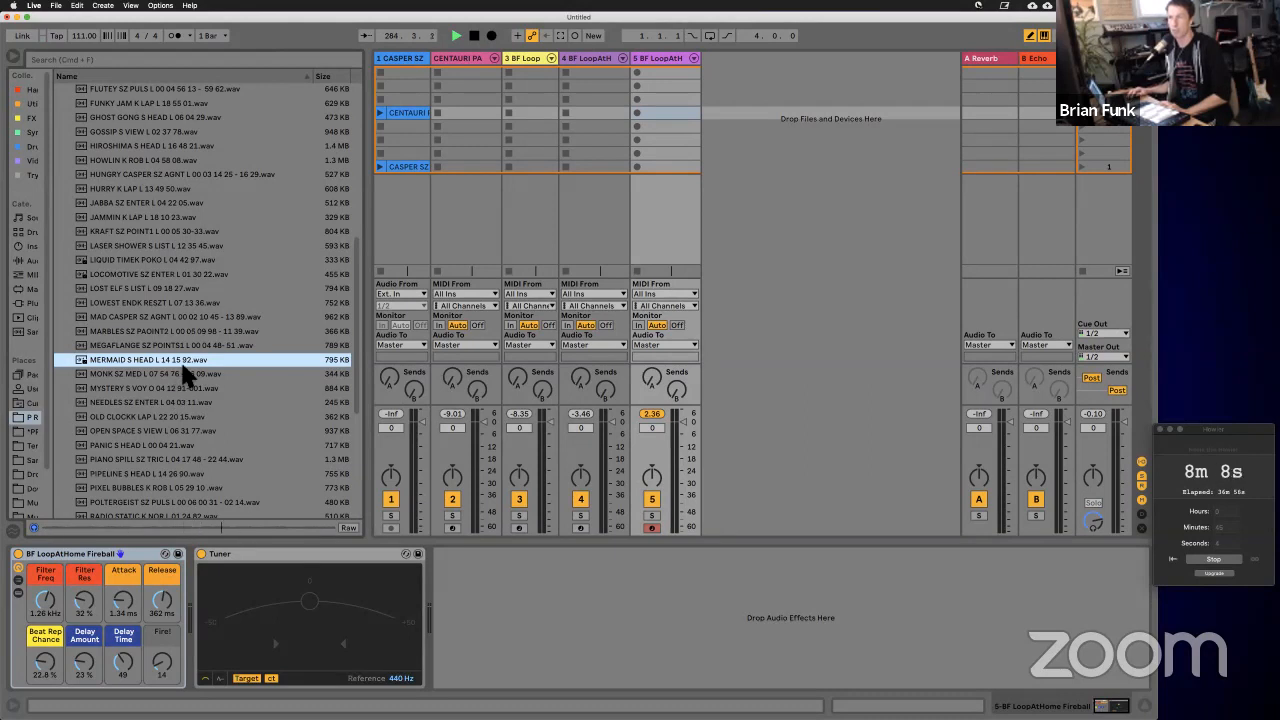
{"action": "left_click_drag", "start_coordinate": [186, 363], "coordinate": [388, 141]}
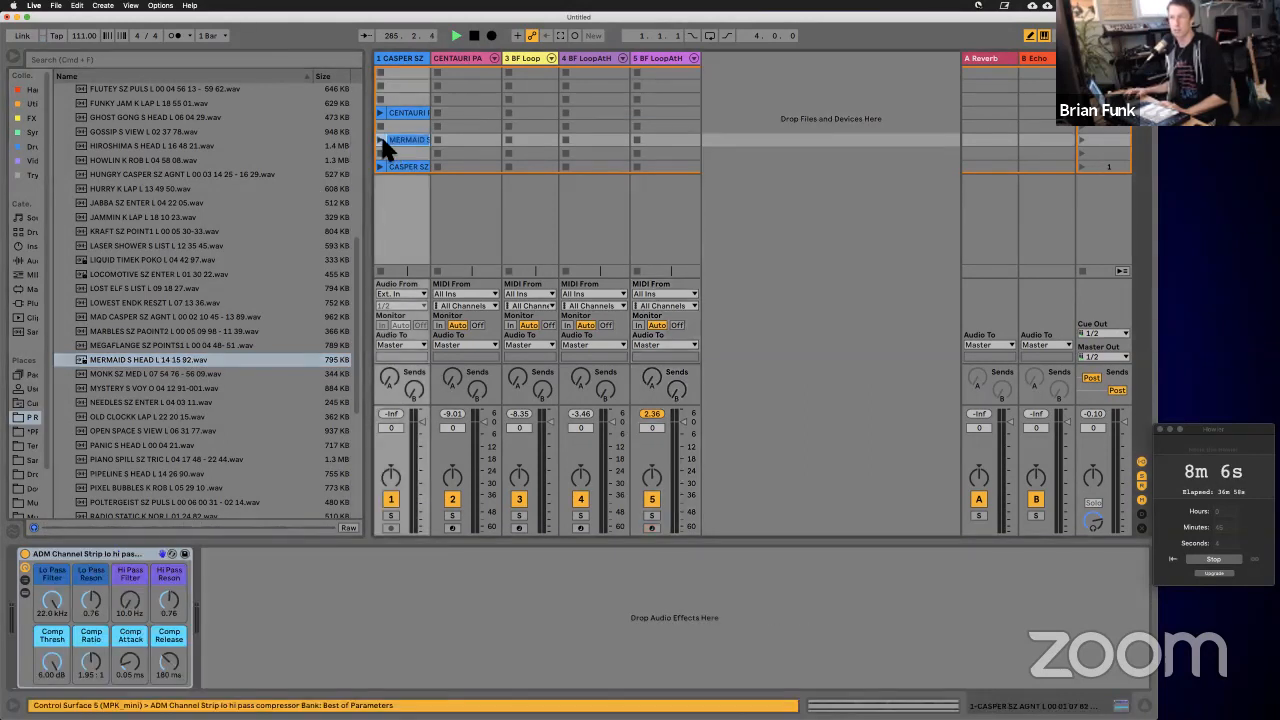
{"action": "left_click", "coordinate": [402, 137]}
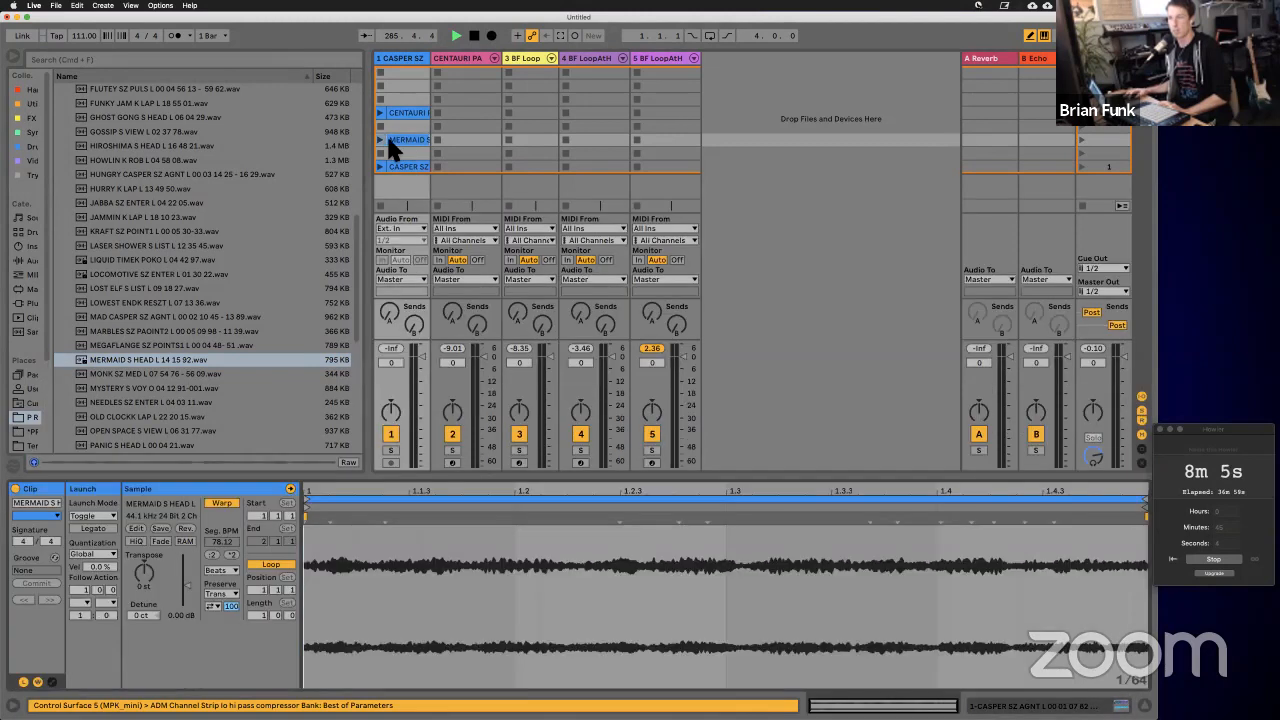
Step: Expand track 1's ADM Channel Strip rack and enable EQ Eight band 5 with an 11.3 dB boost at 1.60 kHz
{"action": "left_click", "coordinate": [395, 57]}
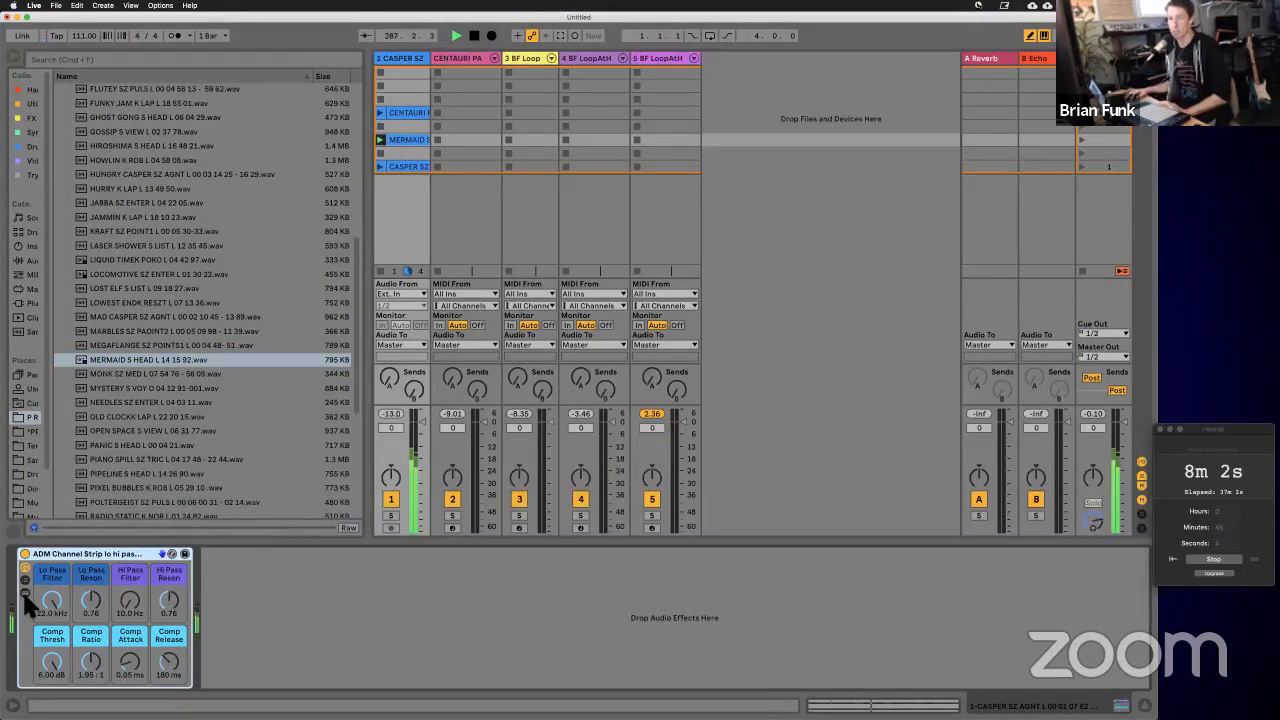
{"action": "left_click", "coordinate": [25, 595]}
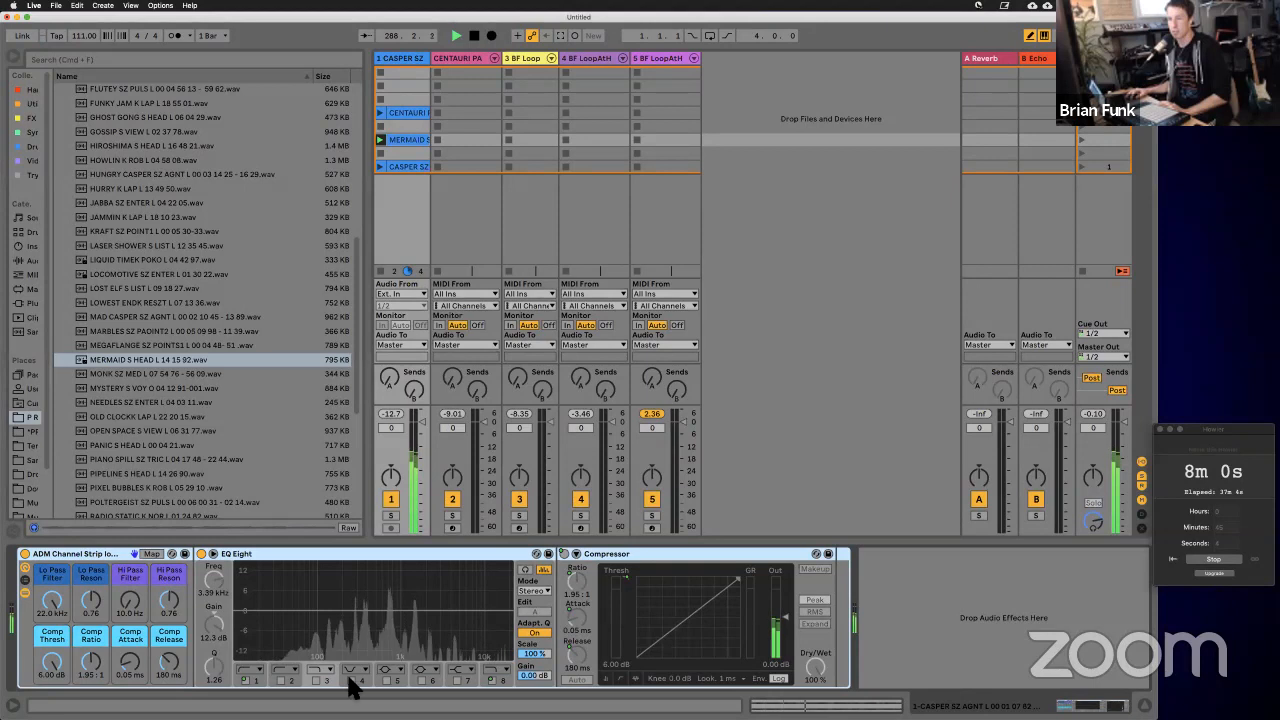
{"action": "left_click", "coordinate": [387, 681]}
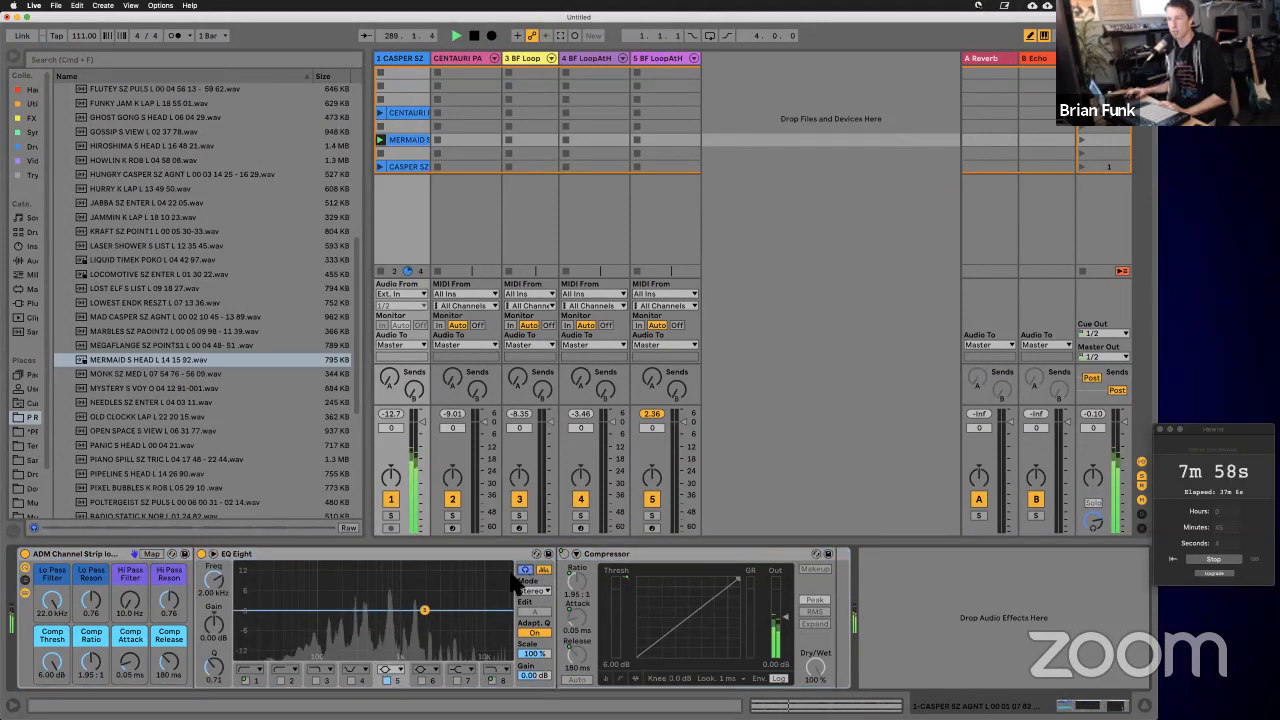
{"action": "left_click_drag", "start_coordinate": [424, 610], "coordinate": [416, 577]}
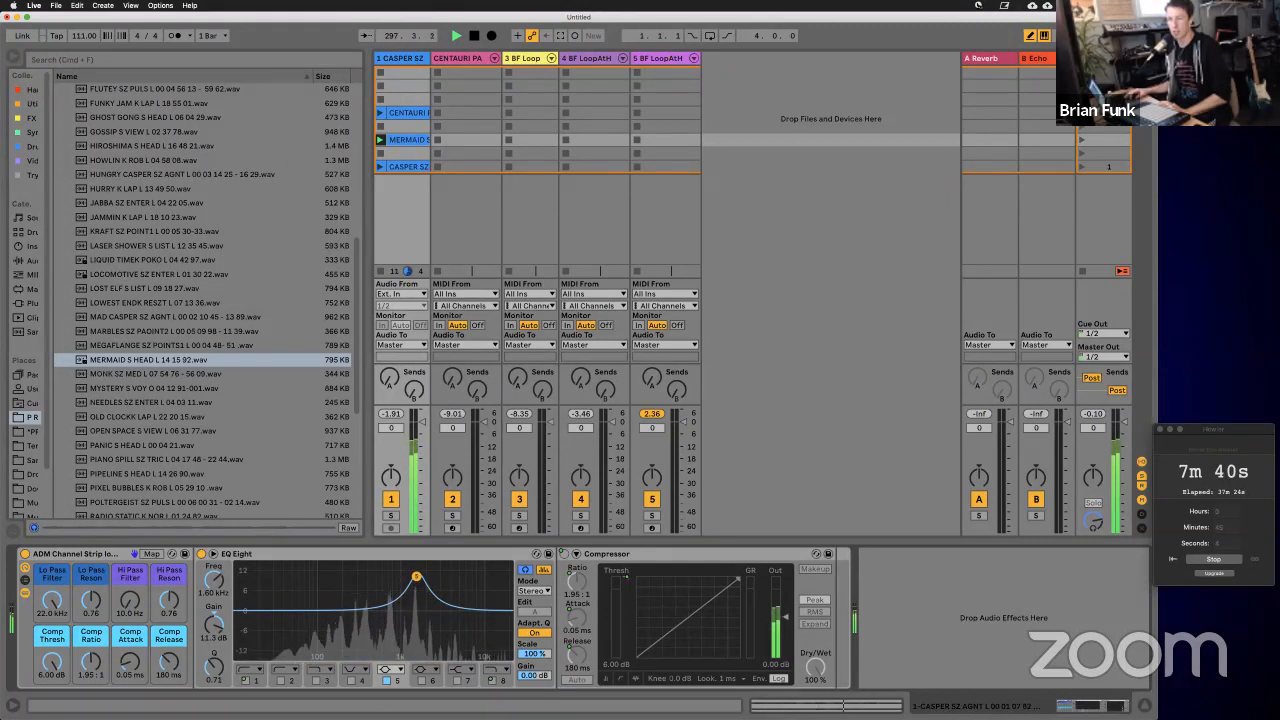
Step: Enable EQ Eight's band 2 low cut at 1.66 kHz and set the Lo Pass Filter macro to 1.95 kHz
{"action": "left_click", "coordinate": [281, 680]}
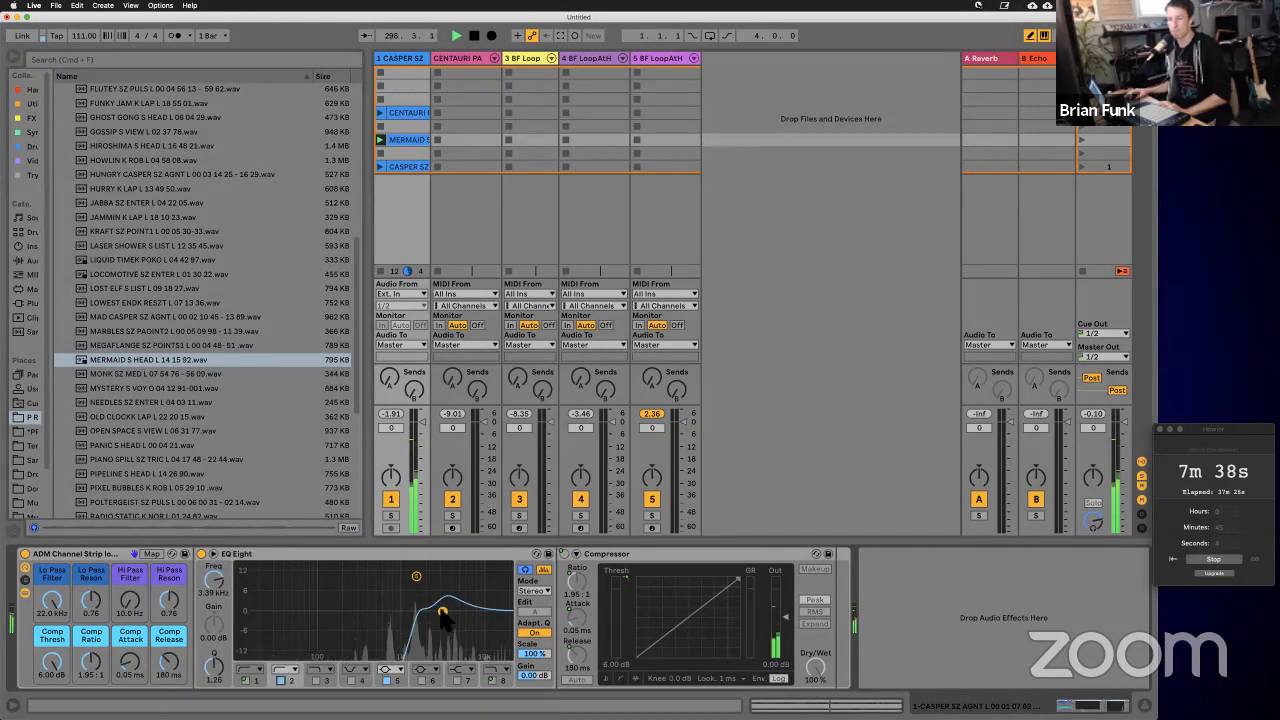
{"action": "left_click_drag", "start_coordinate": [213, 588], "coordinate": [213, 599]}
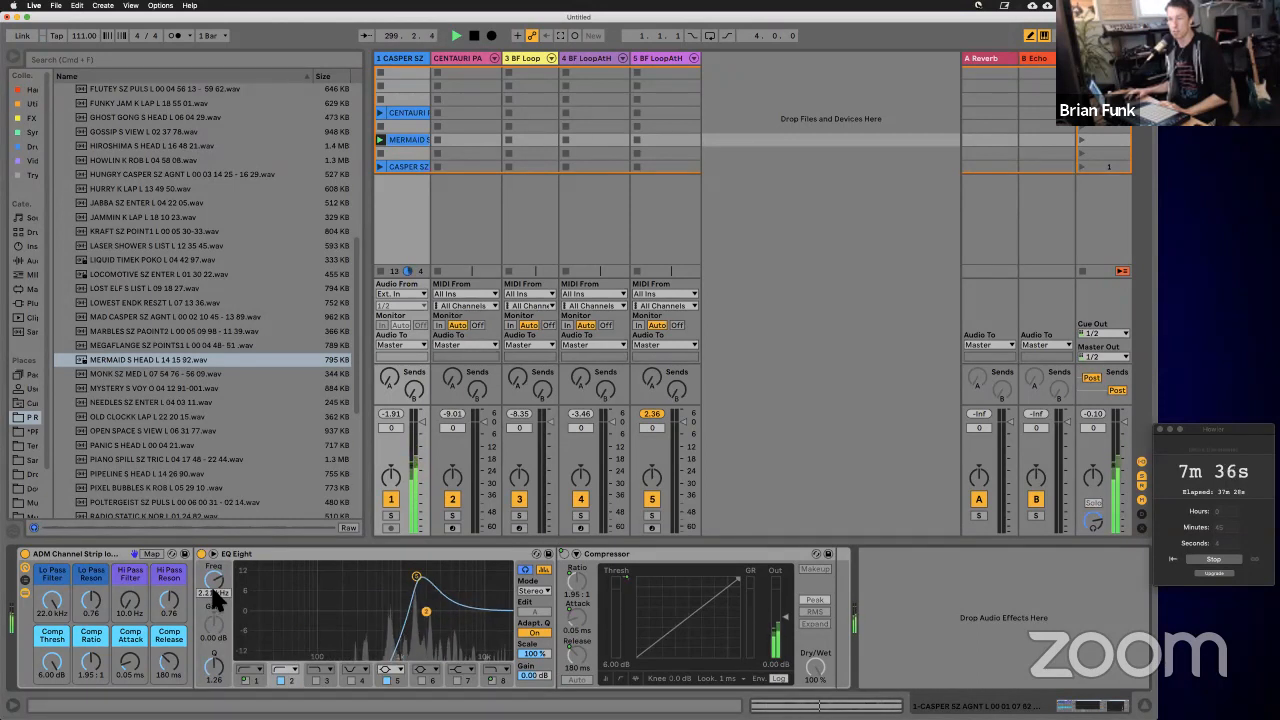
{"action": "scroll", "coordinate": [211, 588], "scroll_direction": "down", "scroll_amount": 5}
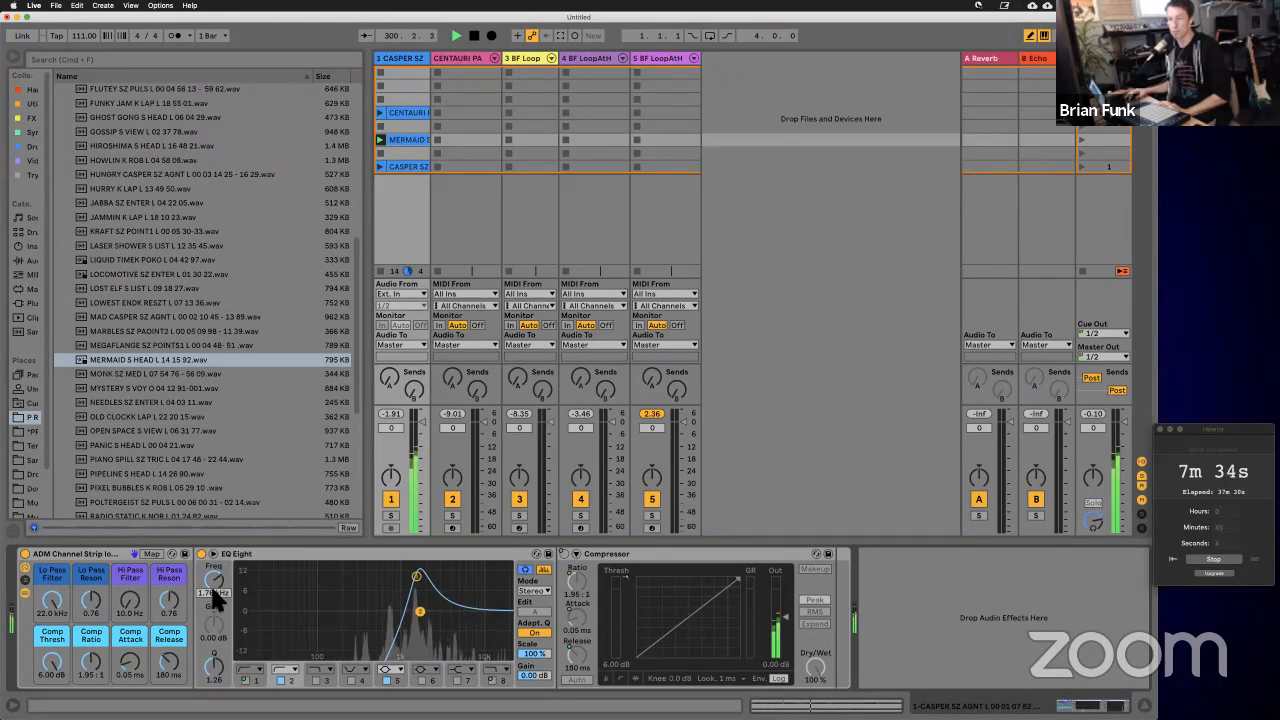
{"action": "left_click_drag", "start_coordinate": [210, 583], "coordinate": [210, 584]}
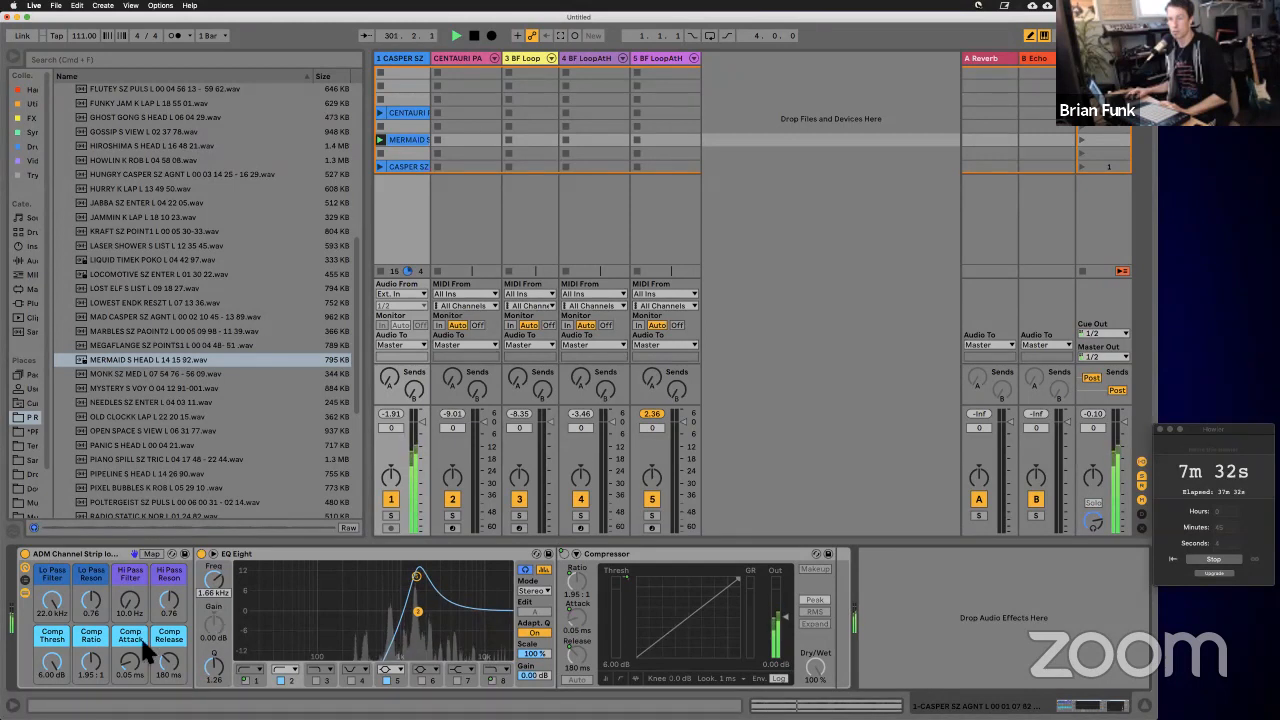
{"action": "left_click_drag", "start_coordinate": [51, 597], "coordinate": [50, 618]}
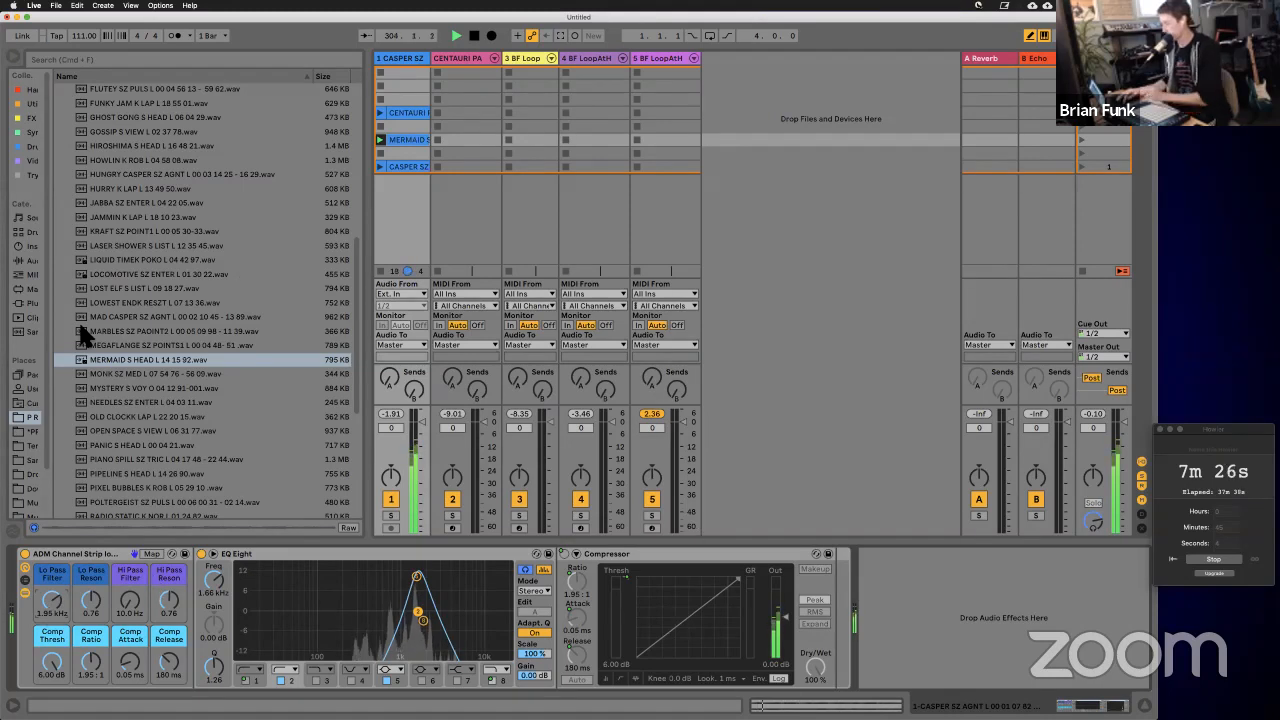
Step: Search the browser for "tuner", add the Tuner after the channel strip on track 1, and stop playback after checking the loop's pitch
{"action": "key", "text": "super+f"}
{"action": "type", "text": "tuner"}
{"action": "key", "text": "Down"}
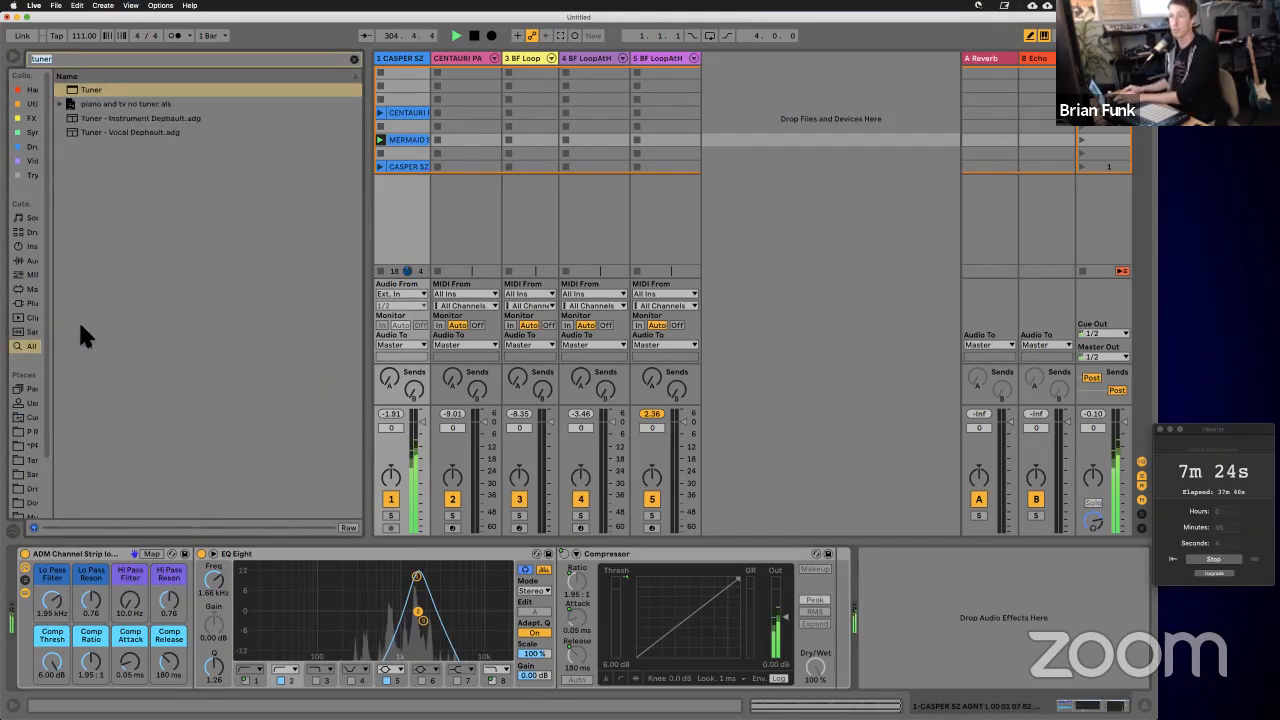
{"action": "key", "text": "Return"}
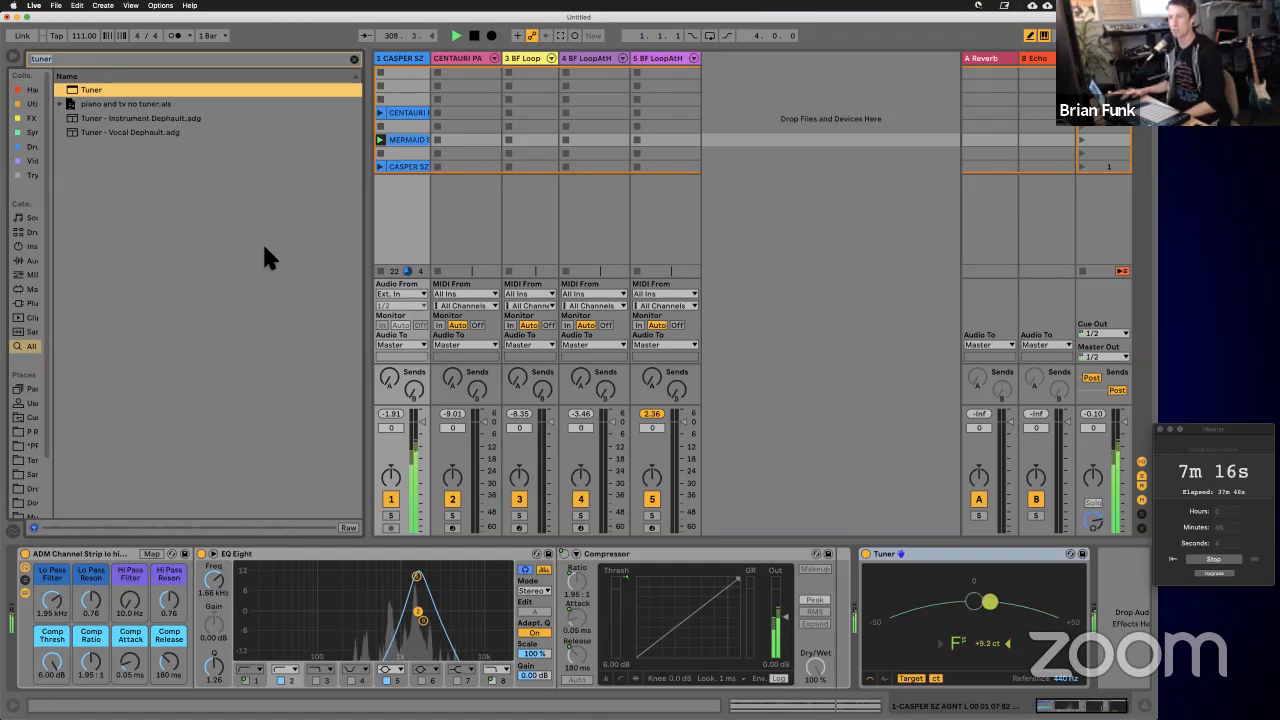
{"action": "key", "text": "space"}
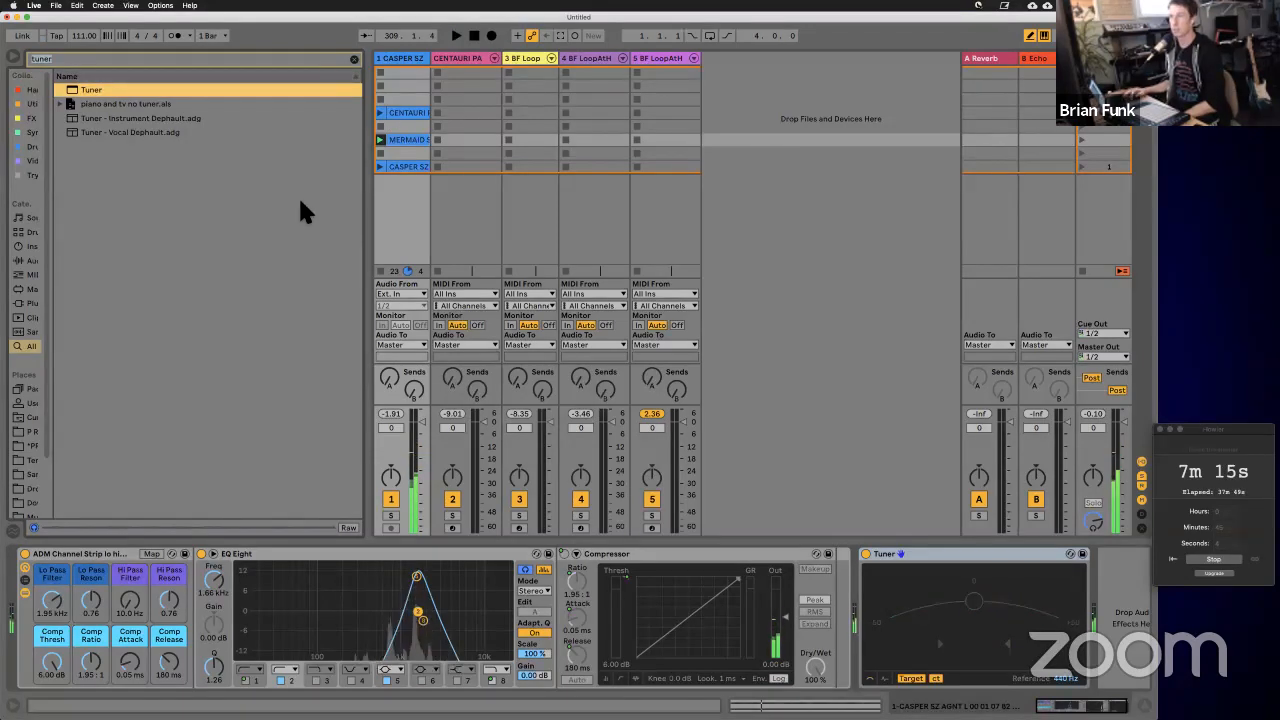
Step: Insert a new audio track after track 1 and name it Mermaid
{"action": "left_click", "coordinate": [410, 58]}
{"action": "key", "text": "super+t"}
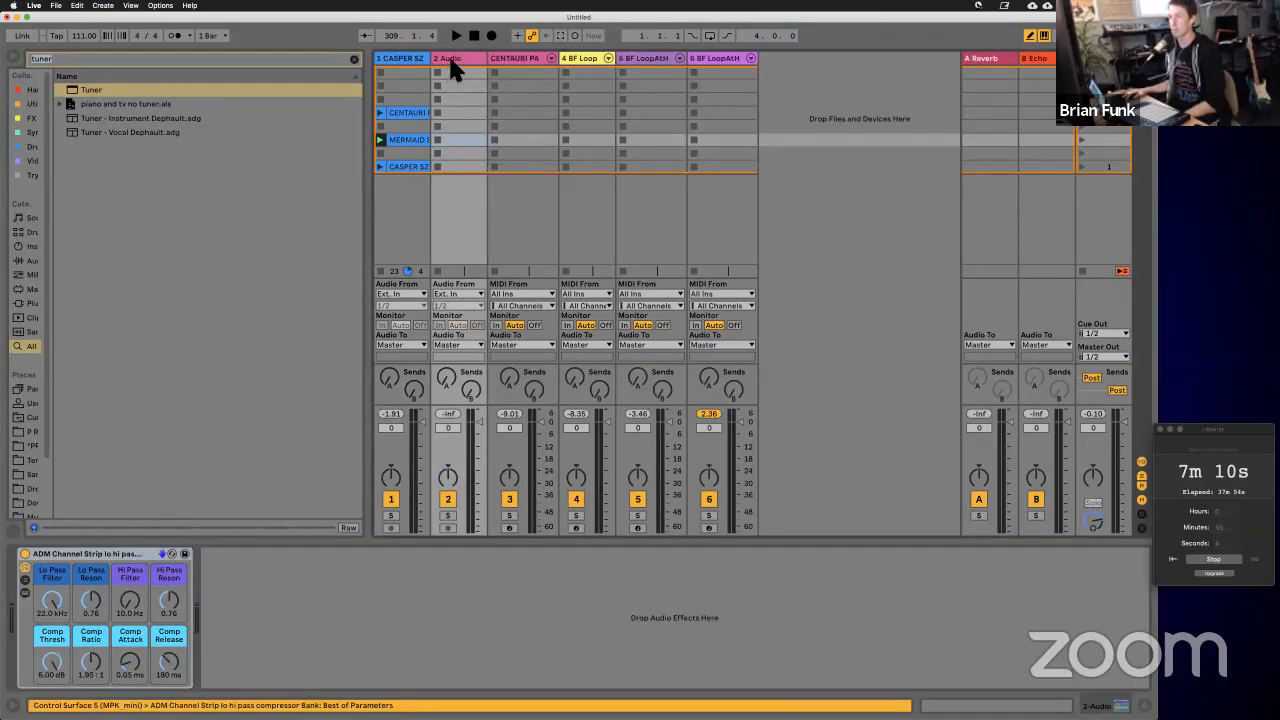
{"action": "key", "text": "super+r"}
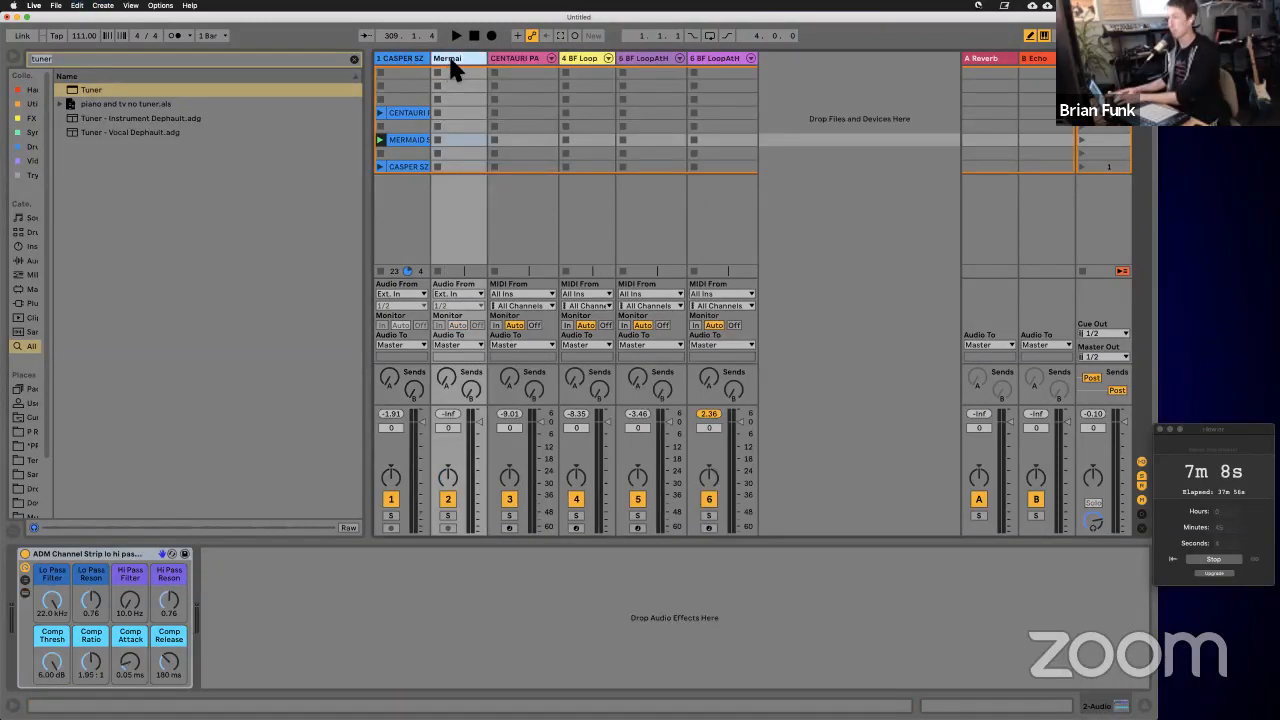
{"action": "type", "text": "Mermaid"}
{"action": "key", "text": "Return"}
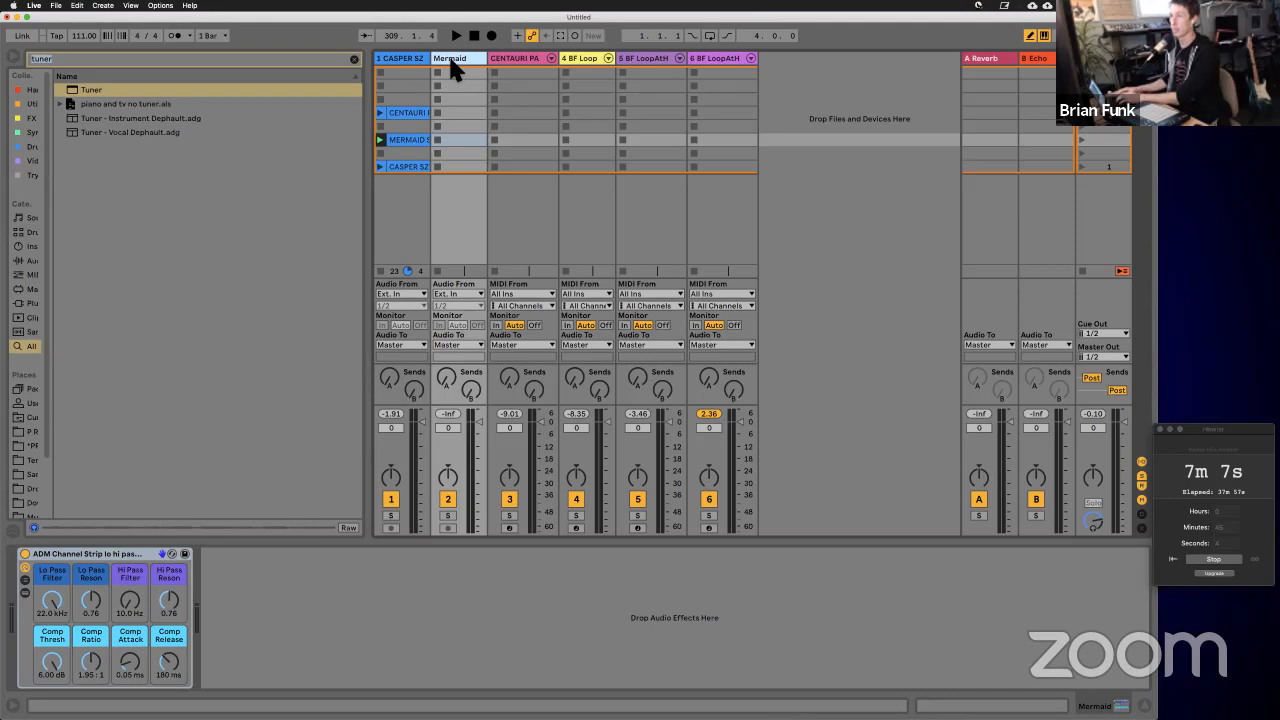
Step: Set the Mermaid track's input to Resampling, arm it, record the filtered loop into a four-bar clip, and stop playback after listening
{"action": "left_click", "coordinate": [446, 298]}
{"action": "left_click", "coordinate": [462, 355]}
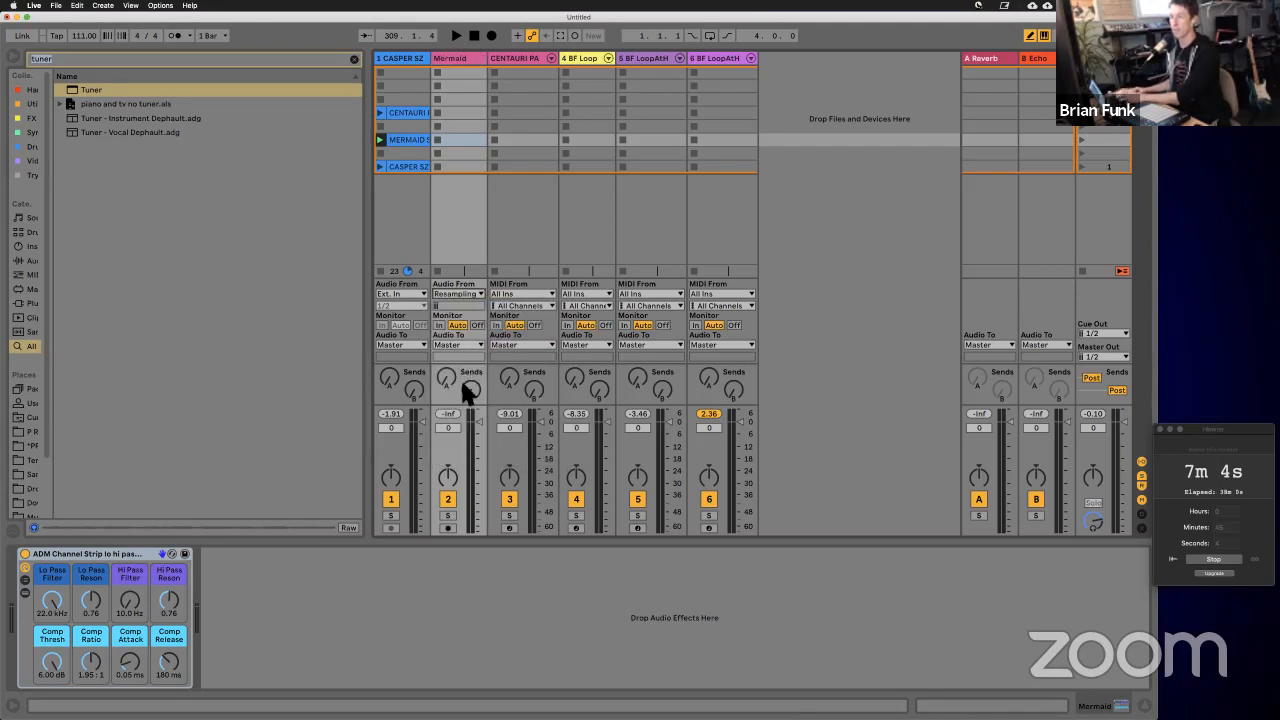
{"action": "left_click", "coordinate": [448, 528]}
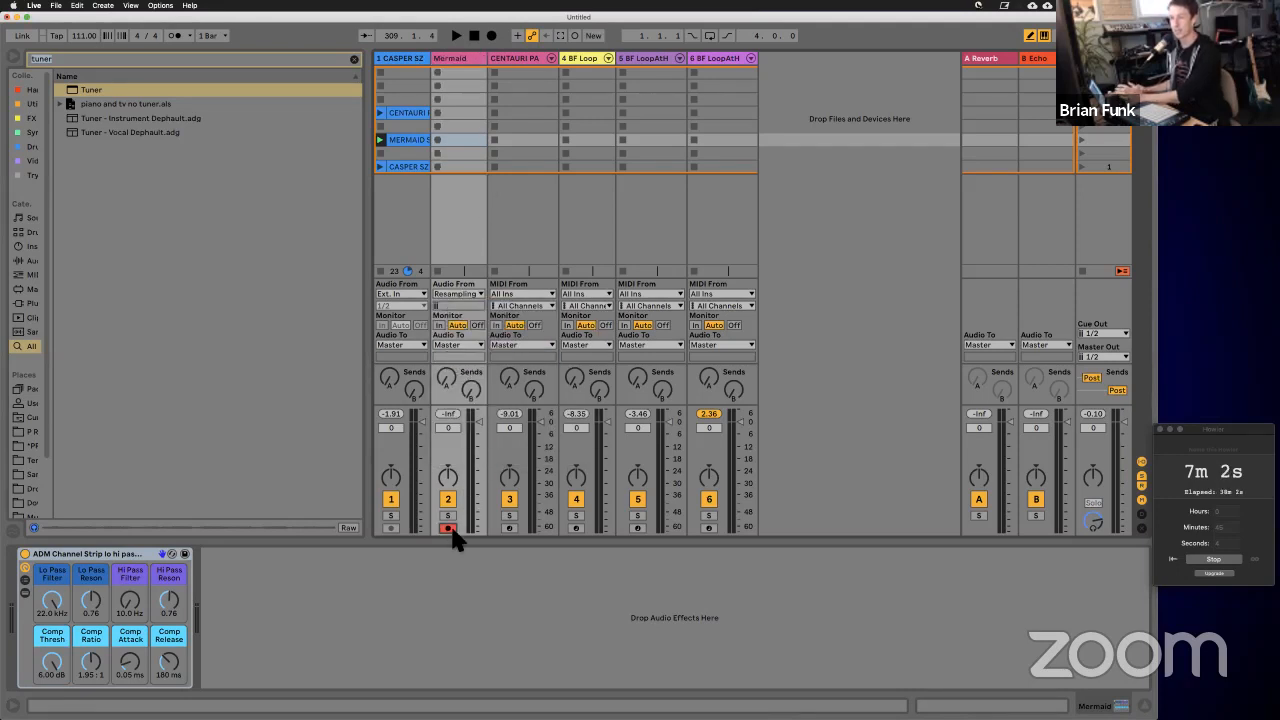
{"action": "left_click", "coordinate": [438, 140]}
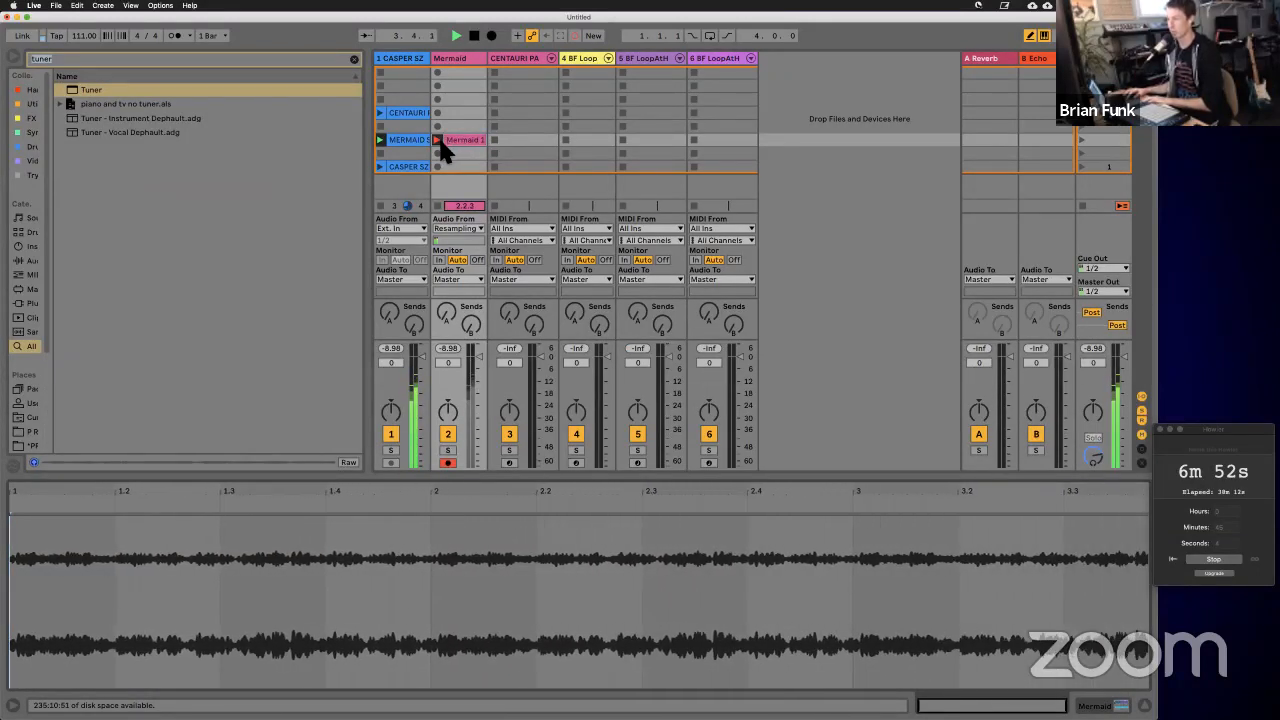
{"action": "left_click", "coordinate": [438, 140]}
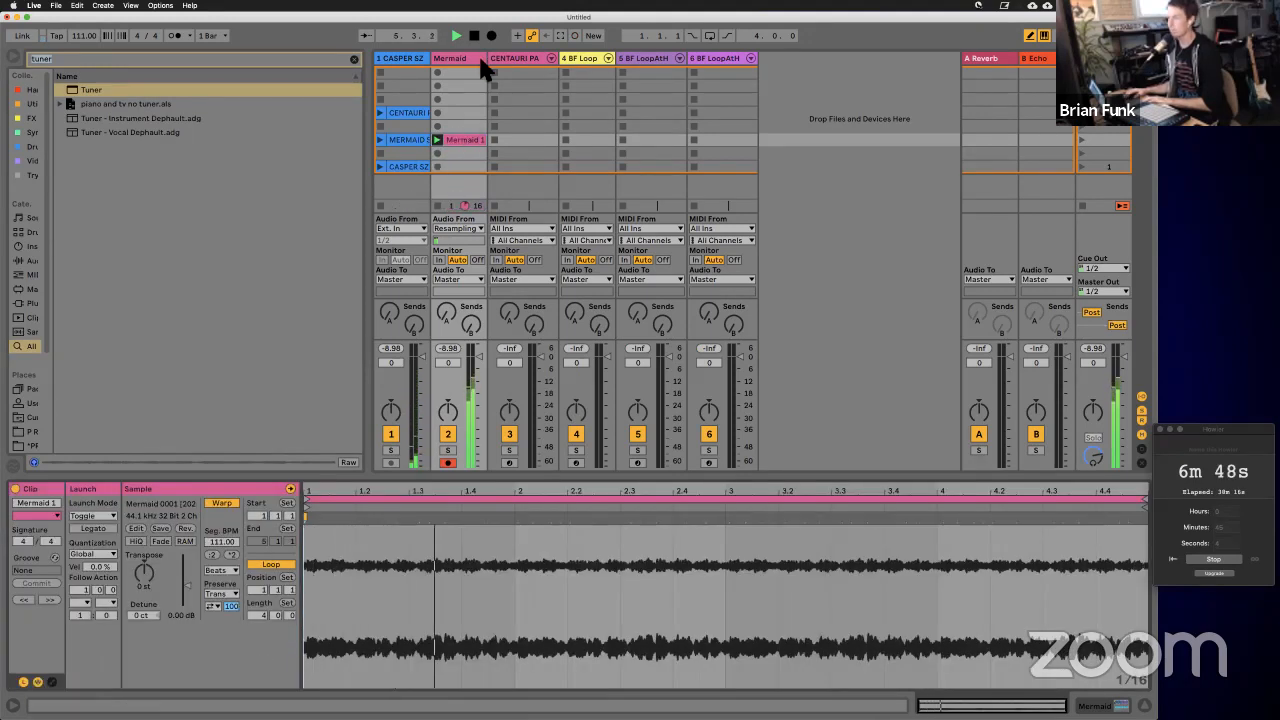
{"action": "key", "text": "space"}
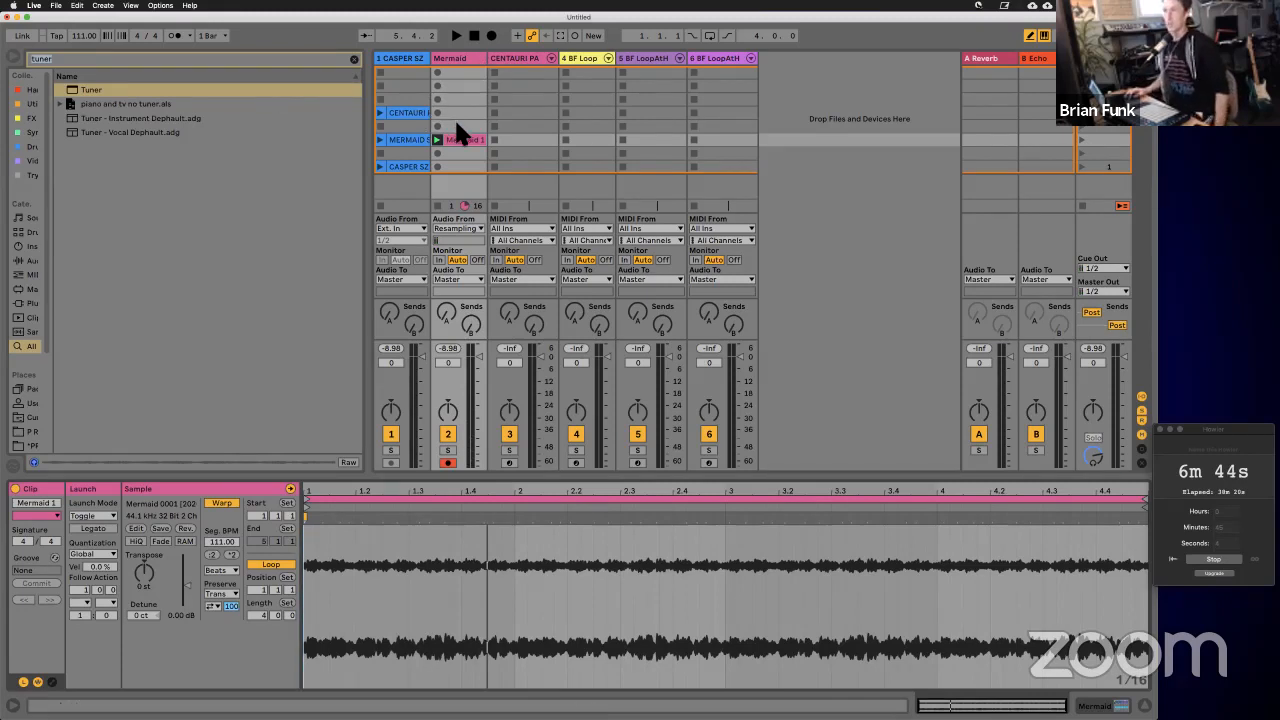
Step: Review the original MERMAID S HEAD clip and track 1's effects, and play the resampled Mermaid clip for comparison
{"action": "left_click", "coordinate": [406, 137]}
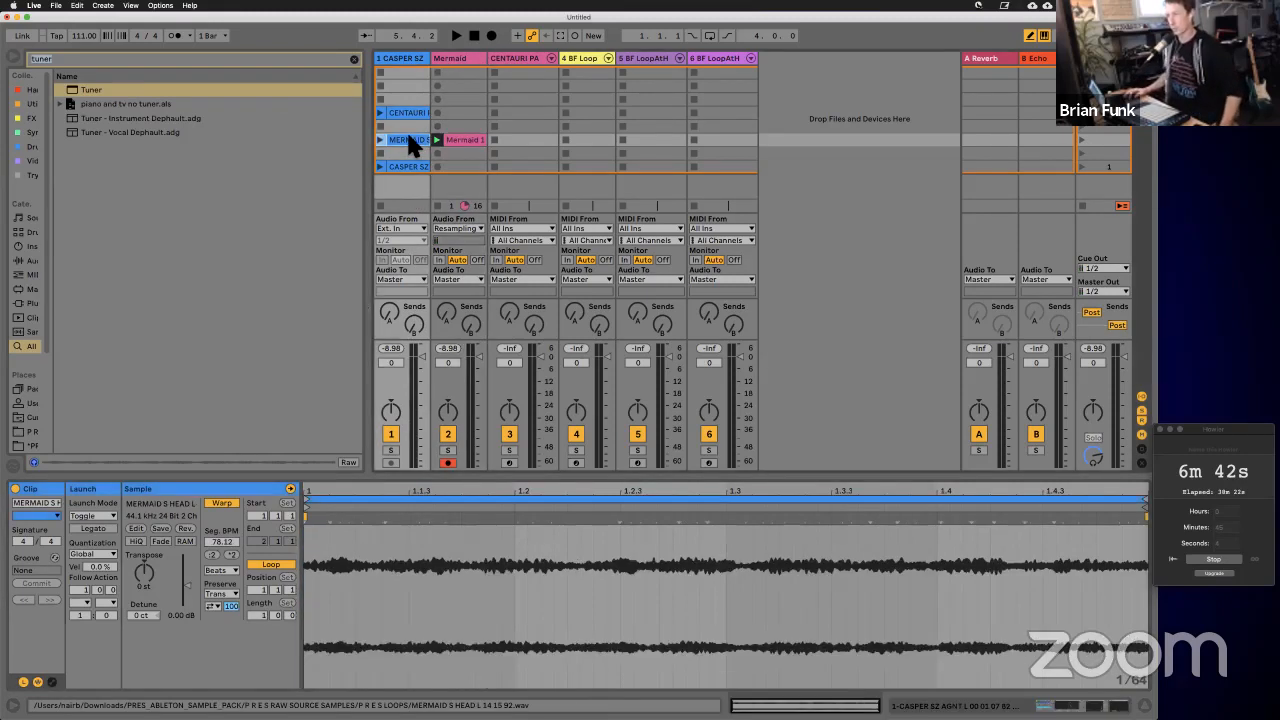
{"action": "left_click", "coordinate": [404, 57]}
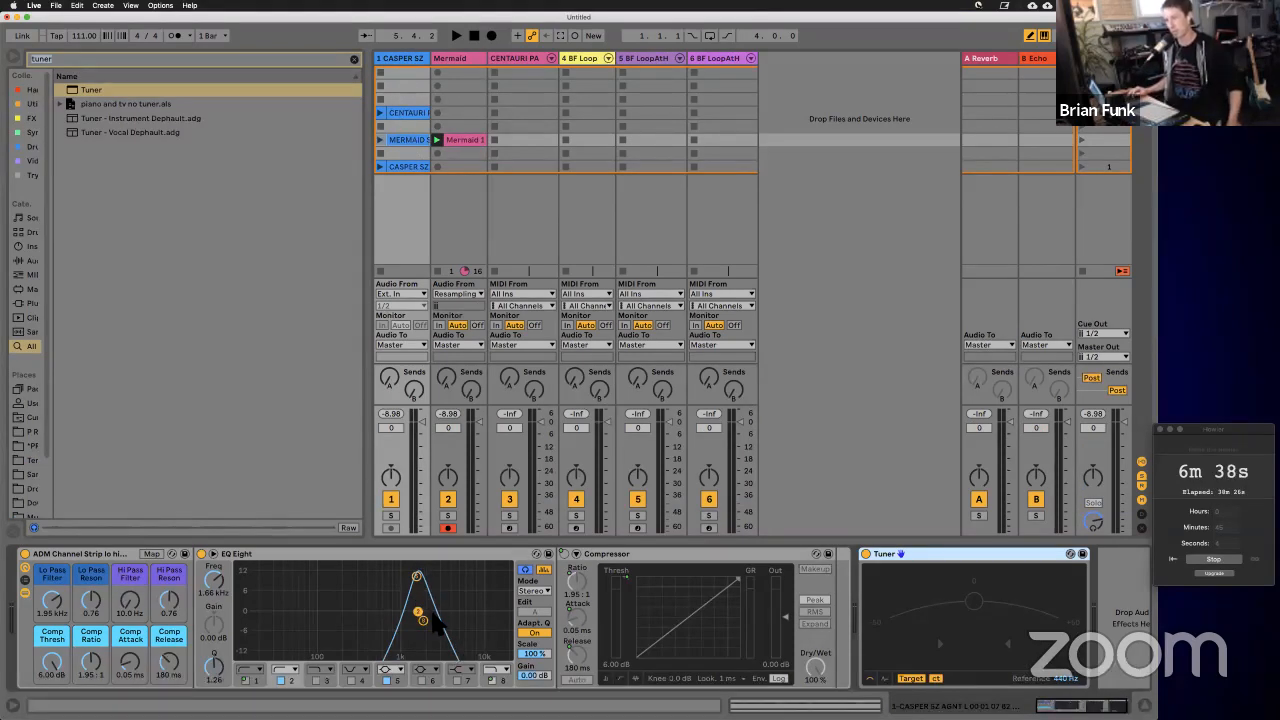
{"action": "left_click", "coordinate": [462, 58]}
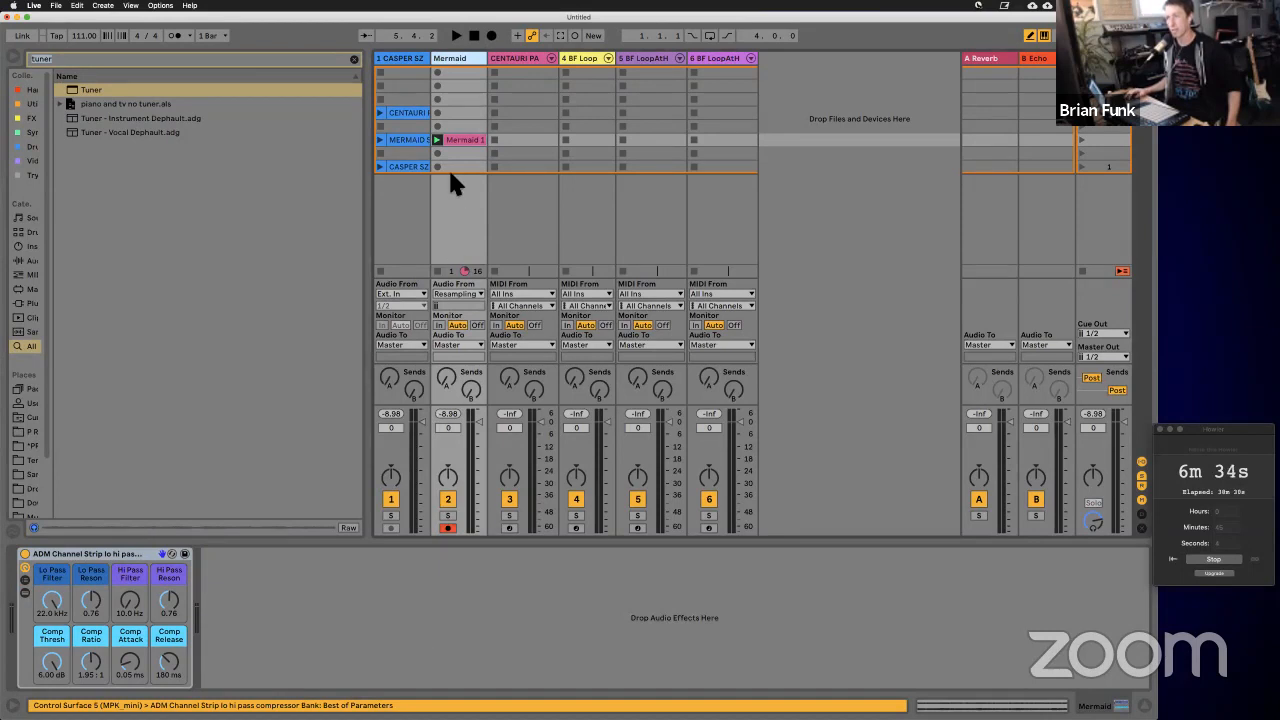
{"action": "key", "text": "space"}
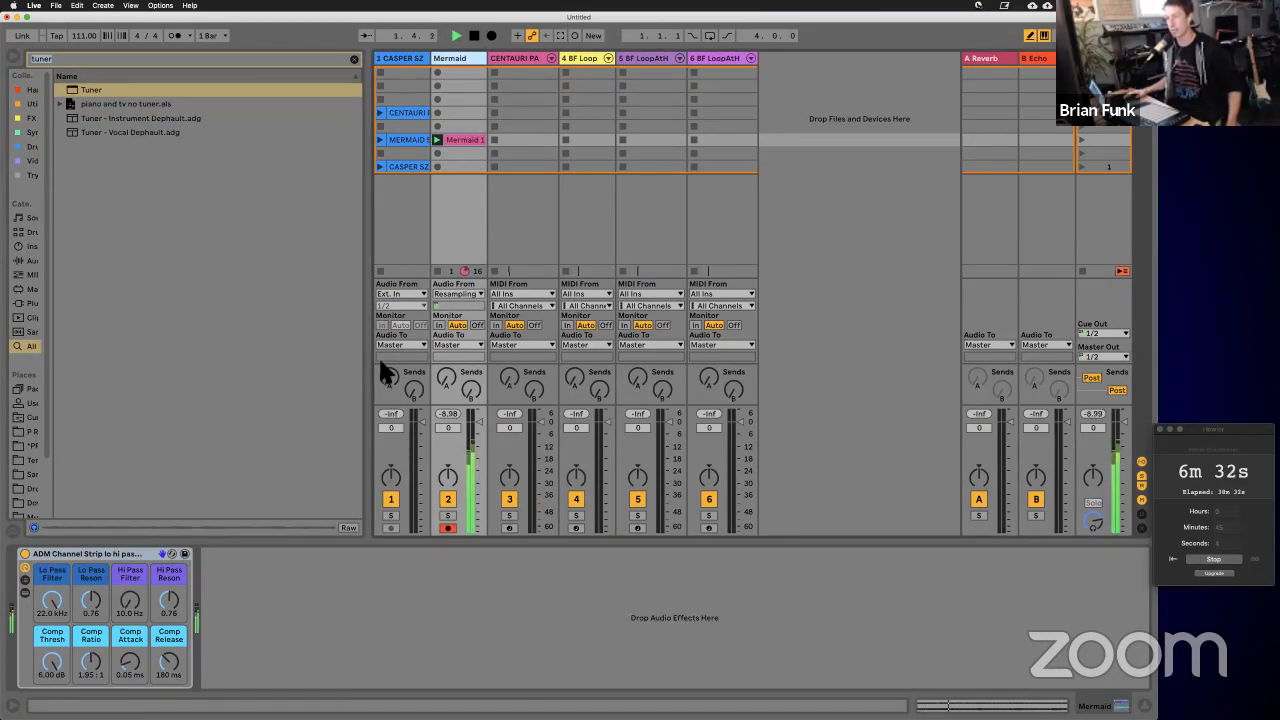
Step: Search the browser for "samp" and add Sampler on a new MIDI track after the existing tracks
{"action": "left_click", "coordinate": [353, 59]}
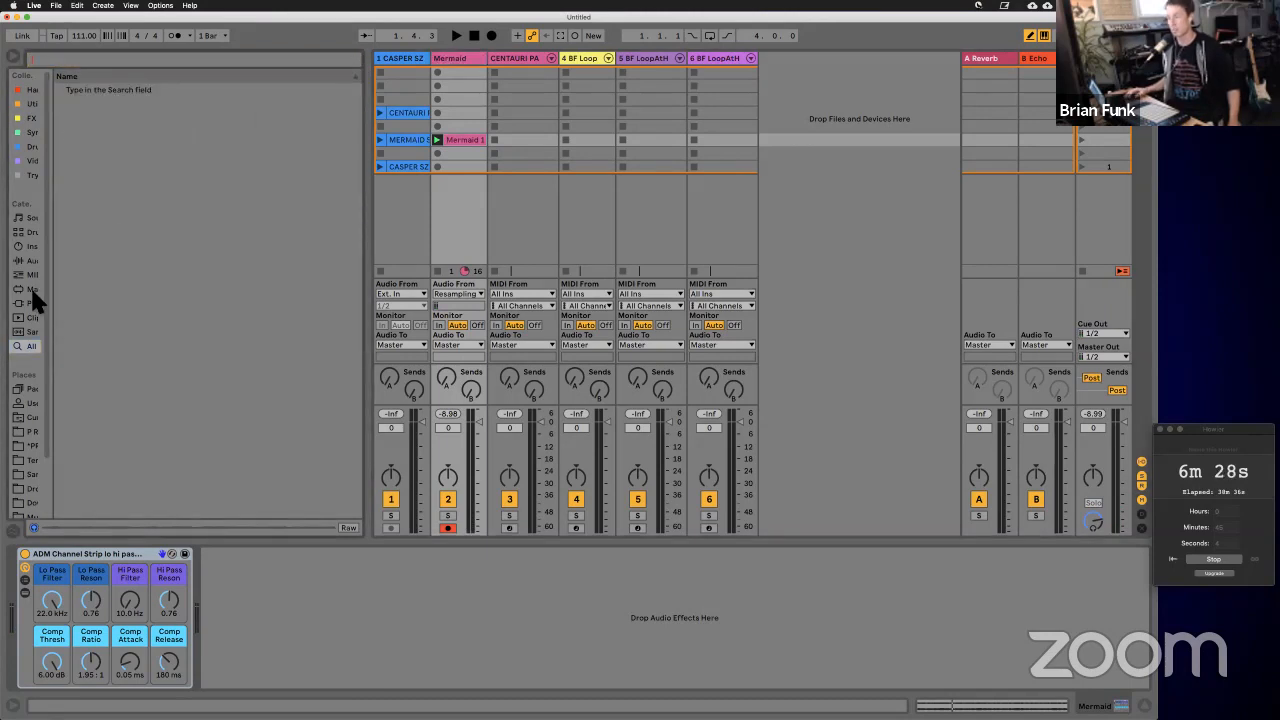
{"action": "type", "text": "samp"}
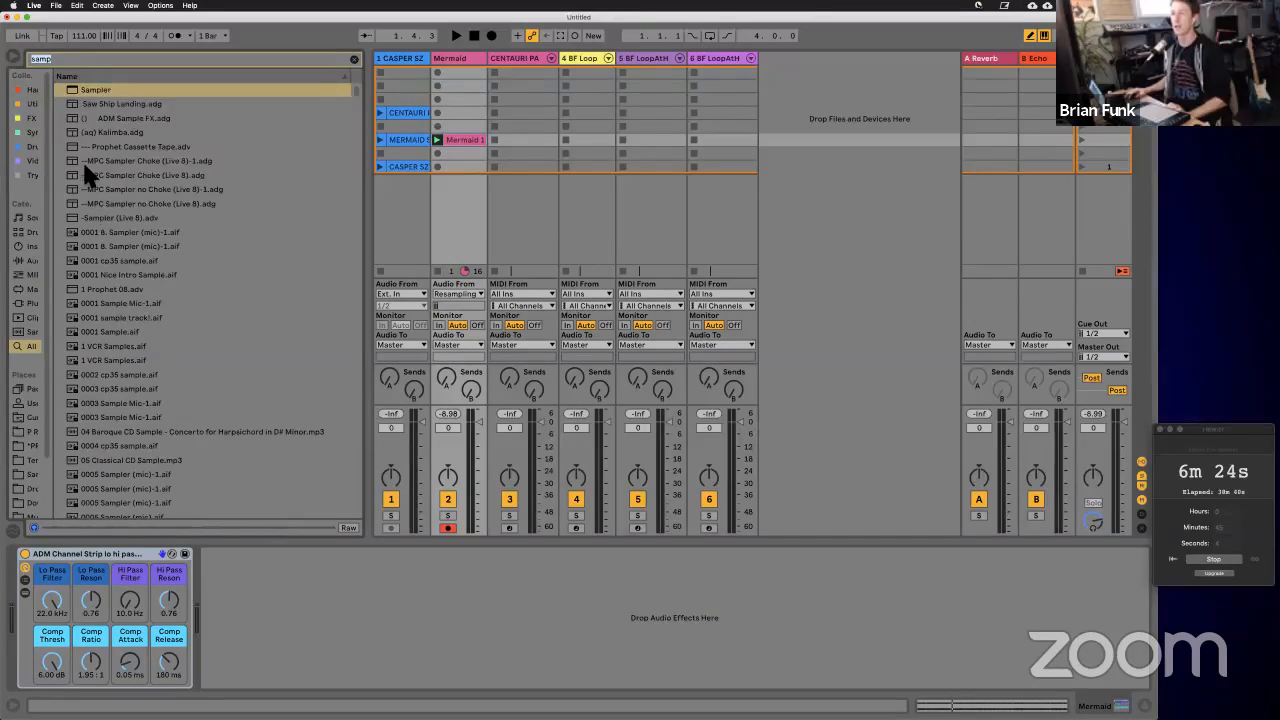
{"action": "left_click_drag", "start_coordinate": [94, 88], "coordinate": [845, 105]}
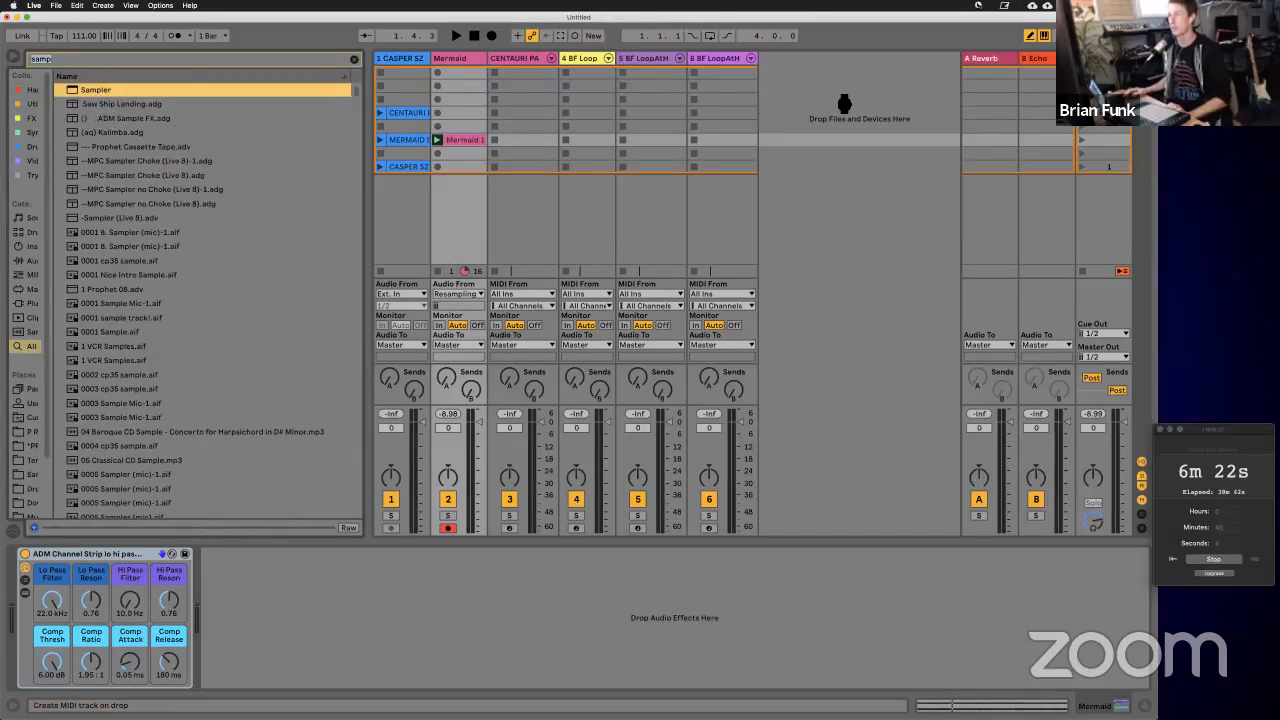
Step: Hide the mixer's In/Out section and load the recorded Mermaid clip into Sampler's zone editor
{"action": "left_click_drag", "start_coordinate": [475, 140], "coordinate": [484, 122]}
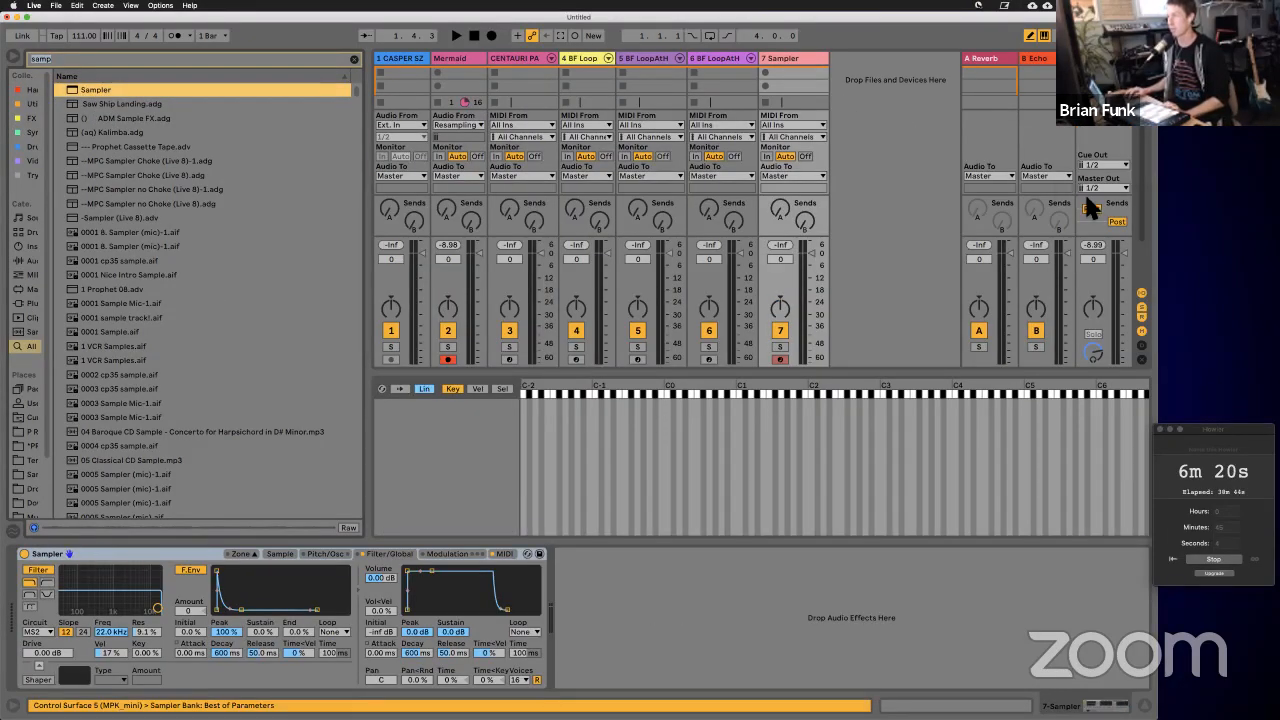
{"action": "left_click", "coordinate": [1142, 292]}
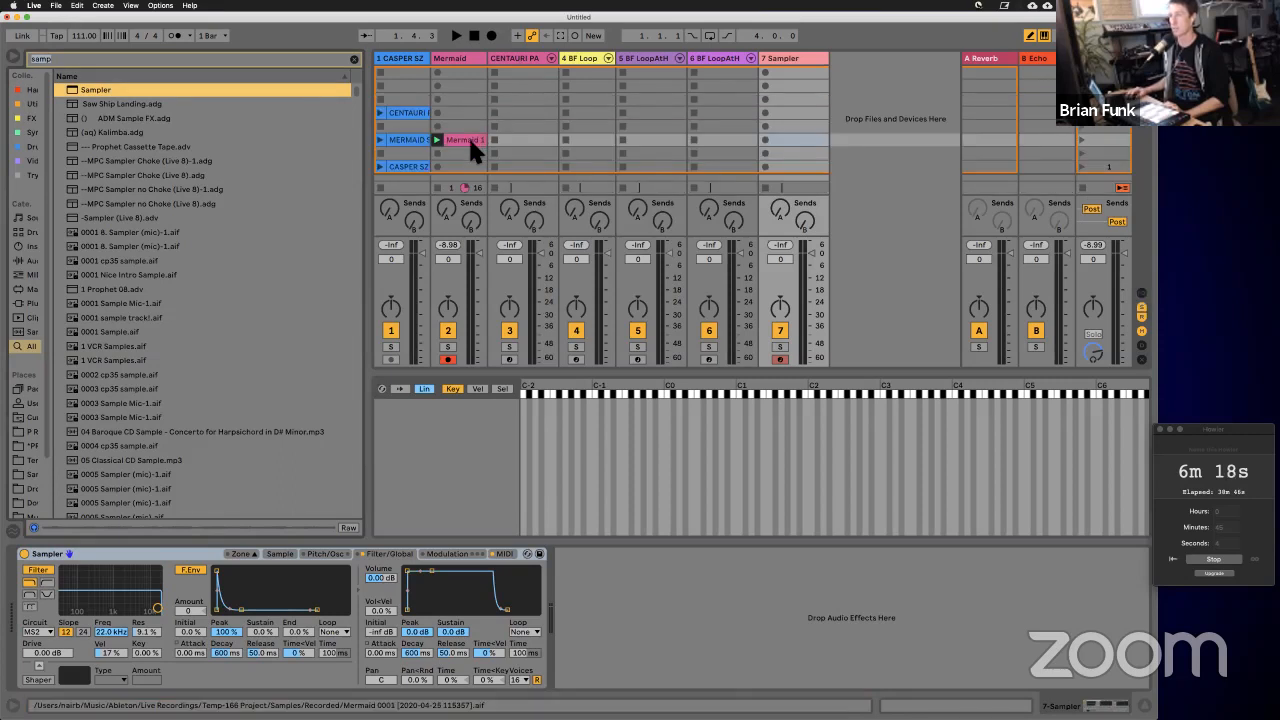
{"action": "left_click_drag", "start_coordinate": [468, 138], "coordinate": [475, 451]}
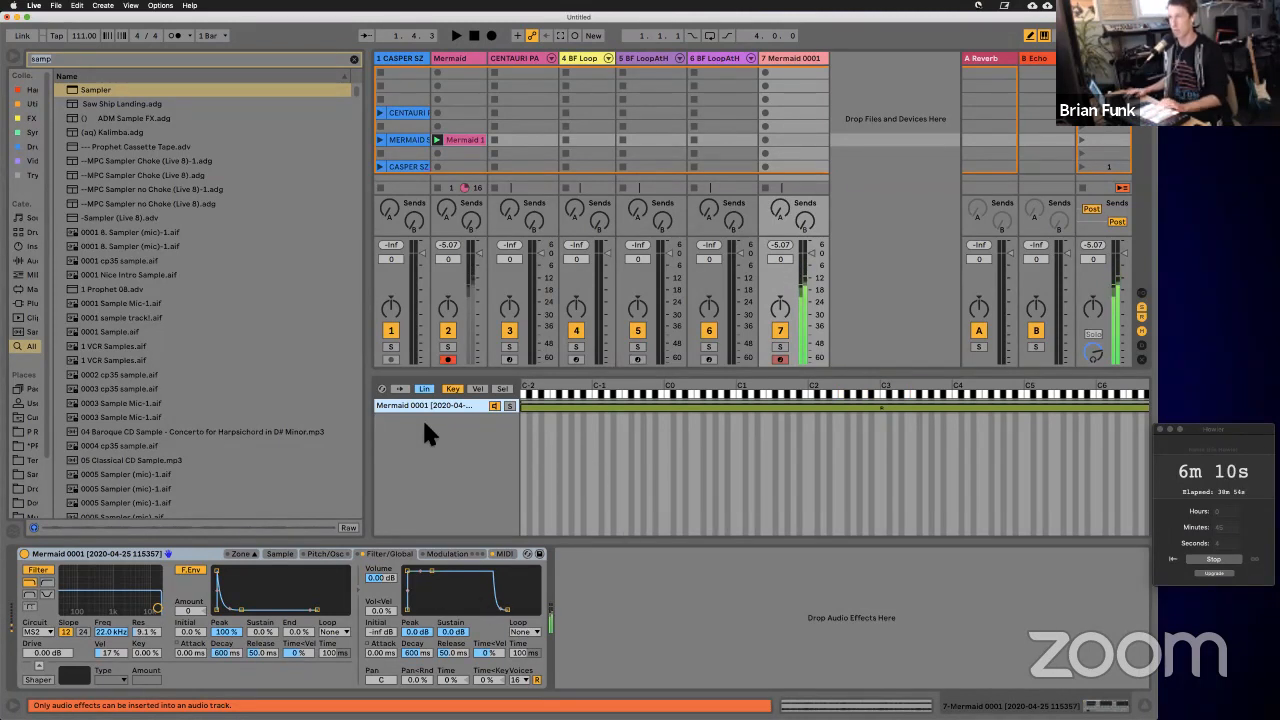
Step: Search the browser for "tun" and add the Tuner after Sampler on track 7
{"action": "left_click", "coordinate": [452, 57]}
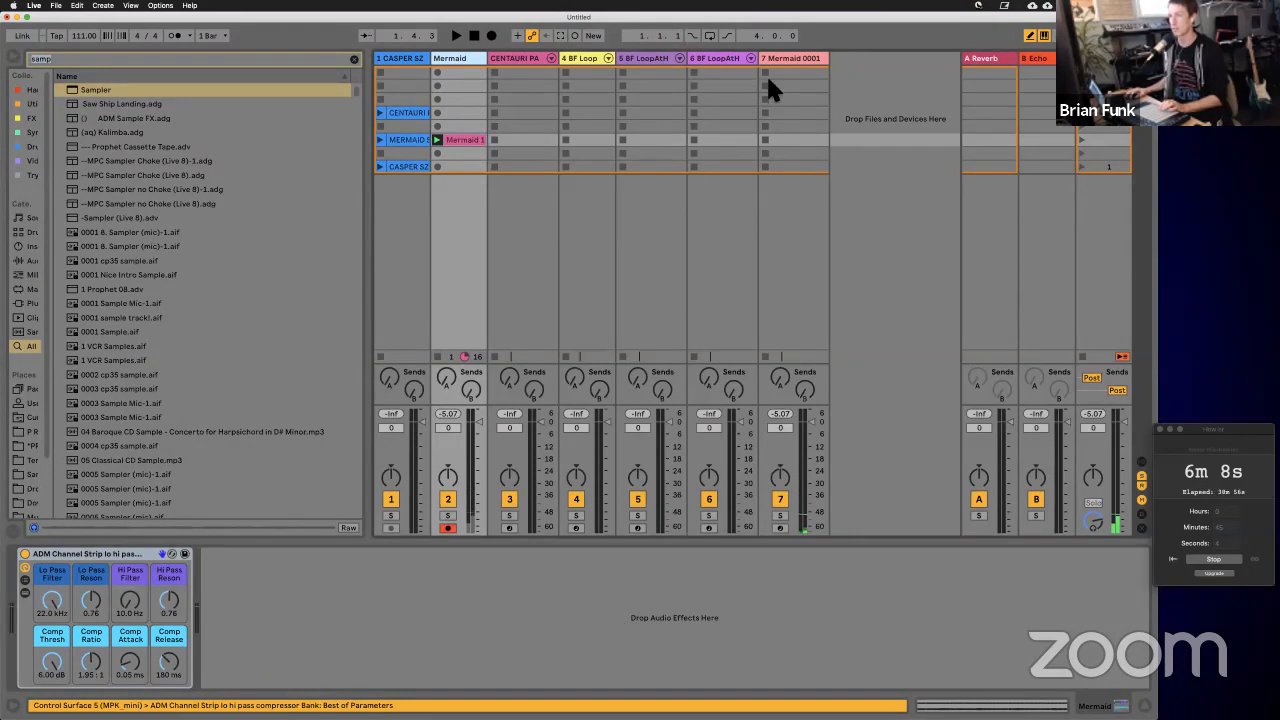
{"action": "left_click", "coordinate": [797, 58]}
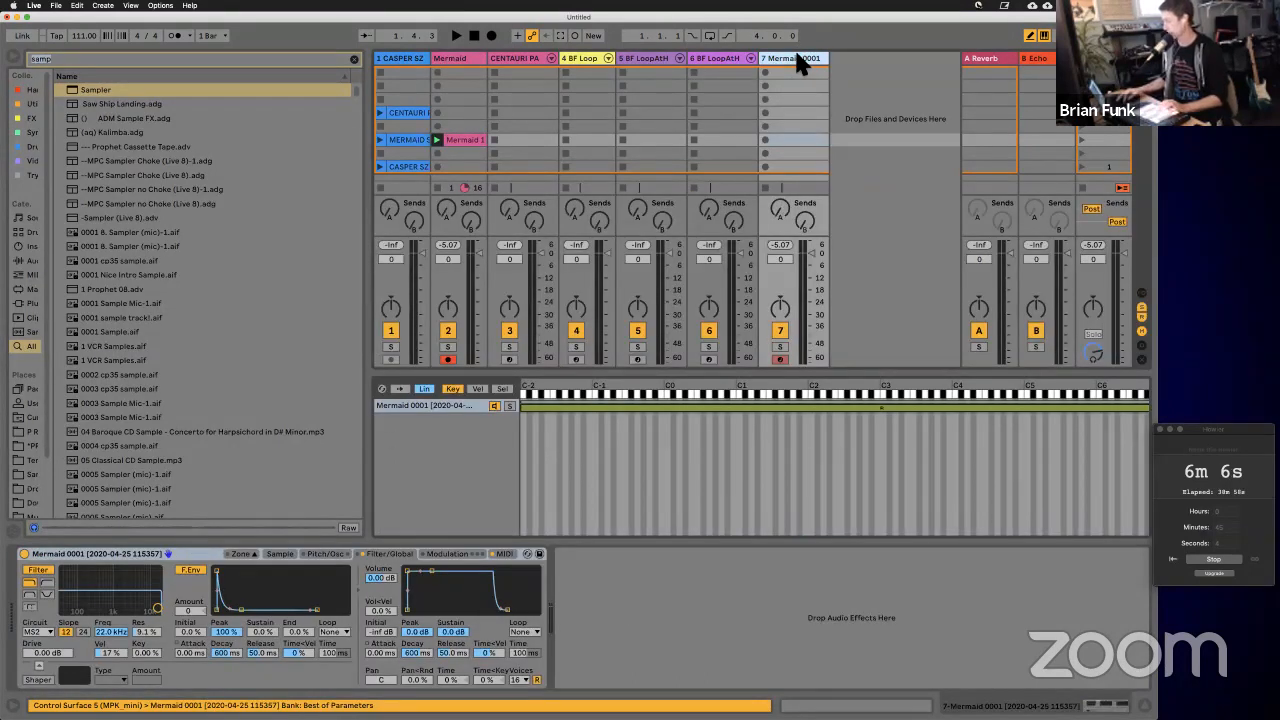
{"action": "key", "text": "super+f"}
{"action": "type", "text": "tun"}
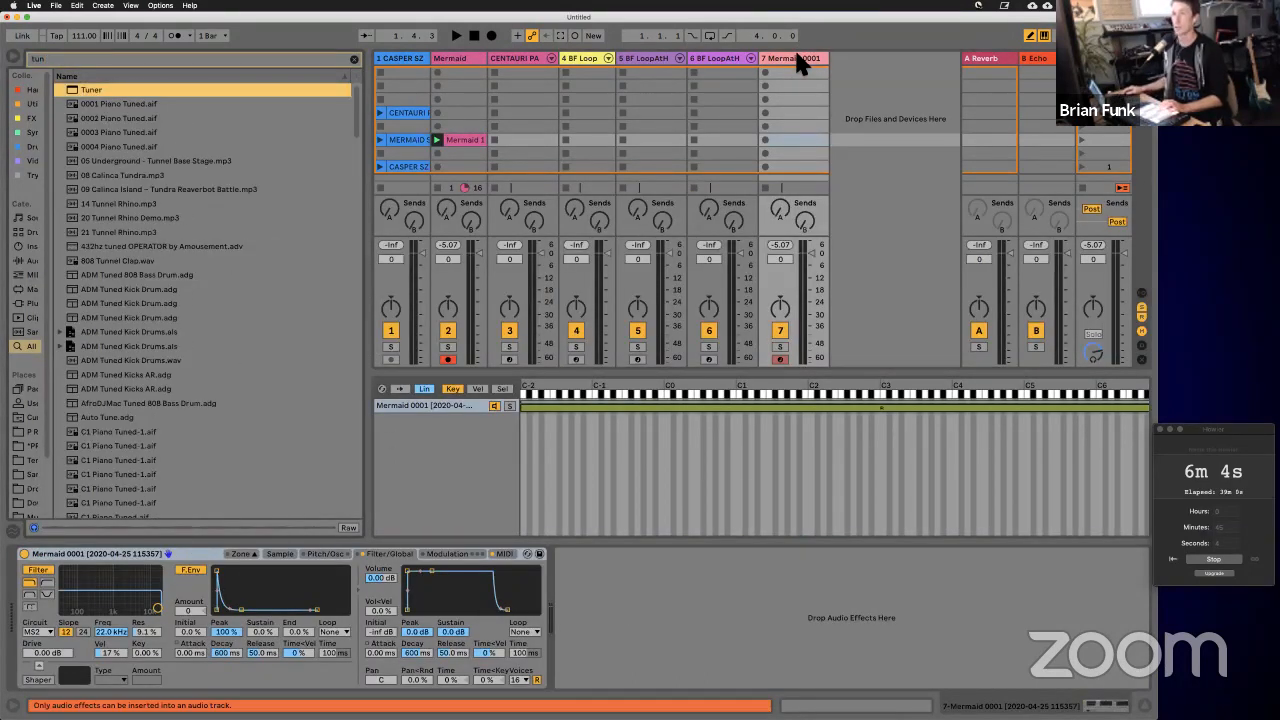
{"action": "key", "text": "Return"}
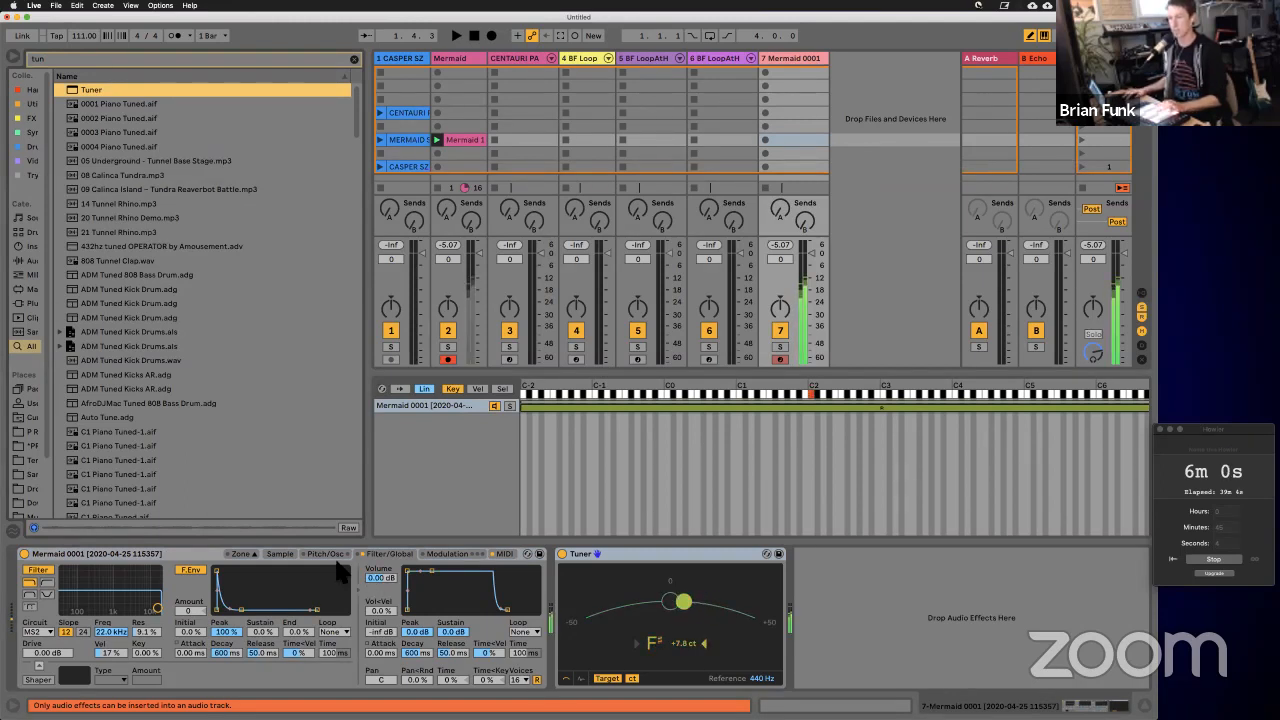
Step: Tune the Mermaid sample against the Tuner by setting its root key to F#3 and its detune to -16 ct
{"action": "left_click", "coordinate": [282, 555]}
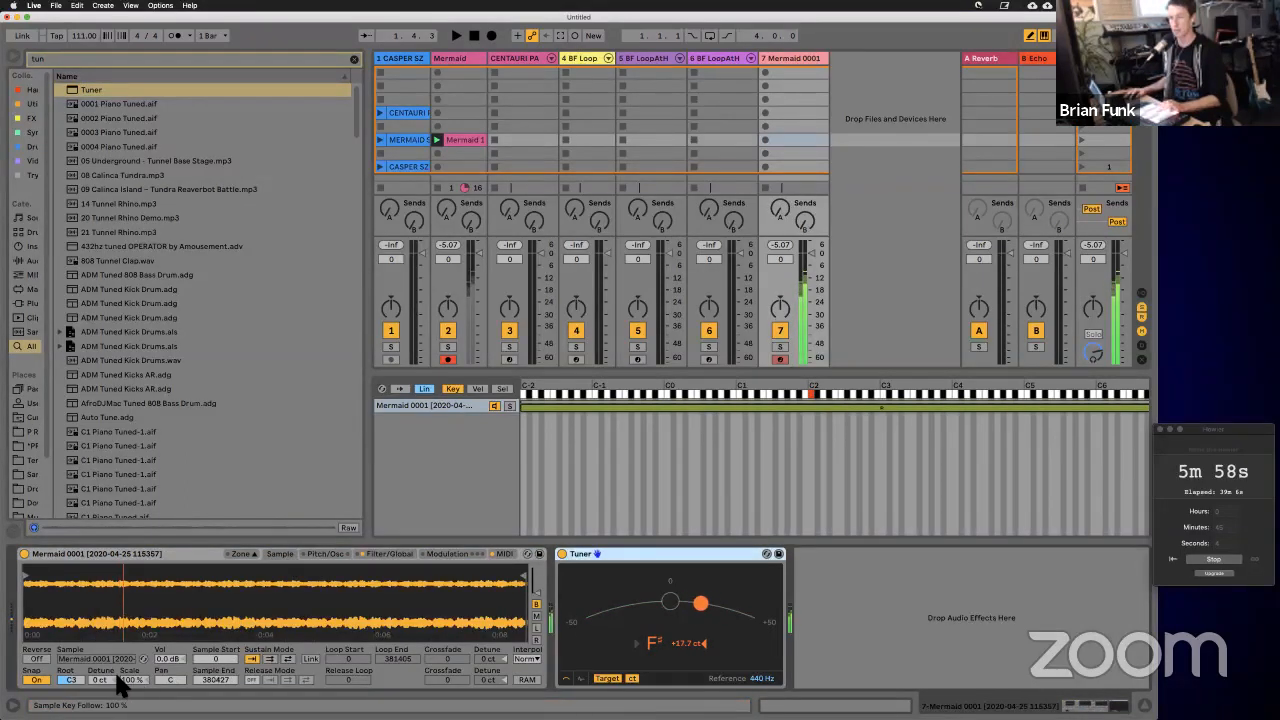
{"action": "key", "text": "Down"}
{"action": "key", "text": "Down"}
{"action": "key", "text": "Down"}
{"action": "key", "text": "Down"}
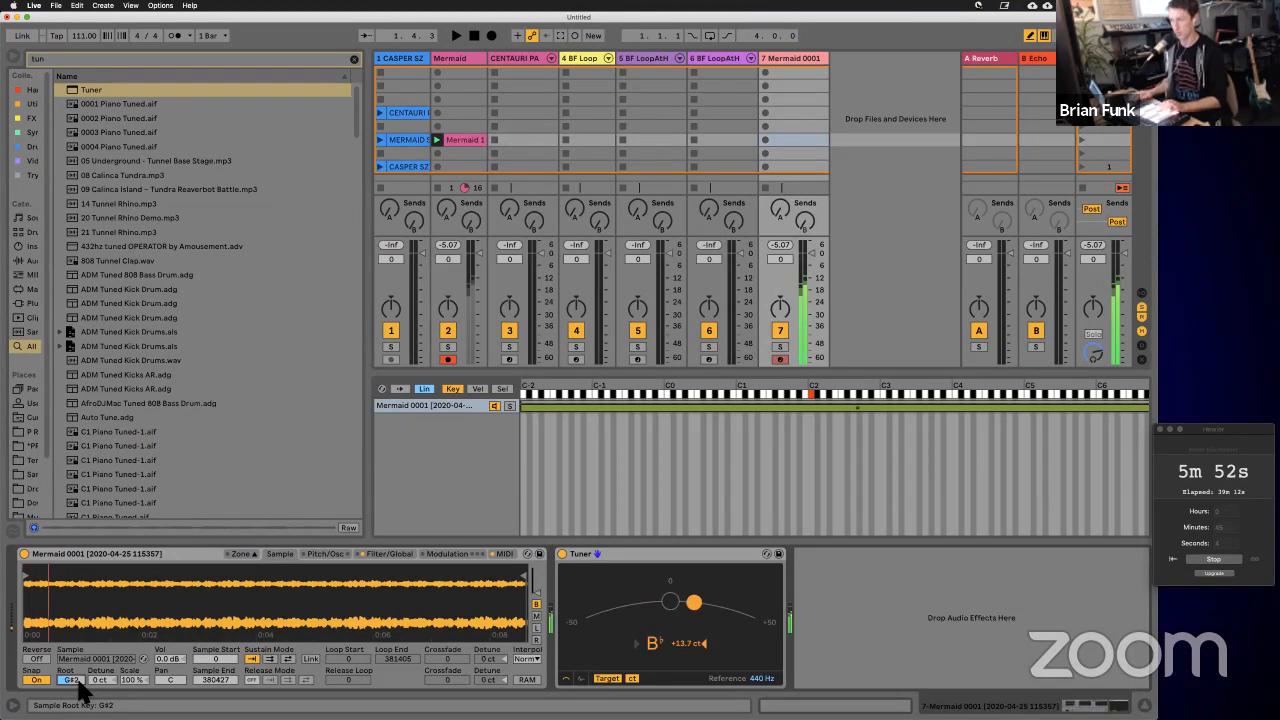
{"action": "key", "text": "Up"}
{"action": "key", "text": "Up"}
{"action": "key", "text": "Up"}
{"action": "key", "text": "Up"}
{"action": "key", "text": "Up"}
{"action": "key", "text": "Up"}
{"action": "key", "text": "Up"}
{"action": "key", "text": "Up"}
{"action": "key", "text": "Up"}
{"action": "key", "text": "Up"}
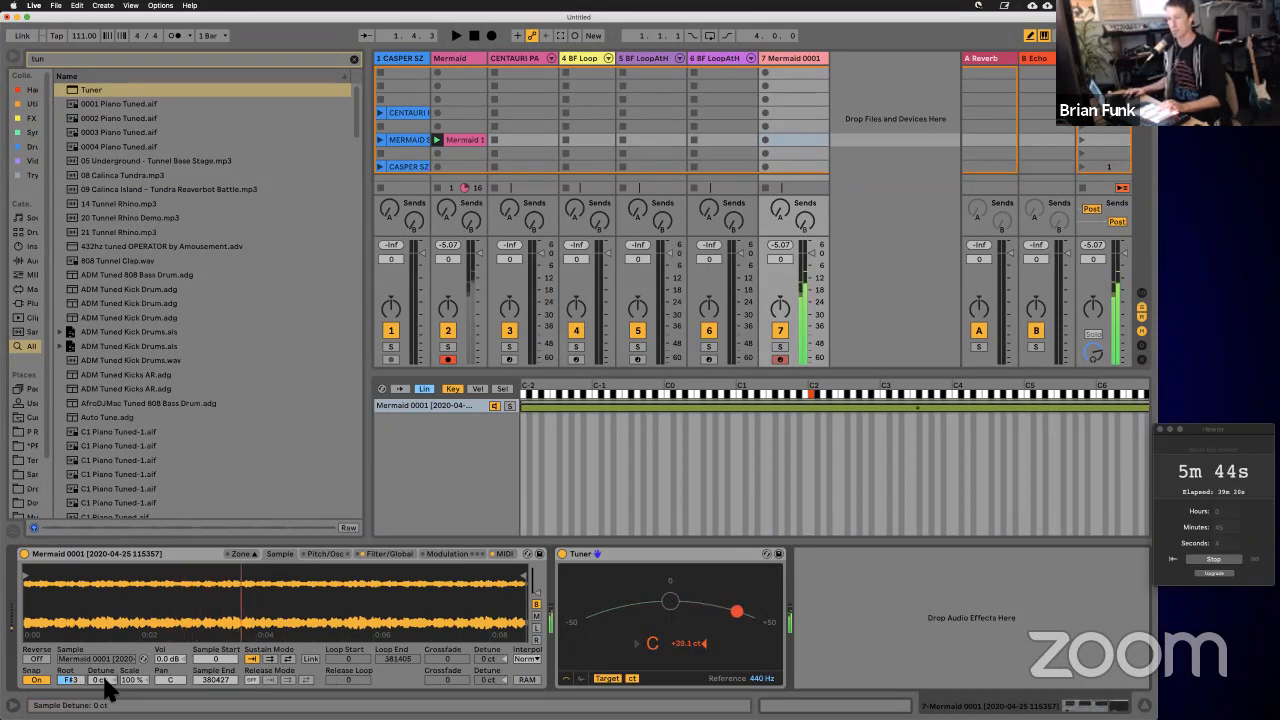
{"action": "left_click_drag", "start_coordinate": [104, 678], "coordinate": [108, 684]}
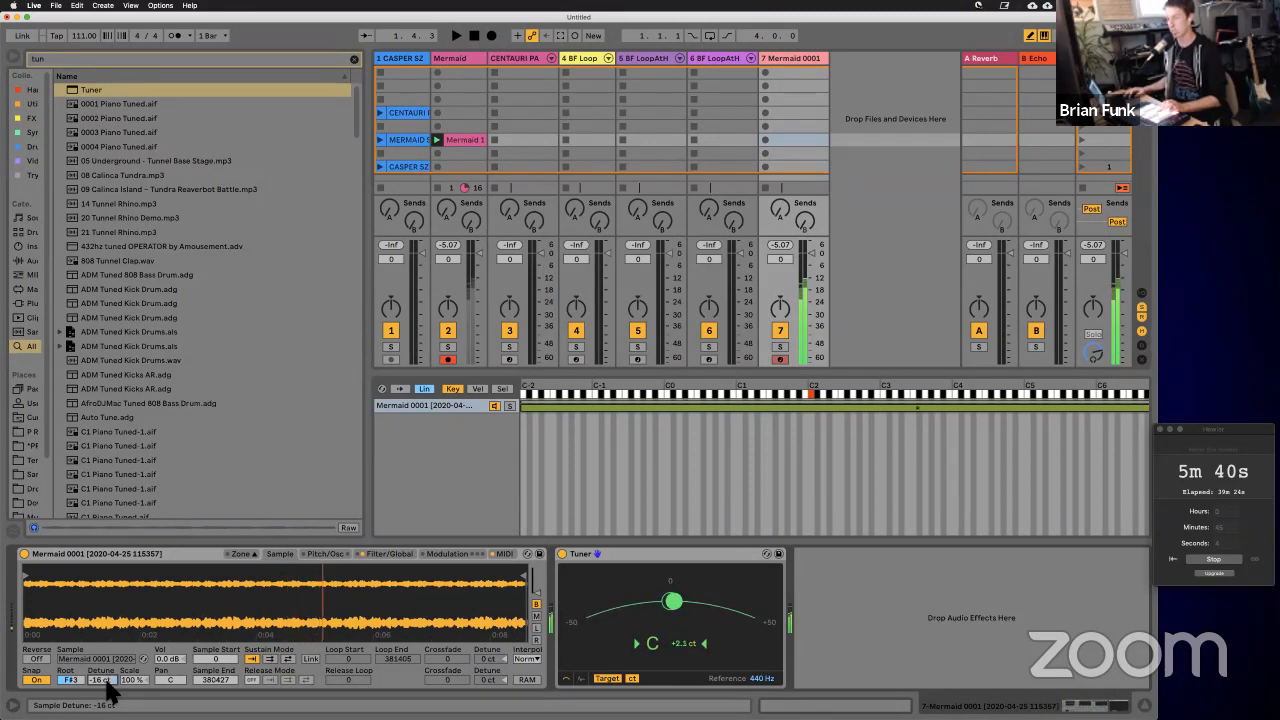
{"action": "key", "text": "super+d"}
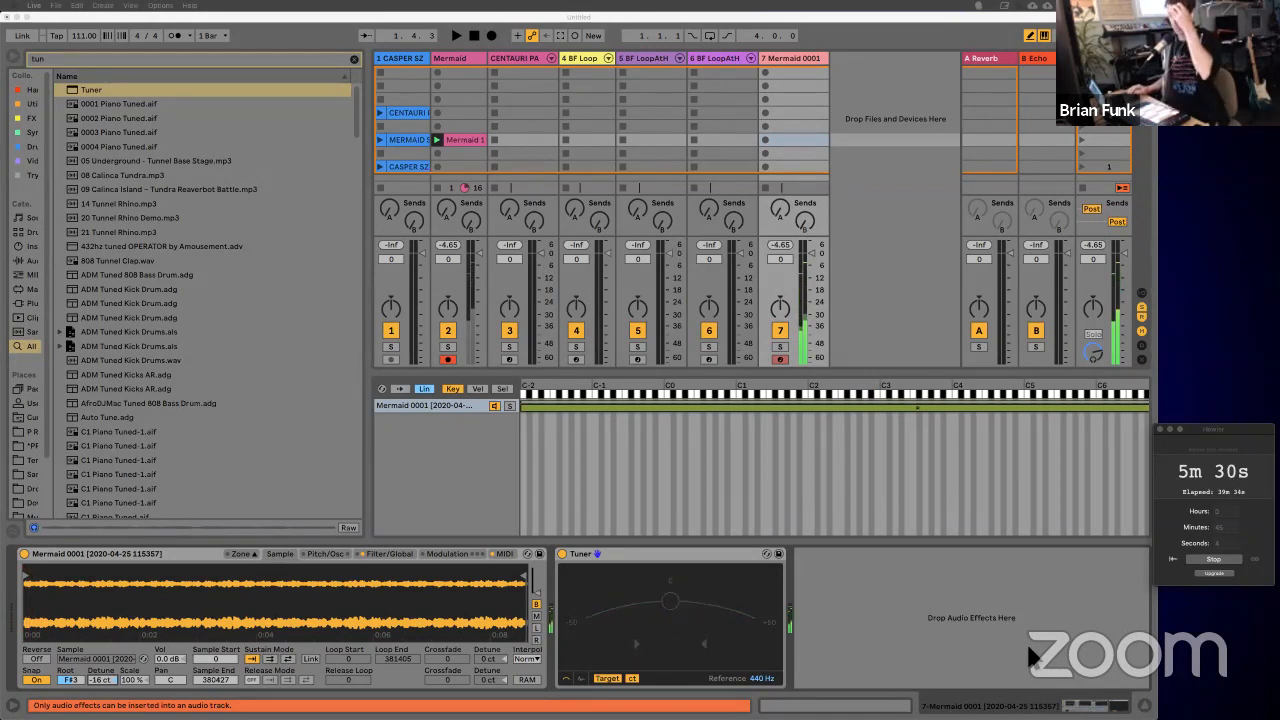
Step: Group the Mermaid Sampler into an Instrument Rack and show the rack's macro controls
{"action": "left_click", "coordinate": [210, 556]}
{"action": "left_click", "coordinate": [201, 555]}
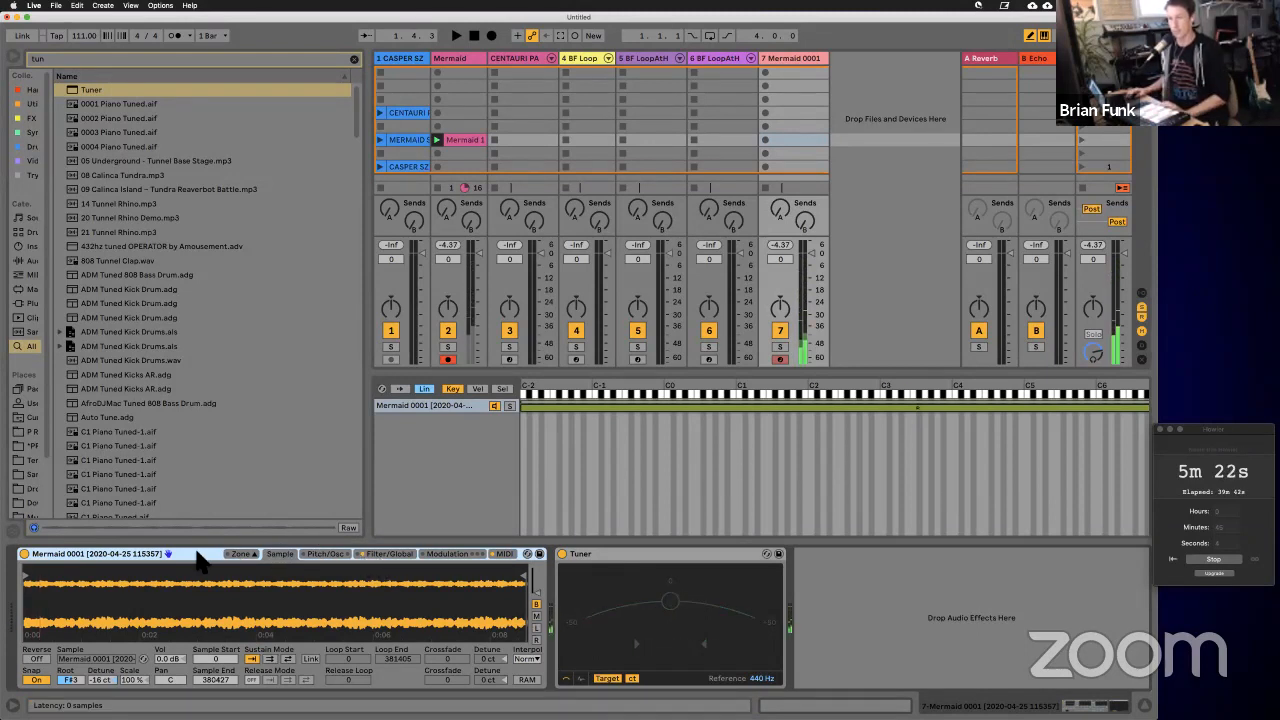
{"action": "key", "text": "super+g"}
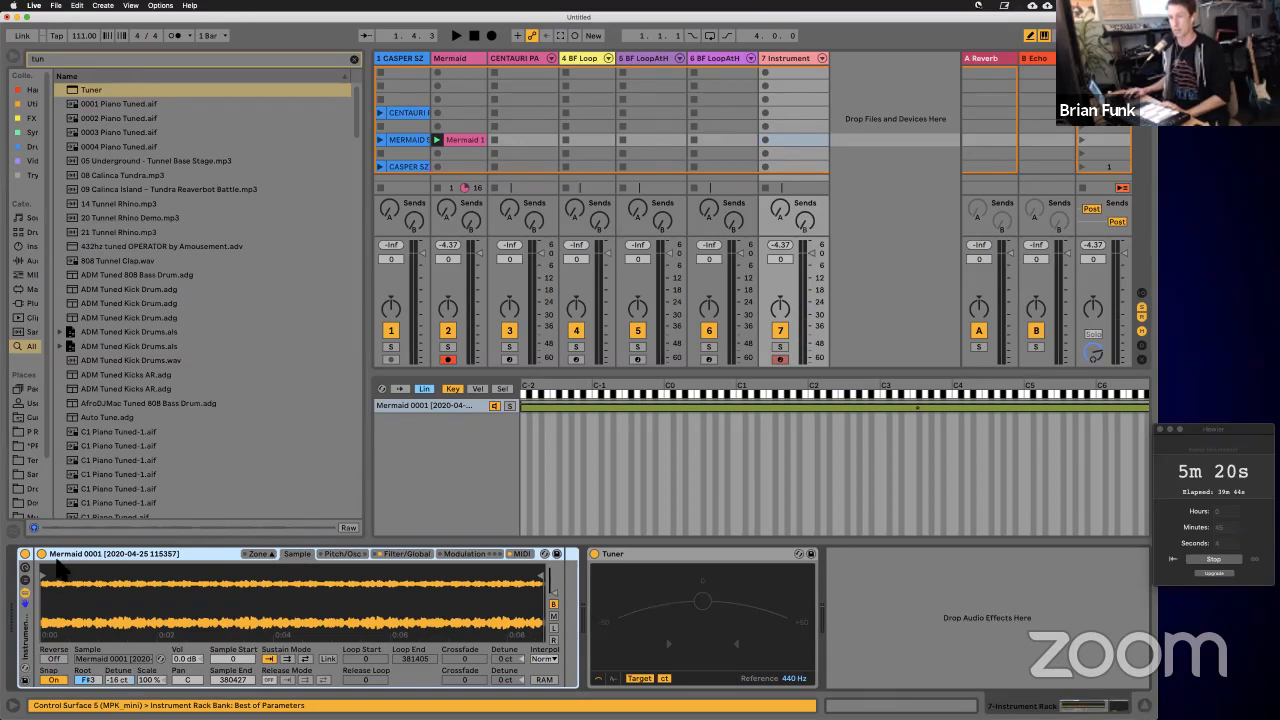
{"action": "left_click", "coordinate": [25, 580]}
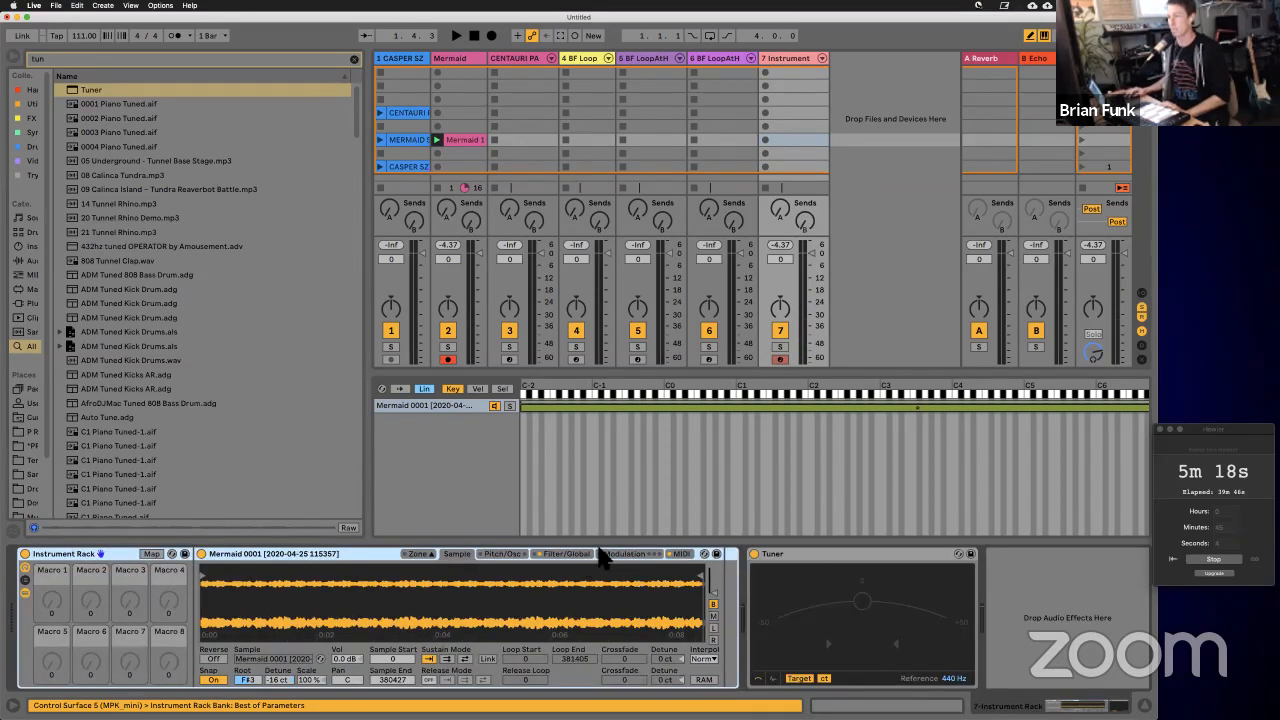
Step: Set the Mermaid Sampler's filter to band-pass with the Clean circuit, a frequency of 257 Hz and 25% resonance
{"action": "left_click", "coordinate": [566, 554]}
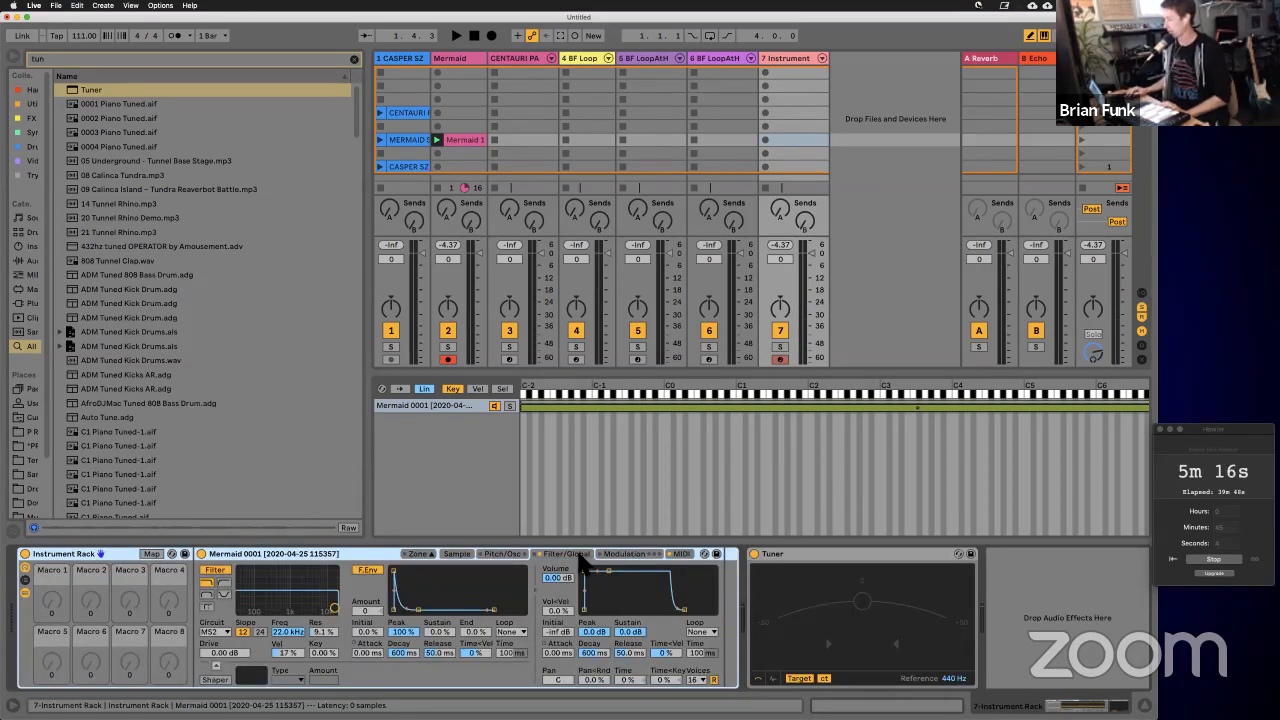
{"action": "left_click_drag", "start_coordinate": [582, 555], "coordinate": [773, 552]}
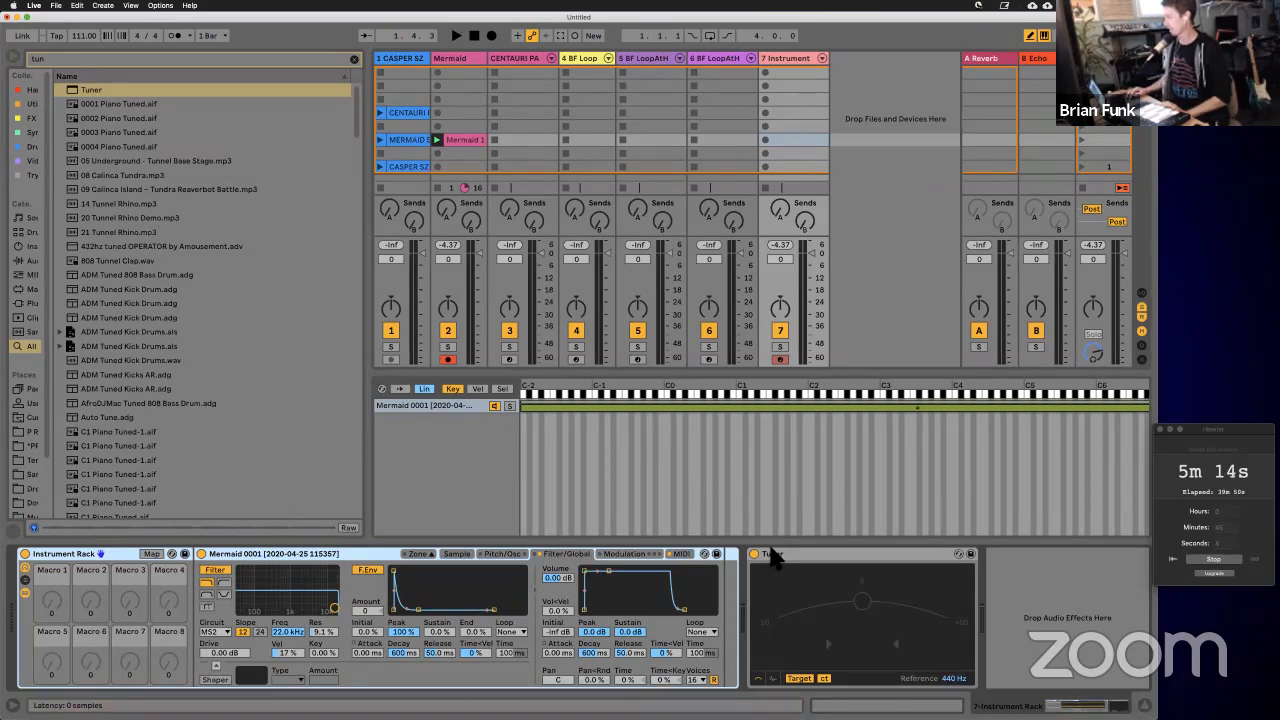
{"action": "left_click", "coordinate": [622, 554]}
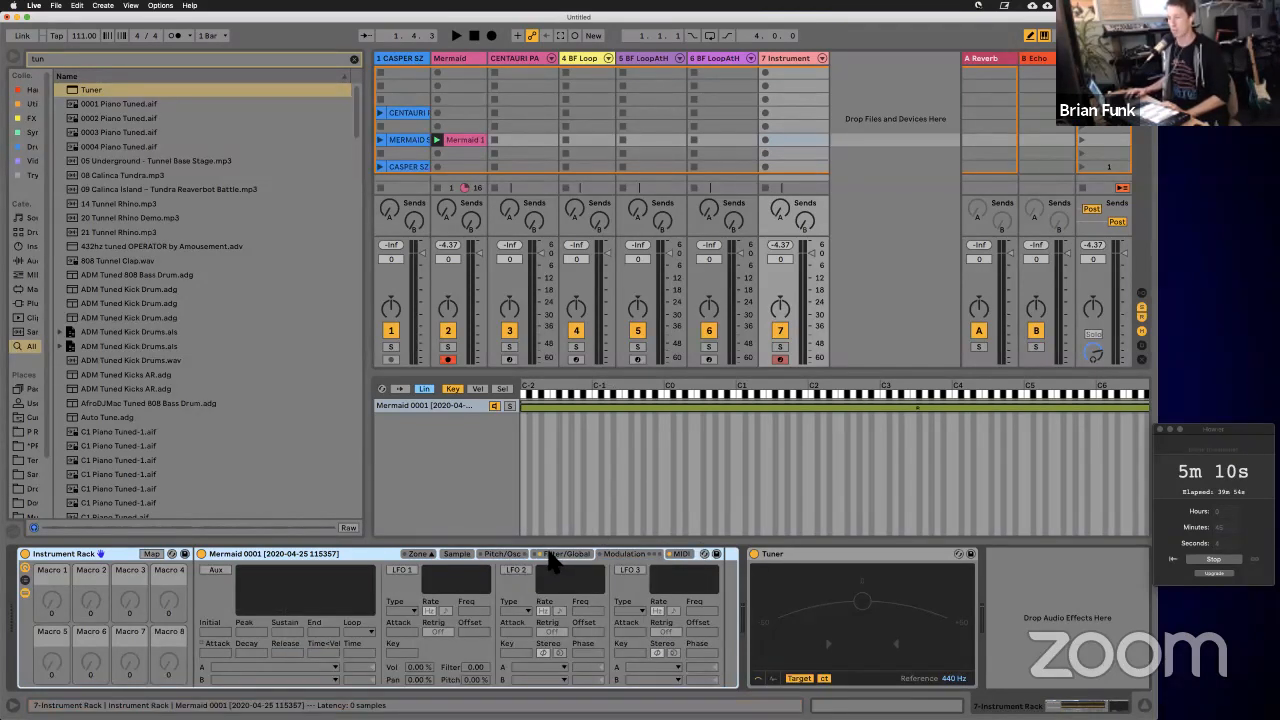
{"action": "left_click_drag", "start_coordinate": [553, 562], "coordinate": [765, 585]}
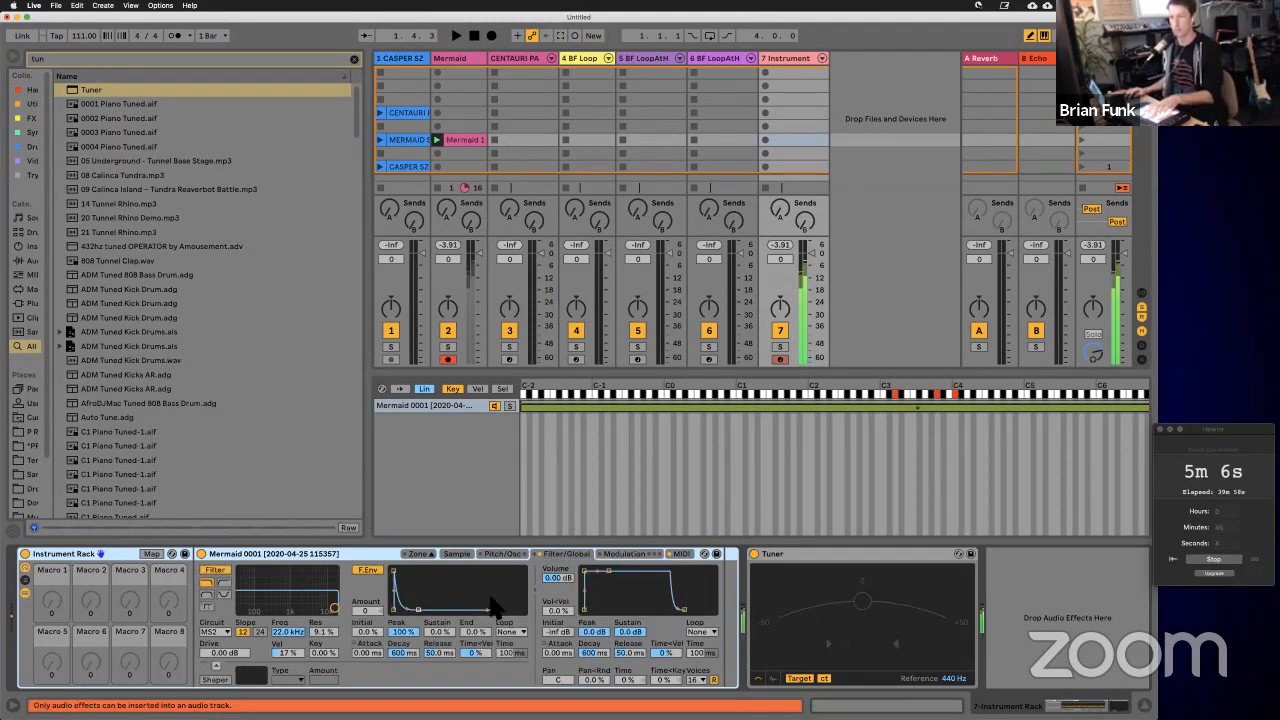
{"action": "left_click", "coordinate": [289, 632]}
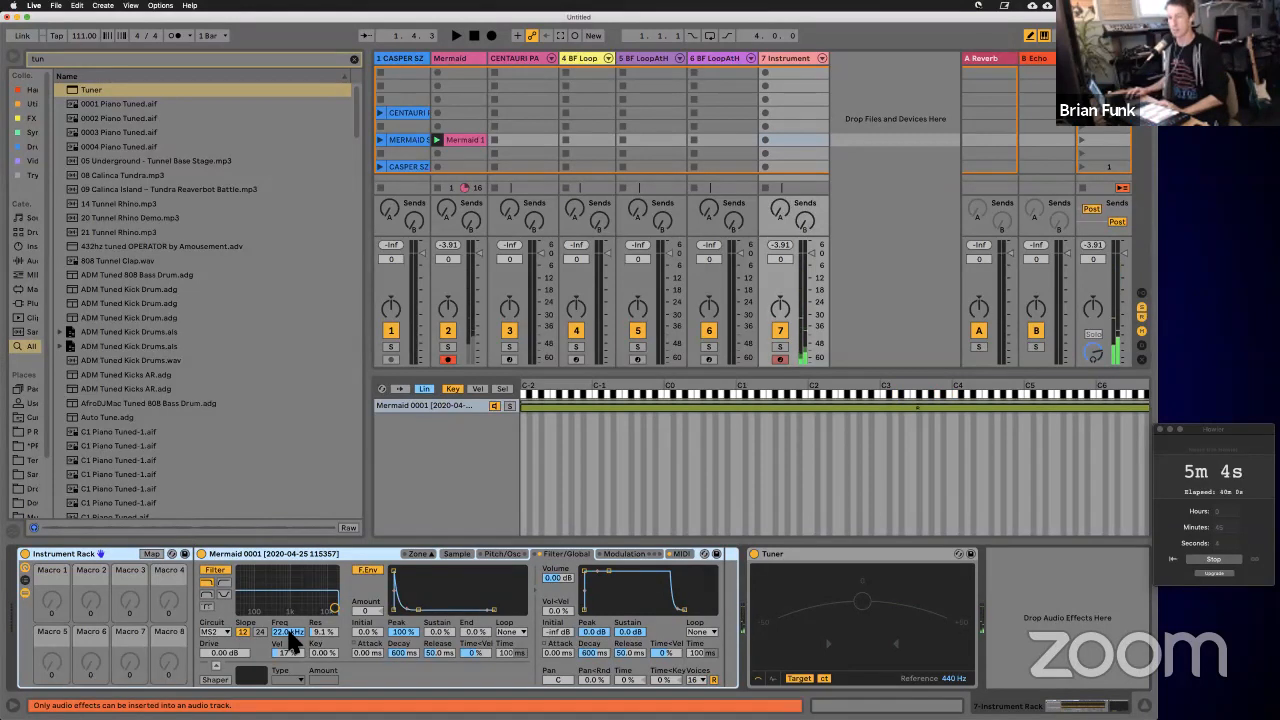
{"action": "mouse_move", "coordinate": [334, 607]}
{"action": "left_mouse_down"}
{"action": "mouse_move", "coordinate": [277, 598]}
{"action": "mouse_move", "coordinate": [338, 606]}
{"action": "left_mouse_up"}
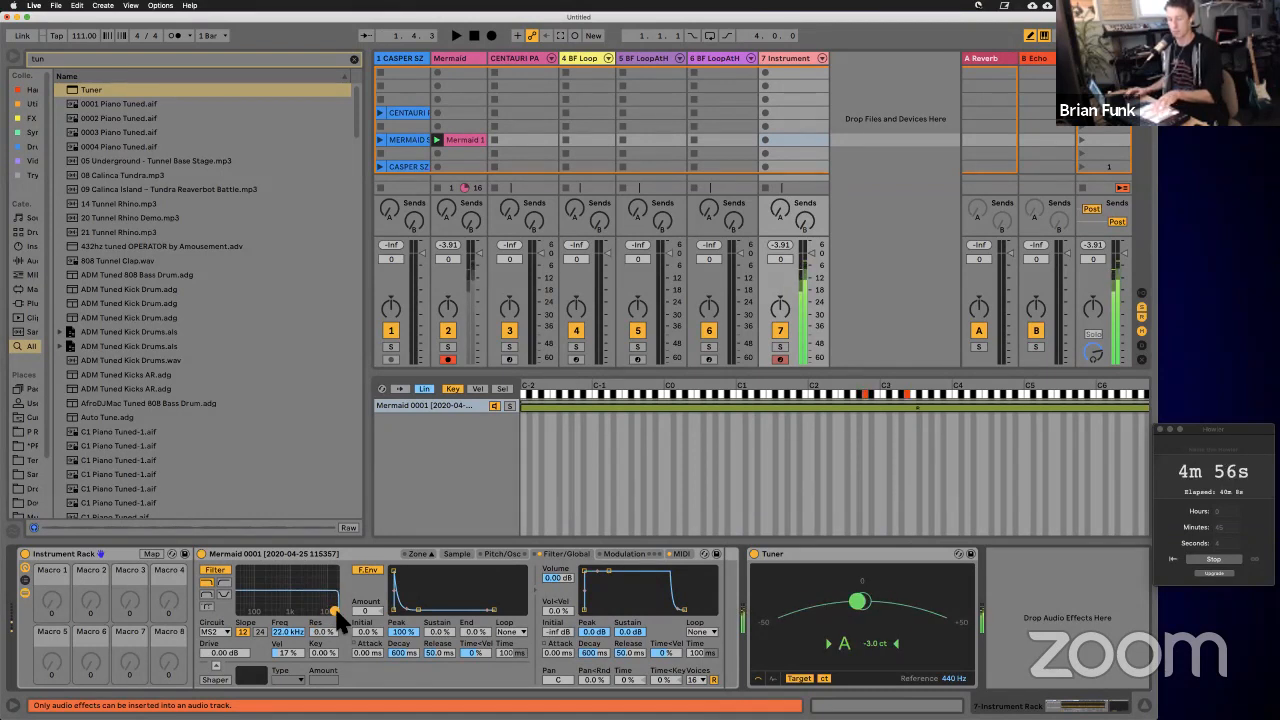
{"action": "left_click", "coordinate": [224, 630]}
{"action": "left_click", "coordinate": [227, 624]}
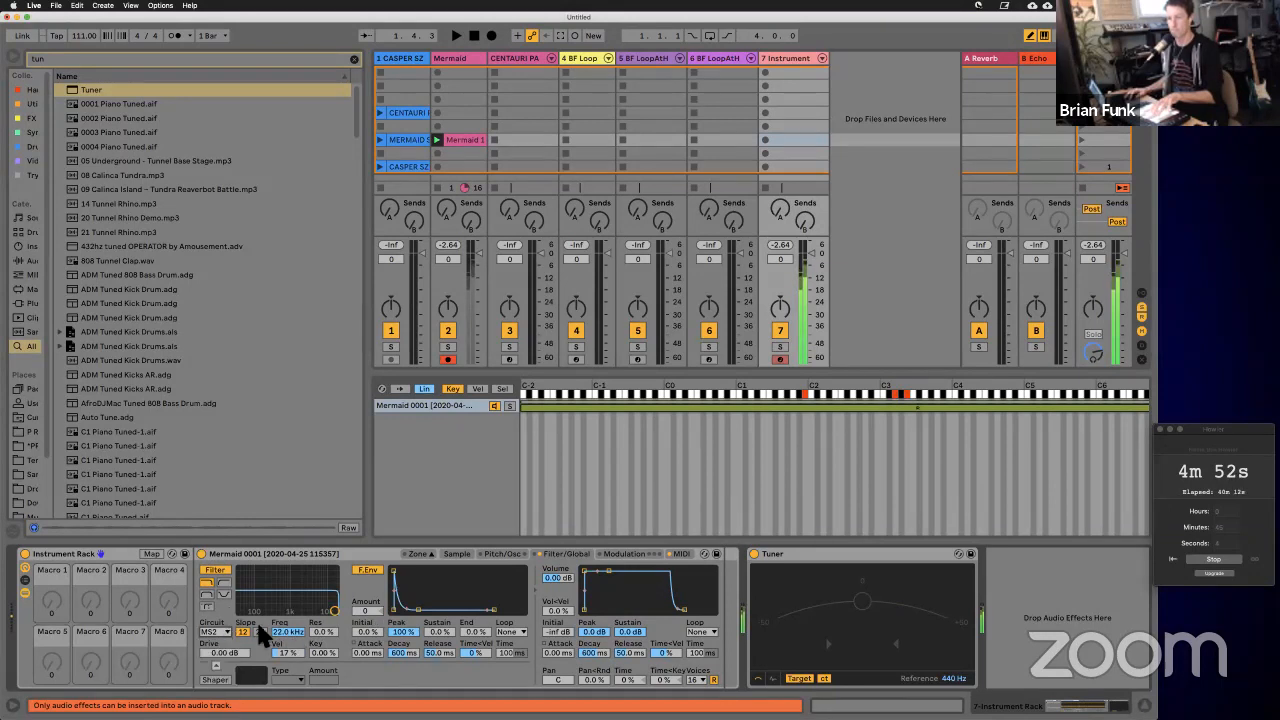
{"action": "left_click", "coordinate": [222, 584]}
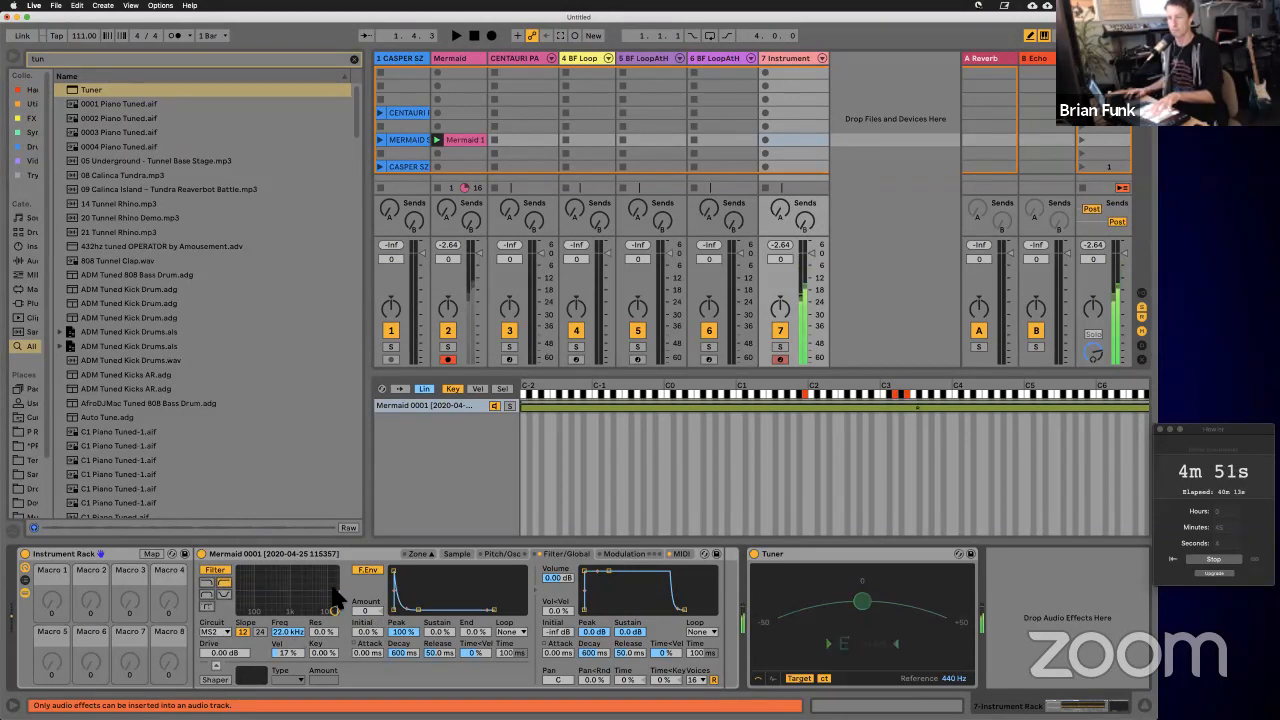
{"action": "left_click_drag", "start_coordinate": [334, 610], "coordinate": [271, 602]}
{"action": "left_click", "coordinate": [206, 594]}
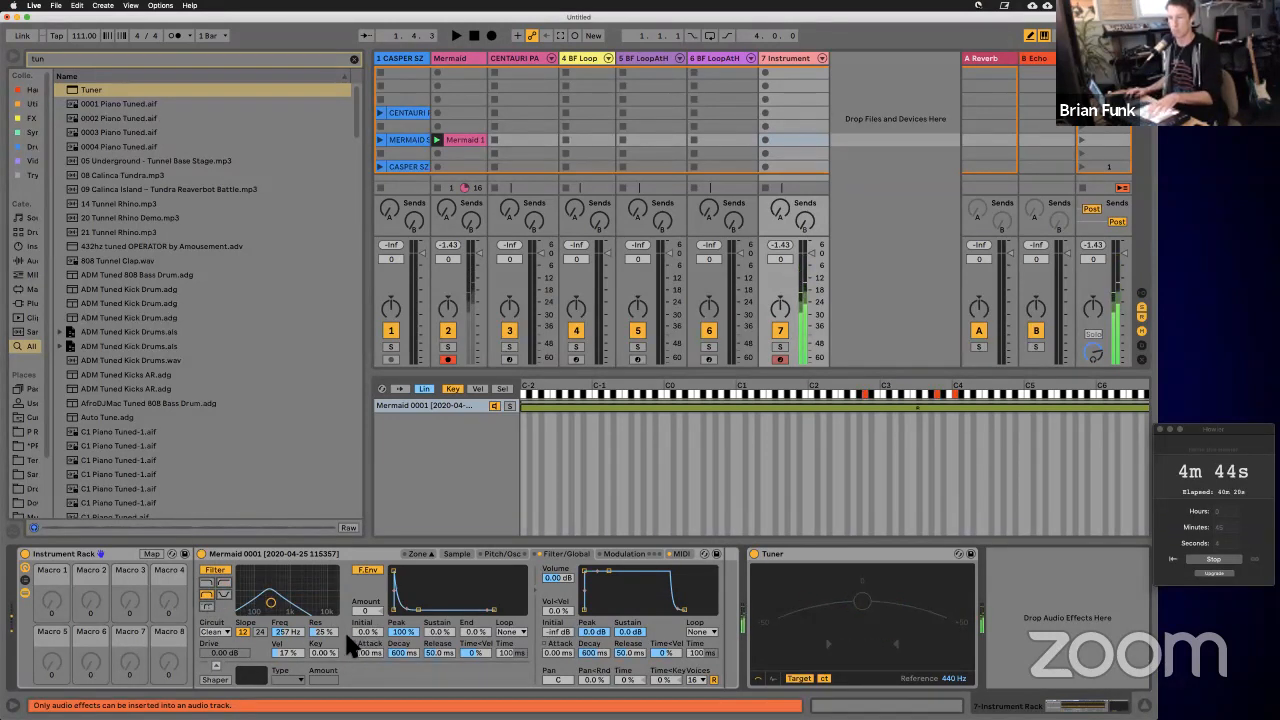
Step: Turn on Sampler's LFO 1 with a filter amount of 16.9, retrigger off and its rate synced to 1/4 beats
{"action": "left_click", "coordinate": [620, 556]}
{"action": "left_click", "coordinate": [402, 569]}
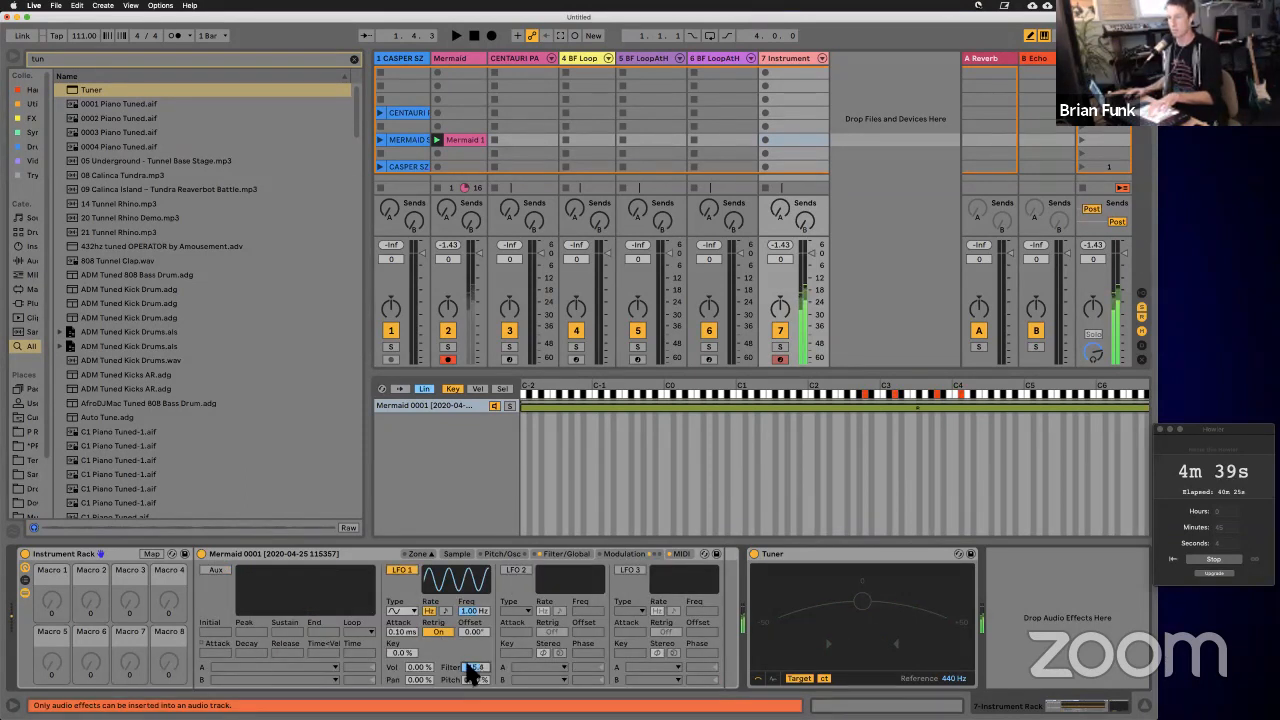
{"action": "left_click", "coordinate": [435, 630]}
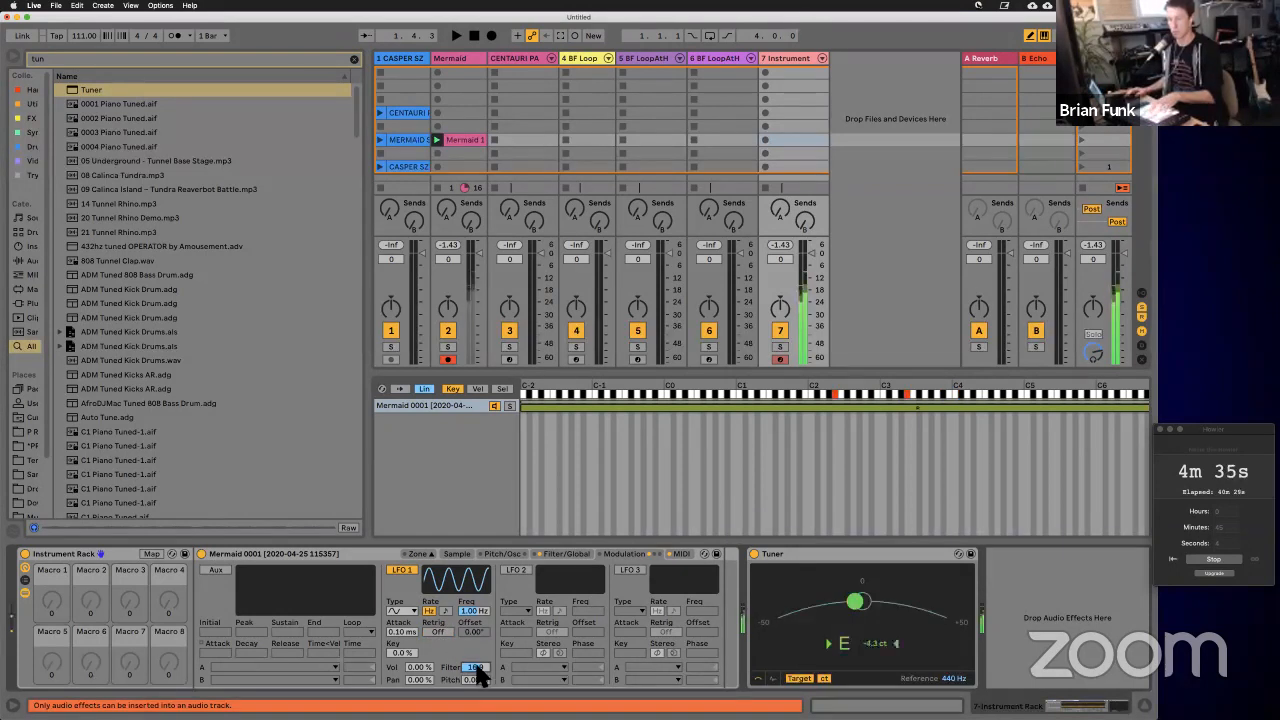
{"action": "left_click_drag", "start_coordinate": [474, 613], "coordinate": [477, 617]}
{"action": "left_click", "coordinate": [441, 610]}
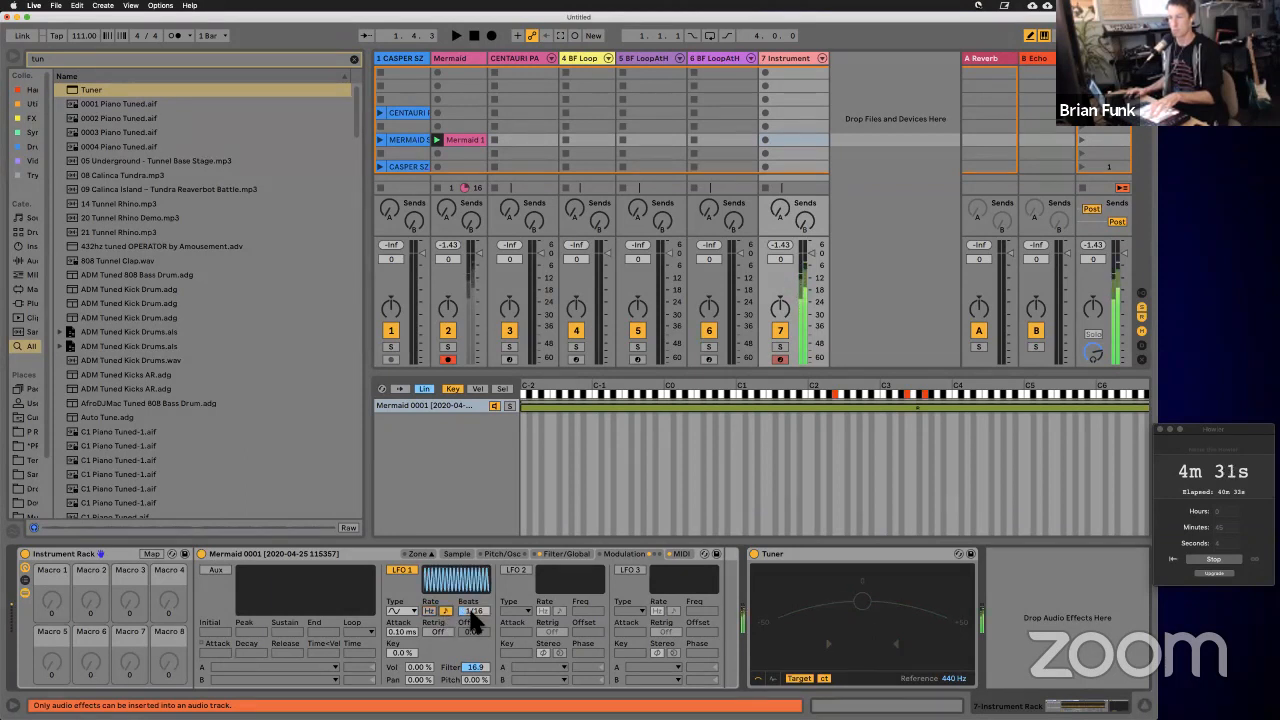
{"action": "left_click_drag", "start_coordinate": [472, 612], "coordinate": [480, 609]}
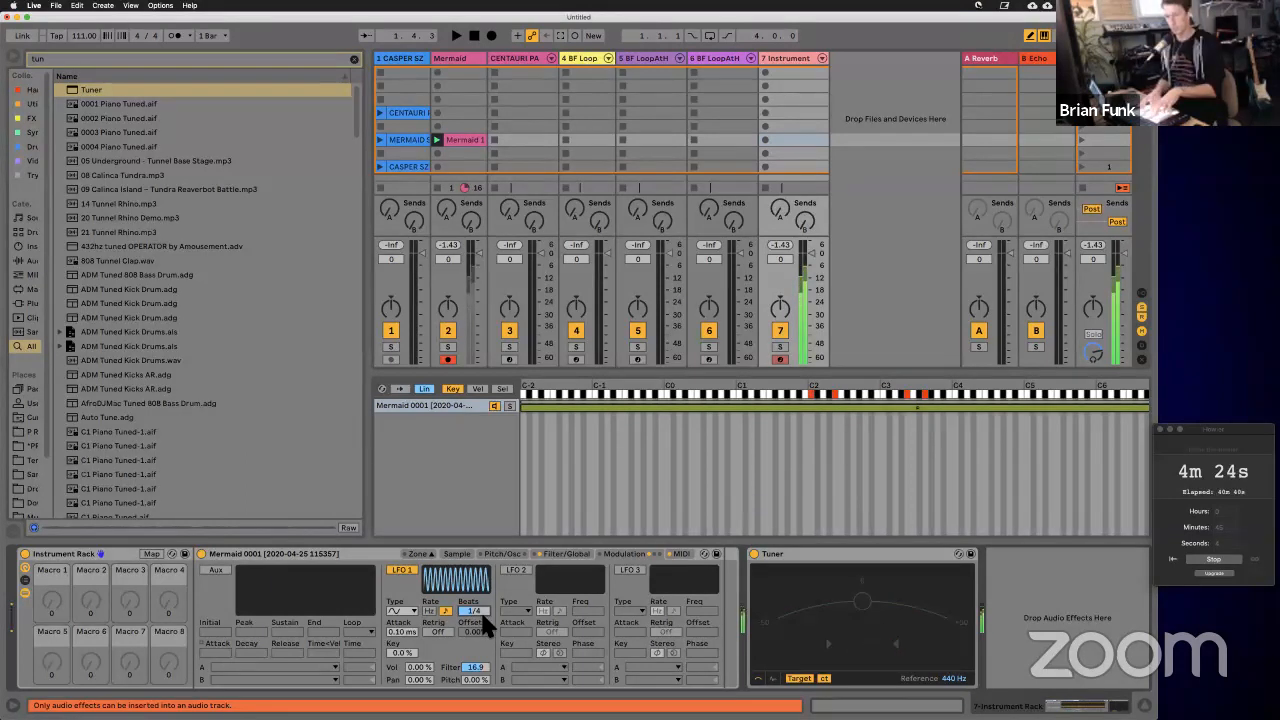
Step: Try other waveforms for LFO 1 and set it to the rising sawtooth
{"action": "left_click", "coordinate": [402, 610]}
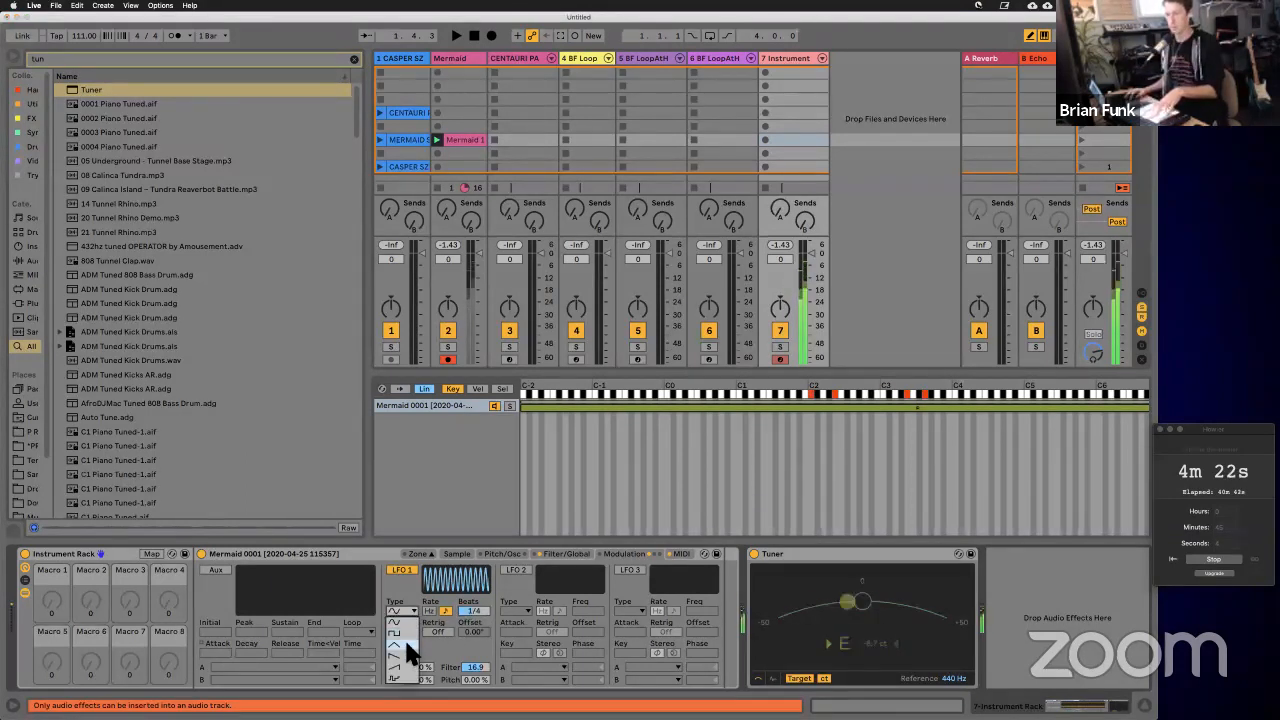
{"action": "left_click", "coordinate": [404, 645]}
{"action": "left_click", "coordinate": [402, 645]}
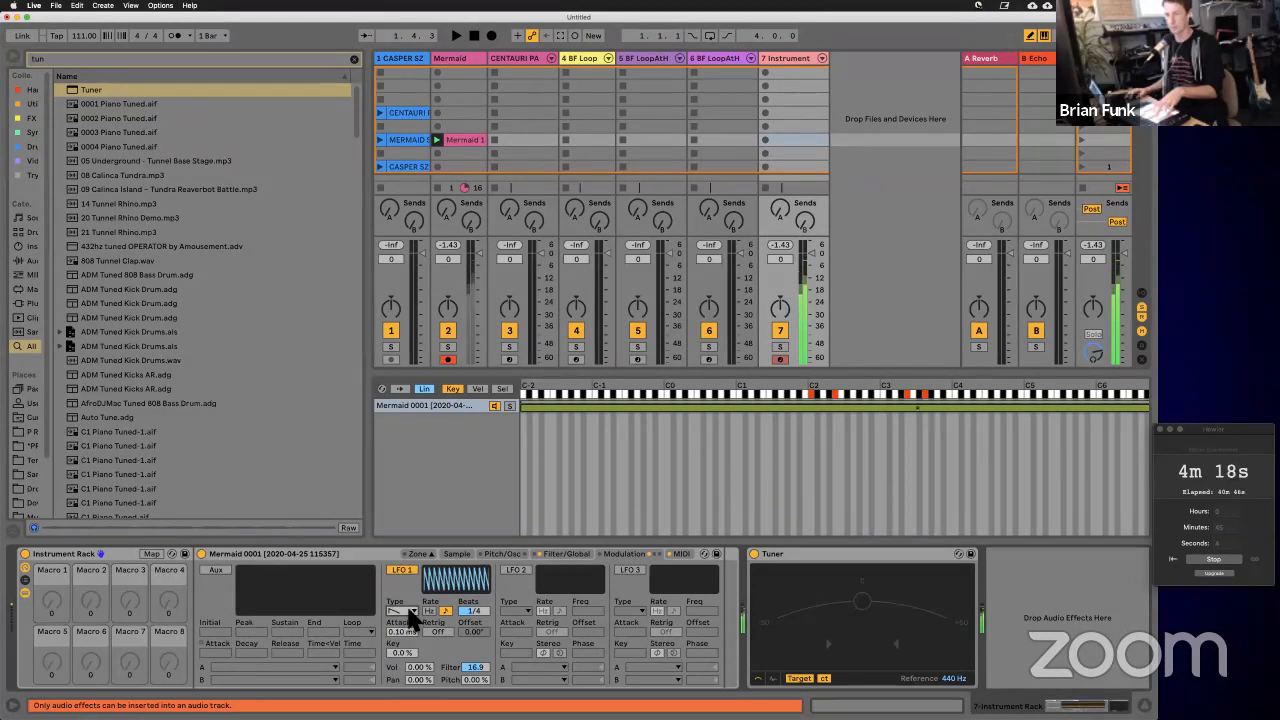
{"action": "left_click", "coordinate": [407, 611]}
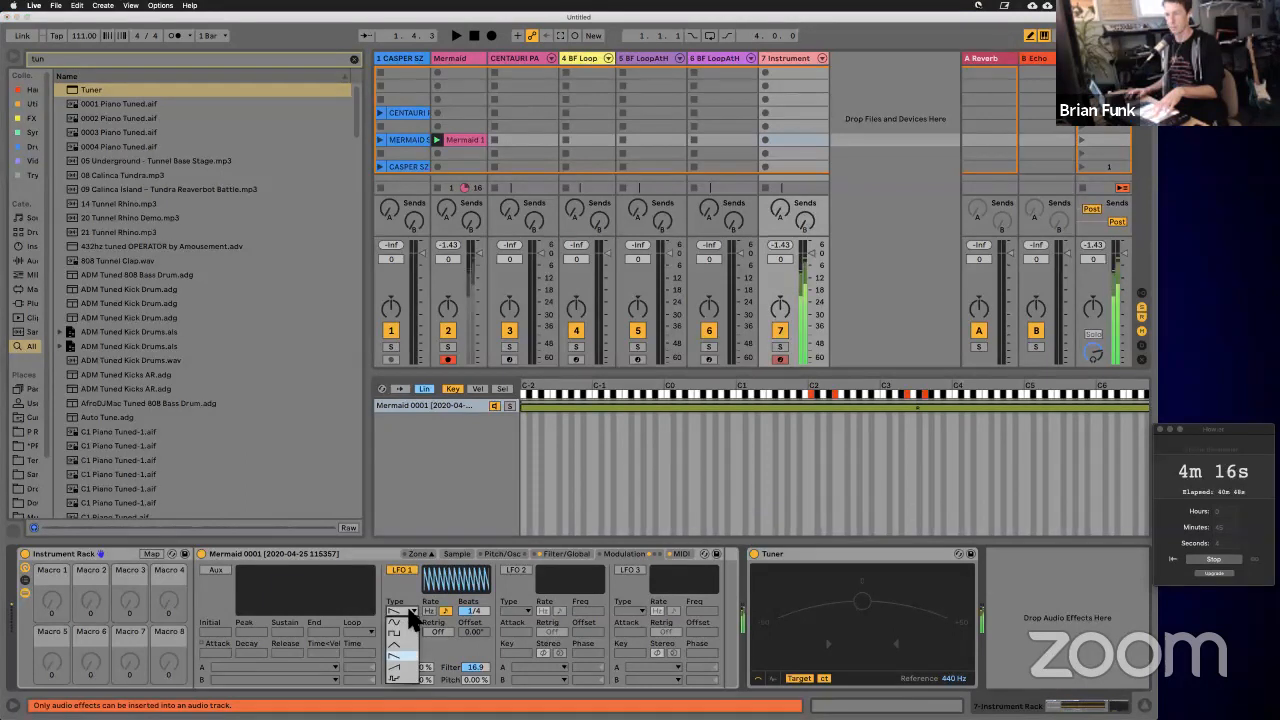
{"action": "left_click", "coordinate": [408, 666]}
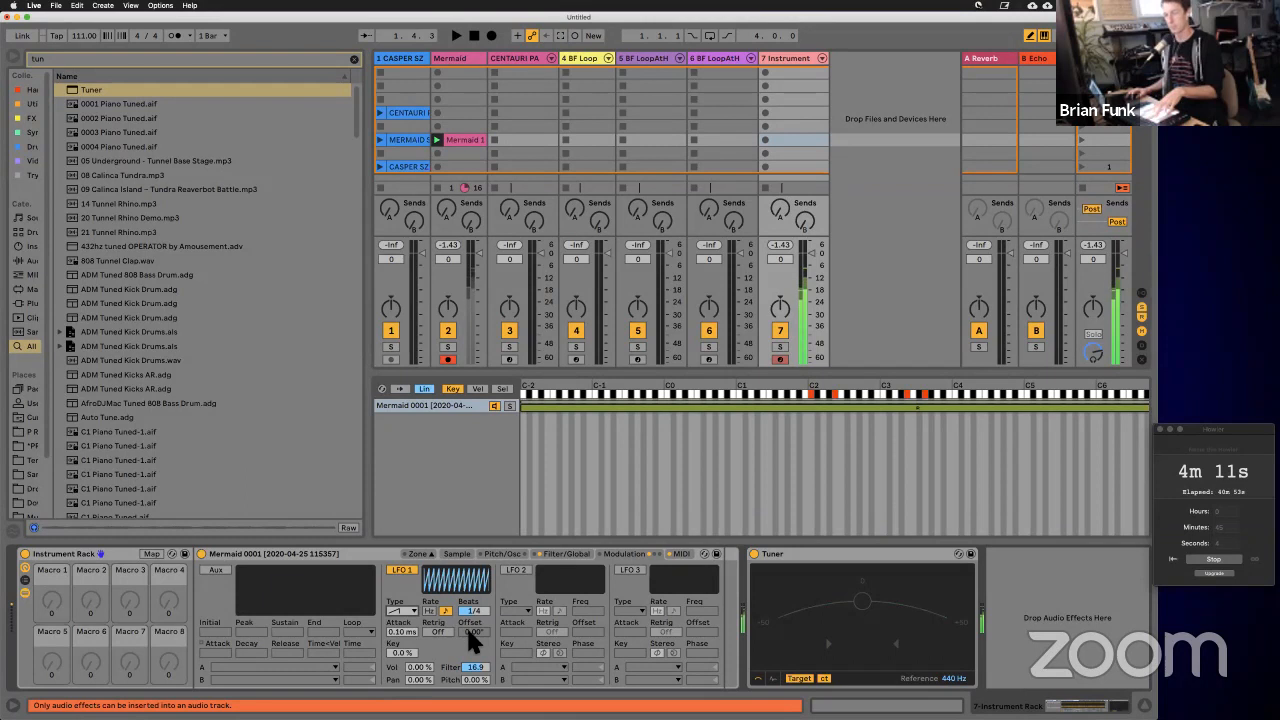
{"action": "left_click", "coordinate": [407, 611]}
{"action": "left_click", "coordinate": [406, 611]}
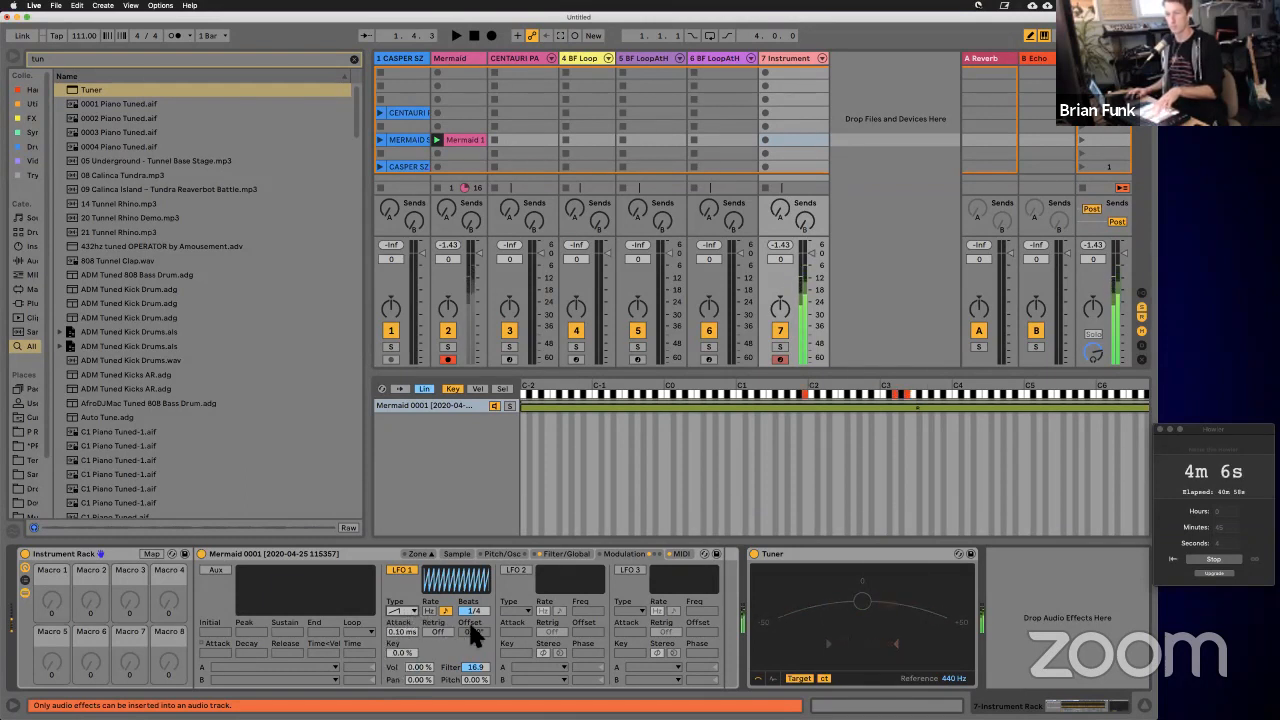
Step: Turn on LFO 2 with Filter Freq as its destination A, and switch LFO 1 off
{"action": "left_click", "coordinate": [516, 571]}
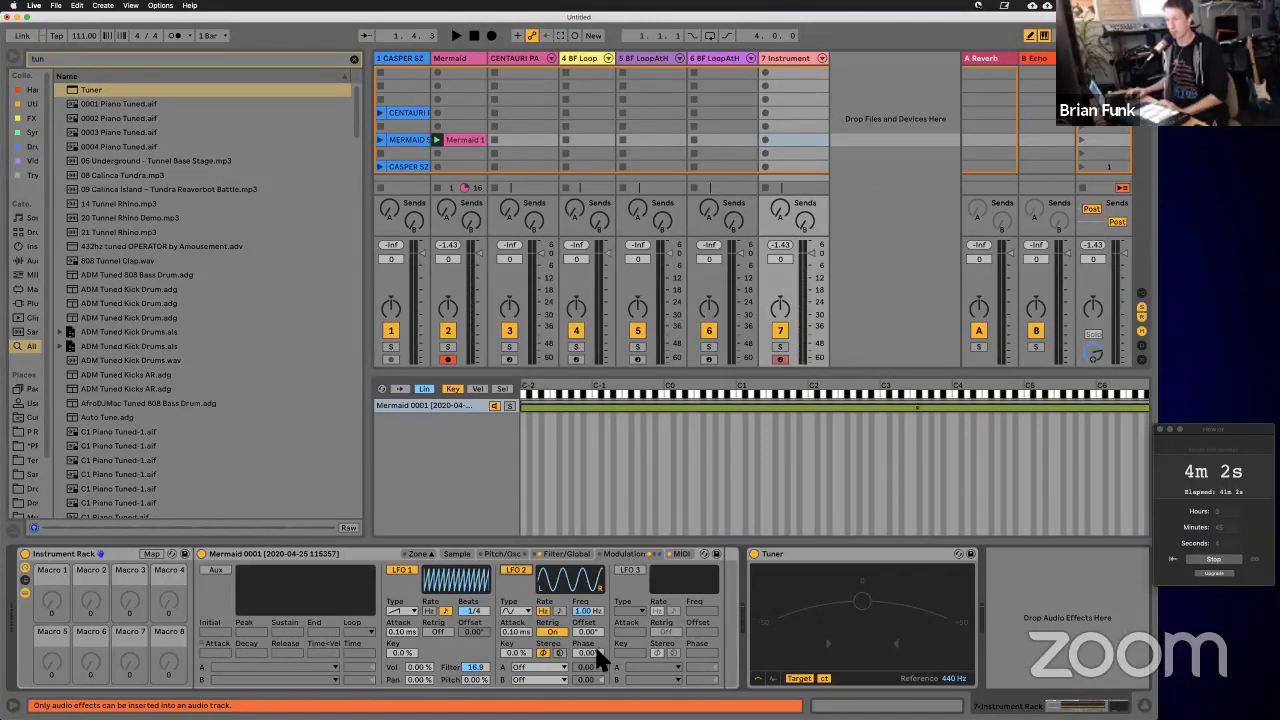
{"action": "left_click", "coordinate": [542, 665]}
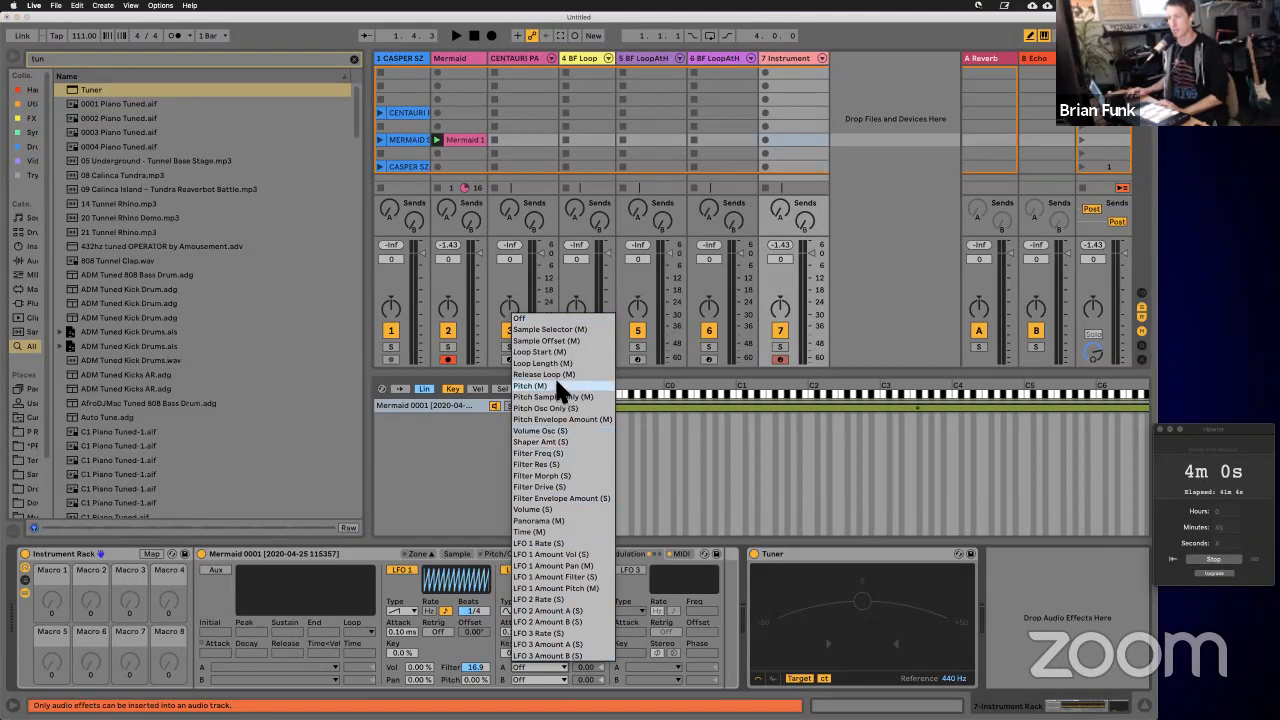
{"action": "left_click", "coordinate": [558, 450]}
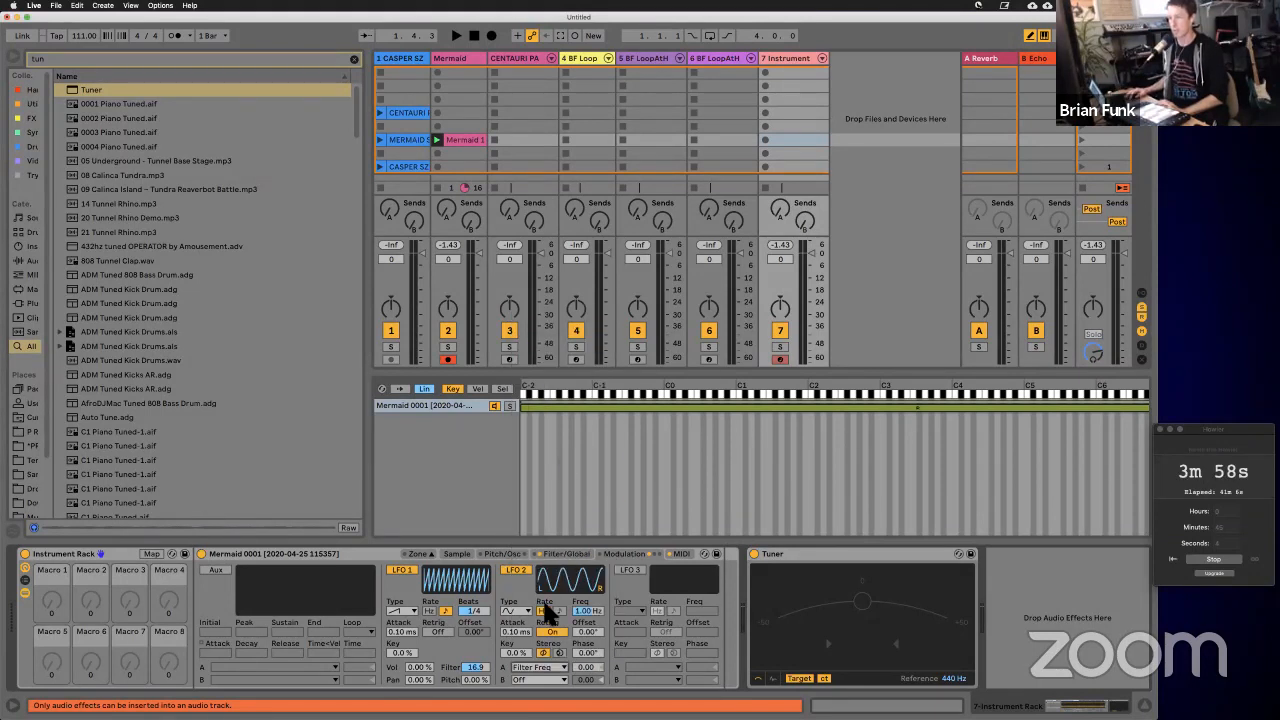
{"action": "left_click", "coordinate": [402, 570]}
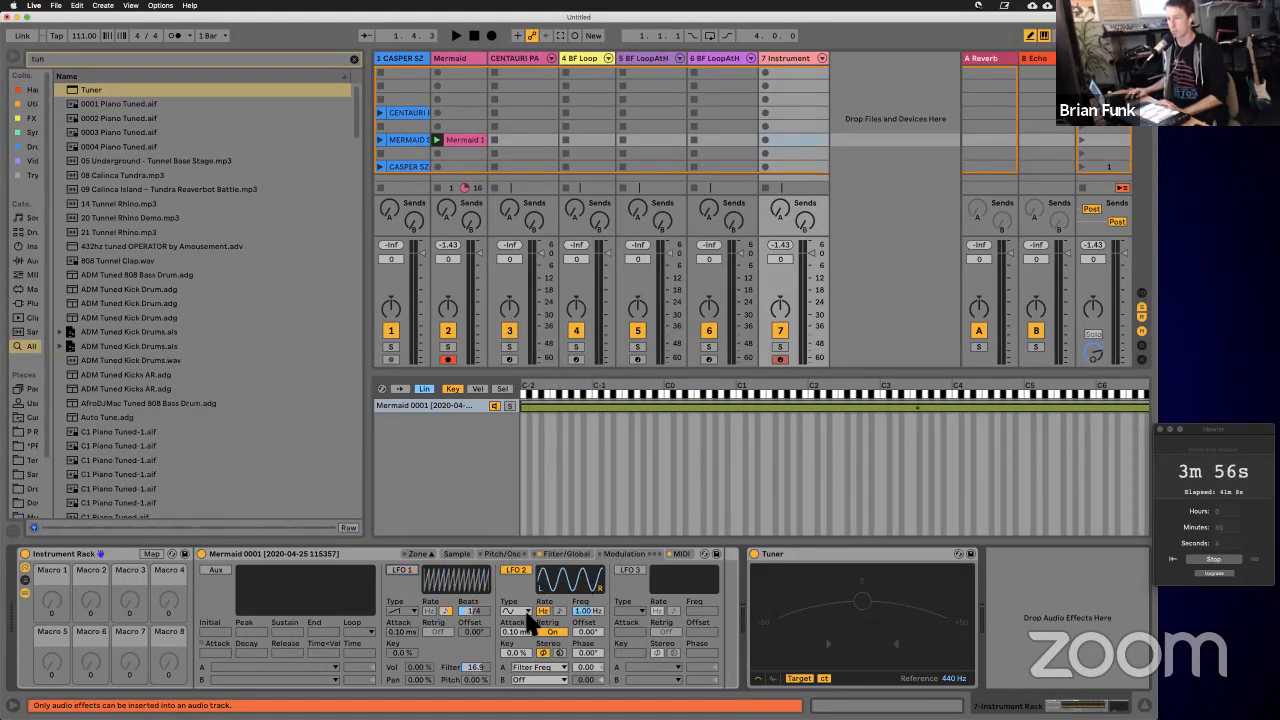
Step: Sync LFO 2 to 1/4 beats, with a Filter Freq amount of 39.55 and a stereo phase of 180°
{"action": "left_click", "coordinate": [526, 611]}
{"action": "left_click", "coordinate": [524, 612]}
{"action": "left_click", "coordinate": [557, 610]}
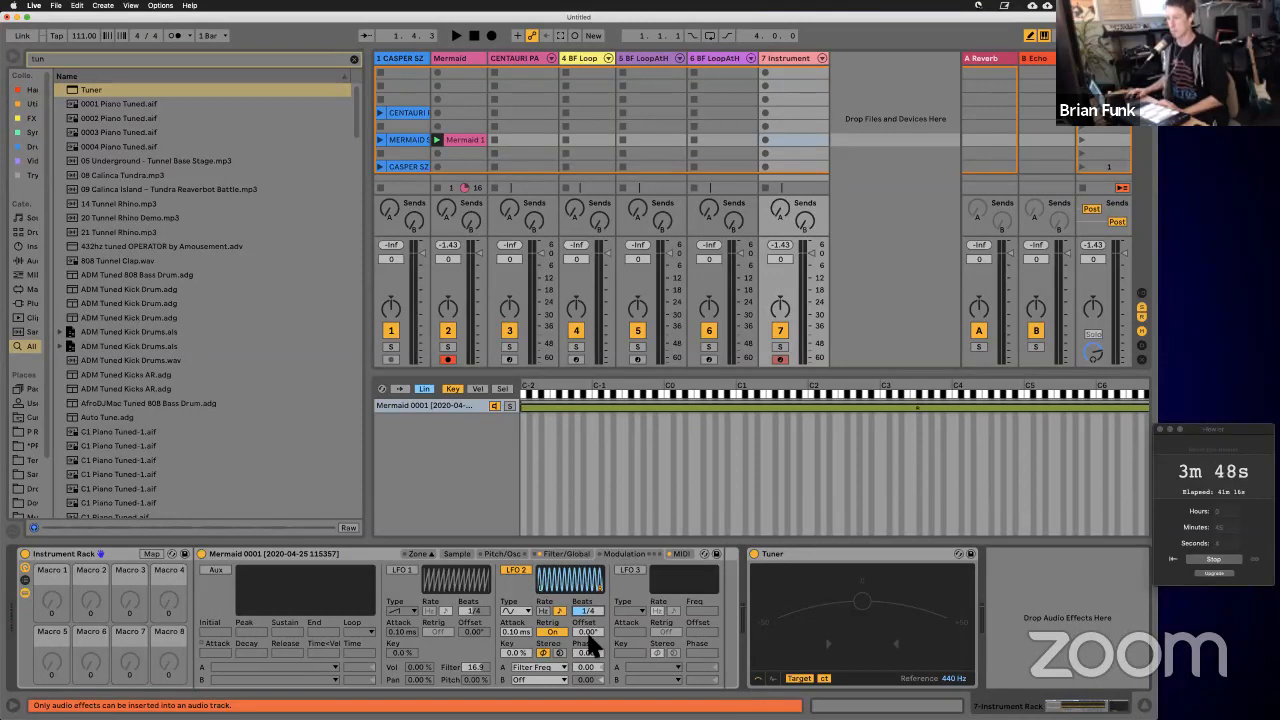
{"action": "left_click_drag", "start_coordinate": [592, 668], "coordinate": [592, 658]}
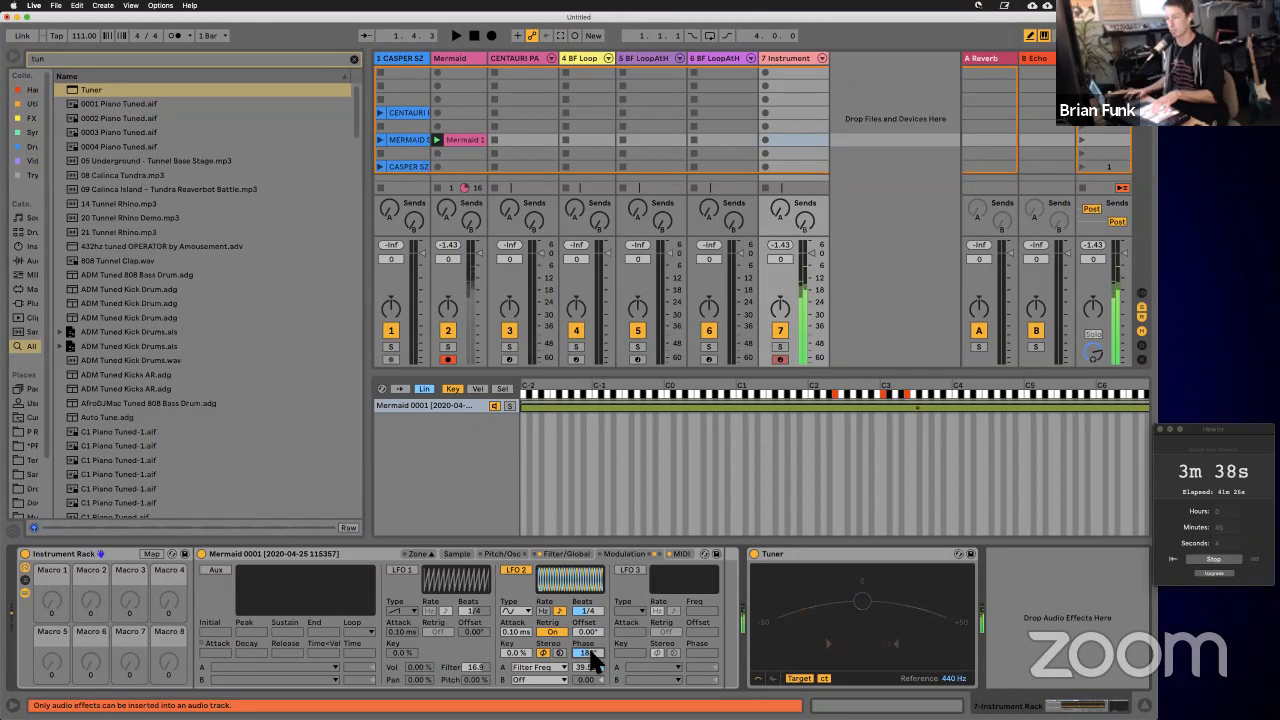
{"action": "left_click_drag", "start_coordinate": [584, 611], "coordinate": [586, 612]}
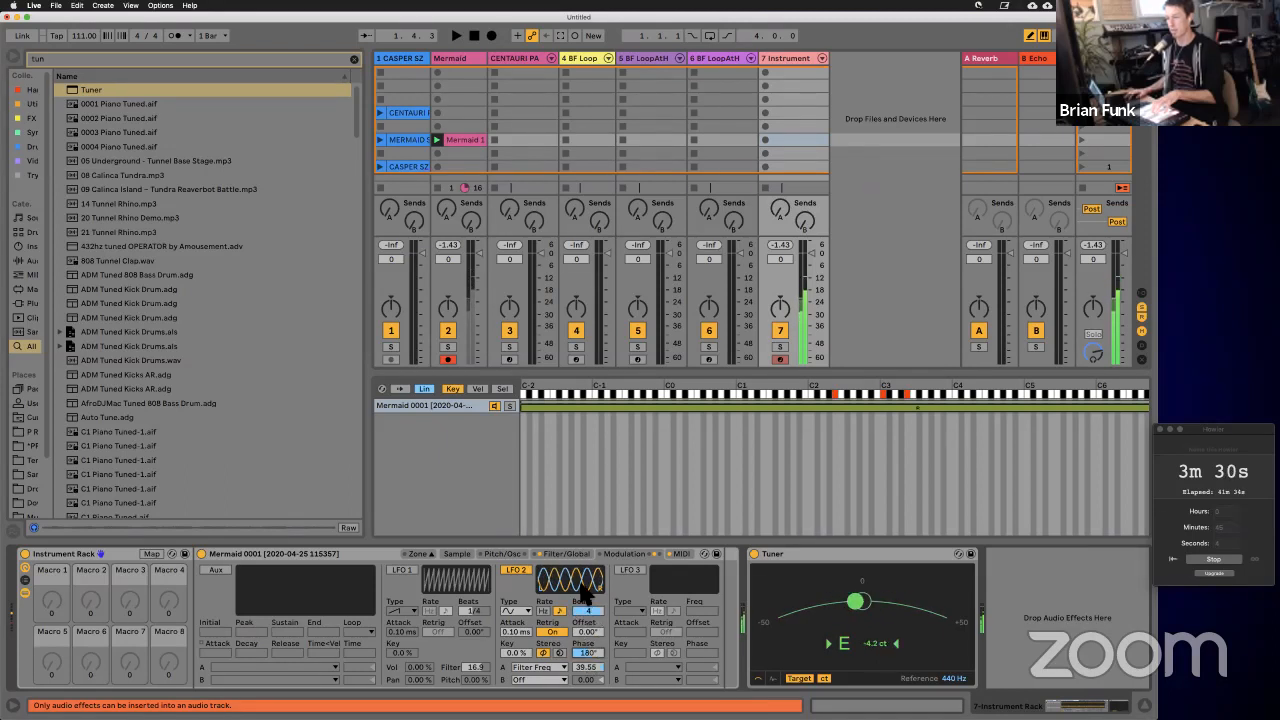
{"action": "left_click_drag", "start_coordinate": [592, 612], "coordinate": [592, 612]}
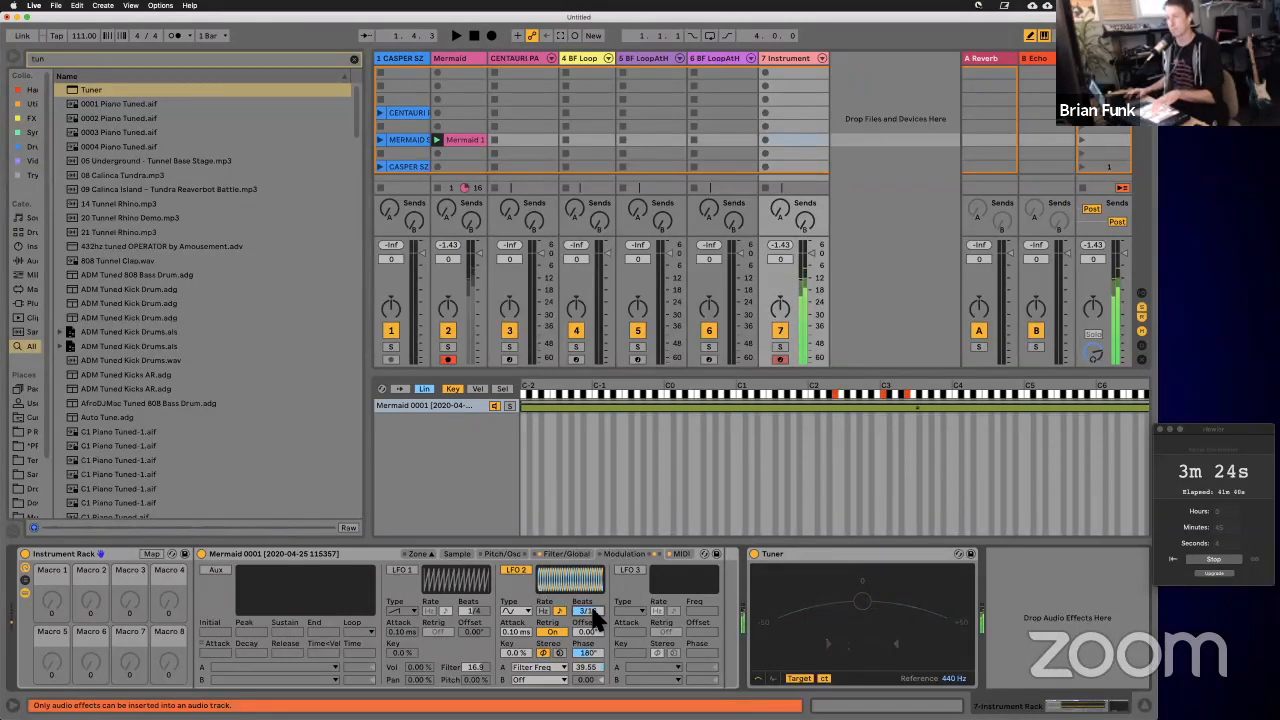
{"action": "left_click_drag", "start_coordinate": [592, 611], "coordinate": [592, 610]}
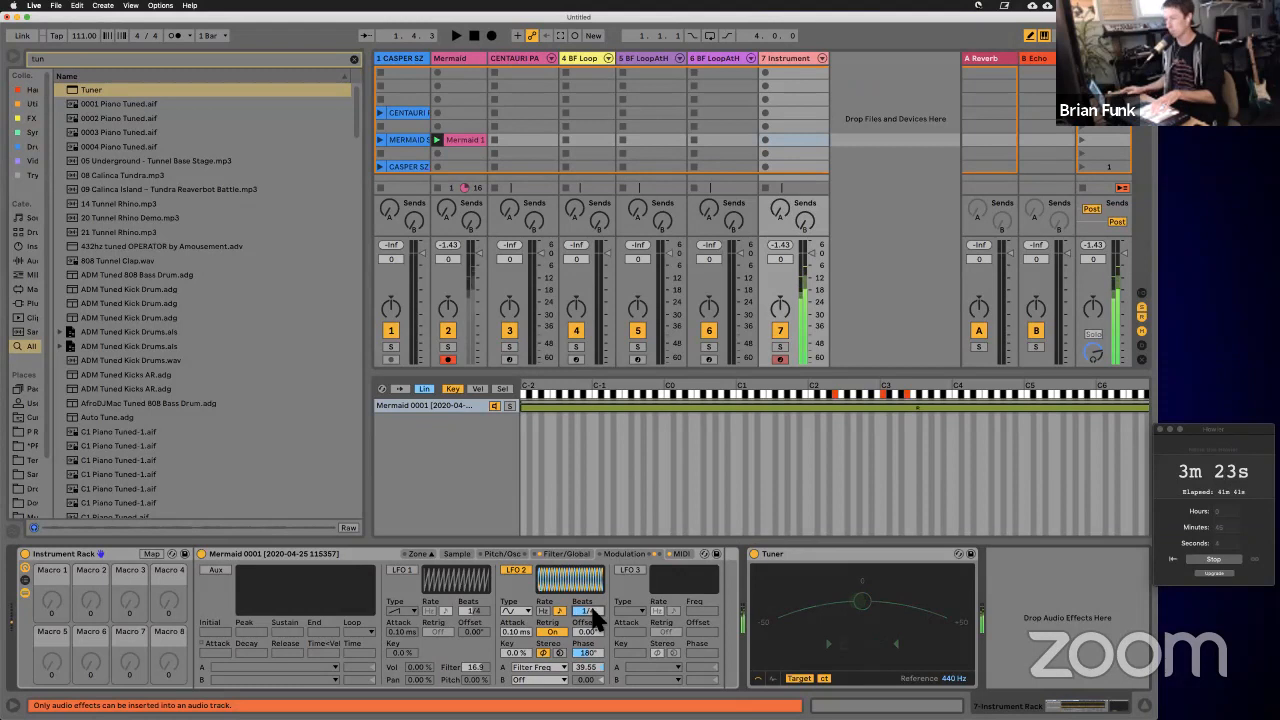
Step: Set LFO 2's waveform to the rising sawtooth and switch its retrigger off
{"action": "left_click", "coordinate": [520, 611]}
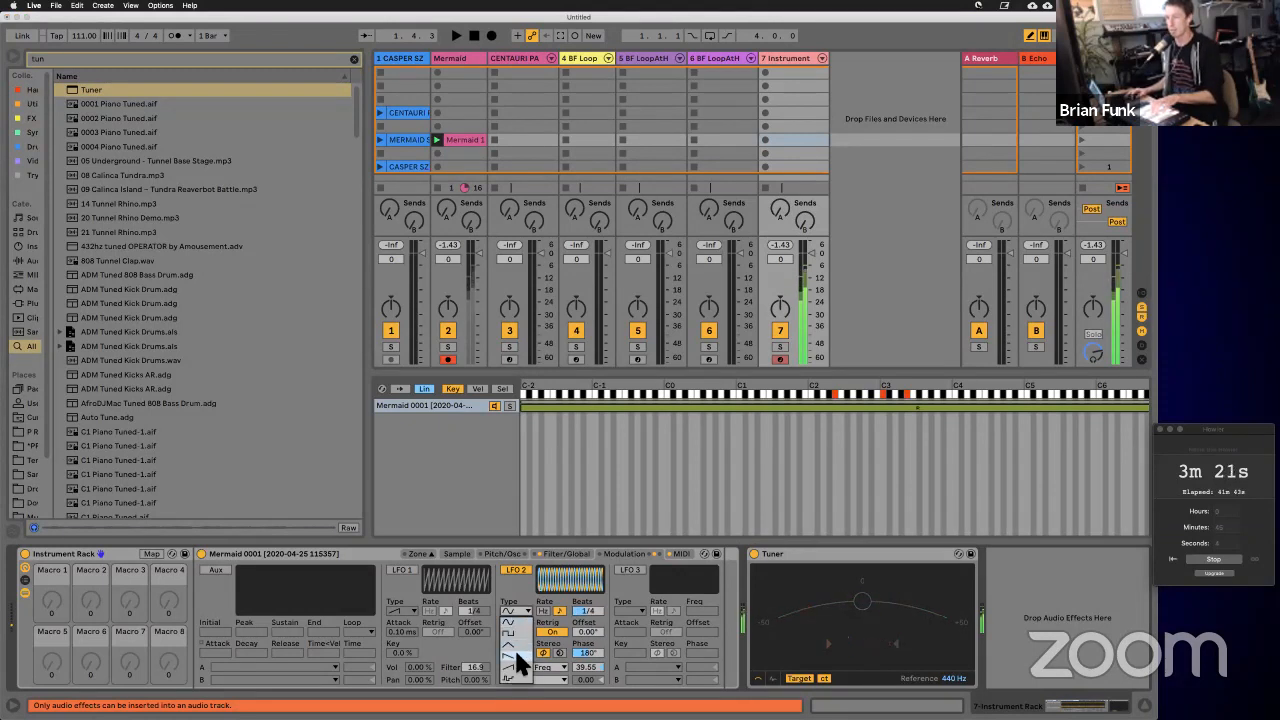
{"action": "left_click", "coordinate": [516, 657]}
{"action": "left_click", "coordinate": [520, 611]}
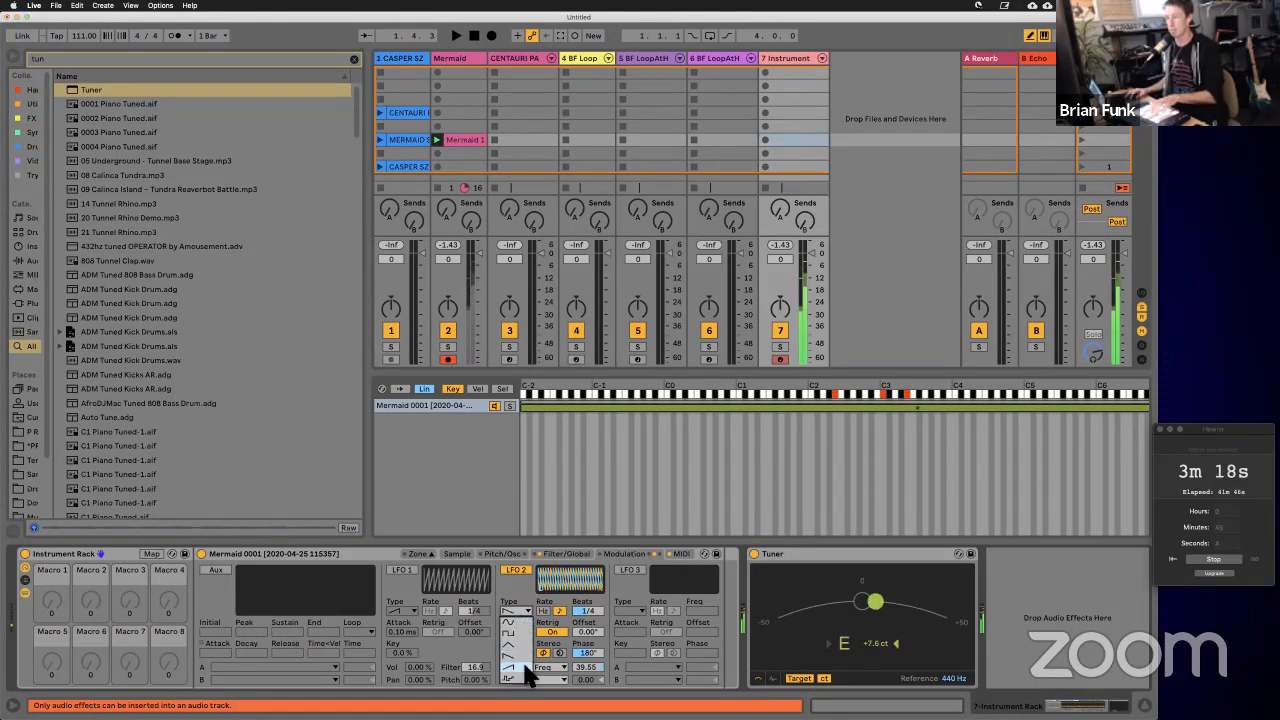
{"action": "left_click", "coordinate": [524, 666]}
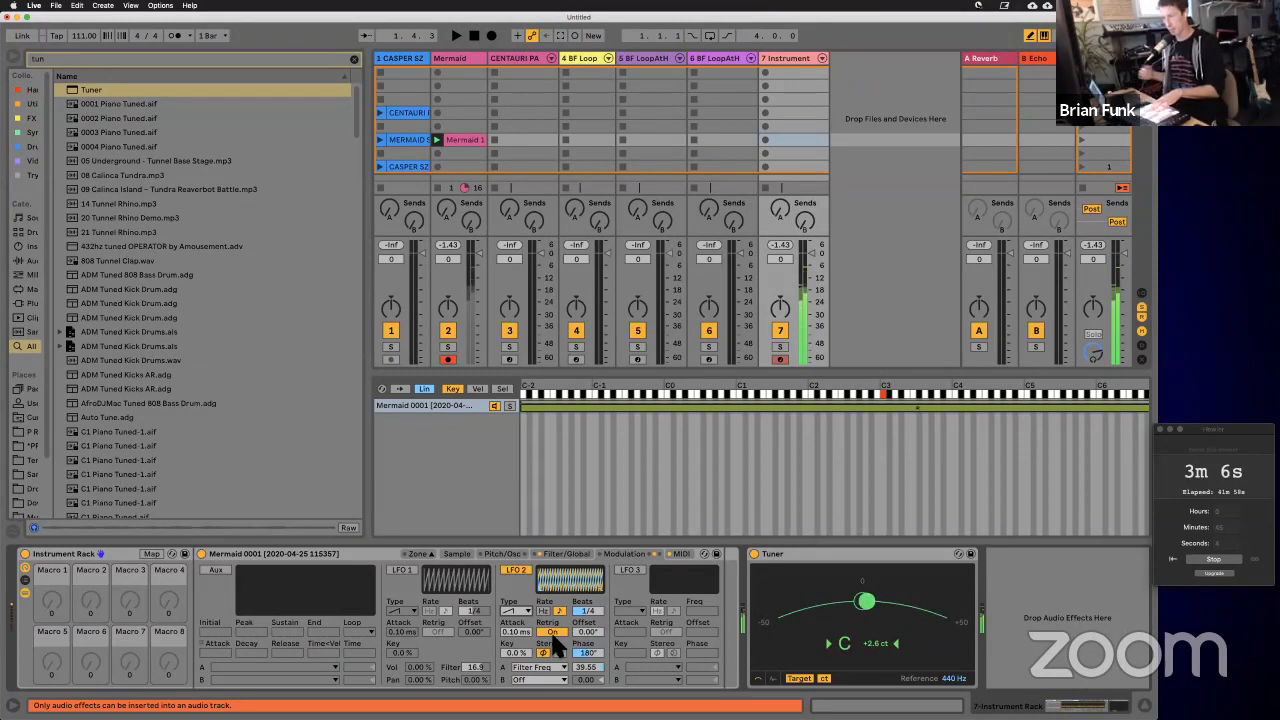
{"action": "left_click", "coordinate": [552, 633]}
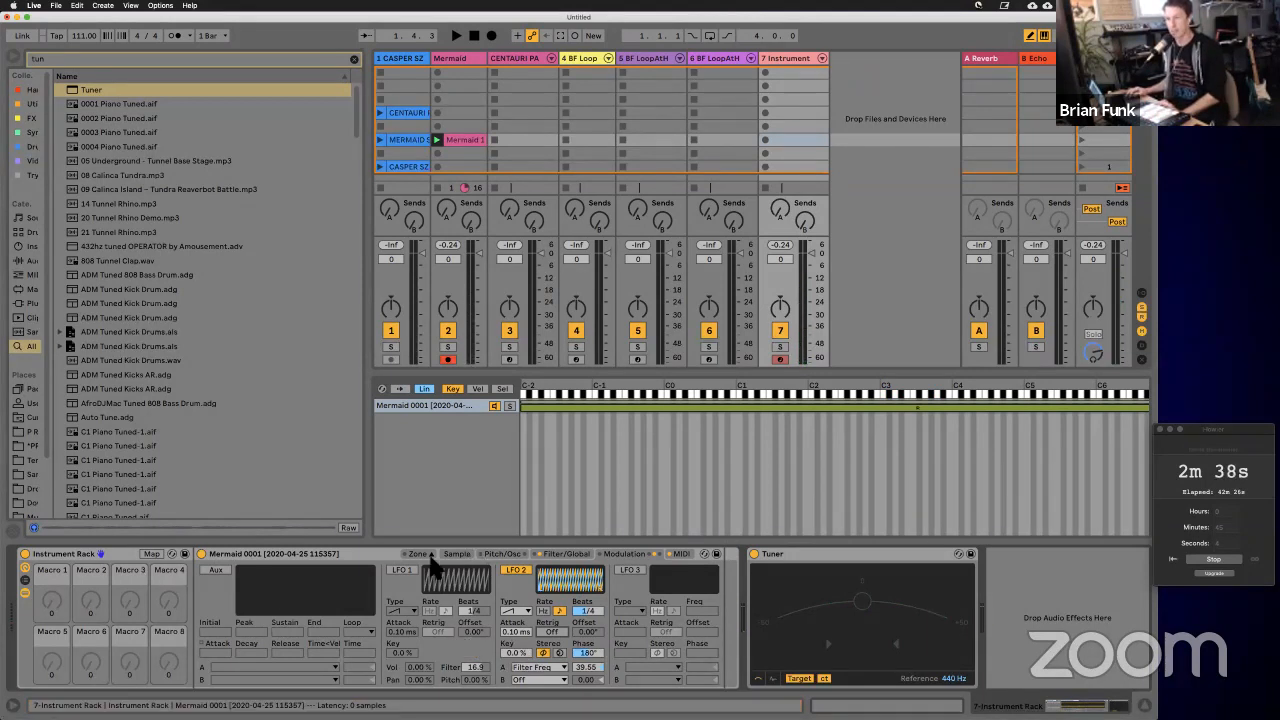
Step: Map Sampler's filter frequency to Macro 1 and its filter resonance to Macro 2 of the Instrument Rack
{"action": "left_click", "coordinate": [564, 553]}
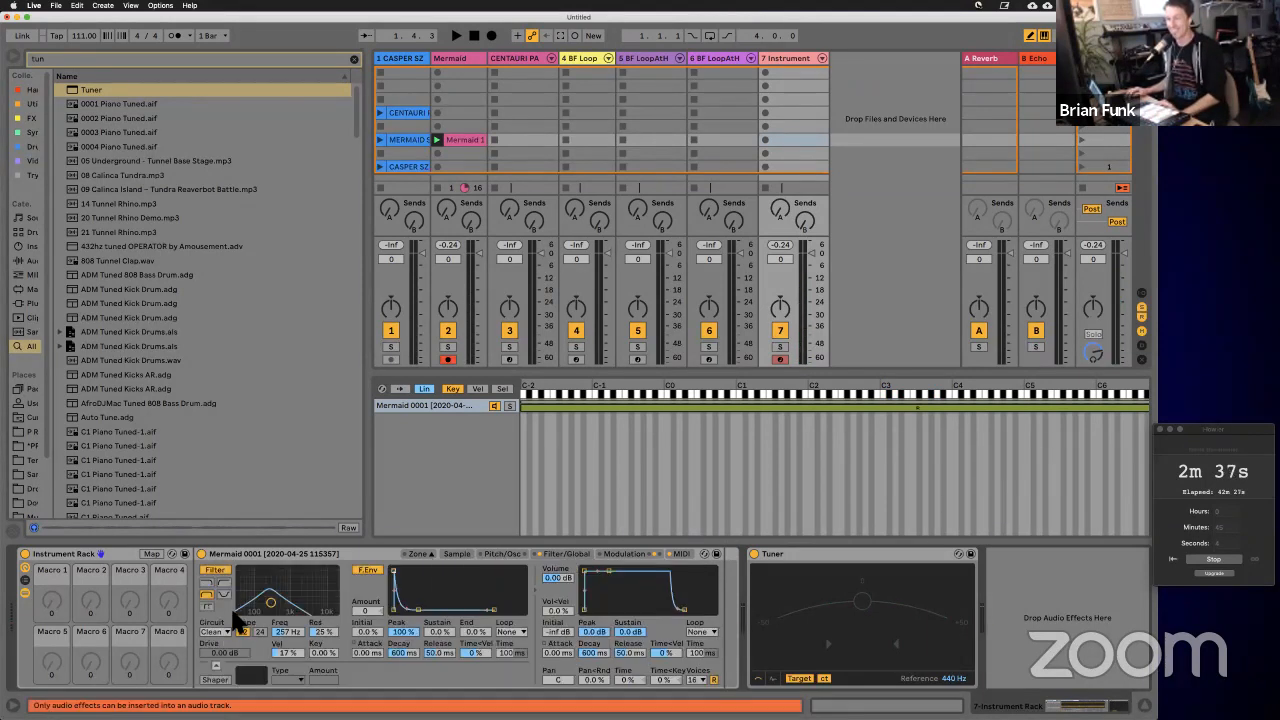
{"action": "right_click", "coordinate": [288, 629]}
{"action": "left_click", "coordinate": [346, 546]}
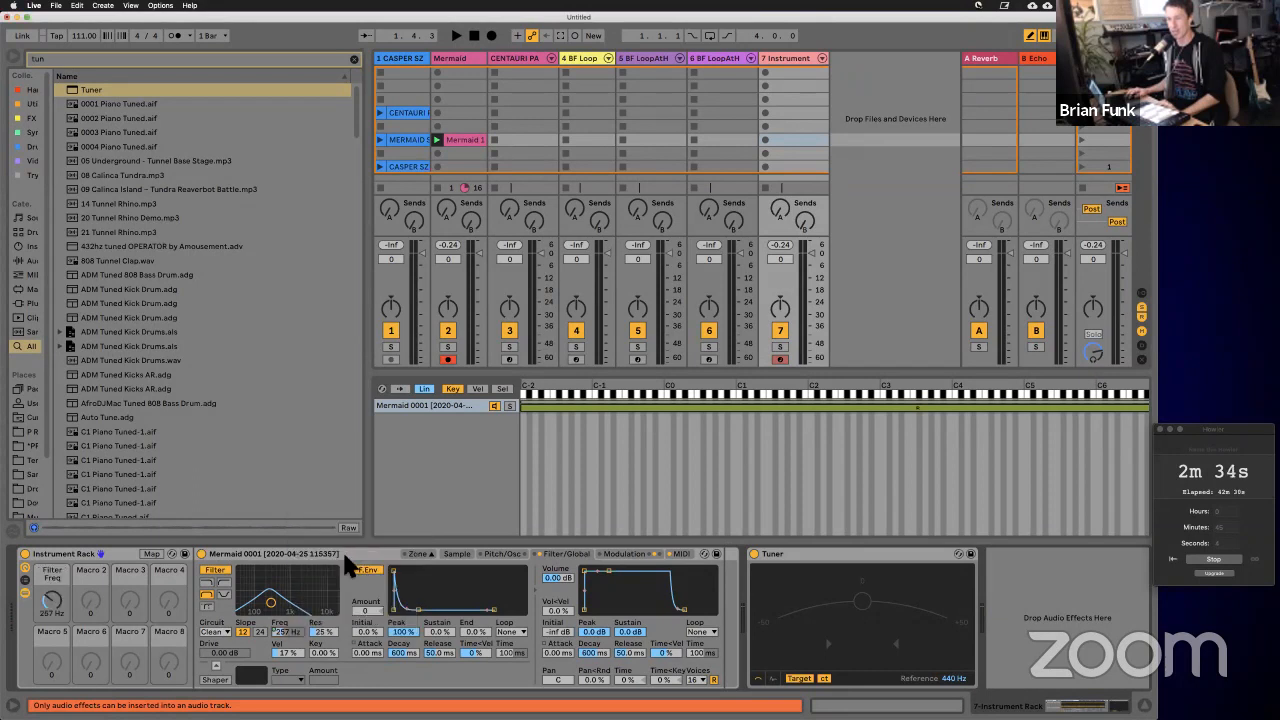
{"action": "right_click", "coordinate": [318, 632]}
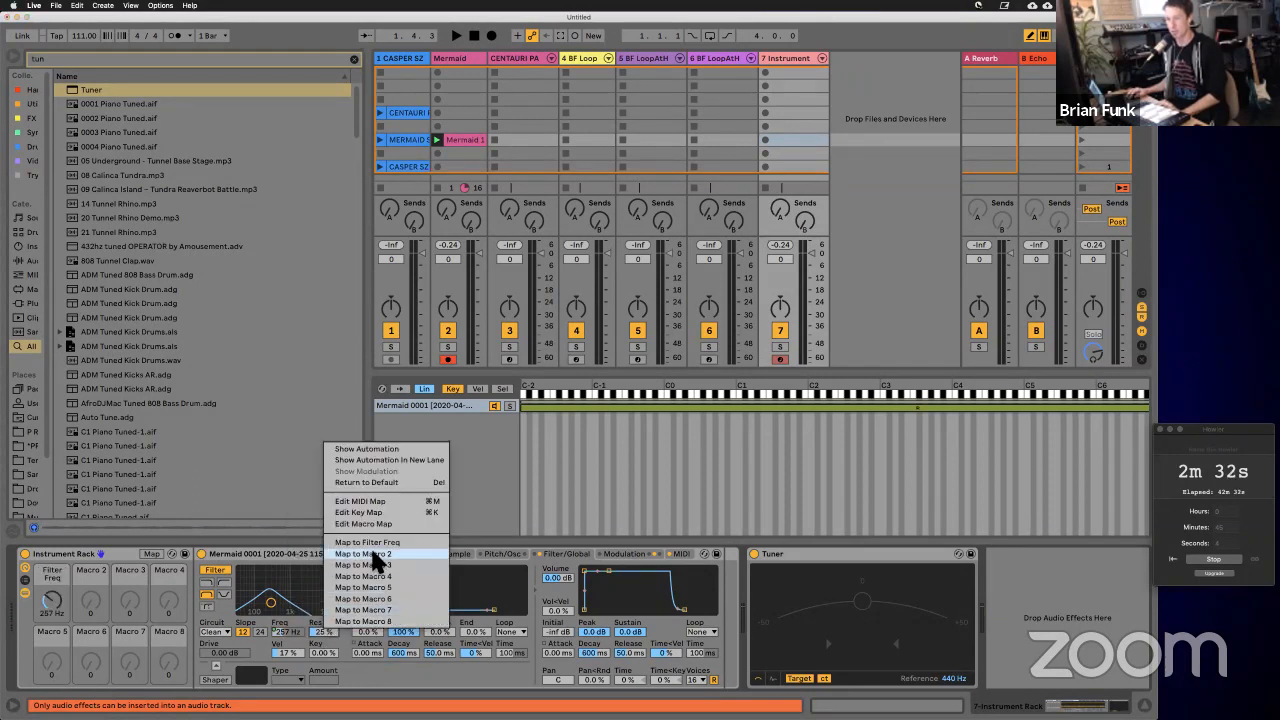
{"action": "left_click", "coordinate": [370, 545]}
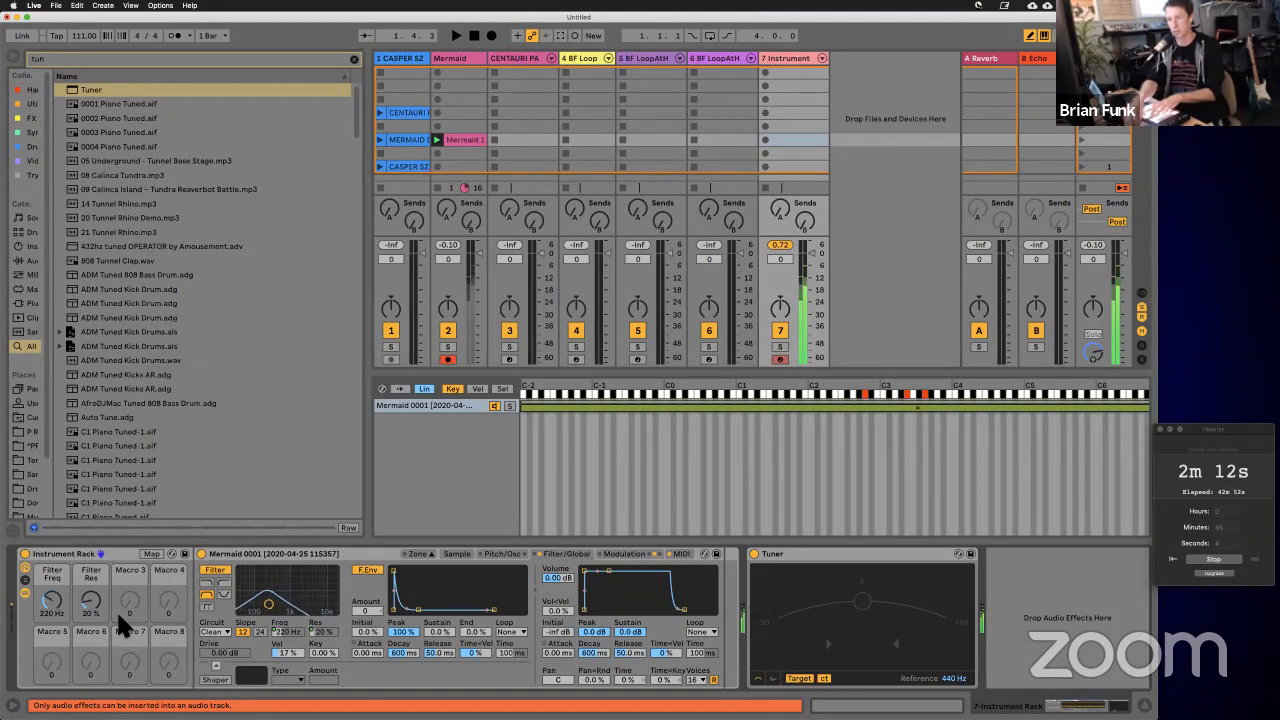
Step: Unmap Sampler's filter resonance from the Instrument Rack's Macro 2
{"action": "right_click", "coordinate": [322, 637]}
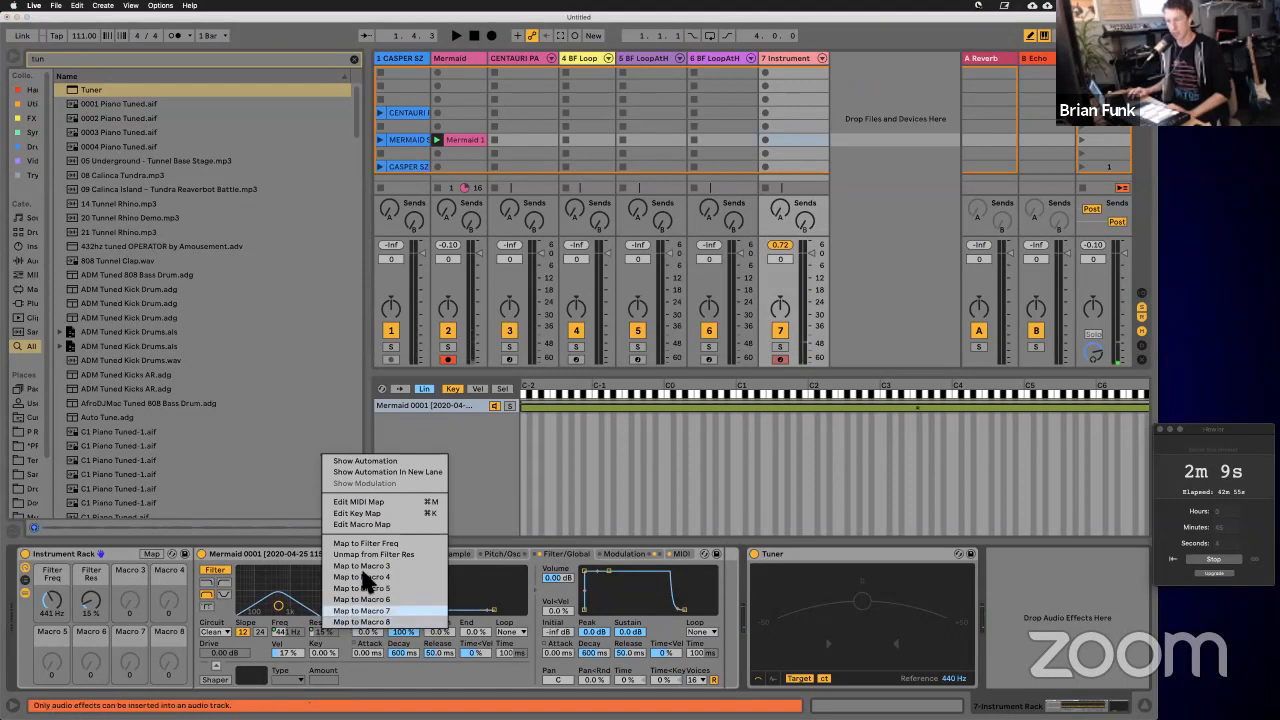
{"action": "left_click", "coordinate": [422, 556]}
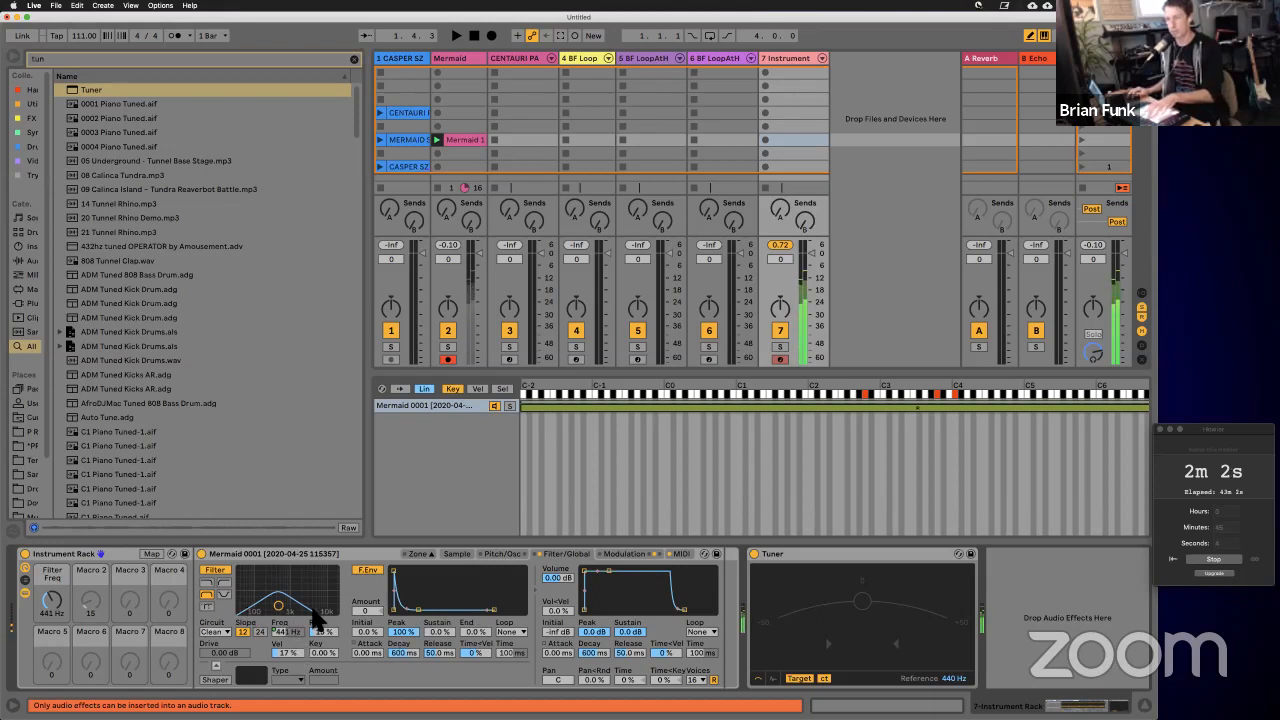
Step: Check the macro-mapping options of LFO 2's Filter Freq amount and LFO 1's Filter amount in Sampler
{"action": "left_click", "coordinate": [634, 554]}
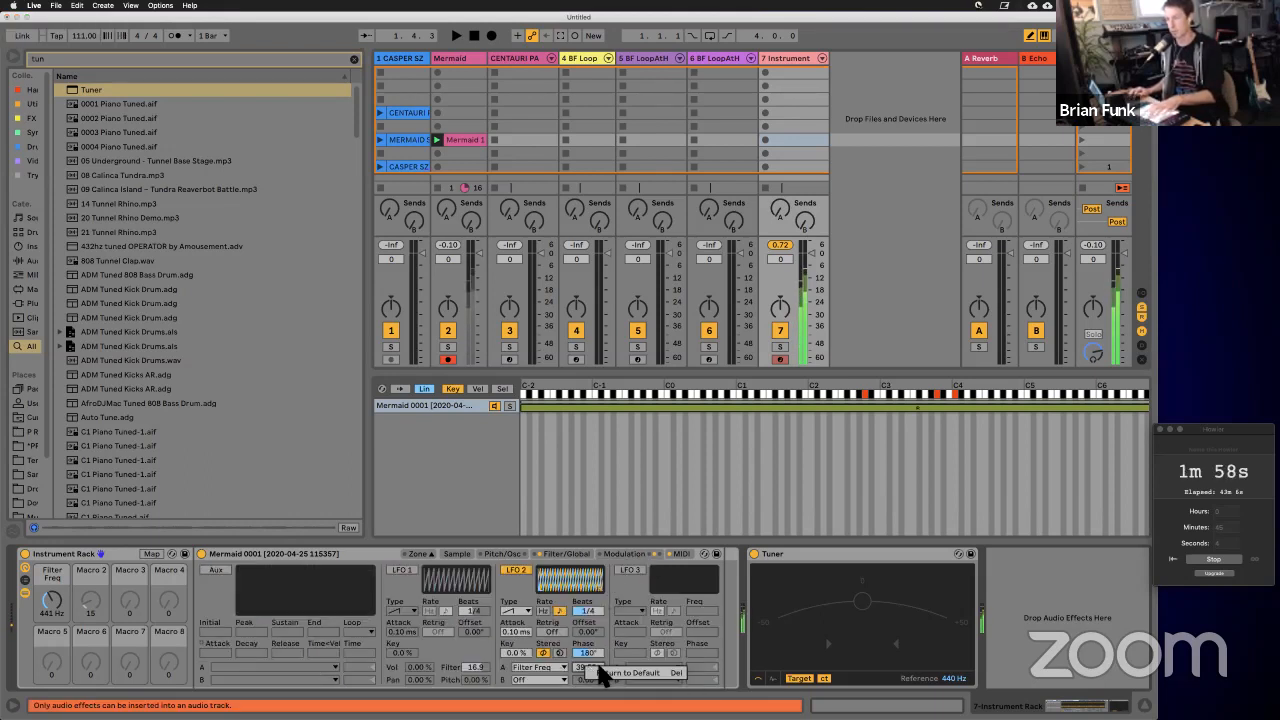
{"action": "right_click", "coordinate": [590, 672]}
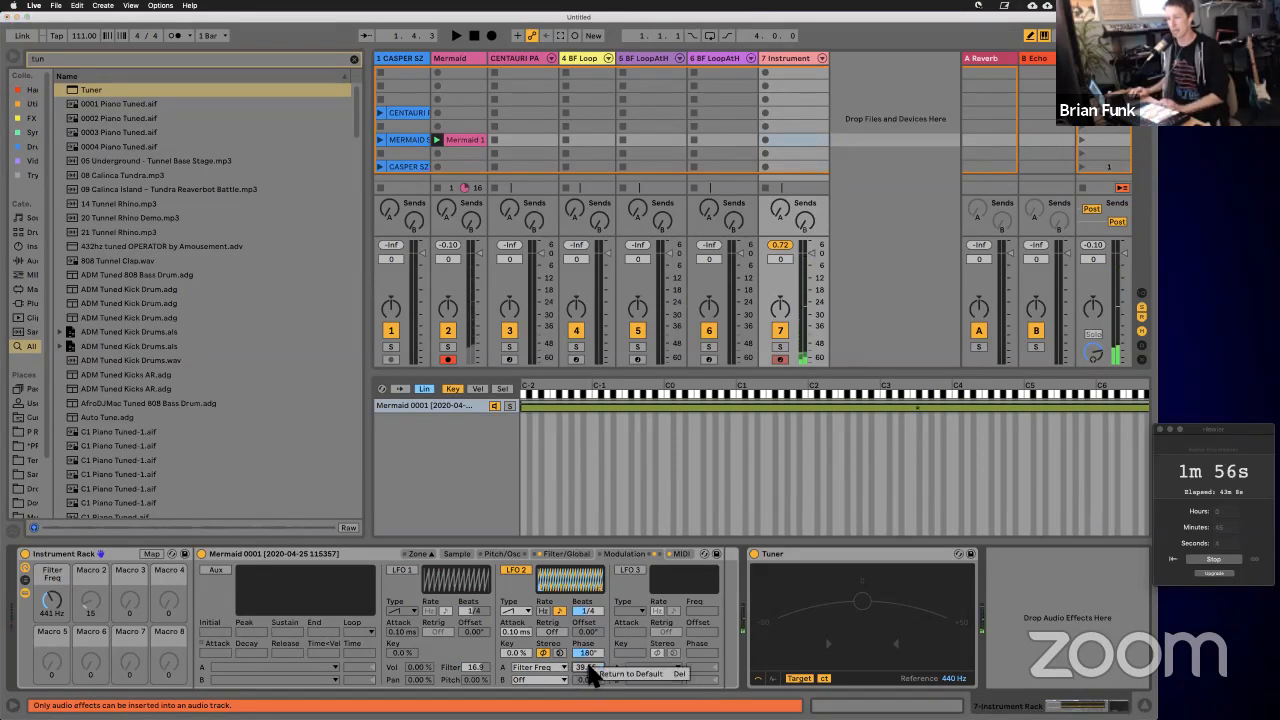
{"action": "left_click", "coordinate": [588, 666]}
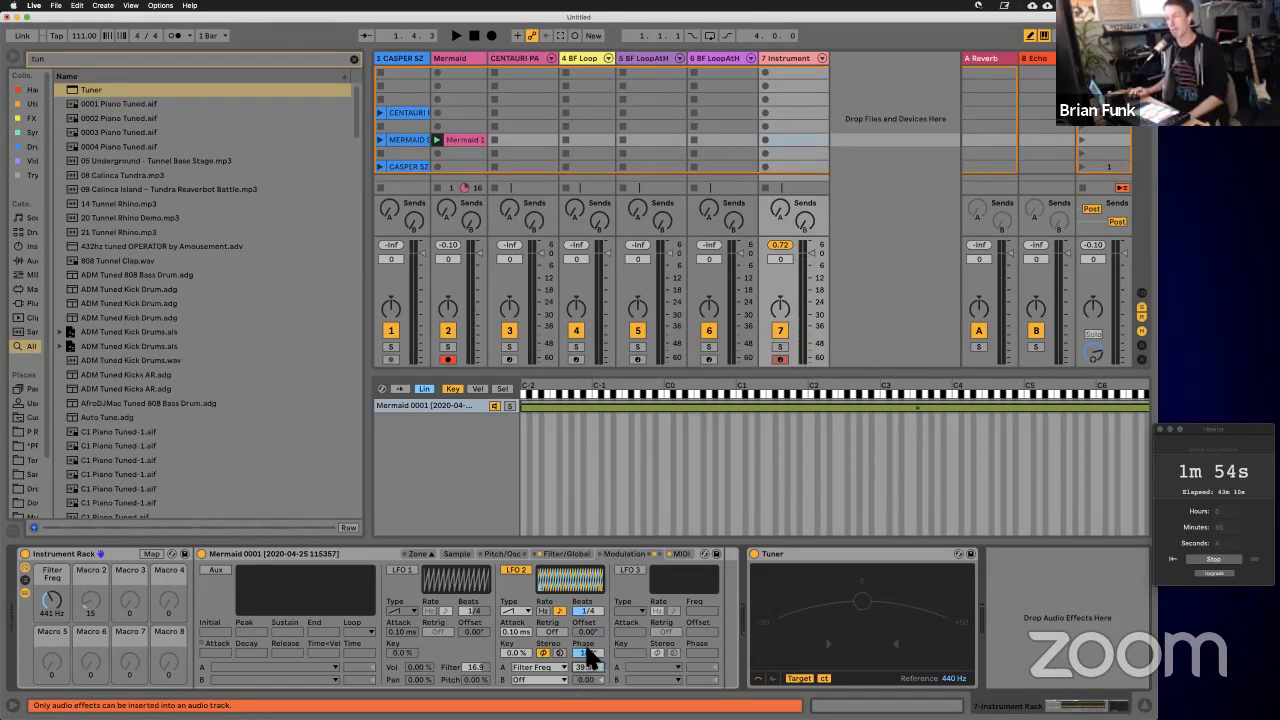
{"action": "right_click", "coordinate": [474, 661]}
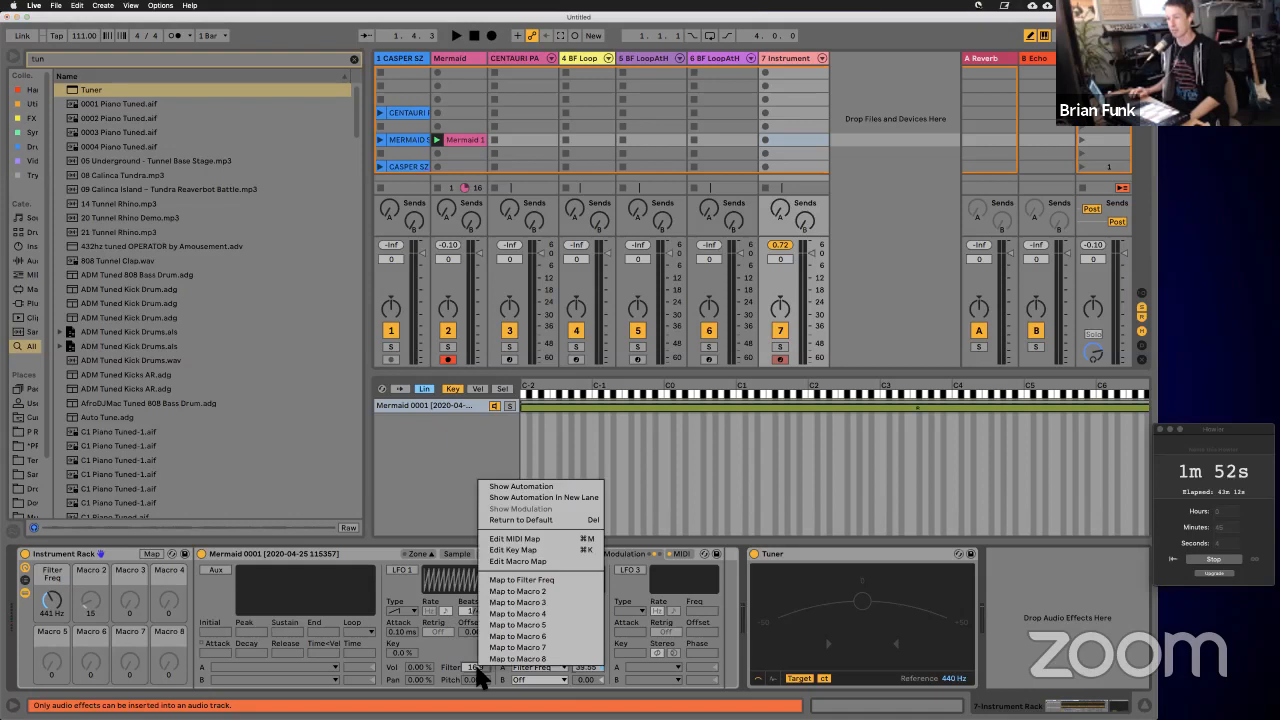
{"action": "left_click", "coordinate": [462, 649]}
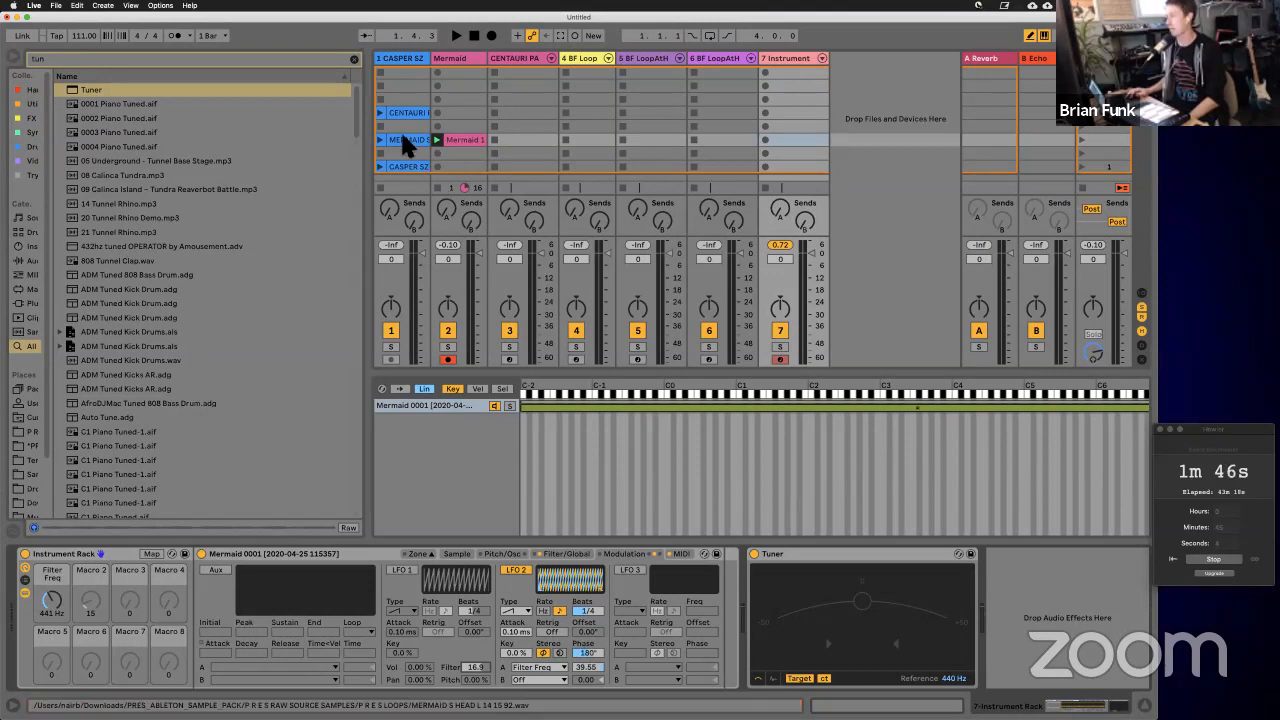
Step: Clear the browser search and insert an Auto Filter audio effect between Sampler and Tuner
{"action": "left_click", "coordinate": [356, 59]}
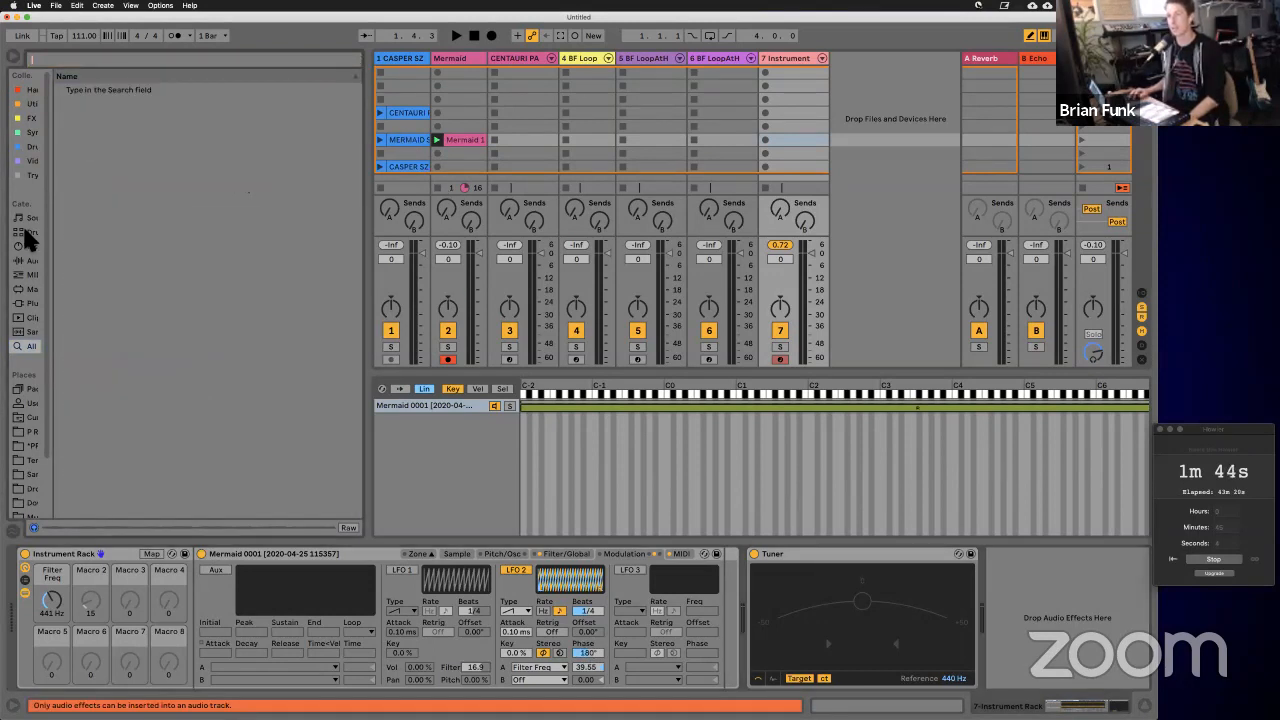
{"action": "left_click", "coordinate": [30, 262]}
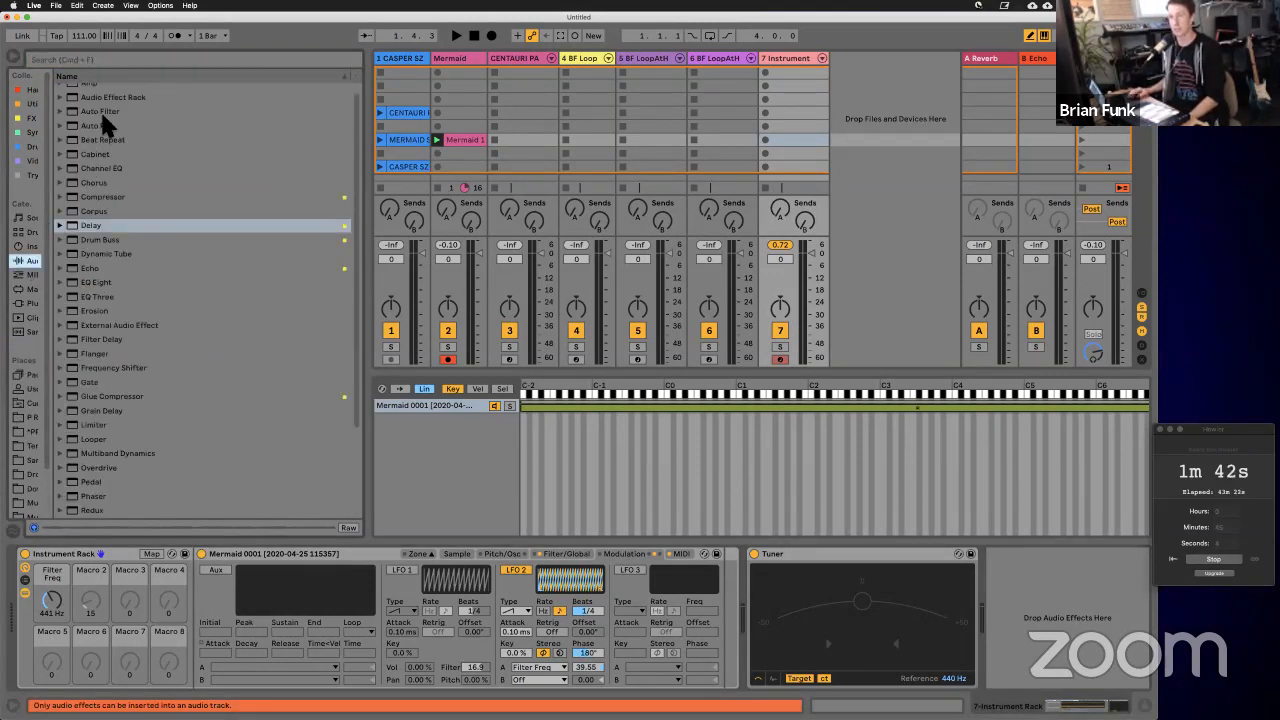
{"action": "left_click_drag", "start_coordinate": [100, 111], "coordinate": [720, 582]}
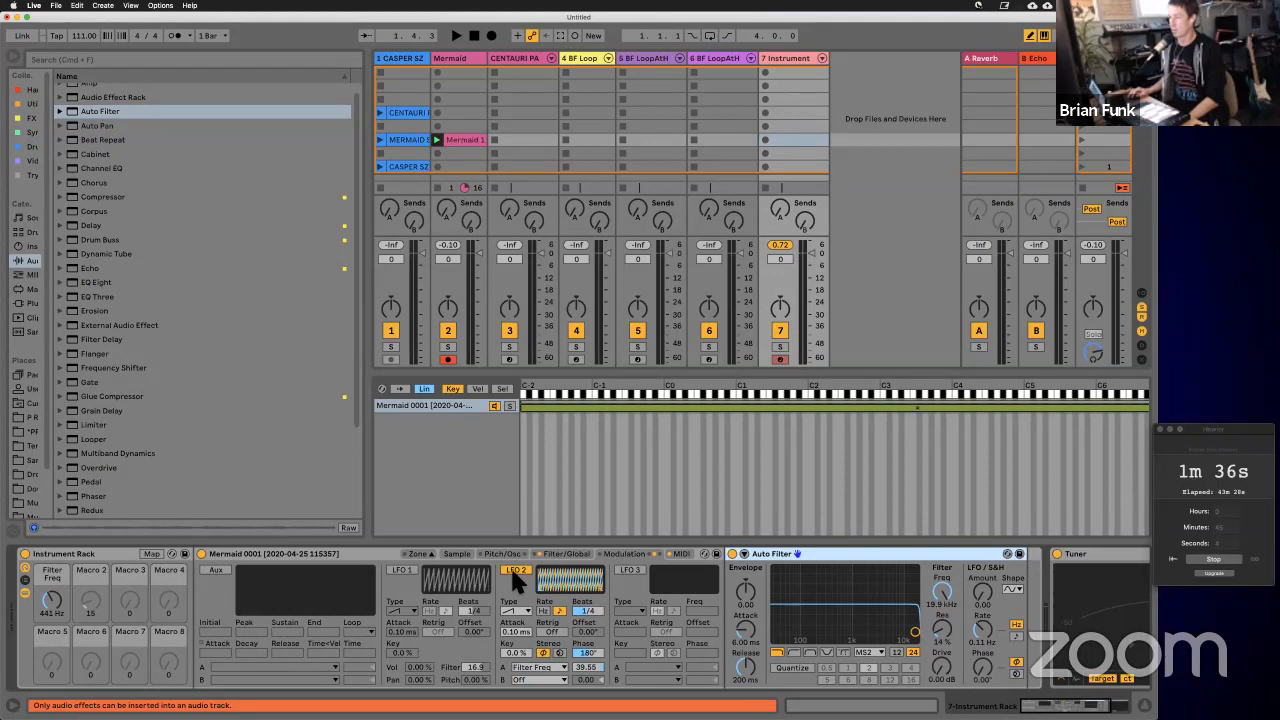
Step: Set Auto Filter's LFO shape to rising sawtooth and its filter type to band-pass
{"action": "left_click", "coordinate": [1014, 590]}
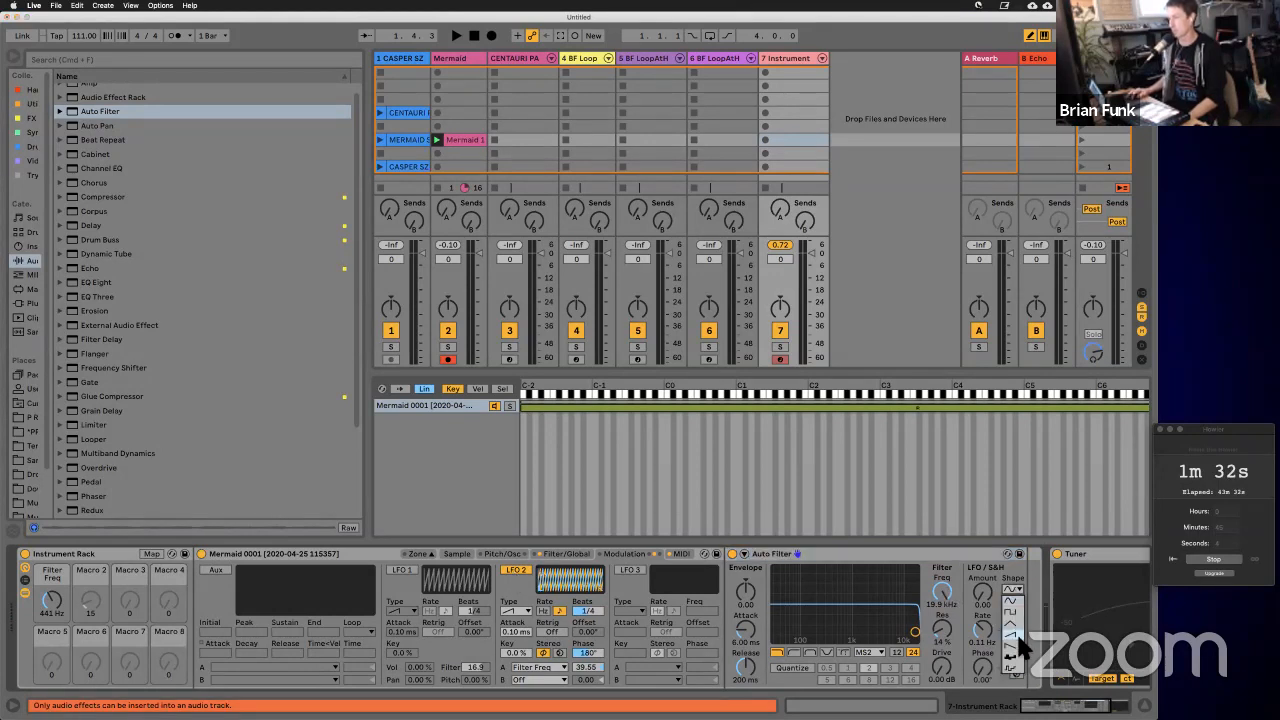
{"action": "left_click", "coordinate": [1011, 632]}
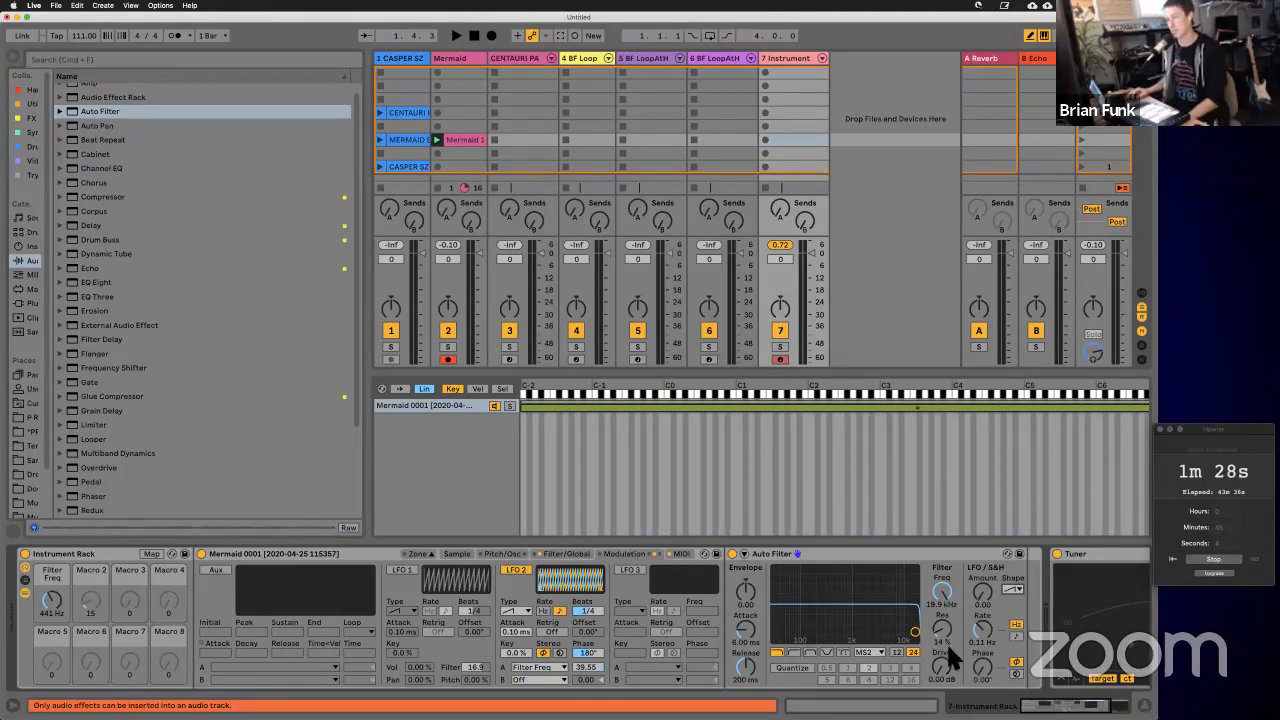
{"action": "left_click", "coordinate": [810, 650]}
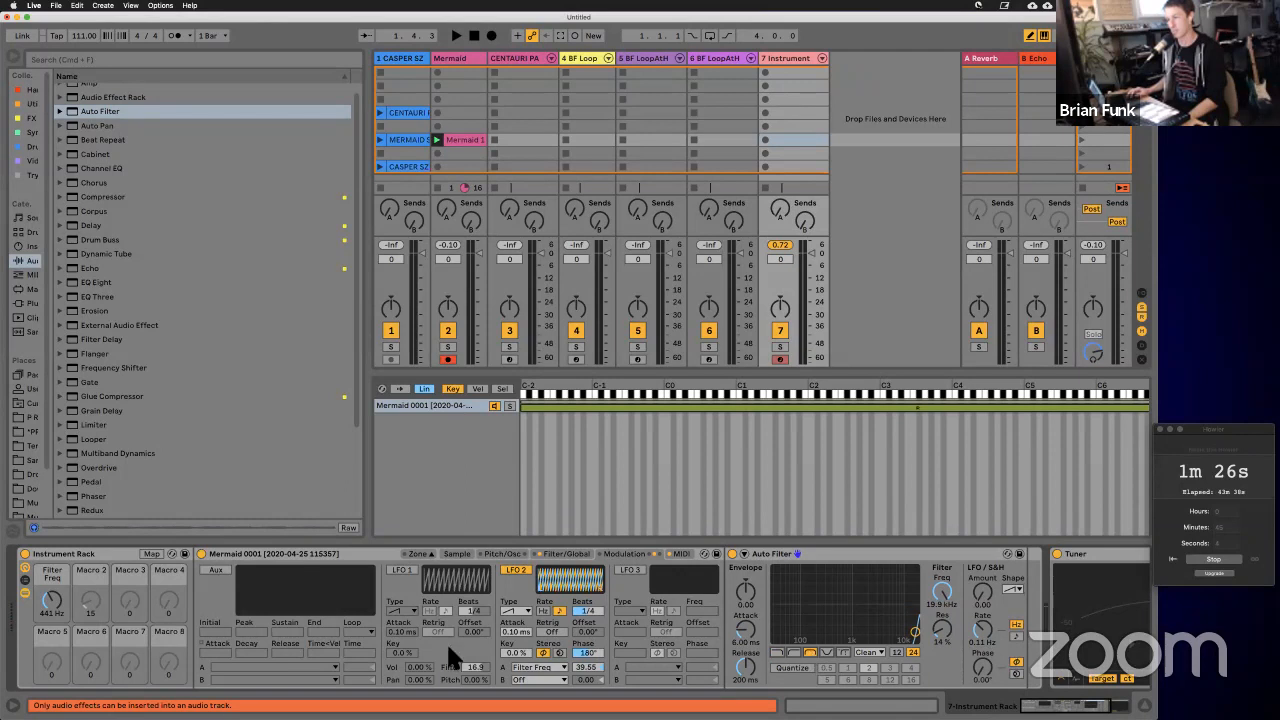
Step: Switch Sampler's own filter off and set Auto Filter's frequency to 647 Hz with 30% resonance
{"action": "left_click", "coordinate": [566, 556]}
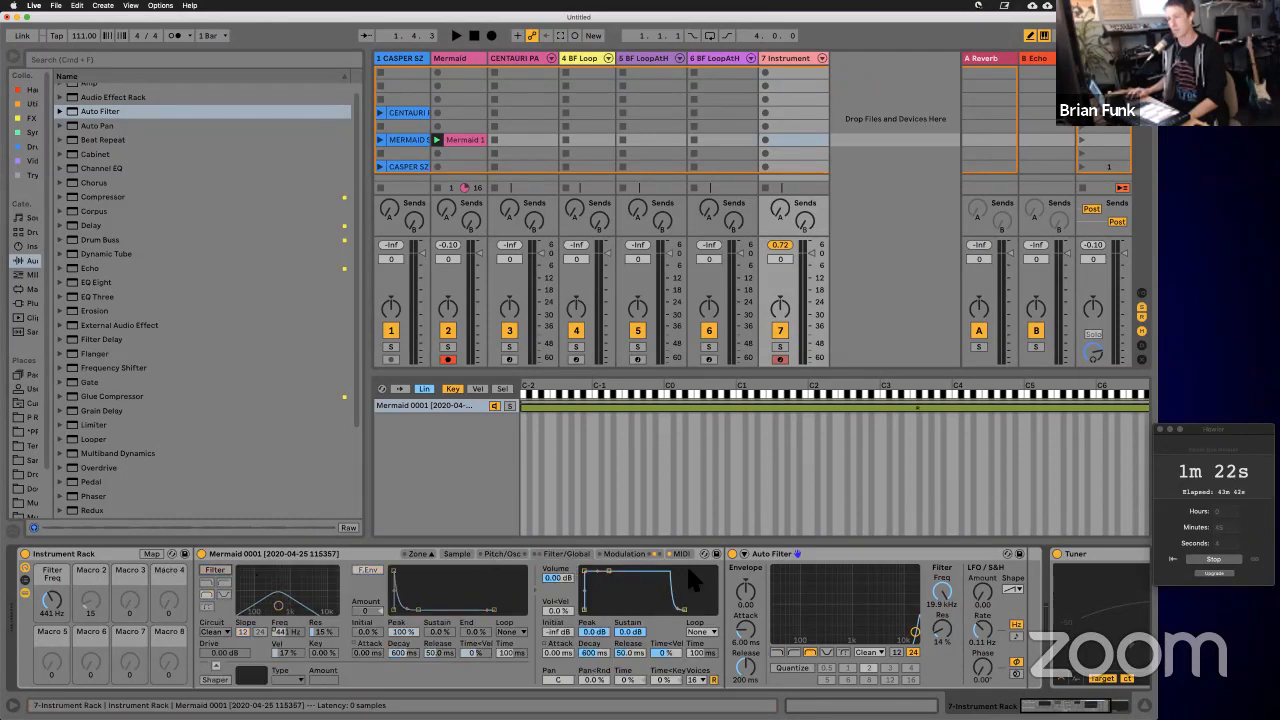
{"action": "left_click_drag", "start_coordinate": [941, 582], "coordinate": [941, 581]}
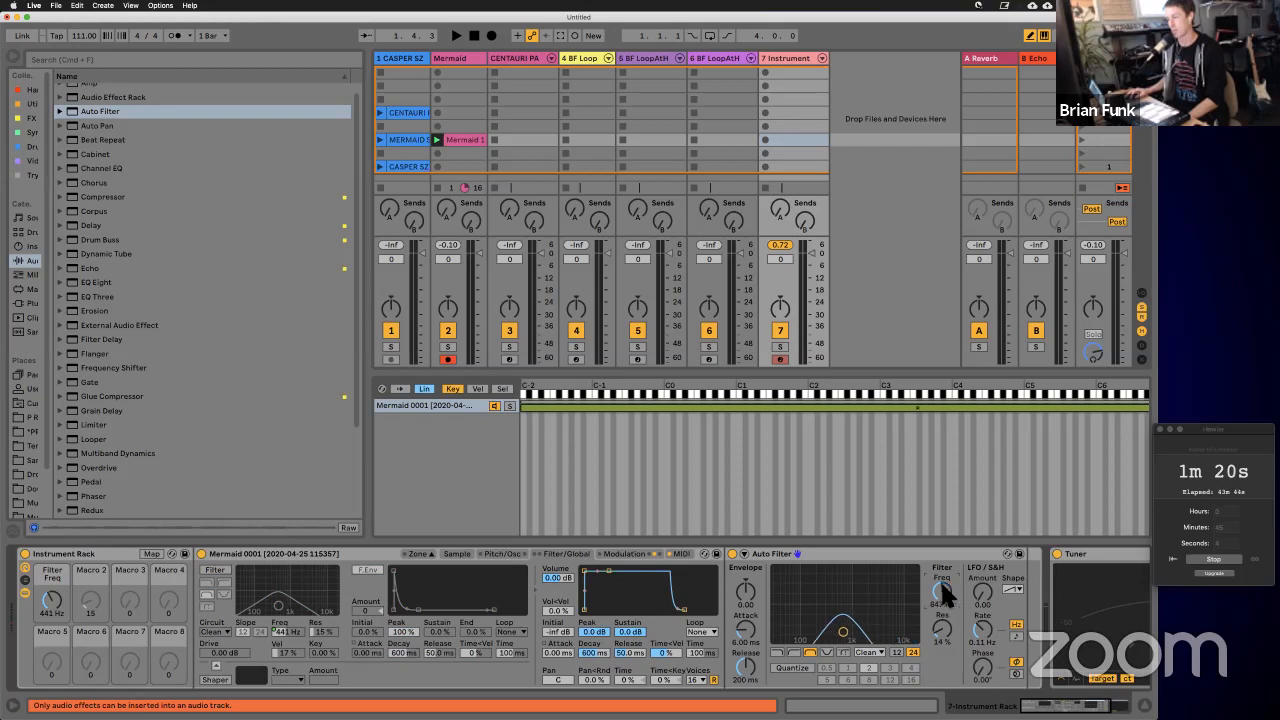
{"action": "left_click_drag", "start_coordinate": [940, 628], "coordinate": [938, 629]}
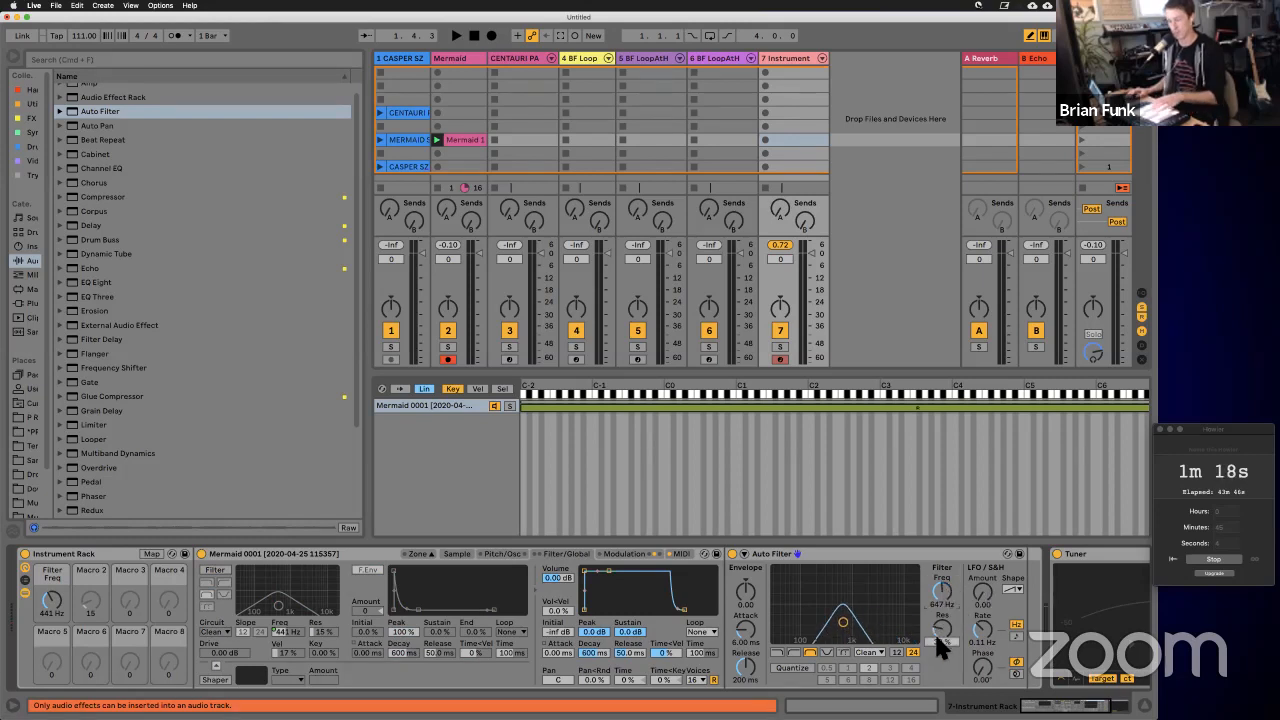
Step: Set Auto Filter's LFO to an amount of 16.0, a phase of 163° and a tempo-synced rate of 3/16
{"action": "left_click_drag", "start_coordinate": [986, 593], "coordinate": [986, 593]}
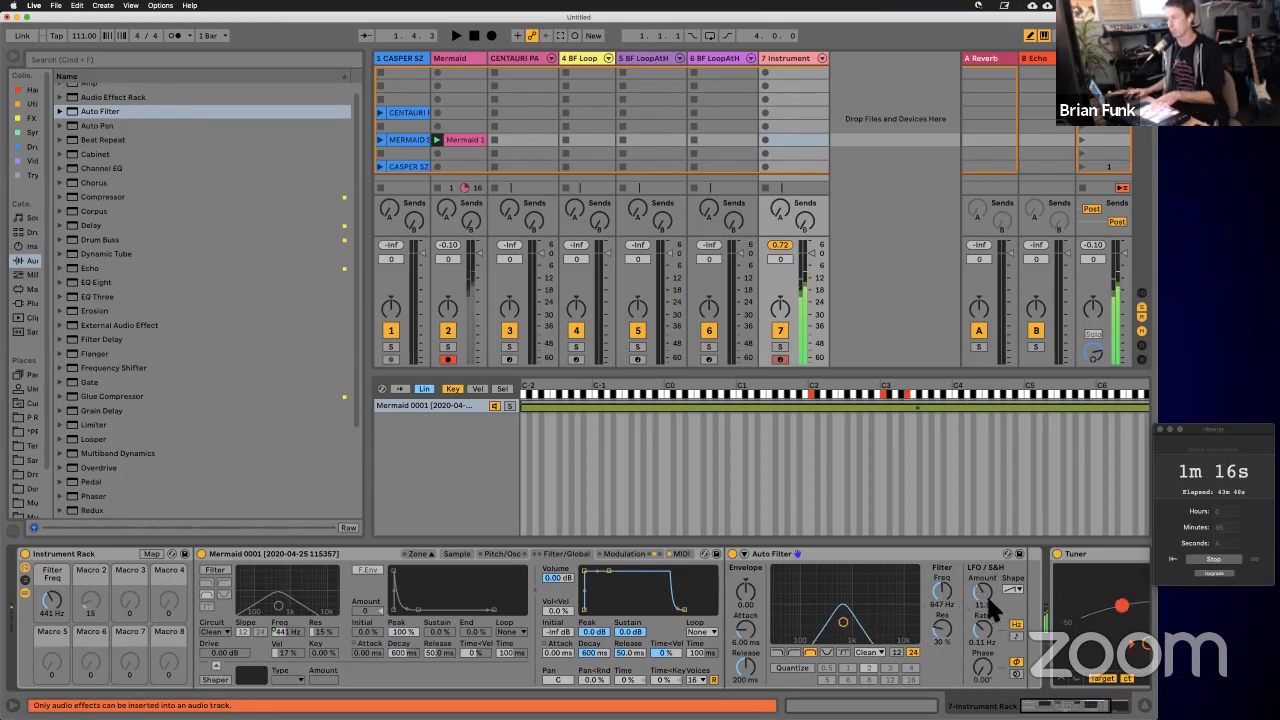
{"action": "left_click_drag", "start_coordinate": [984, 669], "coordinate": [985, 672]}
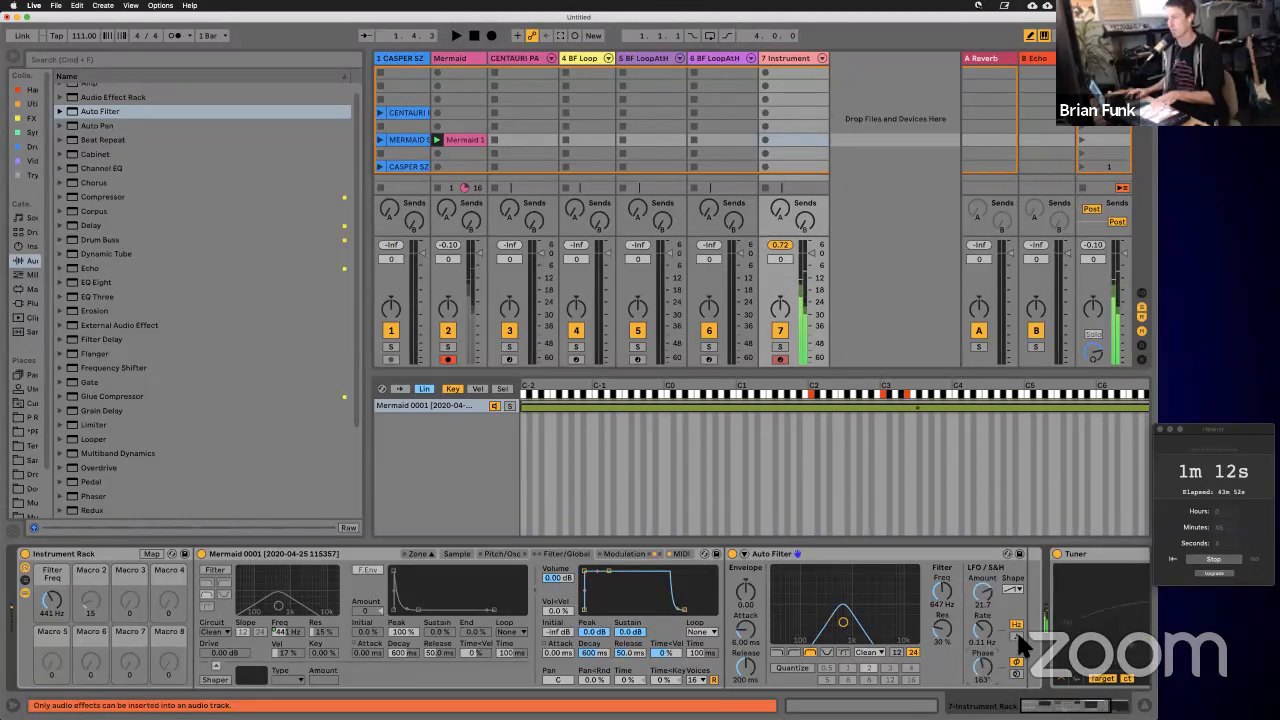
{"action": "left_click", "coordinate": [1017, 637]}
{"action": "left_click_drag", "start_coordinate": [982, 626], "coordinate": [981, 628]}
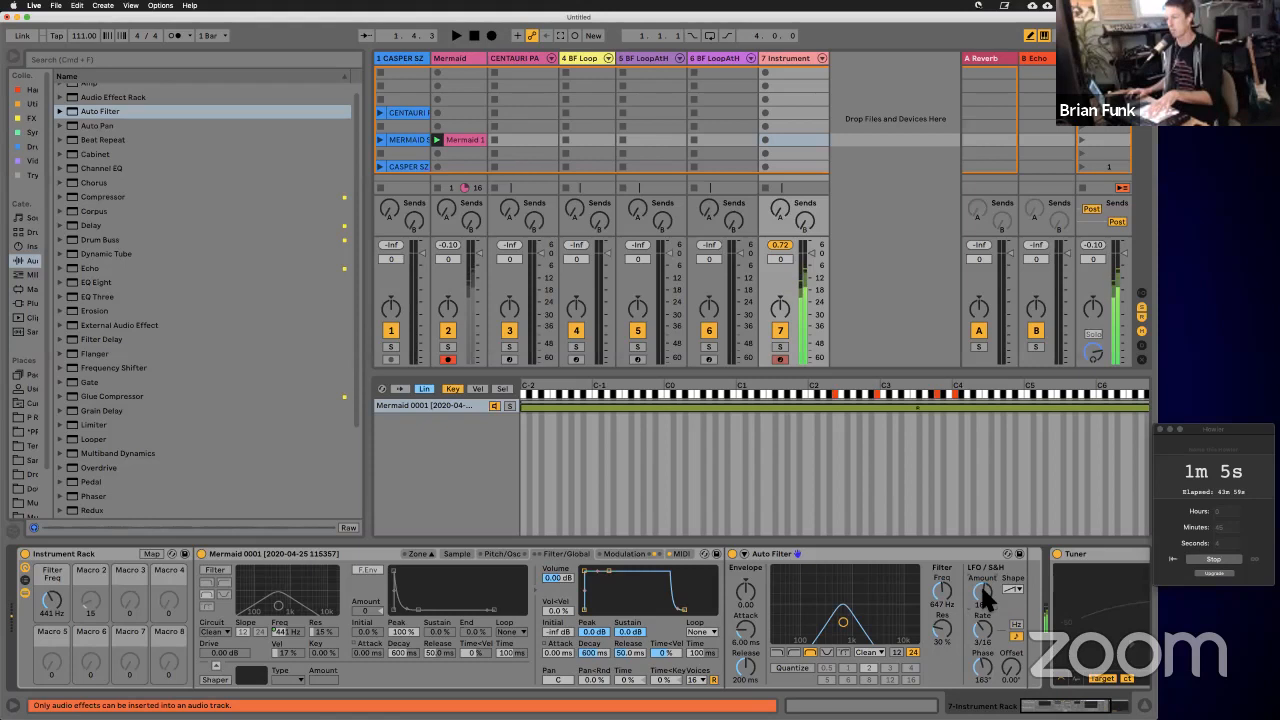
Step: Set Auto Filter to 842 Hz with 11% resonance, using the OSR circuit with 8.95 dB drive
{"action": "mouse_move", "coordinate": [940, 583]}
{"action": "left_mouse_down"}
{"action": "mouse_move", "coordinate": [946, 628]}
{"action": "mouse_move", "coordinate": [942, 589]}
{"action": "left_mouse_up"}
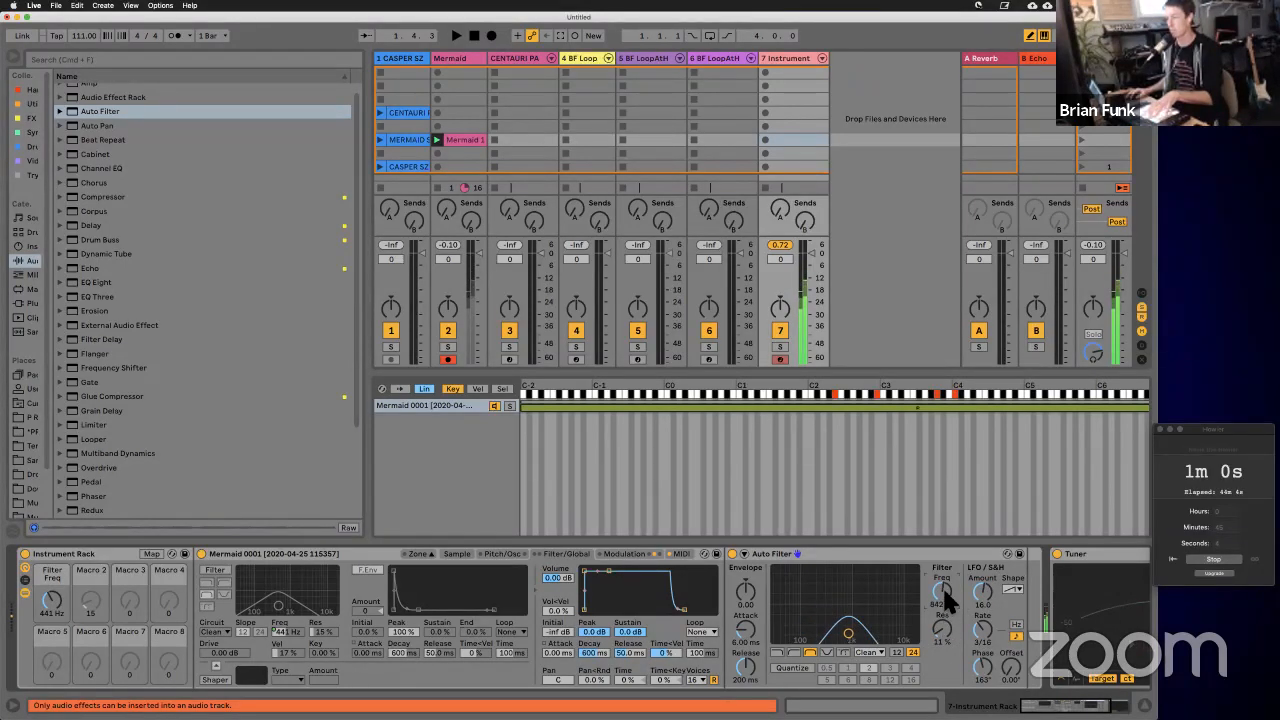
{"action": "left_click", "coordinate": [880, 650]}
{"action": "left_click", "coordinate": [878, 673]}
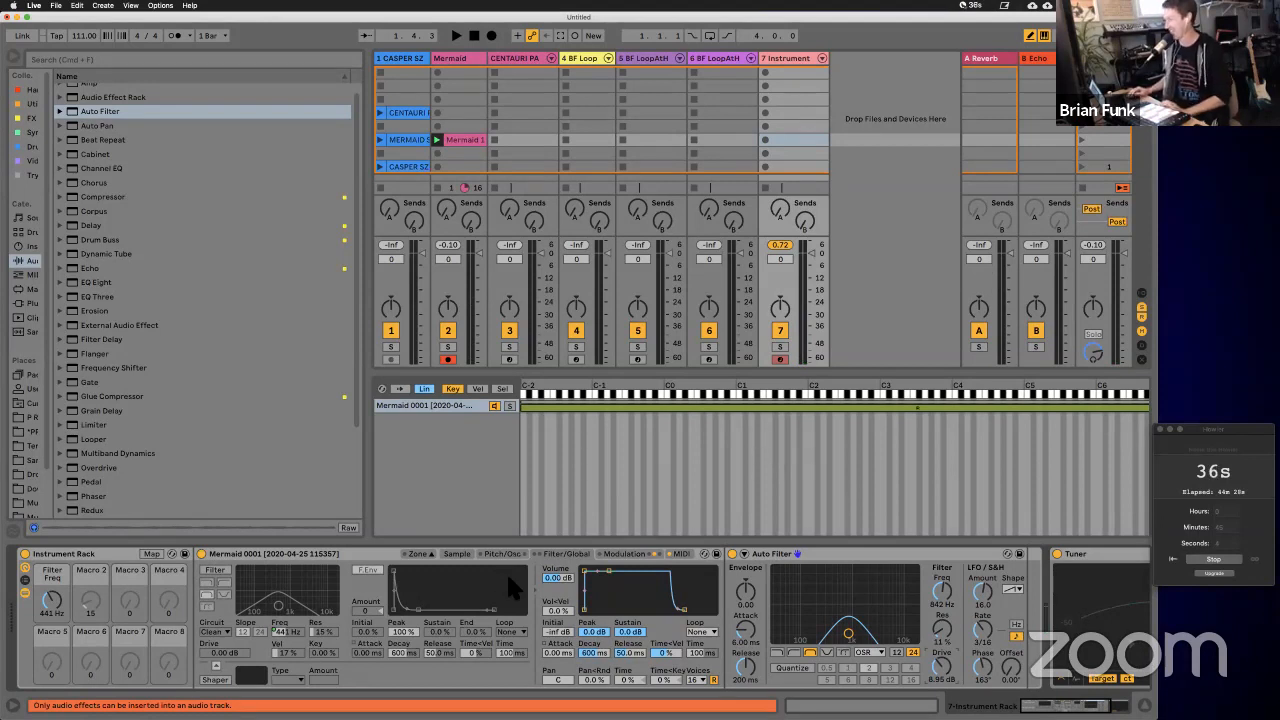
Step: Bypass Auto Filter and turn Sampler's own filter on to compare the two filters
{"action": "left_click", "coordinate": [320, 554]}
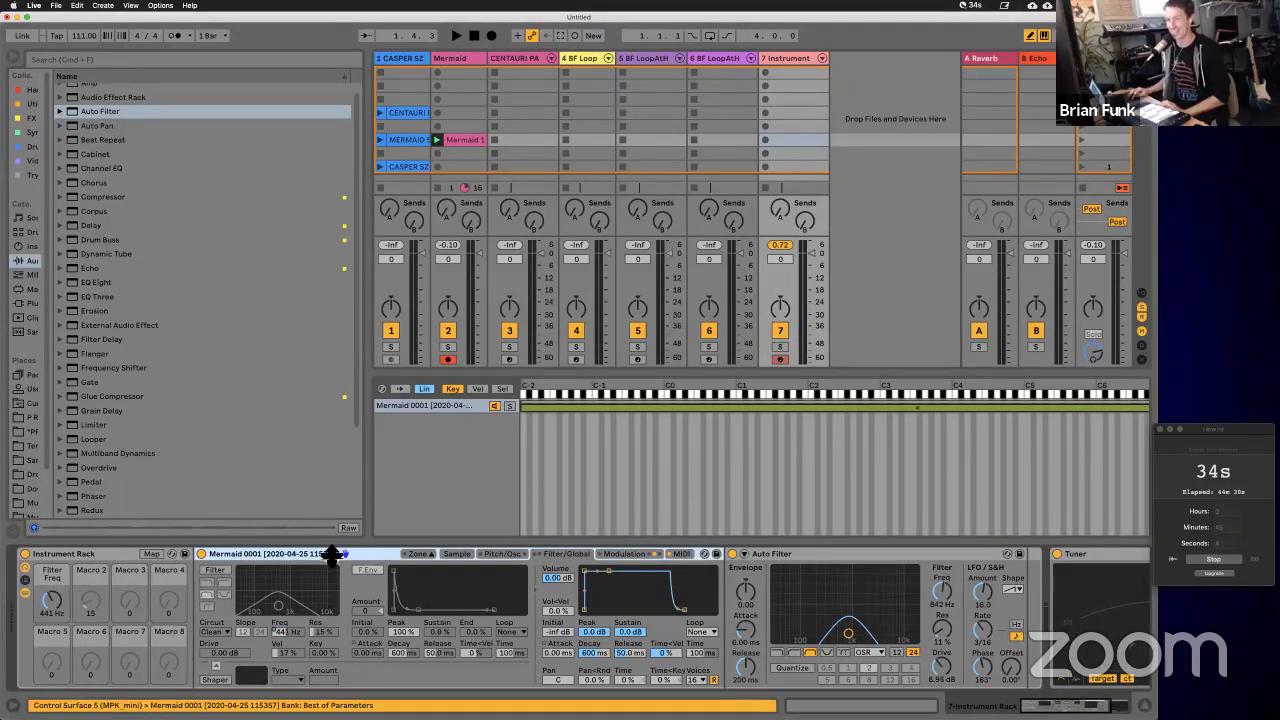
{"action": "left_click", "coordinate": [843, 560]}
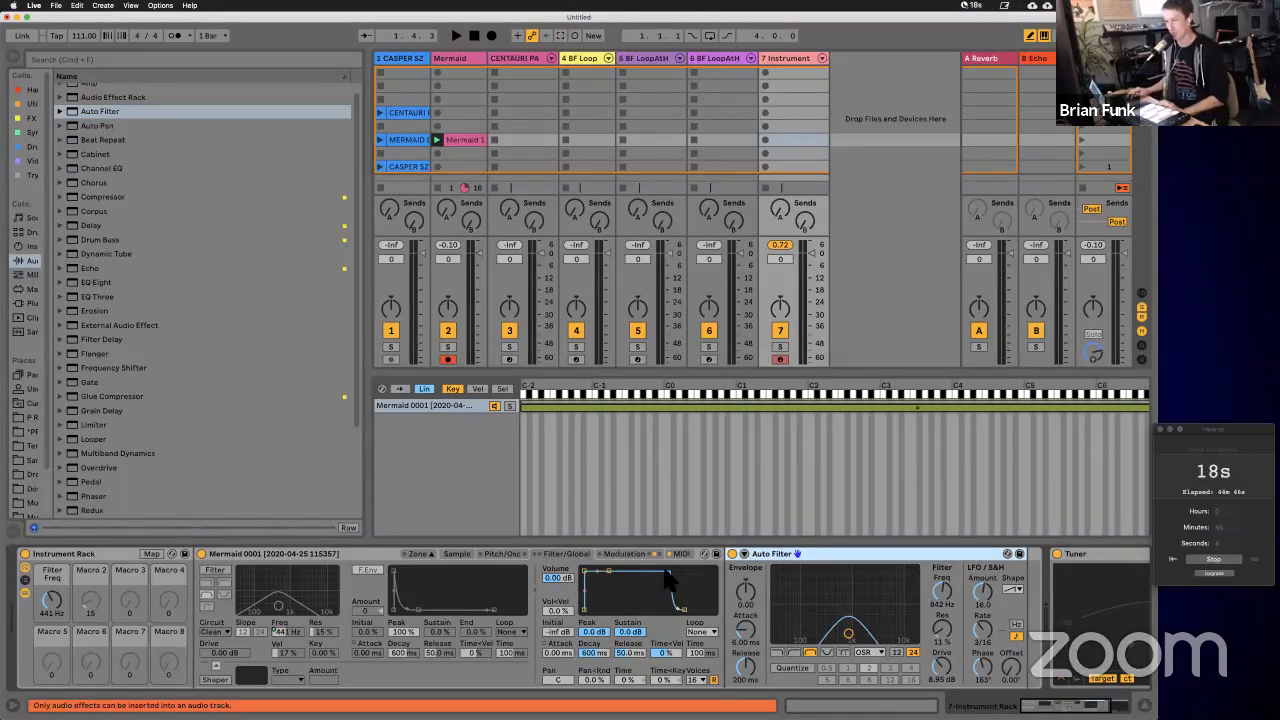
{"action": "left_click_drag", "start_coordinate": [440, 551], "coordinate": [764, 565]}
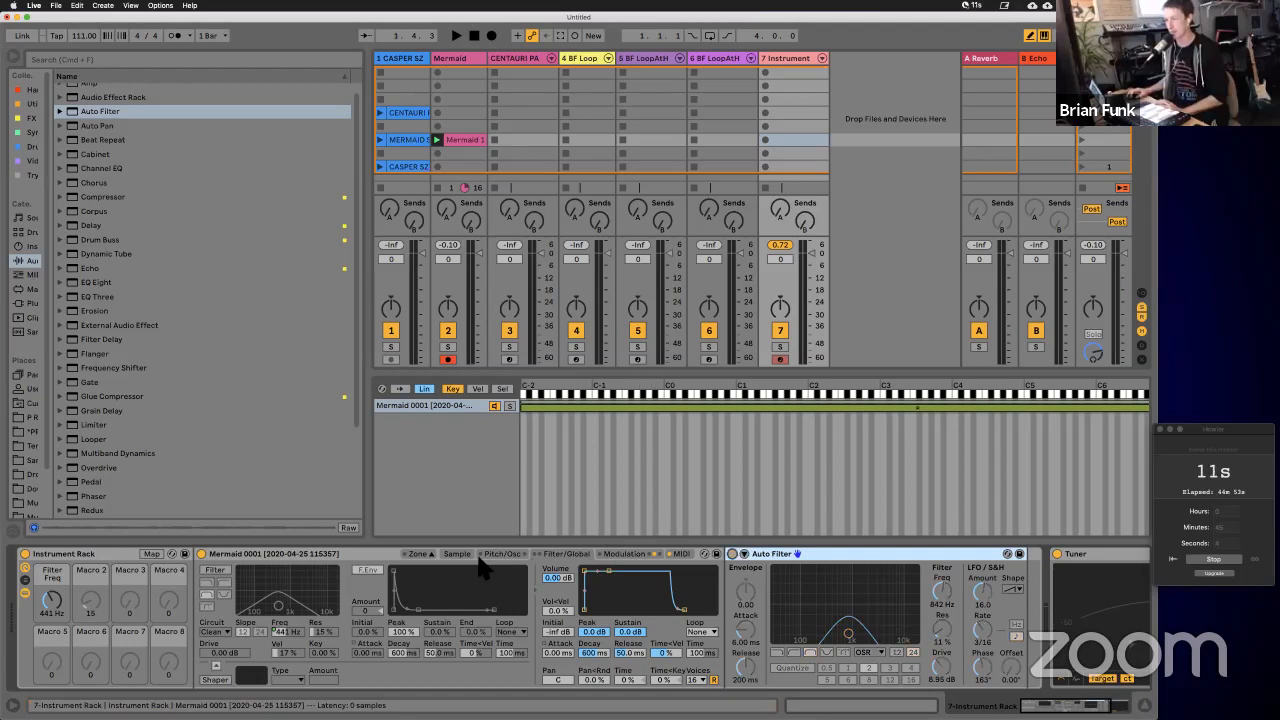
{"action": "left_click", "coordinate": [624, 554]}
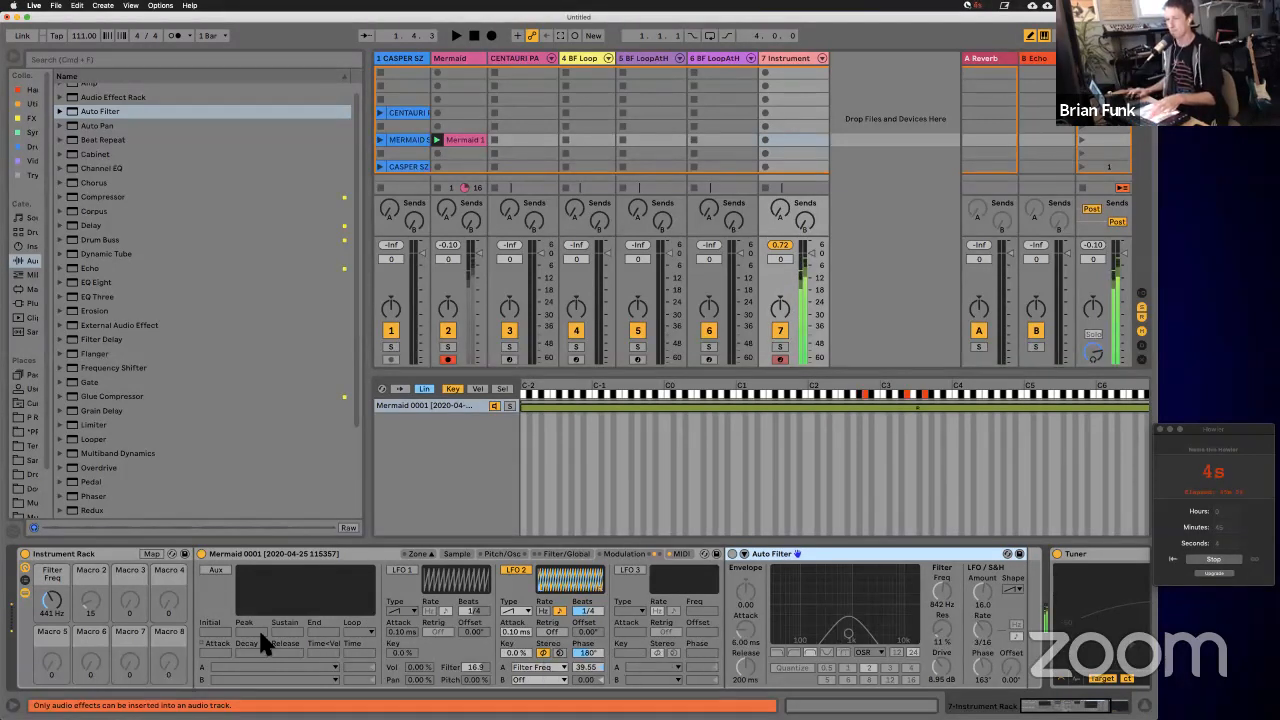
{"action": "left_click", "coordinate": [556, 554]}
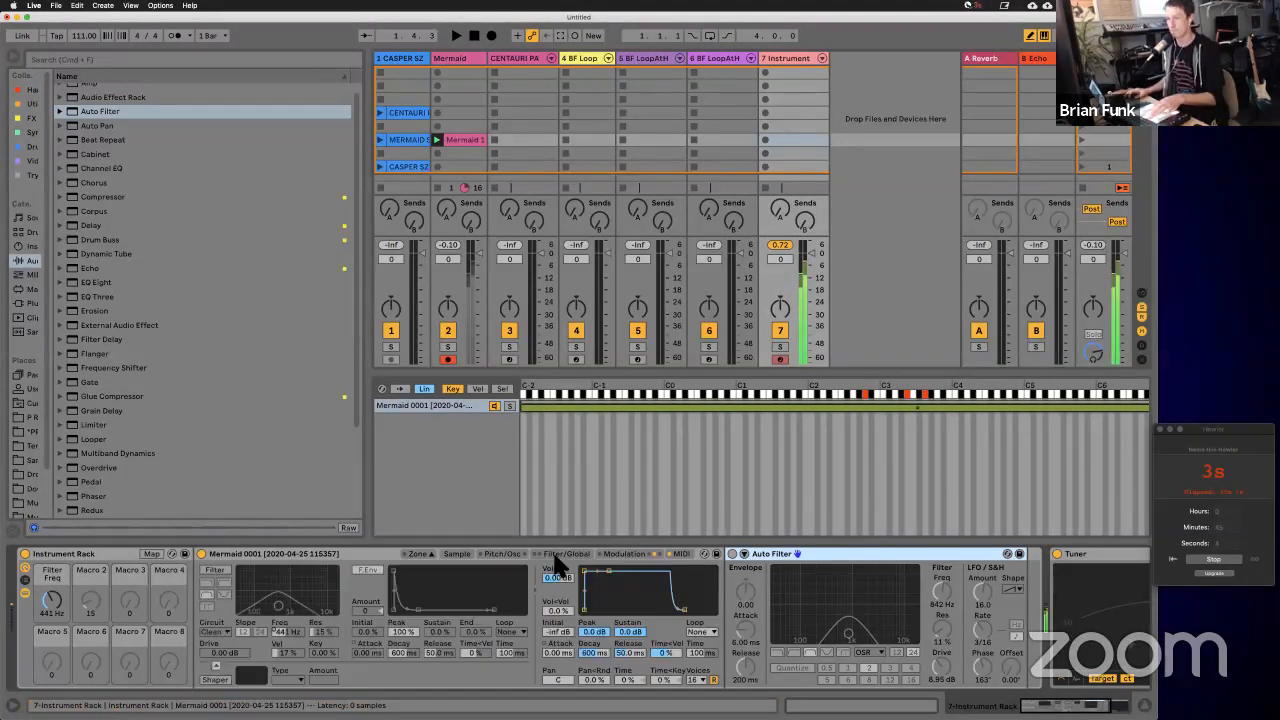
{"action": "left_click", "coordinate": [216, 572]}
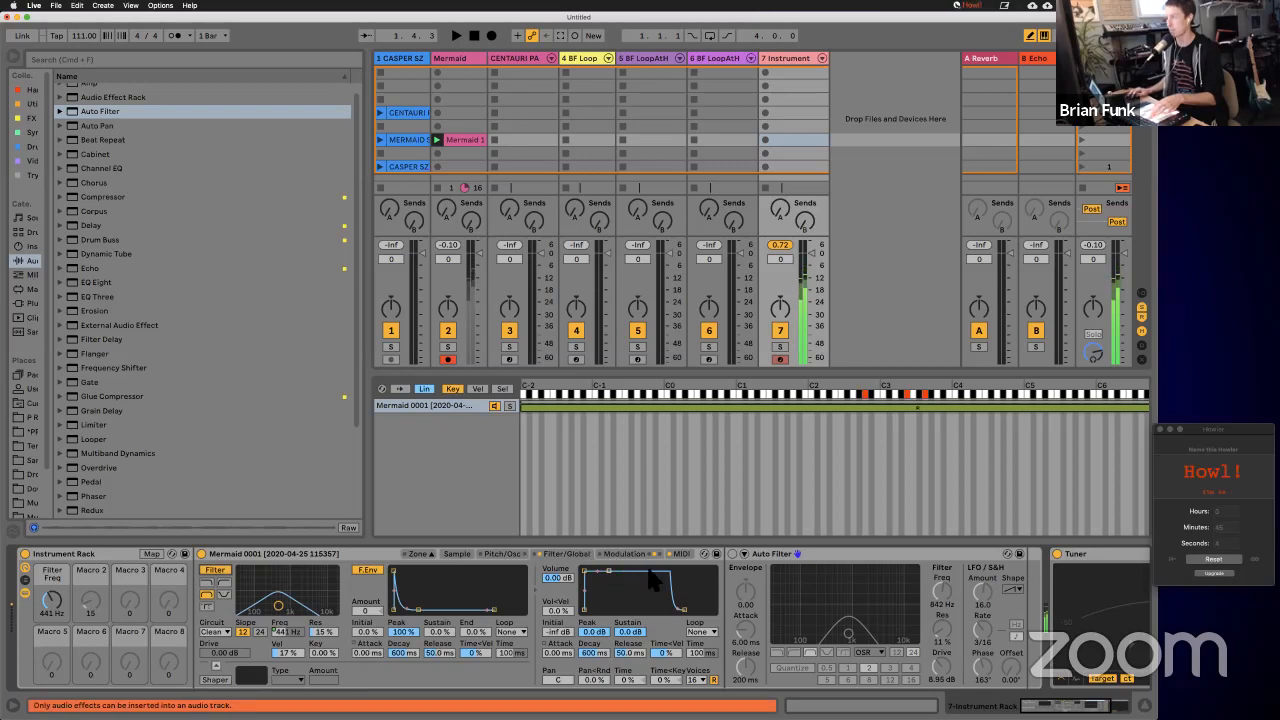
Step: Reset the Howler Timer, switch Auto Filter back on and turn Sampler's own filter off
{"action": "left_click", "coordinate": [1216, 562]}
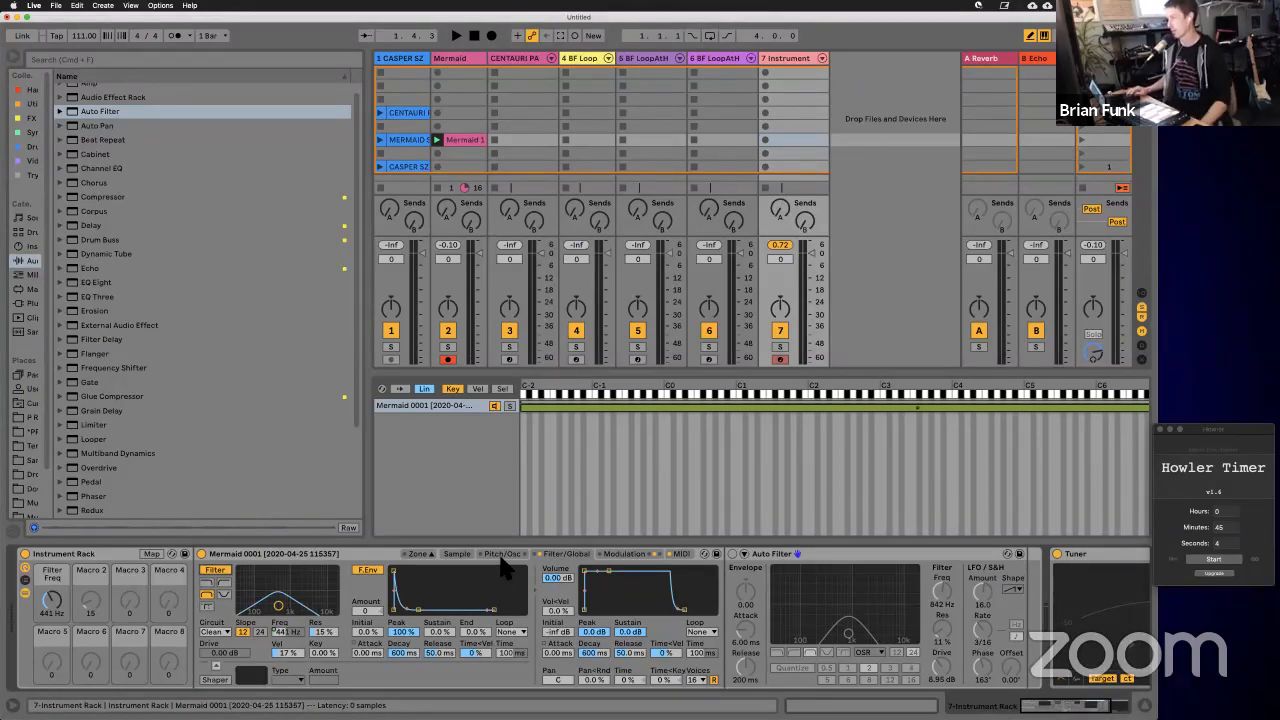
{"action": "left_click_drag", "start_coordinate": [502, 554], "coordinate": [657, 578]}
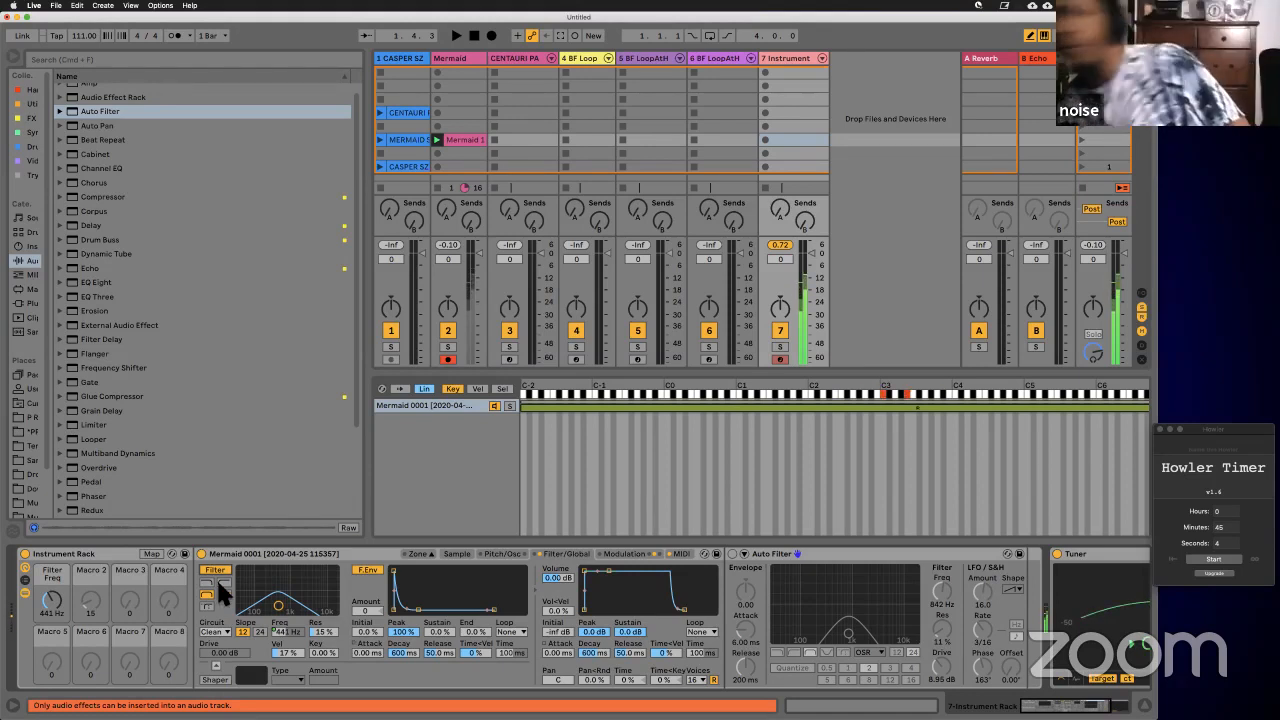
{"action": "left_click", "coordinate": [733, 554]}
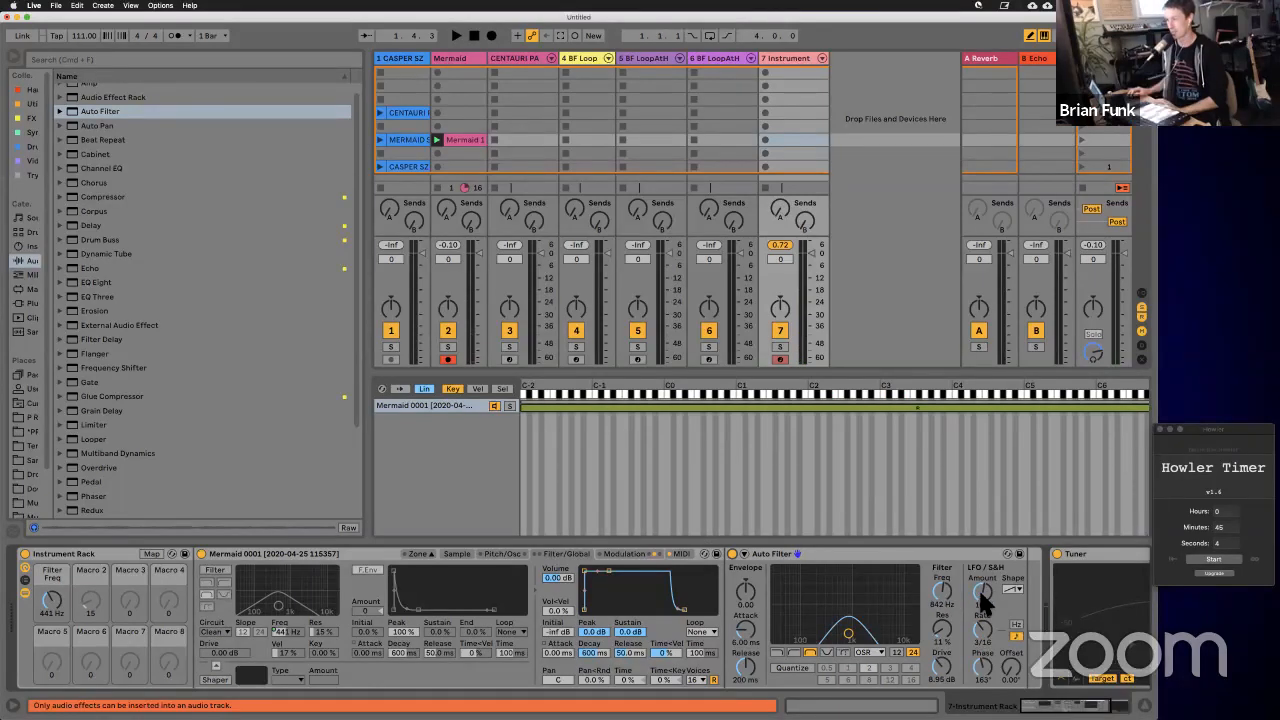
Step: Remove Macro 1's mapping to Sampler's filter frequency and map Auto Filter's frequency to Macro 1 instead
{"action": "left_click", "coordinate": [618, 553]}
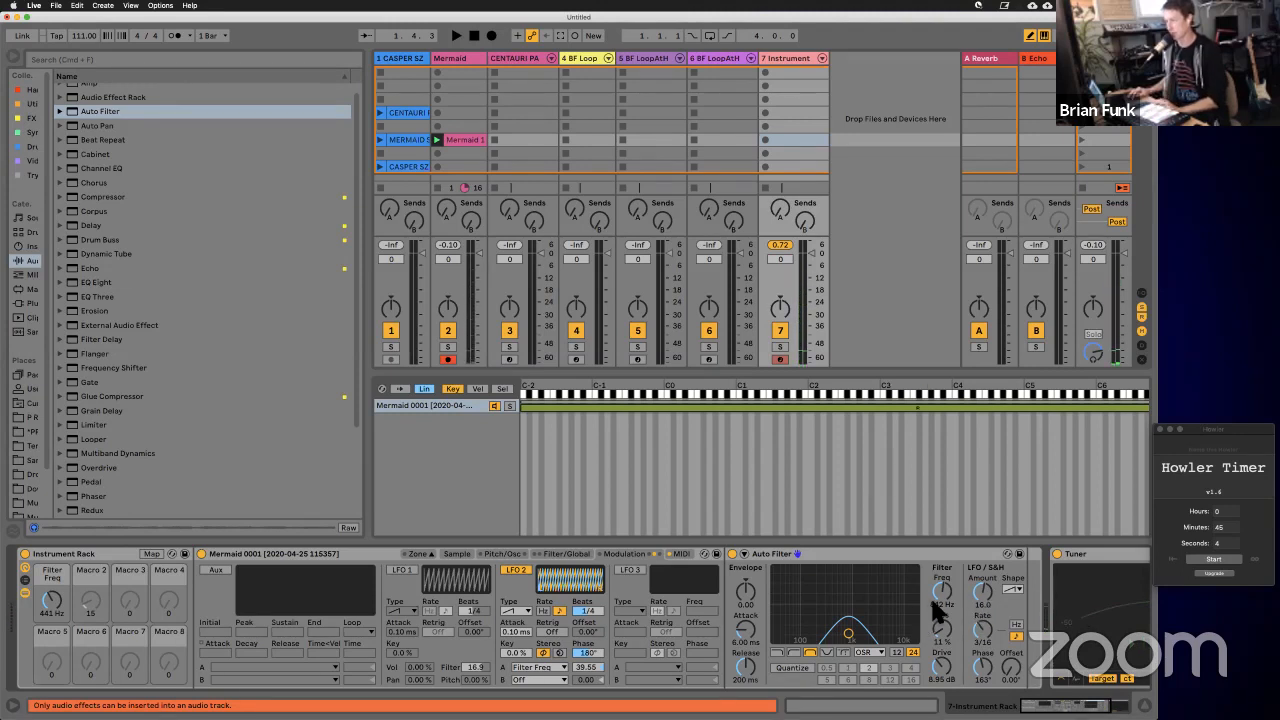
{"action": "left_click", "coordinate": [563, 554]}
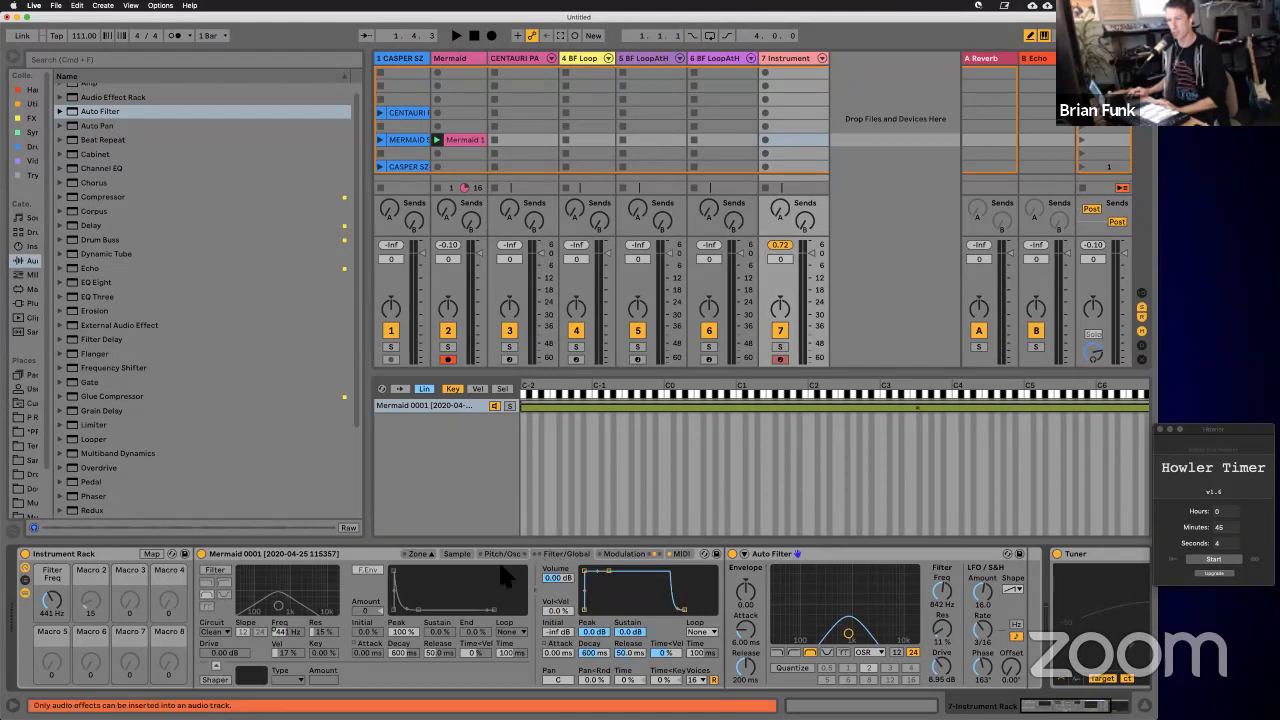
{"action": "right_click", "coordinate": [48, 606]}
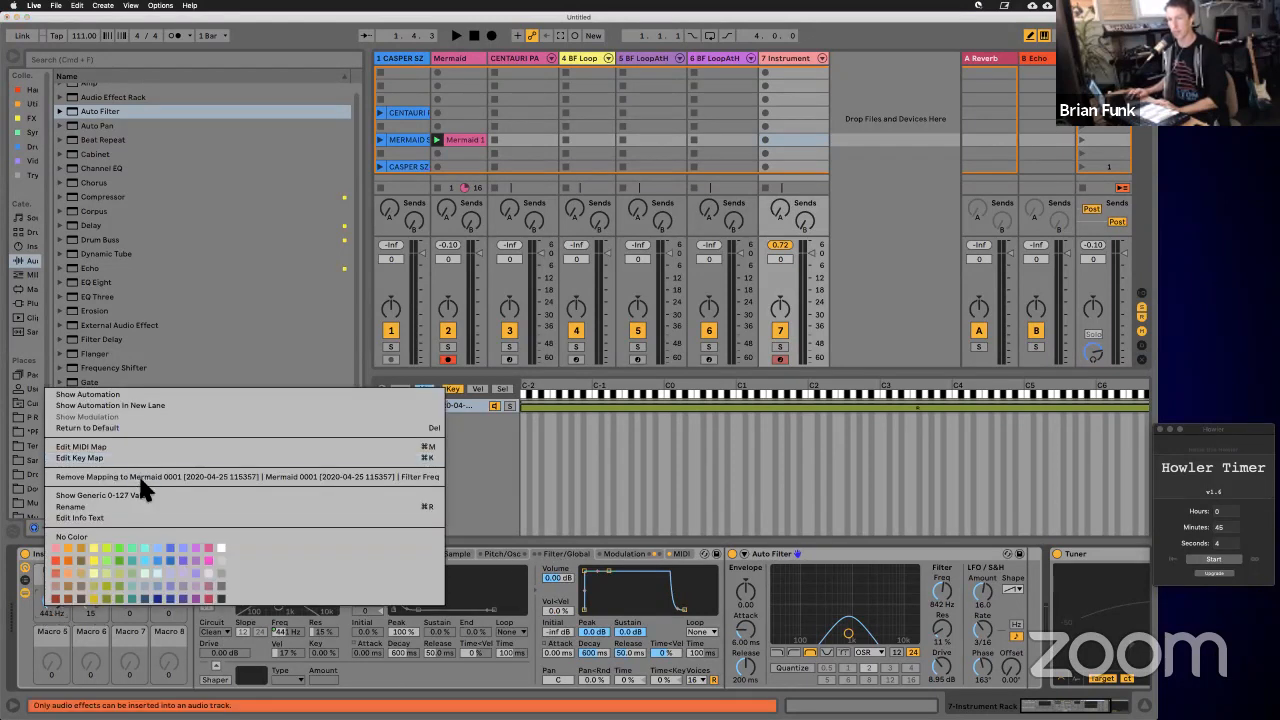
{"action": "left_click", "coordinate": [138, 473]}
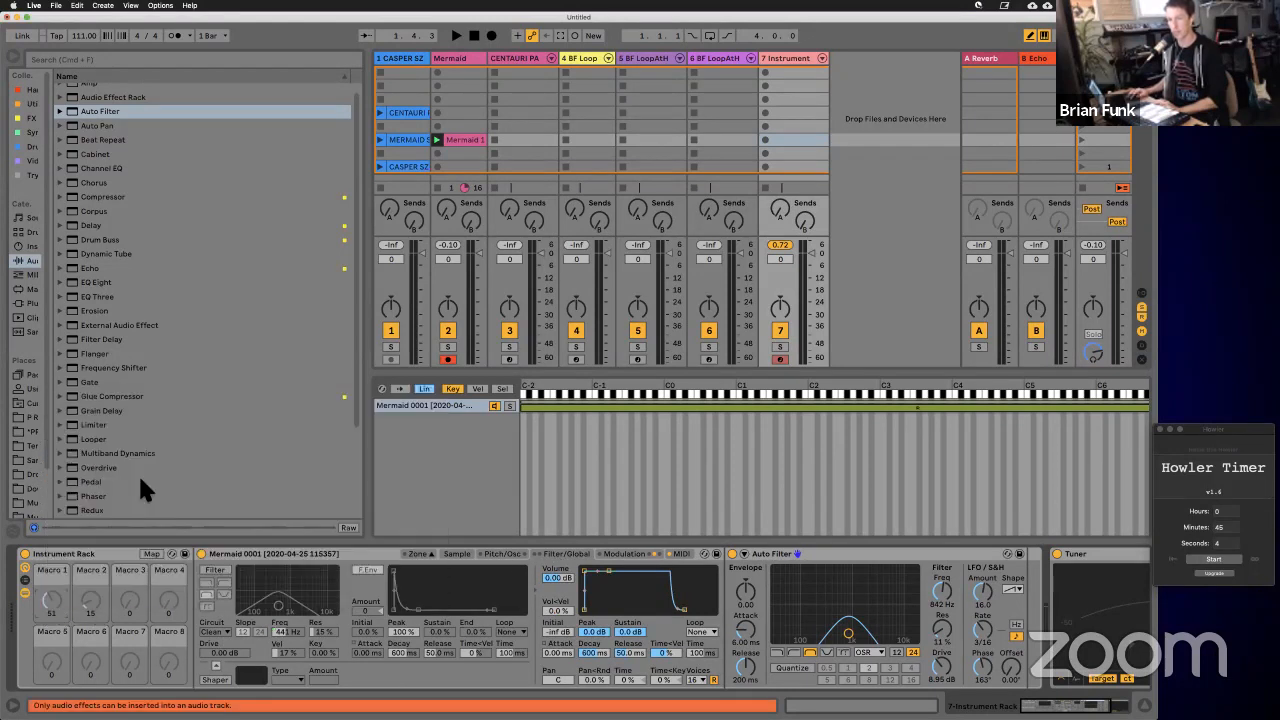
{"action": "right_click", "coordinate": [940, 593]}
{"action": "left_click", "coordinate": [984, 491]}
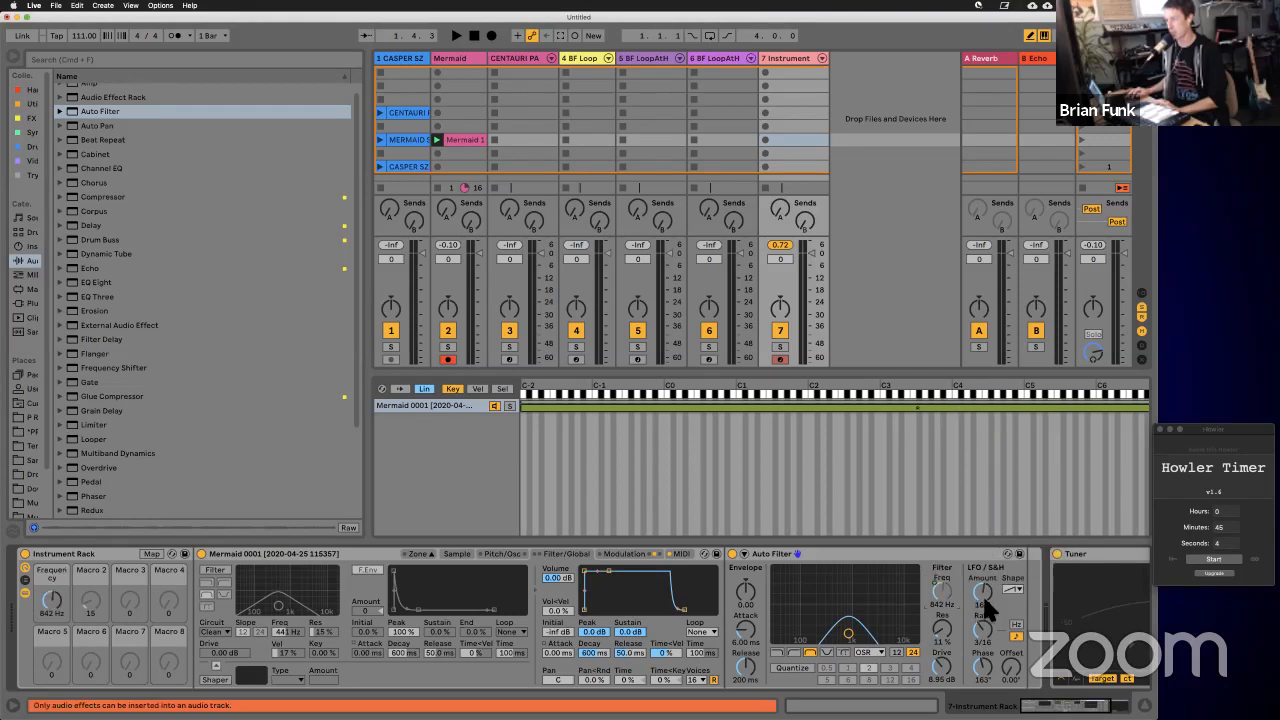
Step: Map Auto Filter's LFO amount to Macro 2 and its LFO sync rate to Macro 3
{"action": "right_click", "coordinate": [982, 593]}
{"action": "left_click", "coordinate": [1022, 528]}
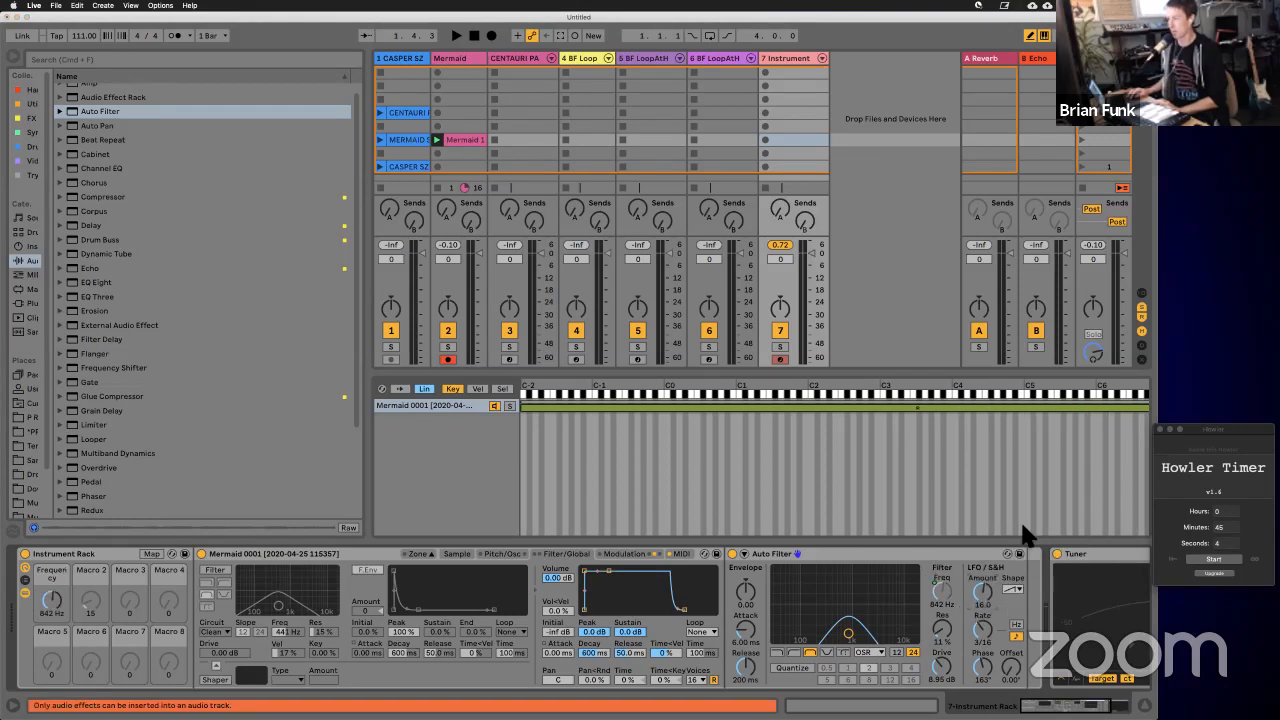
{"action": "right_click", "coordinate": [988, 636]}
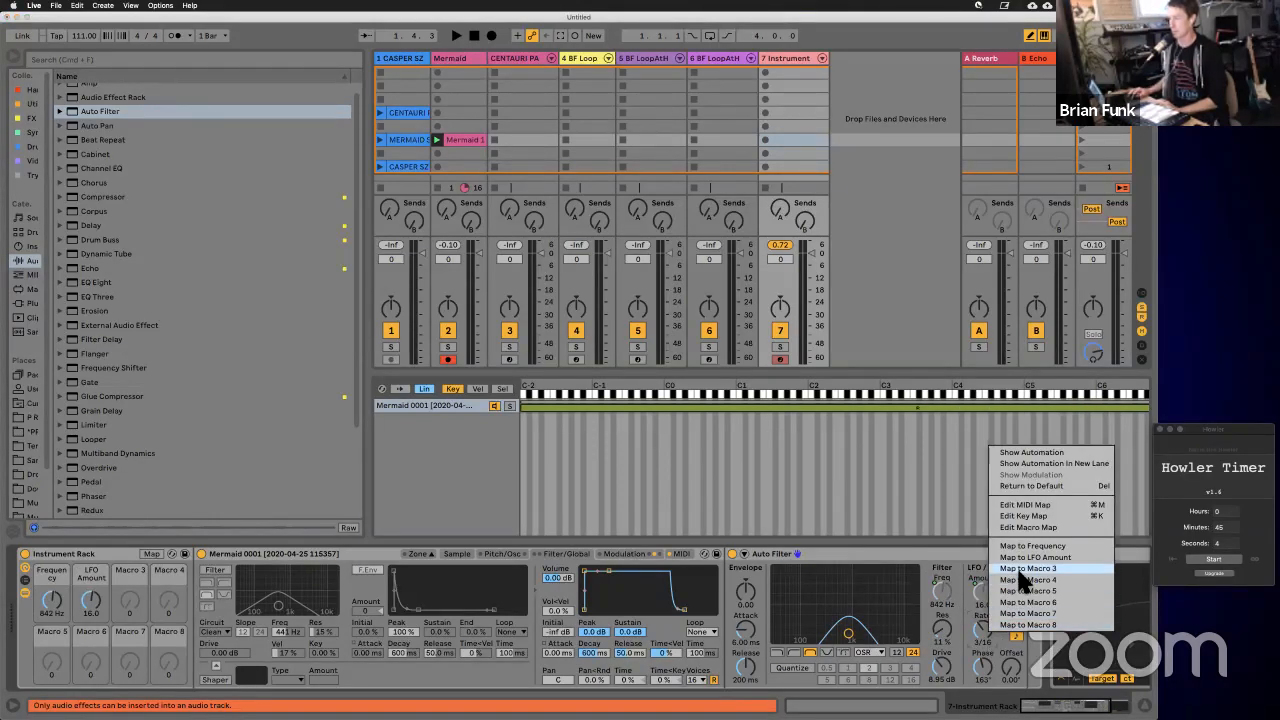
{"action": "left_click", "coordinate": [1016, 568]}
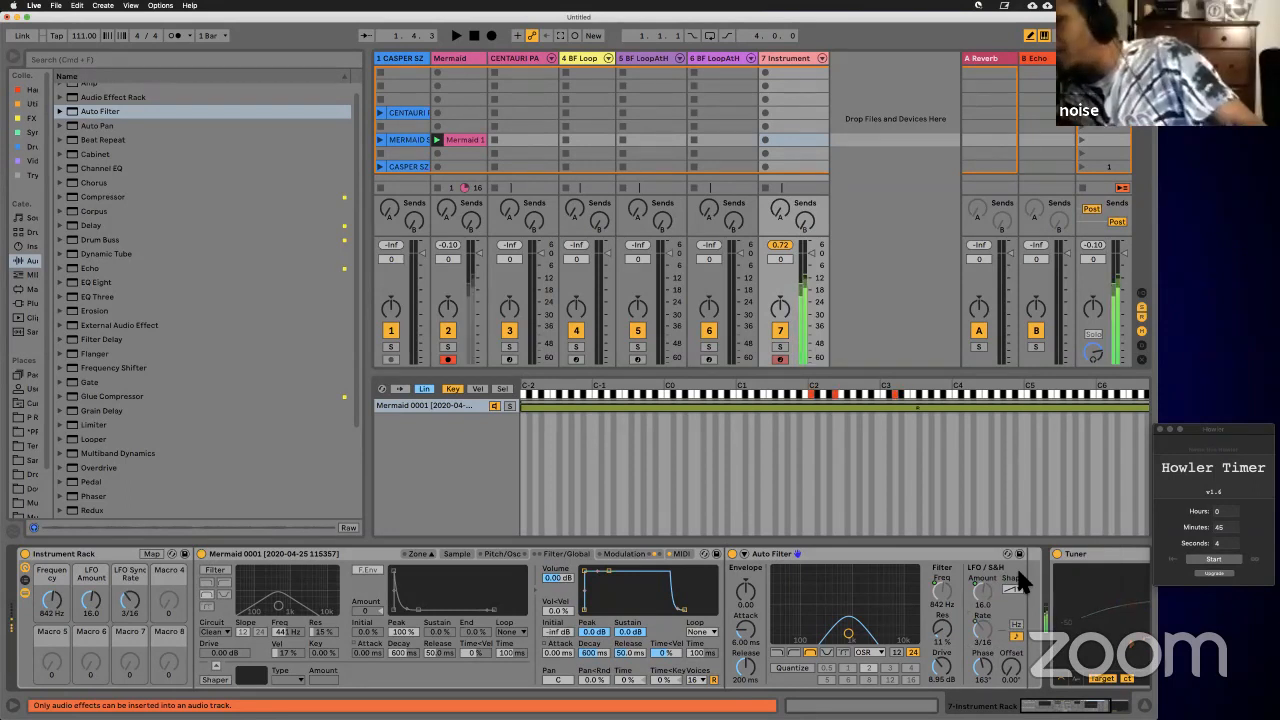
{"action": "left_click", "coordinate": [1018, 568]}
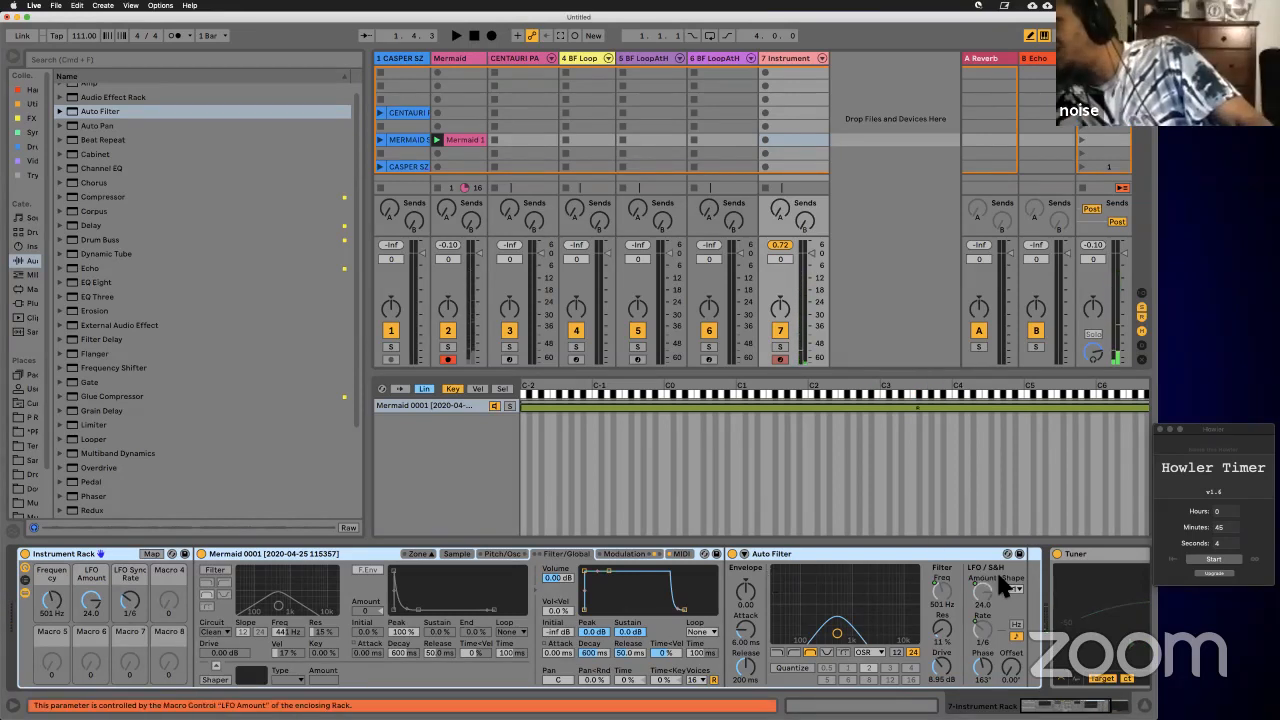
Step: Add a Delay after Auto Filter and insert a Flanger between the two devices
{"action": "left_click", "coordinate": [458, 556]}
{"action": "left_click", "coordinate": [504, 555]}
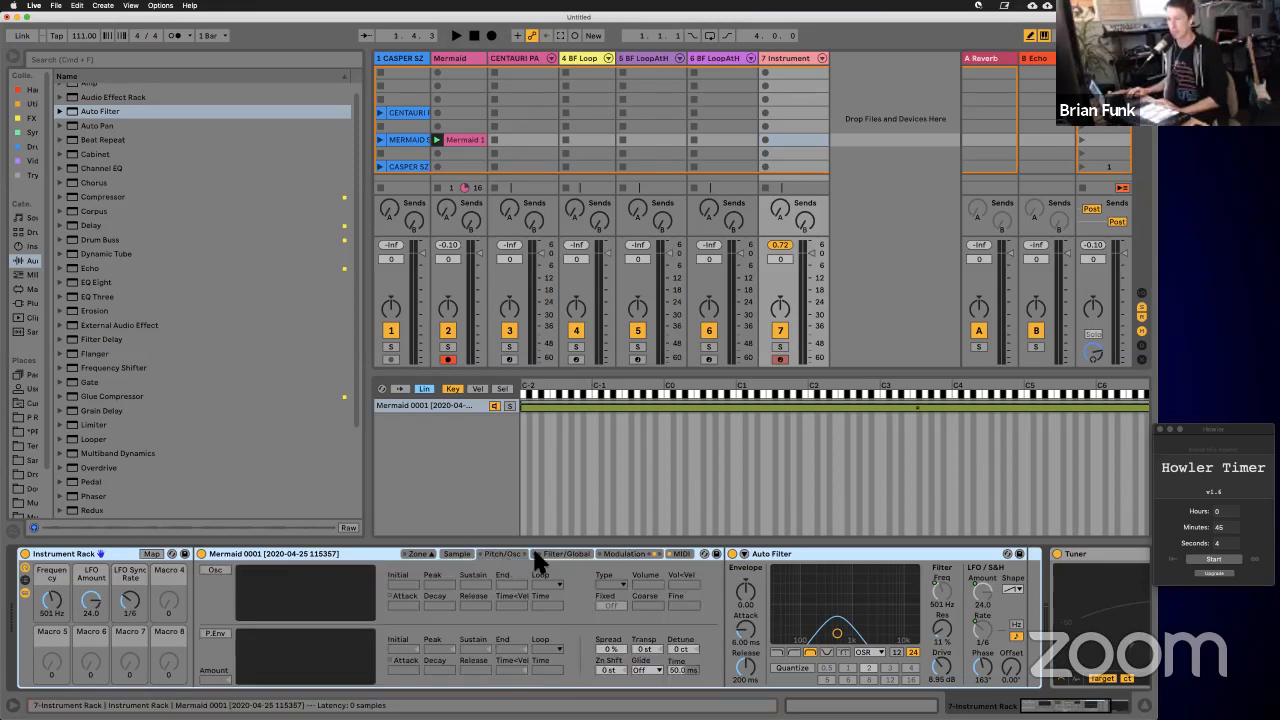
{"action": "left_click", "coordinate": [644, 554]}
{"action": "scroll", "coordinate": [98, 273], "scroll_direction": "down", "scroll_amount": 3}
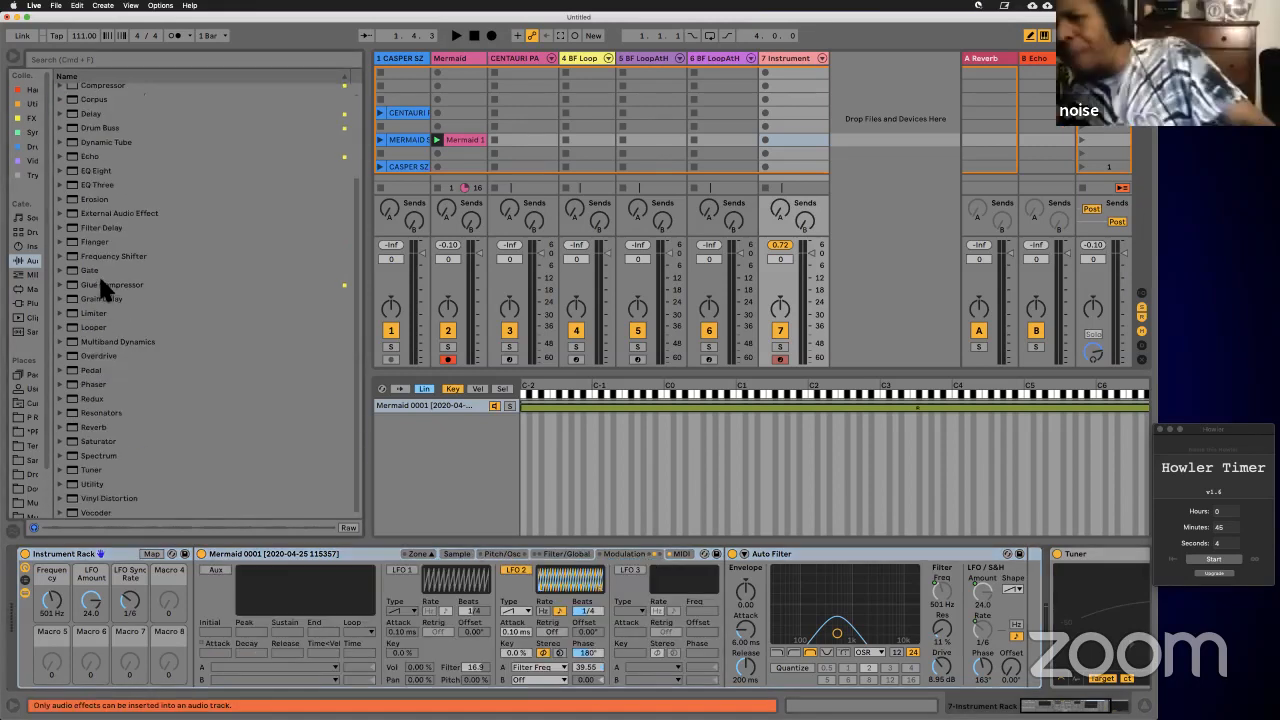
{"action": "mouse_move", "coordinate": [90, 113]}
{"action": "left_mouse_down"}
{"action": "mouse_move", "coordinate": [648, 345]}
{"action": "mouse_move", "coordinate": [1014, 623]}
{"action": "mouse_move", "coordinate": [1022, 606]}
{"action": "left_mouse_up"}
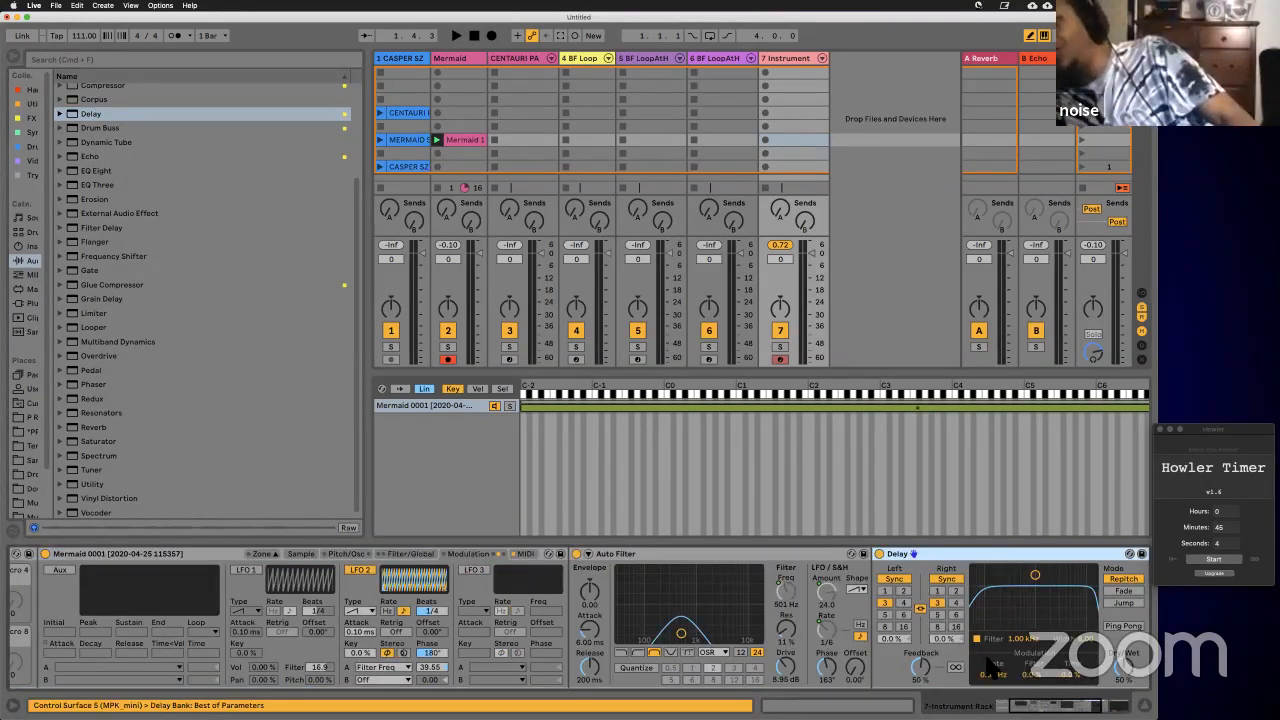
{"action": "scroll", "coordinate": [986, 657], "scroll_direction": "left", "scroll_amount": 3}
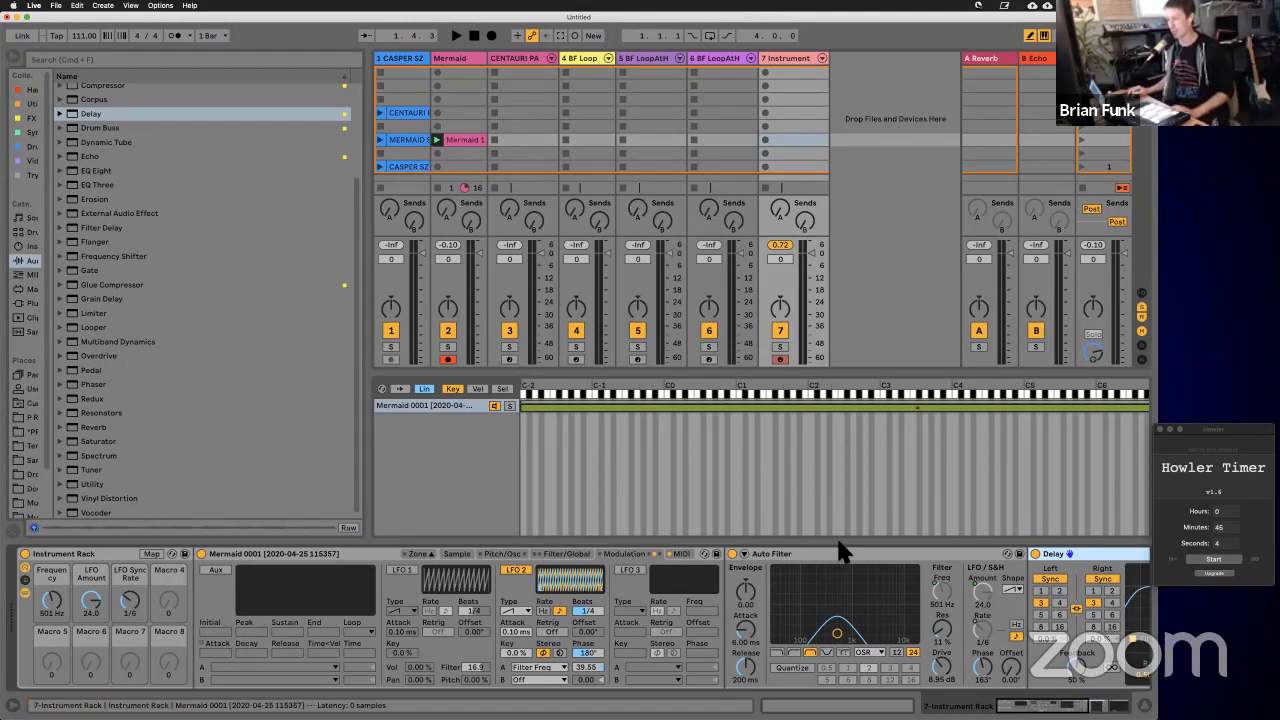
{"action": "scroll", "coordinate": [840, 553], "scroll_direction": "right", "scroll_amount": 5}
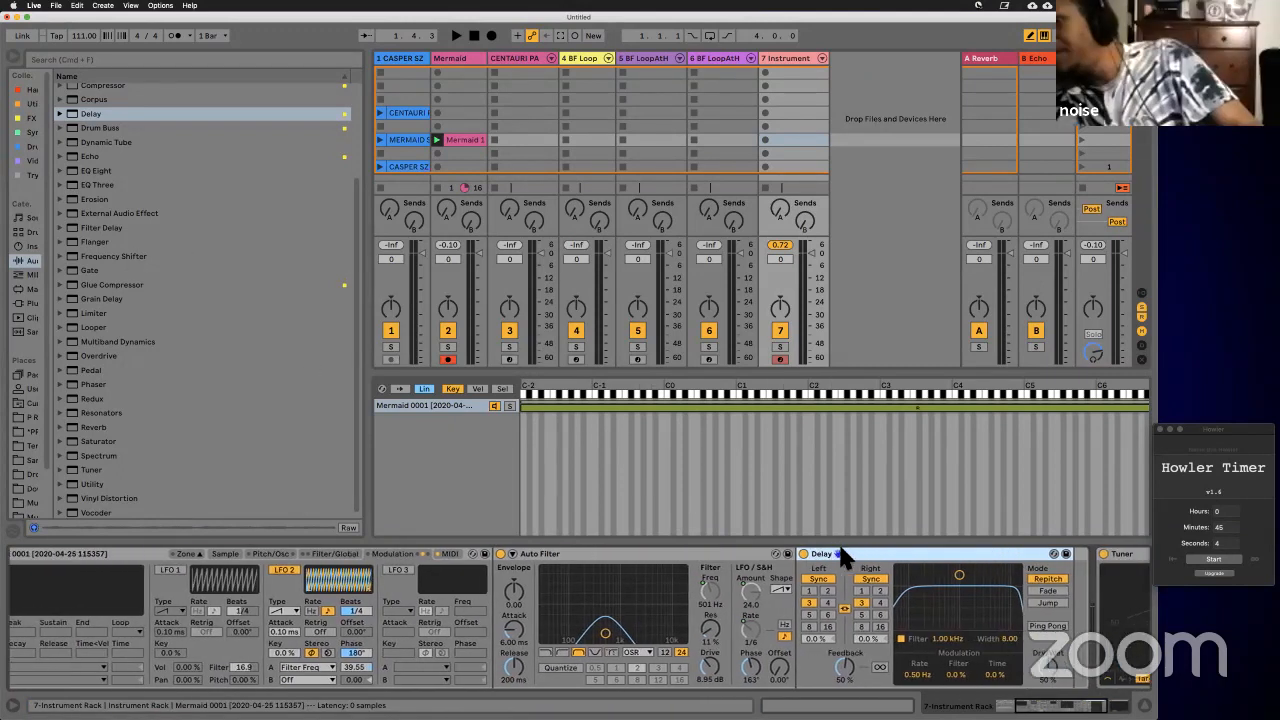
{"action": "left_click_drag", "start_coordinate": [91, 242], "coordinate": [786, 583]}
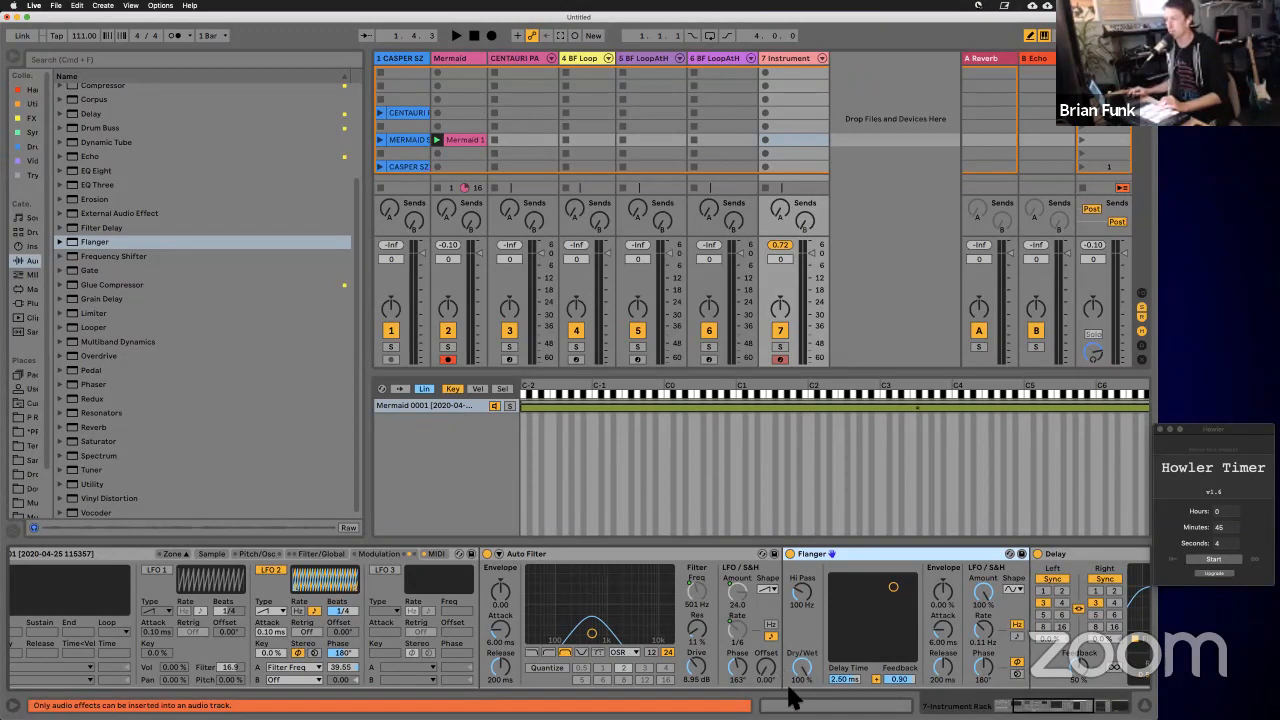
Step: Map Flanger's Dry/Wet to Macro 4 of the instrument rack
{"action": "scroll", "coordinate": [788, 670], "scroll_direction": "left", "scroll_amount": 5}
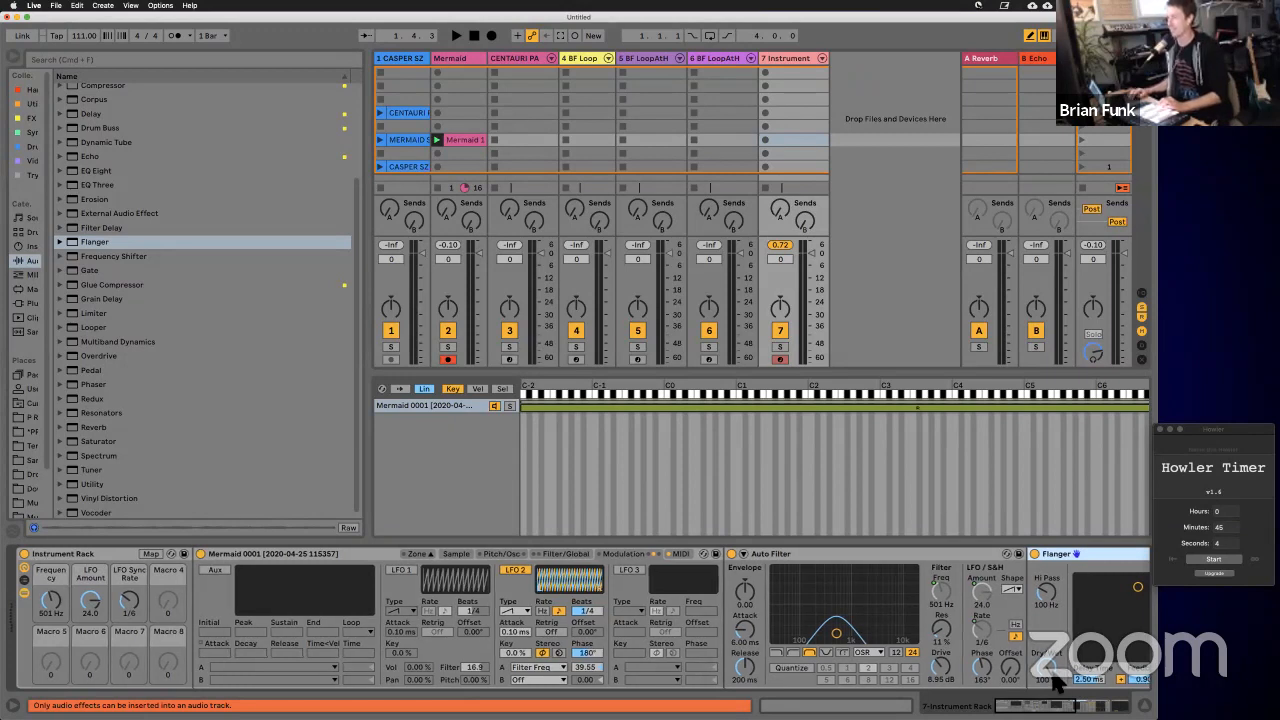
{"action": "scroll", "coordinate": [1057, 678], "scroll_direction": "right", "scroll_amount": 5}
{"action": "right_click", "coordinate": [654, 663]}
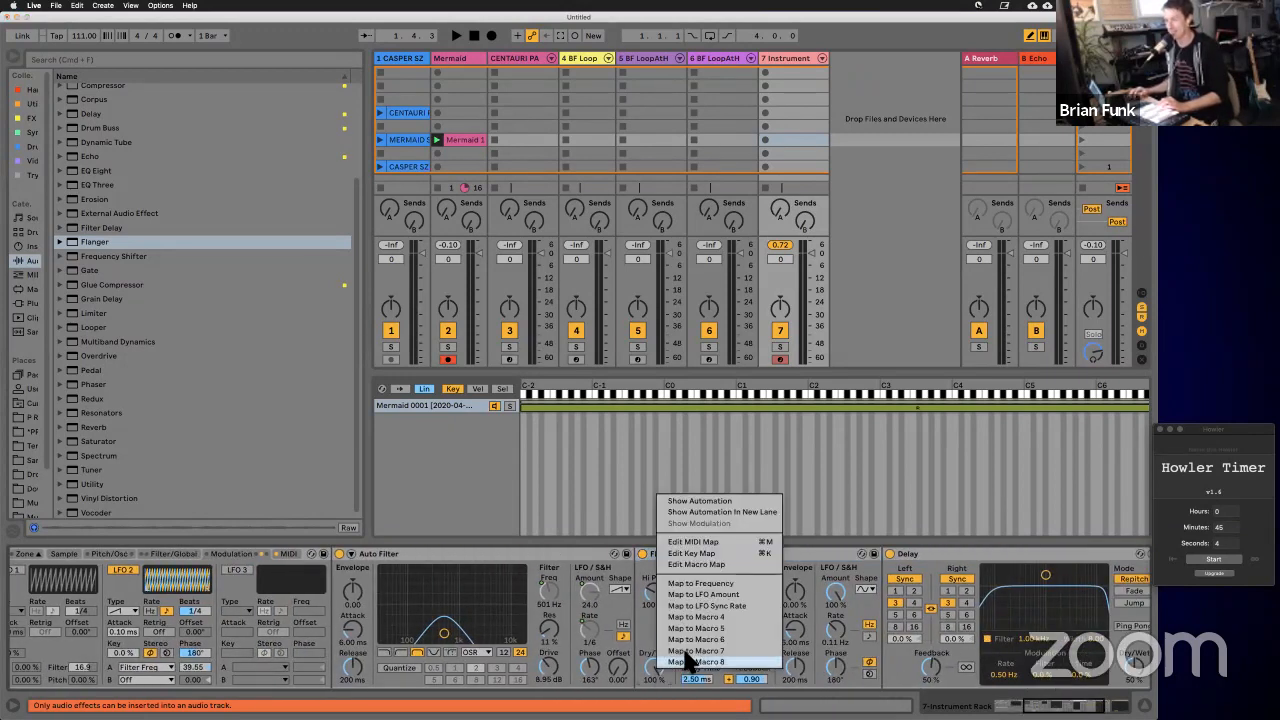
{"action": "left_click", "coordinate": [700, 611]}
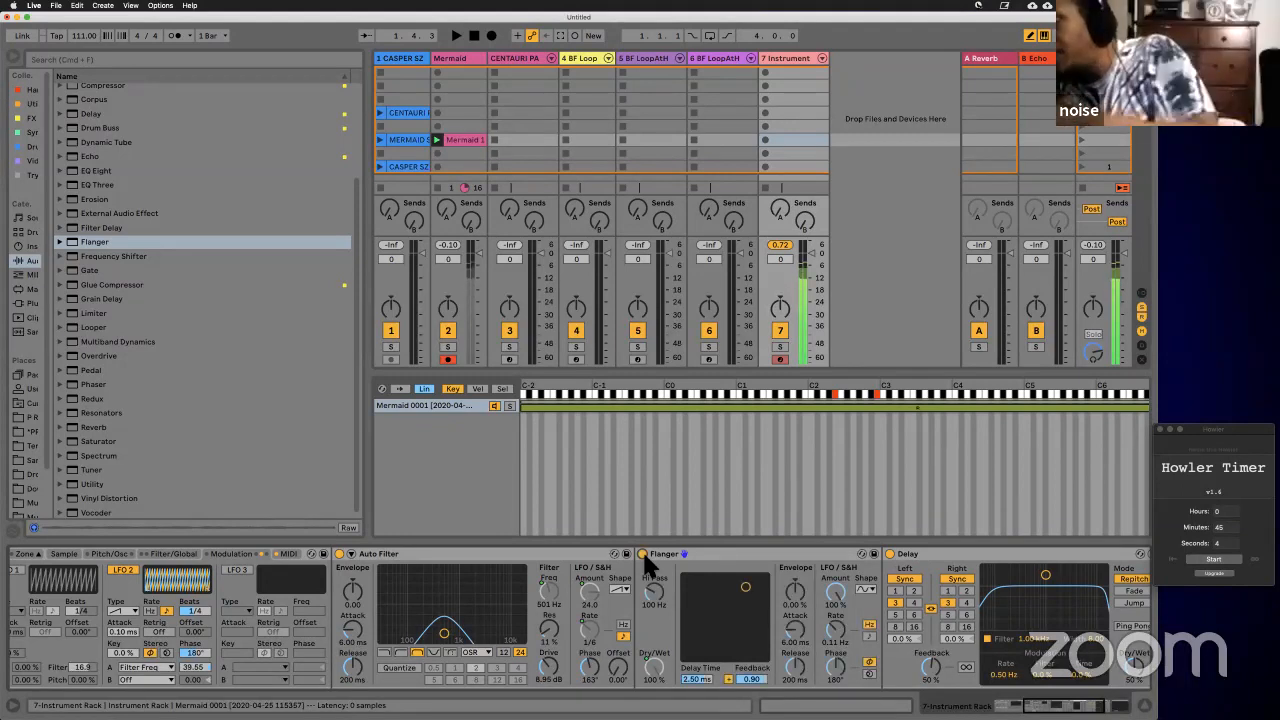
Step: Bypass Delay and set Flanger to 0% envelope, 0.33 Hz LFO rate, 2.13 ms delay time and 0.78 feedback
{"action": "left_click", "coordinate": [890, 552]}
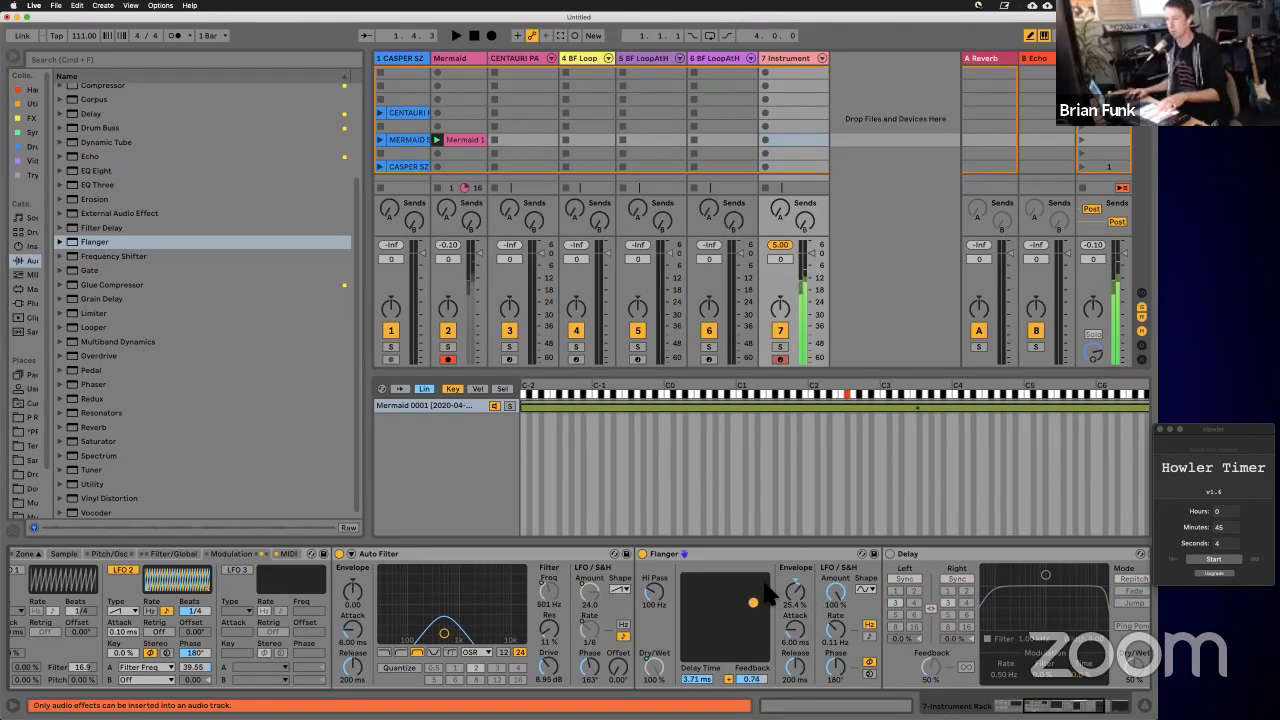
{"action": "double_click", "coordinate": [796, 584]}
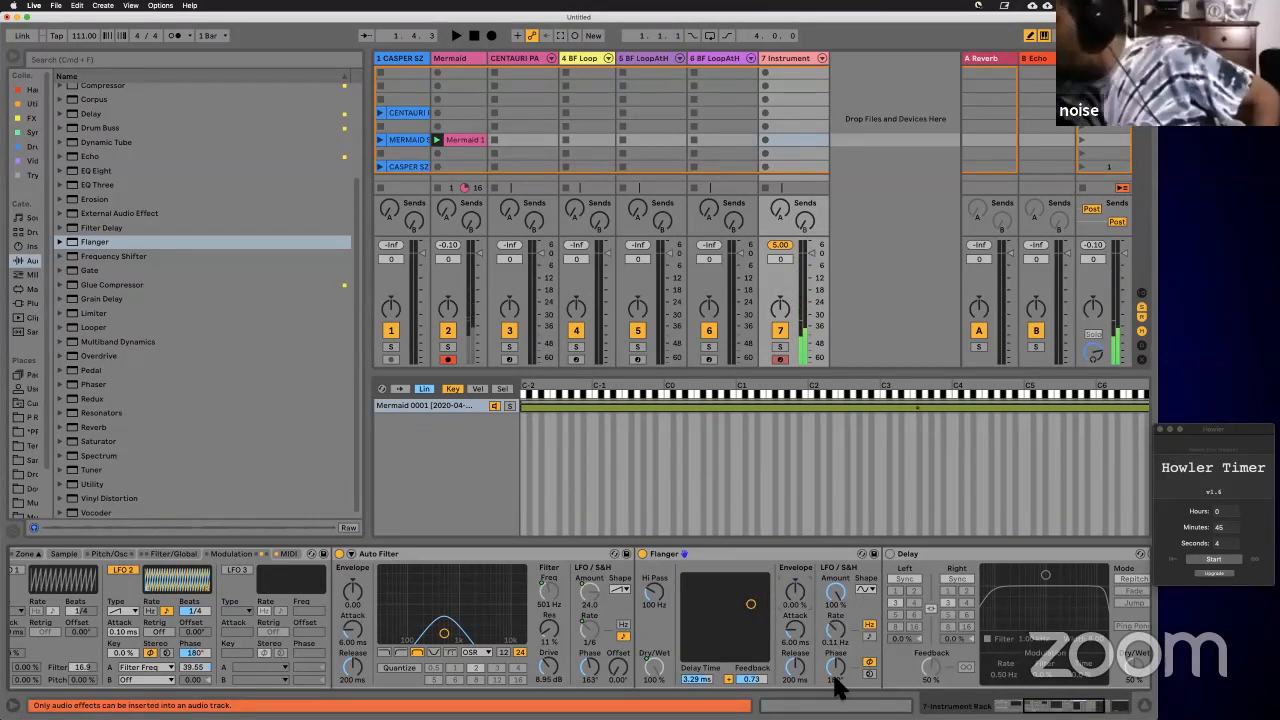
{"action": "left_click_drag", "start_coordinate": [834, 627], "coordinate": [835, 631]}
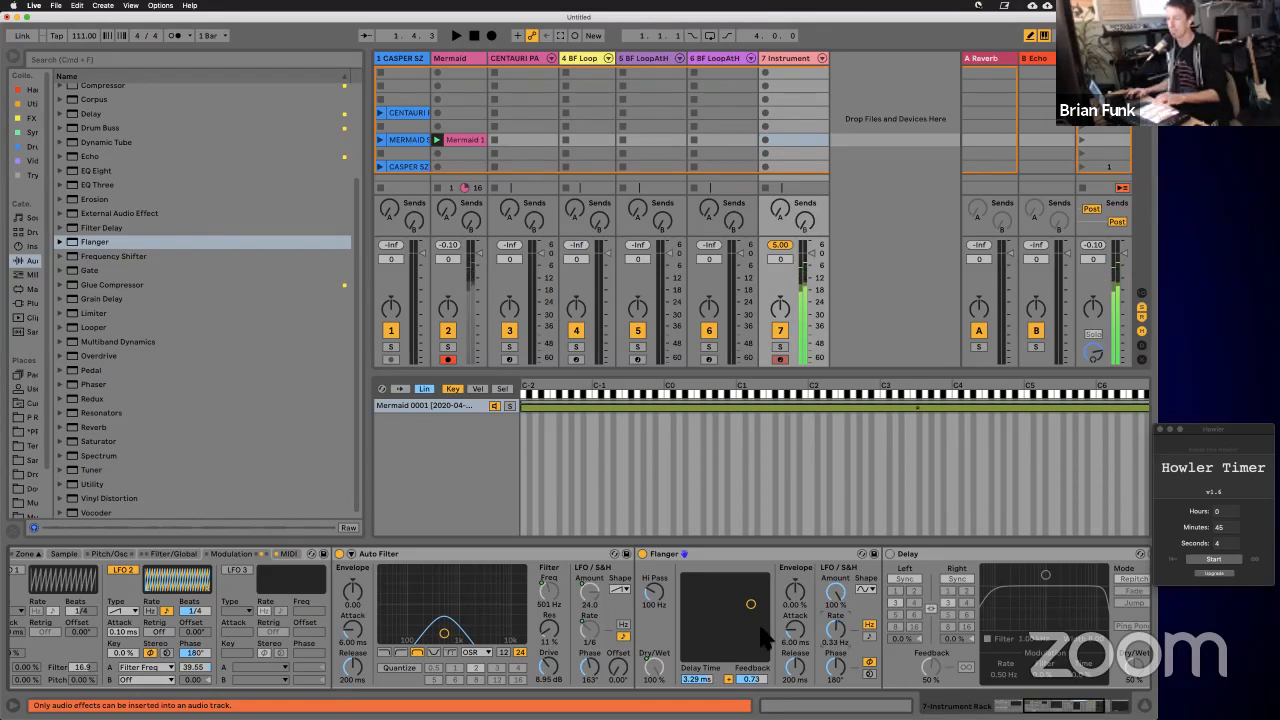
{"action": "left_click_drag", "start_coordinate": [748, 605], "coordinate": [735, 603]}
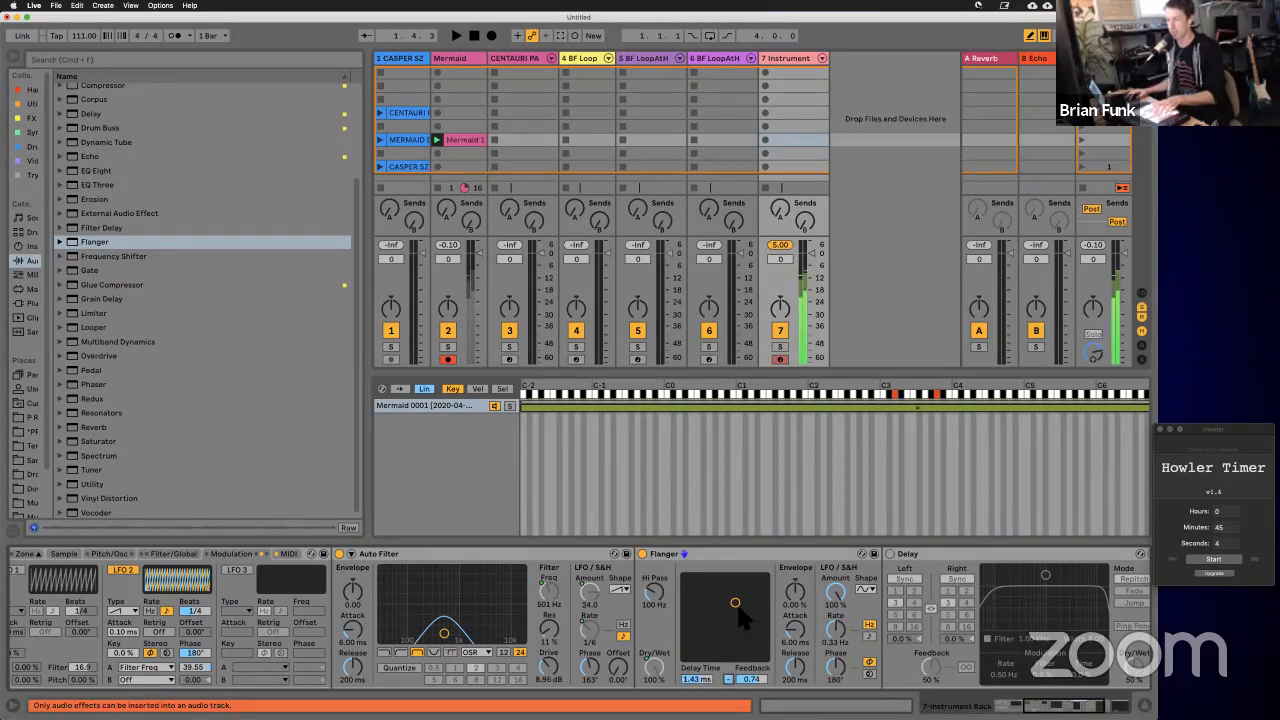
{"action": "mouse_move", "coordinate": [735, 603]}
{"action": "left_mouse_down"}
{"action": "mouse_move", "coordinate": [758, 580]}
{"action": "mouse_move", "coordinate": [755, 596]}
{"action": "left_mouse_up"}
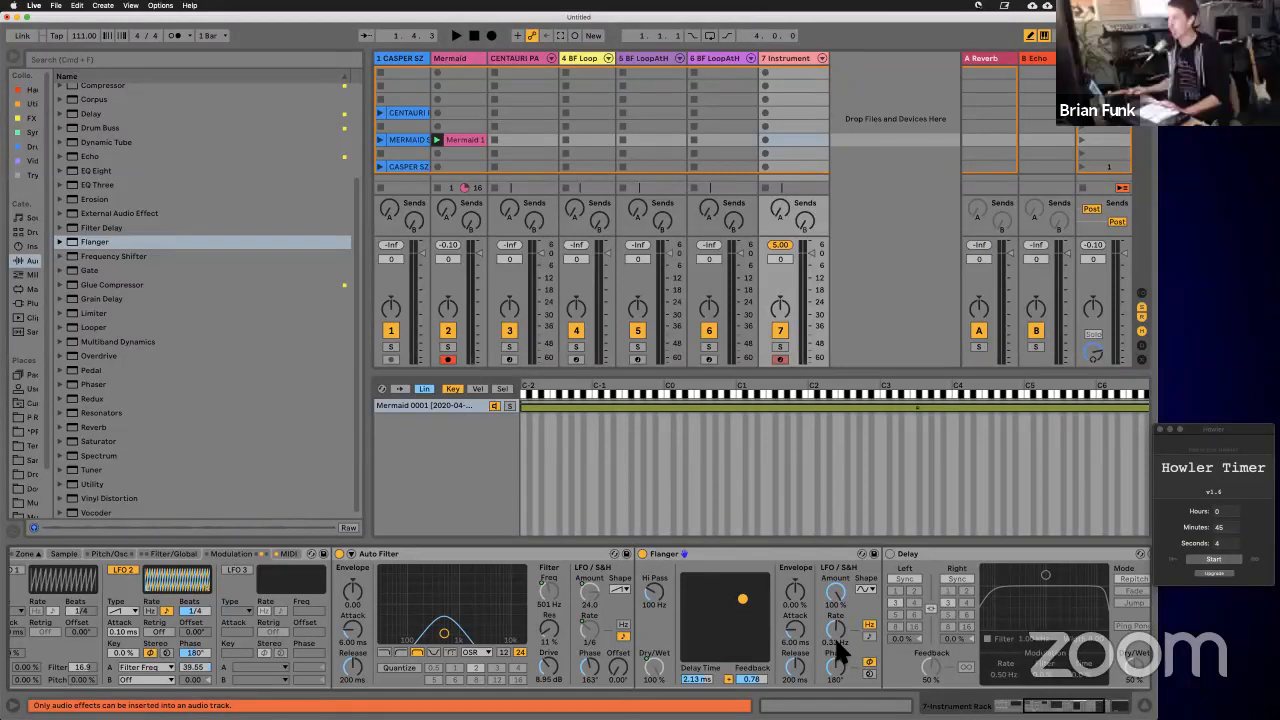
Step: Switch to Safari and look through the Loop site's Daily Challenge: Radio Rework page
{"action": "key", "text": "ctrl+Up"}
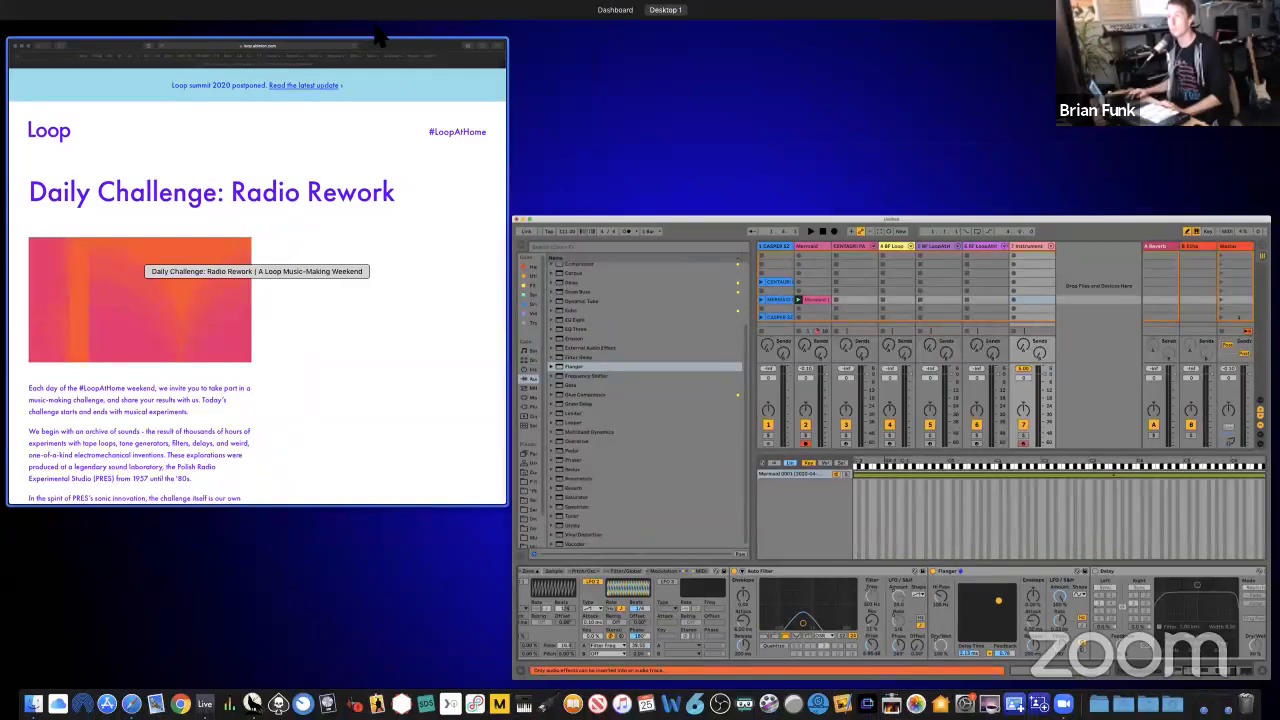
{"action": "left_click", "coordinate": [386, 36]}
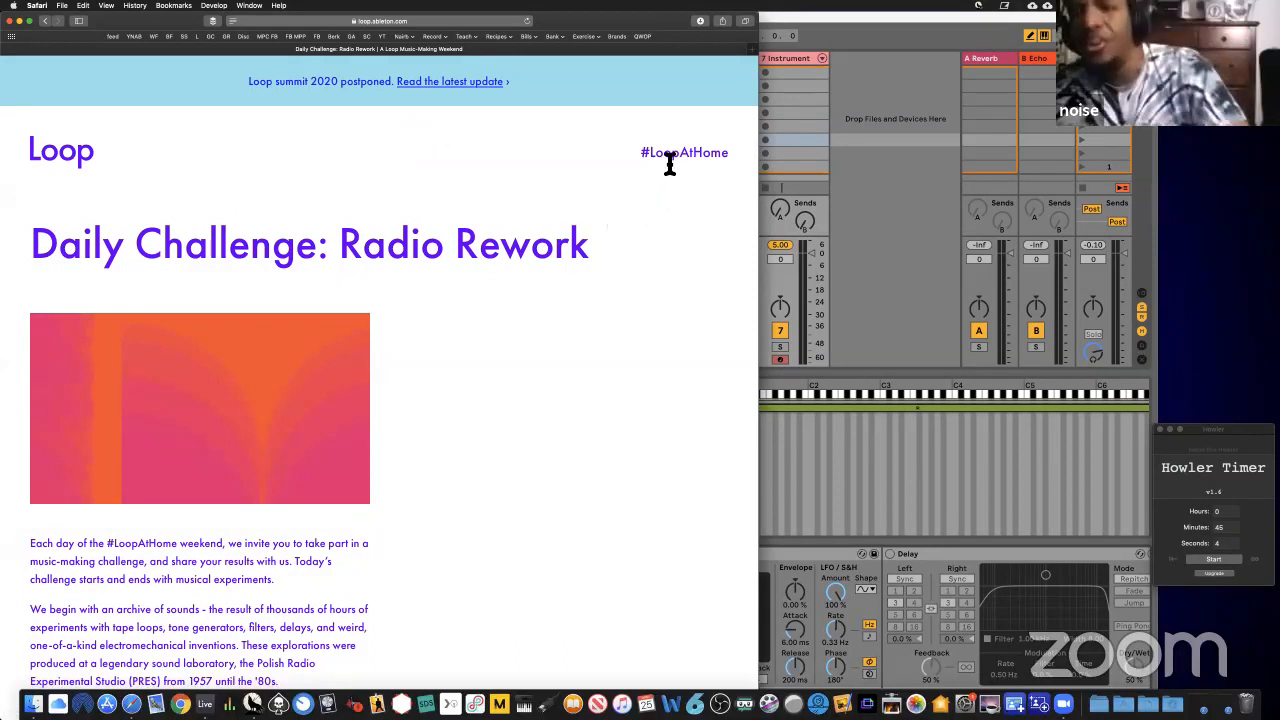
{"action": "scroll", "coordinate": [228, 295], "scroll_direction": "down", "scroll_amount": 5}
{"action": "scroll", "coordinate": [228, 295], "scroll_direction": "down", "scroll_amount": 5}
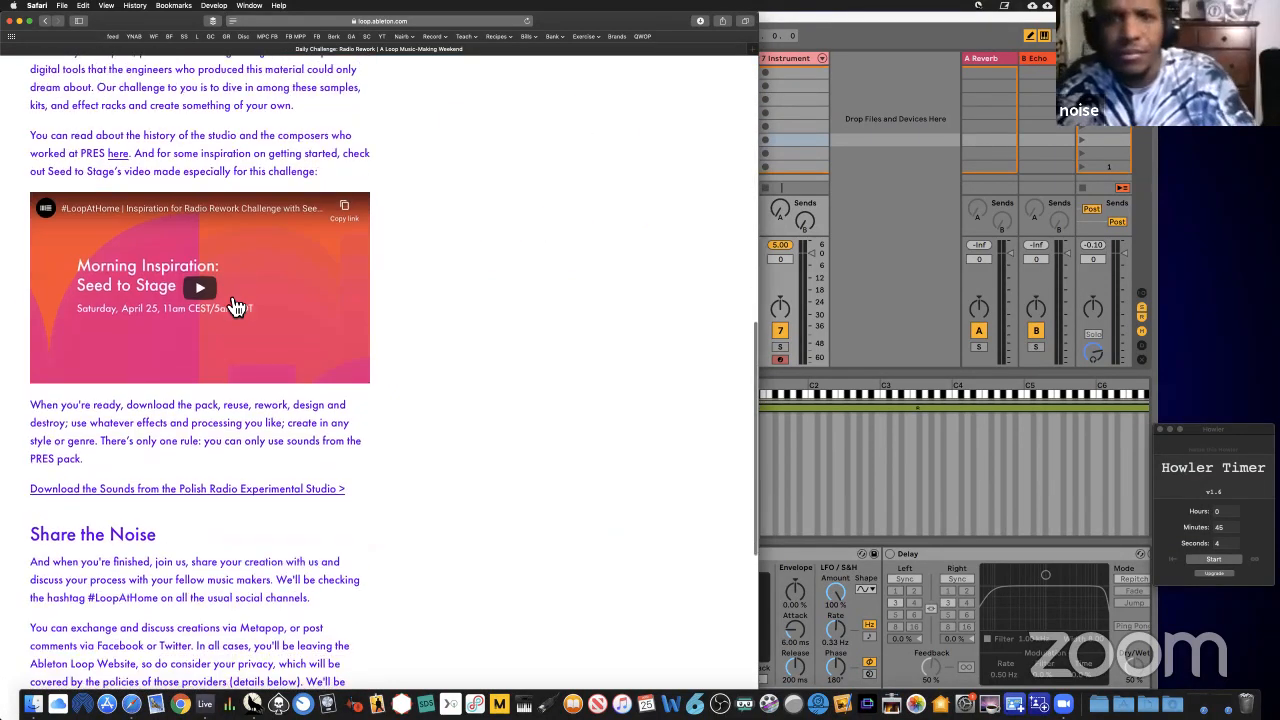
{"action": "scroll", "coordinate": [78, 175], "scroll_direction": "up", "scroll_amount": 7}
{"action": "scroll", "coordinate": [75, 170], "scroll_direction": "up", "scroll_amount": 3}
Step: Open the Loop home page and look over the #LoopAtHome weekend's live sessions and challenge
{"action": "left_click", "coordinate": [71, 160]}
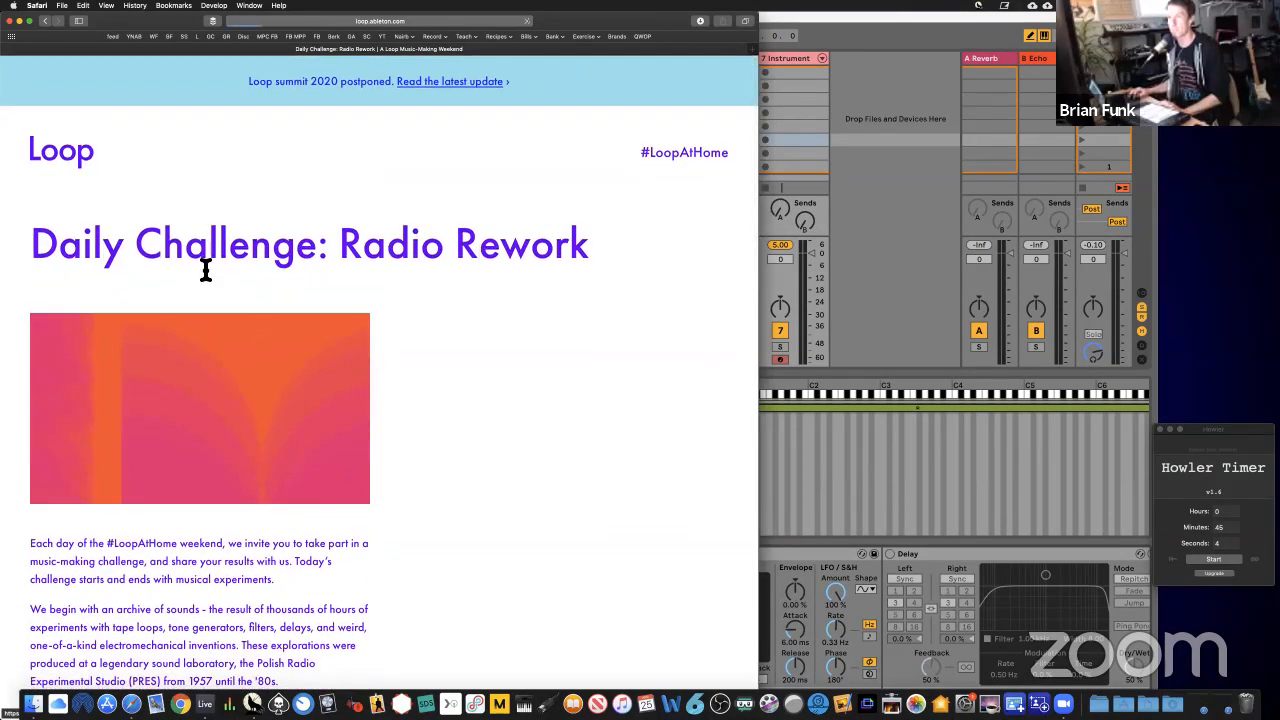
{"action": "scroll", "coordinate": [320, 435], "scroll_direction": "down", "scroll_amount": 3}
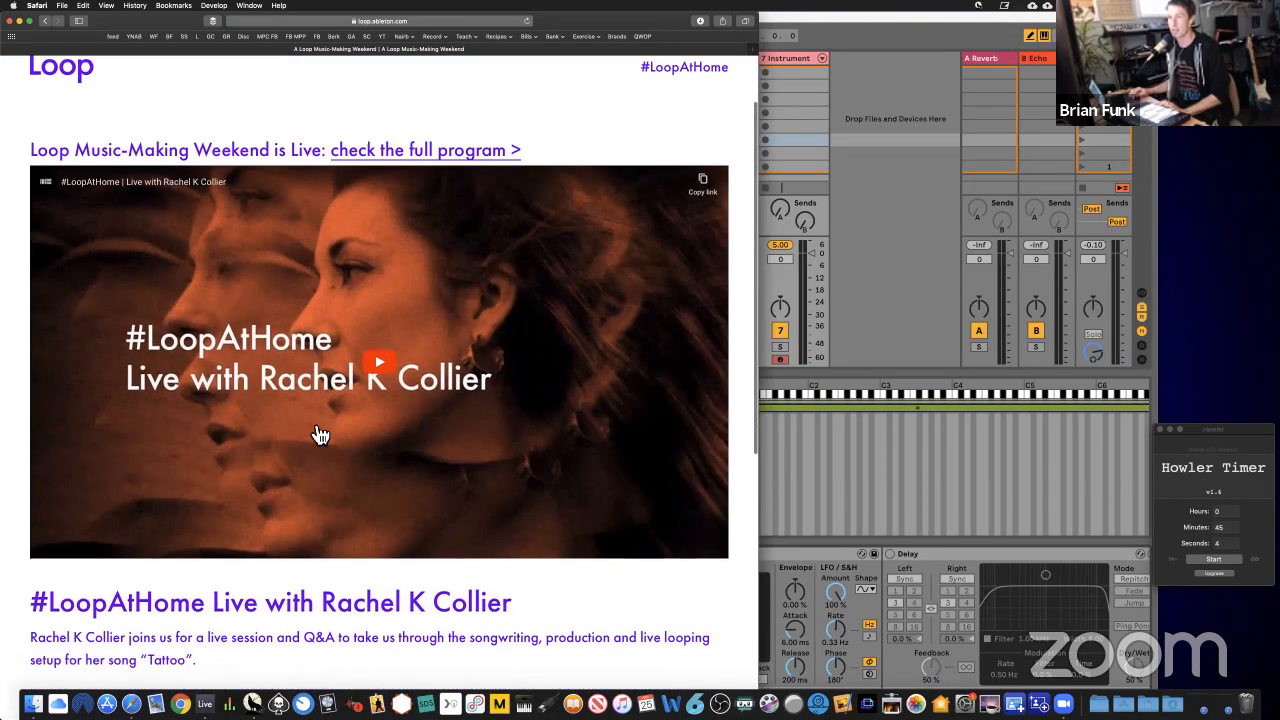
{"action": "scroll", "coordinate": [320, 435], "scroll_direction": "down", "scroll_amount": 7}
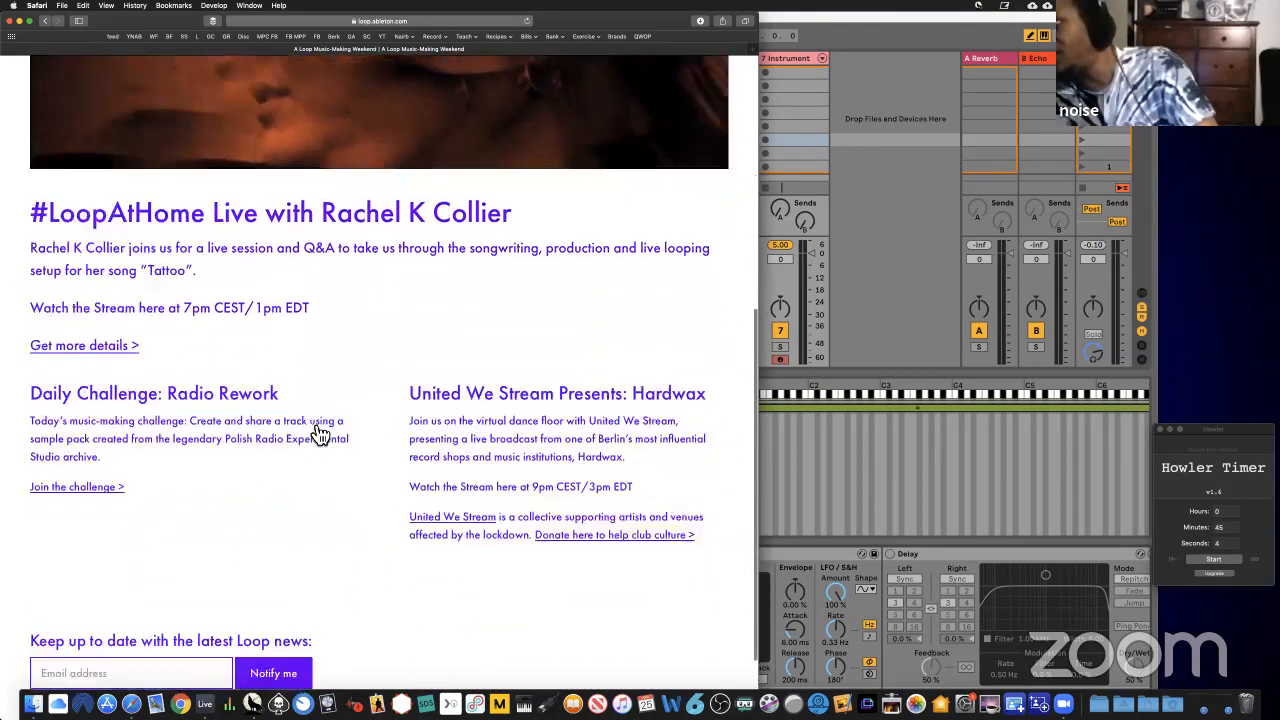
{"action": "scroll", "coordinate": [320, 434], "scroll_direction": "up", "scroll_amount": 2}
{"action": "scroll", "coordinate": [310, 424], "scroll_direction": "up", "scroll_amount": 5}
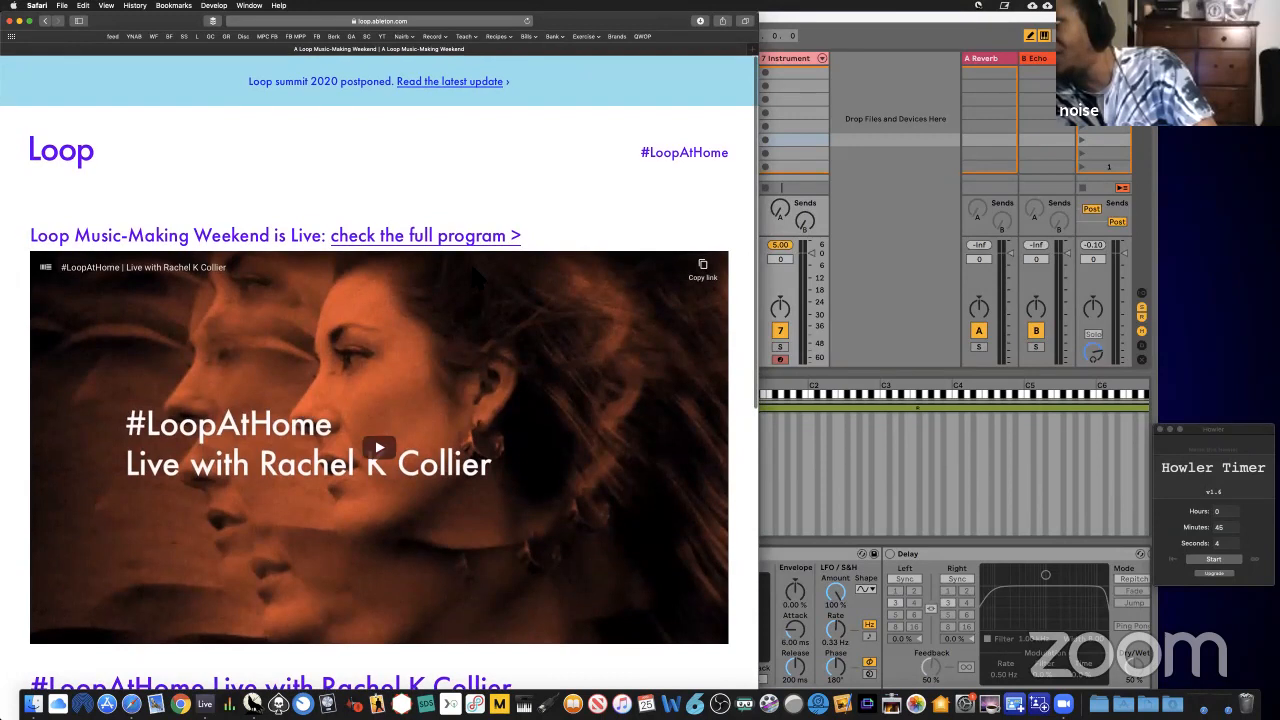
{"action": "scroll", "coordinate": [480, 206], "scroll_direction": "down", "scroll_amount": 2}
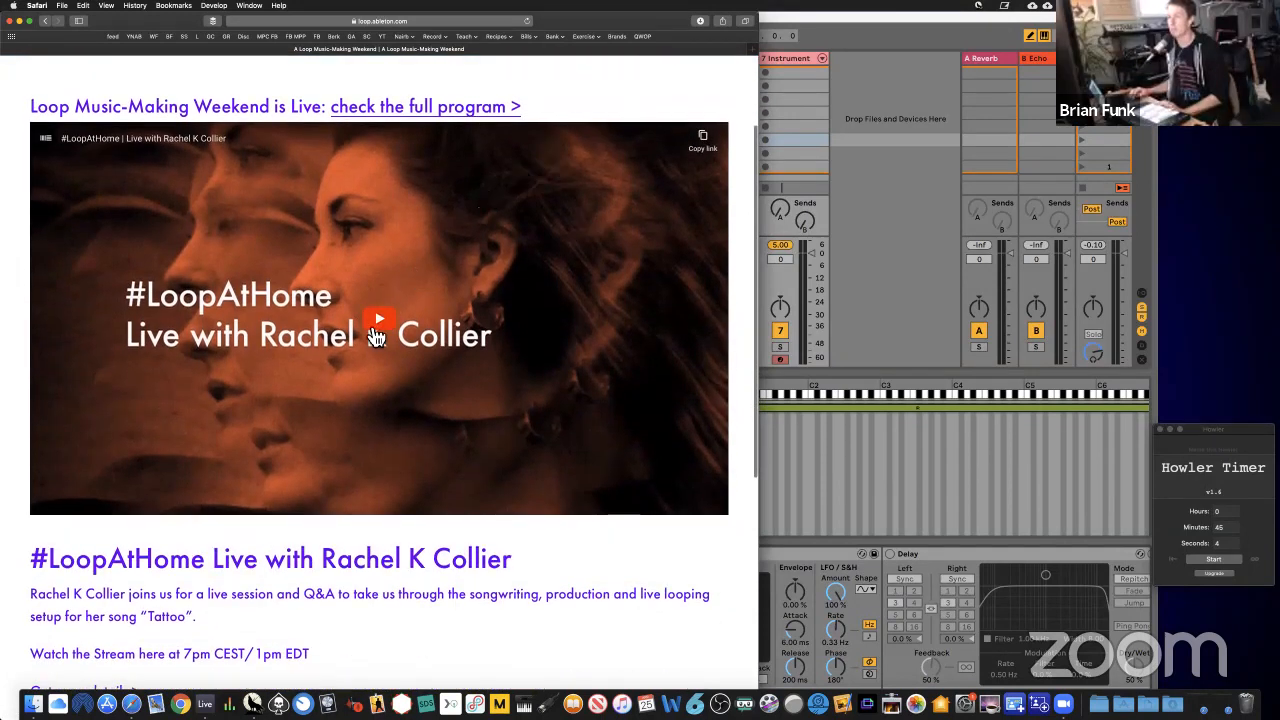
{"action": "scroll", "coordinate": [375, 335], "scroll_direction": "down", "scroll_amount": 4}
{"action": "scroll", "coordinate": [430, 405], "scroll_direction": "up", "scroll_amount": 6}
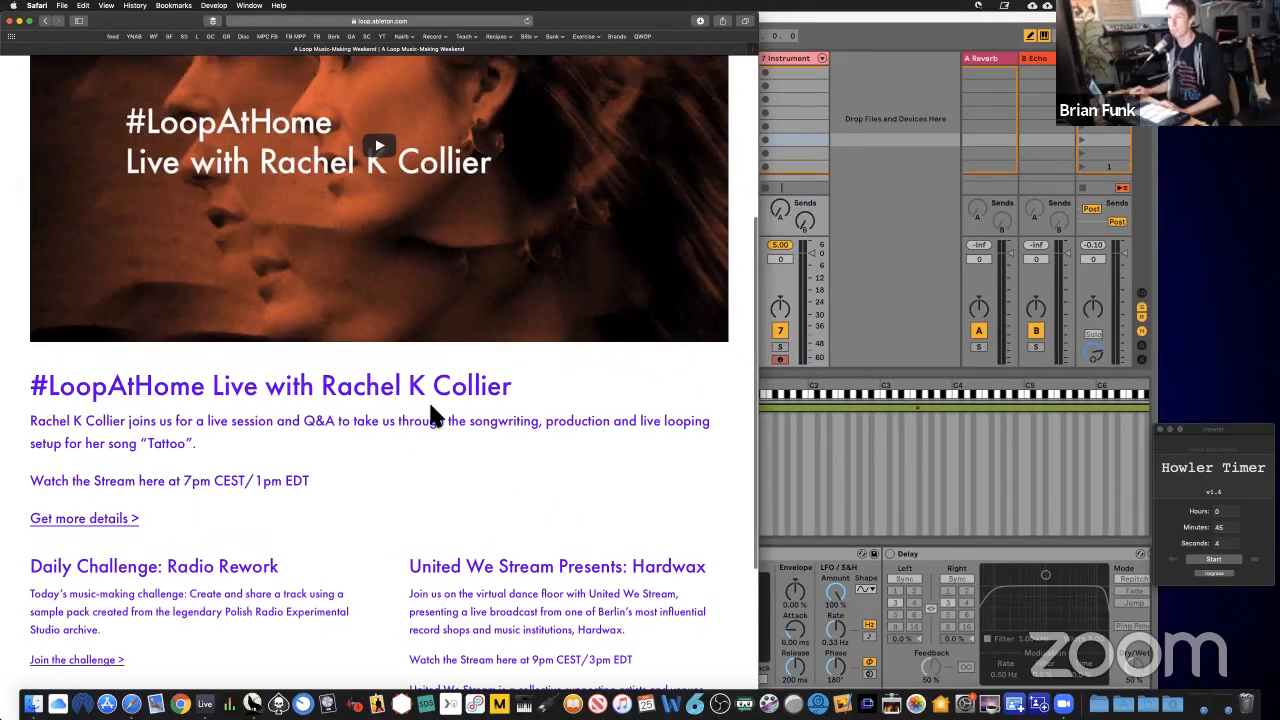
Step: Return to Ableton Live, narrow the browser, and show the PRES pack with its P R E S LOOPS folder collapsed
{"action": "left_click", "coordinate": [888, 167]}
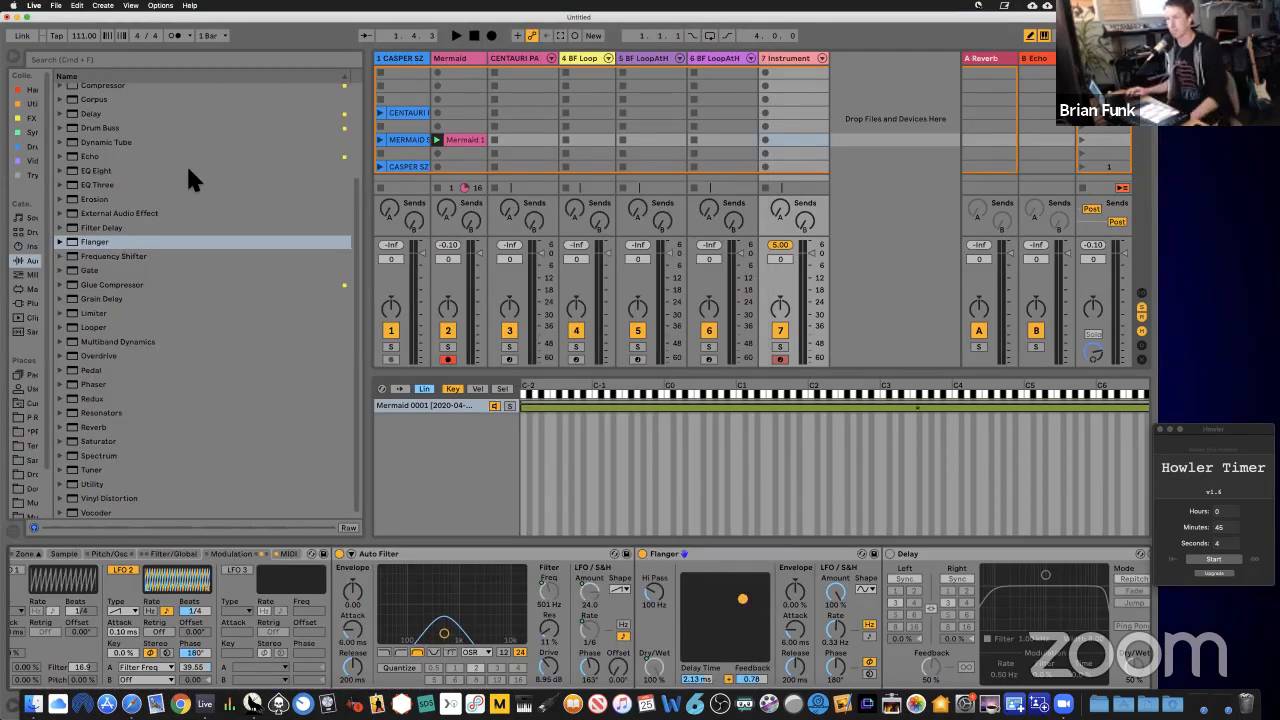
{"action": "left_click_drag", "start_coordinate": [374, 110], "coordinate": [210, 107]}
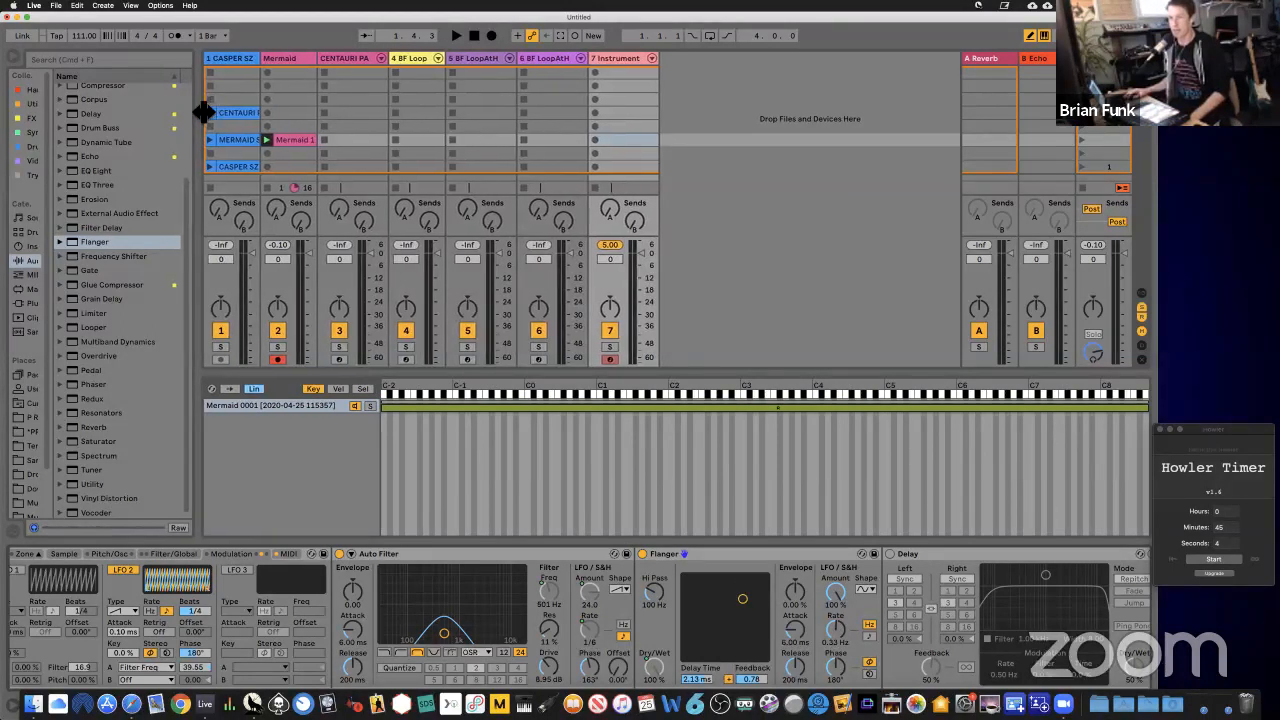
{"action": "left_click", "coordinate": [30, 418]}
{"action": "scroll", "coordinate": [155, 220], "scroll_direction": "up", "scroll_amount": 8}
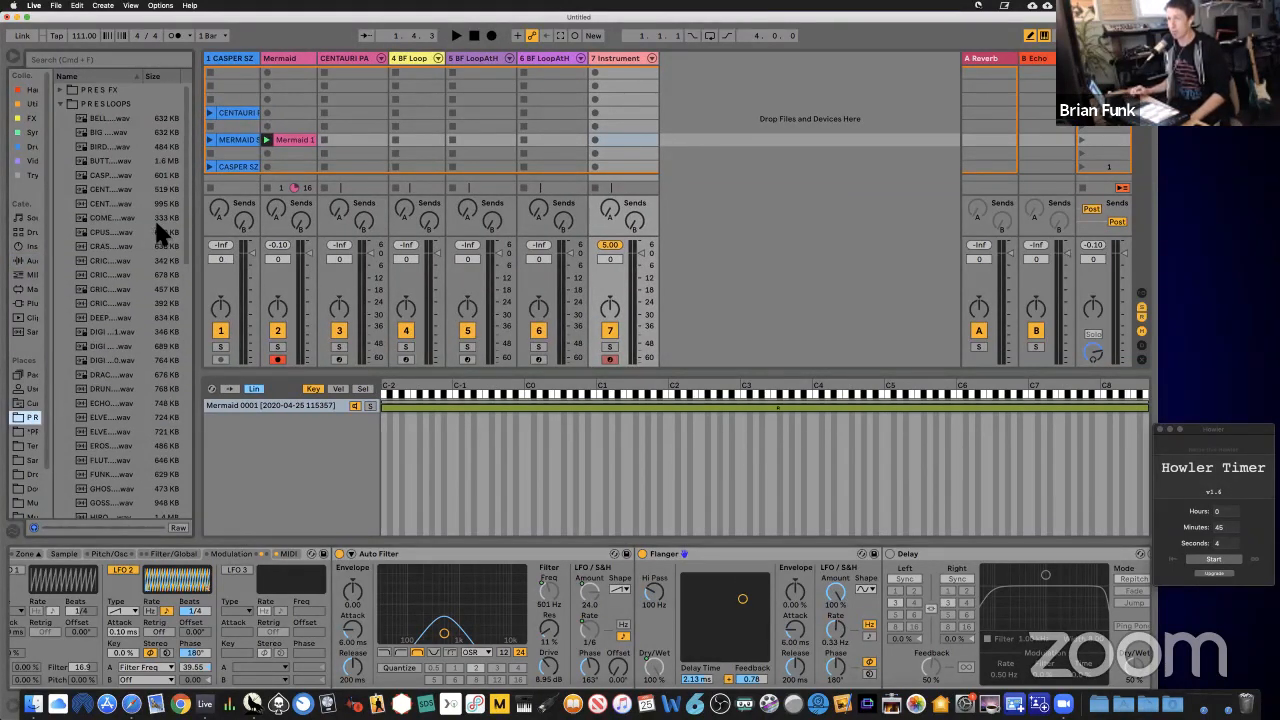
{"action": "left_click", "coordinate": [61, 104]}
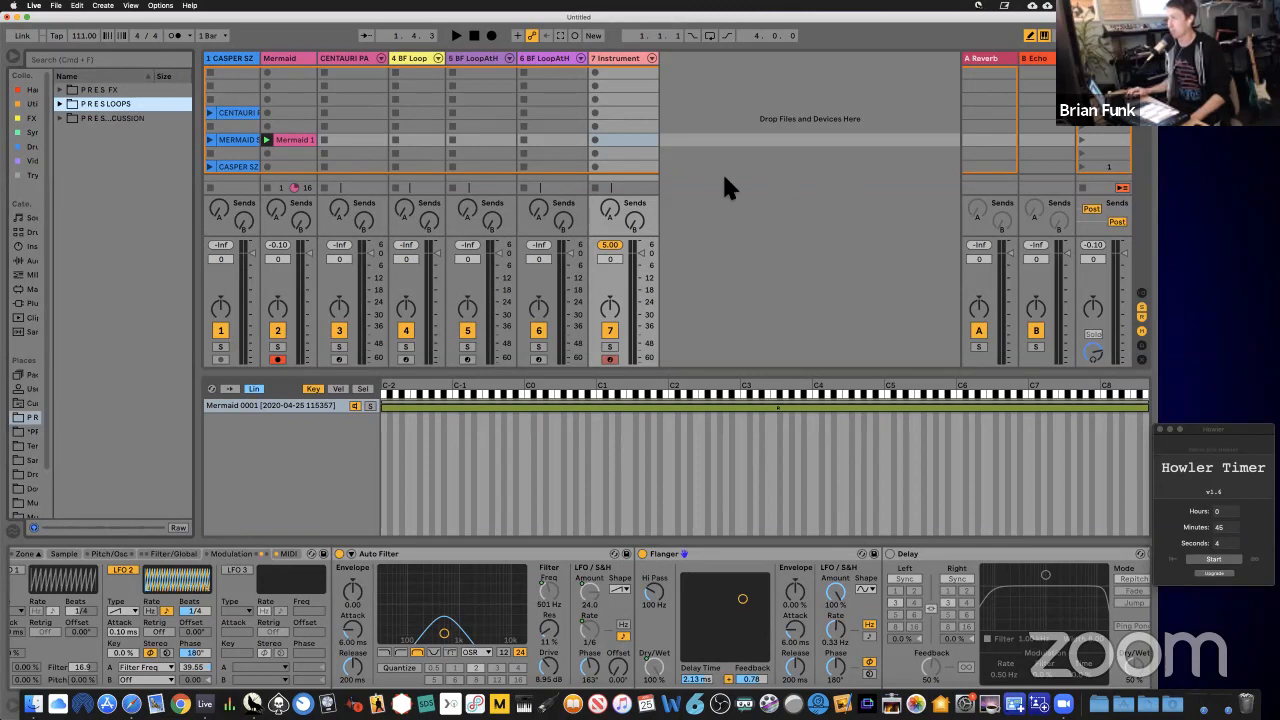
Step: Rename the Instrument Rack's first two macros BP Filter and Filter LFO Amt
{"action": "scroll", "coordinate": [514, 563], "scroll_direction": "left", "scroll_amount": 6}
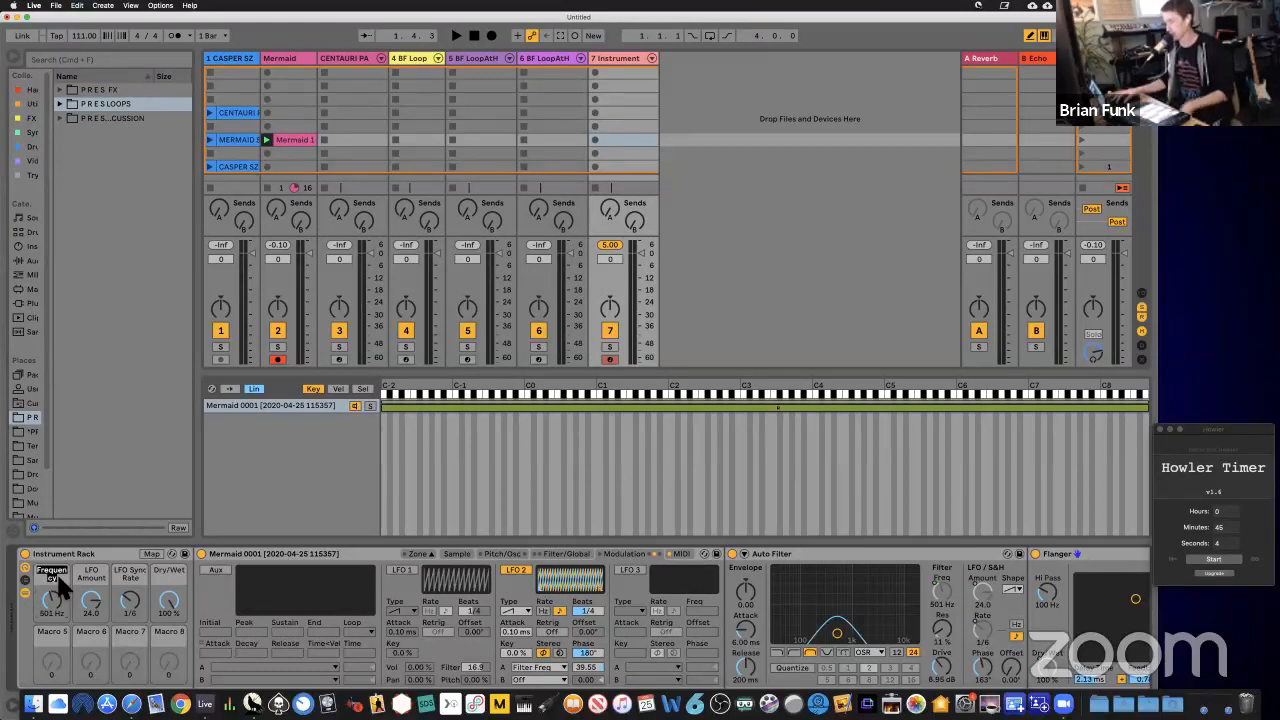
{"action": "type", "text": "BP Filter"}
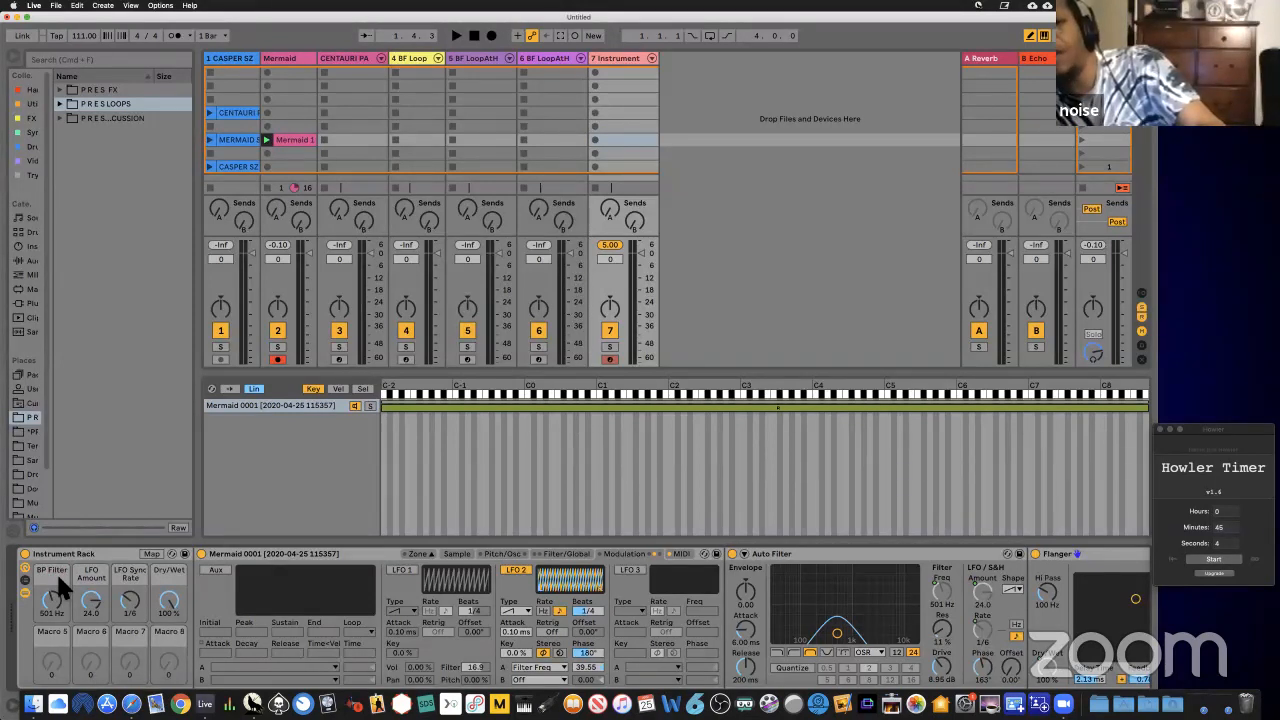
{"action": "key", "text": "Tab"}
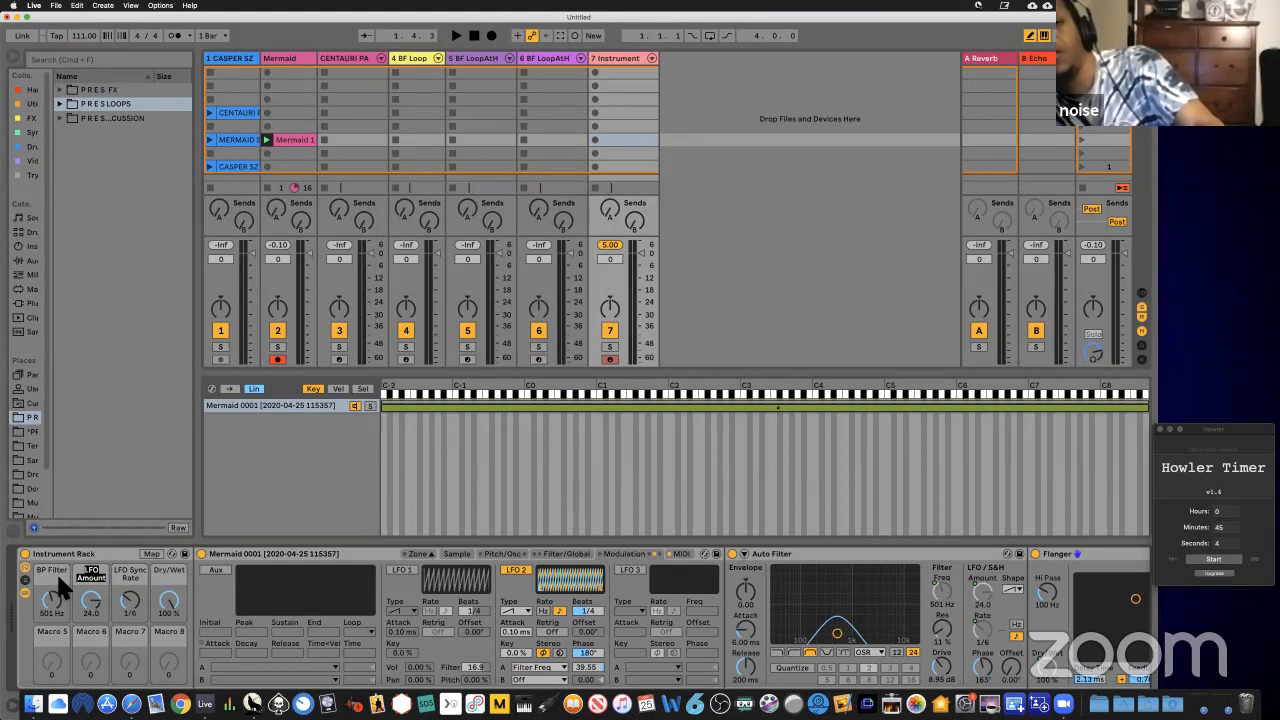
{"action": "type", "text": "Filter F"}
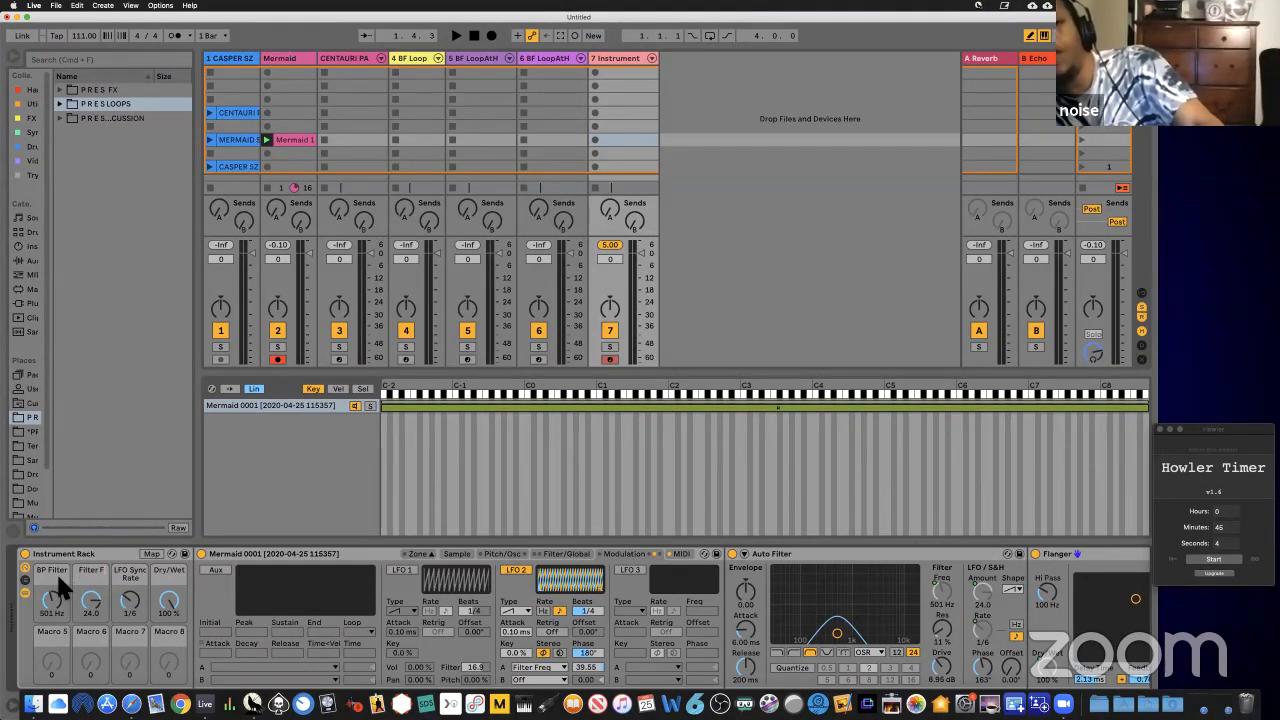
{"action": "key", "text": "BackSpace"}
{"action": "type", "text": "LFO"}
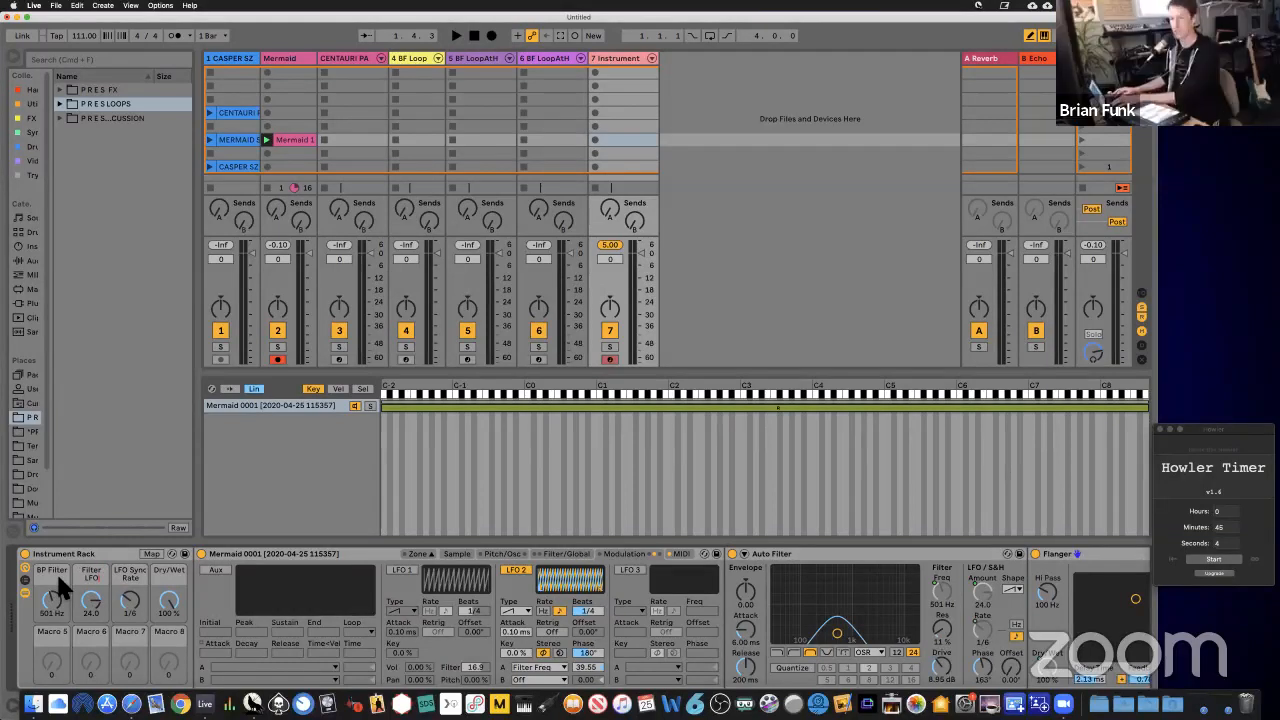
{"action": "key", "text": "Tab"}
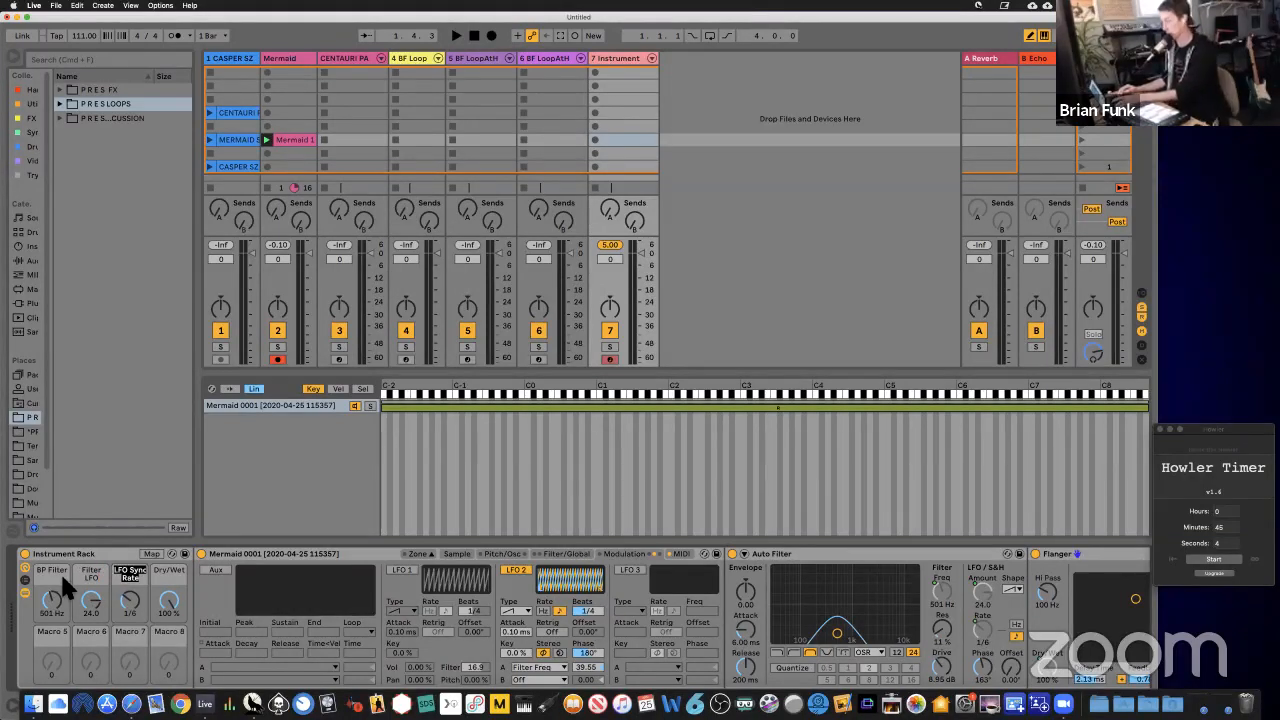
{"action": "key", "text": "shift+Tab"}
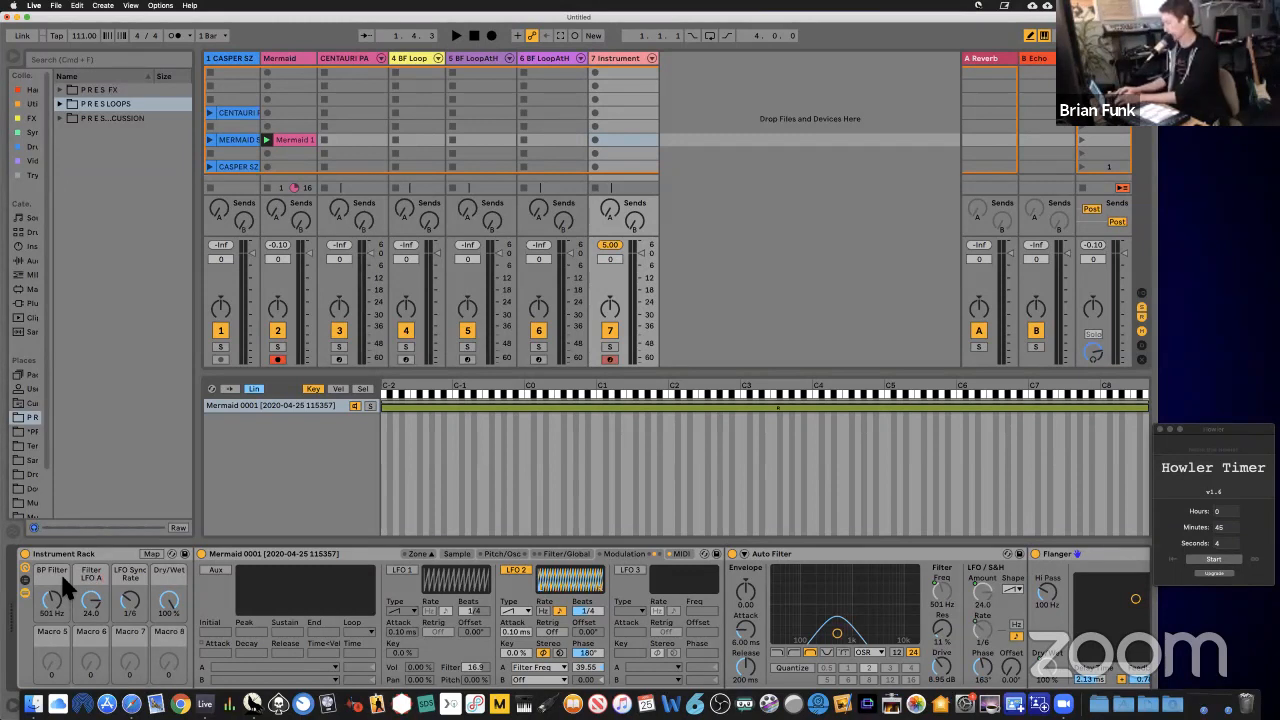
{"action": "type", "text": "Amt"}
{"action": "key", "text": "Tab"}
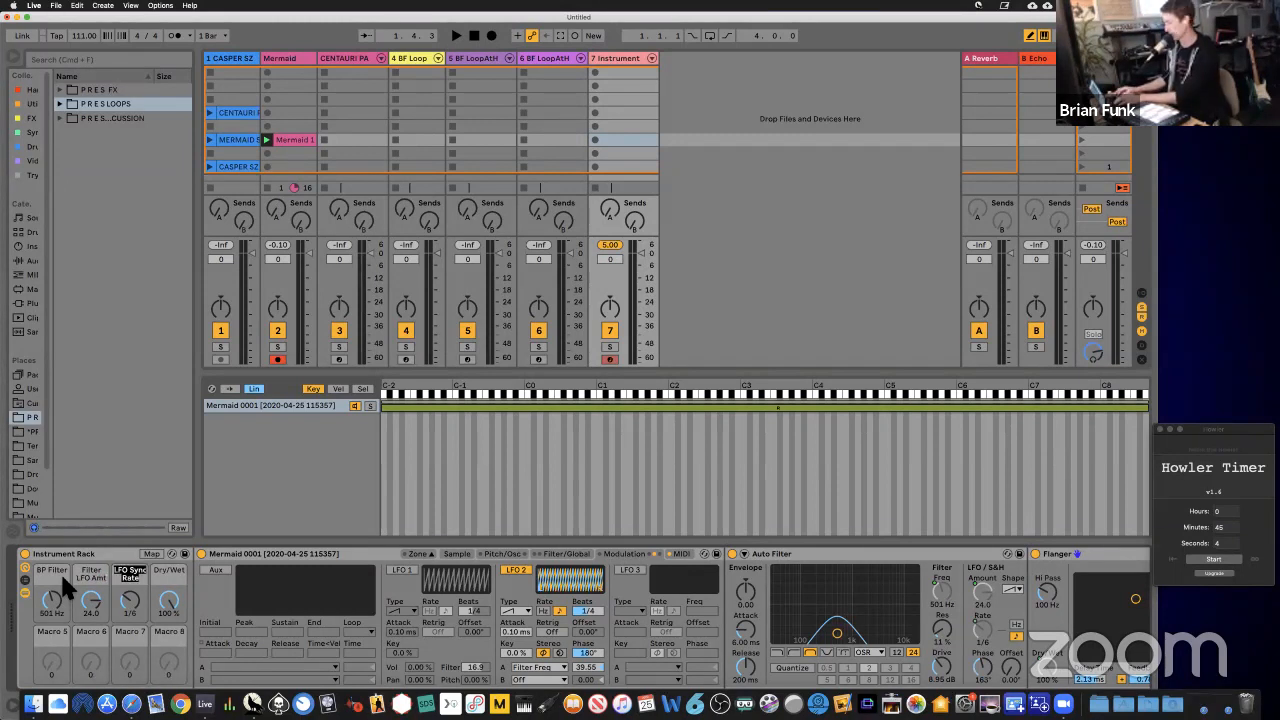
Step: Rename the rack's third macro Filte LFO Rate and its fourth macro Flanger
{"action": "type", "text": "LFO Rate"}
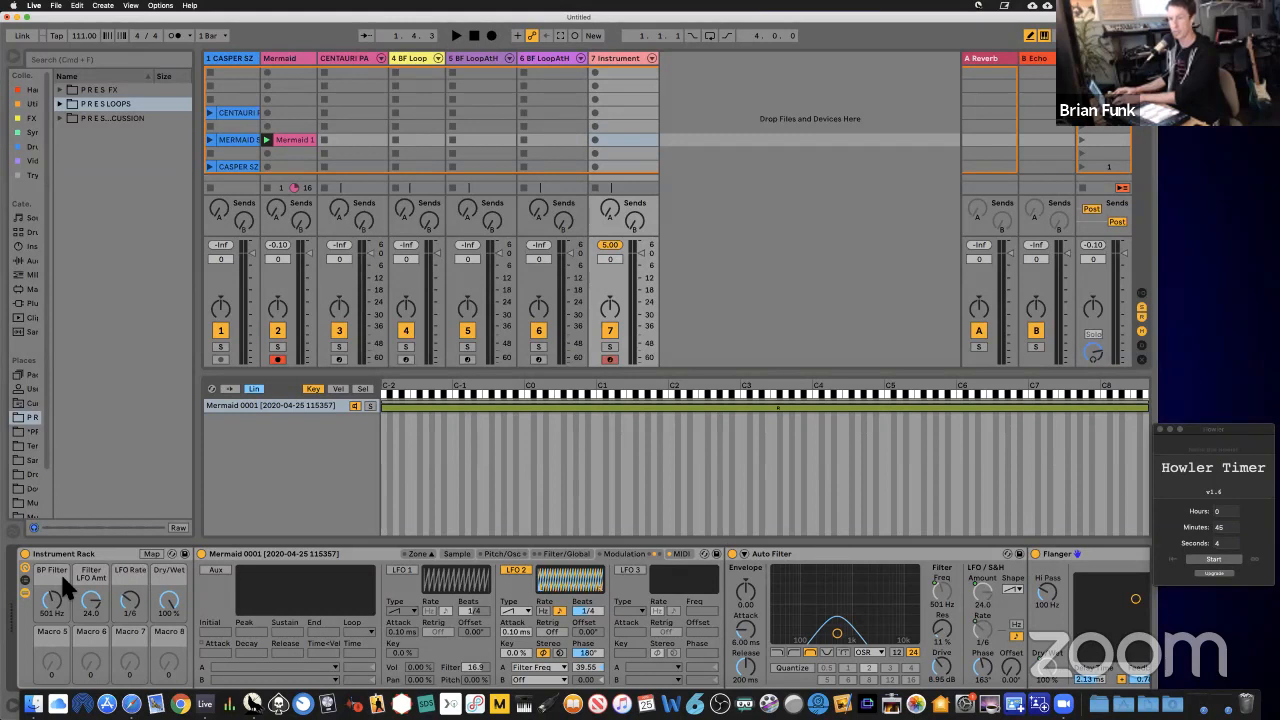
{"action": "key", "text": "Tab"}
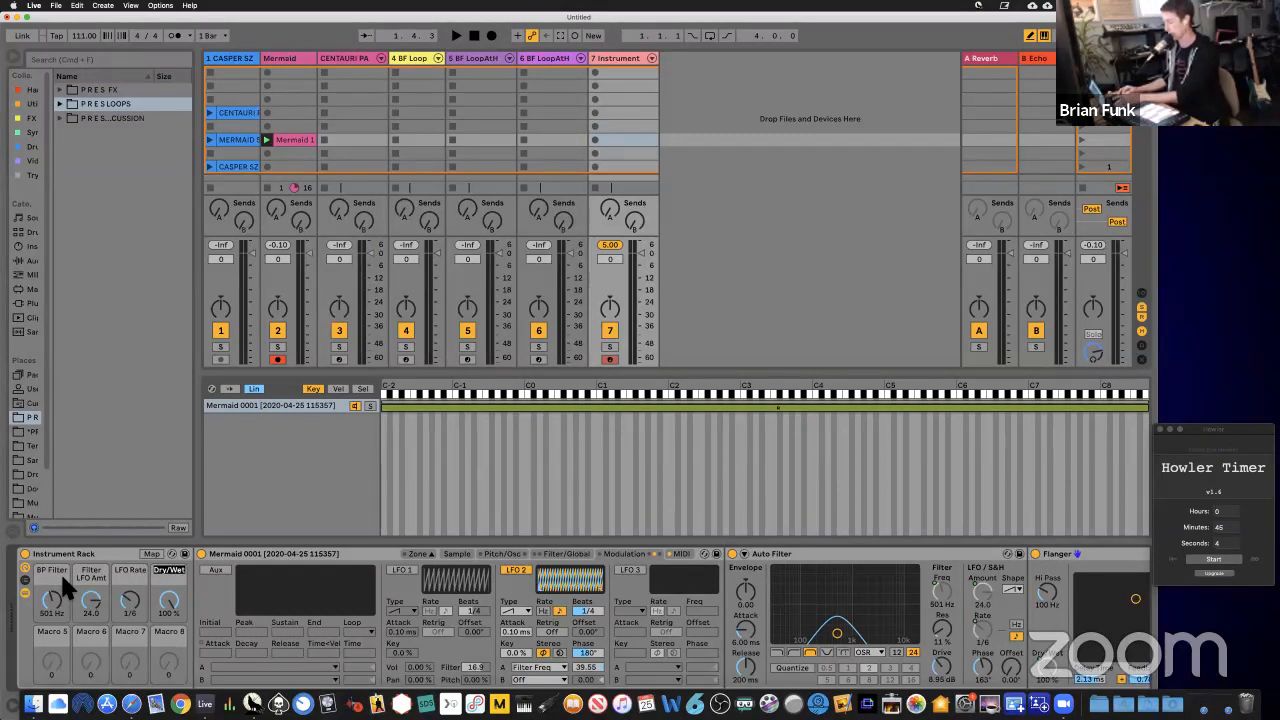
{"action": "key", "text": "shift+Tab"}
{"action": "key", "text": "Left"}
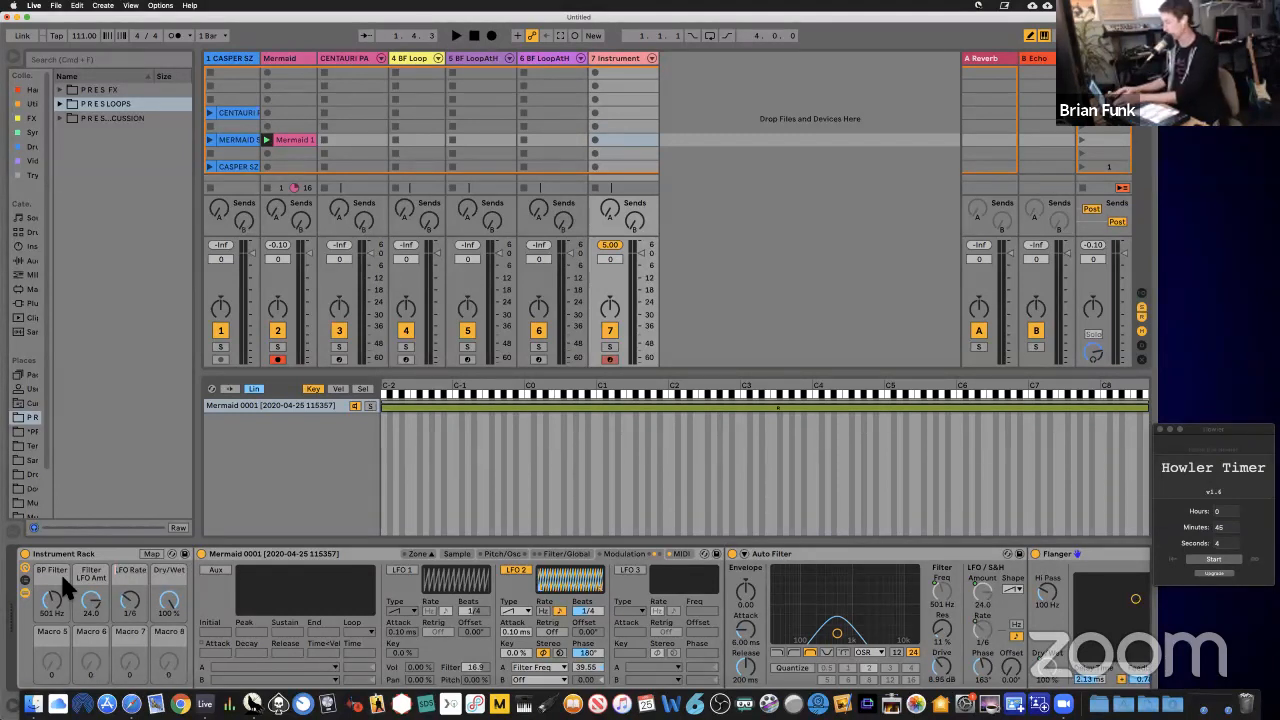
{"action": "type", "text": "Filte"}
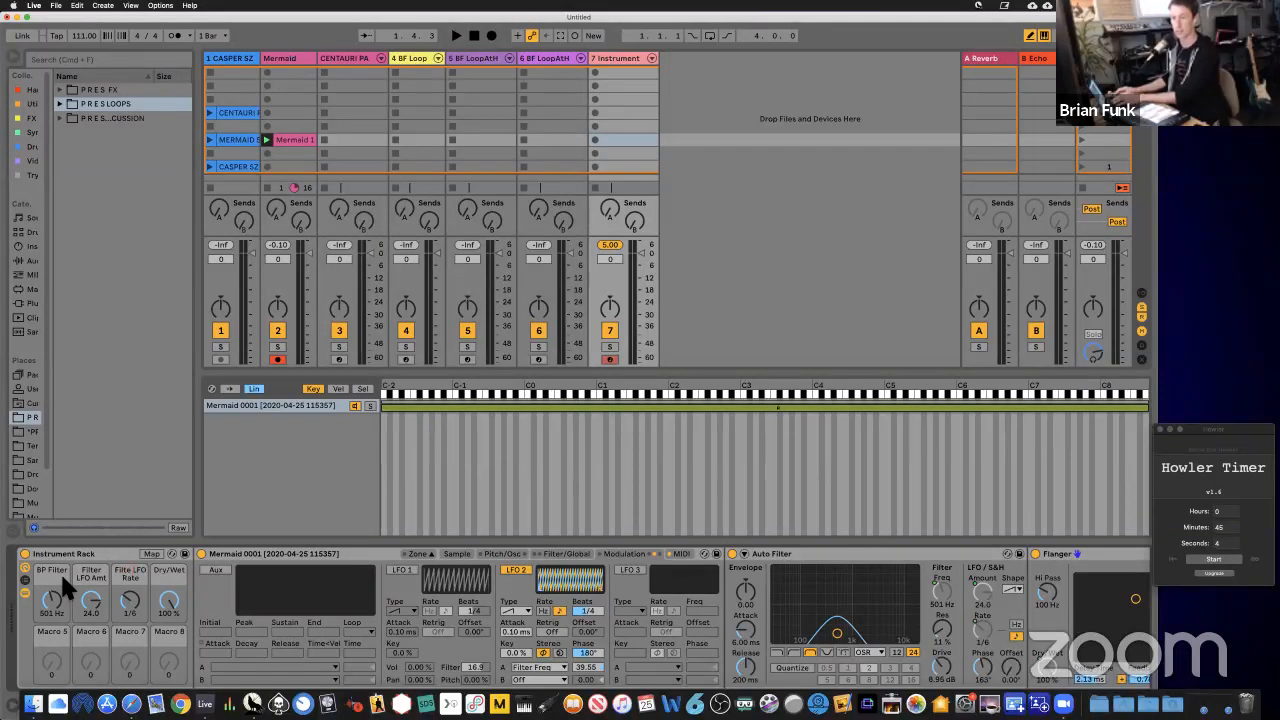
{"action": "key", "text": "Tab"}
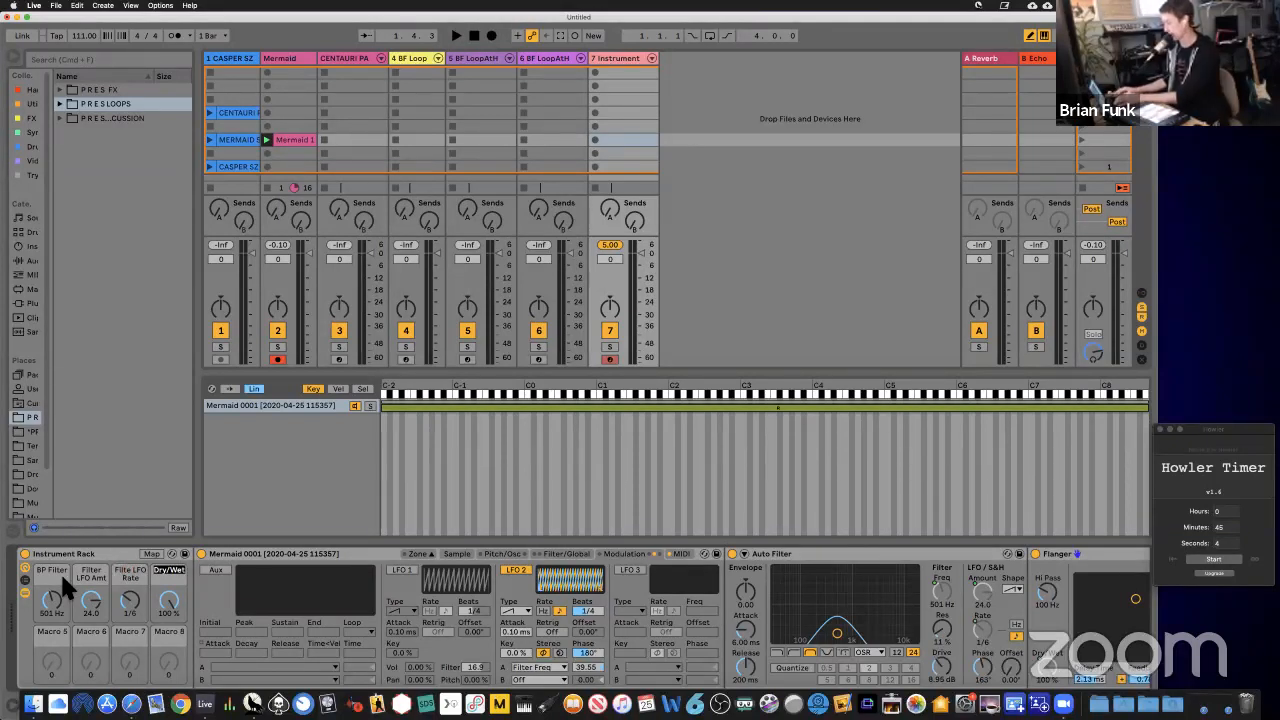
{"action": "type", "text": "Flanger"}
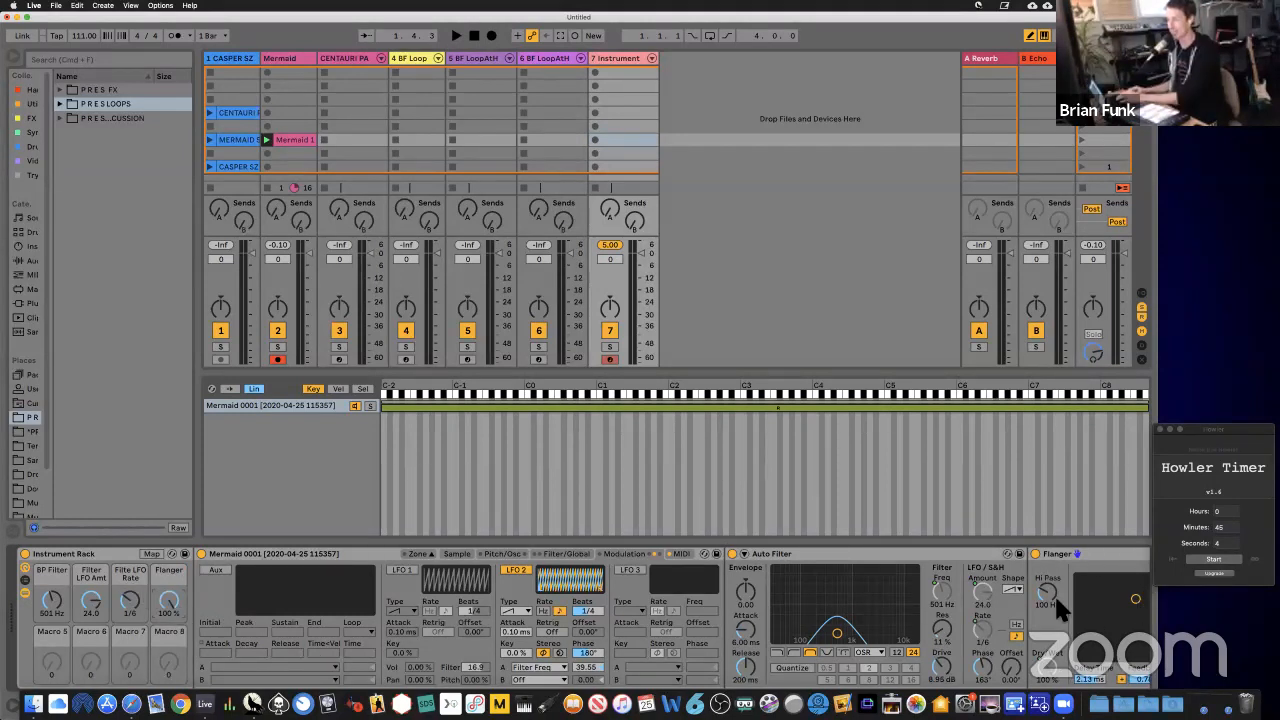
Step: Adjust the Flanger's LFO rate and bring up the macro mapping options for that control
{"action": "scroll", "coordinate": [908, 550], "scroll_direction": "right", "scroll_amount": 3}
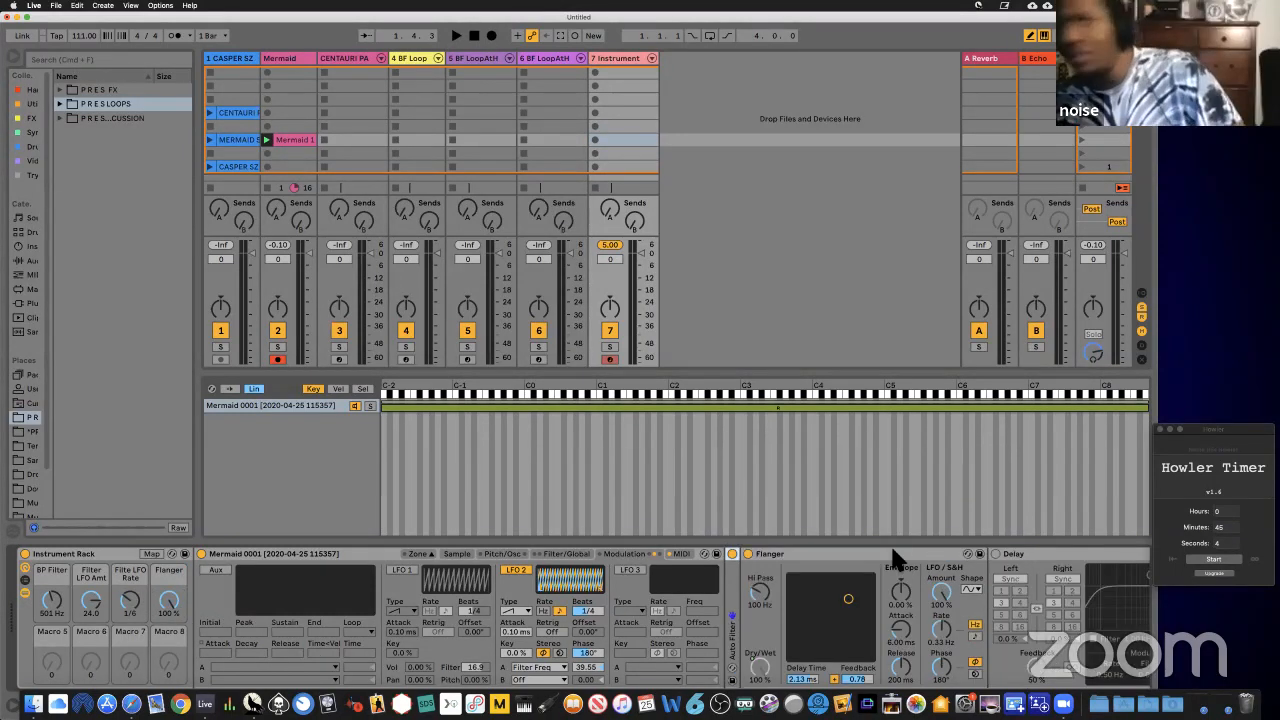
{"action": "left_click_drag", "start_coordinate": [939, 627], "coordinate": [939, 655]}
{"action": "right_click", "coordinate": [939, 626]}
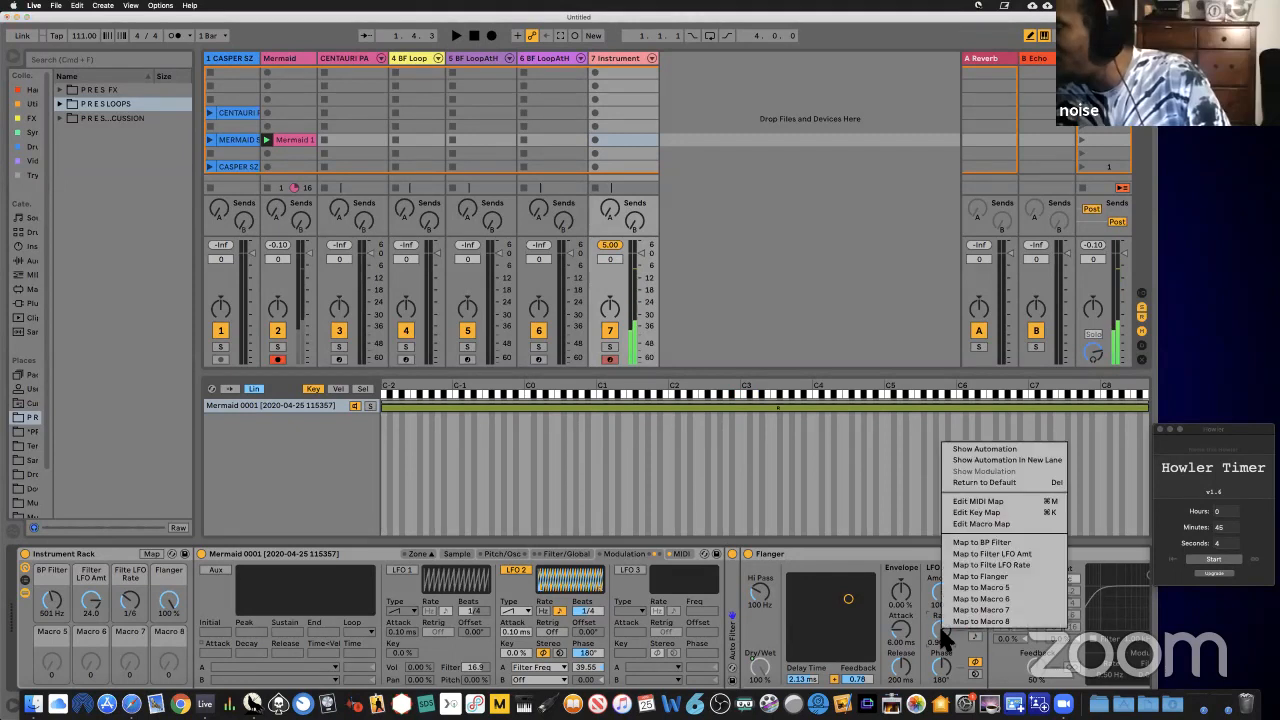
Step: Map the Flanger's LFO rate to Macro 5, naming the fourth and fifth macros Flanger Amount and Flanger Rate
{"action": "left_click", "coordinate": [980, 588]}
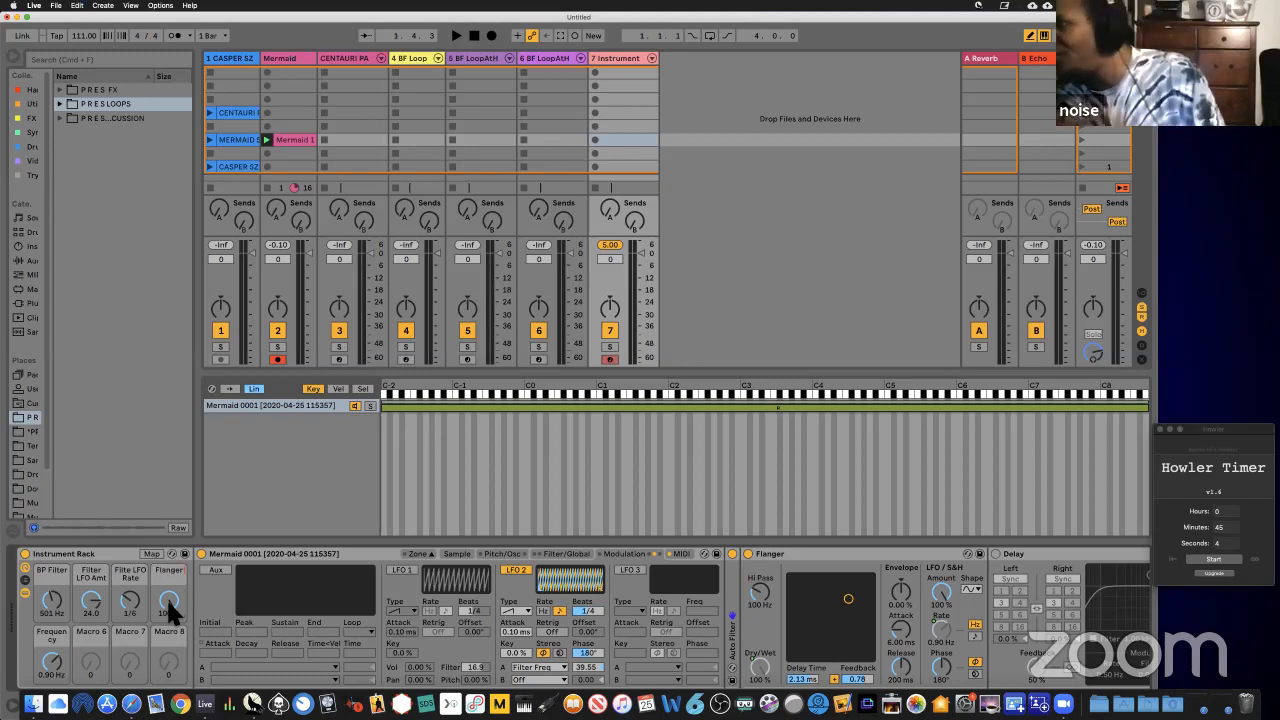
{"action": "type", "text": "Amount"}
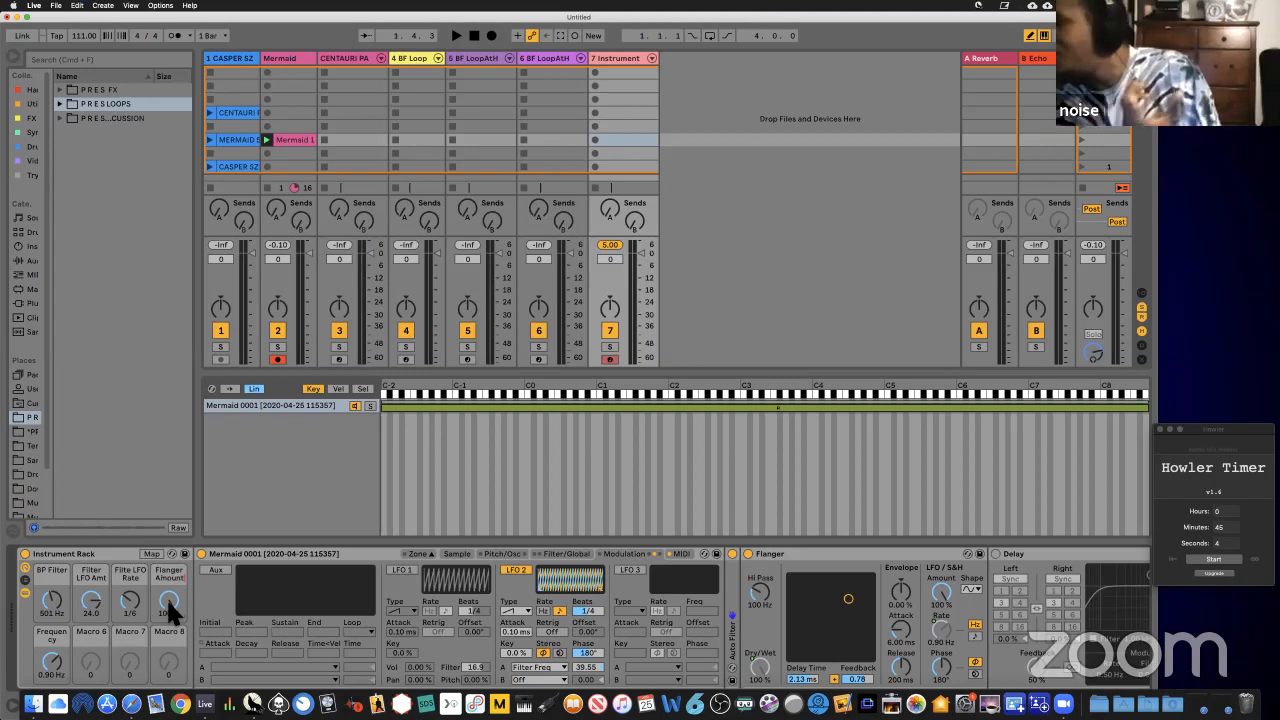
{"action": "key", "text": "Tab"}
{"action": "type", "text": "Fl"}
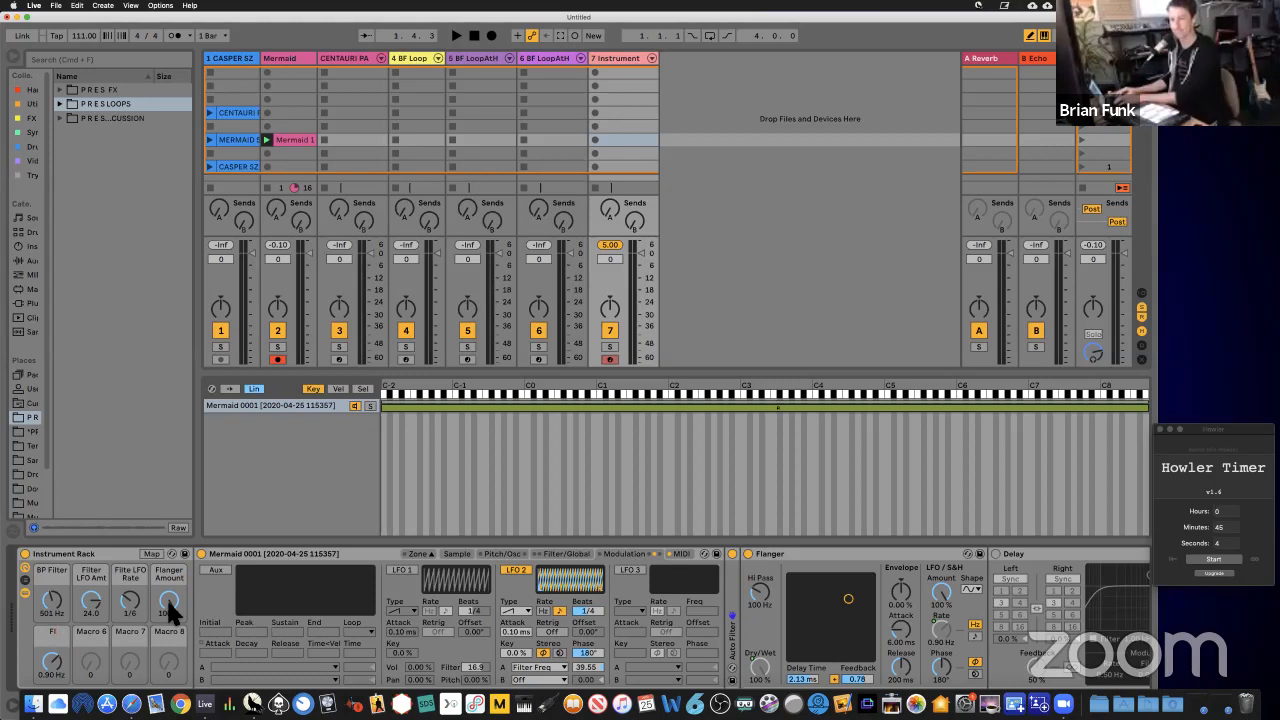
{"action": "type", "text": "anger"}
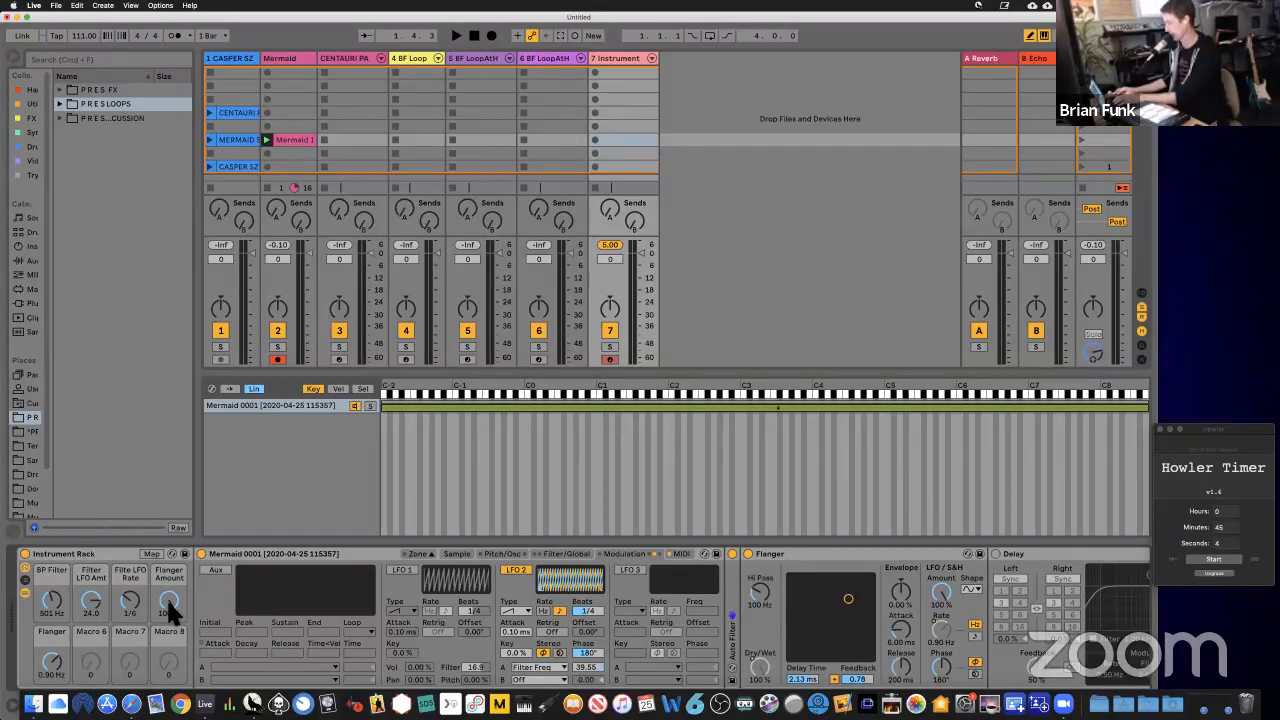
{"action": "type", "text": "Rate"}
{"action": "key", "text": "Return"}
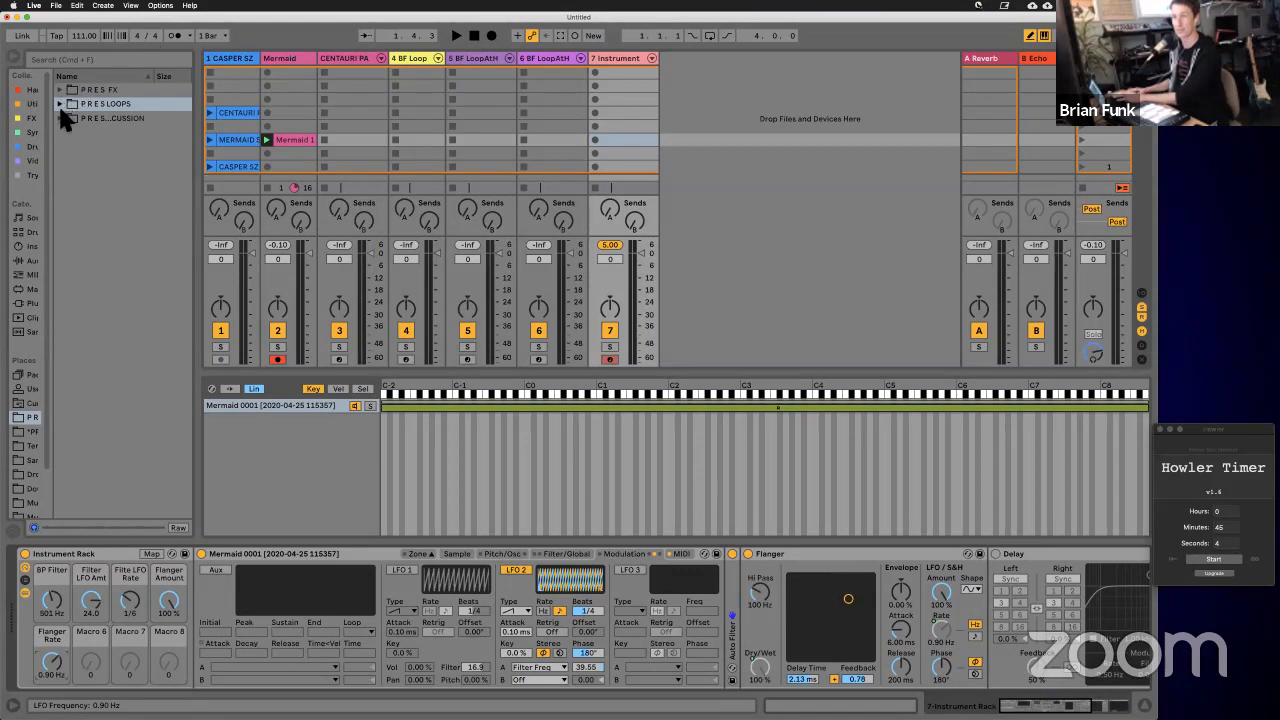
Step: Add a Phaser audio effect after the Flanger and turn the Flanger off
{"action": "left_click", "coordinate": [28, 260]}
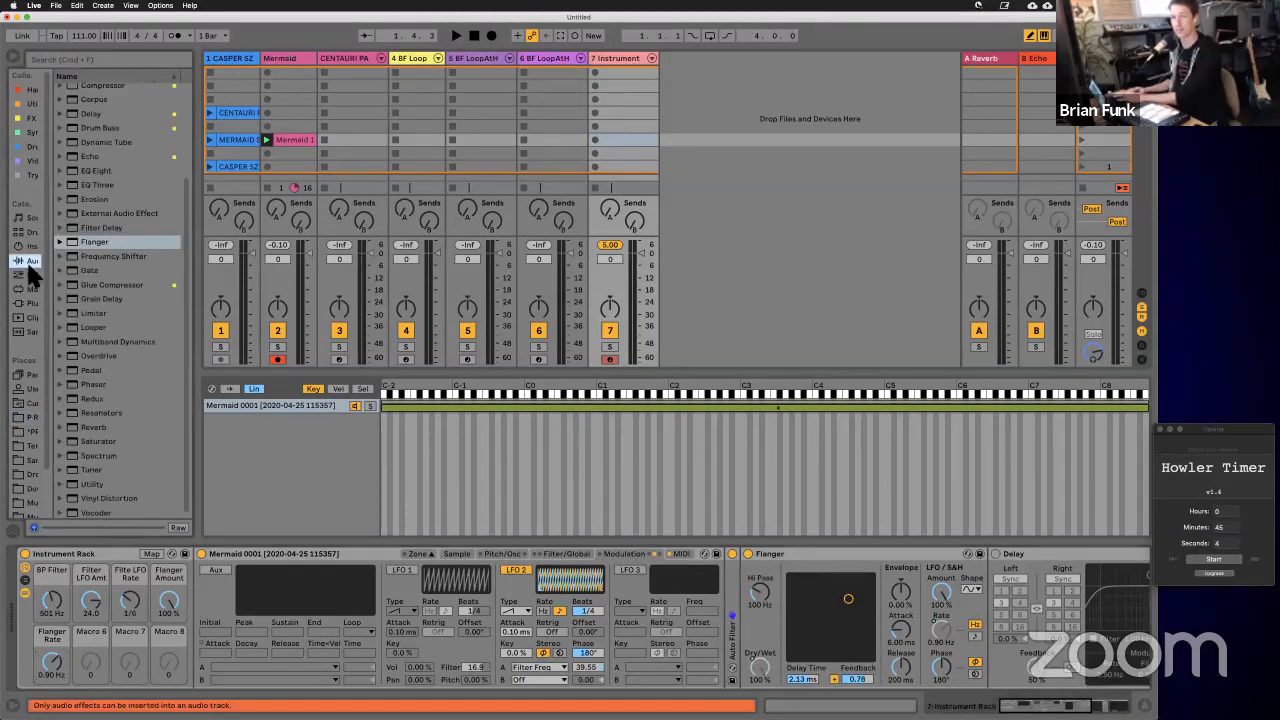
{"action": "left_click", "coordinate": [88, 381]}
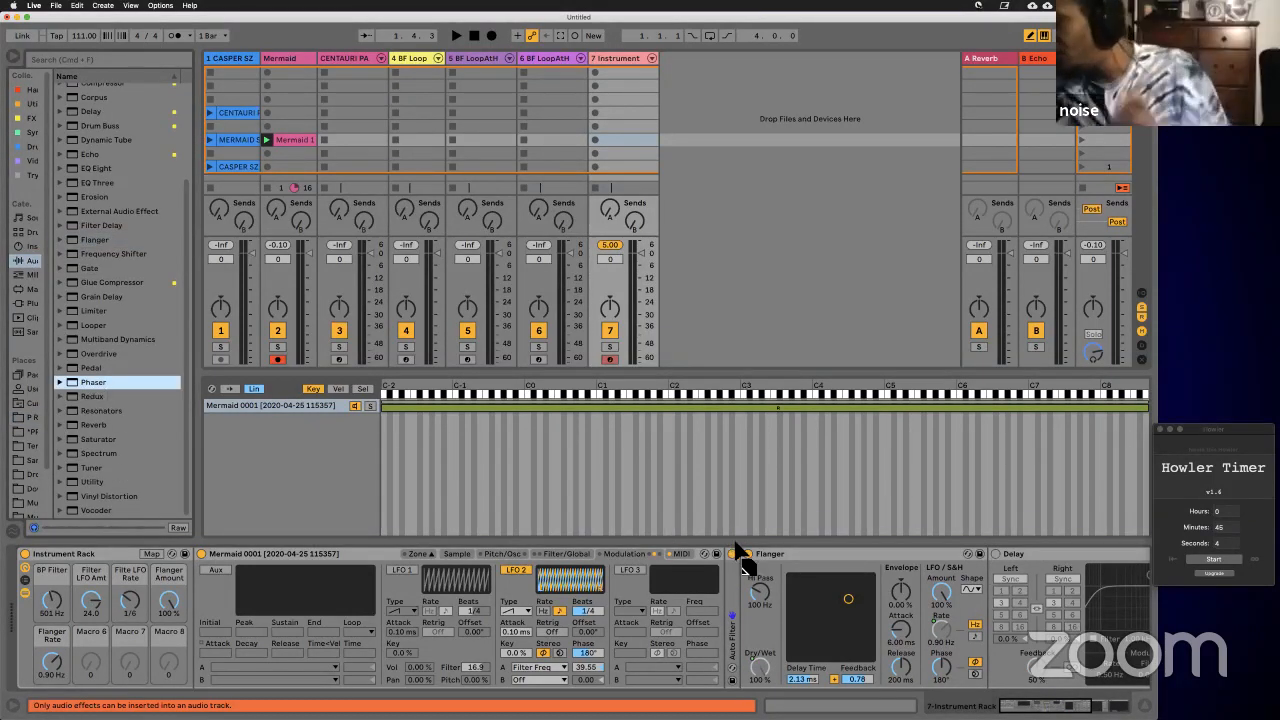
{"action": "key", "text": "Return"}
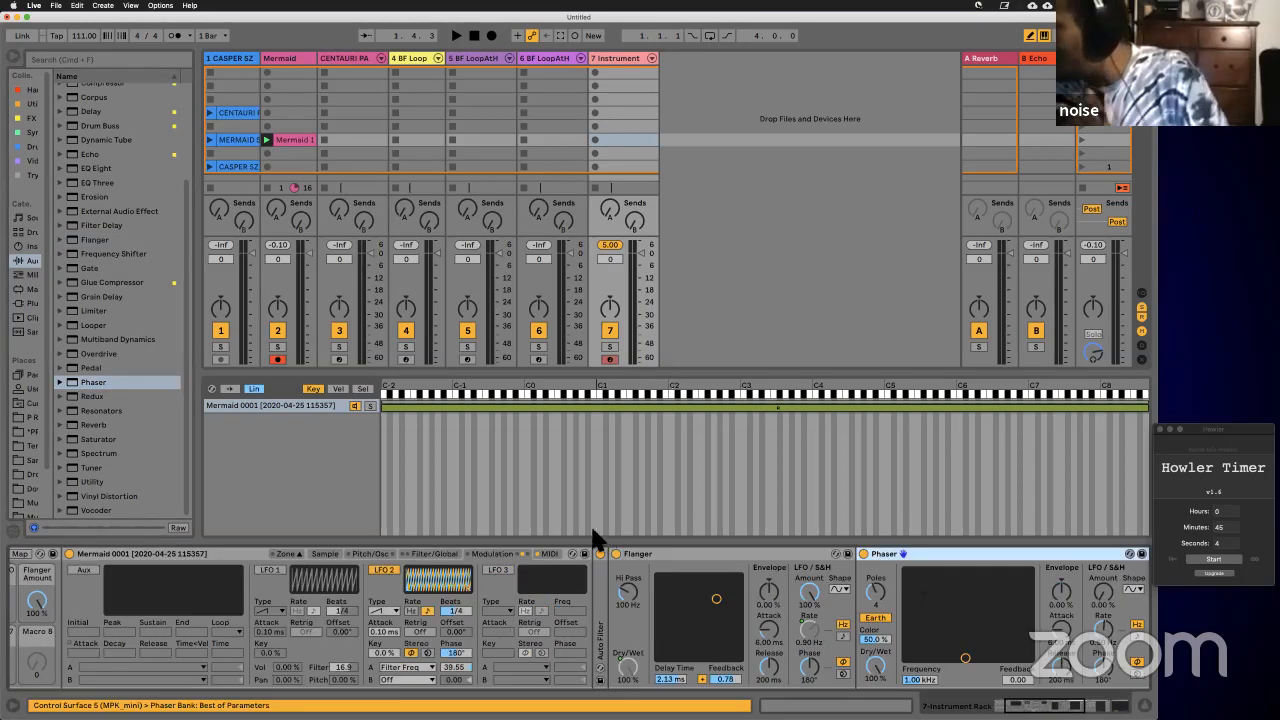
{"action": "left_click", "coordinate": [616, 553]}
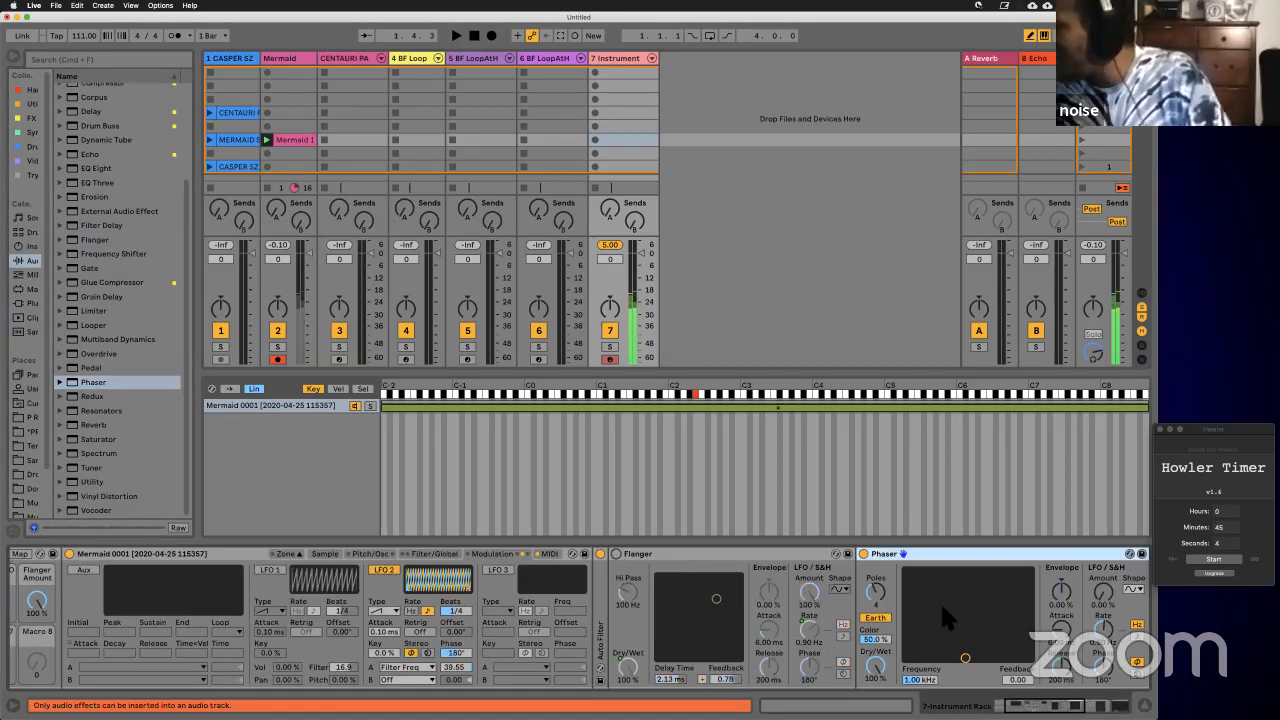
Step: Shape the Phaser with 64.3% LFO amount, Space mode, 89.1% color, 8 poles, frequency about 1.86 kHz and feedback 0.94
{"action": "left_click_drag", "start_coordinate": [966, 657], "coordinate": [1013, 583]}
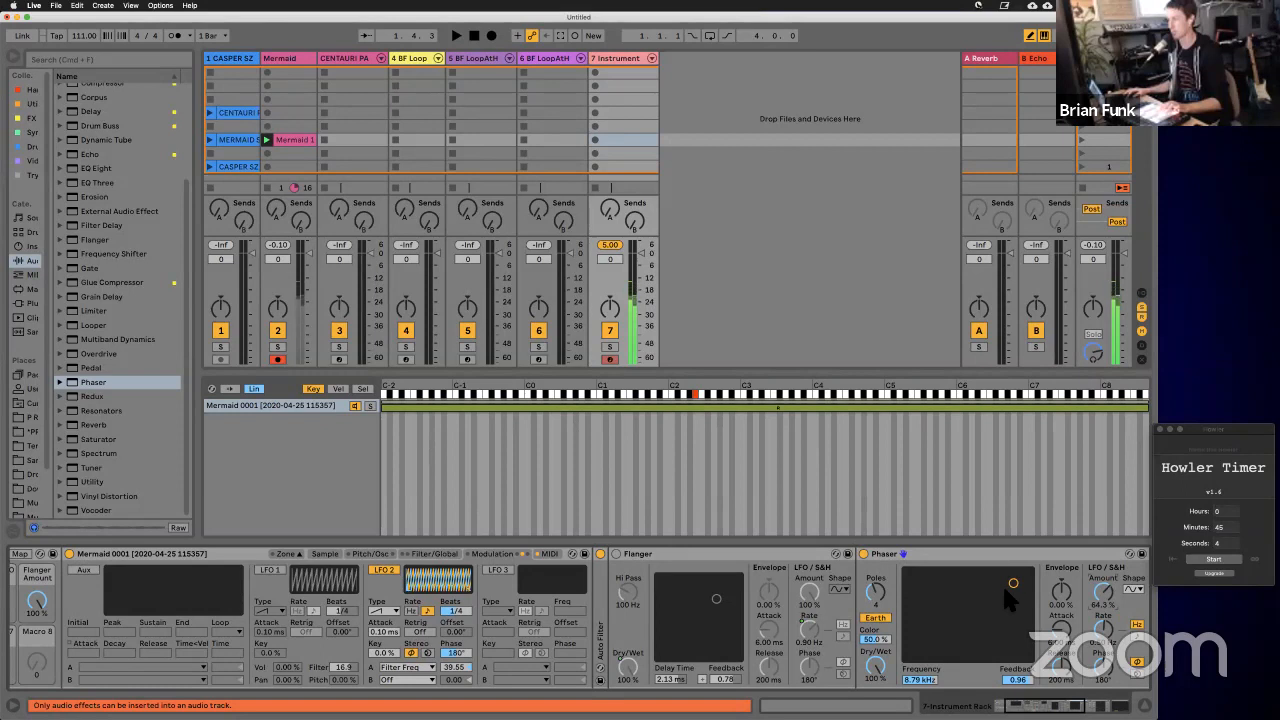
{"action": "mouse_move", "coordinate": [1012, 584]}
{"action": "left_mouse_down"}
{"action": "mouse_move", "coordinate": [1026, 576]}
{"action": "mouse_move", "coordinate": [909, 582]}
{"action": "mouse_move", "coordinate": [1024, 578]}
{"action": "left_mouse_up"}
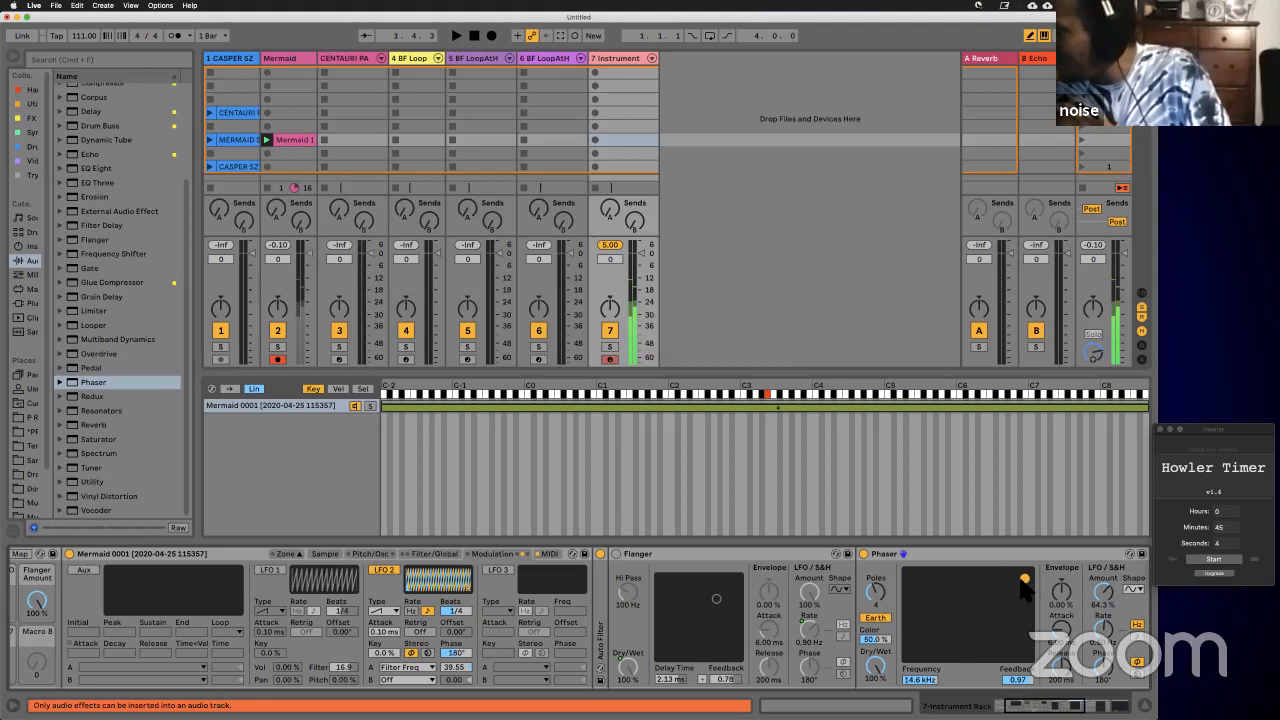
{"action": "left_click", "coordinate": [873, 619]}
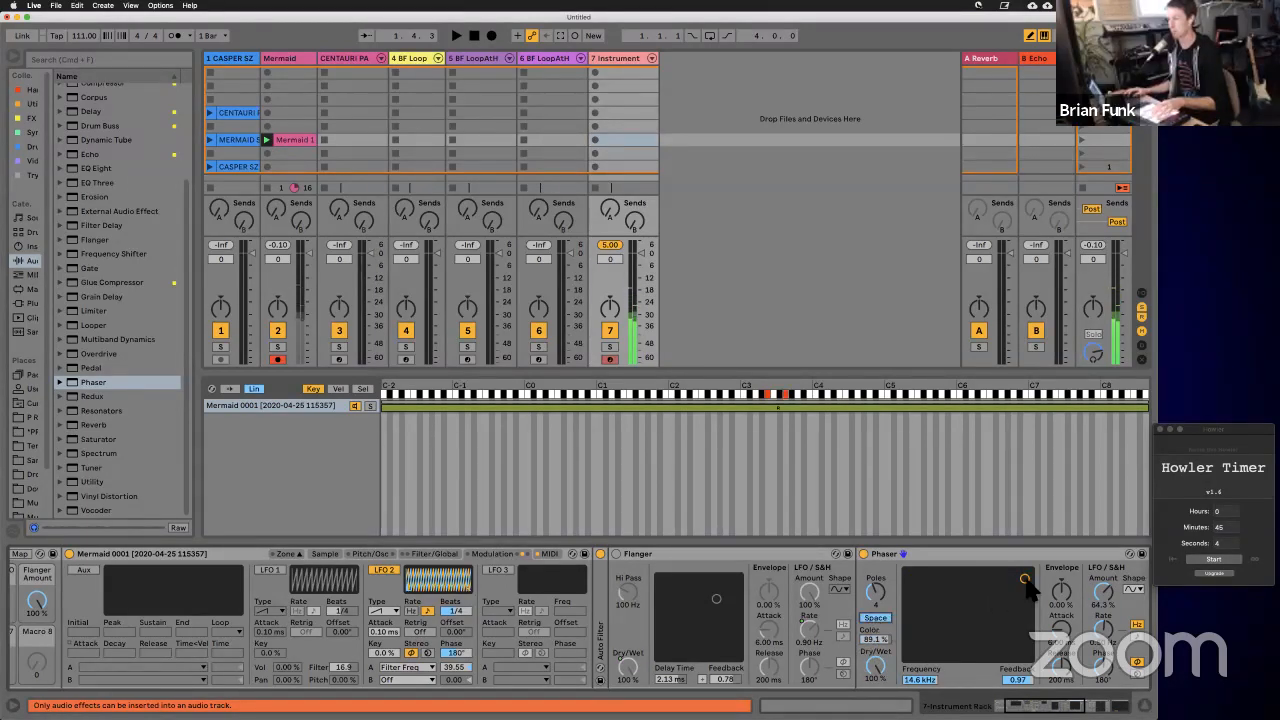
{"action": "left_click_drag", "start_coordinate": [1025, 578], "coordinate": [983, 599]}
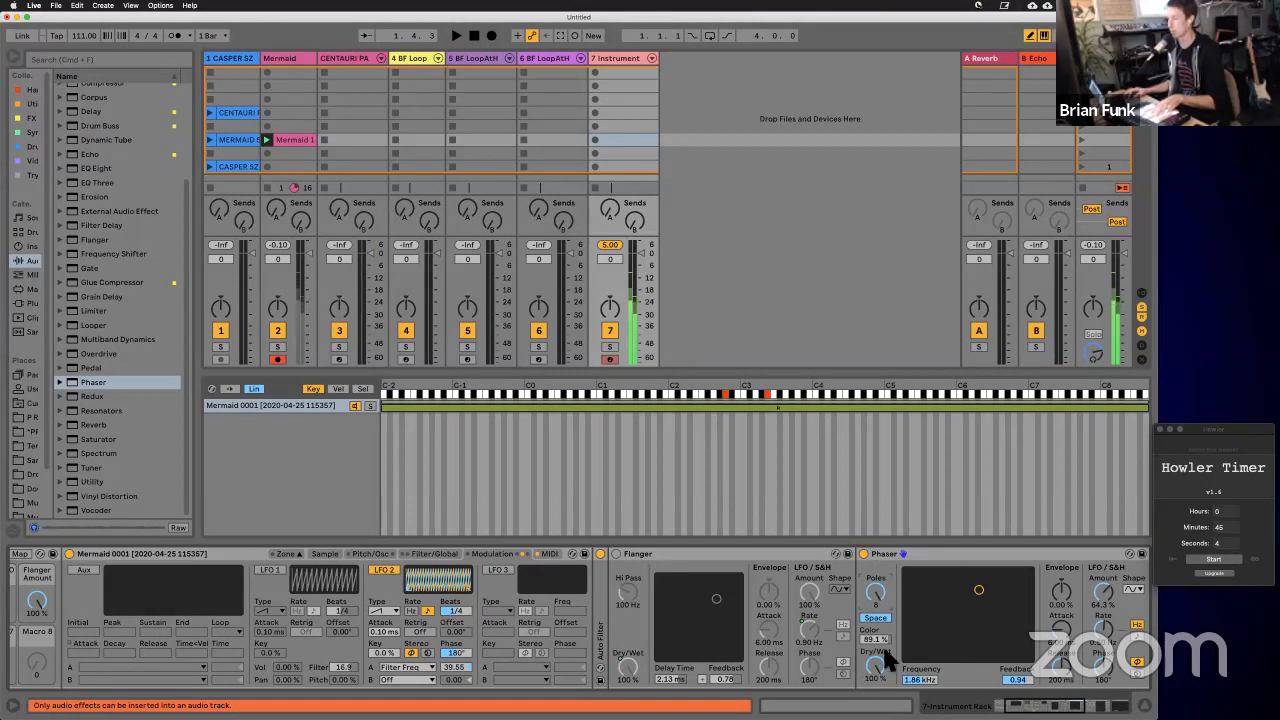
Step: Switch the Phaser to Earth mode and set its frequency to about 1.74 kHz with feedback 0.90
{"action": "left_click", "coordinate": [877, 618]}
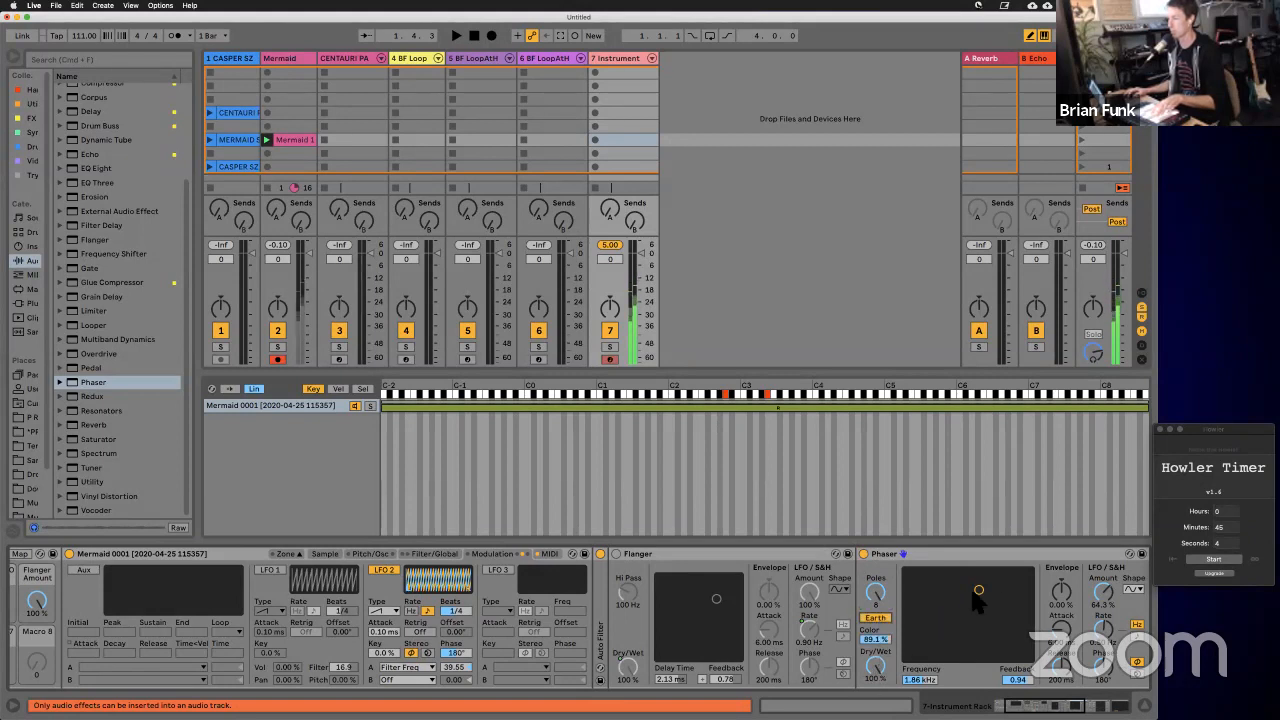
{"action": "left_click_drag", "start_coordinate": [978, 592], "coordinate": [997, 590]}
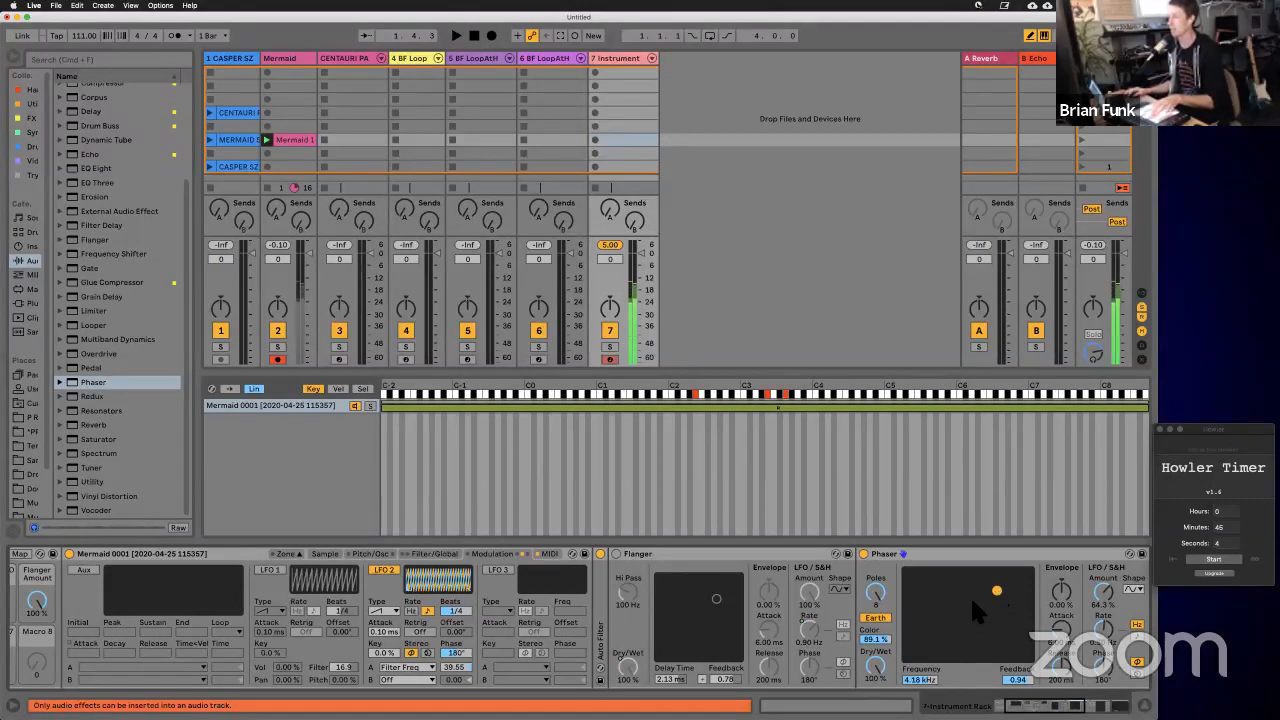
{"action": "left_click_drag", "start_coordinate": [986, 591], "coordinate": [992, 591]}
{"action": "left_click_drag", "start_coordinate": [1006, 606], "coordinate": [978, 600]}
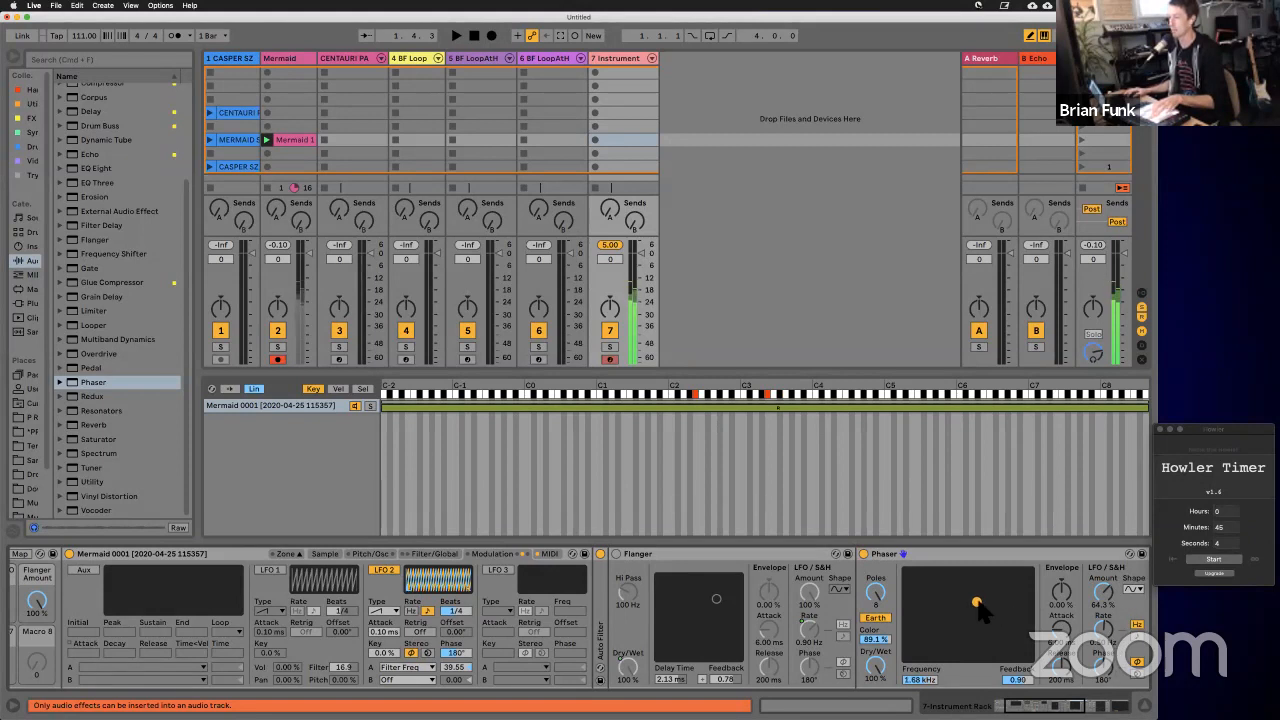
Step: Map the Phaser's Dry/Wet to the Flanger Amount macro
{"action": "scroll", "coordinate": [976, 595], "scroll_direction": "left", "scroll_amount": 5}
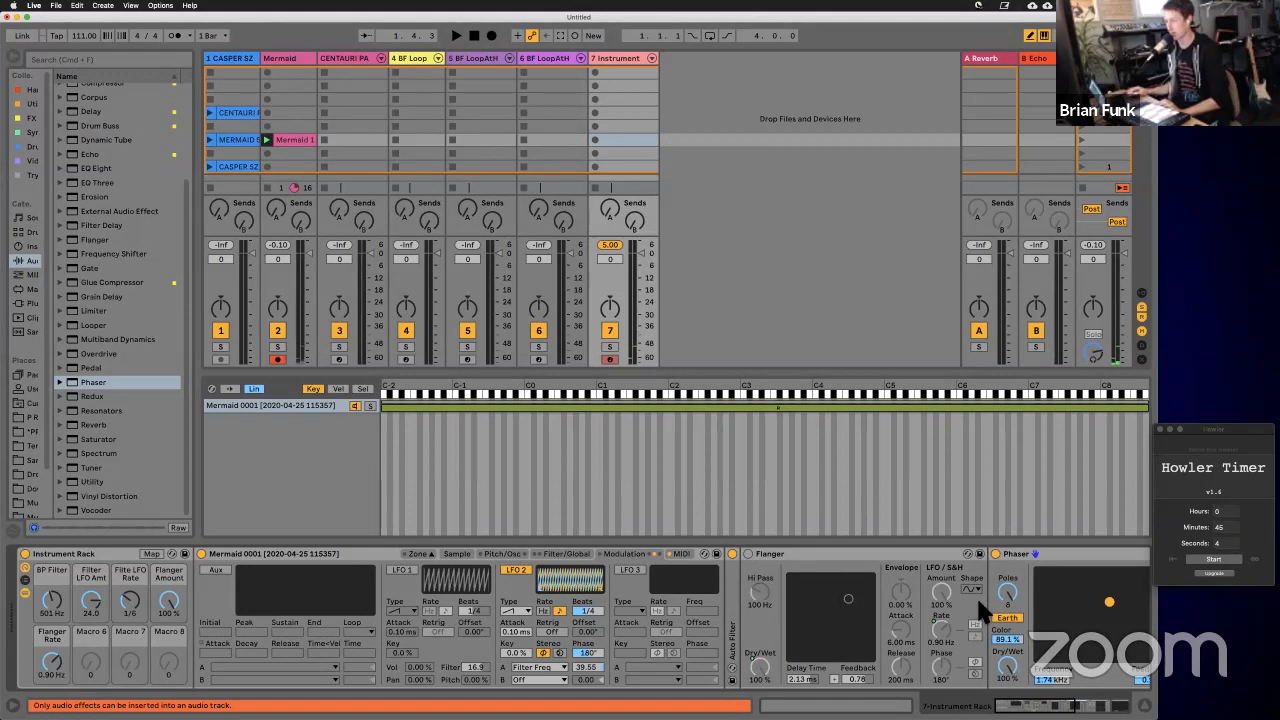
{"action": "scroll", "coordinate": [978, 603], "scroll_direction": "right", "scroll_amount": 5}
{"action": "scroll", "coordinate": [976, 595], "scroll_direction": "right", "scroll_amount": 10}
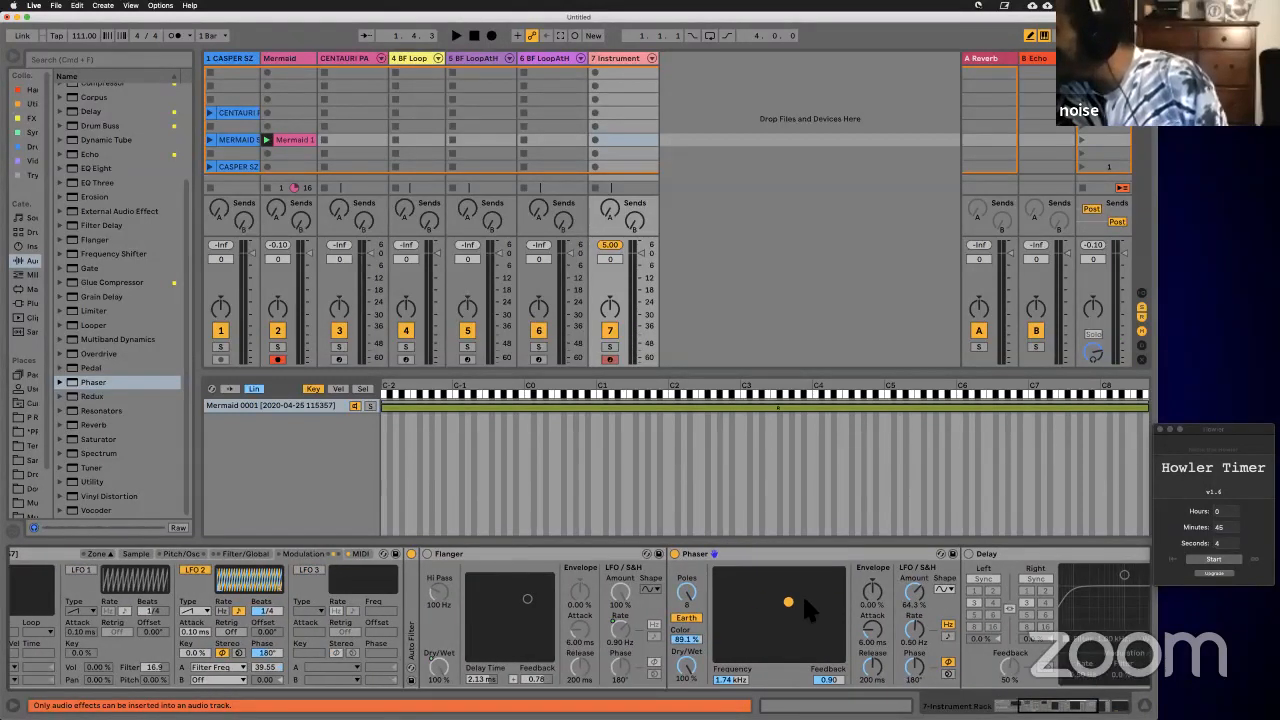
{"action": "right_click", "coordinate": [692, 661]}
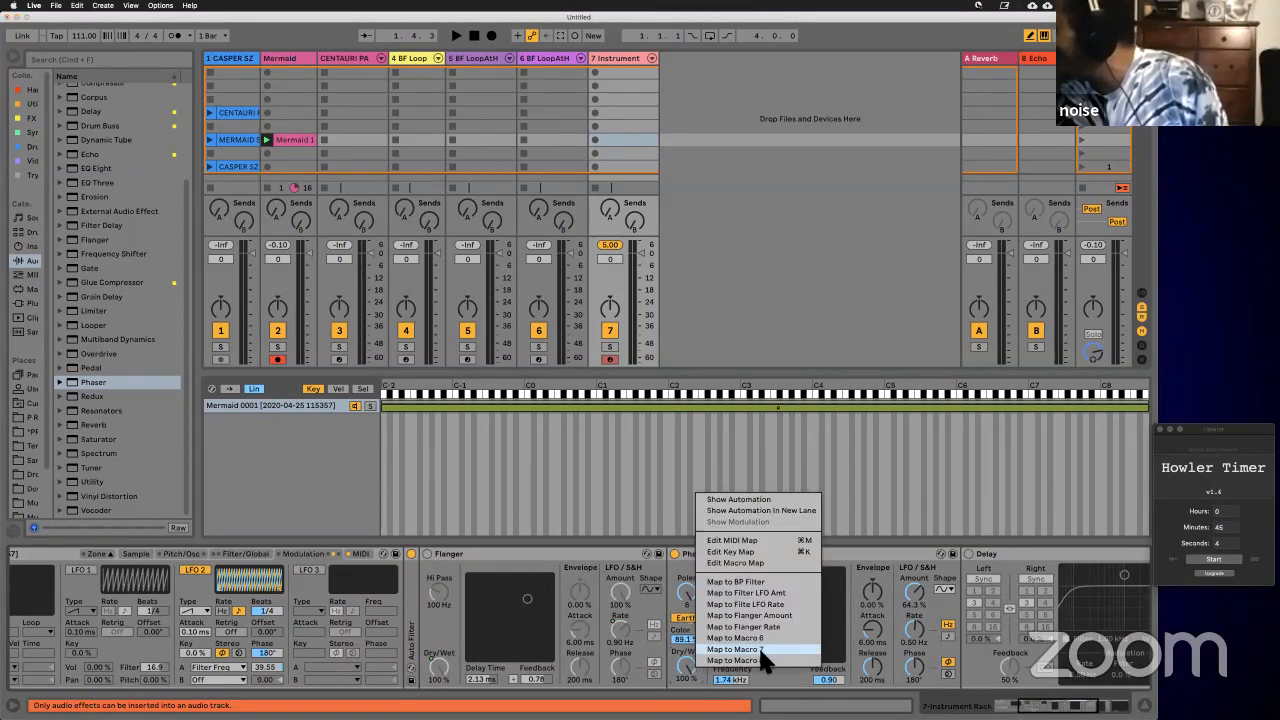
{"action": "left_click", "coordinate": [777, 615]}
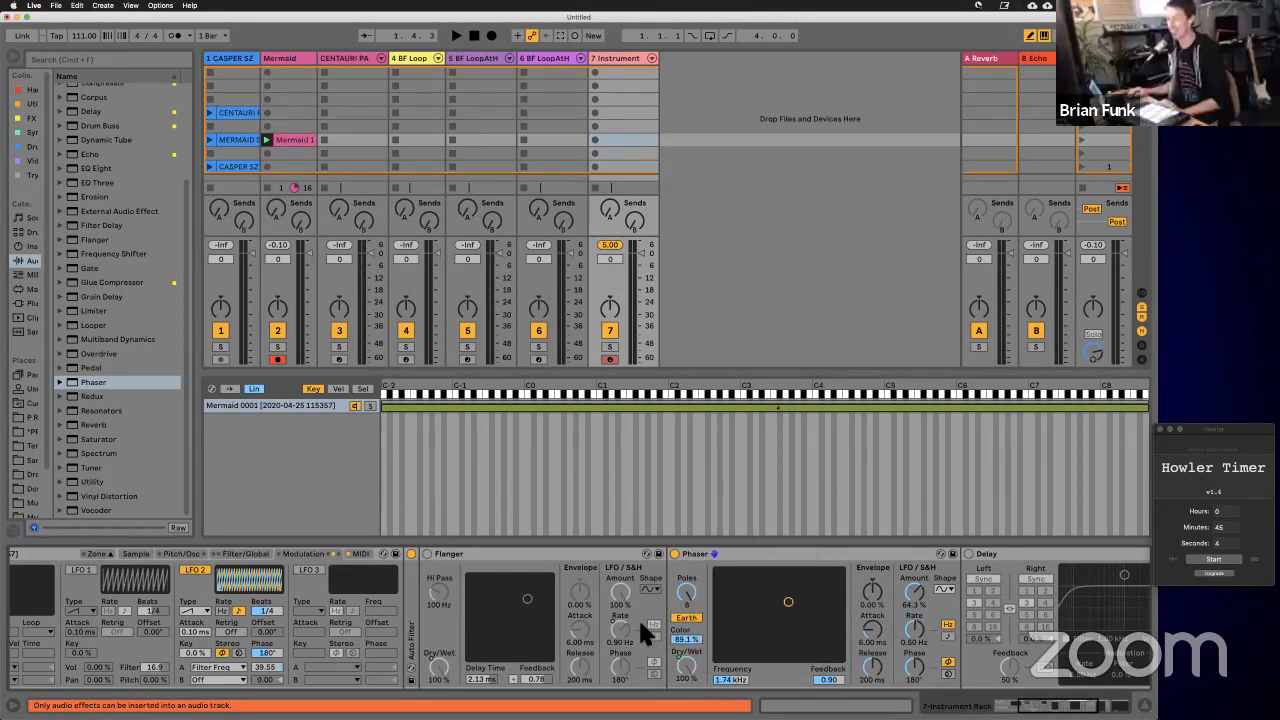
Step: Turn the Flanger back on
{"action": "scroll", "coordinate": [636, 616], "scroll_direction": "left", "scroll_amount": 5}
{"action": "scroll", "coordinate": [606, 620], "scroll_direction": "right", "scroll_amount": 5}
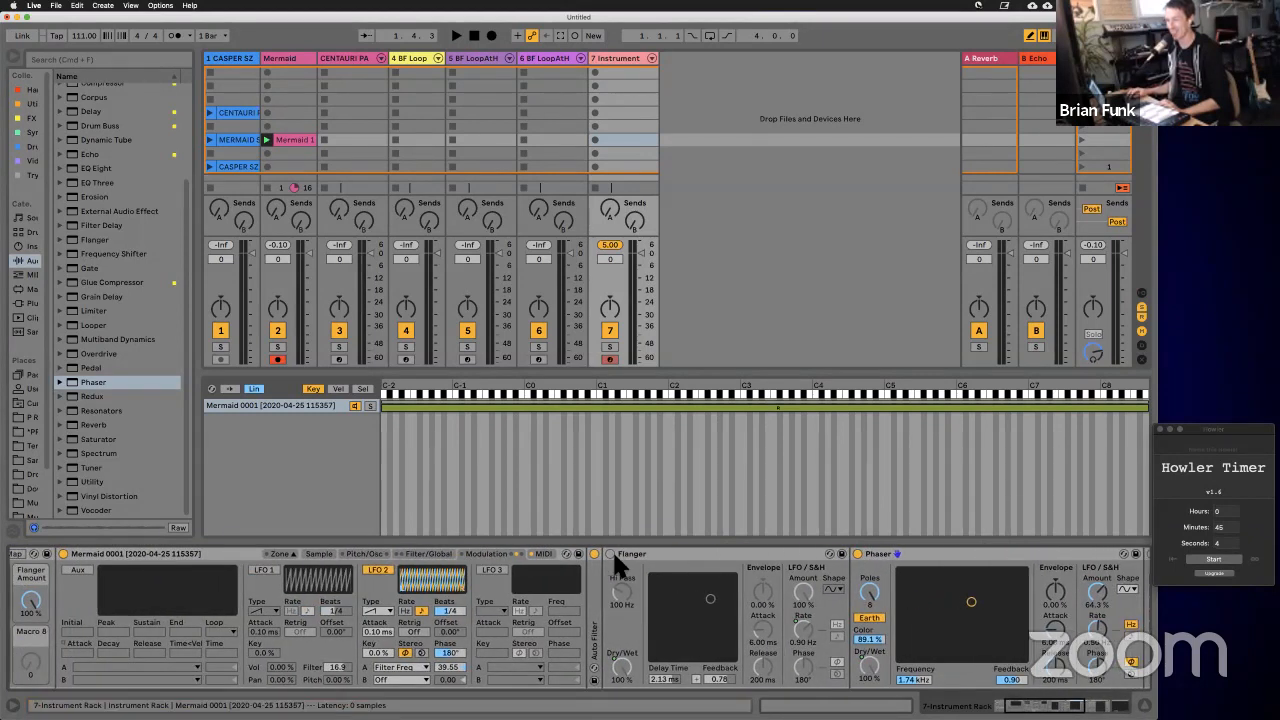
{"action": "left_click", "coordinate": [611, 554]}
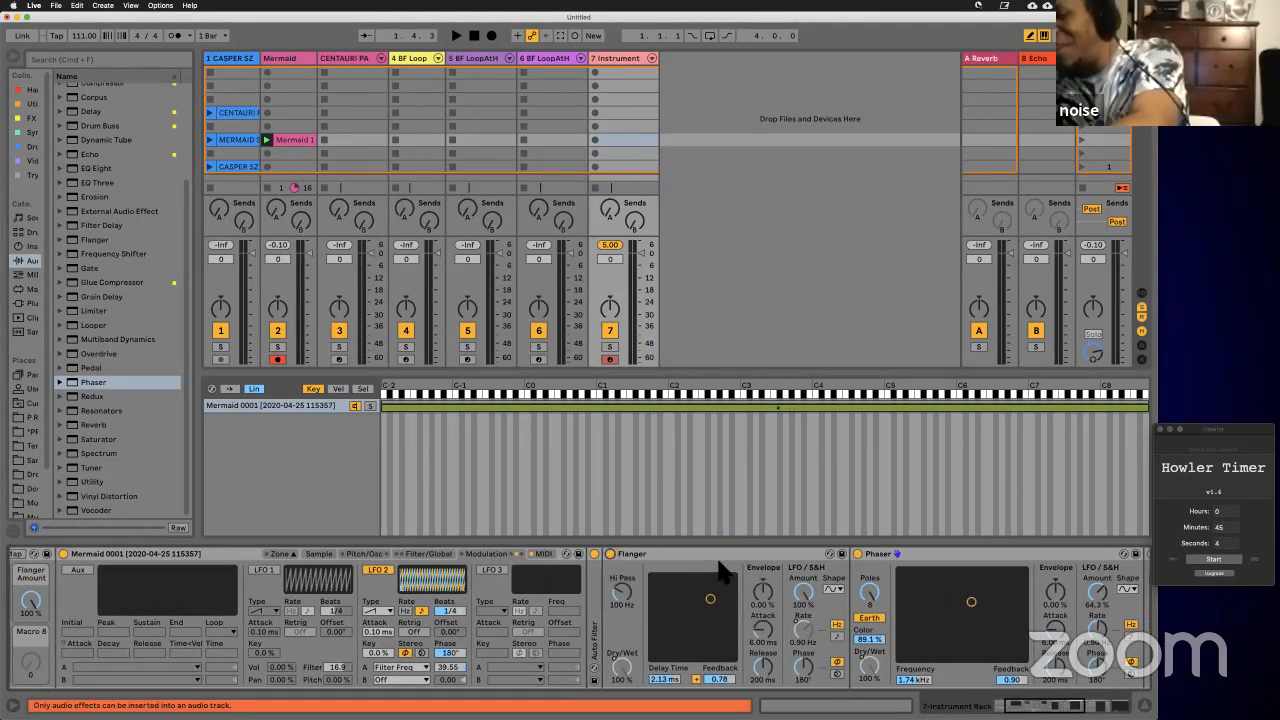
Step: Map the Phaser's frequency to Macro 6
{"action": "scroll", "coordinate": [716, 560], "scroll_direction": "right", "scroll_amount": 4}
{"action": "scroll", "coordinate": [716, 555], "scroll_direction": "right", "scroll_amount": 7}
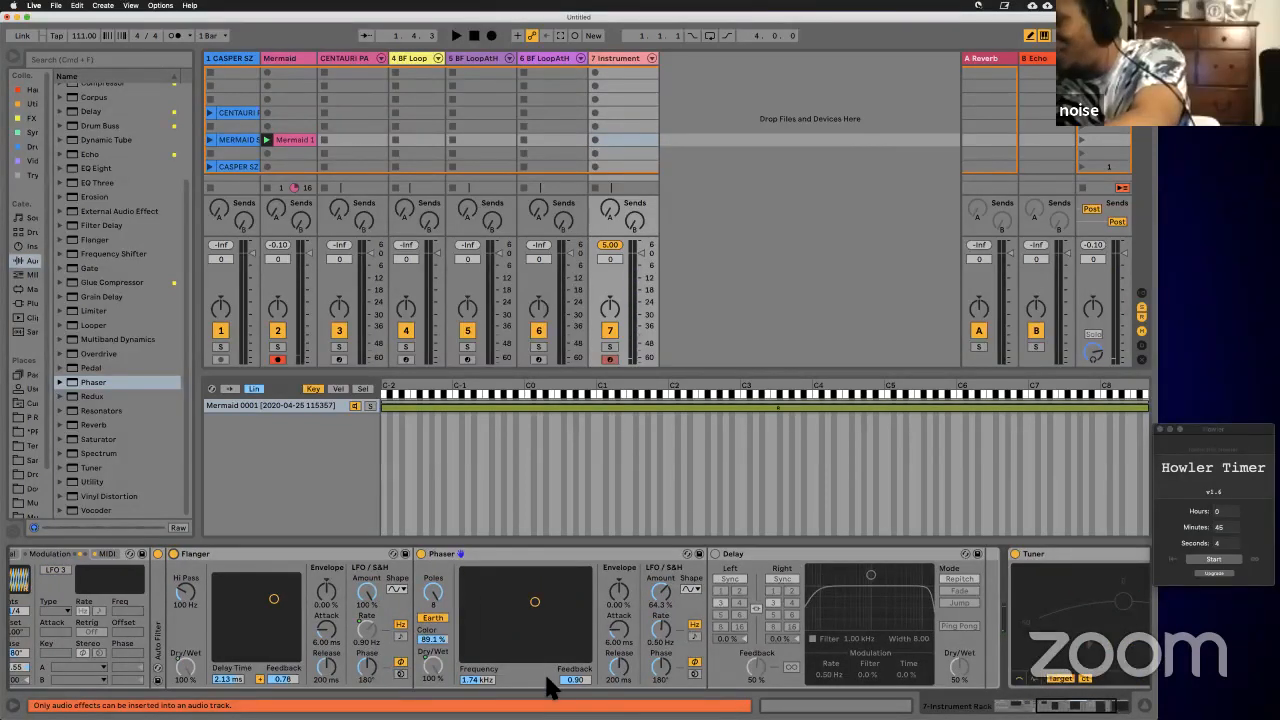
{"action": "scroll", "coordinate": [535, 615], "scroll_direction": "left", "scroll_amount": 14}
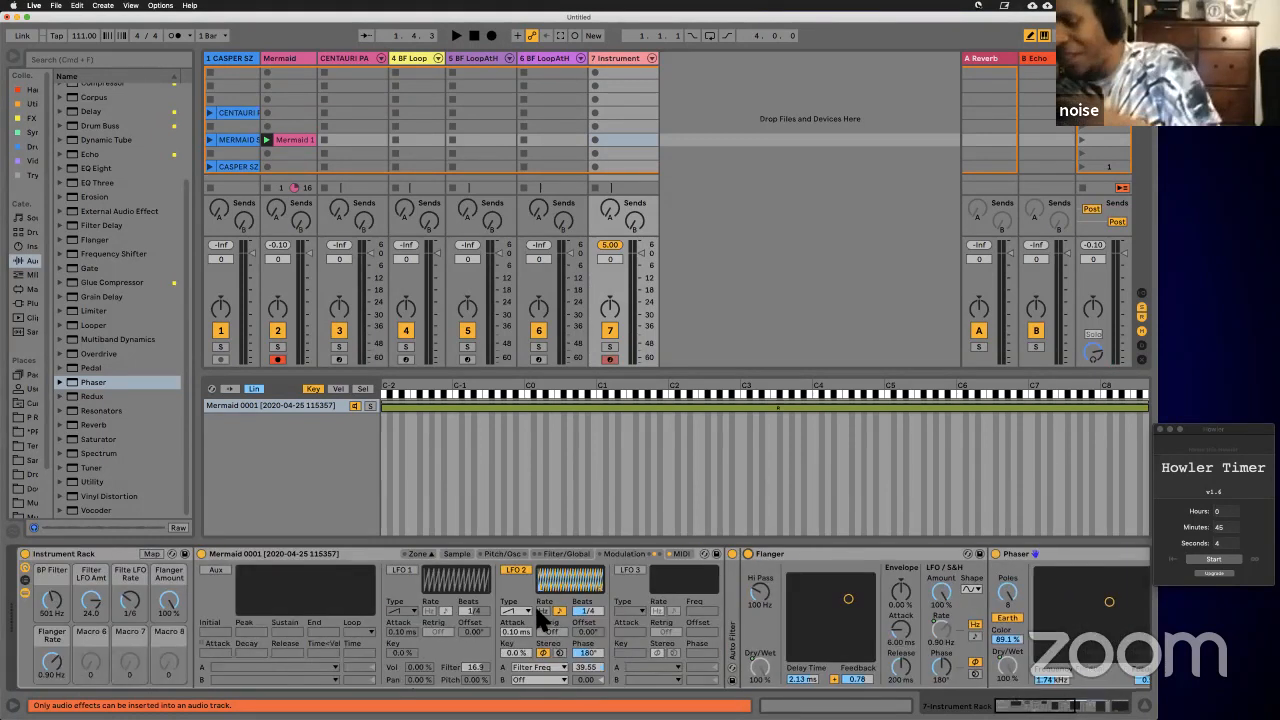
{"action": "scroll", "coordinate": [671, 597], "scroll_direction": "right", "scroll_amount": 4}
{"action": "scroll", "coordinate": [671, 597], "scroll_direction": "left", "scroll_amount": 4}
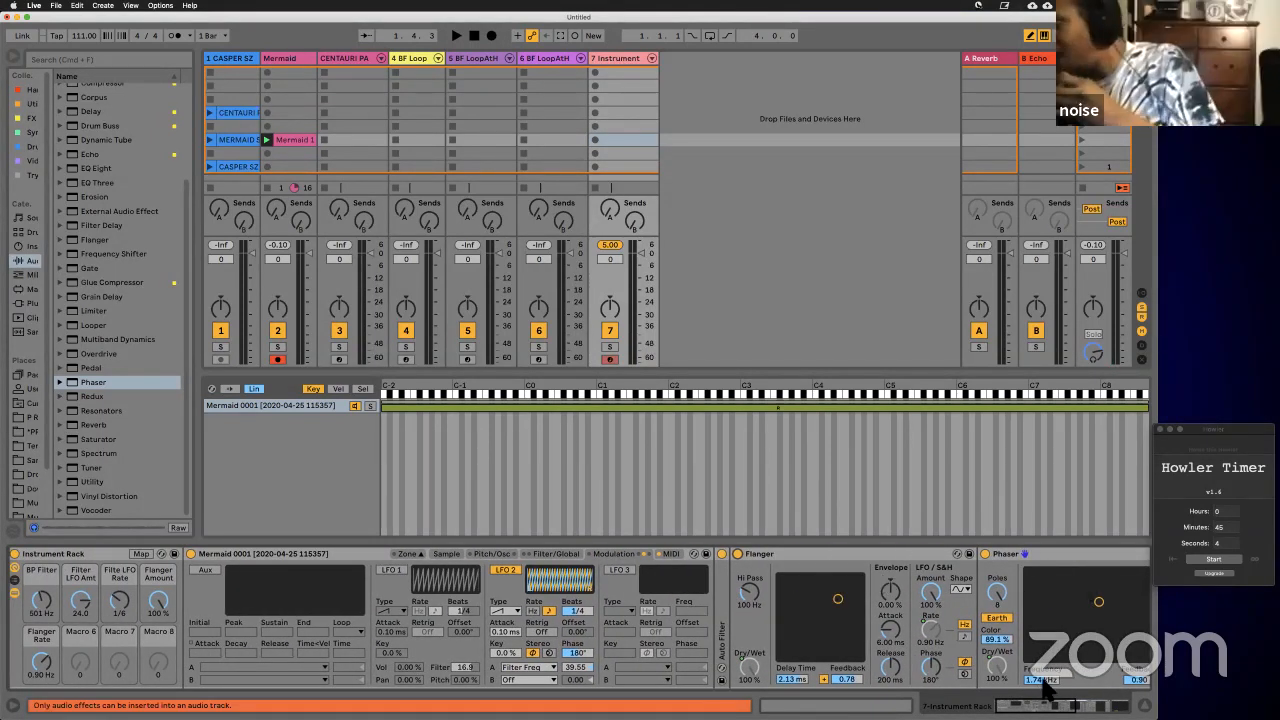
{"action": "right_click", "coordinate": [1043, 683]}
{"action": "key", "text": "Escape"}
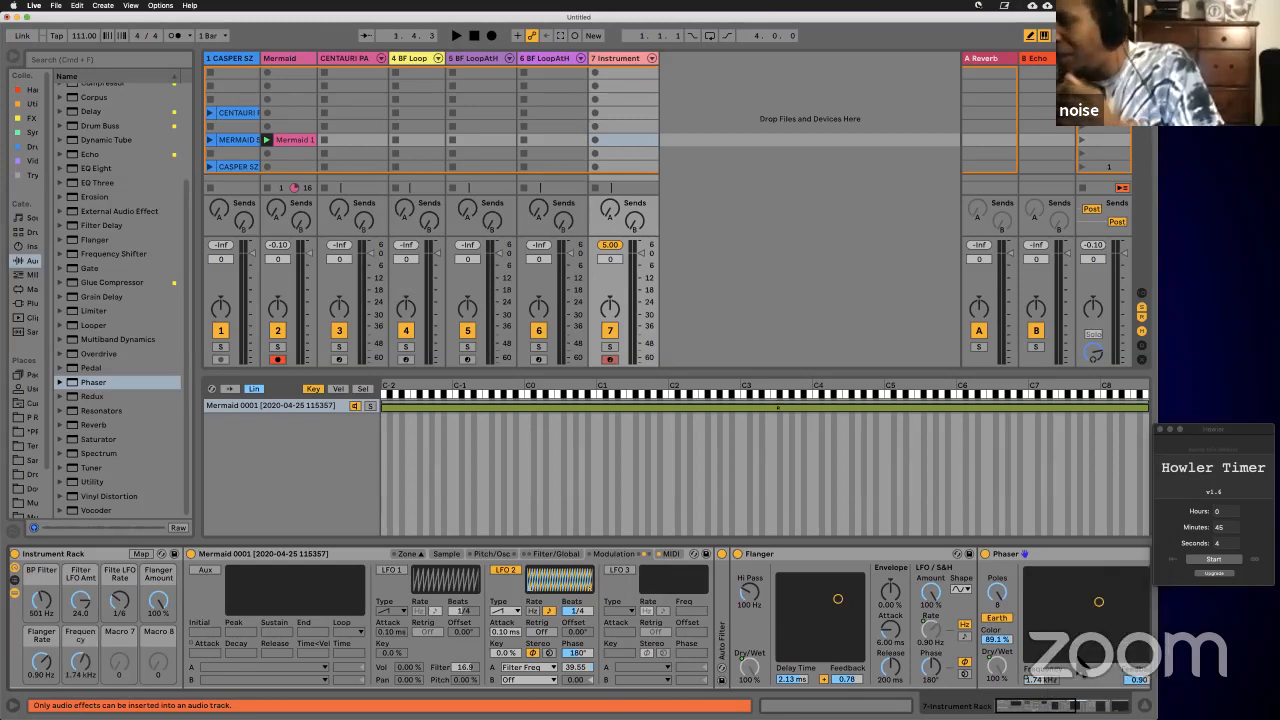
Step: Map the Phaser's feedback to the same macro that controls its frequency
{"action": "scroll", "coordinate": [1060, 685], "scroll_direction": "right", "scroll_amount": 3}
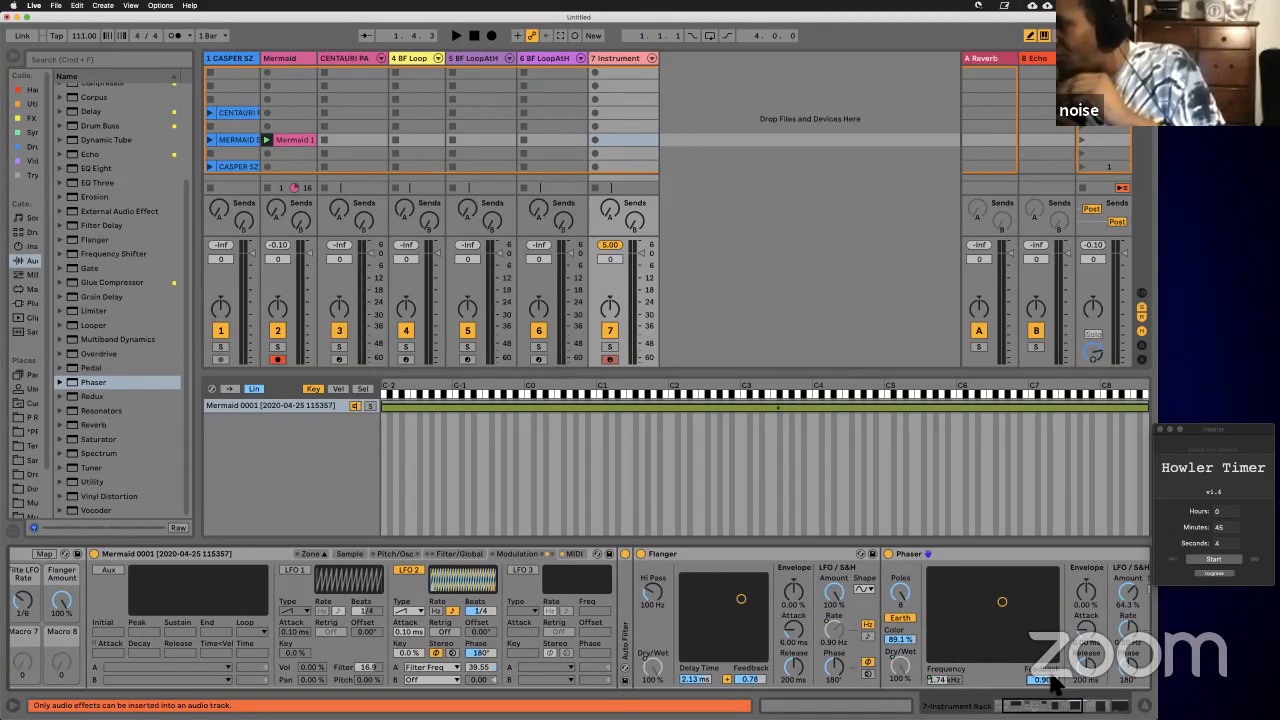
{"action": "right_click", "coordinate": [1050, 677]}
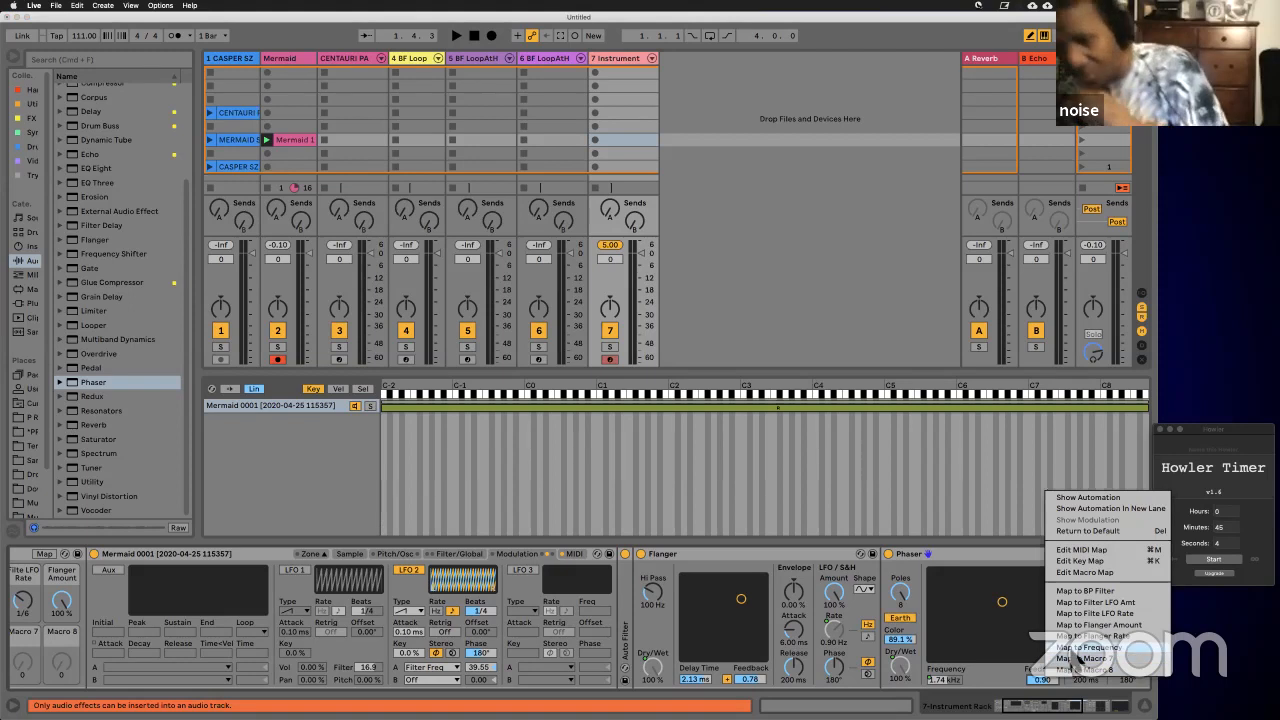
{"action": "left_click", "coordinate": [1075, 658]}
Step: Rename Macro 6 as Phaser Controls and turn it down to about 52
{"action": "scroll", "coordinate": [1006, 686], "scroll_direction": "left", "scroll_amount": 3}
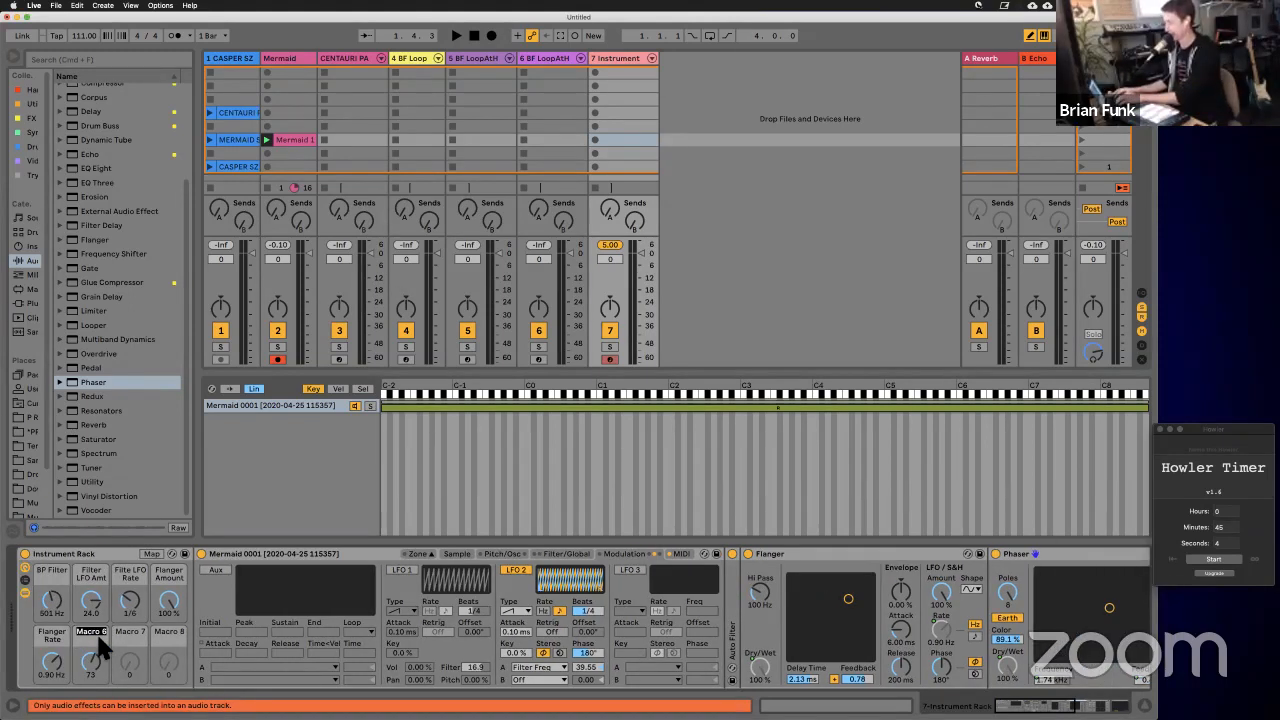
{"action": "type", "text": "ser"}
{"action": "key", "text": "Return"}
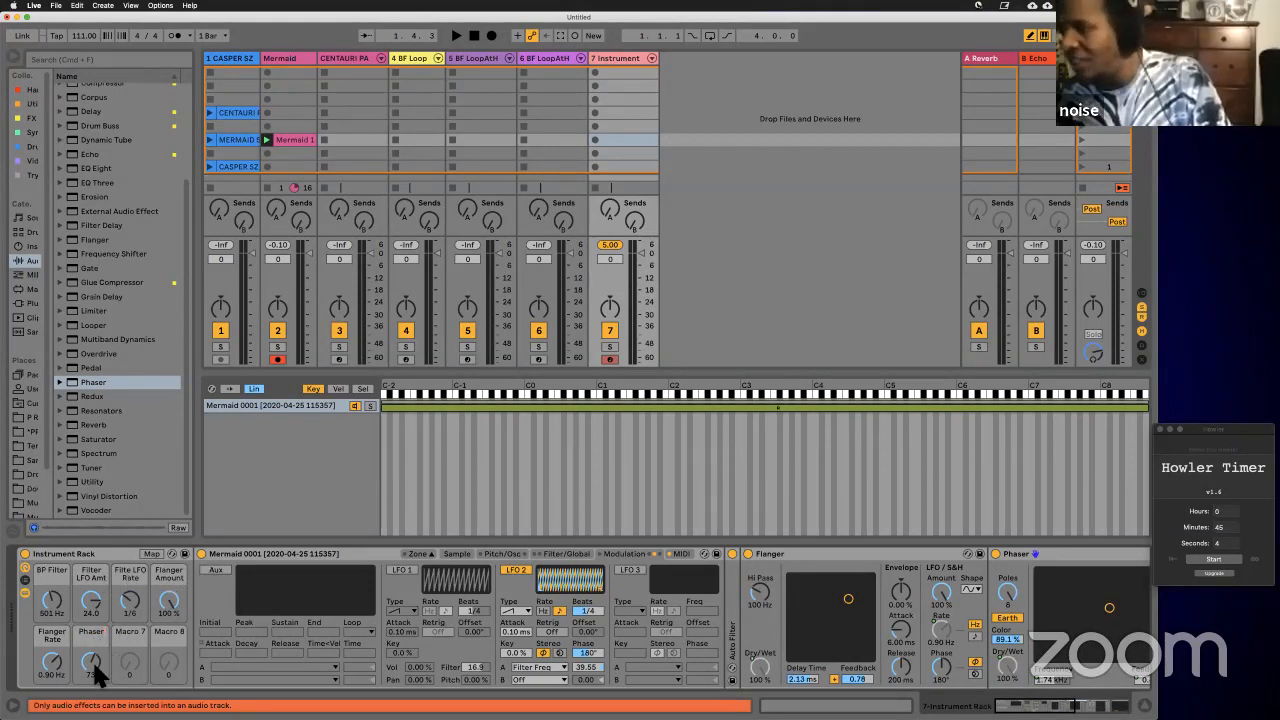
{"action": "type", "text": "rams"}
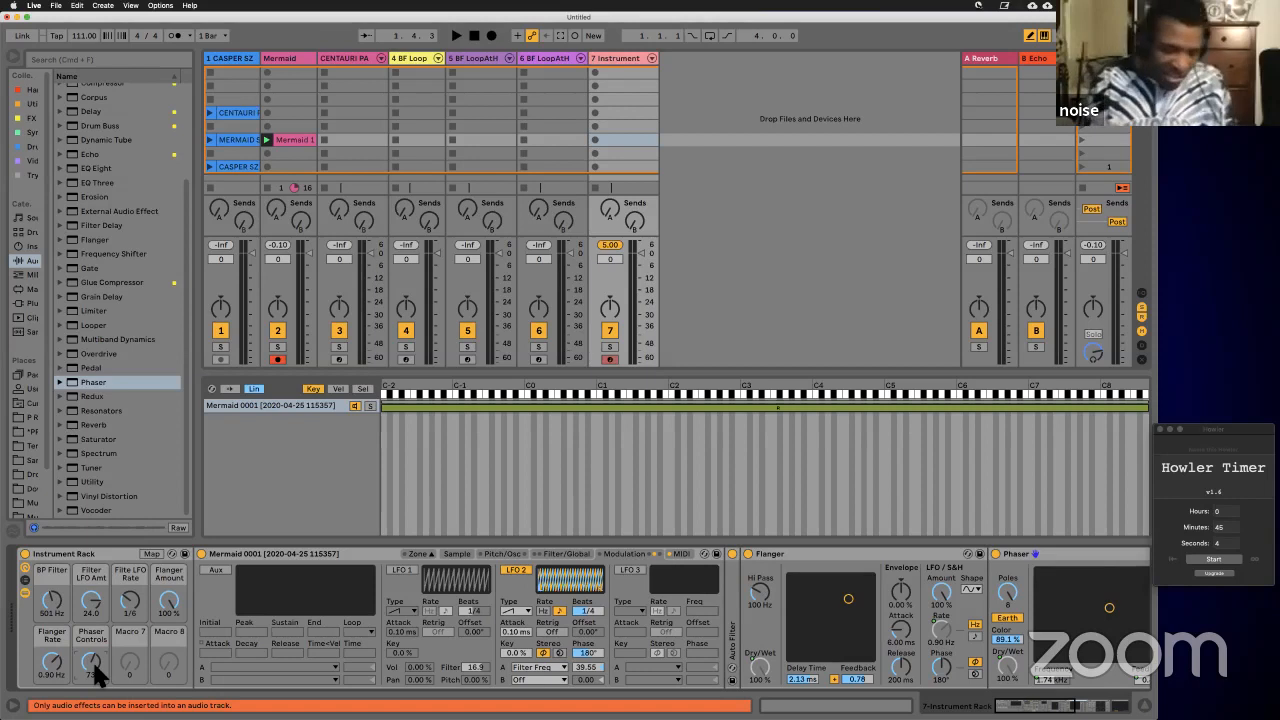
{"action": "left_click_drag", "start_coordinate": [92, 659], "coordinate": [92, 680]}
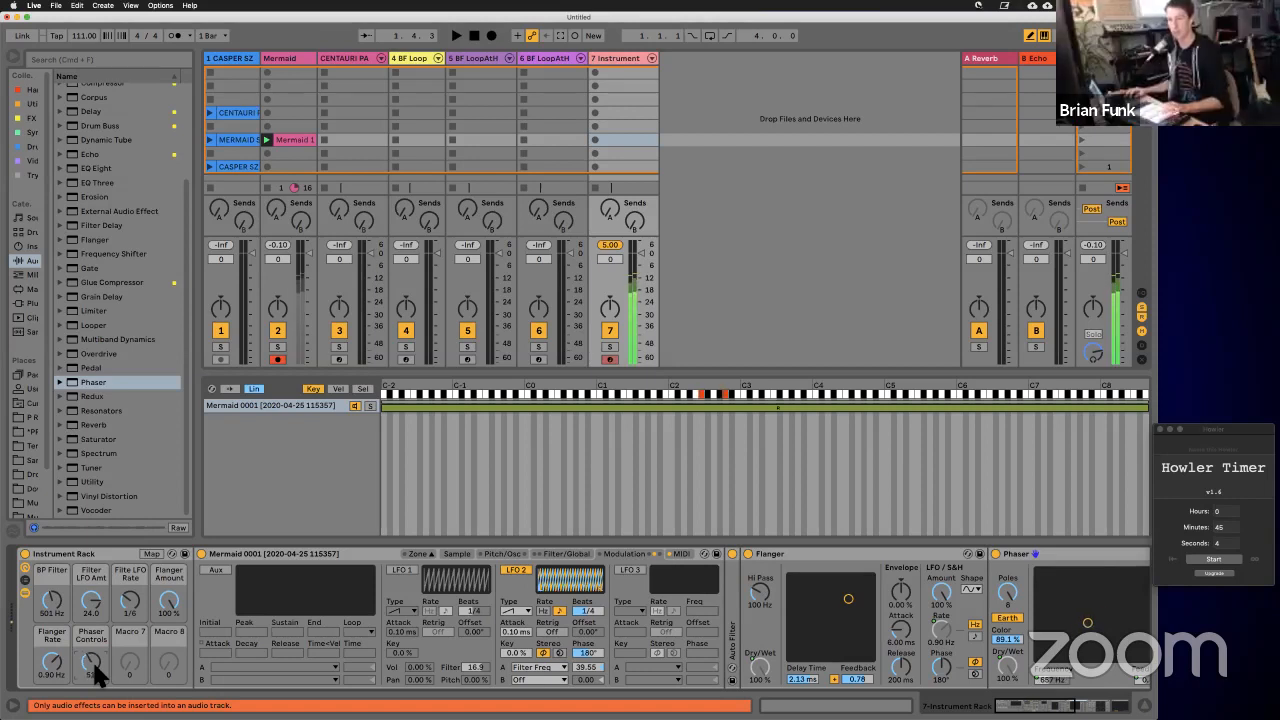
Step: Rename the Flanger Amount macro as Flanger Phaser
{"action": "left_click", "coordinate": [170, 590]}
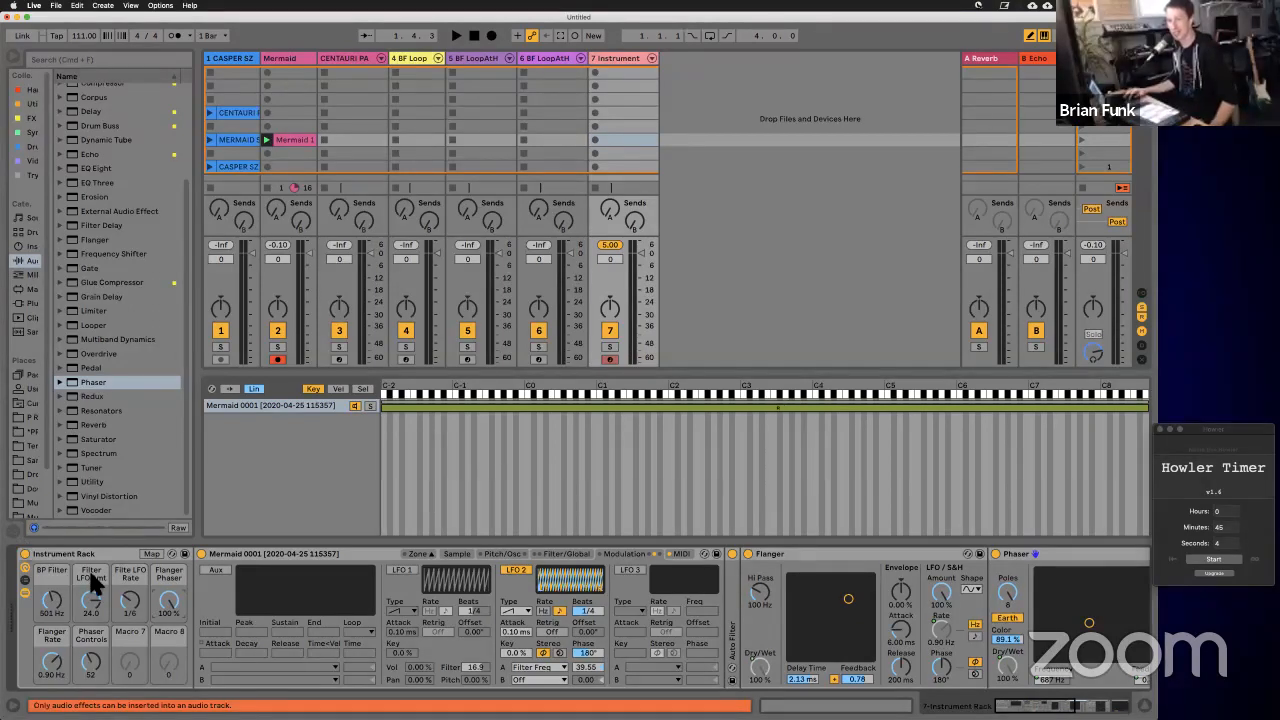
{"action": "scroll", "coordinate": [857, 571], "scroll_direction": "right", "scroll_amount": 5}
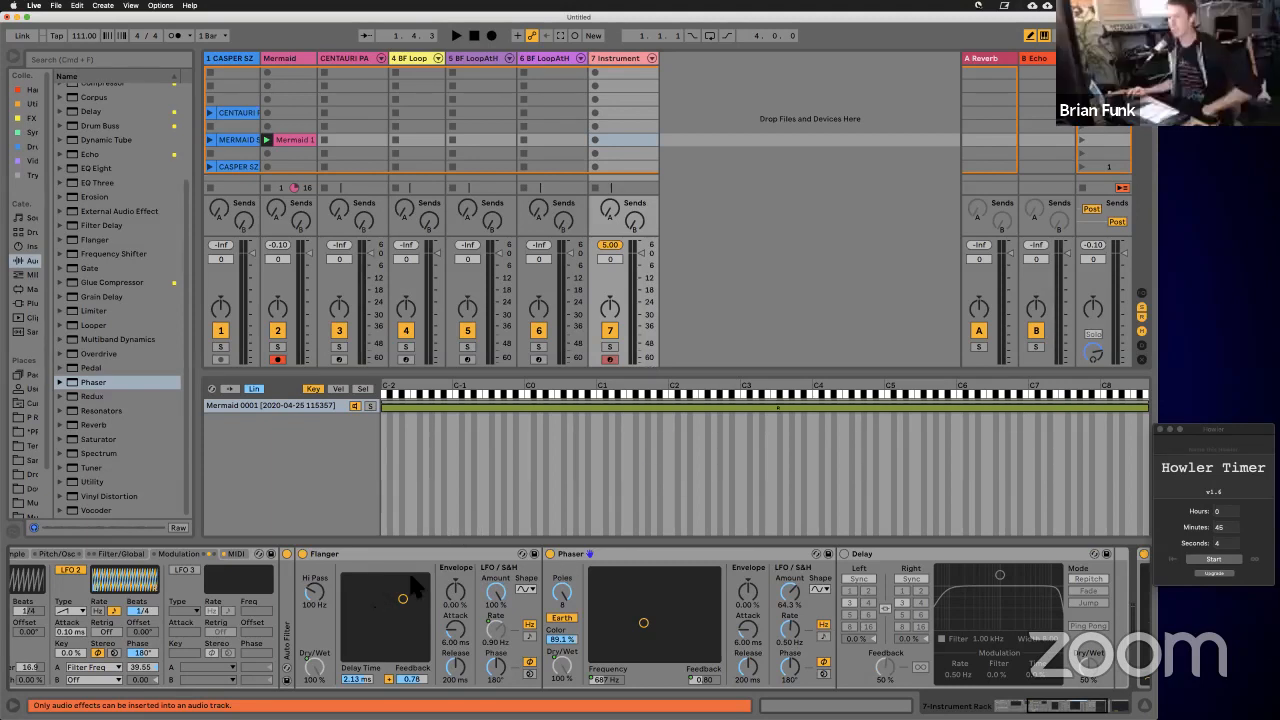
{"action": "scroll", "coordinate": [487, 560], "scroll_direction": "left", "scroll_amount": 5}
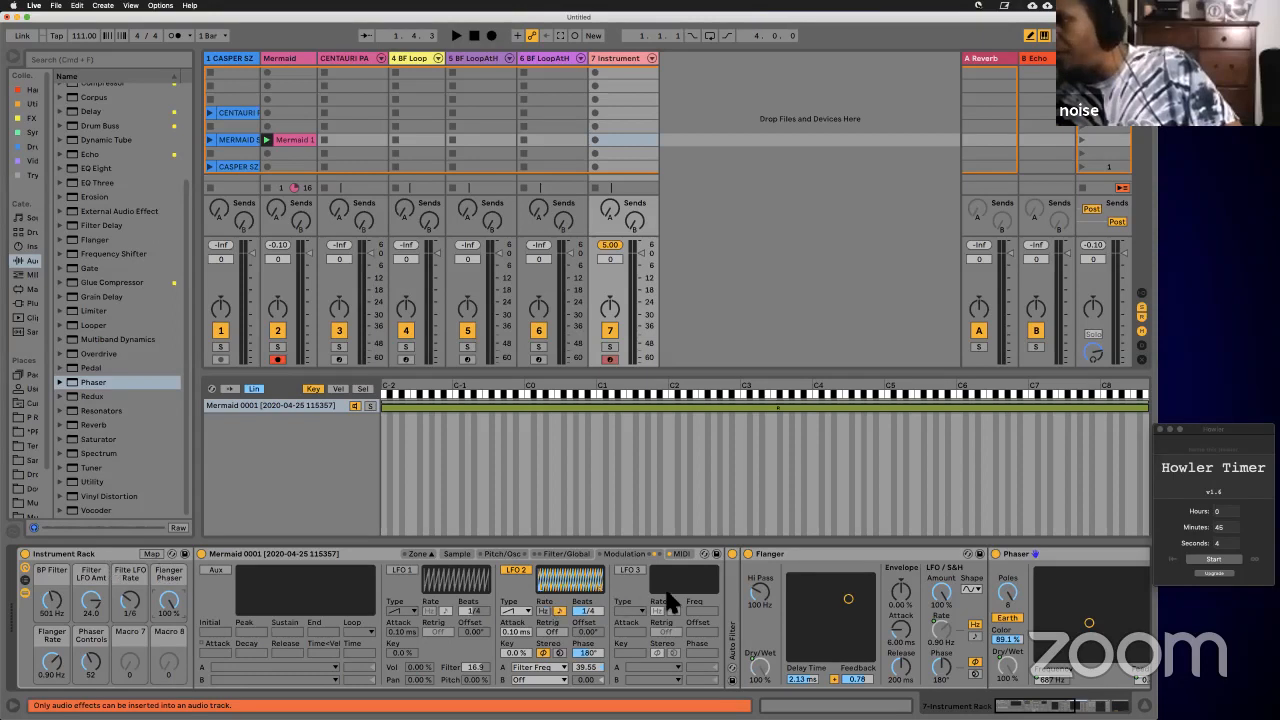
Step: Collapse the Flanger and Phaser devices in the rack and switch on the Delay
{"action": "scroll", "coordinate": [922, 560], "scroll_direction": "right", "scroll_amount": 3}
{"action": "double_click", "coordinate": [688, 553]}
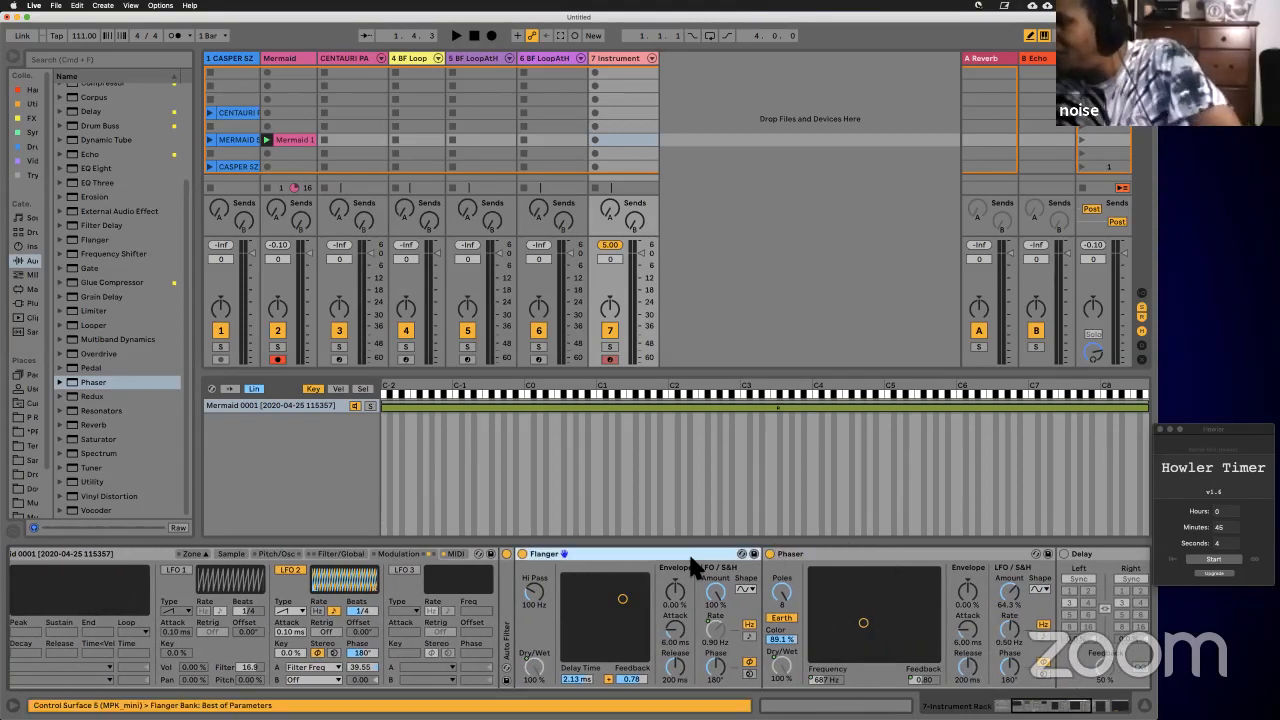
{"action": "double_click", "coordinate": [708, 554]}
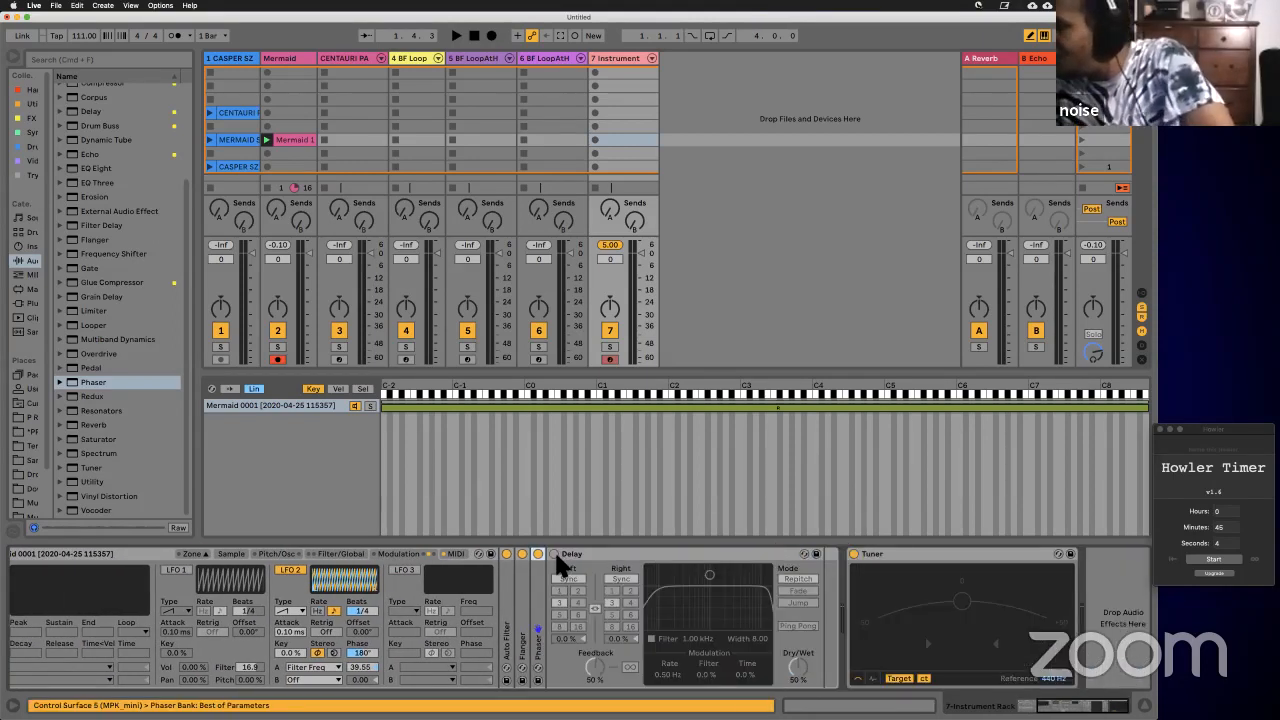
{"action": "left_click", "coordinate": [554, 553]}
{"action": "scroll", "coordinate": [612, 556], "scroll_direction": "left", "scroll_amount": 3}
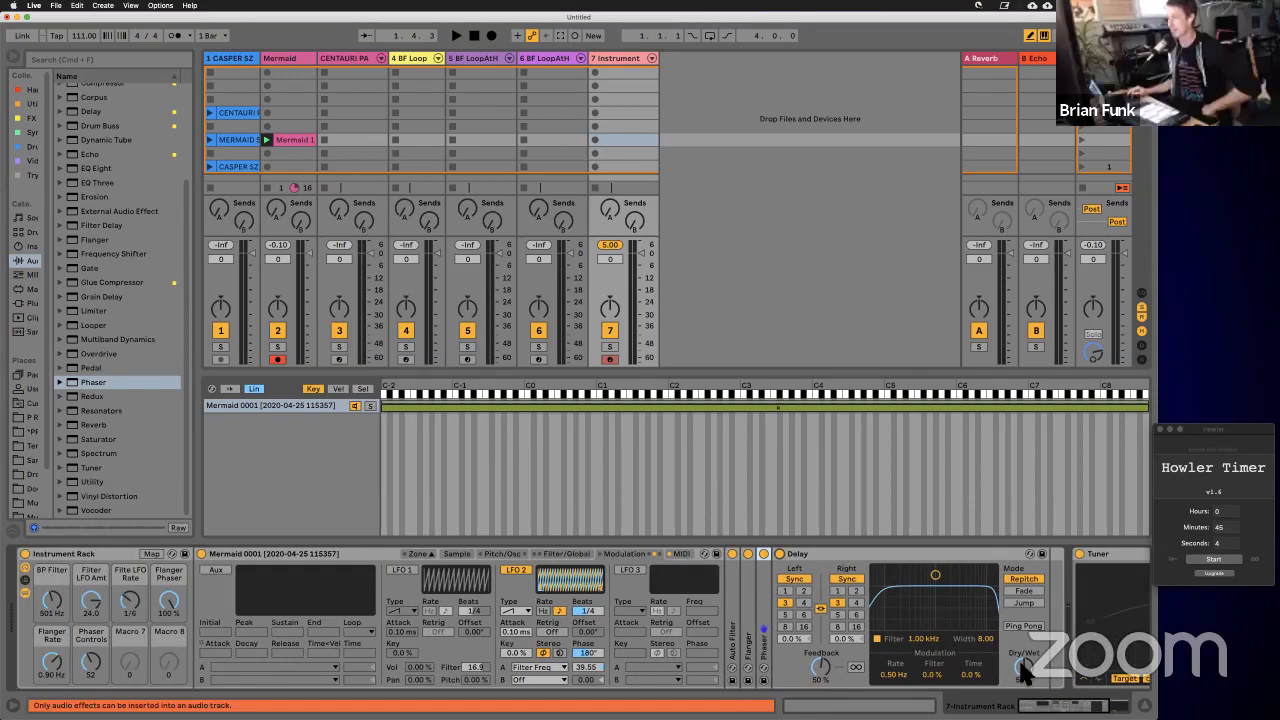
Step: Map the Delay's Dry/Wet to Macro 7, set its left channel to Time mode and map that delay time to Macro 8
{"action": "right_click", "coordinate": [1023, 665]}
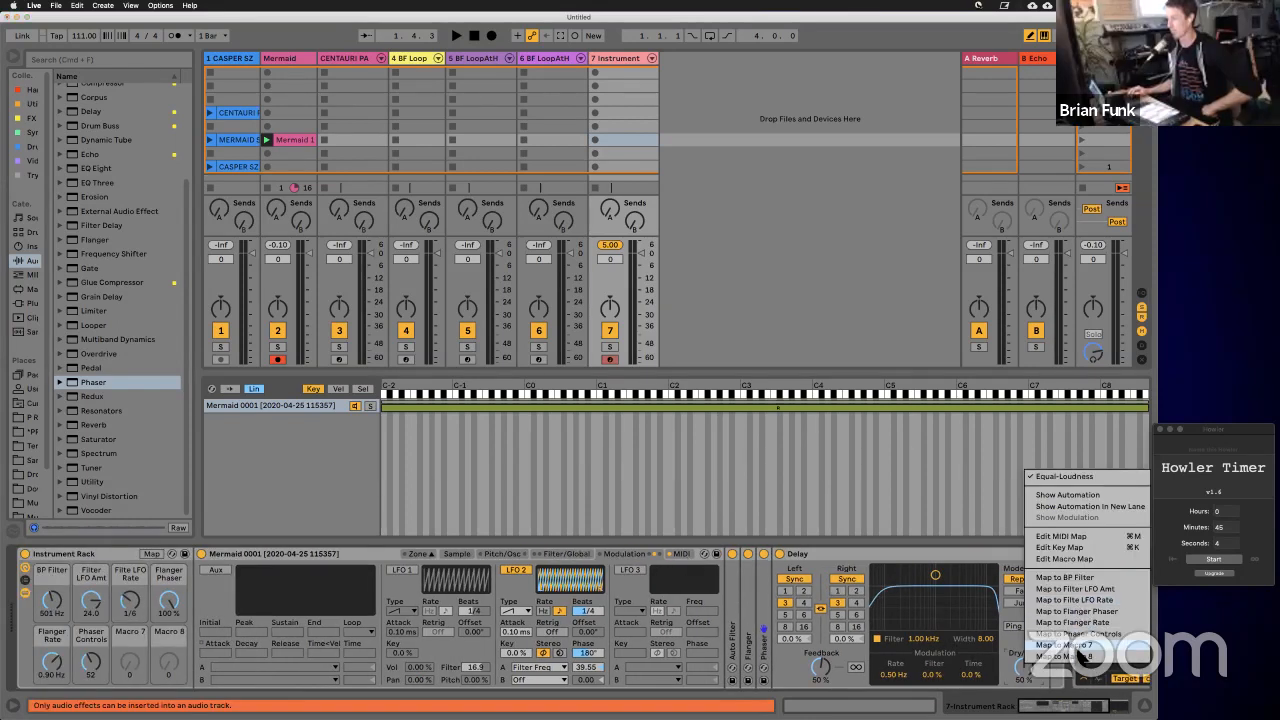
{"action": "left_click", "coordinate": [1070, 645]}
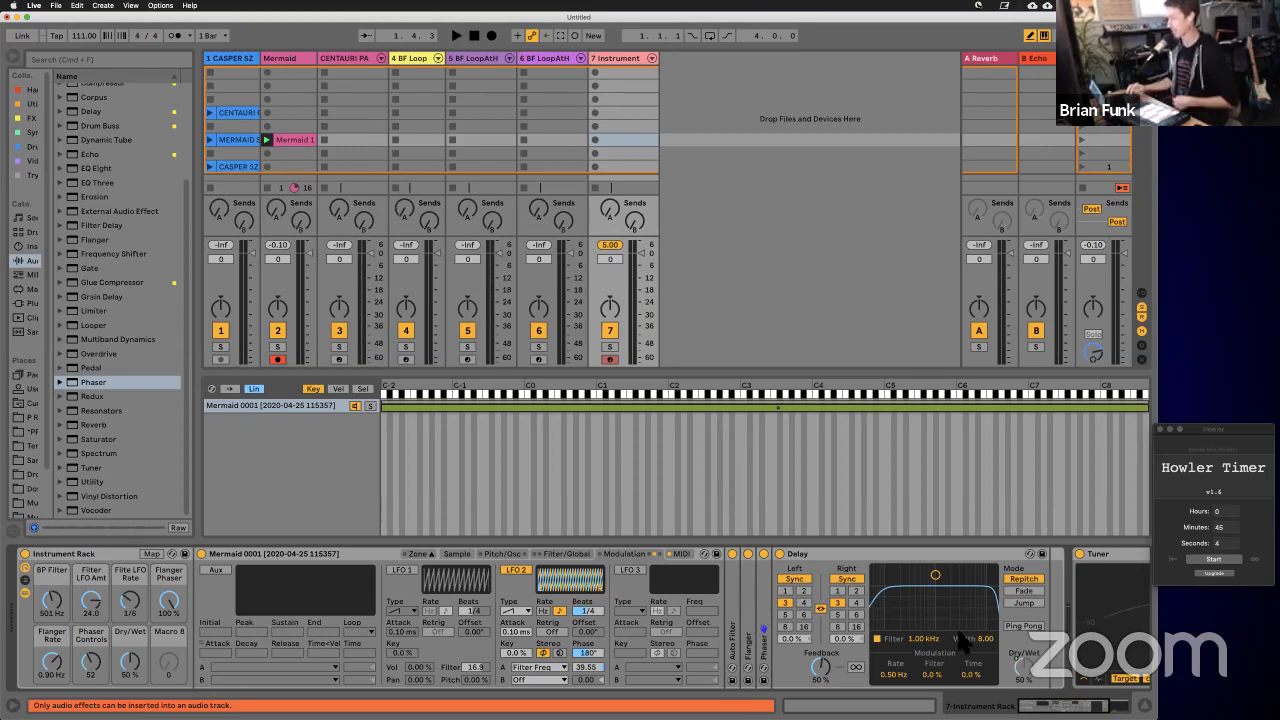
{"action": "left_click", "coordinate": [796, 578]}
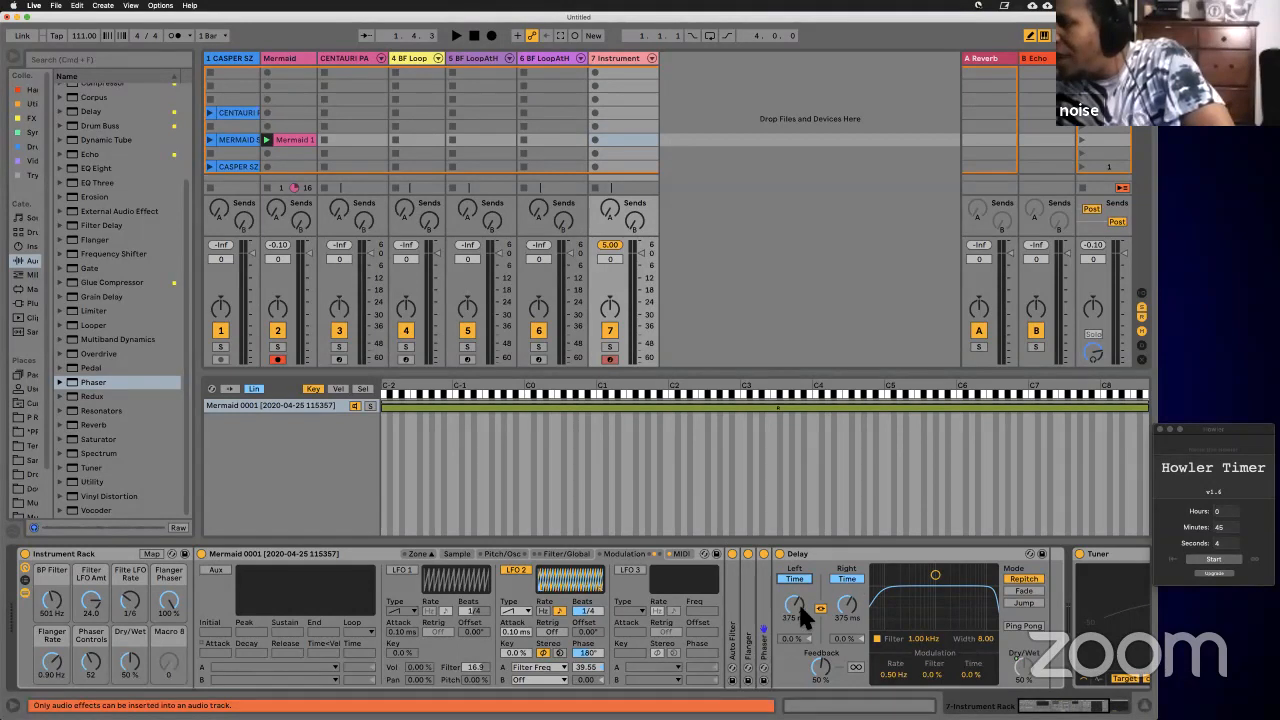
{"action": "right_click", "coordinate": [798, 601]}
{"action": "left_click", "coordinate": [818, 603]}
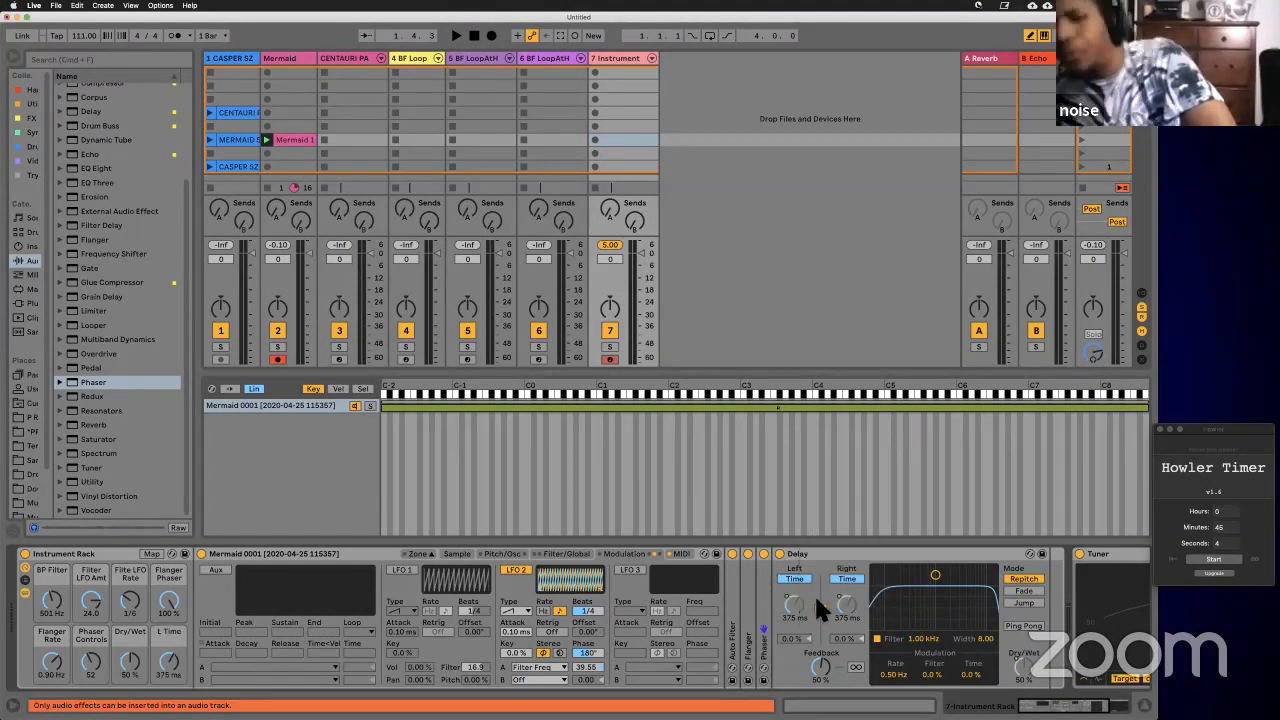
Step: Rename Macro 7 as Delay Amount and Macro 8 as Delay Time
{"action": "left_click", "coordinate": [131, 631]}
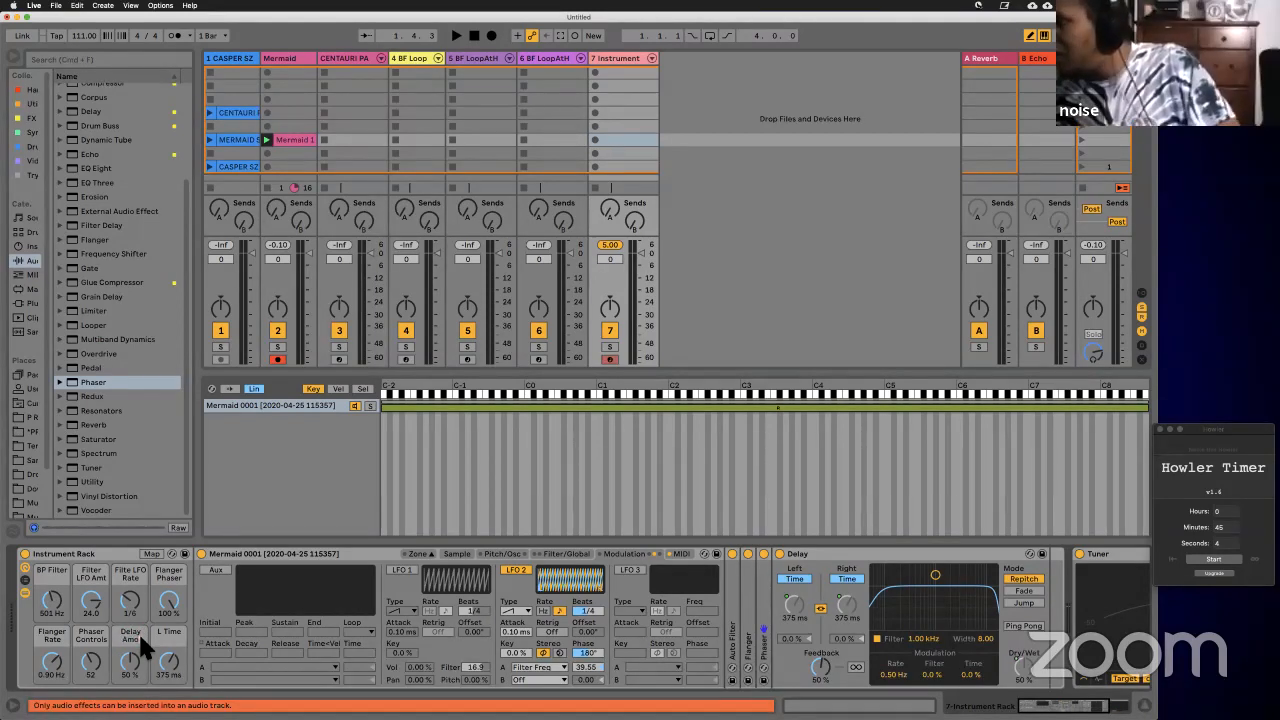
{"action": "type", "text": "De"}
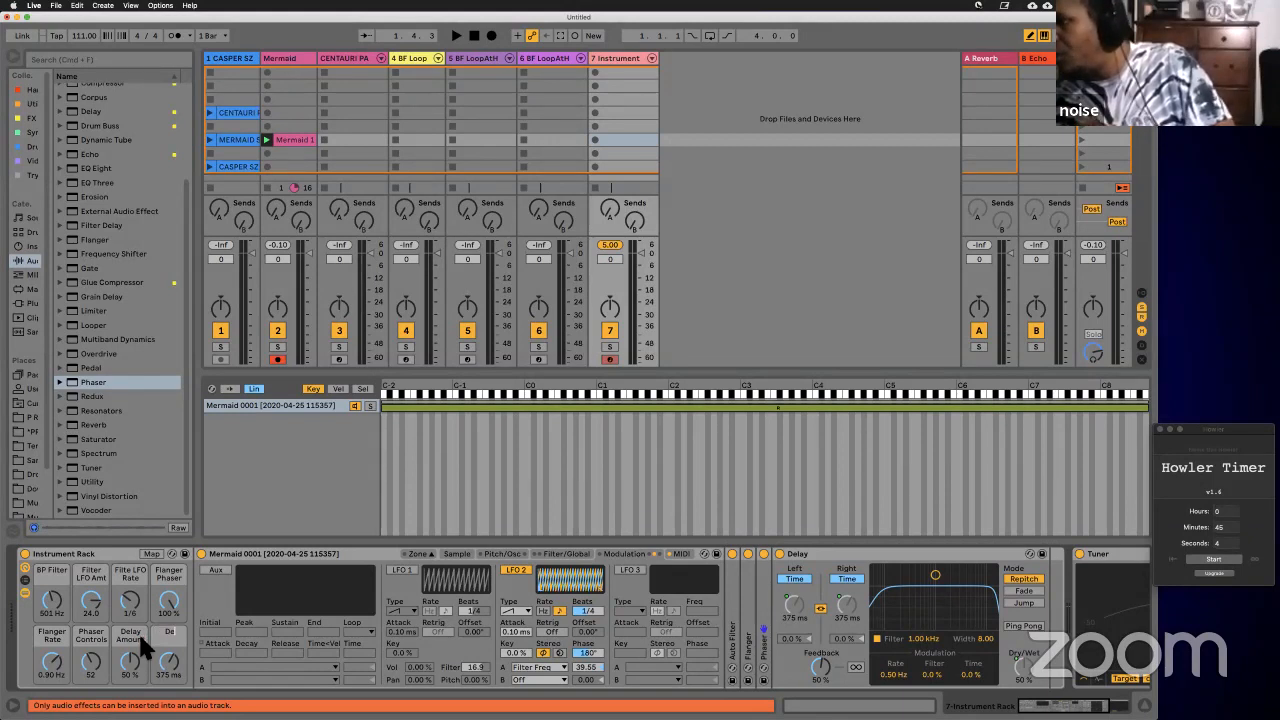
{"action": "type", "text": "lay Ti"}
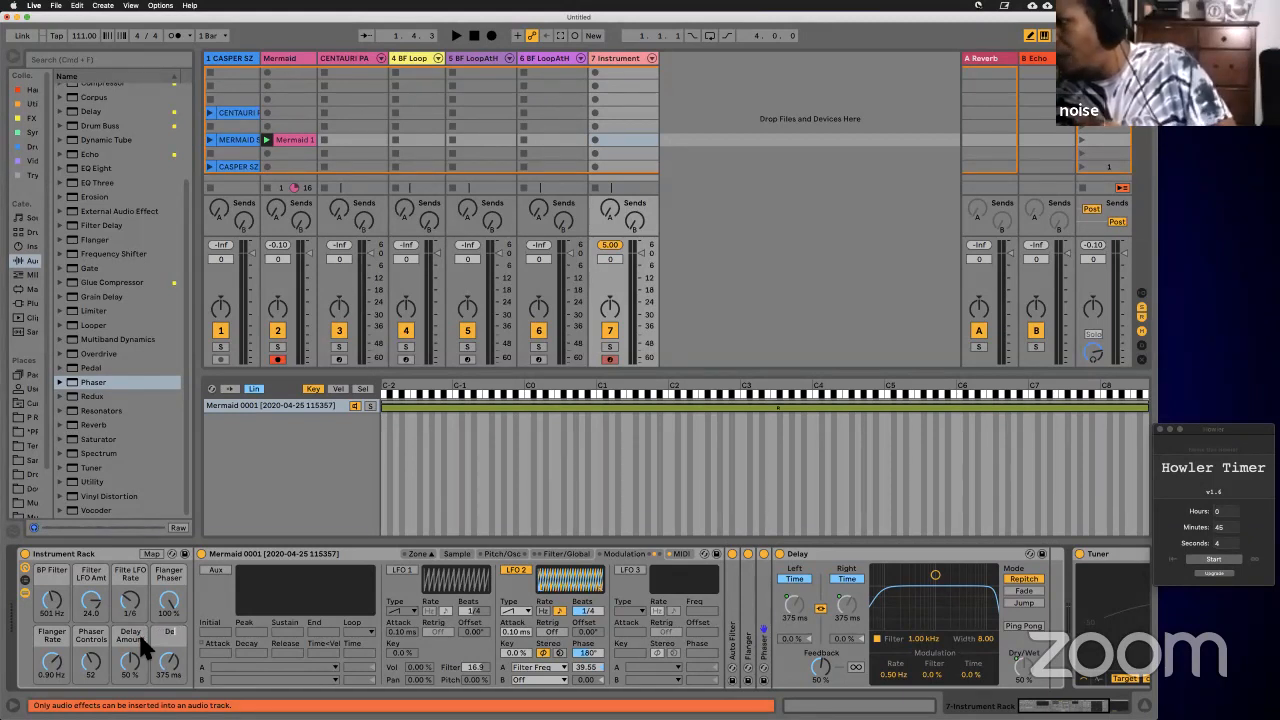
{"action": "type", "text": "me"}
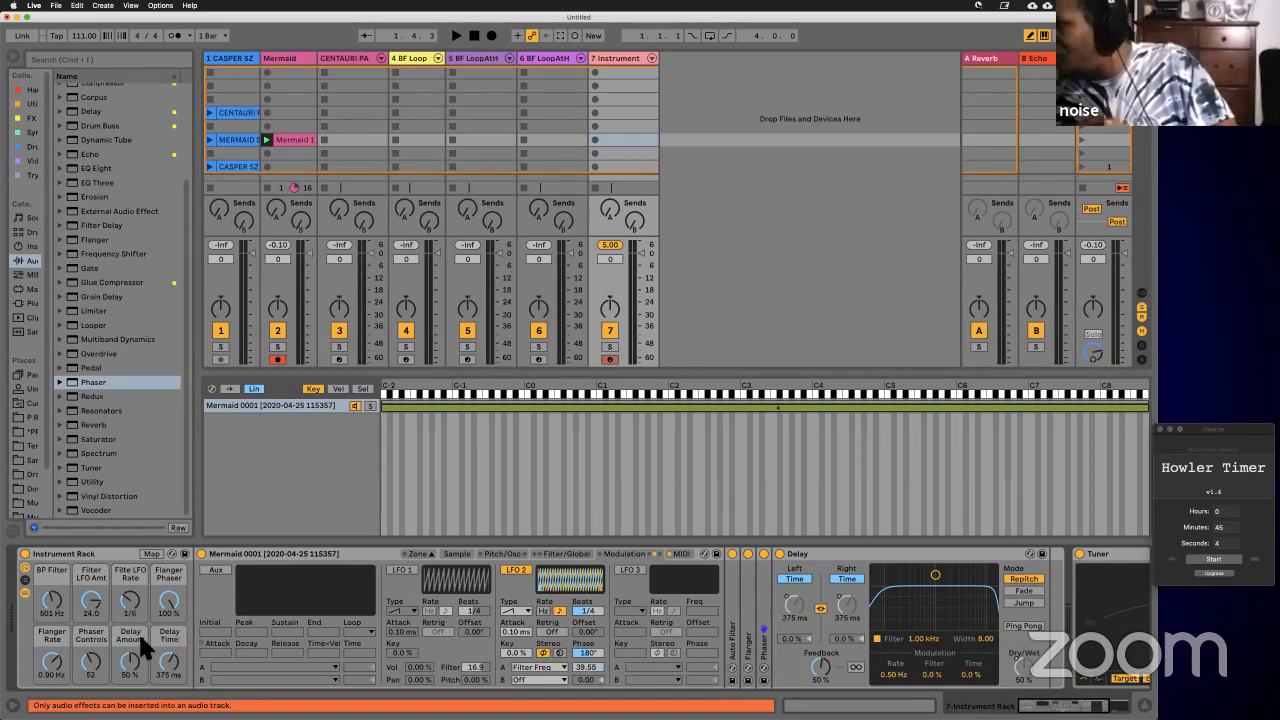
{"action": "key", "text": "Return"}
Step: Color the BP Filter, Filter LFO Amt and Filte LFO Rate macros dark blue
{"action": "right_click", "coordinate": [58, 577]}
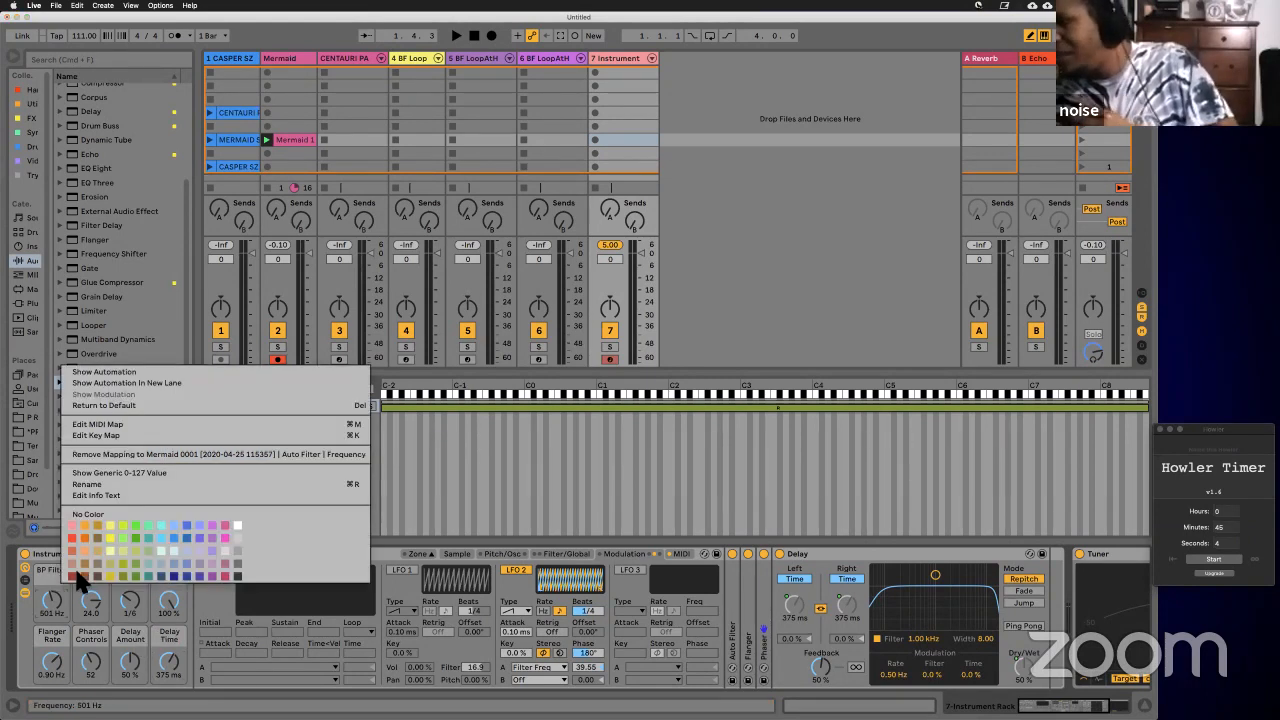
{"action": "left_click", "coordinate": [186, 531]}
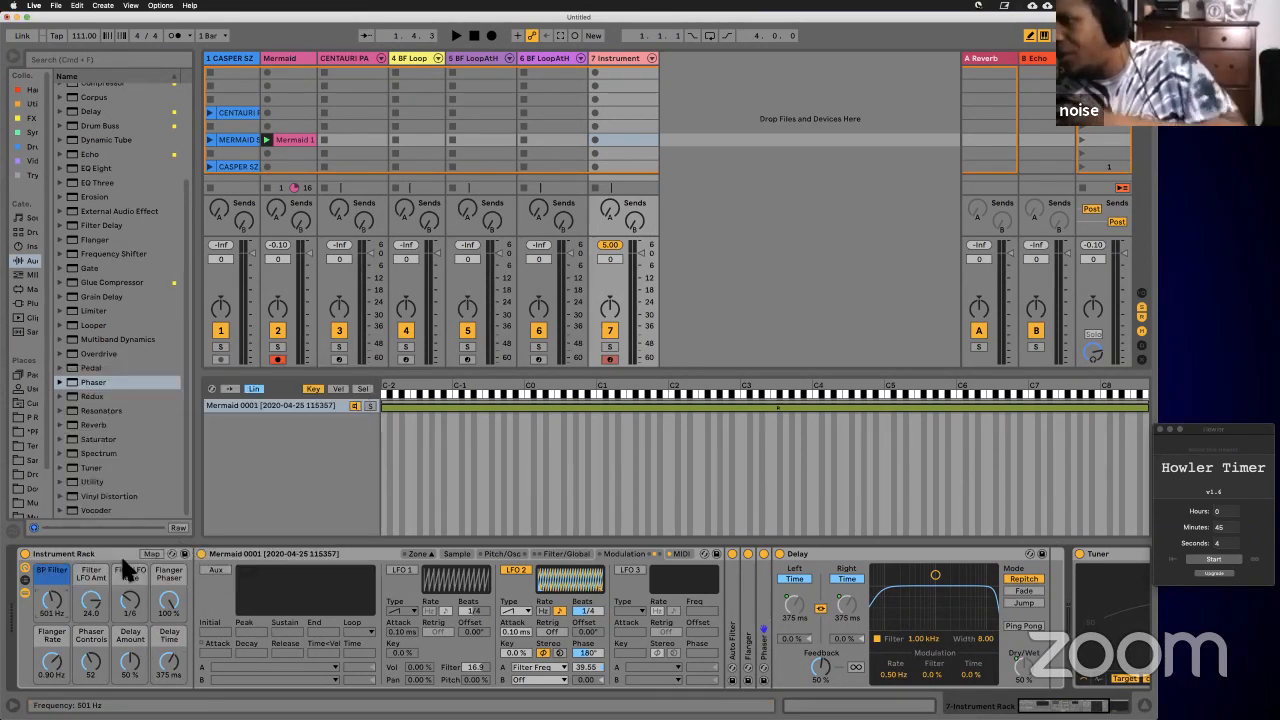
{"action": "right_click", "coordinate": [100, 567]}
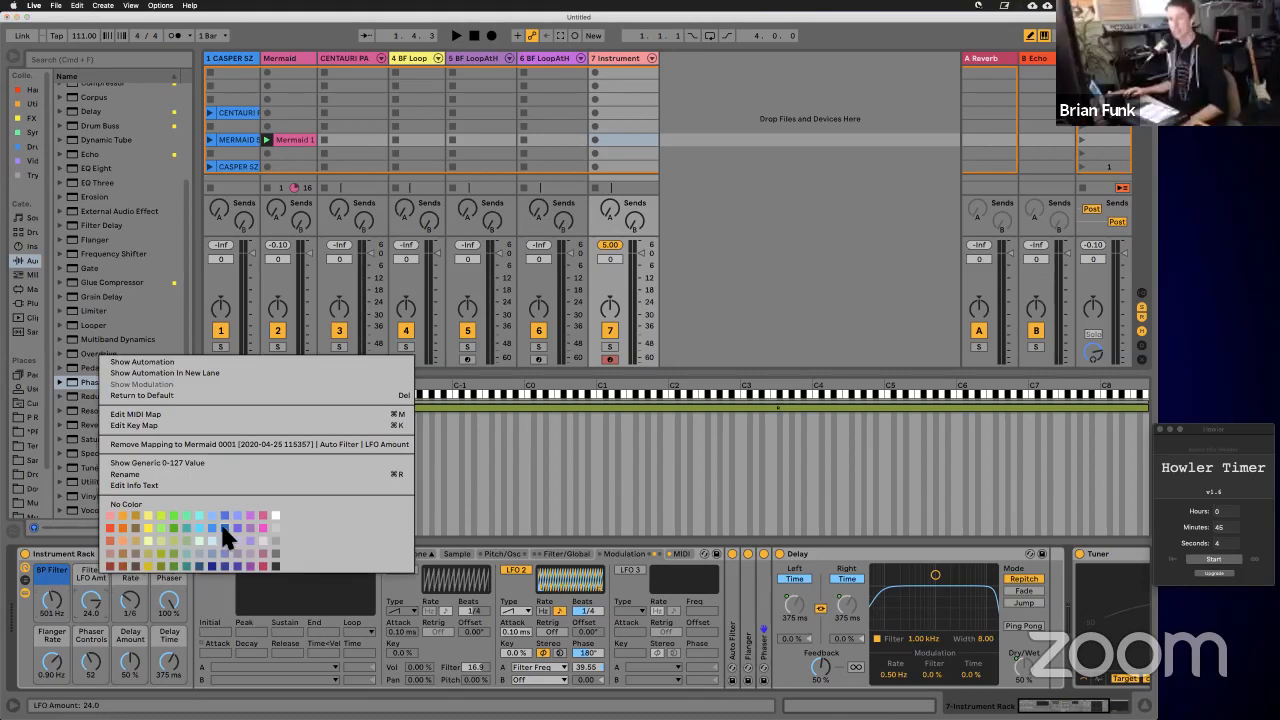
{"action": "left_click", "coordinate": [222, 527]}
{"action": "right_click", "coordinate": [122, 569]}
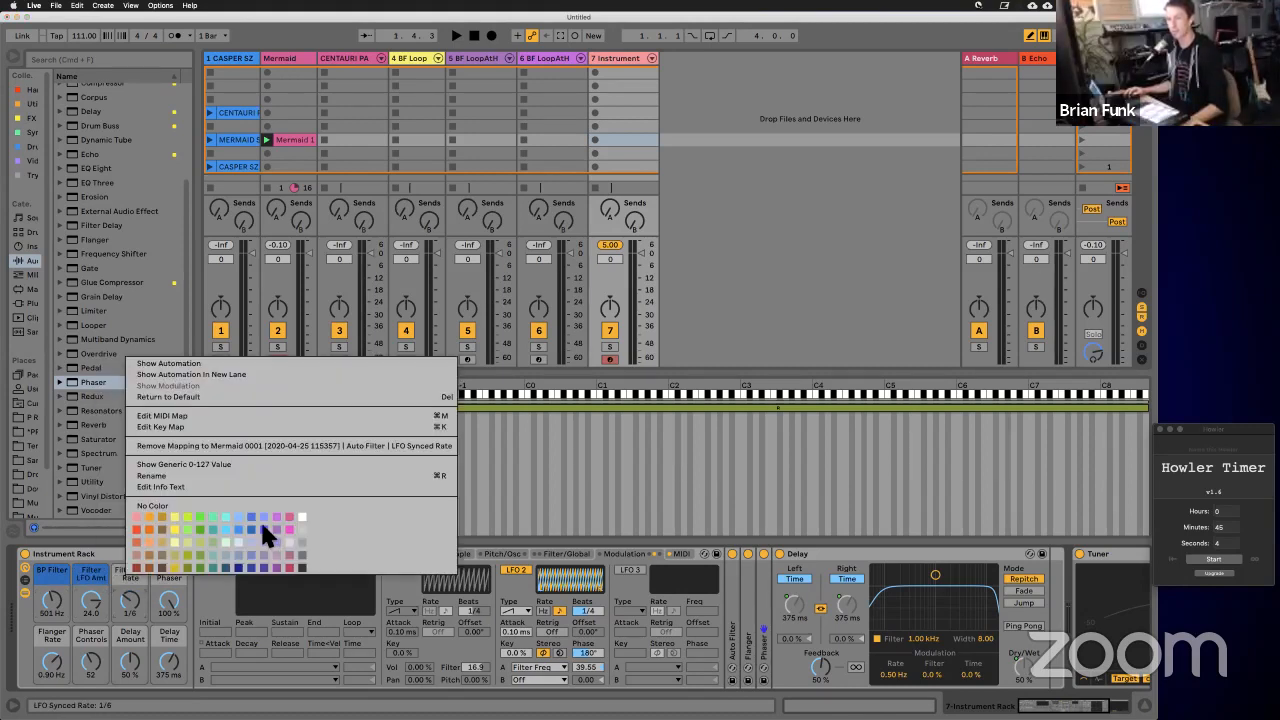
{"action": "left_click", "coordinate": [250, 521]}
Step: Color the Flanger Phaser, Flanger Rate and Phaser Controls macros light blue
{"action": "right_click", "coordinate": [170, 569]}
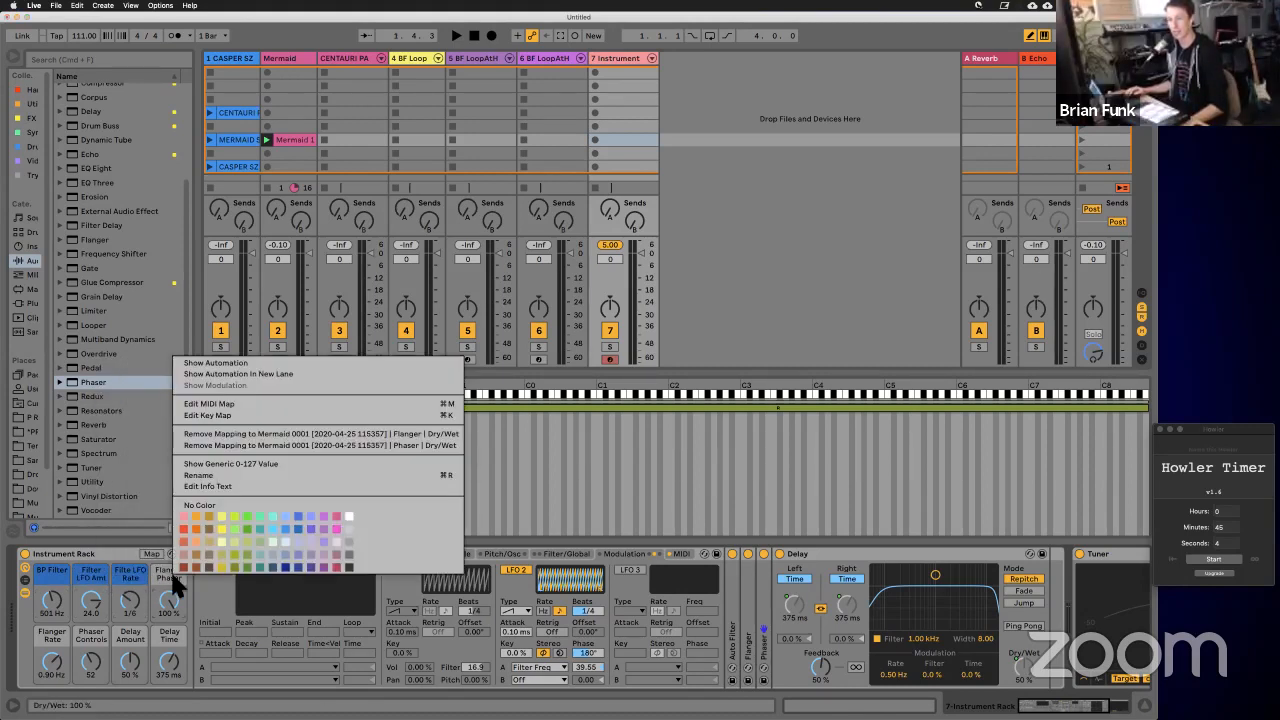
{"action": "left_click", "coordinate": [278, 528]}
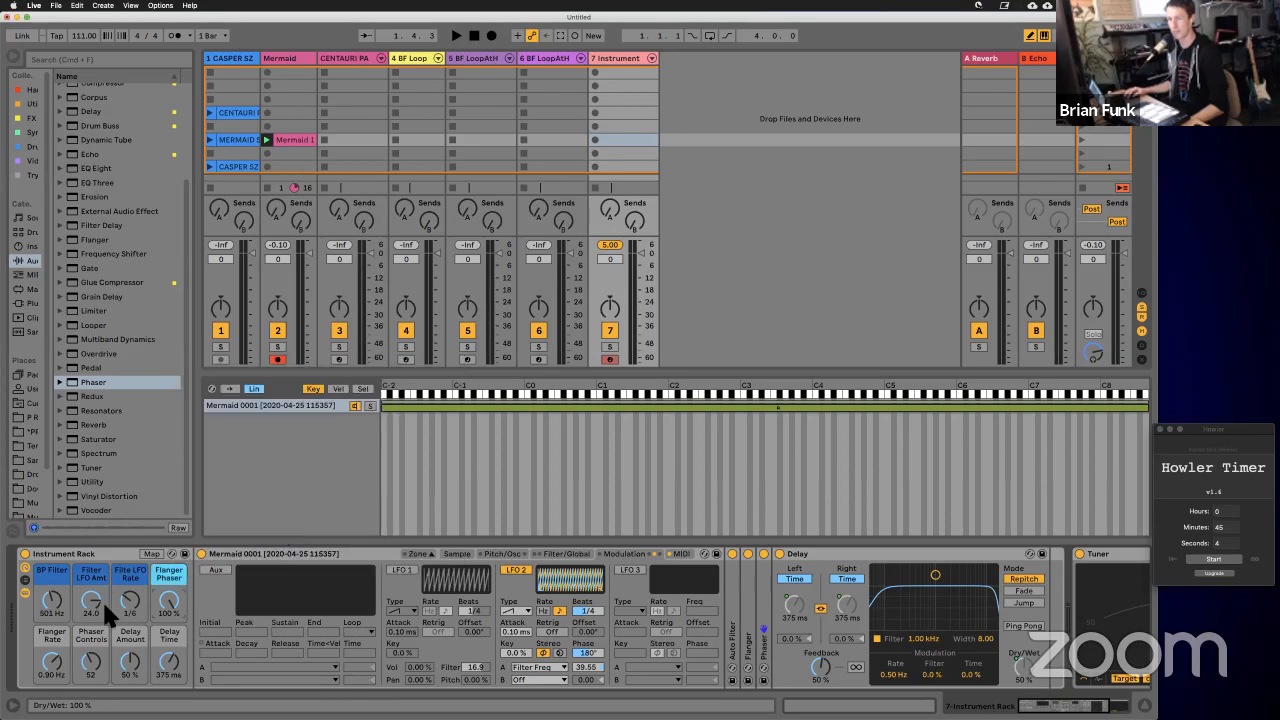
{"action": "right_click", "coordinate": [49, 634]}
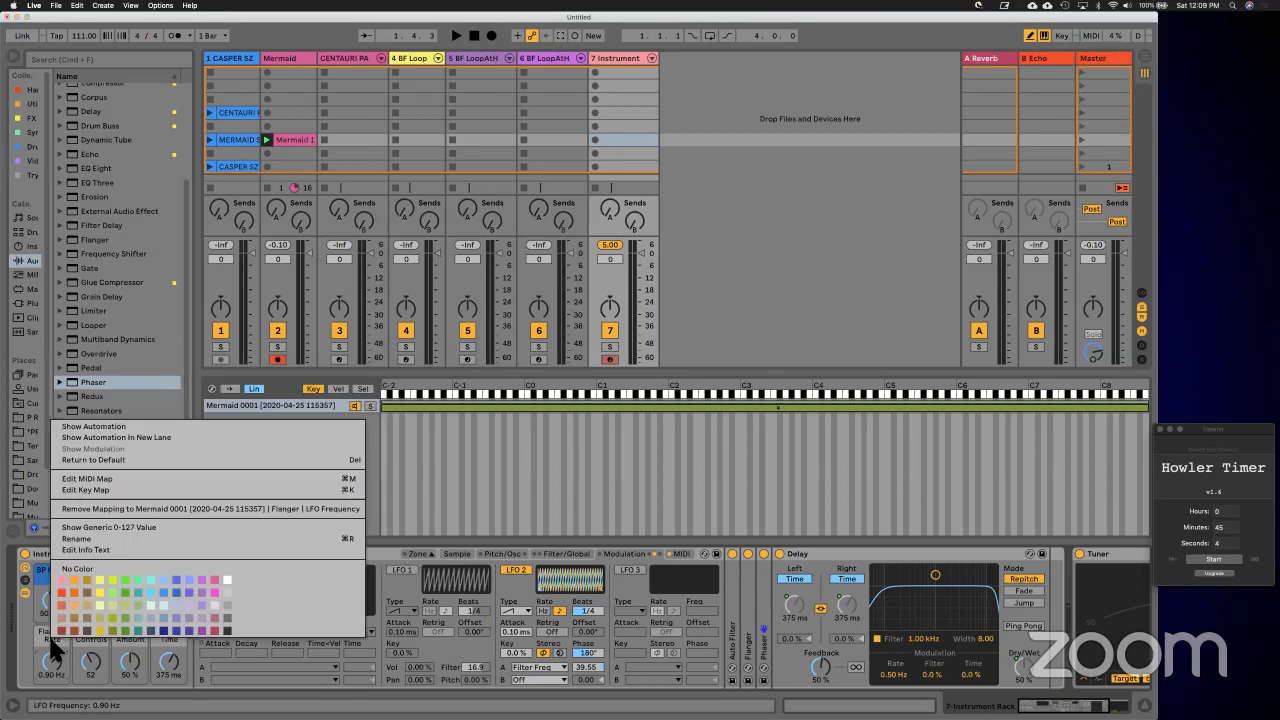
{"action": "left_click", "coordinate": [148, 589]}
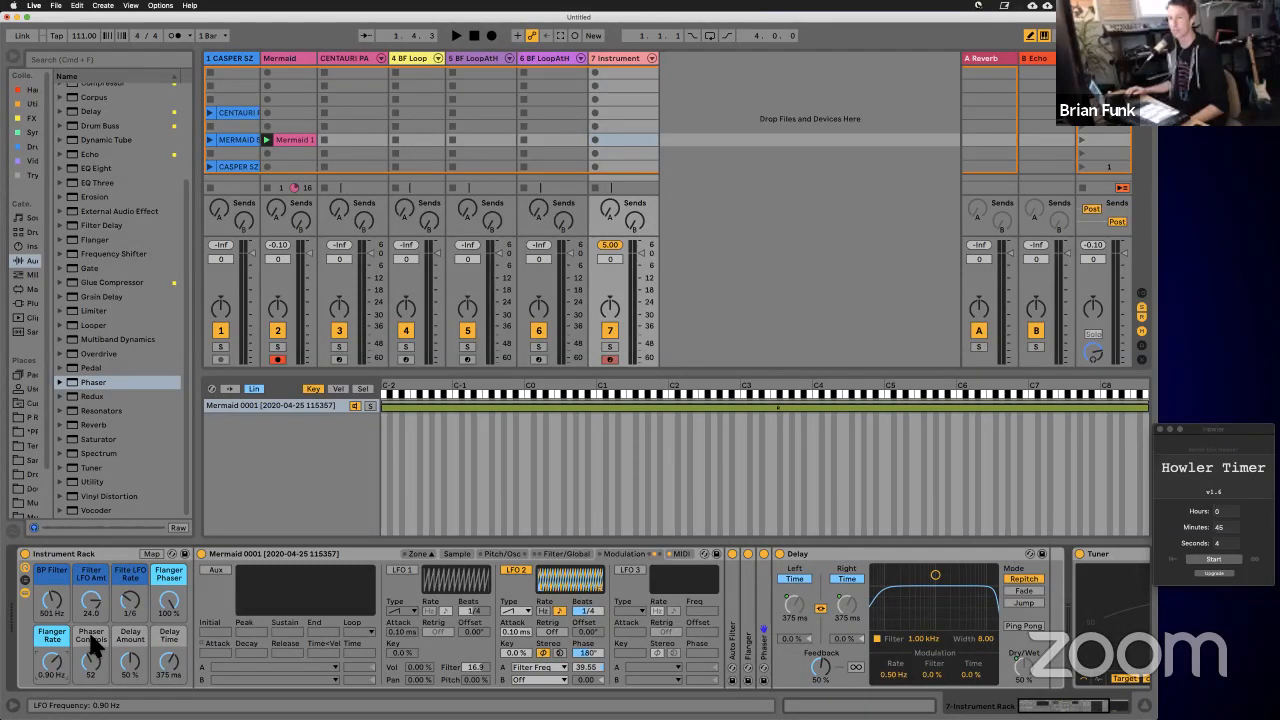
{"action": "right_click", "coordinate": [90, 638]}
{"action": "left_click", "coordinate": [186, 585]}
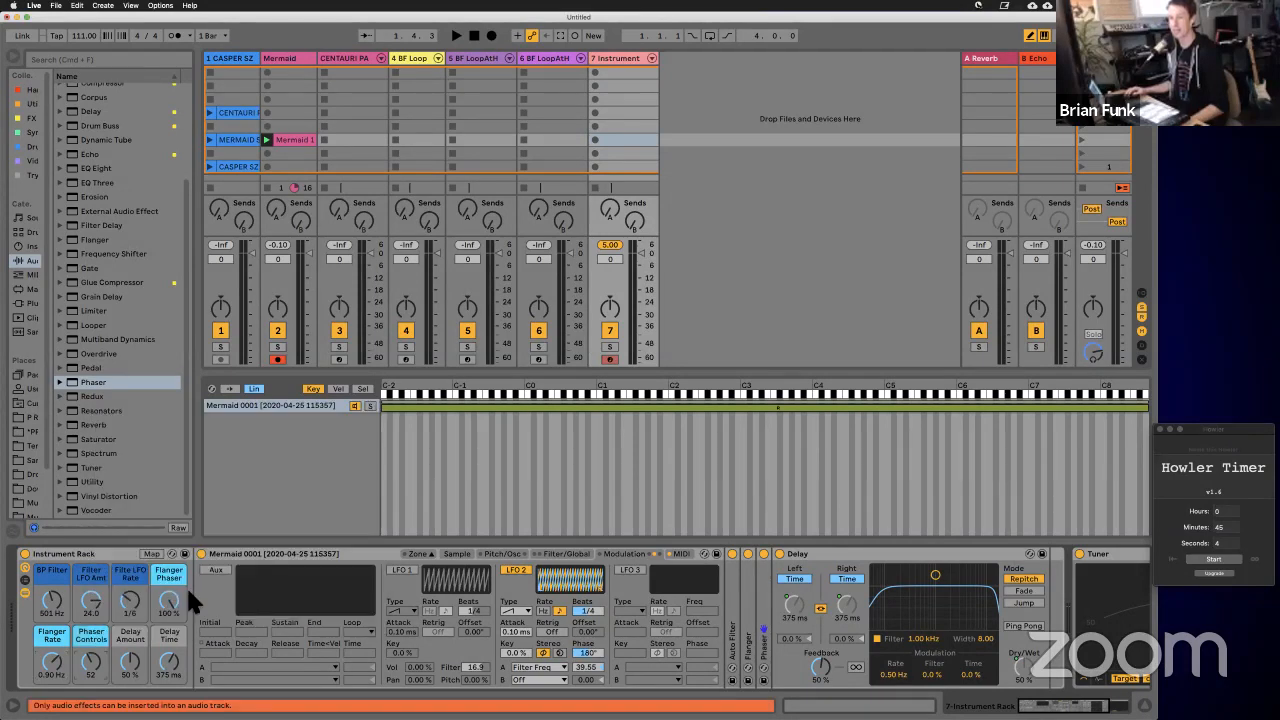
Step: Color the Delay Amount and Delay Time macros white
{"action": "right_click", "coordinate": [126, 629]}
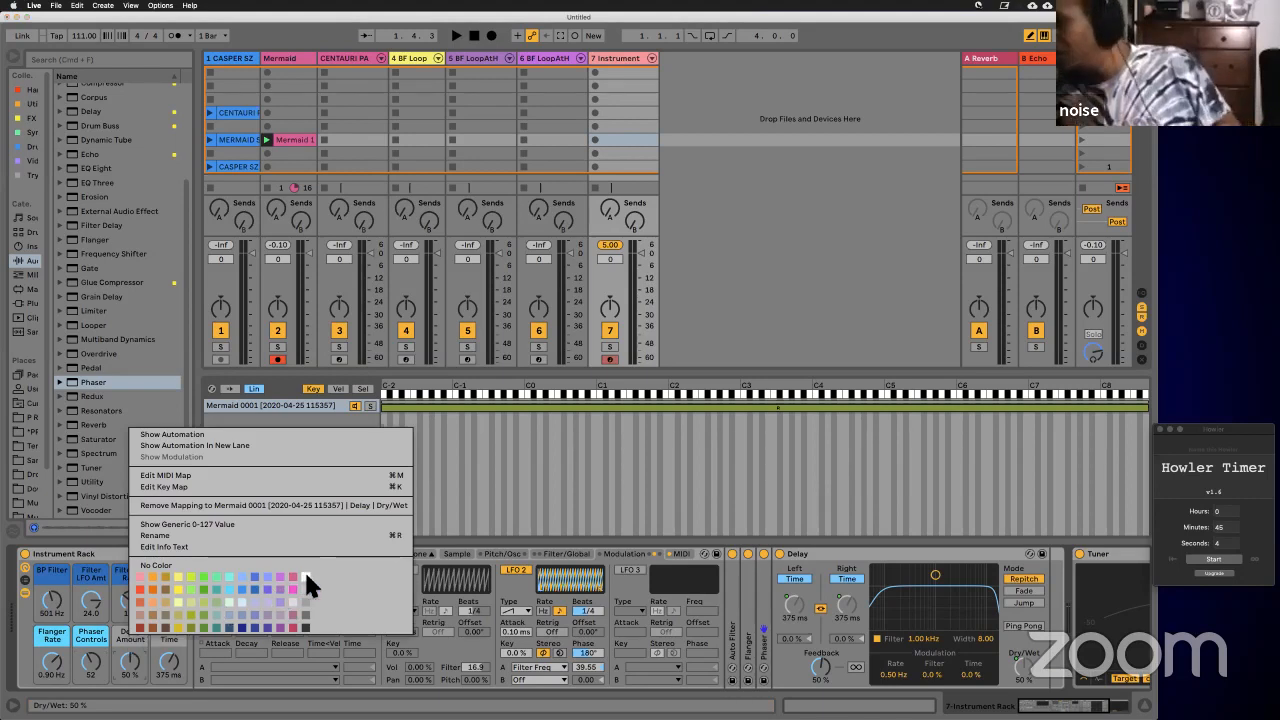
{"action": "left_click", "coordinate": [304, 569]}
{"action": "right_click", "coordinate": [176, 629]}
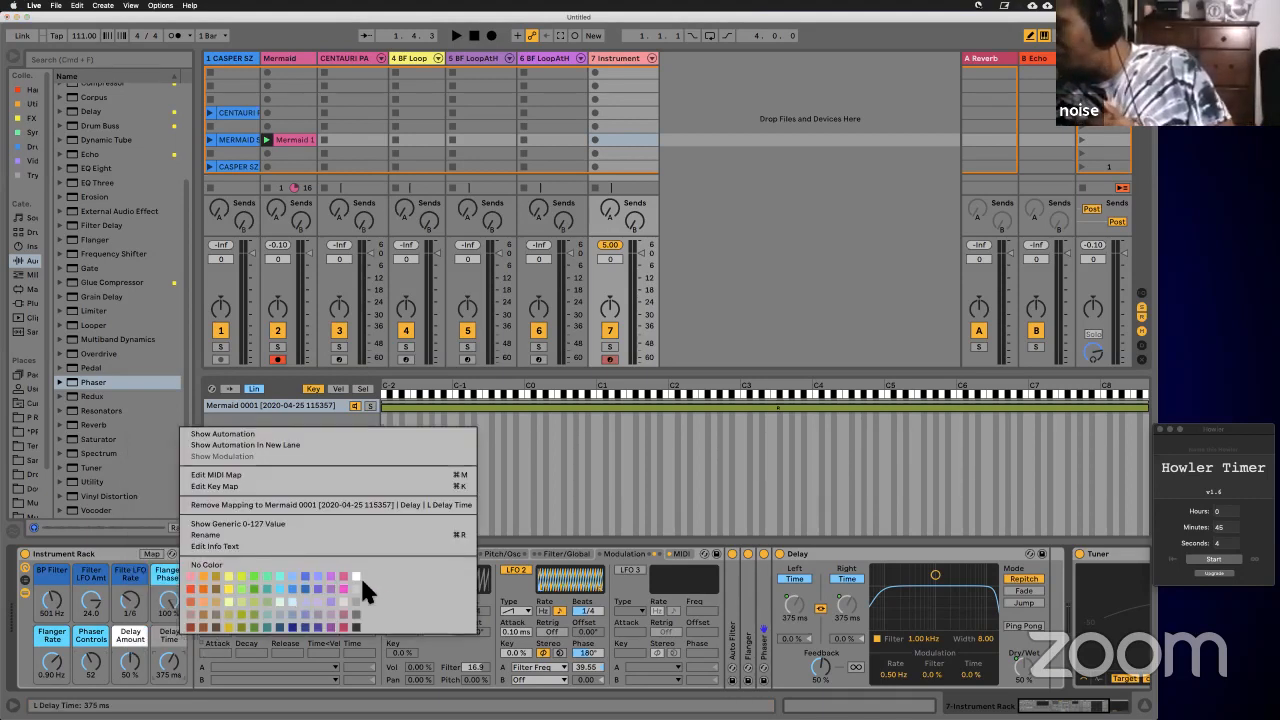
{"action": "left_click", "coordinate": [357, 577]}
Step: Rename the Instrument Rack as BF LoopAtHome Mermaids
{"action": "left_click", "coordinate": [104, 550]}
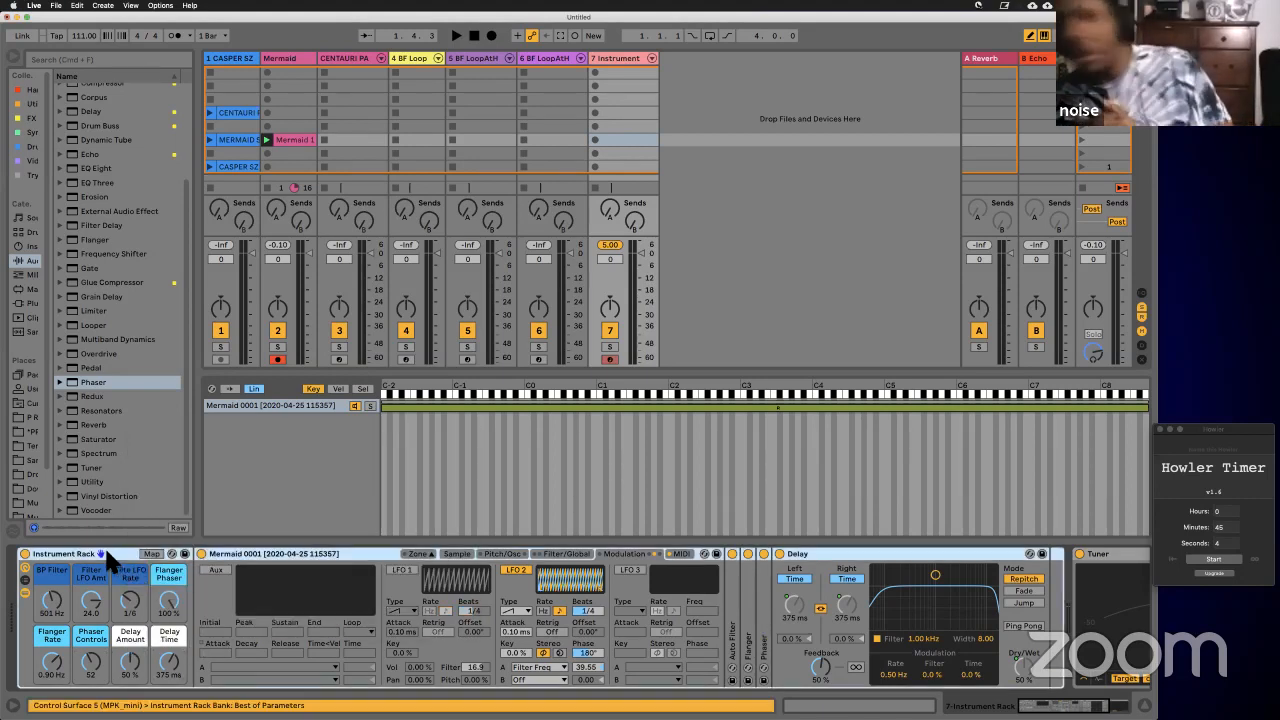
{"action": "key", "text": "super+r"}
{"action": "type", "text": "BF Loop"}
{"action": "key", "text": "Return"}
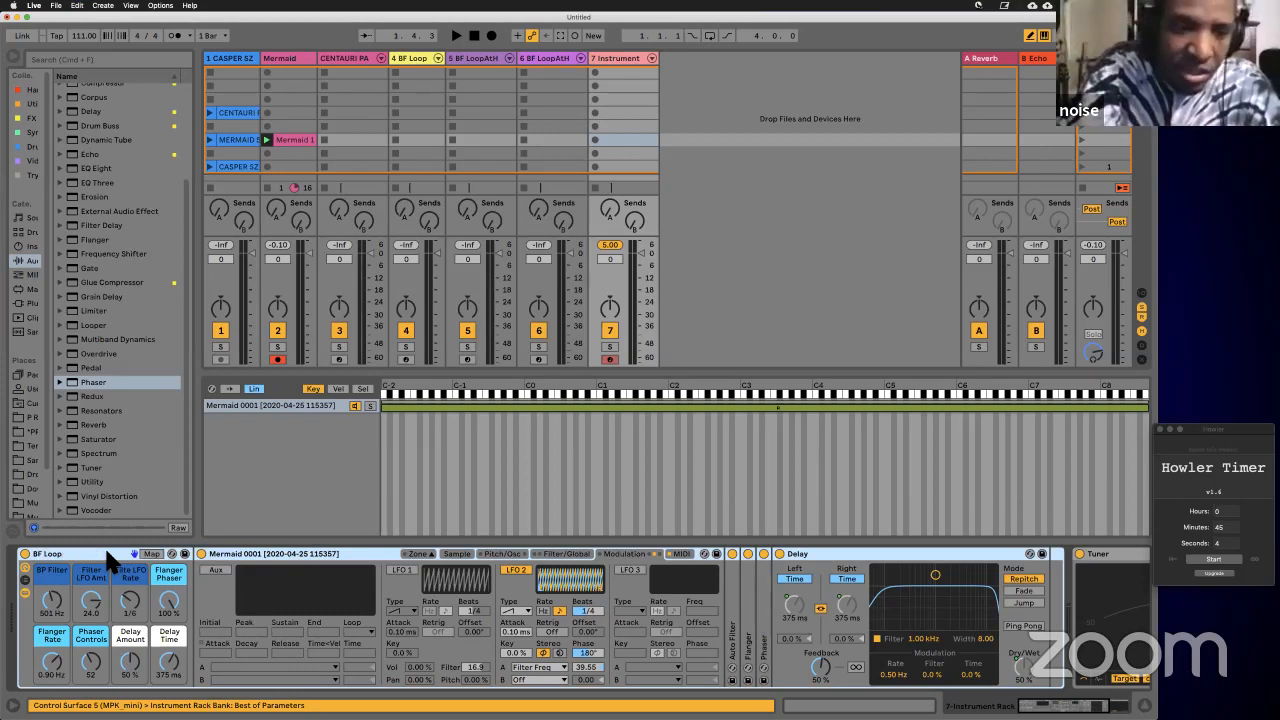
{"action": "type", "text": "AtHome"}
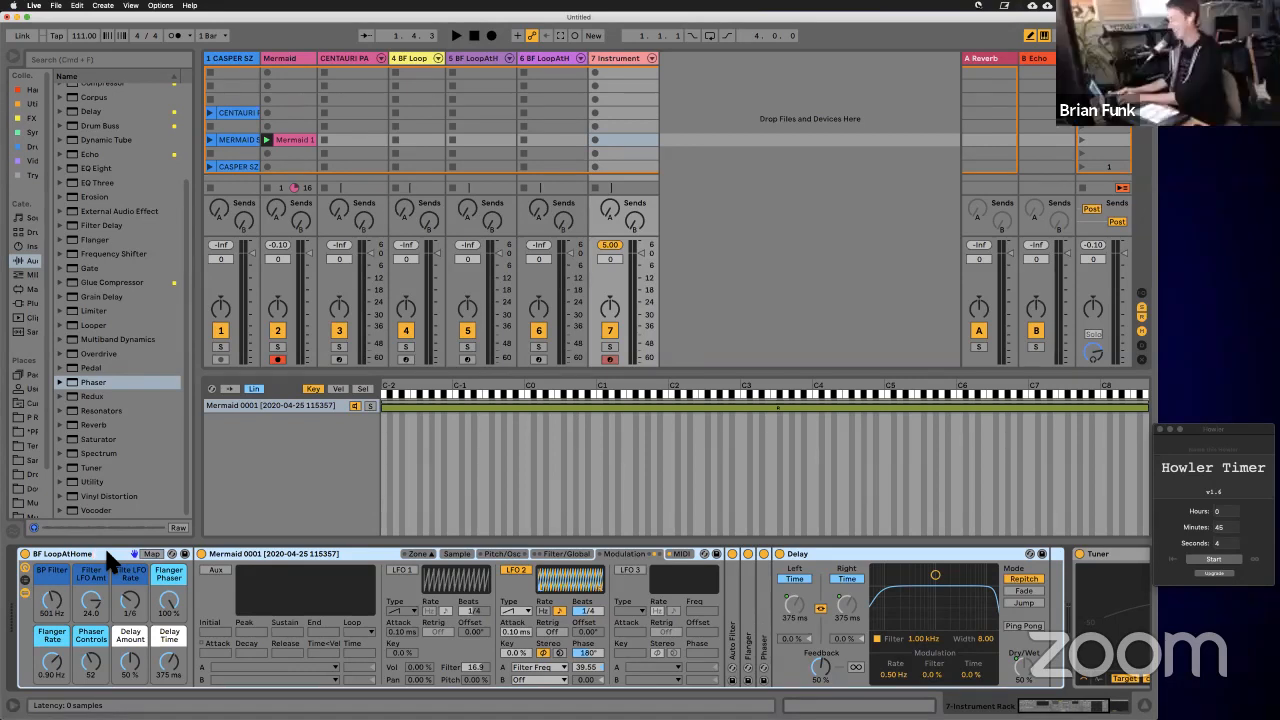
{"action": "type", "text": "Mermaids"}
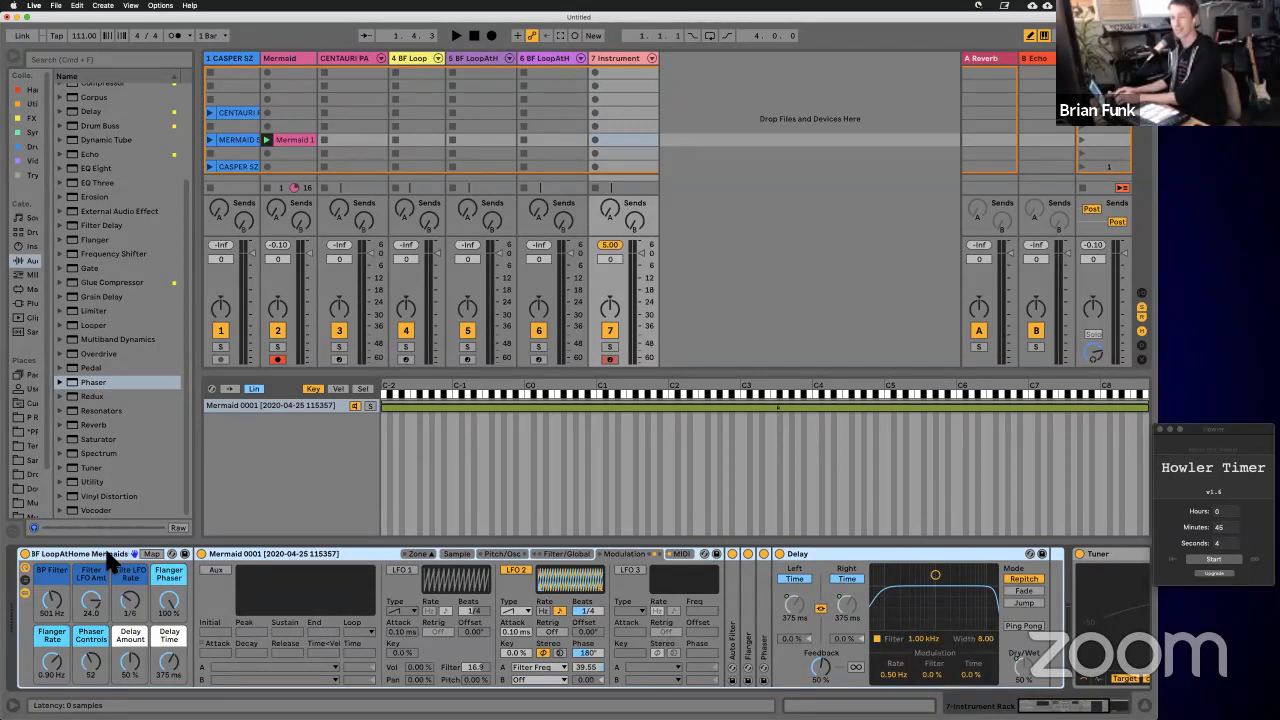
{"action": "key", "text": "Return"}
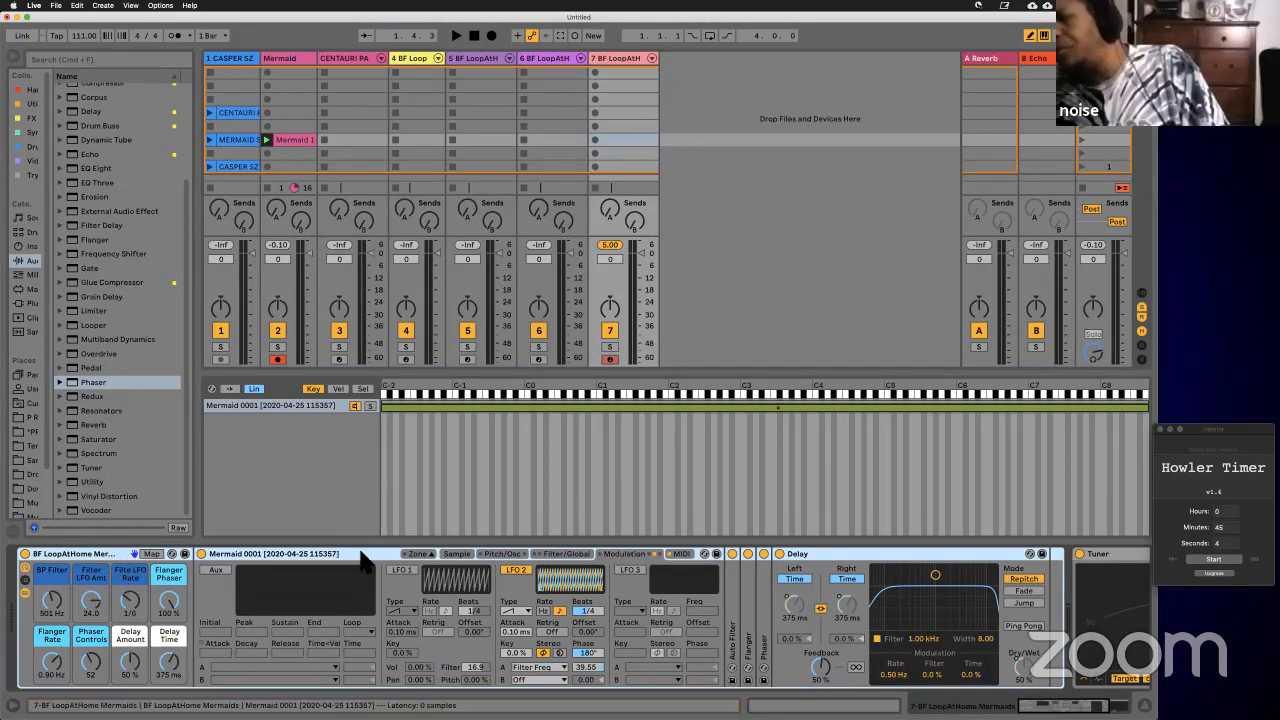
Step: Convert the rack's Mermaid 0001 Sampler to a Simpler
{"action": "scroll", "coordinate": [380, 563], "scroll_direction": "right", "scroll_amount": 5}
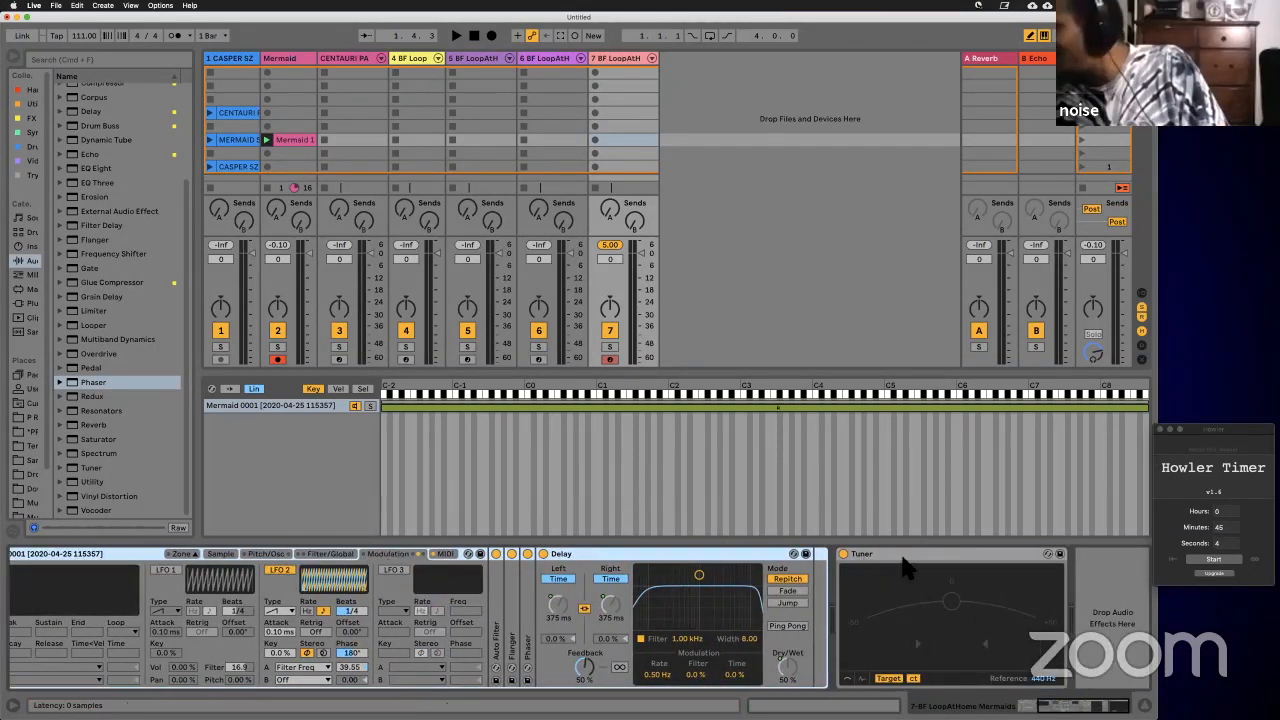
{"action": "scroll", "coordinate": [415, 546], "scroll_direction": "left", "scroll_amount": 5}
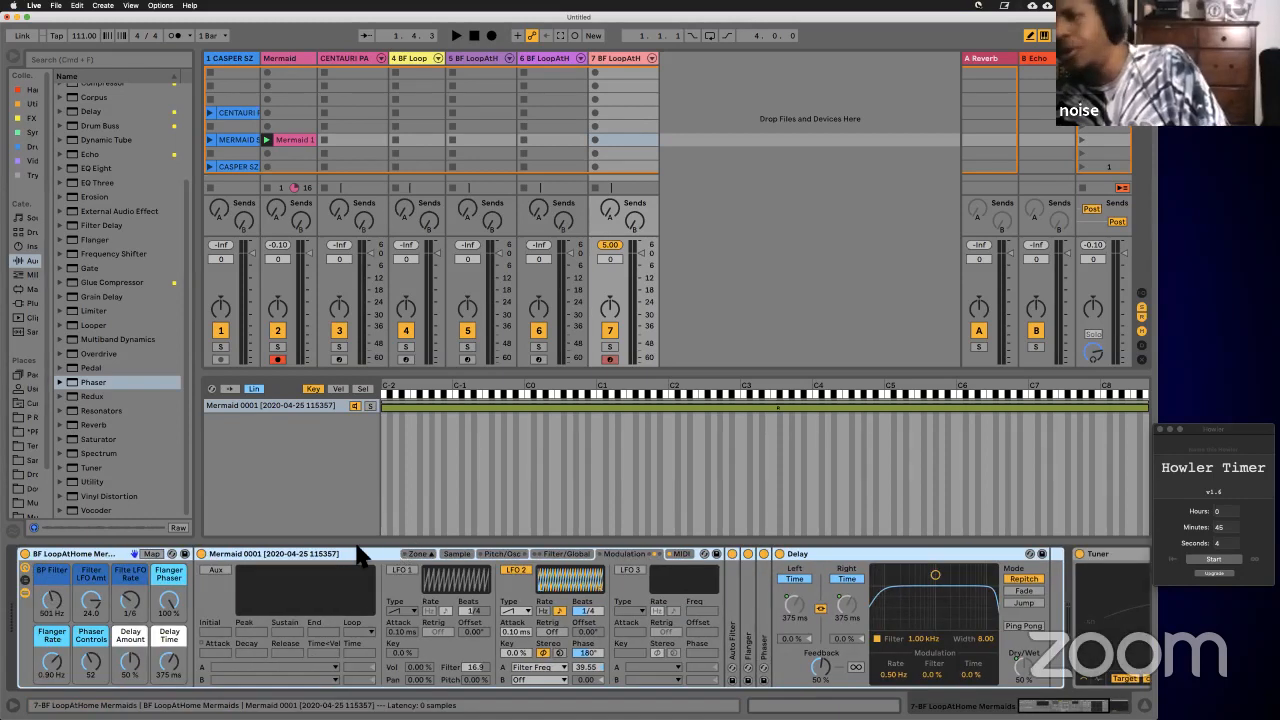
{"action": "right_click", "coordinate": [394, 552]}
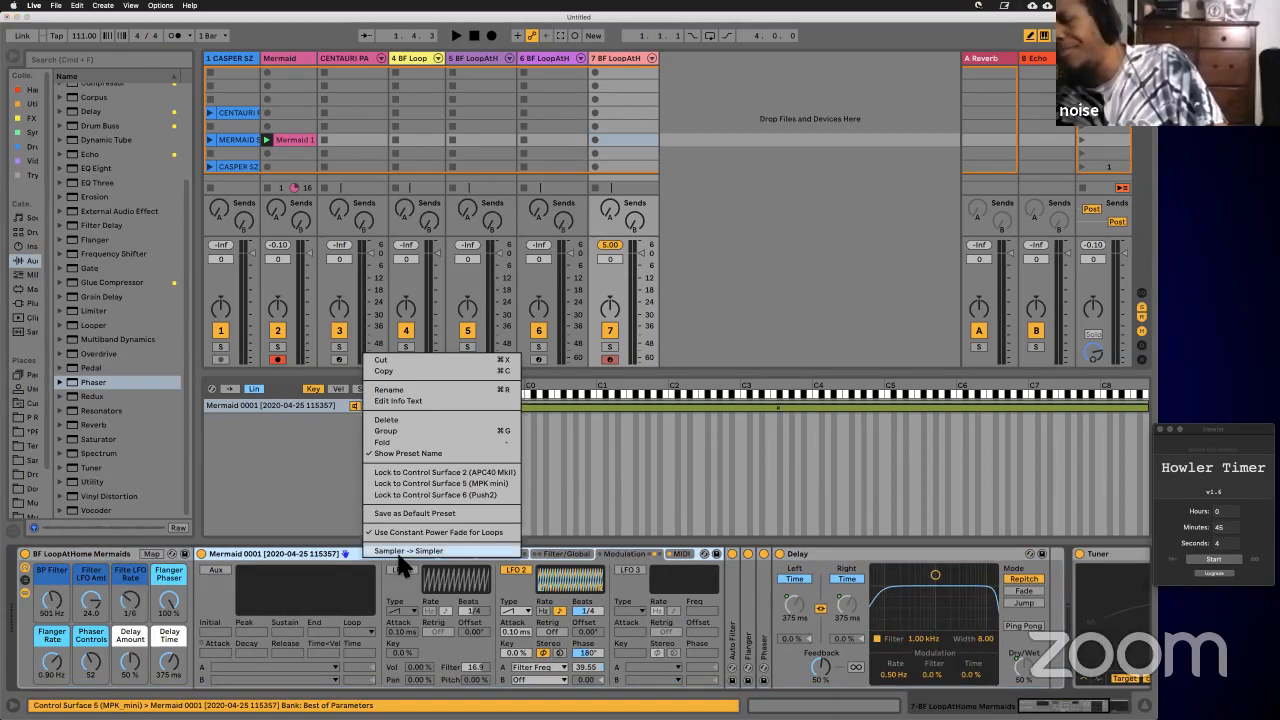
{"action": "left_click", "coordinate": [396, 545]}
Step: Hide the devices inside the BF LoopAtHome Mermaids rack so only its macros and the Tuner remain in view
{"action": "left_click", "coordinate": [25, 592]}
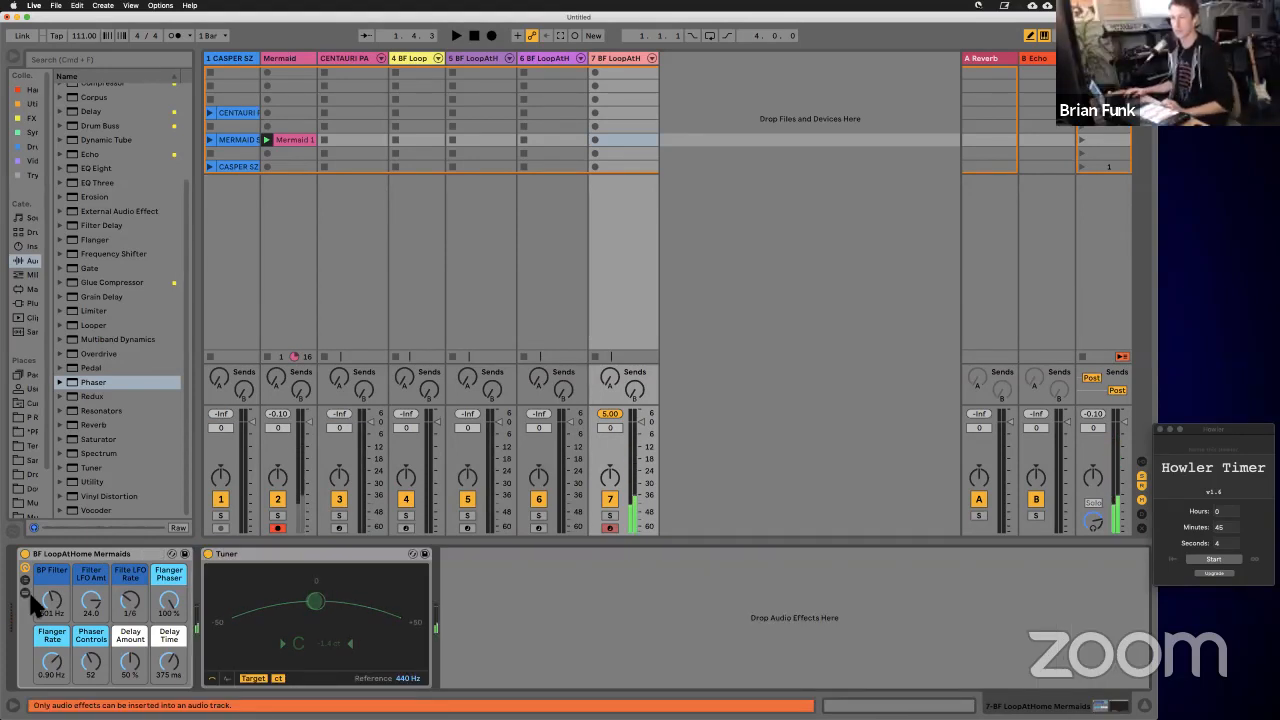
{"action": "left_click", "coordinate": [25, 592]}
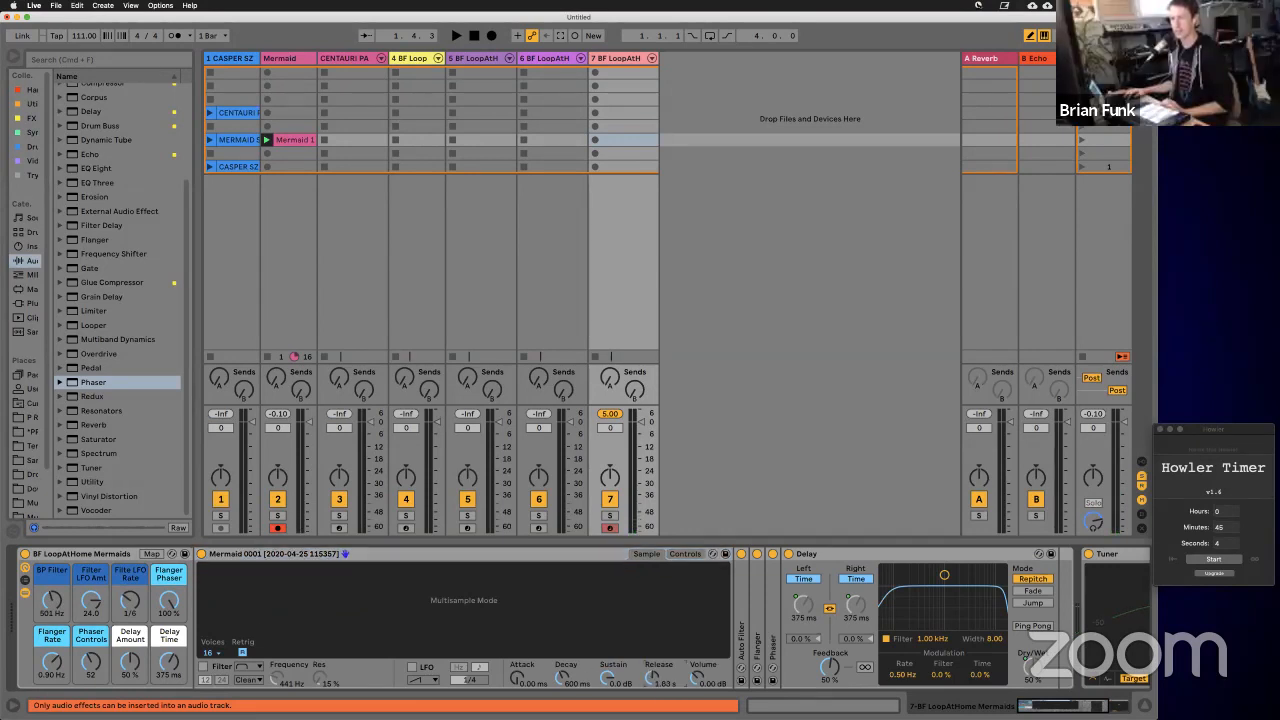
{"action": "left_click", "coordinate": [25, 592]}
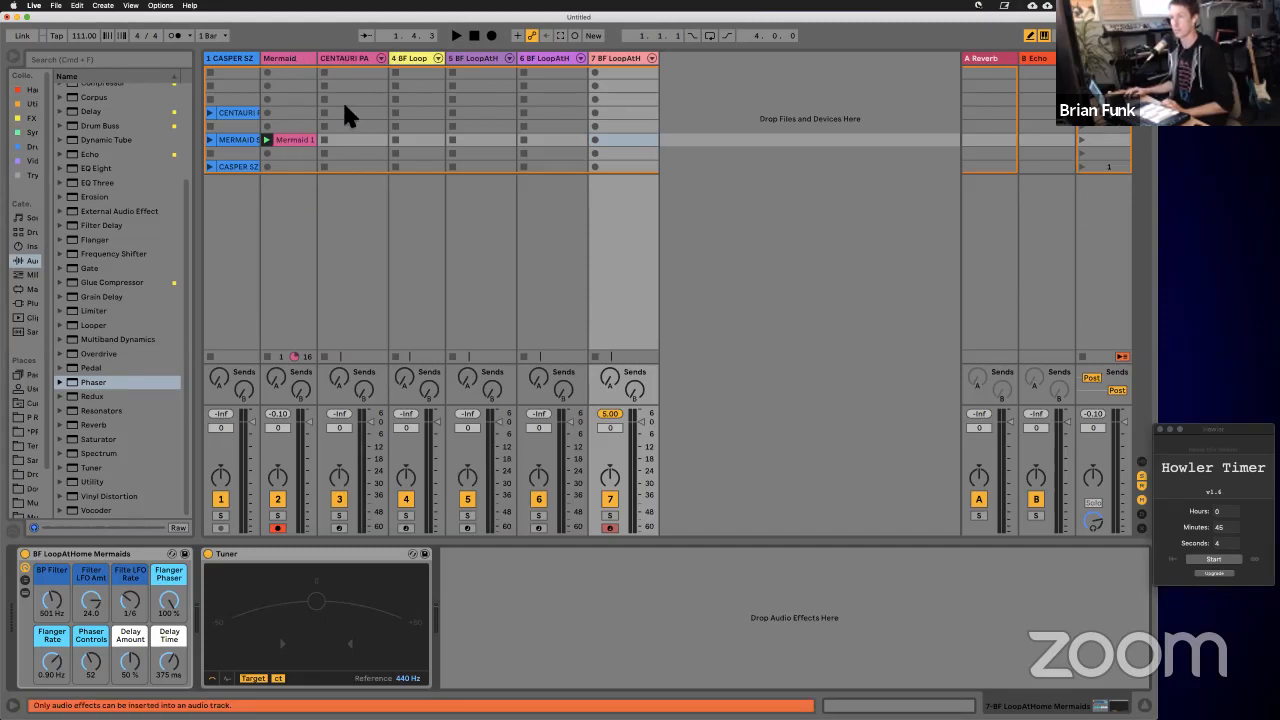
Step: Look through the instrument racks on tracks 3 to 6, from CENTAURI PARTY to Fireball
{"action": "left_click", "coordinate": [360, 58]}
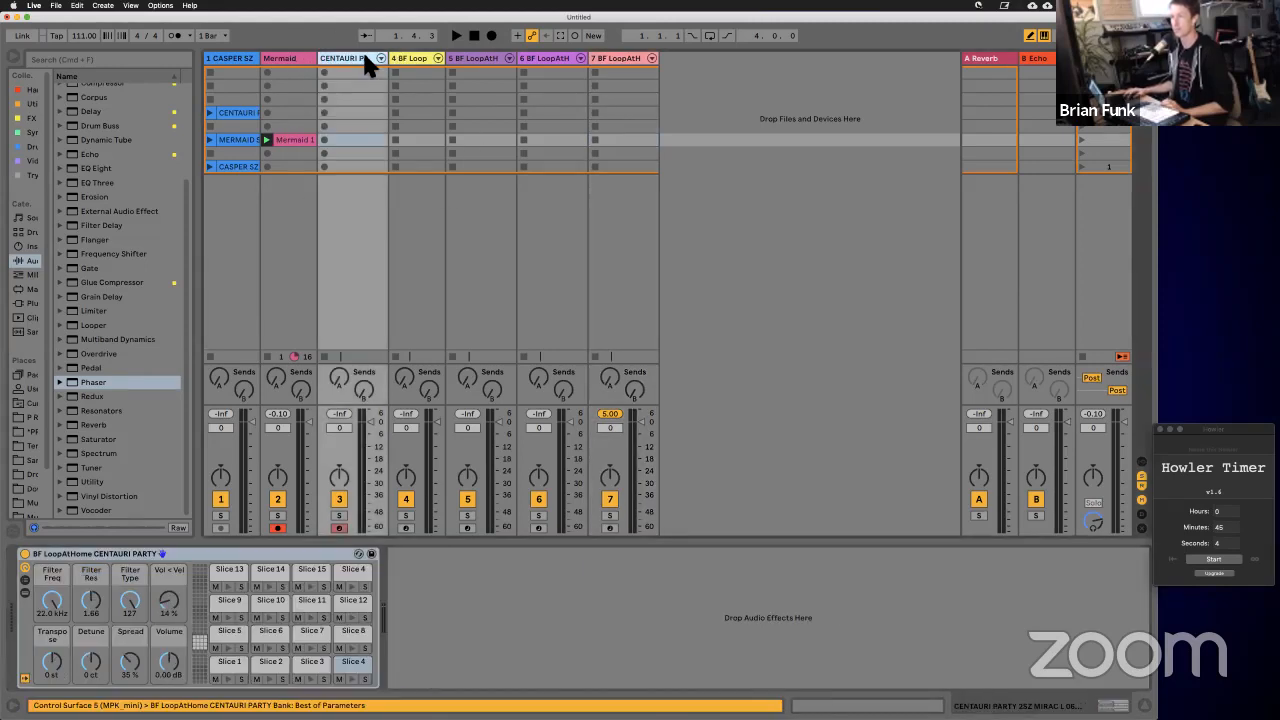
{"action": "left_click", "coordinate": [425, 58]}
{"action": "left_click", "coordinate": [478, 58]}
{"action": "left_click", "coordinate": [545, 58]}
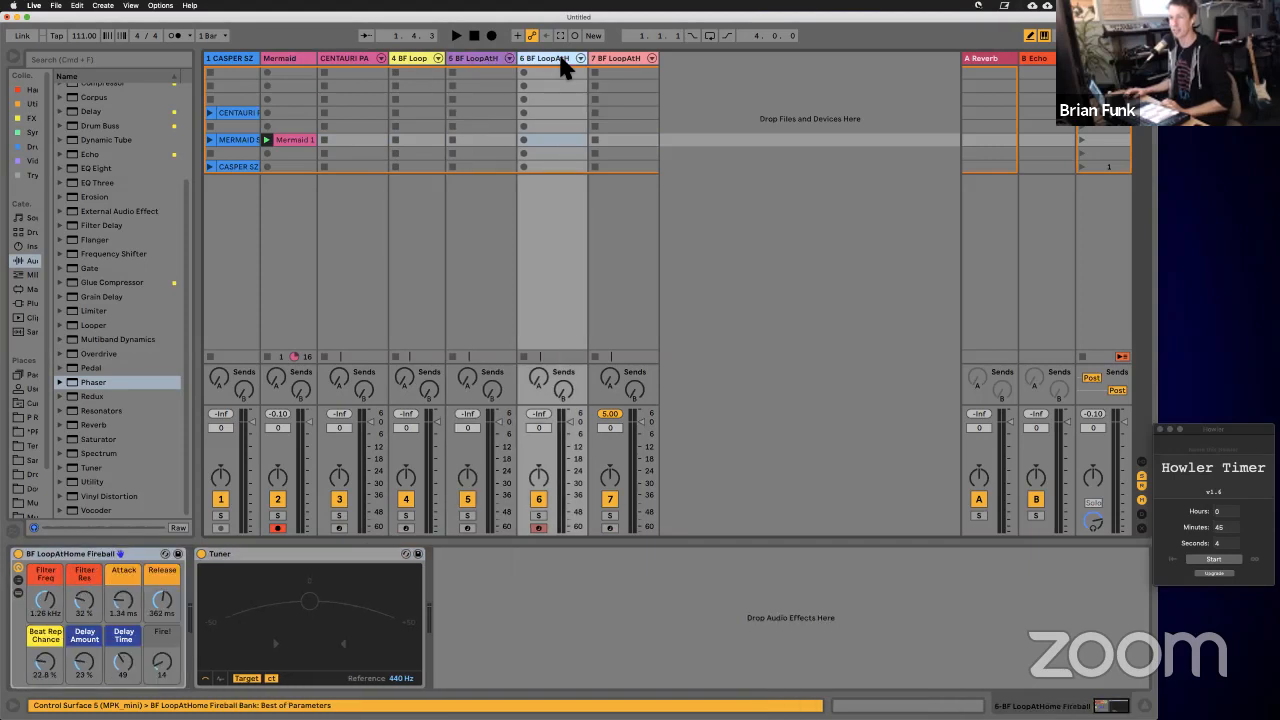
Step: Collapse the device chain of the Mermaids rack on track 7 so only its macros and the Tuner show
{"action": "left_click", "coordinate": [620, 58]}
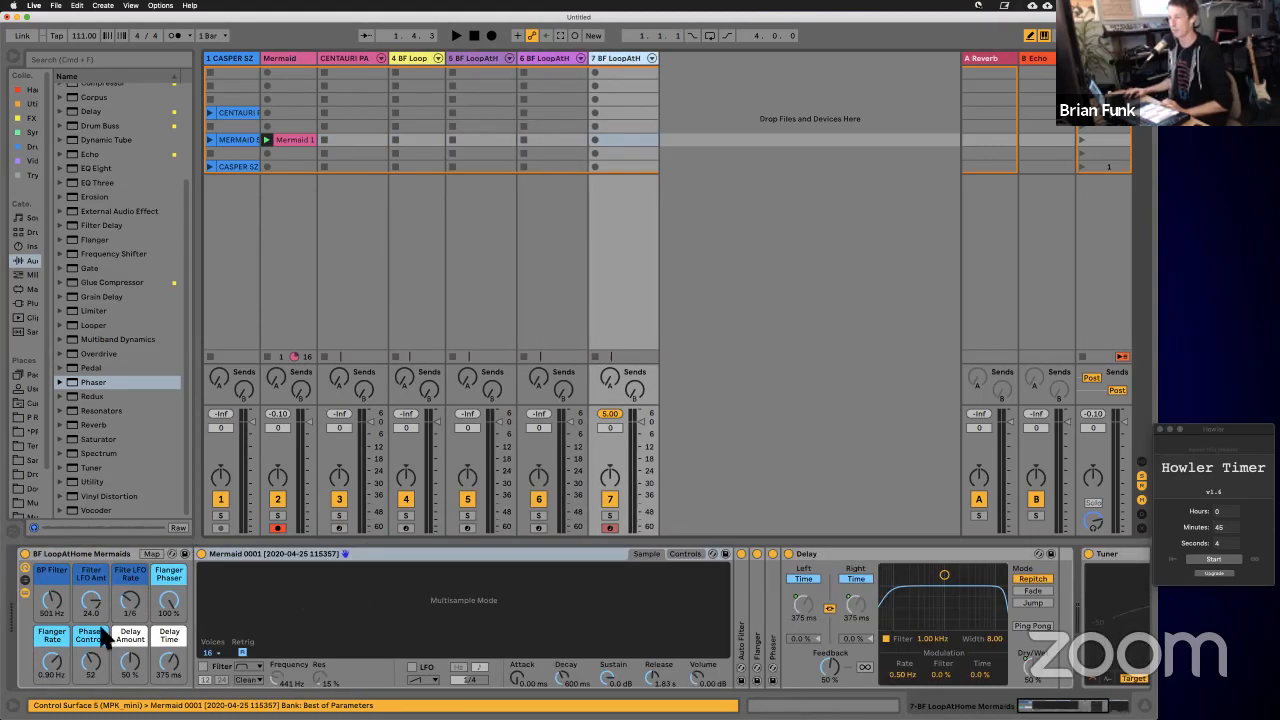
{"action": "left_click", "coordinate": [25, 590]}
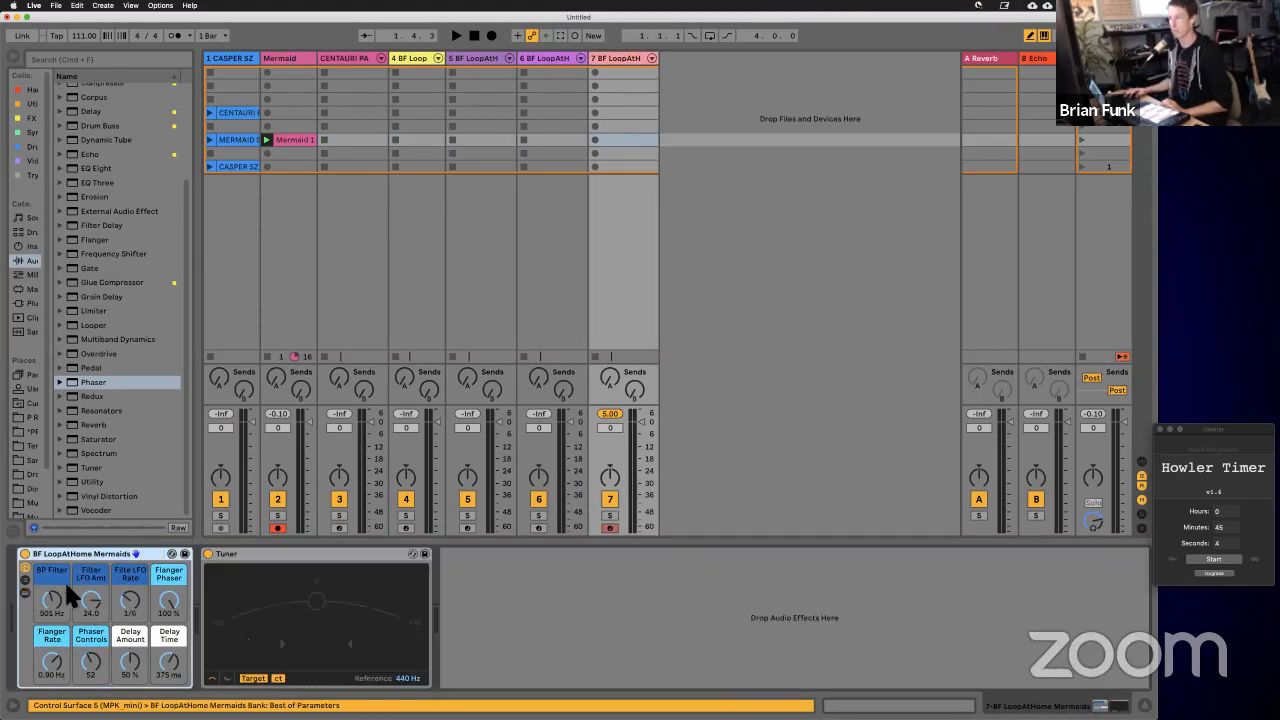
Step: Show the sample waveform of the Simpler in the BF LoopAtHome Pad rack and hide that rack's devices
{"action": "left_click", "coordinate": [545, 57]}
{"action": "left_click", "coordinate": [480, 57]}
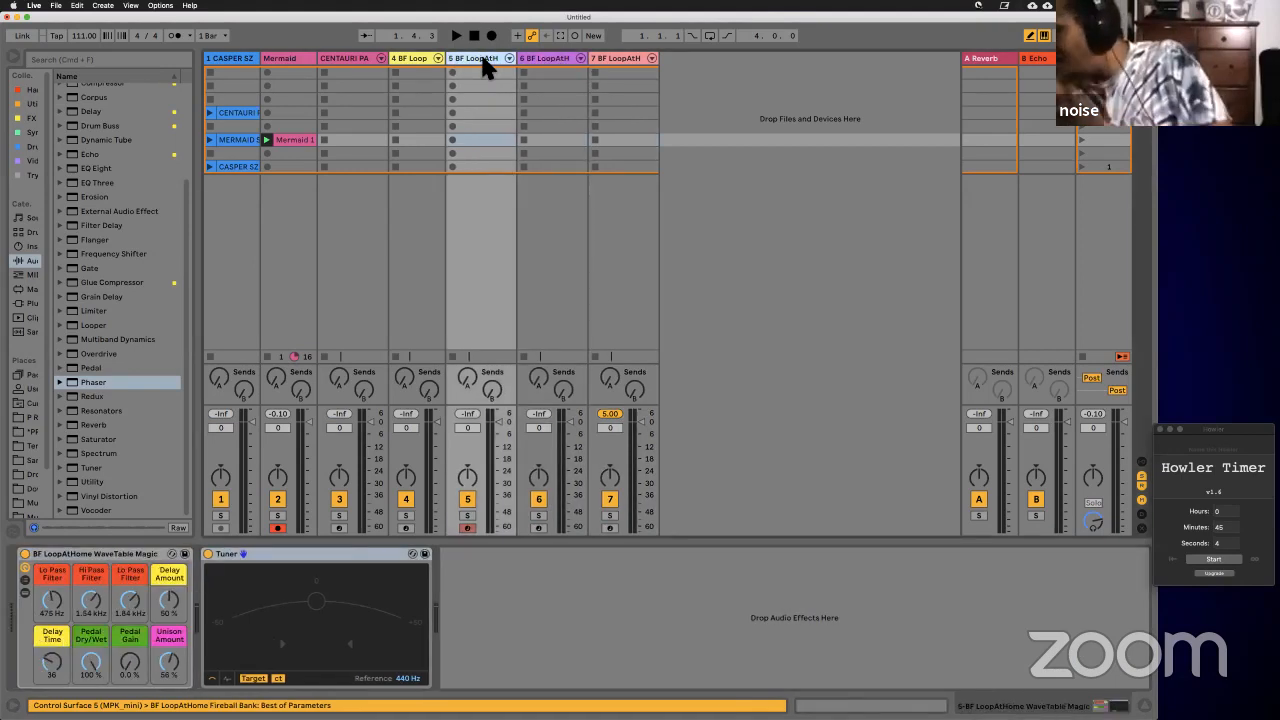
{"action": "left_click", "coordinate": [426, 58]}
{"action": "left_click", "coordinate": [354, 55]}
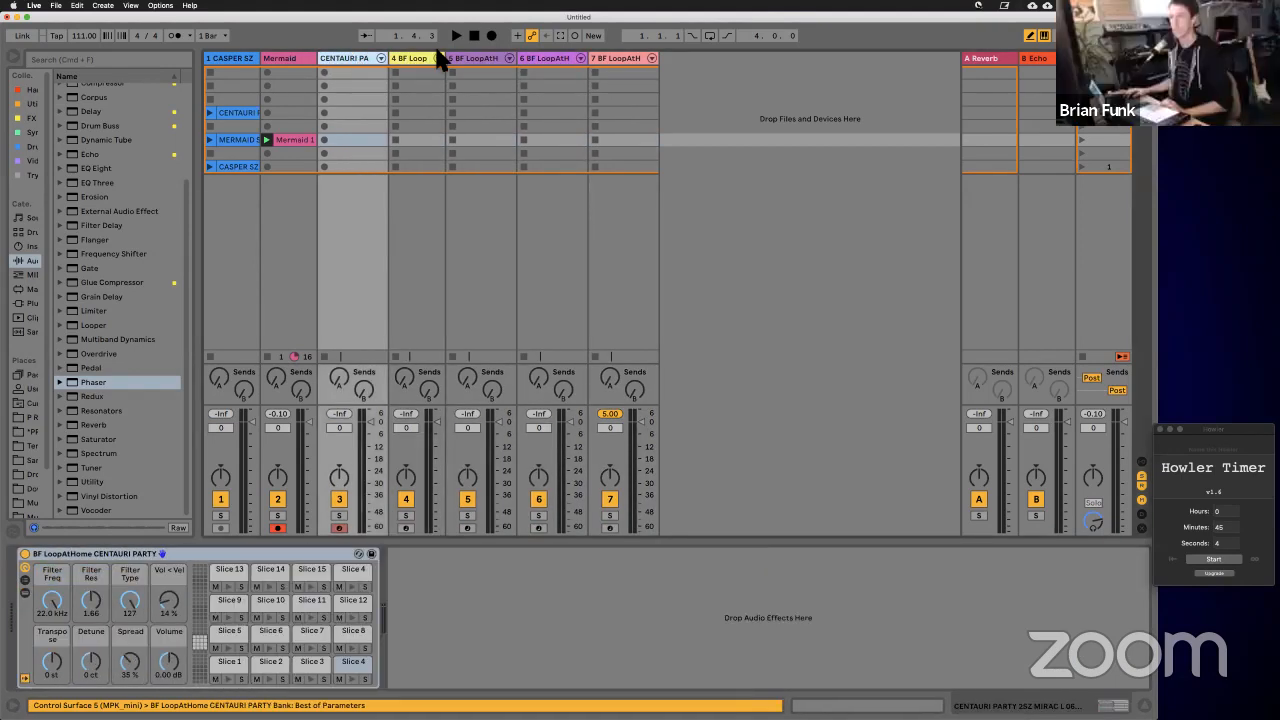
{"action": "left_click", "coordinate": [412, 58]}
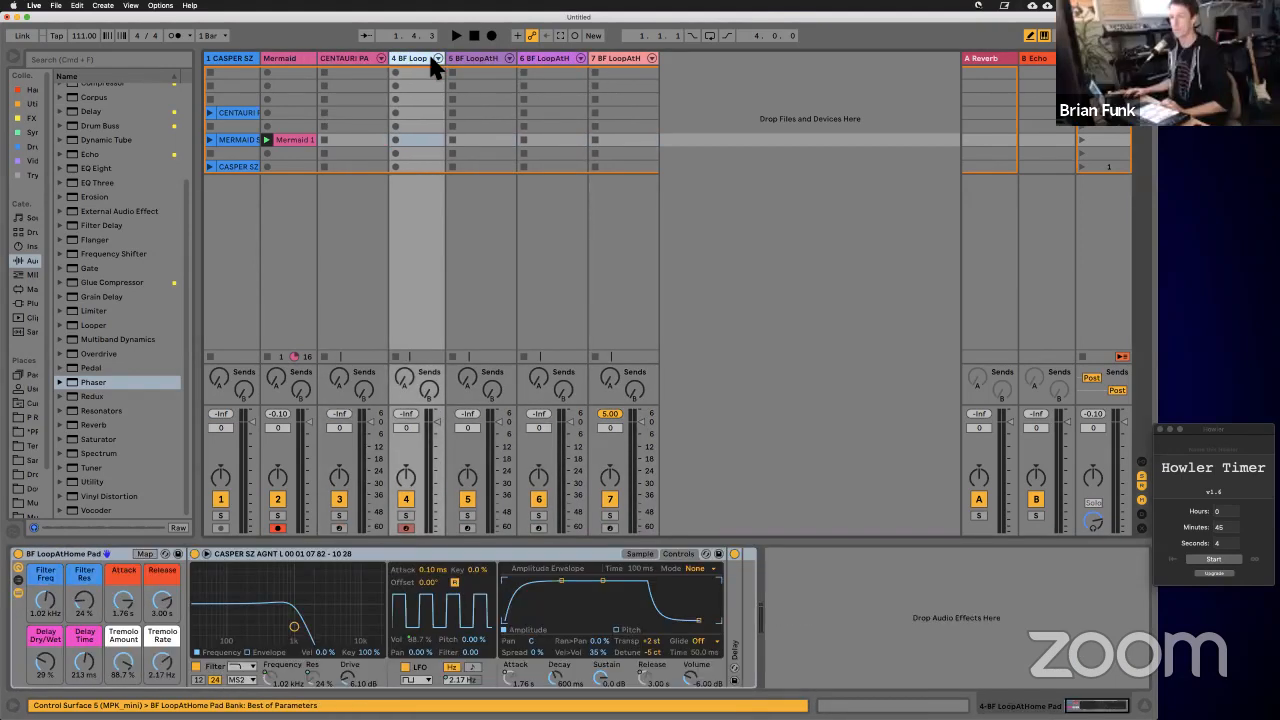
{"action": "left_click", "coordinate": [595, 555]}
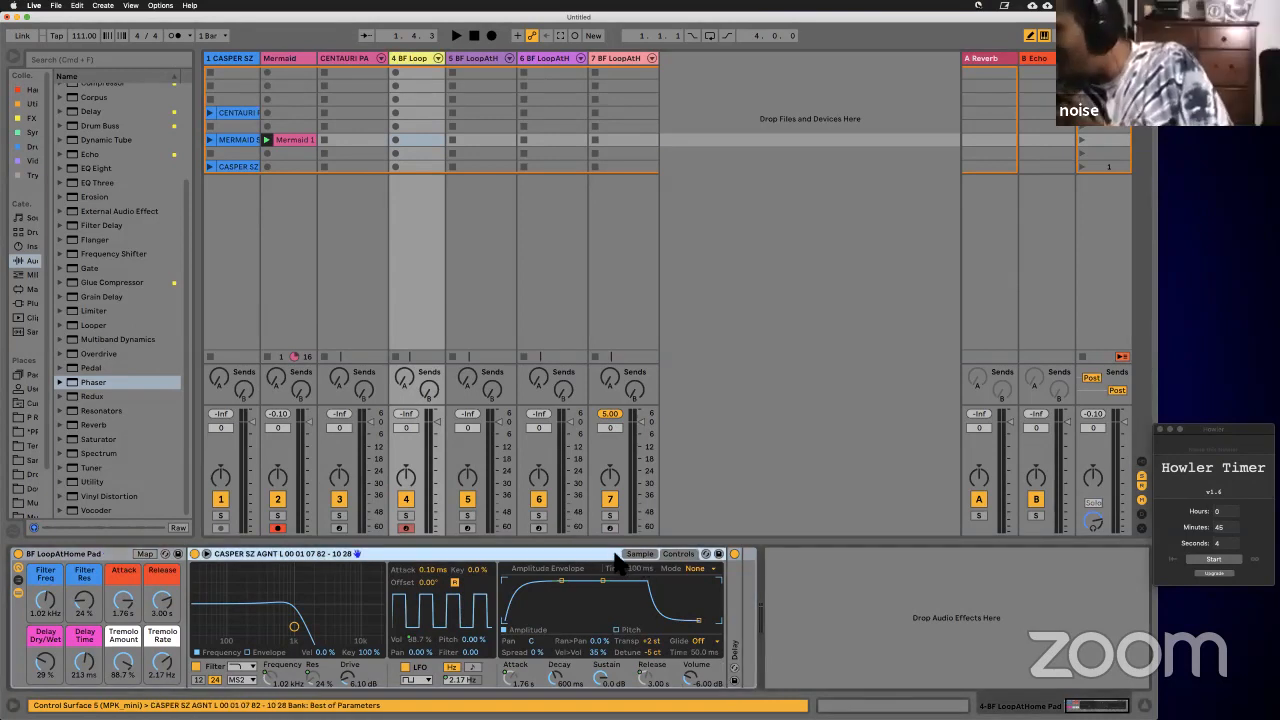
{"action": "left_click", "coordinate": [638, 554]}
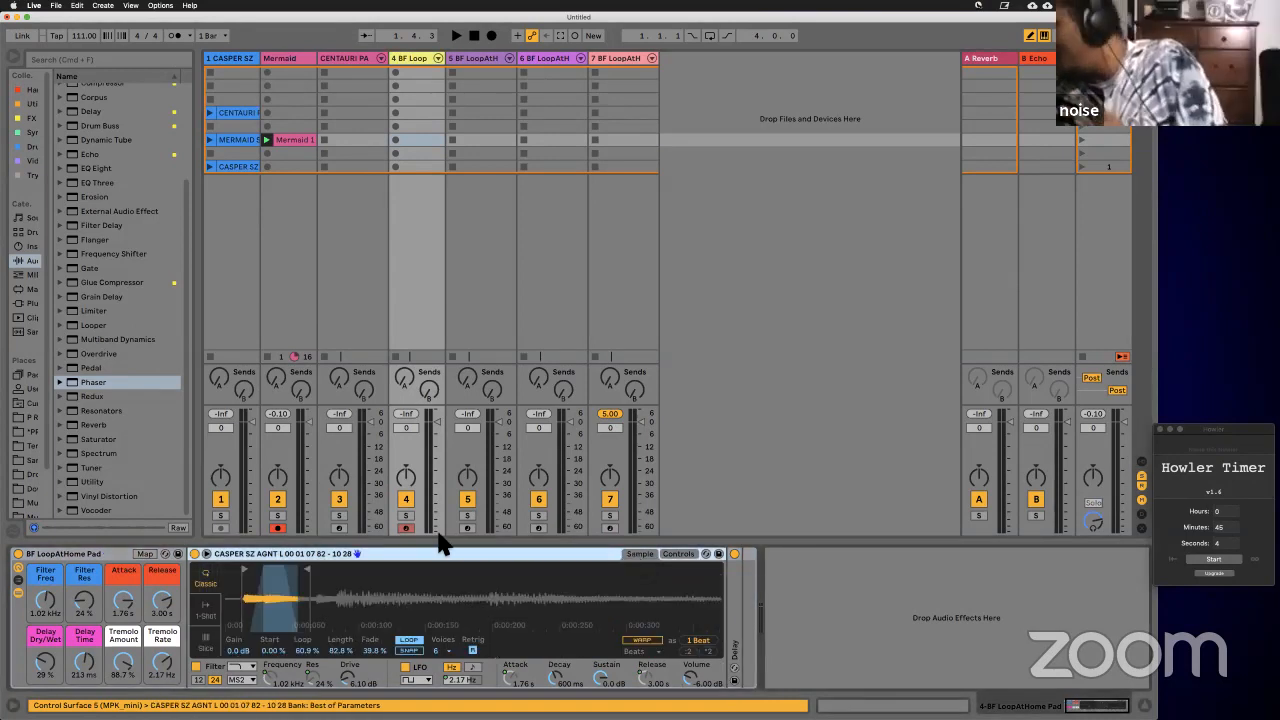
{"action": "left_click", "coordinate": [18, 592]}
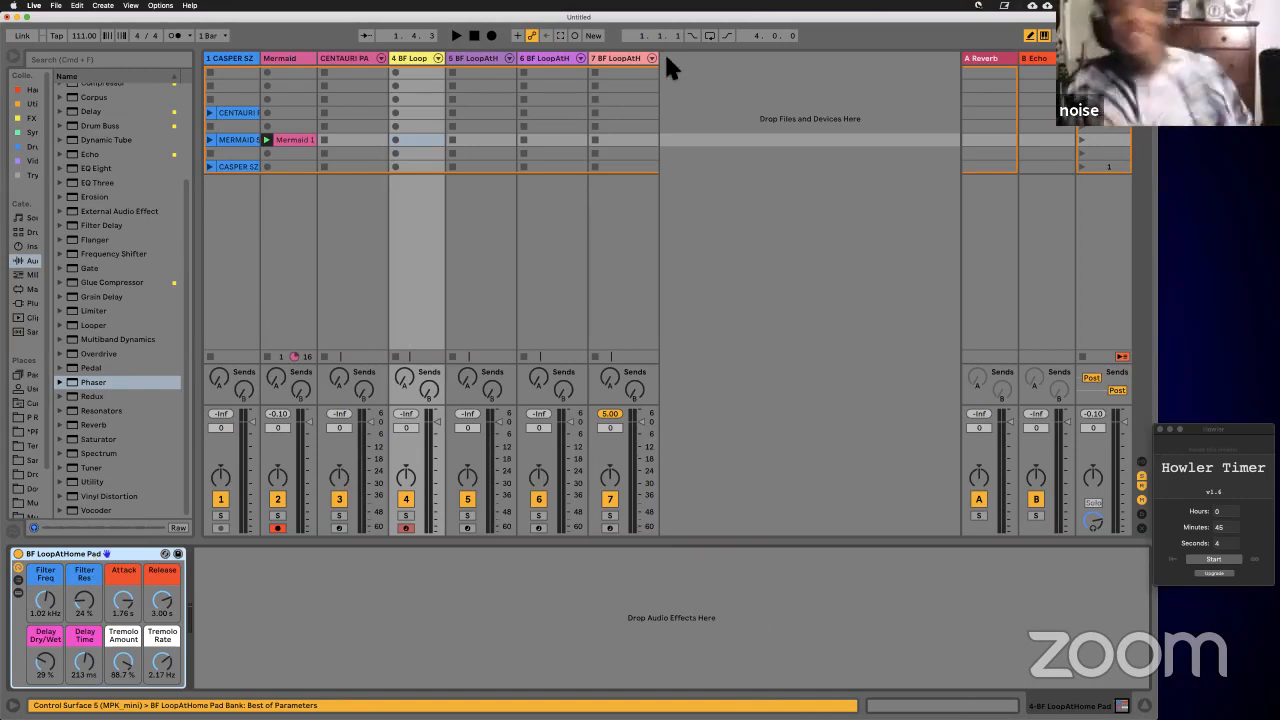
Step: Review the racks on tracks 5, 6 and 7 and the CENTAURI PARTY rack on track 3
{"action": "left_click", "coordinate": [480, 58]}
{"action": "left_click", "coordinate": [562, 59]}
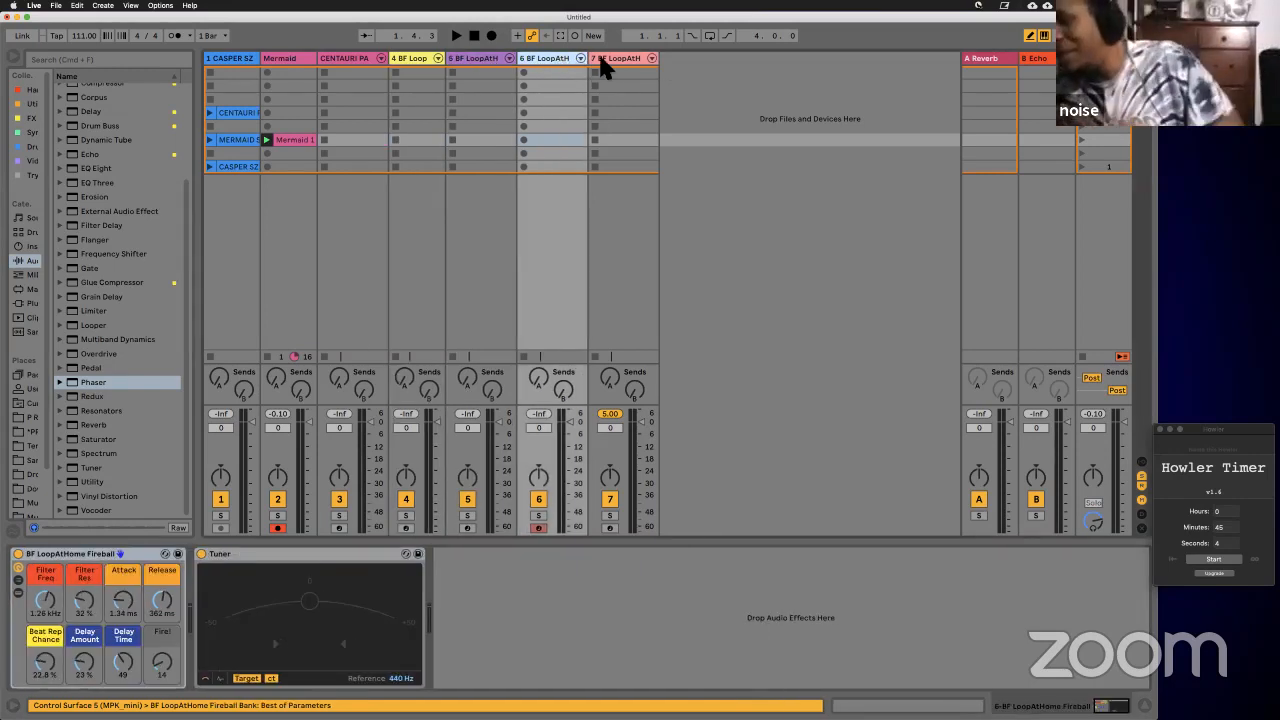
{"action": "left_click", "coordinate": [612, 58]}
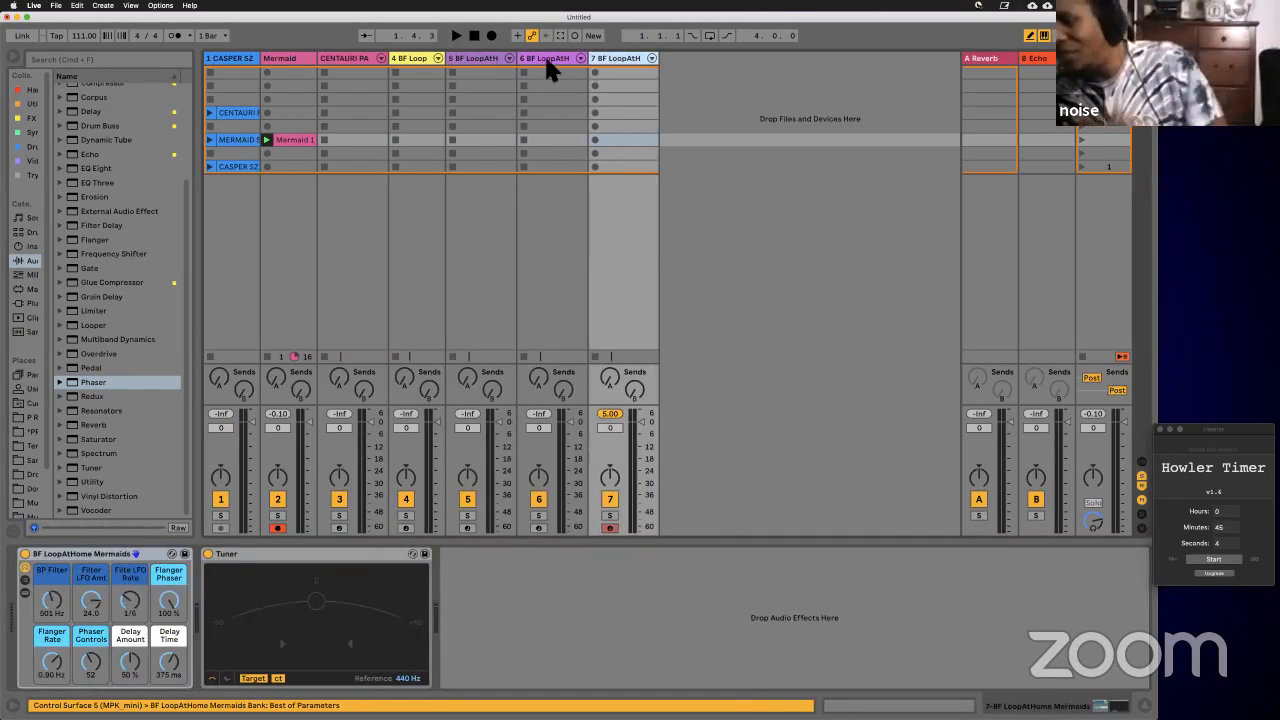
{"action": "left_click", "coordinate": [342, 60]}
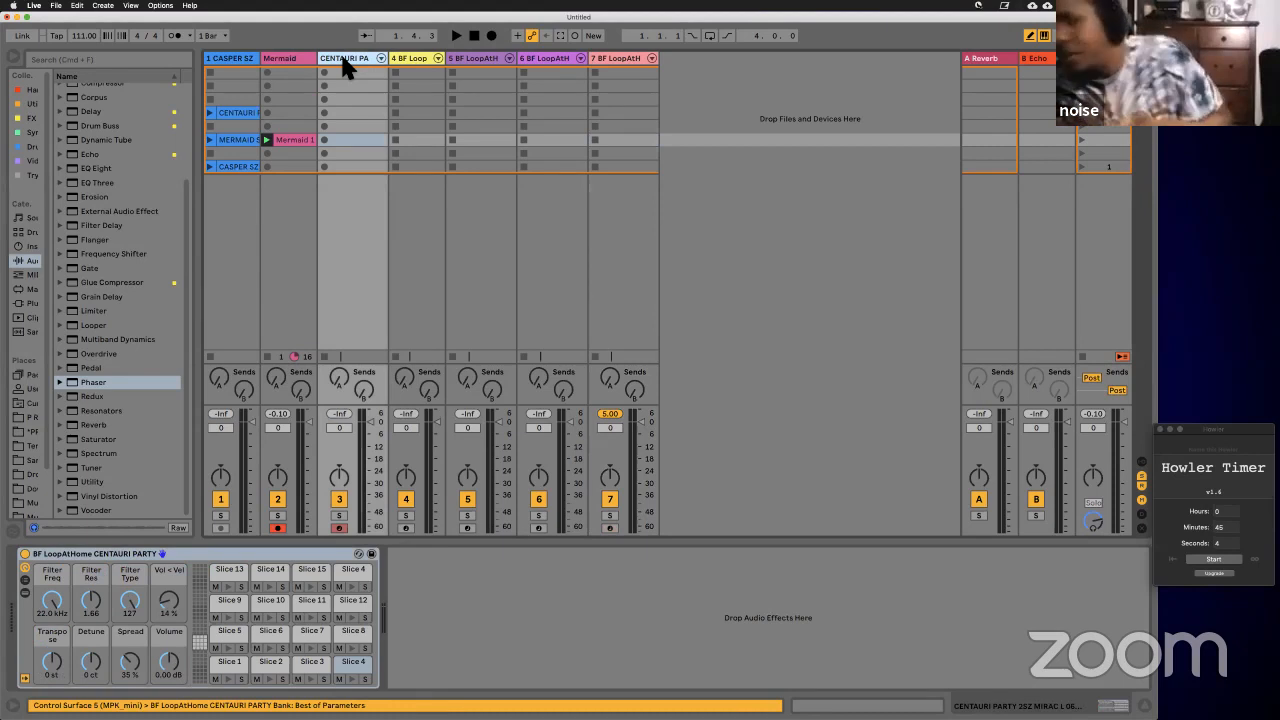
{"action": "left_click_drag", "start_coordinate": [320, 102], "coordinate": [257, 332]}
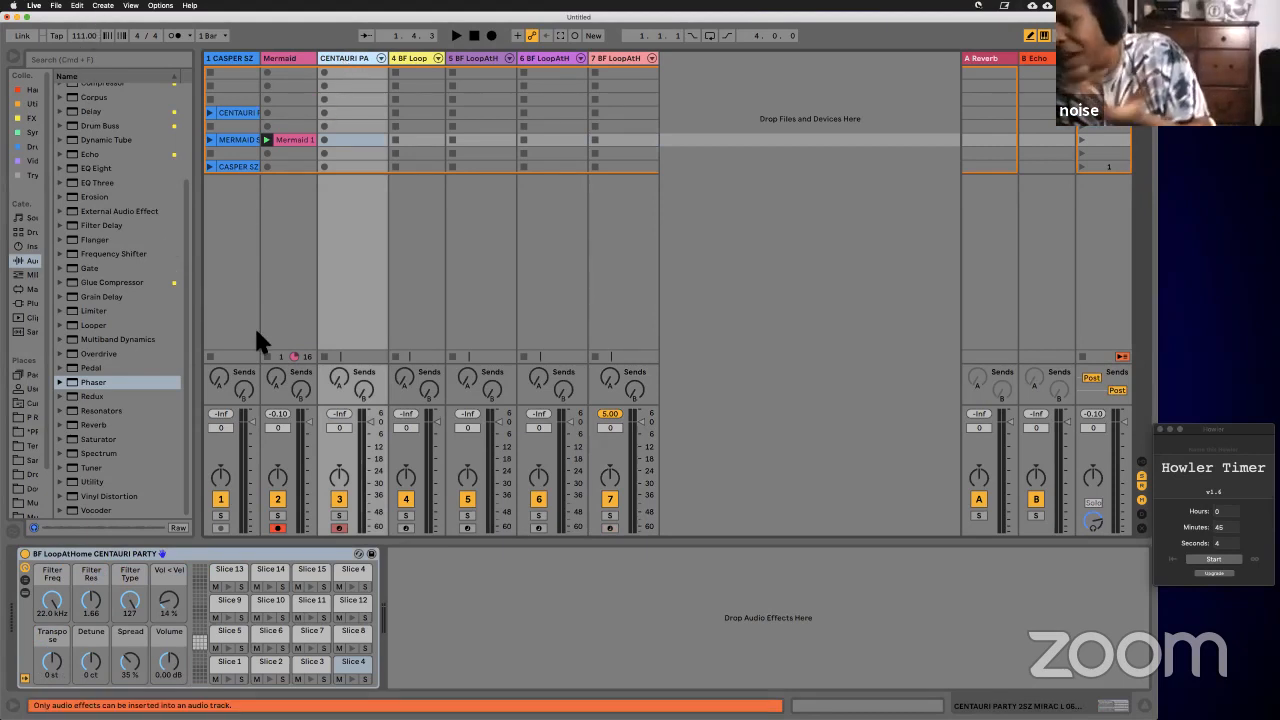
Step: Save the Live Set as BF LoopAtHome in the 2020 April folder
{"action": "key", "text": "super+s"}
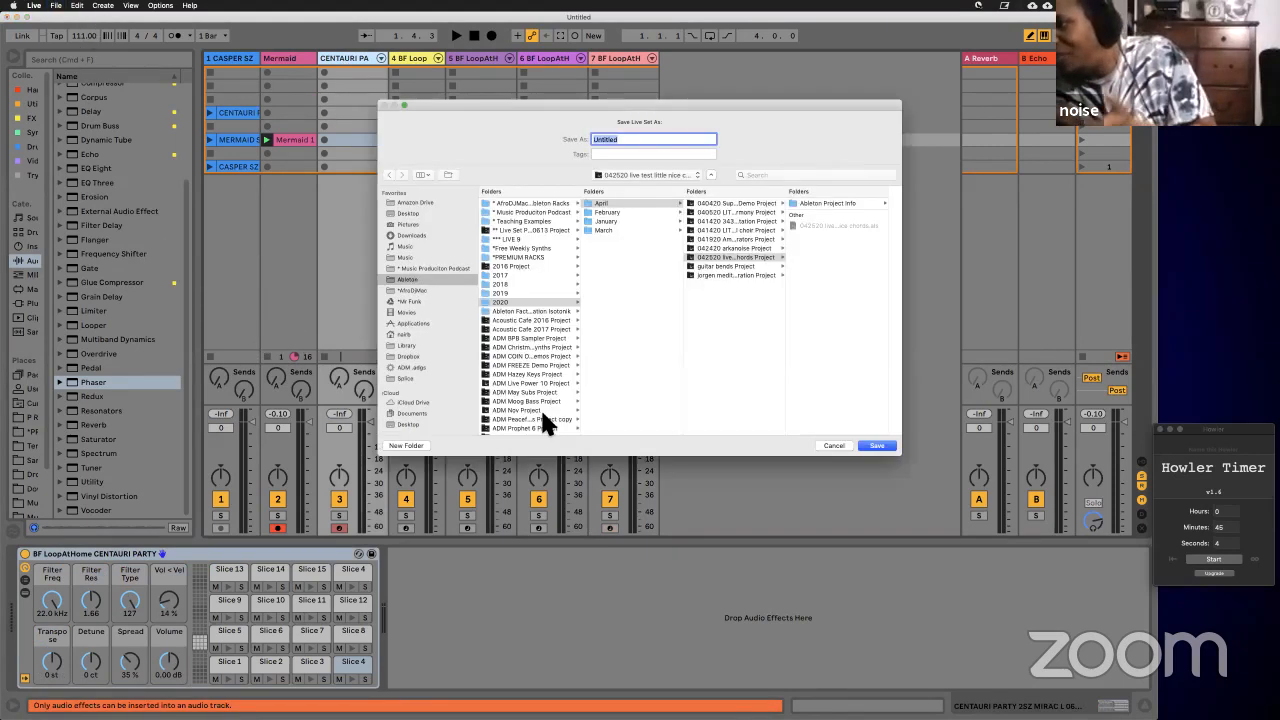
{"action": "left_click", "coordinate": [606, 201]}
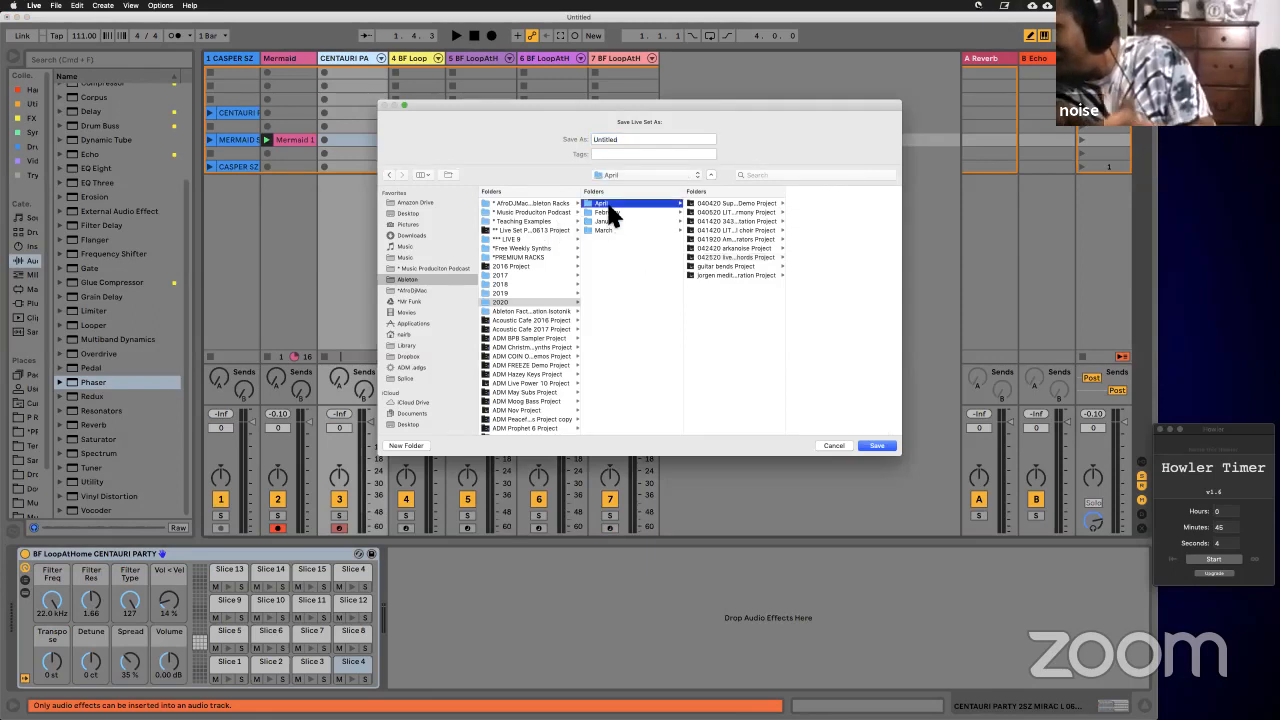
{"action": "double_click", "coordinate": [606, 140]}
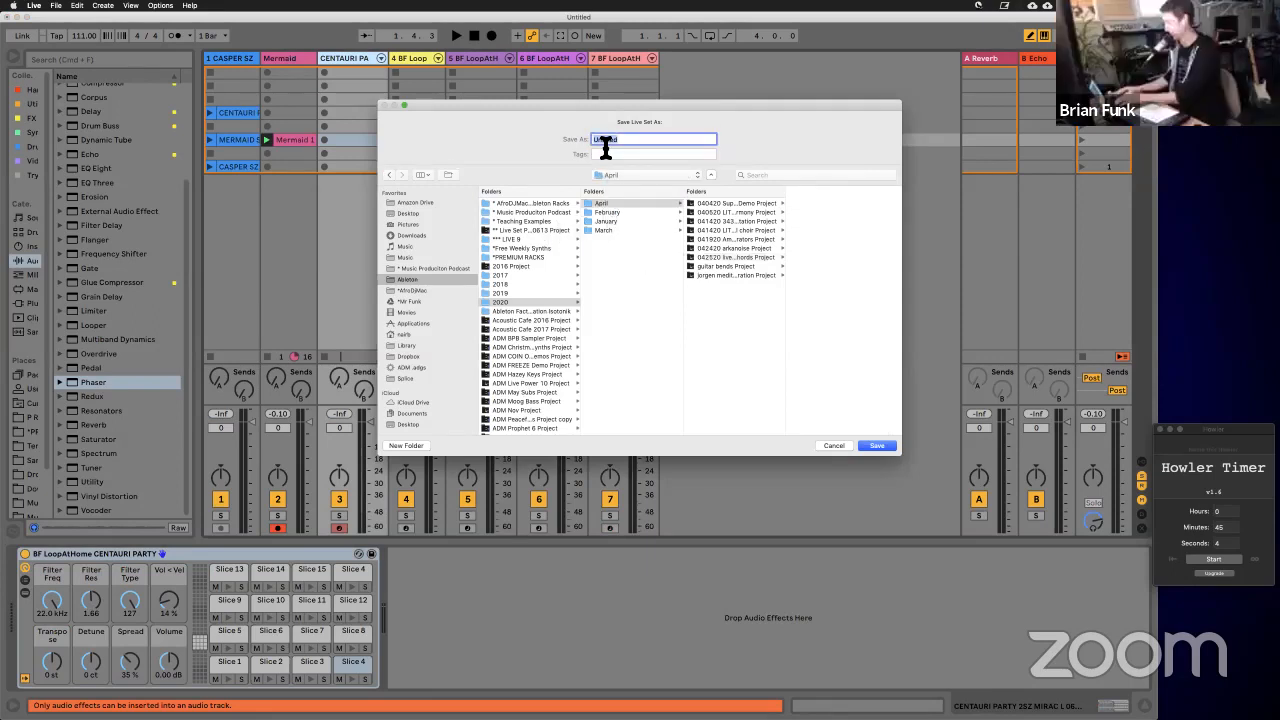
{"action": "type", "text": "B"}
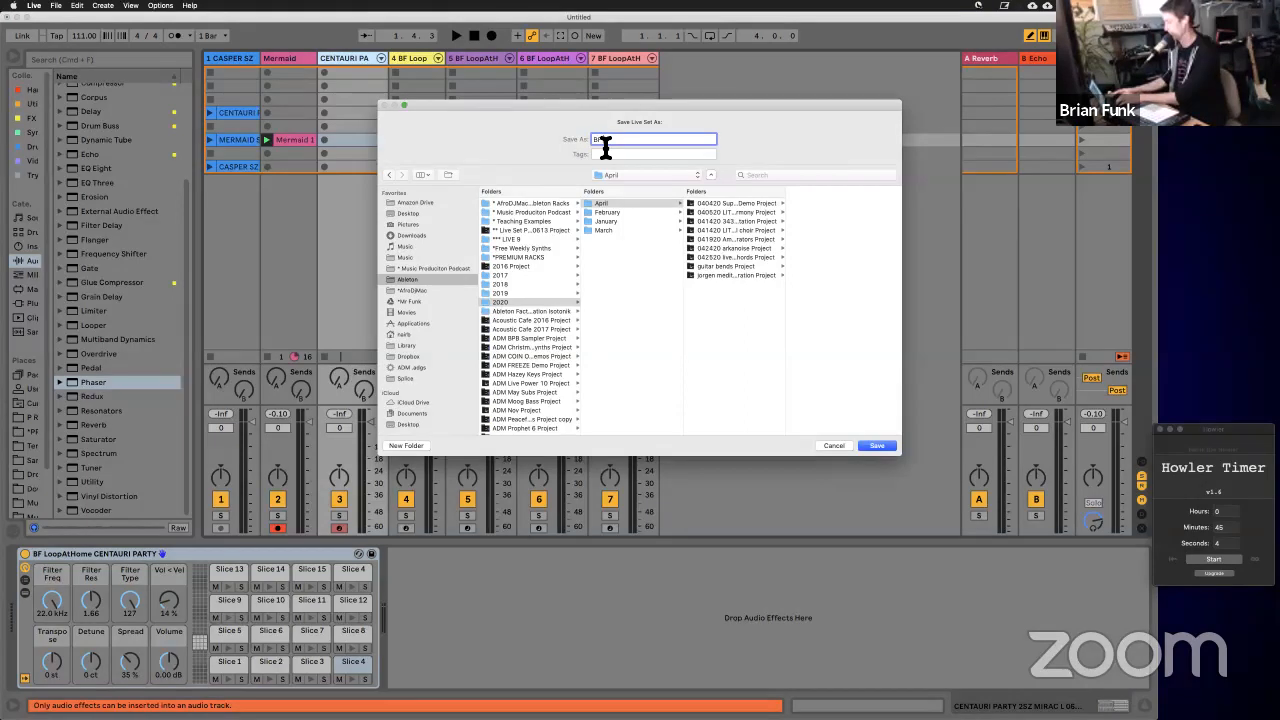
{"action": "type", "text": "F LoopAt"}
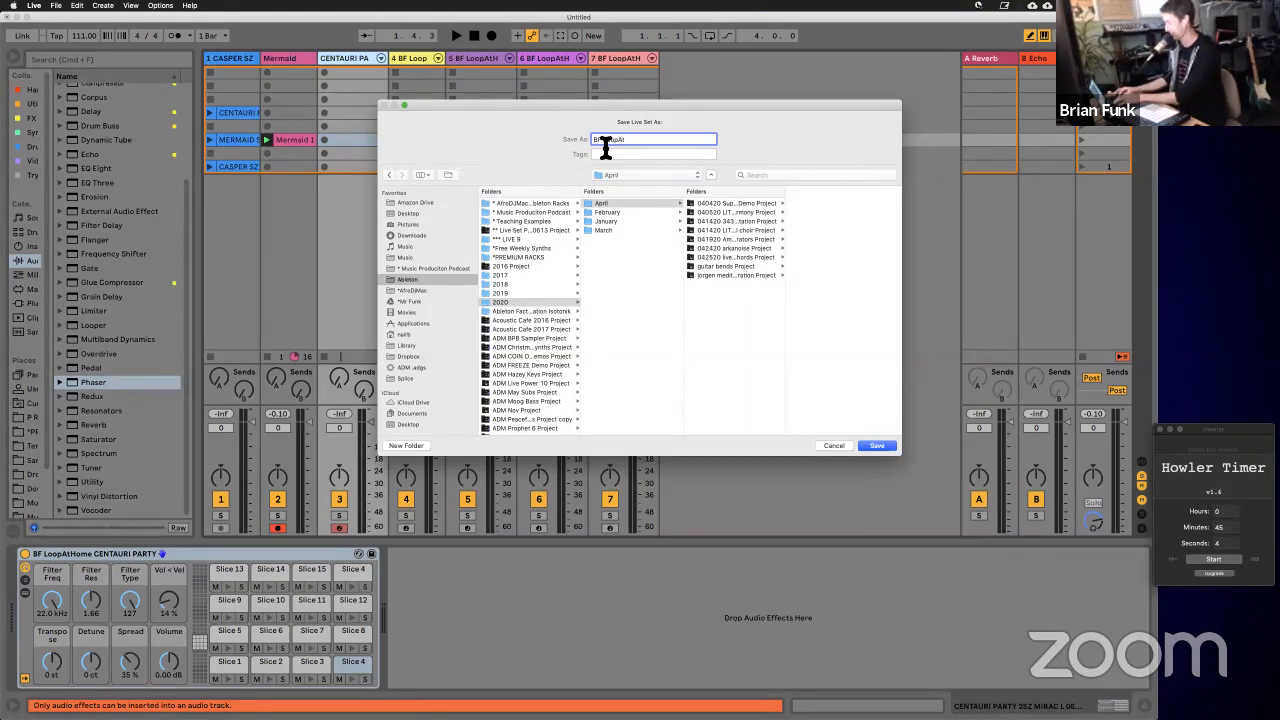
{"action": "type", "text": "Home"}
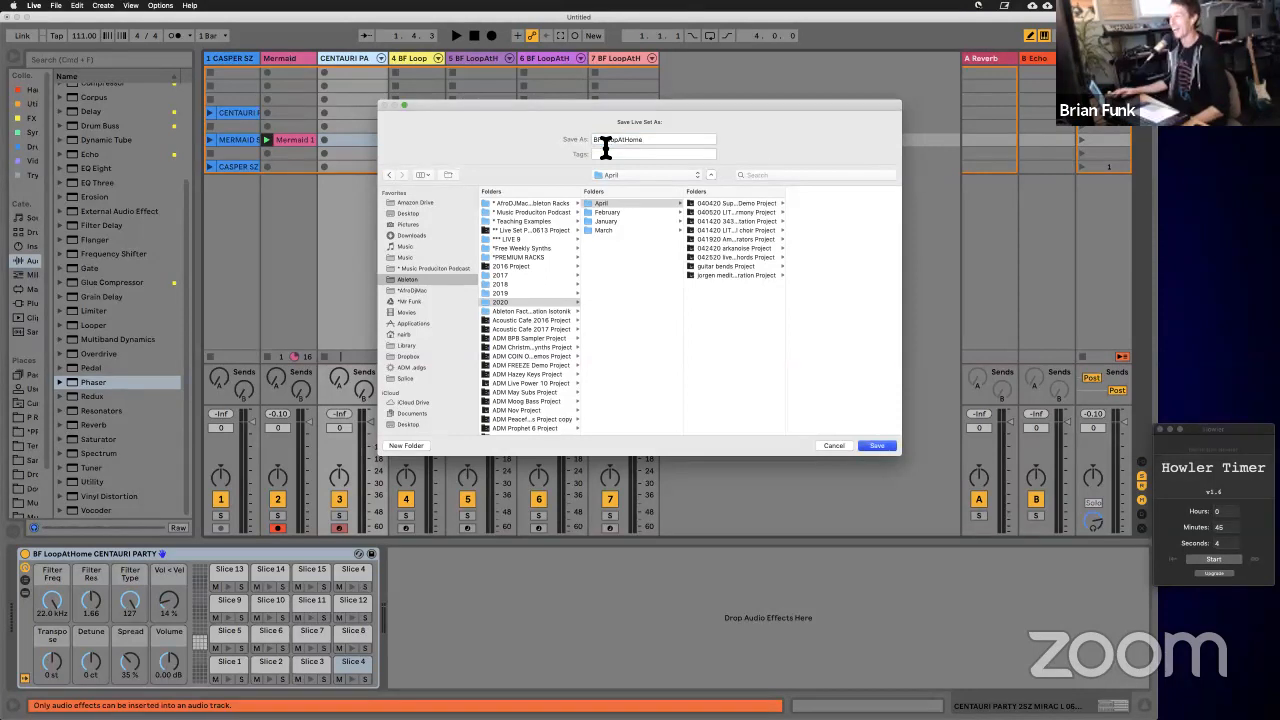
{"action": "key", "text": "Return"}
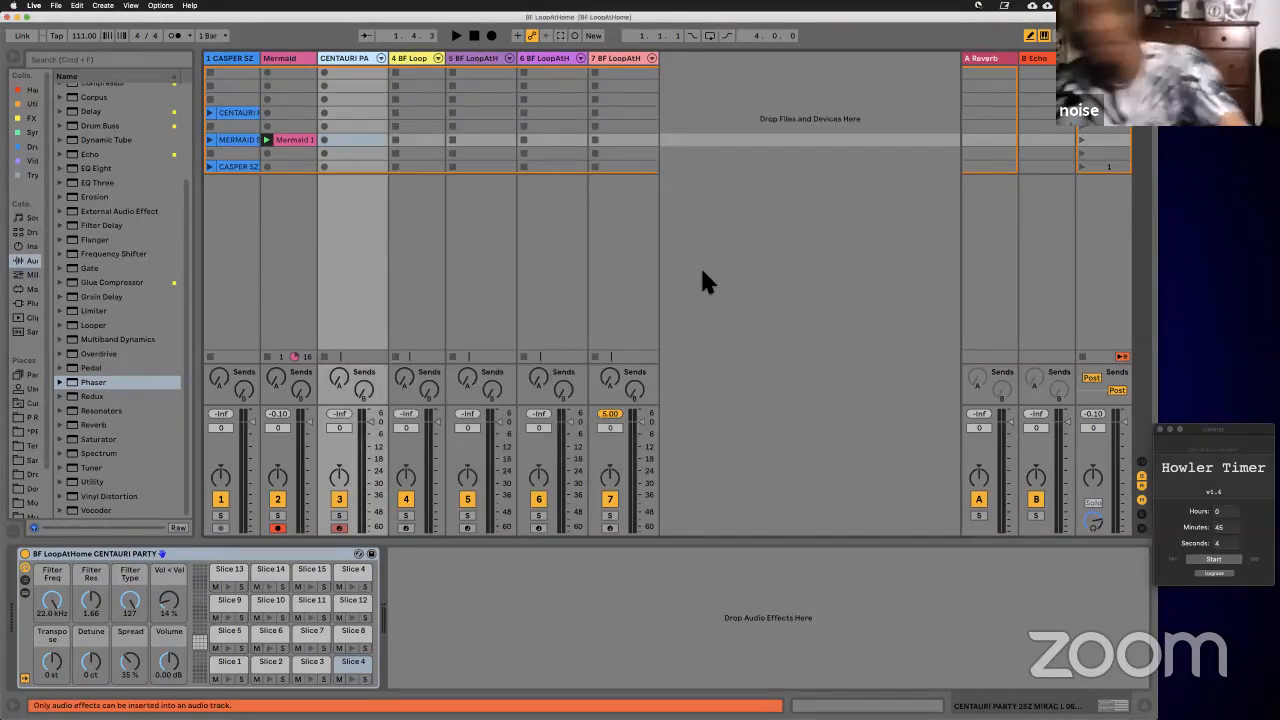
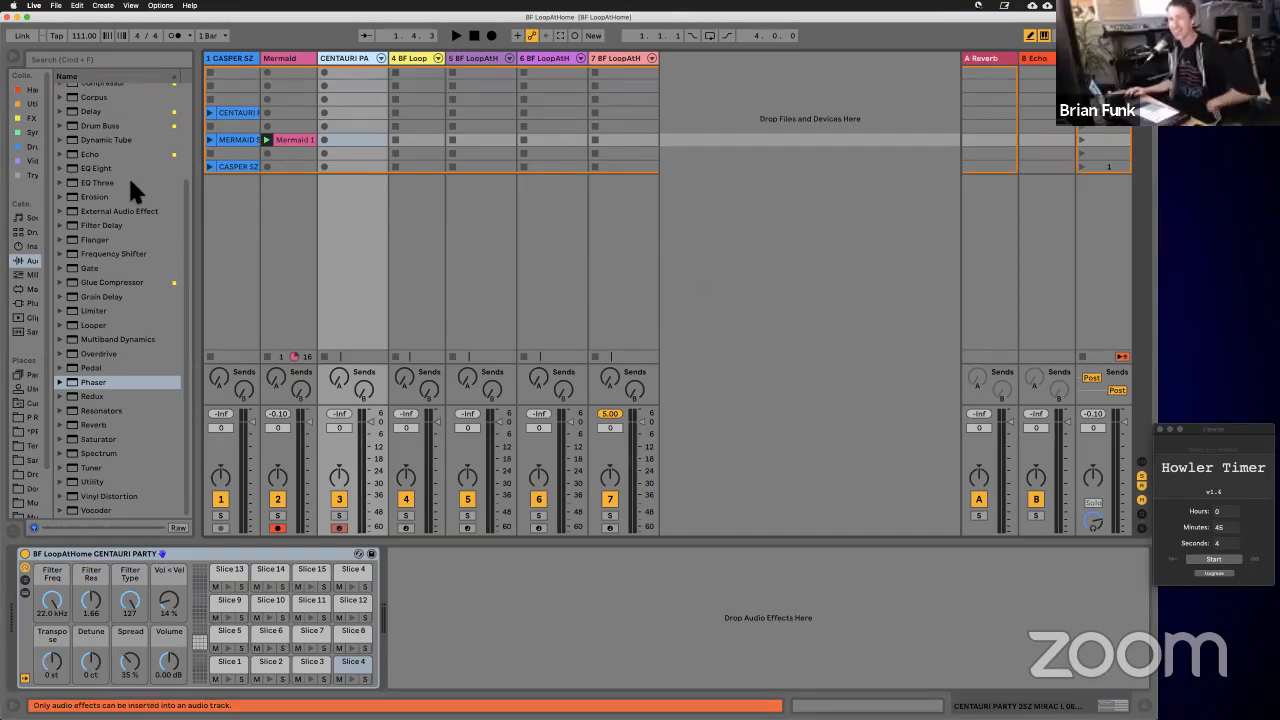
Step: Expand the P R E S FX sample folder in the browser
{"action": "scroll", "coordinate": [129, 180], "scroll_direction": "up", "scroll_amount": 4}
{"action": "scroll", "coordinate": [129, 180], "scroll_direction": "down", "scroll_amount": 4}
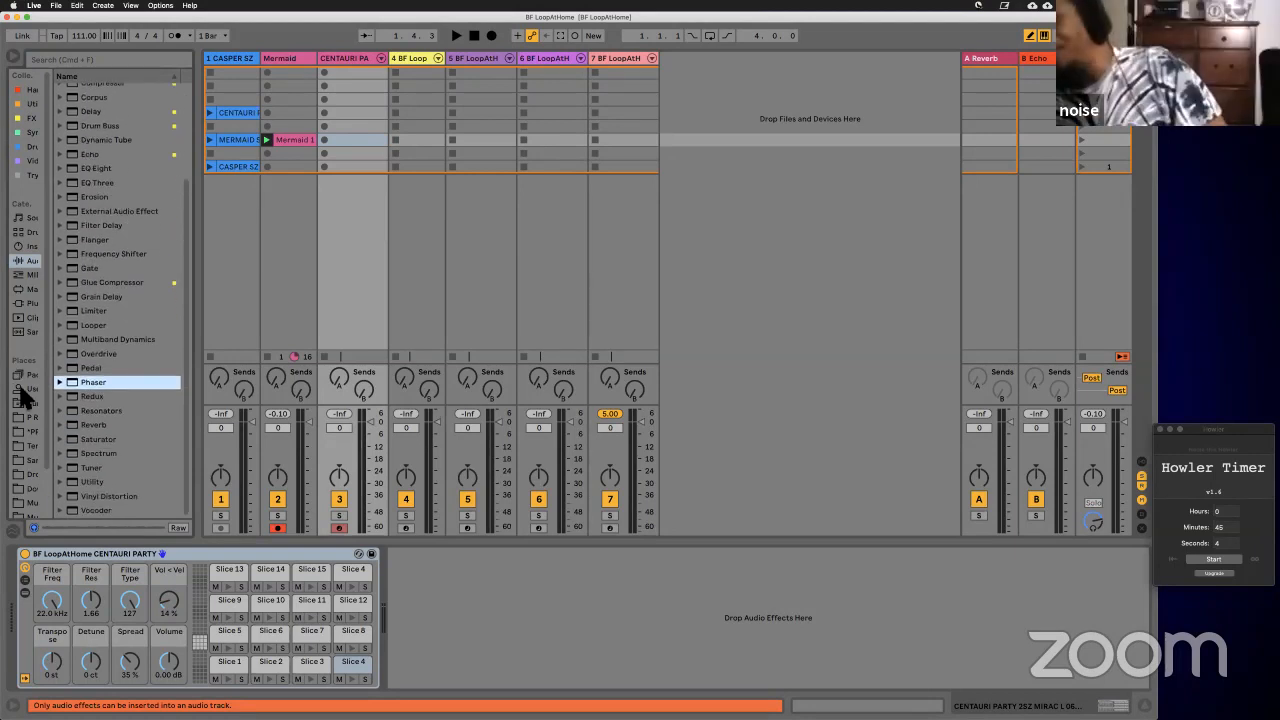
{"action": "left_click", "coordinate": [28, 416]}
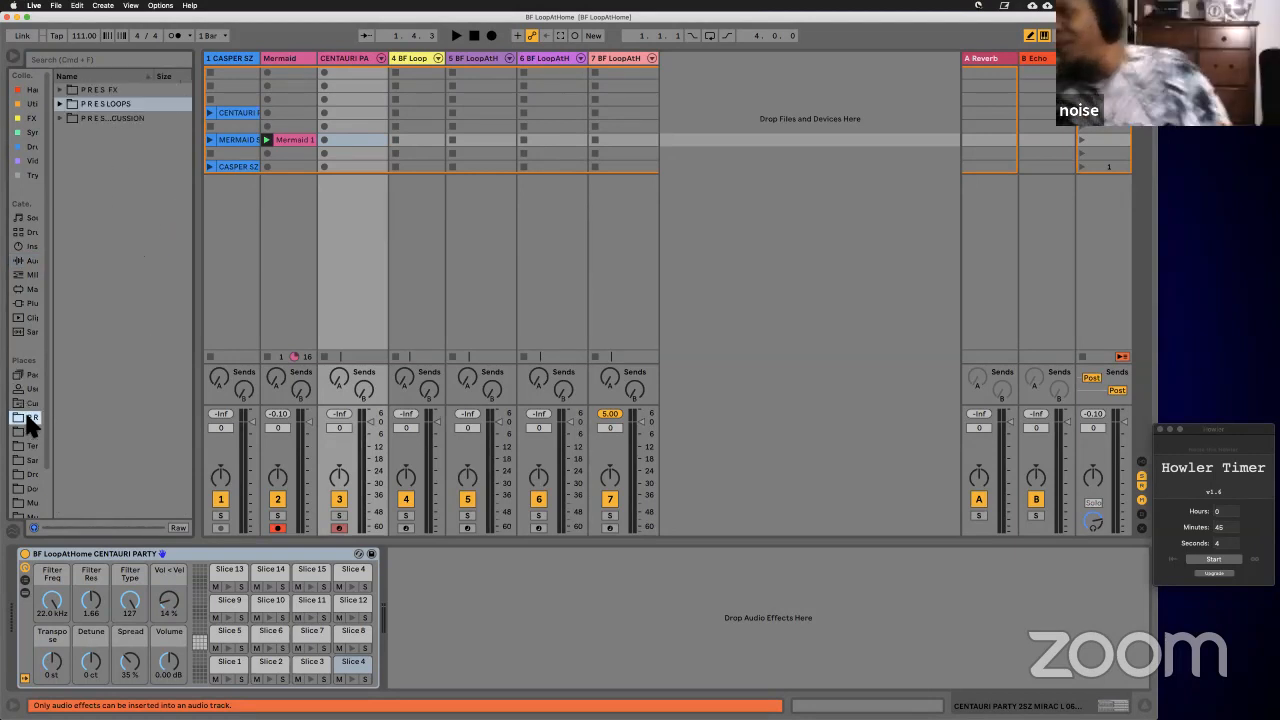
{"action": "left_click", "coordinate": [60, 90]}
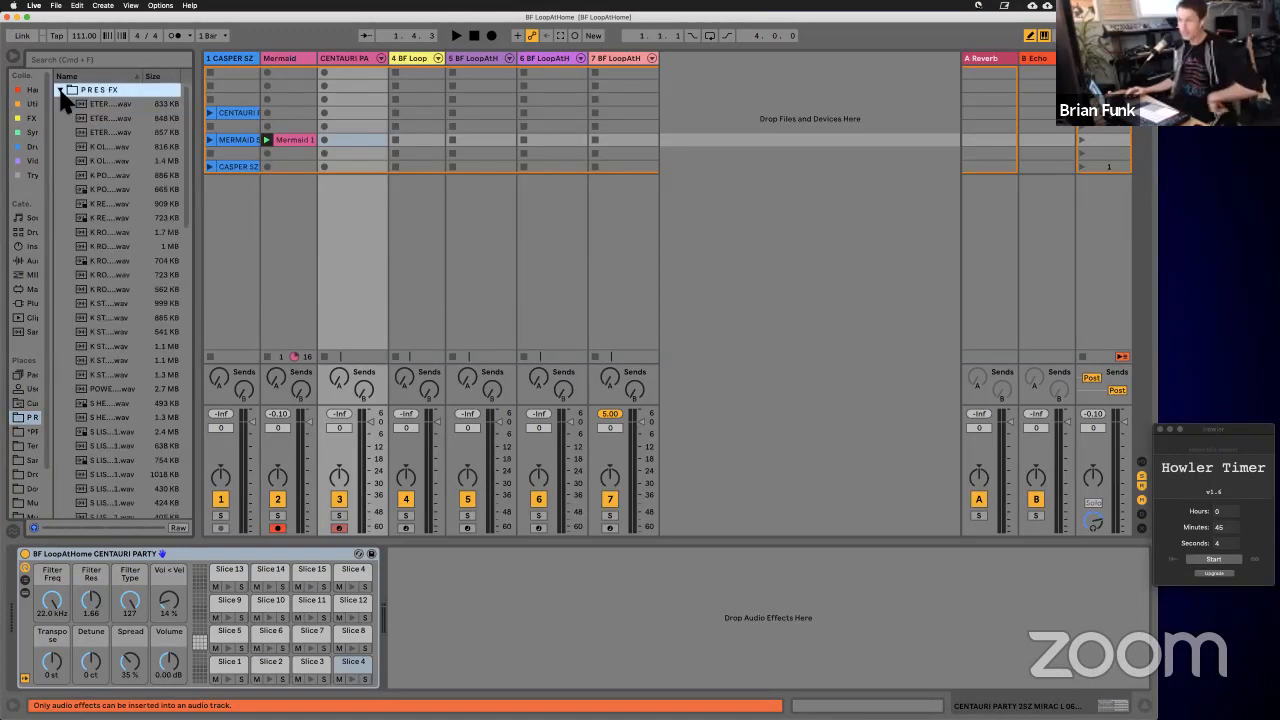
Step: Check the Mermaid track, the CENTAURI PARTY and Pad racks, and the Mermaids rack on track 7
{"action": "left_click", "coordinate": [292, 58]}
{"action": "left_click", "coordinate": [330, 57]}
{"action": "left_click", "coordinate": [419, 58]}
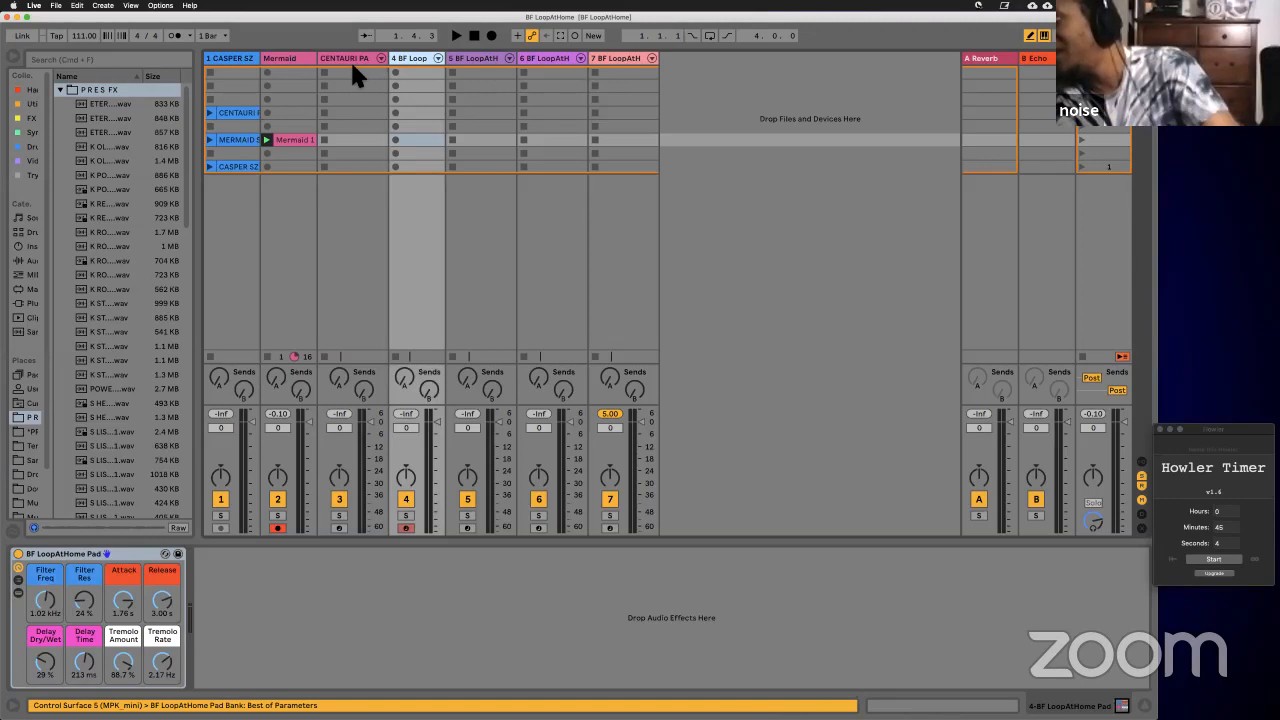
{"action": "left_click", "coordinate": [620, 60]}
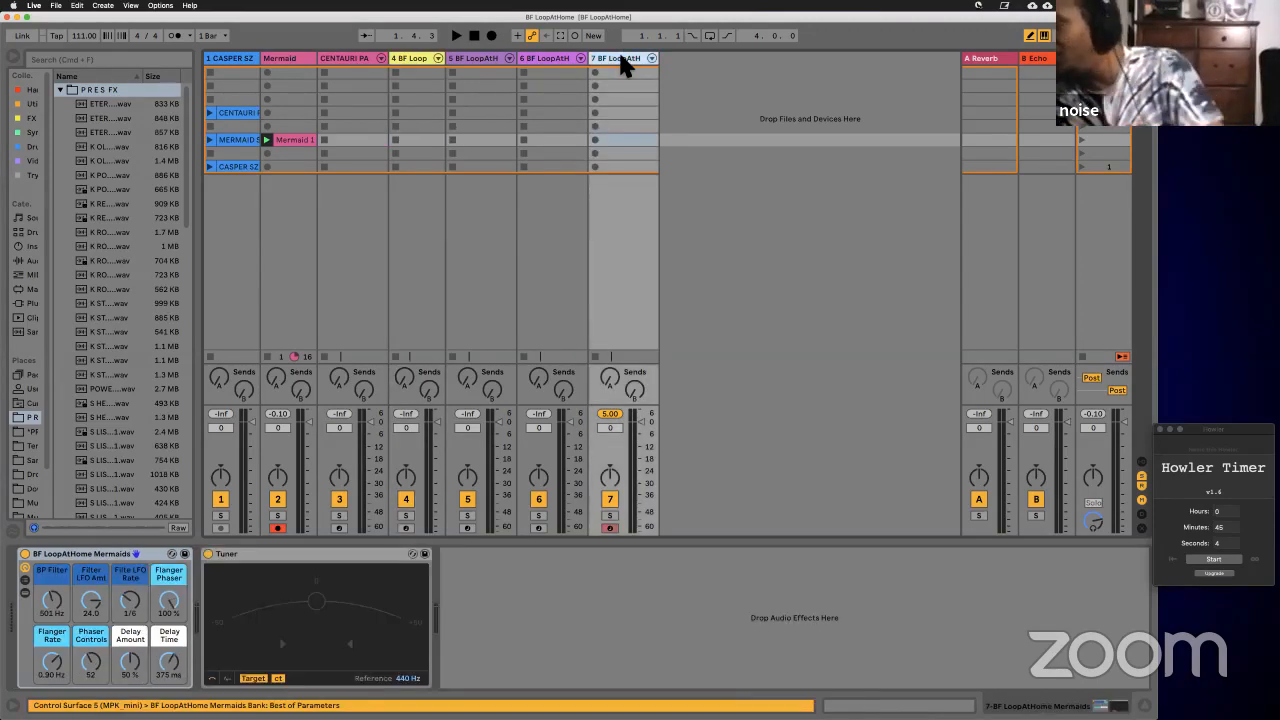
Step: Widen the browser to show full sample names and add K RESZT FX 03 27 28-001.wav to the second clip slot of track 1
{"action": "left_click", "coordinate": [128, 147]}
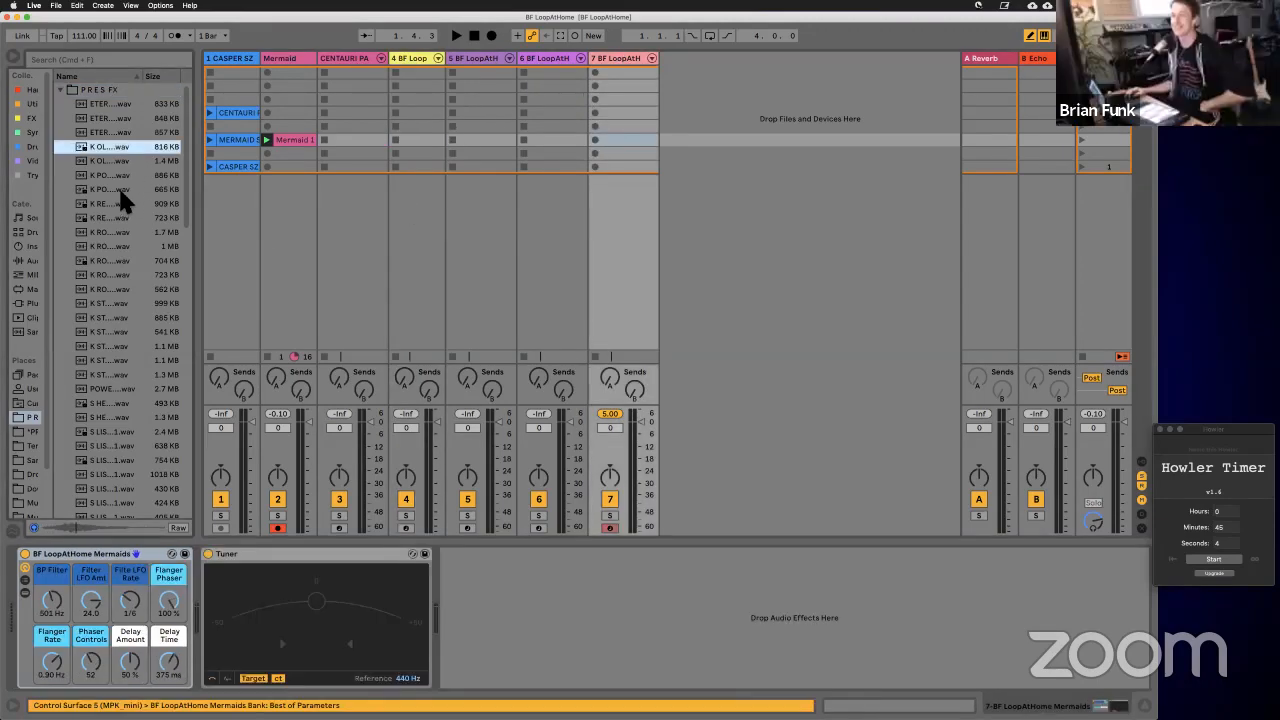
{"action": "left_click_drag", "start_coordinate": [118, 194], "coordinate": [327, 127]}
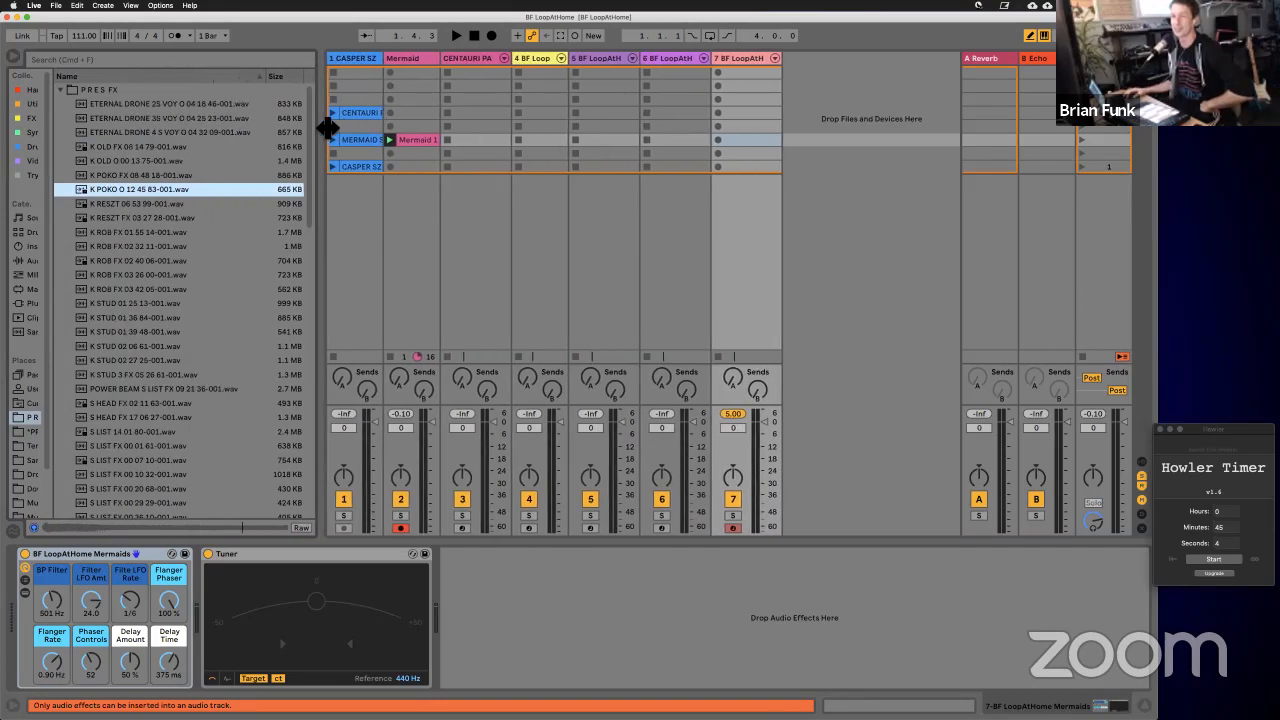
{"action": "left_click", "coordinate": [153, 201]}
{"action": "left_click", "coordinate": [155, 218]}
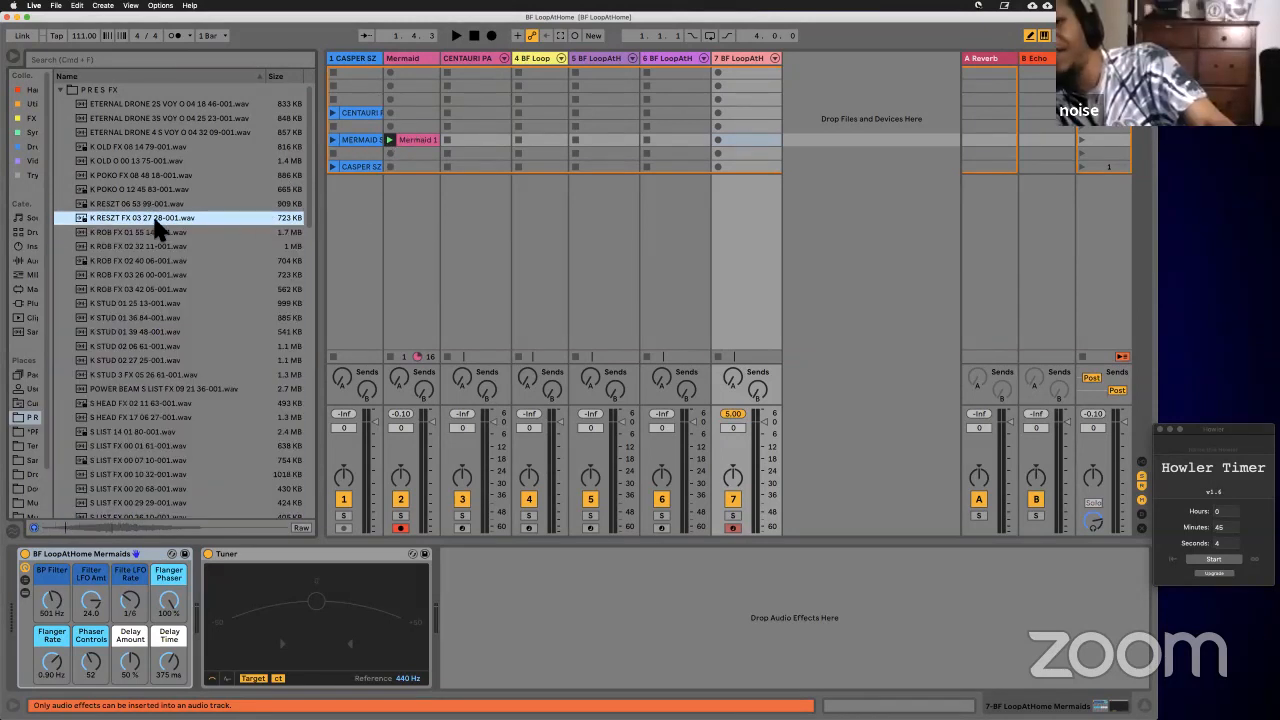
{"action": "left_click_drag", "start_coordinate": [155, 225], "coordinate": [352, 82]}
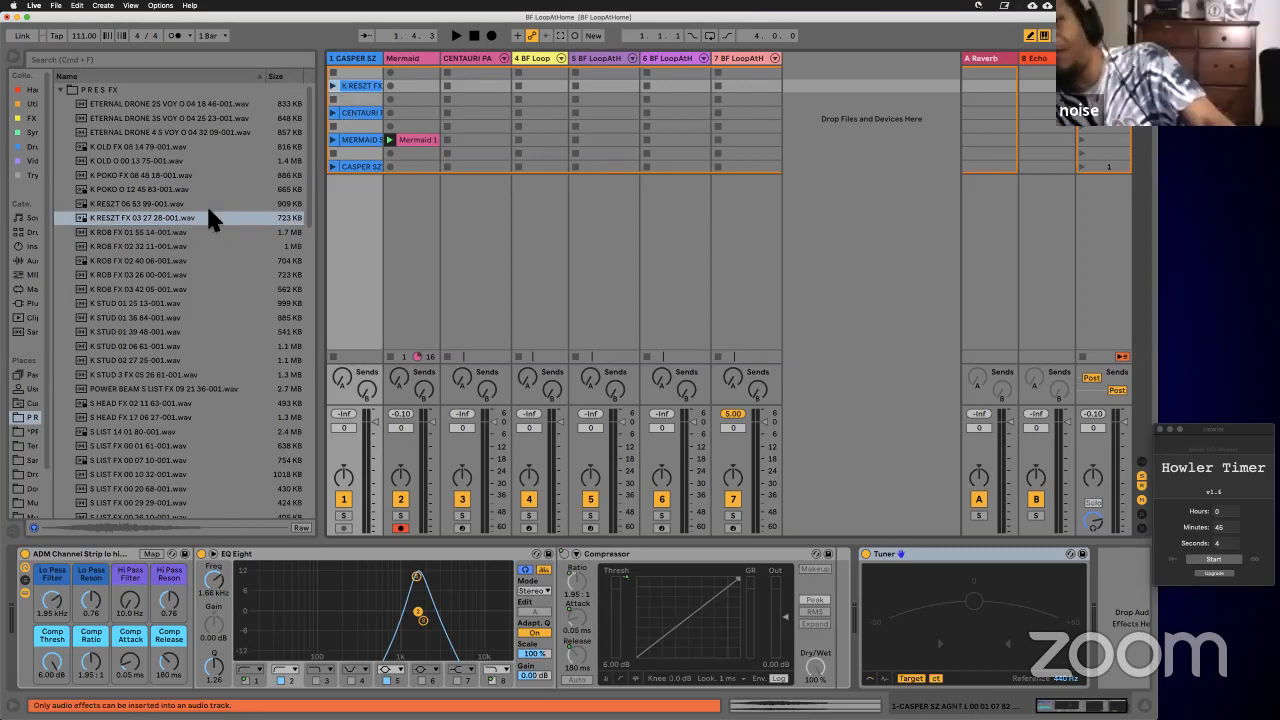
Step: Add K POKO O 12 45 83-001.wav to the first clip slot of track 1 and display its clip settings
{"action": "left_click", "coordinate": [158, 205]}
{"action": "left_click", "coordinate": [153, 192]}
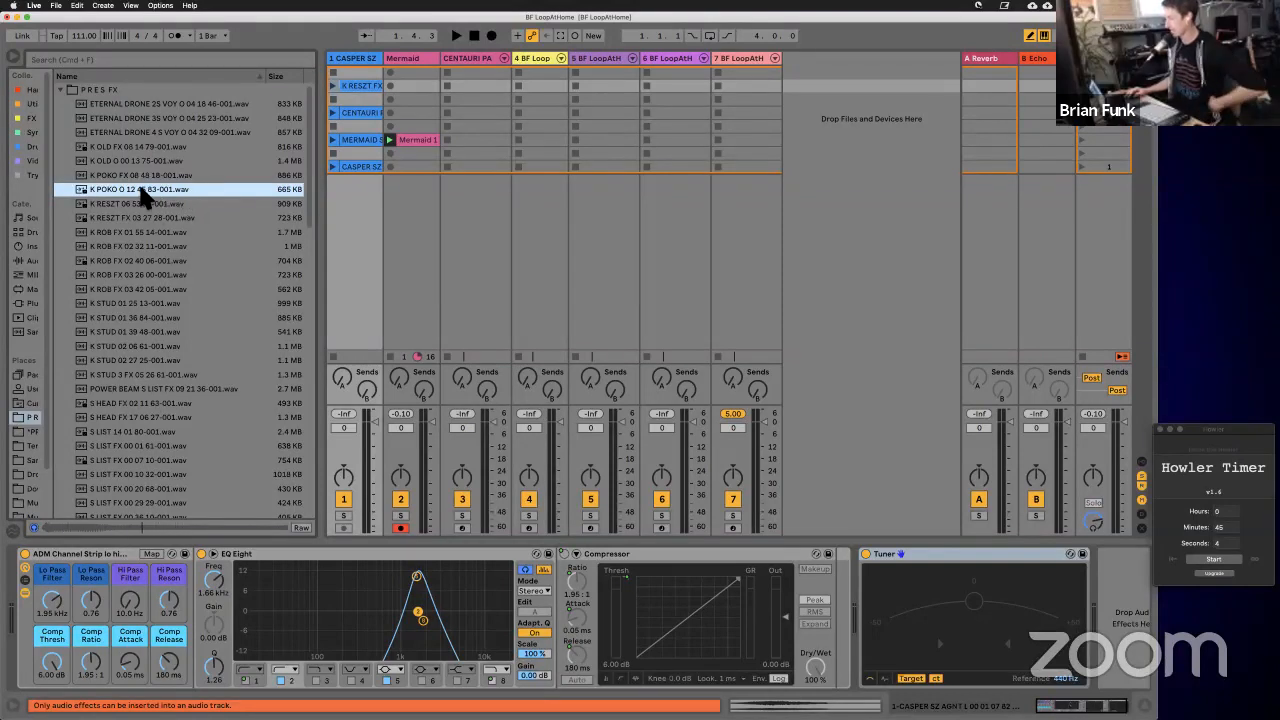
{"action": "left_click_drag", "start_coordinate": [140, 196], "coordinate": [349, 75]}
{"action": "left_click", "coordinate": [349, 72]}
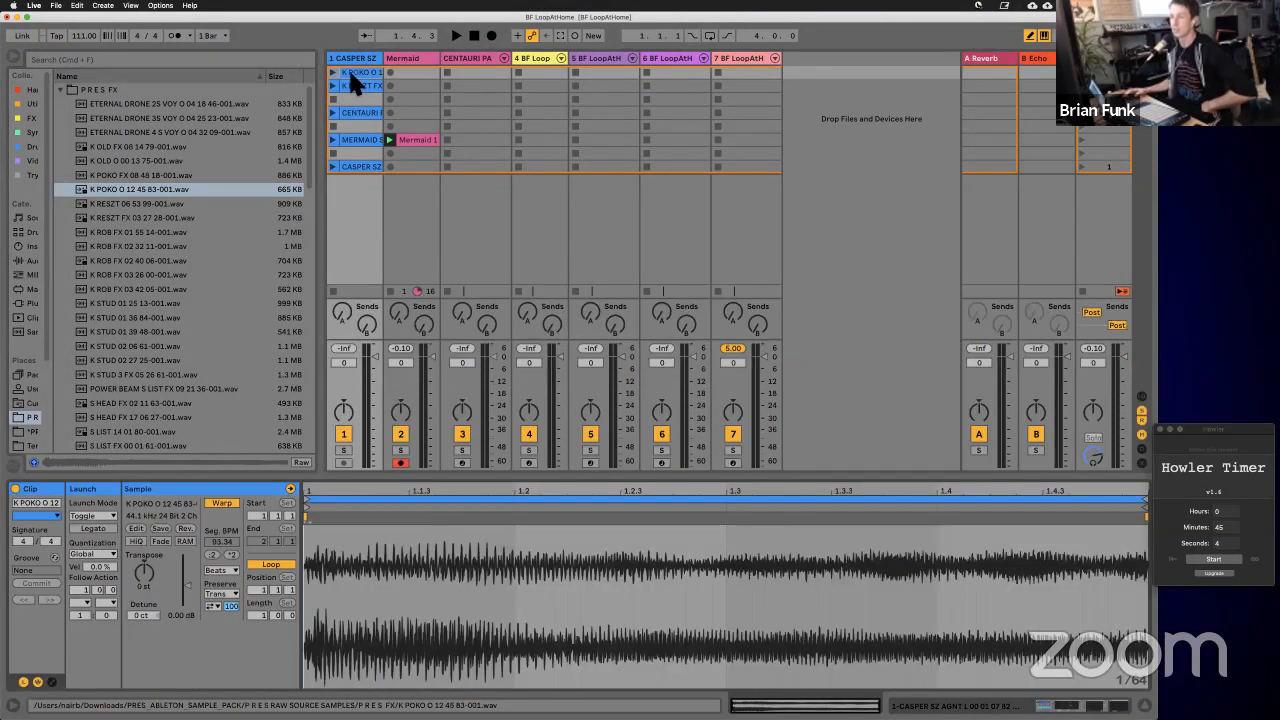
Step: Play the K POKO and K RESZT FX clips on track 1, then stop playback
{"action": "left_click", "coordinate": [334, 73]}
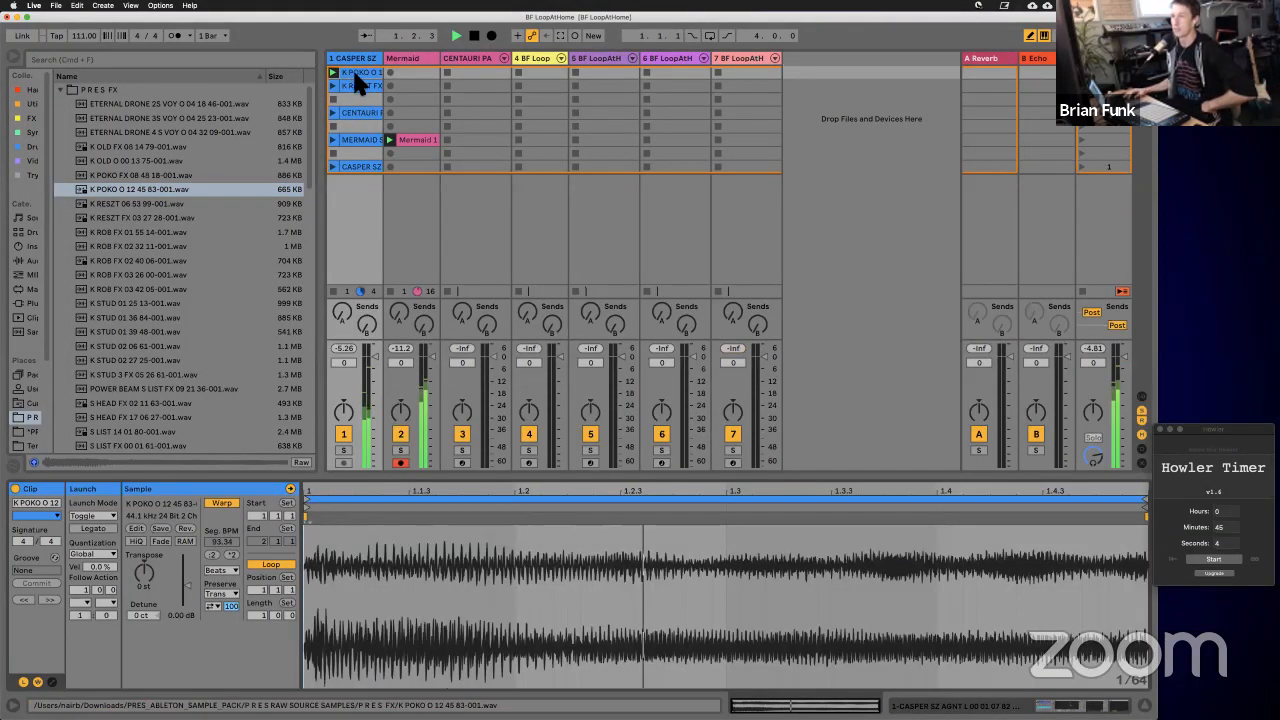
{"action": "left_click", "coordinate": [334, 87]}
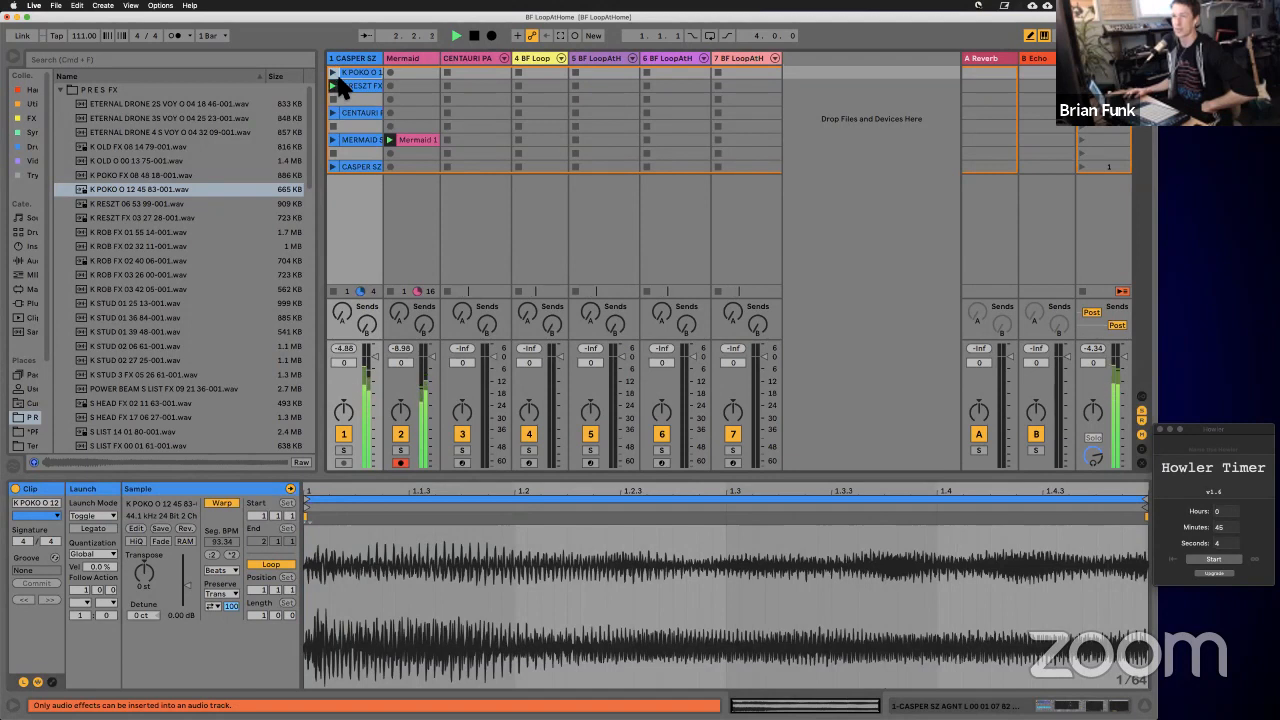
{"action": "key", "text": "space"}
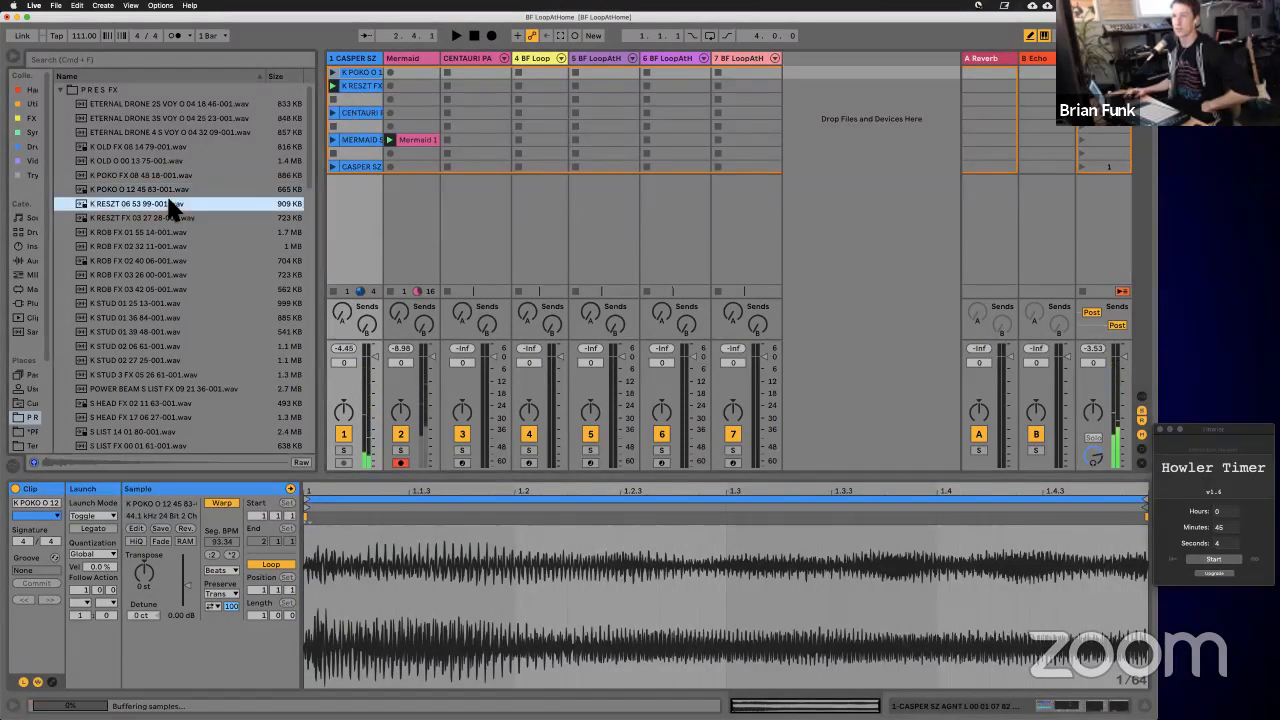
Step: Place K POKO O 12 45 83-001.wav in track 1's first clip slot again and launch the clip
{"action": "left_click", "coordinate": [157, 194]}
{"action": "left_click_drag", "start_coordinate": [152, 188], "coordinate": [350, 73]}
{"action": "left_click", "coordinate": [333, 73]}
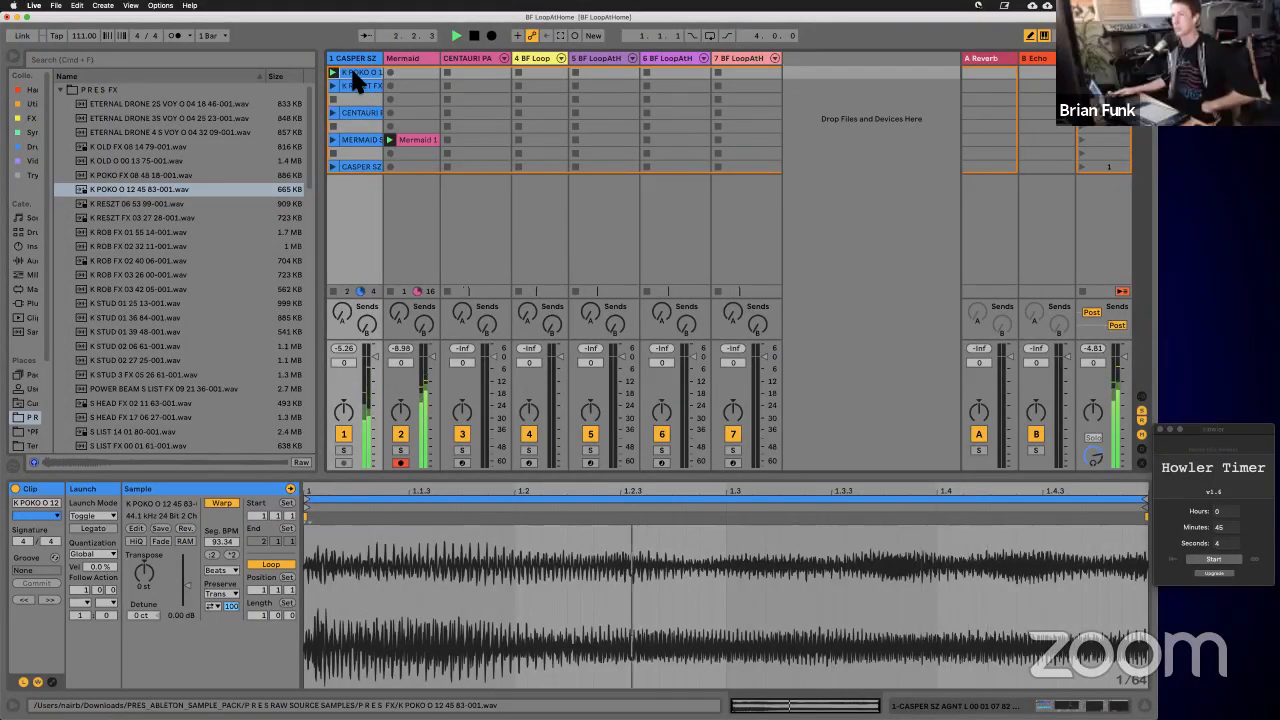
Step: Delete the ADM Channel Strip effect rack from track 1
{"action": "left_click", "coordinate": [352, 58]}
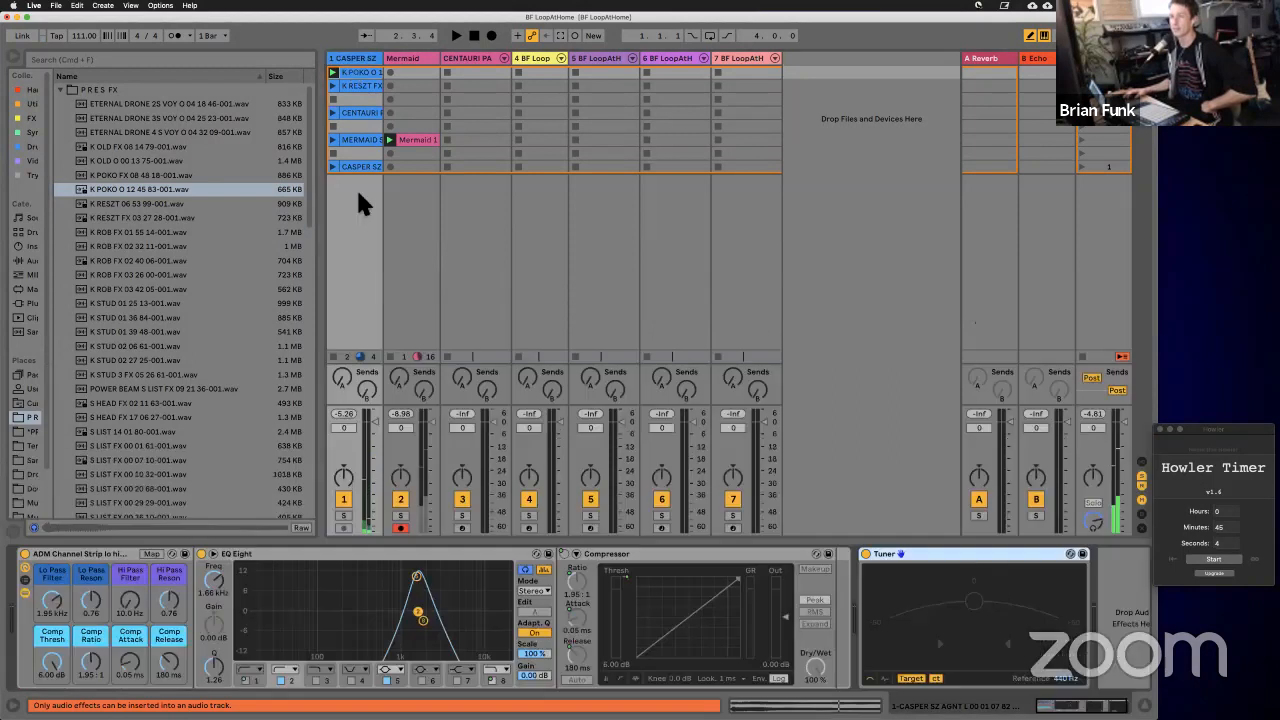
{"action": "left_click", "coordinate": [68, 555]}
{"action": "key", "text": "Delete"}
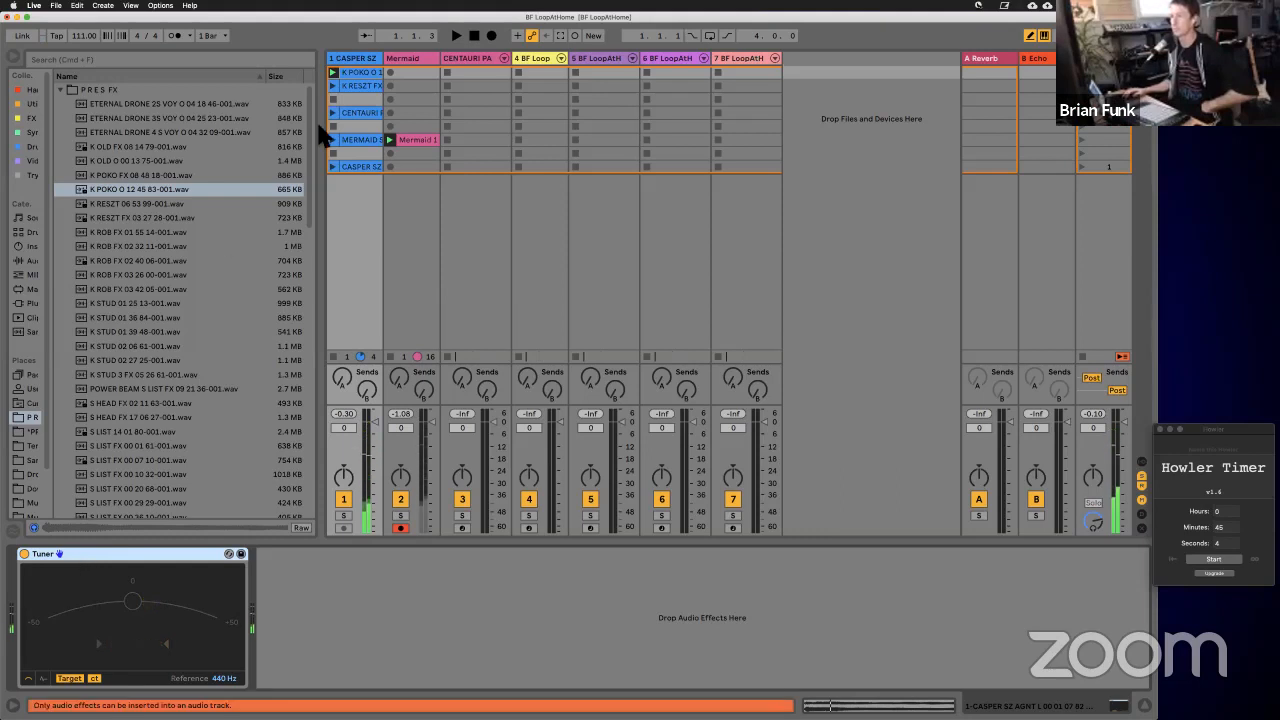
Step: Create a new track with a Sampler and load the K POKO O 12 45 83-001 clip from track 1 into it
{"action": "left_click", "coordinate": [366, 72]}
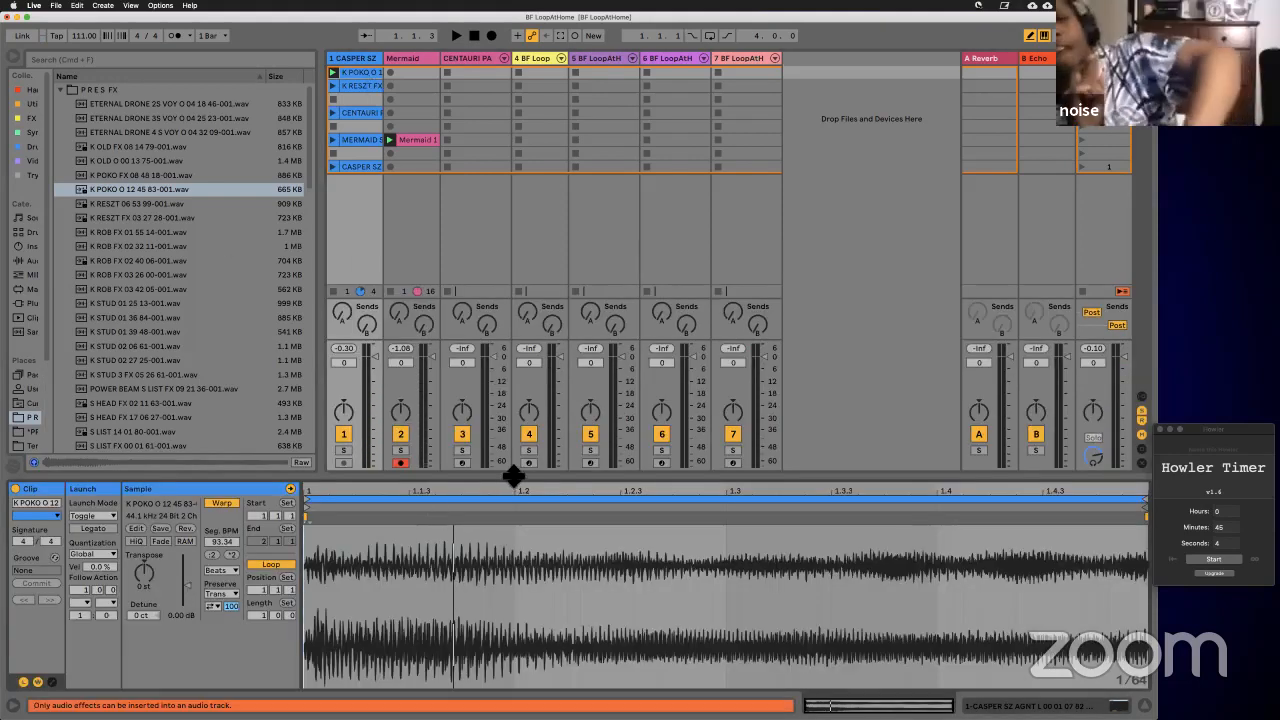
{"action": "key", "text": "super+v"}
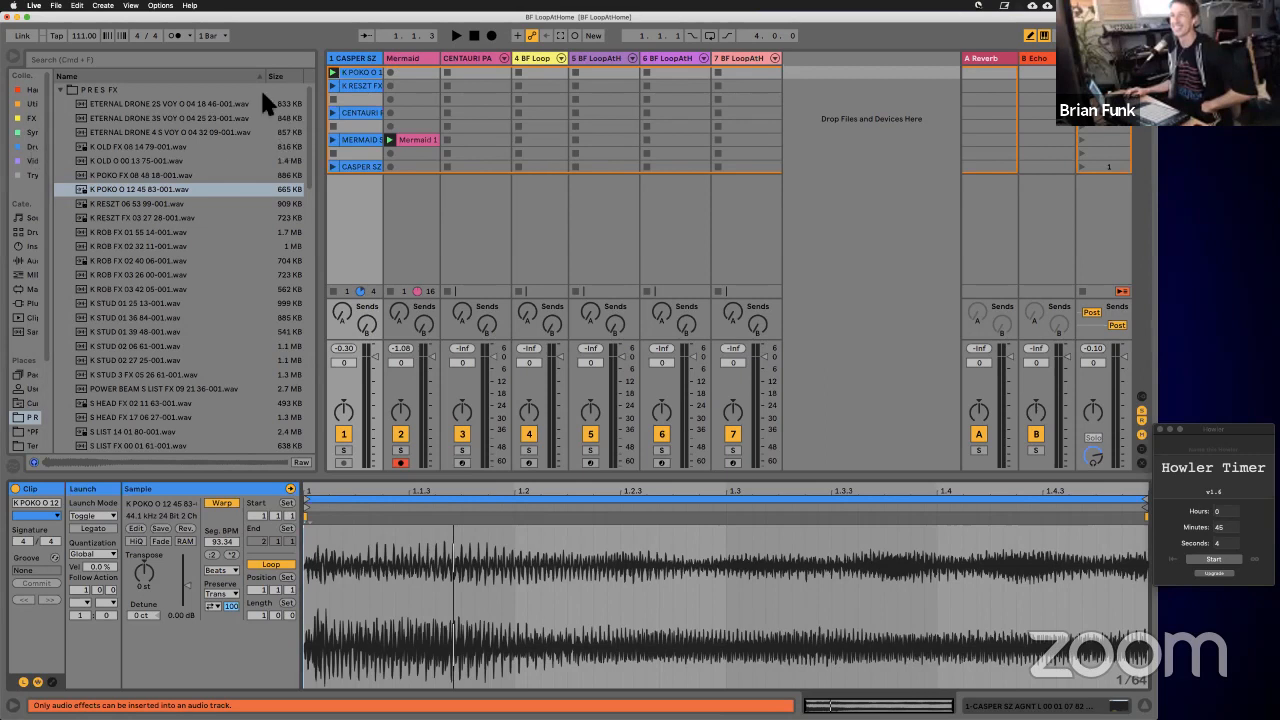
{"action": "left_click", "coordinate": [24, 245]}
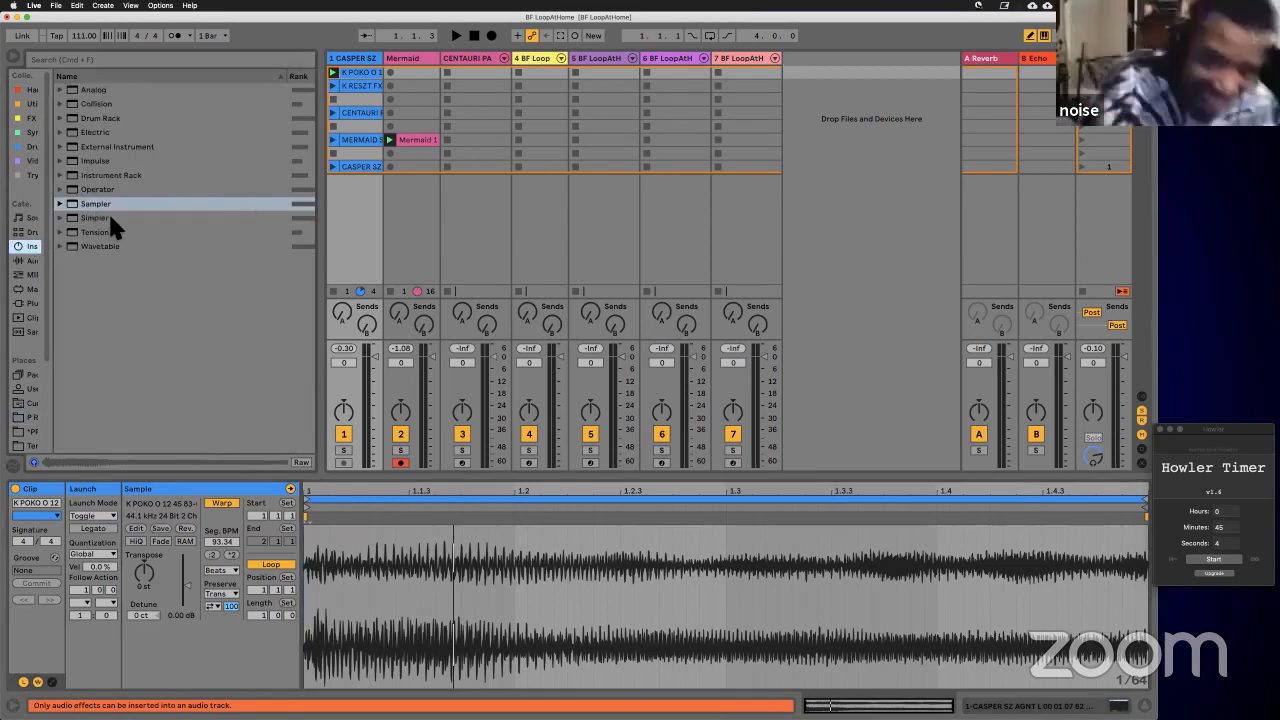
{"action": "left_click_drag", "start_coordinate": [102, 205], "coordinate": [492, 86]}
{"action": "left_click_drag", "start_coordinate": [370, 67], "coordinate": [370, 67]}
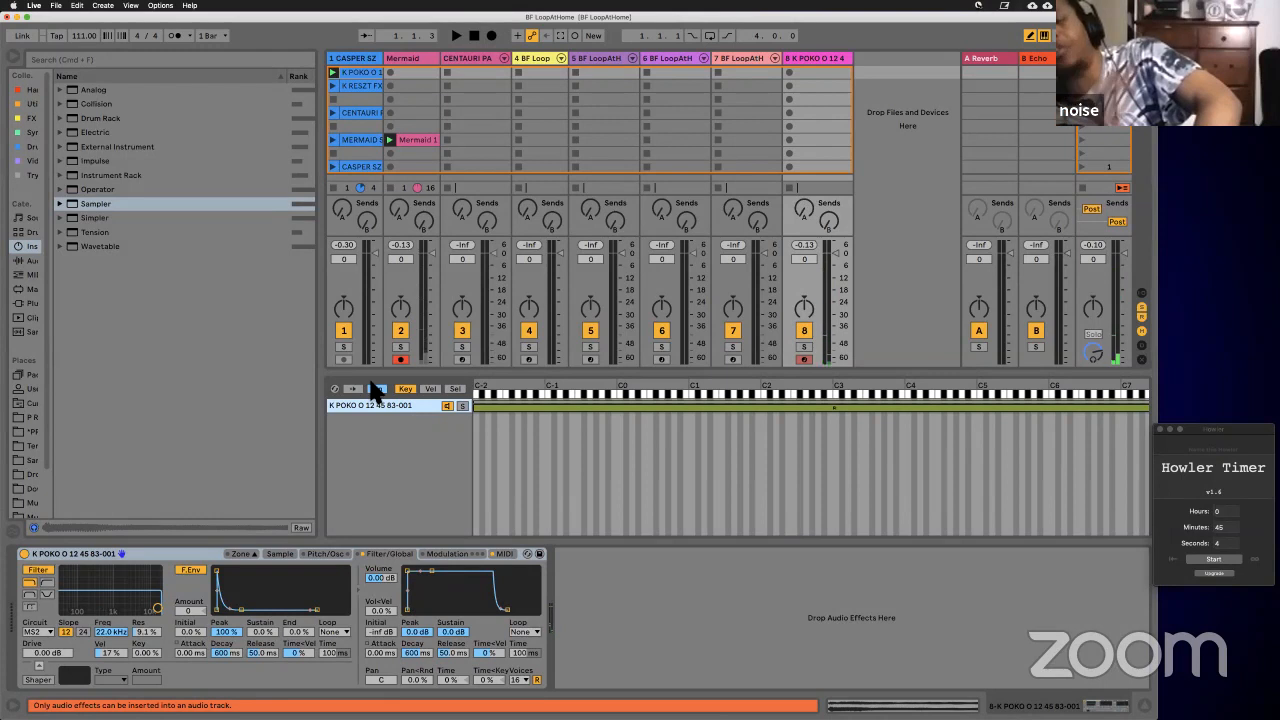
Step: Add a Tuner audio effect after the Sampler on track 8
{"action": "left_click", "coordinate": [30, 262]}
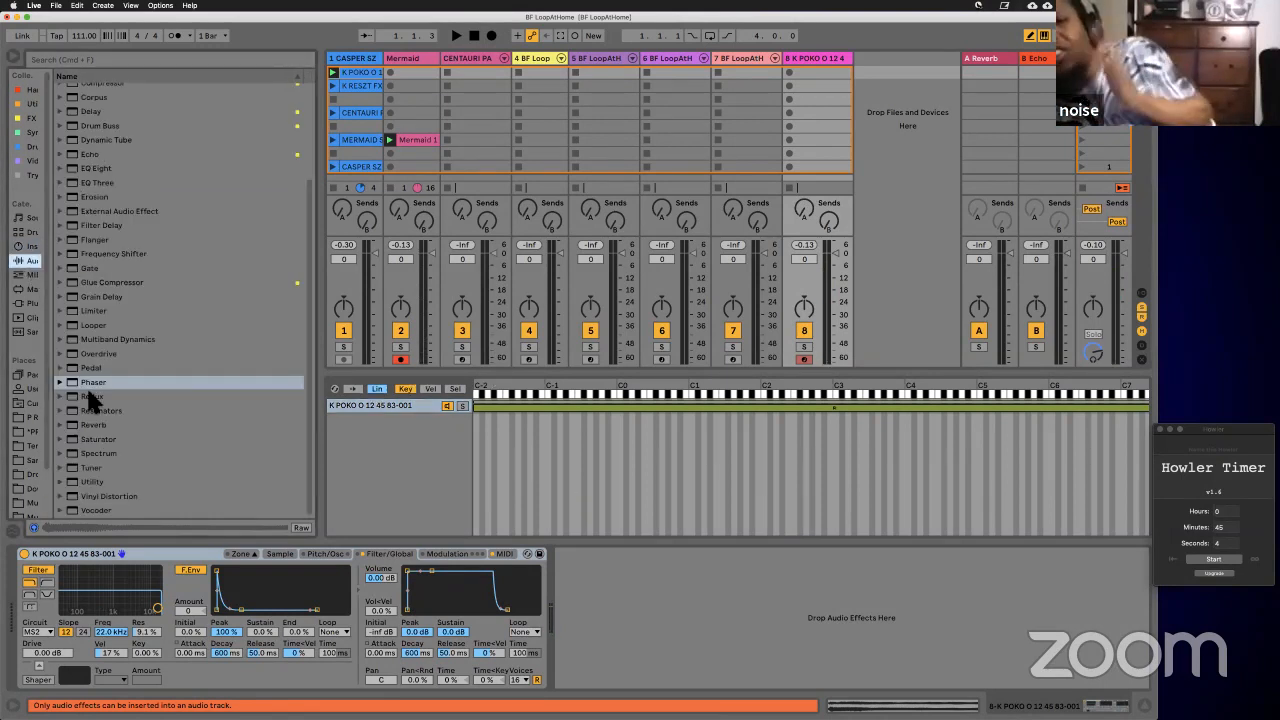
{"action": "left_click", "coordinate": [91, 469]}
{"action": "left_click_drag", "start_coordinate": [91, 476], "coordinate": [638, 597]}
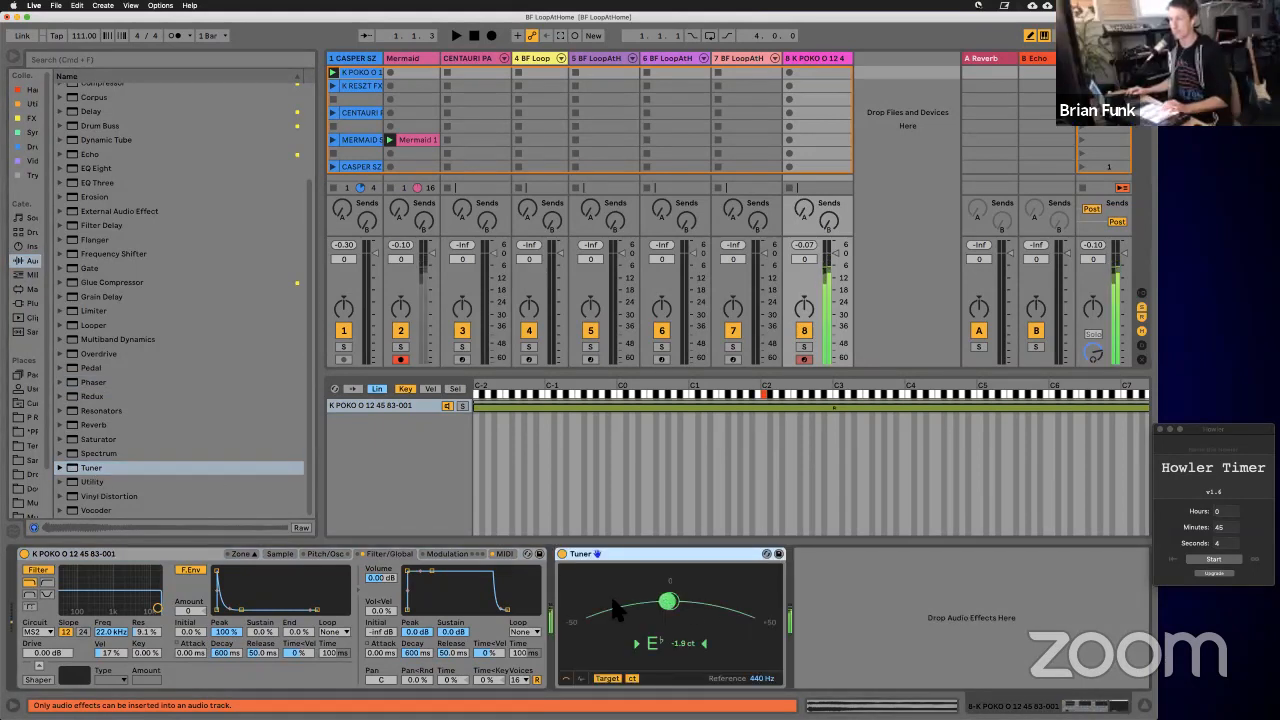
Step: Enable the Sampler's back-and-forth sustain loop with loop start 37520, loop end 107512 and crossfade 5880
{"action": "left_click", "coordinate": [326, 553]}
{"action": "left_click", "coordinate": [275, 554]}
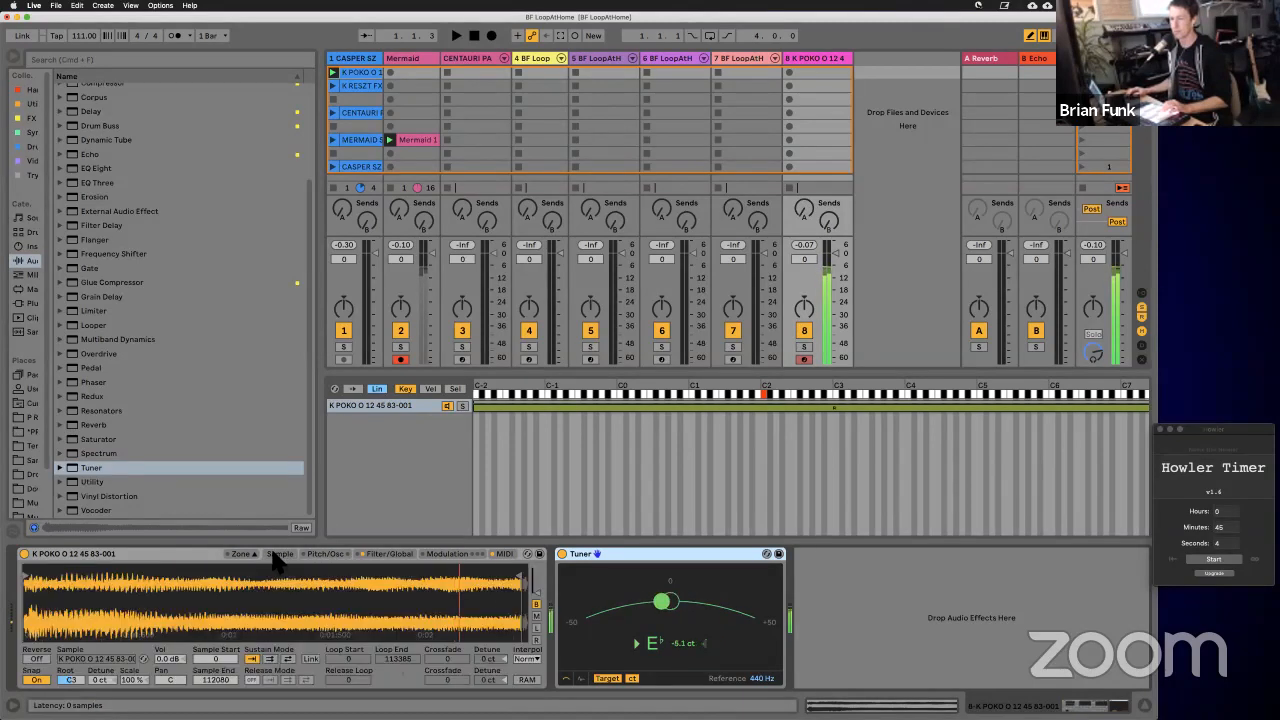
{"action": "left_click", "coordinate": [287, 658]}
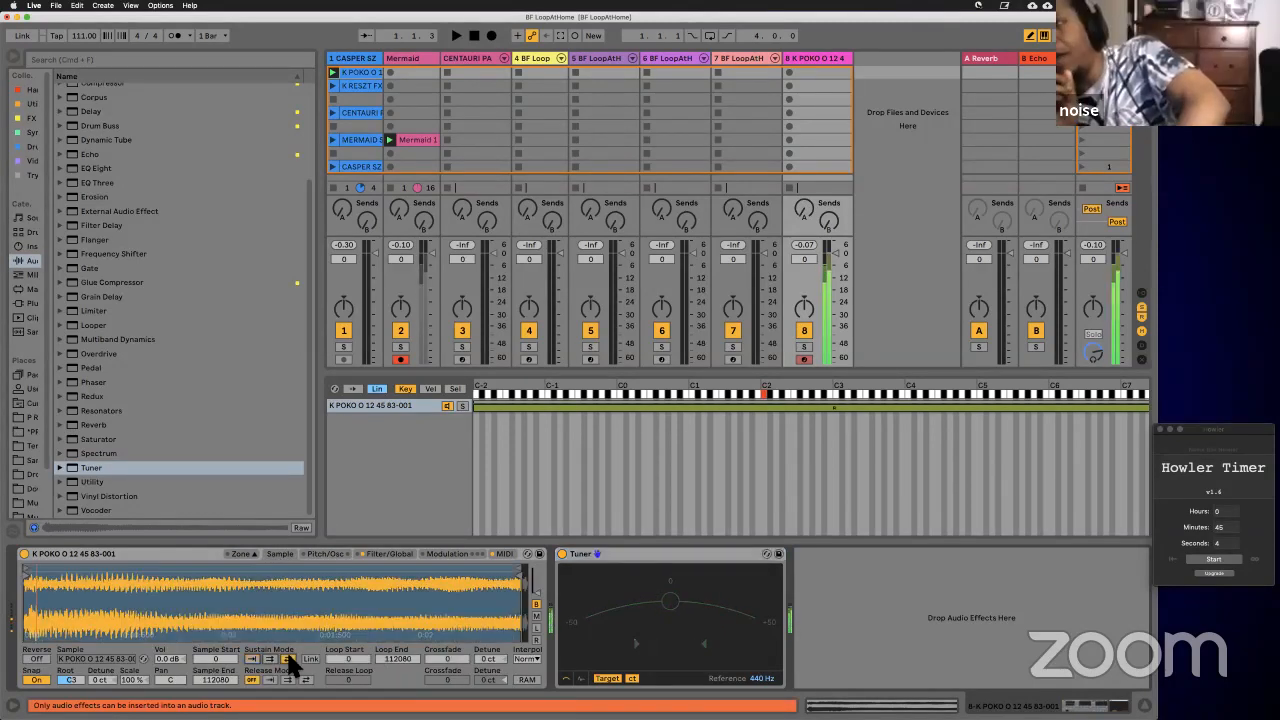
{"action": "left_click_drag", "start_coordinate": [55, 576], "coordinate": [199, 574]}
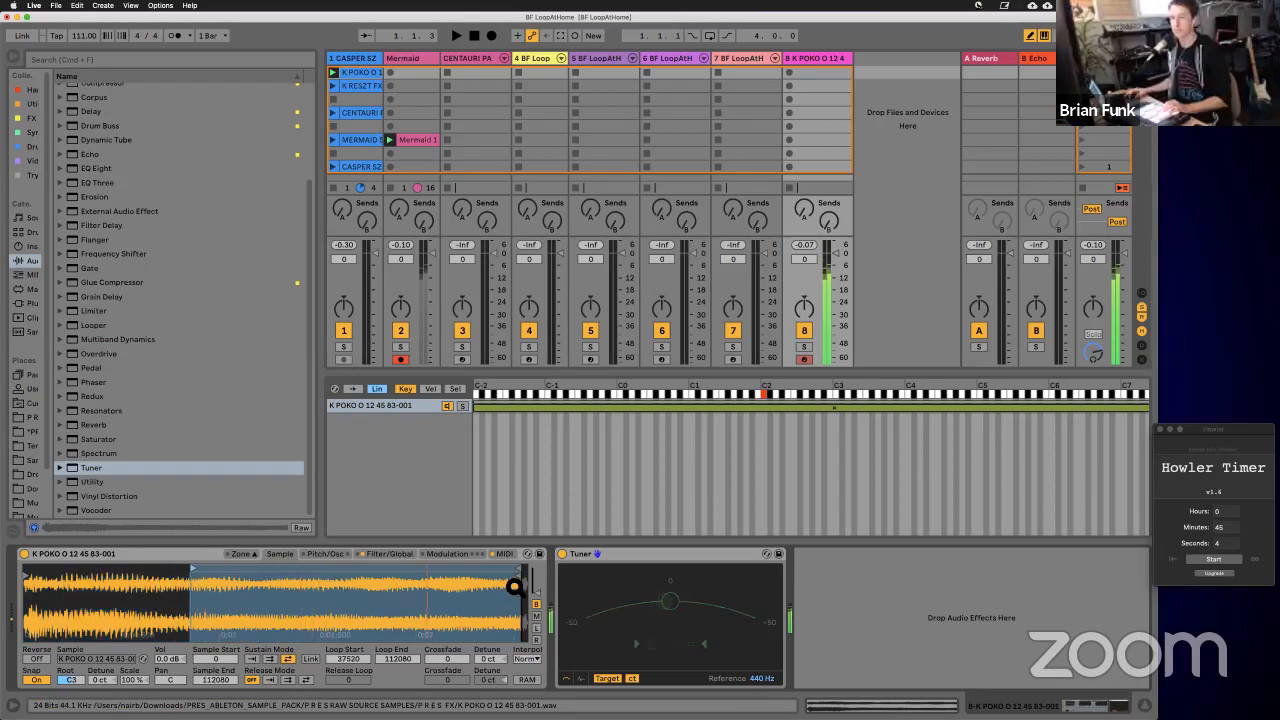
{"action": "left_click_drag", "start_coordinate": [521, 576], "coordinate": [505, 576]}
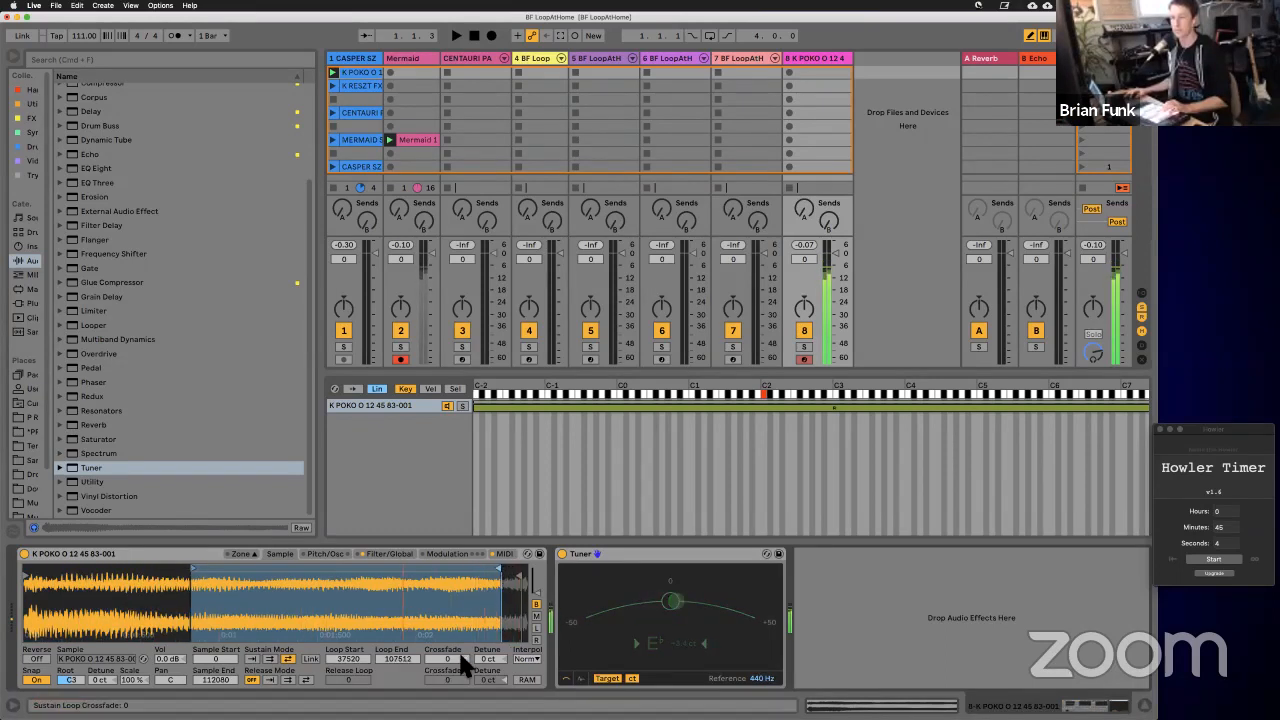
{"action": "left_click_drag", "start_coordinate": [460, 659], "coordinate": [461, 652]}
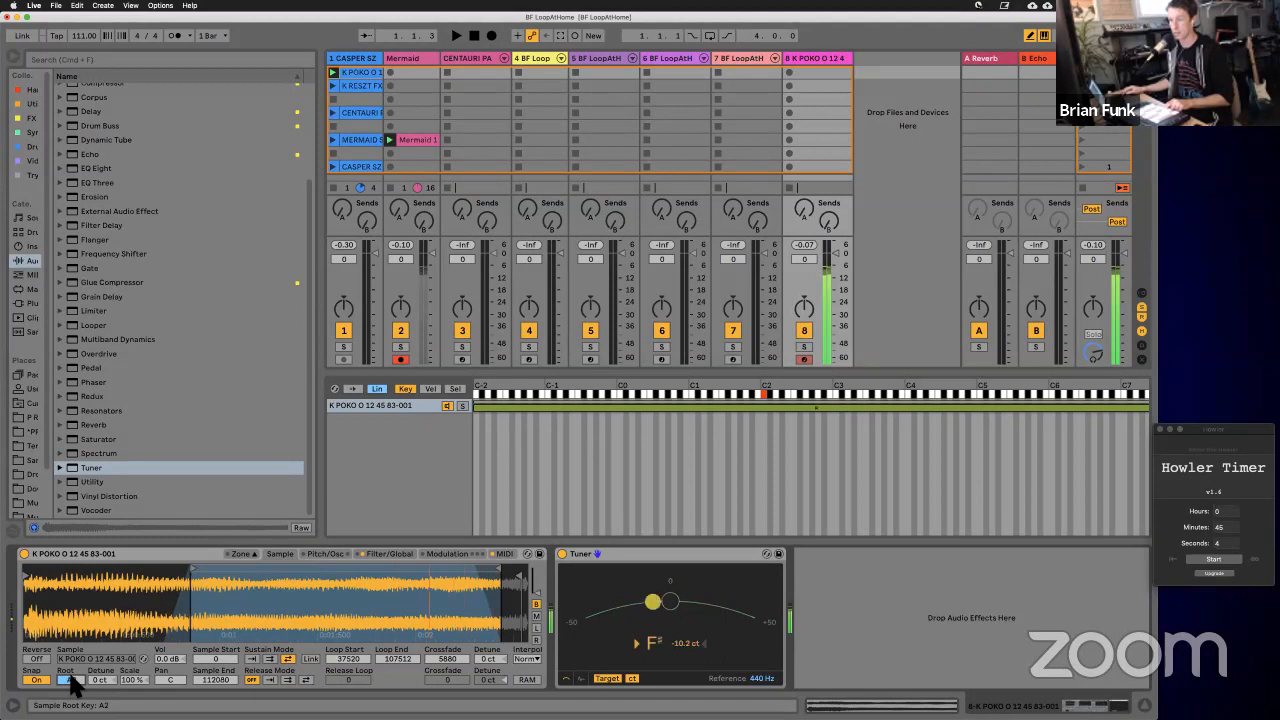
Step: Set the Sampler's root key to D#2 and its volume envelope release to 4.18 s
{"action": "scroll", "coordinate": [74, 684], "scroll_direction": "down", "scroll_amount": 1}
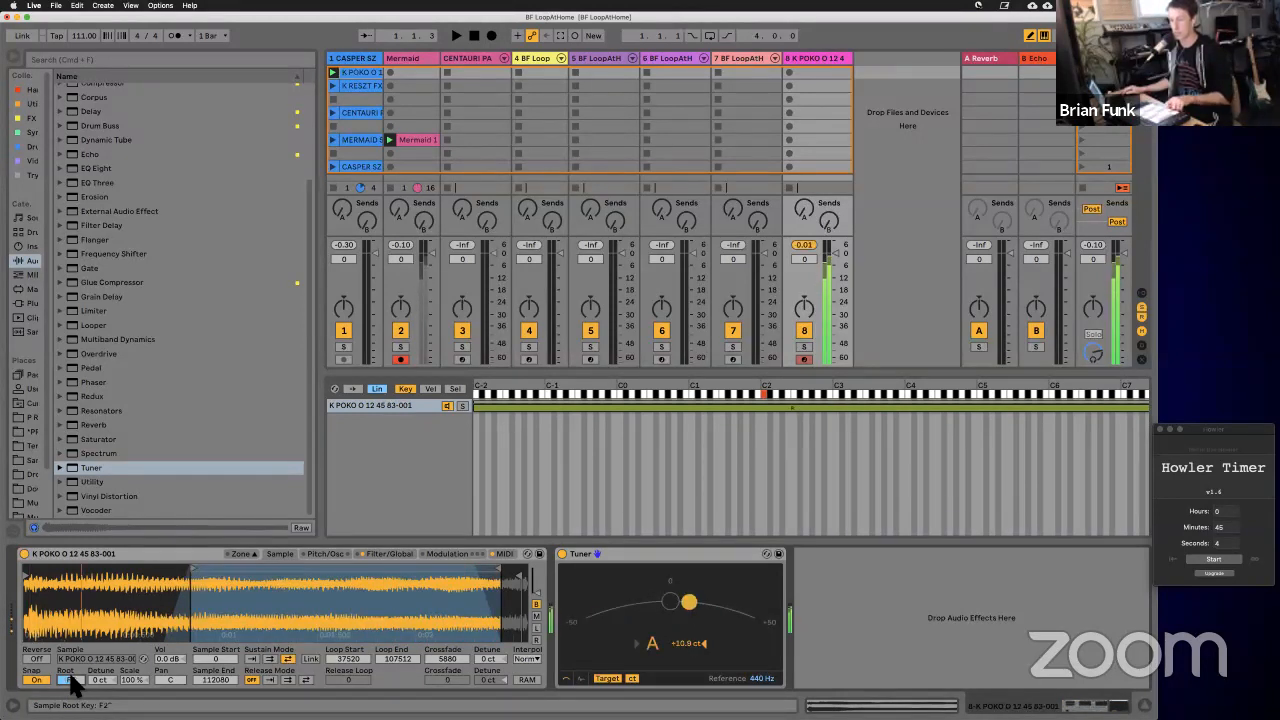
{"action": "scroll", "coordinate": [74, 684], "scroll_direction": "down", "scroll_amount": 1}
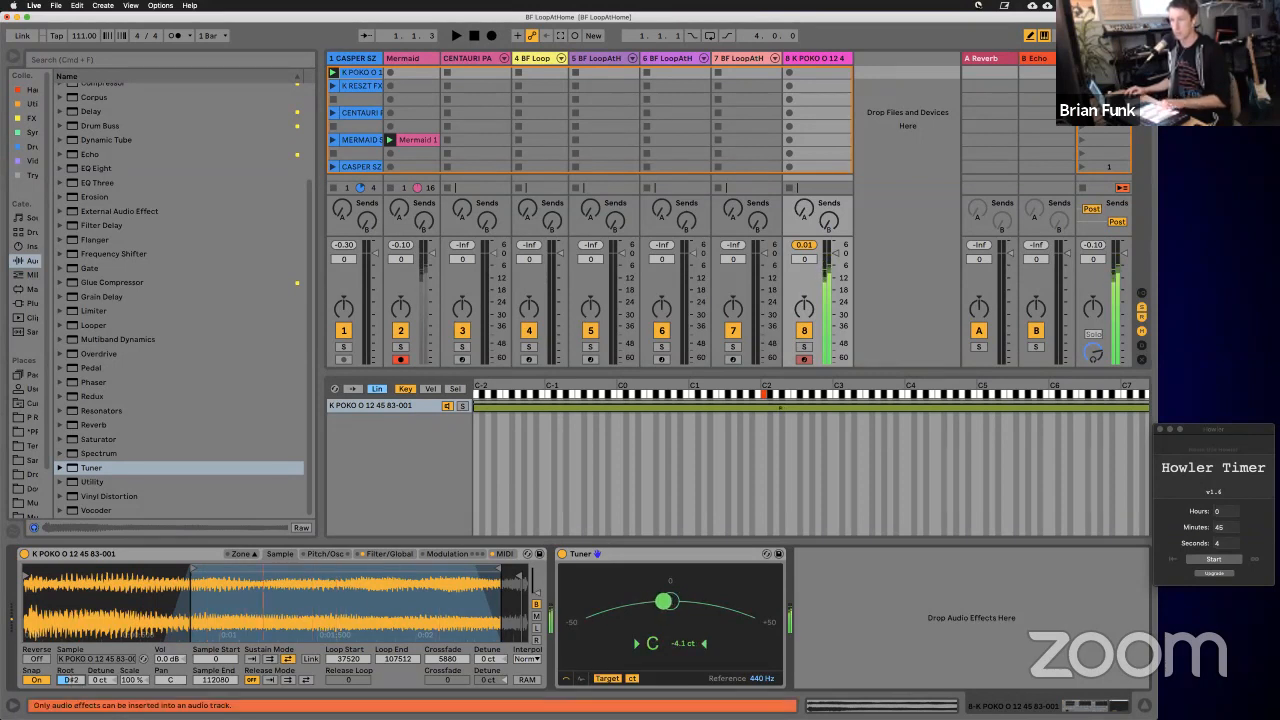
{"action": "key", "text": "F11"}
{"action": "key", "text": "F11"}
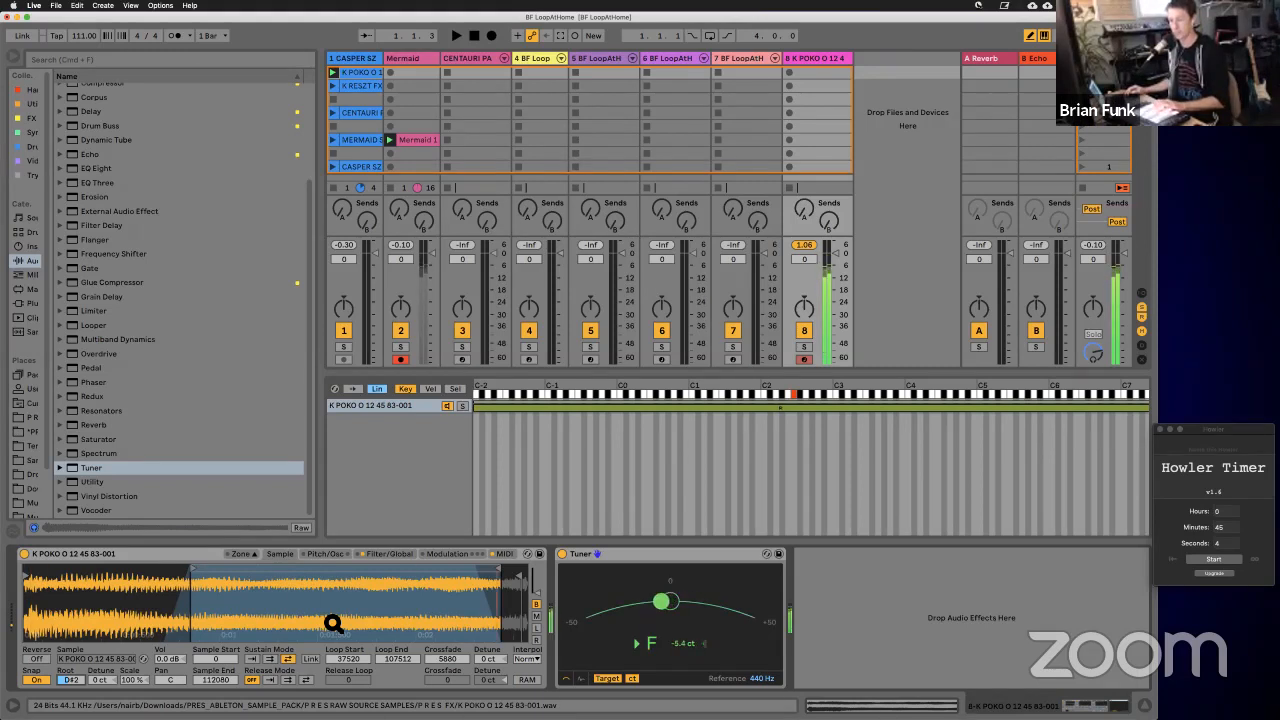
{"action": "left_click", "coordinate": [384, 555]}
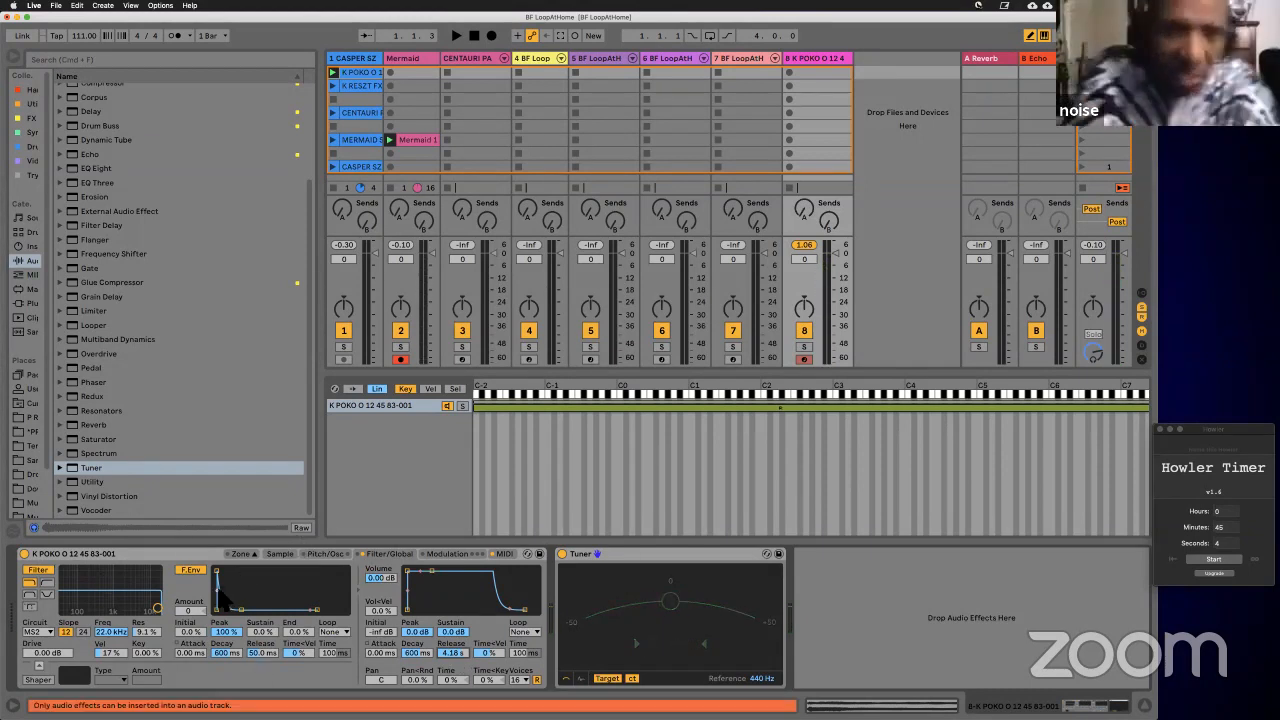
Step: Group the Sampler into an Instrument Rack and map its filter frequency to Macro 1 and filter resonance to Macro 2
{"action": "left_click", "coordinate": [172, 560]}
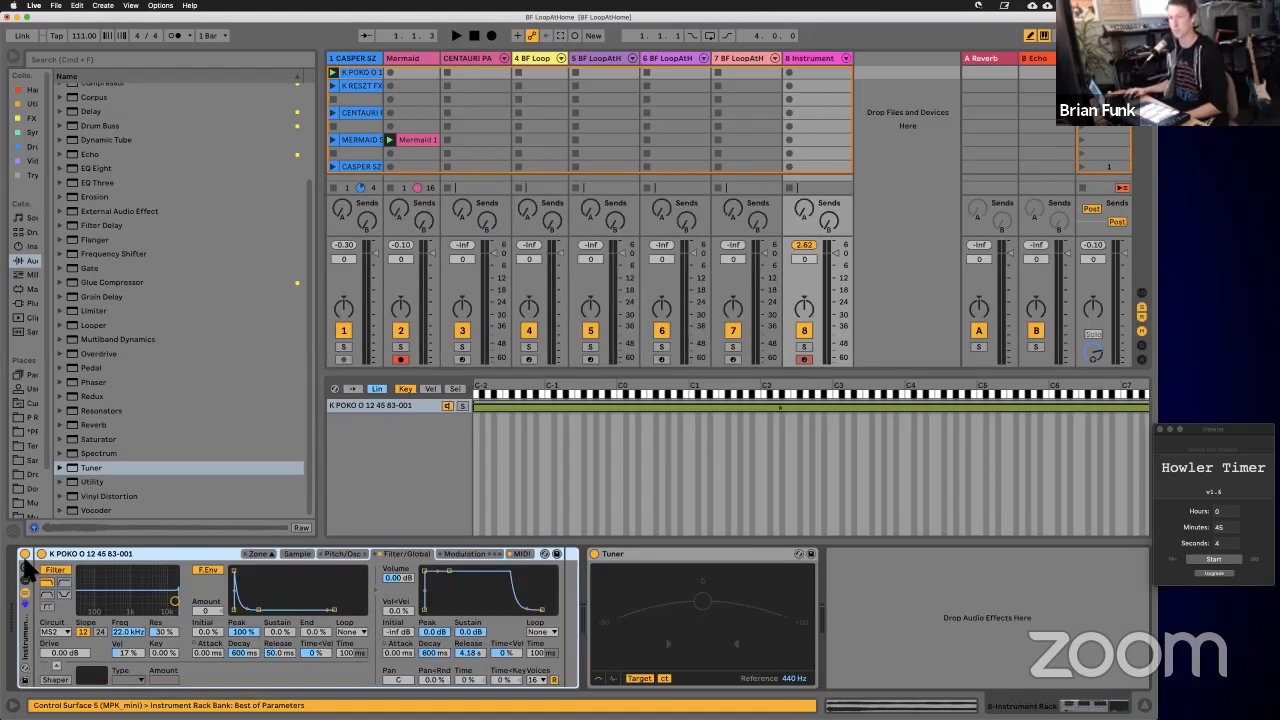
{"action": "key", "text": "super+g"}
{"action": "right_click", "coordinate": [289, 632]}
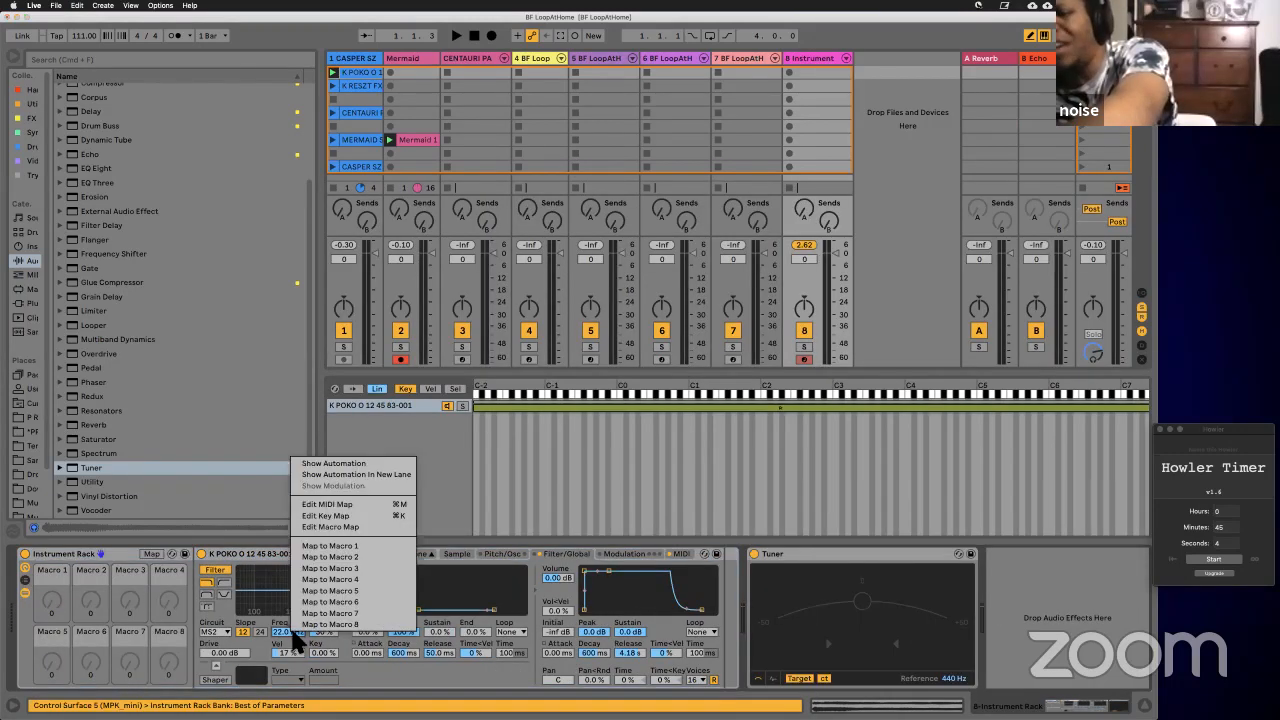
{"action": "left_click", "coordinate": [343, 551]}
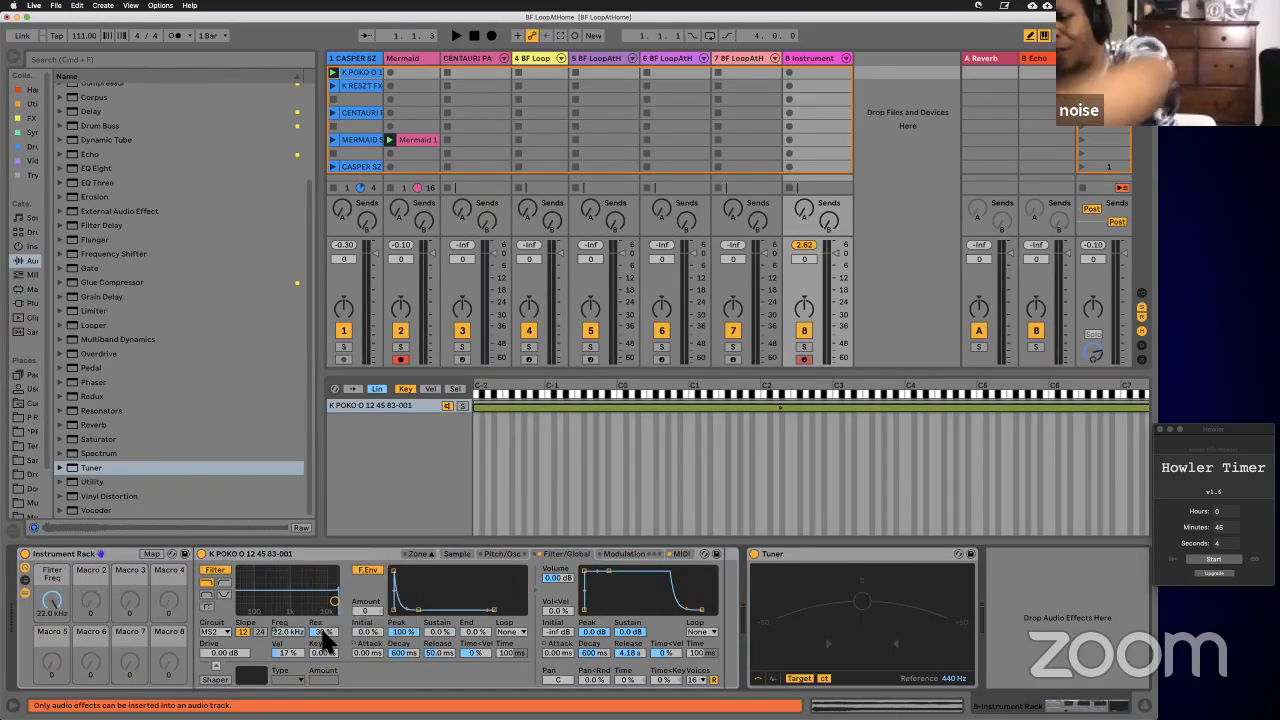
{"action": "right_click", "coordinate": [322, 636]}
{"action": "left_click", "coordinate": [363, 555]}
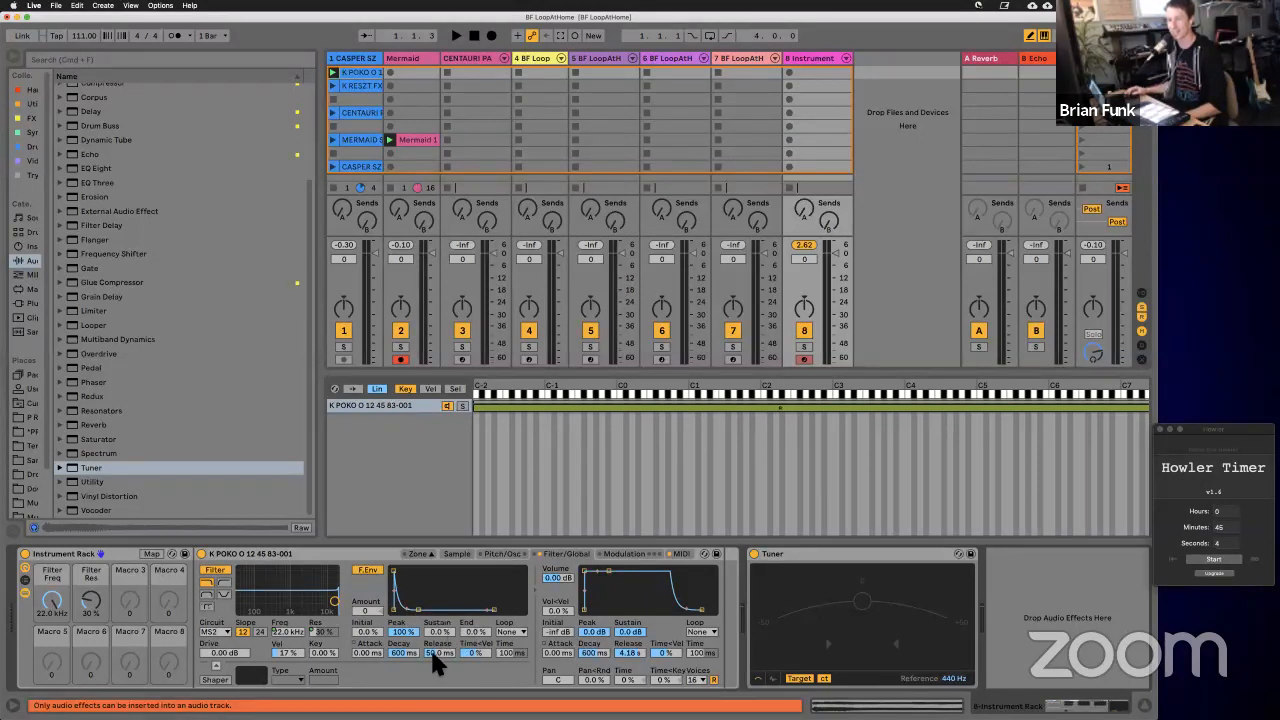
Step: Map the volume envelope release to Macro 3 at 4.18 s and rename the macro Release
{"action": "left_click_drag", "start_coordinate": [432, 652], "coordinate": [432, 668]}
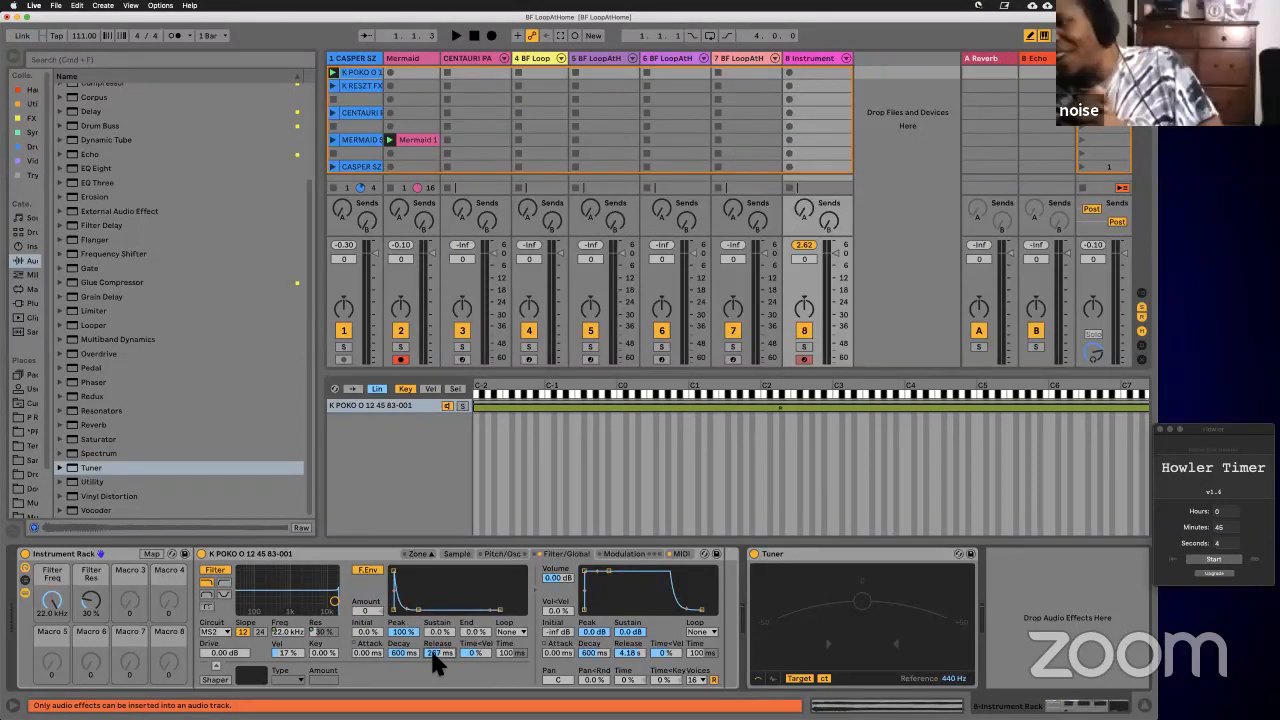
{"action": "left_click_drag", "start_coordinate": [632, 658], "coordinate": [633, 655]}
{"action": "right_click", "coordinate": [632, 658]}
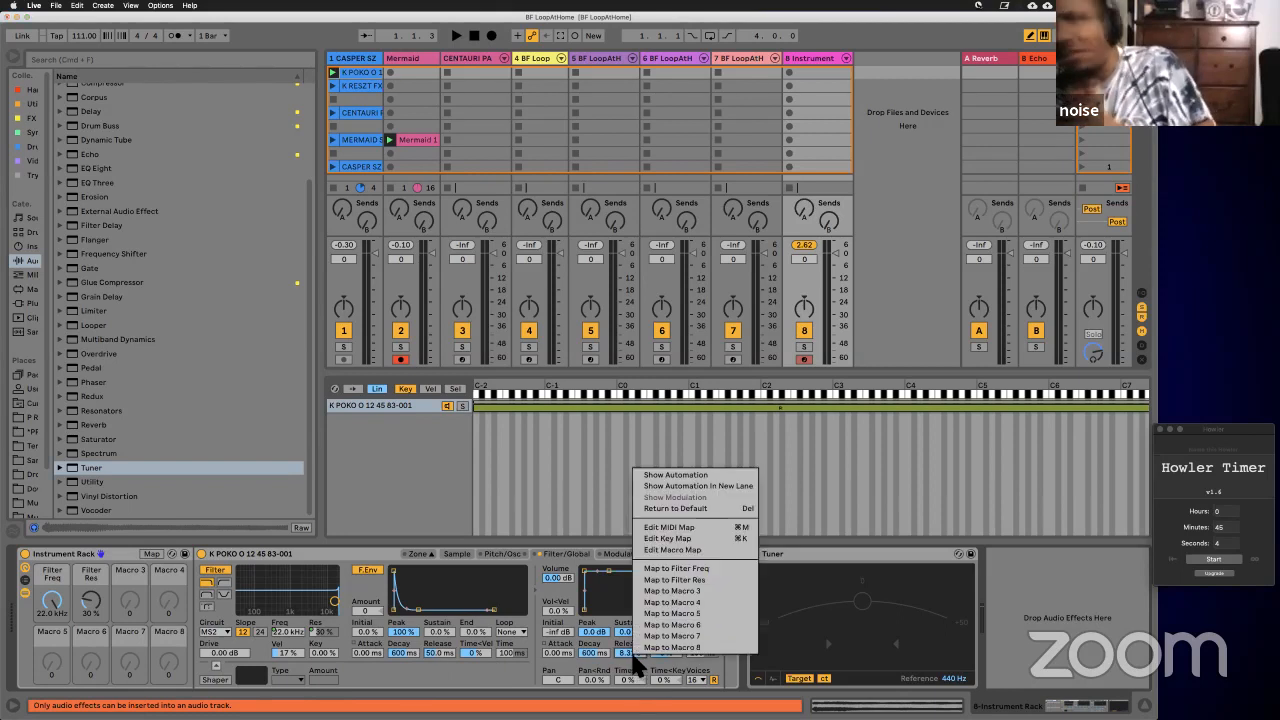
{"action": "left_click", "coordinate": [690, 613]}
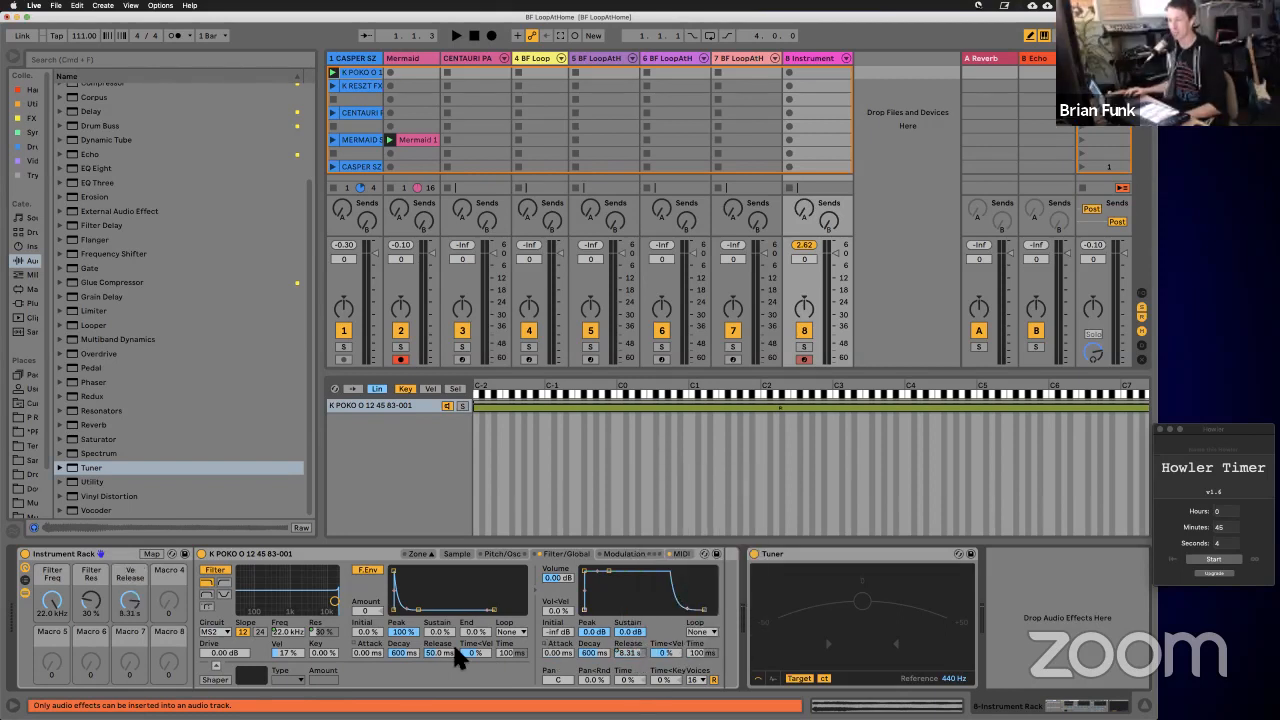
{"action": "left_click", "coordinate": [138, 576]}
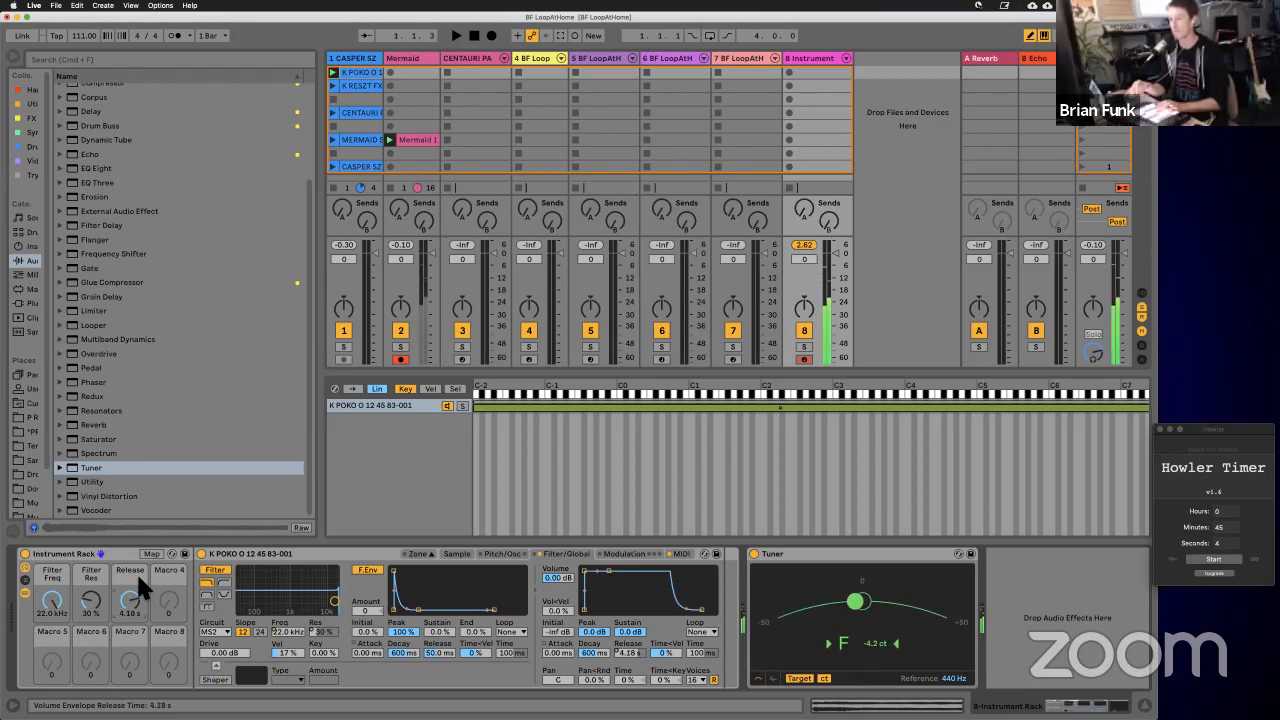
Step: Look through the Sampler's pitch/oscillator, modulation and filter settings and the list of available audio effects
{"action": "left_click", "coordinate": [514, 556]}
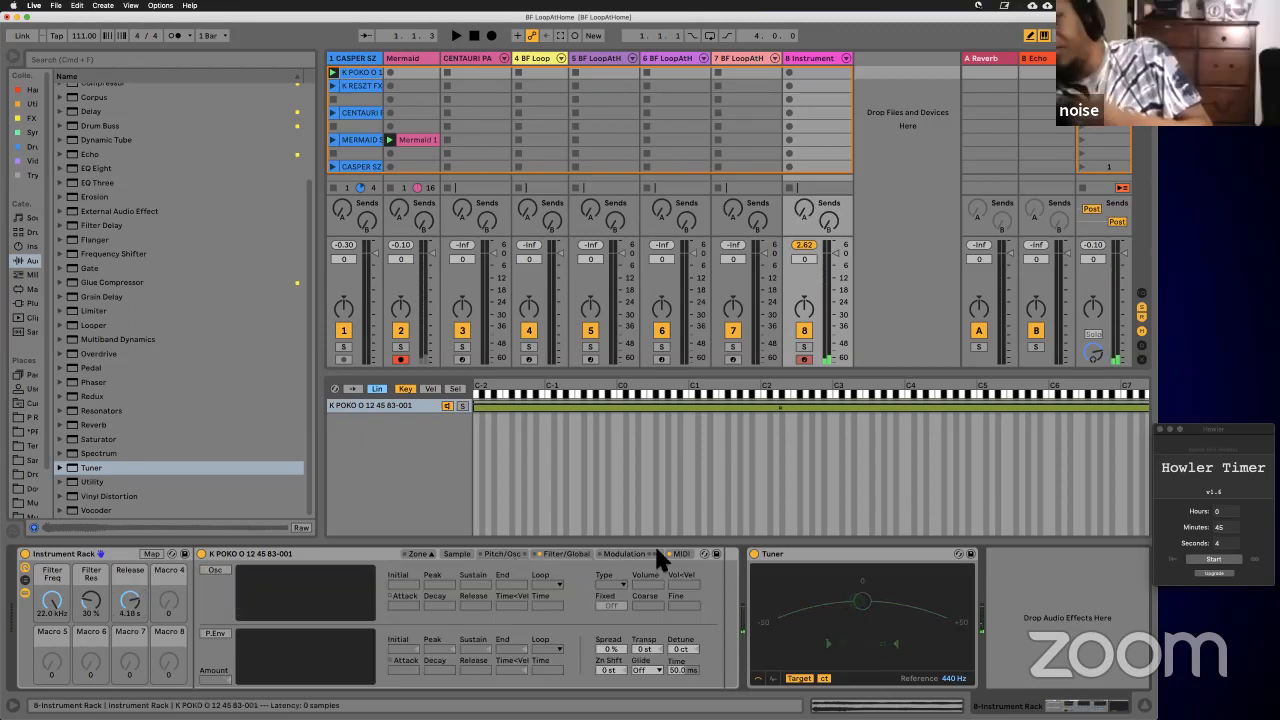
{"action": "left_click", "coordinate": [644, 550]}
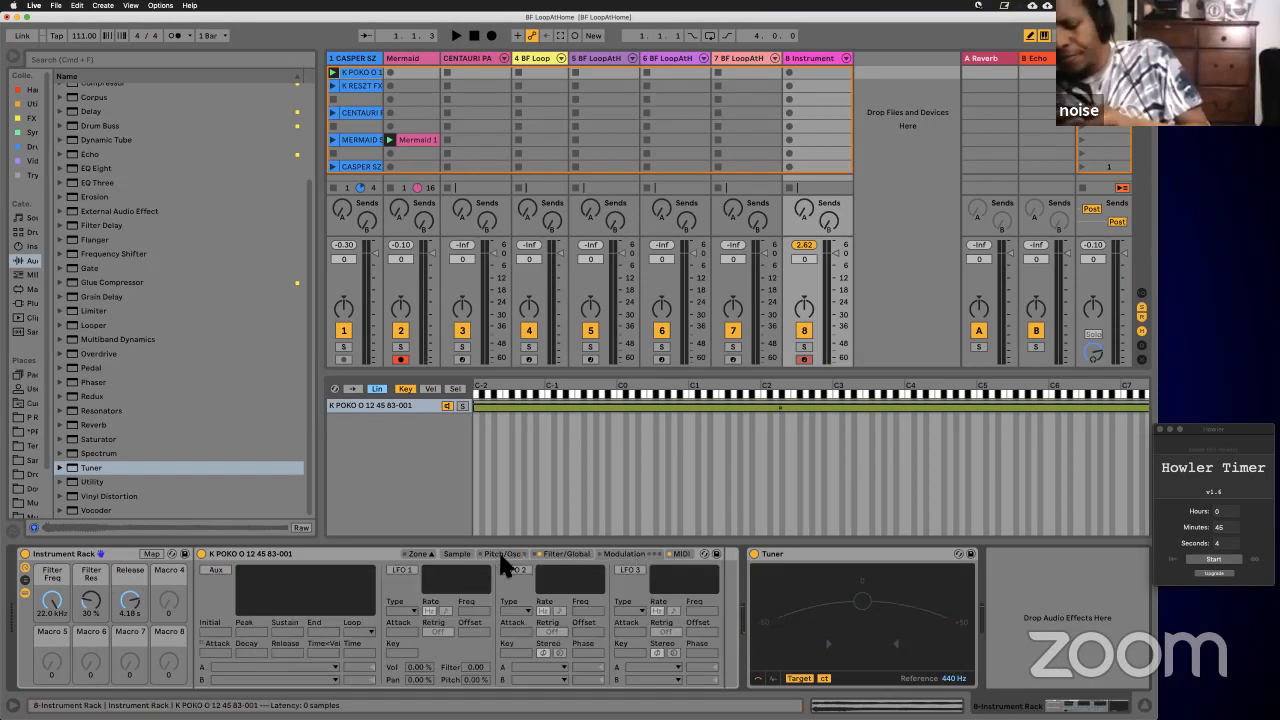
{"action": "left_click", "coordinate": [505, 553]}
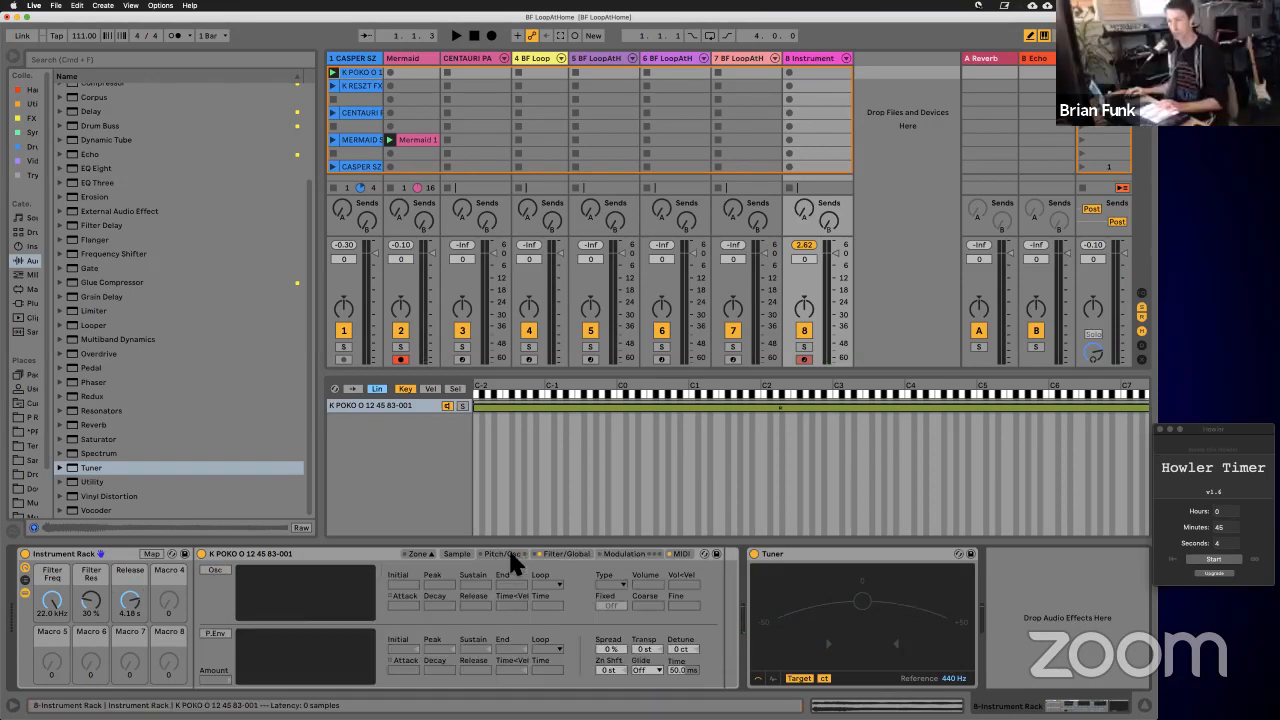
{"action": "left_click", "coordinate": [643, 554]}
{"action": "left_click", "coordinate": [565, 553]}
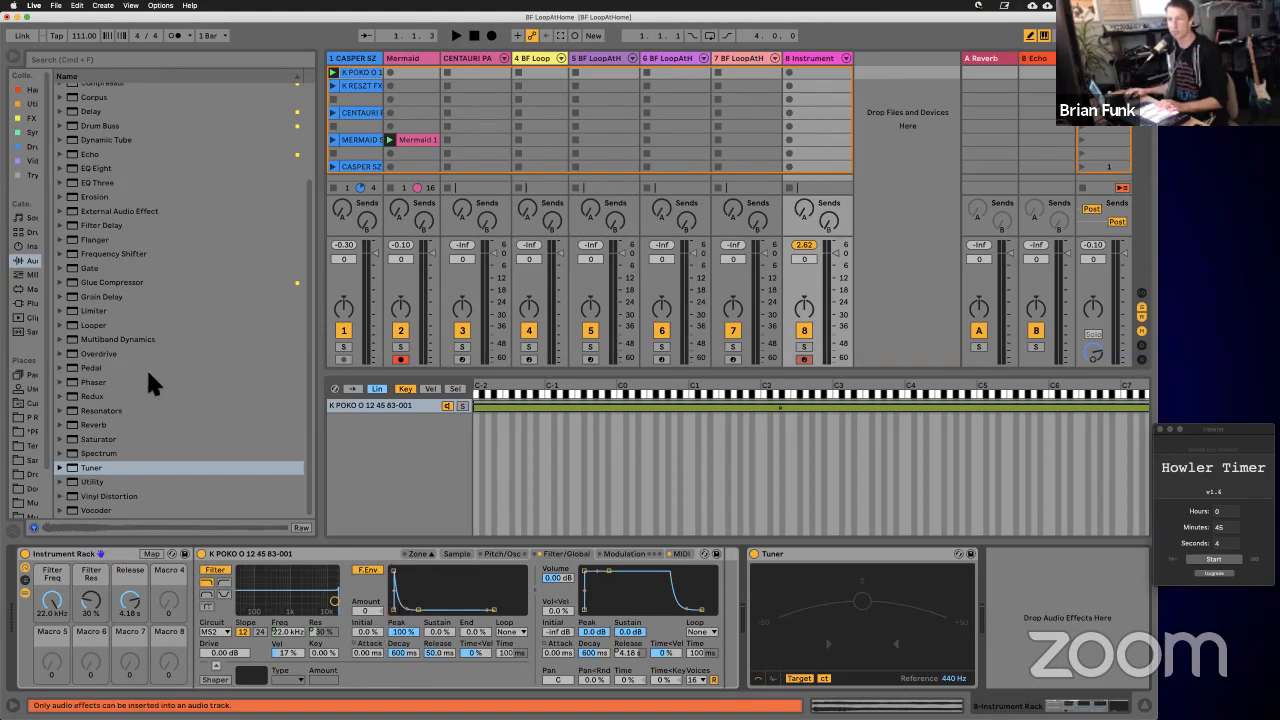
{"action": "scroll", "coordinate": [148, 372], "scroll_direction": "up", "scroll_amount": 5}
{"action": "scroll", "coordinate": [148, 372], "scroll_direction": "down", "scroll_amount": 5}
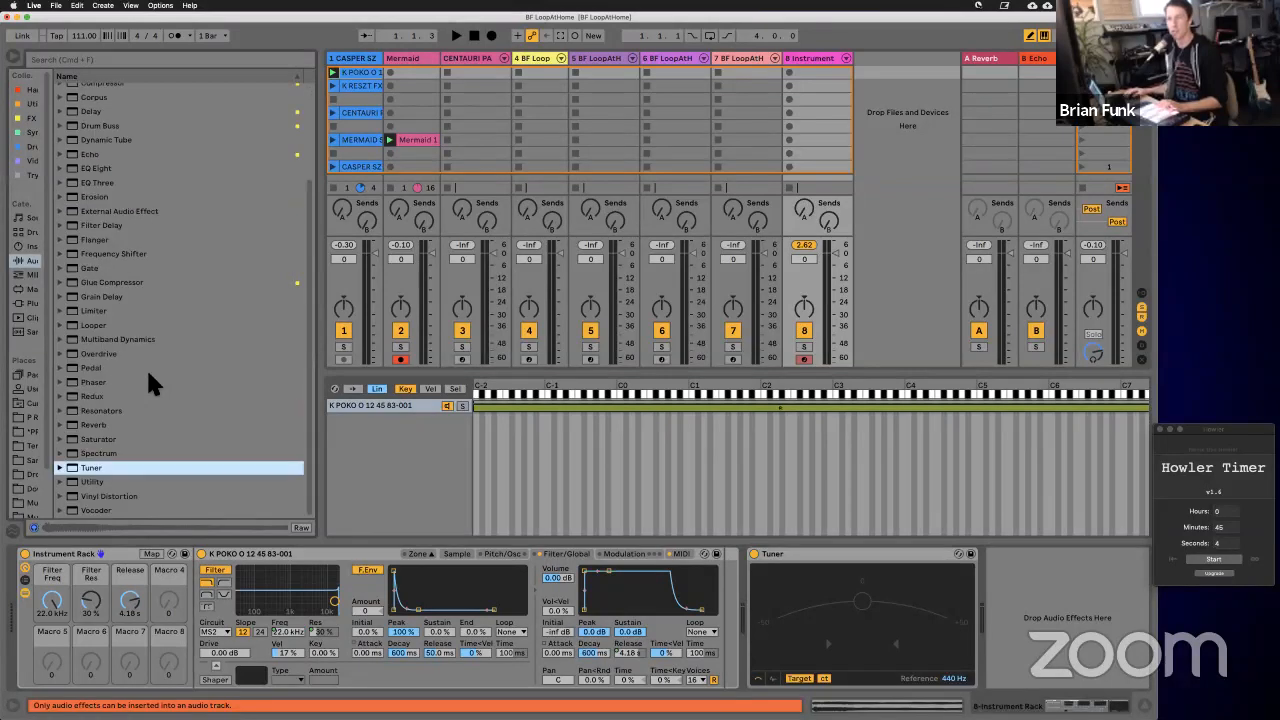
{"action": "scroll", "coordinate": [147, 374], "scroll_direction": "up", "scroll_amount": 3}
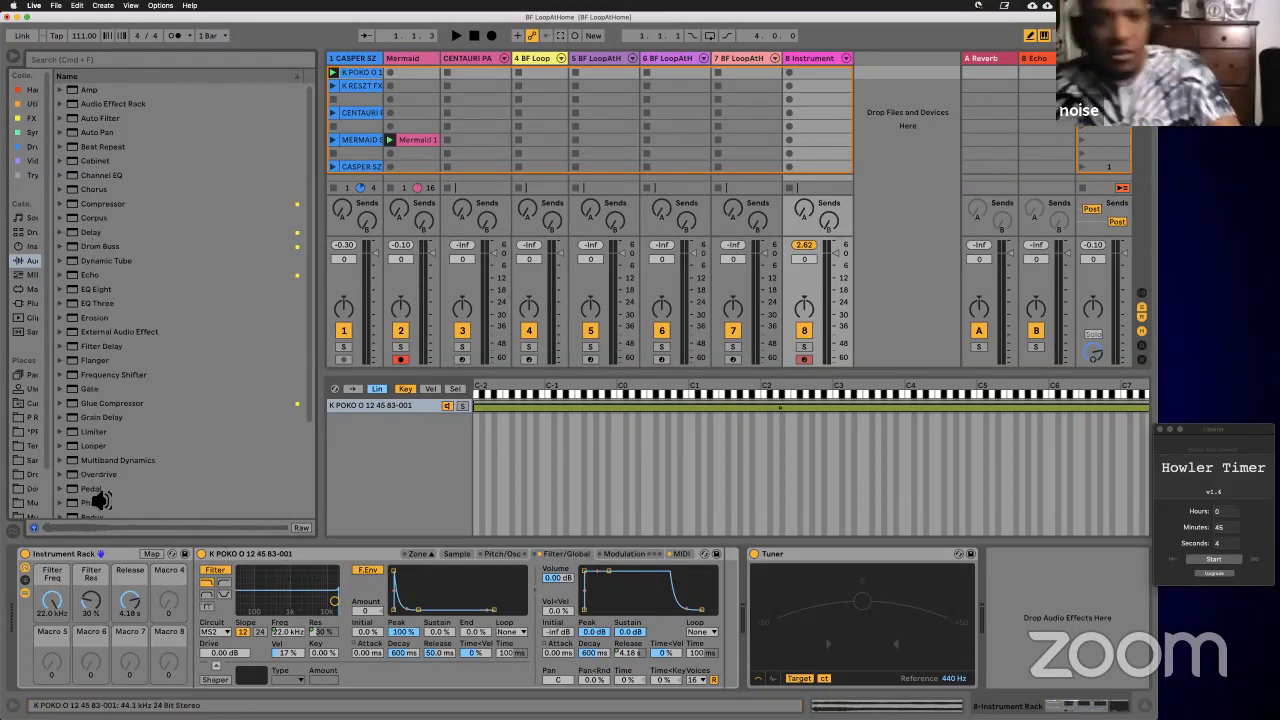
{"action": "scroll", "coordinate": [106, 456], "scroll_direction": "down", "scroll_amount": 5}
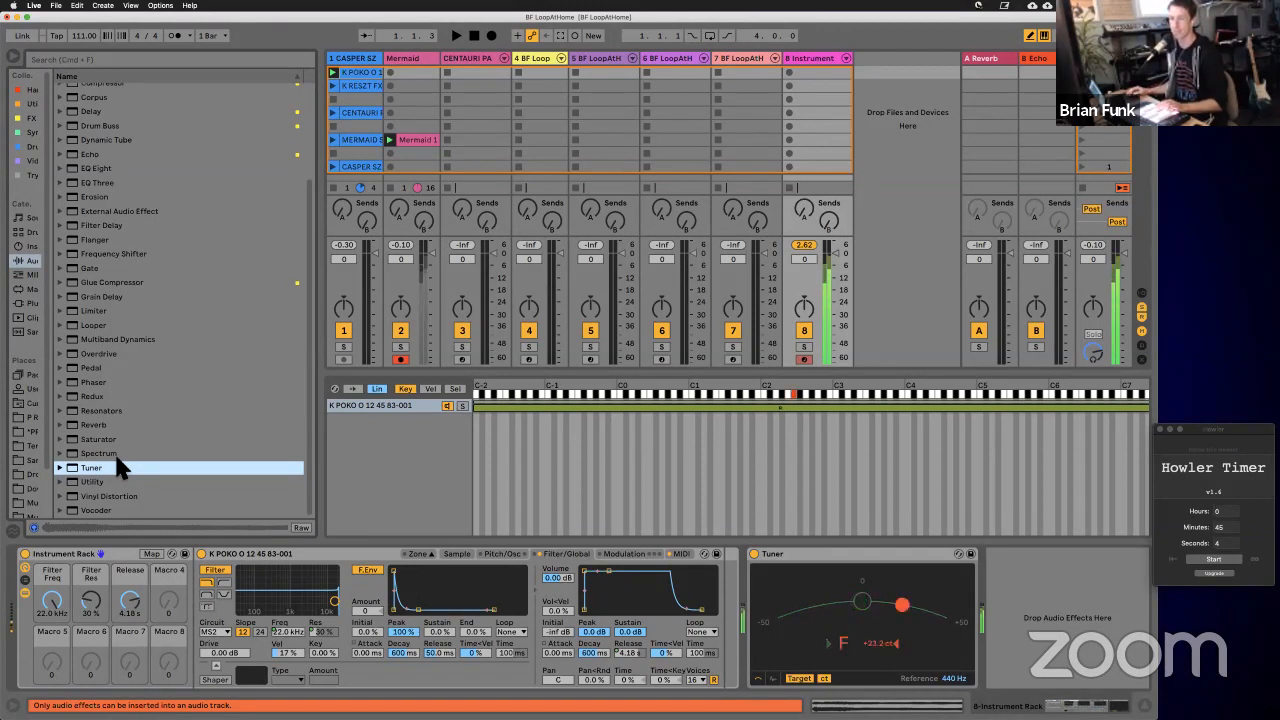
Step: Set the Filter Freq macro to 9.40 kHz and the Sampler's volume envelope attack to 20.0 s
{"action": "left_click_drag", "start_coordinate": [55, 597], "coordinate": [56, 591]}
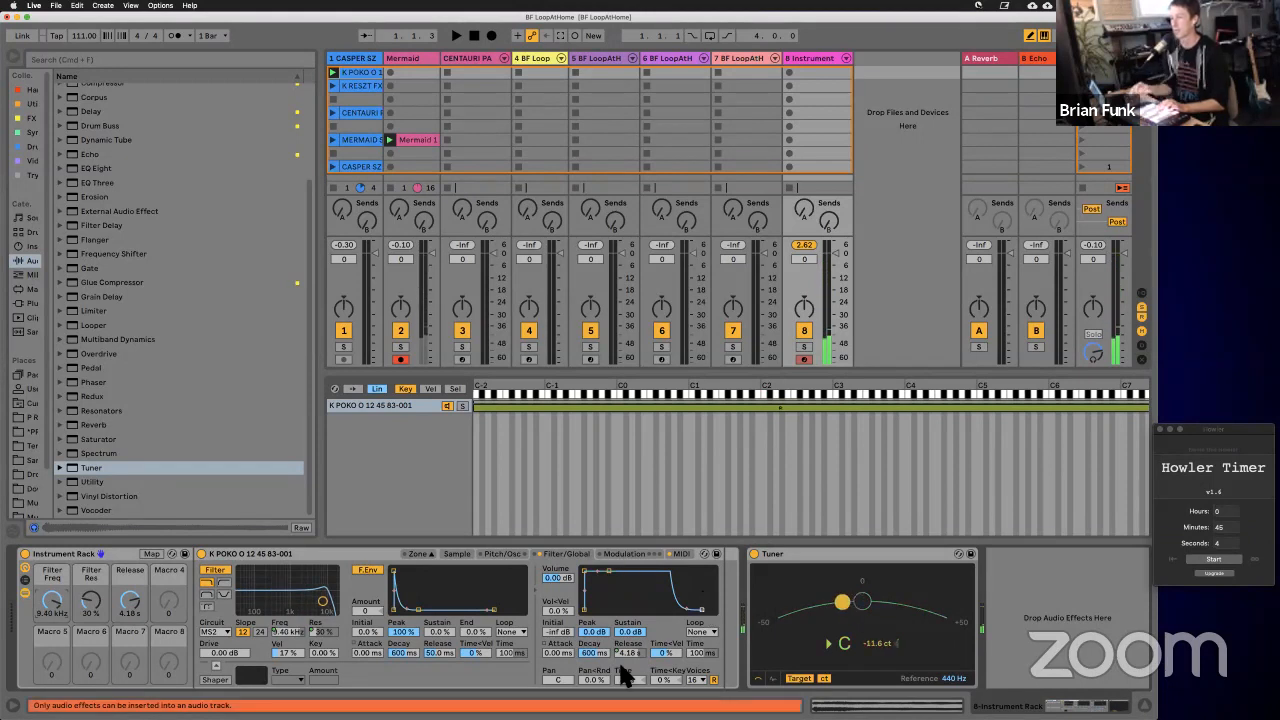
{"action": "left_click_drag", "start_coordinate": [552, 653], "coordinate": [556, 666]}
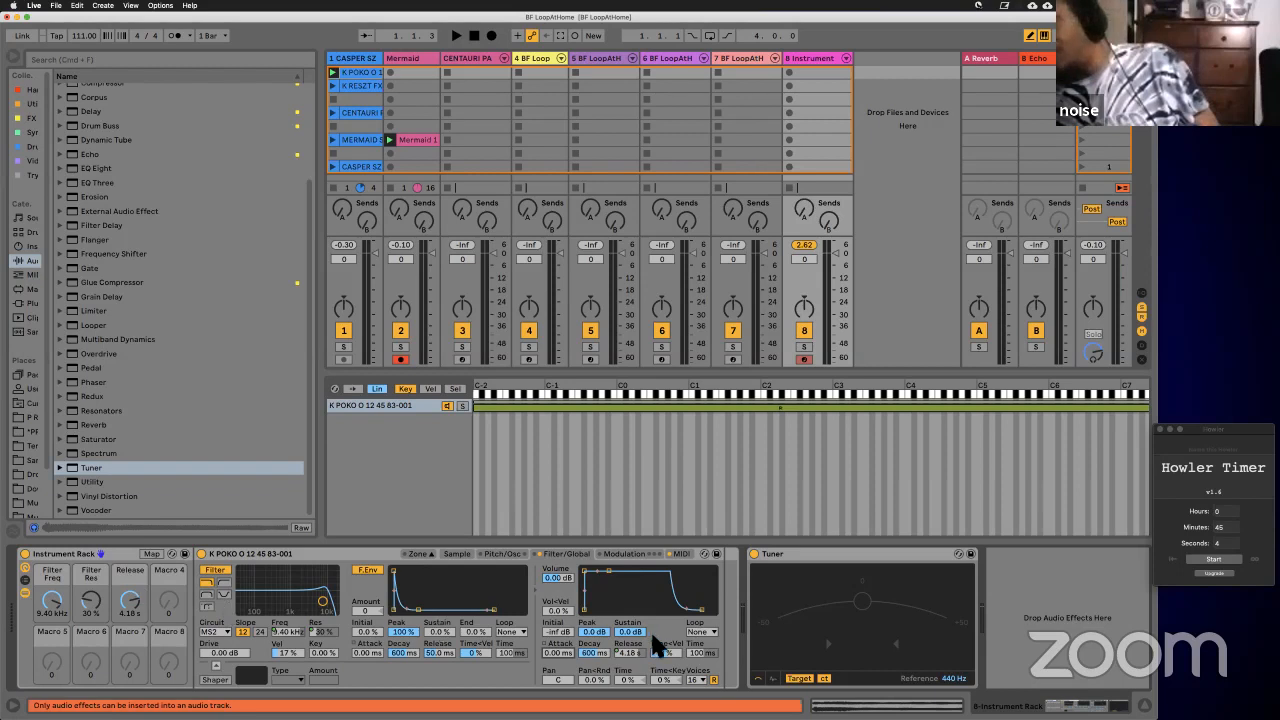
{"action": "left_click_drag", "start_coordinate": [558, 656], "coordinate": [558, 600]}
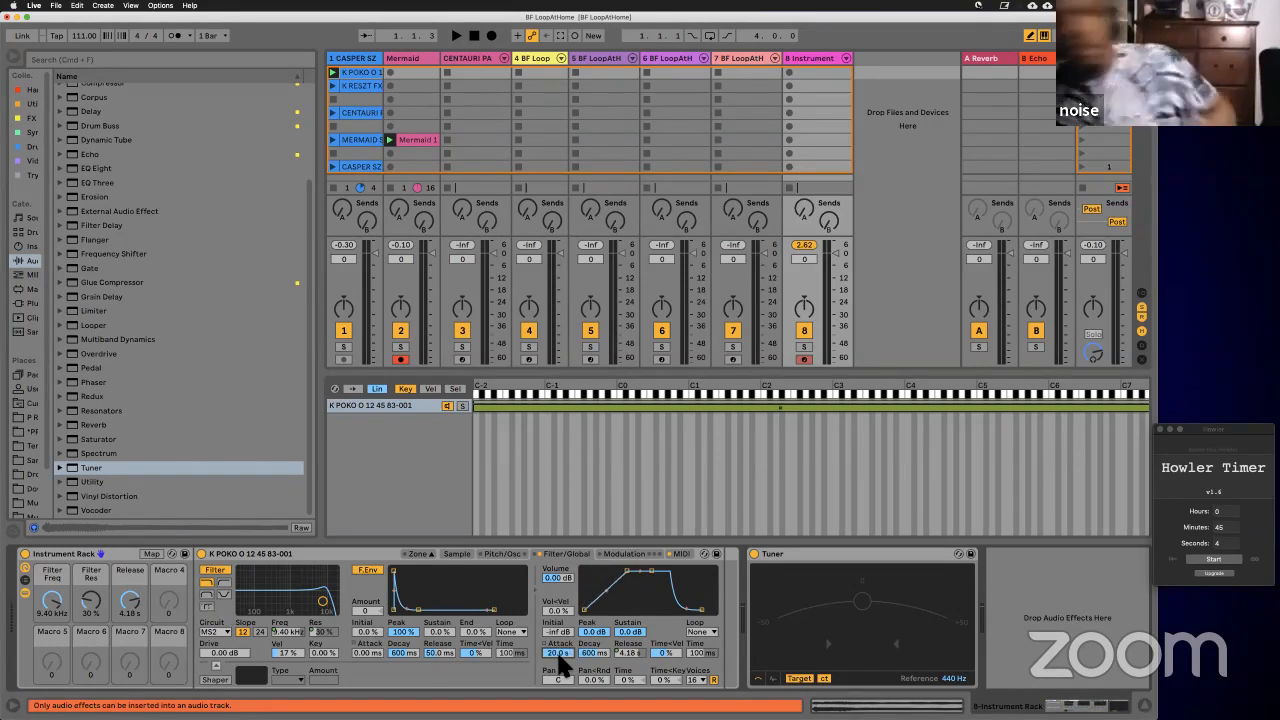
Step: Set the Sampler's volume envelope attack to 2.03 s and map it to Macro 4
{"action": "left_click_drag", "start_coordinate": [559, 655], "coordinate": [560, 690]}
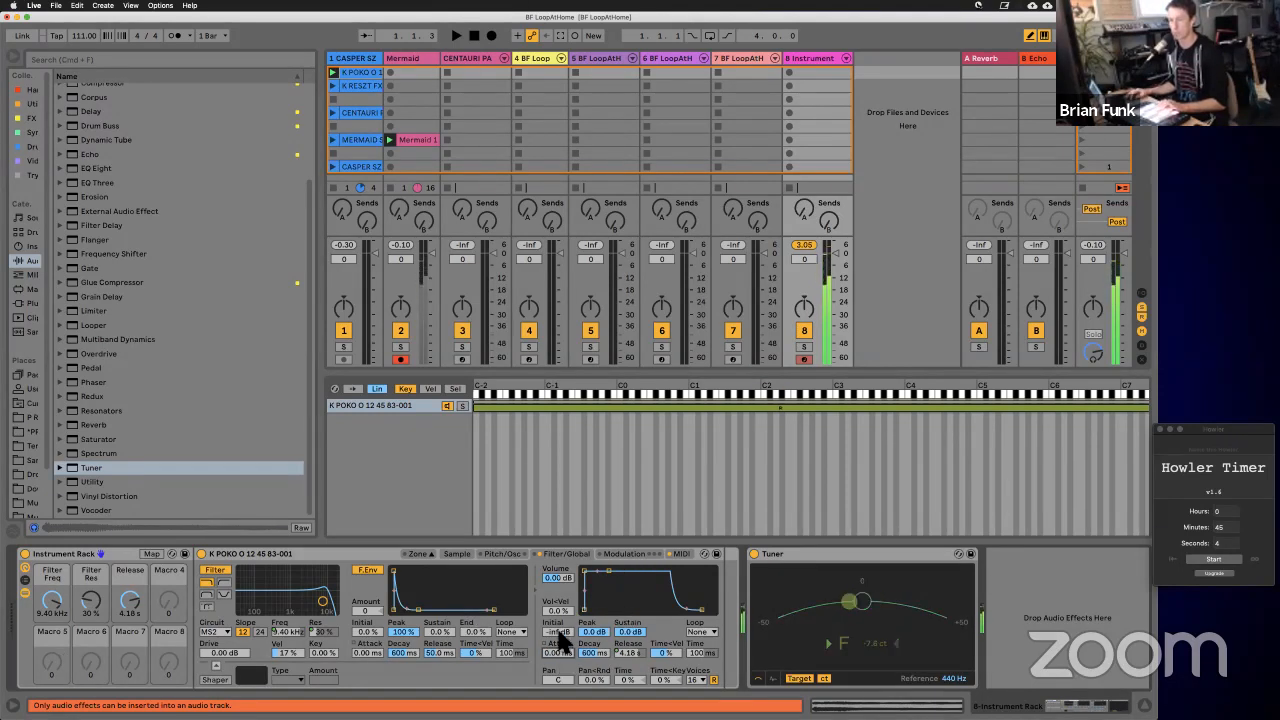
{"action": "scroll", "coordinate": [559, 655], "scroll_direction": "up", "scroll_amount": 5}
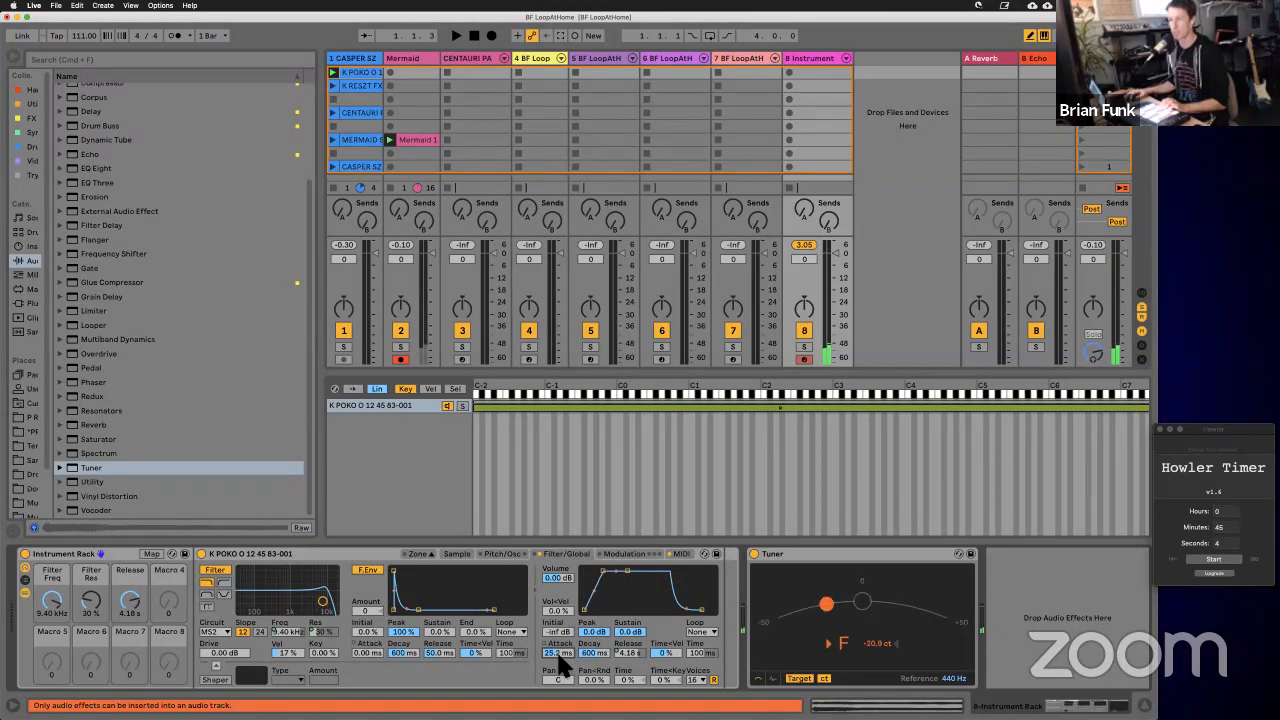
{"action": "scroll", "coordinate": [559, 655], "scroll_direction": "down", "scroll_amount": 3}
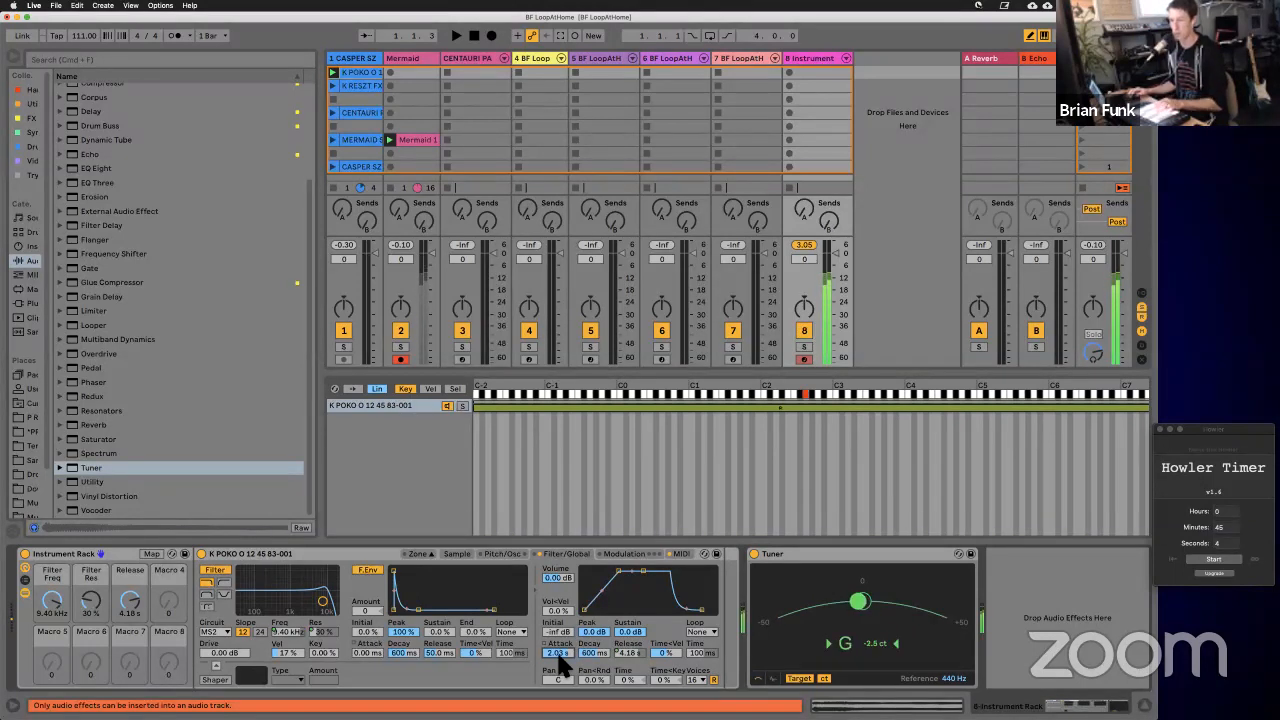
{"action": "right_click", "coordinate": [559, 657]}
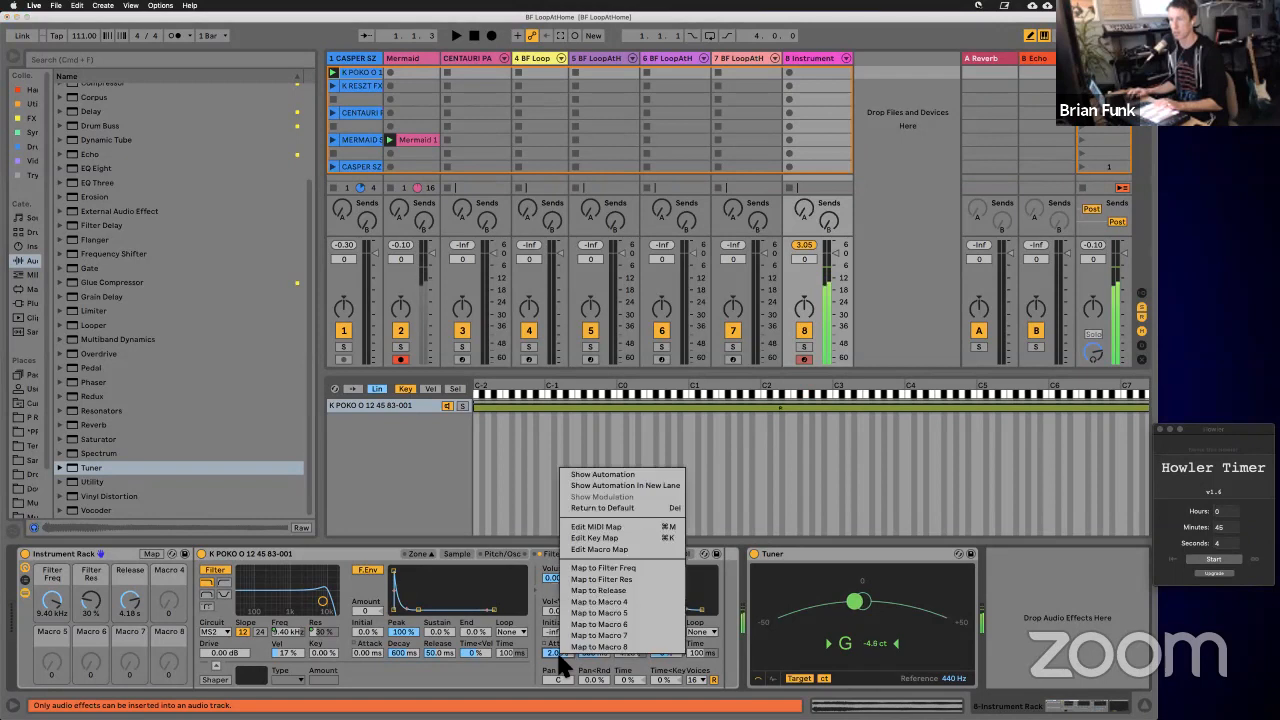
{"action": "left_click", "coordinate": [600, 607]}
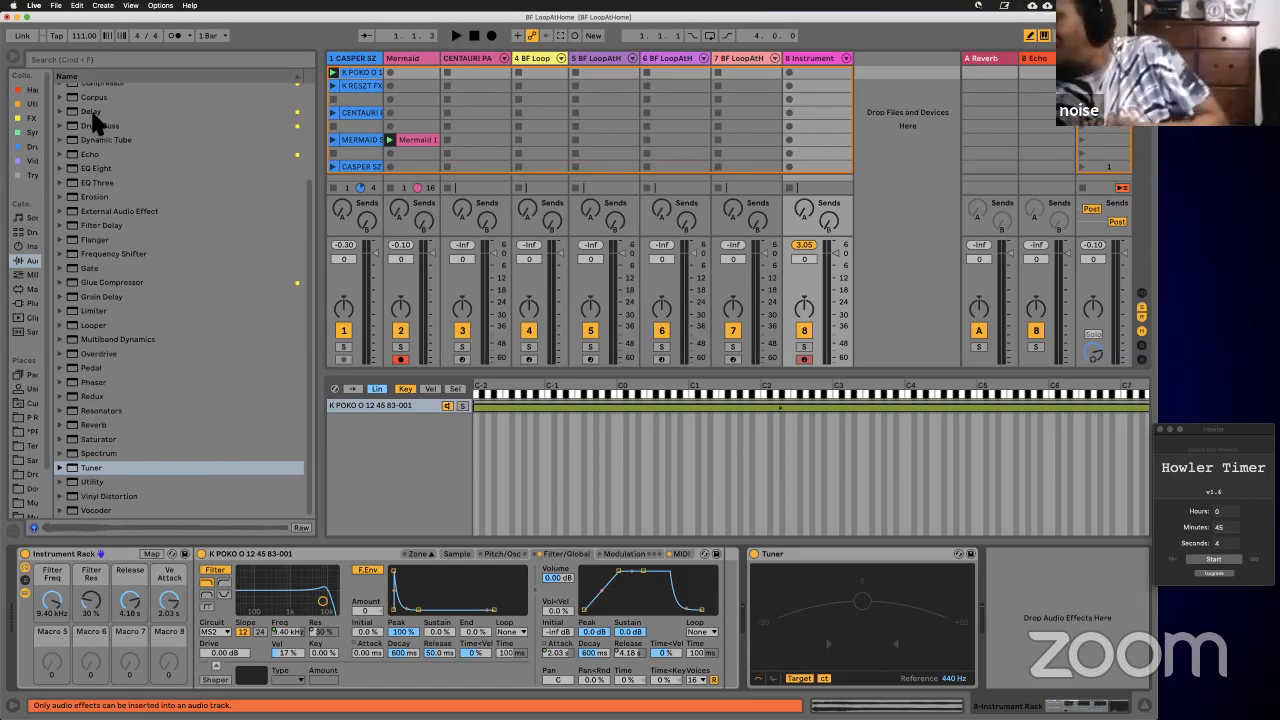
Step: Enable the Sampler's LFO 1 at 0.17 Hz with a filter modulation amount of 18.8, and map that amount to Macro 5
{"action": "left_click", "coordinate": [621, 554]}
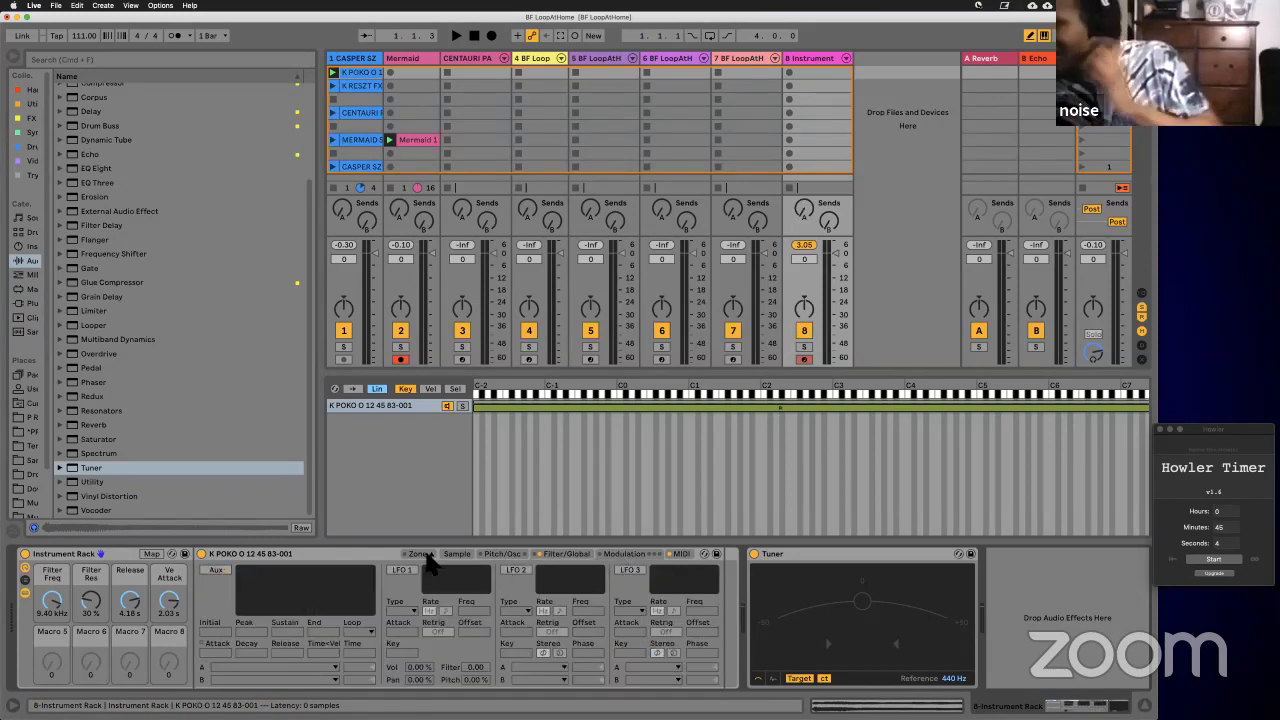
{"action": "left_click", "coordinate": [401, 569]}
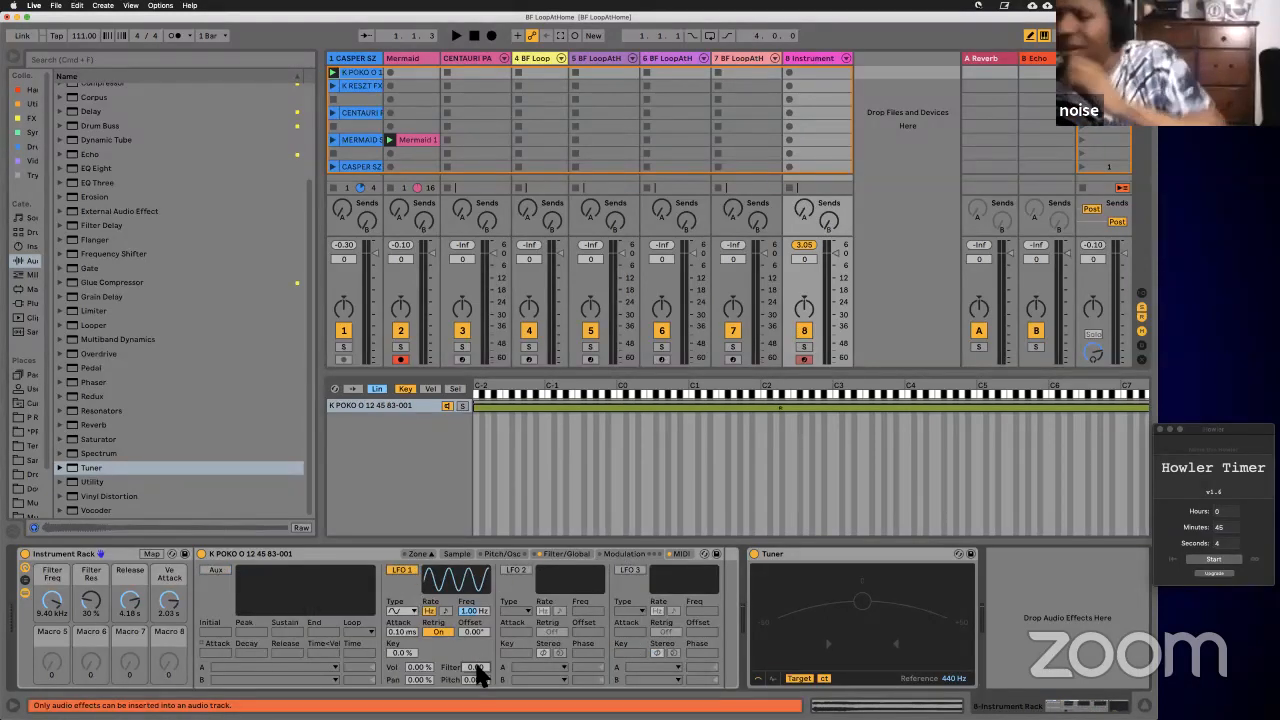
{"action": "left_click_drag", "start_coordinate": [465, 607], "coordinate": [465, 612]}
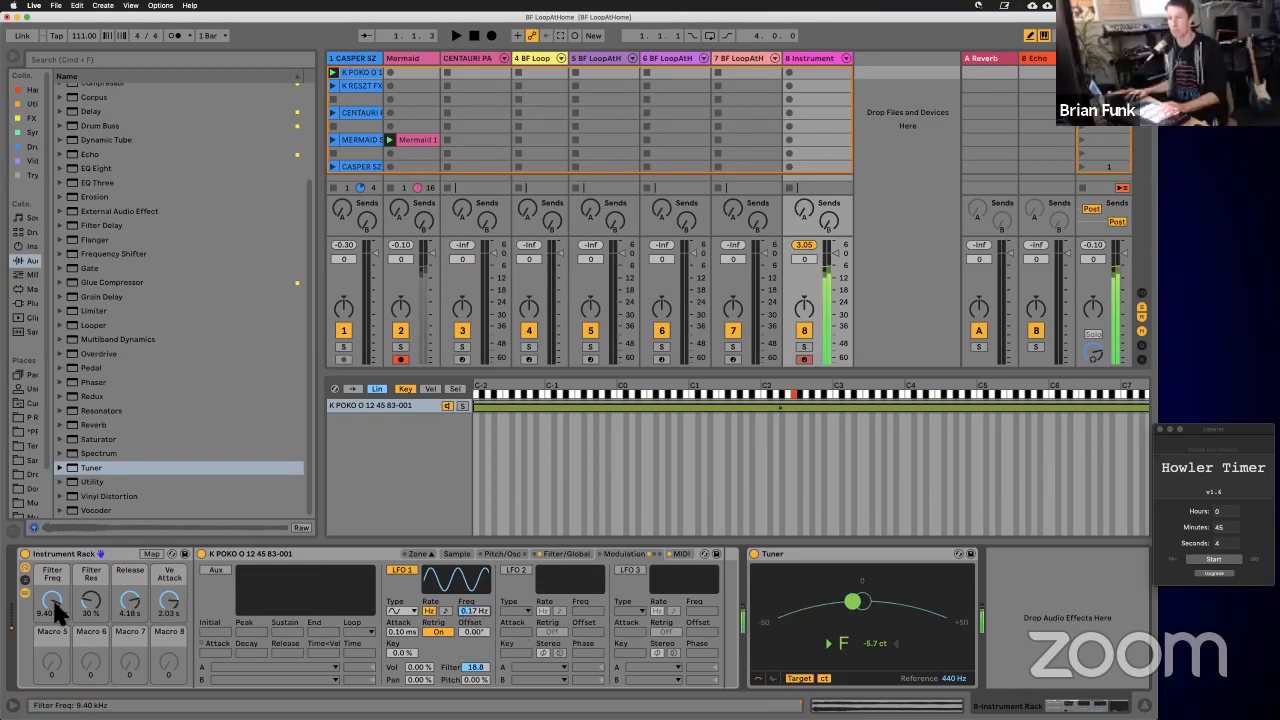
{"action": "left_click_drag", "start_coordinate": [55, 608], "coordinate": [490, 640]}
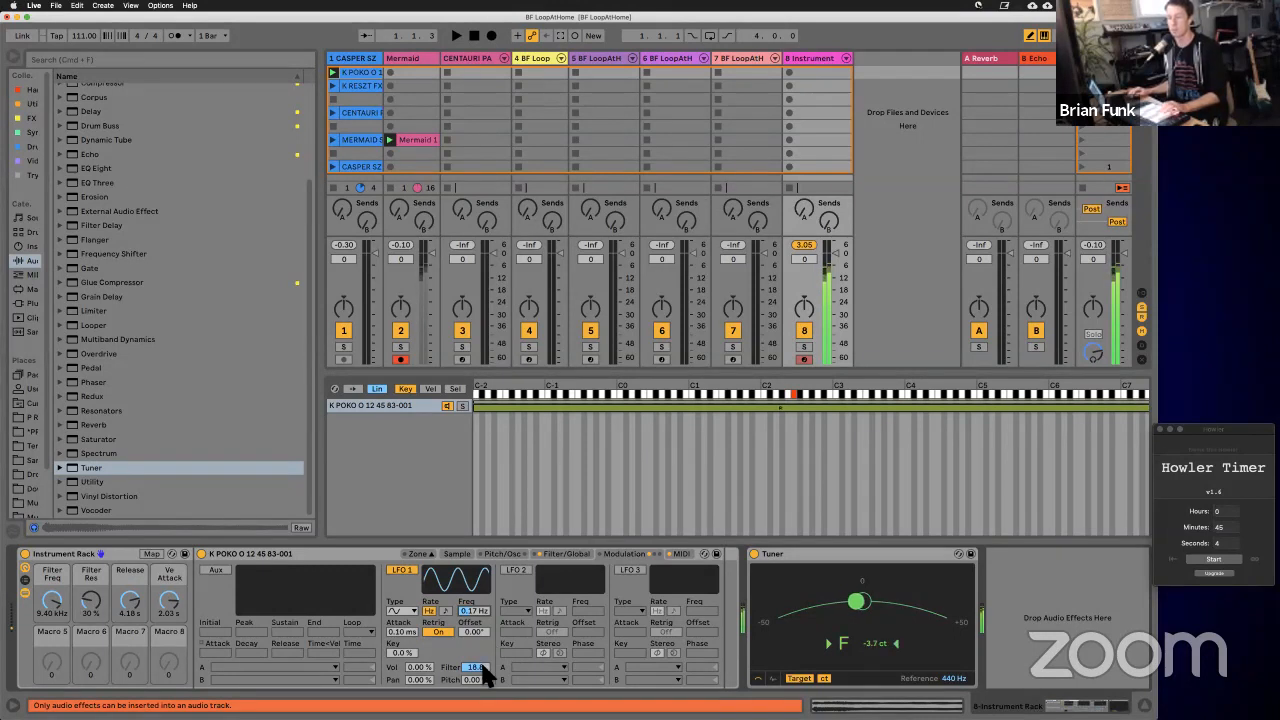
{"action": "right_click", "coordinate": [483, 668]}
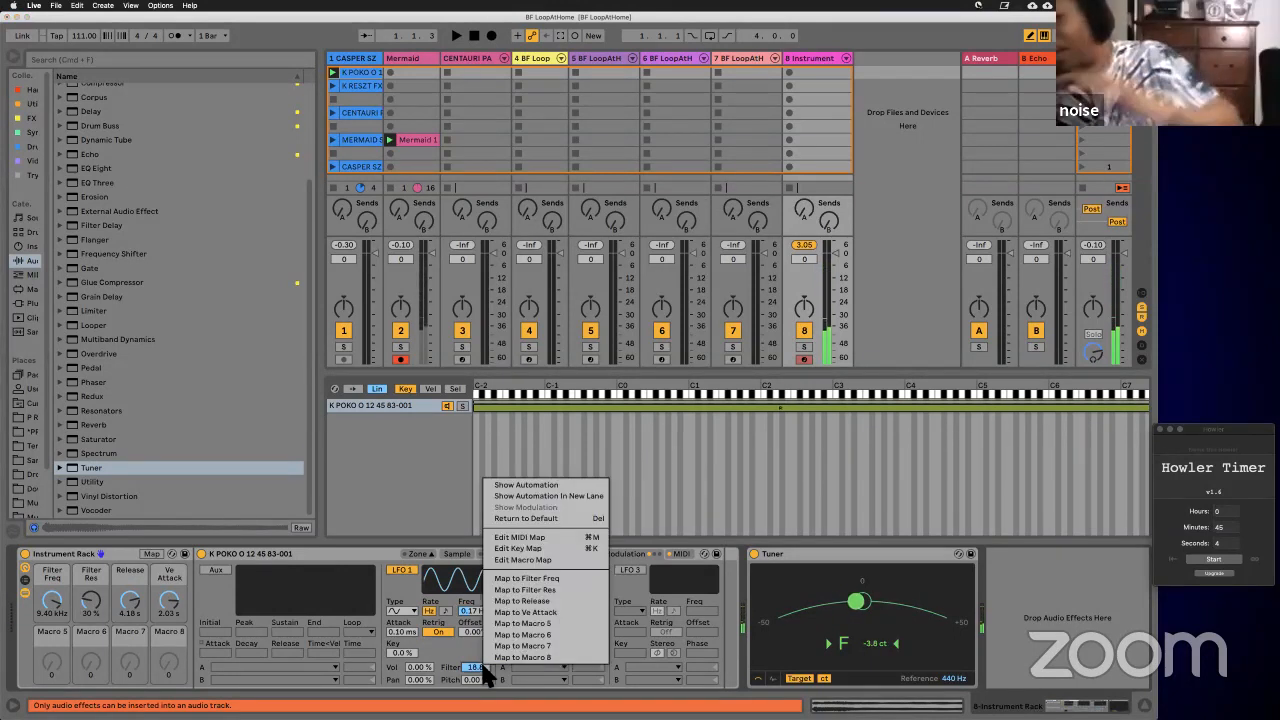
{"action": "left_click", "coordinate": [522, 623]}
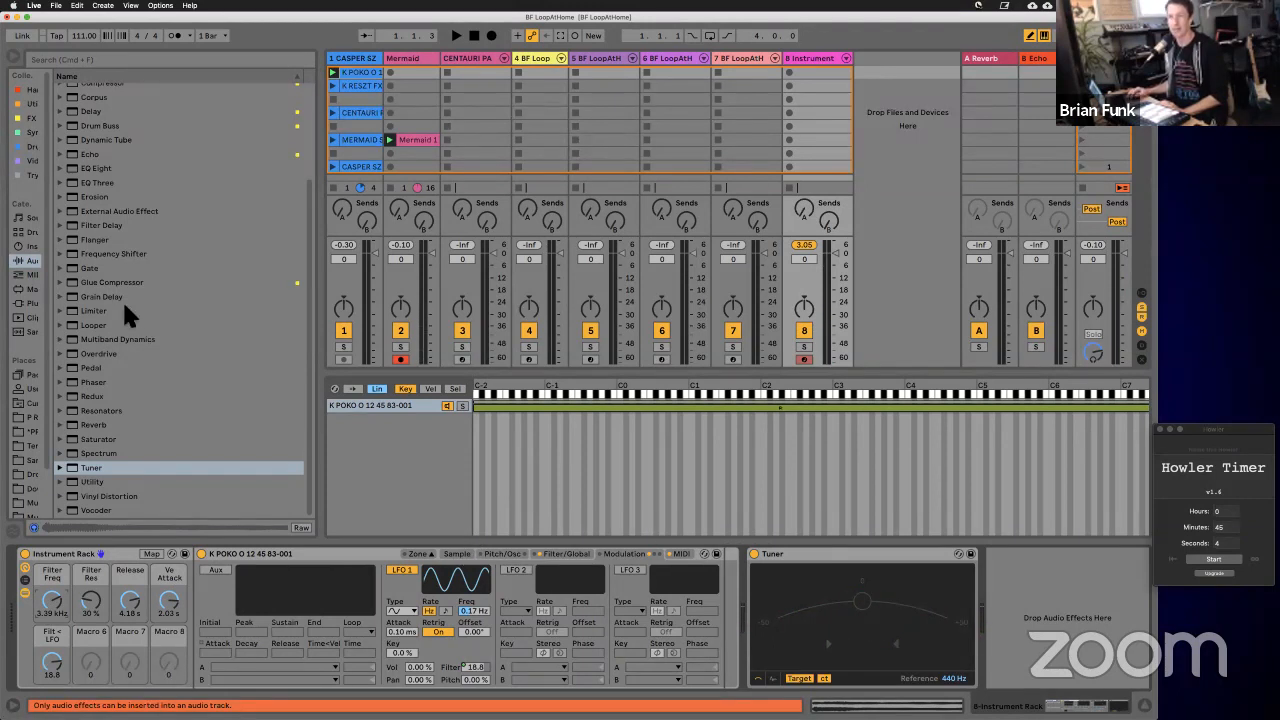
Step: Add Redux after the Sampler and audition its downsampling in Soft mode, returning it to Hard with a downsample of 1
{"action": "left_click_drag", "start_coordinate": [88, 397], "coordinate": [740, 592]}
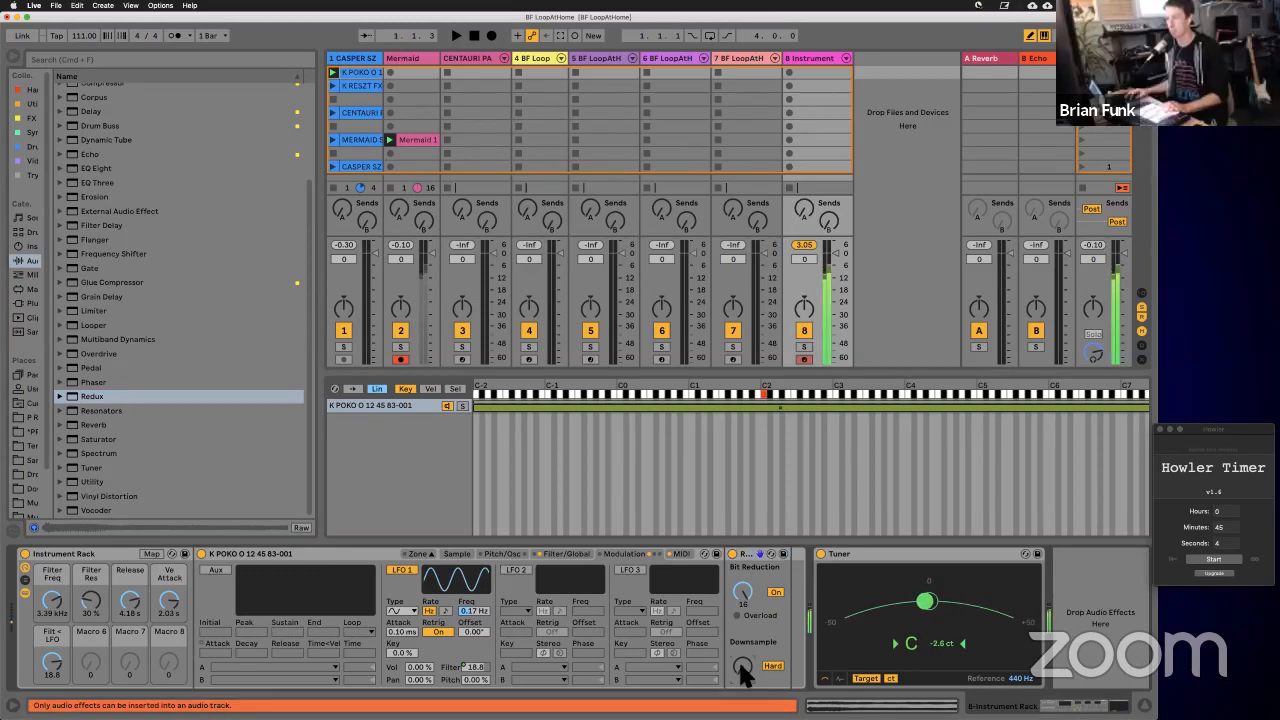
{"action": "left_click", "coordinate": [776, 664]}
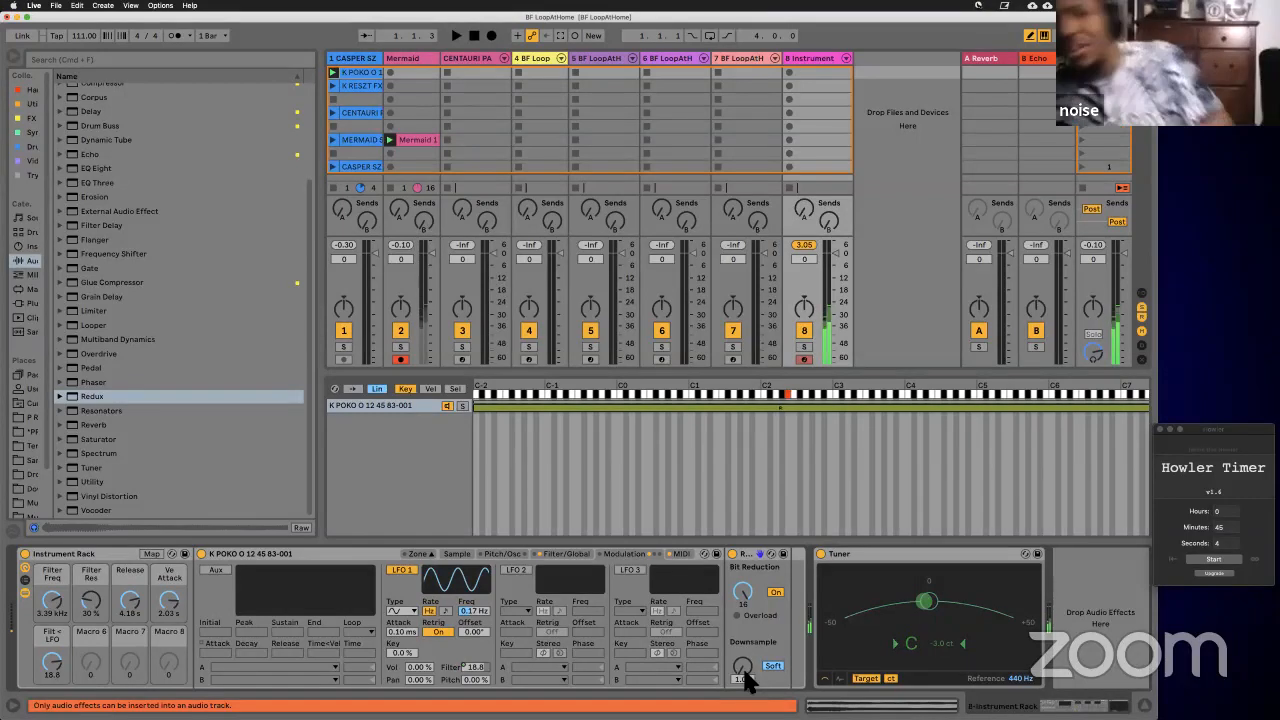
{"action": "left_click_drag", "start_coordinate": [744, 668], "coordinate": [764, 667]}
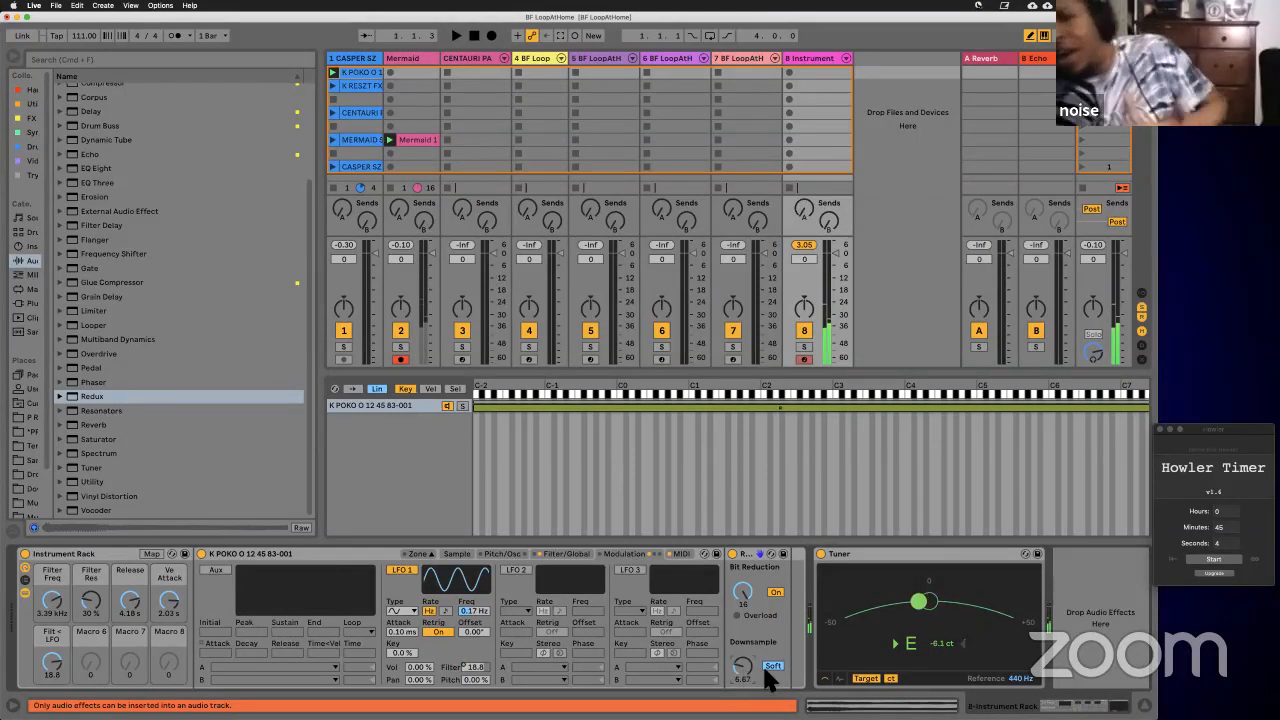
{"action": "left_click", "coordinate": [768, 666]}
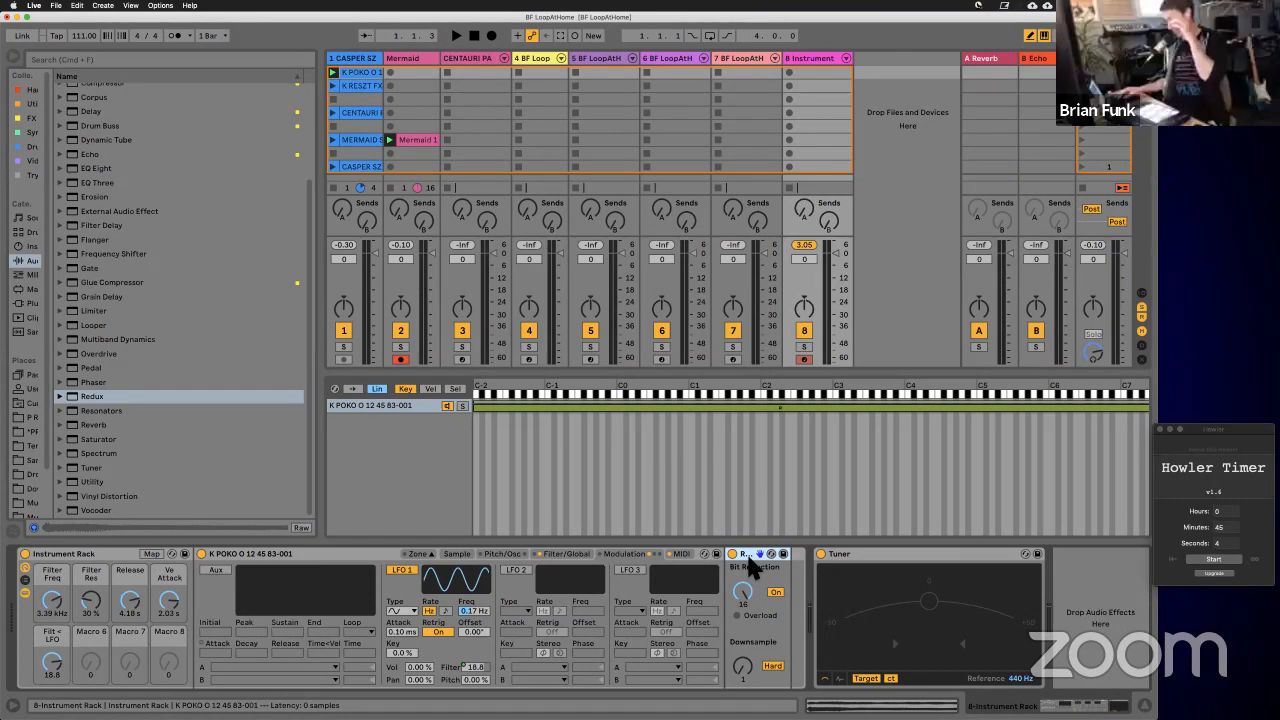
Step: Group Redux into an Audio Effect Rack and create a second, empty chain in it
{"action": "key", "text": "super+g"}
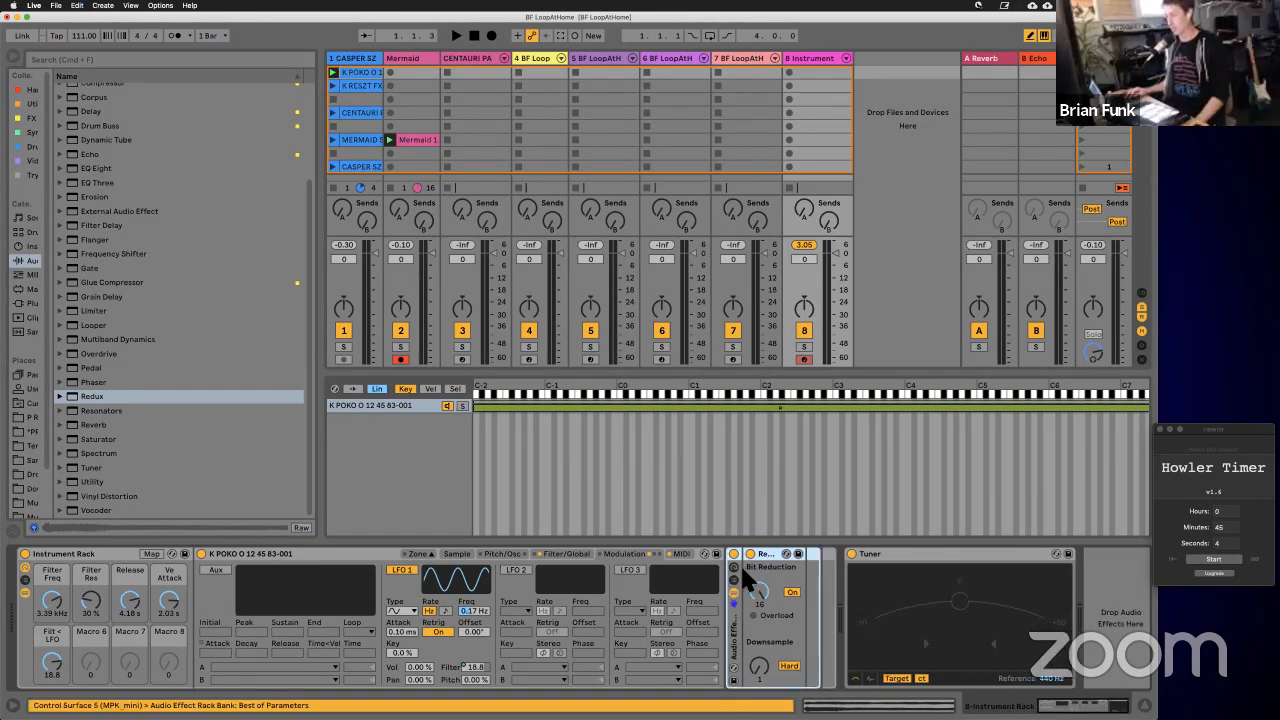
{"action": "left_click", "coordinate": [735, 578]}
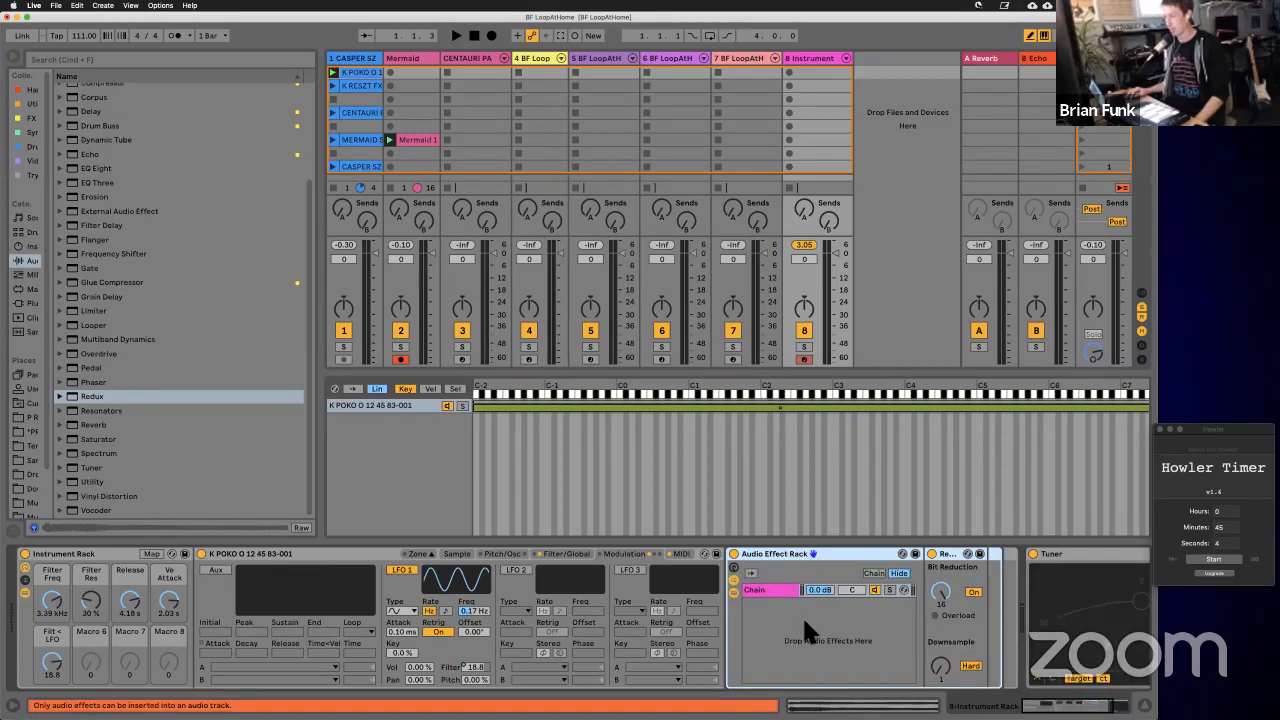
{"action": "right_click", "coordinate": [804, 620]}
{"action": "left_click", "coordinate": [832, 632]}
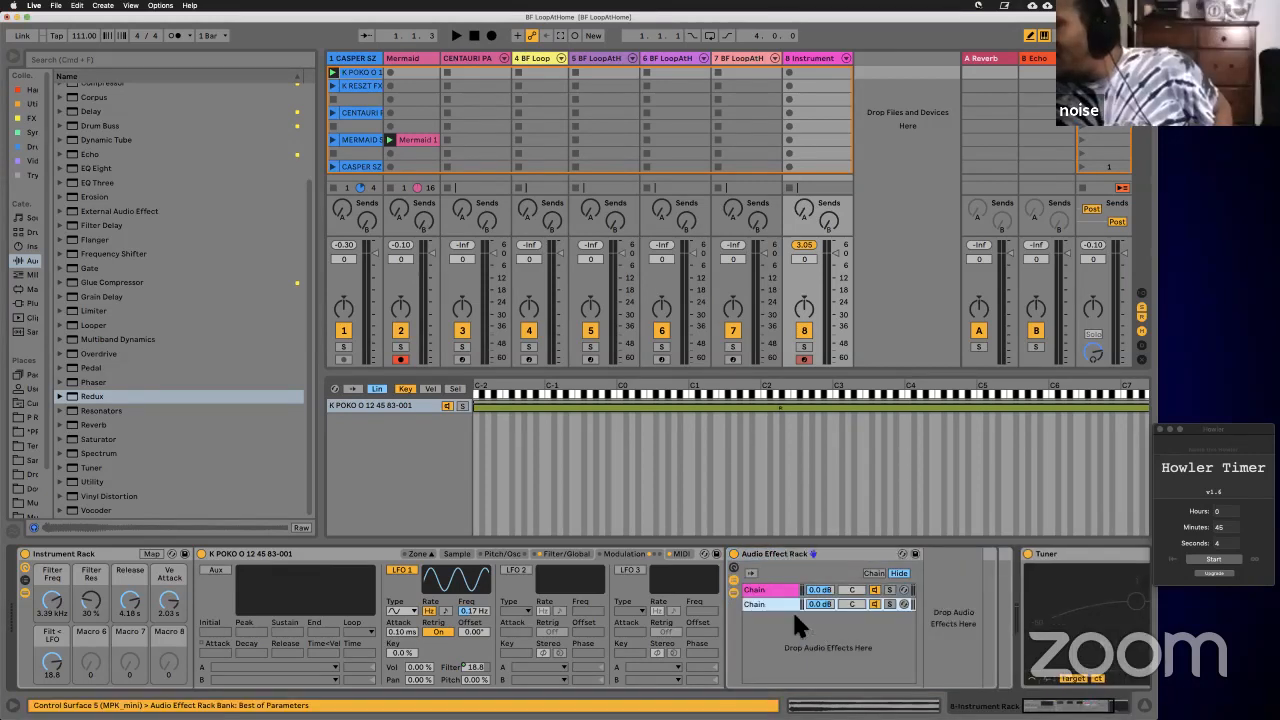
Step: Add a Channel EQ after Redux in the rack's first chain and lower its High band to -10 dB
{"action": "left_click", "coordinate": [822, 589]}
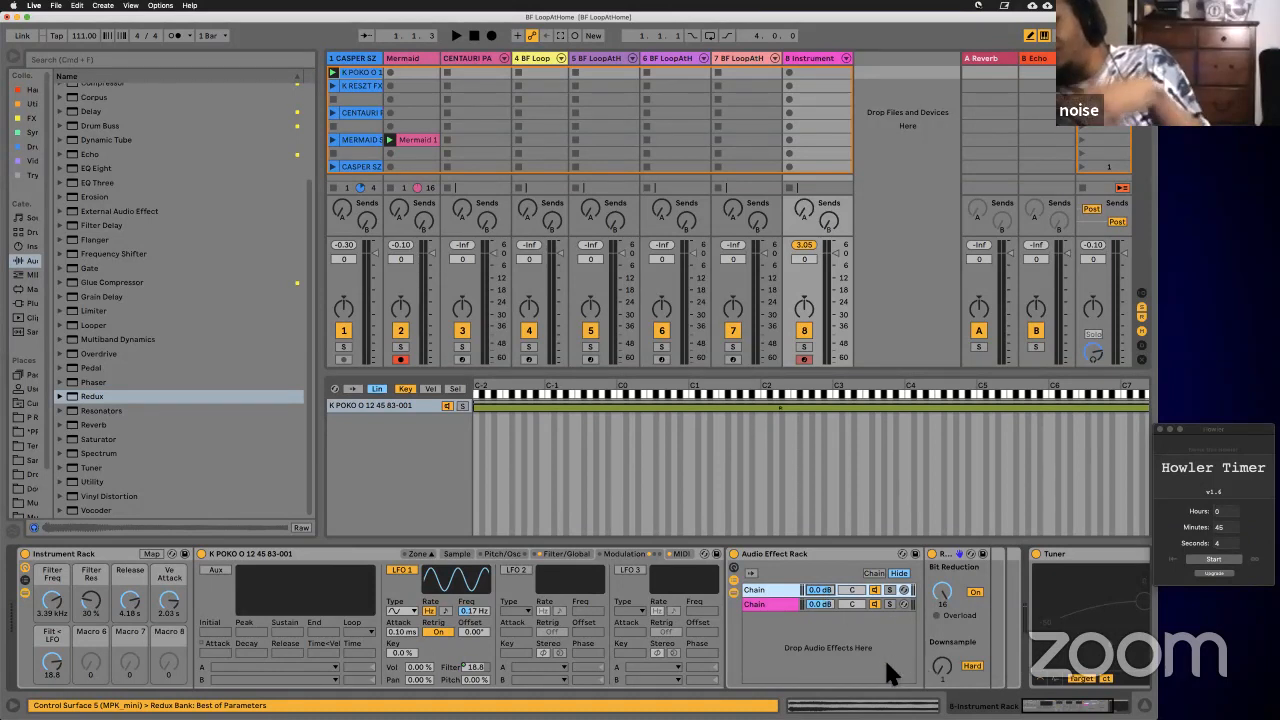
{"action": "left_click", "coordinate": [946, 660]}
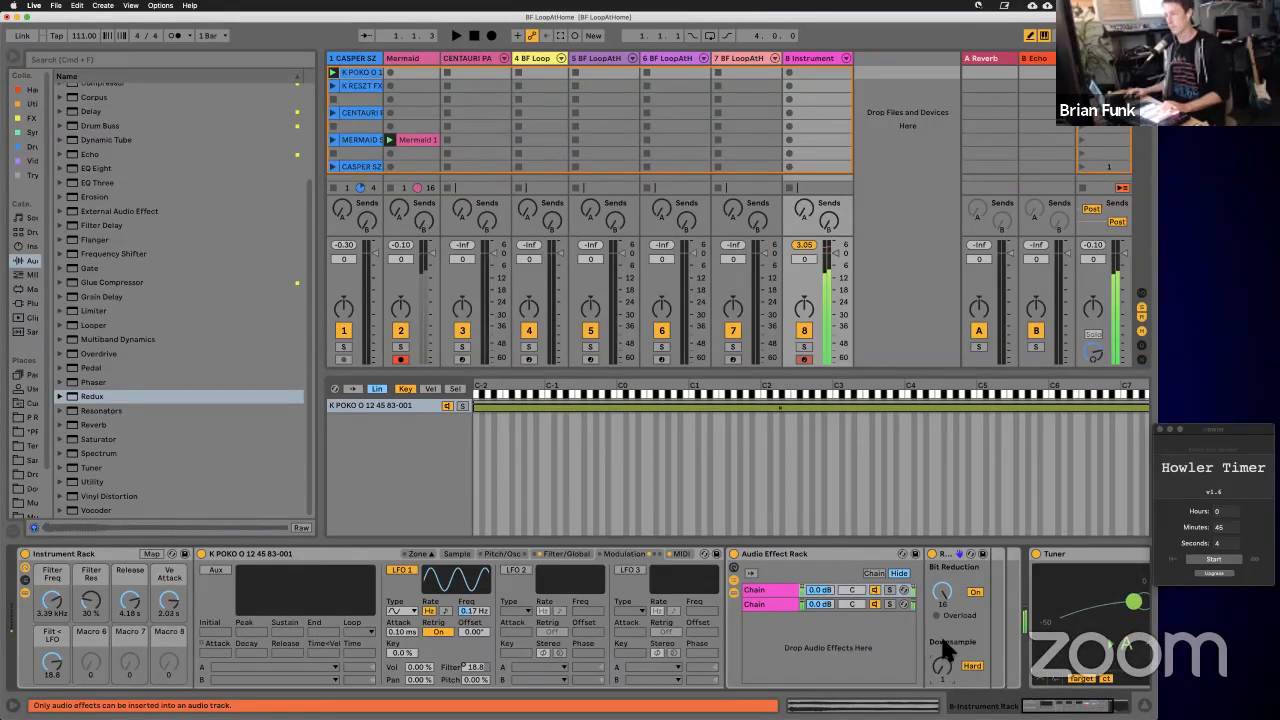
{"action": "scroll", "coordinate": [824, 577], "scroll_direction": "right", "scroll_amount": 3}
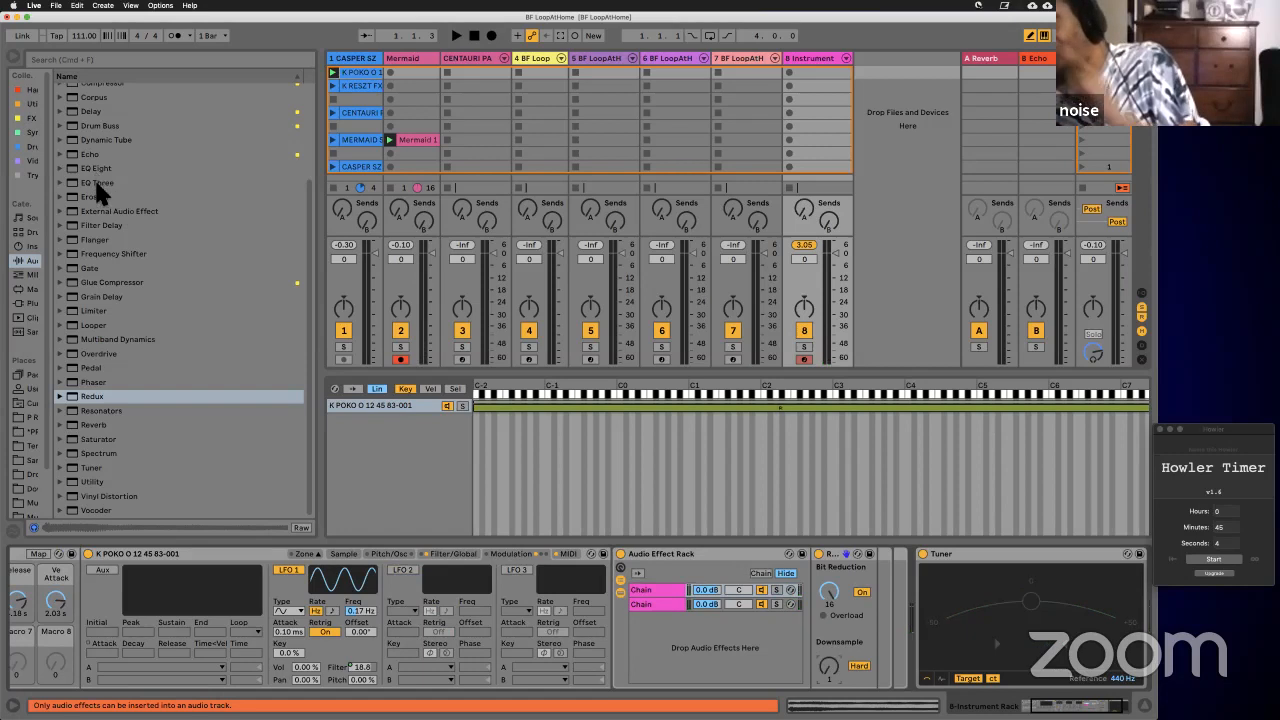
{"action": "scroll", "coordinate": [93, 110], "scroll_direction": "up", "scroll_amount": 3}
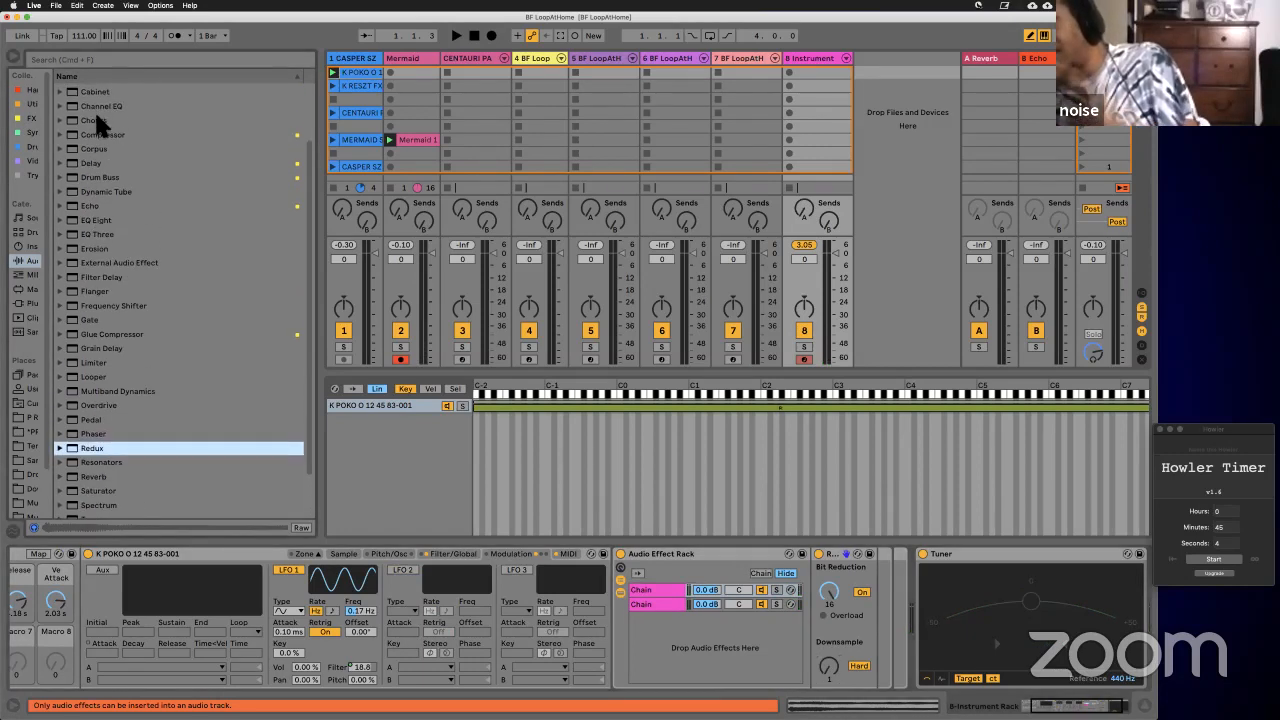
{"action": "left_click_drag", "start_coordinate": [94, 107], "coordinate": [882, 612]}
{"action": "left_click_drag", "start_coordinate": [980, 674], "coordinate": [977, 675]}
Step: Set Redux's downsample to 38 and the Channel EQ to Low -13 dB, Mid -6.1 dB and High -15 dB
{"action": "left_click", "coordinate": [828, 663]}
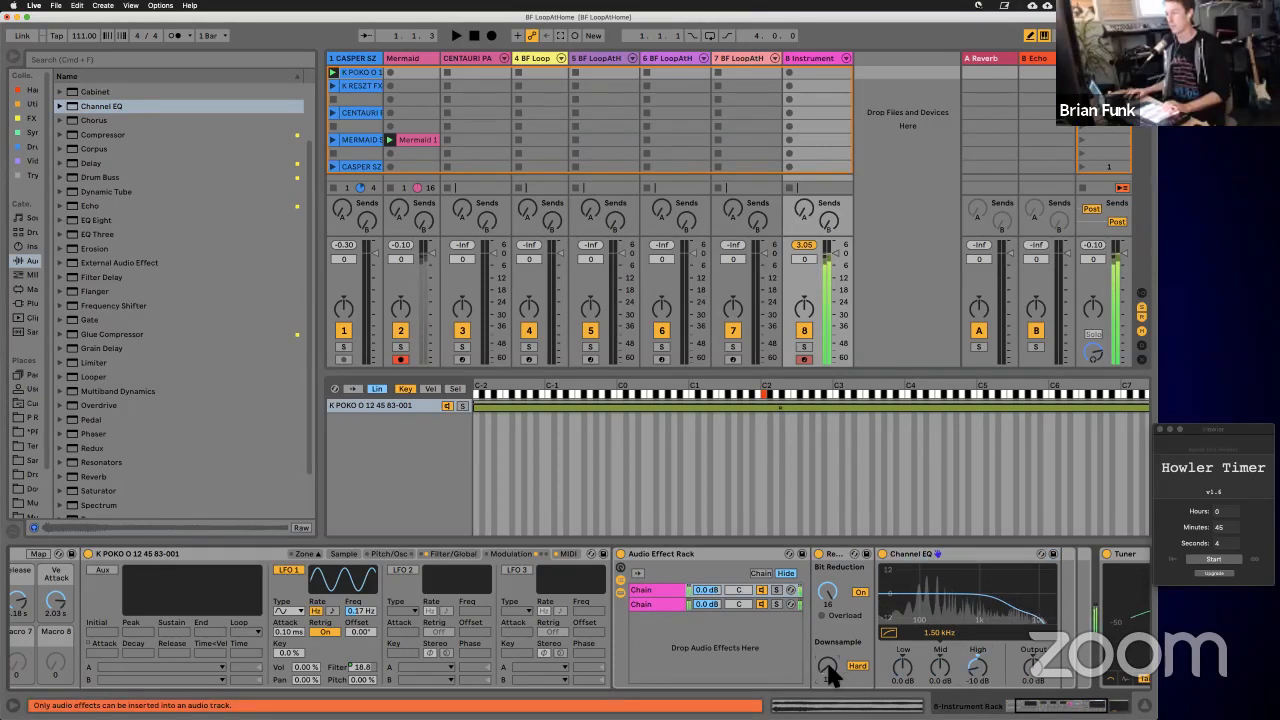
{"action": "left_click_drag", "start_coordinate": [978, 668], "coordinate": [978, 678]}
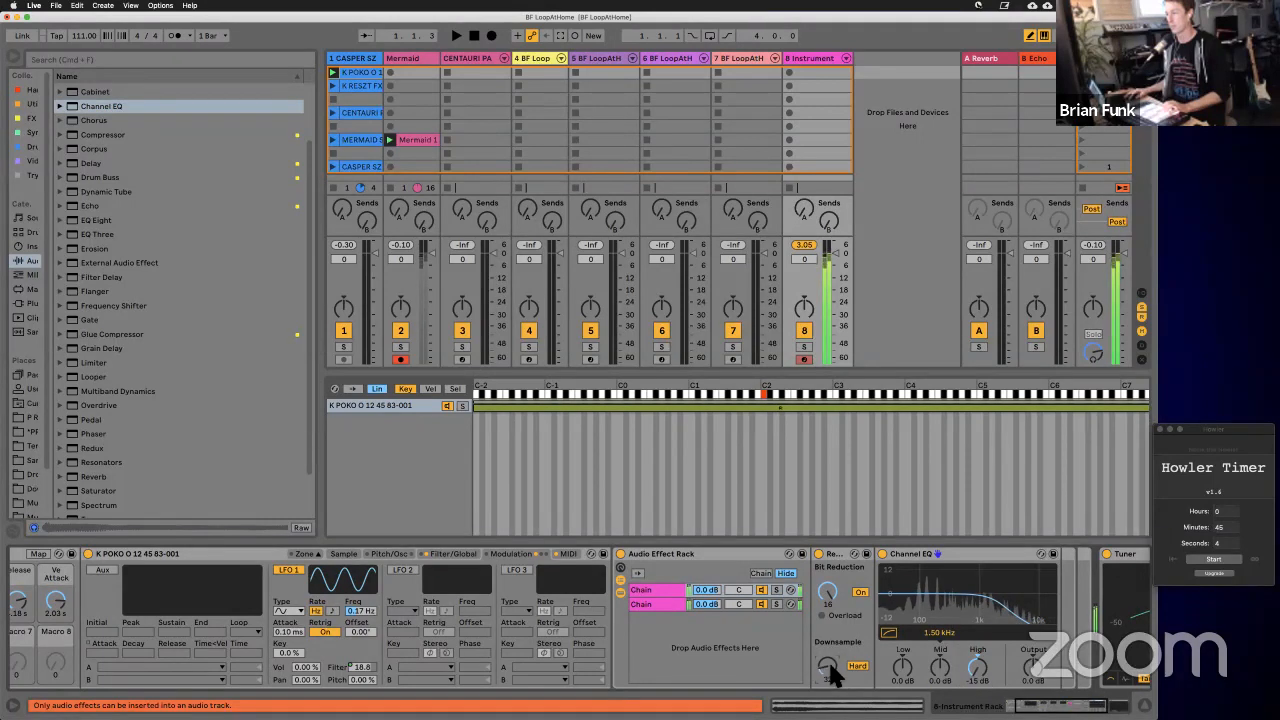
{"action": "left_click_drag", "start_coordinate": [828, 663], "coordinate": [828, 648]}
{"action": "left_click_drag", "start_coordinate": [949, 664], "coordinate": [909, 680]}
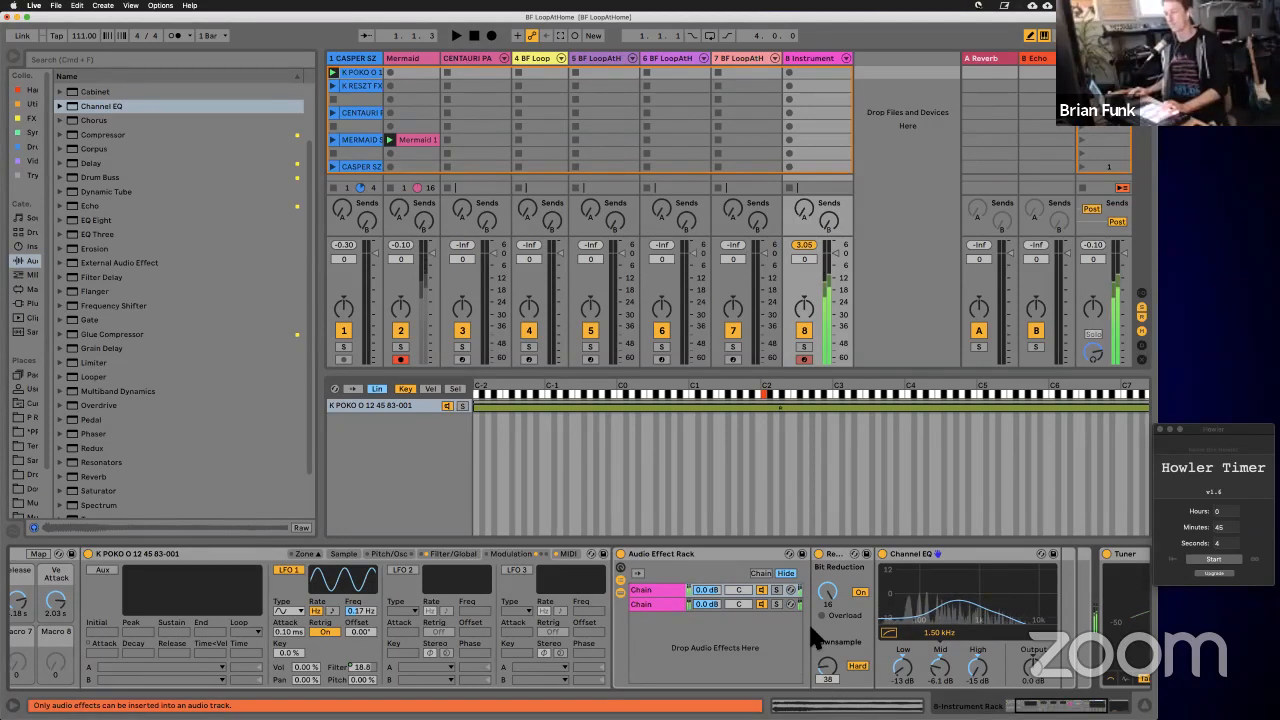
{"action": "scroll", "coordinate": [820, 631], "scroll_direction": "left", "scroll_amount": 2}
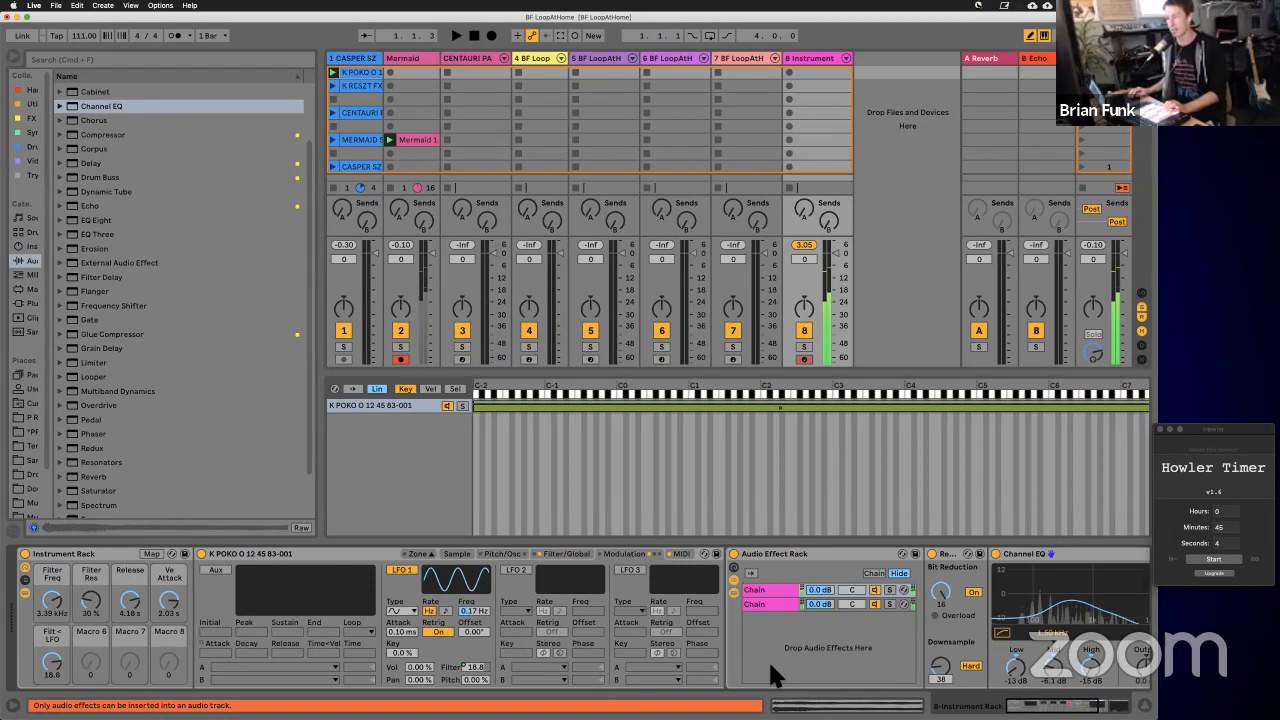
{"action": "right_click", "coordinate": [942, 657]}
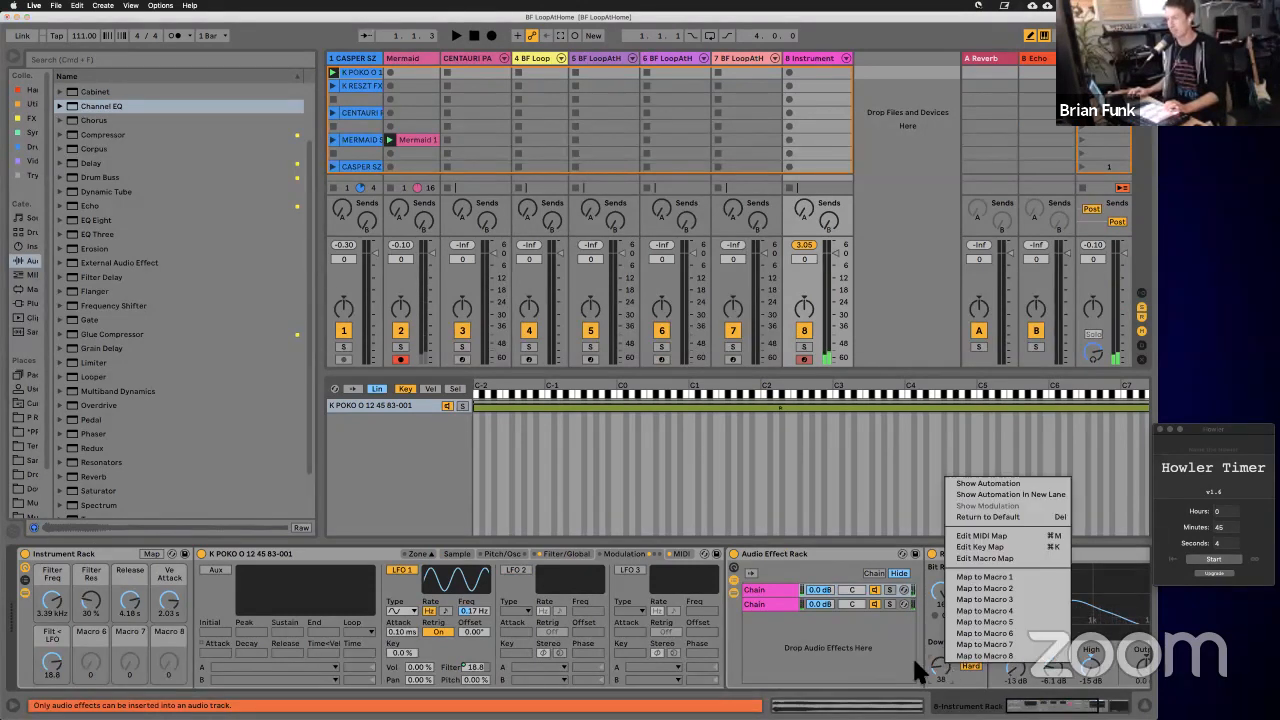
{"action": "left_click", "coordinate": [852, 643]}
{"action": "left_click", "coordinate": [820, 590]}
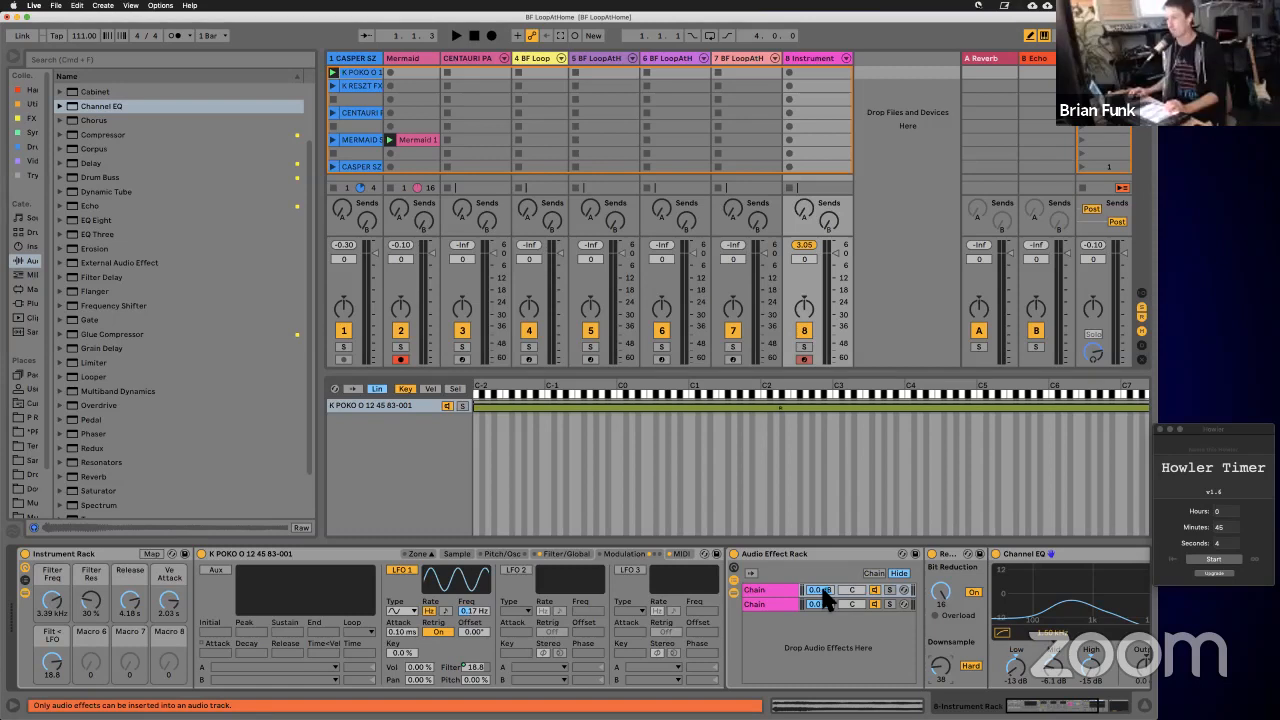
Step: Show the Audio Effect Rack's chain selector zones and extend both chains' zones across the full 0 to 127 range
{"action": "left_click", "coordinate": [874, 573]}
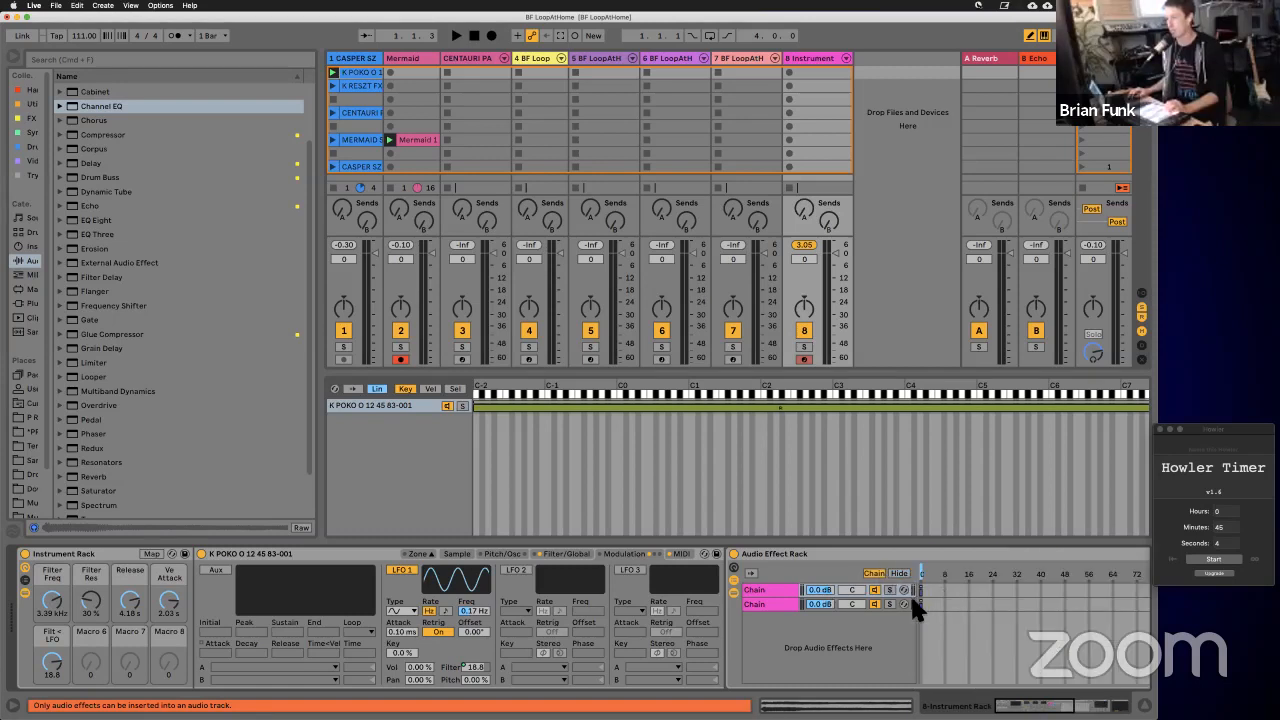
{"action": "scroll", "coordinate": [910, 593], "scroll_direction": "right", "scroll_amount": 5}
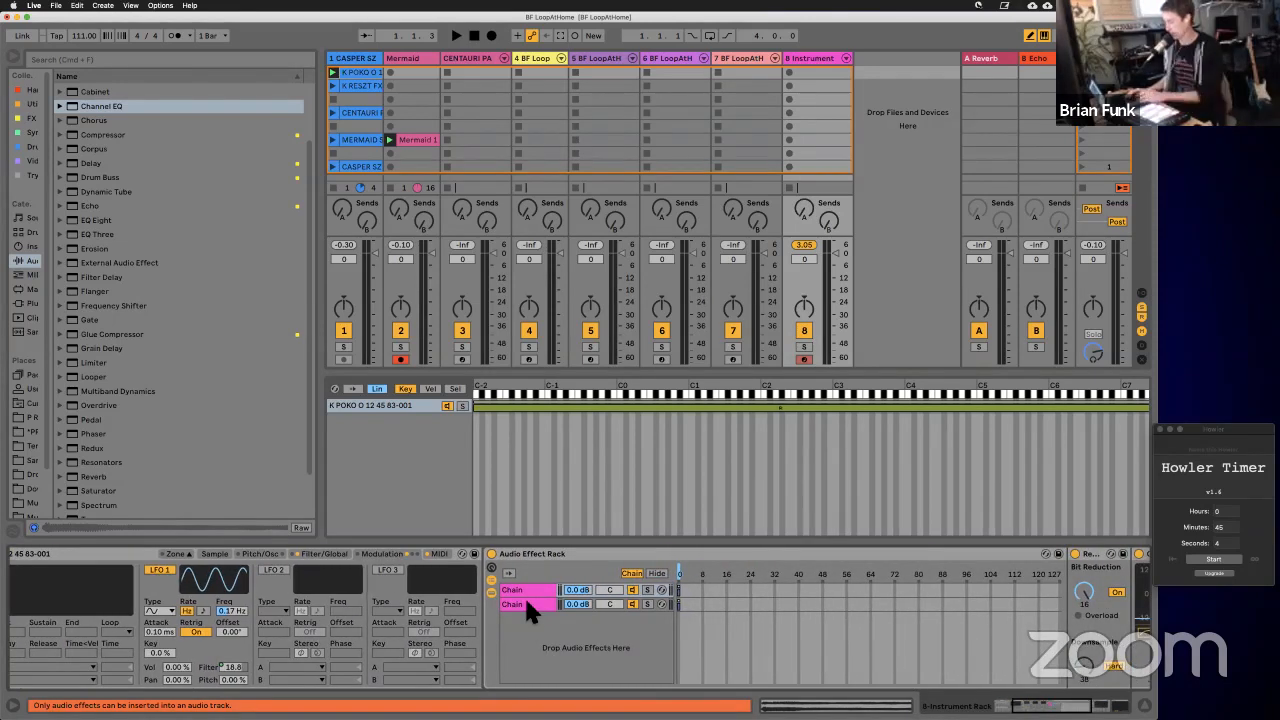
{"action": "left_click", "coordinate": [526, 602], "text": "shift"}
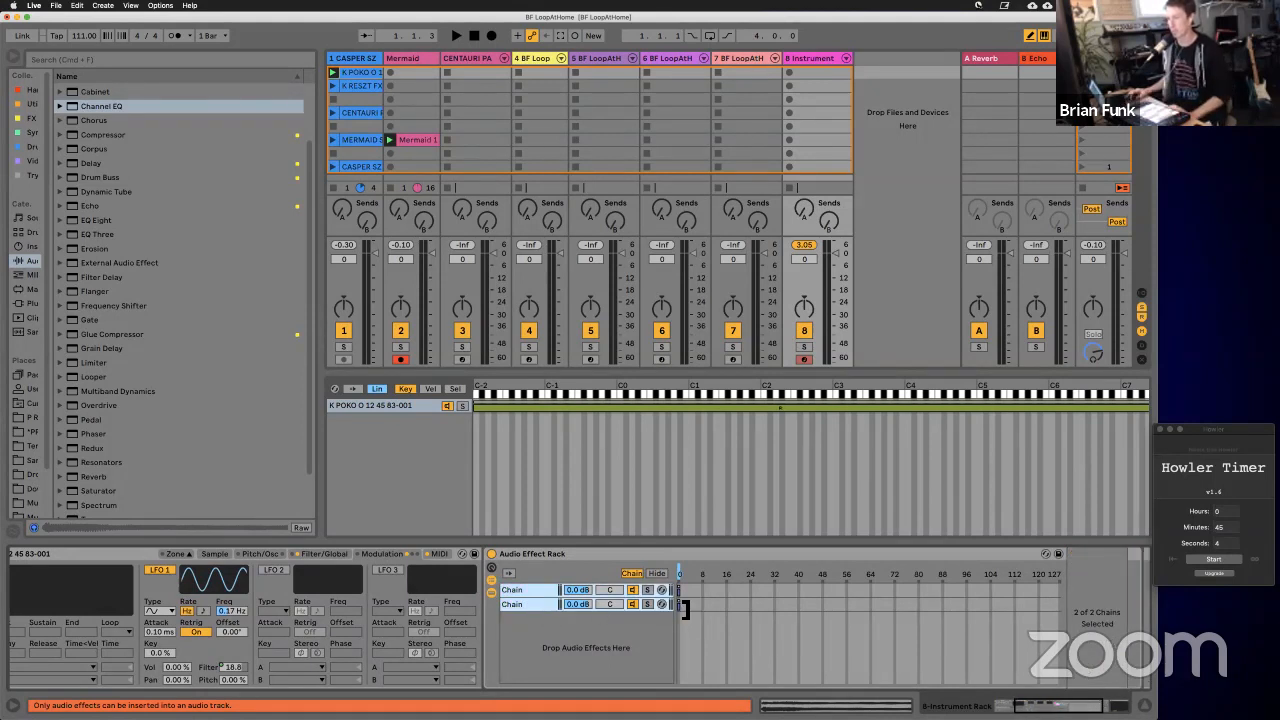
{"action": "left_click_drag", "start_coordinate": [680, 598], "coordinate": [1091, 580]}
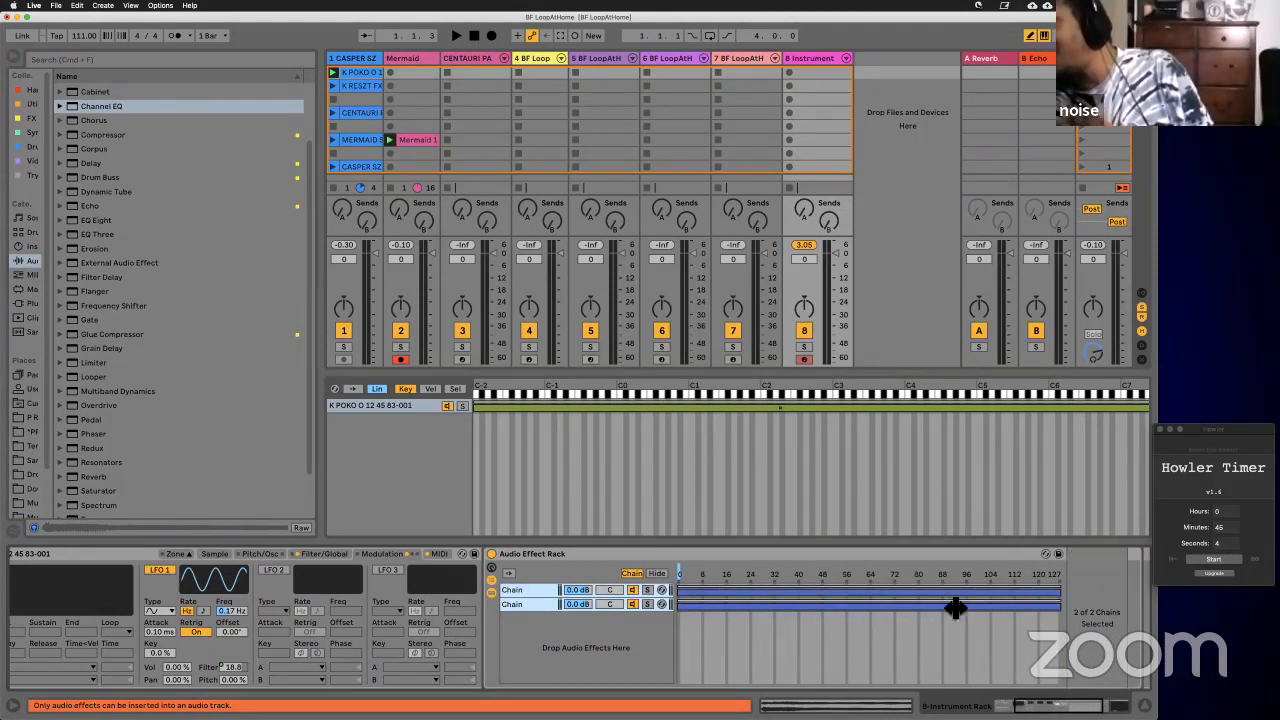
Step: Crossfade the two chain zones across the selector range, fading the second chain out and the first chain in
{"action": "left_click", "coordinate": [841, 606]}
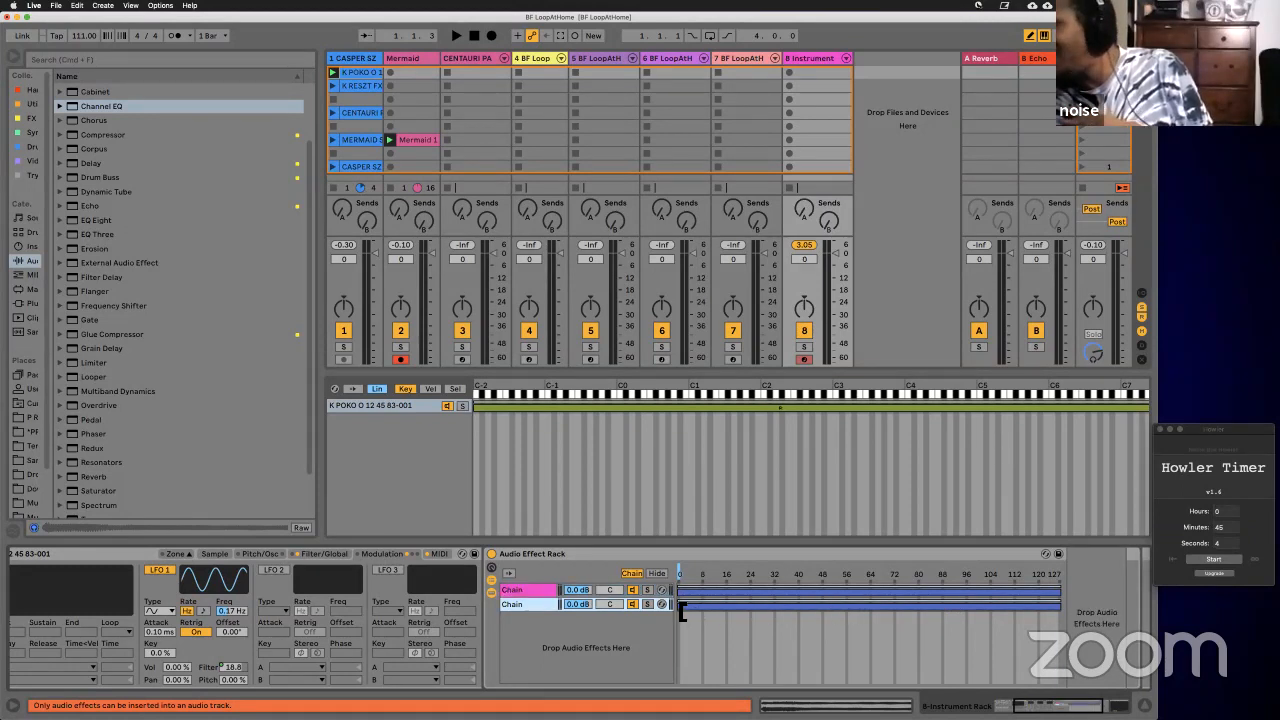
{"action": "left_click_drag", "start_coordinate": [1062, 610], "coordinate": [1059, 615]}
{"action": "left_click", "coordinate": [679, 592]}
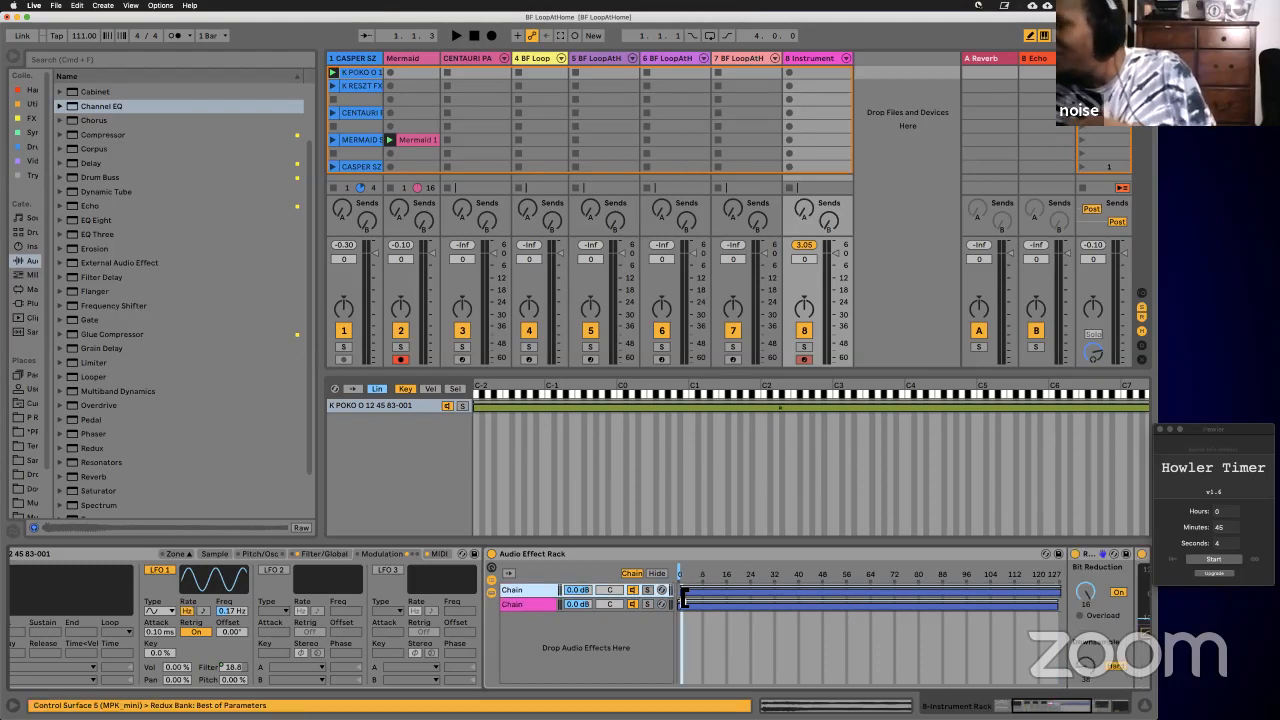
{"action": "left_click_drag", "start_coordinate": [683, 597], "coordinate": [1059, 598]}
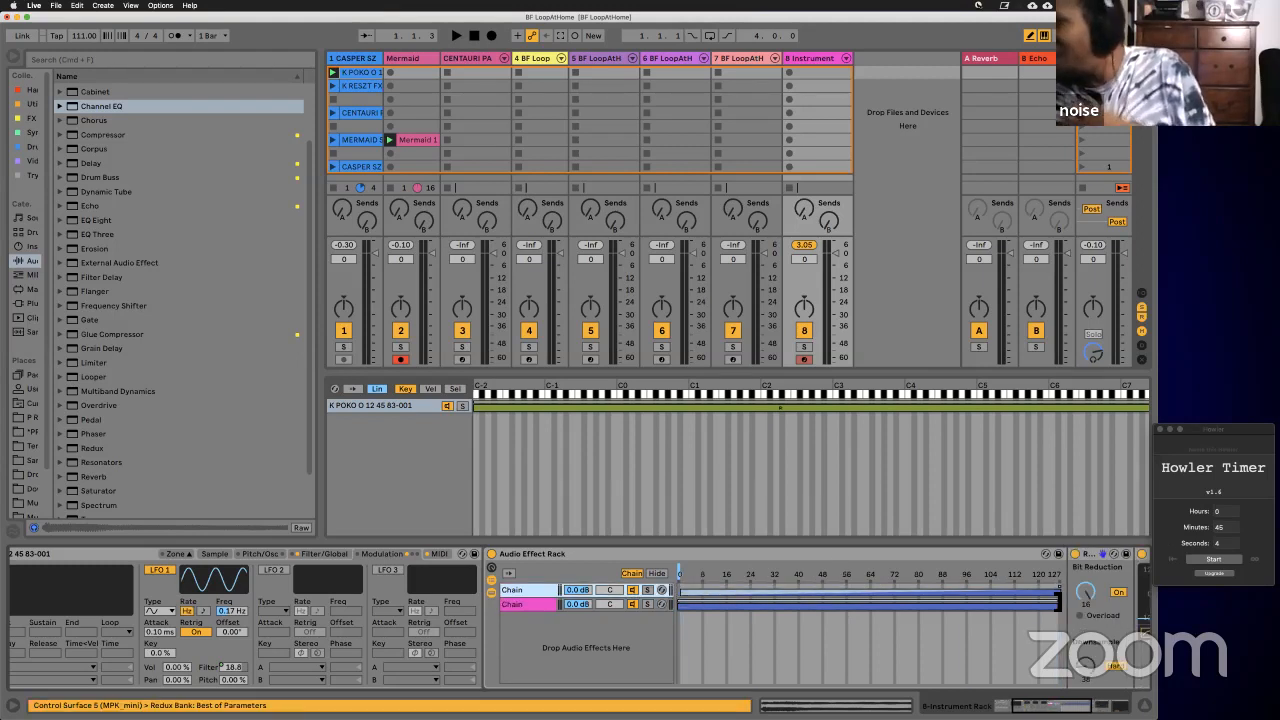
Step: Rename the Audio Effect Rack's second chain to Dry and its first chain to Redux
{"action": "left_click", "coordinate": [530, 604]}
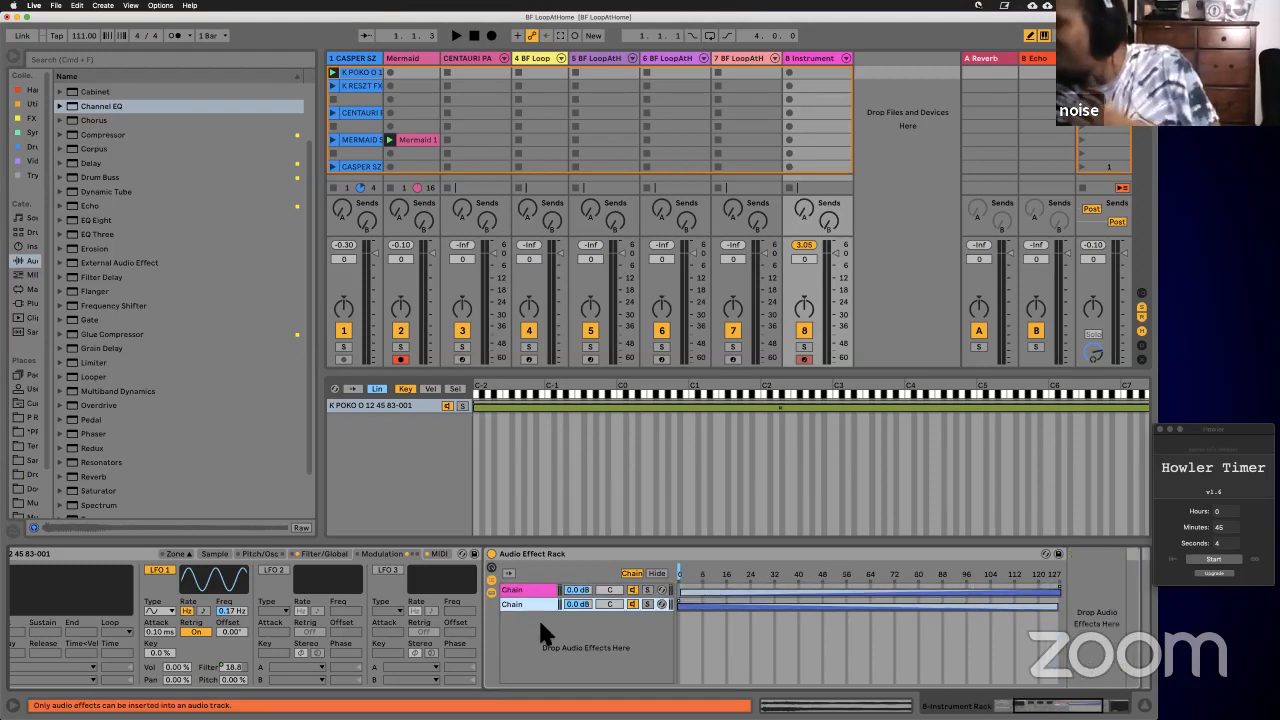
{"action": "key", "text": "super+r"}
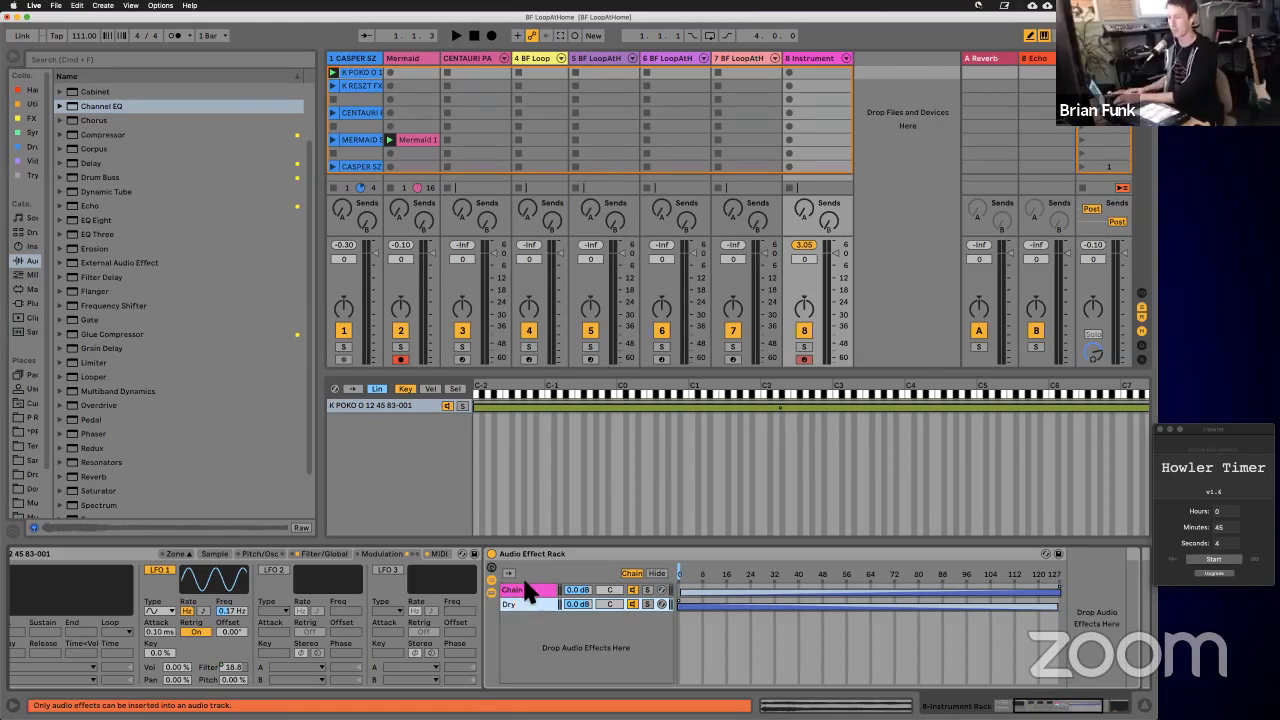
{"action": "left_click", "coordinate": [530, 604]}
{"action": "key", "text": "super+r"}
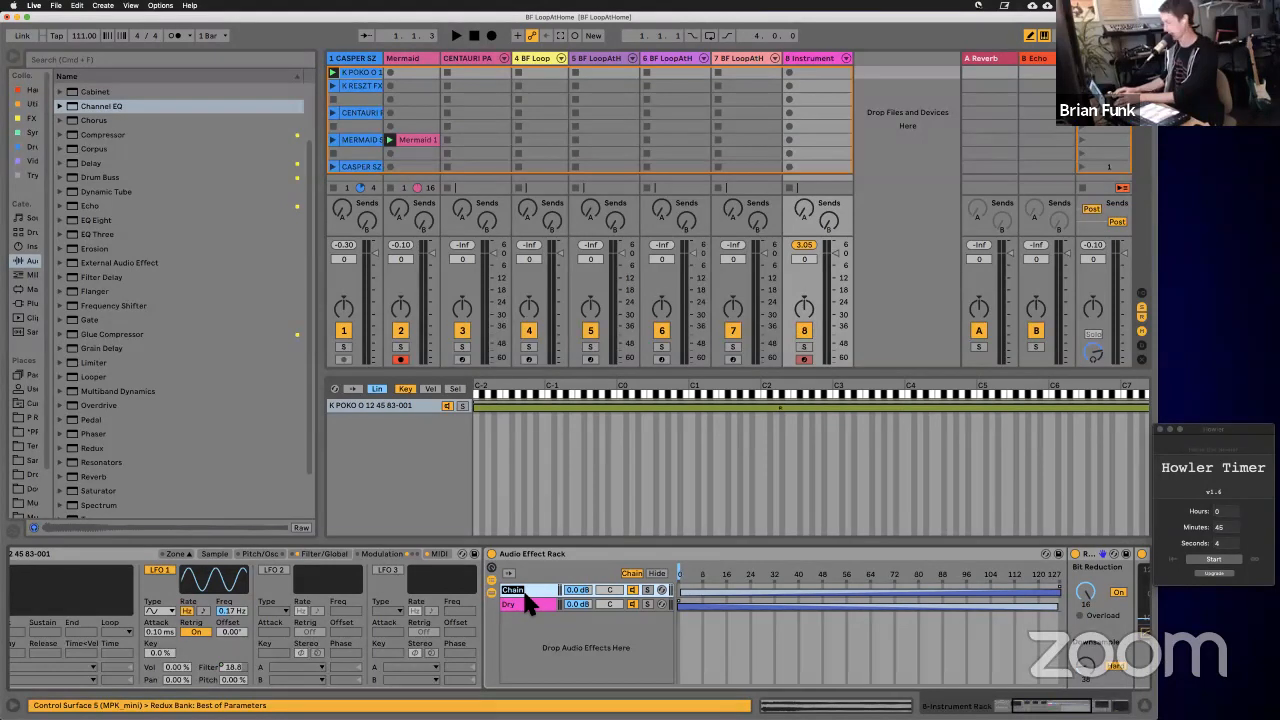
{"action": "type", "text": "Redux"}
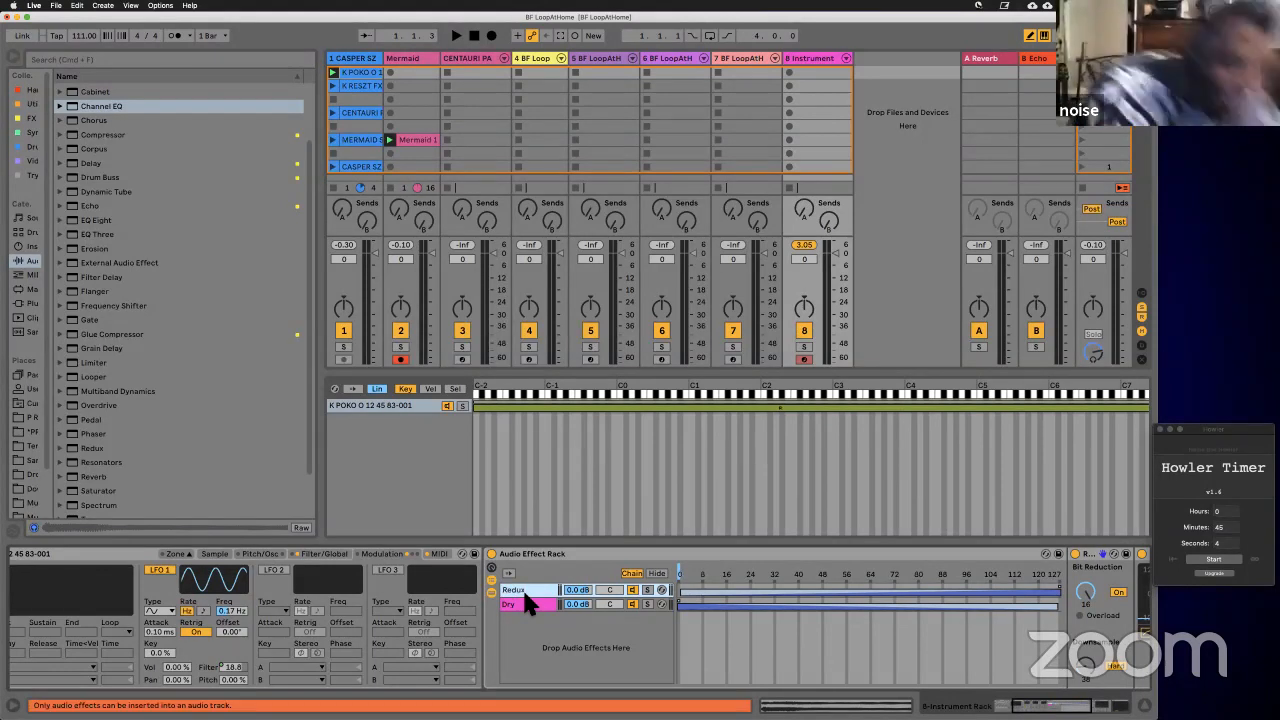
{"action": "key", "text": "Return"}
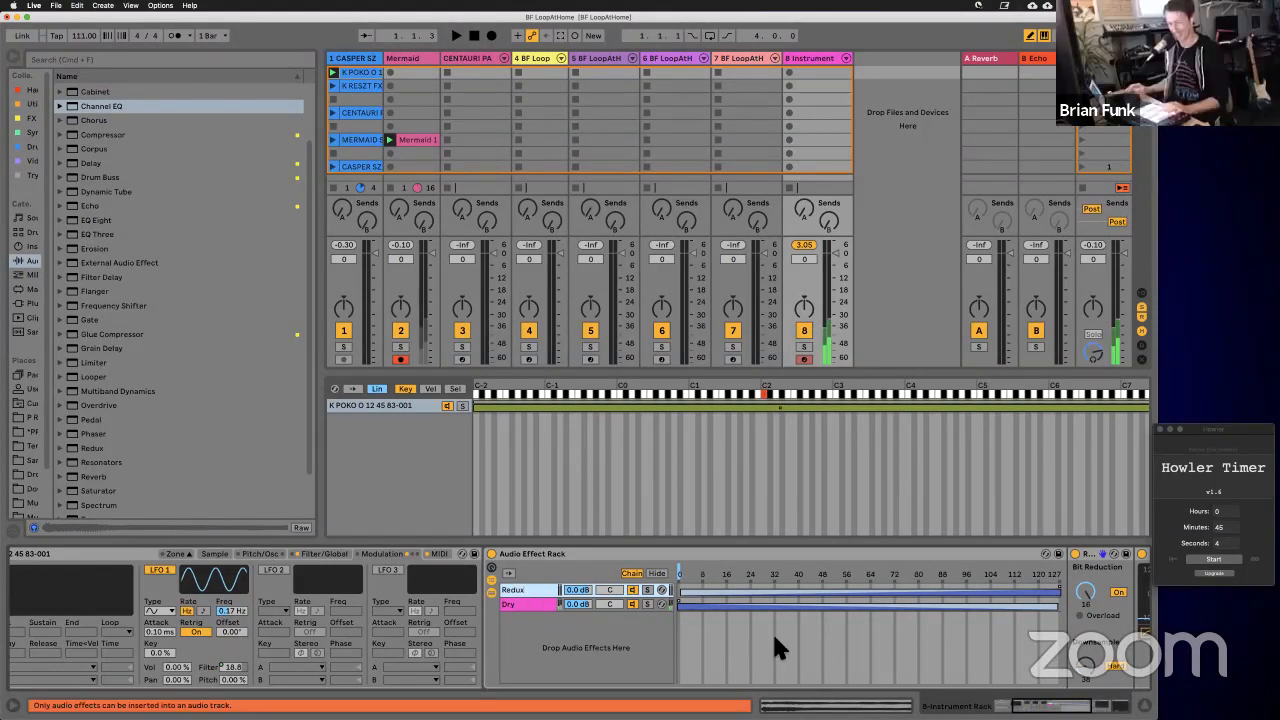
Step: Map the rack's chain selector to Macro 1 and rename that macro Redux Amt
{"action": "right_click", "coordinate": [704, 578]}
{"action": "left_click", "coordinate": [745, 478]}
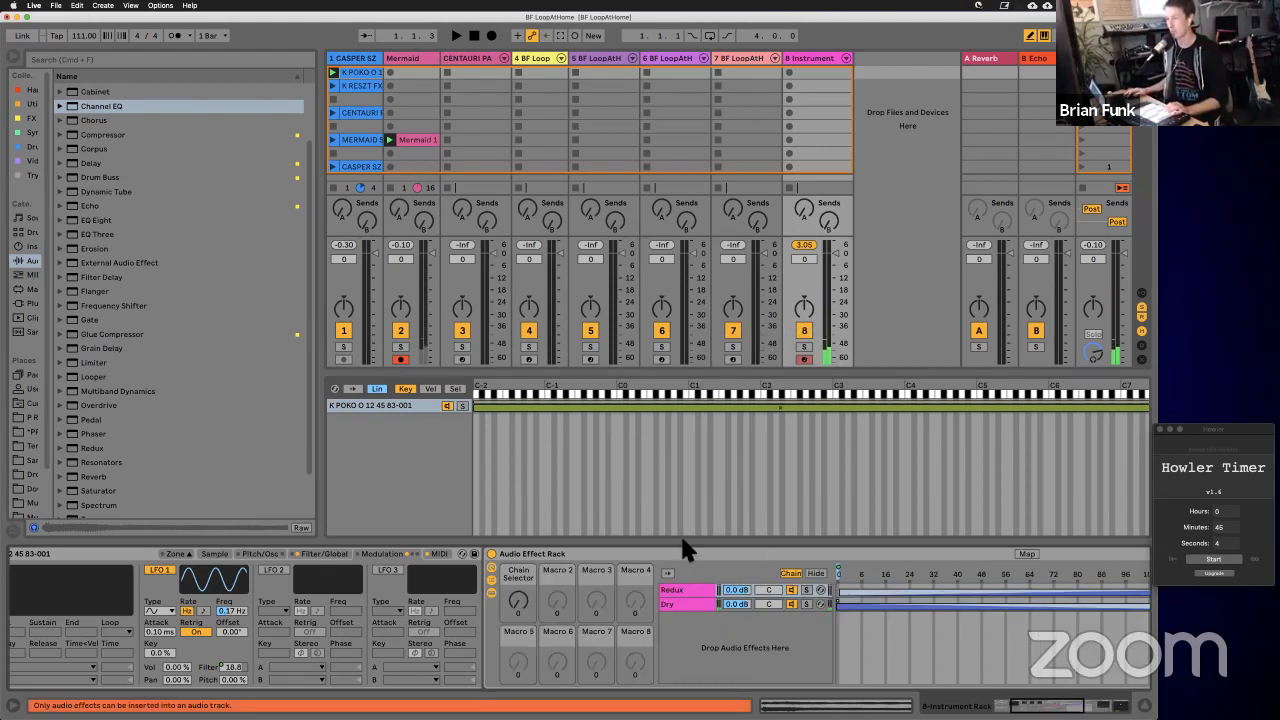
{"action": "left_click", "coordinate": [511, 577]}
{"action": "key", "text": "super+r"}
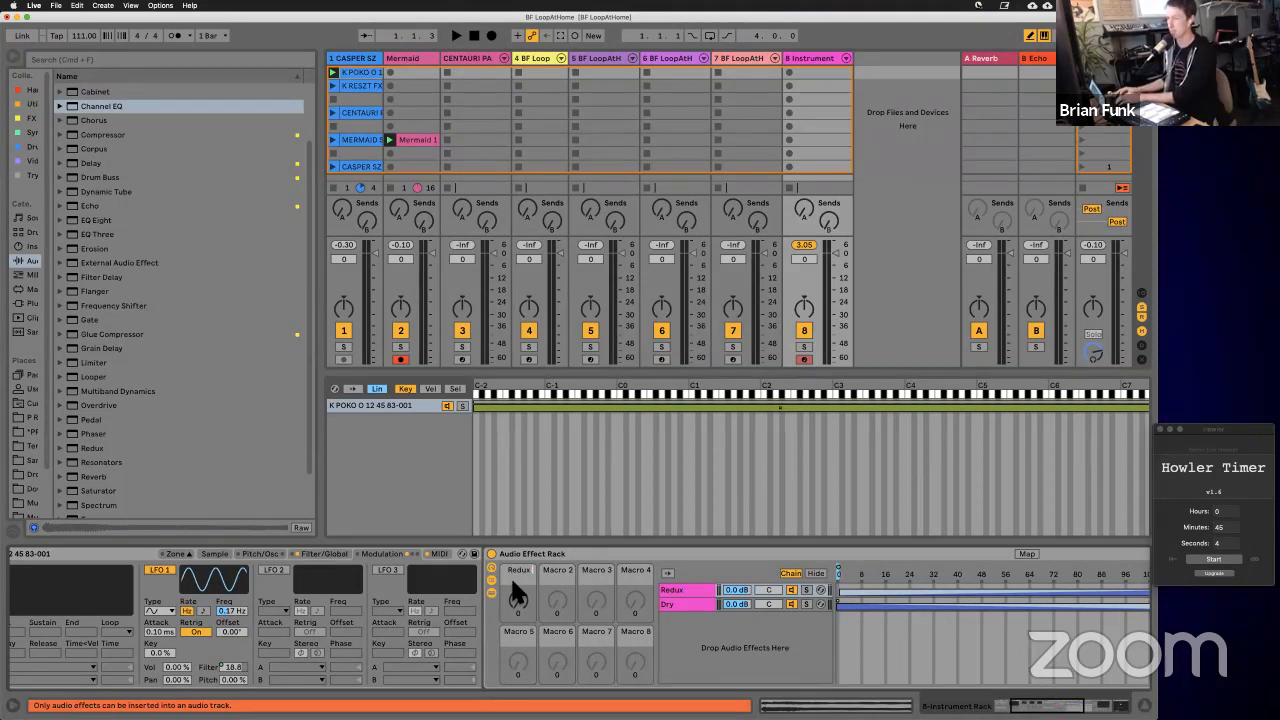
Step: Map Redux's Downsample amount to Macro 2 of the Audio Effect Rack
{"action": "left_click", "coordinate": [706, 585]}
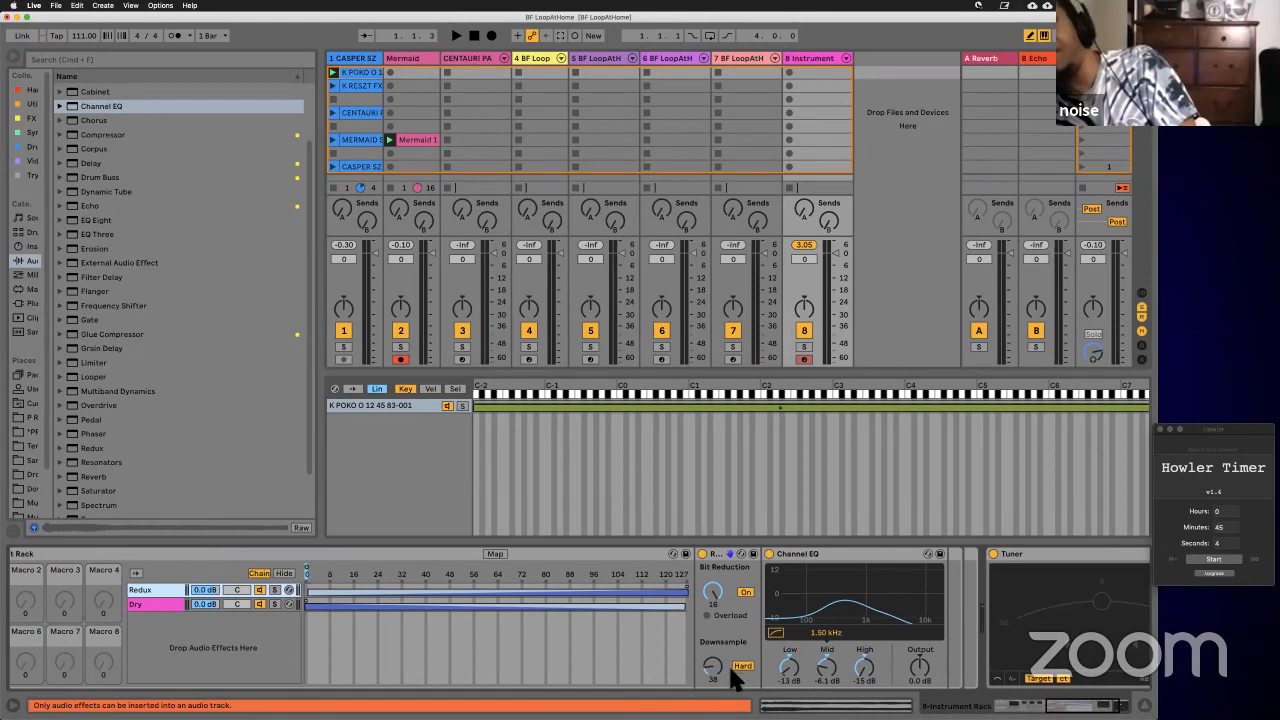
{"action": "right_click", "coordinate": [712, 663]}
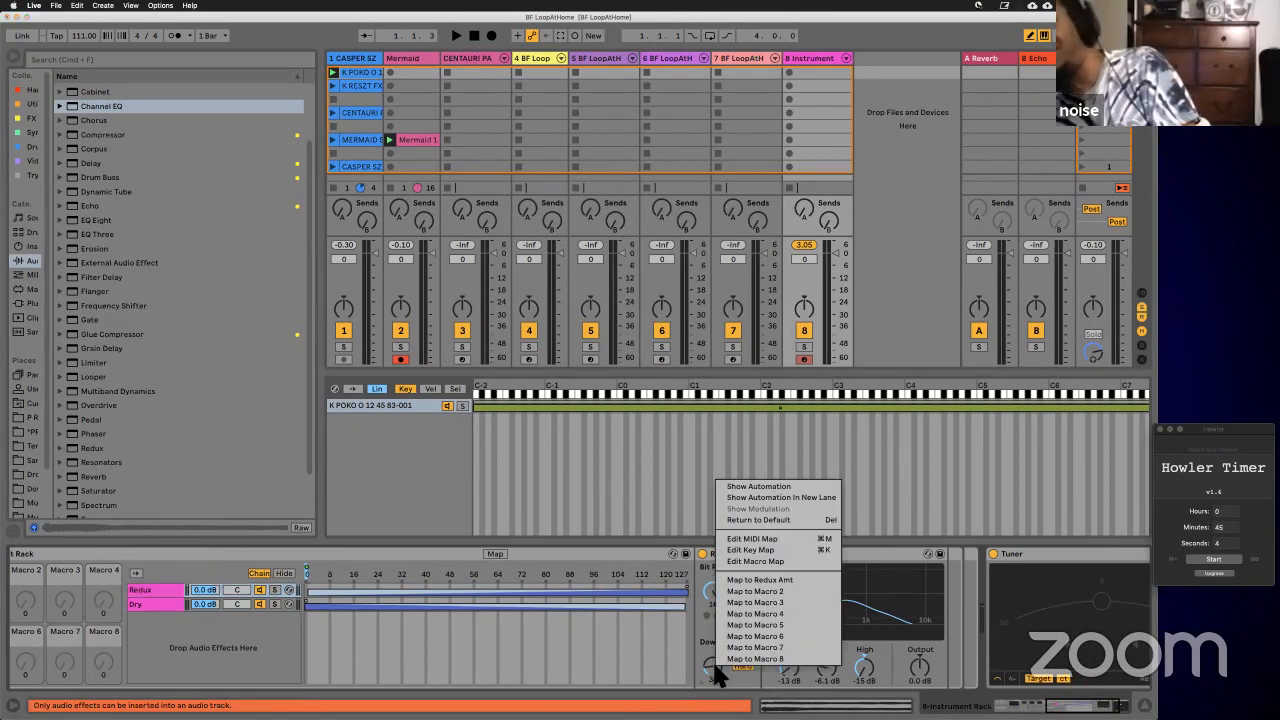
{"action": "left_click", "coordinate": [758, 580]}
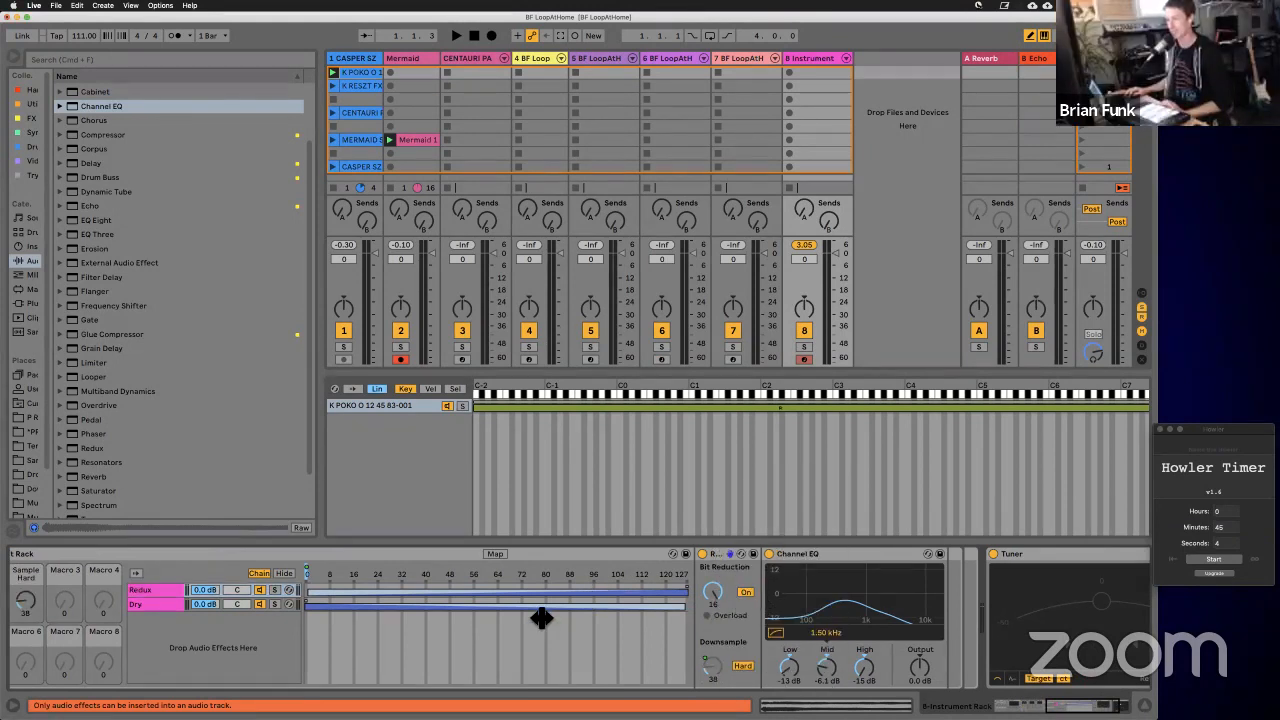
Step: Rename the Audio Effect Rack's second macro from its parameter name to Down Sample
{"action": "scroll", "coordinate": [480, 607], "scroll_direction": "left", "scroll_amount": 10}
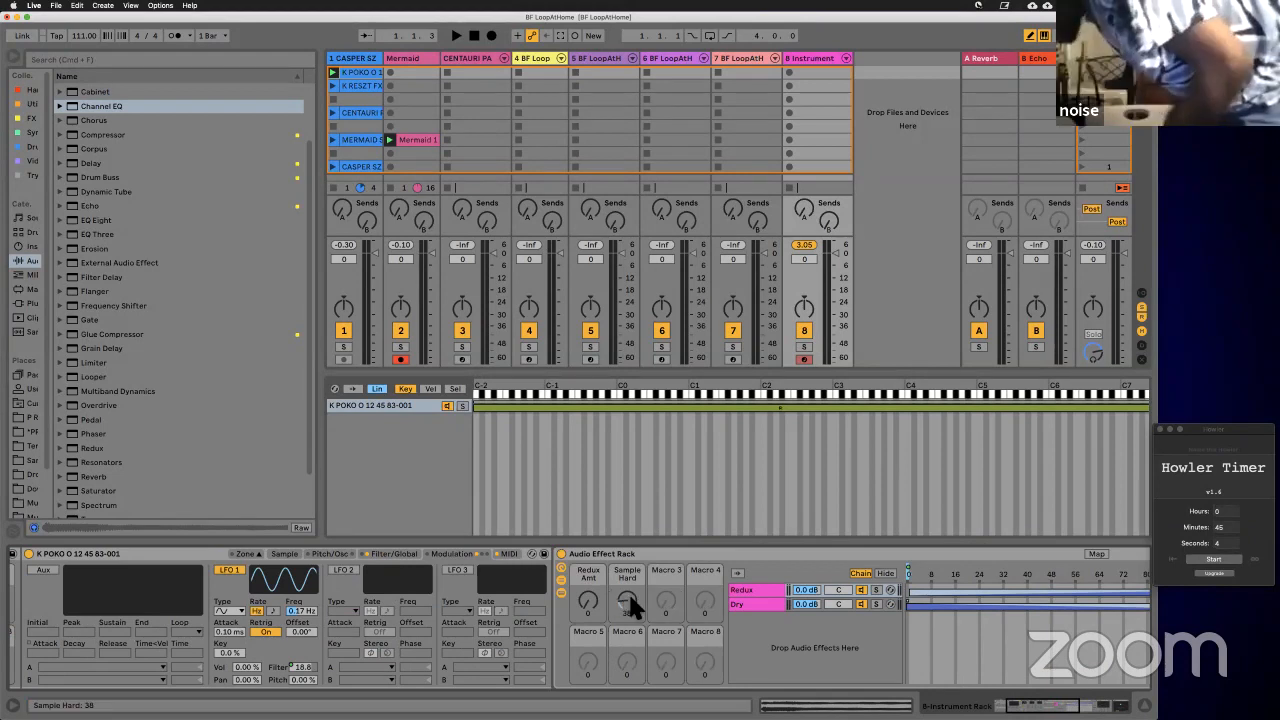
{"action": "left_click", "coordinate": [628, 594]}
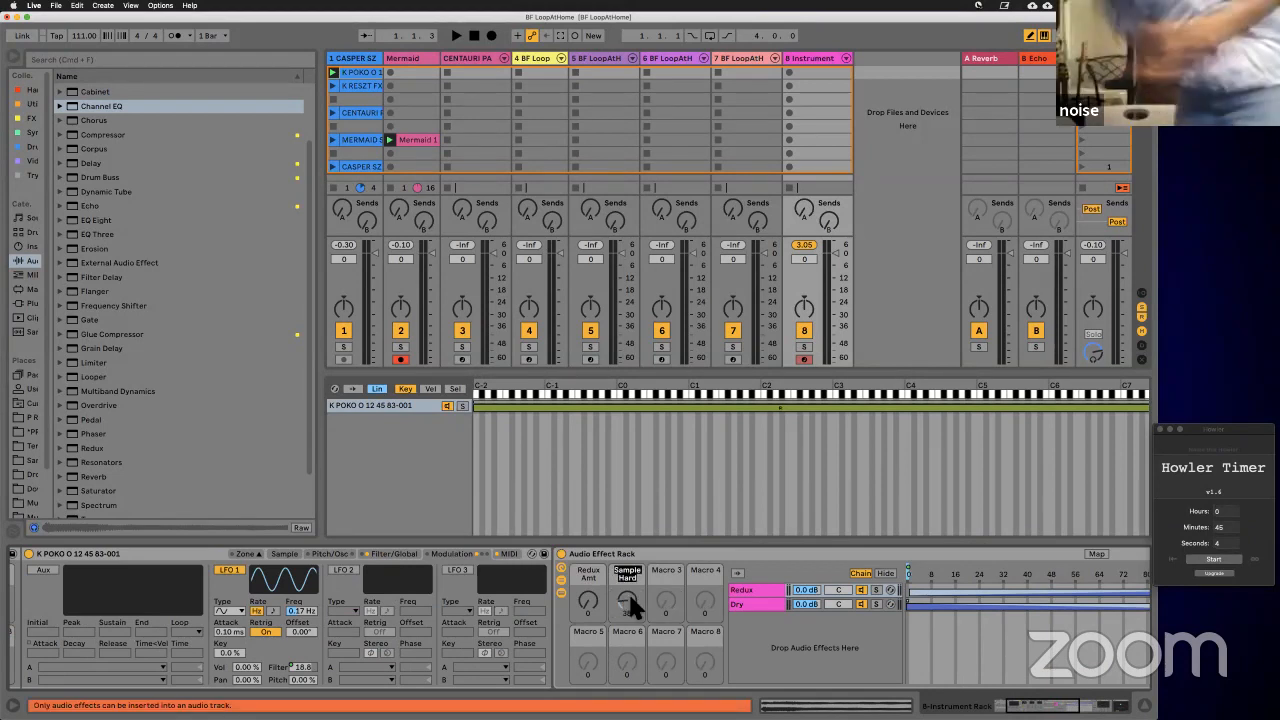
{"action": "type", "text": "Redux"}
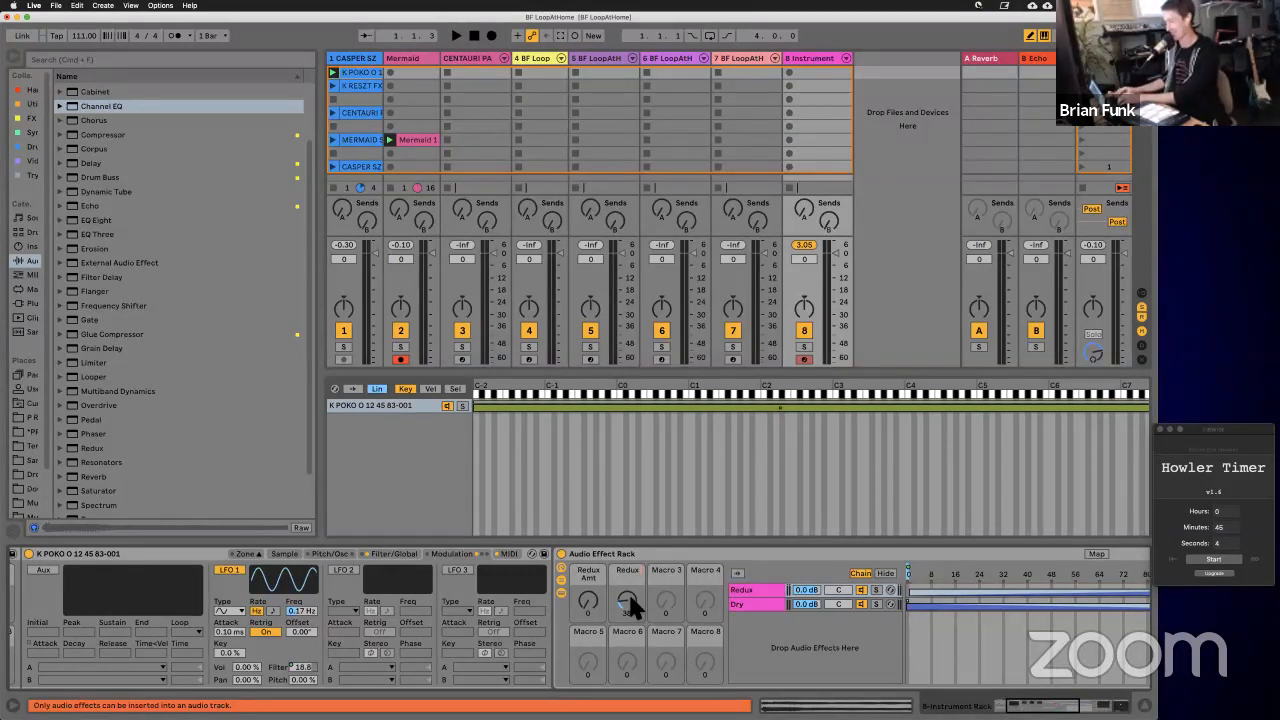
{"action": "scroll", "coordinate": [630, 596], "scroll_direction": "right", "scroll_amount": 6}
{"action": "scroll", "coordinate": [630, 596], "scroll_direction": "left", "scroll_amount": 4}
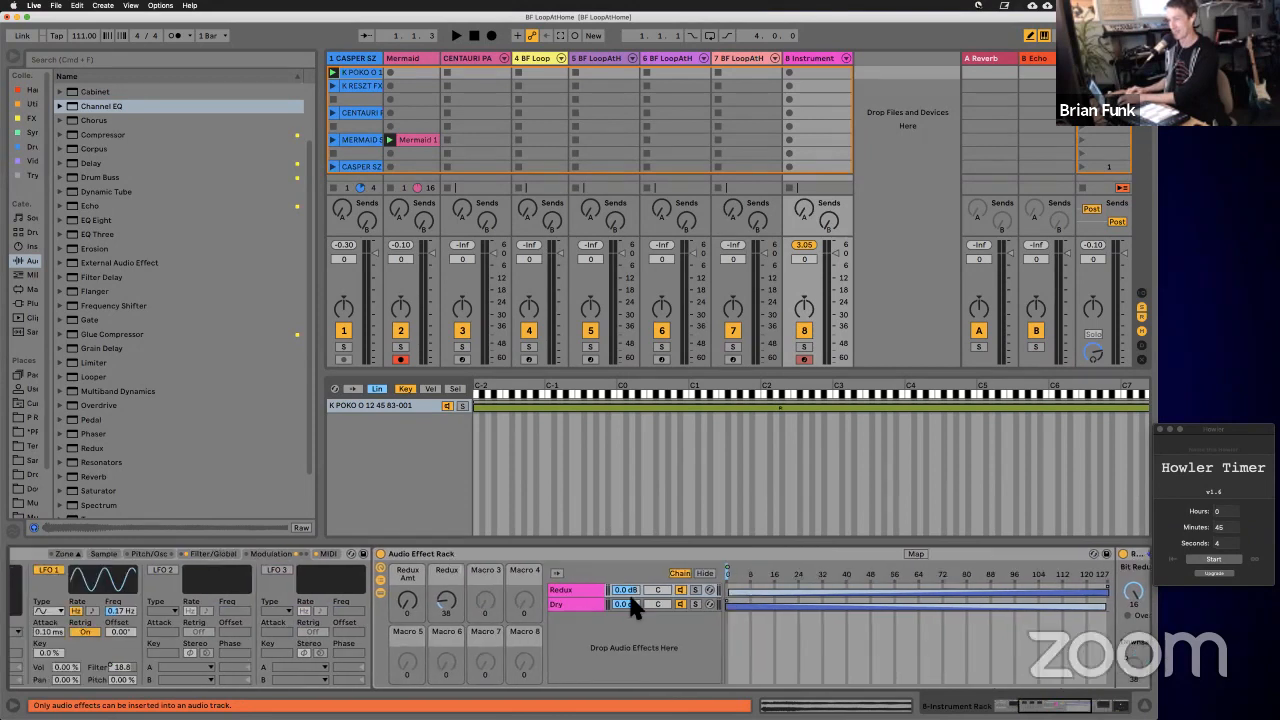
{"action": "type", "text": "edux Down"}
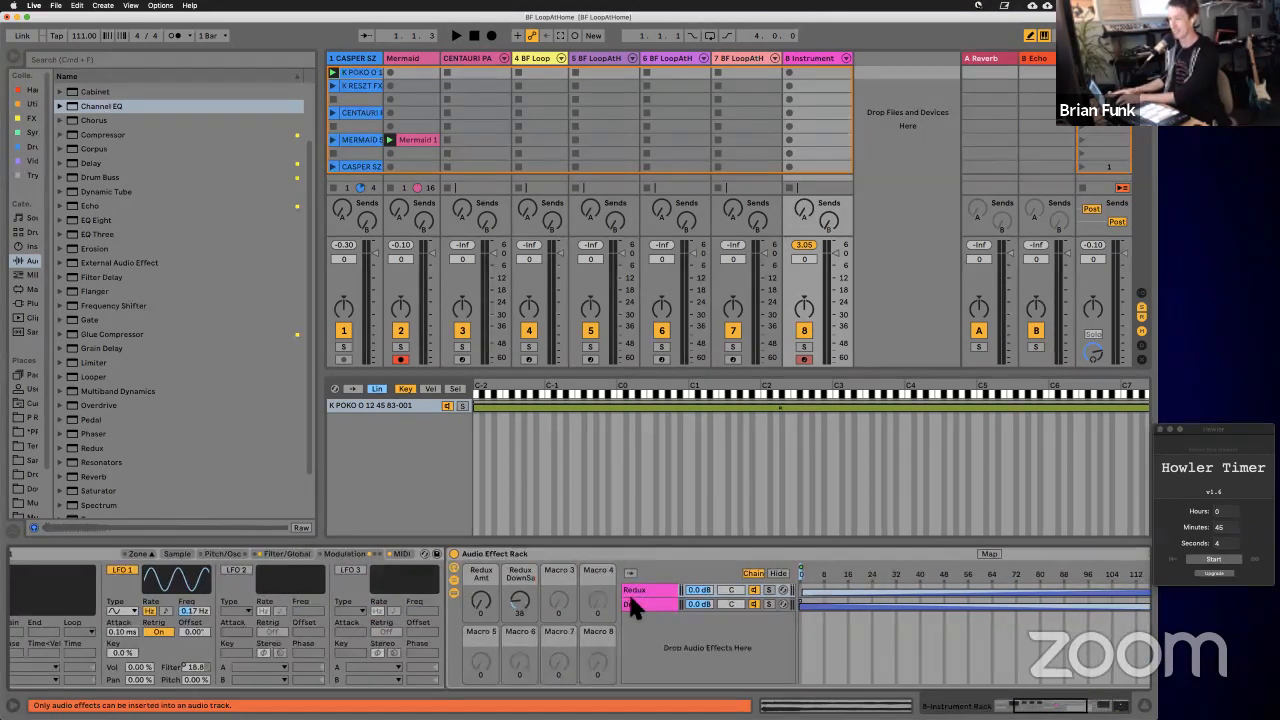
{"action": "type", "text": "s"}
{"action": "key", "text": "BackSpace"}
{"action": "key", "text": "BackSpace"}
{"action": "key", "text": "BackSpace"}
{"action": "key", "text": "BackSpace"}
{"action": "key", "text": "BackSpace"}
{"action": "key", "text": "BackSpace"}
{"action": "key", "text": "BackSpace"}
{"action": "key", "text": "BackSpace"}
{"action": "key", "text": "BackSpace"}
{"action": "key", "text": "BackSpace"}
{"action": "key", "text": "BackSpace"}
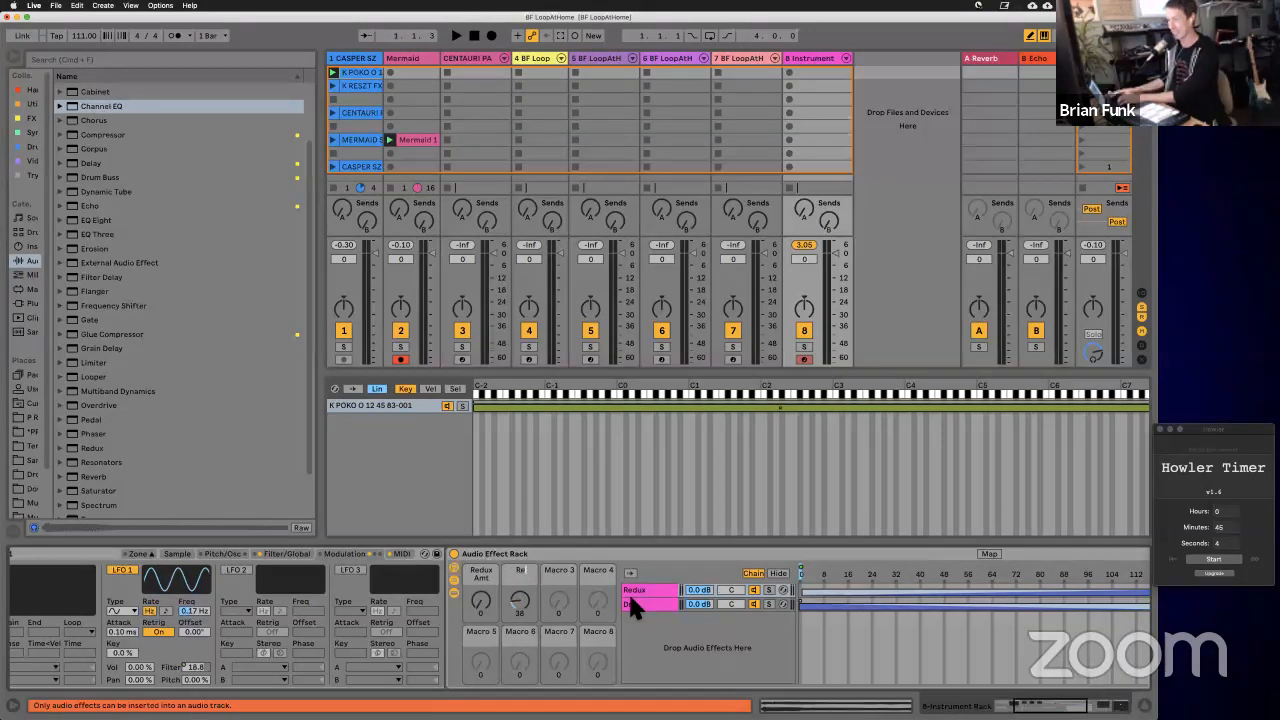
{"action": "type", "text": "Down"}
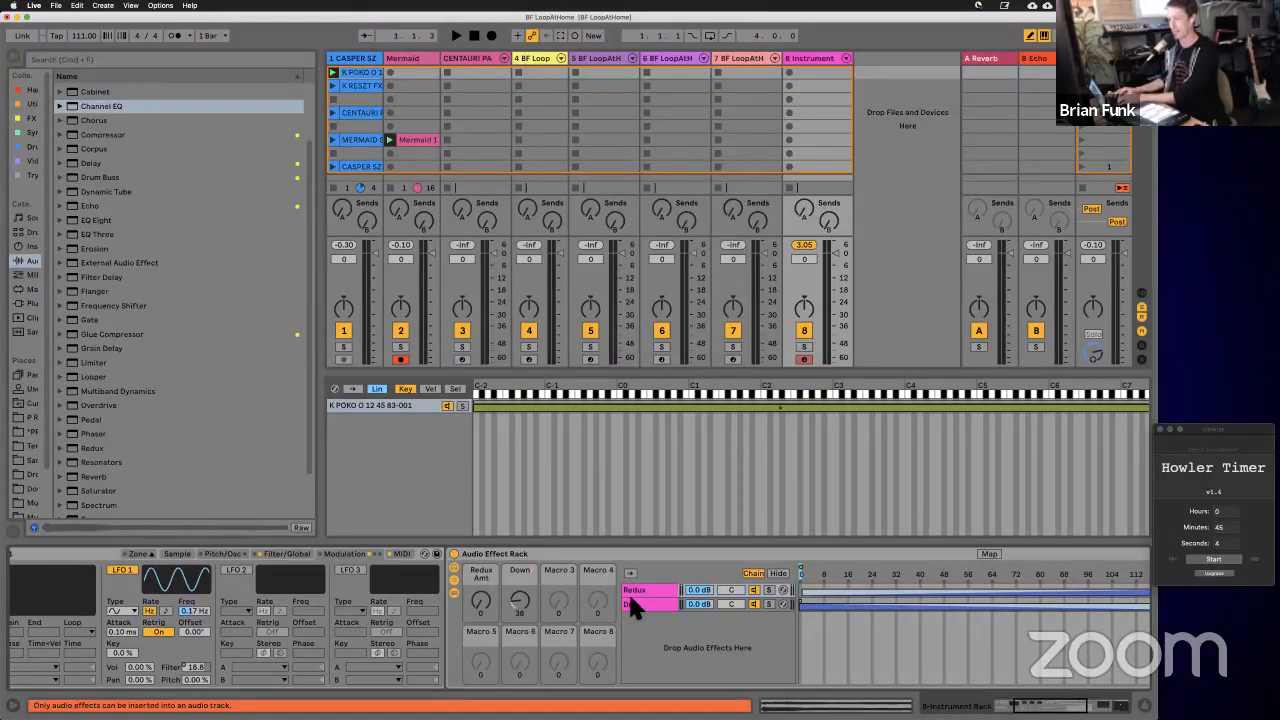
{"action": "type", "text": "Sample"}
{"action": "key", "text": "Return"}
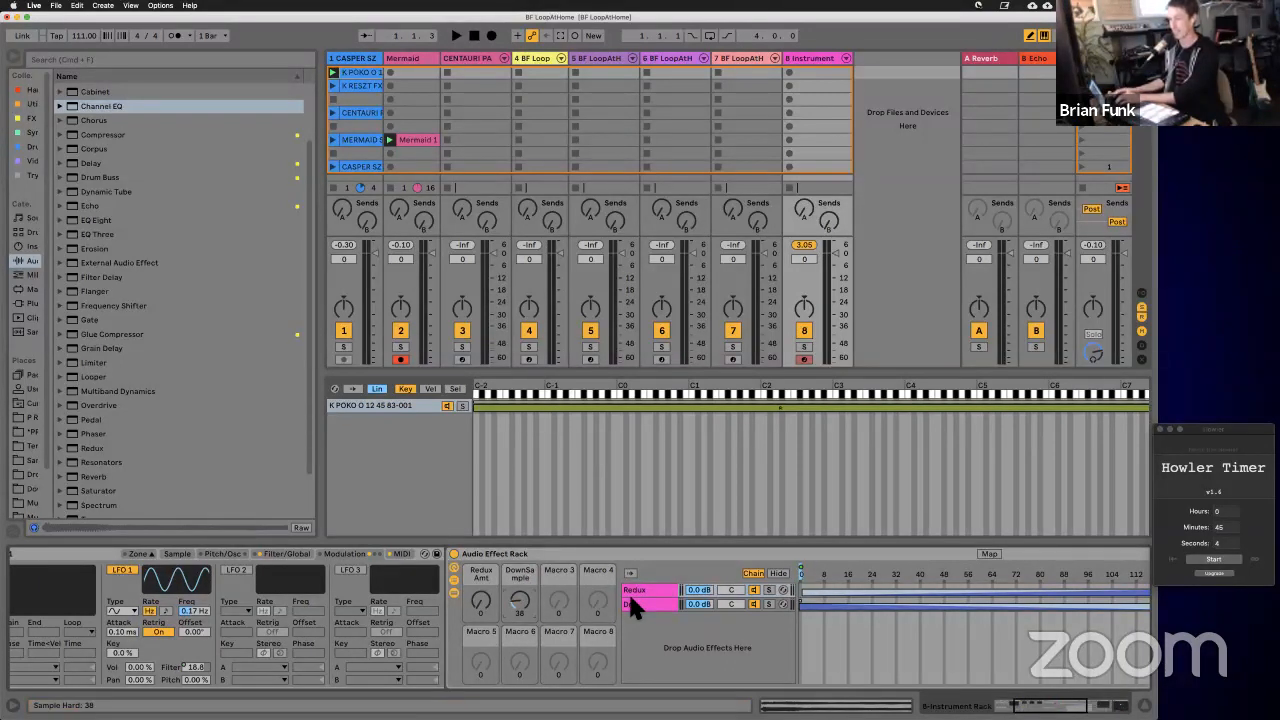
{"action": "key", "text": "super+r"}
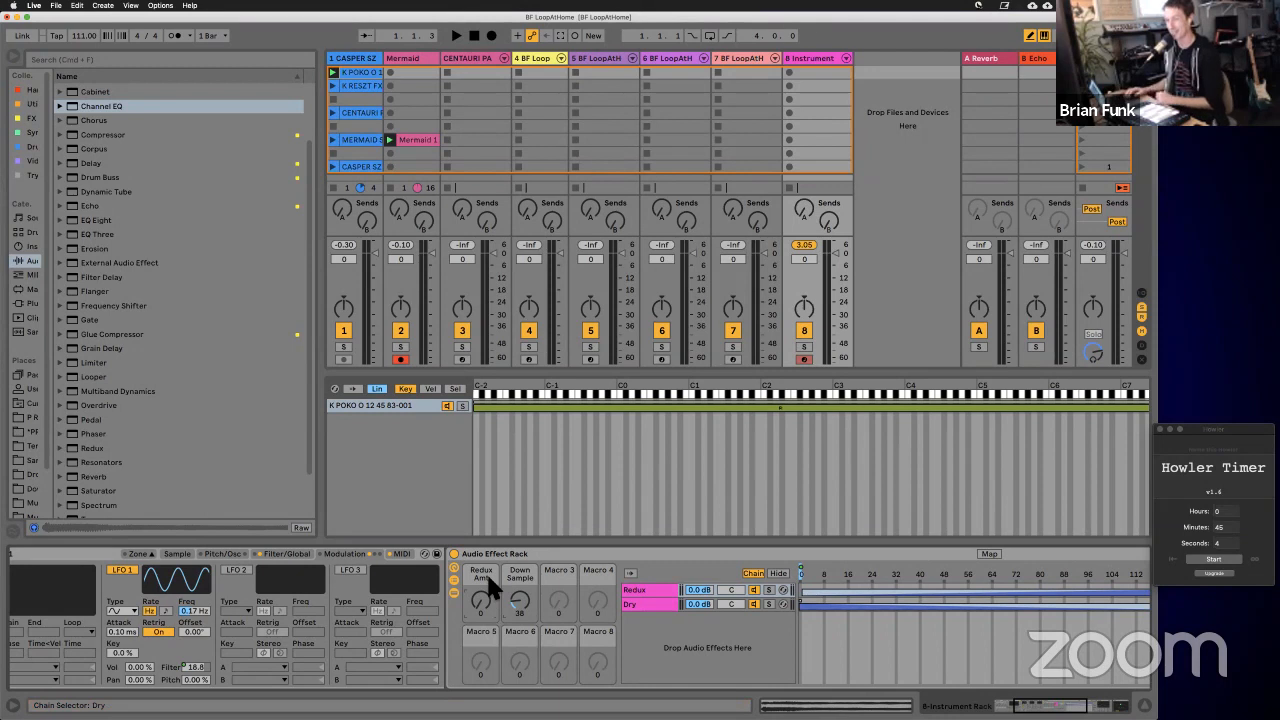
Step: Color the Redux Amt and Down Sample macros orange
{"action": "right_click", "coordinate": [486, 571]}
{"action": "left_click", "coordinate": [510, 535]}
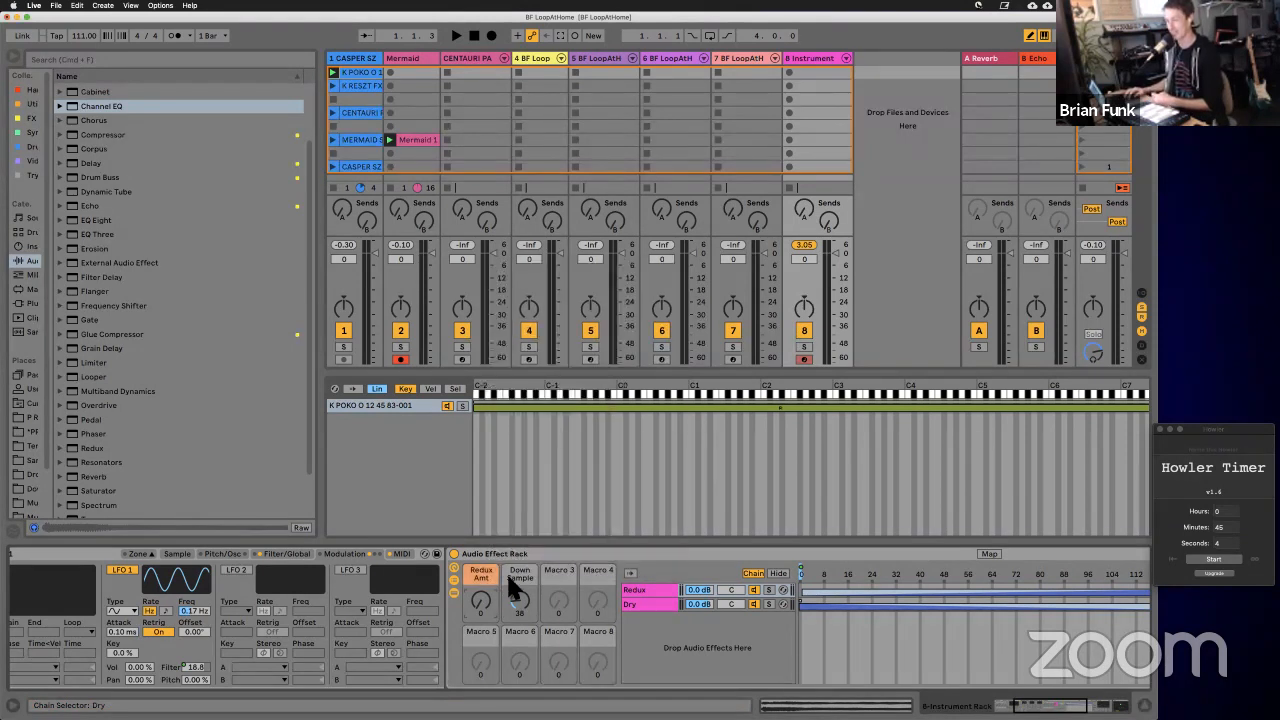
{"action": "right_click", "coordinate": [506, 571]}
{"action": "left_click", "coordinate": [526, 537]}
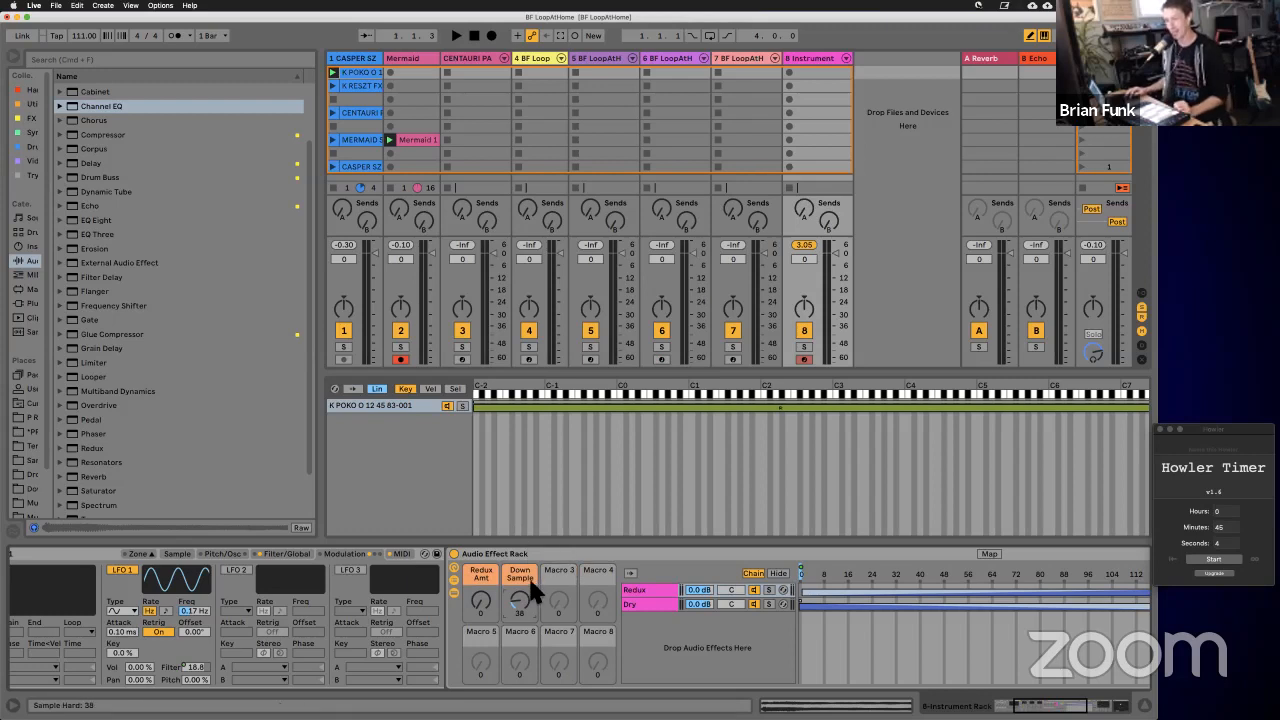
Step: Rename the Audio Effect Rack to BF Redux
{"action": "scroll", "coordinate": [528, 575], "scroll_direction": "left", "scroll_amount": 3}
{"action": "left_click", "coordinate": [600, 555]}
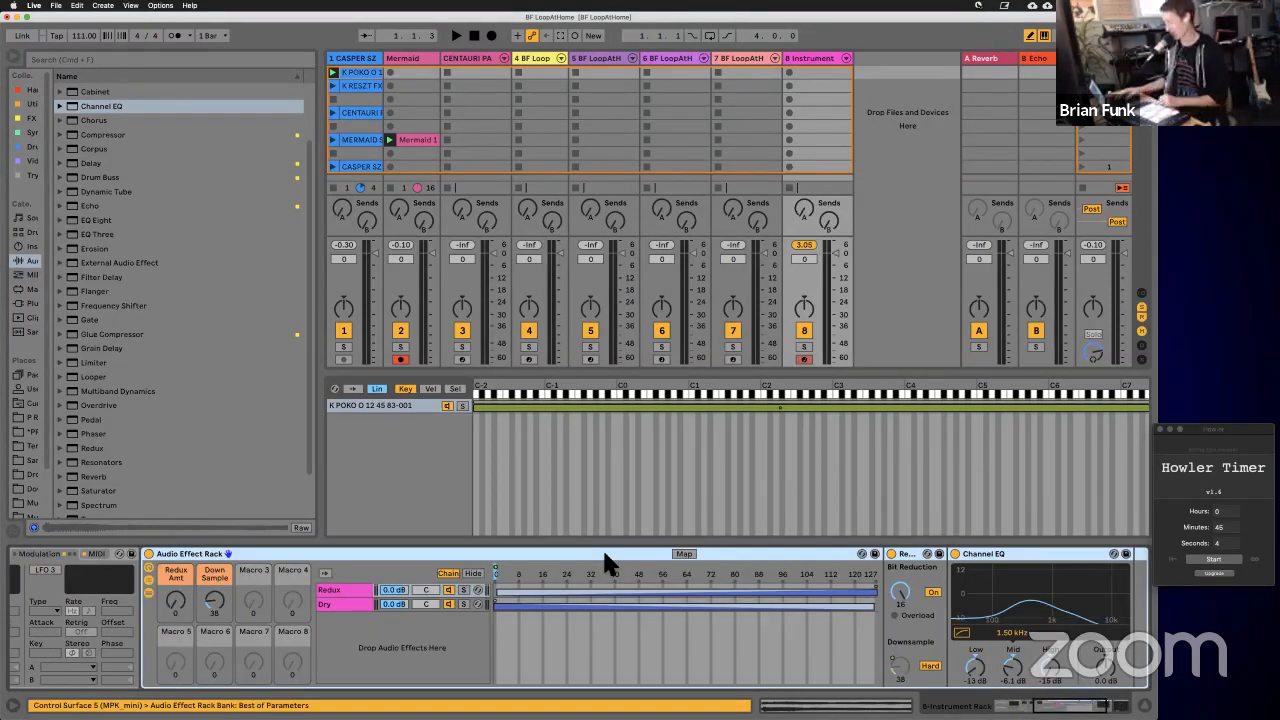
{"action": "scroll", "coordinate": [602, 550], "scroll_direction": "right", "scroll_amount": 10}
{"action": "type", "text": "Redux"}
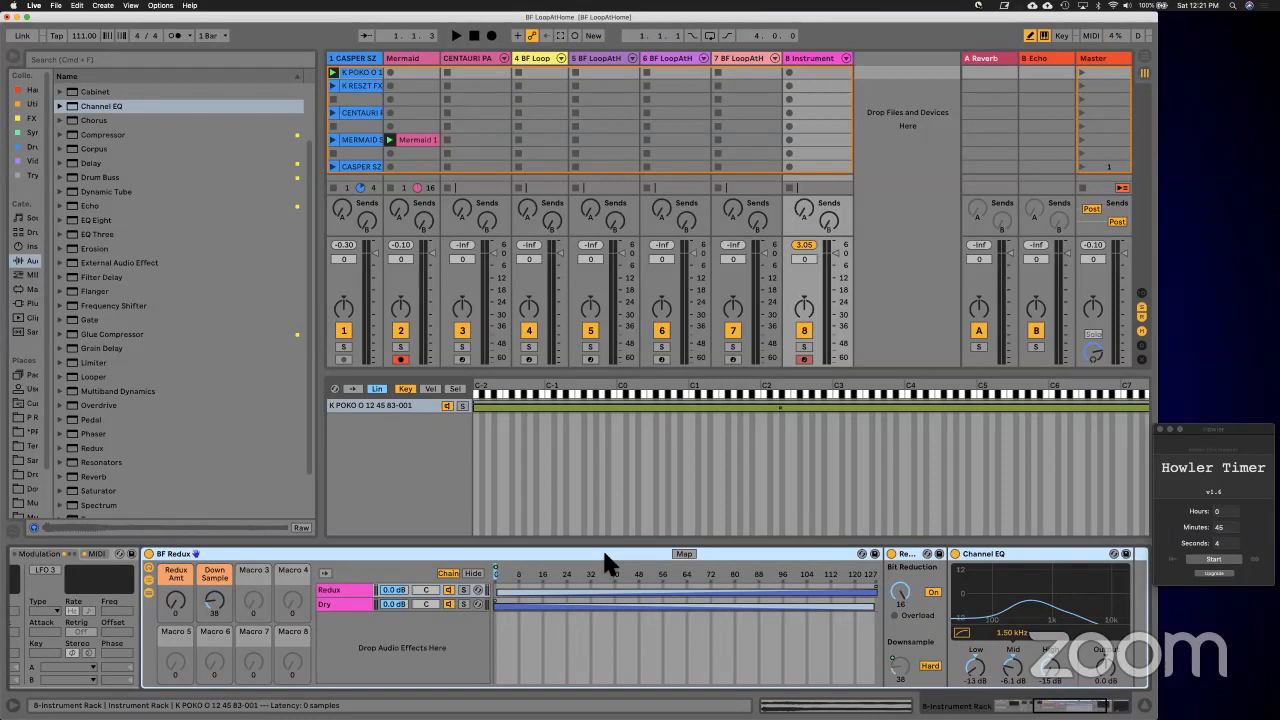
Step: Set the BF Redux rack's Redux Amt macro to 22 and its Down Sample macro to 29
{"action": "scroll", "coordinate": [602, 547], "scroll_direction": "left", "scroll_amount": 5}
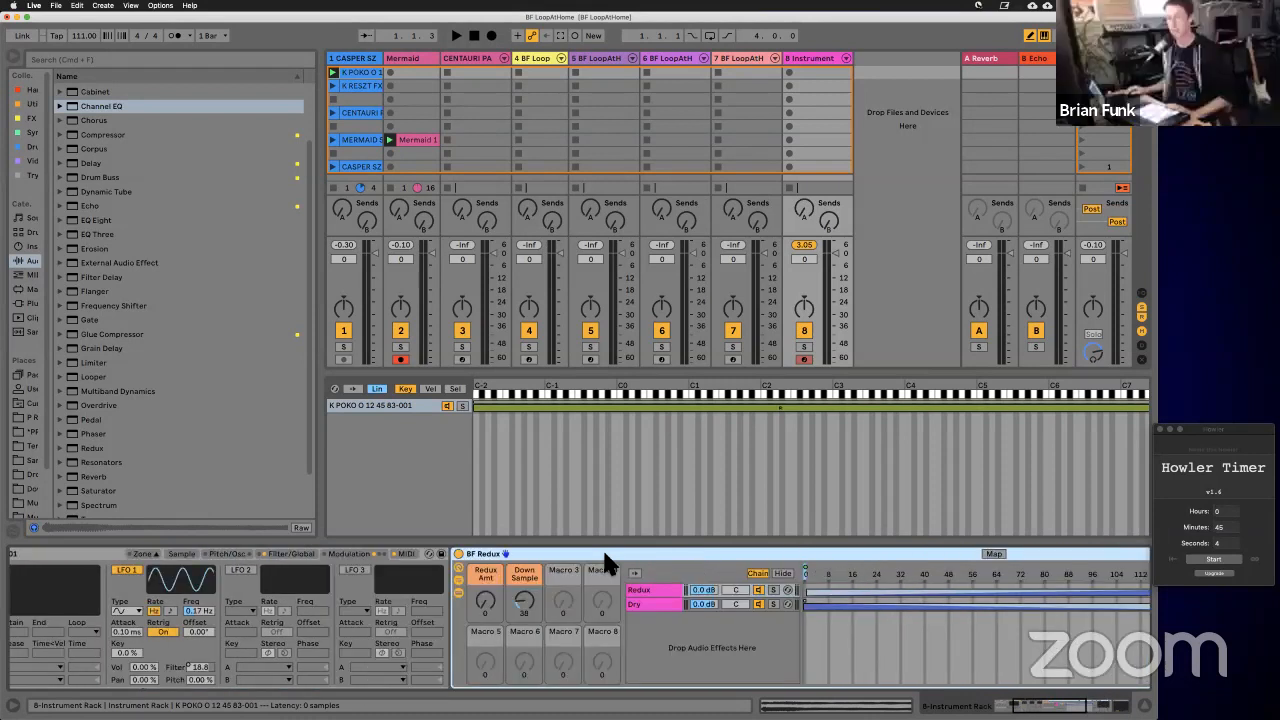
{"action": "left_click_drag", "start_coordinate": [764, 593], "coordinate": [764, 575]}
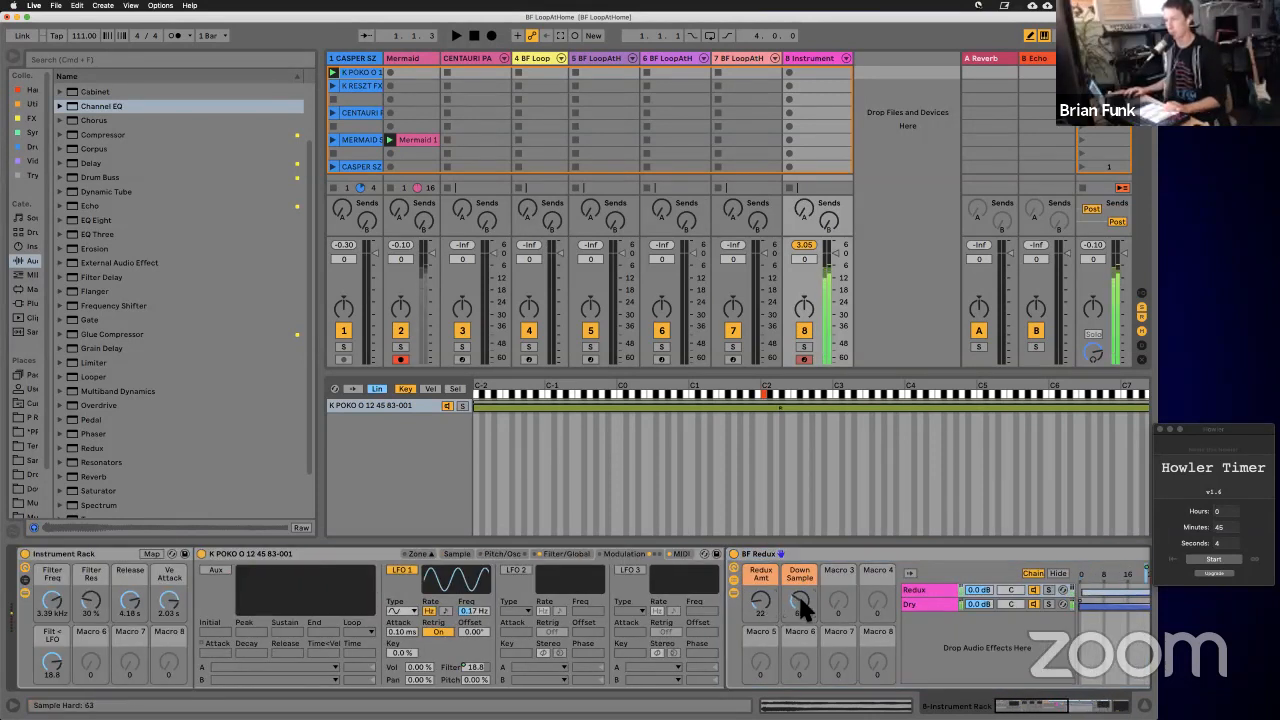
{"action": "left_click_drag", "start_coordinate": [797, 592], "coordinate": [800, 593]}
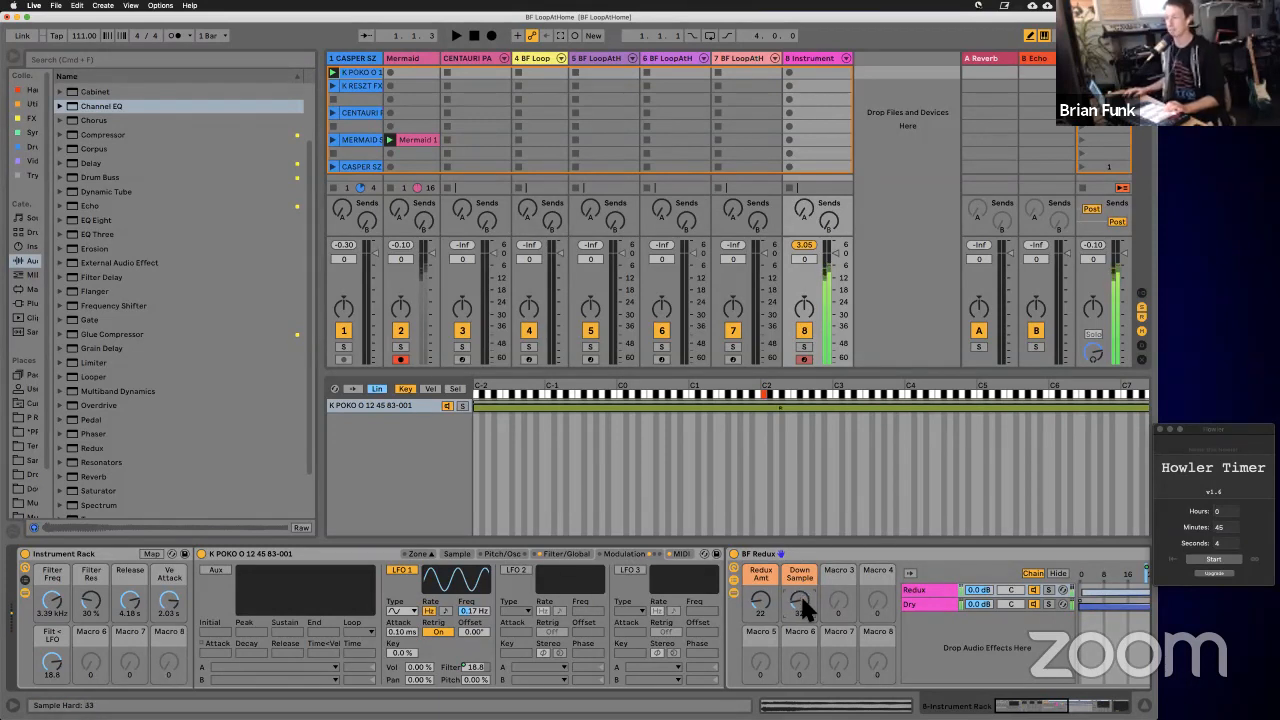
Step: Map Redux Amt and Down Sample to Macros 6 and 7 of the outer Instrument Rack, and hide BF Redux's chain list
{"action": "right_click", "coordinate": [760, 595]}
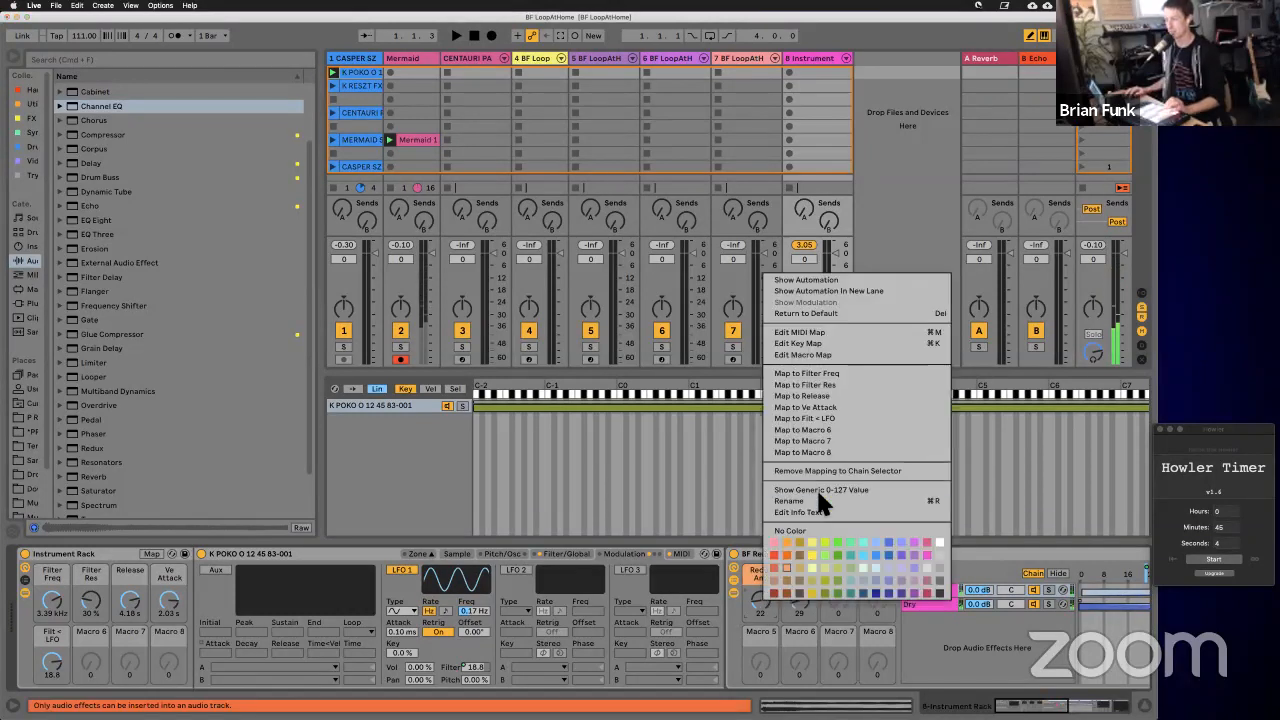
{"action": "left_click", "coordinate": [819, 430]}
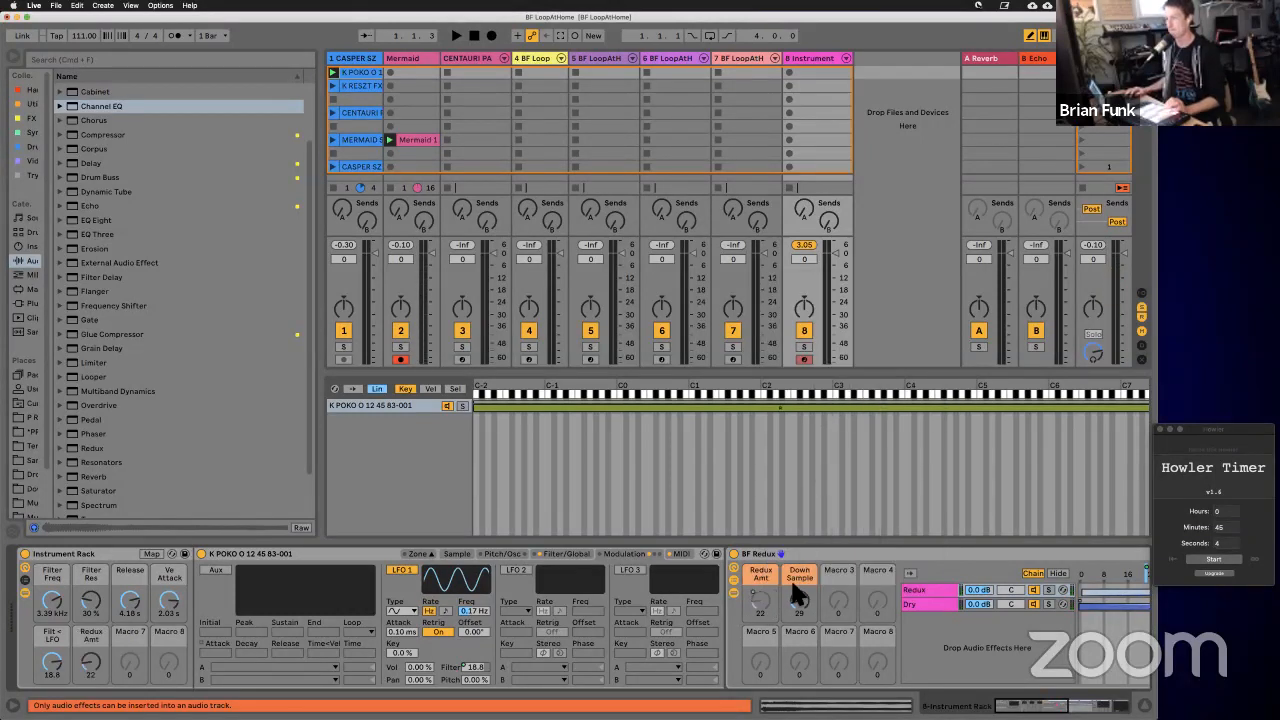
{"action": "right_click", "coordinate": [800, 594]}
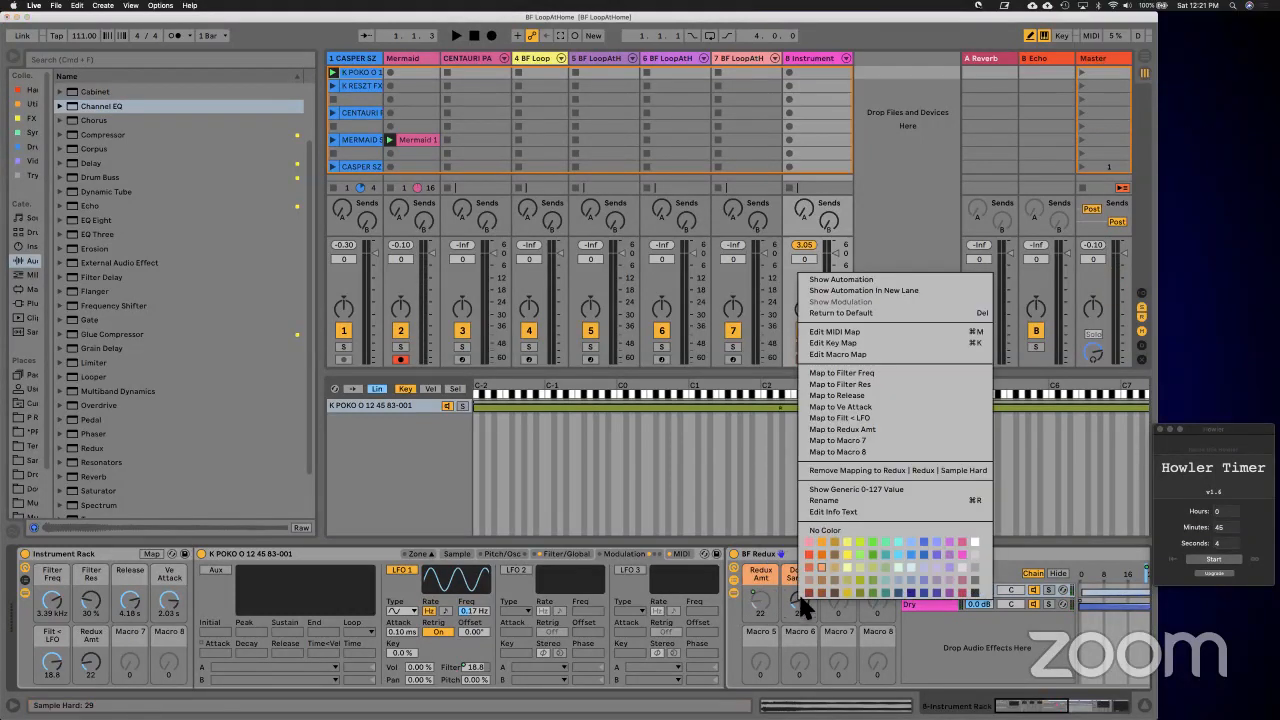
{"action": "left_click", "coordinate": [840, 440]}
{"action": "left_click", "coordinate": [734, 577]}
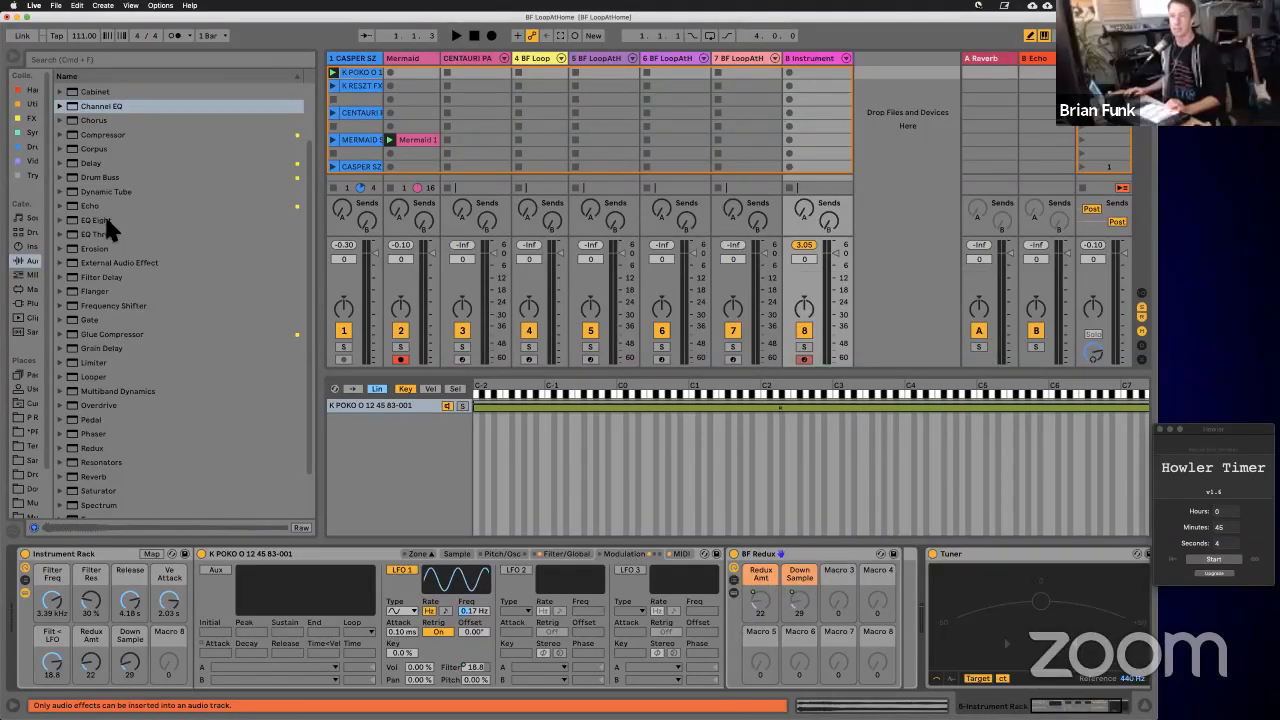
Step: Add a Delay after the BF Redux rack and switch its delay times from synced divisions to Time mode
{"action": "left_click", "coordinate": [90, 165]}
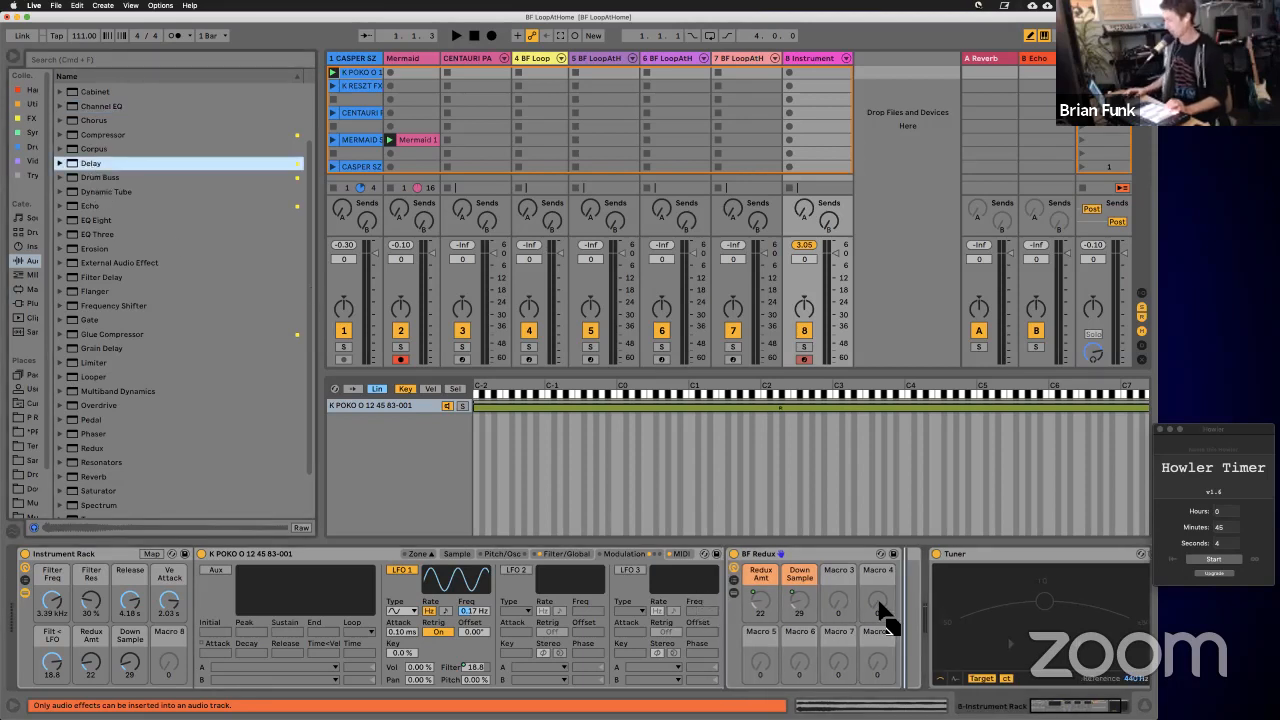
{"action": "mouse_move", "coordinate": [886, 615]}
{"action": "left_mouse_down"}
{"action": "mouse_move", "coordinate": [900, 612]}
{"action": "mouse_move", "coordinate": [888, 593]}
{"action": "mouse_move", "coordinate": [906, 605]}
{"action": "left_mouse_up"}
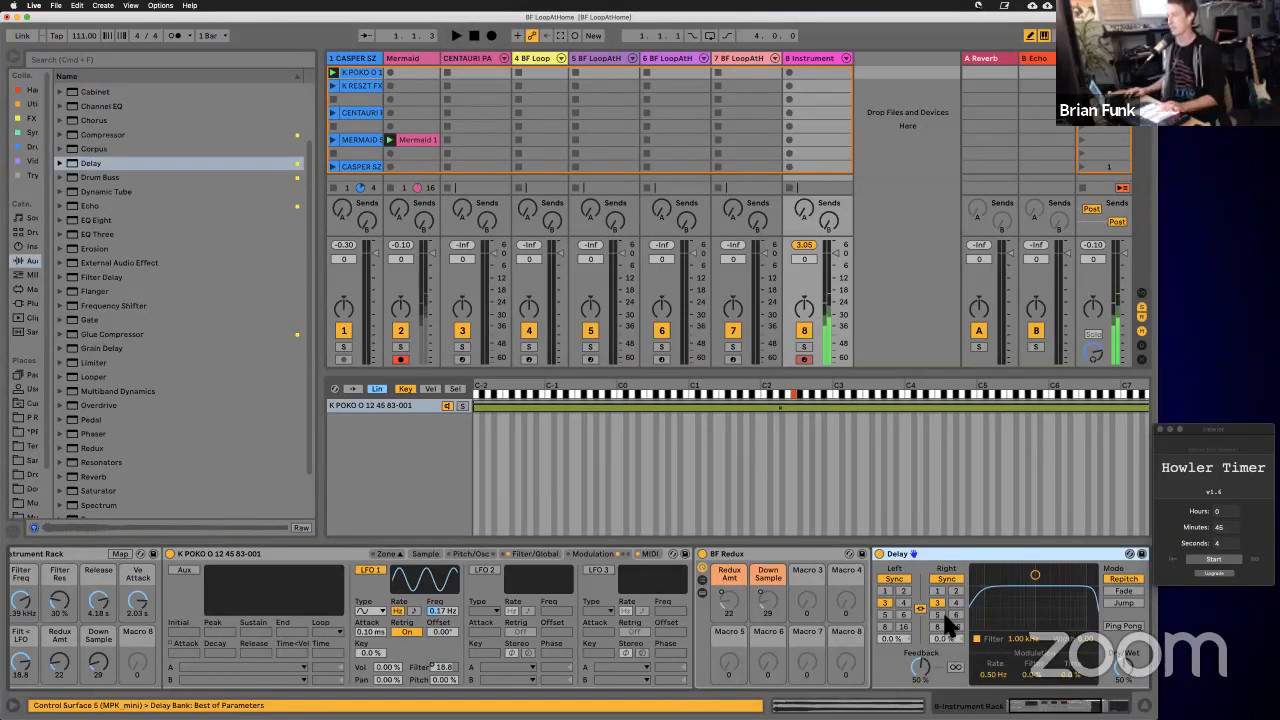
{"action": "left_click", "coordinate": [903, 590]}
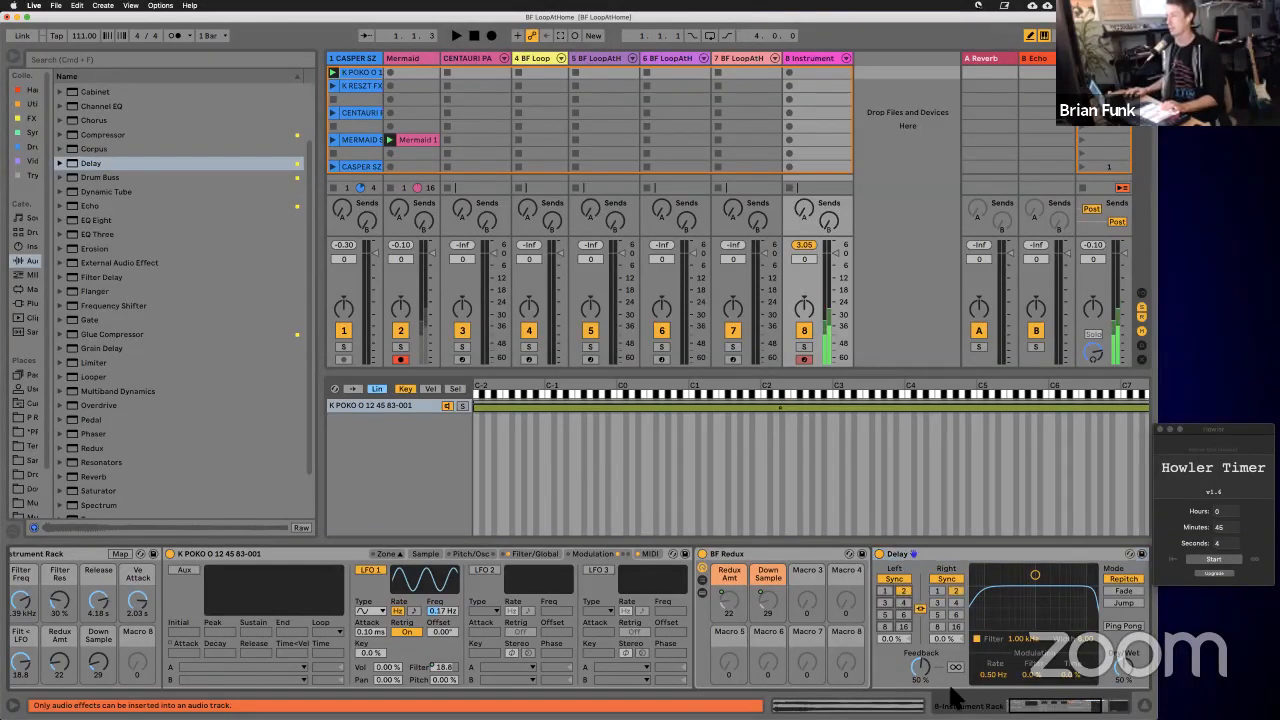
{"action": "left_click", "coordinate": [886, 603]}
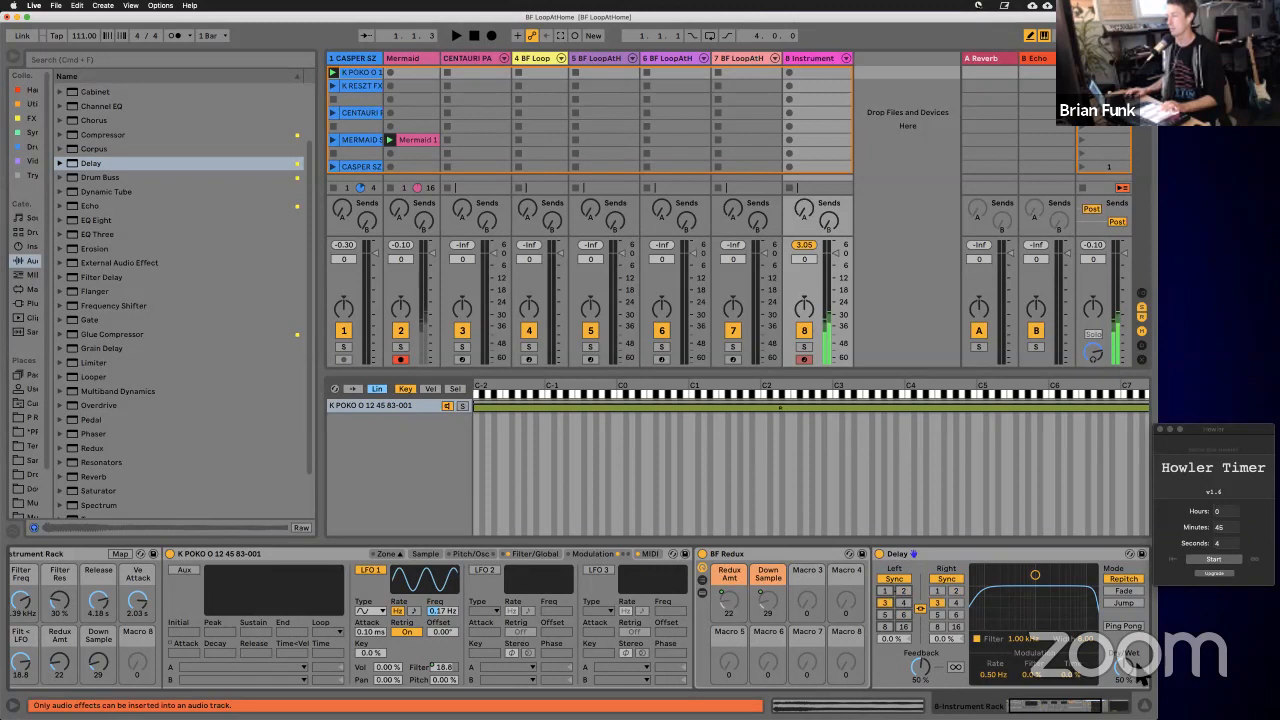
{"action": "left_click", "coordinate": [898, 577]}
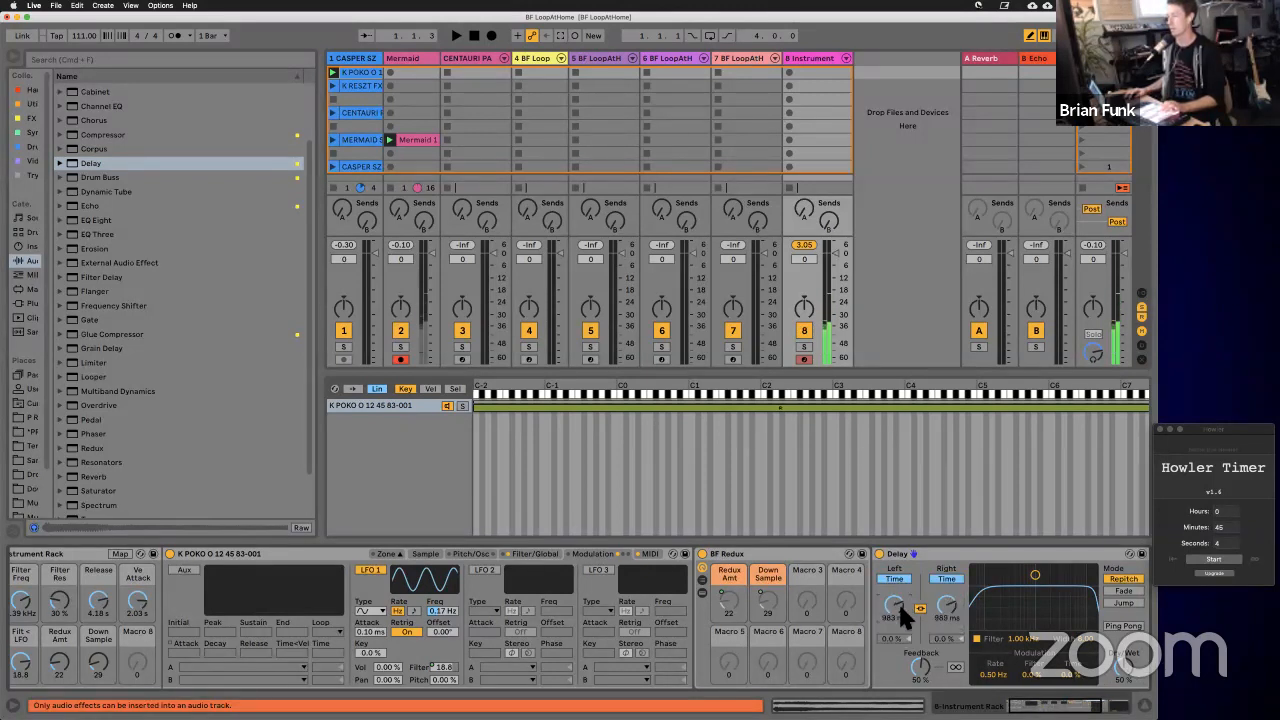
Step: Switch the Delay back to synced times and set feedback to 35 %, filter to 1.94 kHz and filter modulation to 7.0 %
{"action": "left_click", "coordinate": [895, 577]}
{"action": "left_click_drag", "start_coordinate": [928, 665], "coordinate": [928, 680]}
{"action": "left_click_drag", "start_coordinate": [1040, 586], "coordinate": [1078, 680]}
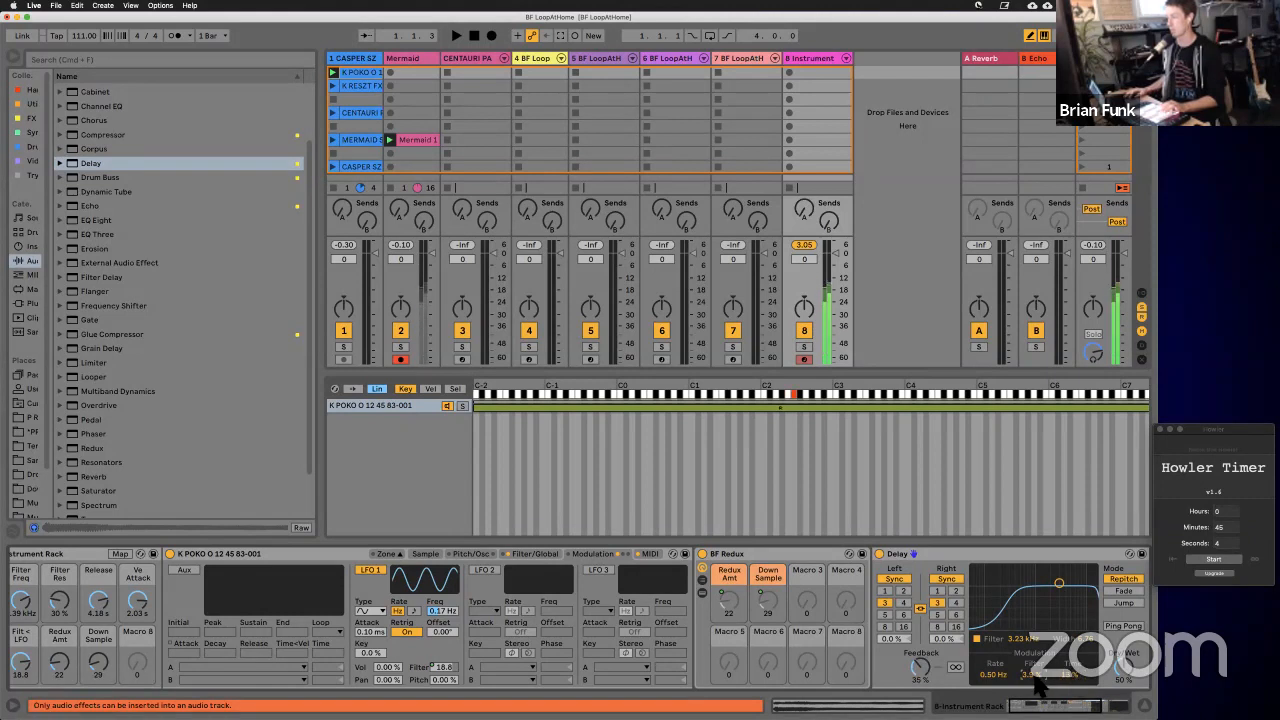
{"action": "left_click_drag", "start_coordinate": [1034, 675], "coordinate": [1034, 672]}
{"action": "left_click_drag", "start_coordinate": [1059, 583], "coordinate": [1050, 594]}
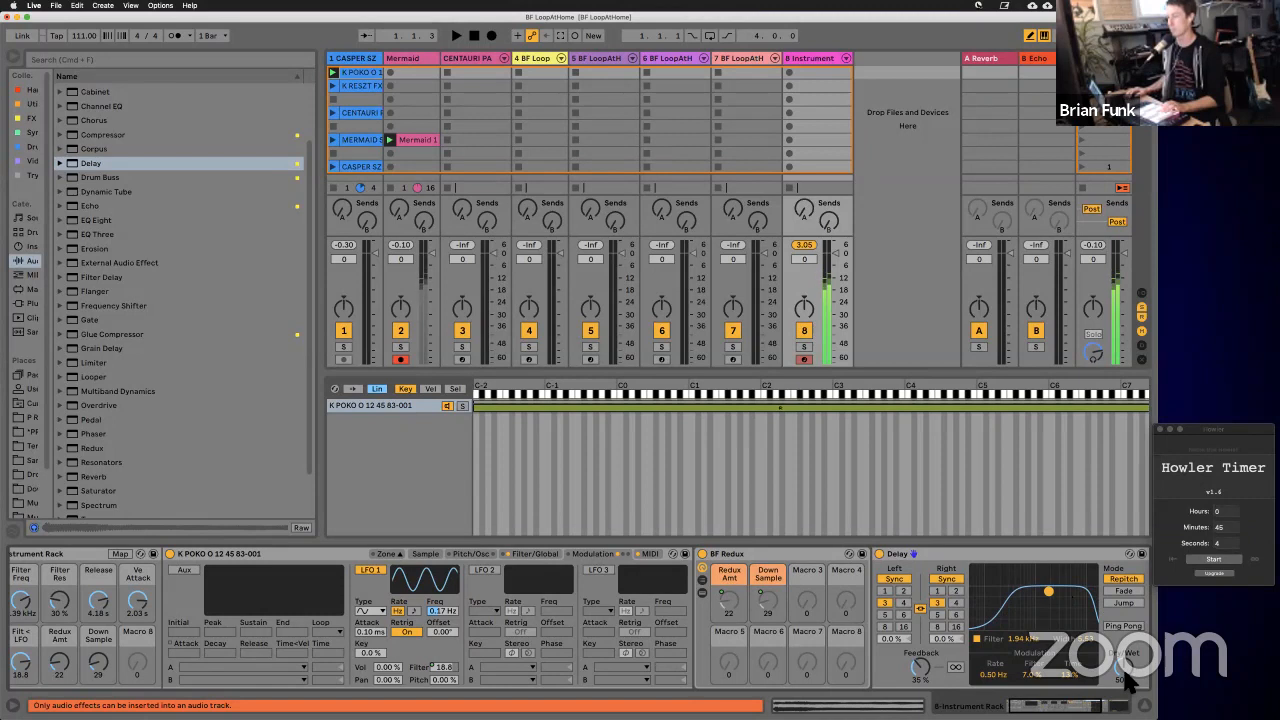
Step: Map the Delay's Dry/Wet to the outer Instrument Rack's Macro 8 and rename its Ve Attack macro to Attac
{"action": "right_click", "coordinate": [1124, 668]}
{"action": "left_click", "coordinate": [1170, 660]}
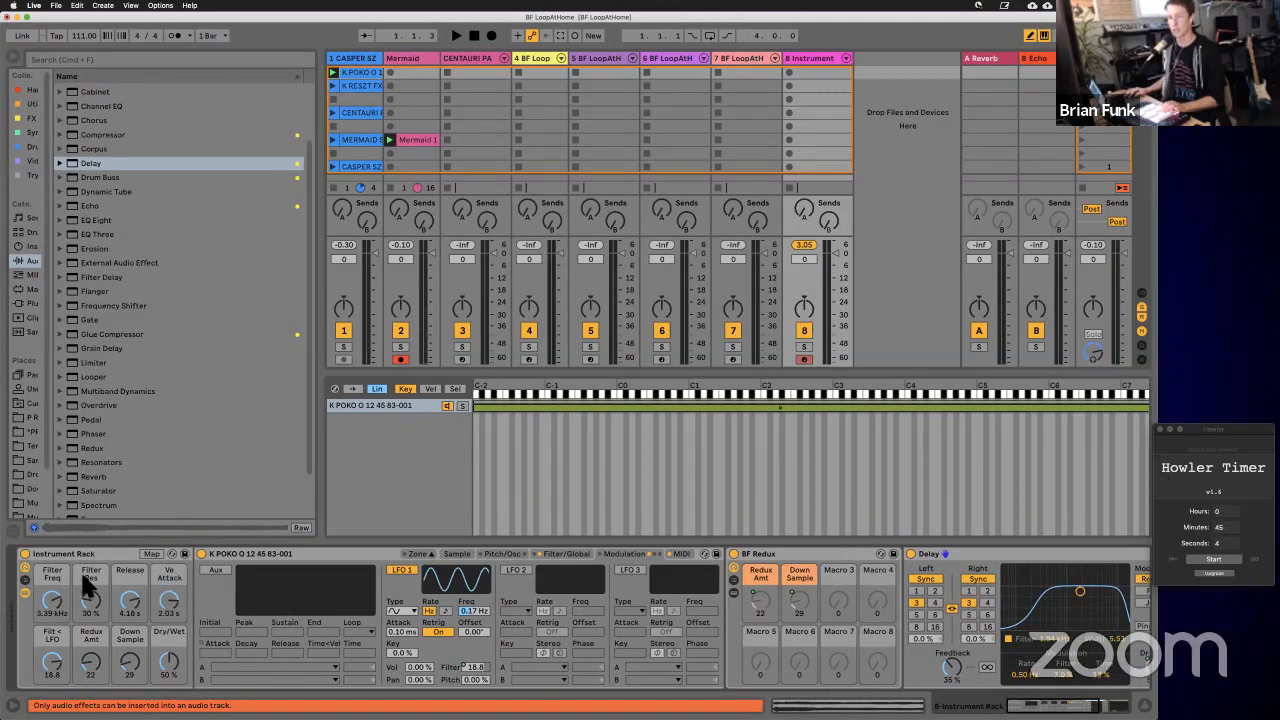
{"action": "left_click", "coordinate": [160, 572]}
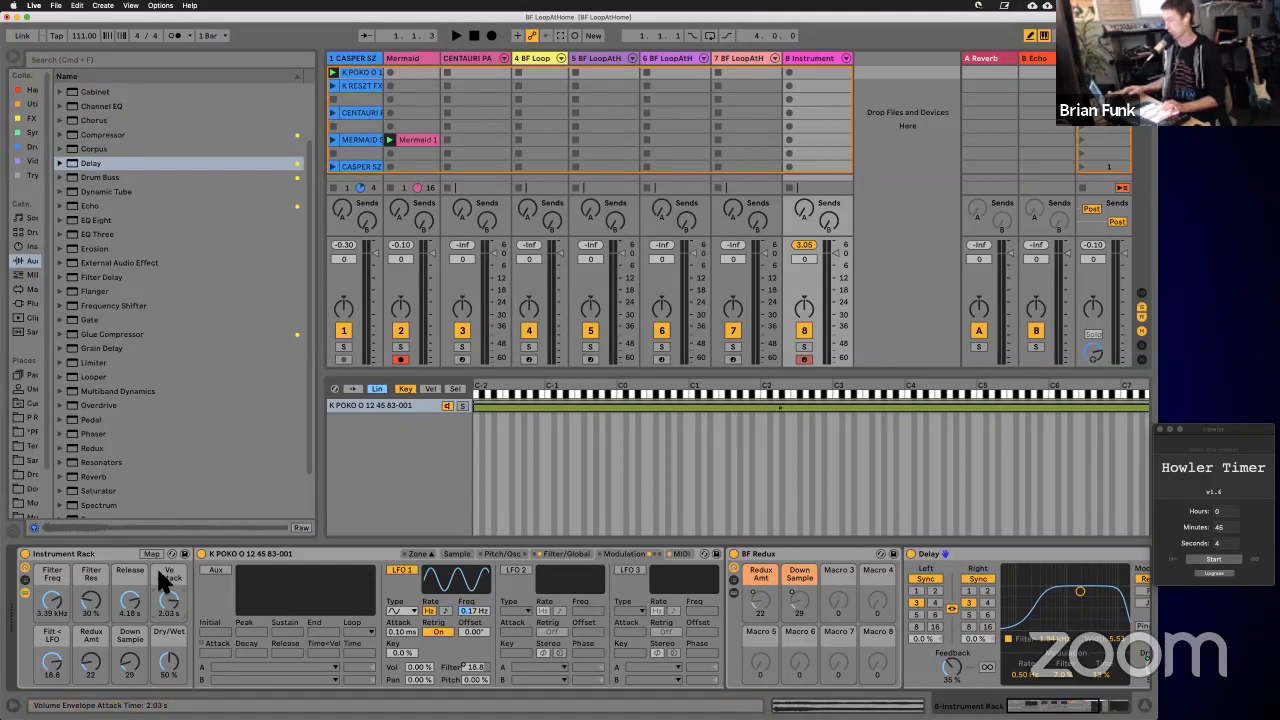
{"action": "key", "text": "super+r"}
{"action": "type", "text": "Att"}
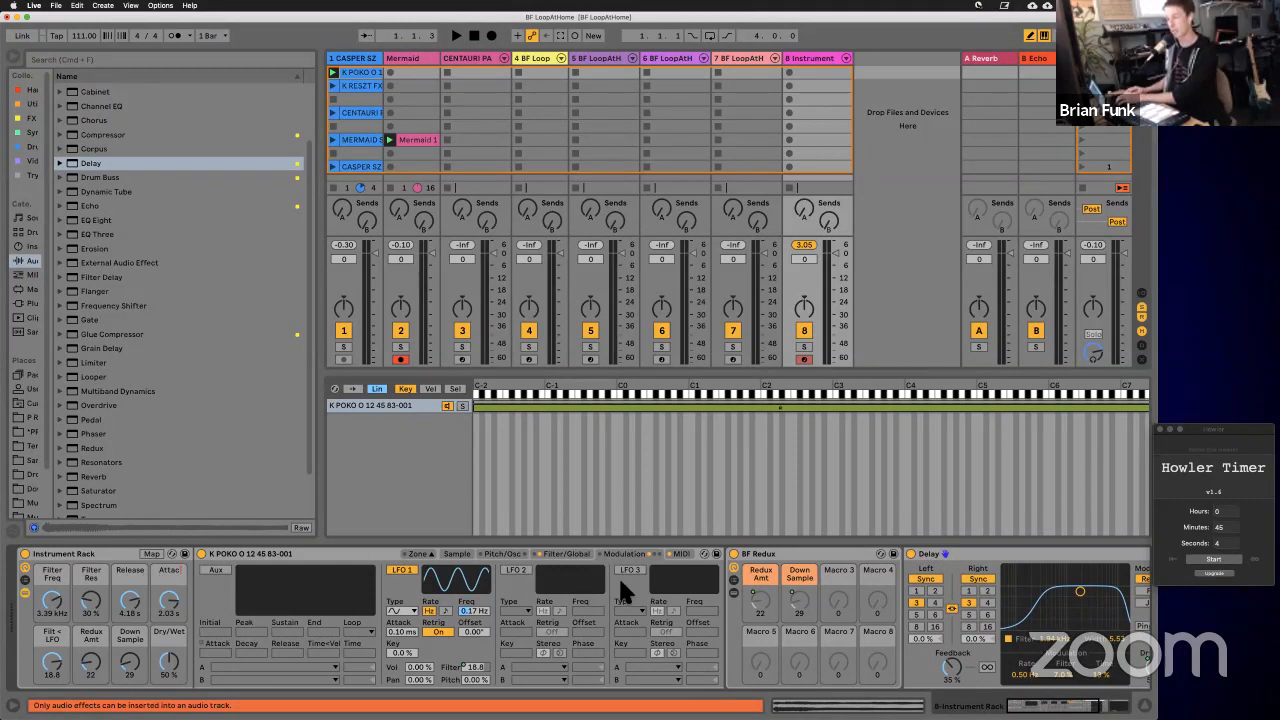
Step: Unmap the Sampler's volume envelope release from the Release macro and map the volume envelope attack to that macro instead
{"action": "left_click", "coordinate": [566, 553]}
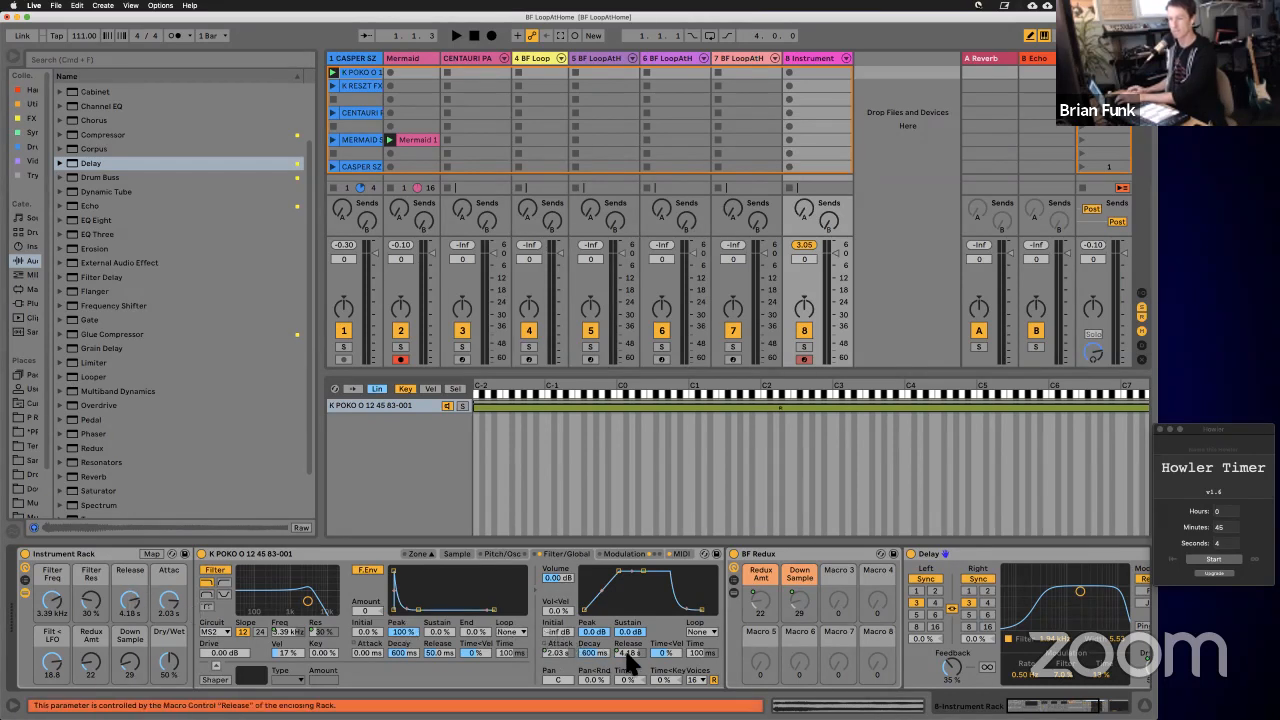
{"action": "right_click", "coordinate": [630, 657]}
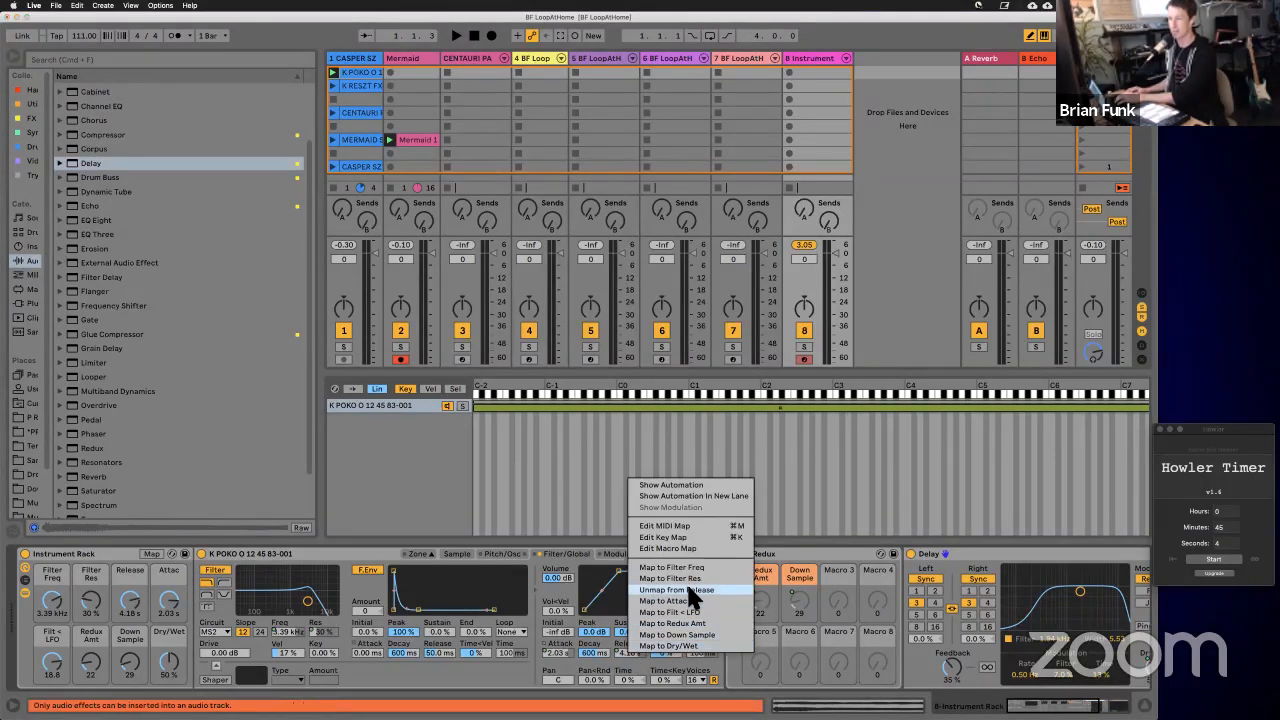
{"action": "left_click", "coordinate": [686, 581]}
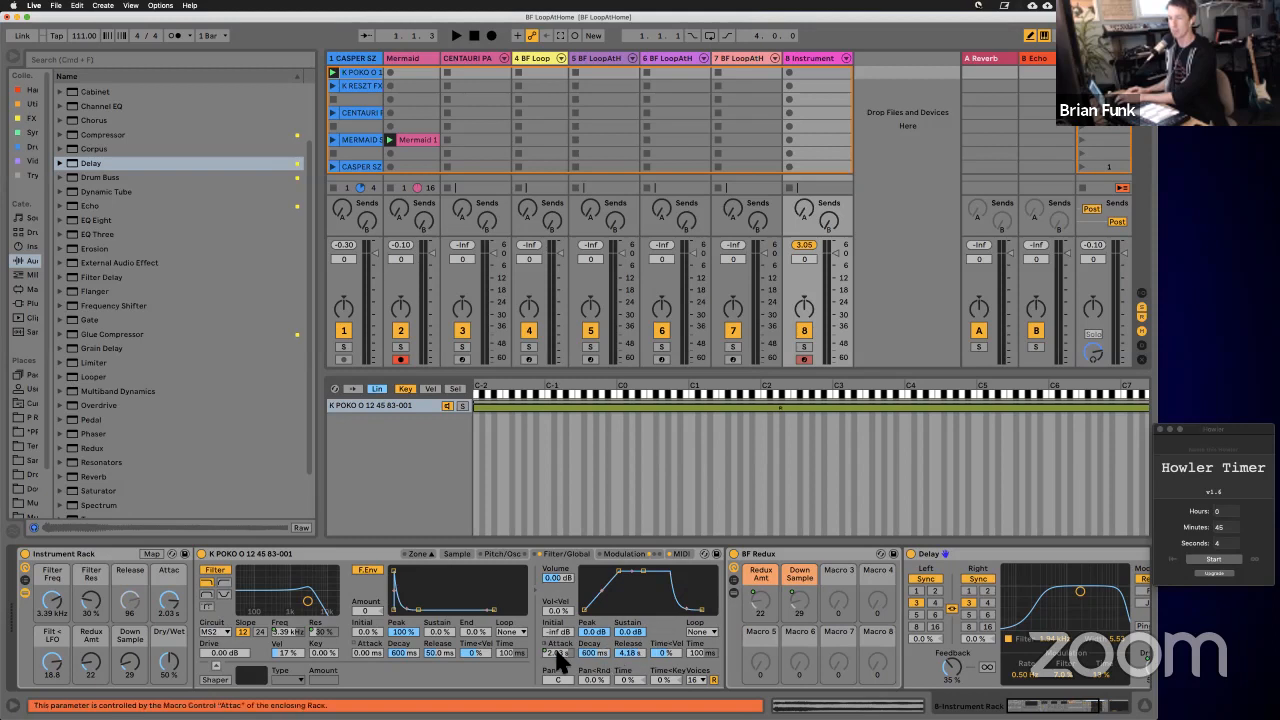
{"action": "right_click", "coordinate": [557, 651]}
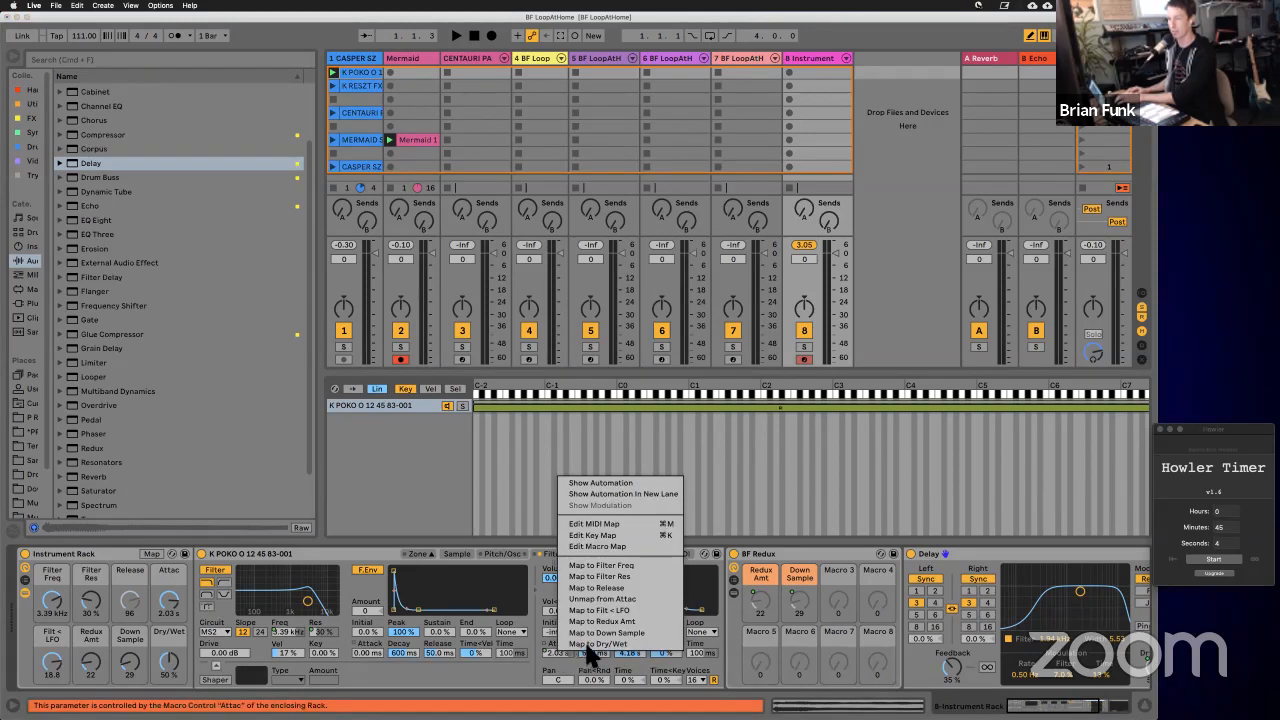
{"action": "left_click", "coordinate": [605, 588]}
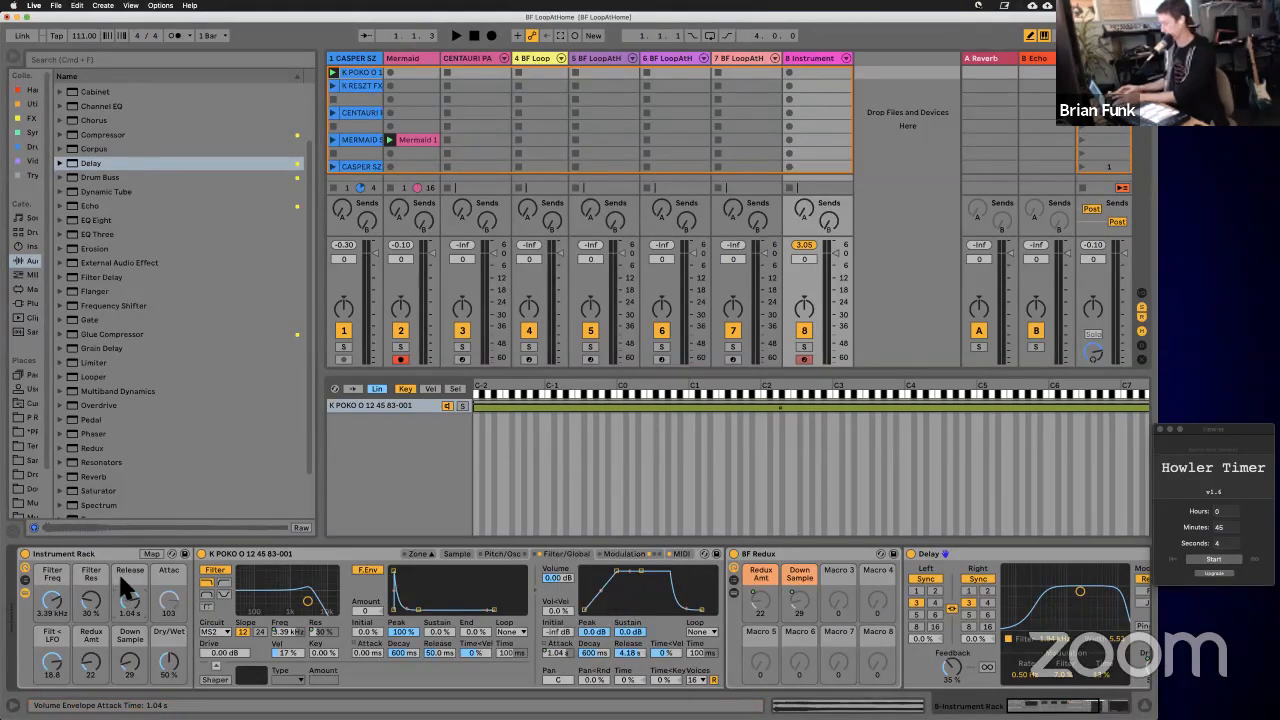
Step: Rename the Instrument Rack's third macro to Attack and clear the custom name of the fourth macro
{"action": "key", "text": "super+r"}
{"action": "type", "text": "Attack"}
{"action": "key", "text": "Return"}
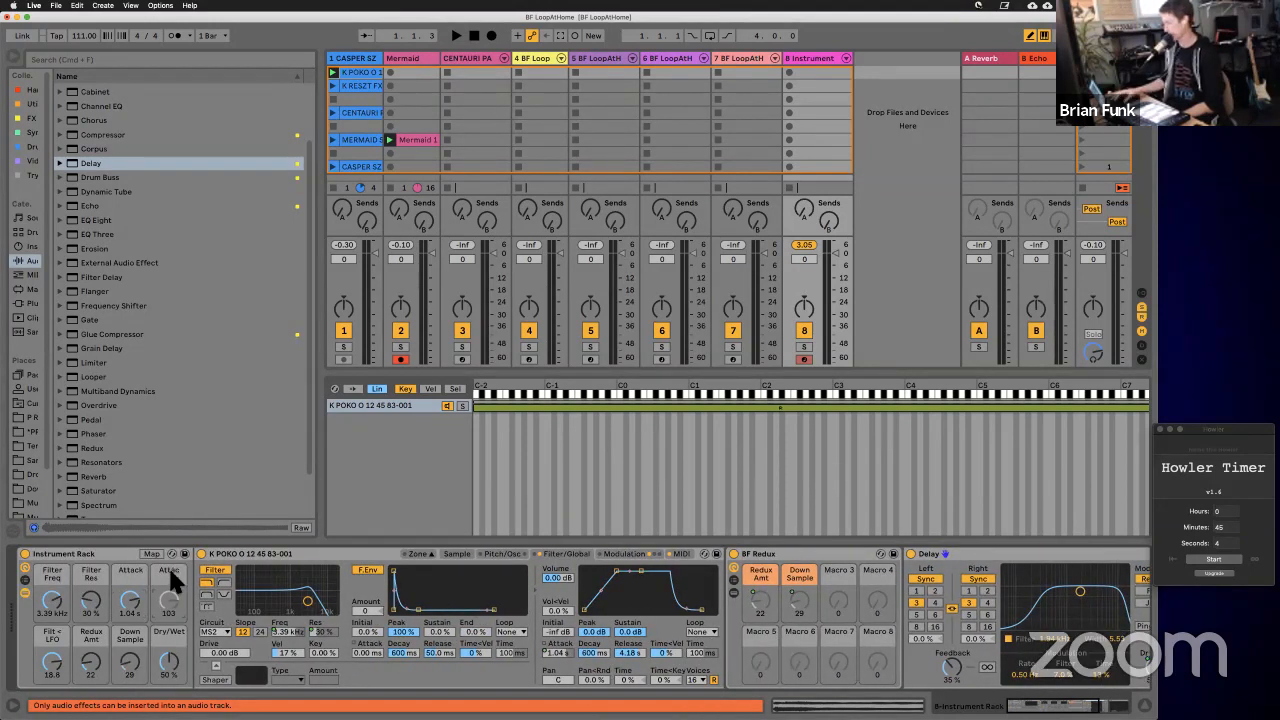
{"action": "key", "text": "Delete"}
{"action": "key", "text": "super+r"}
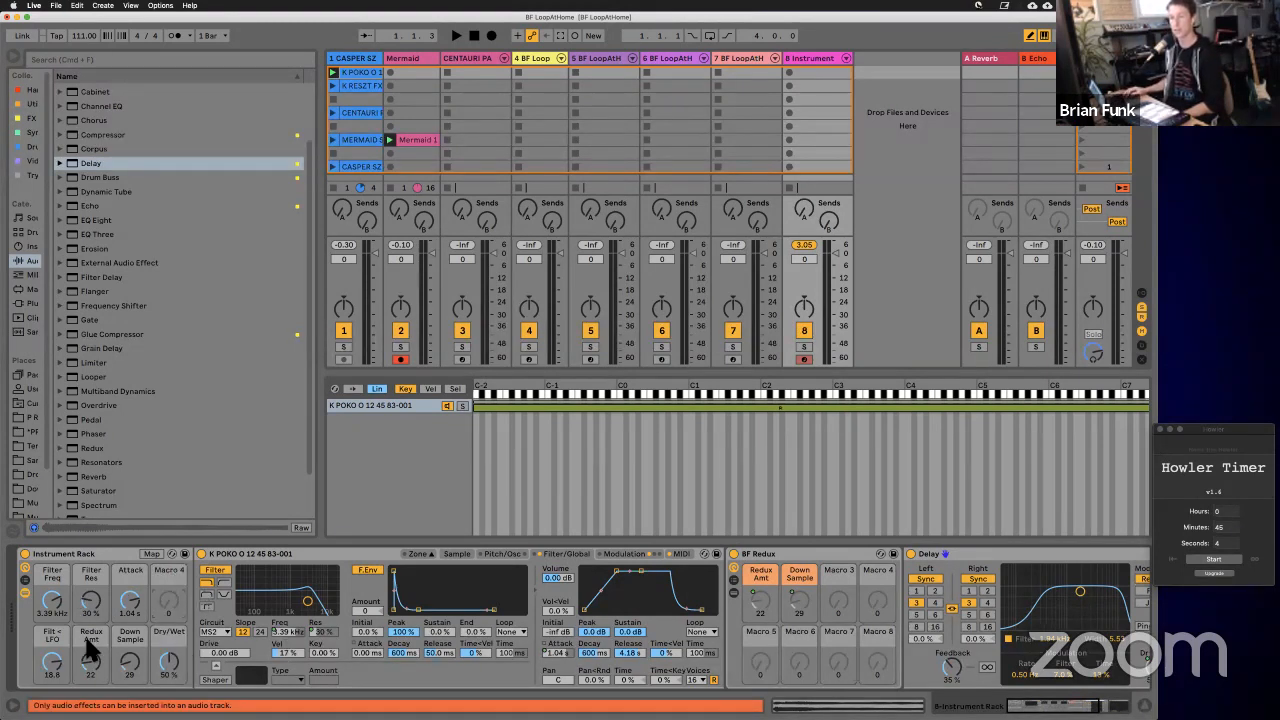
Step: Remap the Sampler's LFO 1 Filter amount from the fifth macro to Macro 4
{"action": "right_click", "coordinate": [52, 645]}
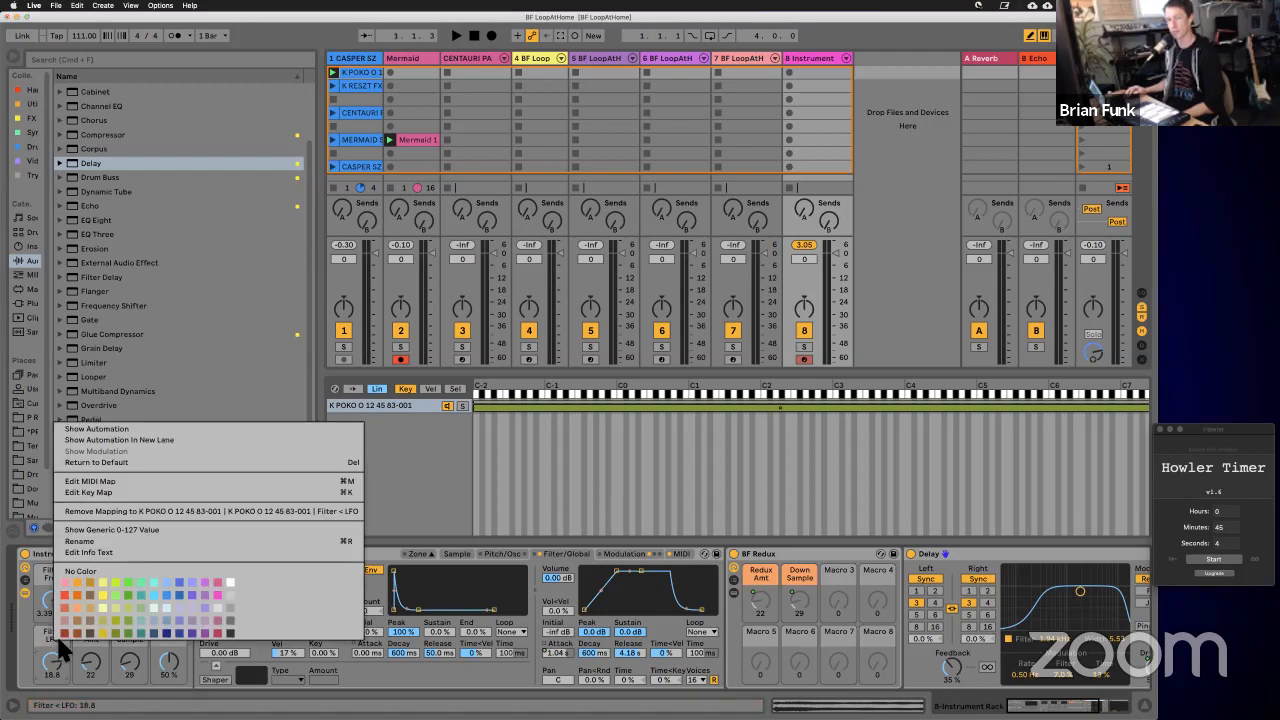
{"action": "left_click", "coordinate": [493, 670]}
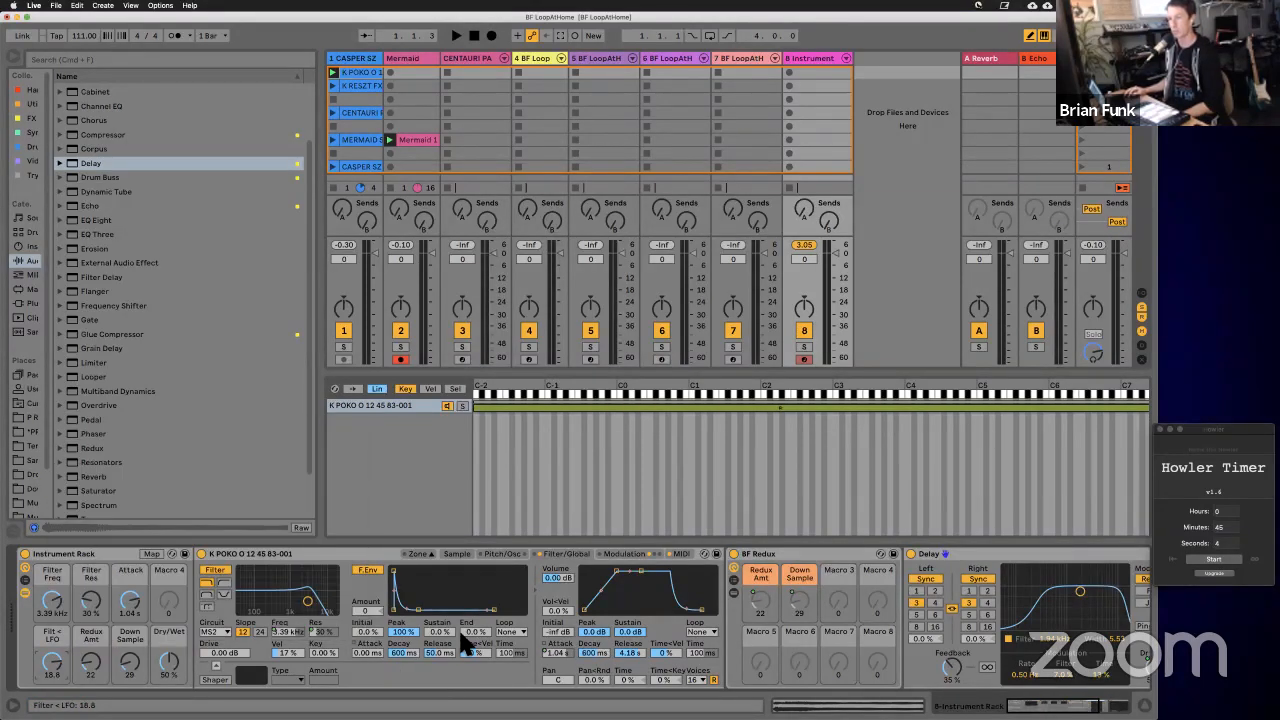
{"action": "left_click", "coordinate": [624, 553]}
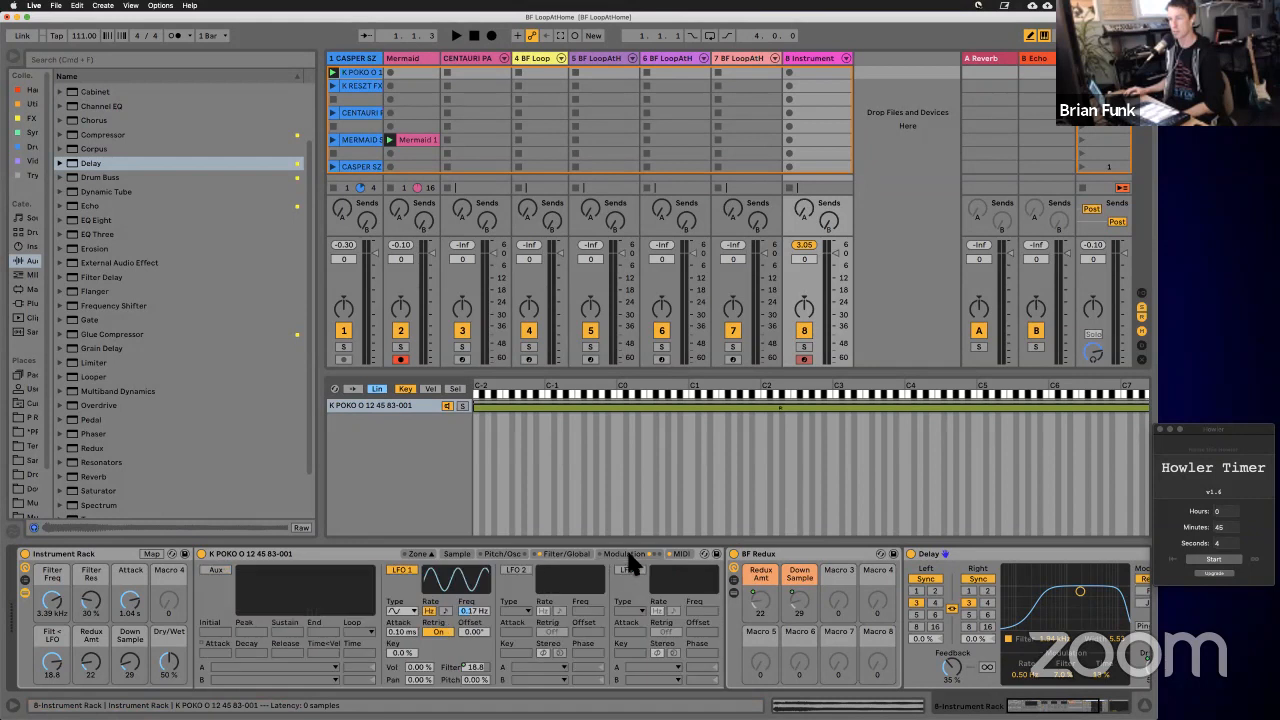
{"action": "right_click", "coordinate": [476, 667]}
{"action": "left_click", "coordinate": [517, 612]}
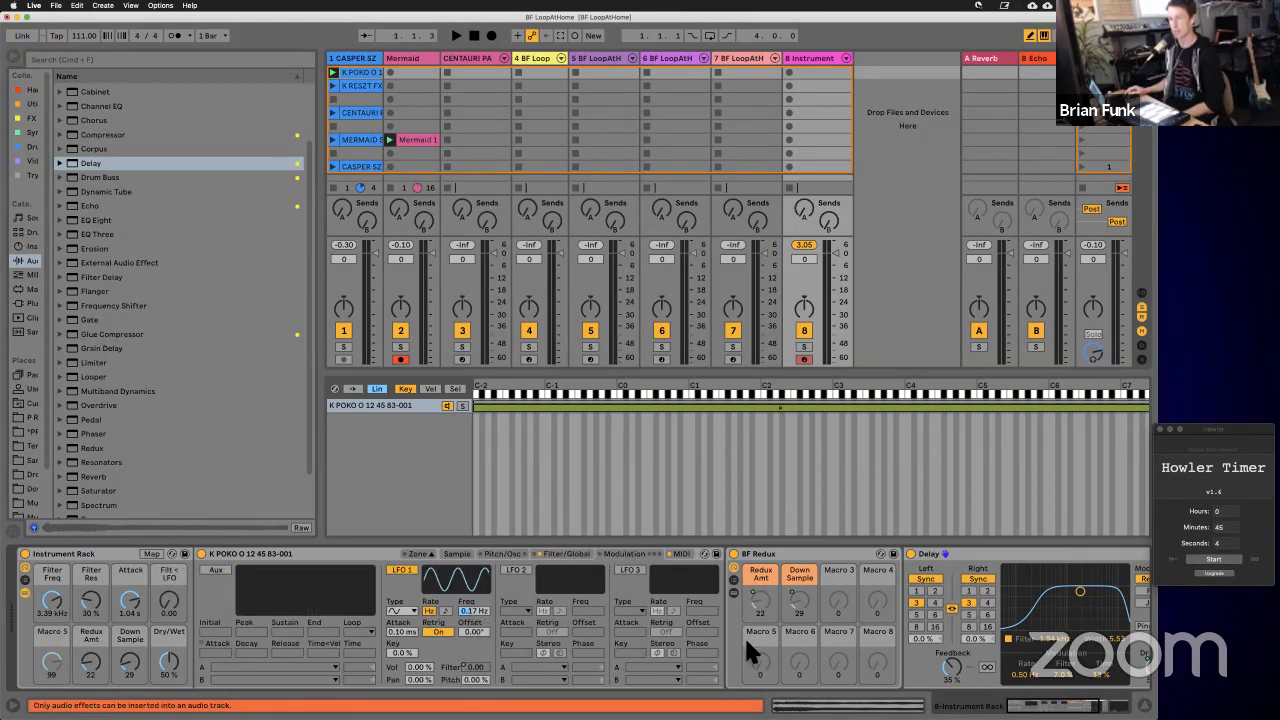
Step: Remap BF Redux's Redux Amt to Macro 5 and Down Sample to Macro 6 of the outer Instrument Rack
{"action": "right_click", "coordinate": [766, 589]}
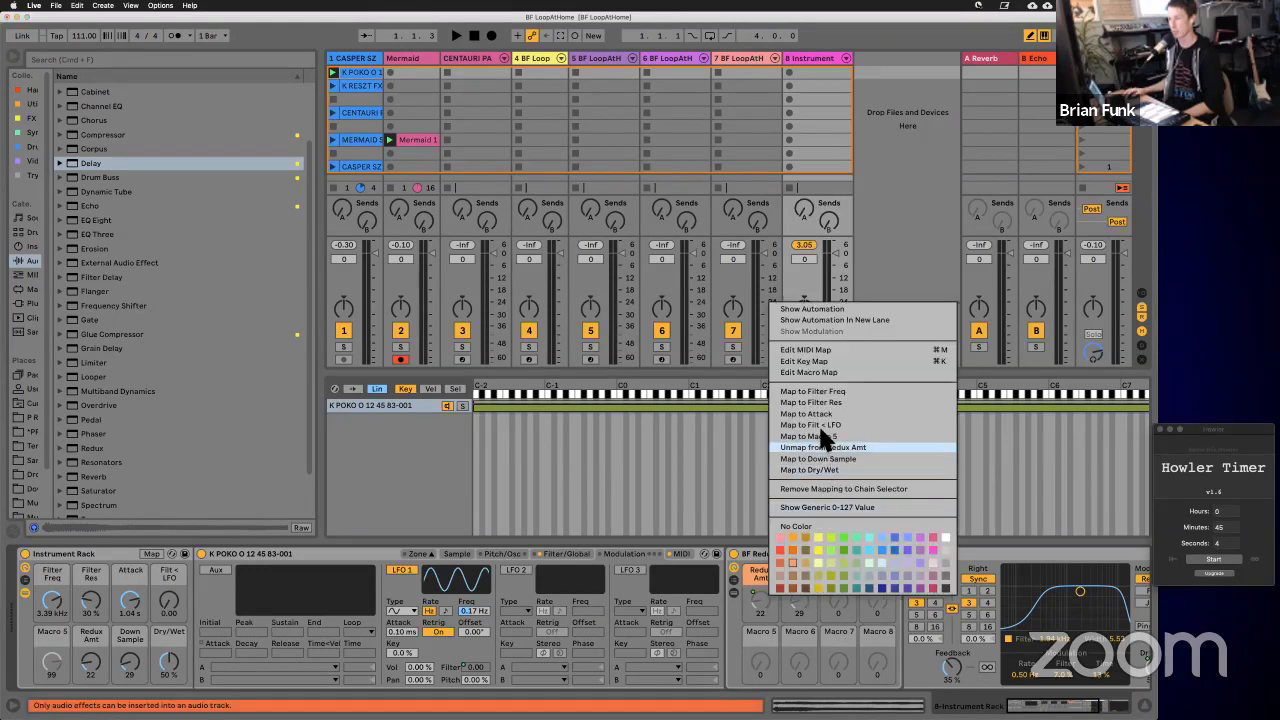
{"action": "left_click", "coordinate": [818, 436]}
{"action": "right_click", "coordinate": [792, 593]}
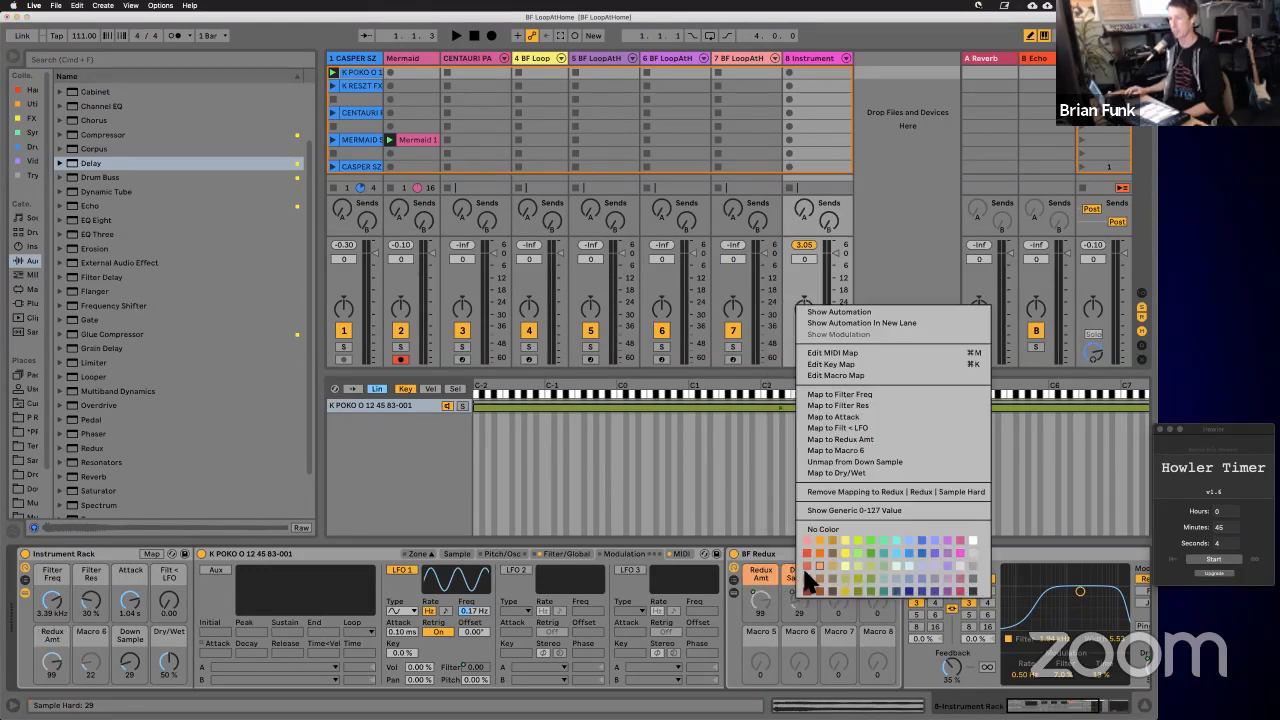
{"action": "left_click", "coordinate": [830, 450]}
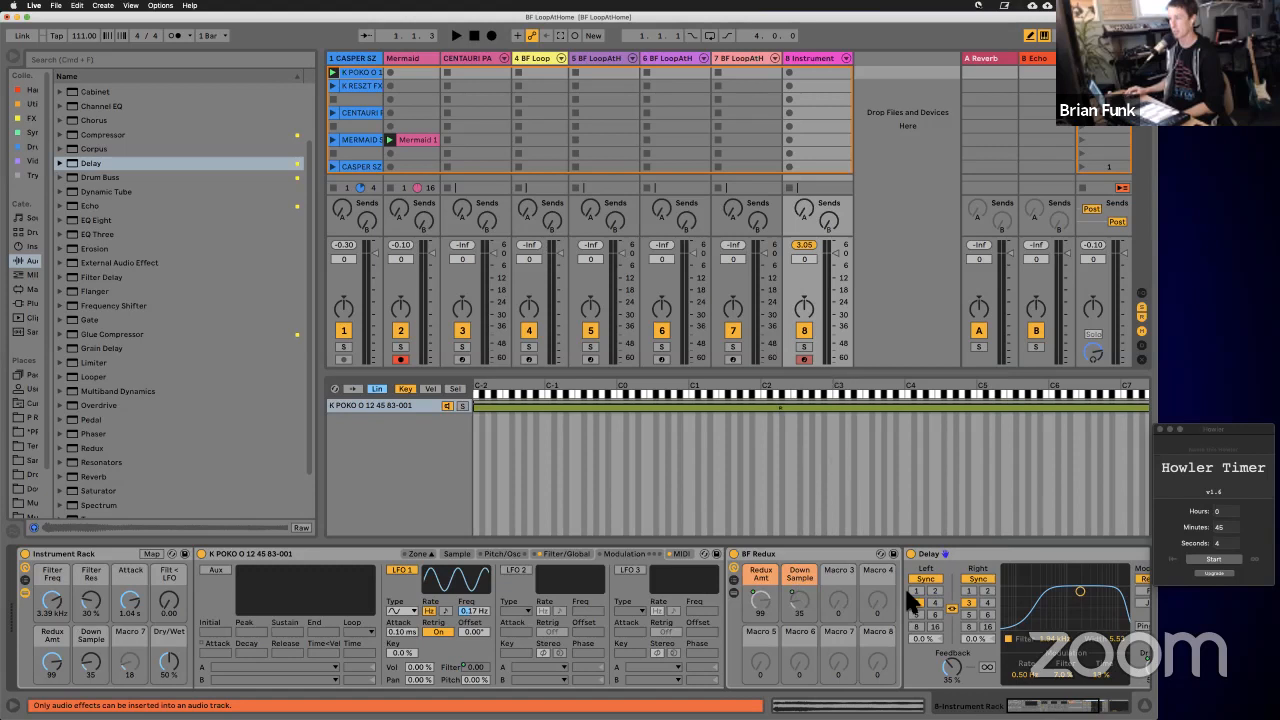
Step: Remap the Delay's Dry/Wet to Macro 7 of the outer Instrument Rack
{"action": "scroll", "coordinate": [904, 585], "scroll_direction": "right", "scroll_amount": 5}
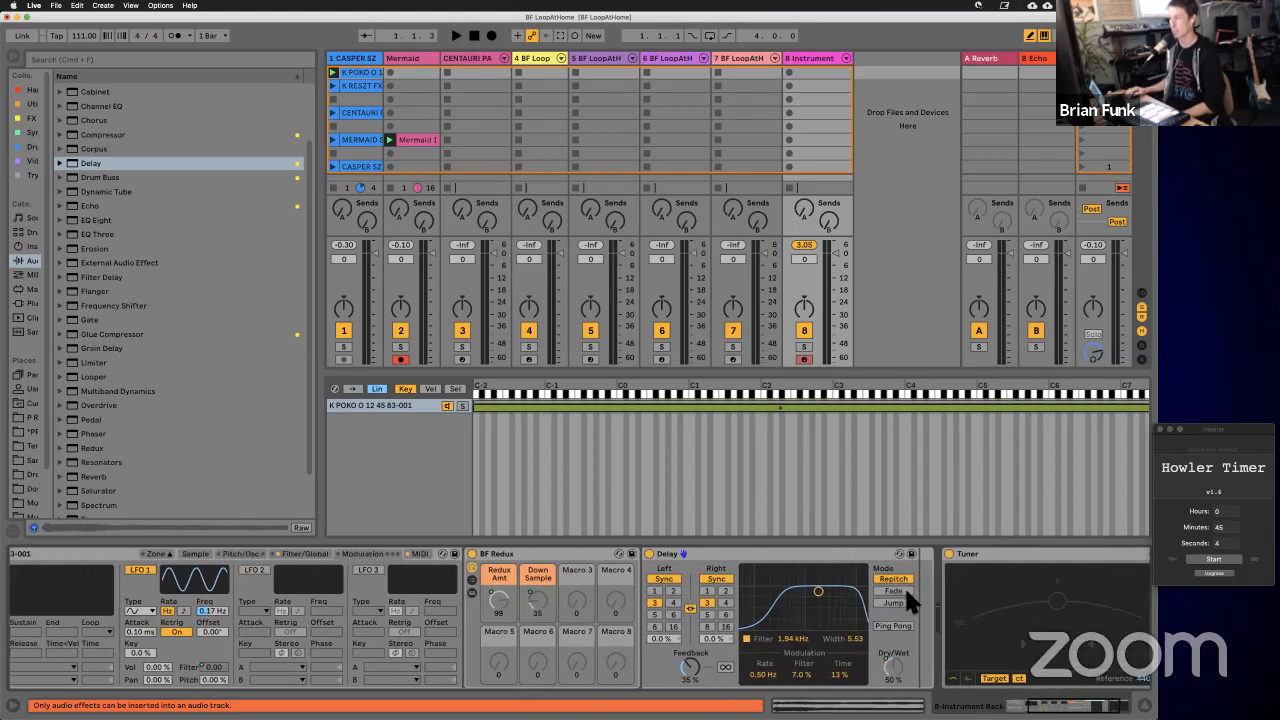
{"action": "right_click", "coordinate": [895, 678]}
{"action": "left_click", "coordinate": [904, 637]}
{"action": "scroll", "coordinate": [666, 597], "scroll_direction": "left", "scroll_amount": 6}
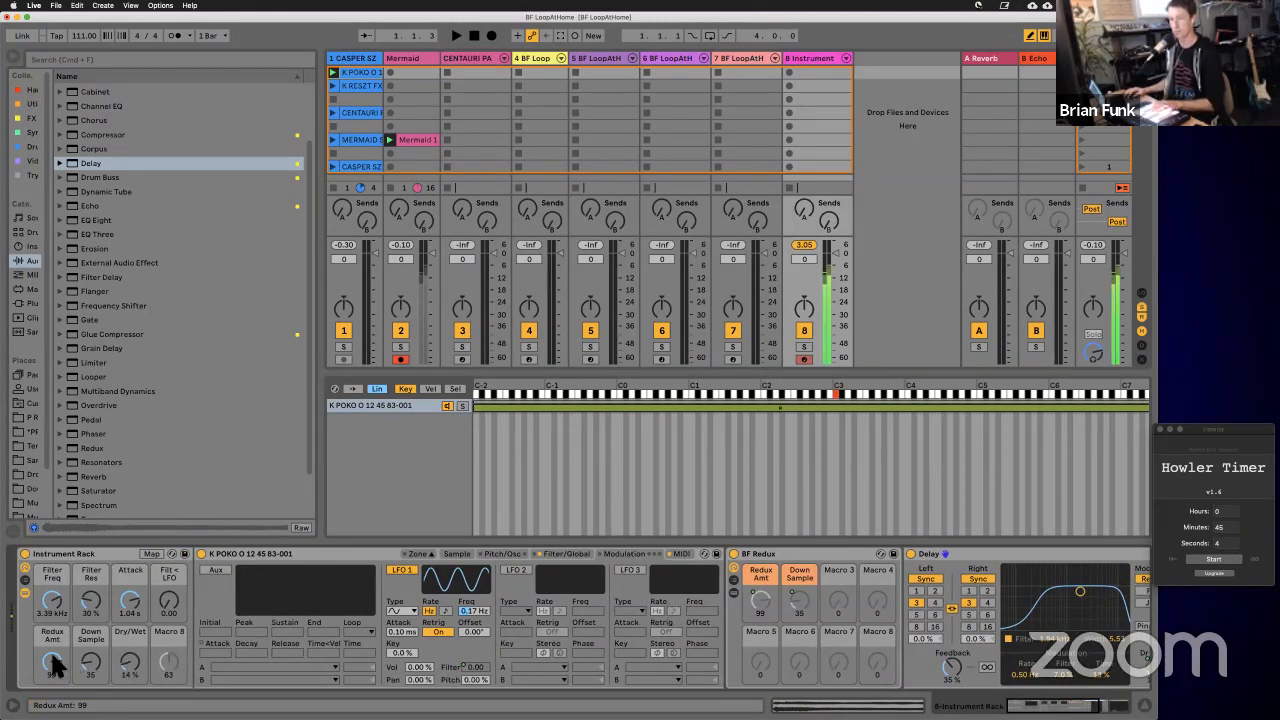
Step: Set the Instrument Rack's Redux Amt macro to 15 and raise Down Sample to about 80
{"action": "left_click_drag", "start_coordinate": [51, 662], "coordinate": [55, 667]}
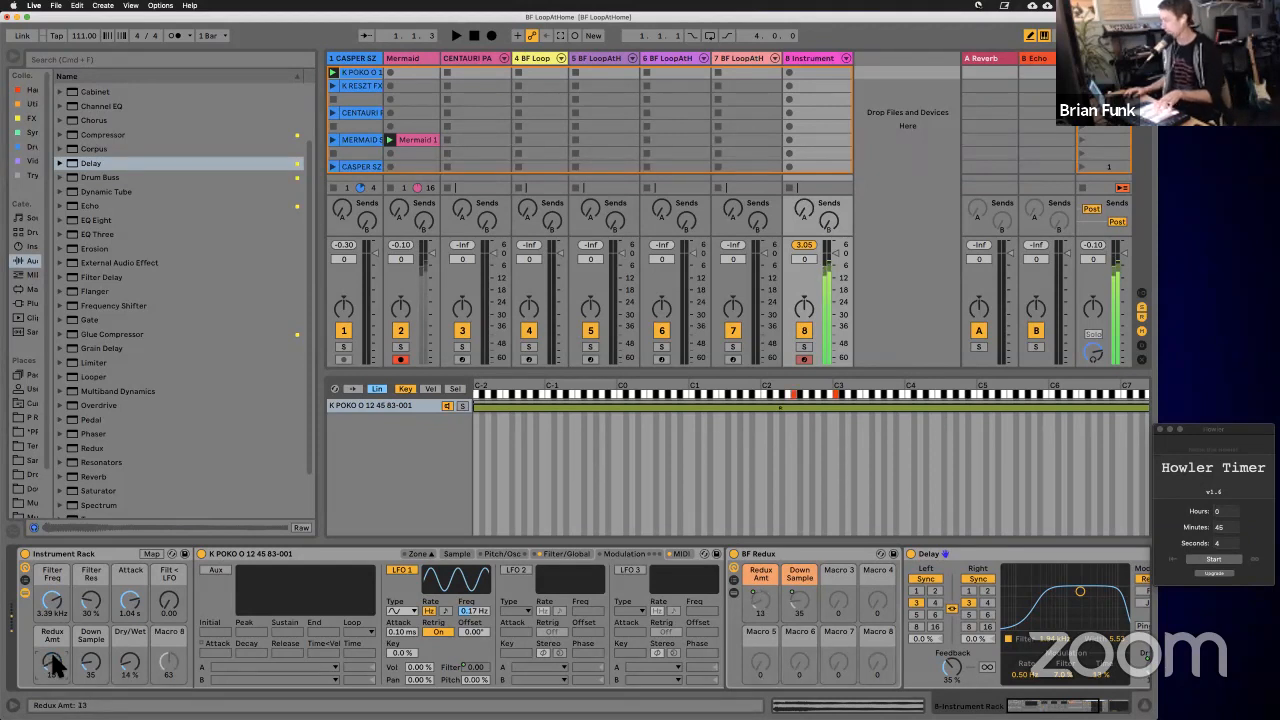
{"action": "left_click_drag", "start_coordinate": [54, 664], "coordinate": [55, 666]}
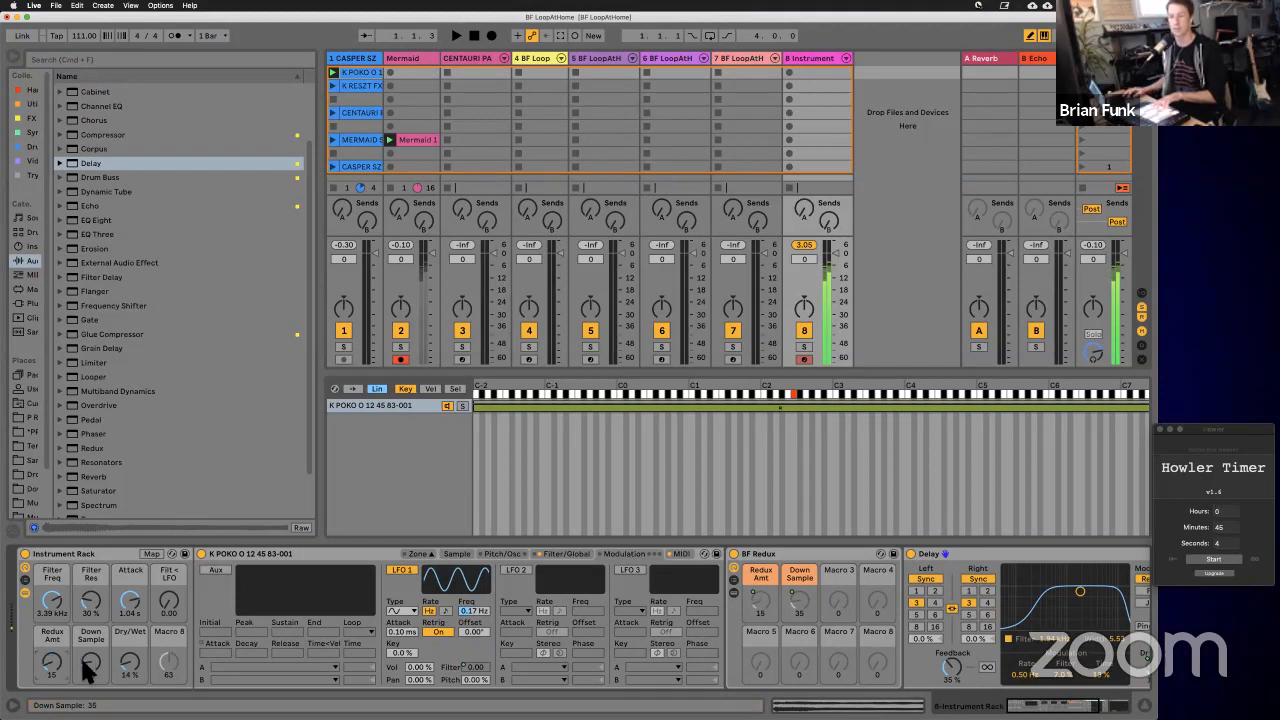
{"action": "left_click_drag", "start_coordinate": [80, 655], "coordinate": [80, 600]}
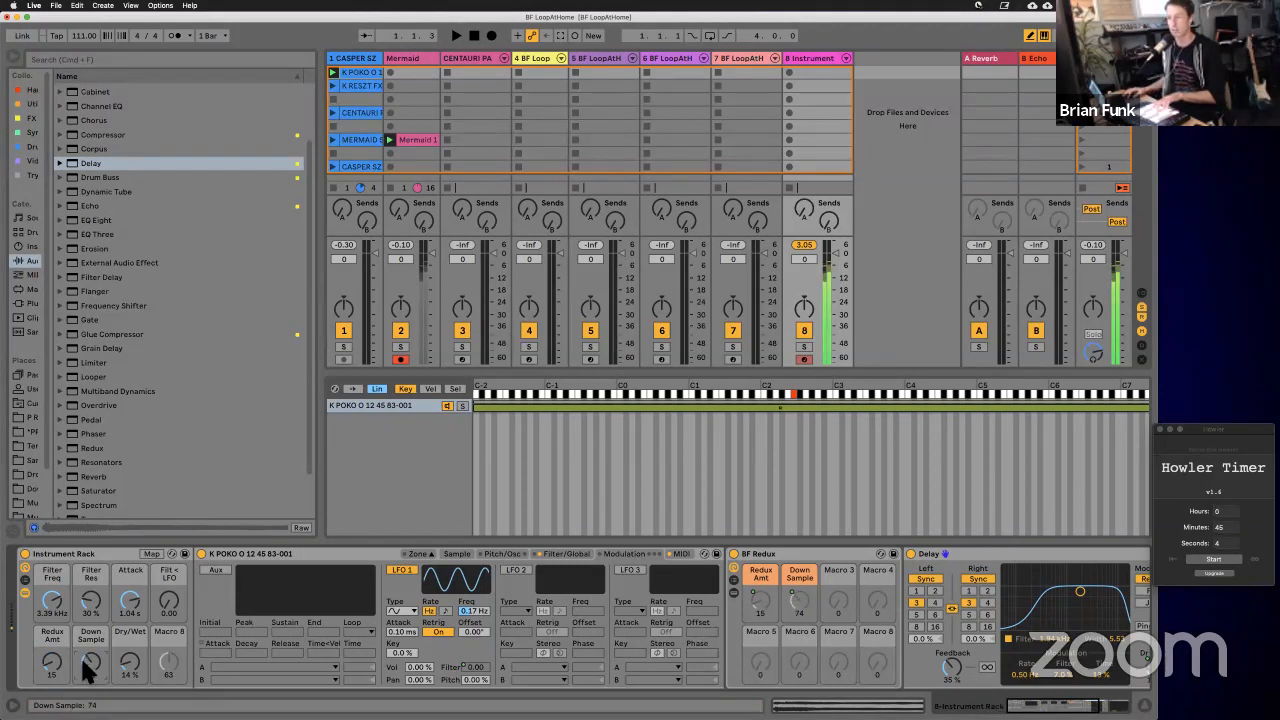
Step: Examine the BF Redux rack's chains and the devices in its Redux chain, then hide the chain list again
{"action": "left_click", "coordinate": [729, 590]}
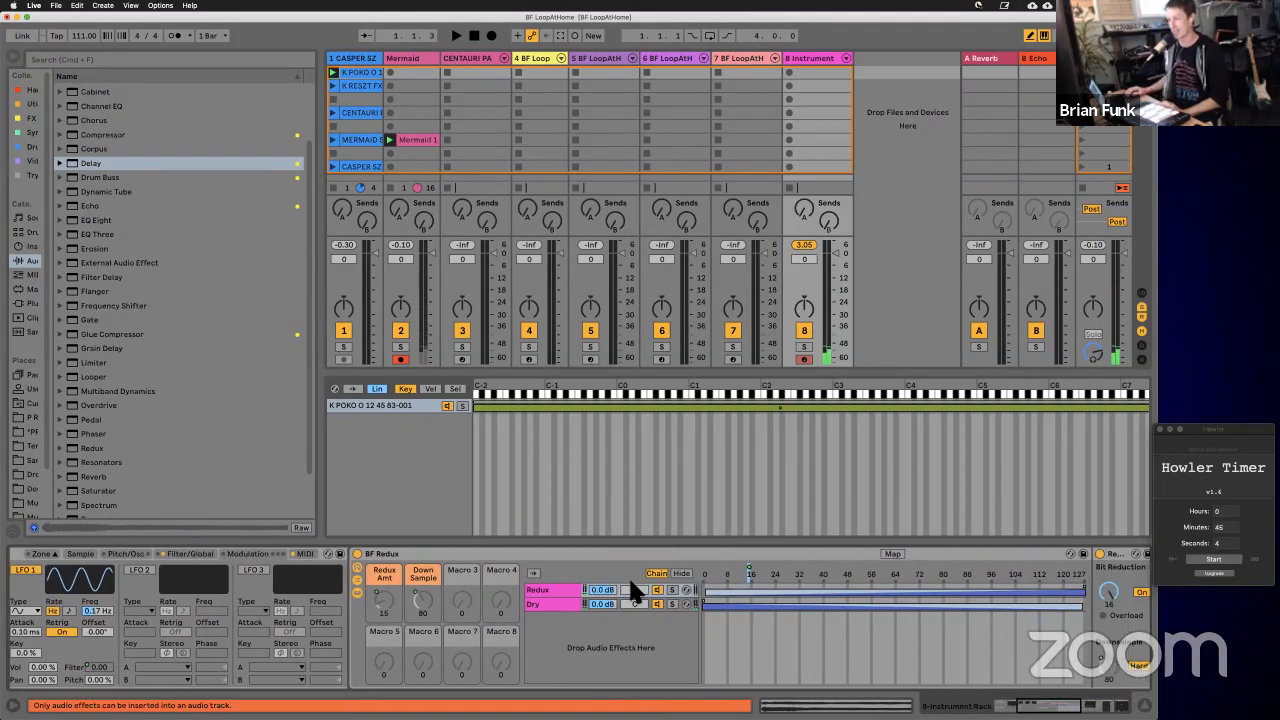
{"action": "left_click", "coordinate": [563, 589]}
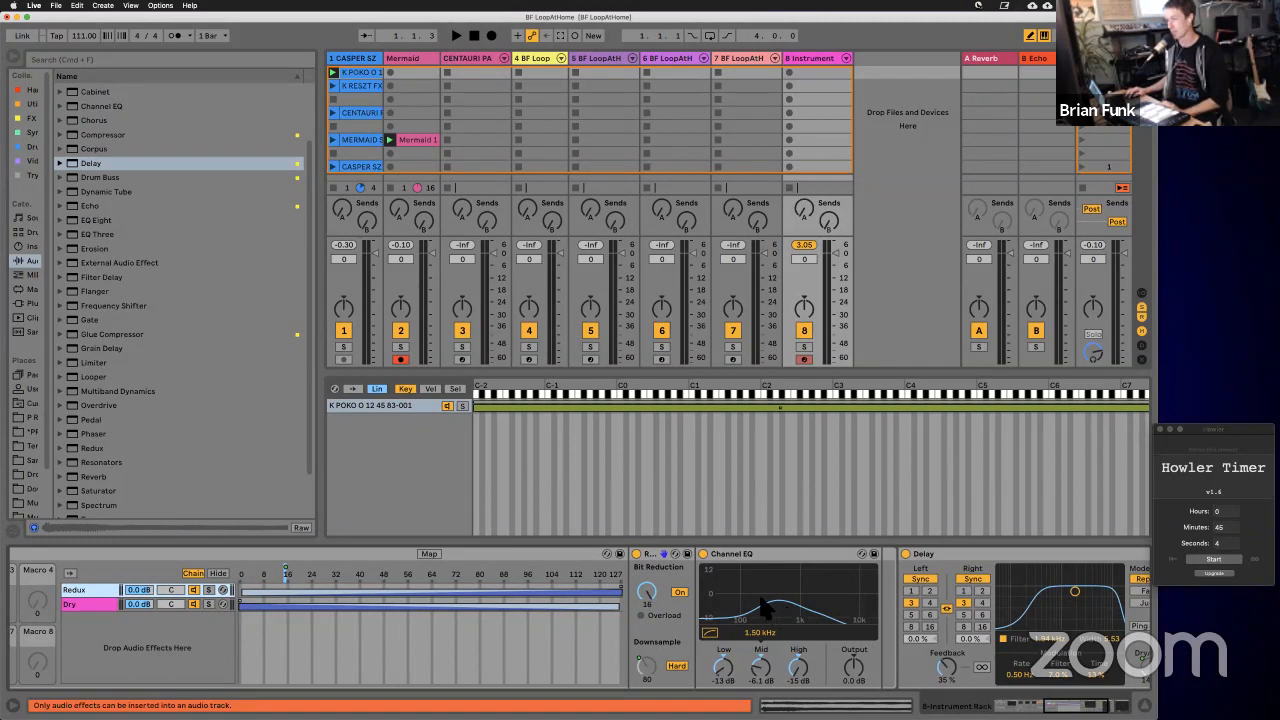
{"action": "scroll", "coordinate": [758, 618], "scroll_direction": "left", "scroll_amount": 10}
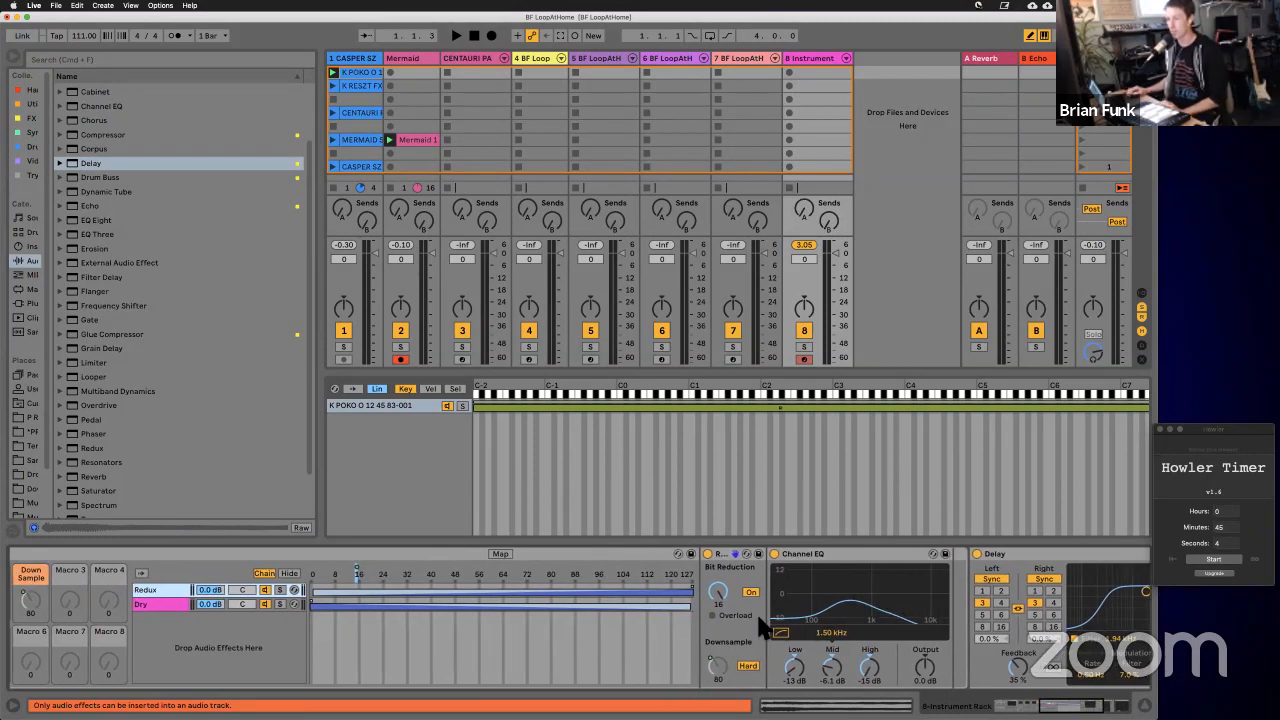
{"action": "scroll", "coordinate": [756, 611], "scroll_direction": "left", "scroll_amount": 5}
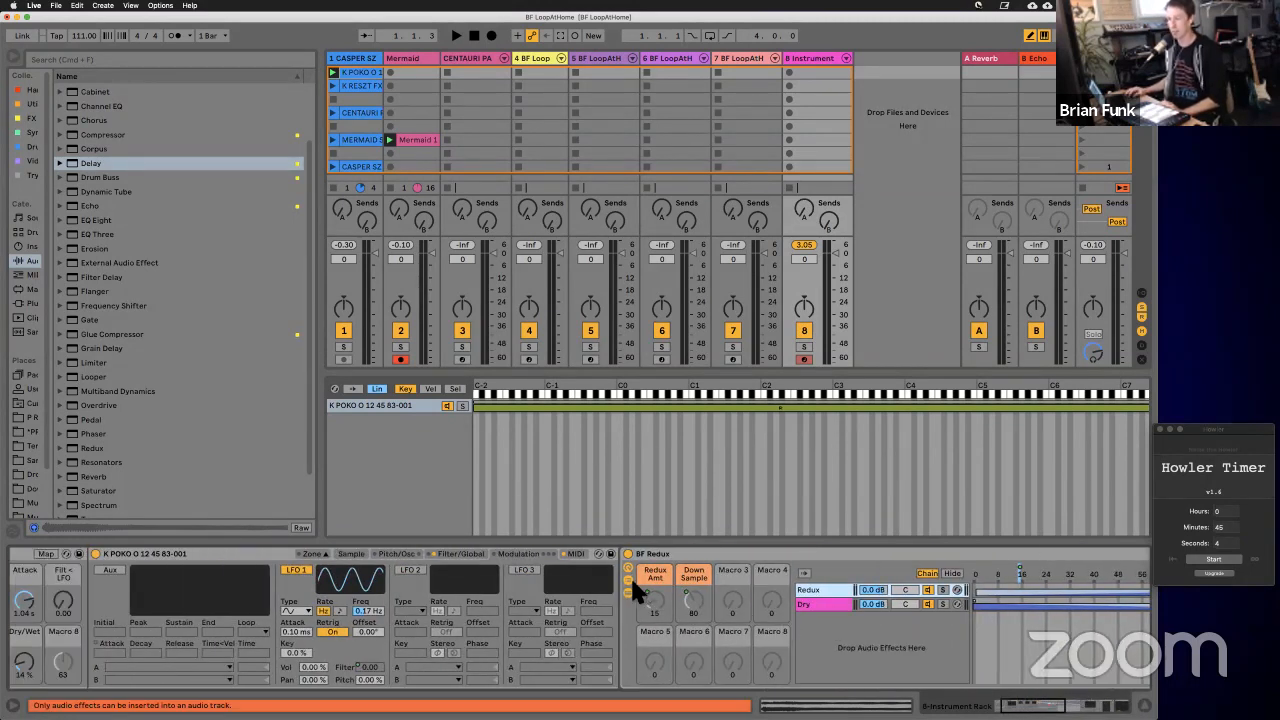
{"action": "left_click", "coordinate": [627, 592]}
{"action": "scroll", "coordinate": [628, 594], "scroll_direction": "left", "scroll_amount": 3}
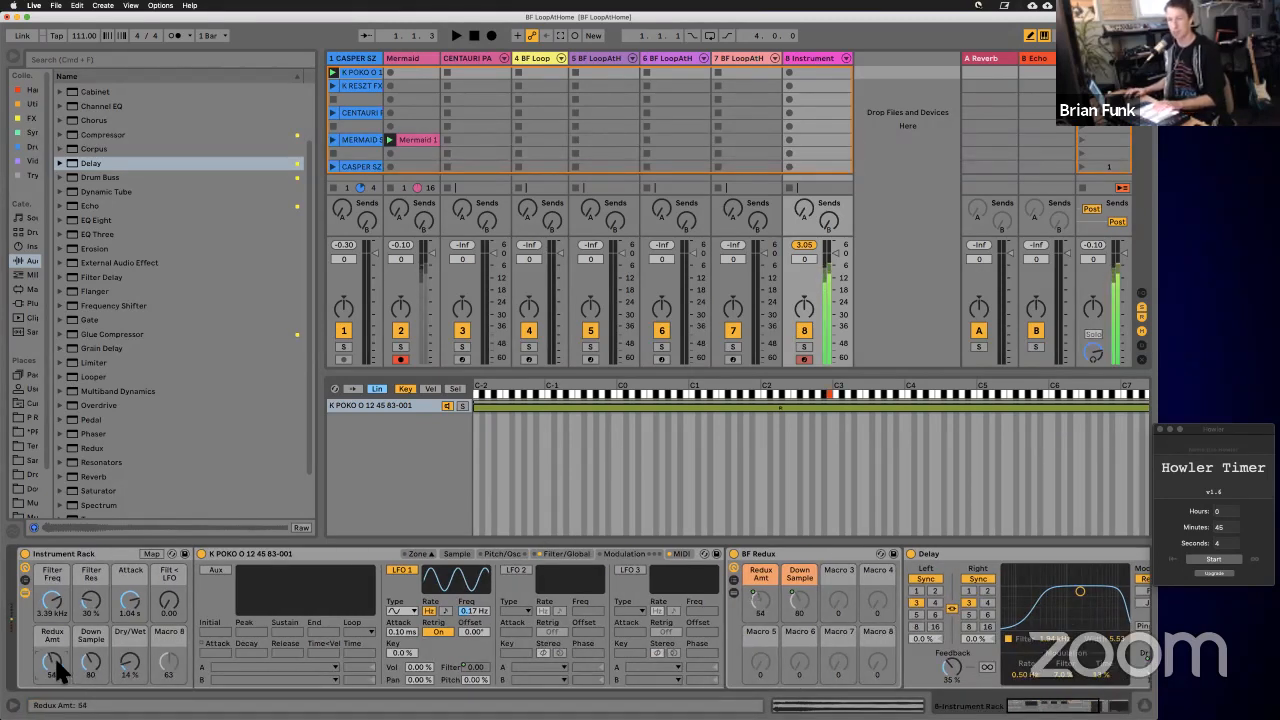
Step: Set the Instrument Rack's Redux Amt macro to 25, Down Sample to 1 and Dry/Wet to 44 %
{"action": "left_click_drag", "start_coordinate": [56, 659], "coordinate": [88, 678]}
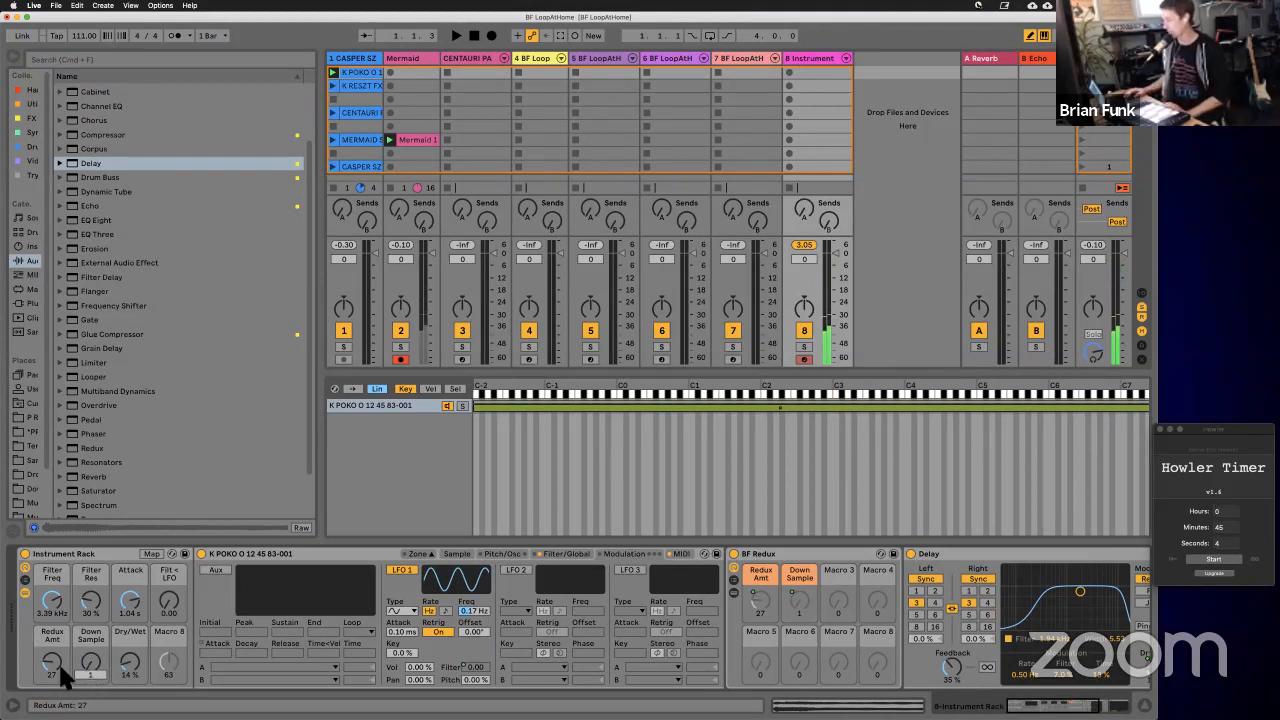
{"action": "left_click_drag", "start_coordinate": [59, 663], "coordinate": [59, 665]}
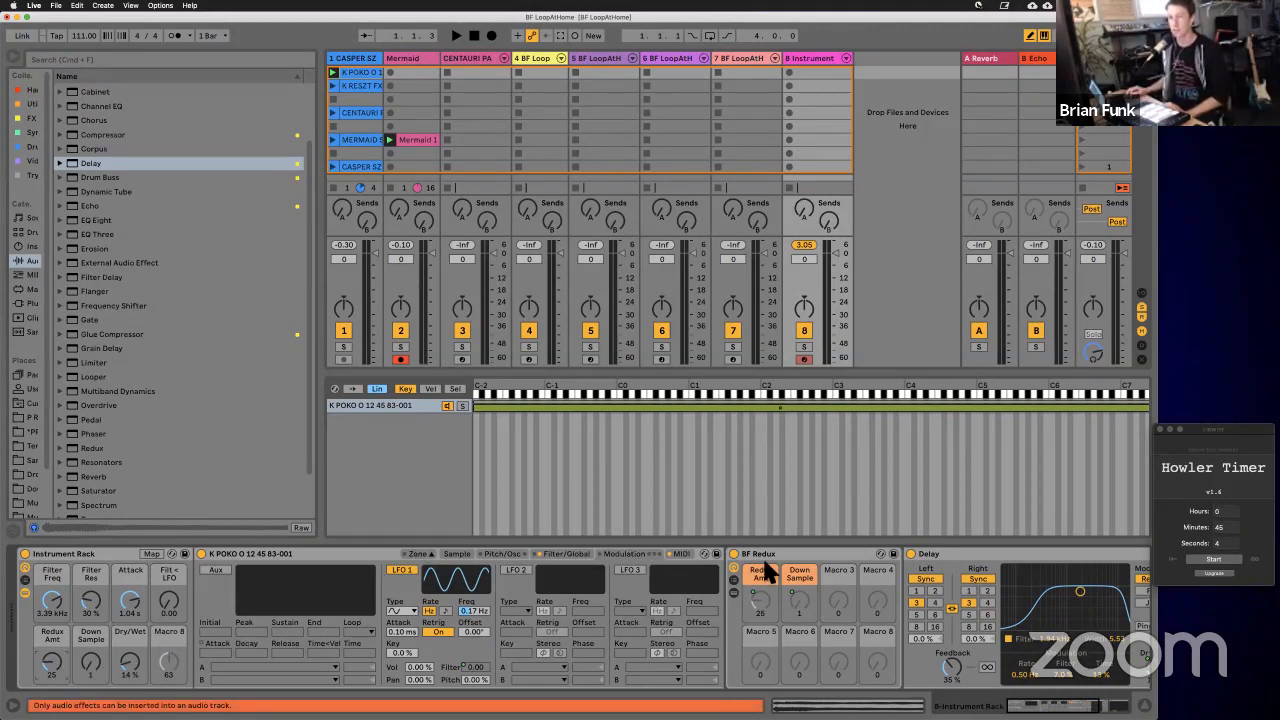
{"action": "scroll", "coordinate": [764, 561], "scroll_direction": "right", "scroll_amount": 3}
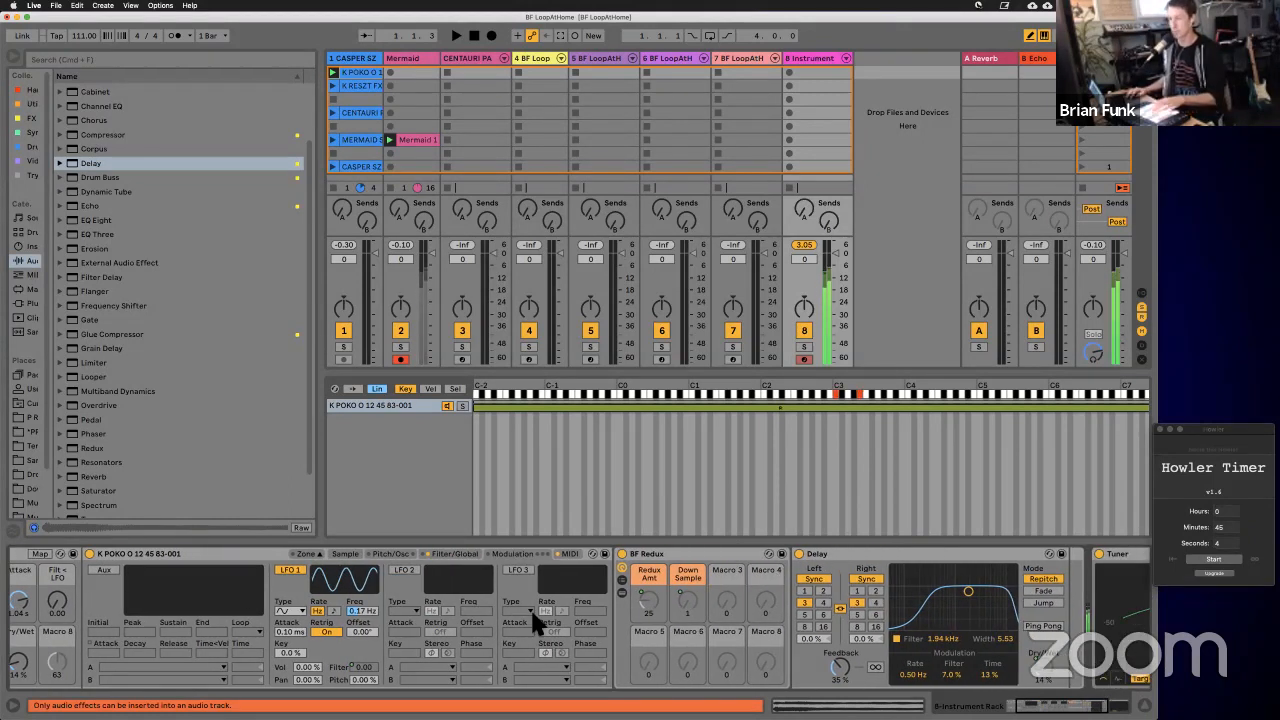
{"action": "scroll", "coordinate": [438, 639], "scroll_direction": "left", "scroll_amount": 3}
{"action": "left_click_drag", "start_coordinate": [134, 660], "coordinate": [286, 295]}
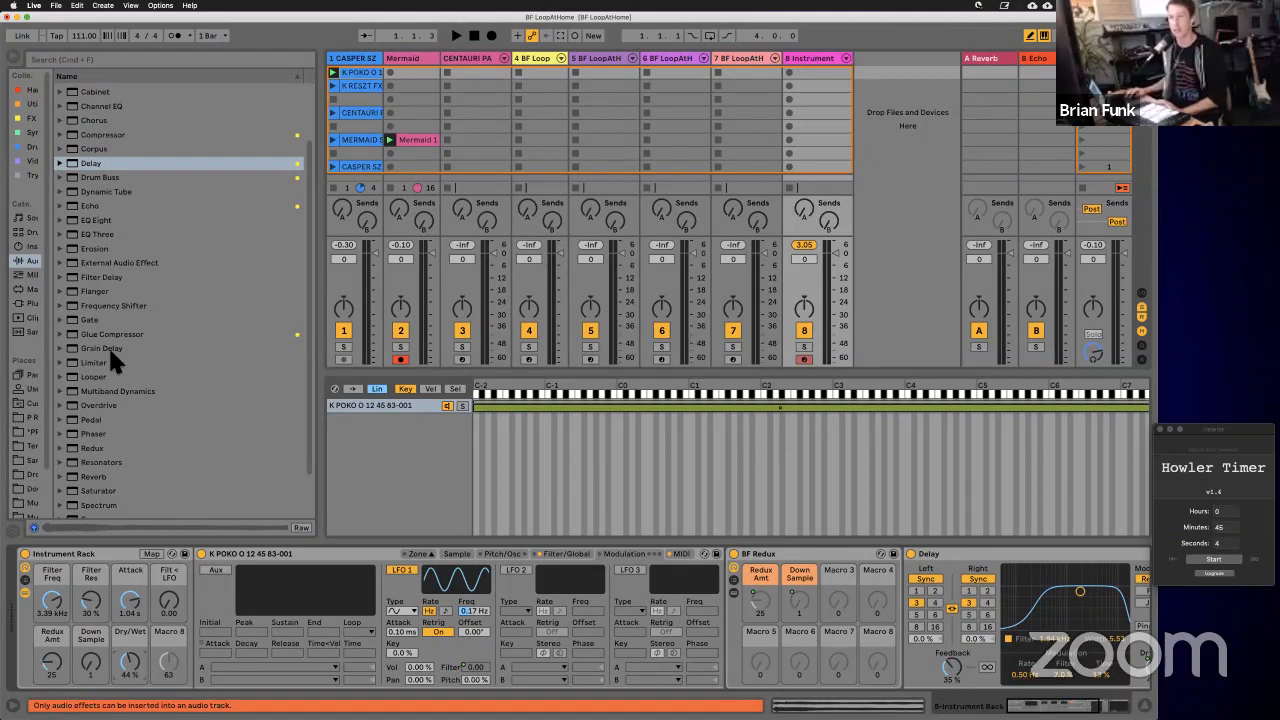
Step: Insert a Grain Delay directly after the BF Redux rack and assign Pitch to its vertical axis
{"action": "mouse_move", "coordinate": [106, 346]}
{"action": "left_mouse_down"}
{"action": "mouse_move", "coordinate": [104, 368]}
{"action": "mouse_move", "coordinate": [790, 500]}
{"action": "mouse_move", "coordinate": [915, 558]}
{"action": "mouse_move", "coordinate": [915, 588]}
{"action": "left_mouse_up"}
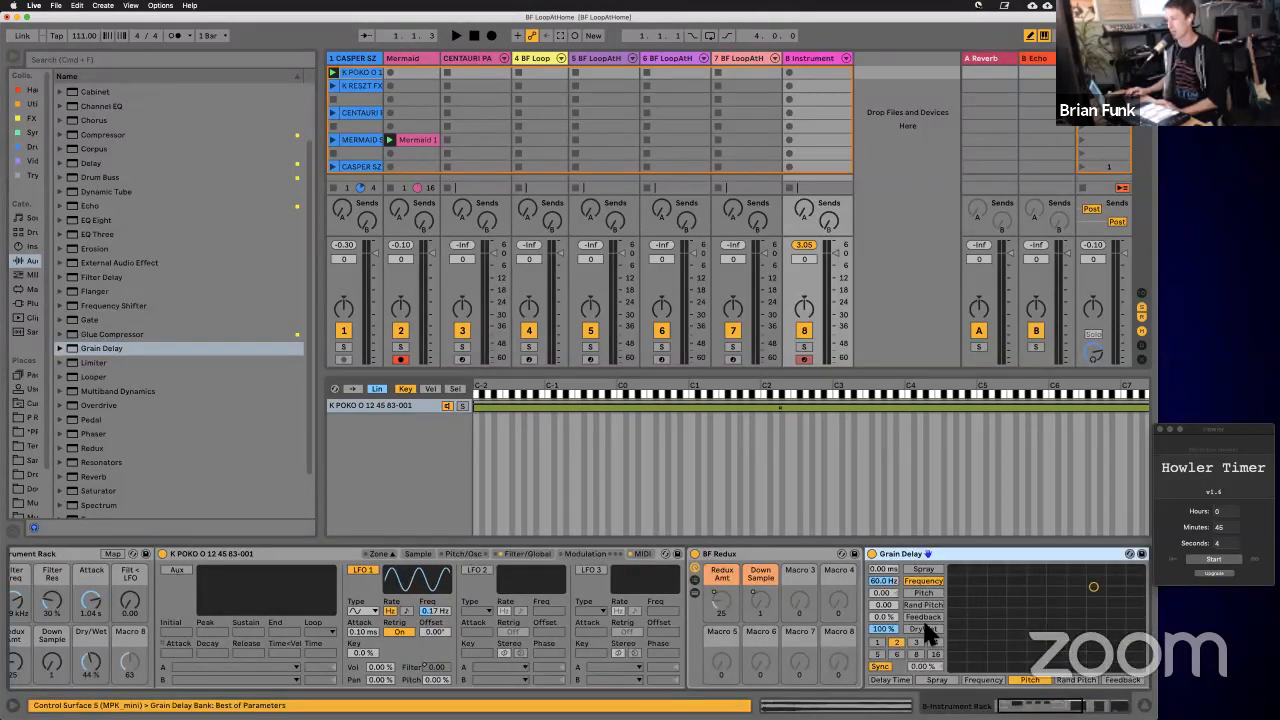
{"action": "left_click", "coordinate": [924, 593]}
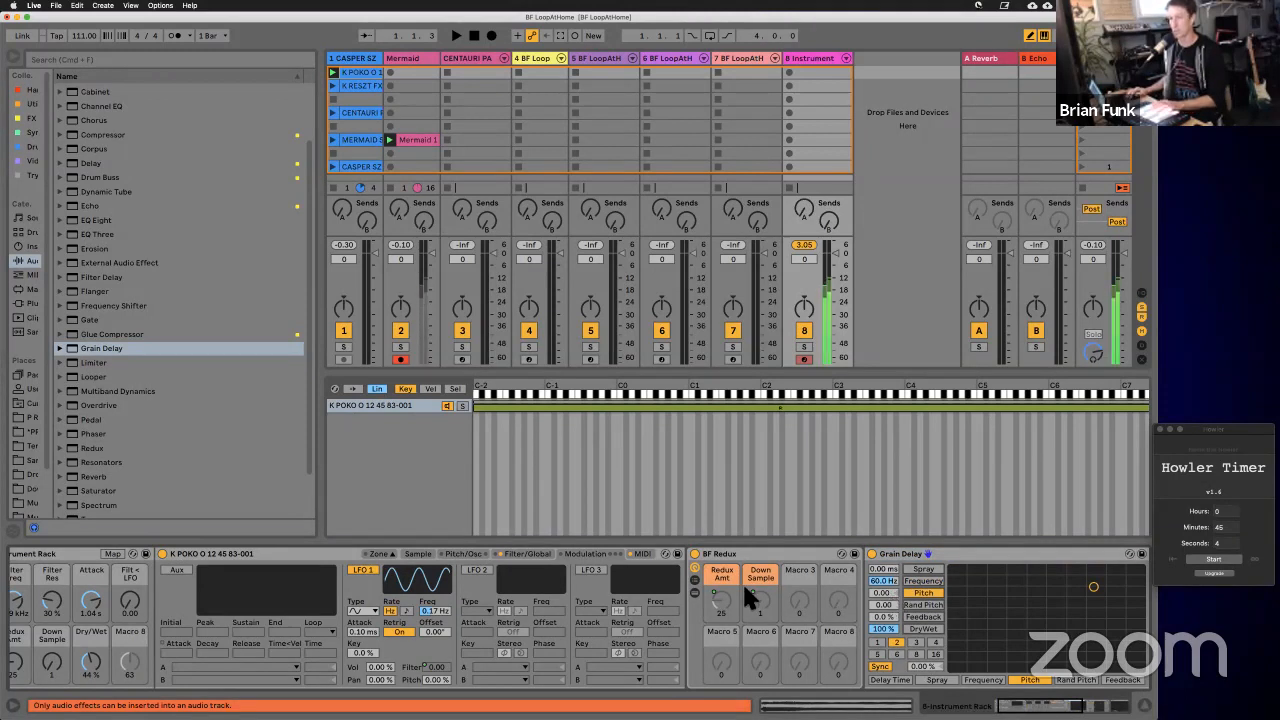
Step: Reset the Instrument Rack's Dry/Wet macro to 0.0 % and its Redux Amt macro to 0
{"action": "scroll", "coordinate": [742, 581], "scroll_direction": "left", "scroll_amount": 2}
{"action": "double_click", "coordinate": [134, 655]}
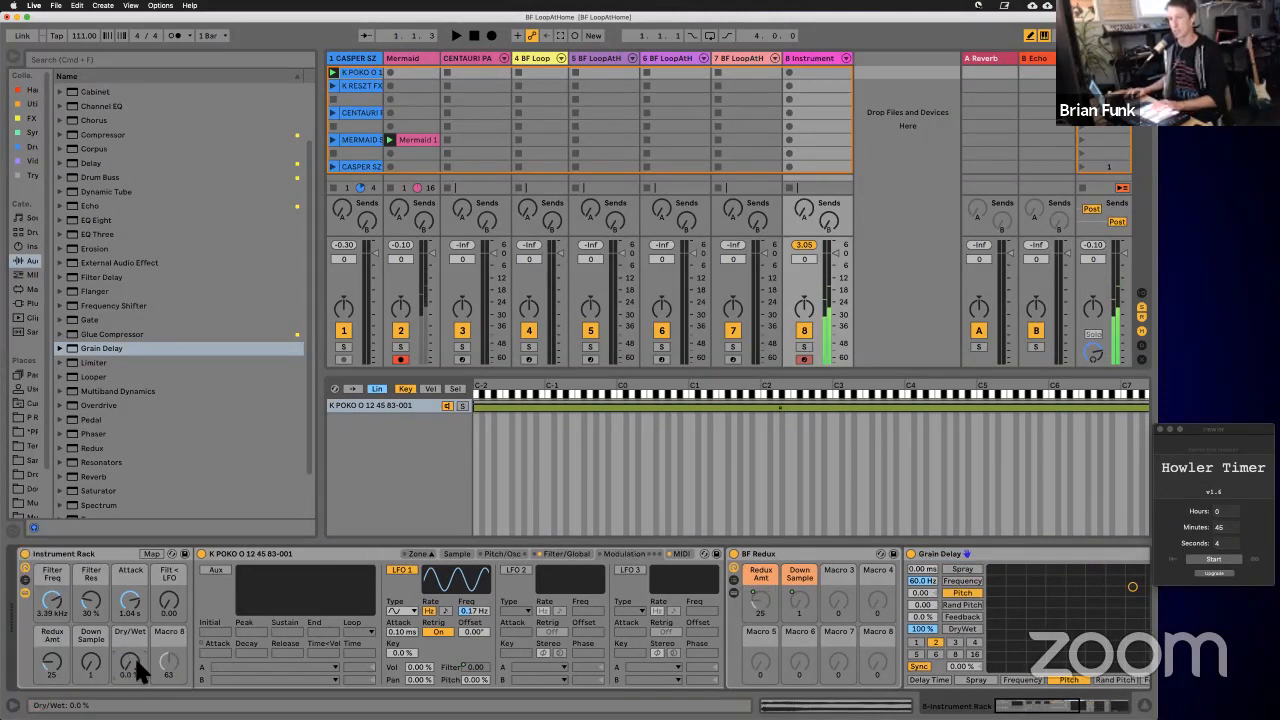
{"action": "double_click", "coordinate": [46, 654]}
Step: Set the Grain Delay's Frequency to 1.00 Hz, its Pitch to 11.2 and its DryWet to 24 %
{"action": "scroll", "coordinate": [912, 595], "scroll_direction": "right", "scroll_amount": 10}
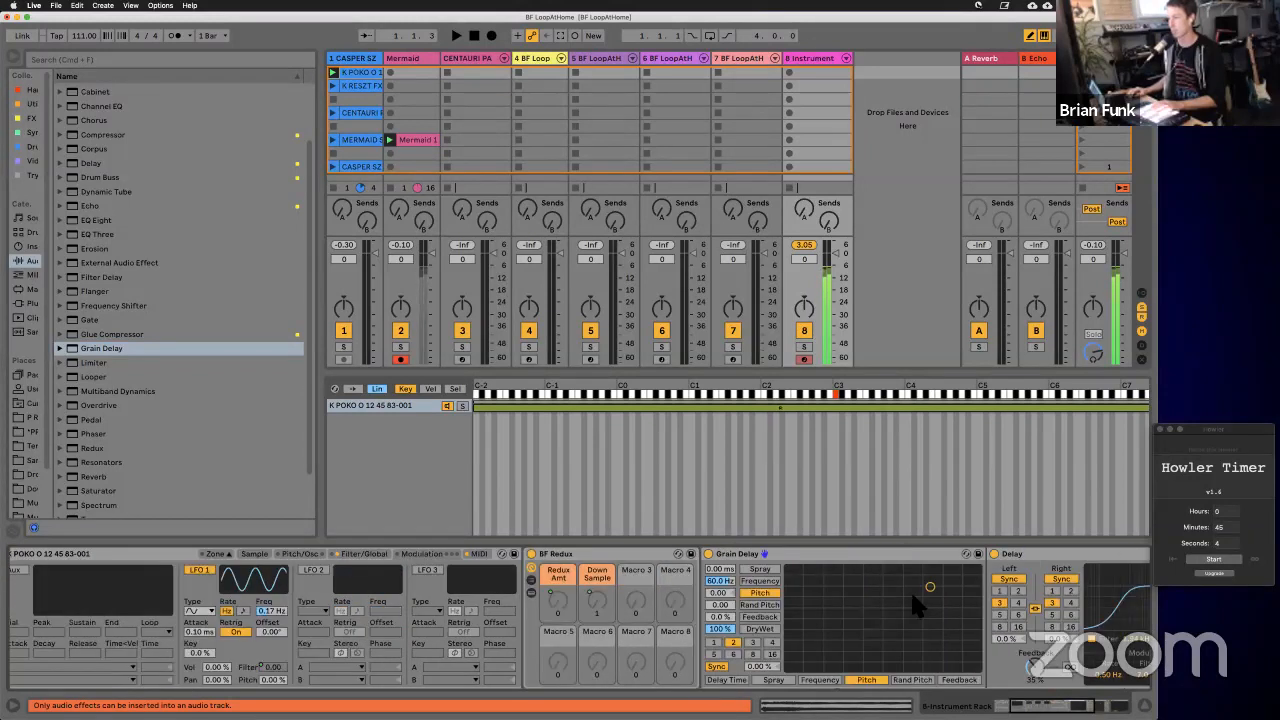
{"action": "left_click_drag", "start_coordinate": [623, 597], "coordinate": [623, 560]}
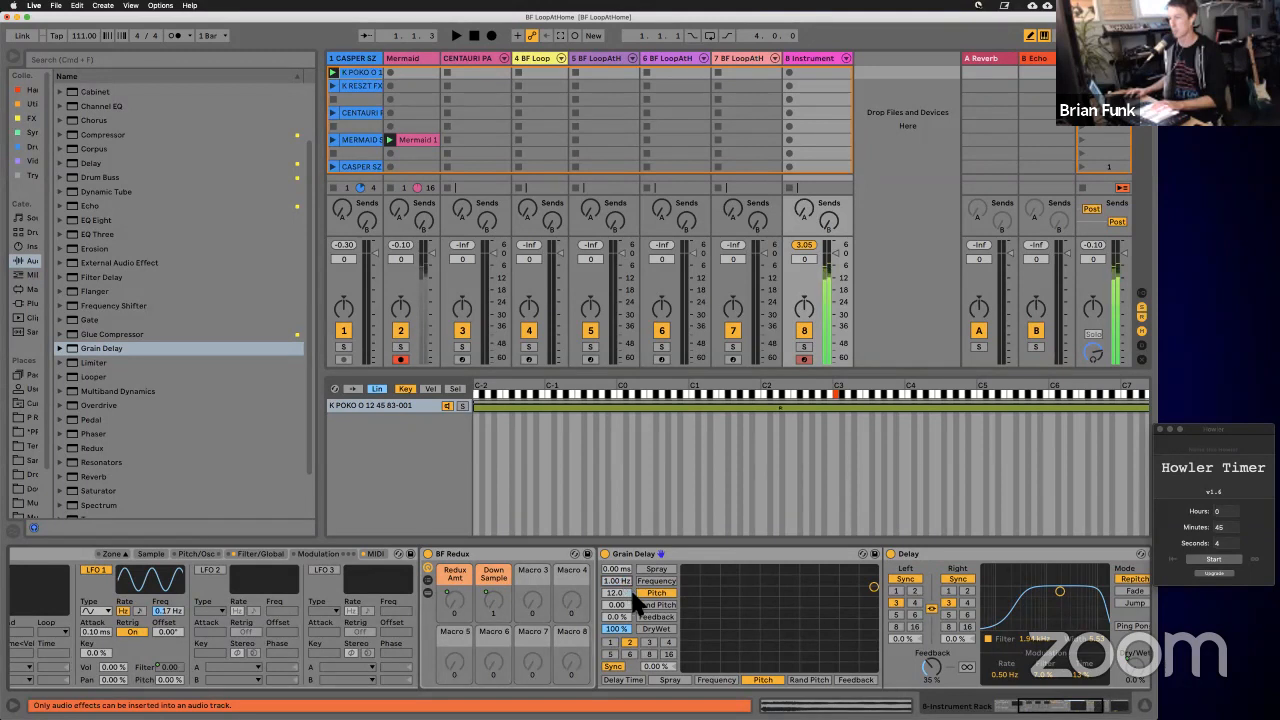
{"action": "double_click", "coordinate": [631, 592]}
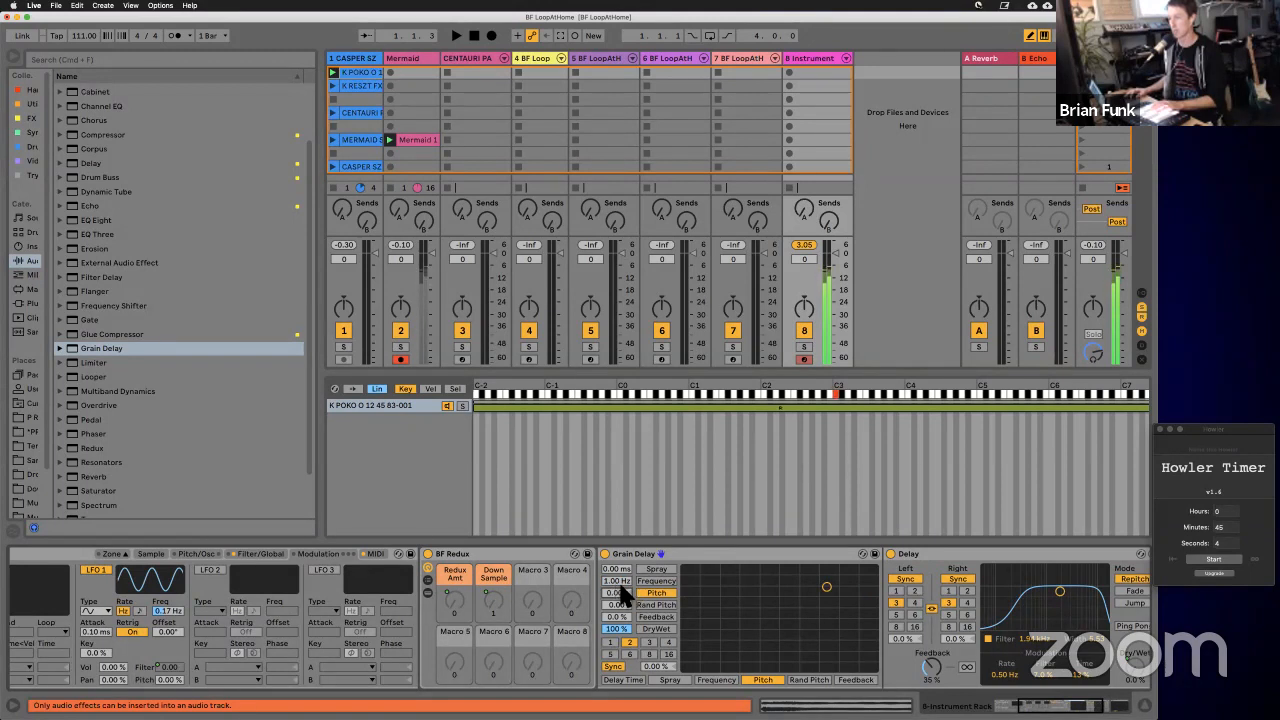
{"action": "left_click_drag", "start_coordinate": [624, 591], "coordinate": [623, 593]}
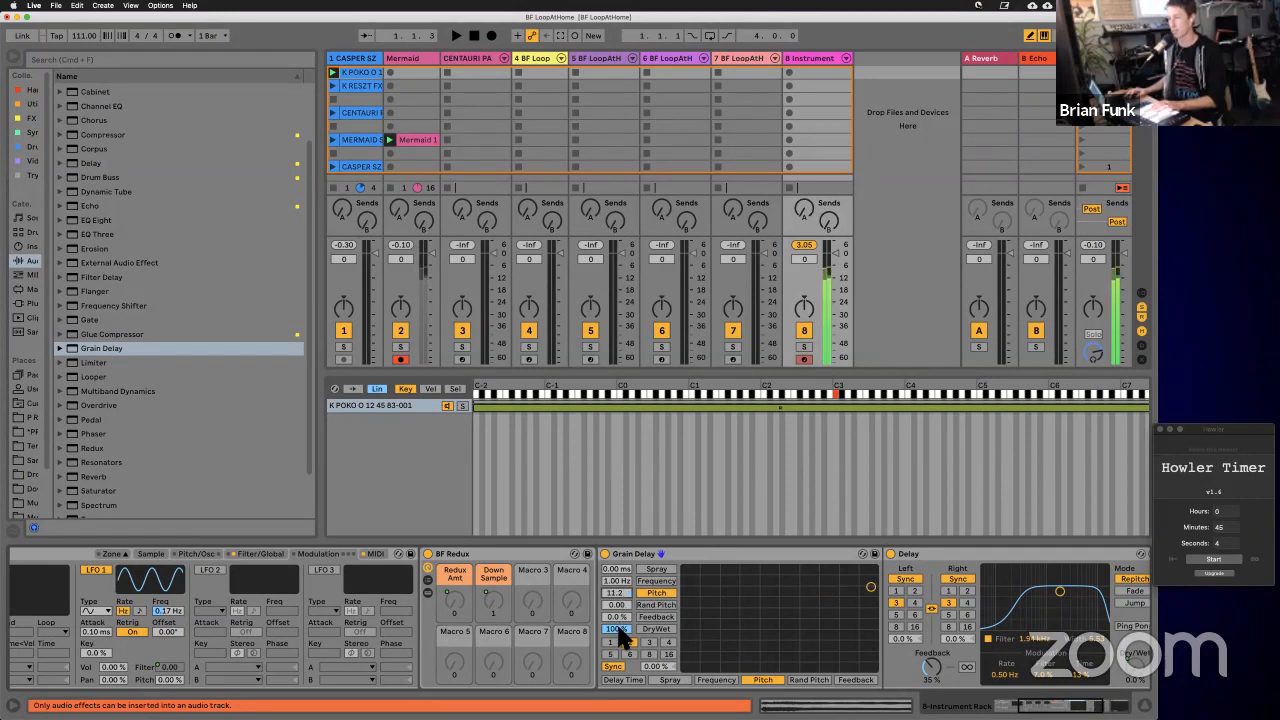
{"action": "left_click_drag", "start_coordinate": [618, 629], "coordinate": [619, 635]}
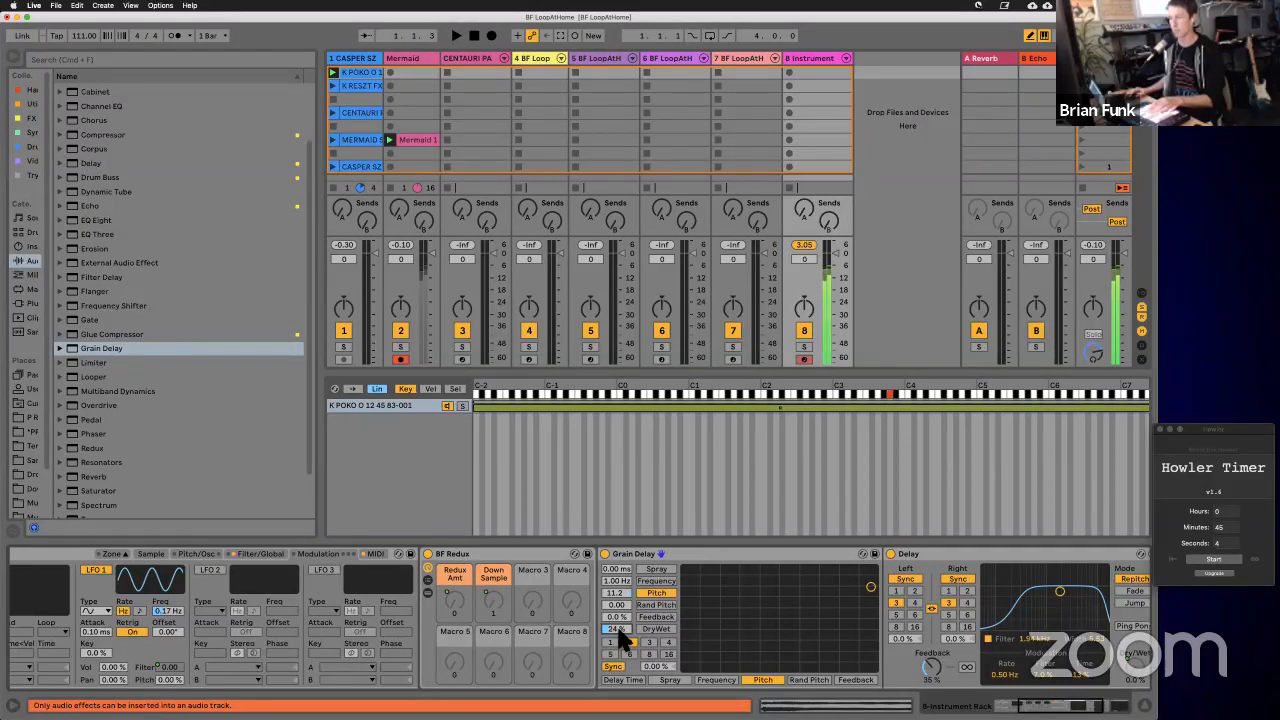
Step: Move the Grain Delay ahead of the BF Redux rack and set its Pitch to 12.0 and Feedback to 15 %
{"action": "left_click", "coordinate": [735, 558]}
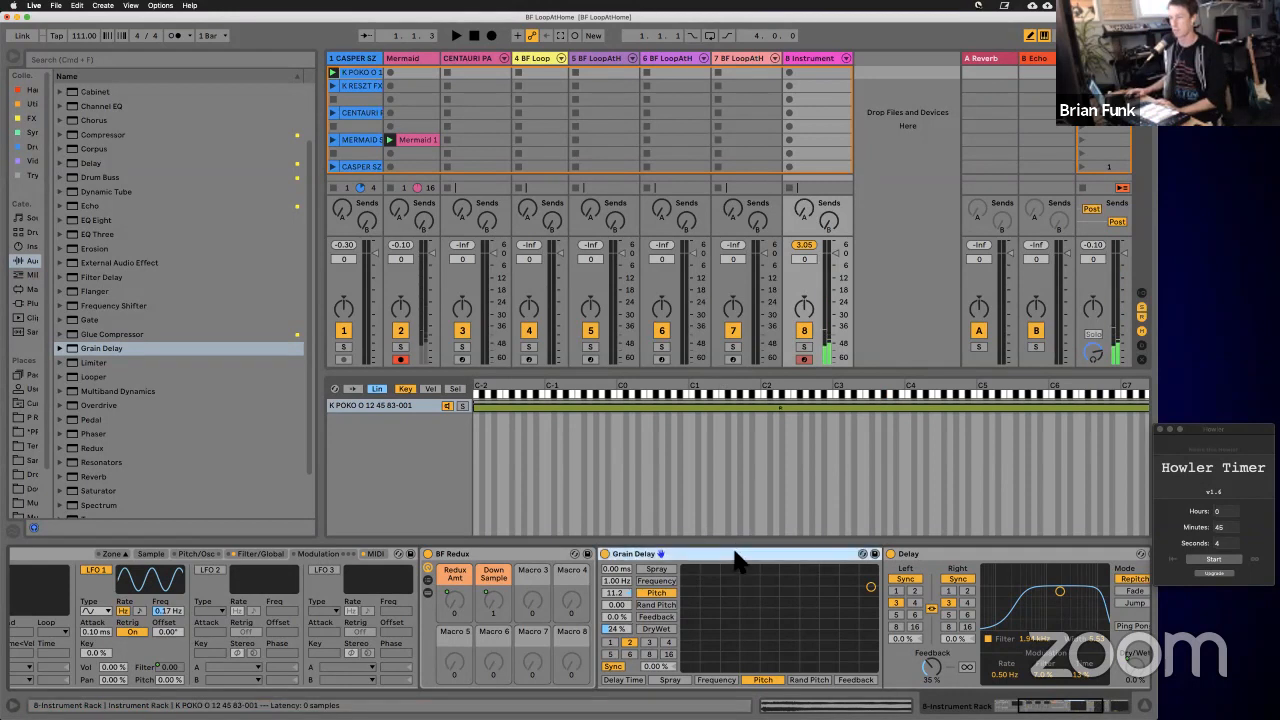
{"action": "left_click_drag", "start_coordinate": [445, 600], "coordinate": [432, 590]}
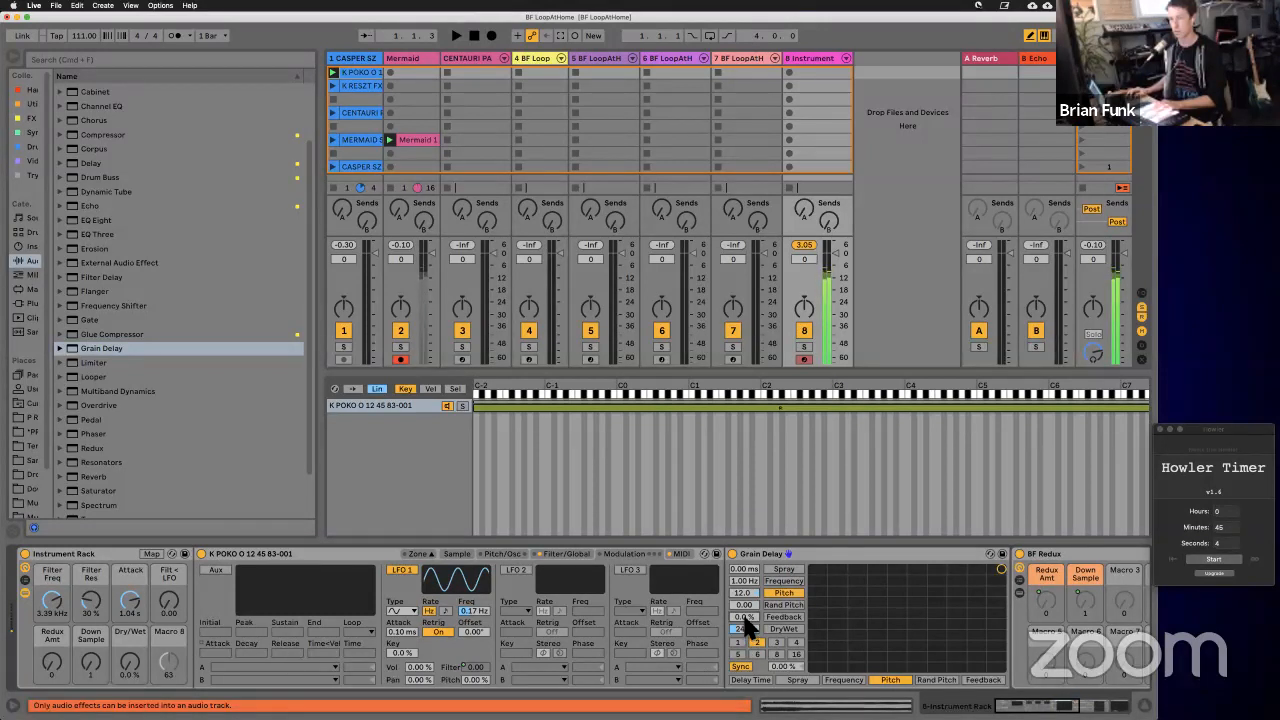
{"action": "left_click_drag", "start_coordinate": [744, 617], "coordinate": [744, 604]}
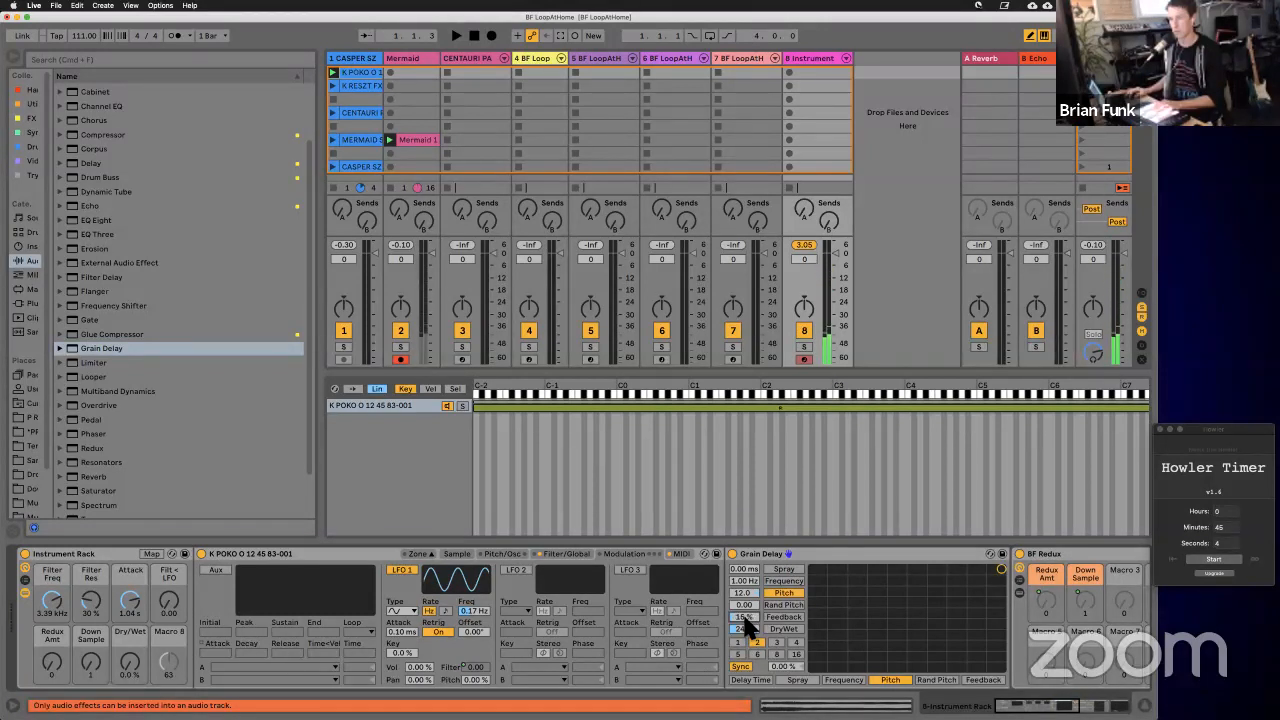
Step: Set the Redux Amt macro to 39 and Down Sample to 43, and move the Grain Delay back behind the BF Redux rack
{"action": "left_click_drag", "start_coordinate": [56, 677], "coordinate": [88, 668]}
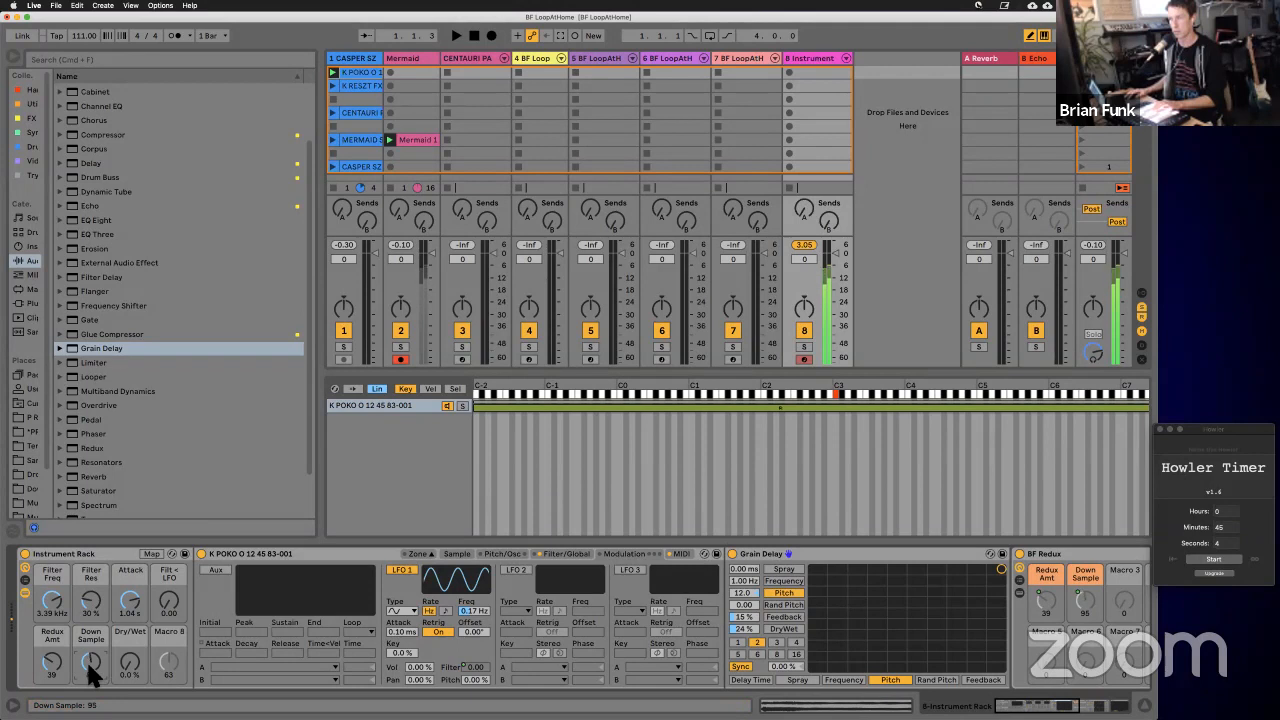
{"action": "scroll", "coordinate": [352, 565], "scroll_direction": "right", "scroll_amount": 10}
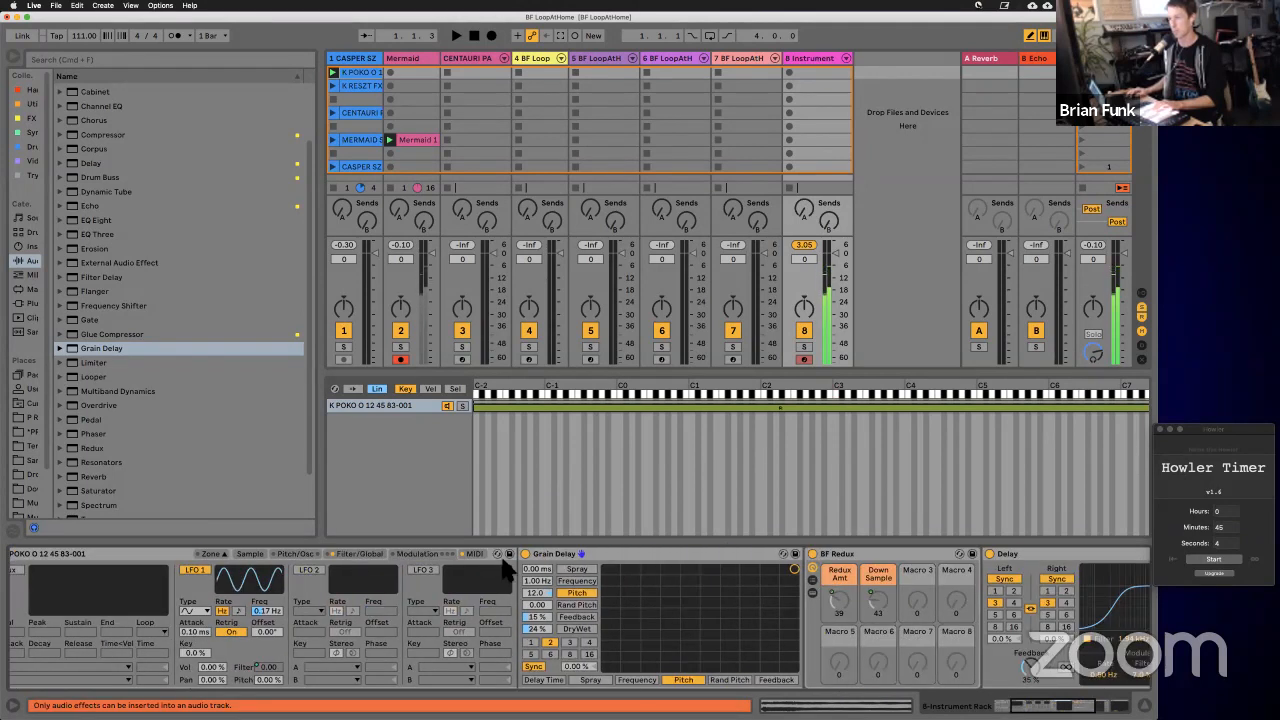
{"action": "left_click_drag", "start_coordinate": [350, 553], "coordinate": [595, 563]}
{"action": "scroll", "coordinate": [592, 555], "scroll_direction": "left", "scroll_amount": 10}
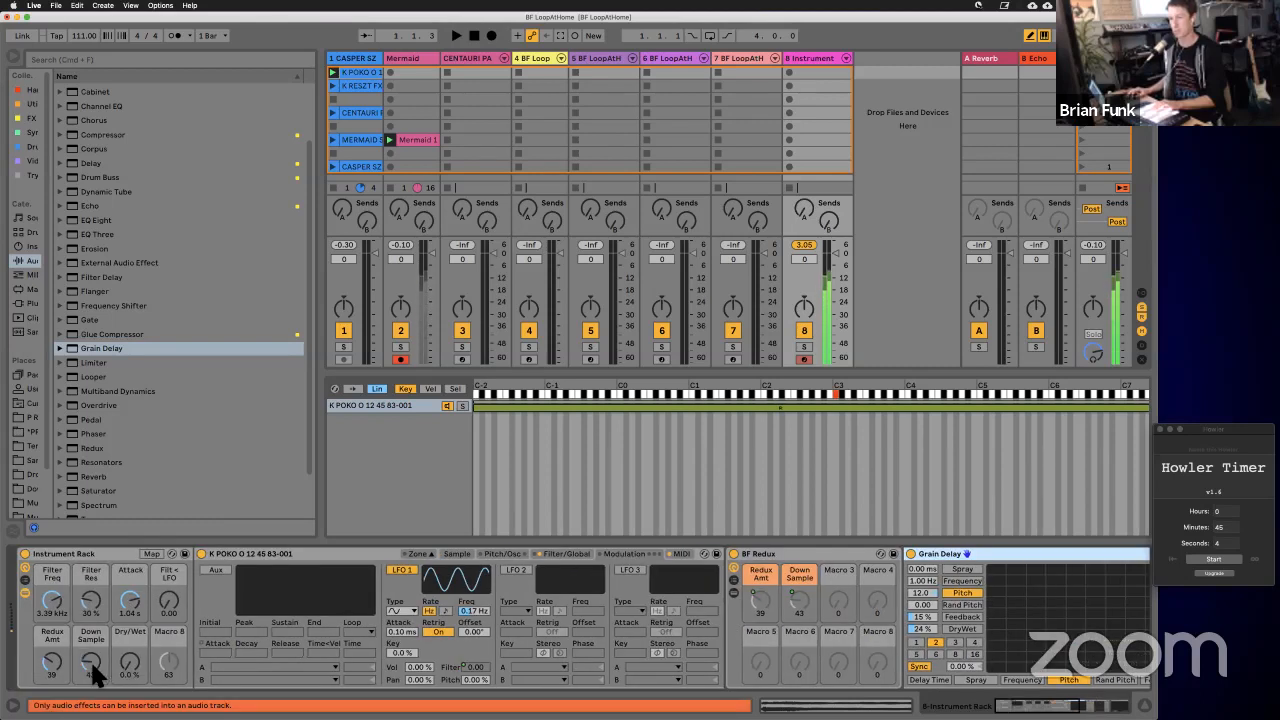
Step: Sweep the Redux Amt and Down Sample macros through their ranges, leaving Redux Amt at about 60 and Down Sample at 1
{"action": "scroll", "coordinate": [92, 660], "scroll_direction": "up", "scroll_amount": 5}
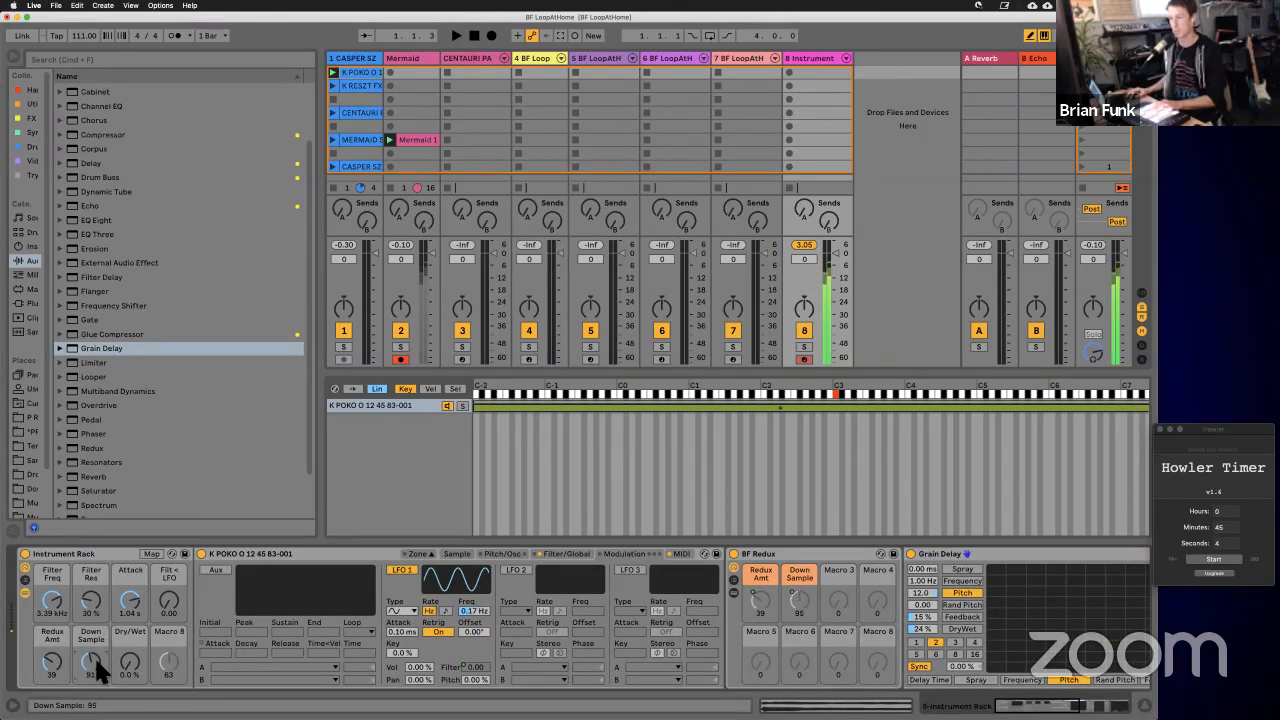
{"action": "scroll", "coordinate": [94, 655], "scroll_direction": "down", "scroll_amount": 10}
{"action": "scroll", "coordinate": [48, 655], "scroll_direction": "down", "scroll_amount": 6}
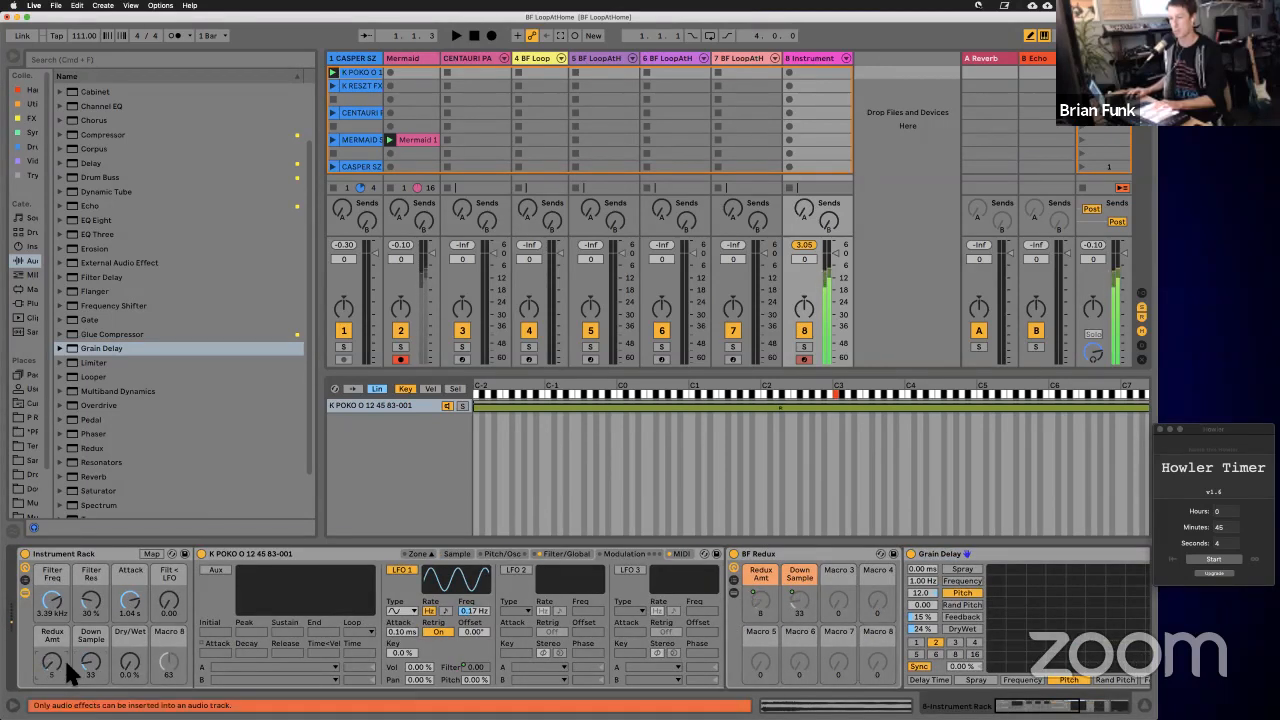
{"action": "left_click_drag", "start_coordinate": [49, 656], "coordinate": [49, 565]}
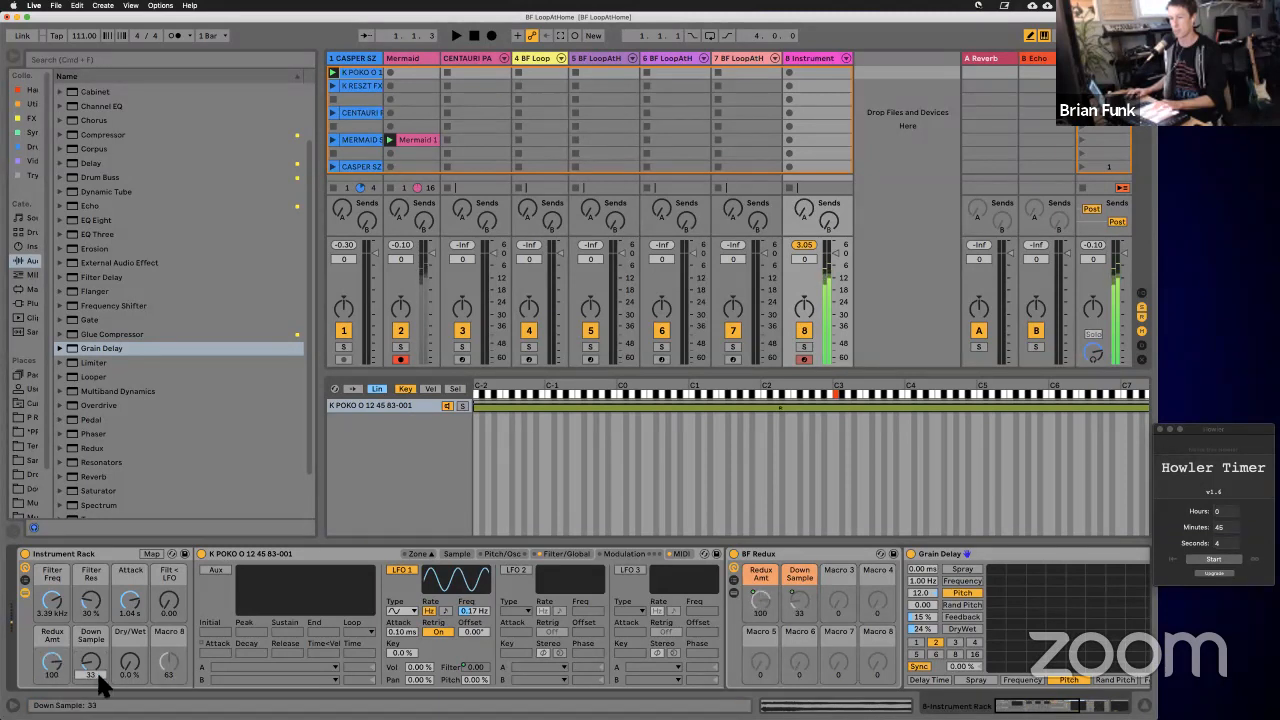
{"action": "scroll", "coordinate": [98, 665], "scroll_direction": "up", "scroll_amount": 8}
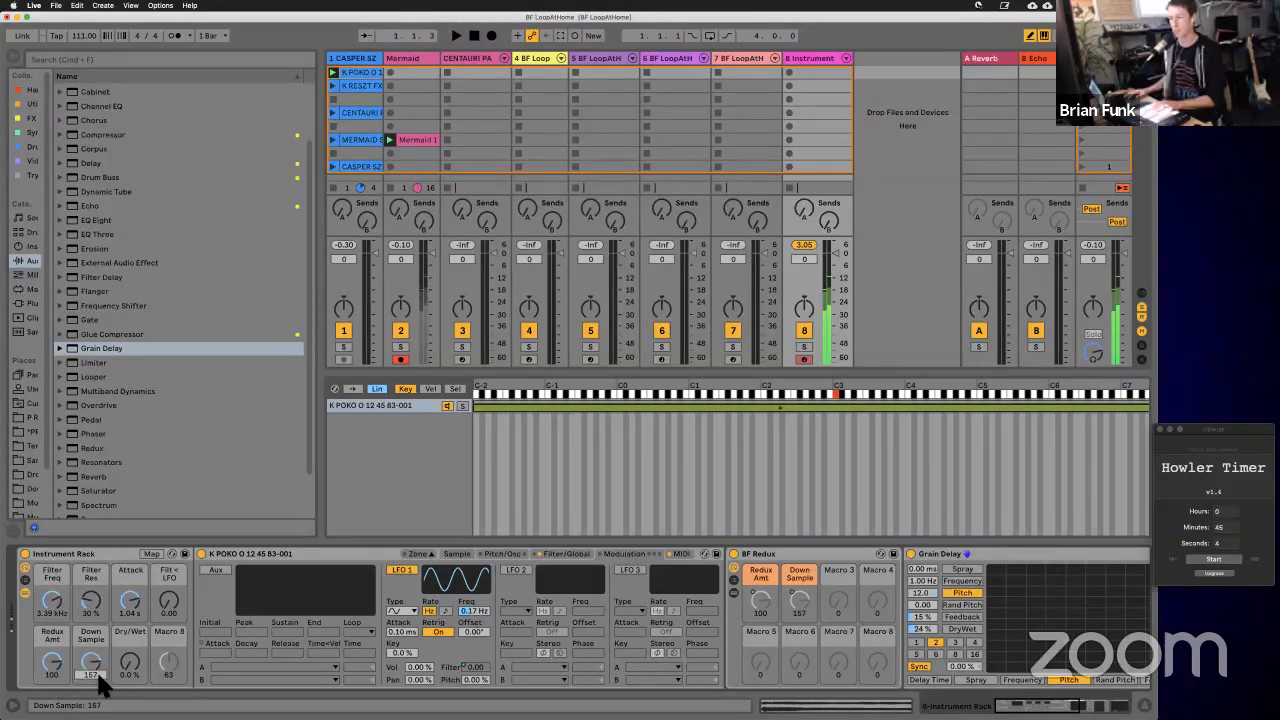
{"action": "scroll", "coordinate": [98, 677], "scroll_direction": "down", "scroll_amount": 15}
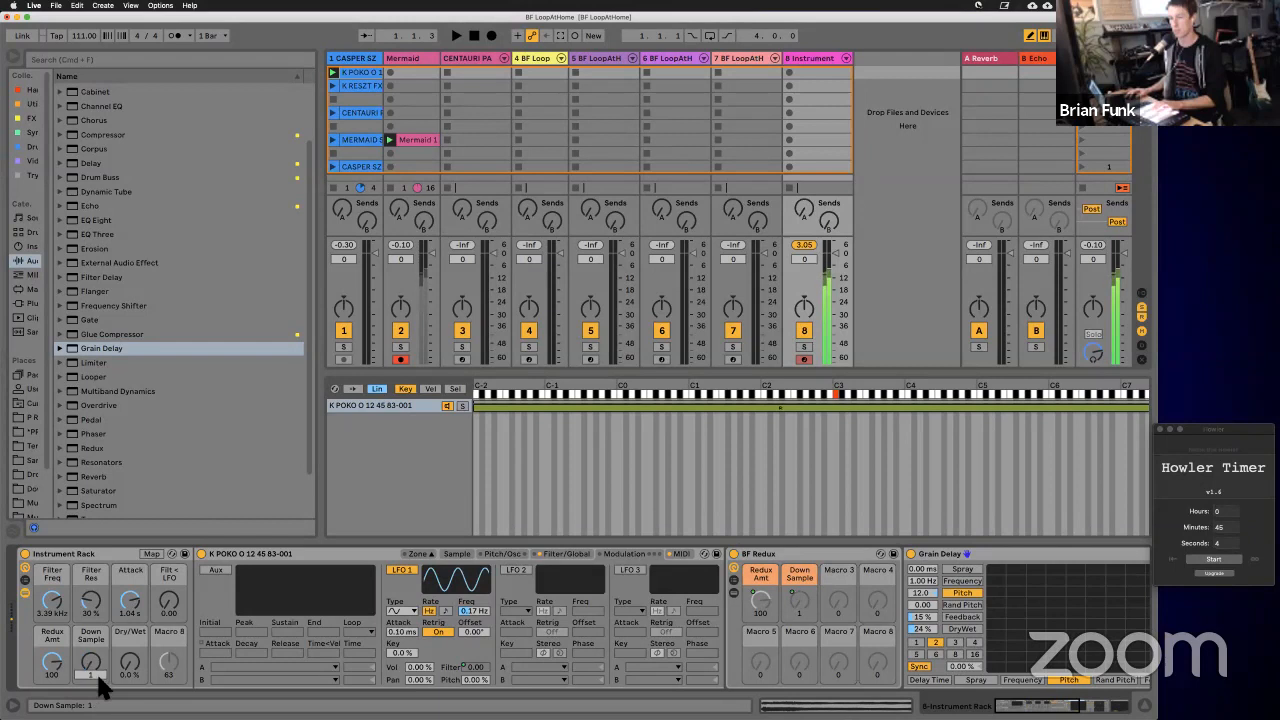
{"action": "scroll", "coordinate": [52, 663], "scroll_direction": "down", "scroll_amount": 5}
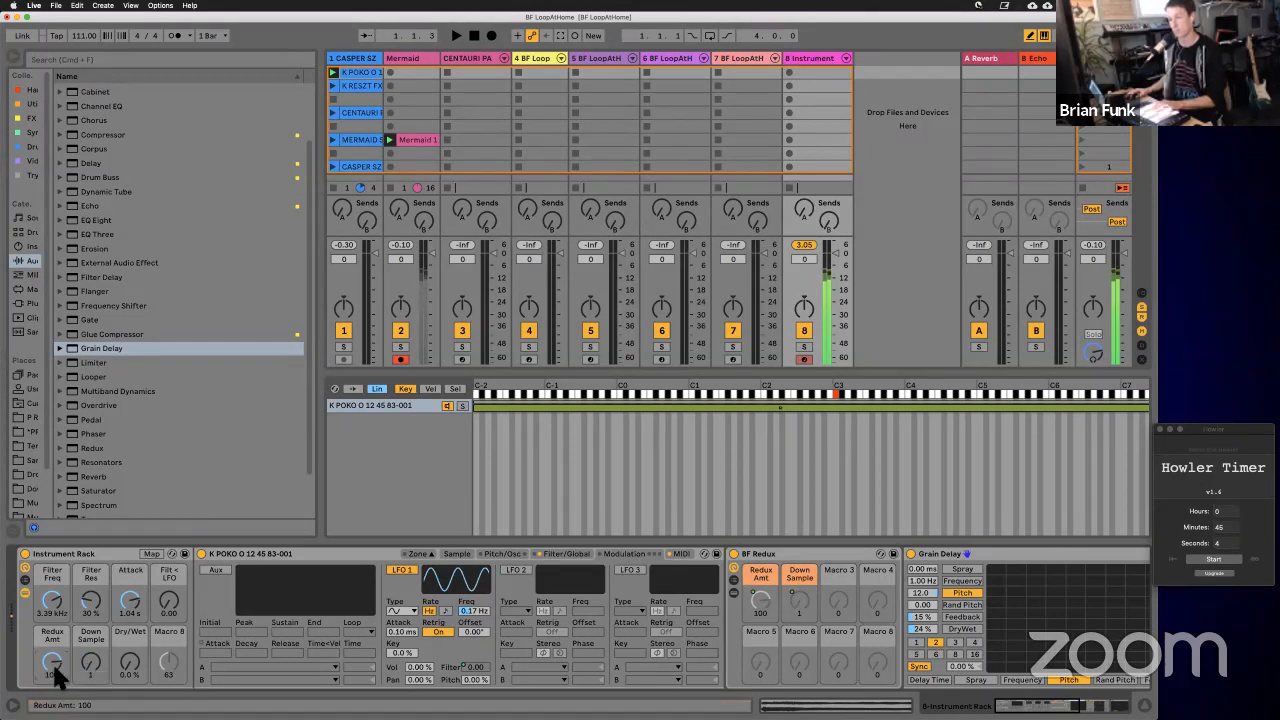
{"action": "left_click_drag", "start_coordinate": [54, 663], "coordinate": [54, 680]}
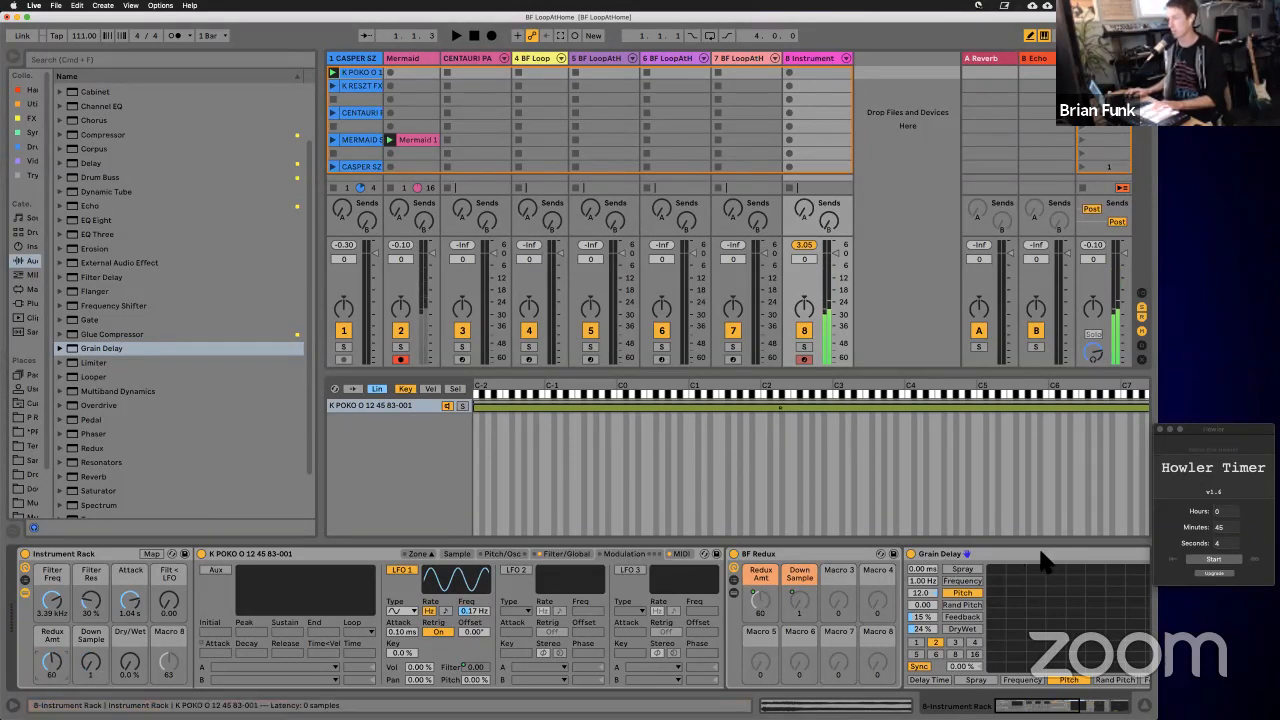
Step: Map the Delay's Dry/Wet to Macro 8 and the Grain Delay's DryWet to Macro 7 of the Instrument Rack
{"action": "left_click_drag", "start_coordinate": [1042, 553], "coordinate": [892, 601]}
{"action": "scroll", "coordinate": [893, 602], "scroll_direction": "right", "scroll_amount": 10}
{"action": "right_click", "coordinate": [957, 666]}
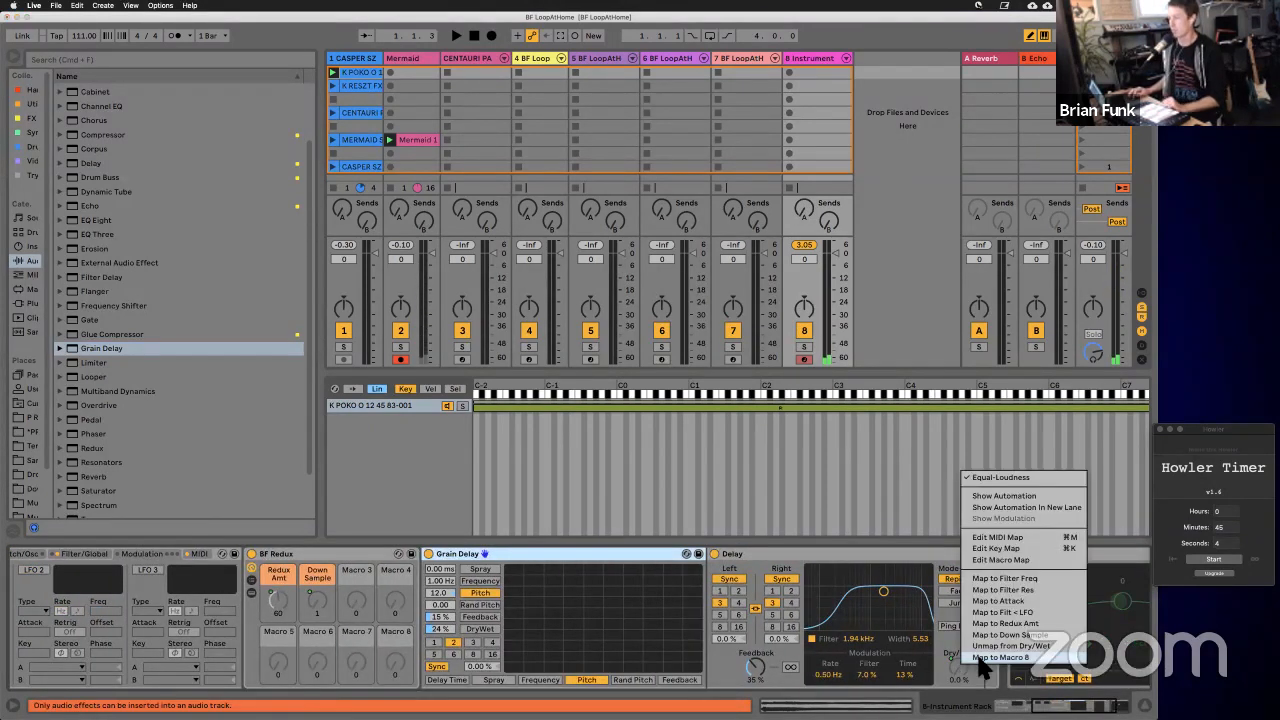
{"action": "left_click", "coordinate": [978, 657]}
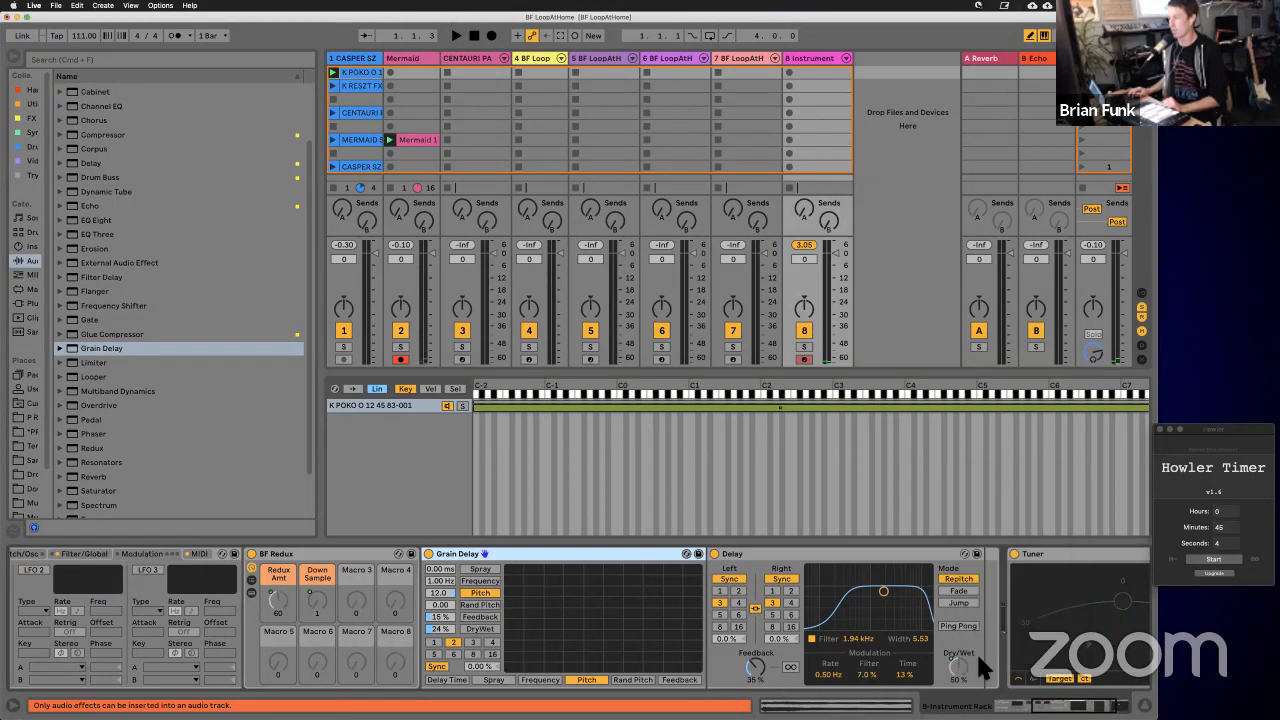
{"action": "right_click", "coordinate": [452, 637]}
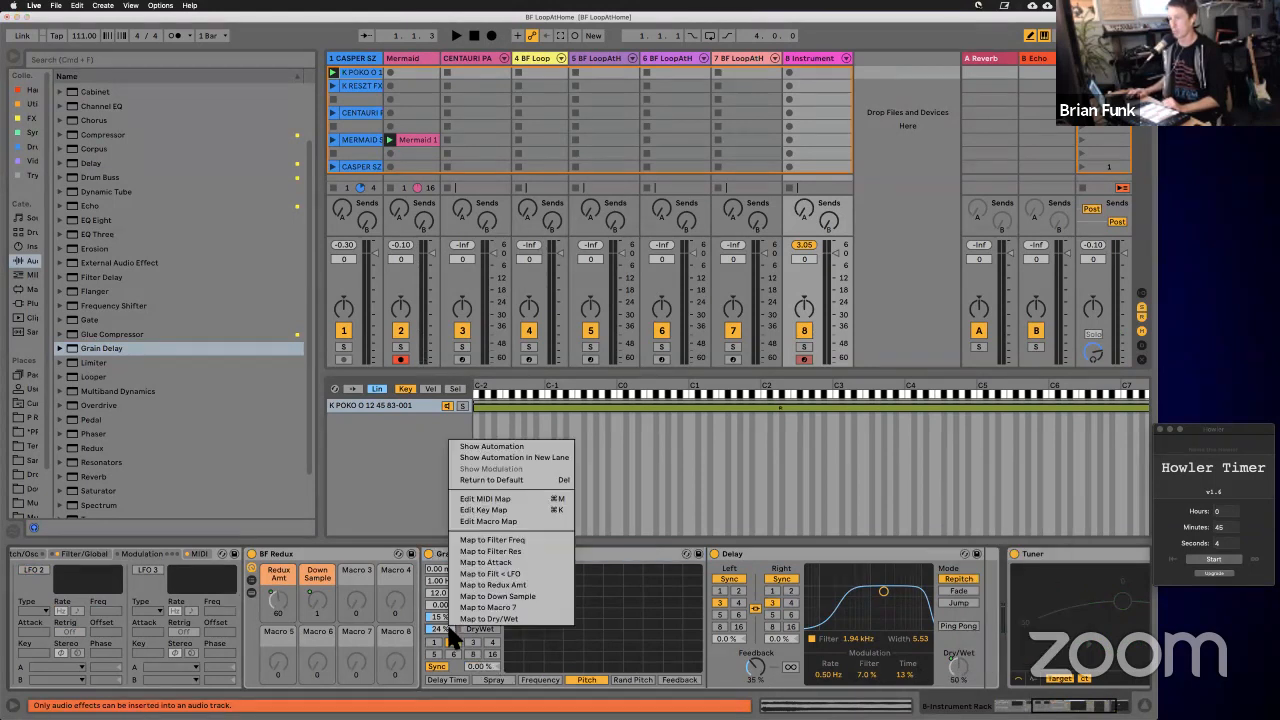
{"action": "left_click", "coordinate": [500, 608]}
{"action": "scroll", "coordinate": [500, 612], "scroll_direction": "left", "scroll_amount": 10}
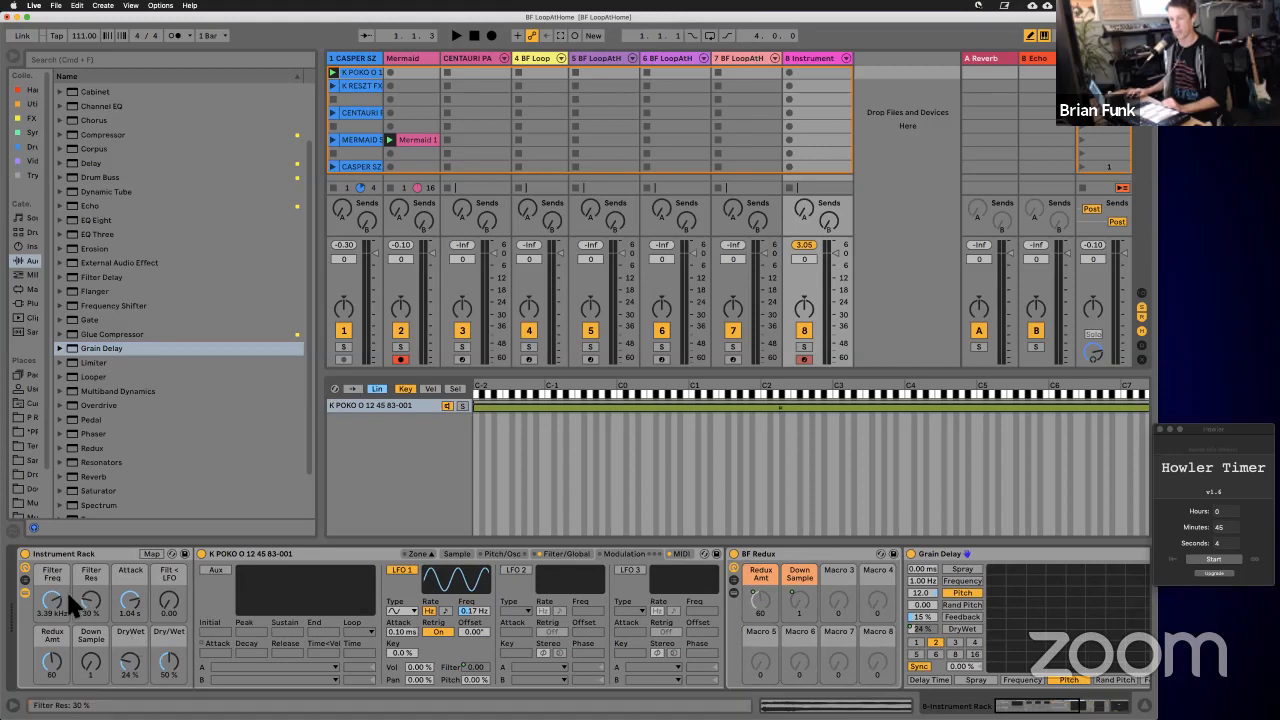
Step: Rename the Instrument Rack's Filt < LFO macro as Filter Motion
{"action": "left_click", "coordinate": [166, 573]}
{"action": "key", "text": "super+r"}
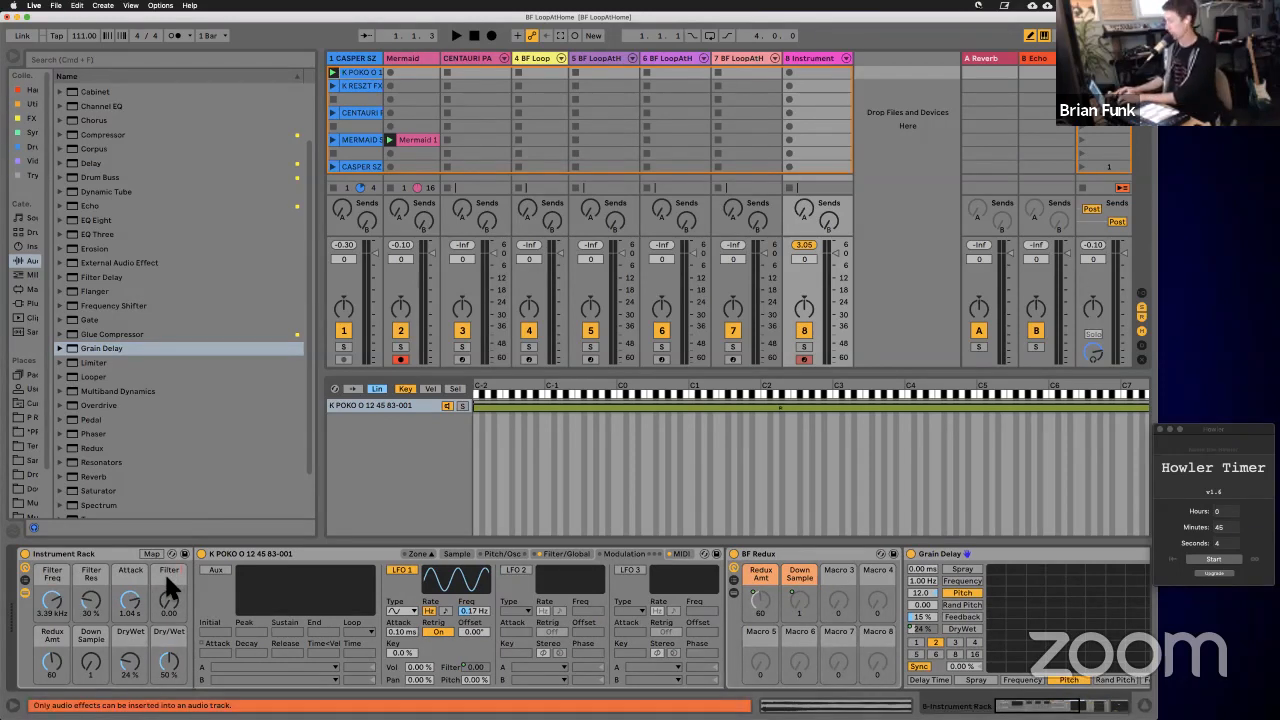
{"action": "key", "text": "Tab"}
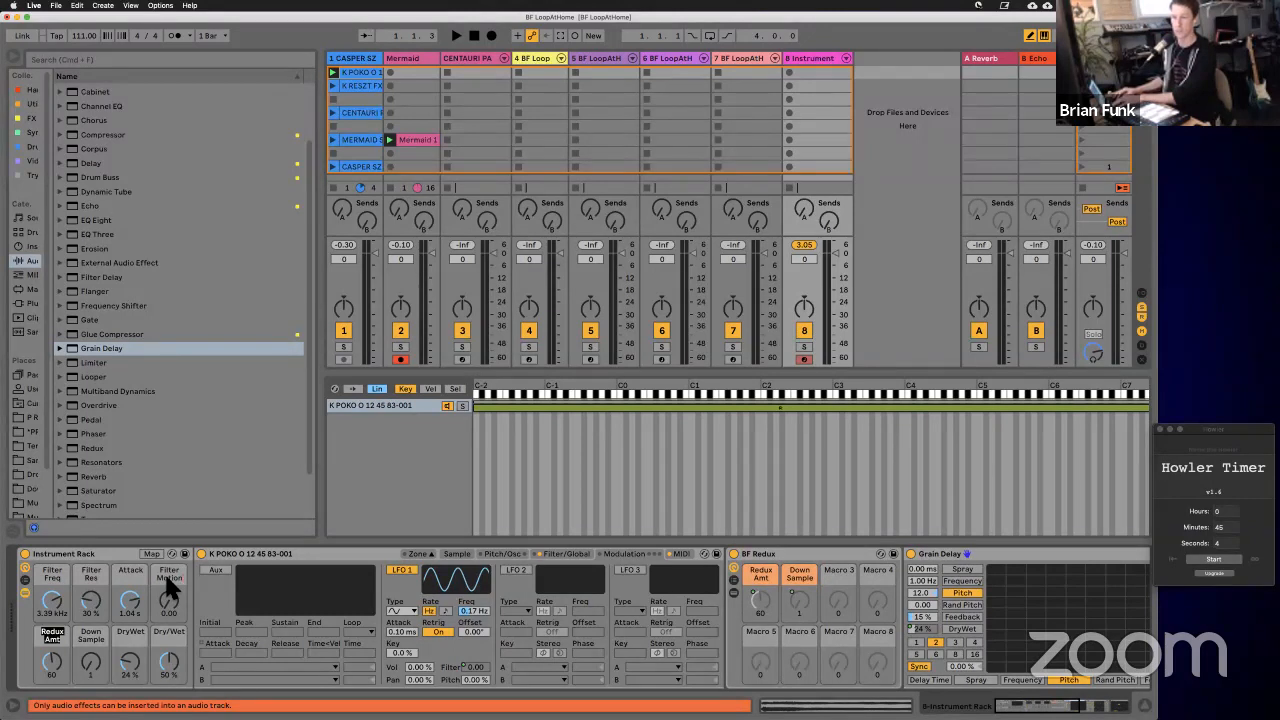
Step: Rename the Grain Delay's DryWet macro as Shimmer Delay and the Delay's Dry/Wet macro as Delay Amount
{"action": "key", "text": "Tab"}
{"action": "key", "text": "Tab"}
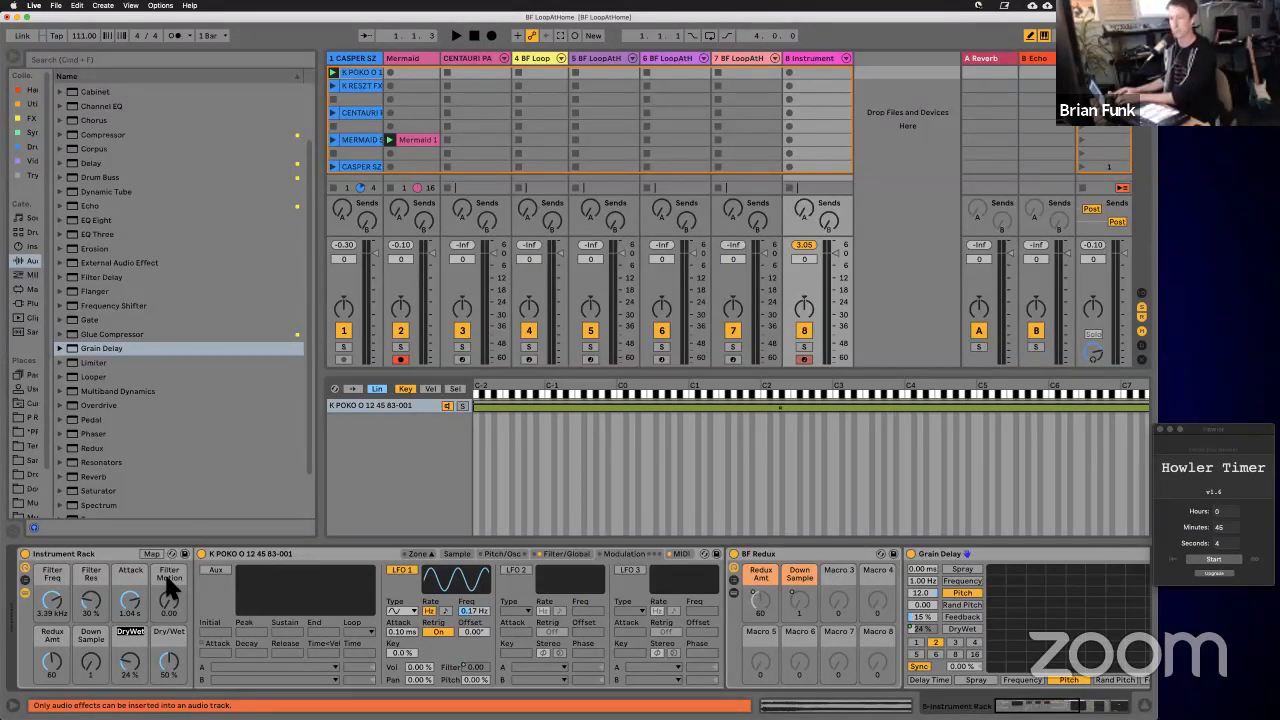
{"action": "type", "text": "Shimmer"}
{"action": "key", "text": "Return"}
{"action": "type", "text": "Delay"}
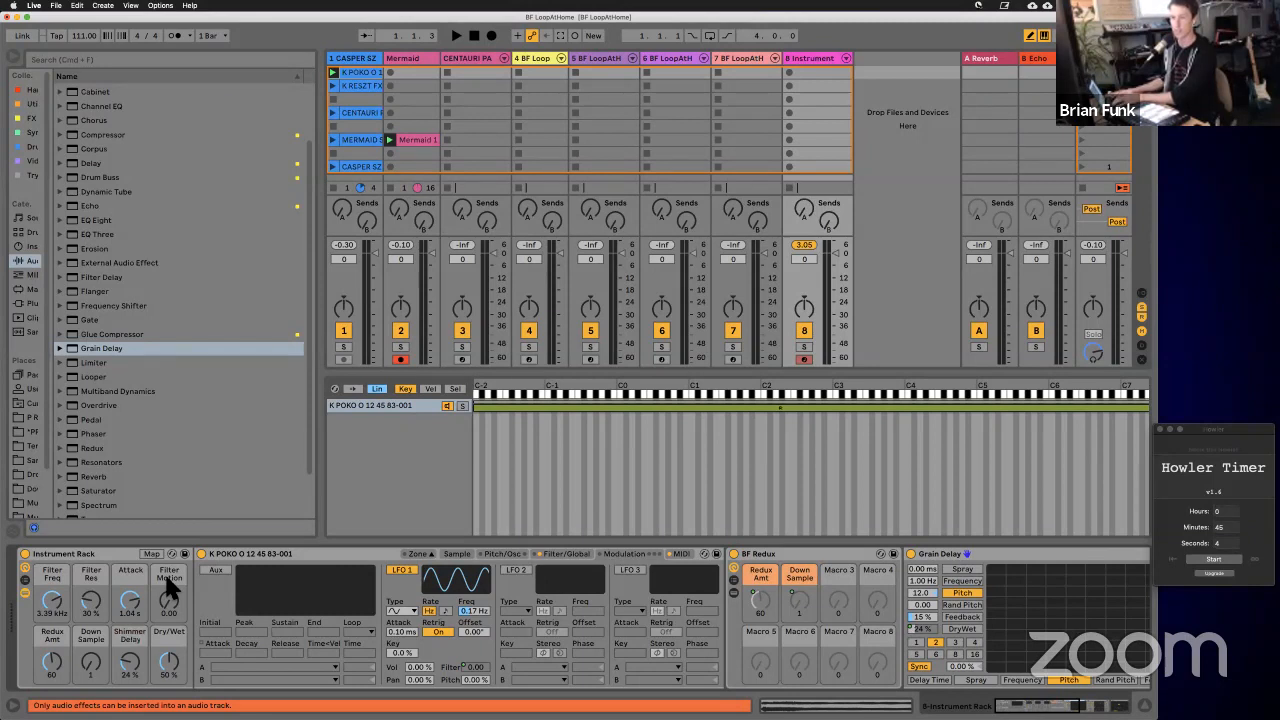
{"action": "key", "text": "Tab"}
{"action": "type", "text": "De"}
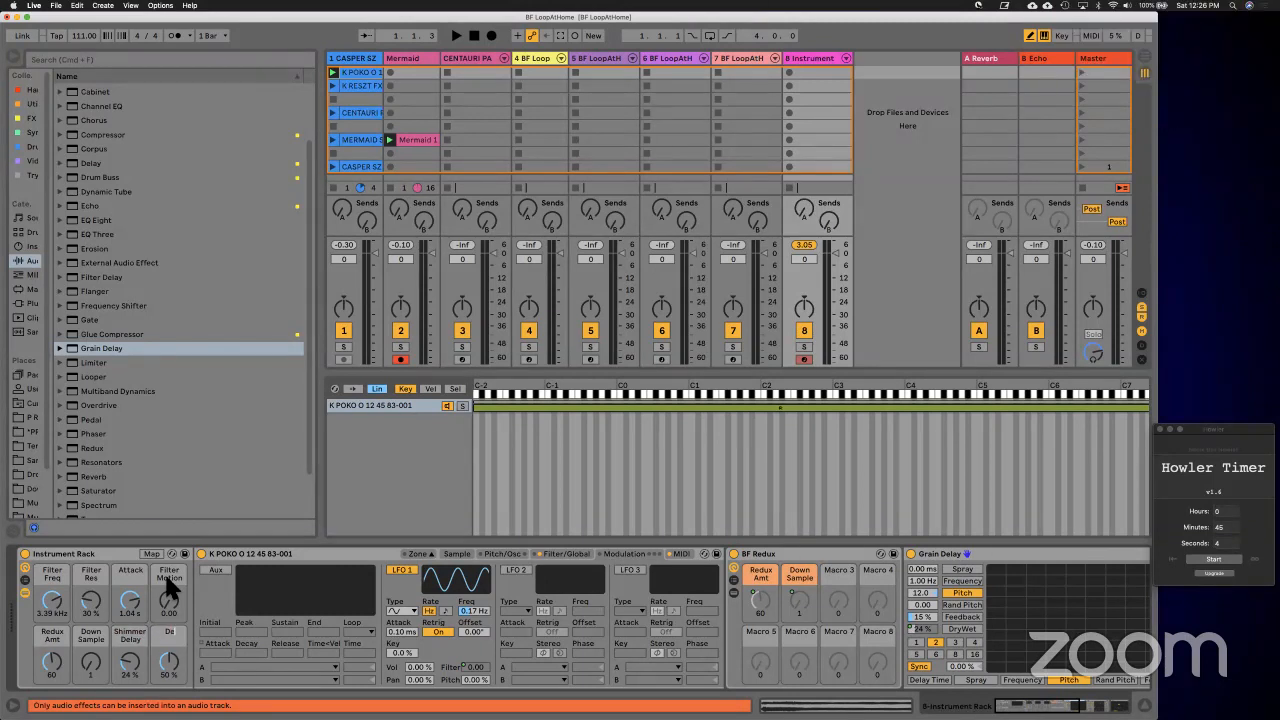
{"action": "type", "text": "lay Amount"}
{"action": "key", "text": "Return"}
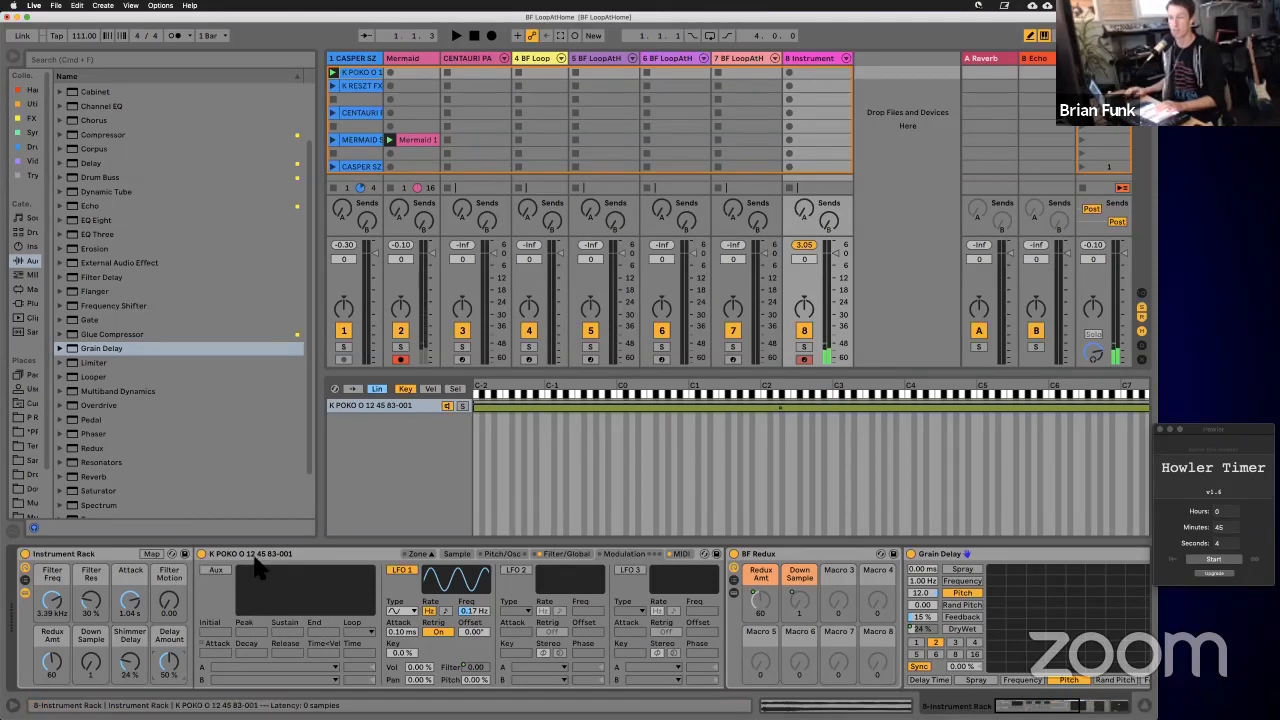
Step: Select the Instrument Rack and rename its Attack macro as Pluck/No Pluck
{"action": "left_click", "coordinate": [108, 553]}
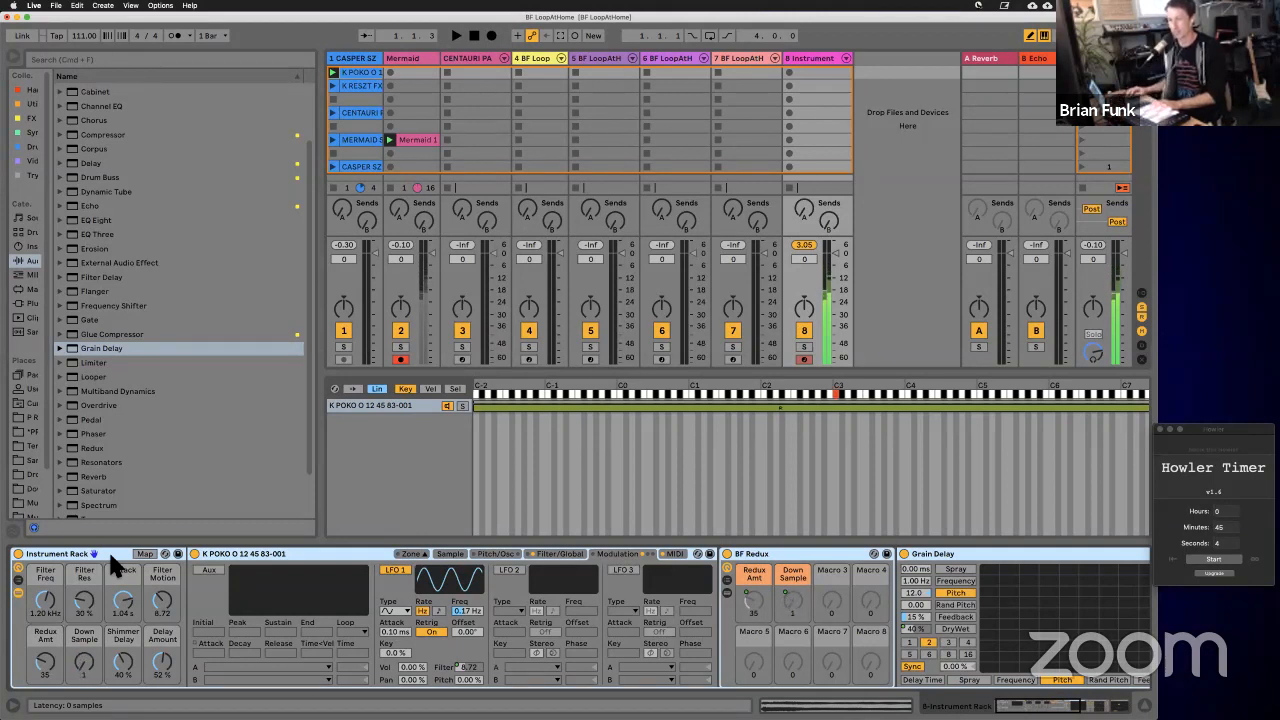
{"action": "left_click_drag", "start_coordinate": [108, 549], "coordinate": [496, 579]}
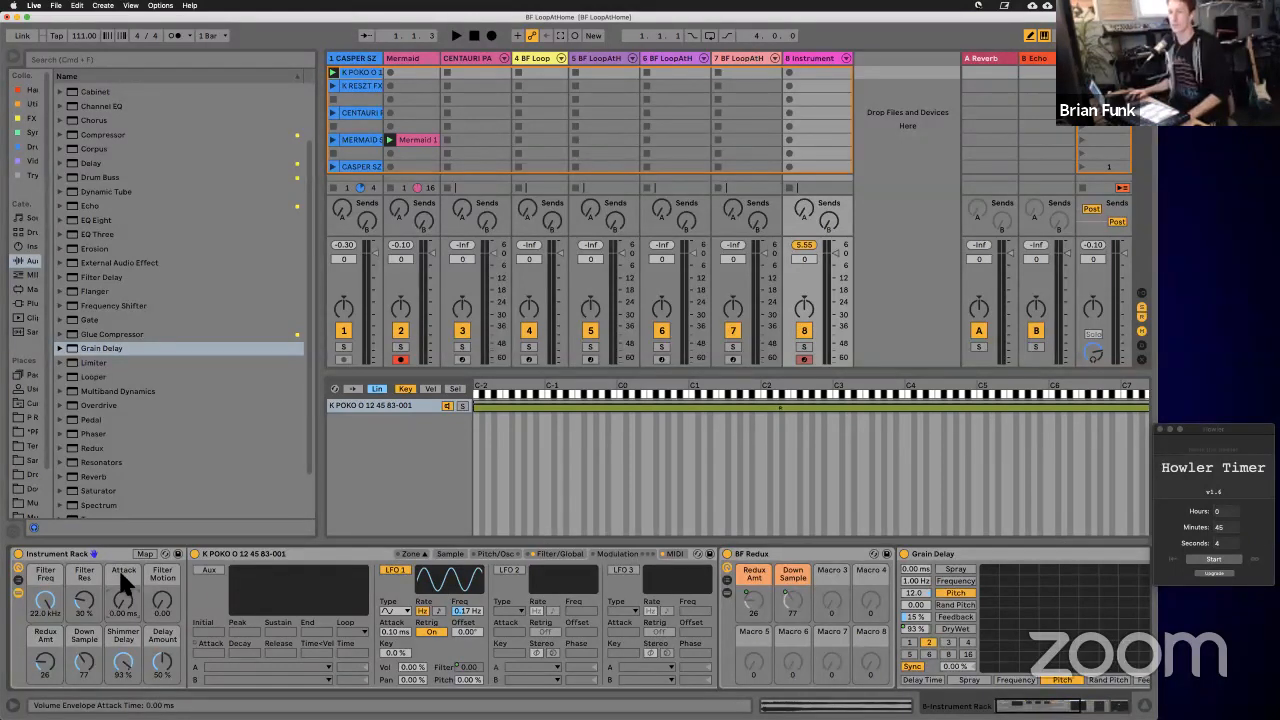
{"action": "key", "text": "super+r"}
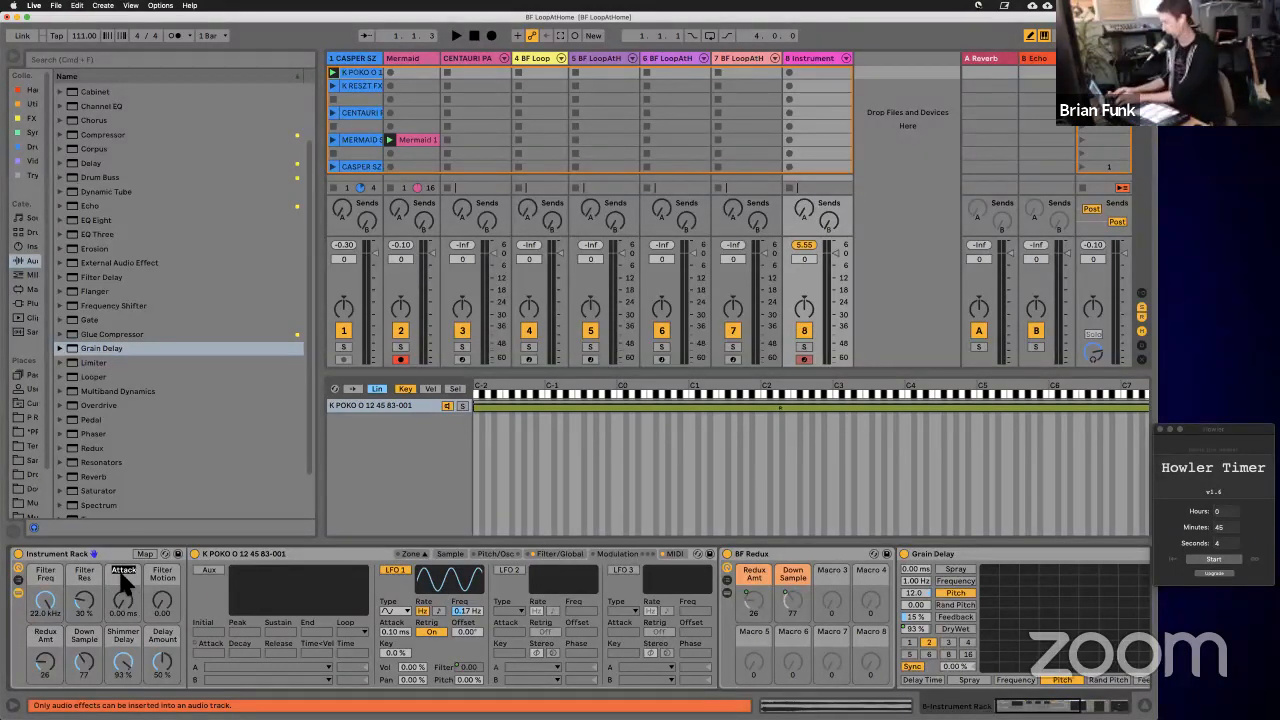
{"action": "type", "text": "Pluck/"}
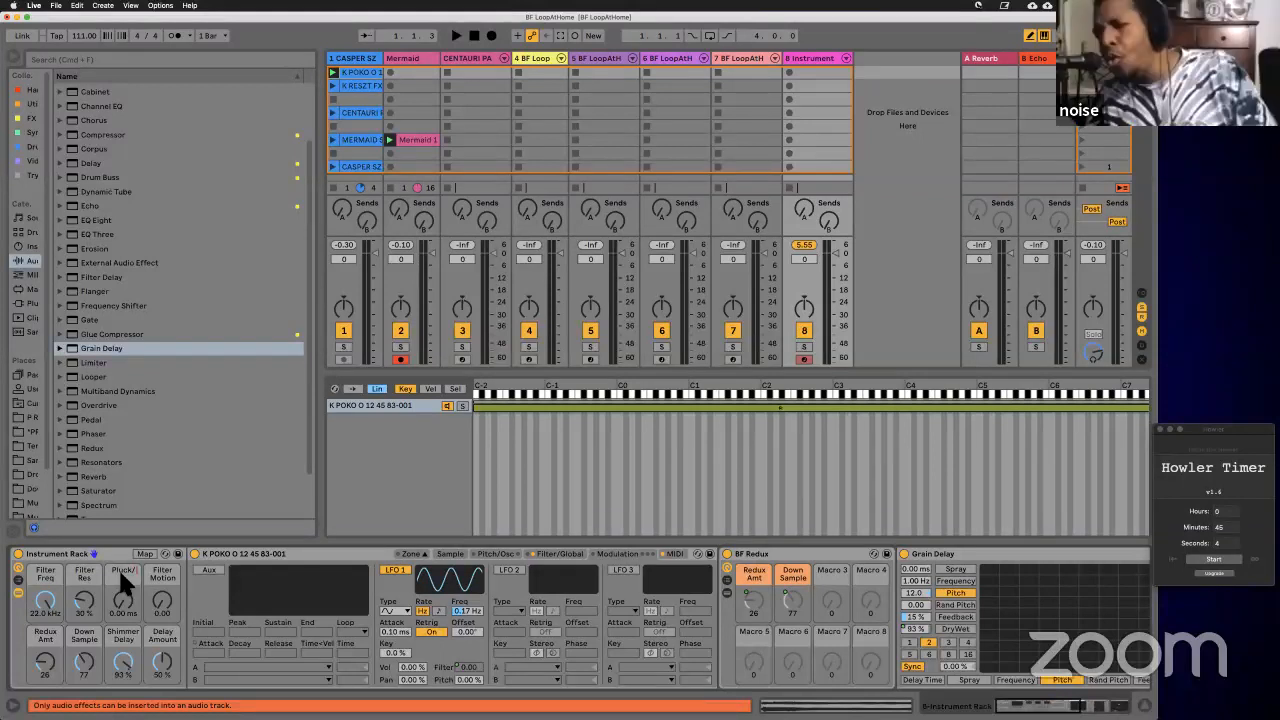
{"action": "type", "text": "No Plu"}
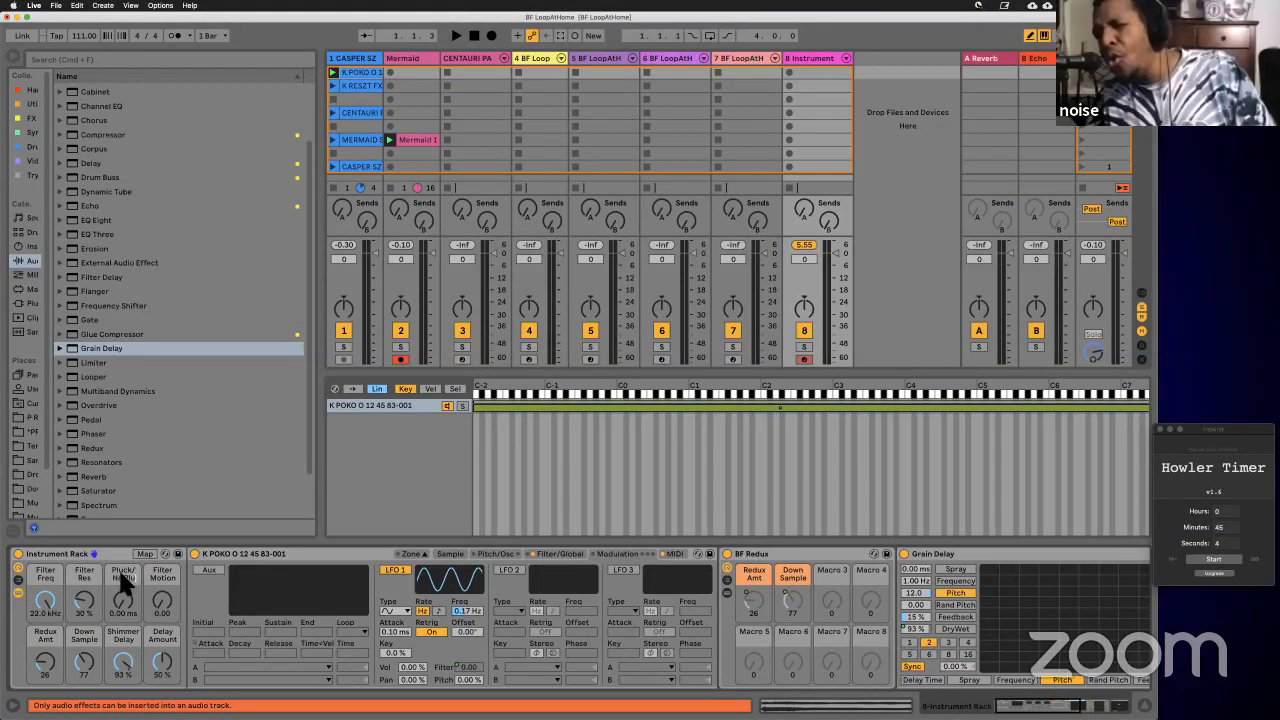
{"action": "type", "text": "ck"}
{"action": "key", "text": "Return"}
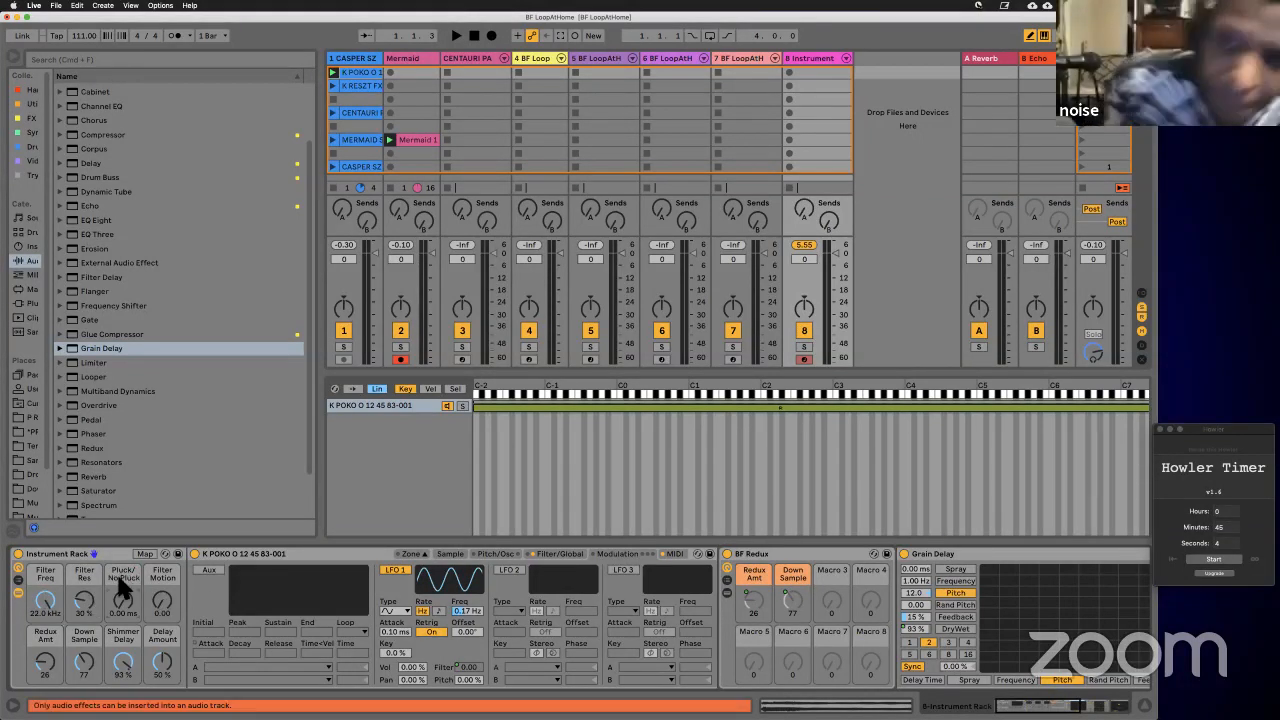
Step: Colour the Instrument Rack's Filter Freq and Filter Res macros blue-violet, Pluck/No Pluck pale lavender and Filter Motion purple
{"action": "right_click", "coordinate": [50, 567]}
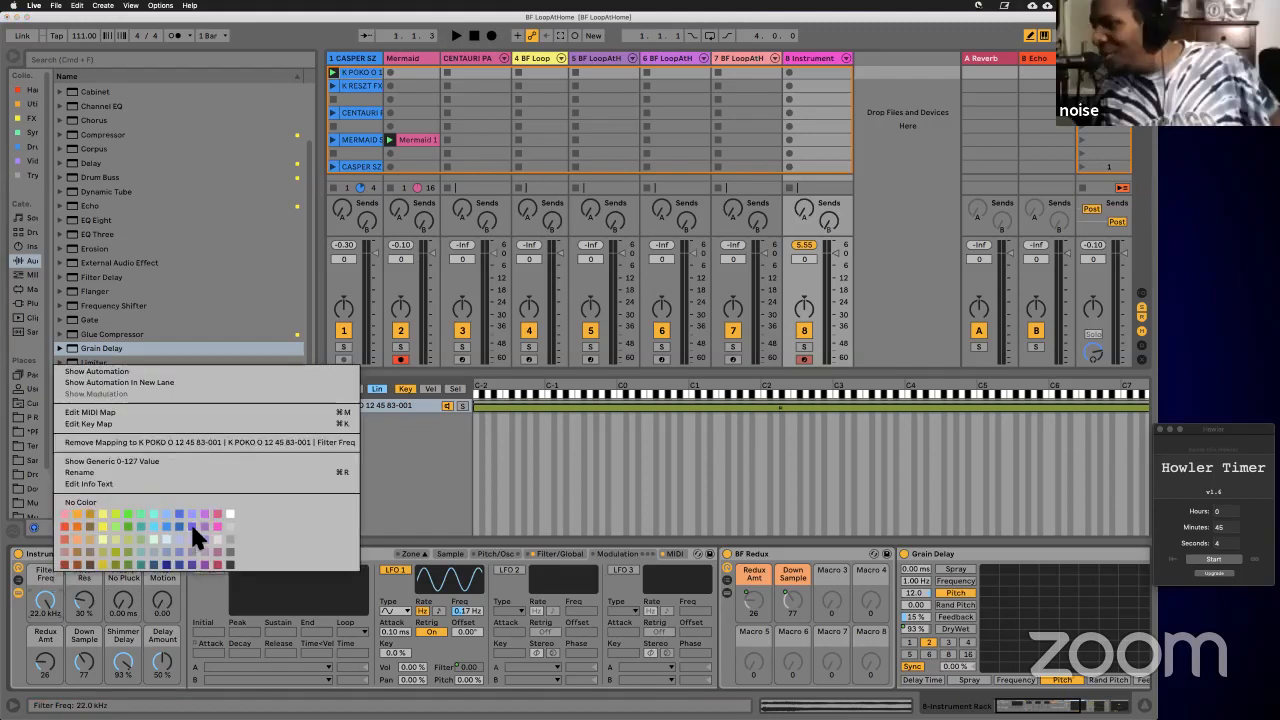
{"action": "left_click", "coordinate": [190, 521]}
{"action": "right_click", "coordinate": [90, 567]}
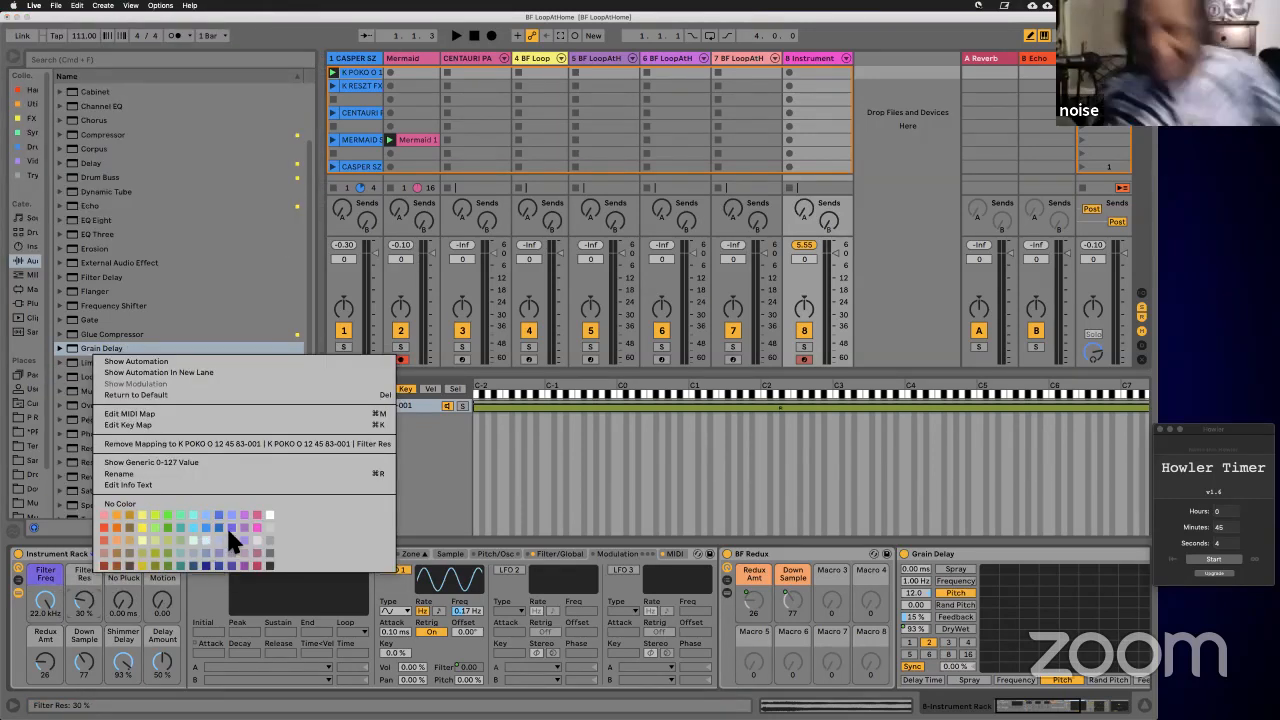
{"action": "left_click", "coordinate": [226, 525]}
{"action": "right_click", "coordinate": [124, 573]}
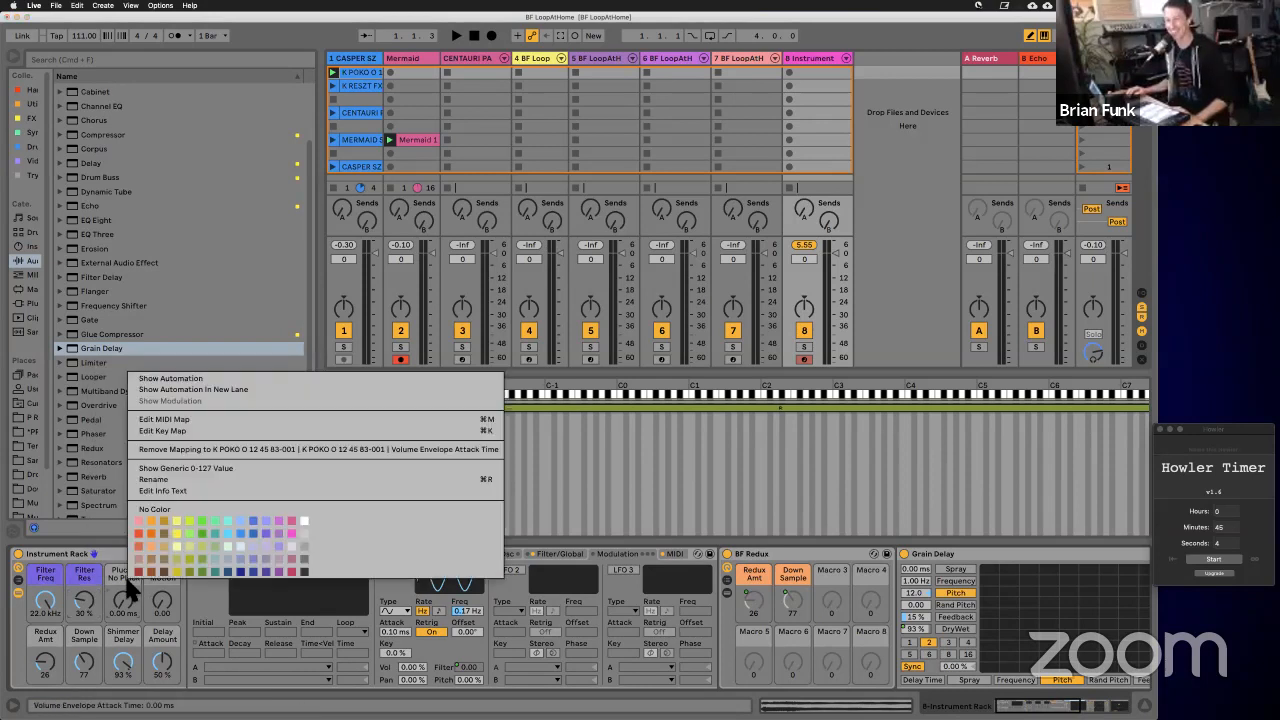
{"action": "left_click", "coordinate": [264, 541]}
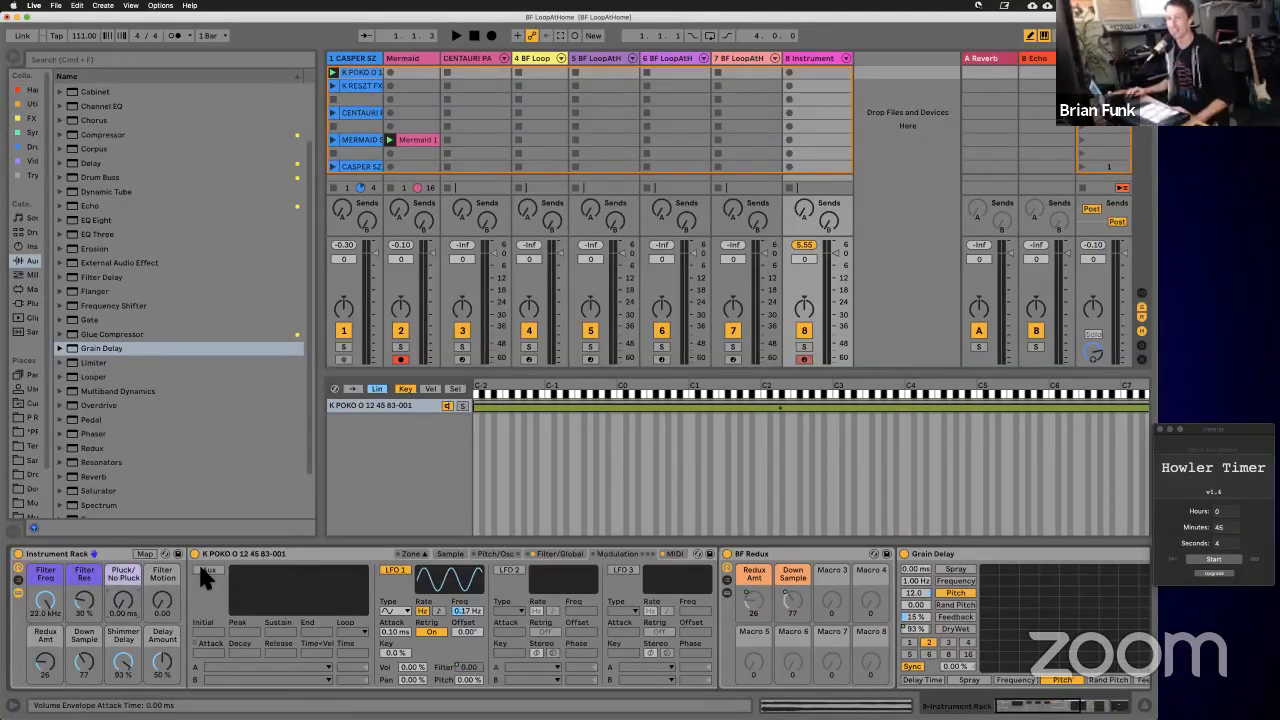
{"action": "right_click", "coordinate": [165, 572]}
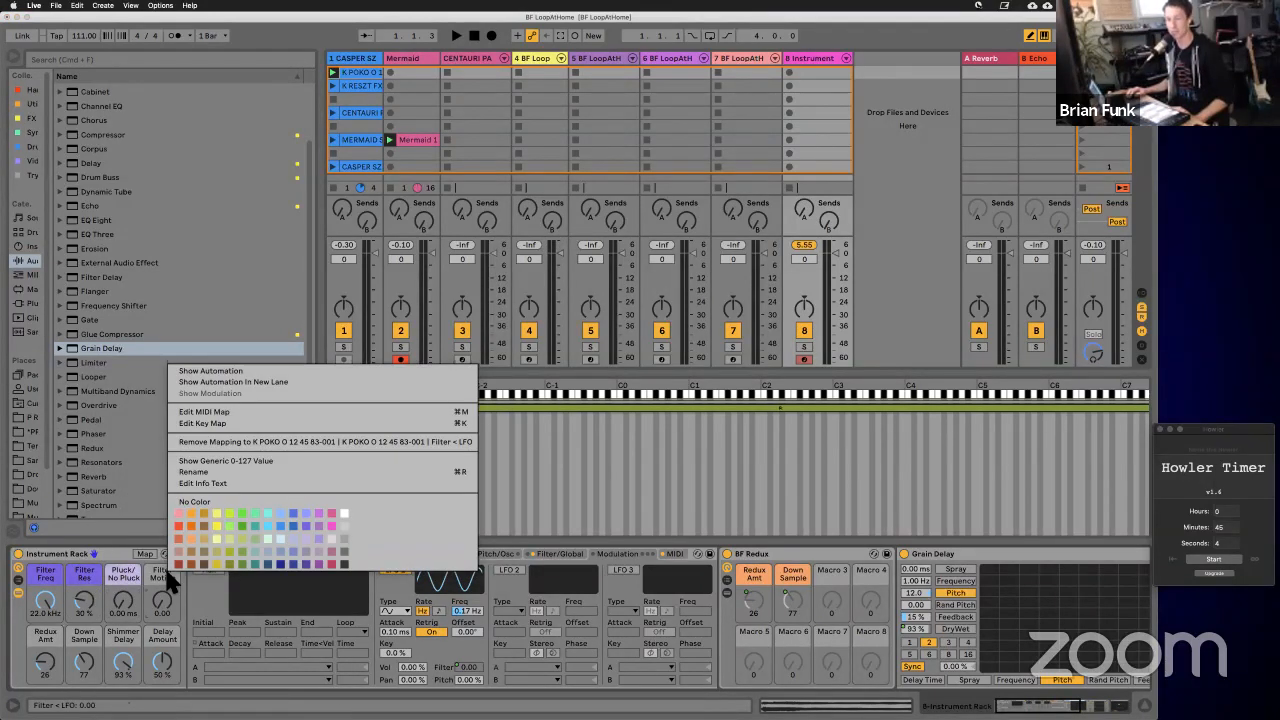
{"action": "left_click", "coordinate": [317, 527]}
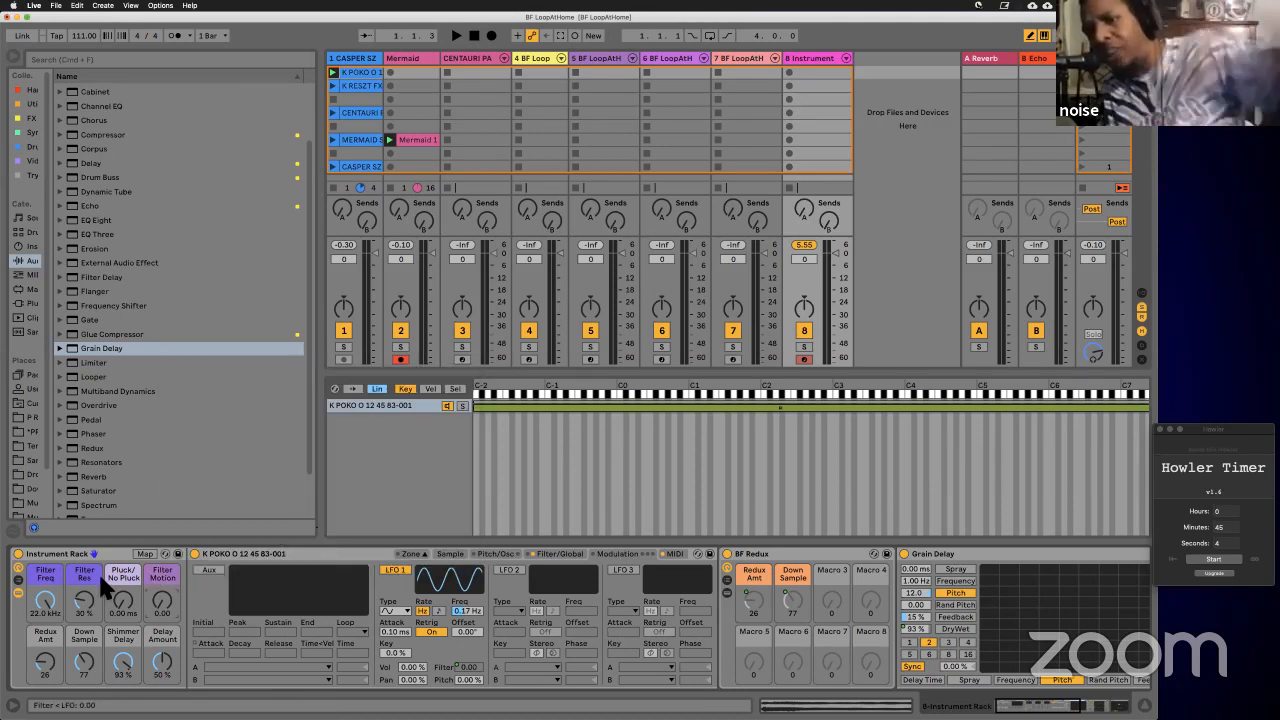
Step: Colour the Redux Amt and Down Sample macros light blue, Shimmer Delay dark purple and Delay Amount dark blue
{"action": "right_click", "coordinate": [40, 629]}
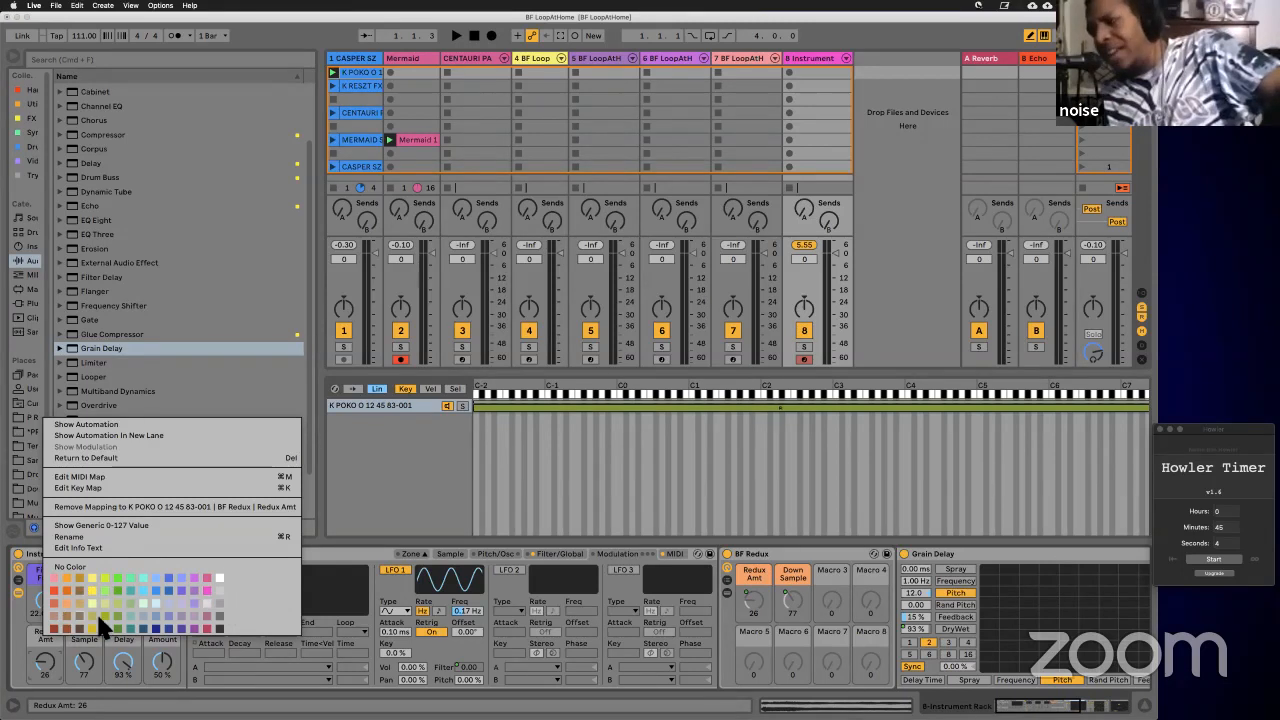
{"action": "left_click", "coordinate": [144, 589]}
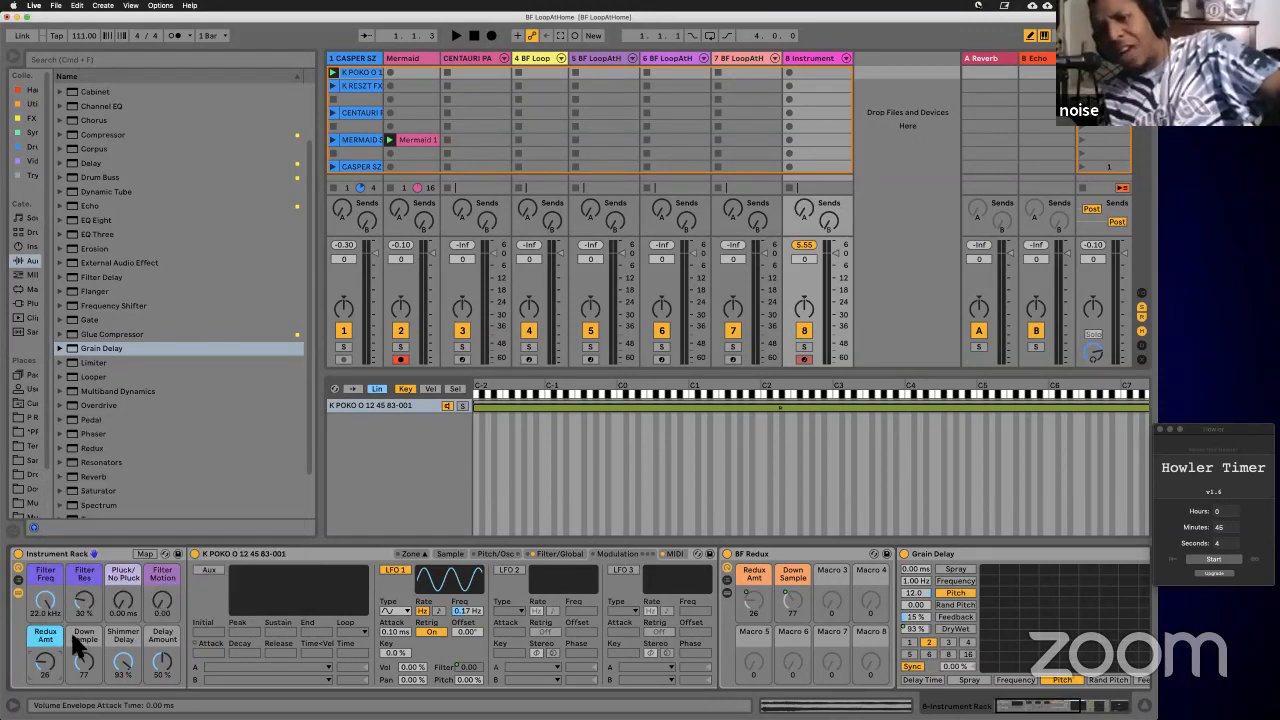
{"action": "right_click", "coordinate": [88, 632]}
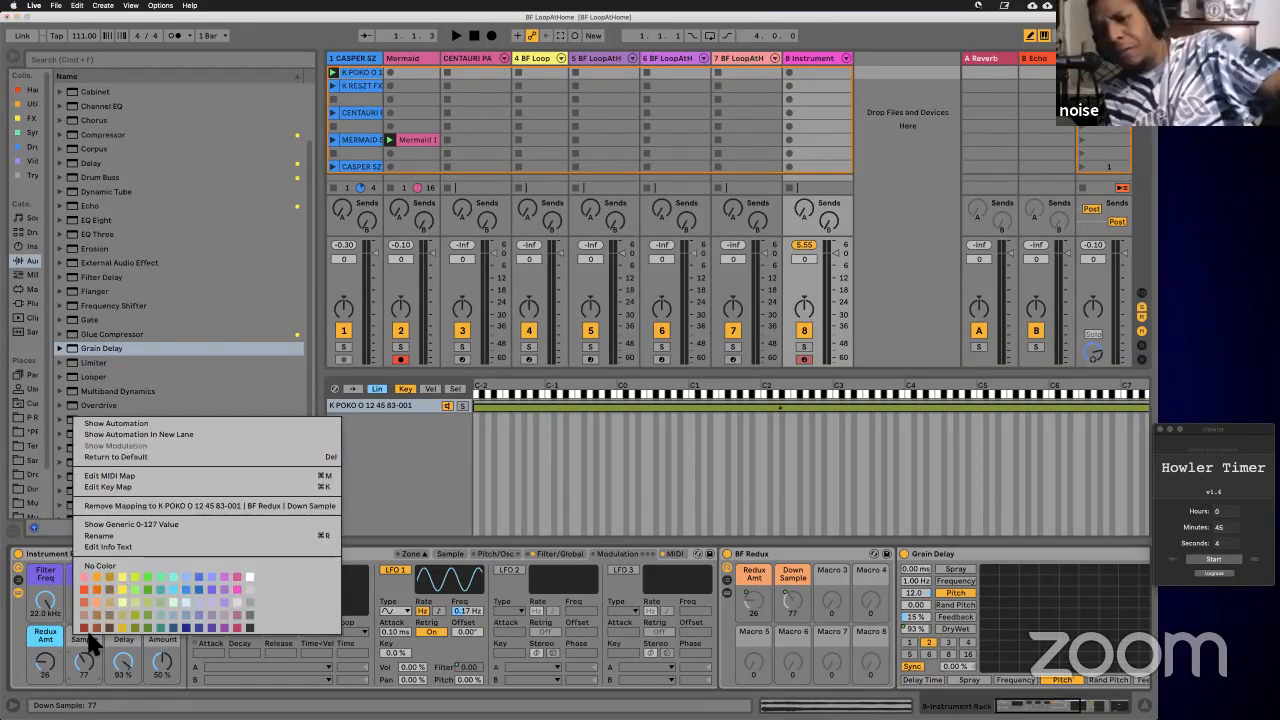
{"action": "left_click", "coordinate": [174, 585]}
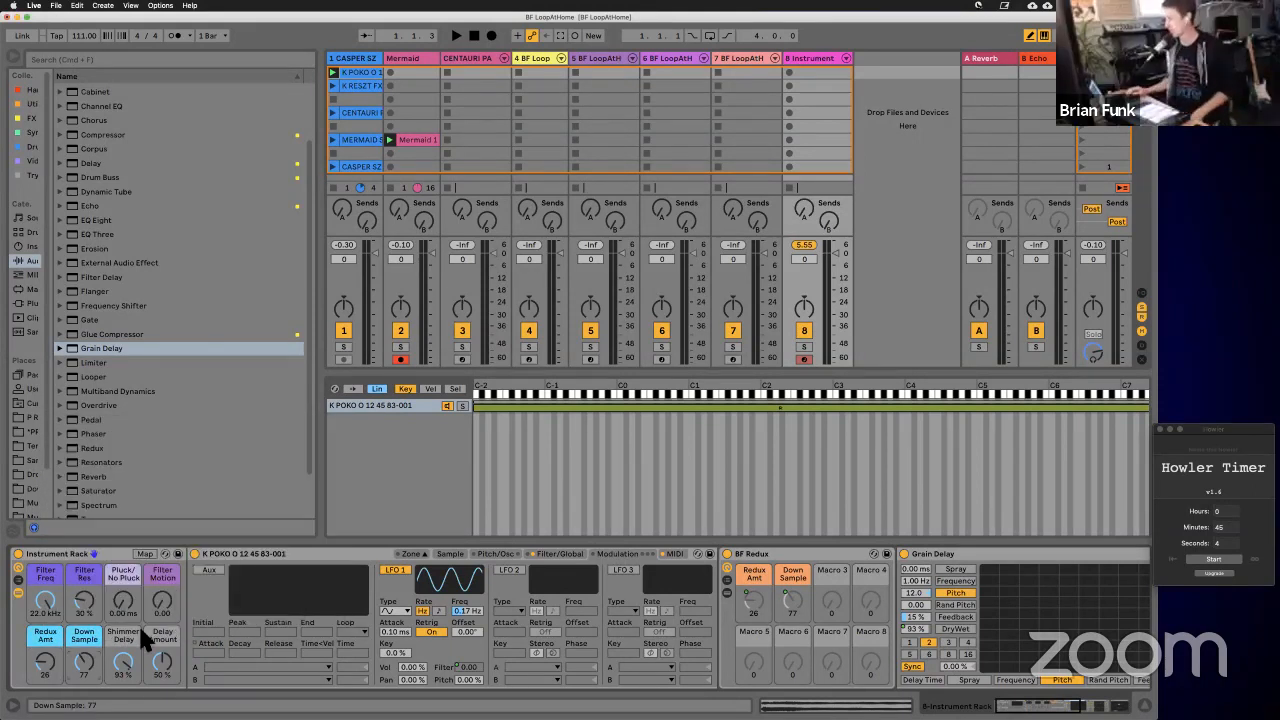
{"action": "right_click", "coordinate": [141, 631]}
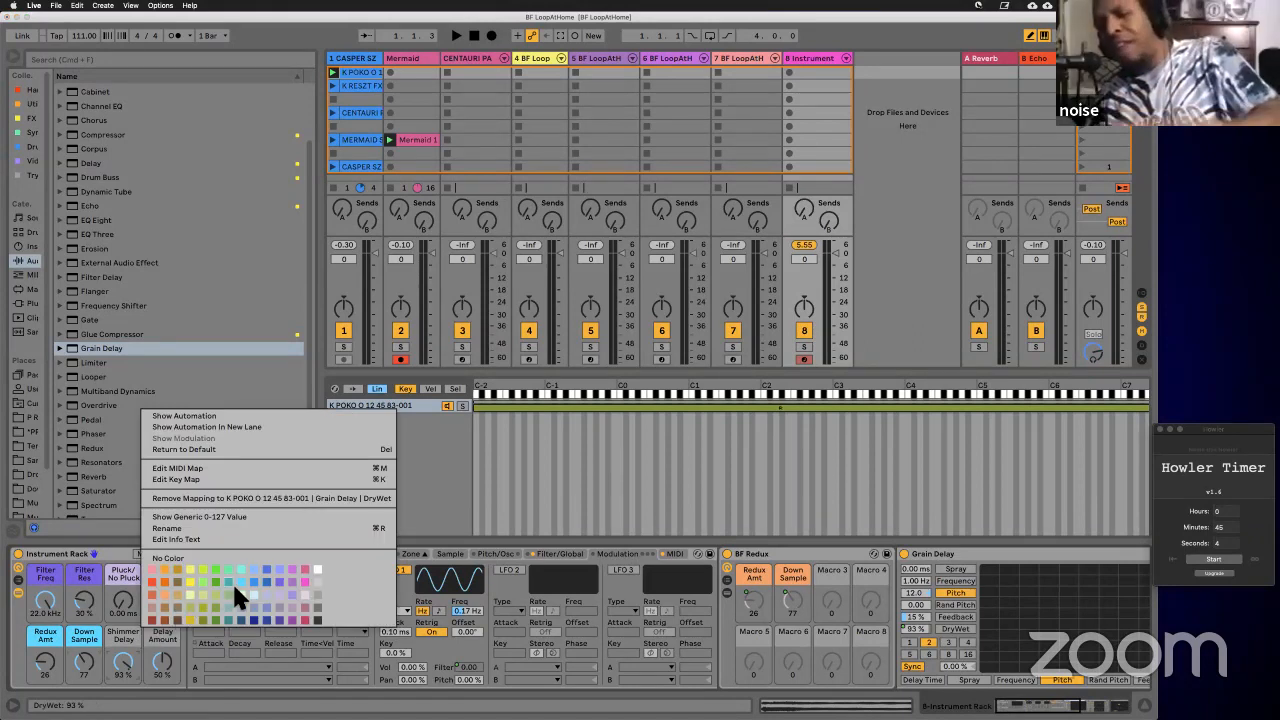
{"action": "left_click", "coordinate": [292, 617]}
{"action": "right_click", "coordinate": [157, 635]}
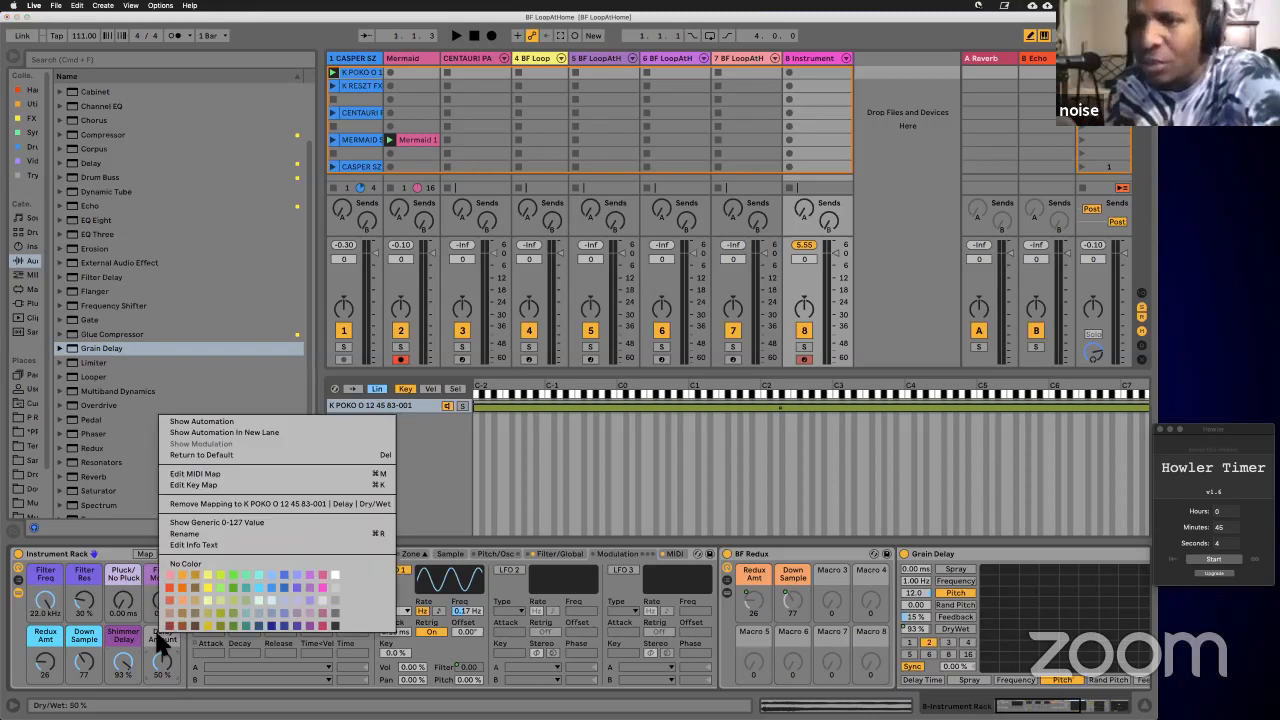
{"action": "left_click", "coordinate": [298, 617]}
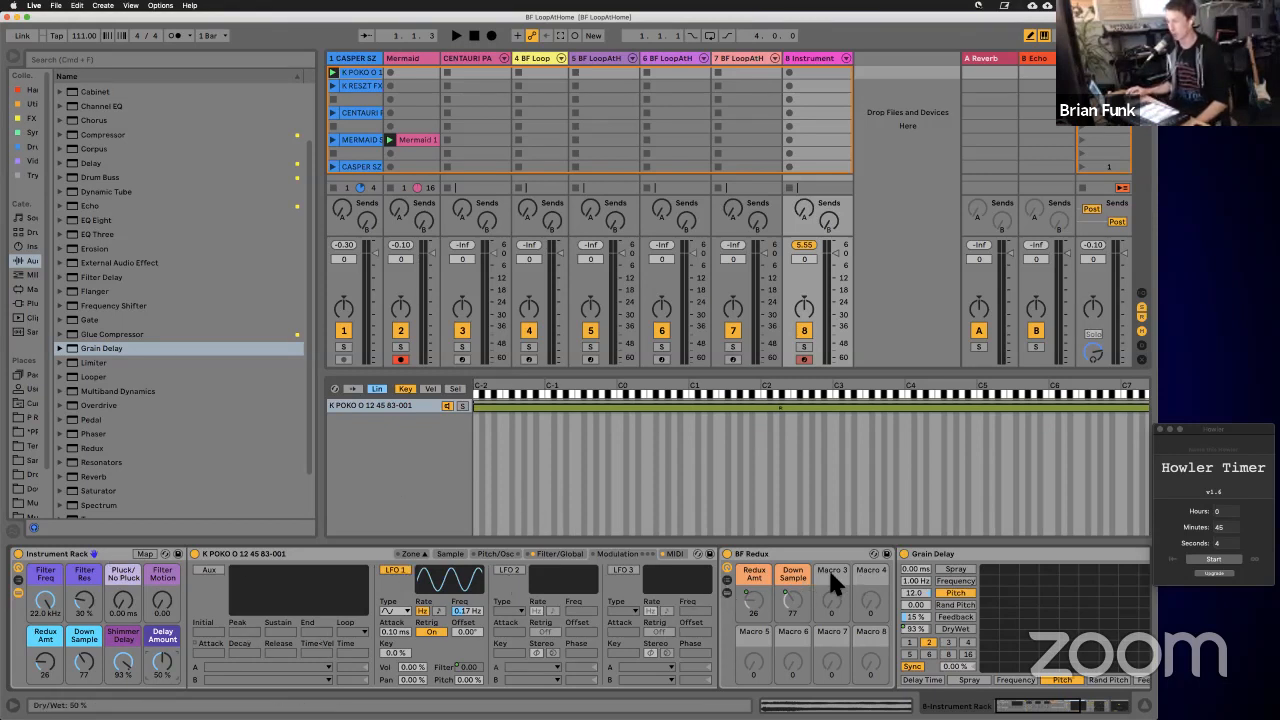
Step: Review the rack's device chain from the sampler to the Delay and check the Grain Delay DryWet's macro mapping options
{"action": "scroll", "coordinate": [828, 567], "scroll_direction": "right", "scroll_amount": 10}
{"action": "scroll", "coordinate": [831, 573], "scroll_direction": "left", "scroll_amount": 10}
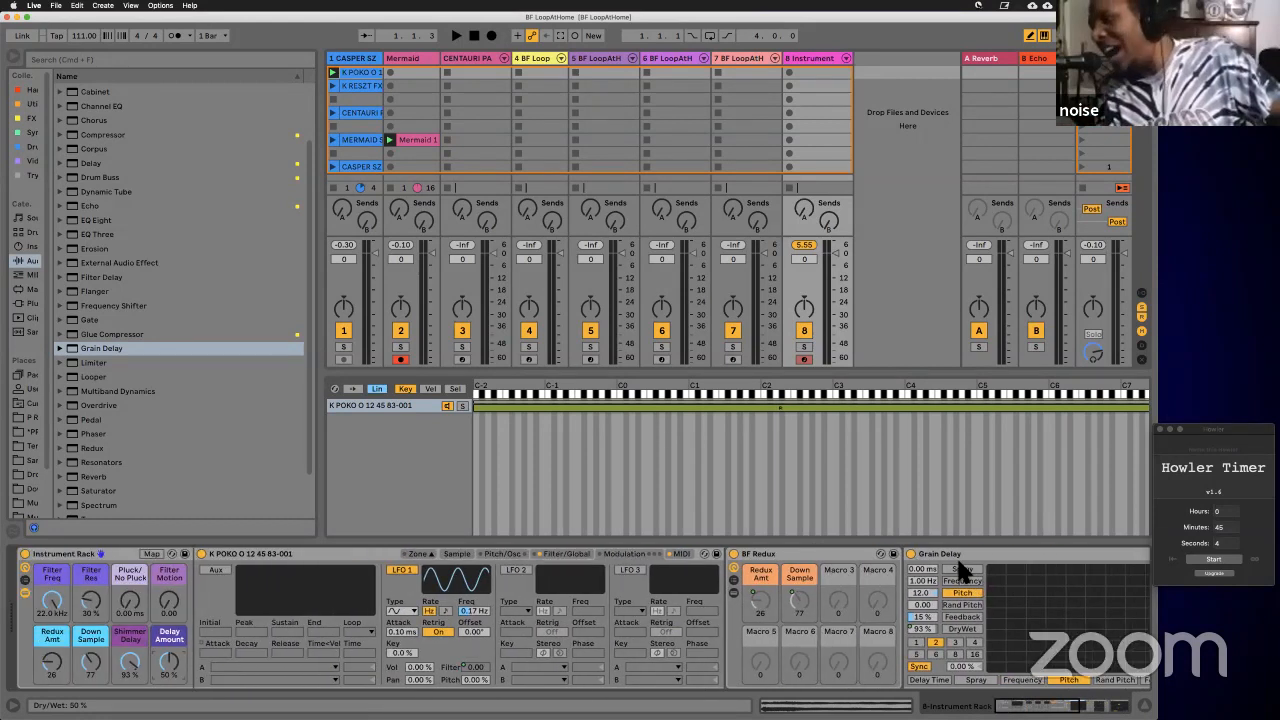
{"action": "scroll", "coordinate": [962, 568], "scroll_direction": "right", "scroll_amount": 6}
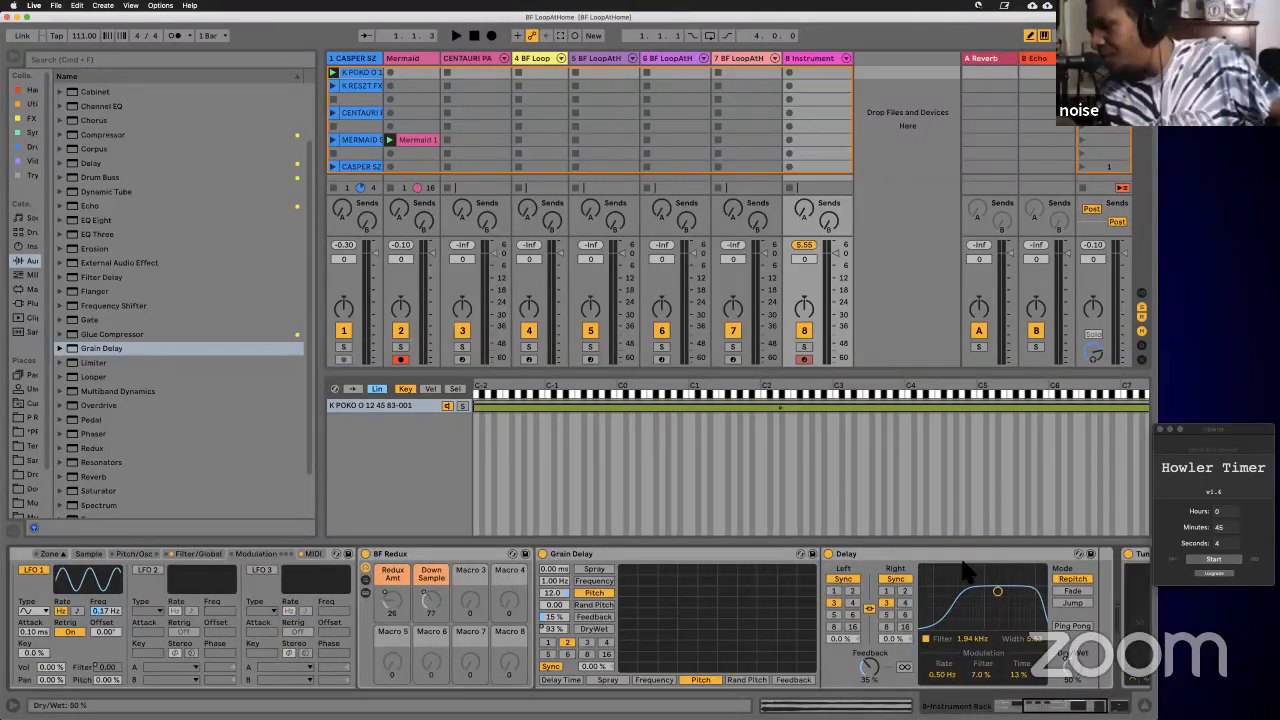
{"action": "scroll", "coordinate": [965, 570], "scroll_direction": "left", "scroll_amount": 6}
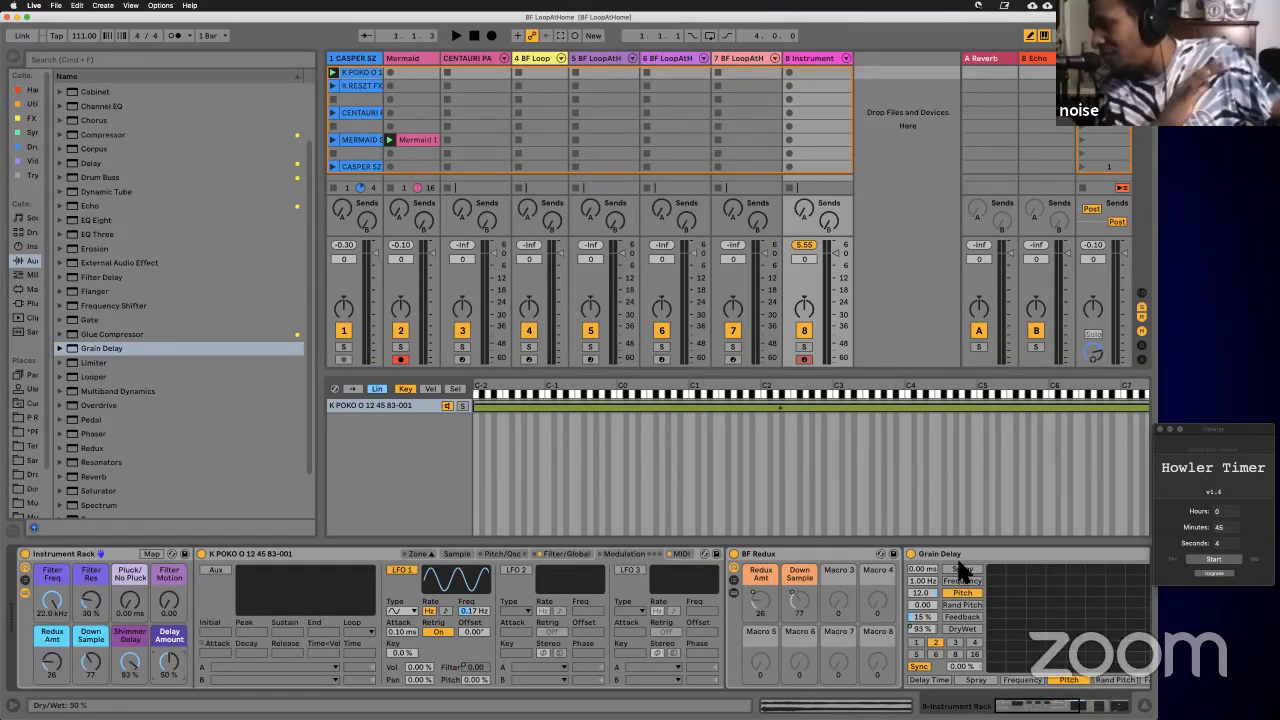
{"action": "scroll", "coordinate": [958, 566], "scroll_direction": "right", "scroll_amount": 5}
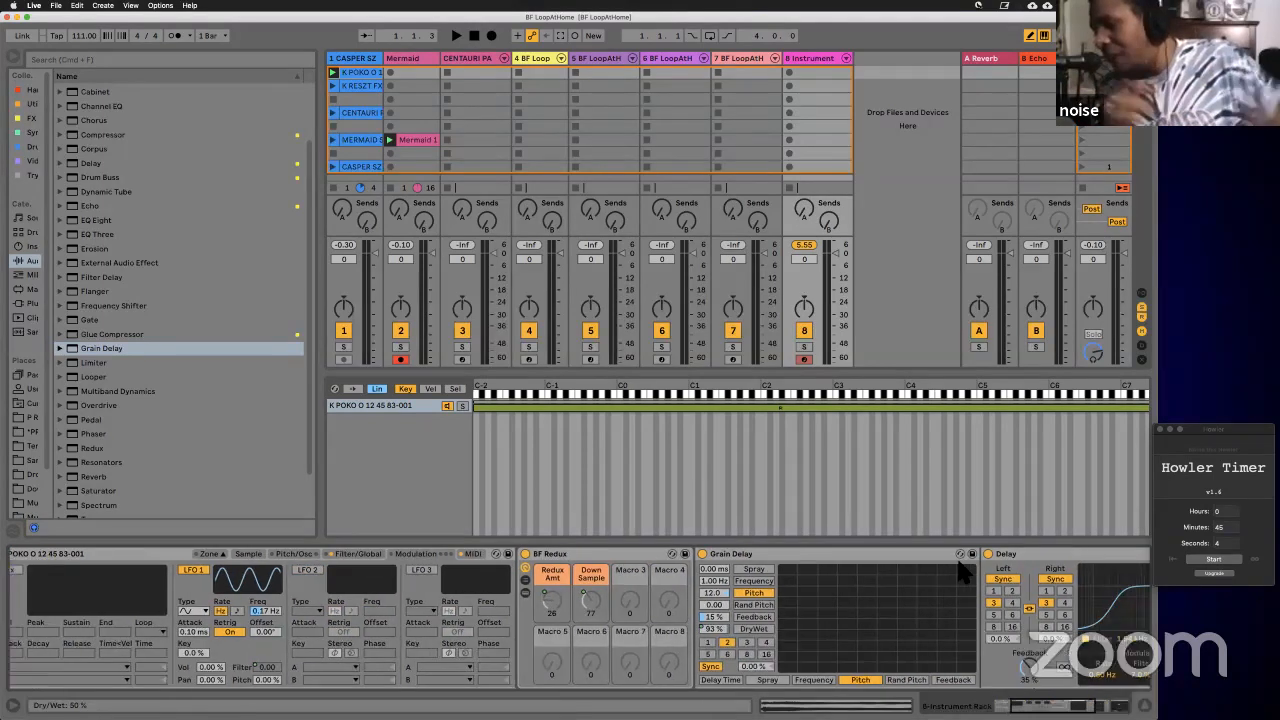
{"action": "scroll", "coordinate": [956, 555], "scroll_direction": "right", "scroll_amount": 2}
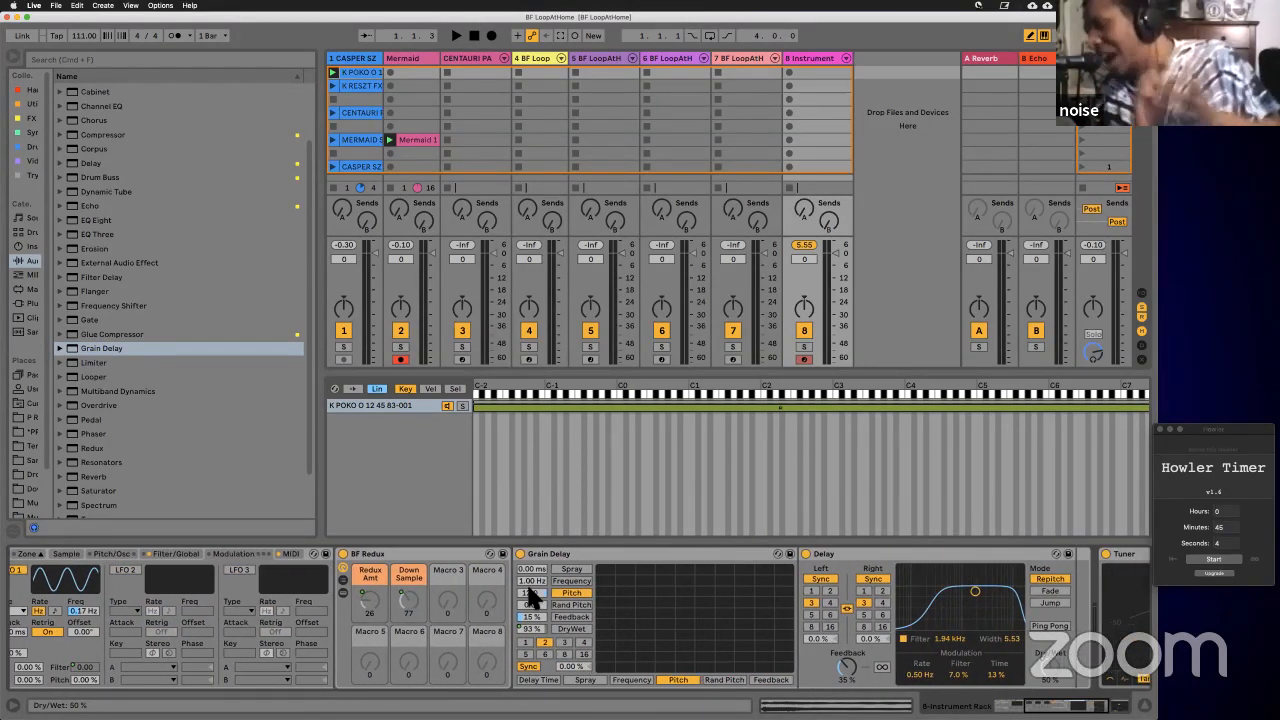
{"action": "left_click", "coordinate": [538, 632]}
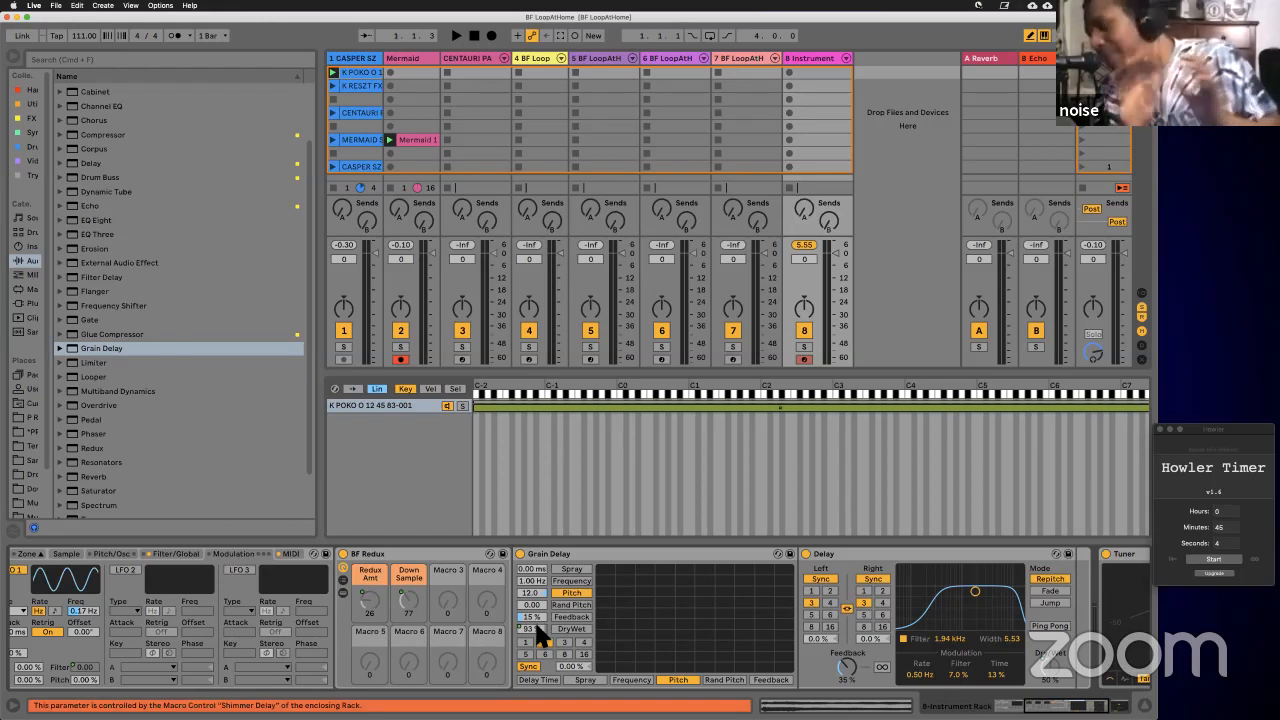
{"action": "right_click", "coordinate": [538, 630]}
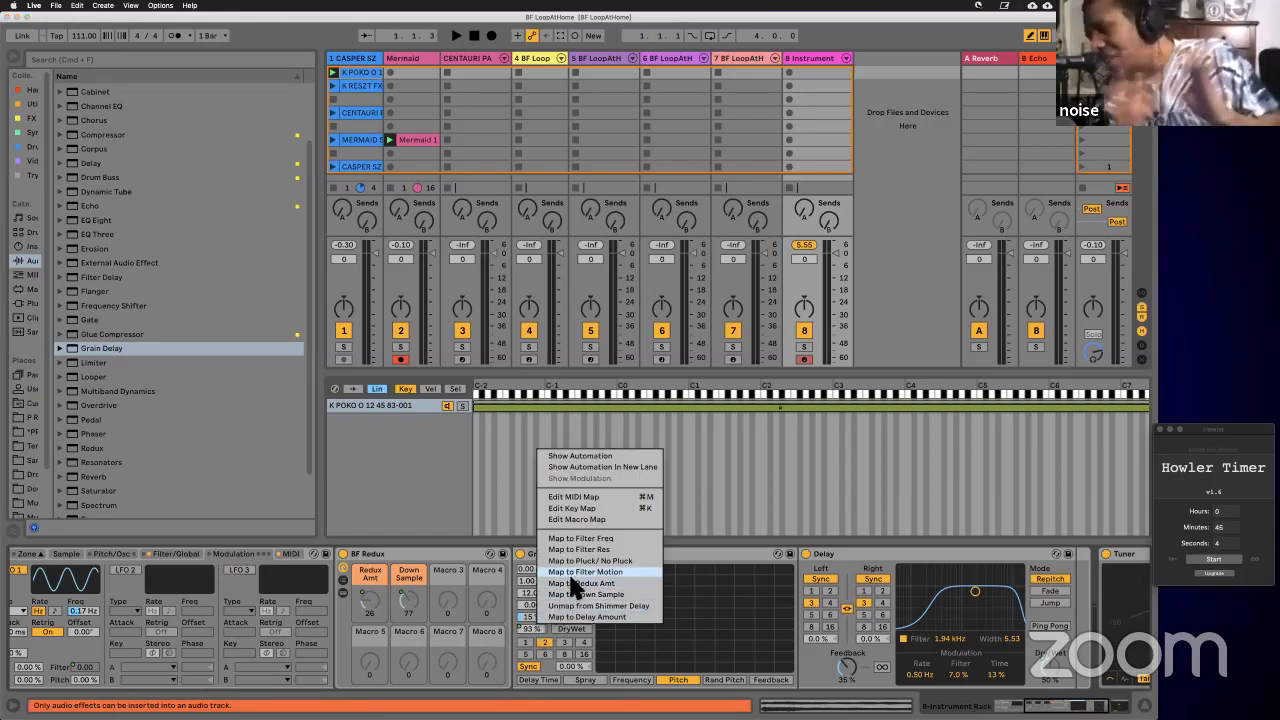
{"action": "left_click", "coordinate": [462, 594]}
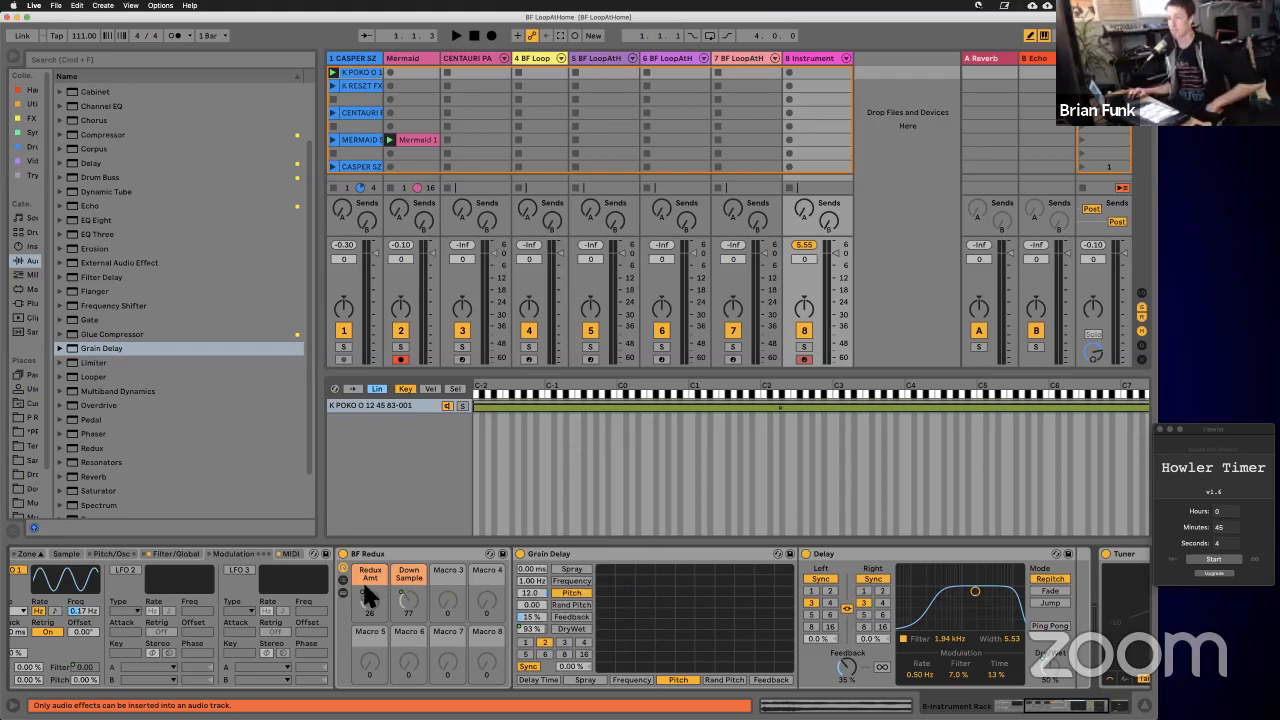
Step: Inspect the BF Redux rack's chains and devices, and rename the rack as BF Mellower Redux
{"action": "left_click", "coordinate": [343, 591]}
{"action": "scroll", "coordinate": [862, 549], "scroll_direction": "right", "scroll_amount": 4}
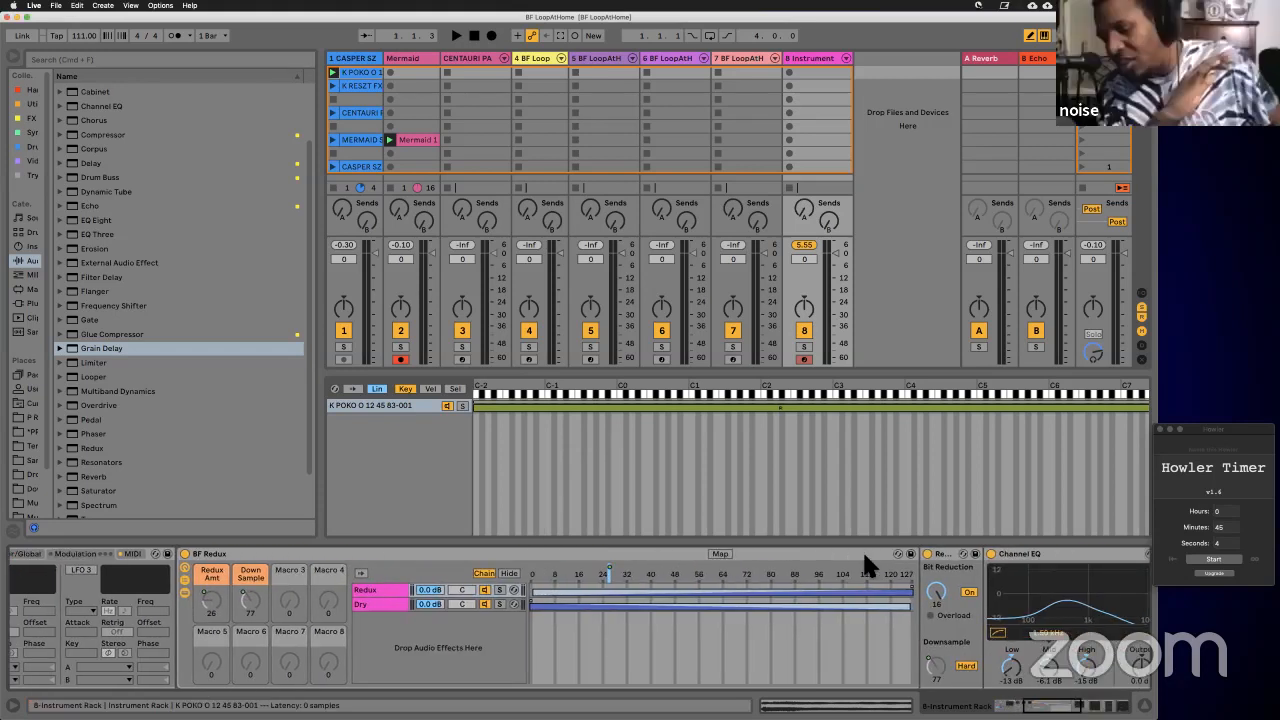
{"action": "left_click_drag", "start_coordinate": [194, 600], "coordinate": [180, 590]}
{"action": "left_click", "coordinate": [184, 579]}
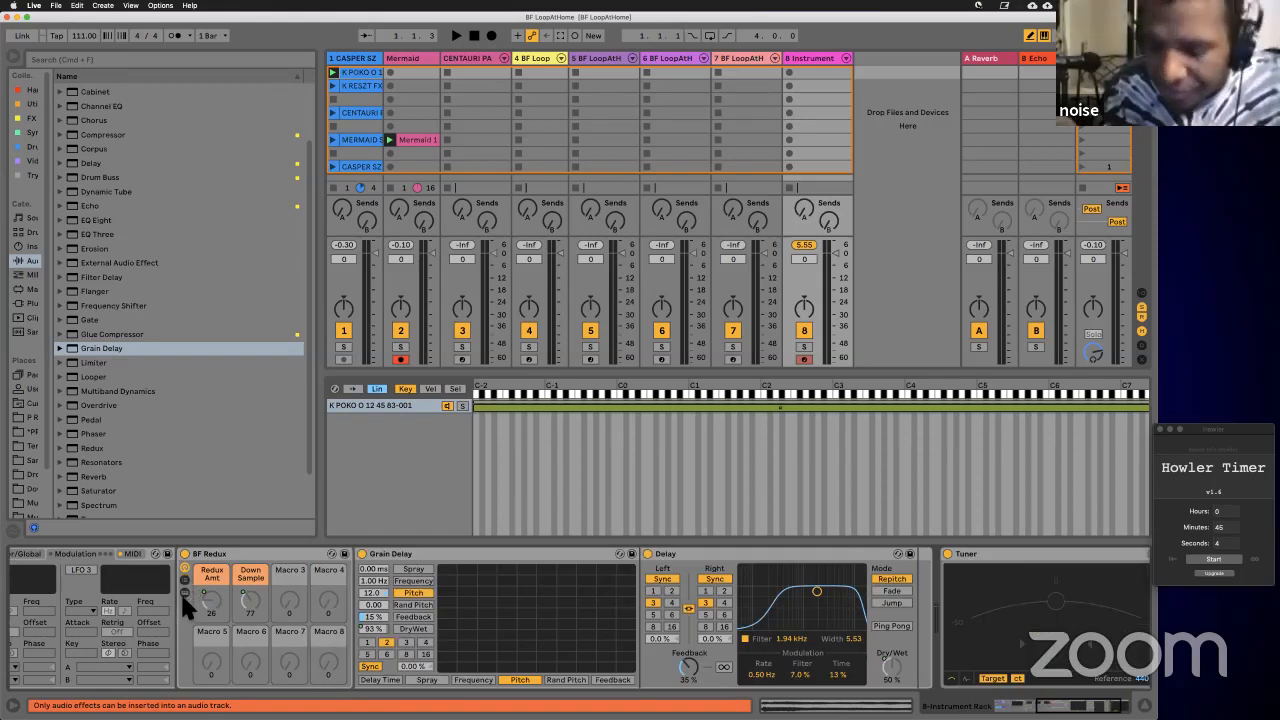
{"action": "left_click", "coordinate": [228, 556]}
{"action": "key", "text": "super+r"}
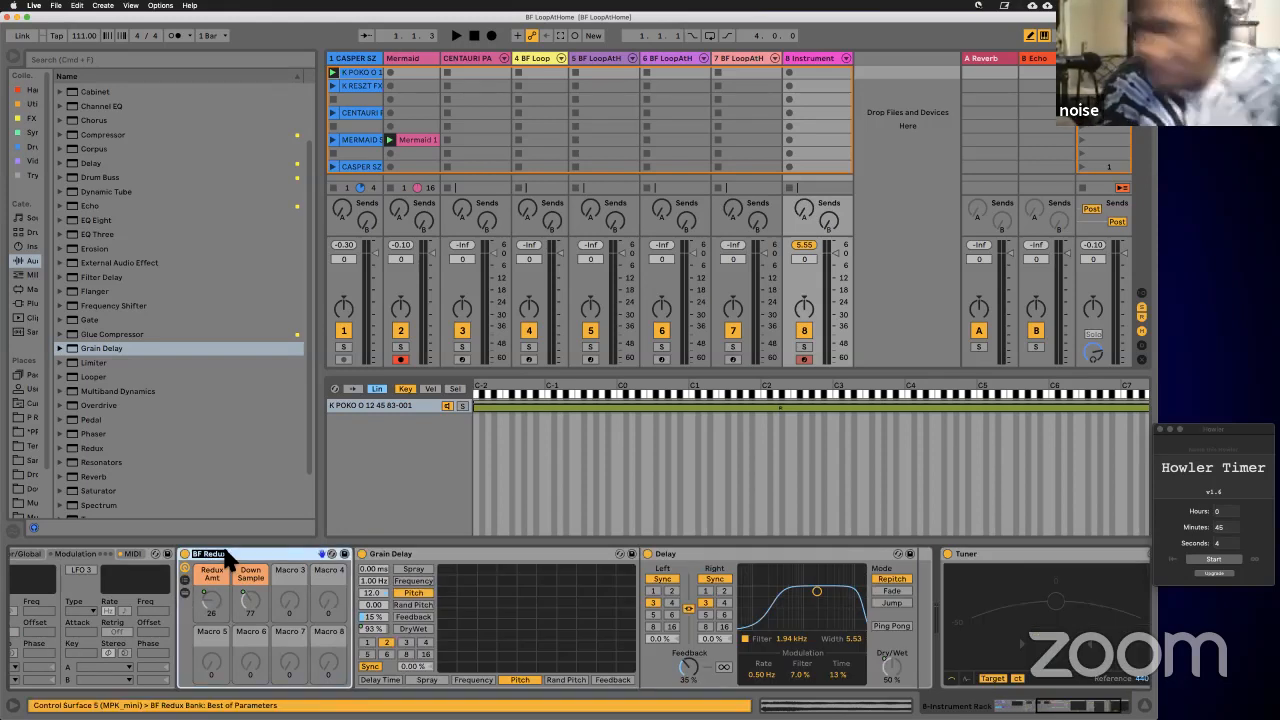
{"action": "key", "text": "Return"}
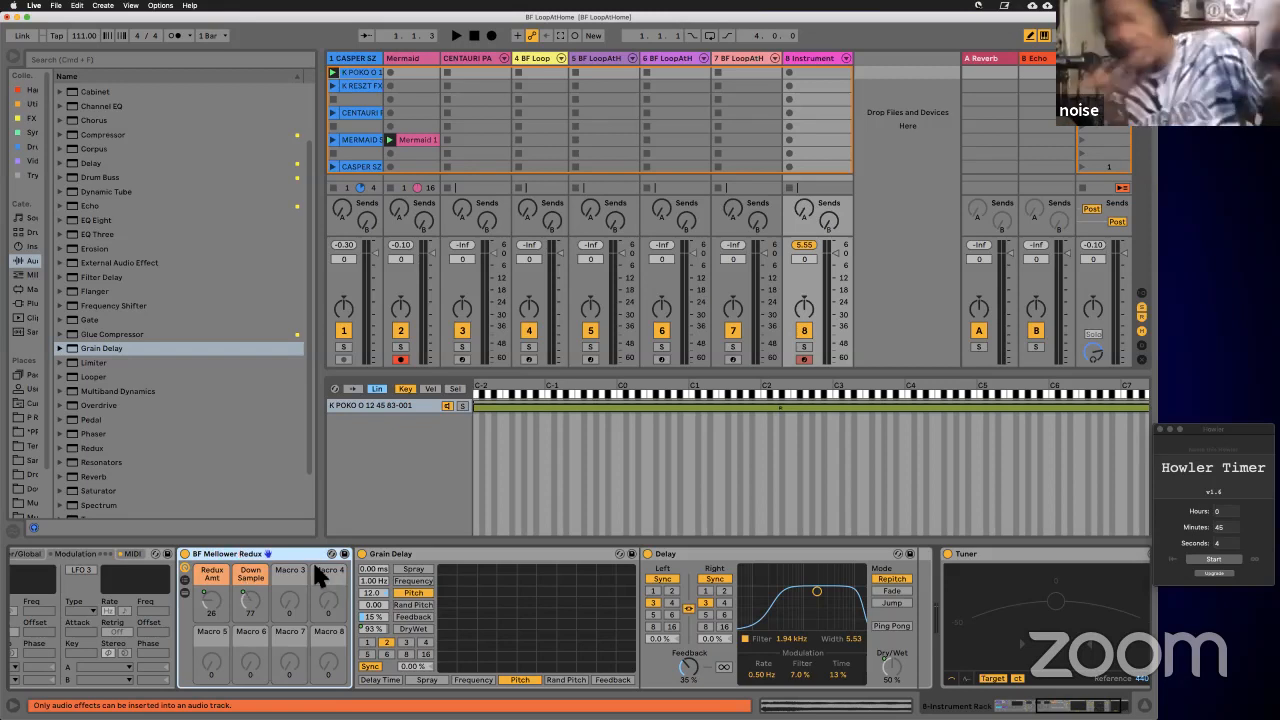
Step: Convert the K POKO O 12 45 83-001 instrument from Sampler to Simpler
{"action": "scroll", "coordinate": [700, 560], "scroll_direction": "right", "scroll_amount": 2}
{"action": "scroll", "coordinate": [700, 560], "scroll_direction": "left", "scroll_amount": 3}
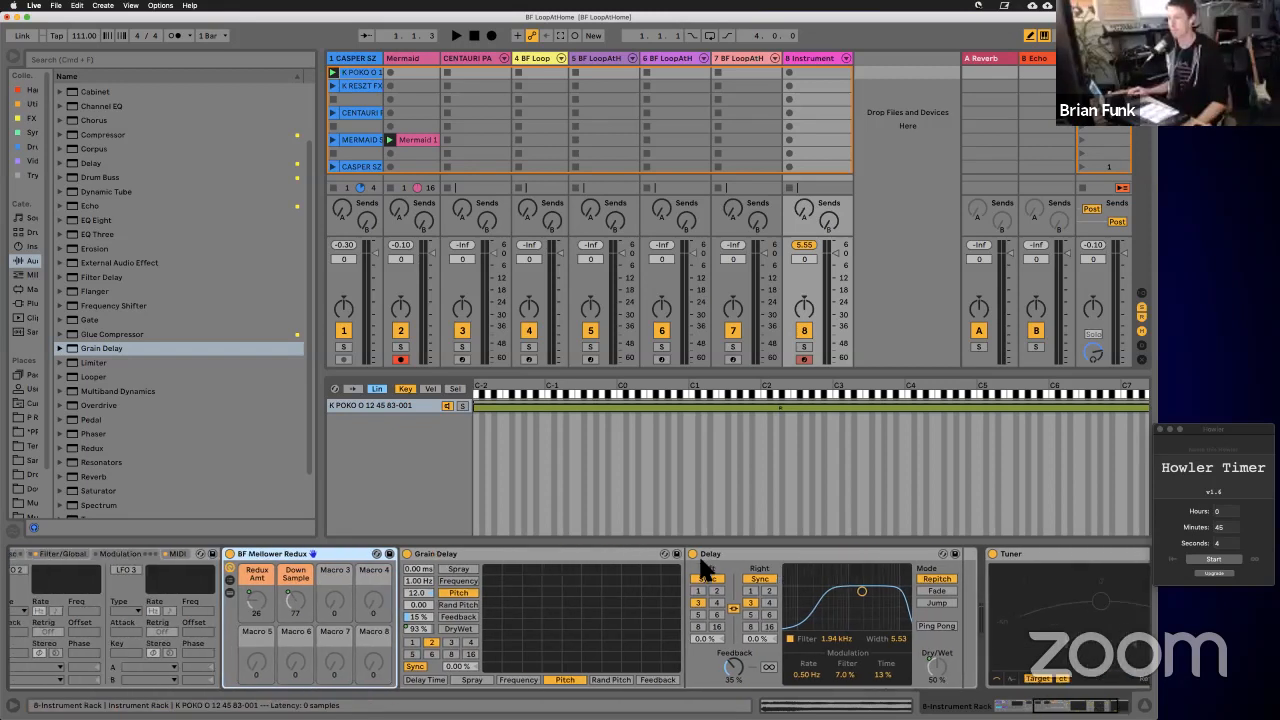
{"action": "scroll", "coordinate": [700, 565], "scroll_direction": "left", "scroll_amount": 5}
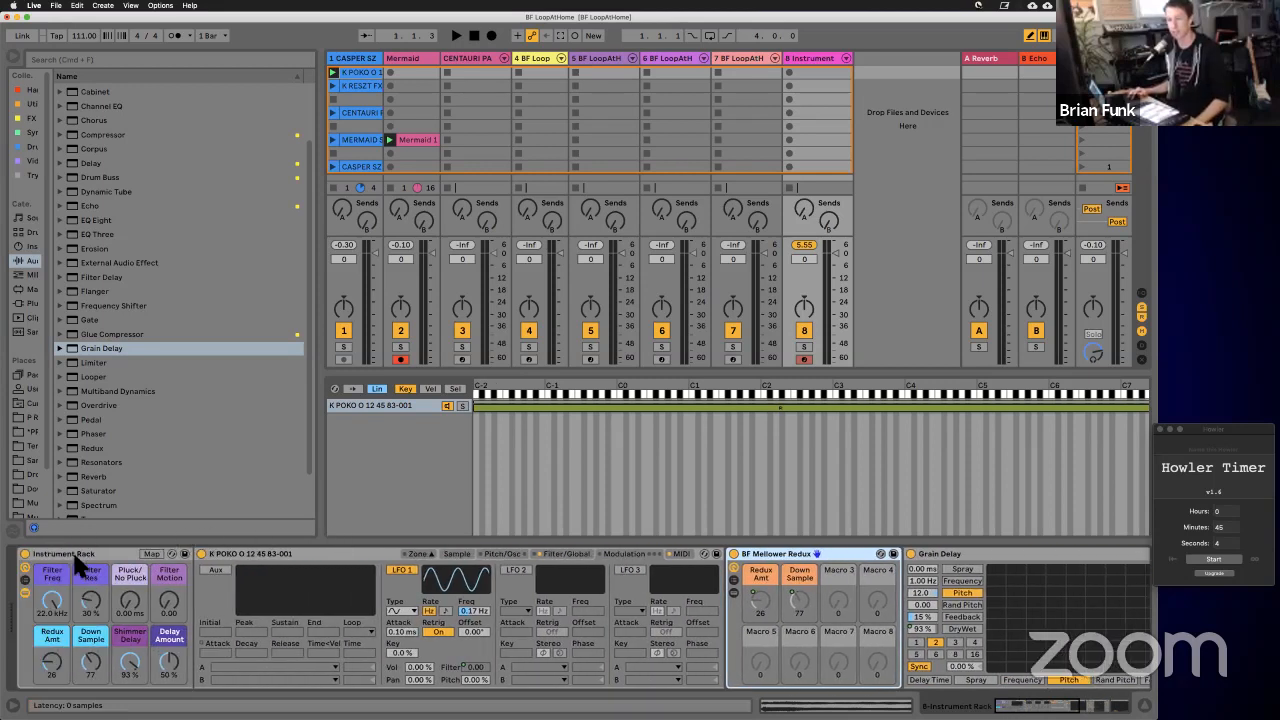
{"action": "right_click", "coordinate": [330, 553]}
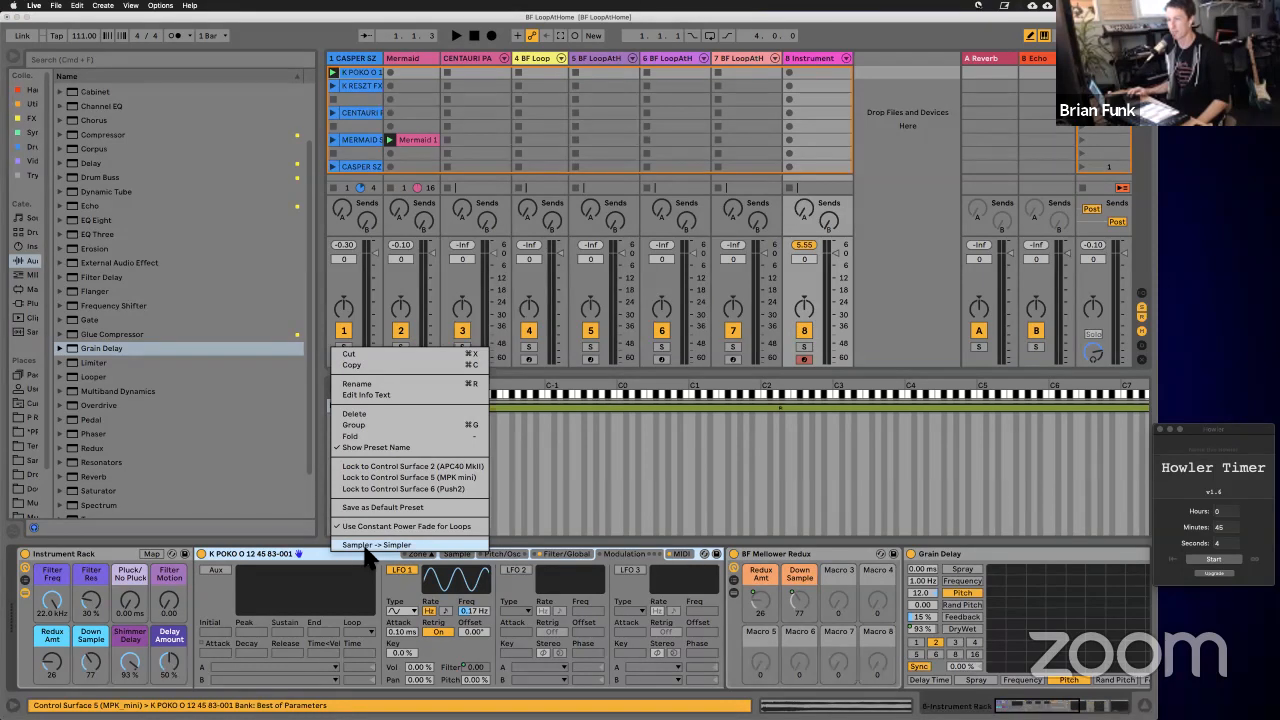
{"action": "left_click", "coordinate": [368, 546]}
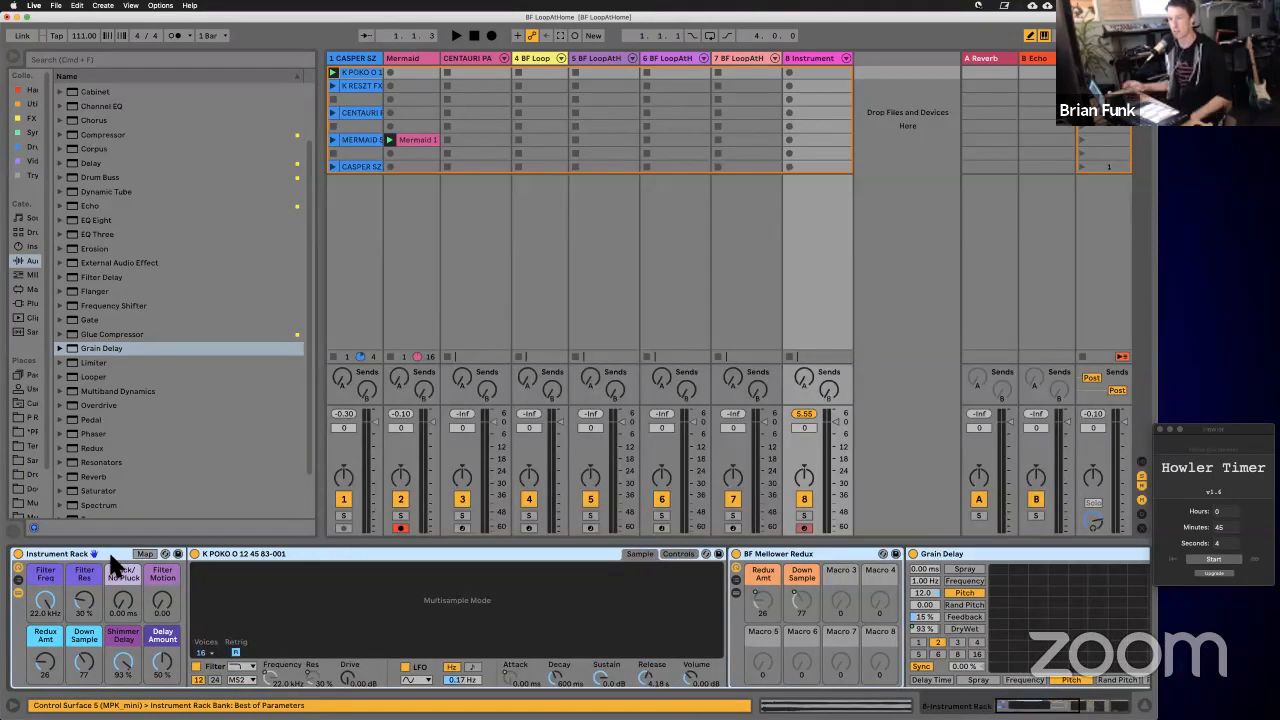
Step: Rename the Instrument Rack as BF LoopAtHome Sephirot
{"action": "key", "text": "super+r"}
{"action": "type", "text": "B"}
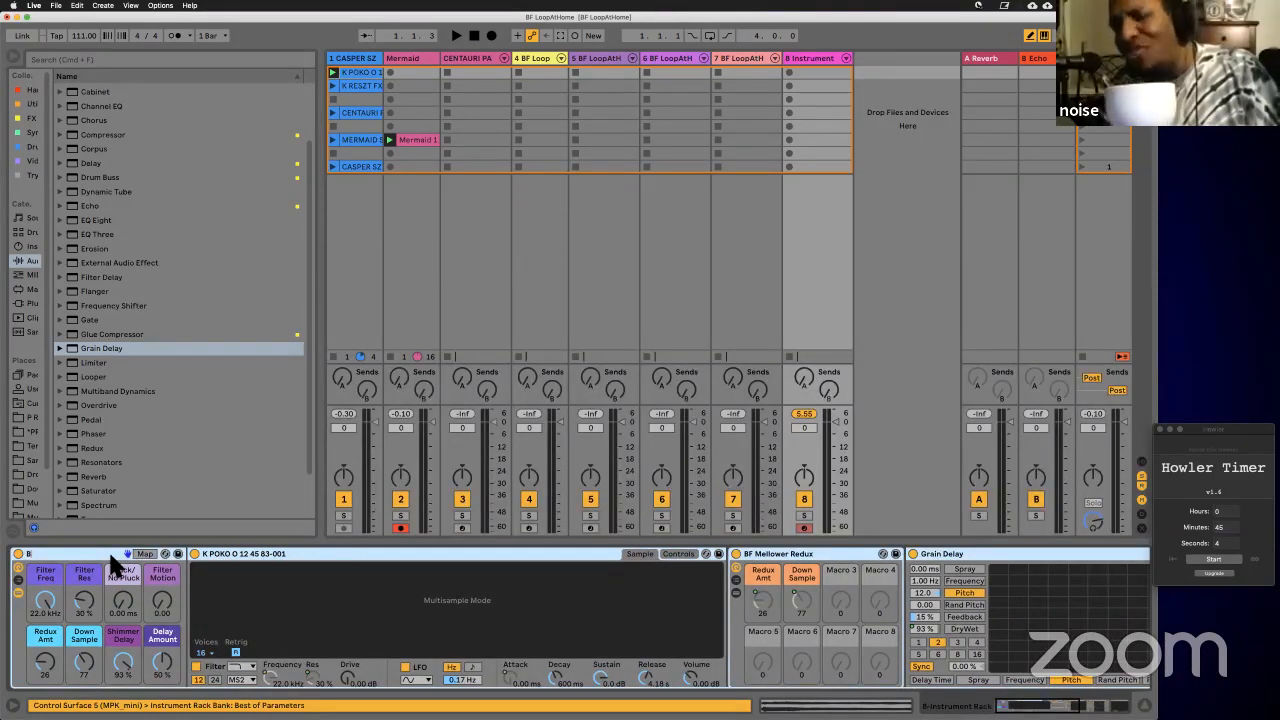
{"action": "type", "text": "F Lo"}
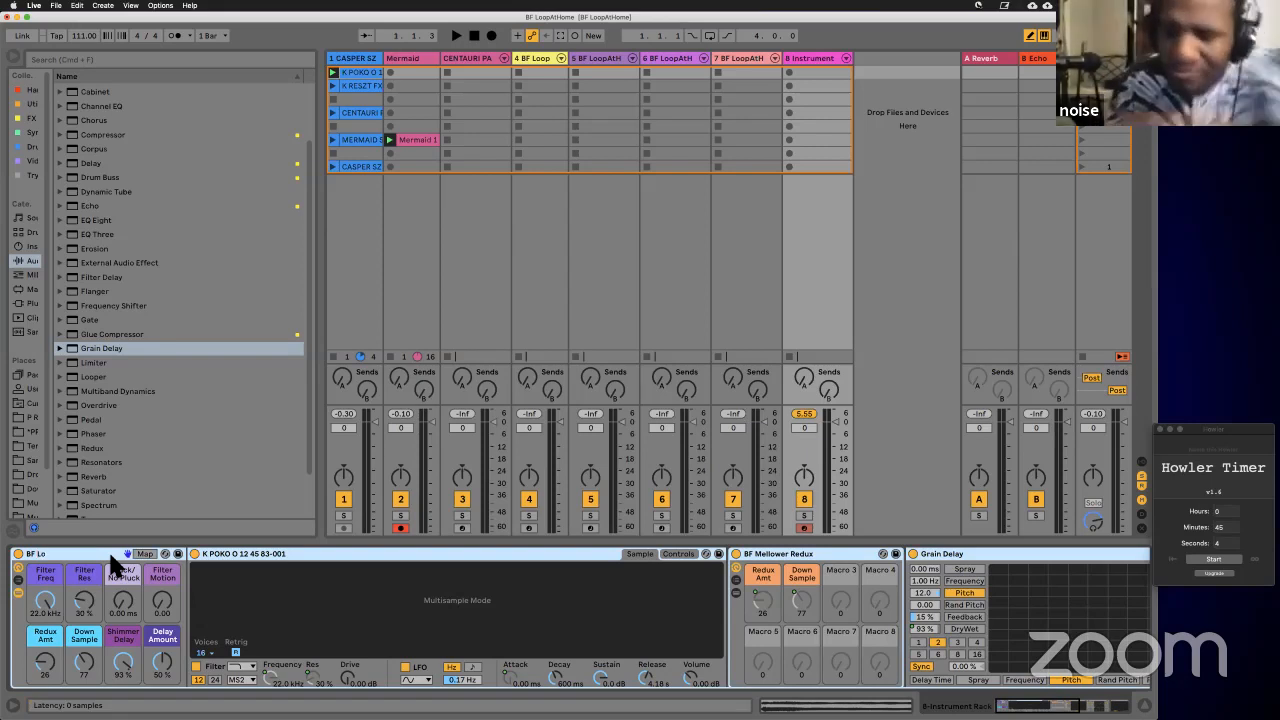
{"action": "type", "text": "opAtH"}
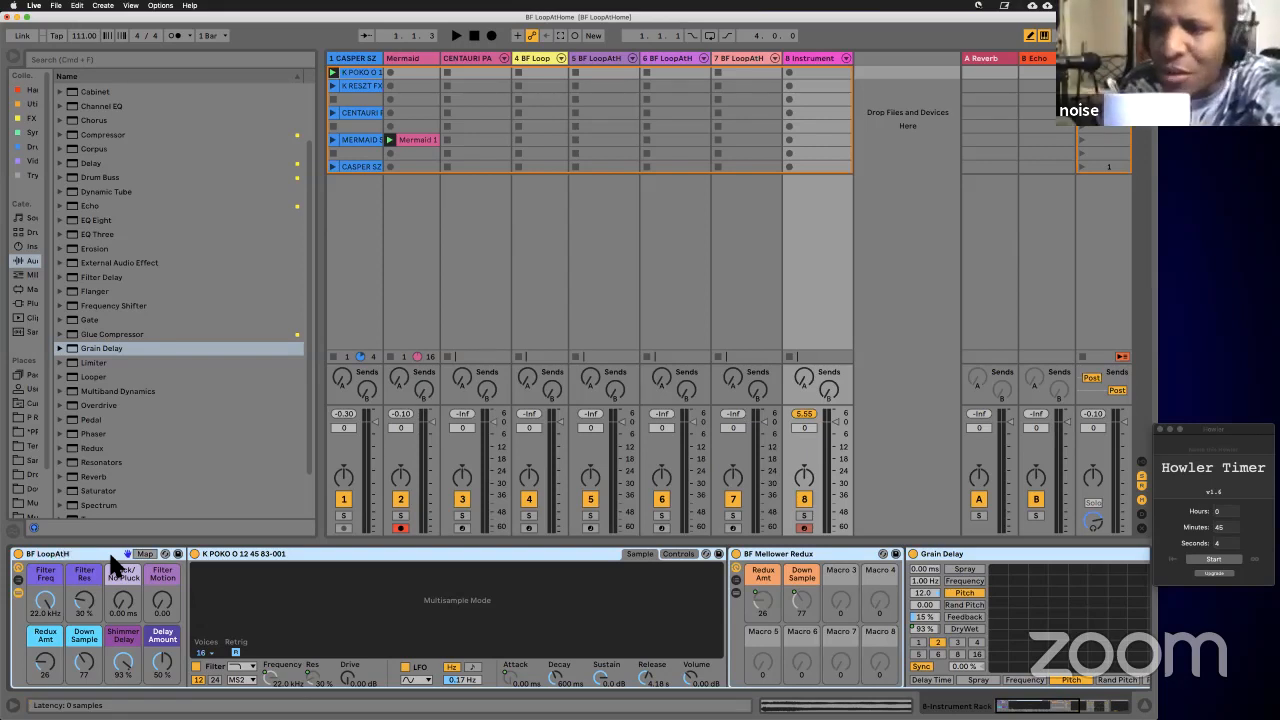
{"action": "type", "text": "ome Sephirot"}
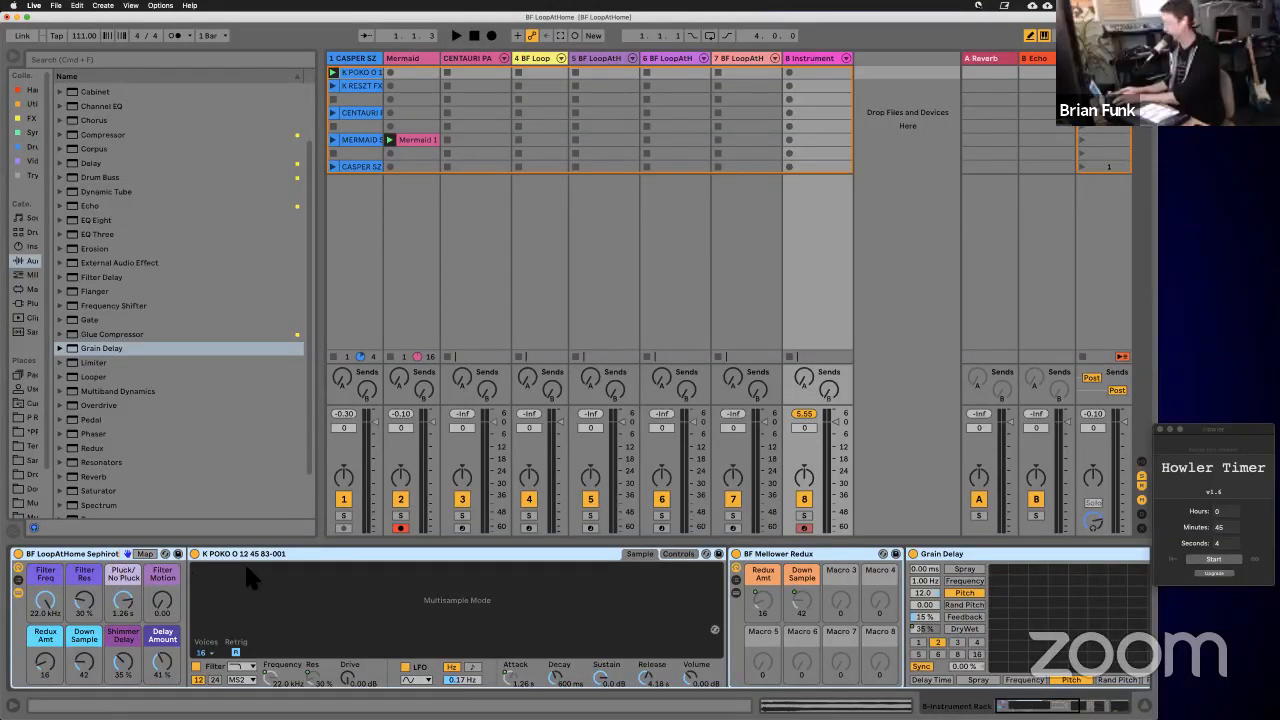
{"action": "key", "text": "Return"}
{"action": "left_click_drag", "start_coordinate": [98, 555], "coordinate": [480, 543]}
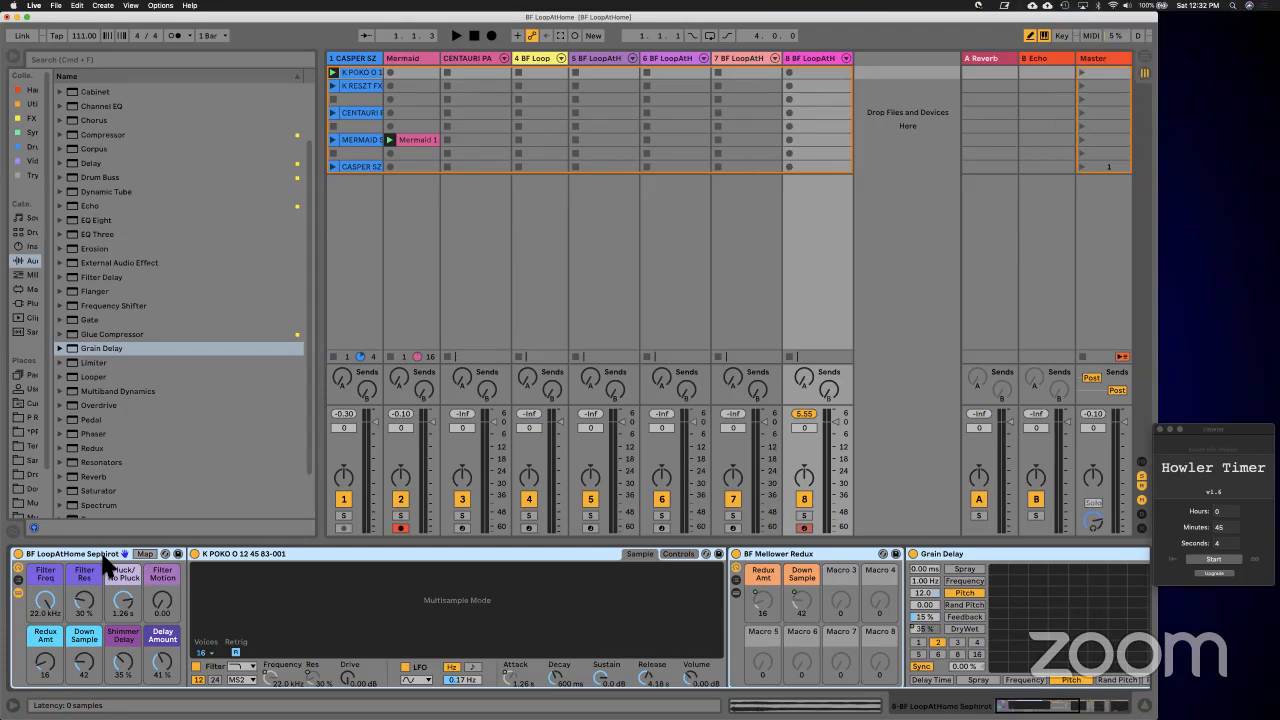
{"action": "left_click_drag", "start_coordinate": [103, 560], "coordinate": [814, 63]}
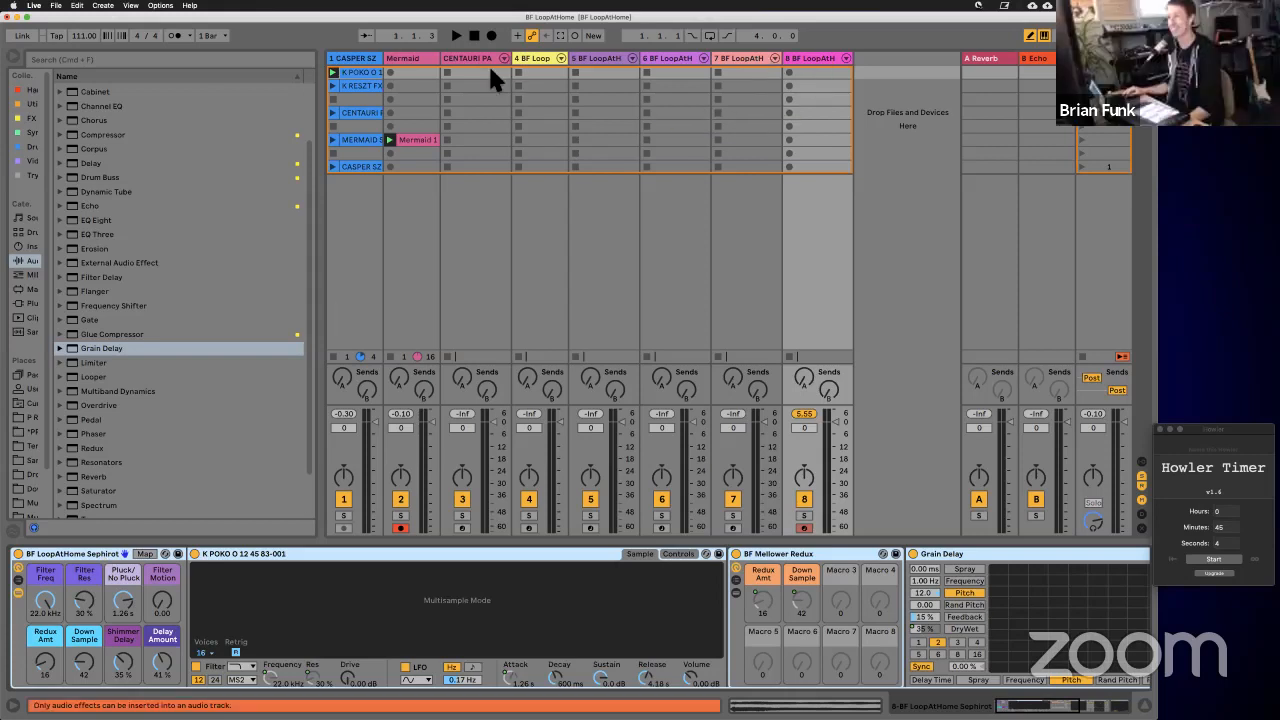
Step: Stop the clips on the Mermaid and CASPER SZ tracks and hide the BF LoopAtHome Sephirot rack's devices
{"action": "left_click", "coordinate": [389, 355]}
{"action": "left_click", "coordinate": [333, 357]}
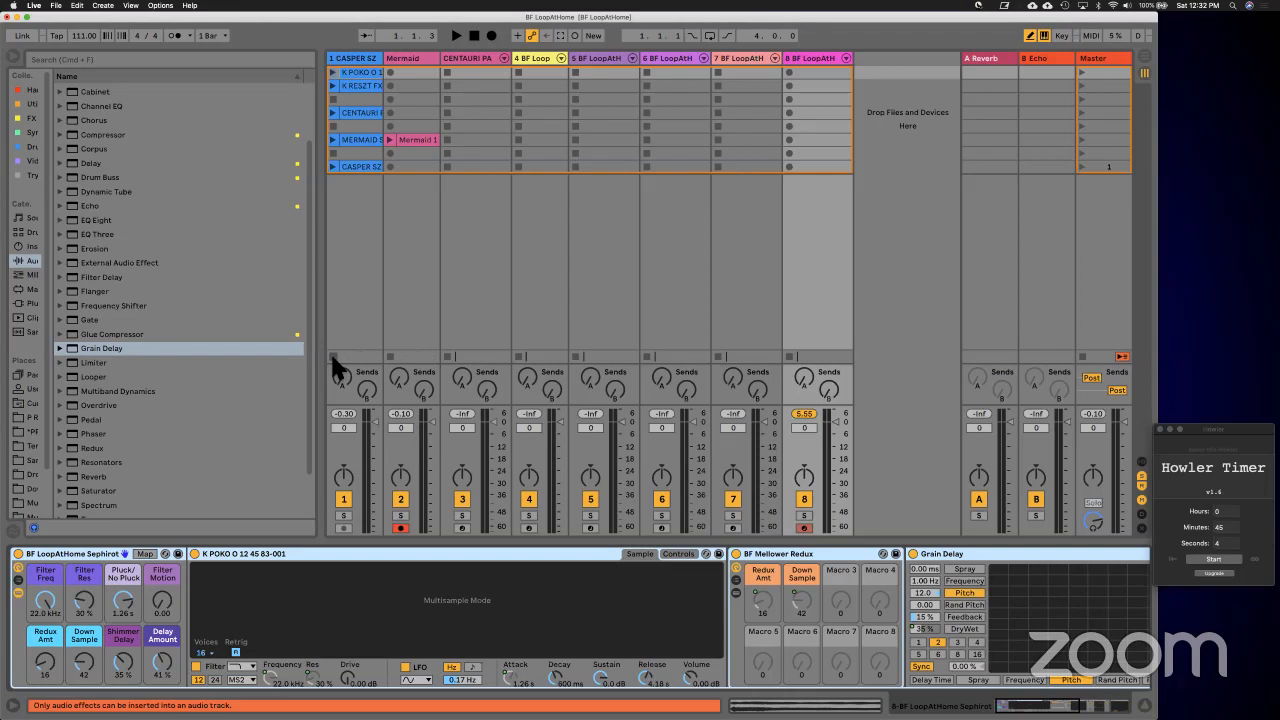
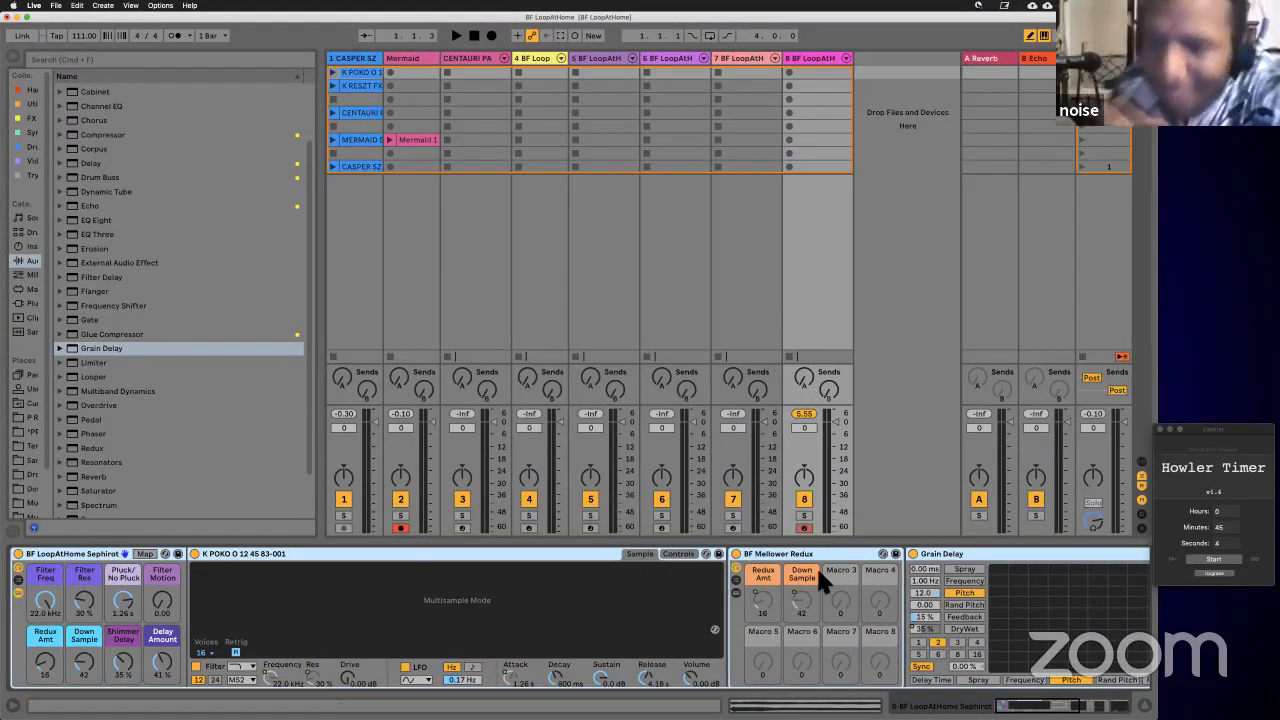
{"action": "left_click", "coordinate": [18, 587]}
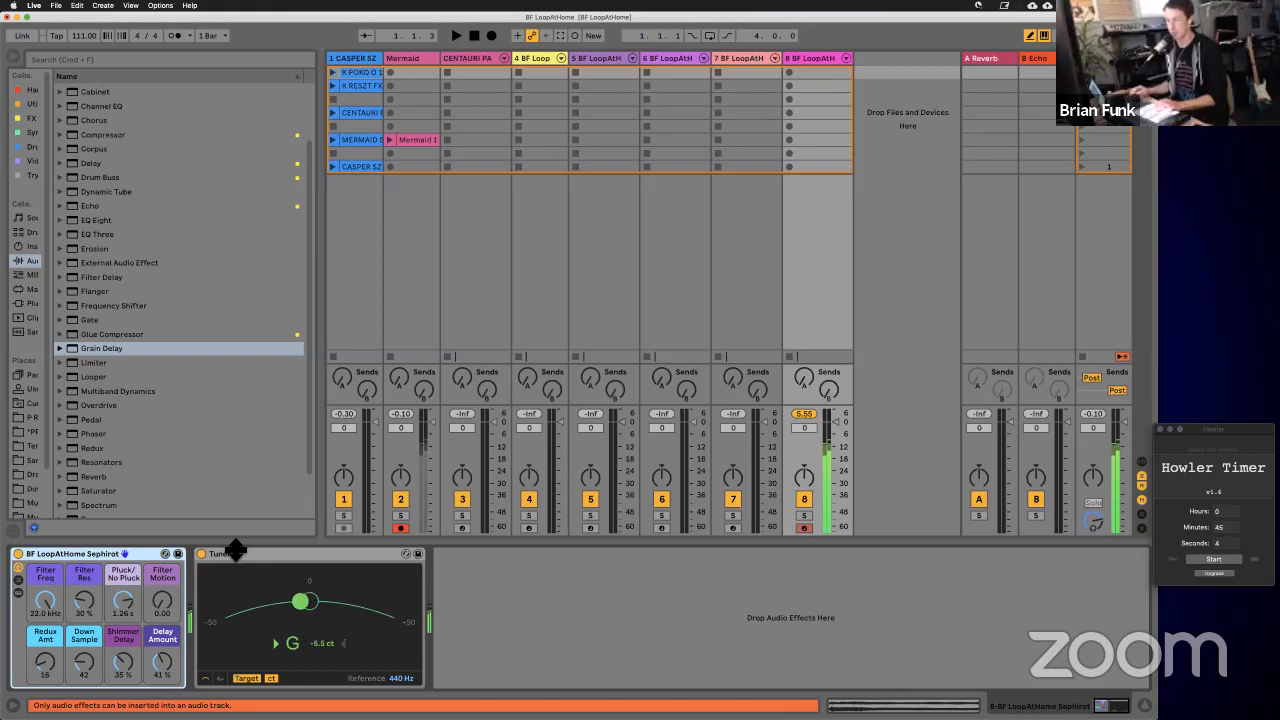
Step: Go through the BF LoopAtHome Mermaids rack on track 7 and the Fireball rack on track 6 to audition their sounds
{"action": "key", "text": "Left"}
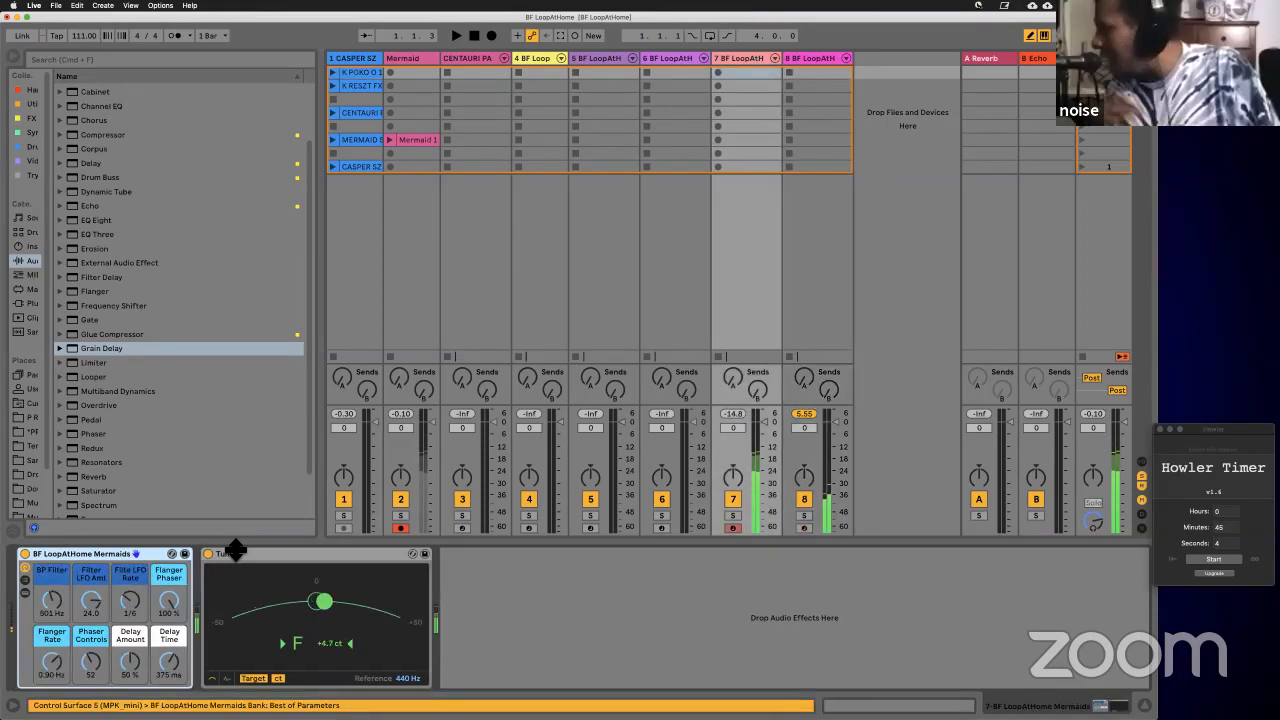
{"action": "key", "text": "super+v"}
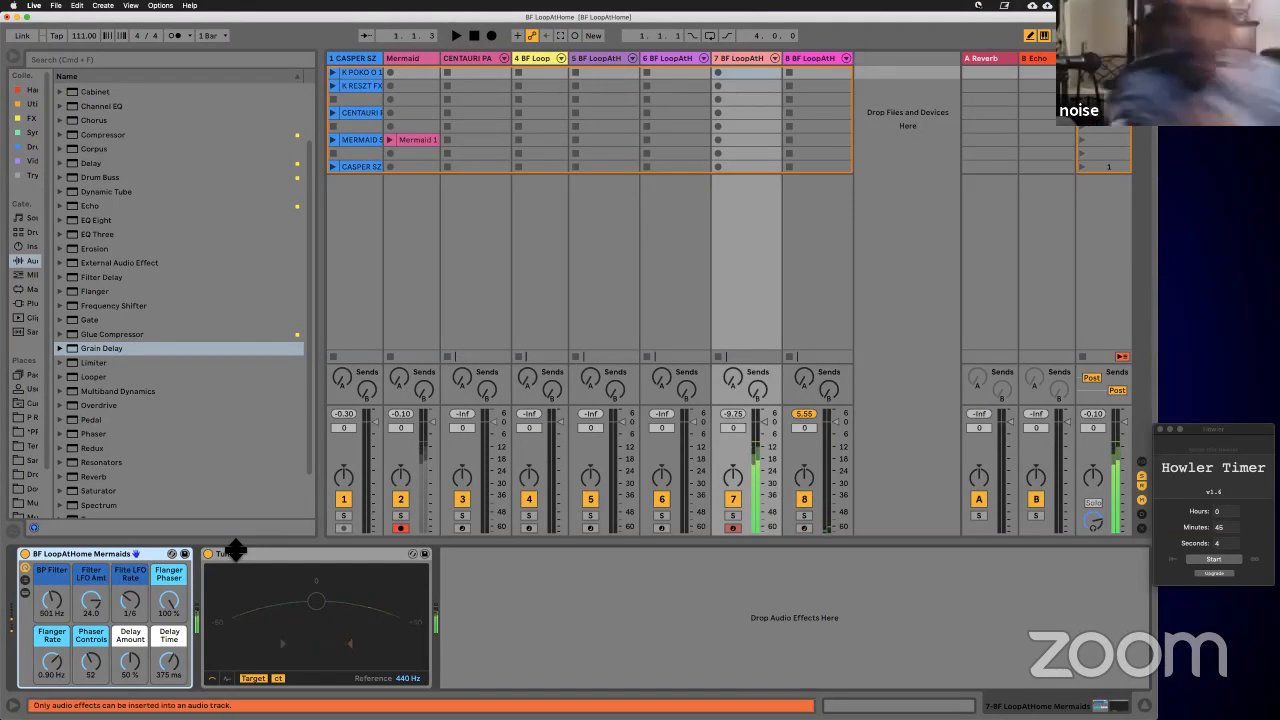
{"action": "key", "text": "Left"}
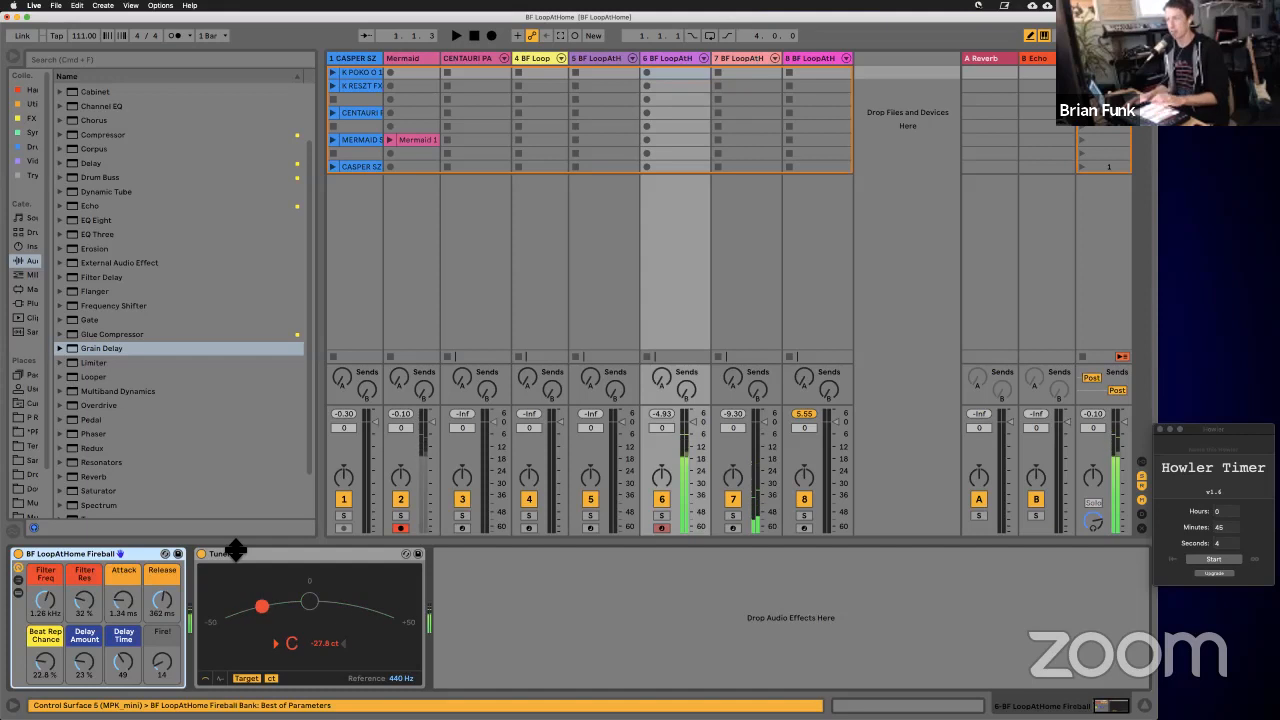
Step: Capture the played MIDI into a clip in the first slot of track 5, the WaveTable Magic track, and open its notes
{"action": "key", "text": "super+v"}
{"action": "key", "text": "Left"}
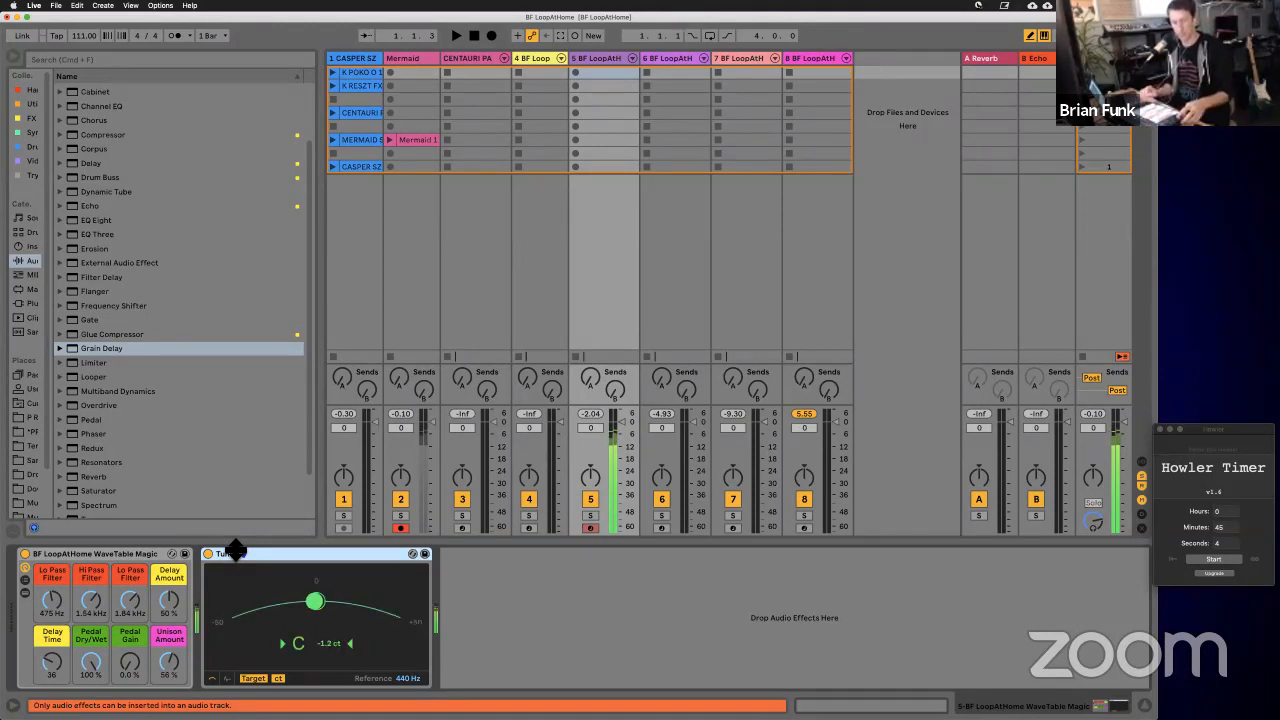
{"action": "key", "text": "super+shift+c"}
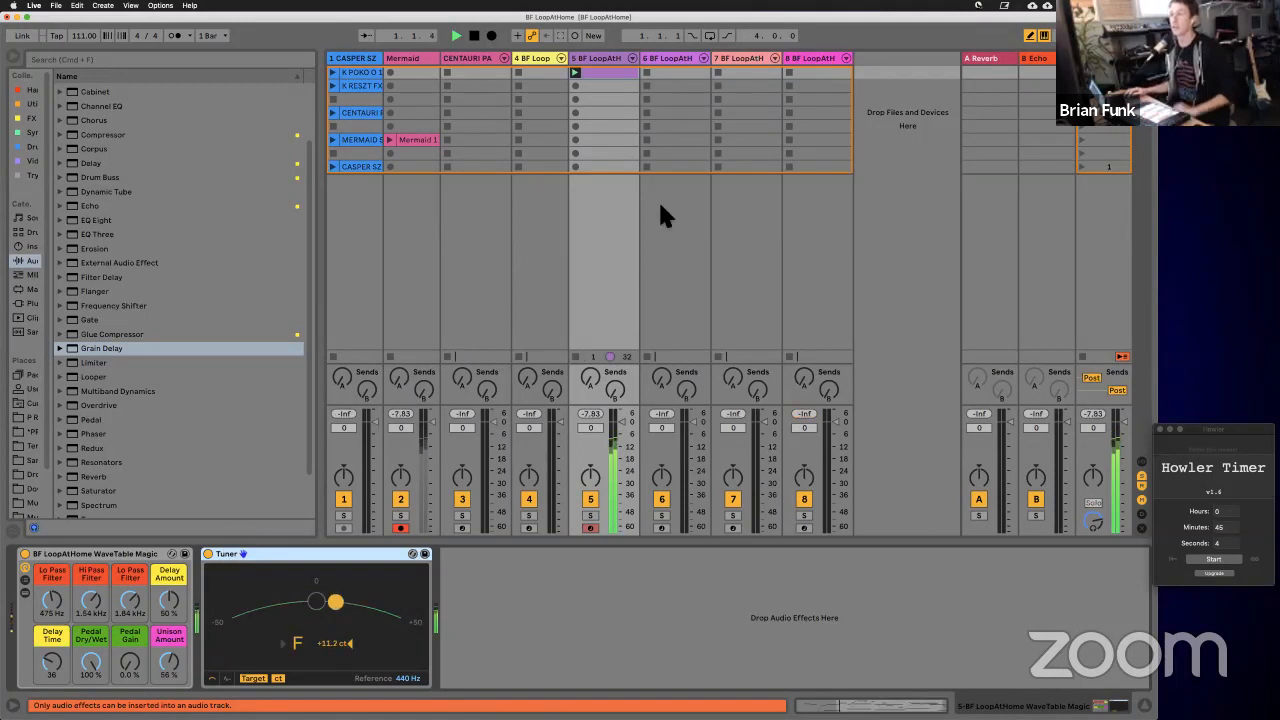
{"action": "double_click", "coordinate": [609, 73]}
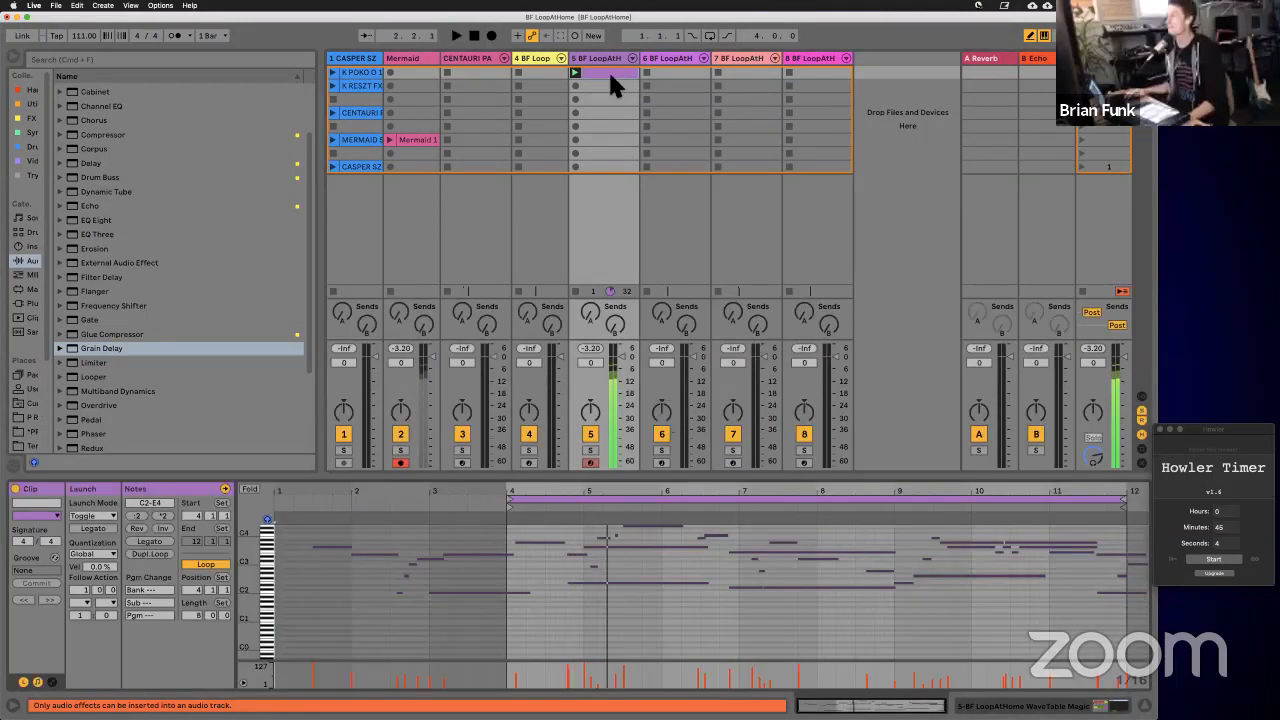
Step: Inspect the devices inside the WaveTable Magic rack and review the captured clip's notes
{"action": "left_click", "coordinate": [598, 57]}
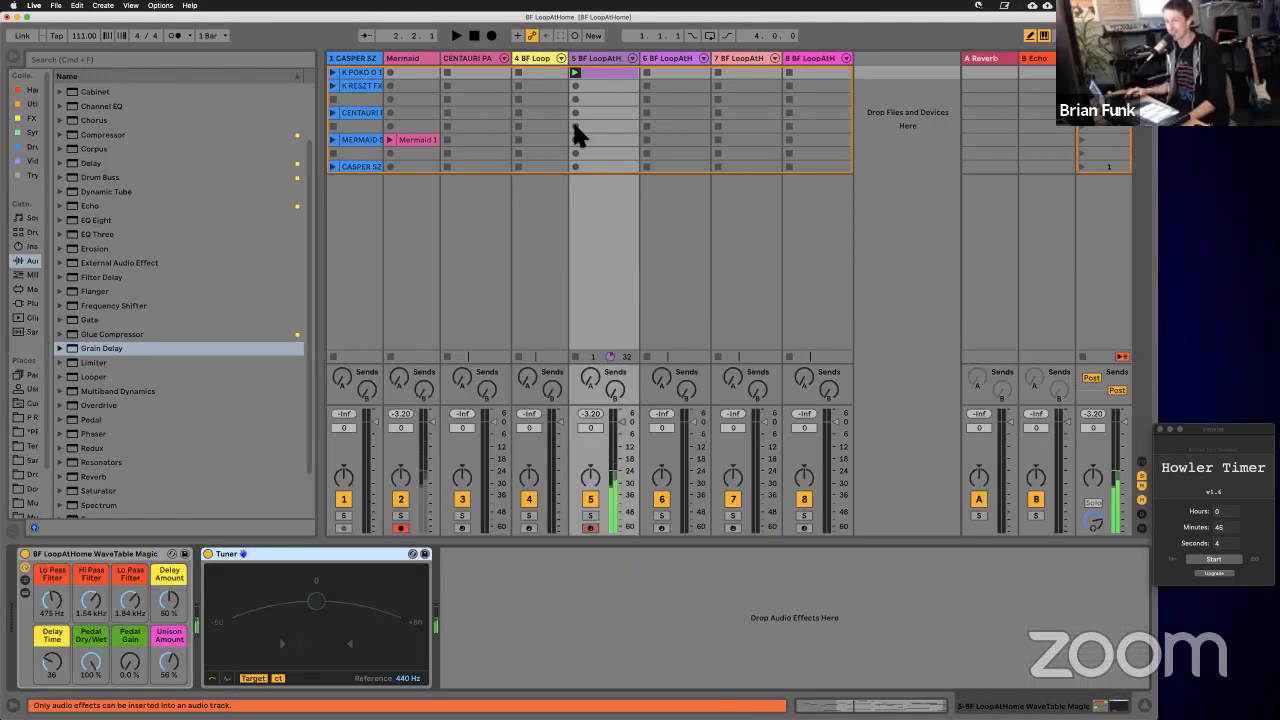
{"action": "left_click", "coordinate": [140, 556]}
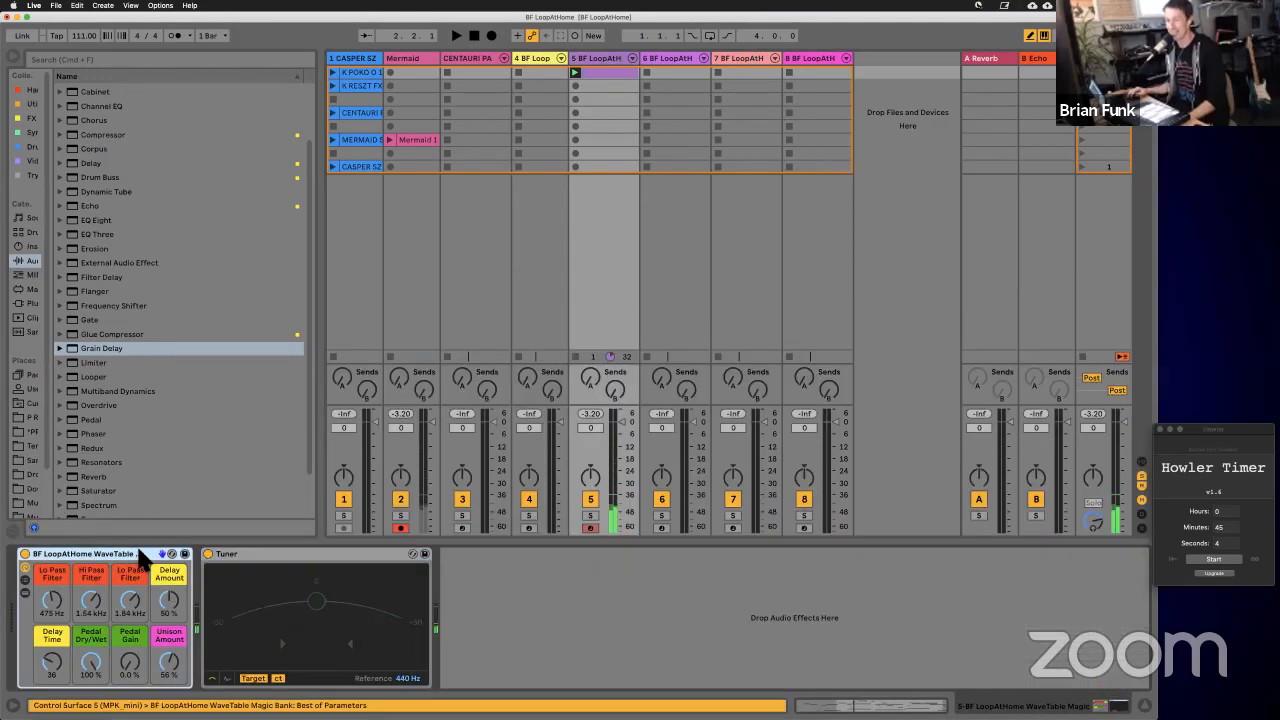
{"action": "left_click", "coordinate": [26, 593]}
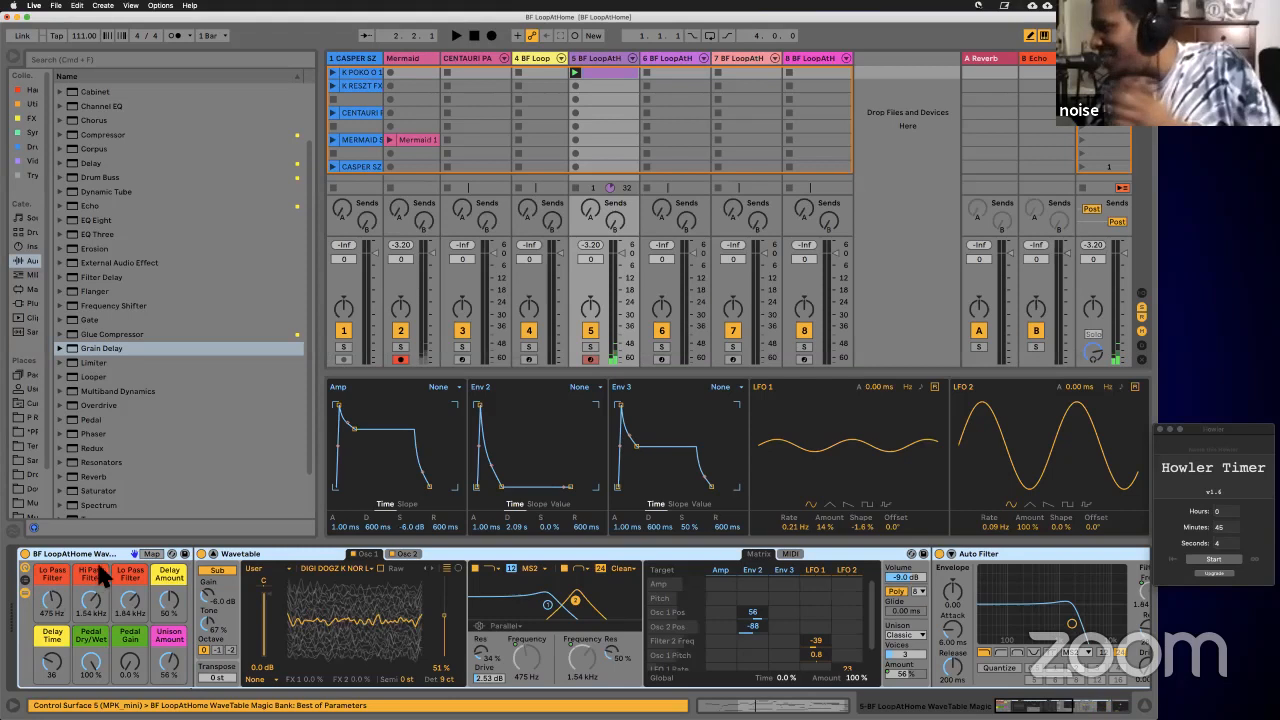
{"action": "left_click", "coordinate": [26, 590]}
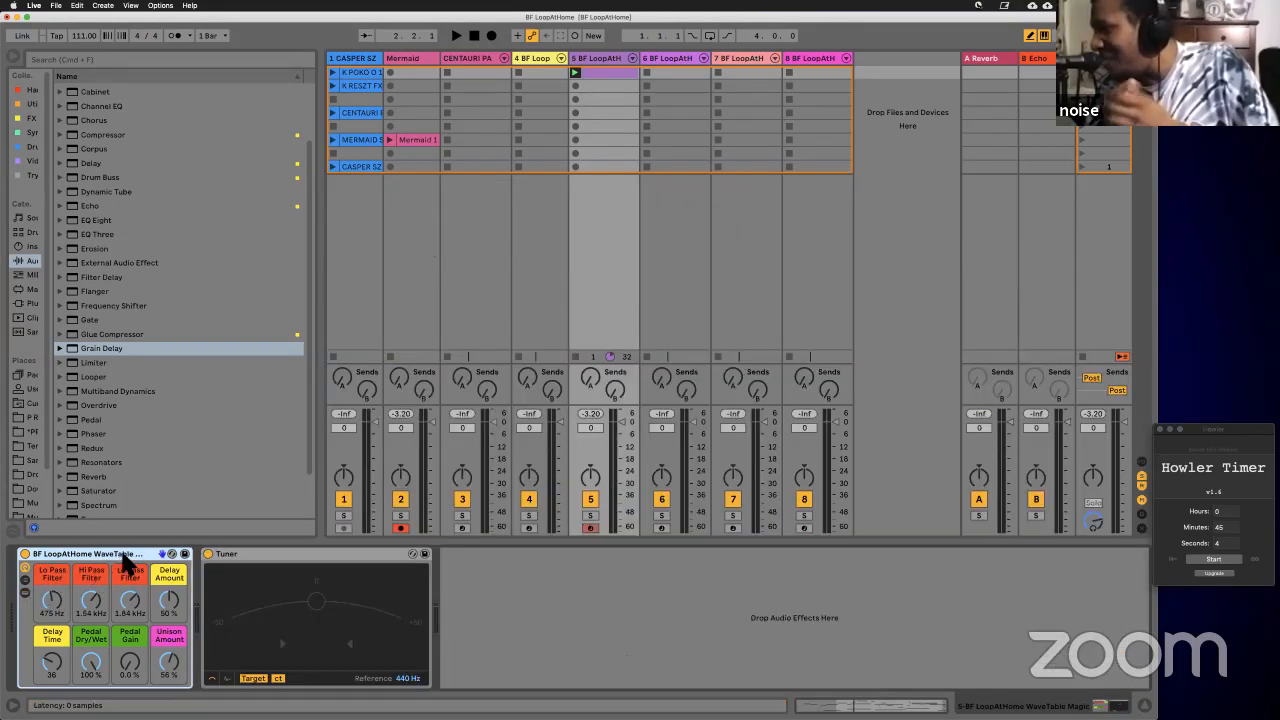
{"action": "left_click_drag", "start_coordinate": [256, 397], "coordinate": [615, 58]}
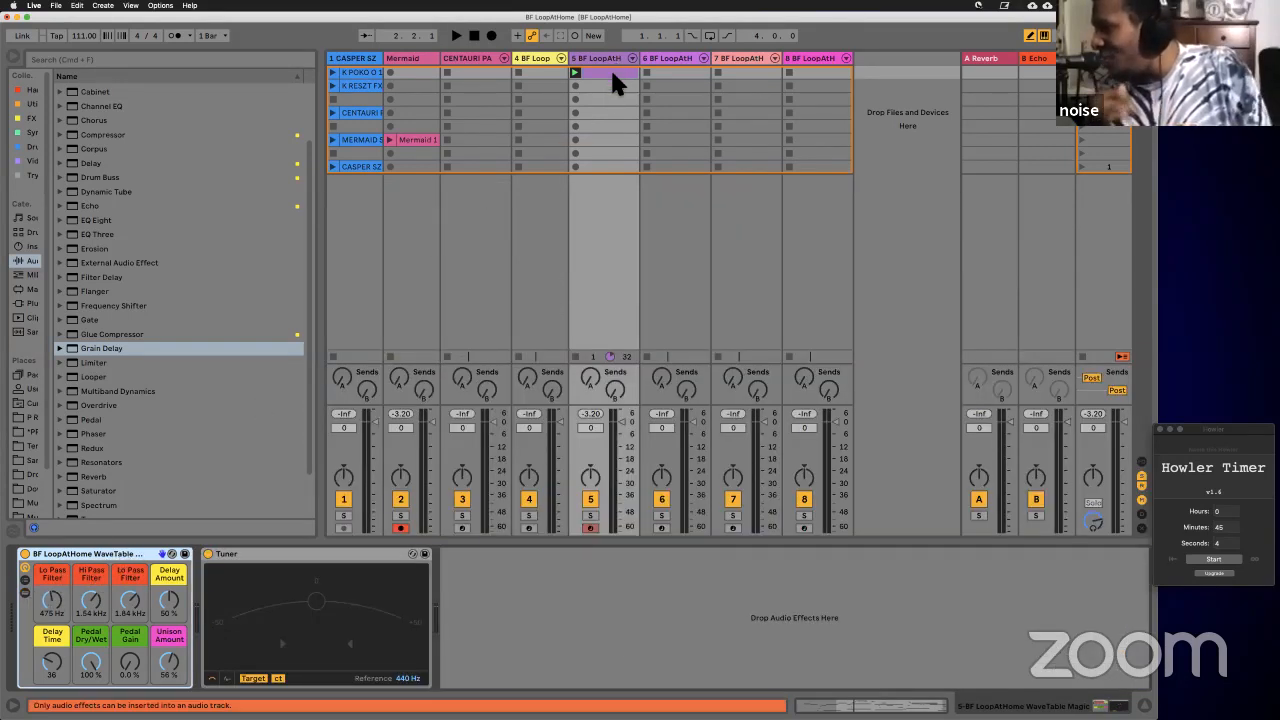
{"action": "double_click", "coordinate": [612, 72]}
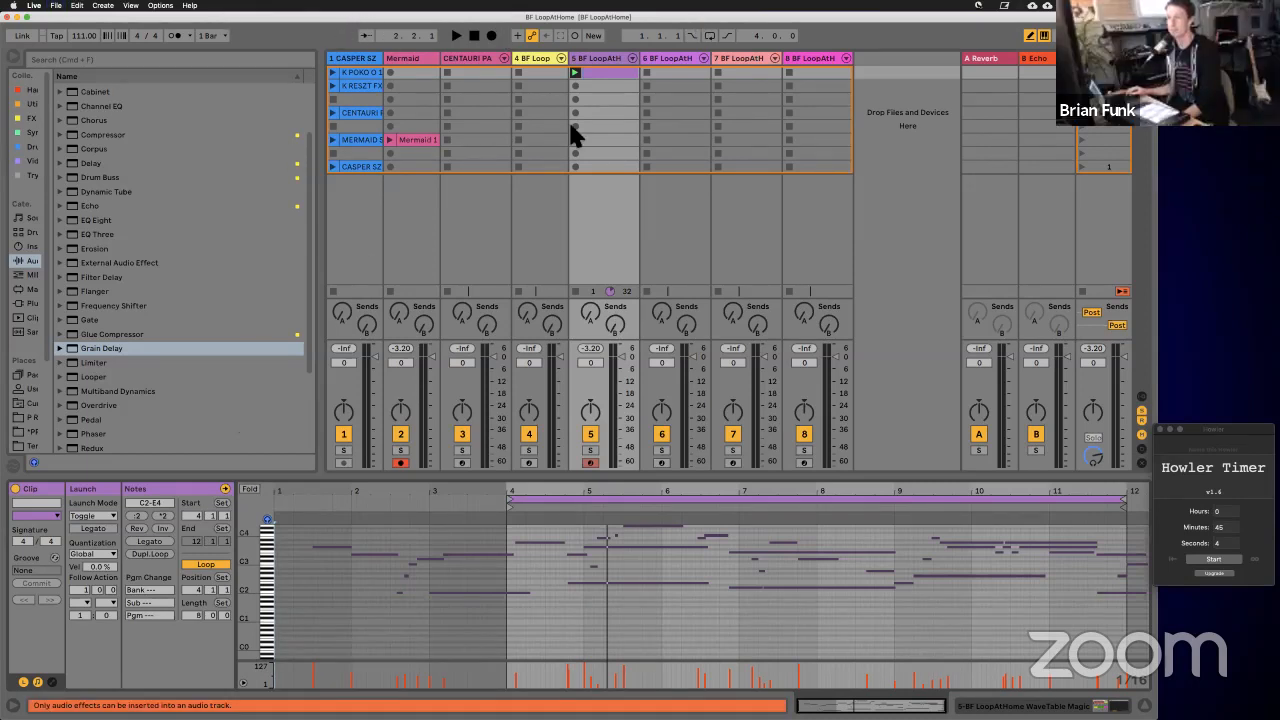
{"action": "double_click", "coordinate": [614, 62]}
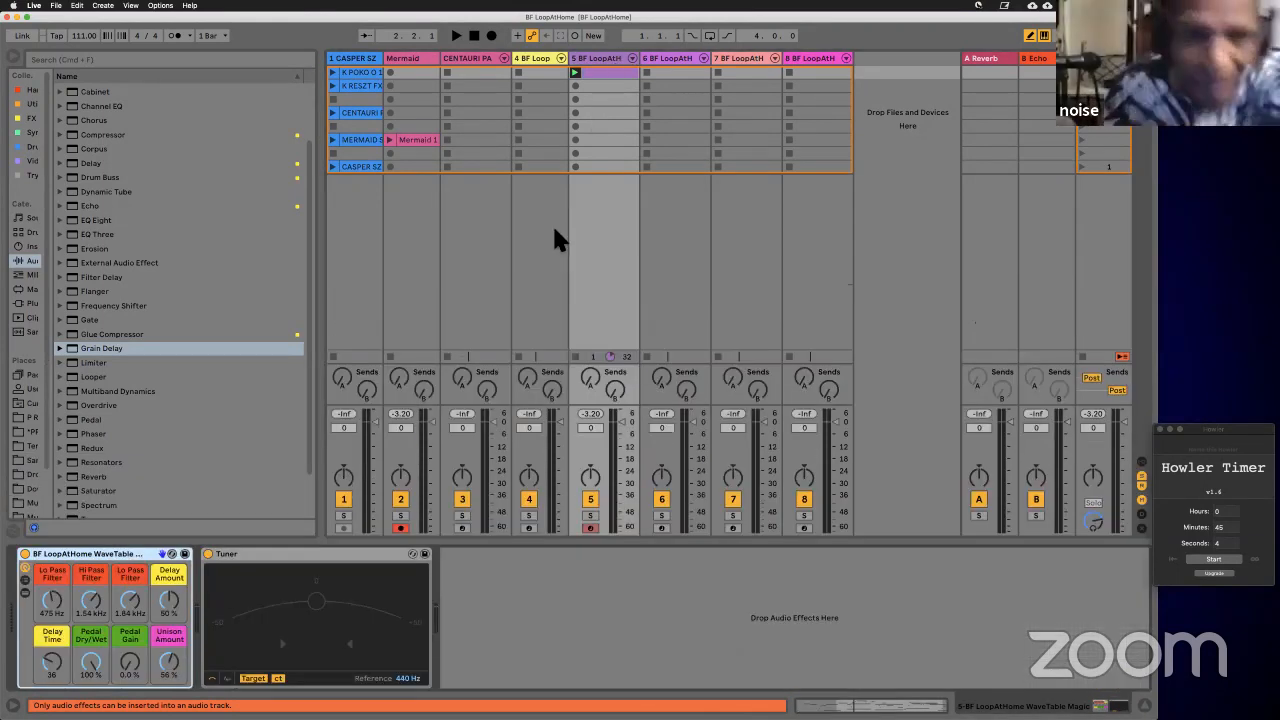
Step: Rename the instrument rack on track 5 as BF LoopAtHome Stravinski Magic
{"action": "double_click", "coordinate": [121, 556]}
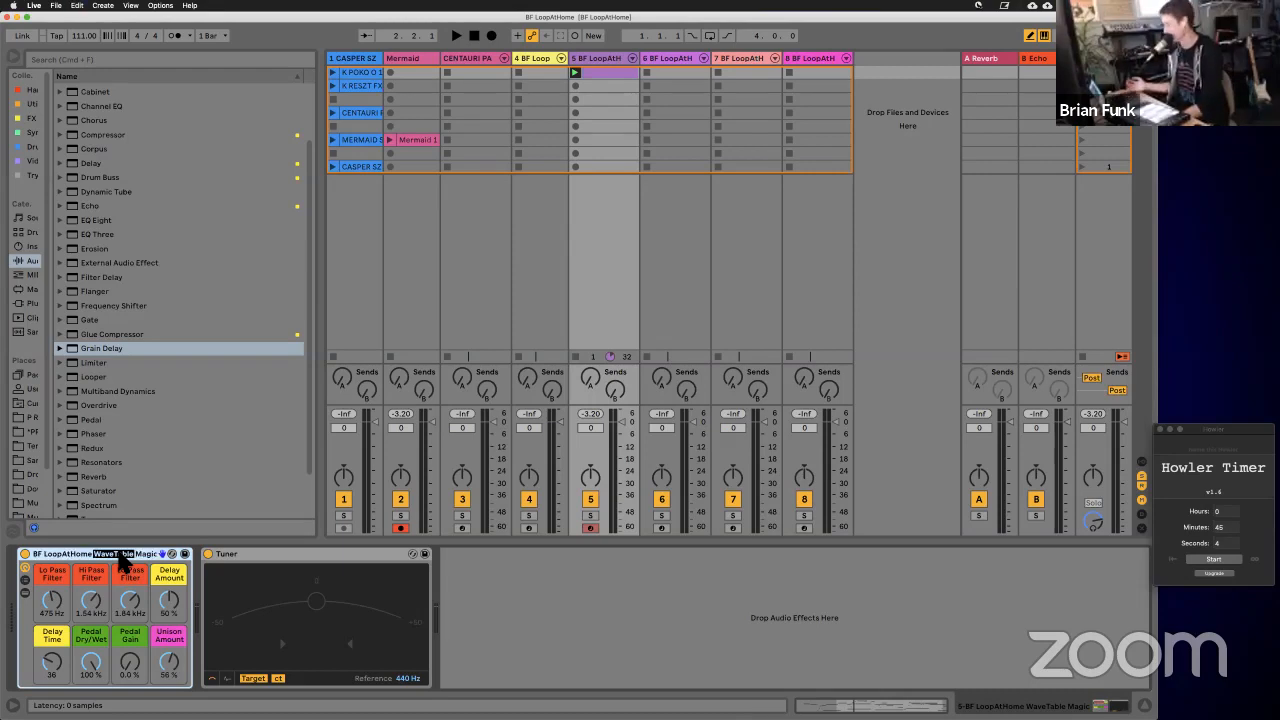
{"action": "type", "text": "Stravin"}
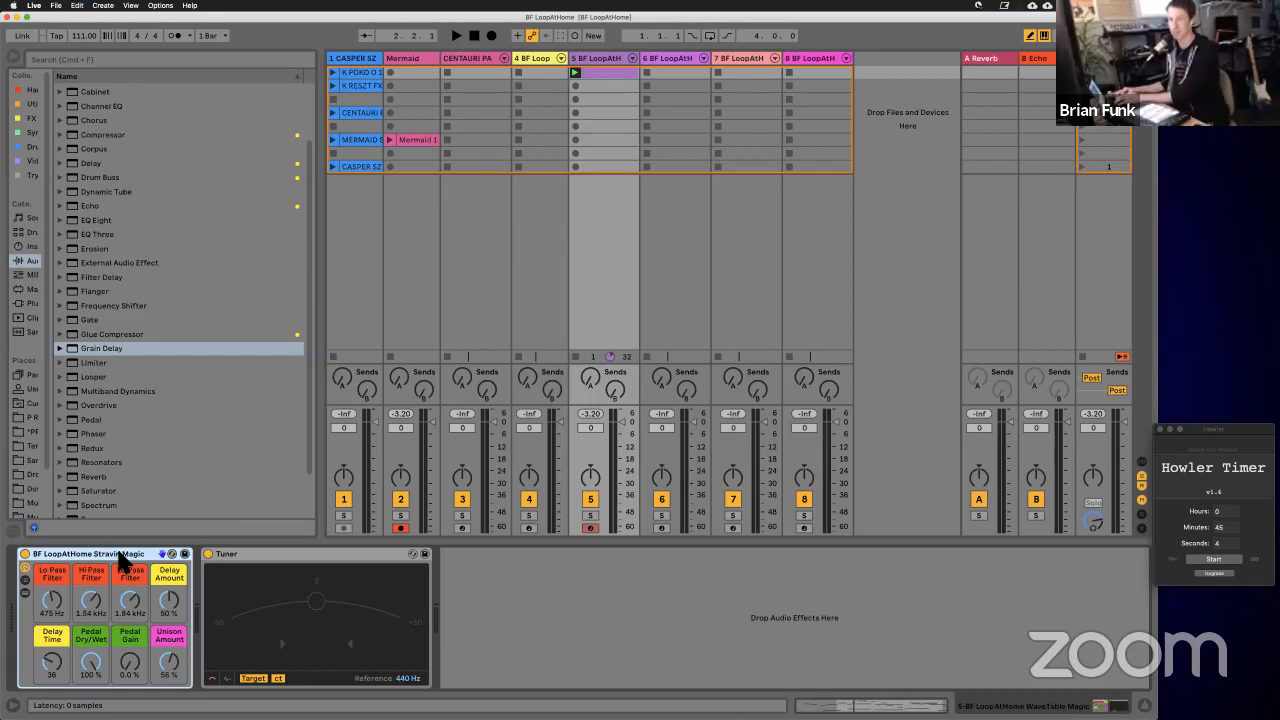
{"action": "type", "text": "ski"}
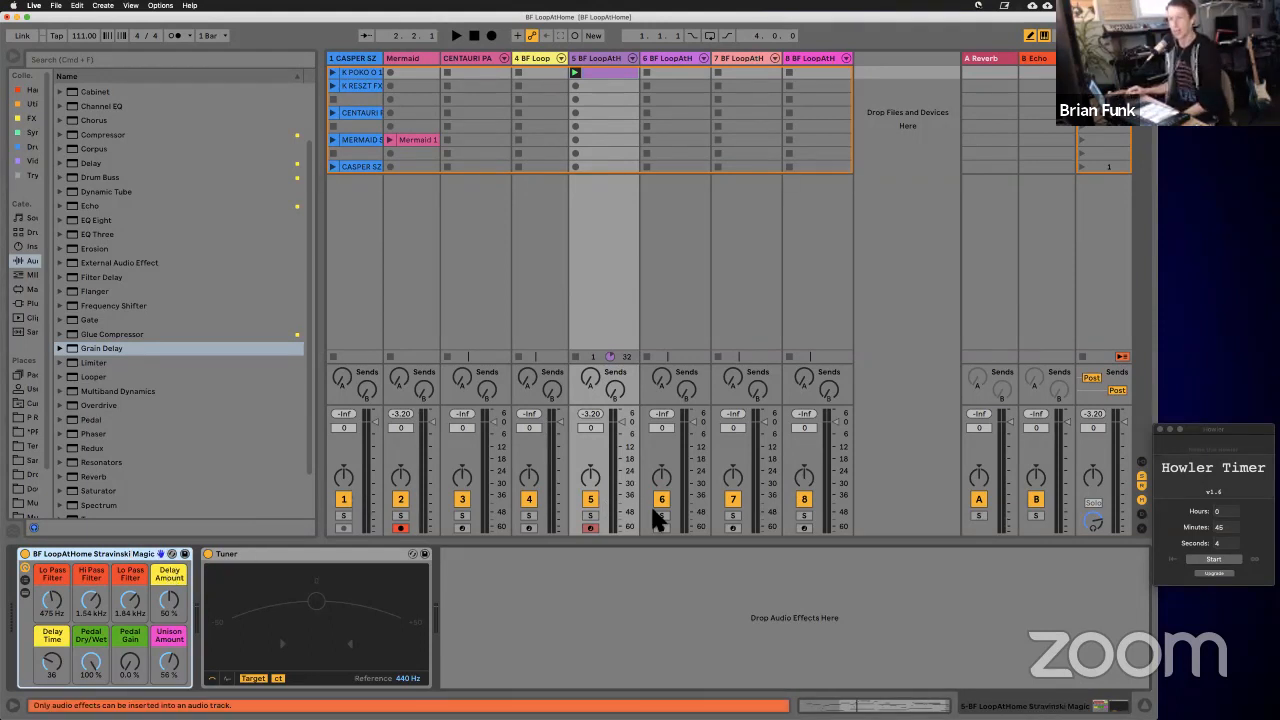
Step: Audition the instrument racks one by one, from CENTAURI PARTY and Pad through Stravinski Magic, Fireball and Mermaids to Sephirot
{"action": "left_click", "coordinate": [485, 57]}
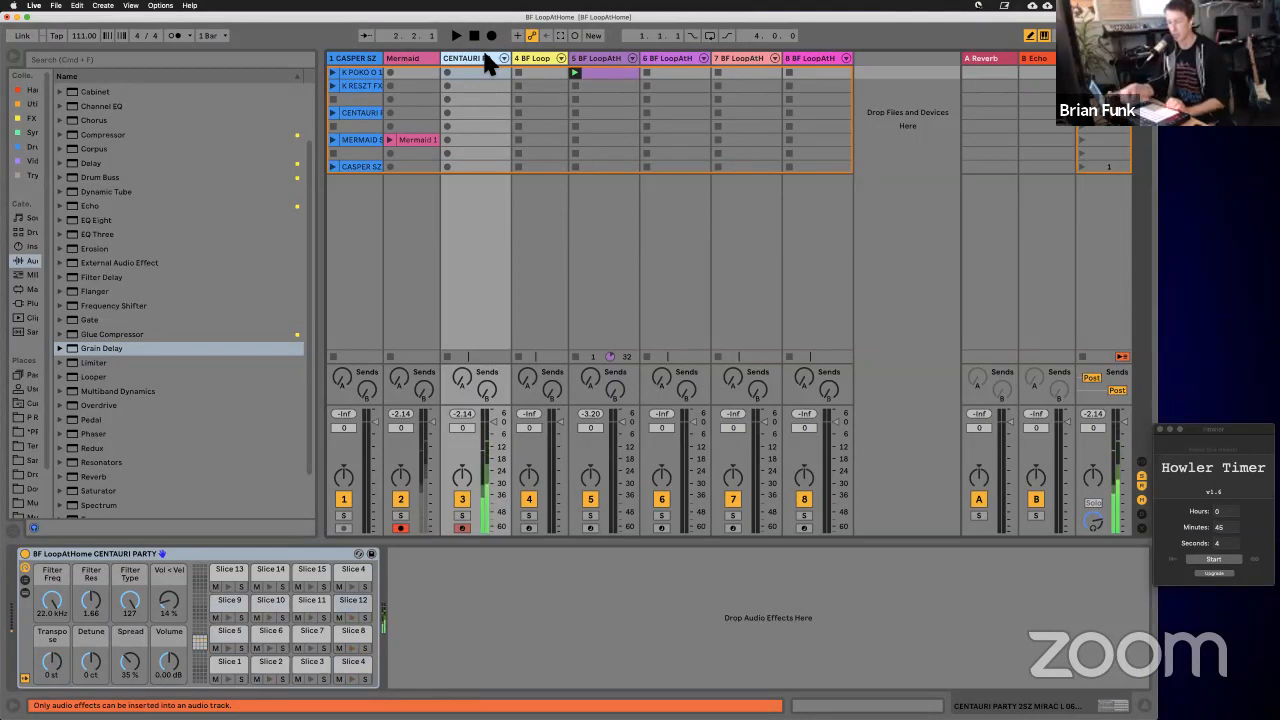
{"action": "key", "text": "Right"}
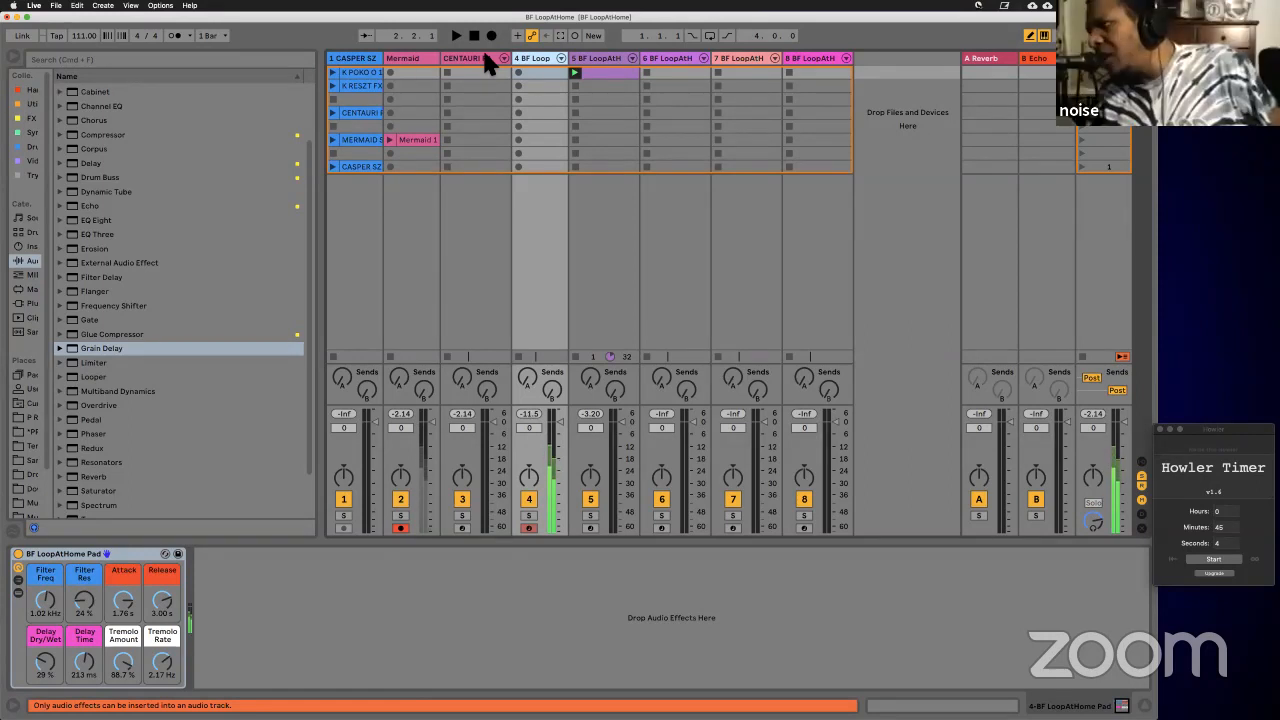
{"action": "left_click", "coordinate": [587, 57]}
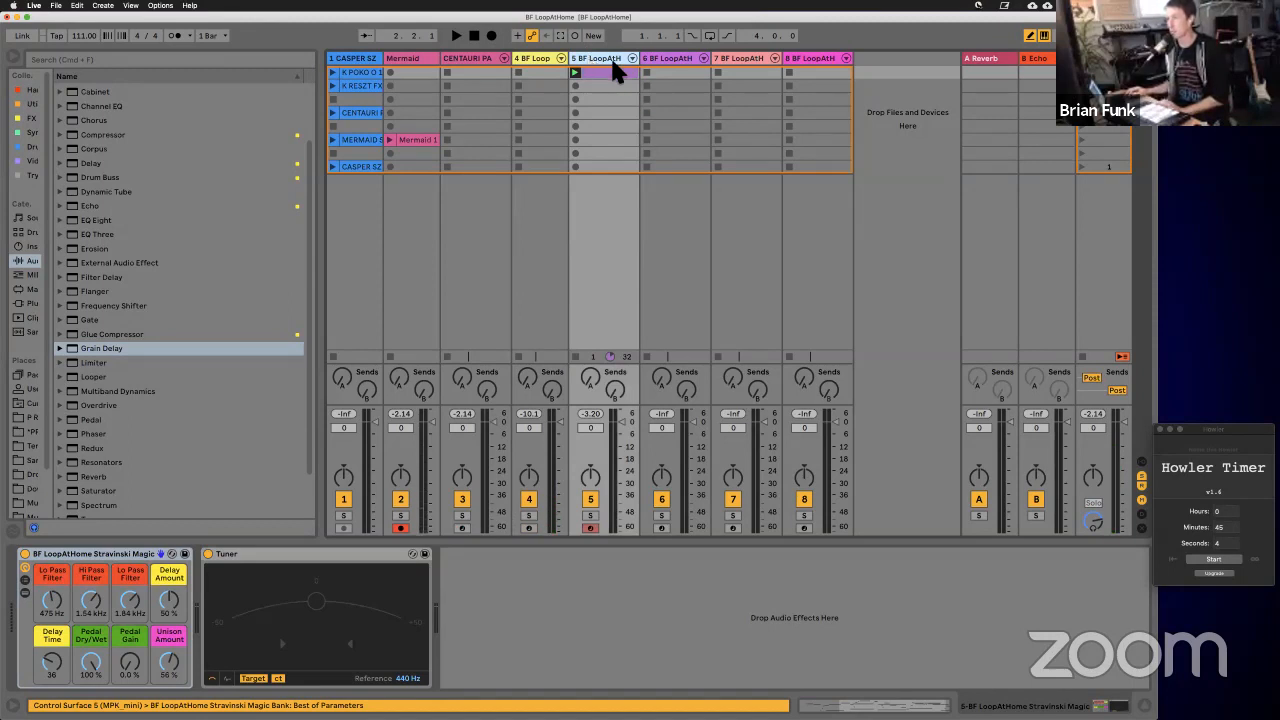
{"action": "key", "text": "super+v"}
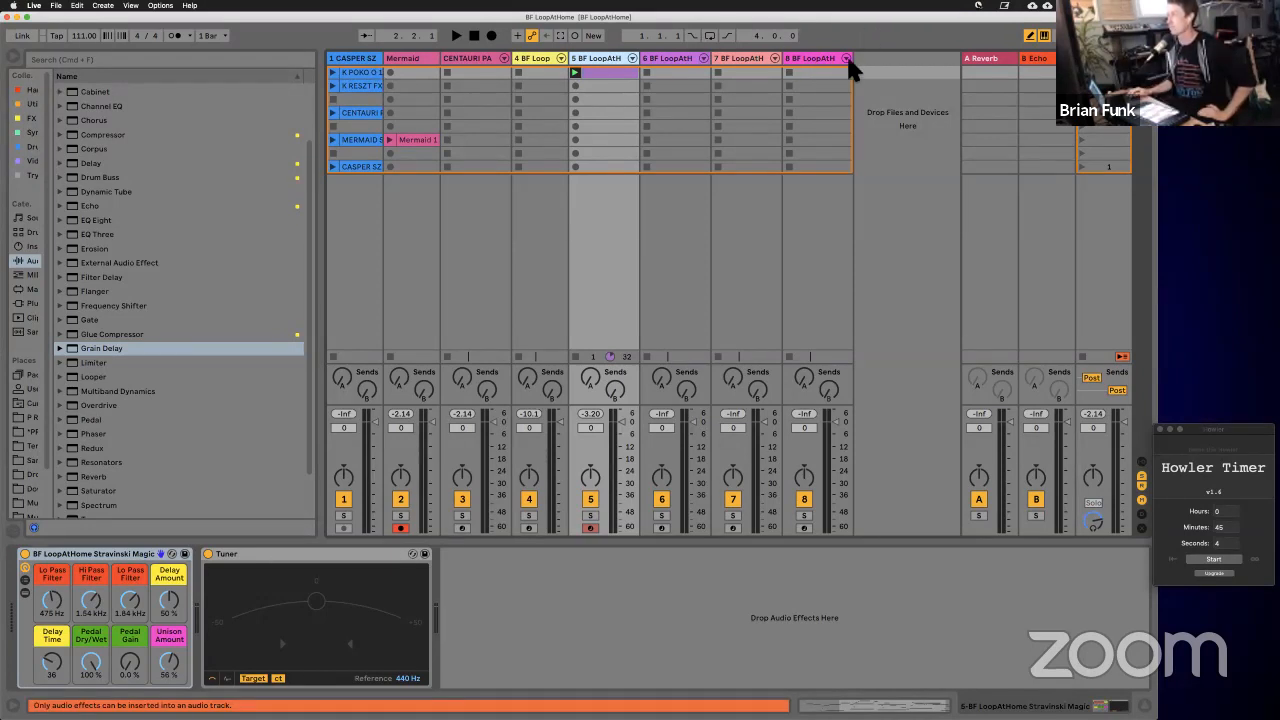
{"action": "left_click", "coordinate": [679, 60]}
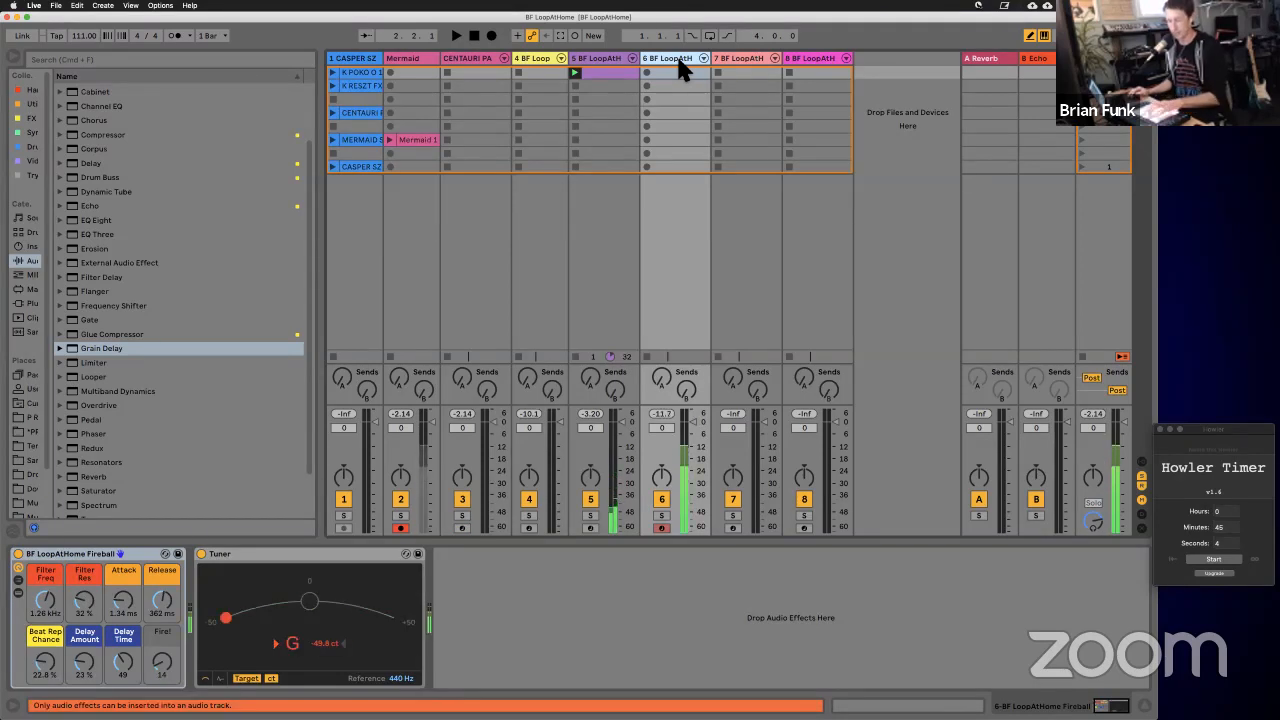
{"action": "left_click", "coordinate": [738, 58]}
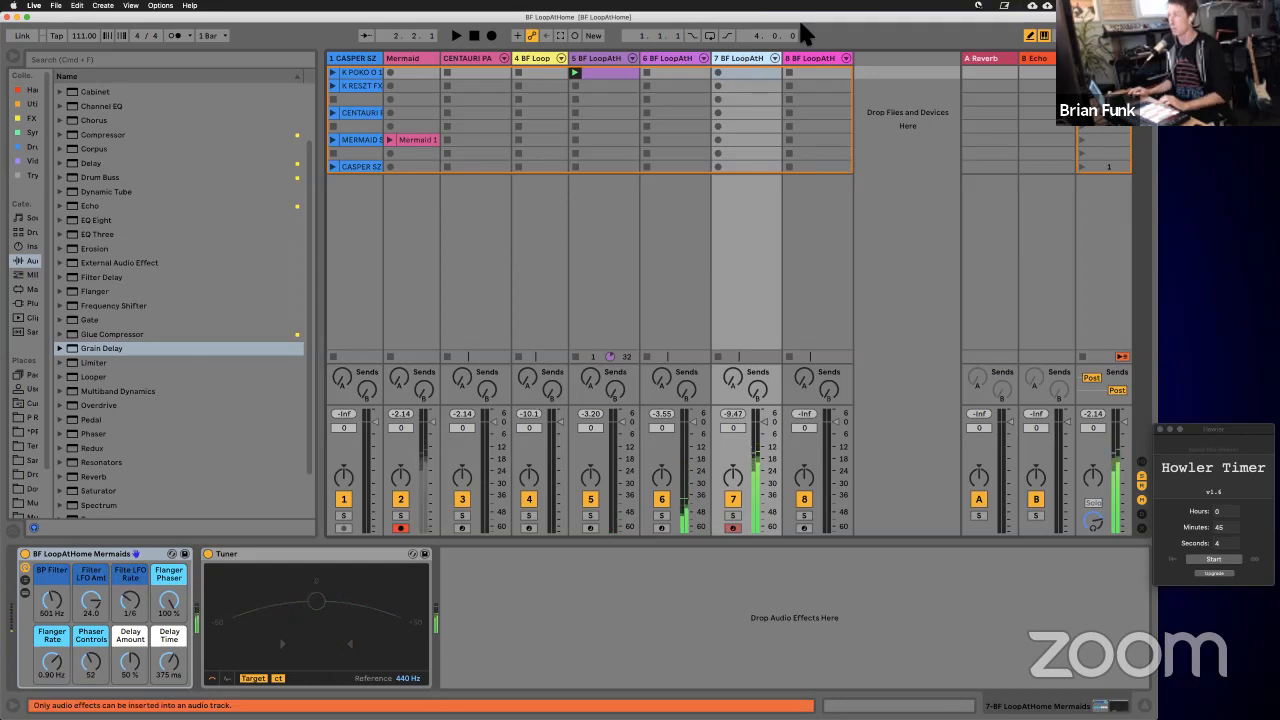
{"action": "left_click", "coordinate": [811, 62]}
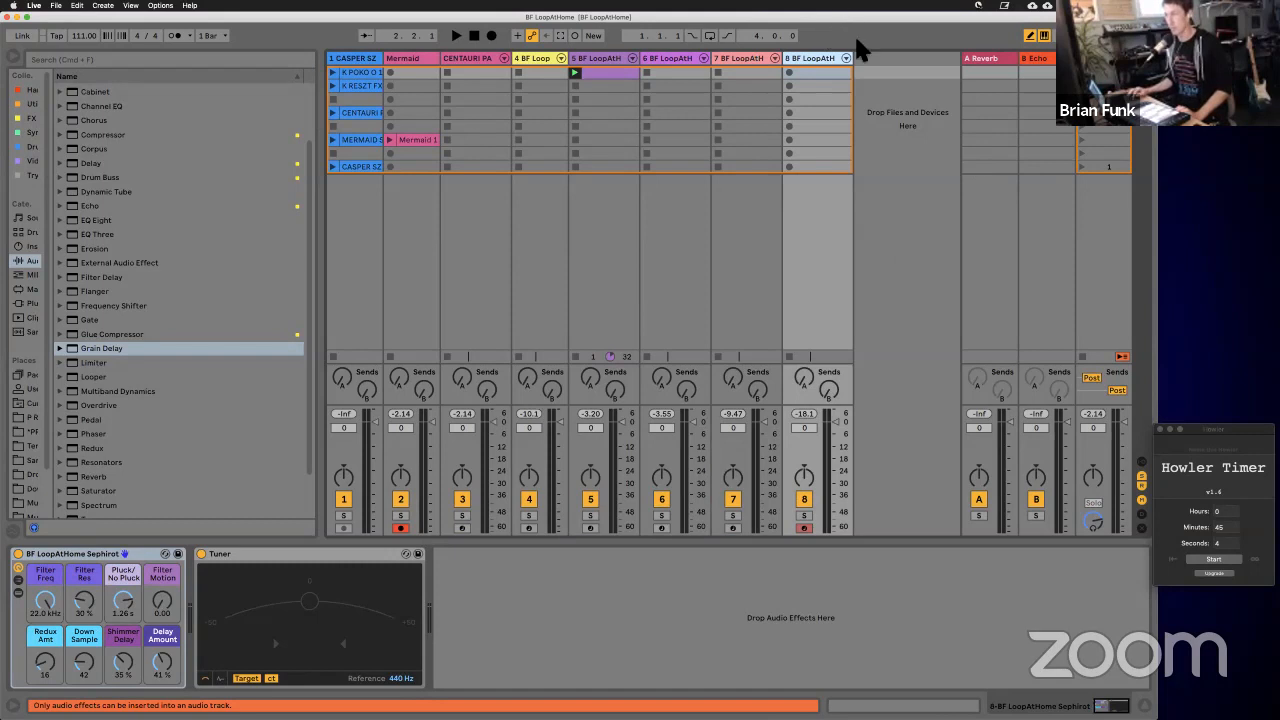
Step: Delete the Echo and Reverb return tracks
{"action": "left_click", "coordinate": [1051, 61]}
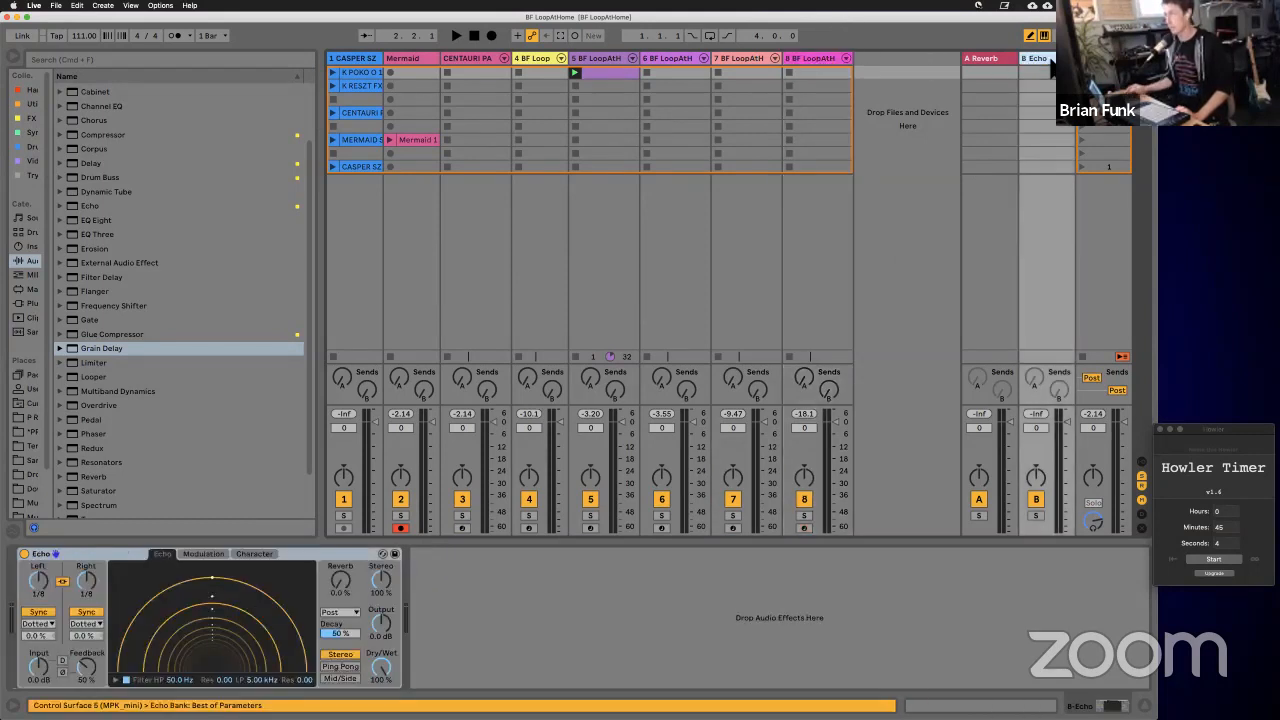
{"action": "key", "text": "Delete"}
{"action": "key", "text": "Delete"}
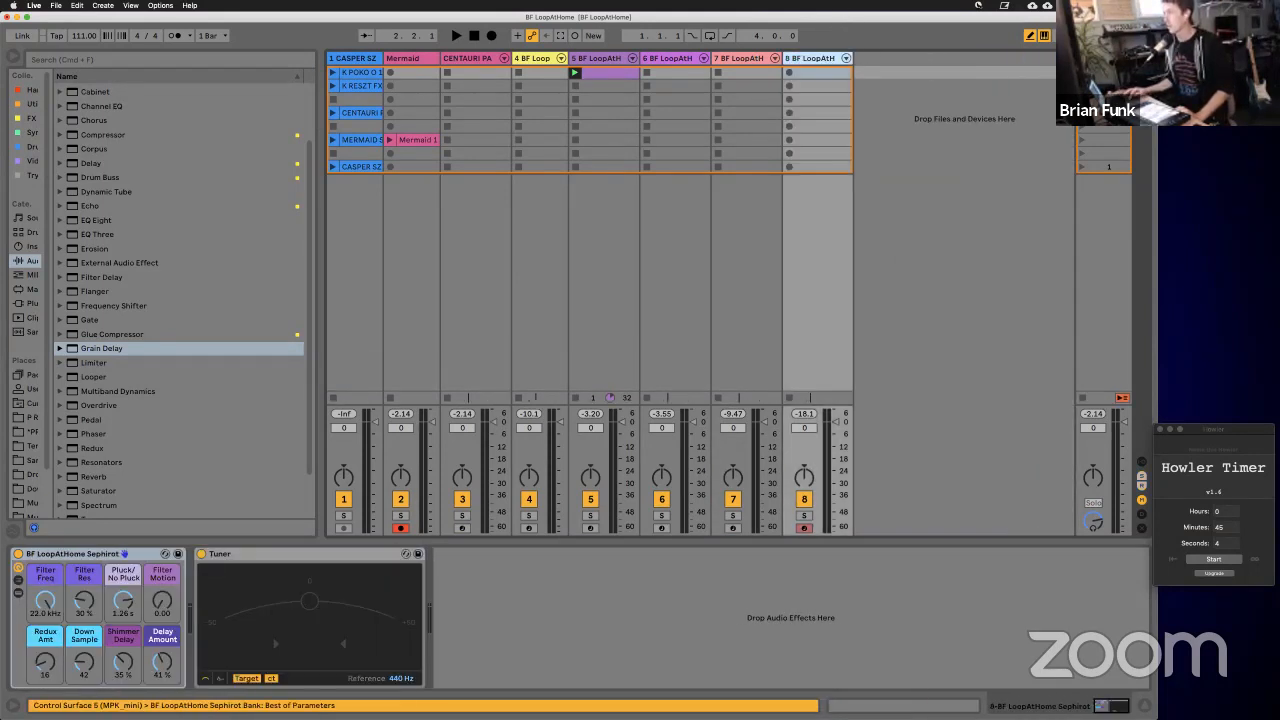
Step: Check the Master track's devices and remove the Tuner from the Sephirot and Mermaids tracks
{"action": "left_click", "coordinate": [1101, 60]}
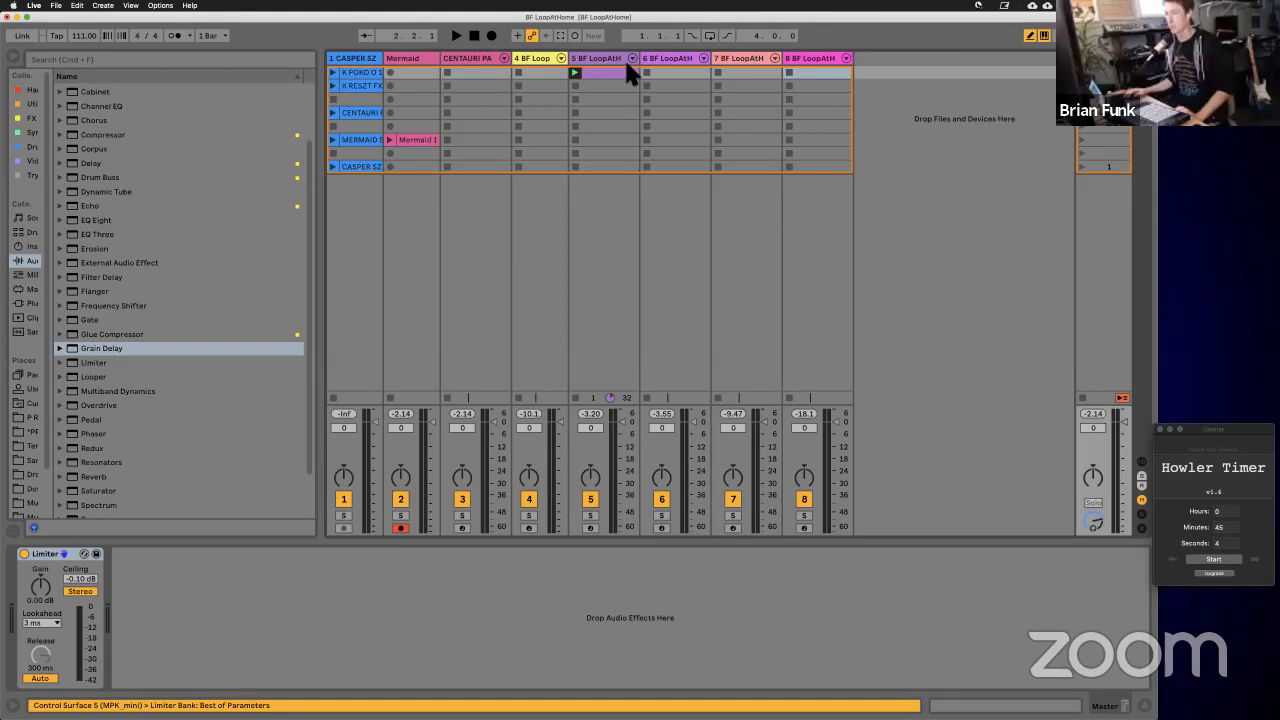
{"action": "left_click", "coordinate": [817, 57]}
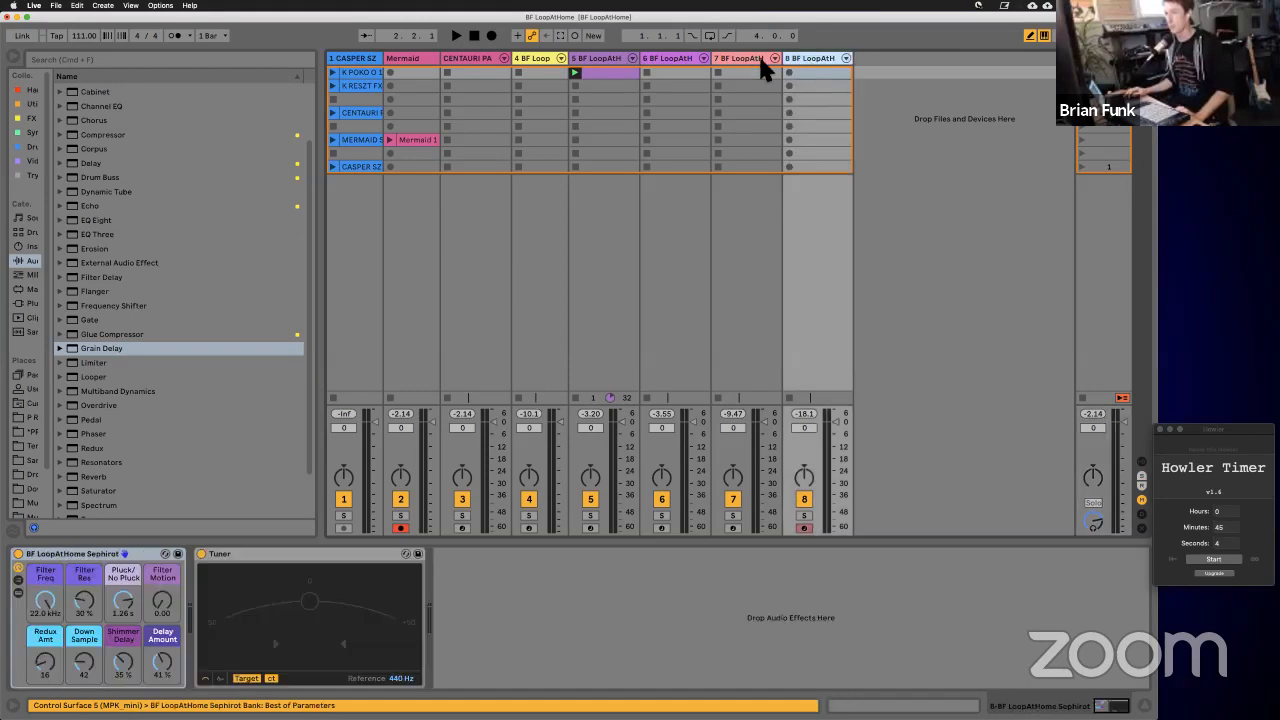
{"action": "left_click", "coordinate": [324, 561]}
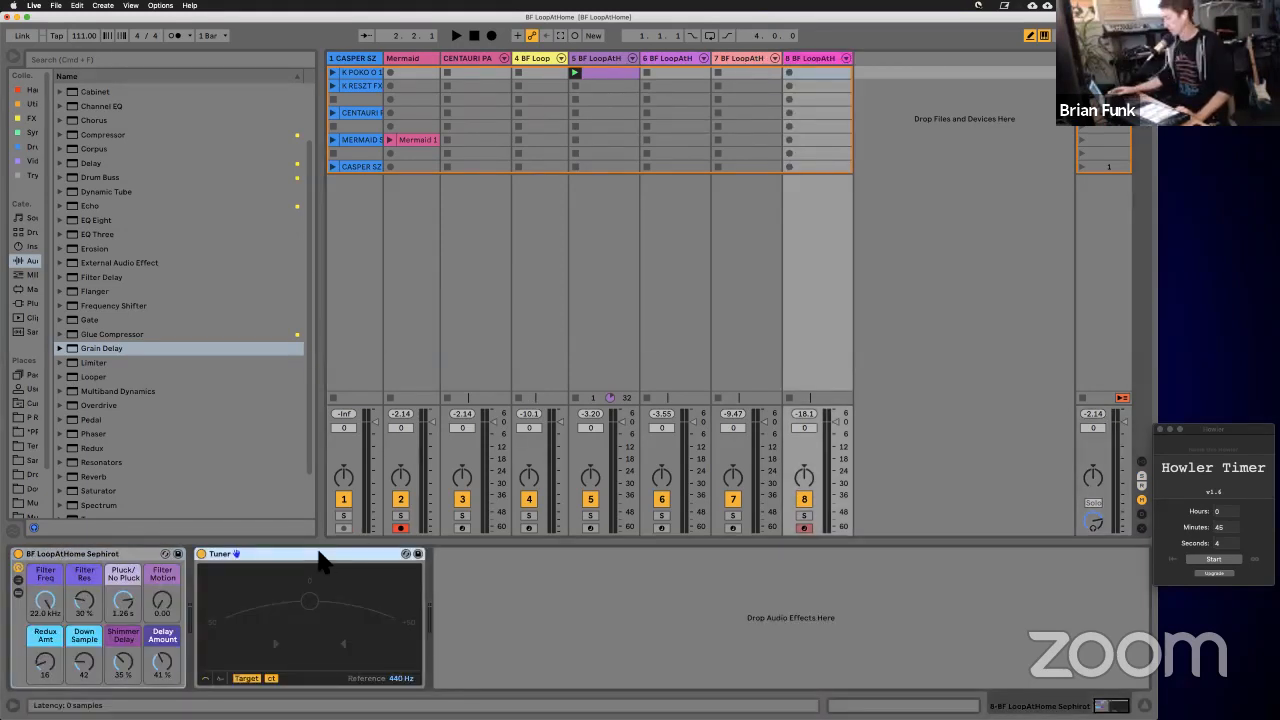
{"action": "key", "text": "Delete"}
{"action": "left_click", "coordinate": [736, 58]}
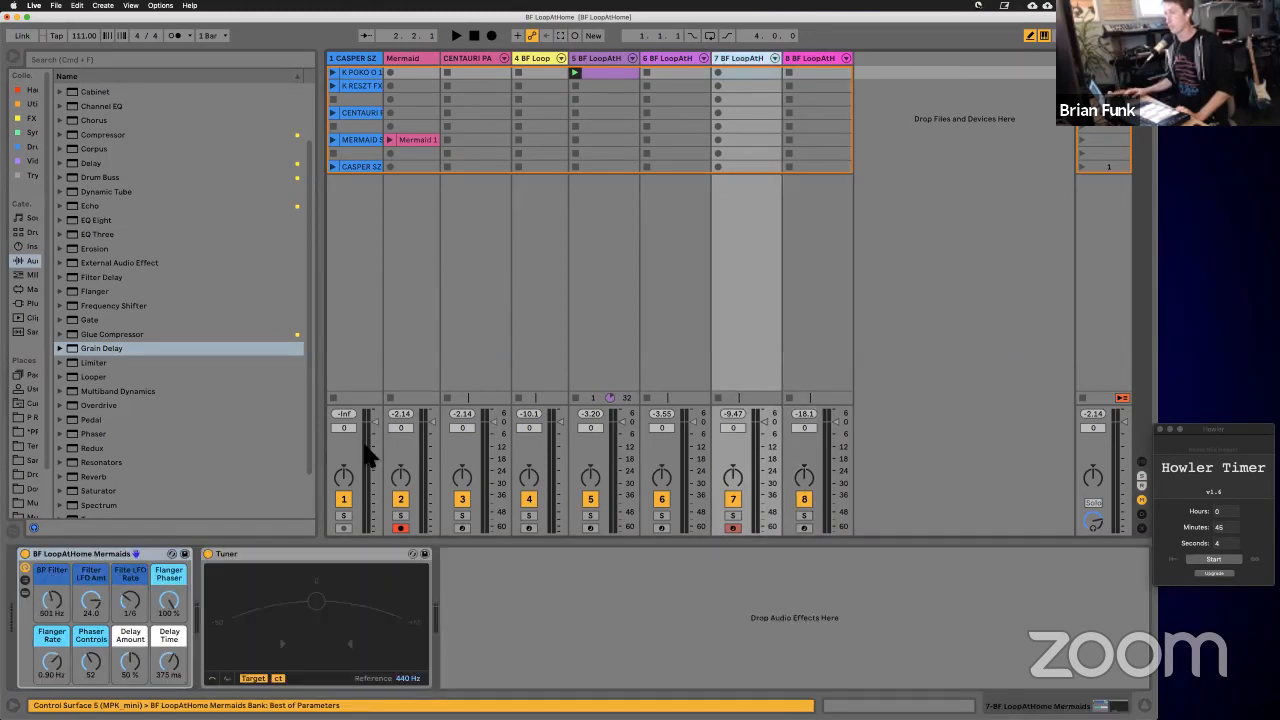
{"action": "left_click", "coordinate": [327, 563]}
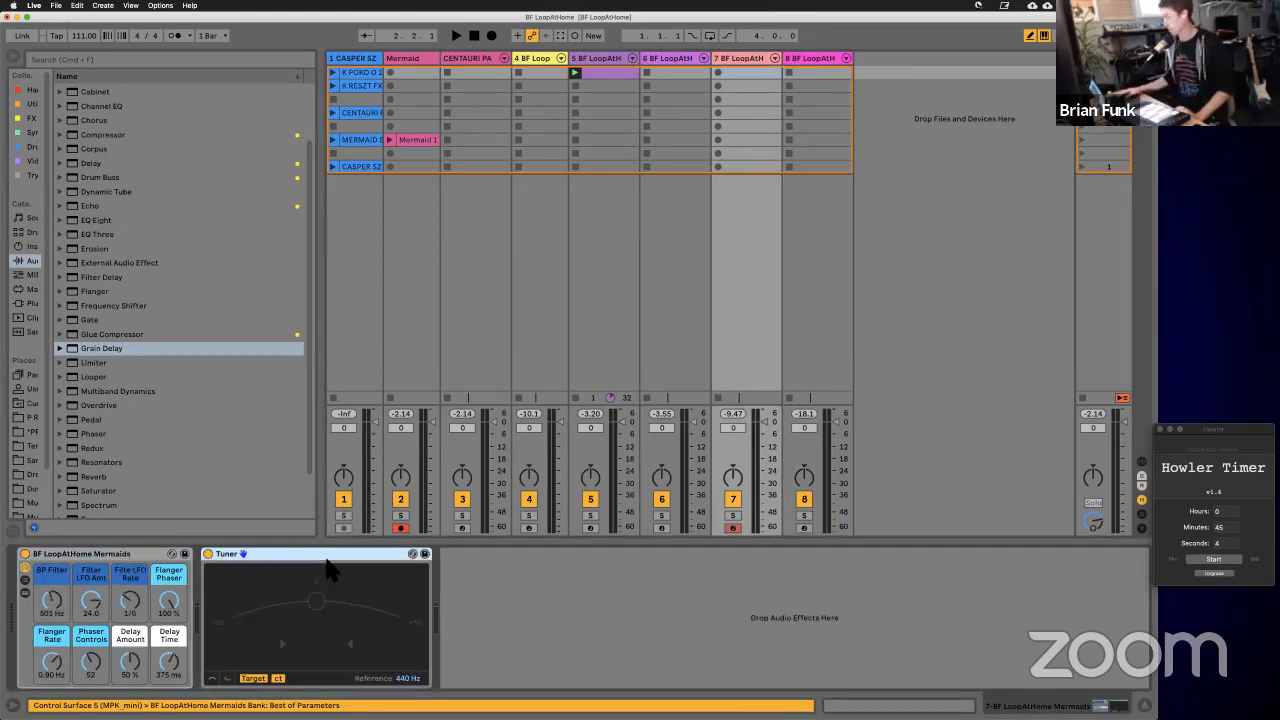
{"action": "key", "text": "Delete"}
Step: Remove the Tuner from the Fireball and Stravinski Magic tracks
{"action": "left_click", "coordinate": [688, 53]}
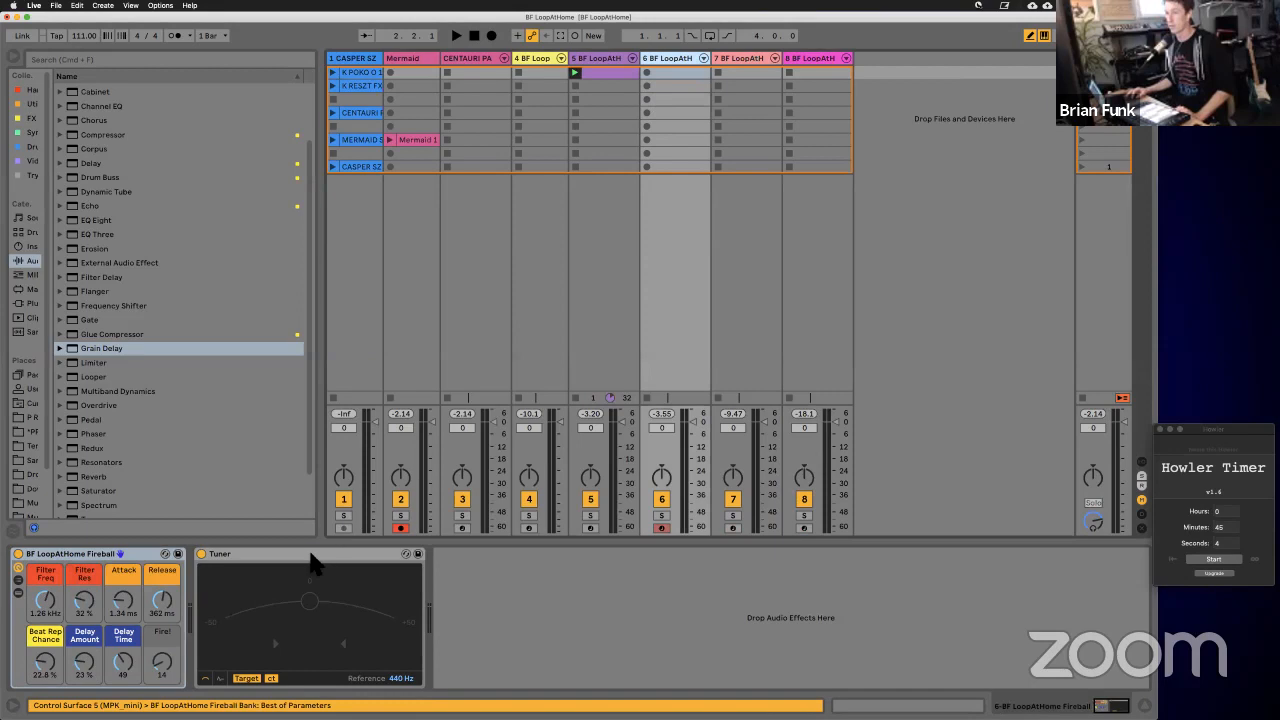
{"action": "left_click", "coordinate": [310, 563]}
{"action": "key", "text": "Delete"}
{"action": "left_click", "coordinate": [596, 58]}
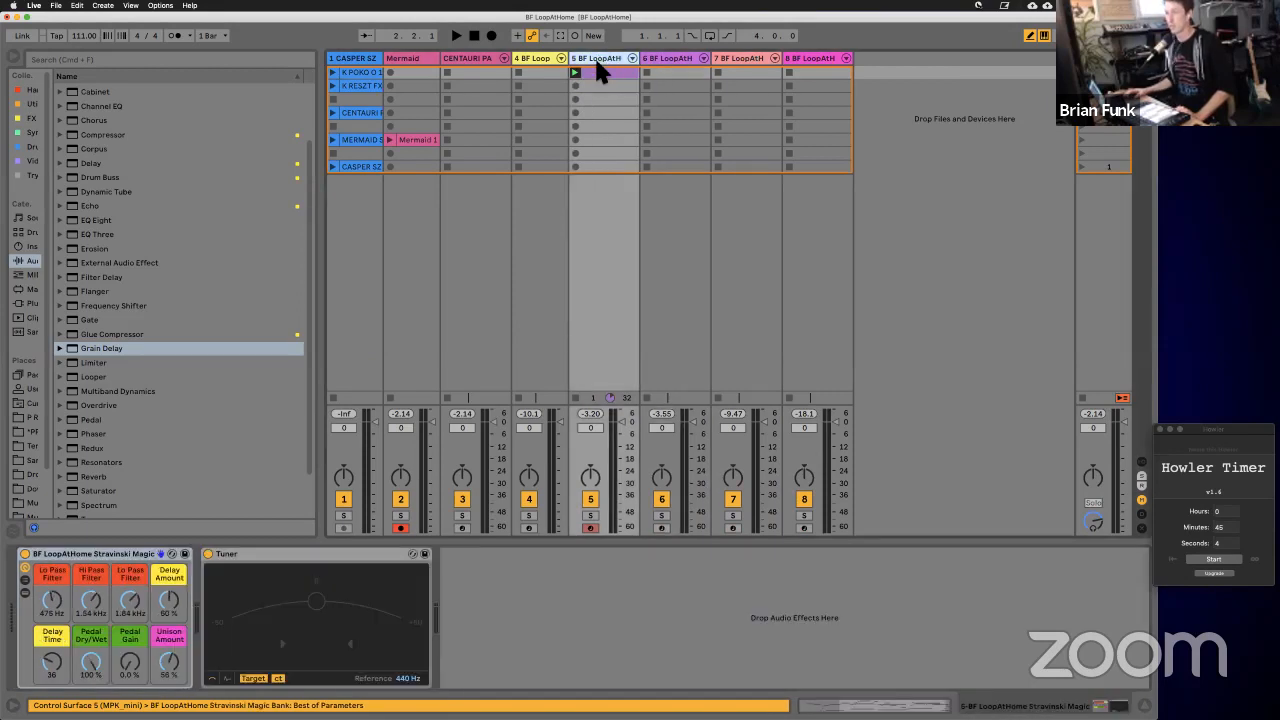
{"action": "left_click", "coordinate": [312, 558]}
{"action": "key", "text": "Delete"}
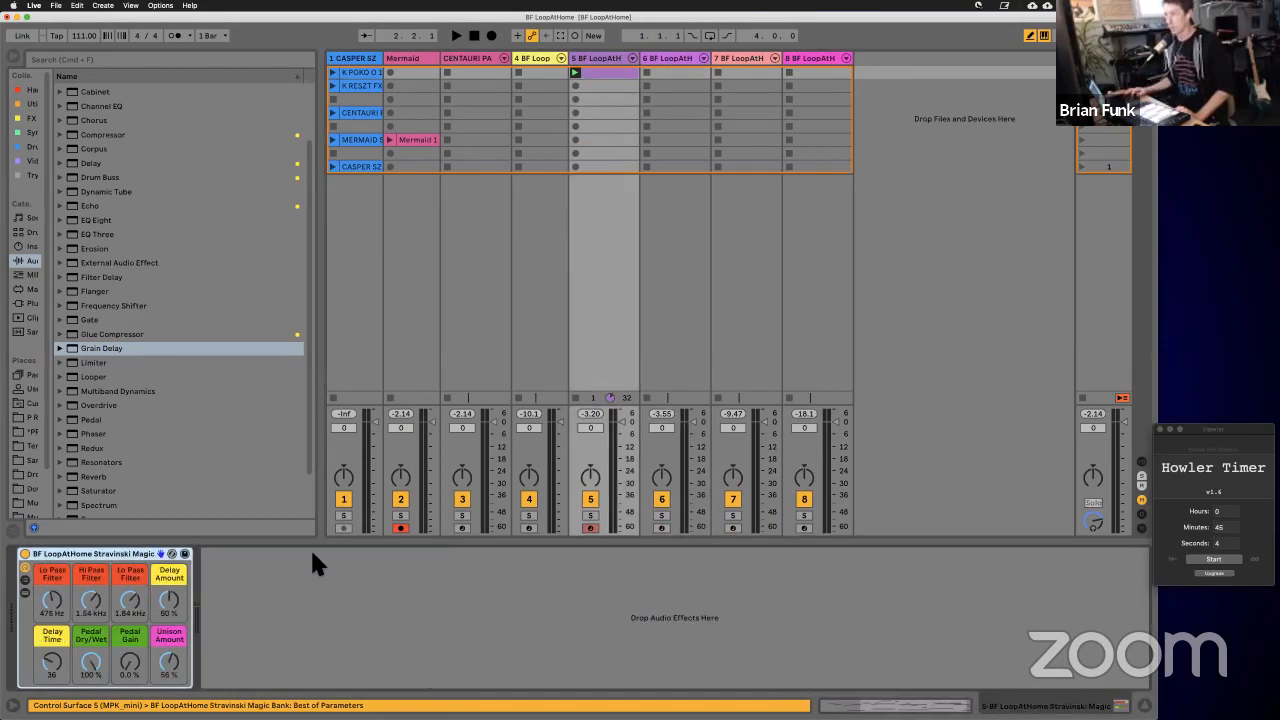
Step: Check the Pad and CENTAURI PARTY tracks for leftover devices, delete the Mermaid audio track, and select the CASPER SZ track
{"action": "left_click", "coordinate": [540, 58]}
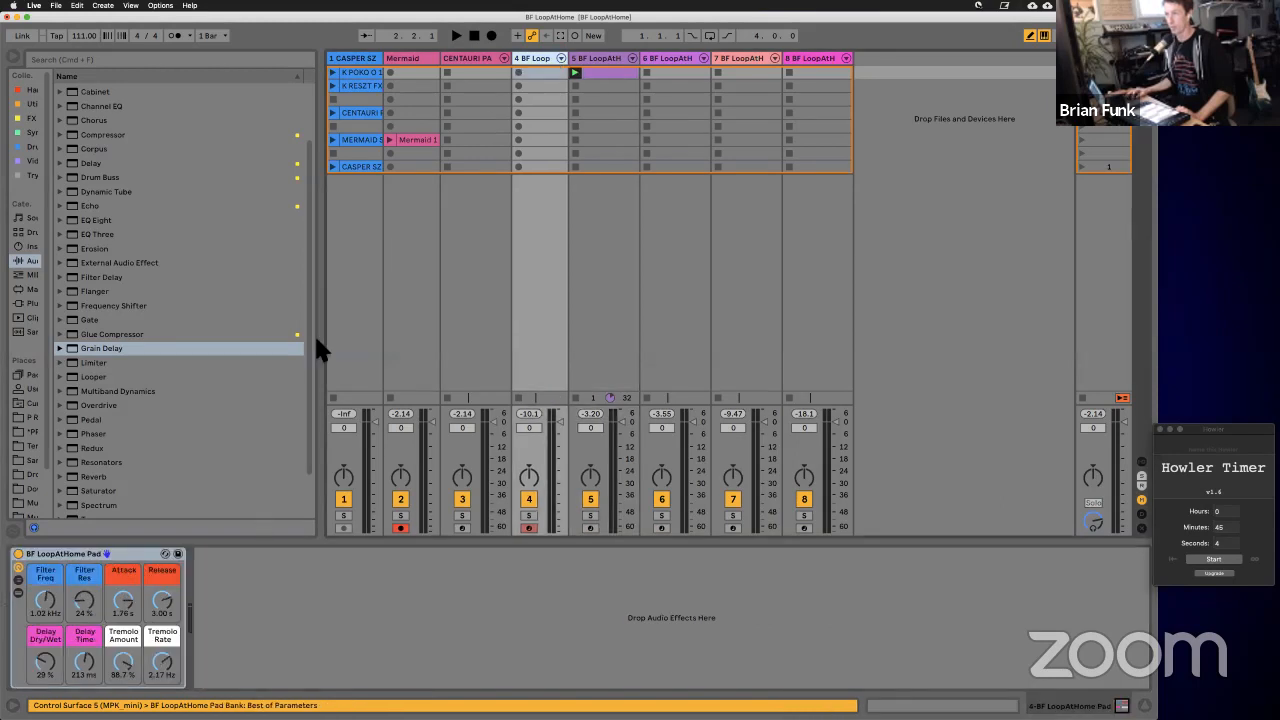
{"action": "left_click", "coordinate": [464, 57]}
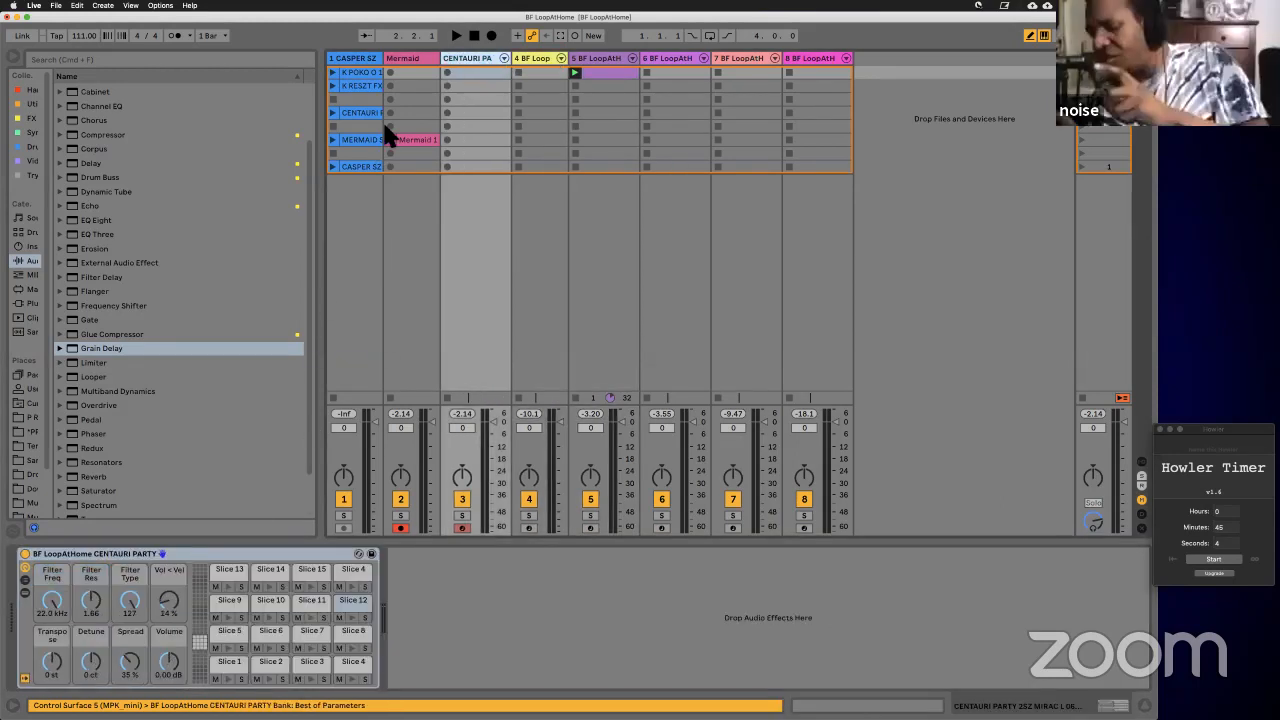
{"action": "left_click", "coordinate": [414, 58]}
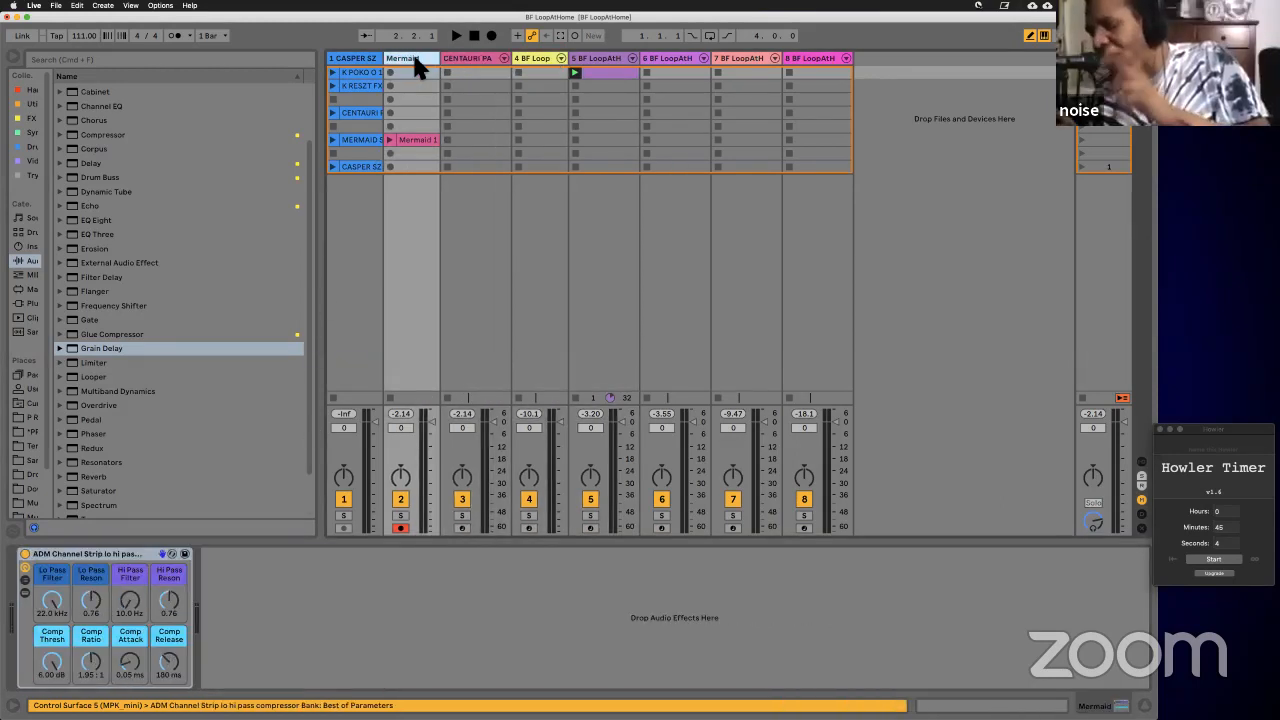
{"action": "key", "text": "super+v"}
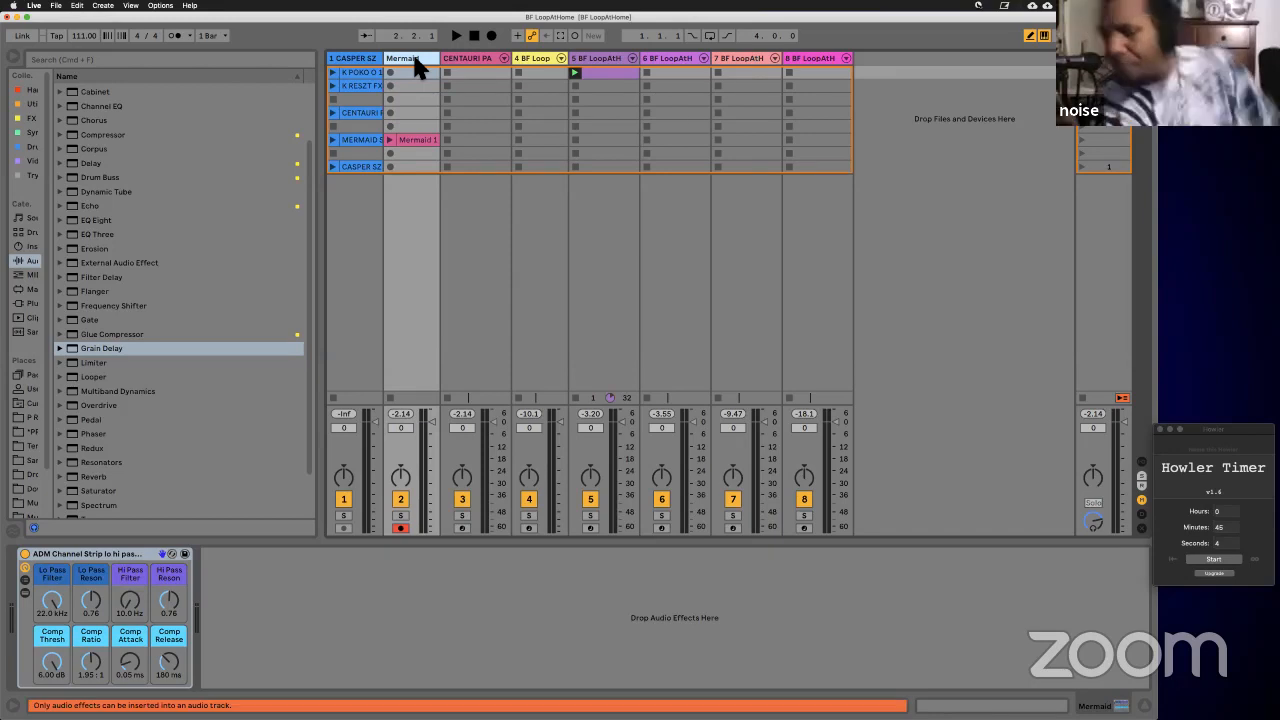
{"action": "key", "text": "BackSpace"}
{"action": "left_click", "coordinate": [358, 60]}
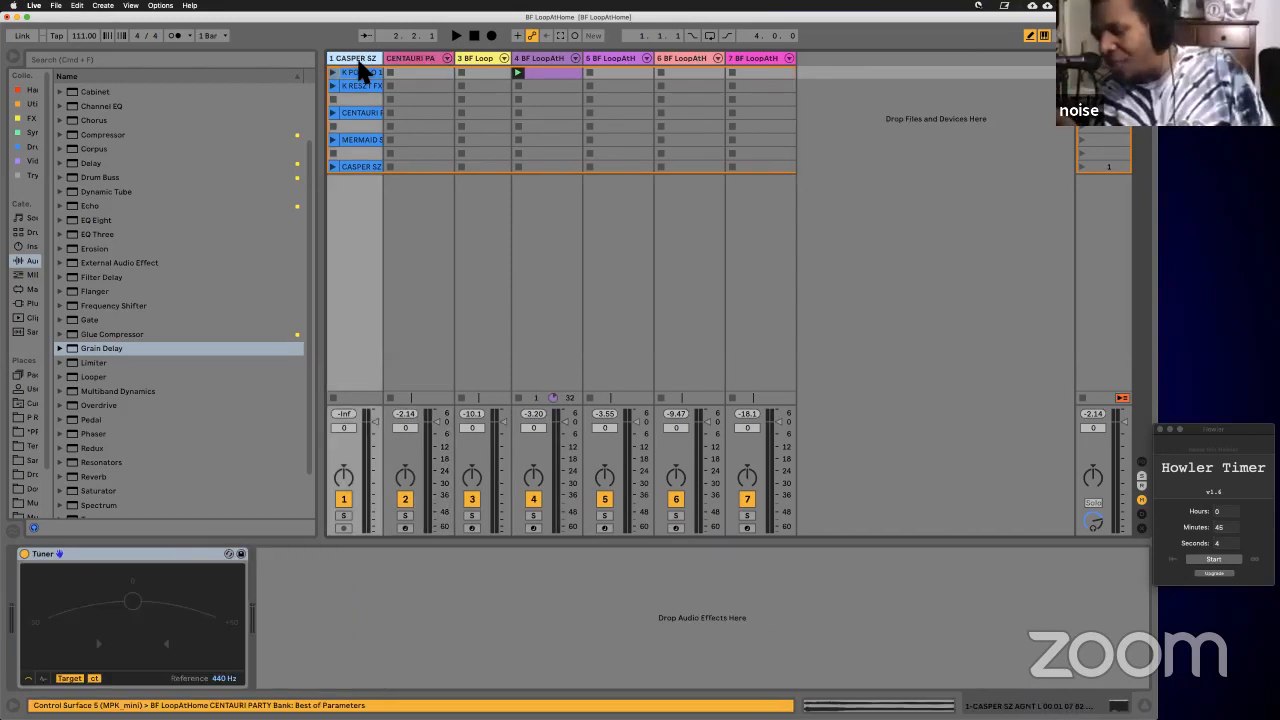
Step: Delete the CASPER SZ audio track and color the CENTAURI PARTY rack's Filter Freq, Filter Res and Filter Type macros light pink
{"action": "key", "text": "BackSpace"}
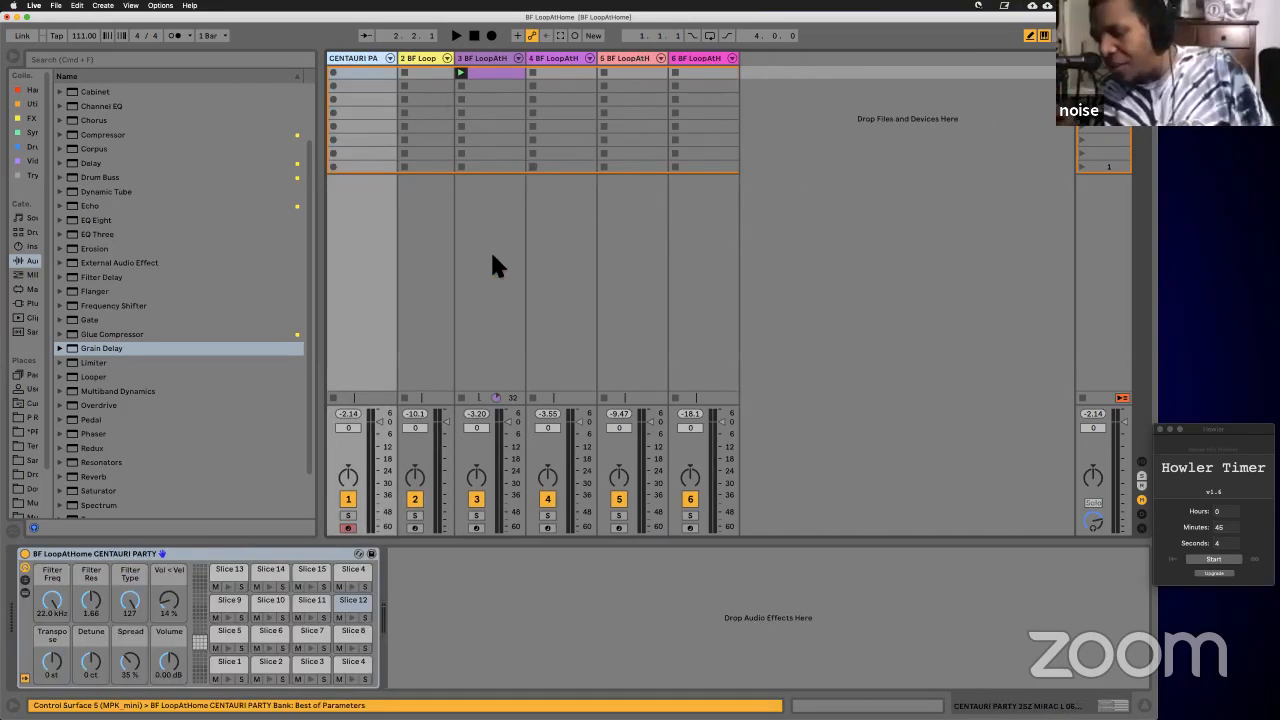
{"action": "right_click", "coordinate": [55, 588]}
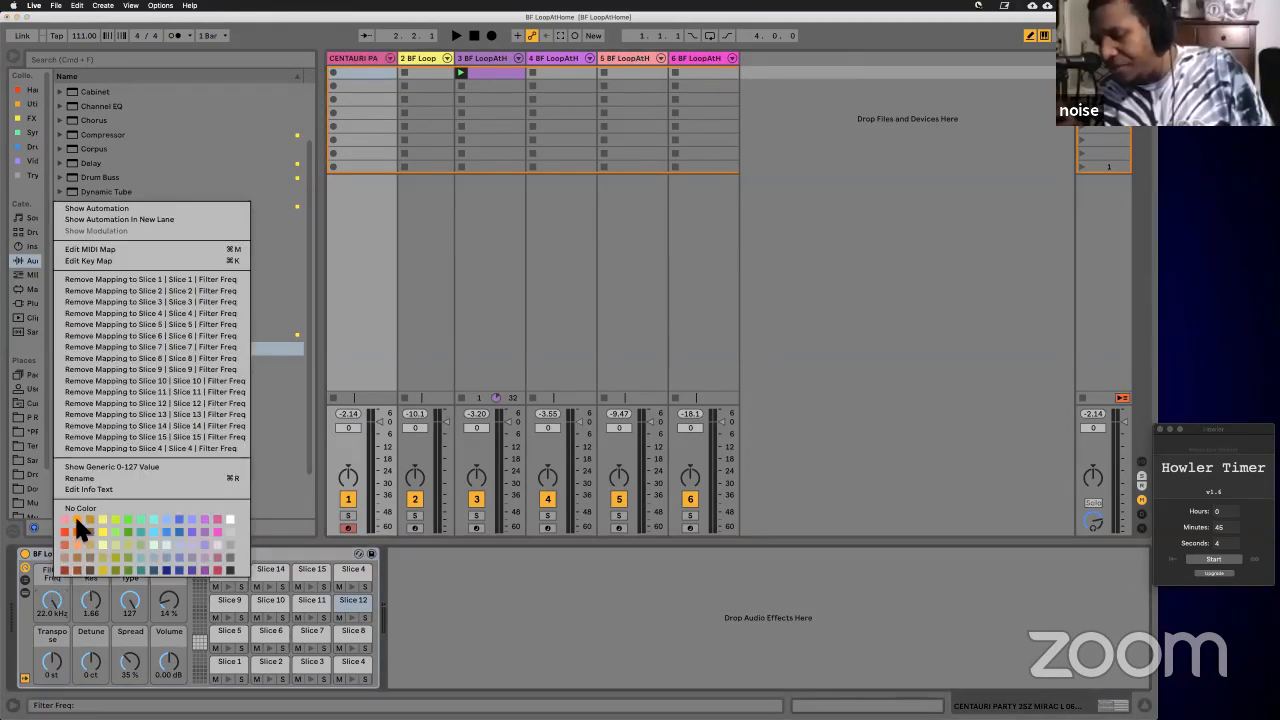
{"action": "left_click", "coordinate": [68, 521]}
{"action": "right_click", "coordinate": [94, 583]}
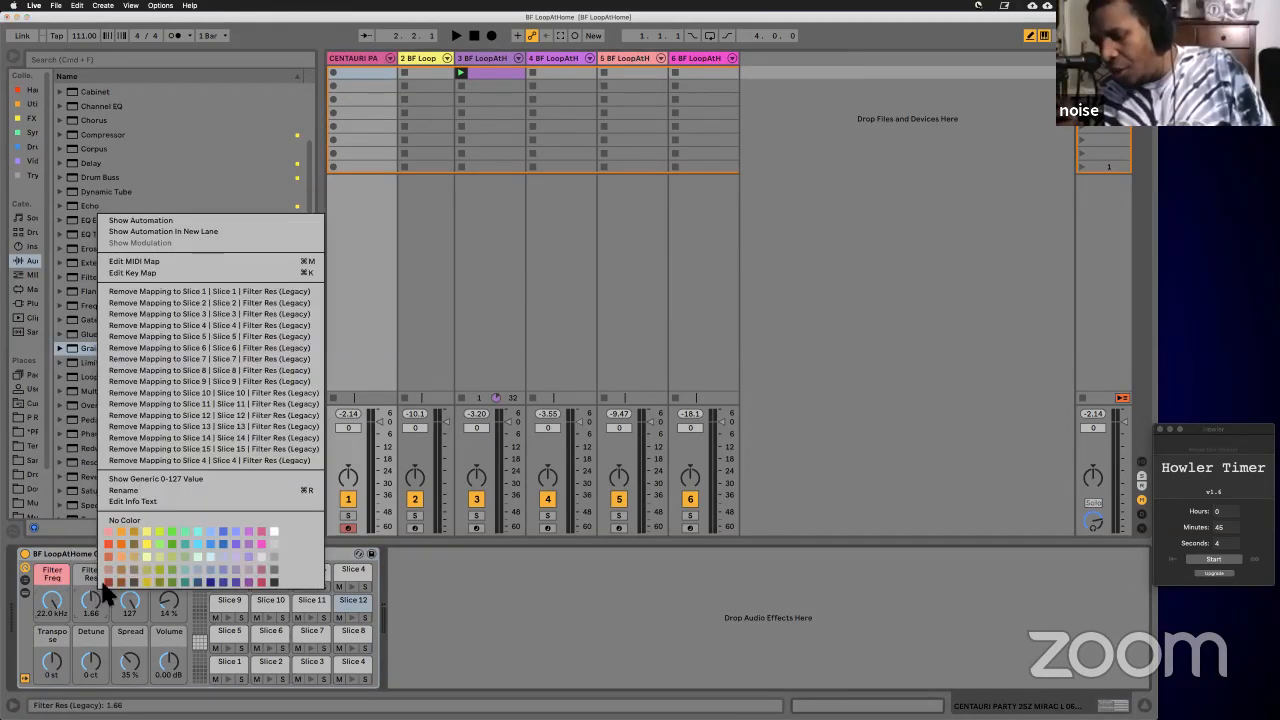
{"action": "left_click", "coordinate": [107, 531]}
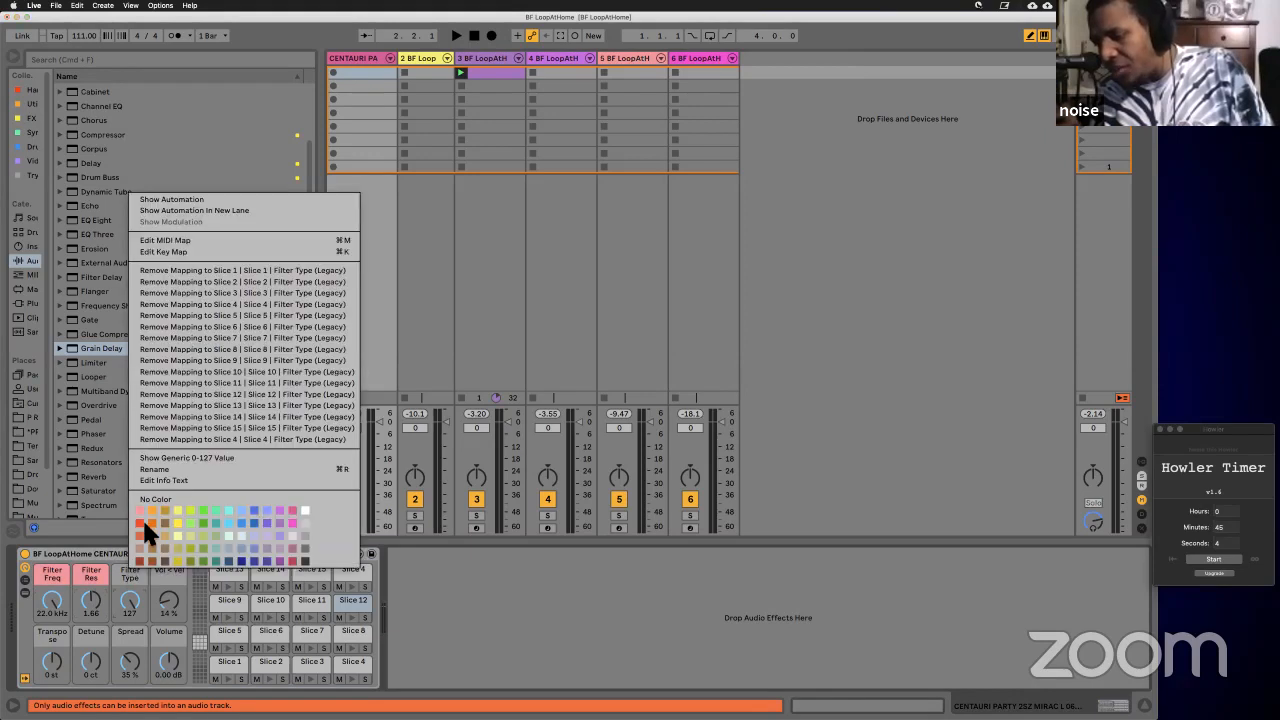
{"action": "right_click", "coordinate": [127, 573]}
{"action": "left_click", "coordinate": [145, 511]}
Step: Color the CENTAURI PARTY rack's Vol < Vel macro yellow, Transpose and Detune blue, Spread purple, and Volume white
{"action": "right_click", "coordinate": [170, 585]}
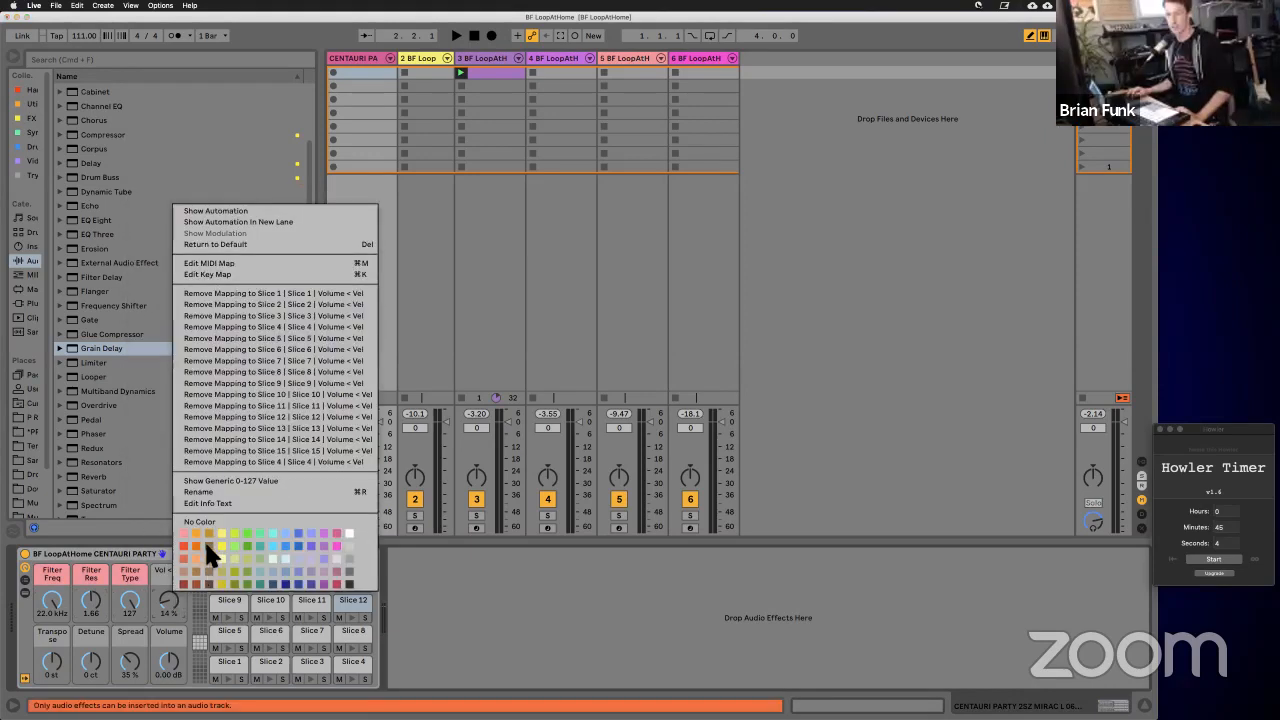
{"action": "left_click", "coordinate": [224, 535]}
{"action": "right_click", "coordinate": [50, 640]}
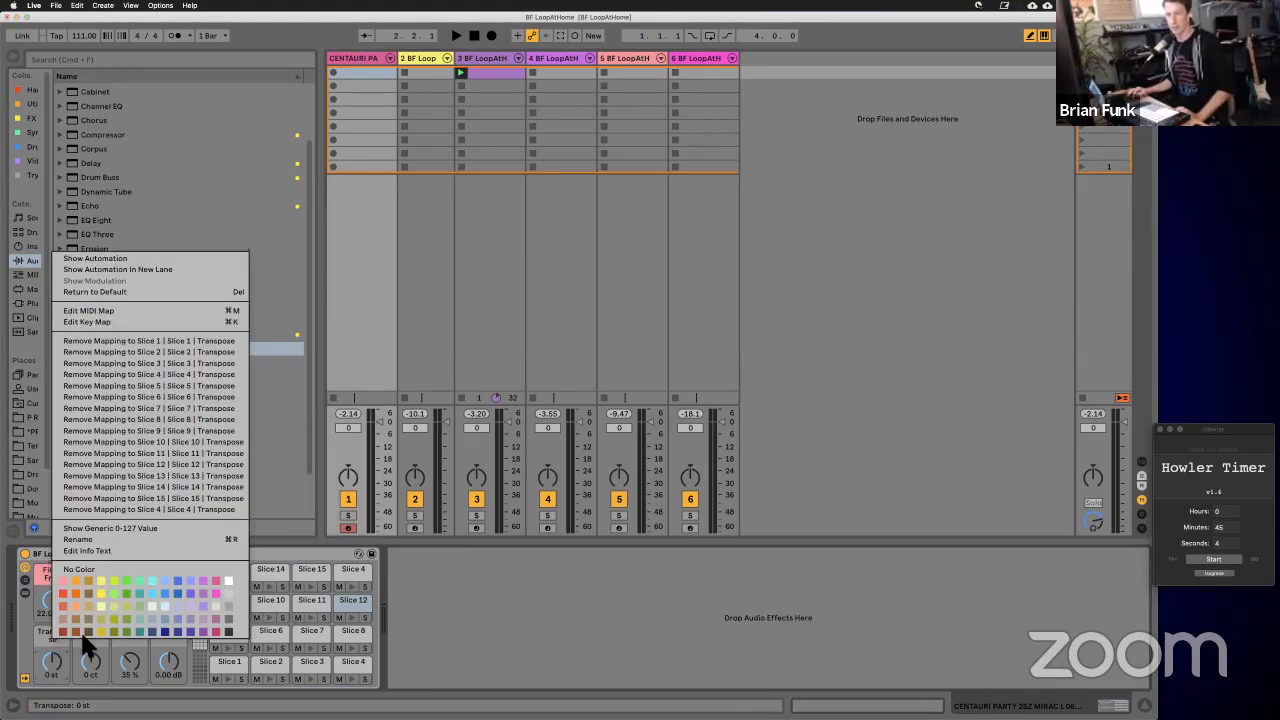
{"action": "left_click", "coordinate": [163, 589]}
{"action": "right_click", "coordinate": [91, 659]}
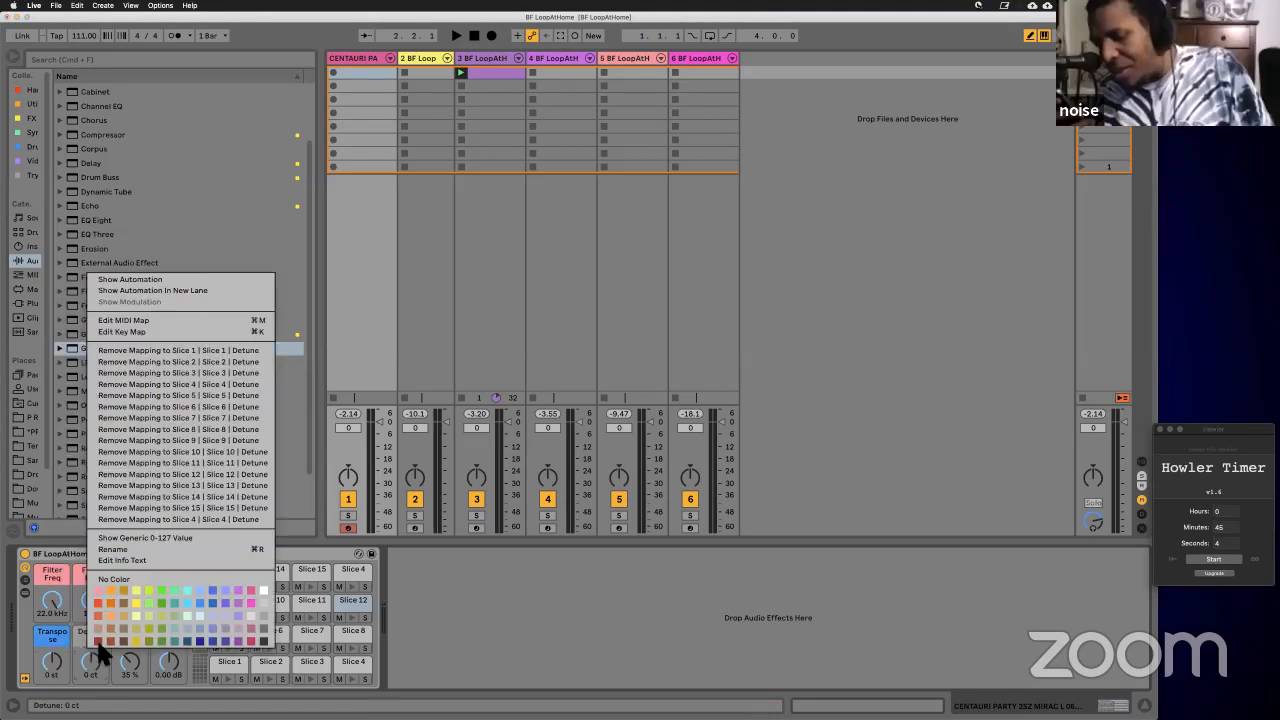
{"action": "left_click", "coordinate": [196, 597]}
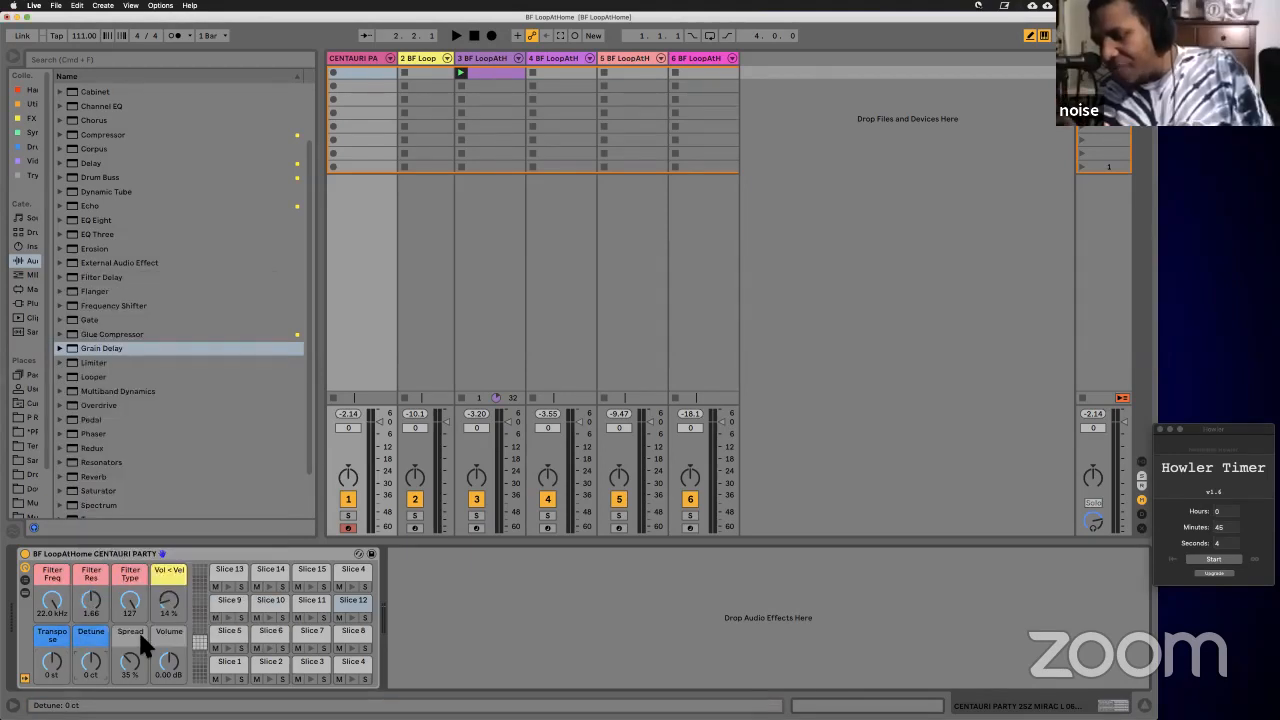
{"action": "right_click", "coordinate": [138, 629]}
{"action": "left_click", "coordinate": [288, 583]}
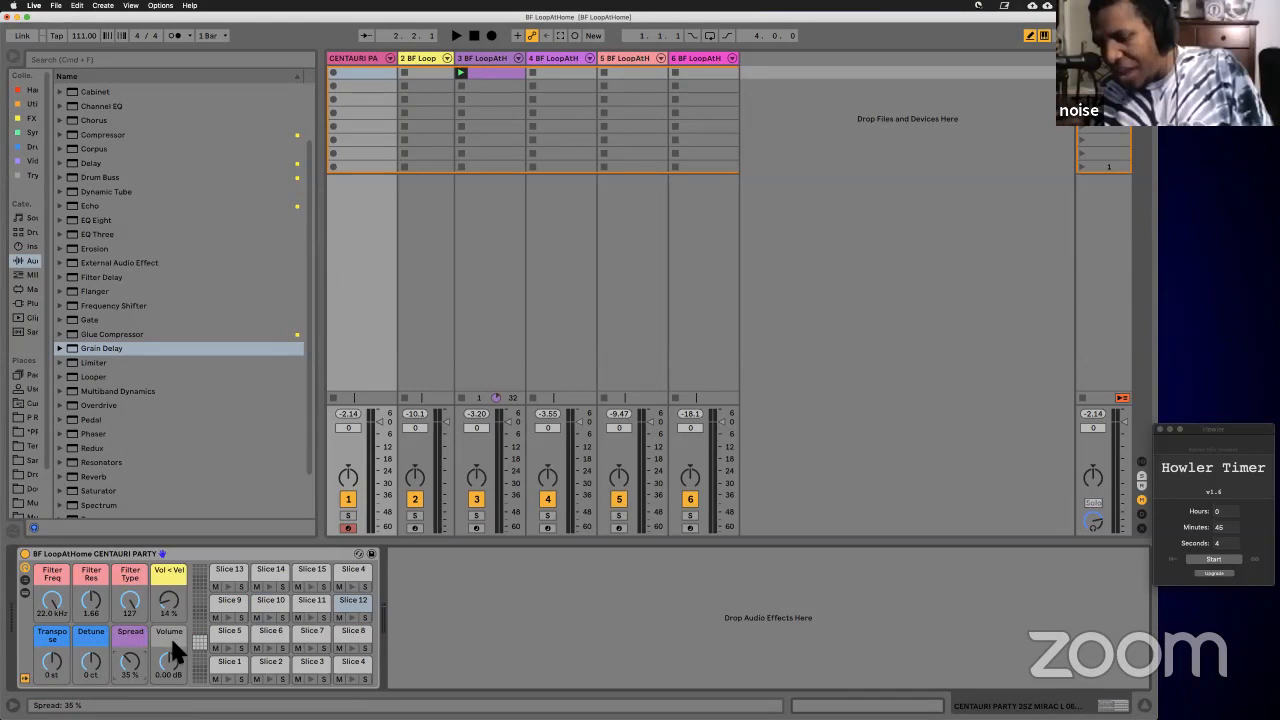
{"action": "right_click", "coordinate": [170, 635]}
{"action": "left_click", "coordinate": [356, 590]}
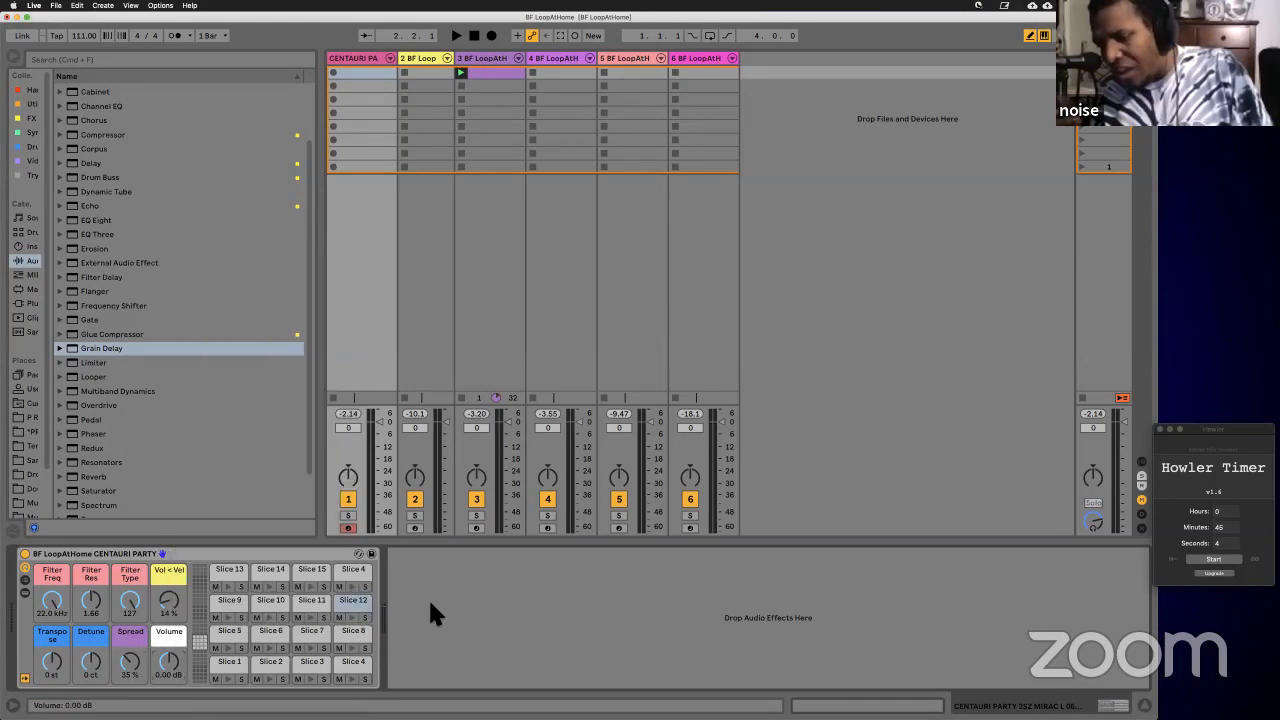
{"action": "left_click", "coordinate": [430, 603]}
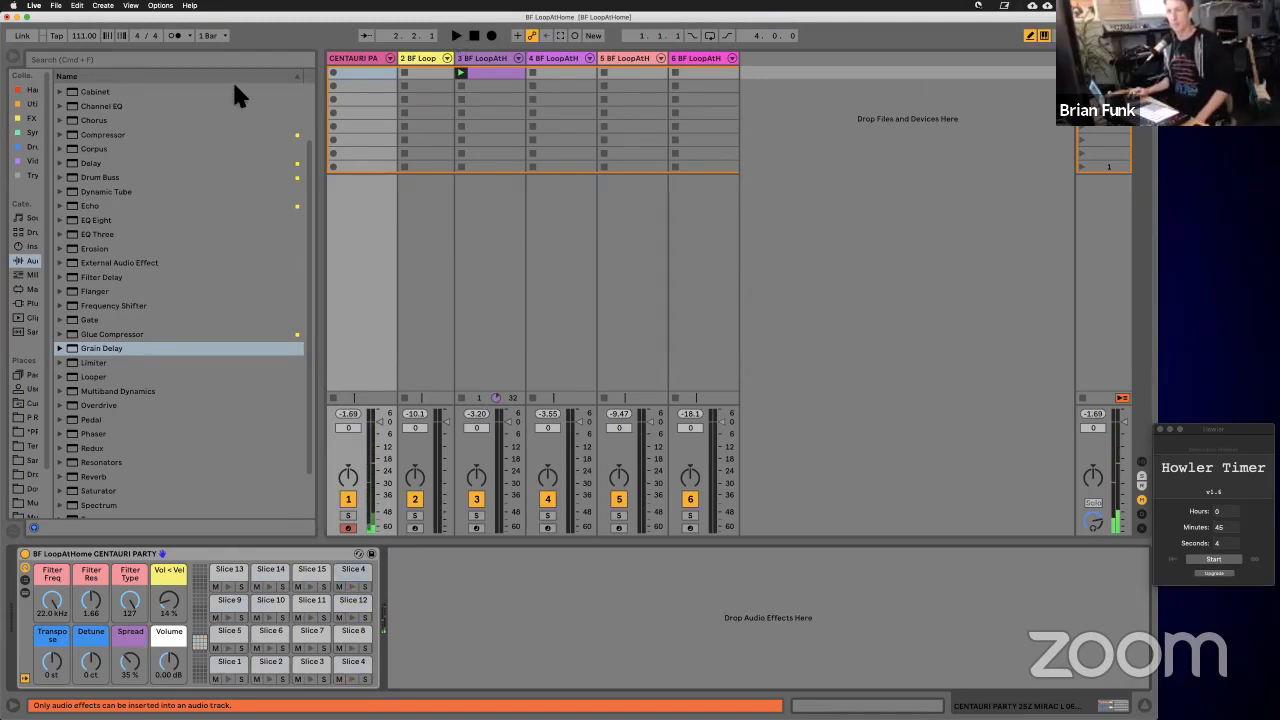
Step: Show the current project's files in the browser and check the devices inside the Pad rack
{"action": "left_click", "coordinate": [31, 403]}
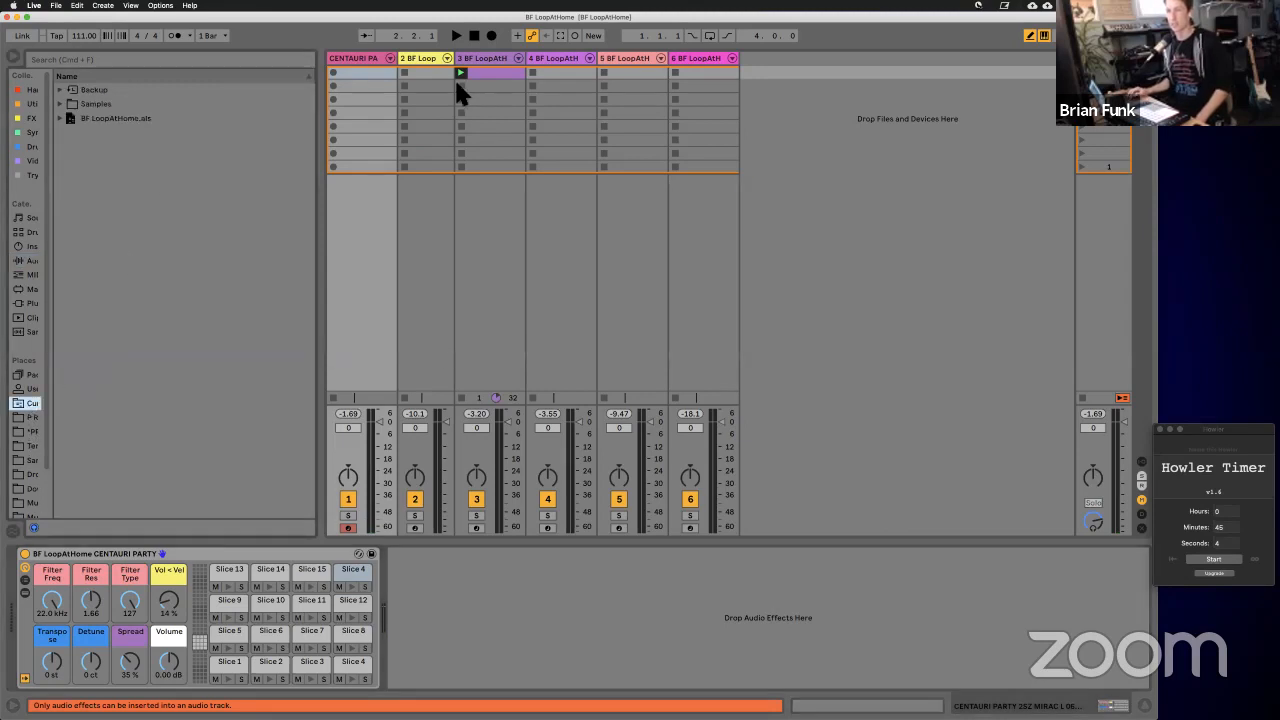
{"action": "left_click", "coordinate": [228, 584]}
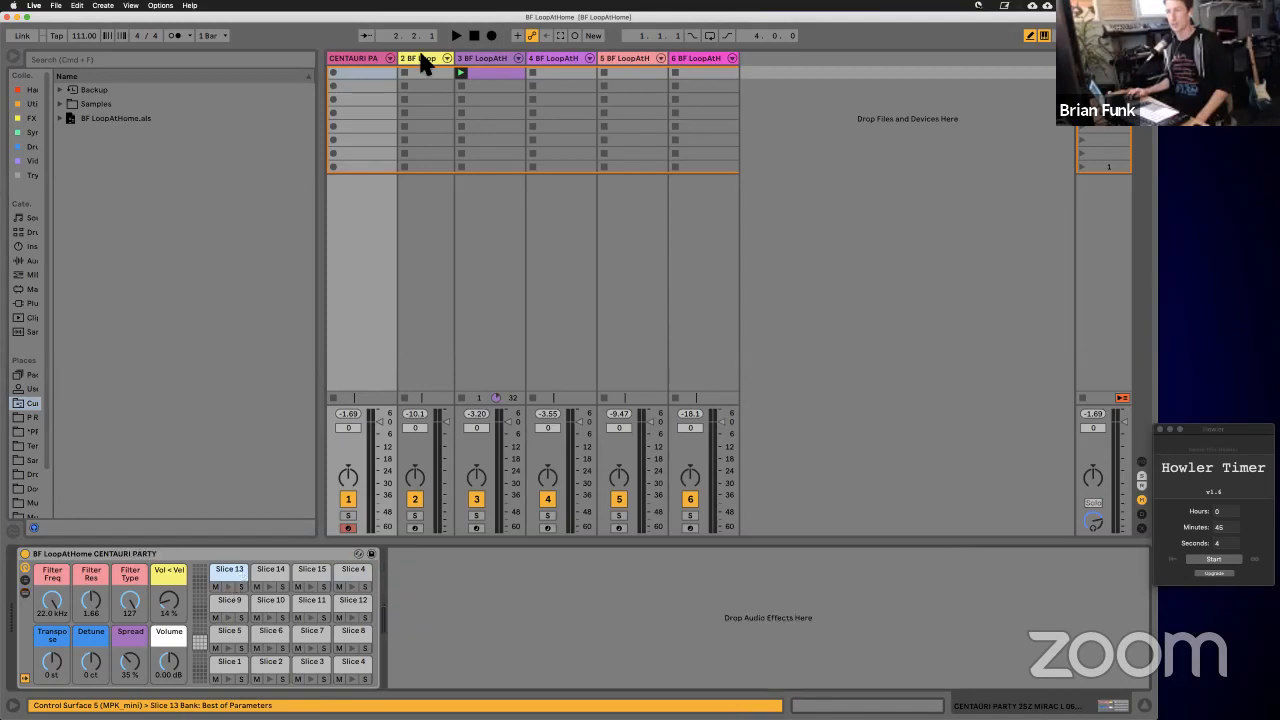
{"action": "left_click", "coordinate": [420, 53]}
{"action": "left_click", "coordinate": [18, 596]}
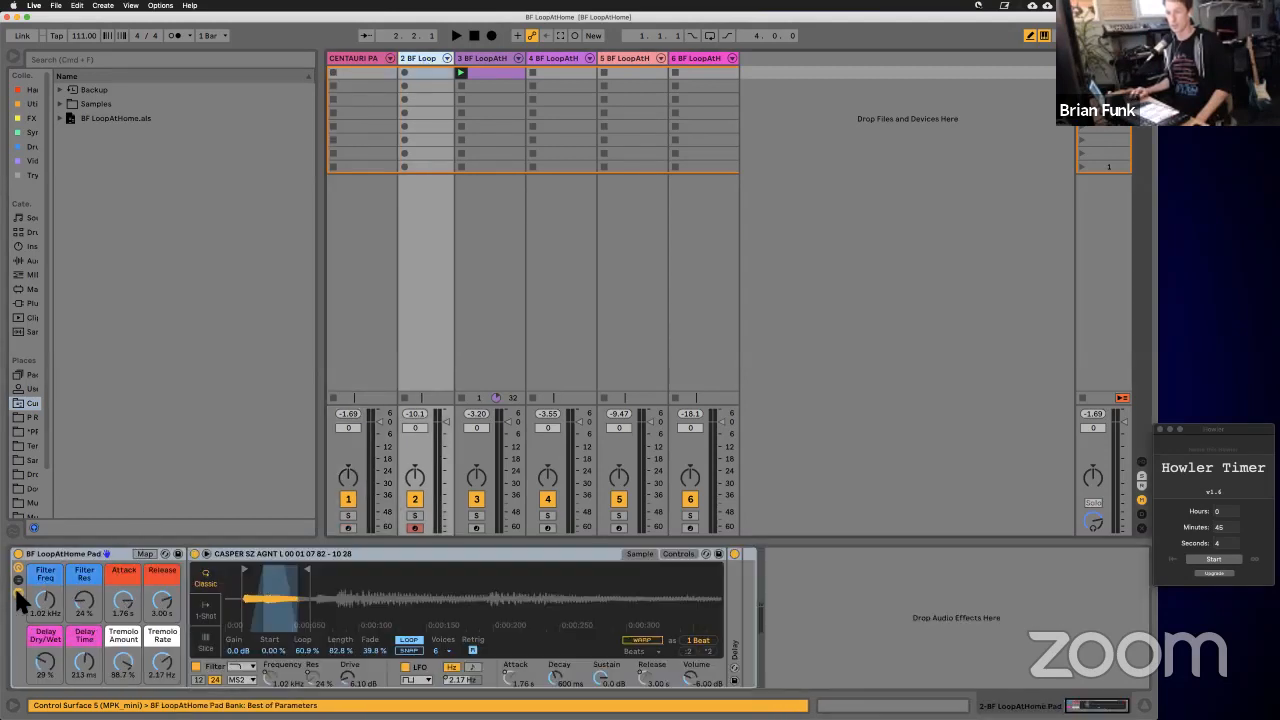
{"action": "left_click", "coordinate": [18, 596]}
Step: Rename the Stravinski Magic rack as BF LoopAtHome Stravinski Magic (SUITE) and collapse its devices
{"action": "left_click", "coordinate": [460, 227]}
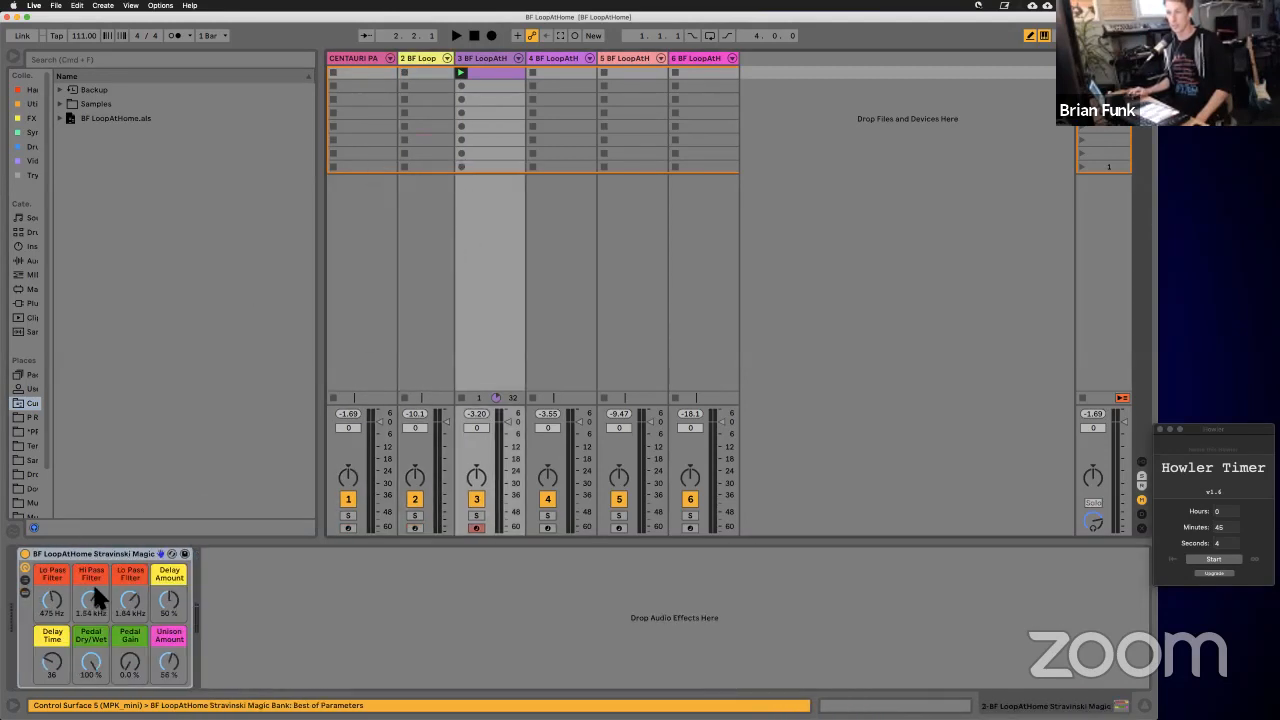
{"action": "left_click", "coordinate": [22, 595]}
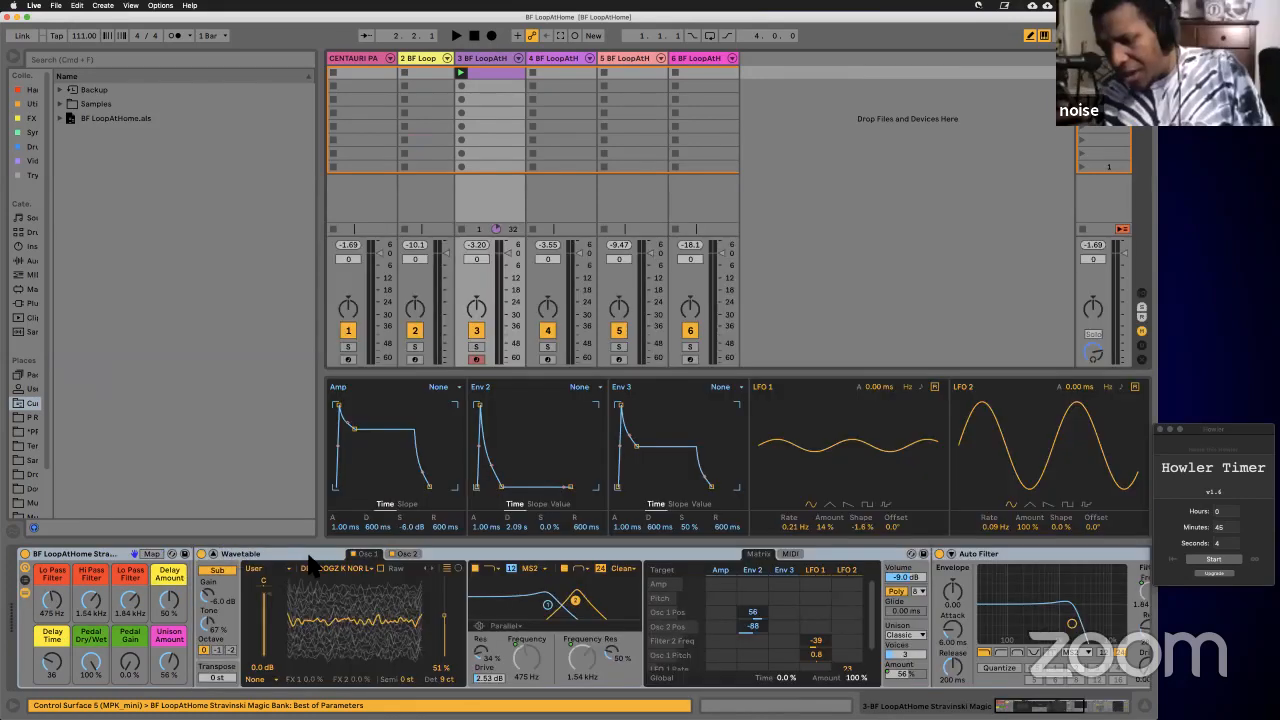
{"action": "left_click", "coordinate": [74, 554]}
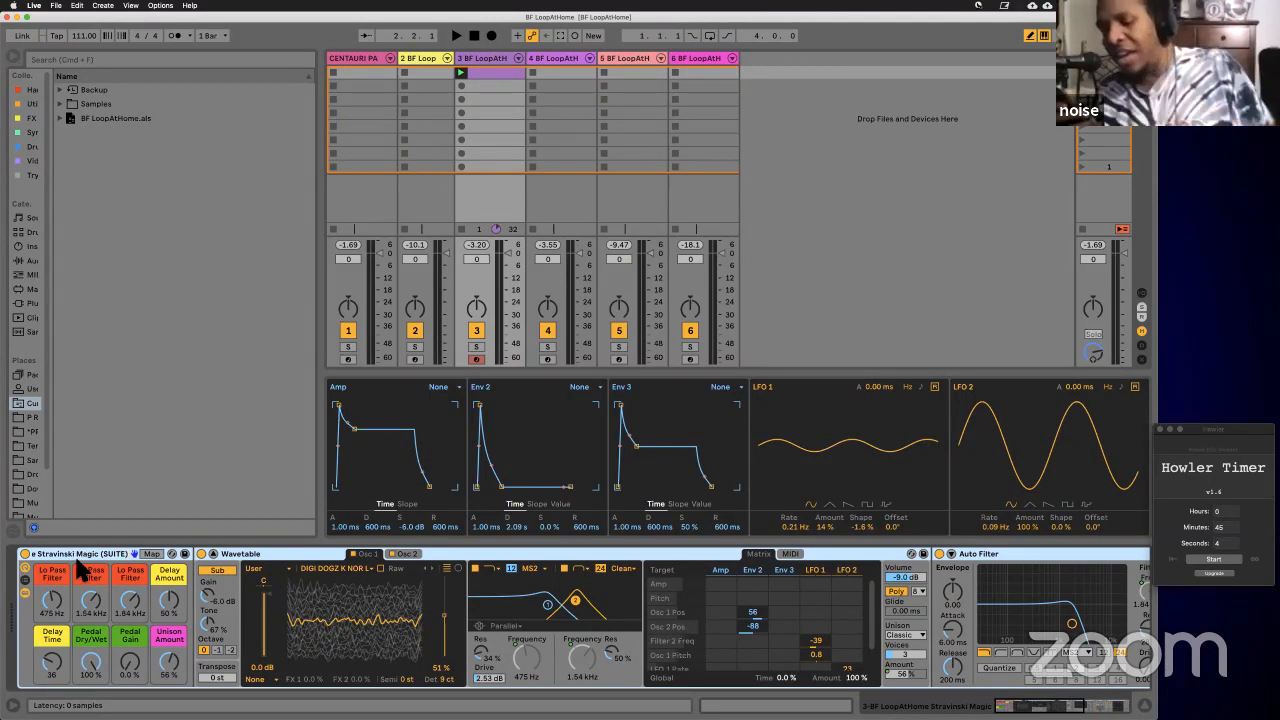
{"action": "left_click", "coordinate": [25, 592]}
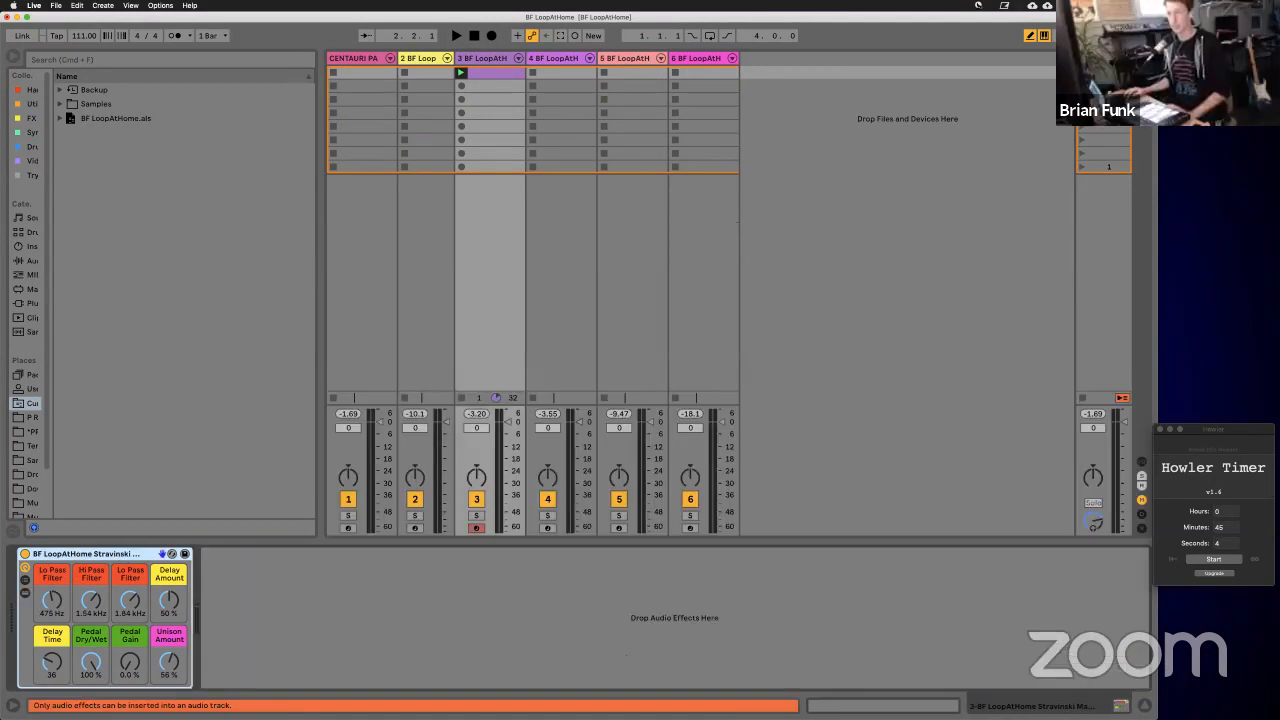
Step: Examine the device chains inside the Fireball, Mermaids and Sephirot racks, leaving each rack collapsed
{"action": "left_click", "coordinate": [547, 59]}
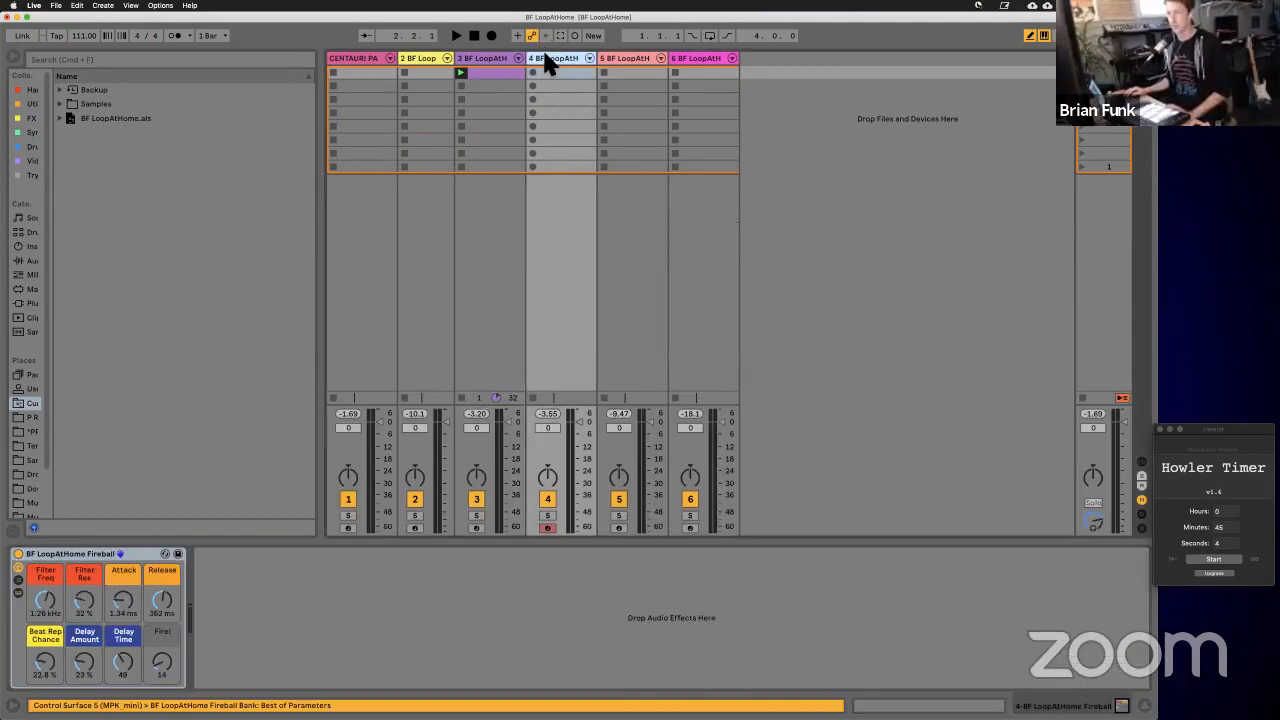
{"action": "left_click", "coordinate": [18, 594]}
{"action": "left_click", "coordinate": [18, 594]}
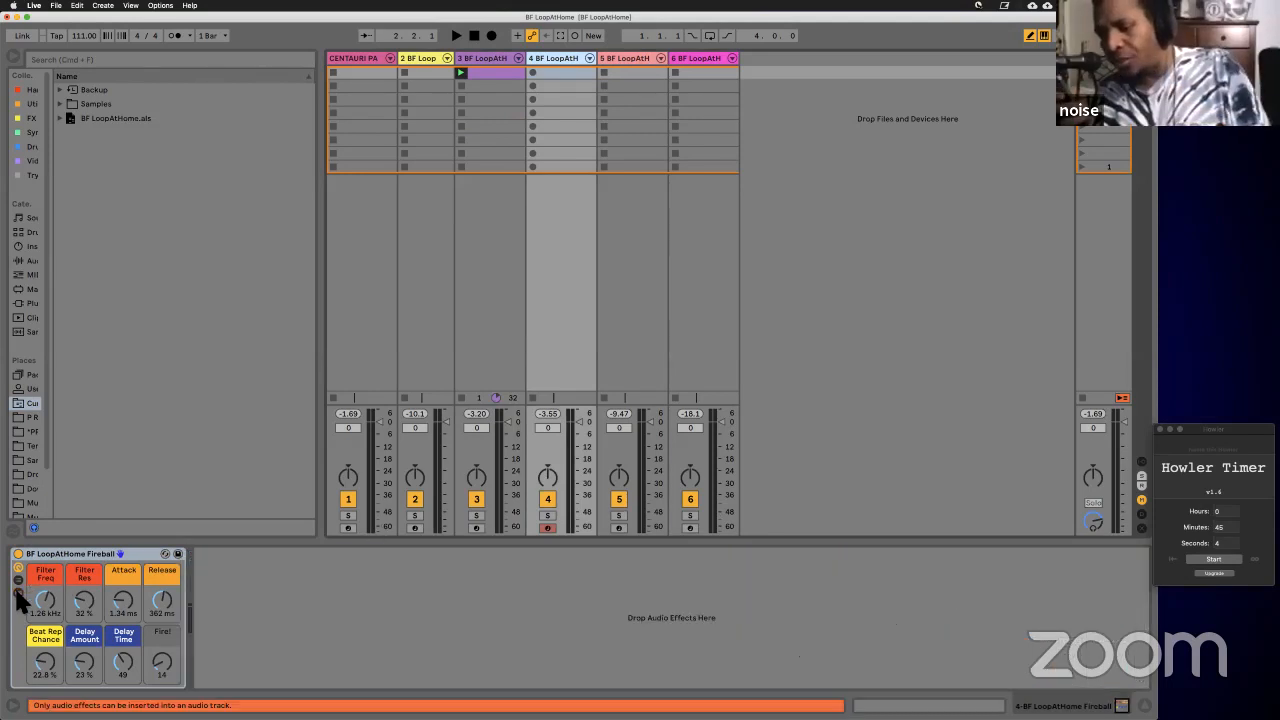
{"action": "left_click", "coordinate": [634, 55]}
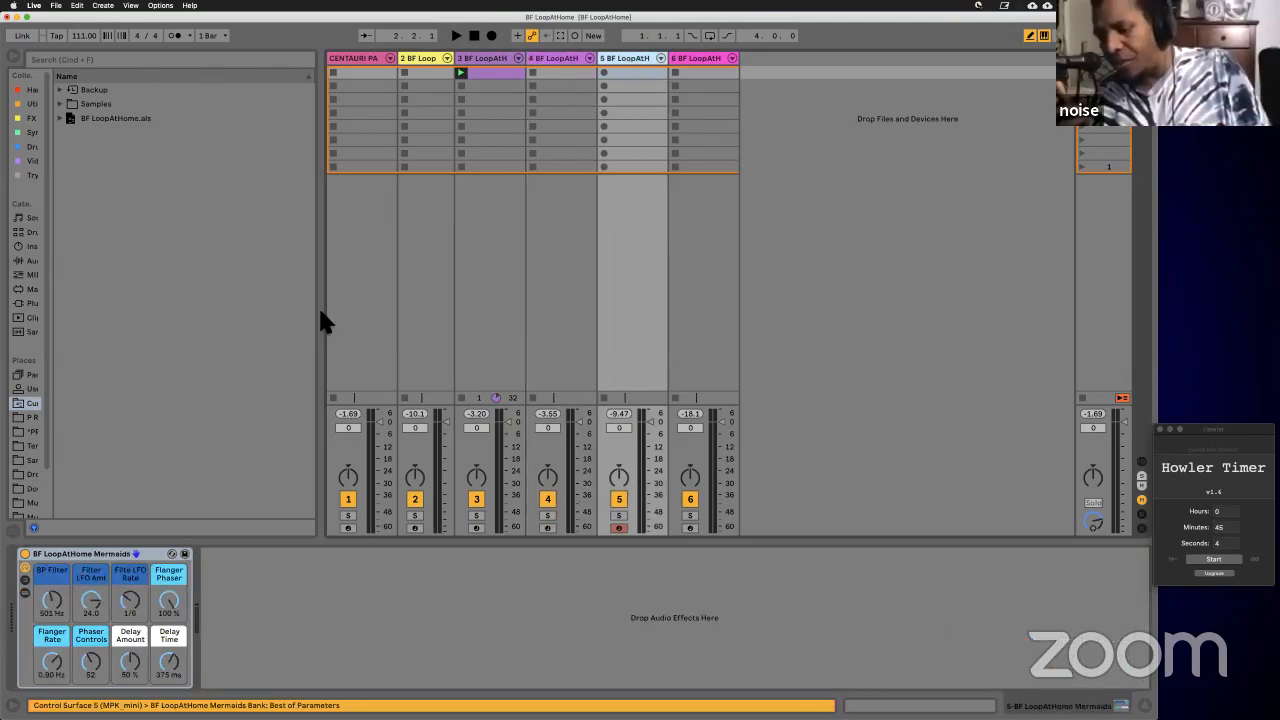
{"action": "left_click", "coordinate": [25, 595]}
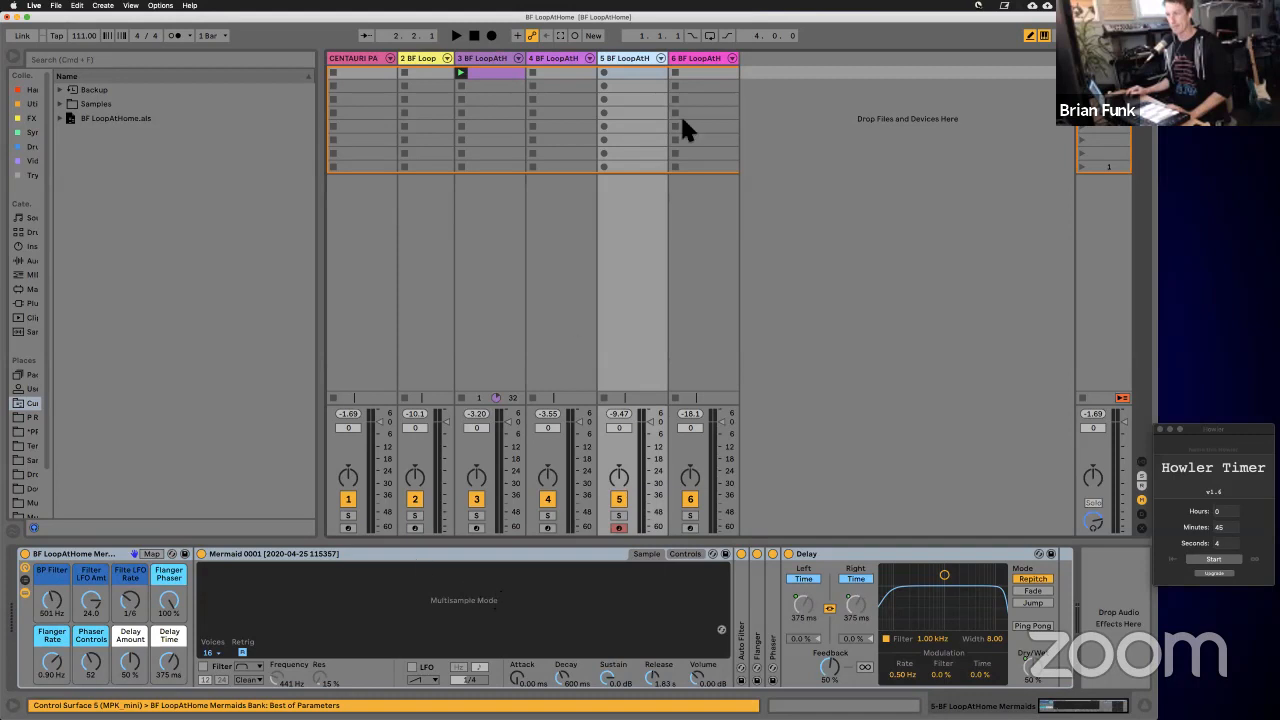
{"action": "left_click", "coordinate": [24, 595]}
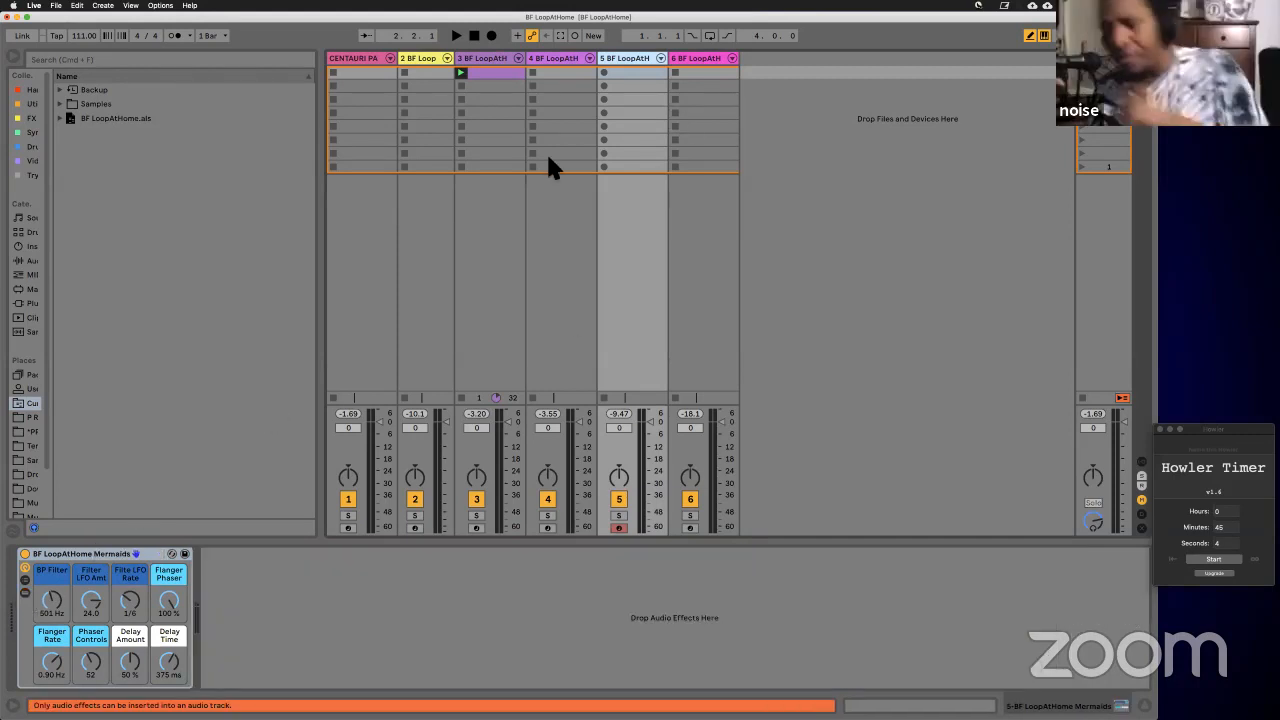
{"action": "left_click", "coordinate": [700, 58]}
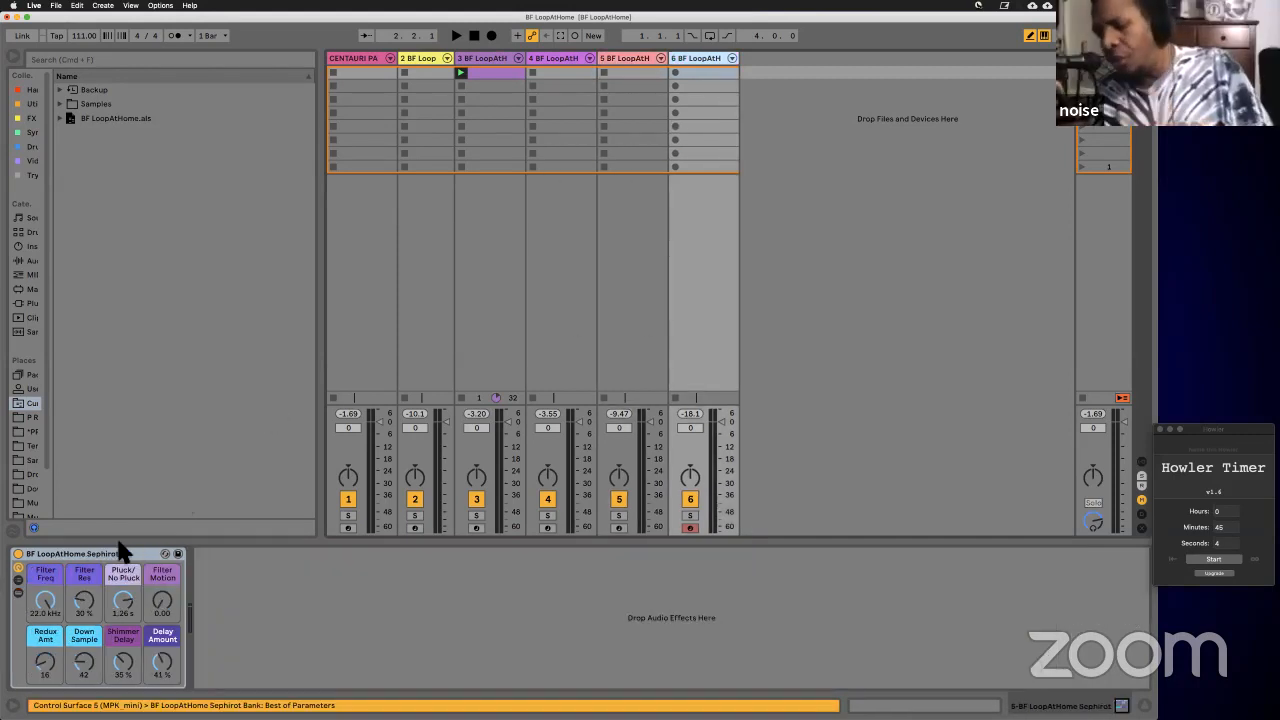
{"action": "left_click", "coordinate": [20, 595]}
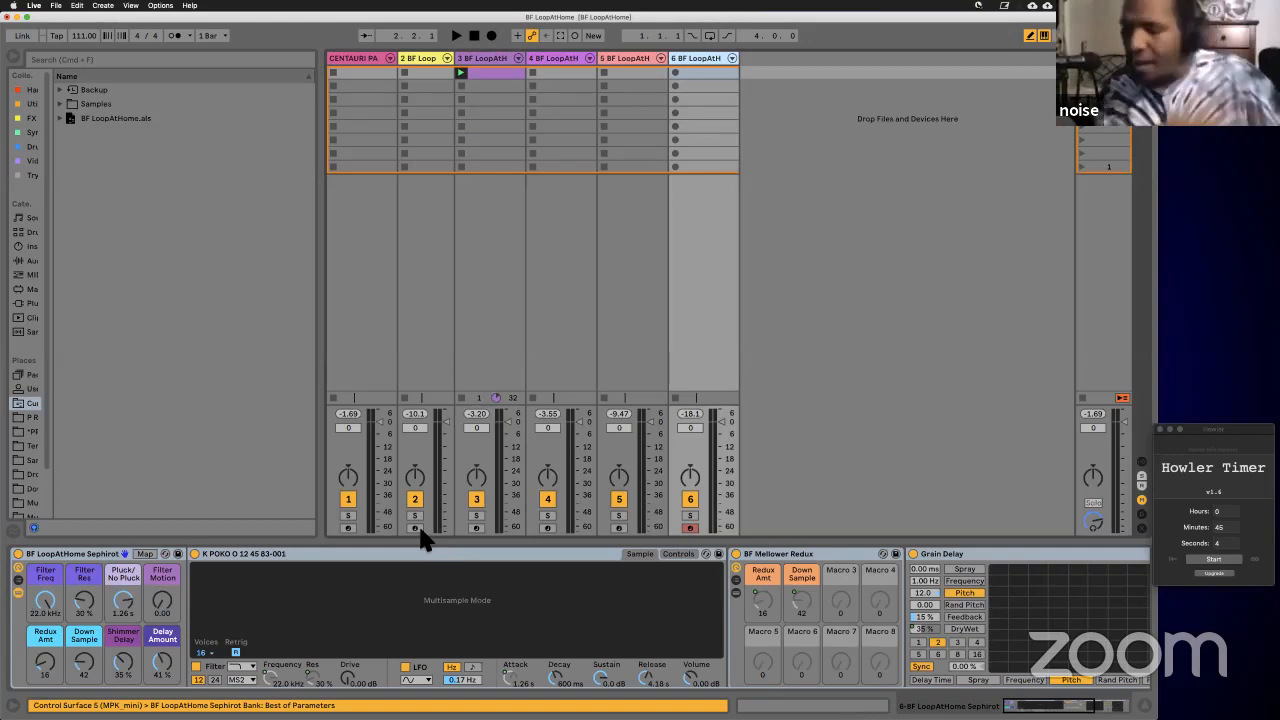
{"action": "left_click", "coordinate": [20, 597]}
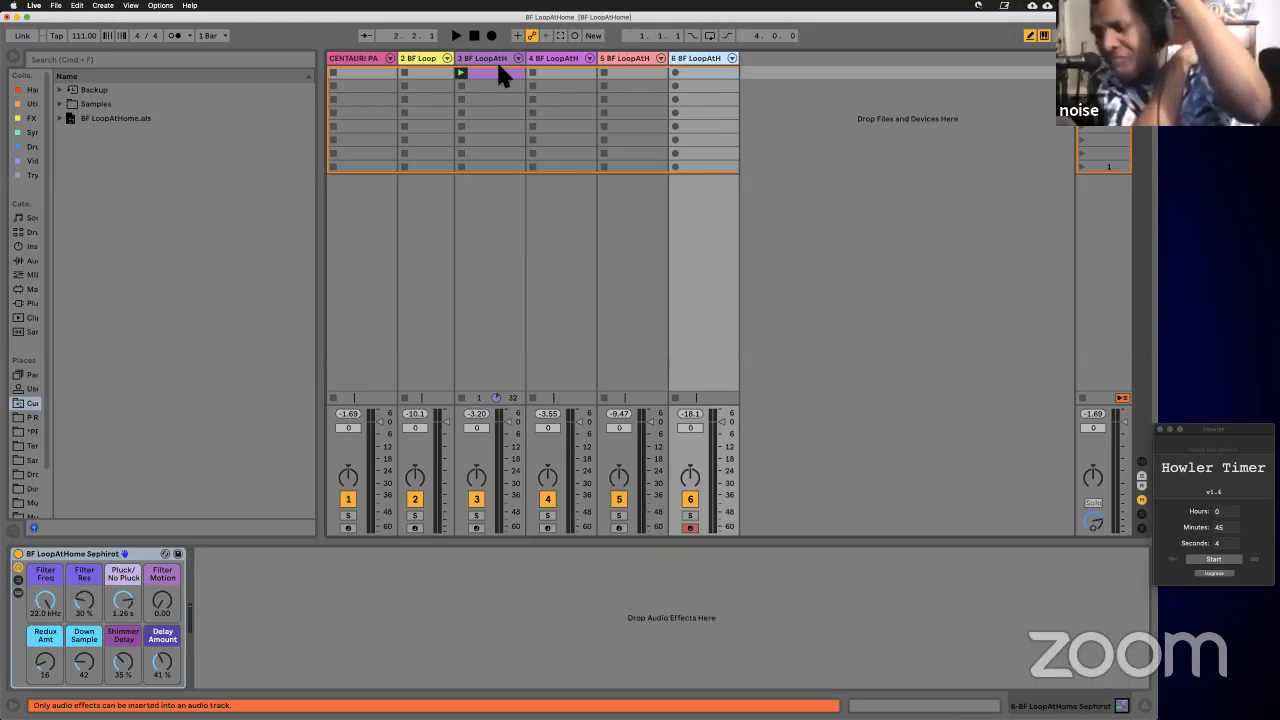
Step: Save the Live set and create a folder named Presets in the current project
{"action": "key", "text": "super+s"}
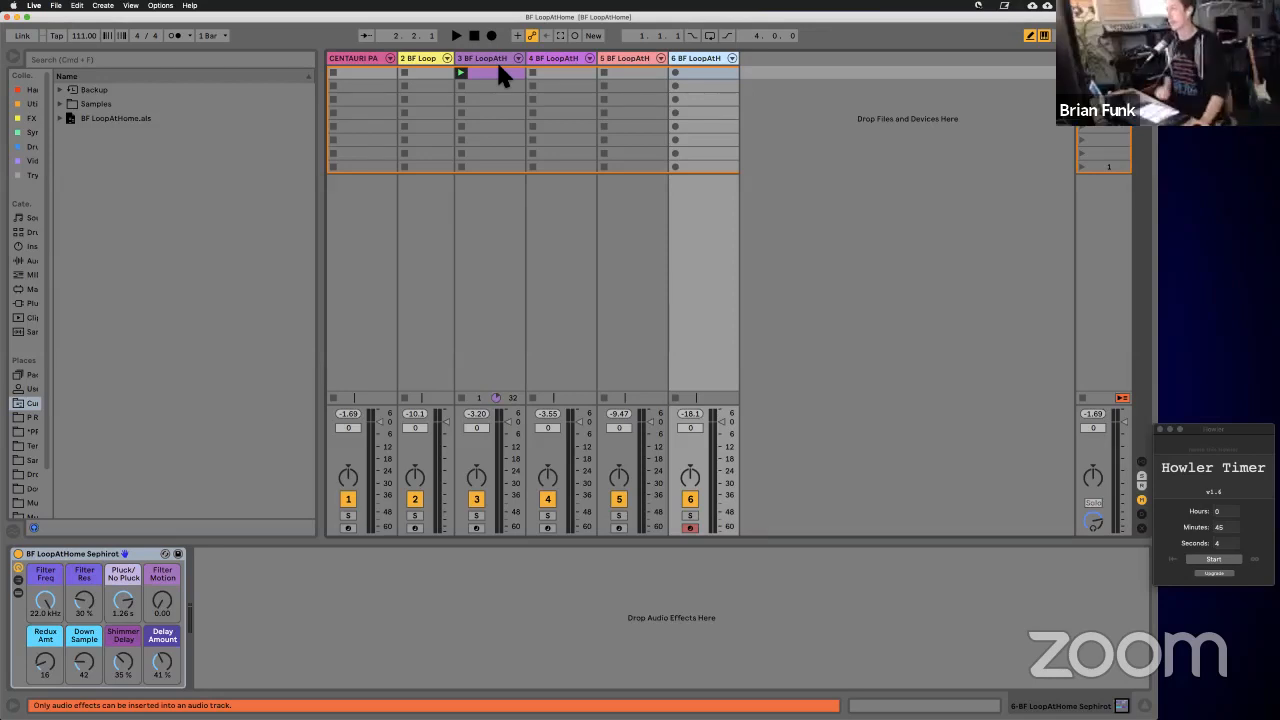
{"action": "right_click", "coordinate": [125, 152]}
{"action": "left_click", "coordinate": [139, 160]}
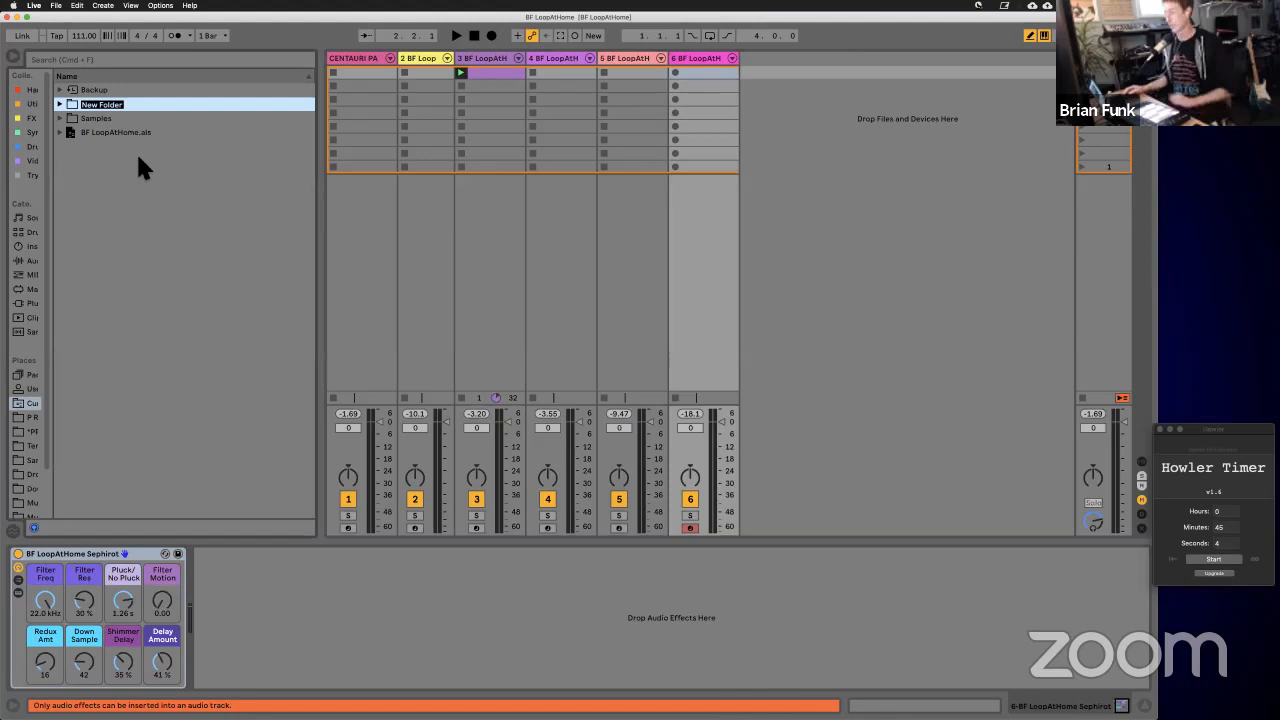
{"action": "type", "text": "Presets"}
{"action": "key", "text": "Return"}
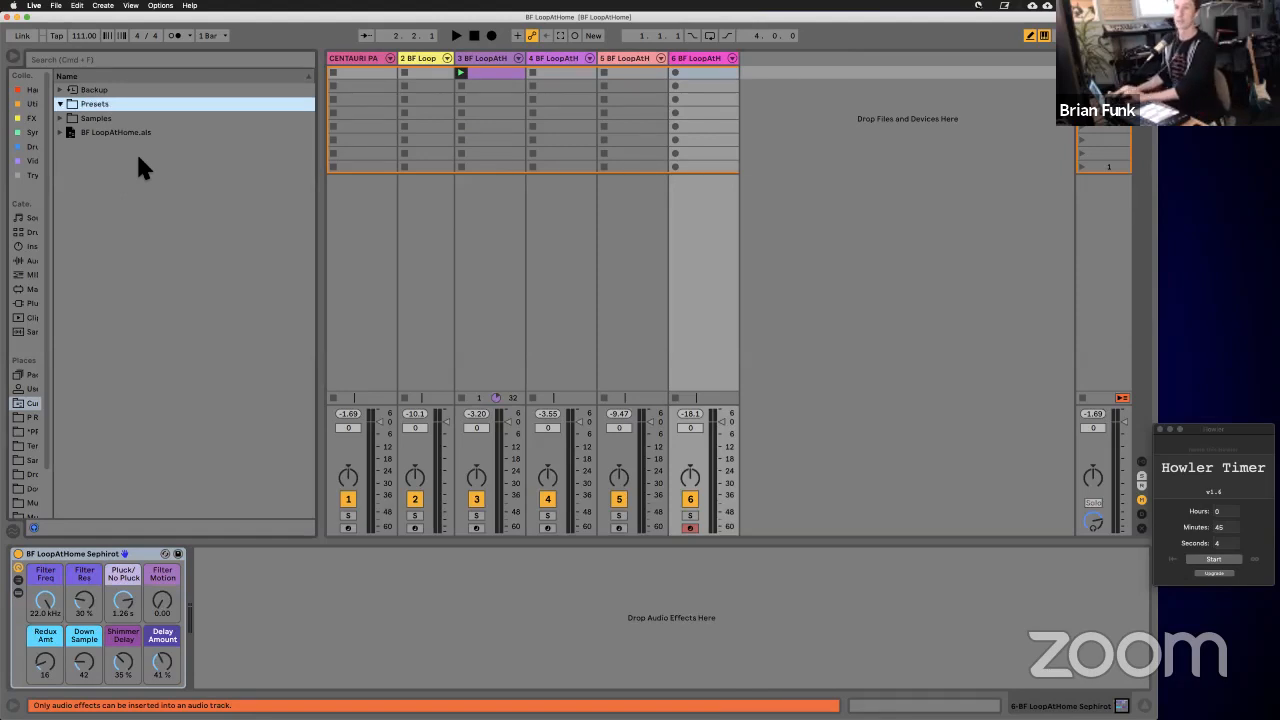
Step: Save the CENTAURI PARTY rack as a preset in the project's Presets folder under its existing name
{"action": "left_click", "coordinate": [378, 60]}
{"action": "left_click_drag", "start_coordinate": [122, 556], "coordinate": [103, 110]}
{"action": "key", "text": "Return"}
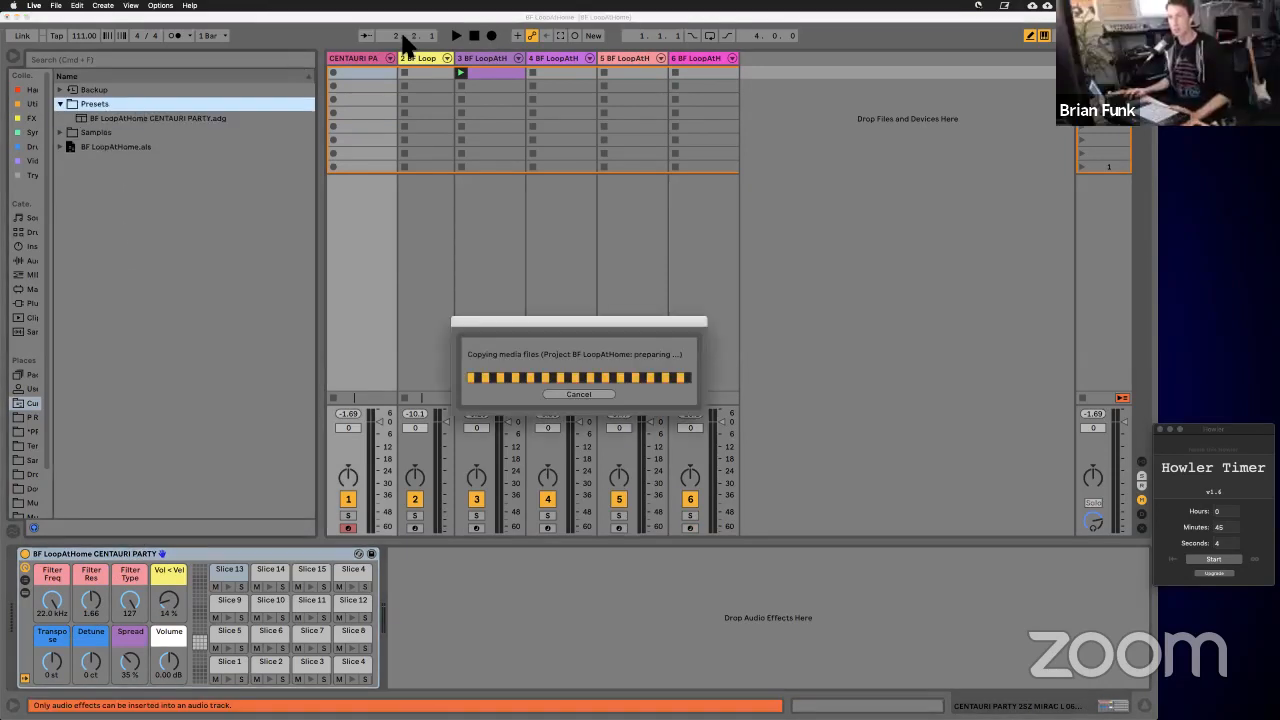
Step: Rename the BF LoopAtHome Pad rack on track 2 as BF LoopAtHome Casper Wind Riding and collapse its devices
{"action": "left_click", "coordinate": [428, 58]}
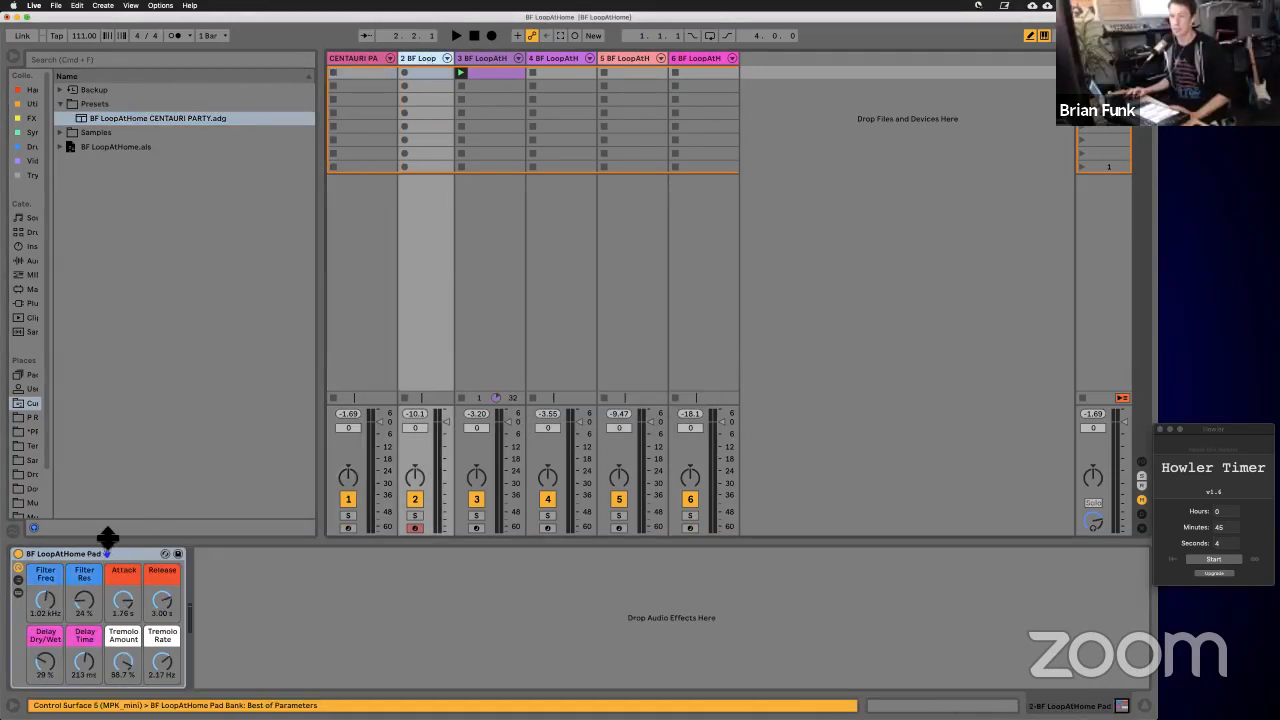
{"action": "mouse_move", "coordinate": [78, 554]}
{"action": "left_mouse_down"}
{"action": "mouse_move", "coordinate": [76, 274]}
{"action": "mouse_move", "coordinate": [122, 174]}
{"action": "mouse_move", "coordinate": [85, 575]}
{"action": "left_mouse_up"}
{"action": "left_click", "coordinate": [18, 593]}
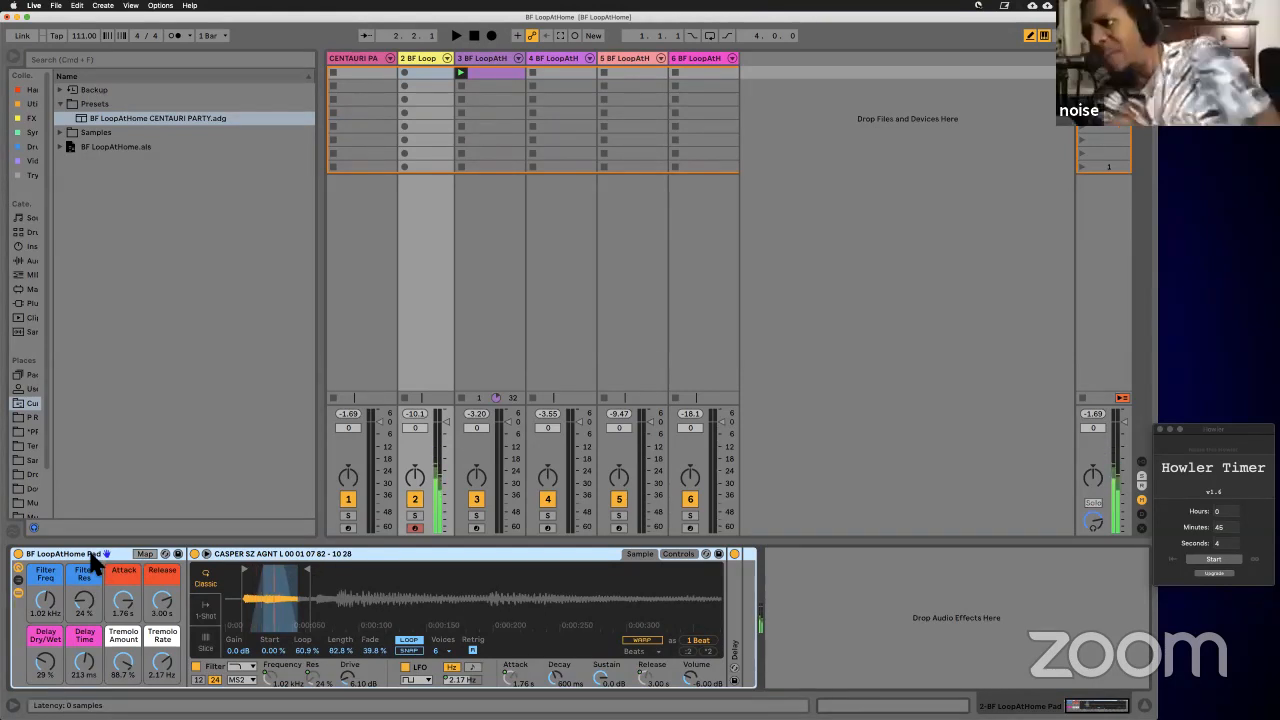
{"action": "key", "text": "super+r"}
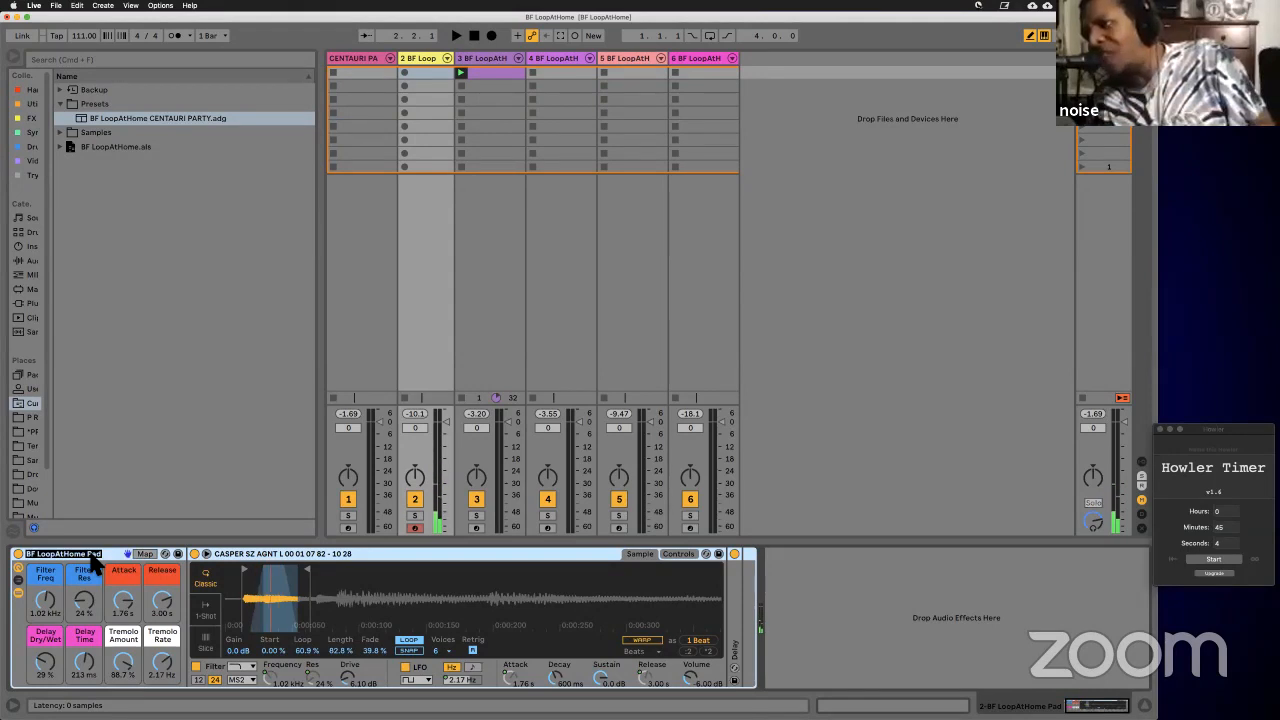
{"action": "key", "text": "Right"}
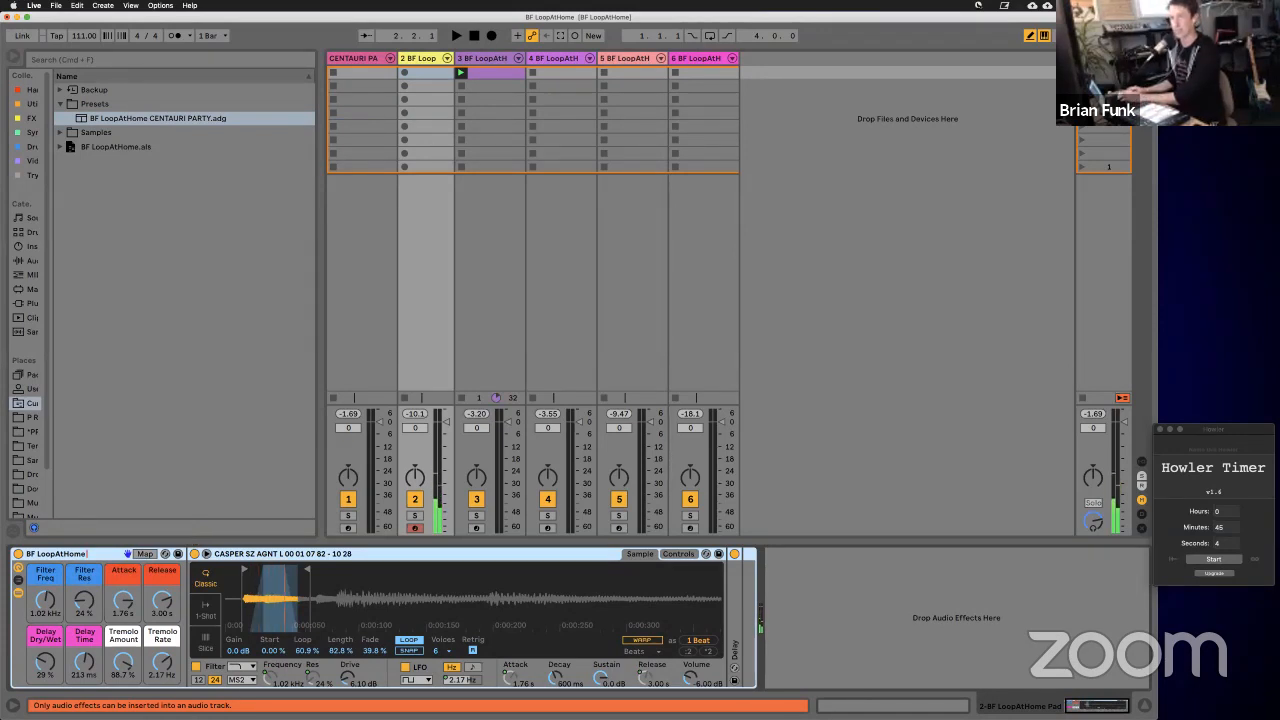
{"action": "left_click_drag", "start_coordinate": [386, 552], "coordinate": [91, 541]}
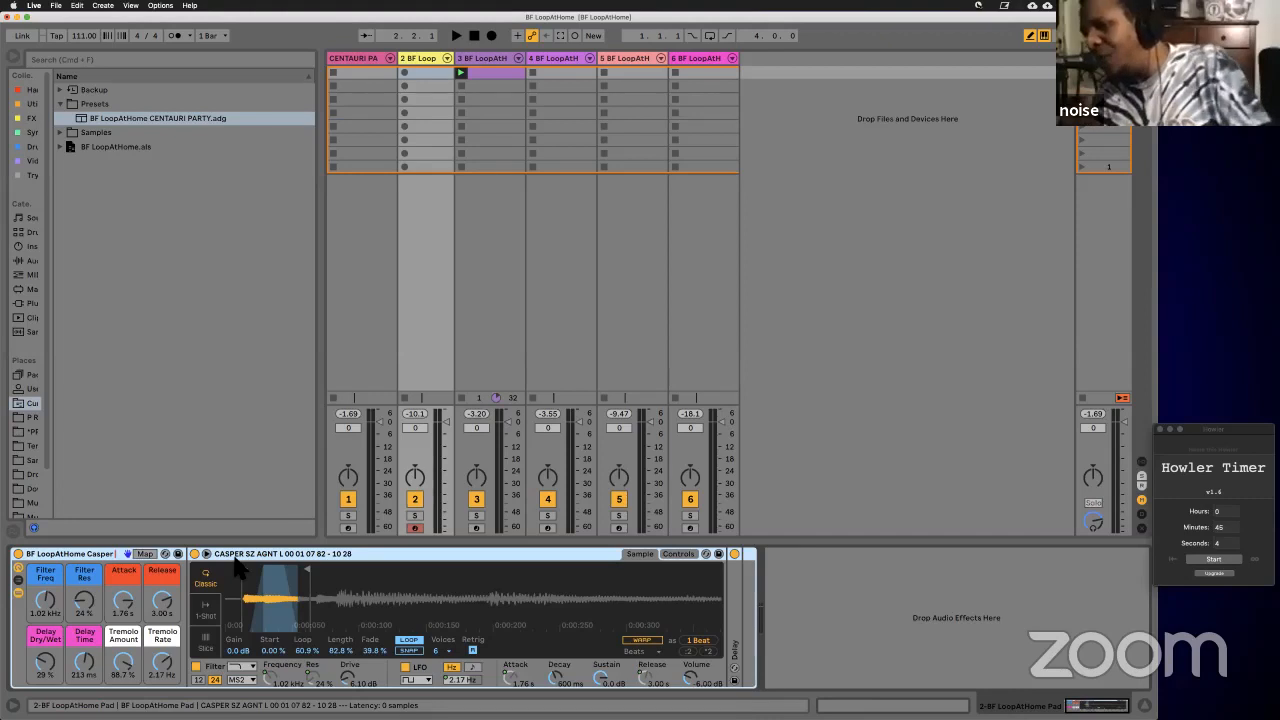
{"action": "type", "text": "Ridi"}
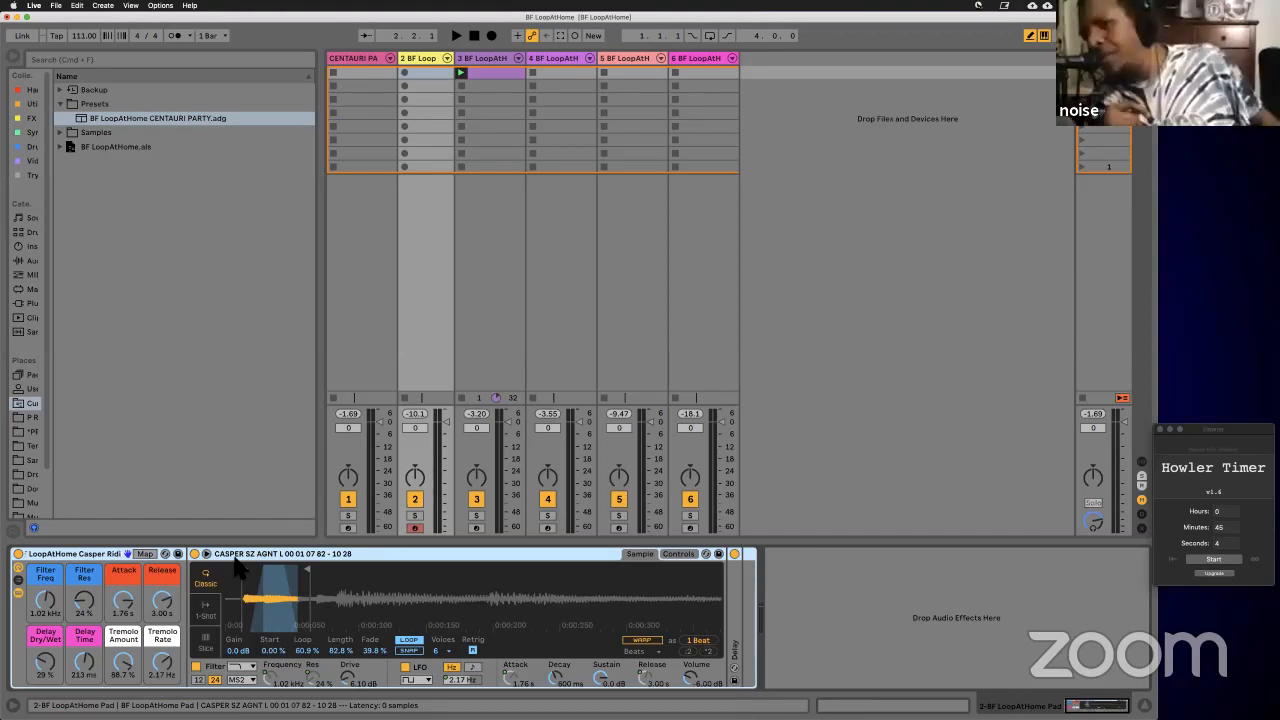
{"action": "type", "text": "ng in Wind"}
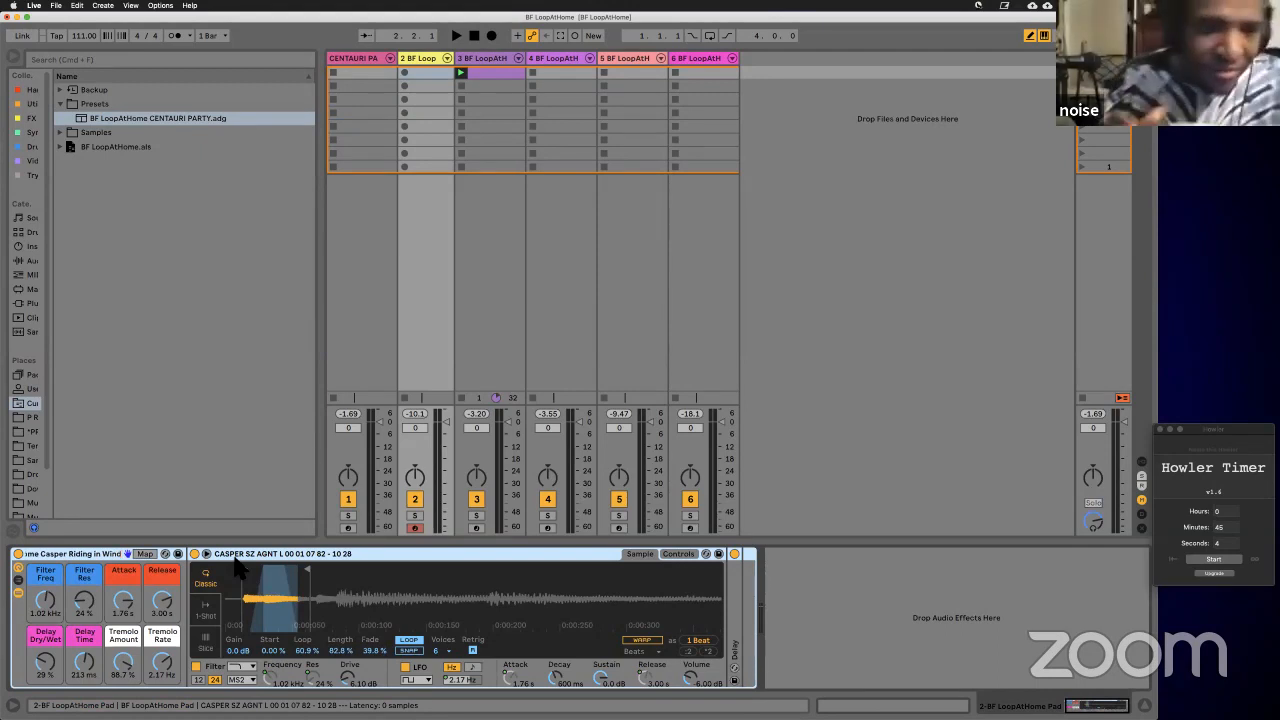
{"action": "key", "text": "BackSpace"}
{"action": "key", "text": "BackSpace"}
{"action": "key", "text": "BackSpace"}
{"action": "key", "text": "BackSpace"}
{"action": "key", "text": "Return"}
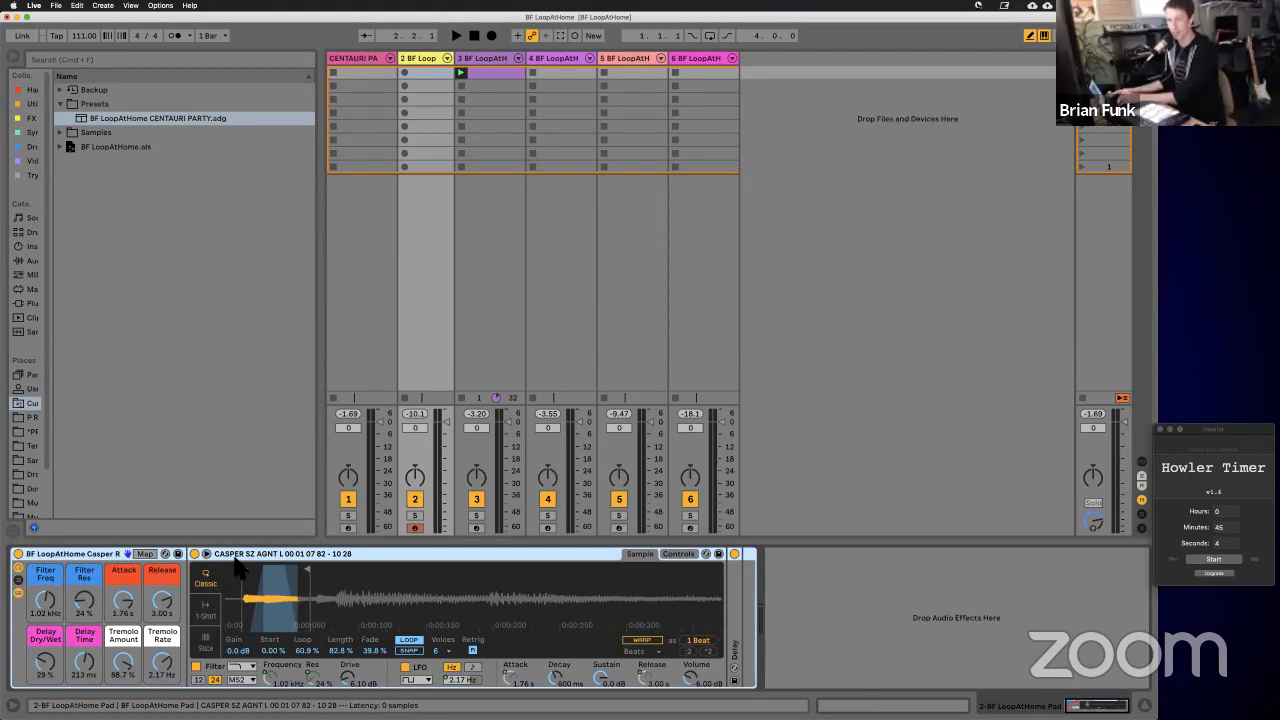
{"action": "type", "text": "Wind"}
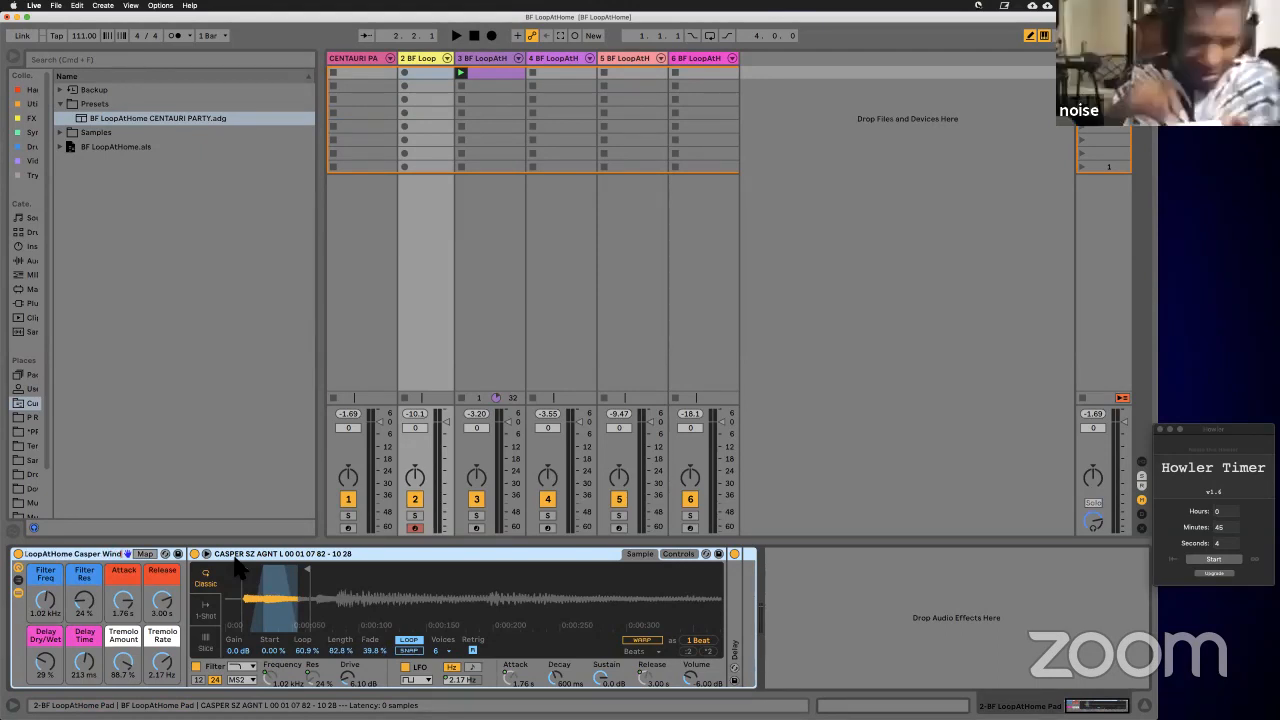
{"action": "type", "text": " Riding"}
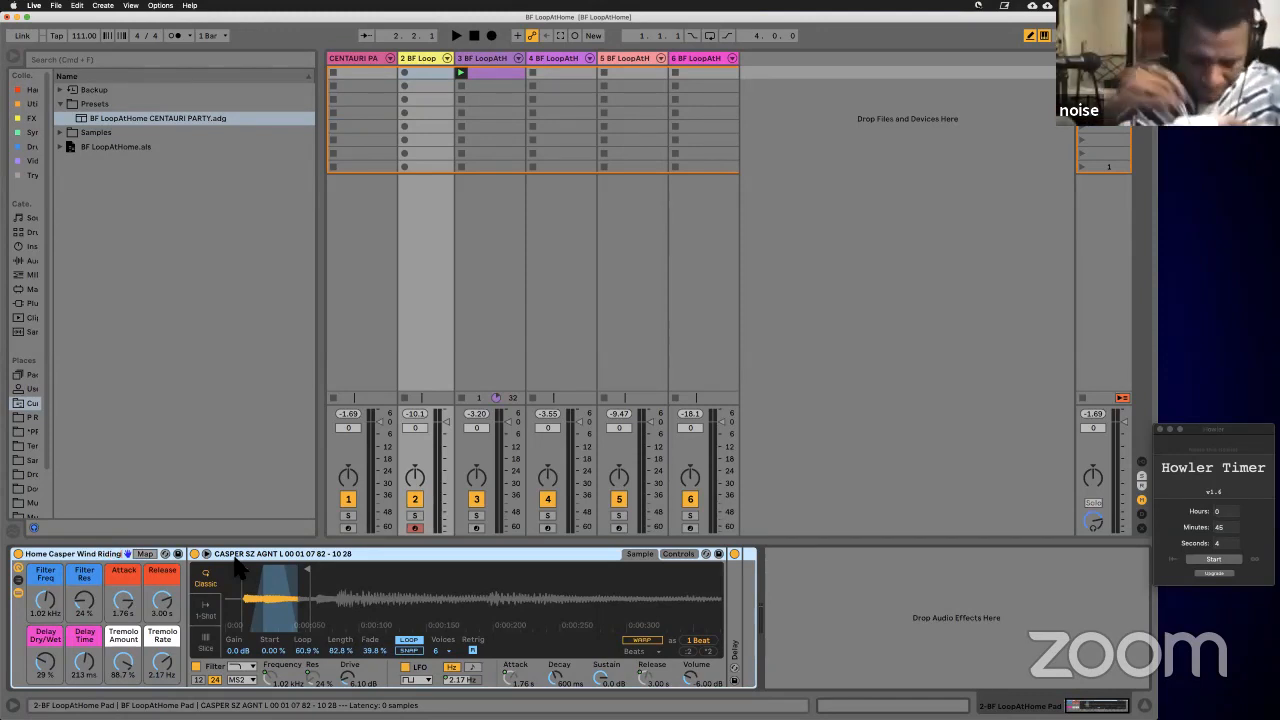
{"action": "key", "text": "Return"}
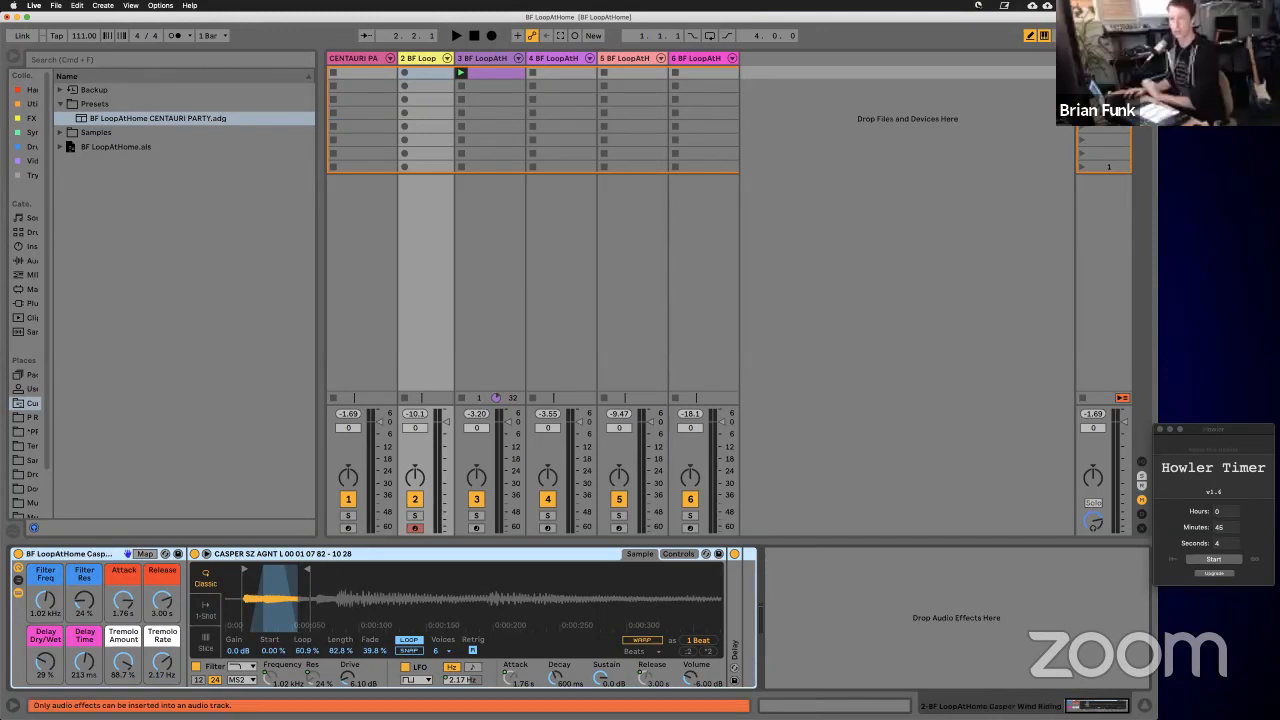
{"action": "left_click", "coordinate": [19, 592]}
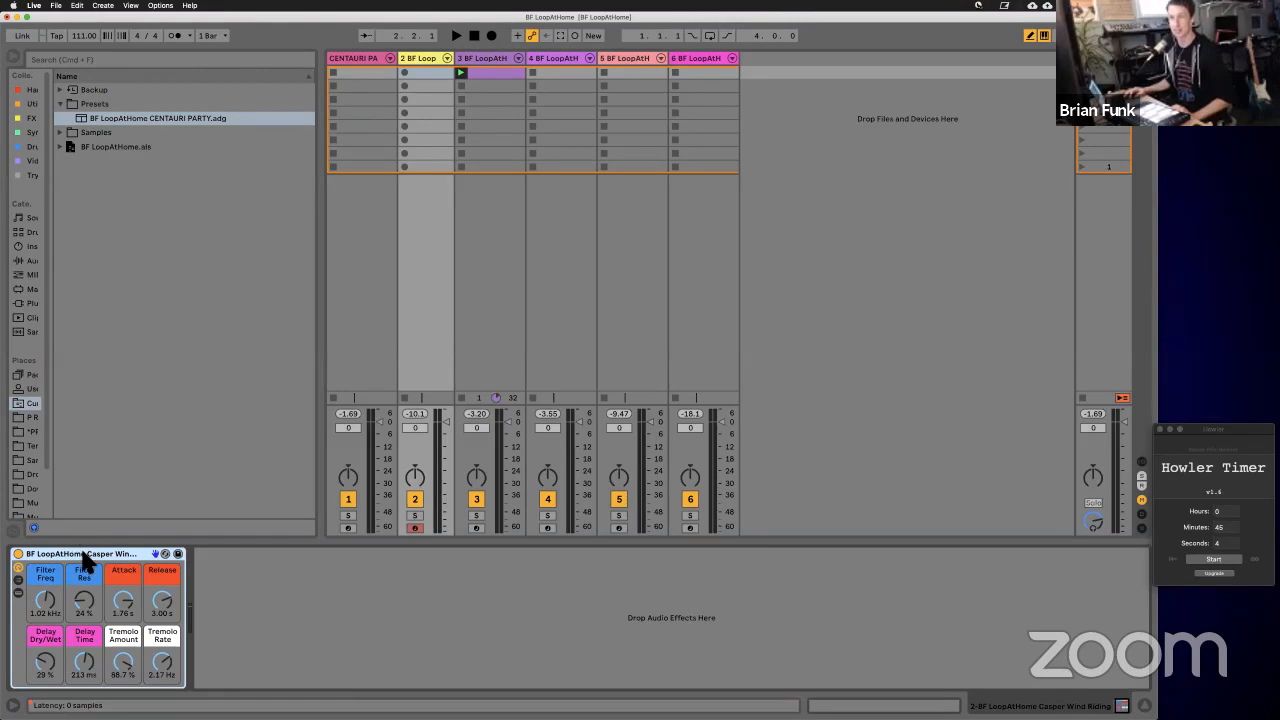
Step: Save the Casper Wind Riding, Stravinski Magic (SUITE), Fireball, Mermaids and Sephirot racks as presets in the project's Presets folder under their existing names
{"action": "left_click_drag", "start_coordinate": [86, 555], "coordinate": [140, 128]}
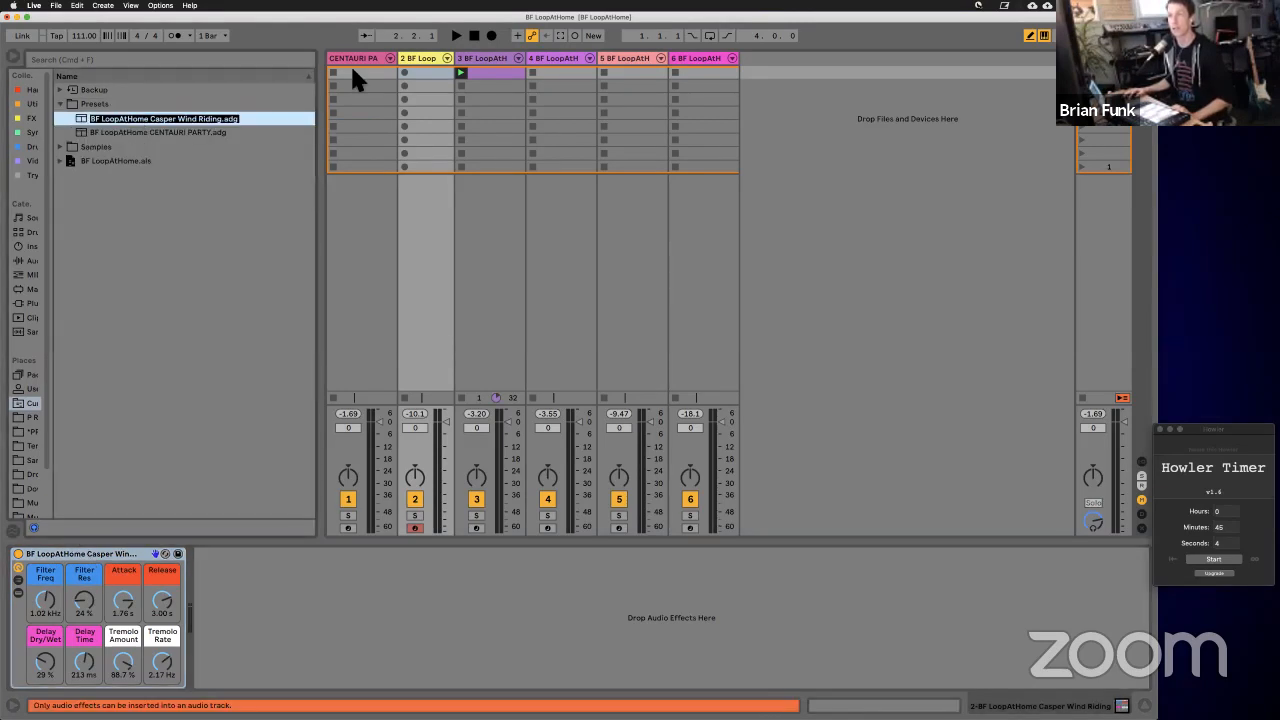
{"action": "left_click", "coordinate": [500, 65]}
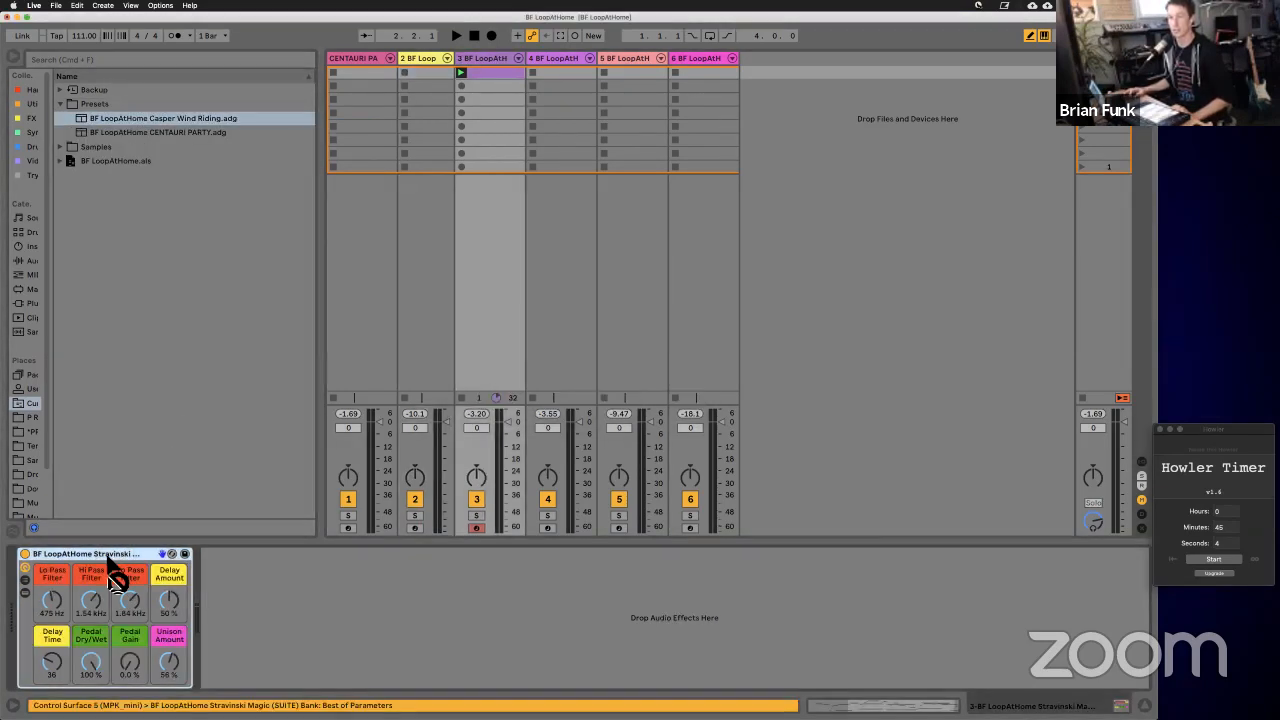
{"action": "left_click_drag", "start_coordinate": [151, 131], "coordinate": [153, 128]}
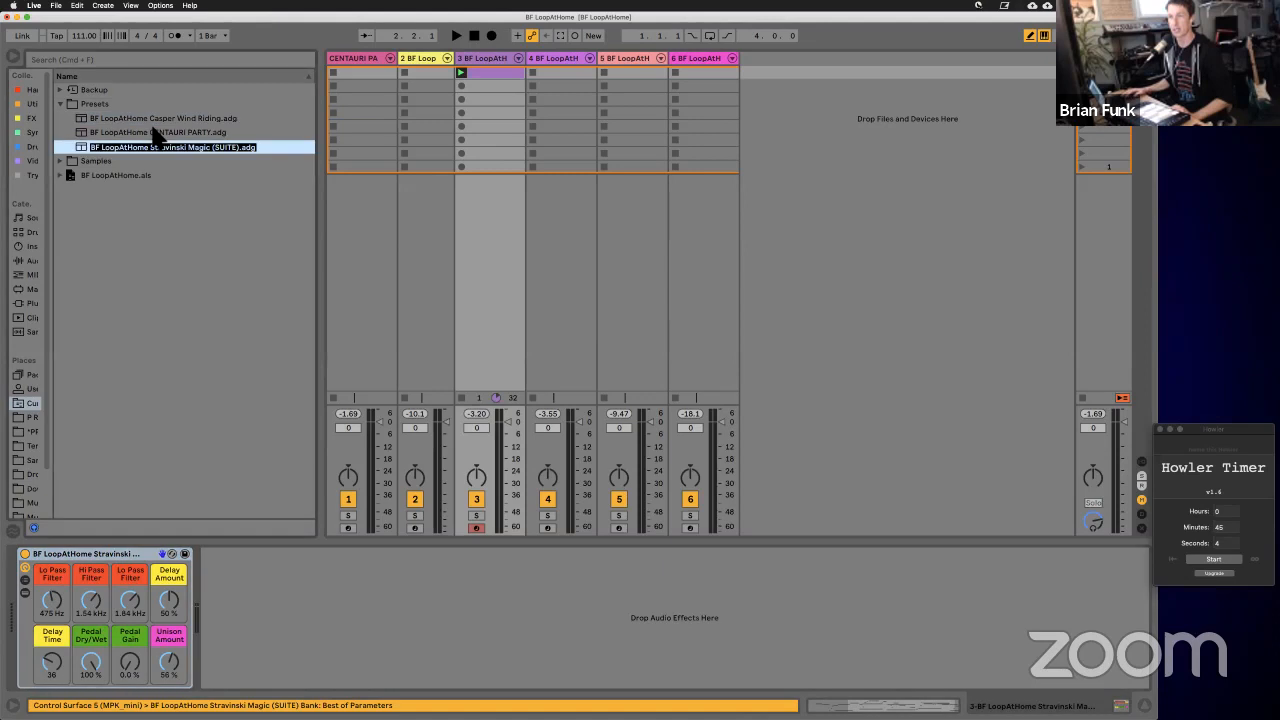
{"action": "left_click", "coordinate": [567, 62]}
{"action": "left_click_drag", "start_coordinate": [118, 551], "coordinate": [214, 146]}
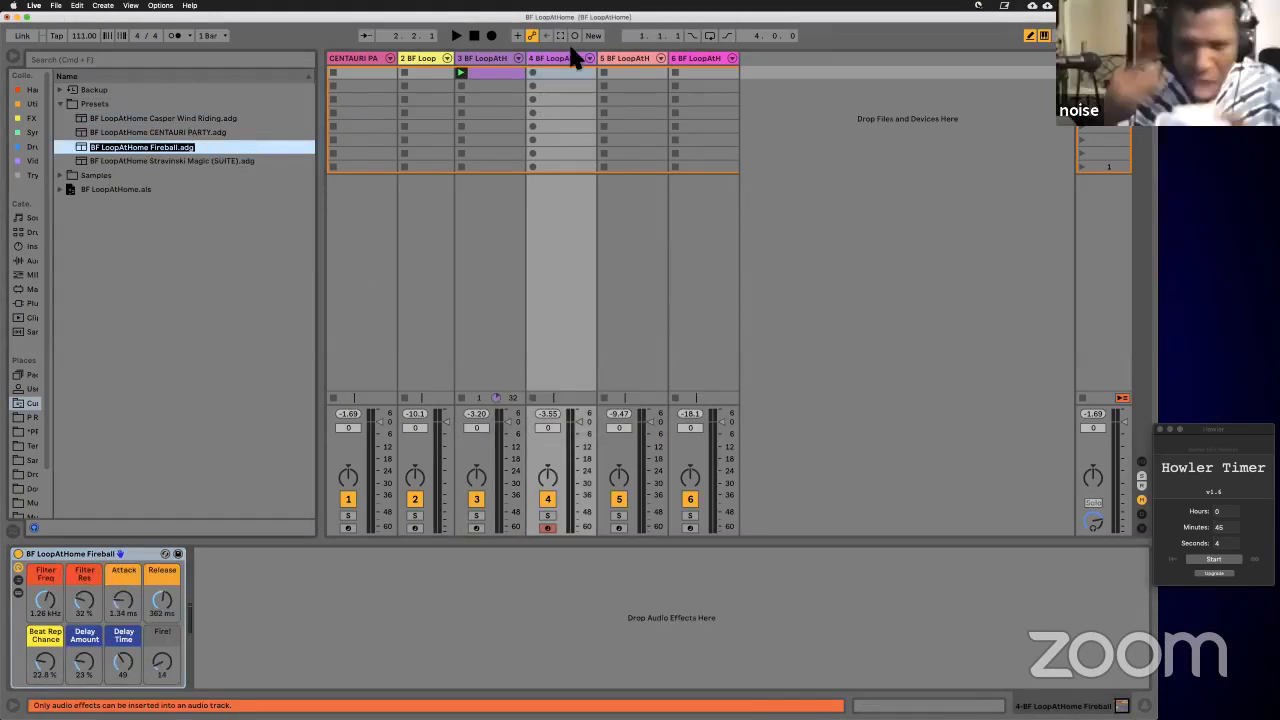
{"action": "left_click", "coordinate": [620, 56]}
{"action": "left_click_drag", "start_coordinate": [79, 553], "coordinate": [134, 134]}
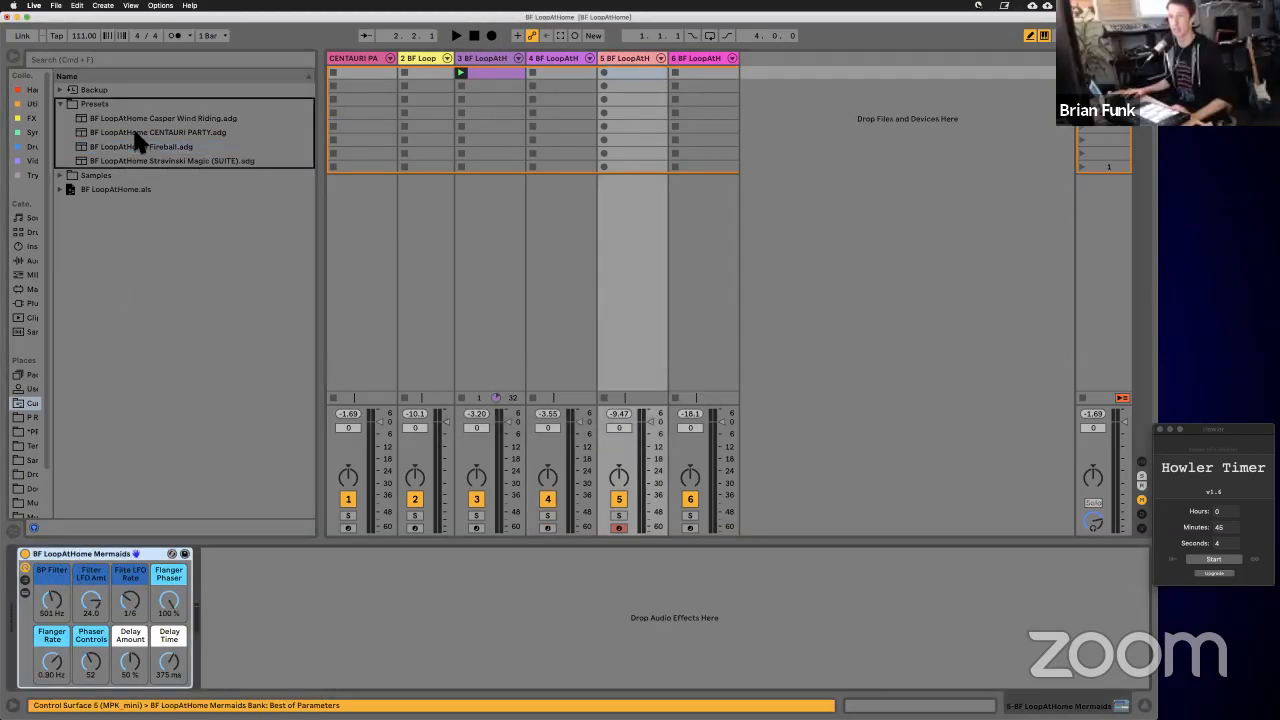
{"action": "left_click", "coordinate": [700, 58]}
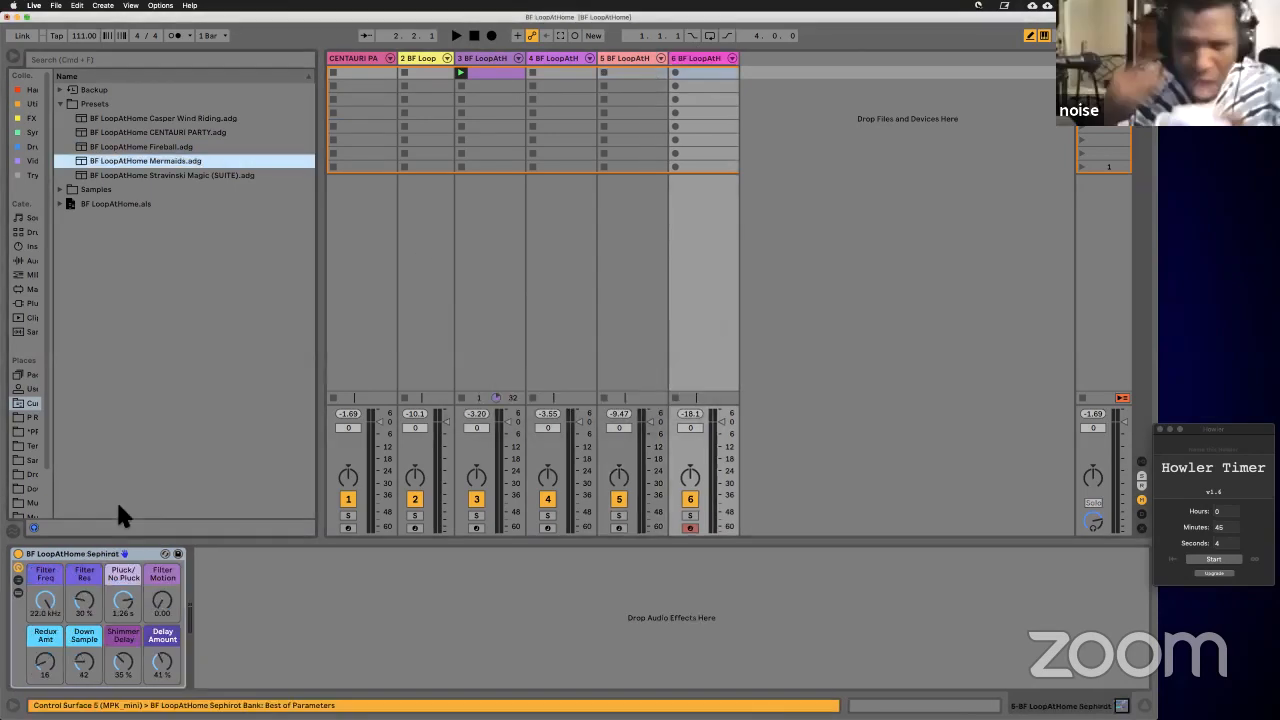
{"action": "left_click_drag", "start_coordinate": [145, 210], "coordinate": [143, 165]}
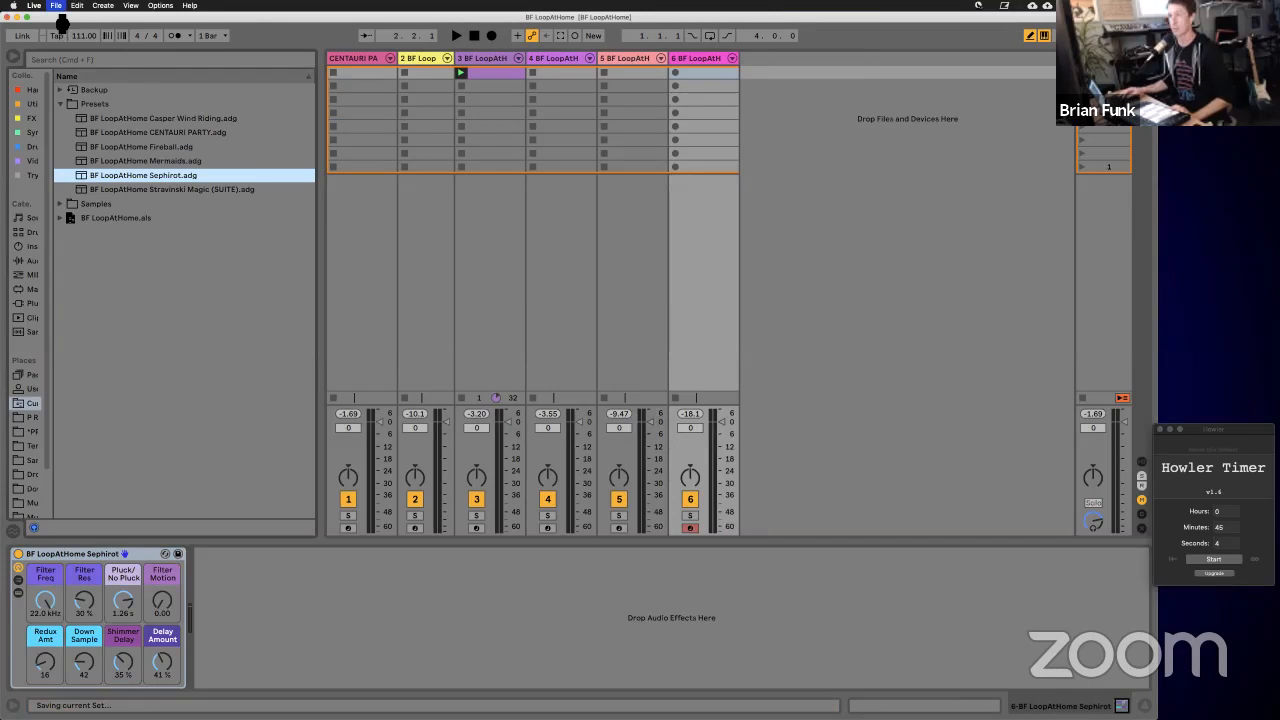
Step: Collect all and save the Live set, copying files from elsewhere, other Projects, the User Library and Factory Packs
{"action": "left_click", "coordinate": [56, 6]}
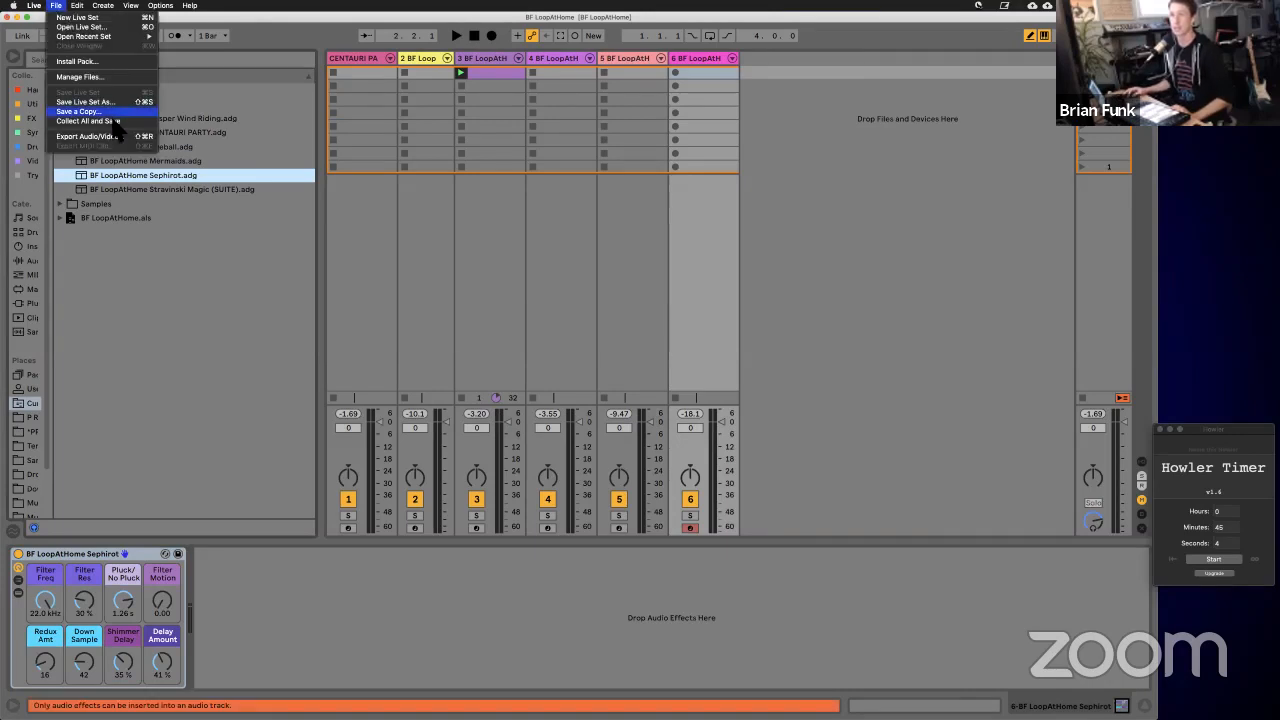
{"action": "left_click", "coordinate": [112, 121]}
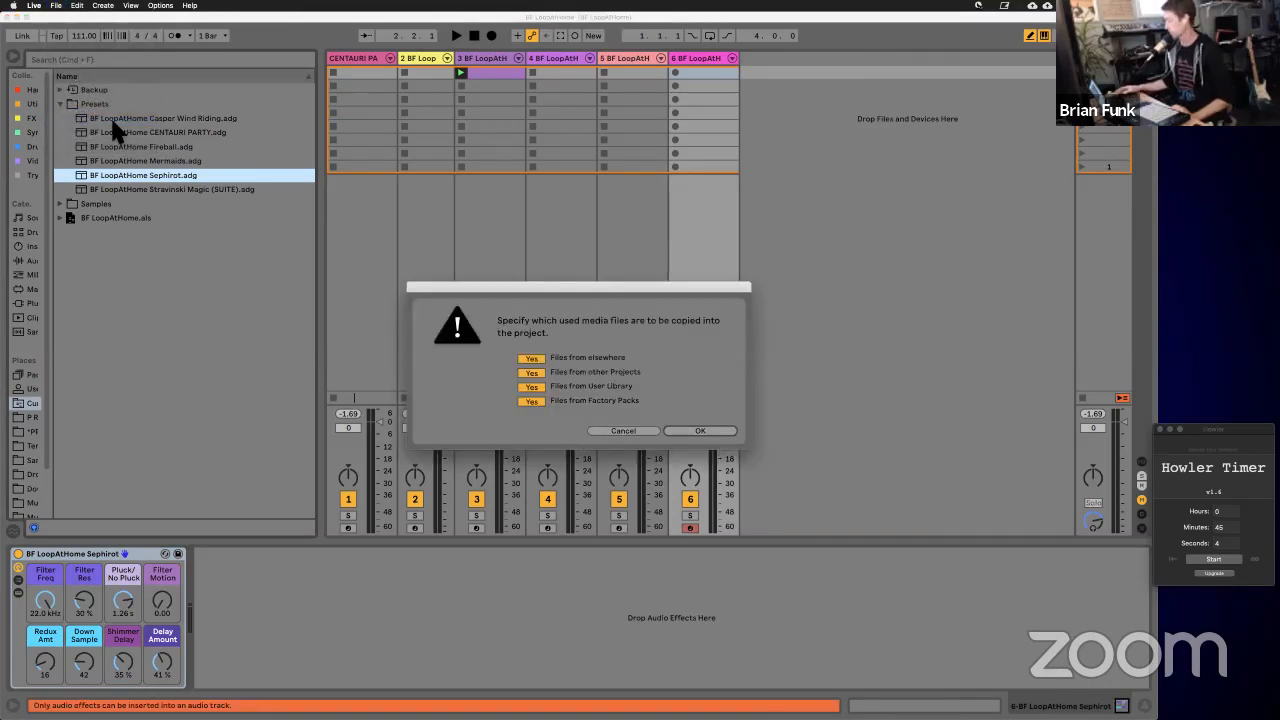
{"action": "key", "text": "Return"}
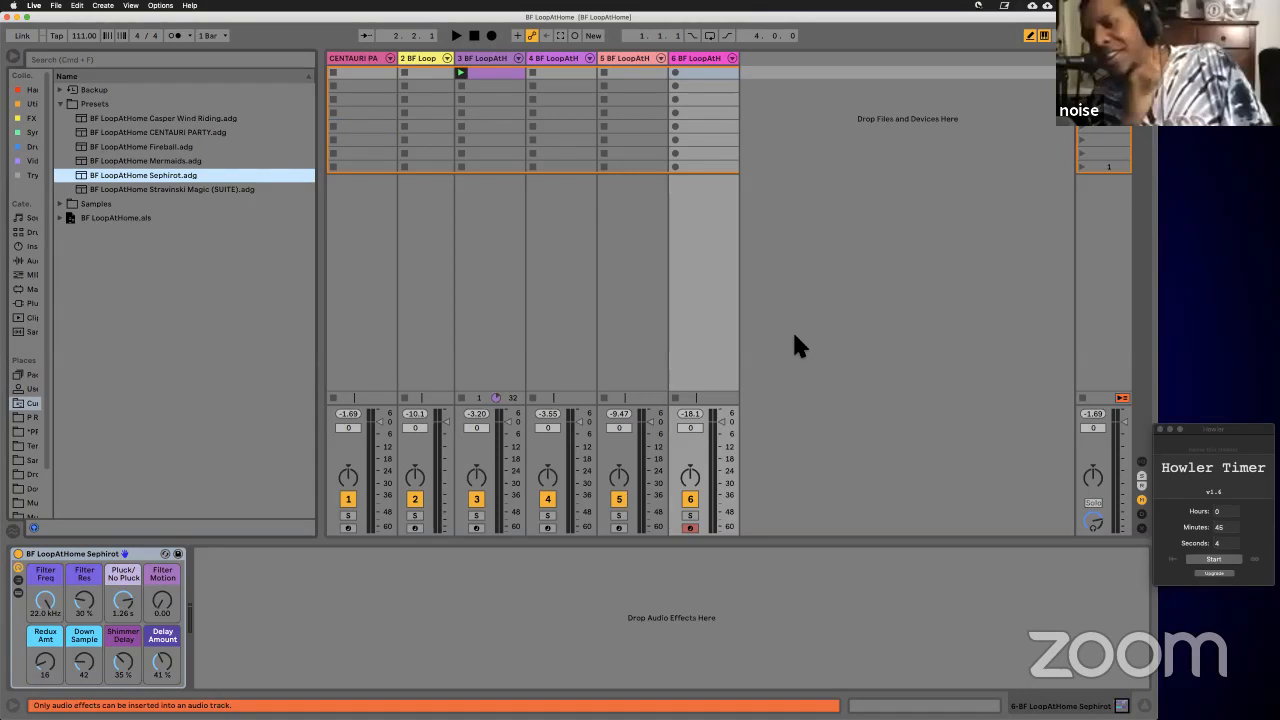
Step: Switch to Finder and copy the BF Hainbach Isolation Instruments Lessons folder from its project in Ableton > *Free Weekly Synths > 176-200
{"action": "key", "text": "ctrl+Up"}
{"action": "key", "text": "ctrl+Up"}
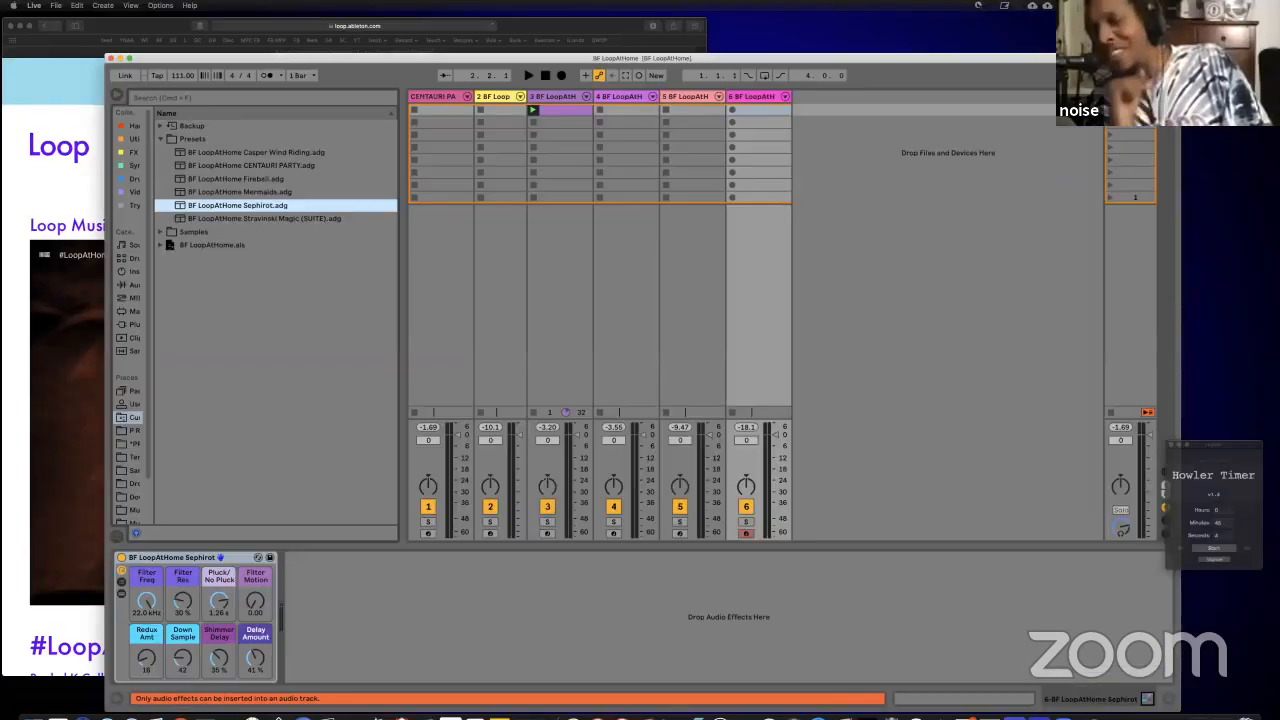
{"action": "left_click", "coordinate": [32, 705]}
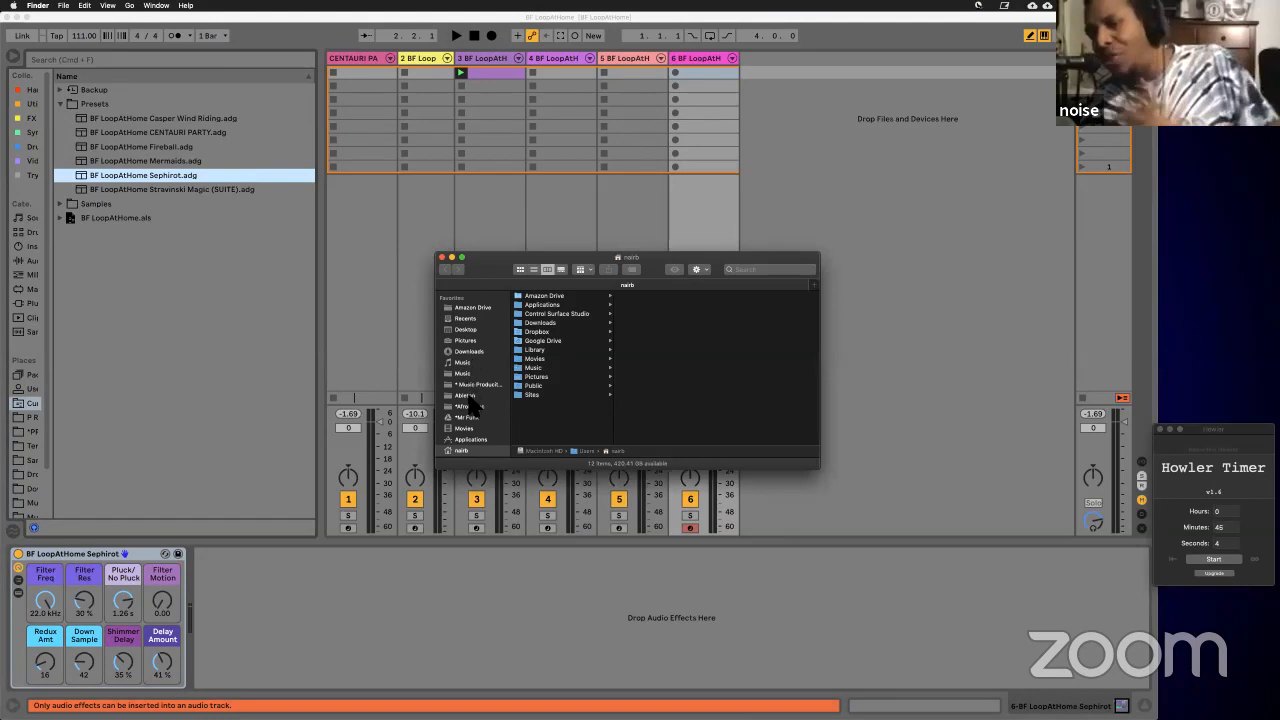
{"action": "left_click", "coordinate": [465, 395]}
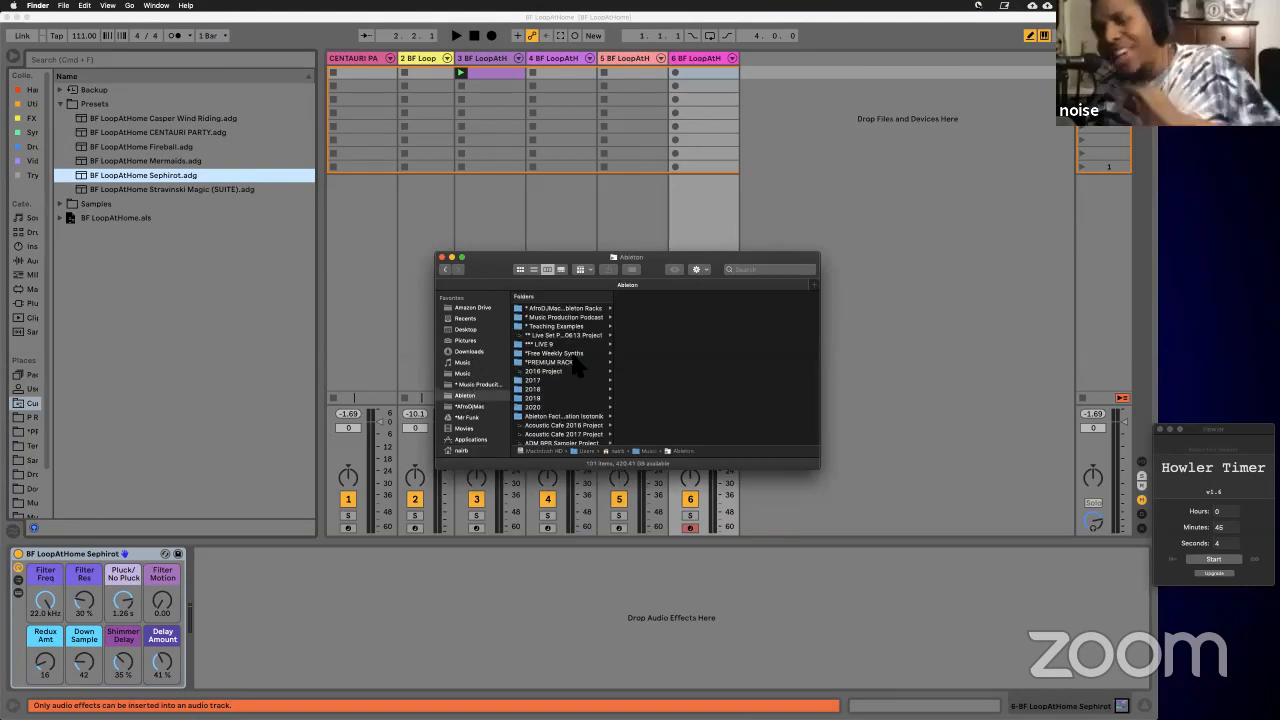
{"action": "left_click", "coordinate": [578, 354]}
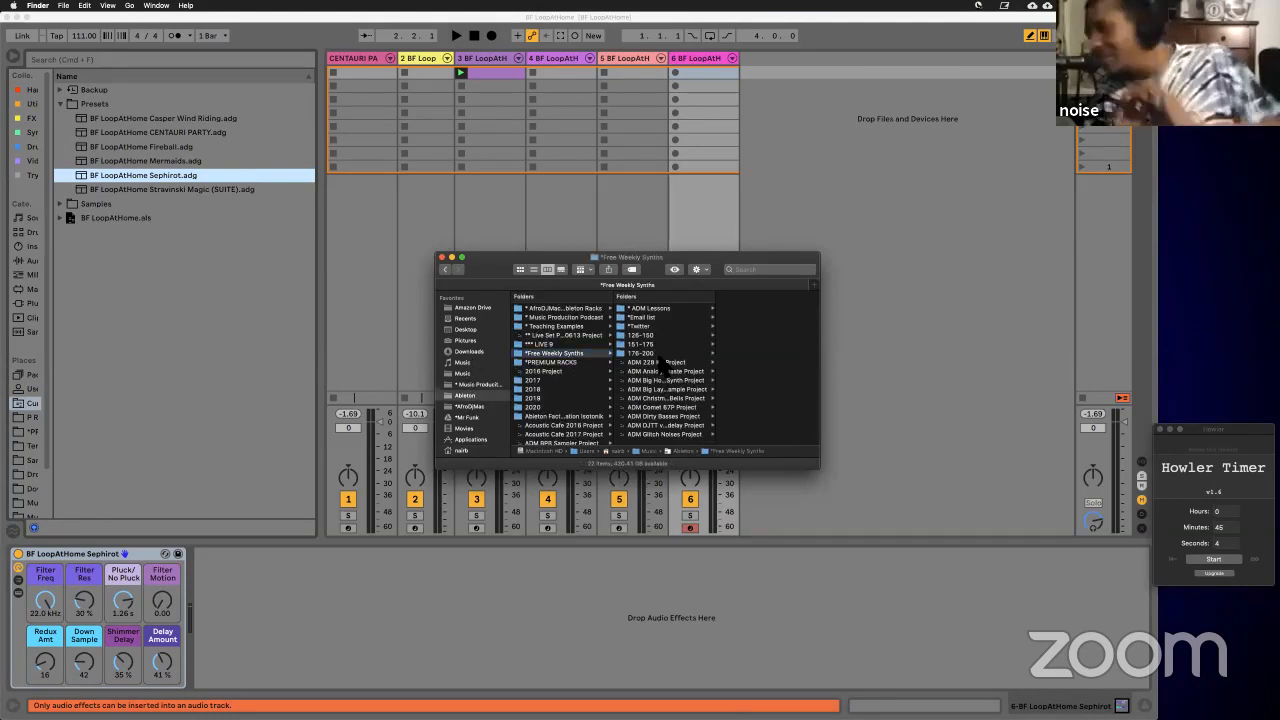
{"action": "left_click", "coordinate": [645, 353]}
{"action": "scroll", "coordinate": [763, 362], "scroll_direction": "down", "scroll_amount": 3}
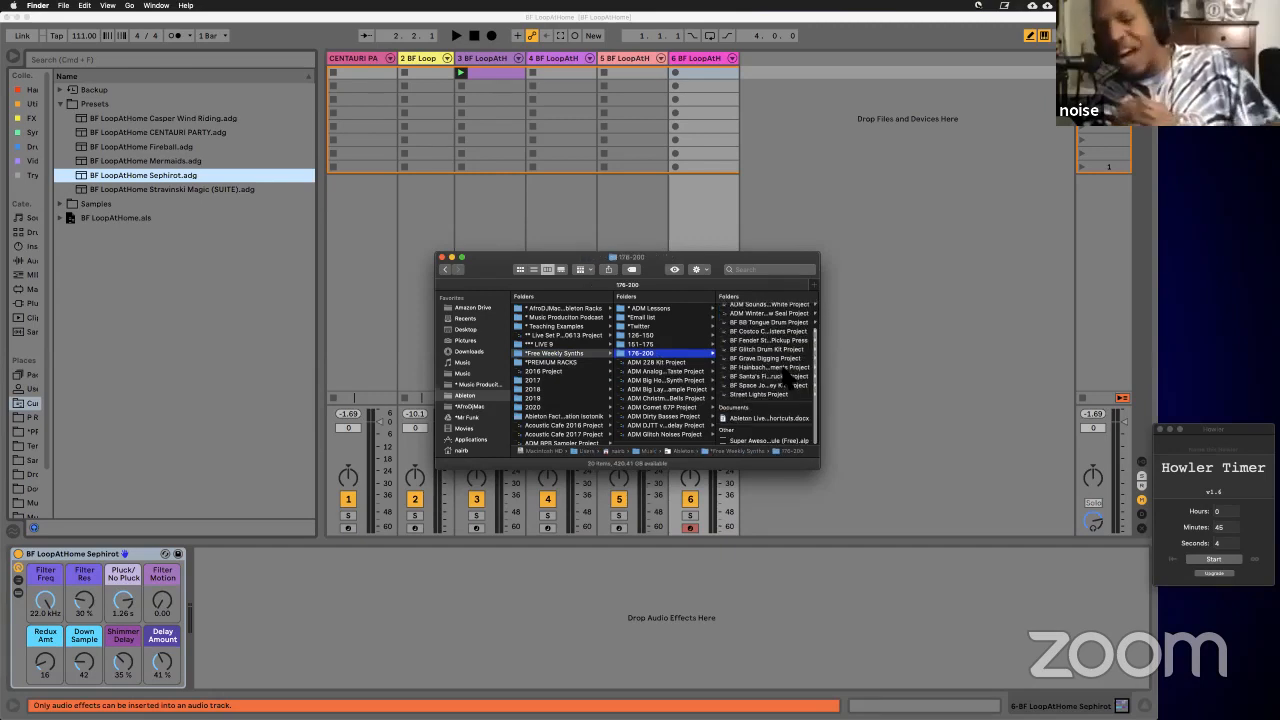
{"action": "left_click", "coordinate": [772, 366]}
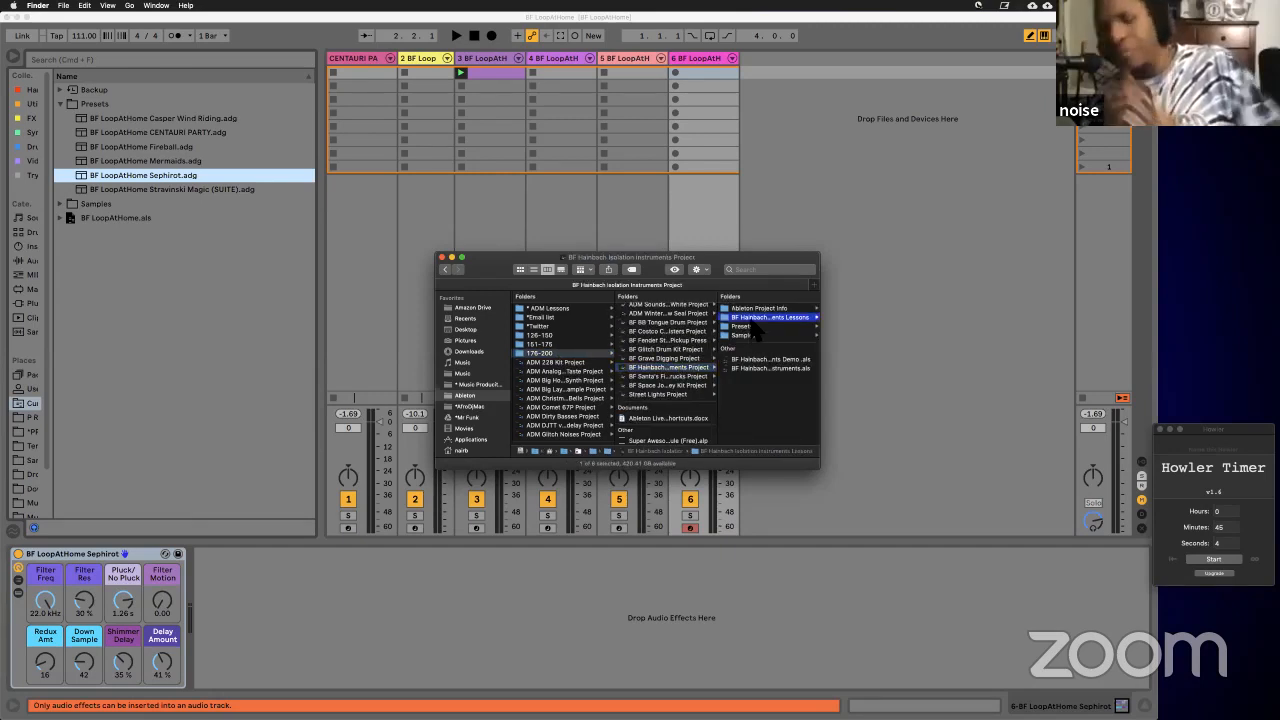
{"action": "left_click", "coordinate": [768, 317]}
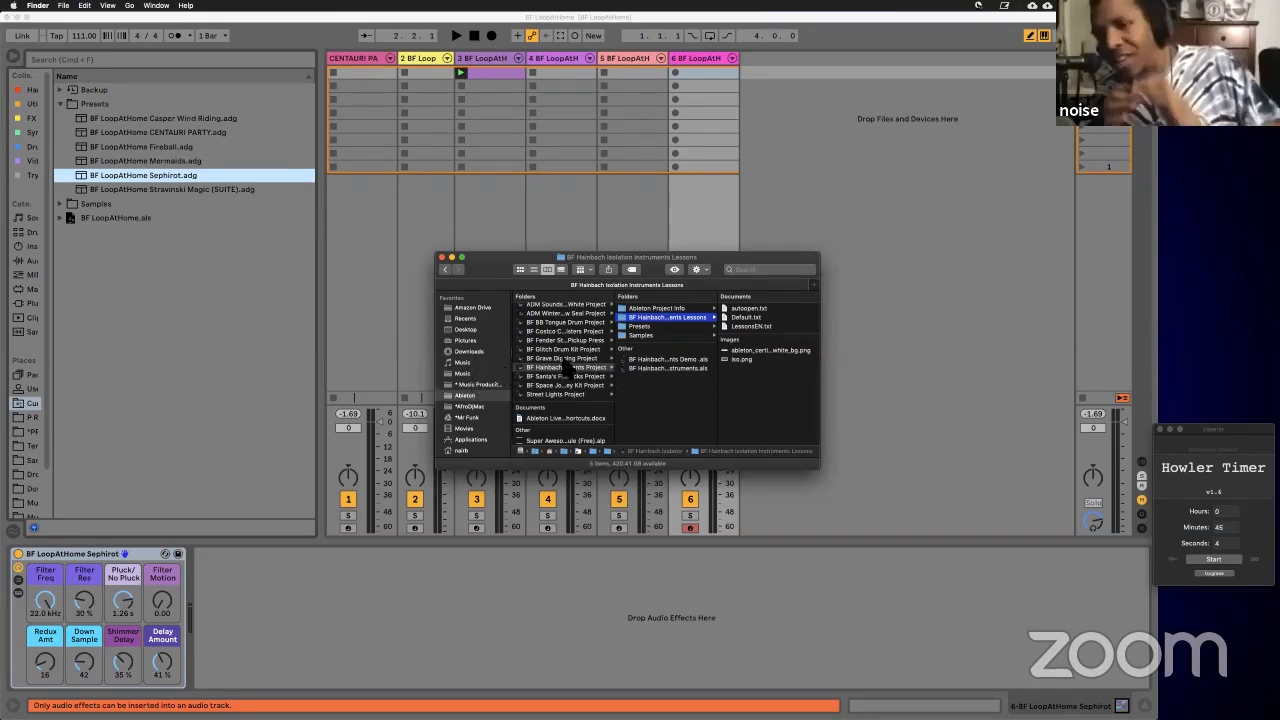
Step: Paste the copied lessons folder into BF LoopAtHome Project in Ableton > 2020 > April
{"action": "scroll", "coordinate": [560, 375], "scroll_direction": "left", "scroll_amount": 5}
{"action": "scroll", "coordinate": [570, 370], "scroll_direction": "left", "scroll_amount": 2}
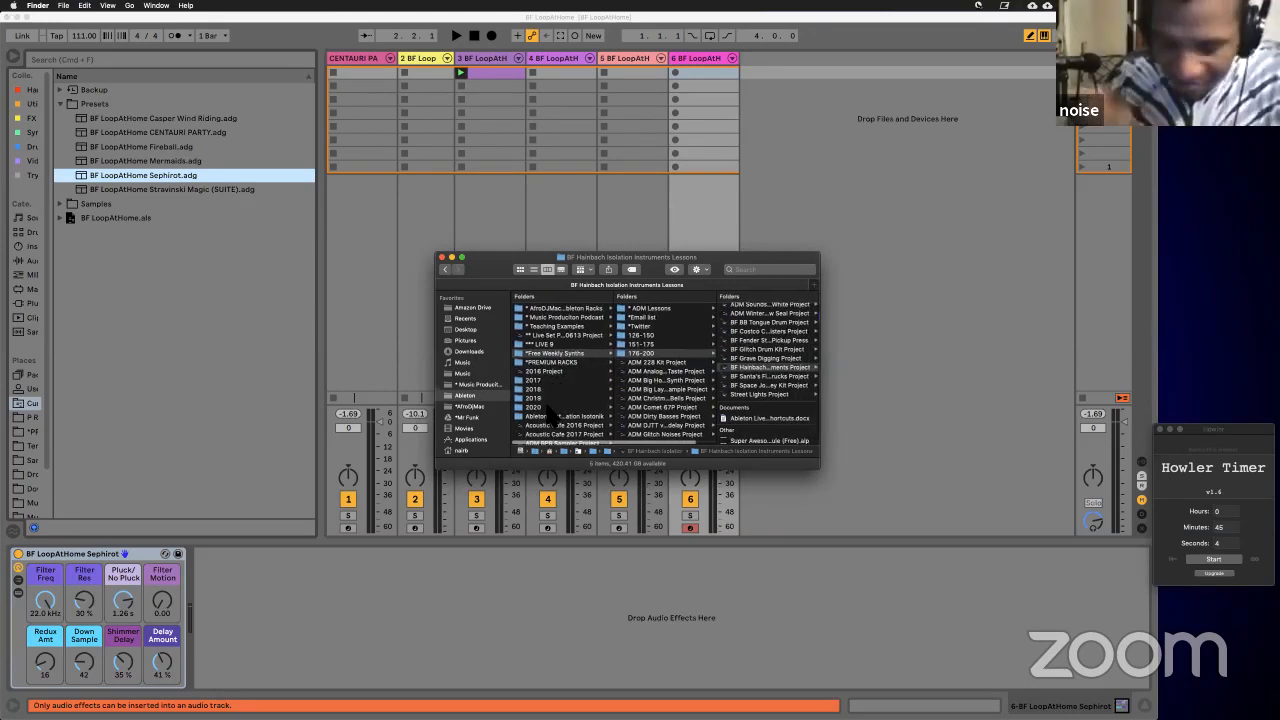
{"action": "left_click", "coordinate": [545, 407]}
{"action": "left_click", "coordinate": [638, 308]}
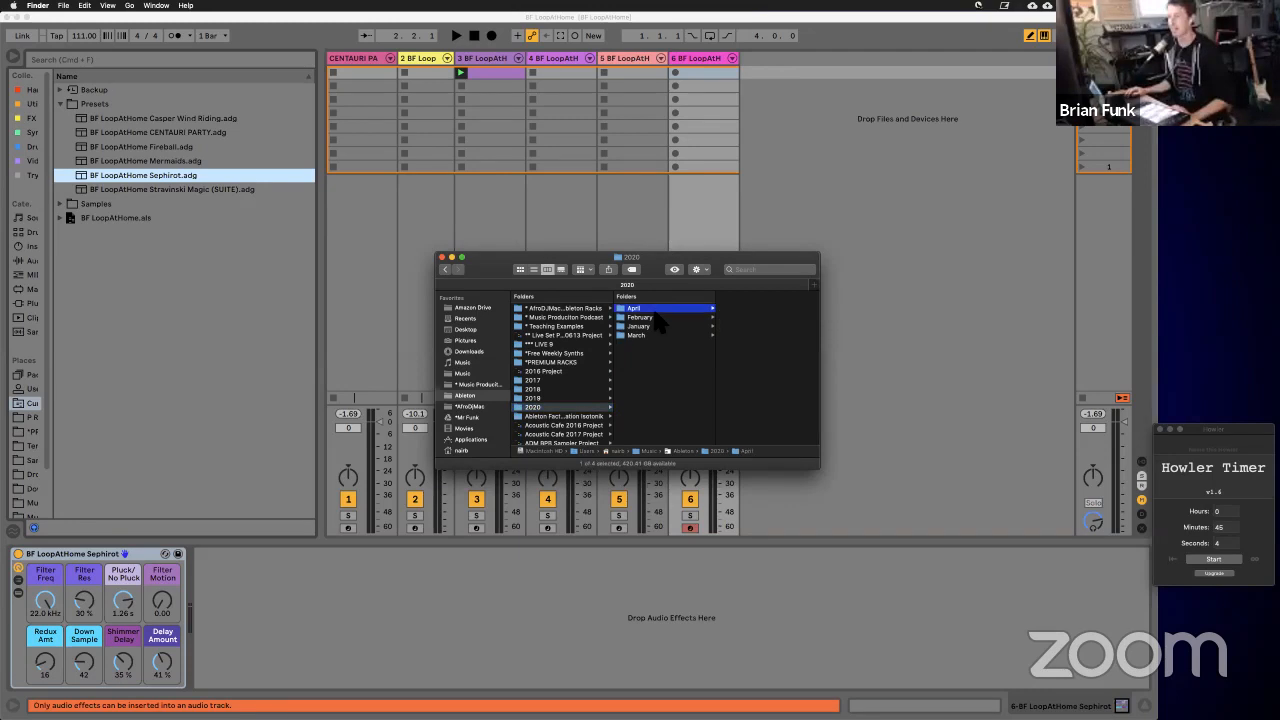
{"action": "left_click", "coordinate": [764, 372]}
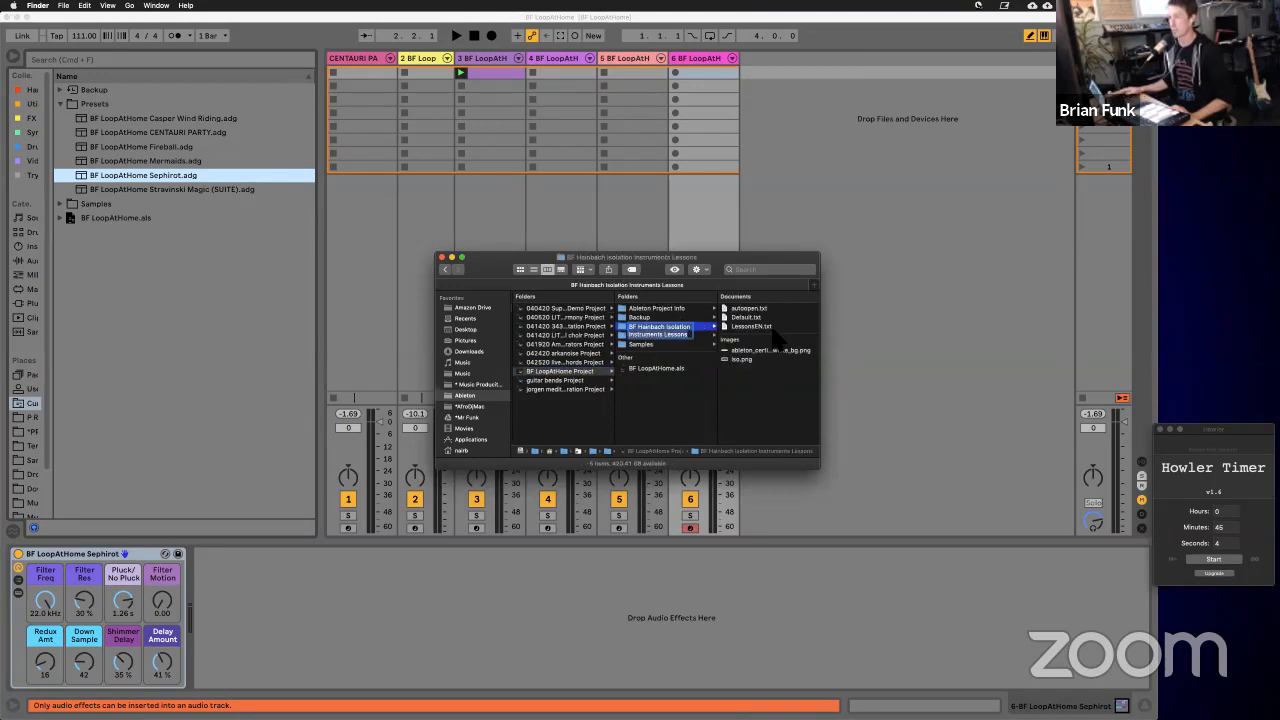
Step: Rename the pasted lessons folder as BF LoopAtHome Lessons
{"action": "left_click", "coordinate": [658, 328]}
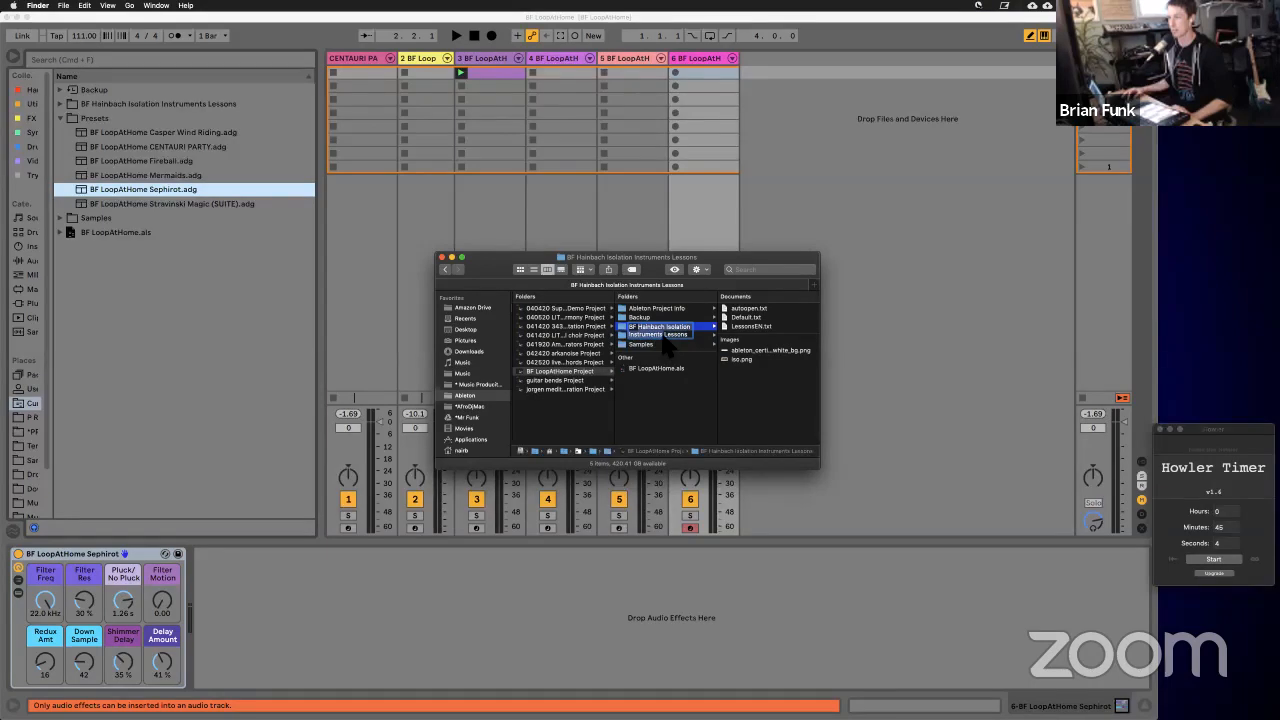
{"action": "type", "text": "Lo"}
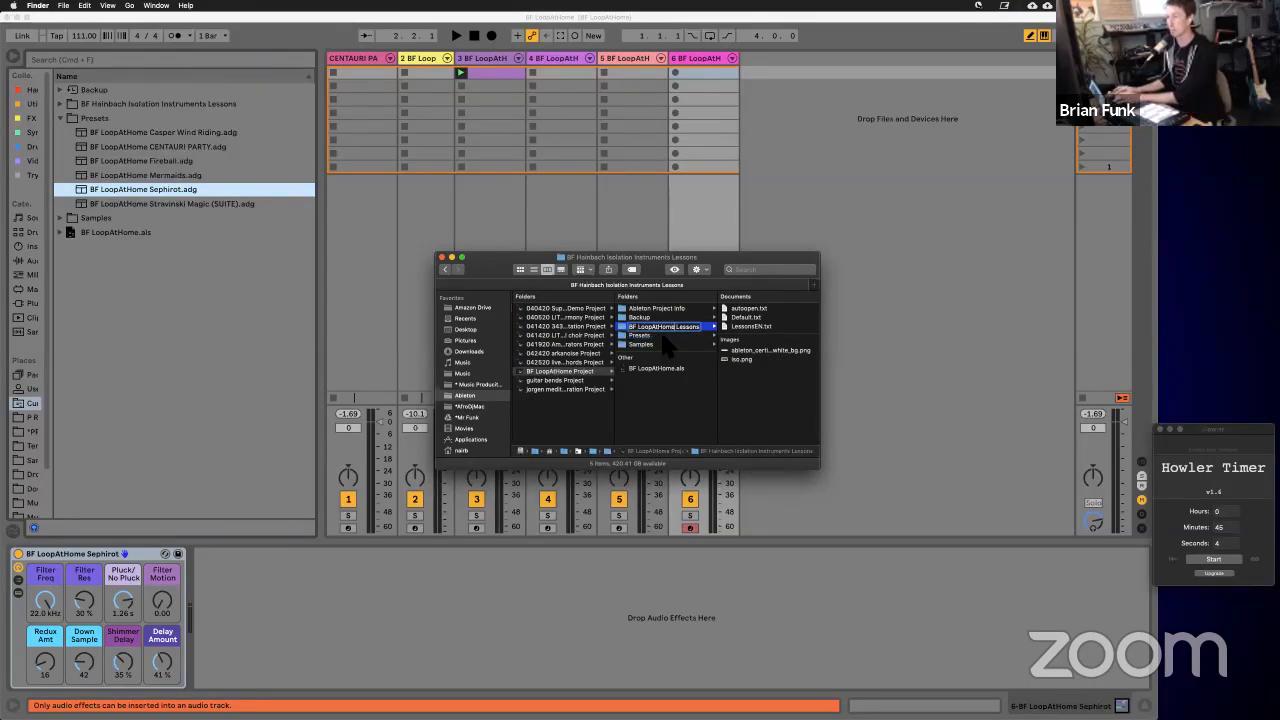
{"action": "type", "text": "opAtHome"}
{"action": "key", "text": "Return"}
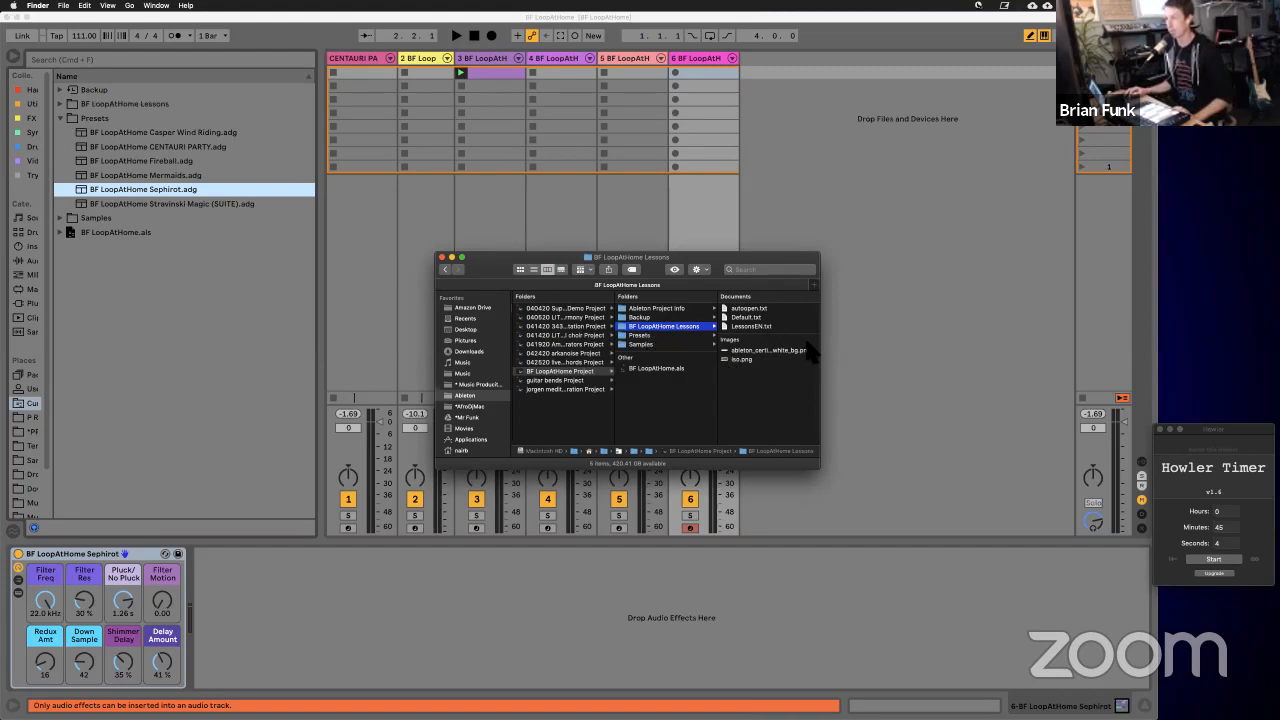
Step: Delete the old iso.png image from the BF LoopAtHome Lessons folder
{"action": "left_click", "coordinate": [744, 361]}
{"action": "right_click", "coordinate": [637, 360]}
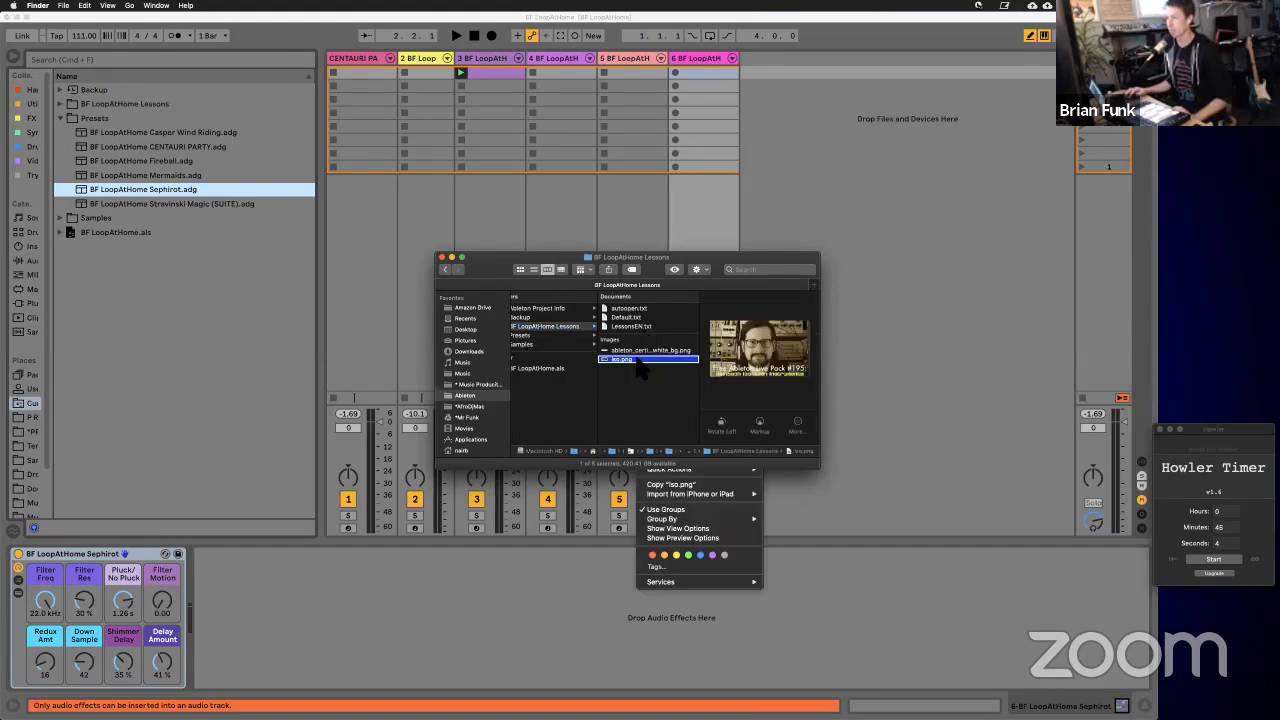
{"action": "left_click", "coordinate": [669, 385]}
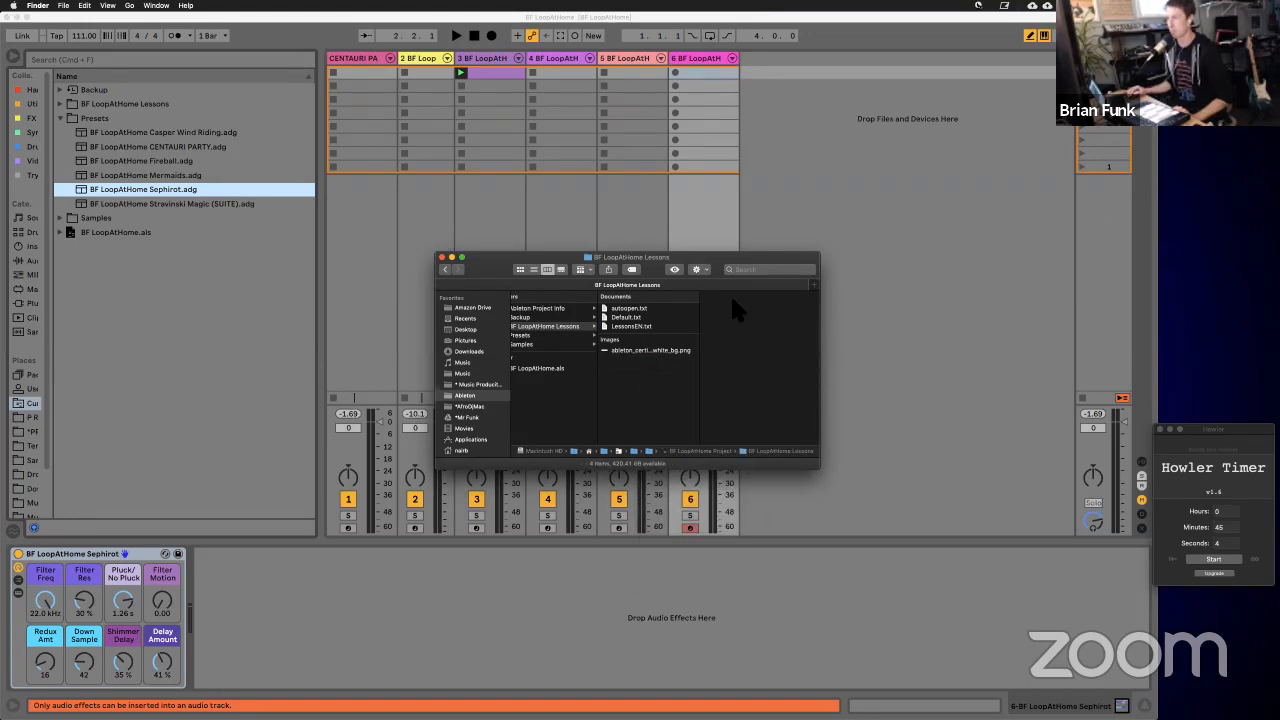
Step: Open LessonsEN.txt and replace "Hainbach Isolation Instruments" with LoopAtHome in the page title and description, changing the rack count to 6 Ableton Live Instrument Racks
{"action": "double_click", "coordinate": [645, 327]}
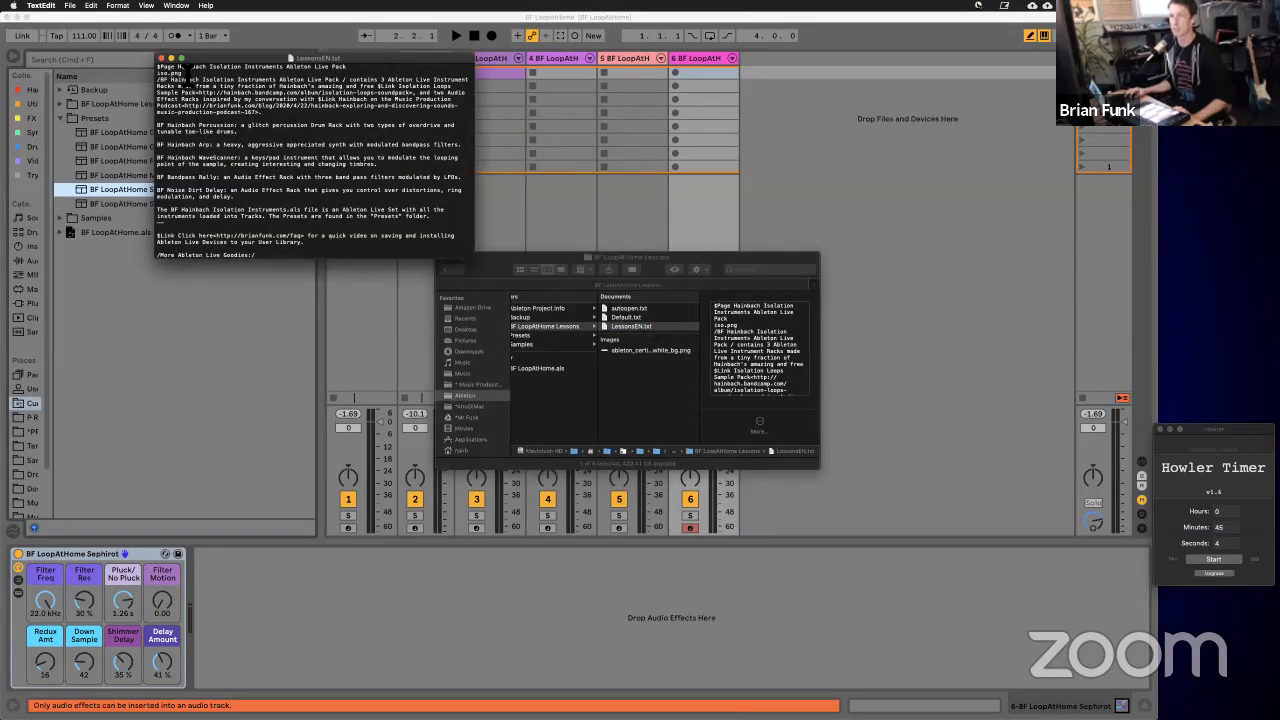
{"action": "left_click_drag", "start_coordinate": [179, 67], "coordinate": [286, 70]}
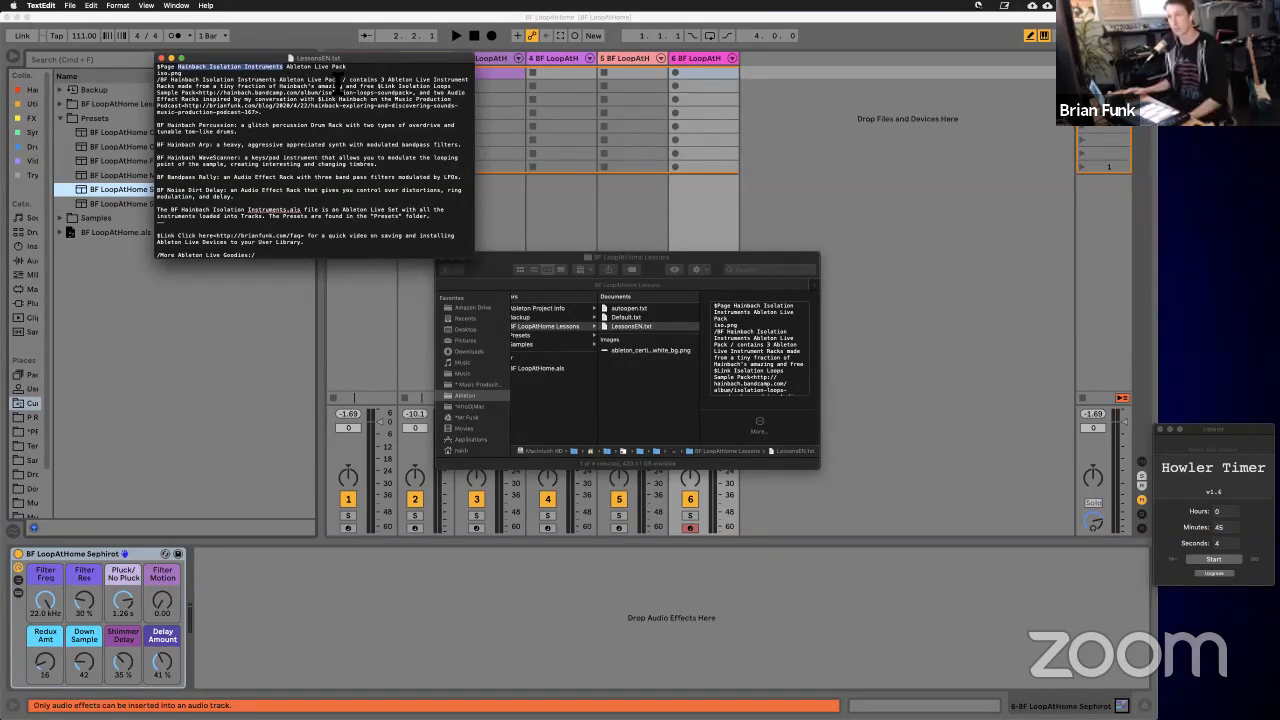
{"action": "type", "text": "LoopAt"}
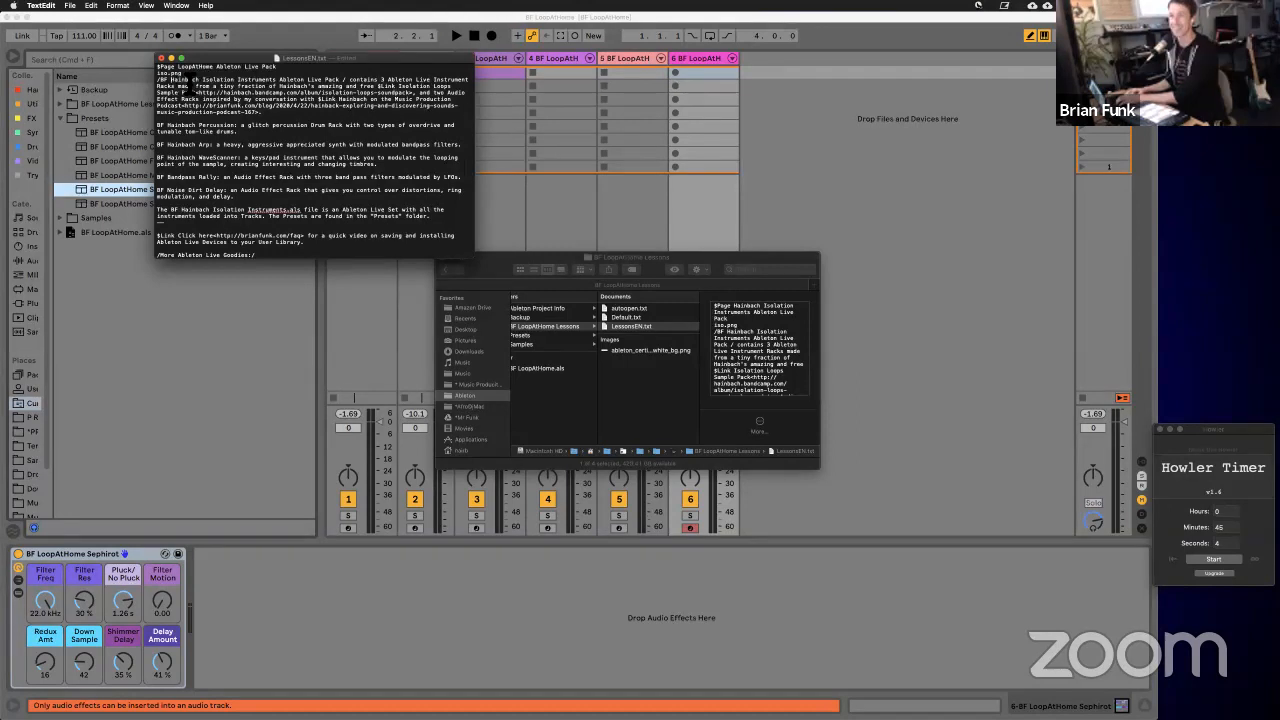
{"action": "left_click_drag", "start_coordinate": [170, 79], "coordinate": [277, 79]}
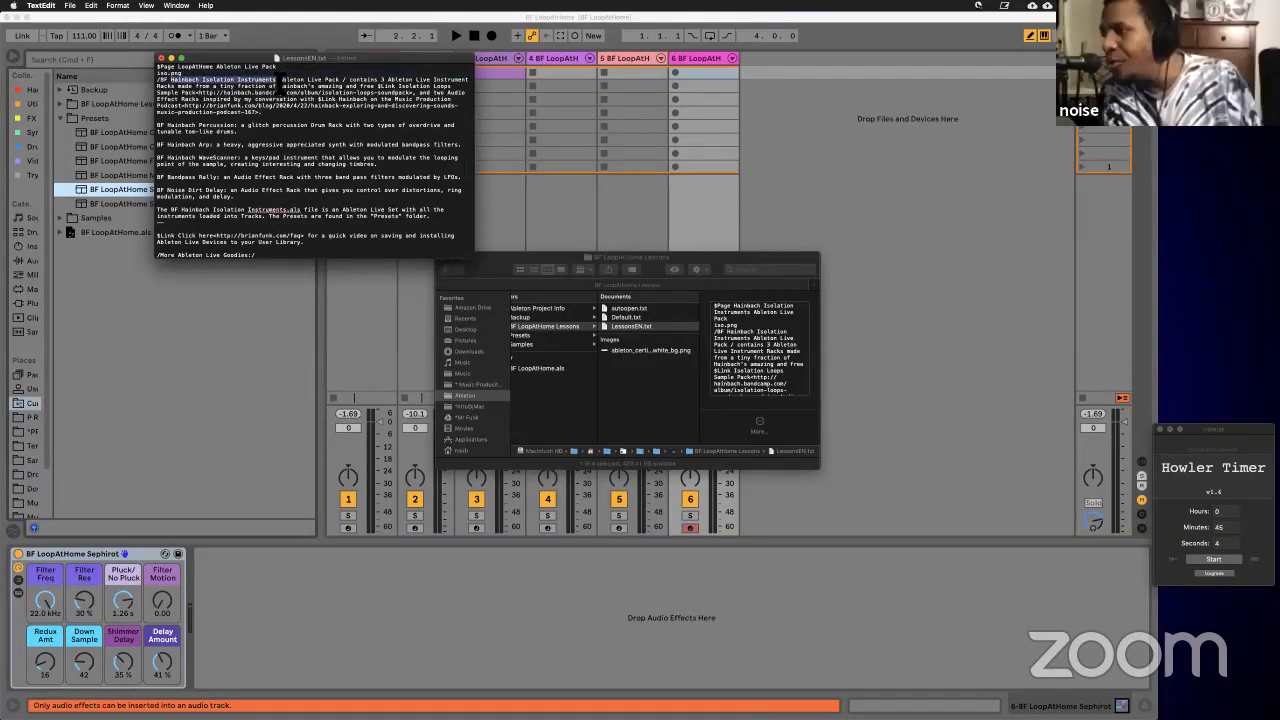
{"action": "type", "text": "LoopAtHome"}
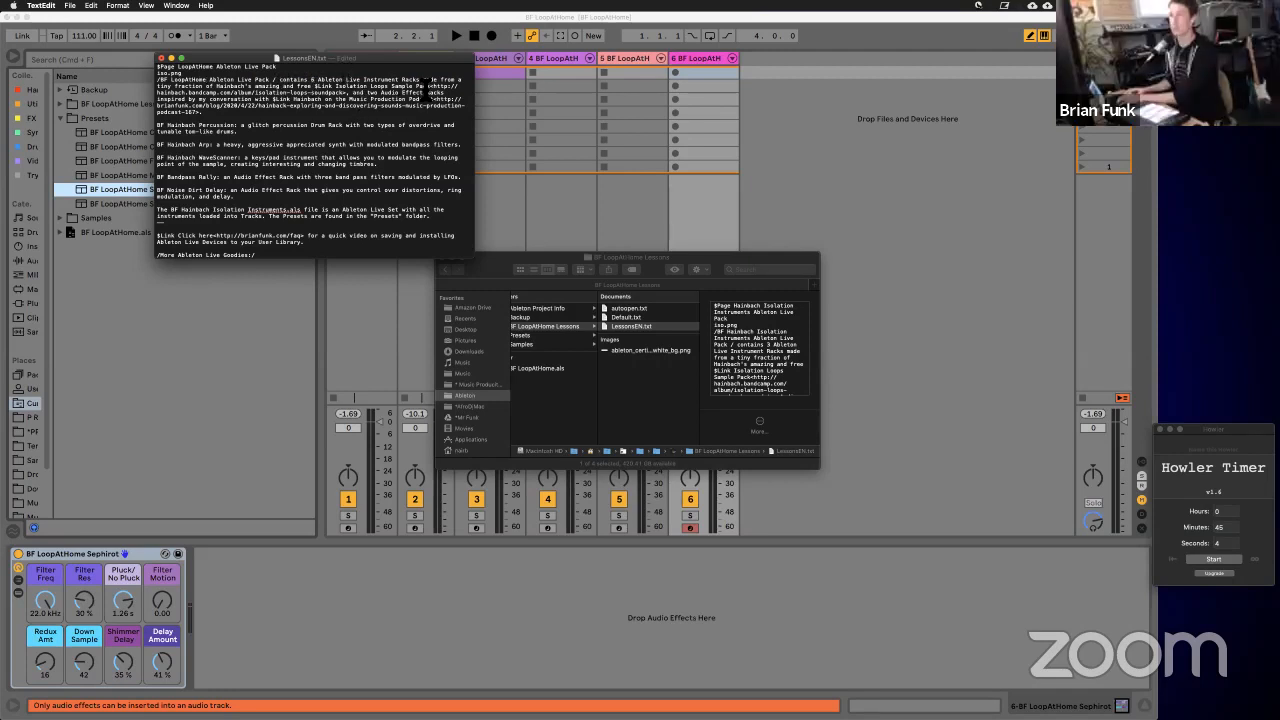
Step: Delete the old Hainbach description after "made from", down through the paragraph about the Presets folder
{"action": "left_click_drag", "start_coordinate": [462, 80], "coordinate": [456, 214]}
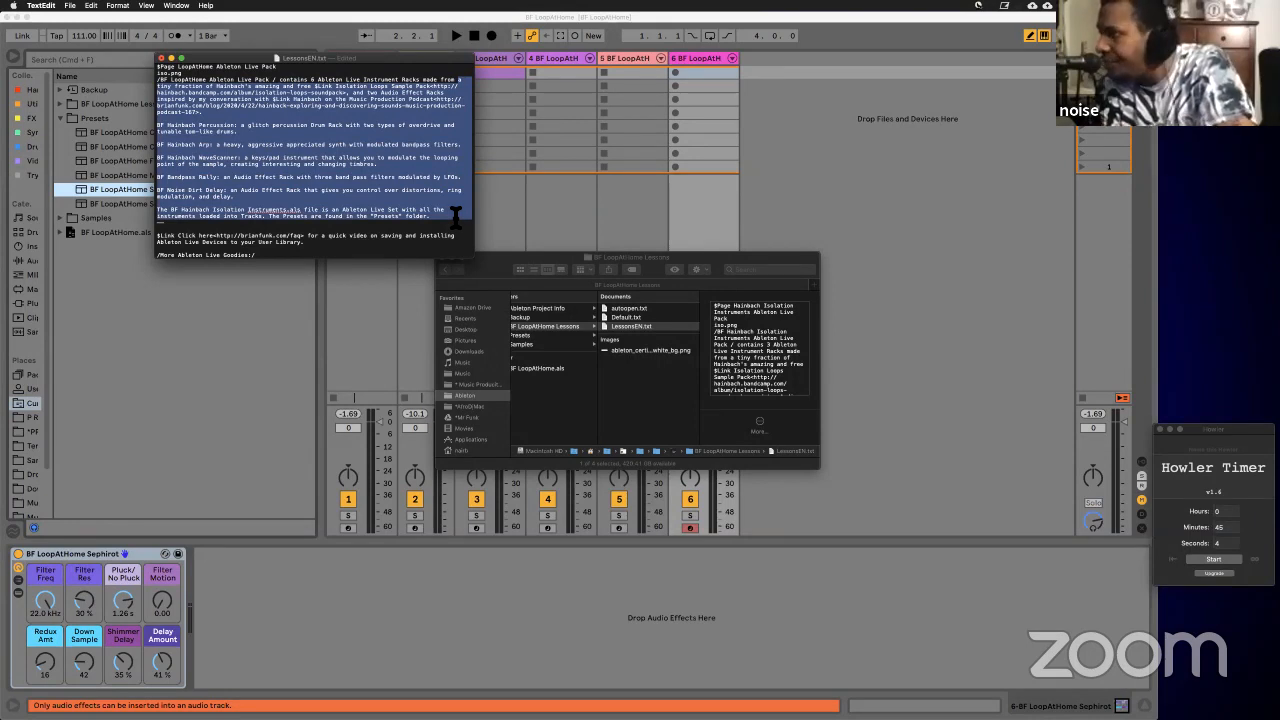
{"action": "key", "text": "BackSpace"}
{"action": "type", "text": "sa,p"}
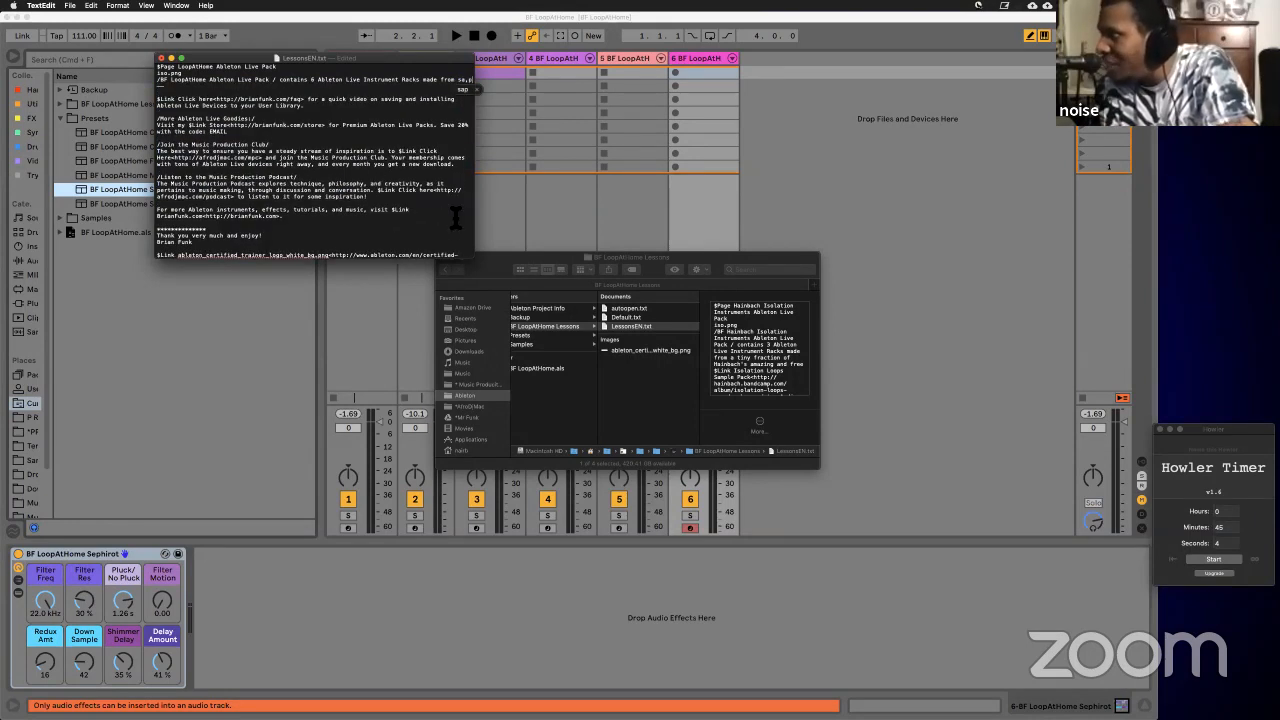
{"action": "key", "text": "BackSpace"}
{"action": "key", "text": "BackSpace"}
Step: Switch to Safari, open the Daily Challenge: Radio Rework page from the LoopAtHome site, and copy its web address
{"action": "key", "text": "ctrl+Up"}
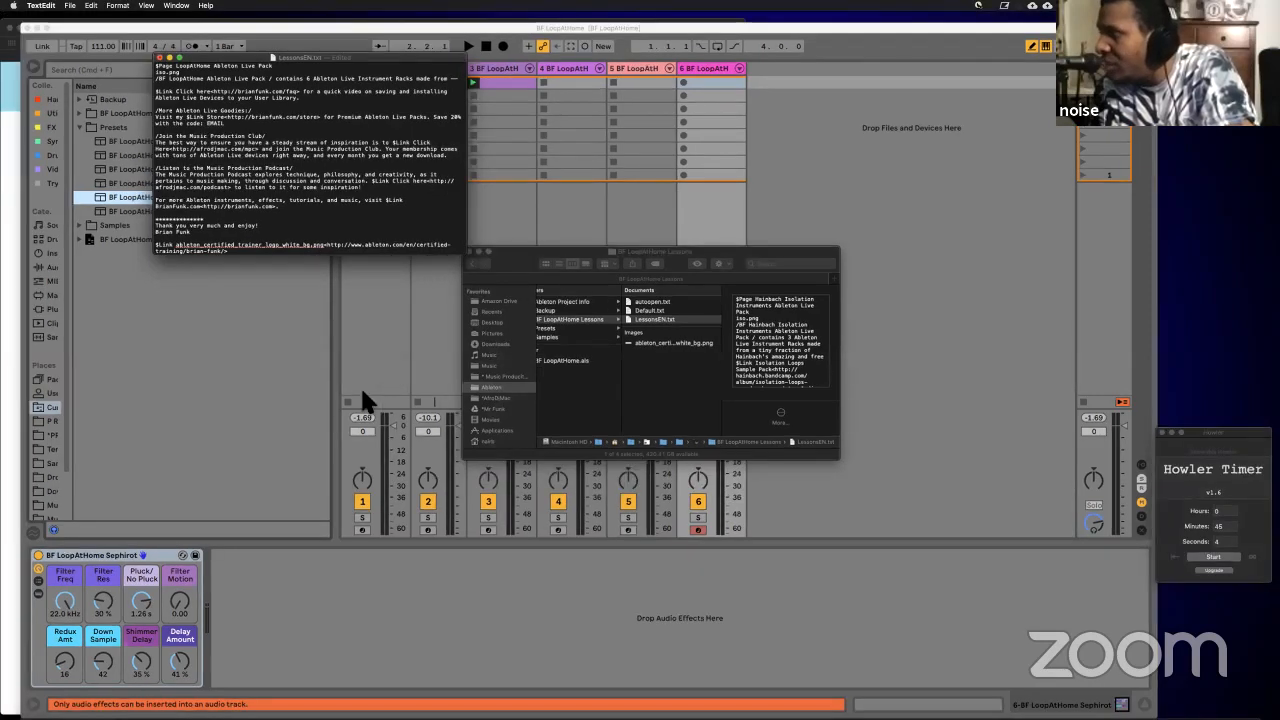
{"action": "left_click", "coordinate": [415, 364]}
{"action": "scroll", "coordinate": [408, 342], "scroll_direction": "down", "scroll_amount": 3}
{"action": "scroll", "coordinate": [408, 342], "scroll_direction": "down", "scroll_amount": 5}
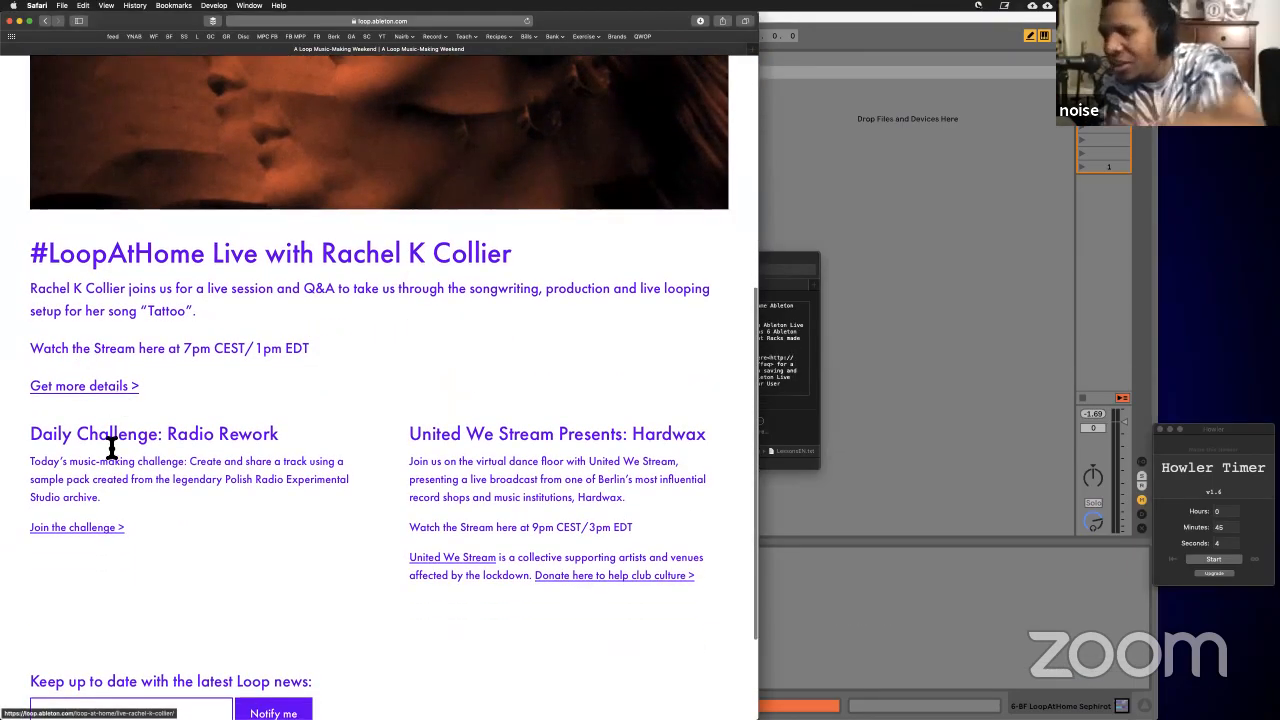
{"action": "left_click", "coordinate": [94, 528]}
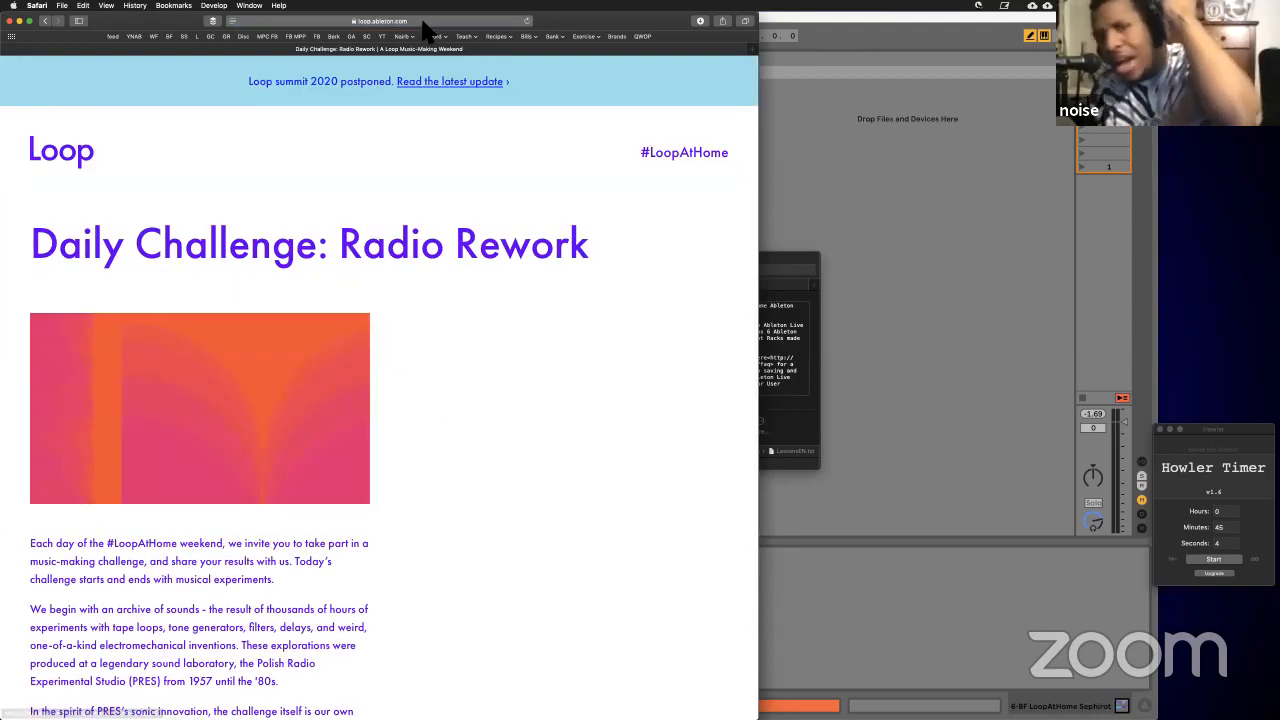
{"action": "left_click", "coordinate": [421, 21]}
{"action": "key", "text": "super+c"}
{"action": "scroll", "coordinate": [325, 420], "scroll_direction": "down", "scroll_amount": 6}
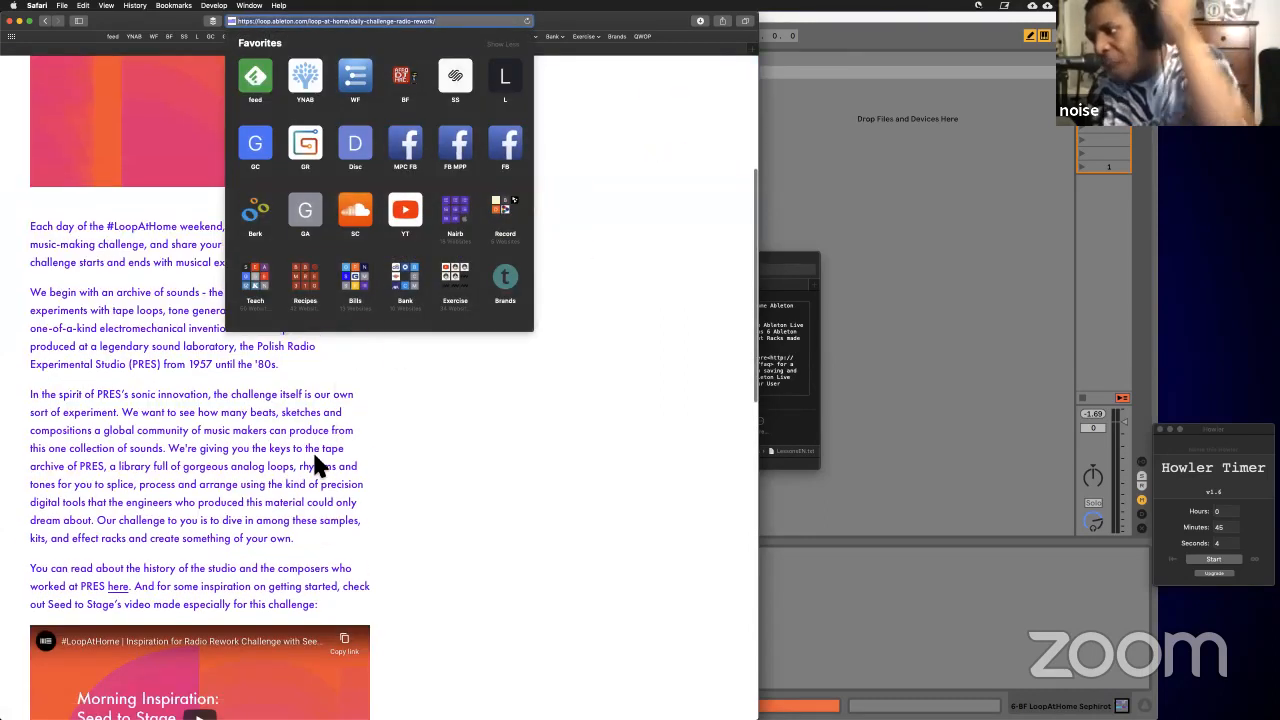
{"action": "left_click", "coordinate": [403, 24]}
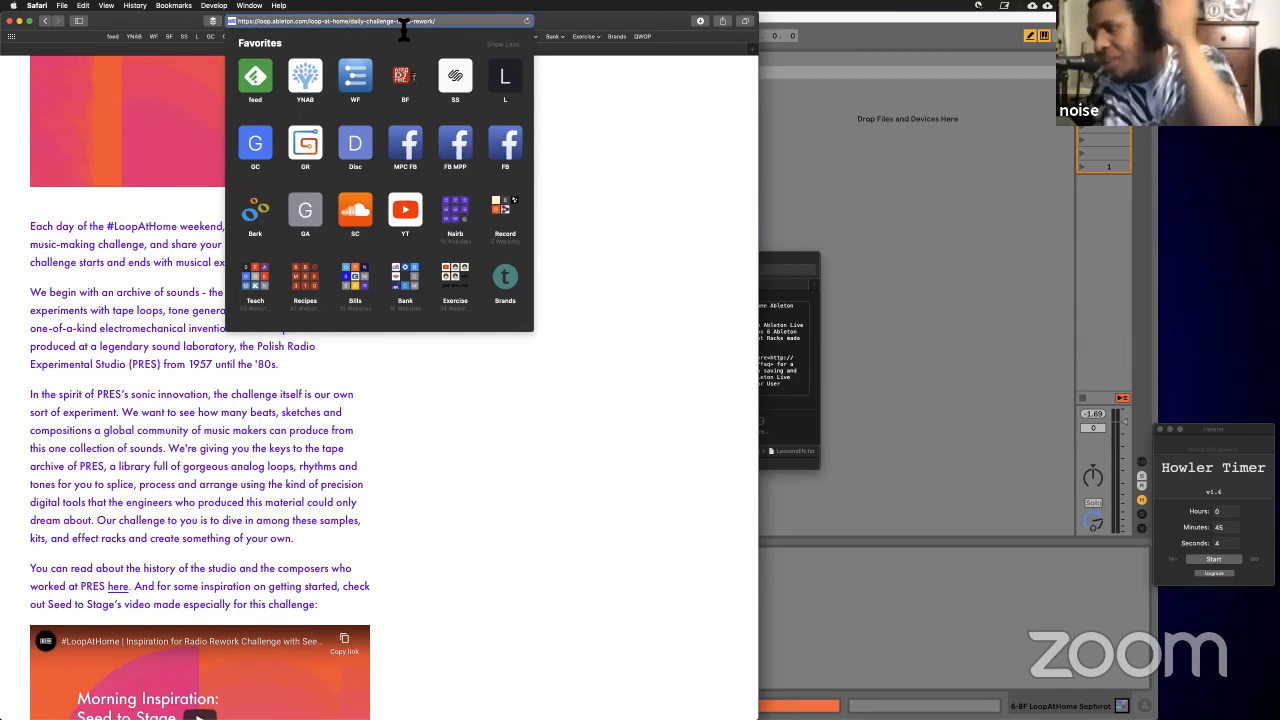
{"action": "left_click_drag", "start_coordinate": [587, 26], "coordinate": [664, 27]}
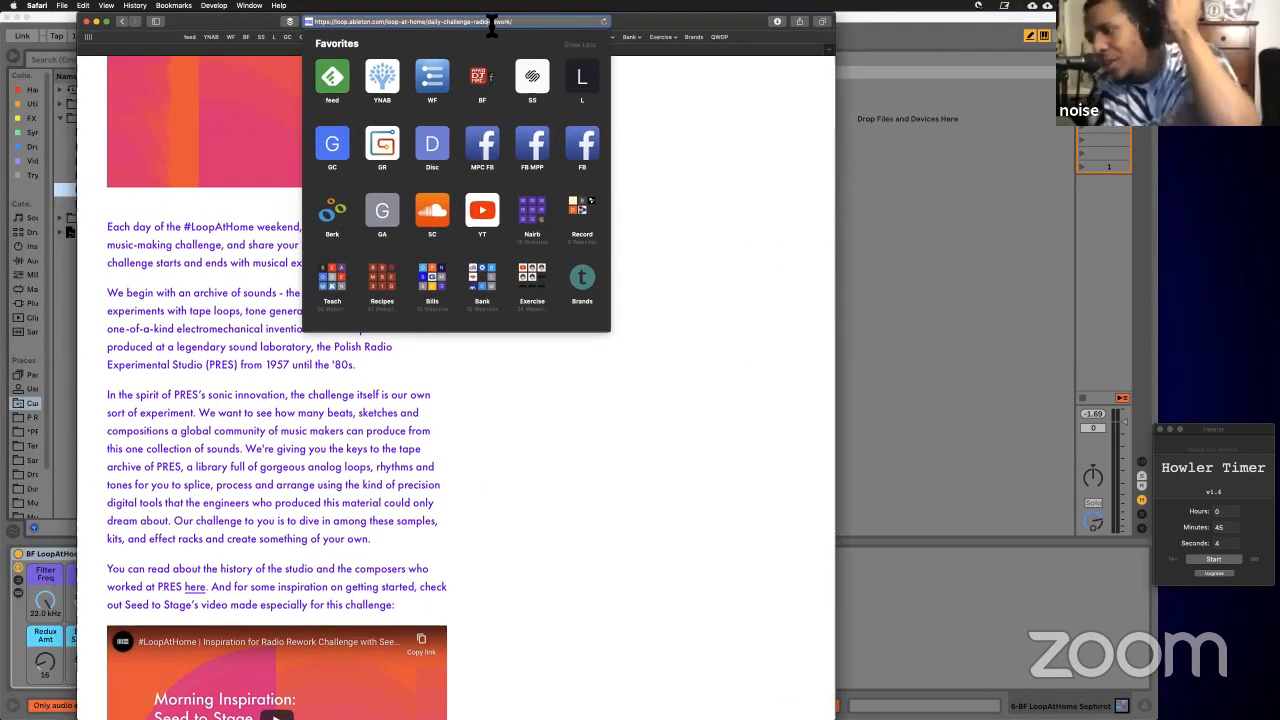
{"action": "left_click", "coordinate": [492, 26]}
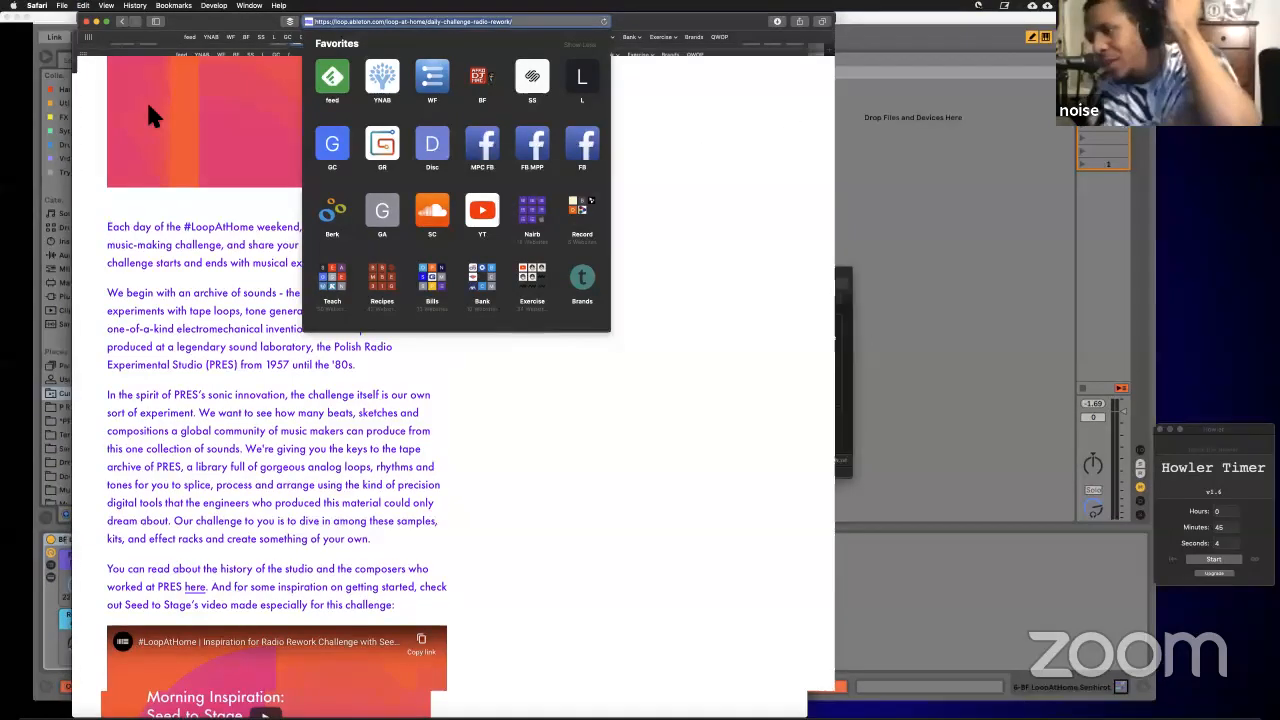
{"action": "key", "text": "ctrl+Up"}
{"action": "left_click", "coordinate": [327, 107]}
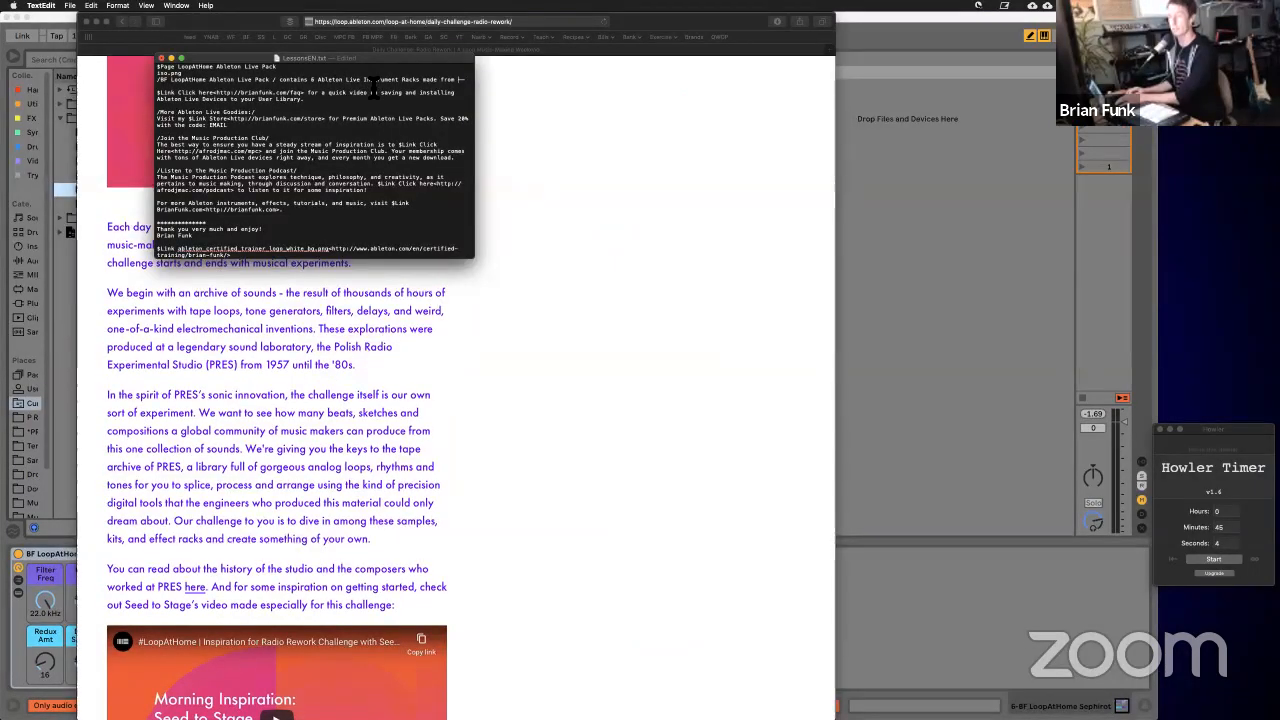
{"action": "type", "text": "Link"}
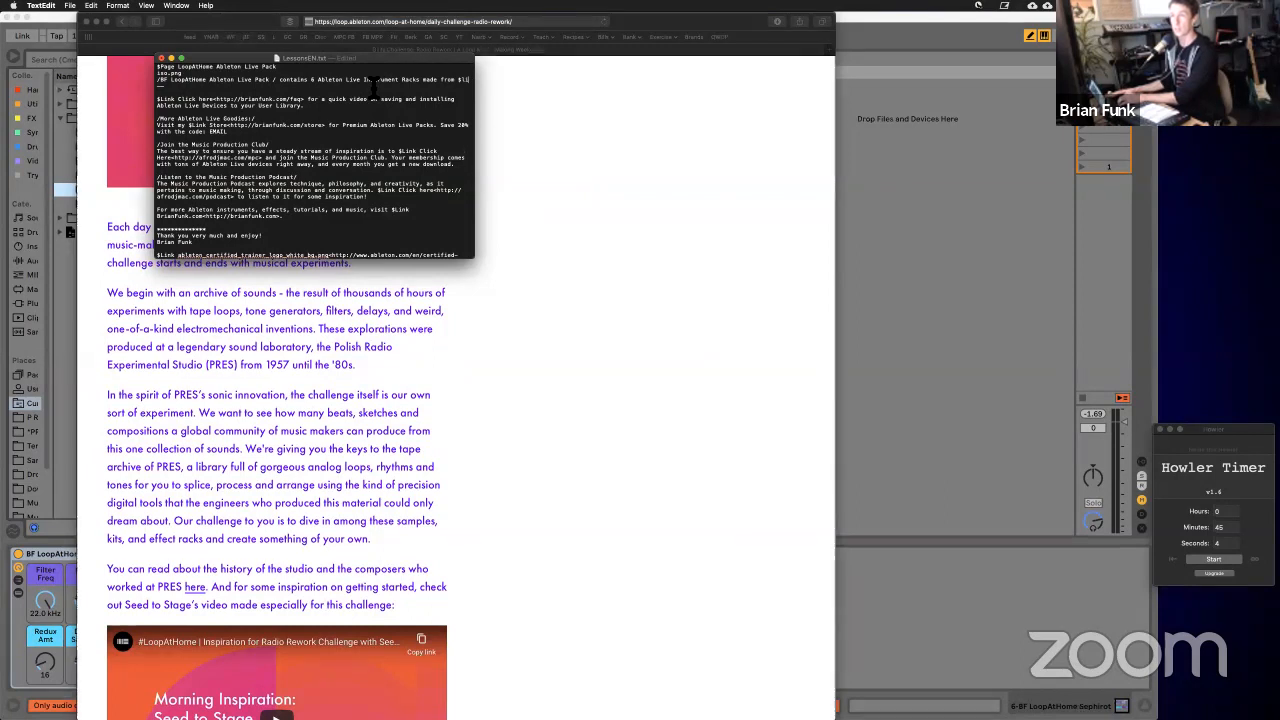
{"action": "key", "text": "BackSpace"}
{"action": "key", "text": "BackSpace"}
{"action": "type", "text": "Link"}
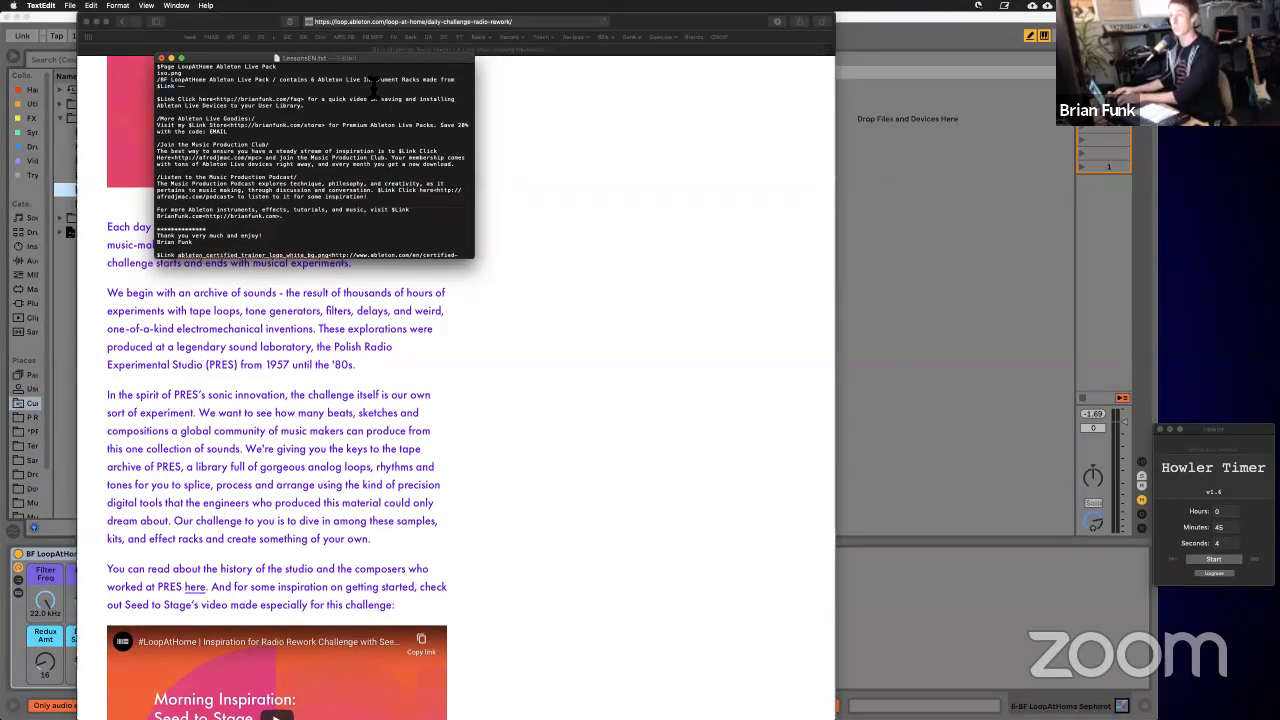
{"action": "type", "text": " LoopAt"}
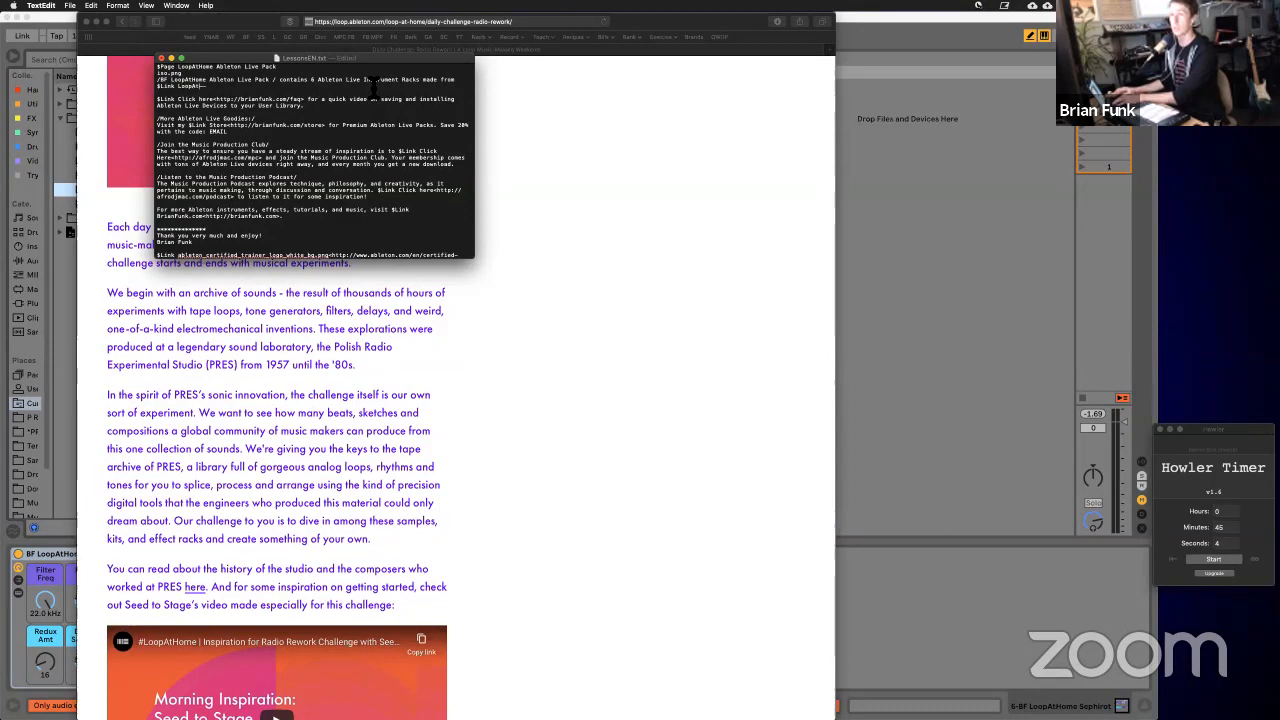
{"action": "type", "text": "Home "}
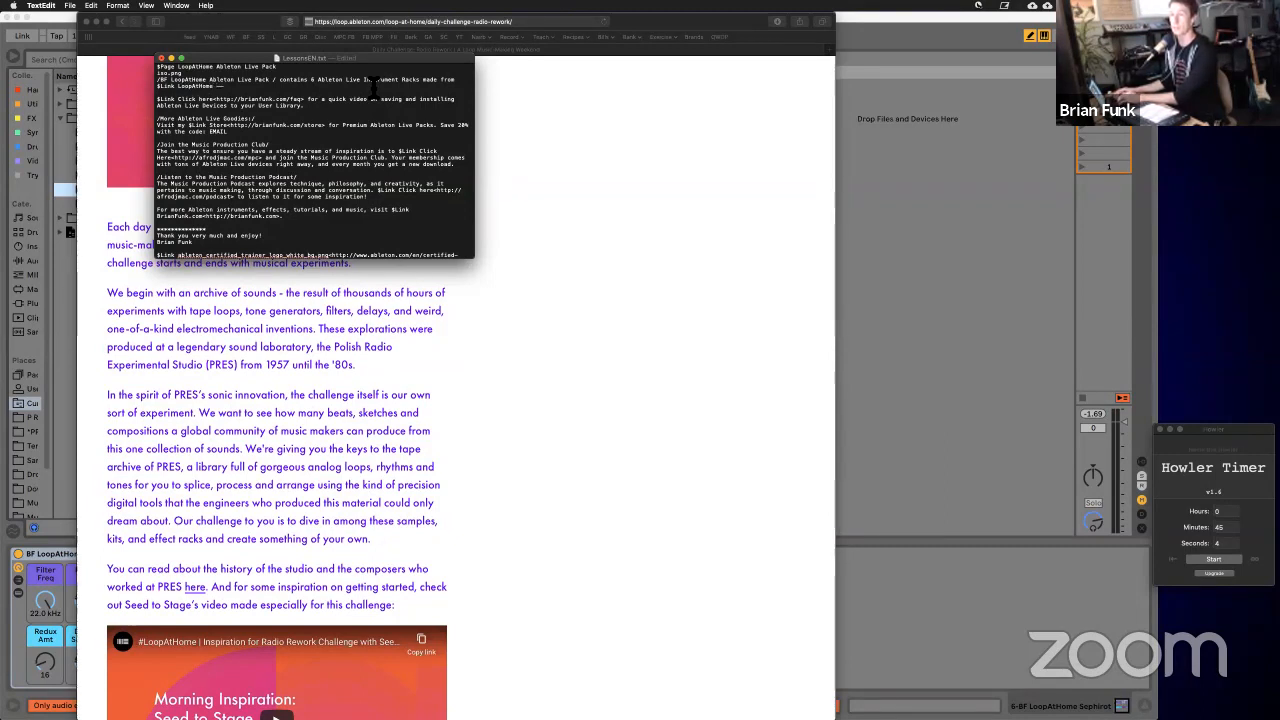
{"action": "type", "text": "Day 2 Chal"}
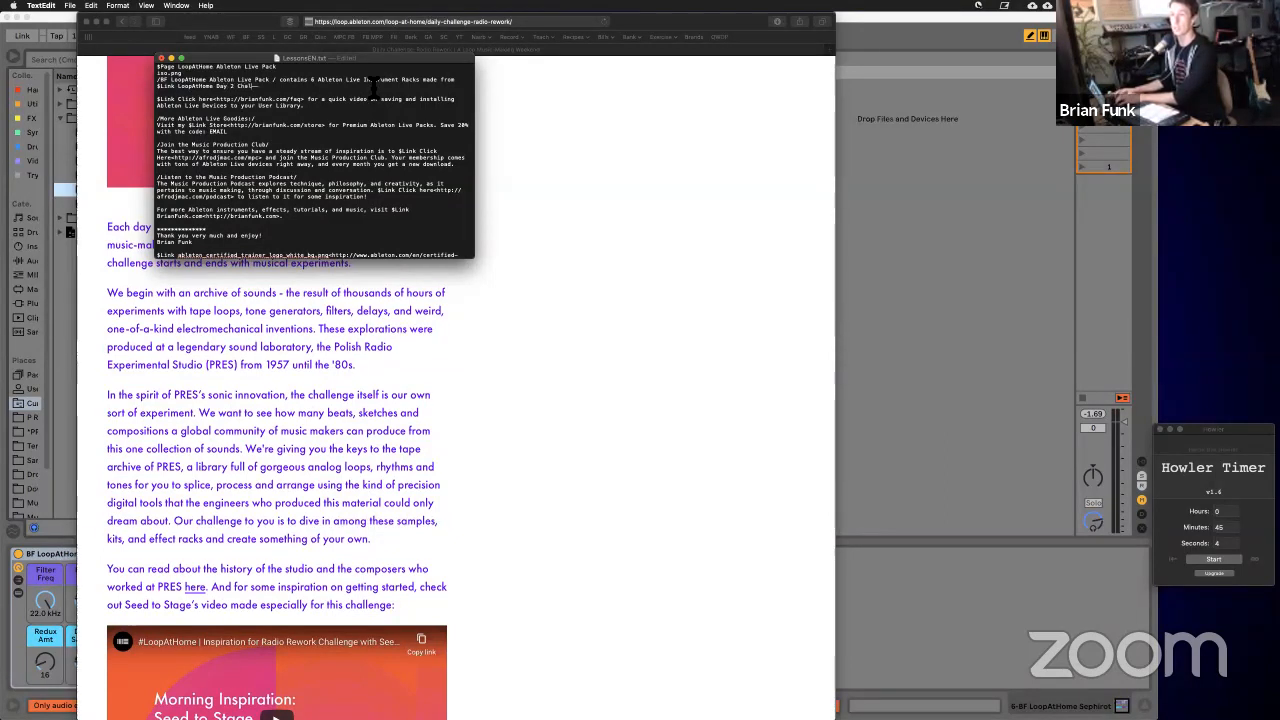
{"action": "type", "text": "lenge<"}
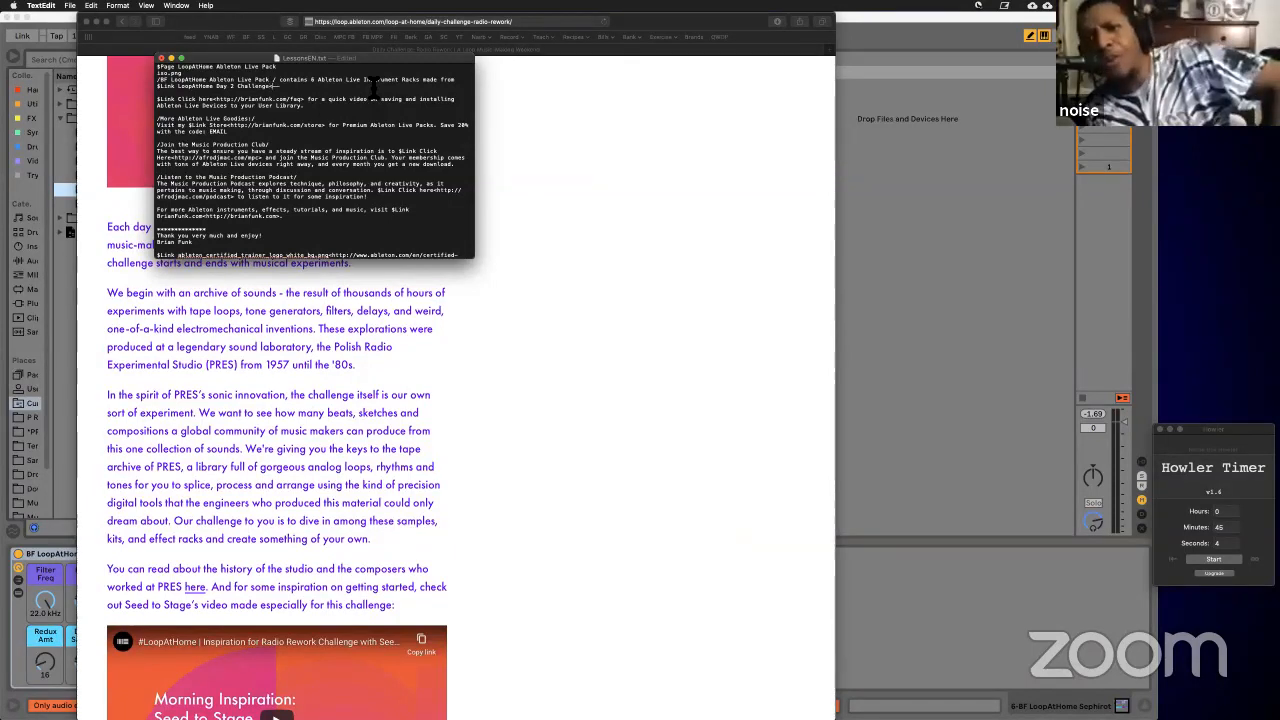
{"action": "key", "text": "super+v"}
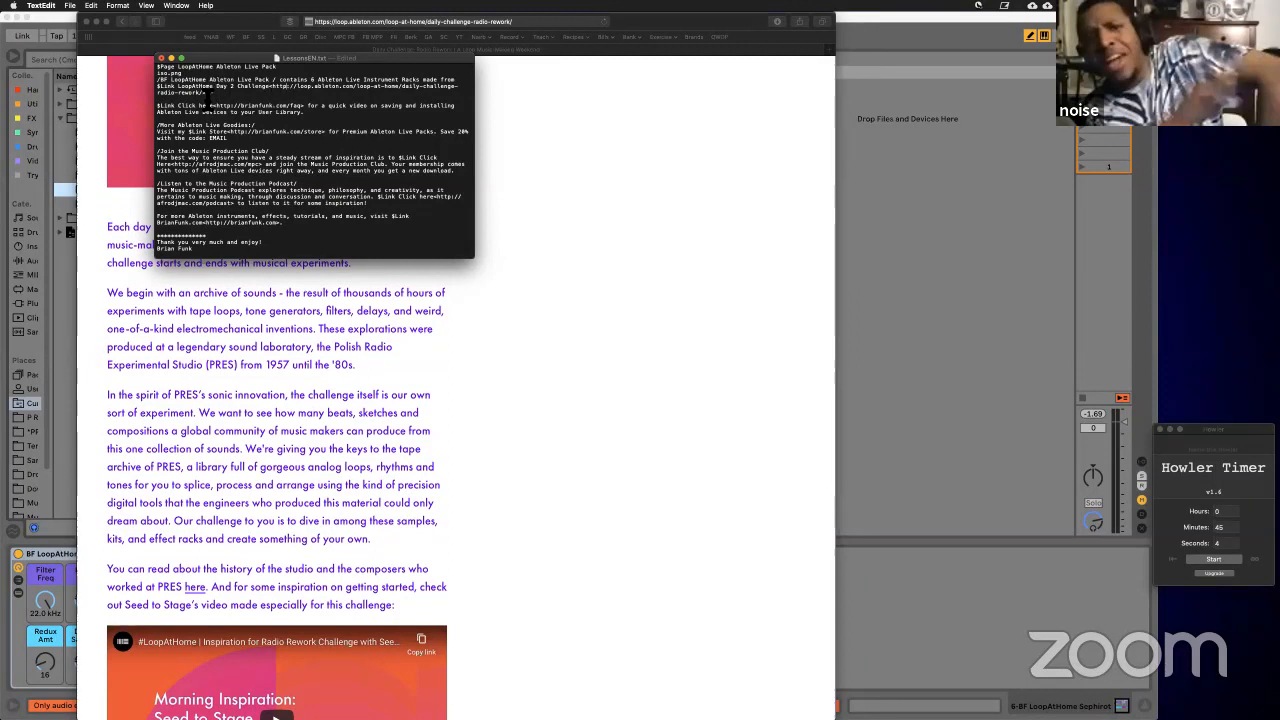
{"action": "key", "text": "Return"}
{"action": "key", "text": "Return"}
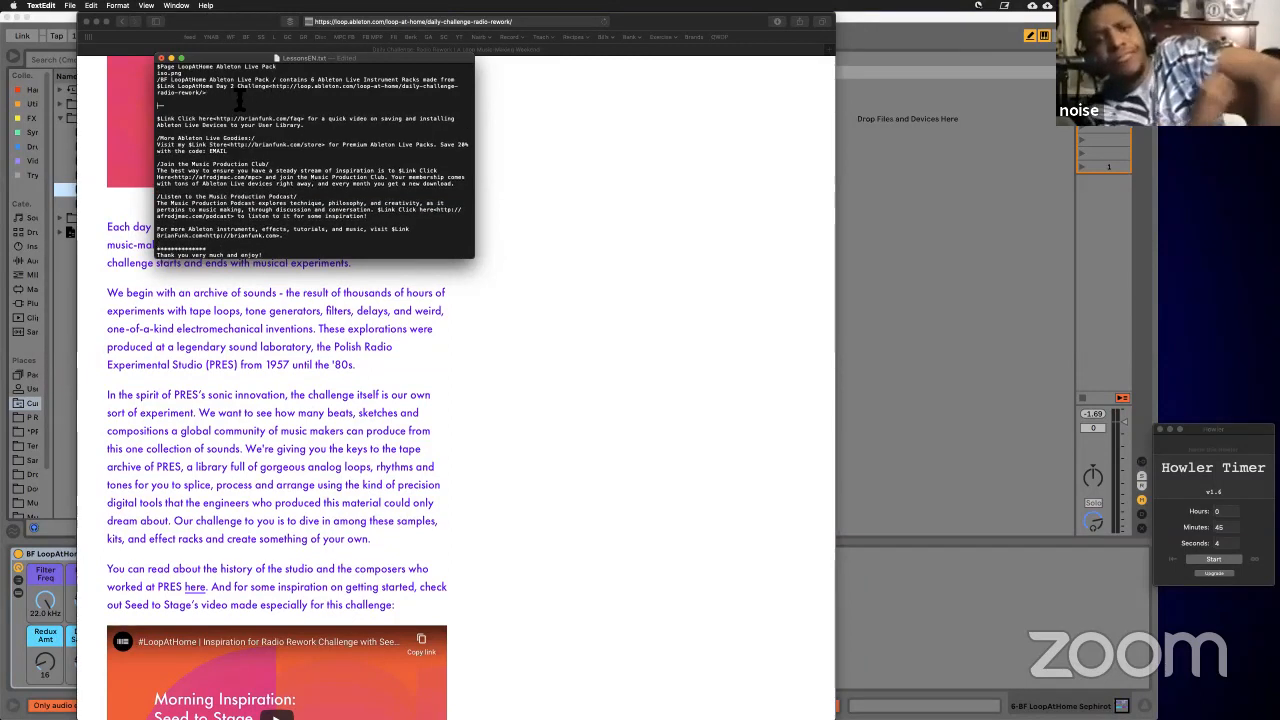
{"action": "key", "text": "Return"}
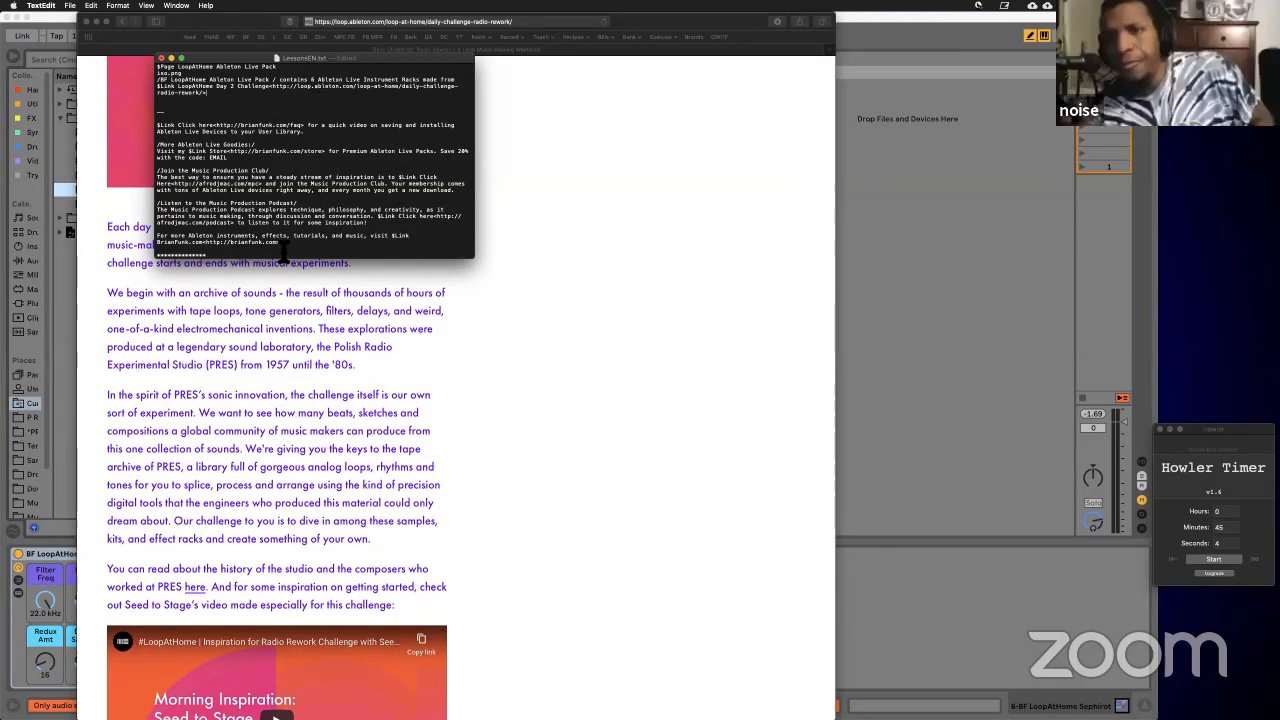
Step: Examine the Radio Rework challenge page for how it describes the source sounds and sample pack
{"action": "scroll", "coordinate": [283, 411], "scroll_direction": "up", "scroll_amount": 6}
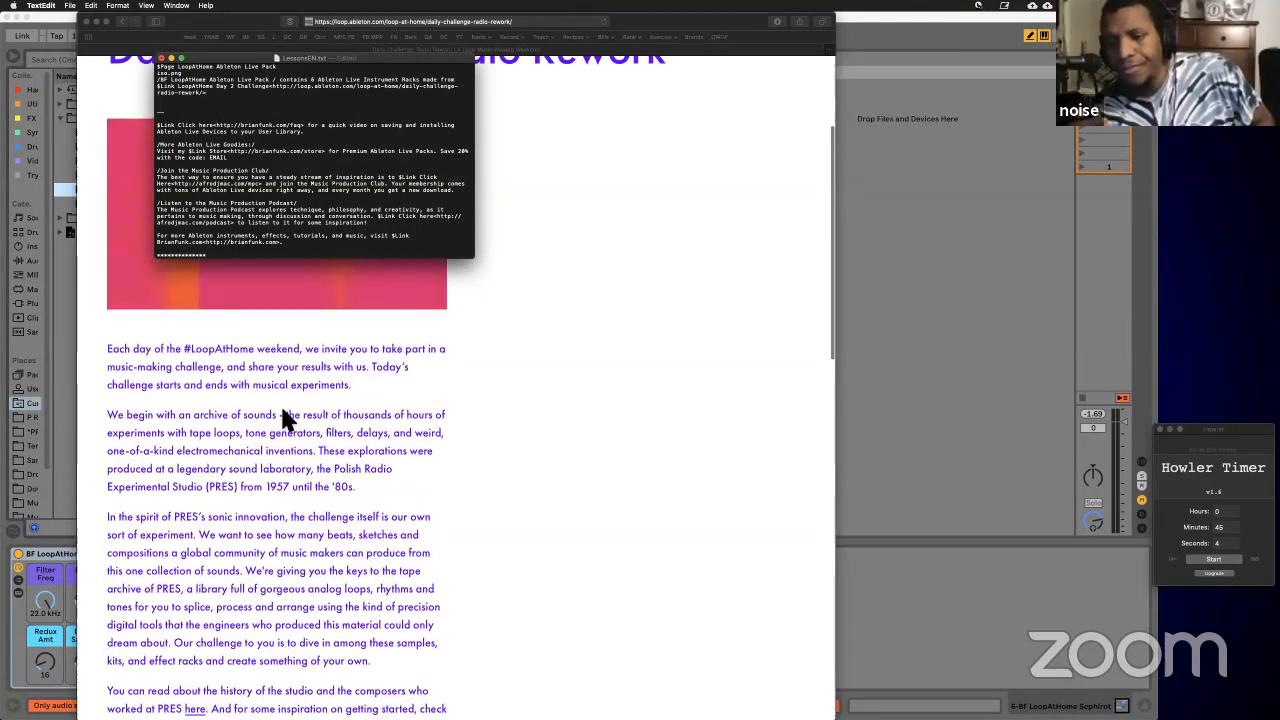
{"action": "scroll", "coordinate": [283, 415], "scroll_direction": "down", "scroll_amount": 3}
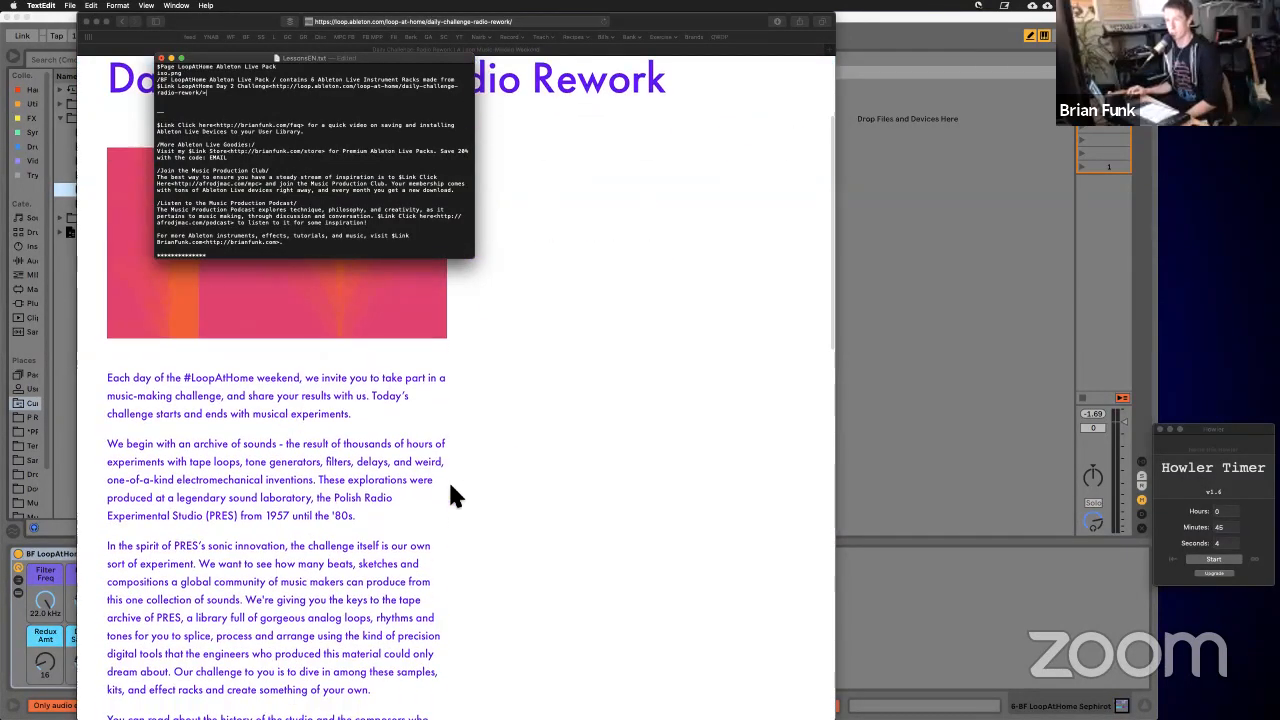
{"action": "scroll", "coordinate": [451, 488], "scroll_direction": "down", "scroll_amount": 3}
{"action": "scroll", "coordinate": [452, 480], "scroll_direction": "down", "scroll_amount": 6}
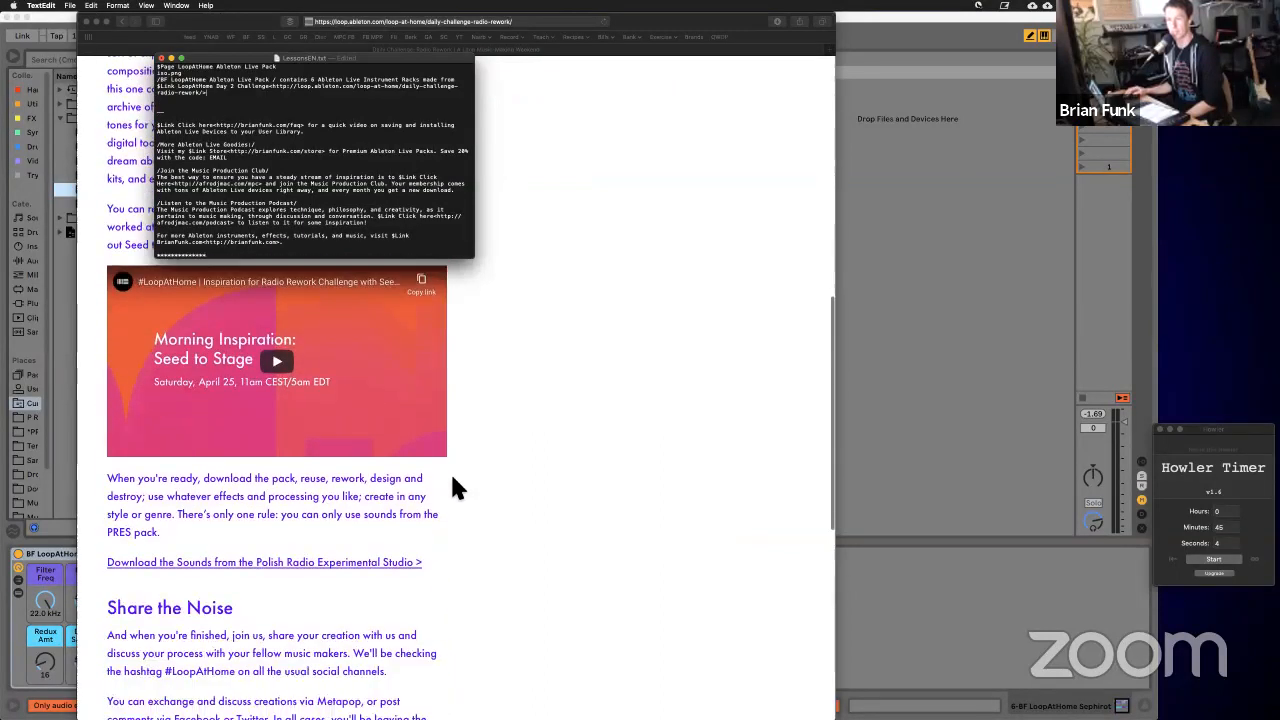
{"action": "scroll", "coordinate": [452, 480], "scroll_direction": "up", "scroll_amount": 6}
{"action": "scroll", "coordinate": [452, 488], "scroll_direction": "up", "scroll_amount": 6}
{"action": "scroll", "coordinate": [452, 488], "scroll_direction": "down", "scroll_amount": 2}
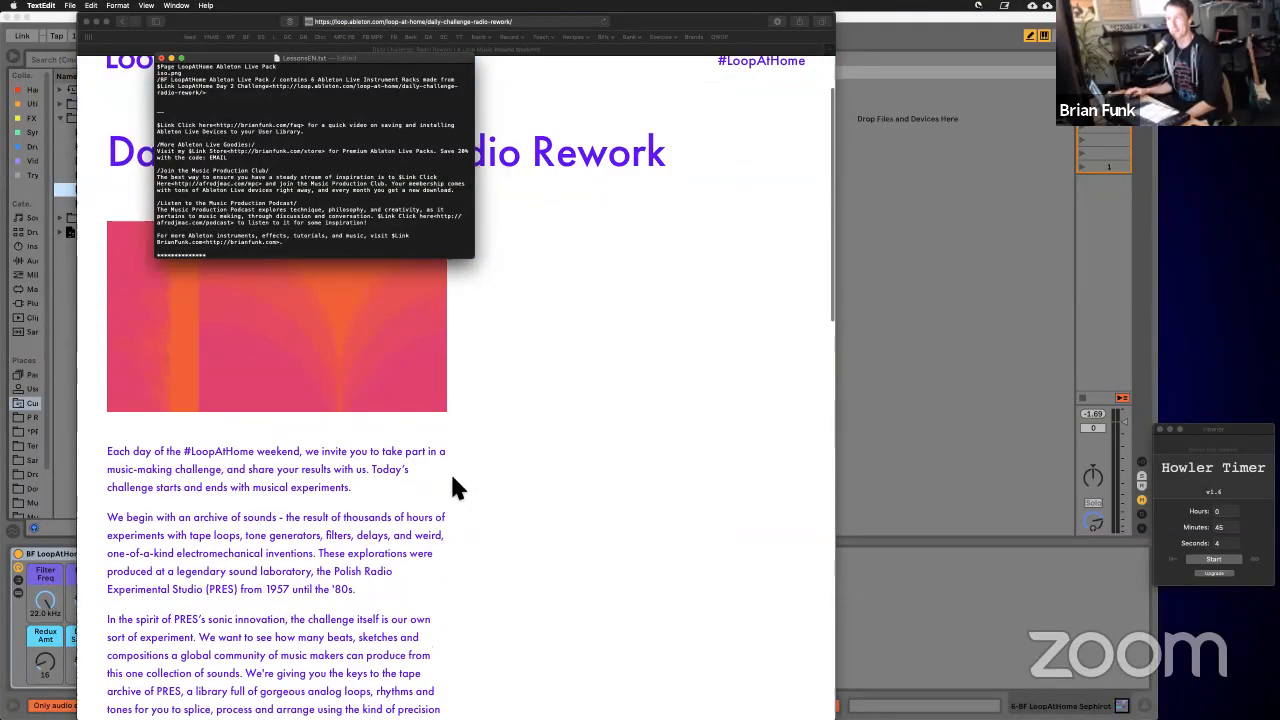
{"action": "scroll", "coordinate": [452, 488], "scroll_direction": "up", "scroll_amount": 2}
{"action": "scroll", "coordinate": [452, 488], "scroll_direction": "down", "scroll_amount": 3}
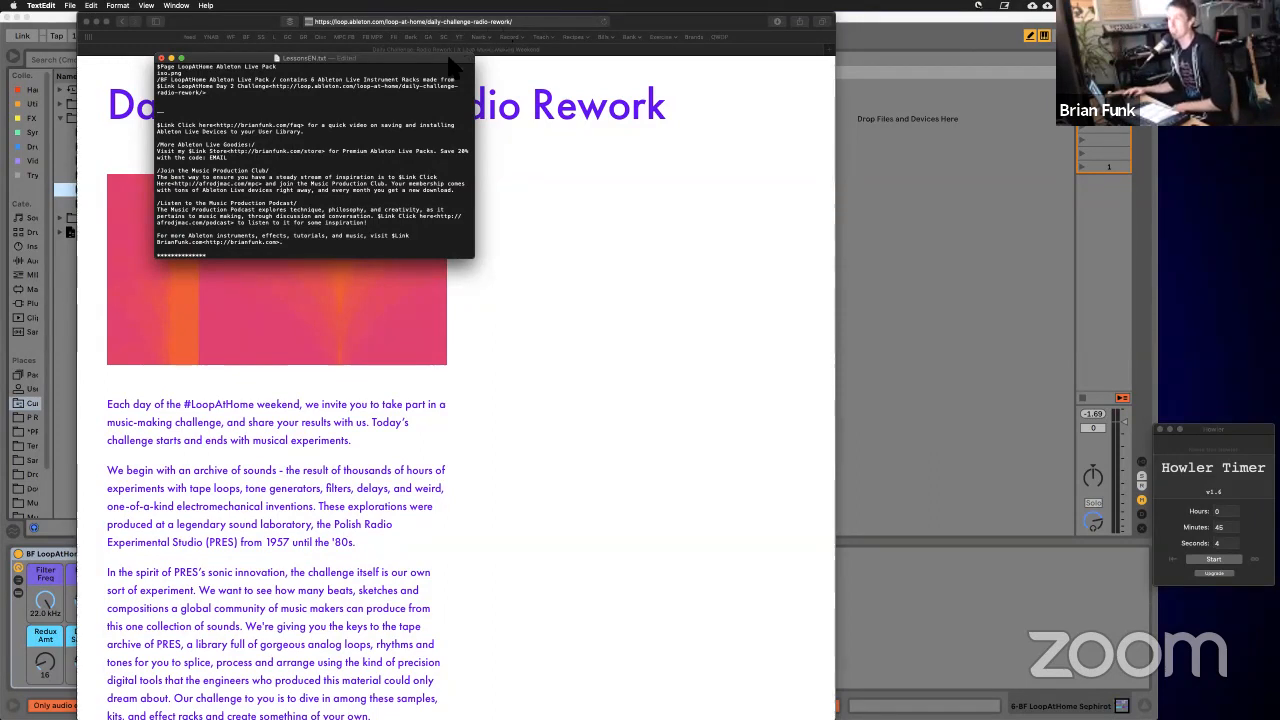
Step: Insert "samples of Polish Radio Experimental Studio for" before the challenge link in LessonsEN.txt, and end the sentence with a period, trimming the blank line below
{"action": "left_click_drag", "start_coordinate": [452, 57], "coordinate": [1135, 237]}
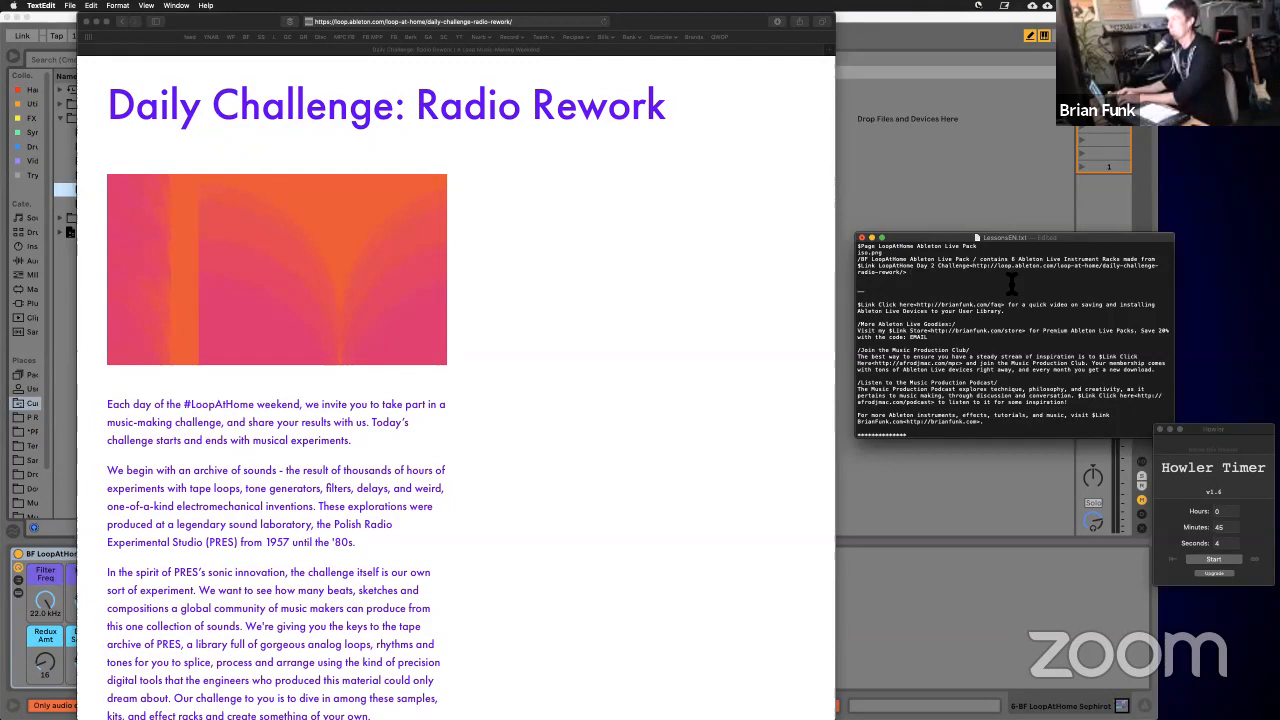
{"action": "left_click", "coordinate": [1156, 261]}
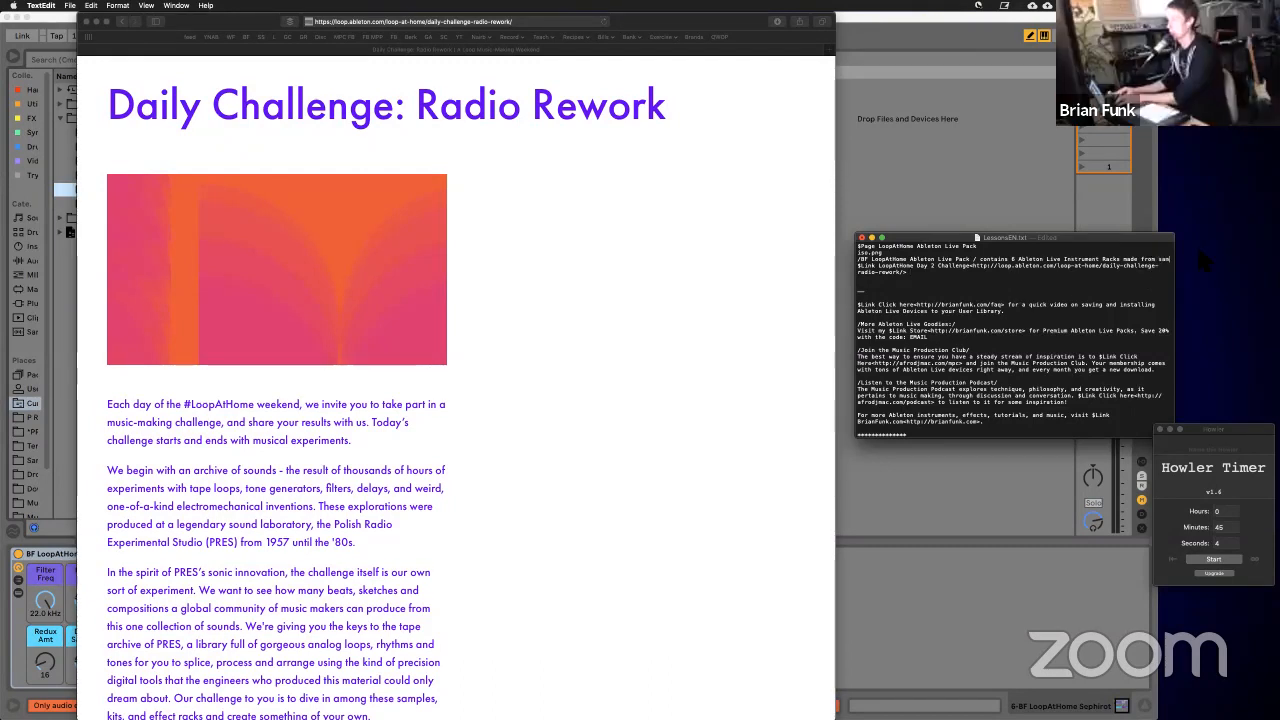
{"action": "type", "text": "samples of Polish "}
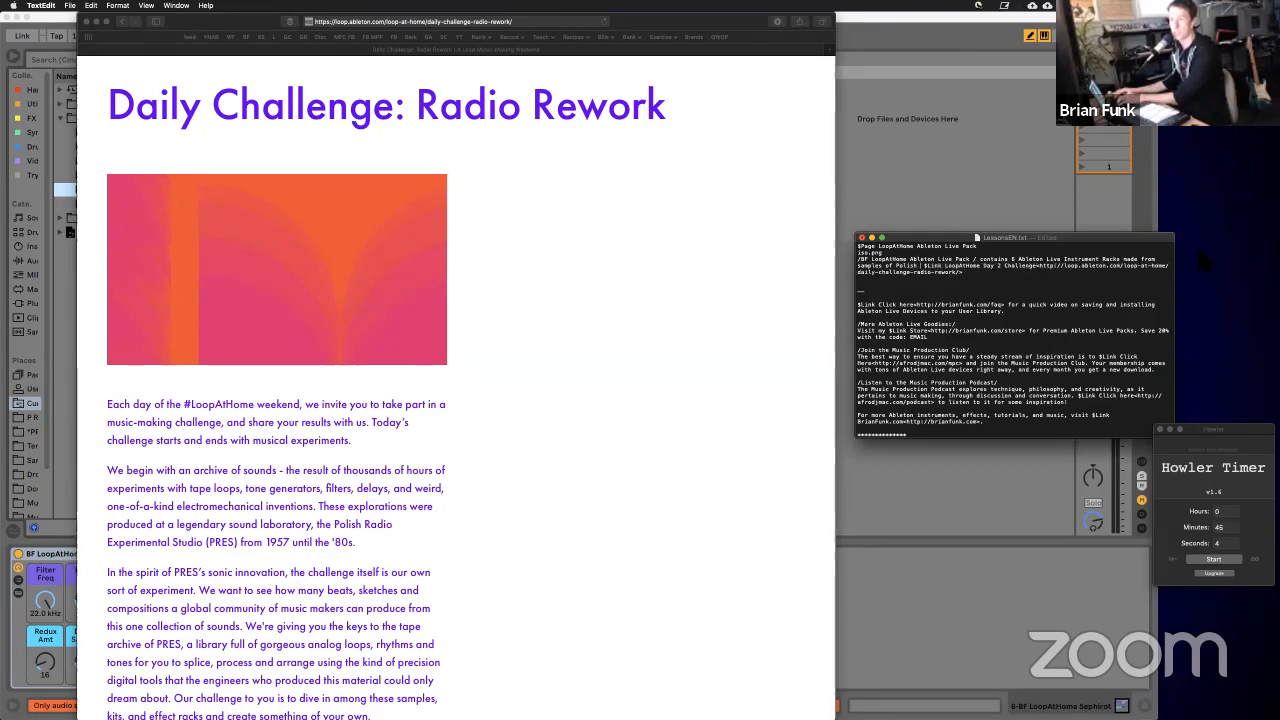
{"action": "type", "text": "Radio"}
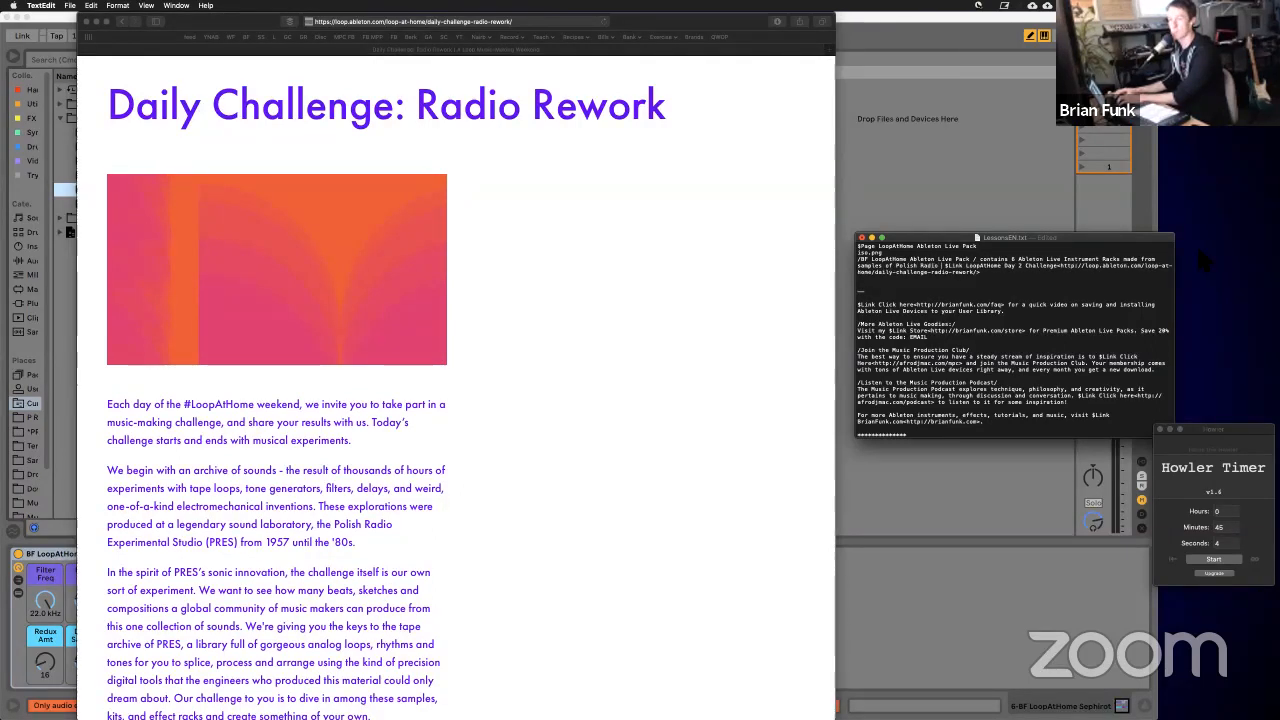
{"action": "type", "text": " Experimental"}
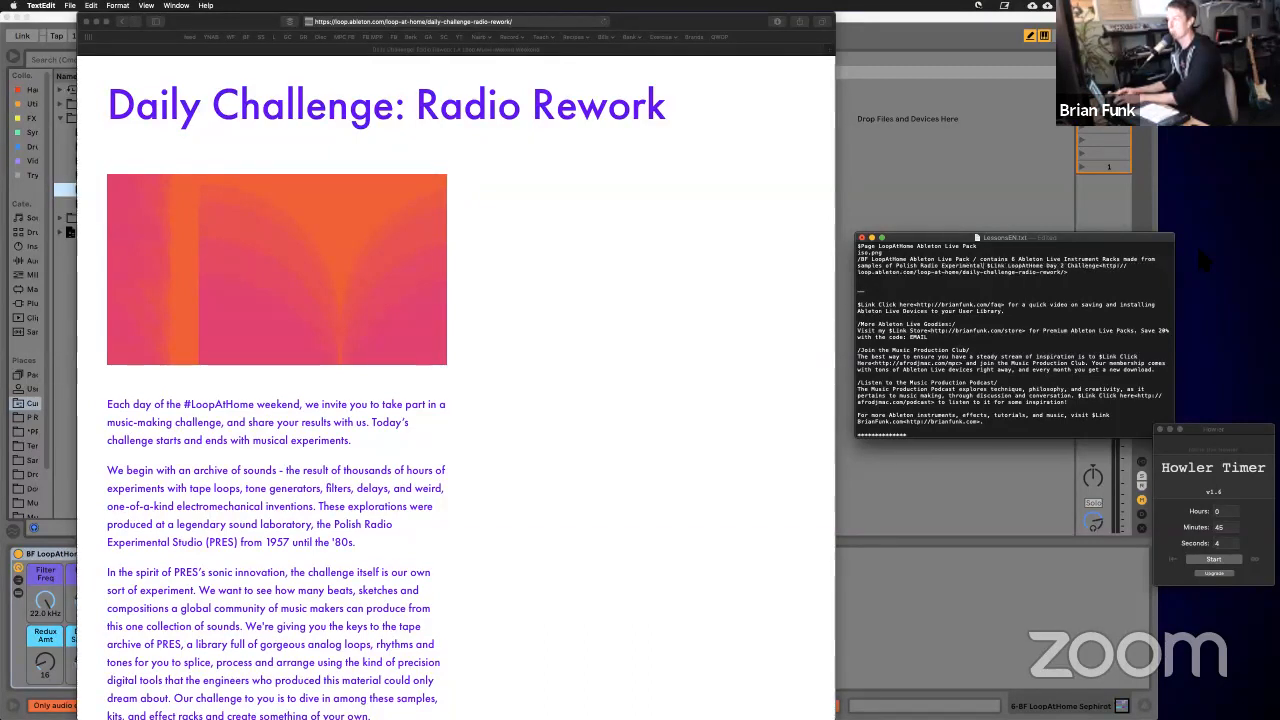
{"action": "type", "text": " Studio"}
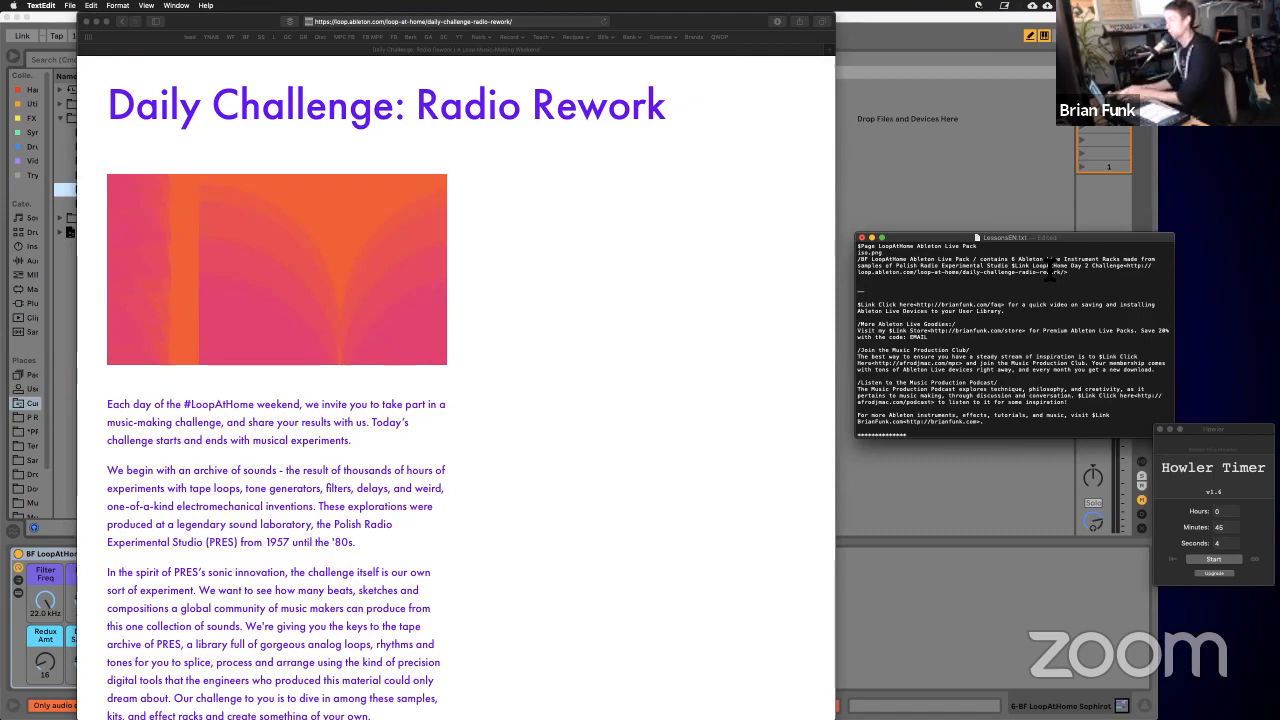
{"action": "type", "text": " for"}
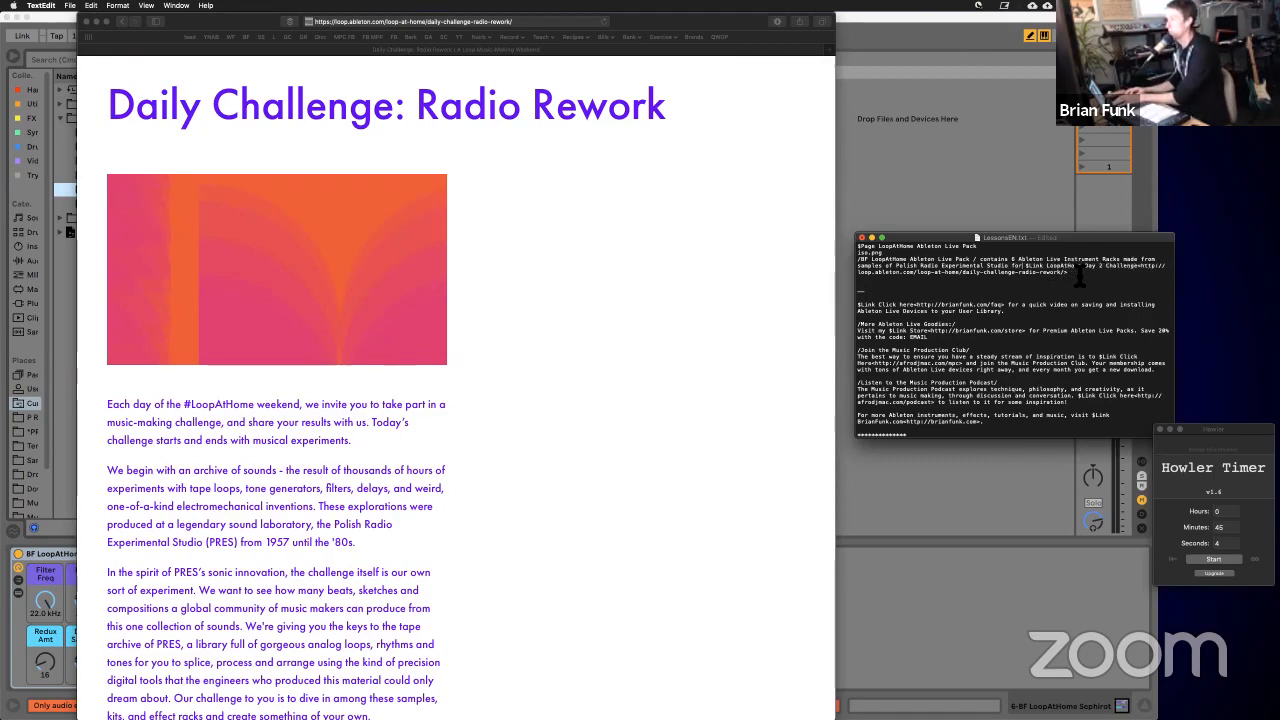
{"action": "left_click", "coordinate": [1080, 275]}
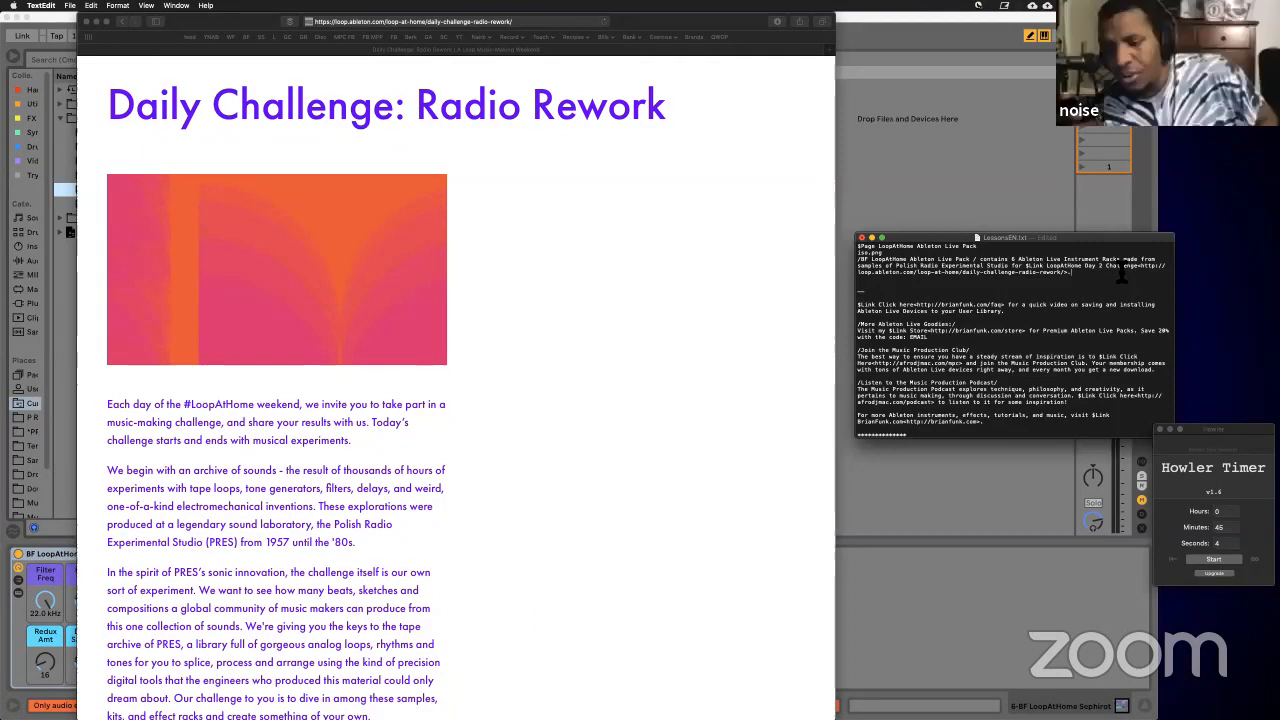
{"action": "key", "text": "BackSpace"}
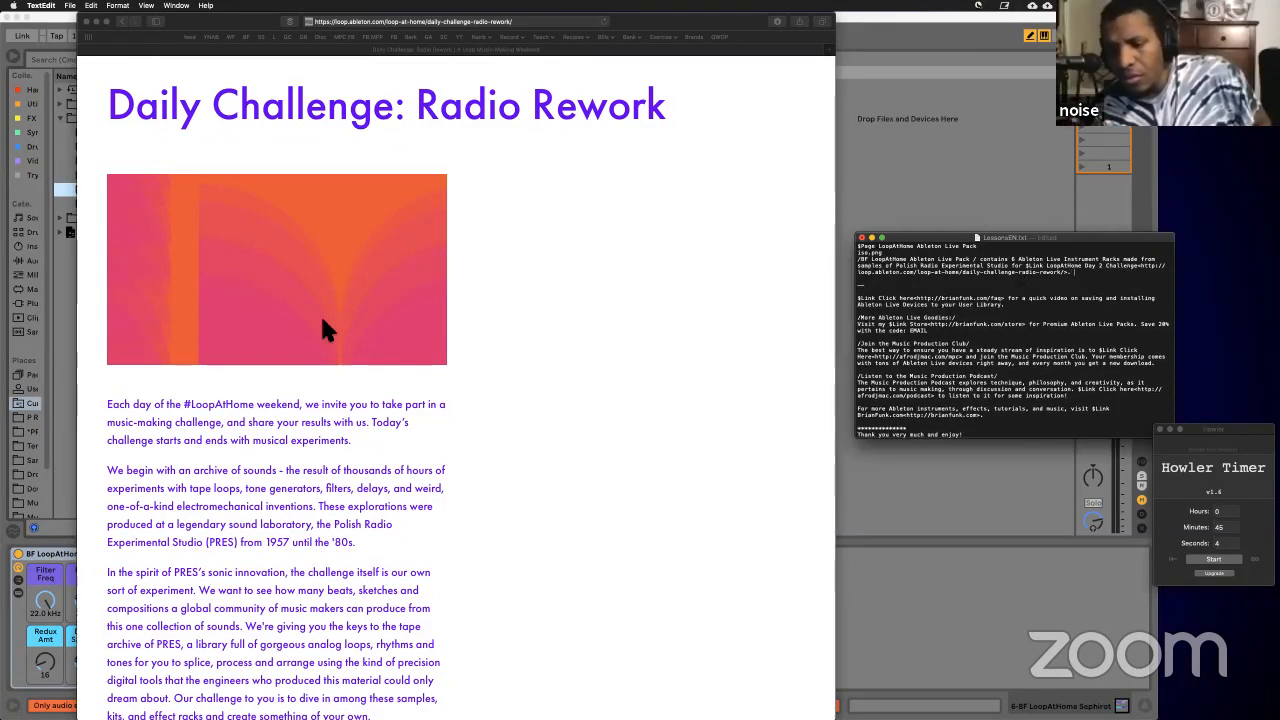
Step: Switch to Safari and open the linked article about the studio's history and composers from the Radio Rework page in a new tab
{"action": "scroll", "coordinate": [330, 270], "scroll_direction": "up", "scroll_amount": 3}
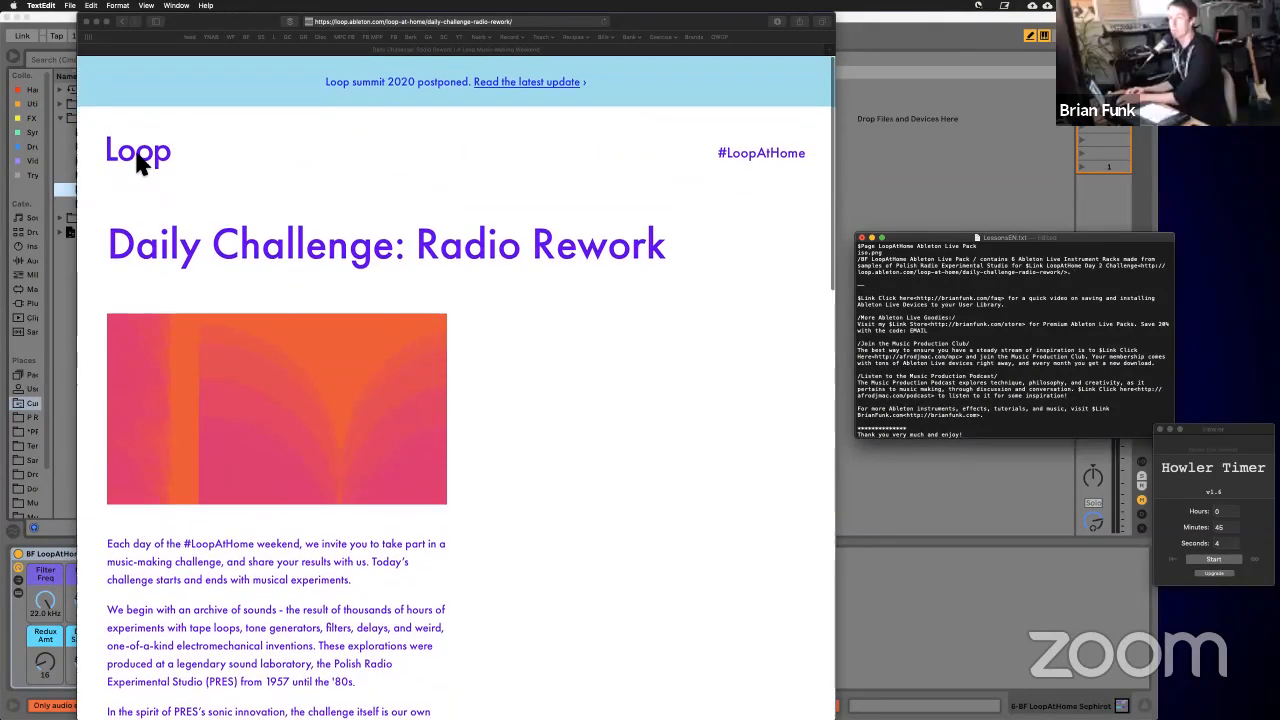
{"action": "scroll", "coordinate": [318, 355], "scroll_direction": "down", "scroll_amount": 3}
{"action": "scroll", "coordinate": [321, 371], "scroll_direction": "down", "scroll_amount": 10}
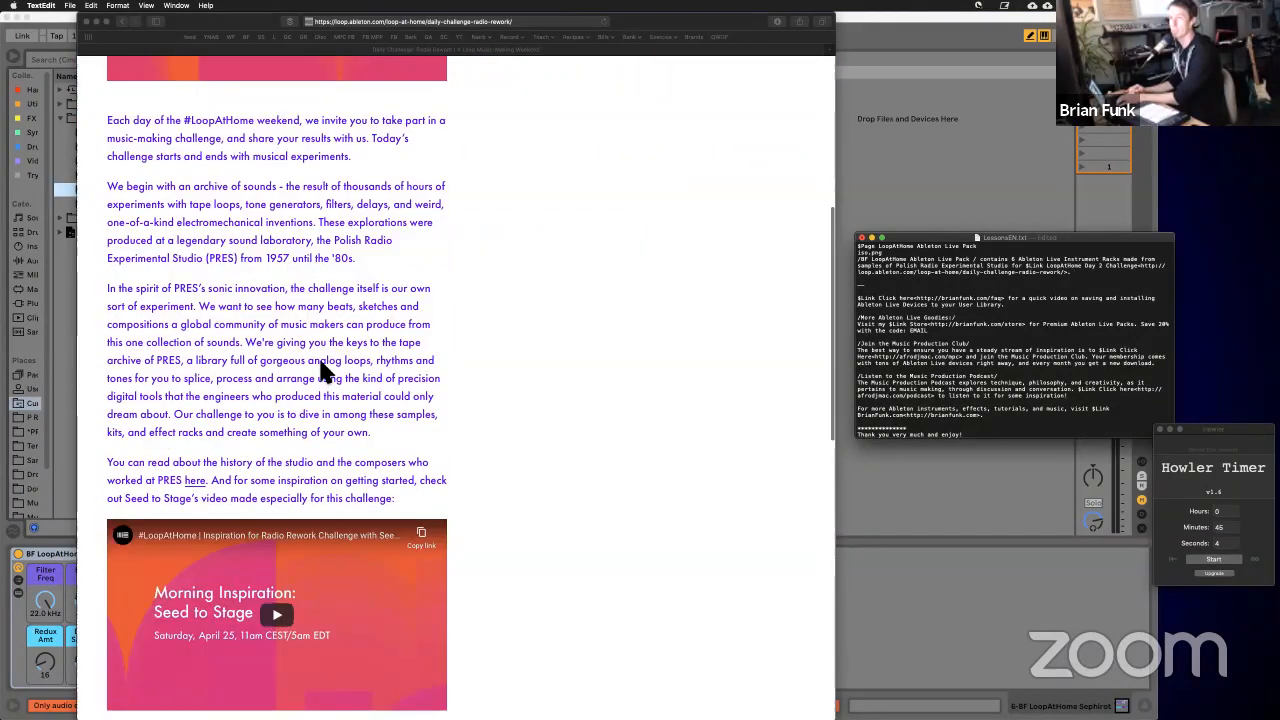
{"action": "scroll", "coordinate": [528, 280], "scroll_direction": "up", "scroll_amount": 13}
{"action": "scroll", "coordinate": [528, 280], "scroll_direction": "down", "scroll_amount": 5}
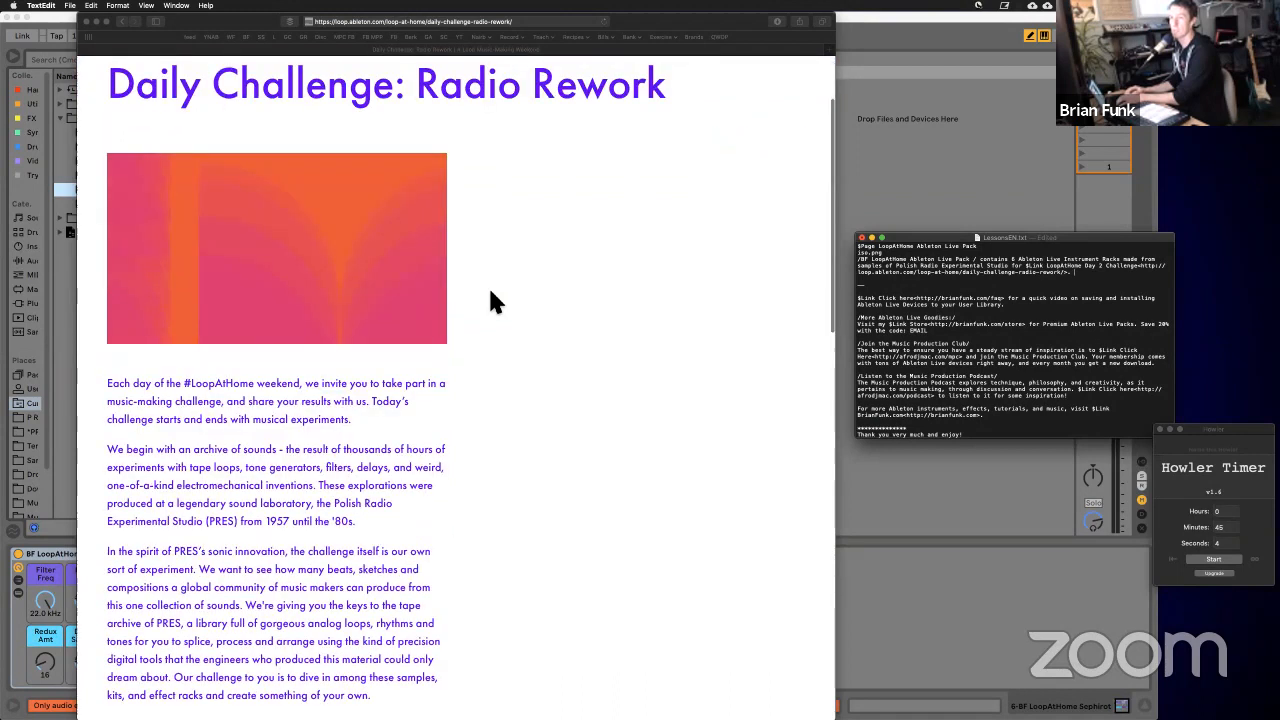
{"action": "scroll", "coordinate": [246, 466], "scroll_direction": "down", "scroll_amount": 3}
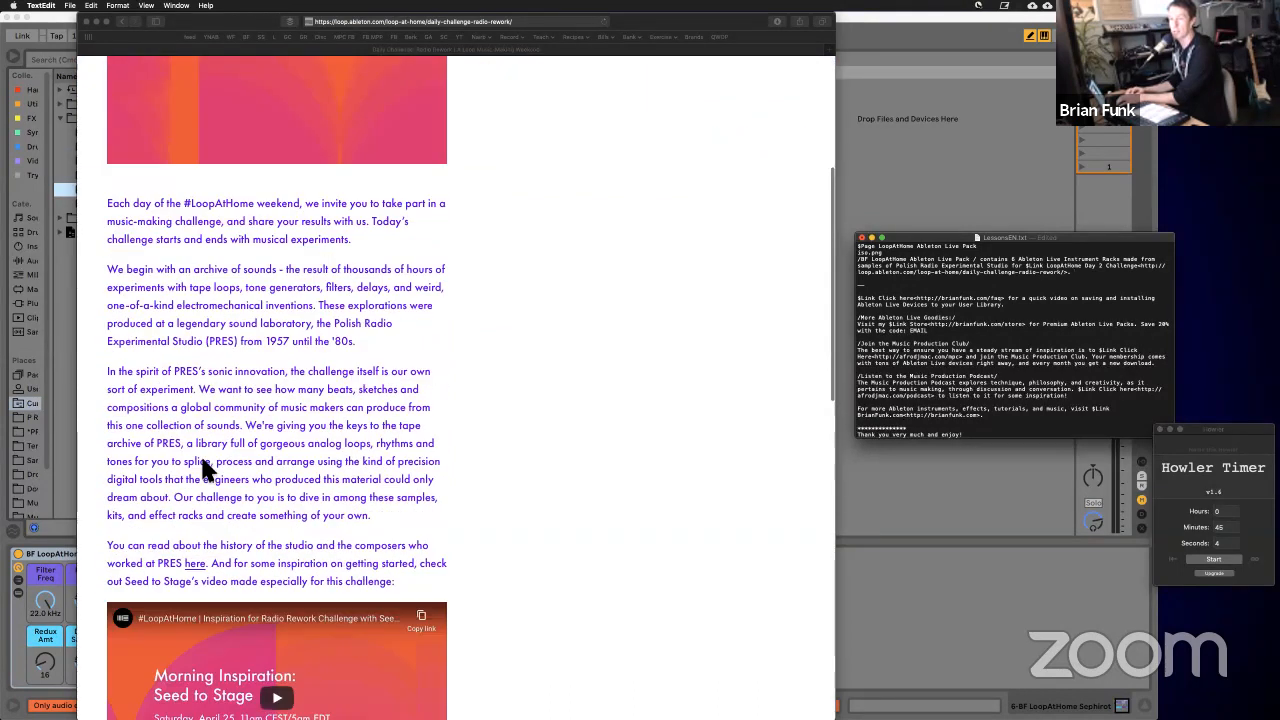
{"action": "left_click", "coordinate": [200, 475]}
{"action": "left_click", "coordinate": [200, 475], "text": "super"}
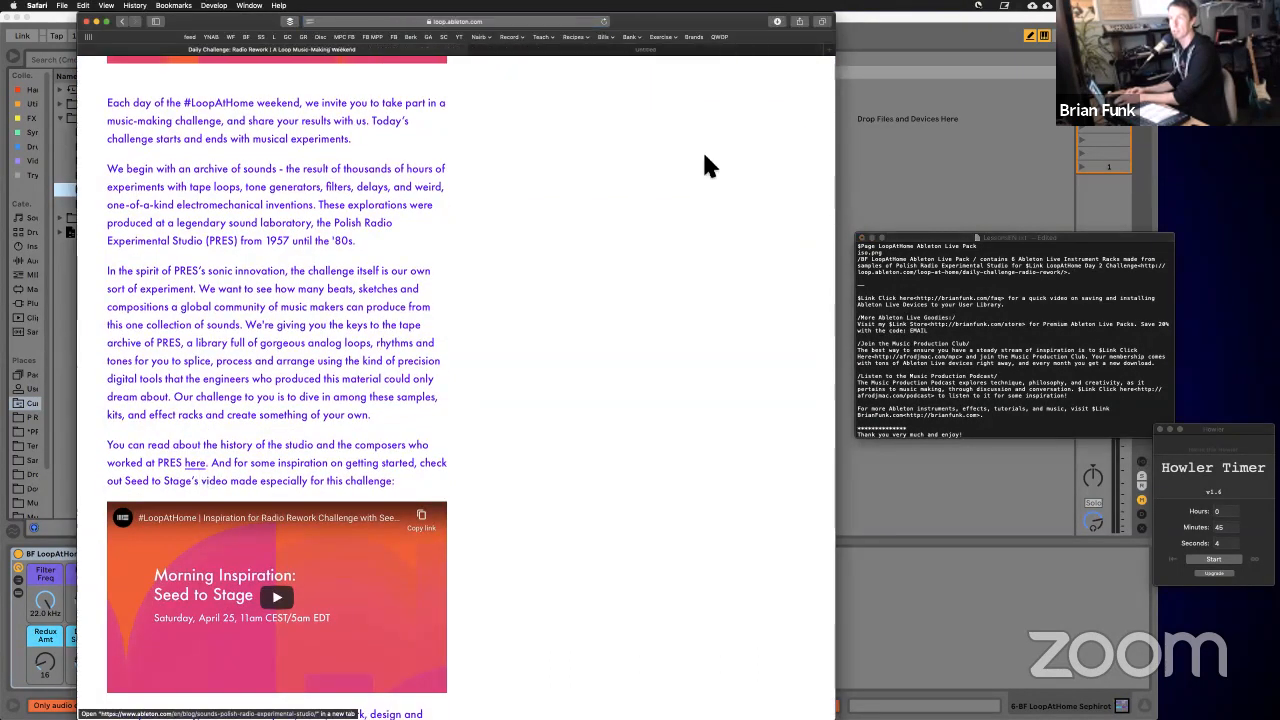
{"action": "left_click", "coordinate": [676, 49]}
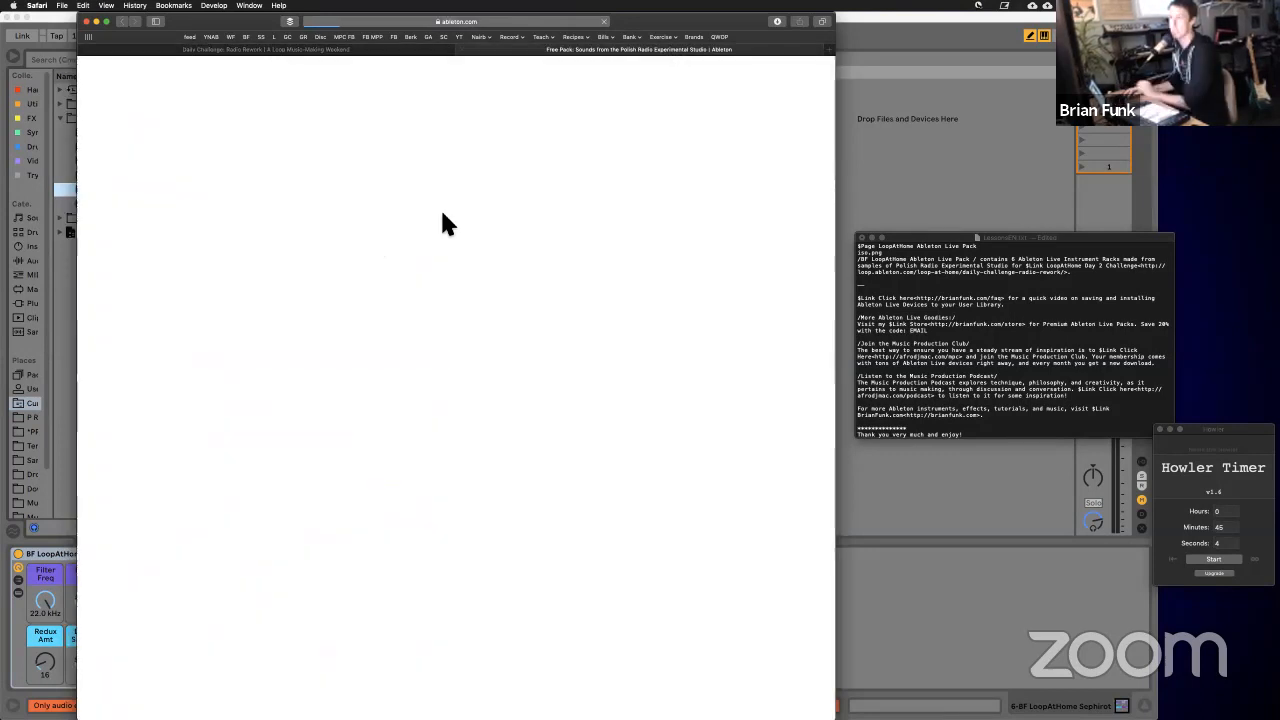
Step: Examine the Sounds from the Polish Radio Experimental Studio article for the studio's background, the free pack and the composers
{"action": "scroll", "coordinate": [531, 391], "scroll_direction": "down", "scroll_amount": 5}
{"action": "scroll", "coordinate": [535, 392], "scroll_direction": "down", "scroll_amount": 10}
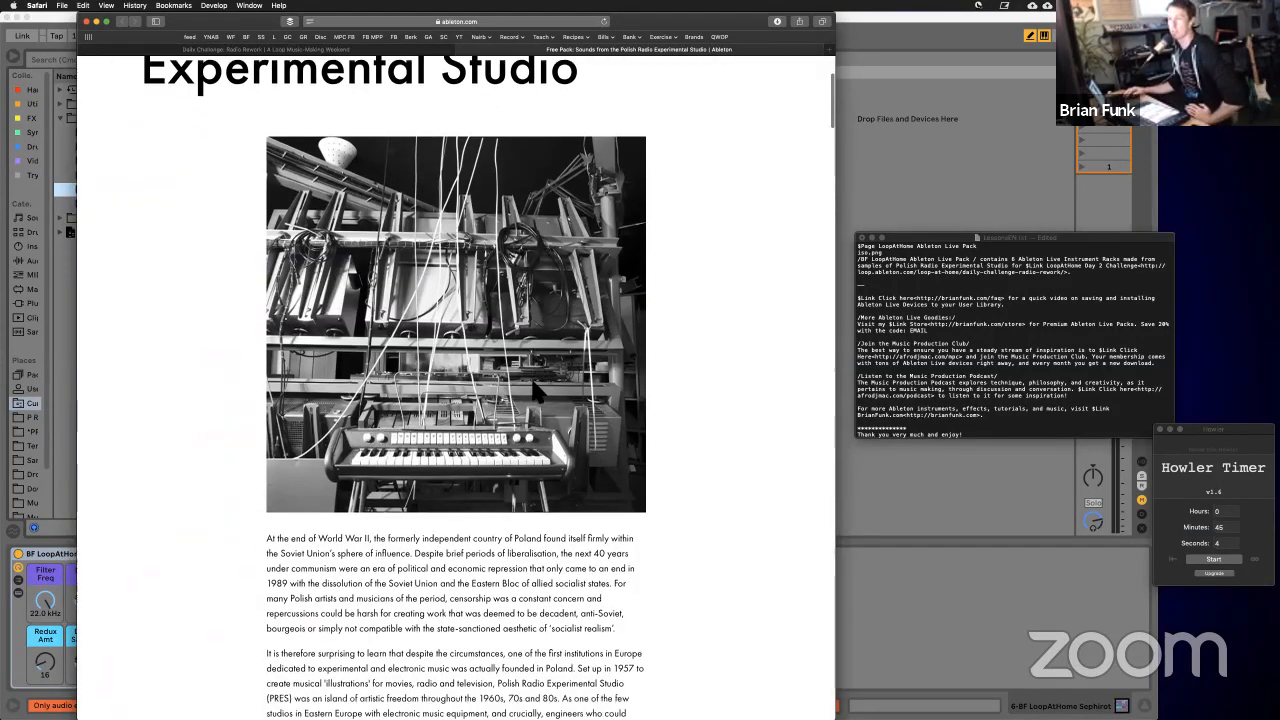
{"action": "scroll", "coordinate": [533, 390], "scroll_direction": "down", "scroll_amount": 10}
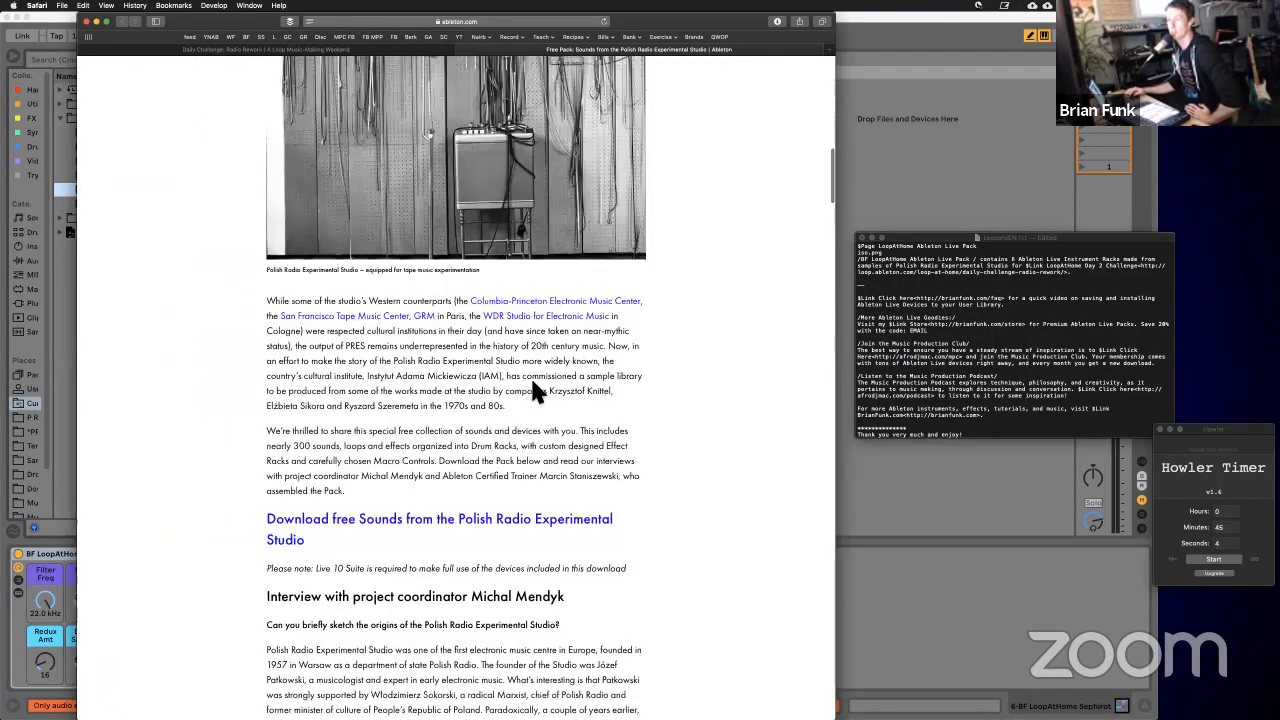
{"action": "scroll", "coordinate": [540, 385], "scroll_direction": "down", "scroll_amount": 5}
{"action": "scroll", "coordinate": [542, 377], "scroll_direction": "down", "scroll_amount": 10}
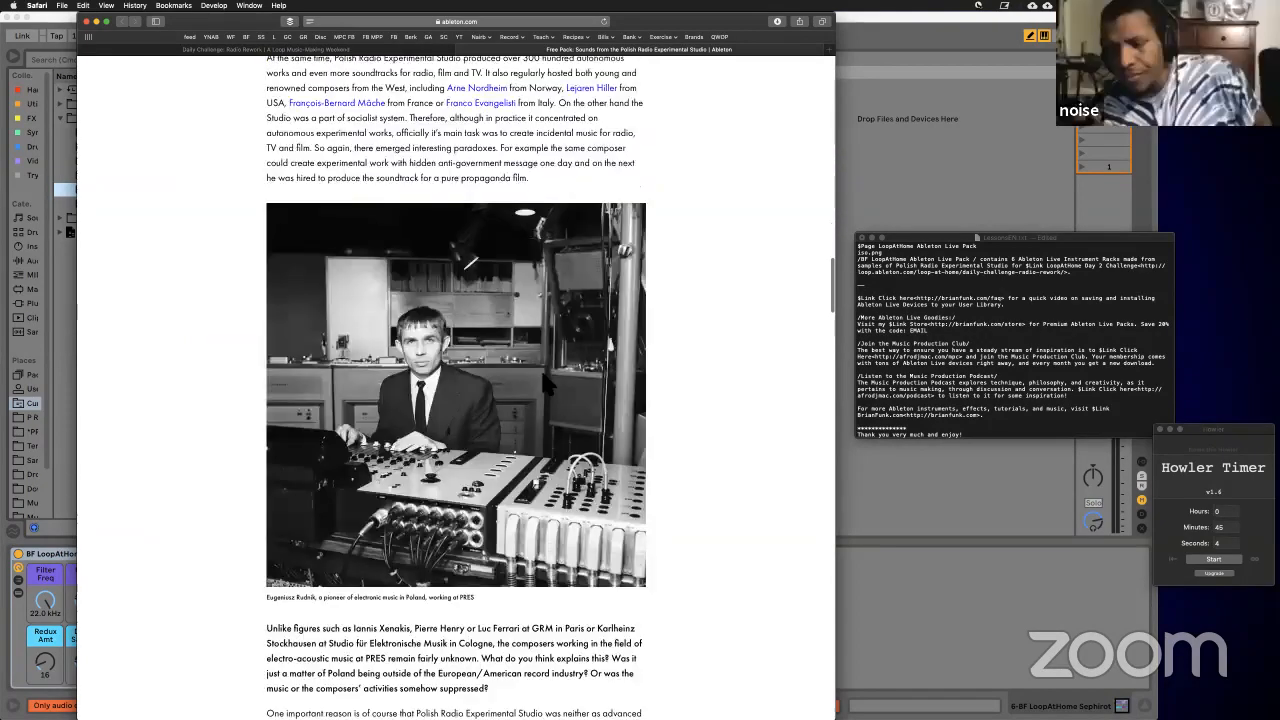
{"action": "scroll", "coordinate": [543, 385], "scroll_direction": "down", "scroll_amount": 10}
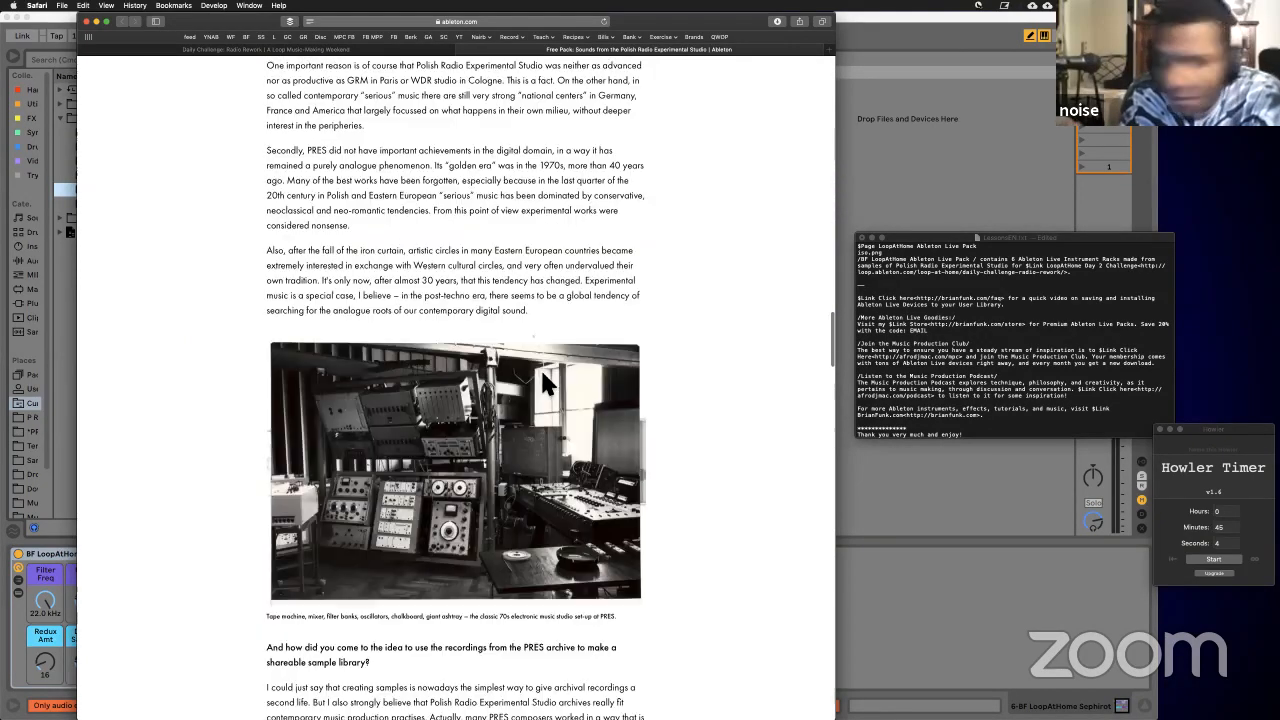
{"action": "scroll", "coordinate": [543, 385], "scroll_direction": "down", "scroll_amount": 15}
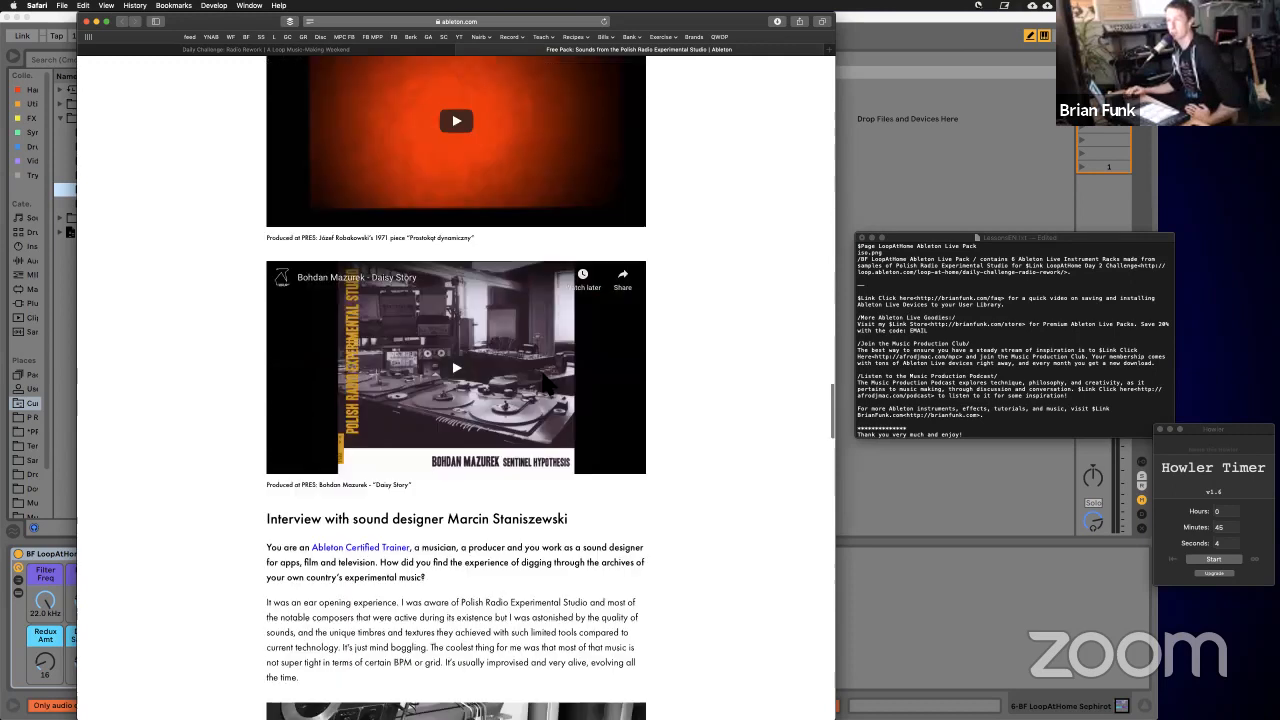
{"action": "scroll", "coordinate": [543, 385], "scroll_direction": "down", "scroll_amount": 15}
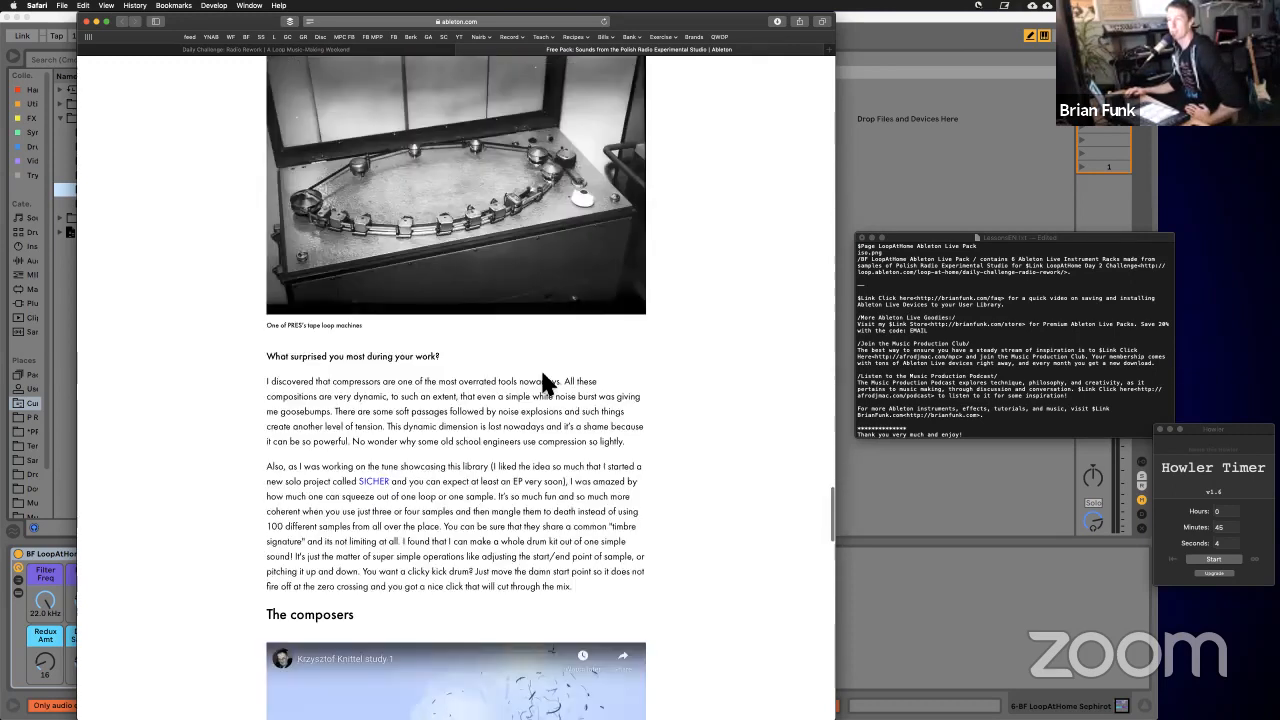
{"action": "scroll", "coordinate": [543, 383], "scroll_direction": "up", "scroll_amount": 20}
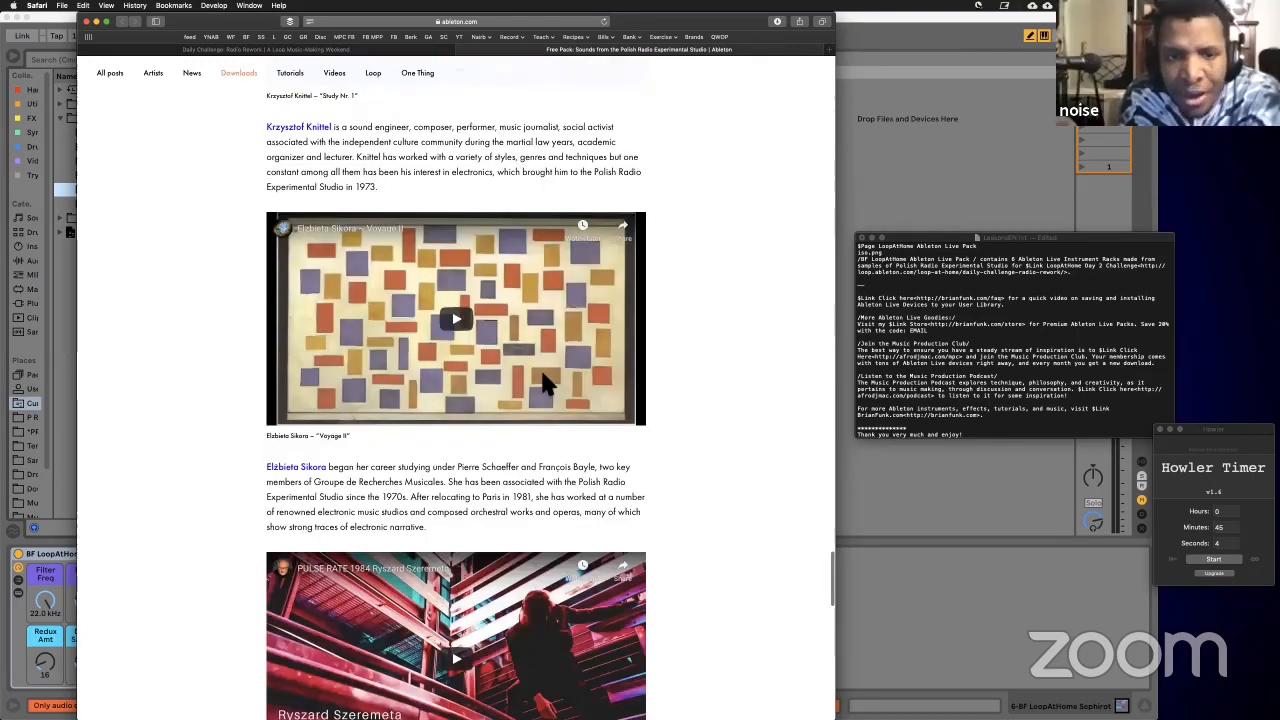
{"action": "scroll", "coordinate": [456, 400], "scroll_direction": "down", "scroll_amount": 5}
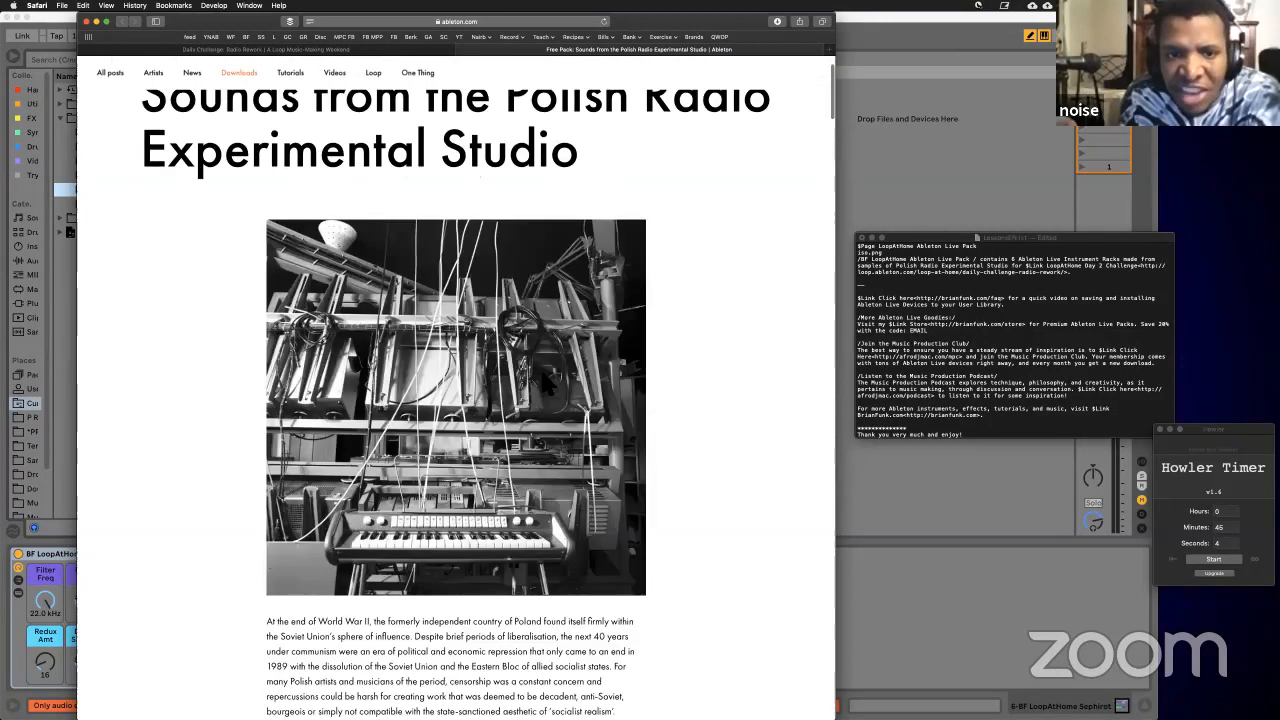
{"action": "scroll", "coordinate": [214, 94], "scroll_direction": "up", "scroll_amount": 5}
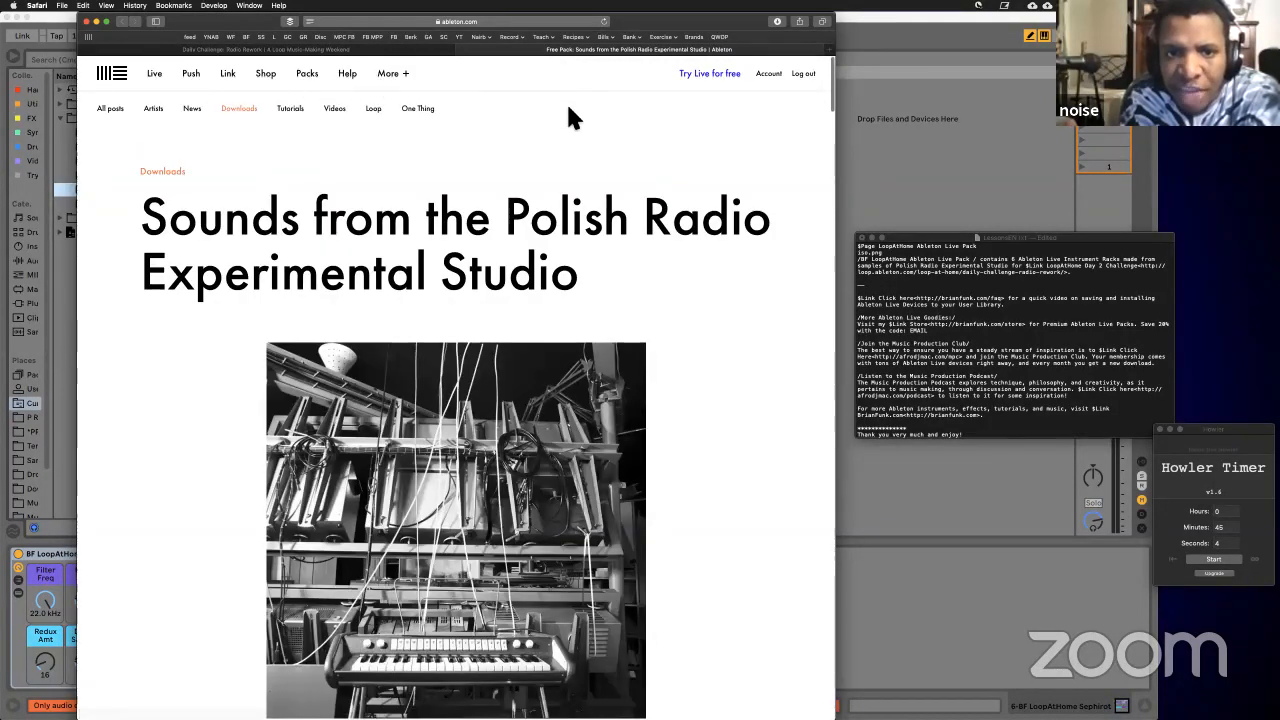
Step: Open Ableton's Loop blog section in a new tab, look through its talks and check the page's full web address
{"action": "left_click", "coordinate": [377, 105], "text": "super"}
{"action": "left_click", "coordinate": [690, 50]}
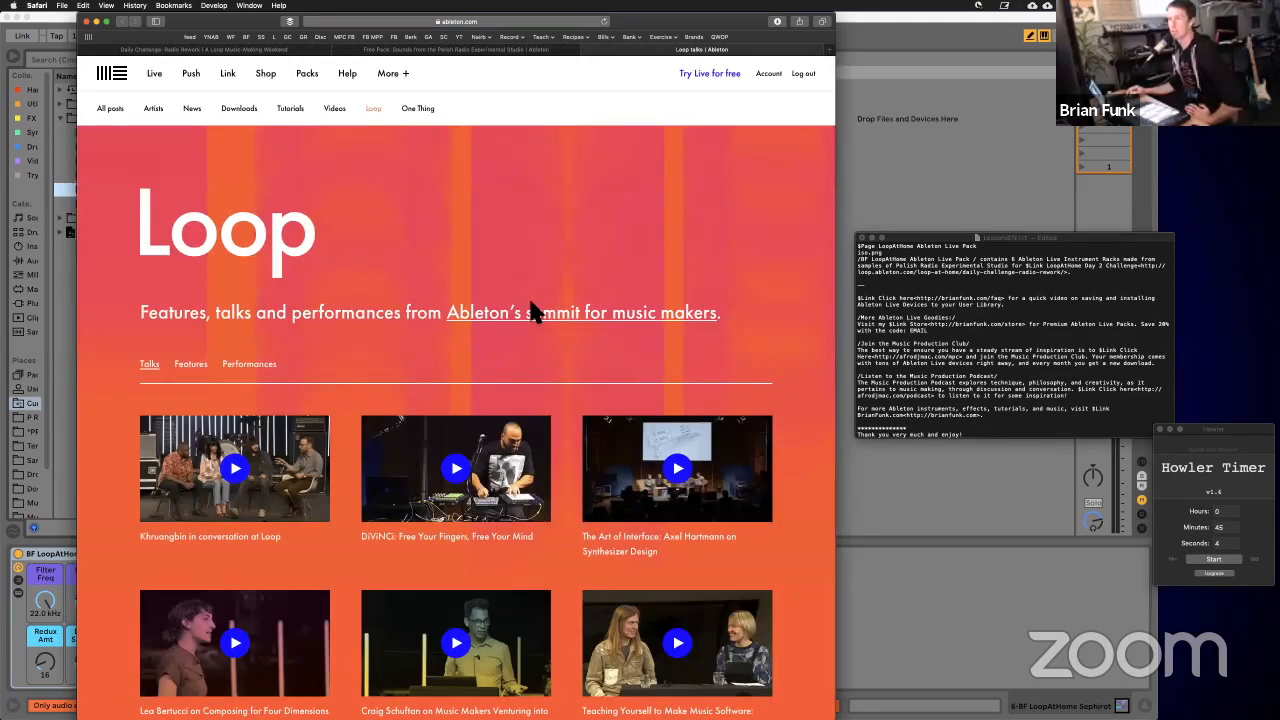
{"action": "scroll", "coordinate": [388, 232], "scroll_direction": "down", "scroll_amount": 1}
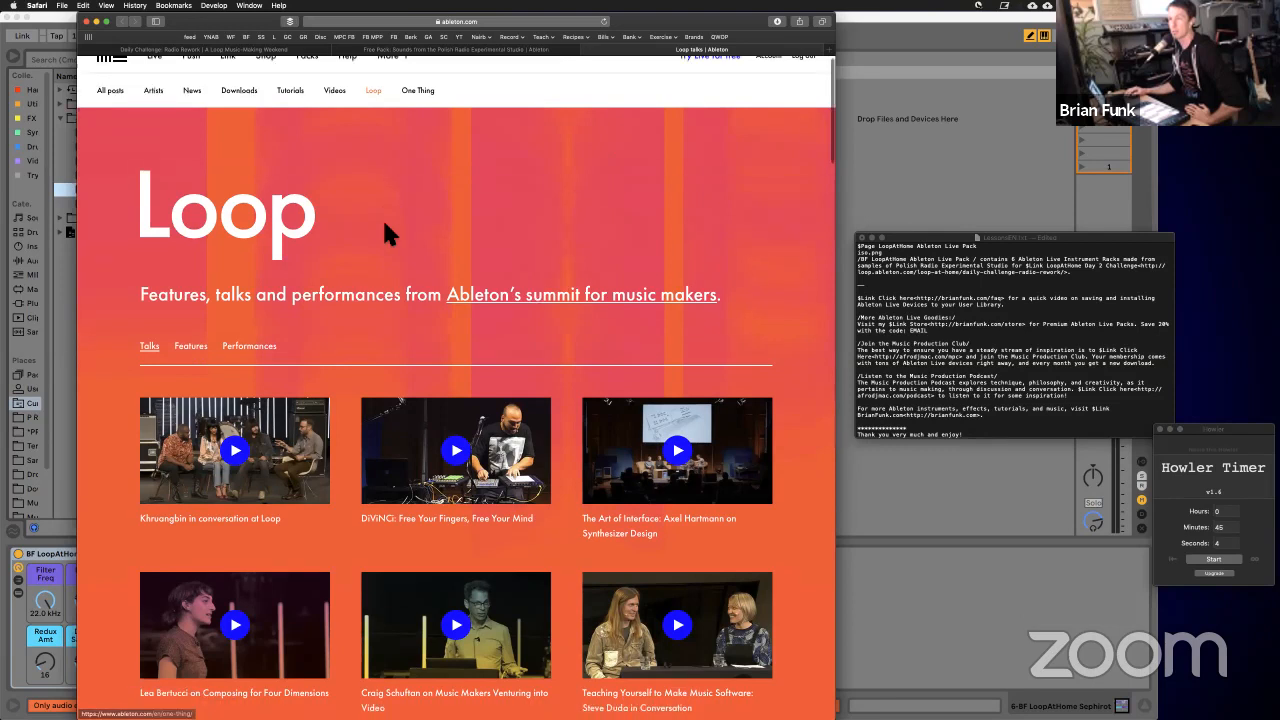
{"action": "scroll", "coordinate": [385, 225], "scroll_direction": "down", "scroll_amount": 15}
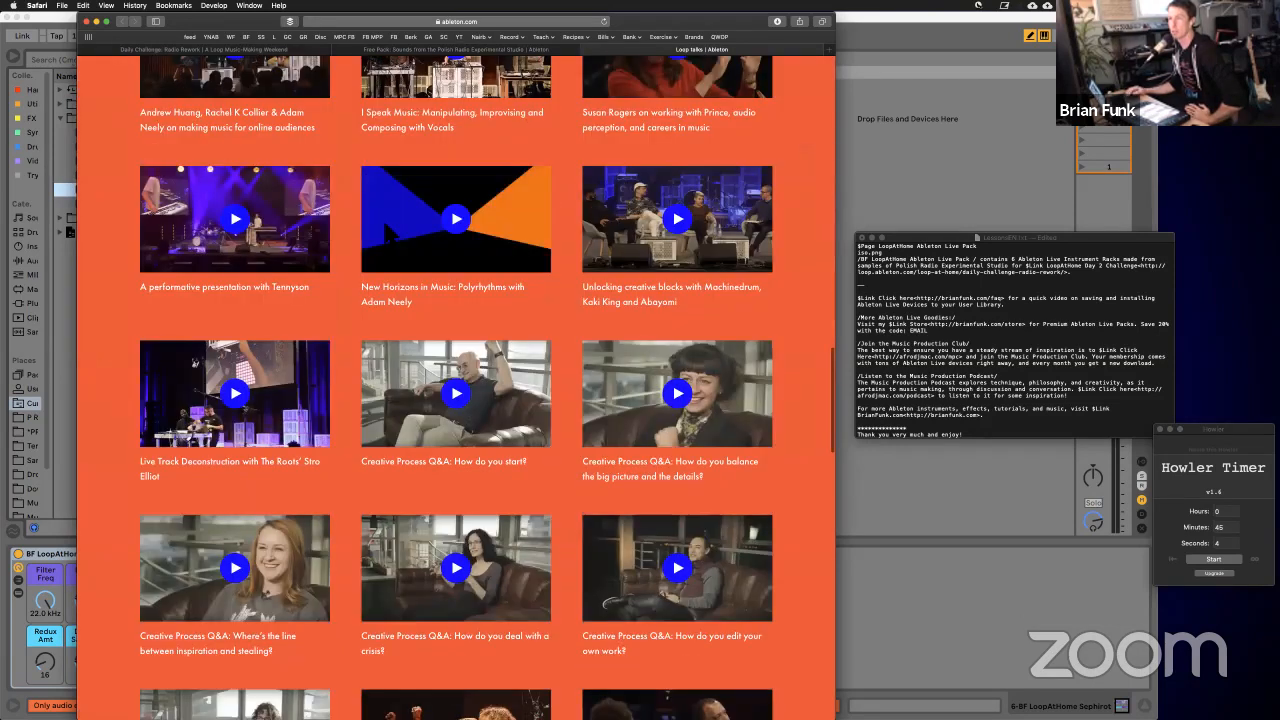
{"action": "scroll", "coordinate": [386, 229], "scroll_direction": "down", "scroll_amount": 10}
{"action": "scroll", "coordinate": [386, 229], "scroll_direction": "up", "scroll_amount": 20}
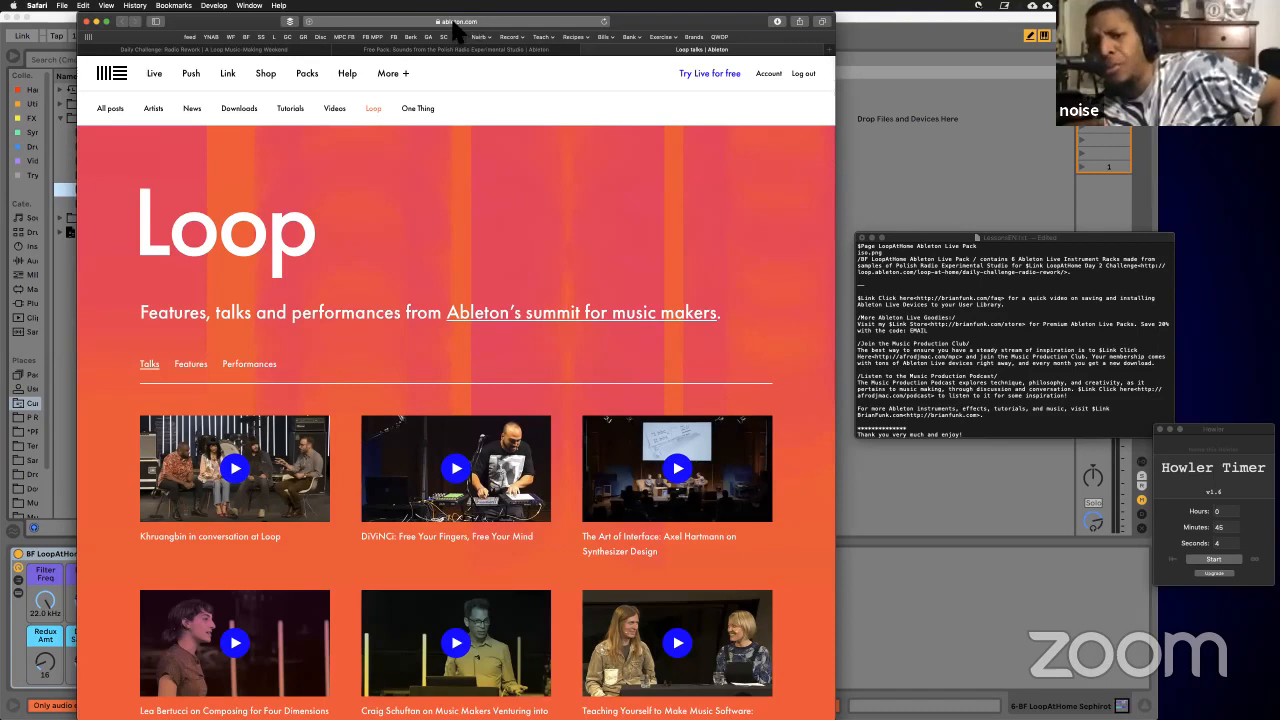
{"action": "left_click", "coordinate": [453, 22]}
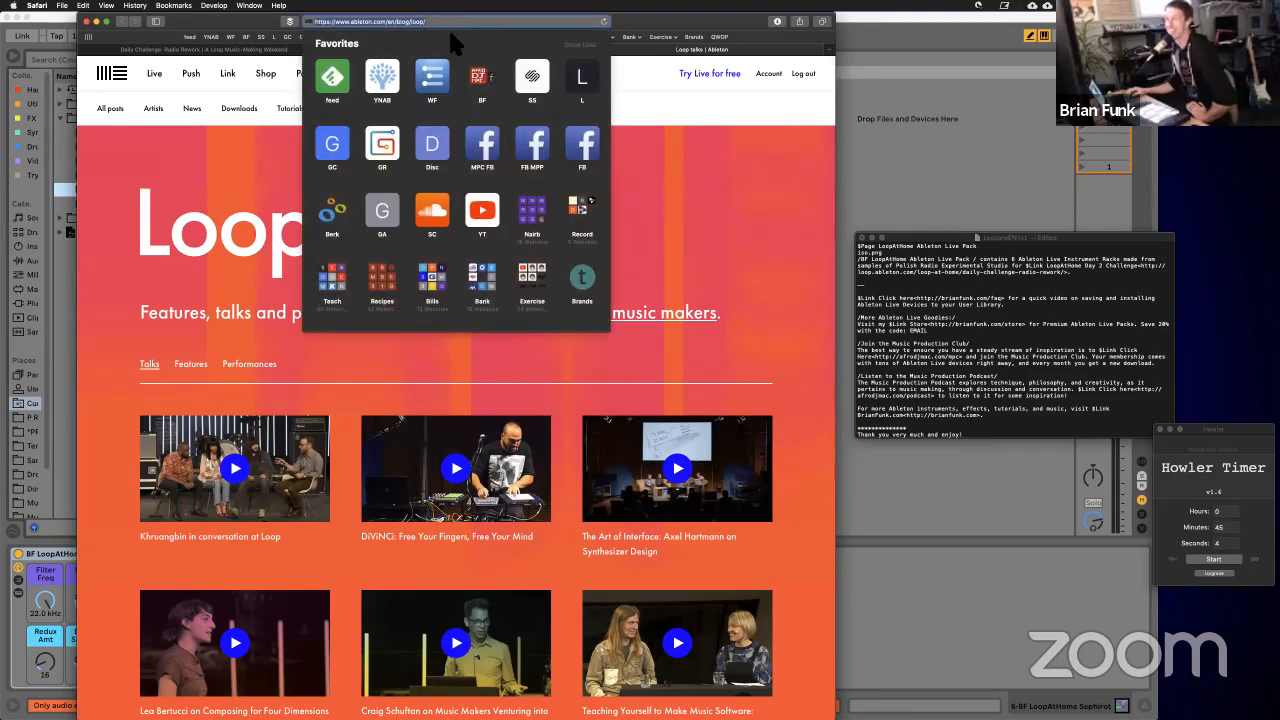
{"action": "left_click", "coordinate": [622, 125]}
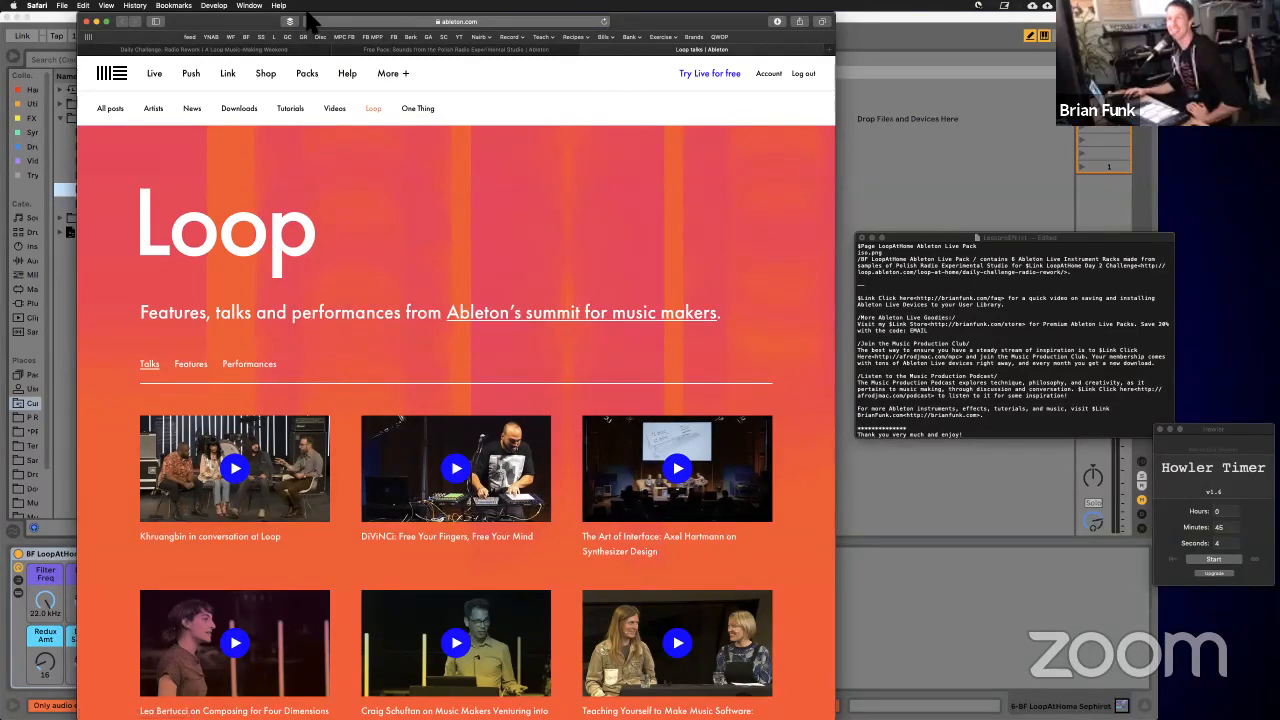
Step: Return to the Radio Rework challenge page and review its rules, pack download and sharing sections
{"action": "left_click", "coordinate": [340, 49]}
{"action": "left_click", "coordinate": [300, 49]}
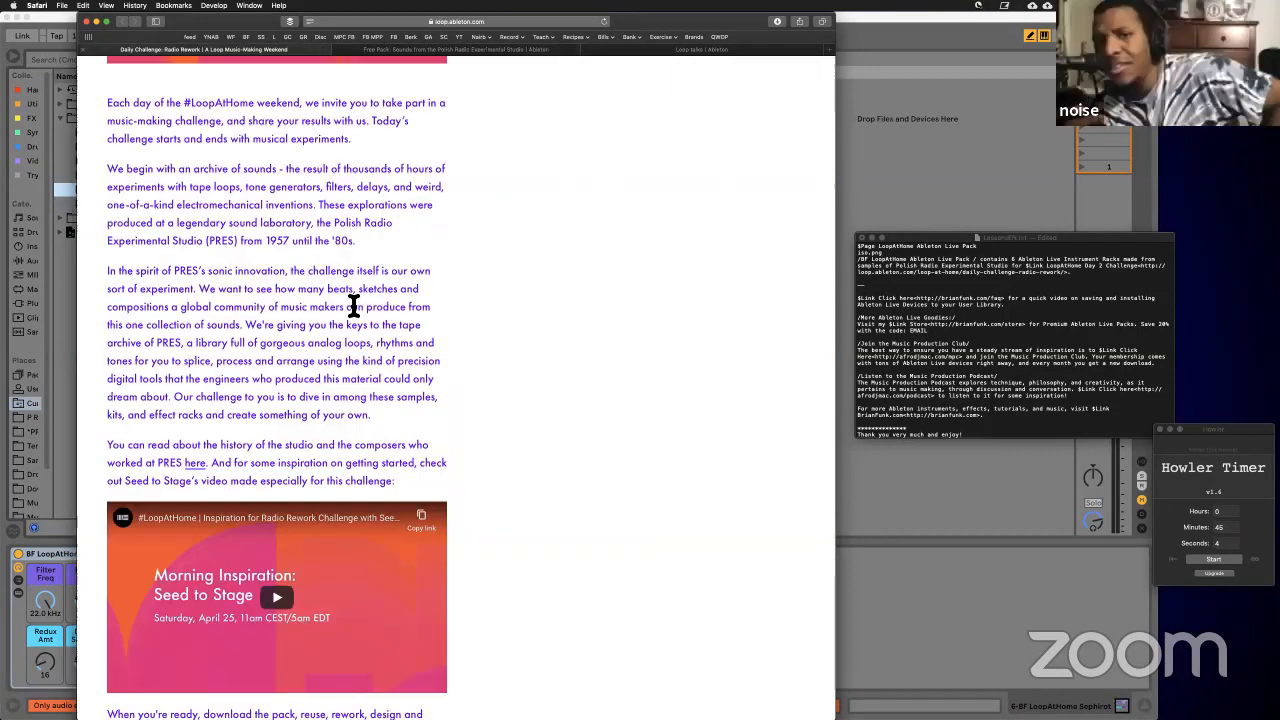
{"action": "scroll", "coordinate": [353, 306], "scroll_direction": "up", "scroll_amount": 10}
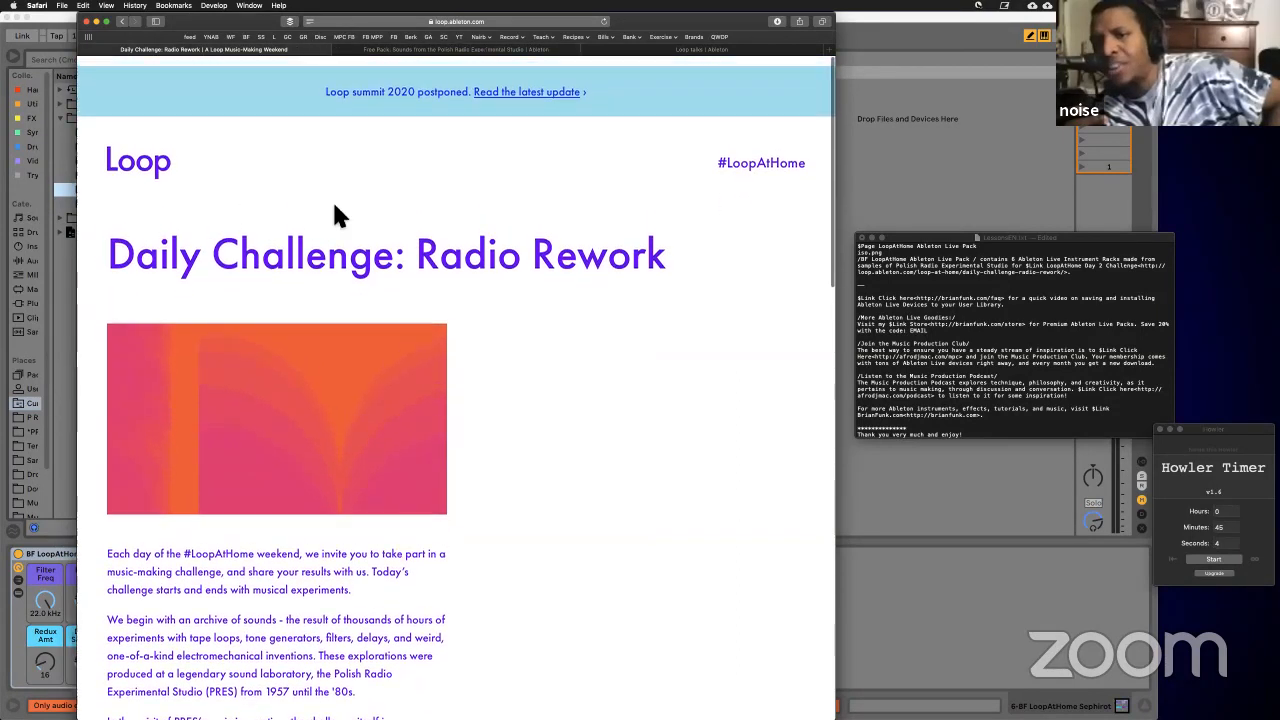
{"action": "scroll", "coordinate": [270, 215], "scroll_direction": "down", "scroll_amount": 9}
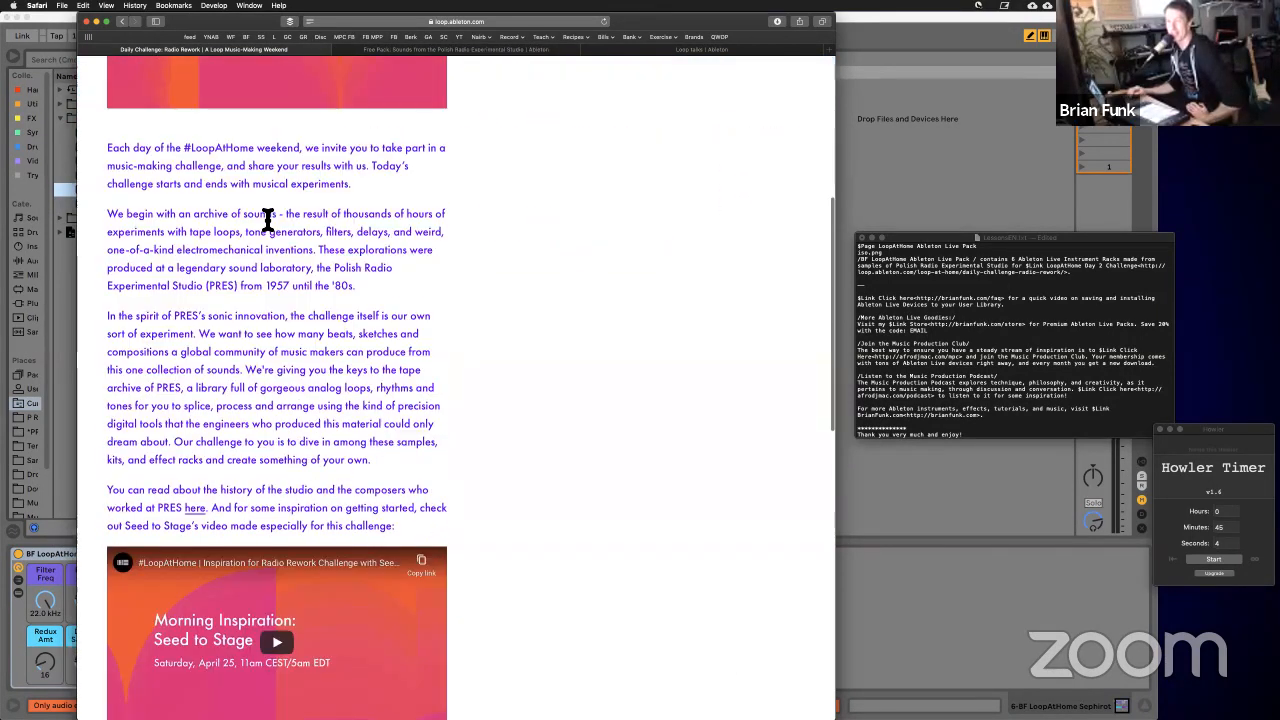
{"action": "scroll", "coordinate": [267, 222], "scroll_direction": "down", "scroll_amount": 16}
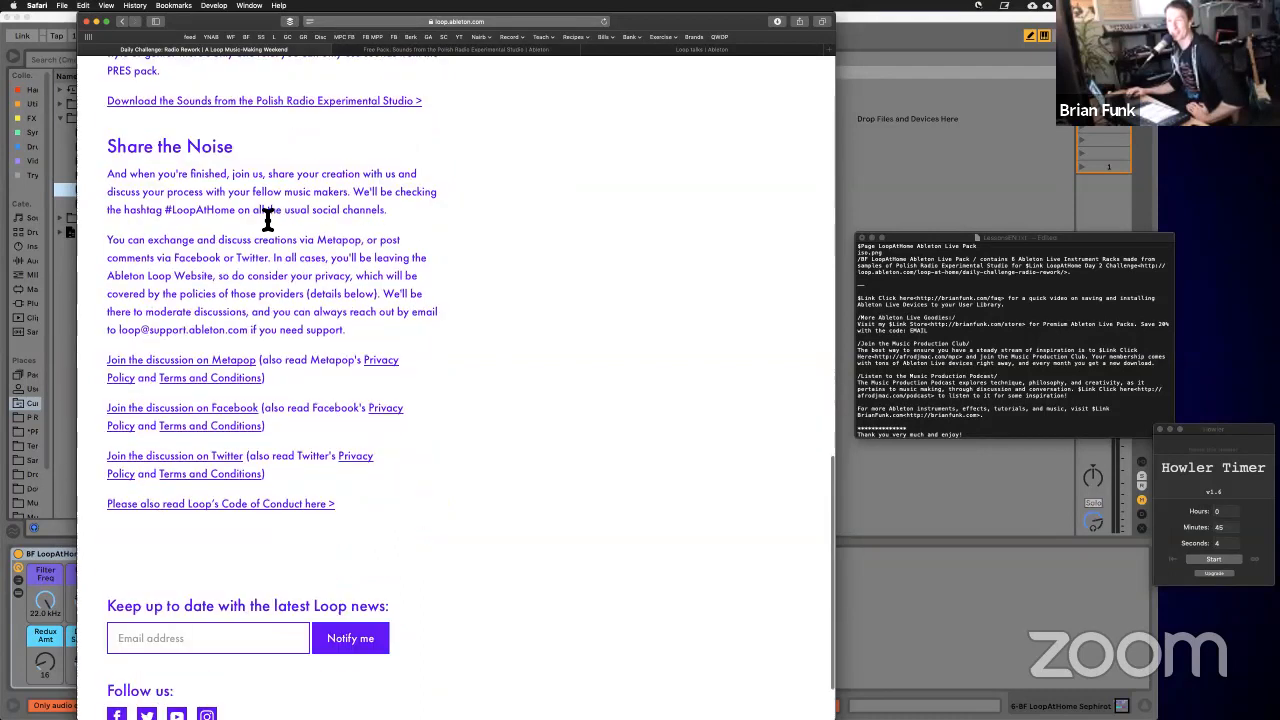
{"action": "scroll", "coordinate": [172, 150], "scroll_direction": "up", "scroll_amount": 20}
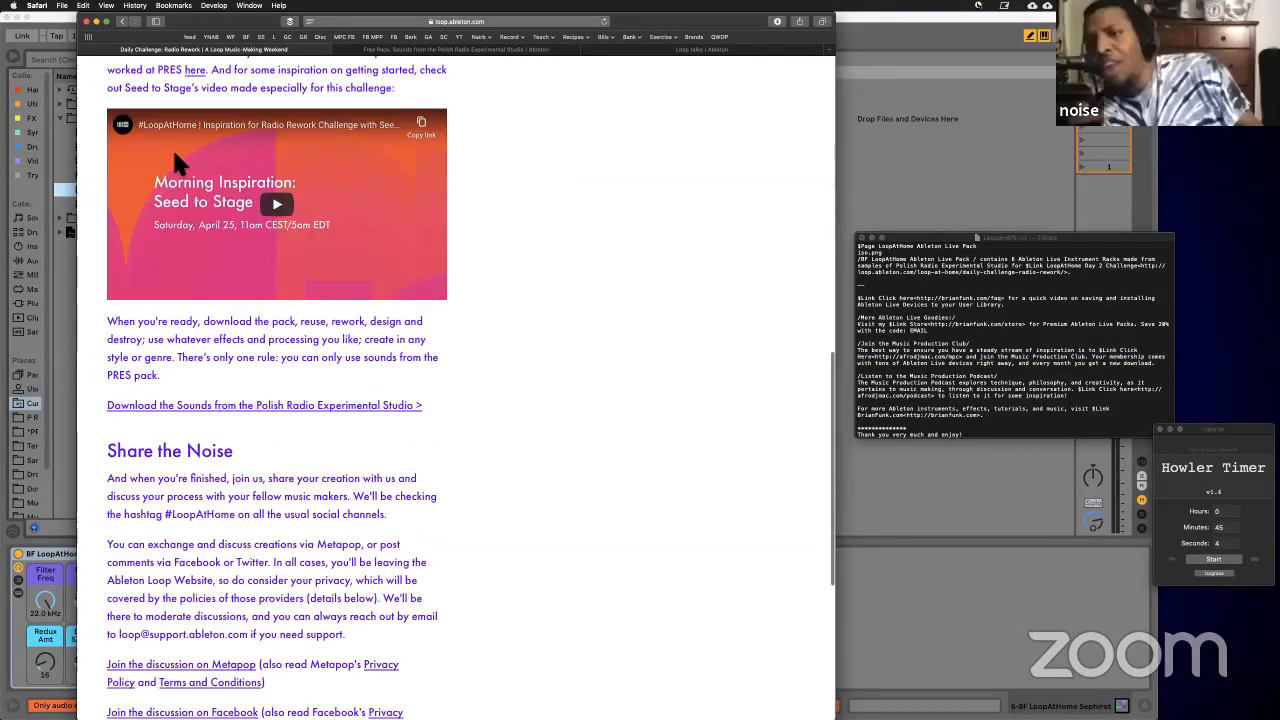
Step: Return to the Loop Music-Making Weekend page, check its full web address and look through its contents
{"action": "scroll", "coordinate": [172, 147], "scroll_direction": "left", "scroll_amount": 10}
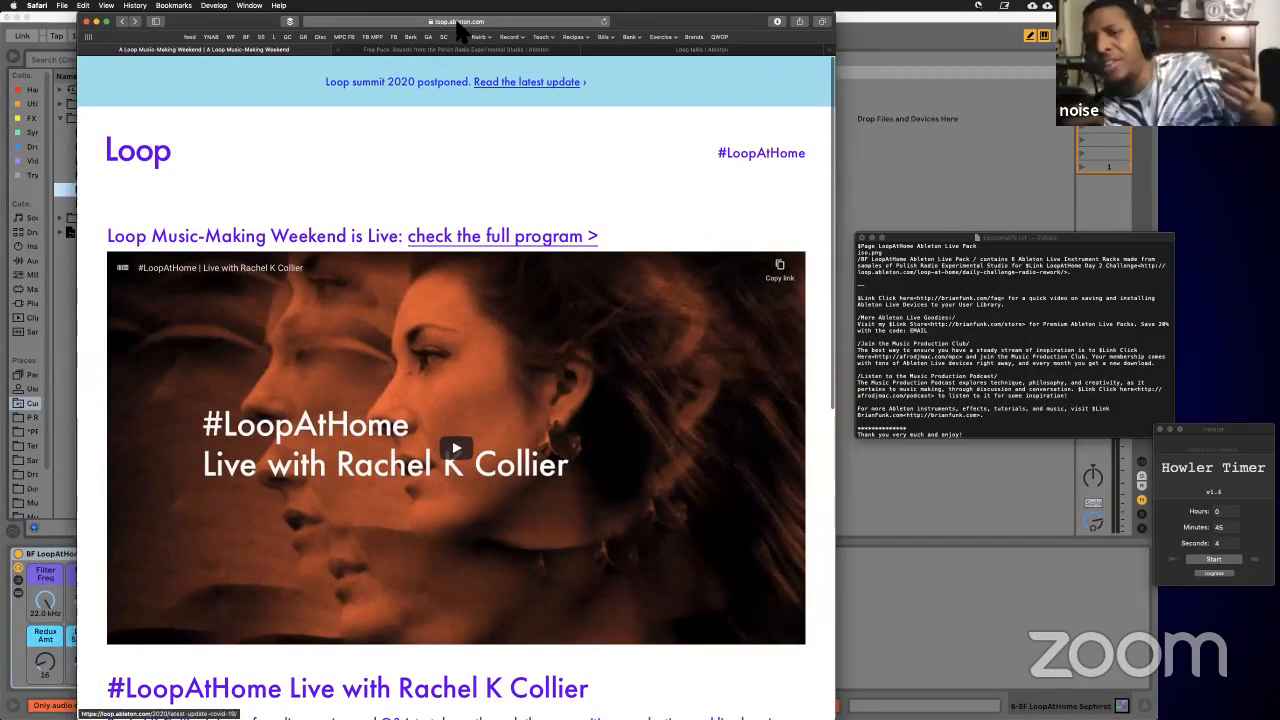
{"action": "left_click", "coordinate": [457, 22]}
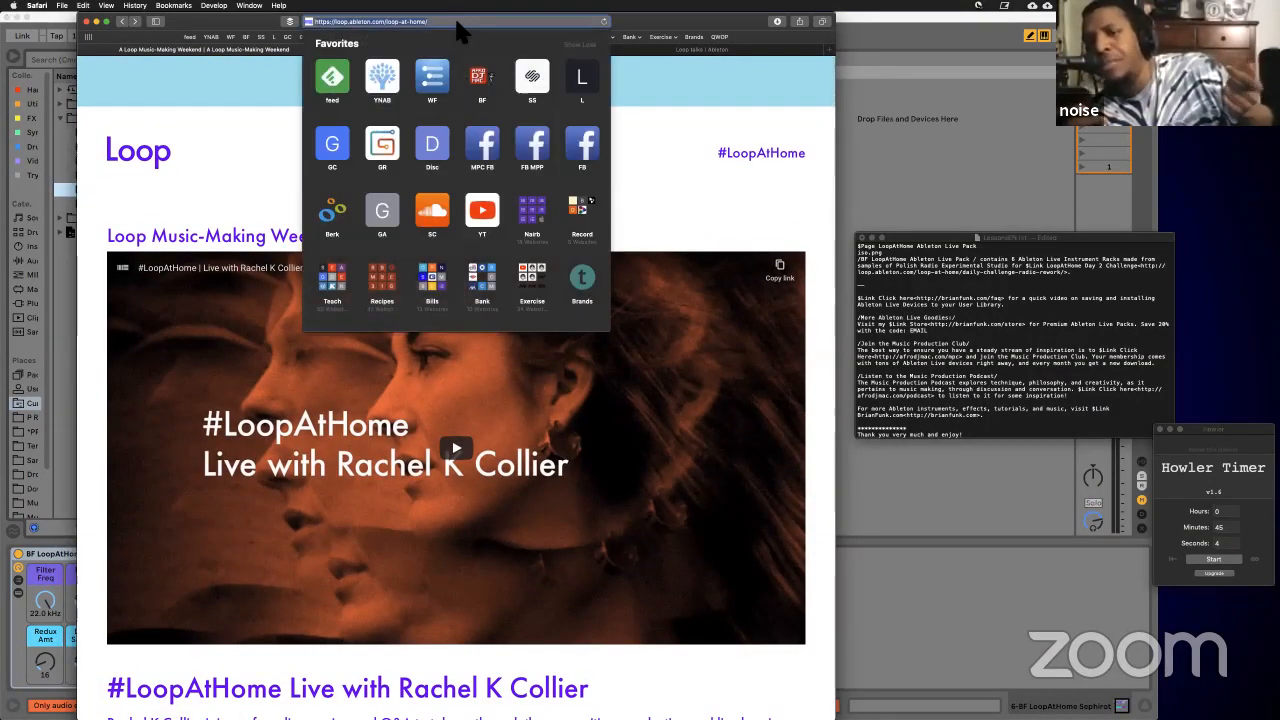
{"action": "left_click", "coordinate": [670, 233]}
{"action": "scroll", "coordinate": [450, 212], "scroll_direction": "down", "scroll_amount": 5}
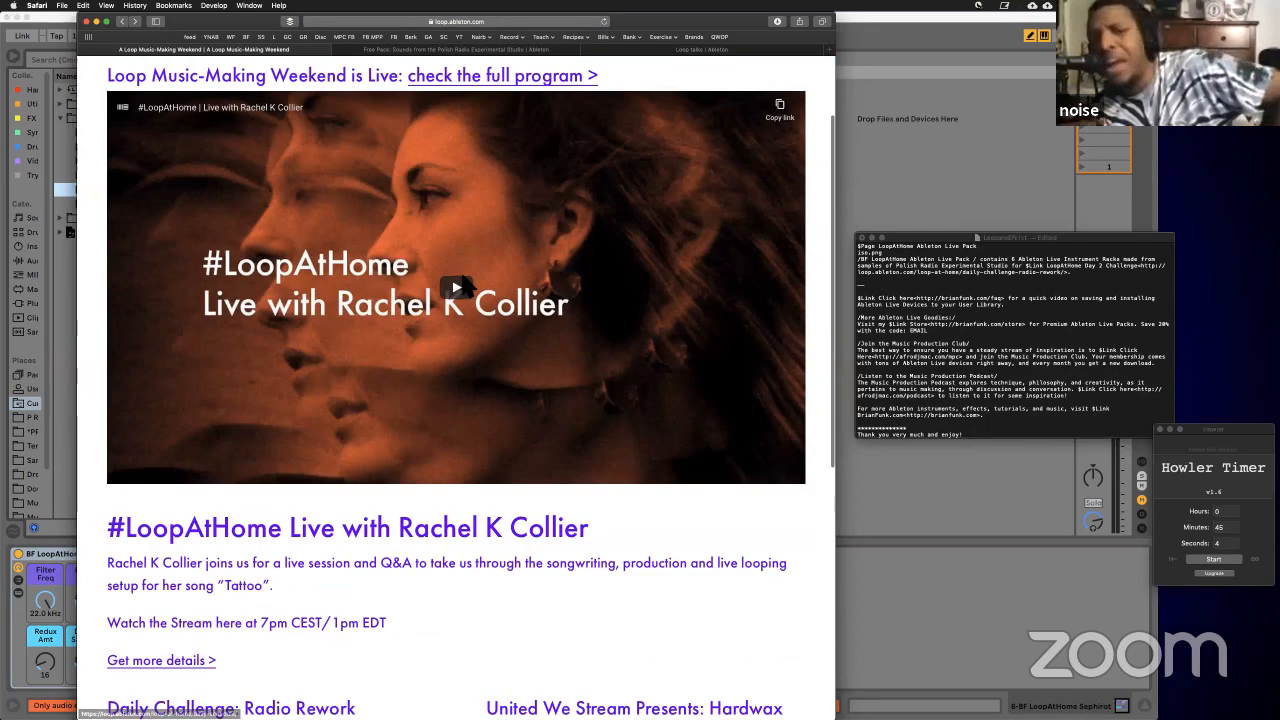
{"action": "scroll", "coordinate": [447, 210], "scroll_direction": "up", "scroll_amount": 5}
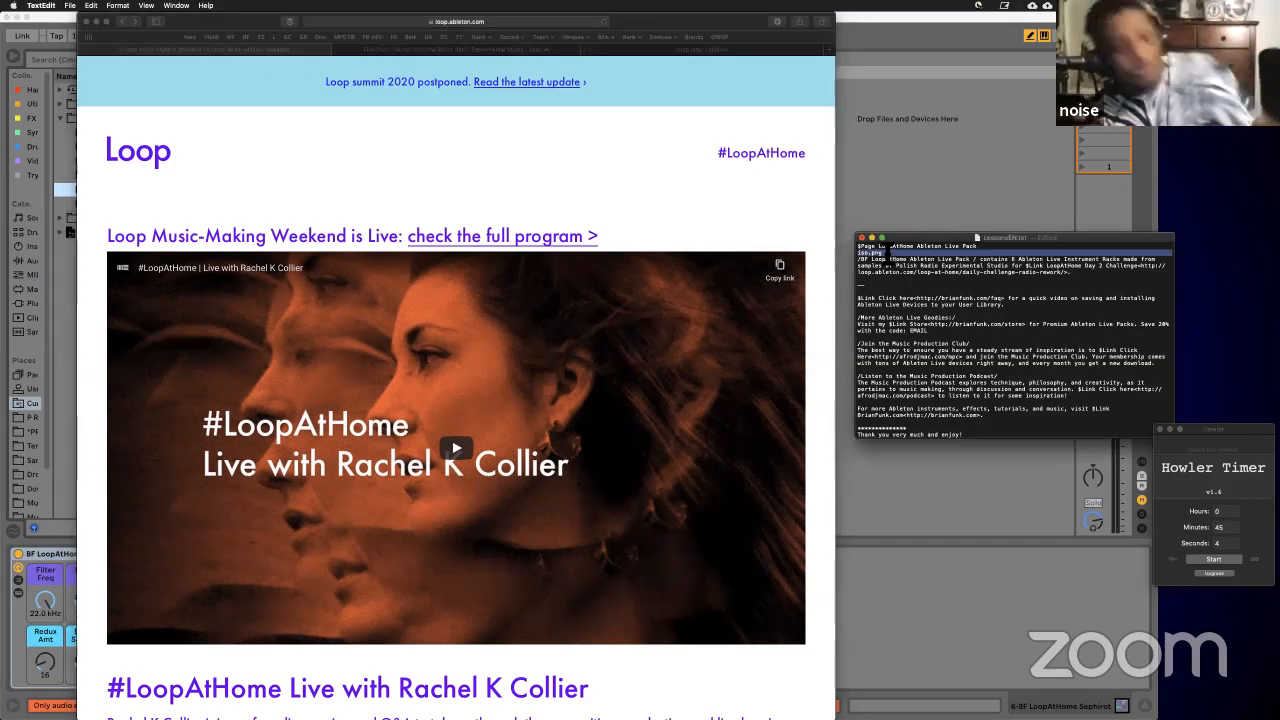
Step: Remove the iso.png image line from the lessons text, save LessonsEN.txt and check the remaining text
{"action": "key", "text": "super+z"}
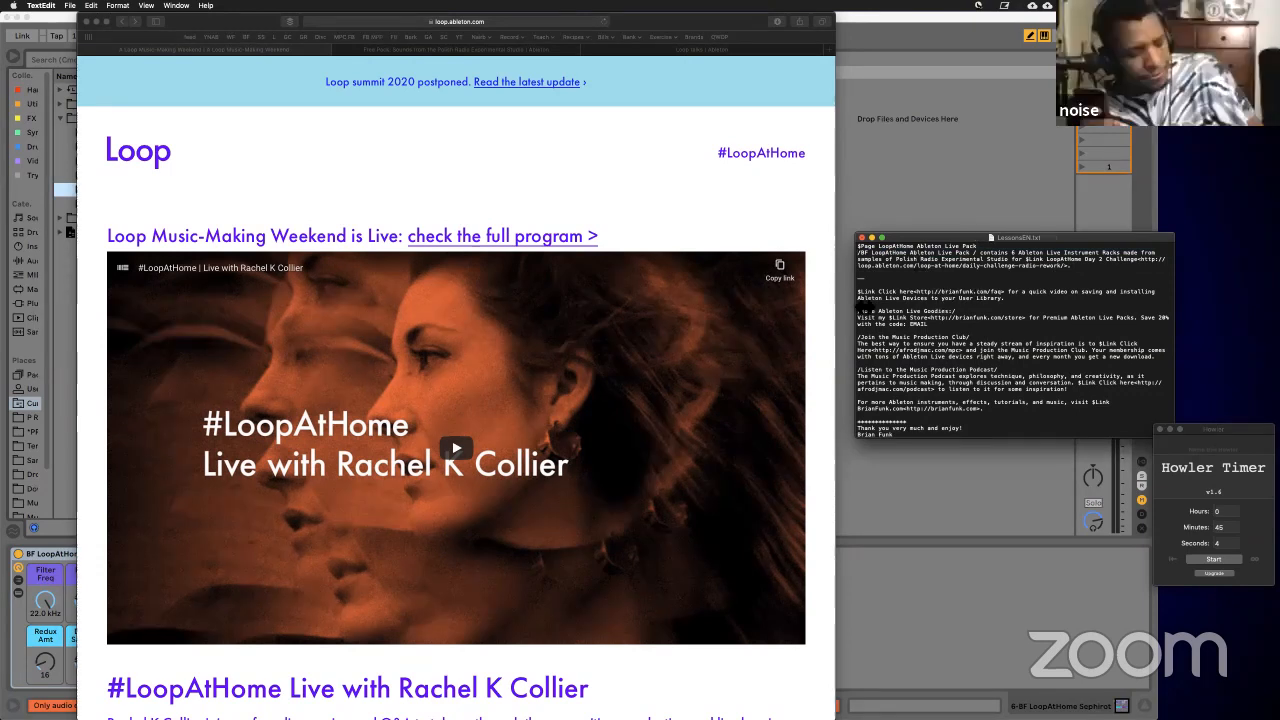
{"action": "left_click", "coordinate": [734, 16]}
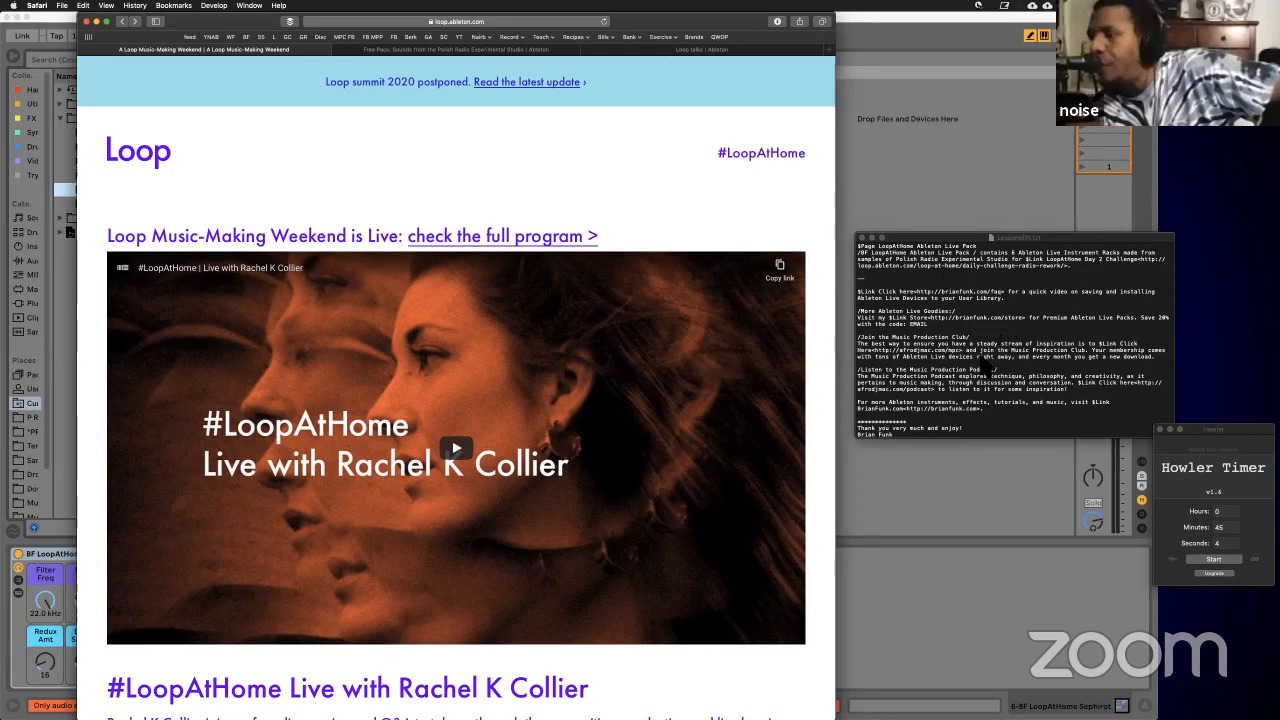
{"action": "scroll", "coordinate": [985, 368], "scroll_direction": "down", "scroll_amount": 2}
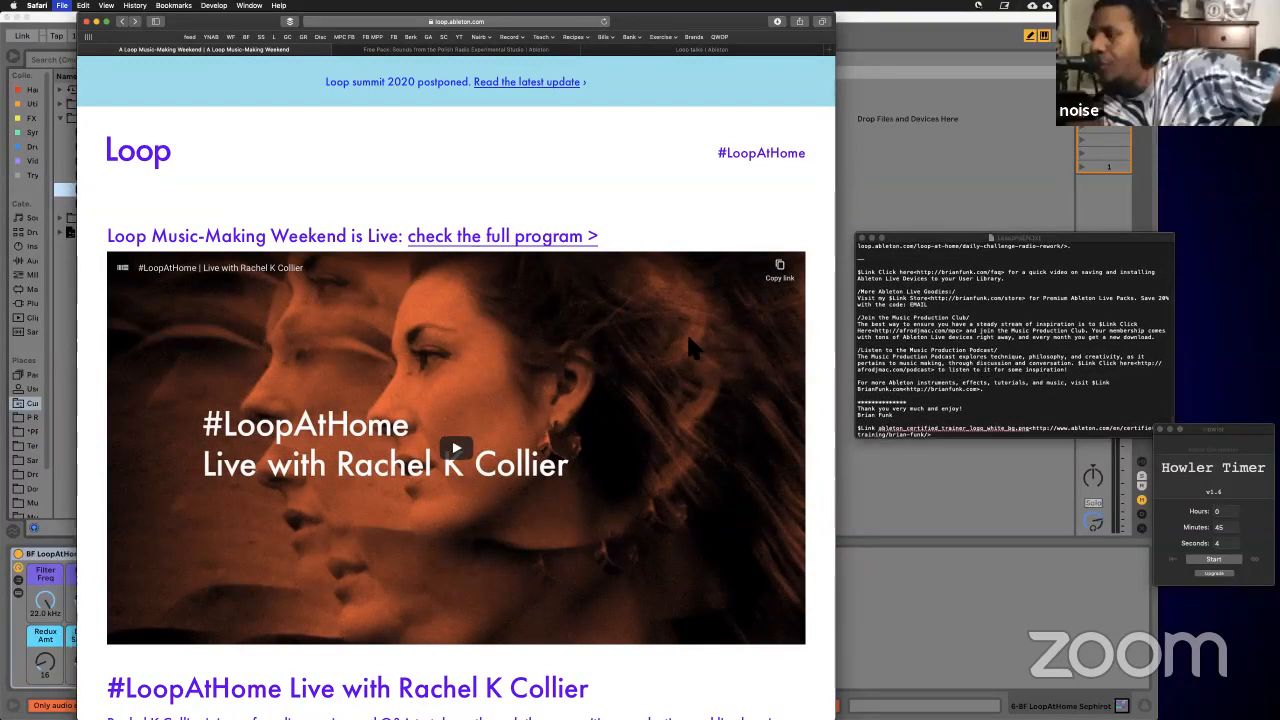
{"action": "key", "text": "super+s"}
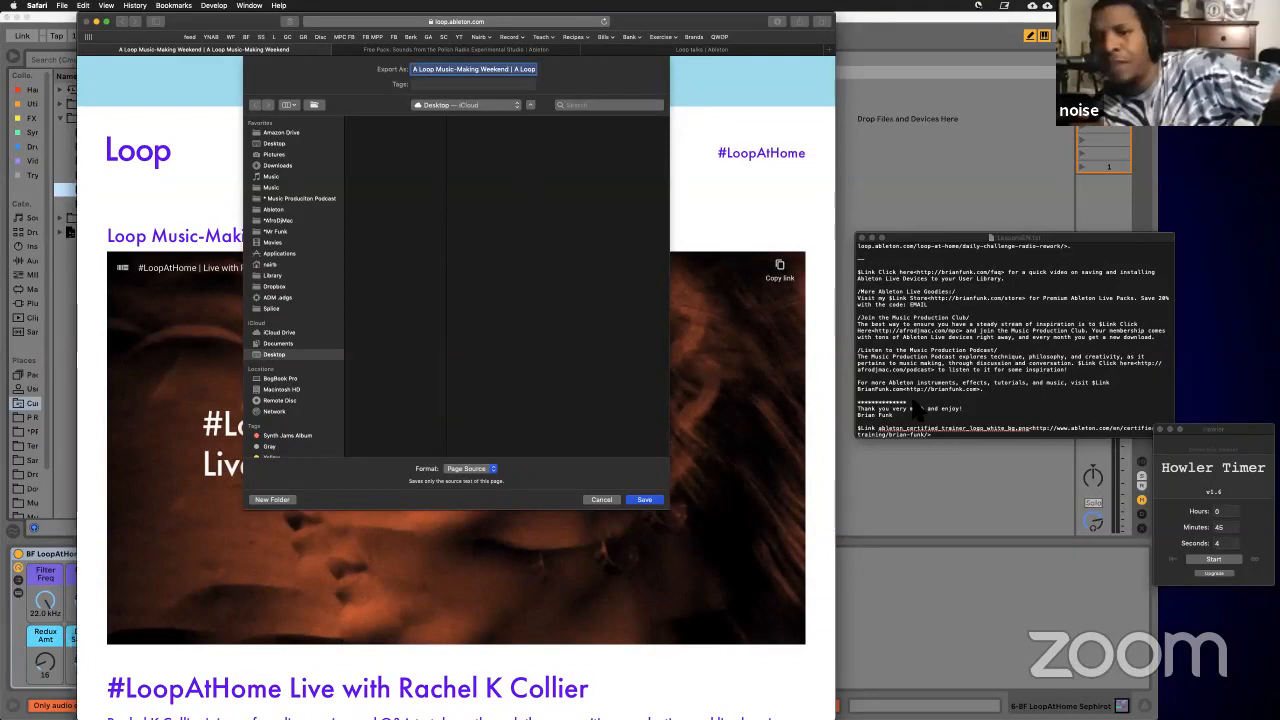
{"action": "left_click", "coordinate": [605, 499]}
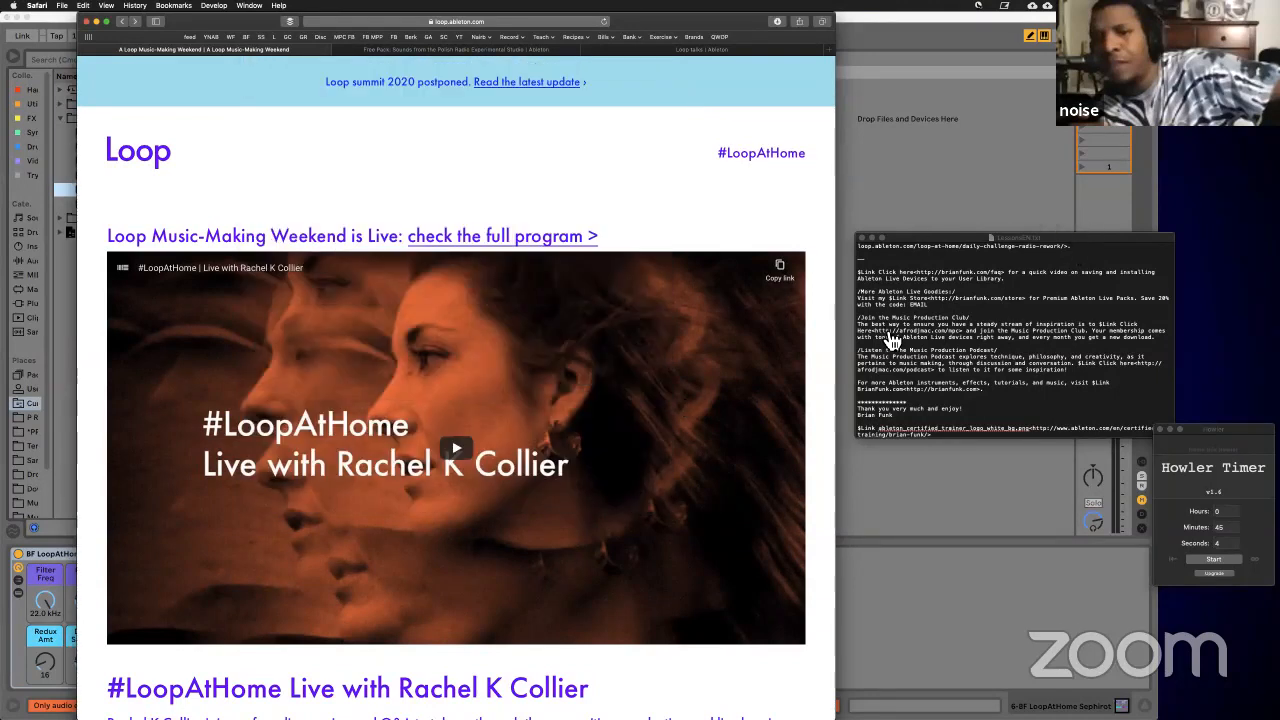
Step: Open BF LoopAtHome.als from the BF LoopAtHome Project folder and test the LoopAtHome Day 2 Challenge link in its lessons
{"action": "key", "text": "ctrl+Up"}
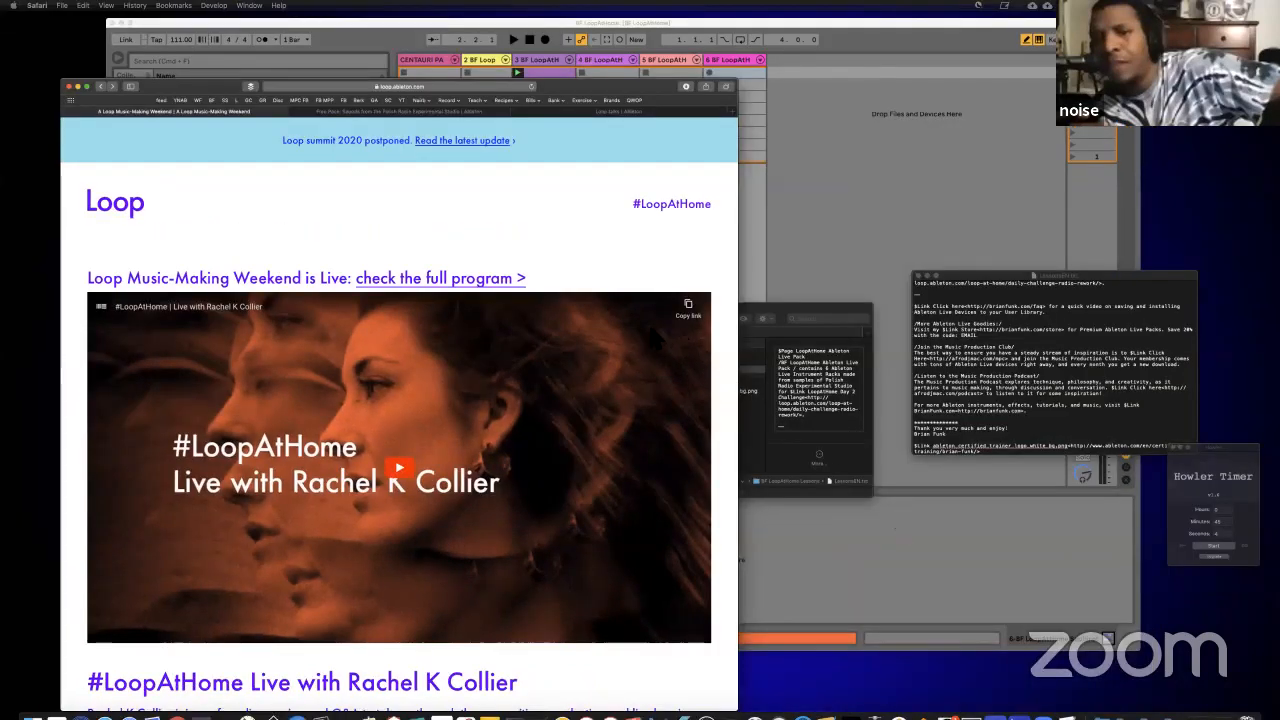
{"action": "left_click", "coordinate": [650, 333]}
{"action": "left_click", "coordinate": [555, 330]}
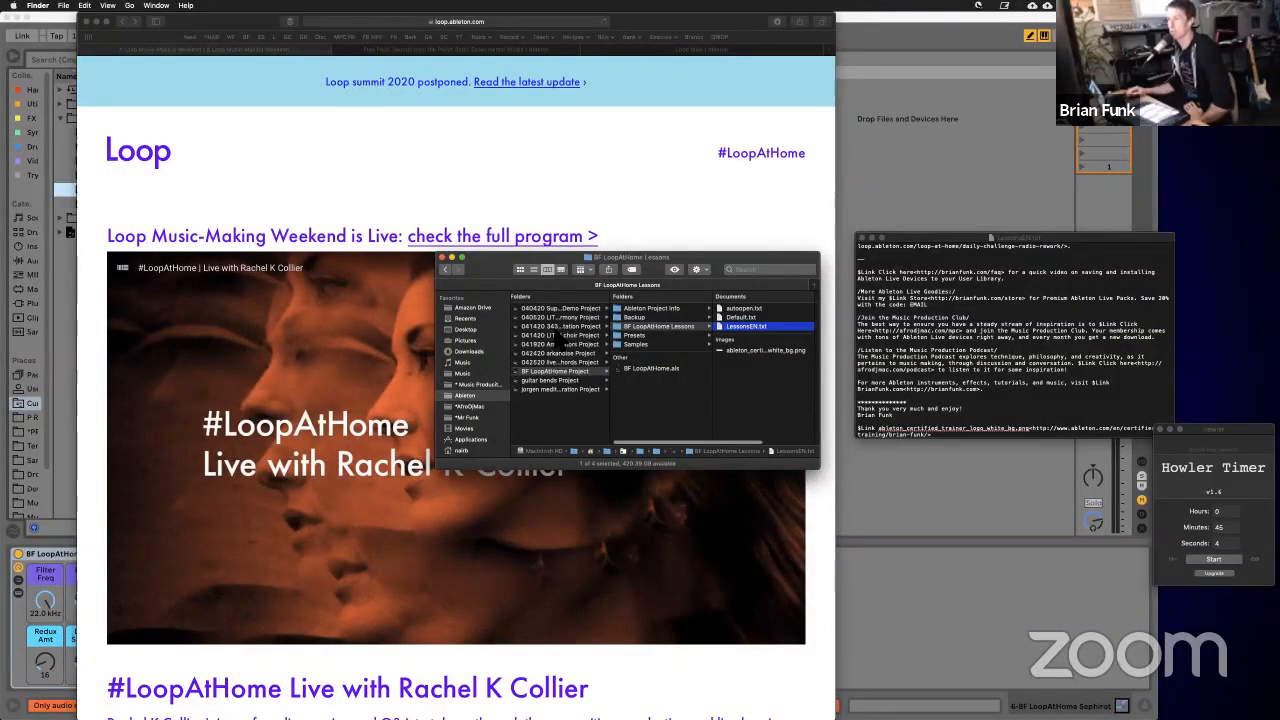
{"action": "left_click", "coordinate": [665, 370]}
{"action": "double_click", "coordinate": [665, 370]}
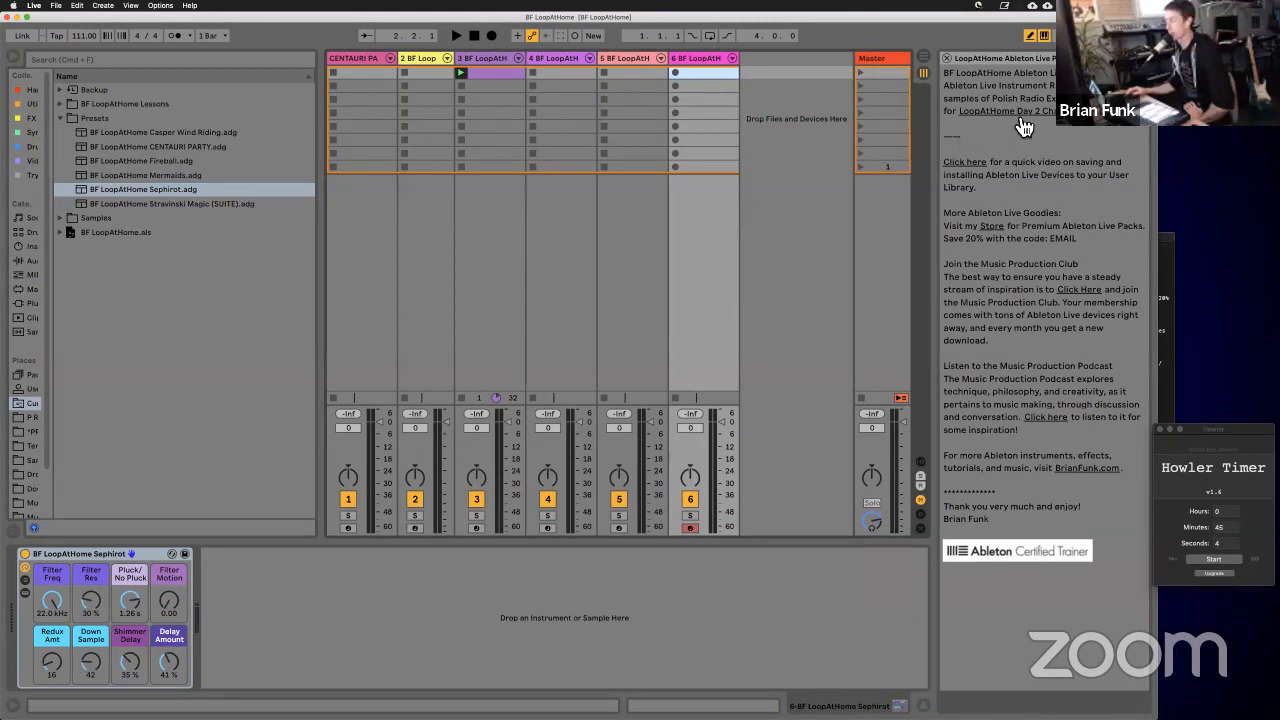
{"action": "left_click", "coordinate": [1014, 112]}
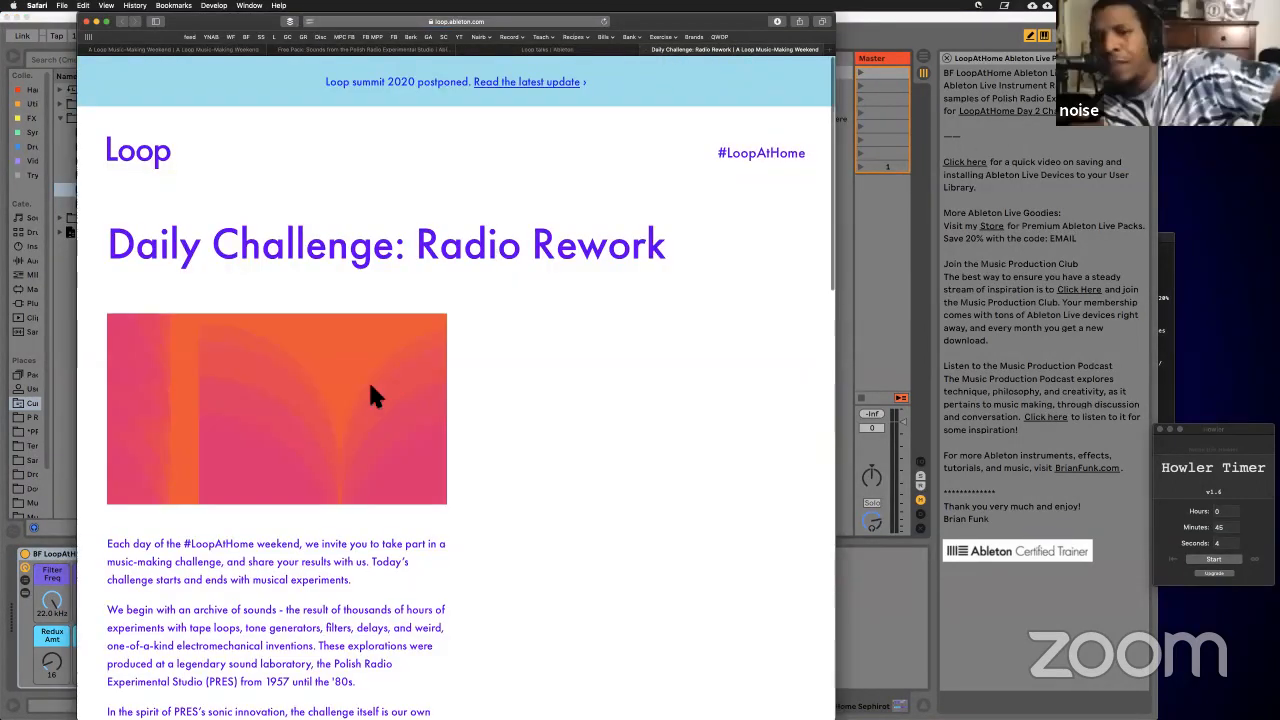
Step: Save the Radio Rework challenge image to Downloads and show the Downloads folder in Finder
{"action": "right_click", "coordinate": [368, 380]}
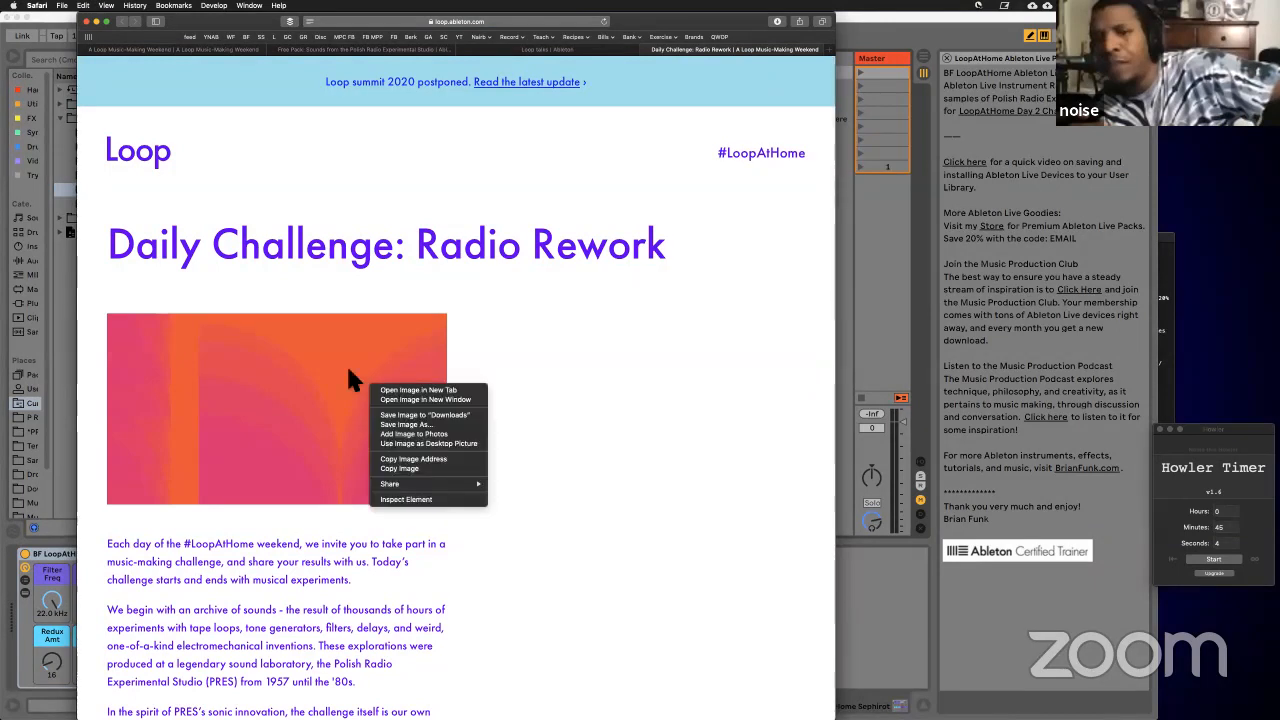
{"action": "left_click", "coordinate": [424, 414]}
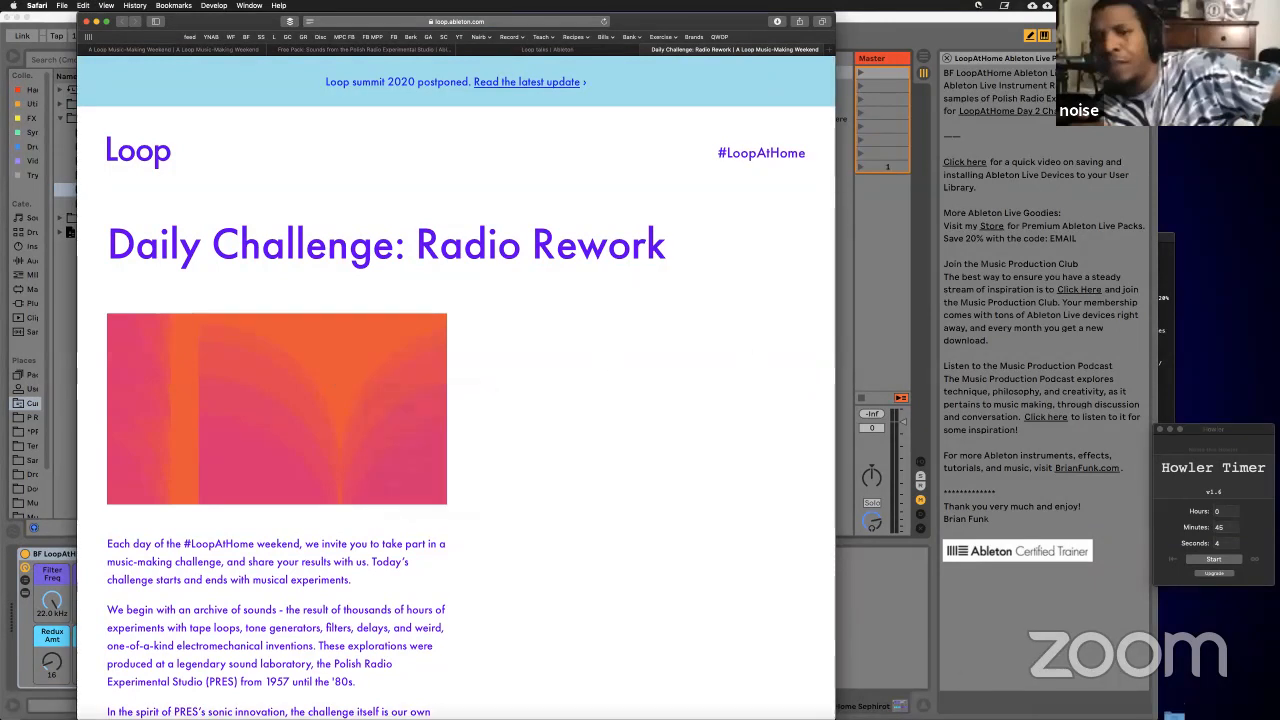
{"action": "left_click", "coordinate": [1174, 704]}
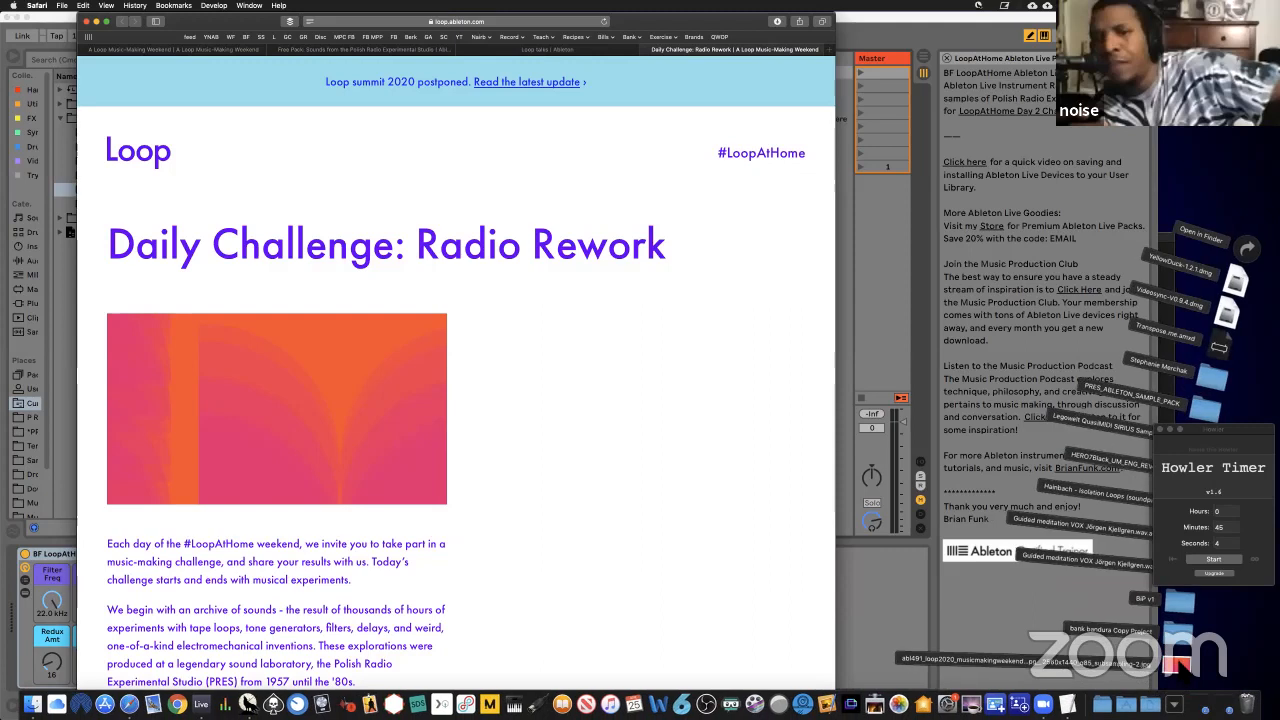
{"action": "left_click", "coordinate": [1252, 251]}
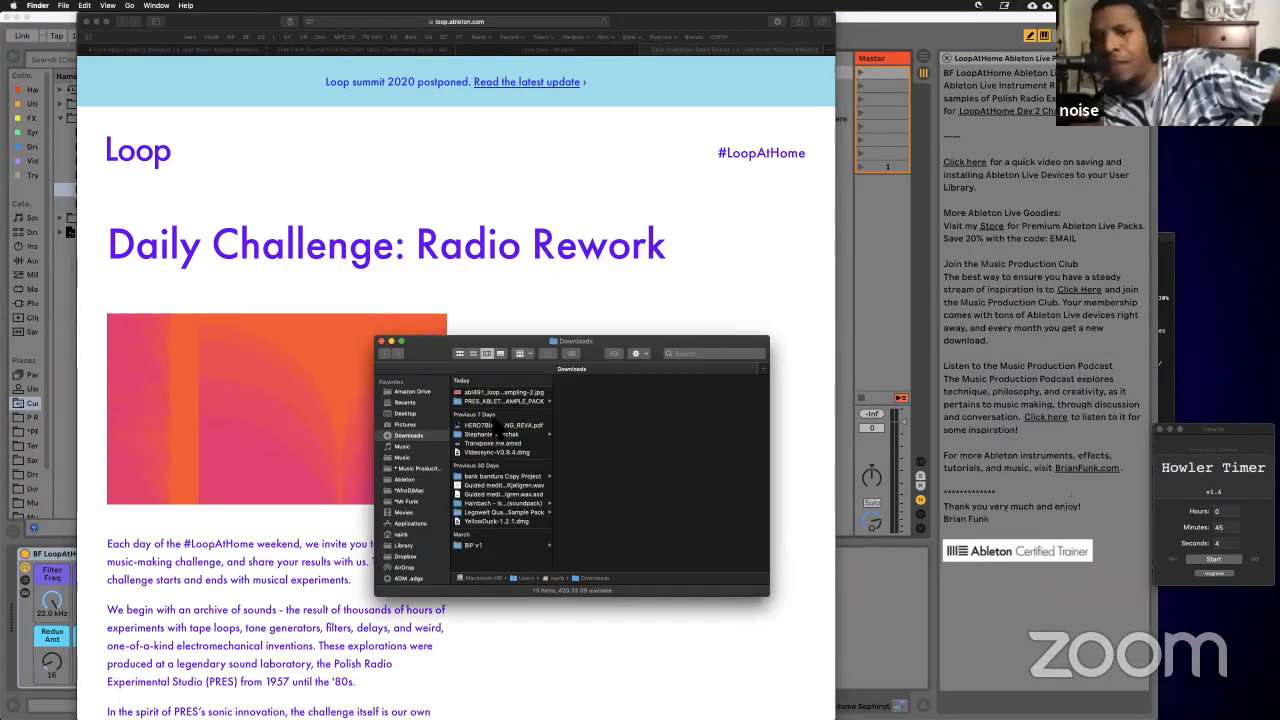
Step: Open the downloaded challenge image in Pixelmator
{"action": "left_click", "coordinate": [498, 393]}
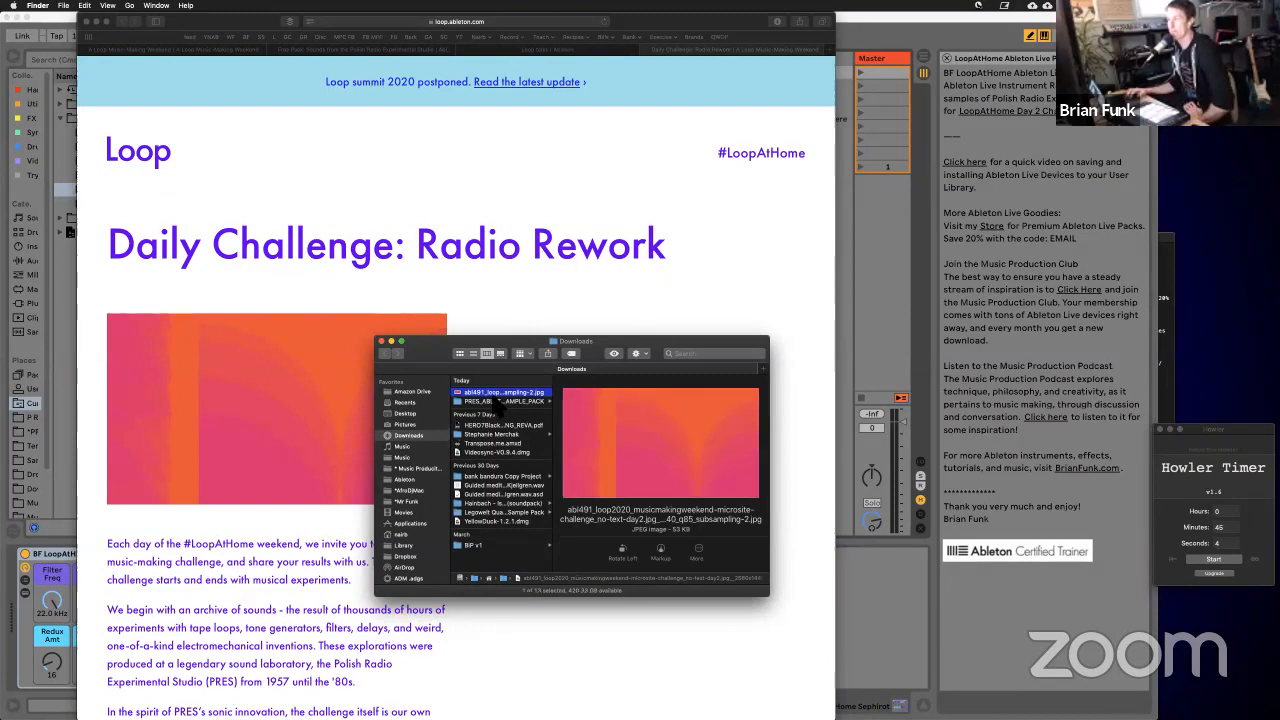
{"action": "right_click", "coordinate": [497, 397]}
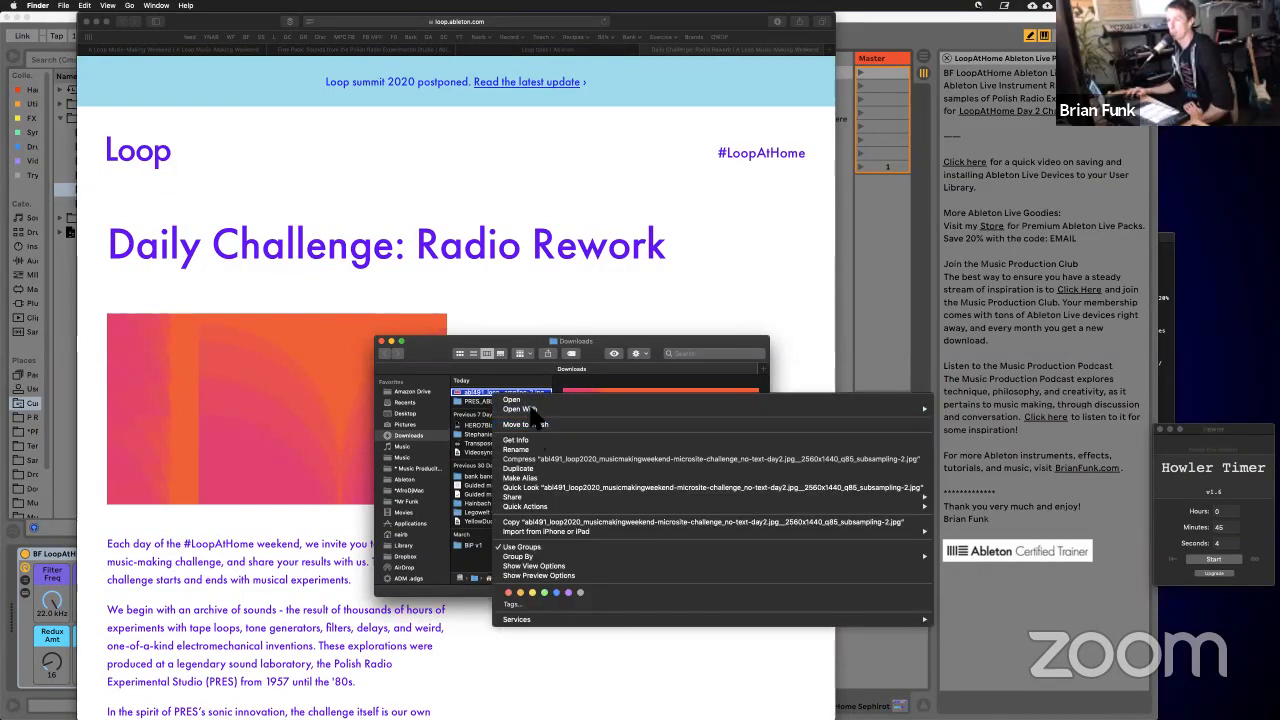
{"action": "mouse_move", "coordinate": [530, 409]}
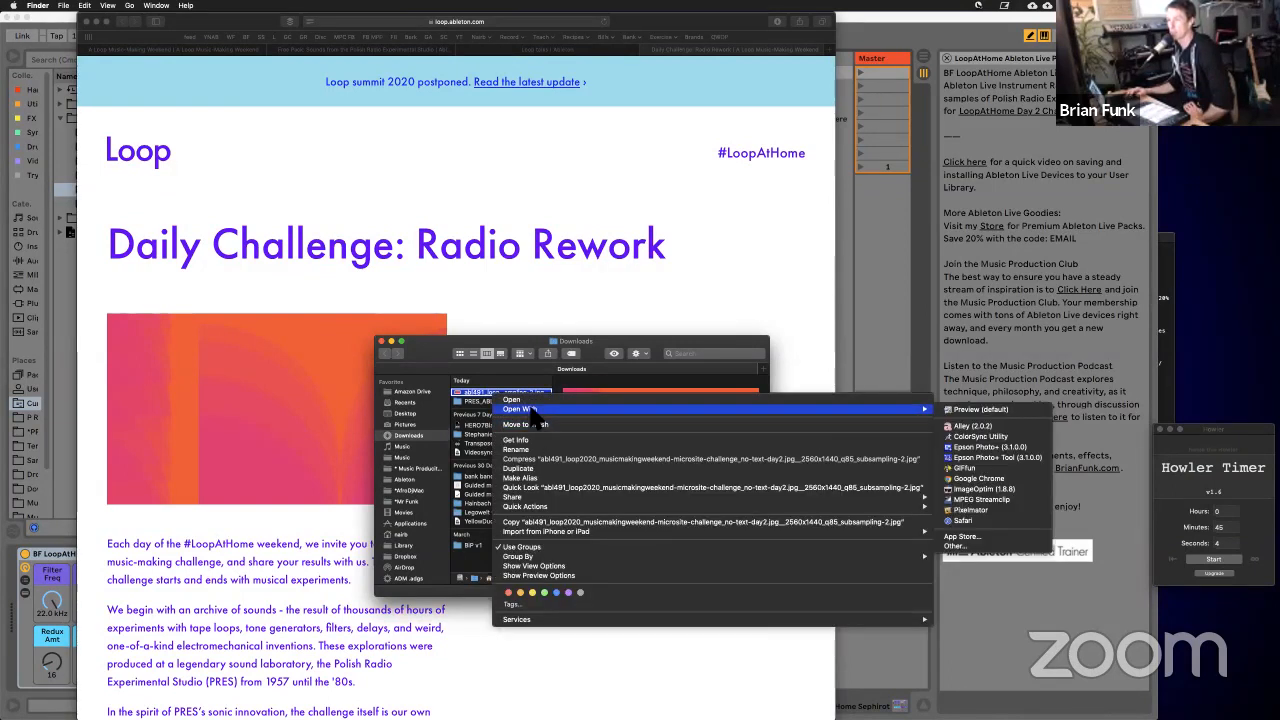
{"action": "left_click", "coordinate": [984, 511]}
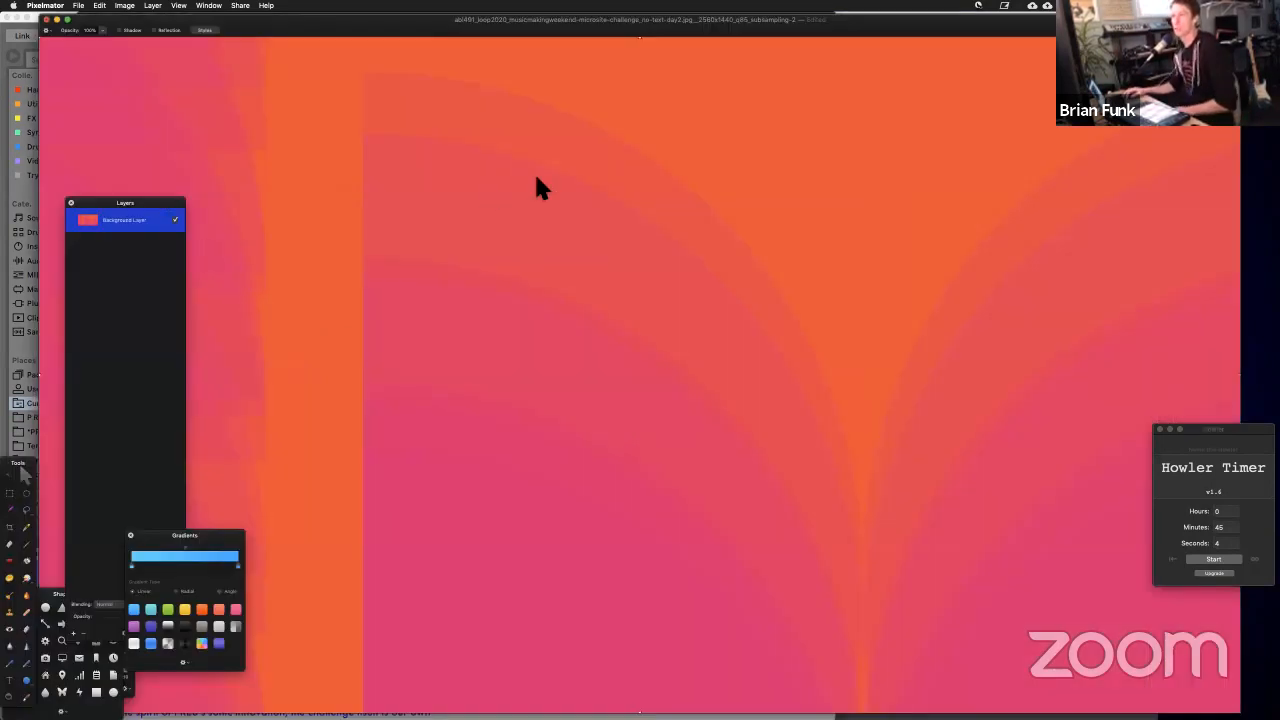
Step: Close the layer list and start a text layer on the image reading "Free Ableton Live Pack #"
{"action": "scroll", "coordinate": [537, 178], "scroll_direction": "down", "scroll_amount": 10}
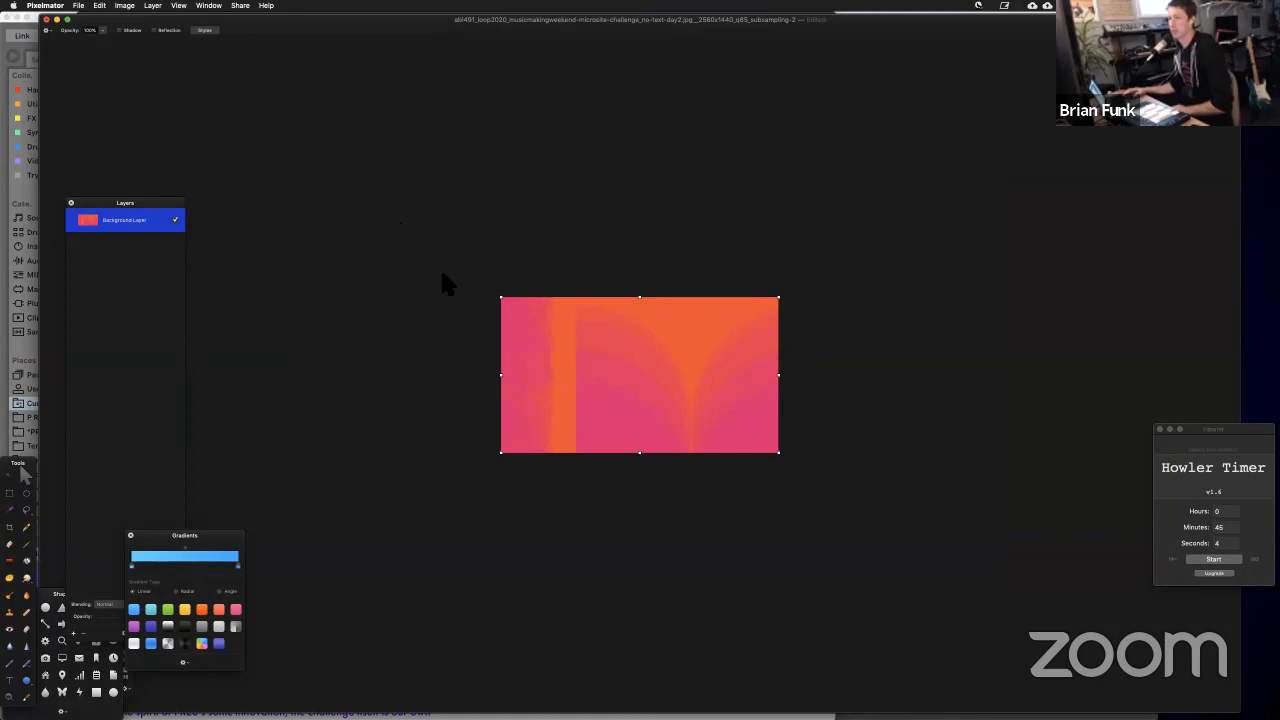
{"action": "left_click", "coordinate": [71, 203]}
{"action": "left_click", "coordinate": [10, 680]}
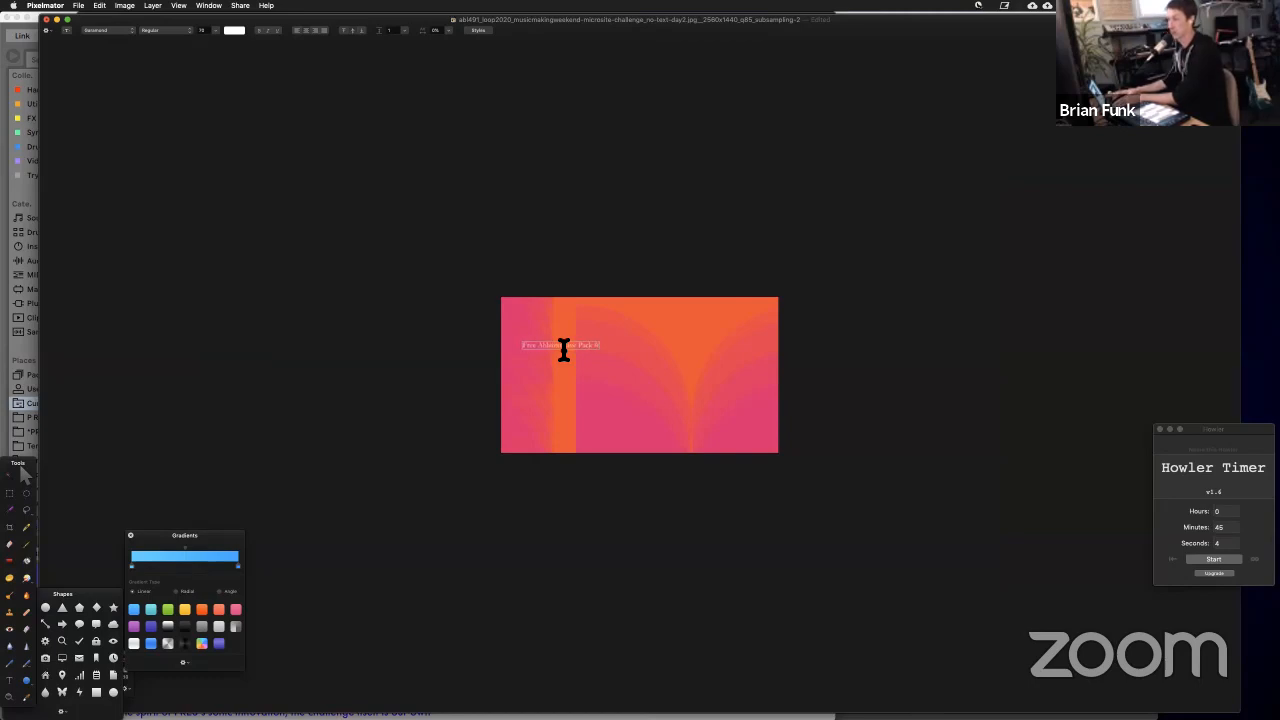
Step: Switch to Safari and open the bookmarked BF website in a new tab to check the latest free pack number
{"action": "key", "text": "ctrl+Up"}
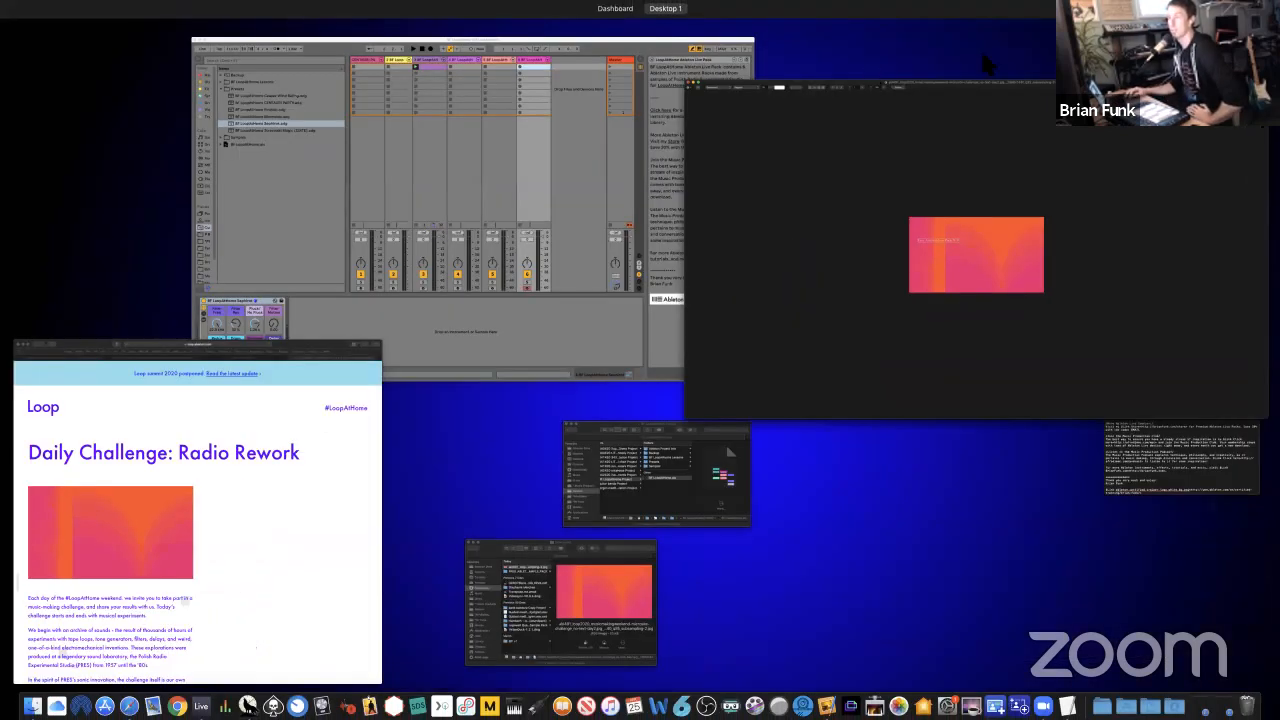
{"action": "left_click", "coordinate": [316, 401]}
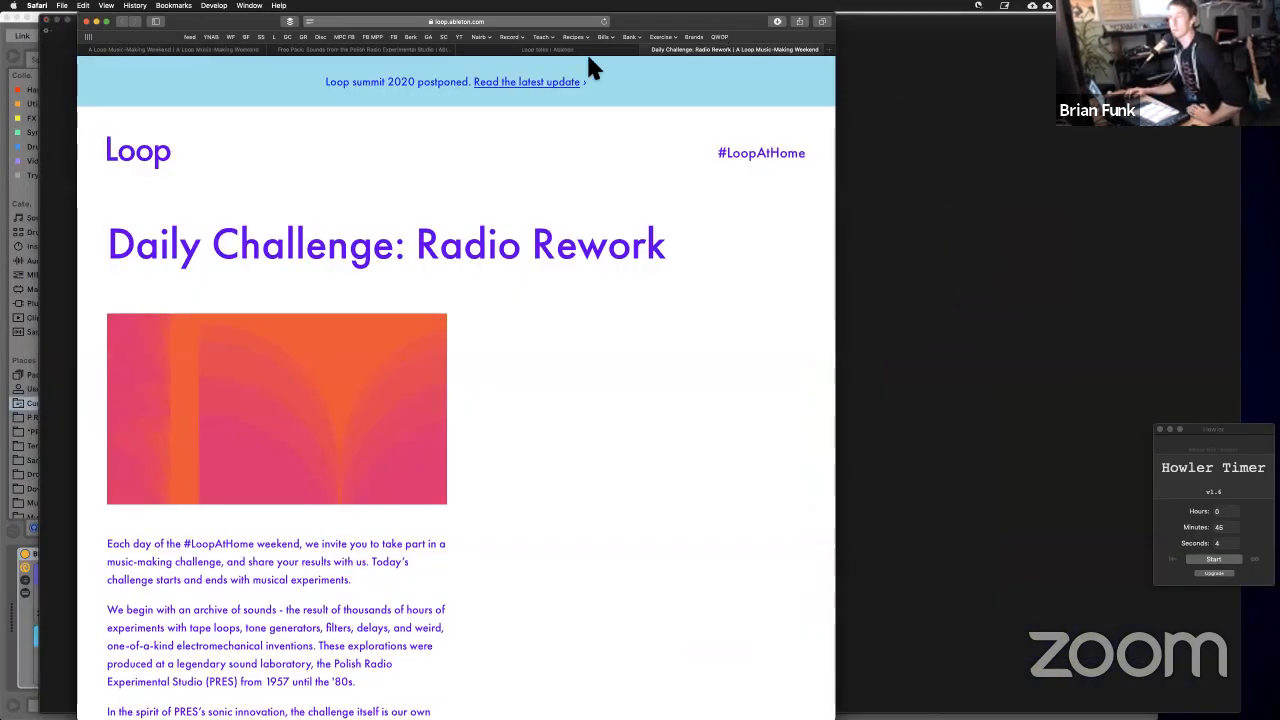
{"action": "key", "text": "super+t"}
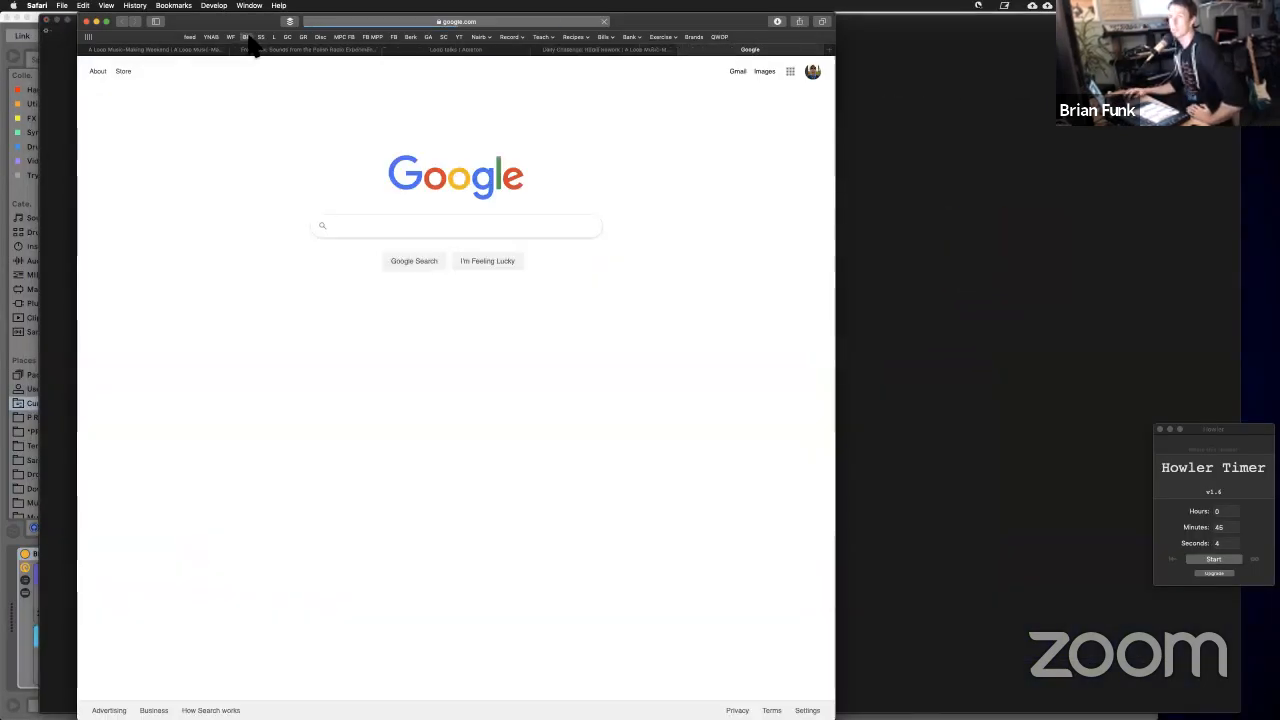
{"action": "left_click", "coordinate": [246, 37]}
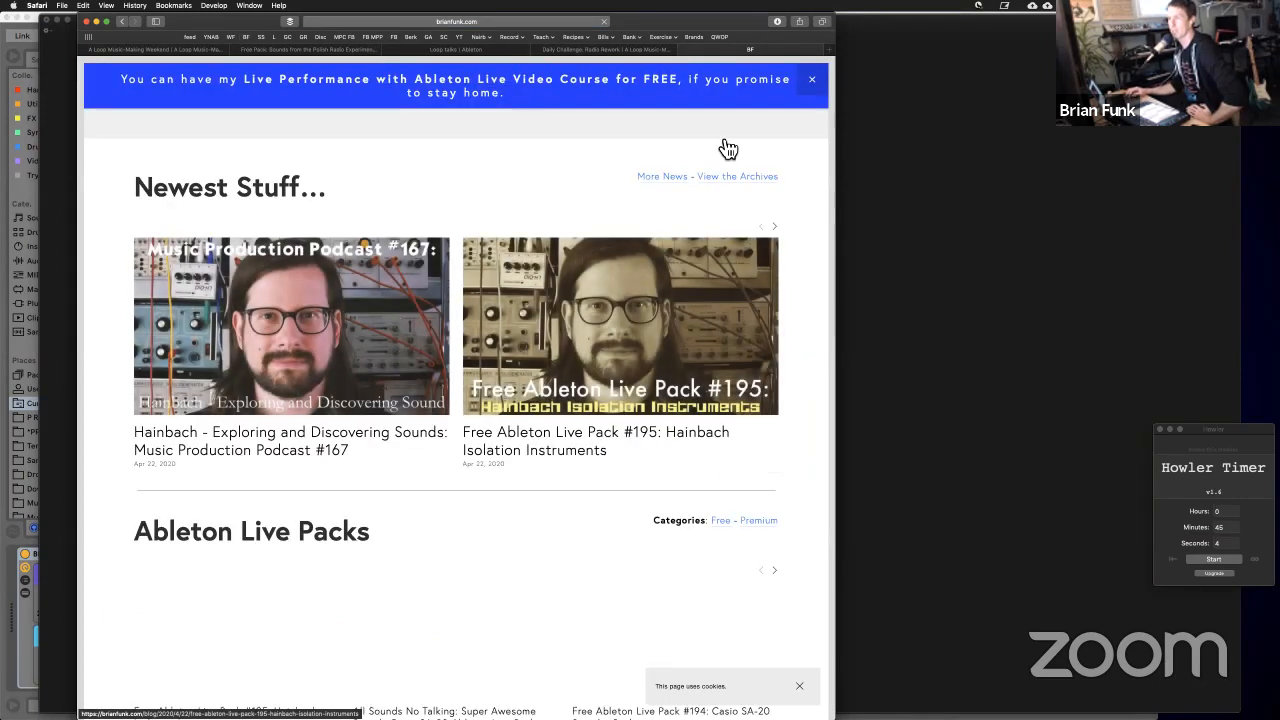
{"action": "key", "text": "ctrl+Up"}
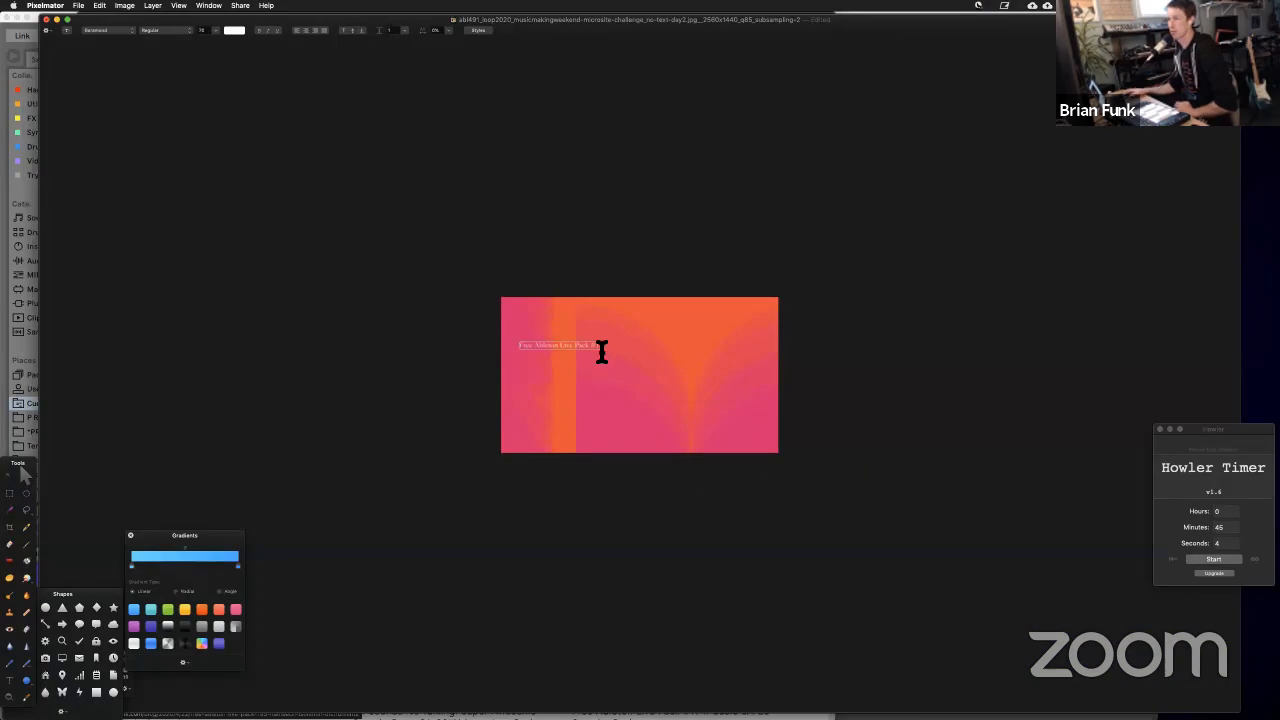
Step: Complete the cover text with pack number 196, followed by the lines LoopAtHome, PRES and Instruments
{"action": "type", "text": "1"}
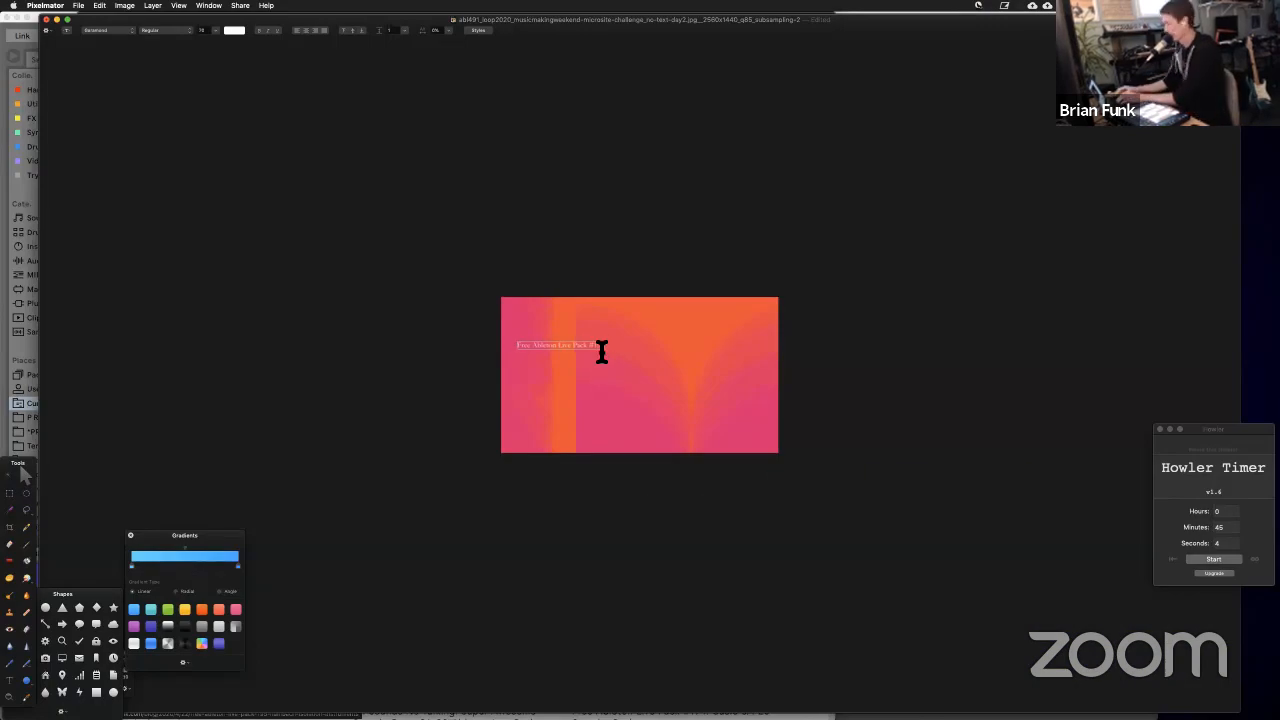
{"action": "key", "text": "Return"}
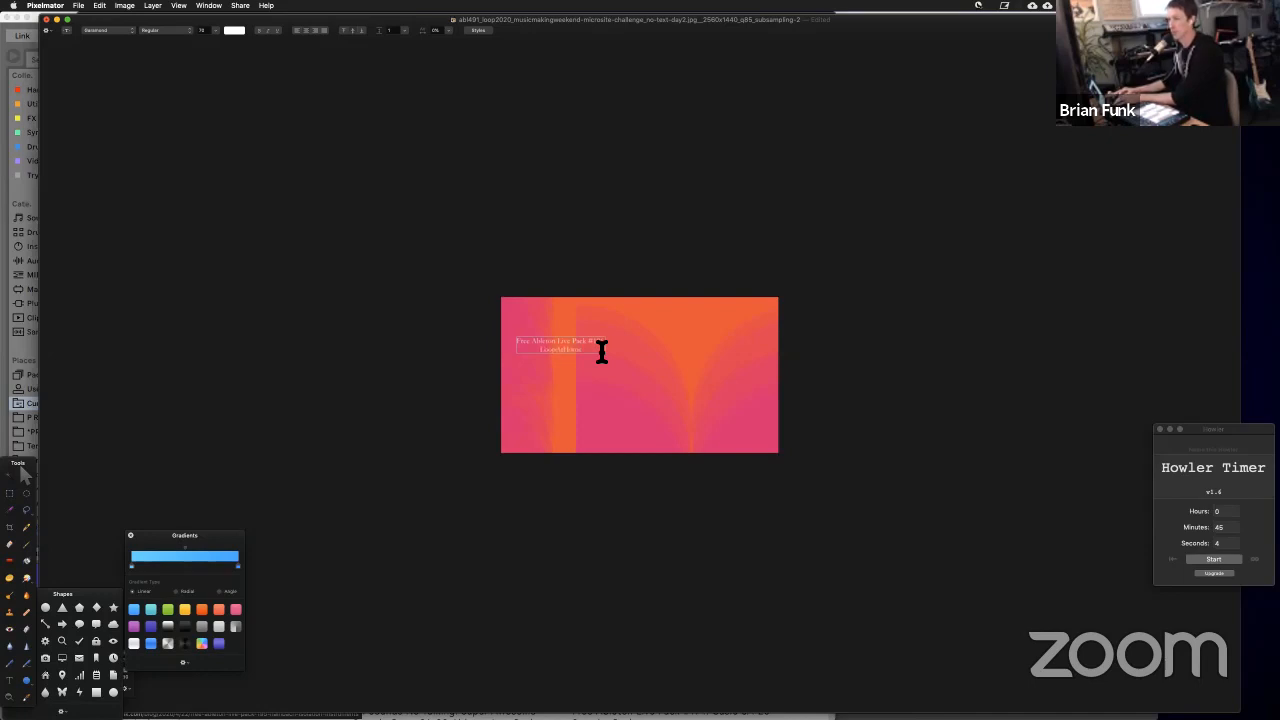
{"action": "key", "text": "Return"}
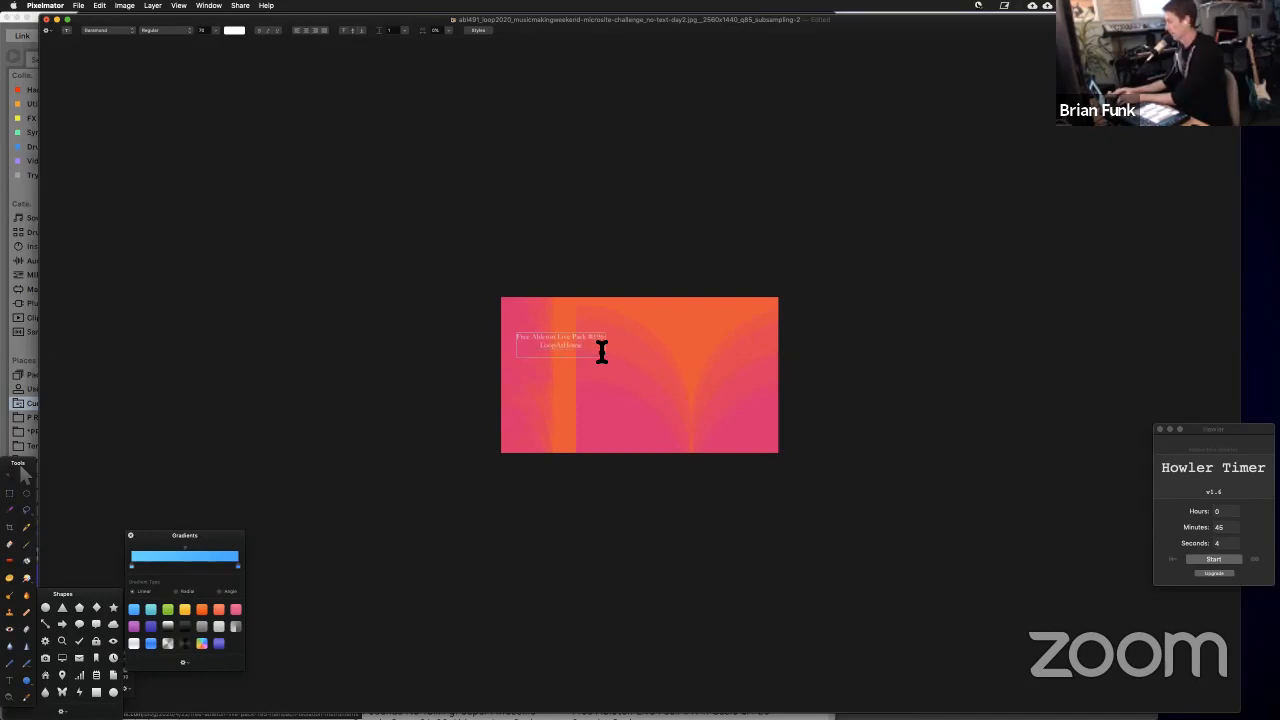
{"action": "type", "text": "FREE"}
{"action": "key", "text": "Return"}
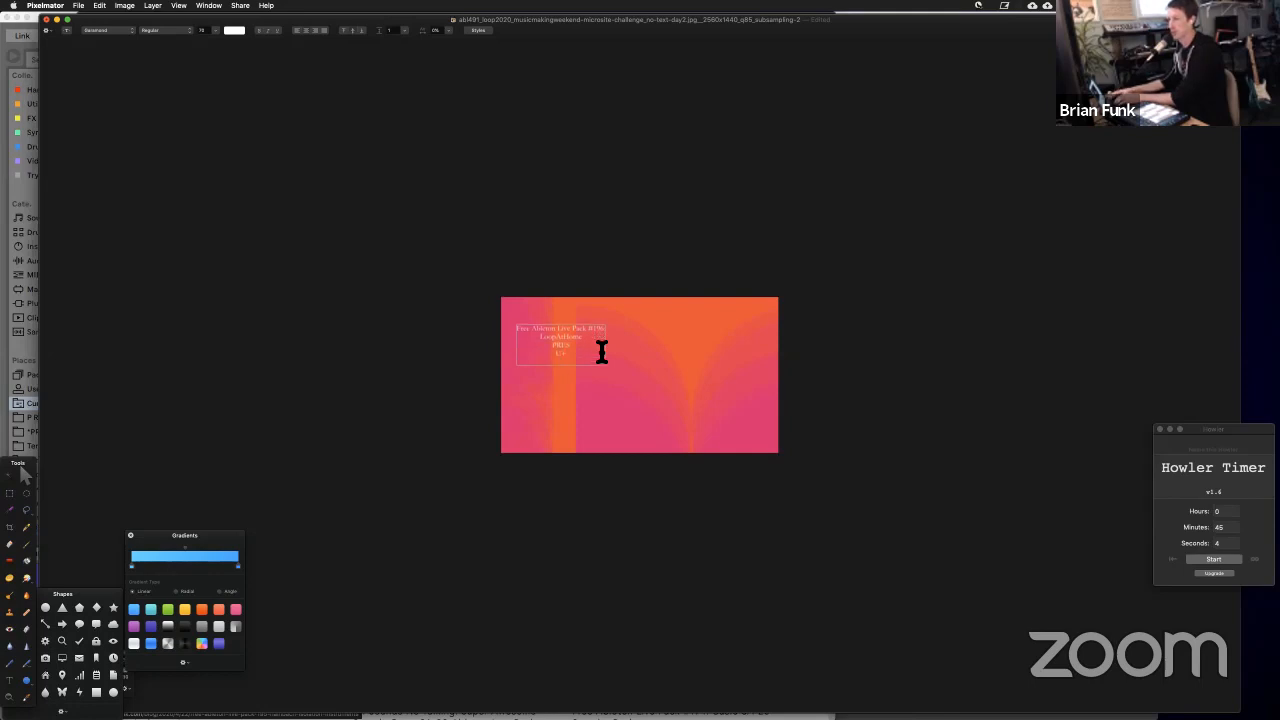
{"action": "key", "text": "BackSpace"}
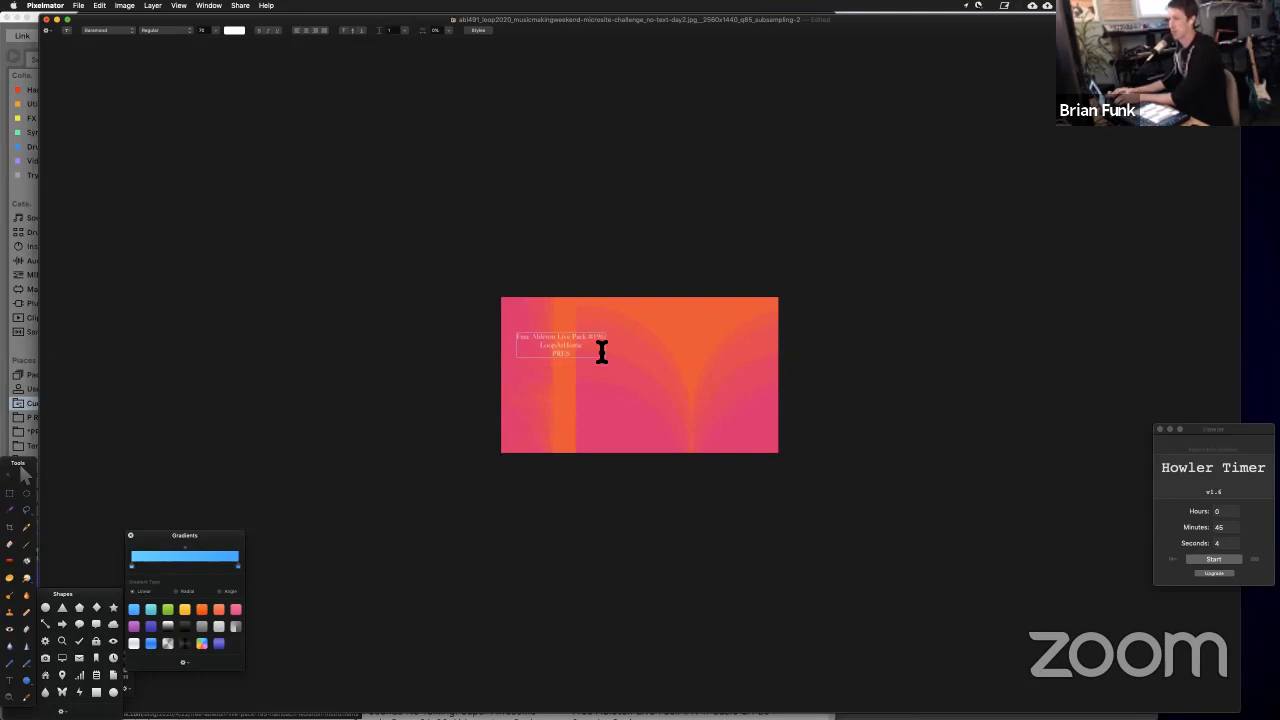
{"action": "key", "text": "Return"}
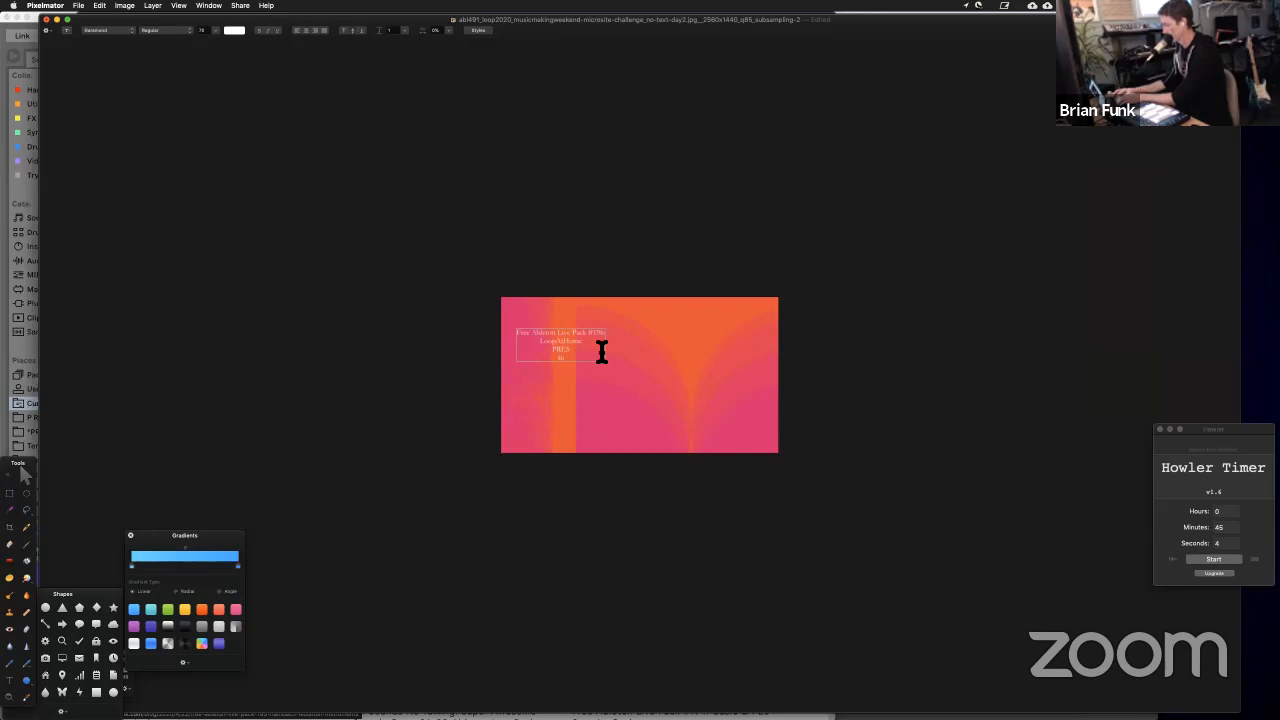
{"action": "left_click", "coordinate": [566, 407]}
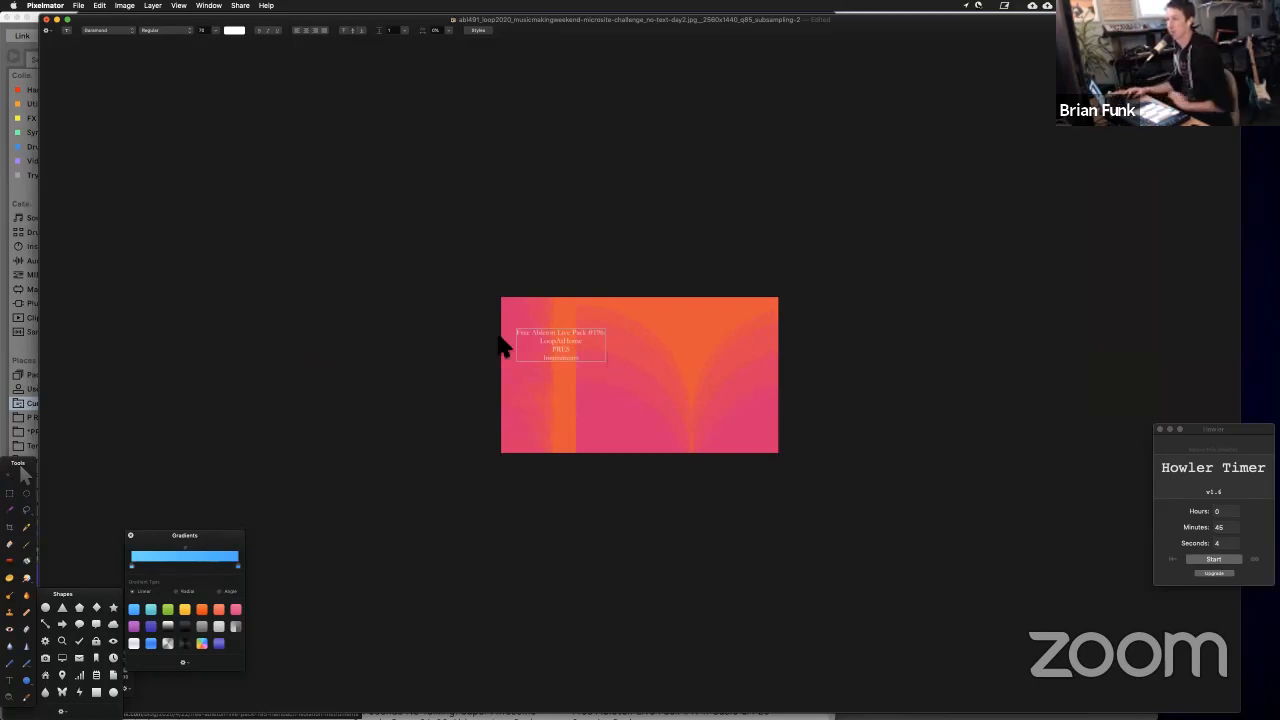
Step: Widen the text box to the full width of the image and change the font of all its text to Futura
{"action": "left_click_drag", "start_coordinate": [604, 346], "coordinate": [784, 351]}
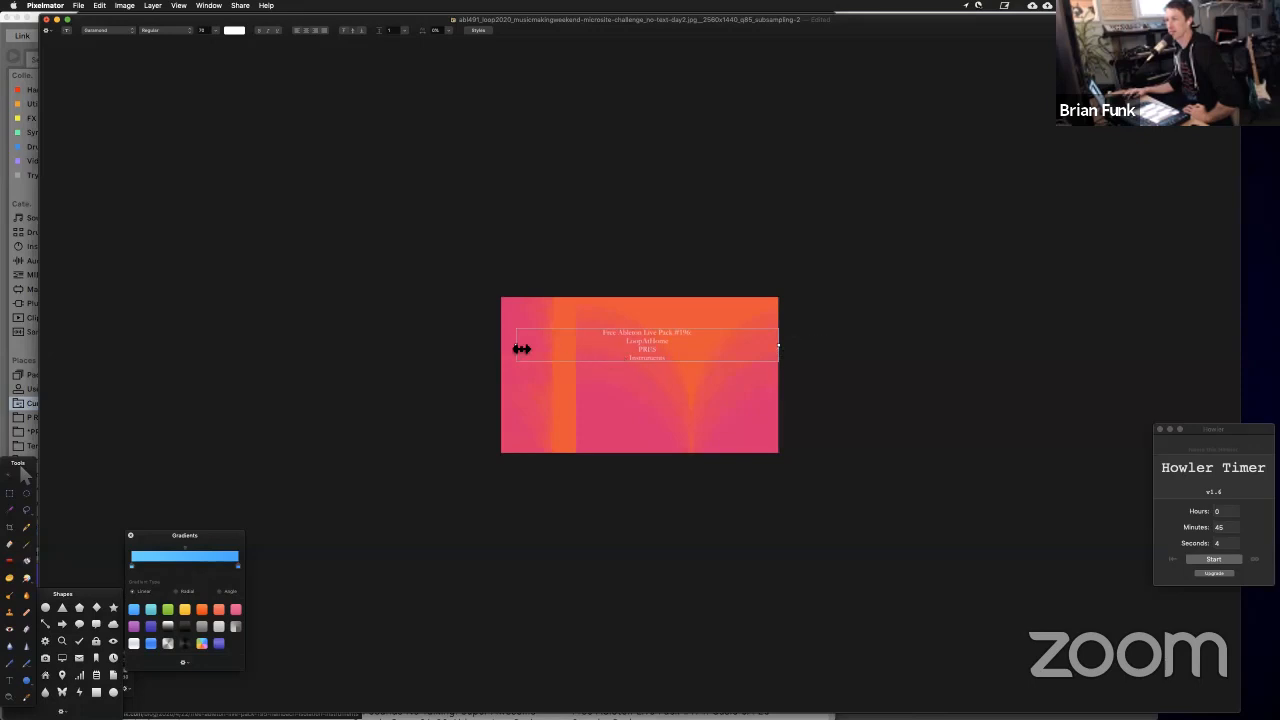
{"action": "left_click_drag", "start_coordinate": [521, 349], "coordinate": [504, 349]}
{"action": "double_click", "coordinate": [639, 352]}
{"action": "key", "text": "super+a"}
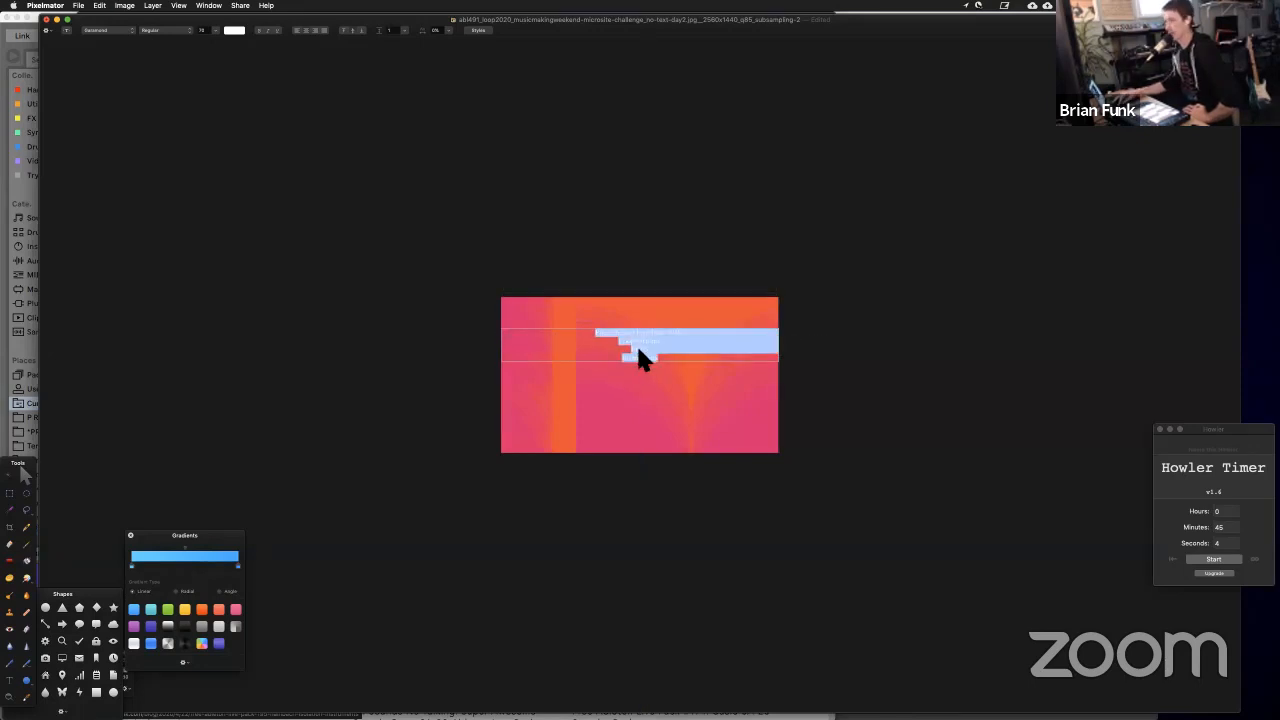
{"action": "left_click", "coordinate": [118, 30]}
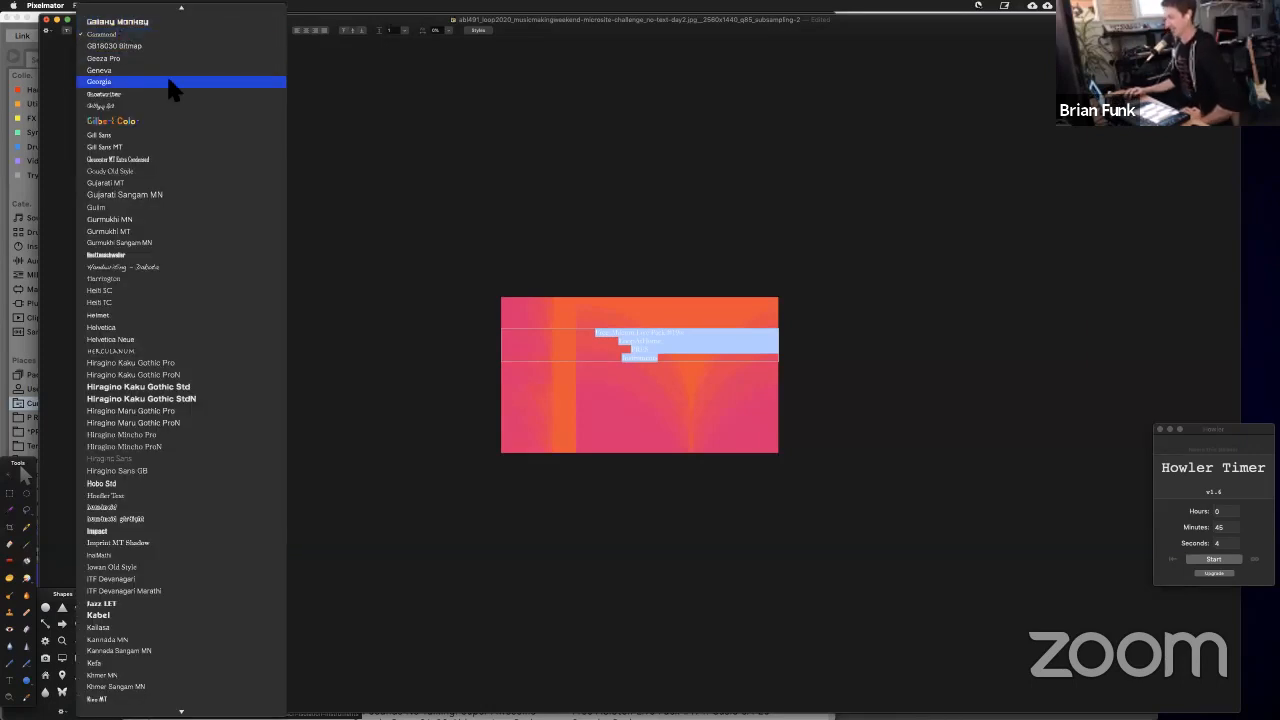
{"action": "scroll", "coordinate": [168, 82], "scroll_direction": "up", "scroll_amount": 3}
{"action": "scroll", "coordinate": [168, 88], "scroll_direction": "up", "scroll_amount": 3}
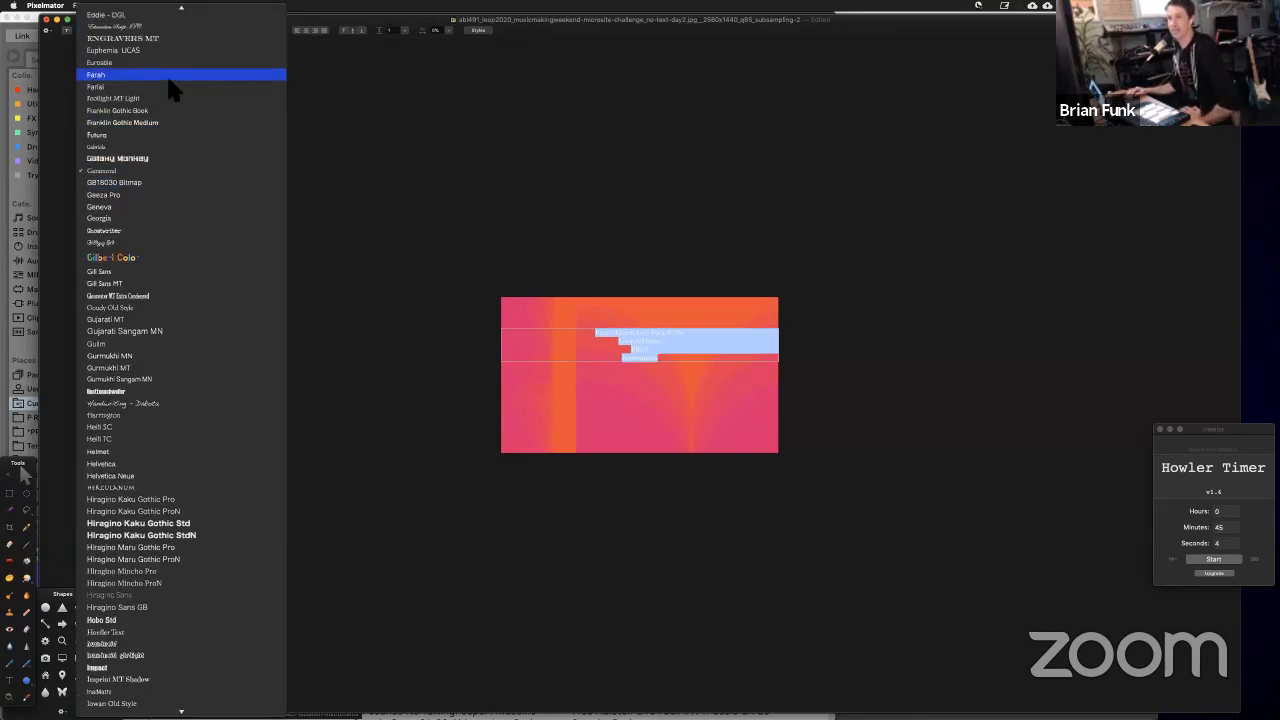
{"action": "left_click", "coordinate": [166, 134]}
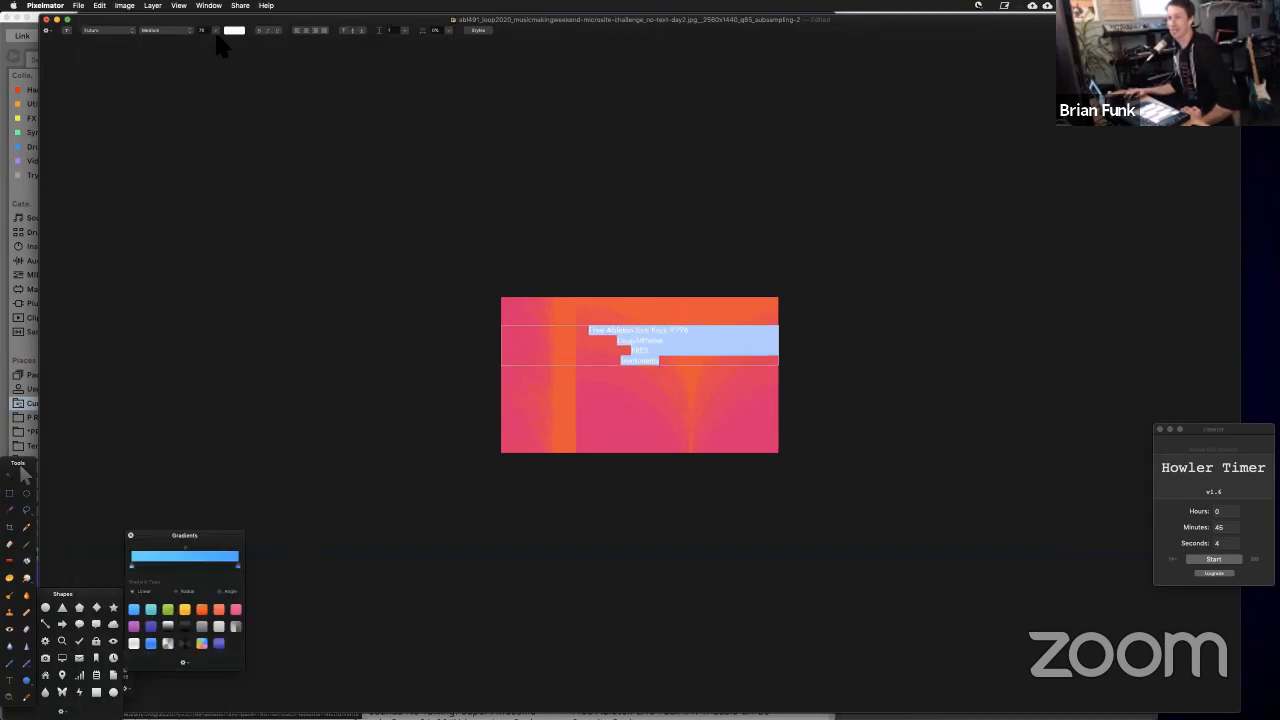
Step: Set all the cover text to size 144 and join PRES and Instruments on one line
{"action": "left_click", "coordinate": [215, 30]}
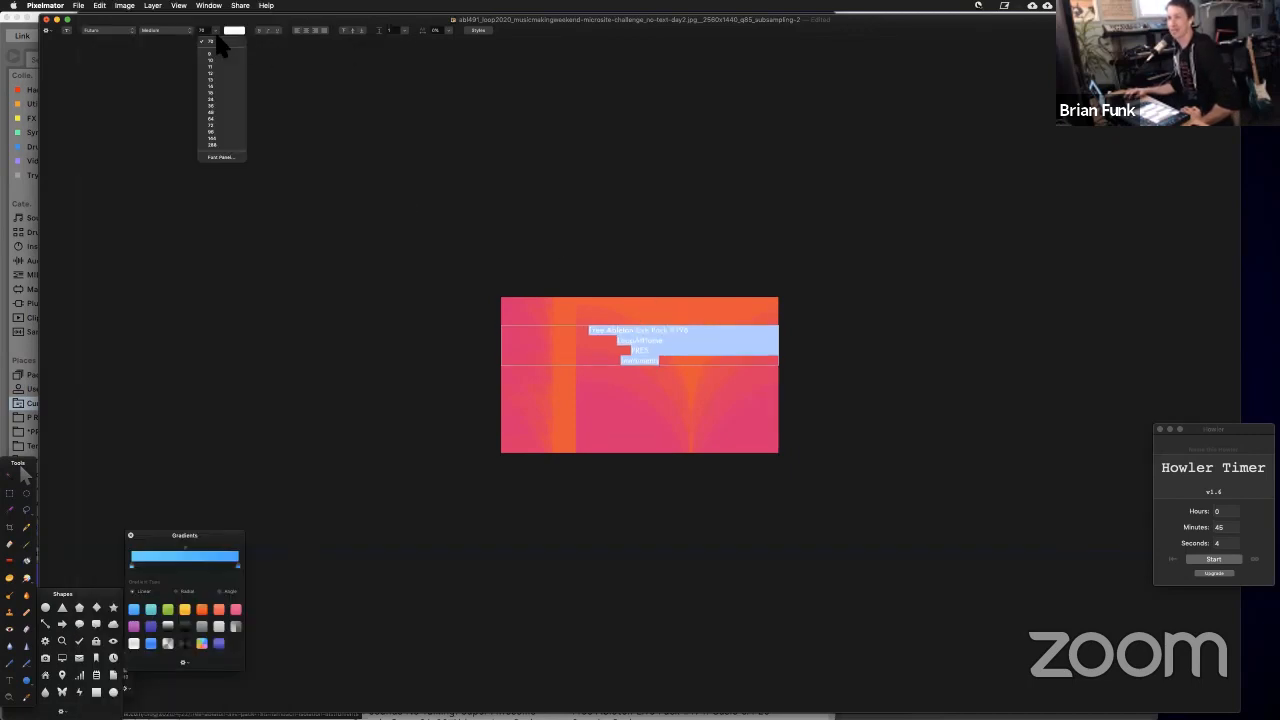
{"action": "left_click", "coordinate": [221, 139]}
{"action": "left_click", "coordinate": [645, 364]}
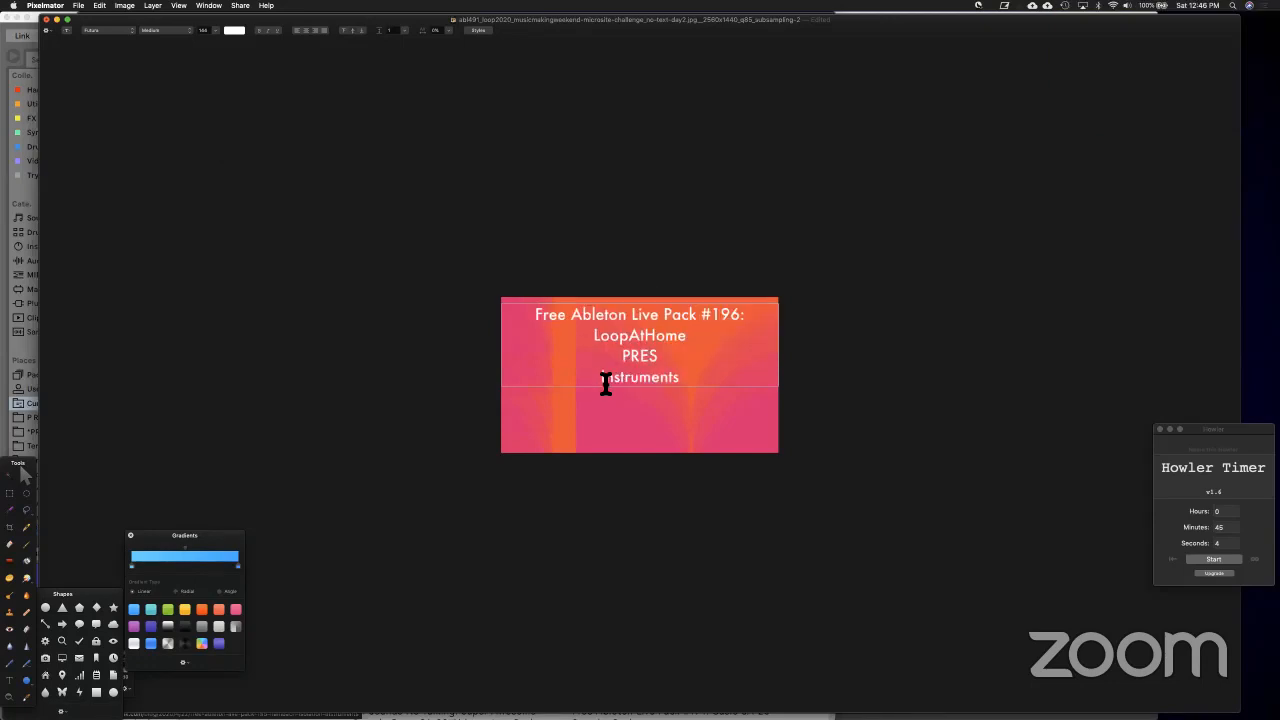
{"action": "key", "text": "BackSpace"}
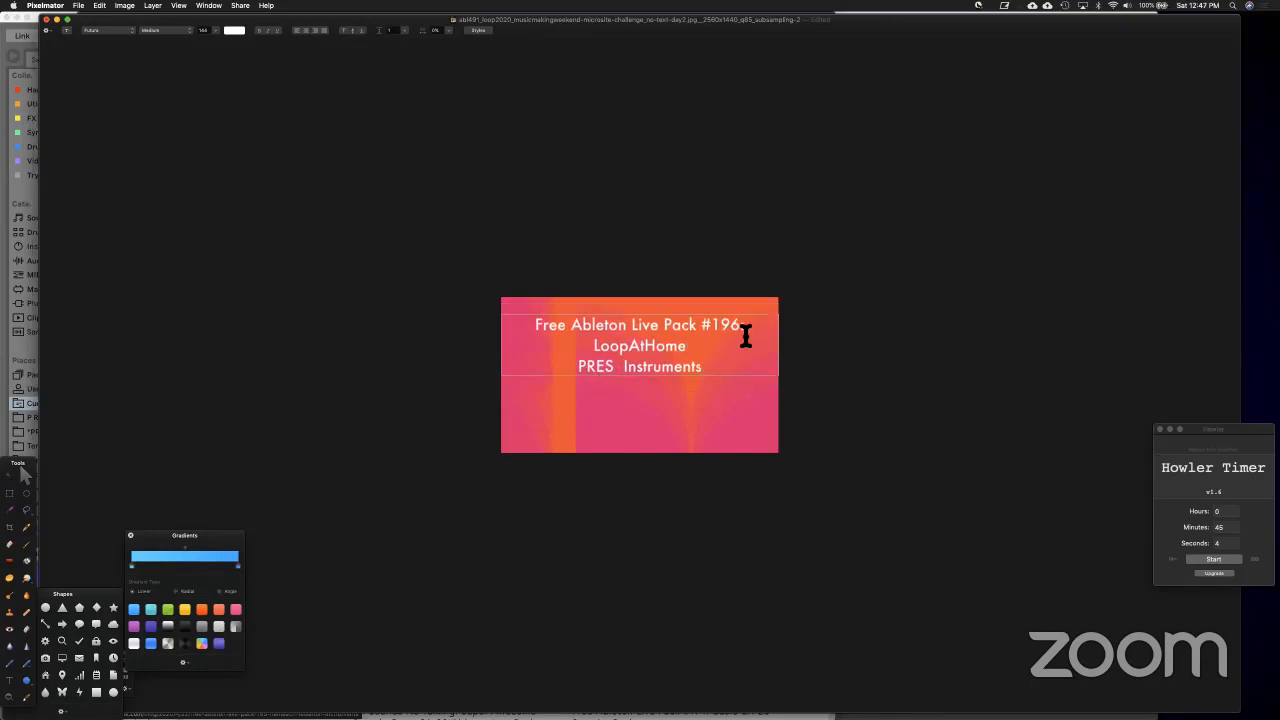
Step: Enlarge the line "Free Ableton Live Pack #196:" to size 185 so it spans the image on a single line
{"action": "left_click_drag", "start_coordinate": [748, 326], "coordinate": [534, 322]}
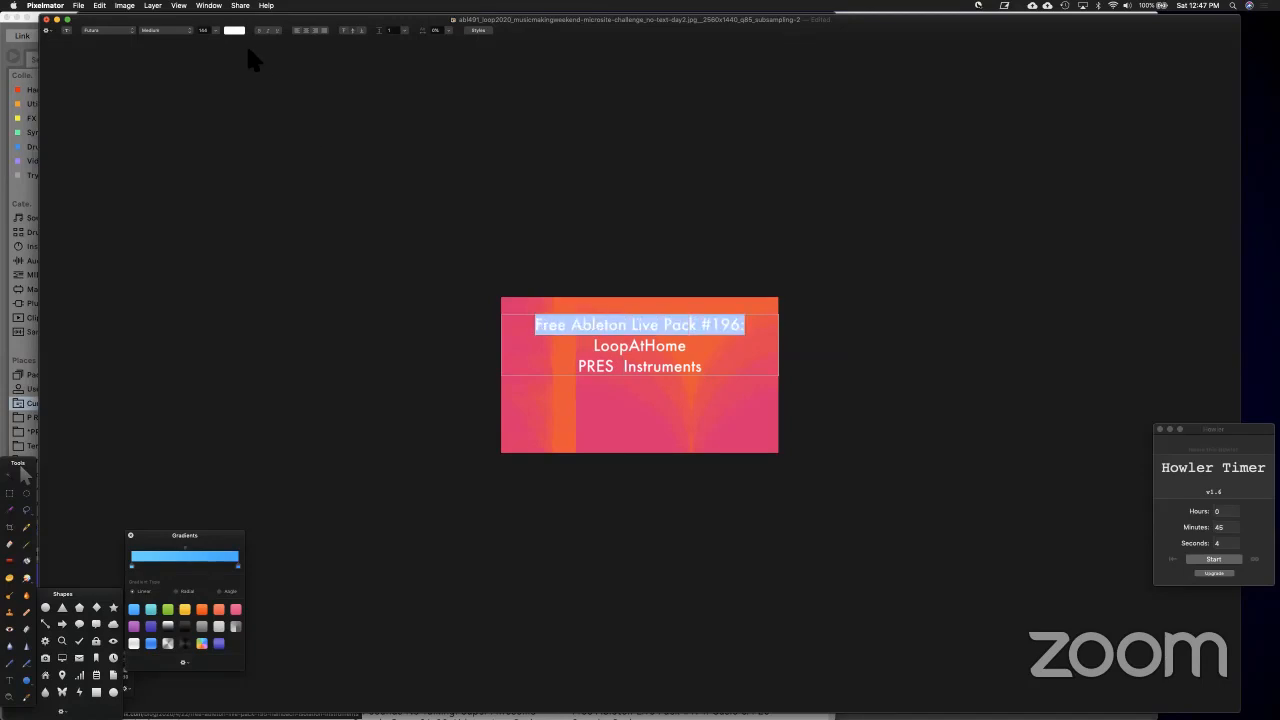
{"action": "left_click", "coordinate": [216, 31]}
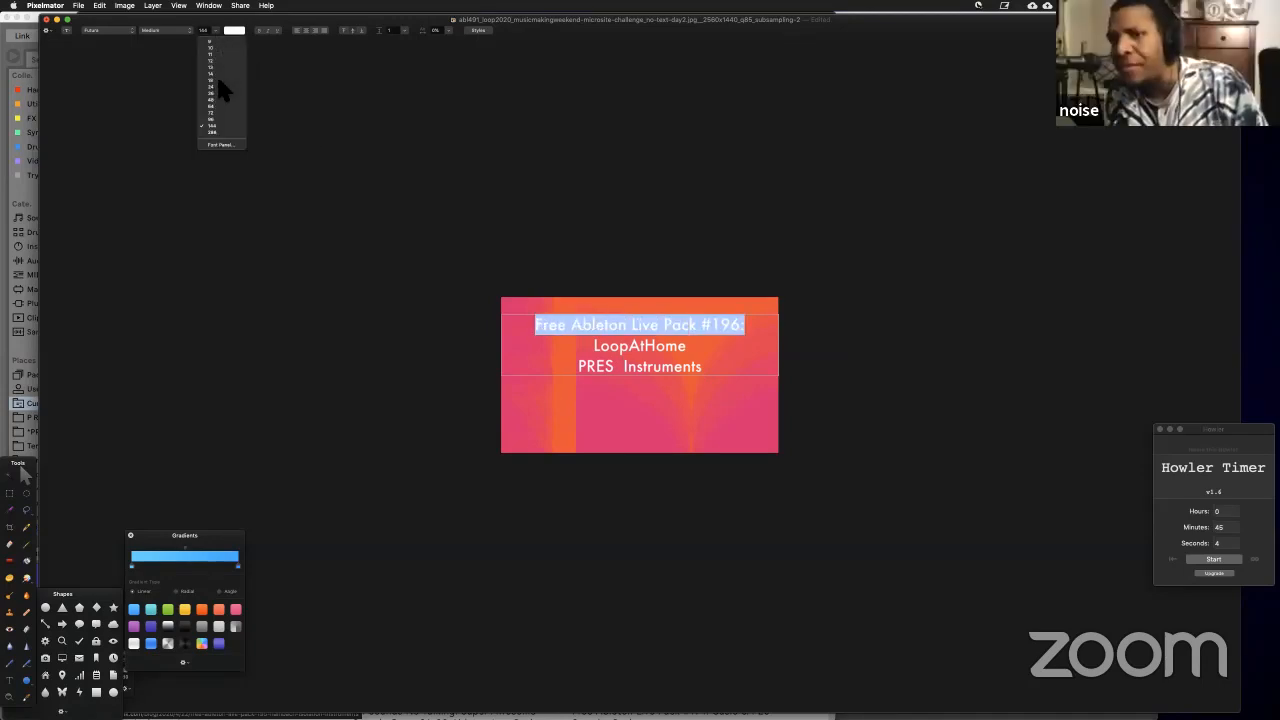
{"action": "left_click", "coordinate": [224, 132]}
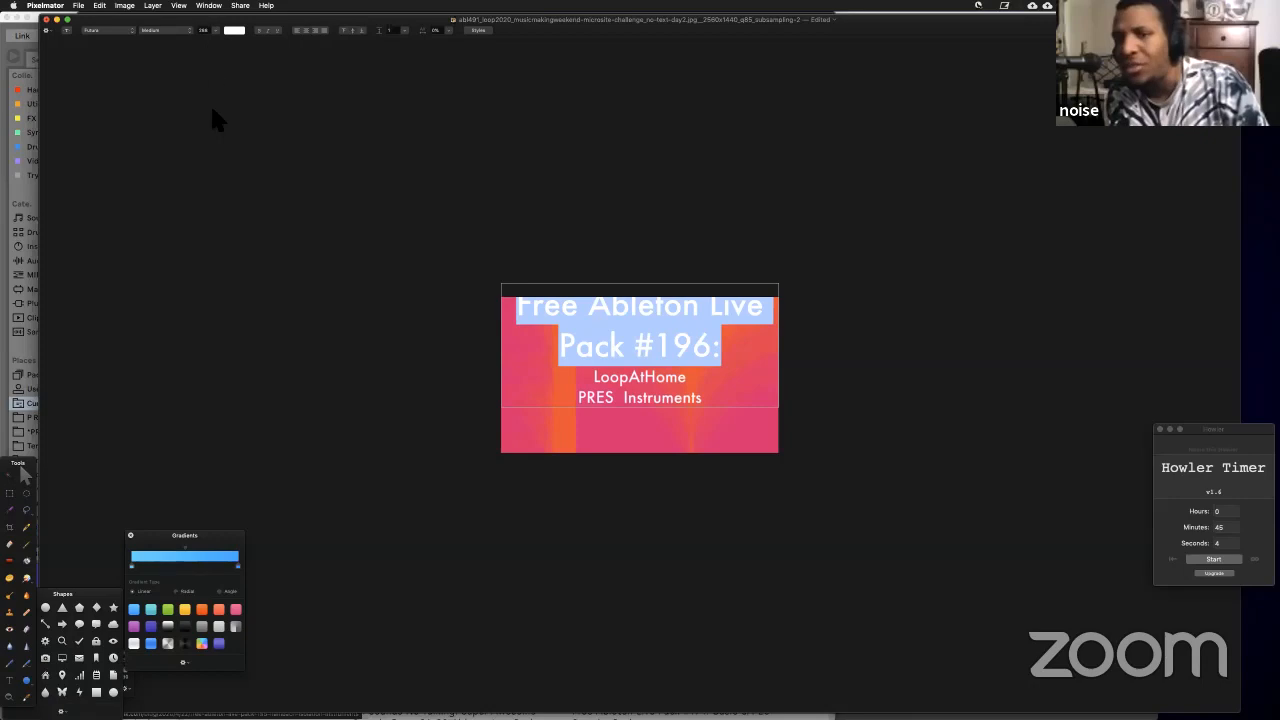
{"action": "left_click_drag", "start_coordinate": [541, 22], "coordinate": [537, 61]}
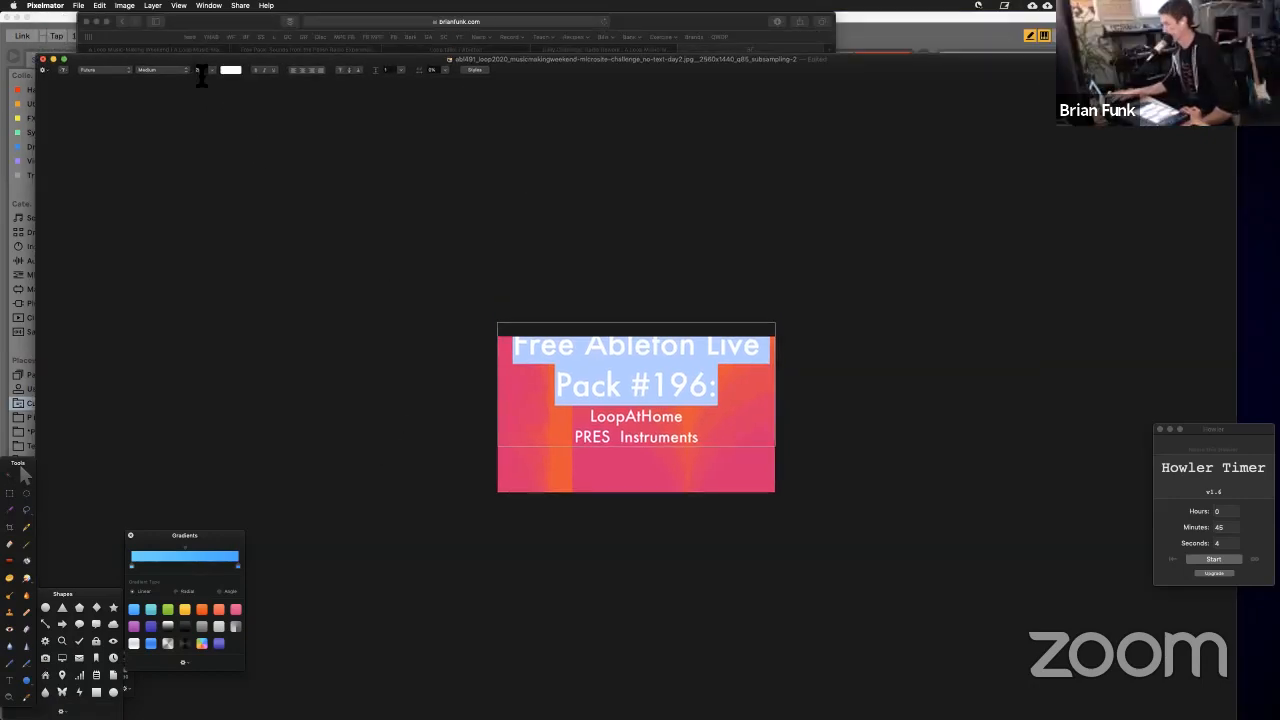
{"action": "key", "text": "Return"}
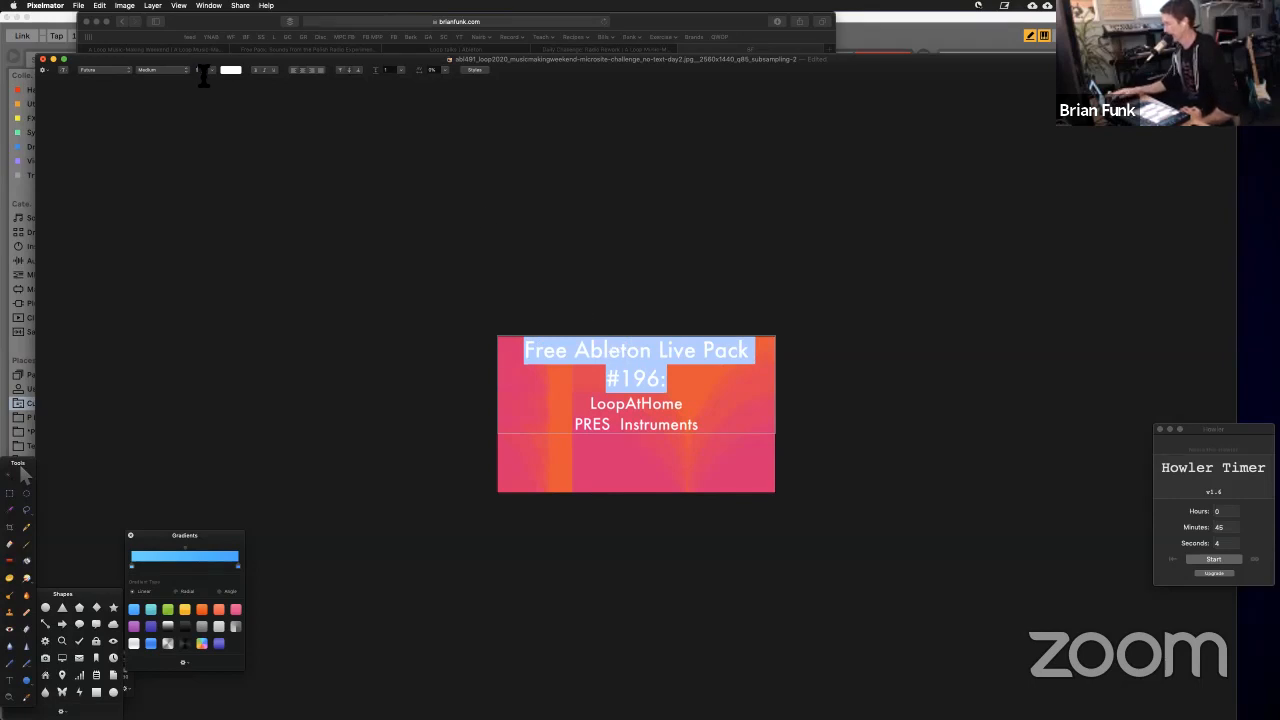
{"action": "key", "text": "Return"}
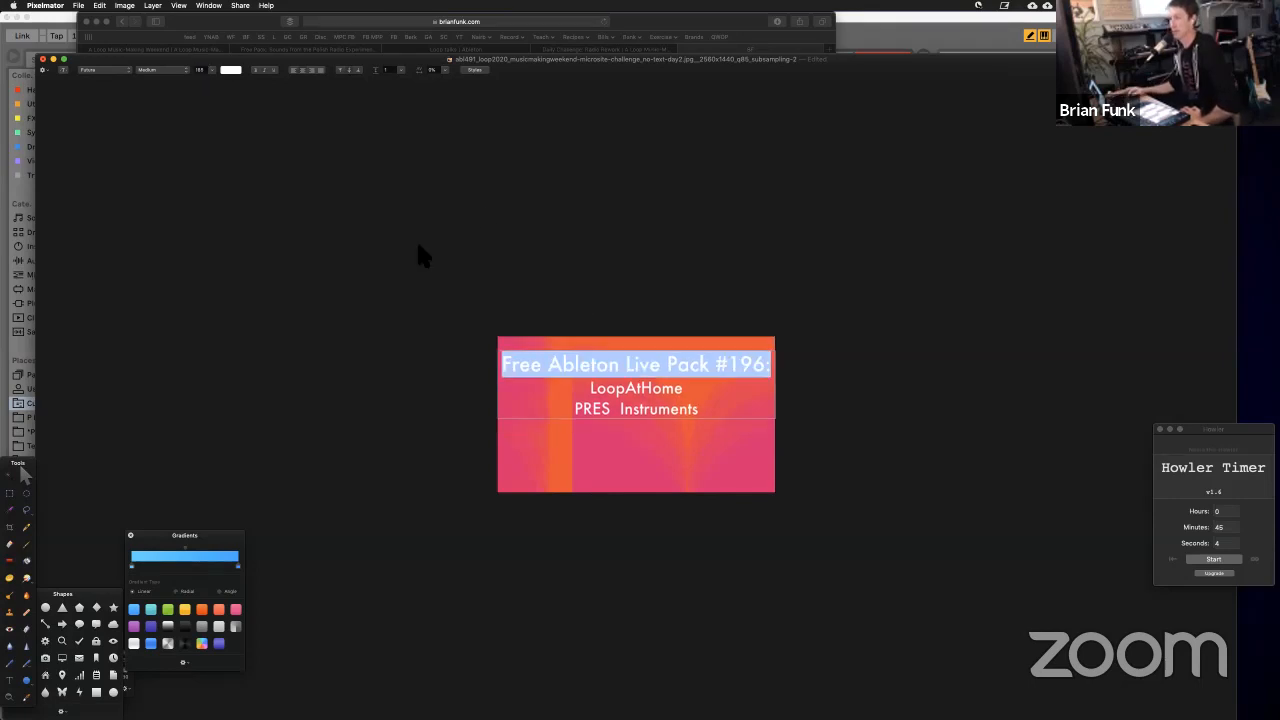
{"action": "left_click", "coordinate": [718, 339]}
Step: Spell out the P and R of PRES in the bottom text line as Polish Radio
{"action": "left_click", "coordinate": [663, 386]}
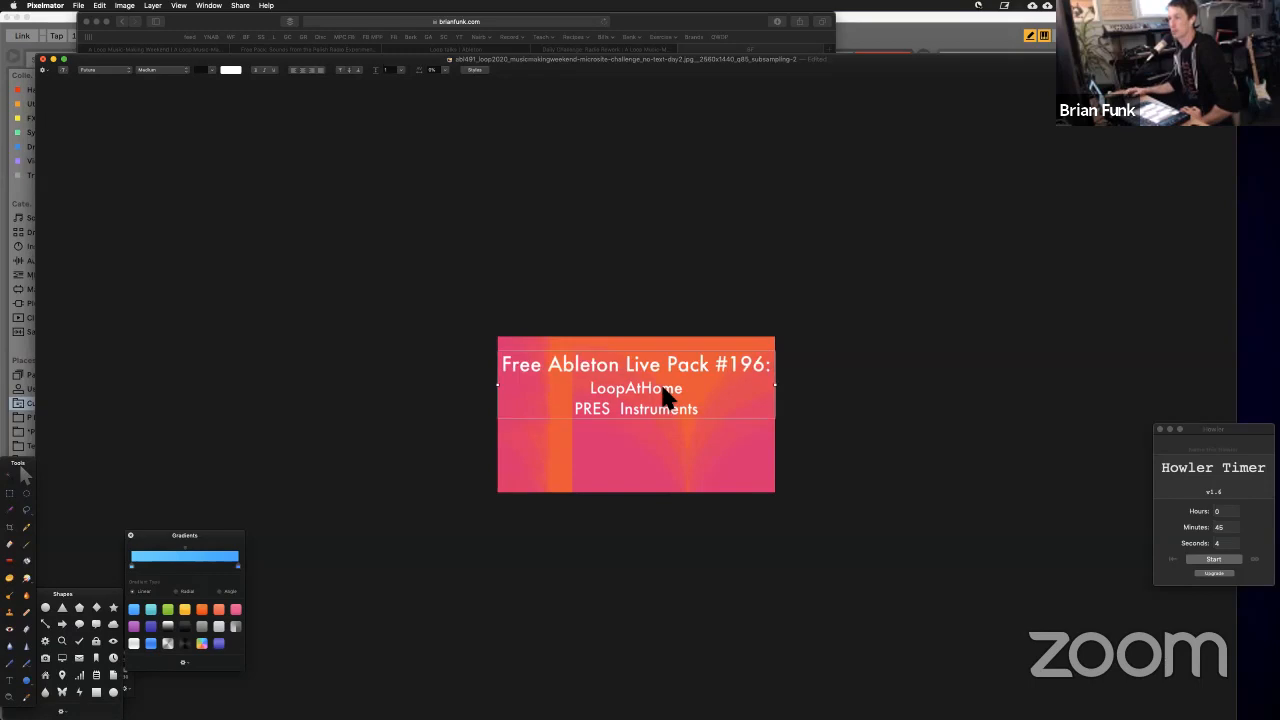
{"action": "left_click", "coordinate": [588, 413]}
{"action": "type", "text": "olish"}
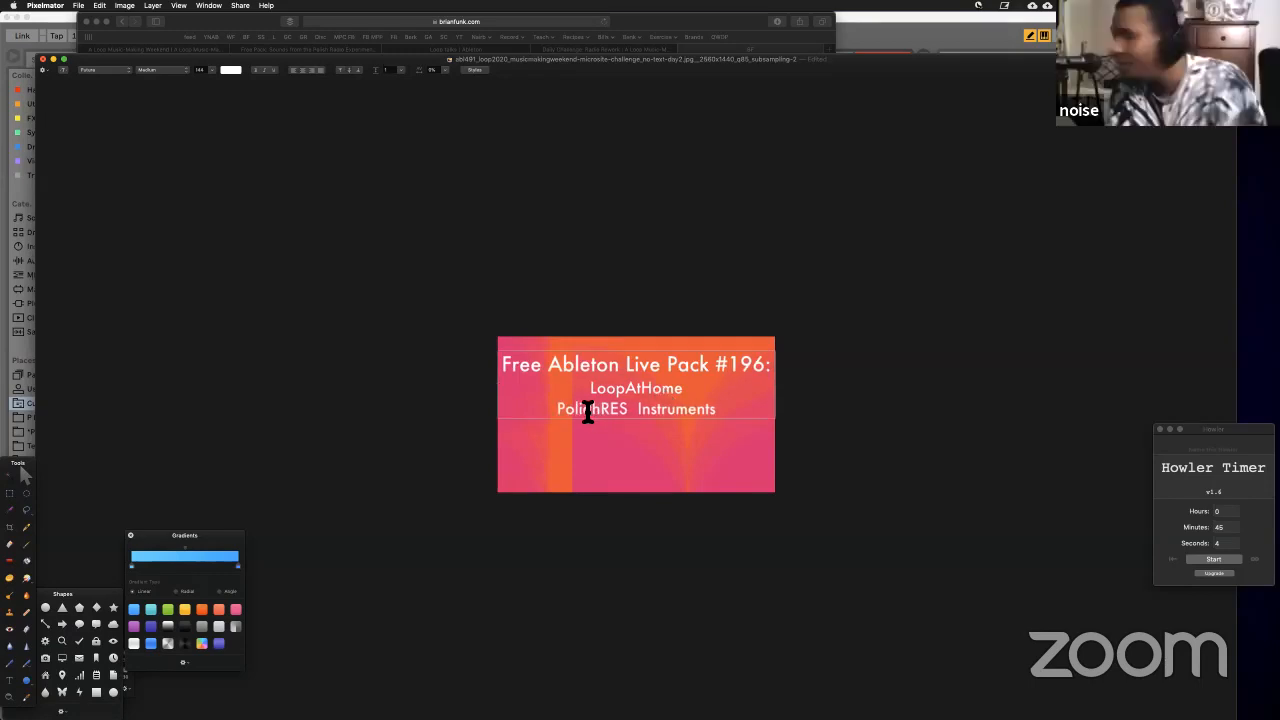
{"action": "key", "text": "BackSpace"}
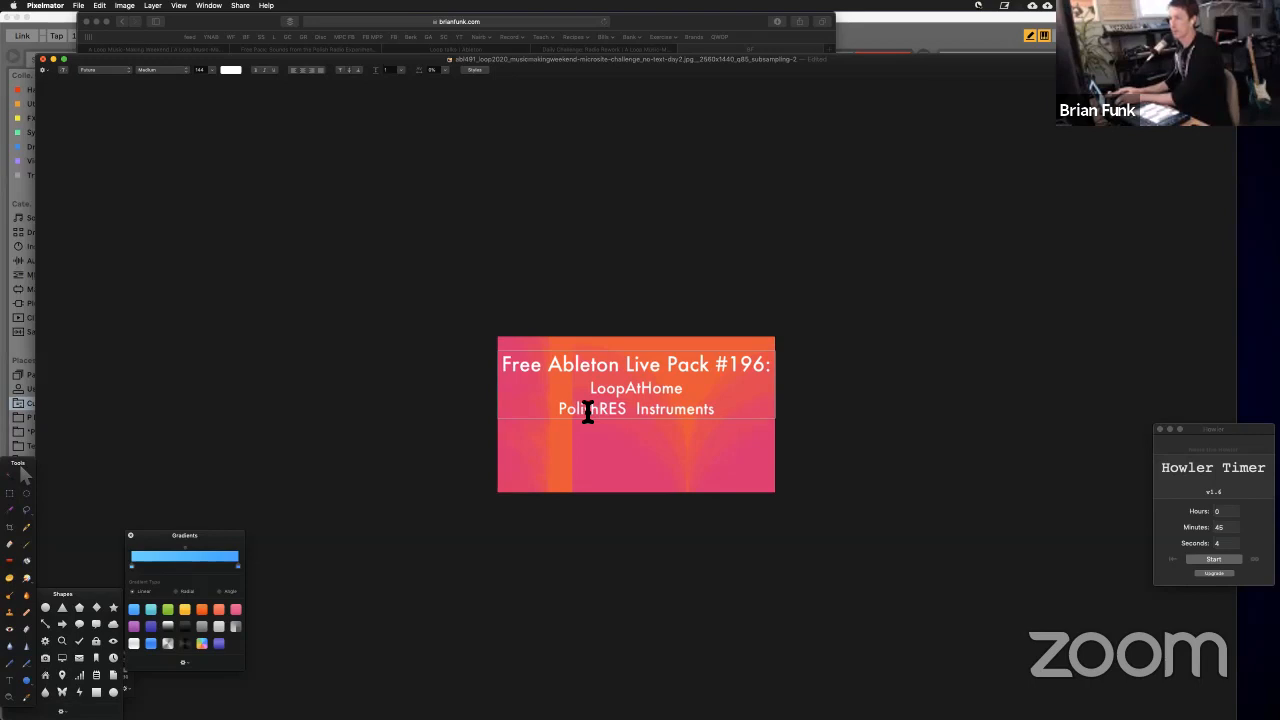
{"action": "type", "text": "Rad"}
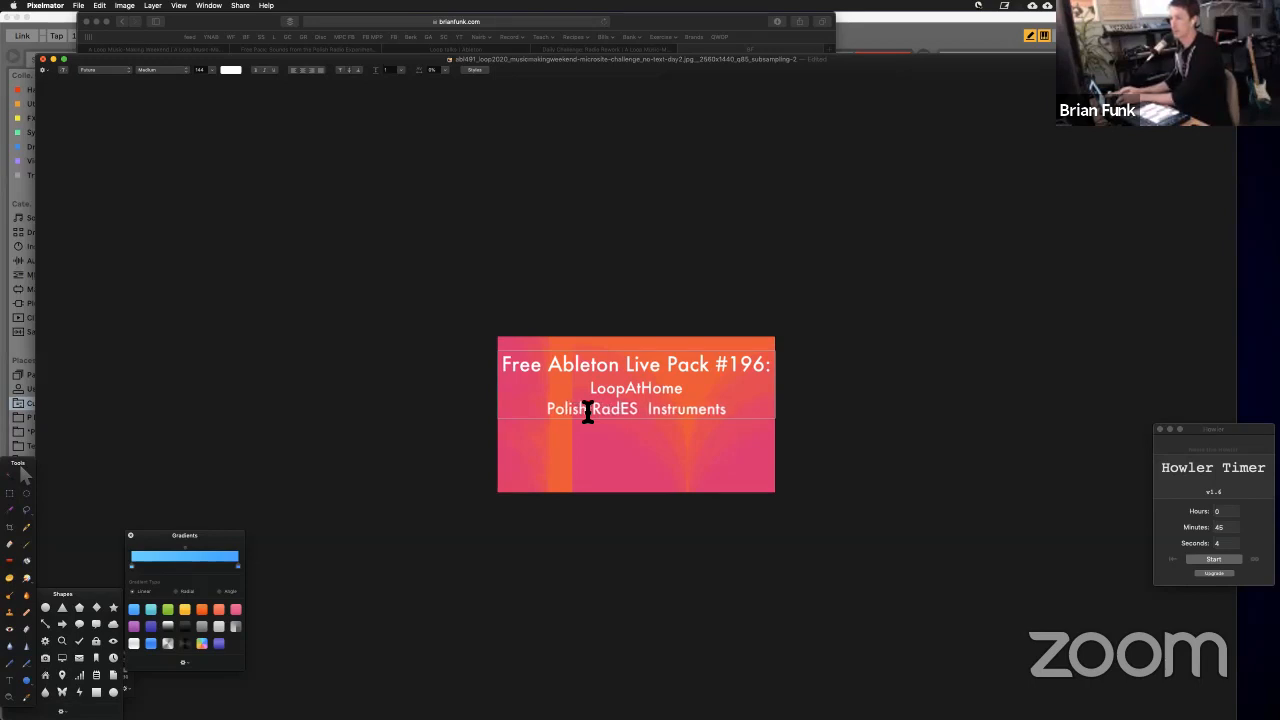
{"action": "type", "text": "io"}
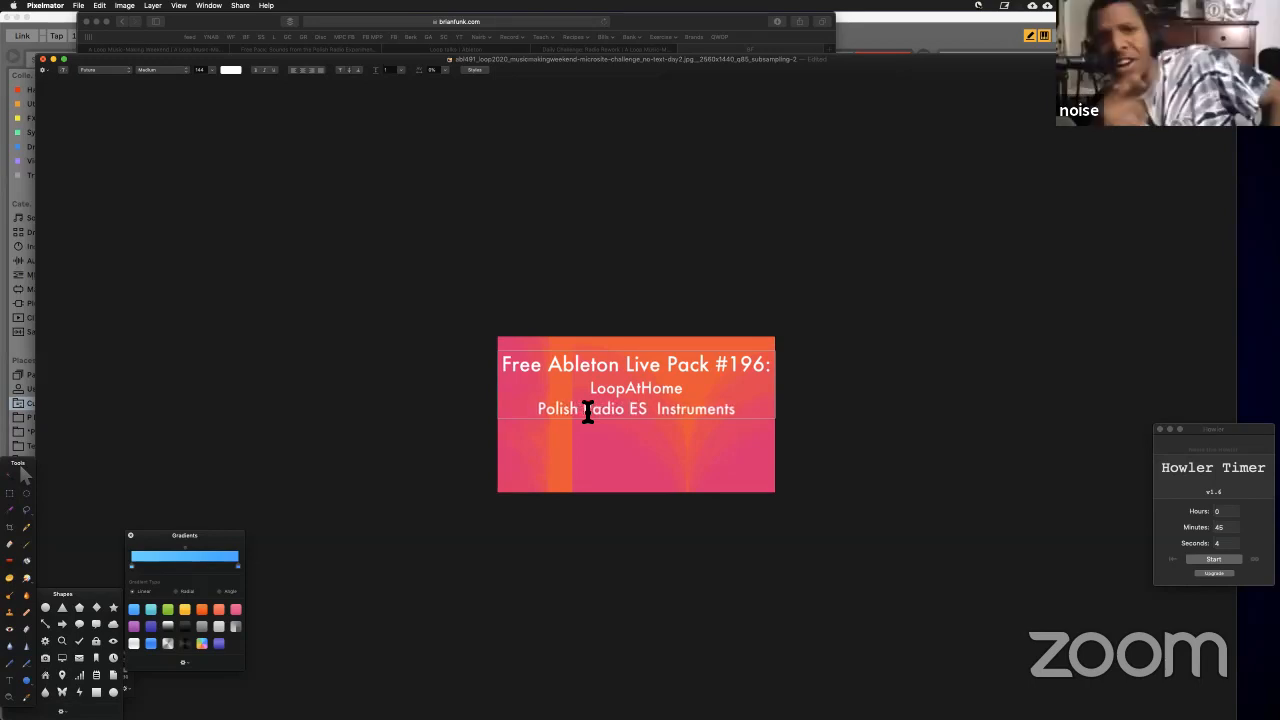
Step: Switch to Safari and check the studio's full name on the Daily Challenge: Radio Rework page
{"action": "key", "text": "ctrl+Up"}
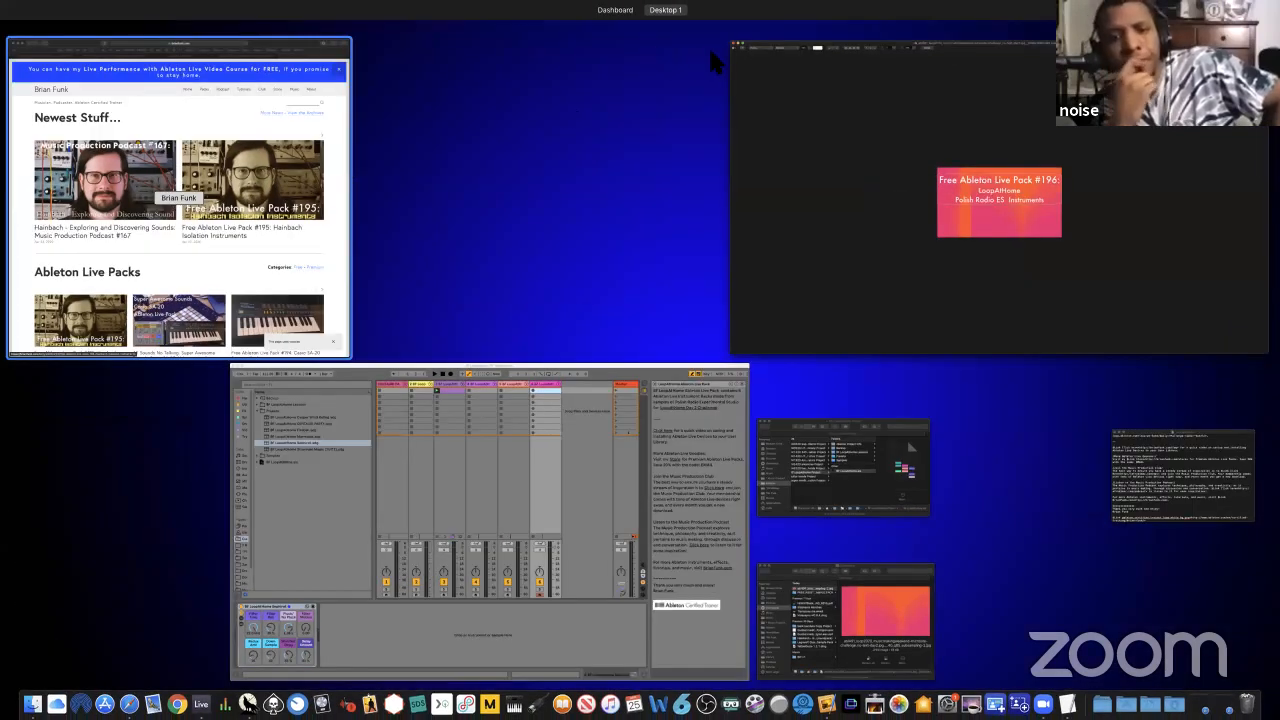
{"action": "left_click", "coordinate": [264, 231]}
{"action": "left_click", "coordinate": [622, 50]}
{"action": "scroll", "coordinate": [654, 314], "scroll_direction": "down", "scroll_amount": 4}
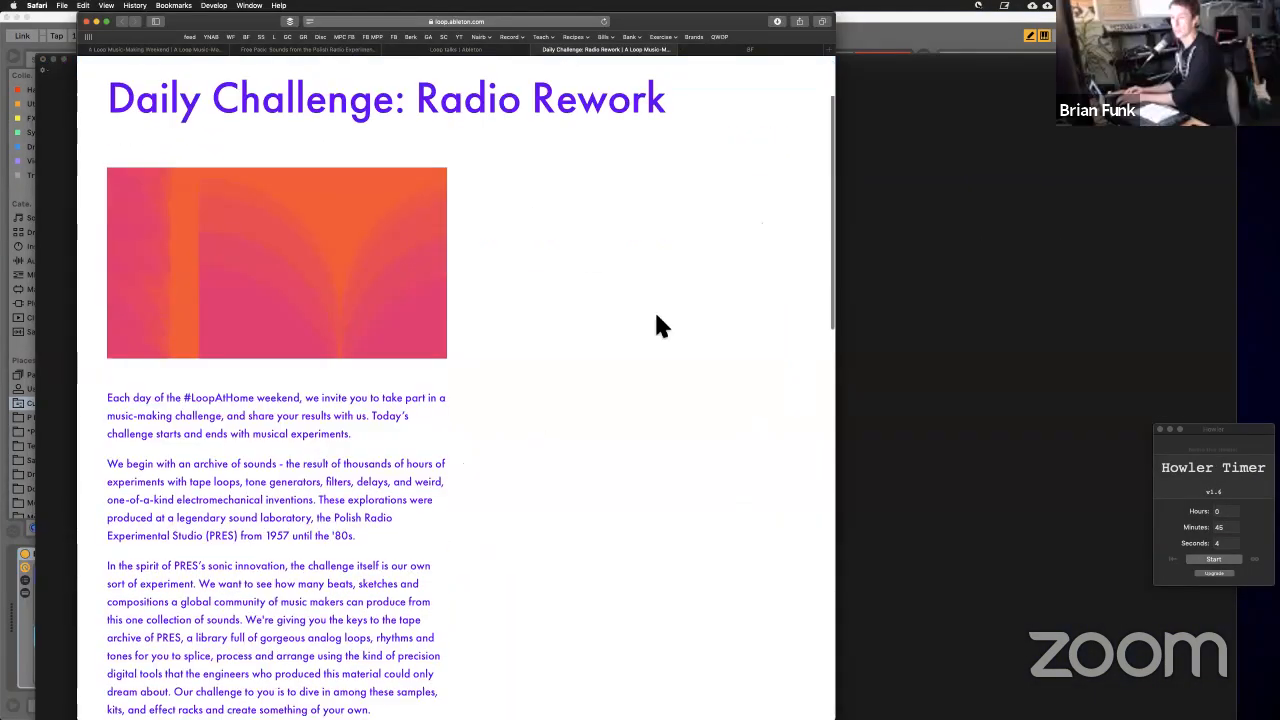
{"action": "key", "text": "ctrl+Up"}
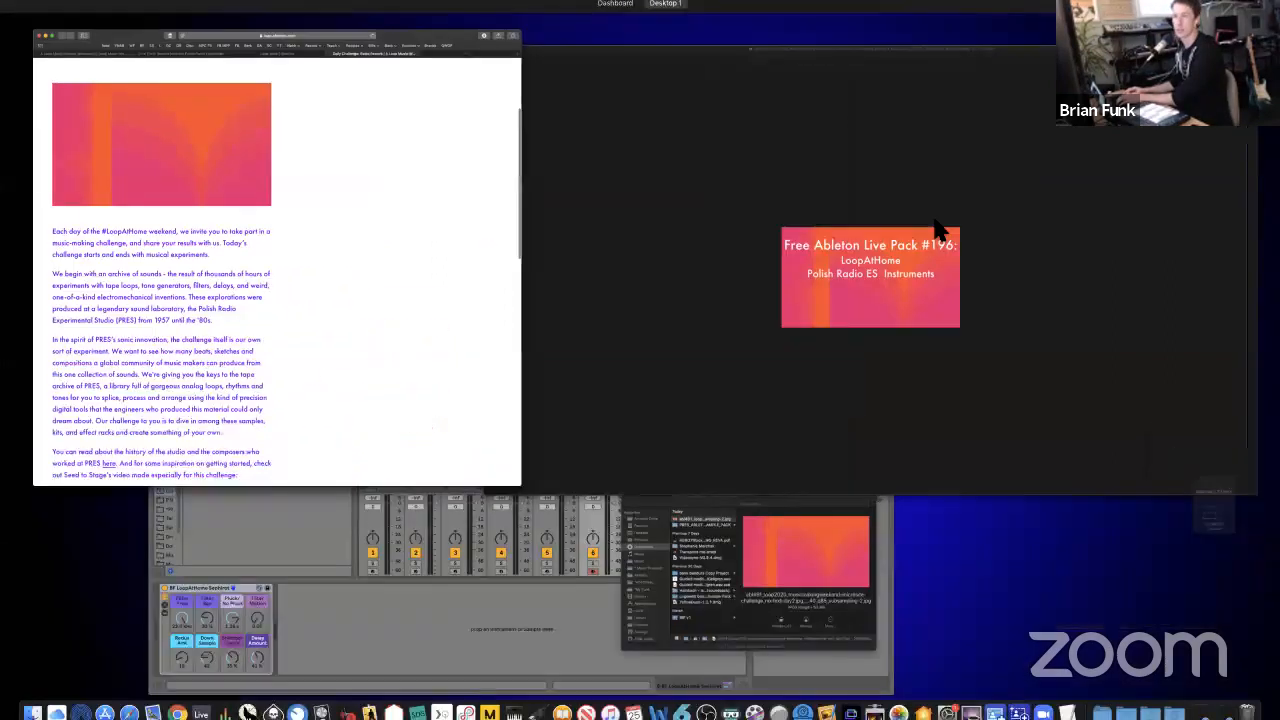
Step: Switch back to Pixelmator and complete the bottom text as Polish Radio Experimental Studio Instruments
{"action": "left_click", "coordinate": [763, 315]}
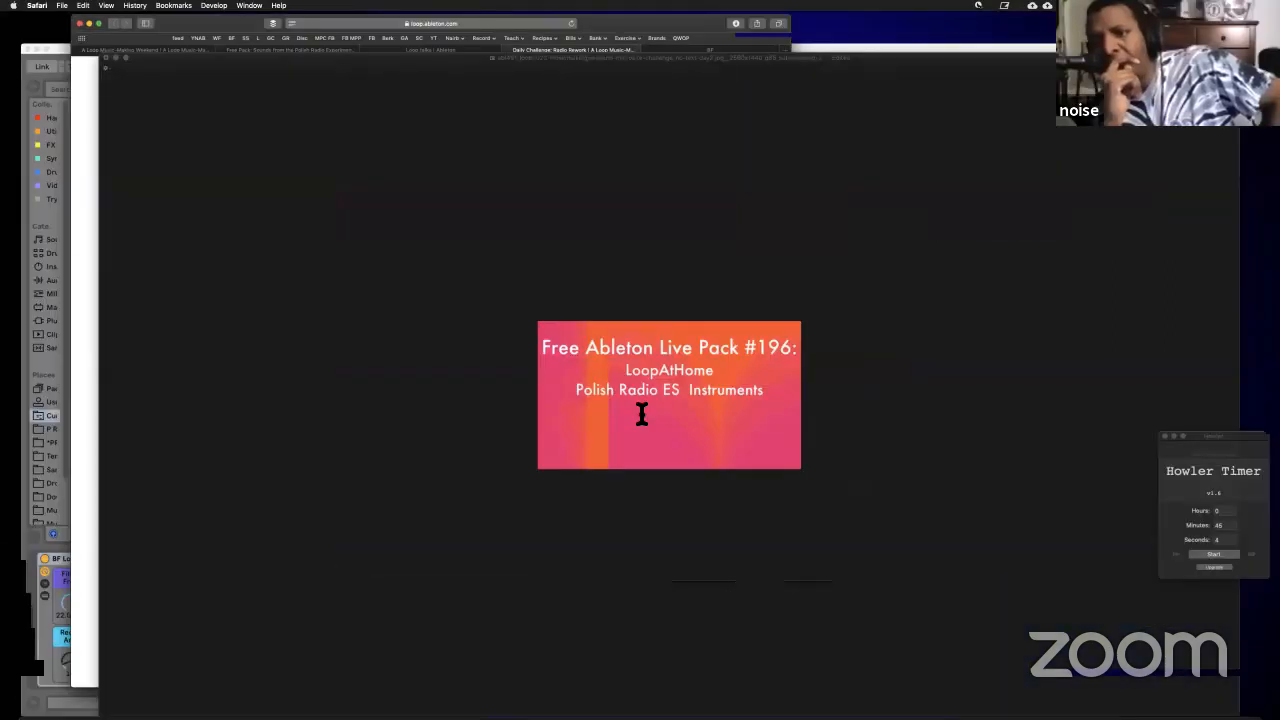
{"action": "type", "text": "perimental S"}
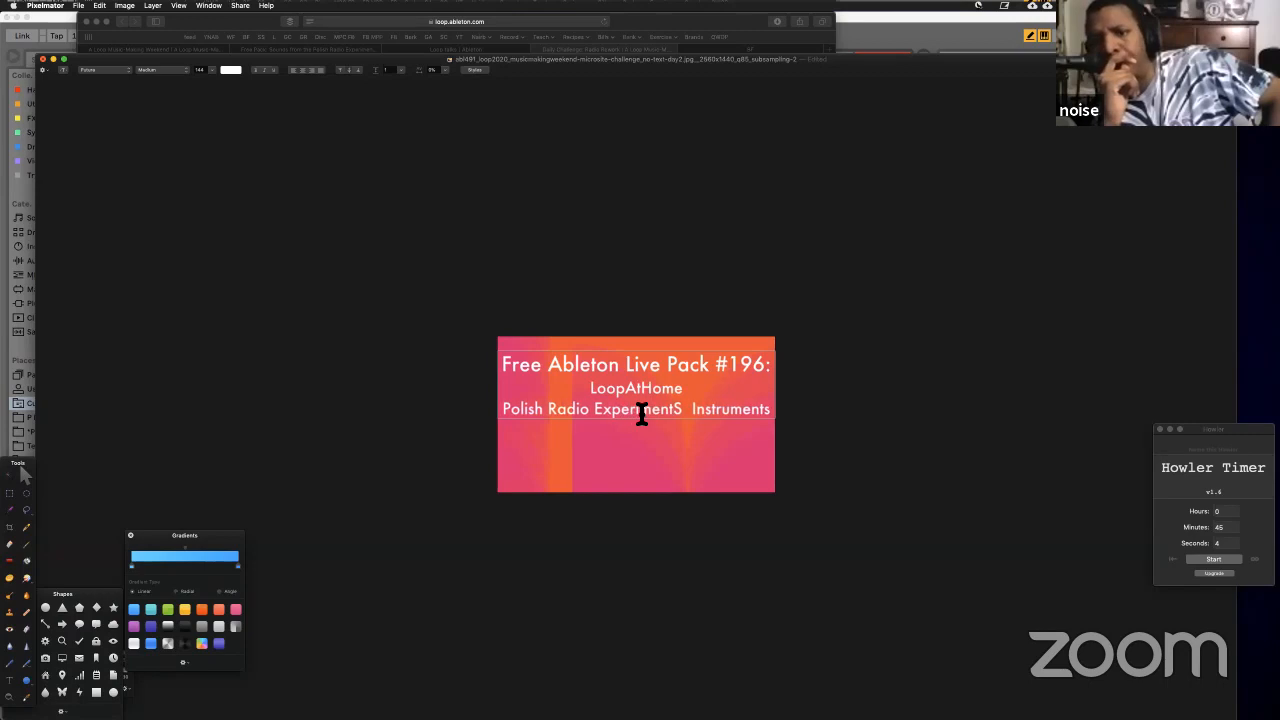
{"action": "type", "text": "tudio"}
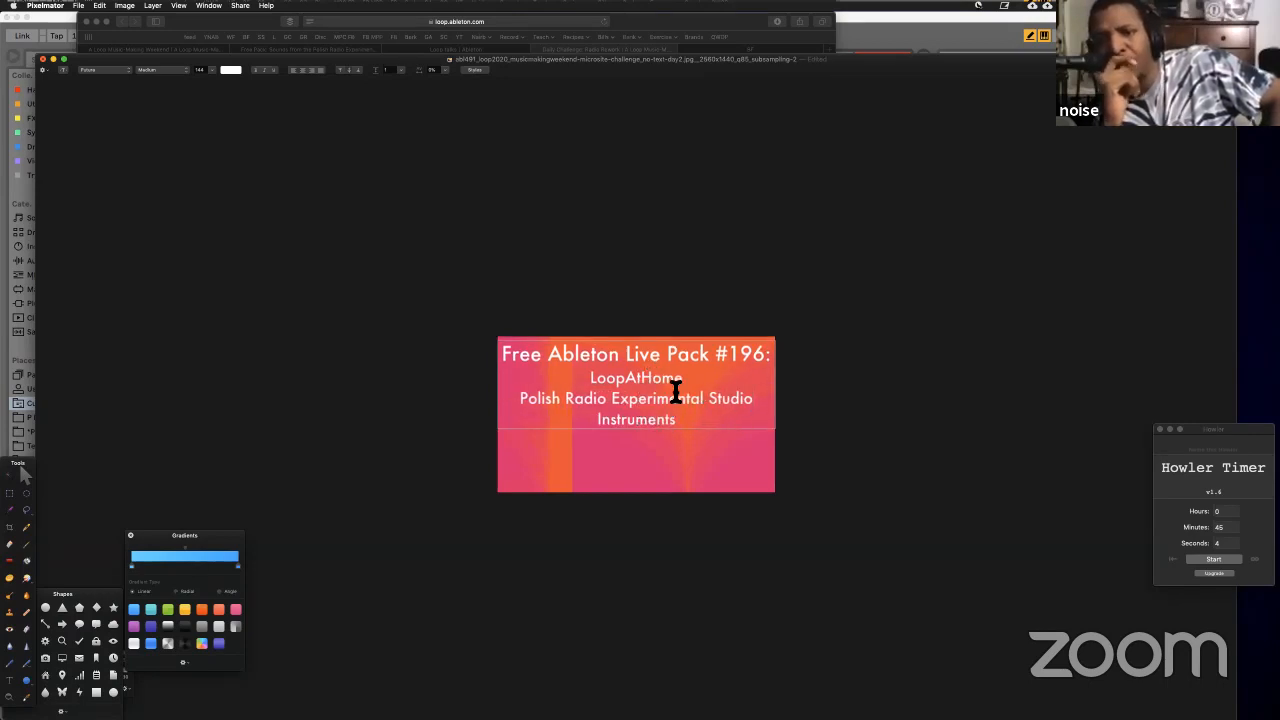
Step: Add a # in front of LoopAtHome and set that line to size 288
{"action": "left_click", "coordinate": [590, 380]}
{"action": "type", "text": "#"}
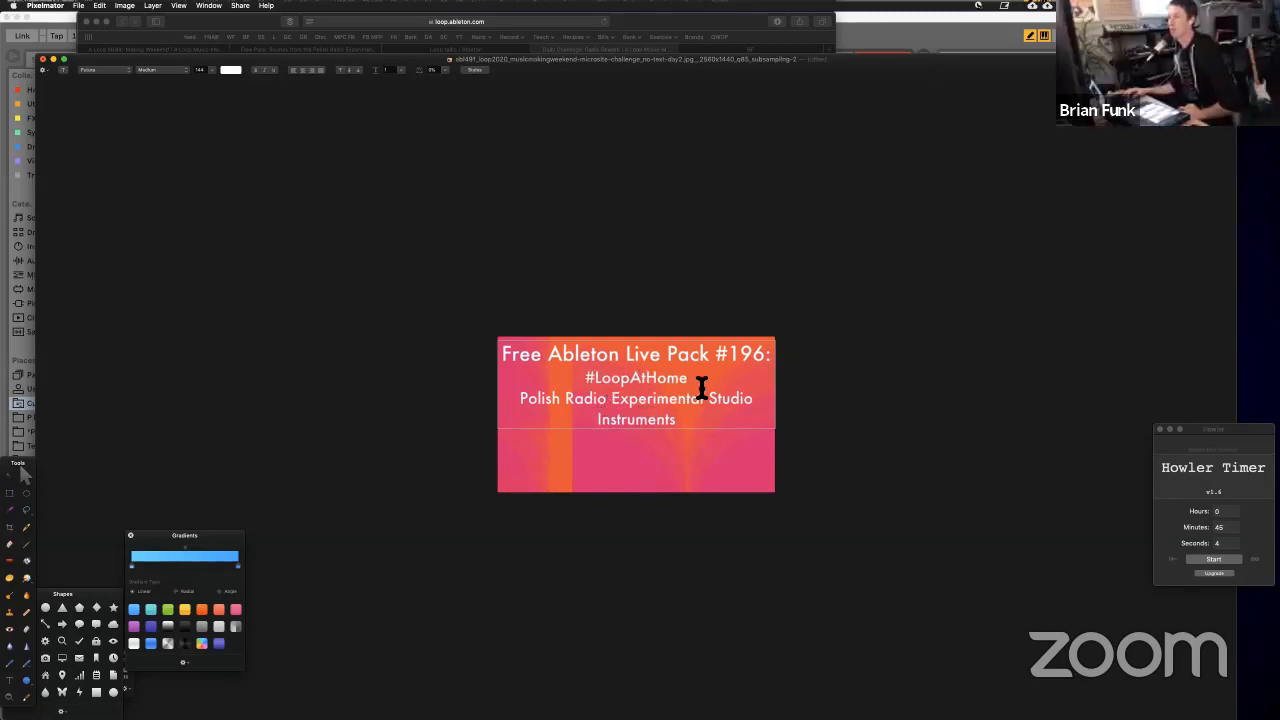
{"action": "double_click", "coordinate": [600, 380]}
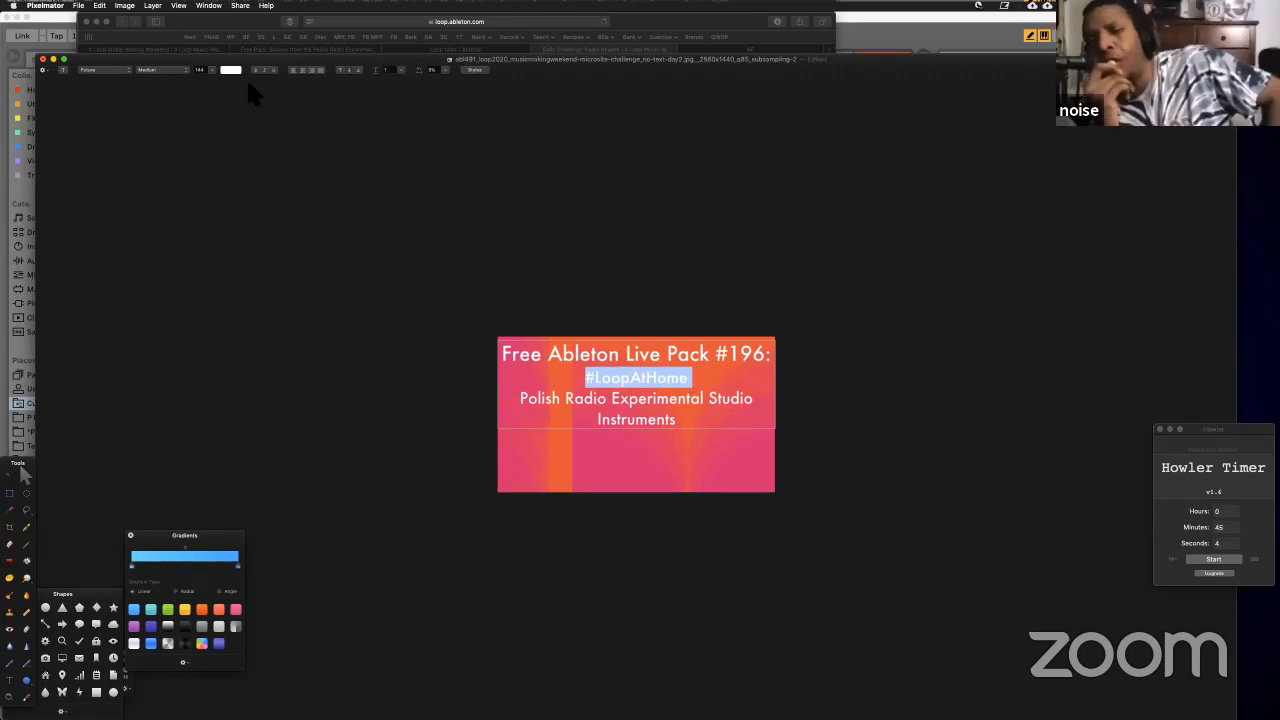
{"action": "left_click", "coordinate": [212, 76]}
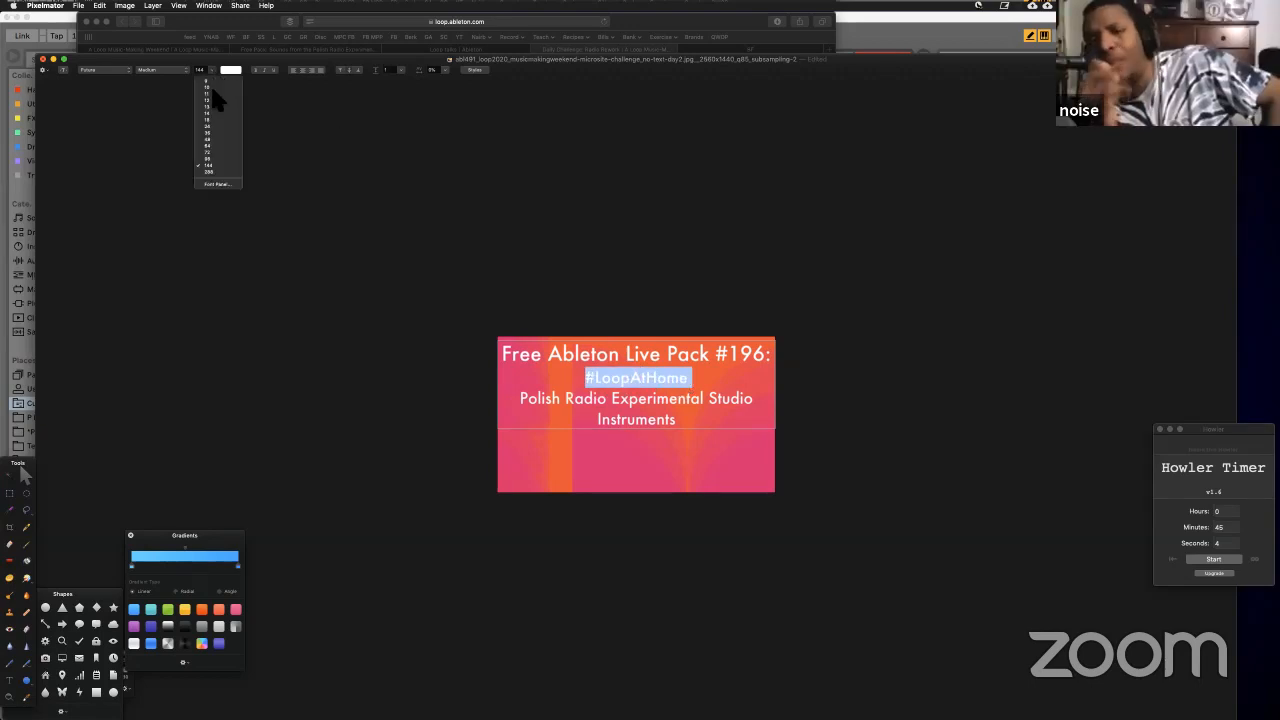
{"action": "left_click", "coordinate": [214, 178]}
{"action": "key", "text": "Escape"}
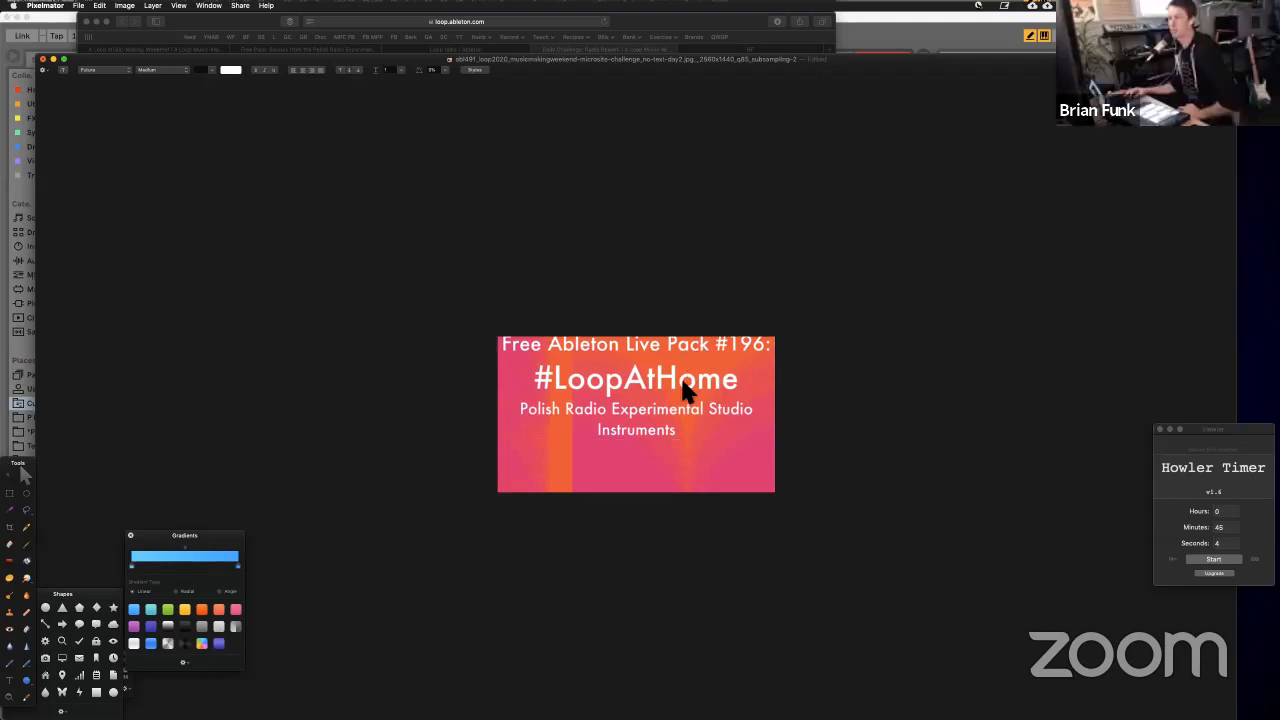
Step: Insert two blank lines above Polish Radio Experimental Studio and move the text block down to centre it on the image
{"action": "left_click_drag", "start_coordinate": [686, 390], "coordinate": [686, 400]}
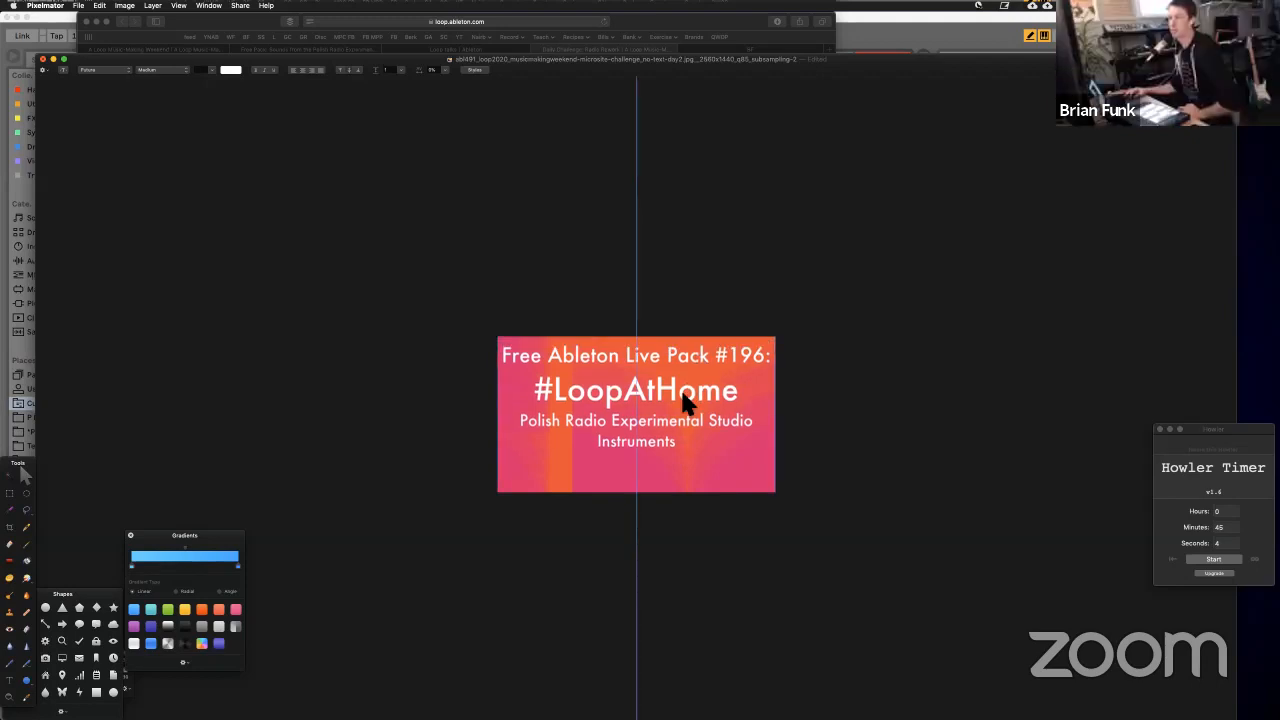
{"action": "double_click", "coordinate": [747, 397]}
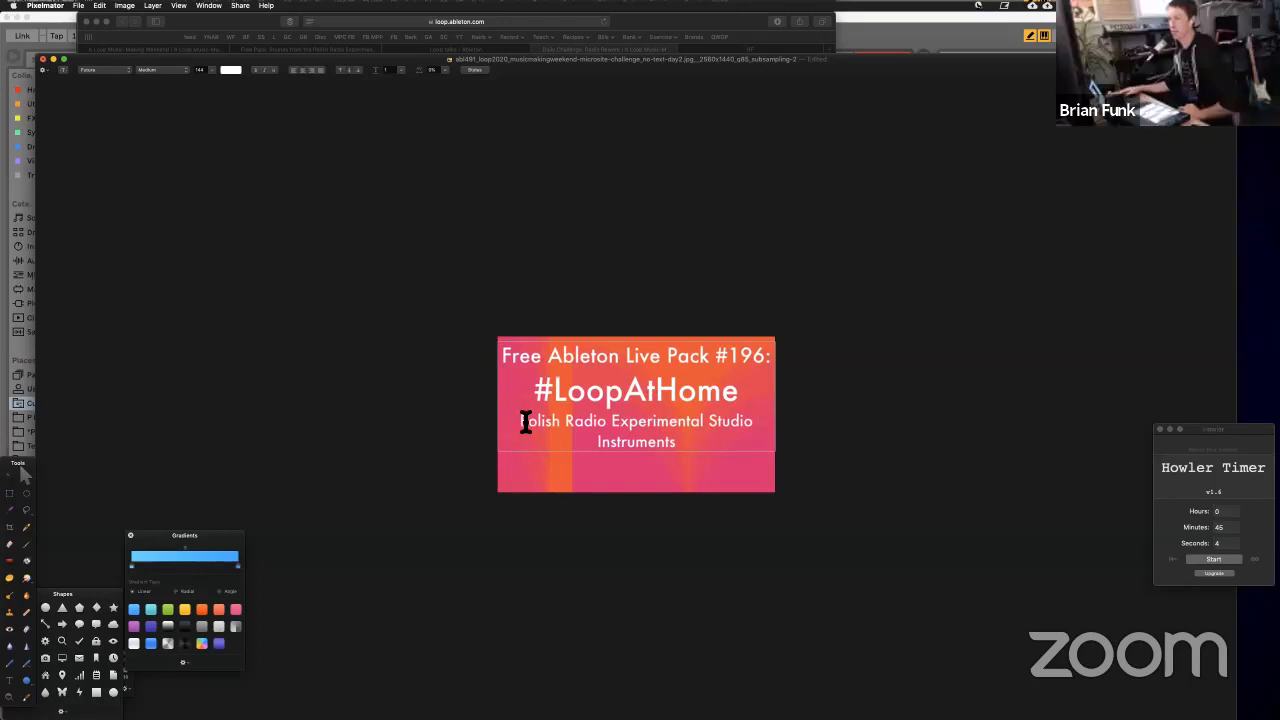
{"action": "left_click", "coordinate": [523, 421]}
{"action": "key", "text": "Return"}
{"action": "key", "text": "Return"}
{"action": "left_click", "coordinate": [686, 244]}
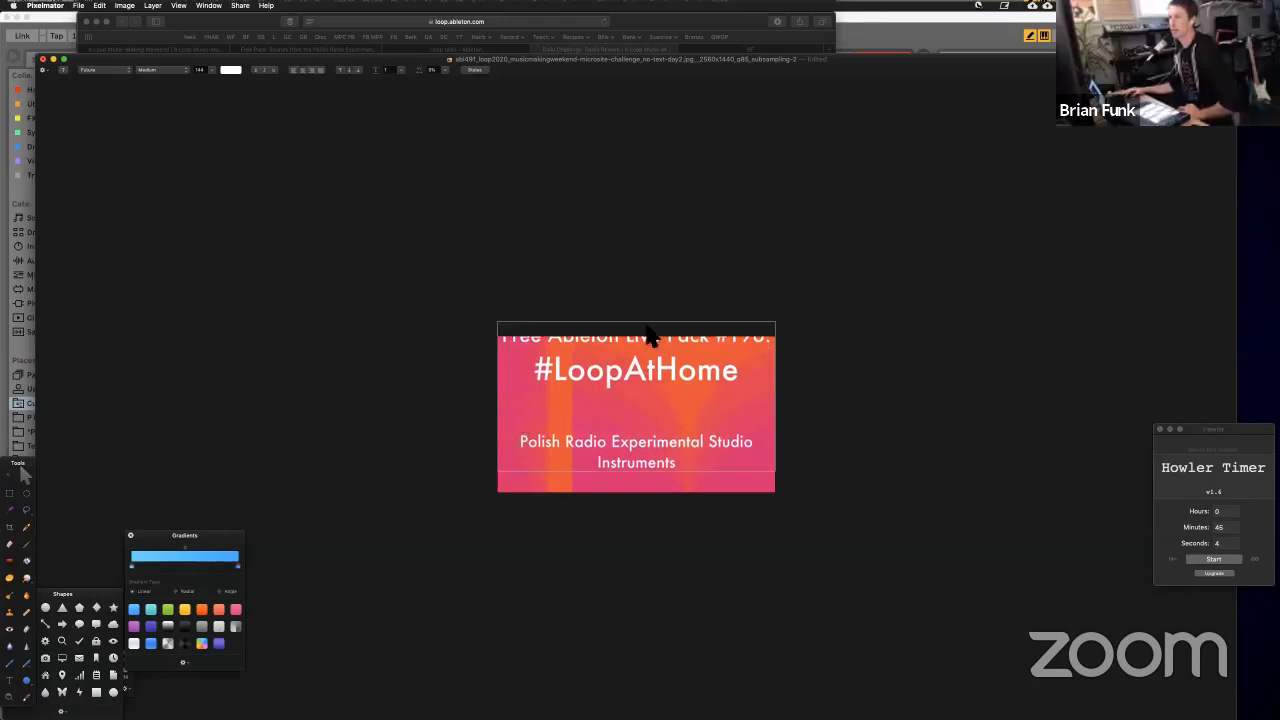
{"action": "left_click_drag", "start_coordinate": [634, 371], "coordinate": [643, 397]}
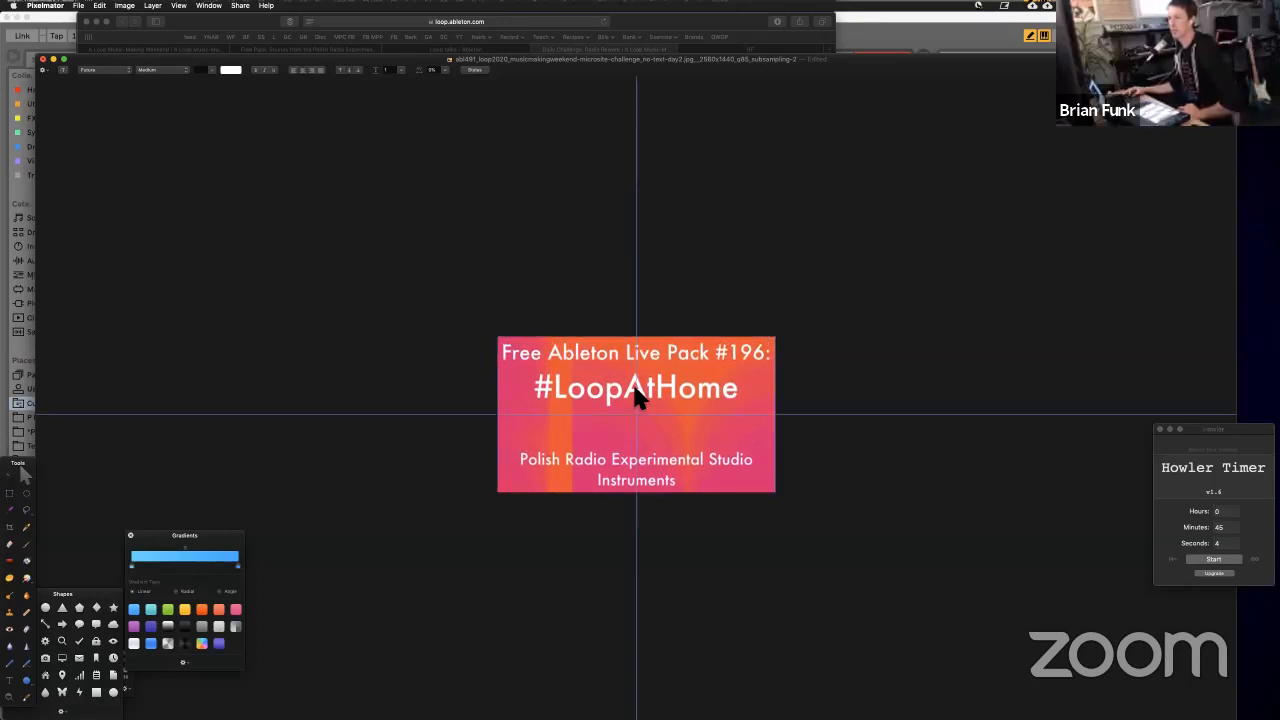
Step: Save the cover image under the name loopathome on the Desktop
{"action": "left_click", "coordinate": [738, 292]}
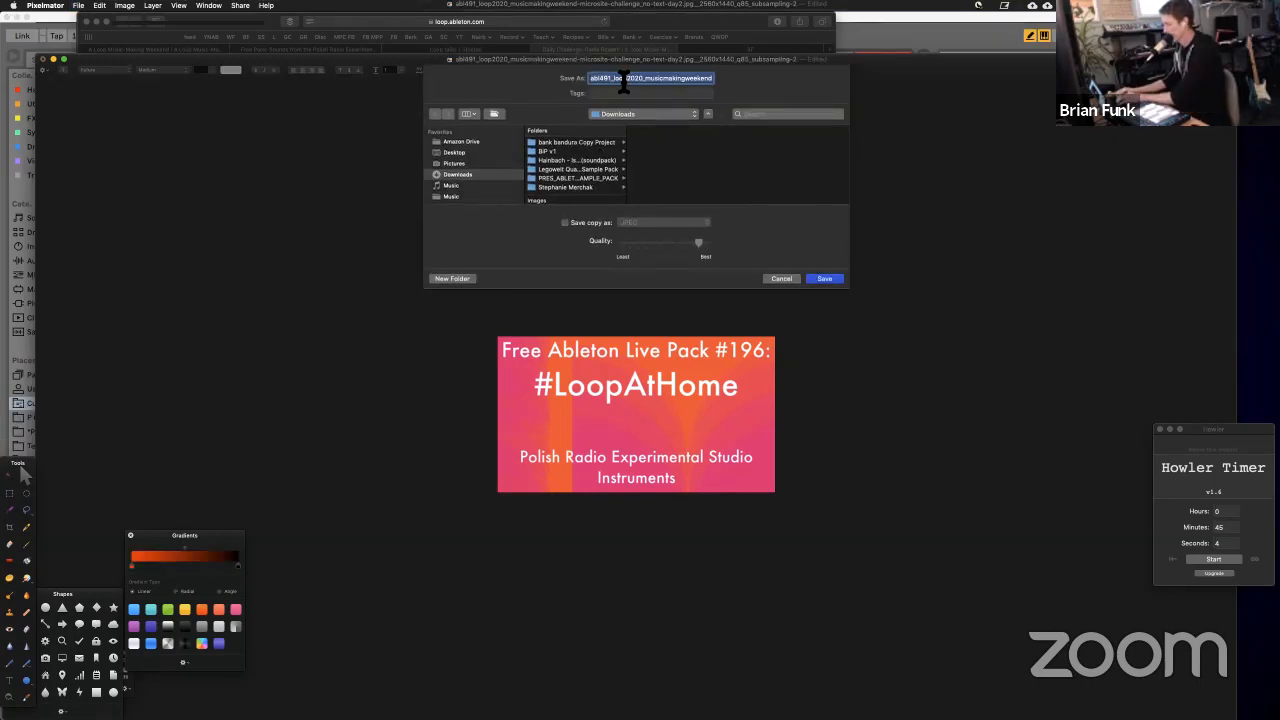
{"action": "type", "text": "H"}
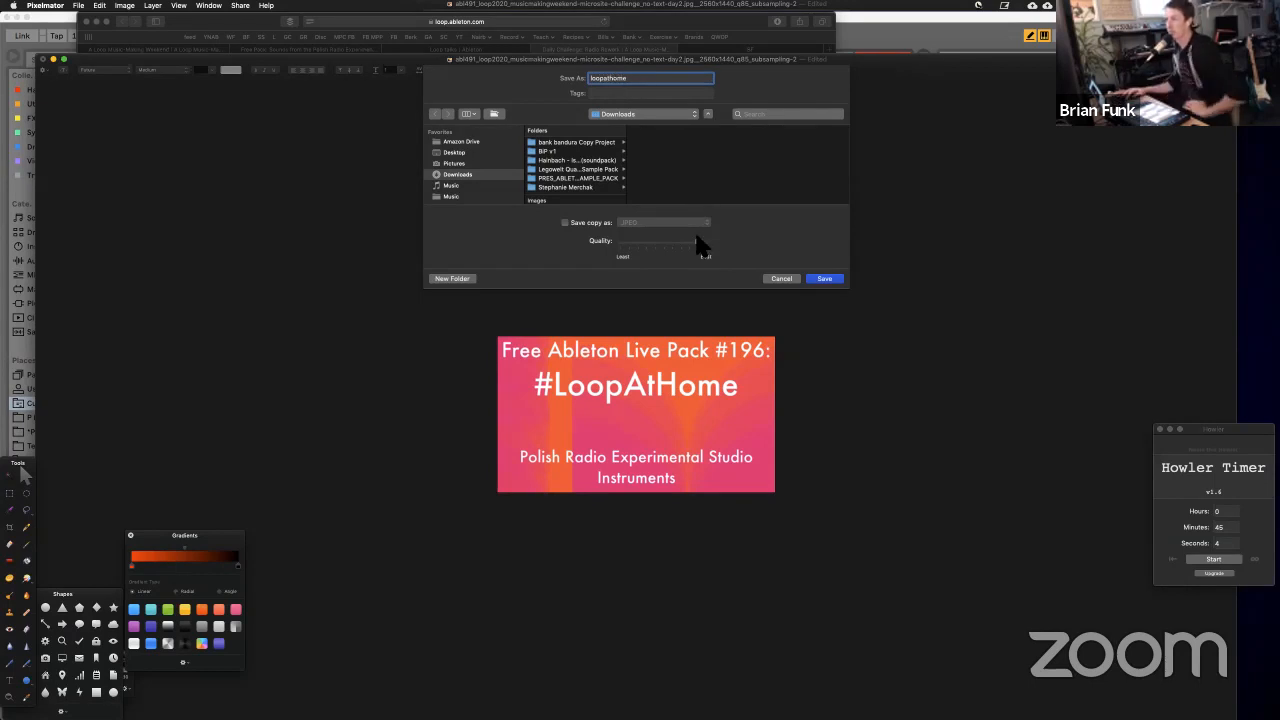
{"action": "left_click", "coordinate": [828, 280]}
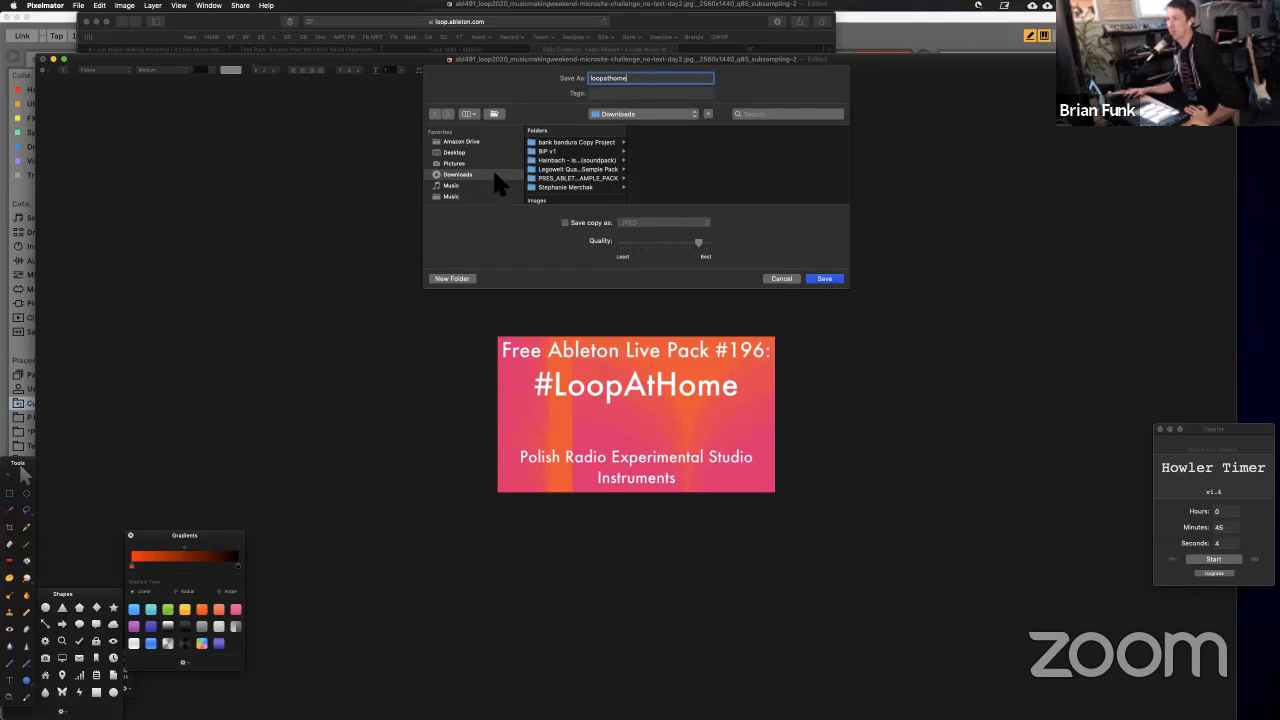
{"action": "left_click", "coordinate": [455, 152]}
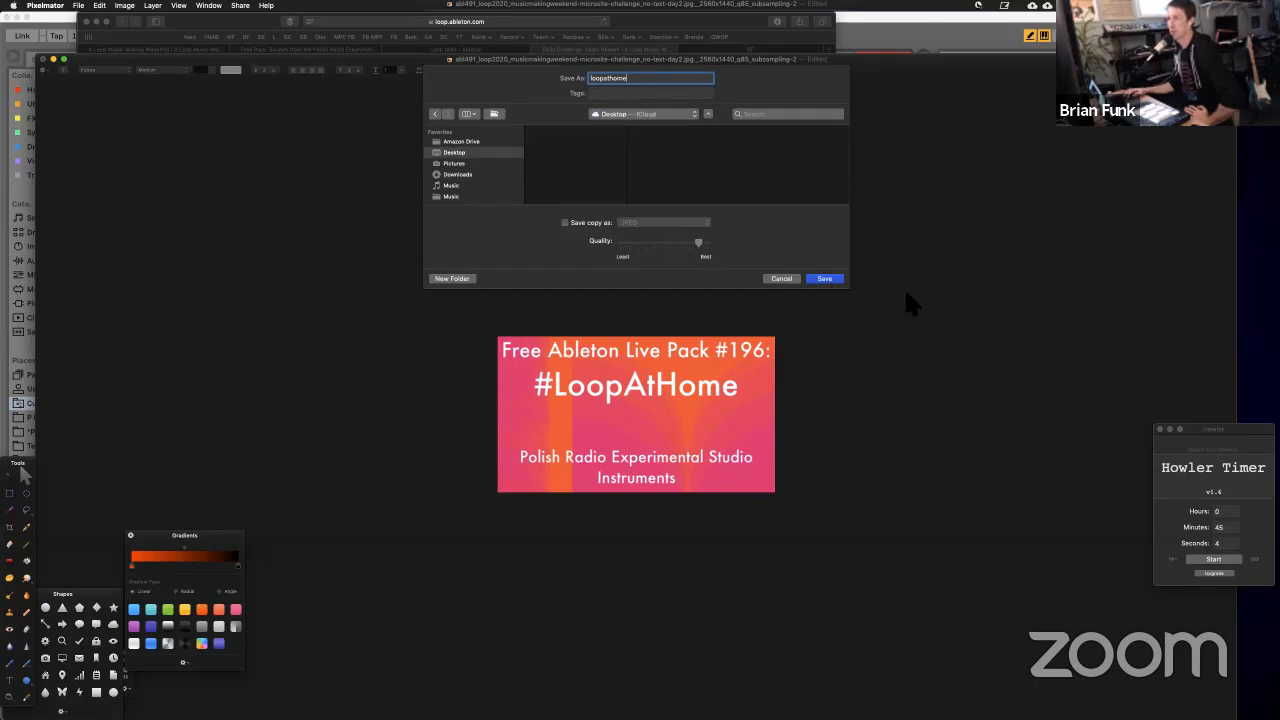
{"action": "left_click", "coordinate": [822, 280]}
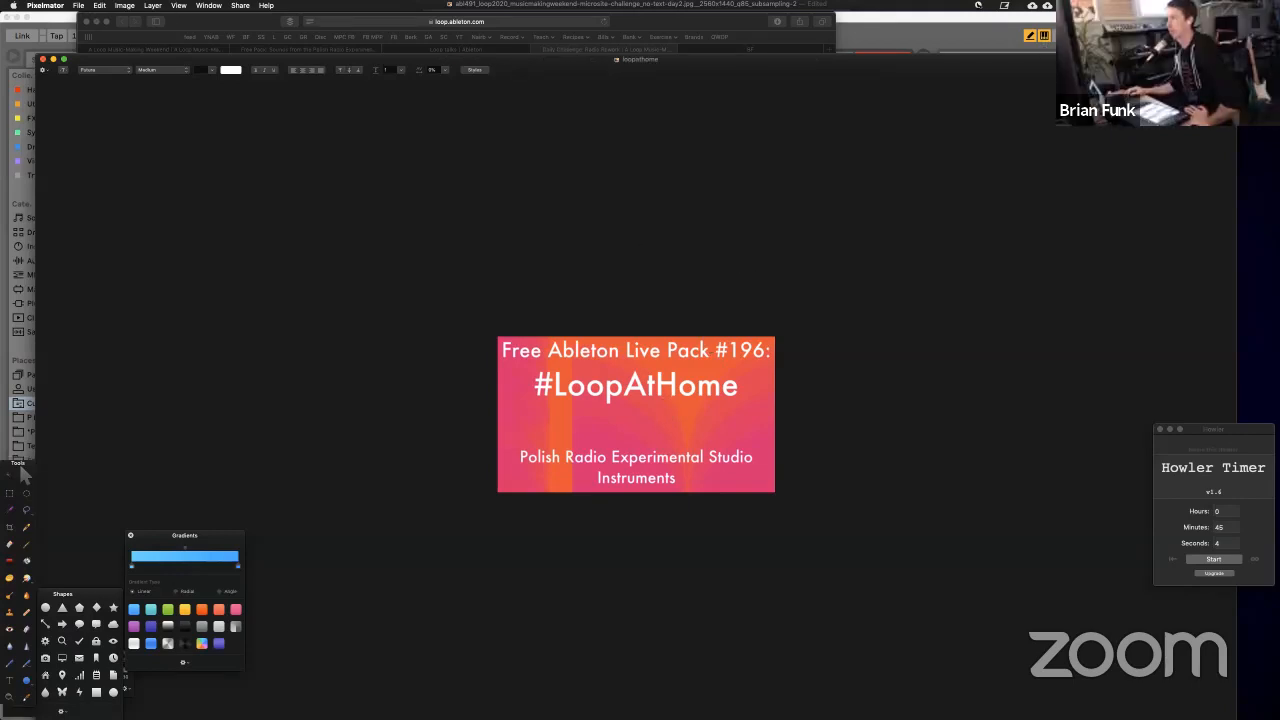
Step: Check the file information of the saved loopathome document in Finder and close the info window
{"action": "key", "text": "super+i"}
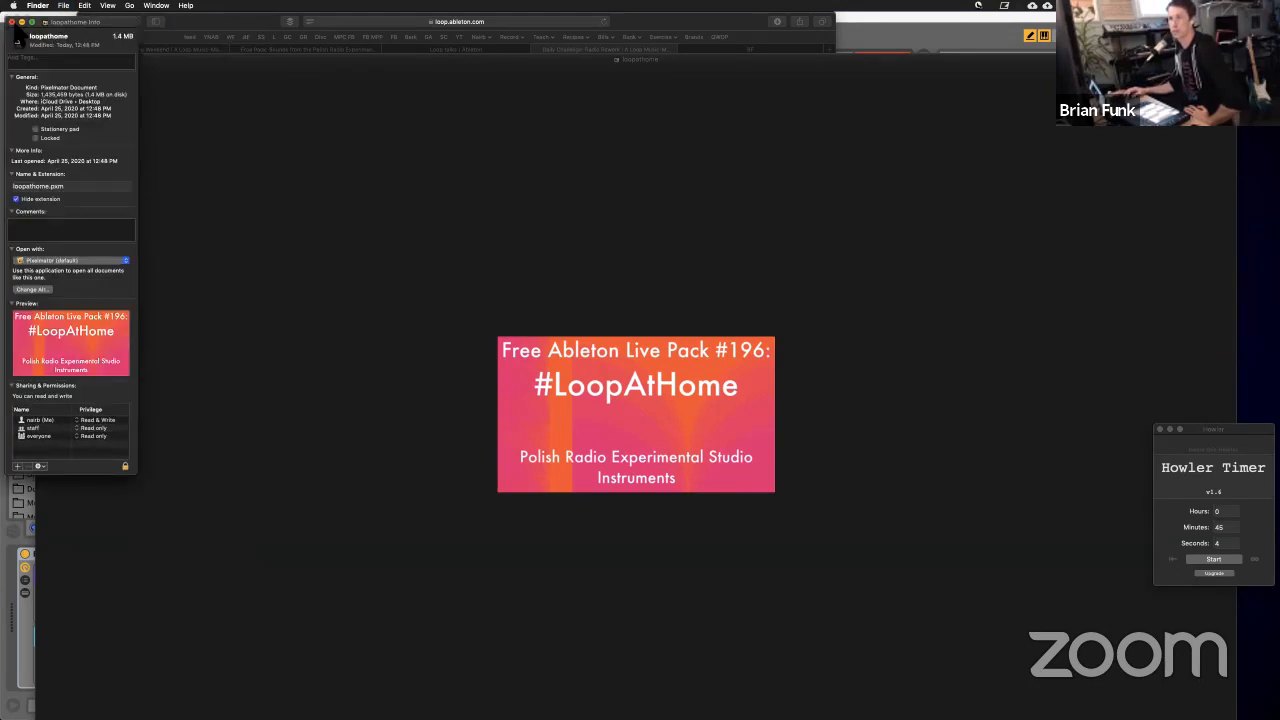
{"action": "left_click_drag", "start_coordinate": [16, 26], "coordinate": [41, 22]}
{"action": "left_click", "coordinate": [37, 19]}
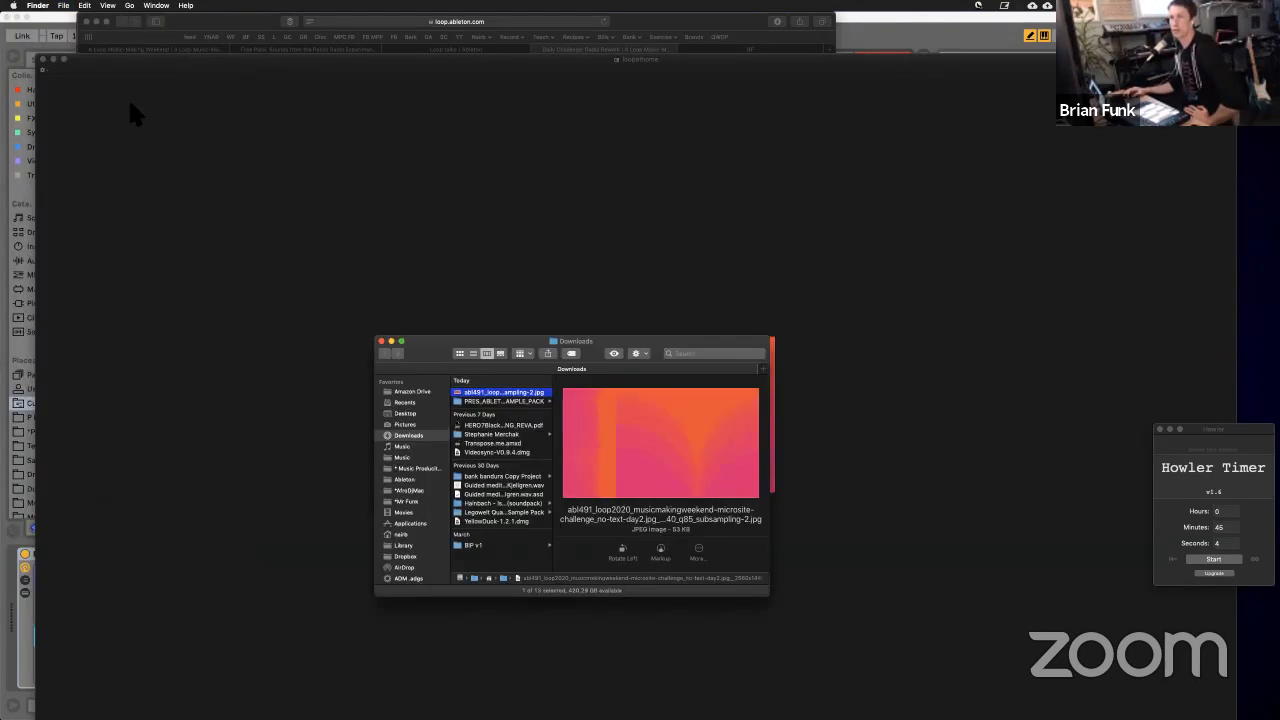
Step: Switch back to Pixelmator and export the cover image to the Desktop as a JPEG named loopathome at 100% quality
{"action": "left_click", "coordinate": [128, 97]}
{"action": "left_click", "coordinate": [84, 6]}
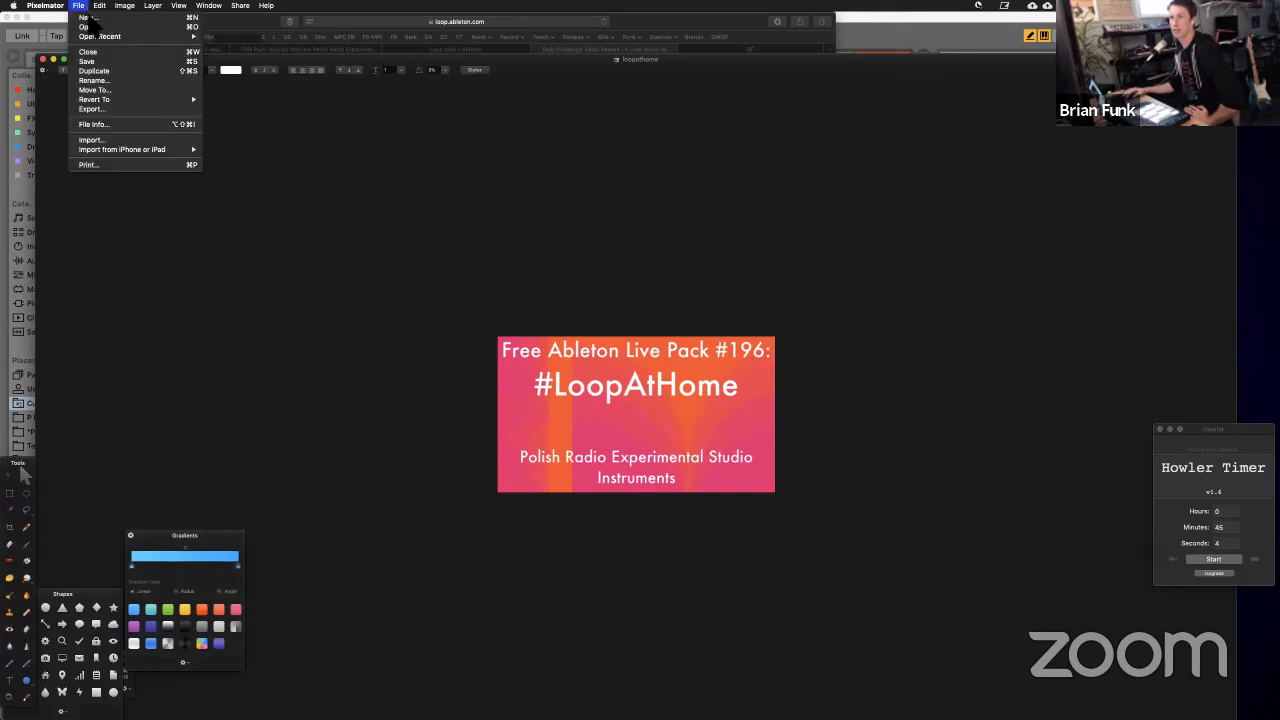
{"action": "left_click", "coordinate": [91, 109]}
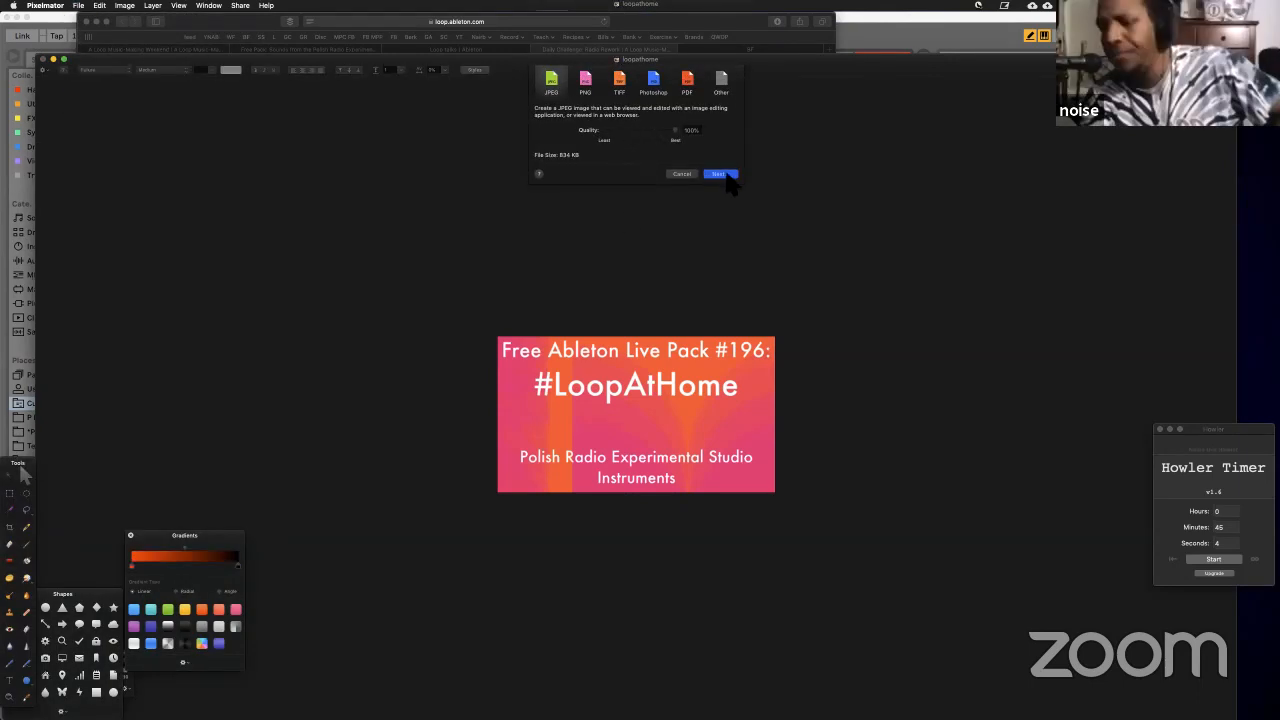
{"action": "left_click", "coordinate": [719, 175]}
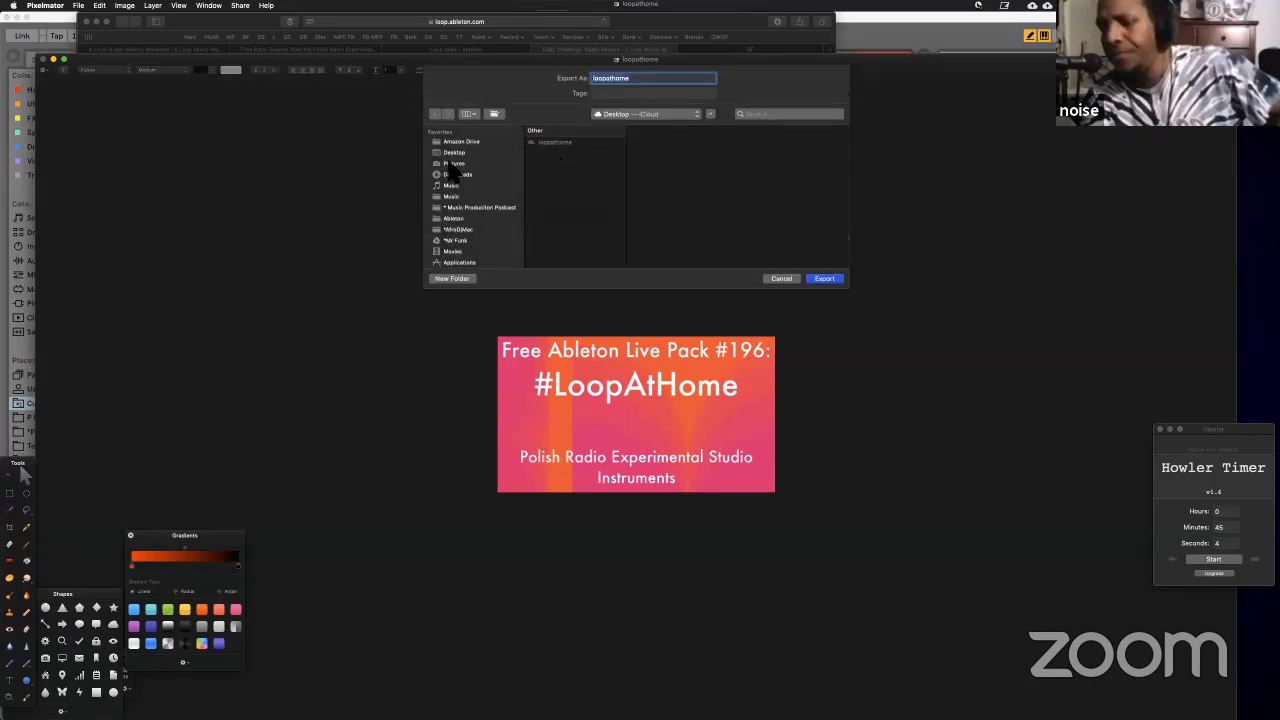
{"action": "left_click", "coordinate": [824, 279]}
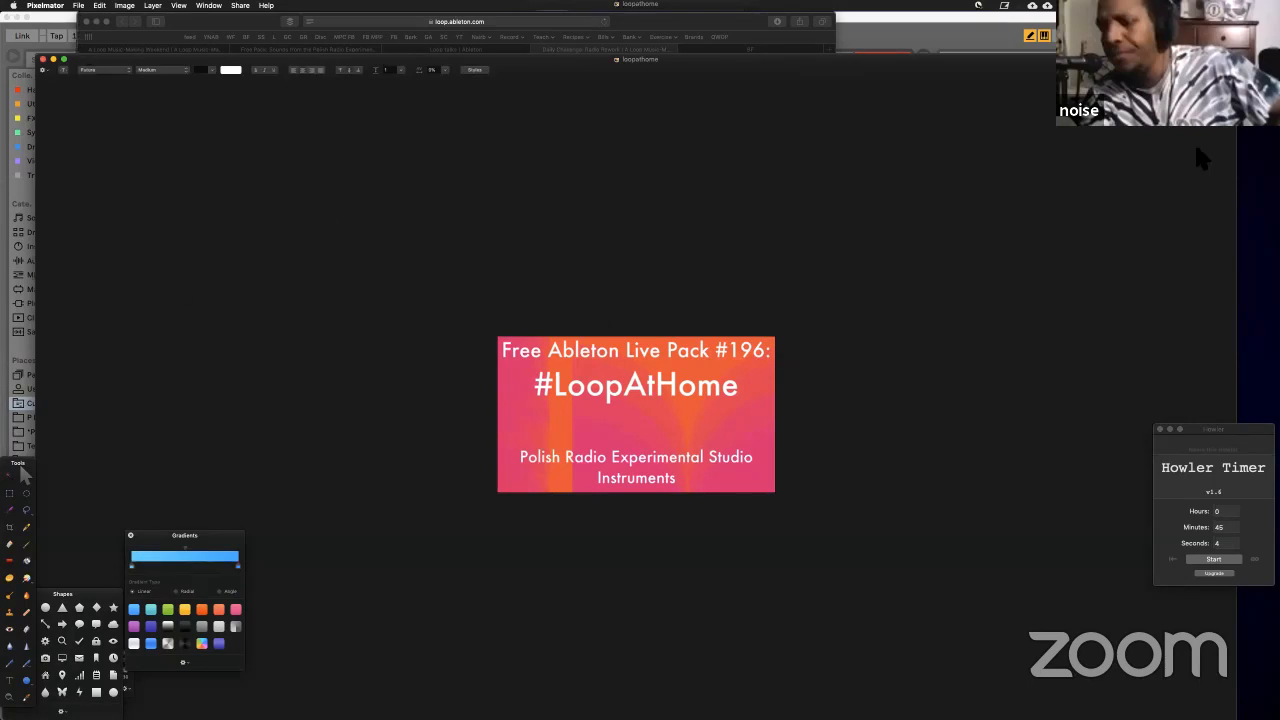
Step: Open the exported loopathome JPEG in Preview and resize it proportionally to 1000 pixels wide
{"action": "left_click", "coordinate": [20, 466]}
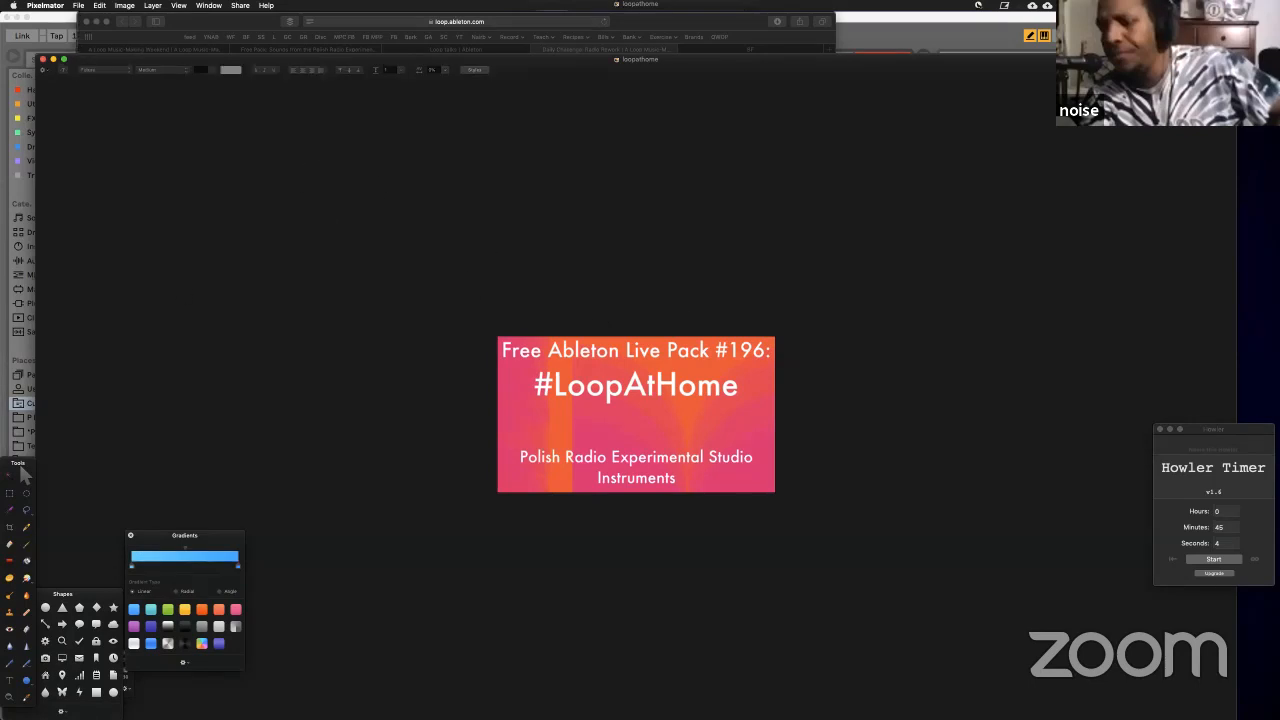
{"action": "double_click", "coordinate": [25, 474]}
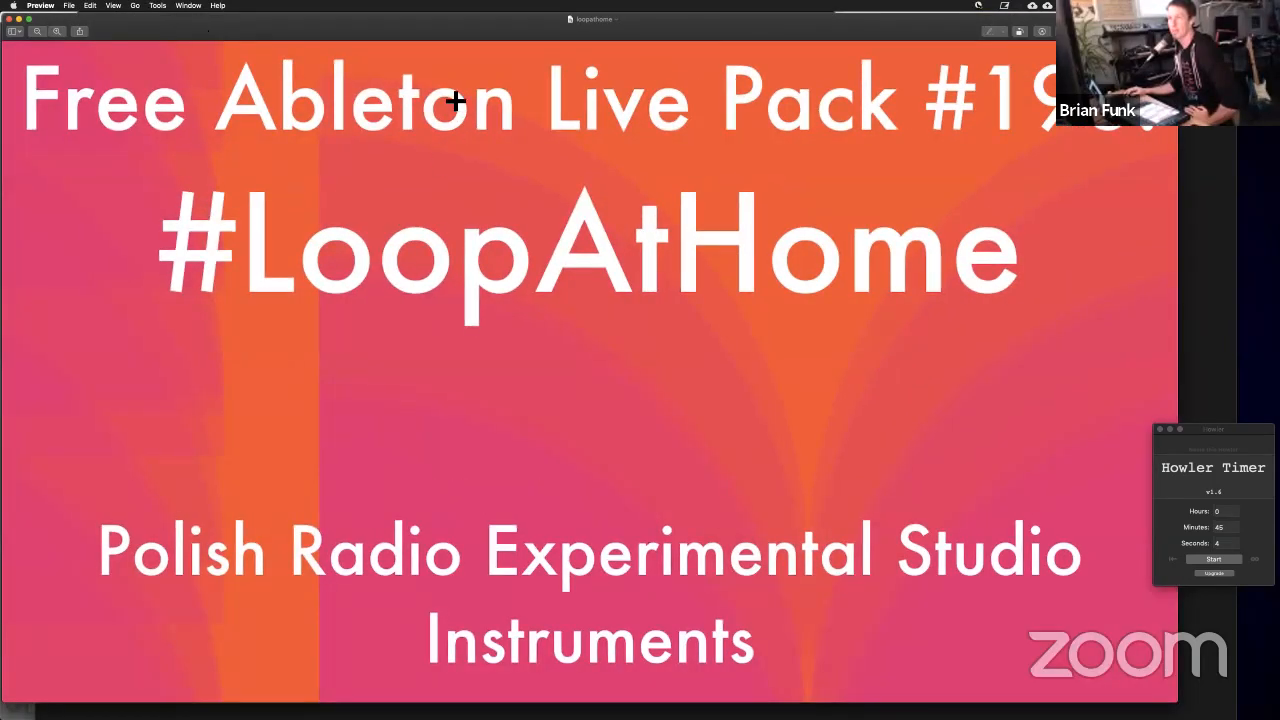
{"action": "left_click_drag", "start_coordinate": [462, 42], "coordinate": [468, 88]}
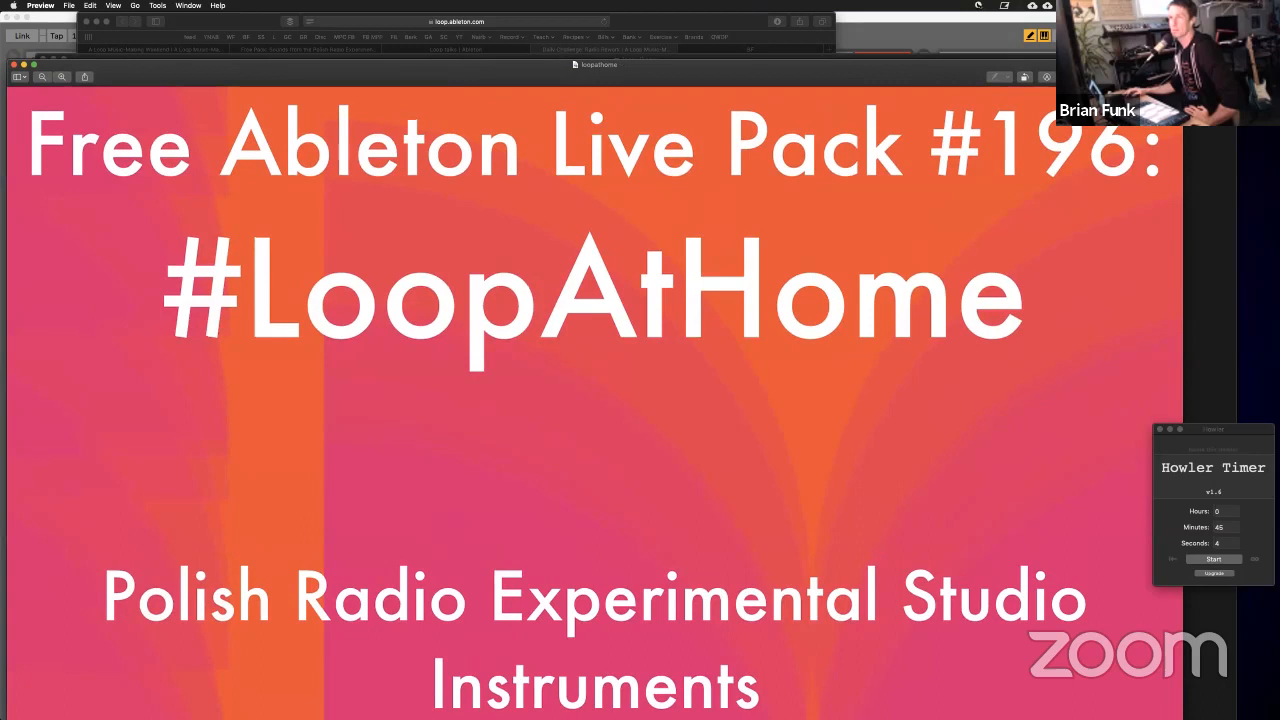
{"action": "left_click", "coordinate": [157, 6]}
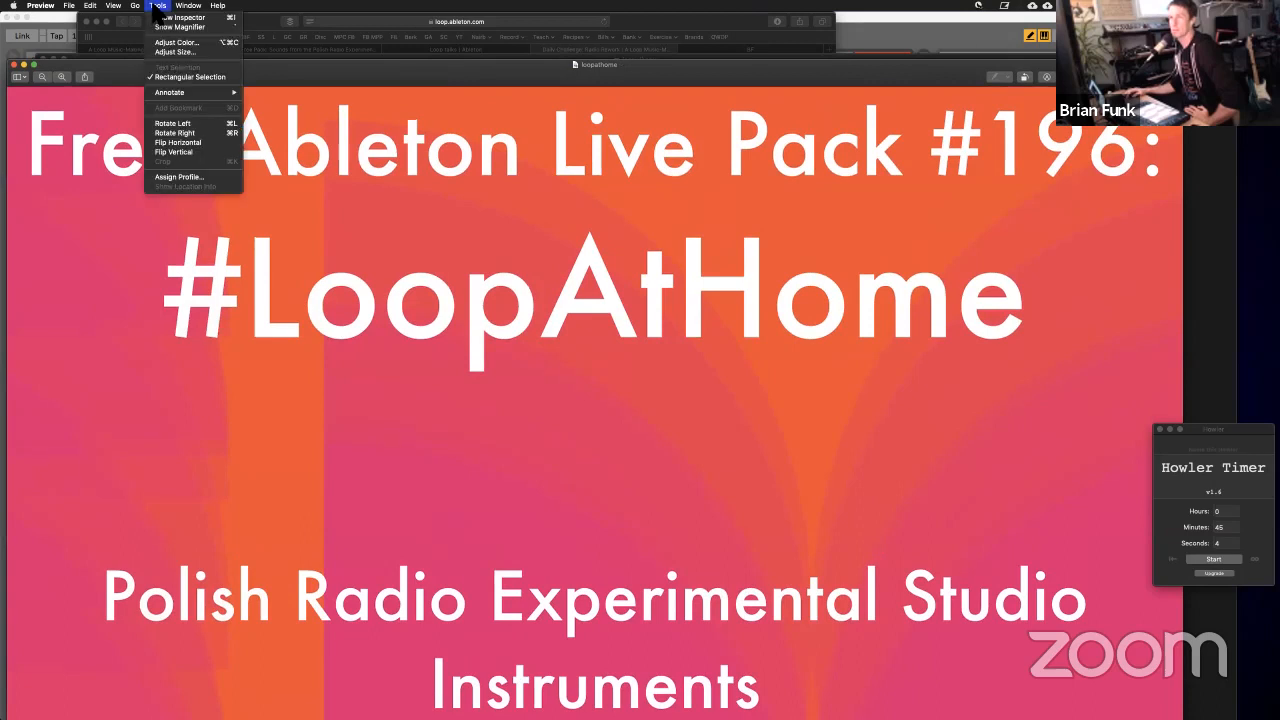
{"action": "left_click", "coordinate": [176, 52]}
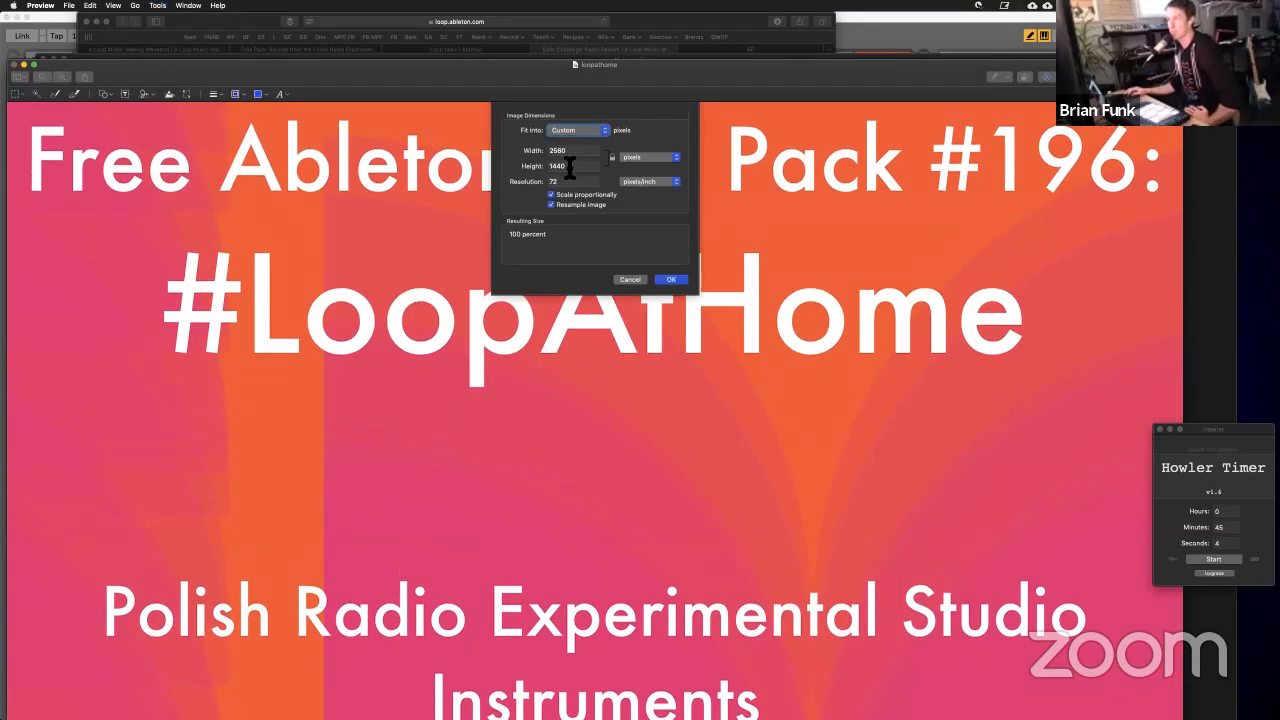
{"action": "double_click", "coordinate": [567, 152]}
{"action": "type", "text": "1000"}
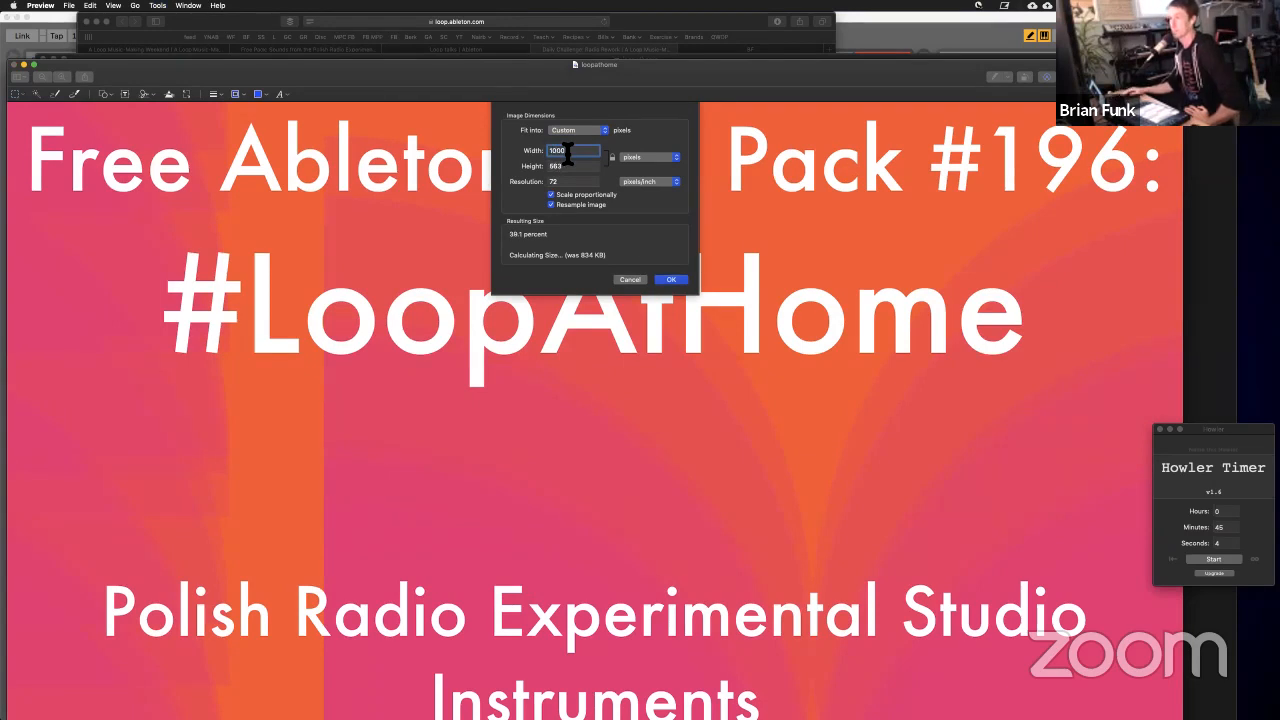
{"action": "left_click", "coordinate": [662, 279]}
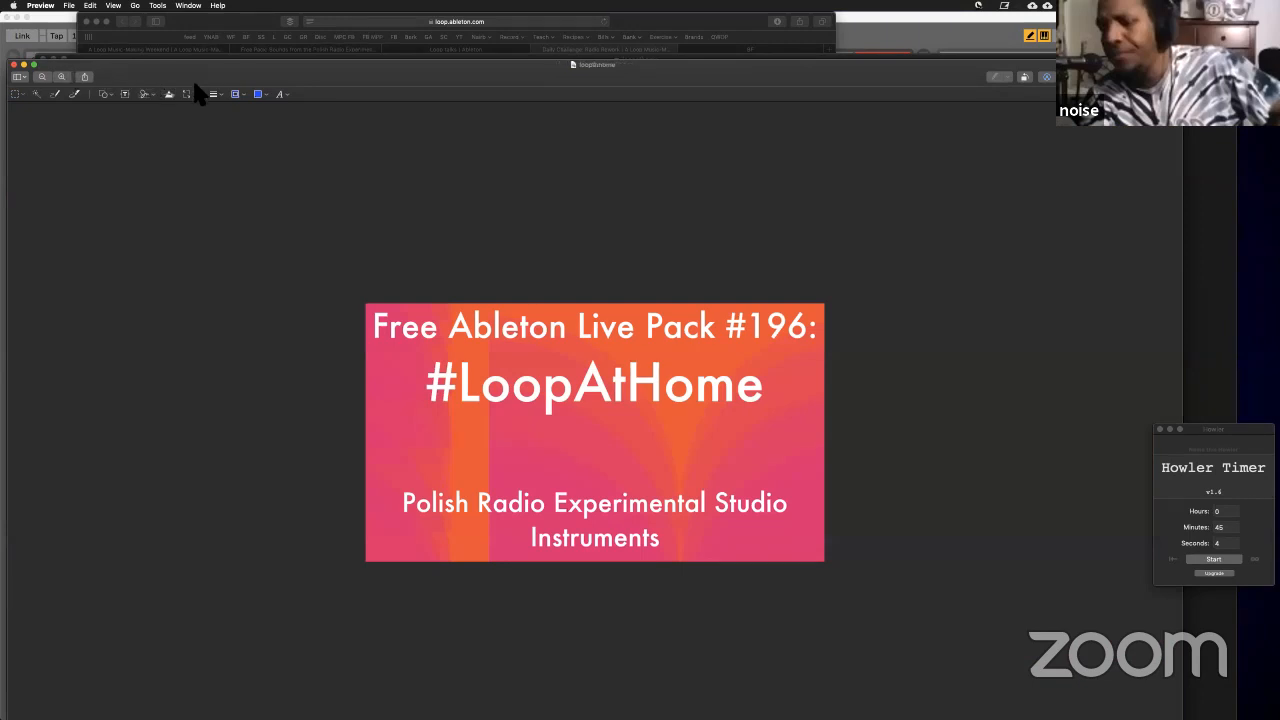
Step: Close the resized JPEG and the Pixelmator document, and quit Preview
{"action": "left_click", "coordinate": [34, 64]}
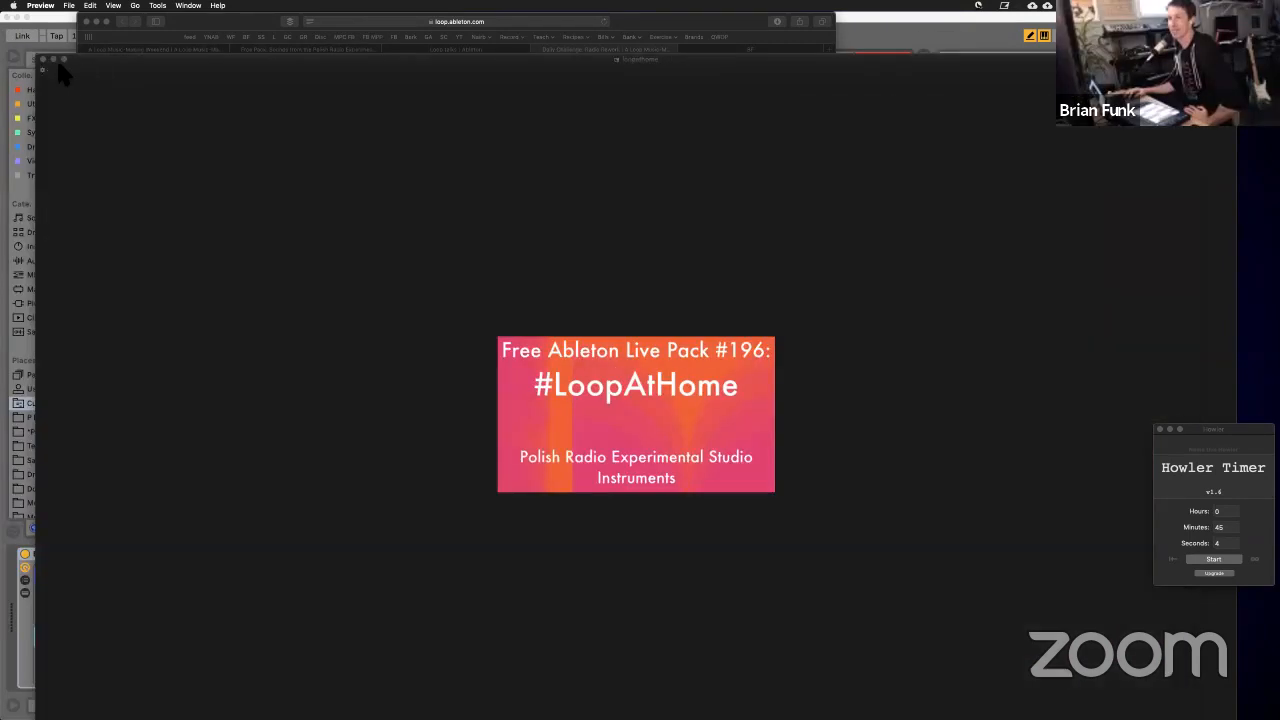
{"action": "key", "text": "super+w"}
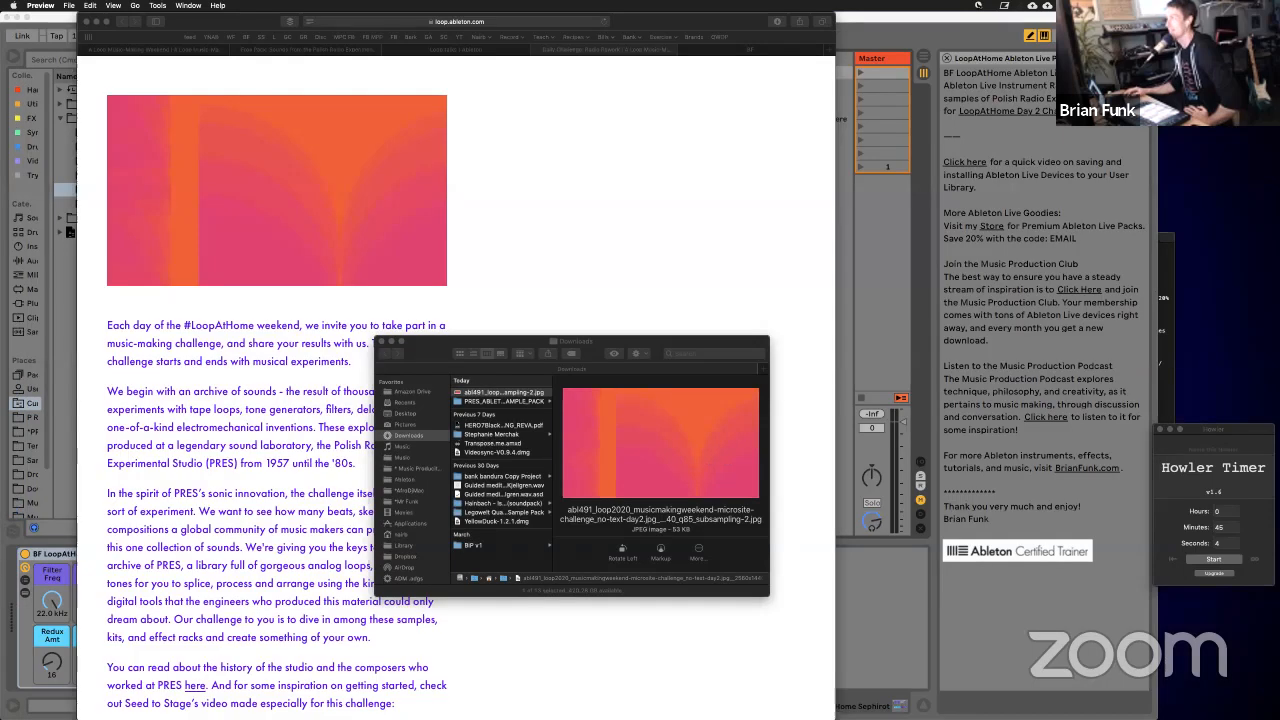
{"action": "key", "text": "super+q"}
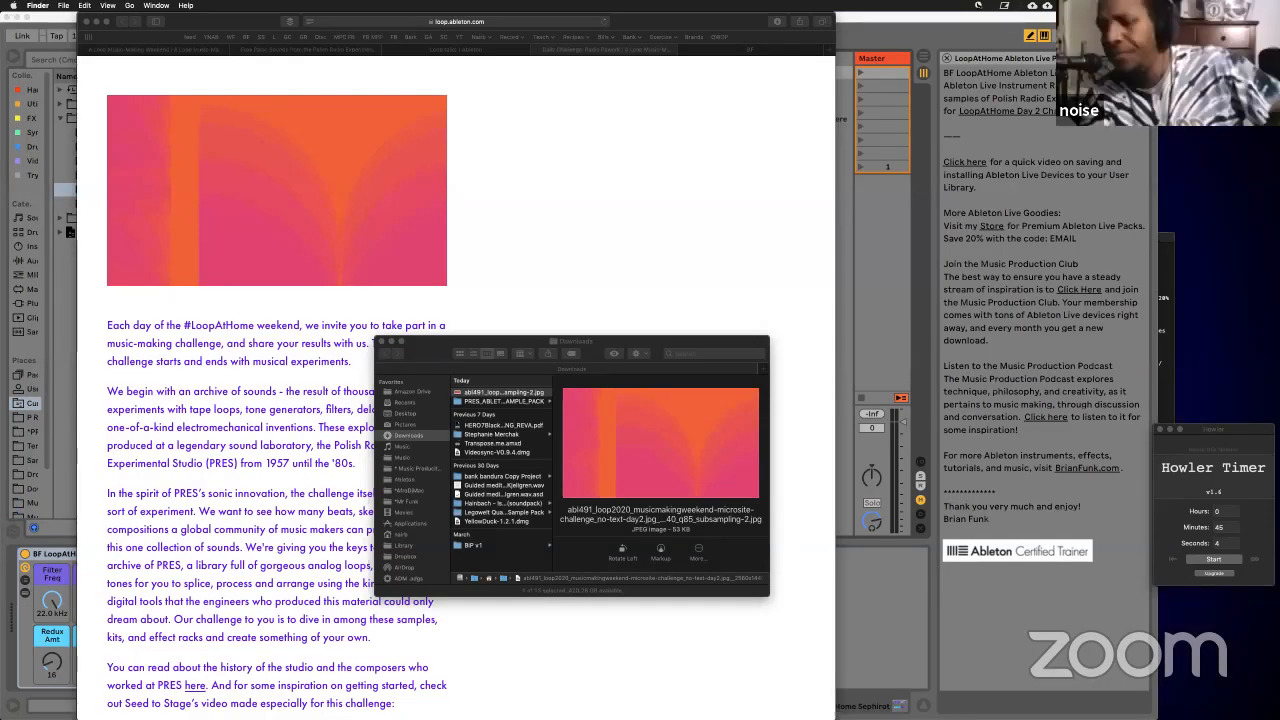
Step: Compress the Desktop's loopathome JPEG with ImageOptim and bring the BF LoopAtHome Project Finder window forward
{"action": "left_click_drag", "start_coordinate": [988, 568], "coordinate": [876, 704]}
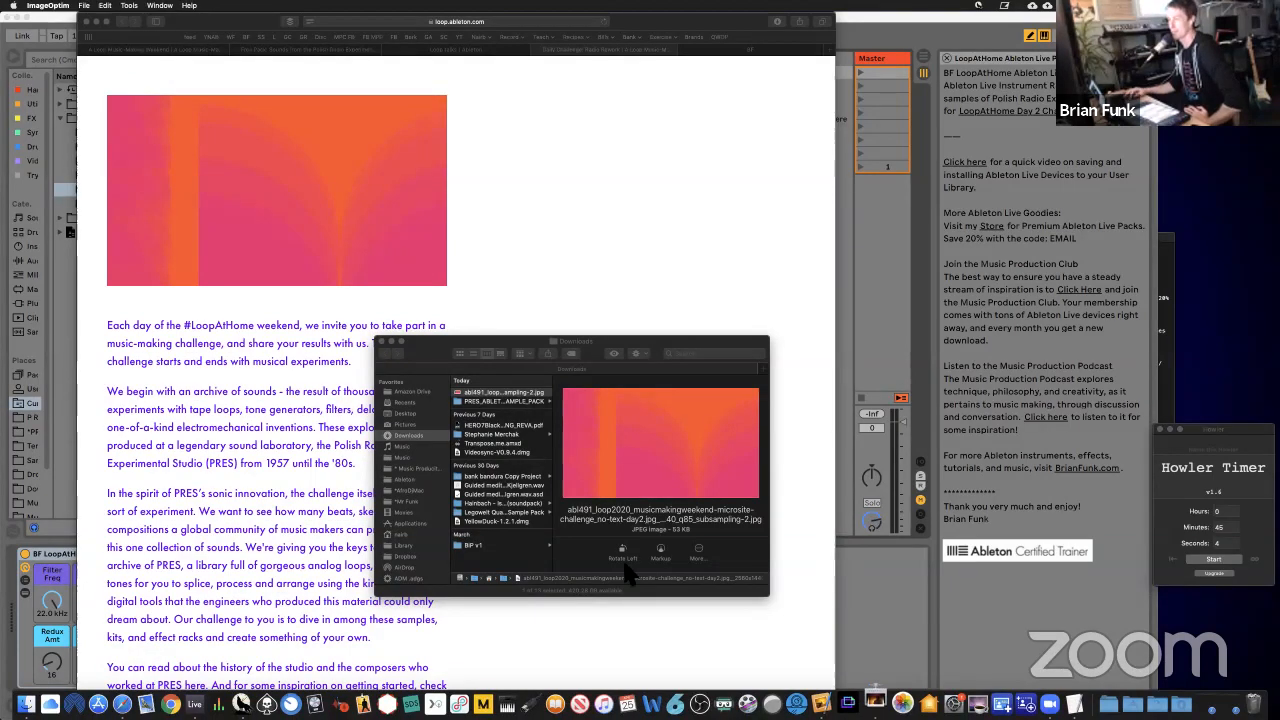
{"action": "left_click", "coordinate": [653, 248]}
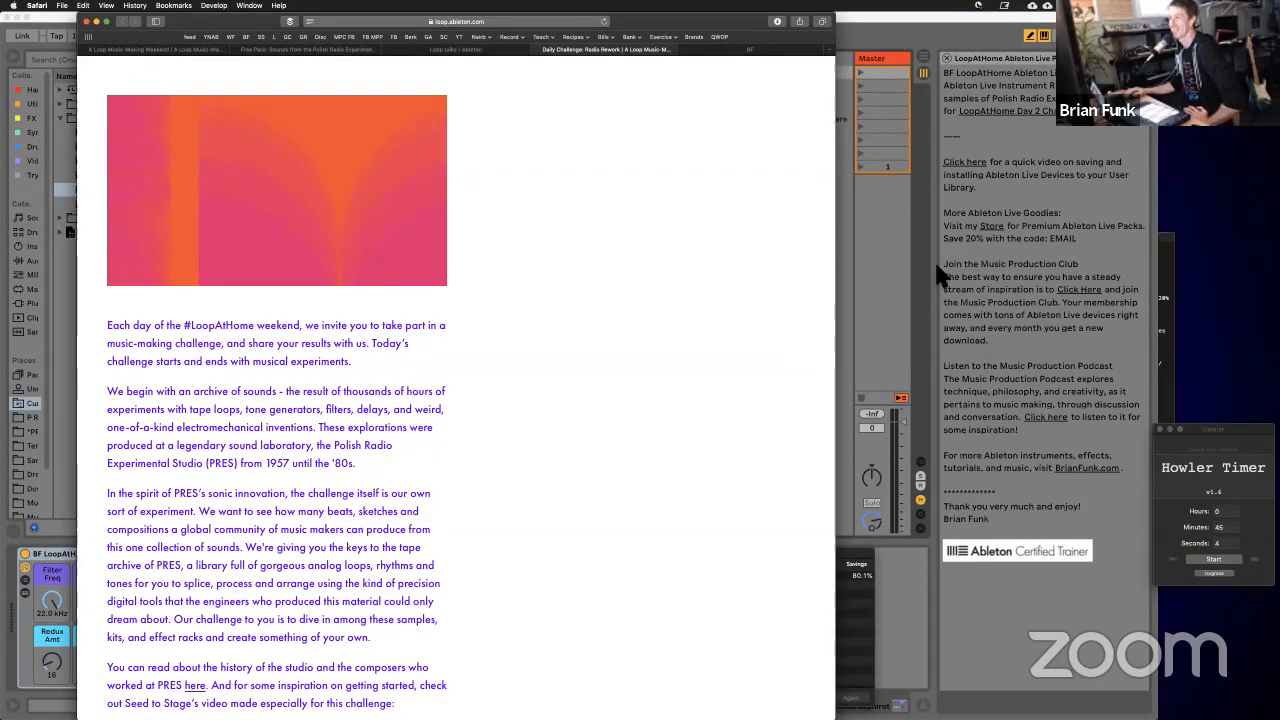
{"action": "key", "text": "ctrl+Up"}
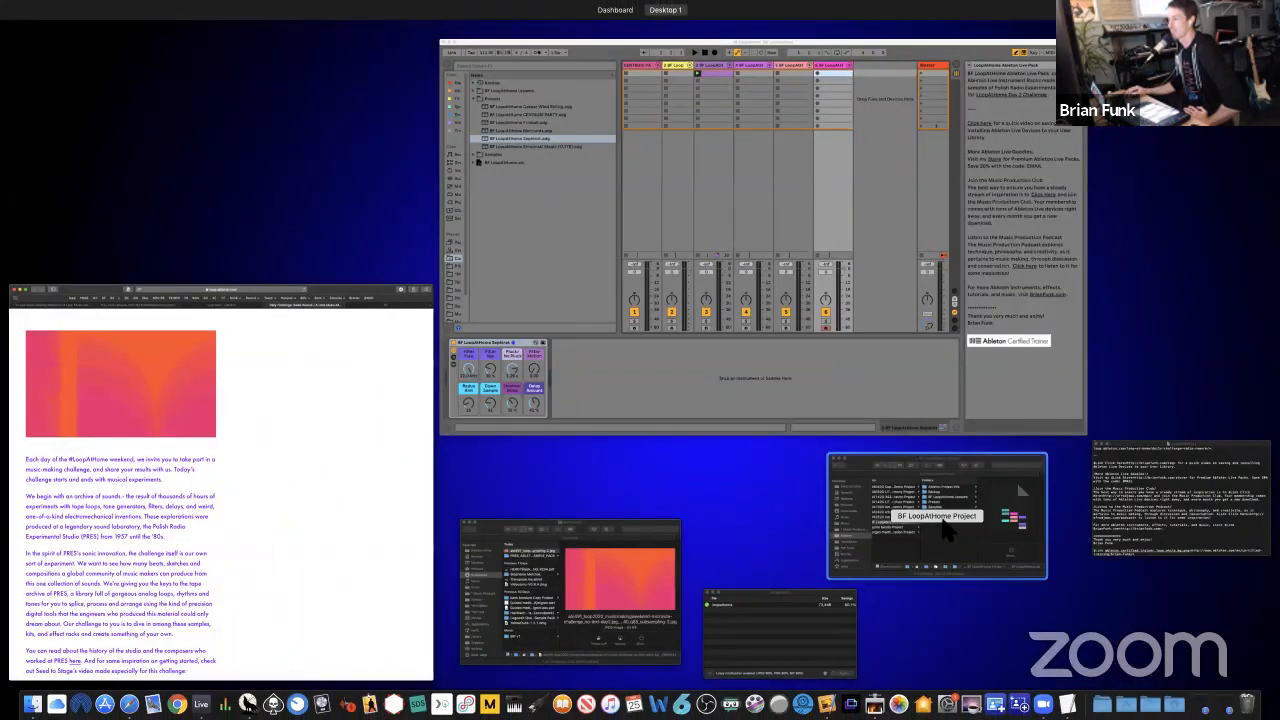
{"action": "left_click", "coordinate": [945, 530]}
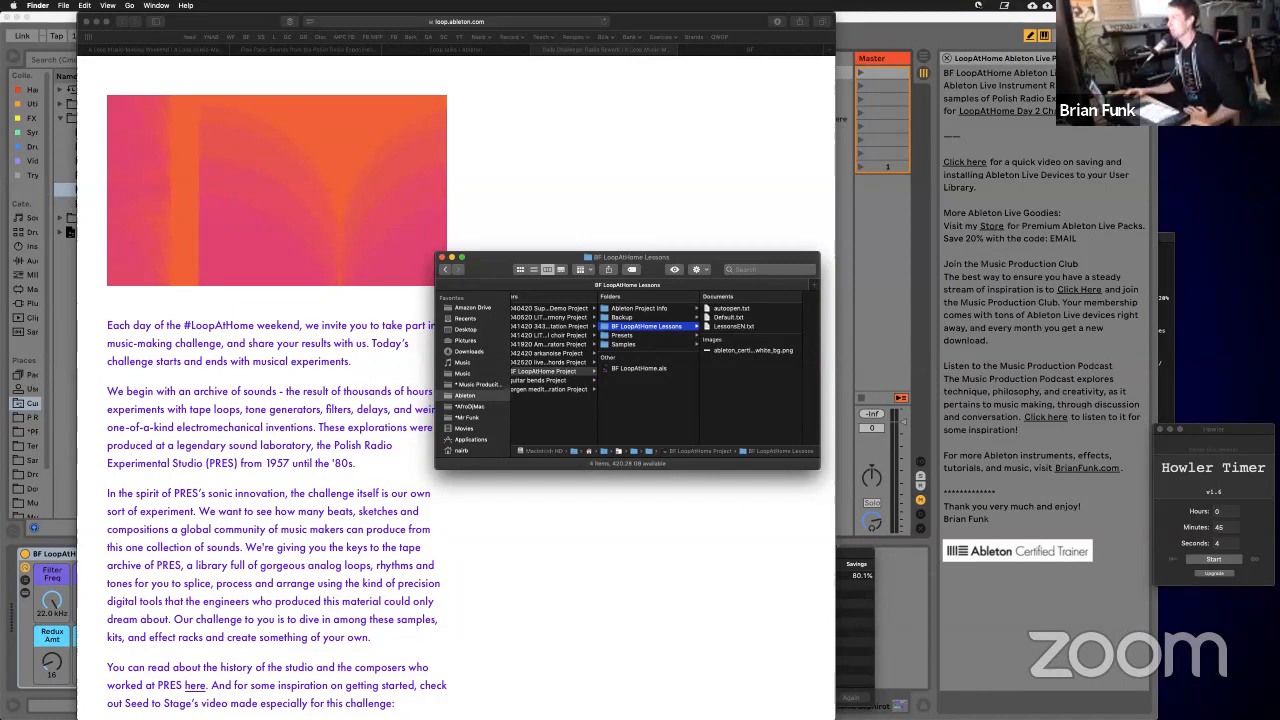
Step: Open loopathome.jpg from the Desktop in Preview and export a PNG version of it to the Desktop
{"action": "right_click", "coordinate": [1217, 34]}
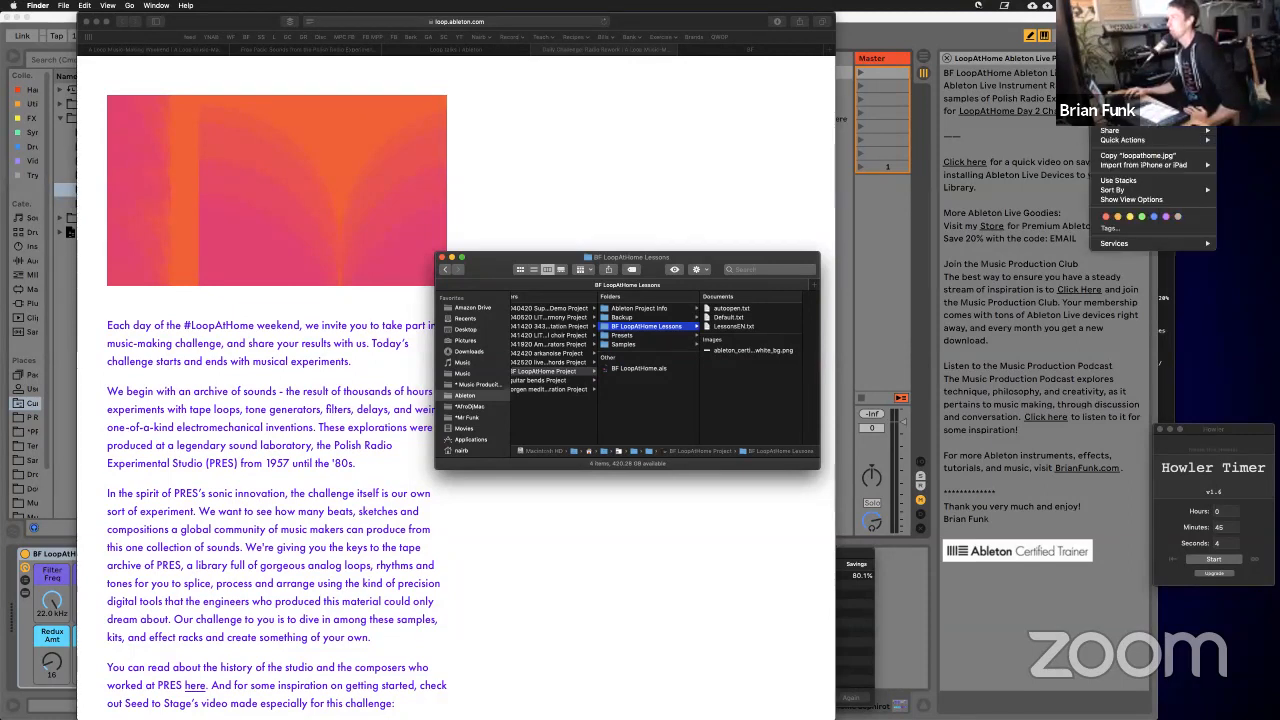
{"action": "mouse_move", "coordinate": [1125, 43]}
{"action": "left_click", "coordinate": [1016, 43]}
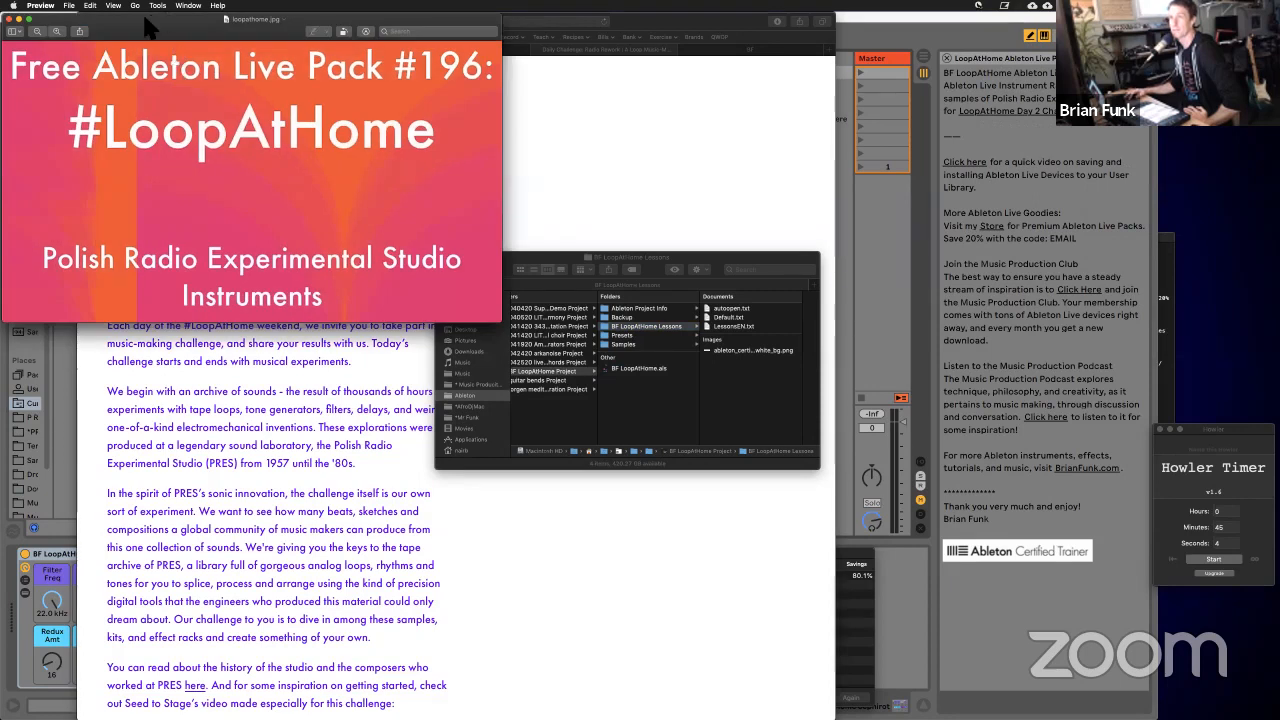
{"action": "left_click", "coordinate": [71, 7]}
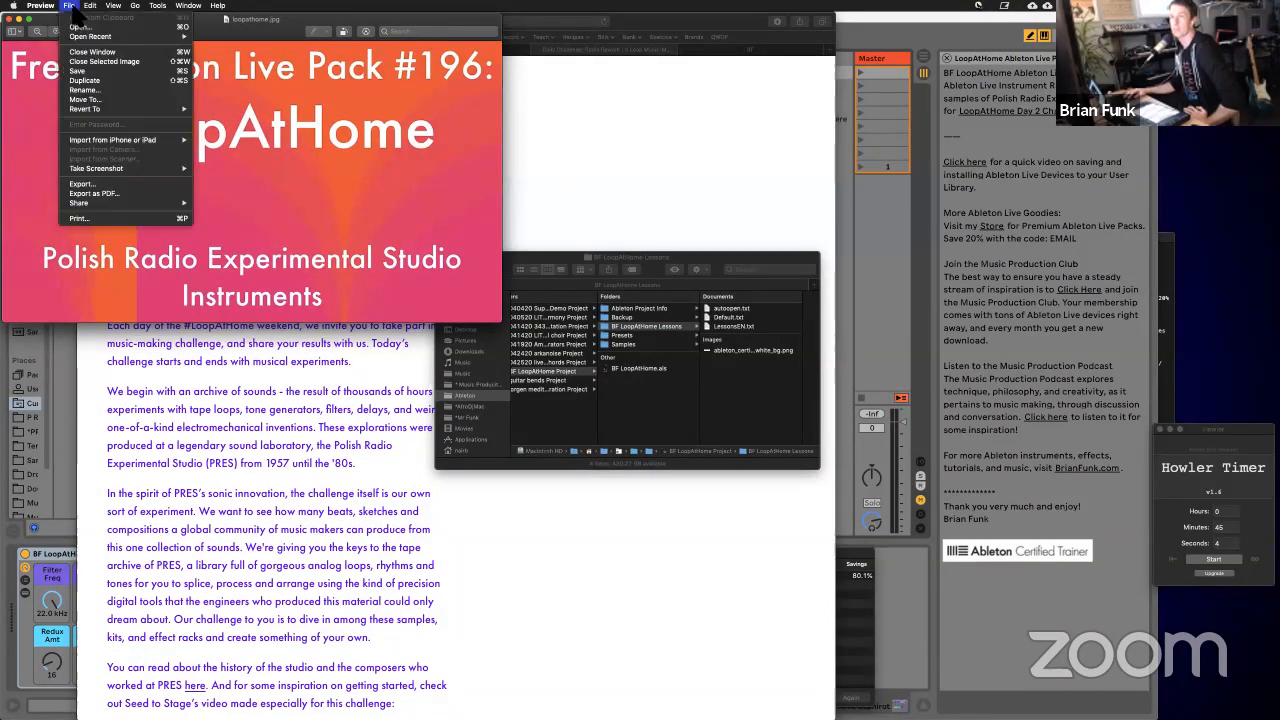
{"action": "left_click", "coordinate": [97, 185]}
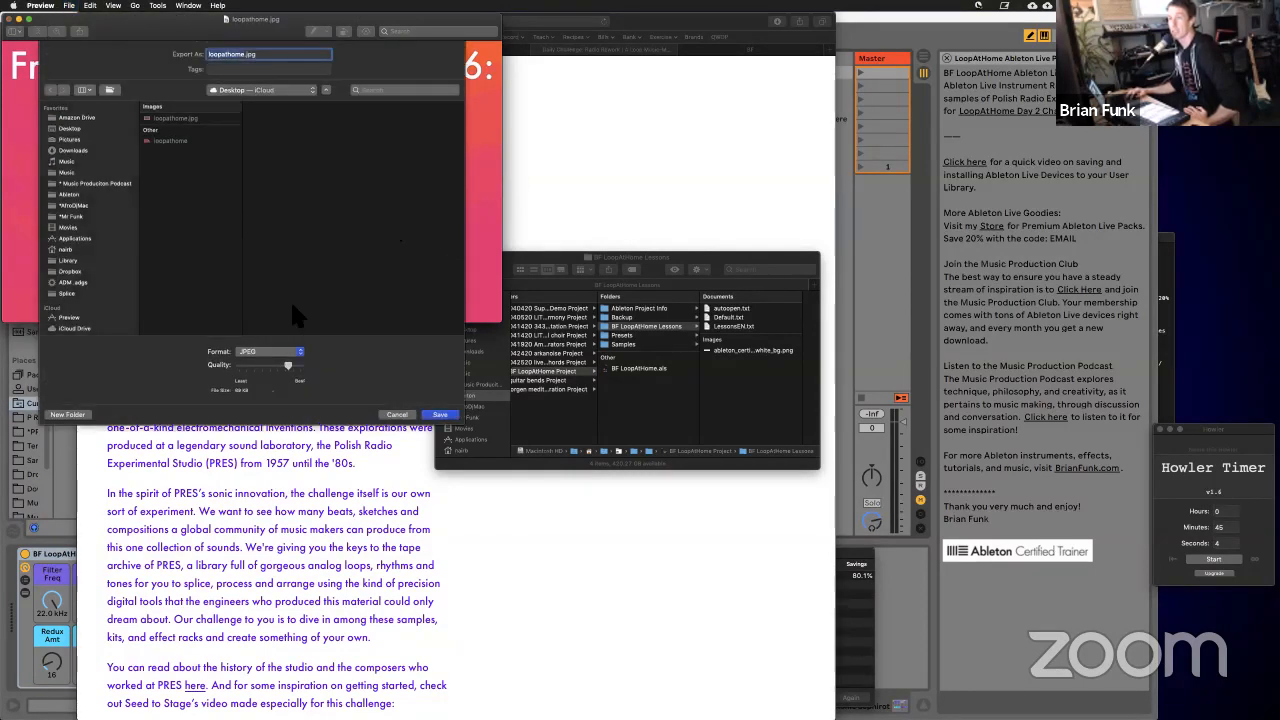
{"action": "left_click", "coordinate": [289, 357]}
{"action": "left_click", "coordinate": [276, 381]}
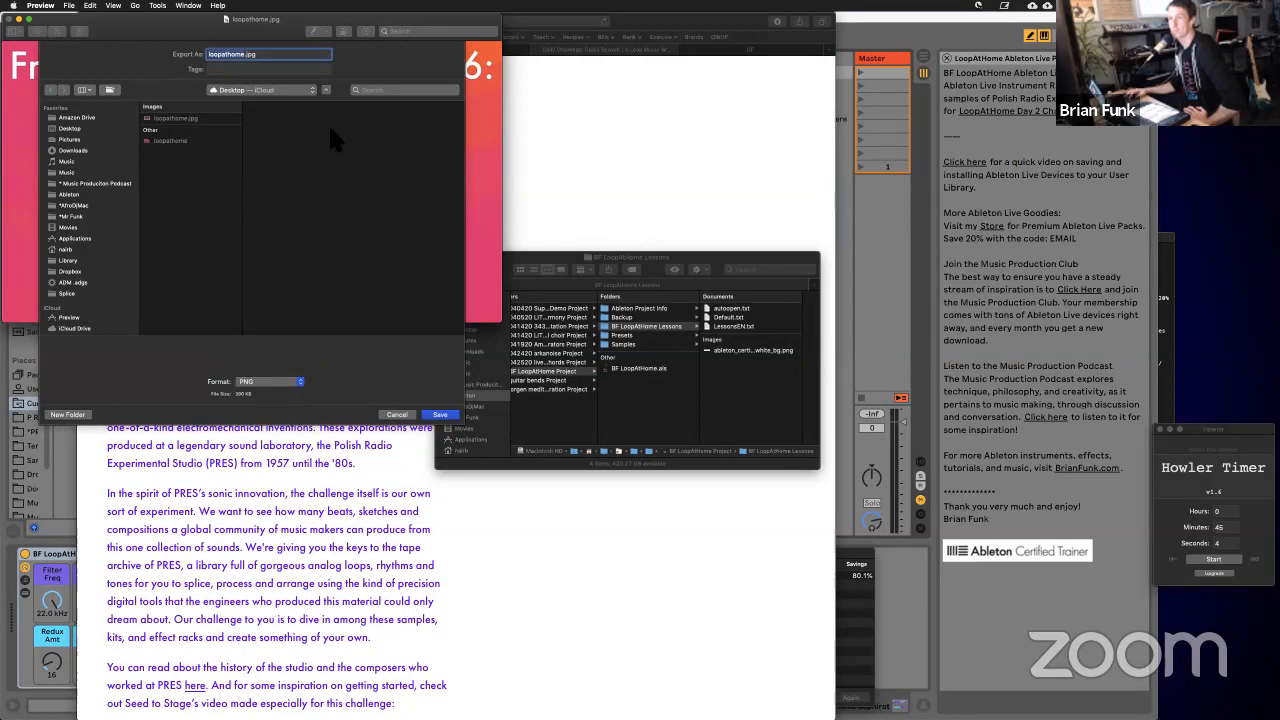
{"action": "left_click", "coordinate": [440, 414]}
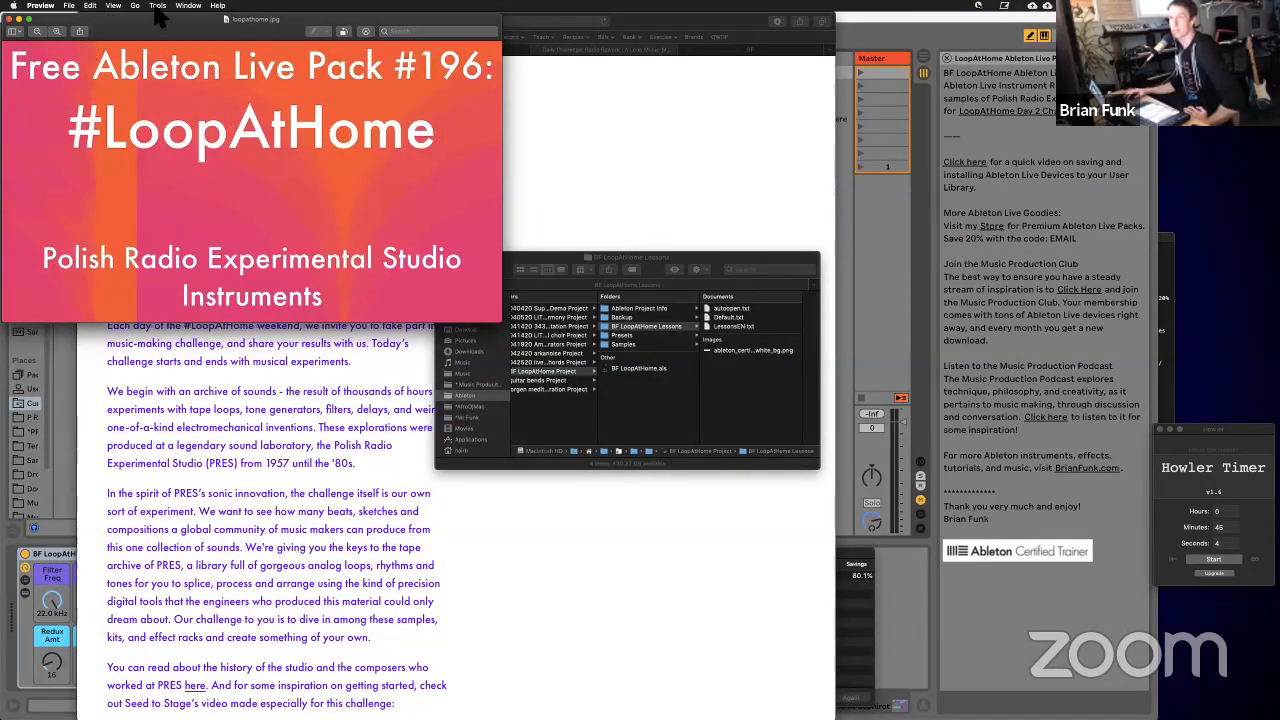
Step: Resize loopathome.jpg proportionally to 260 pixels wide and save it
{"action": "left_click", "coordinate": [158, 5]}
{"action": "left_click", "coordinate": [177, 53]}
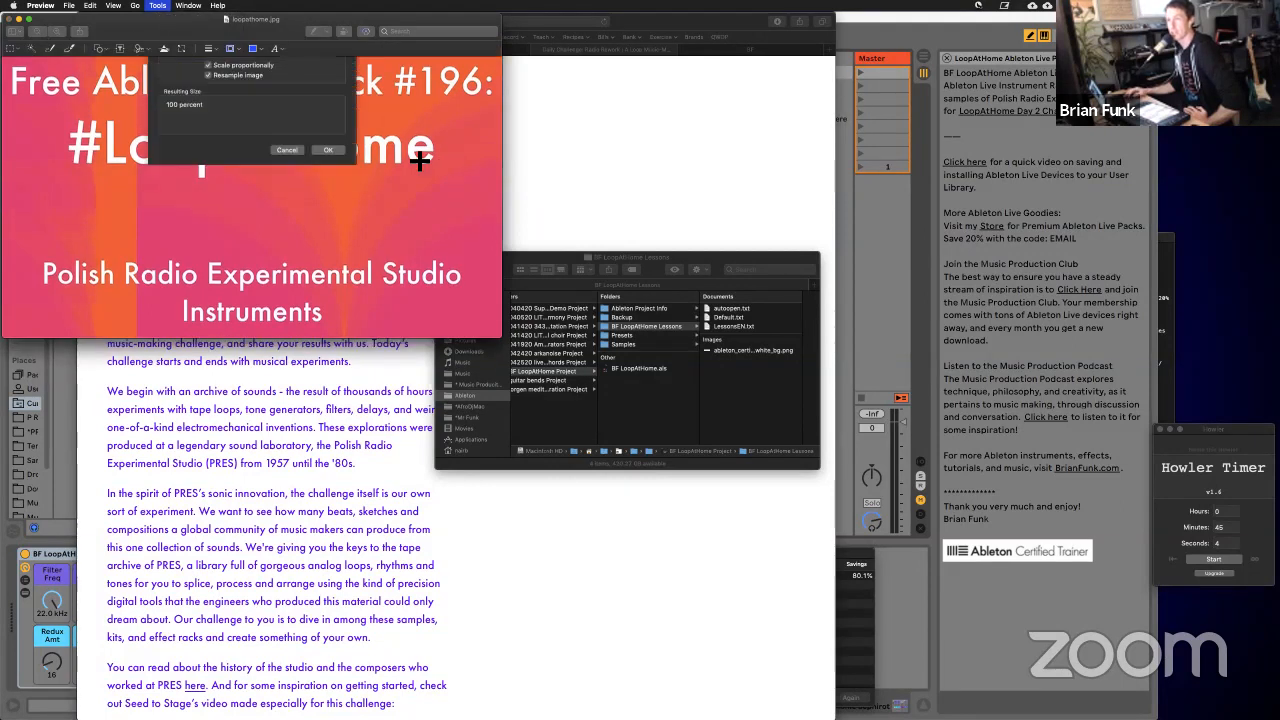
{"action": "type", "text": "260"}
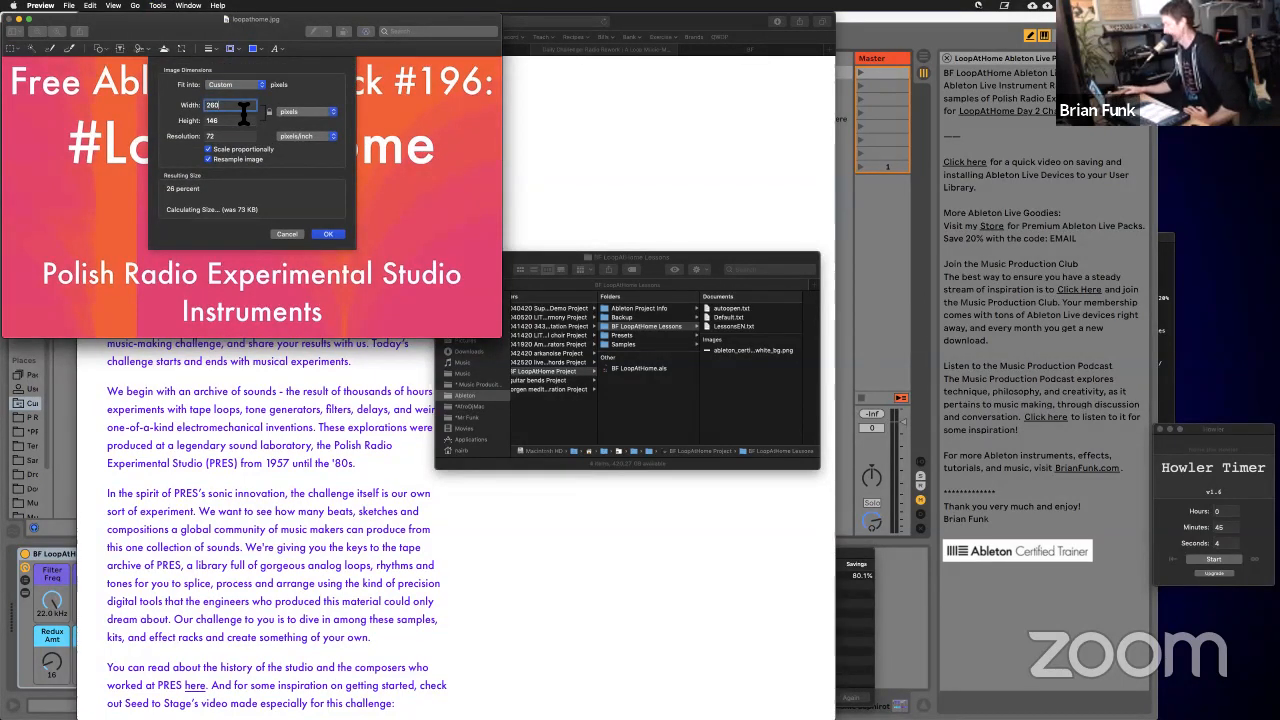
{"action": "key", "text": "Return"}
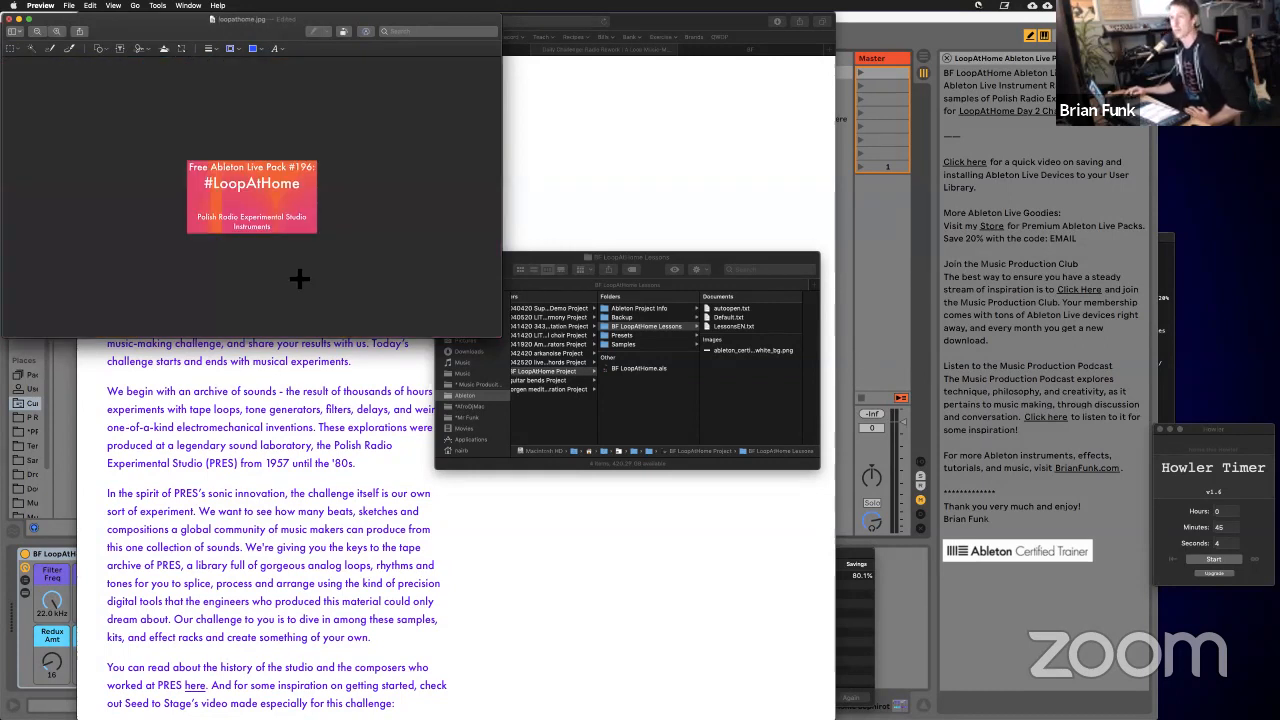
{"action": "key", "text": "super+s"}
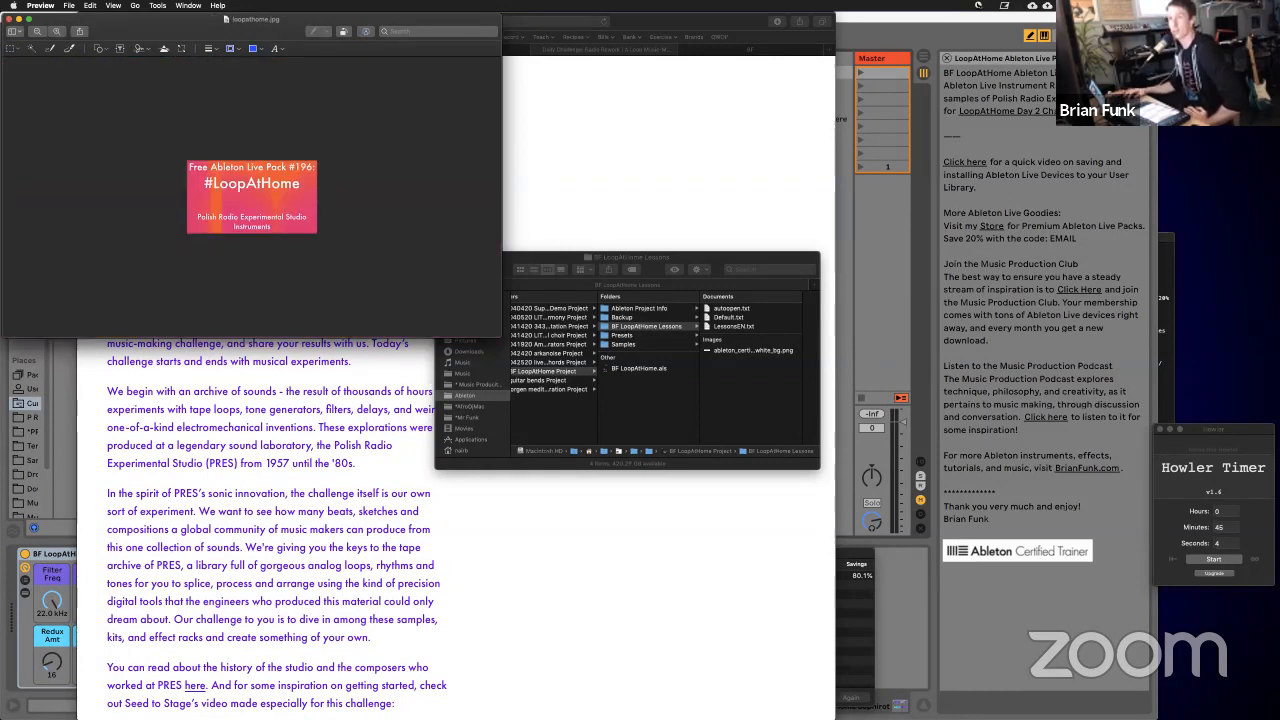
Step: Close loopathome.jpg in Preview and move loopathome.png from the Desktop into the BF LoopAtHome Lessons folder
{"action": "key", "text": "super+w"}
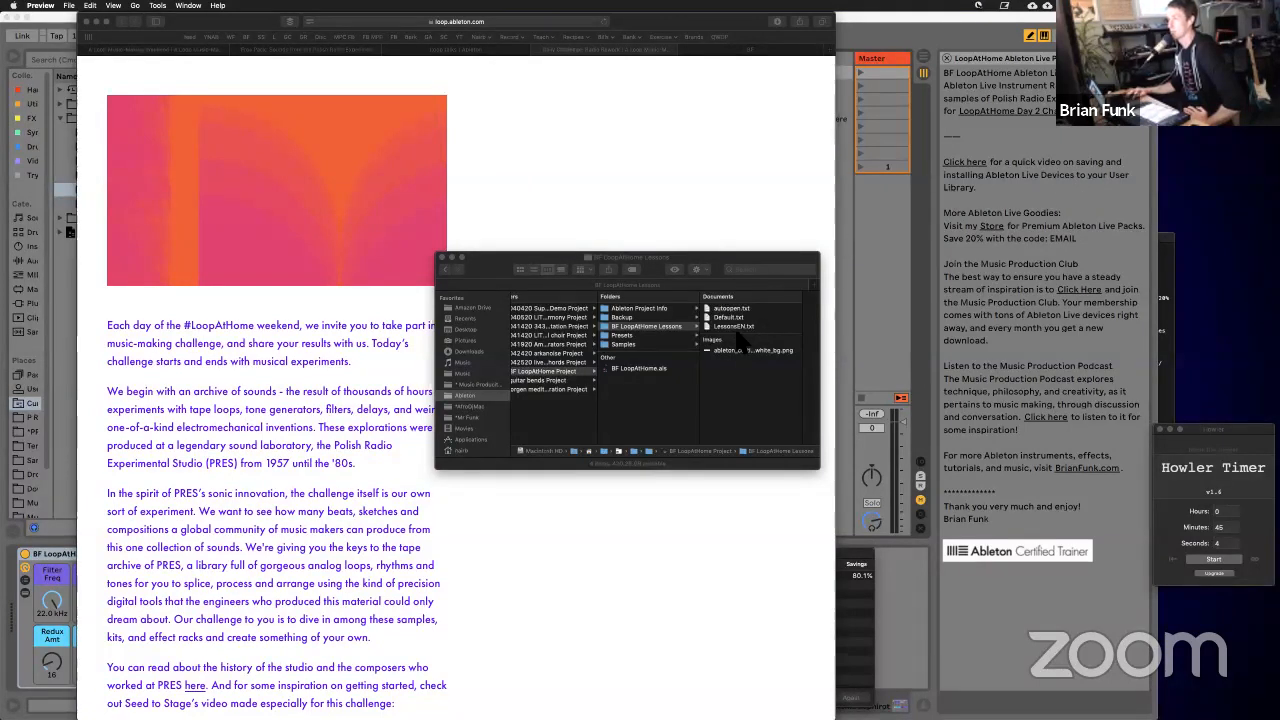
{"action": "left_click", "coordinate": [637, 327]}
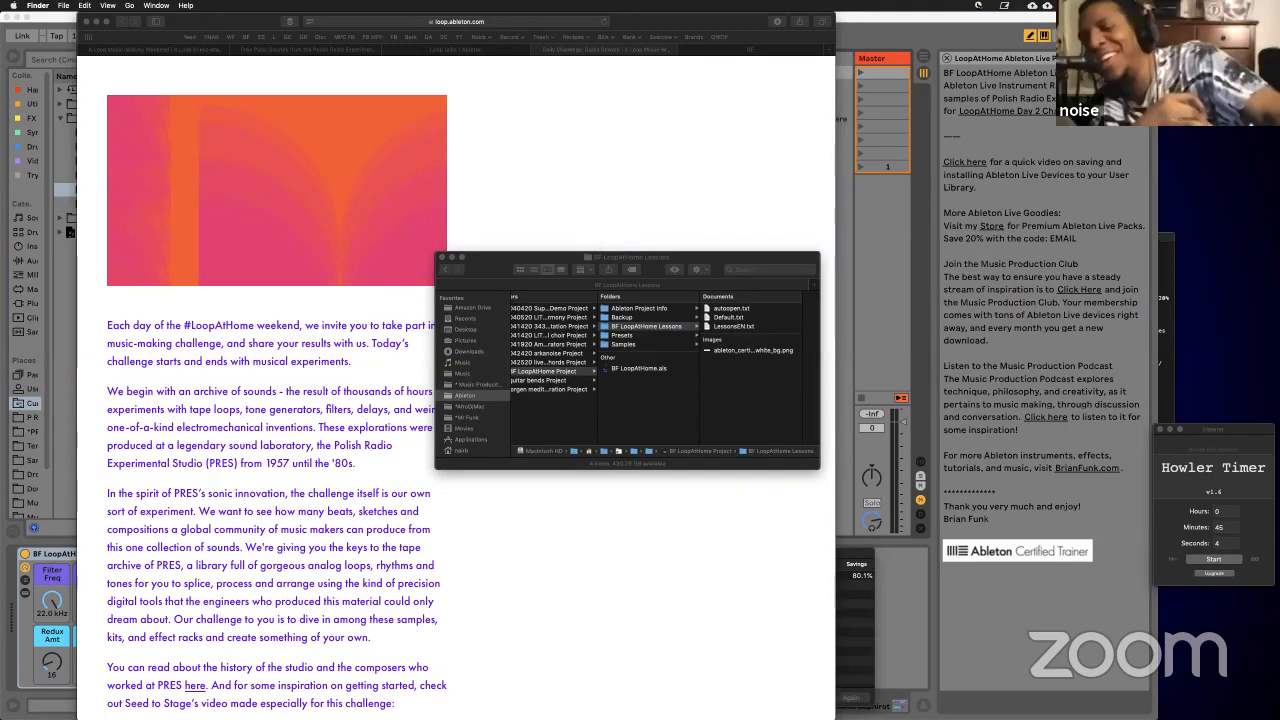
{"action": "left_click_drag", "start_coordinate": [762, 309], "coordinate": [741, 326]}
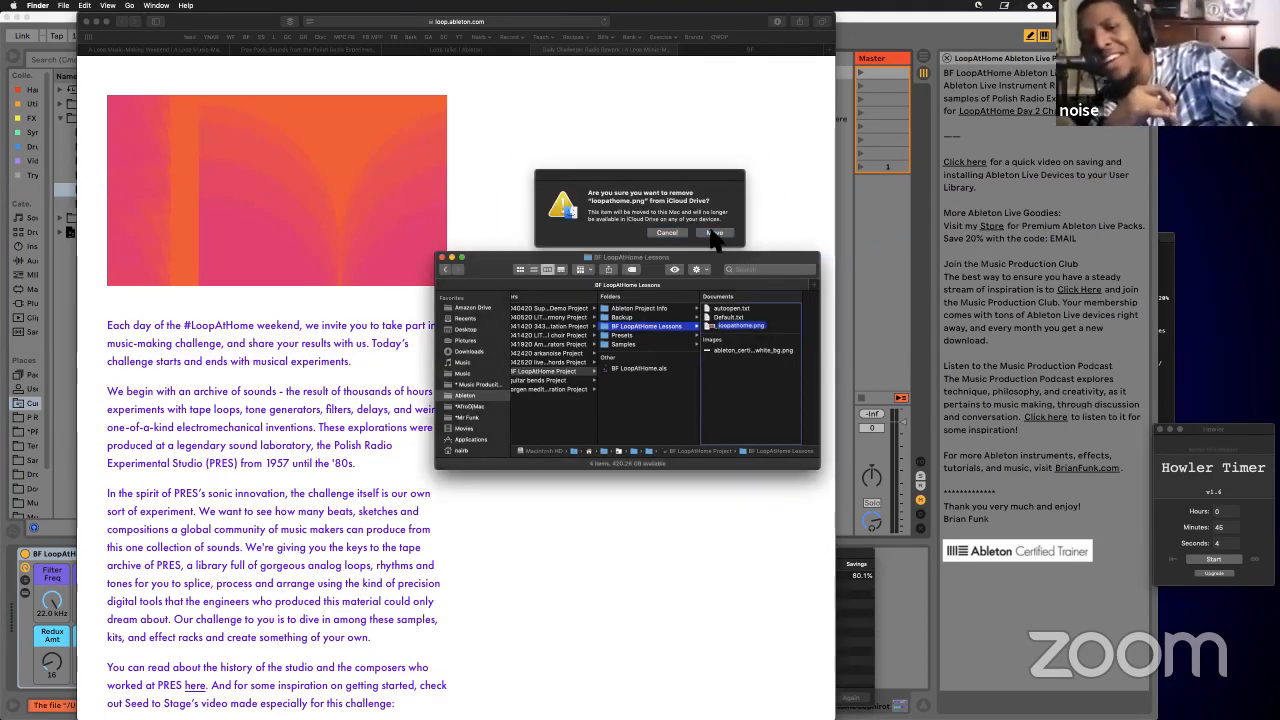
{"action": "key", "text": "Return"}
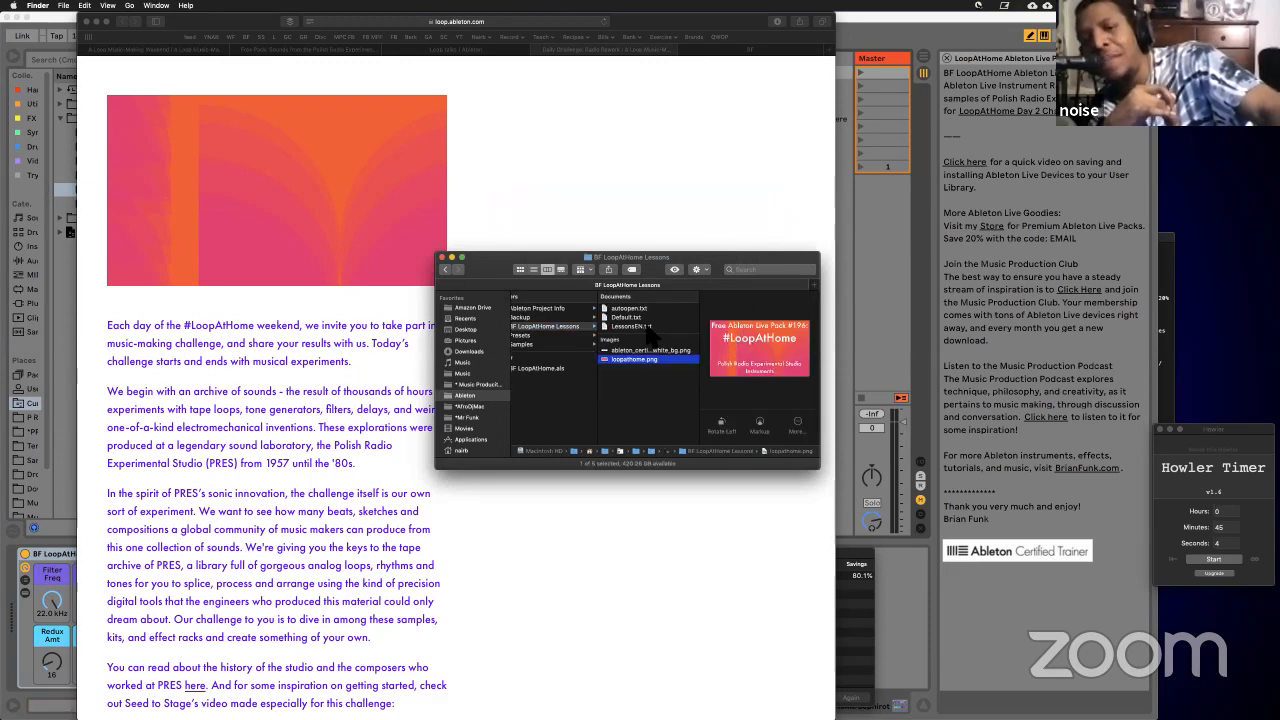
Step: Open LessonsEN.txt, add a loopathome.png line directly below the page title, and return to the Live Set
{"action": "left_click", "coordinate": [646, 326]}
{"action": "double_click", "coordinate": [647, 330]}
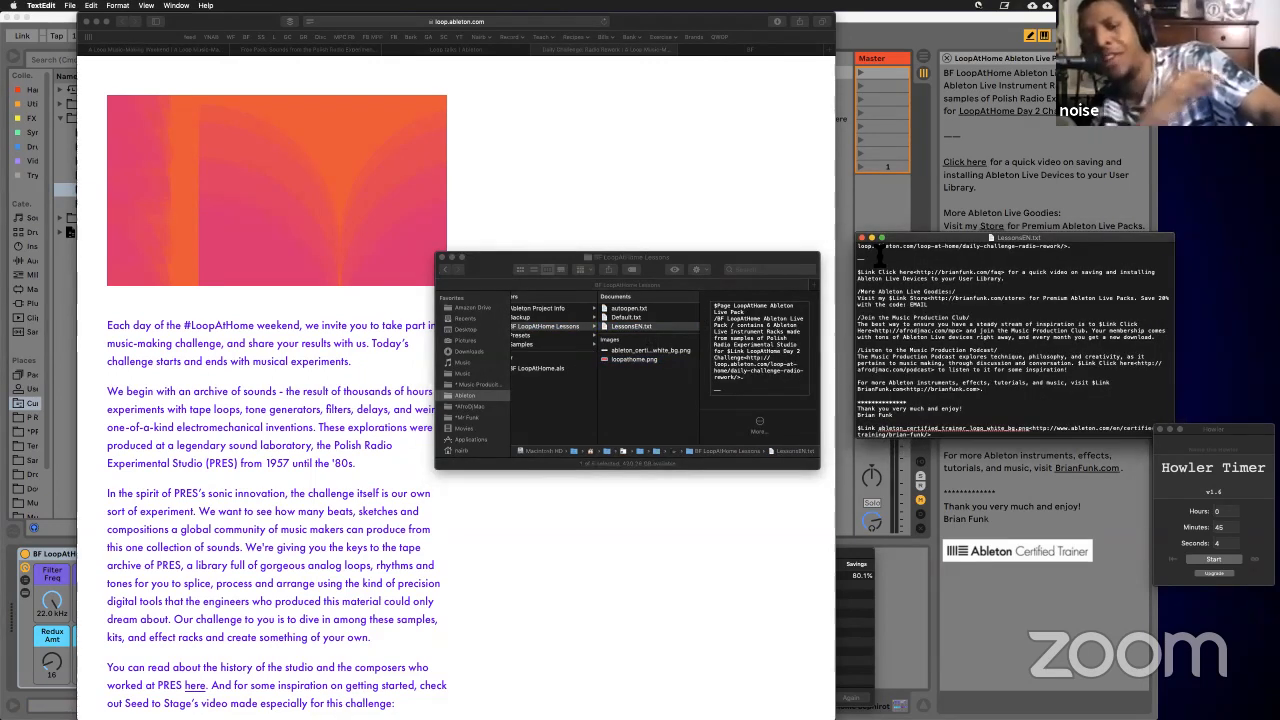
{"action": "scroll", "coordinate": [880, 262], "scroll_direction": "up", "scroll_amount": 5}
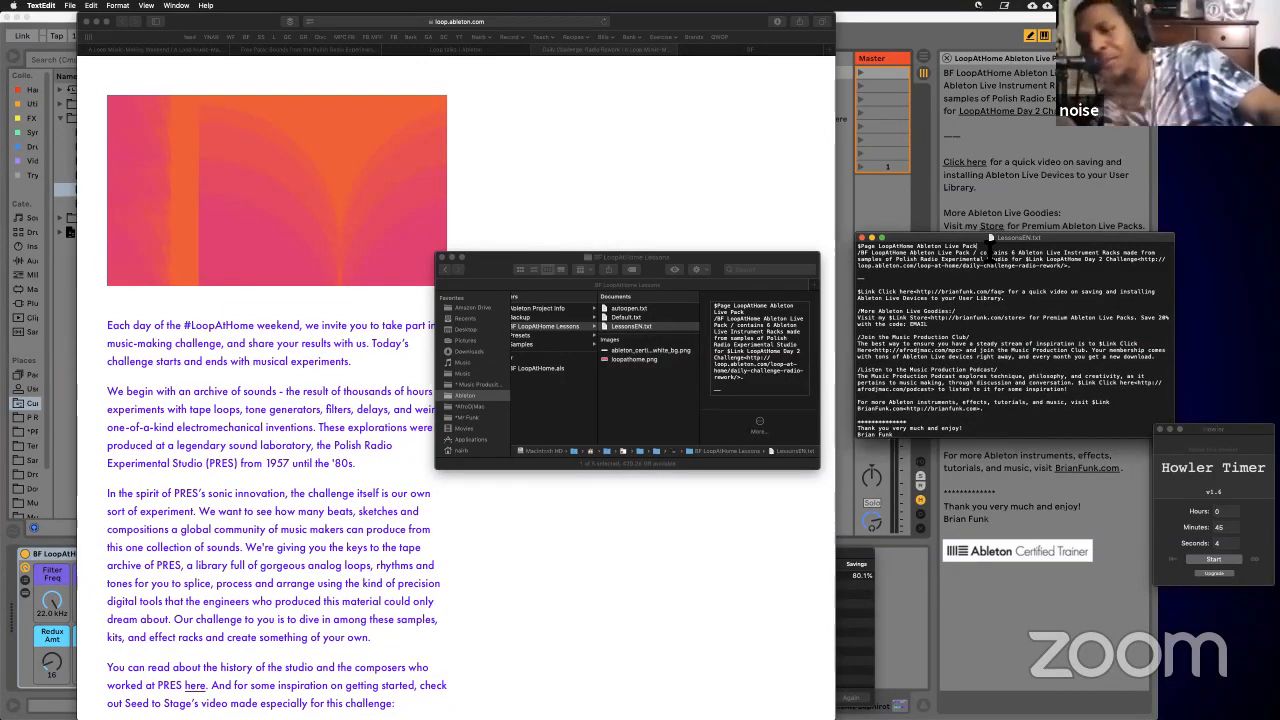
{"action": "left_click", "coordinate": [990, 246]}
{"action": "key", "text": "Return"}
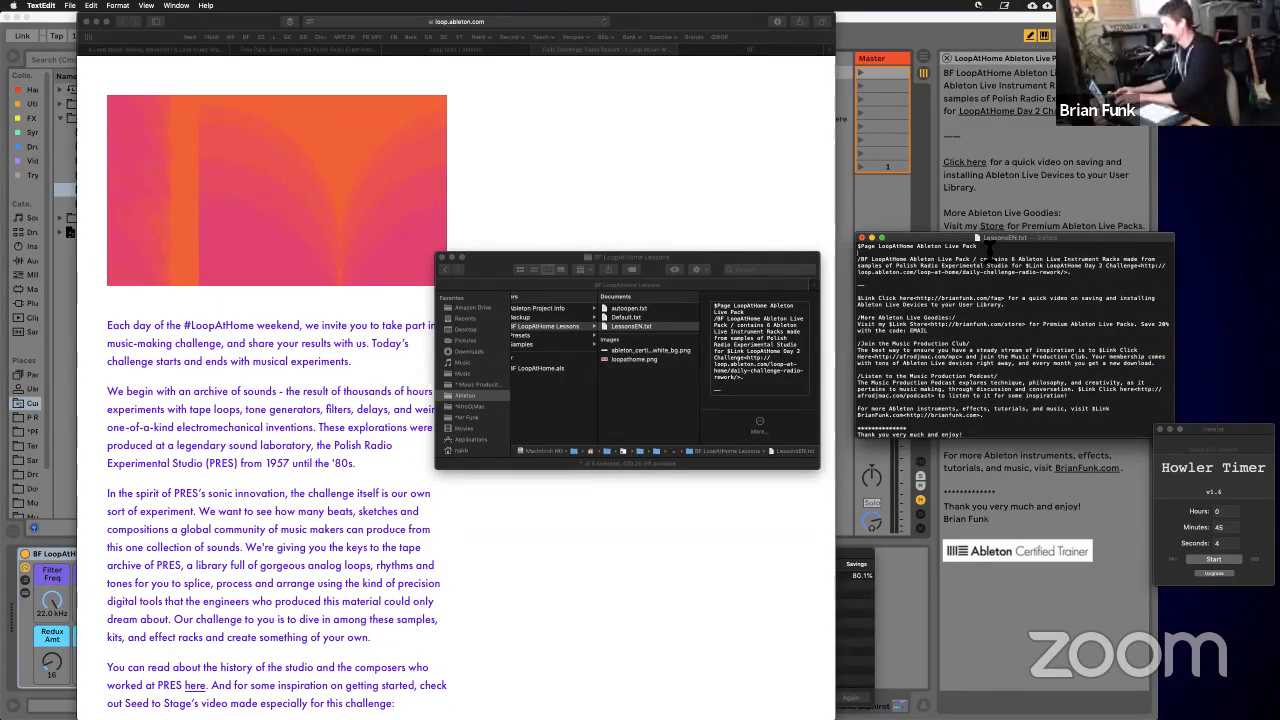
{"action": "type", "text": "loopathome.png"}
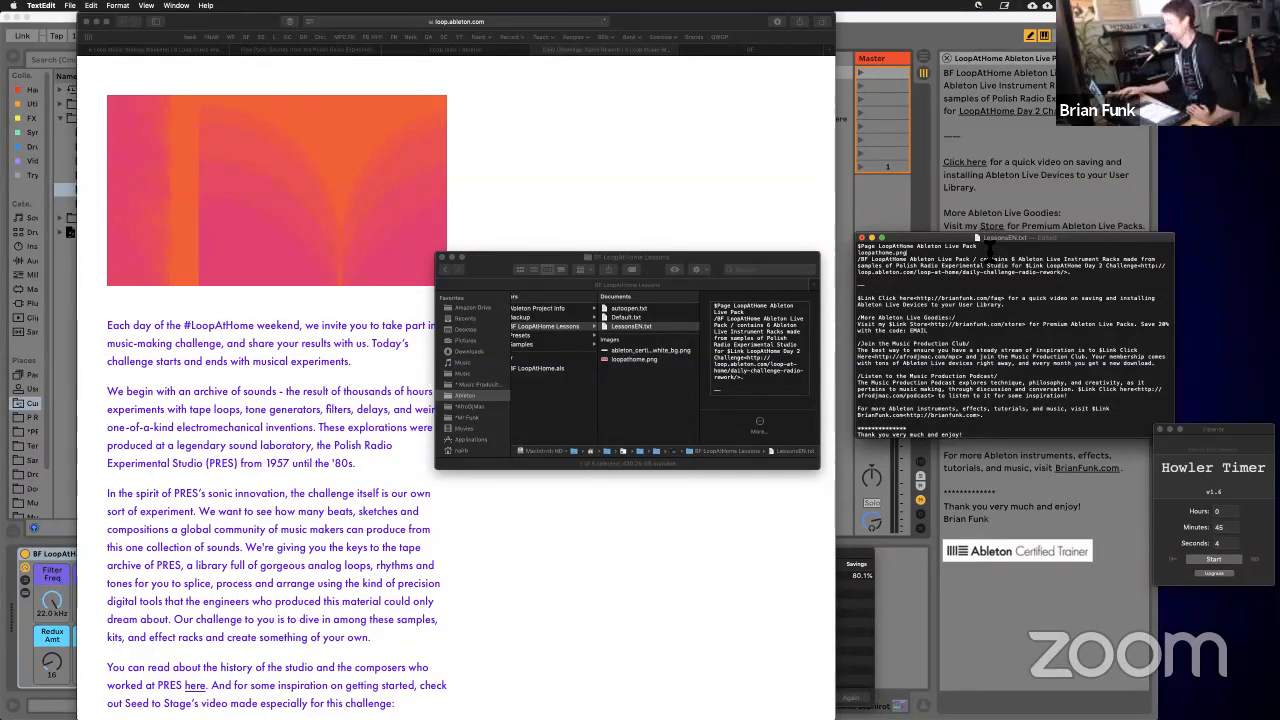
{"action": "left_click", "coordinate": [1009, 160]}
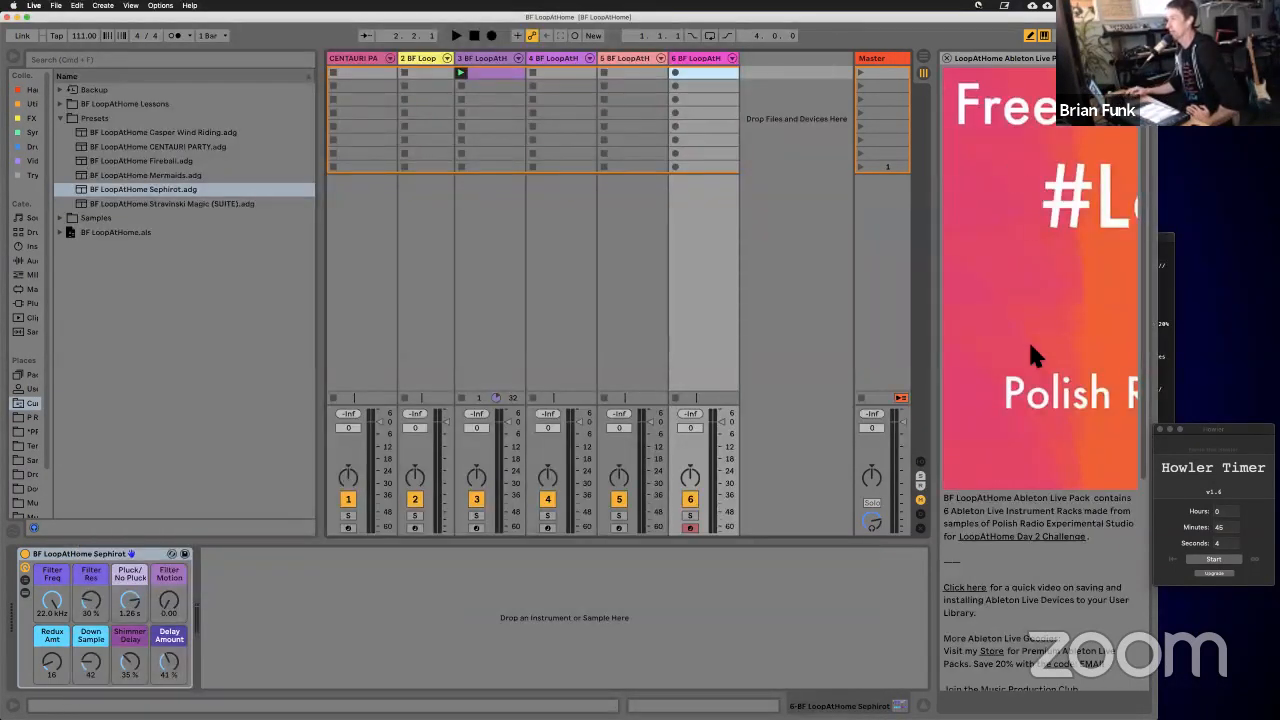
Step: Open loopathome.png from the BF LoopAtHome Lessons folder in Preview and resize it proportionally to 260 pixels wide
{"action": "key", "text": "ctrl+Up"}
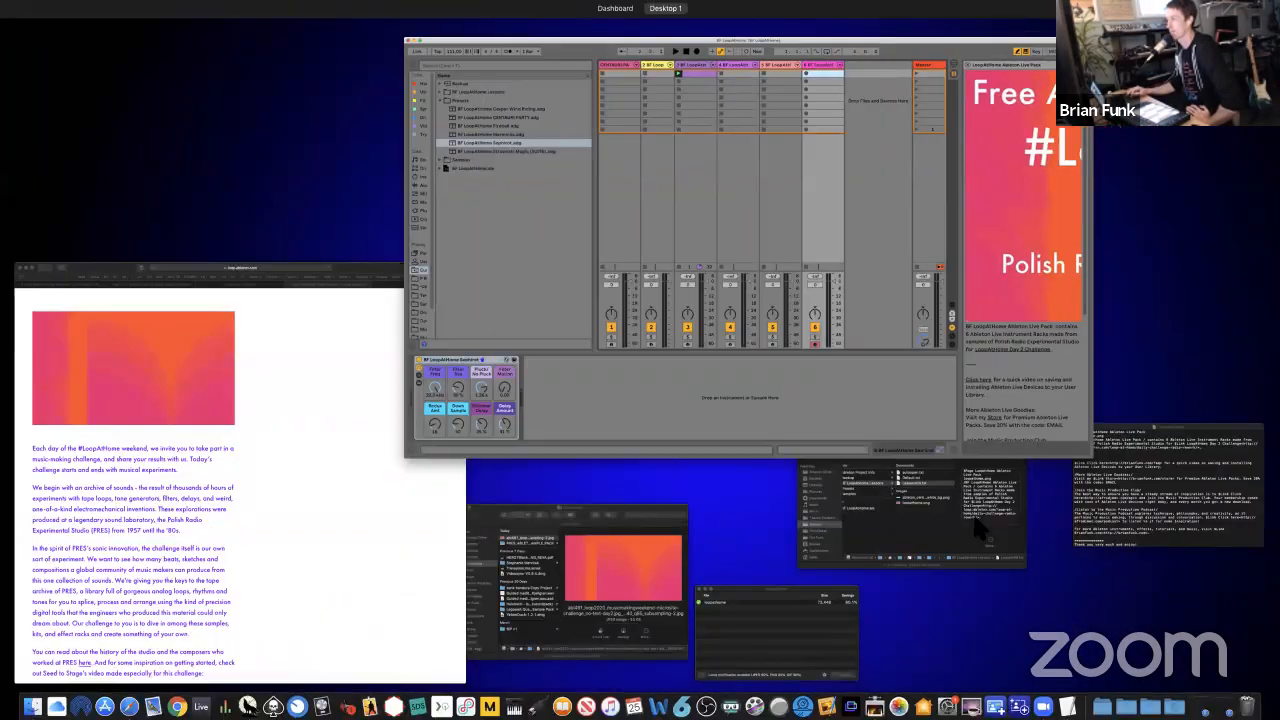
{"action": "left_click", "coordinate": [972, 511]}
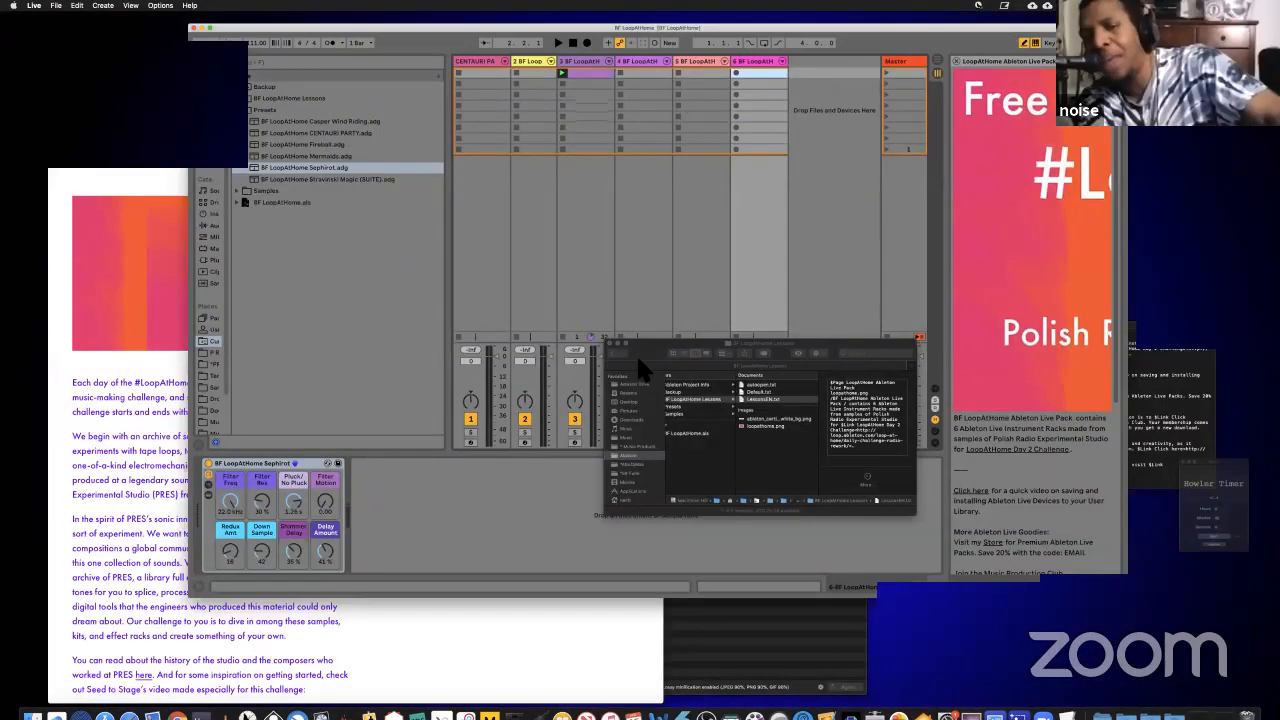
{"action": "double_click", "coordinate": [638, 359]}
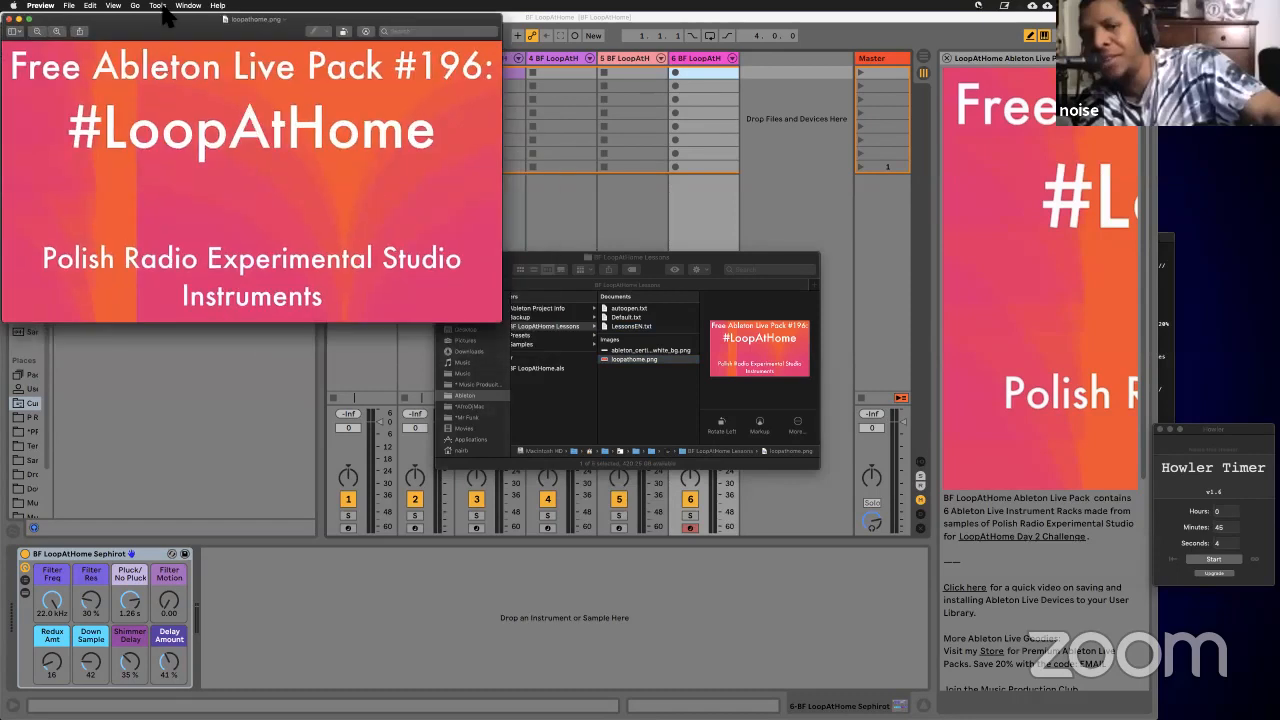
{"action": "left_click", "coordinate": [157, 5]}
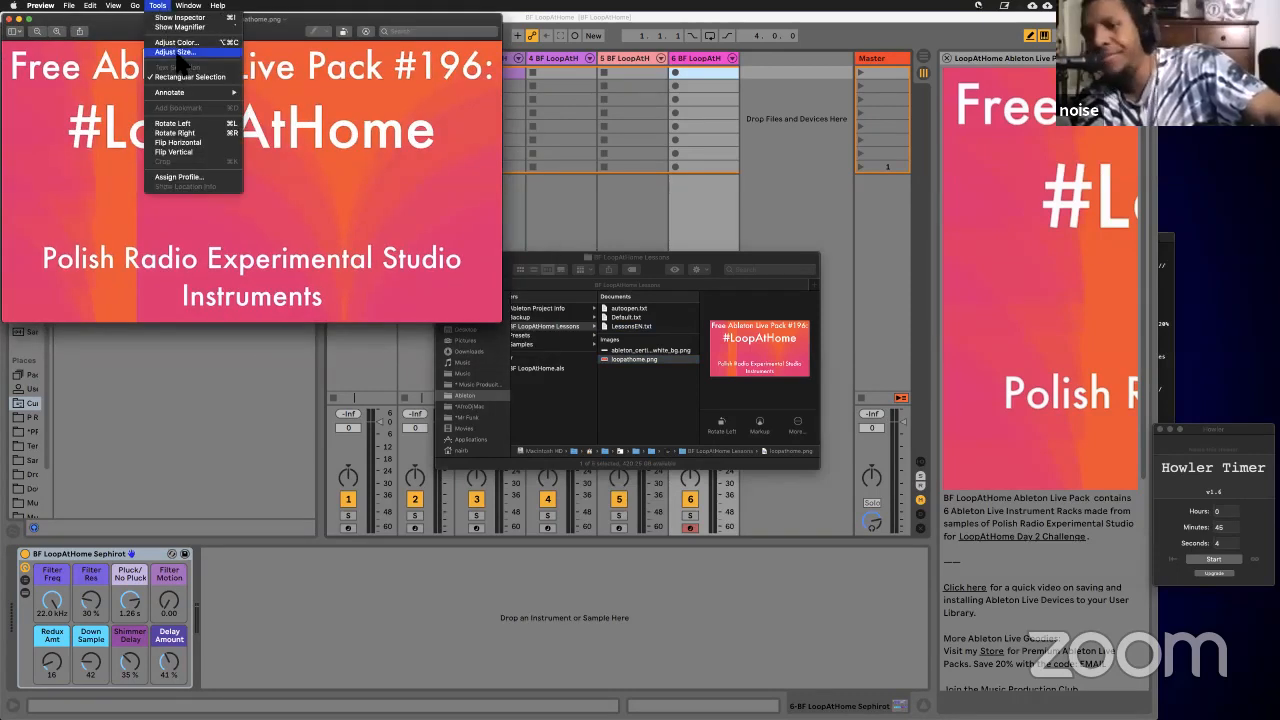
{"action": "left_click", "coordinate": [176, 52]}
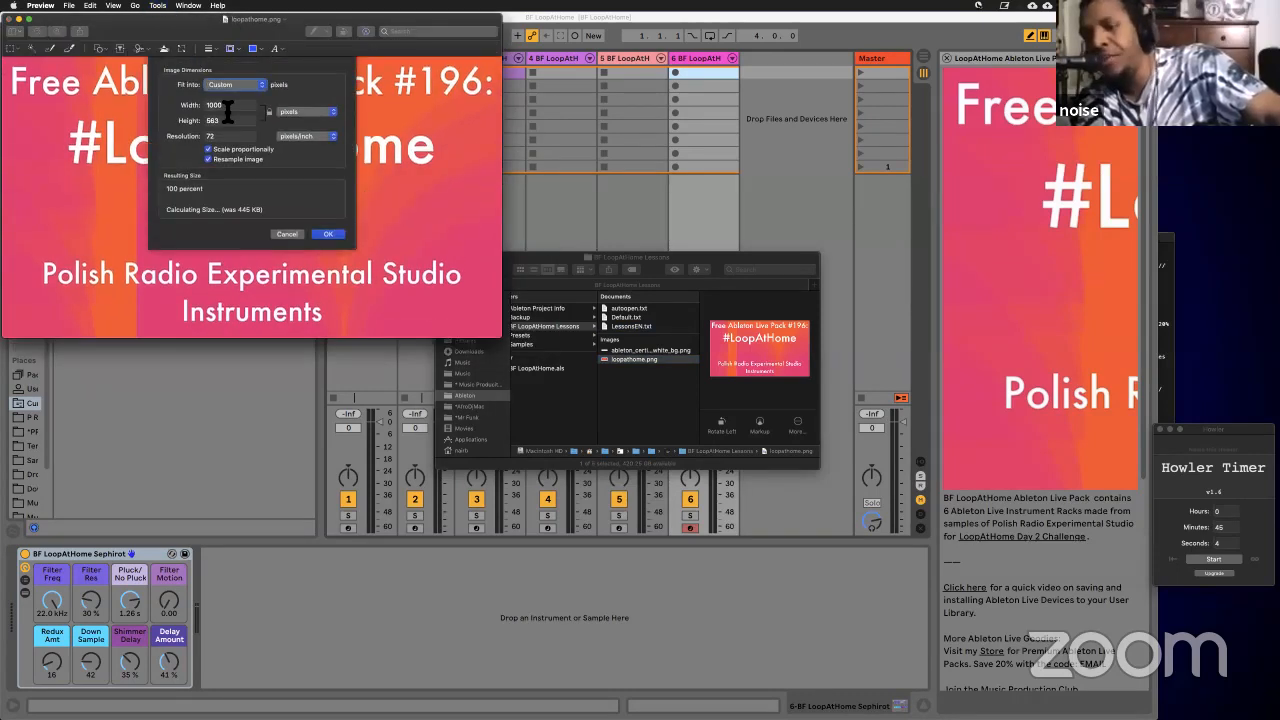
{"action": "type", "text": "260"}
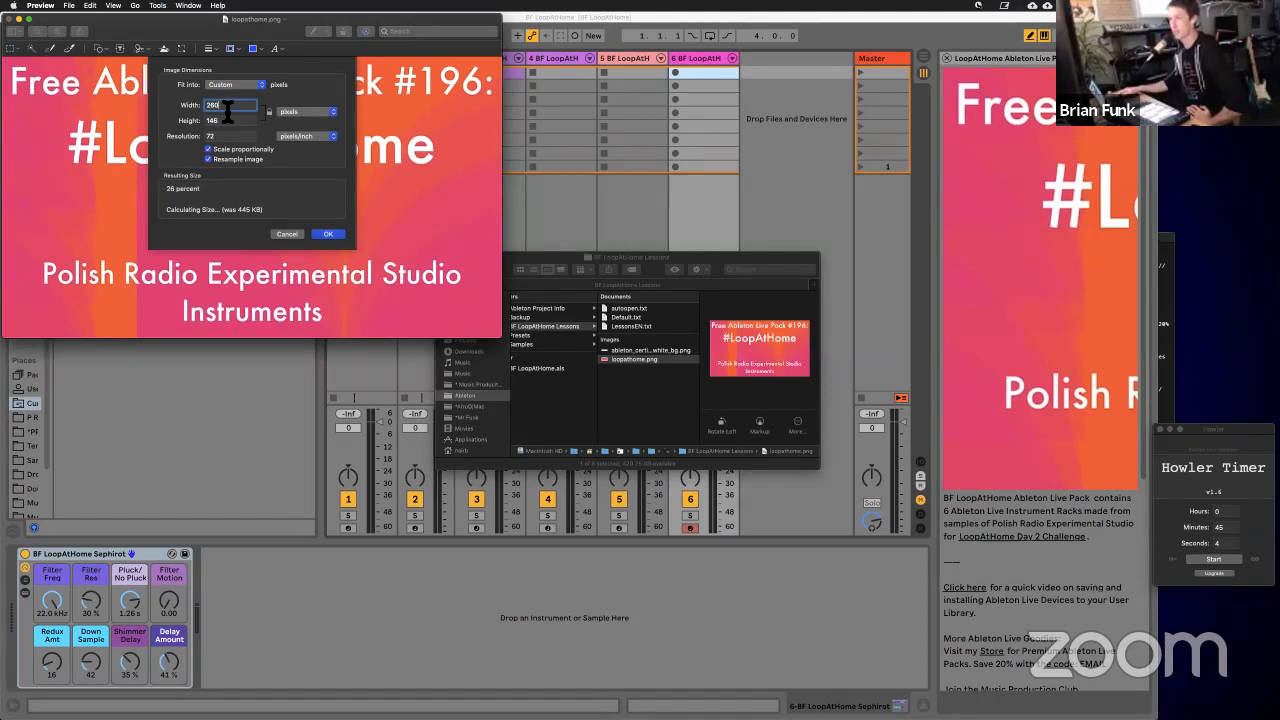
{"action": "key", "text": "Return"}
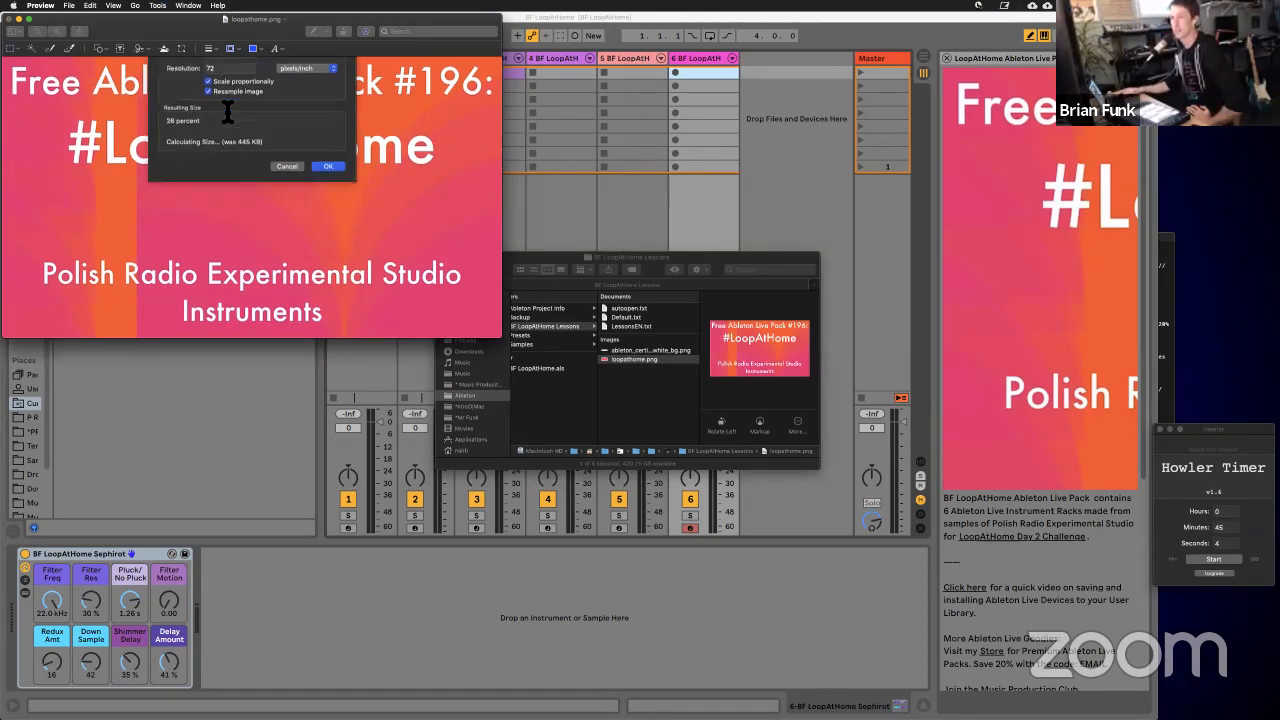
Step: Switch to Live and reload BF LoopAtHome.als from the recent sets
{"action": "left_click", "coordinate": [948, 263]}
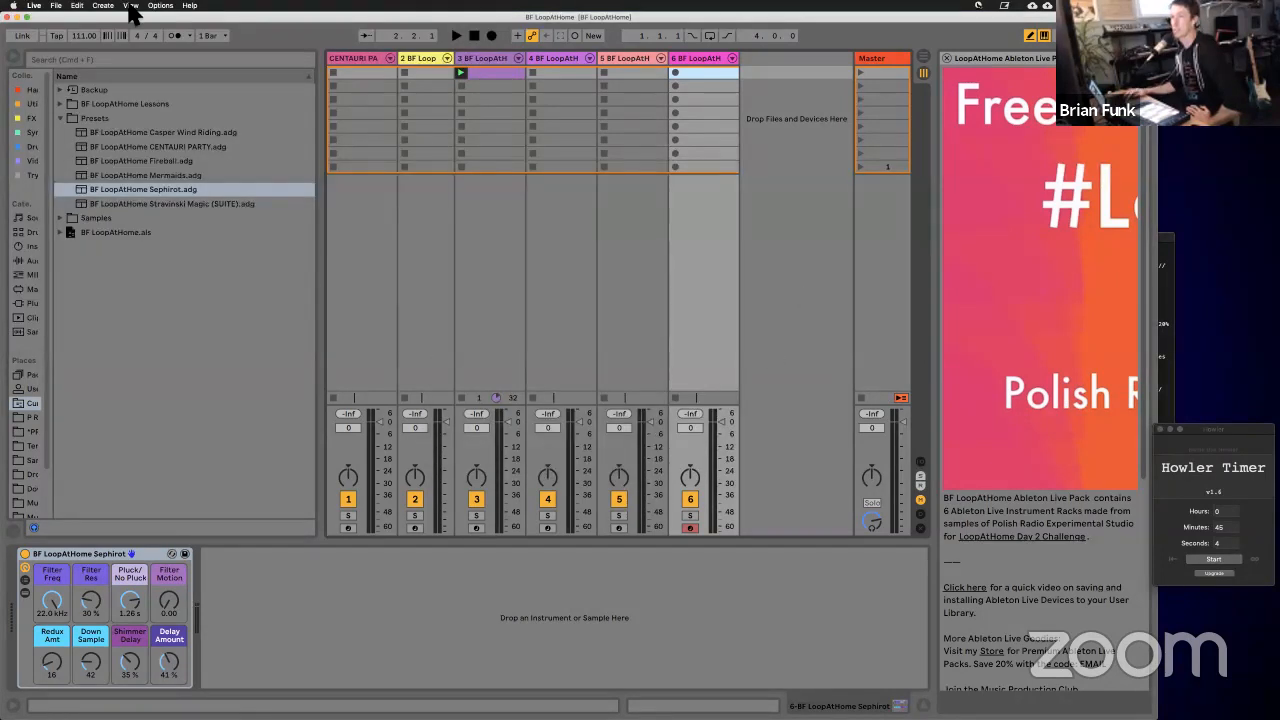
{"action": "left_click", "coordinate": [56, 5]}
{"action": "mouse_move", "coordinate": [88, 37]}
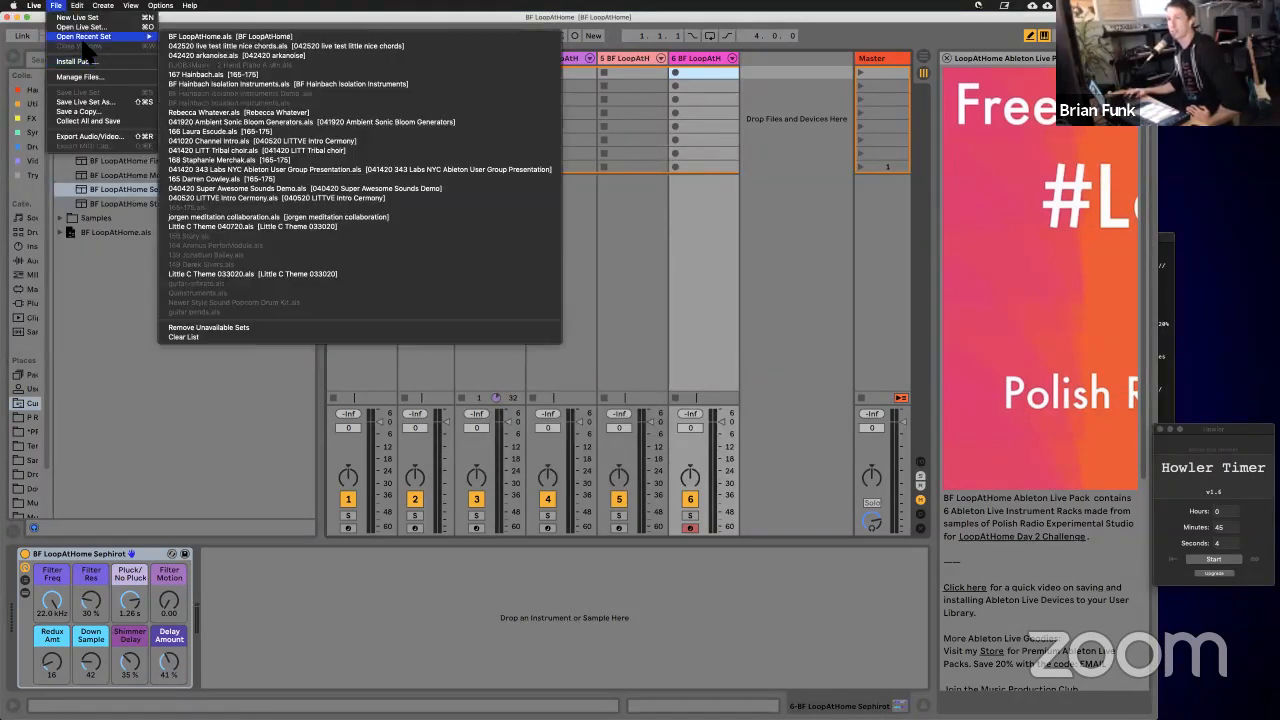
{"action": "left_click", "coordinate": [220, 37]}
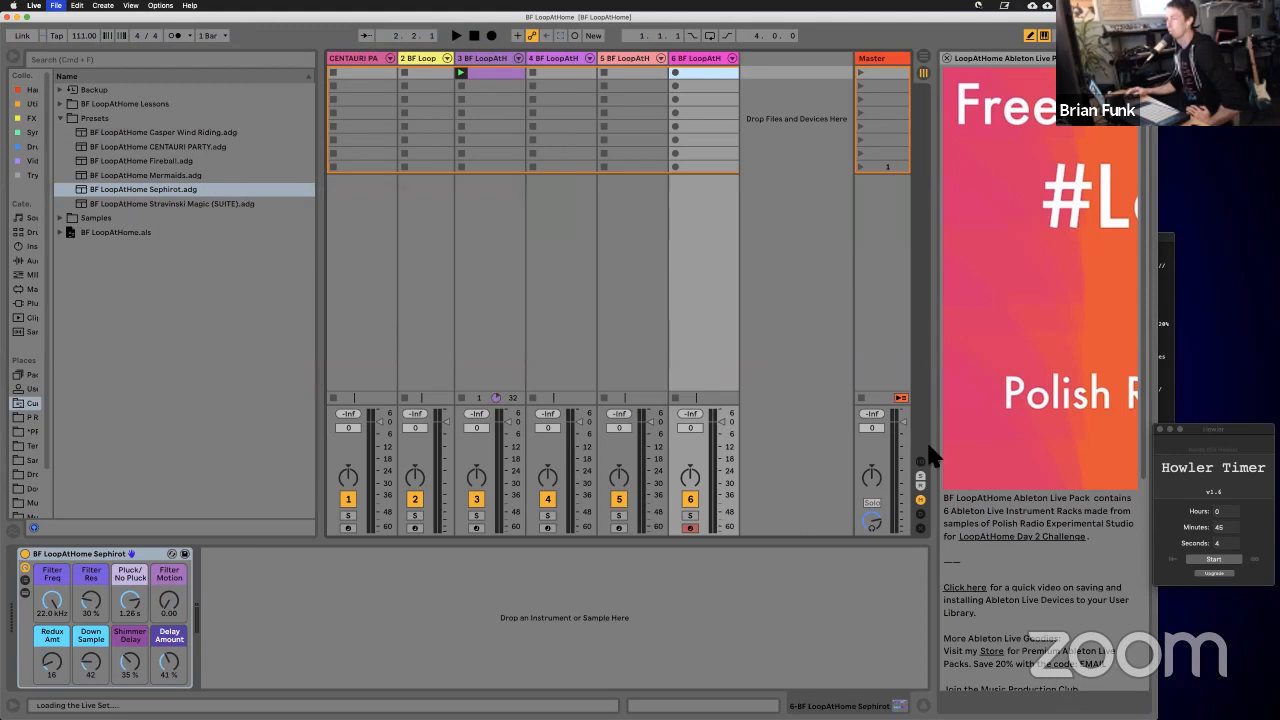
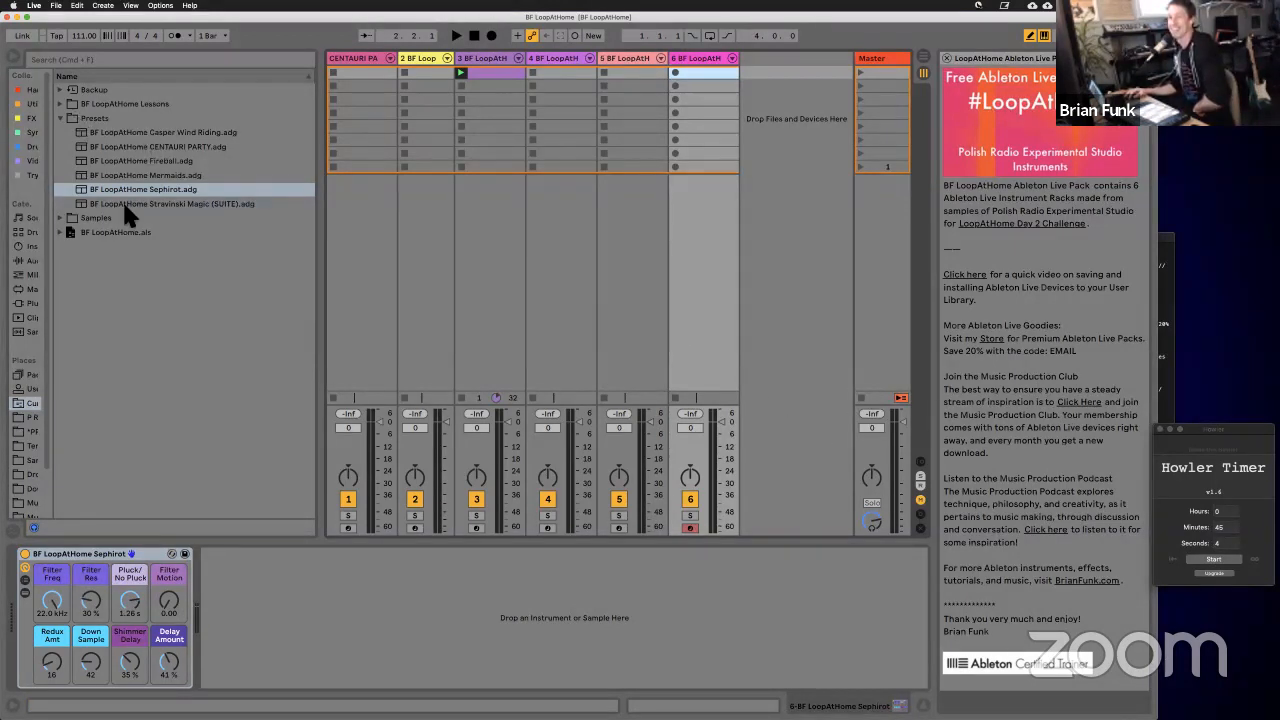
Step: Open the file management overview for the BF LoopAtHome project
{"action": "left_click", "coordinate": [56, 6]}
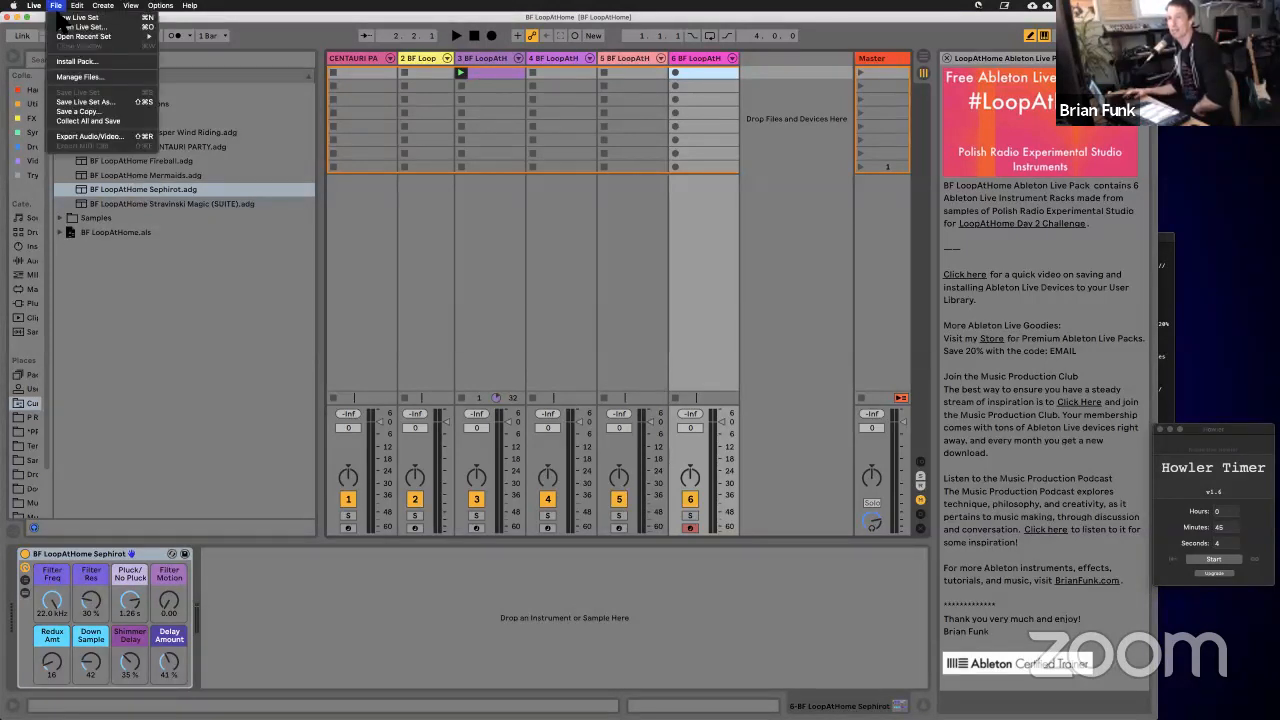
{"action": "left_click", "coordinate": [80, 79]}
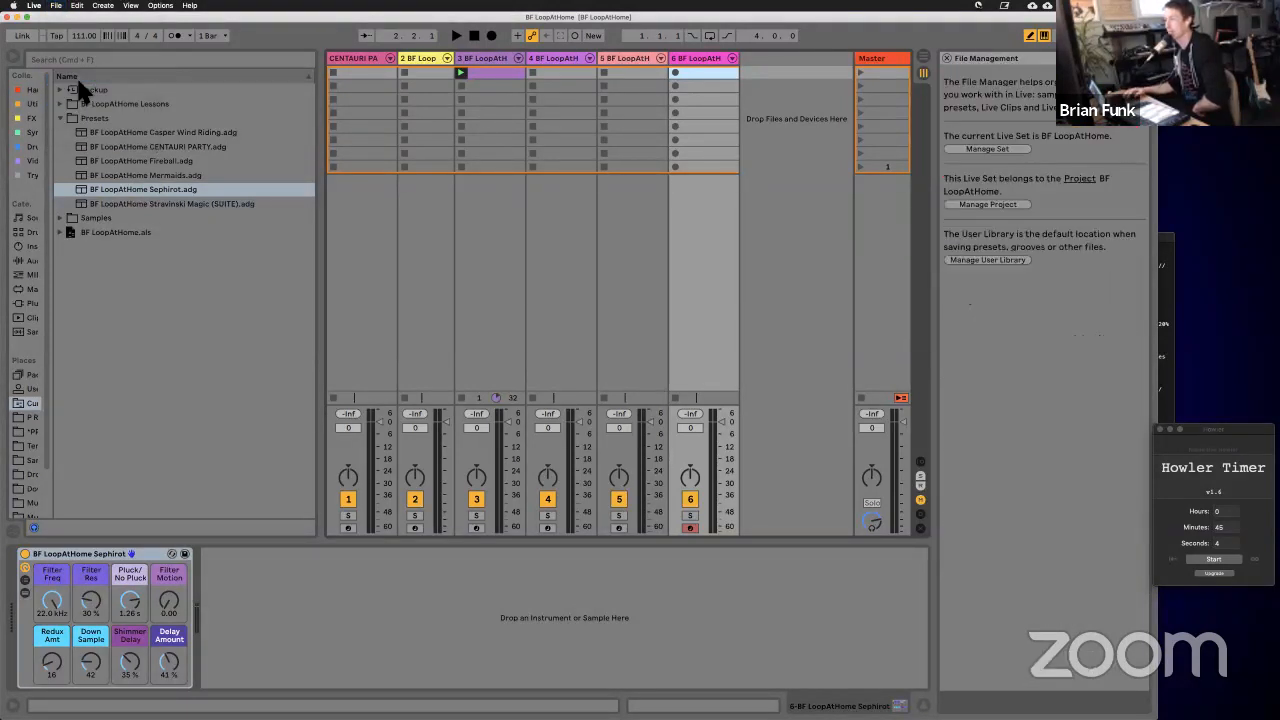
{"action": "left_click", "coordinate": [1012, 205]}
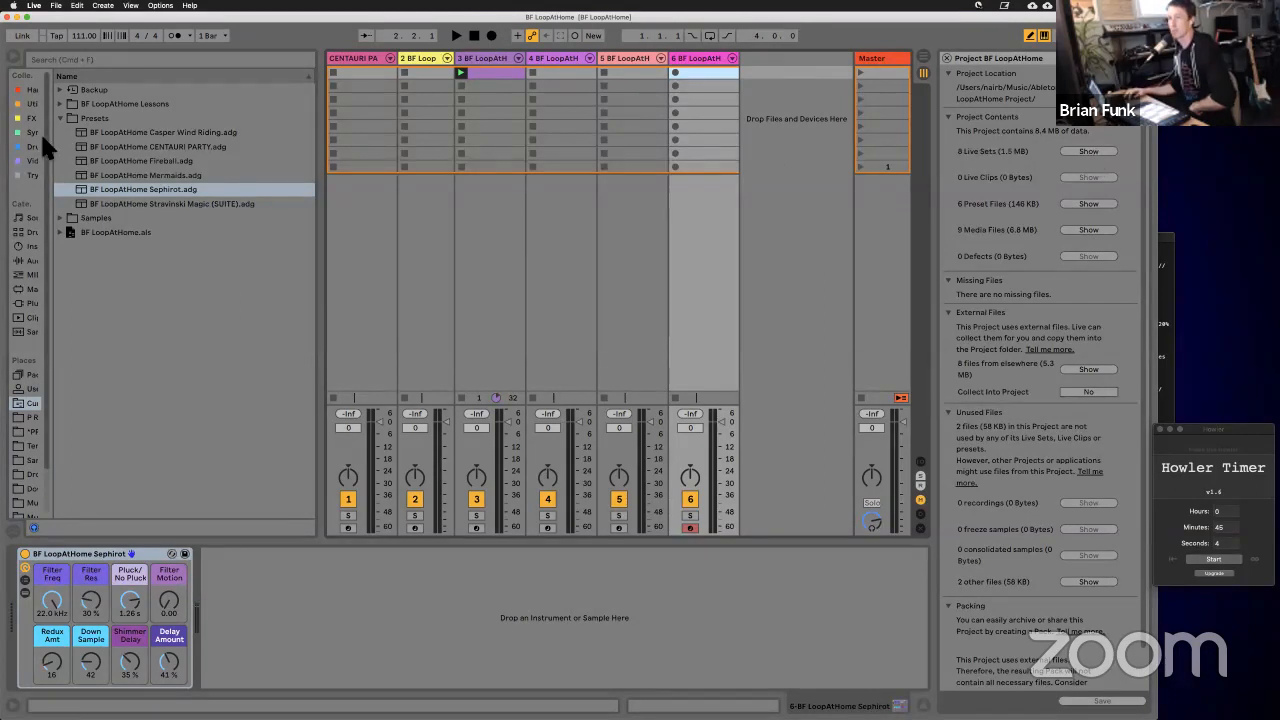
Step: Move all the dated backup Live Sets in the project's Backup folder to the trash
{"action": "left_click", "coordinate": [61, 89]}
{"action": "left_click", "coordinate": [95, 104]}
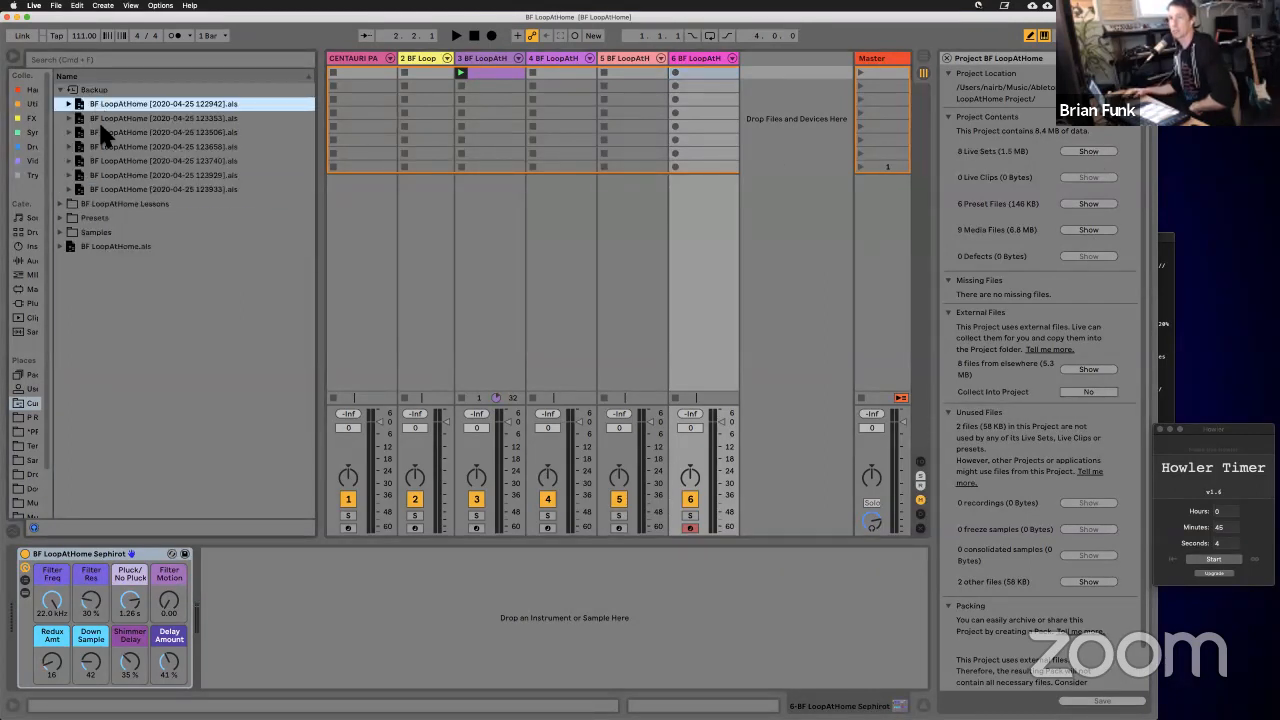
{"action": "left_click", "coordinate": [122, 189], "text": "shift"}
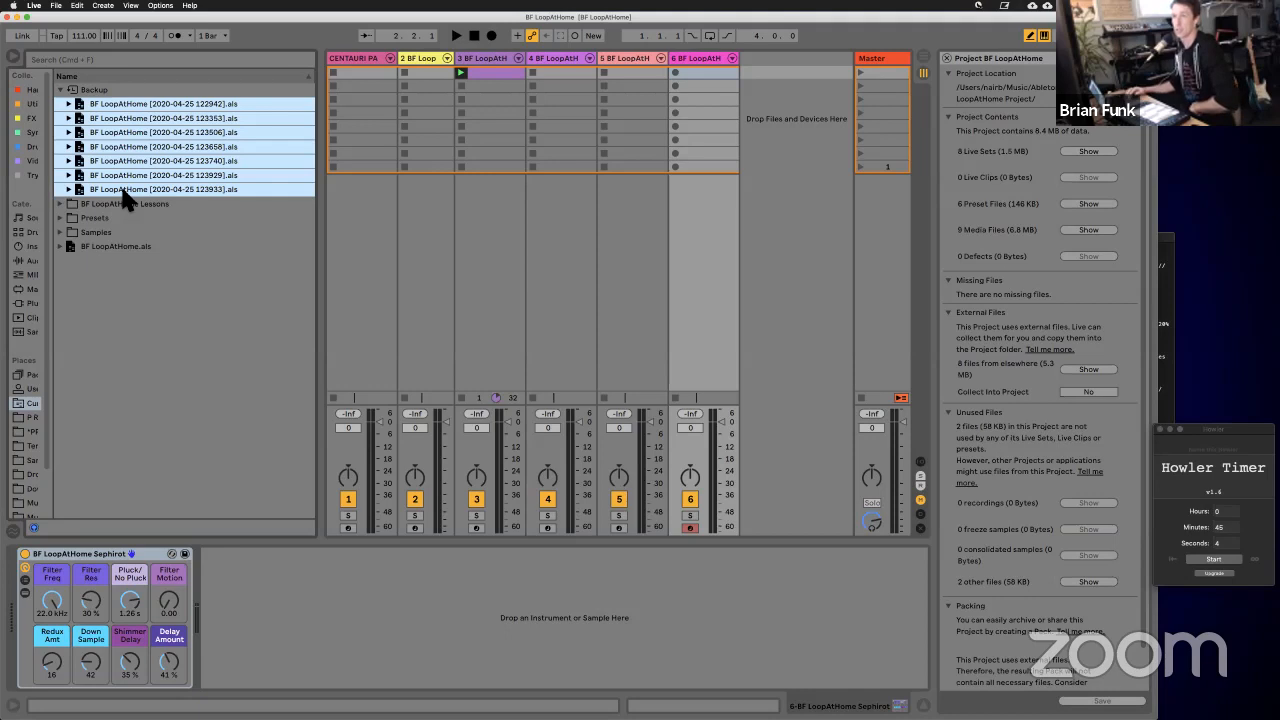
{"action": "right_click", "coordinate": [124, 191]}
{"action": "left_click", "coordinate": [148, 201]}
{"action": "left_click", "coordinate": [148, 201]}
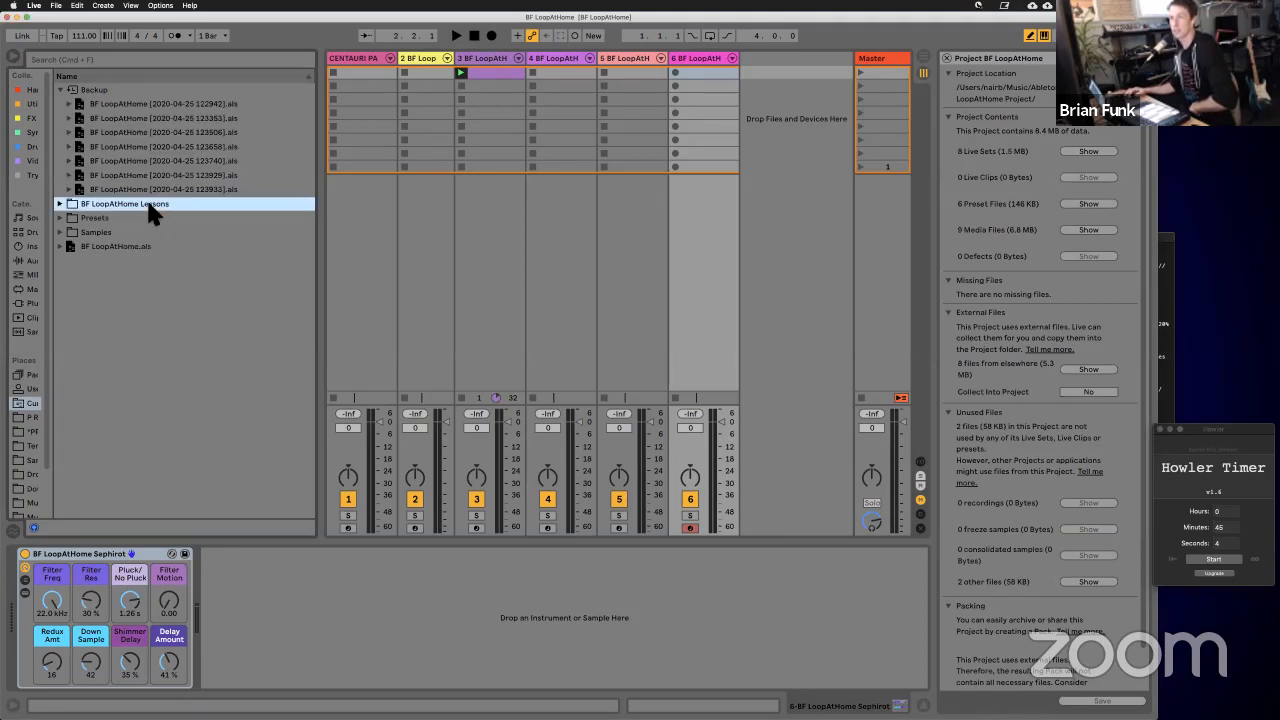
{"action": "left_click", "coordinate": [141, 188]}
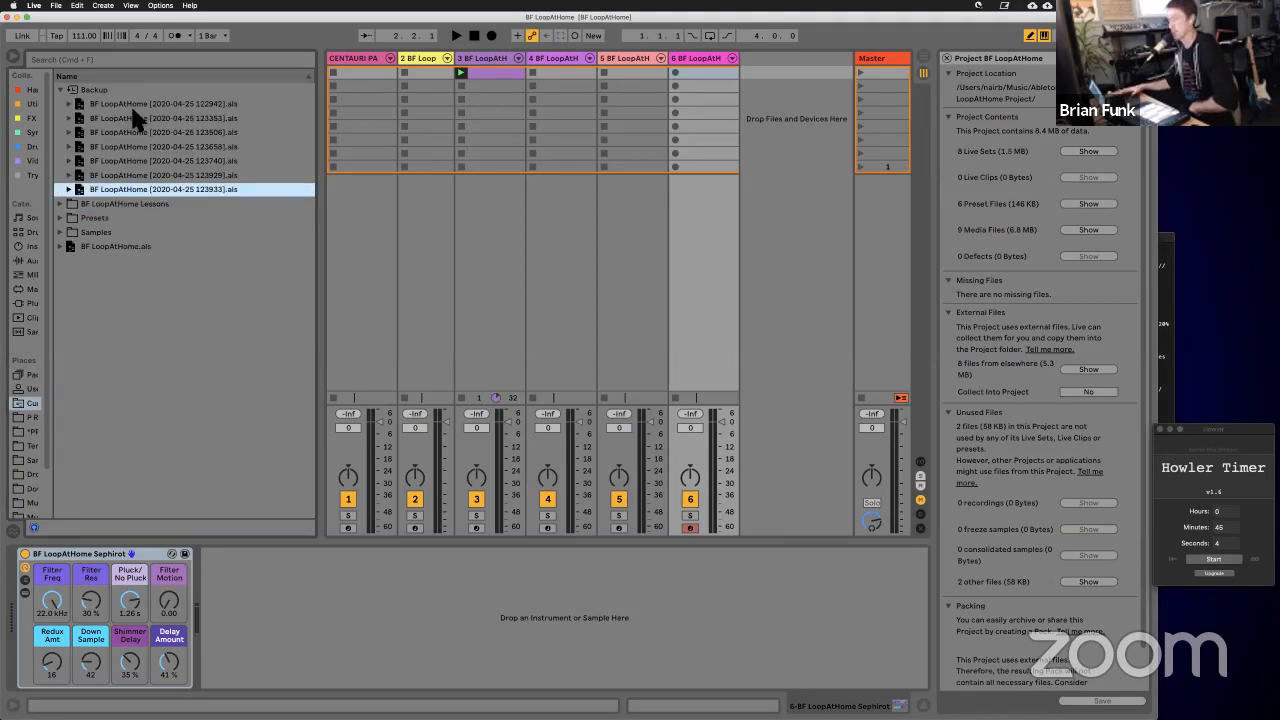
{"action": "left_click", "coordinate": [132, 110], "text": "shift"}
{"action": "right_click", "coordinate": [137, 118]}
{"action": "left_click", "coordinate": [146, 116]}
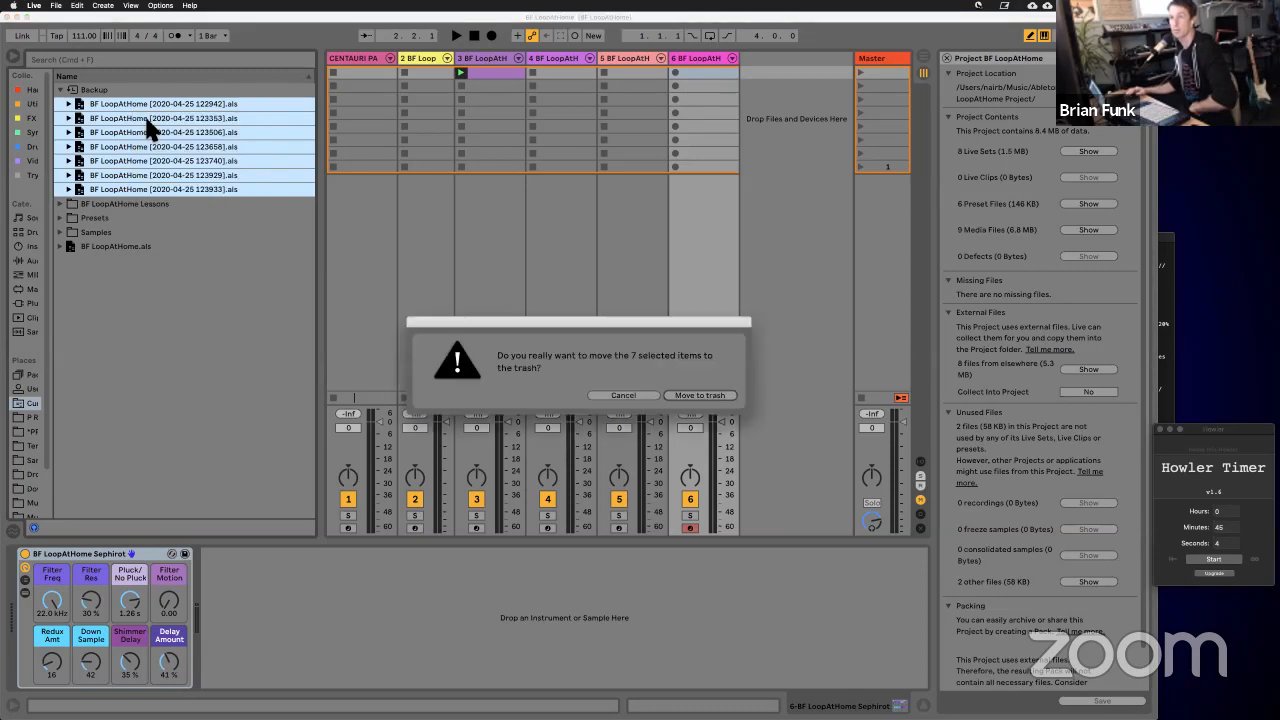
{"action": "left_click", "coordinate": [677, 399]}
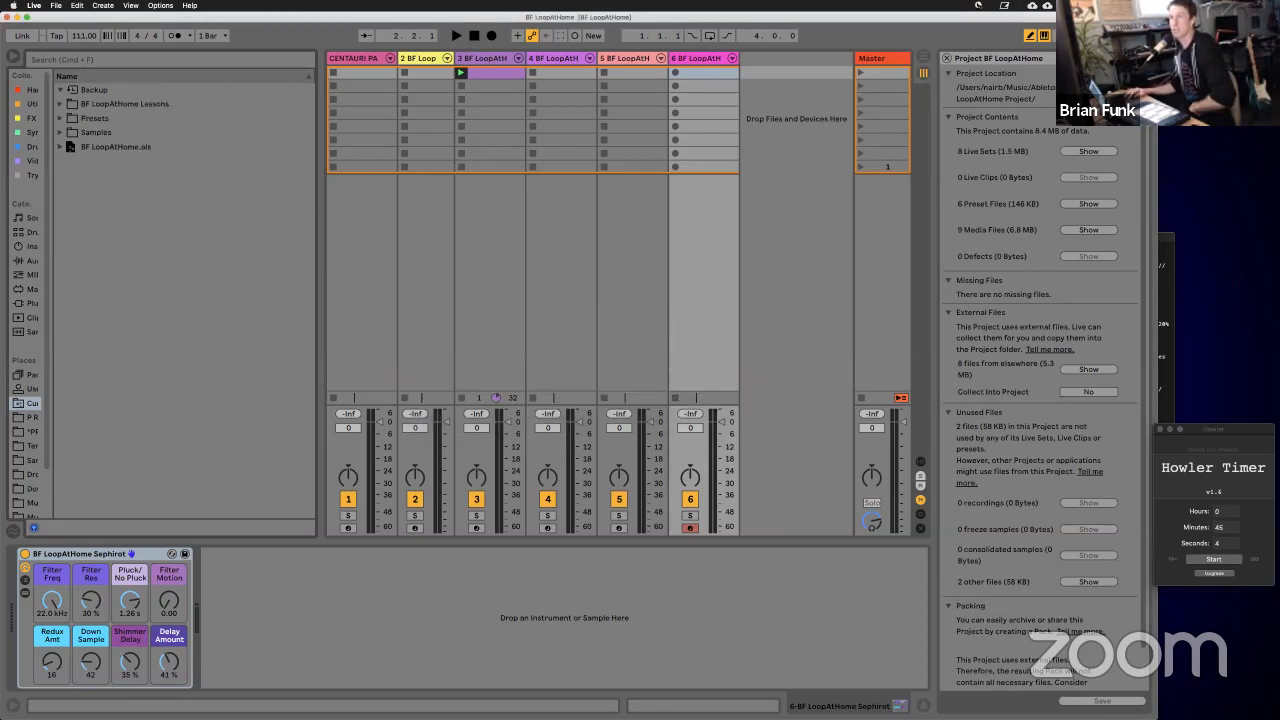
Step: Reload the BF LoopAtHome project overview and list its unused other files and its media files
{"action": "left_click", "coordinate": [60, 6]}
{"action": "left_click", "coordinate": [80, 80]}
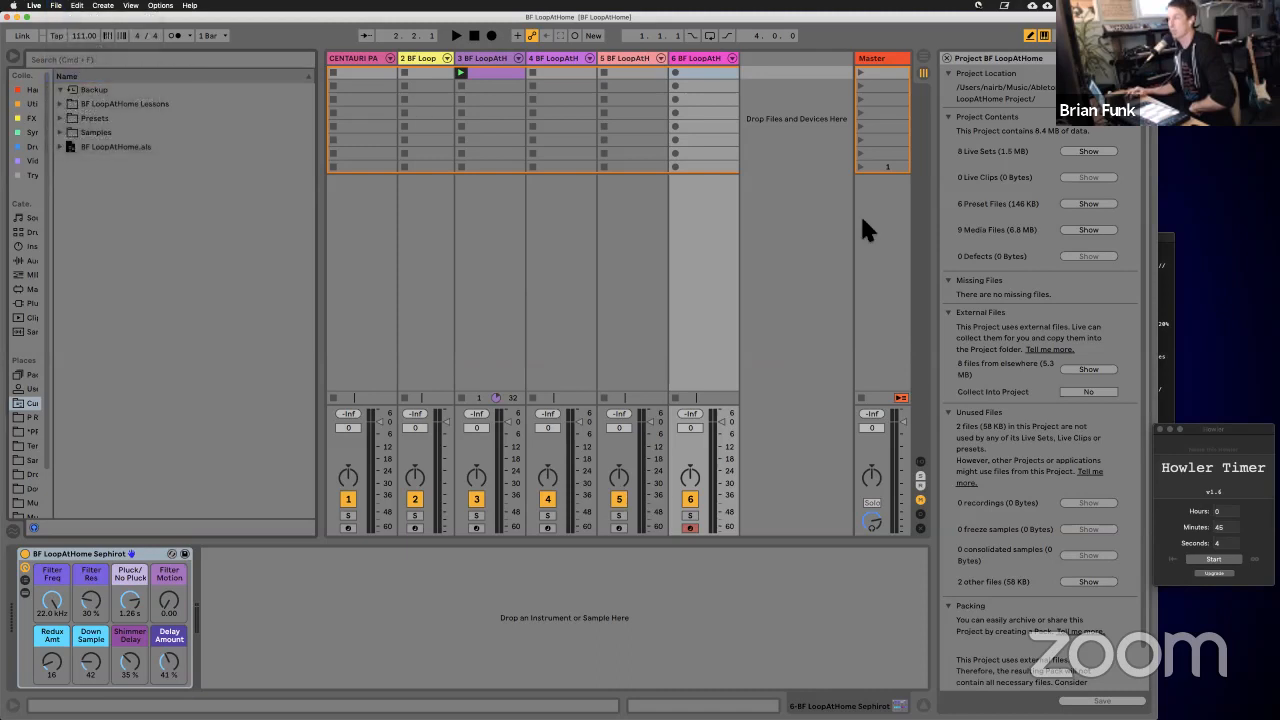
{"action": "left_click", "coordinate": [990, 204]}
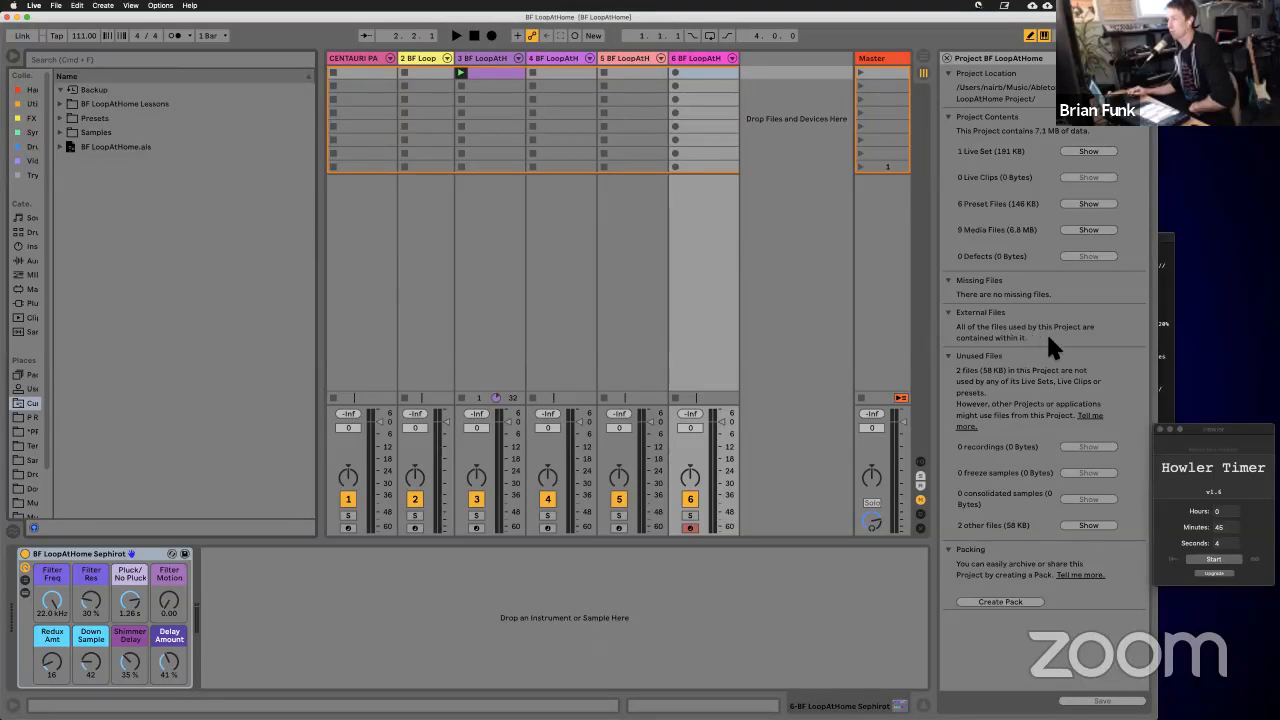
{"action": "left_click", "coordinate": [1088, 526]}
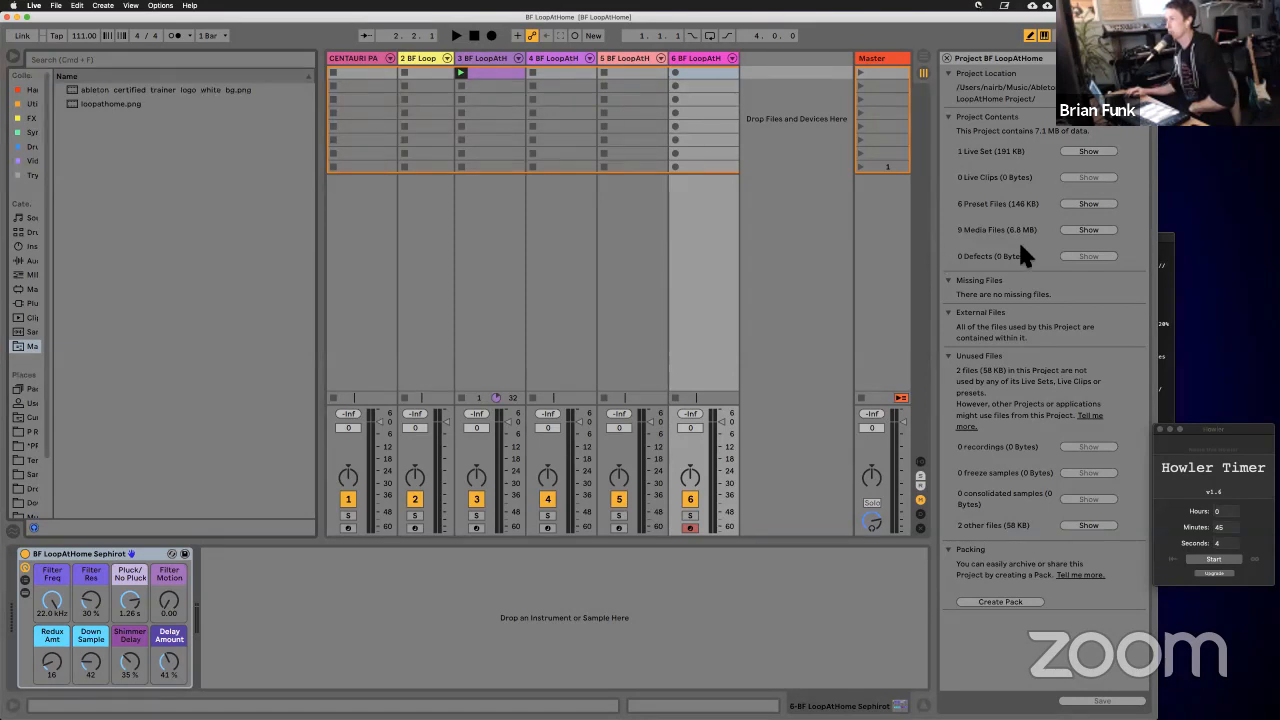
{"action": "left_click", "coordinate": [1078, 228]}
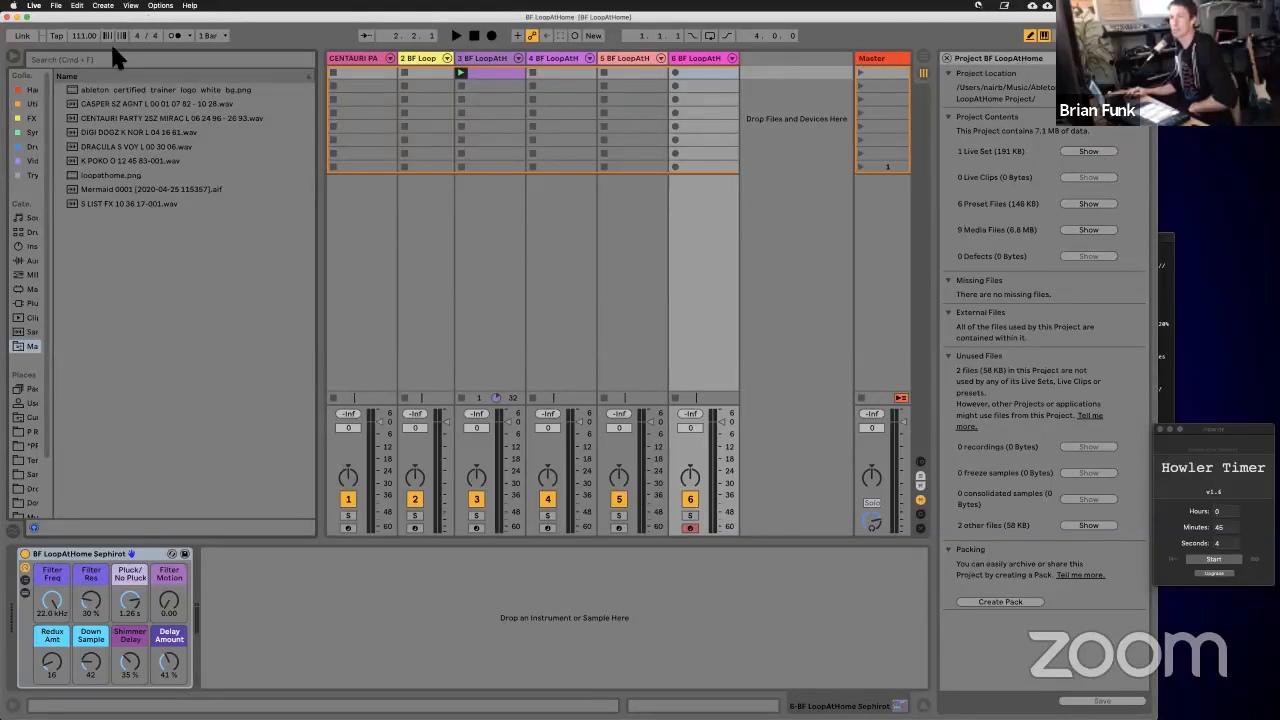
Step: Switch to Finder and compress the BF LoopAtHome Project folder in the April folder into a zip archive
{"action": "key", "text": "ctrl+super+f"}
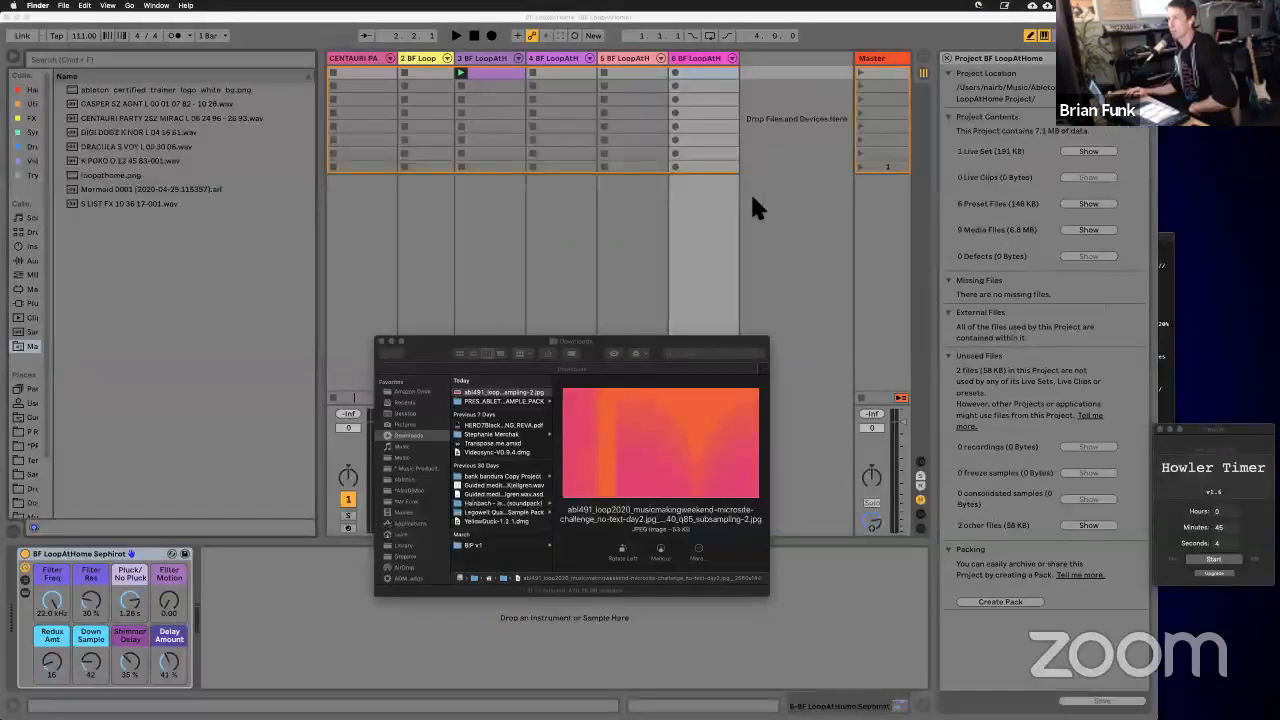
{"action": "key", "text": "ctrl+Up"}
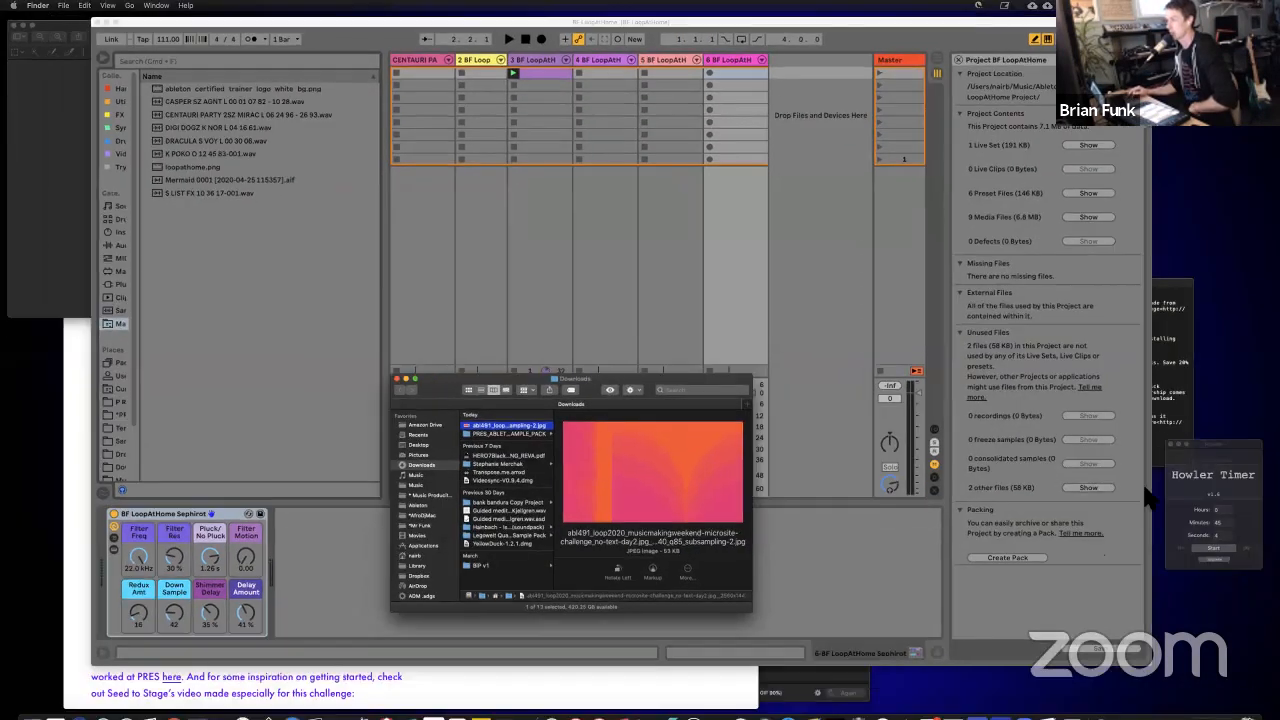
{"action": "key", "text": "ctrl+Up"}
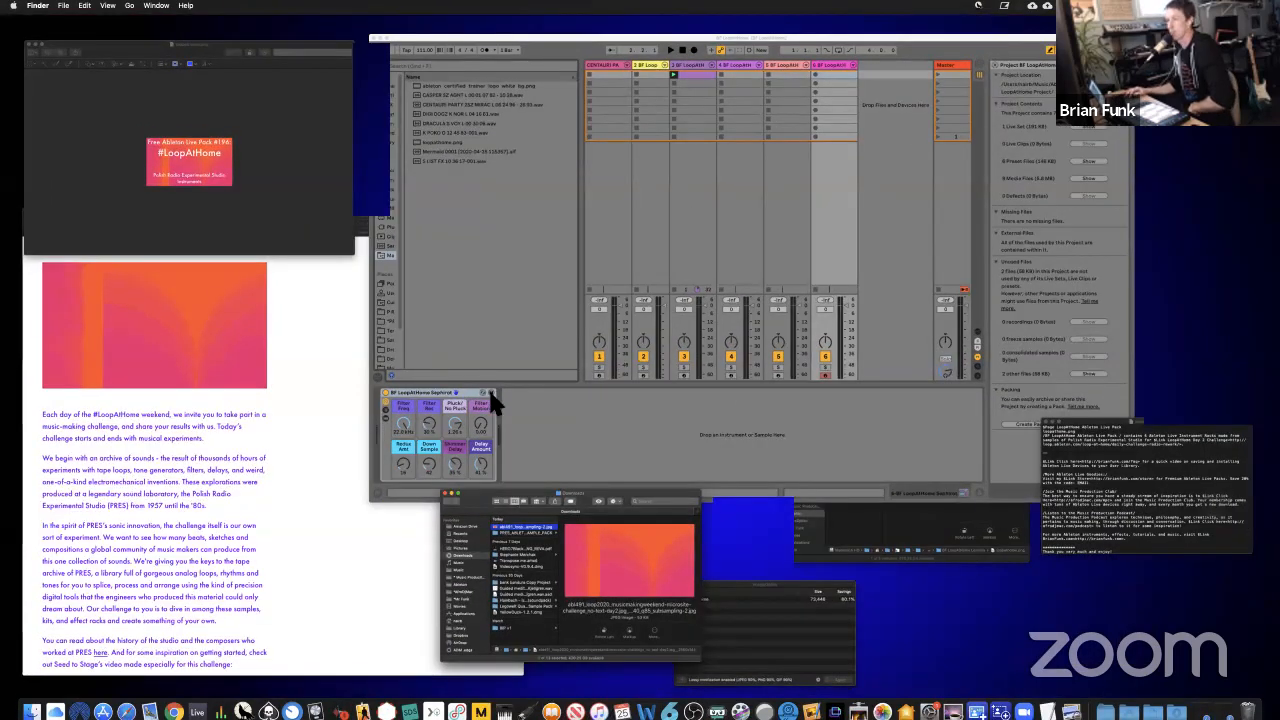
{"action": "key", "text": "ctrl+Up"}
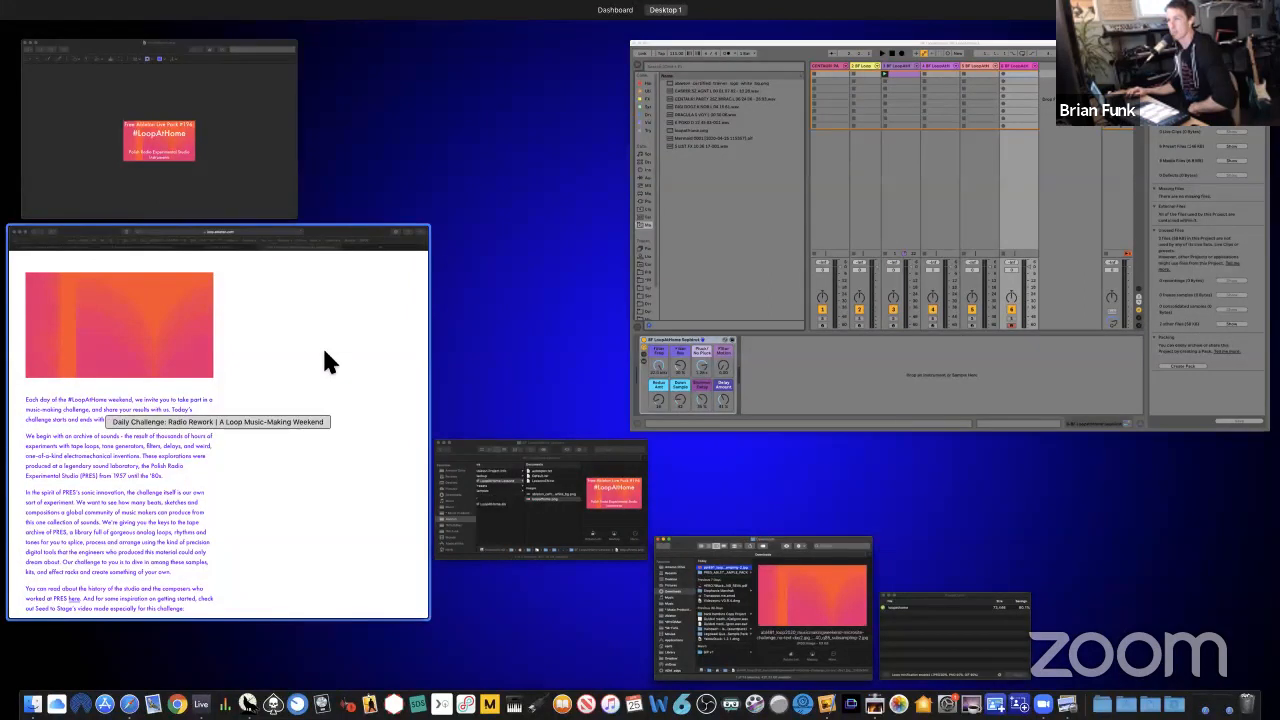
{"action": "left_click", "coordinate": [538, 504]}
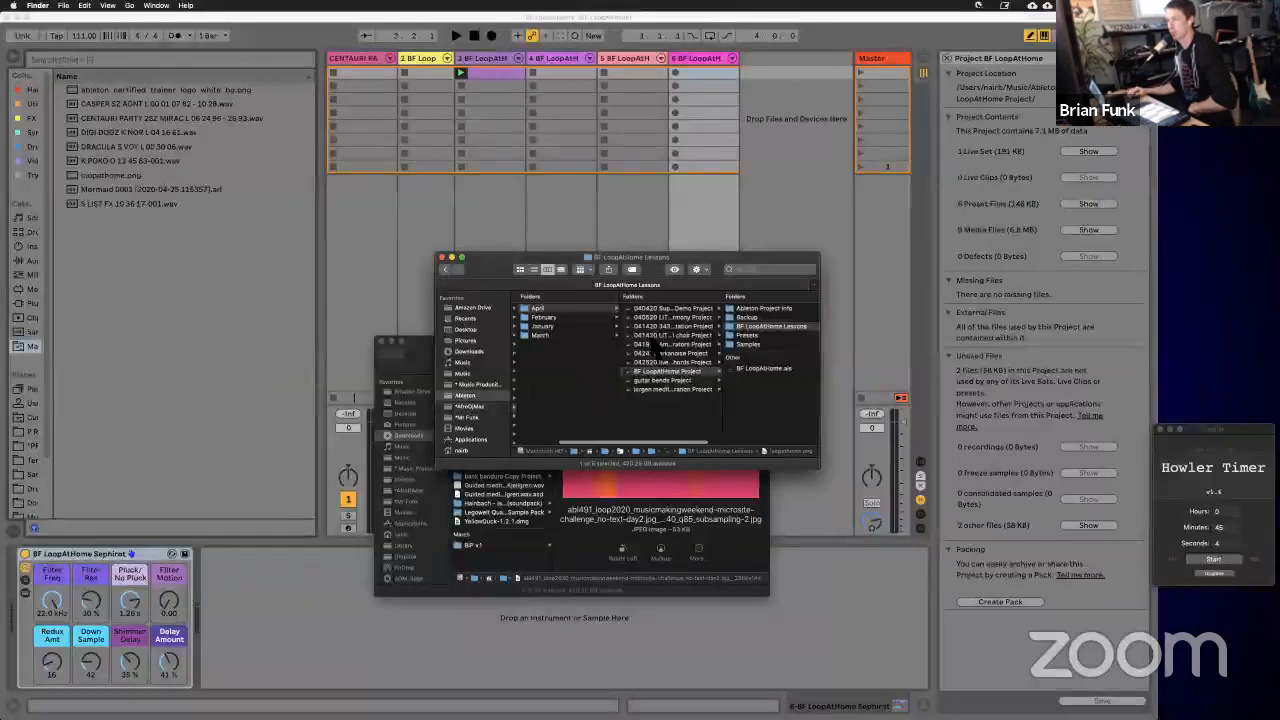
{"action": "right_click", "coordinate": [625, 375]}
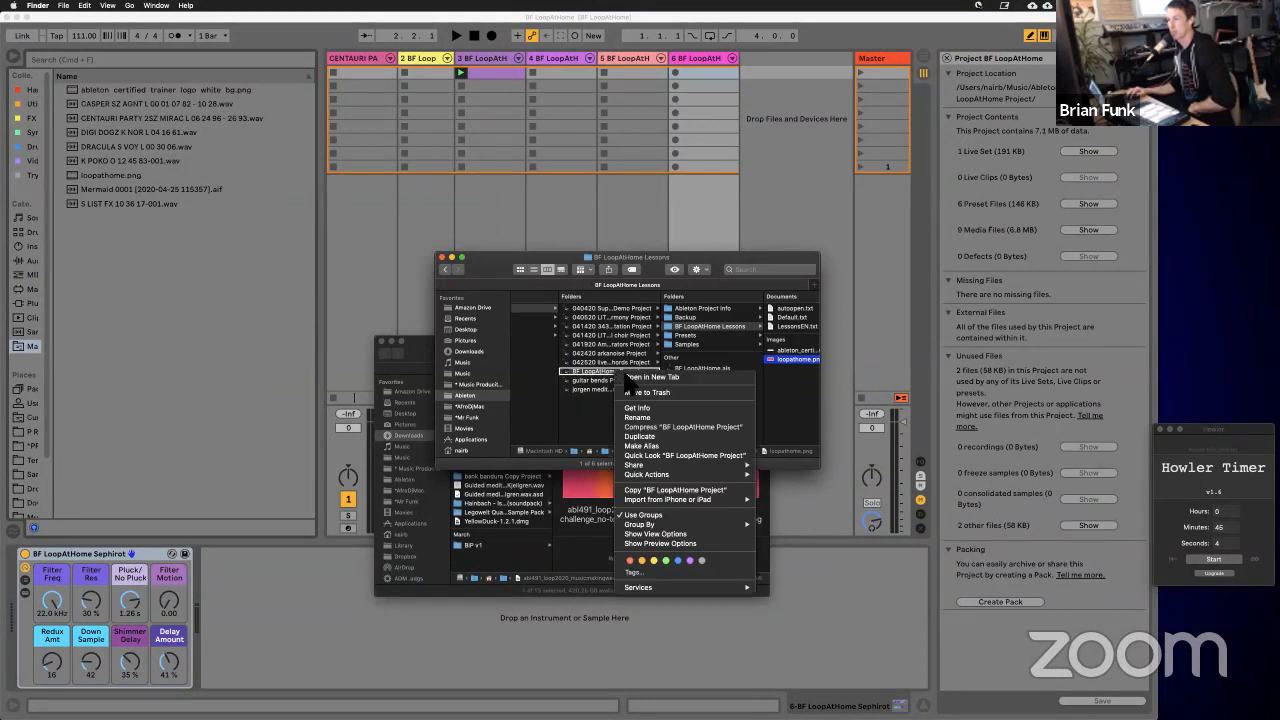
{"action": "left_click", "coordinate": [653, 432]}
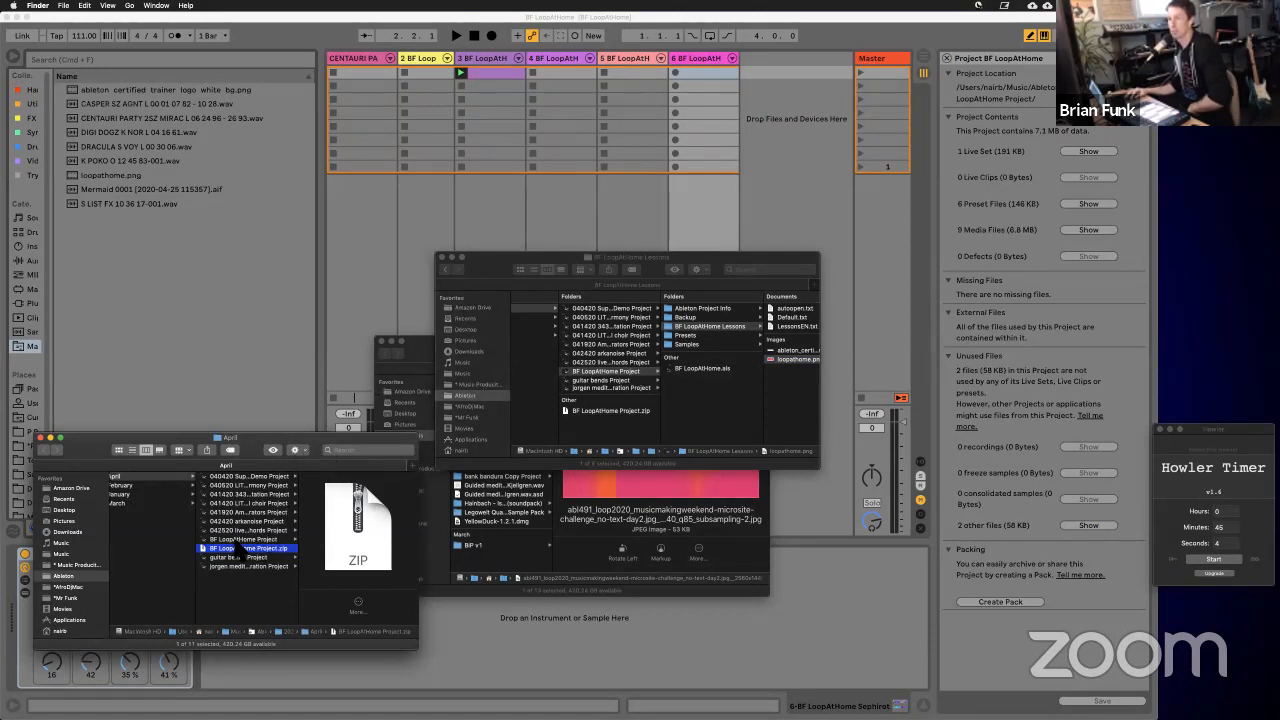
Step: Move the April folder window showing the new zip toward the middle of the desktop and merge all Finder windows into it
{"action": "scroll", "coordinate": [243, 549], "scroll_direction": "left", "scroll_amount": 2}
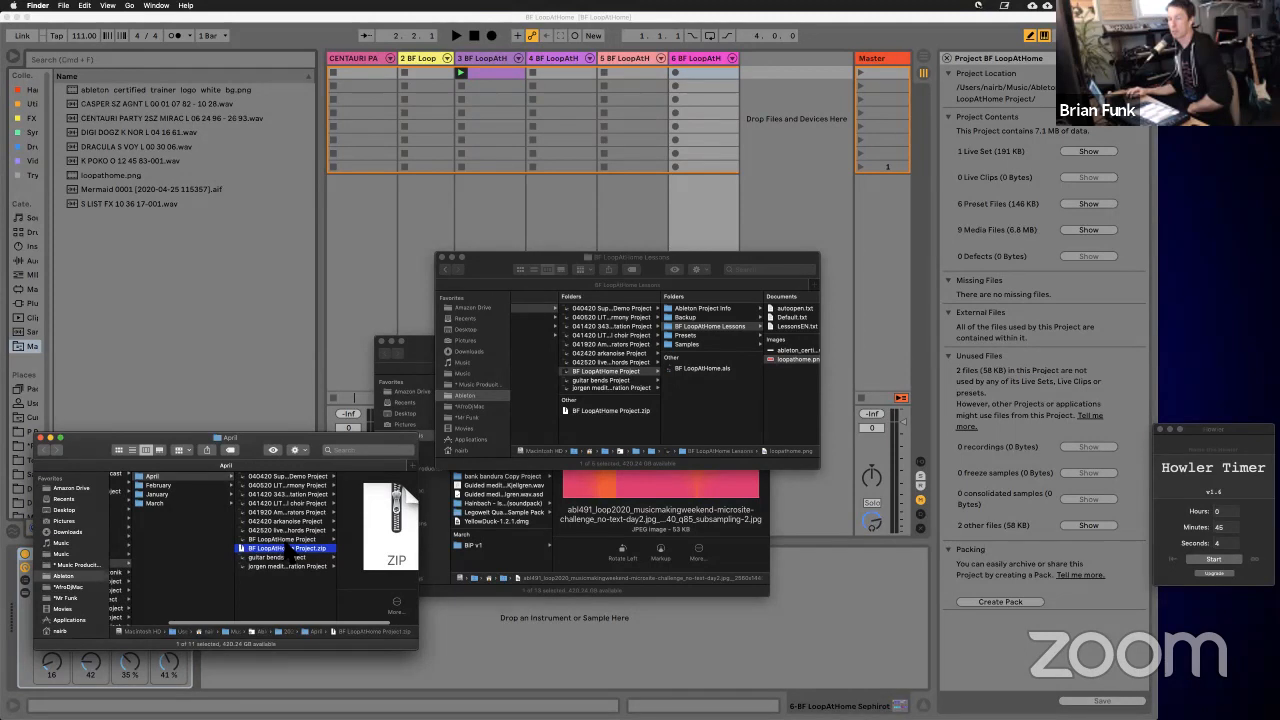
{"action": "scroll", "coordinate": [311, 548], "scroll_direction": "left", "scroll_amount": 3}
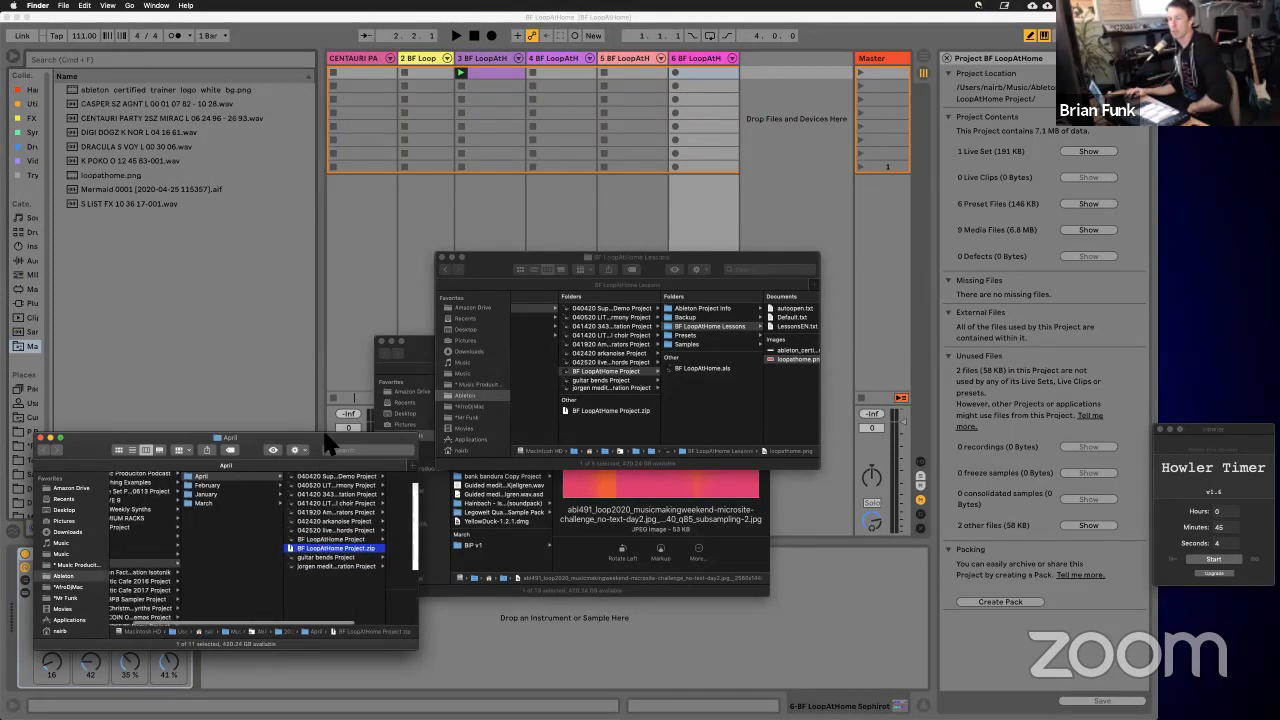
{"action": "left_click_drag", "start_coordinate": [324, 434], "coordinate": [654, 353]}
{"action": "key", "text": "super+shift+m"}
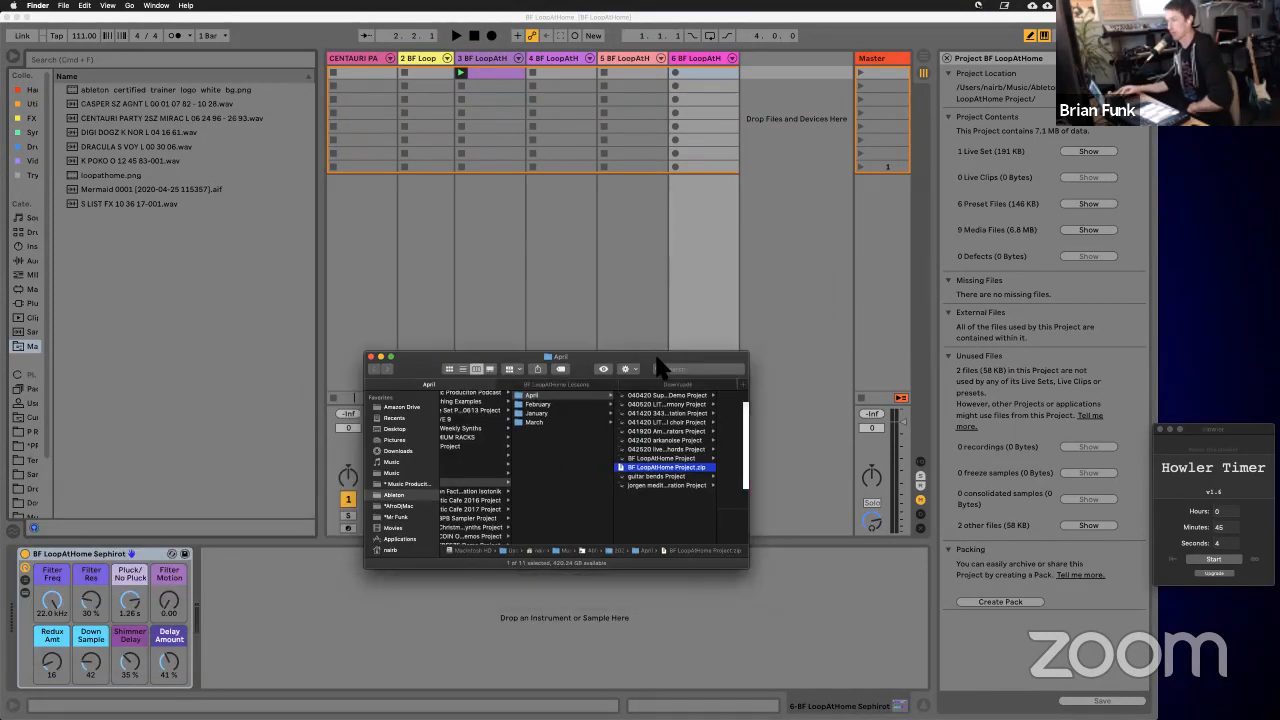
Step: Quit the image compression app and close the loopathome.png image window
{"action": "key", "text": "ctrl+Up"}
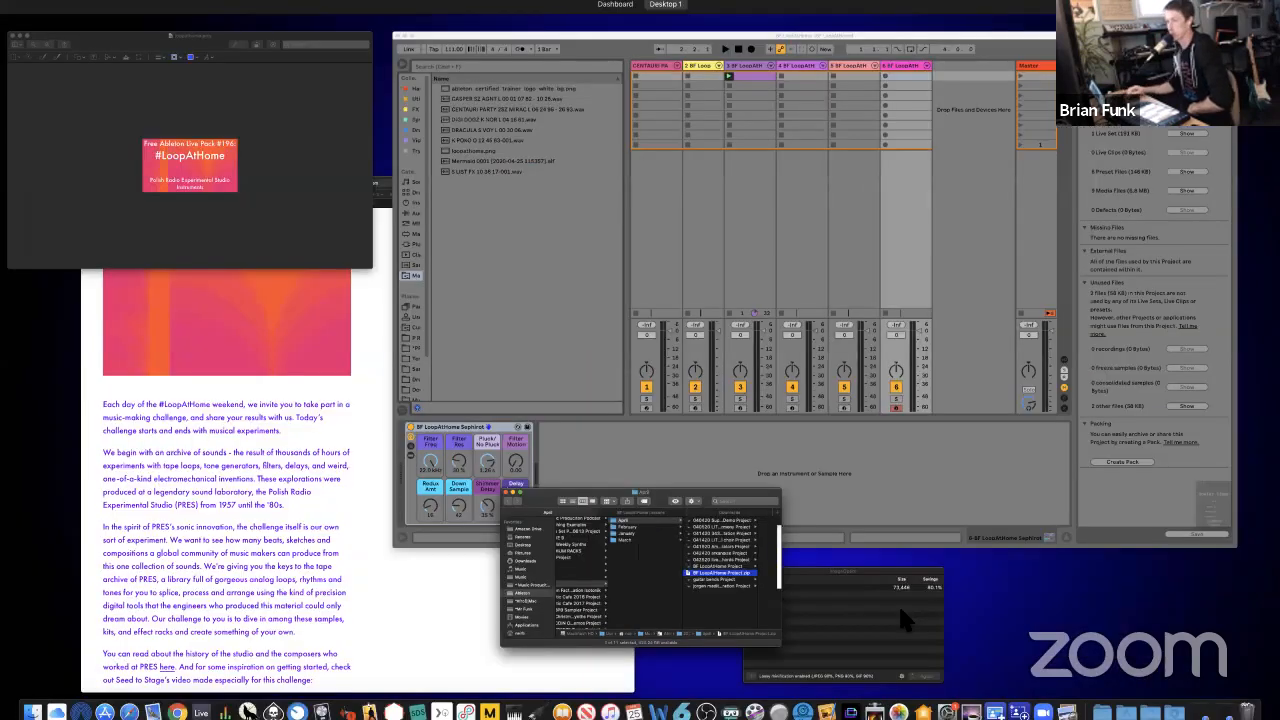
{"action": "left_click", "coordinate": [898, 603]}
{"action": "key", "text": "super+q"}
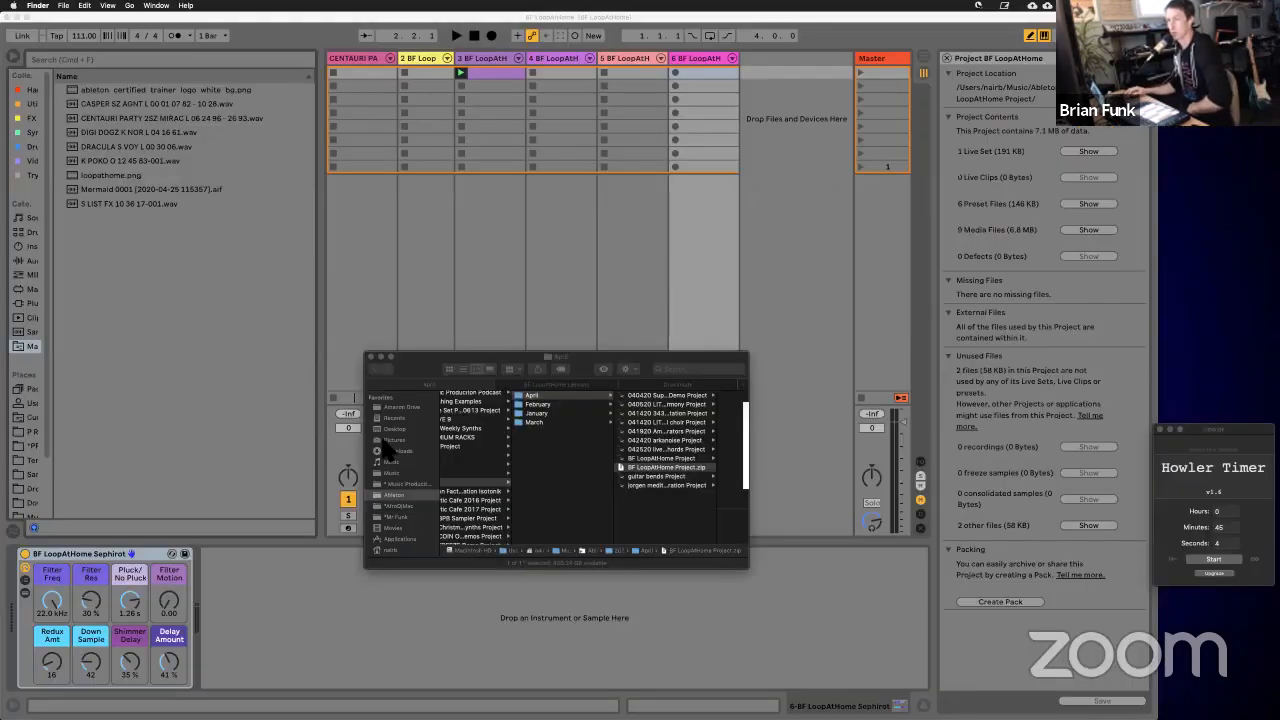
{"action": "key", "text": "ctrl+Up"}
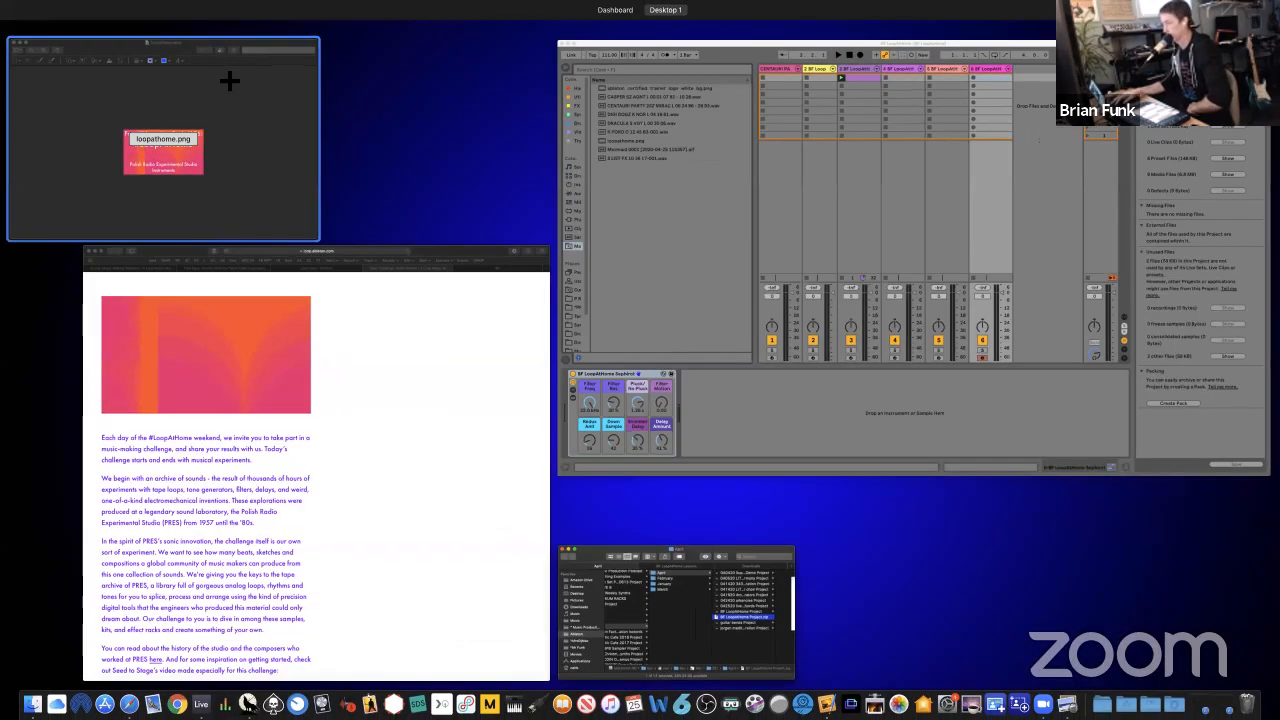
{"action": "left_click", "coordinate": [229, 80]}
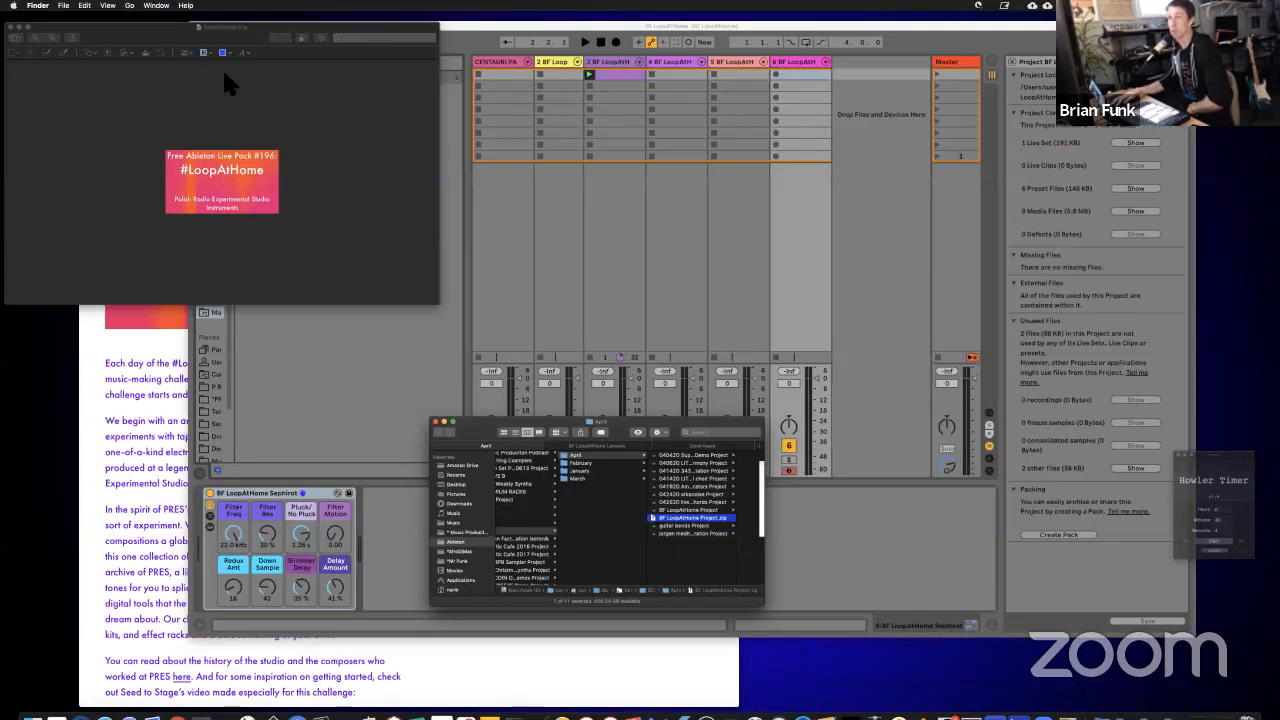
{"action": "key", "text": "super+w"}
Step: Bring up the Daily Challenge: Radio Rework page in Safari, return to Live and narrow its browser pane
{"action": "key", "text": "ctrl+Up"}
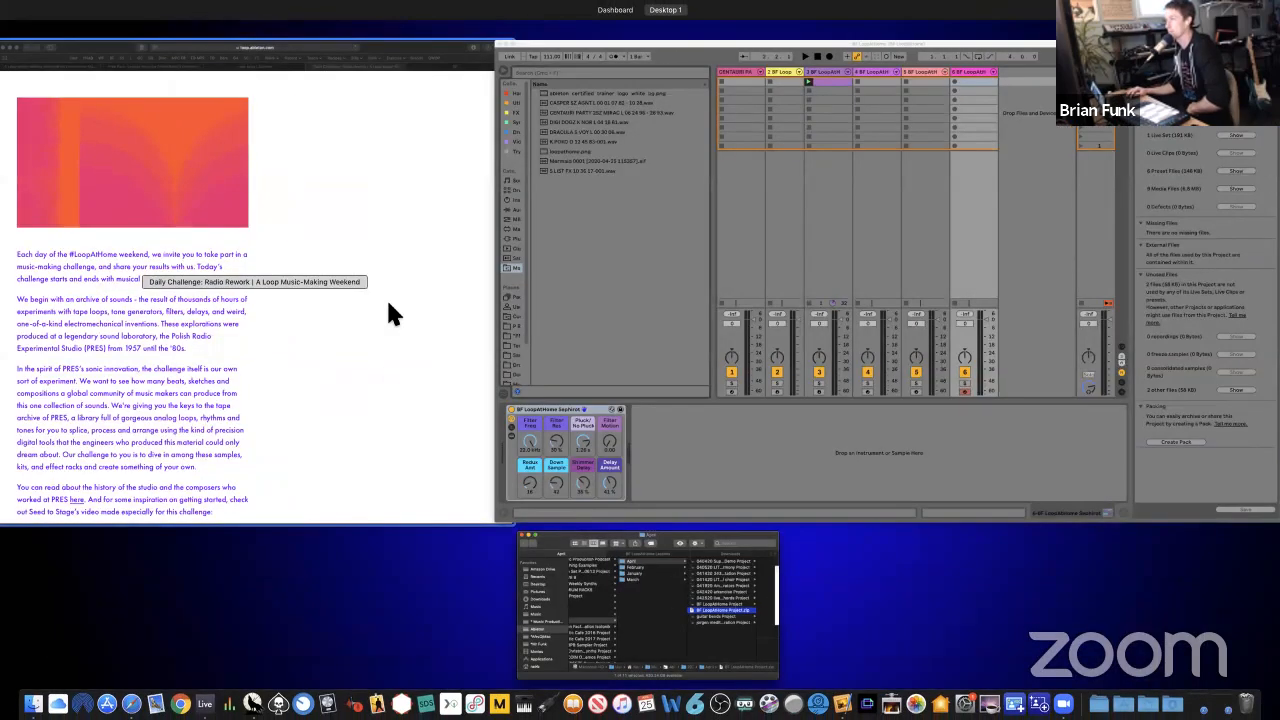
{"action": "left_click", "coordinate": [386, 297]}
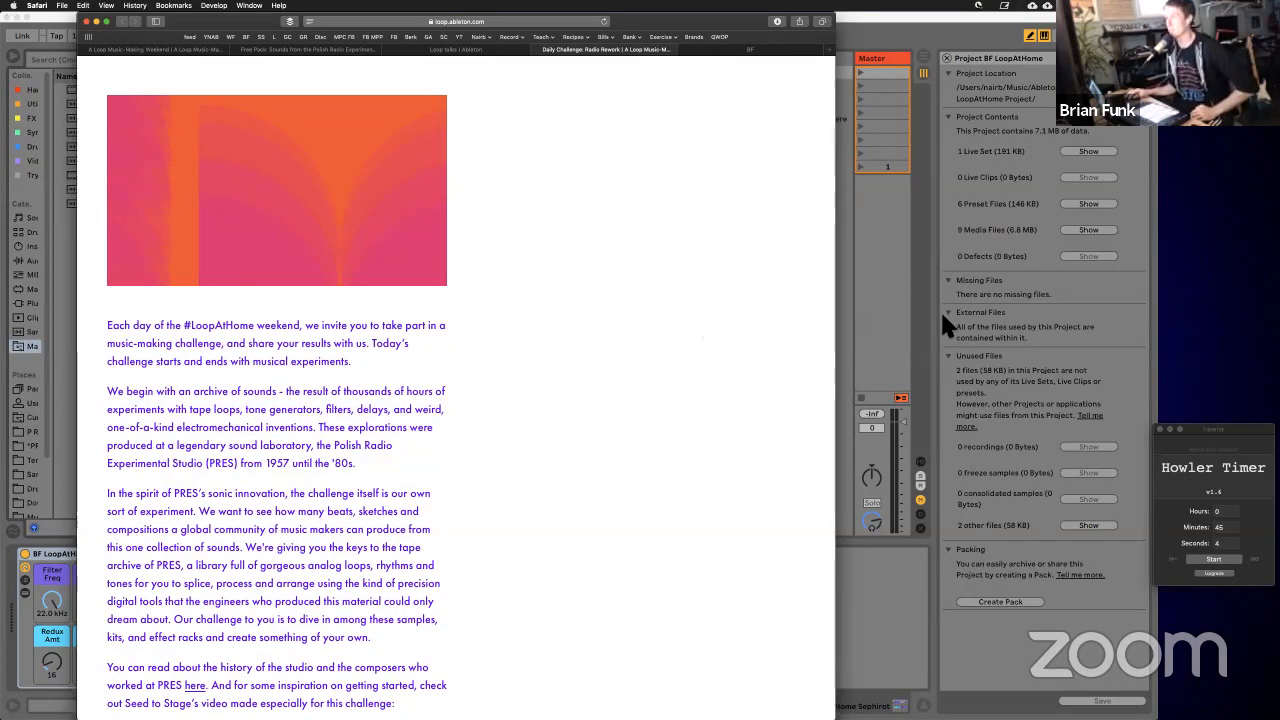
{"action": "left_click", "coordinate": [968, 325]}
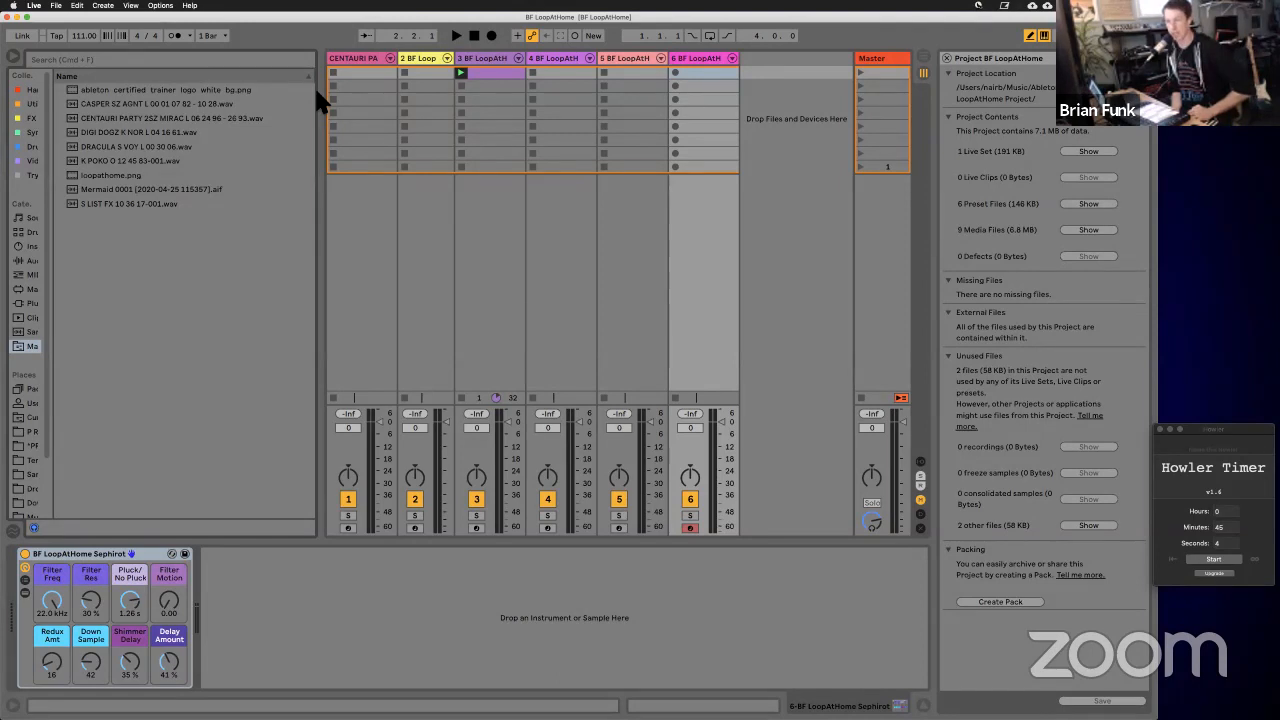
{"action": "left_click_drag", "start_coordinate": [323, 100], "coordinate": [228, 112]}
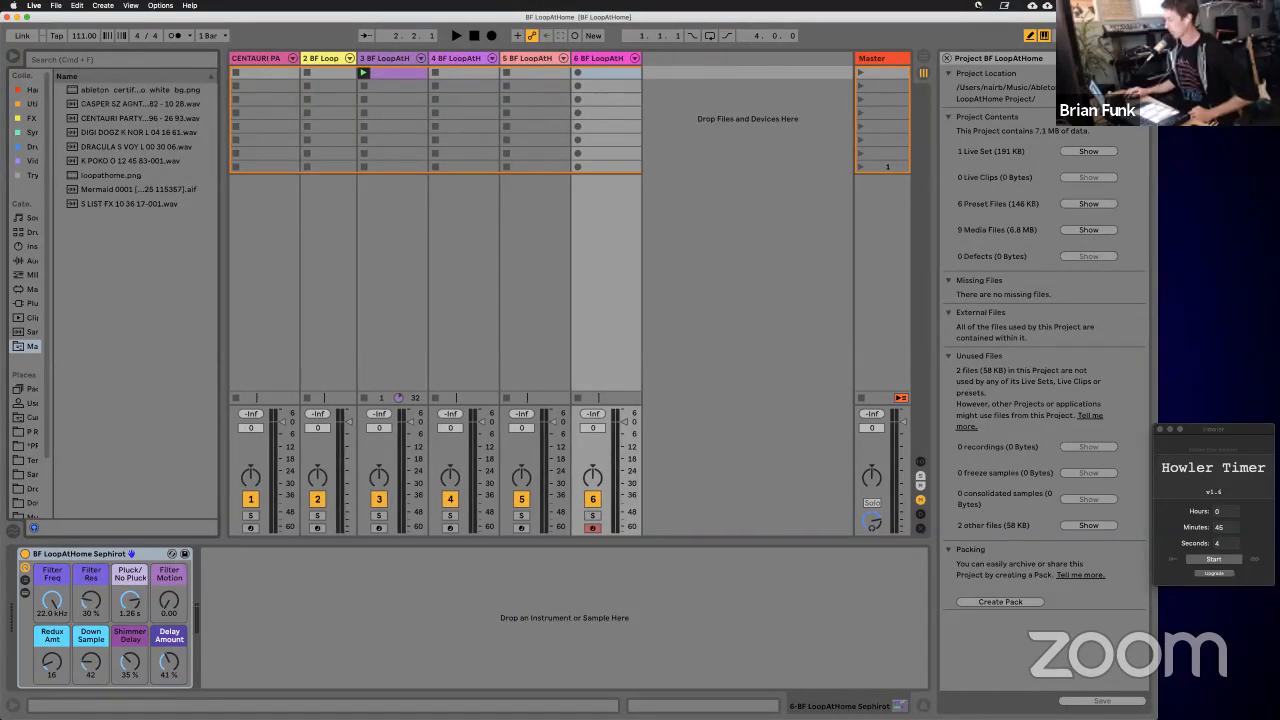